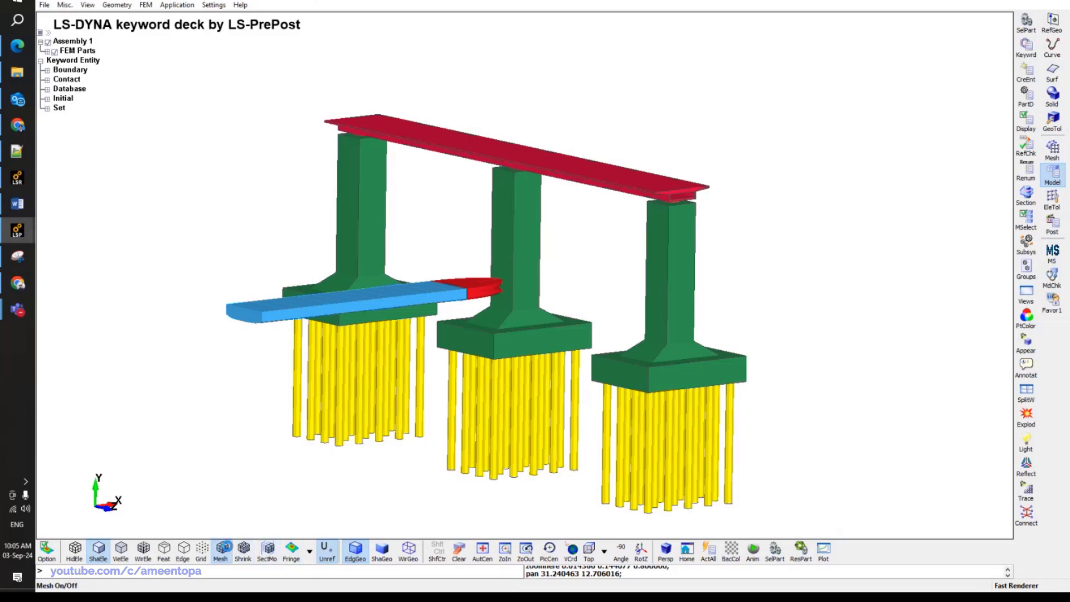
Turn on the mesh display and examine the meshed bridge deck, piers, pile foundations and ship from several angles.
{"action": "left_click", "coordinate": [222, 549]}
{"action": "scroll", "coordinate": [569, 207], "scroll_direction": "up", "scroll_amount": 4}
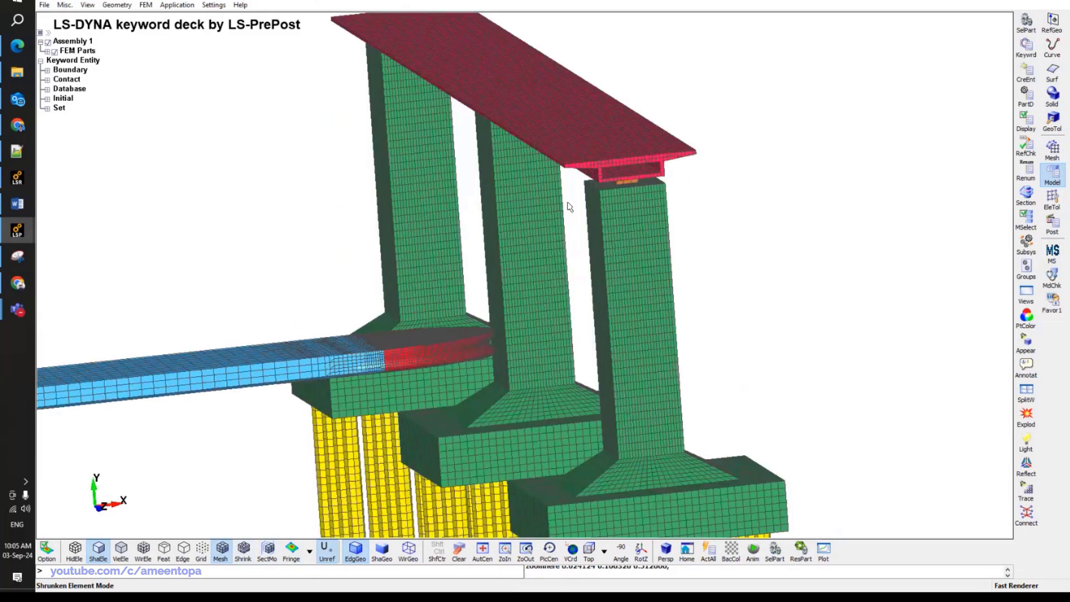
{"action": "scroll", "coordinate": [623, 241], "scroll_direction": "up", "scroll_amount": 5}
{"action": "scroll", "coordinate": [621, 242], "scroll_direction": "down", "scroll_amount": 7}
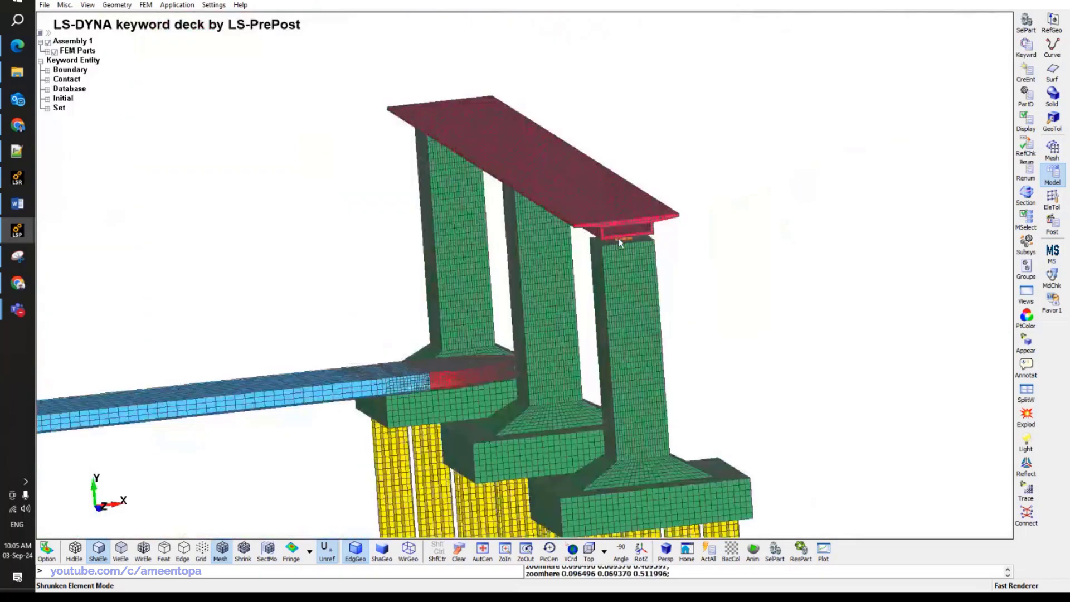
{"action": "mouse_move", "coordinate": [620, 242]}
{"action": "left_mouse_down", "text": "shift"}
{"action": "mouse_move", "coordinate": [600, 191]}
{"action": "mouse_move", "coordinate": [667, 196]}
{"action": "mouse_move", "coordinate": [633, 200]}
{"action": "mouse_move", "coordinate": [639, 339]}
{"action": "left_mouse_up", "text": "shift"}
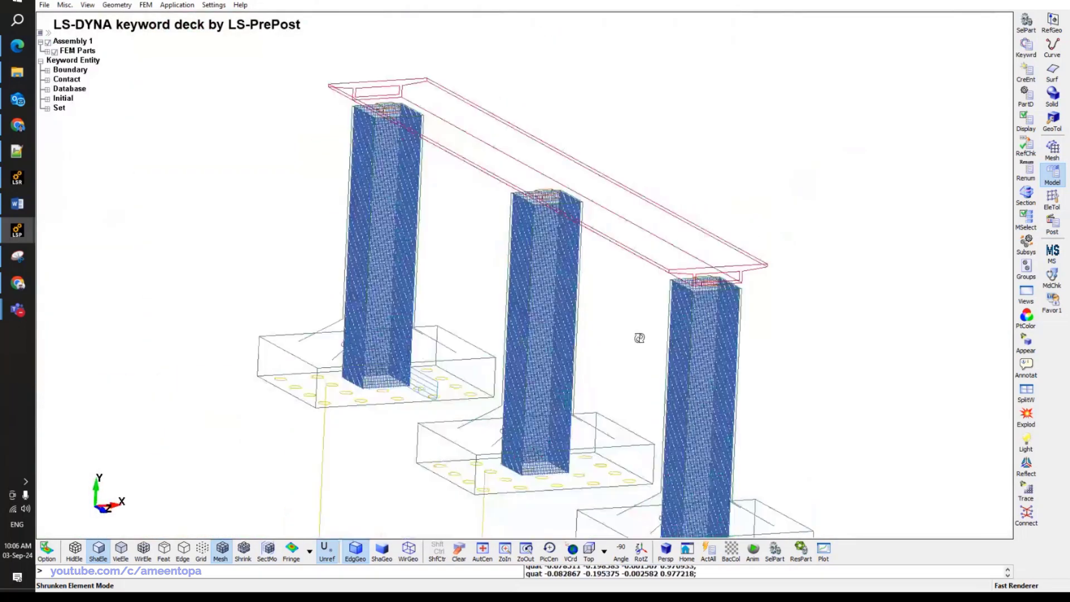
{"action": "middle_click_drag", "start_coordinate": [645, 332], "coordinate": [495, 375], "text": "shift"}
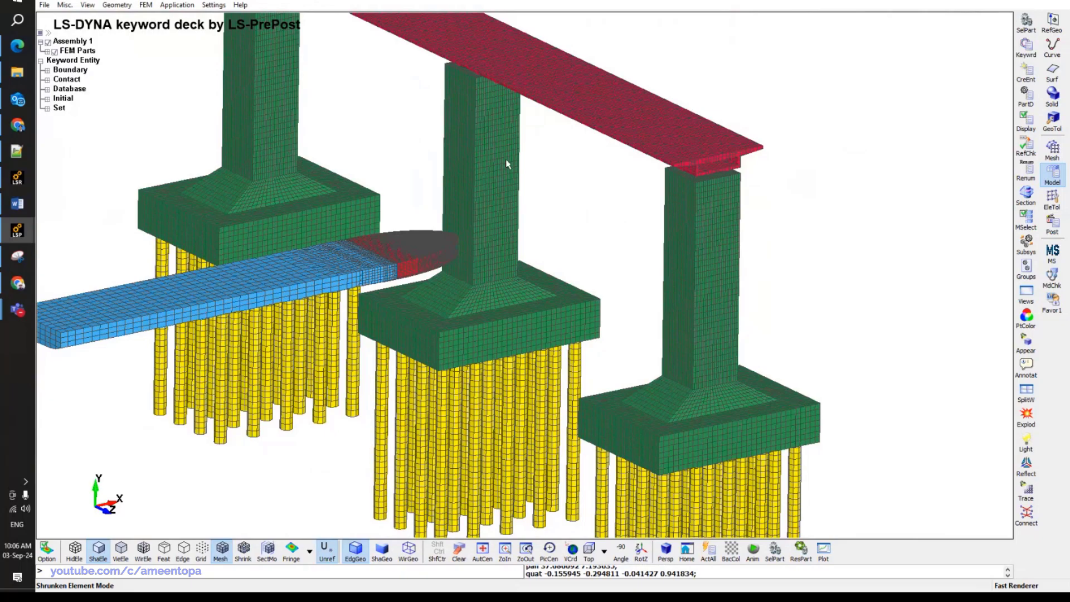
{"action": "scroll", "coordinate": [507, 164], "scroll_direction": "down", "scroll_amount": 5}
{"action": "left_click_drag", "start_coordinate": [507, 164], "coordinate": [445, 232], "text": "ctrl"}
{"action": "left_click_drag", "start_coordinate": [470, 303], "coordinate": [493, 295], "text": "ctrl"}
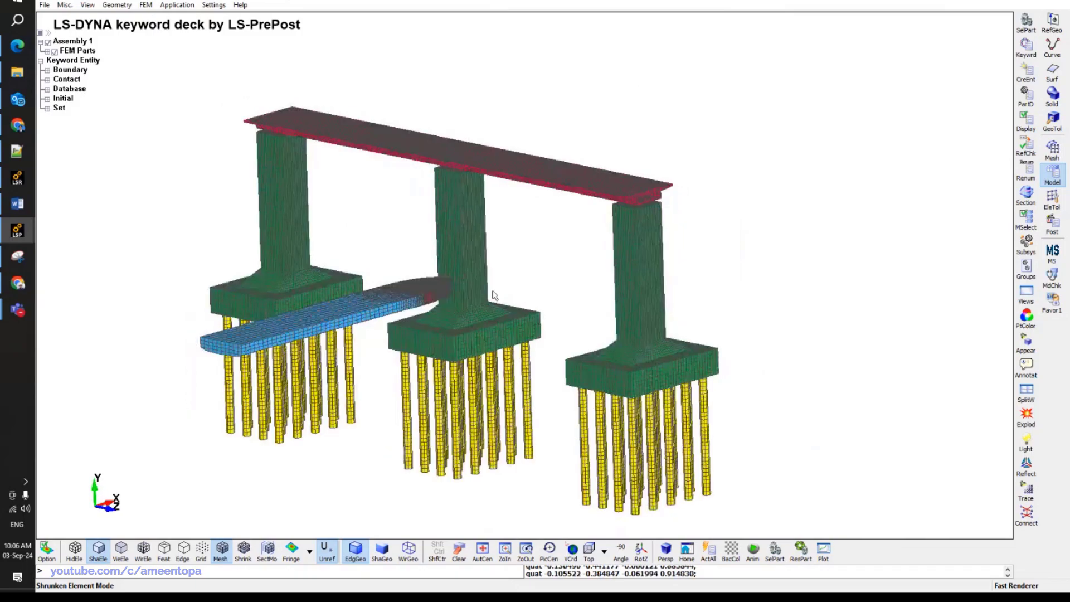
{"action": "scroll", "coordinate": [426, 358], "scroll_direction": "up", "scroll_amount": 5}
{"action": "scroll", "coordinate": [454, 383], "scroll_direction": "down", "scroll_amount": 5}
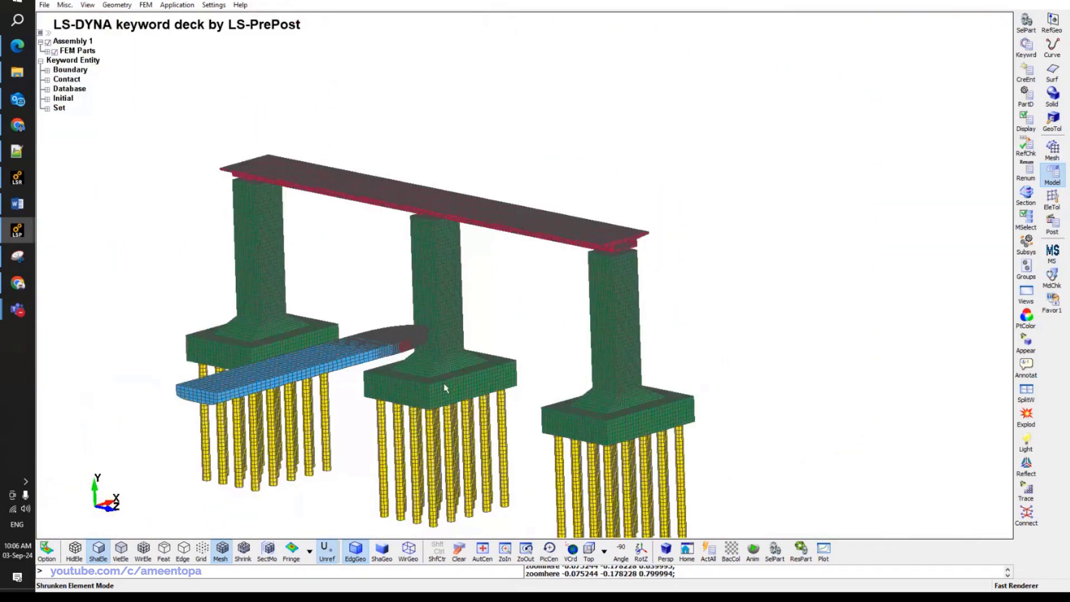
{"action": "left_click_drag", "start_coordinate": [614, 287], "coordinate": [614, 282], "text": "ctrl"}
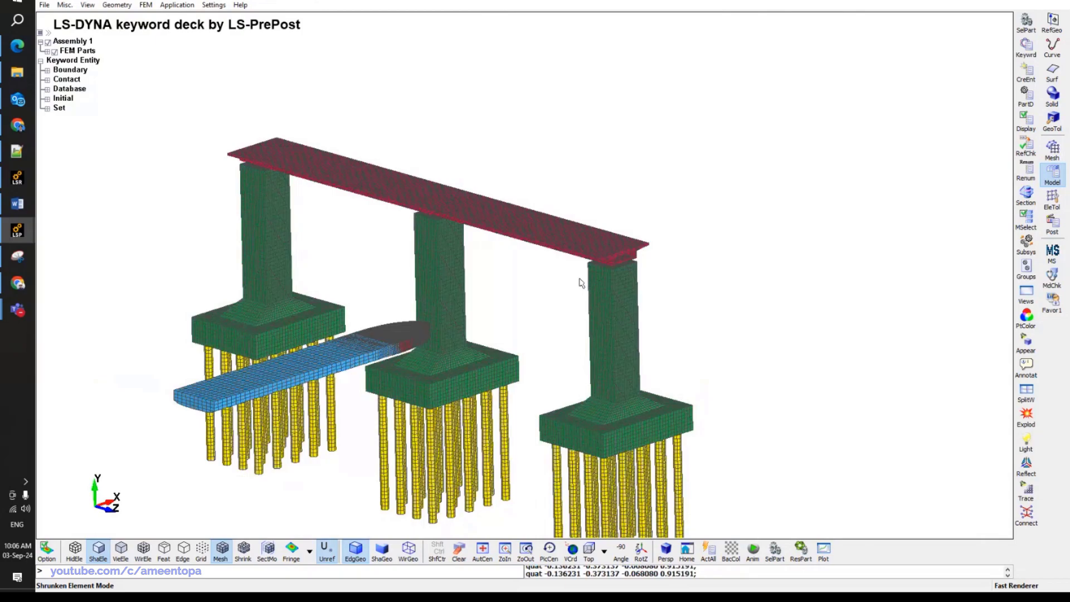
Measure the node-to-node distance between the top corners of the two outer piers.
{"action": "left_click", "coordinate": [1052, 199]}
{"action": "left_click", "coordinate": [1026, 294]}
{"action": "scroll", "coordinate": [591, 262], "scroll_direction": "up", "scroll_amount": 3}
{"action": "scroll", "coordinate": [591, 262], "scroll_direction": "up", "scroll_amount": 2}
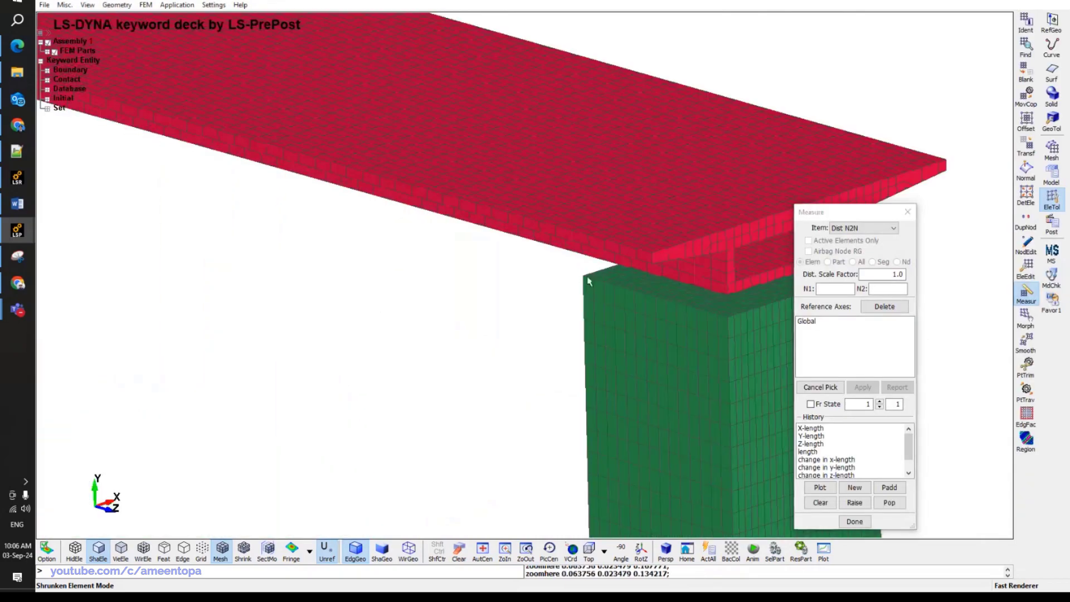
{"action": "left_click", "coordinate": [582, 292]}
{"action": "scroll", "coordinate": [582, 292], "scroll_direction": "down", "scroll_amount": 5}
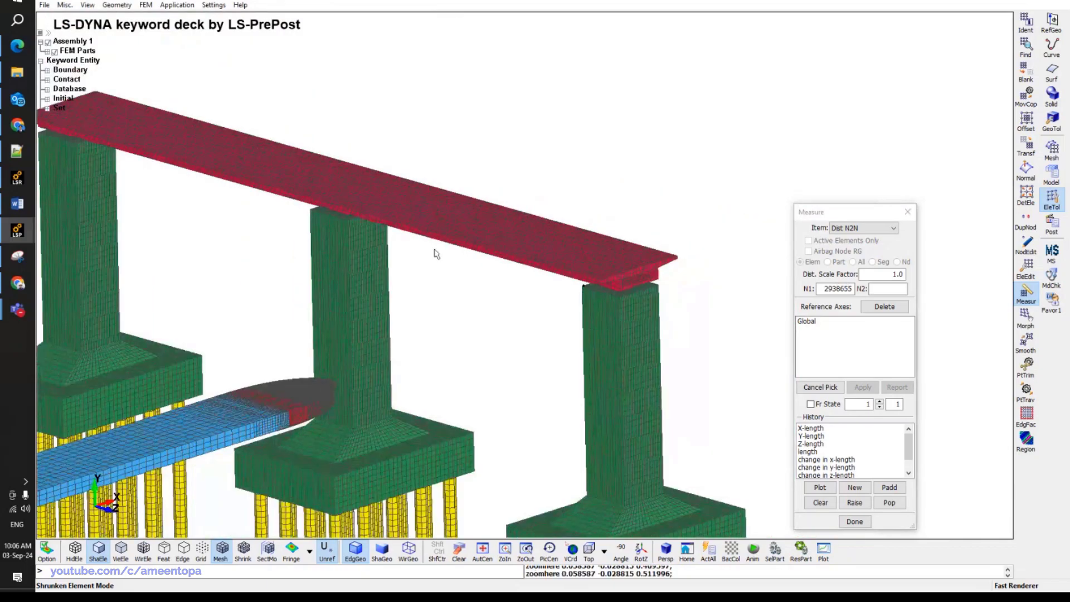
{"action": "left_click_drag", "start_coordinate": [204, 240], "coordinate": [433, 303], "text": "shift"}
{"action": "scroll", "coordinate": [334, 231], "scroll_direction": "up", "scroll_amount": 5}
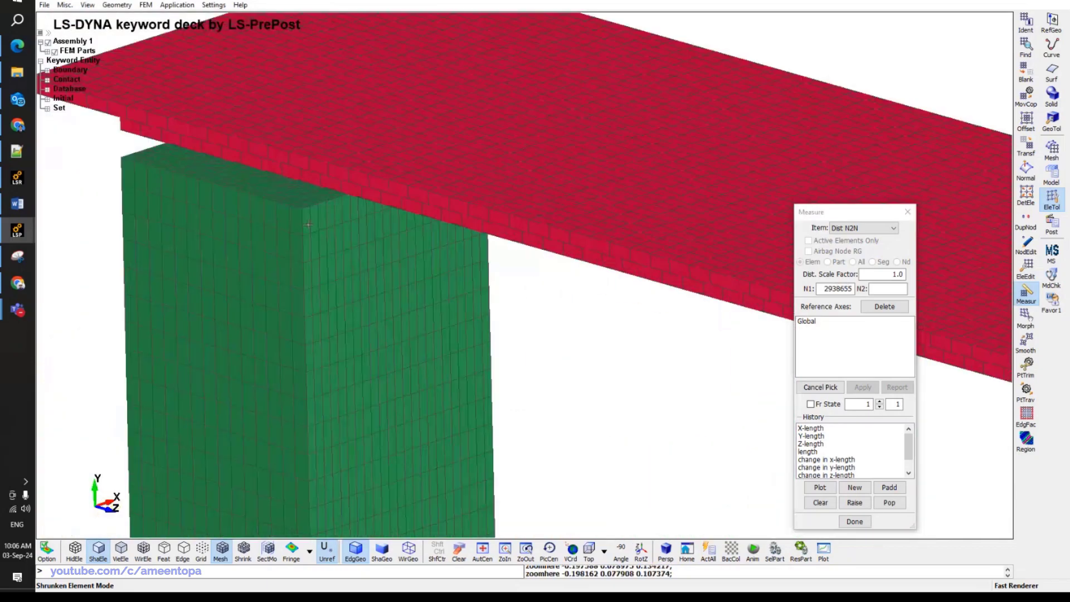
{"action": "left_click", "coordinate": [304, 213]}
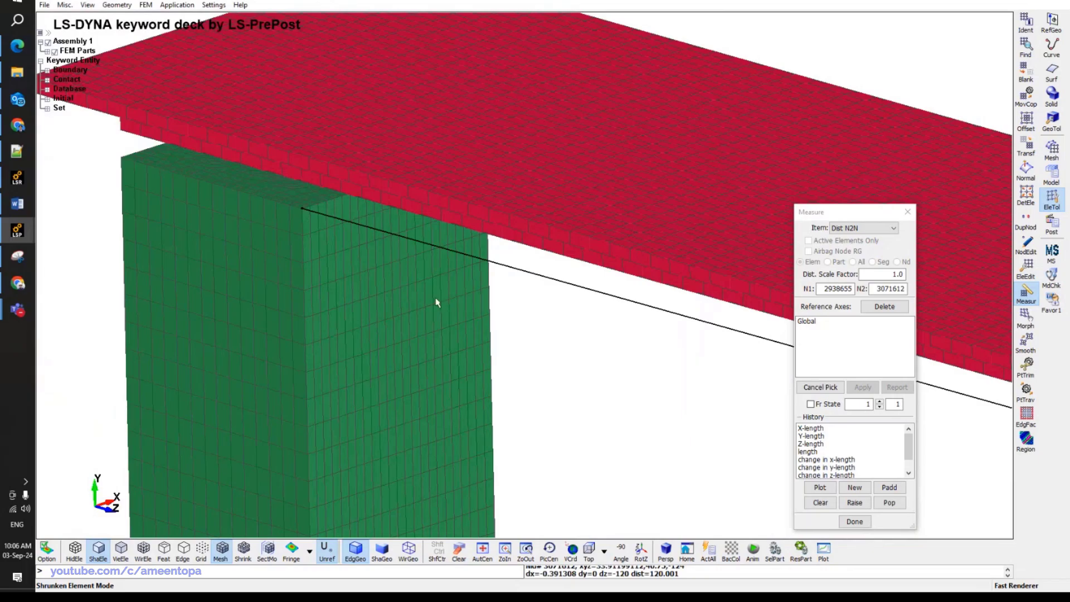
Move the Measure dialog aside and view the distance line along the whole bridge deck.
{"action": "left_click_drag", "start_coordinate": [836, 217], "coordinate": [1011, 240]}
{"action": "scroll", "coordinate": [640, 252], "scroll_direction": "down", "scroll_amount": 3}
{"action": "scroll", "coordinate": [640, 252], "scroll_direction": "down", "scroll_amount": 2}
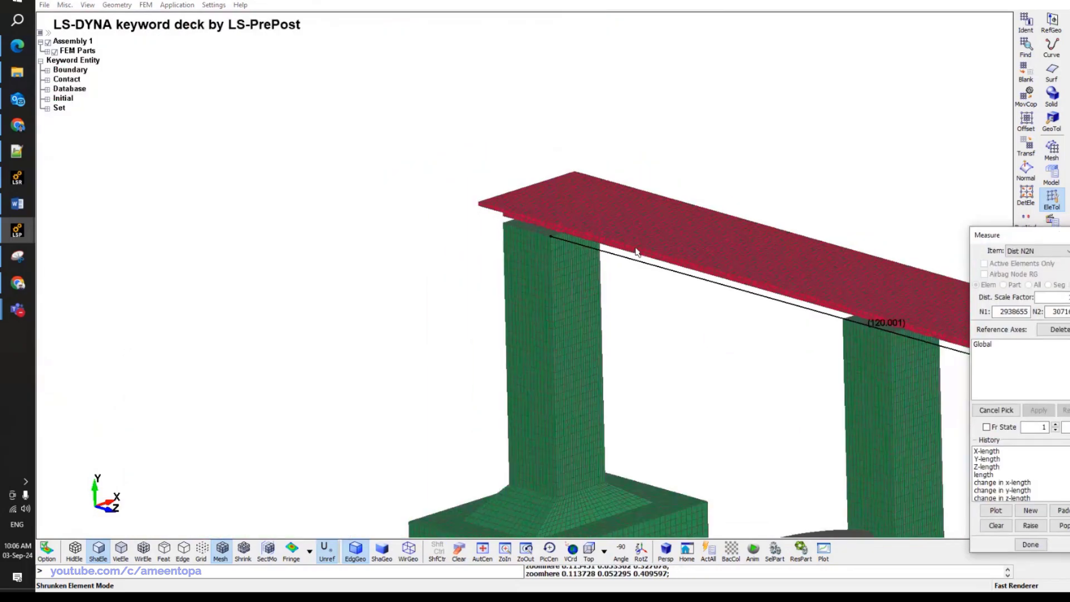
{"action": "middle_click_drag", "start_coordinate": [502, 246], "coordinate": [430, 238]}
{"action": "scroll", "coordinate": [428, 246], "scroll_direction": "up", "scroll_amount": 1}
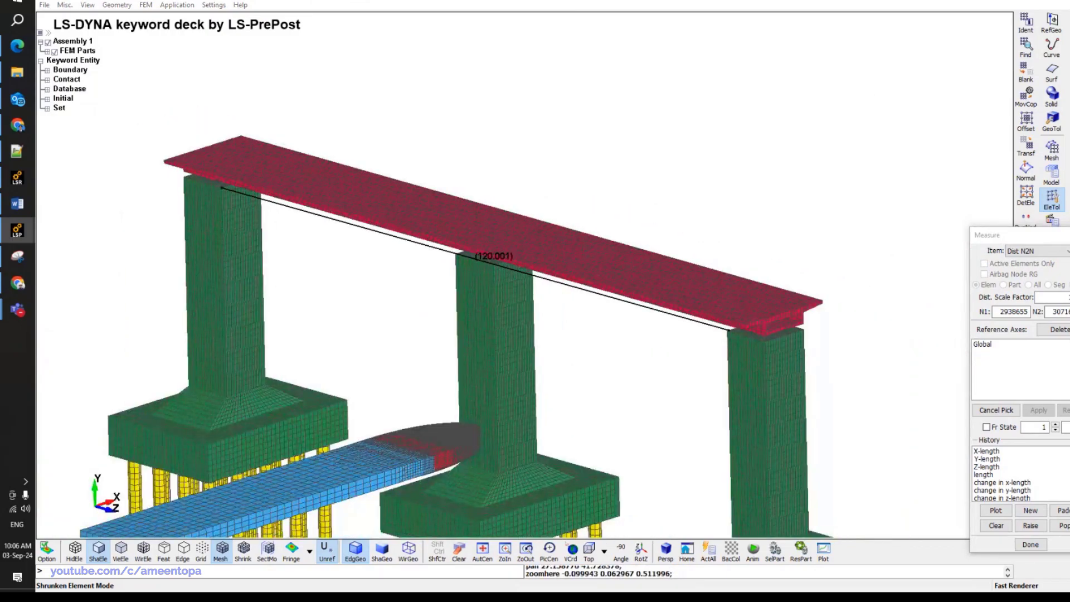
Switch to Chrome, maximize the window with the ship-collision thesis PDF and go to page 143.
{"action": "left_click", "coordinate": [17, 125]}
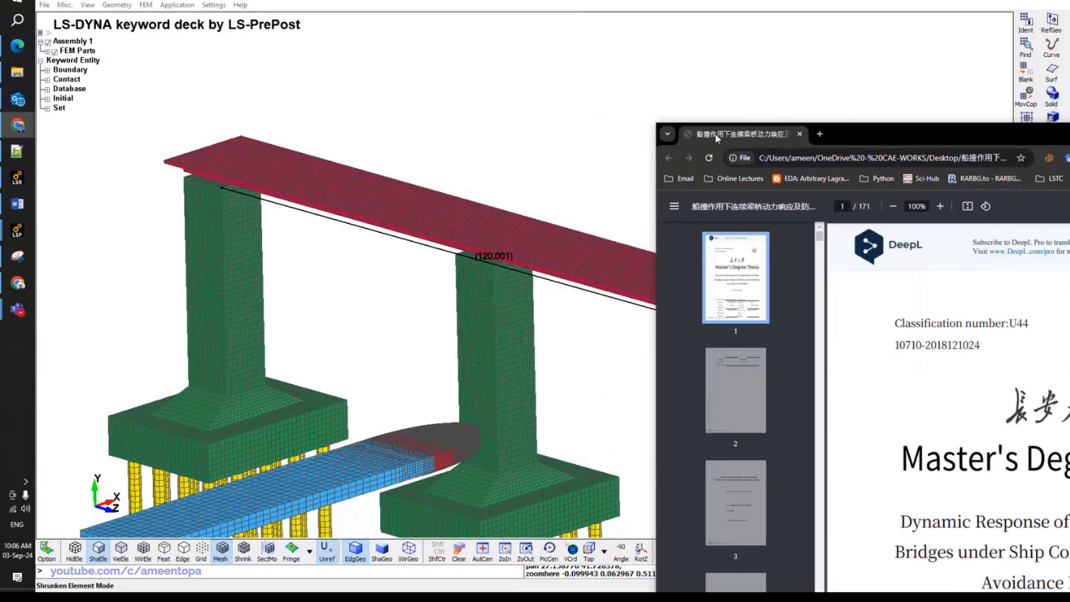
{"action": "double_click", "coordinate": [847, 139]}
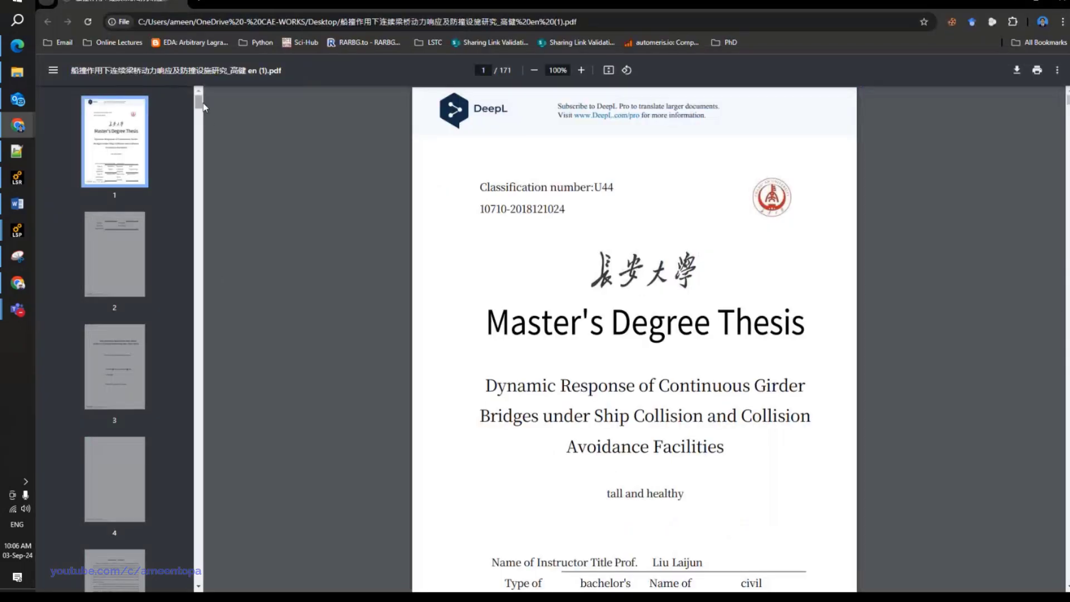
{"action": "key", "text": "Right"}
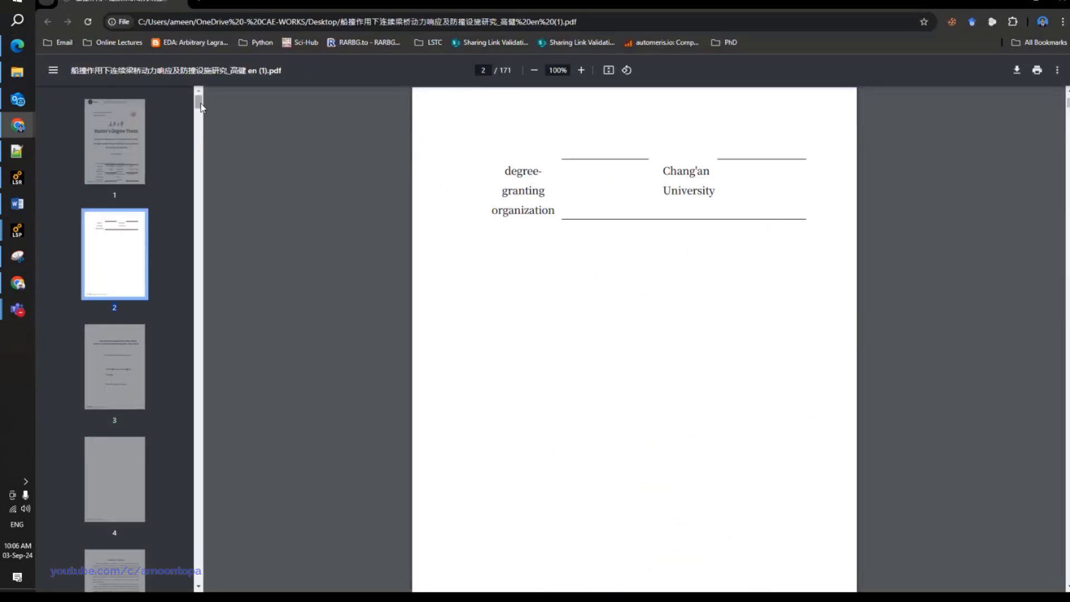
{"action": "left_click_drag", "start_coordinate": [199, 102], "coordinate": [174, 406]}
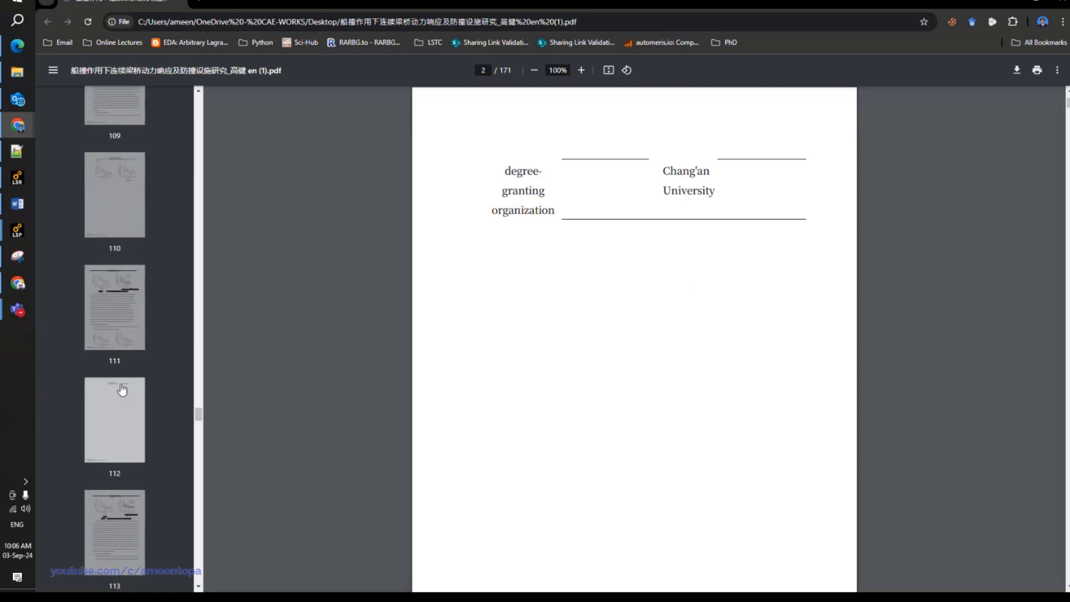
{"action": "scroll", "coordinate": [123, 390], "scroll_direction": "down", "scroll_amount": 20}
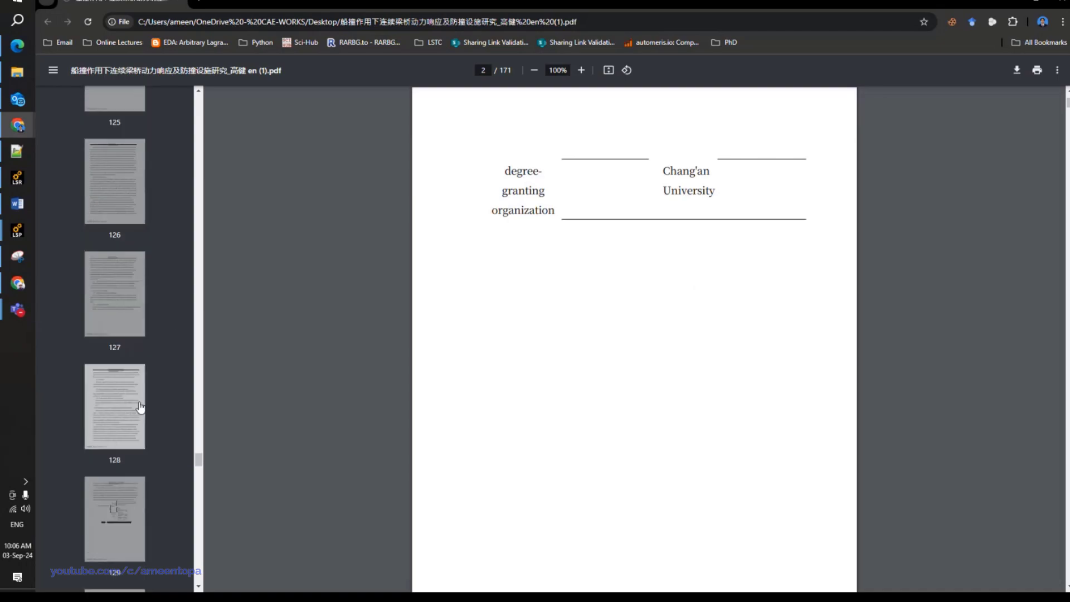
{"action": "scroll", "coordinate": [139, 407], "scroll_direction": "down", "scroll_amount": 20}
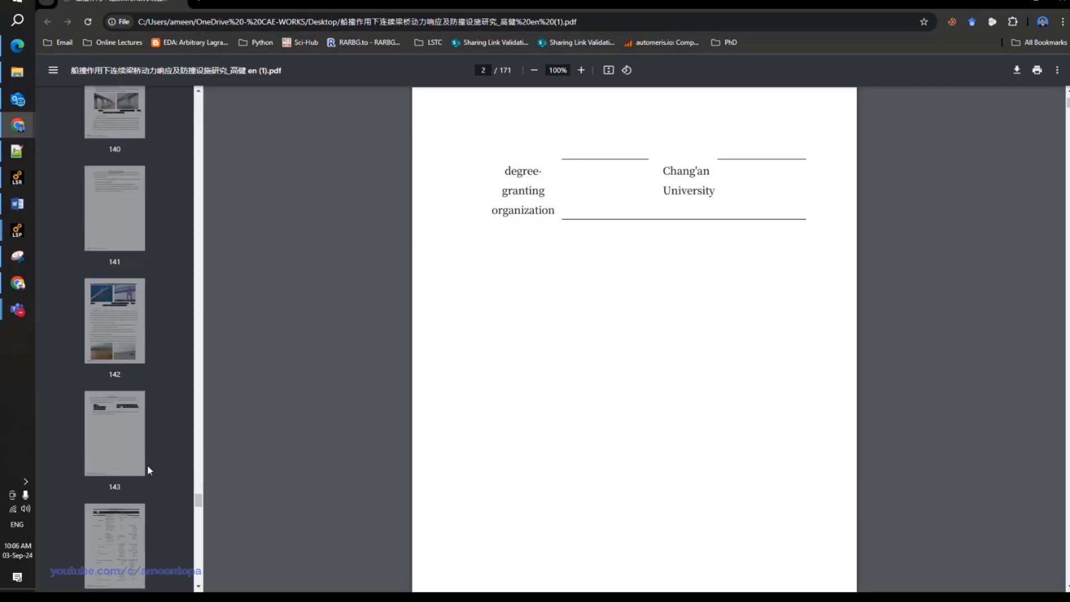
{"action": "scroll", "coordinate": [134, 423], "scroll_direction": "down", "scroll_amount": 3}
{"action": "left_click", "coordinate": [112, 245]}
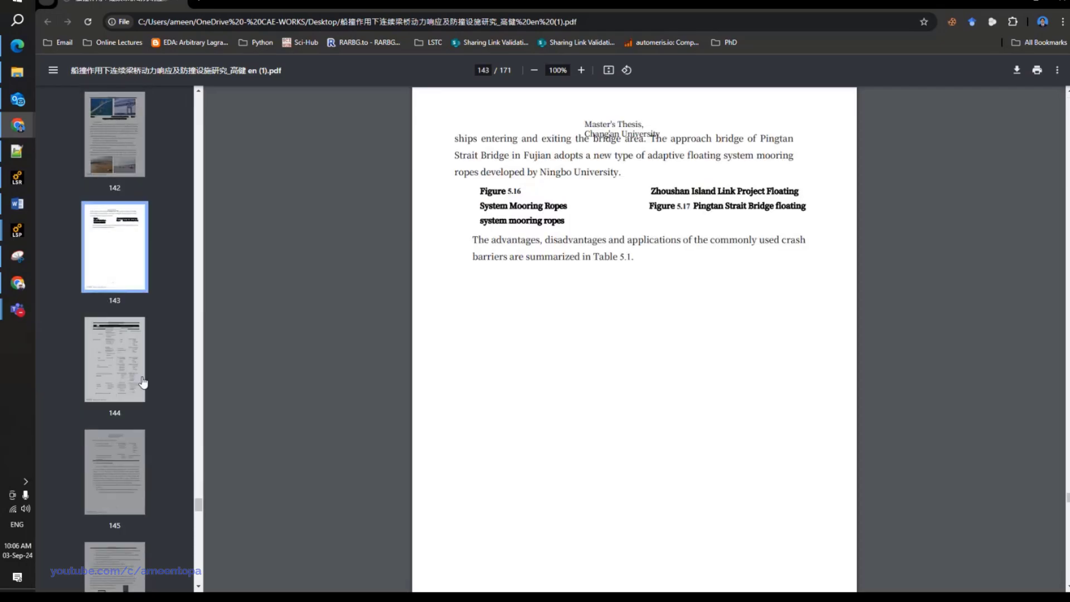
Look through the Chapter 5 result pages 153 and 150, then open page 148 with the Composite Crash Kit figure.
{"action": "scroll", "coordinate": [112, 390], "scroll_direction": "down", "scroll_amount": 15}
{"action": "left_click", "coordinate": [113, 413]}
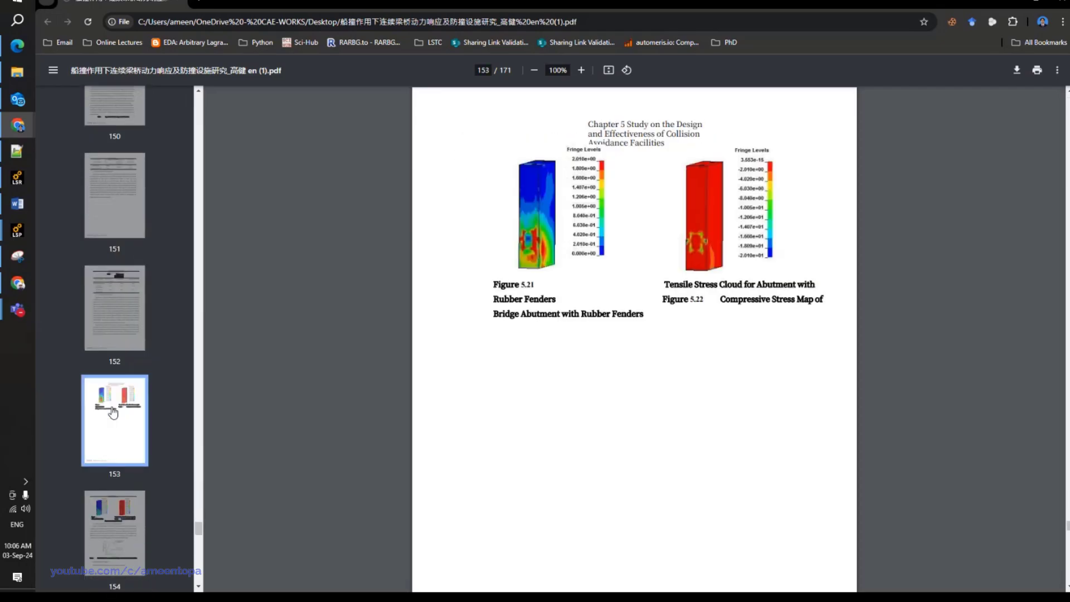
{"action": "scroll", "coordinate": [113, 413], "scroll_direction": "up", "scroll_amount": 4}
{"action": "left_click", "coordinate": [114, 379]}
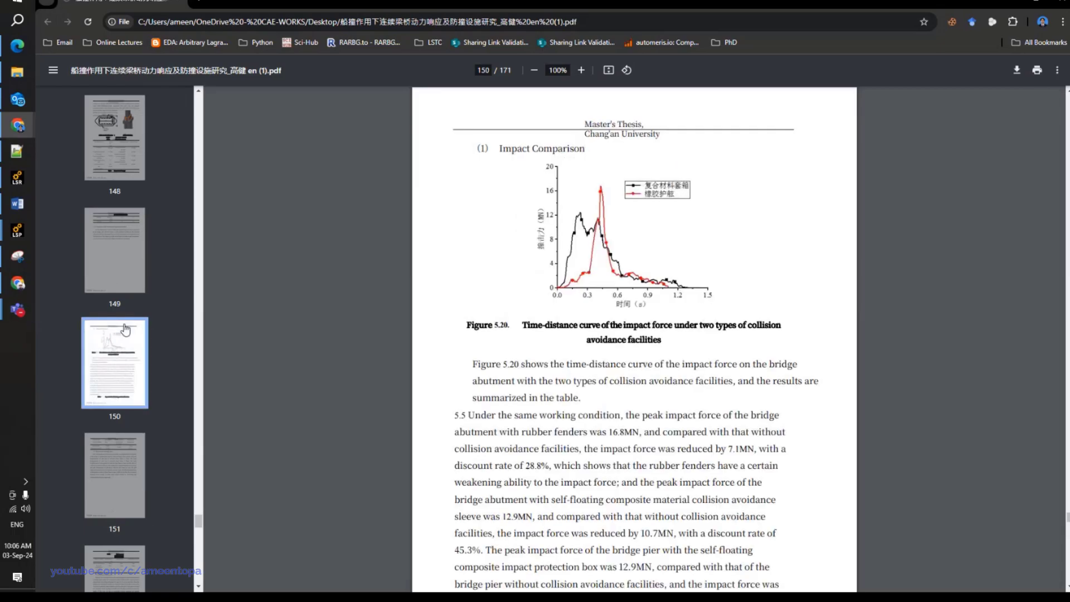
{"action": "left_click", "coordinate": [125, 146]}
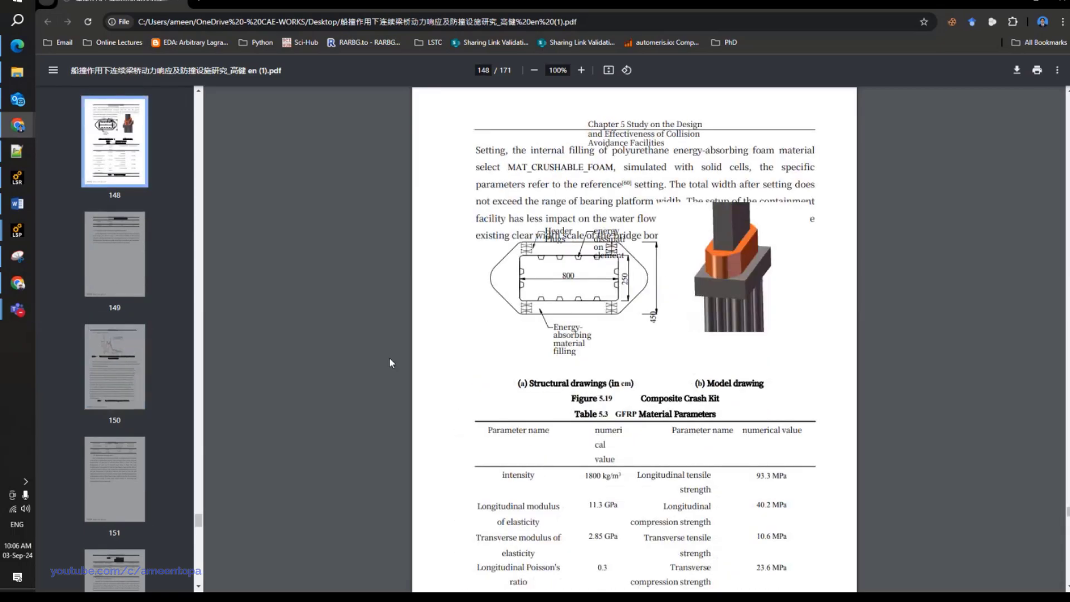
Examine the Chapter 5 collision avoidance facilities backwards from page 148 to page 127, including the rubber fender, artificial island and classification figures.
{"action": "scroll", "coordinate": [389, 361], "scroll_direction": "down", "scroll_amount": 3}
{"action": "scroll", "coordinate": [388, 363], "scroll_direction": "up", "scroll_amount": 5}
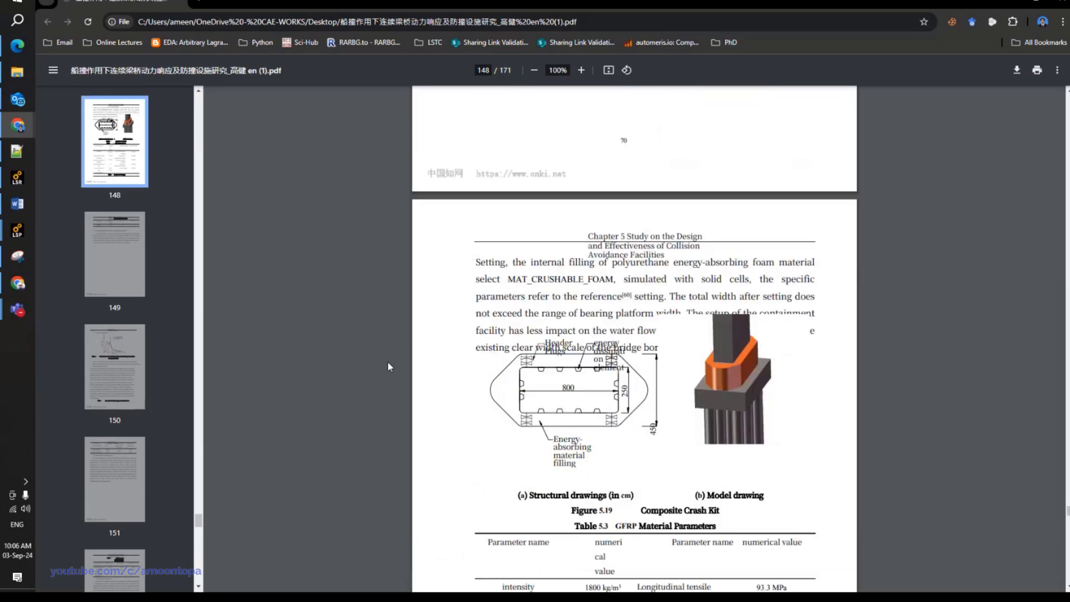
{"action": "scroll", "coordinate": [387, 362], "scroll_direction": "up", "scroll_amount": 15}
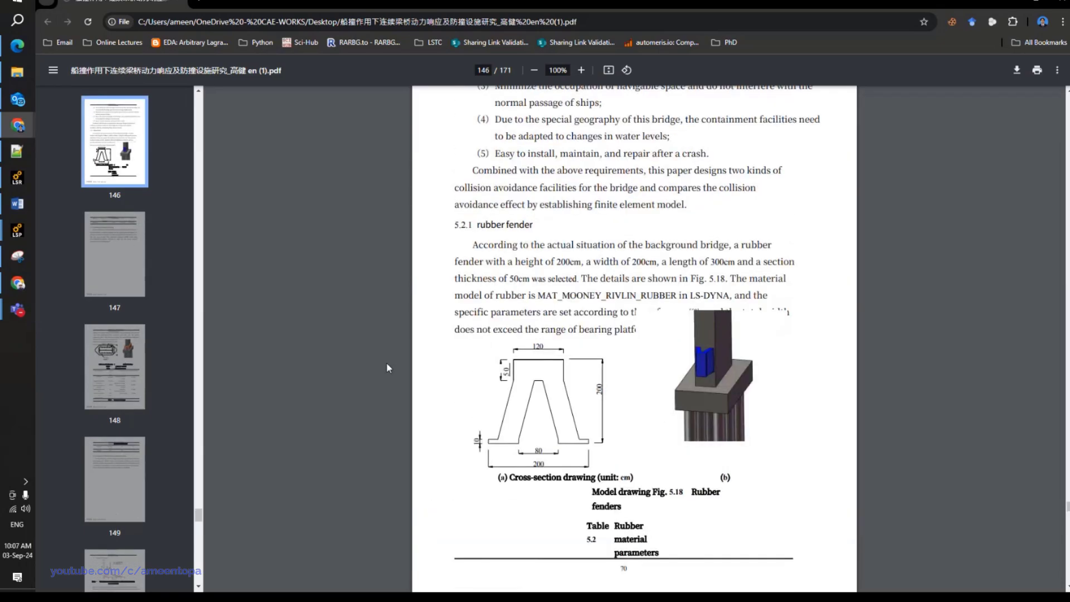
{"action": "scroll", "coordinate": [386, 362], "scroll_direction": "up", "scroll_amount": 15}
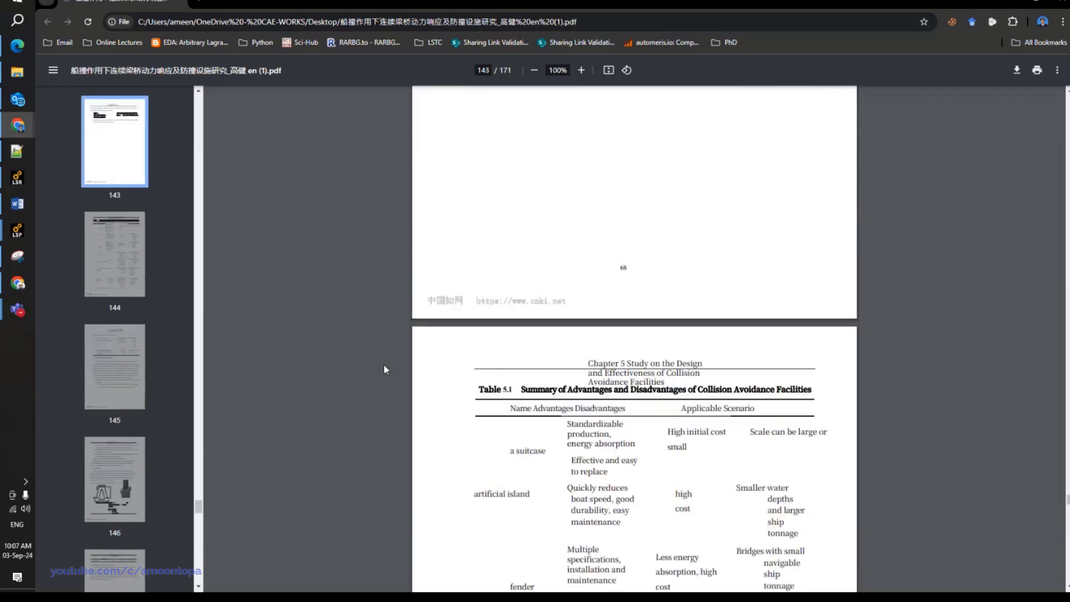
{"action": "scroll", "coordinate": [384, 369], "scroll_direction": "up", "scroll_amount": 12}
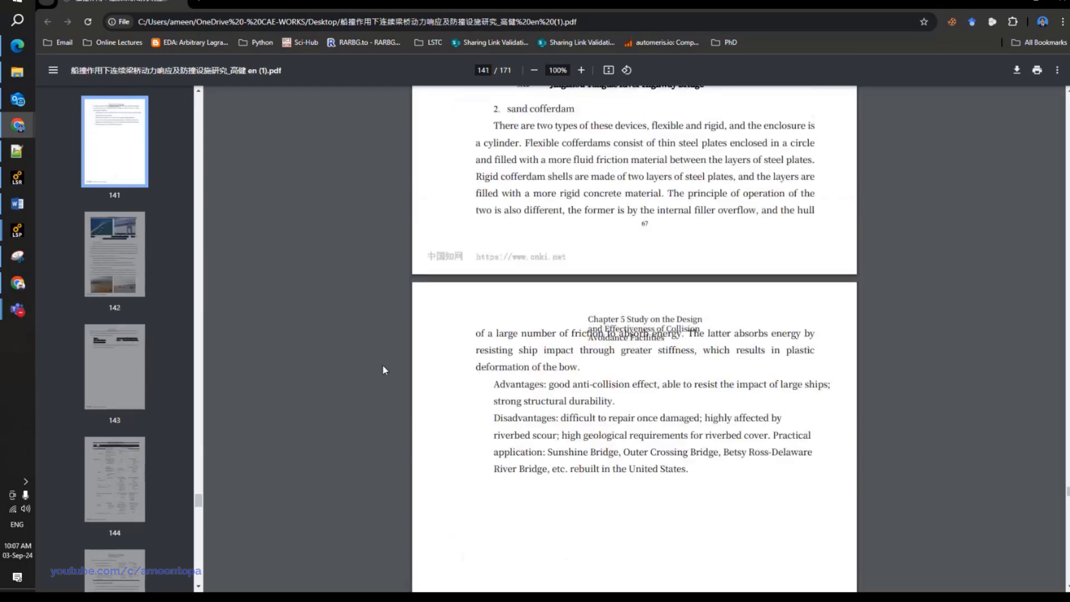
{"action": "scroll", "coordinate": [382, 369], "scroll_direction": "up", "scroll_amount": 10}
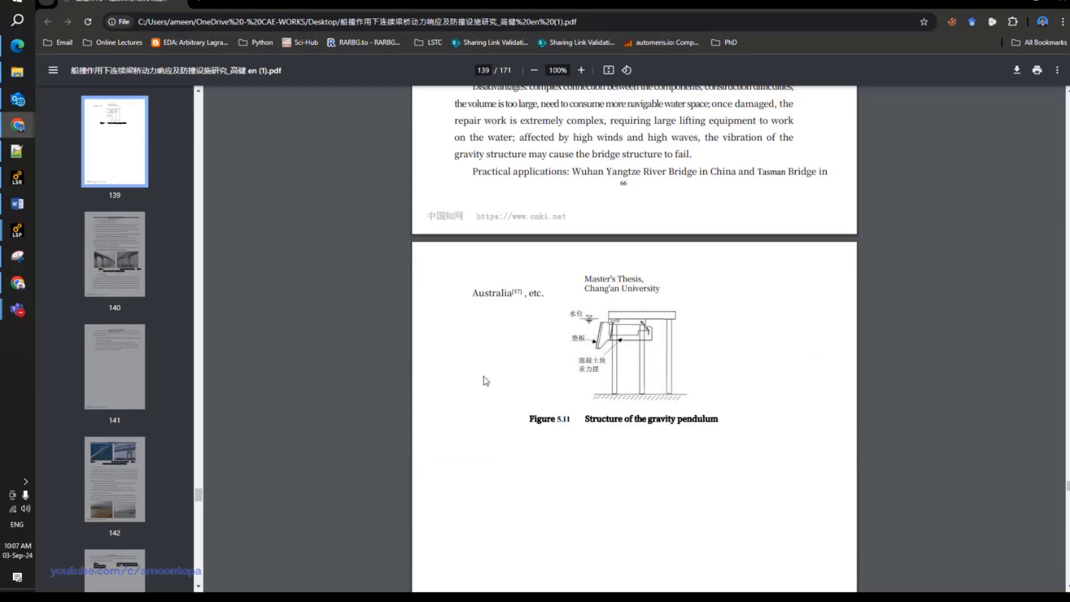
{"action": "scroll", "coordinate": [474, 382], "scroll_direction": "up", "scroll_amount": 12}
{"action": "scroll", "coordinate": [464, 385], "scroll_direction": "up", "scroll_amount": 12}
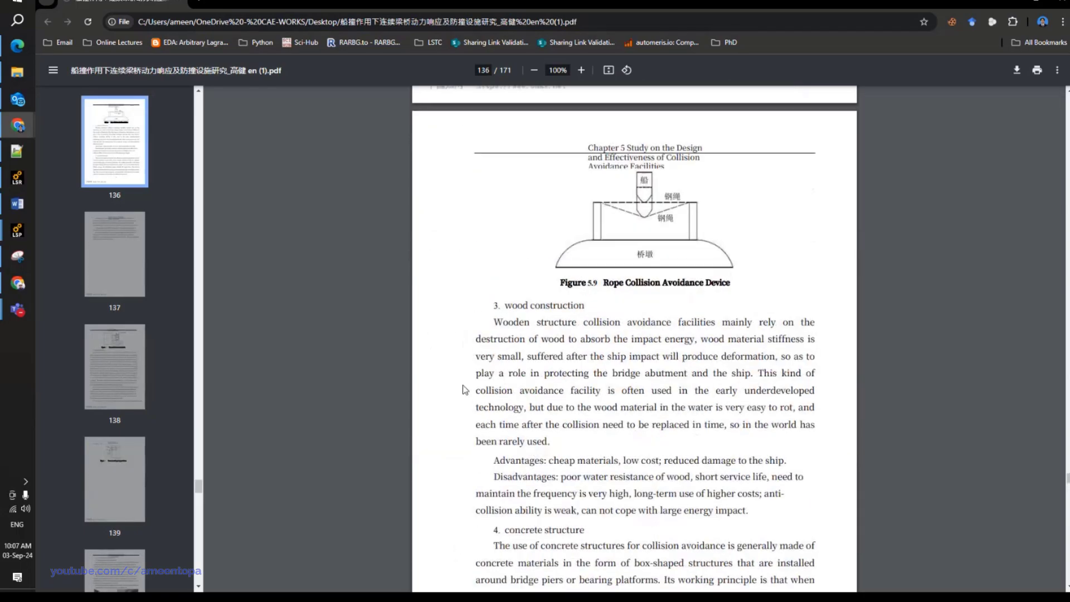
{"action": "scroll", "coordinate": [462, 386], "scroll_direction": "up", "scroll_amount": 12}
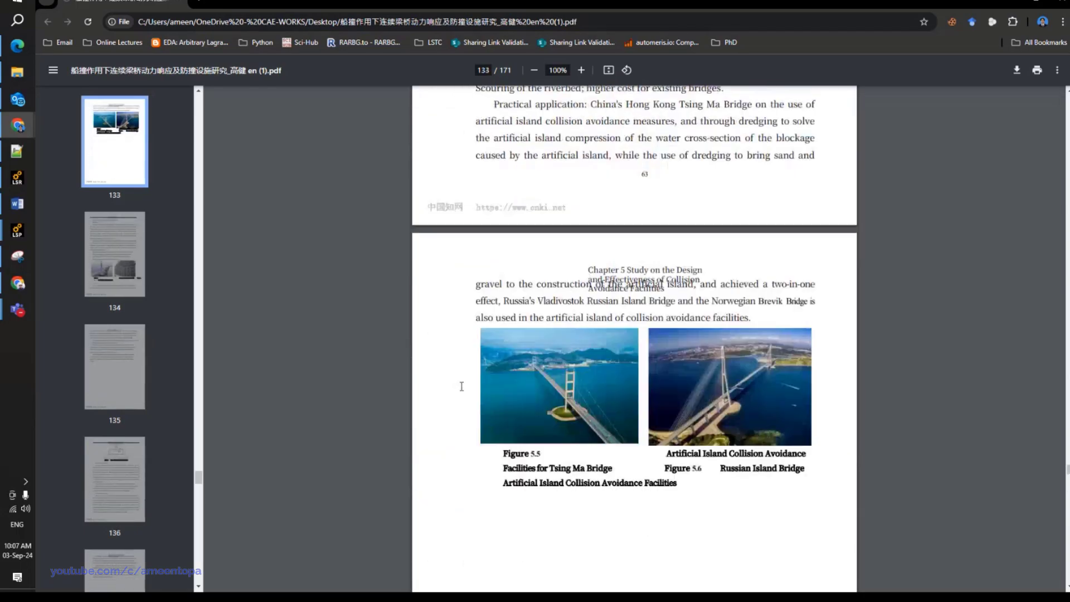
{"action": "scroll", "coordinate": [462, 385], "scroll_direction": "up", "scroll_amount": 8}
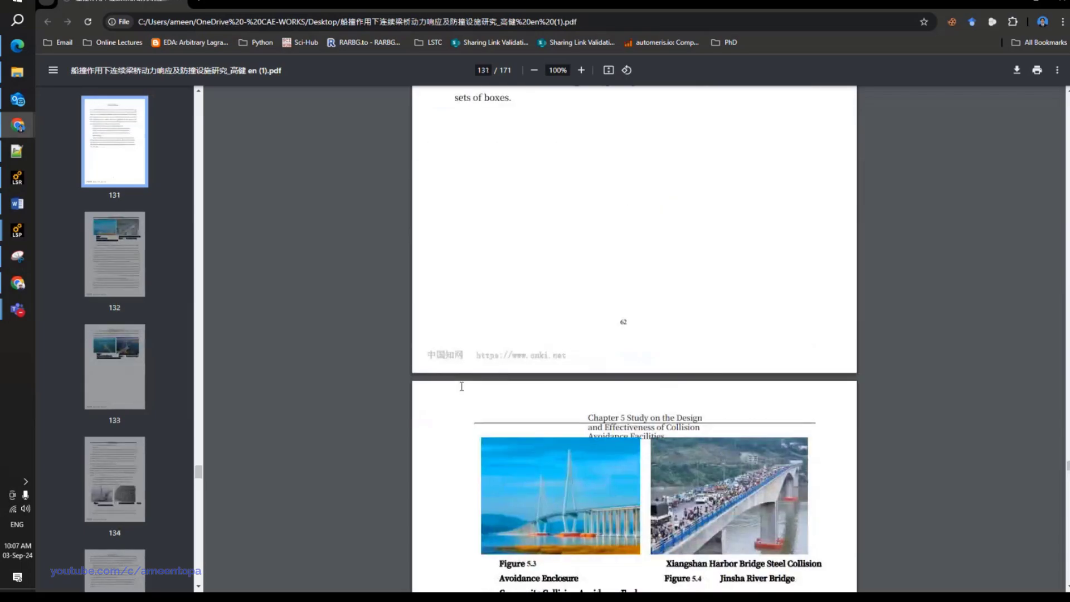
{"action": "scroll", "coordinate": [462, 390], "scroll_direction": "up", "scroll_amount": 10}
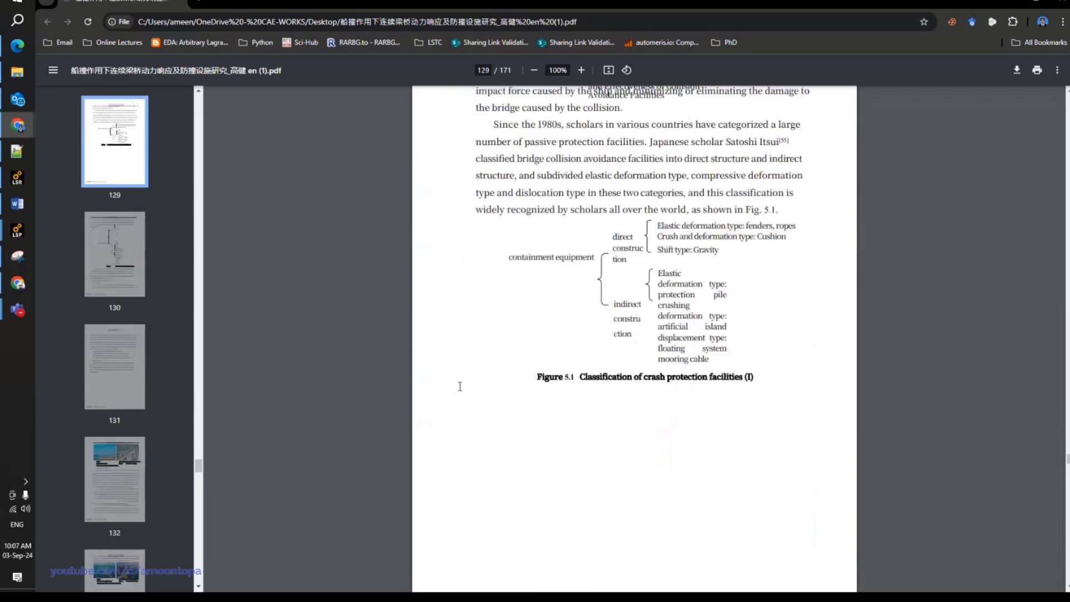
{"action": "scroll", "coordinate": [459, 386], "scroll_direction": "up", "scroll_amount": 12}
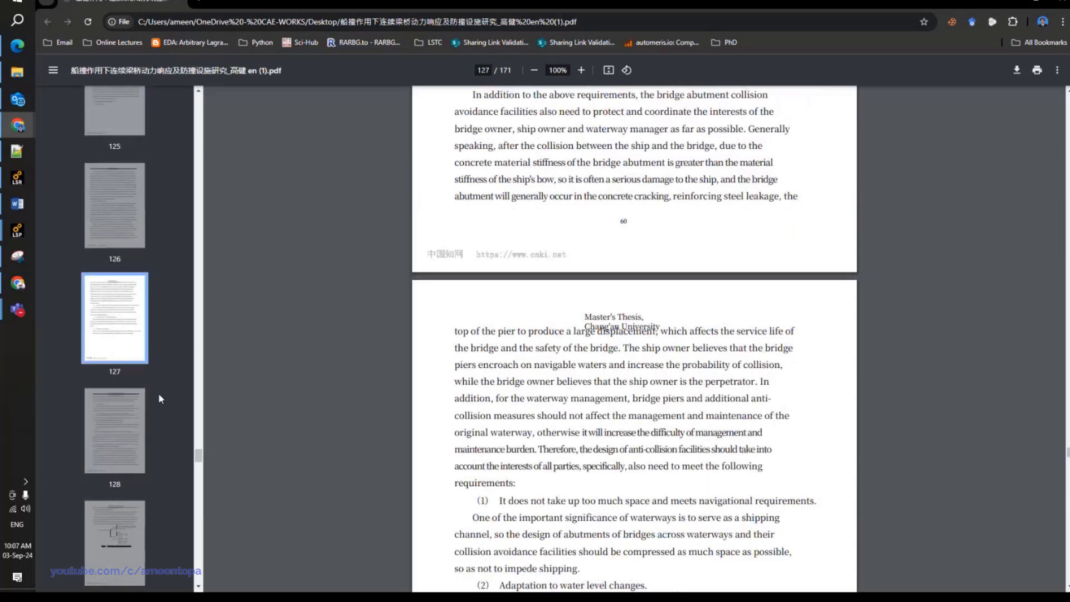
Go back through the thesis page thumbnails to page 35 and read the Minorsky collision theory formulas through page 36.
{"action": "scroll", "coordinate": [200, 441], "scroll_direction": "up", "scroll_amount": 10}
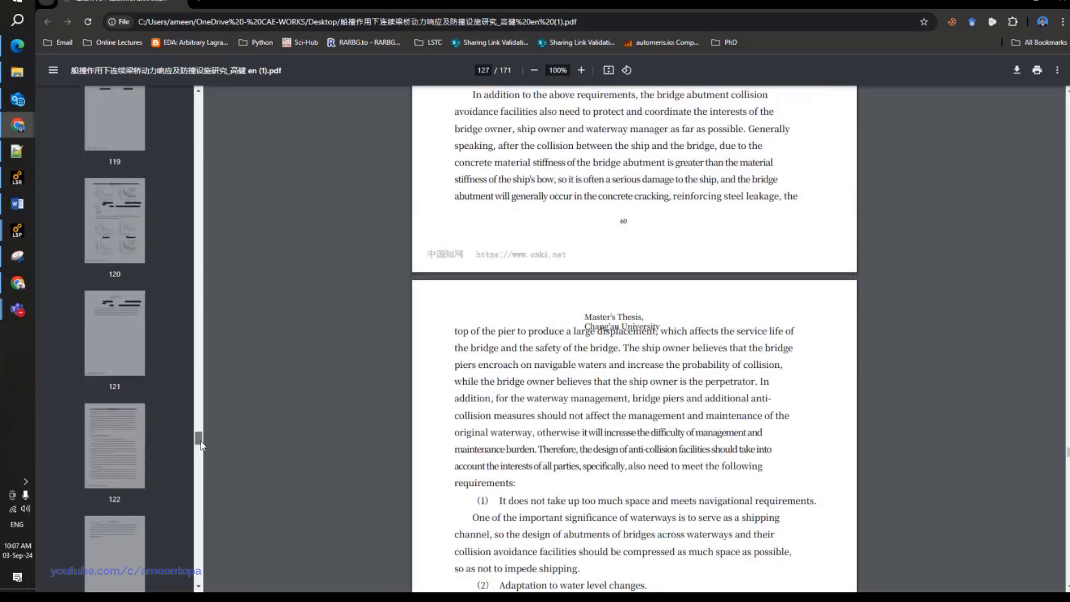
{"action": "scroll", "coordinate": [200, 440], "scroll_direction": "up", "scroll_amount": 8}
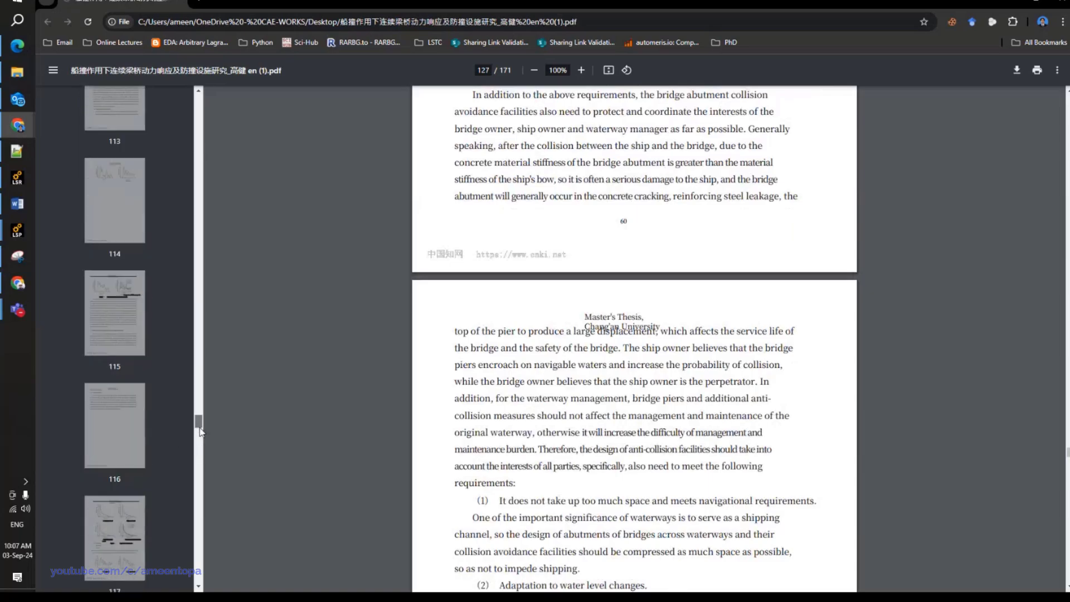
{"action": "scroll", "coordinate": [200, 428], "scroll_direction": "up", "scroll_amount": 12}
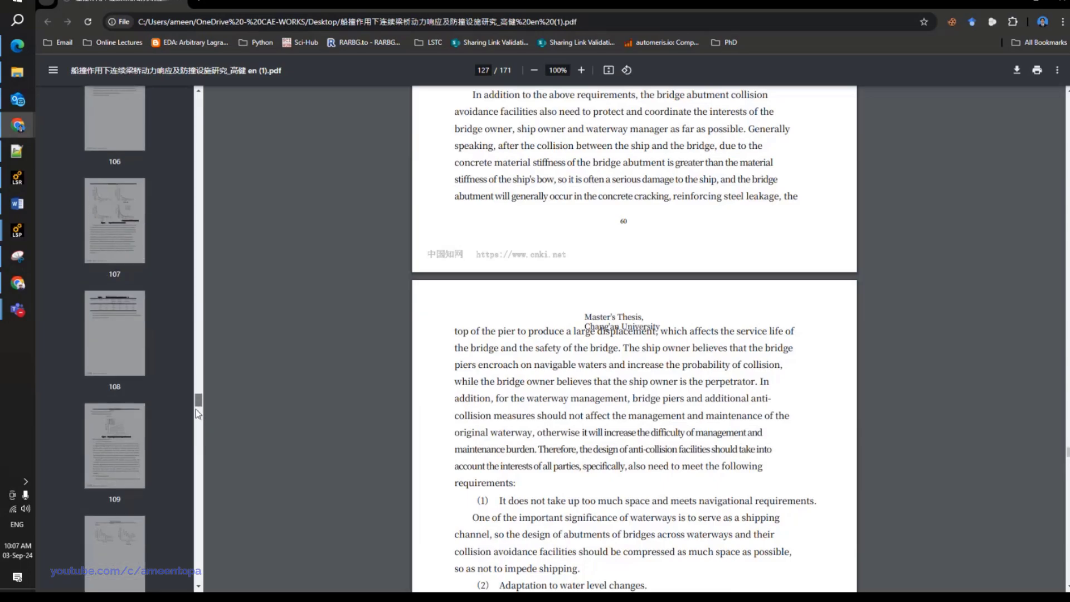
{"action": "scroll", "coordinate": [196, 410], "scroll_direction": "up", "scroll_amount": 10}
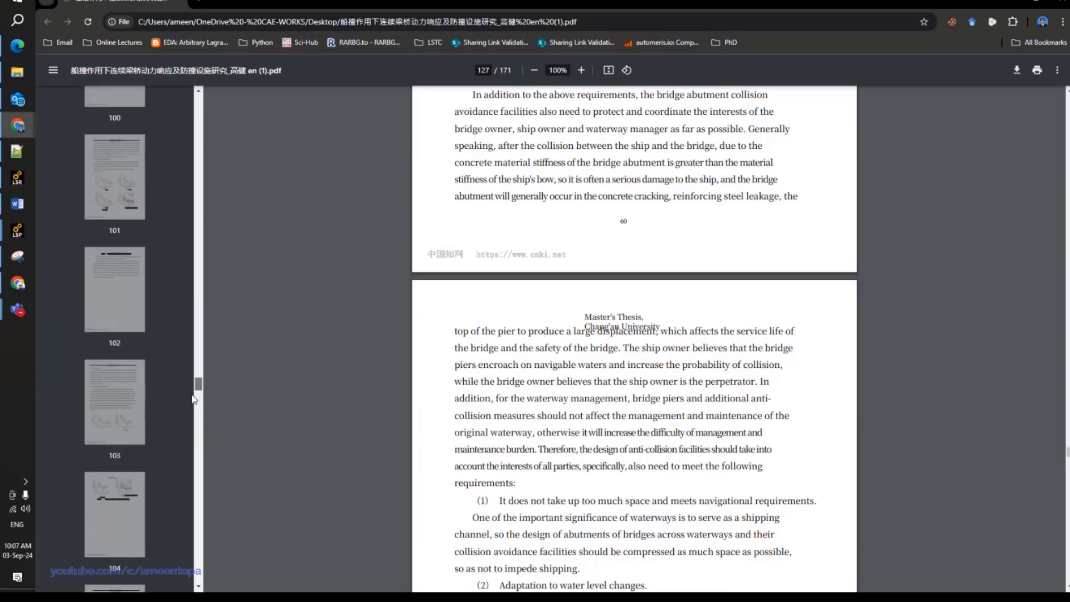
{"action": "scroll", "coordinate": [193, 393], "scroll_direction": "up", "scroll_amount": 5}
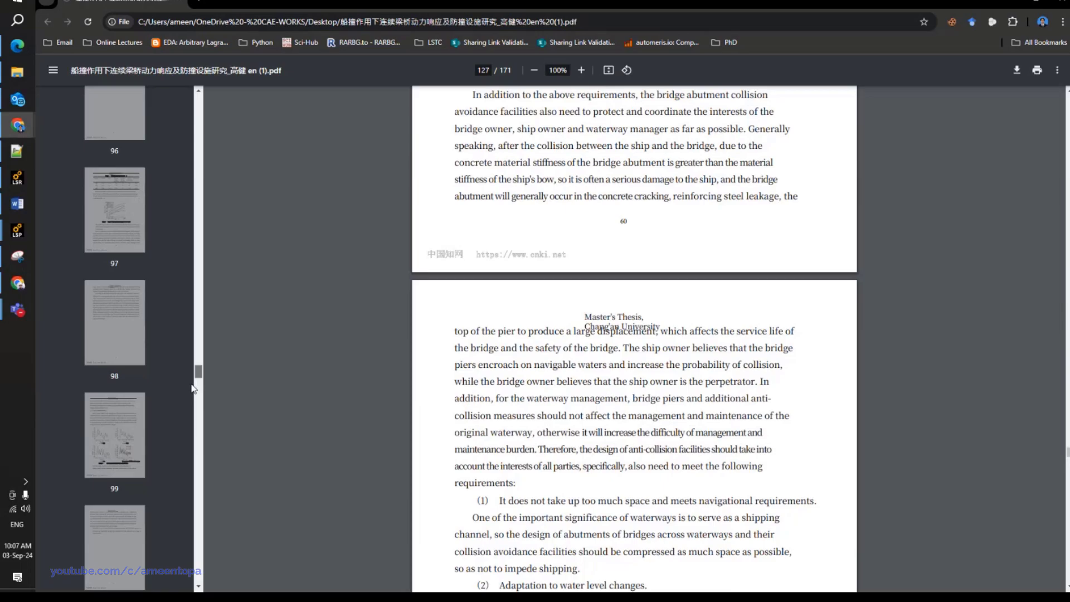
{"action": "left_click_drag", "start_coordinate": [192, 389], "coordinate": [185, 221]}
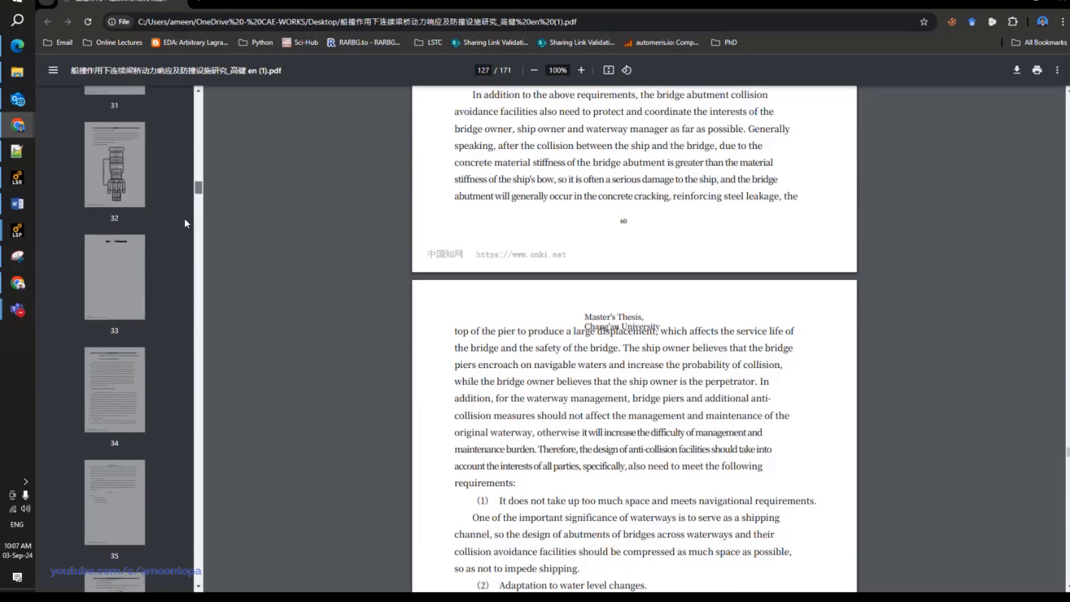
{"action": "left_click", "coordinate": [129, 514]}
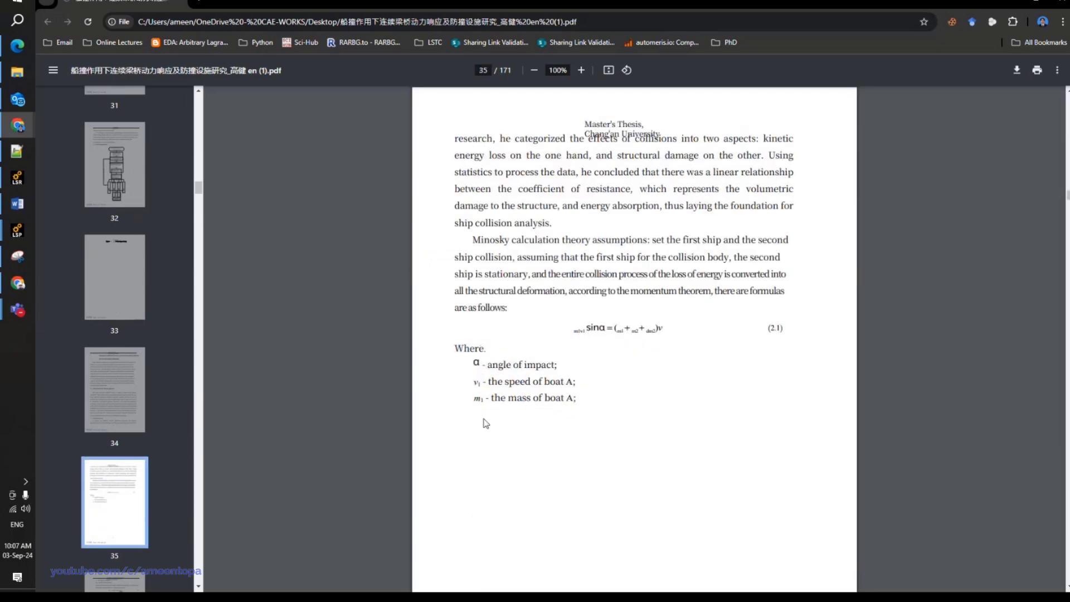
{"action": "scroll", "coordinate": [480, 421], "scroll_direction": "down", "scroll_amount": 6}
{"action": "scroll", "coordinate": [488, 420], "scroll_direction": "down", "scroll_amount": 12}
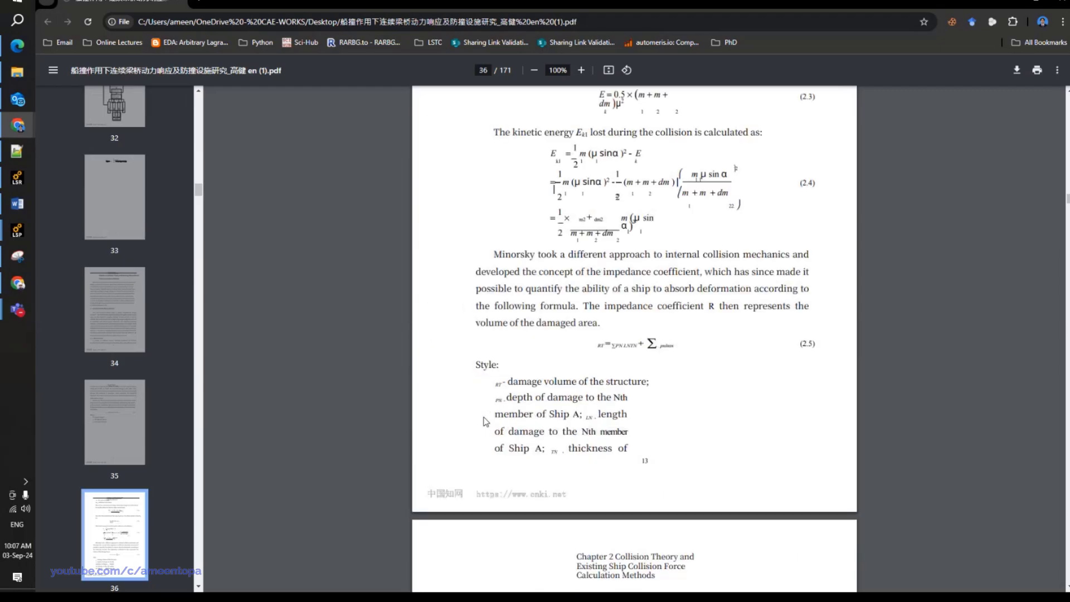
Jump to page 40 and look through the classical collision theories up to the summary in Table 2.1 on page 42.
{"action": "double_click", "coordinate": [482, 66]}
{"action": "type", "text": "40"}
{"action": "key", "text": "Return"}
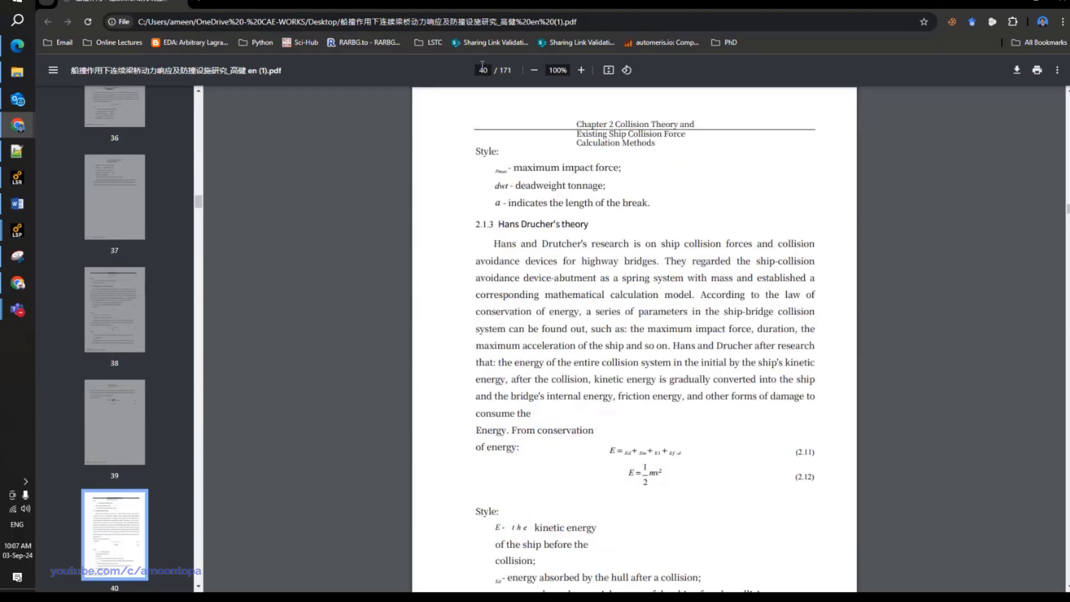
{"action": "scroll", "coordinate": [570, 316], "scroll_direction": "down", "scroll_amount": 5}
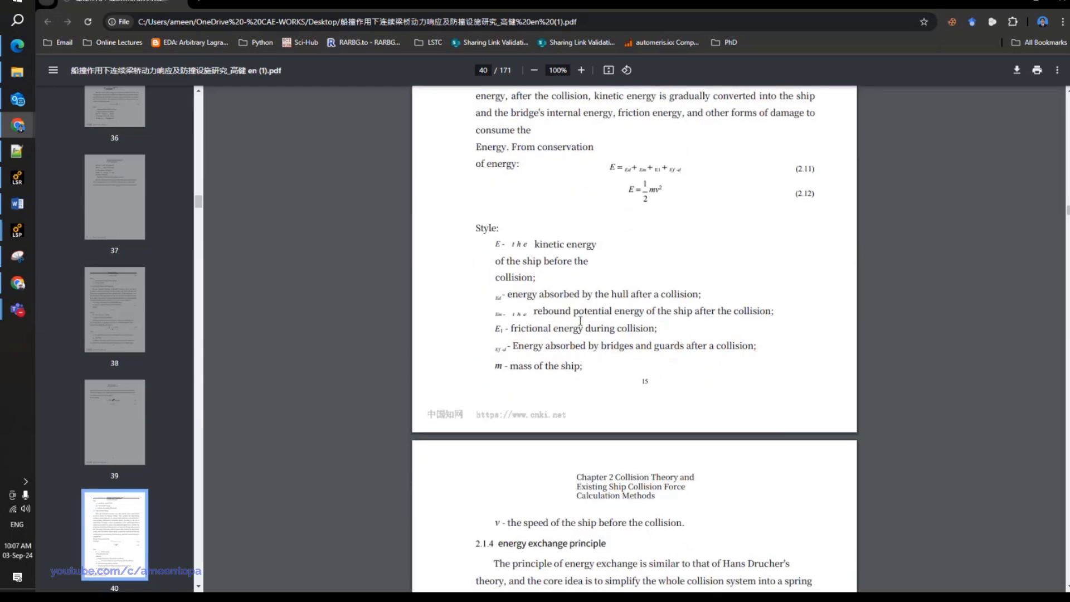
{"action": "scroll", "coordinate": [580, 321], "scroll_direction": "down", "scroll_amount": 14}
{"action": "scroll", "coordinate": [580, 329], "scroll_direction": "down", "scroll_amount": 5}
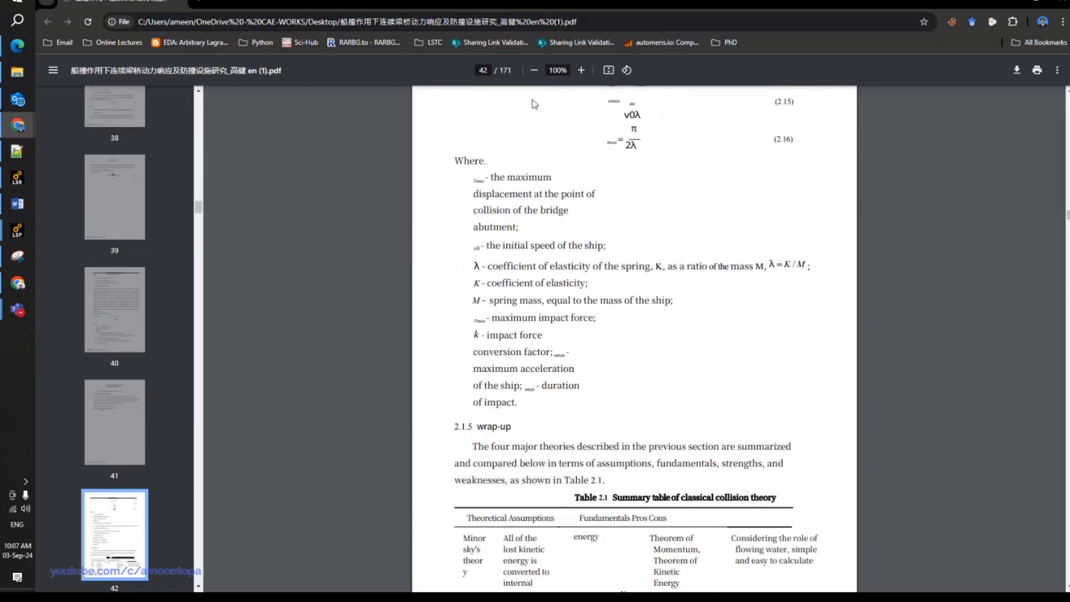
Jump to page 80 and examine the Chapter 3 energy exchange diagram and stress analysis text on the following page.
{"action": "left_click", "coordinate": [483, 71]}
{"action": "type", "text": "80"}
{"action": "key", "text": "Return"}
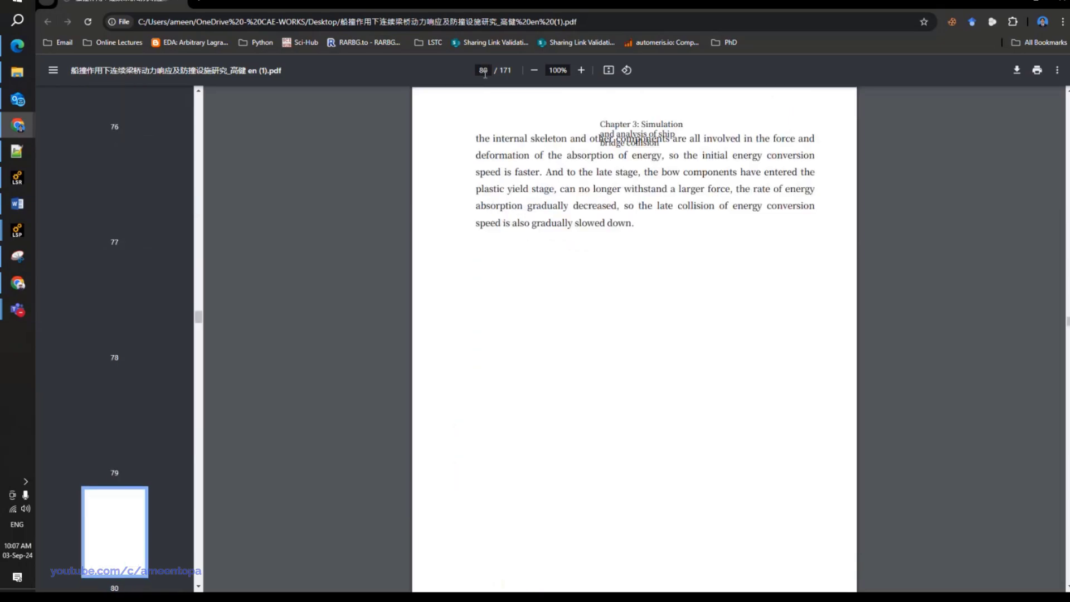
{"action": "scroll", "coordinate": [574, 329], "scroll_direction": "down", "scroll_amount": 11}
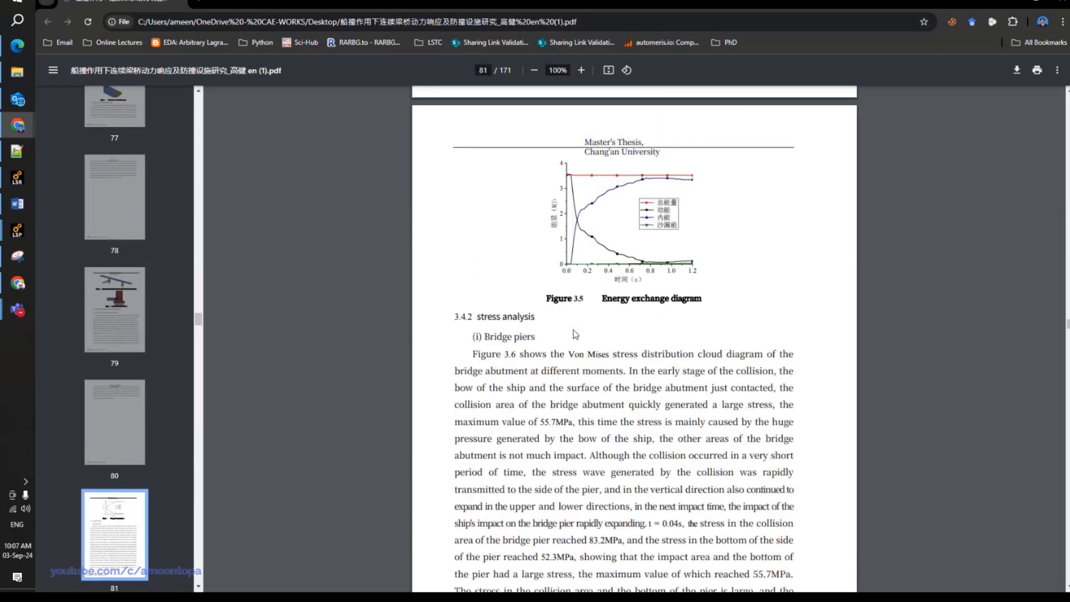
{"action": "scroll", "coordinate": [578, 330], "scroll_direction": "down", "scroll_amount": 9}
{"action": "scroll", "coordinate": [590, 356], "scroll_direction": "up", "scroll_amount": 3}
{"action": "scroll", "coordinate": [591, 368], "scroll_direction": "up", "scroll_amount": 12}
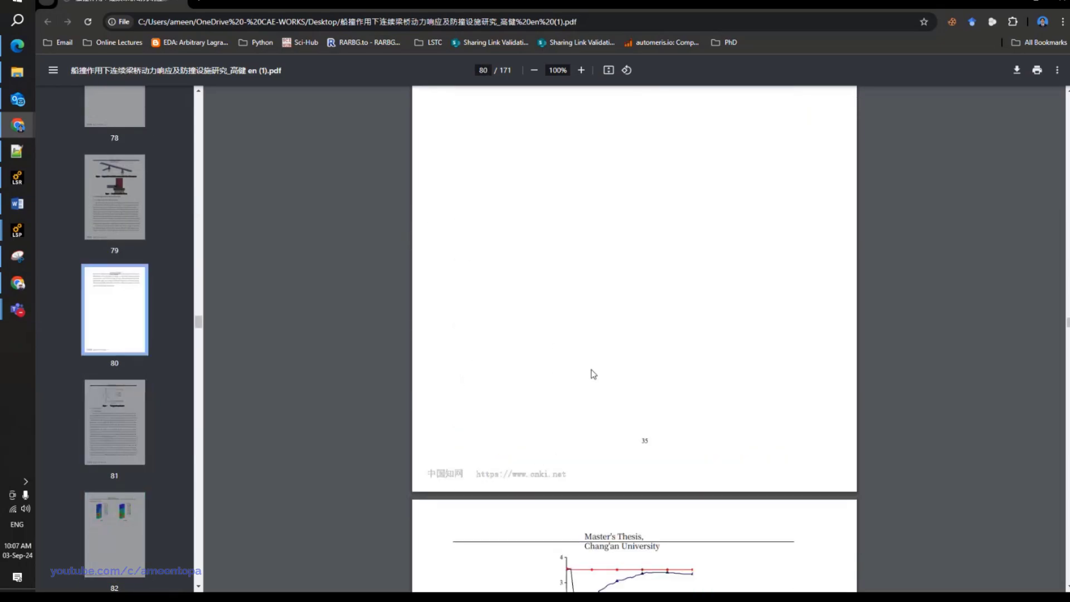
{"action": "scroll", "coordinate": [591, 373], "scroll_direction": "down", "scroll_amount": 6}
{"action": "scroll", "coordinate": [592, 373], "scroll_direction": "down", "scroll_amount": 5}
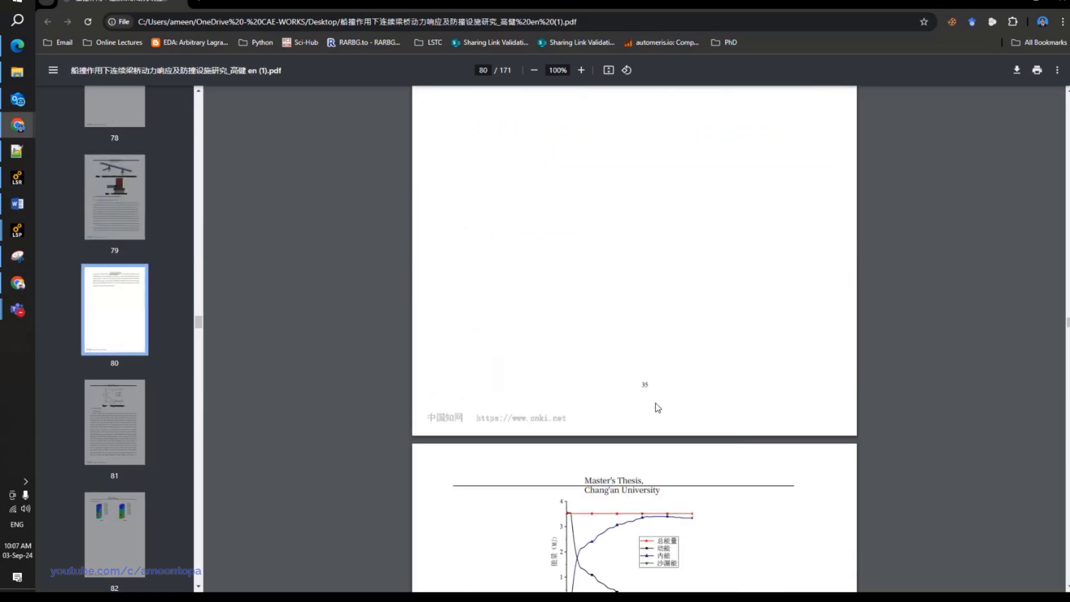
{"action": "scroll", "coordinate": [636, 402], "scroll_direction": "up", "scroll_amount": 5}
{"action": "scroll", "coordinate": [639, 405], "scroll_direction": "up", "scroll_amount": 1}
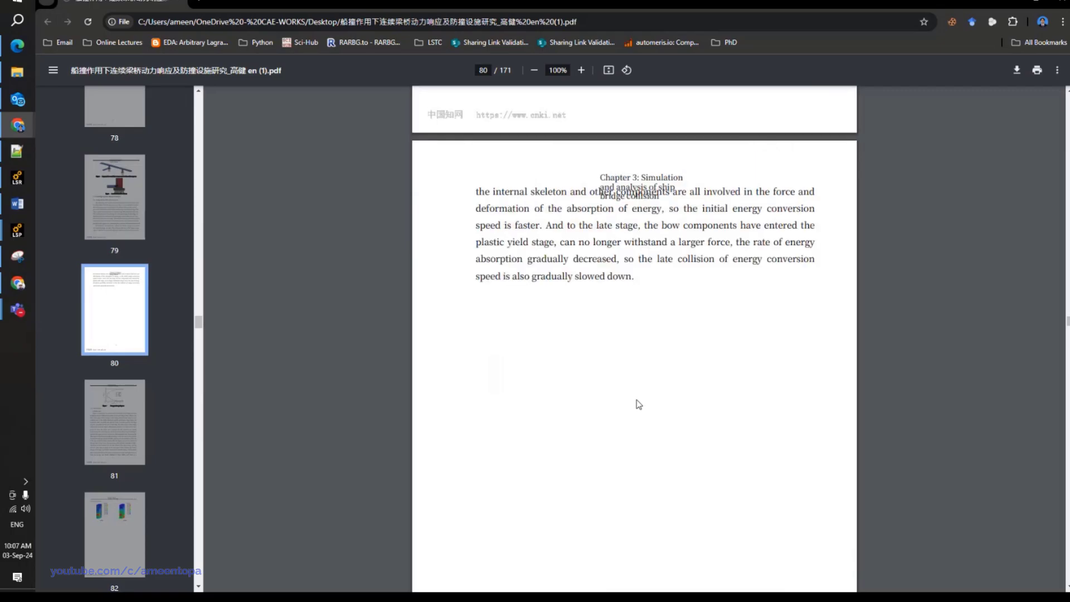
Examine the overall finite element model and localized collision view in Figures 3.3 and 3.4, checking the mesh description on page 78.
{"action": "scroll", "coordinate": [632, 334], "scroll_direction": "up", "scroll_amount": 7}
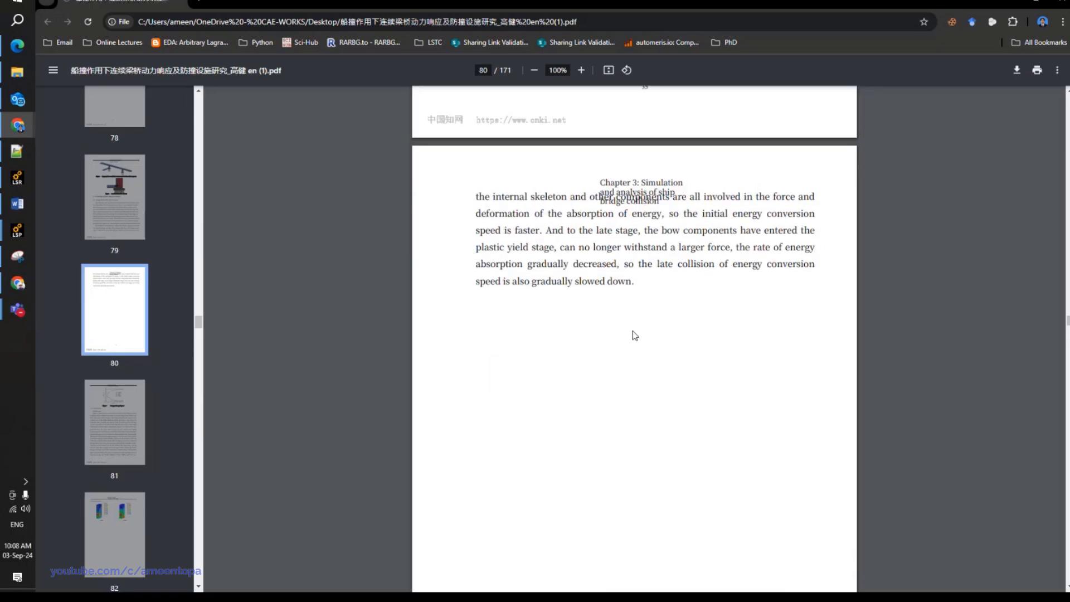
{"action": "scroll", "coordinate": [632, 333], "scroll_direction": "up", "scroll_amount": 5}
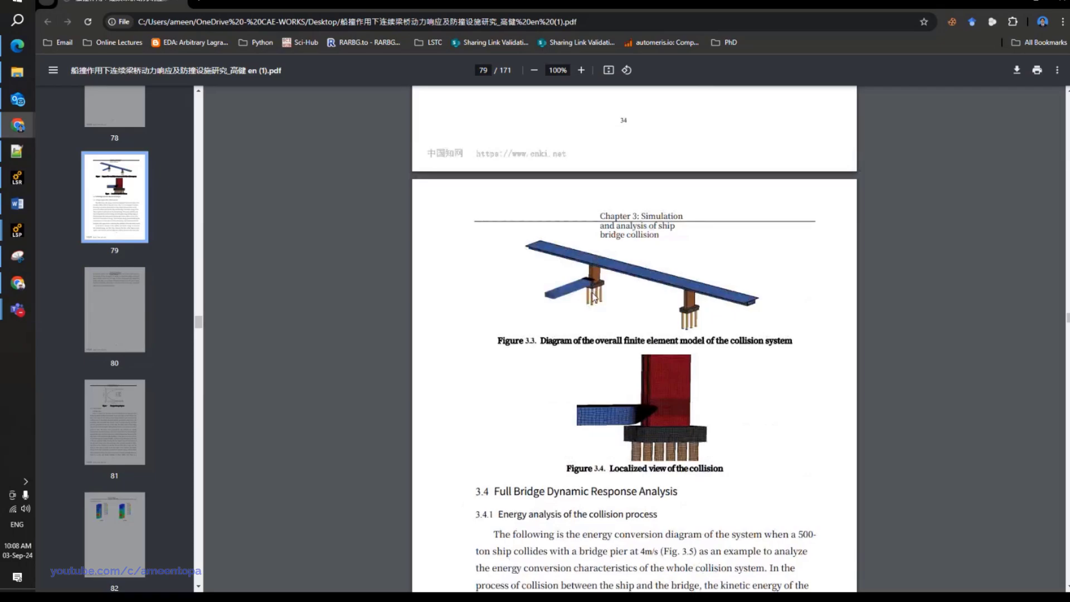
{"action": "scroll", "coordinate": [594, 299], "scroll_direction": "up", "scroll_amount": 10}
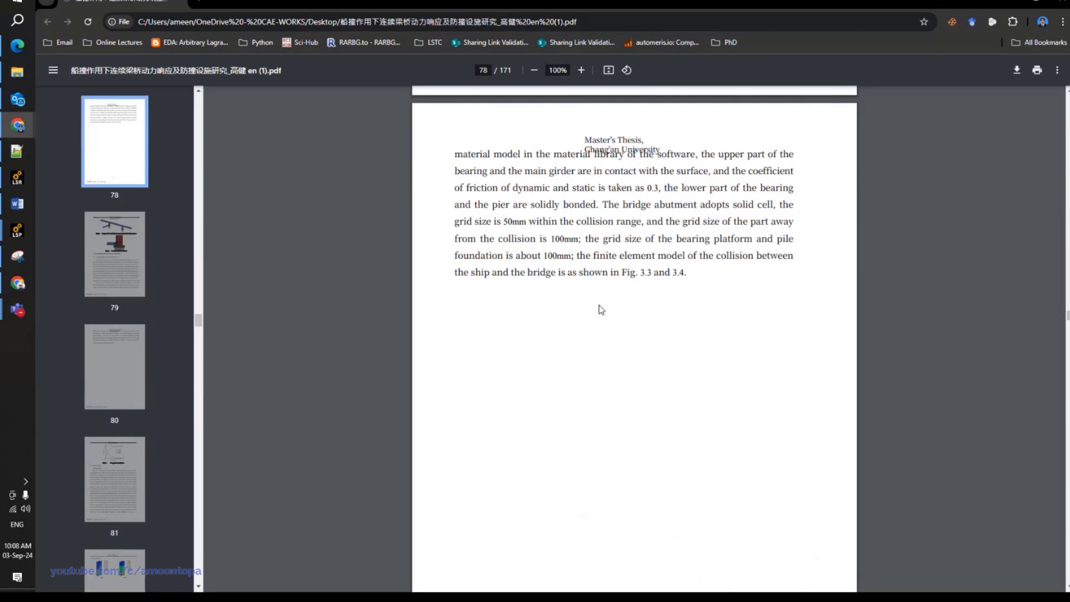
{"action": "scroll", "coordinate": [601, 310], "scroll_direction": "down", "scroll_amount": 9}
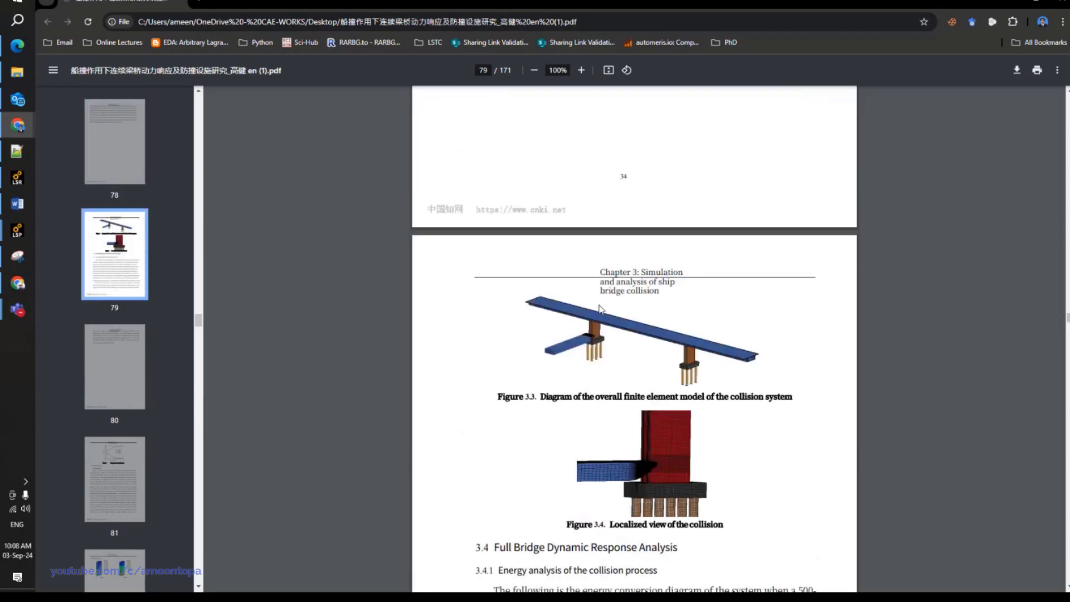
{"action": "scroll", "coordinate": [600, 309], "scroll_direction": "down", "scroll_amount": 3}
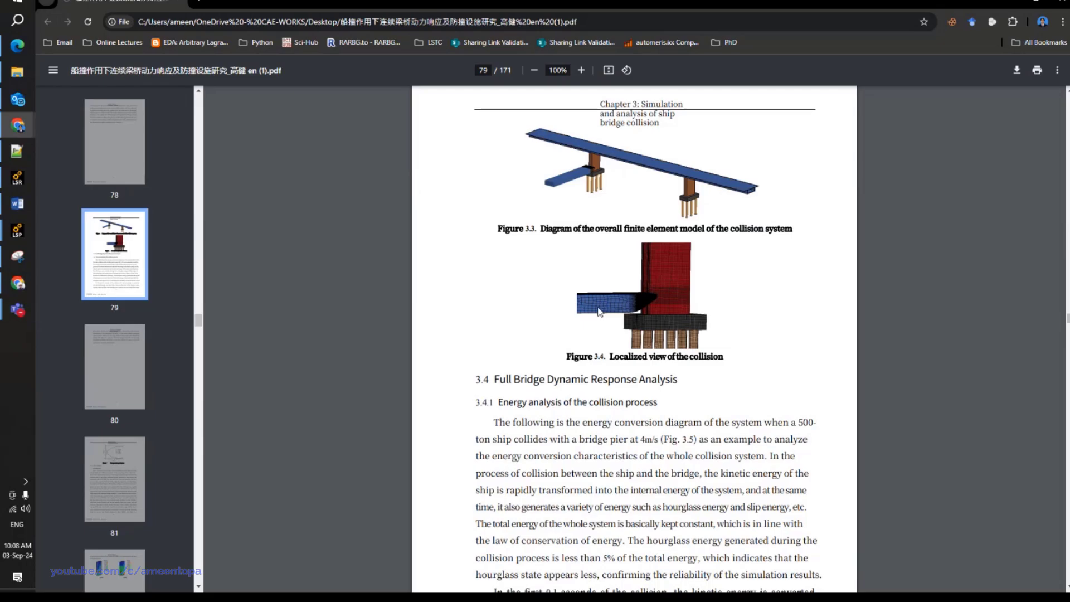
Read section 3.4.1 on the energy analysis of the collision process across pages 79 and 80, enlarging the document to 156%.
{"action": "scroll", "coordinate": [599, 311], "scroll_direction": "down", "scroll_amount": 4}
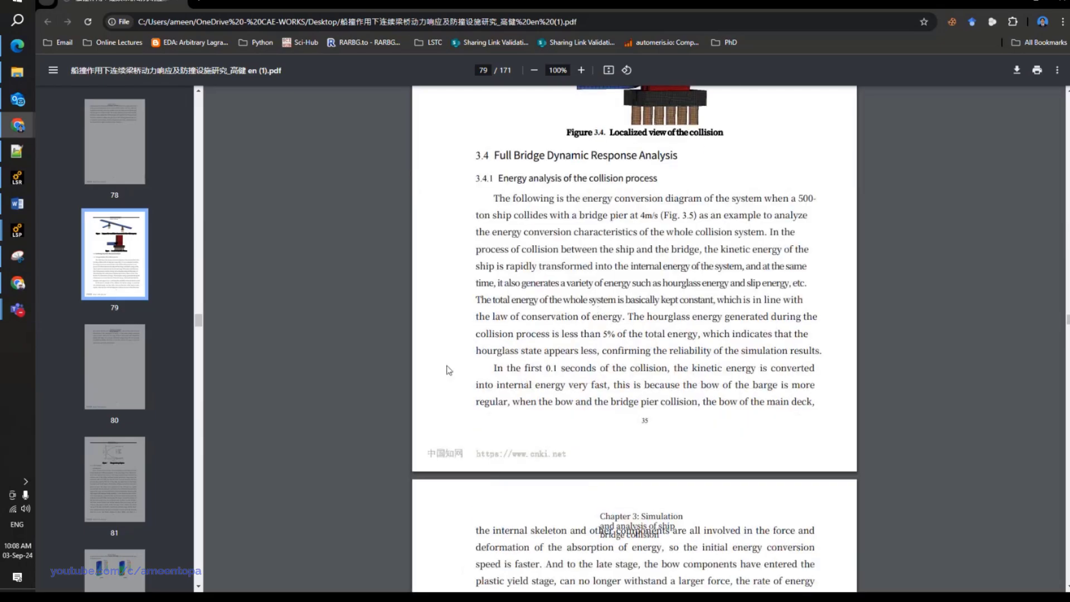
{"action": "scroll", "coordinate": [450, 369], "scroll_direction": "down", "scroll_amount": 2}
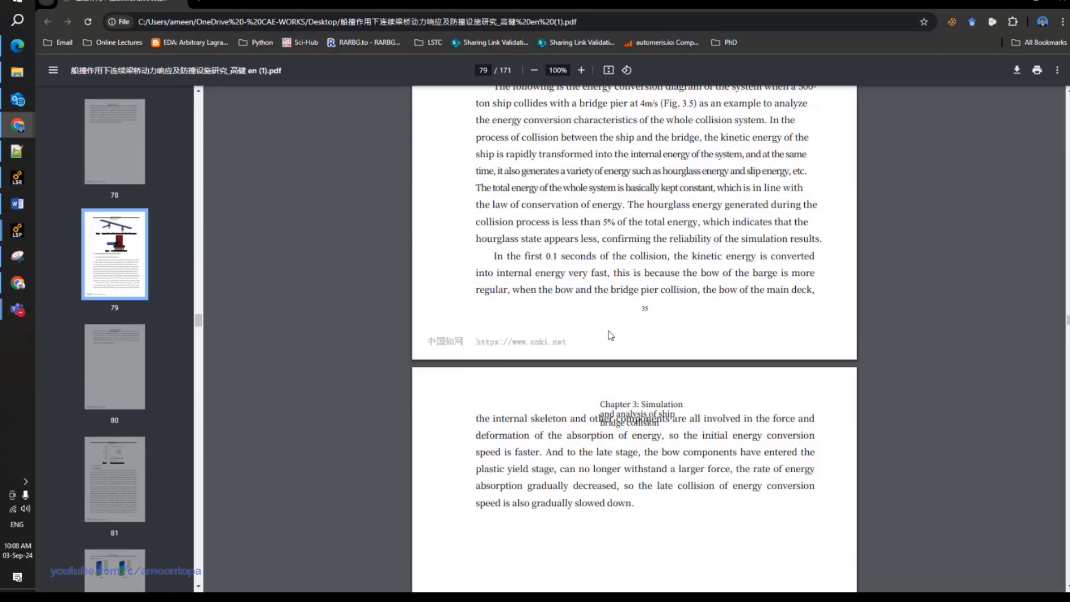
{"action": "scroll", "coordinate": [610, 335], "scroll_direction": "up", "scroll_amount": 1, "text": "ctrl"}
{"action": "scroll", "coordinate": [611, 335], "scroll_direction": "up", "scroll_amount": 1, "text": "ctrl"}
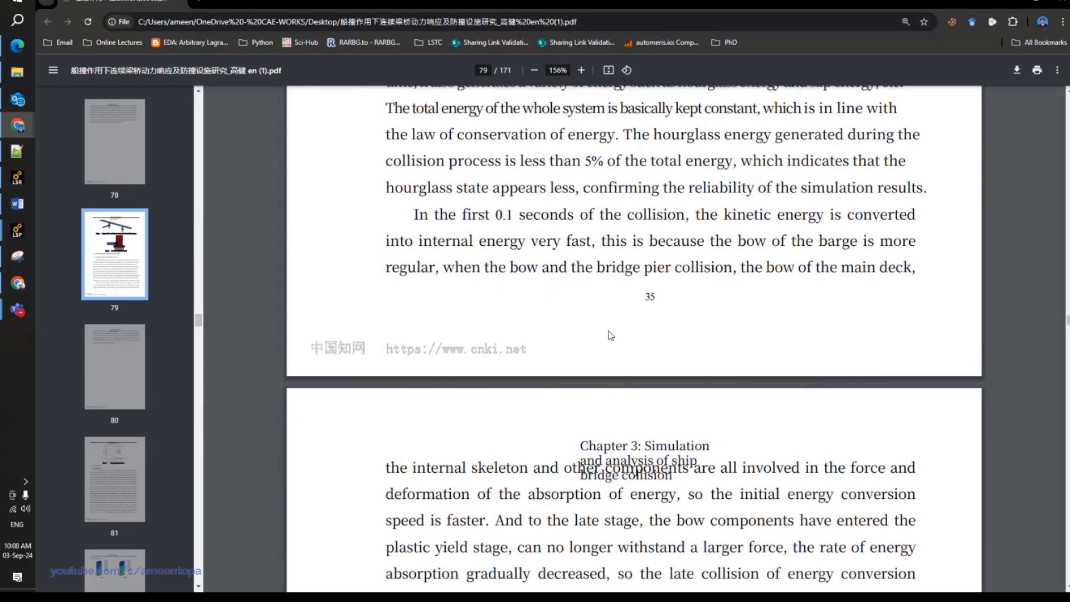
{"action": "scroll", "coordinate": [611, 335], "scroll_direction": "down", "scroll_amount": 1}
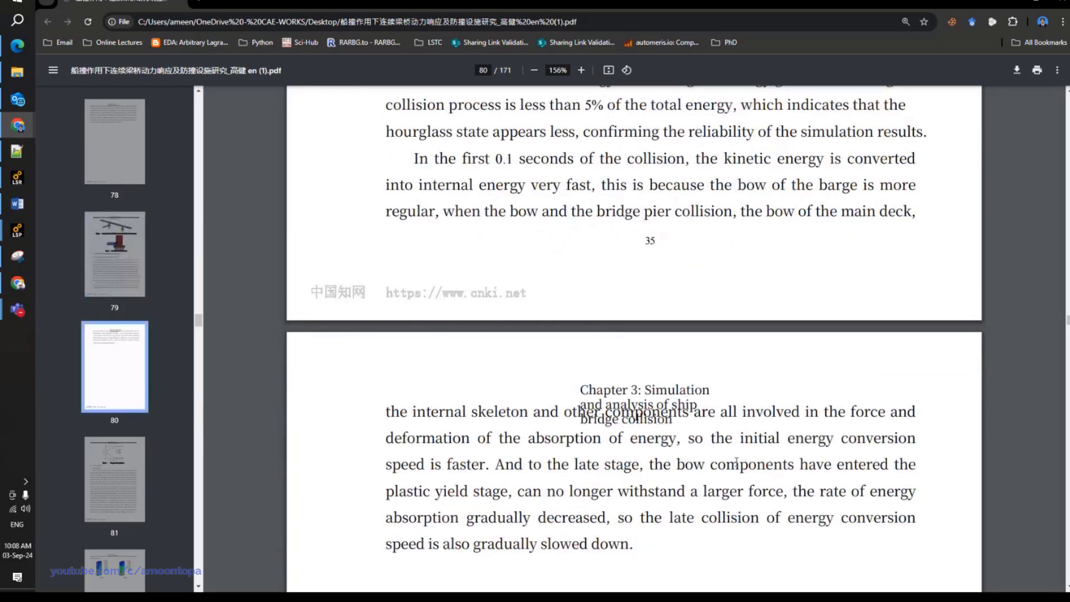
{"action": "scroll", "coordinate": [736, 462], "scroll_direction": "up", "scroll_amount": 5}
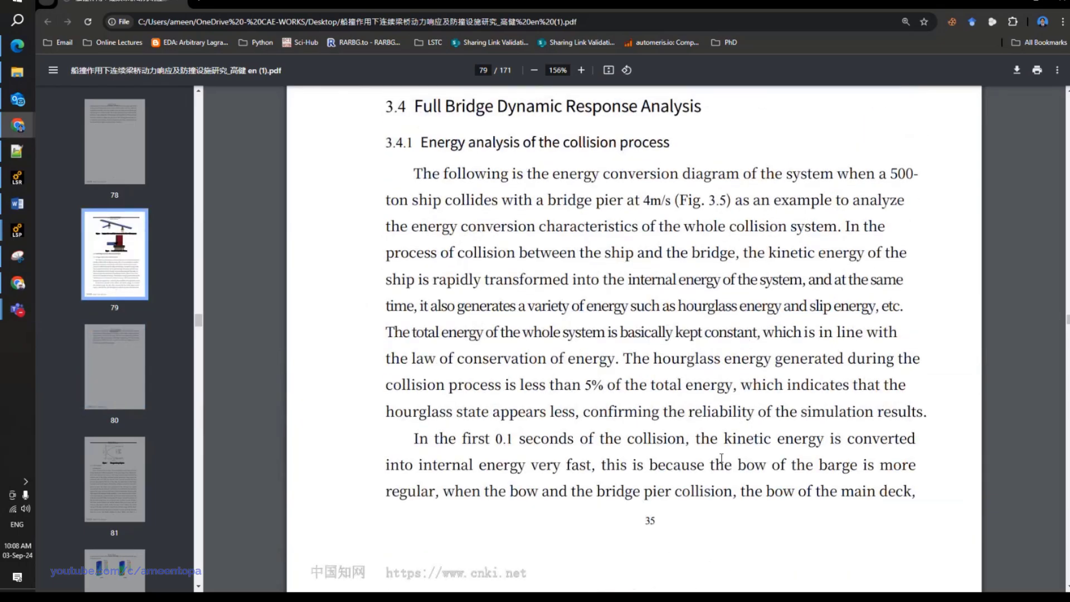
Read the bridge modeling description backwards from page 78 to section 3.3.2 and the barge model in Figure 3.2 on page 77.
{"action": "scroll", "coordinate": [722, 460], "scroll_direction": "up", "scroll_amount": 15}
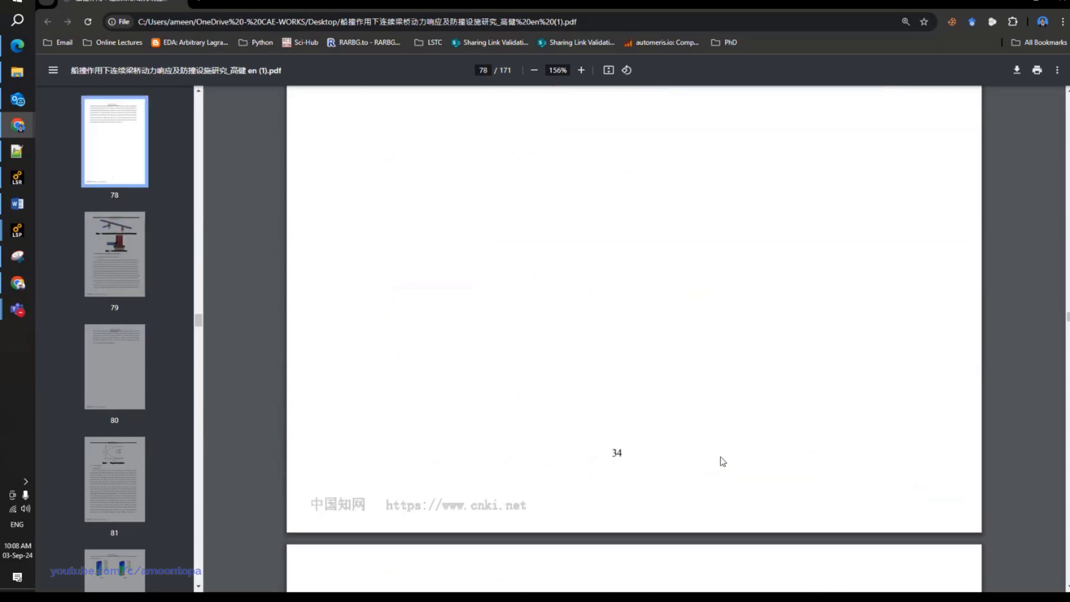
{"action": "scroll", "coordinate": [723, 462], "scroll_direction": "up", "scroll_amount": 6}
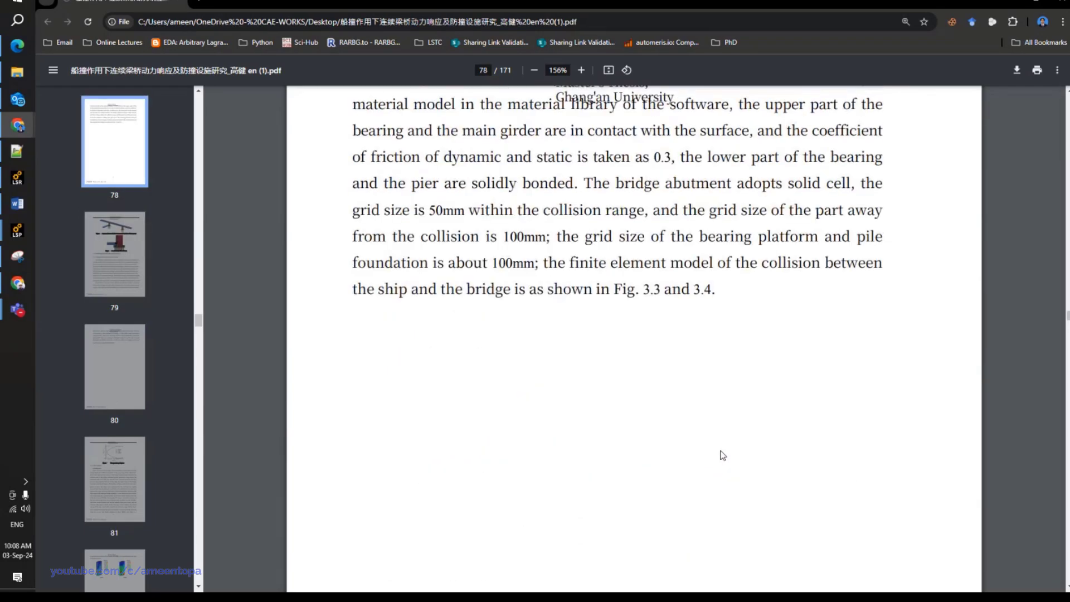
{"action": "scroll", "coordinate": [723, 456], "scroll_direction": "up", "scroll_amount": 3}
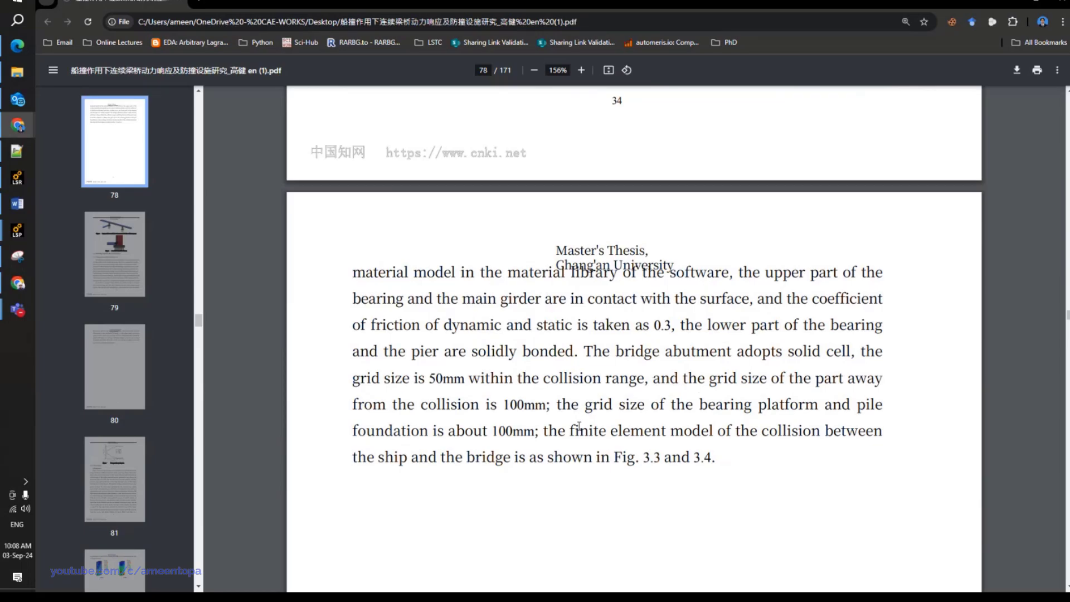
{"action": "scroll", "coordinate": [579, 426], "scroll_direction": "up", "scroll_amount": 5}
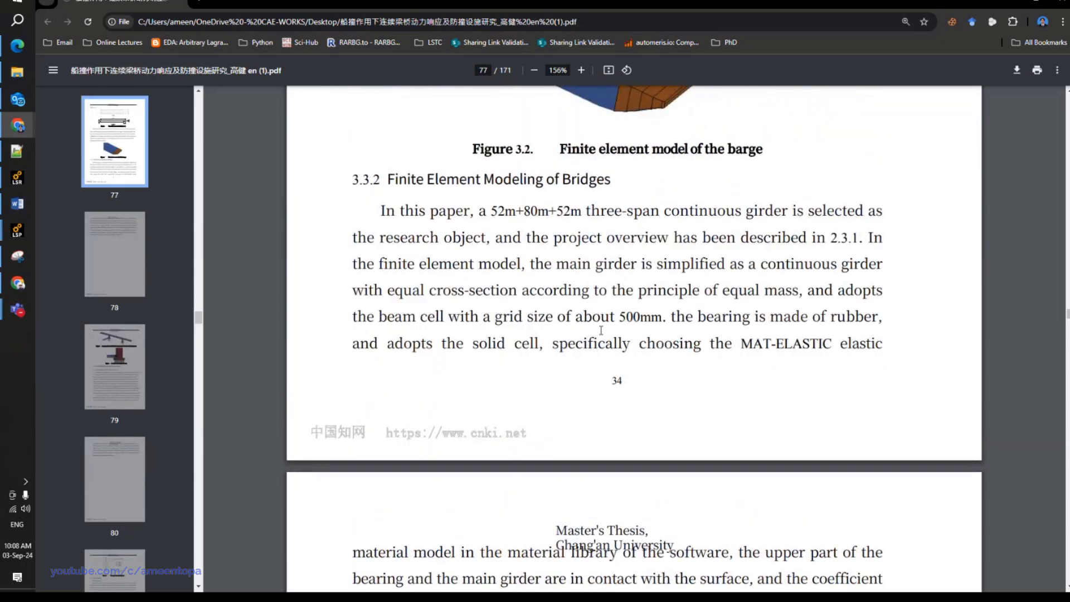
{"action": "scroll", "coordinate": [601, 330], "scroll_direction": "up", "scroll_amount": 2}
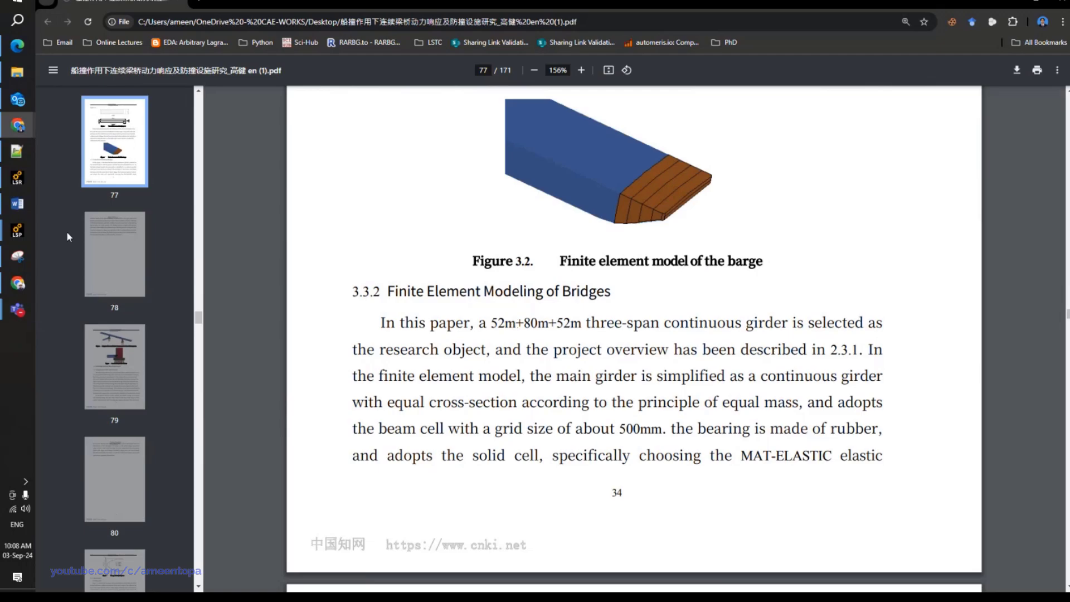
Switch to the LS-PrePost window with the ship–bridge model and view the distance line along the deck.
{"action": "mouse_move", "coordinate": [19, 232]}
{"action": "left_click", "coordinate": [105, 365]}
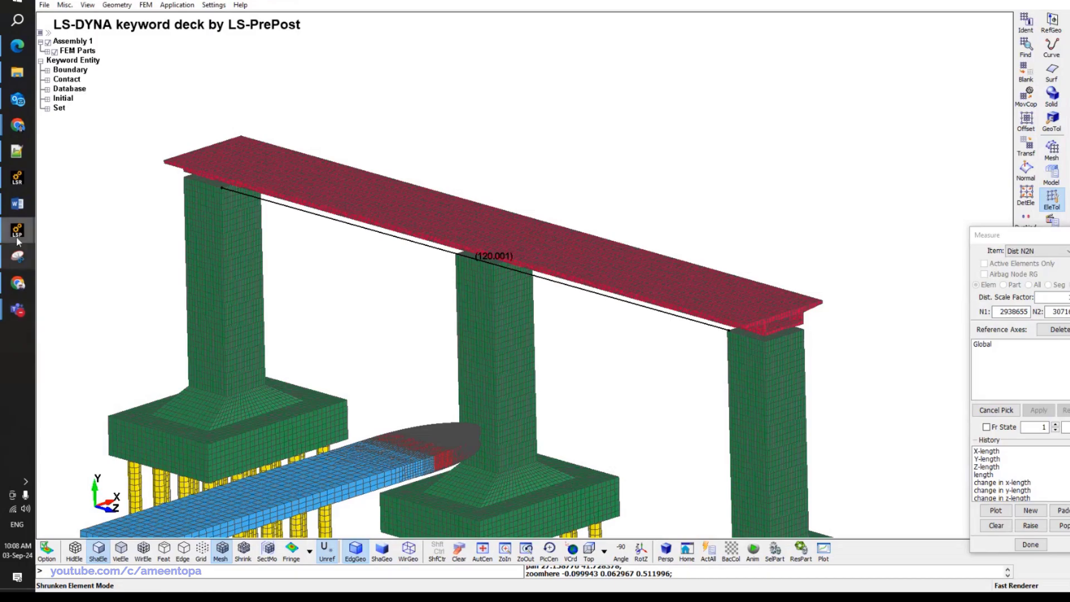
{"action": "mouse_move", "coordinate": [18, 231]}
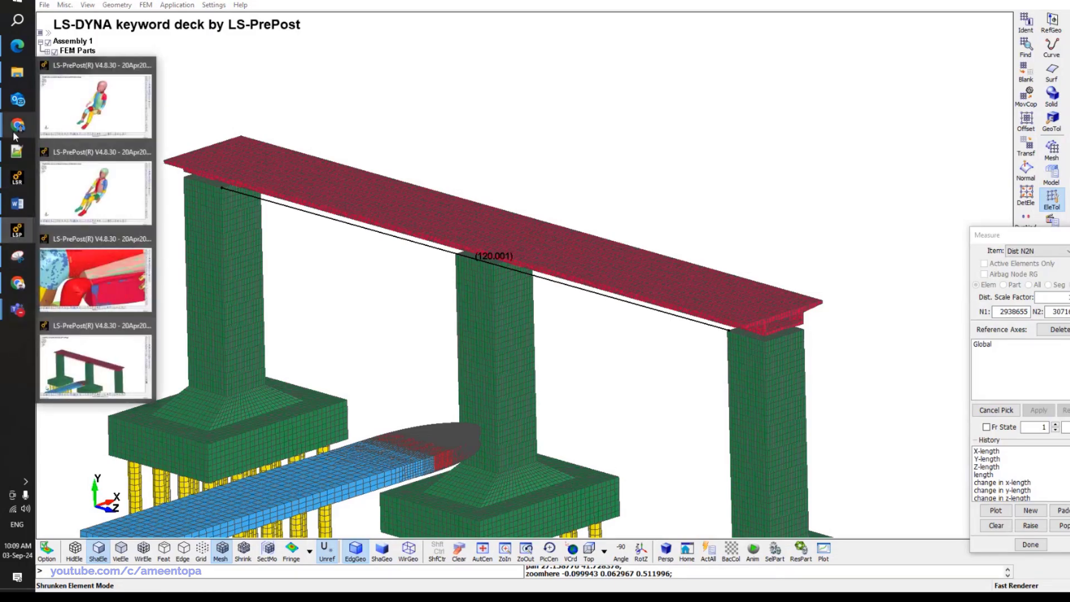
Switch back to the thesis PDF in Chrome and view Figures 3.3 and 3.4 on page 79.
{"action": "mouse_move", "coordinate": [18, 126]}
{"action": "left_click", "coordinate": [95, 189]}
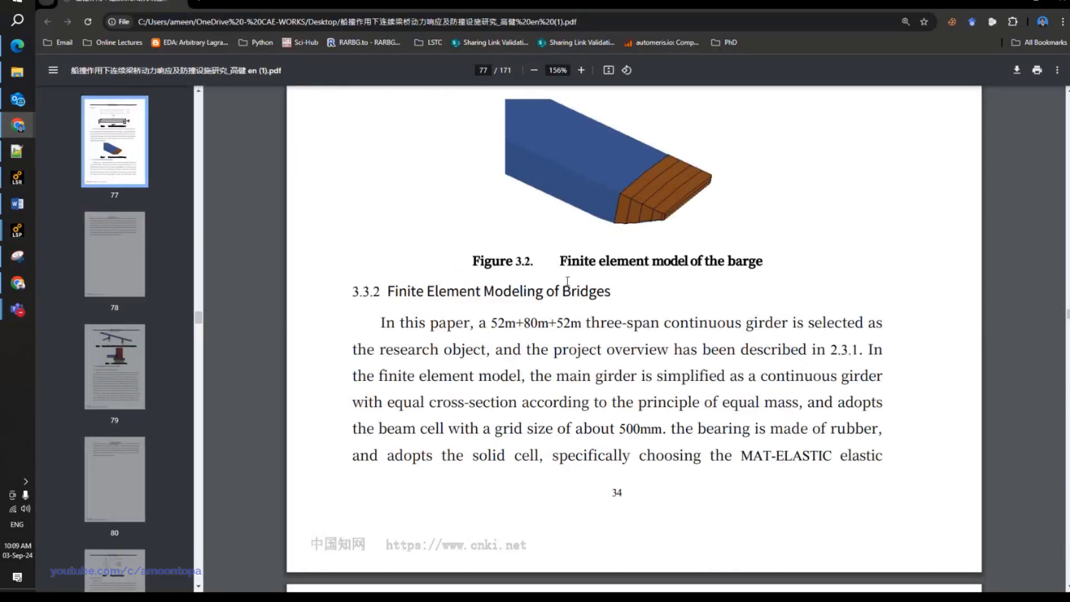
{"action": "scroll", "coordinate": [550, 274], "scroll_direction": "down", "scroll_amount": 15}
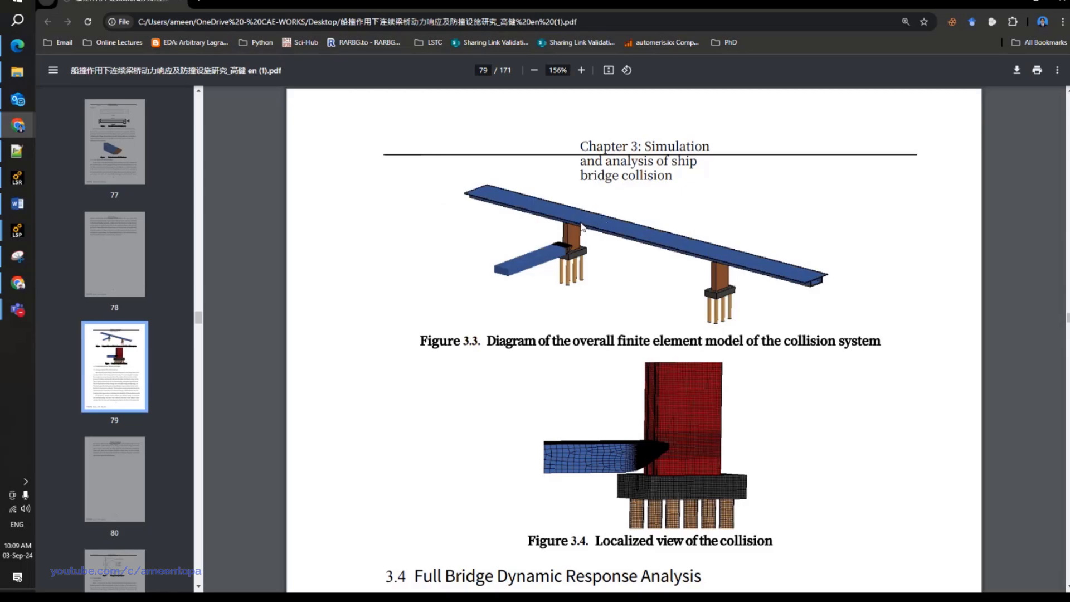
Read the vessel dimension drawings in Figure 3.1 and the bridge modeling description in section 3.3.2 on thesis page 77.
{"action": "left_click", "coordinate": [115, 142]}
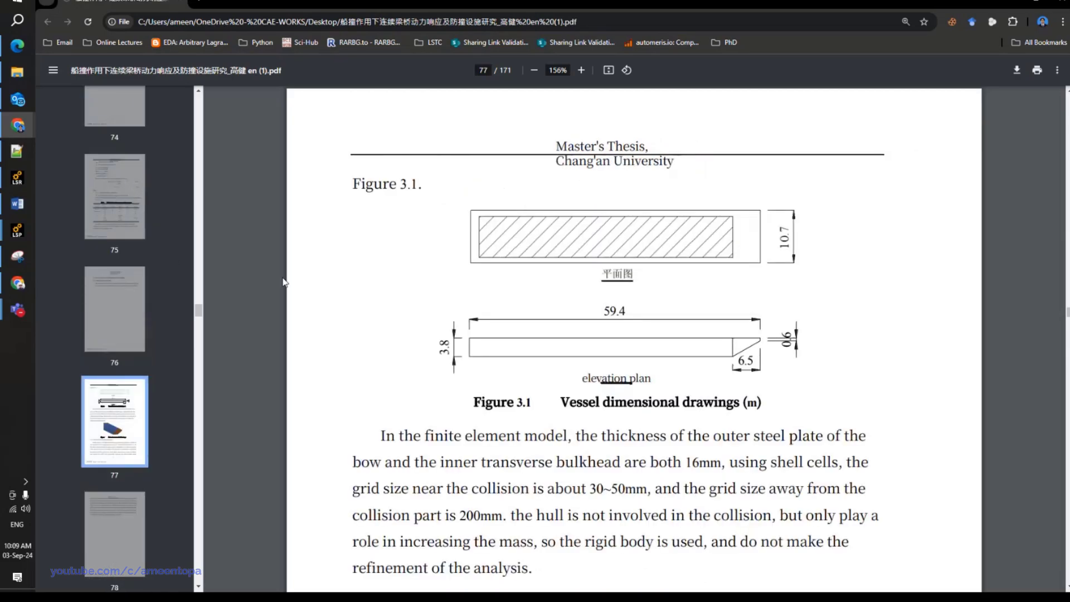
{"action": "scroll", "coordinate": [503, 322], "scroll_direction": "down", "scroll_amount": 10}
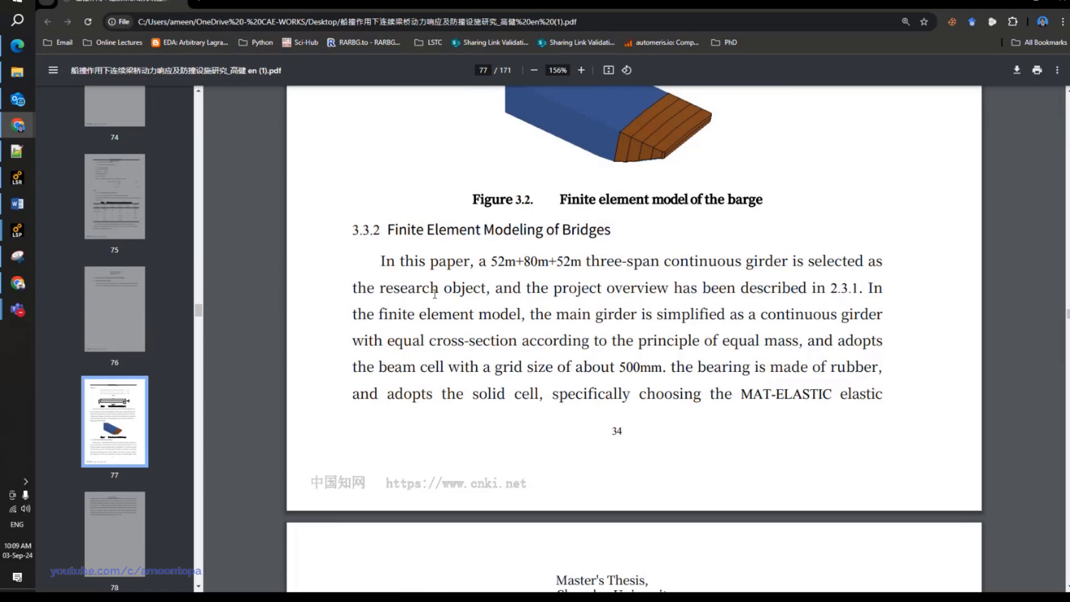
{"action": "left_click", "coordinate": [16, 21]}
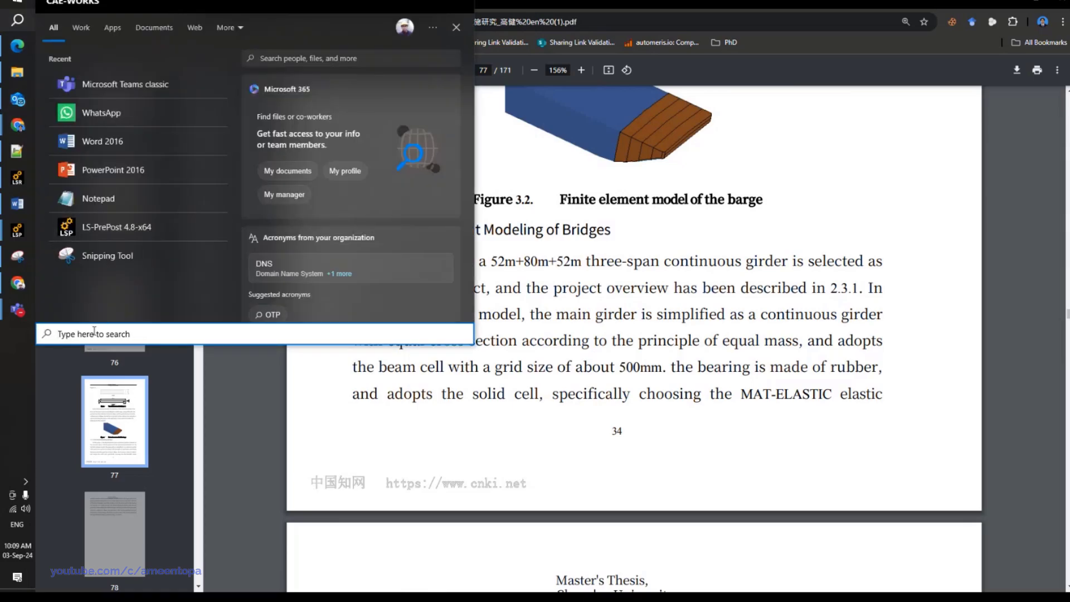
{"action": "left_click", "coordinate": [83, 202]}
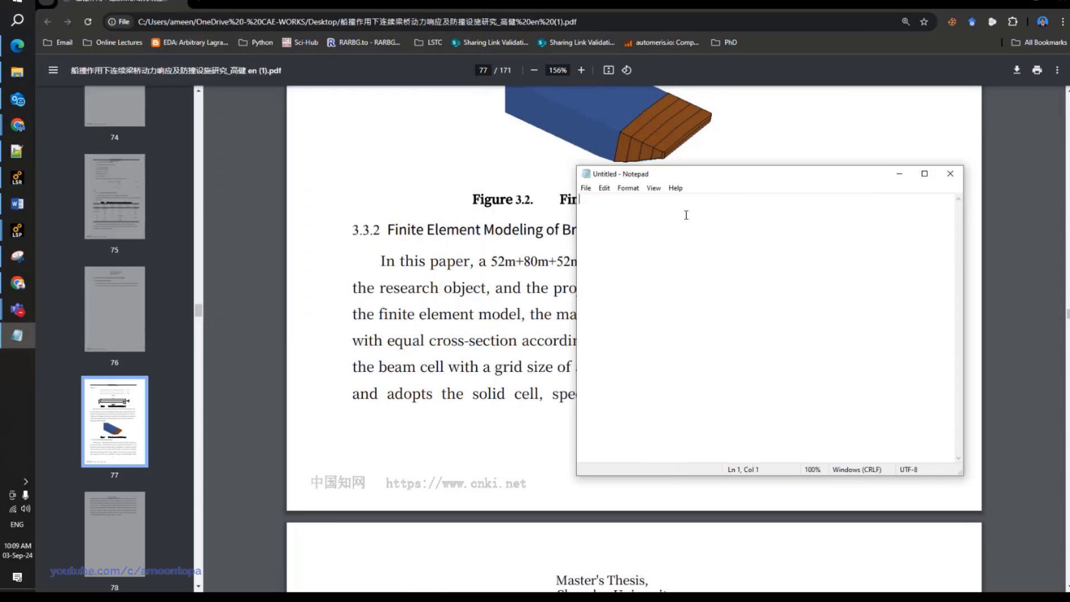
{"action": "type", "text": "60"}
{"action": "key", "text": "BackSpace"}
{"action": "key", "text": "BackSpace"}
Switch to File Explorer, open the Impact_Pier-Ship folder and preview its reference PDFs from the thesis back to the 2019.3 paper's ship model in Fig. 1.
{"action": "left_click", "coordinate": [16, 72]}
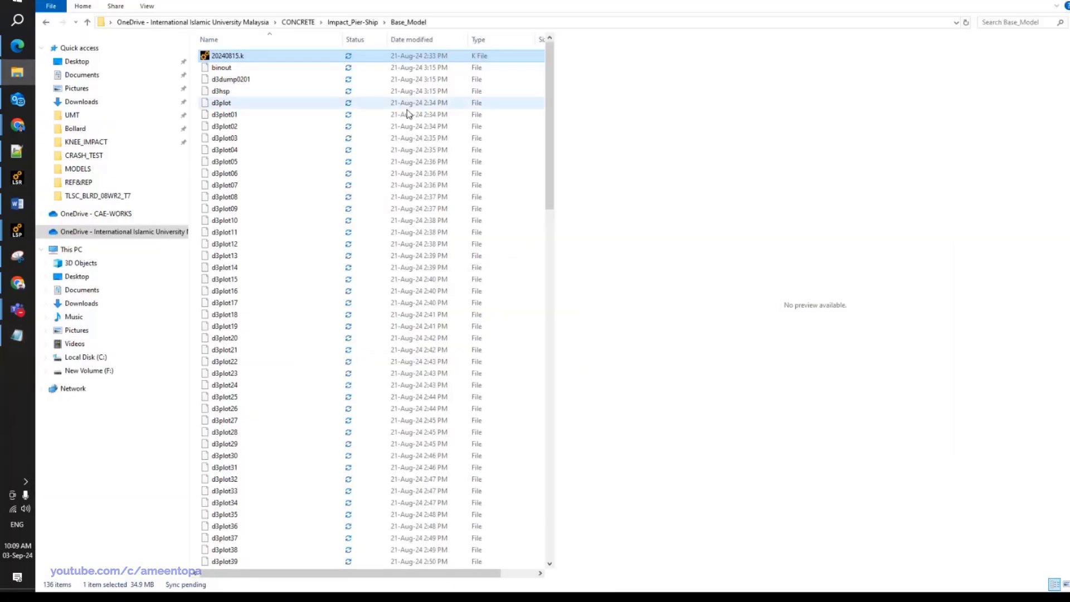
{"action": "left_click", "coordinate": [349, 24]}
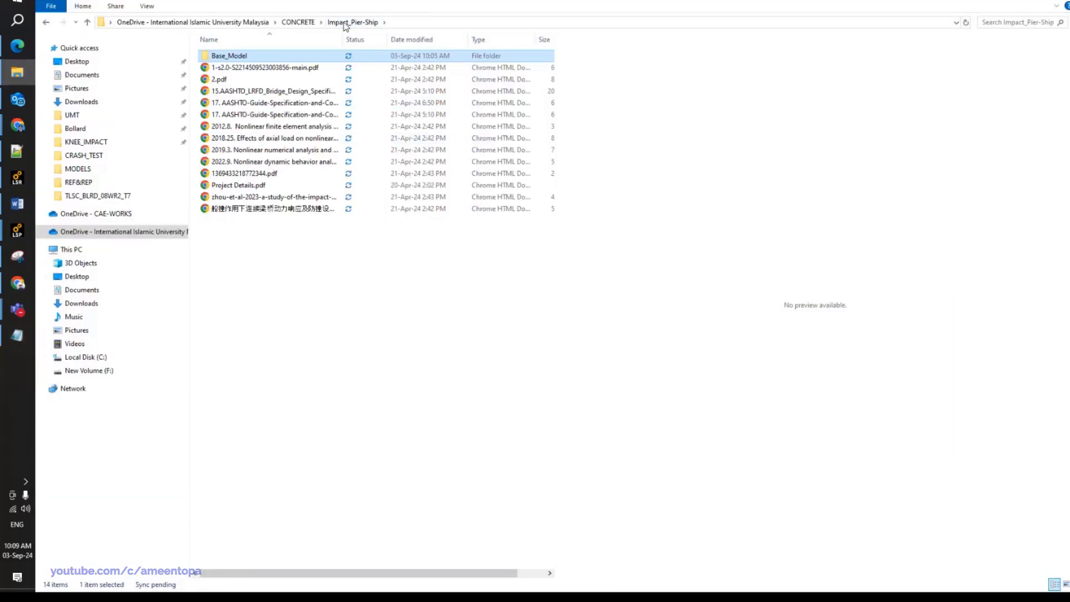
{"action": "left_click", "coordinate": [263, 210]}
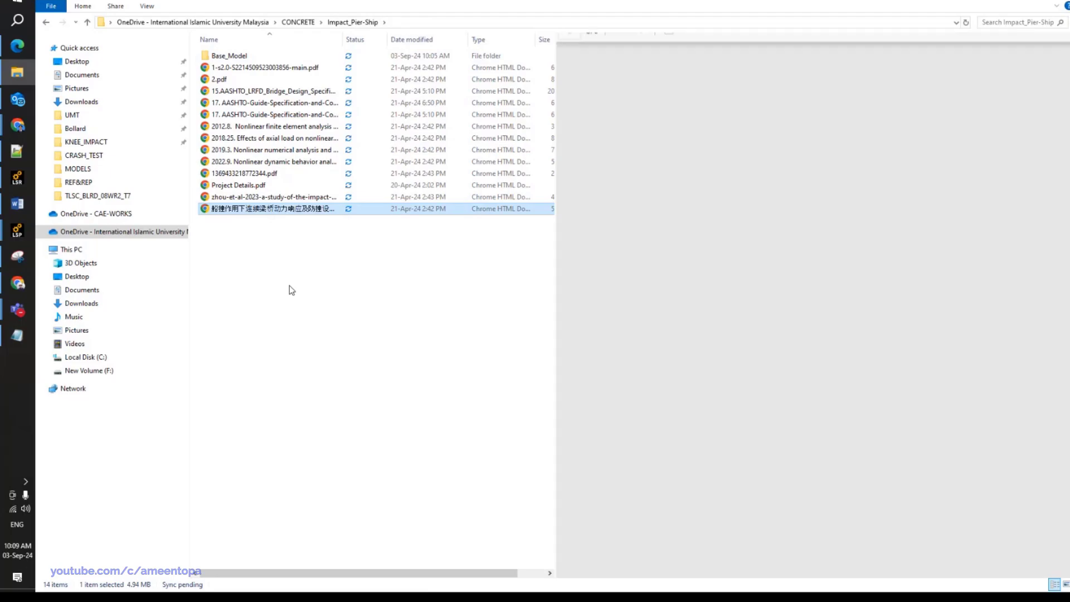
{"action": "key", "text": "Up"}
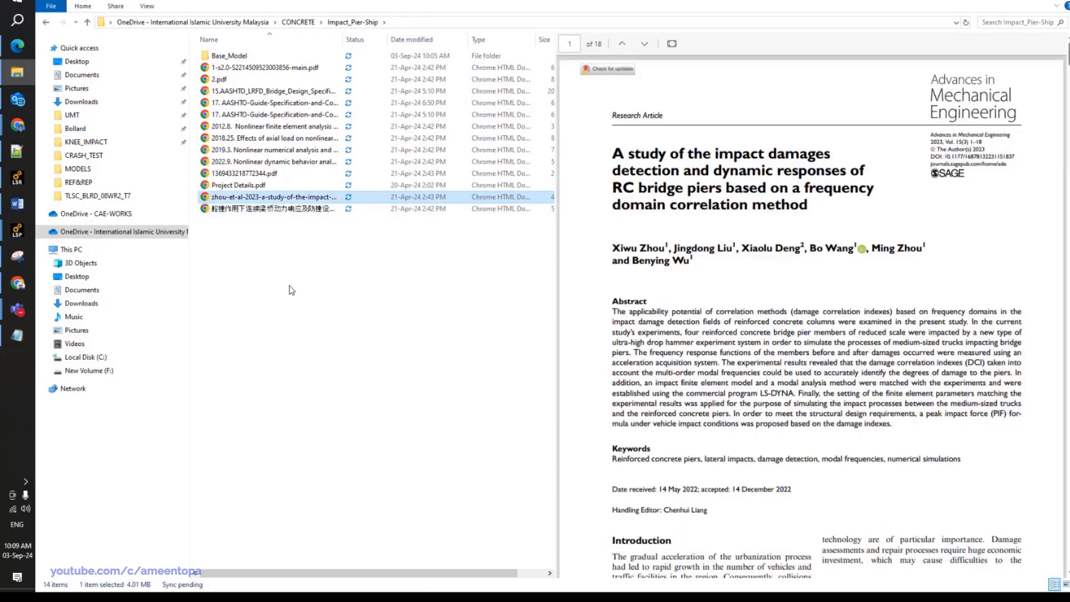
{"action": "key", "text": "Up"}
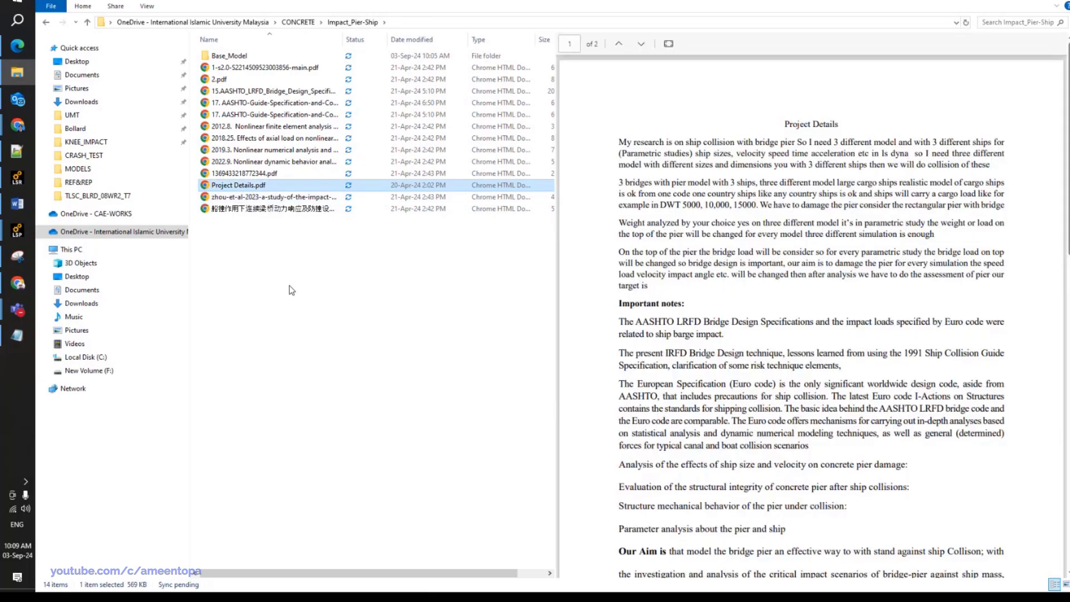
{"action": "key", "text": "Up"}
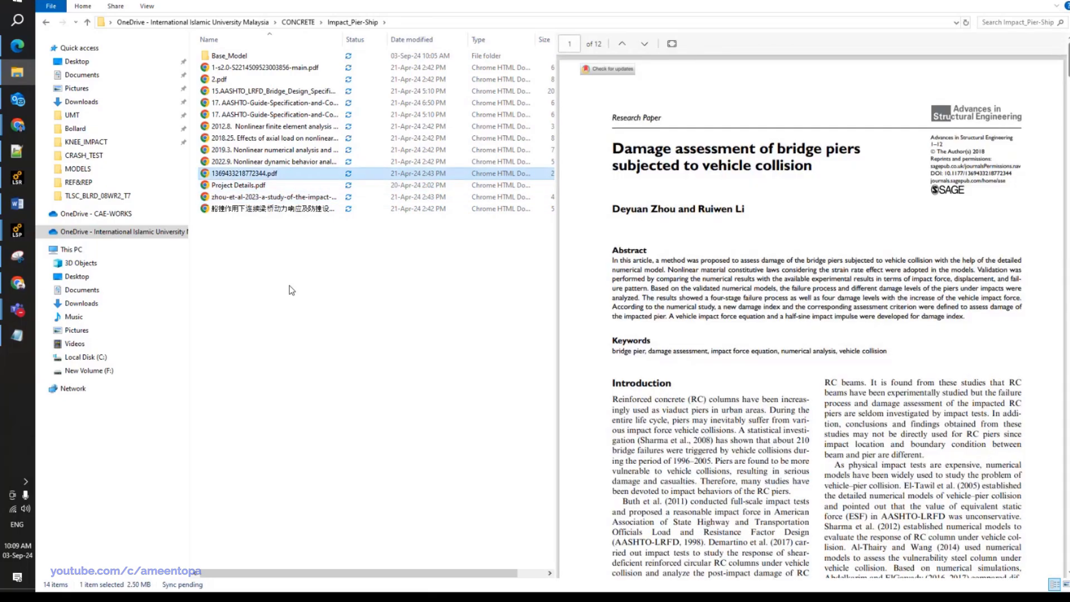
{"action": "key", "text": "Up"}
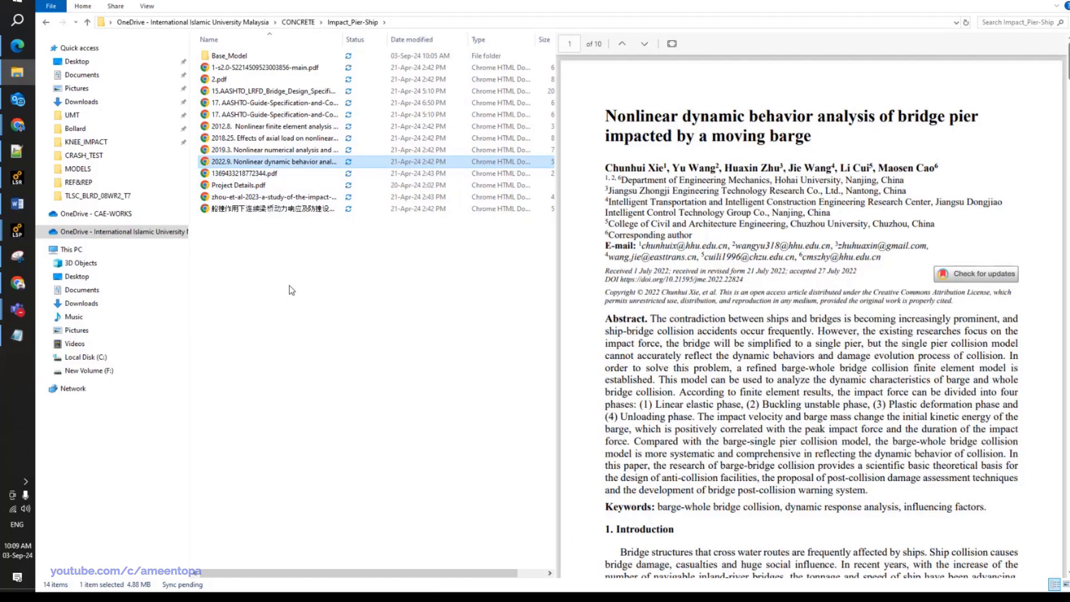
{"action": "key", "text": "Up"}
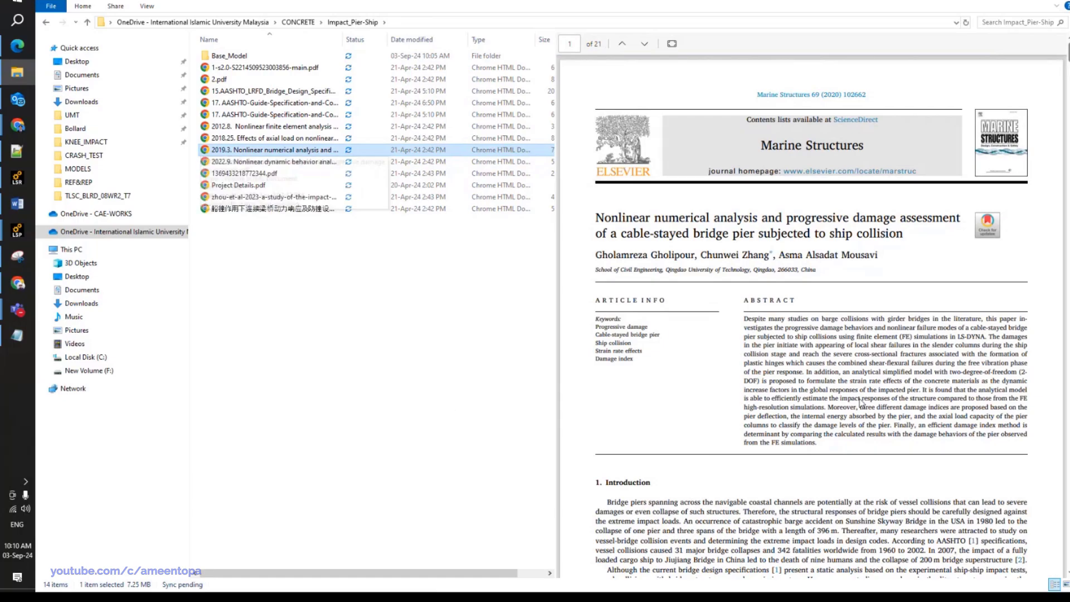
{"action": "scroll", "coordinate": [861, 403], "scroll_direction": "down", "scroll_amount": 15}
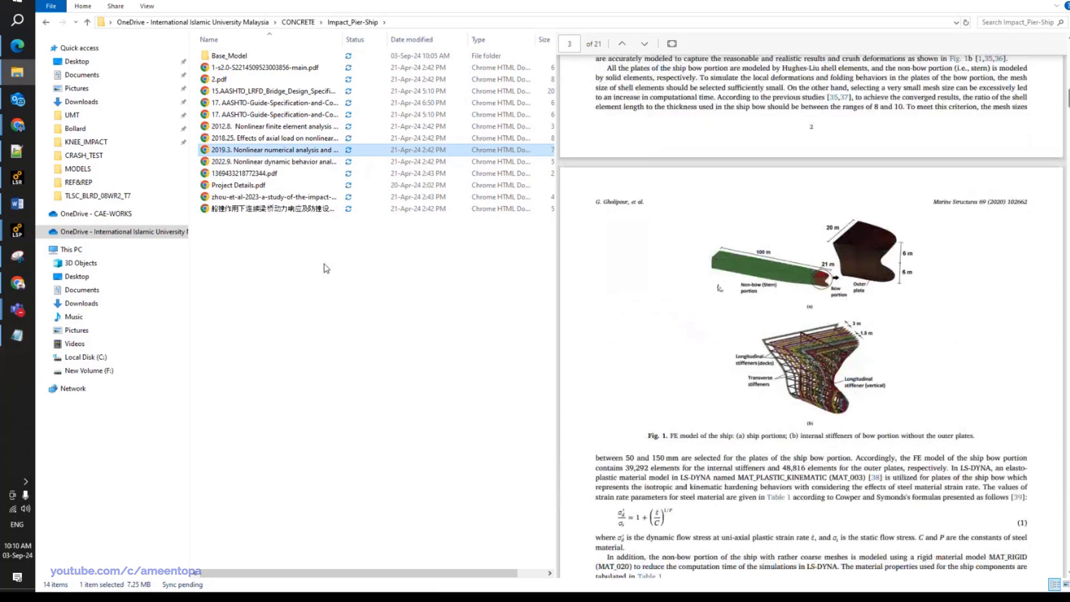
Preview the 2012.8 paper on barge collision with a single bridge pier, examining its model figures, material table and results through page 8.
{"action": "left_click", "coordinate": [268, 127]}
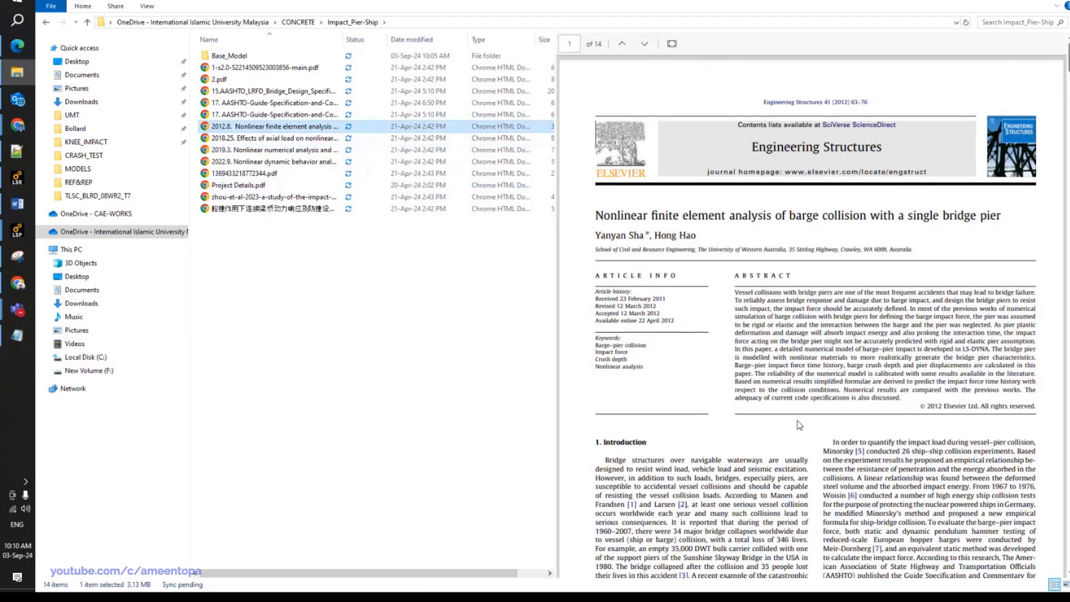
{"action": "scroll", "coordinate": [800, 425], "scroll_direction": "down", "scroll_amount": 6}
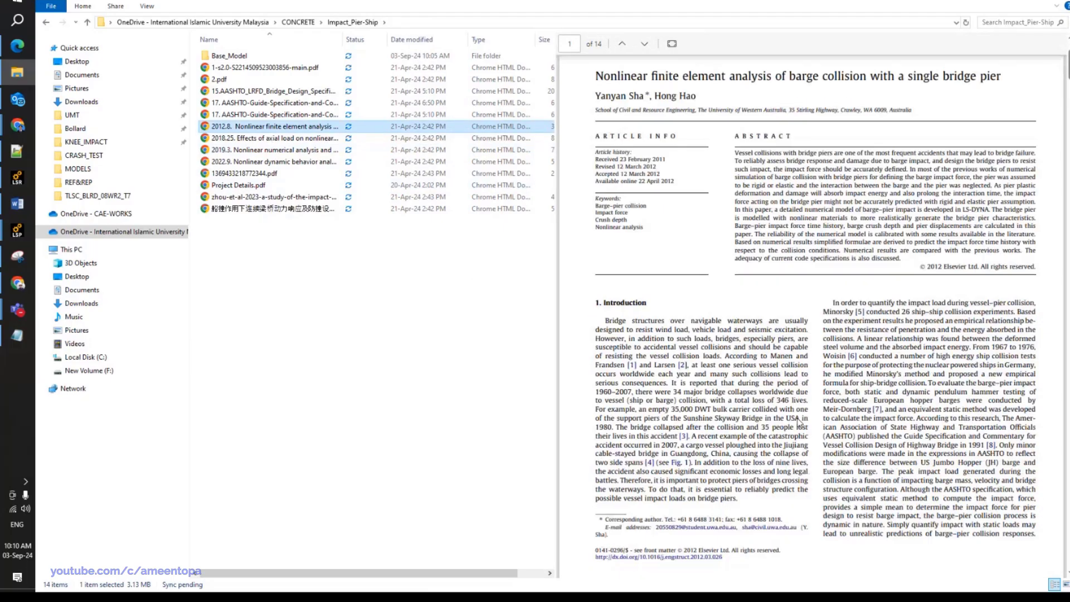
{"action": "scroll", "coordinate": [800, 422], "scroll_direction": "up", "scroll_amount": 5}
{"action": "scroll", "coordinate": [800, 424], "scroll_direction": "up", "scroll_amount": 2}
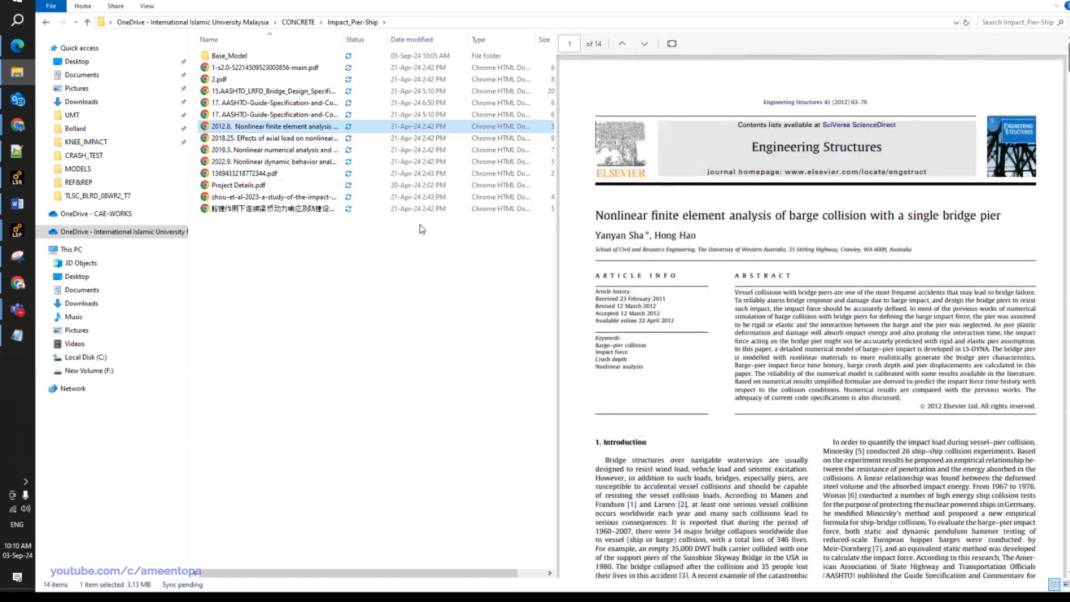
{"action": "scroll", "coordinate": [783, 414], "scroll_direction": "down", "scroll_amount": 12}
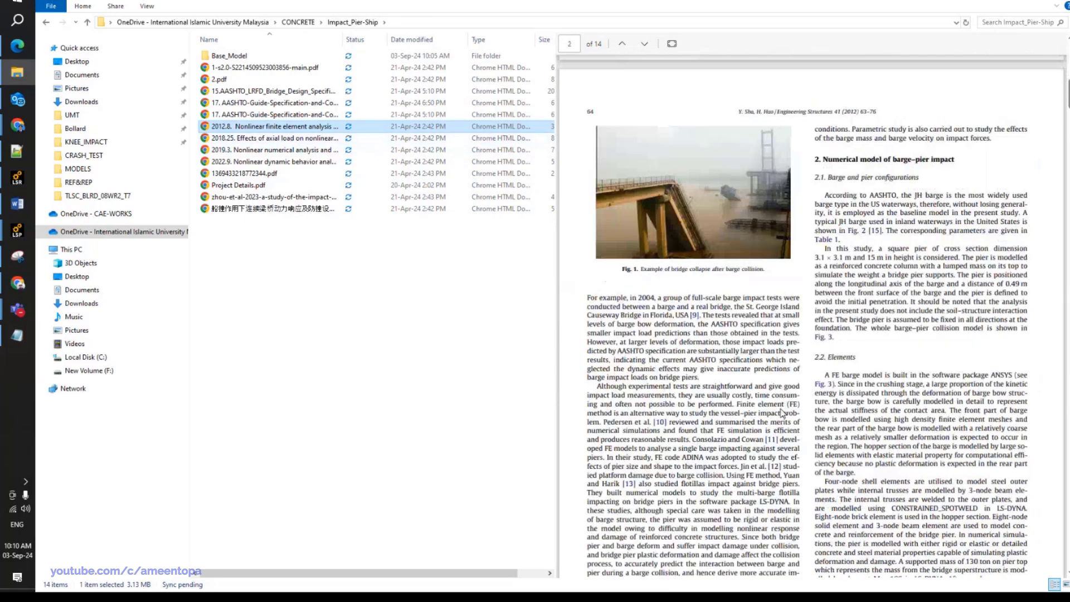
{"action": "scroll", "coordinate": [783, 414], "scroll_direction": "down", "scroll_amount": 5}
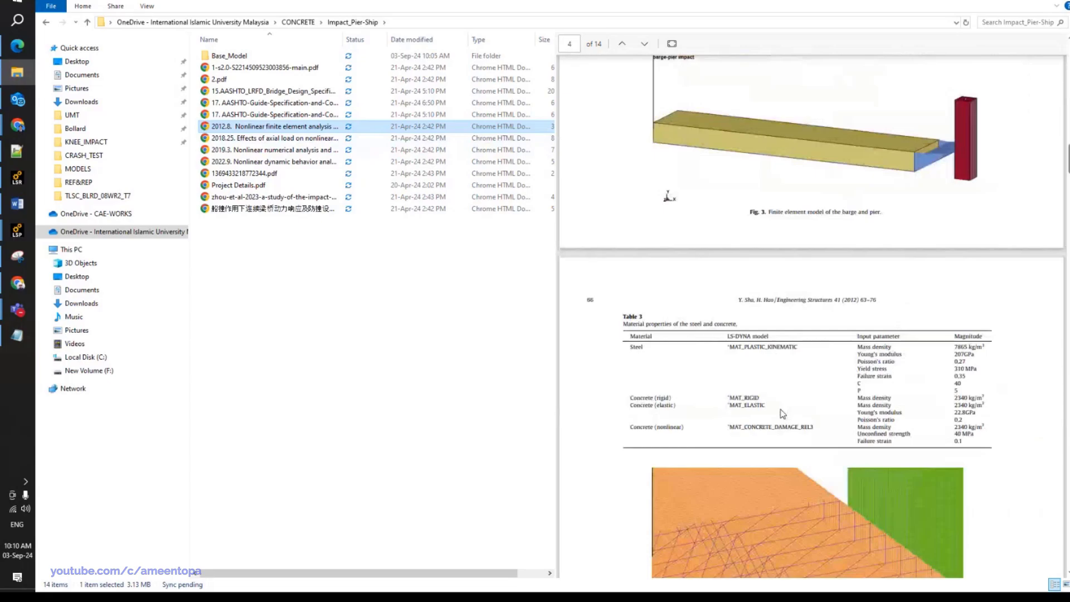
{"action": "scroll", "coordinate": [784, 414], "scroll_direction": "down", "scroll_amount": 8}
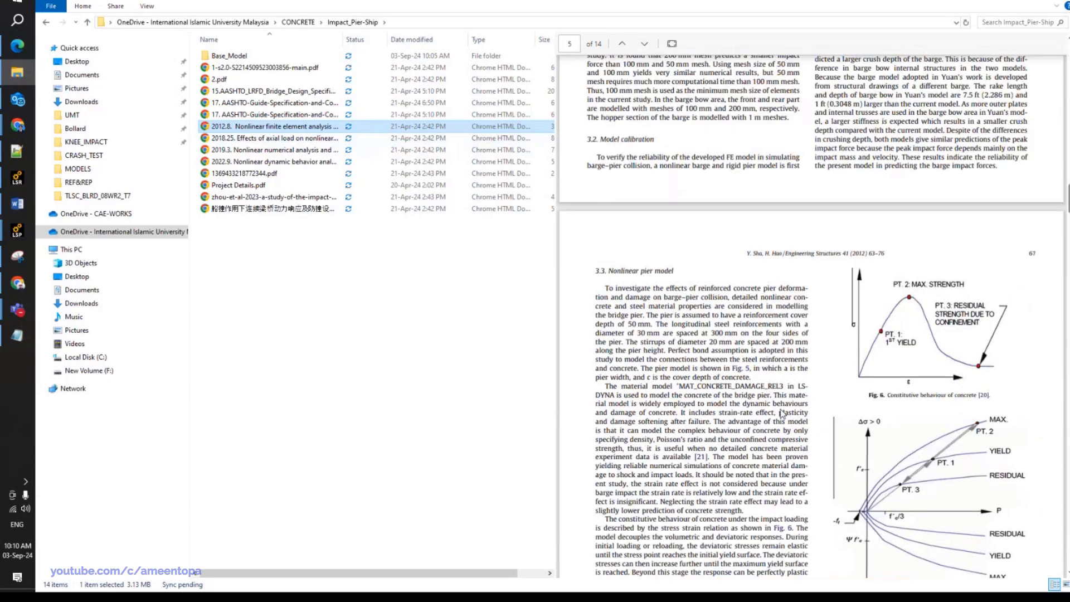
{"action": "scroll", "coordinate": [783, 414], "scroll_direction": "down", "scroll_amount": 8}
{"action": "scroll", "coordinate": [758, 393], "scroll_direction": "down", "scroll_amount": 3}
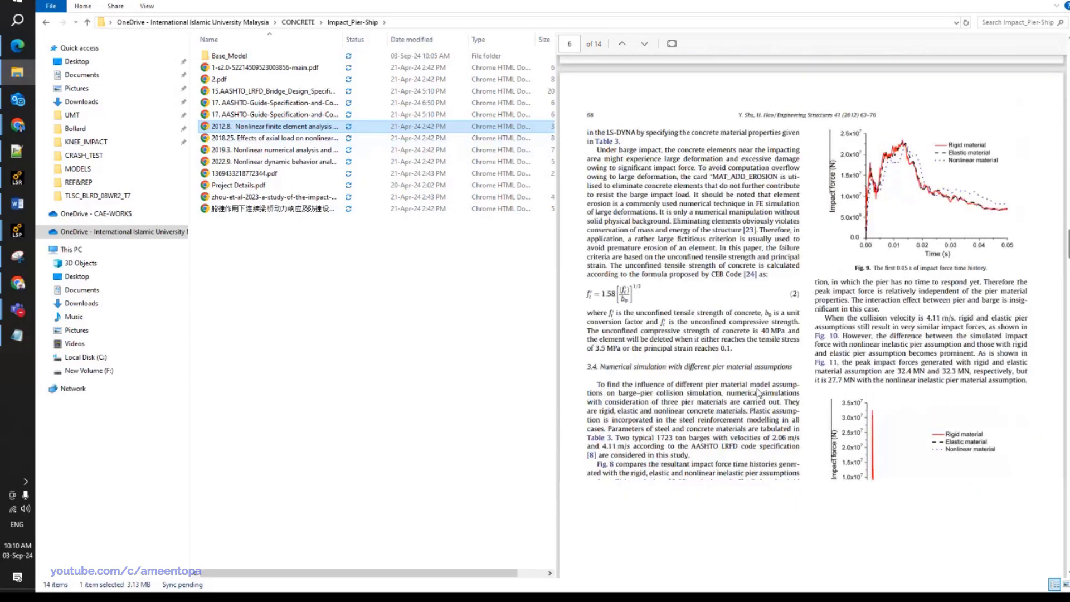
{"action": "scroll", "coordinate": [758, 393], "scroll_direction": "down", "scroll_amount": 10}
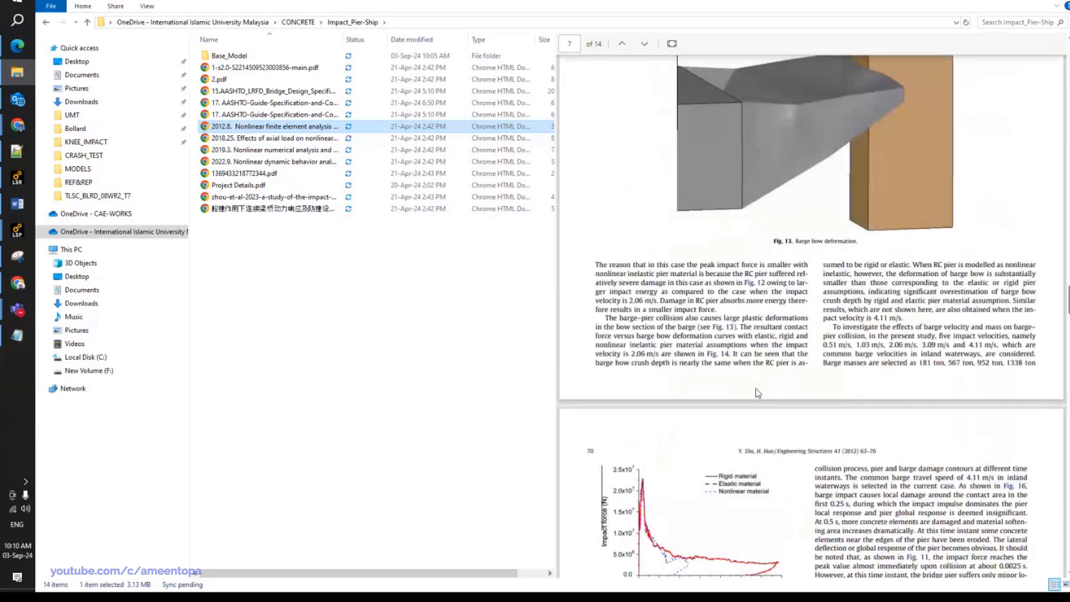
{"action": "scroll", "coordinate": [758, 393], "scroll_direction": "down", "scroll_amount": 3}
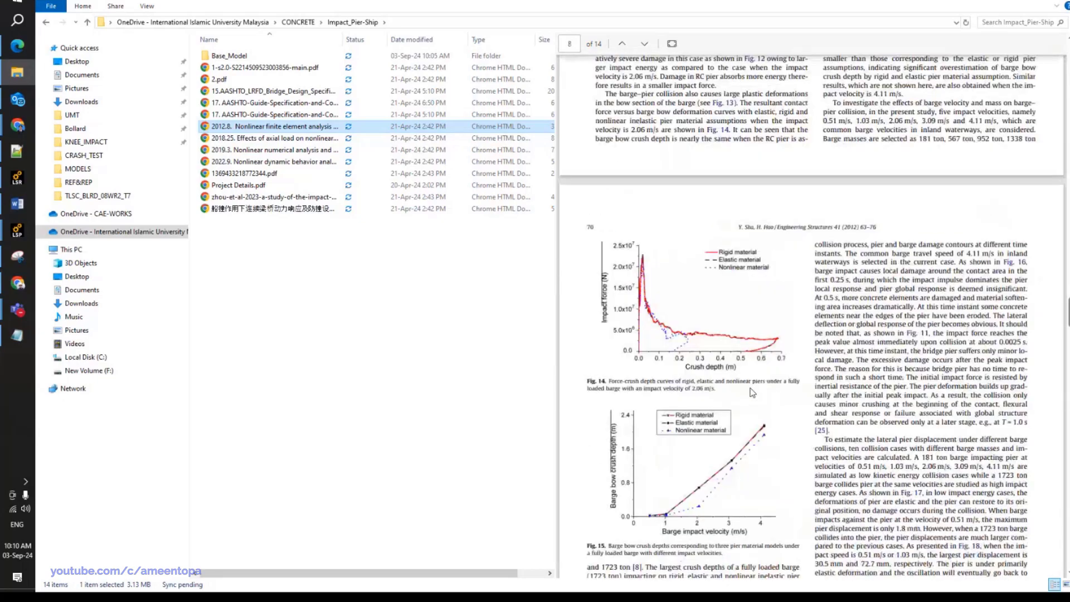
Preview the AASHTO LRFD bridge design specifications, the two AASHTO guide specification PDFs and the thesis 2.pdf.
{"action": "left_click", "coordinate": [255, 93]}
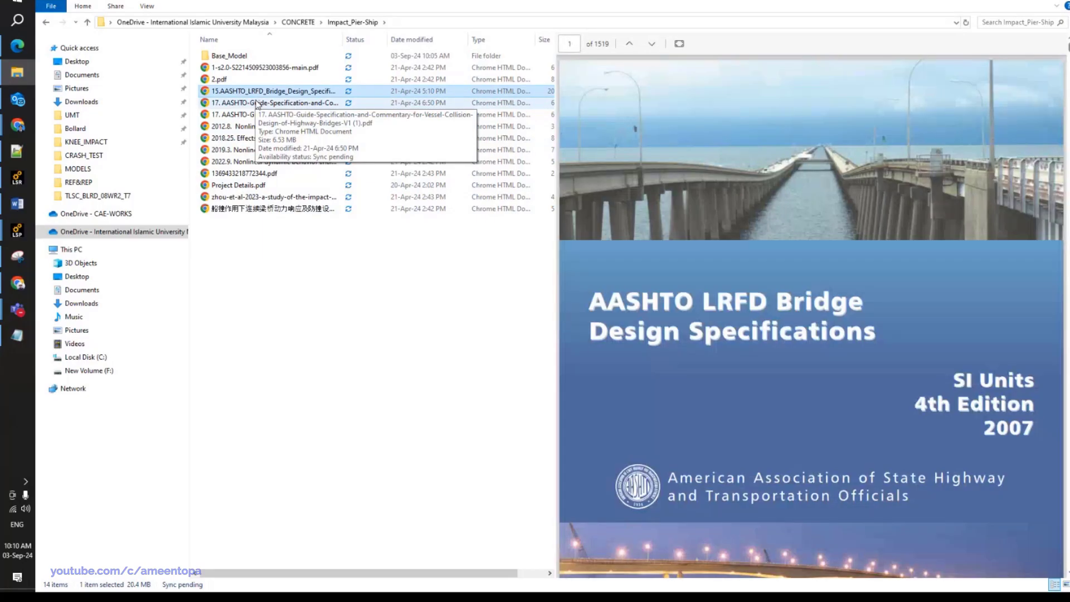
{"action": "left_click", "coordinate": [257, 103]}
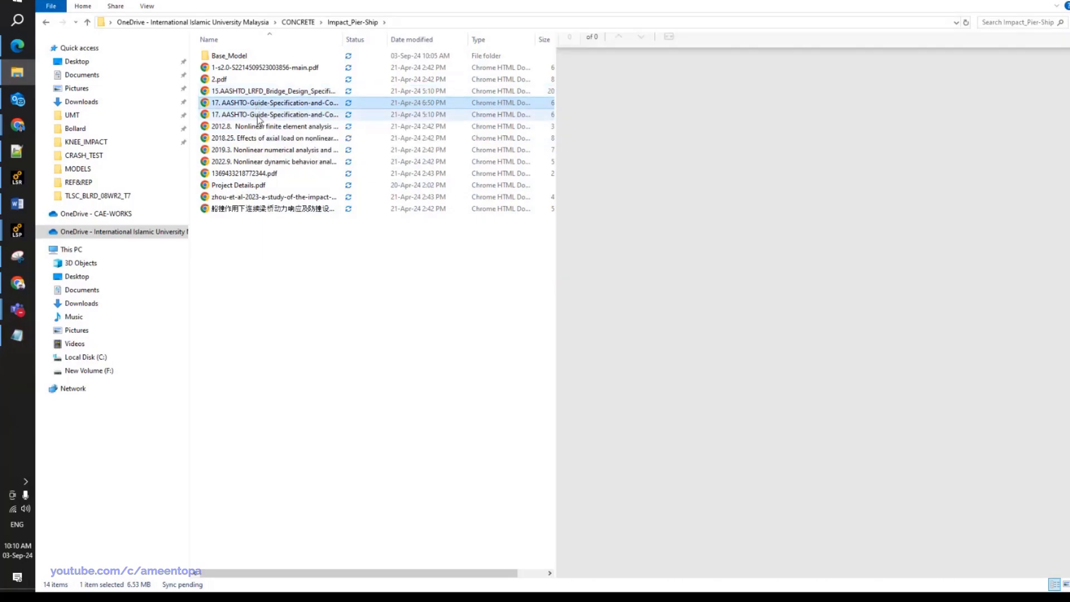
{"action": "left_click", "coordinate": [258, 116]}
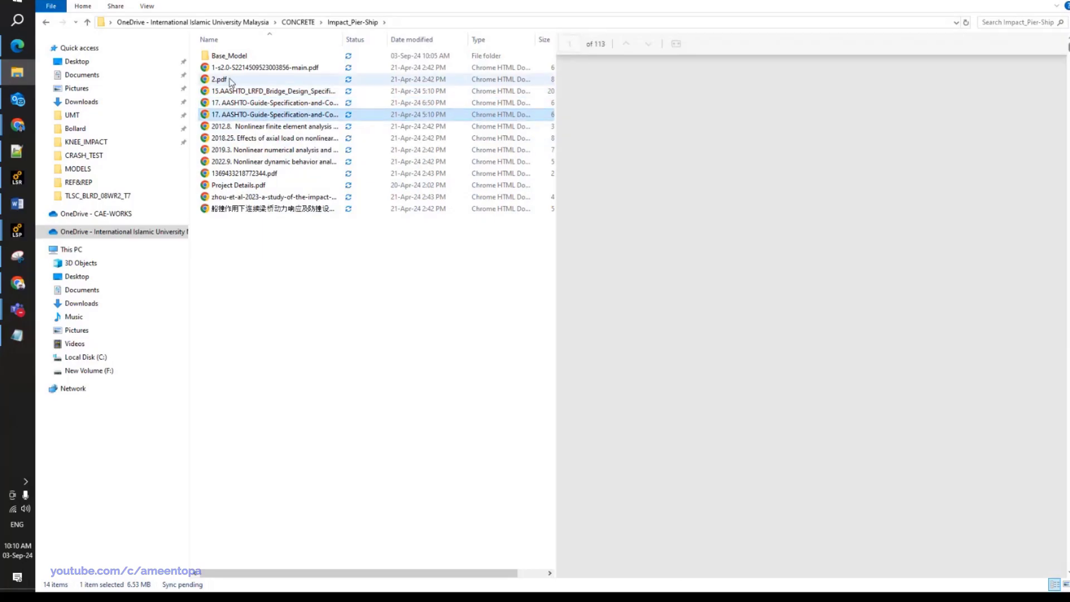
{"action": "left_click", "coordinate": [230, 82]}
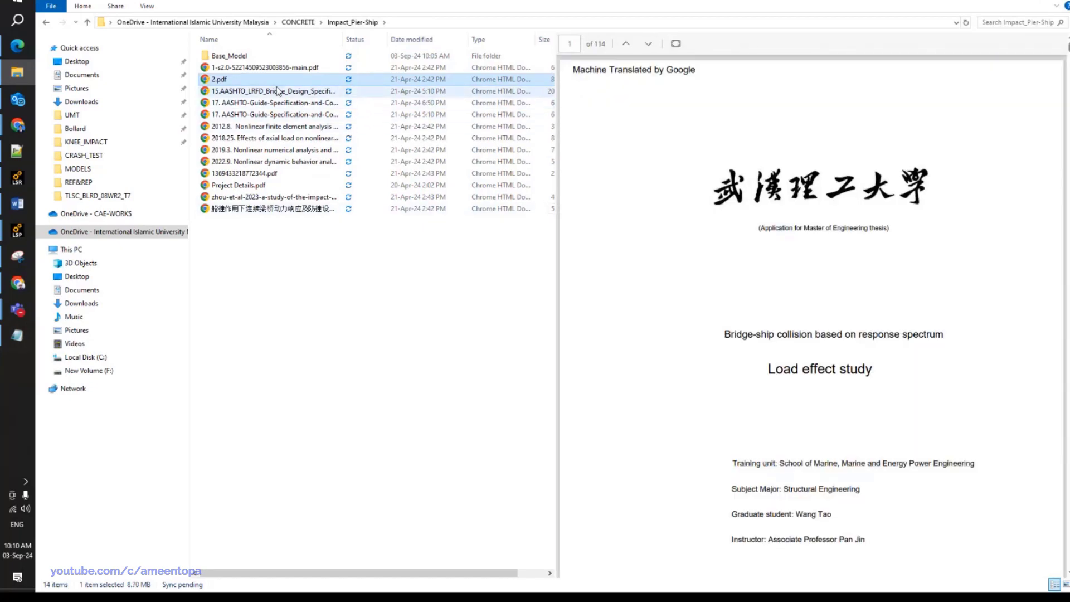
Preview the GFRP bridge pier truck collision paper and examine the bridge and truck models in Fig. 1 on page 2.
{"action": "left_click", "coordinate": [262, 67]}
{"action": "left_click", "coordinate": [262, 67]}
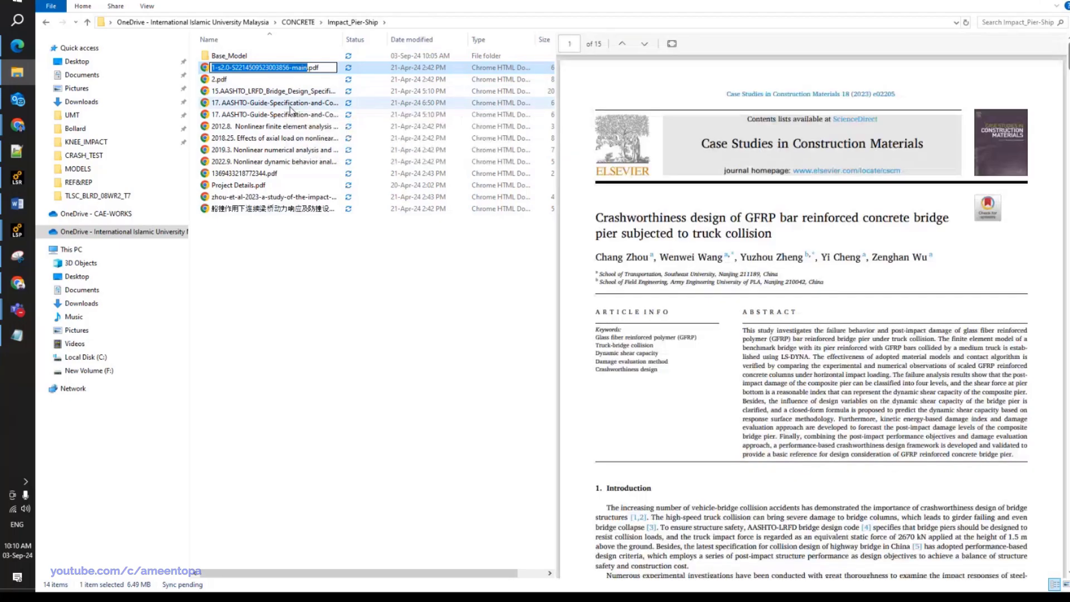
{"action": "left_click", "coordinate": [758, 357]}
{"action": "scroll", "coordinate": [751, 360], "scroll_direction": "down", "scroll_amount": 4}
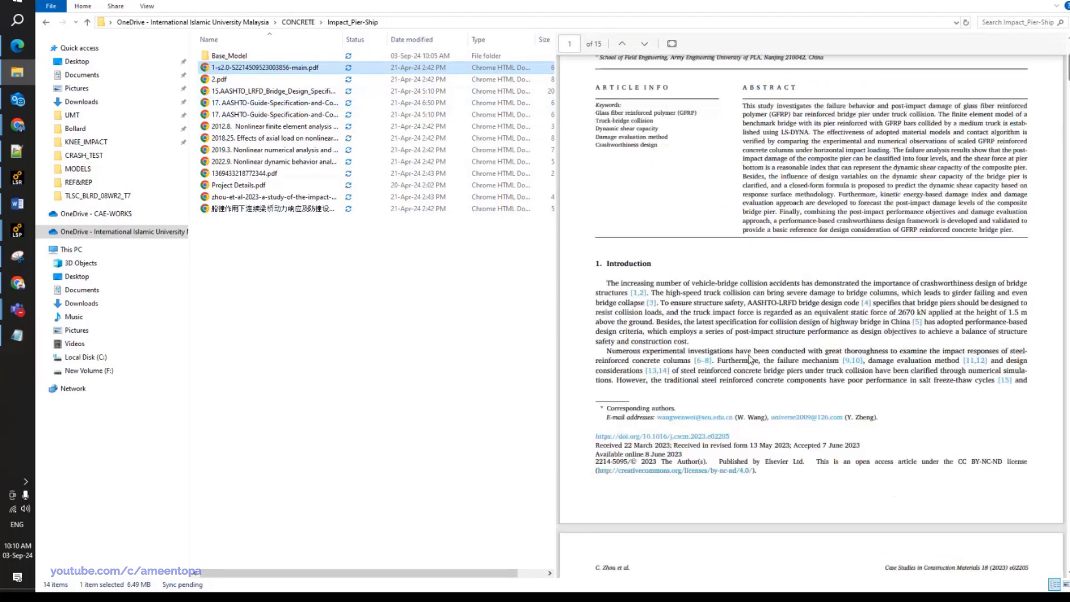
{"action": "scroll", "coordinate": [751, 359], "scroll_direction": "down", "scroll_amount": 10}
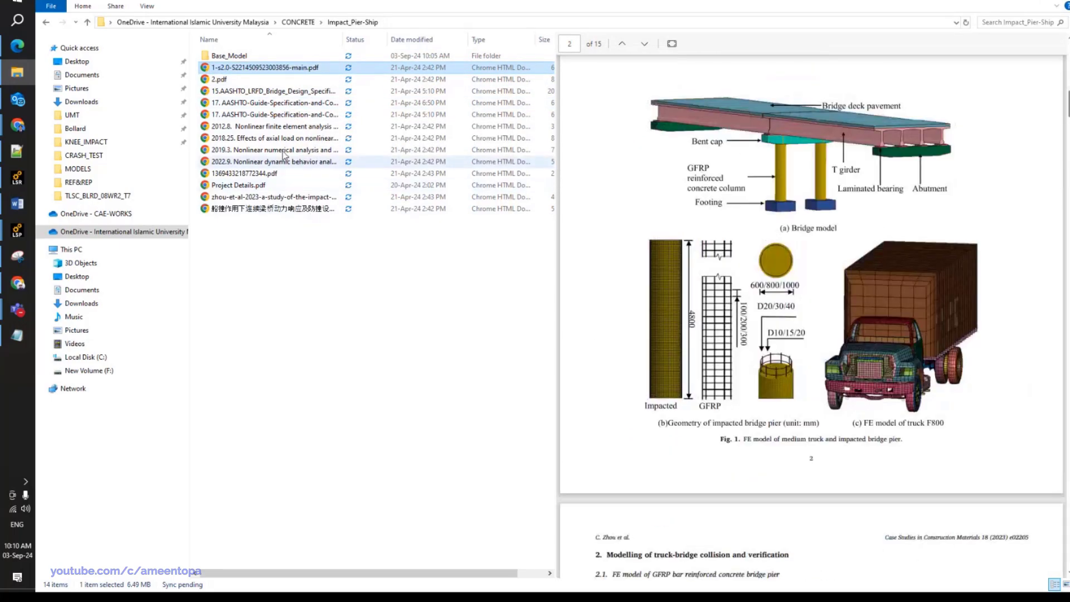
Preview the 2022.9 moving barge paper and examine the barge and whole bridge dimension diagram in Fig. 1.
{"action": "left_click", "coordinate": [286, 162]}
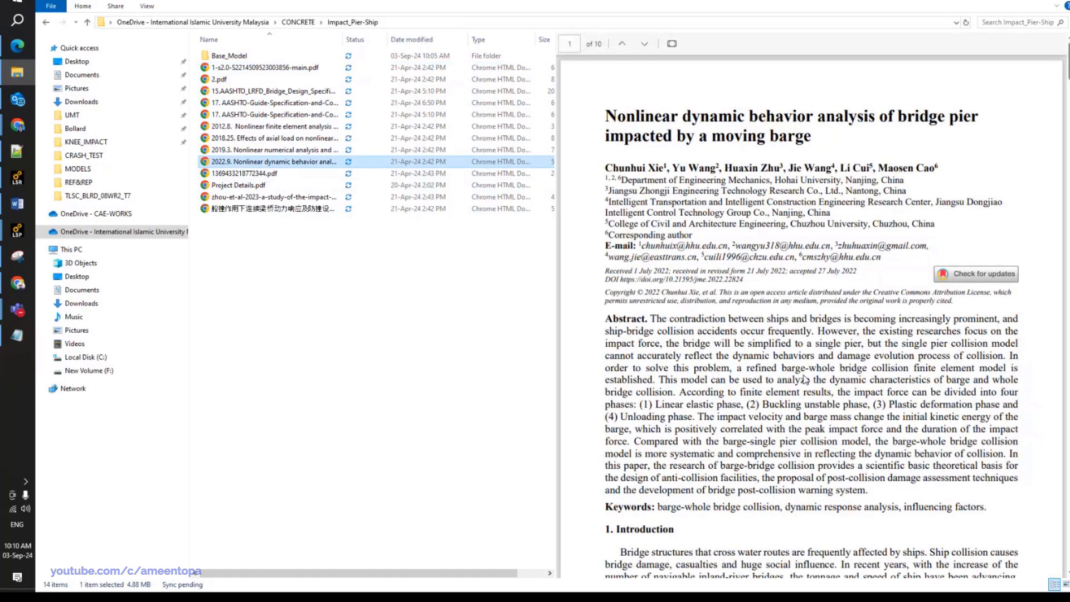
{"action": "scroll", "coordinate": [768, 263], "scroll_direction": "down", "scroll_amount": 15}
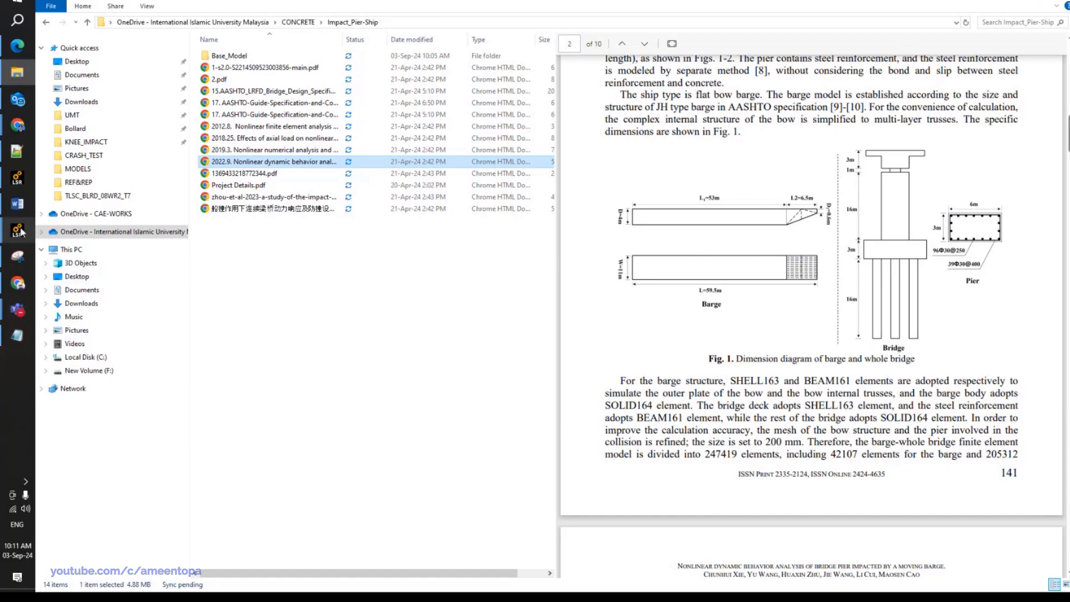
Close the three LS-PrePost windows showing human dummy models and switch to the one with the ship–bridge model.
{"action": "mouse_move", "coordinate": [20, 230]}
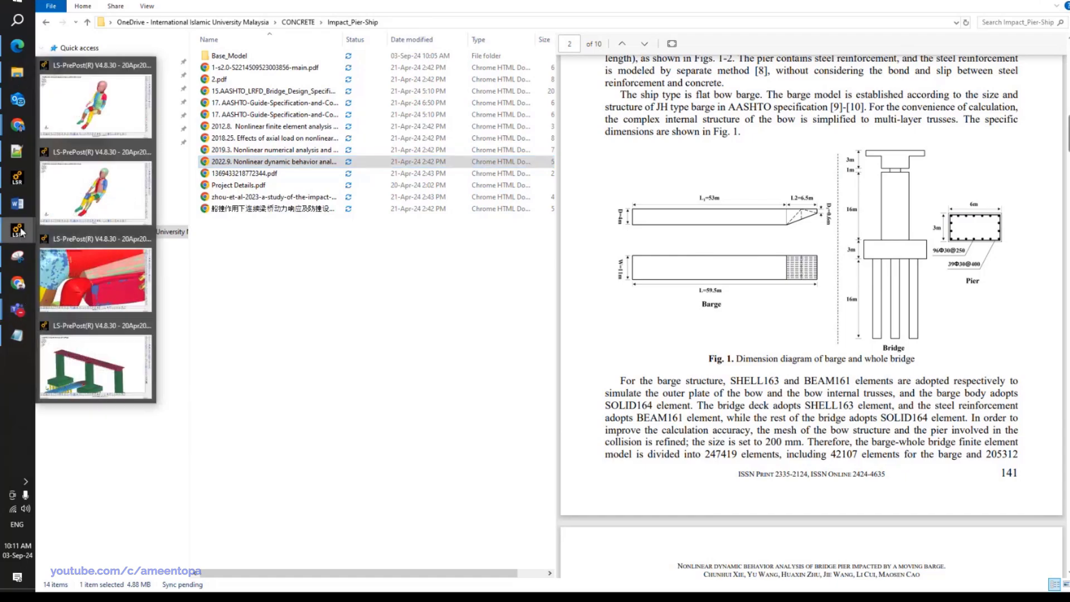
{"action": "left_click", "coordinate": [147, 241]}
{"action": "left_click", "coordinate": [148, 196]}
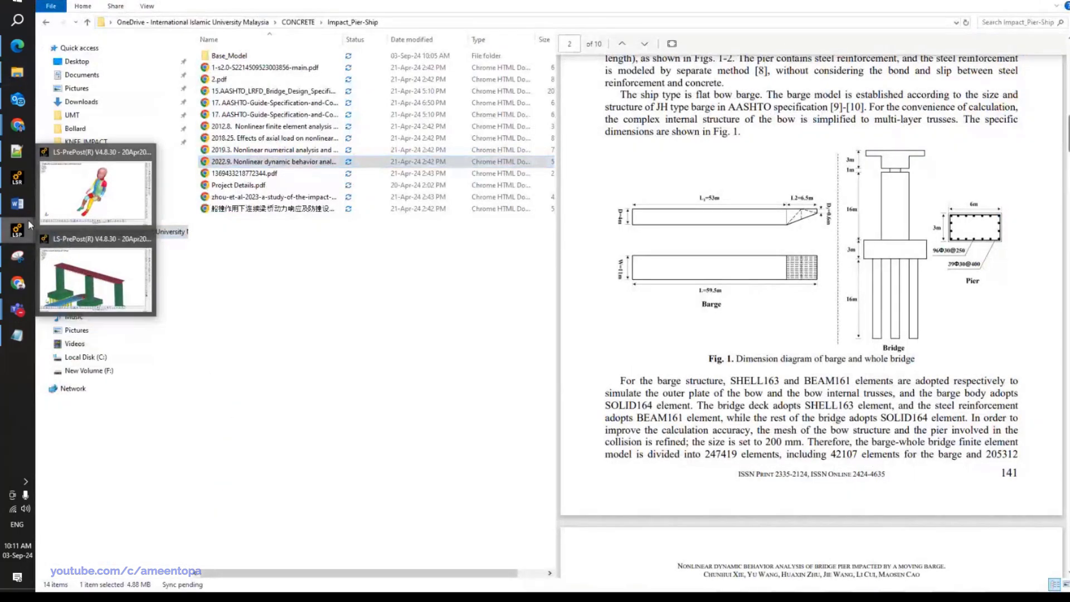
{"action": "left_click", "coordinate": [148, 152]}
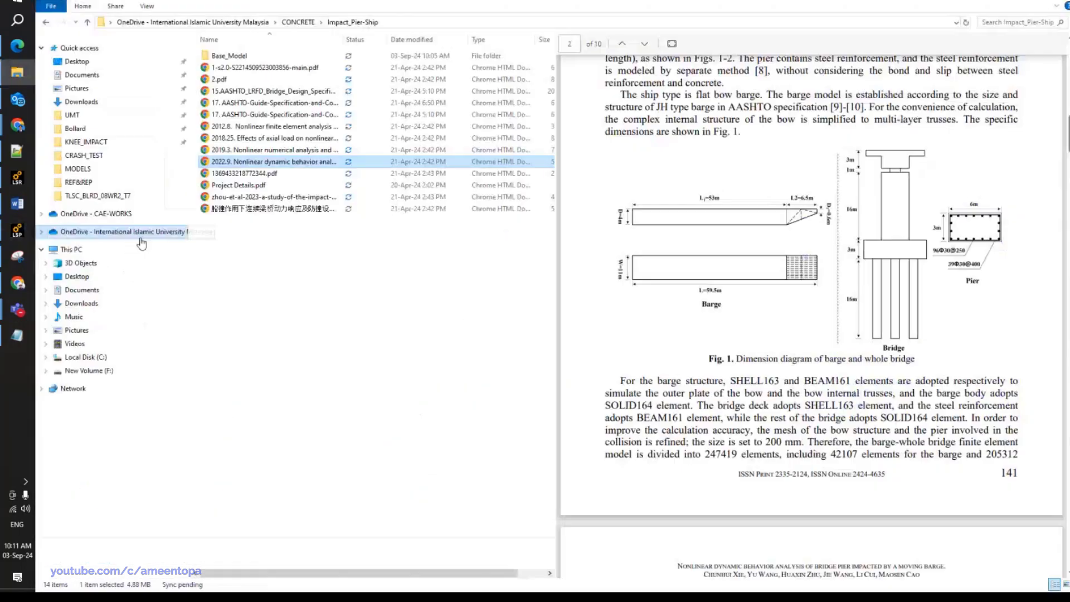
{"action": "left_click", "coordinate": [17, 230]}
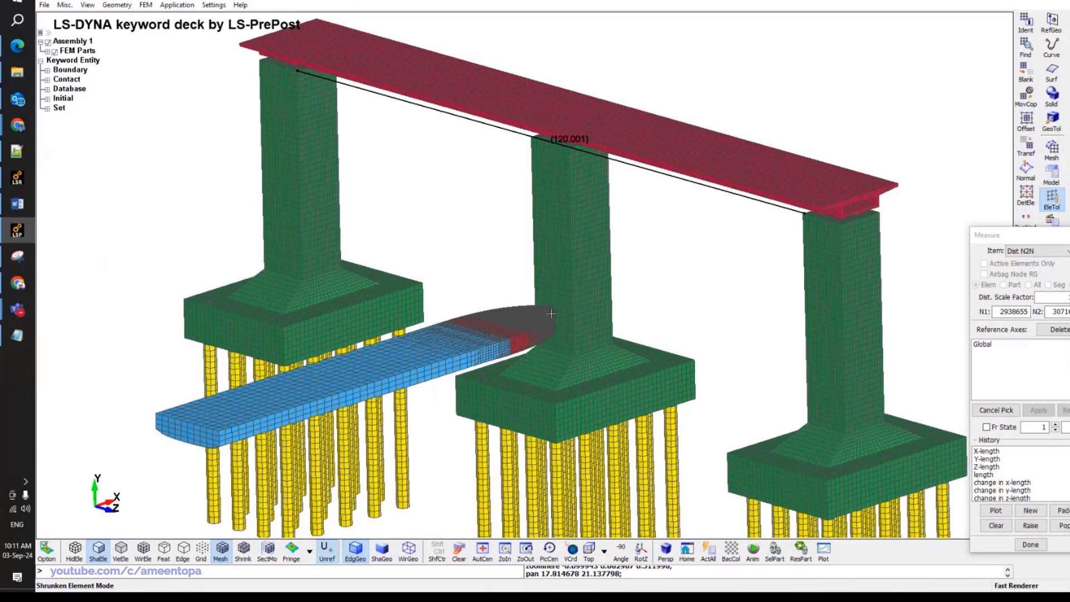
Examine the meshed pile caps and piles beneath the middle and end piers up close.
{"action": "middle_click_drag", "start_coordinate": [705, 361], "coordinate": [621, 228], "text": "shift"}
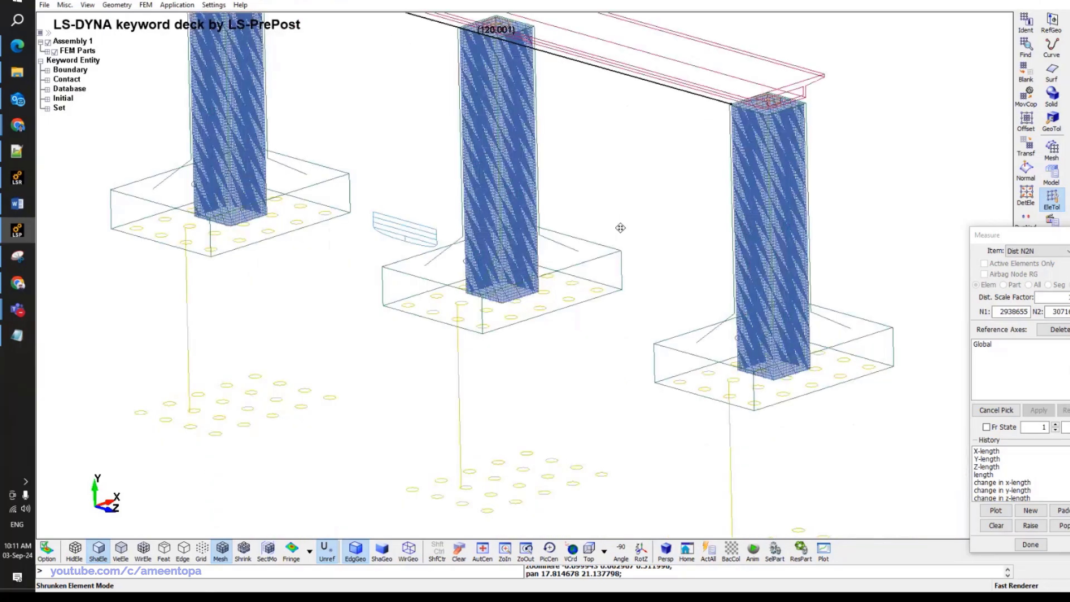
{"action": "scroll", "coordinate": [621, 228], "scroll_direction": "up", "scroll_amount": 5}
{"action": "scroll", "coordinate": [647, 346], "scroll_direction": "down", "scroll_amount": 1}
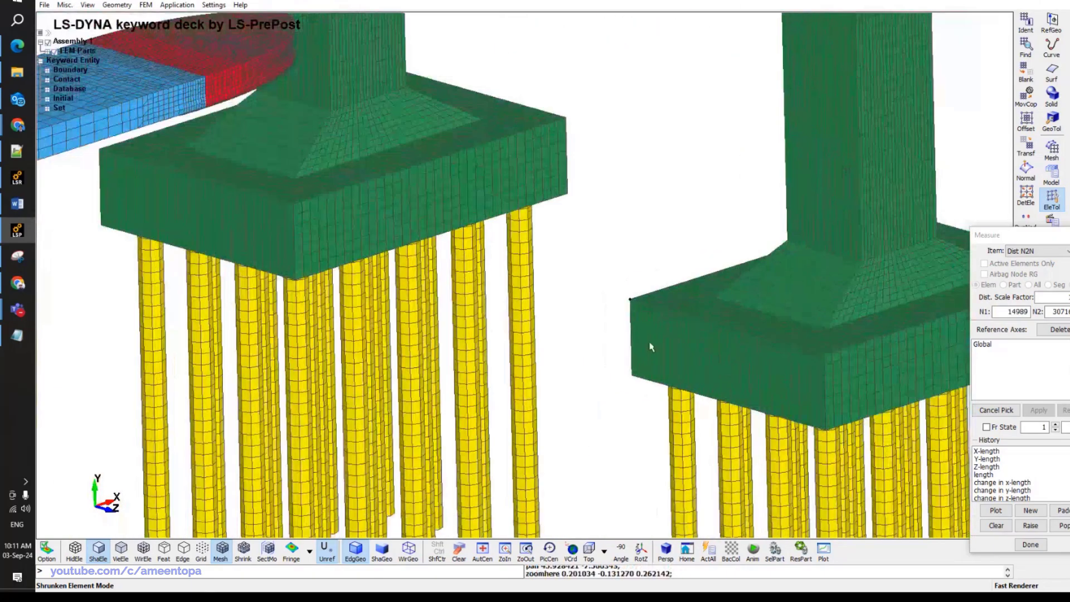
Switch to File Explorer and examine the Fig. 1 dimension diagram and the Fig. 2 finite element model in the previewed moving barge paper.
{"action": "left_click", "coordinate": [25, 232]}
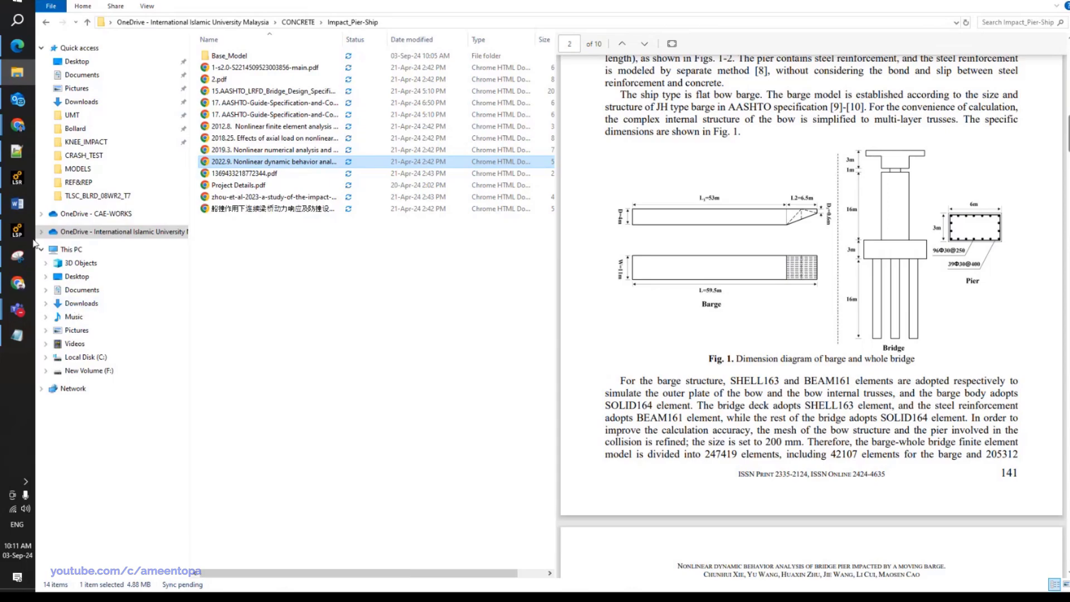
{"action": "mouse_move", "coordinate": [23, 235]}
{"action": "scroll", "coordinate": [853, 385], "scroll_direction": "down", "scroll_amount": 8}
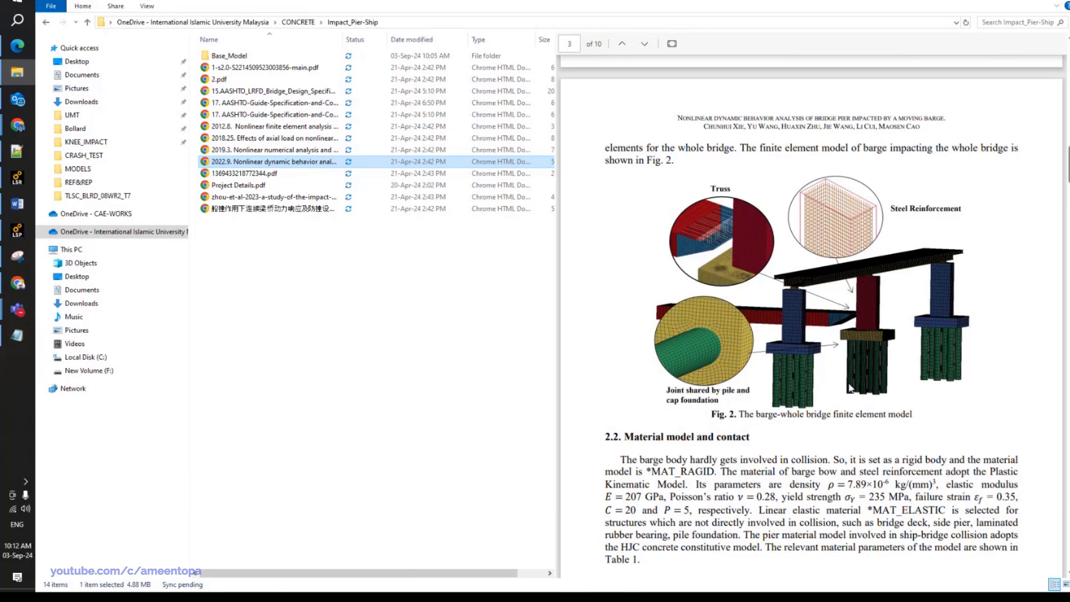
{"action": "scroll", "coordinate": [850, 388], "scroll_direction": "up", "scroll_amount": 5}
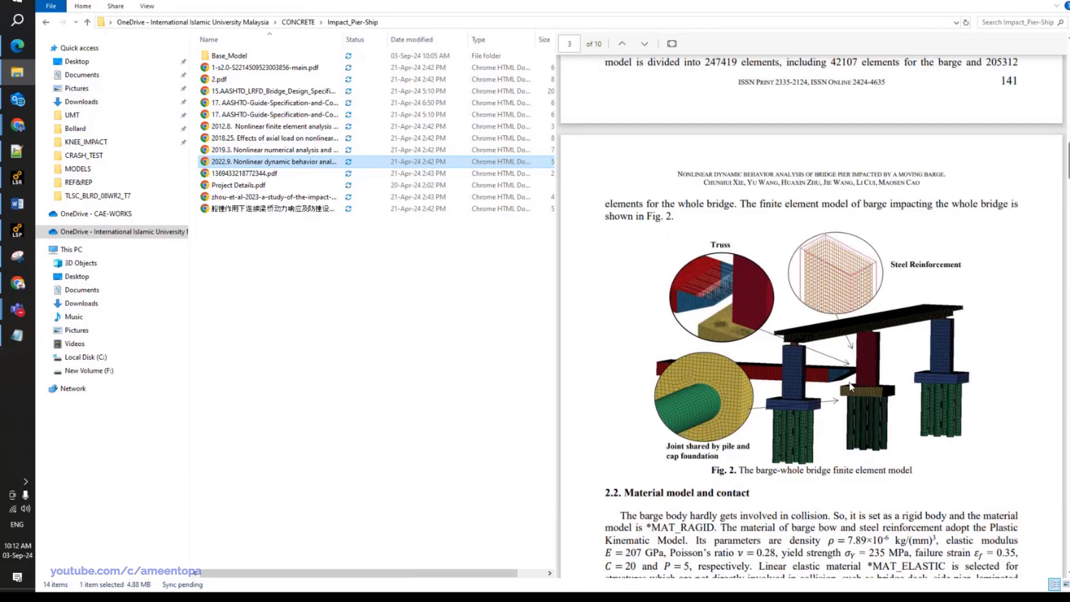
{"action": "scroll", "coordinate": [850, 386], "scroll_direction": "up", "scroll_amount": 3}
{"action": "scroll", "coordinate": [851, 386], "scroll_direction": "down", "scroll_amount": 5}
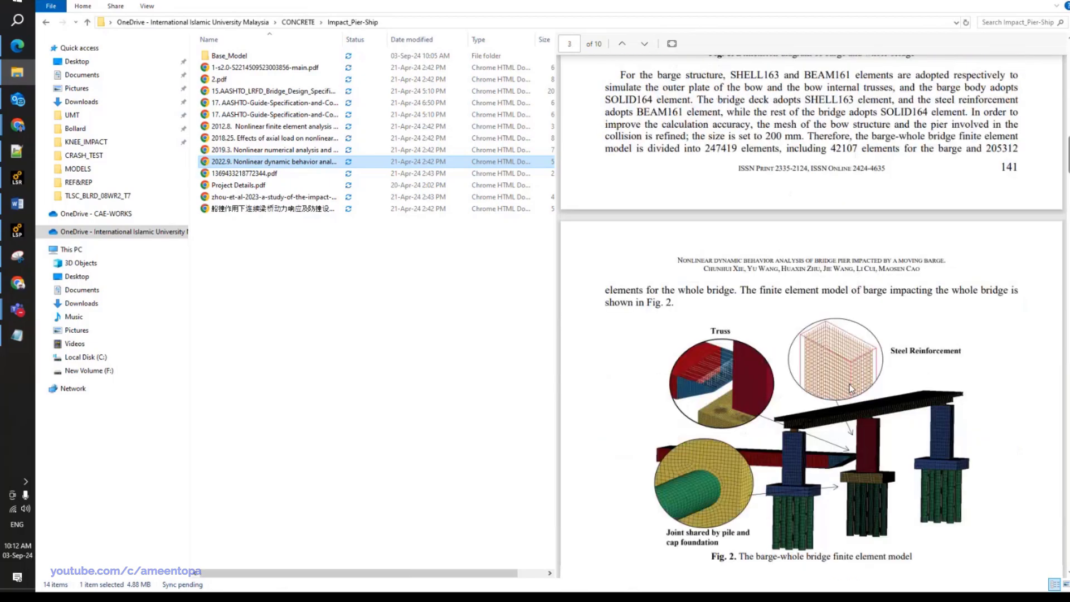
{"action": "scroll", "coordinate": [851, 387], "scroll_direction": "up", "scroll_amount": 5}
{"action": "scroll", "coordinate": [851, 388], "scroll_direction": "down", "scroll_amount": 1}
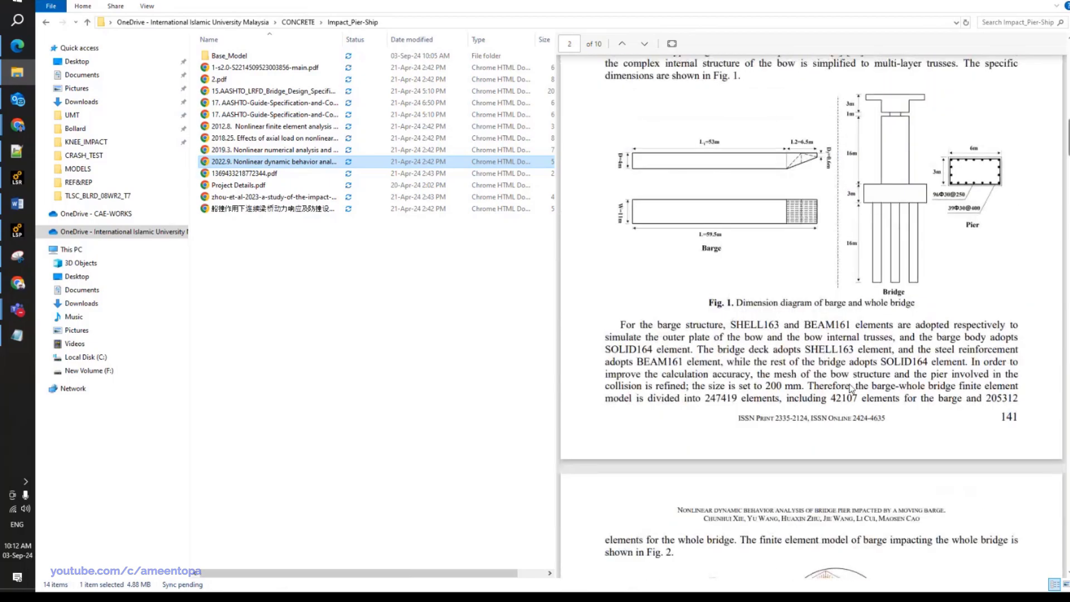
Return to LS-PrePost and inspect the bridge piers, pile caps and piles from above and in perspective.
{"action": "left_click", "coordinate": [19, 233]}
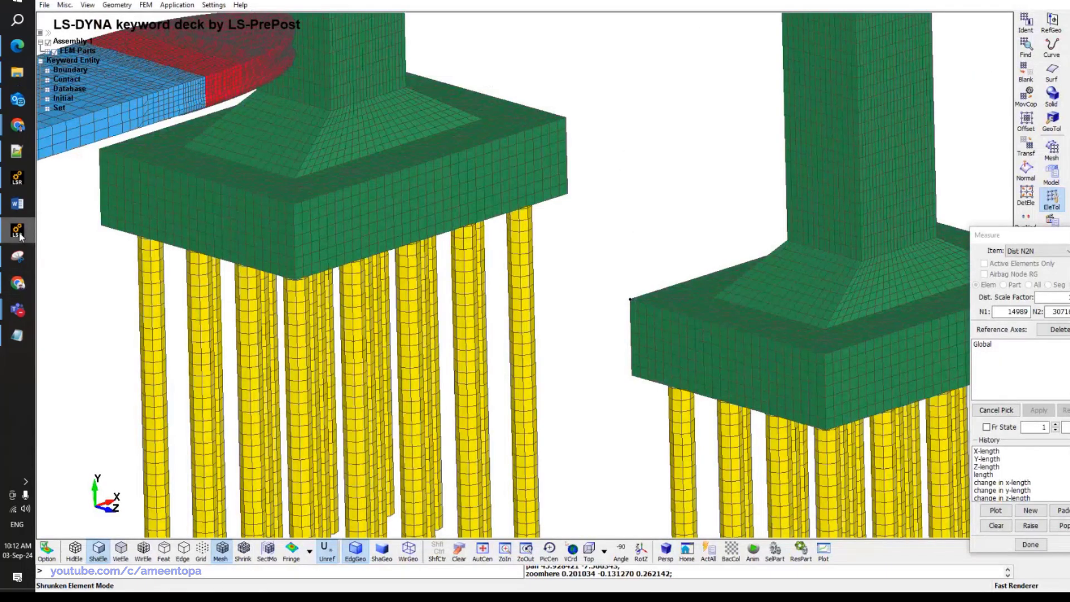
{"action": "scroll", "coordinate": [780, 349], "scroll_direction": "down", "scroll_amount": 5}
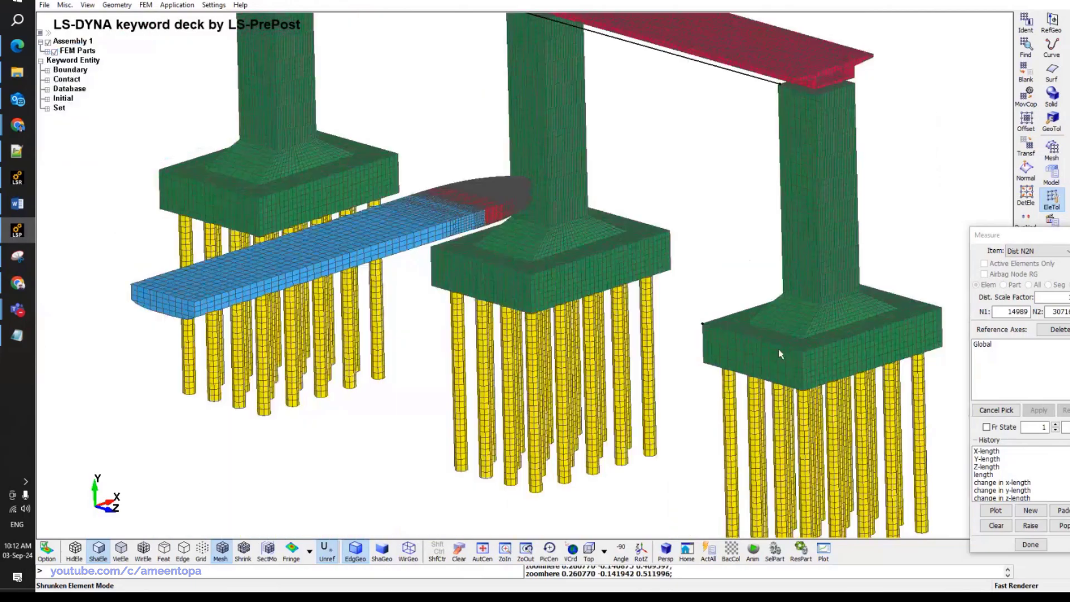
{"action": "left_click_drag", "start_coordinate": [778, 349], "coordinate": [580, 351], "text": "ctrl"}
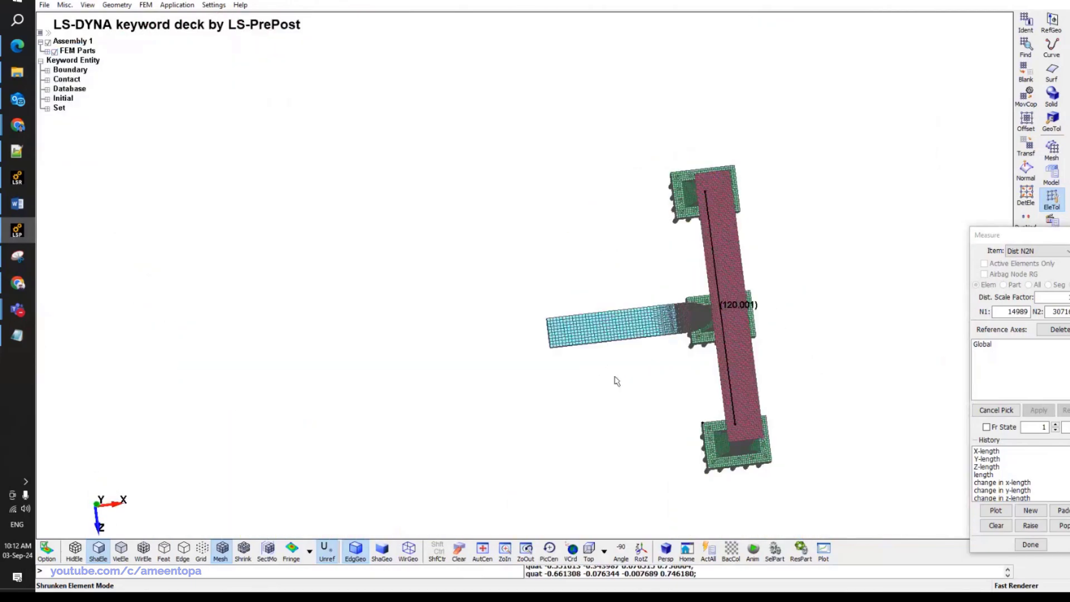
{"action": "scroll", "coordinate": [730, 454], "scroll_direction": "up", "scroll_amount": 3}
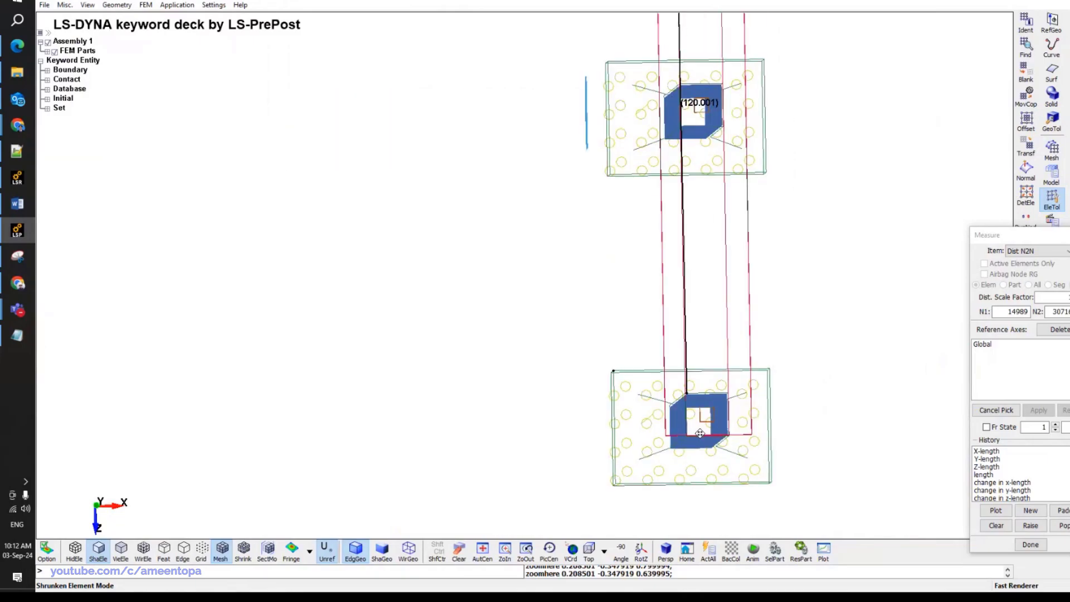
{"action": "scroll", "coordinate": [725, 444], "scroll_direction": "down", "scroll_amount": 4}
{"action": "left_click_drag", "start_coordinate": [674, 412], "coordinate": [730, 234], "text": "ctrl"}
{"action": "scroll", "coordinate": [760, 299], "scroll_direction": "up", "scroll_amount": 5}
{"action": "scroll", "coordinate": [855, 143], "scroll_direction": "down", "scroll_amount": 6}
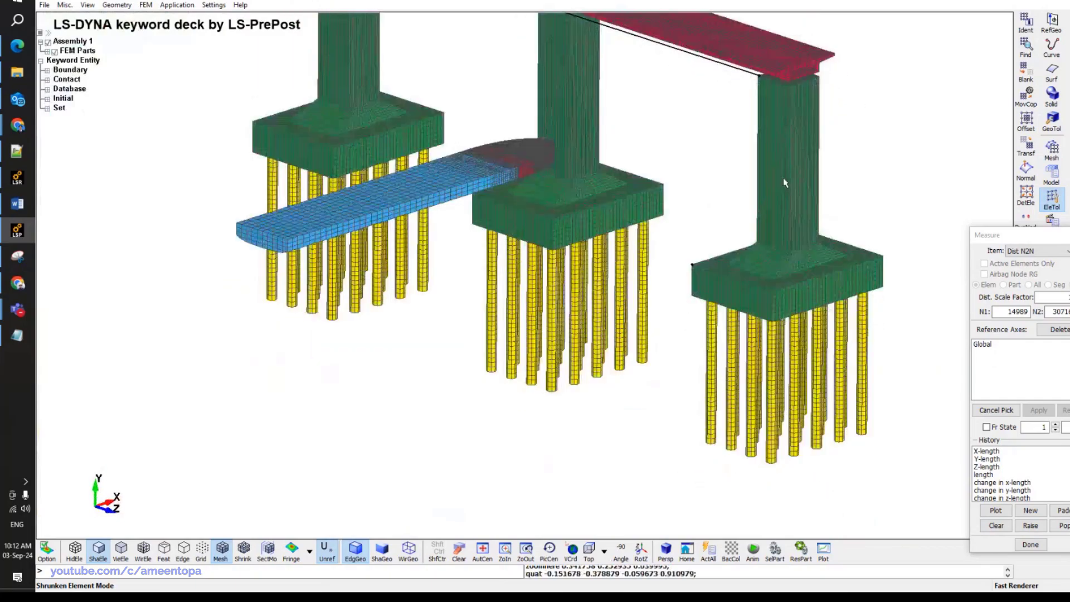
{"action": "mouse_move", "coordinate": [768, 87]}
{"action": "middle_mouse_down", "text": "ctrl"}
{"action": "mouse_move", "coordinate": [741, 128]}
{"action": "mouse_move", "coordinate": [656, 208]}
{"action": "mouse_move", "coordinate": [698, 238]}
{"action": "middle_mouse_up", "text": "ctrl"}
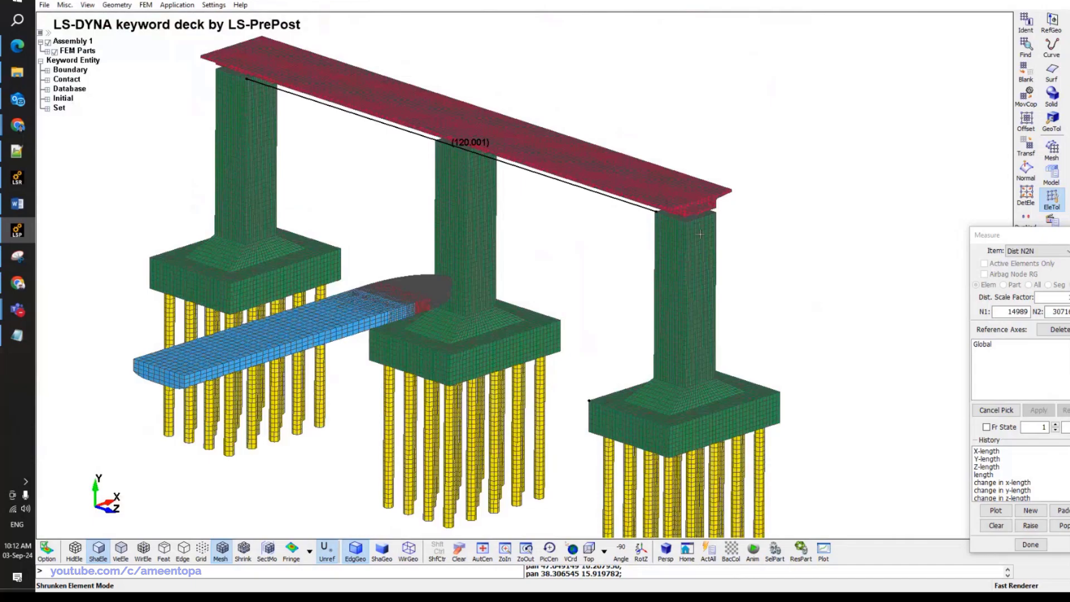
Switch to the moving barge paper in Chrome and examine the bridge concrete stress nephogram in Fig. 6 on page 5.
{"action": "left_click", "coordinate": [19, 232]}
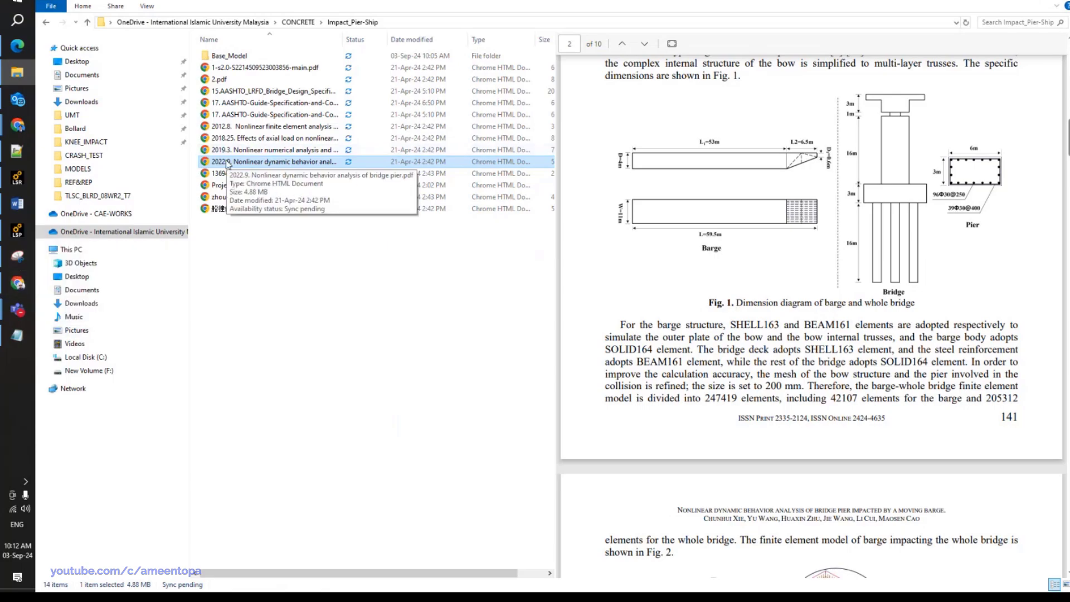
{"action": "mouse_move", "coordinate": [17, 125]}
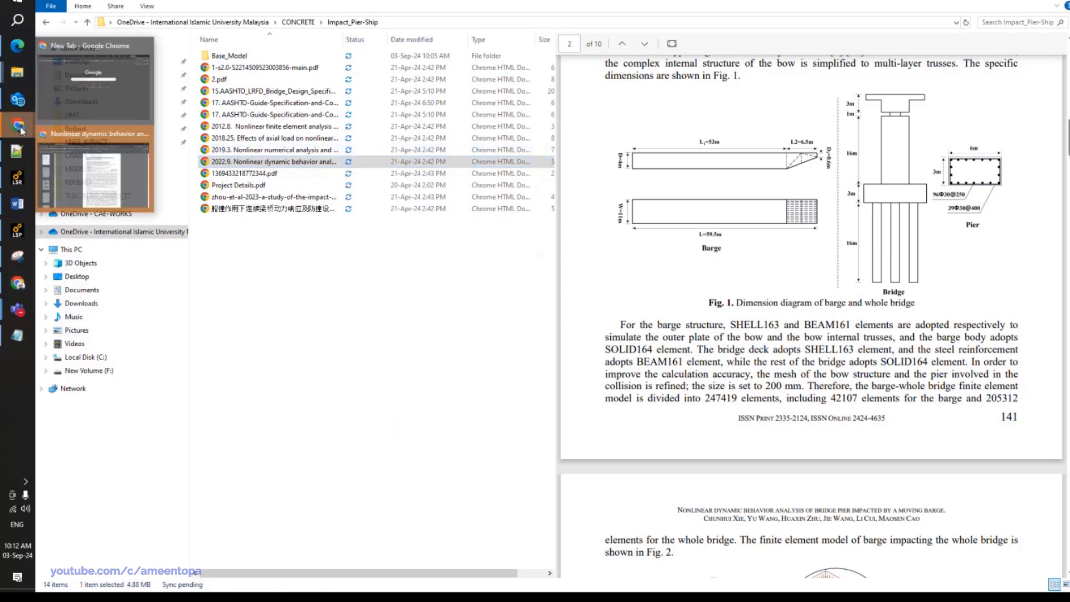
{"action": "left_click", "coordinate": [94, 167]}
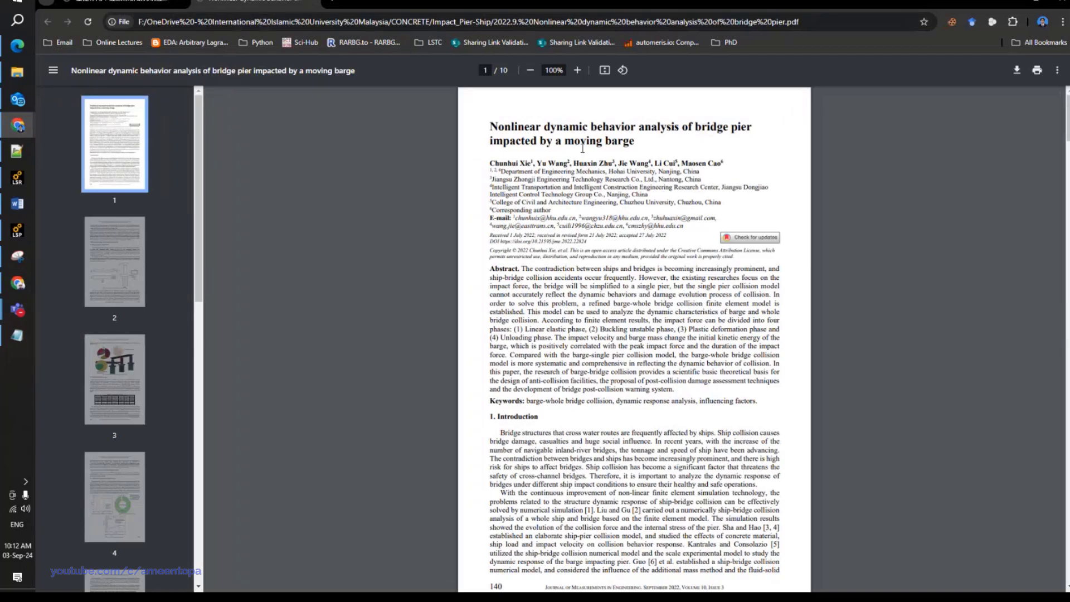
{"action": "scroll", "coordinate": [604, 288], "scroll_direction": "down", "scroll_amount": 20}
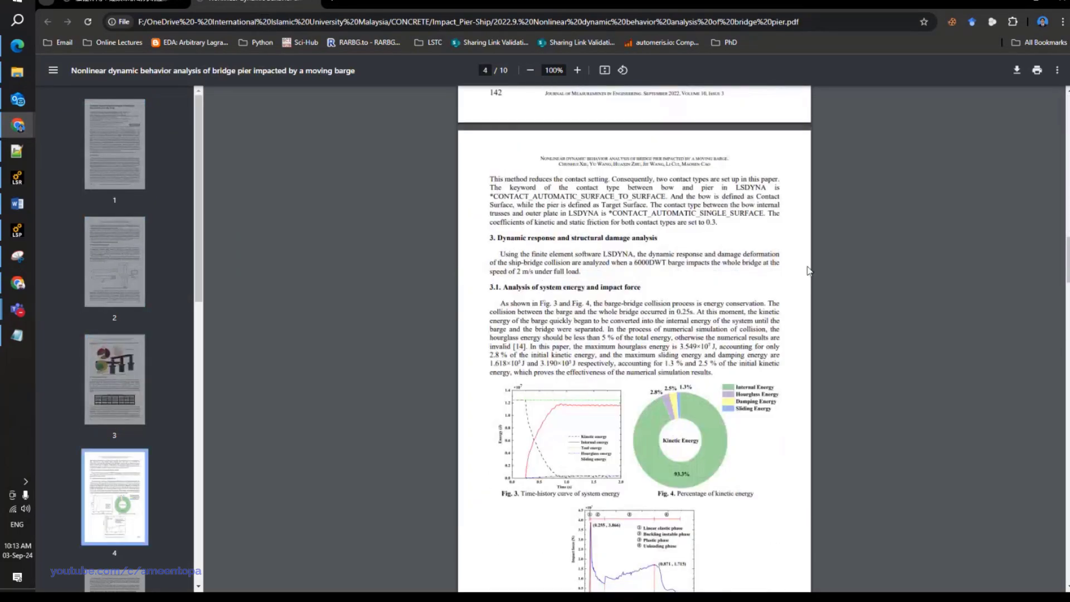
{"action": "scroll", "coordinate": [778, 289], "scroll_direction": "down", "scroll_amount": 6}
{"action": "scroll", "coordinate": [753, 306], "scroll_direction": "up", "scroll_amount": 8}
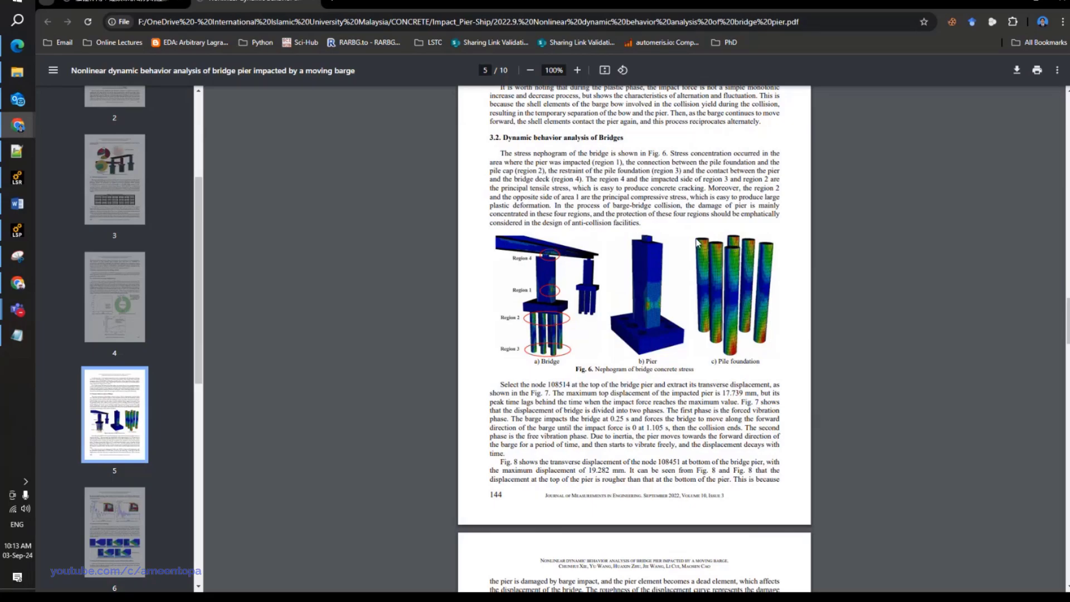
{"action": "scroll", "coordinate": [743, 273], "scroll_direction": "up", "scroll_amount": 5, "text": "ctrl"}
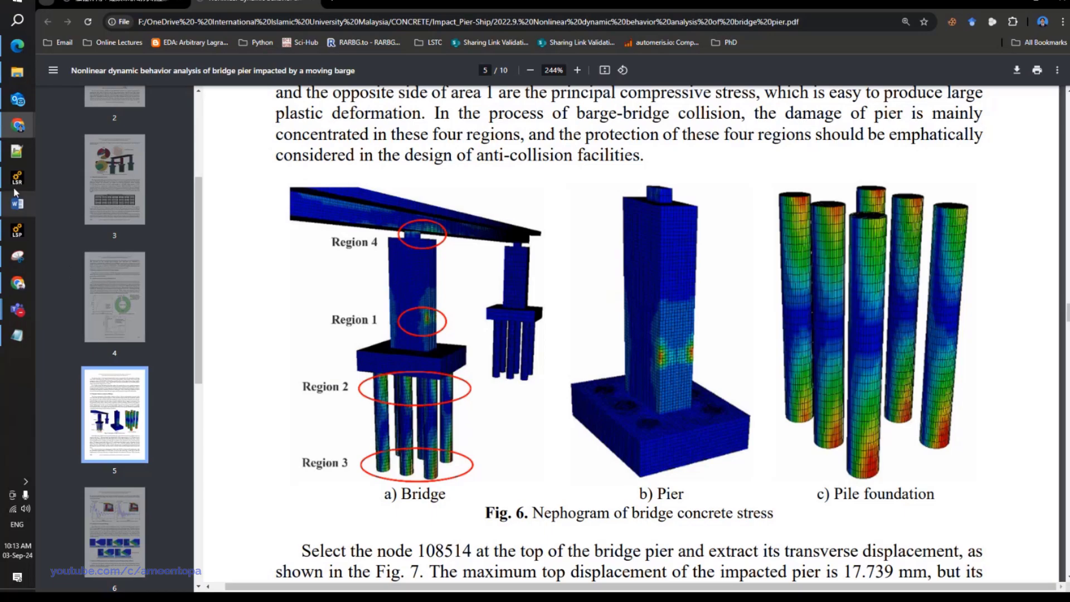
Return to LS-PrePost and measure node to node across the bottom face of a pile to get its diameter.
{"action": "left_click", "coordinate": [18, 230]}
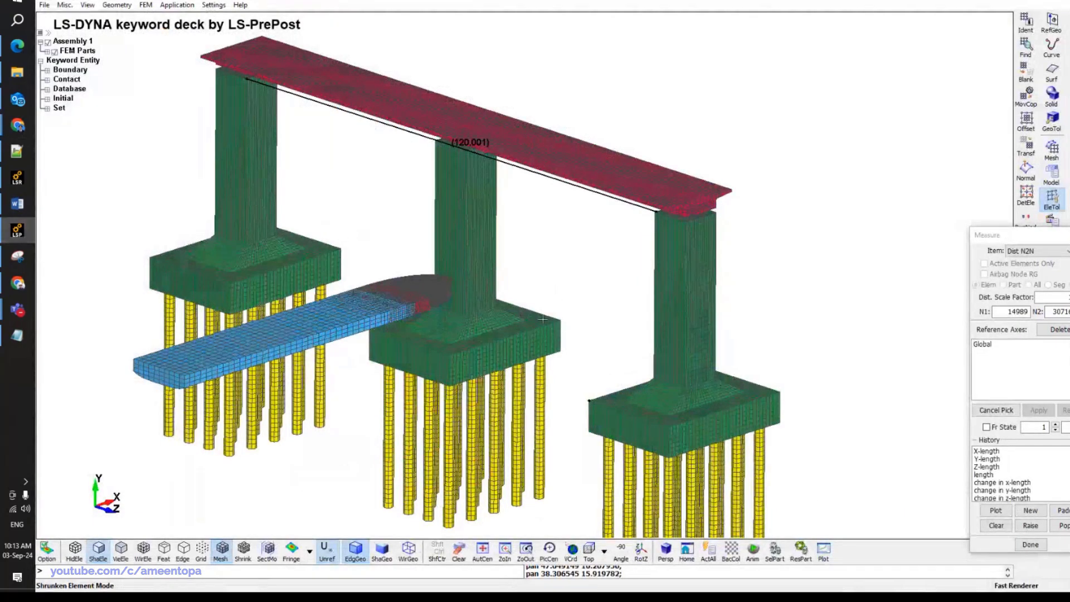
{"action": "scroll", "coordinate": [585, 312], "scroll_direction": "down", "scroll_amount": 2}
{"action": "left_click_drag", "start_coordinate": [585, 312], "coordinate": [559, 115], "text": "ctrl"}
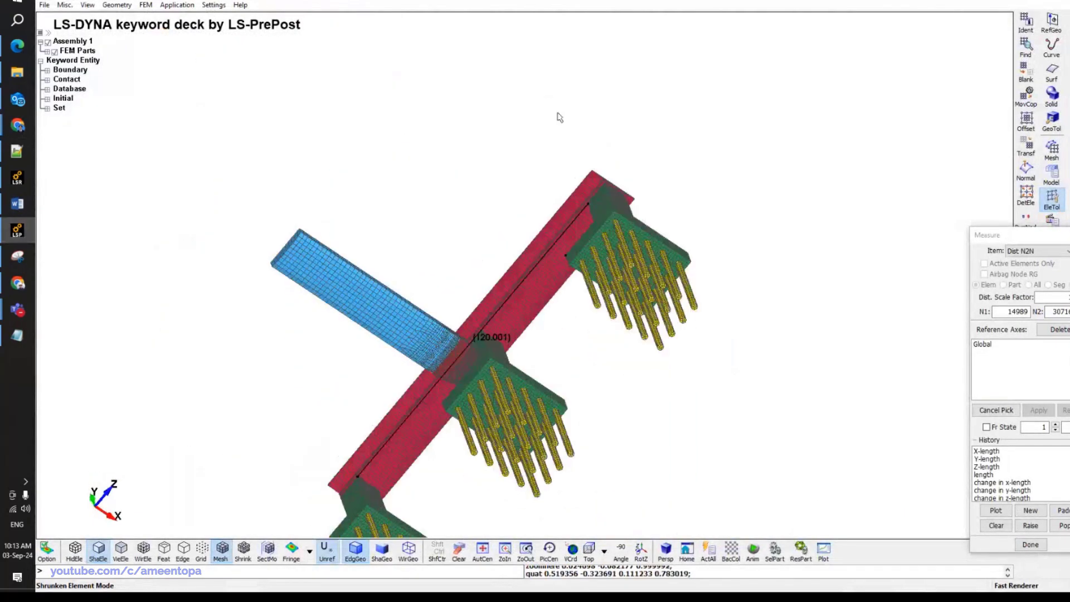
{"action": "scroll", "coordinate": [617, 261], "scroll_direction": "up", "scroll_amount": 5}
{"action": "scroll", "coordinate": [617, 262], "scroll_direction": "up", "scroll_amount": 3}
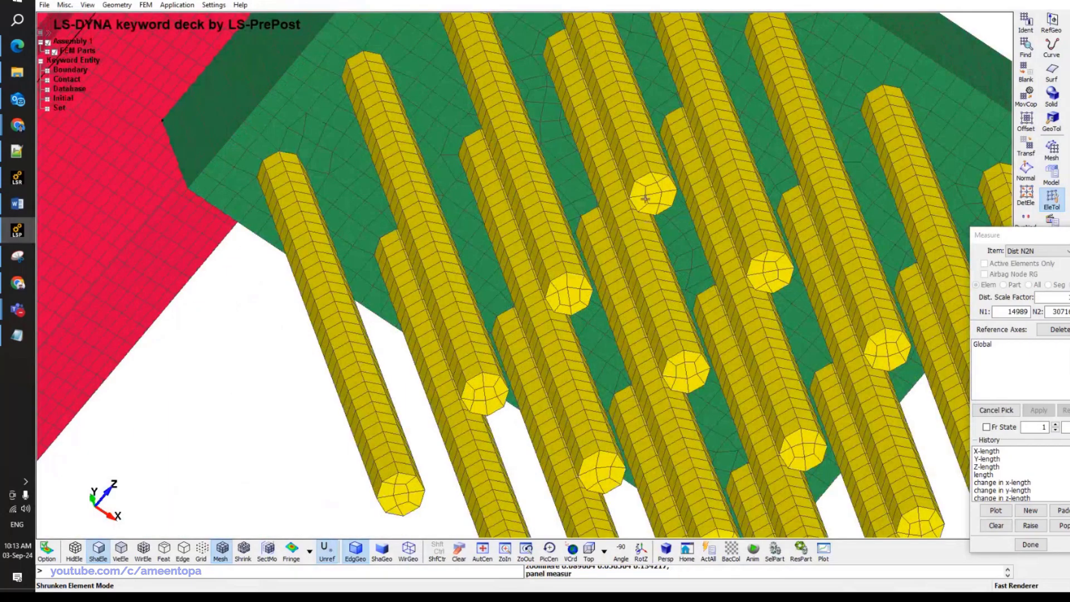
{"action": "left_click", "coordinate": [657, 212]}
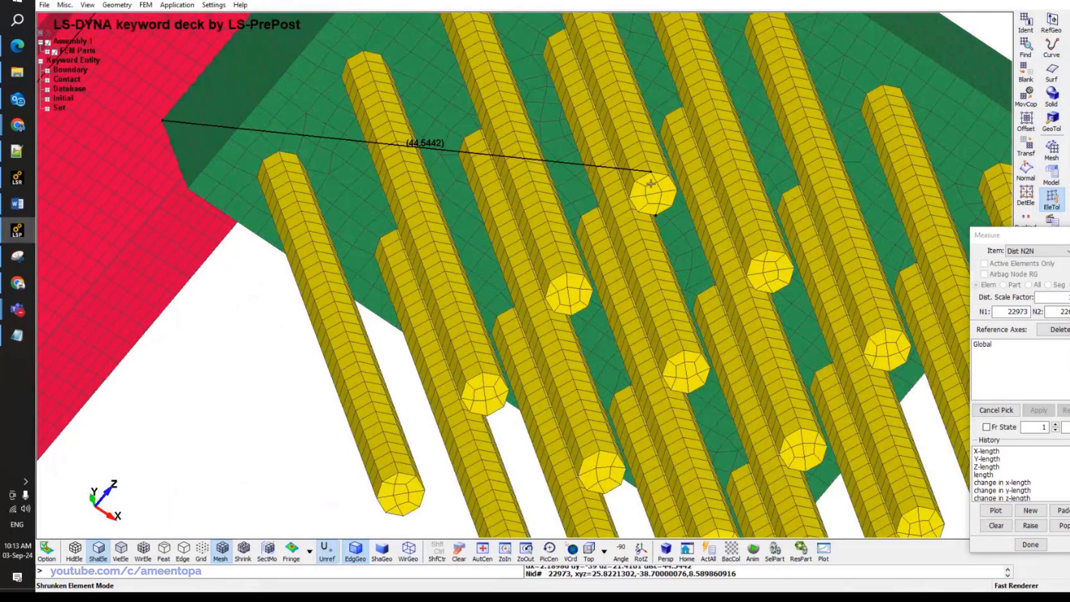
{"action": "left_click", "coordinate": [651, 176]}
{"action": "left_click", "coordinate": [656, 215]}
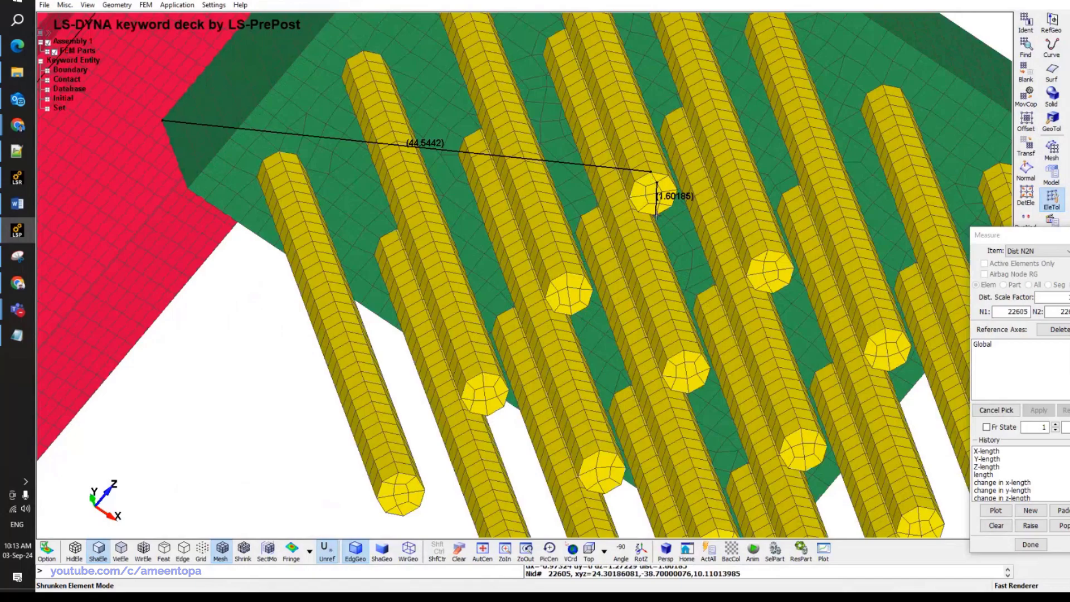
{"action": "left_click", "coordinate": [656, 216]}
Inspect the box girder deck end and its bearing on the end pier, and view the whole bridge from the side.
{"action": "scroll", "coordinate": [656, 215], "scroll_direction": "down", "scroll_amount": 10}
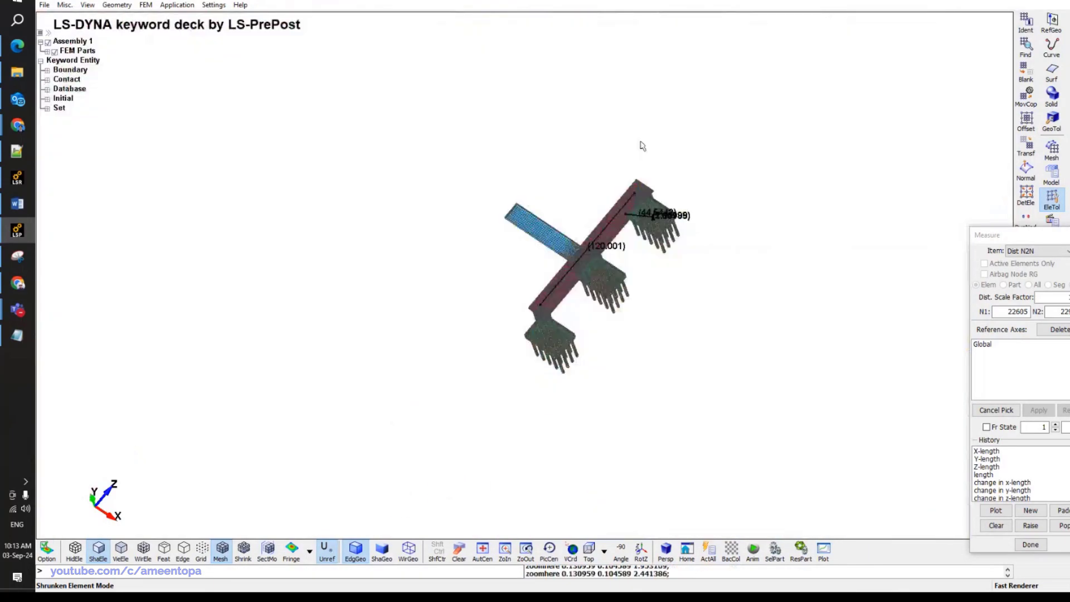
{"action": "left_click_drag", "start_coordinate": [656, 215], "coordinate": [659, 175], "text": "ctrl"}
{"action": "scroll", "coordinate": [679, 265], "scroll_direction": "up", "scroll_amount": 5}
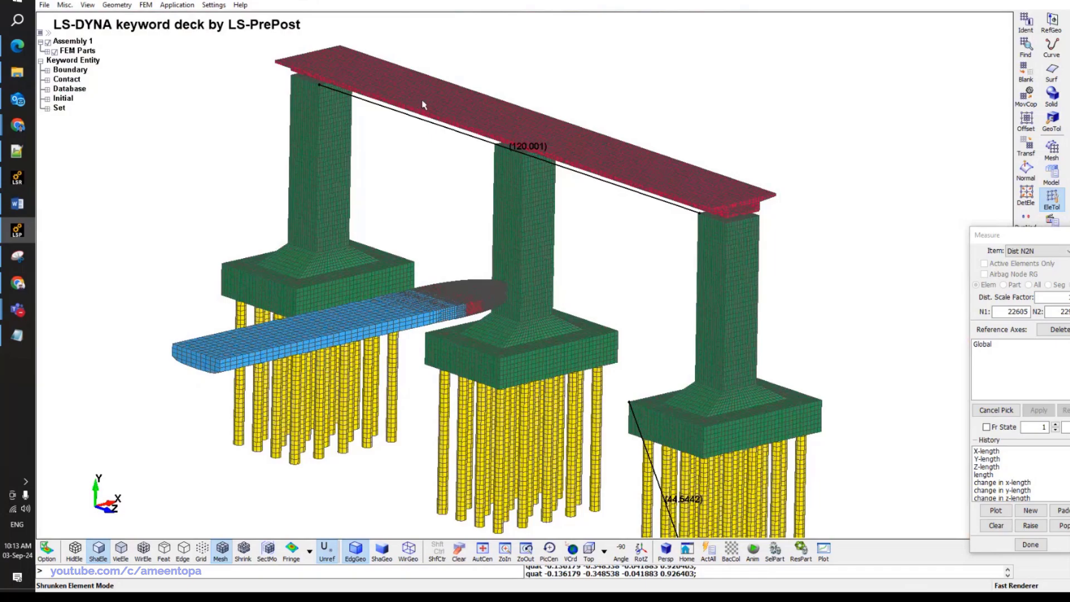
{"action": "scroll", "coordinate": [757, 208], "scroll_direction": "up", "scroll_amount": 8}
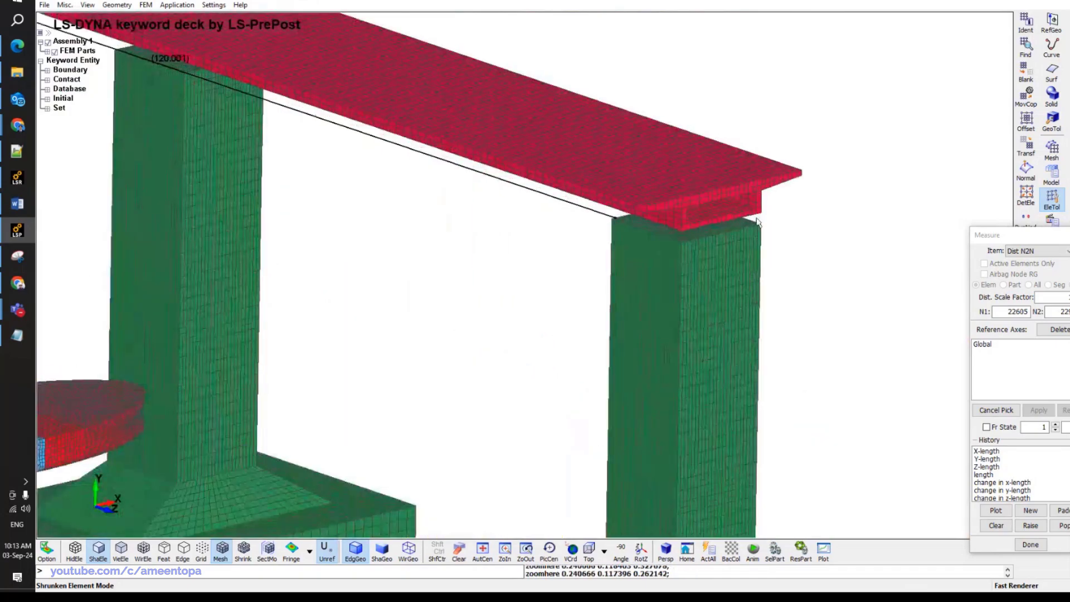
{"action": "scroll", "coordinate": [609, 162], "scroll_direction": "down", "scroll_amount": 3}
{"action": "scroll", "coordinate": [688, 399], "scroll_direction": "up", "scroll_amount": 4}
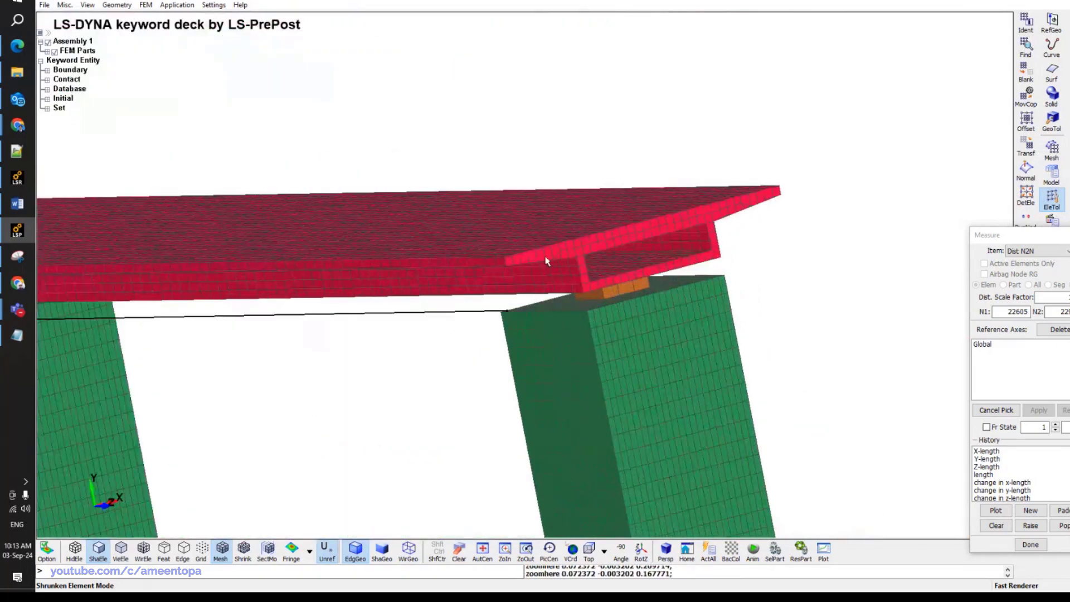
{"action": "scroll", "coordinate": [651, 242], "scroll_direction": "down", "scroll_amount": 6}
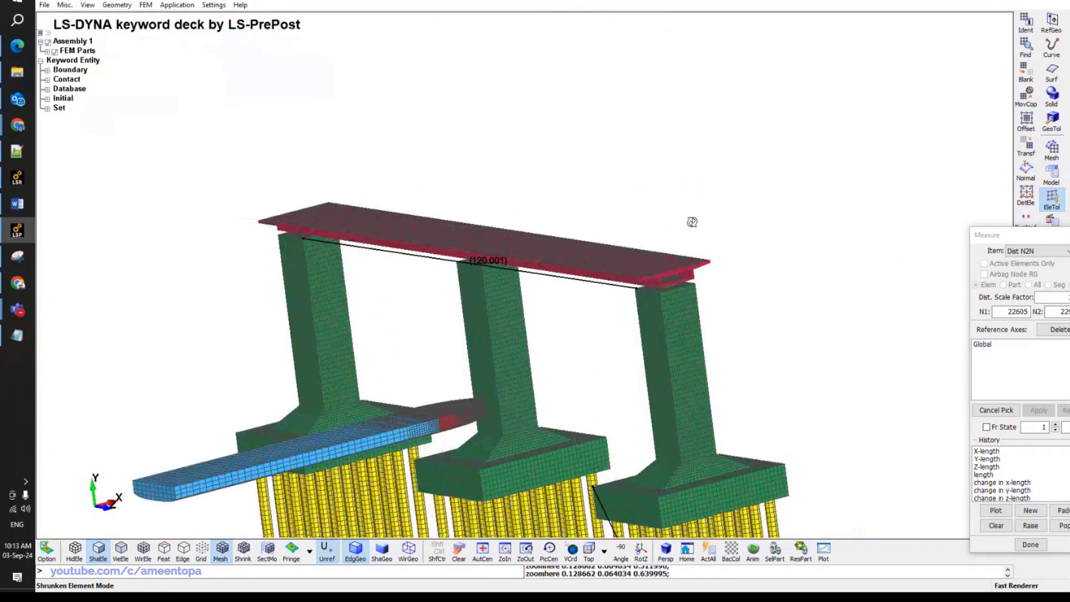
{"action": "left_click_drag", "start_coordinate": [624, 241], "coordinate": [492, 362], "text": "shift"}
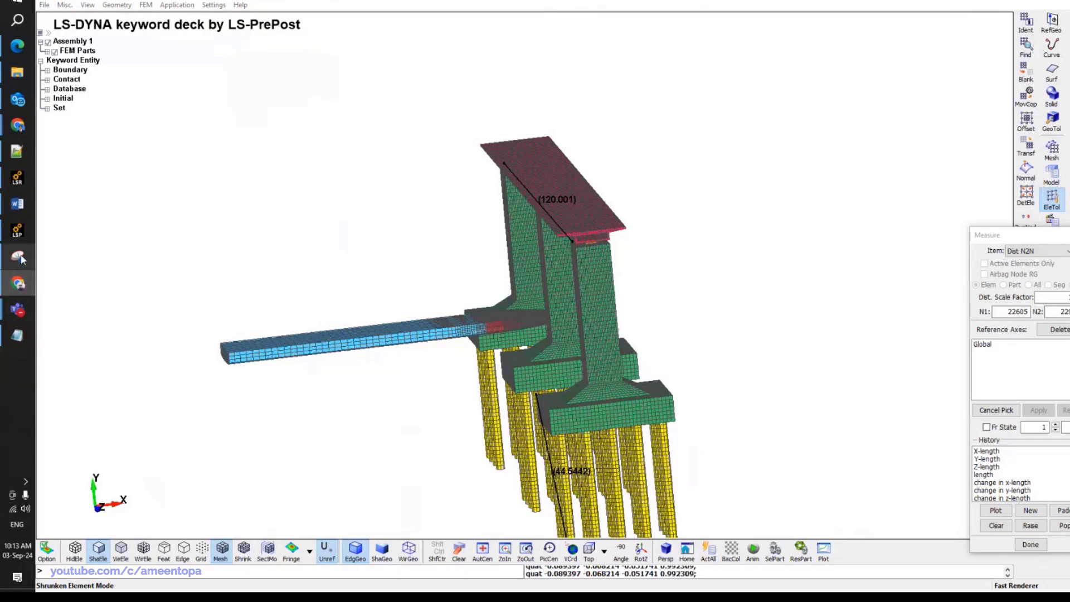
{"action": "mouse_move", "coordinate": [19, 286]}
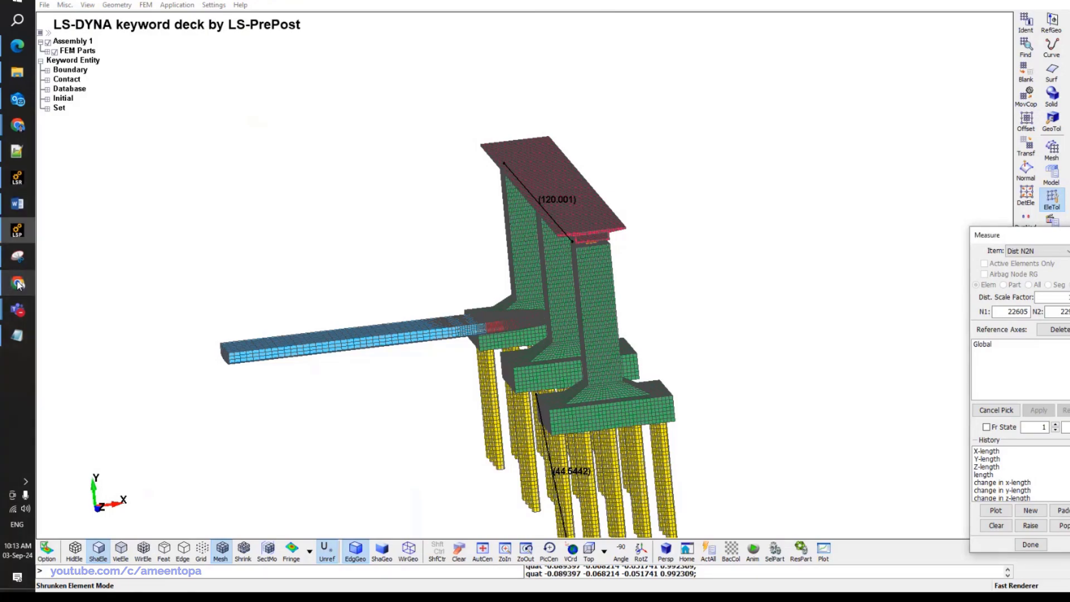
{"action": "left_click", "coordinate": [18, 284]}
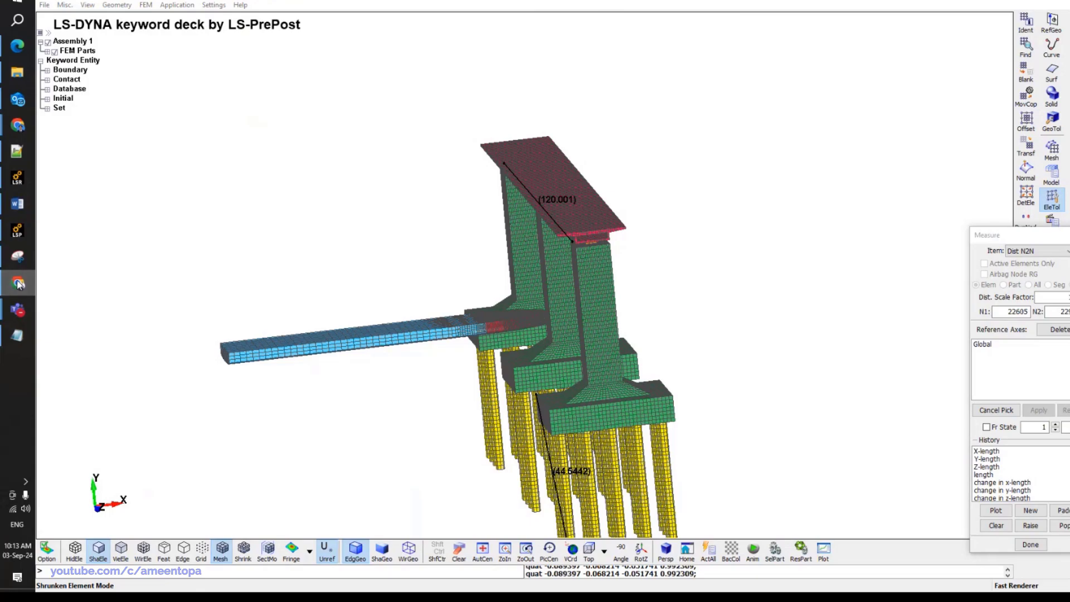
{"action": "left_click", "coordinate": [18, 284]}
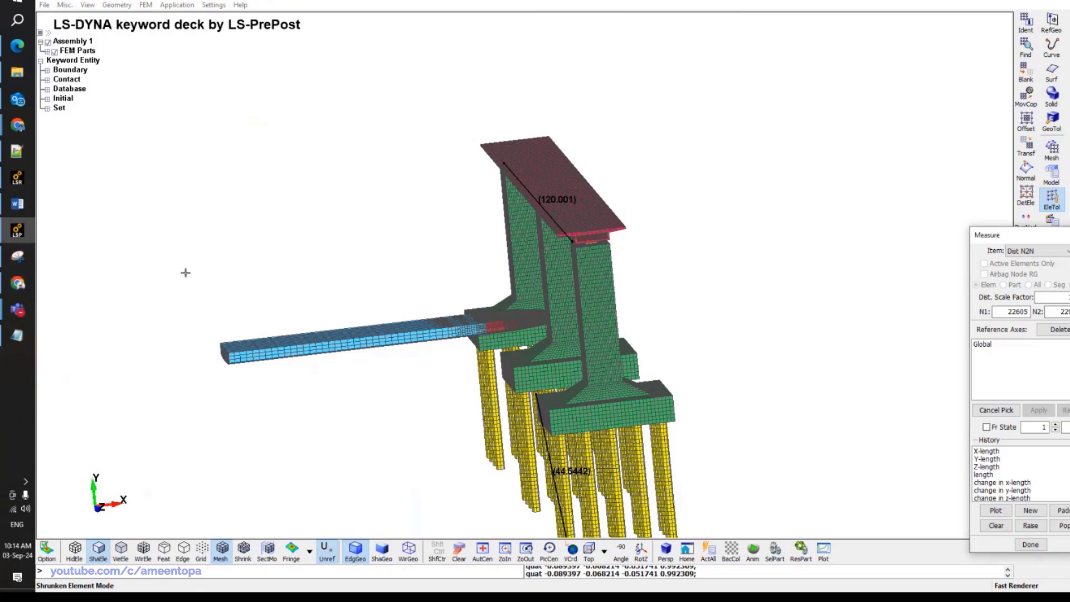
Turn off the mesh lines to show the ship–bridge model as plain shaded surfaces.
{"action": "left_click_drag", "start_coordinate": [402, 258], "coordinate": [536, 213], "text": "shift"}
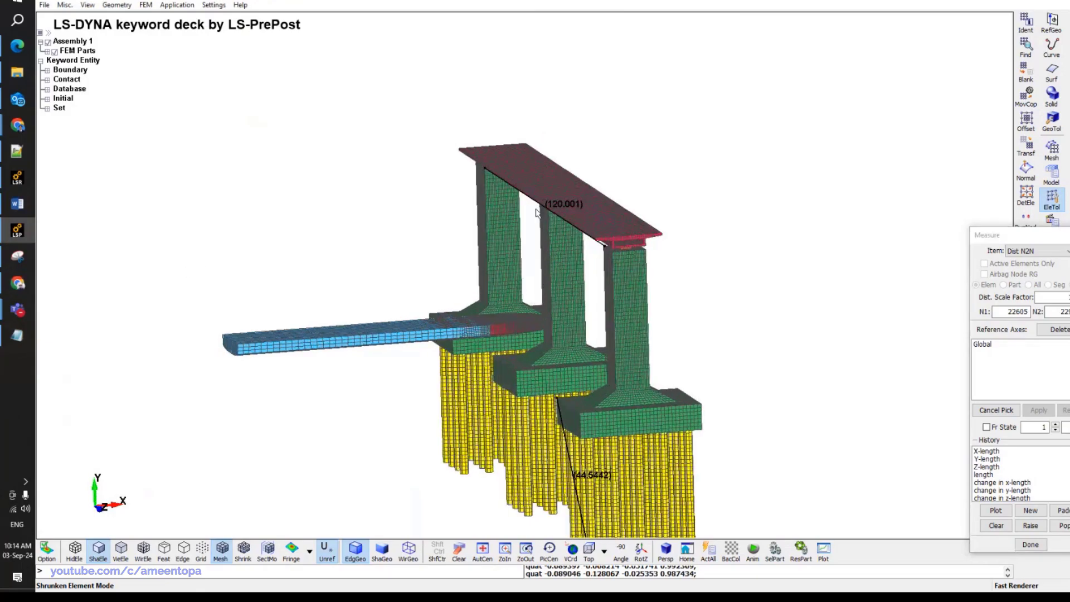
{"action": "left_click", "coordinate": [221, 551]}
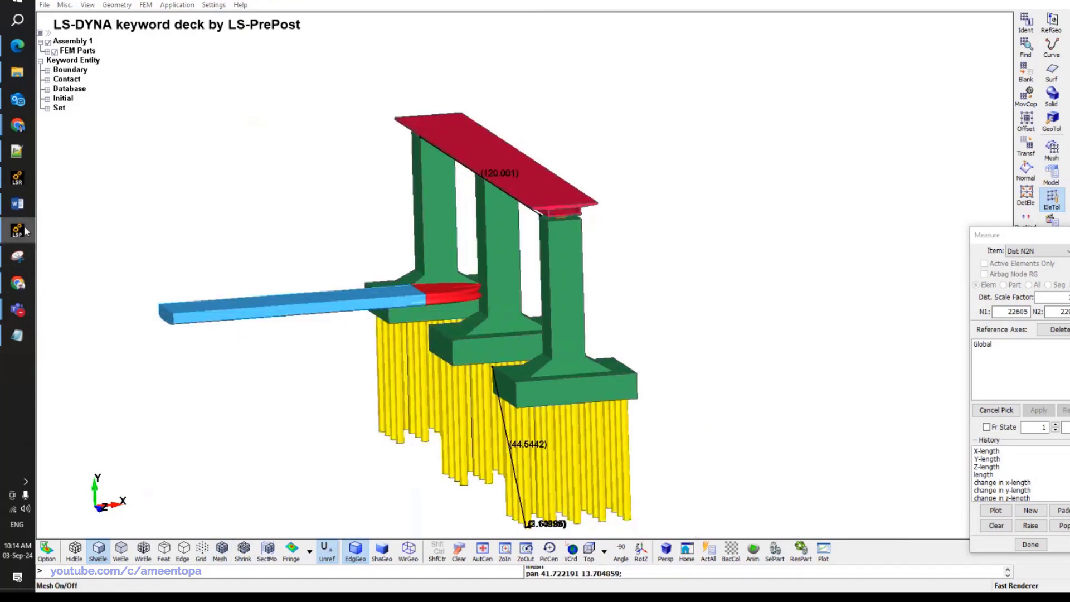
Switch to the moving barge paper in Chrome, return to its title page and browse the page thumbnails through to page 10.
{"action": "left_click", "coordinate": [18, 125]}
{"action": "scroll", "coordinate": [372, 225], "scroll_direction": "up", "scroll_amount": 15}
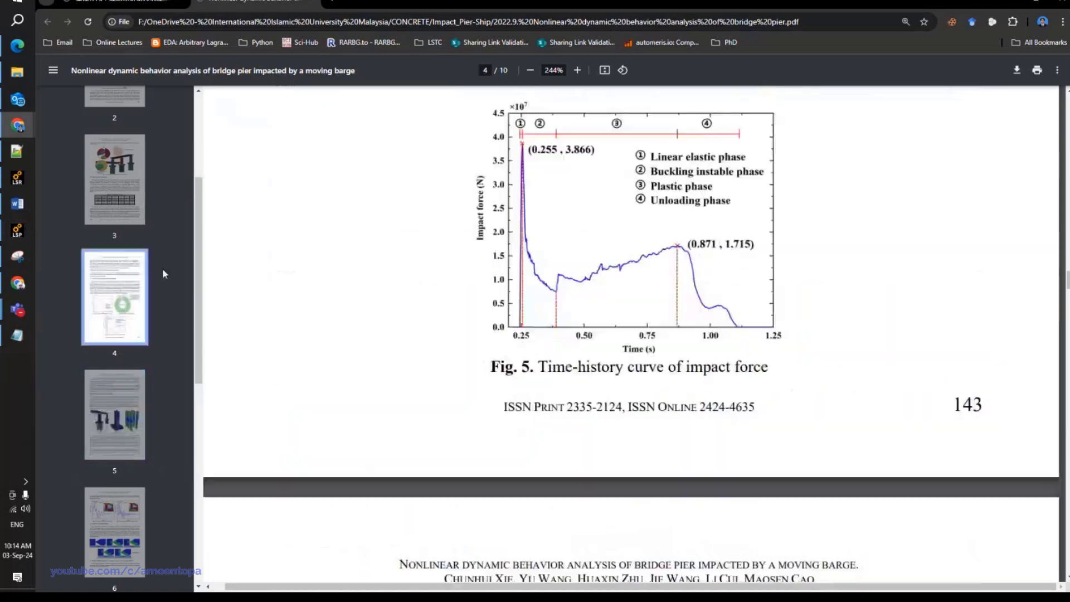
{"action": "scroll", "coordinate": [424, 369], "scroll_direction": "up", "scroll_amount": 20}
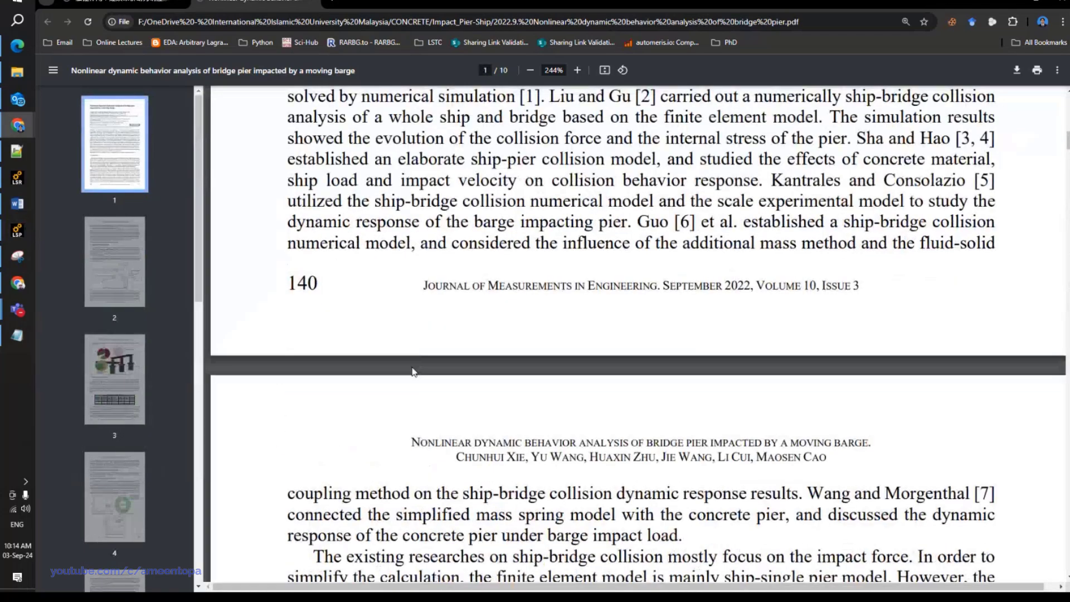
{"action": "scroll", "coordinate": [424, 369], "scroll_direction": "up", "scroll_amount": 3}
{"action": "scroll", "coordinate": [132, 446], "scroll_direction": "down", "scroll_amount": 8}
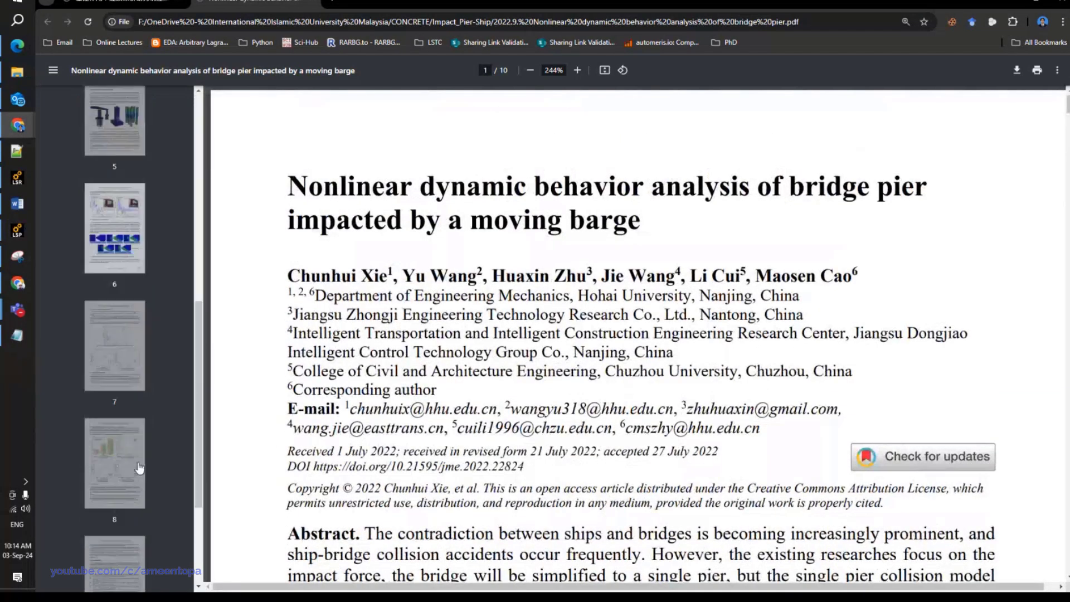
{"action": "scroll", "coordinate": [133, 446], "scroll_direction": "down", "scroll_amount": 3}
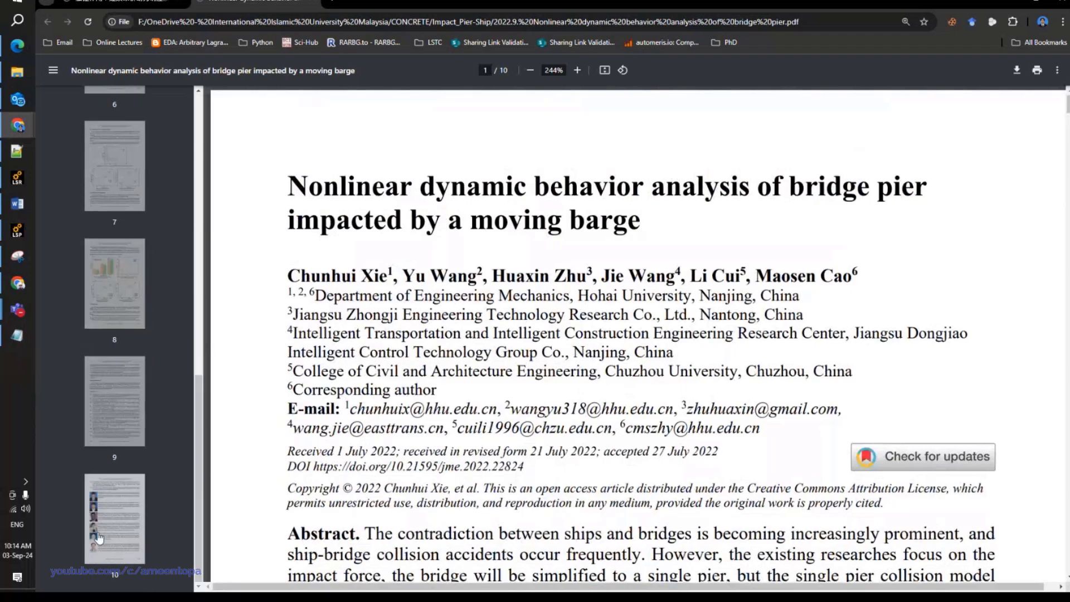
Look up the pier displacement figures on page 6, then examine the barge and bridge dimension diagram in Fig. 1 on page 2.
{"action": "left_click", "coordinate": [104, 290]}
{"action": "key", "text": "Up"}
{"action": "key", "text": "Up"}
{"action": "key", "text": "Up"}
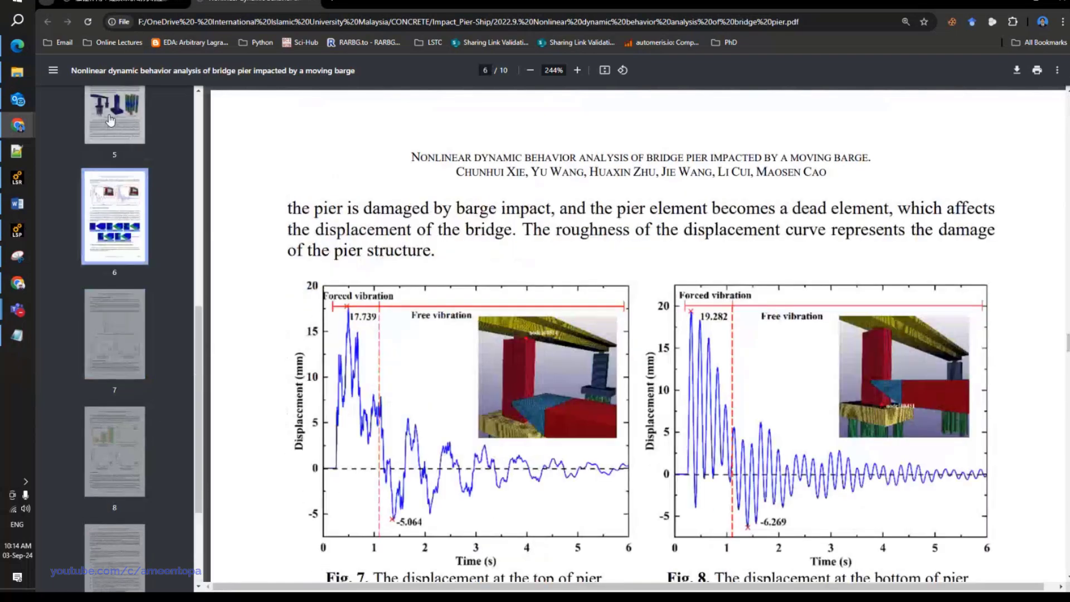
{"action": "key", "text": "Up"}
{"action": "key", "text": "Up"}
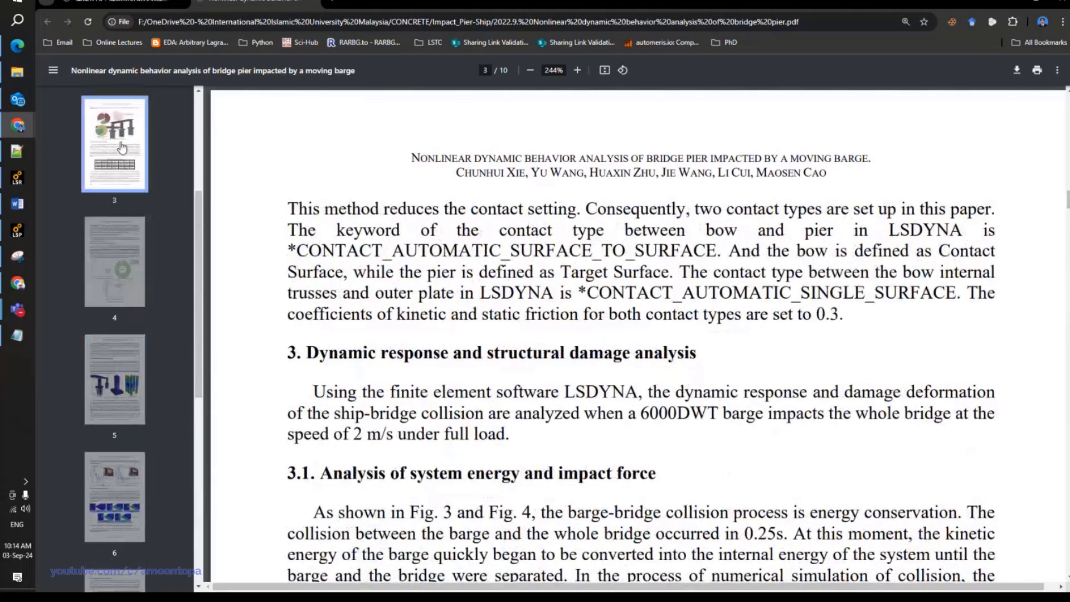
{"action": "key", "text": "Up"}
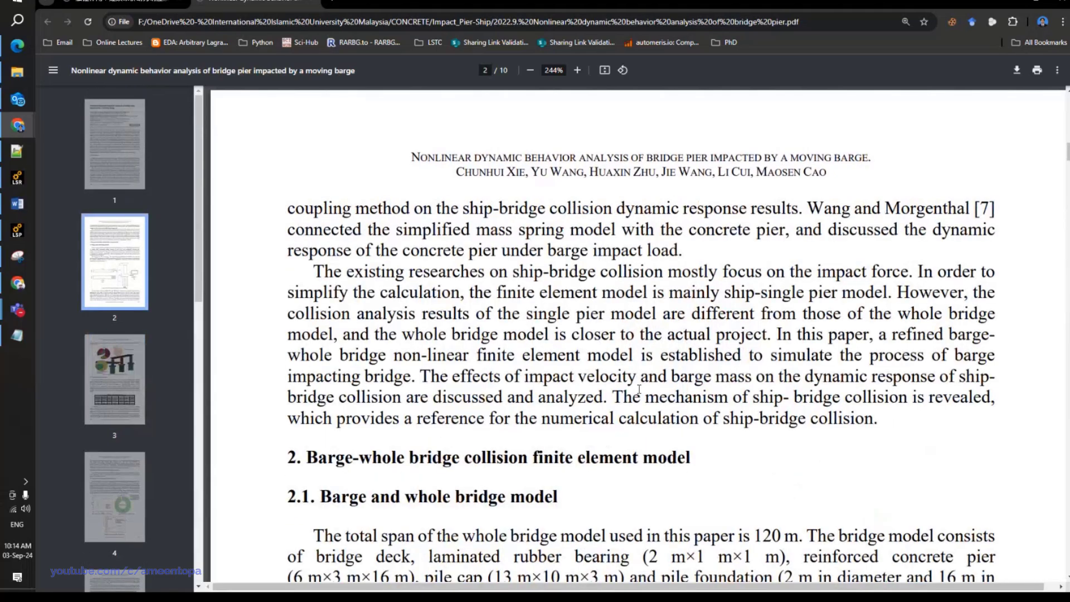
{"action": "scroll", "coordinate": [639, 389], "scroll_direction": "down", "scroll_amount": 5}
{"action": "scroll", "coordinate": [640, 392], "scroll_direction": "down", "scroll_amount": 3}
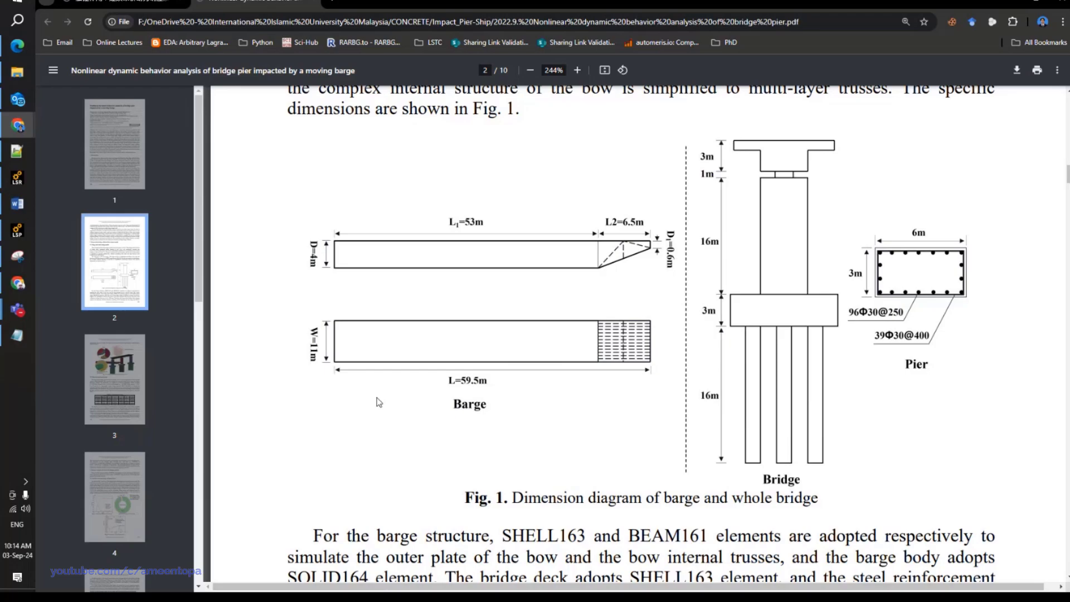
Return to LS-PrePost and show the initial velocity vectors on the ship, then hide them again.
{"action": "left_click", "coordinate": [15, 285]}
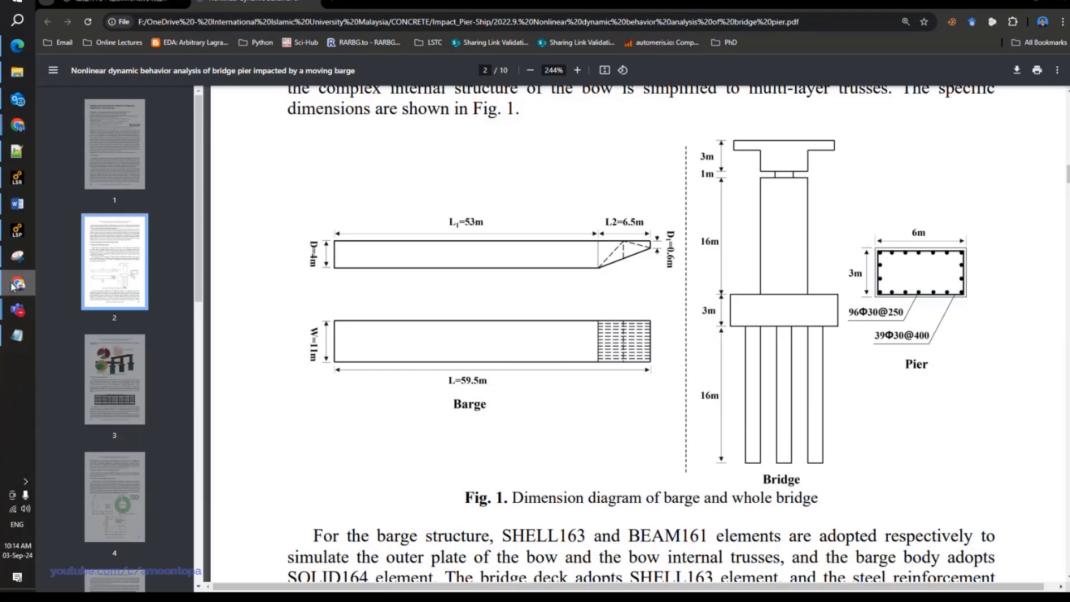
{"action": "left_click", "coordinate": [17, 230]}
{"action": "left_click", "coordinate": [48, 98]}
{"action": "left_click", "coordinate": [47, 99]}
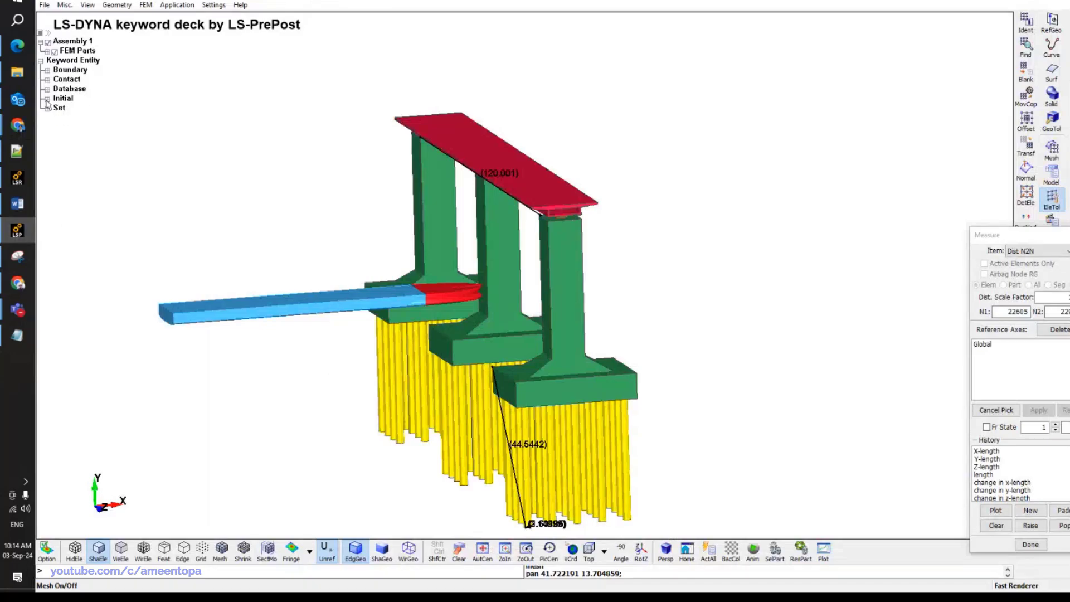
{"action": "left_click", "coordinate": [48, 100]}
{"action": "left_click", "coordinate": [74, 108]}
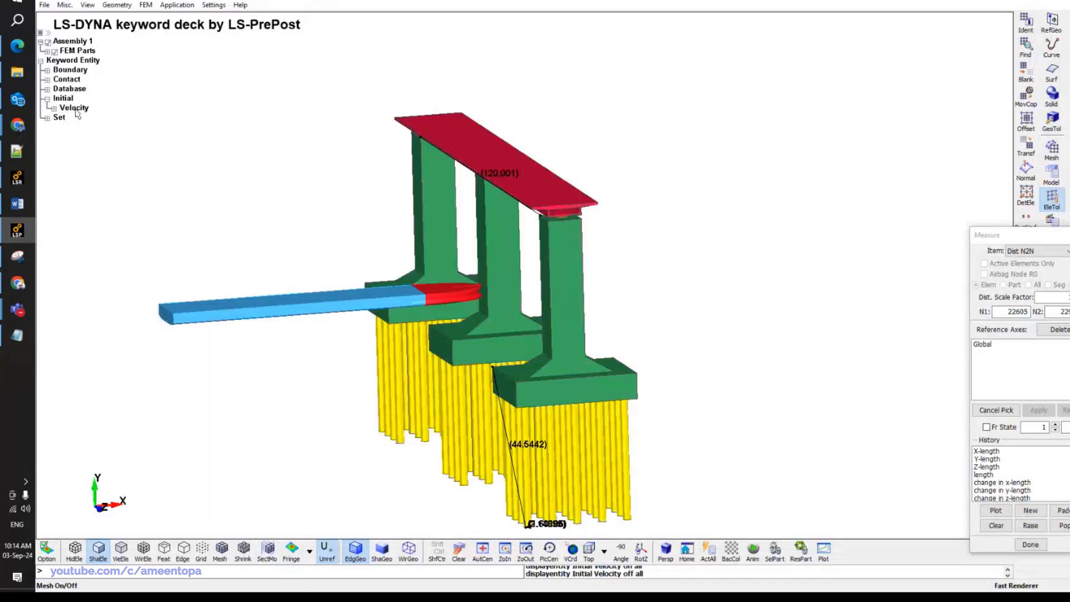
{"action": "left_click", "coordinate": [75, 110]}
{"action": "left_click", "coordinate": [75, 111]}
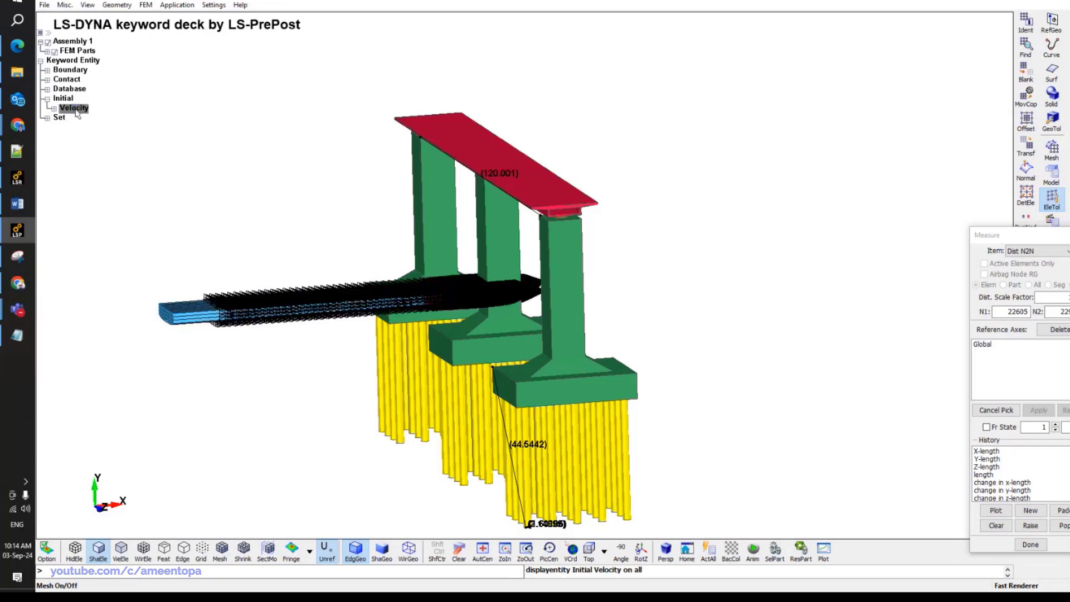
{"action": "left_click", "coordinate": [75, 109]}
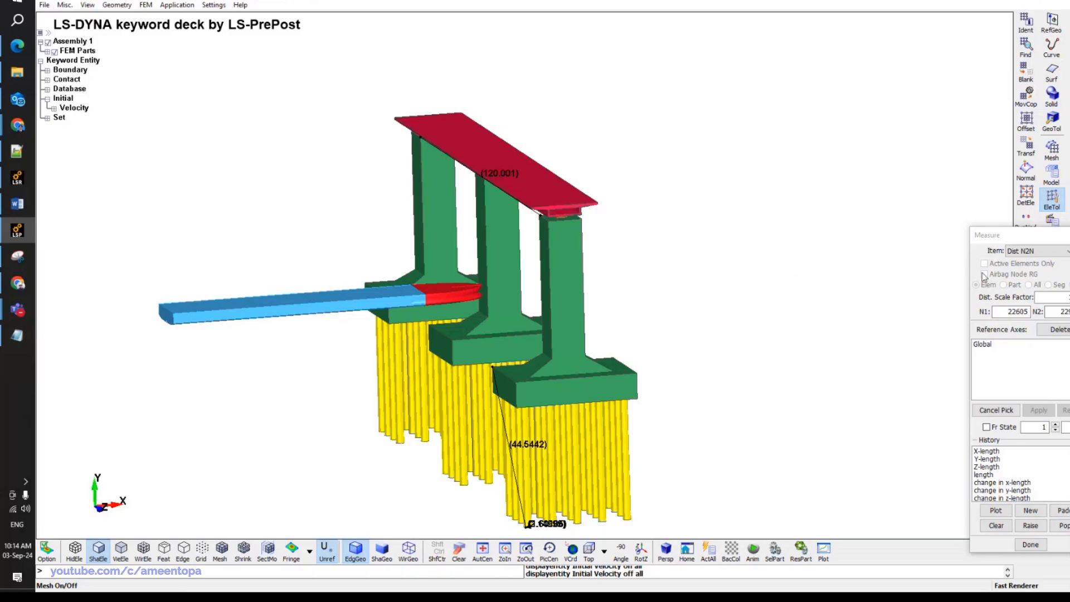
Set the measurement item to Mass and try measuring the ship's elements picked by part, then clear the selection.
{"action": "left_click", "coordinate": [1006, 232]}
{"action": "left_click", "coordinate": [1013, 251]}
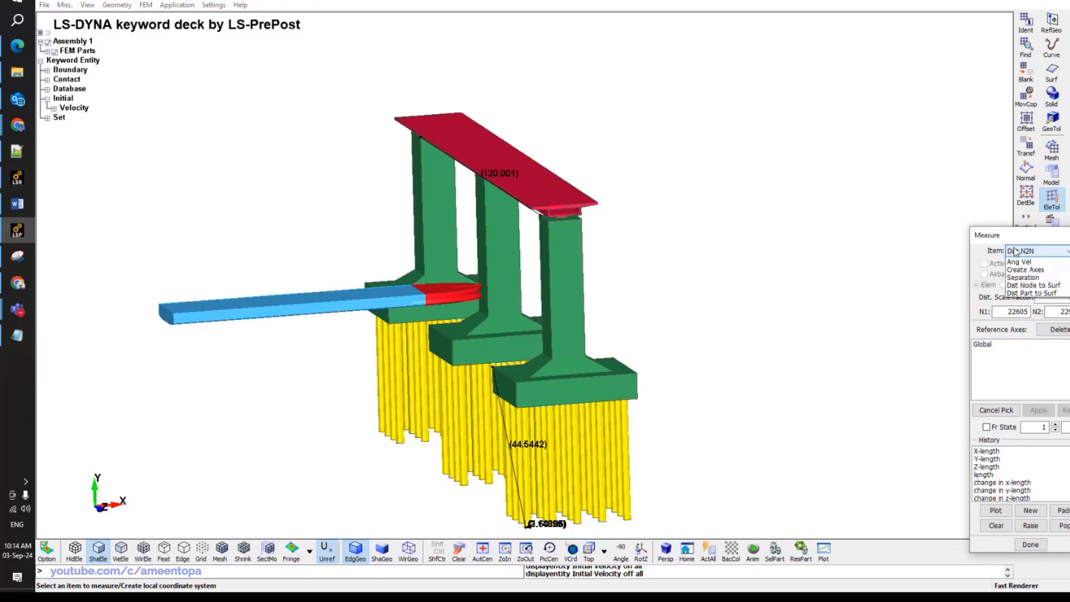
{"action": "left_click", "coordinate": [1013, 349]}
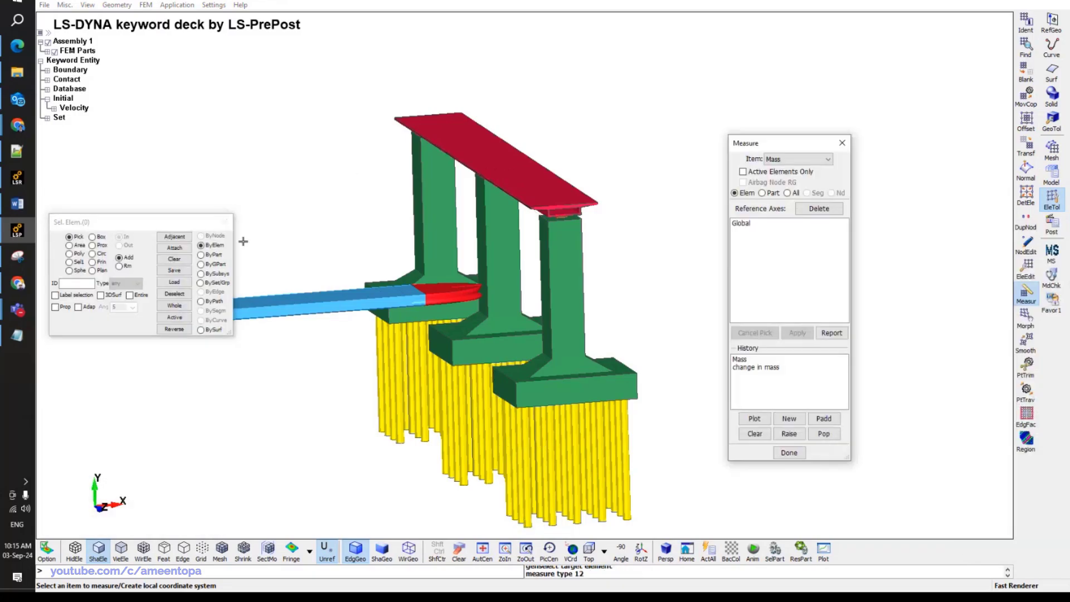
{"action": "left_click", "coordinate": [201, 255]}
{"action": "left_click", "coordinate": [391, 299]}
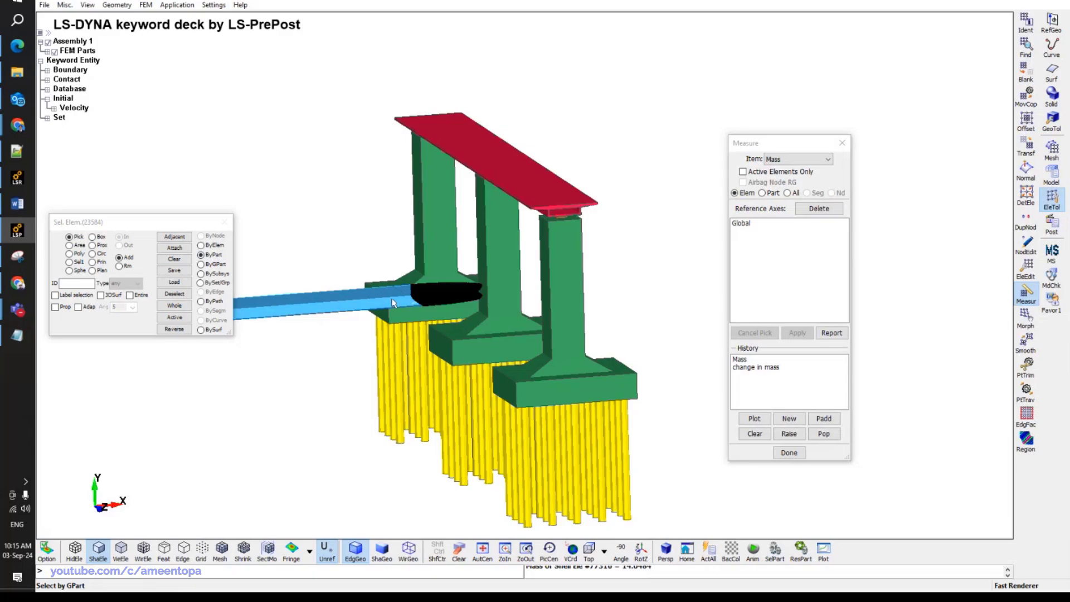
{"action": "left_click", "coordinate": [174, 259]}
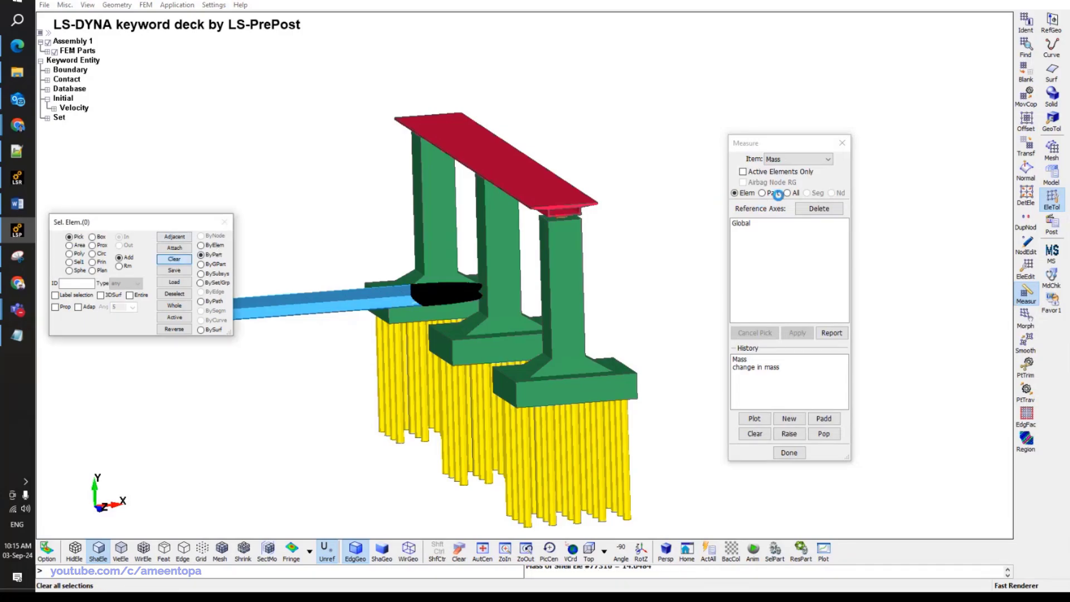
Measure the total mass of the ship's bow and hull by selecting them as parts.
{"action": "left_click", "coordinate": [772, 193]}
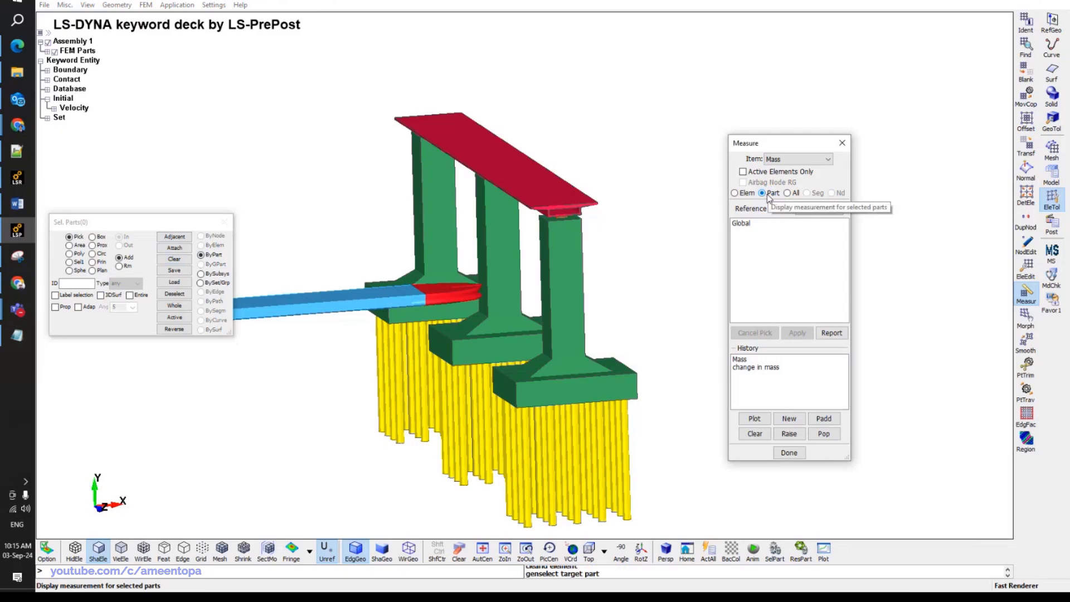
{"action": "left_click", "coordinate": [430, 297]}
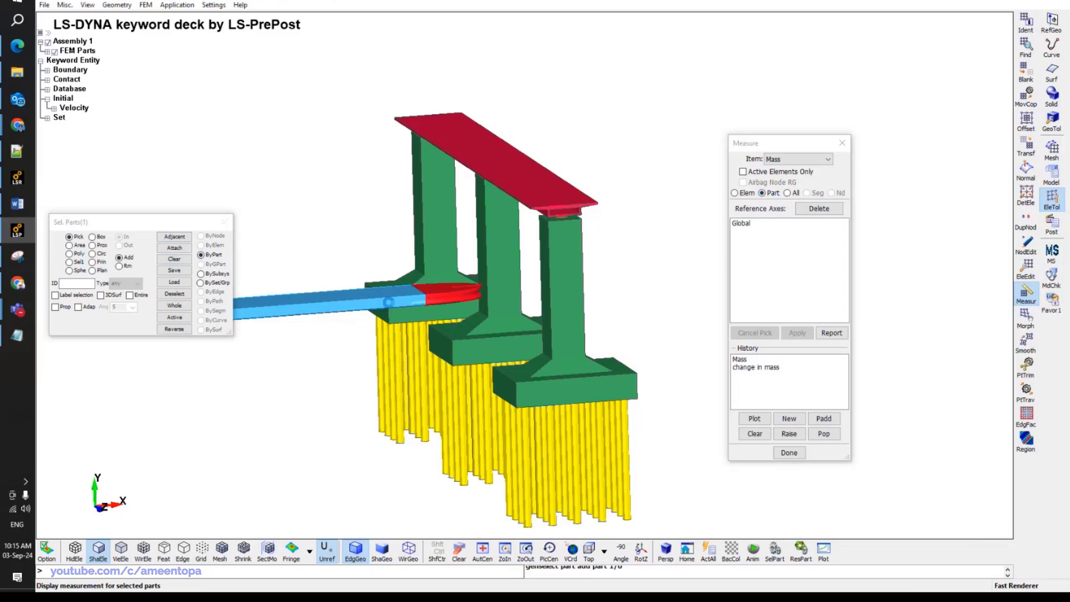
{"action": "left_click", "coordinate": [335, 308]}
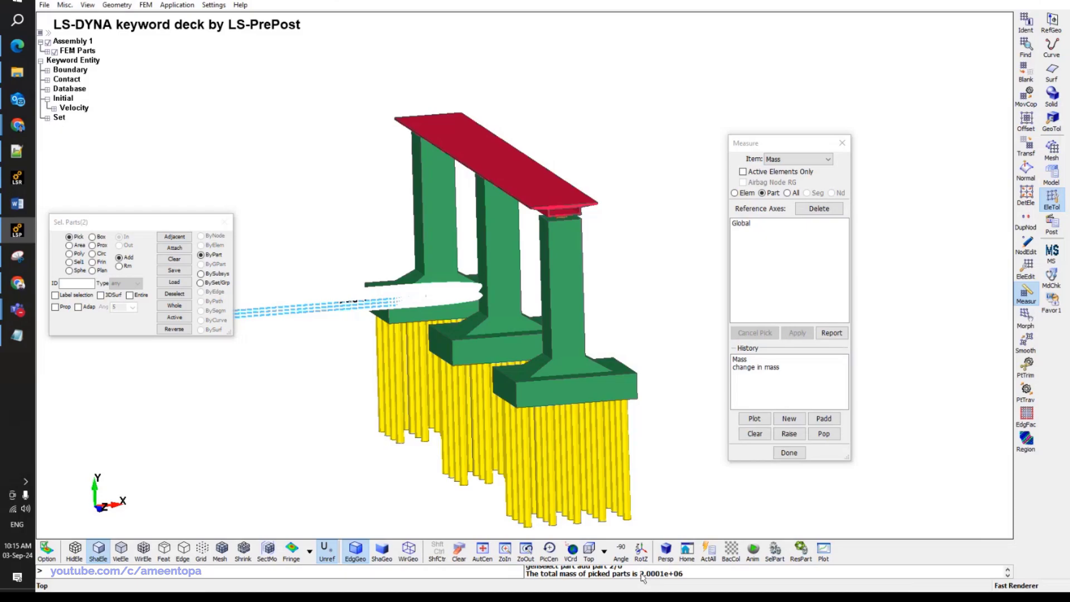
{"action": "left_click_drag", "start_coordinate": [640, 574], "coordinate": [686, 574]}
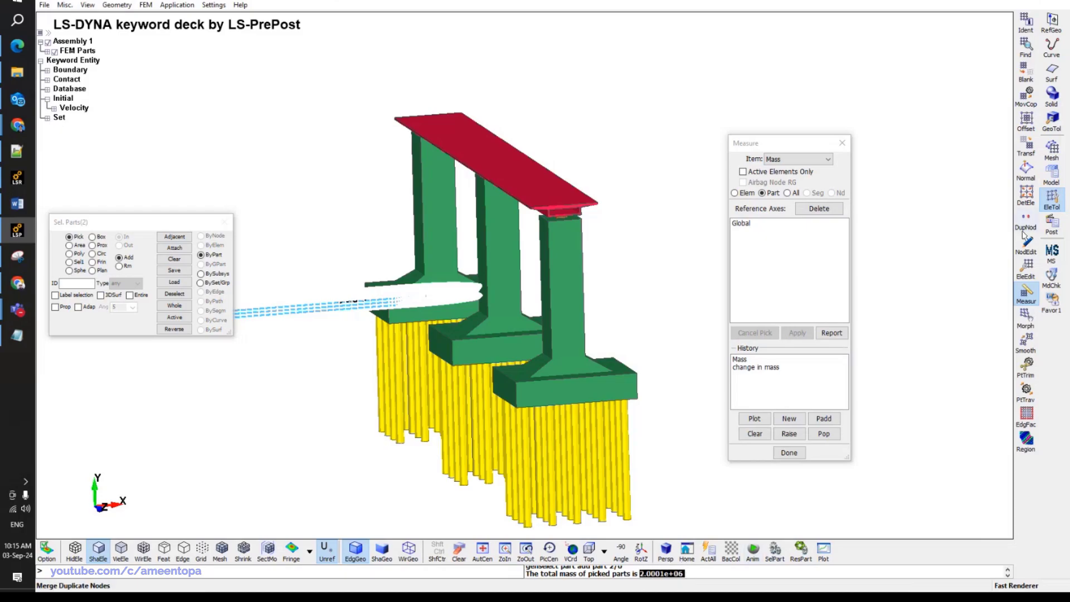
Open the Keyword Manager, review the MAT 001-ELASTIC material card and close it.
{"action": "left_click", "coordinate": [1052, 175]}
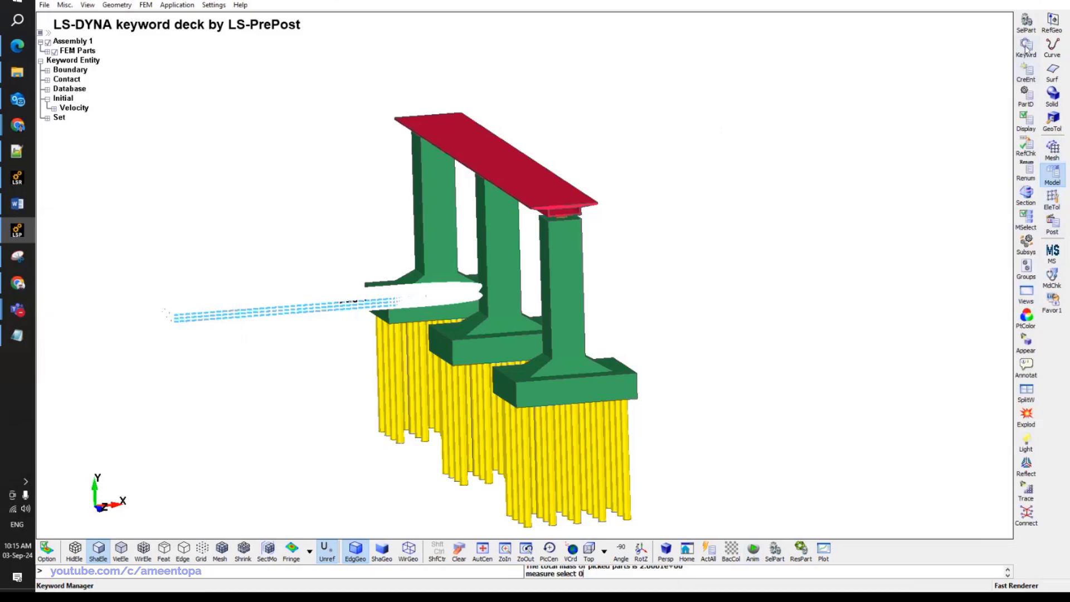
{"action": "left_click", "coordinate": [1027, 49]}
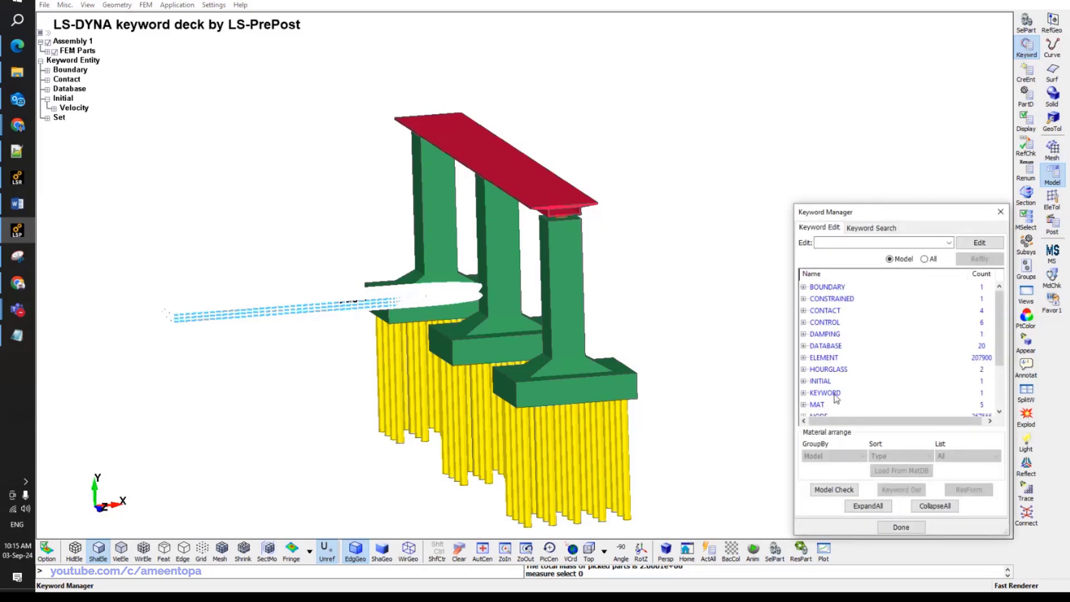
{"action": "double_click", "coordinate": [829, 405]}
{"action": "scroll", "coordinate": [836, 362], "scroll_direction": "down", "scroll_amount": 3}
{"action": "double_click", "coordinate": [844, 315]}
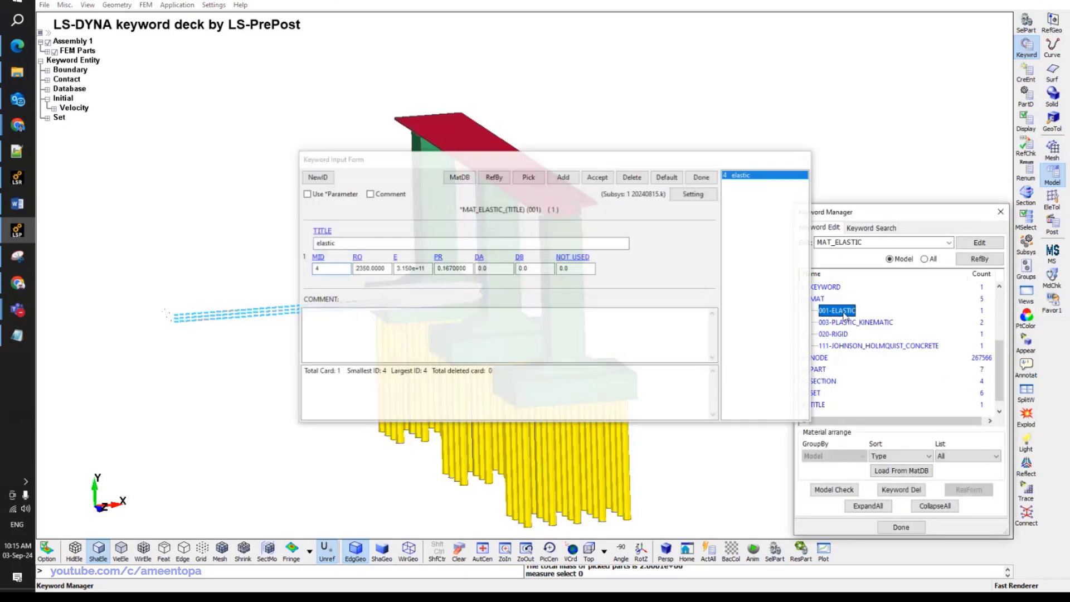
{"action": "left_click", "coordinate": [712, 180]}
Review the chuantou and chuanshen cards of the 003-PLASTIC_KINEMATIC material, then close the form.
{"action": "double_click", "coordinate": [851, 323]}
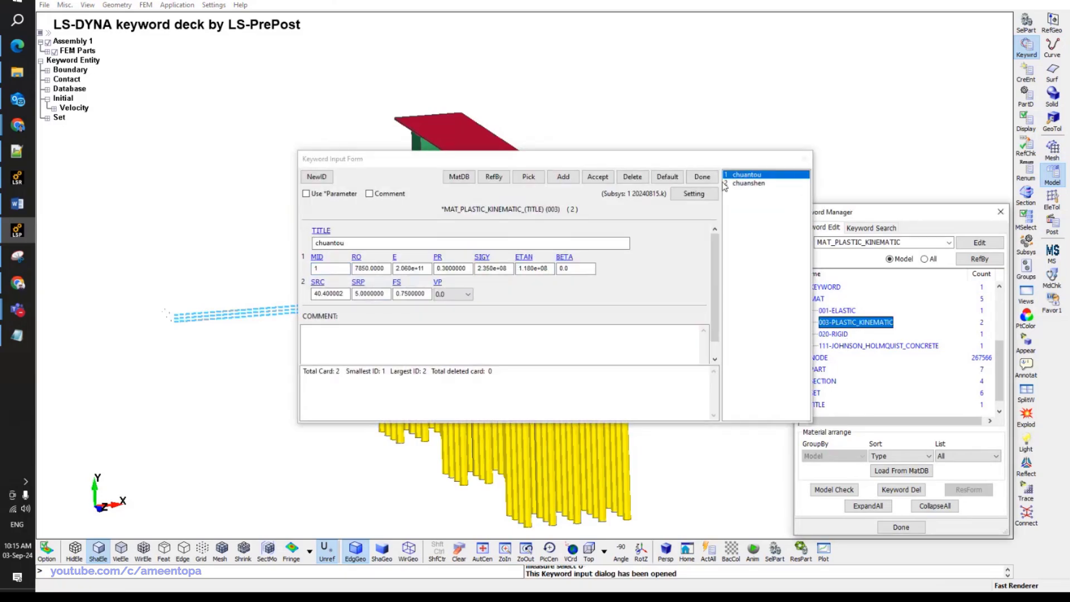
{"action": "left_click", "coordinate": [747, 184]}
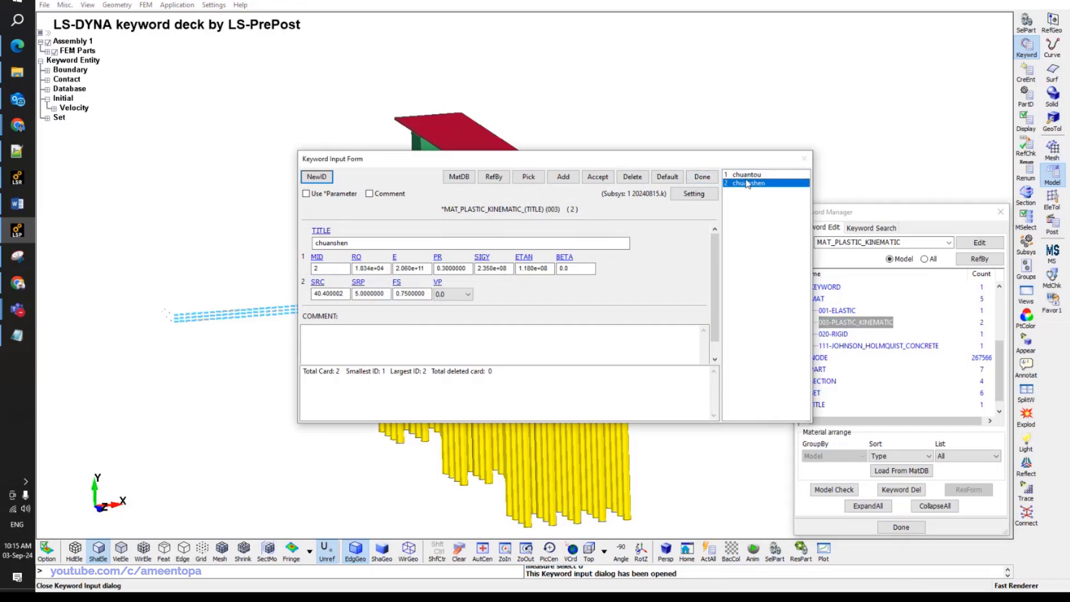
{"action": "left_click", "coordinate": [702, 177]}
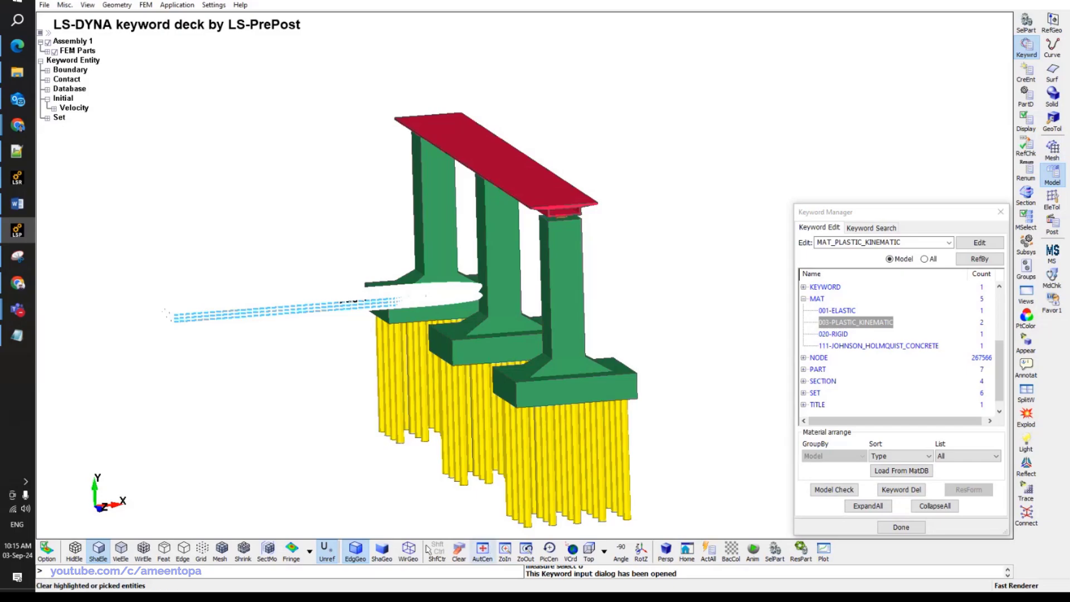
Restore the ship's shaded display and view the whole ship–bridge model from an oblique angle.
{"action": "left_click", "coordinate": [99, 549]}
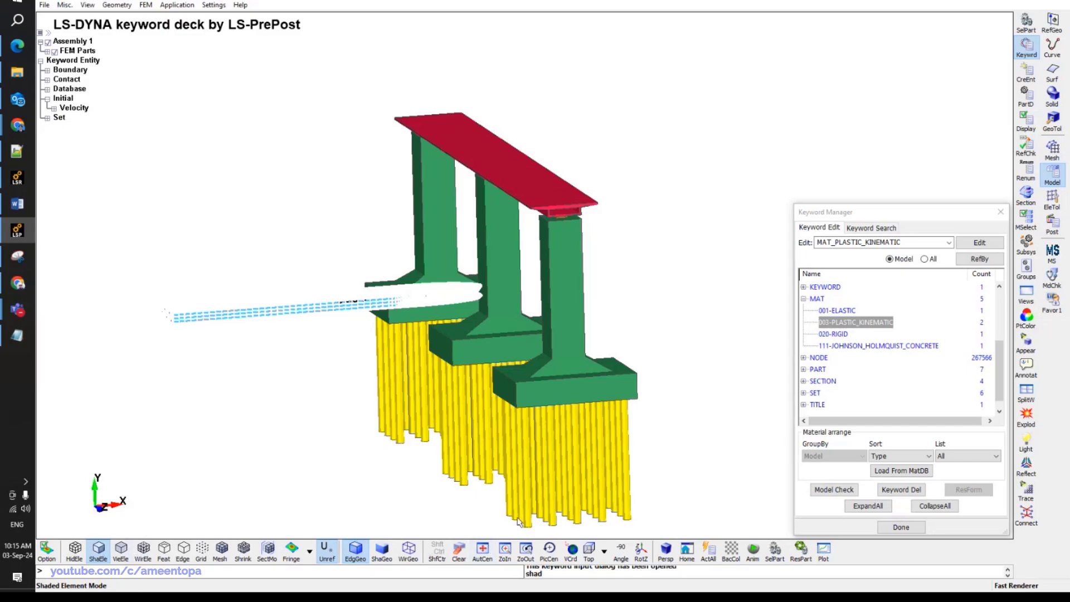
{"action": "left_click", "coordinate": [354, 554]}
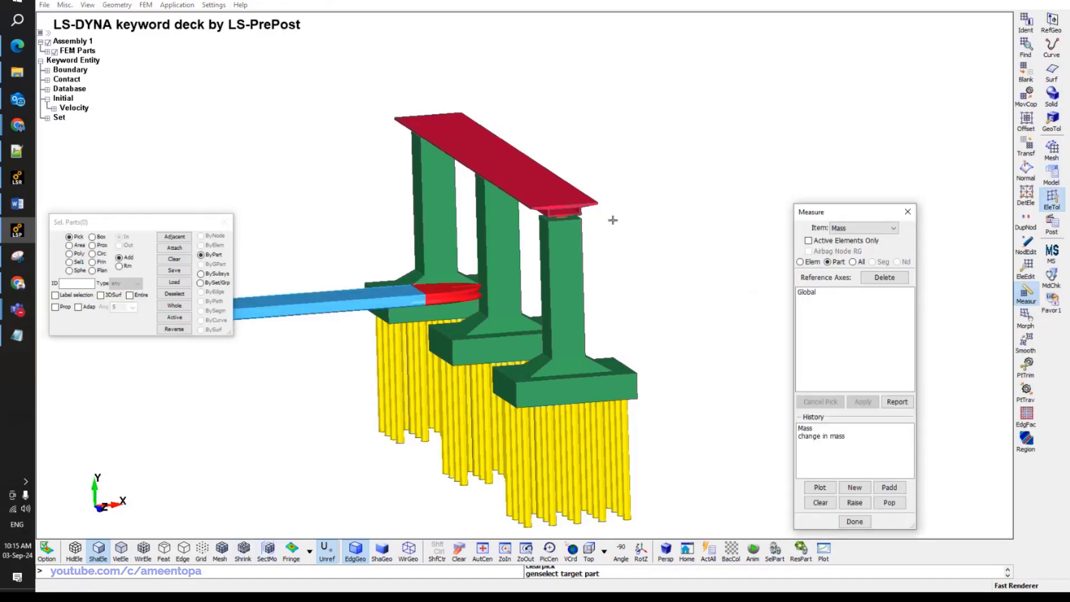
{"action": "scroll", "coordinate": [485, 290], "scroll_direction": "up", "scroll_amount": 6}
{"action": "scroll", "coordinate": [472, 297], "scroll_direction": "down", "scroll_amount": 5}
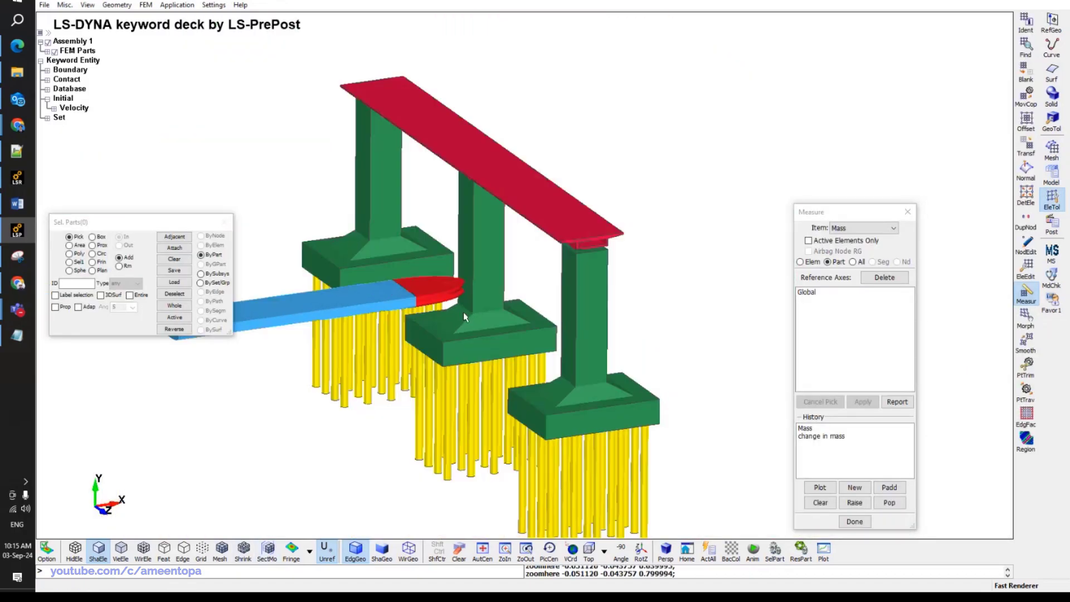
{"action": "left_click_drag", "start_coordinate": [463, 312], "coordinate": [504, 193], "text": "ctrl"}
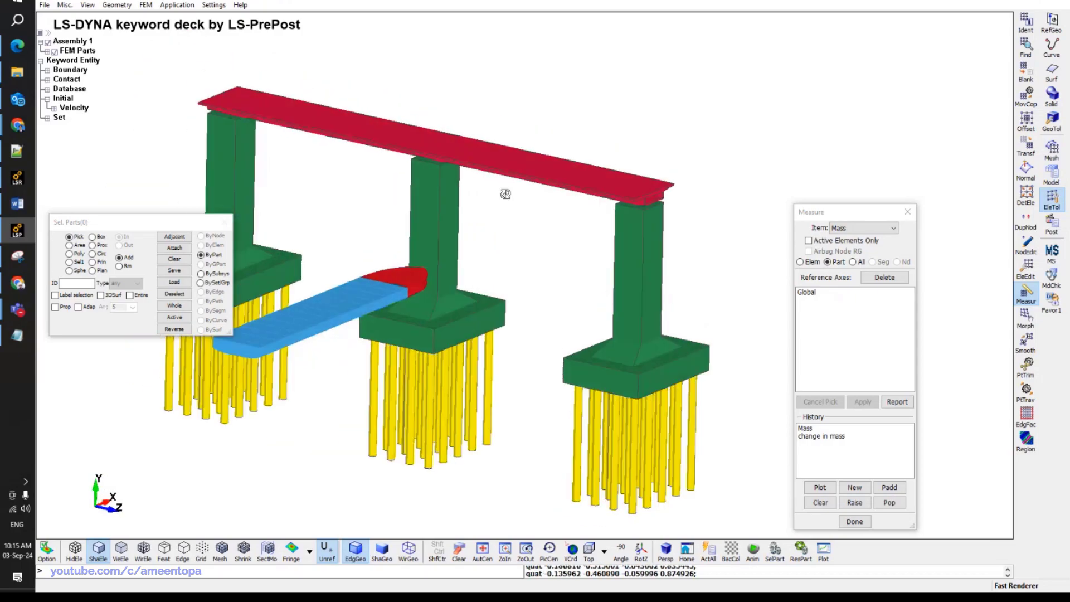
{"action": "middle_click_drag", "start_coordinate": [504, 194], "coordinate": [490, 321], "text": "ctrl"}
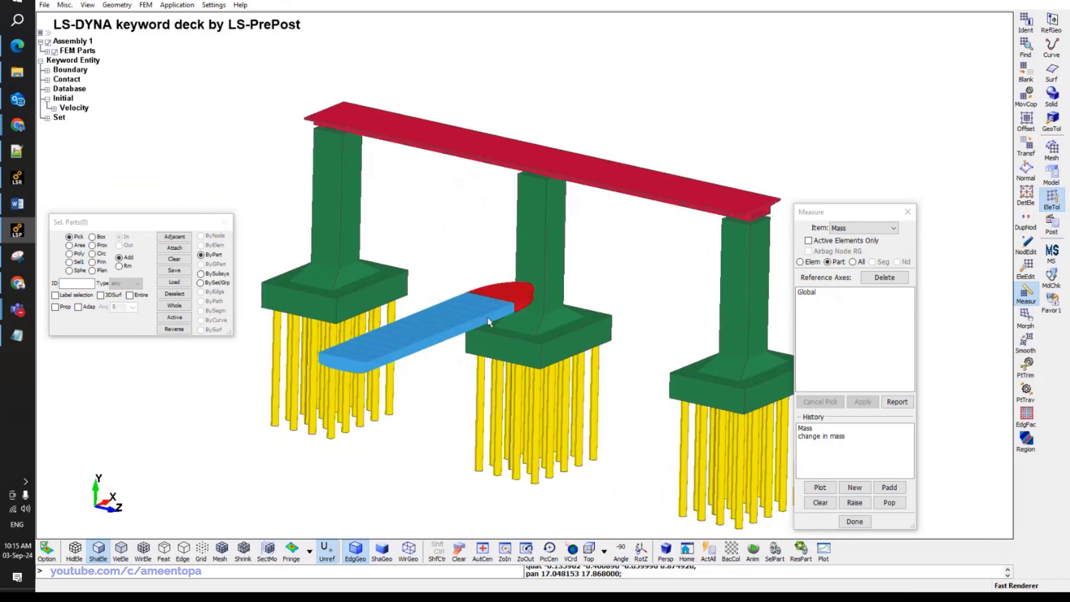
Show the mesh lines on the whole model to inspect them, then turn them off.
{"action": "left_click", "coordinate": [220, 552]}
{"action": "left_click_drag", "start_coordinate": [468, 332], "coordinate": [449, 369], "text": "ctrl"}
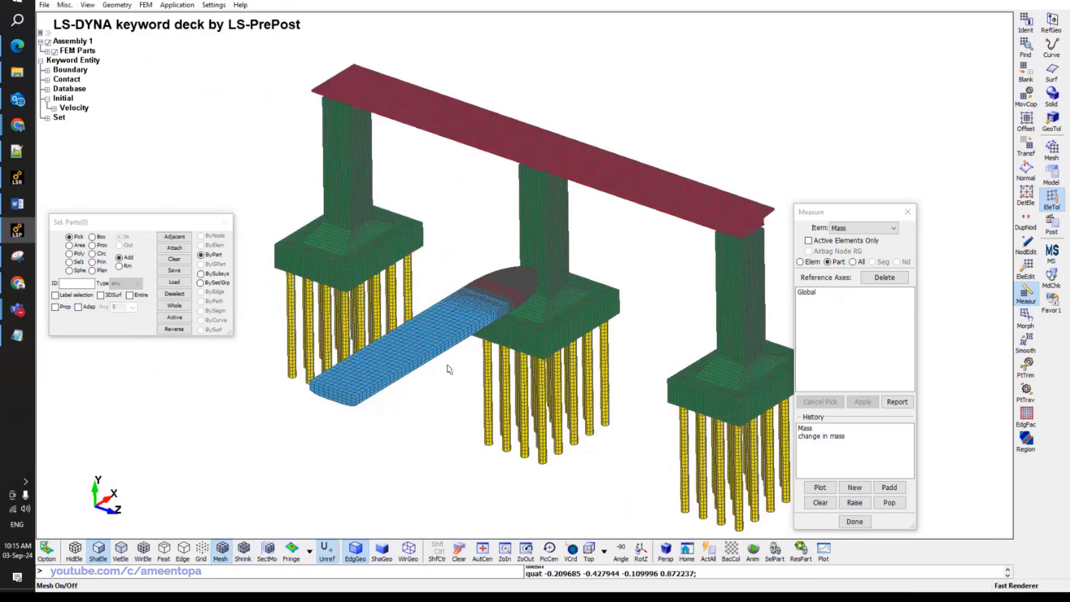
{"action": "left_click", "coordinate": [221, 551]}
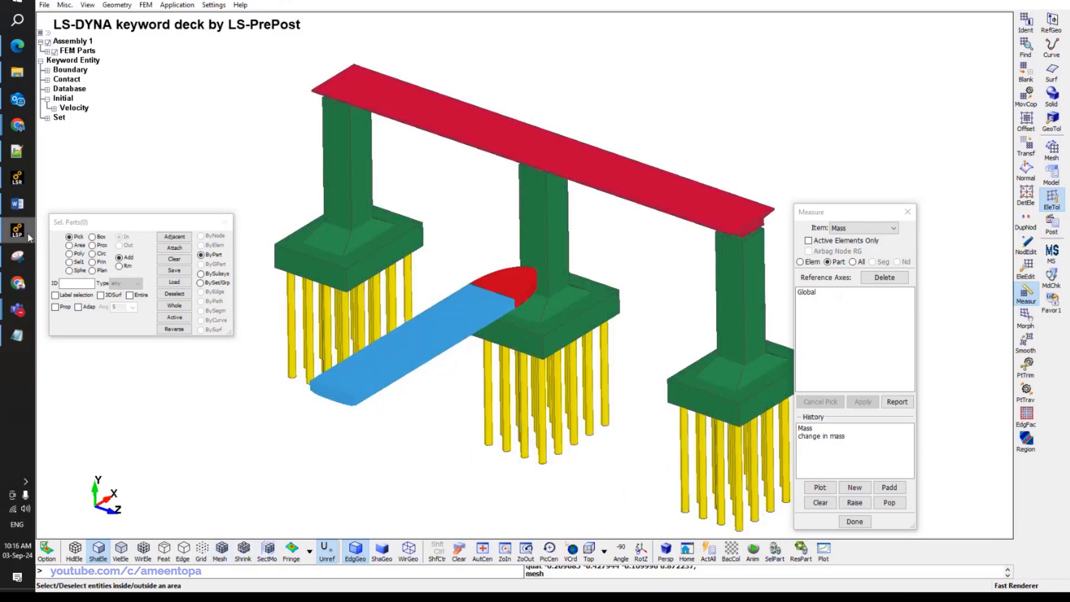
Switch back to the moving barge paper in Chrome and examine the pier cross-section in Fig. 1.
{"action": "key", "text": "alt+Tab"}
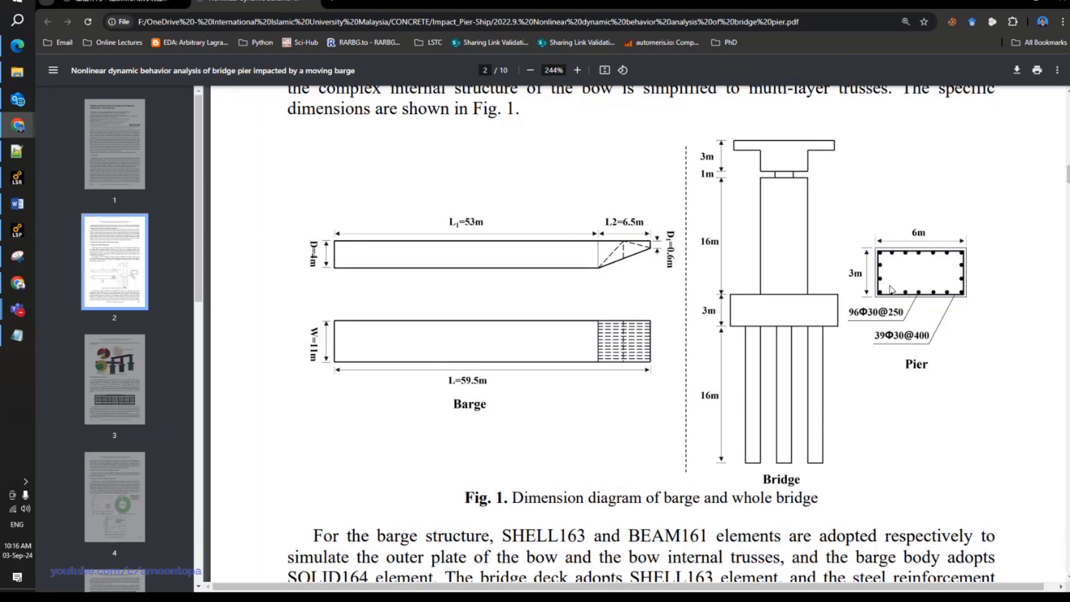
Read the paragraph on the element types and mesh size below Fig. 1, and return to the dimension diagram.
{"action": "scroll", "coordinate": [917, 335], "scroll_direction": "up", "scroll_amount": 2}
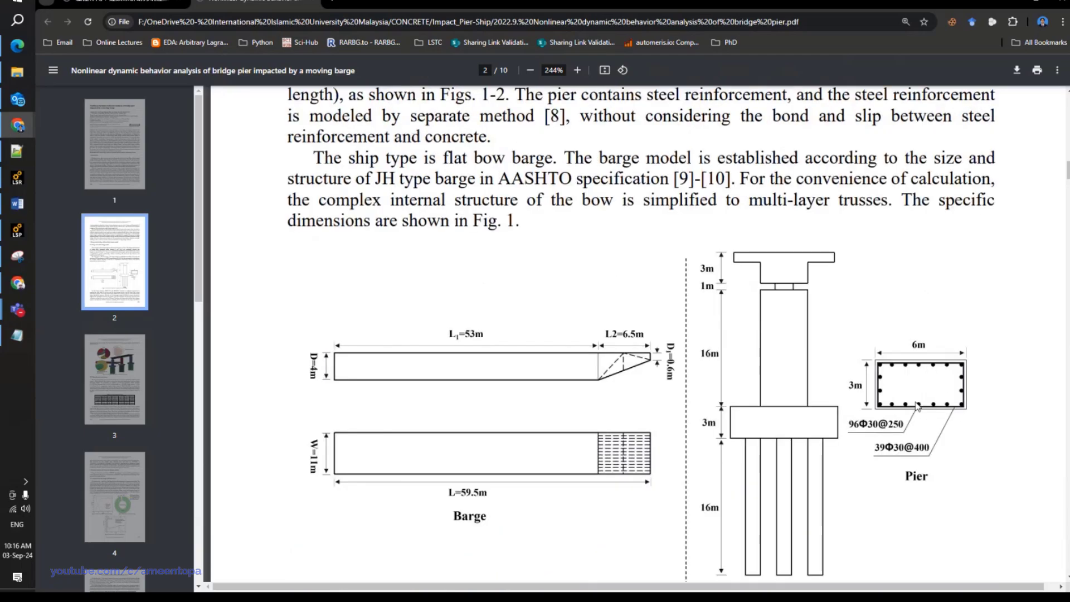
{"action": "scroll", "coordinate": [917, 405], "scroll_direction": "down", "scroll_amount": 6}
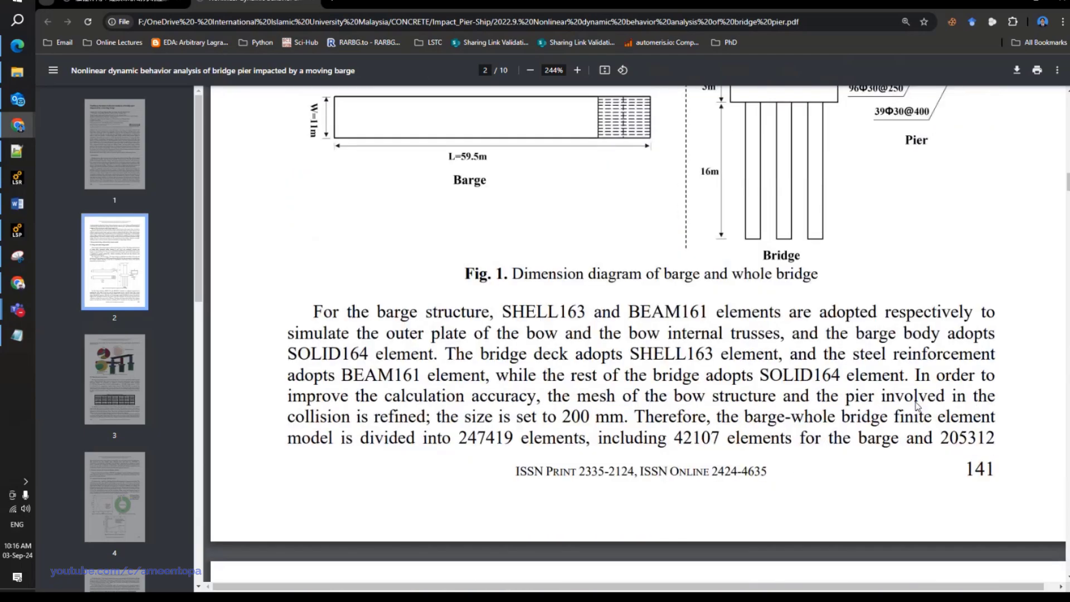
{"action": "scroll", "coordinate": [917, 404], "scroll_direction": "up", "scroll_amount": 4}
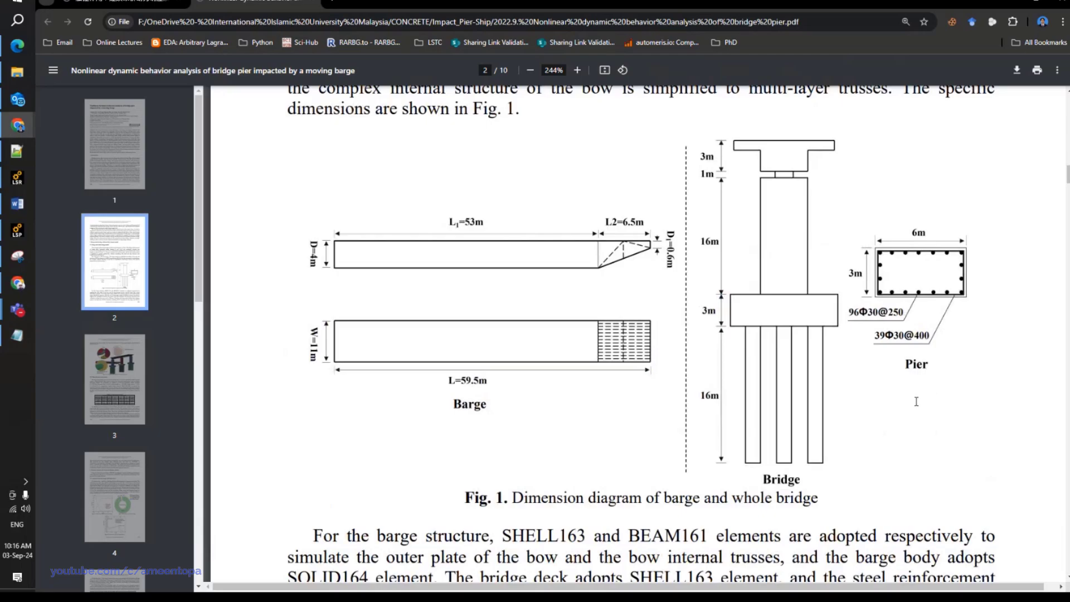
{"action": "scroll", "coordinate": [917, 402], "scroll_direction": "up", "scroll_amount": 1}
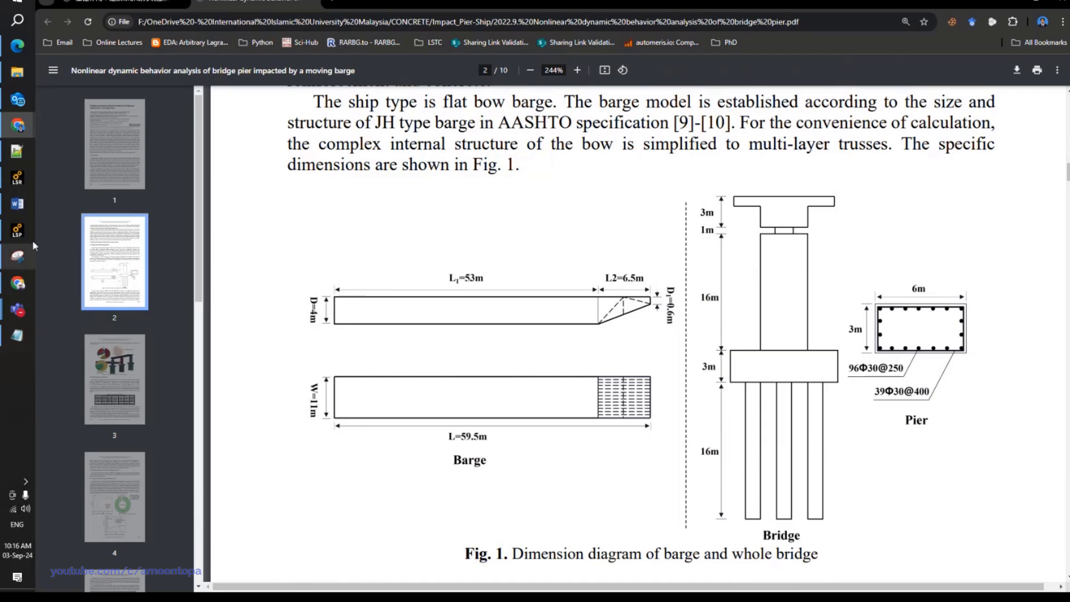
Switch to LS-PrePost and view the bridge's piers, pile caps and deck up close from an oblique angle.
{"action": "left_click", "coordinate": [25, 223]}
{"action": "left_click_drag", "start_coordinate": [514, 277], "coordinate": [301, 198], "text": "shift"}
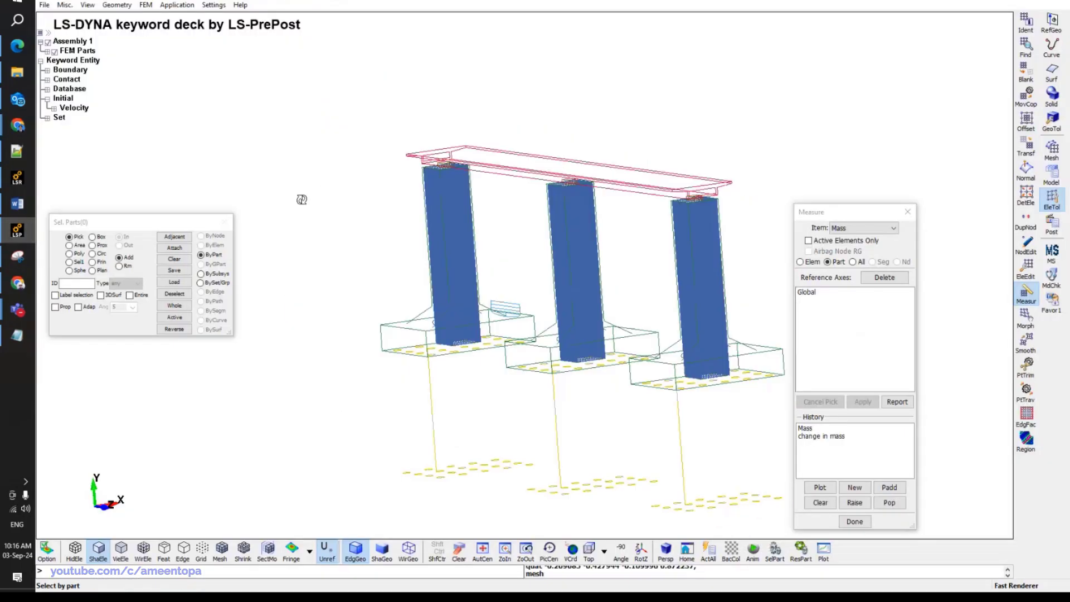
{"action": "scroll", "coordinate": [660, 194], "scroll_direction": "up", "scroll_amount": 6}
{"action": "scroll", "coordinate": [612, 152], "scroll_direction": "down", "scroll_amount": 6}
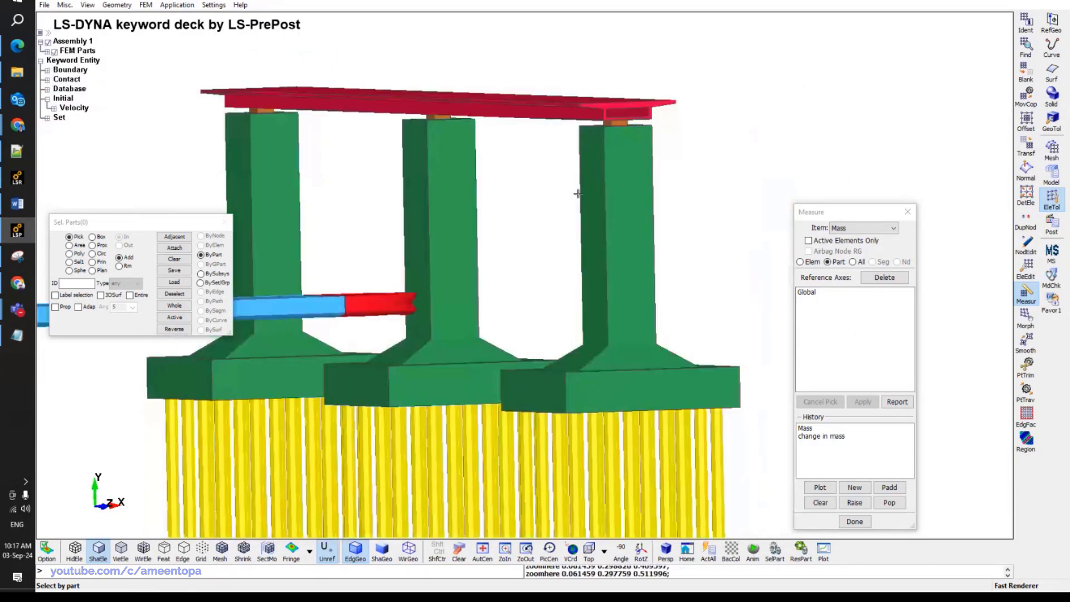
{"action": "left_click_drag", "start_coordinate": [628, 193], "coordinate": [635, 225], "text": "shift"}
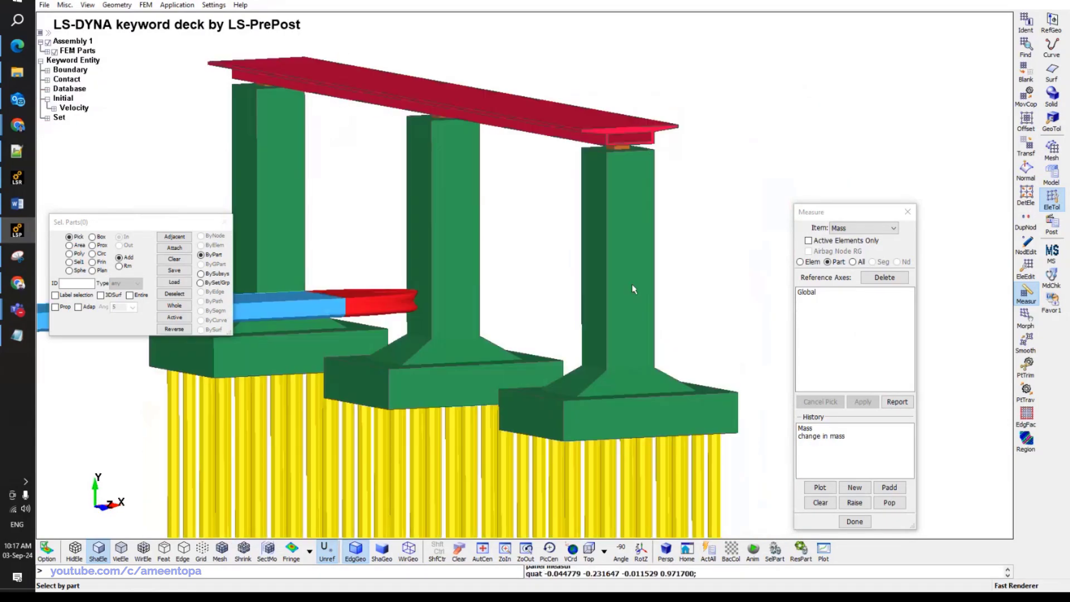
Clear the earlier picks and measure the node-to-node distance (Dist N2N) from the nearest pier's top down to its pile cap.
{"action": "left_click", "coordinate": [603, 297]}
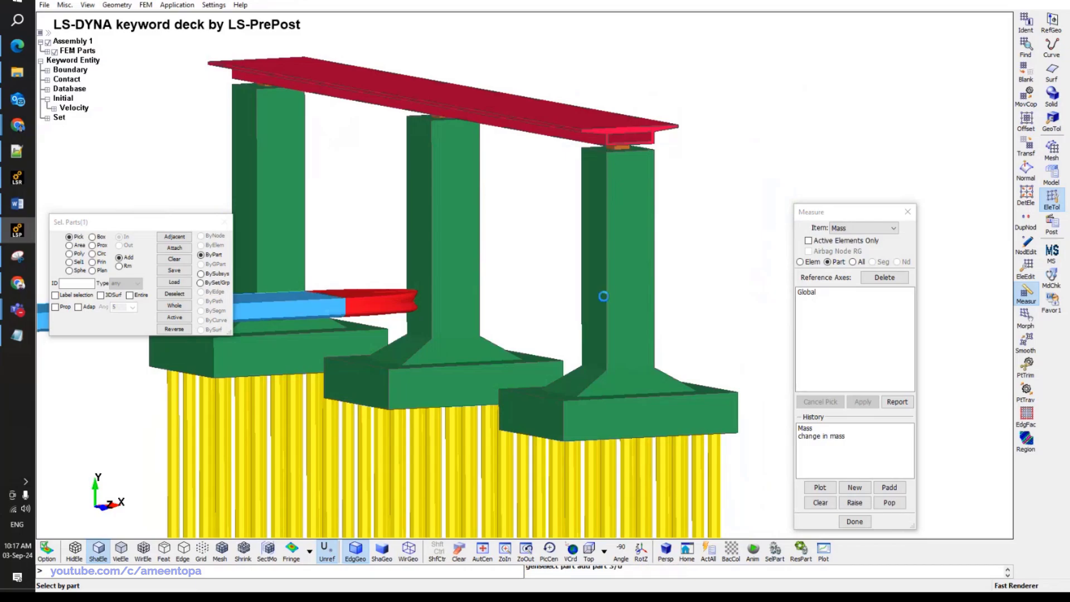
{"action": "left_click", "coordinate": [836, 228]}
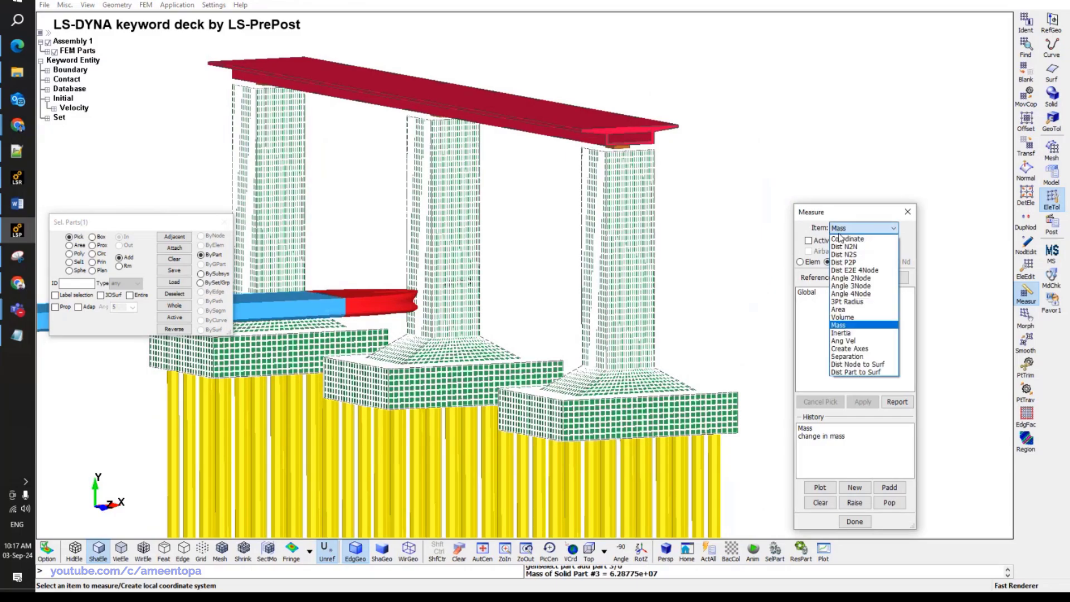
{"action": "left_click", "coordinate": [841, 246]}
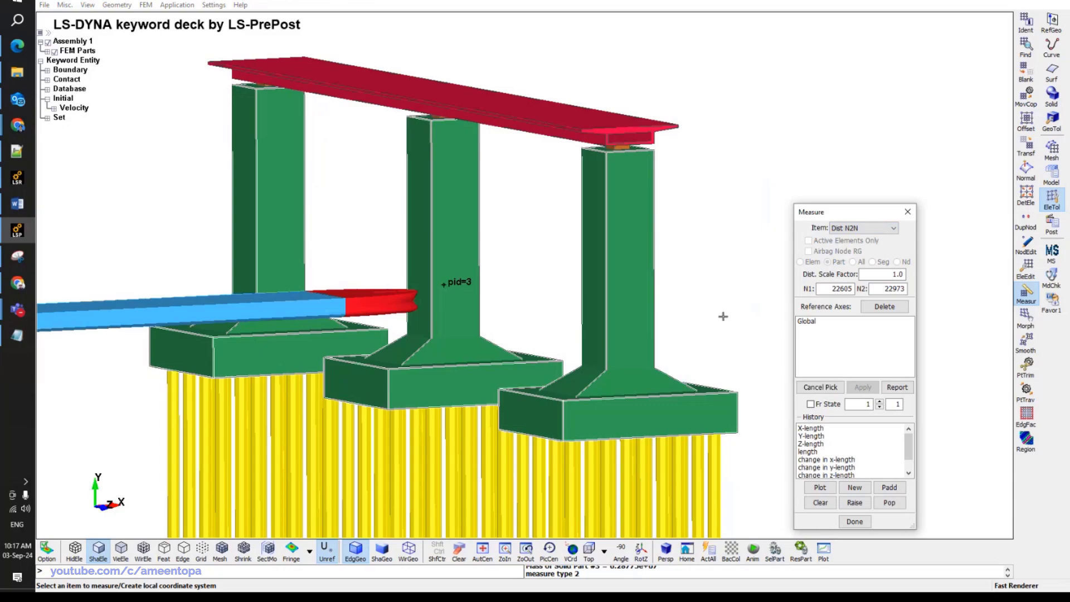
{"action": "left_click", "coordinate": [820, 502]}
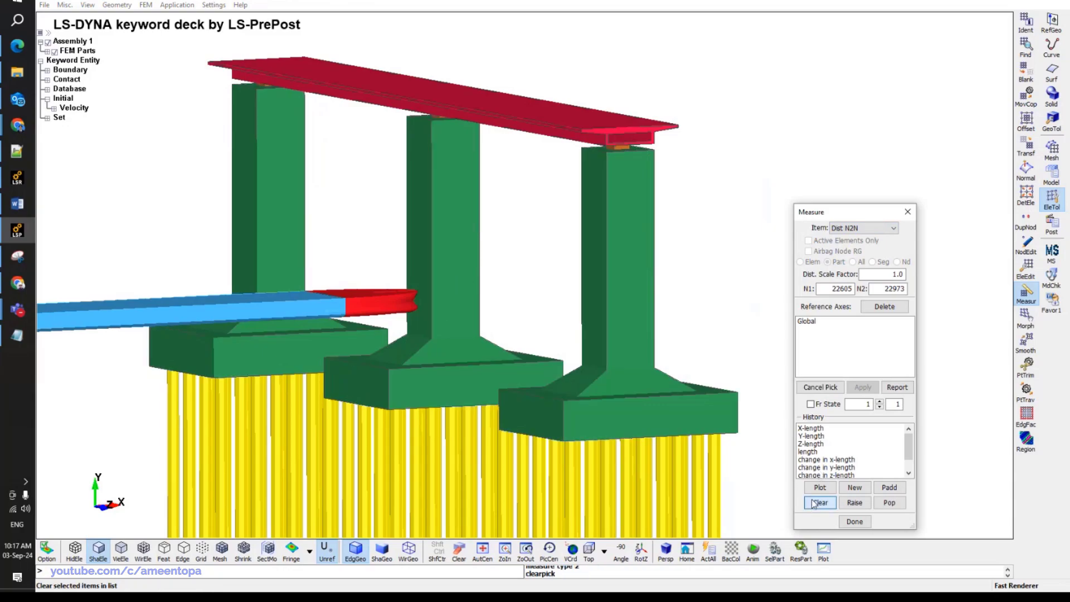
{"action": "left_click", "coordinate": [608, 152]}
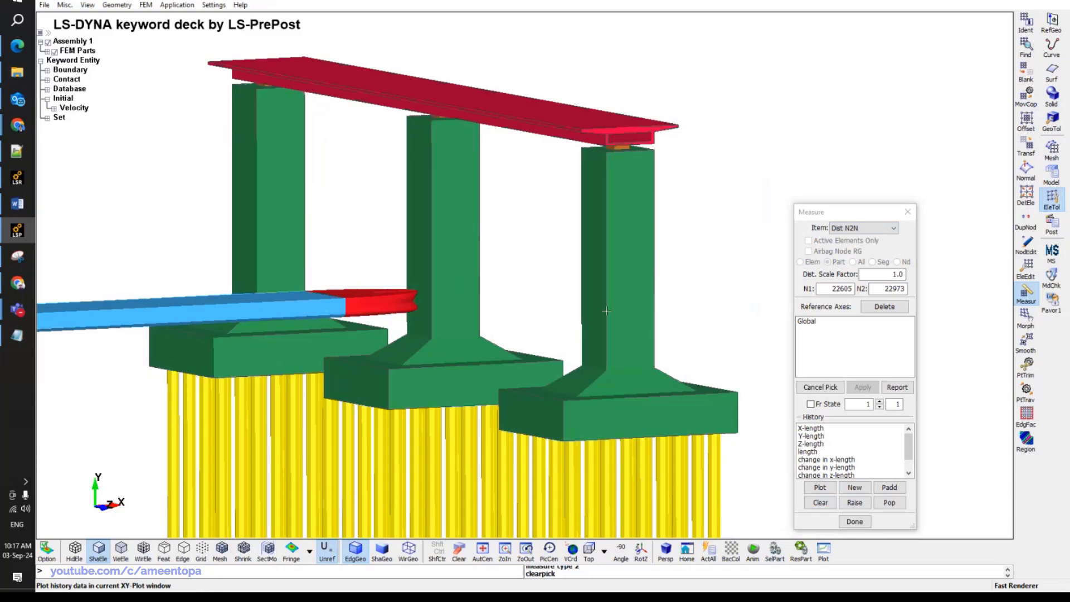
{"action": "left_click", "coordinate": [610, 399]}
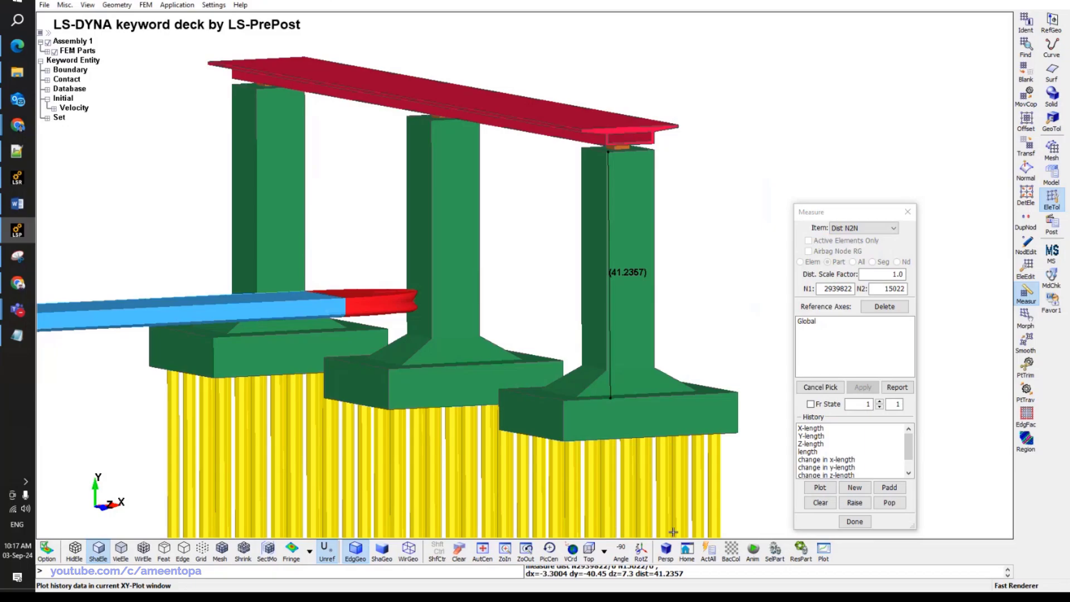
Show the measured pier, pile cap and ship bow in the flat XY view.
{"action": "left_click", "coordinate": [589, 551]}
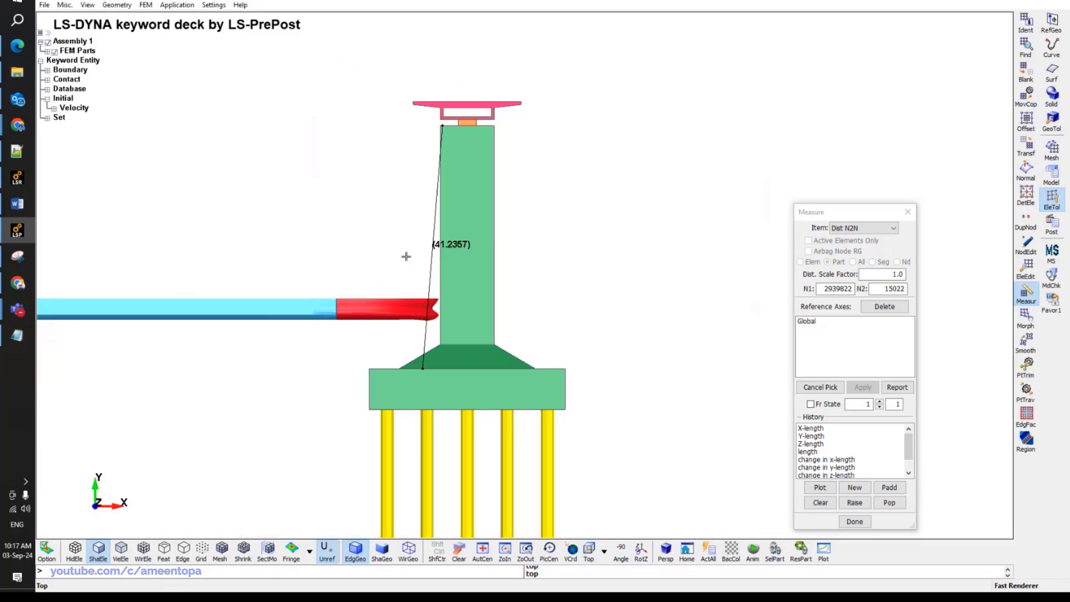
{"action": "middle_click_drag", "start_coordinate": [521, 210], "coordinate": [602, 187], "text": "shift"}
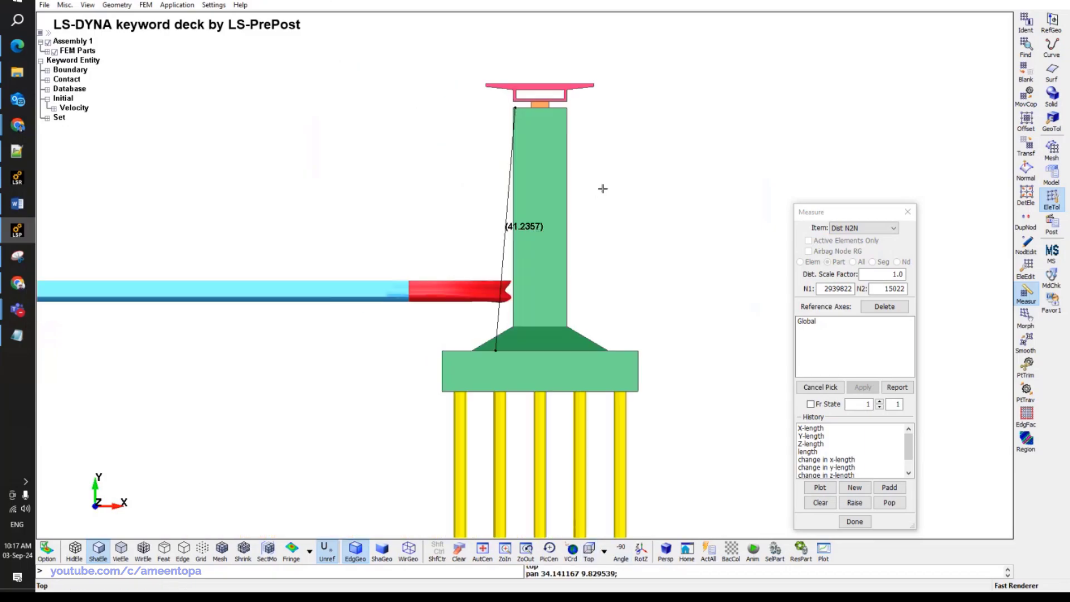
{"action": "middle_click_drag", "start_coordinate": [601, 252], "coordinate": [624, 246], "text": "shift"}
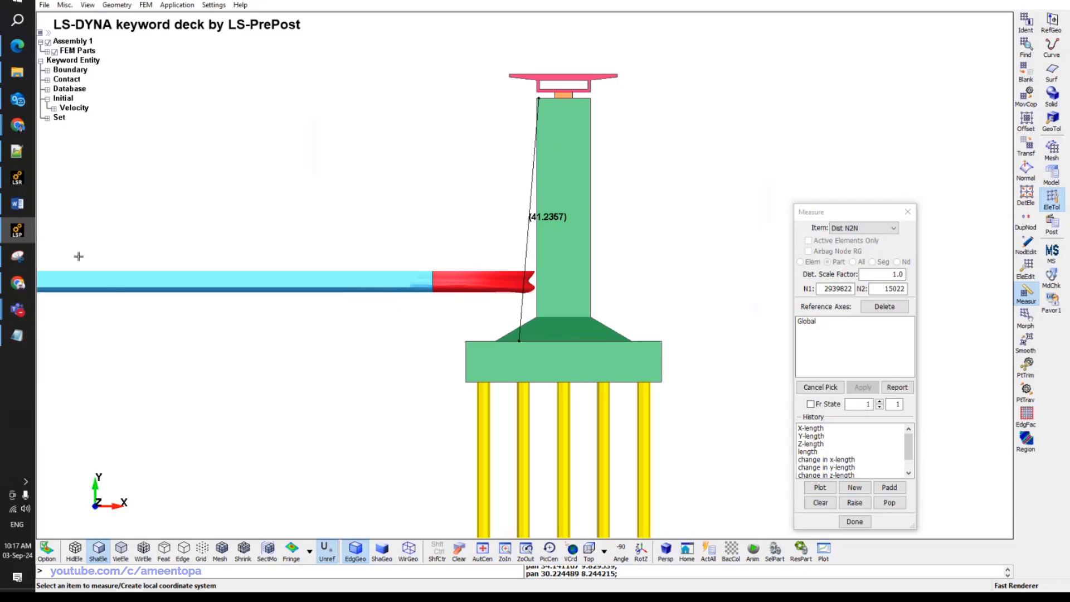
Switch to the moving barge paper in Chrome and highlight the pile cap dimensions in section 2.1.
{"action": "left_click", "coordinate": [13, 235]}
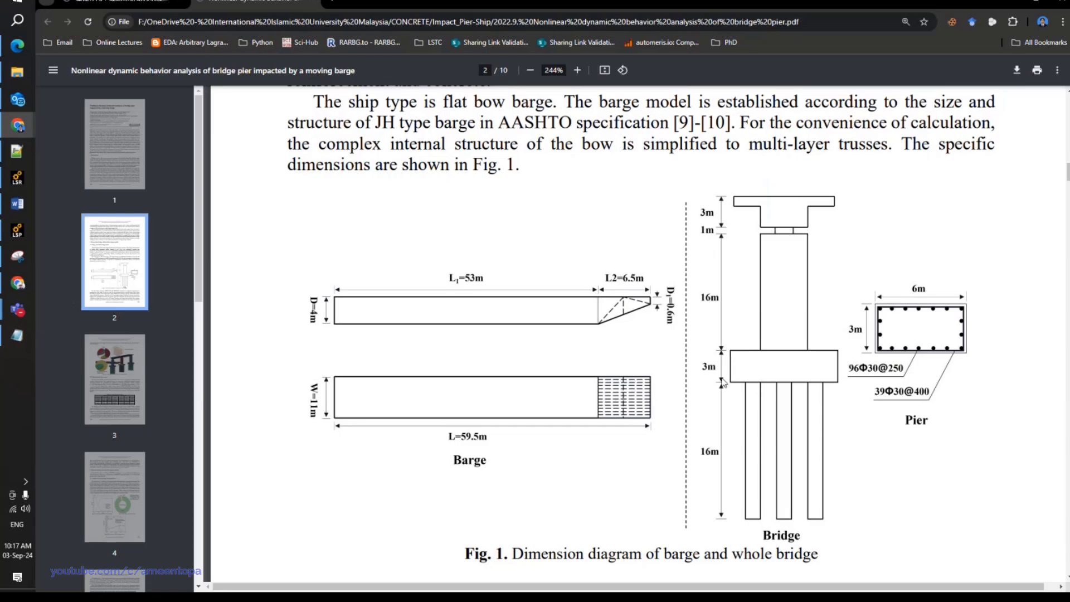
{"action": "scroll", "coordinate": [750, 404], "scroll_direction": "up", "scroll_amount": 2}
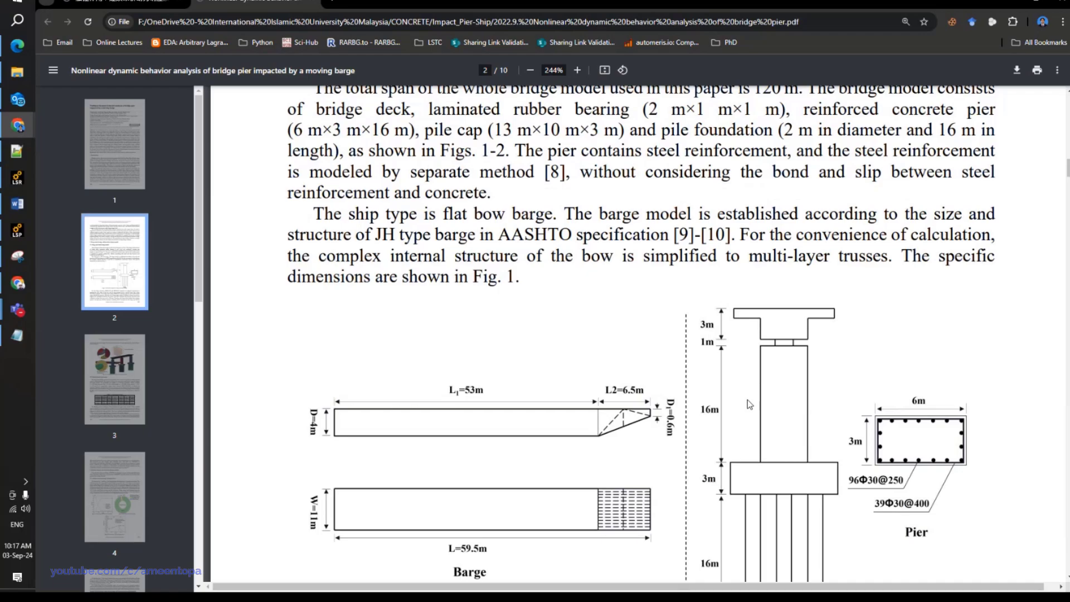
{"action": "scroll", "coordinate": [749, 404], "scroll_direction": "up", "scroll_amount": 1}
{"action": "scroll", "coordinate": [749, 405], "scroll_direction": "up", "scroll_amount": 3}
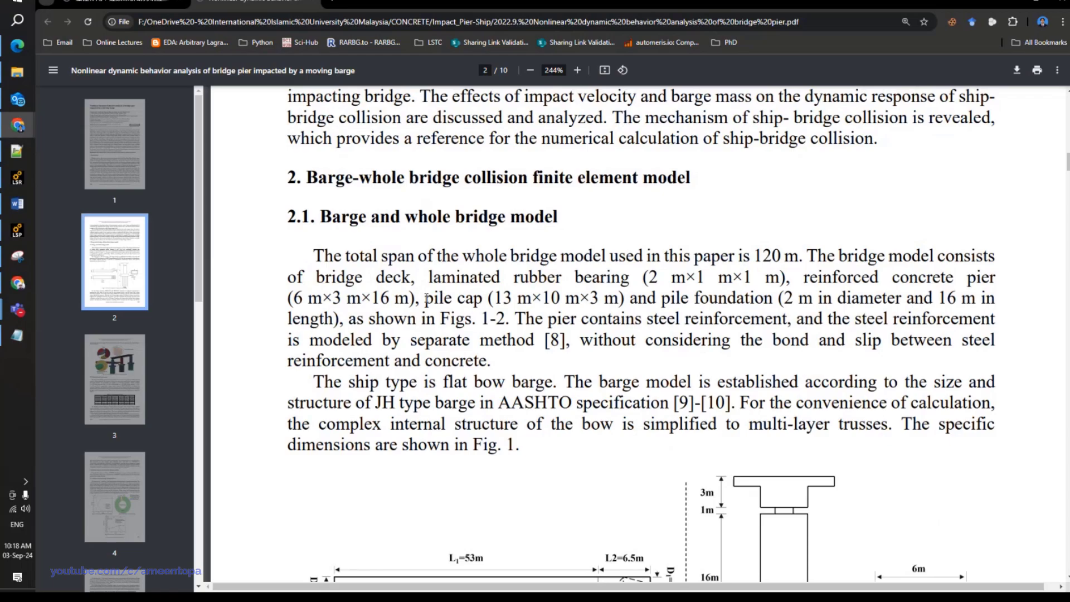
{"action": "left_click_drag", "start_coordinate": [426, 299], "coordinate": [614, 293]}
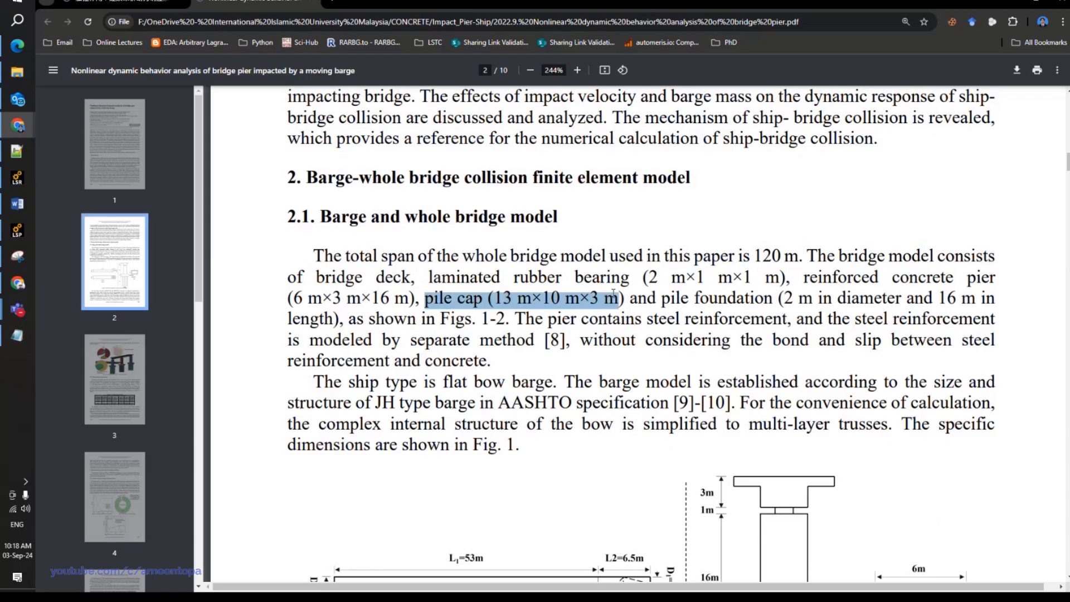
{"action": "left_click", "coordinate": [625, 306]}
Compare the bridge dimensions in section 2.1 with the pier and pile cap drawing in Fig. 1.
{"action": "scroll", "coordinate": [595, 300], "scroll_direction": "down", "scroll_amount": 2}
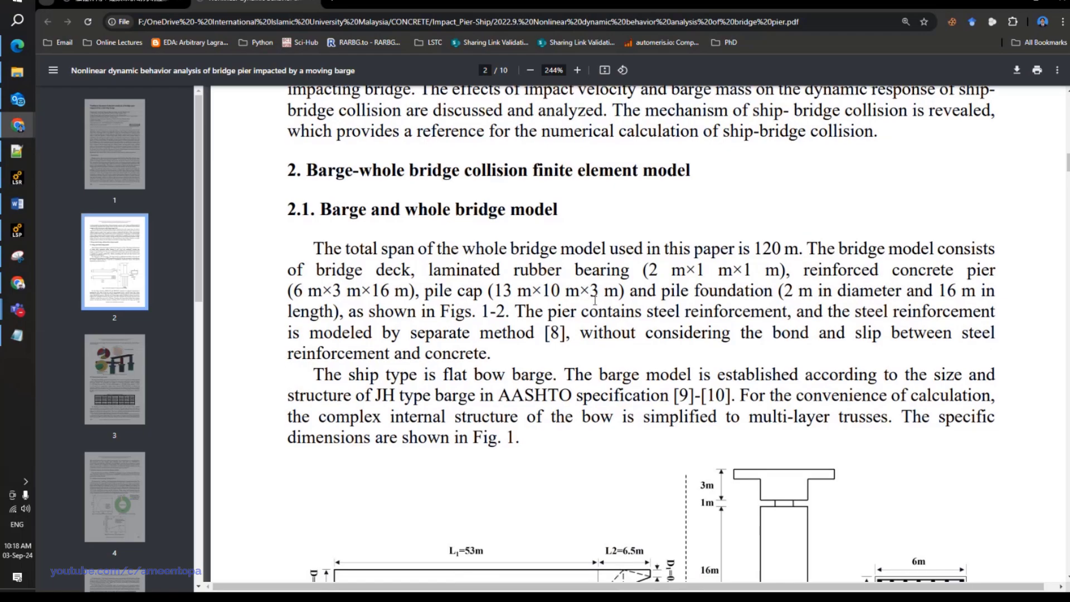
{"action": "scroll", "coordinate": [595, 301], "scroll_direction": "down", "scroll_amount": 2}
{"action": "scroll", "coordinate": [595, 301], "scroll_direction": "up", "scroll_amount": 3}
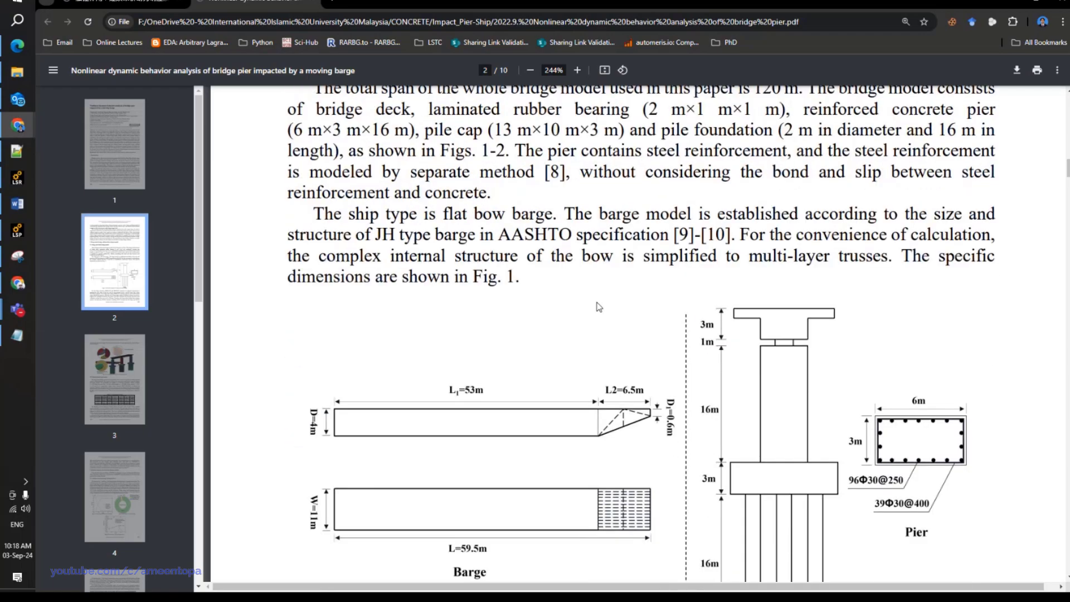
{"action": "scroll", "coordinate": [530, 244], "scroll_direction": "down", "scroll_amount": 2}
{"action": "scroll", "coordinate": [721, 489], "scroll_direction": "up", "scroll_amount": 2}
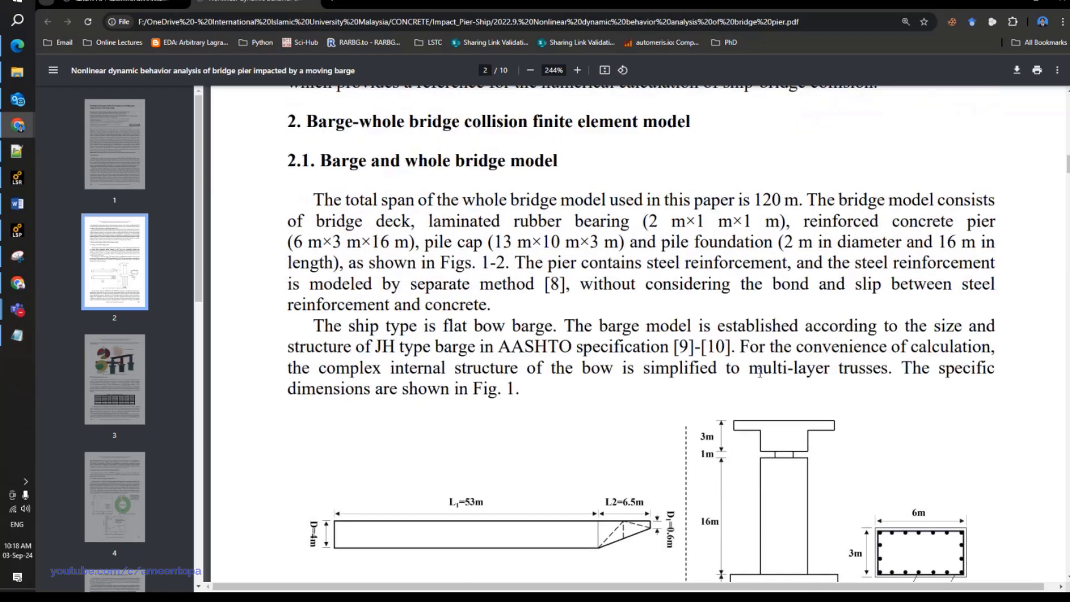
{"action": "scroll", "coordinate": [731, 315], "scroll_direction": "down", "scroll_amount": 2}
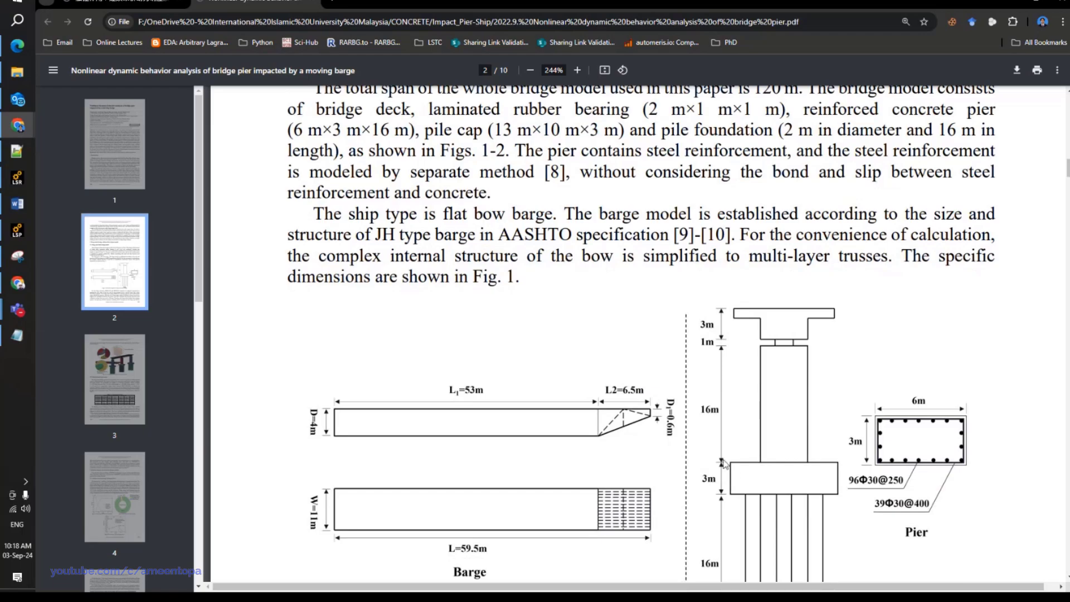
{"action": "scroll", "coordinate": [723, 463], "scroll_direction": "down", "scroll_amount": 3}
{"action": "scroll", "coordinate": [724, 463], "scroll_direction": "up", "scroll_amount": 1}
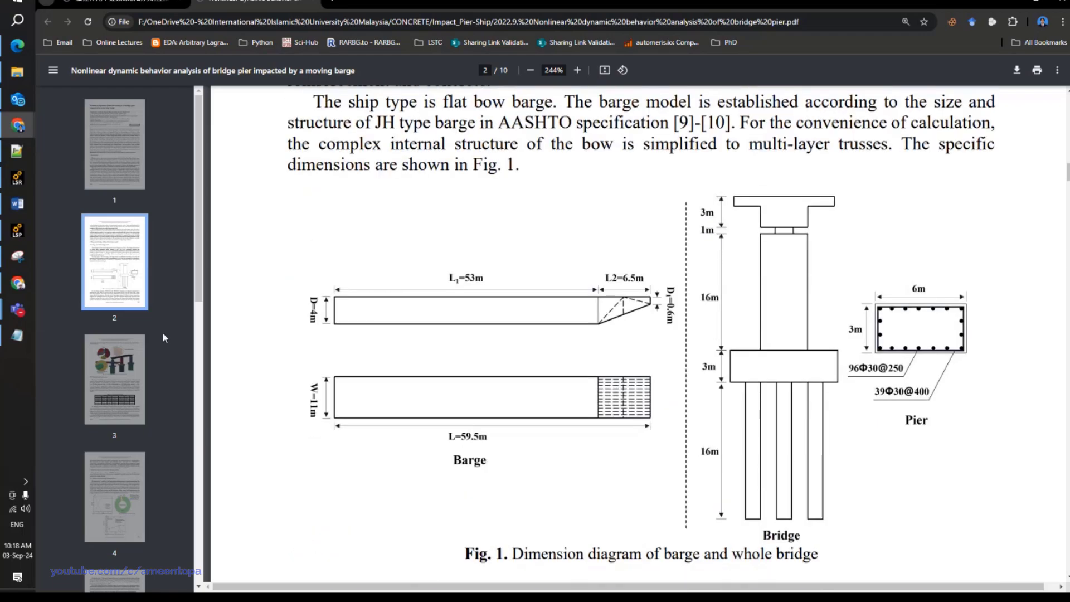
Switch to LS-PrePost and open the Shape Mesher to show its Box Solid options.
{"action": "mouse_move", "coordinate": [13, 229]}
{"action": "left_click", "coordinate": [22, 232]}
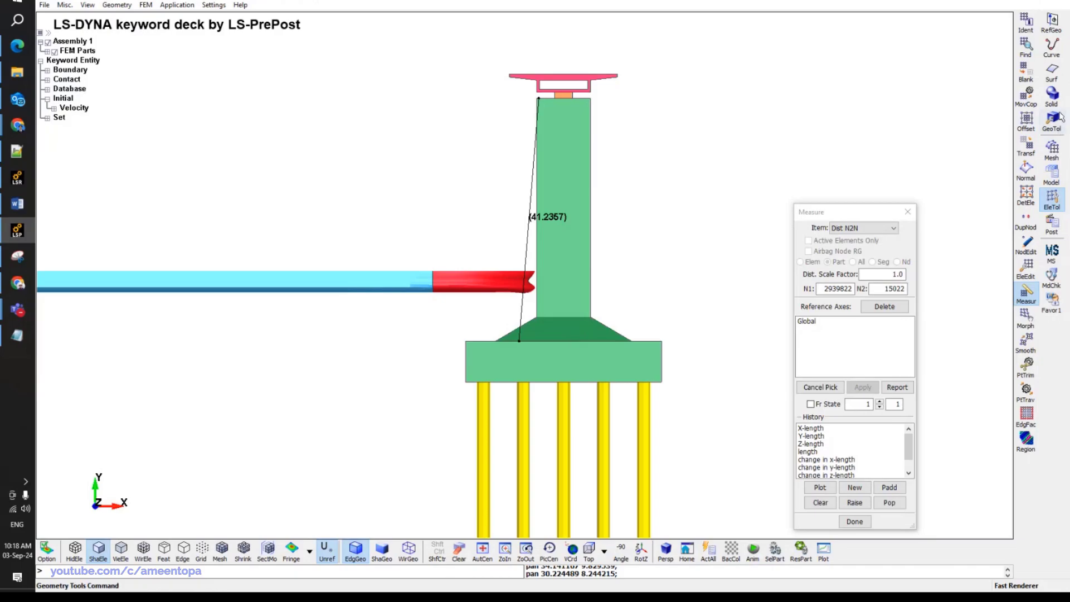
{"action": "left_click", "coordinate": [1052, 149]}
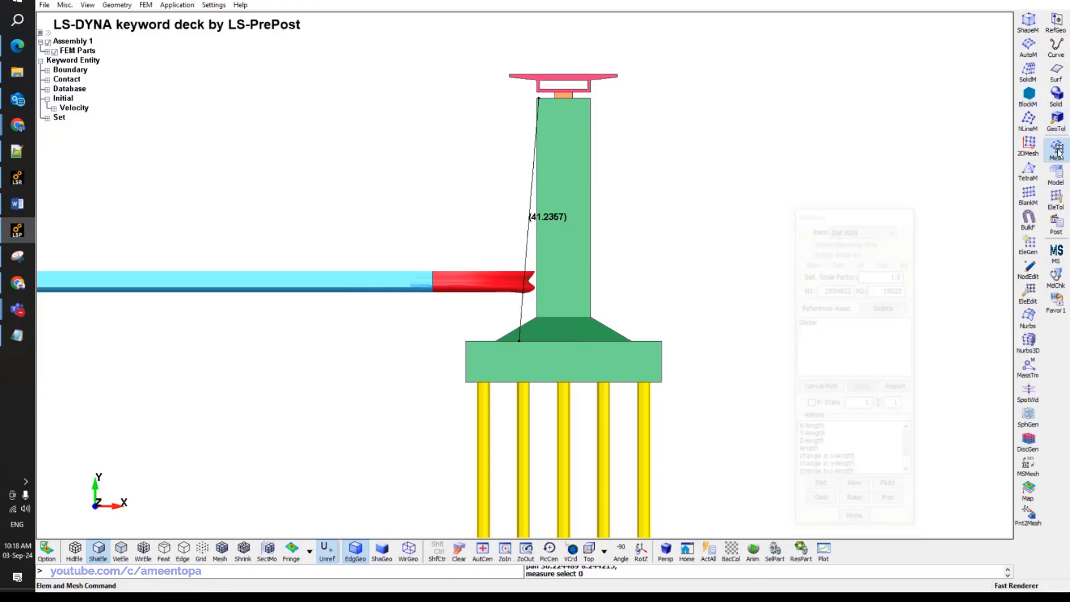
{"action": "left_click", "coordinate": [1023, 28]}
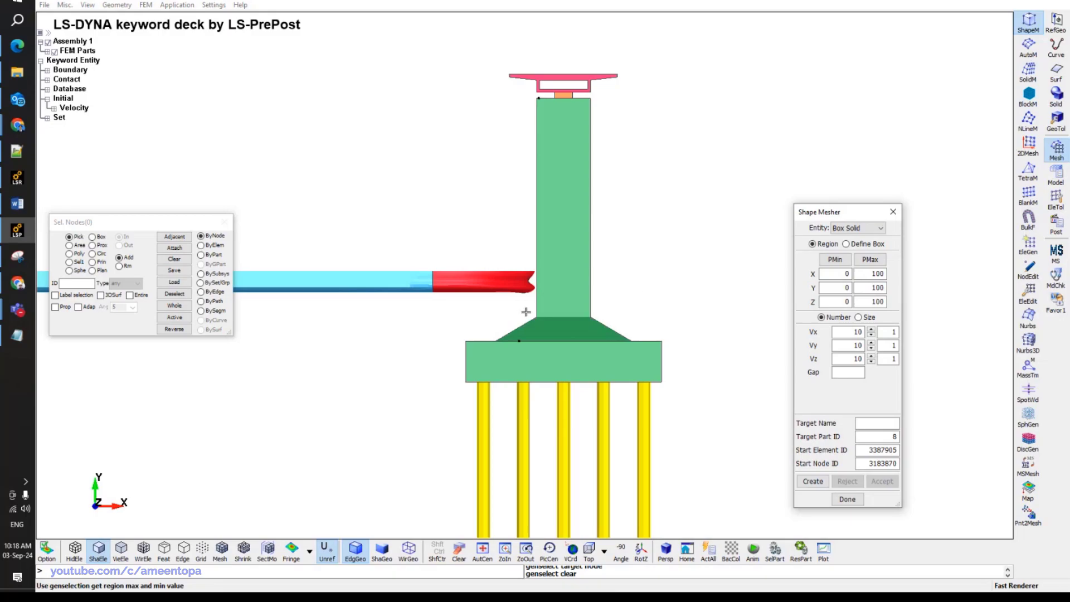
Use the 2D Mesher to draw four picked lines forming a closed rectangle from about (-55, -10) to (30, 30).
{"action": "left_click", "coordinate": [1029, 146]}
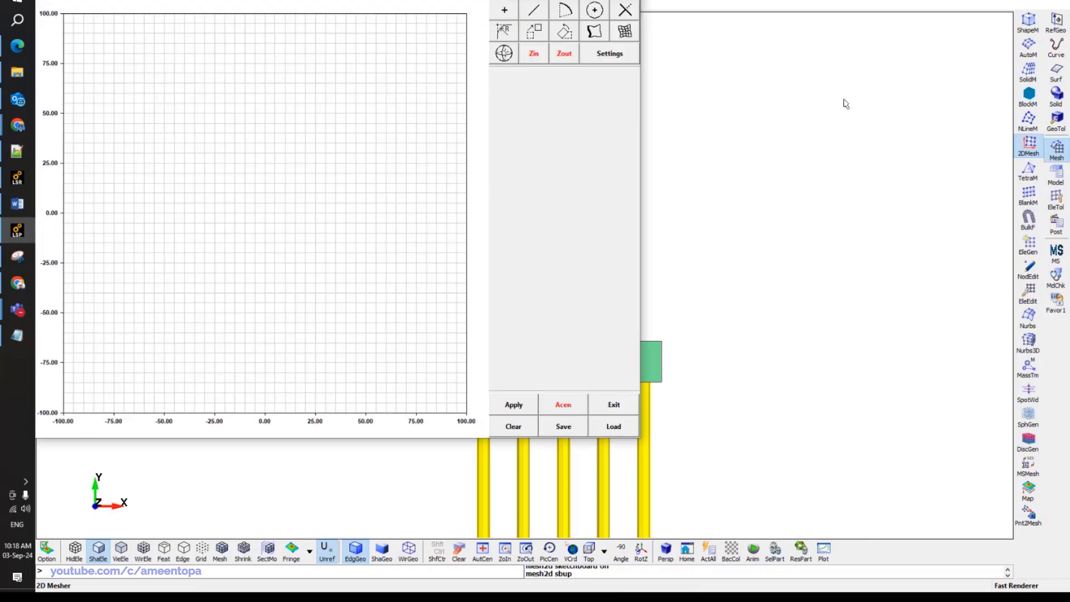
{"action": "left_click_drag", "start_coordinate": [377, 8], "coordinate": [547, 116]}
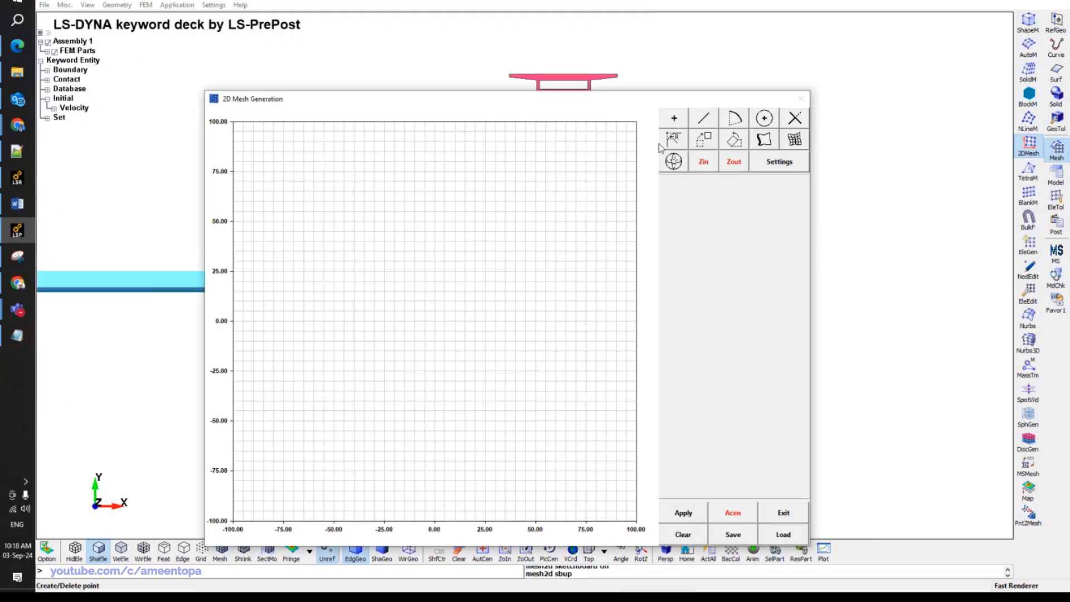
{"action": "left_click", "coordinate": [704, 119]}
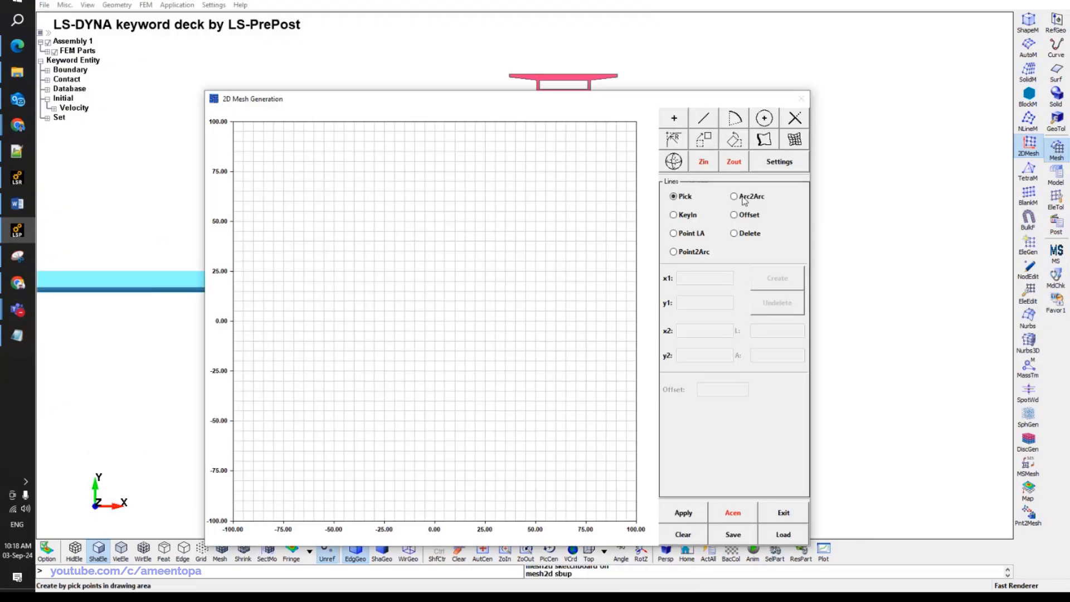
{"action": "left_click", "coordinate": [626, 211]}
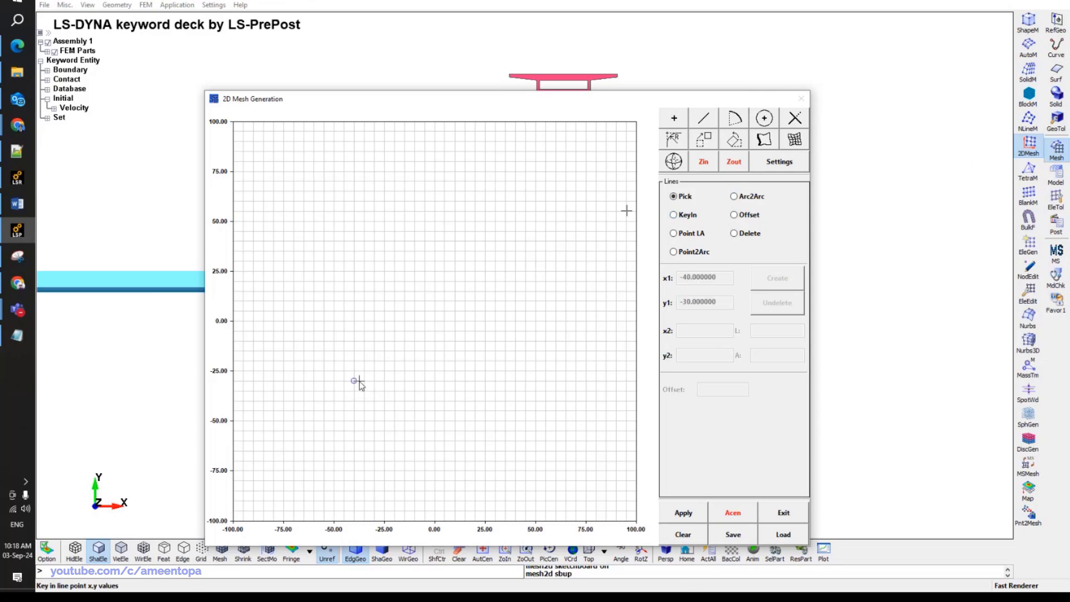
{"action": "left_click", "coordinate": [622, 320]}
{"action": "left_click", "coordinate": [495, 341]}
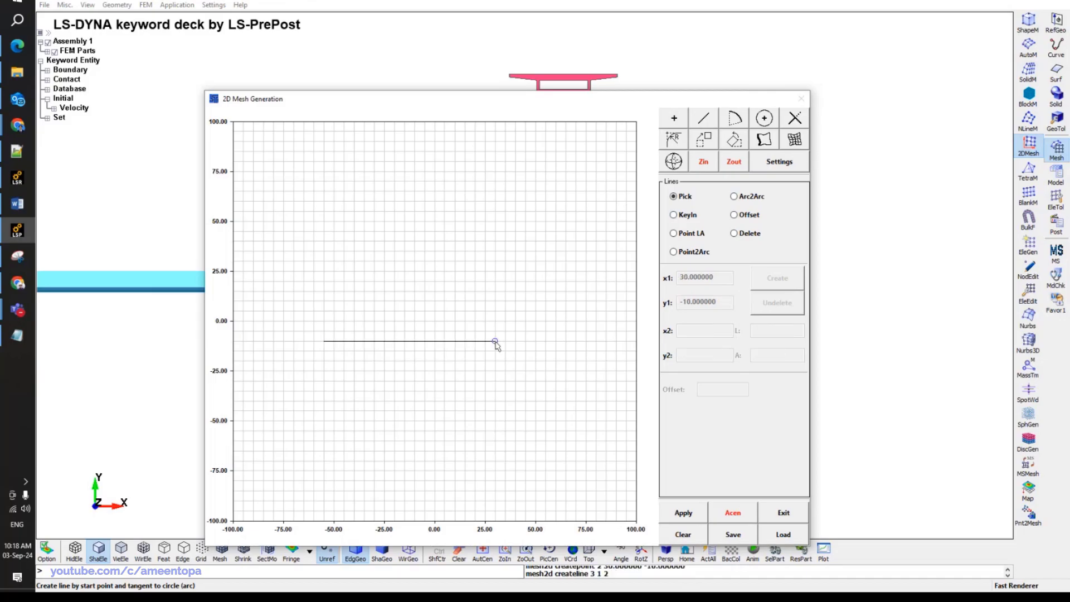
{"action": "left_click", "coordinate": [495, 260]}
{"action": "left_click", "coordinate": [495, 340]}
{"action": "left_click", "coordinate": [495, 261]}
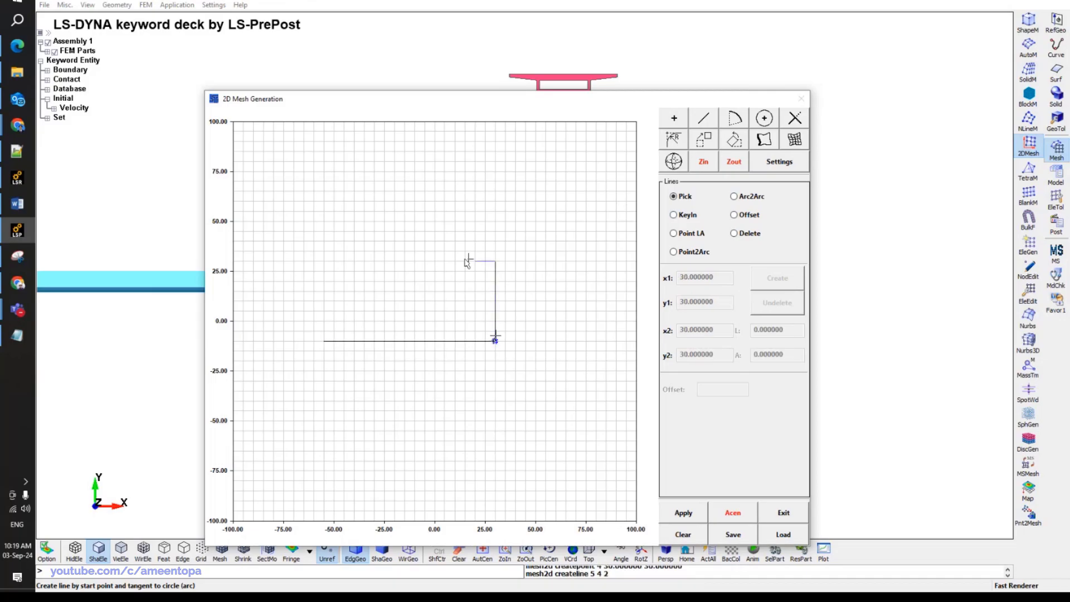
{"action": "left_click", "coordinate": [326, 261]}
{"action": "left_click", "coordinate": [324, 340]}
{"action": "left_click", "coordinate": [324, 261]}
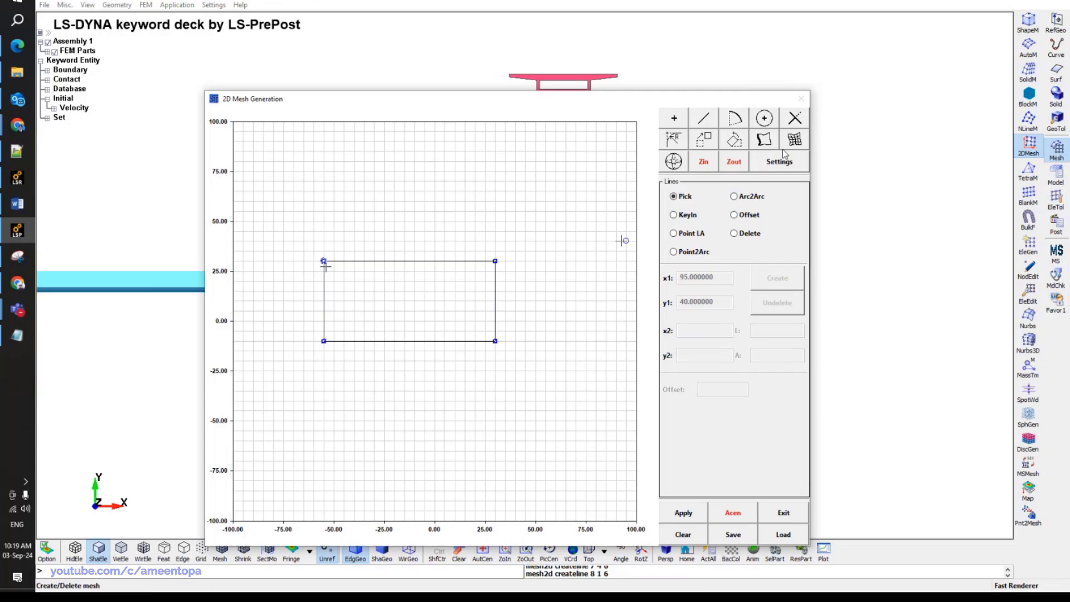
Delete the four lines of the sketched rectangle in the 2D mesher.
{"action": "left_click", "coordinate": [674, 218]}
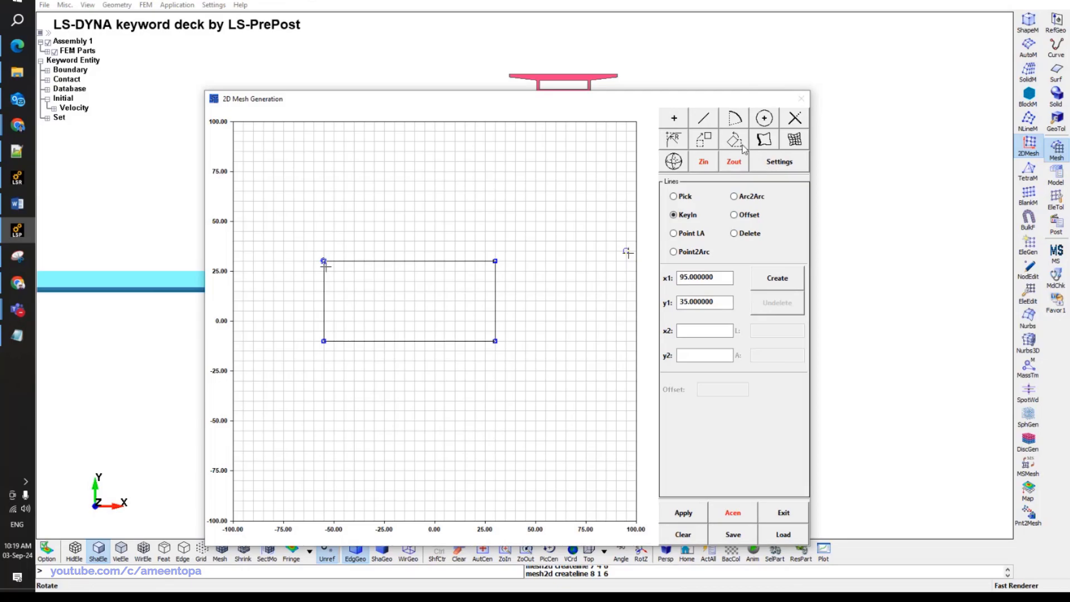
{"action": "left_click", "coordinate": [733, 233]}
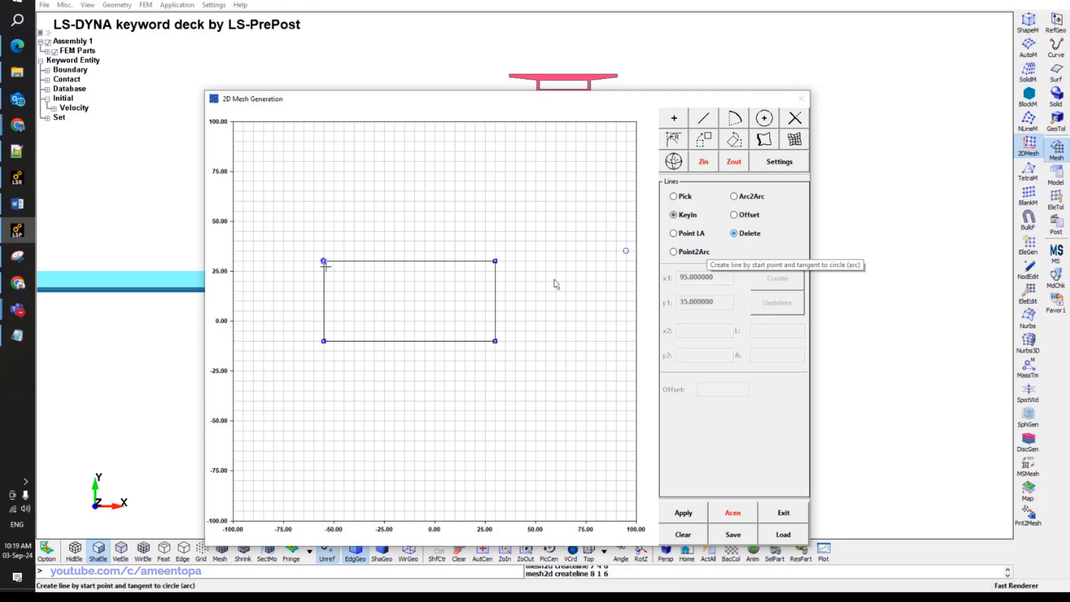
{"action": "left_click", "coordinate": [473, 262]}
{"action": "left_click", "coordinate": [492, 284]}
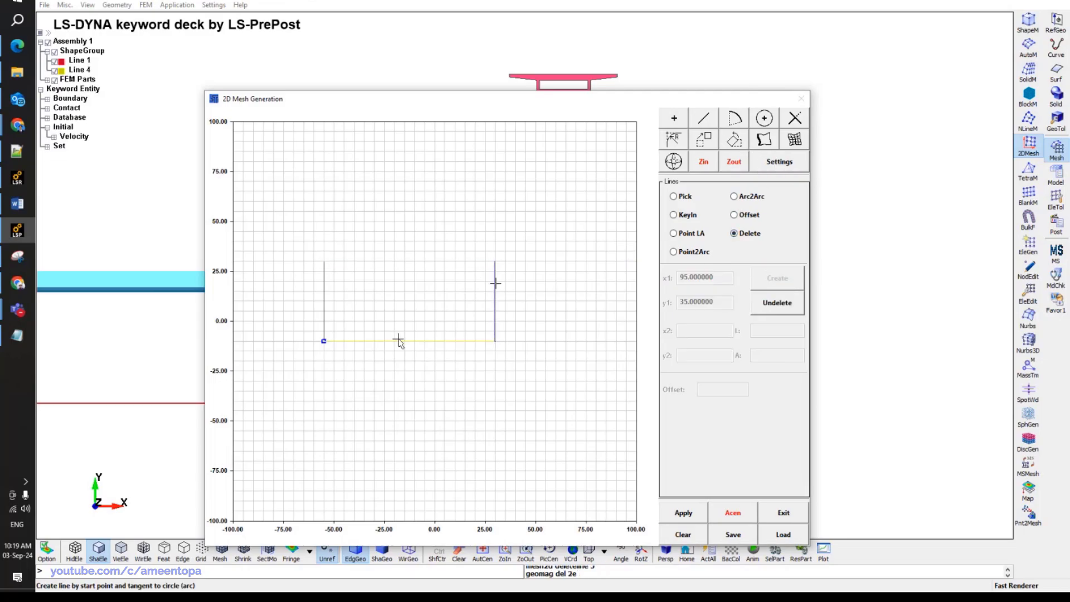
{"action": "left_click", "coordinate": [399, 343]}
{"action": "left_click", "coordinate": [324, 304]}
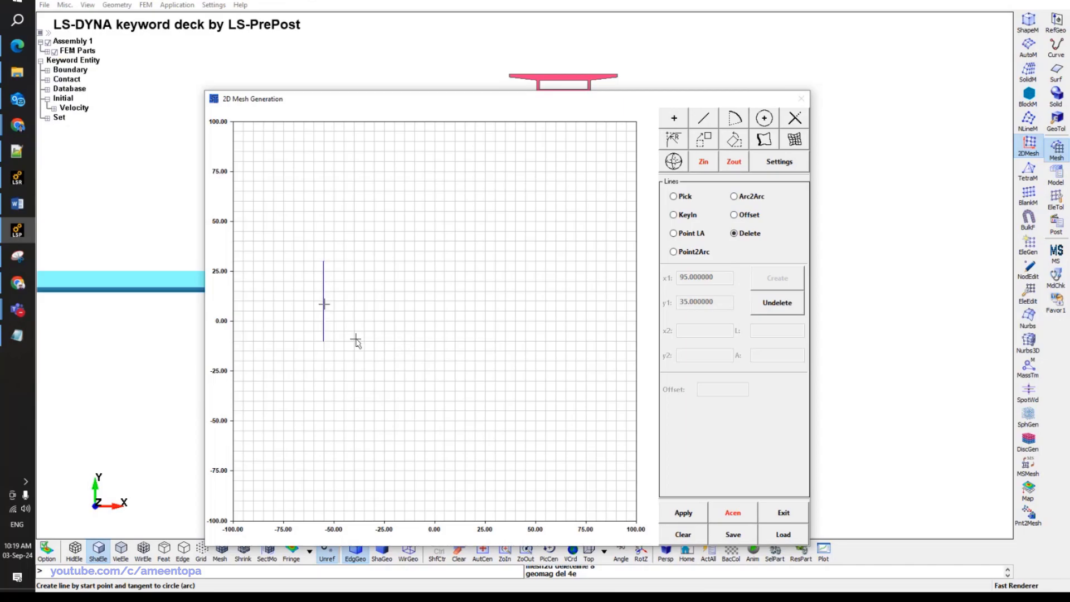
Switch to the moving barge paper in Chrome and compare the pile cap in Fig. 1 with the section 2.1 dimensions.
{"action": "left_click", "coordinate": [686, 217]}
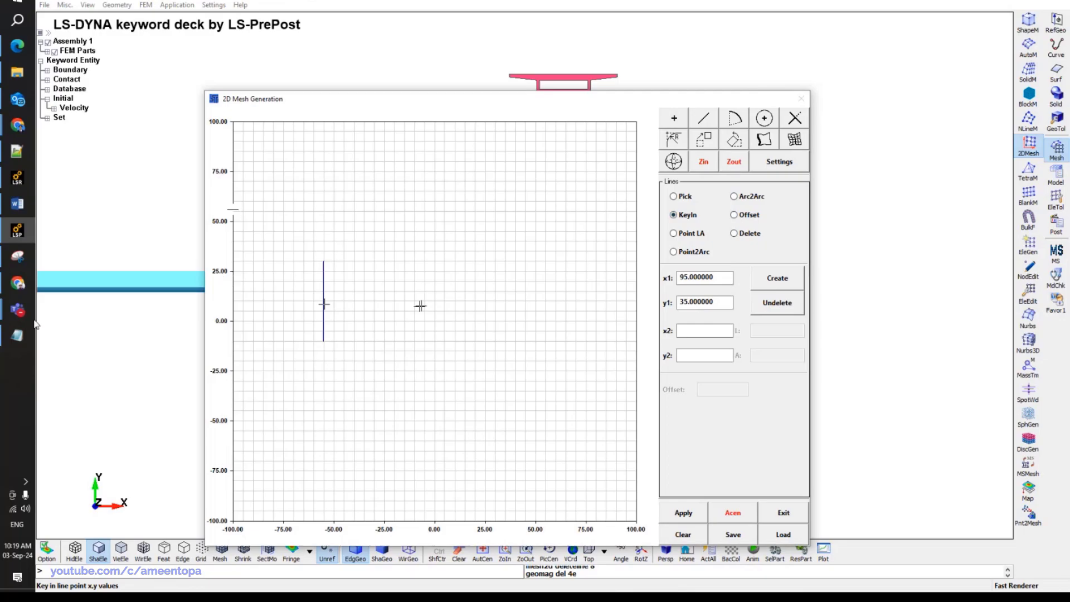
{"action": "key", "text": "alt+Tab"}
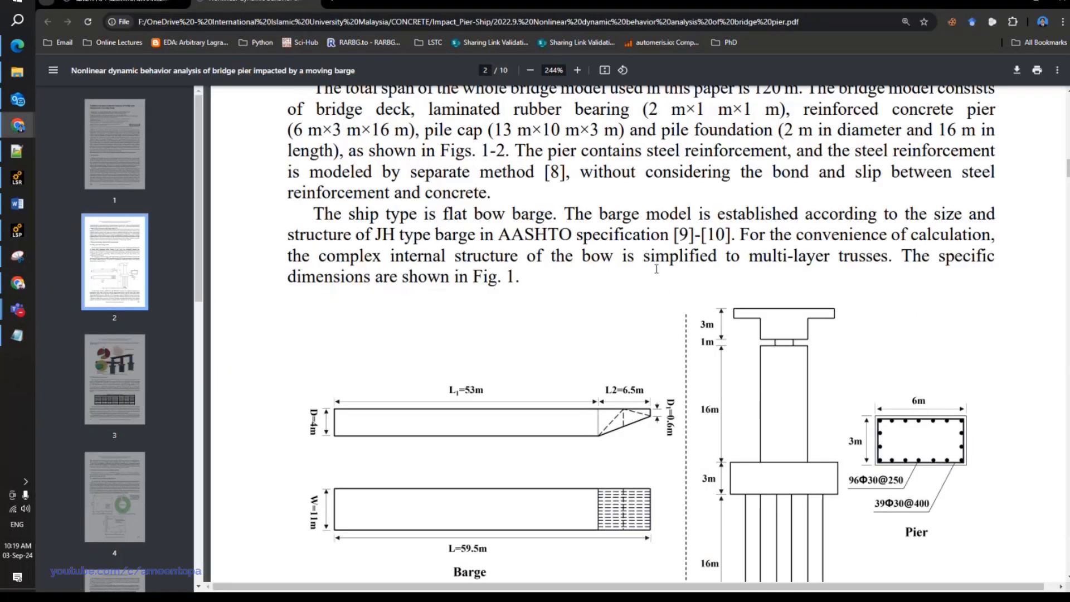
{"action": "scroll", "coordinate": [656, 269], "scroll_direction": "up", "scroll_amount": 1}
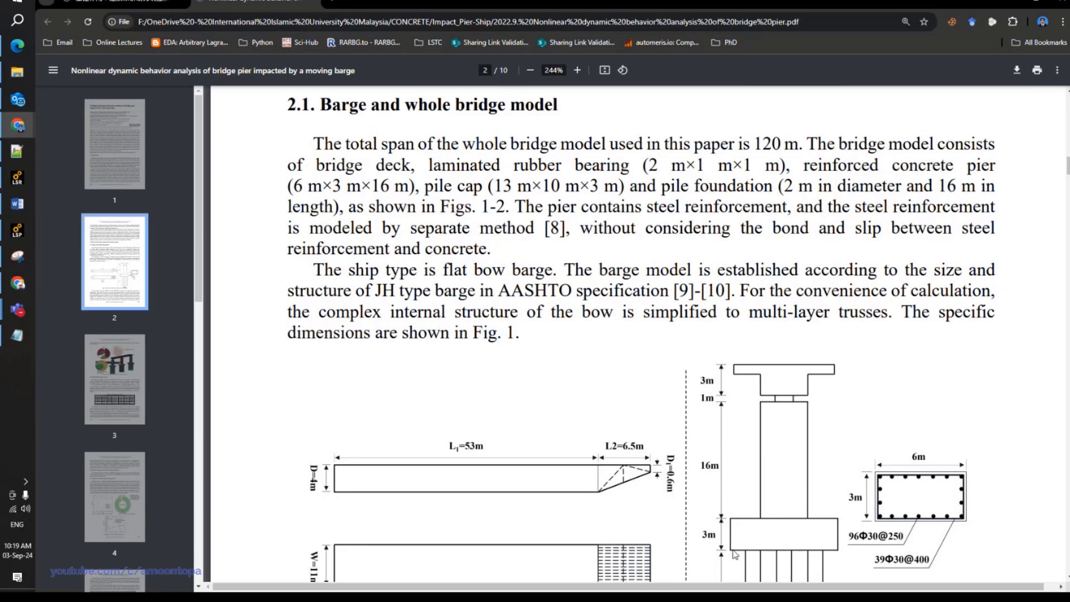
{"action": "scroll", "coordinate": [767, 535], "scroll_direction": "down", "scroll_amount": 2}
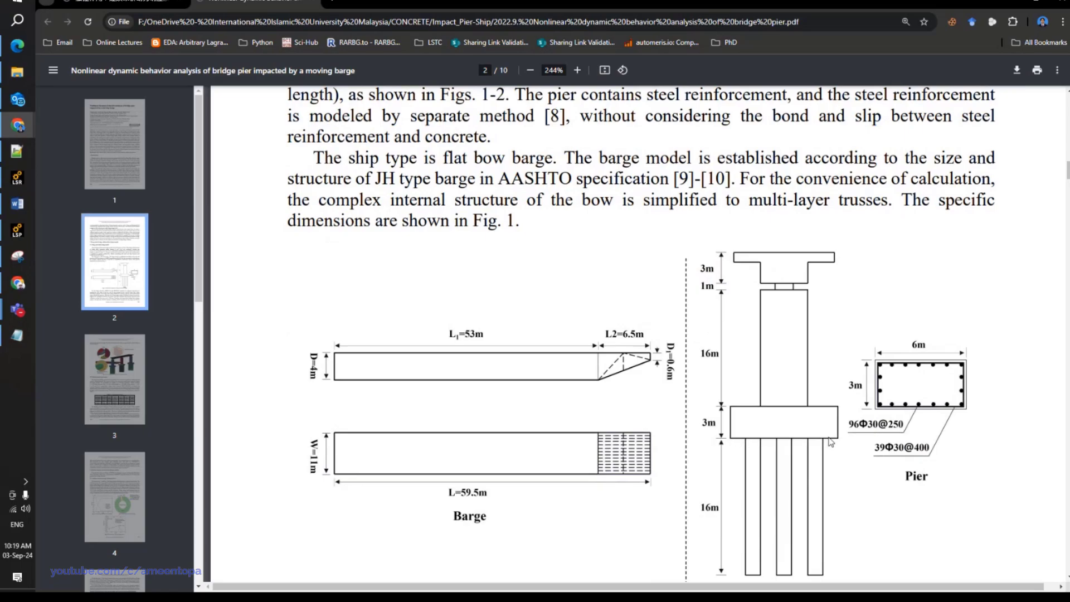
{"action": "scroll", "coordinate": [749, 445], "scroll_direction": "up", "scroll_amount": 1}
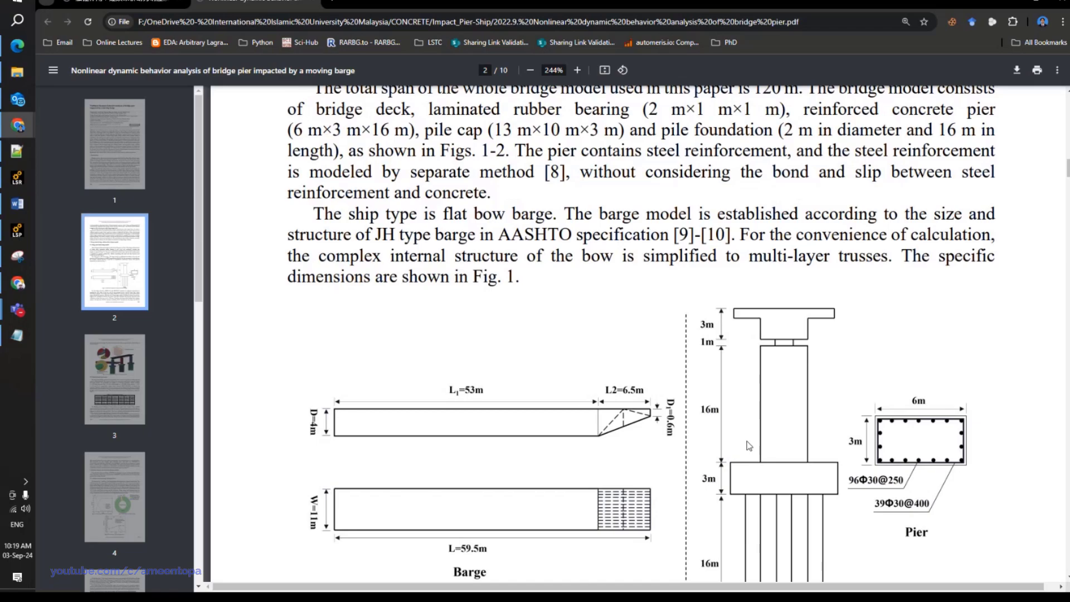
{"action": "scroll", "coordinate": [749, 445], "scroll_direction": "up", "scroll_amount": 2}
{"action": "scroll", "coordinate": [755, 446], "scroll_direction": "down", "scroll_amount": 1}
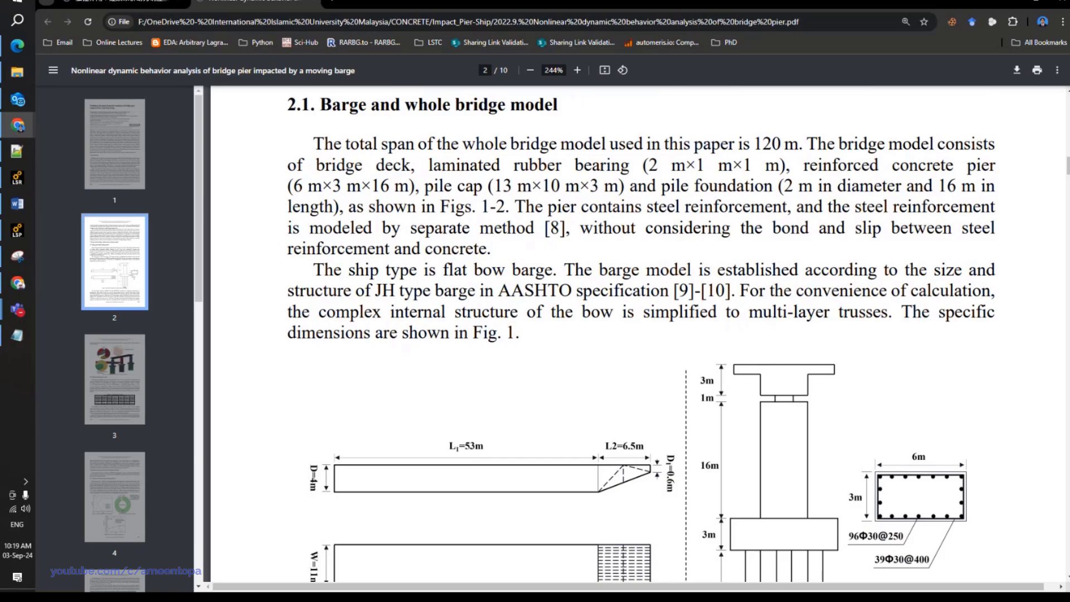
Highlight the 13 m×10 pile cap dimensions in section 2.1 of the paper.
{"action": "left_click", "coordinate": [17, 231]}
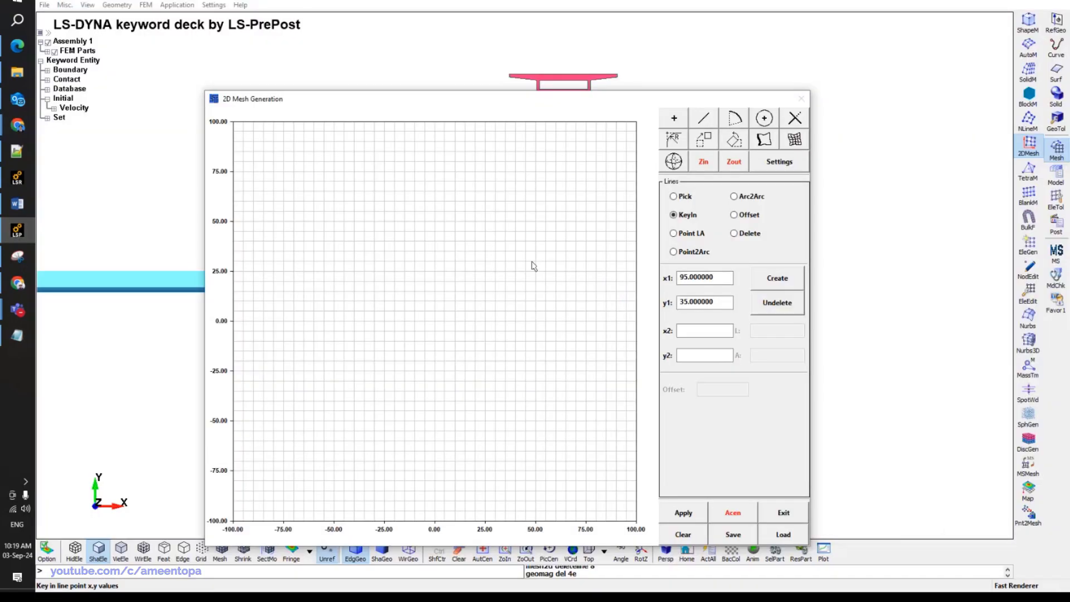
{"action": "left_click", "coordinate": [17, 230]}
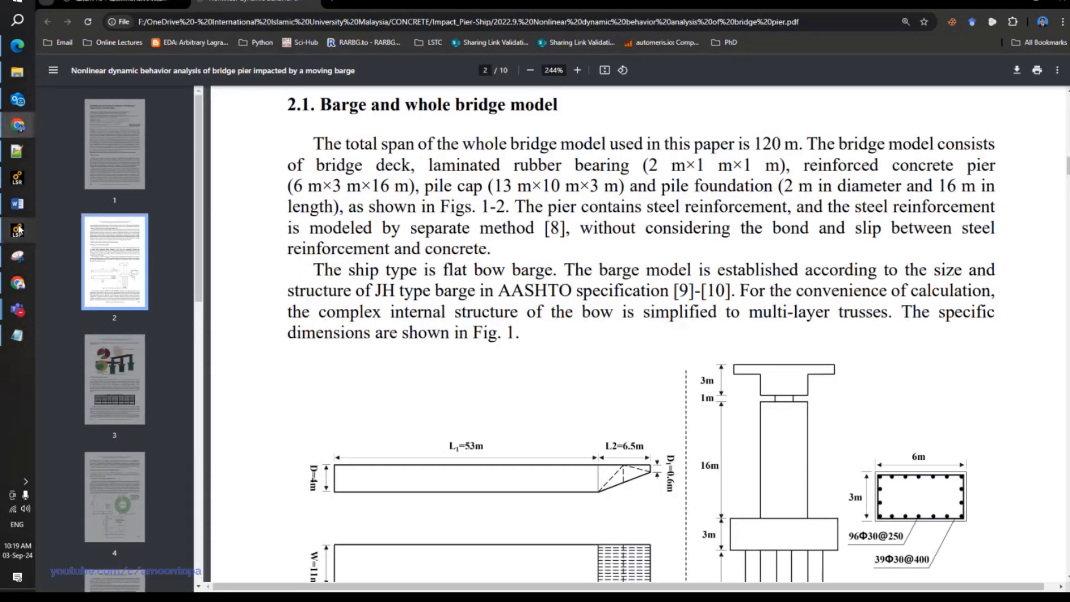
{"action": "left_click_drag", "start_coordinate": [496, 185], "coordinate": [560, 187]}
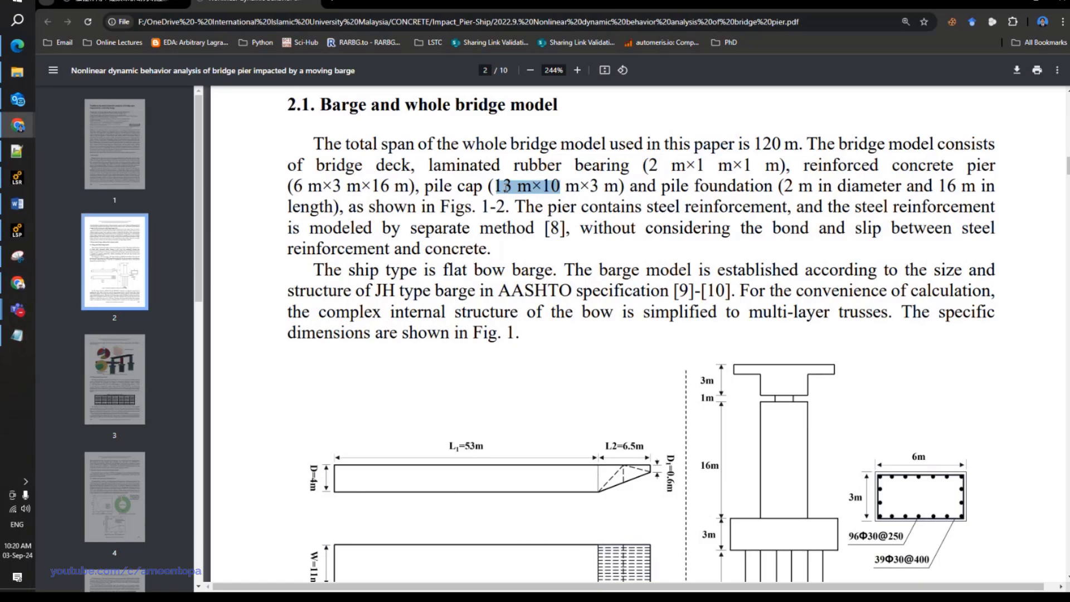
{"action": "left_click", "coordinate": [527, 200]}
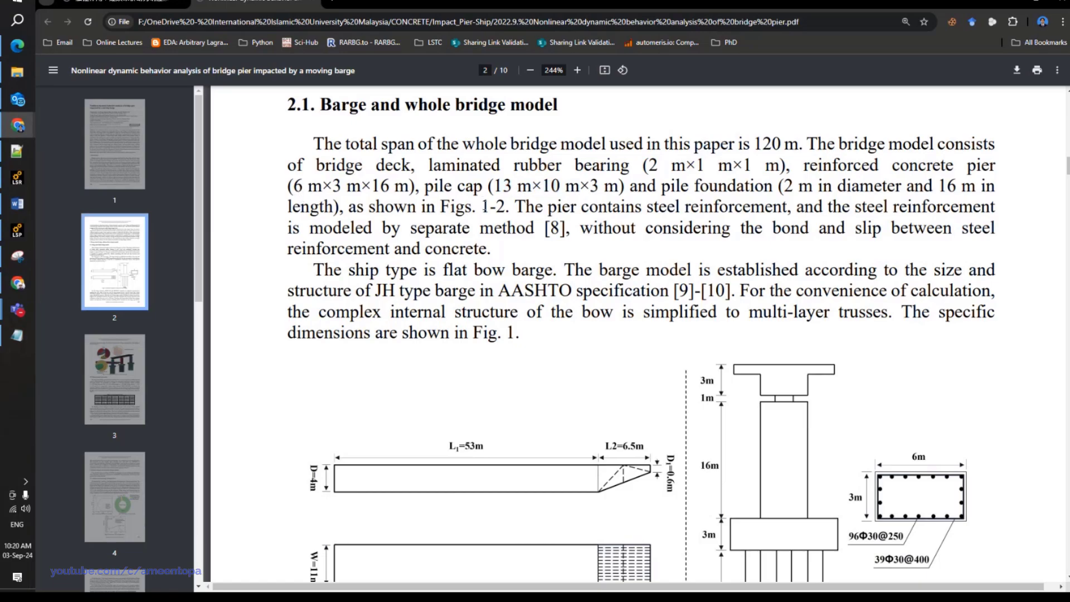
Switch to LS-PrePost and create a keyed-in line from (0, 0) to (0, 13) in the 2D mesher.
{"action": "left_click", "coordinate": [21, 239]}
{"action": "double_click", "coordinate": [687, 277]}
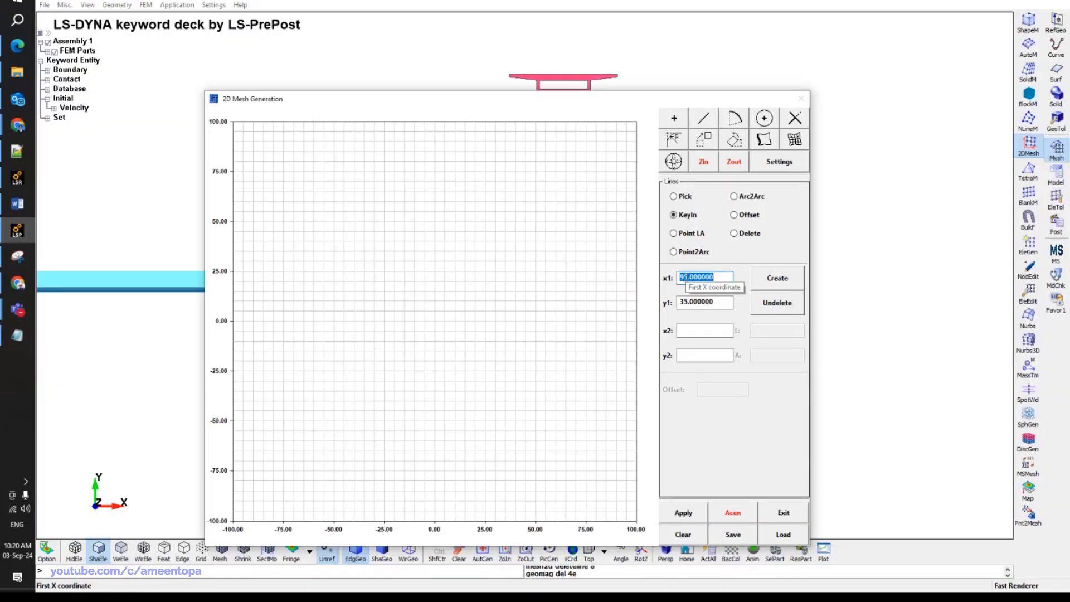
{"action": "type", "text": "0"}
{"action": "key", "text": "Tab"}
{"action": "type", "text": "0"}
{"action": "key", "text": "Tab"}
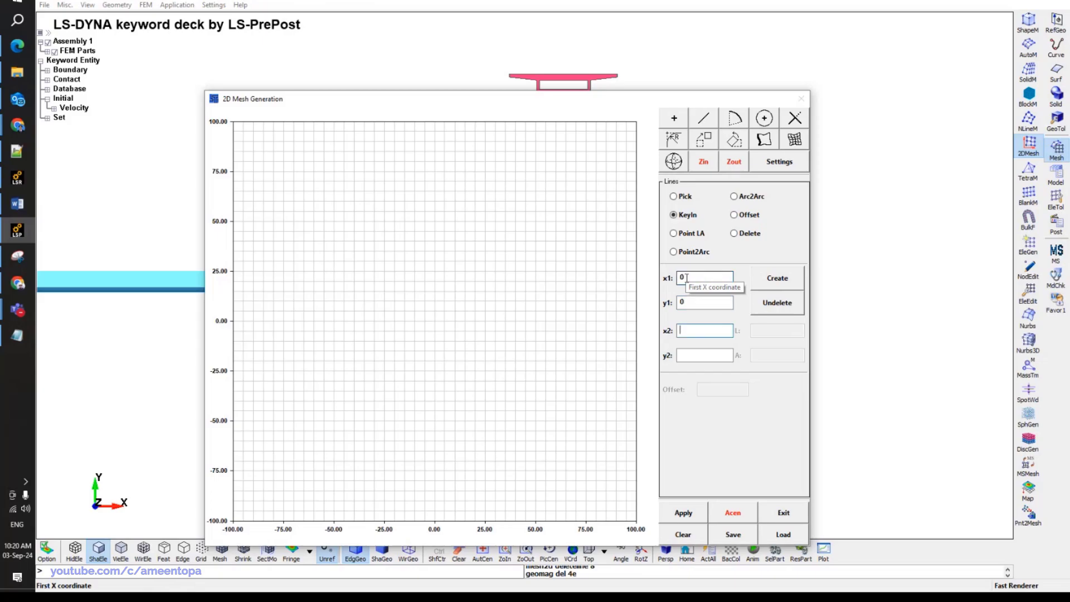
{"action": "type", "text": "0"}
{"action": "key", "text": "Tab"}
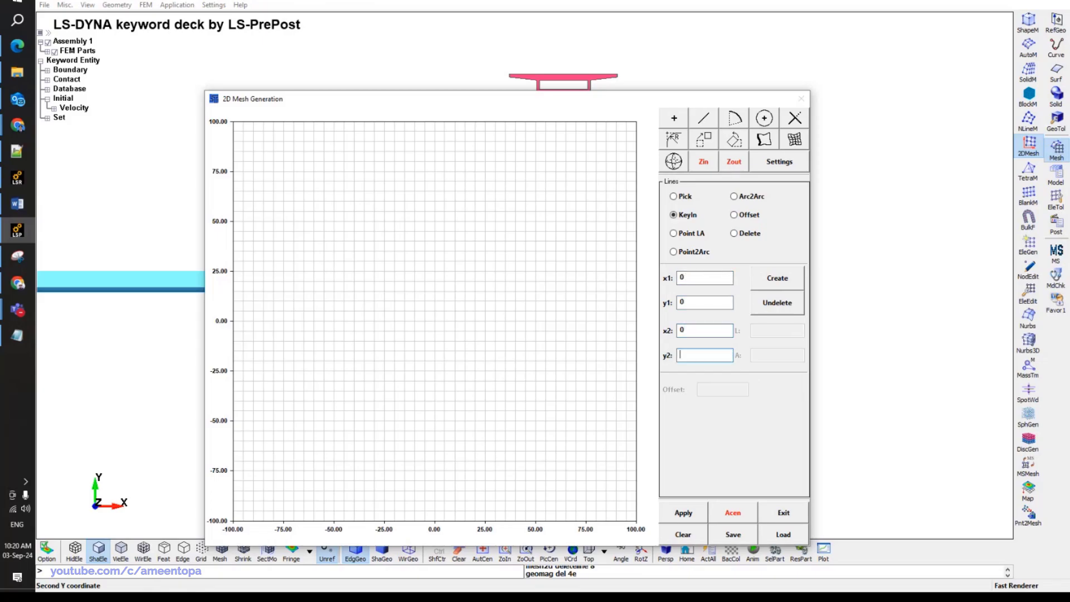
{"action": "left_click", "coordinate": [20, 238]}
{"action": "left_click", "coordinate": [20, 238]}
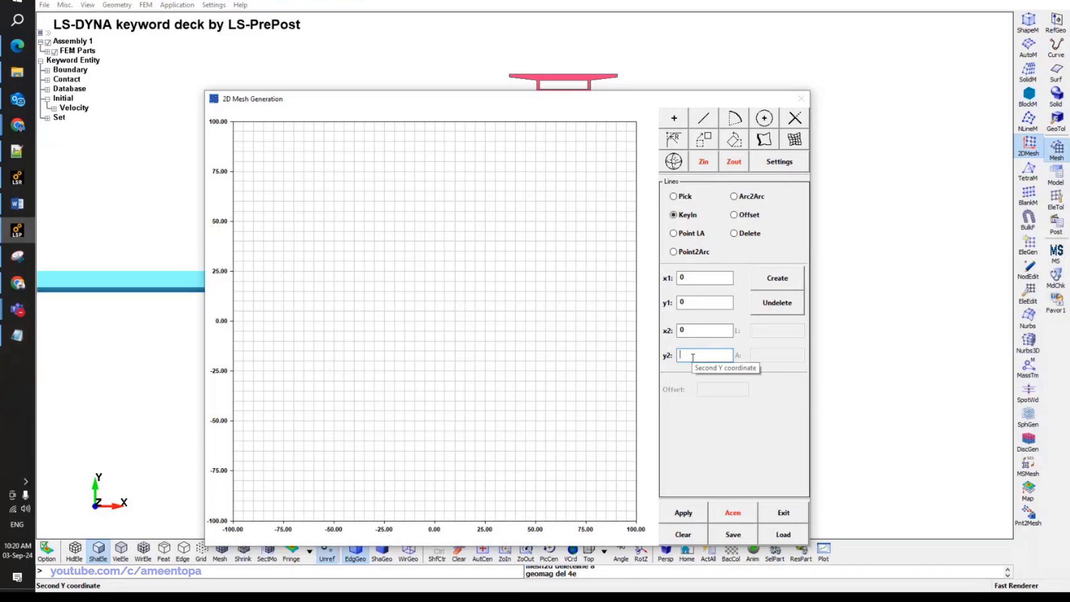
{"action": "type", "text": "13"}
{"action": "left_click", "coordinate": [684, 512]}
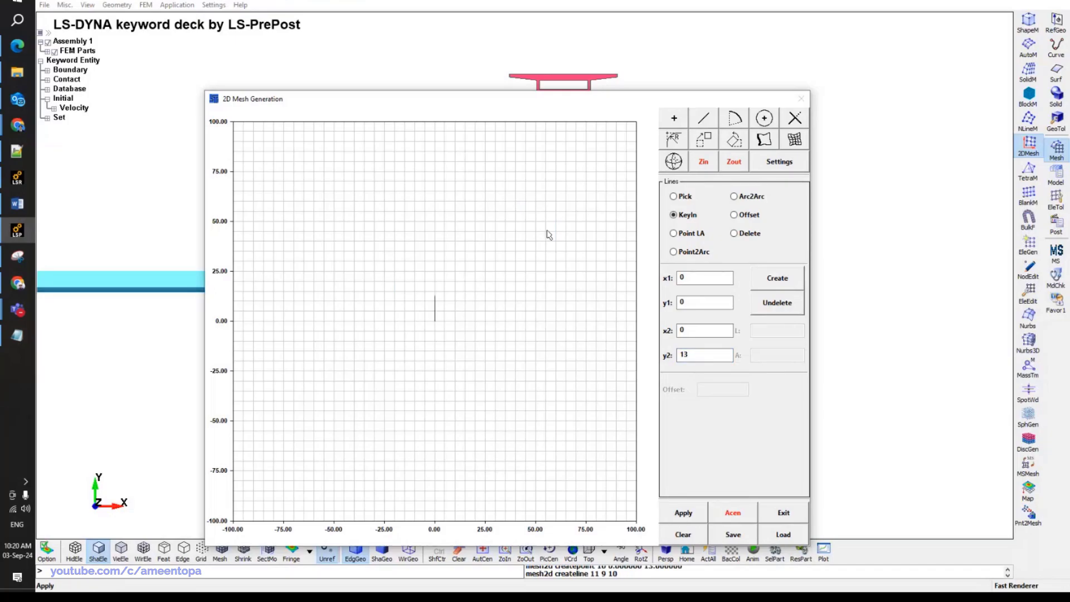
Restore the last deleted line and delete it together with the short vertical line starting at the origin.
{"action": "left_click", "coordinate": [778, 303]}
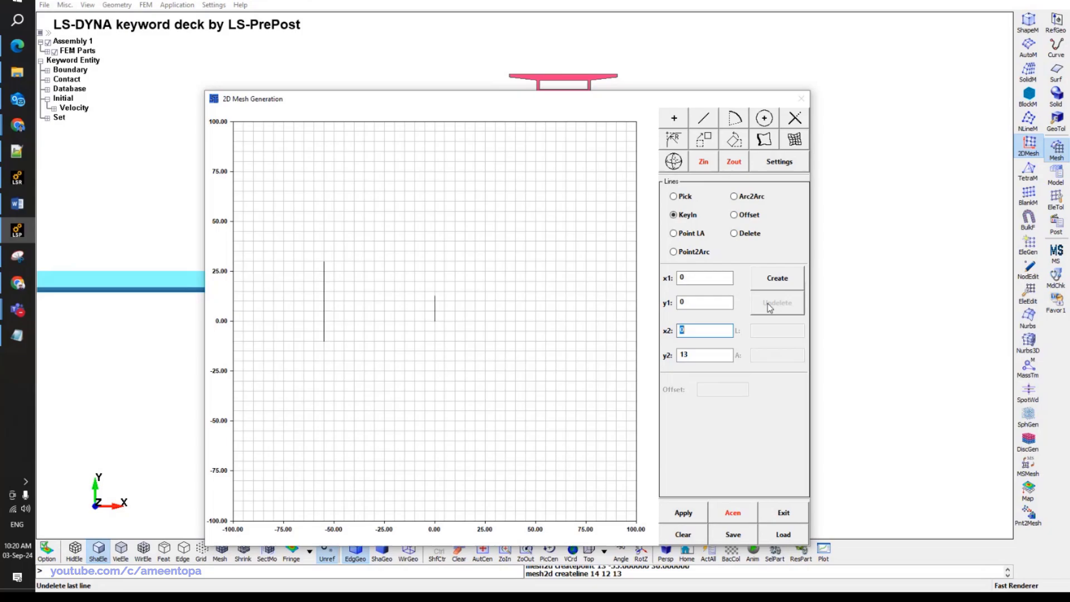
{"action": "left_click", "coordinate": [744, 233]}
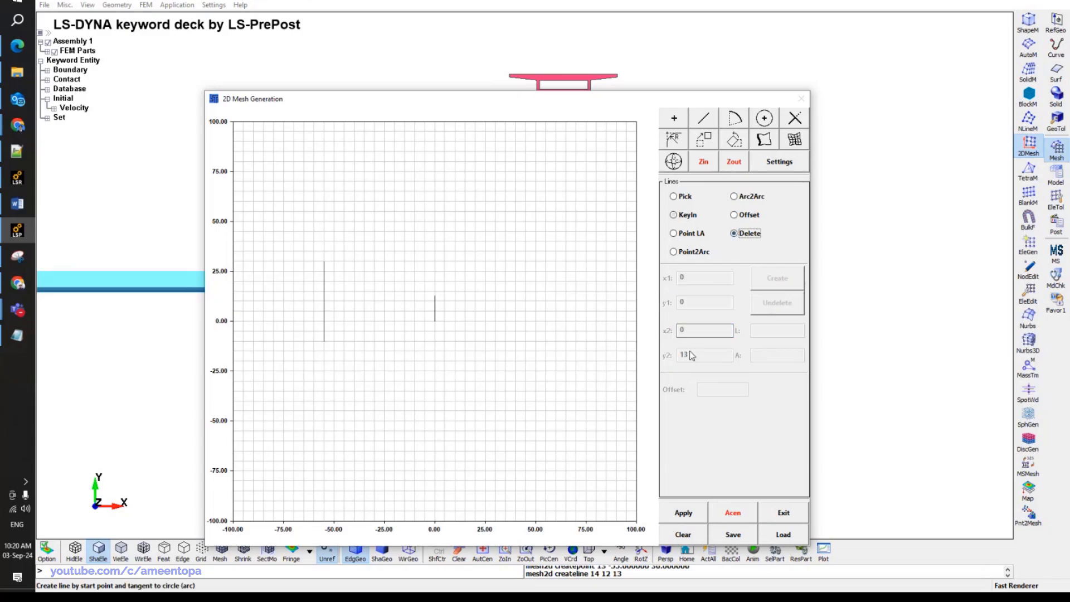
{"action": "left_click", "coordinate": [435, 309]}
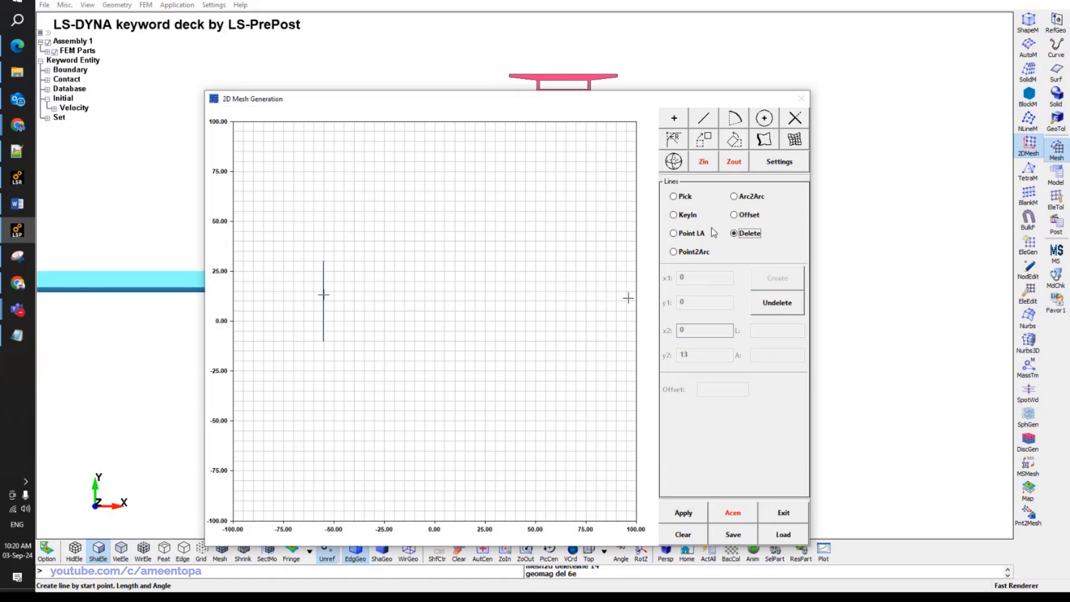
Create a line from (0, 0) to (13, 0) using keyed-in coordinates.
{"action": "left_click", "coordinate": [674, 215]}
{"action": "left_click", "coordinate": [687, 303]}
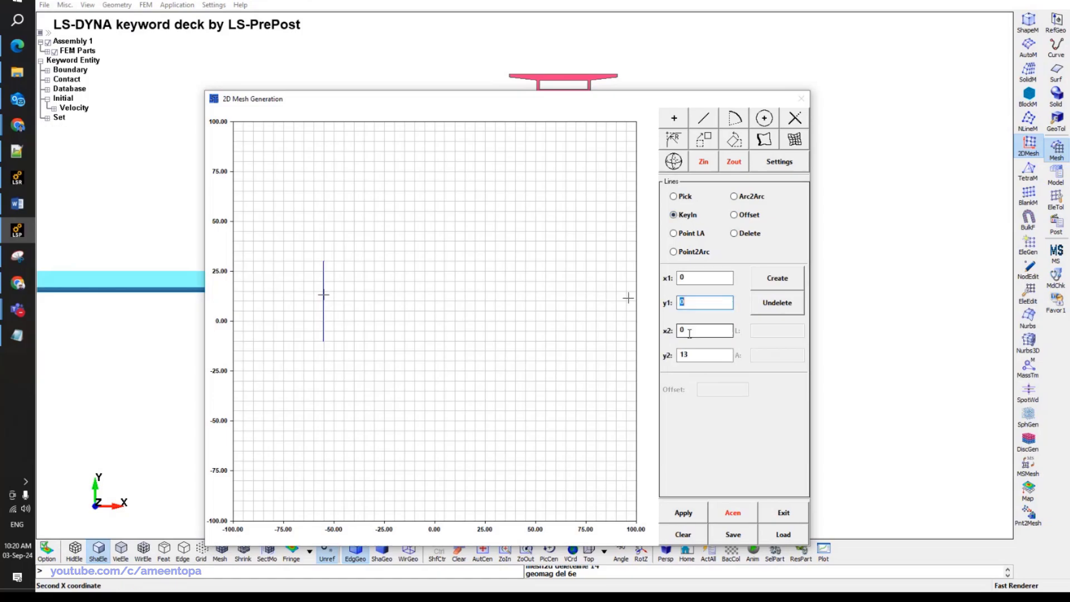
{"action": "left_click", "coordinate": [690, 331]}
{"action": "type", "text": "13"}
{"action": "key", "text": "Tab"}
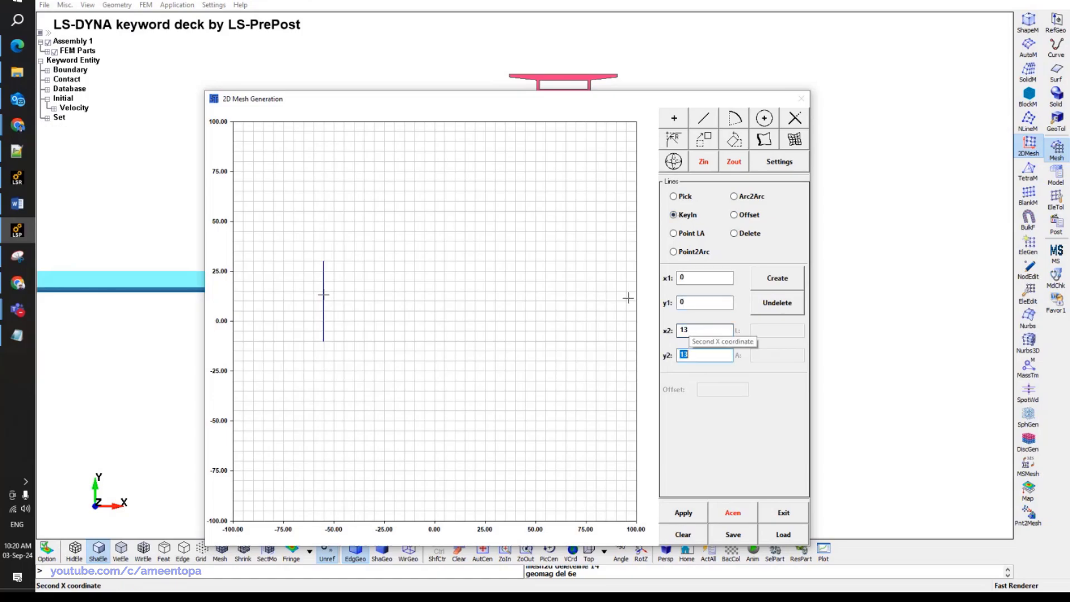
{"action": "left_click", "coordinate": [778, 278]}
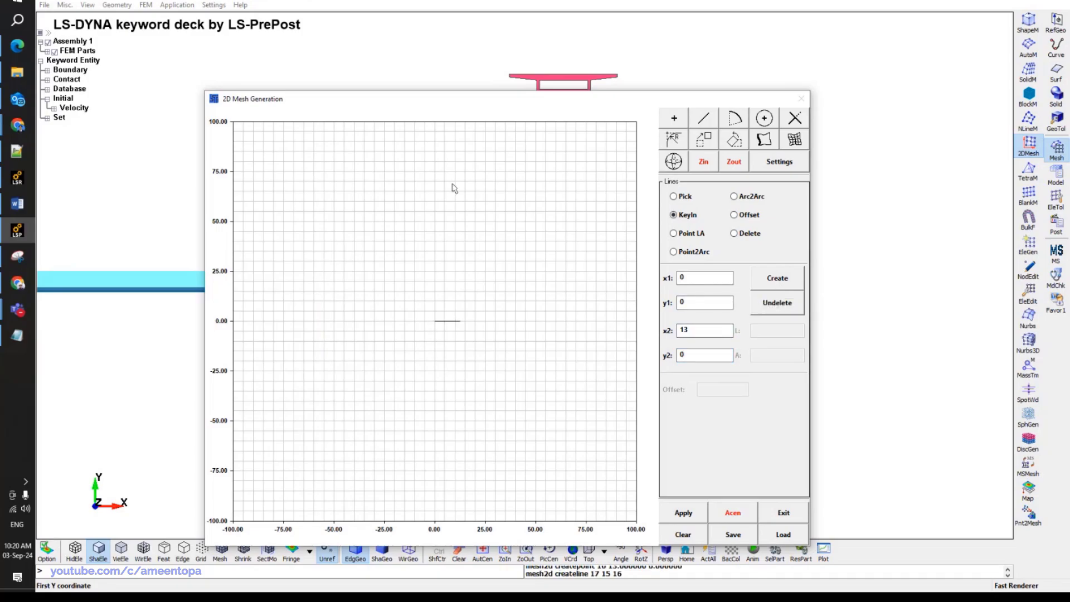
Move the 2D mesher aside, hide the FEM parts to inspect the horizontal line alone, and bring the mesher back.
{"action": "left_click_drag", "start_coordinate": [451, 110], "coordinate": [810, 98]}
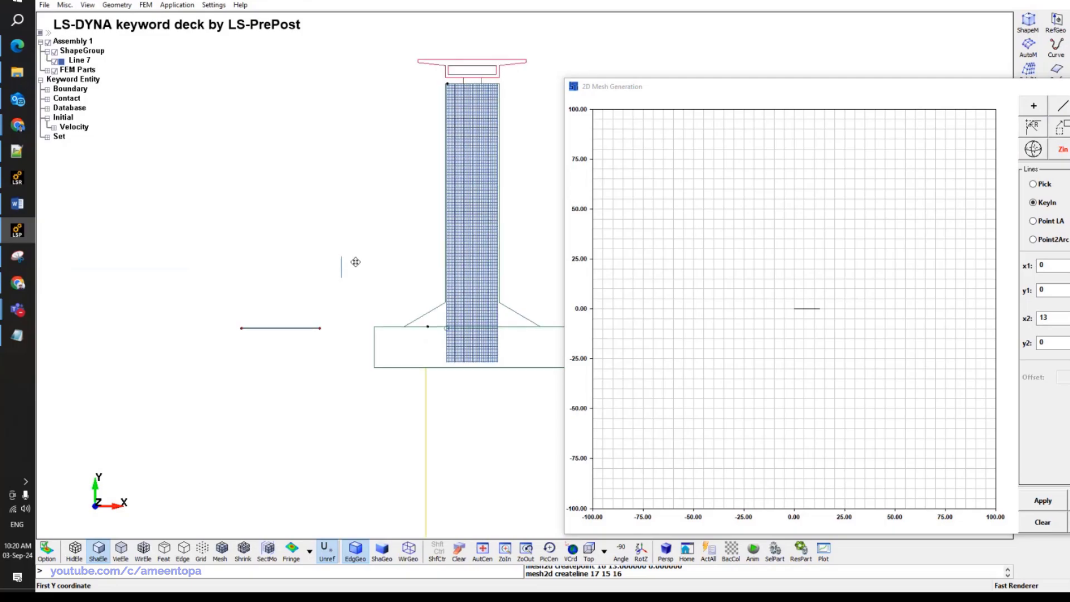
{"action": "scroll", "coordinate": [389, 281], "scroll_direction": "down", "scroll_amount": 2}
{"action": "left_click", "coordinate": [54, 70]}
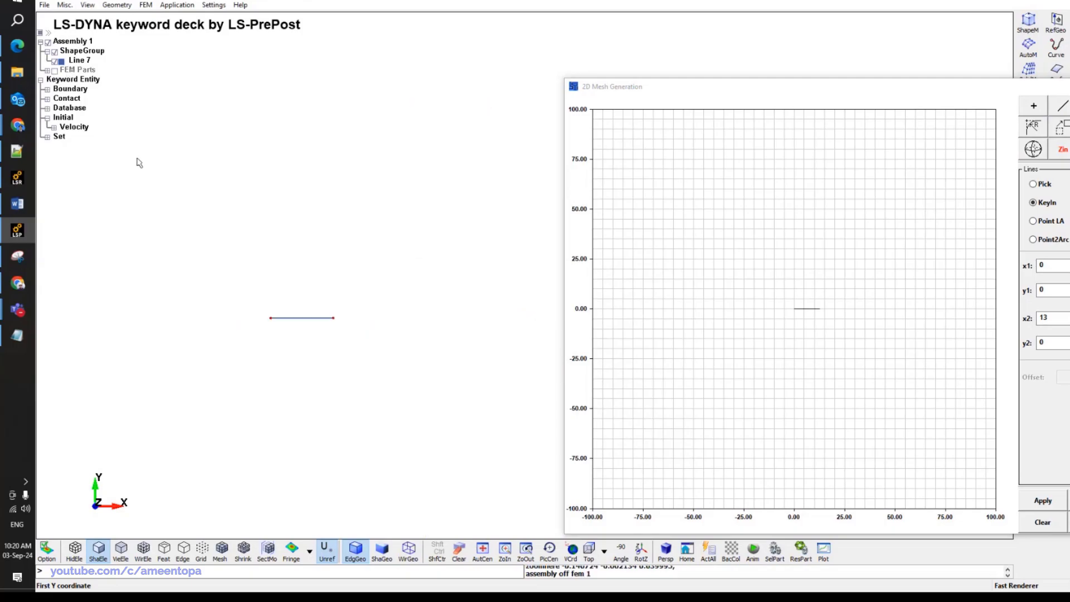
{"action": "scroll", "coordinate": [222, 301], "scroll_direction": "up", "scroll_amount": 4}
{"action": "left_click", "coordinate": [661, 84]}
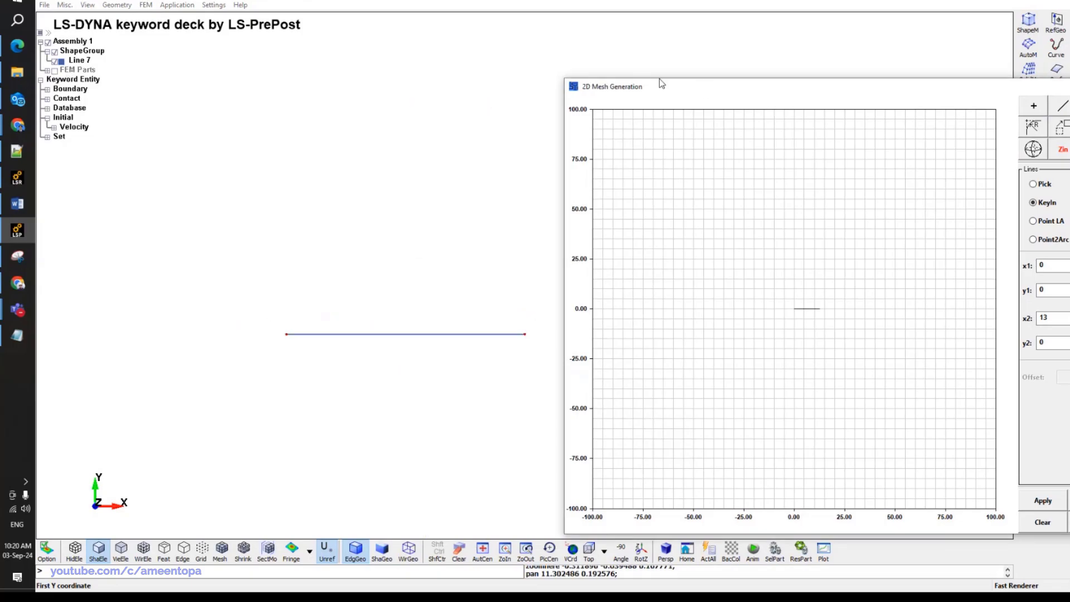
{"action": "left_click_drag", "start_coordinate": [704, 94], "coordinate": [525, 54]}
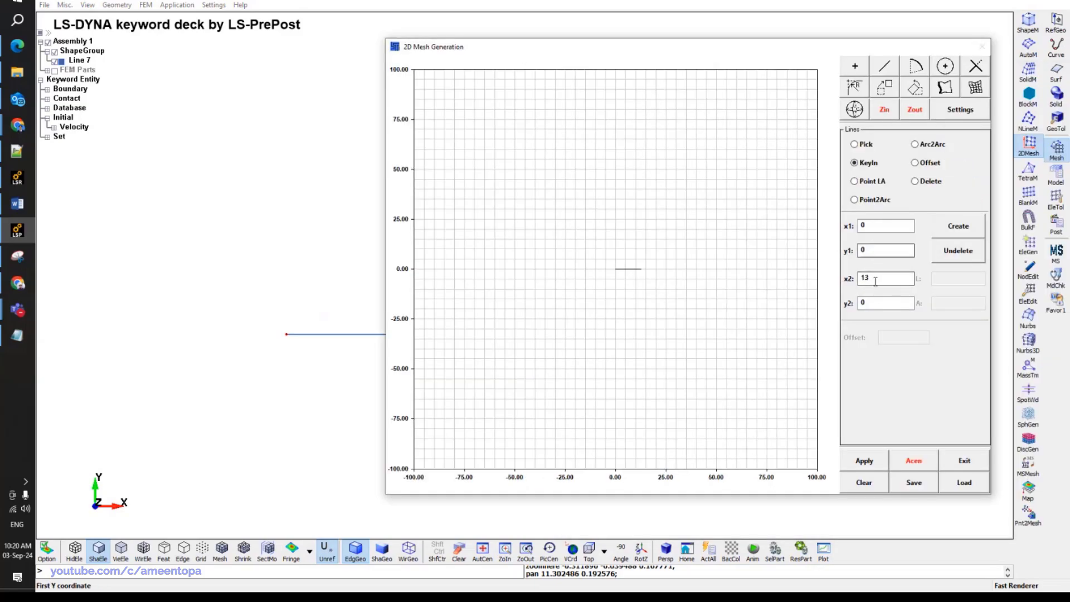
Create a vertical line from (13, 3) to (13, 0), checking the pile cap height in the paper before creating it.
{"action": "left_click", "coordinate": [868, 299]}
{"action": "double_click", "coordinate": [867, 226]}
{"action": "type", "text": "13"}
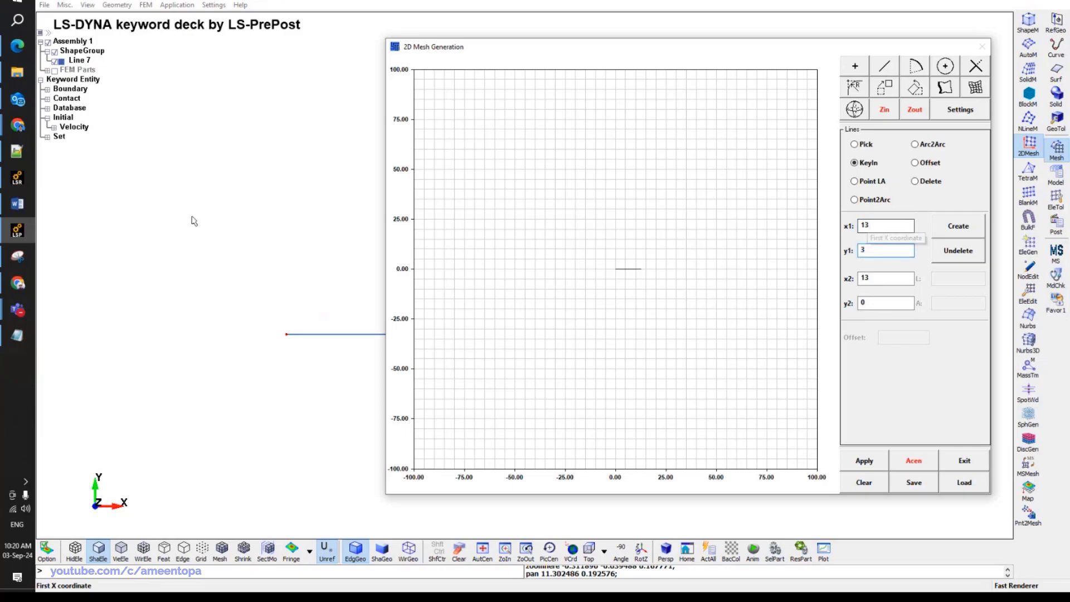
{"action": "left_click", "coordinate": [19, 283]}
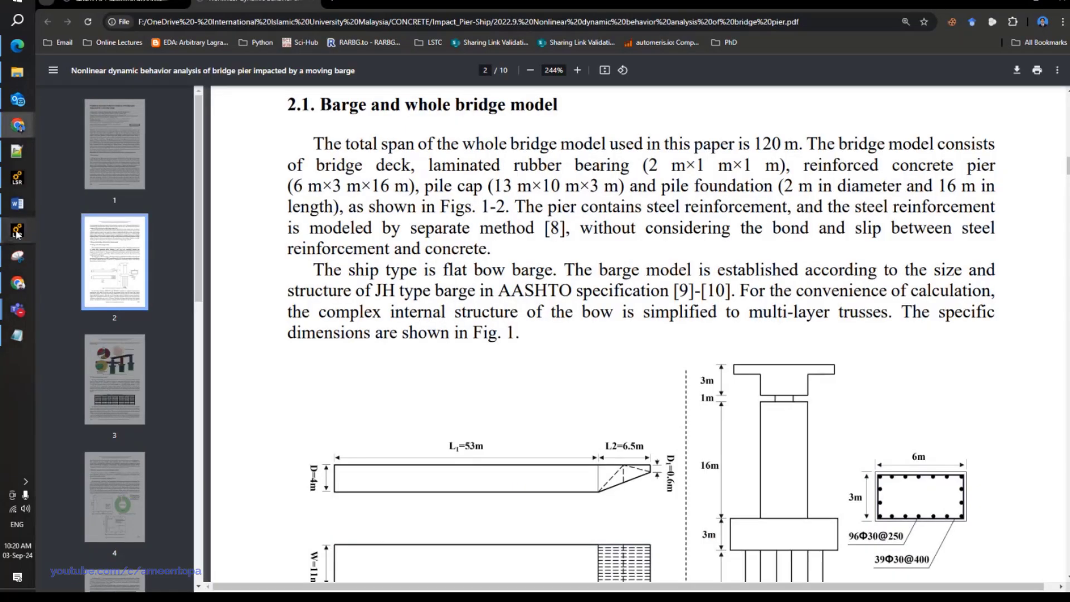
{"action": "left_click", "coordinate": [17, 229]}
{"action": "left_click", "coordinate": [946, 233]}
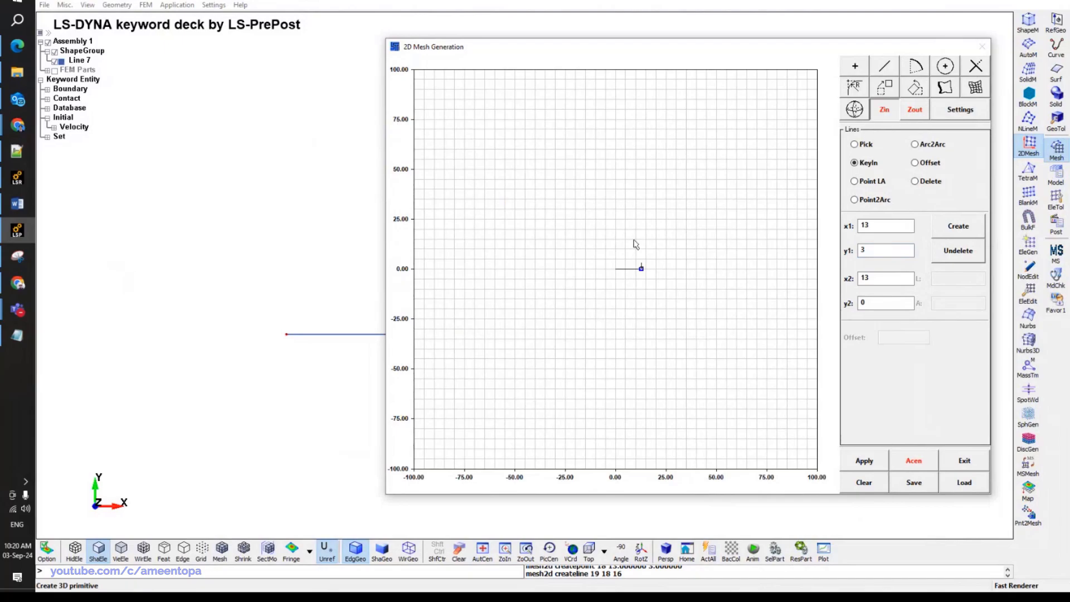
Set the 2D mesher's grid spacing to 1.
{"action": "left_click_drag", "start_coordinate": [572, 301], "coordinate": [689, 241]}
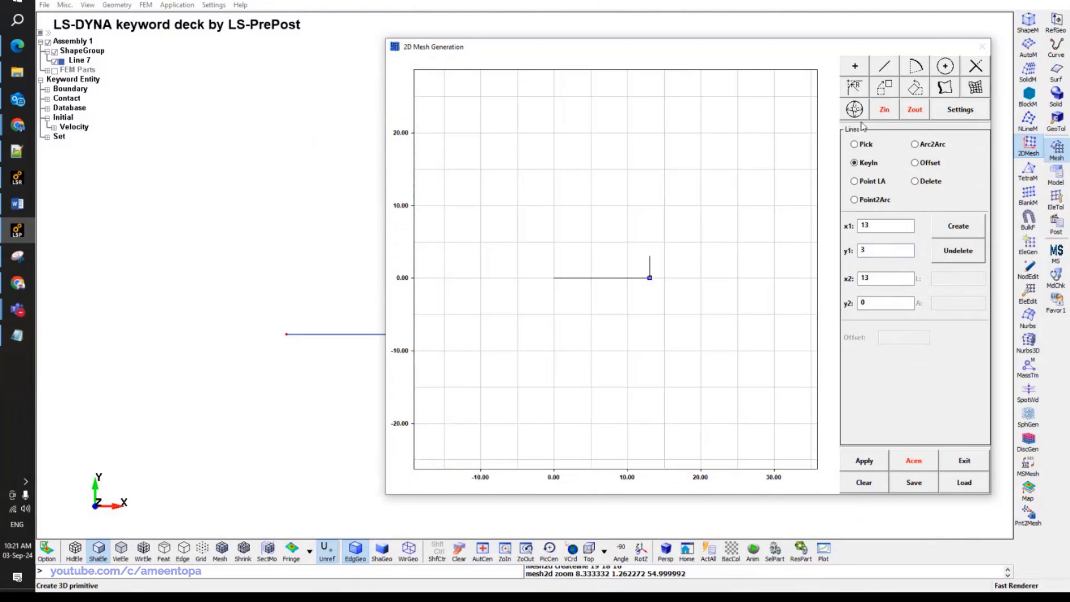
{"action": "left_click", "coordinate": [953, 110]}
{"action": "left_click", "coordinate": [935, 170]}
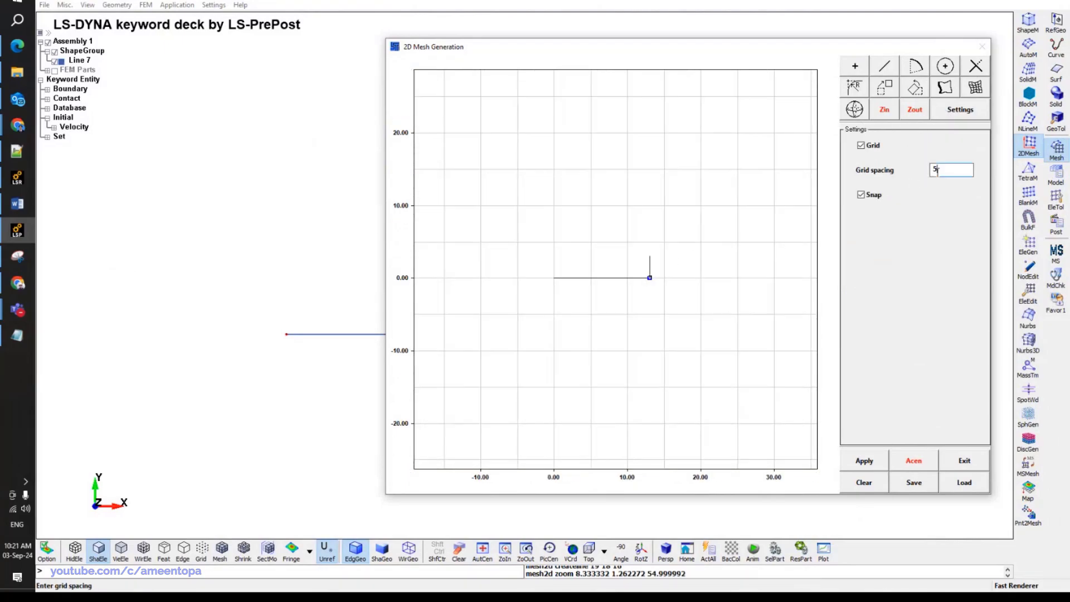
{"action": "type", "text": "1"}
{"action": "key", "text": "Return"}
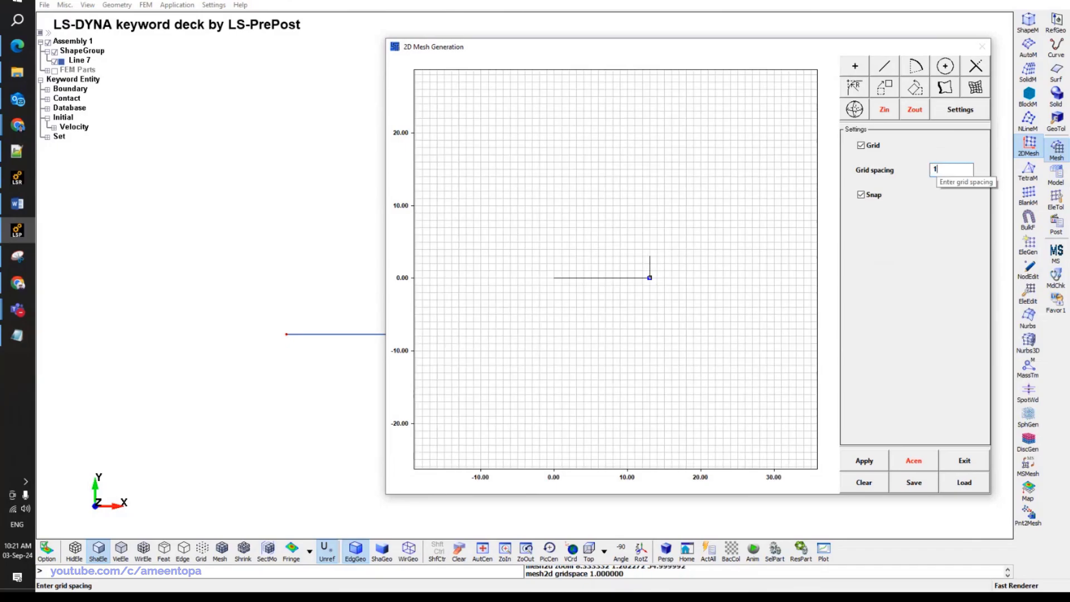
Close the pile cap rectangle by drawing picked lines from (13, 3) to (0, 3) and from (0, 3) to (0, 0).
{"action": "left_click", "coordinate": [884, 68]}
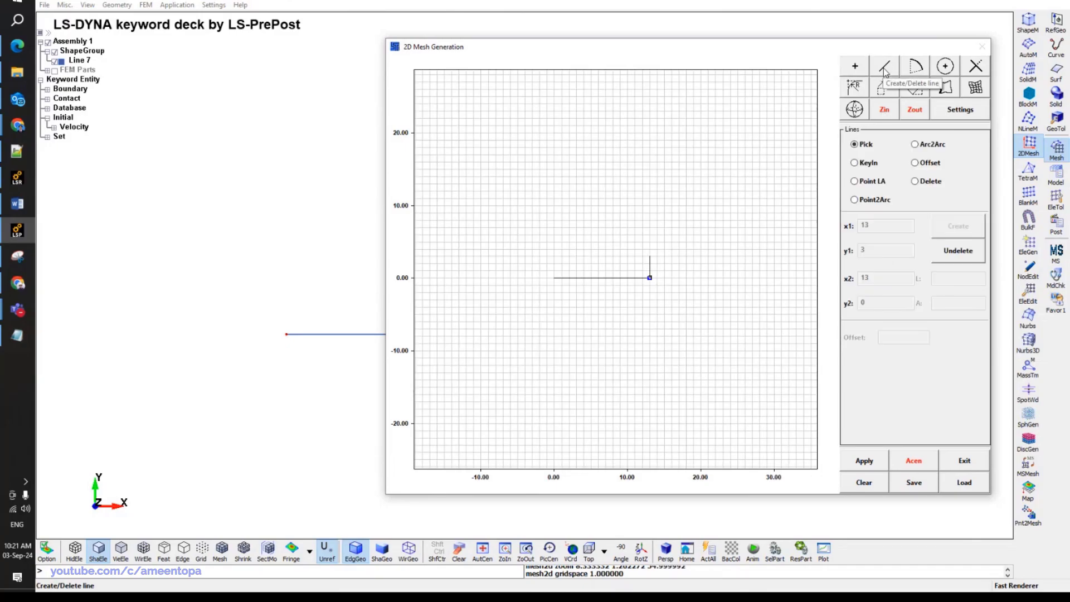
{"action": "left_click", "coordinate": [641, 257]}
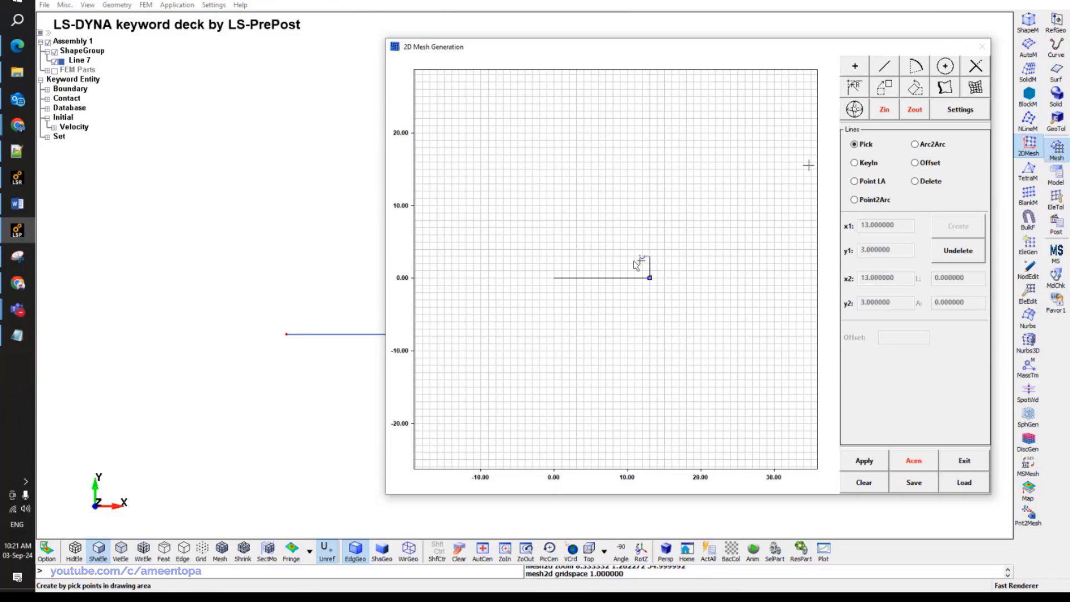
{"action": "left_click", "coordinate": [554, 257]}
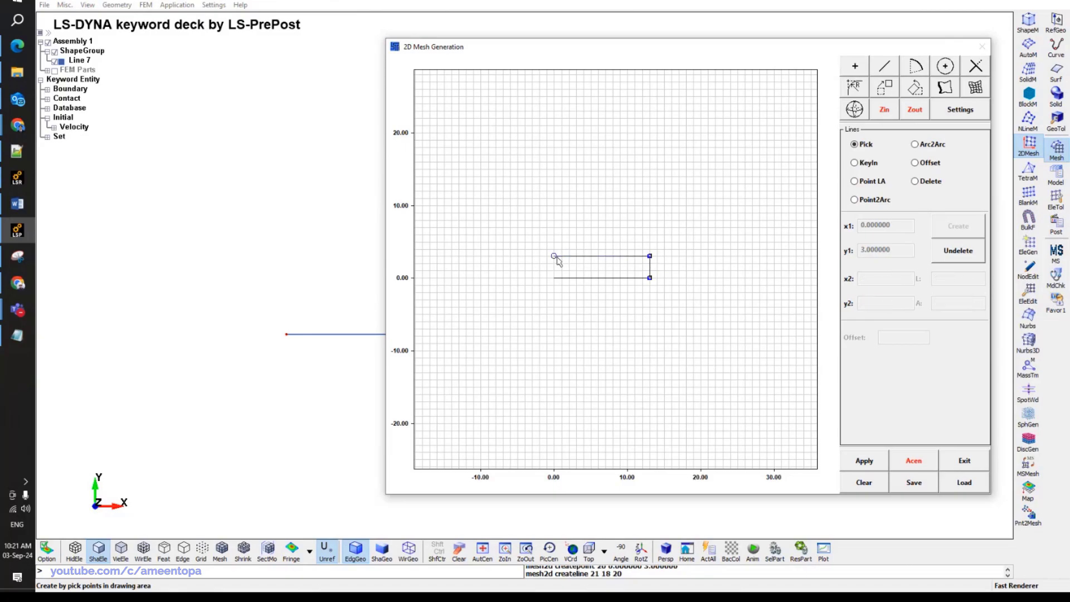
{"action": "left_click", "coordinate": [554, 277]}
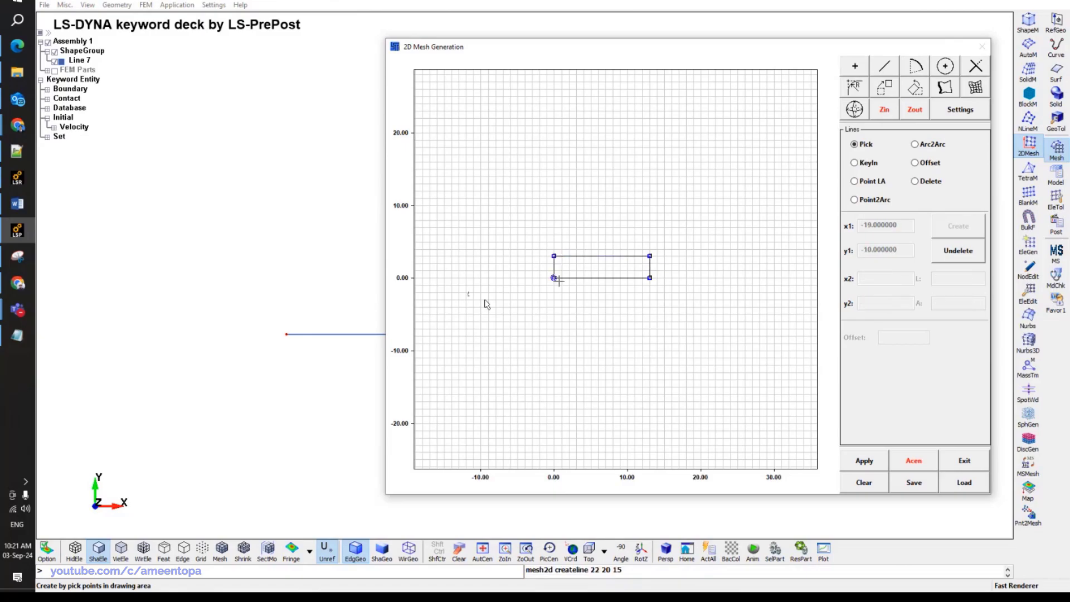
{"action": "scroll", "coordinate": [160, 242], "scroll_direction": "down", "scroll_amount": 2}
{"action": "scroll", "coordinate": [263, 251], "scroll_direction": "up", "scroll_amount": 1}
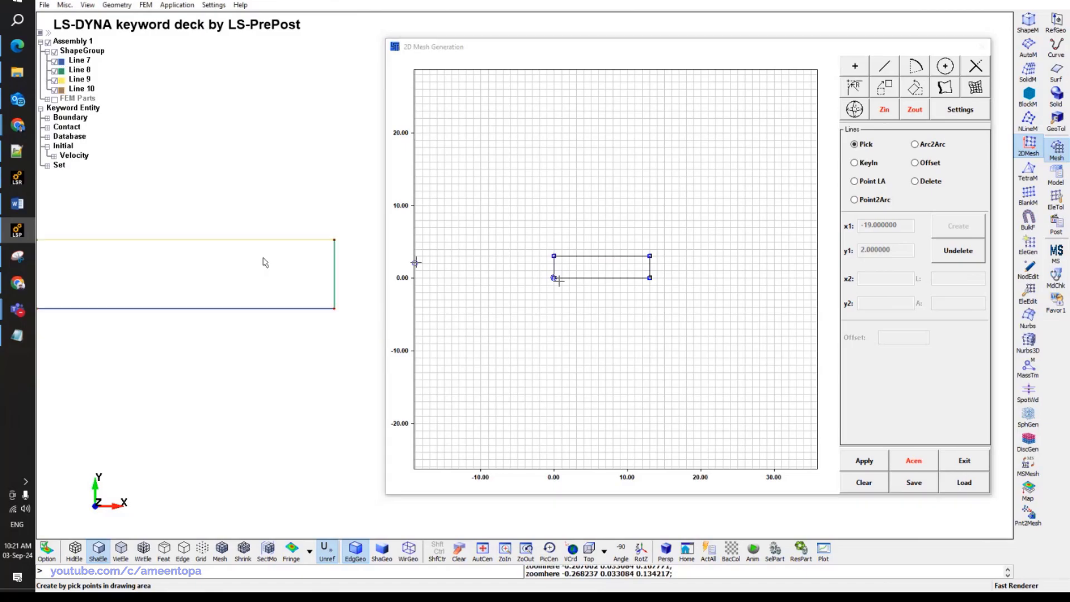
{"action": "middle_click_drag", "start_coordinate": [265, 263], "coordinate": [291, 289]}
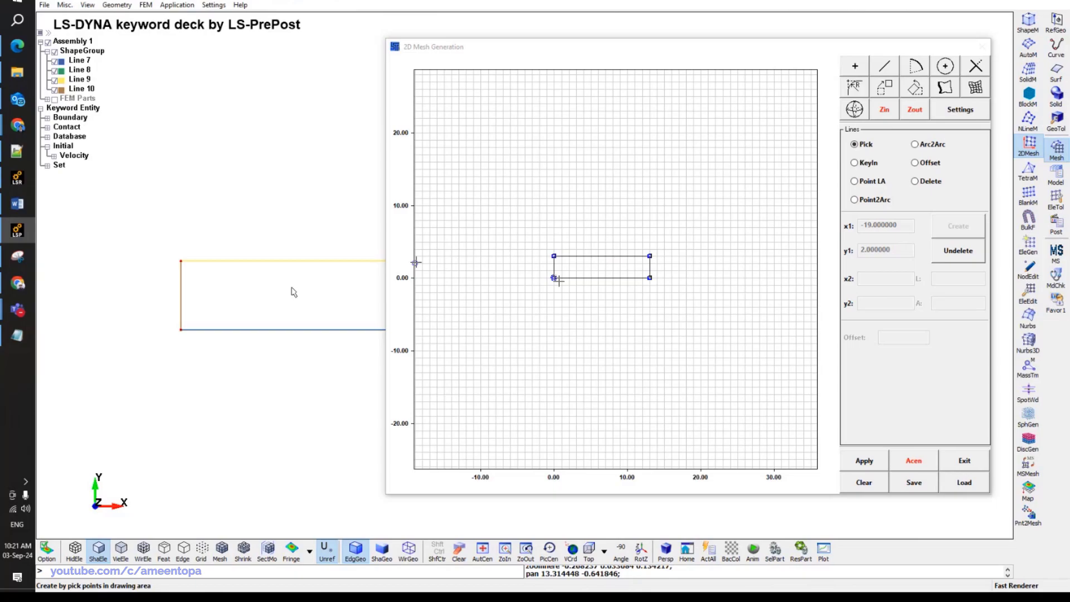
Check the sketched outline against the pile cap dimensions in the paper's Section 2.1 and Fig. 1, returning to the 2D mesher.
{"action": "left_click", "coordinate": [18, 231]}
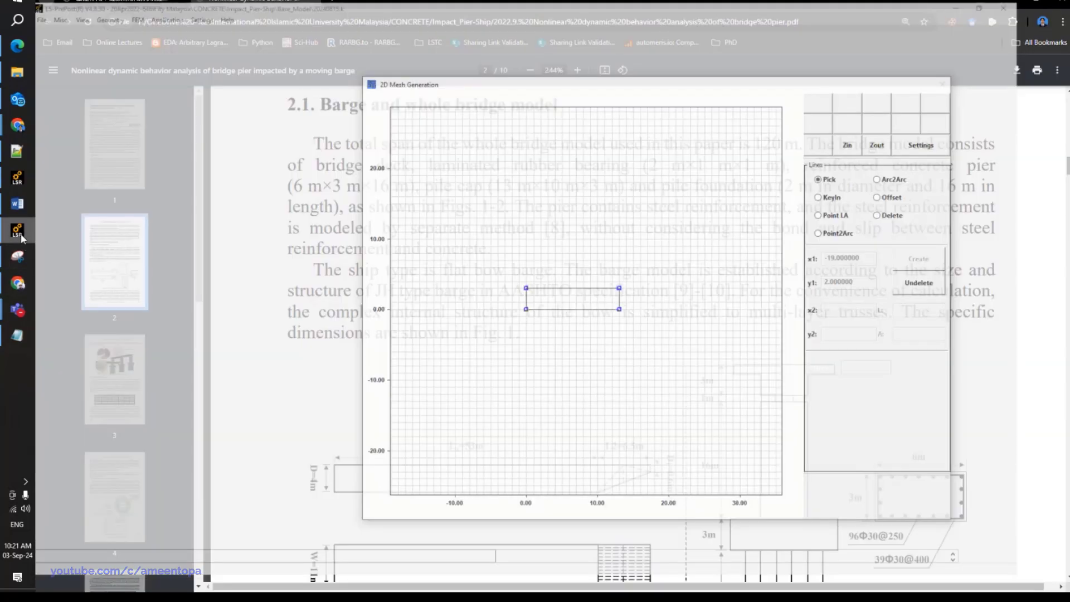
{"action": "left_click", "coordinate": [20, 236]}
{"action": "left_click", "coordinate": [21, 236]}
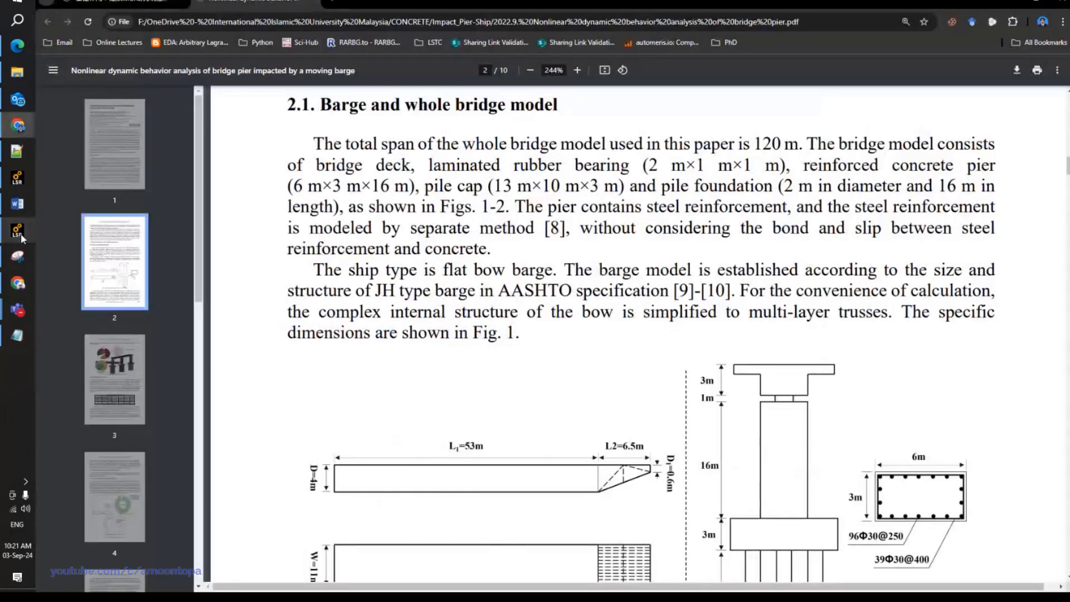
{"action": "scroll", "coordinate": [803, 443], "scroll_direction": "down", "scroll_amount": 2}
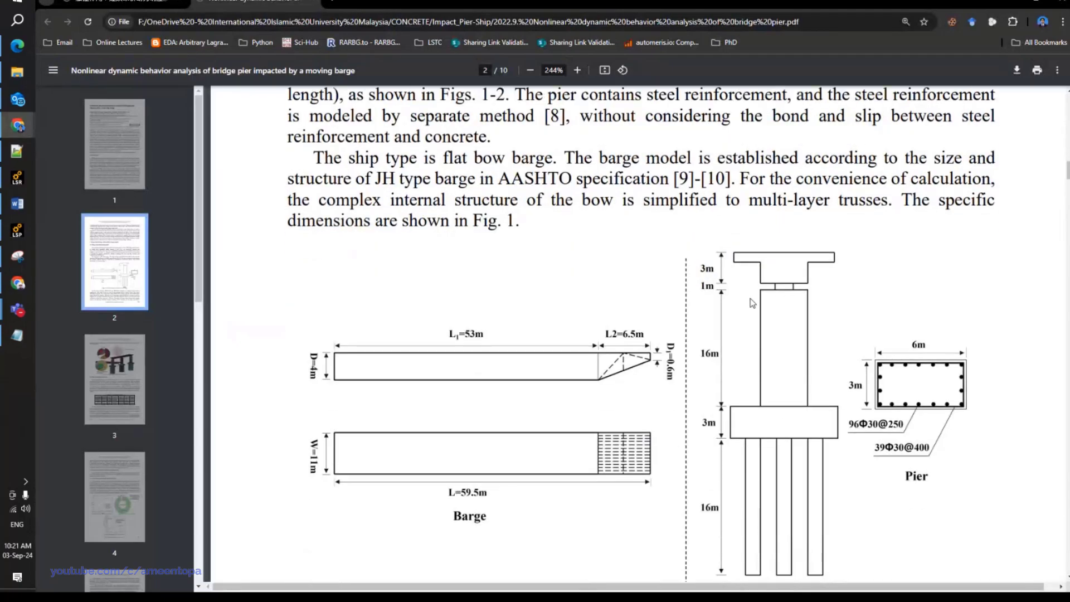
{"action": "scroll", "coordinate": [755, 411], "scroll_direction": "up", "scroll_amount": 1}
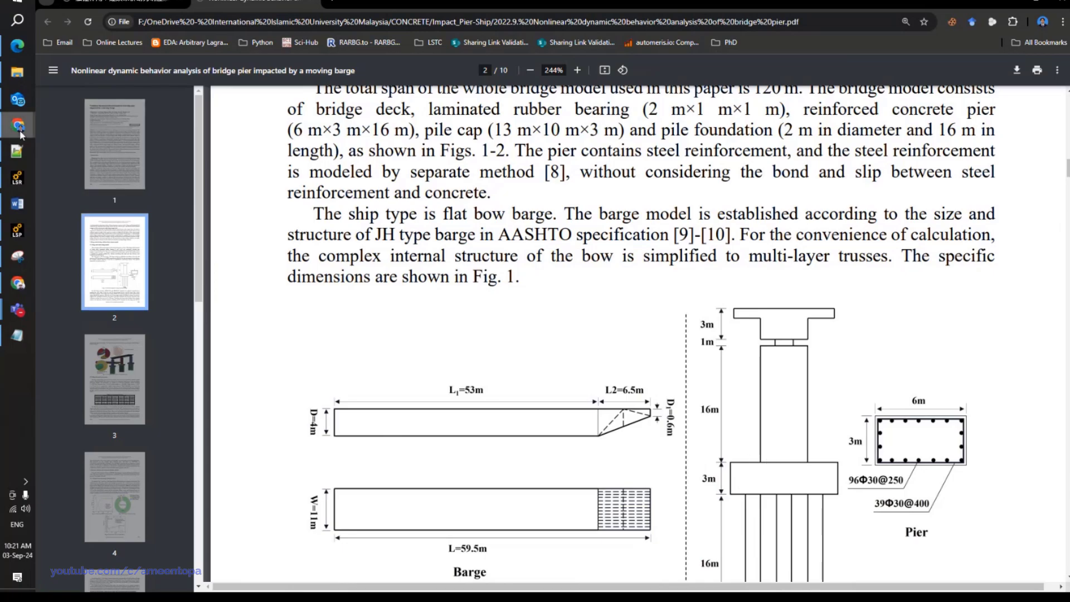
{"action": "left_click", "coordinate": [17, 232]}
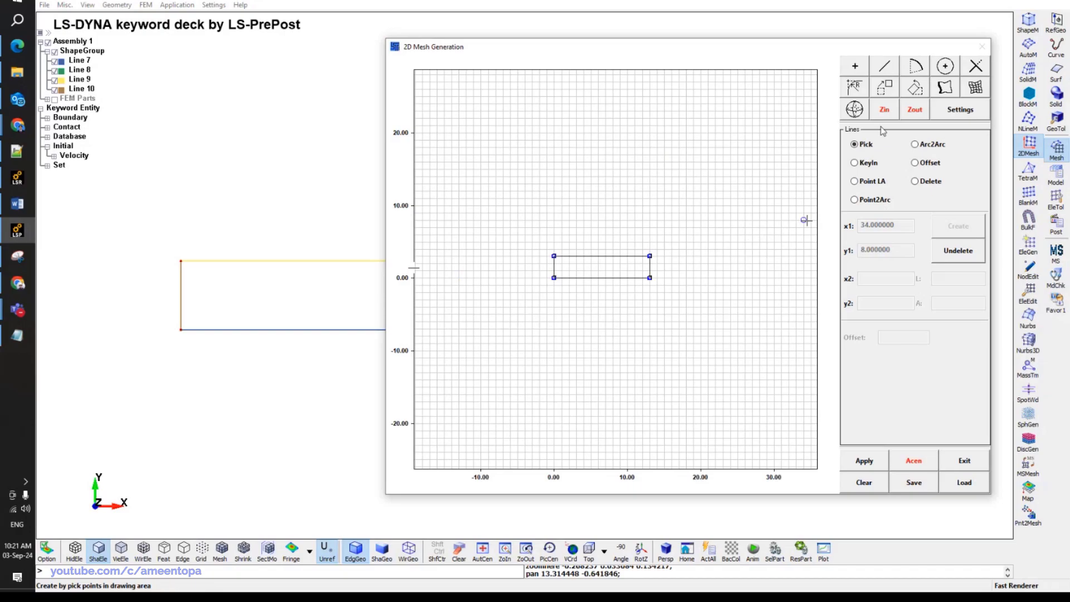
{"action": "left_click_drag", "start_coordinate": [530, 306], "coordinate": [701, 226]}
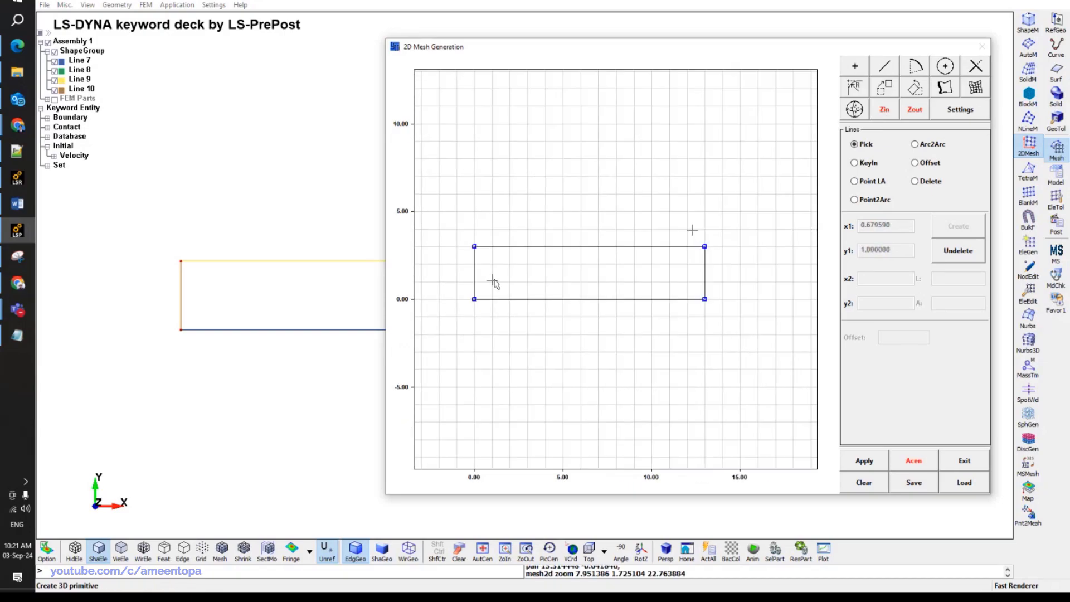
{"action": "left_click", "coordinate": [20, 229]}
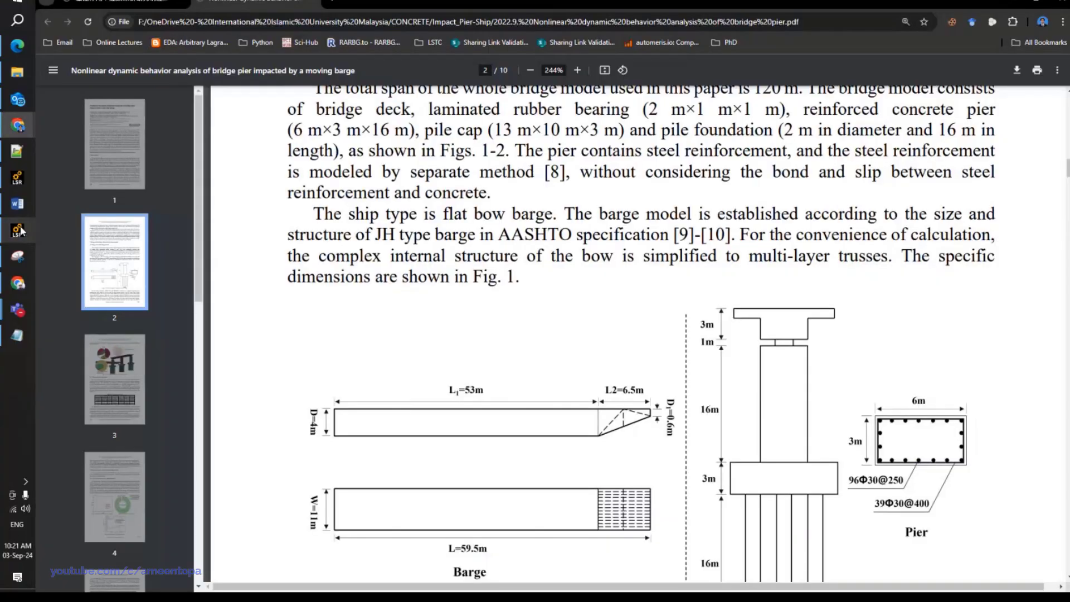
{"action": "left_click", "coordinate": [20, 229]}
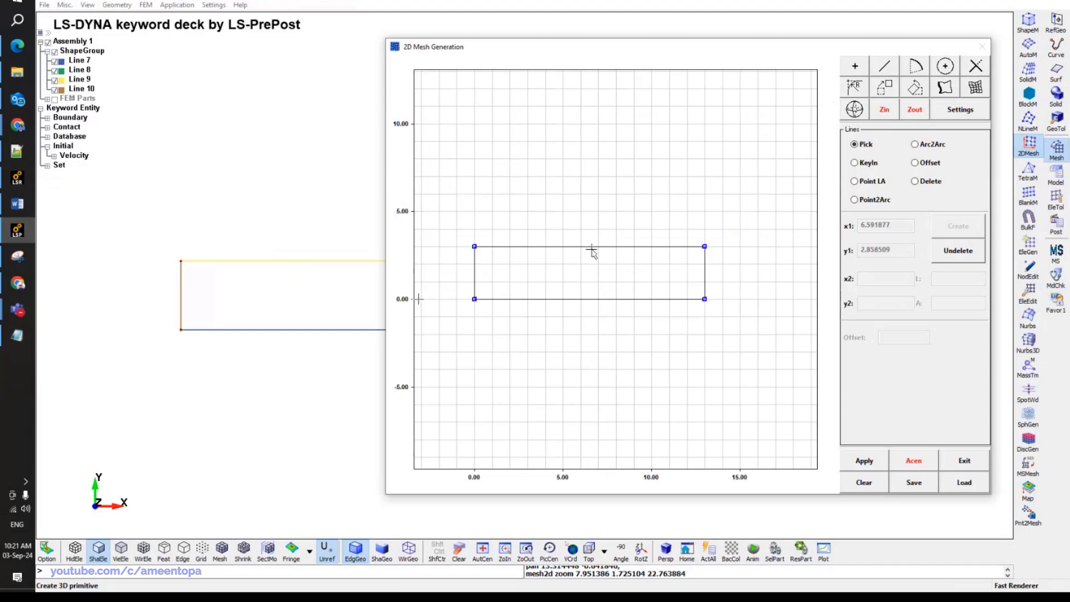
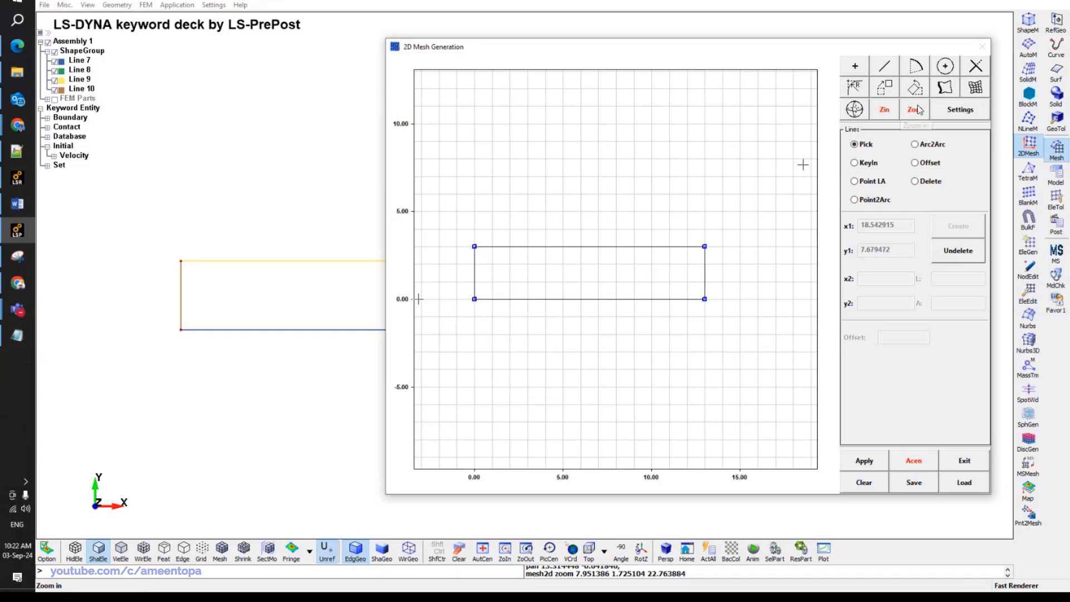
Create mesh edges from the four lines of the pile cap rectangle, one line at a time.
{"action": "left_click", "coordinate": [945, 88]}
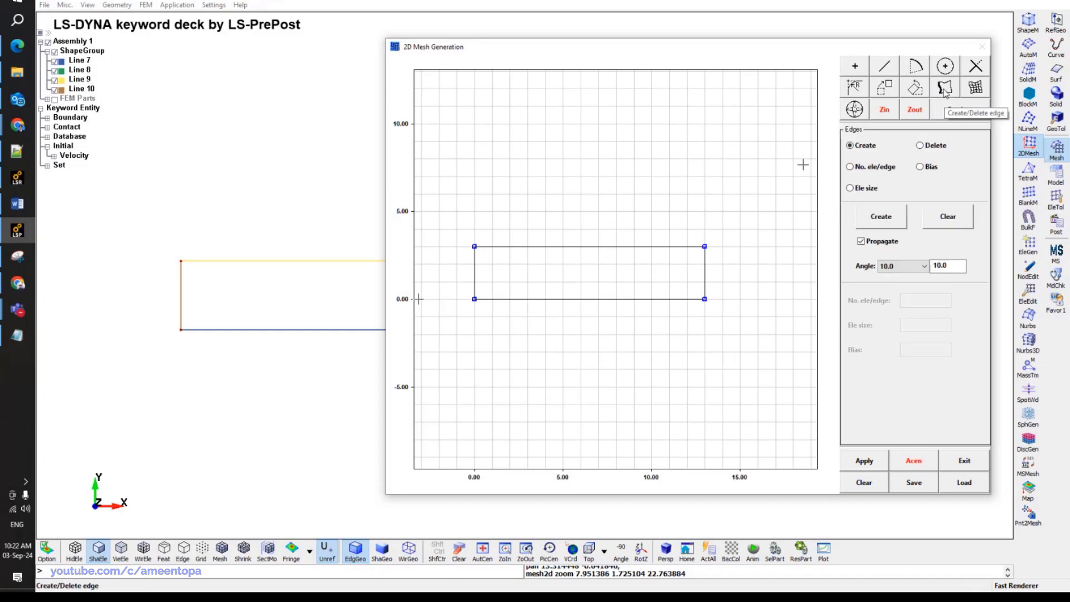
{"action": "left_click", "coordinate": [612, 246]}
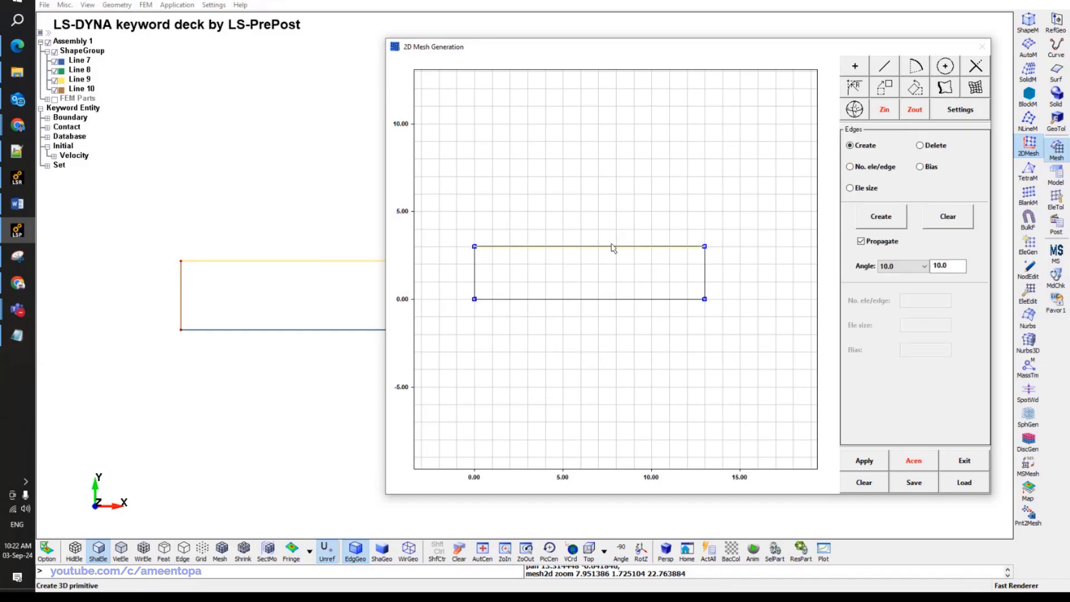
{"action": "left_click", "coordinate": [607, 258]}
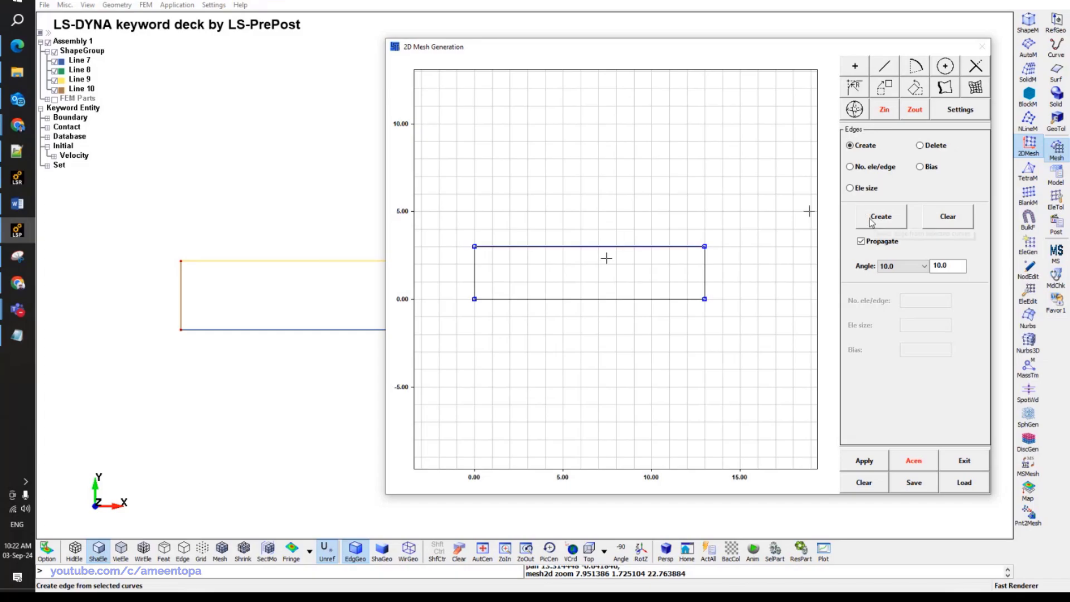
{"action": "left_click", "coordinate": [476, 271]}
{"action": "left_click", "coordinate": [873, 219]}
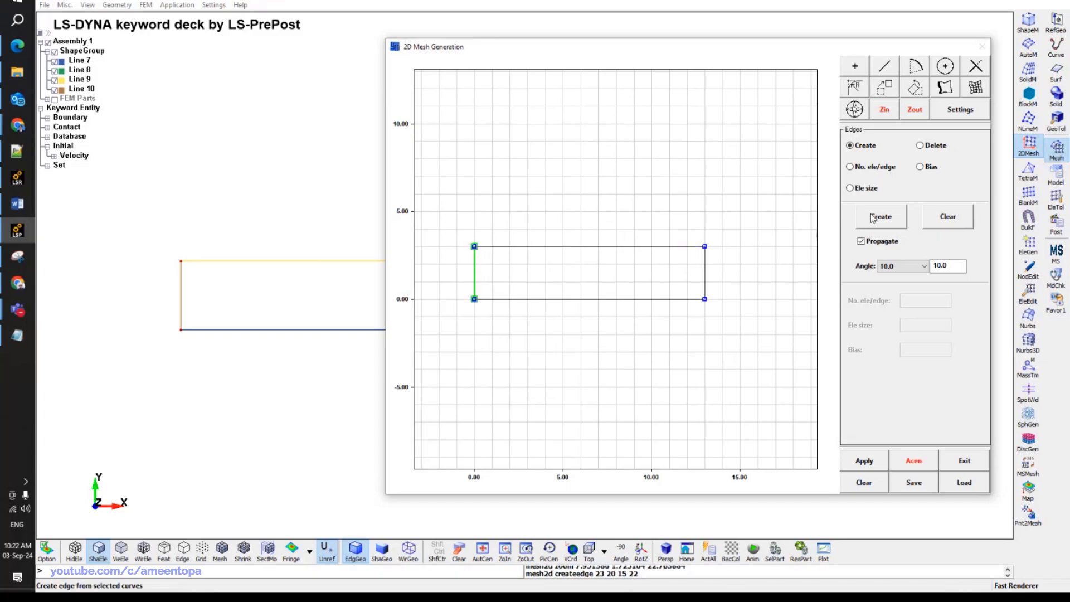
{"action": "left_click", "coordinate": [606, 309]}
{"action": "left_click", "coordinate": [863, 223]}
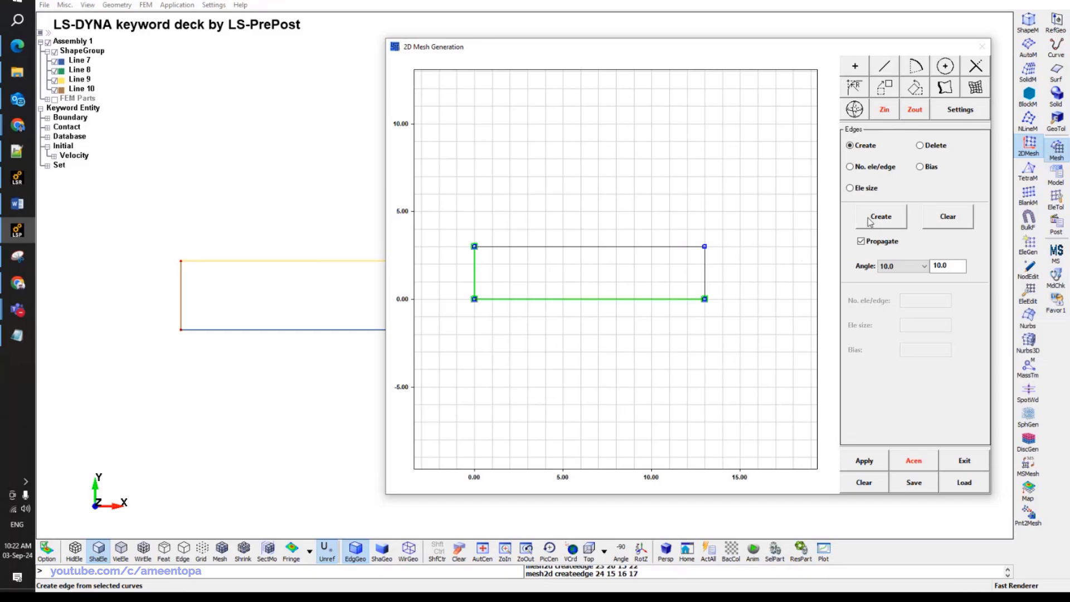
{"action": "left_click", "coordinate": [705, 277]}
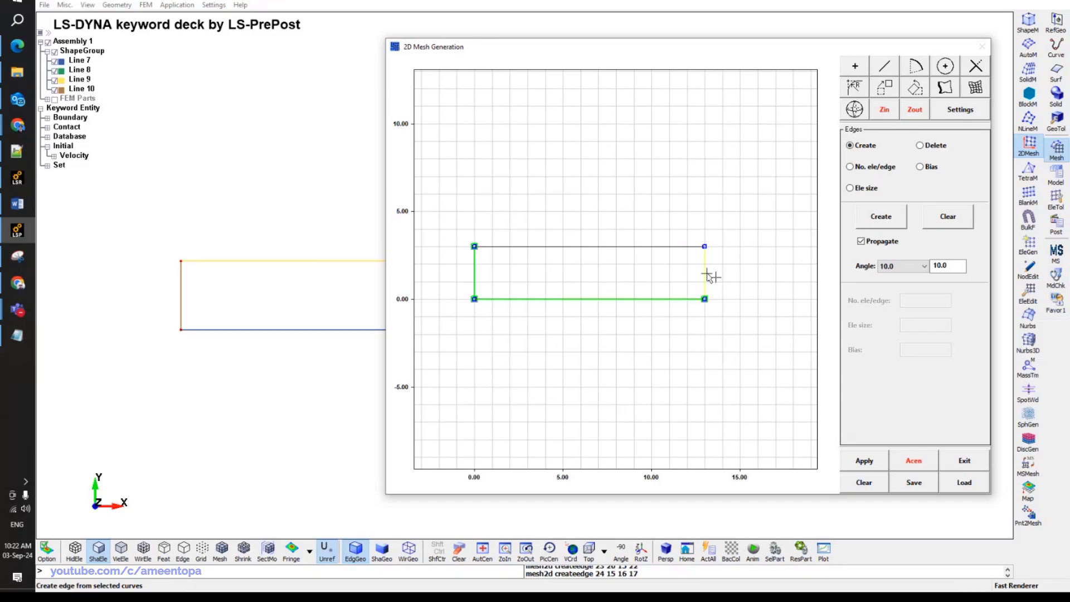
{"action": "left_click", "coordinate": [638, 247]}
{"action": "left_click", "coordinate": [880, 218]}
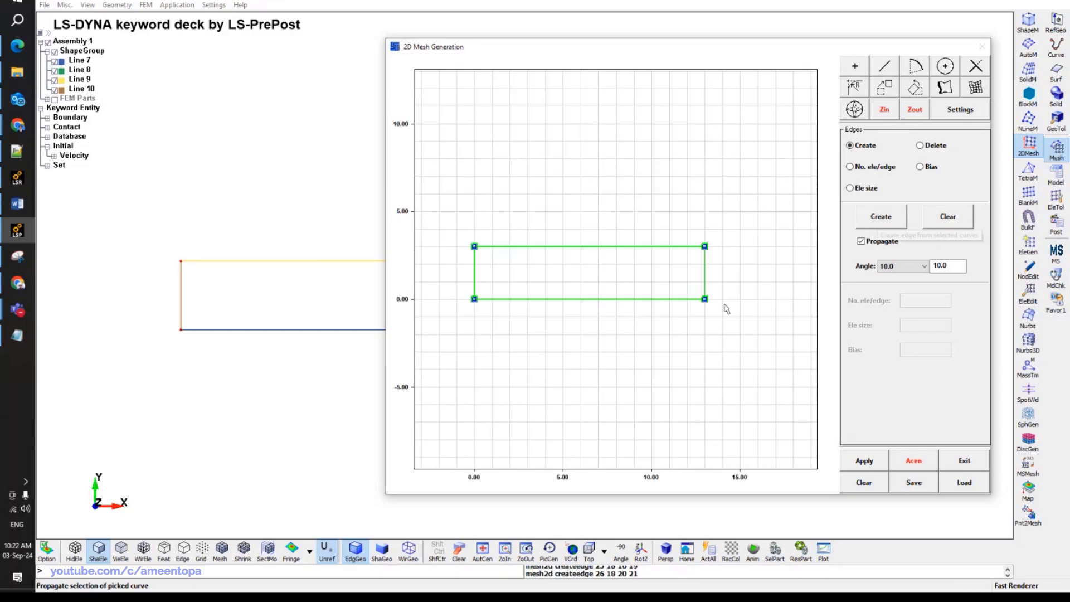
Try an element size of 0.05 on the rectangle's upper edge, and set the size to 0.5 on all four edges.
{"action": "left_click", "coordinate": [865, 169]}
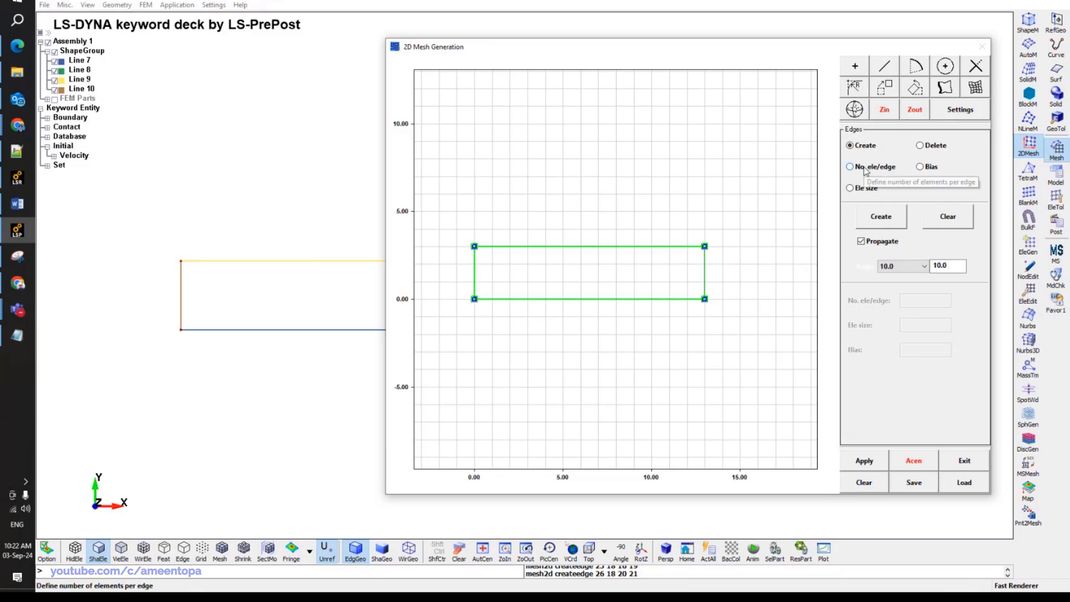
{"action": "left_click", "coordinate": [852, 187]}
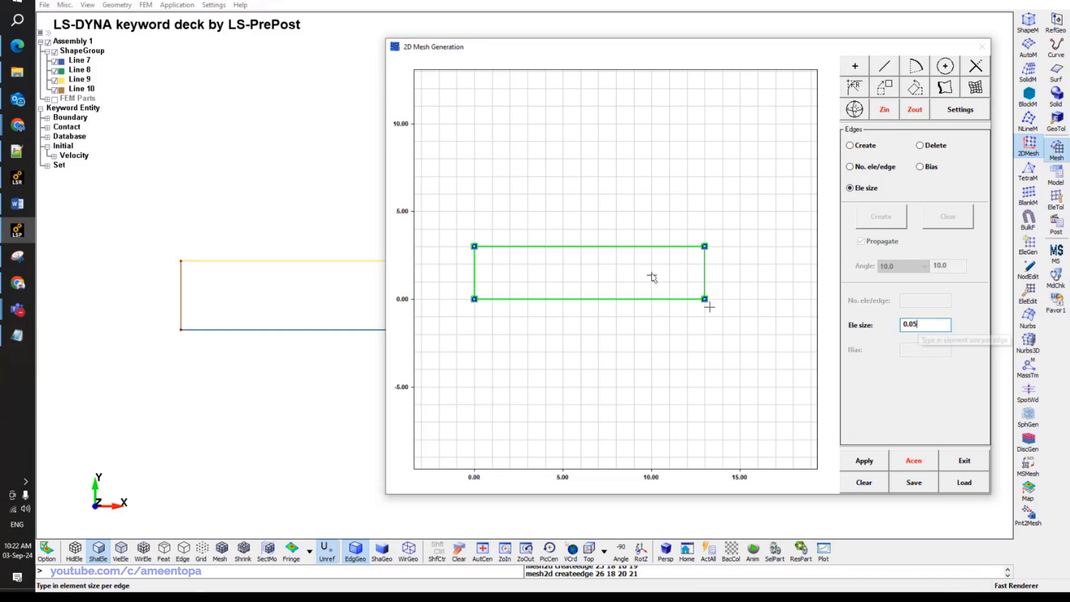
{"action": "left_click", "coordinate": [645, 256]}
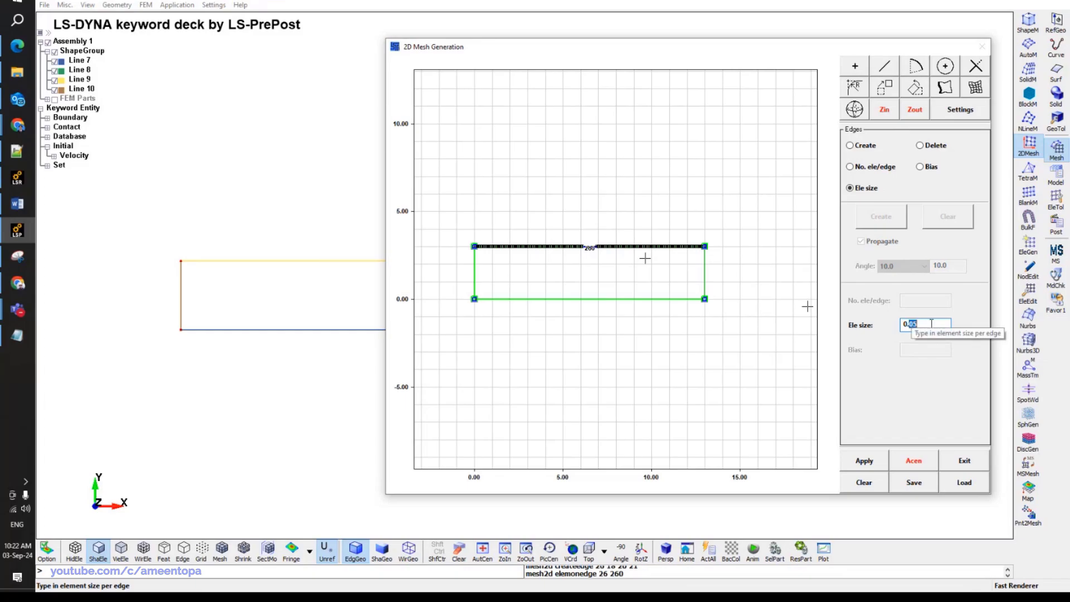
{"action": "type", "text": "5"}
{"action": "left_click", "coordinate": [643, 246]}
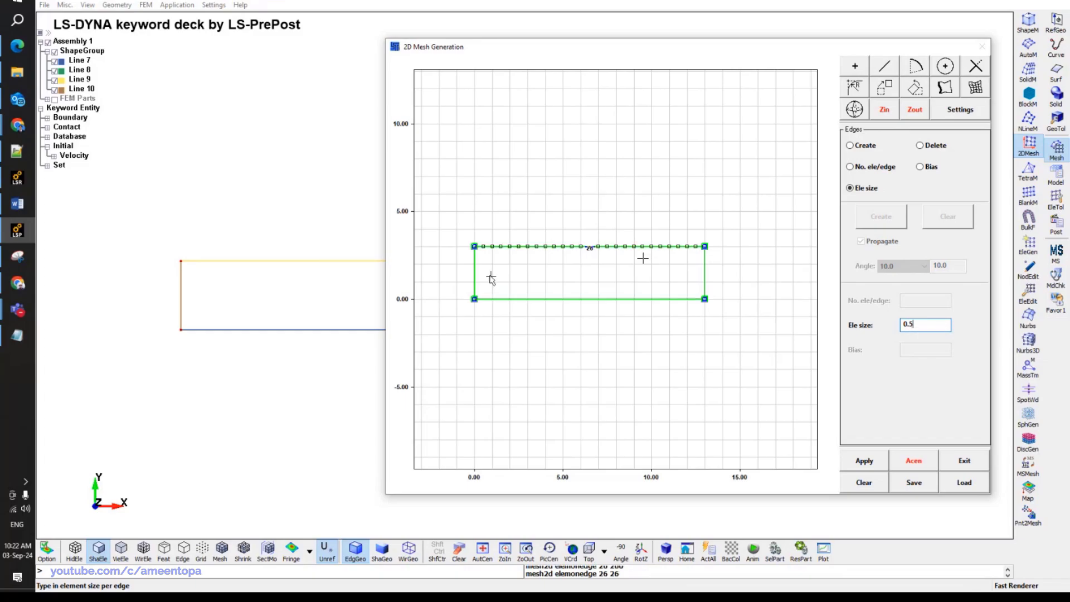
{"action": "left_click", "coordinate": [475, 276]}
{"action": "left_click", "coordinate": [574, 299]}
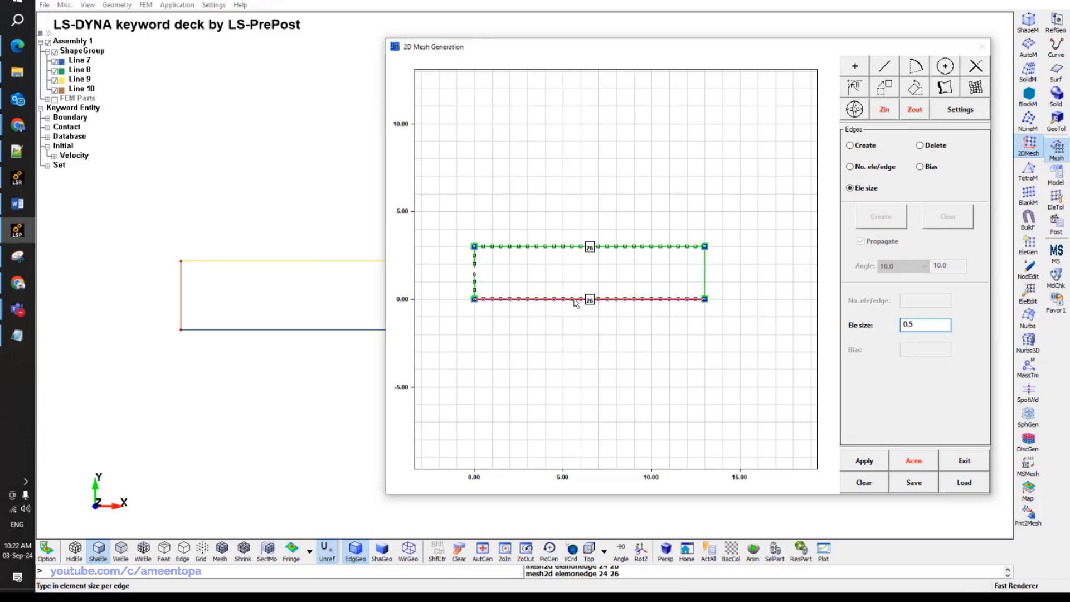
{"action": "left_click", "coordinate": [705, 273]}
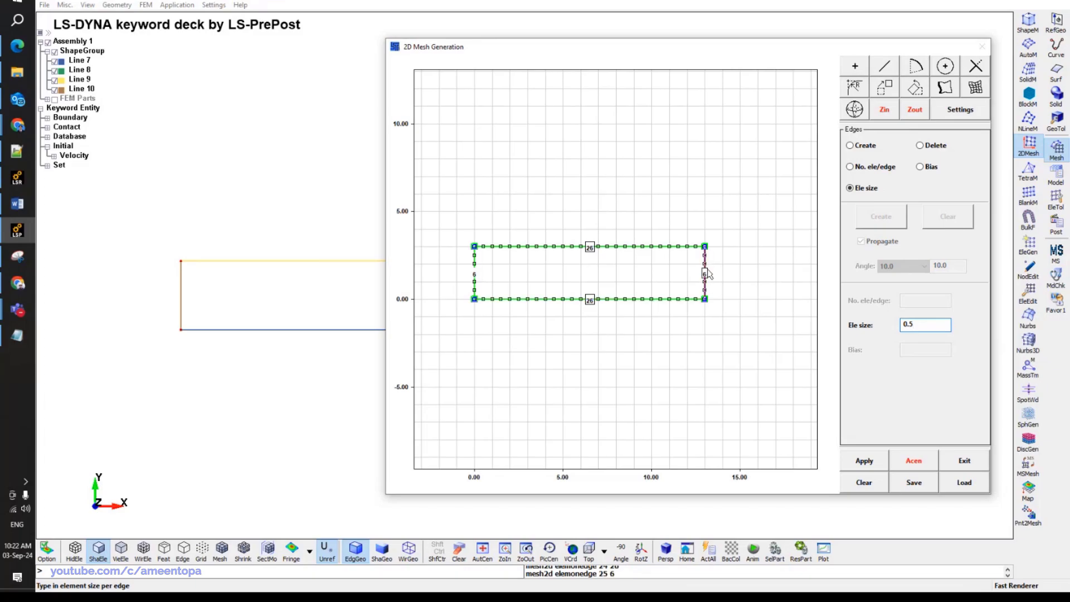
{"action": "left_click", "coordinate": [865, 462]}
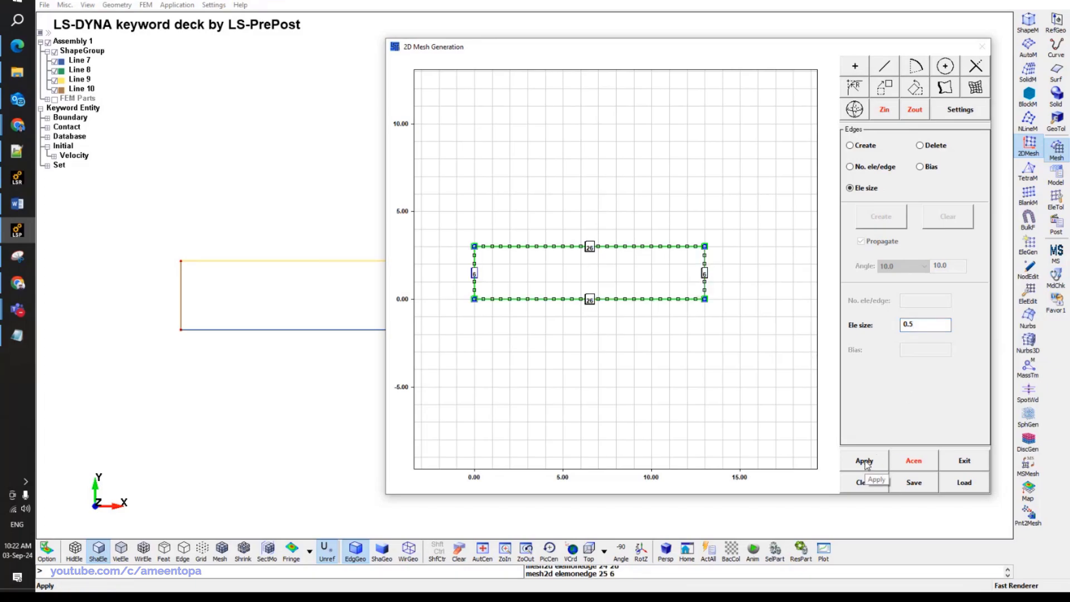
Generate and accept a four-sided structured mesh of the rectangle as part 8, and display its element lines in the 3D view.
{"action": "left_click", "coordinate": [977, 89]}
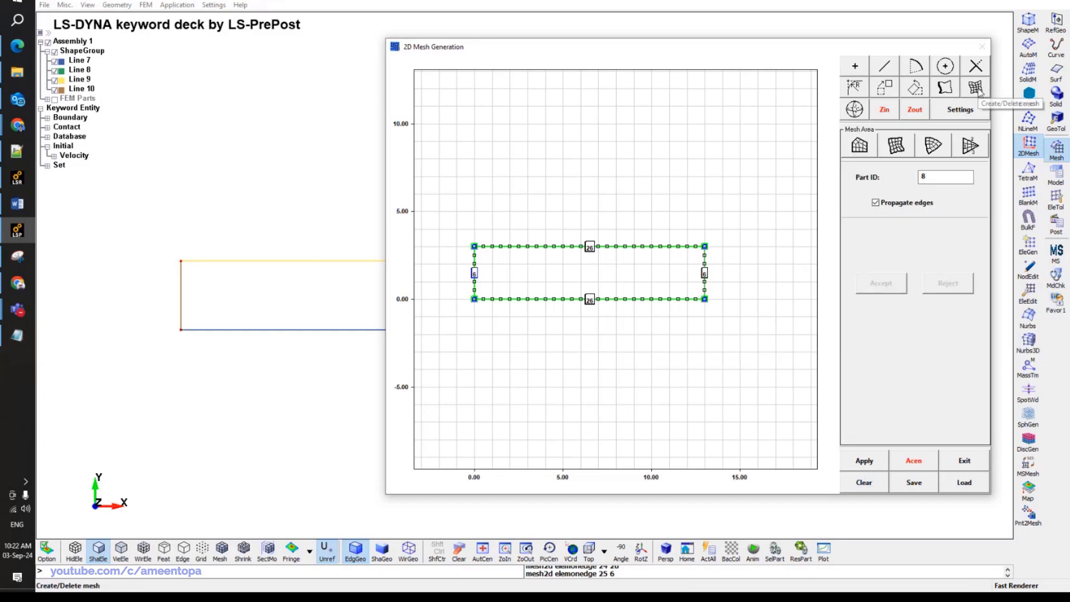
{"action": "left_click", "coordinate": [896, 146]}
{"action": "left_click", "coordinate": [671, 244]}
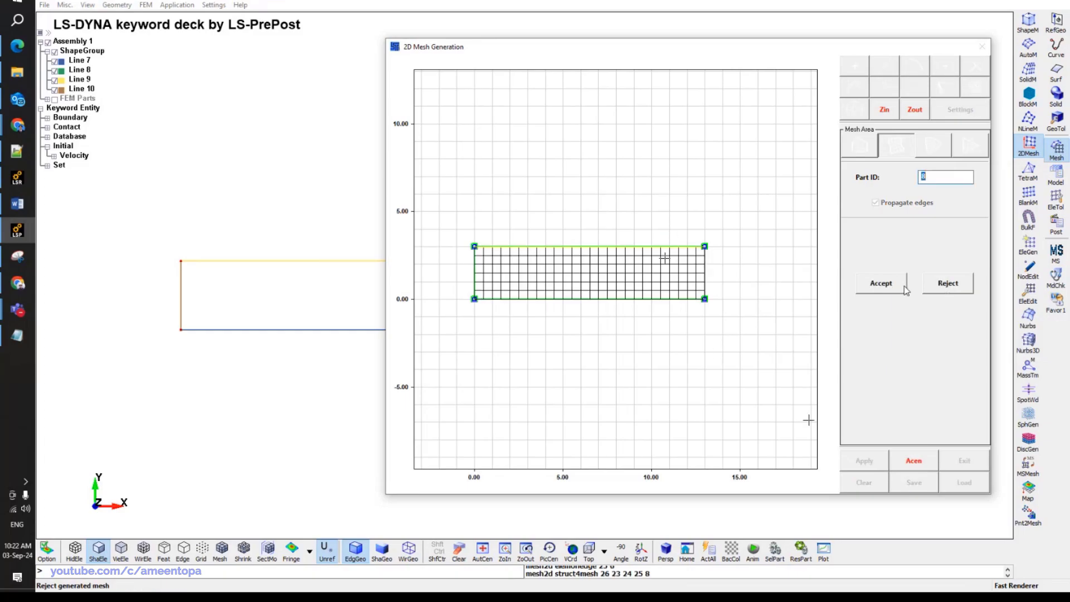
{"action": "left_click", "coordinate": [880, 285]}
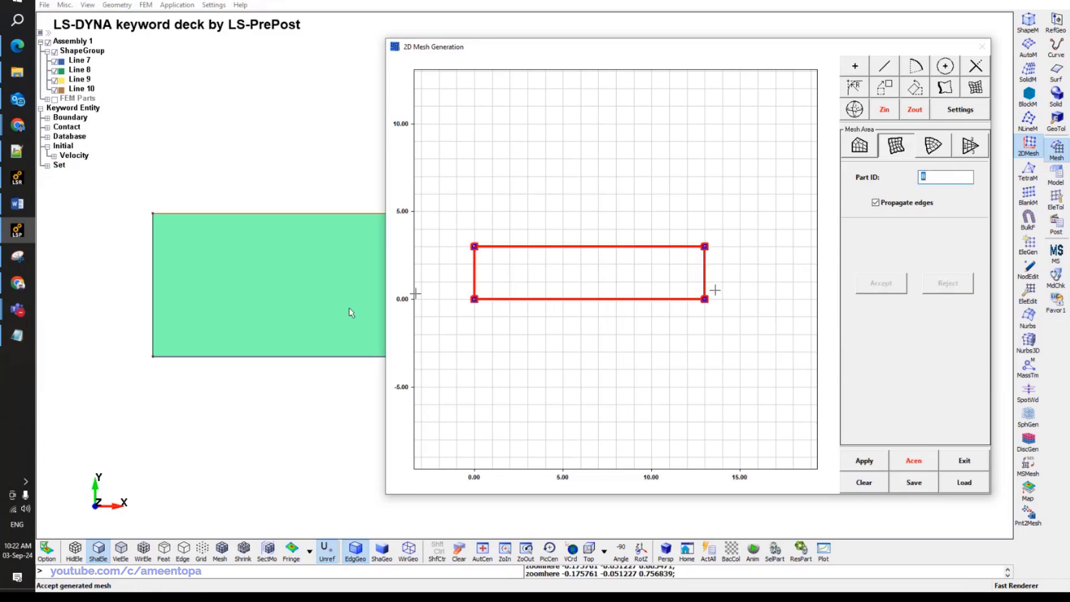
{"action": "left_click", "coordinate": [220, 551]}
{"action": "left_click_drag", "start_coordinate": [313, 359], "coordinate": [332, 168], "text": "ctrl"}
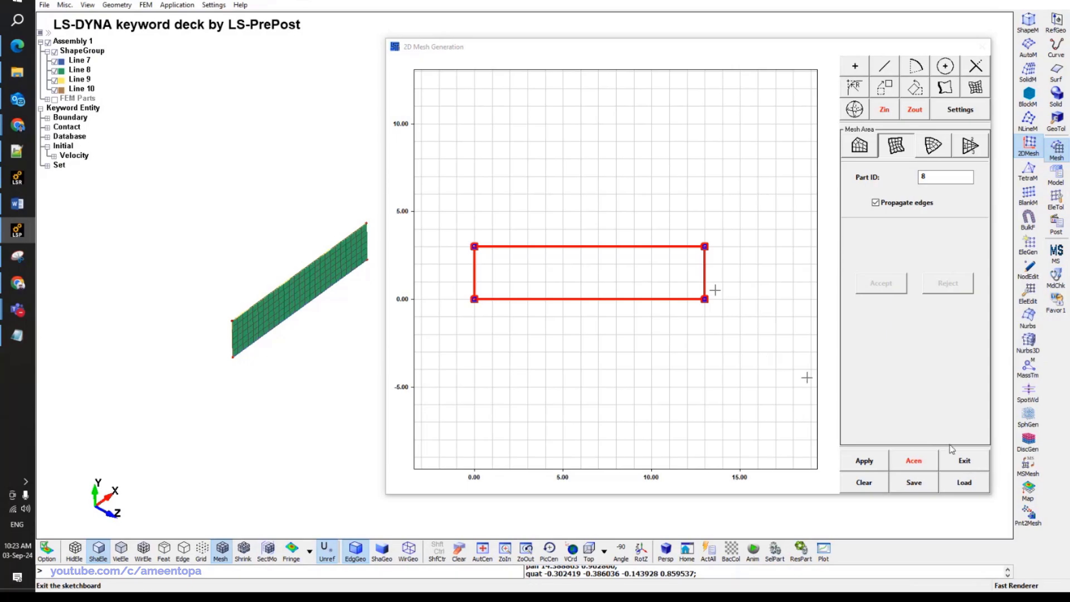
Exit the 2D mesher and open the Shape Mesher with the Box Solid entity, moving its dialog clear of the mesh.
{"action": "left_click", "coordinate": [956, 463]}
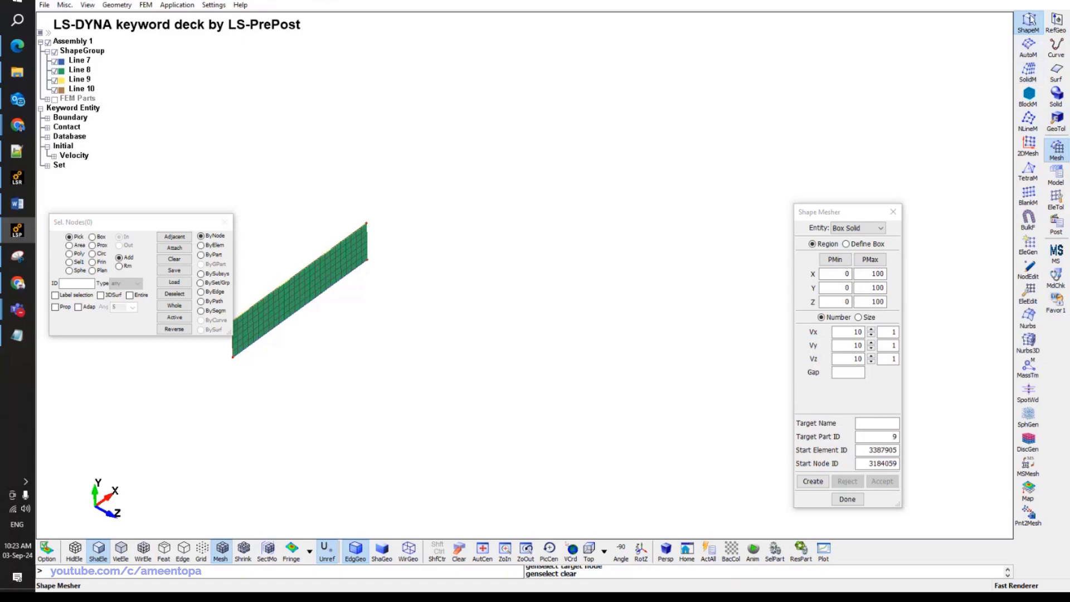
{"action": "left_click_drag", "start_coordinate": [844, 212], "coordinate": [782, 97]}
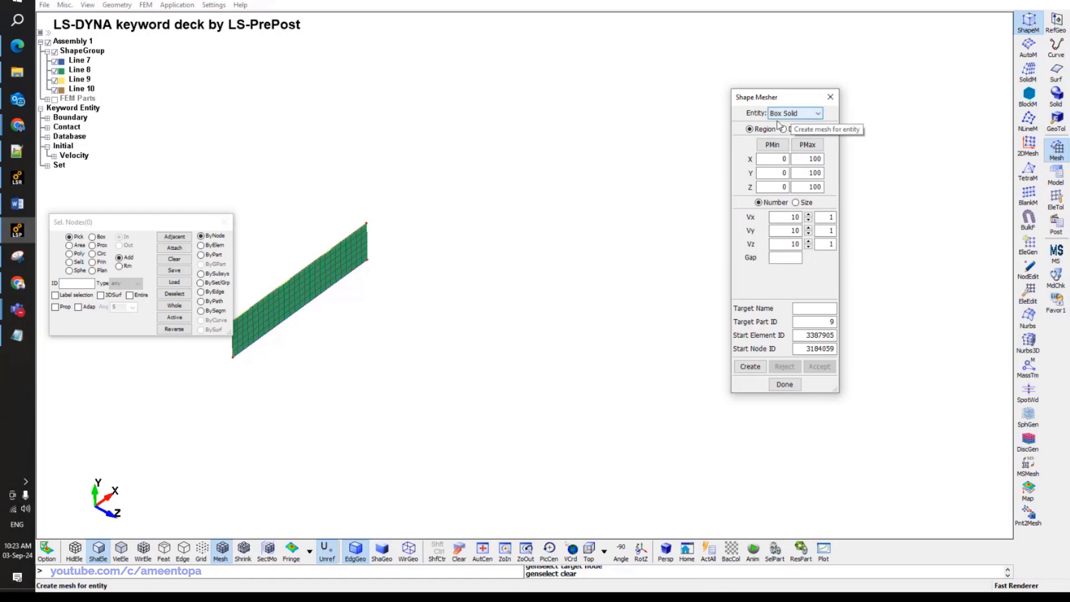
Check the pier height in the bridge pier paper and set the box's maximum Z coordinate to 16.
{"action": "left_click", "coordinate": [25, 232]}
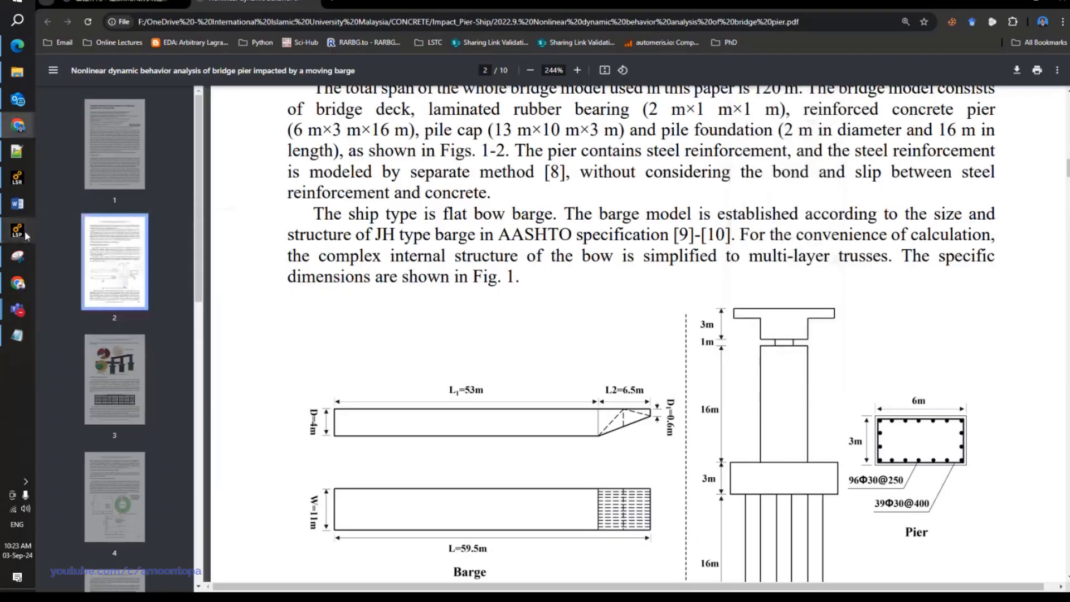
{"action": "left_click", "coordinate": [25, 232]}
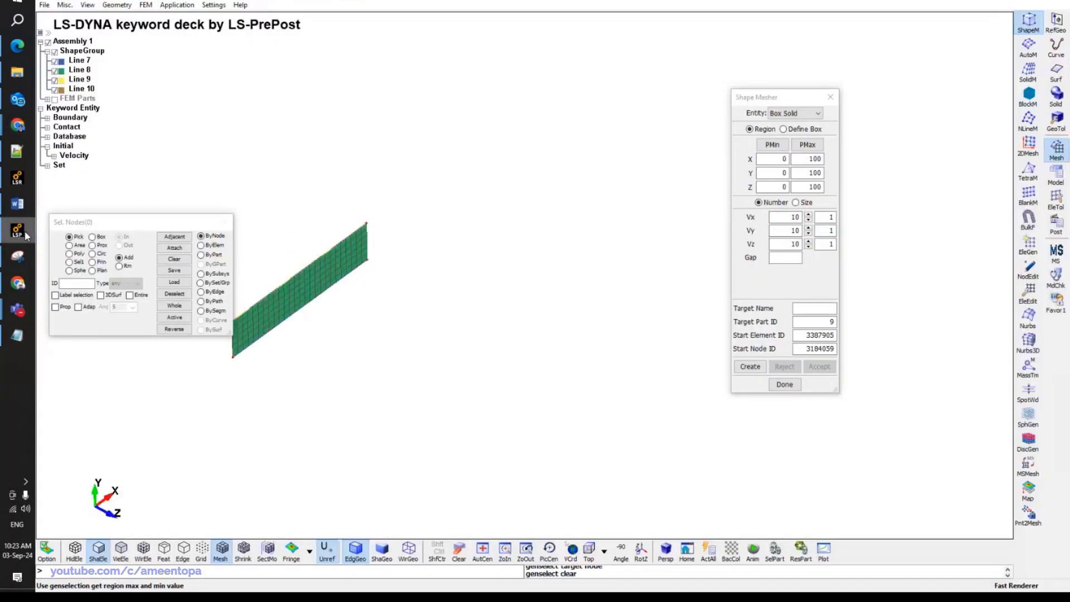
{"action": "double_click", "coordinate": [815, 187]}
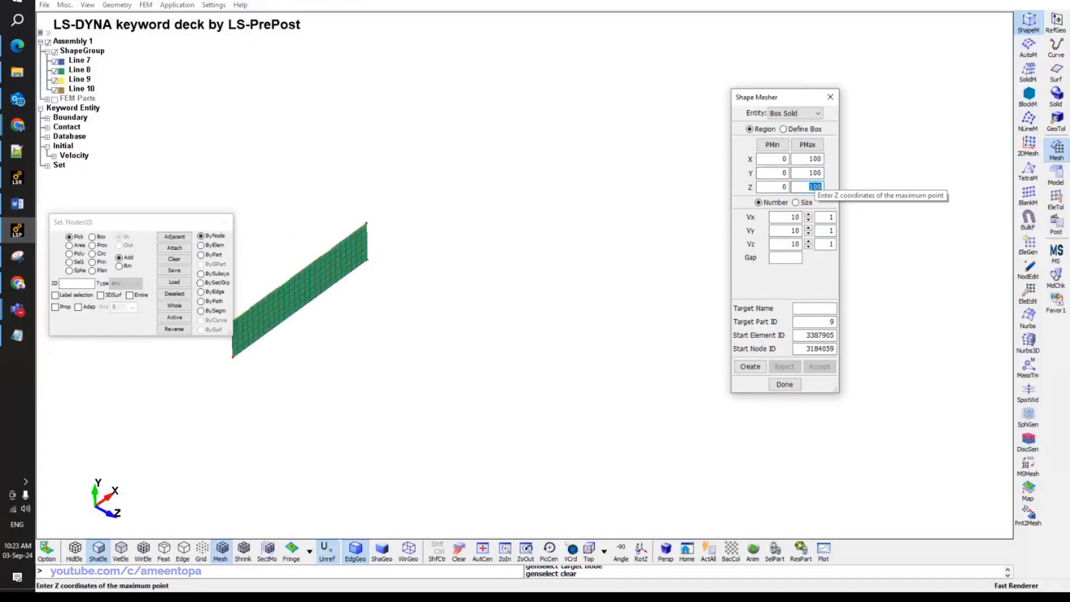
{"action": "type", "text": "10"}
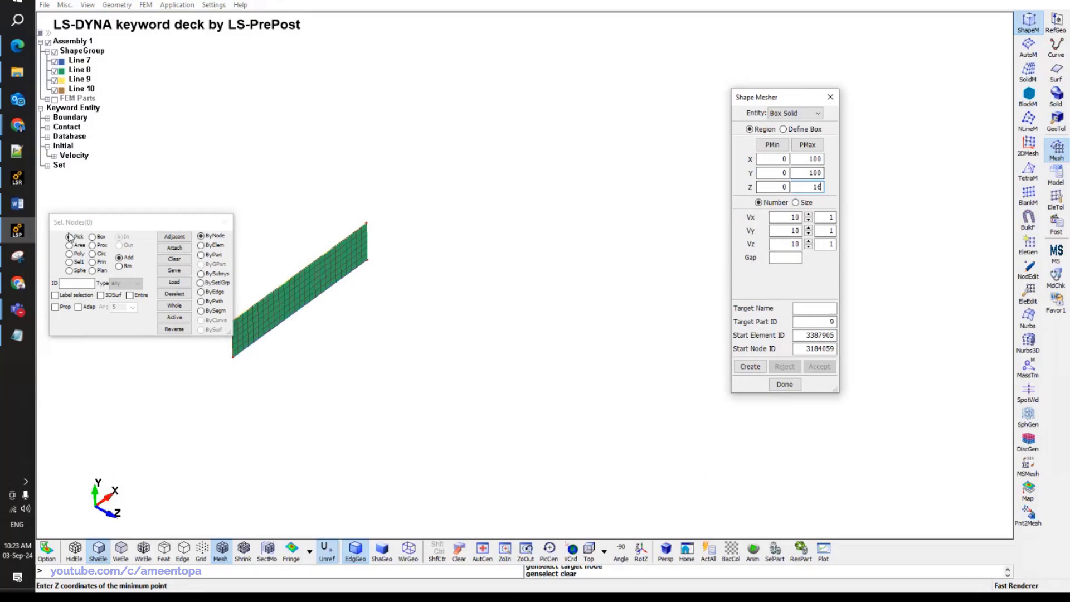
Check the pier's cross-section in the paper and set the box's maximum coordinates to X 6 and Y 3.
{"action": "left_click", "coordinate": [17, 235]}
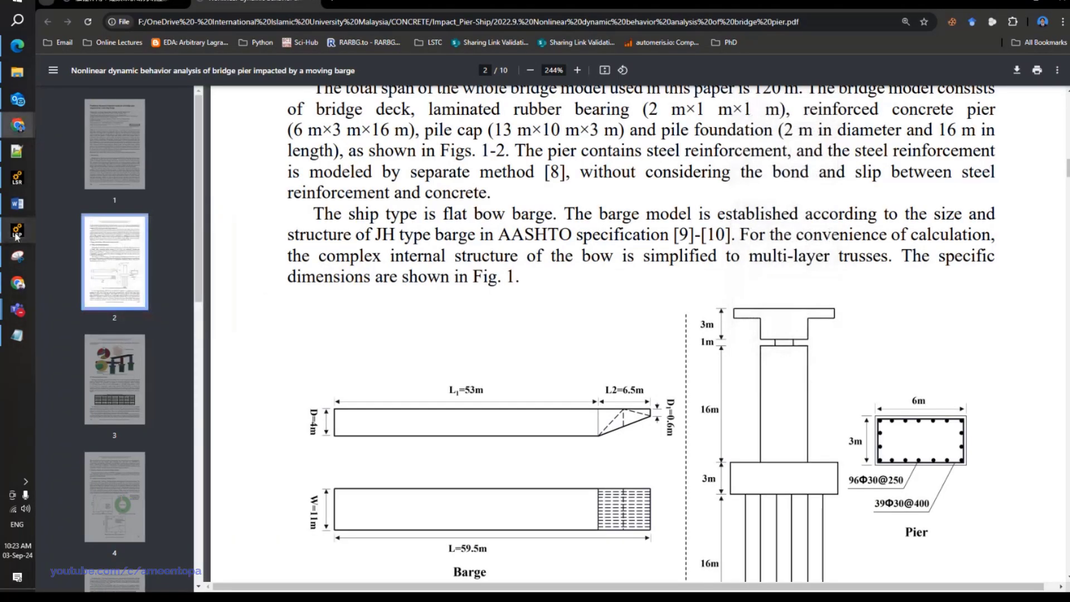
{"action": "left_click", "coordinate": [17, 236]}
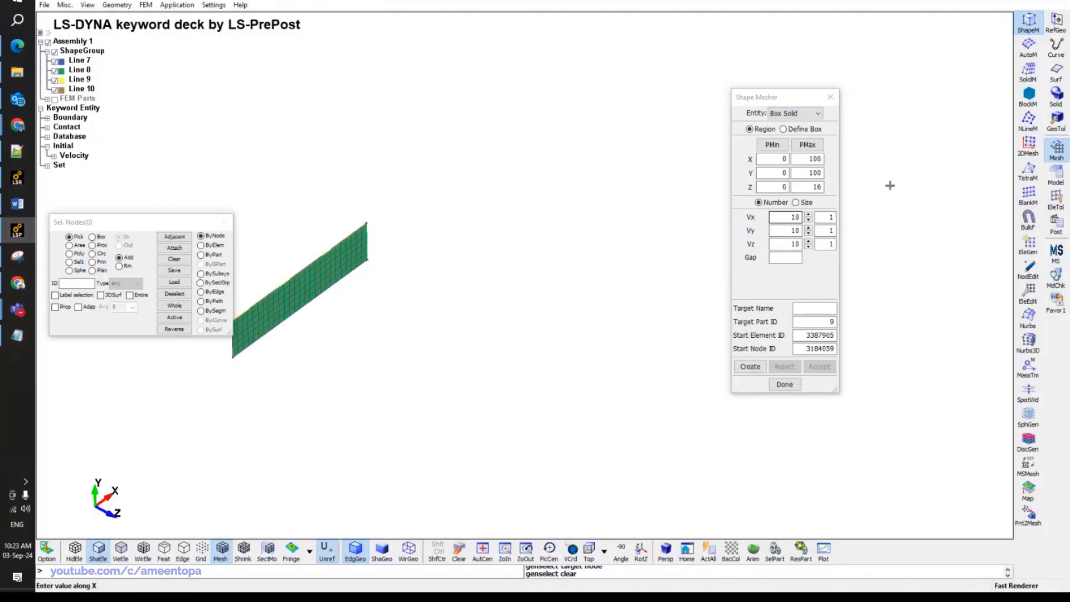
{"action": "left_click", "coordinate": [797, 159]}
{"action": "double_click", "coordinate": [797, 158]}
{"action": "type", "text": "6"}
{"action": "key", "text": "Tab"}
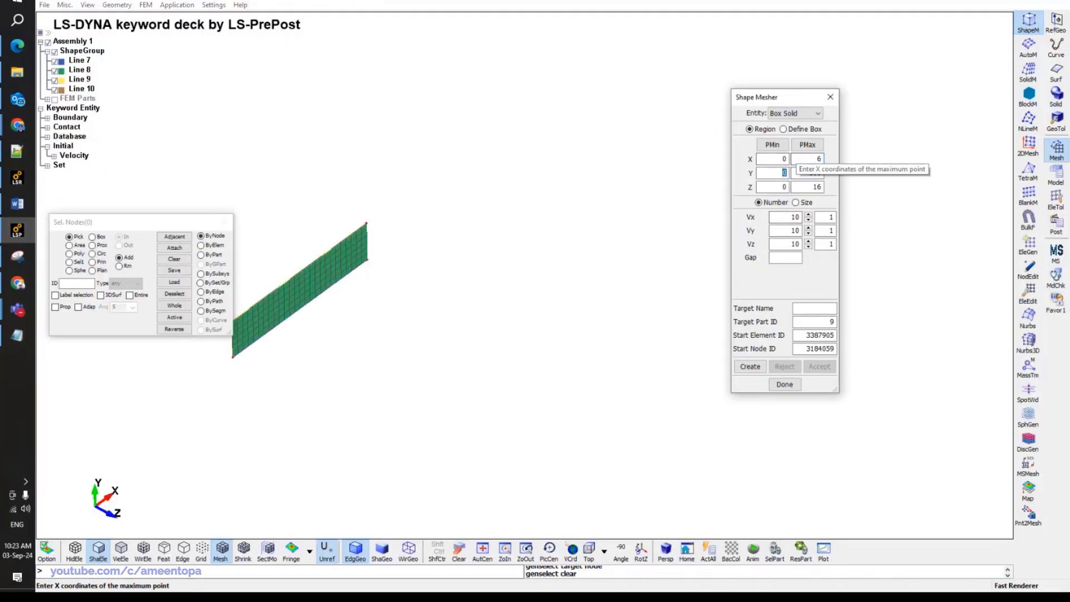
{"action": "double_click", "coordinate": [803, 173]}
{"action": "type", "text": "3"}
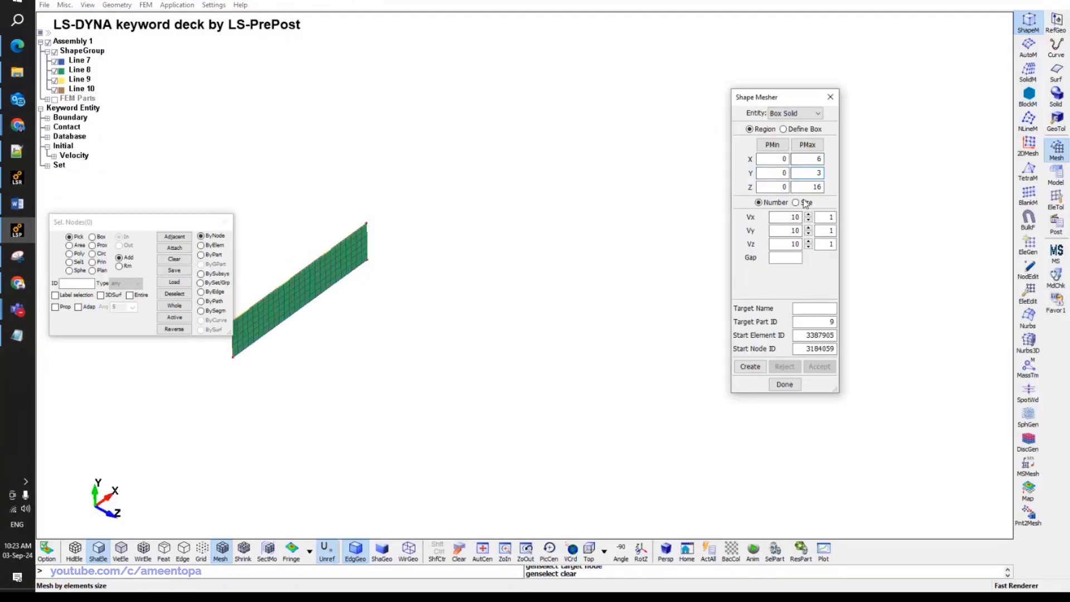
Mesh the box by element size, using 0.25 along X, Y and Z, and create the solid mesh.
{"action": "left_click", "coordinate": [795, 202]}
{"action": "type", "text": "0.25"}
{"action": "key", "text": "Tab"}
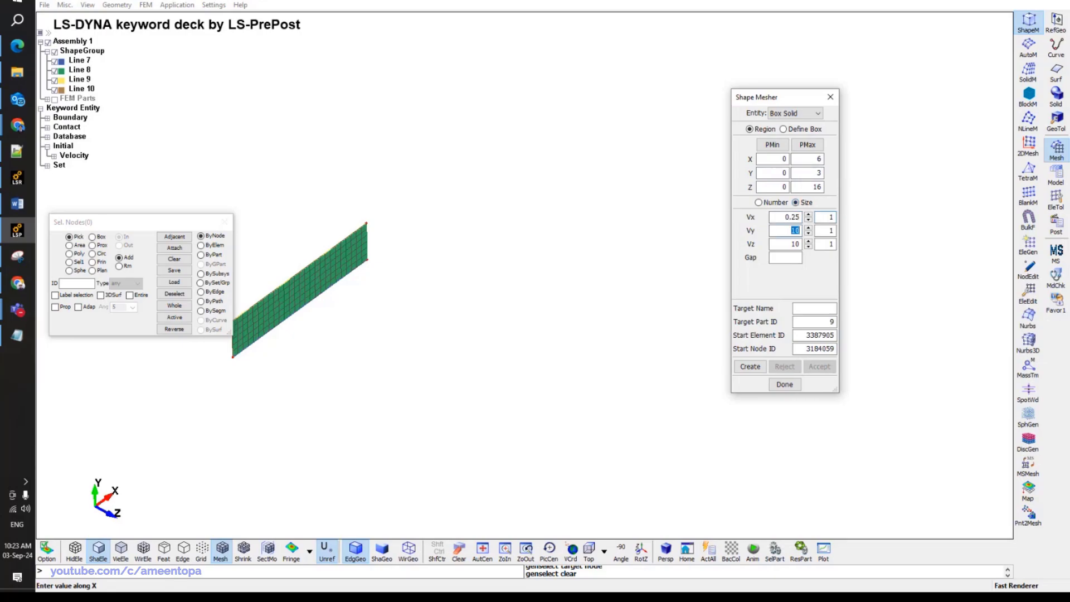
{"action": "key", "text": "Tab"}
{"action": "type", "text": "0"}
{"action": "left_click", "coordinate": [750, 367]}
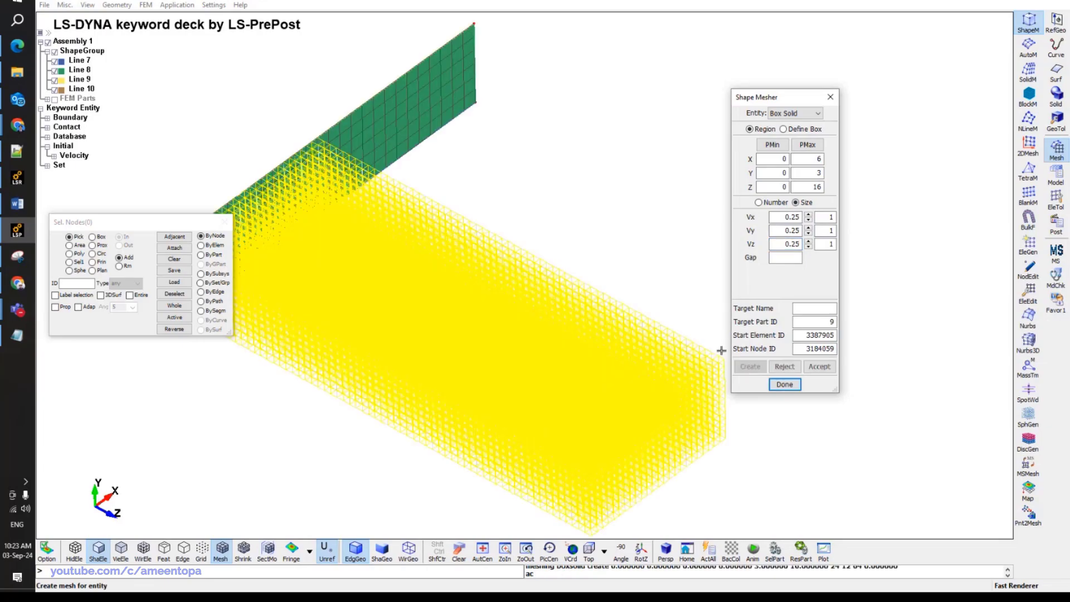
Inspect the box mesh preview with its Z axis upright and accept it as part 9.
{"action": "left_click_drag", "start_coordinate": [568, 287], "coordinate": [614, 370]}
{"action": "scroll", "coordinate": [569, 280], "scroll_direction": "up", "scroll_amount": 2}
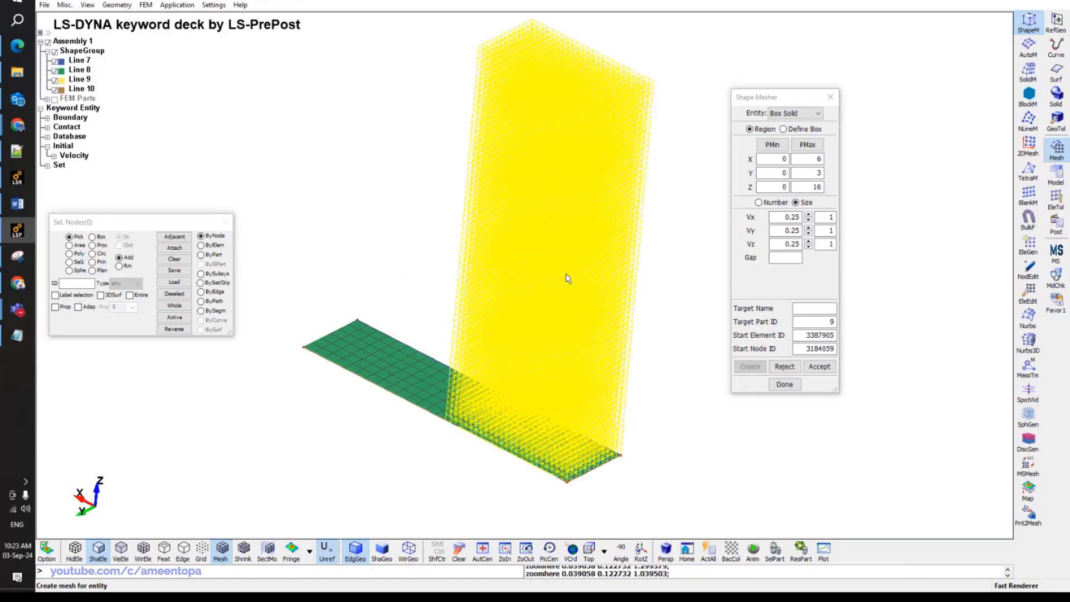
{"action": "left_click_drag", "start_coordinate": [548, 196], "coordinate": [578, 320]}
{"action": "scroll", "coordinate": [580, 319], "scroll_direction": "up", "scroll_amount": 3}
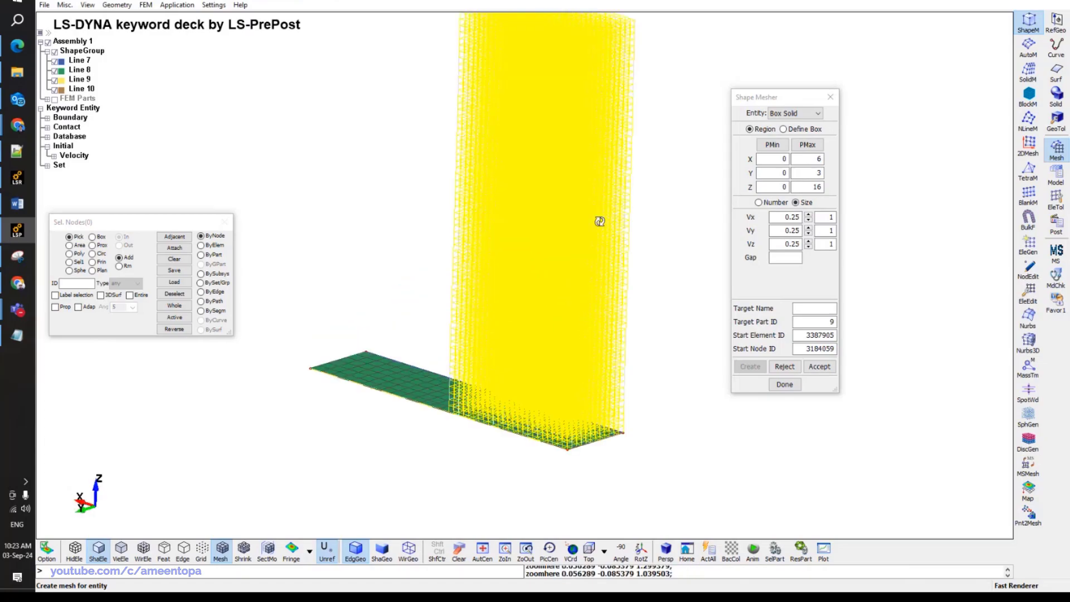
{"action": "left_click_drag", "start_coordinate": [600, 219], "coordinate": [624, 234]}
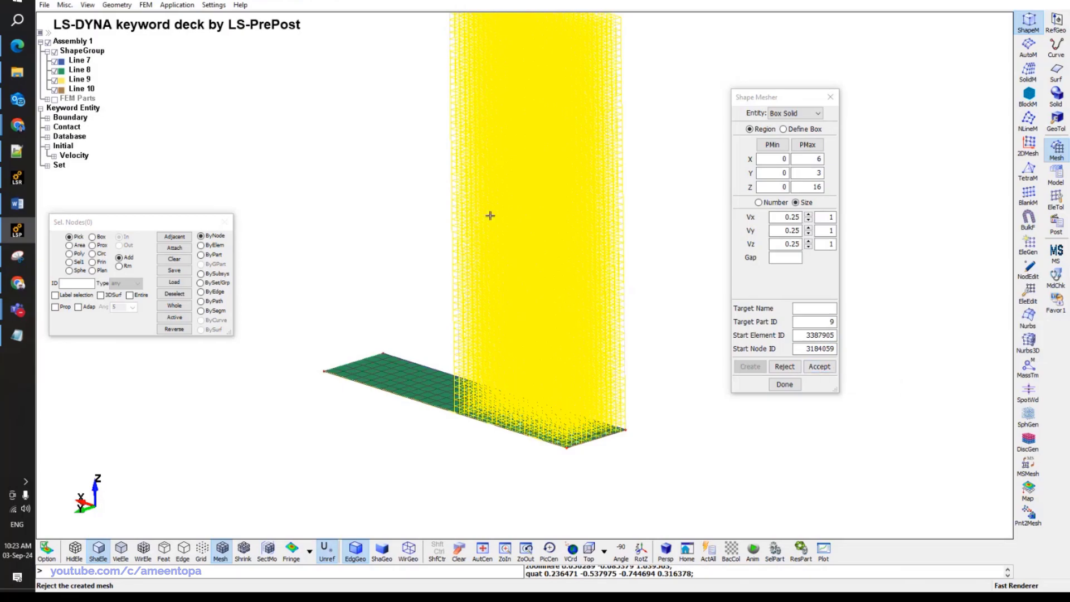
{"action": "left_click", "coordinate": [819, 367]}
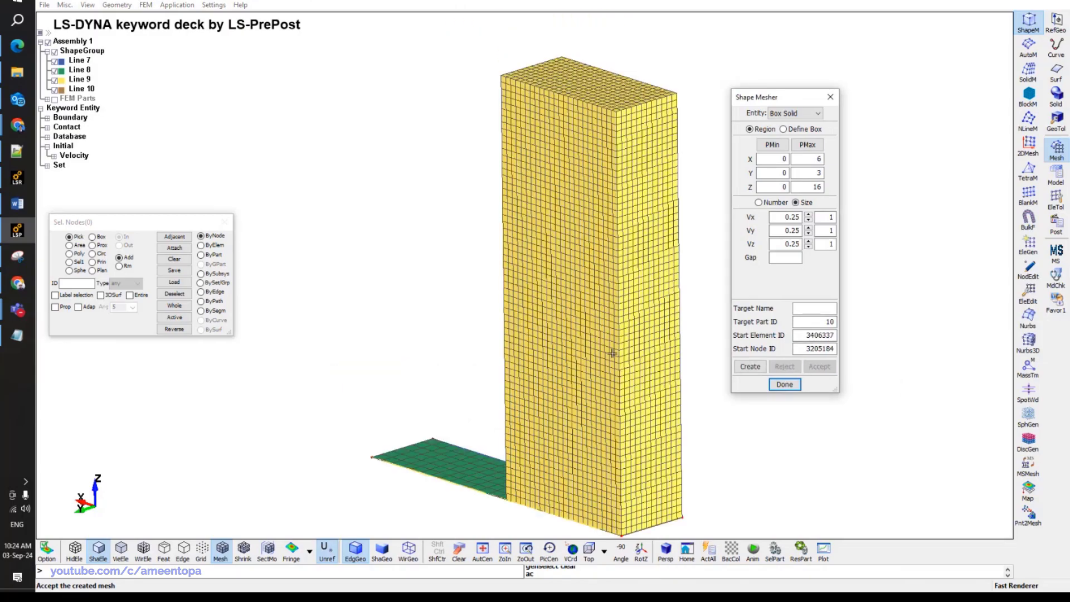
Display all FEM parts again and measure the node-to-node edge length of one element on the original green pier.
{"action": "middle_click_drag", "start_coordinate": [615, 360], "coordinate": [589, 319]}
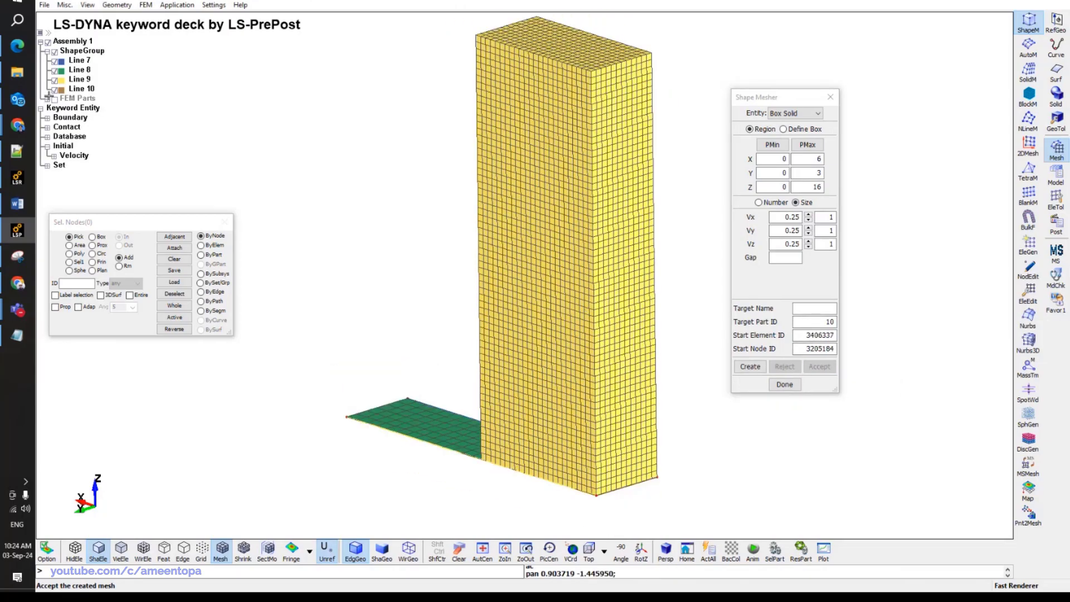
{"action": "left_click", "coordinate": [54, 99]}
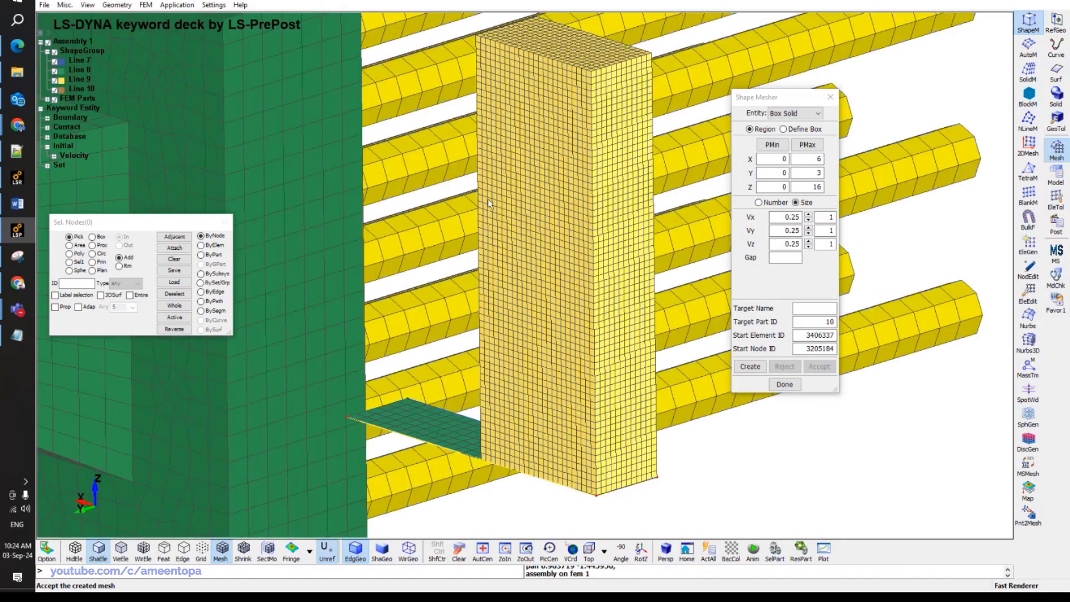
{"action": "scroll", "coordinate": [489, 204], "scroll_direction": "down", "scroll_amount": 5}
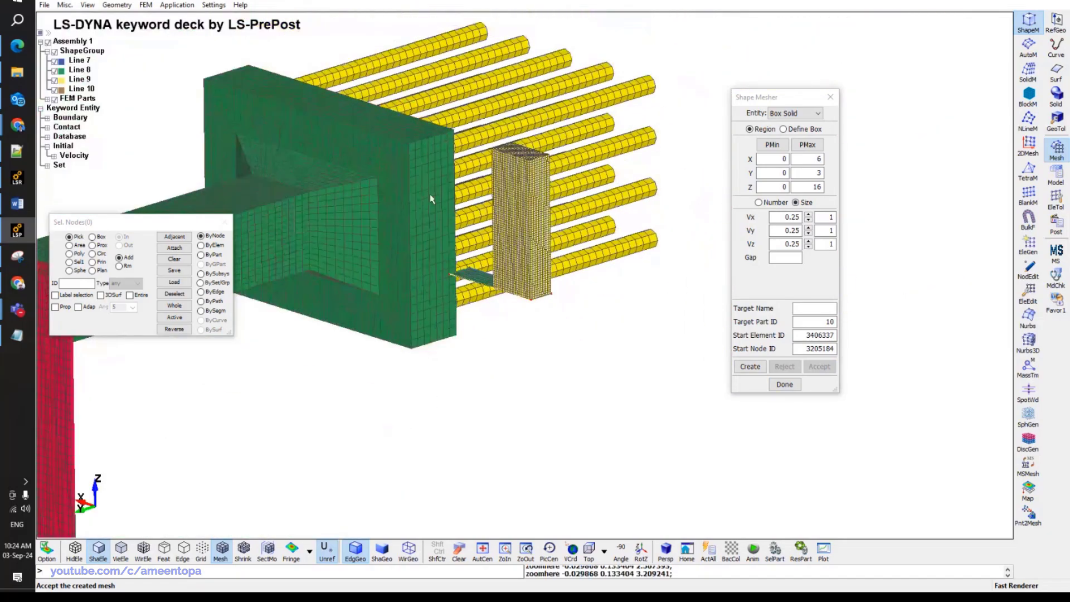
{"action": "mouse_move", "coordinate": [431, 199]}
{"action": "middle_mouse_down"}
{"action": "mouse_move", "coordinate": [641, 240]}
{"action": "mouse_move", "coordinate": [420, 241]}
{"action": "middle_mouse_up"}
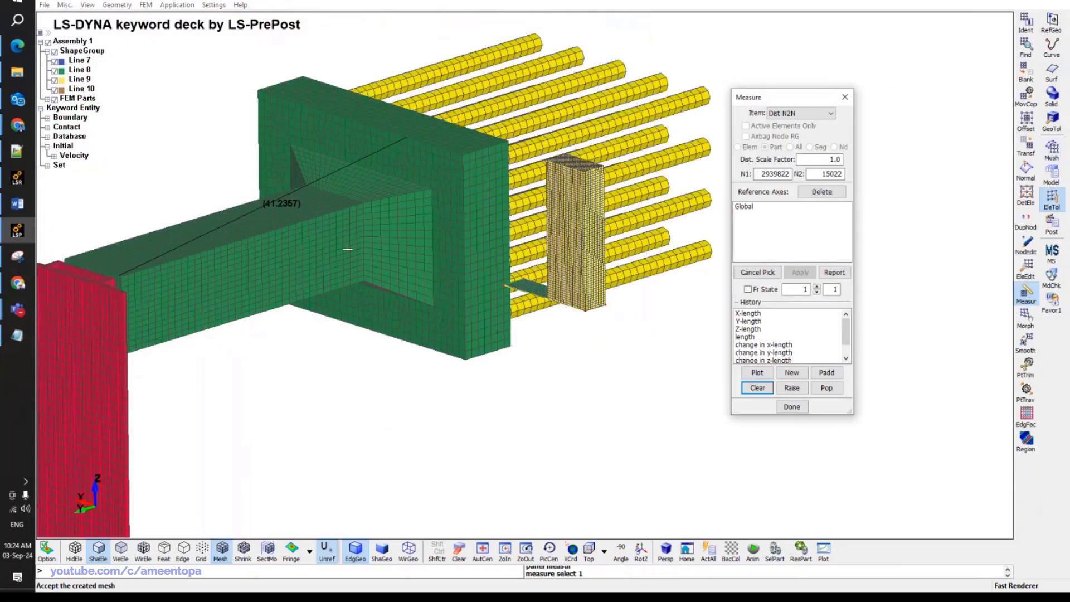
{"action": "scroll", "coordinate": [310, 205], "scroll_direction": "up", "scroll_amount": 5}
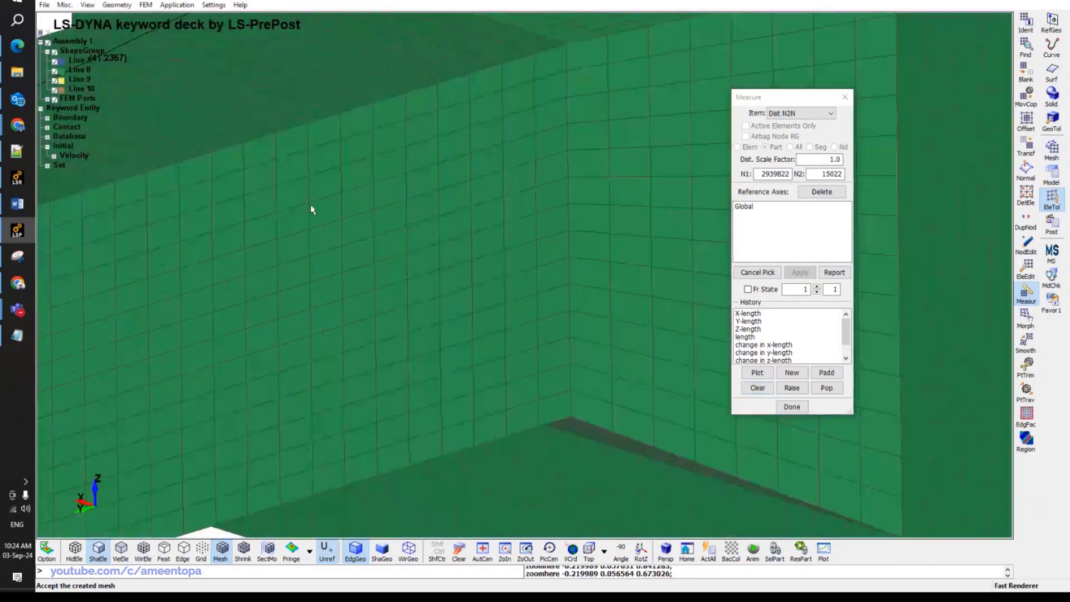
{"action": "left_click", "coordinate": [309, 204]}
{"action": "left_click", "coordinate": [273, 237]}
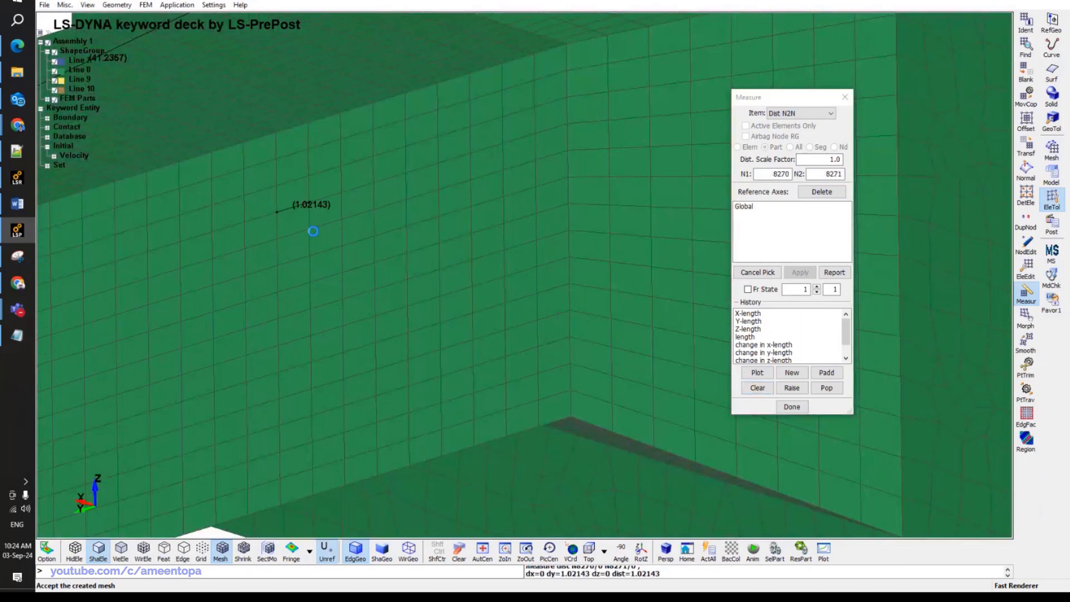
Measure the original pier's length along its edge and the new box's vertical edge from node to node.
{"action": "scroll", "coordinate": [313, 232], "scroll_direction": "down", "scroll_amount": 5}
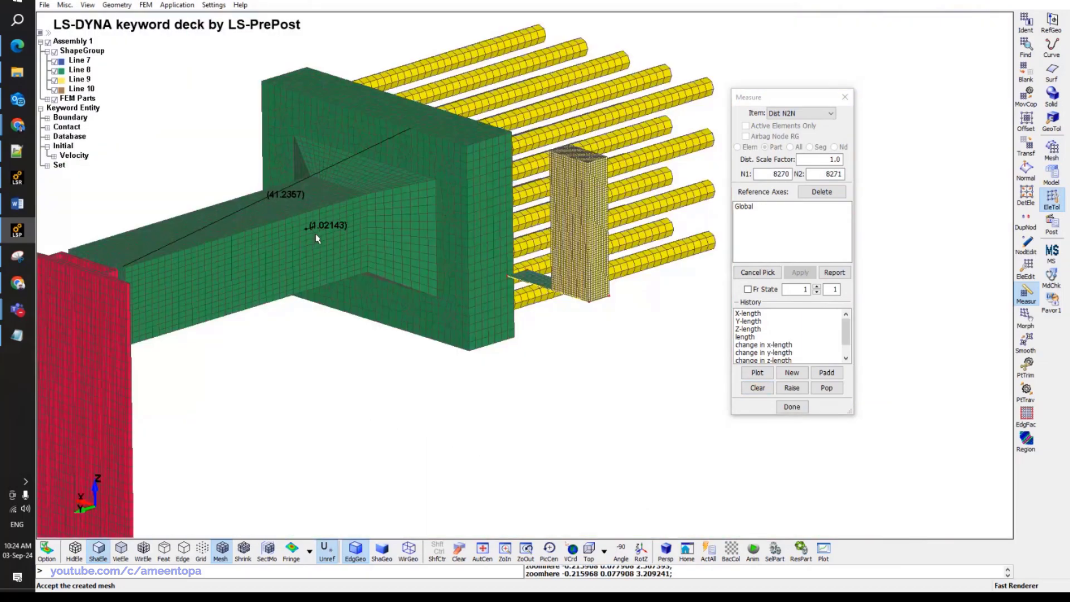
{"action": "left_click", "coordinate": [128, 272]}
{"action": "left_click", "coordinate": [366, 194]}
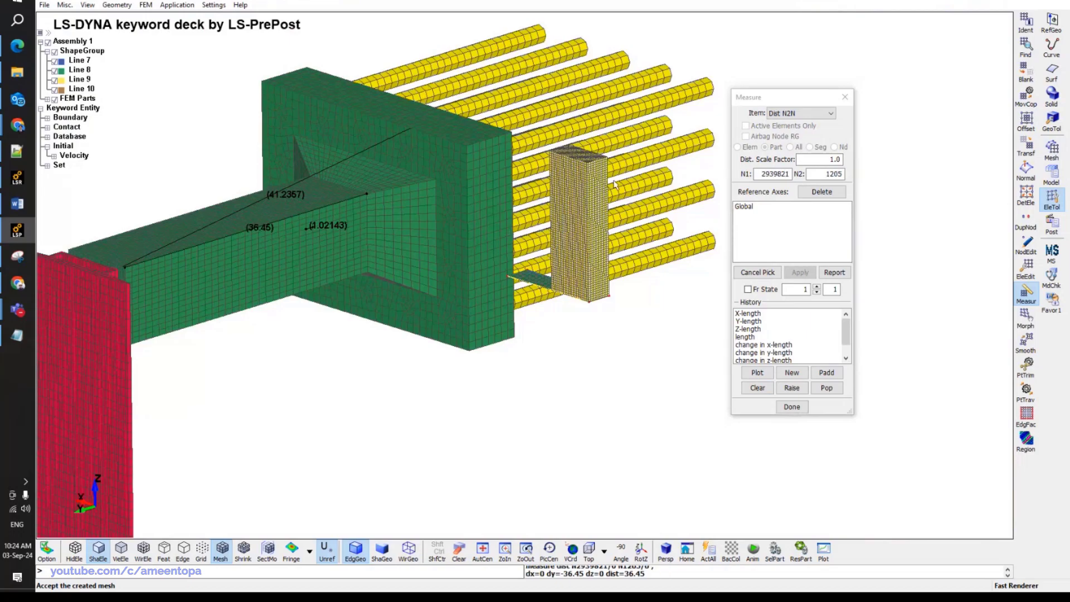
{"action": "scroll", "coordinate": [616, 186], "scroll_direction": "up", "scroll_amount": 3}
{"action": "left_click", "coordinate": [564, 146]}
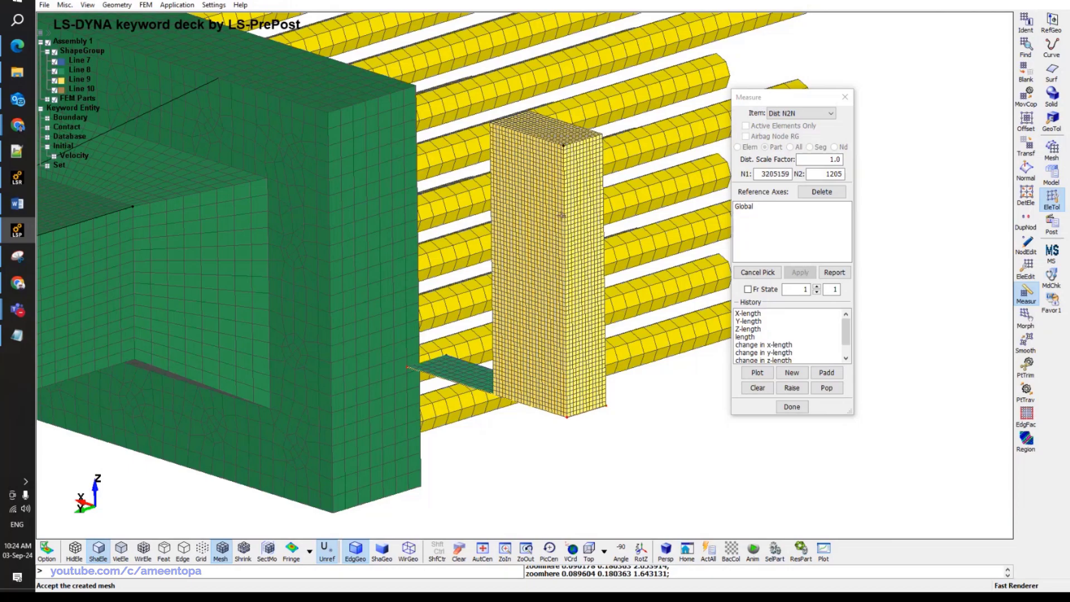
{"action": "left_click", "coordinate": [568, 417]}
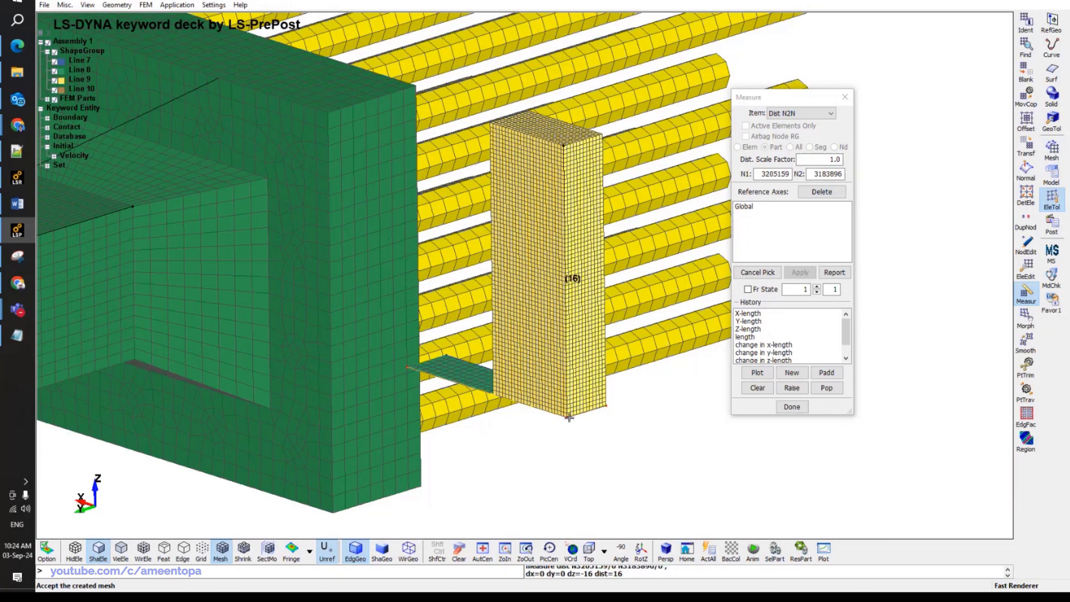
Hide the shape group and all FEM parts except part 9 boxsolid.
{"action": "scroll", "coordinate": [491, 311], "scroll_direction": "down", "scroll_amount": 5}
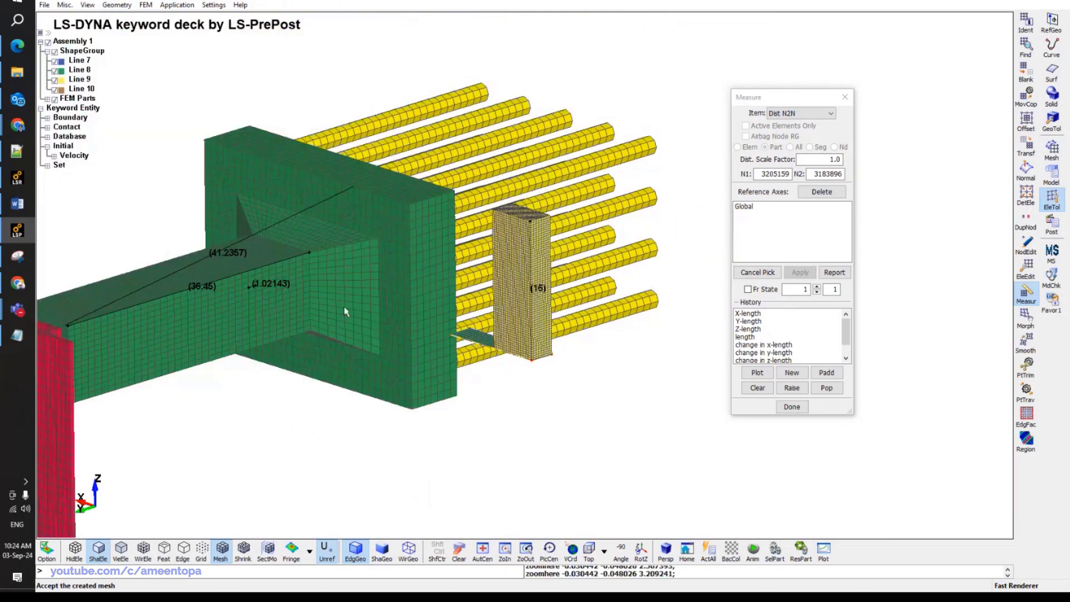
{"action": "middle_click_drag", "start_coordinate": [547, 226], "coordinate": [380, 301]}
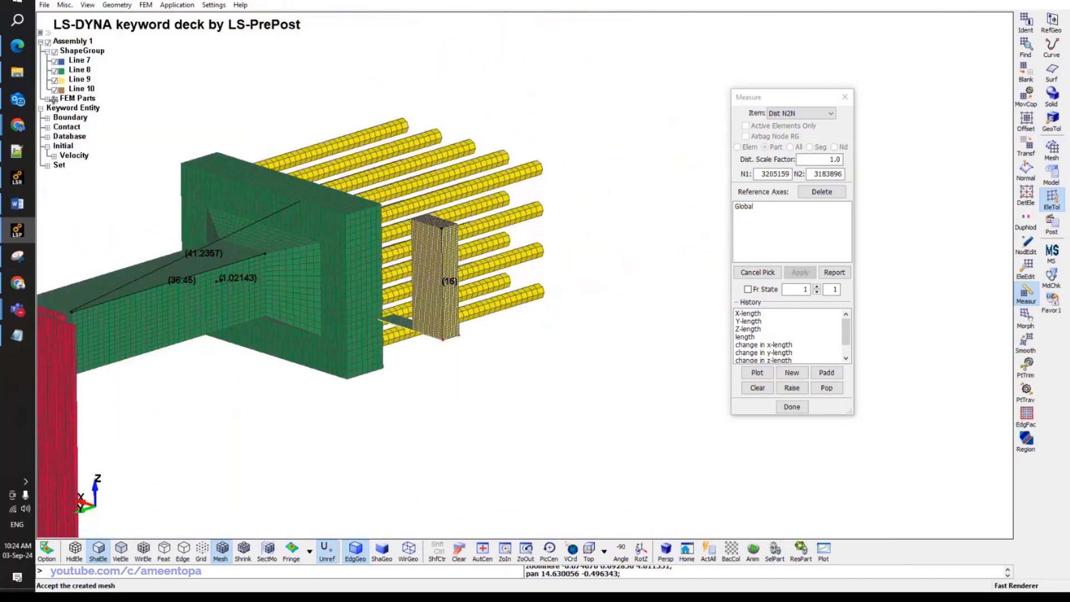
{"action": "left_click", "coordinate": [54, 99]}
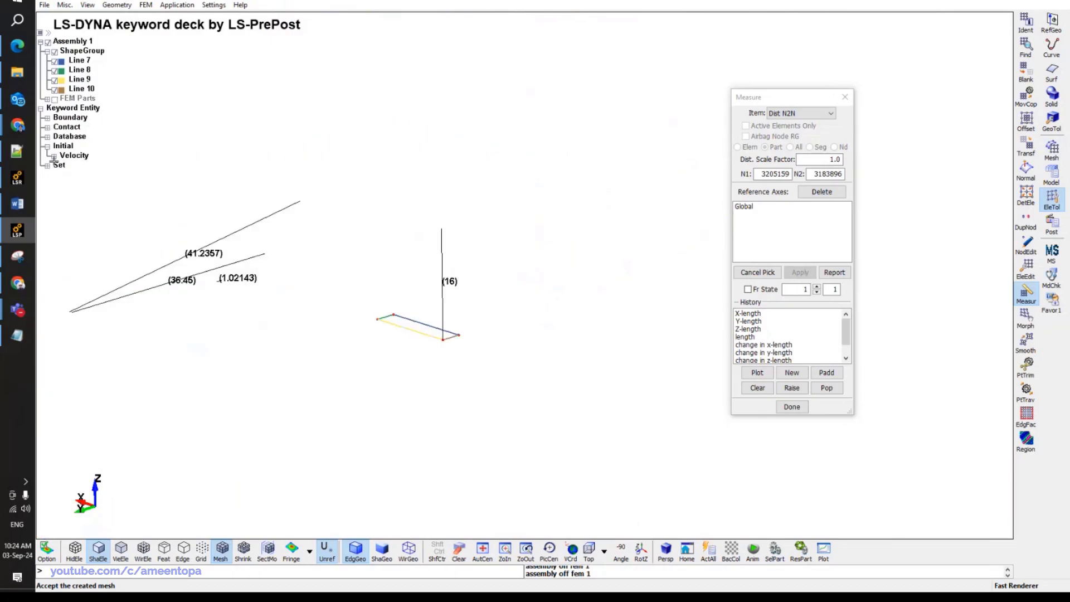
{"action": "left_click", "coordinate": [55, 52]}
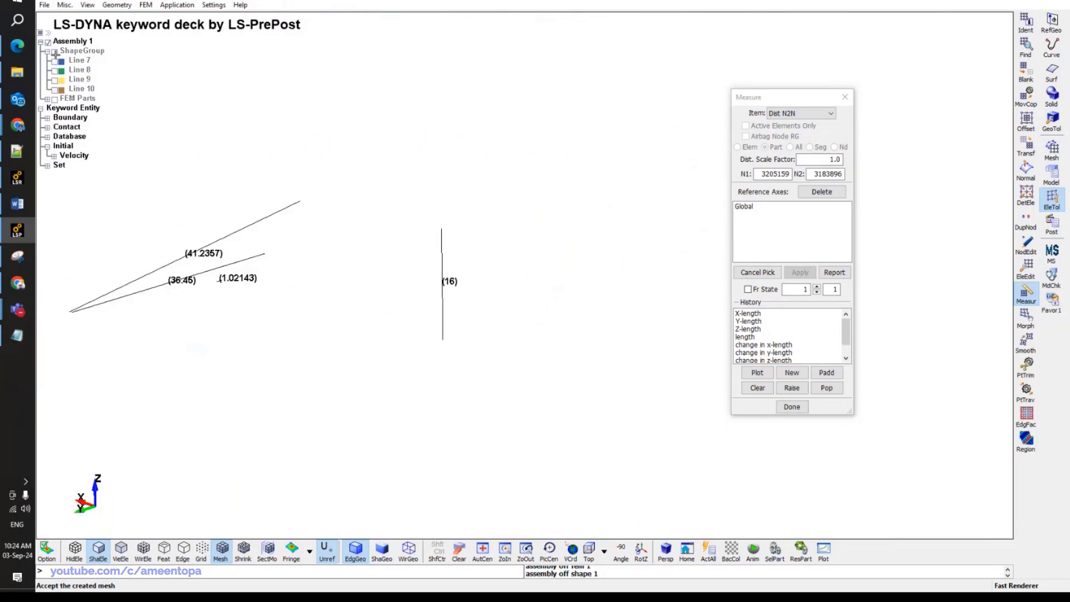
{"action": "left_click", "coordinate": [54, 99]}
{"action": "left_click", "coordinate": [55, 99]}
{"action": "left_click", "coordinate": [55, 100]}
{"action": "left_click", "coordinate": [48, 99]}
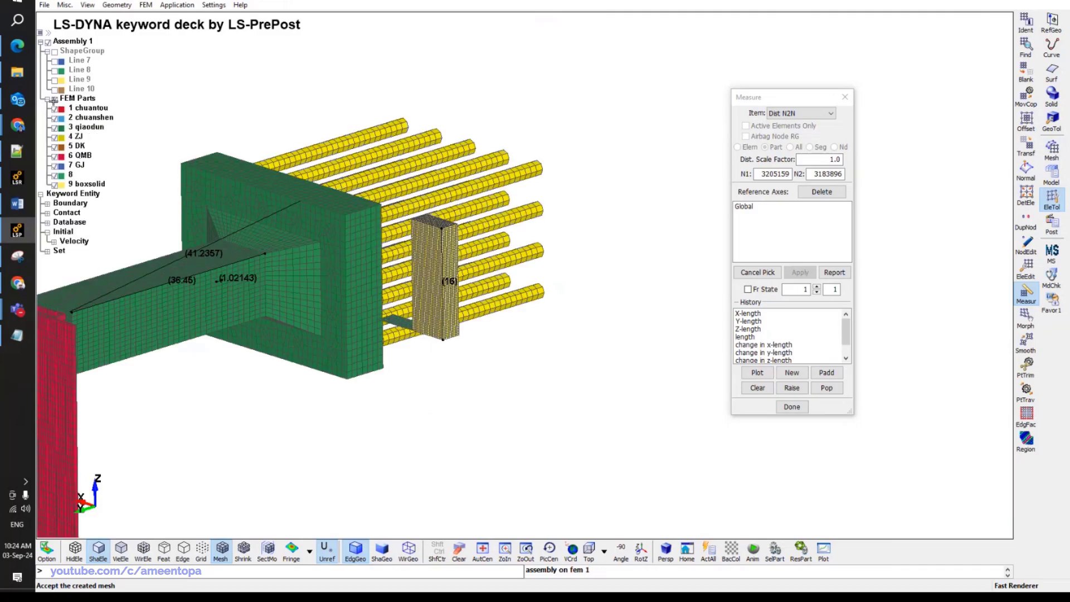
{"action": "left_click", "coordinate": [54, 100]}
{"action": "left_click", "coordinate": [55, 184]}
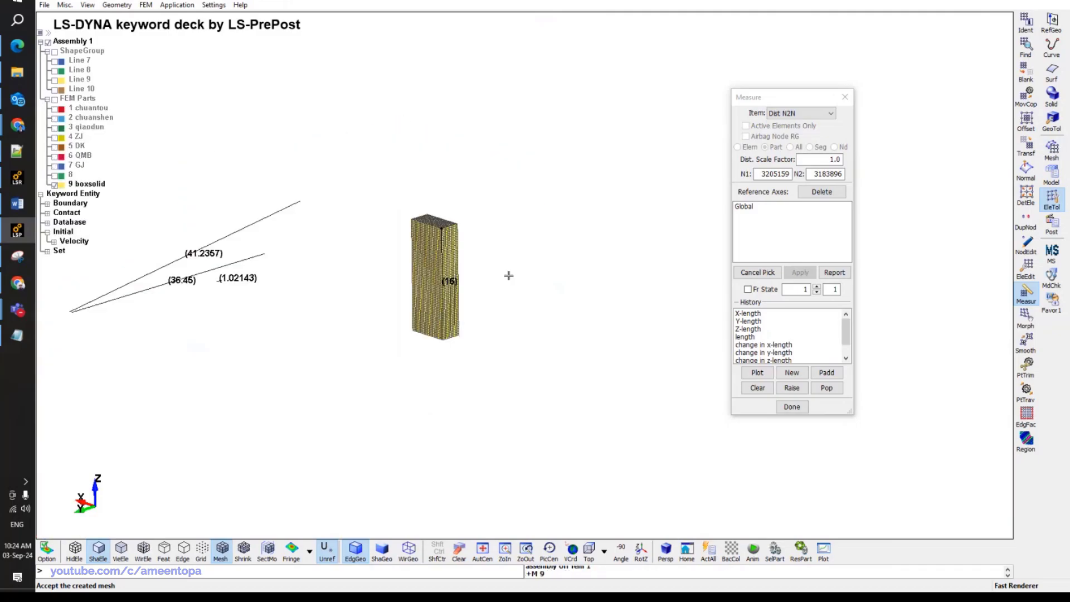
{"action": "scroll", "coordinate": [509, 275], "scroll_direction": "up", "scroll_amount": 3}
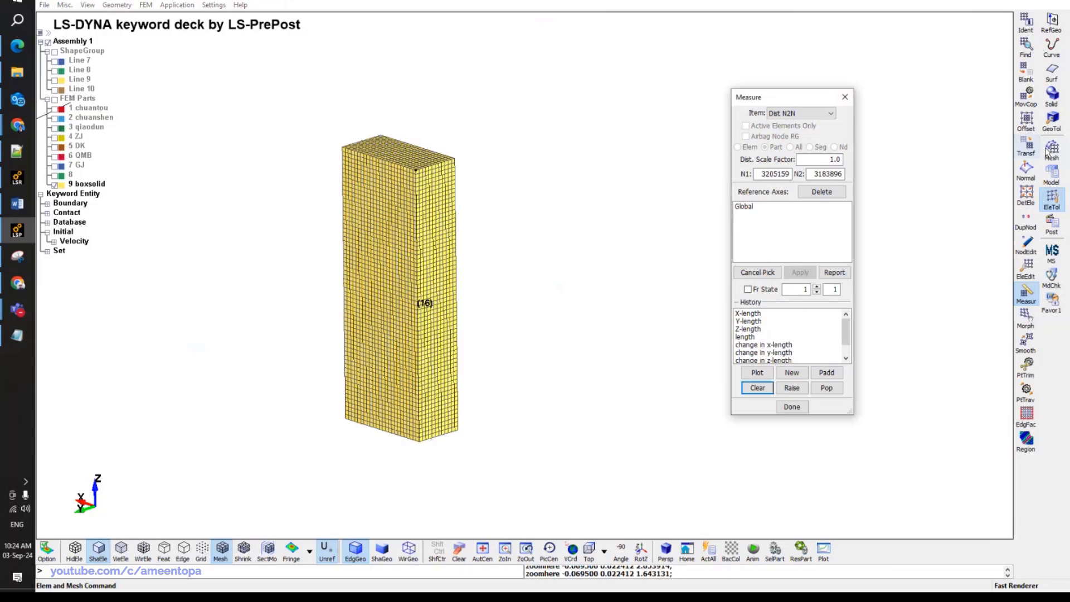
Open the Box Solid shape mesher and check the pile cap dimensions in the text and Fig. 1 of the bridge pier paper.
{"action": "left_click", "coordinate": [1052, 148]}
{"action": "left_click", "coordinate": [1028, 22]}
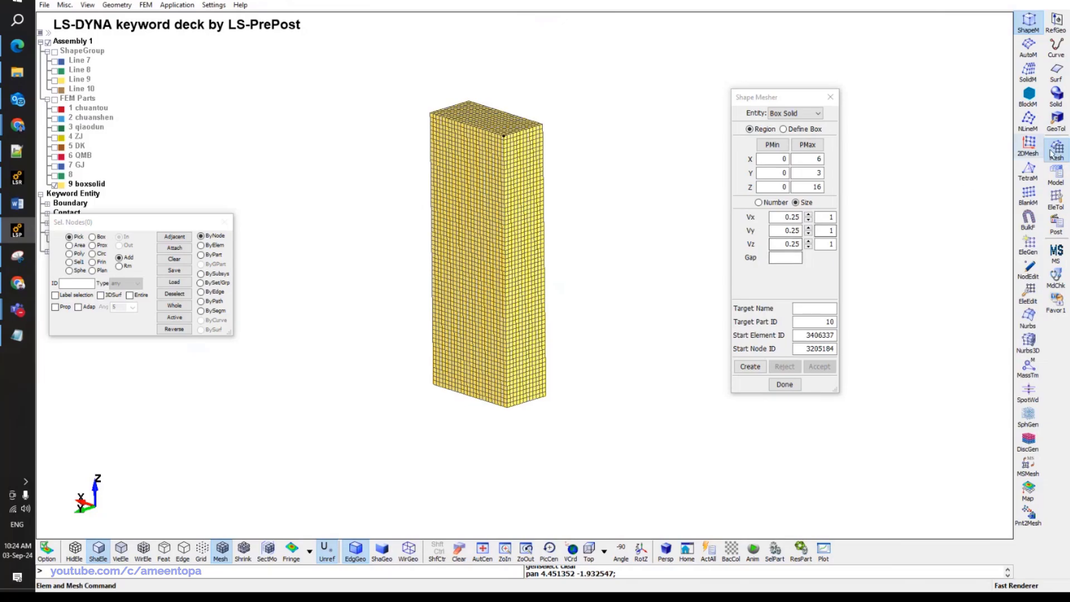
{"action": "scroll", "coordinate": [496, 351], "scroll_direction": "up", "scroll_amount": 2}
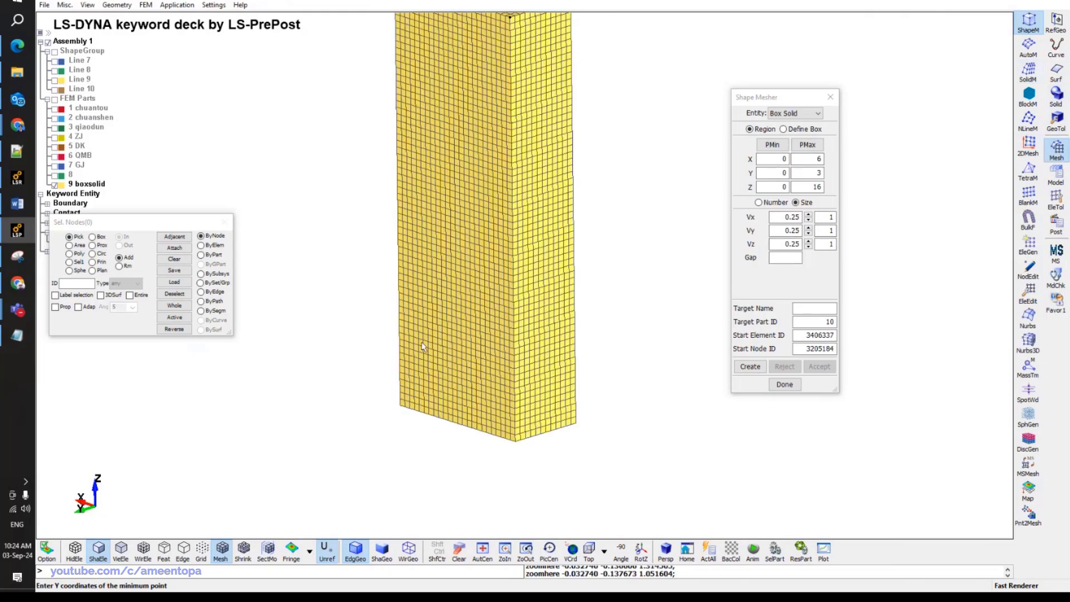
{"action": "left_click_drag", "start_coordinate": [113, 222], "coordinate": [222, 297]}
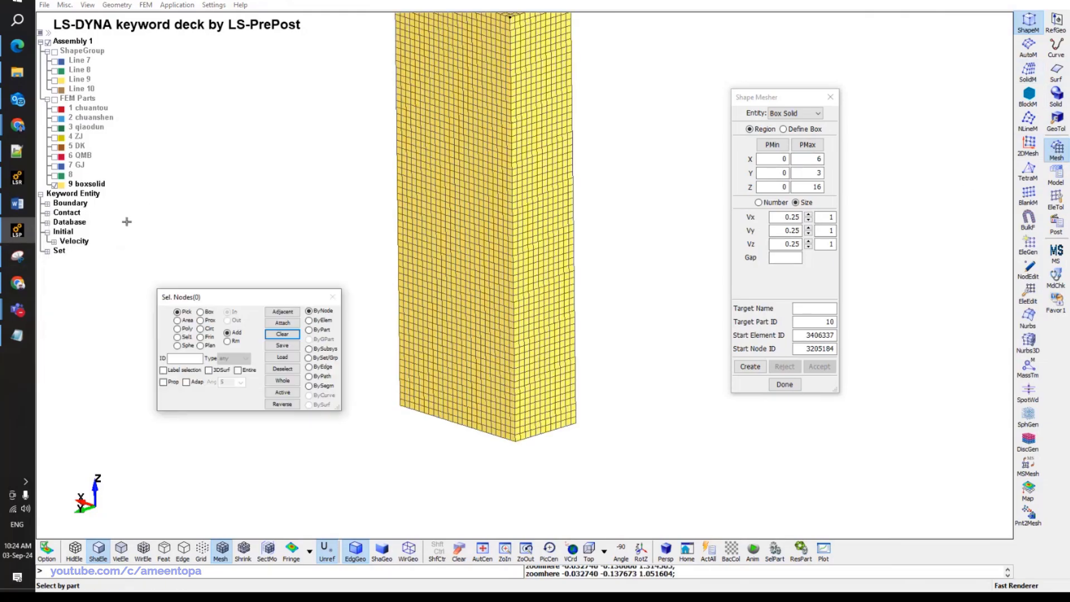
{"action": "left_click", "coordinate": [26, 236]}
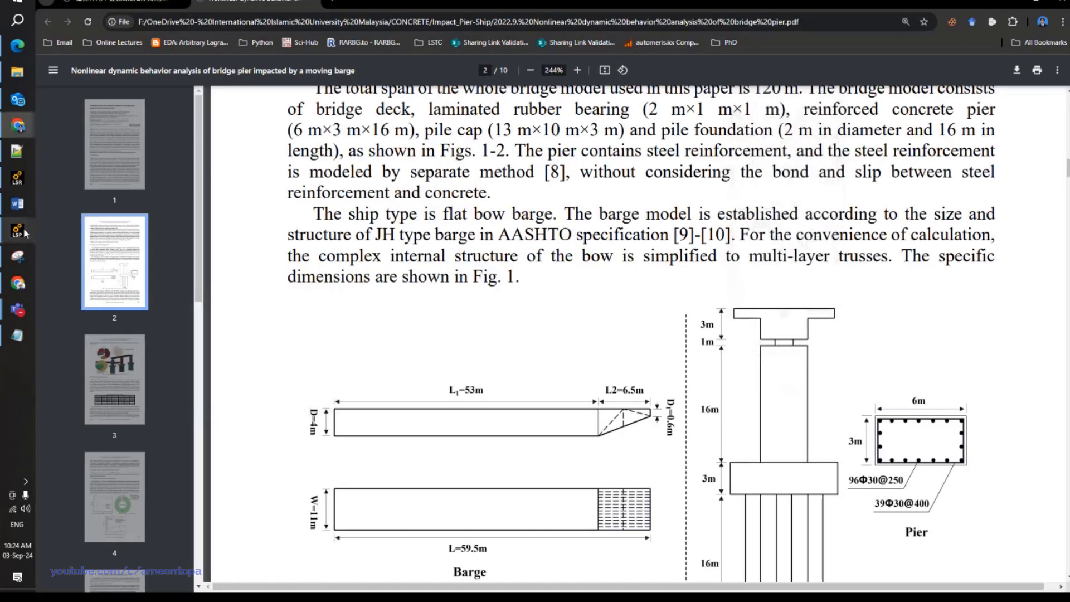
{"action": "scroll", "coordinate": [803, 425], "scroll_direction": "down", "scroll_amount": 3}
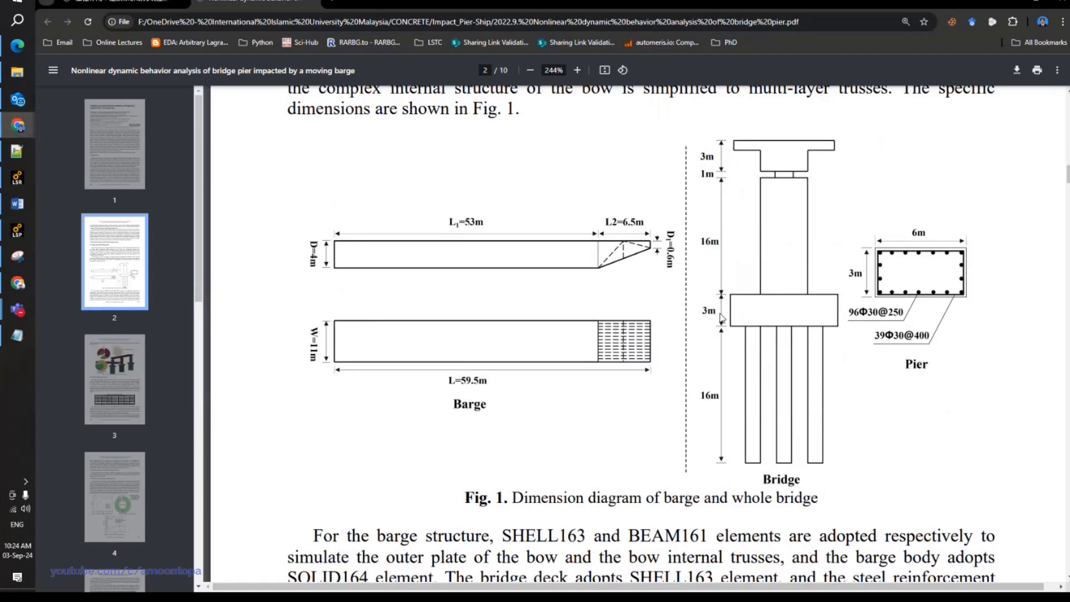
{"action": "left_click", "coordinate": [17, 234]}
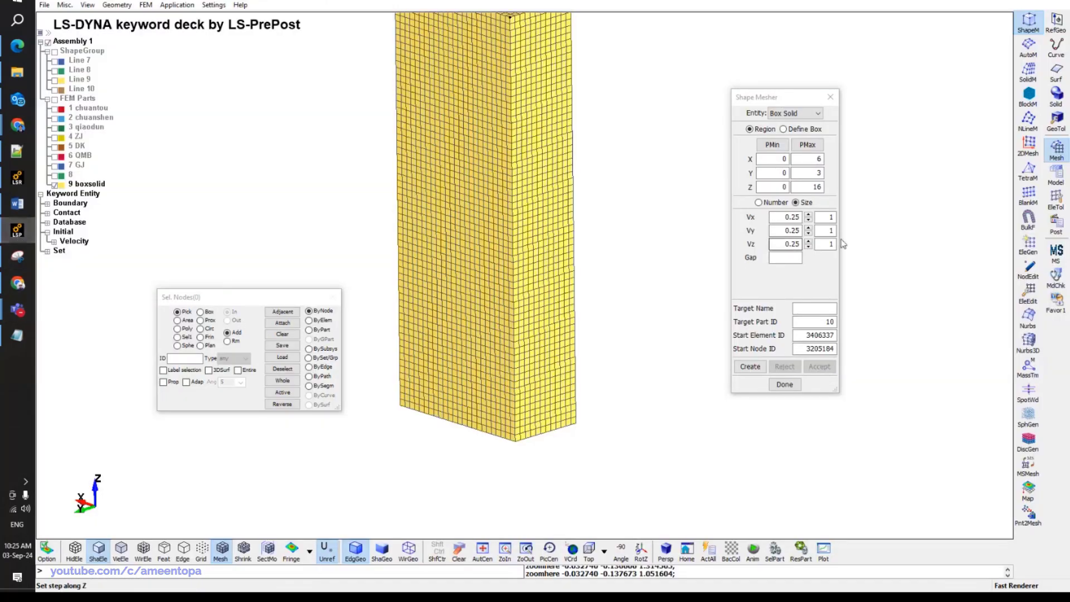
Set up solid Element Generation by Solid_Face_Drag with a thickness of 3 and 1 segment.
{"action": "left_click", "coordinate": [1029, 245]}
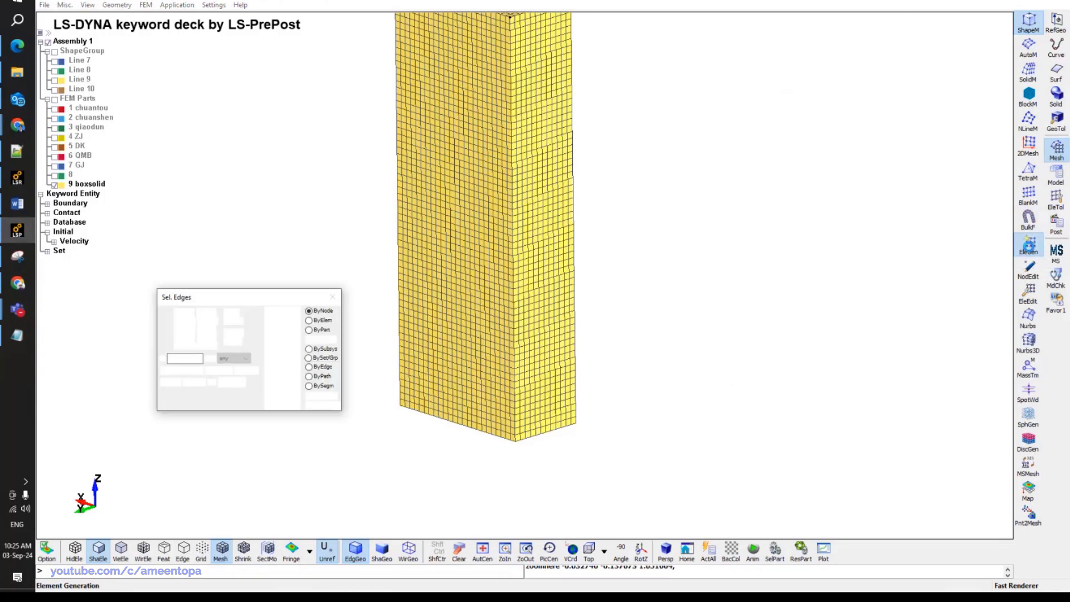
{"action": "left_click", "coordinate": [810, 115]}
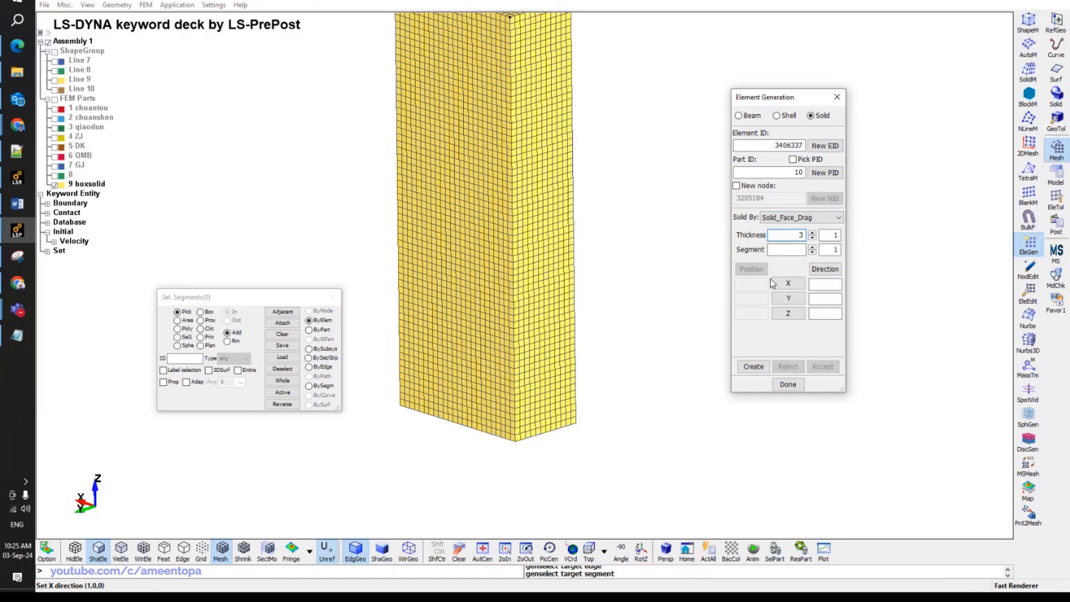
{"action": "key", "text": "Return"}
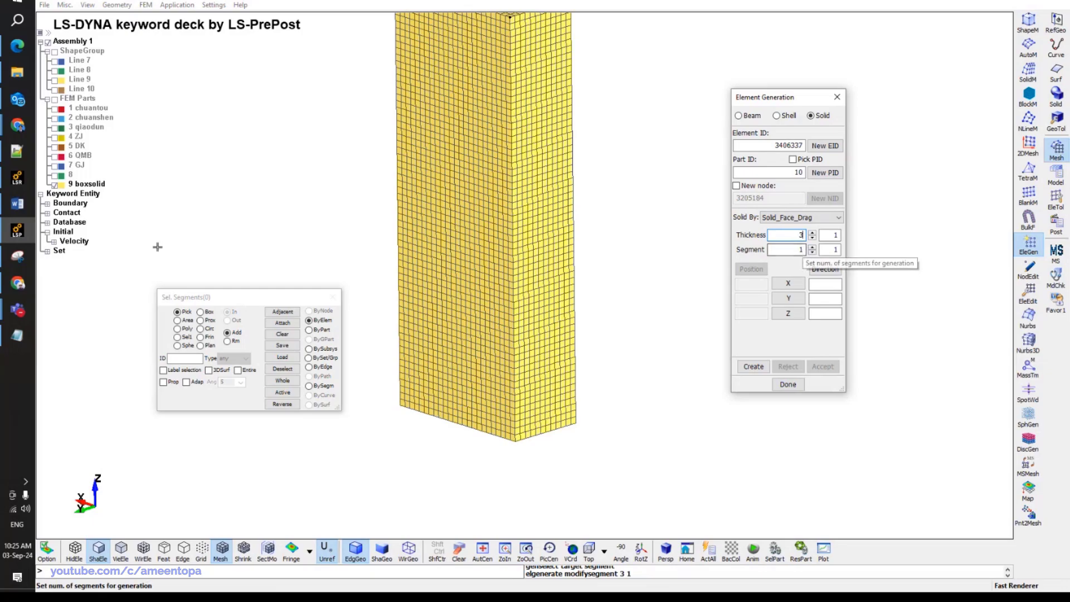
Review the paper's page 2 description and the Fig. 1 bridge diagram for how the pile cap sits beneath the pier.
{"action": "left_click", "coordinate": [16, 231]}
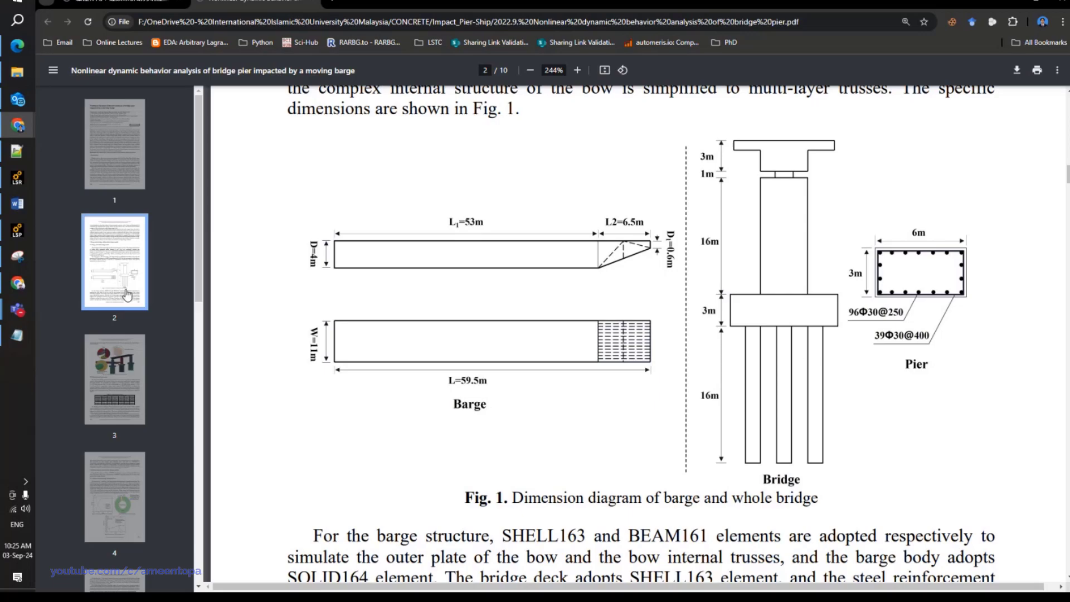
{"action": "mouse_move", "coordinate": [18, 256]}
{"action": "left_click", "coordinate": [23, 179]}
{"action": "left_click", "coordinate": [24, 179]}
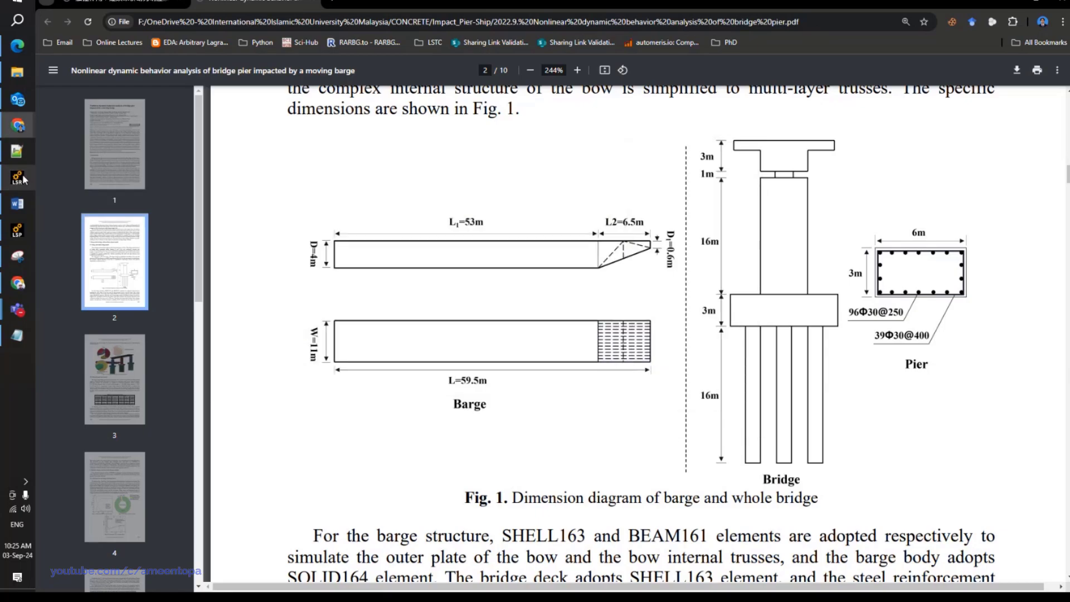
{"action": "left_click", "coordinate": [16, 233]}
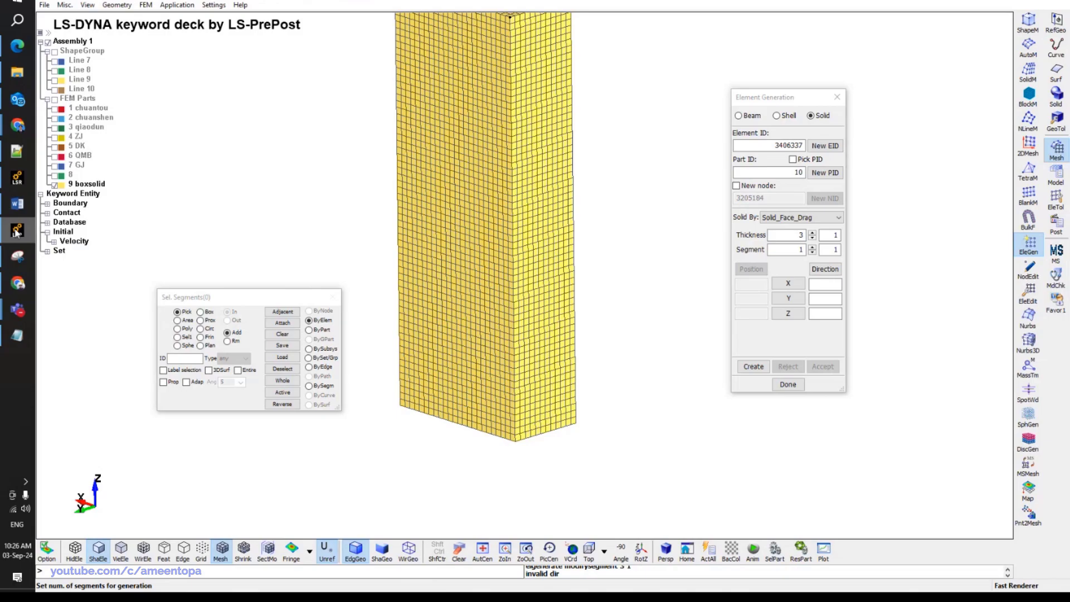
{"action": "scroll", "coordinate": [505, 382], "scroll_direction": "down", "scroll_amount": 3}
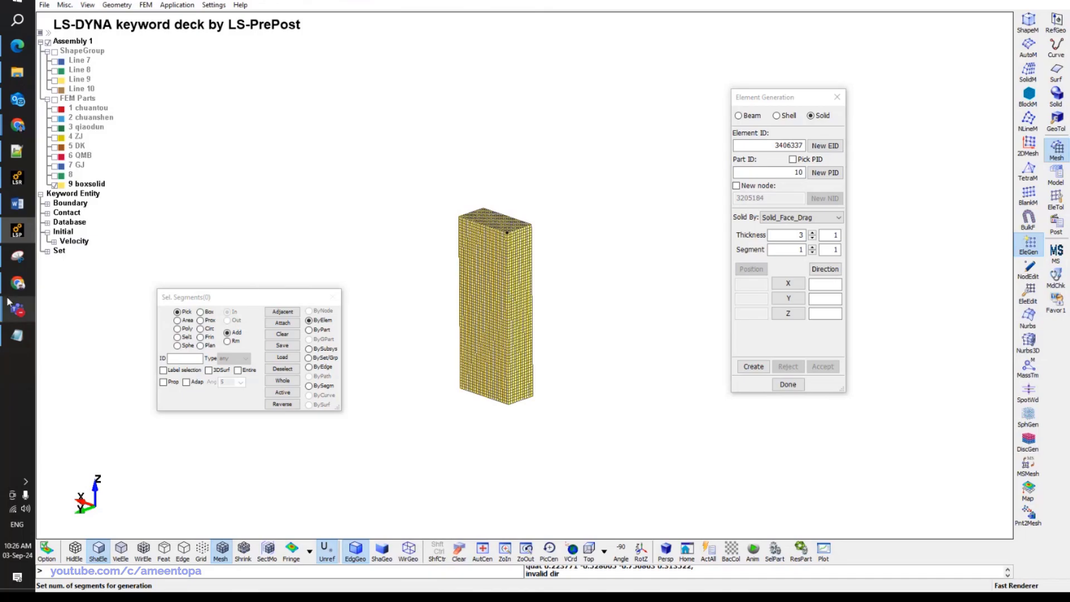
{"action": "mouse_move", "coordinate": [18, 284]}
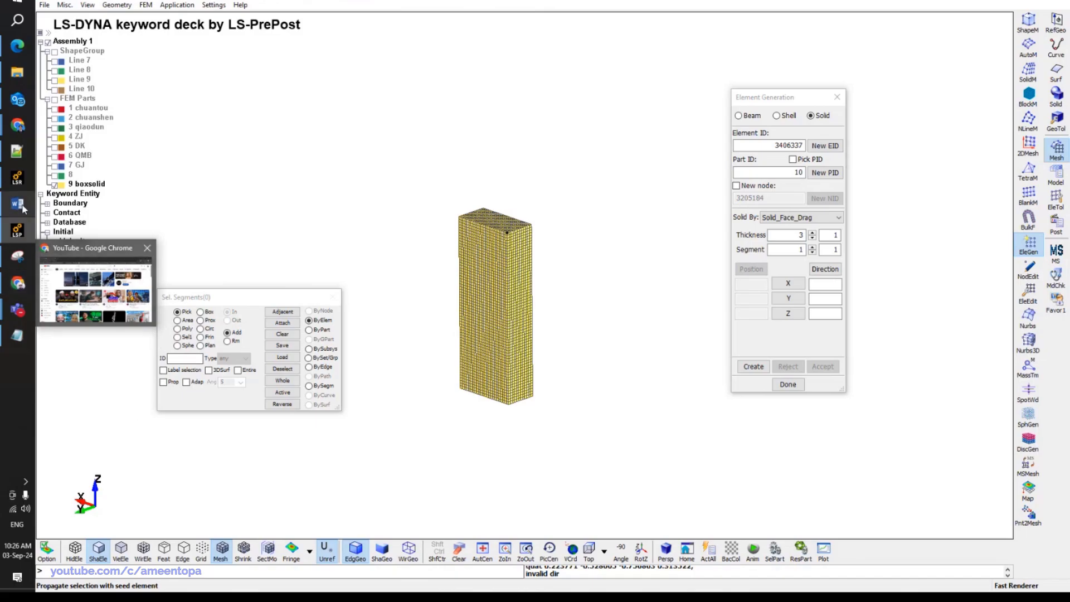
{"action": "mouse_move", "coordinate": [19, 126]}
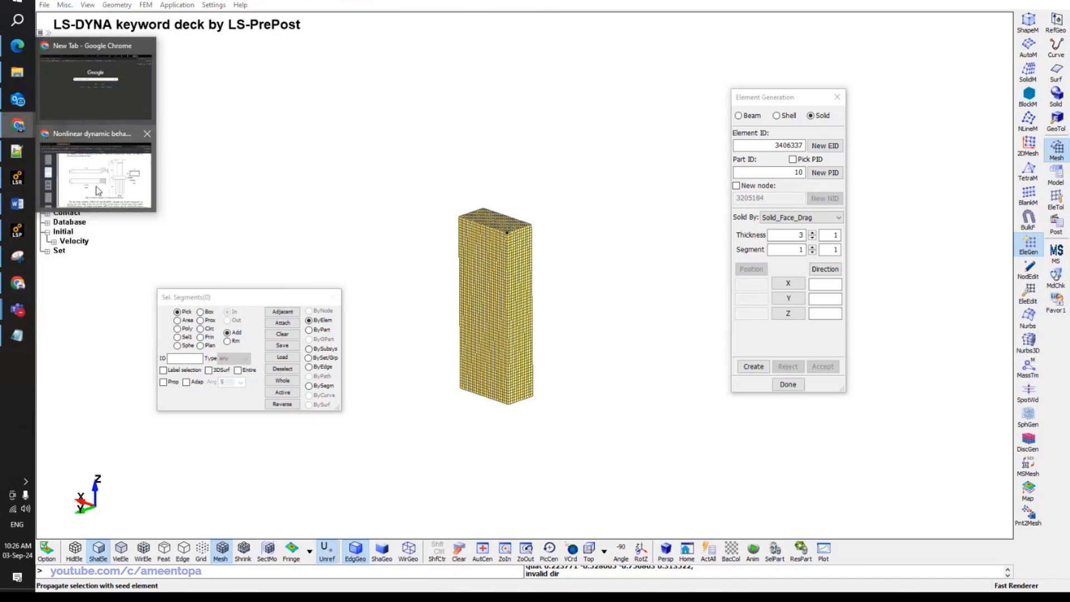
{"action": "left_click", "coordinate": [101, 190]}
{"action": "scroll", "coordinate": [582, 315], "scroll_direction": "up", "scroll_amount": 4}
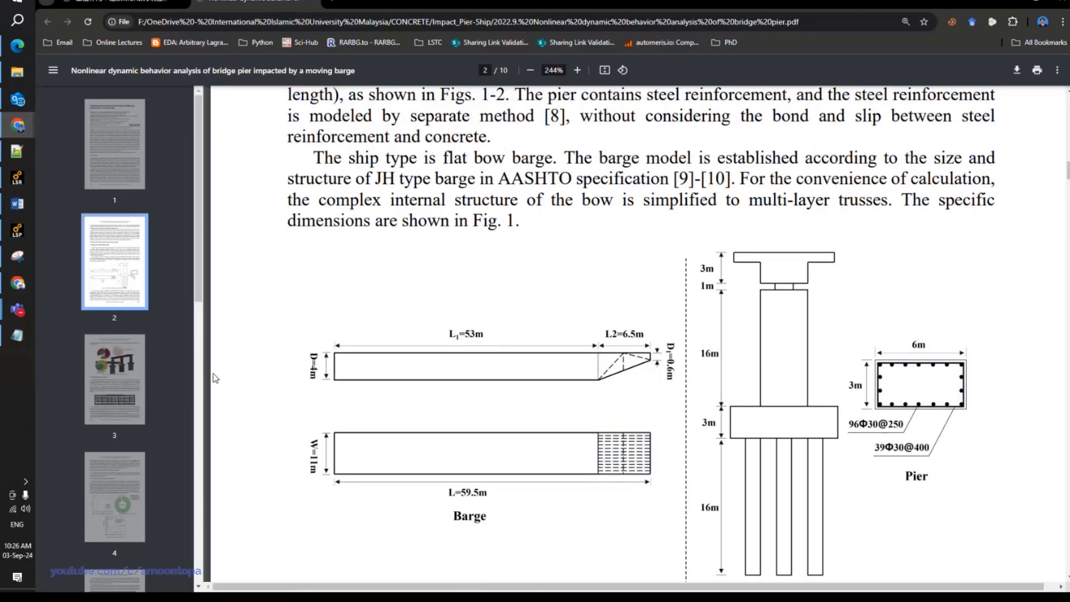
{"action": "scroll", "coordinate": [475, 331], "scroll_direction": "up", "scroll_amount": 12}
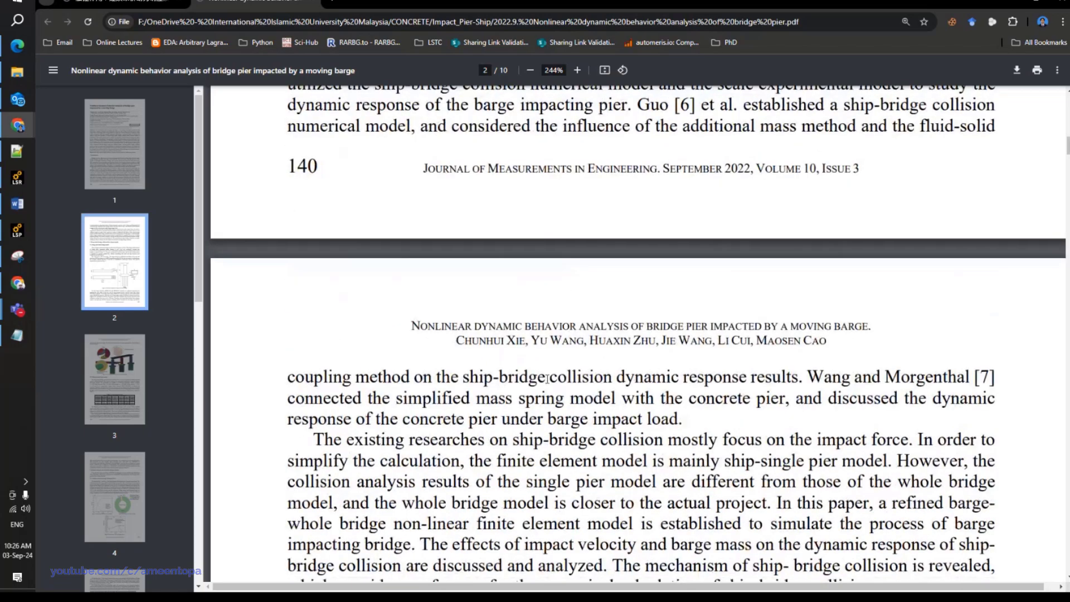
{"action": "scroll", "coordinate": [546, 378], "scroll_direction": "down", "scroll_amount": 9}
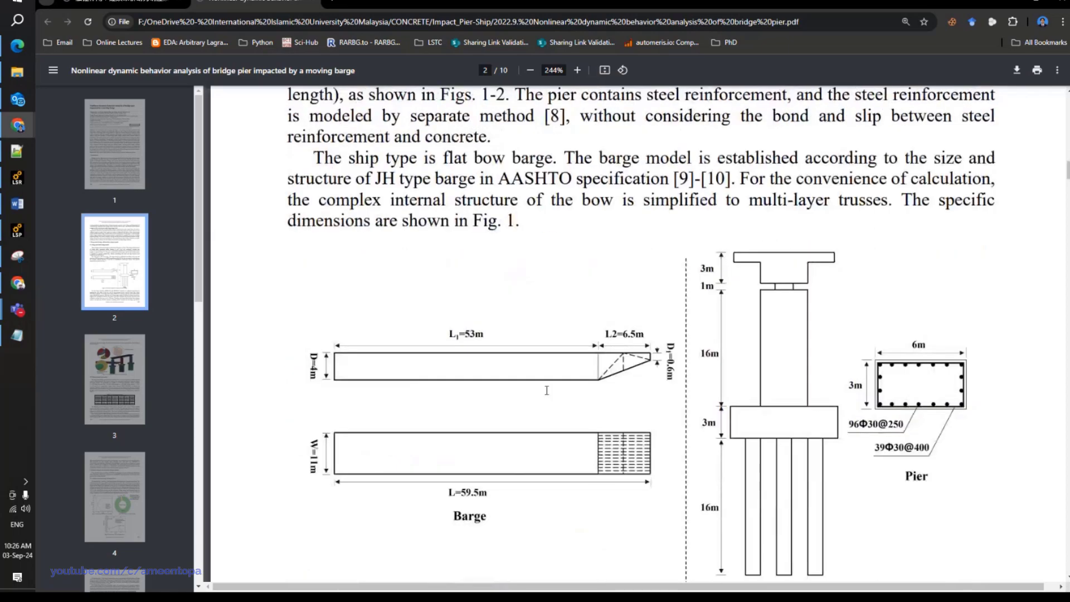
{"action": "scroll", "coordinate": [547, 391], "scroll_direction": "down", "scroll_amount": 2}
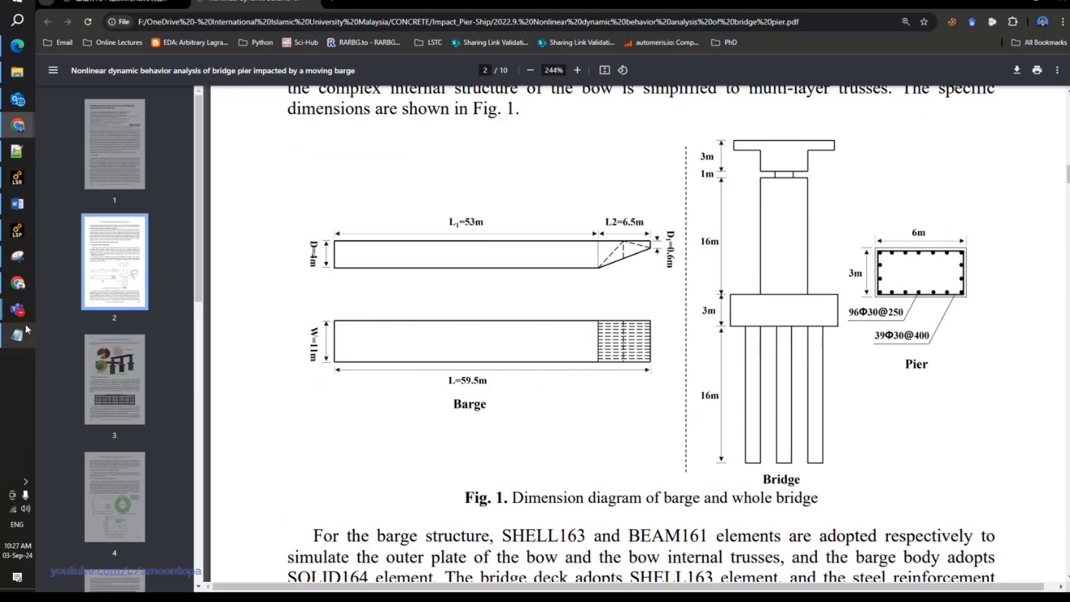
{"action": "left_click", "coordinate": [16, 233]}
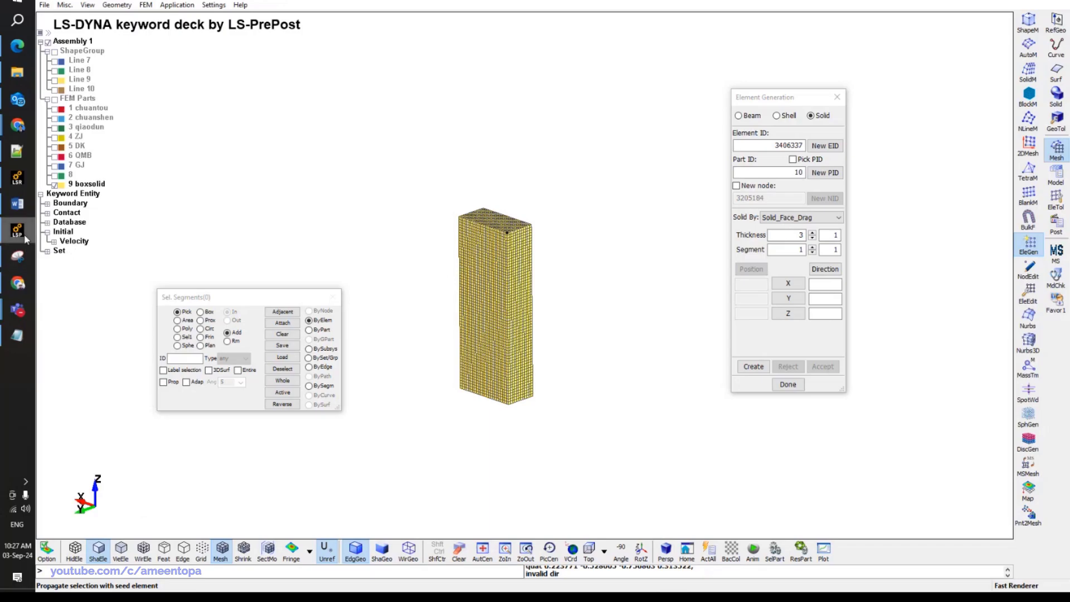
Select all segments on the bottom face of the boxsolid pier by propagating the pick with a 5-degree angle.
{"action": "mouse_move", "coordinate": [25, 236]}
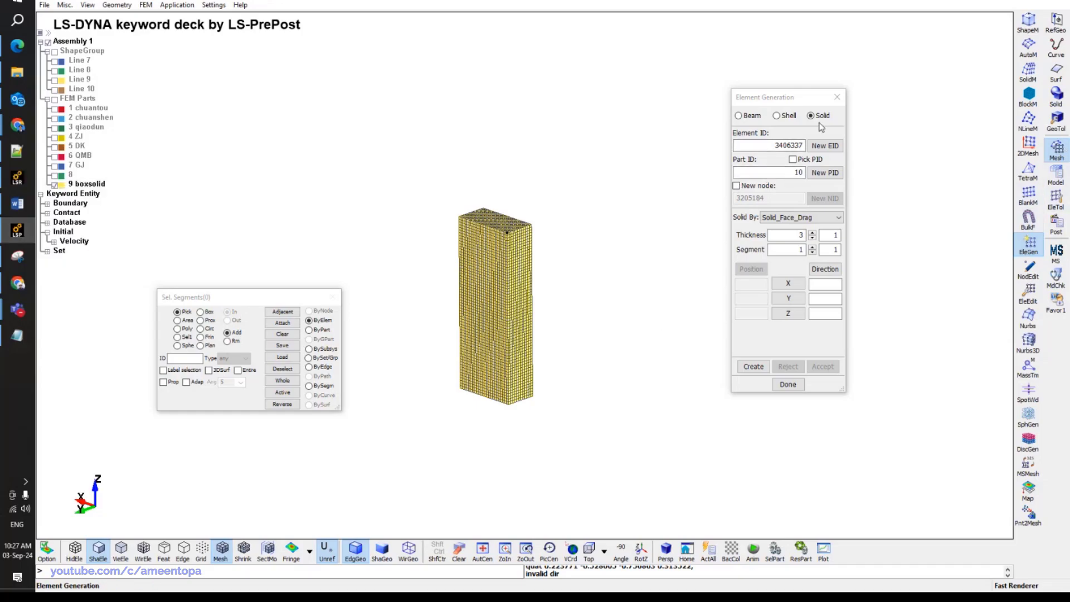
{"action": "left_click", "coordinate": [800, 101]}
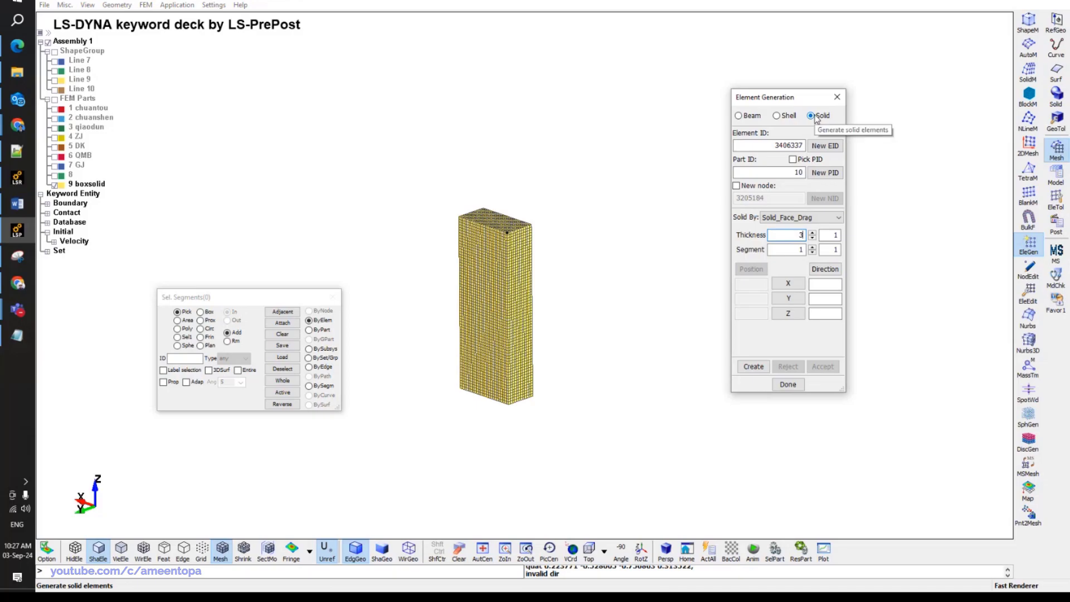
{"action": "left_click_drag", "start_coordinate": [521, 315], "coordinate": [507, 332], "text": "shift"}
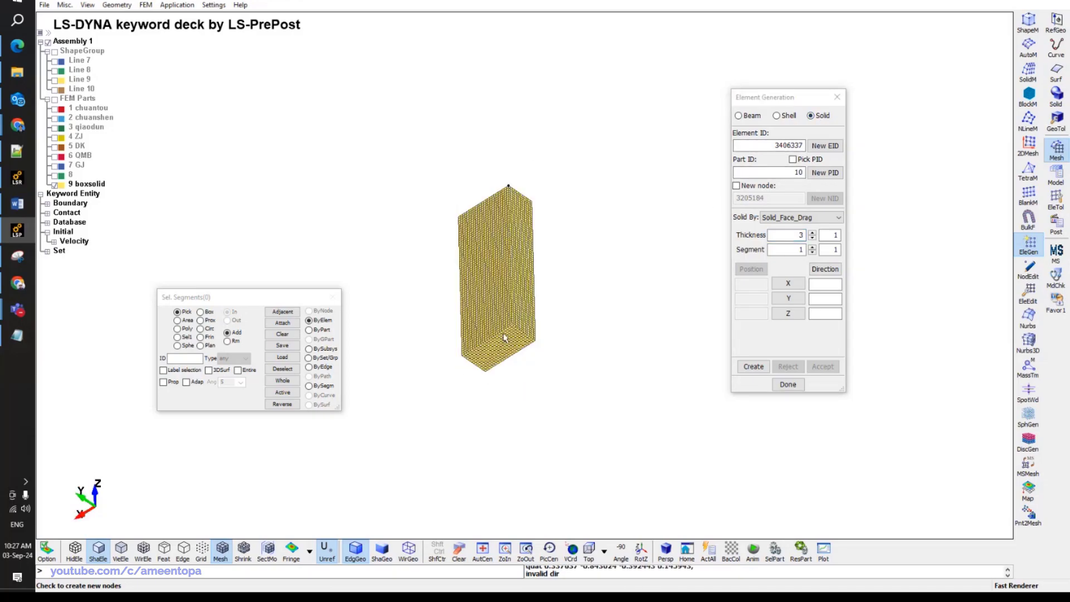
{"action": "scroll", "coordinate": [500, 358], "scroll_direction": "up", "scroll_amount": 3}
{"action": "left_click", "coordinate": [163, 382]}
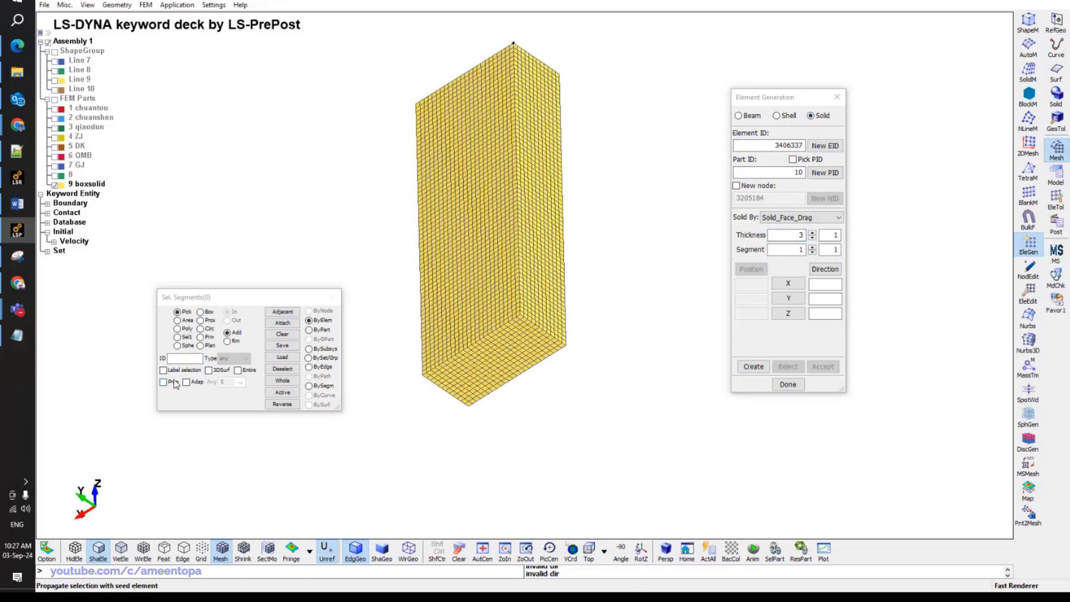
{"action": "left_click", "coordinate": [432, 378]}
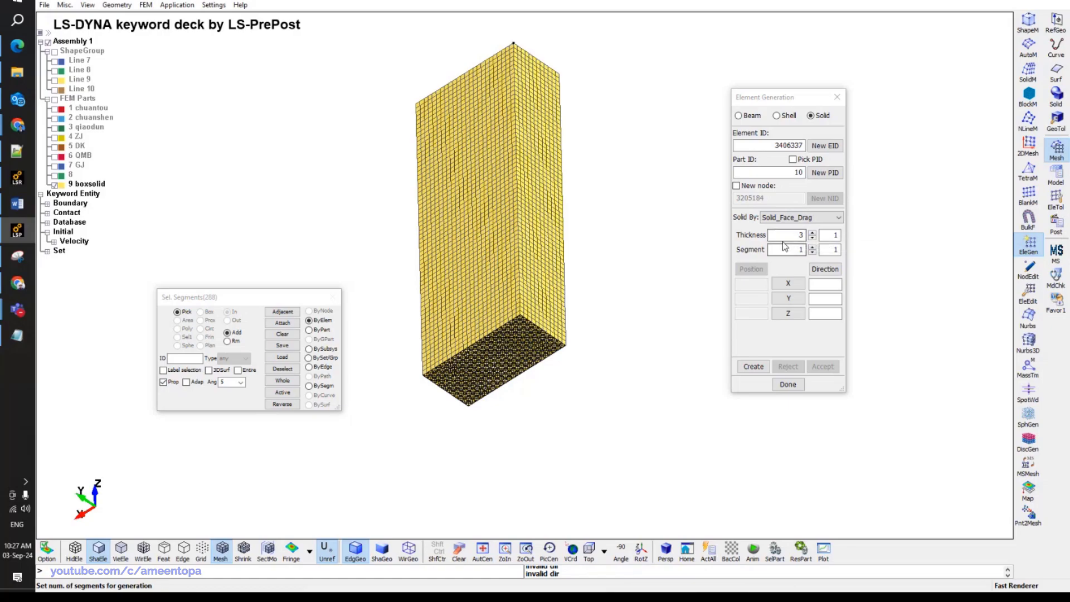
Generate a preview of solid elements dragged 3 from the pier's bottom face in the negative Z direction with 6 segments.
{"action": "left_click", "coordinate": [788, 313]}
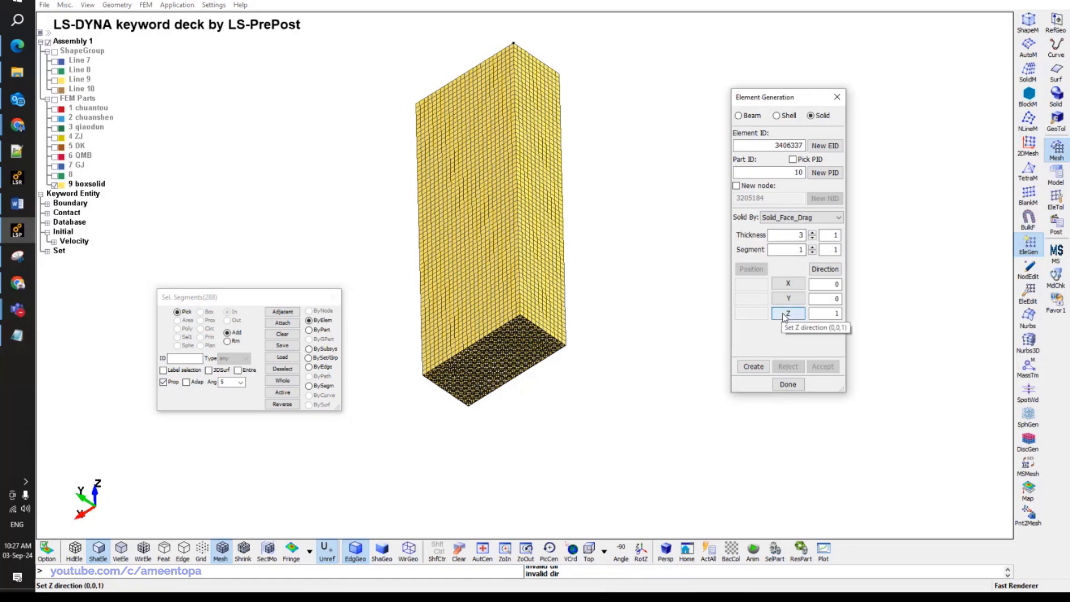
{"action": "left_click_drag", "start_coordinate": [173, 463], "coordinate": [511, 485], "text": "shift"}
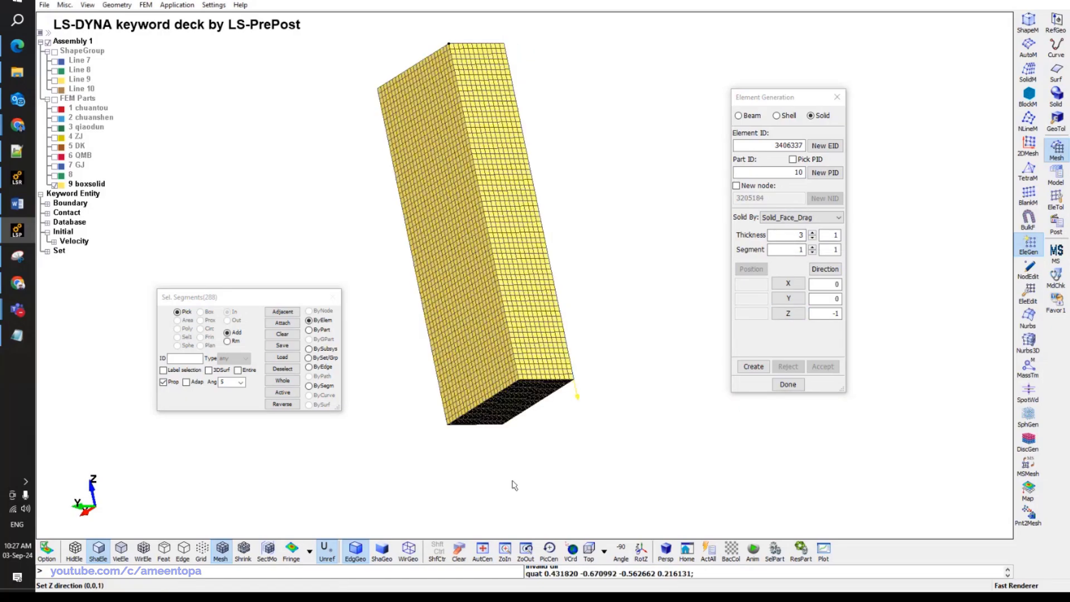
{"action": "left_click", "coordinate": [812, 247]}
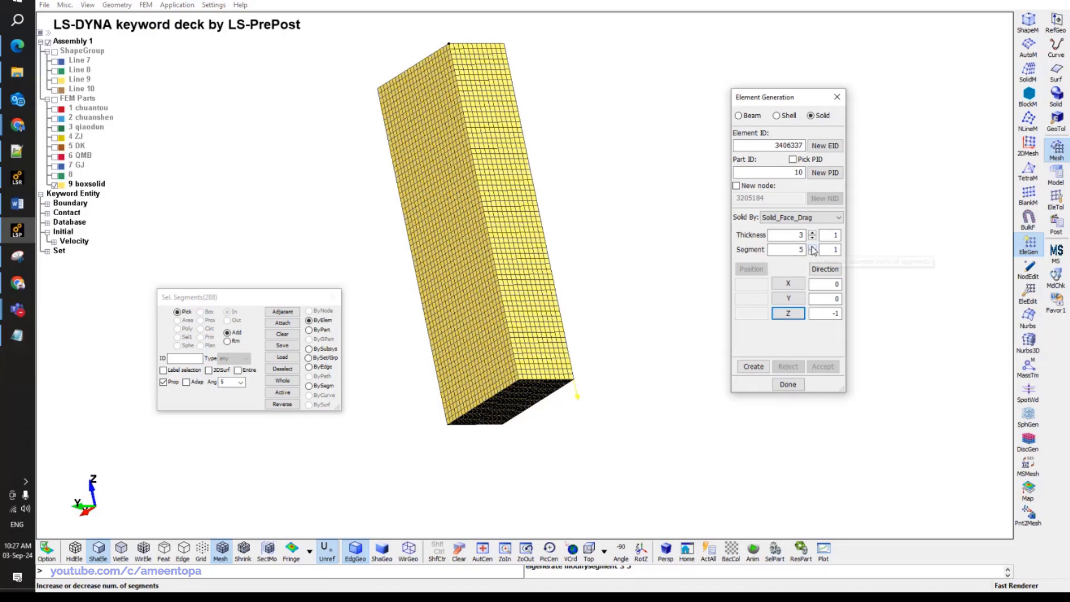
{"action": "left_click", "coordinate": [813, 252]}
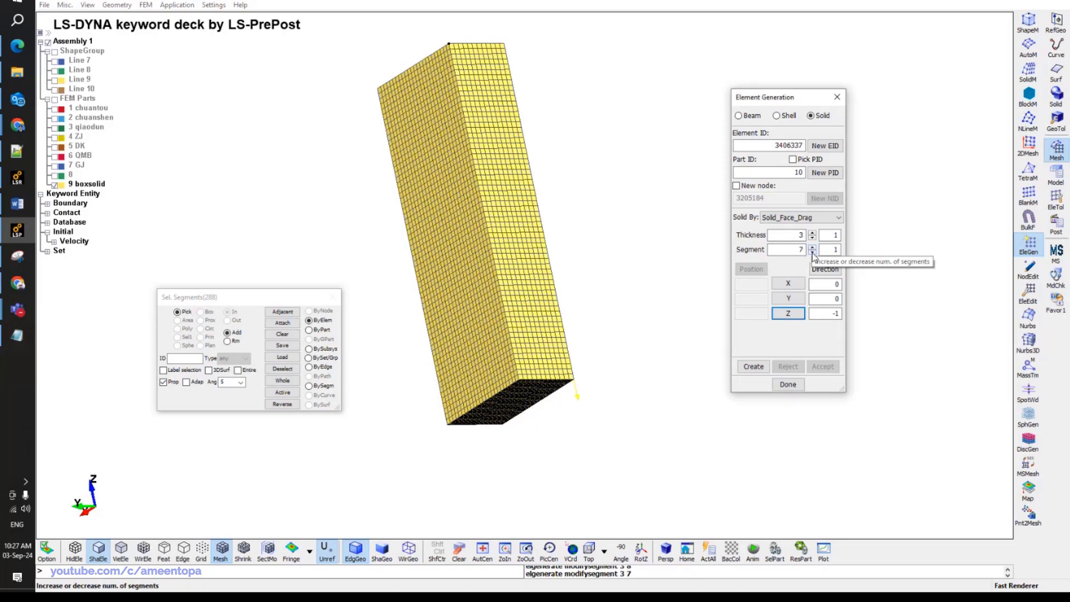
{"action": "left_click", "coordinate": [754, 366]}
Set the face-drag segments to 10 so the elements match the pier mesh size, and accept the generated pile cap block as part 10.
{"action": "left_click", "coordinate": [589, 551]}
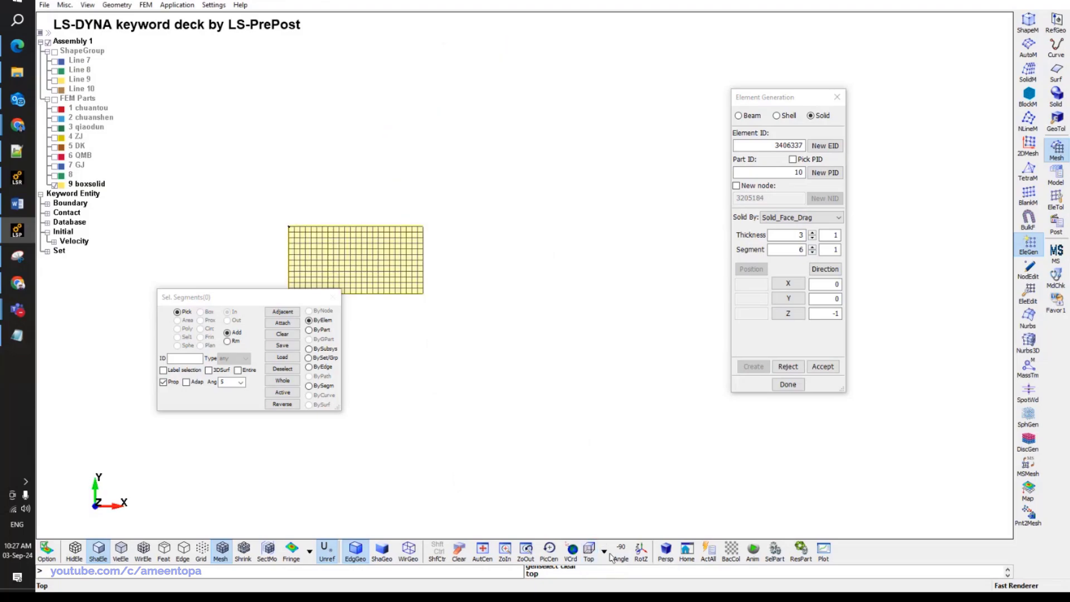
{"action": "left_click", "coordinate": [605, 552]}
{"action": "left_click", "coordinate": [624, 483]}
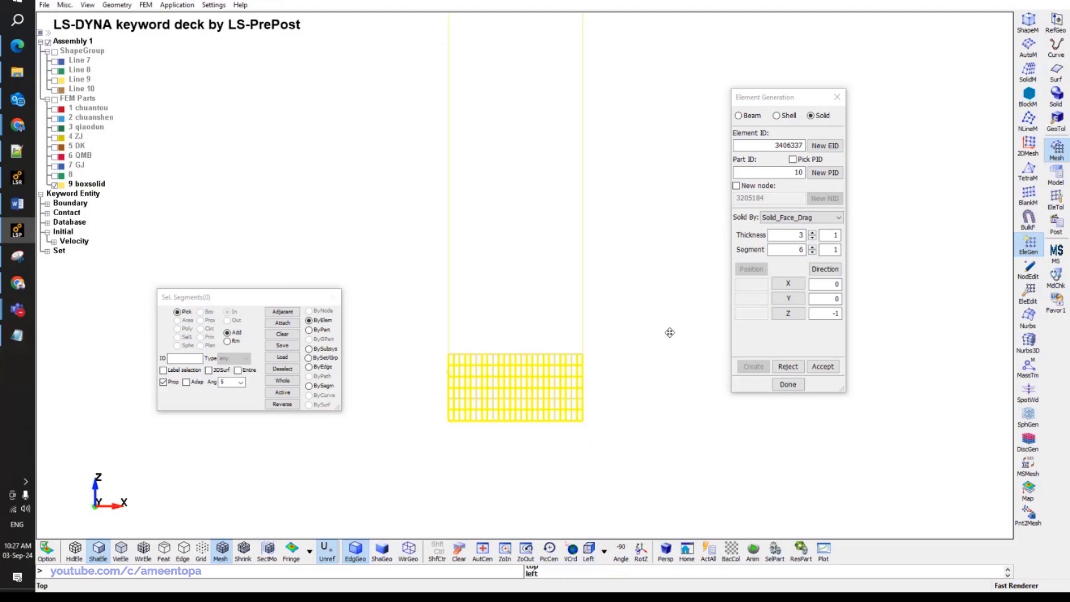
{"action": "scroll", "coordinate": [552, 362], "scroll_direction": "up", "scroll_amount": 2}
{"action": "double_click", "coordinate": [795, 249]}
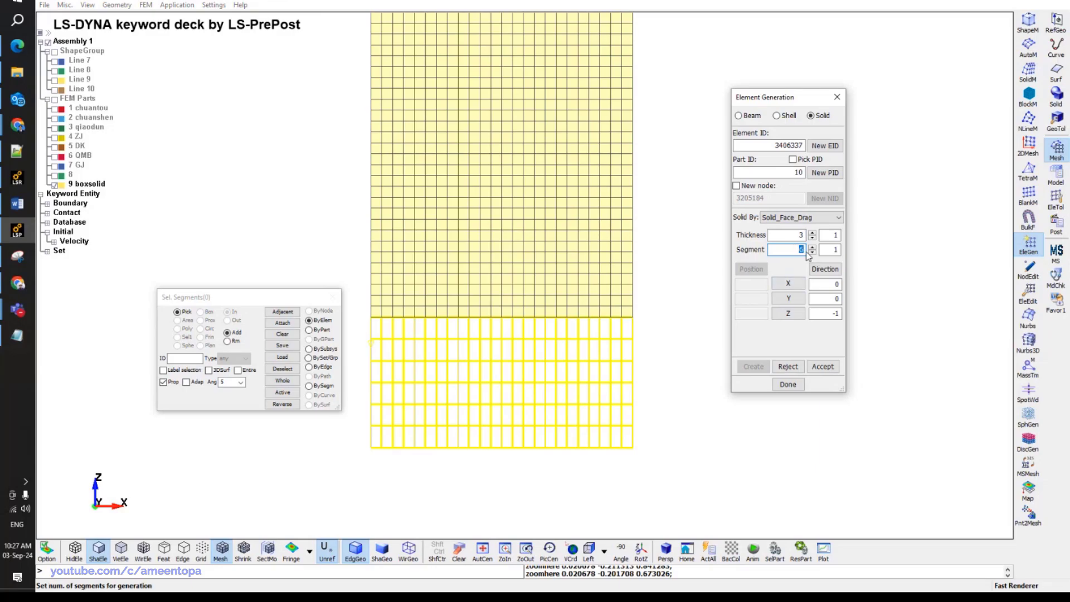
{"action": "scroll", "coordinate": [809, 256], "scroll_direction": "up", "scroll_amount": 12}
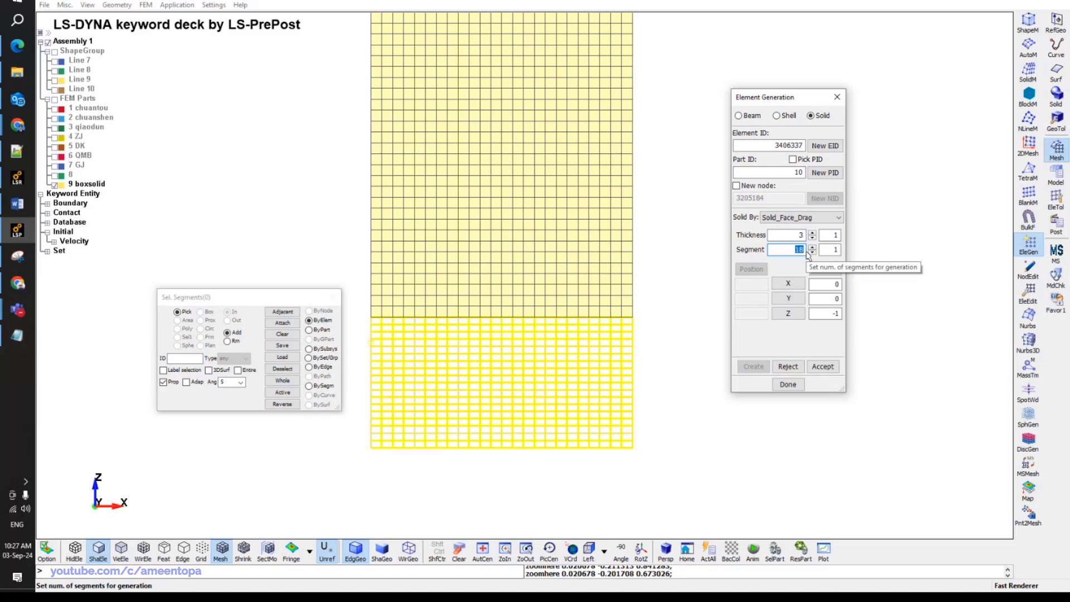
{"action": "type", "text": "9"}
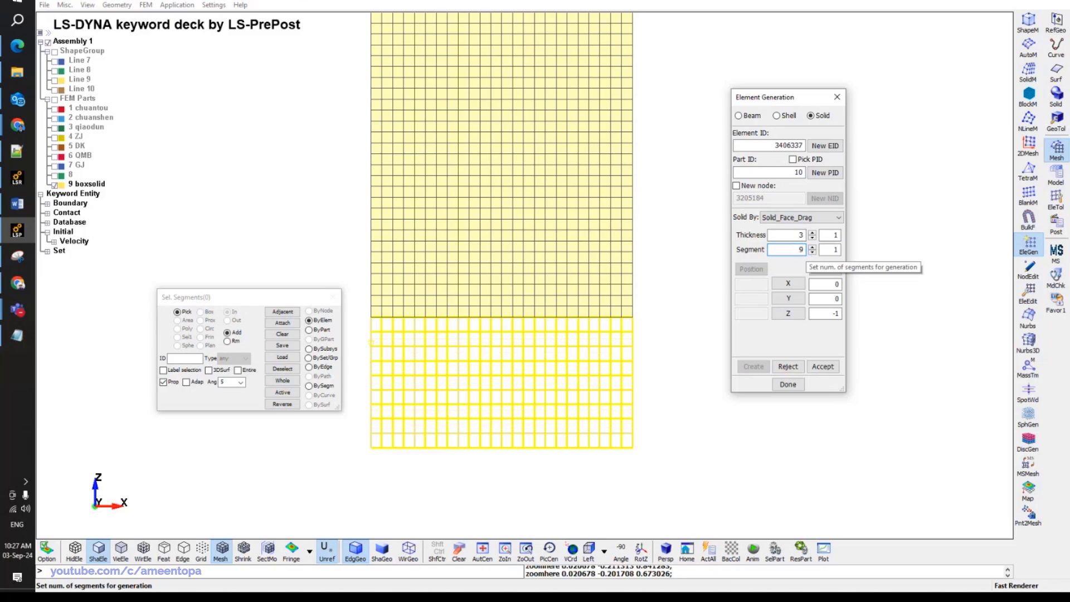
{"action": "double_click", "coordinate": [800, 249]}
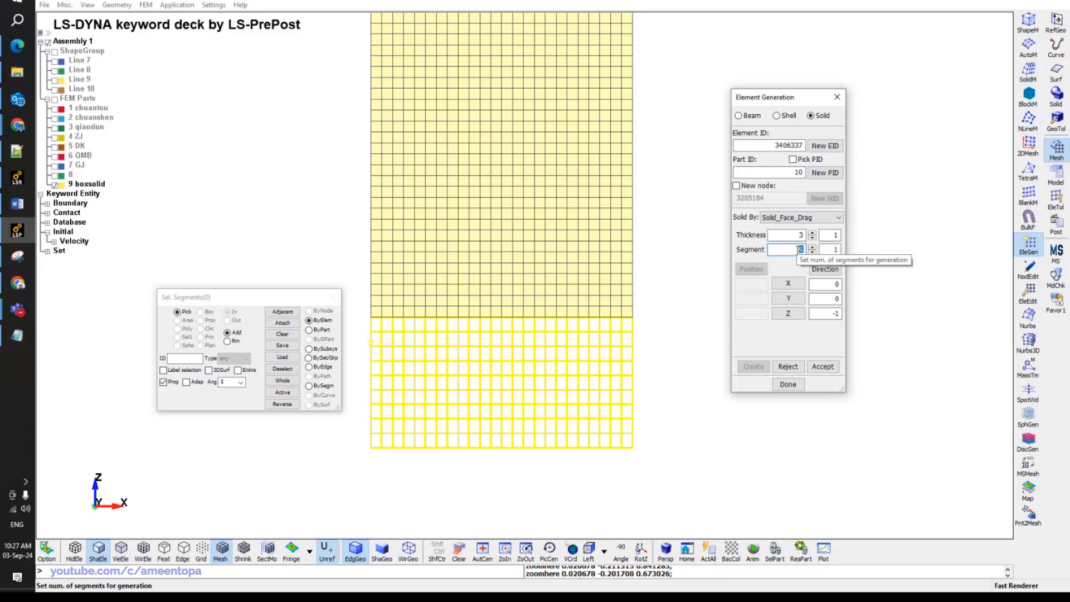
{"action": "scroll", "coordinate": [808, 254], "scroll_direction": "up", "scroll_amount": 1}
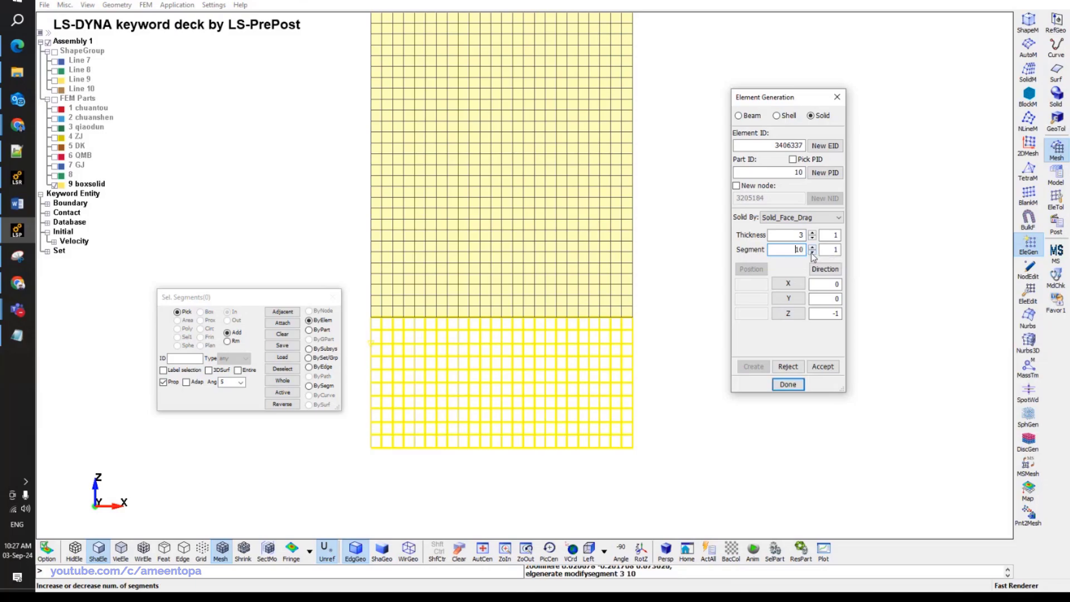
{"action": "left_click", "coordinate": [823, 367]}
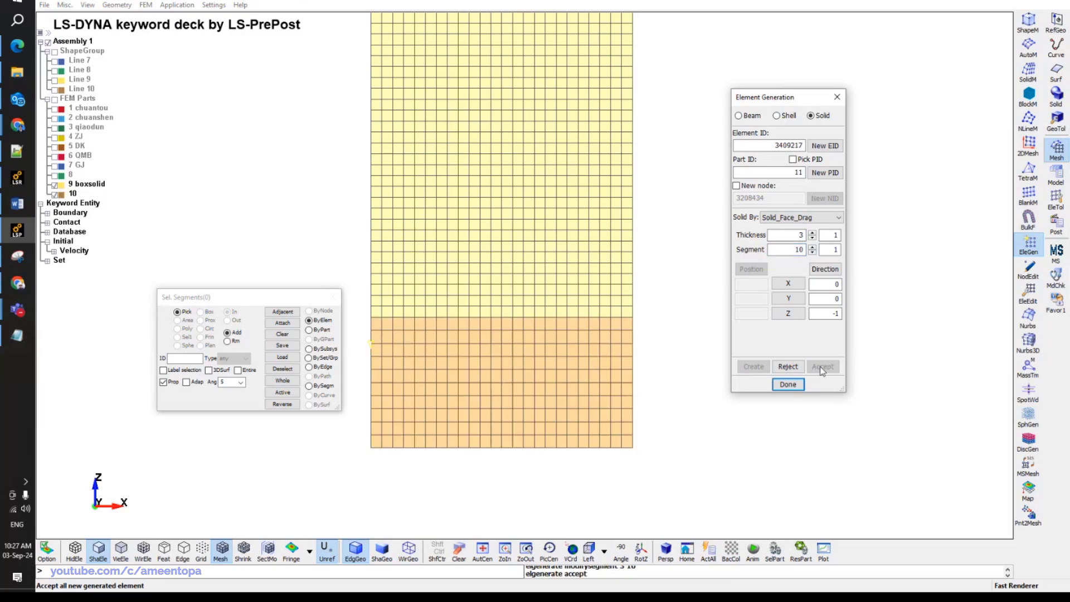
Hide the boxsolid pier and display only the pile cap block of part 10 in an angled close-up.
{"action": "scroll", "coordinate": [554, 362], "scroll_direction": "down", "scroll_amount": 3}
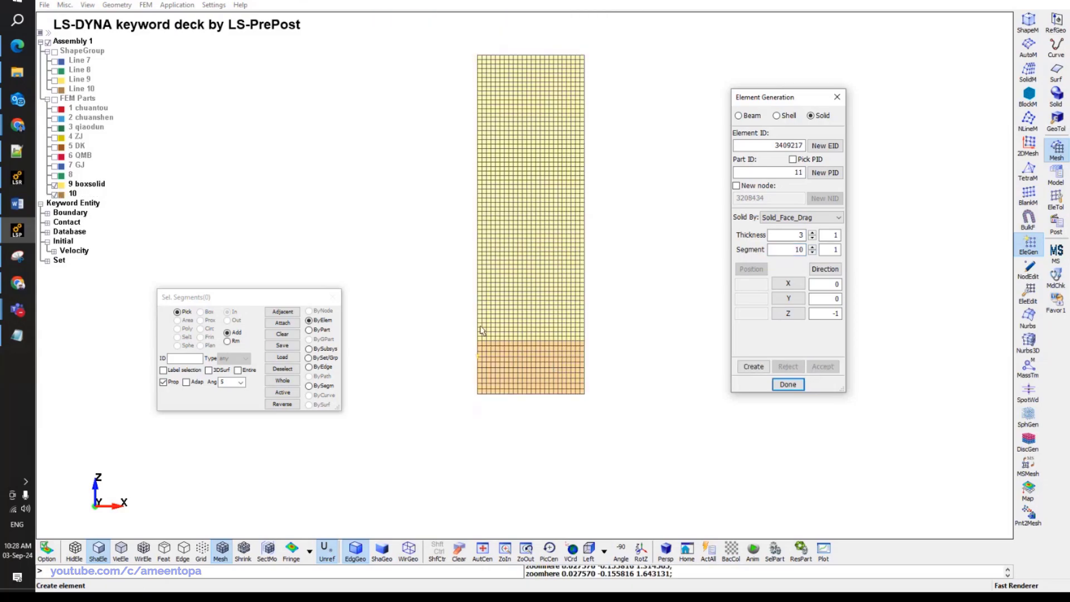
{"action": "left_click_drag", "start_coordinate": [530, 318], "coordinate": [603, 379]}
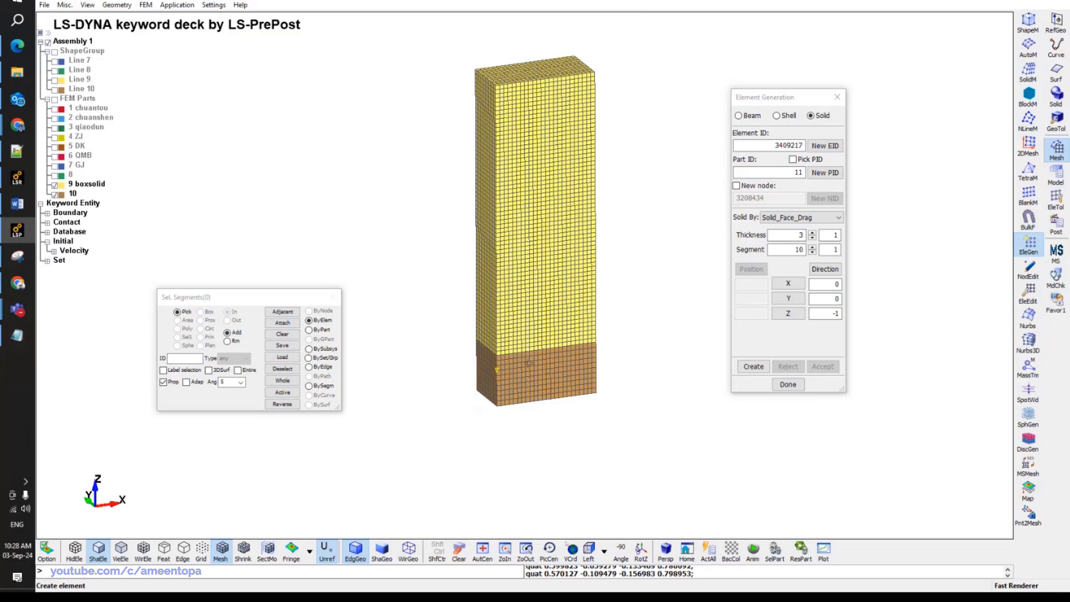
{"action": "left_click", "coordinate": [55, 184]}
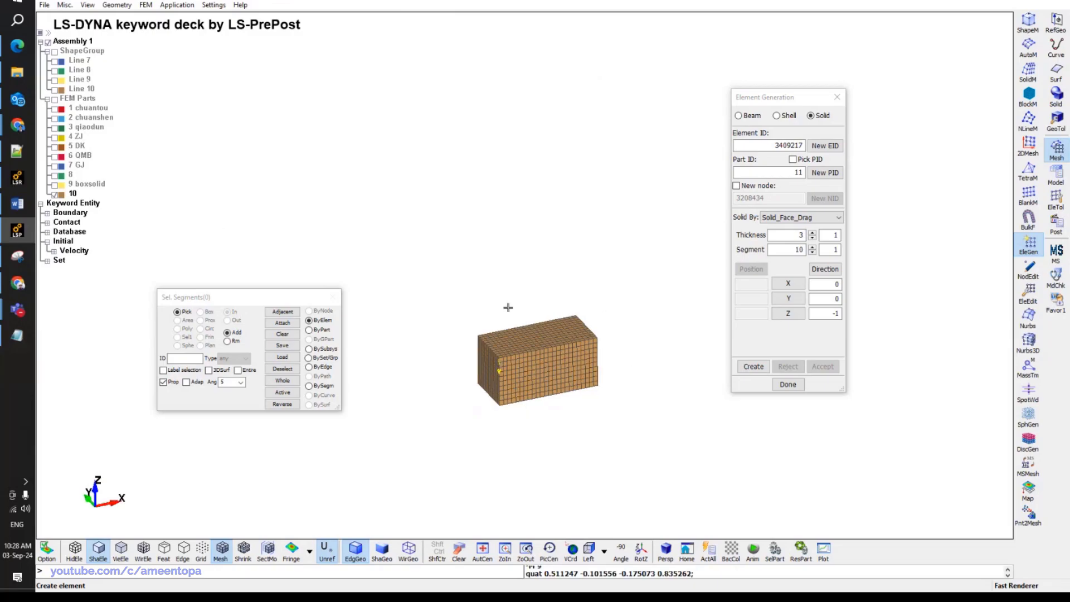
{"action": "left_click", "coordinate": [788, 103]}
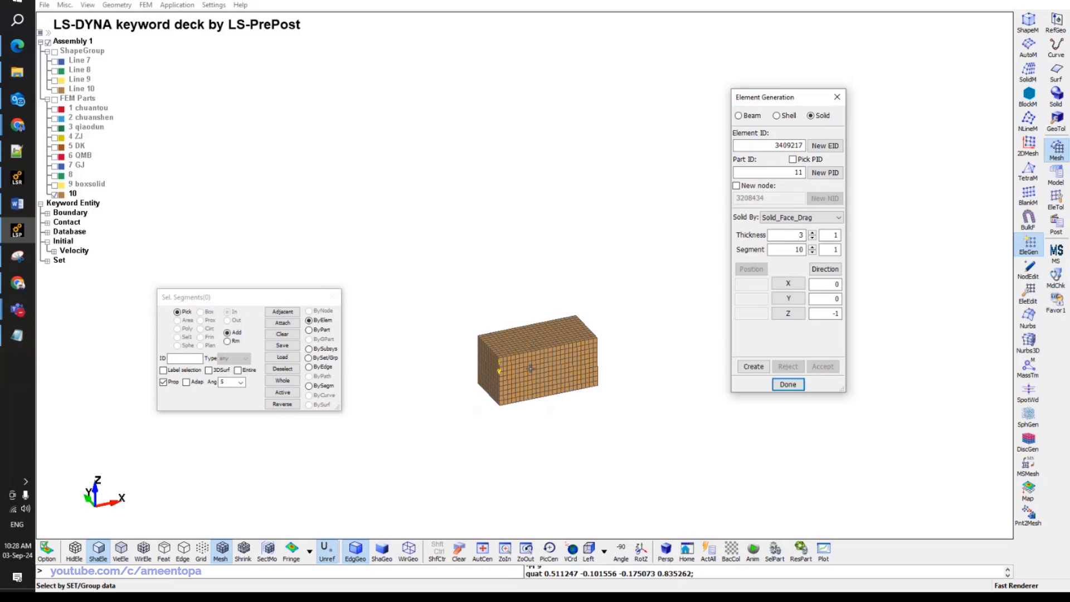
{"action": "scroll", "coordinate": [502, 365], "scroll_direction": "up", "scroll_amount": 2}
{"action": "scroll", "coordinate": [610, 311], "scroll_direction": "down", "scroll_amount": 2}
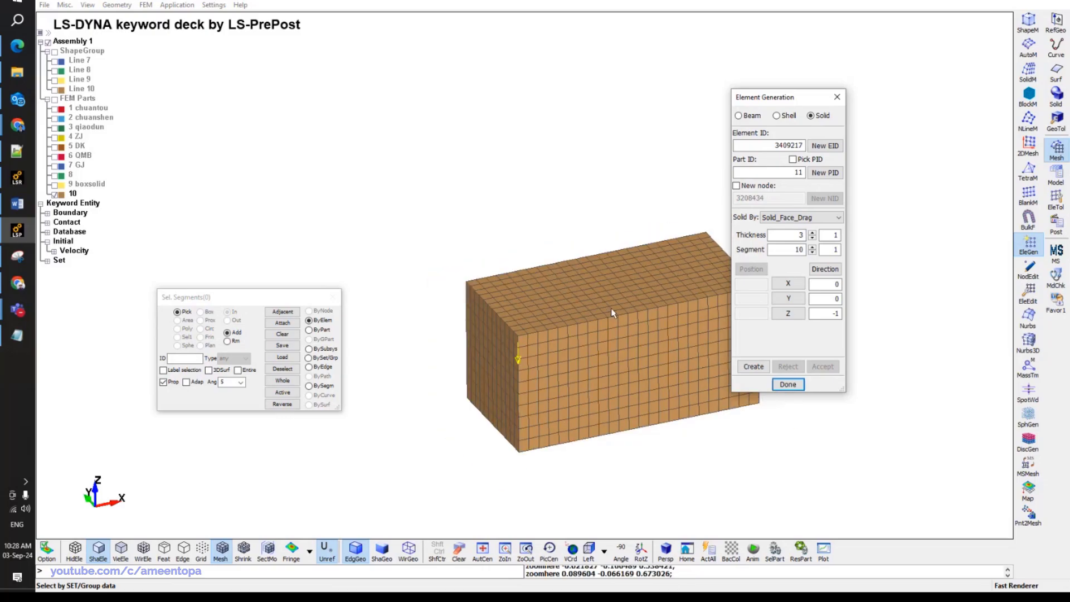
{"action": "middle_click_drag", "start_coordinate": [609, 311], "coordinate": [468, 230]}
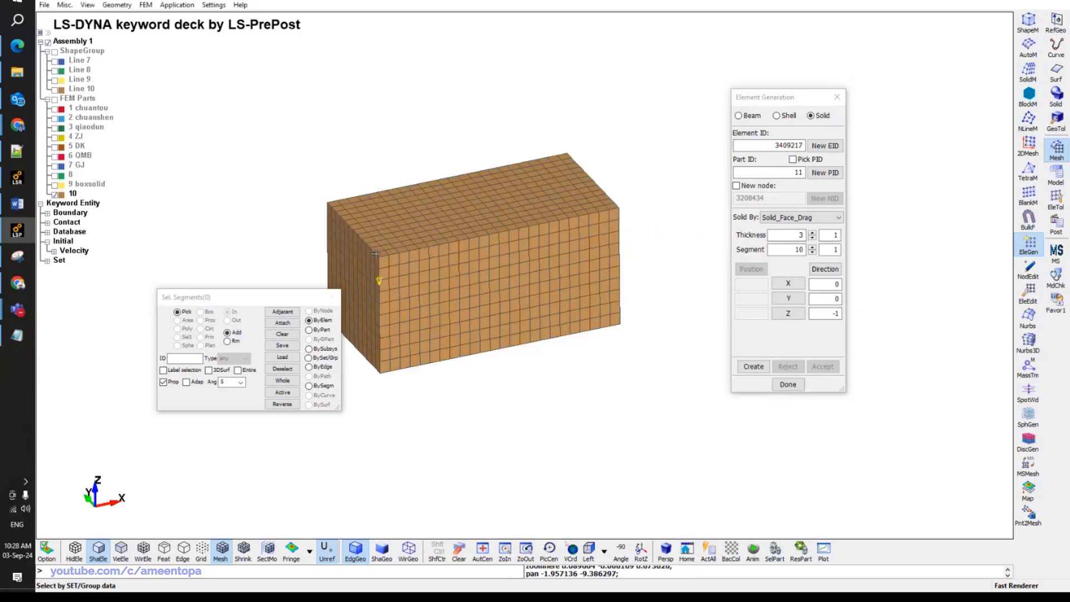
Switch to the paper PDF and look up the pile cap dimensions in section 2.1, noting its length.
{"action": "left_click", "coordinate": [16, 231]}
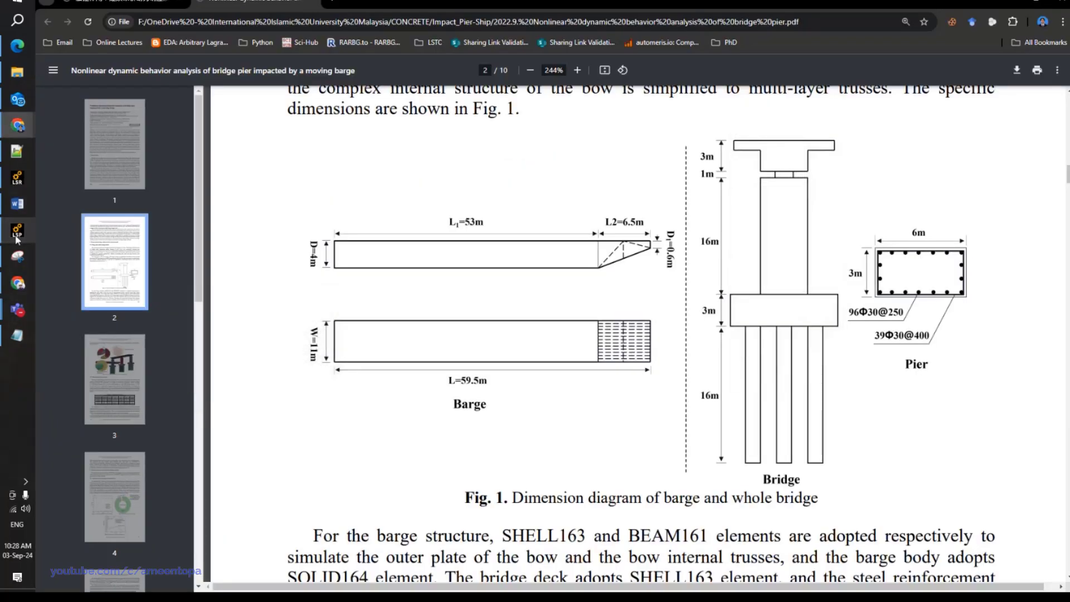
{"action": "scroll", "coordinate": [344, 235], "scroll_direction": "up", "scroll_amount": 5}
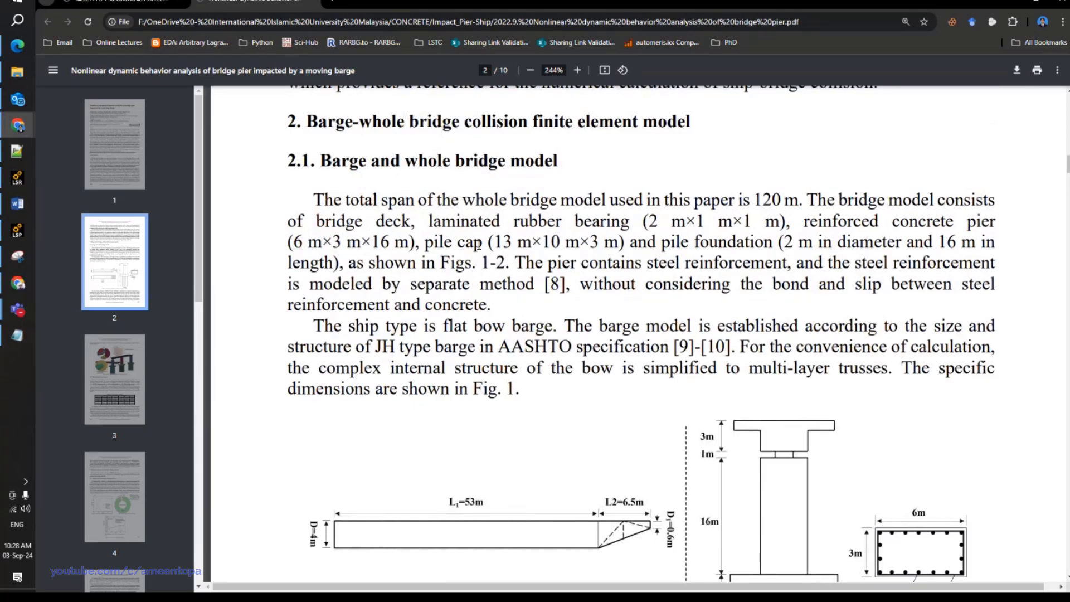
{"action": "double_click", "coordinate": [295, 244]}
{"action": "left_click_drag", "start_coordinate": [489, 243], "coordinate": [532, 244]}
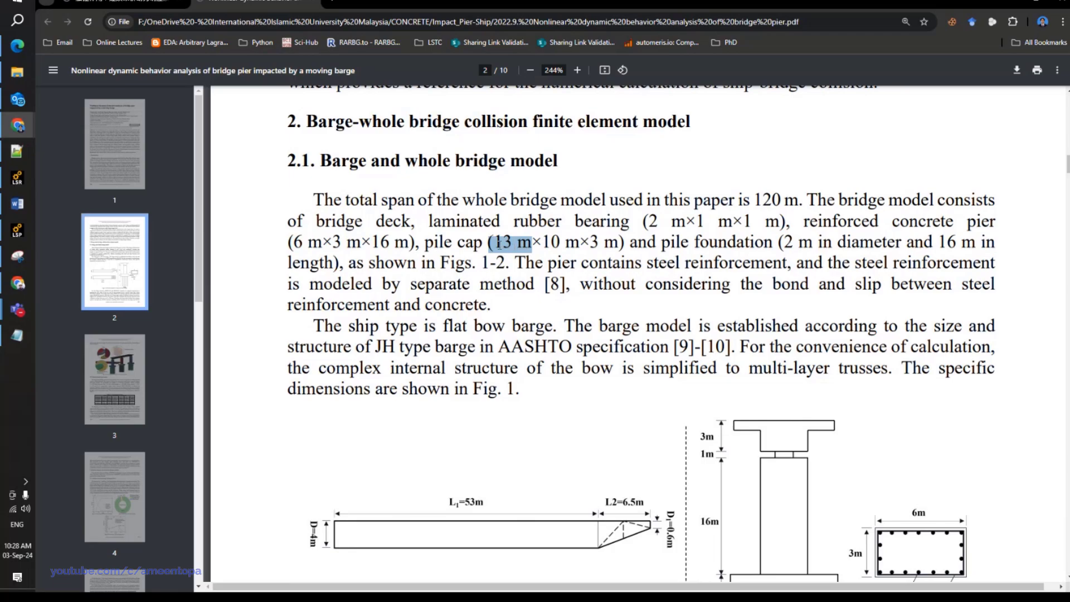
{"action": "left_click", "coordinate": [498, 246]}
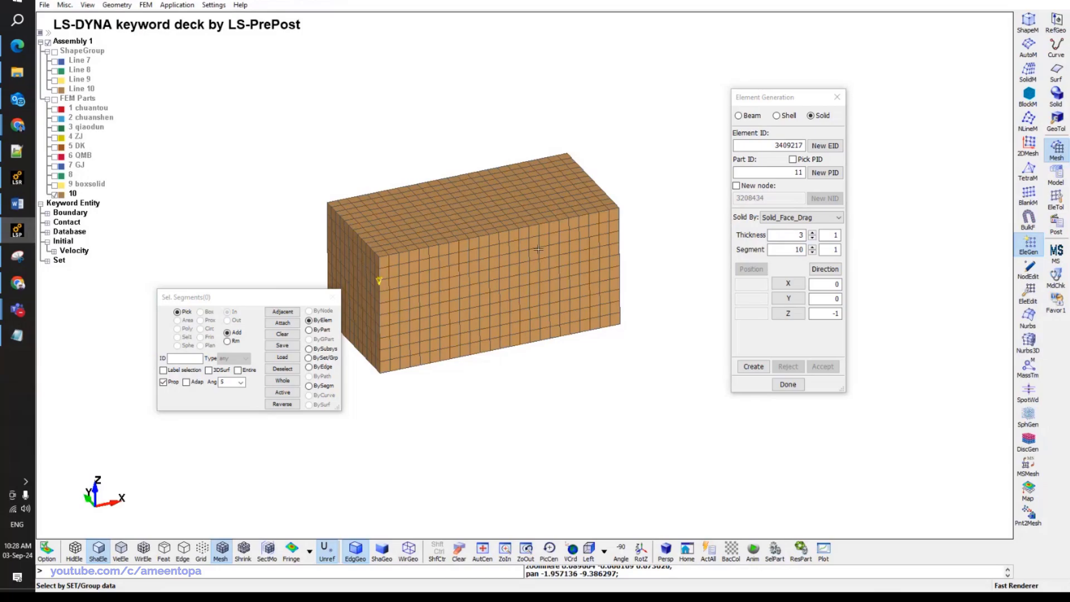
In LS-PrePost, extend part 10 by dragging the block's negative X end face 3.5 outward with 10 segments, and accept the solids.
{"action": "double_click", "coordinate": [790, 234]}
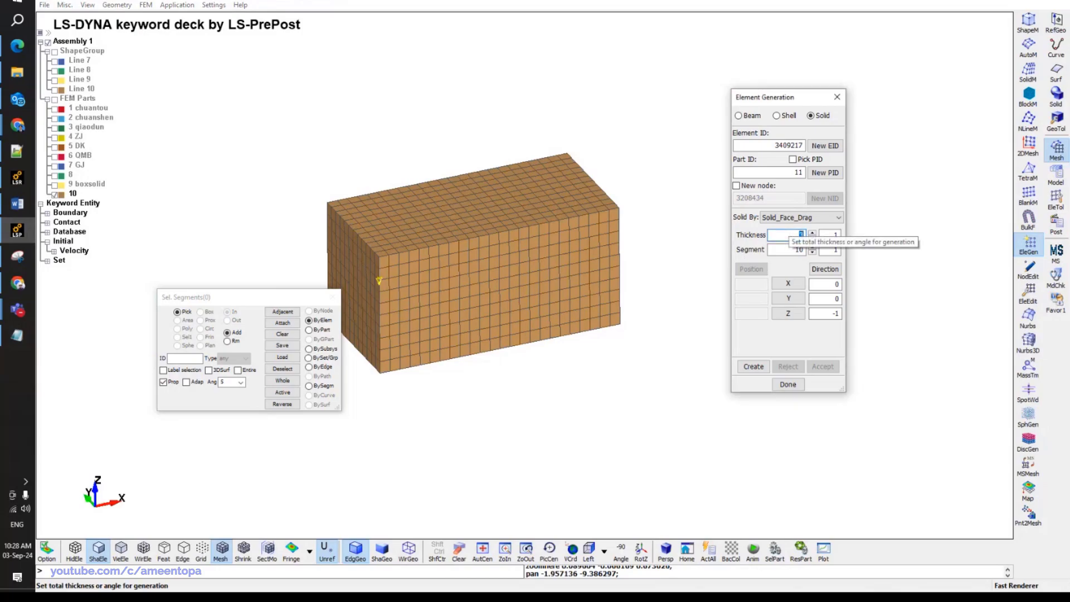
{"action": "type", "text": "3.5"}
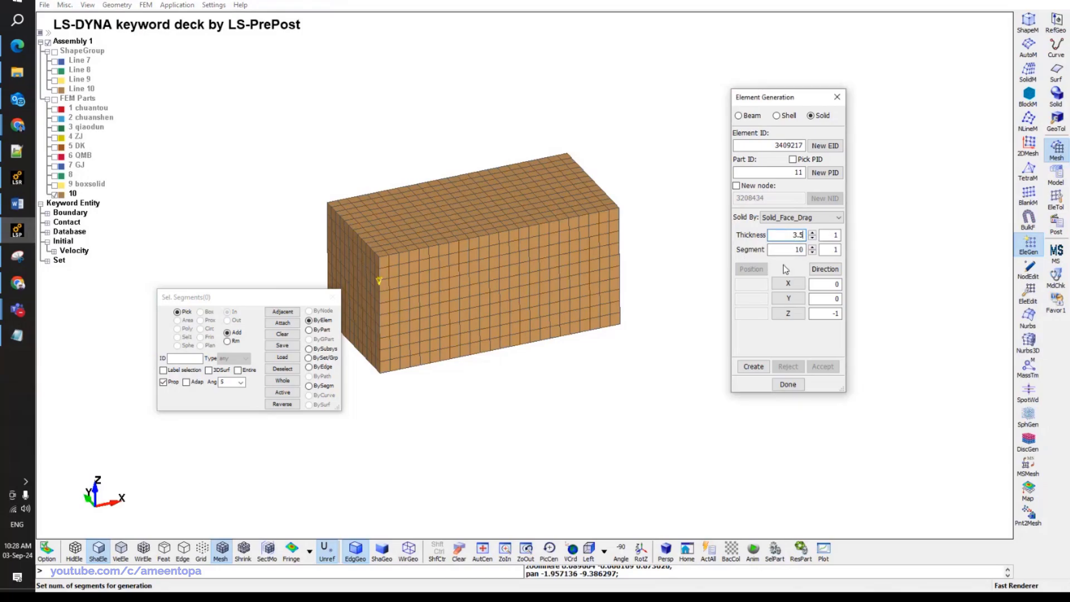
{"action": "left_click", "coordinate": [354, 284]}
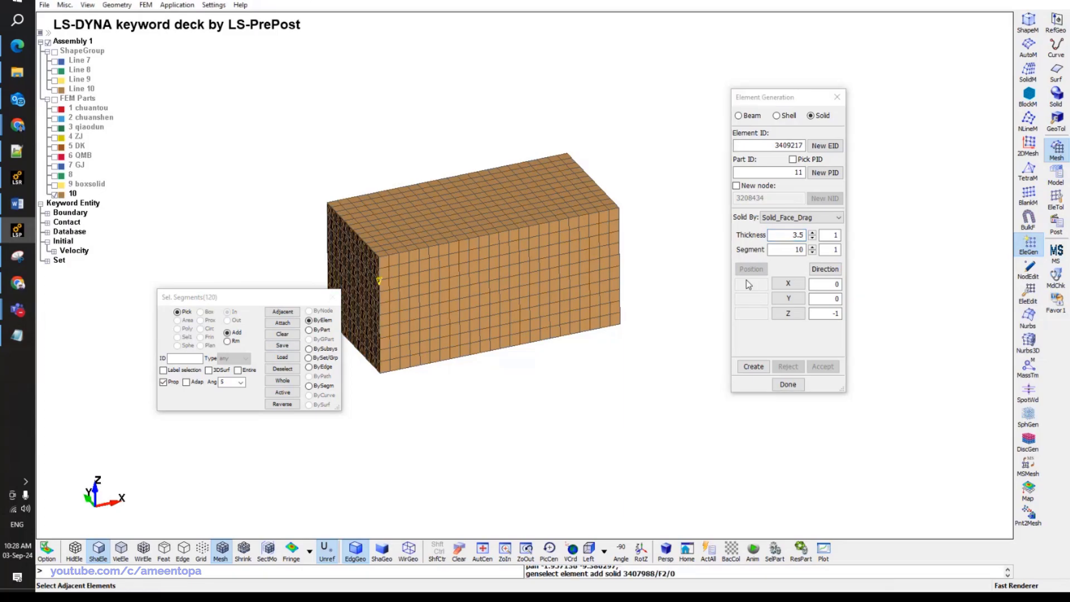
{"action": "double_click", "coordinate": [795, 173]}
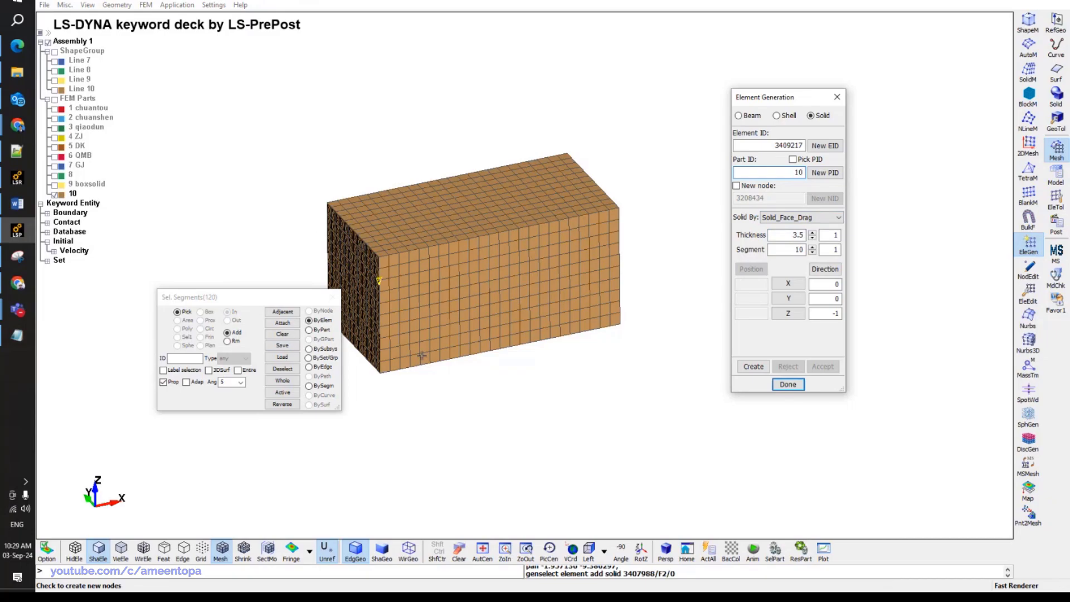
{"action": "left_click", "coordinate": [788, 283]}
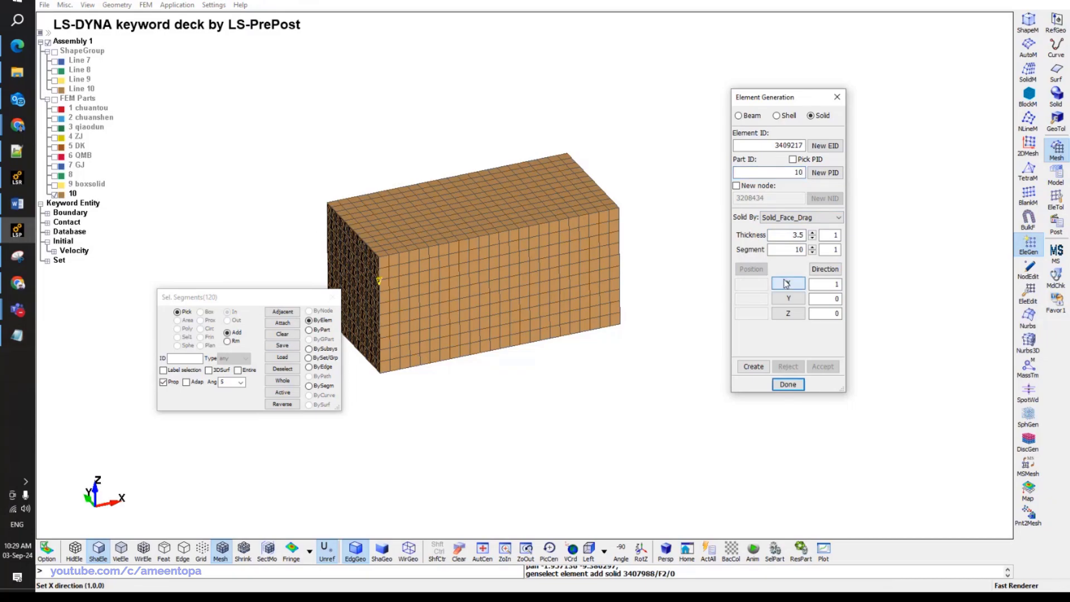
{"action": "left_click", "coordinate": [754, 367]}
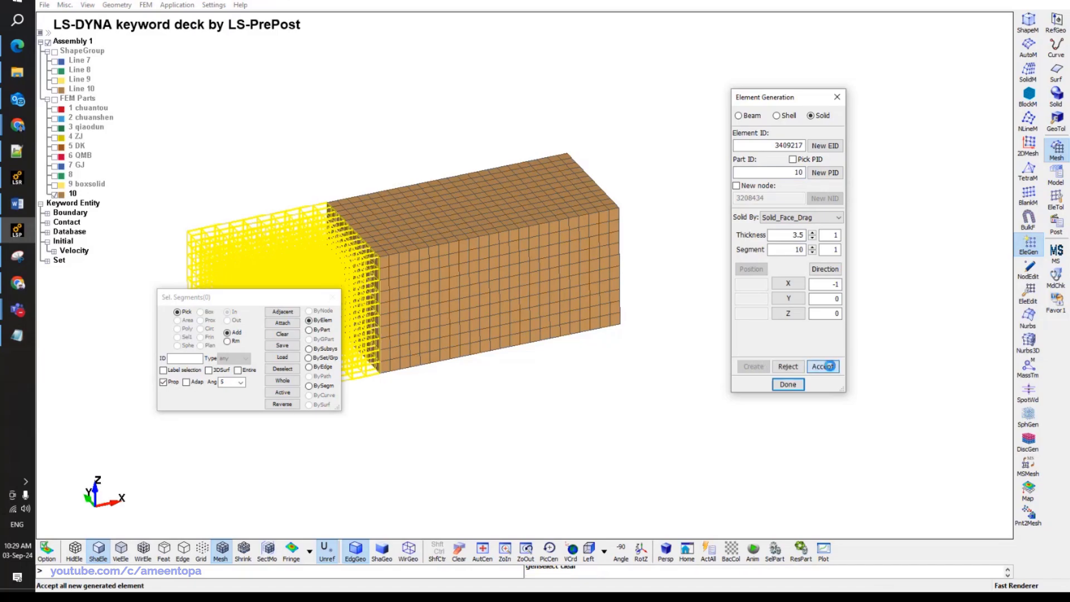
{"action": "left_click", "coordinate": [824, 366]}
Extend part 10 from its opposite end face by 3.5 in the positive X direction with 10 segments, and accept the solids.
{"action": "left_click_drag", "start_coordinate": [651, 284], "coordinate": [499, 335], "text": "shift"}
{"action": "left_click", "coordinate": [502, 339]}
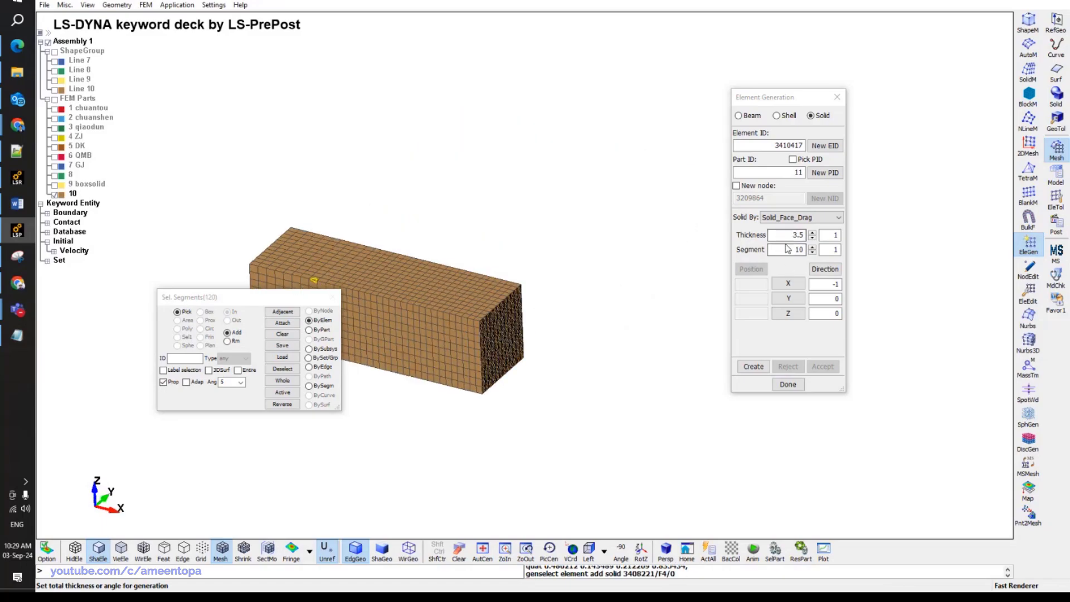
{"action": "double_click", "coordinate": [797, 172]}
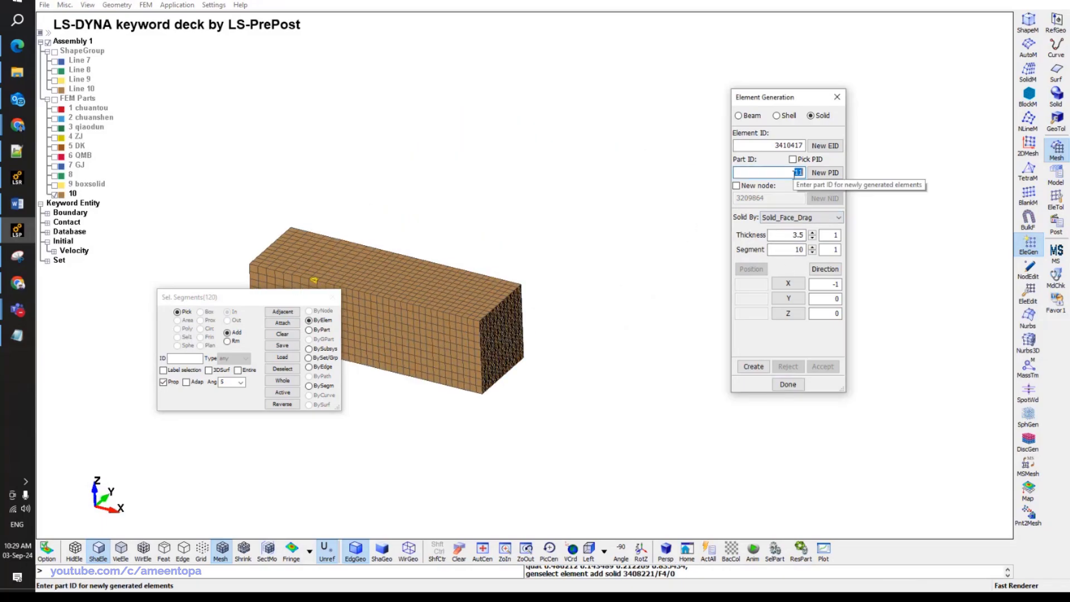
{"action": "type", "text": "1"}
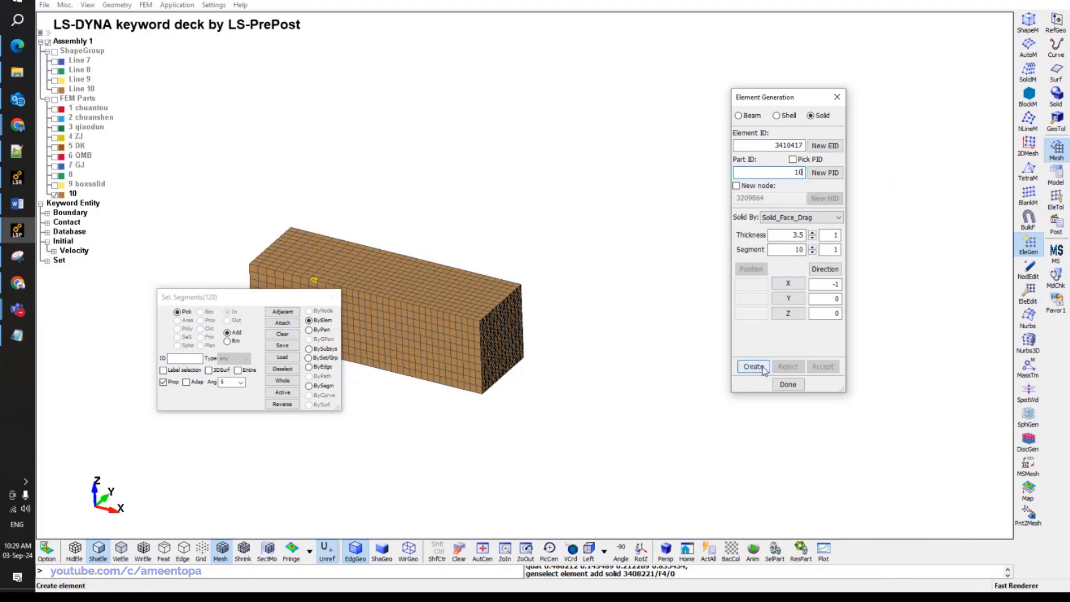
{"action": "left_click", "coordinate": [789, 284]}
{"action": "left_click", "coordinate": [761, 369]}
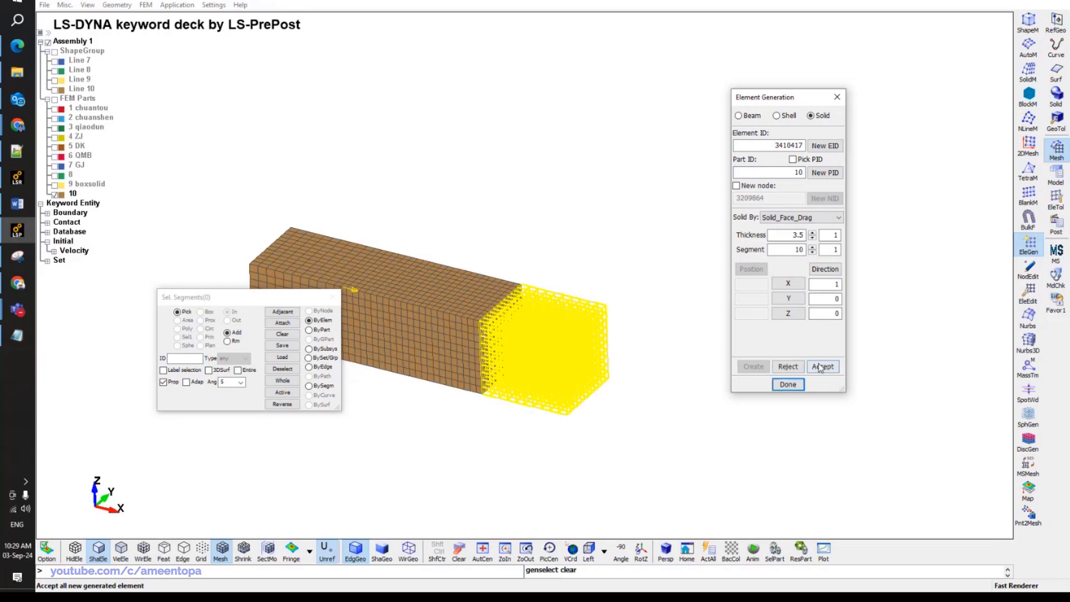
{"action": "left_click", "coordinate": [820, 367]}
Show the boxsolid pier again and measure the pile cap's length between its two upper corner nodes.
{"action": "scroll", "coordinate": [576, 337], "scroll_direction": "down", "scroll_amount": 2}
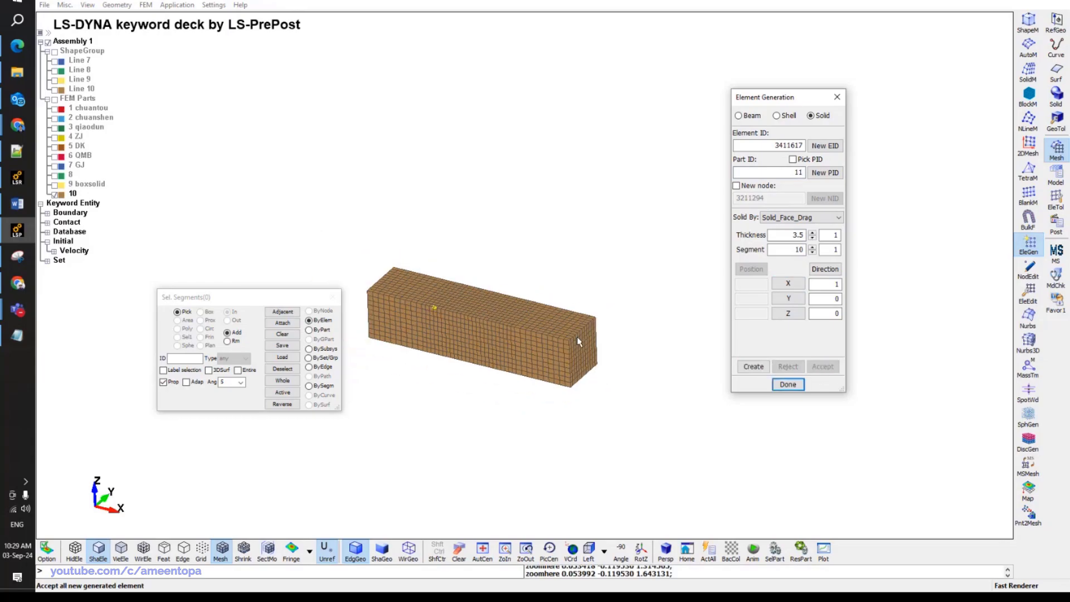
{"action": "scroll", "coordinate": [406, 315], "scroll_direction": "up", "scroll_amount": 1}
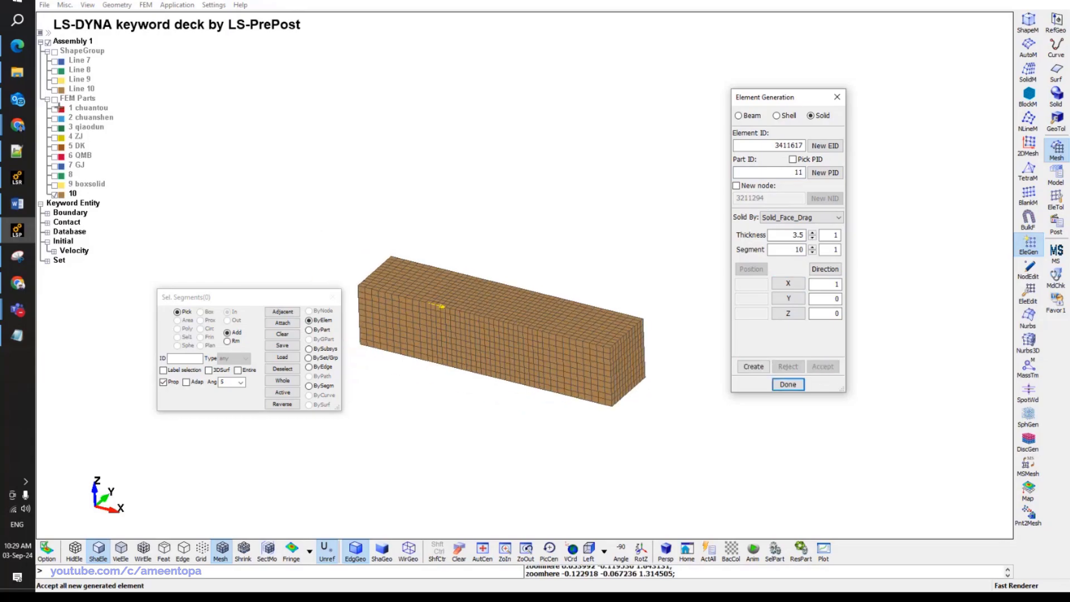
{"action": "left_click", "coordinate": [54, 184]}
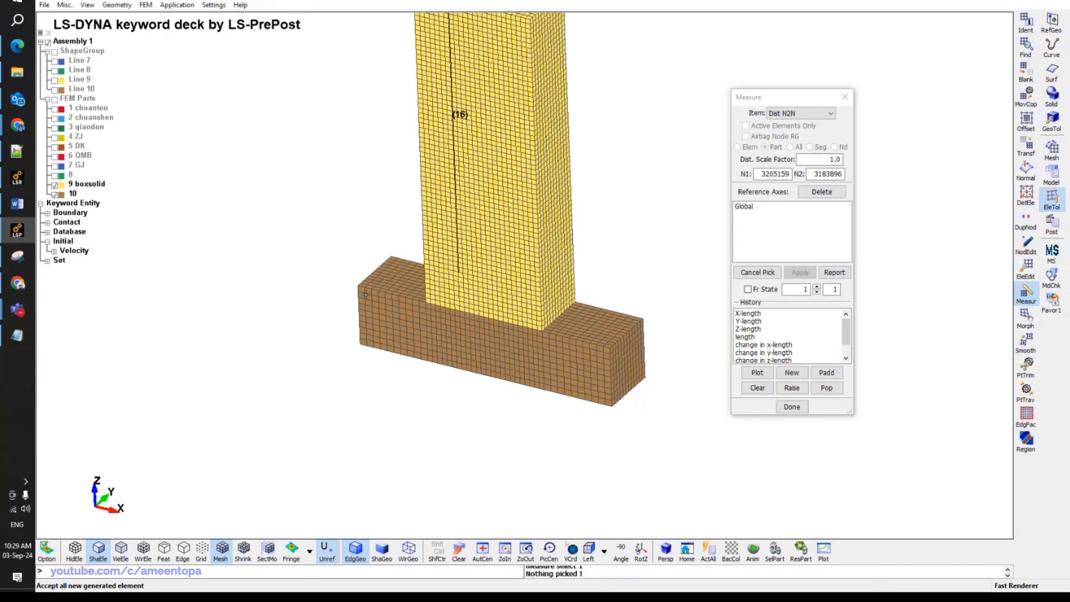
{"action": "left_click", "coordinate": [359, 287]}
{"action": "left_click", "coordinate": [609, 349]}
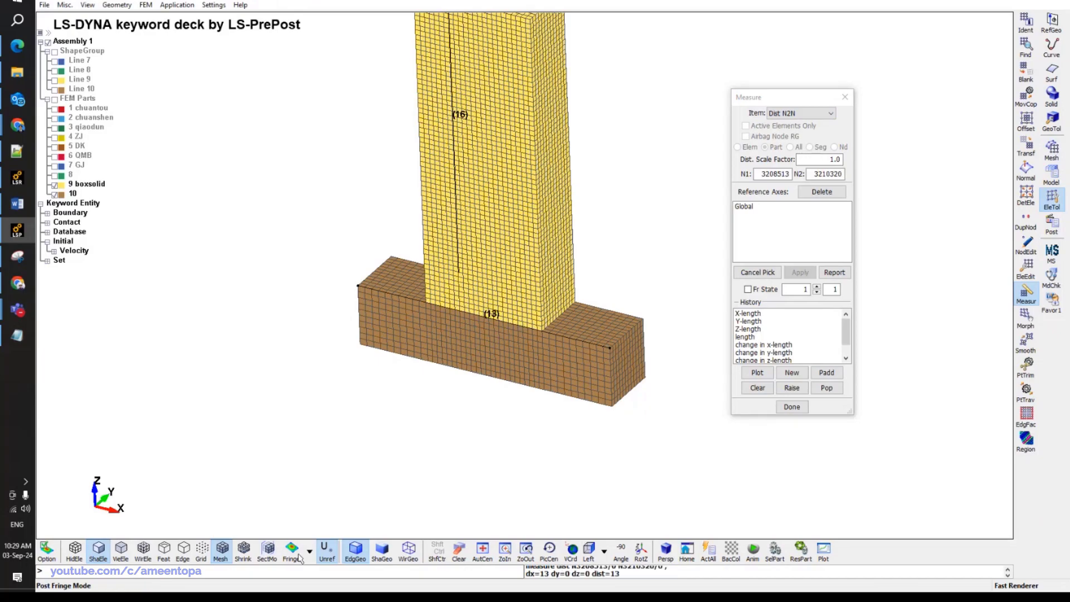
Inspect the pier and pile cap without and with mesh lines, and hide boxsolid to isolate the lengthened pile cap.
{"action": "left_click", "coordinate": [221, 550]}
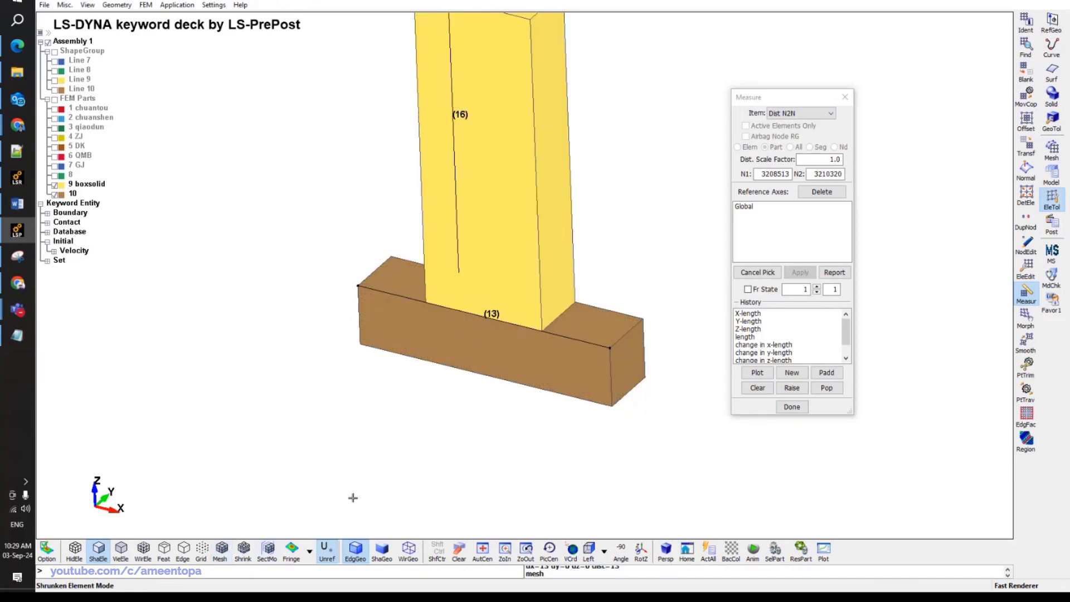
{"action": "left_click", "coordinate": [221, 550]}
{"action": "left_click_drag", "start_coordinate": [370, 358], "coordinate": [571, 382], "text": "ctrl"}
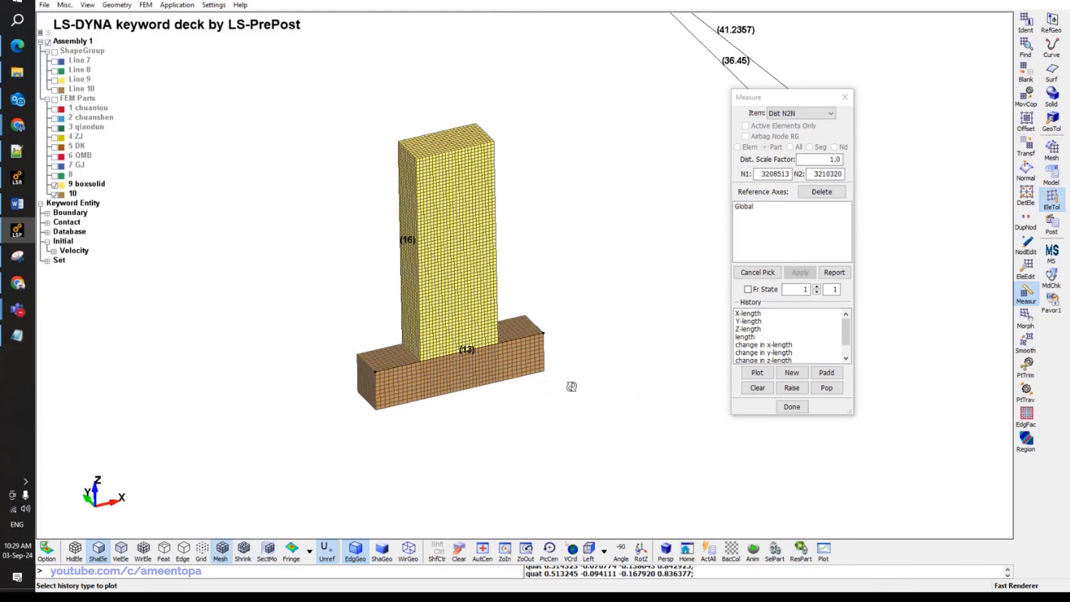
{"action": "left_click", "coordinate": [54, 185]}
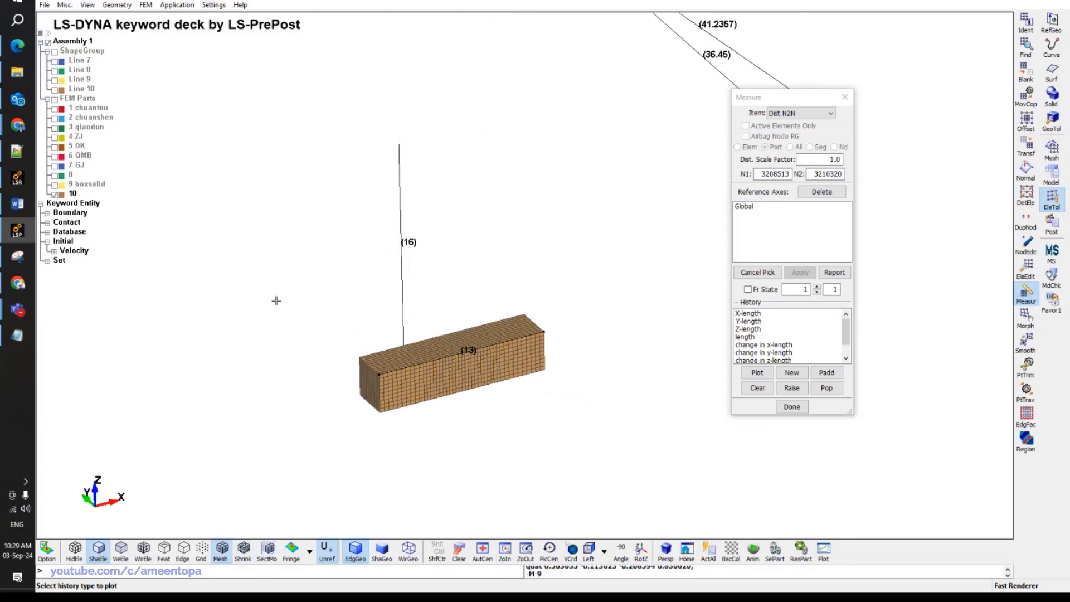
Check the pile cap's dimensions in the barge-impact paper in the browser, and return to LS-PrePost.
{"action": "left_click", "coordinate": [27, 231]}
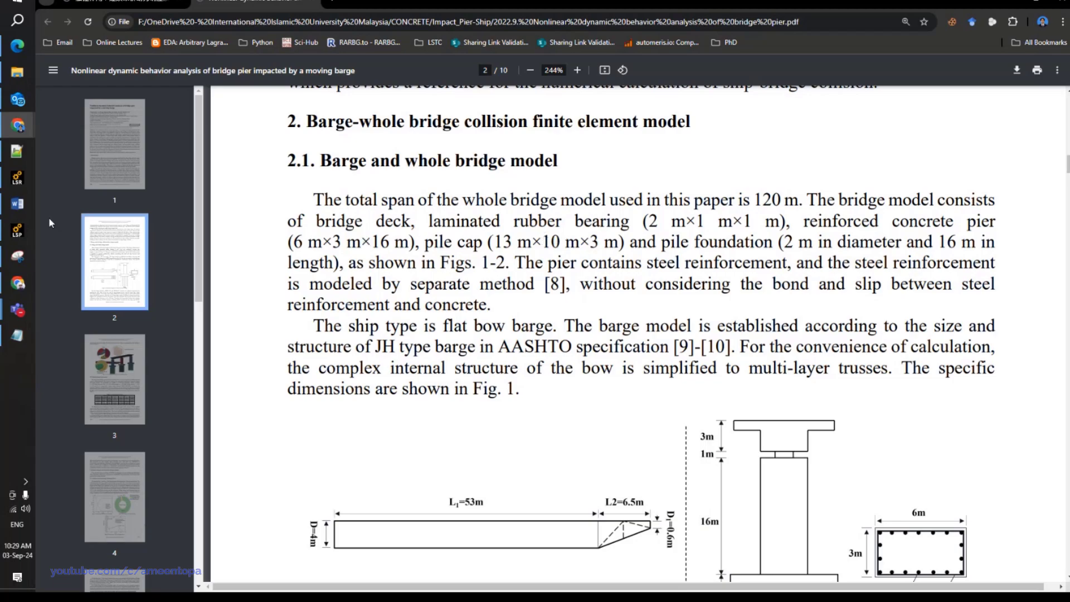
{"action": "mouse_move", "coordinate": [18, 183]}
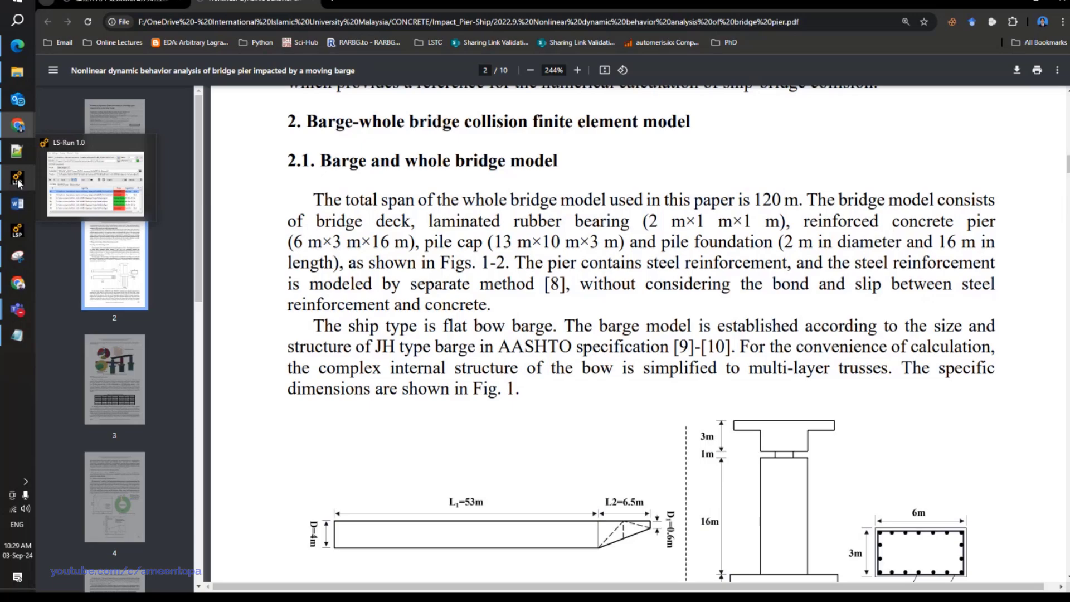
{"action": "left_click", "coordinate": [17, 233]}
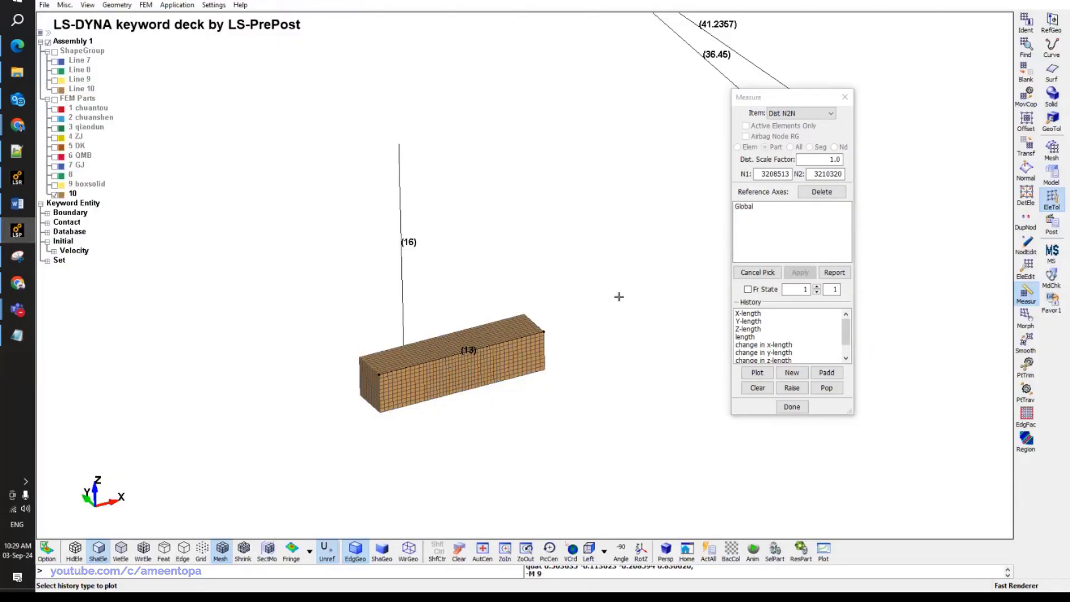
Close the measurement and widen part 10 by dragging its long side face 3.5 in the negative Y direction with 10 segments, accepting the solids.
{"action": "left_click", "coordinate": [845, 97]}
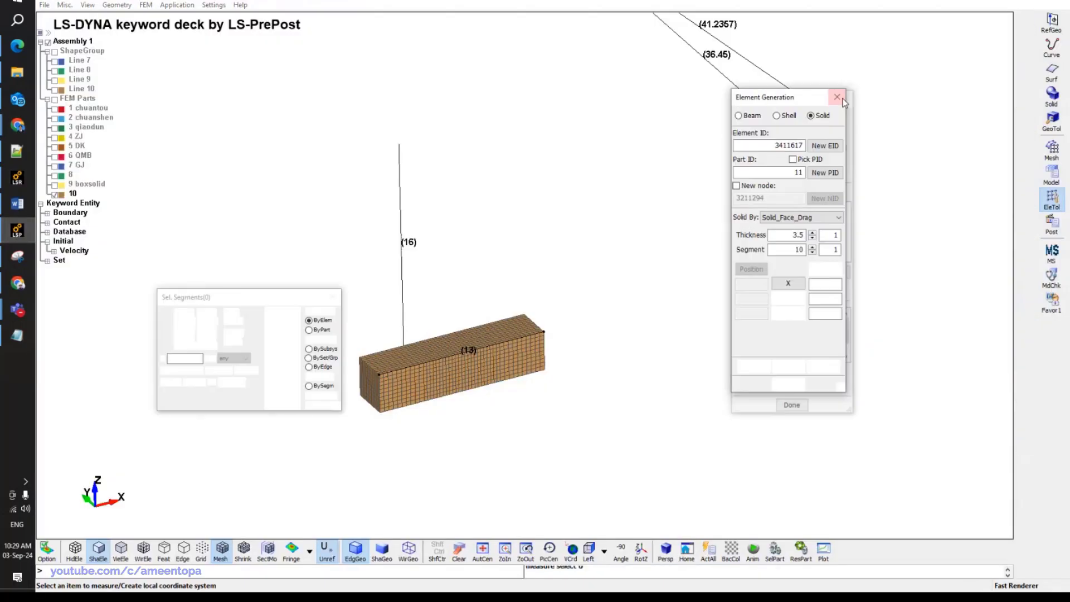
{"action": "left_click", "coordinate": [164, 382]}
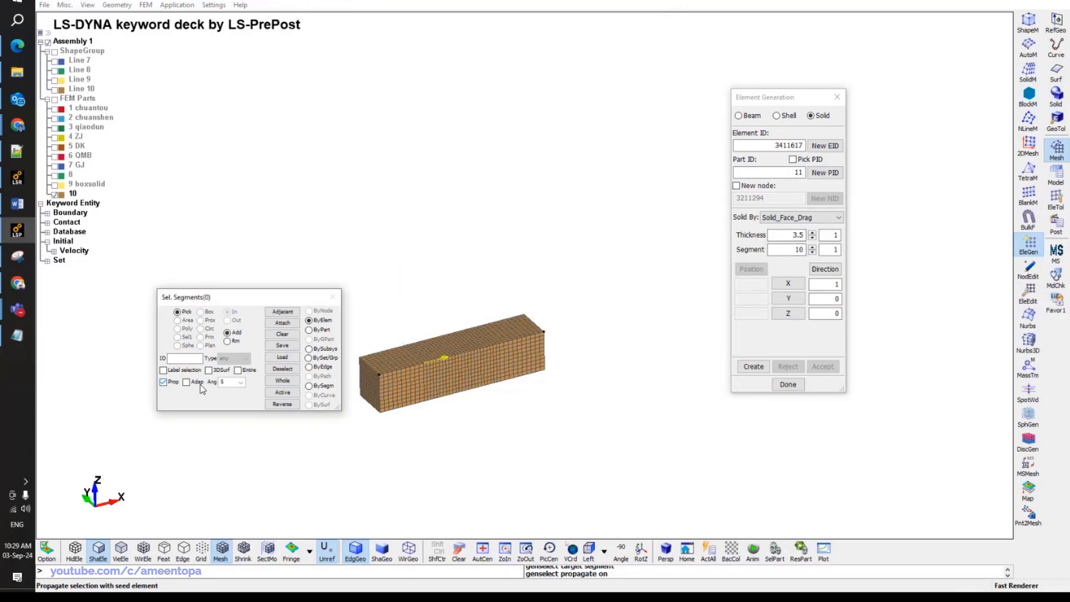
{"action": "left_click", "coordinate": [443, 382]}
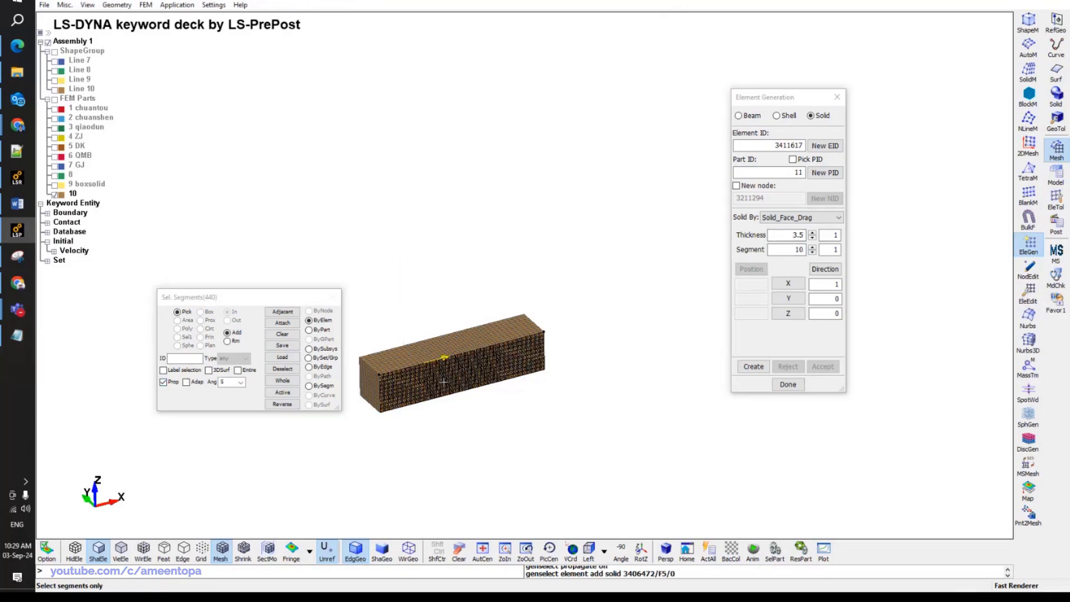
{"action": "left_click", "coordinate": [789, 298]}
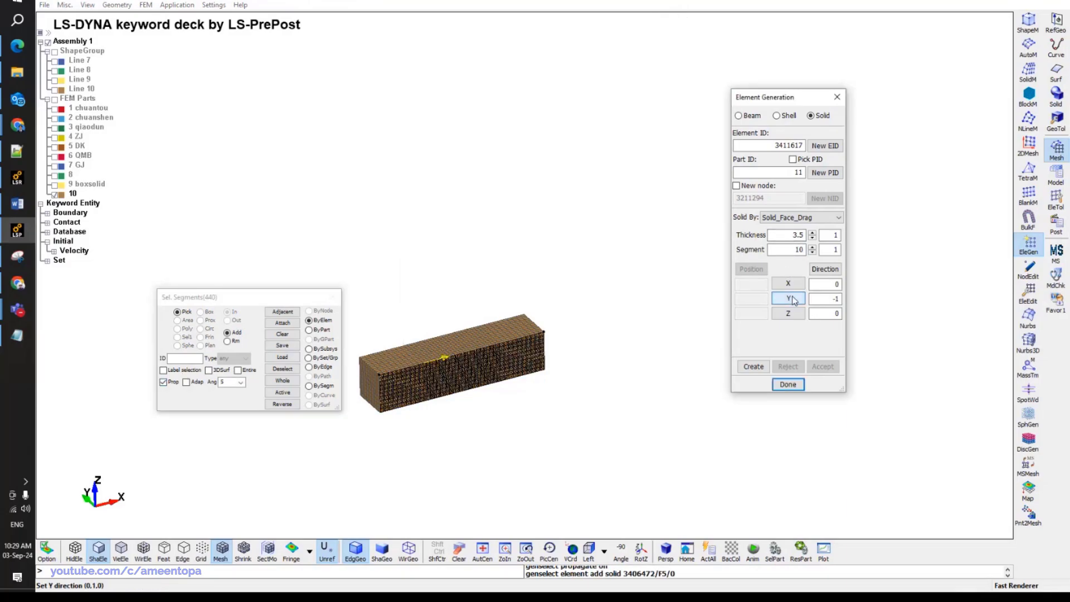
{"action": "double_click", "coordinate": [779, 172]}
{"action": "type", "text": "10"}
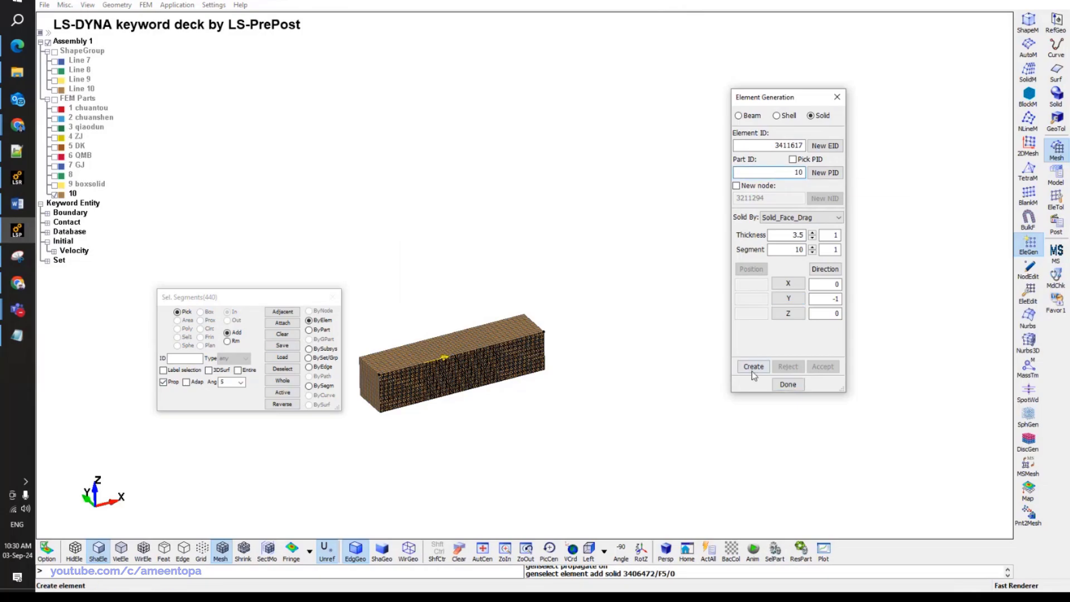
{"action": "left_click", "coordinate": [754, 366]}
{"action": "left_click", "coordinate": [823, 366]}
Extend part 10 from its opposite long side face by 3.5 in the positive Y direction with 10 segments, and accept the solids.
{"action": "left_click_drag", "start_coordinate": [573, 400], "coordinate": [501, 384], "text": "shift"}
{"action": "left_click", "coordinate": [485, 379]}
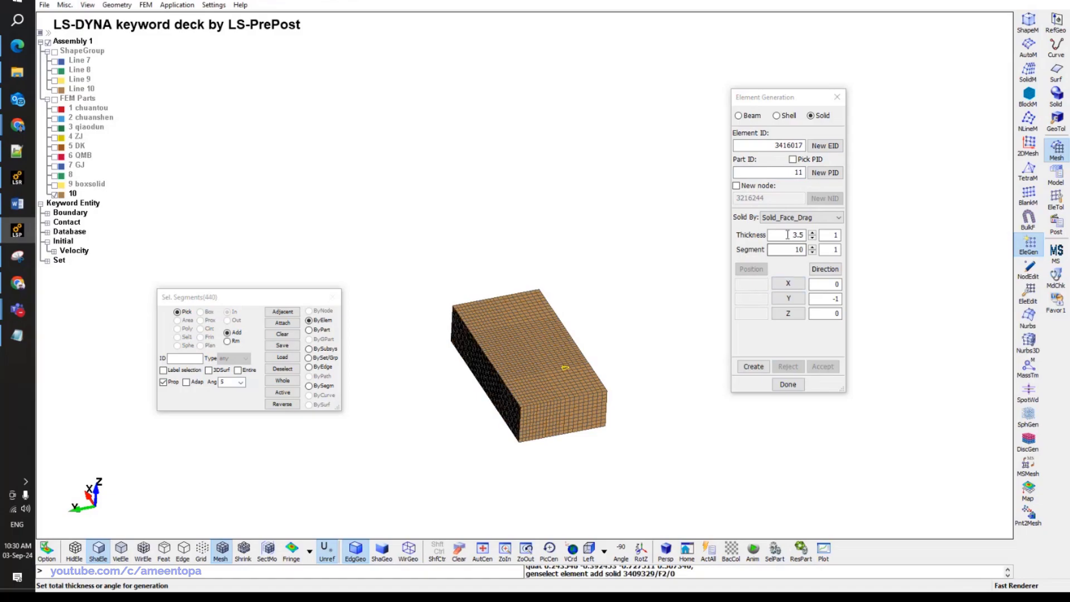
{"action": "double_click", "coordinate": [779, 173]}
{"action": "type", "text": "10"}
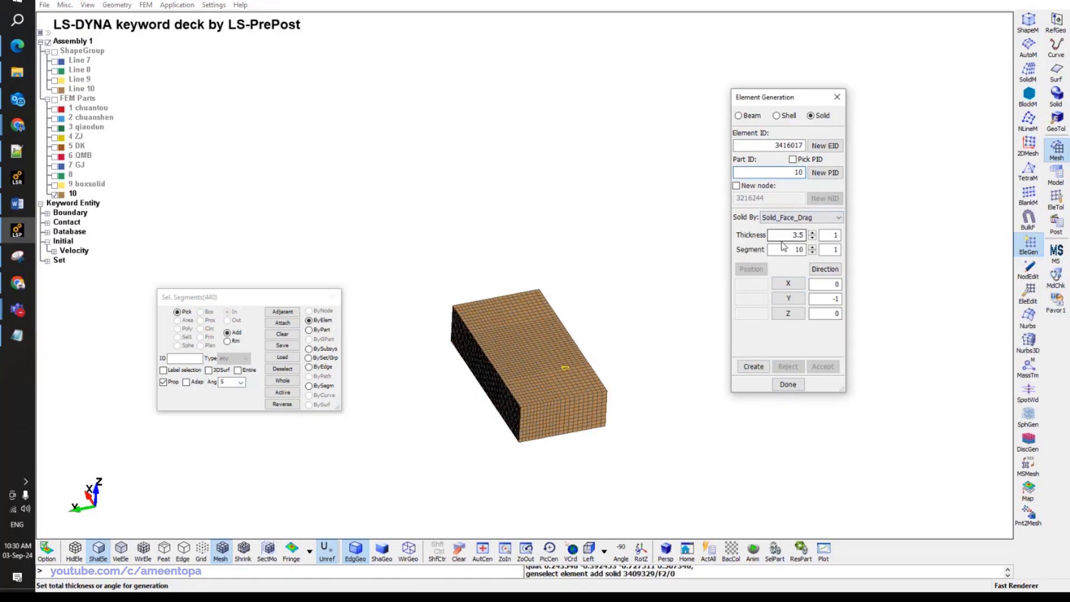
{"action": "left_click", "coordinate": [788, 298]}
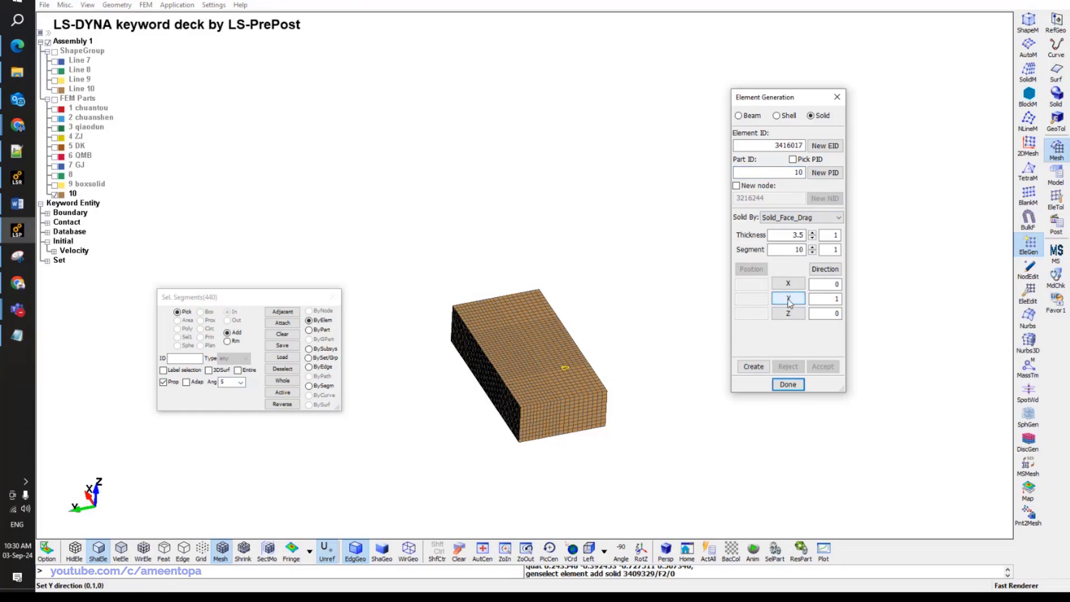
{"action": "left_click", "coordinate": [752, 366]}
{"action": "left_click", "coordinate": [828, 366]}
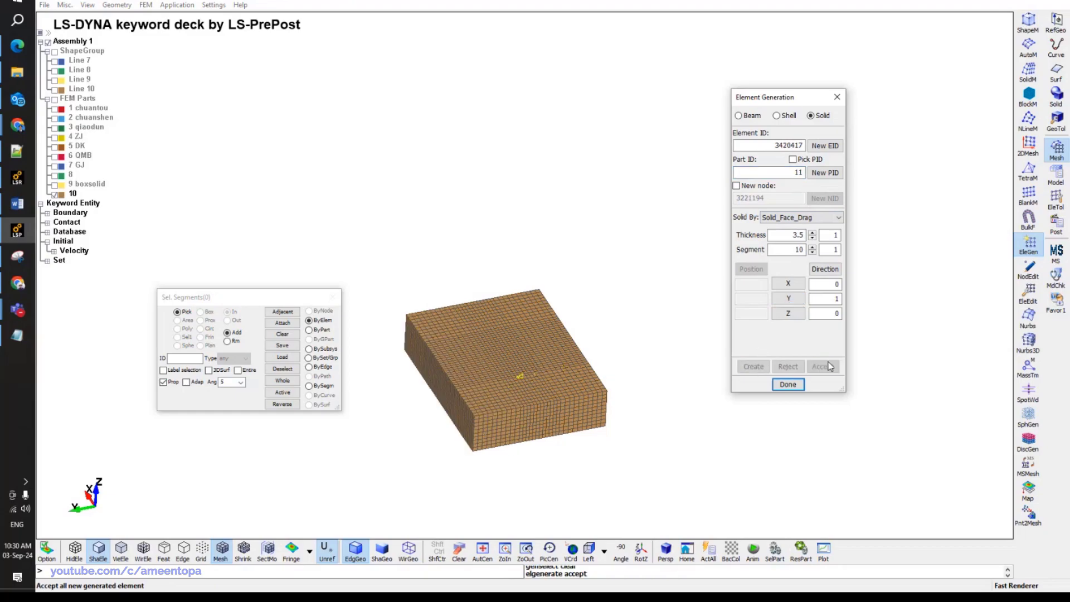
Show the boxsolid pier together with the widened pile cap, turn off the mesh lines and inspect both parts.
{"action": "left_click", "coordinate": [55, 185]}
{"action": "left_click_drag", "start_coordinate": [438, 304], "coordinate": [451, 327], "text": "shift"}
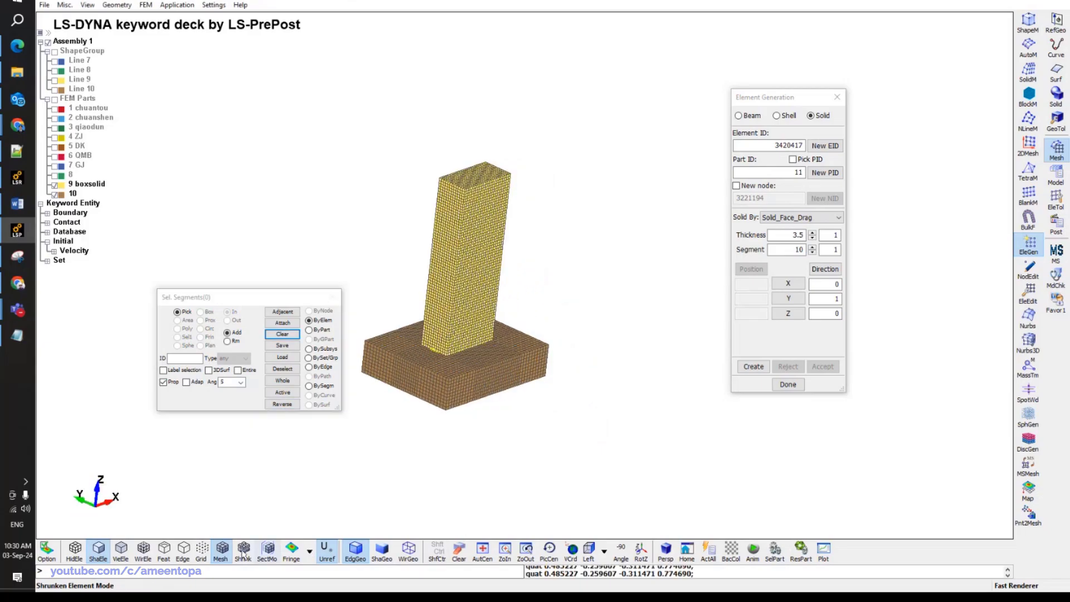
{"action": "left_click", "coordinate": [221, 549]}
{"action": "left_click_drag", "start_coordinate": [454, 321], "coordinate": [521, 224], "text": "shift"}
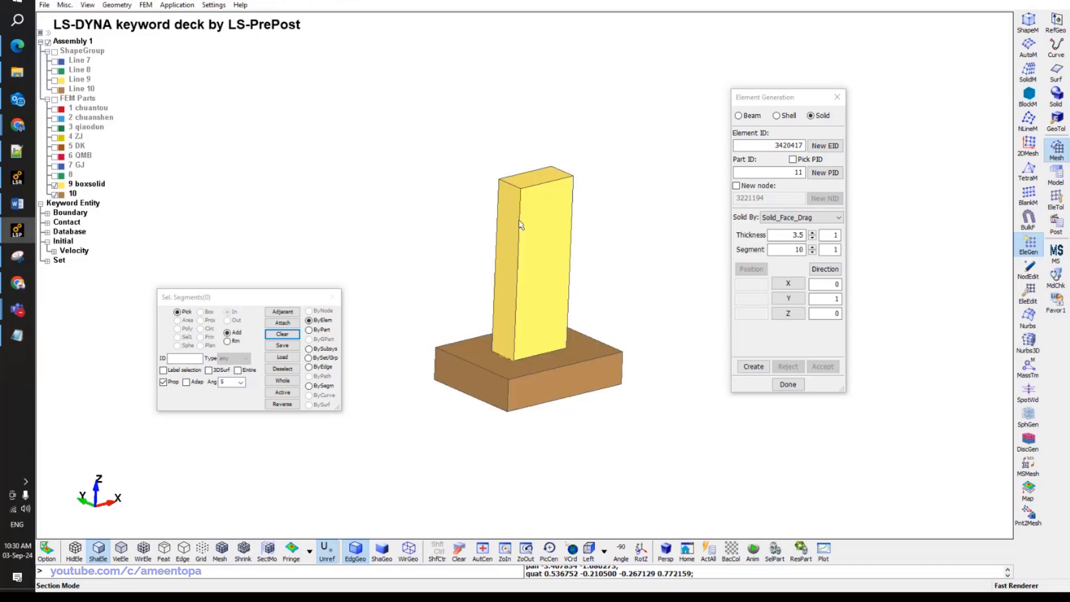
Switch to the barge-impact paper in the browser and review the bridge component dimensions in section 2.1 and its elevation figure.
{"action": "left_click", "coordinate": [25, 228]}
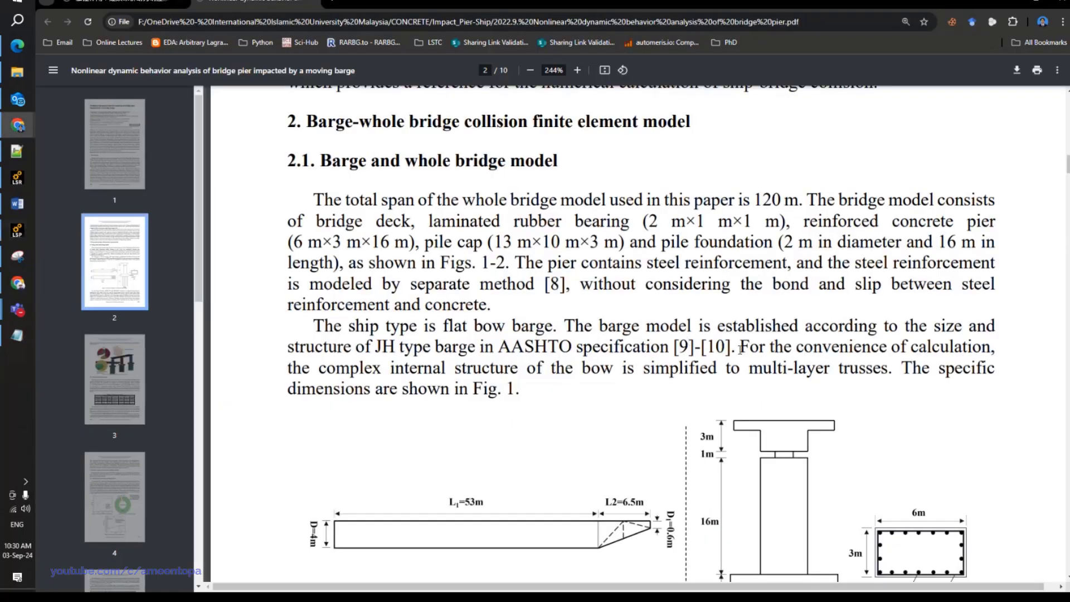
{"action": "scroll", "coordinate": [740, 350], "scroll_direction": "down", "scroll_amount": 3}
{"action": "scroll", "coordinate": [756, 396], "scroll_direction": "up", "scroll_amount": 2}
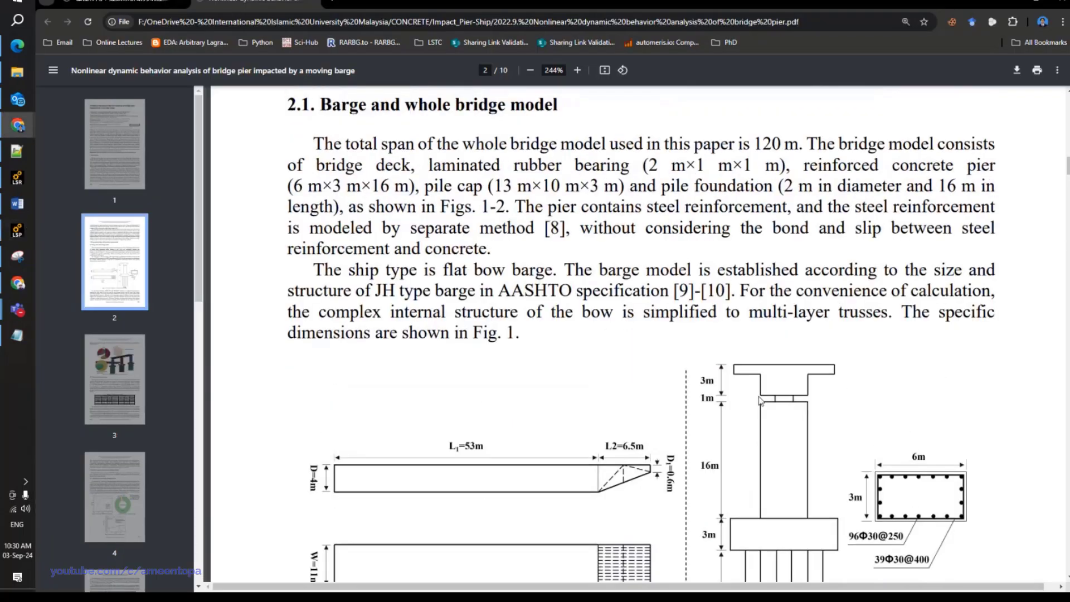
Examine the pile foundation dimensions in section 2.1 and the Fig. 1 dimension diagram of the bridge pier paper.
{"action": "scroll", "coordinate": [760, 401], "scroll_direction": "down", "scroll_amount": 1}
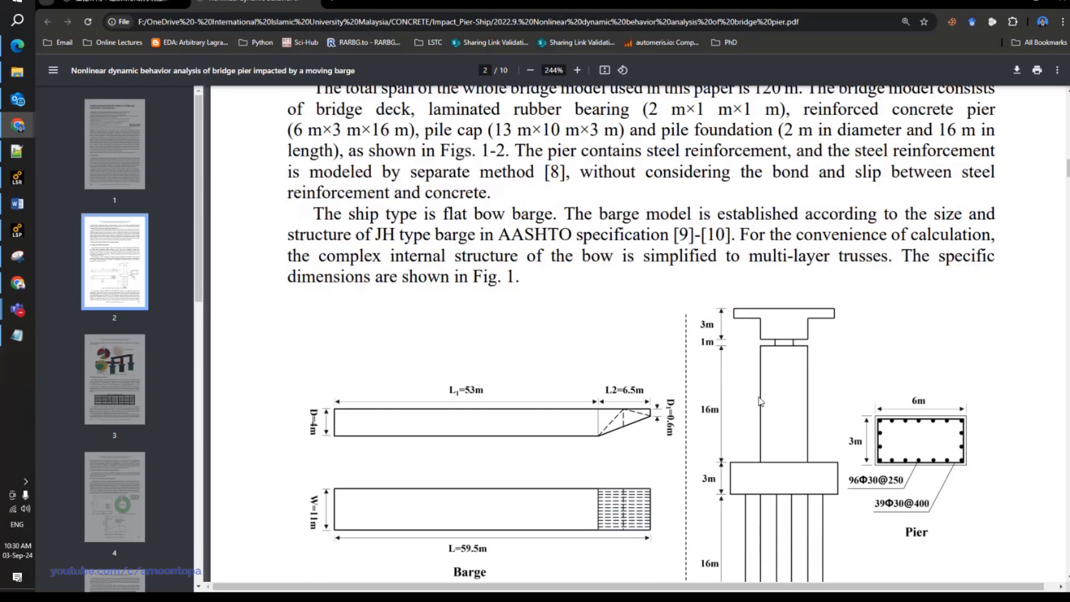
{"action": "scroll", "coordinate": [761, 402], "scroll_direction": "up", "scroll_amount": 2}
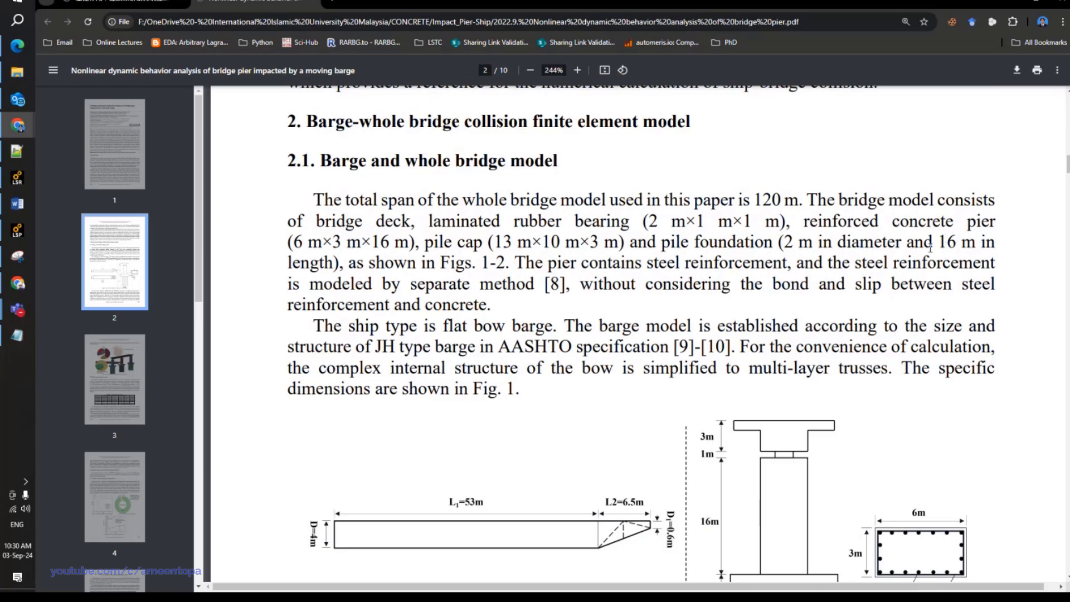
{"action": "scroll", "coordinate": [792, 249], "scroll_direction": "down", "scroll_amount": 5}
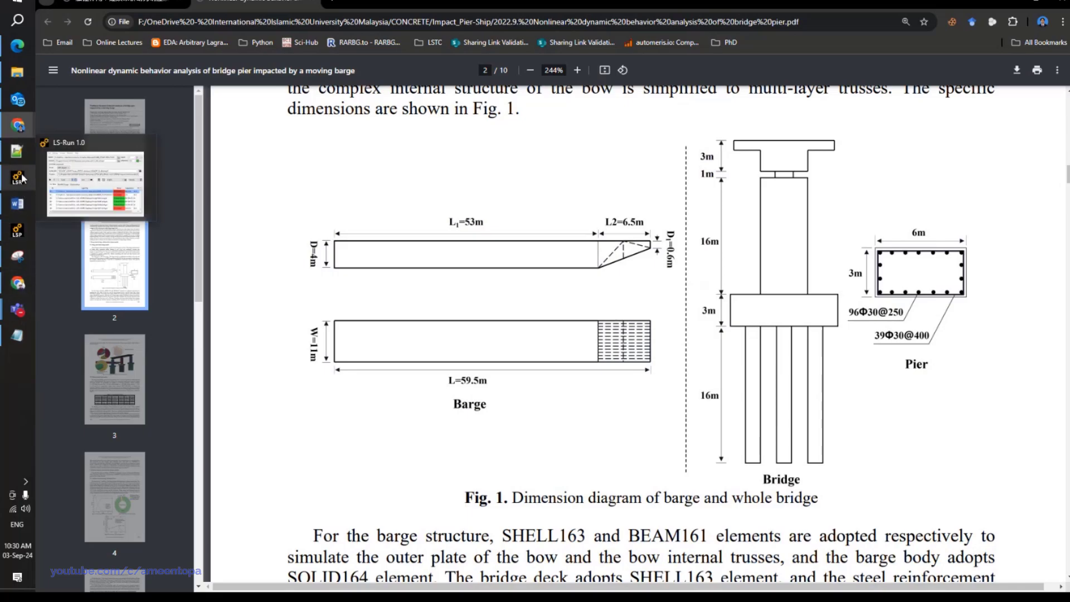
{"action": "scroll", "coordinate": [641, 315], "scroll_direction": "up", "scroll_amount": 3}
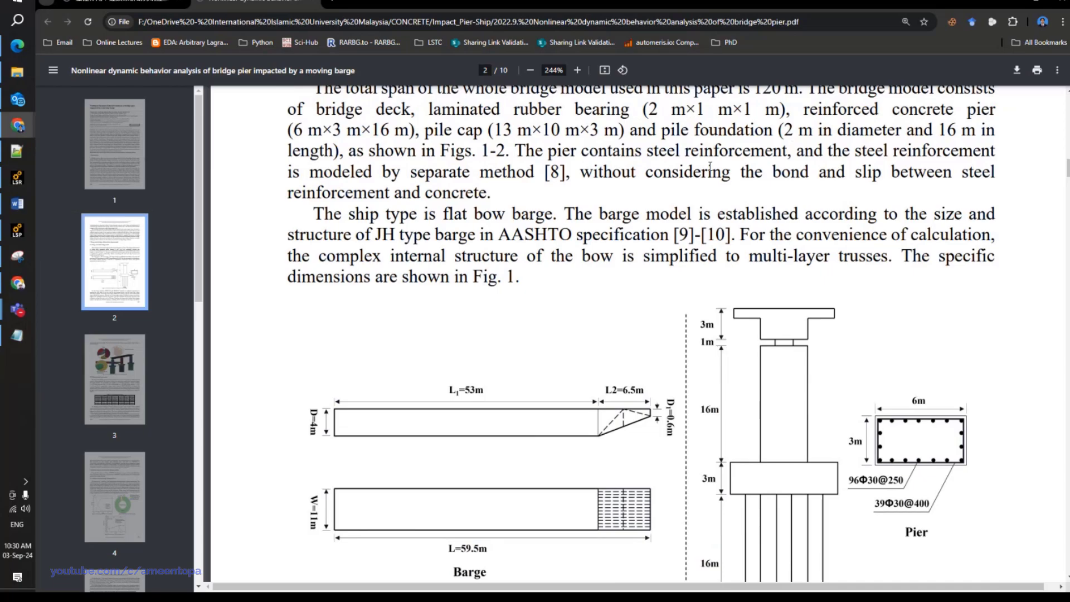
{"action": "left_click", "coordinate": [13, 178]}
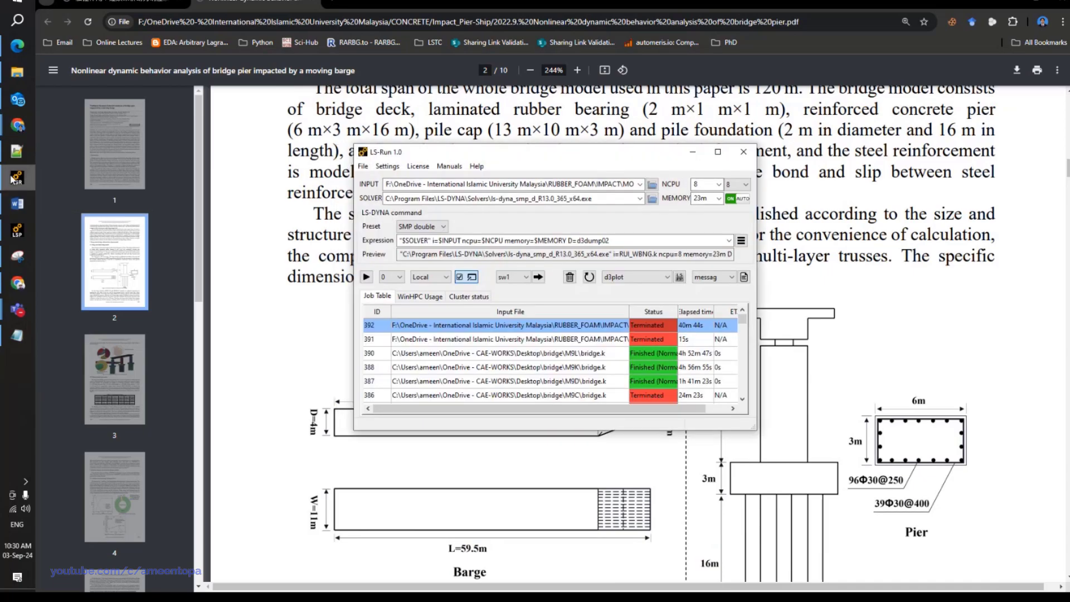
{"action": "left_click", "coordinate": [13, 178]}
{"action": "left_click", "coordinate": [17, 230]}
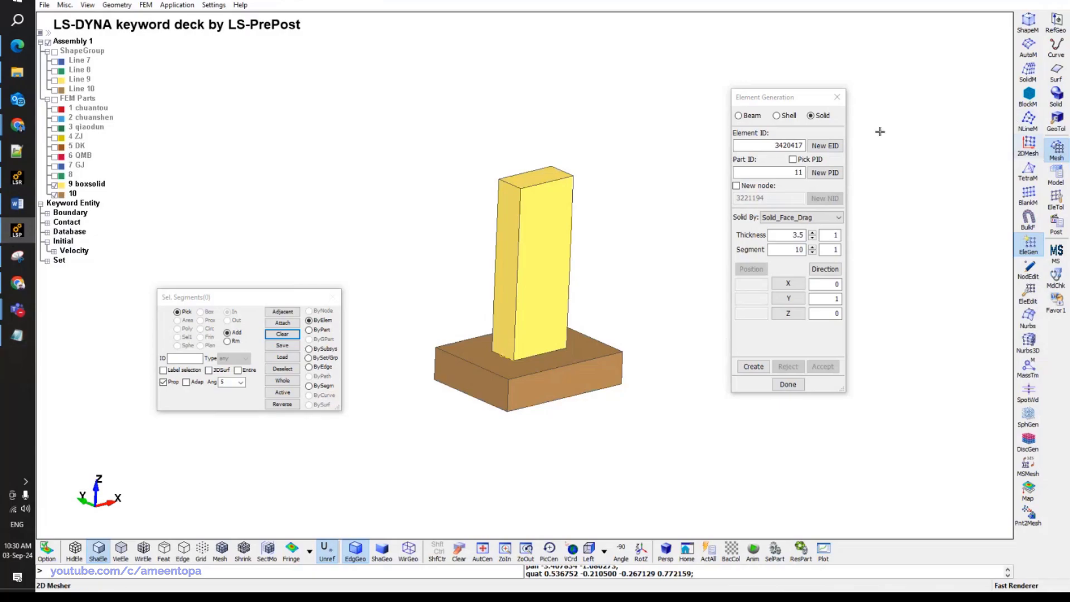
{"action": "left_click", "coordinate": [25, 239]}
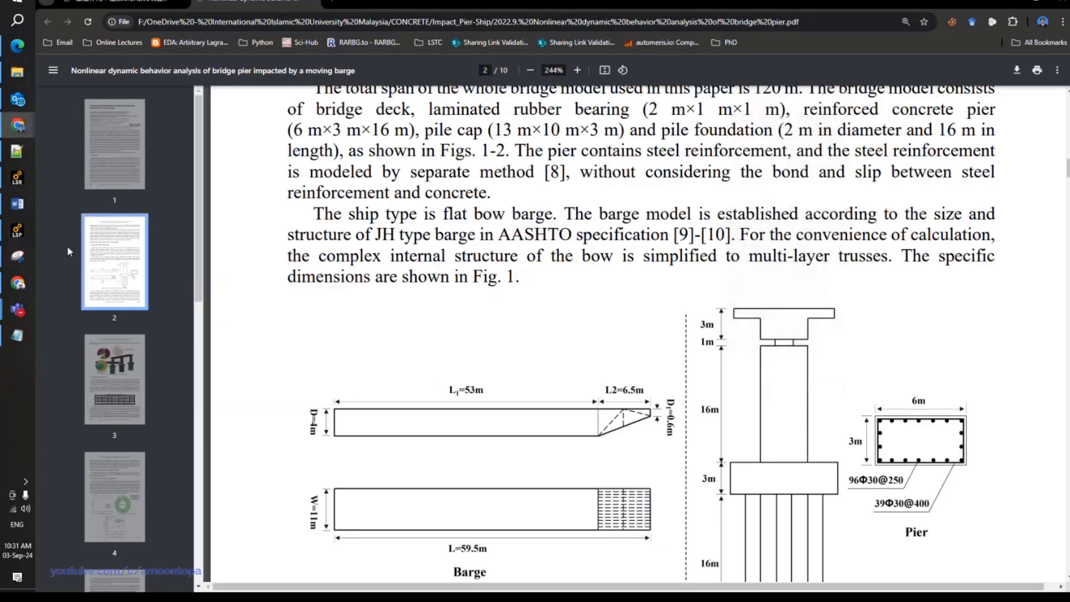
Switch to LS-PrePost, display all FEM parts and measure the diameter of one pile between two nodes on its end face.
{"action": "left_click", "coordinate": [28, 233]}
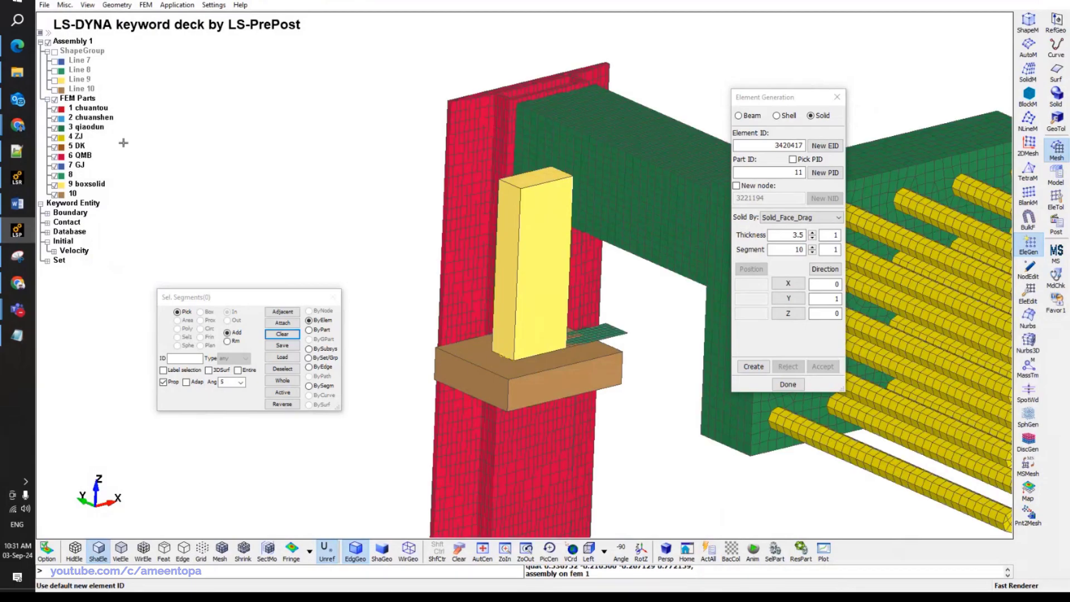
{"action": "scroll", "coordinate": [472, 303], "scroll_direction": "down", "scroll_amount": 3}
{"action": "scroll", "coordinate": [471, 304], "scroll_direction": "up", "scroll_amount": 5}
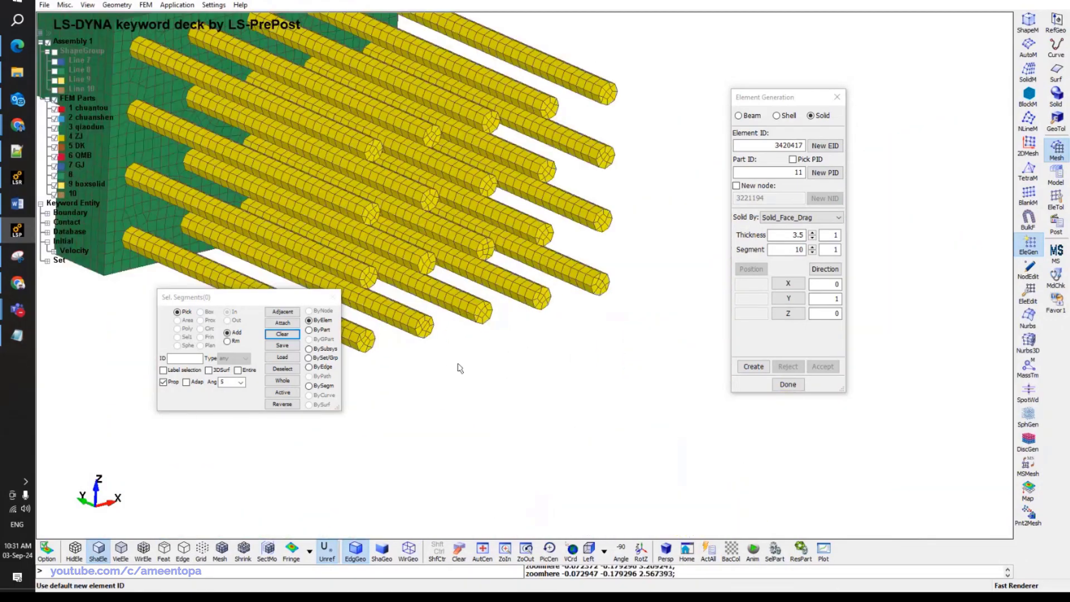
{"action": "key", "text": "Escape"}
{"action": "key", "text": "F1"}
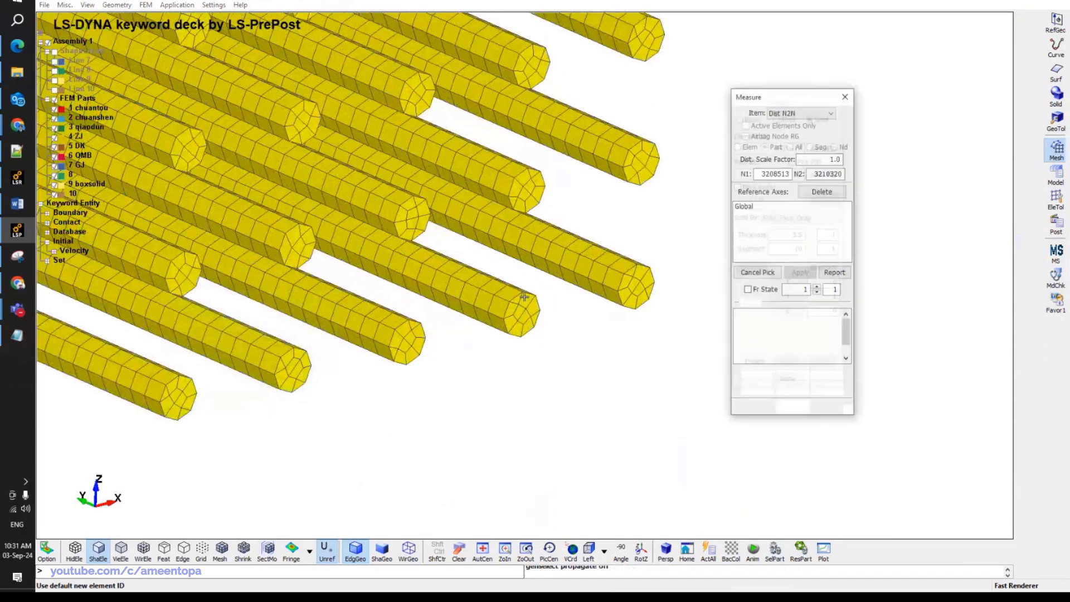
{"action": "left_click", "coordinate": [522, 291]}
{"action": "left_click", "coordinate": [519, 338]}
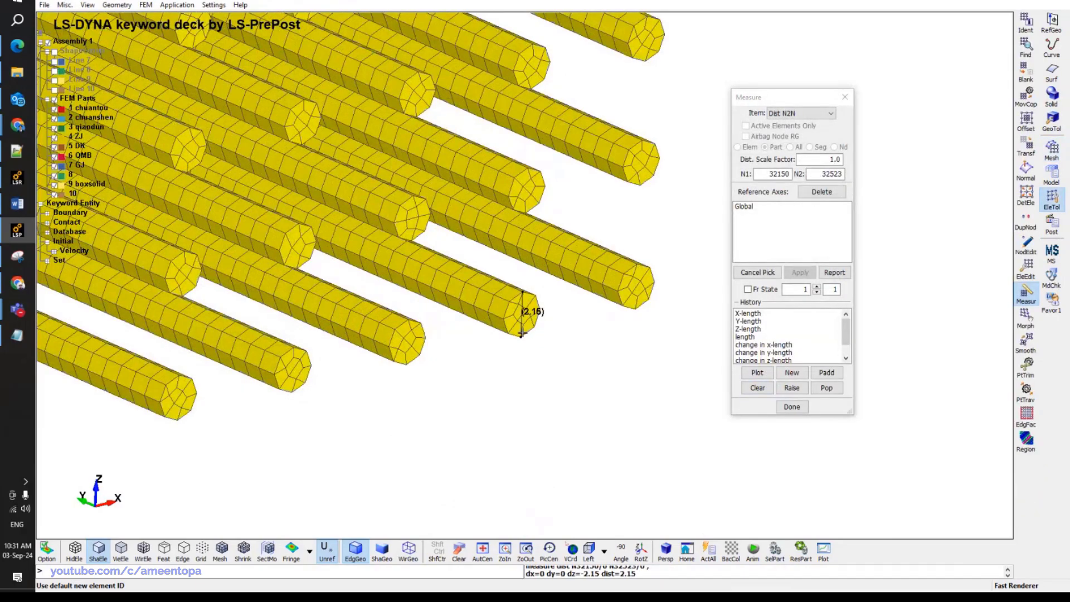
Measure the length of a corner pile node to node, from its free end to the green cap.
{"action": "scroll", "coordinate": [543, 337], "scroll_direction": "down", "scroll_amount": 8}
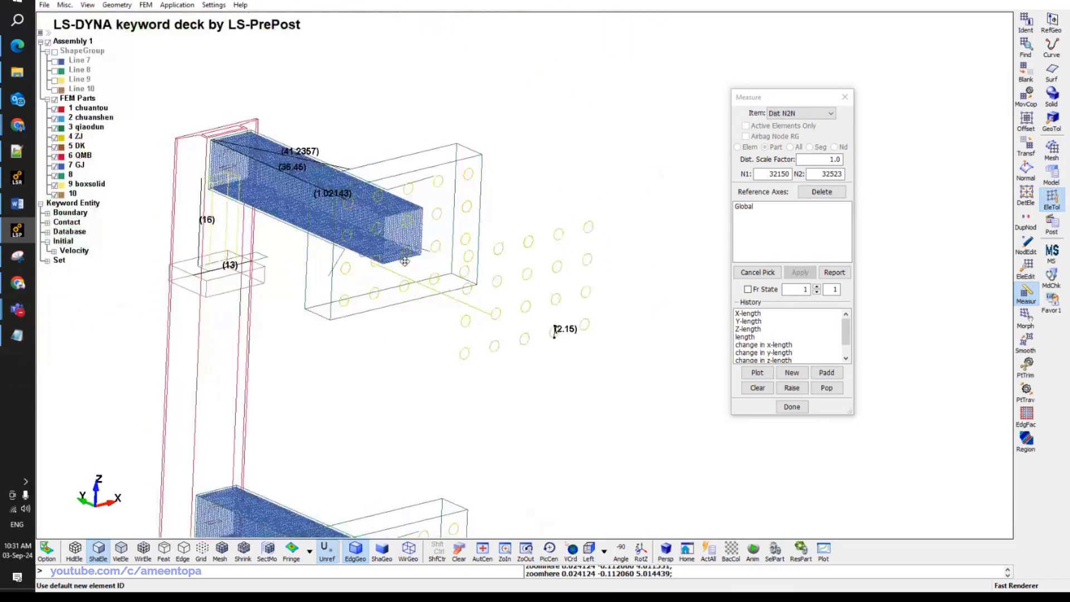
{"action": "middle_click_drag", "start_coordinate": [405, 261], "coordinate": [445, 259], "text": "shift"}
{"action": "middle_click_drag", "start_coordinate": [368, 255], "coordinate": [410, 285], "text": "shift"}
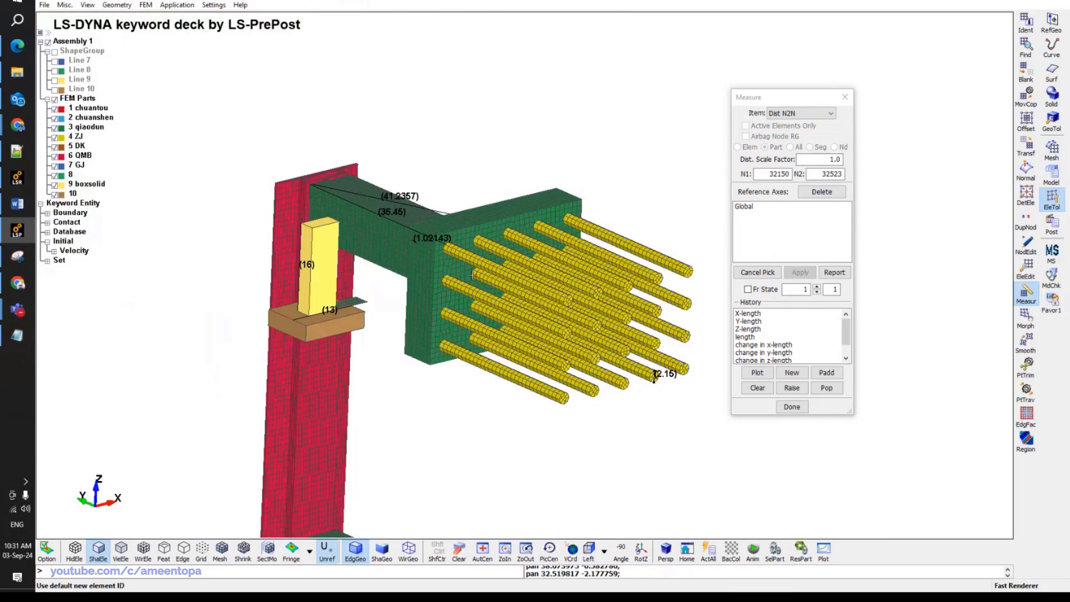
{"action": "scroll", "coordinate": [560, 400], "scroll_direction": "up", "scroll_amount": 2}
{"action": "left_click", "coordinate": [561, 408]}
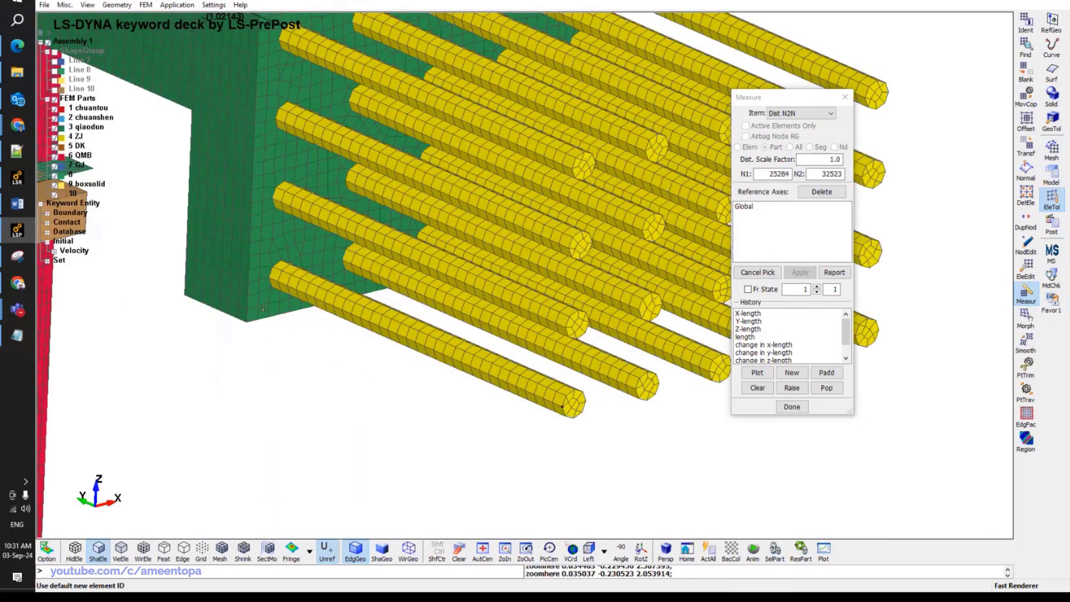
{"action": "left_click", "coordinate": [270, 279]}
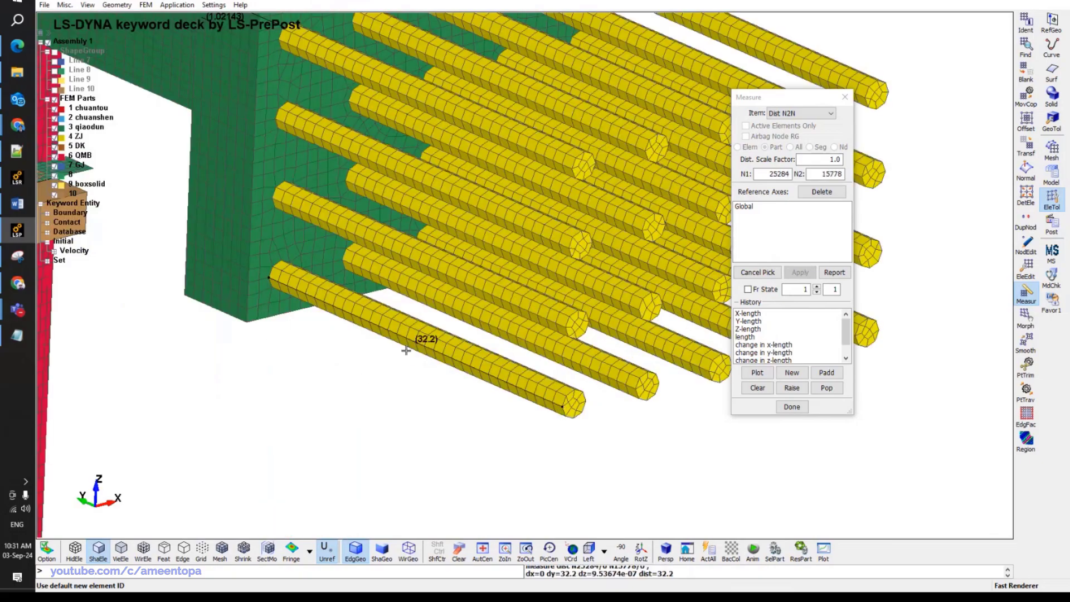
{"action": "scroll", "coordinate": [489, 327], "scroll_direction": "down", "scroll_amount": 3}
{"action": "middle_click_drag", "start_coordinate": [454, 297], "coordinate": [506, 340], "text": "shift"}
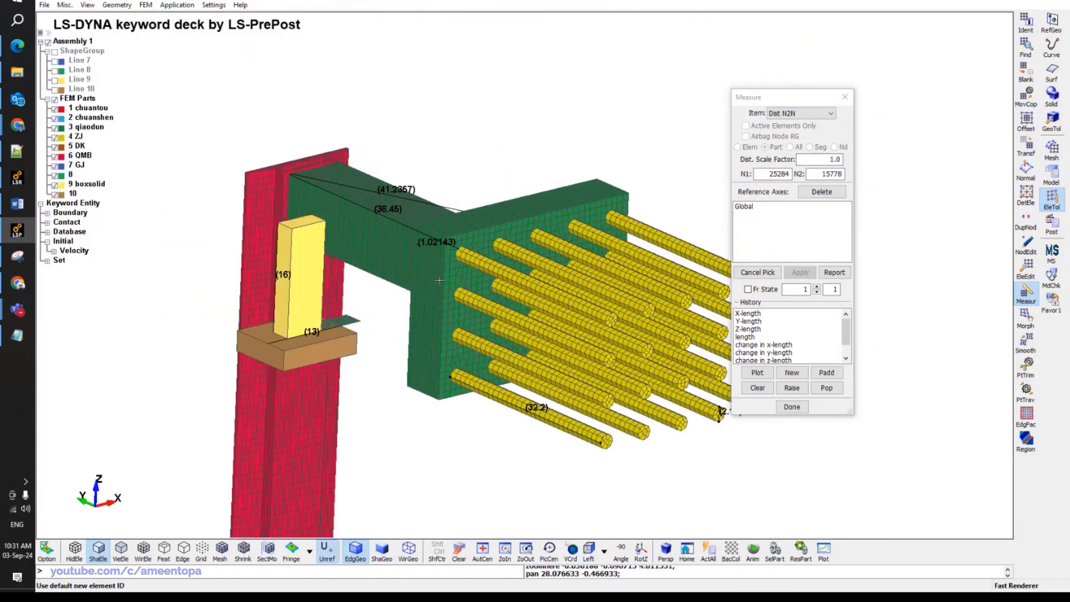
Hide all FEM parts except parts 9 and 10, and rename part 9 as Pier.
{"action": "left_click", "coordinate": [55, 99]}
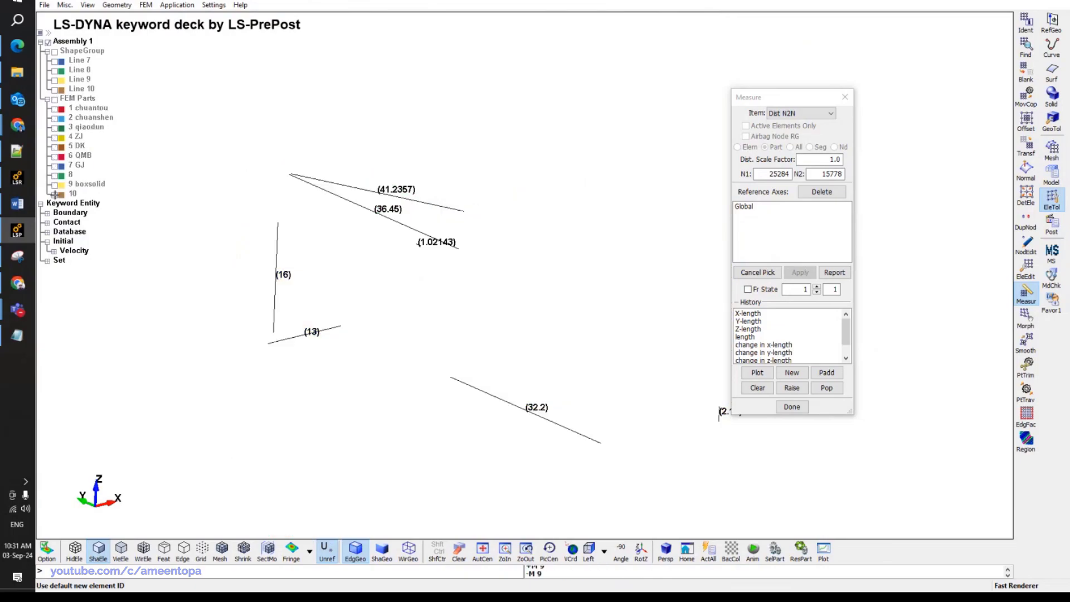
{"action": "left_click", "coordinate": [54, 194]}
{"action": "left_click", "coordinate": [55, 185]}
{"action": "right_click", "coordinate": [85, 185]}
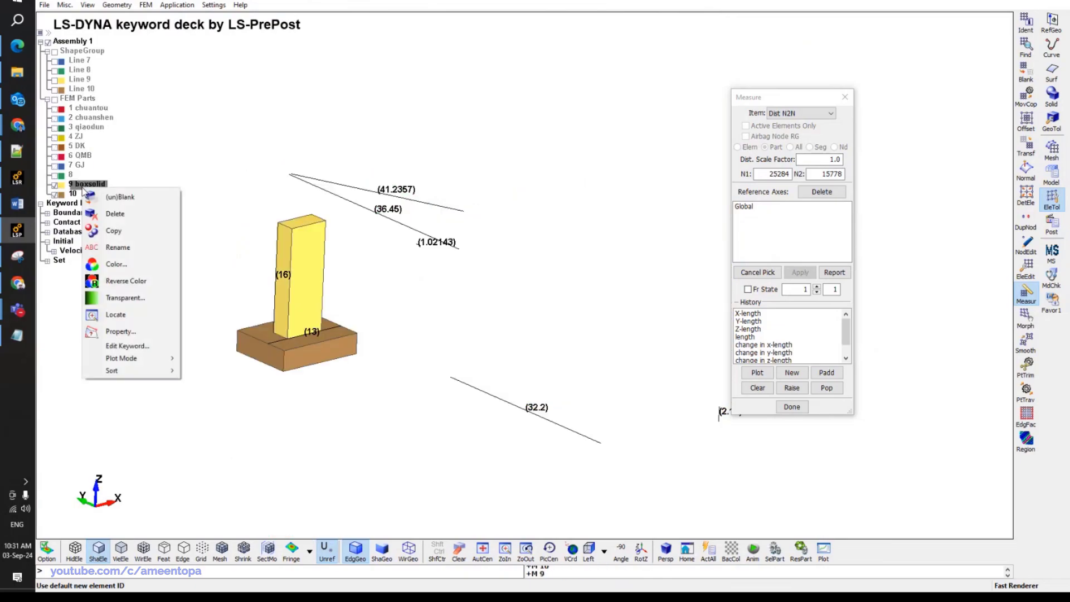
{"action": "left_click", "coordinate": [115, 248]}
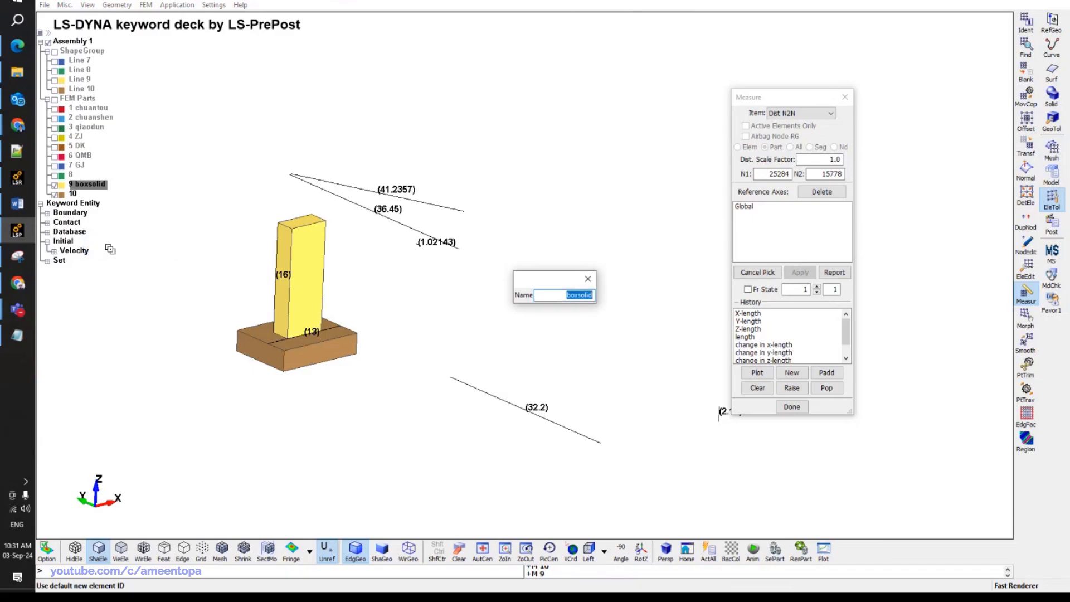
{"action": "type", "text": "Pier"}
{"action": "key", "text": "Return"}
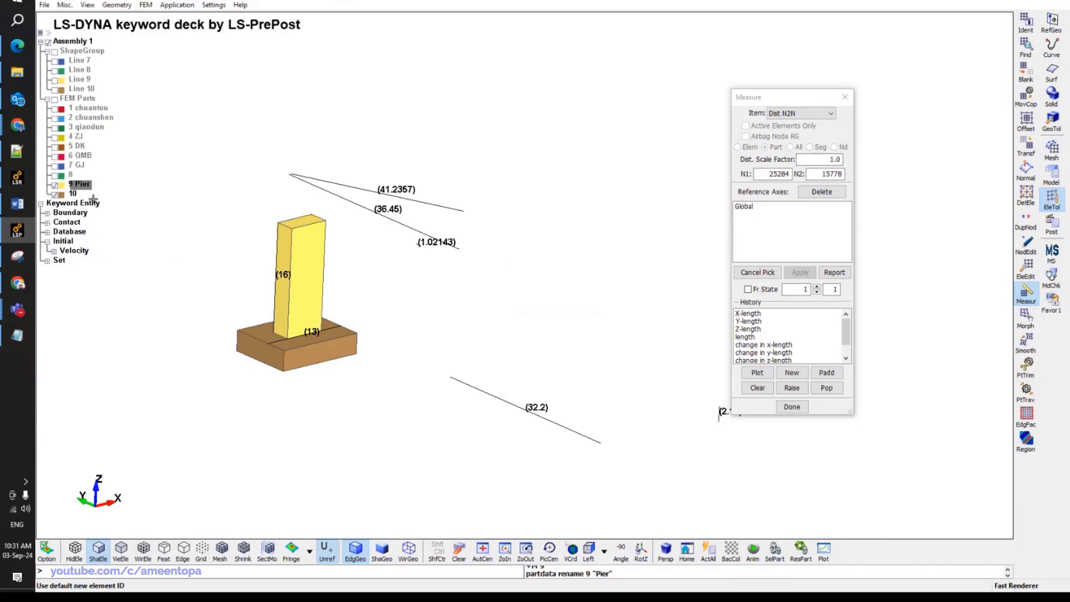
Rename part 10 as Cap.
{"action": "right_click", "coordinate": [93, 198]}
{"action": "left_click", "coordinate": [99, 259]}
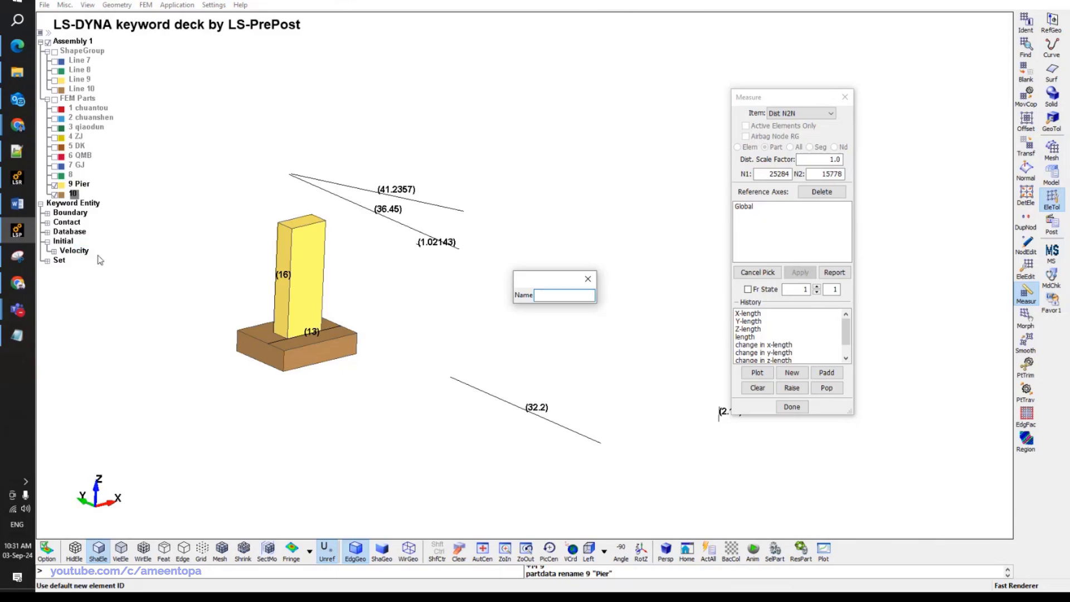
{"action": "type", "text": "Foundatio"}
{"action": "key", "text": "BackSpace"}
{"action": "key", "text": "BackSpace"}
{"action": "key", "text": "BackSpace"}
{"action": "key", "text": "BackSpace"}
{"action": "key", "text": "BackSpace"}
{"action": "key", "text": "BackSpace"}
{"action": "key", "text": "BackSpace"}
{"action": "key", "text": "BackSpace"}
{"action": "key", "text": "BackSpace"}
{"action": "key", "text": "Return"}
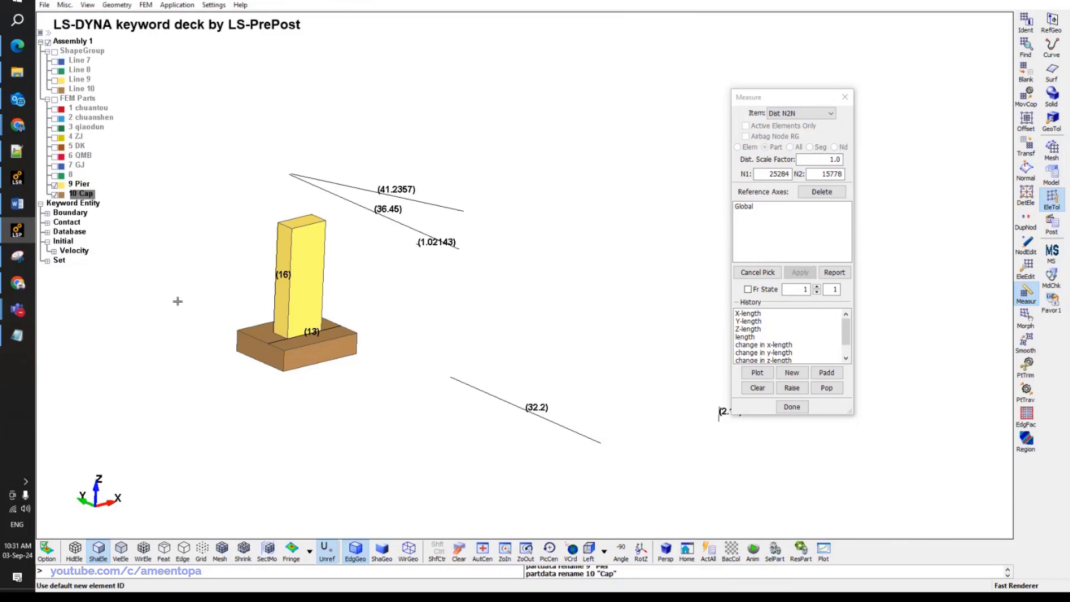
Generate a Cylinder Solid shape mesh with radius 1 and length 16, directed along negative Z from the origin.
{"action": "left_click", "coordinate": [1052, 148]}
{"action": "left_click", "coordinate": [1028, 22]}
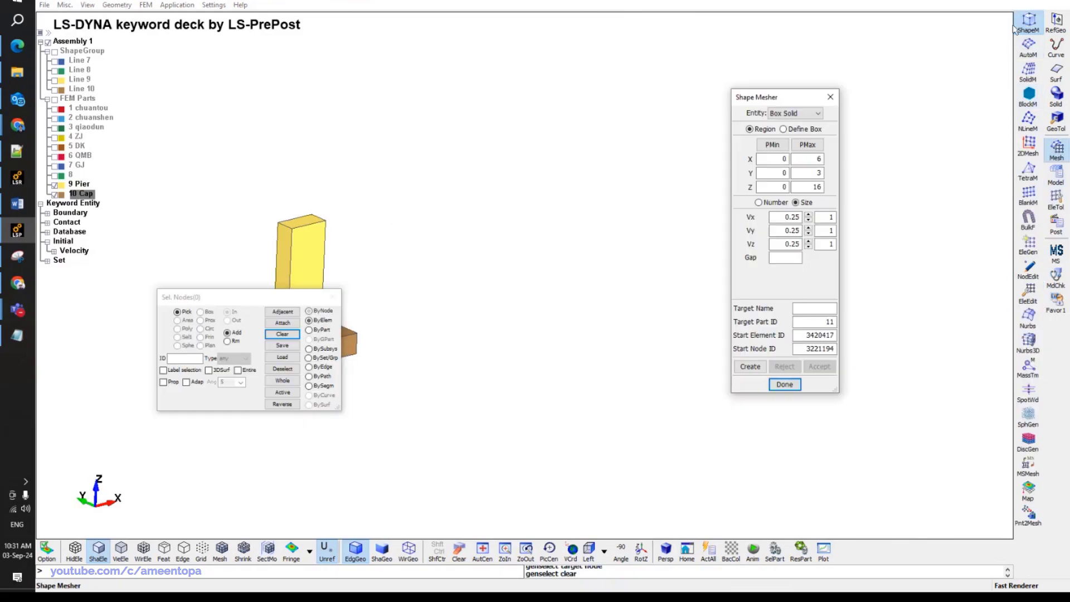
{"action": "left_click", "coordinate": [799, 114]}
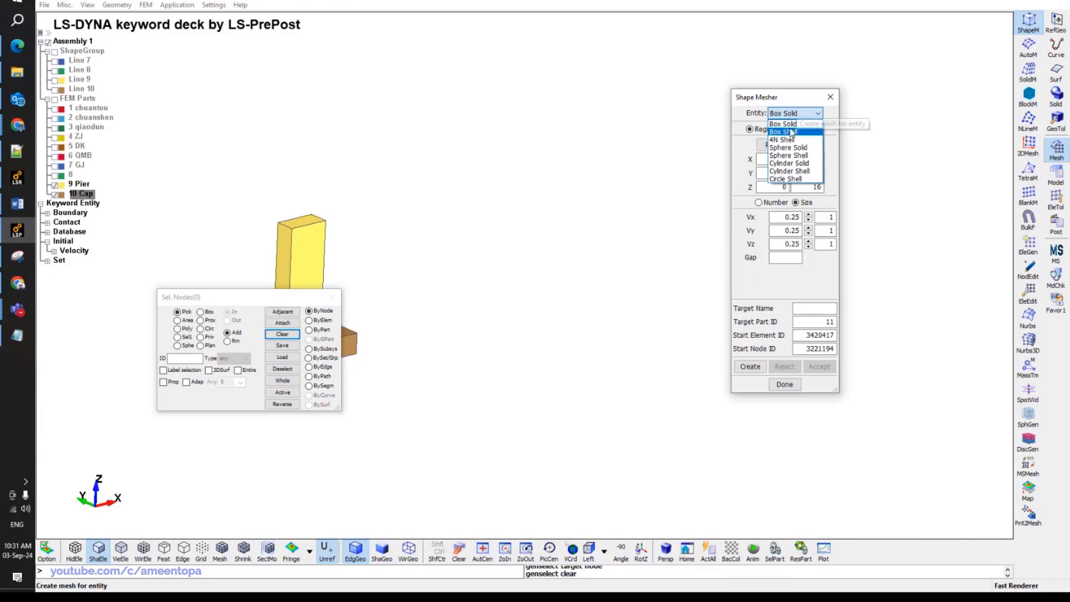
{"action": "left_click", "coordinate": [789, 163]}
{"action": "left_click", "coordinate": [789, 167]}
{"action": "double_click", "coordinate": [782, 132]}
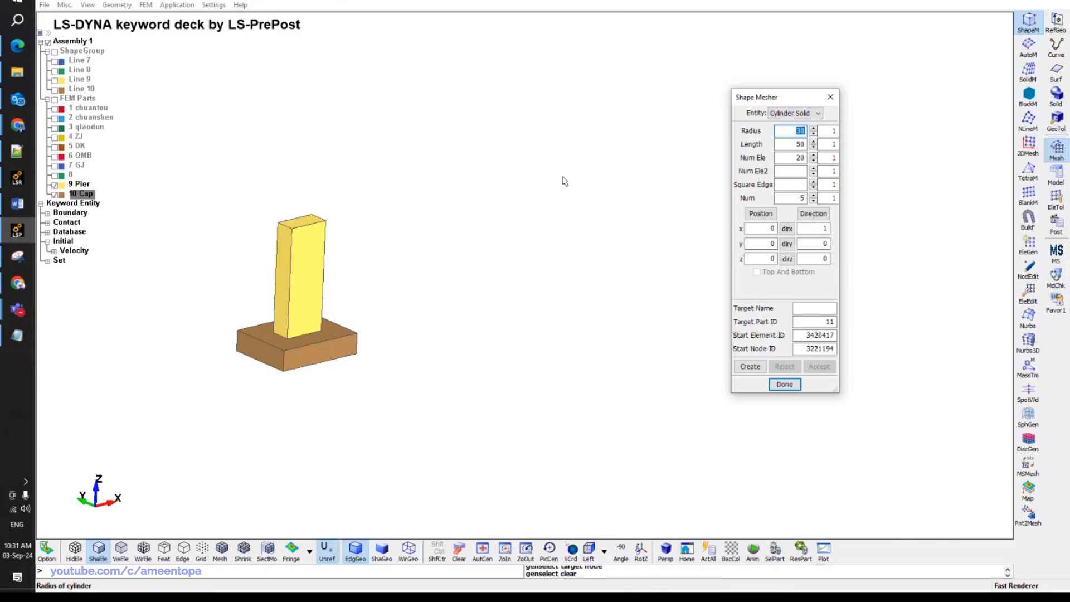
{"action": "type", "text": "4"}
{"action": "key", "text": "Tab"}
{"action": "key", "text": "Tab"}
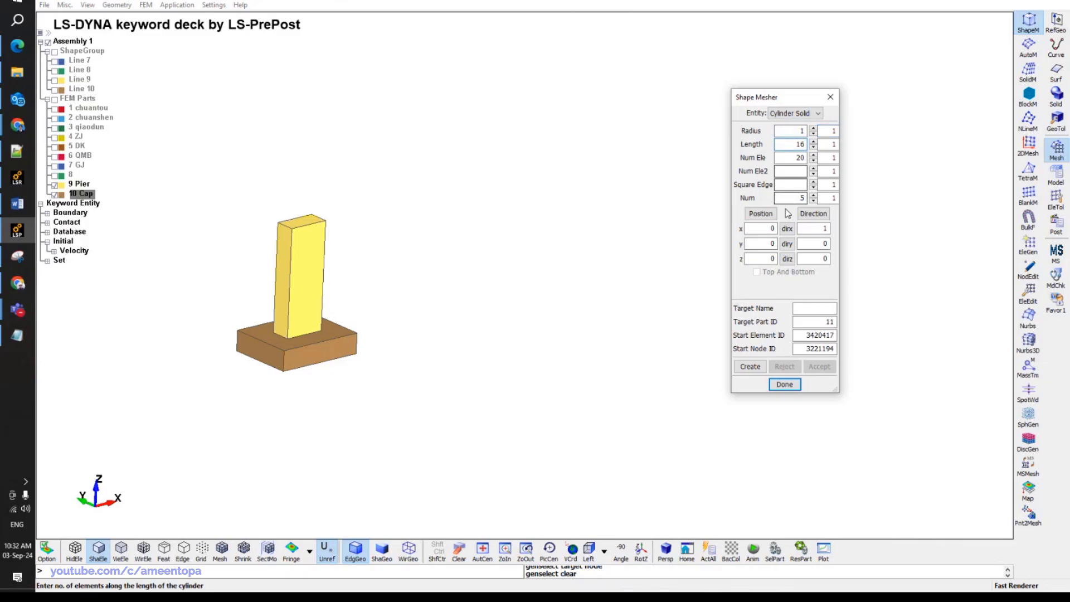
{"action": "left_click", "coordinate": [787, 259]}
{"action": "left_click", "coordinate": [752, 366]}
Examine the cylinder mesh beneath the cap from the left and bottom views.
{"action": "mouse_move", "coordinate": [585, 370]}
{"action": "left_mouse_down"}
{"action": "mouse_move", "coordinate": [544, 219]}
{"action": "mouse_move", "coordinate": [501, 311]}
{"action": "mouse_move", "coordinate": [366, 375]}
{"action": "mouse_move", "coordinate": [552, 220]}
{"action": "mouse_move", "coordinate": [423, 246]}
{"action": "left_mouse_up"}
{"action": "scroll", "coordinate": [456, 326], "scroll_direction": "up", "scroll_amount": 3}
{"action": "mouse_move", "coordinate": [456, 326]}
{"action": "left_mouse_down"}
{"action": "mouse_move", "coordinate": [559, 203]}
{"action": "mouse_move", "coordinate": [535, 234]}
{"action": "mouse_move", "coordinate": [490, 146]}
{"action": "mouse_move", "coordinate": [501, 166]}
{"action": "left_mouse_up"}
{"action": "left_click", "coordinate": [589, 550]}
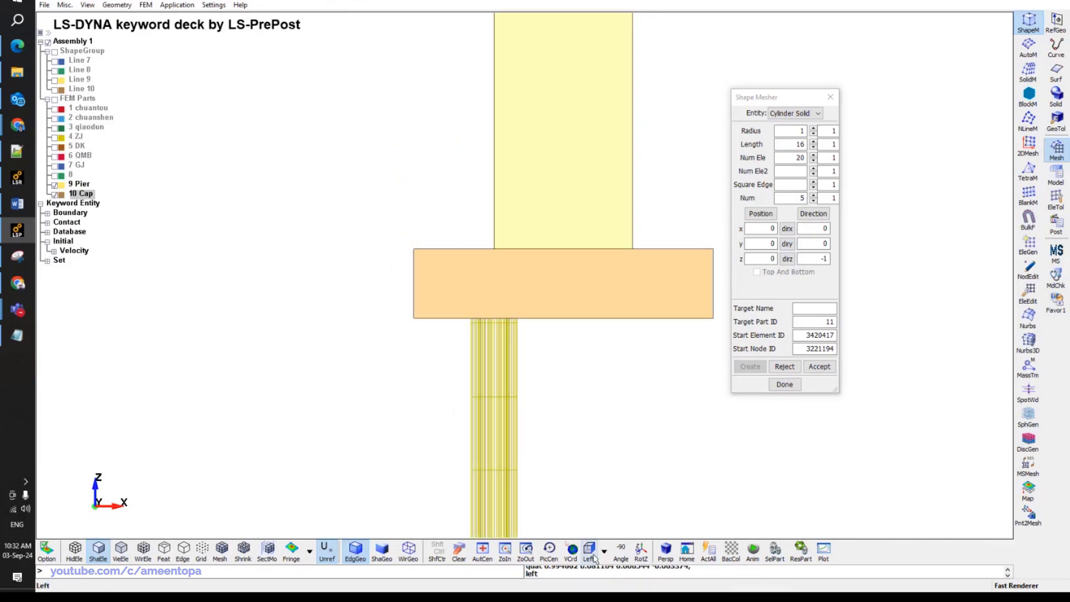
{"action": "left_click", "coordinate": [605, 552]}
{"action": "left_click", "coordinate": [633, 416]}
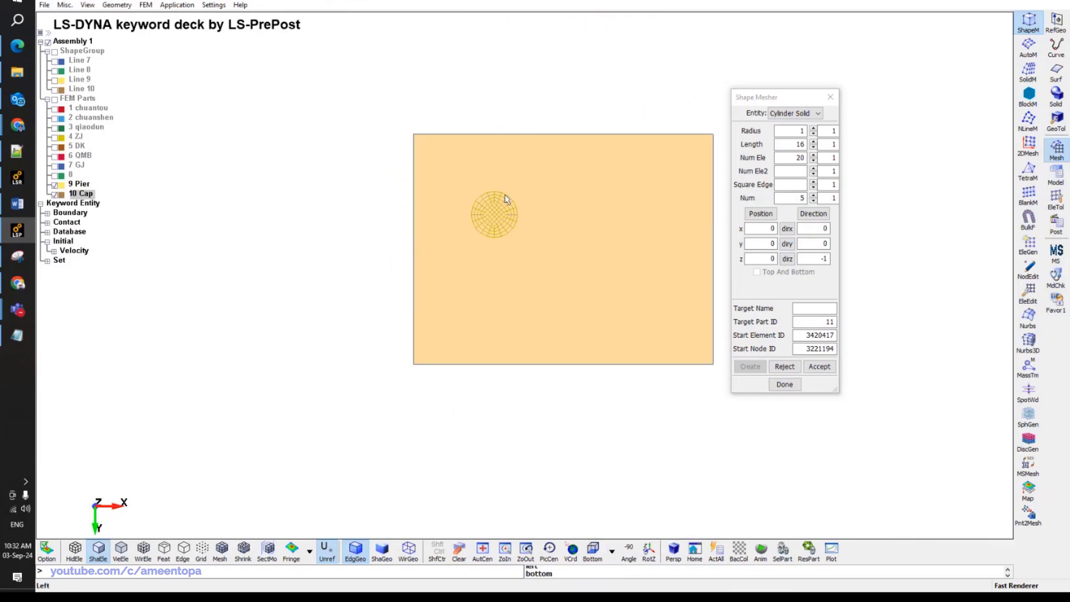
{"action": "scroll", "coordinate": [507, 199], "scroll_direction": "up", "scroll_amount": 2}
{"action": "left_click", "coordinate": [814, 147]}
{"action": "left_click", "coordinate": [813, 147]}
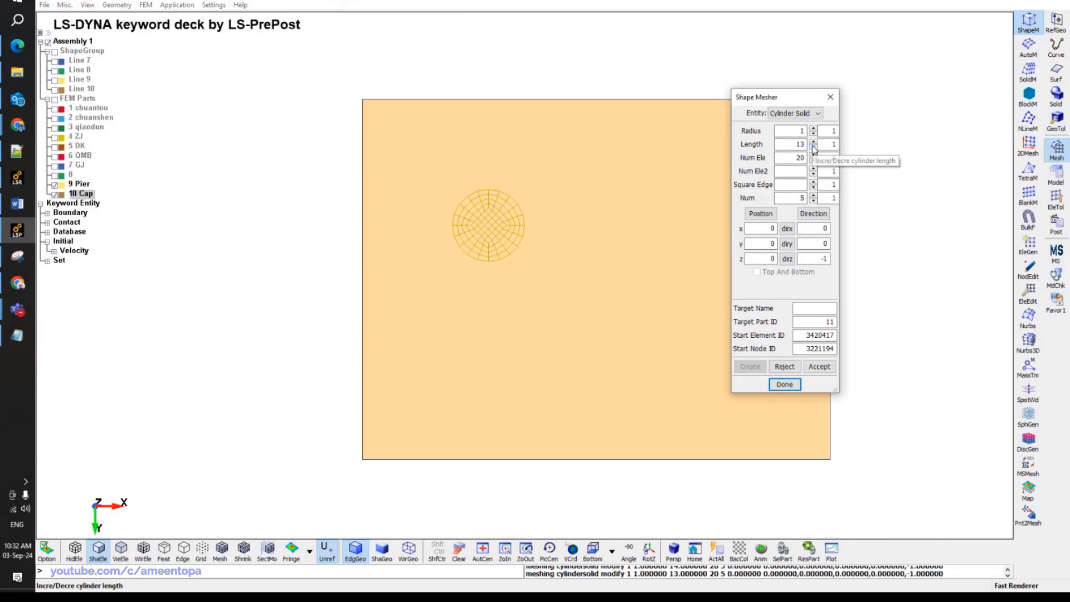
{"action": "left_click", "coordinate": [813, 146]}
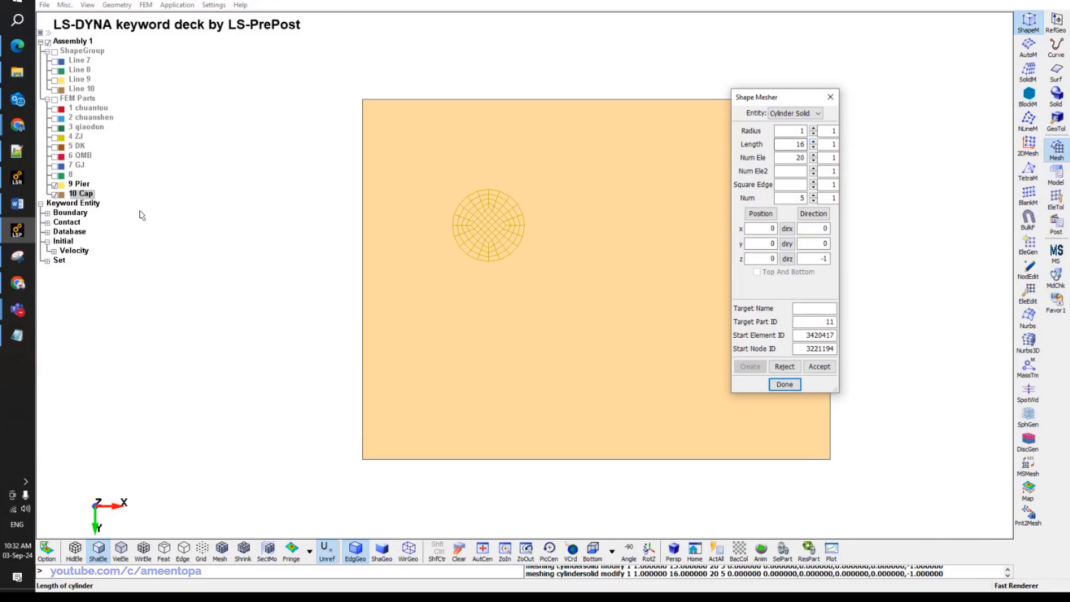
Check the pile foundation's diameter in the paper's model description and return to LS-PrePost.
{"action": "left_click", "coordinate": [22, 232]}
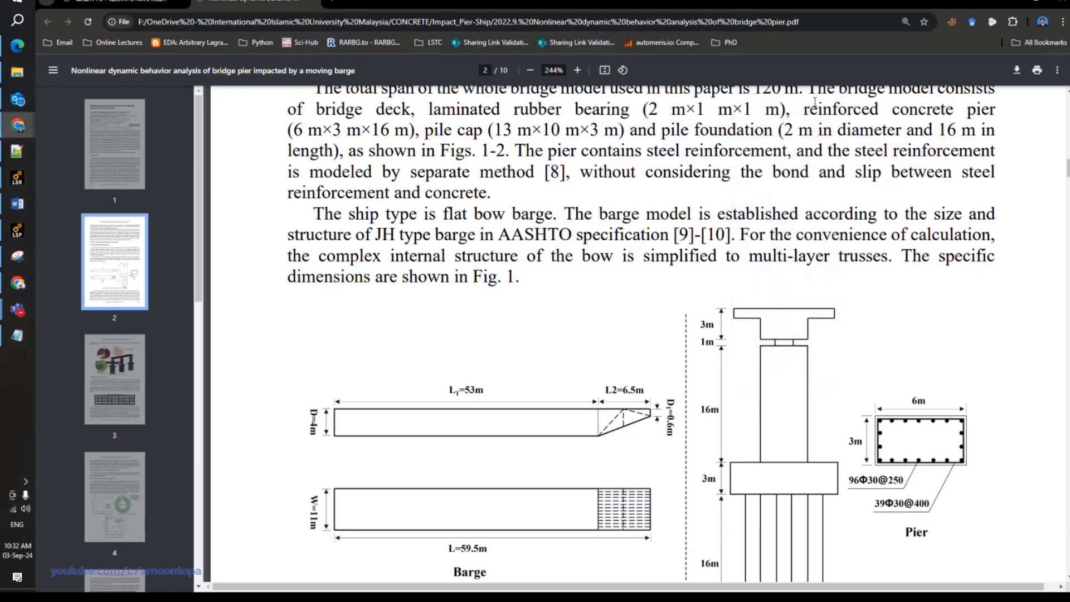
{"action": "left_click_drag", "start_coordinate": [786, 130], "coordinate": [901, 130]}
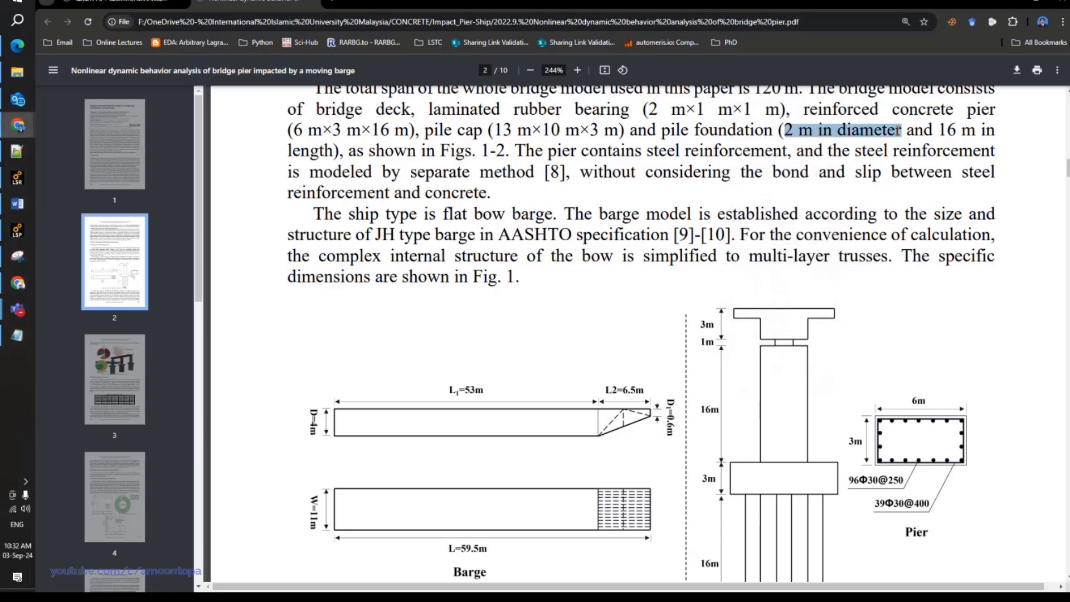
{"action": "left_click", "coordinate": [17, 230]}
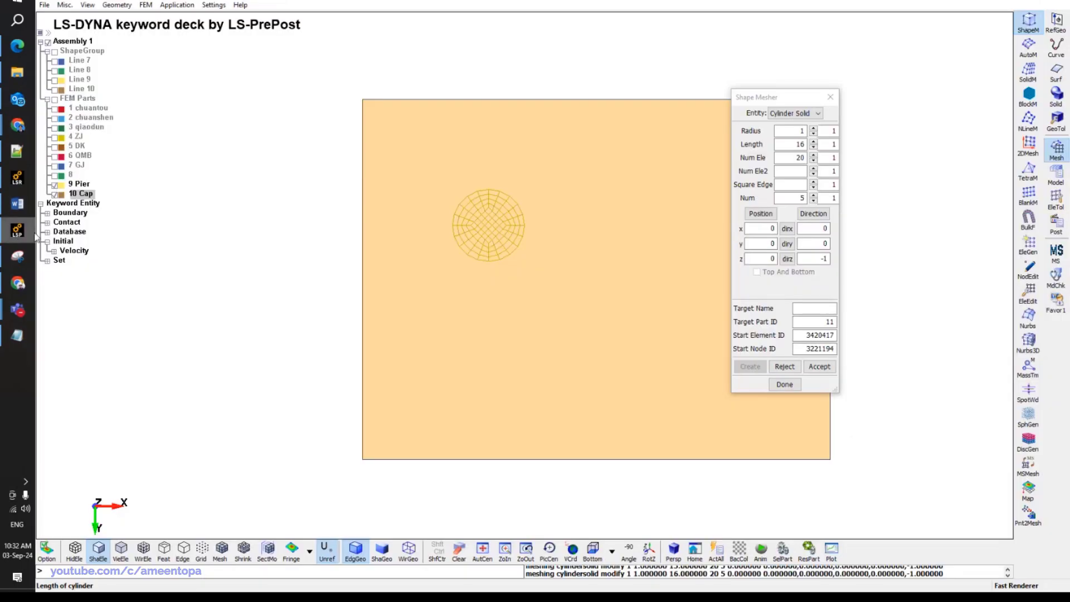
Set the cylinder mesh's number of circumferential elements to 13.
{"action": "left_click", "coordinate": [813, 161]}
{"action": "left_click", "coordinate": [813, 161]}
{"action": "left_click", "coordinate": [813, 161]}
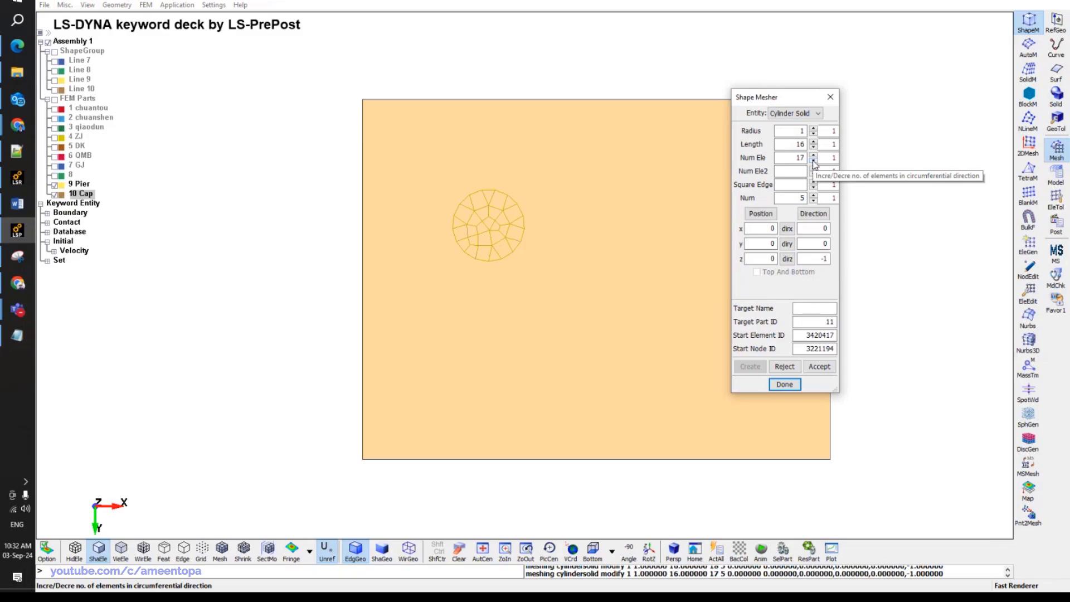
{"action": "left_click", "coordinate": [813, 162]}
{"action": "left_click", "coordinate": [813, 161]}
{"action": "left_click", "coordinate": [813, 161]}
{"action": "left_click", "coordinate": [813, 161]}
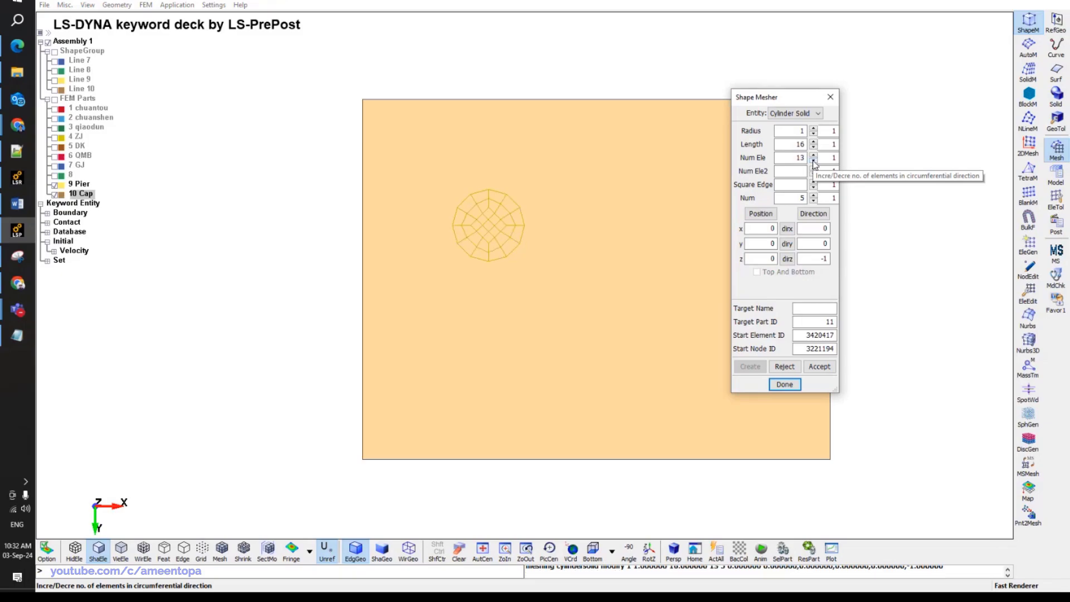
Set the cylinder mesh's number of circumferential elements to 8.
{"action": "left_click", "coordinate": [814, 161]}
{"action": "left_click", "coordinate": [814, 161]}
{"action": "left_click", "coordinate": [814, 161]}
{"action": "left_click", "coordinate": [813, 161]}
{"action": "left_click", "coordinate": [813, 161]}
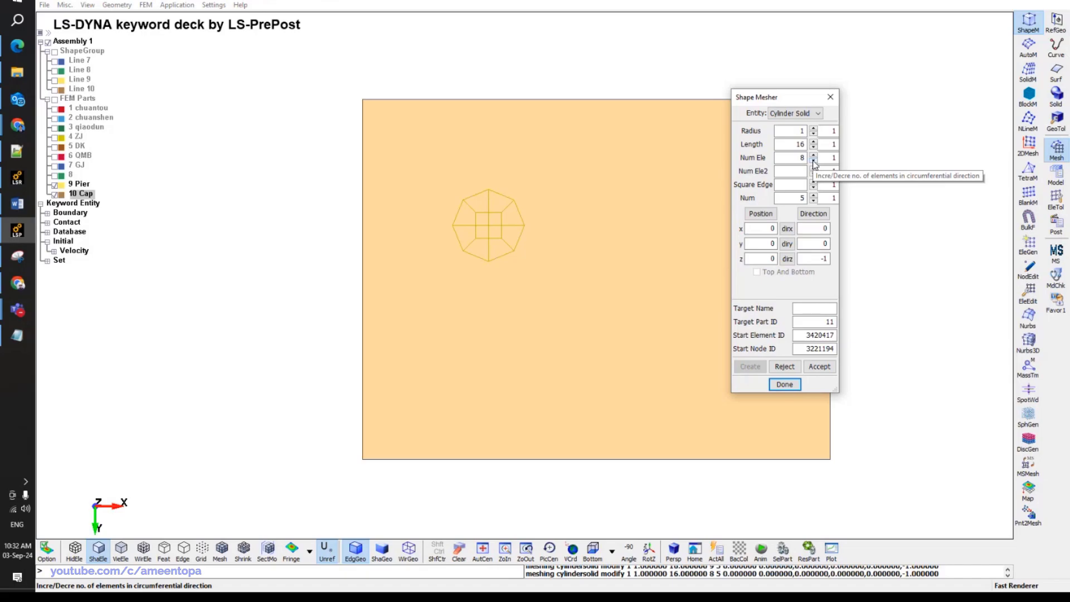
{"action": "left_click", "coordinate": [813, 161]}
{"action": "left_click", "coordinate": [813, 161]}
{"action": "left_click", "coordinate": [813, 161]}
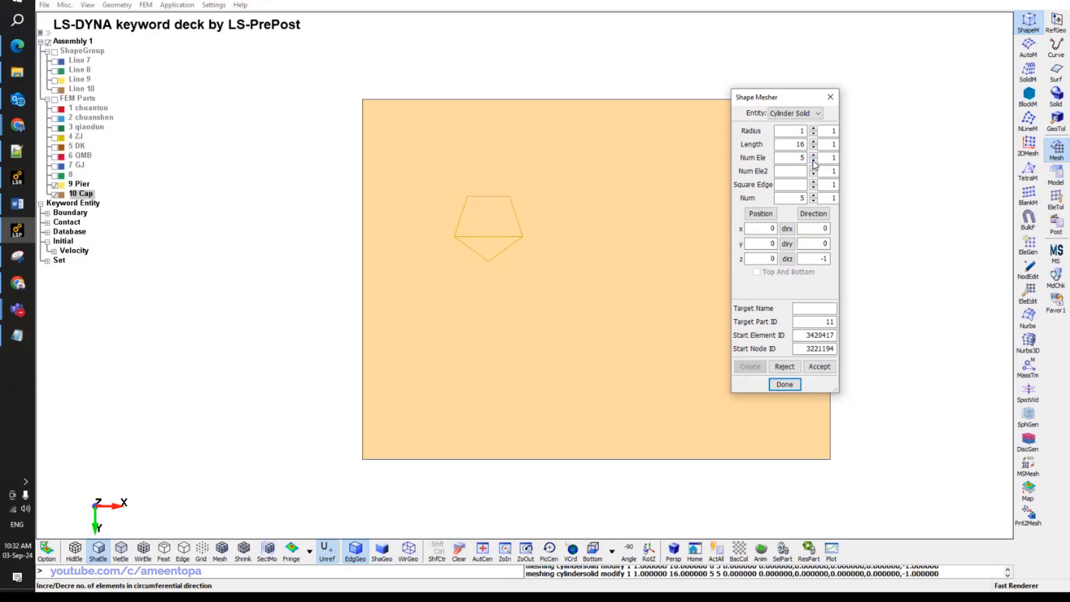
{"action": "left_click", "coordinate": [813, 161]}
{"action": "left_click", "coordinate": [850, 274]}
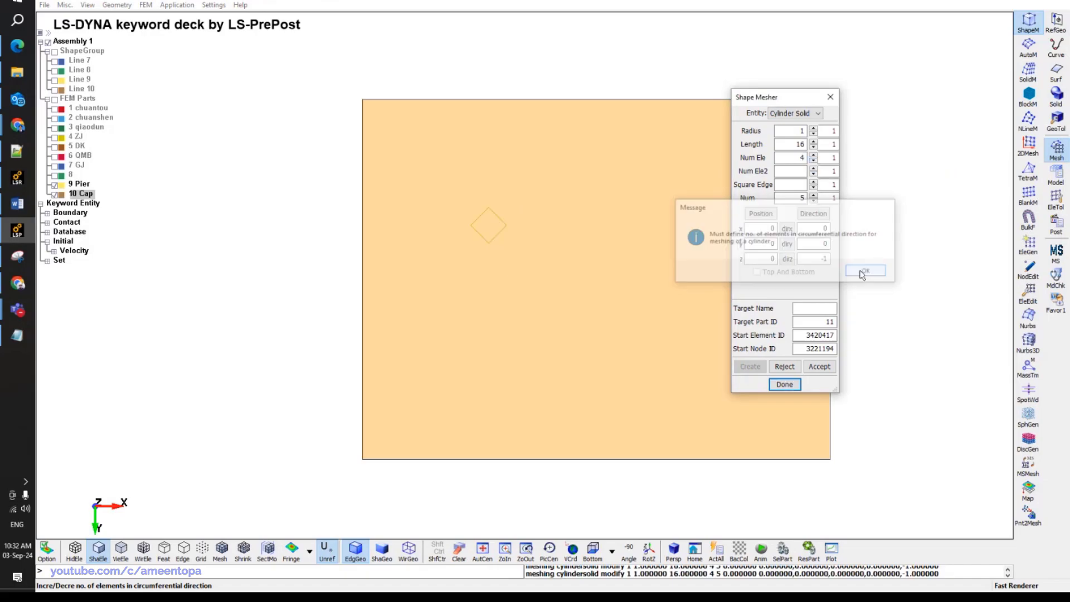
{"action": "left_click", "coordinate": [814, 156]}
{"action": "left_click", "coordinate": [813, 156]}
{"action": "left_click", "coordinate": [813, 156]}
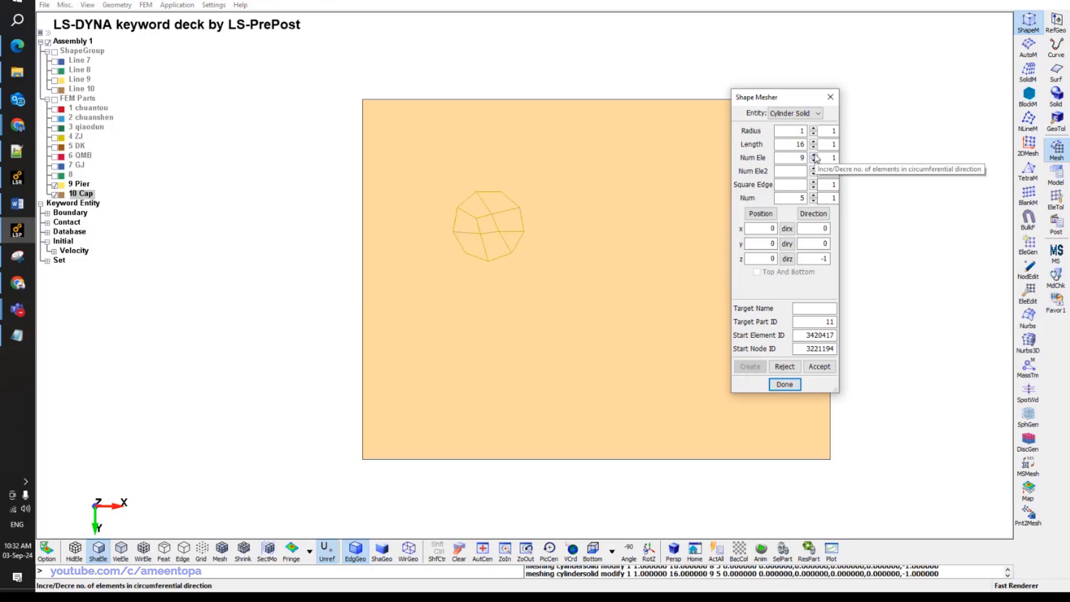
{"action": "left_click", "coordinate": [813, 156]}
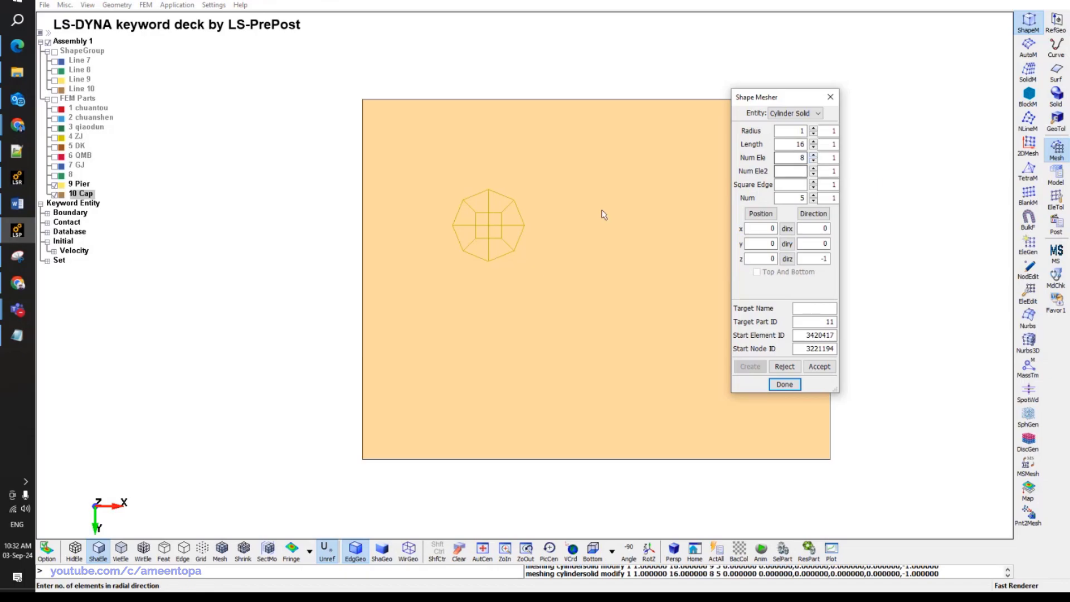
Display part 4 ZJ and compare the mesh of its existing piles with the cylinder mesh beneath the cap.
{"action": "scroll", "coordinate": [562, 248], "scroll_direction": "down", "scroll_amount": 2}
{"action": "scroll", "coordinate": [562, 248], "scroll_direction": "down", "scroll_amount": 3}
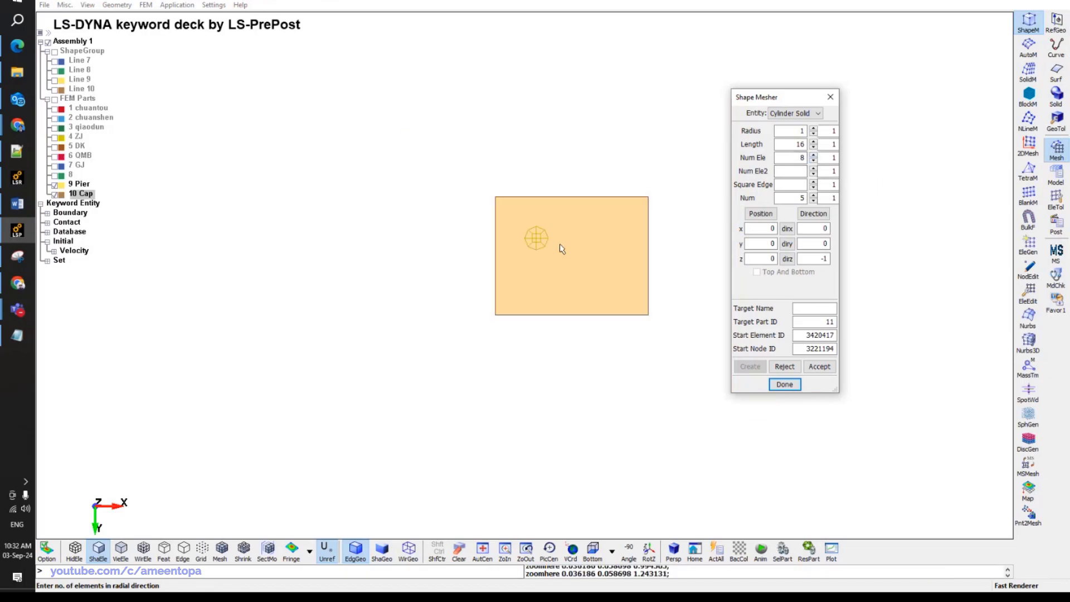
{"action": "left_click", "coordinate": [55, 138]}
{"action": "left_click_drag", "start_coordinate": [616, 279], "coordinate": [675, 62], "text": "shift"}
{"action": "scroll", "coordinate": [597, 117], "scroll_direction": "up", "scroll_amount": 3}
{"action": "scroll", "coordinate": [530, 90], "scroll_direction": "down", "scroll_amount": 1}
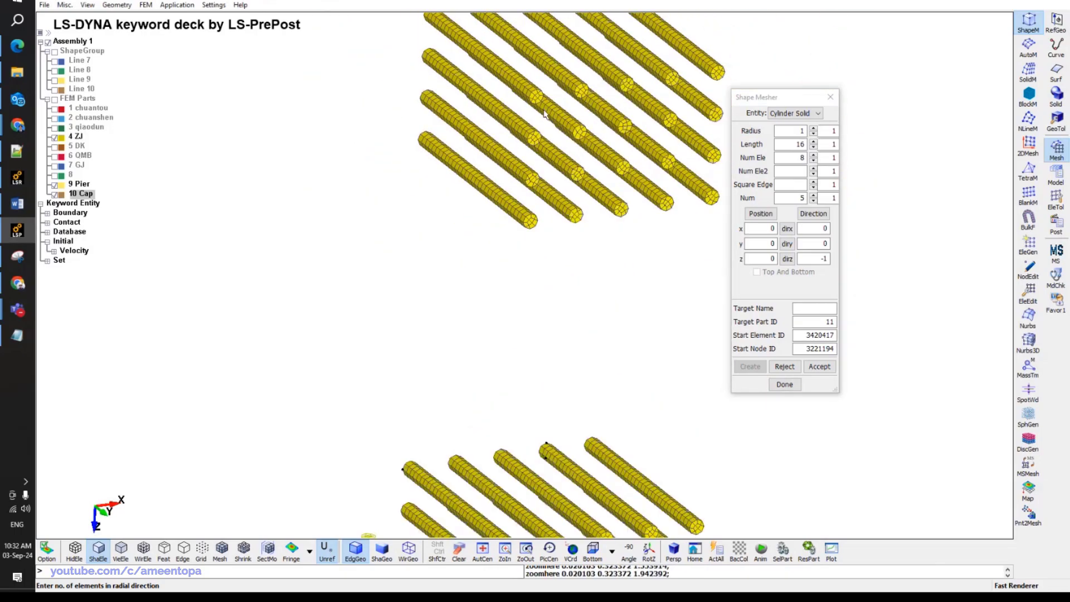
{"action": "scroll", "coordinate": [480, 165], "scroll_direction": "down", "scroll_amount": 4}
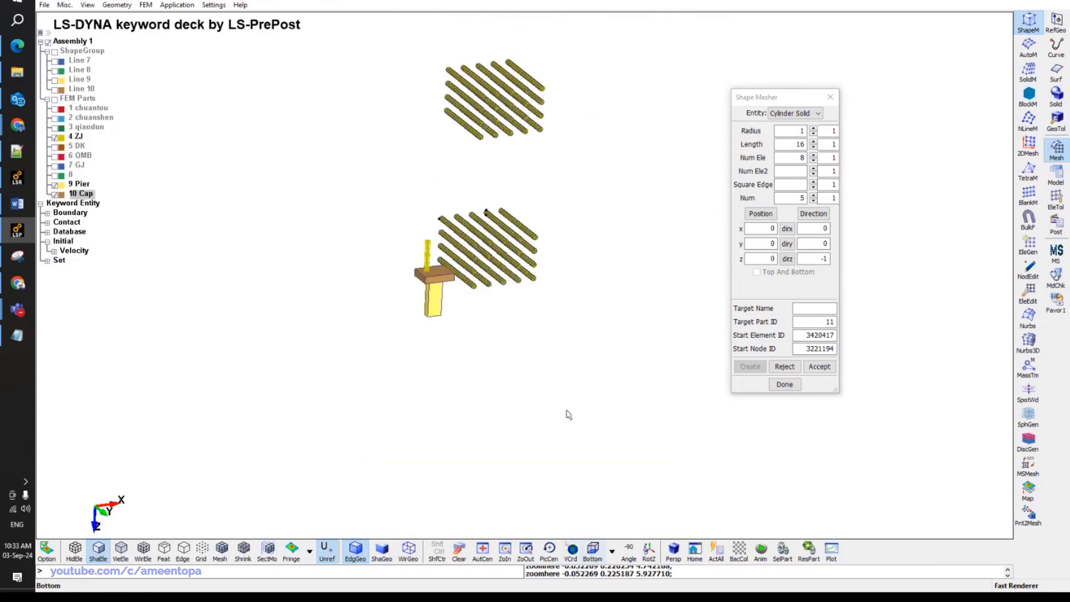
{"action": "scroll", "coordinate": [452, 302], "scroll_direction": "up", "scroll_amount": 5}
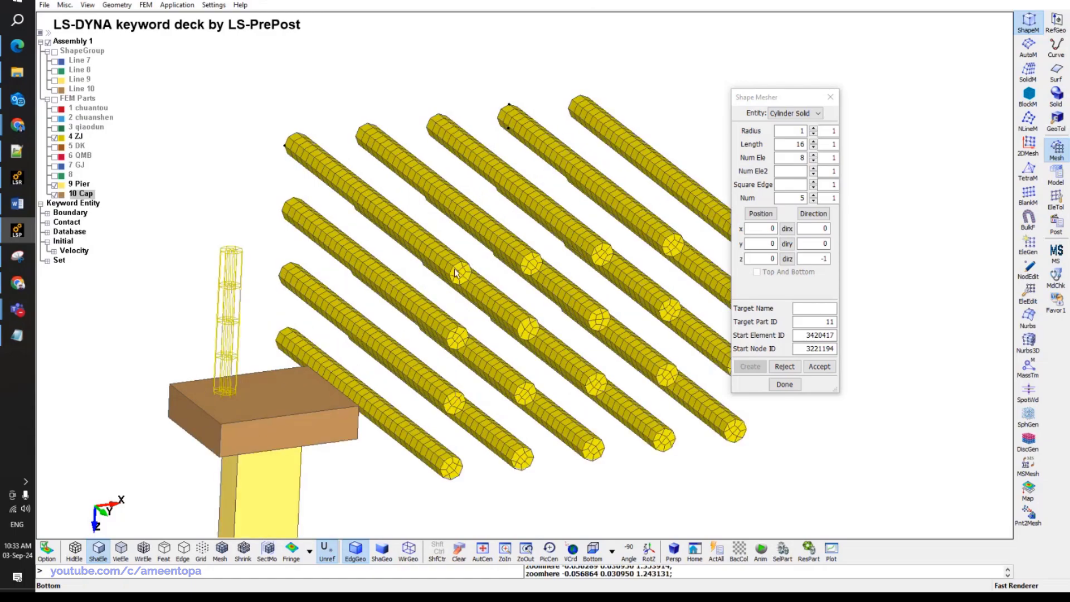
{"action": "scroll", "coordinate": [464, 292], "scroll_direction": "up", "scroll_amount": 4}
{"action": "scroll", "coordinate": [528, 287], "scroll_direction": "down", "scroll_amount": 6}
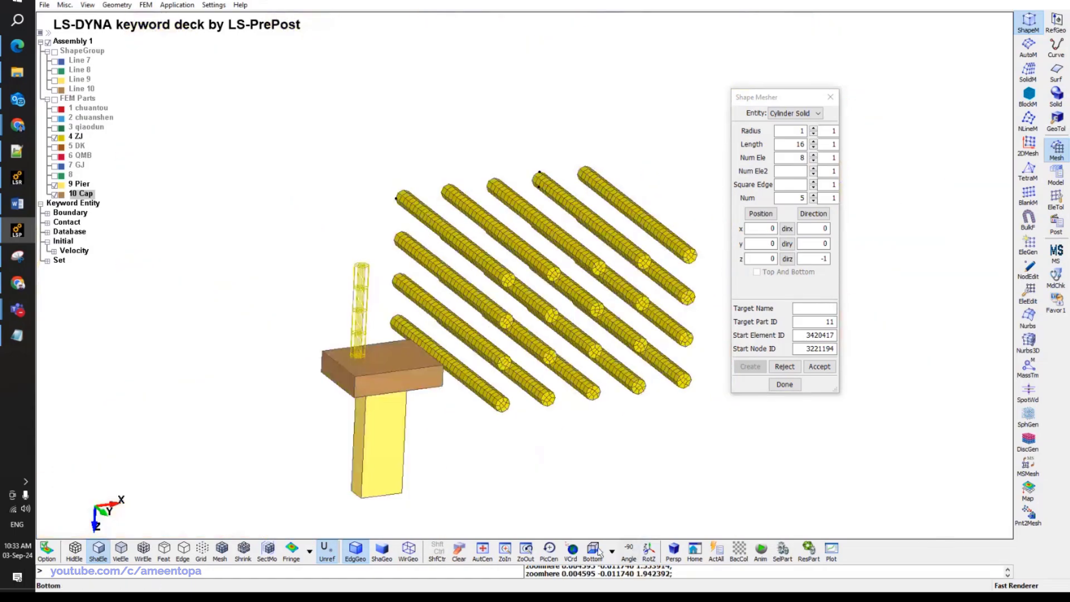
{"action": "left_click", "coordinate": [596, 552]}
{"action": "scroll", "coordinate": [385, 379], "scroll_direction": "up", "scroll_amount": 3}
{"action": "scroll", "coordinate": [419, 357], "scroll_direction": "up", "scroll_amount": 2}
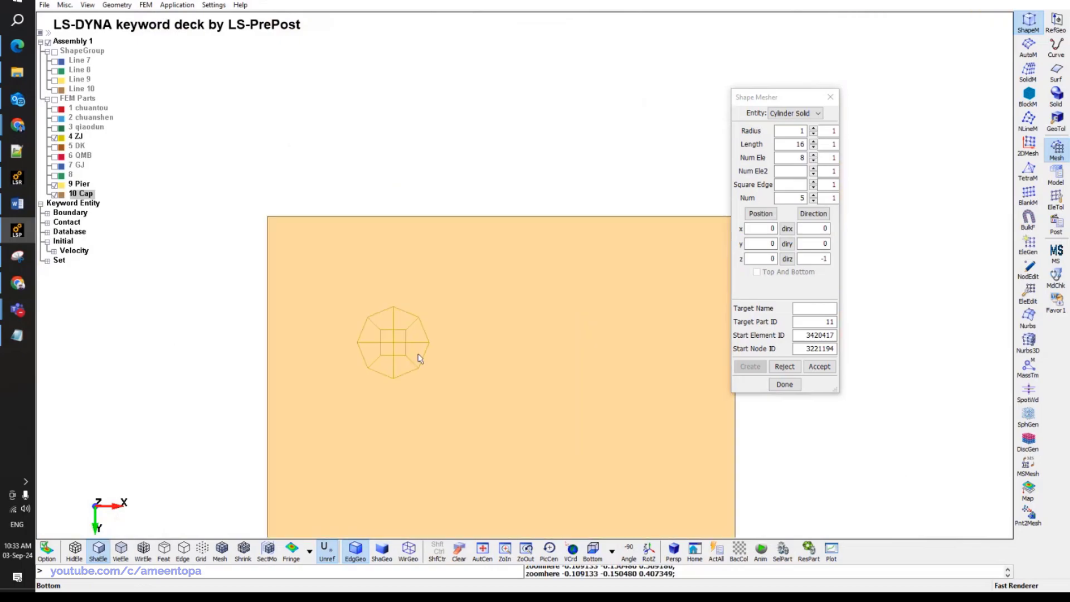
{"action": "middle_click_drag", "start_coordinate": [418, 358], "coordinate": [406, 323], "text": "ctrl"}
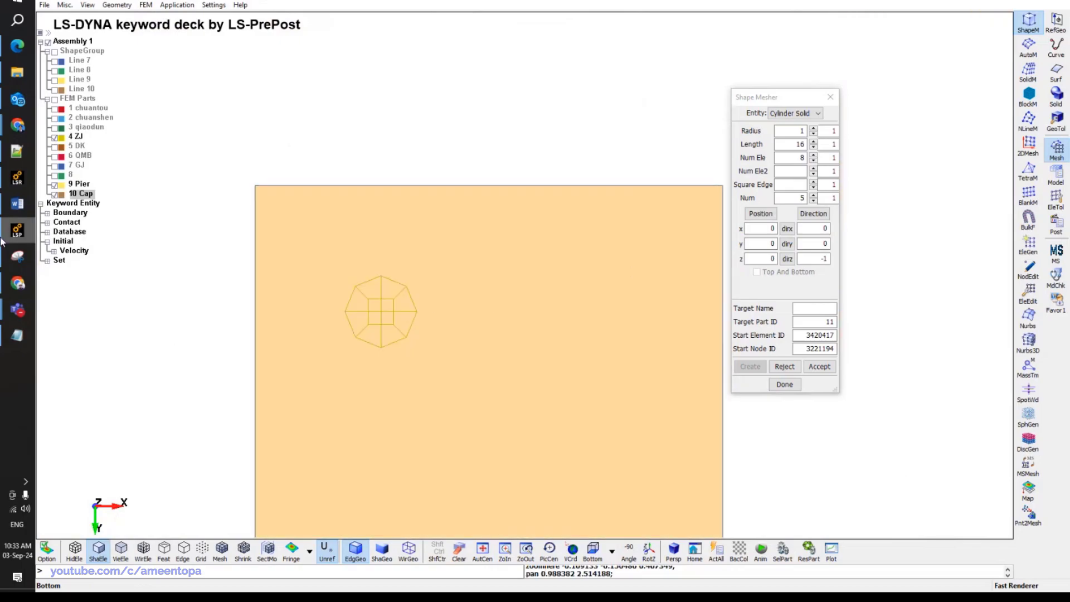
Check the pile layout in the paper's bridge dimension diagram and model description in Chrome and return to LS-PrePost.
{"action": "left_click", "coordinate": [17, 231]}
{"action": "scroll", "coordinate": [855, 483], "scroll_direction": "down", "scroll_amount": 5}
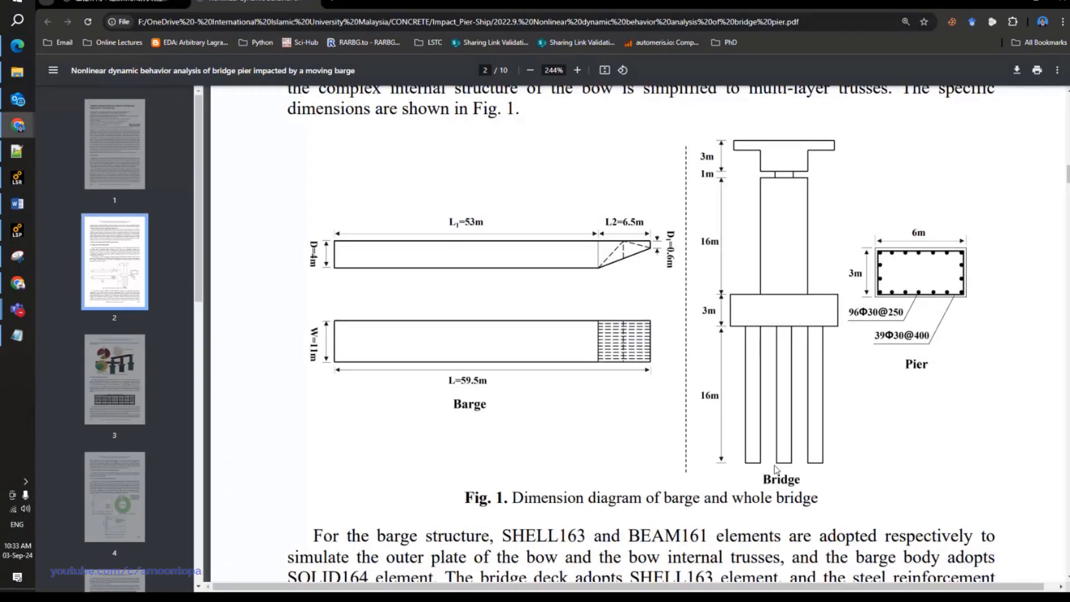
{"action": "scroll", "coordinate": [810, 448], "scroll_direction": "up", "scroll_amount": 5}
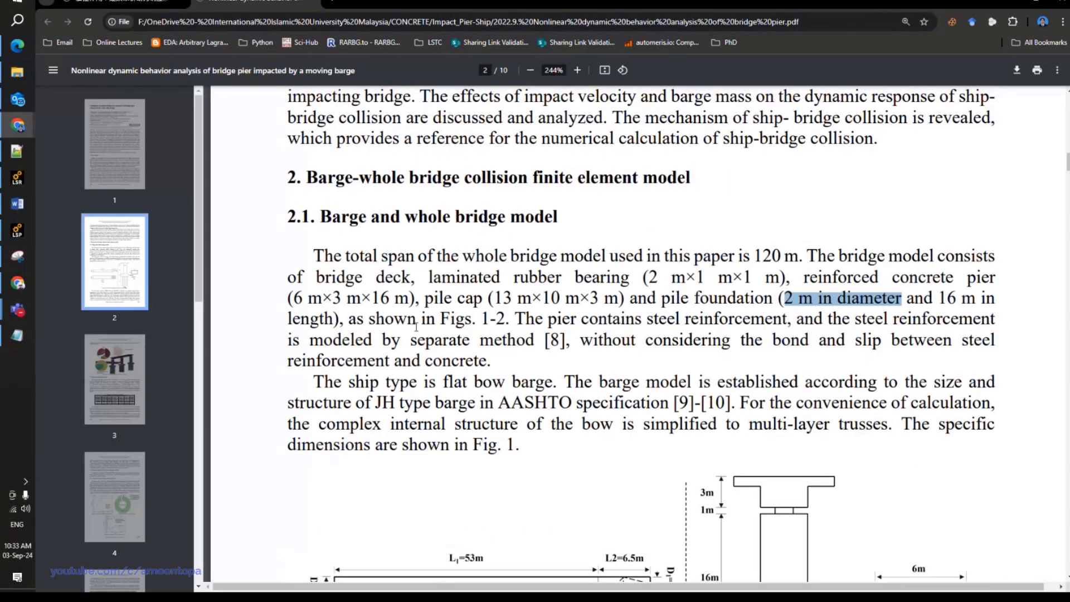
{"action": "scroll", "coordinate": [789, 414], "scroll_direction": "down", "scroll_amount": 3}
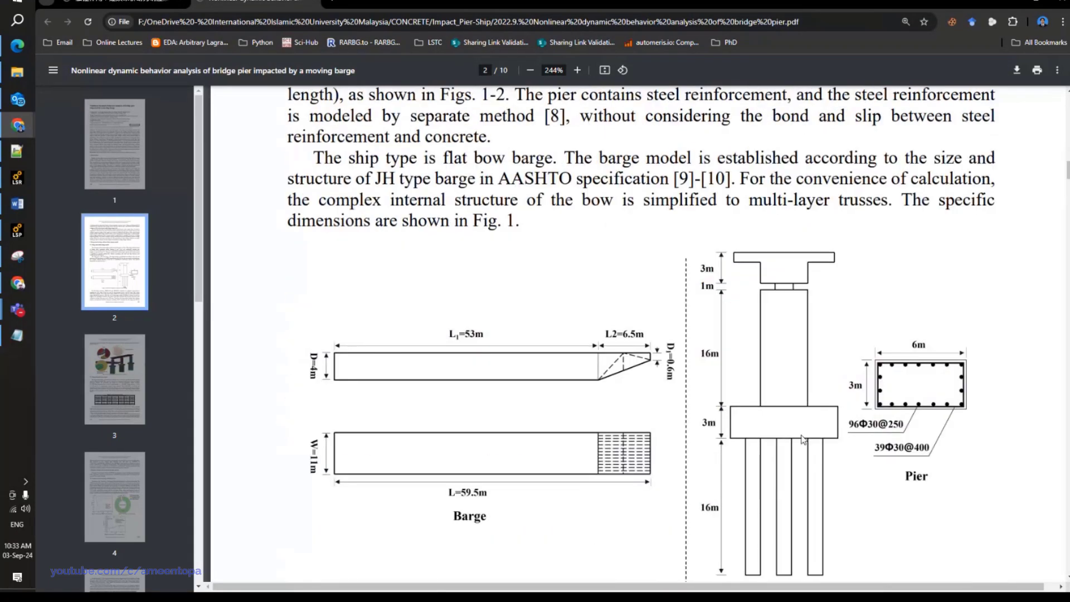
{"action": "left_click", "coordinate": [21, 179]}
{"action": "left_click", "coordinate": [21, 180]}
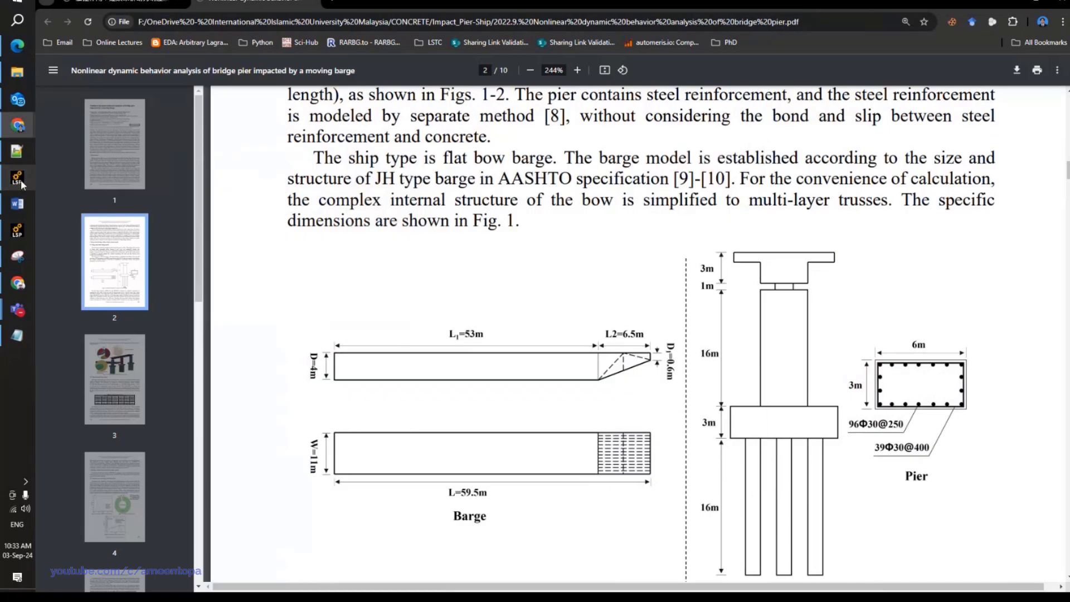
{"action": "left_click", "coordinate": [18, 236]}
Set the Z position of the cylinder mesh to -3.
{"action": "scroll", "coordinate": [488, 335], "scroll_direction": "down", "scroll_amount": 2}
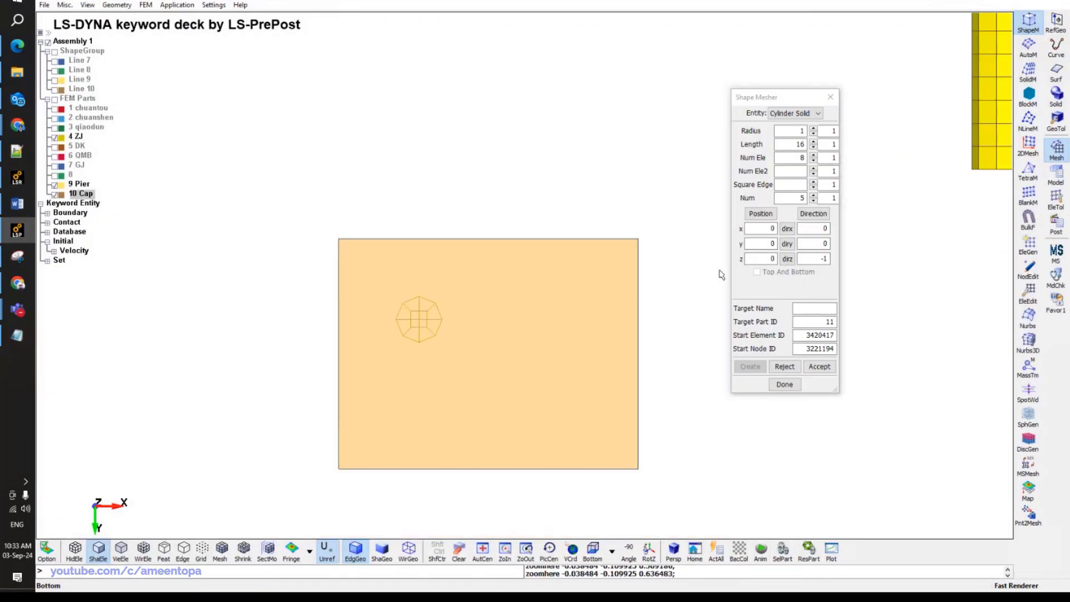
{"action": "middle_click_drag", "start_coordinate": [466, 334], "coordinate": [495, 361]}
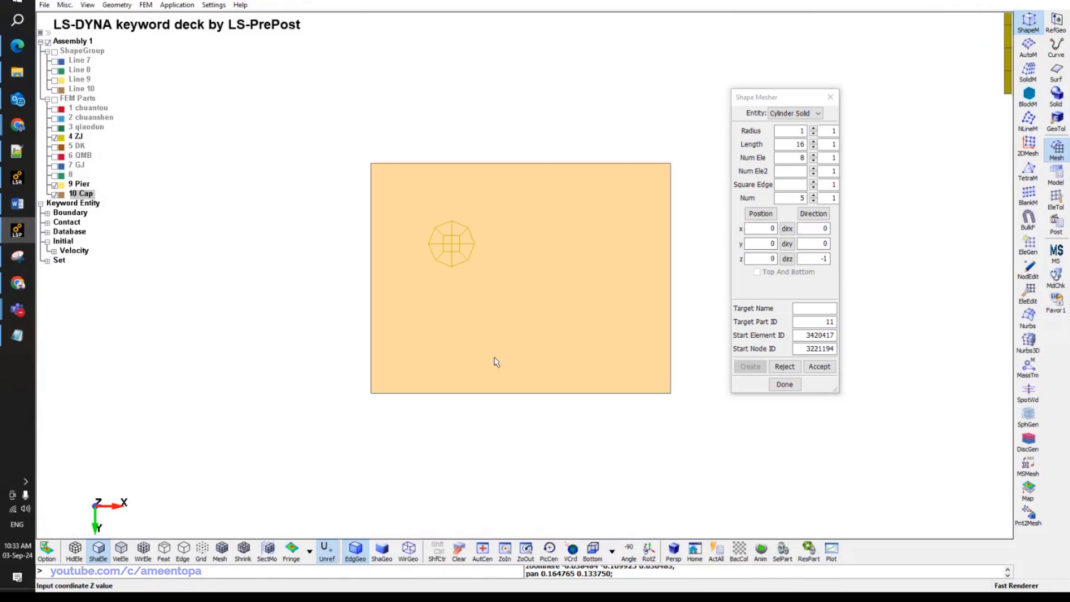
{"action": "left_click", "coordinate": [612, 553]}
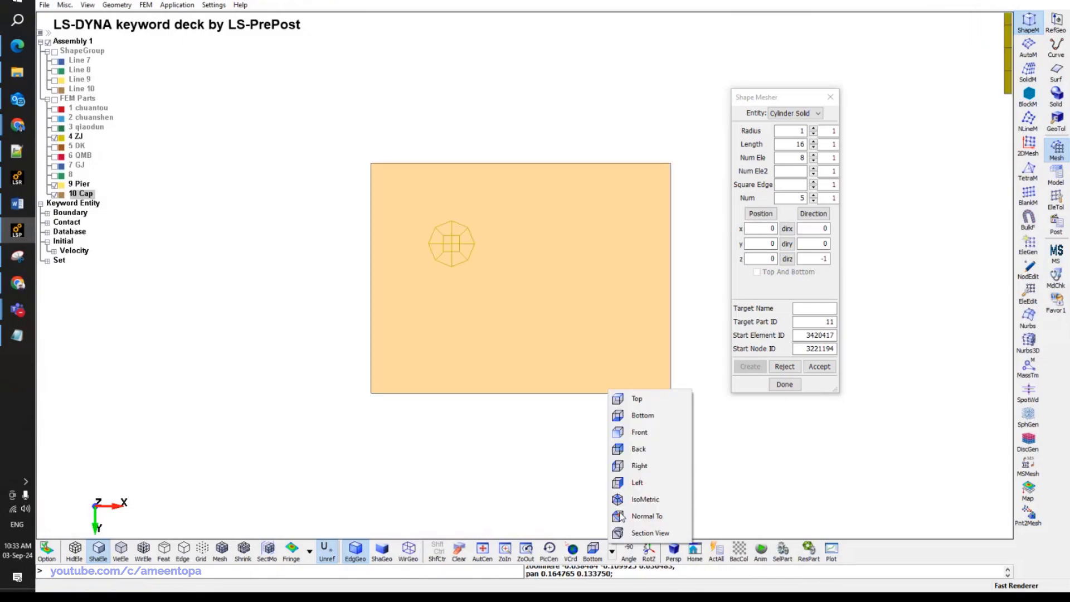
{"action": "left_click", "coordinate": [637, 452]}
{"action": "middle_click_drag", "start_coordinate": [605, 447], "coordinate": [615, 256]}
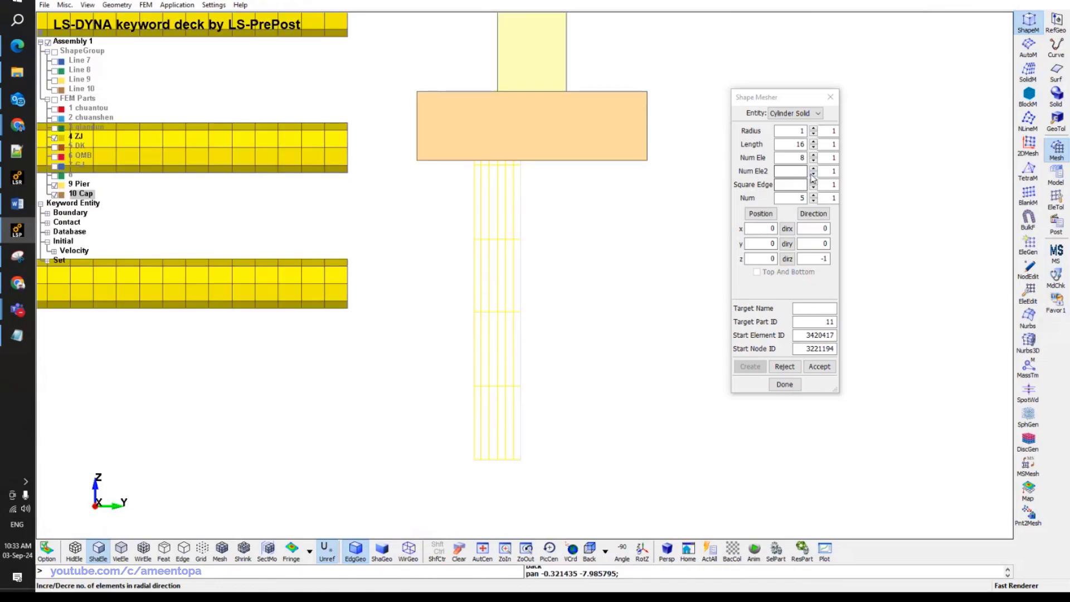
{"action": "left_click", "coordinate": [759, 259]}
{"action": "type", "text": "-3"}
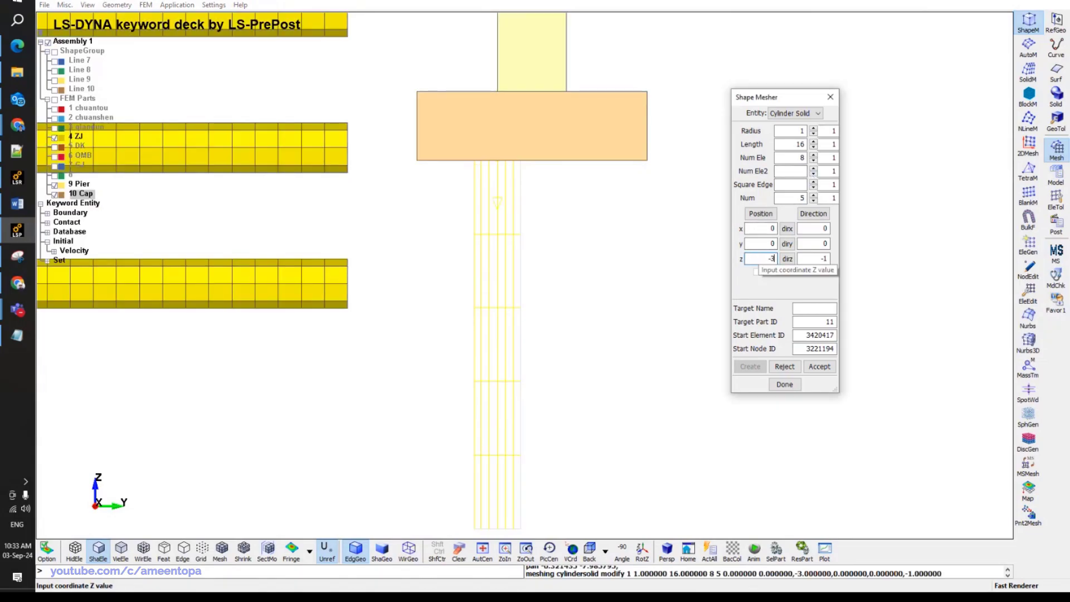
{"action": "middle_click_drag", "start_coordinate": [642, 306], "coordinate": [633, 234], "text": "shift"}
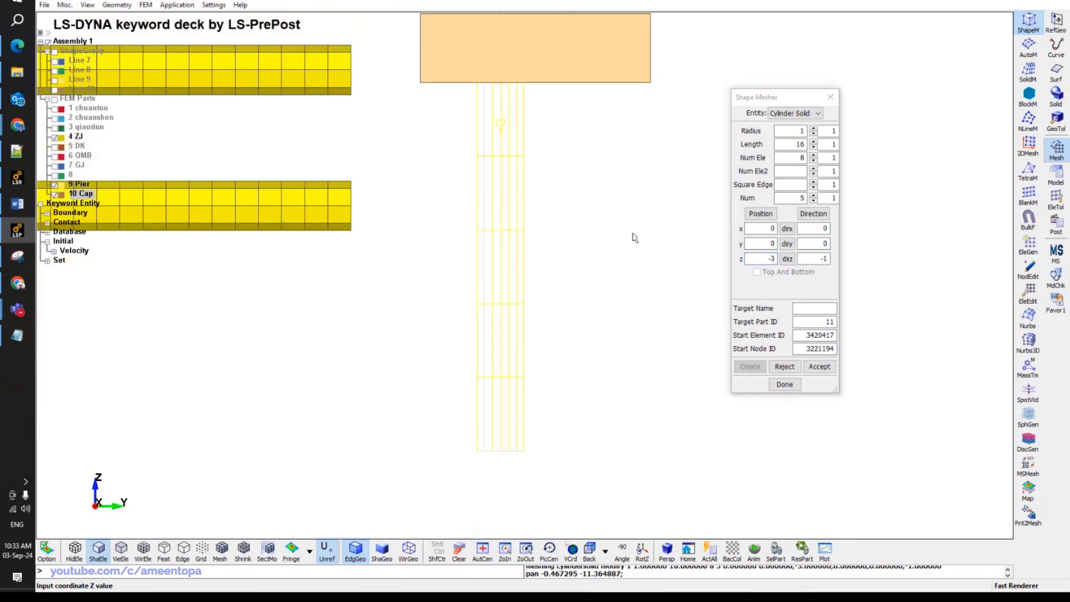
Switch the background to black and set the number of elements along the cylinder's length to 20.
{"action": "left_click", "coordinate": [732, 550]}
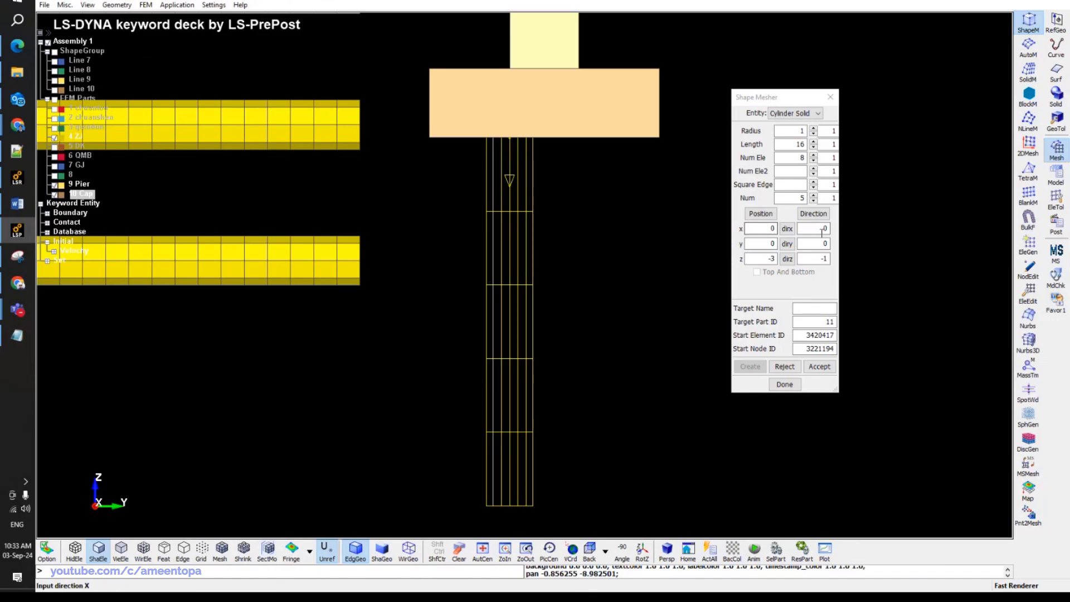
{"action": "left_click", "coordinate": [814, 195]}
{"action": "left_click", "coordinate": [814, 195]}
{"action": "left_click", "coordinate": [814, 195]}
{"action": "left_click", "coordinate": [814, 195]}
{"action": "left_click", "coordinate": [814, 195]}
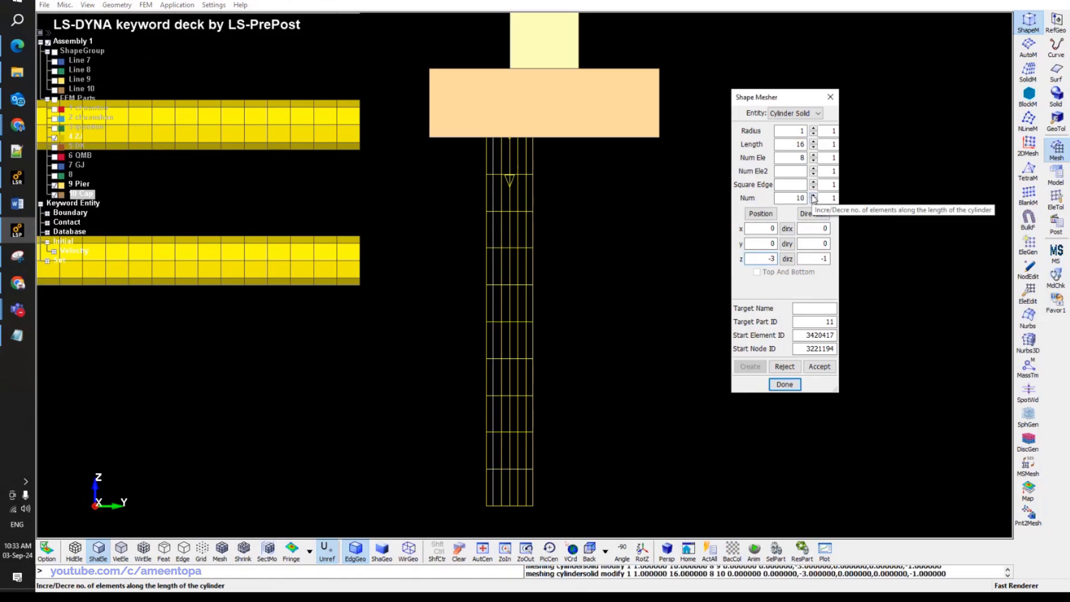
{"action": "left_click", "coordinate": [813, 195]}
{"action": "left_click", "coordinate": [814, 195]}
{"action": "left_click", "coordinate": [813, 195]}
{"action": "left_click", "coordinate": [813, 195]}
{"action": "left_click", "coordinate": [813, 195]}
{"action": "left_click", "coordinate": [814, 195]}
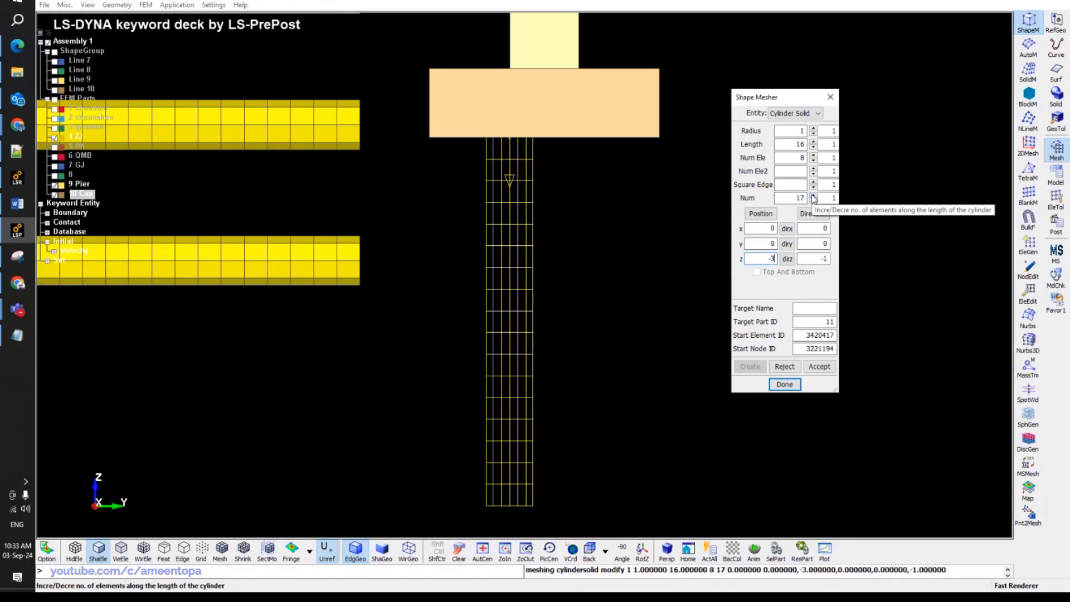
{"action": "left_click", "coordinate": [813, 195]}
{"action": "left_click", "coordinate": [813, 194]}
{"action": "left_click", "coordinate": [814, 194]}
{"action": "left_click", "coordinate": [814, 195]}
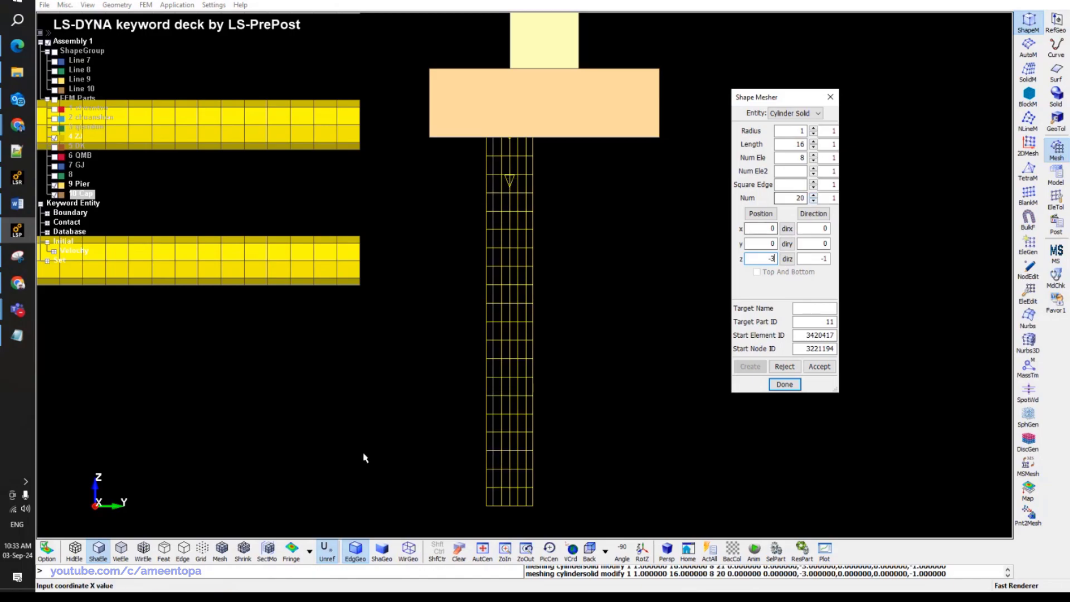
Turn on mesh line display and accept the cylinder mesh as part 11.
{"action": "left_click", "coordinate": [222, 548]}
{"action": "left_click_drag", "start_coordinate": [436, 411], "coordinate": [436, 341], "text": "ctrl"}
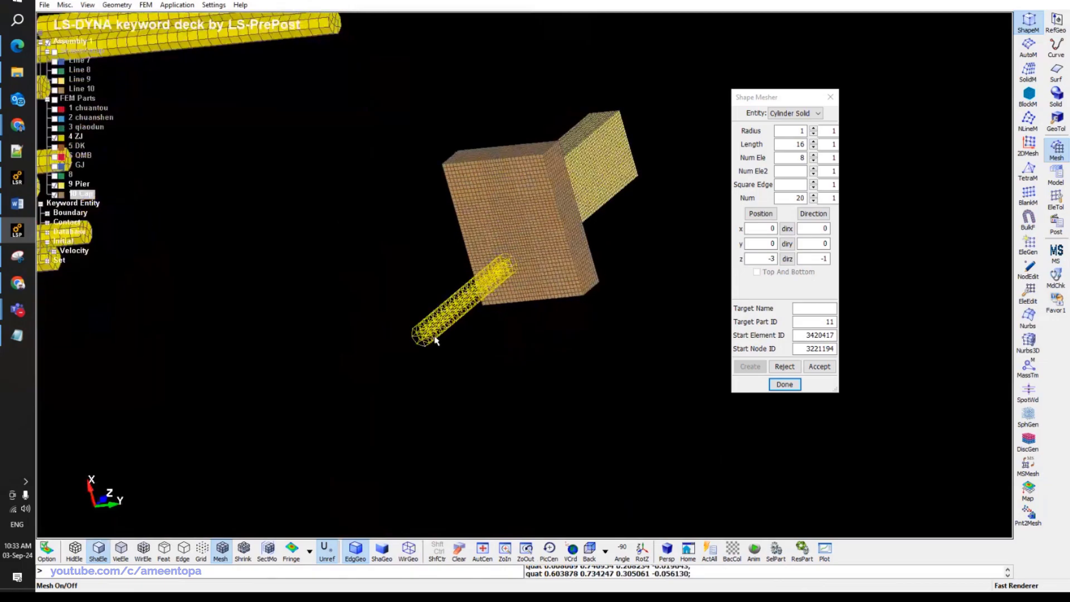
{"action": "left_click", "coordinate": [820, 367]}
{"action": "middle_click_drag", "start_coordinate": [432, 237], "coordinate": [524, 301], "text": "ctrl"}
{"action": "scroll", "coordinate": [557, 268], "scroll_direction": "up", "scroll_amount": 5}
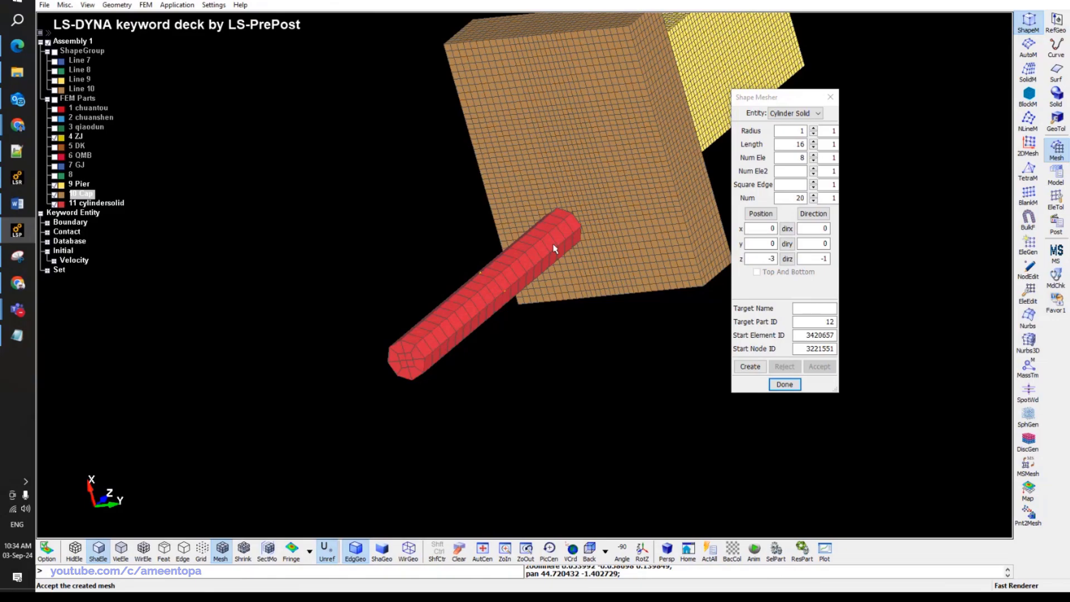
Measure the node-to-node distance from the cylinder's centre to the cap's nearest corner in the bottom view.
{"action": "left_click", "coordinate": [596, 549]}
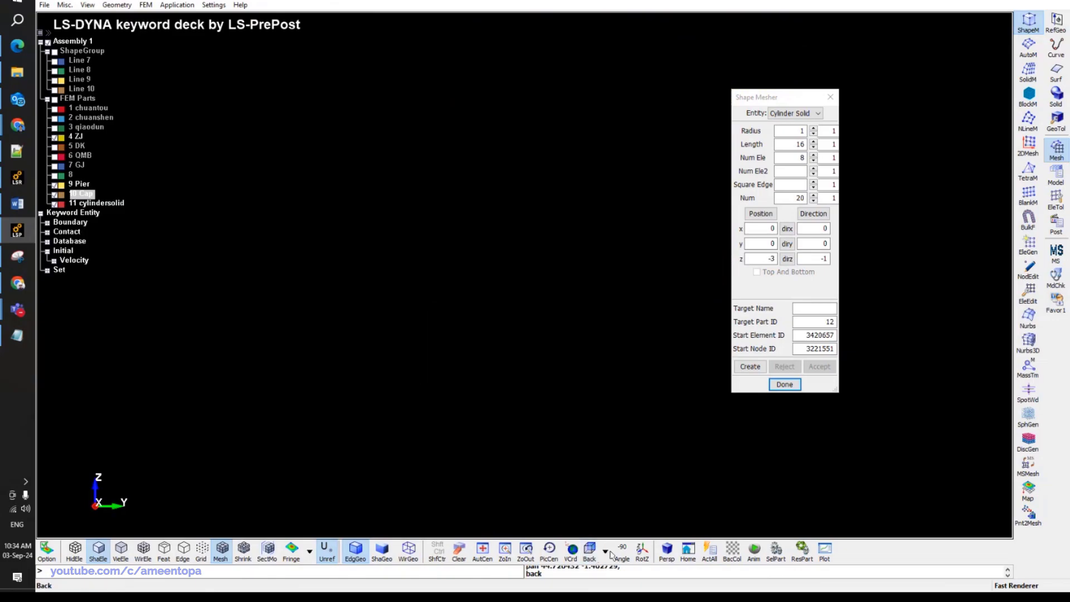
{"action": "left_click", "coordinate": [606, 552]}
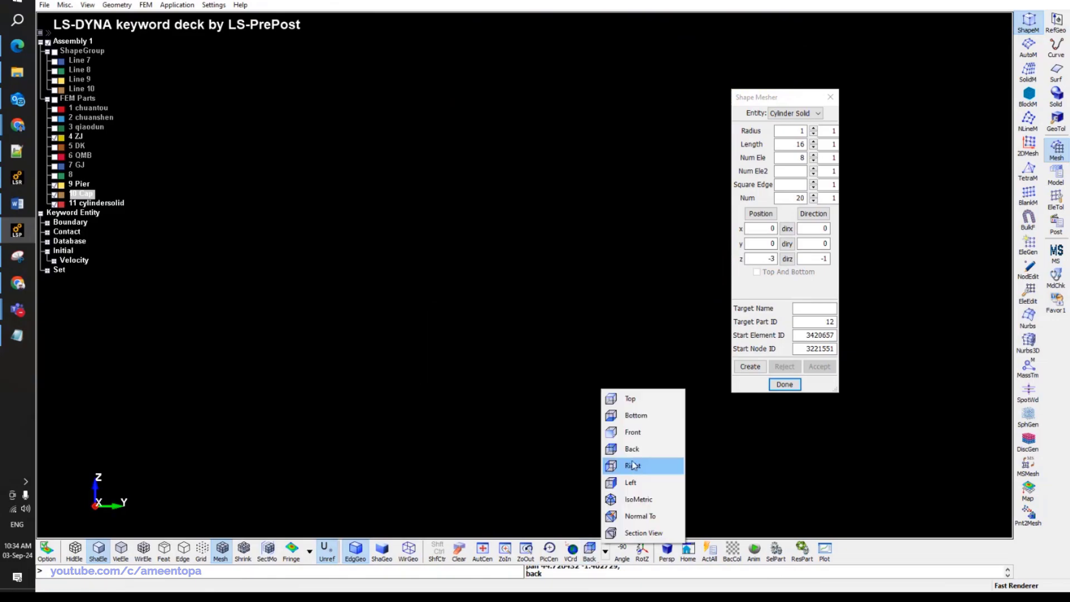
{"action": "left_click", "coordinate": [634, 416]}
{"action": "scroll", "coordinate": [541, 382], "scroll_direction": "down", "scroll_amount": 6}
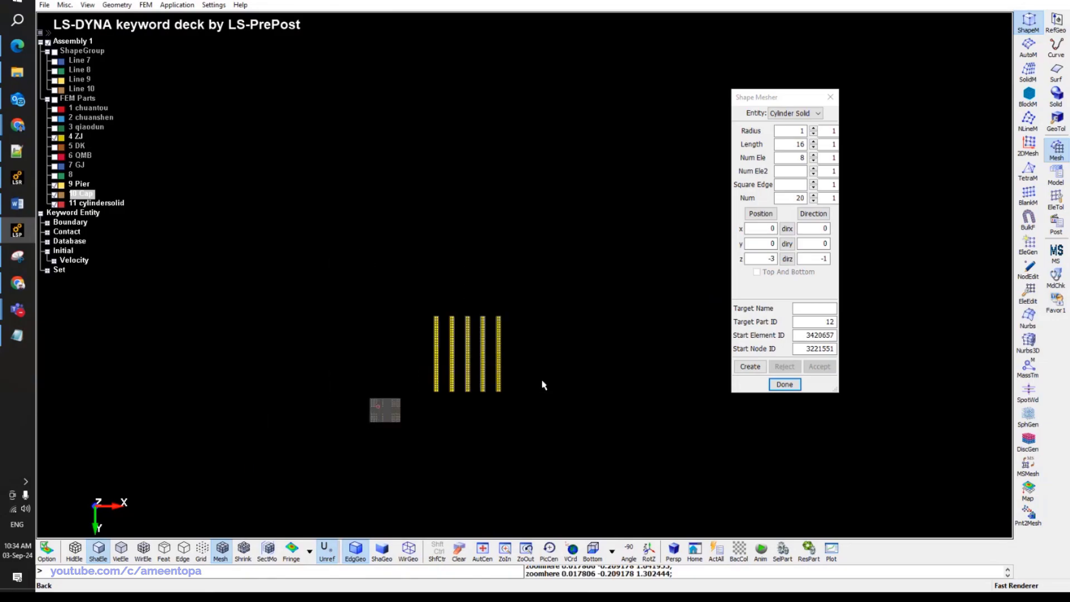
{"action": "scroll", "coordinate": [446, 335], "scroll_direction": "up", "scroll_amount": 8}
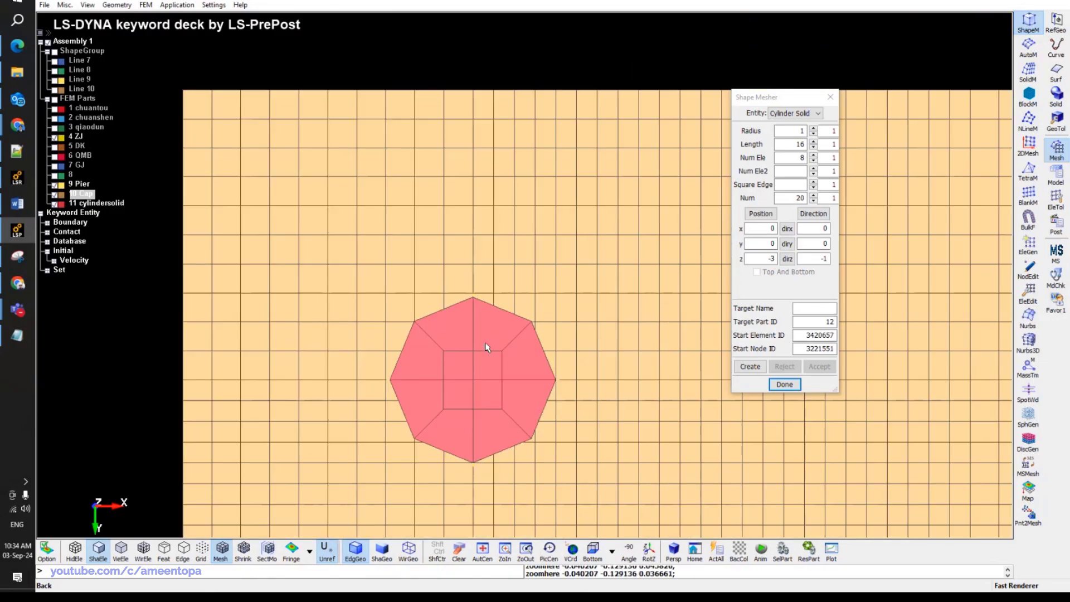
{"action": "scroll", "coordinate": [479, 350], "scroll_direction": "down", "scroll_amount": 3}
{"action": "middle_click_drag", "start_coordinate": [475, 351], "coordinate": [468, 231]}
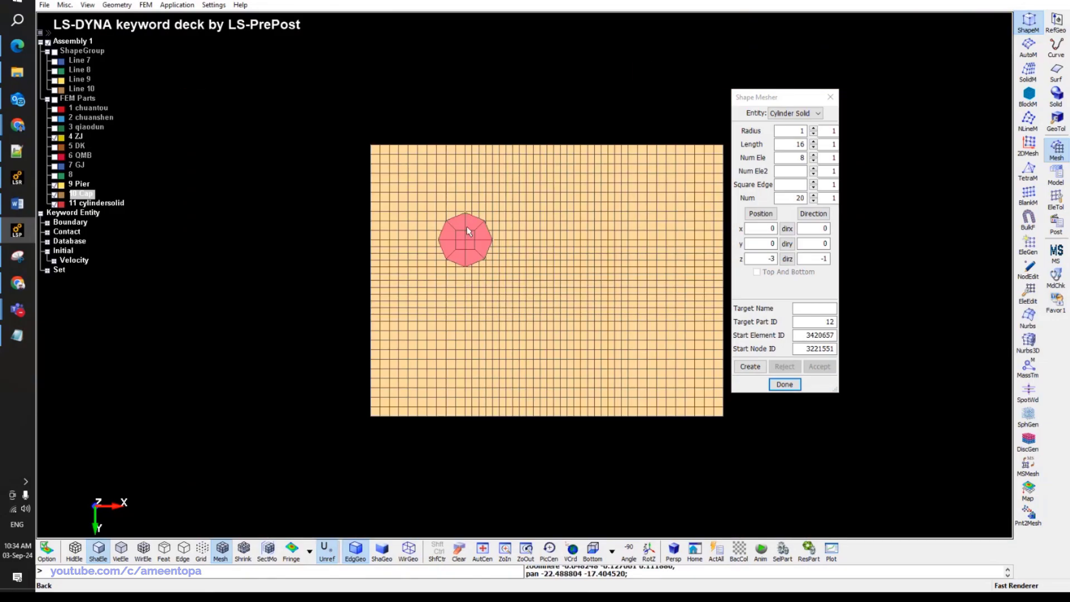
{"action": "key", "text": "m"}
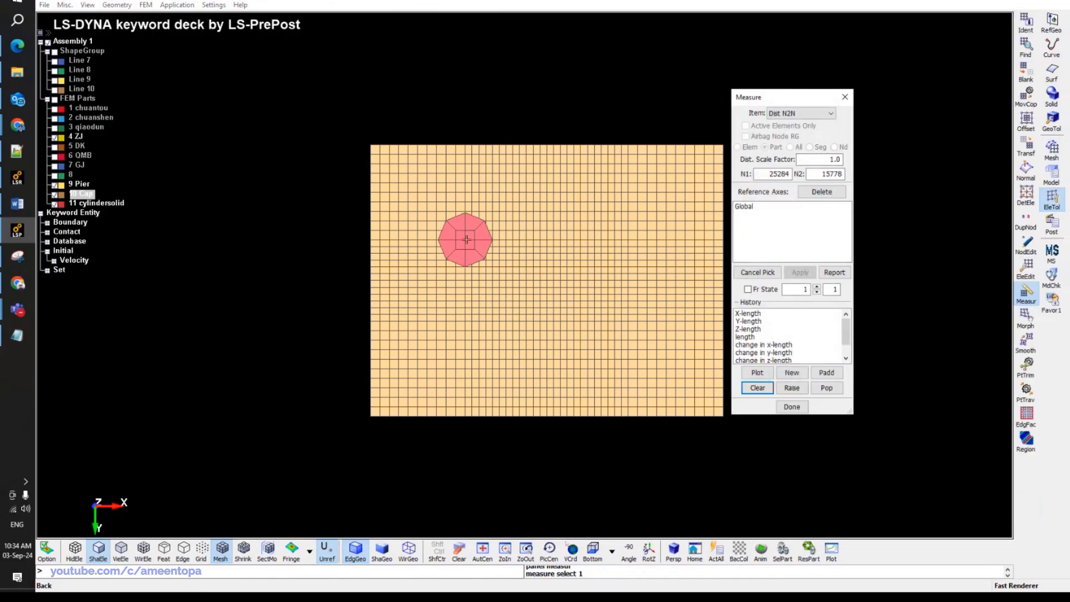
{"action": "left_click", "coordinate": [465, 240]}
{"action": "left_click", "coordinate": [373, 146]}
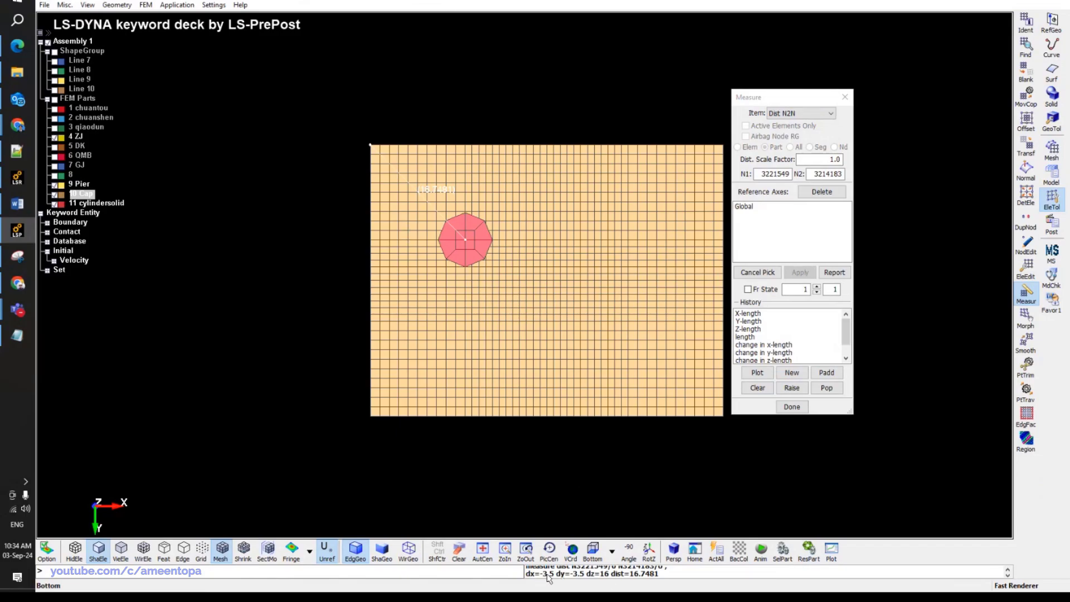
Translate the cylinder part in the negative XYZ direction by 3.5 3.5 0 onto the cap's corner and accept.
{"action": "left_click", "coordinate": [1028, 145]}
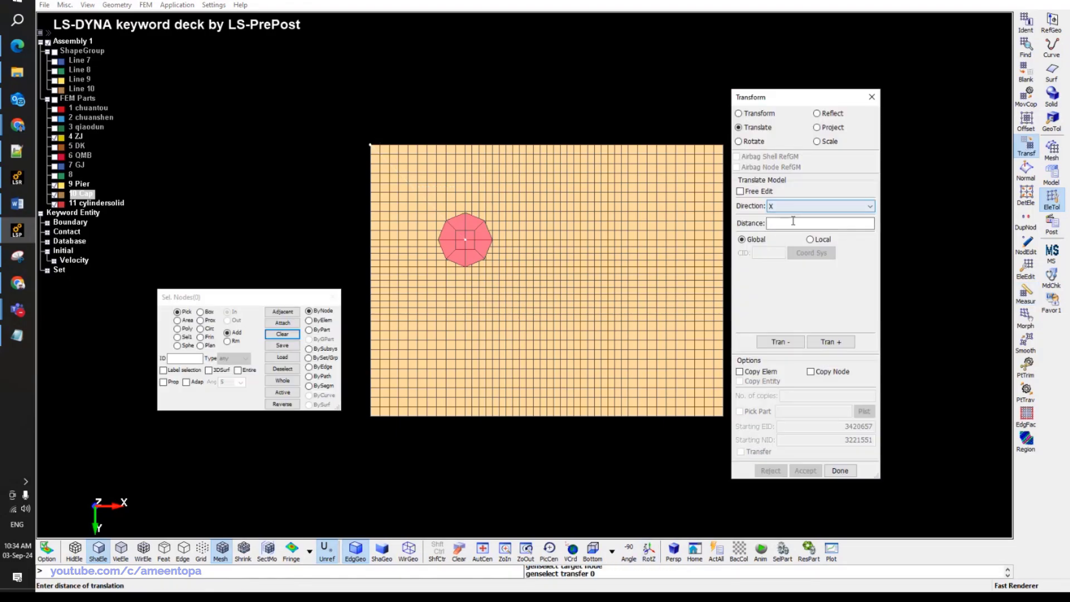
{"action": "left_click", "coordinate": [792, 207]}
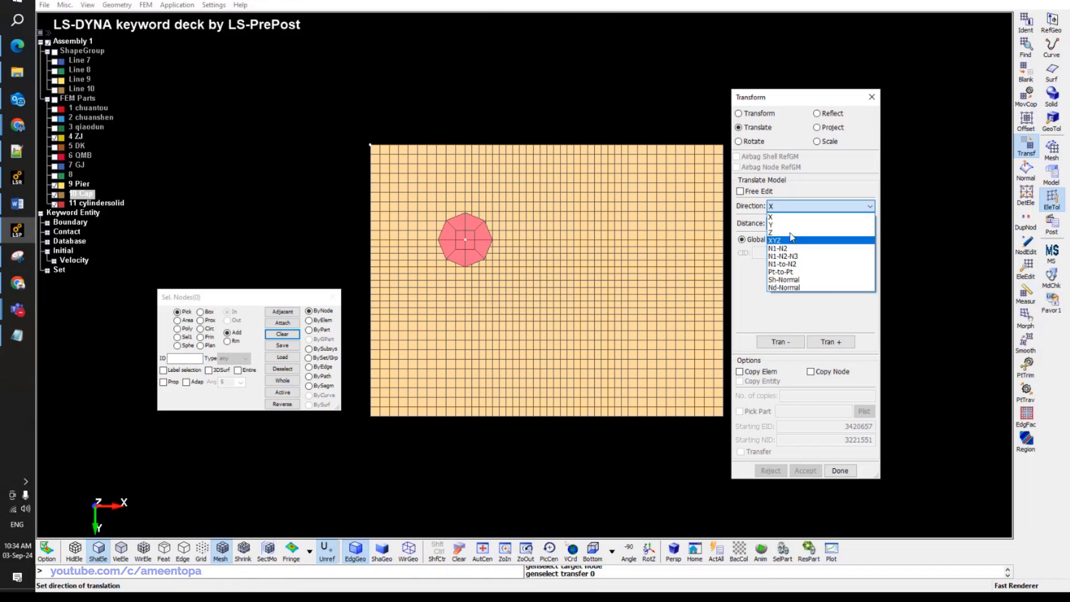
{"action": "left_click", "coordinate": [792, 240]}
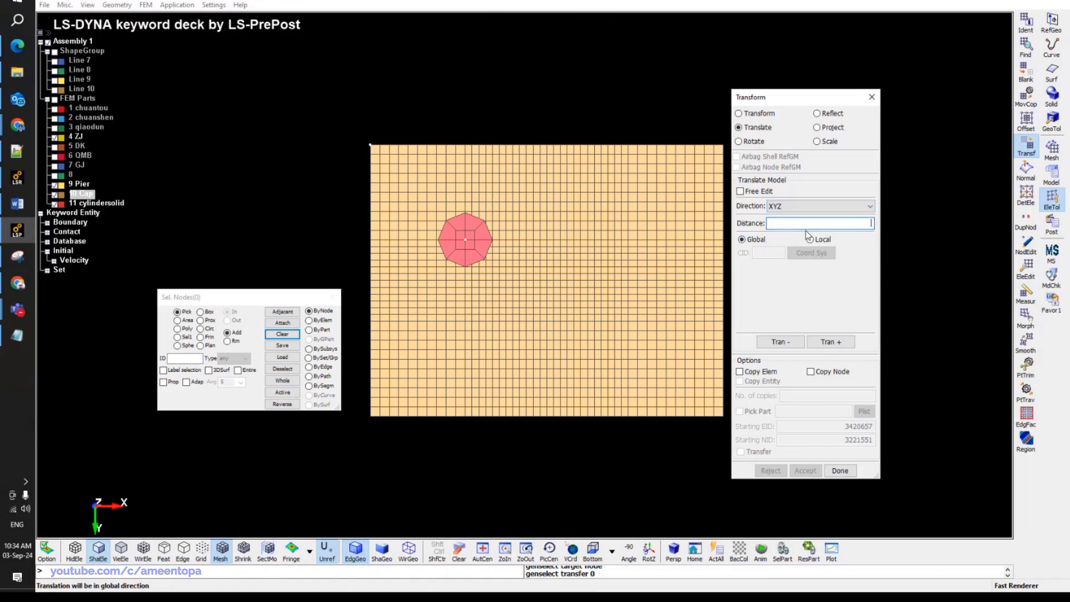
{"action": "type", "text": "3.5 3.5 0"}
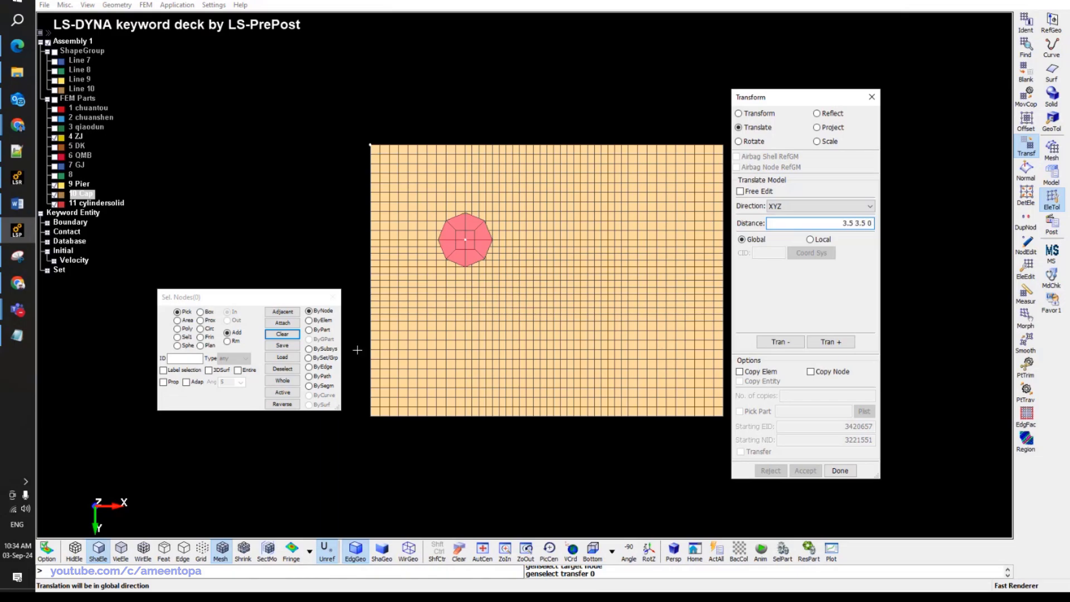
{"action": "left_click", "coordinate": [309, 330]}
{"action": "left_click", "coordinate": [450, 245]}
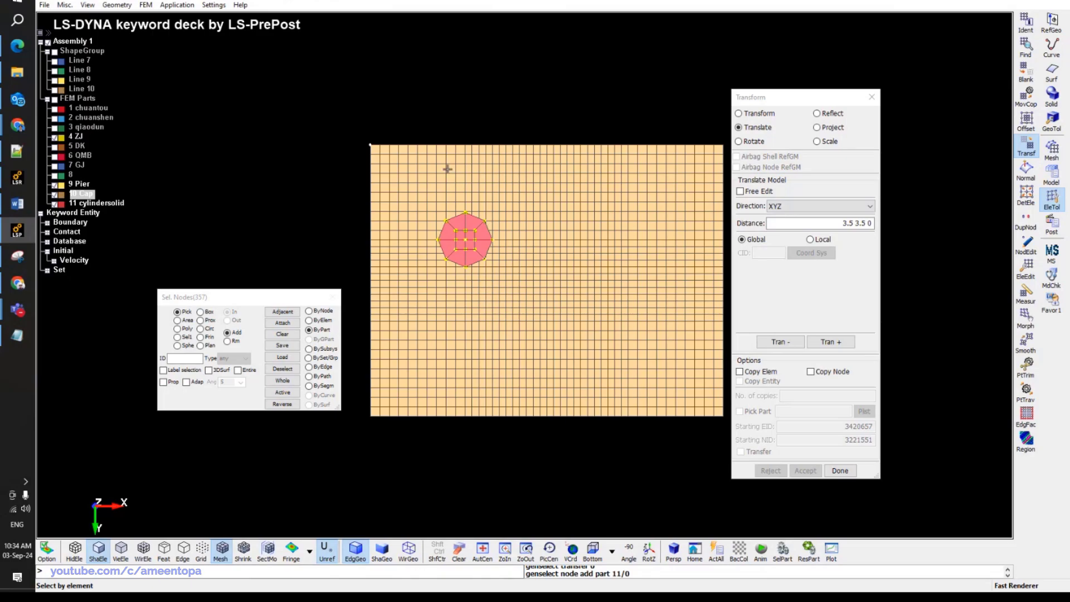
{"action": "left_click", "coordinate": [316, 331]}
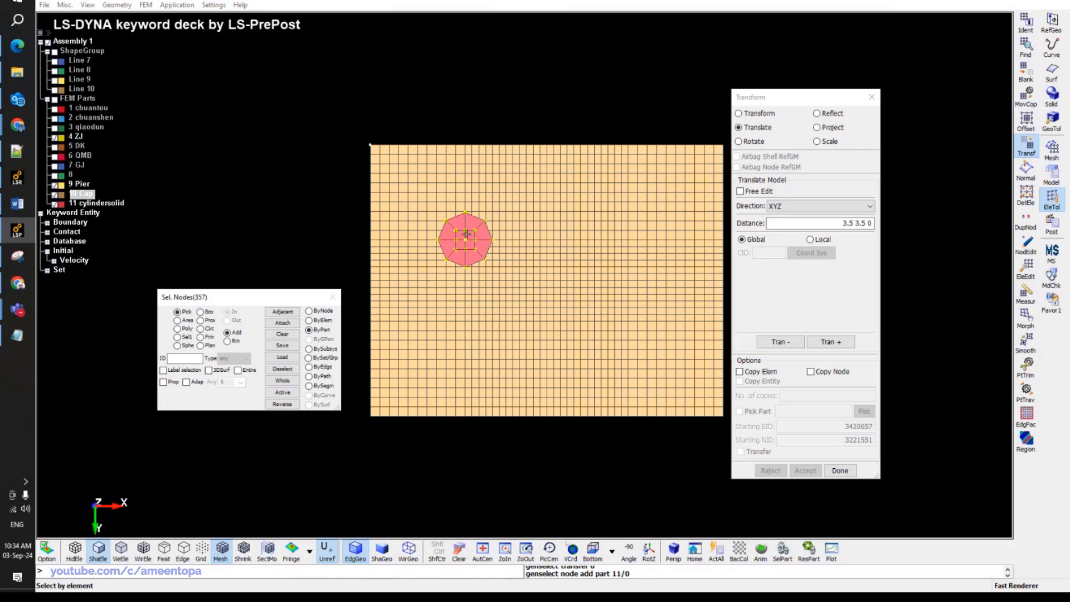
{"action": "left_click", "coordinate": [465, 236]}
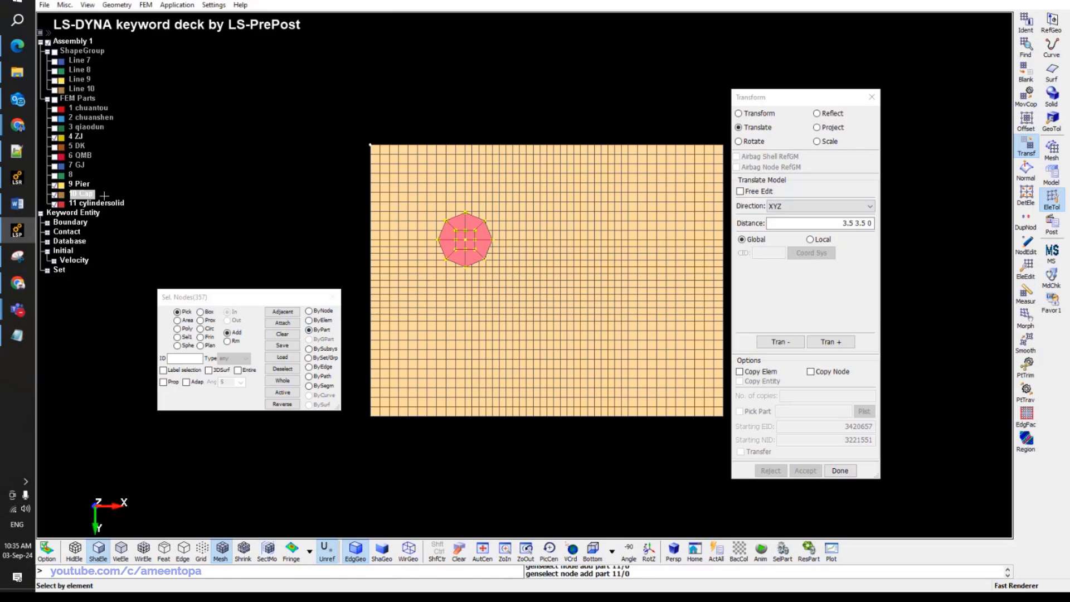
{"action": "left_click", "coordinate": [788, 342]}
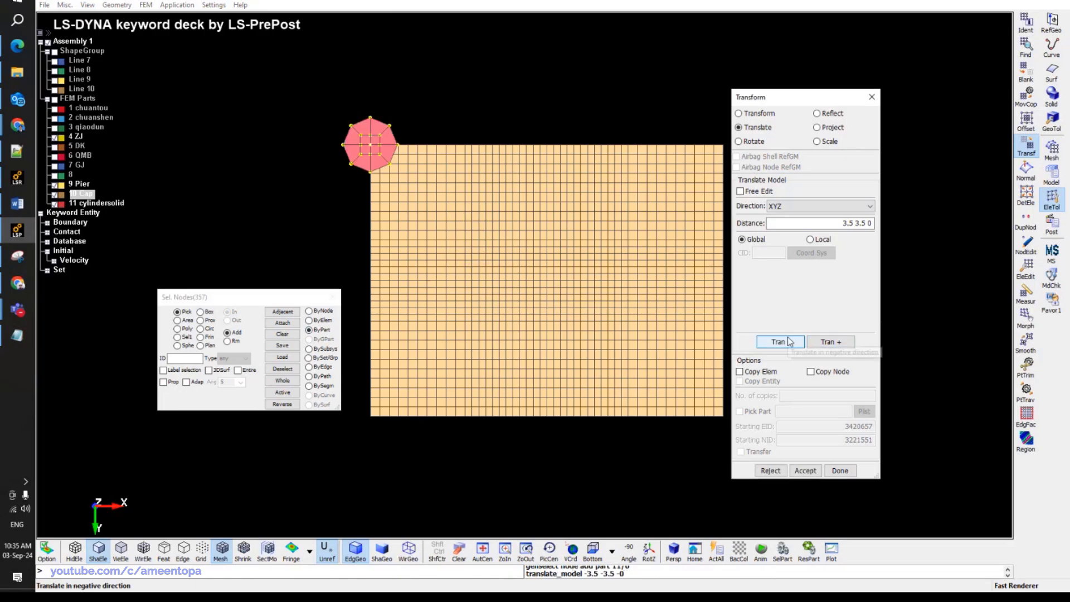
{"action": "left_click", "coordinate": [809, 472]}
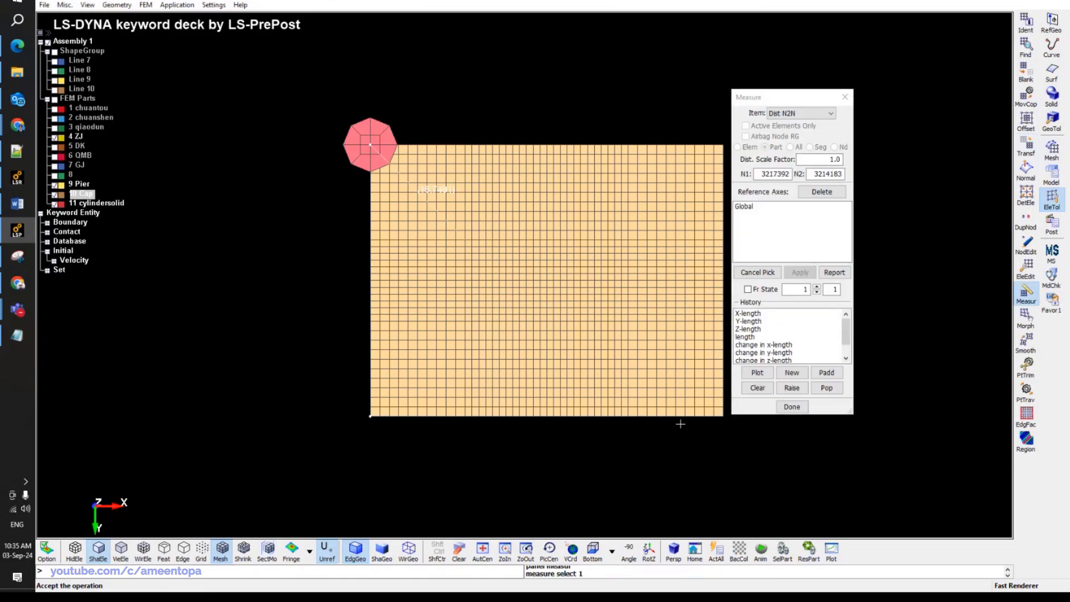
Measure the cap's length and width node to node between its corners.
{"action": "left_click", "coordinate": [723, 415]}
{"action": "left_click", "coordinate": [719, 417]}
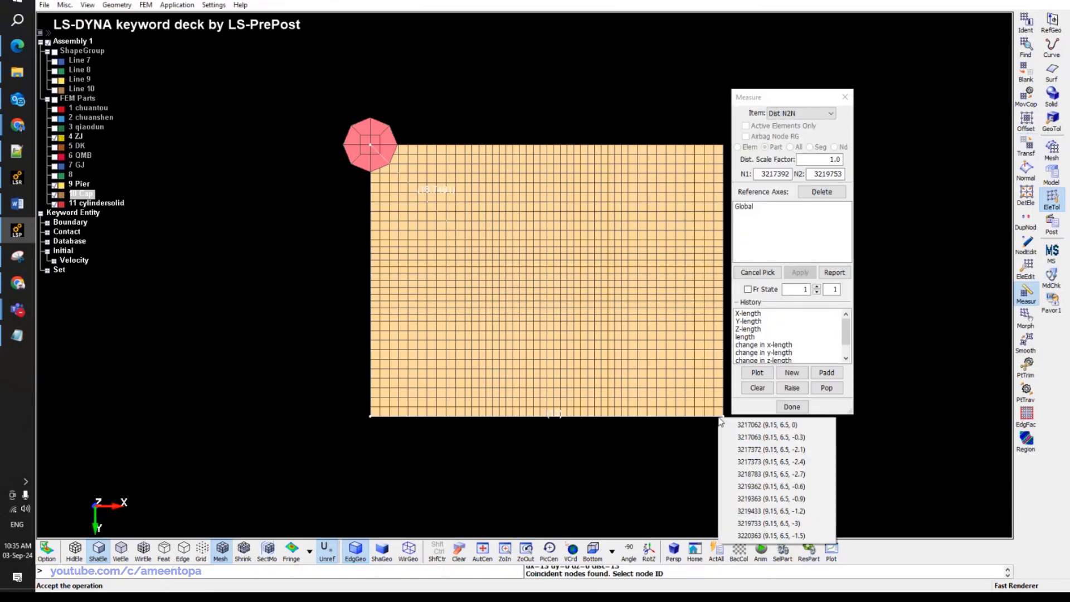
{"action": "left_click", "coordinate": [722, 422]}
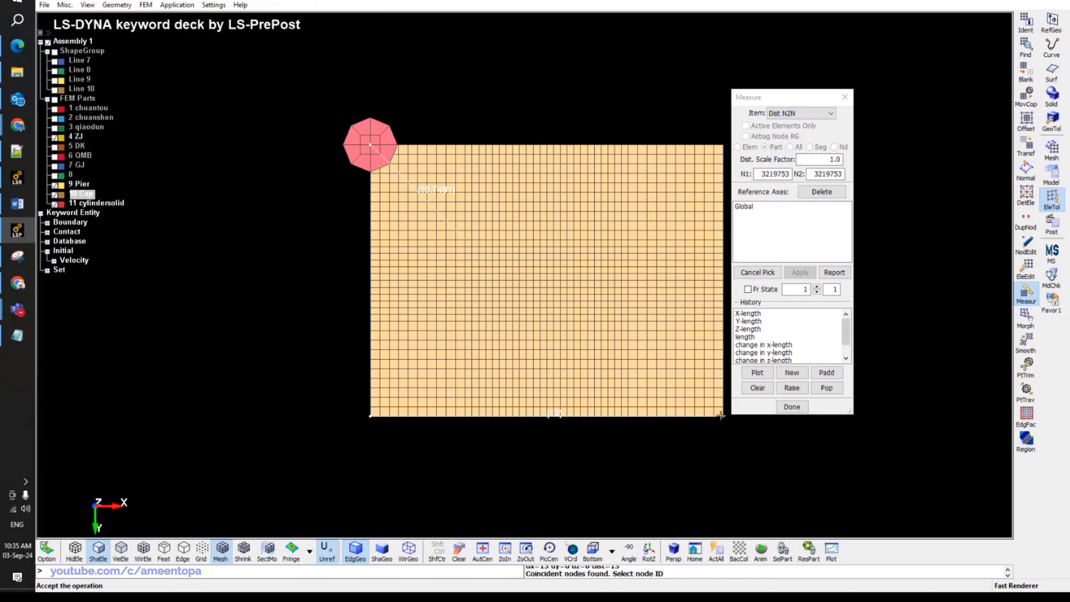
{"action": "left_click", "coordinate": [722, 146]}
{"action": "left_click_drag", "start_coordinate": [757, 97], "coordinate": [840, 88]}
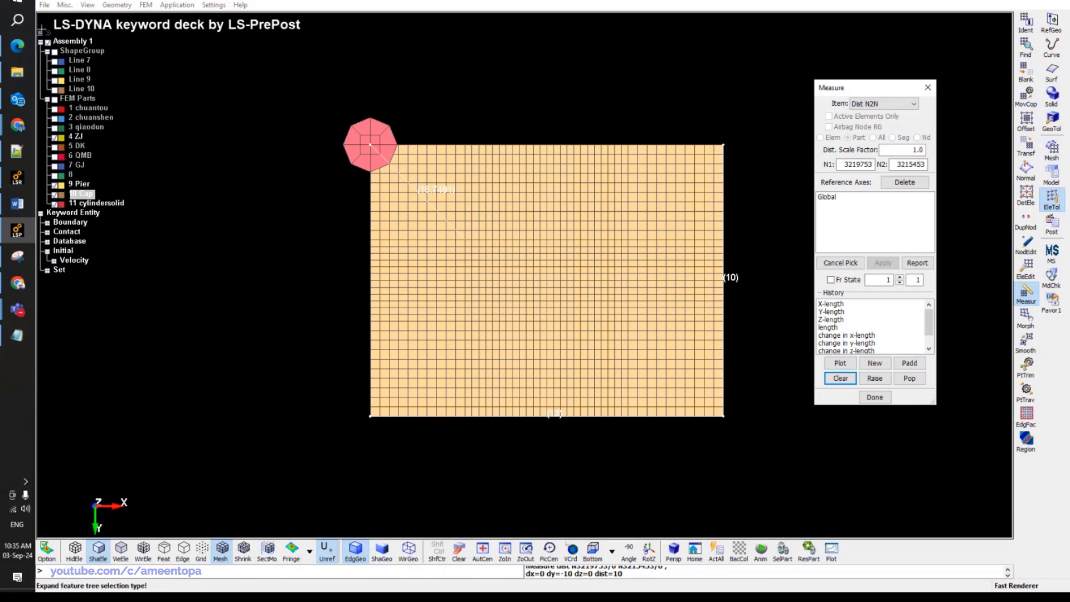
Switch to Calculator, divide 13 by 4 and copy the result for the pile spacing along X.
{"action": "left_click", "coordinate": [18, 20]}
{"action": "type", "text": "calculator"}
{"action": "left_click", "coordinate": [70, 78]}
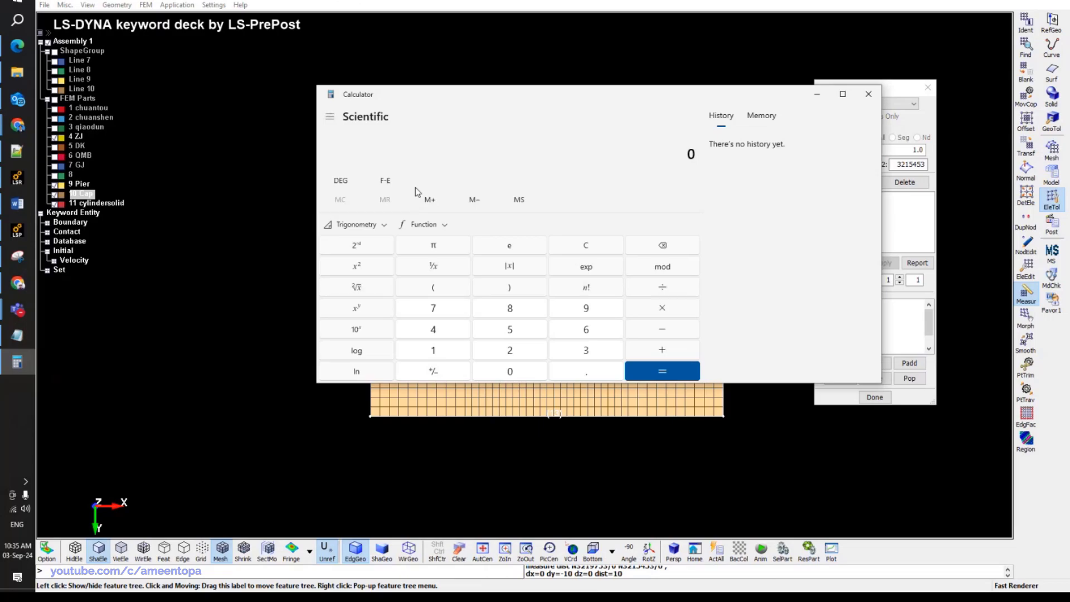
{"action": "type", "text": "16"}
{"action": "key", "text": "BackSpace"}
{"action": "type", "text": "3 ÷ 4"}
{"action": "key", "text": "Return"}
{"action": "key", "text": "ctrl+c"}
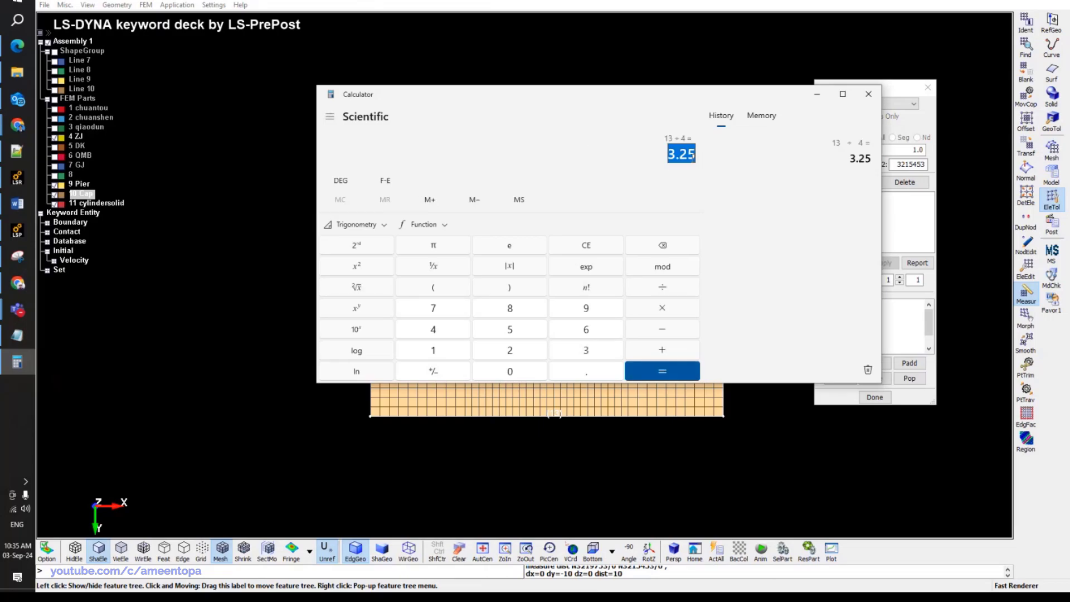
{"action": "right_click", "coordinate": [694, 156]}
{"action": "left_click", "coordinate": [717, 166]}
{"action": "left_click", "coordinate": [483, 195]}
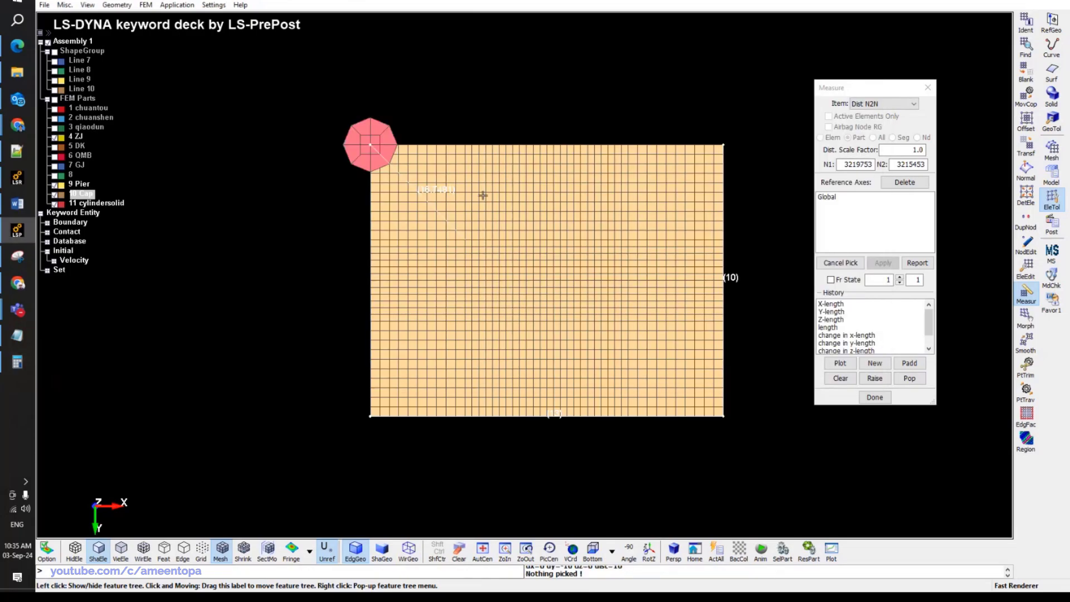
Translate the cylinder part 3.25 in the positive X direction along the cap's edge and accept.
{"action": "left_click", "coordinate": [1026, 147]}
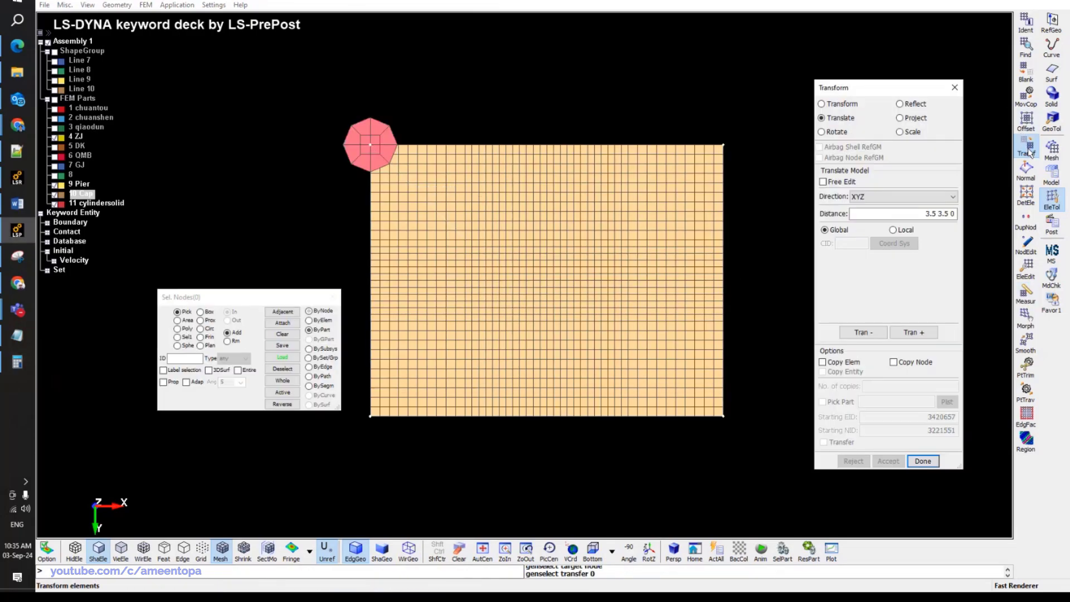
{"action": "left_click", "coordinate": [907, 213]}
{"action": "key", "text": "ctrl+v"}
{"action": "key", "text": "ctrl+a"}
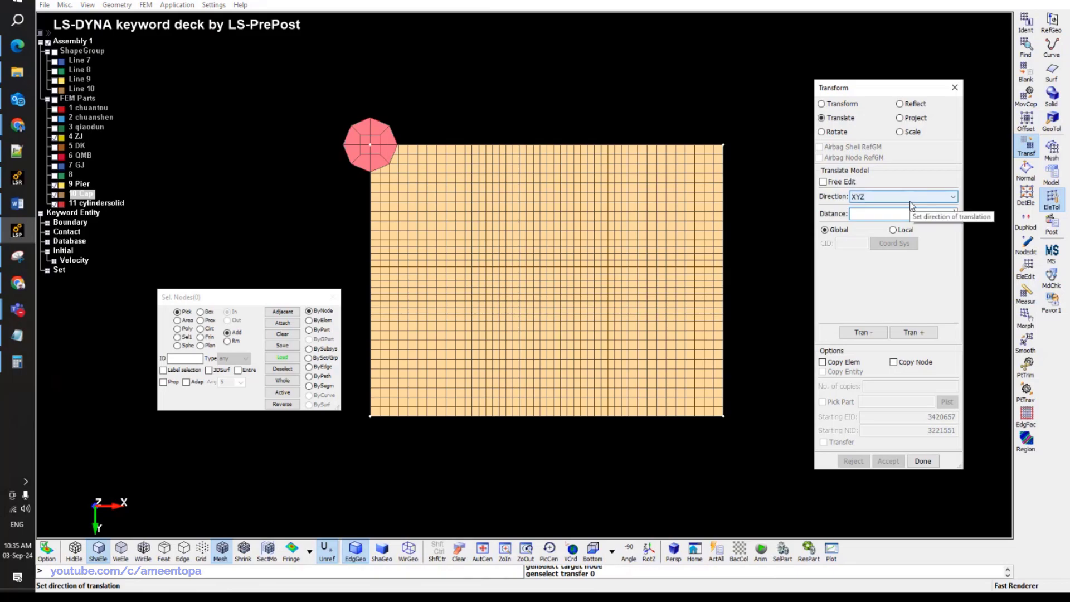
{"action": "left_click", "coordinate": [908, 198]}
{"action": "left_click", "coordinate": [905, 208]}
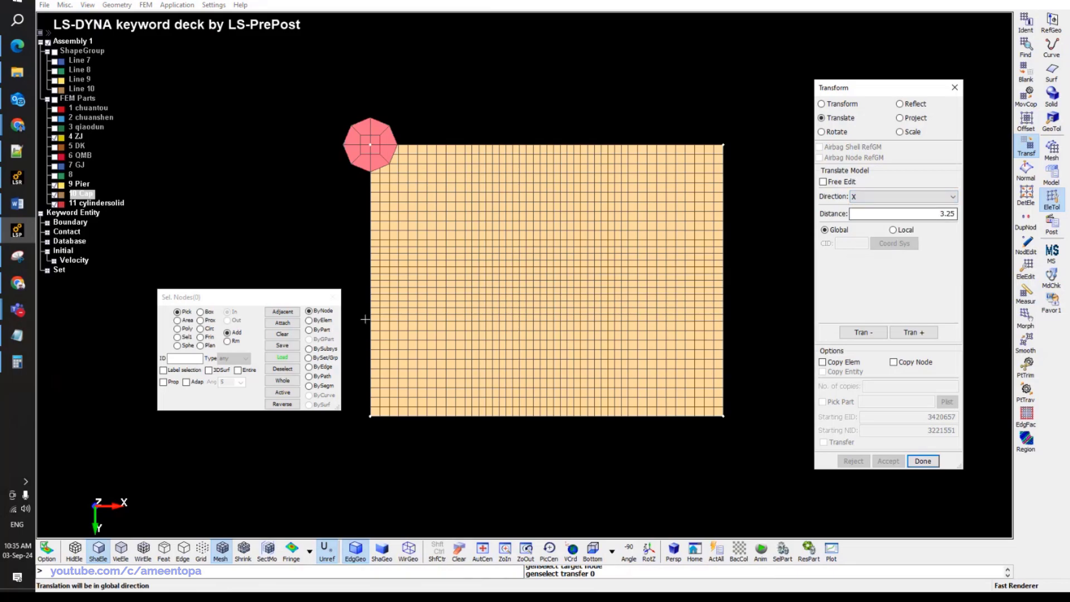
{"action": "left_click", "coordinate": [308, 330]}
{"action": "left_click", "coordinate": [369, 145]}
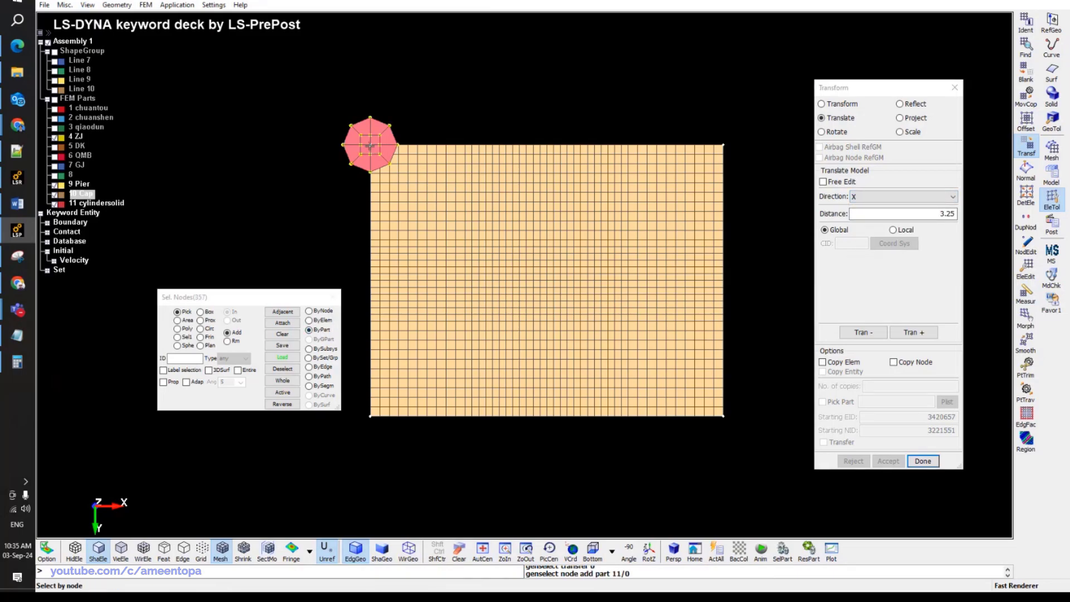
{"action": "left_click", "coordinate": [905, 333]}
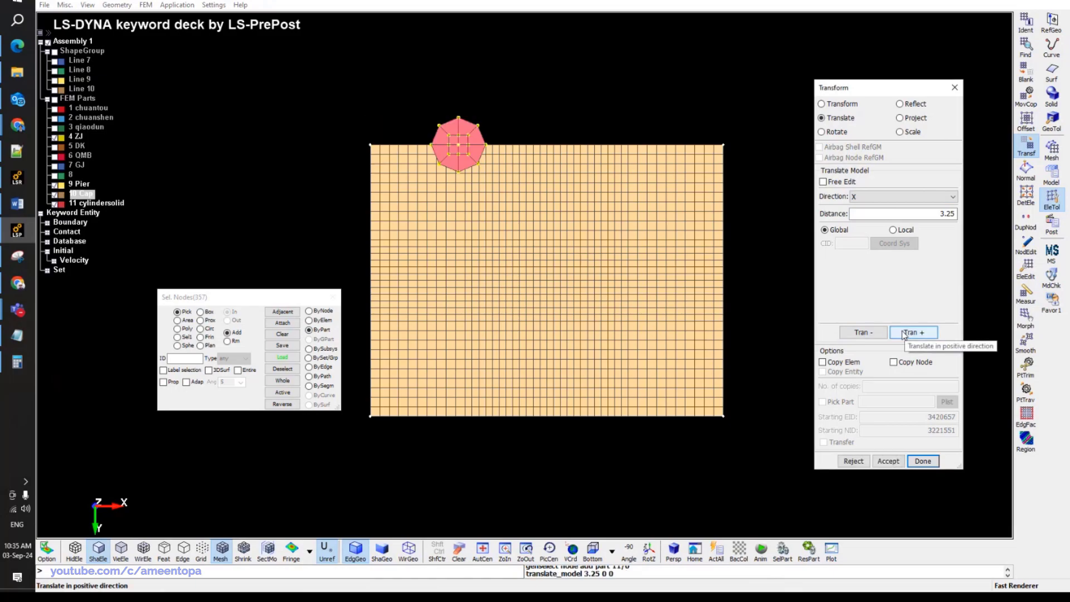
{"action": "left_click", "coordinate": [889, 461]}
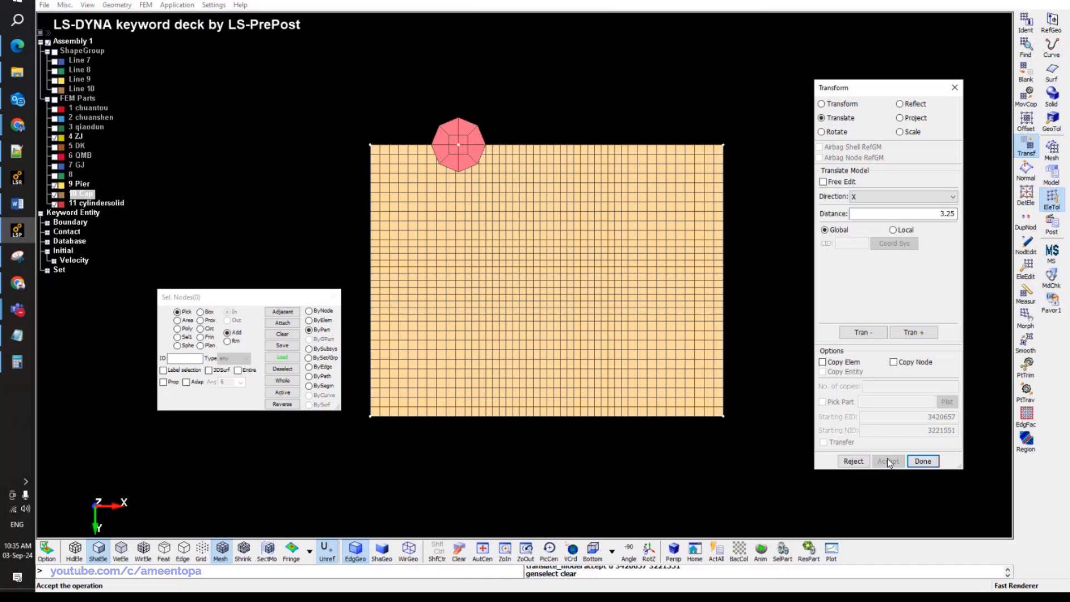
Copy the cylinder's elements twice in the positive X direction at a distance of 3.25 and accept.
{"action": "left_click", "coordinate": [835, 363]}
{"action": "left_click", "coordinate": [887, 387]}
{"action": "type", "text": "3"}
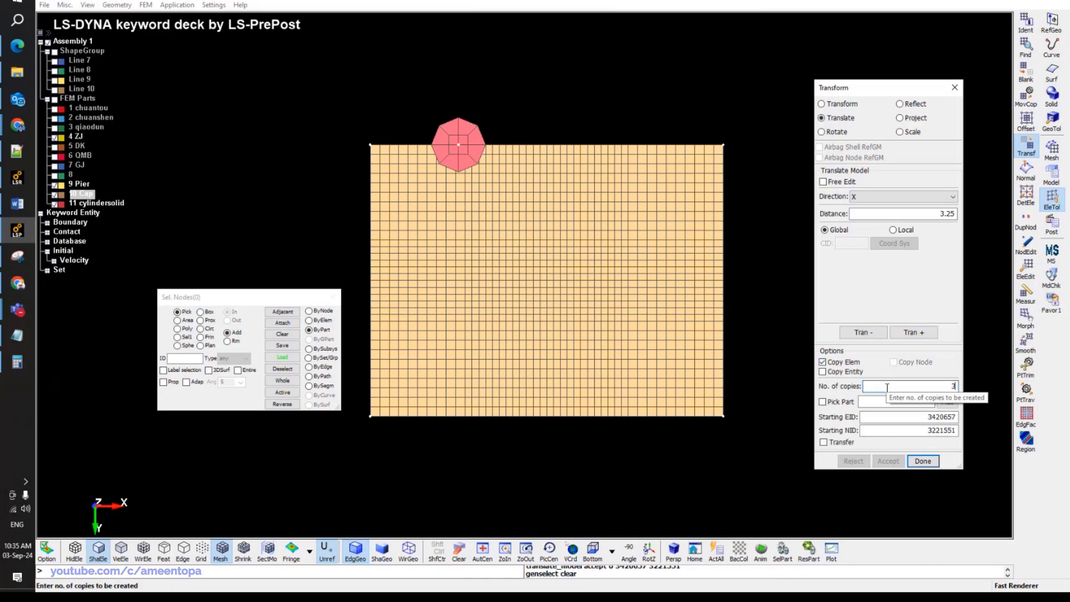
{"action": "type", "text": ".2"}
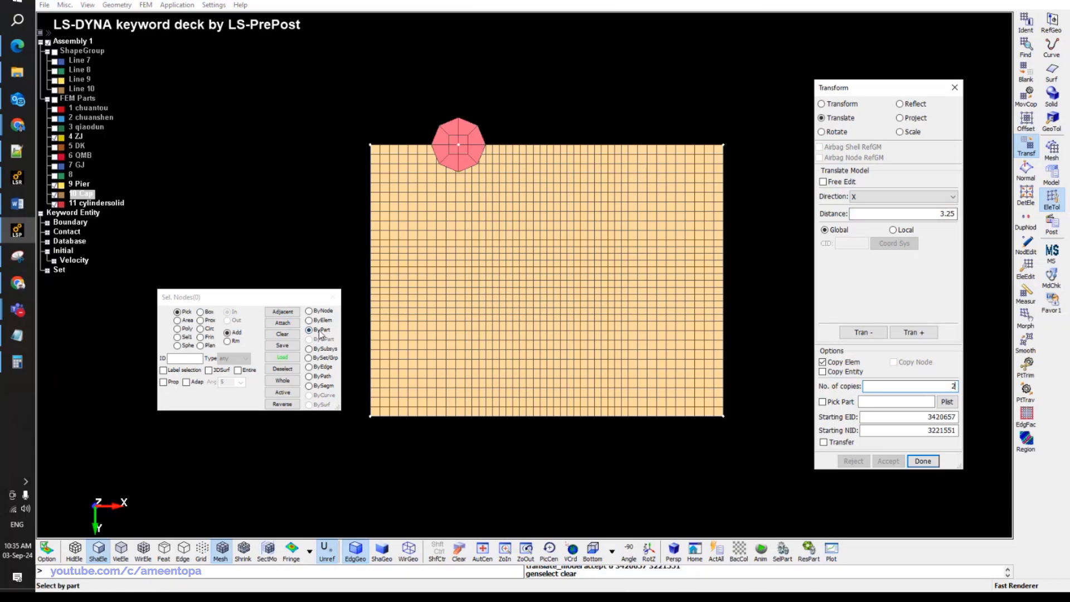
{"action": "left_click", "coordinate": [321, 333]}
{"action": "left_click", "coordinate": [453, 160]}
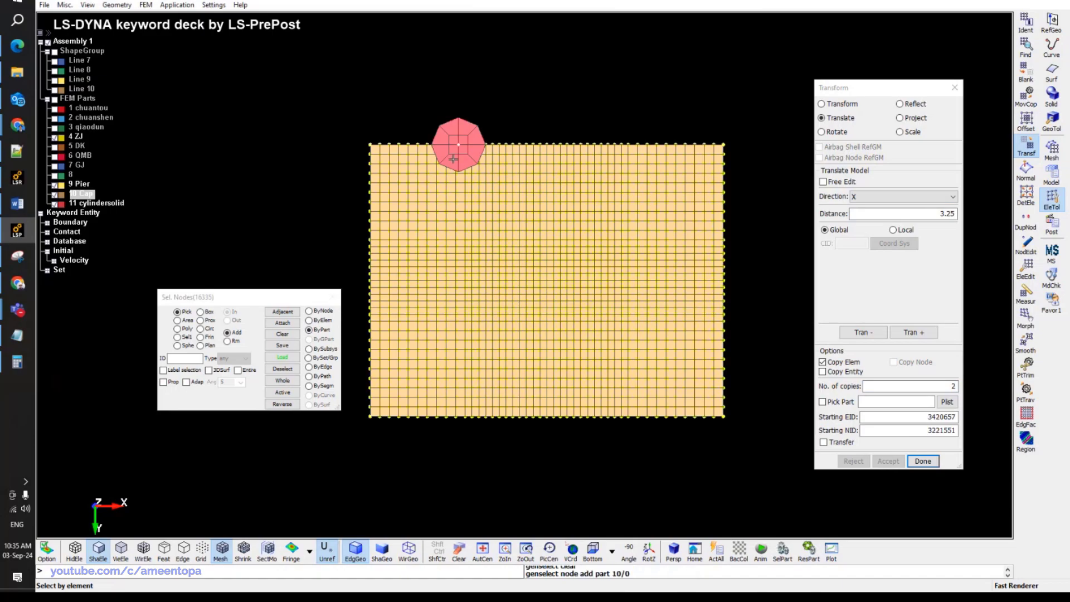
{"action": "left_click", "coordinate": [458, 235]}
{"action": "left_click", "coordinate": [464, 134]}
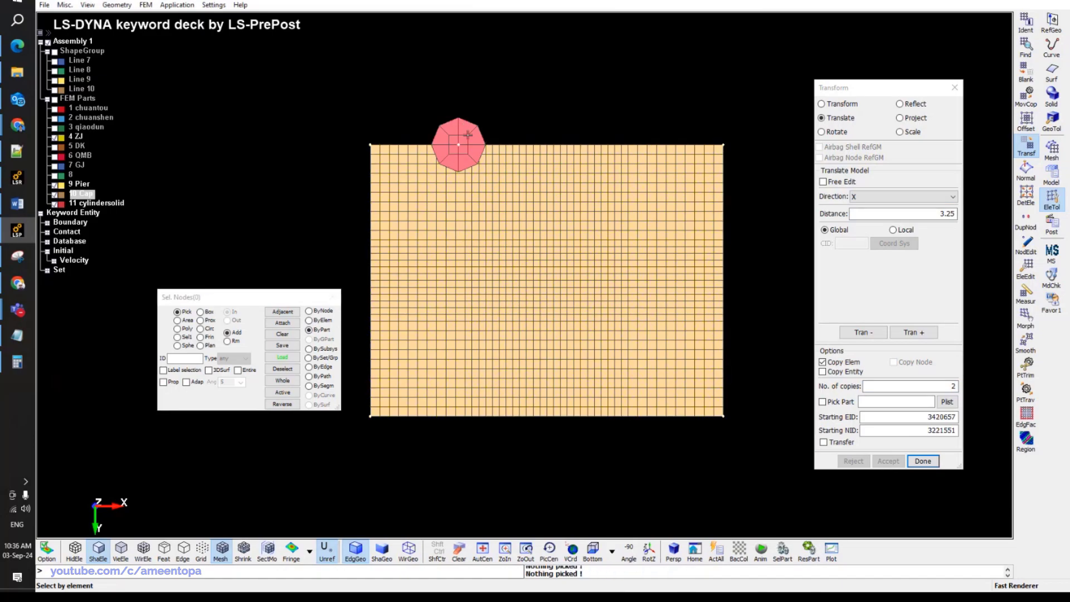
{"action": "left_click_drag", "start_coordinate": [465, 134], "coordinate": [474, 108], "text": "ctrl"}
{"action": "left_click", "coordinate": [475, 103]}
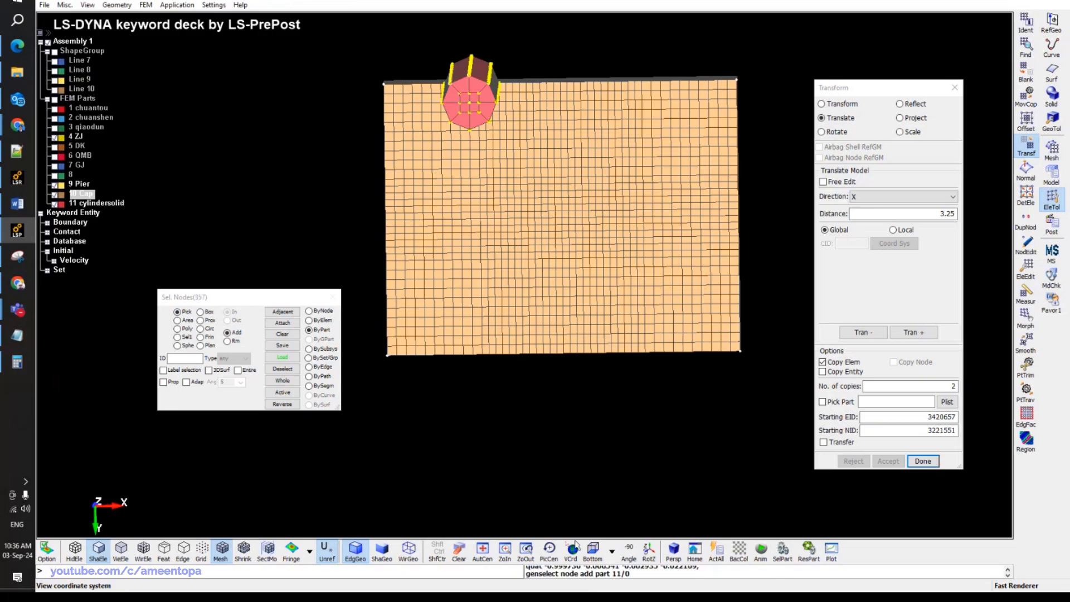
{"action": "left_click", "coordinate": [592, 550]}
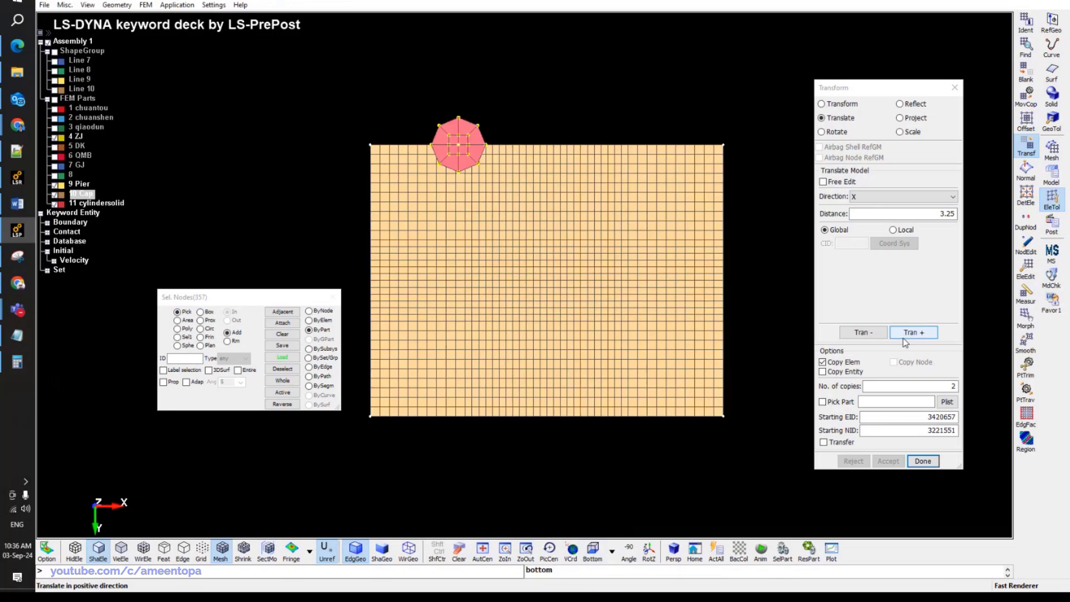
{"action": "left_click", "coordinate": [907, 333]}
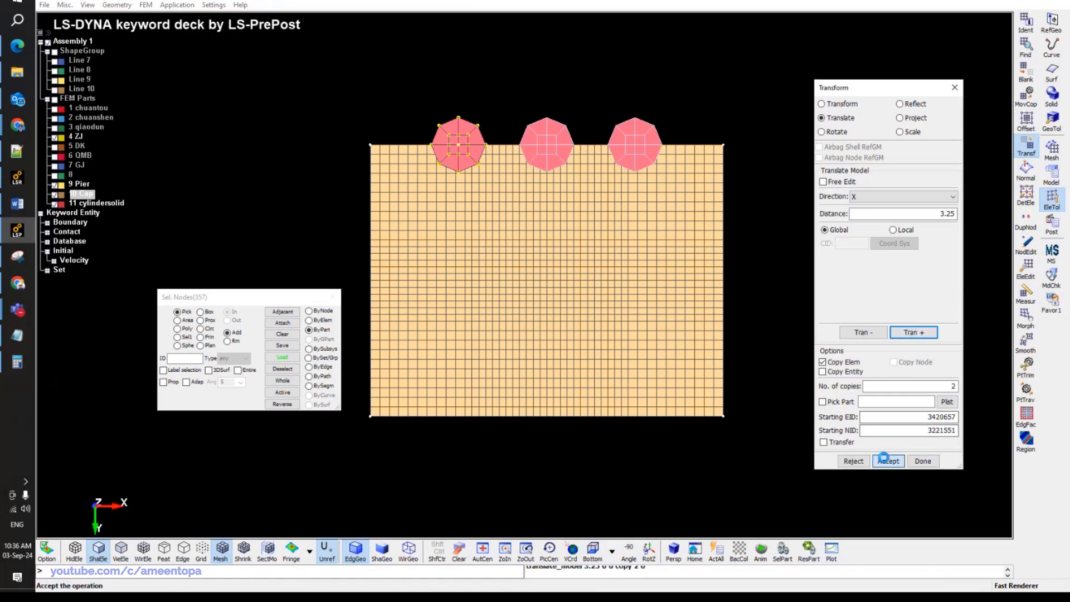
{"action": "left_click", "coordinate": [888, 461]}
Switch to Calculator and divide 10 by 4 for the pile spacing along Y.
{"action": "left_click", "coordinate": [18, 362]}
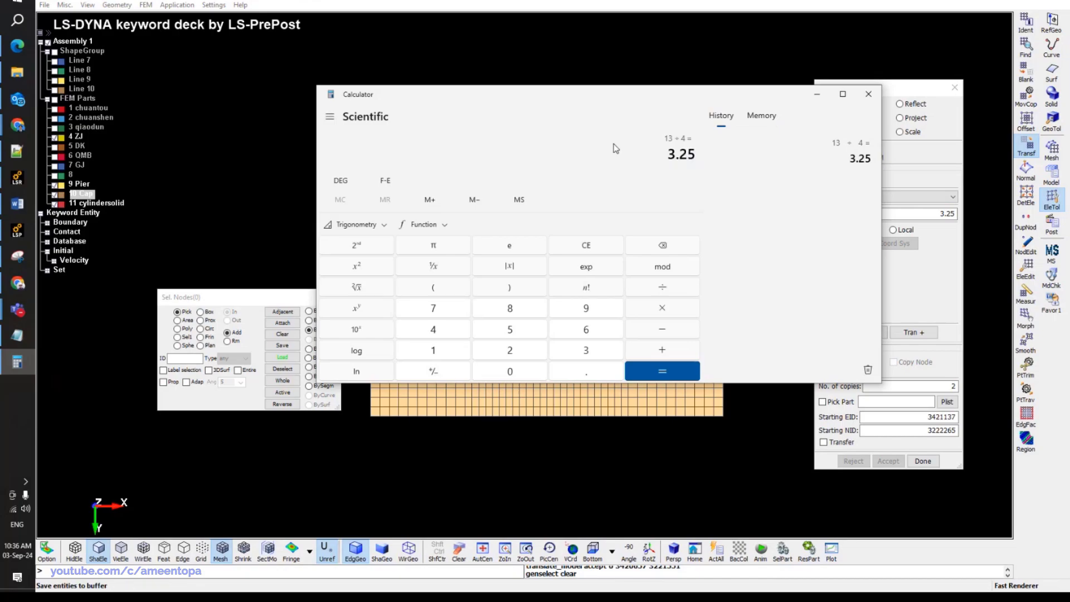
{"action": "type", "text": "10 ÷"}
{"action": "key", "text": "Return"}
{"action": "left_click", "coordinate": [685, 52]}
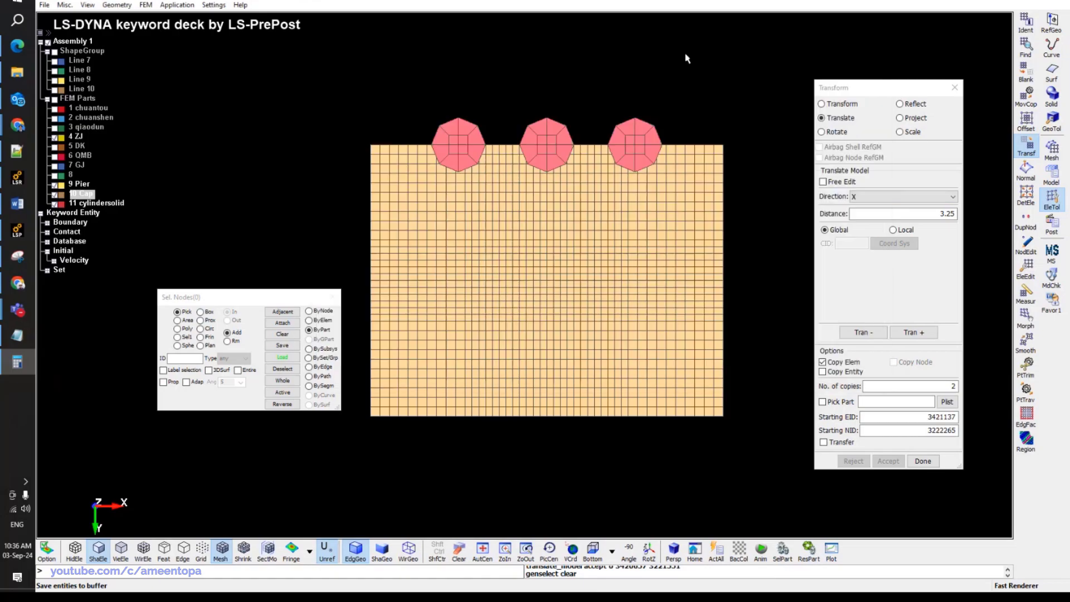
Select the three-cylinder part and set its translation to a distance of 2.5 along Y.
{"action": "left_click", "coordinate": [632, 131]}
{"action": "double_click", "coordinate": [906, 212]}
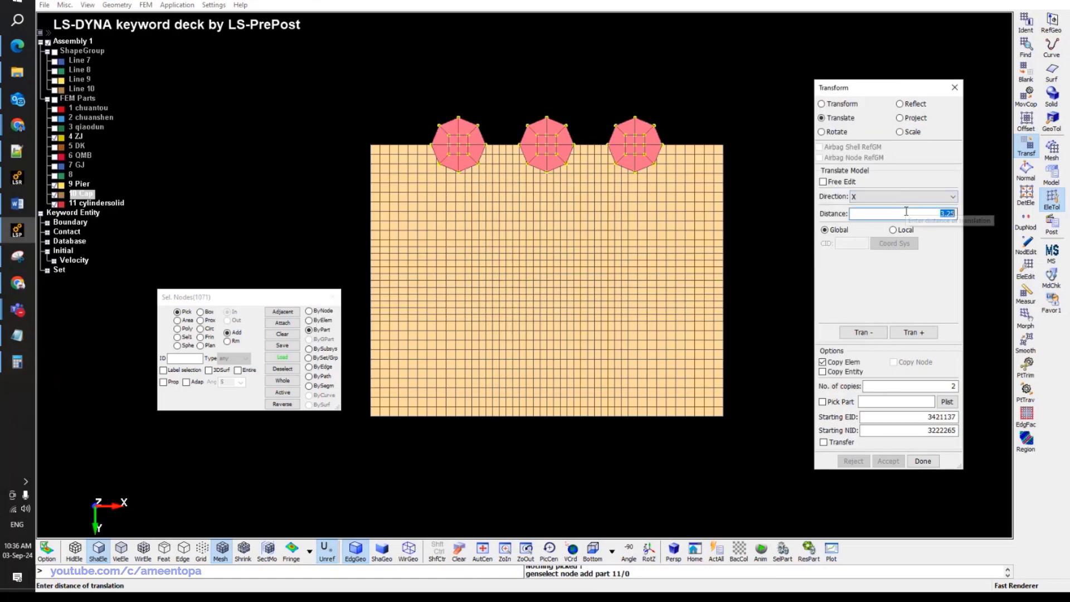
{"action": "type", "text": "2"}
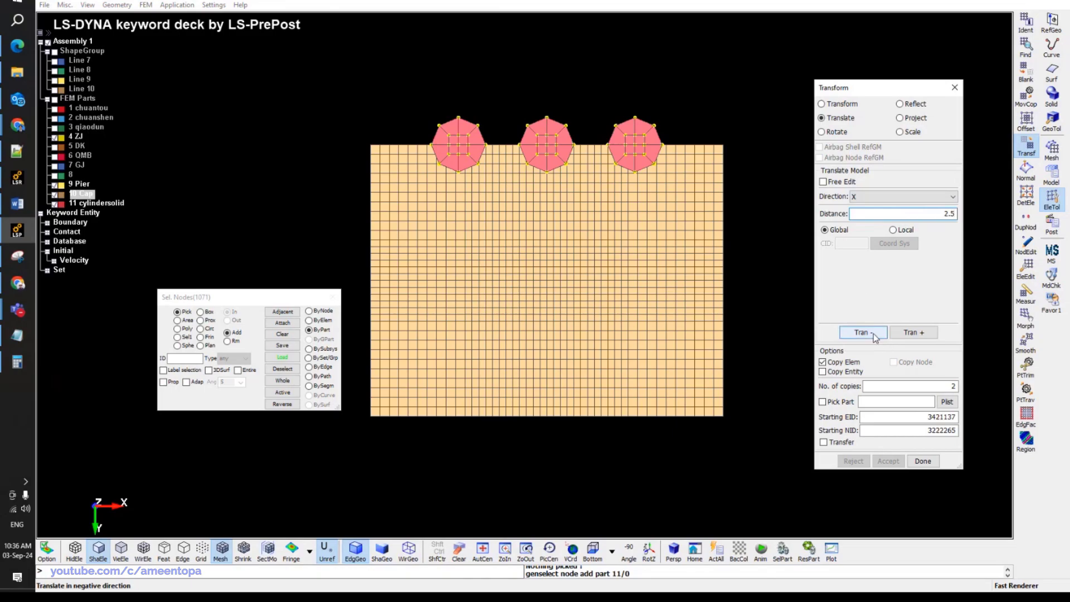
{"action": "left_click", "coordinate": [898, 196]}
{"action": "left_click", "coordinate": [870, 219]}
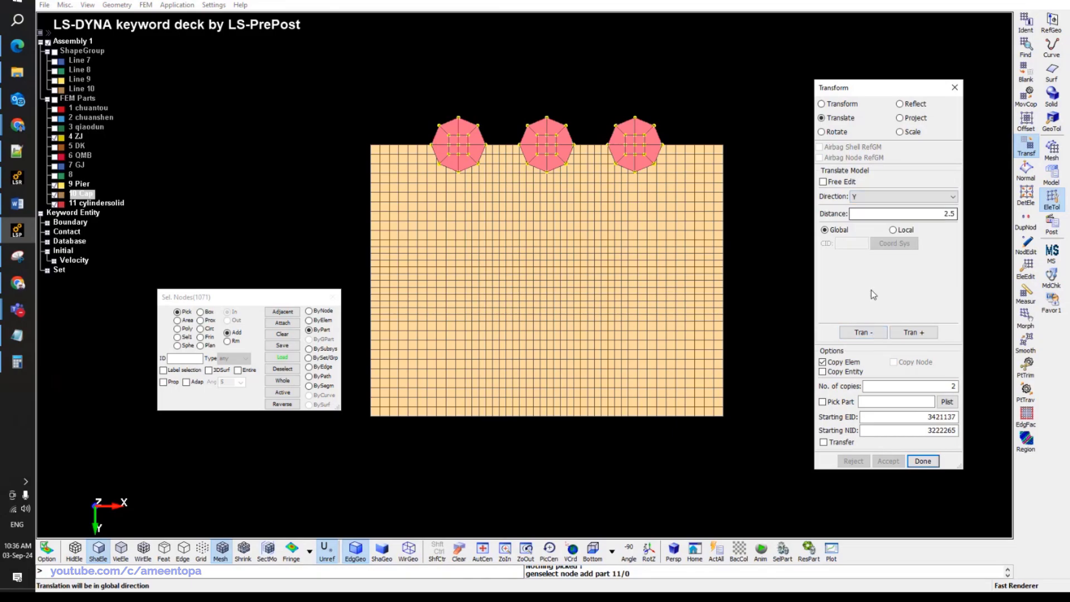
Try to copy the cylinder row twice along Y, first in the negative and then the positive direction.
{"action": "left_click", "coordinate": [863, 333]}
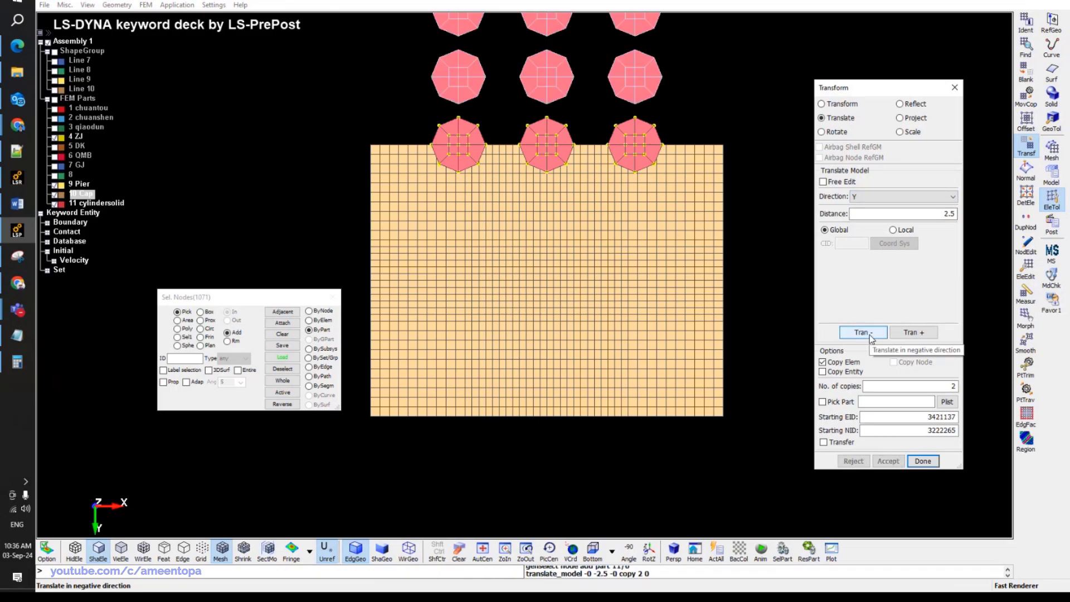
{"action": "left_click", "coordinate": [913, 333]}
{"action": "left_click", "coordinate": [914, 333]}
{"action": "left_click", "coordinate": [913, 333]}
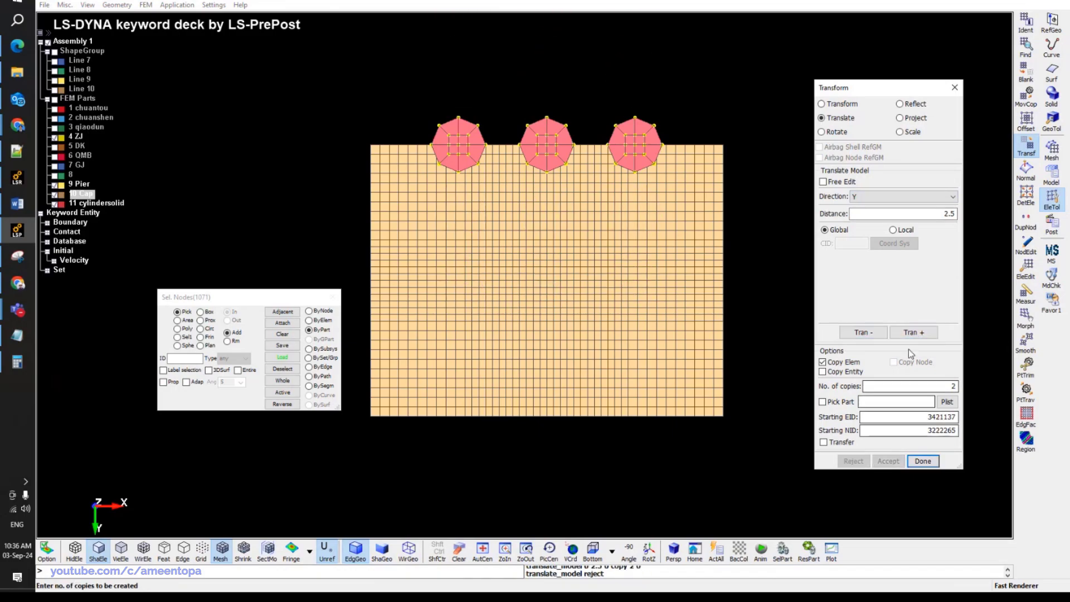
Accept the copied cylinder rows and move the nine-cylinder part 2.5 in the positive Y direction without copying elements.
{"action": "left_click", "coordinate": [890, 460]}
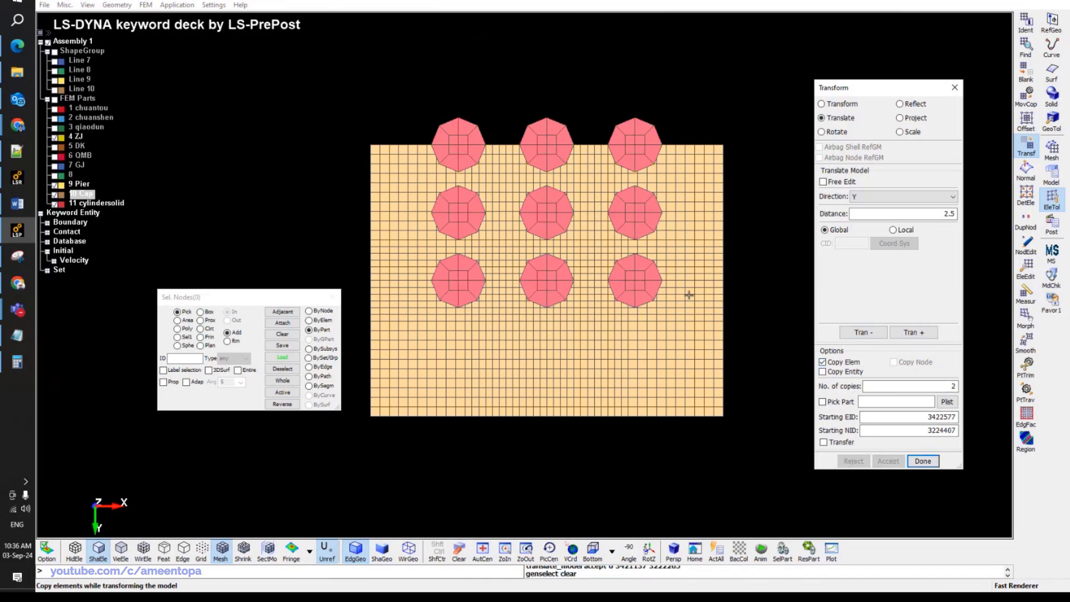
{"action": "left_click", "coordinate": [823, 362]}
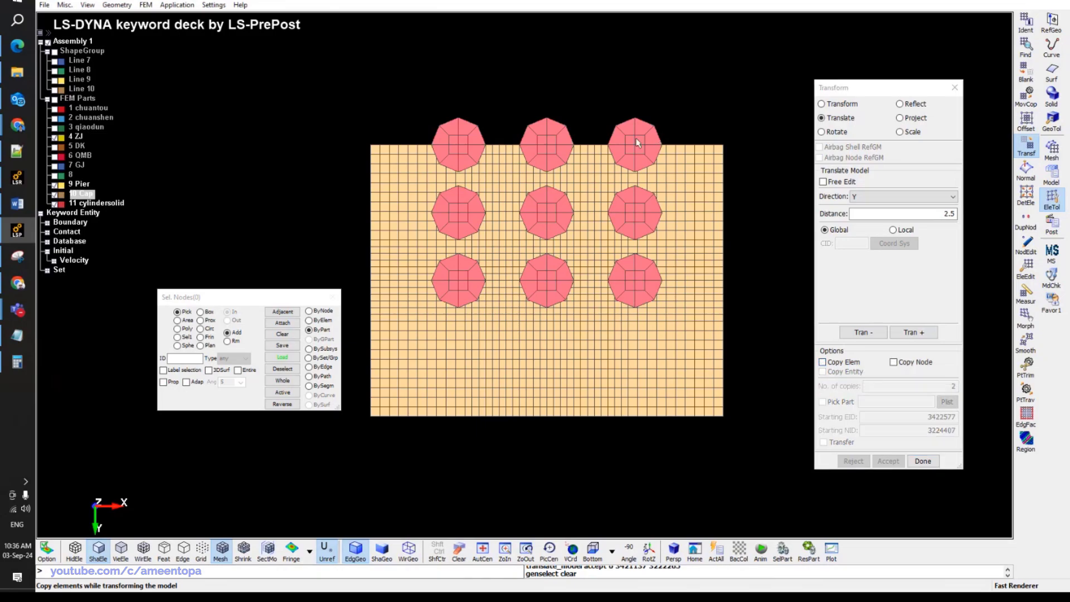
{"action": "left_click", "coordinate": [638, 140]}
{"action": "left_click", "coordinate": [911, 334]}
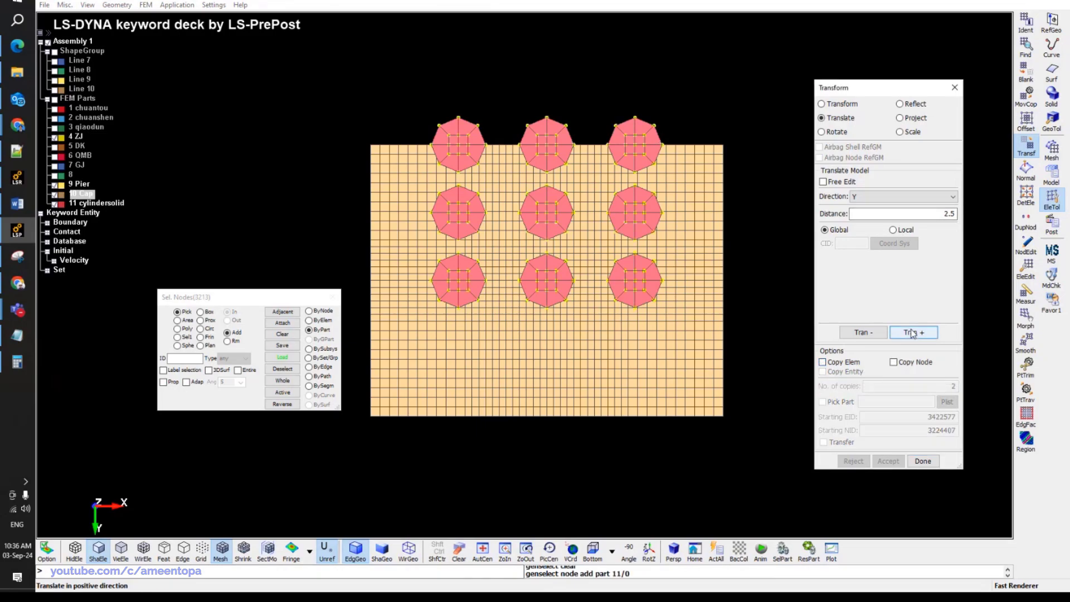
{"action": "left_click", "coordinate": [889, 461]}
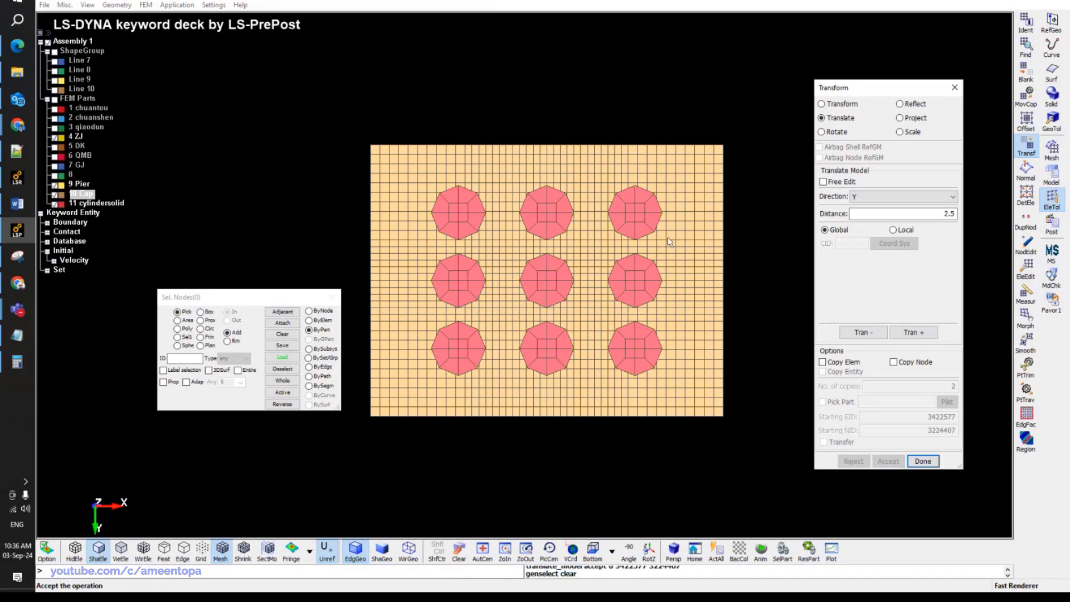
Switch the background to white and examine the pile grid beneath the cap from the side and from below.
{"action": "scroll", "coordinate": [511, 204], "scroll_direction": "down", "scroll_amount": 5}
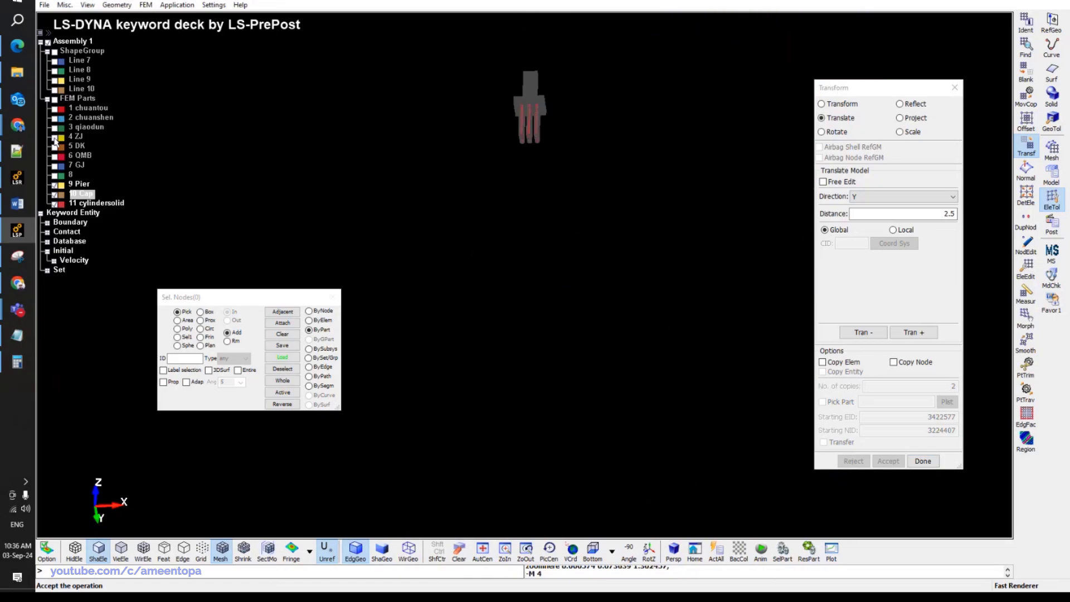
{"action": "left_click_drag", "start_coordinate": [524, 145], "coordinate": [527, 106], "text": "ctrl"}
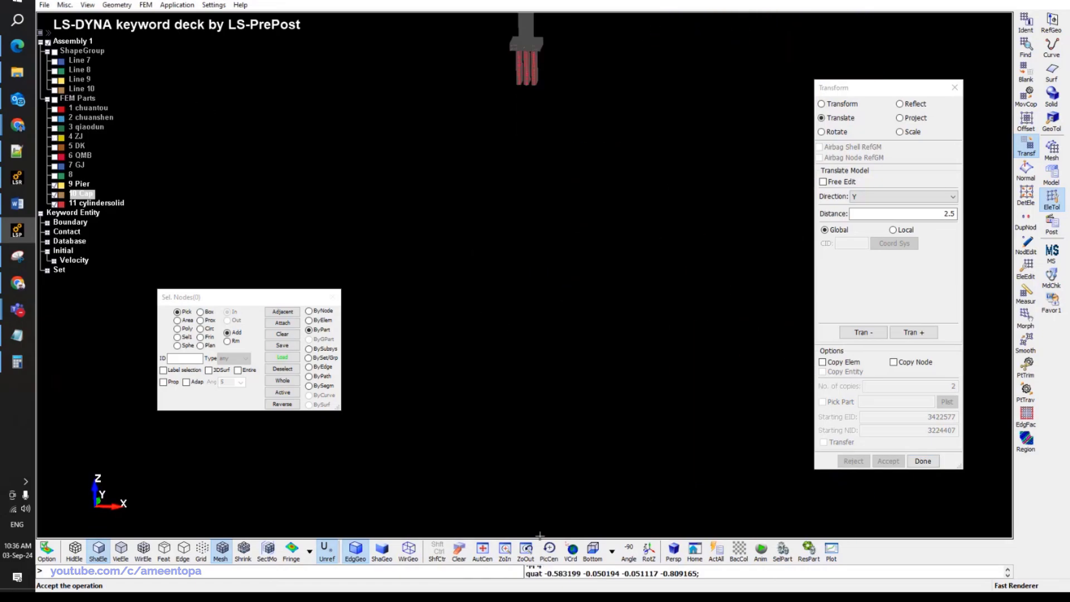
{"action": "left_click", "coordinate": [739, 551]}
{"action": "middle_click_drag", "start_coordinate": [632, 248], "coordinate": [561, 323], "text": "ctrl"}
{"action": "scroll", "coordinate": [561, 324], "scroll_direction": "up", "scroll_amount": 5}
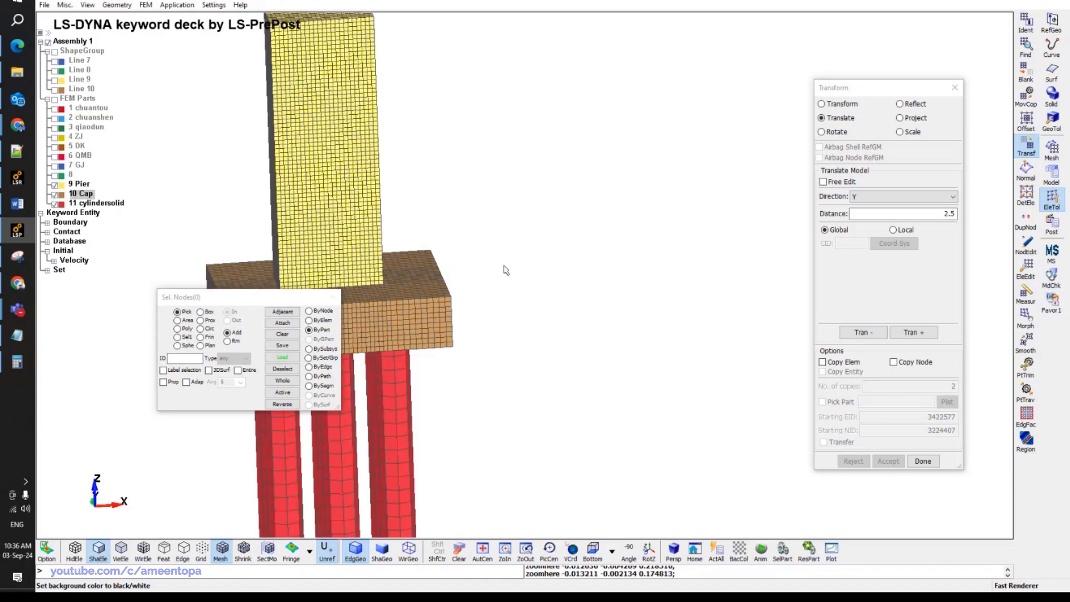
{"action": "scroll", "coordinate": [602, 250], "scroll_direction": "down", "scroll_amount": 2}
{"action": "scroll", "coordinate": [567, 347], "scroll_direction": "up", "scroll_amount": 3}
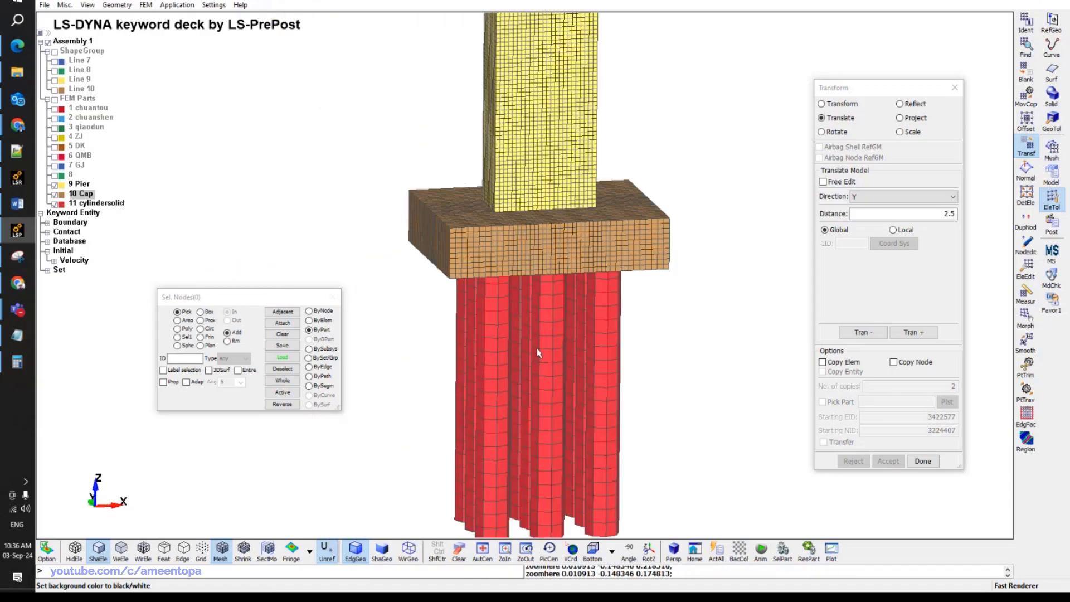
{"action": "scroll", "coordinate": [538, 347], "scroll_direction": "down", "scroll_amount": 3}
{"action": "scroll", "coordinate": [547, 286], "scroll_direction": "up", "scroll_amount": 2}
{"action": "middle_click_drag", "start_coordinate": [548, 286], "coordinate": [540, 201], "text": "ctrl"}
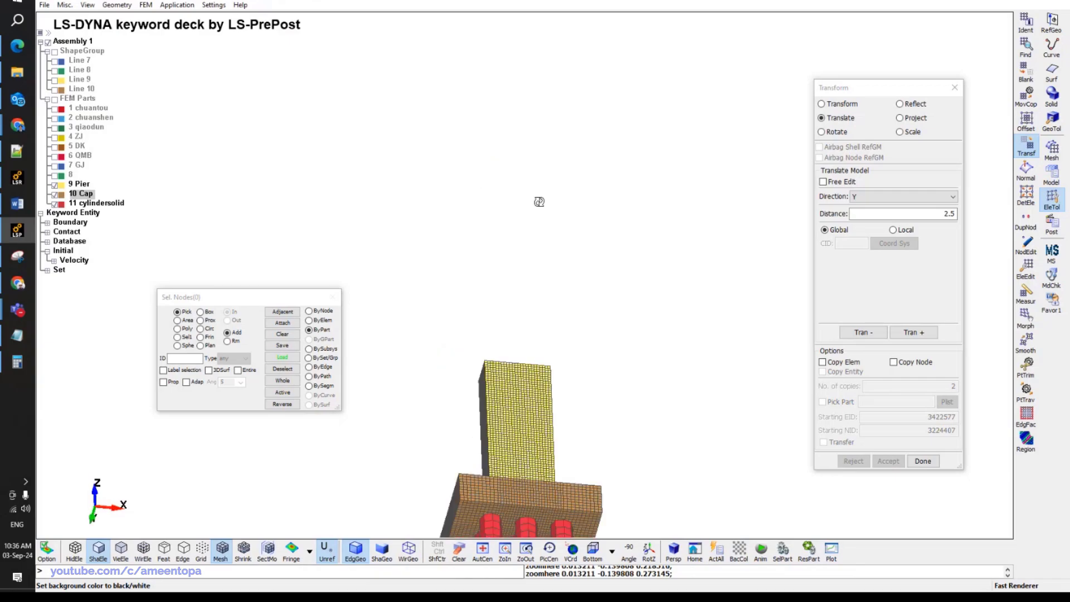
{"action": "left_click_drag", "start_coordinate": [539, 201], "coordinate": [508, 411], "text": "ctrl"}
{"action": "scroll", "coordinate": [508, 423], "scroll_direction": "up", "scroll_amount": 2}
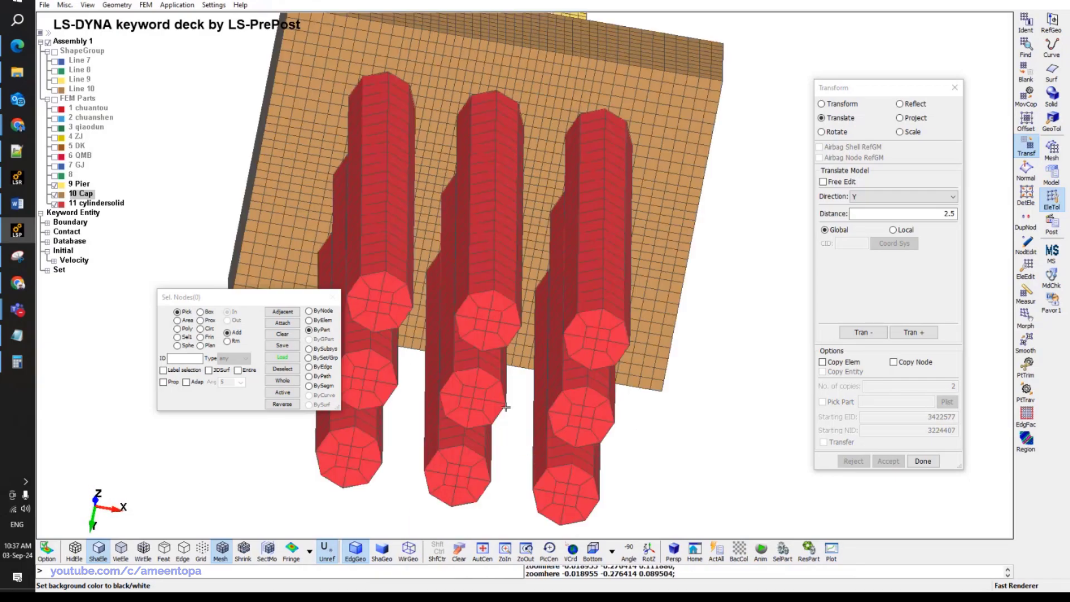
Show part 4 ZJ and compare its pile mesh with the new cylinders under the cap.
{"action": "left_click", "coordinate": [55, 137]}
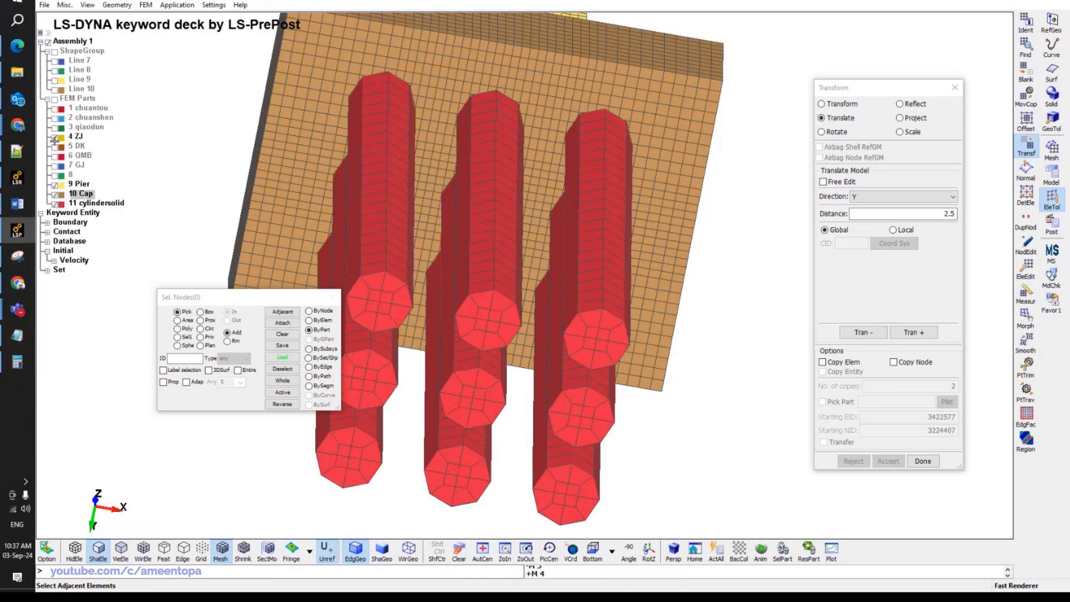
{"action": "scroll", "coordinate": [490, 252], "scroll_direction": "down", "scroll_amount": 3}
{"action": "scroll", "coordinate": [704, 266], "scroll_direction": "down", "scroll_amount": 2}
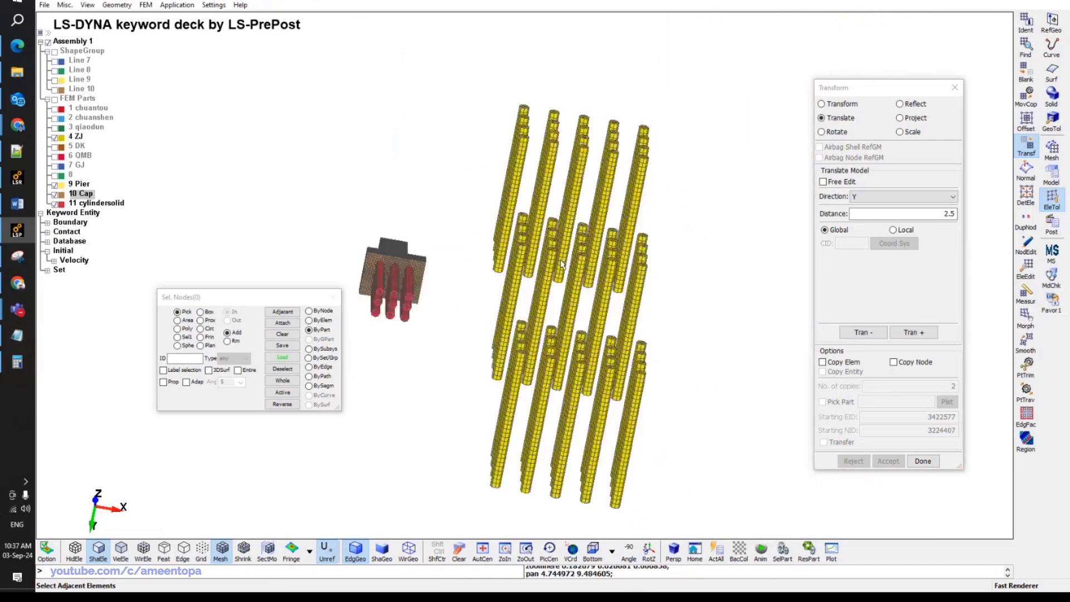
{"action": "scroll", "coordinate": [703, 266], "scroll_direction": "up", "scroll_amount": 2}
{"action": "left_click_drag", "start_coordinate": [703, 266], "coordinate": [618, 393], "text": "ctrl"}
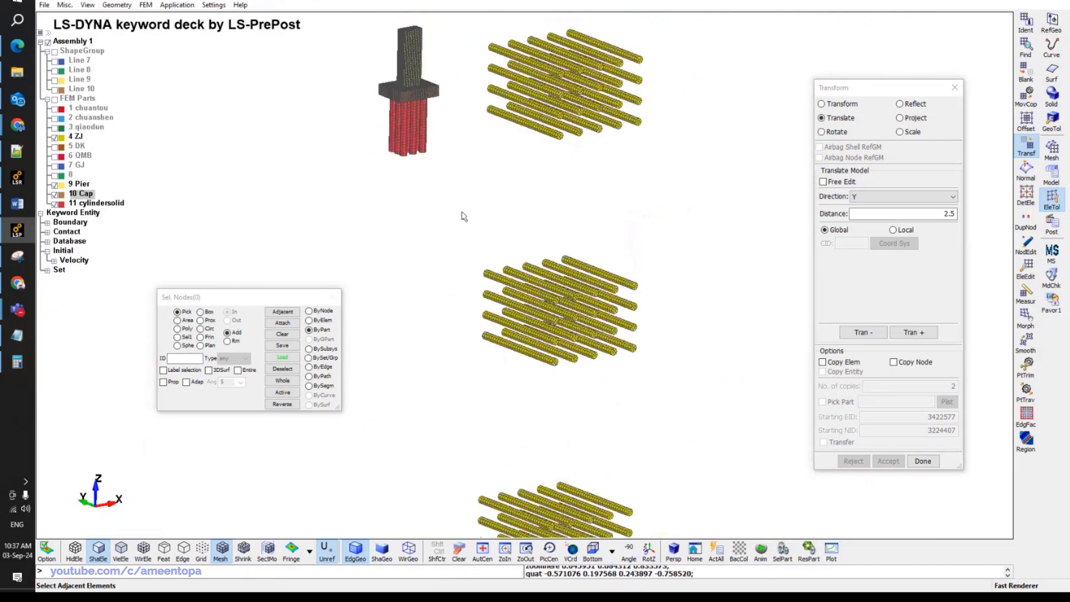
{"action": "scroll", "coordinate": [462, 216], "scroll_direction": "up", "scroll_amount": 5}
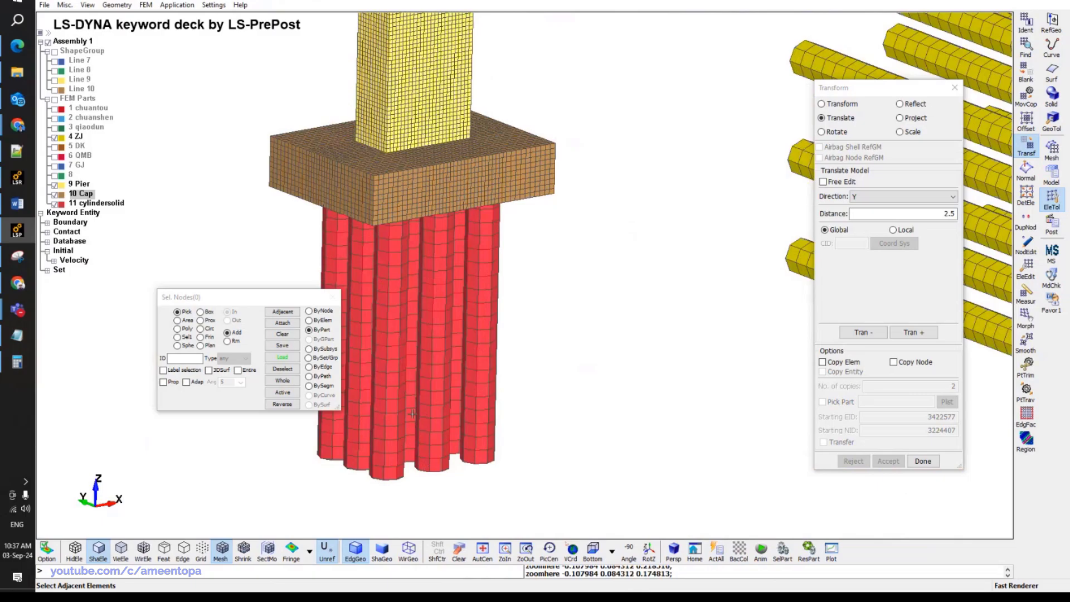
{"action": "middle_click_drag", "start_coordinate": [388, 392], "coordinate": [468, 407], "text": "ctrl"}
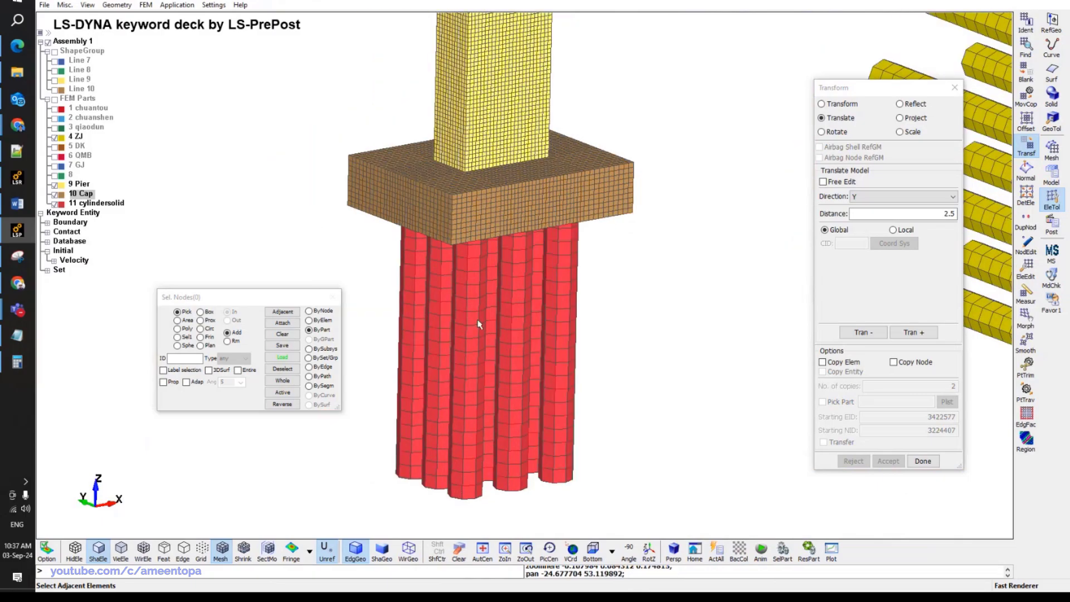
{"action": "scroll", "coordinate": [545, 381], "scroll_direction": "down", "scroll_amount": 3}
{"action": "left_click_drag", "start_coordinate": [507, 124], "coordinate": [484, 344], "text": "ctrl"}
{"action": "scroll", "coordinate": [484, 344], "scroll_direction": "up", "scroll_amount": 4}
{"action": "middle_click_drag", "start_coordinate": [543, 357], "coordinate": [532, 343], "text": "ctrl"}
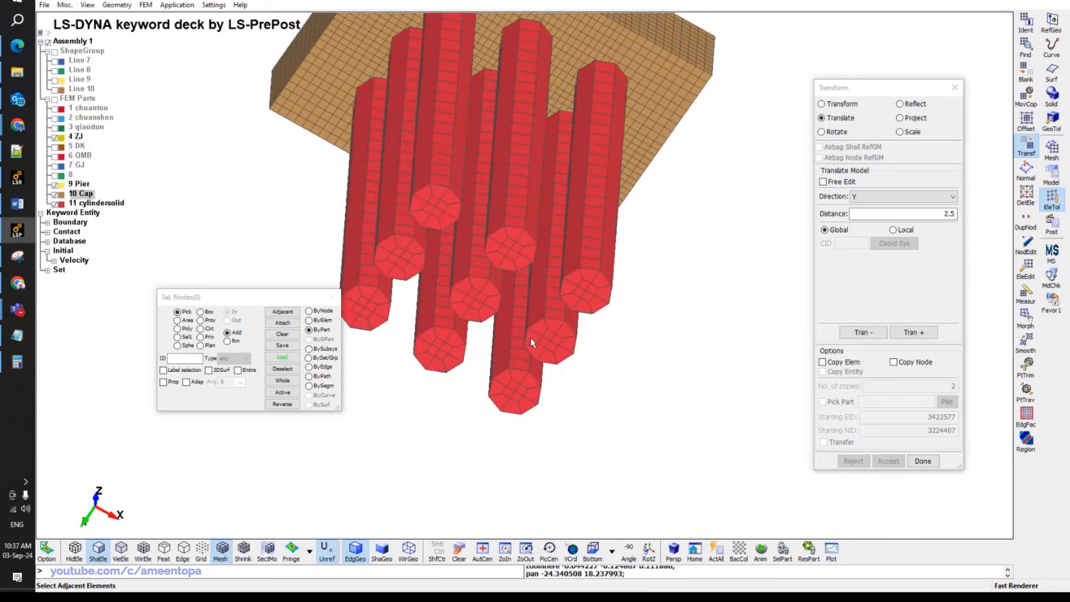
Position a new solid cylinder in the Shape Mesher at a corner pile's bottom center node (6.25, 4, -19), with Z direction 1.
{"action": "left_click", "coordinate": [1052, 149]}
{"action": "left_click", "coordinate": [1029, 22]}
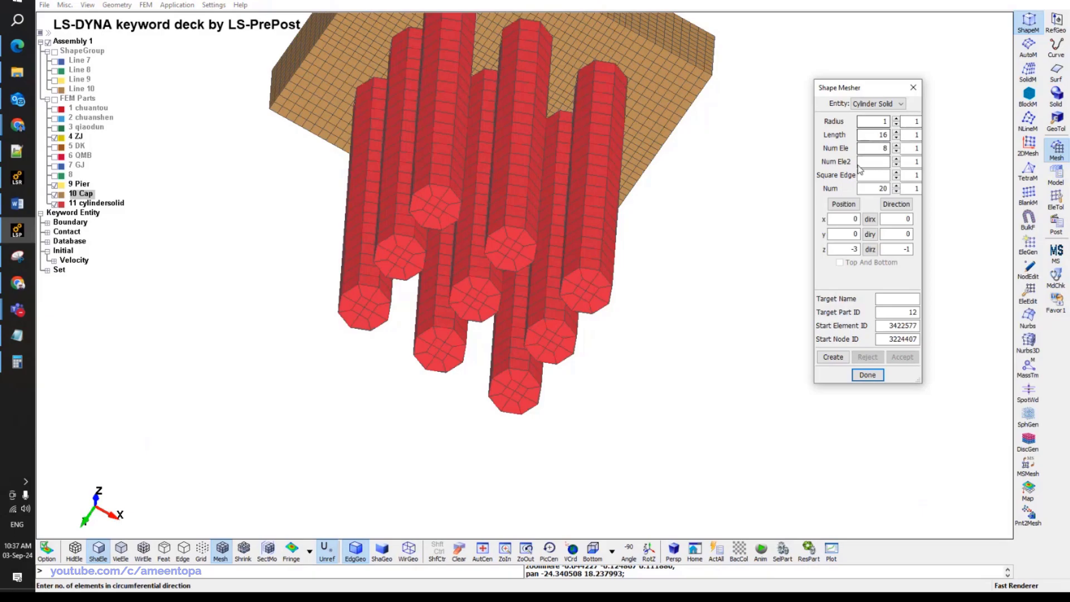
{"action": "left_click", "coordinate": [846, 207]}
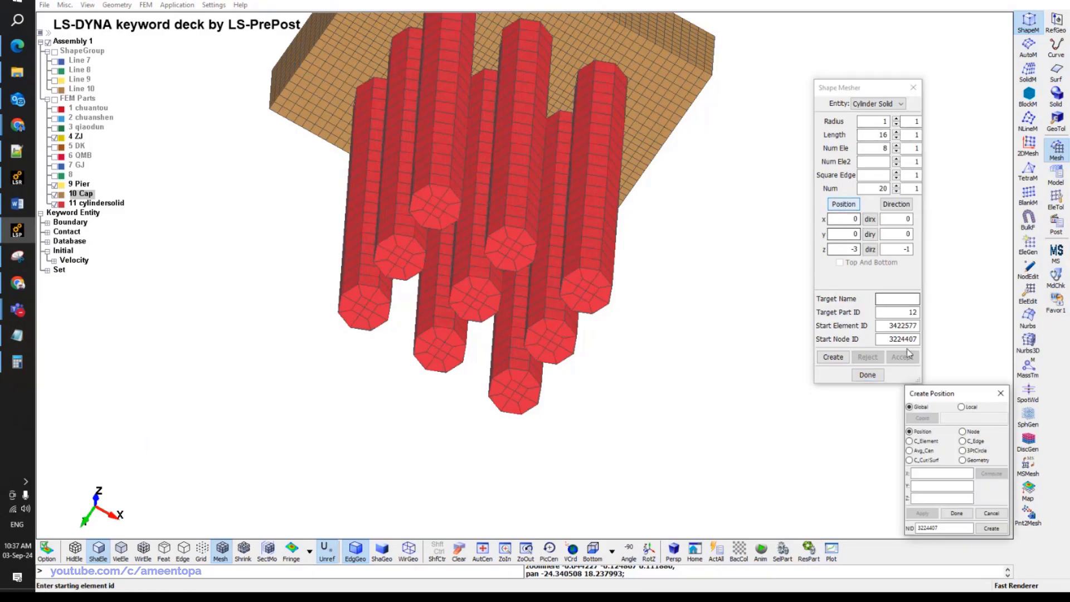
{"action": "left_click", "coordinate": [515, 395]}
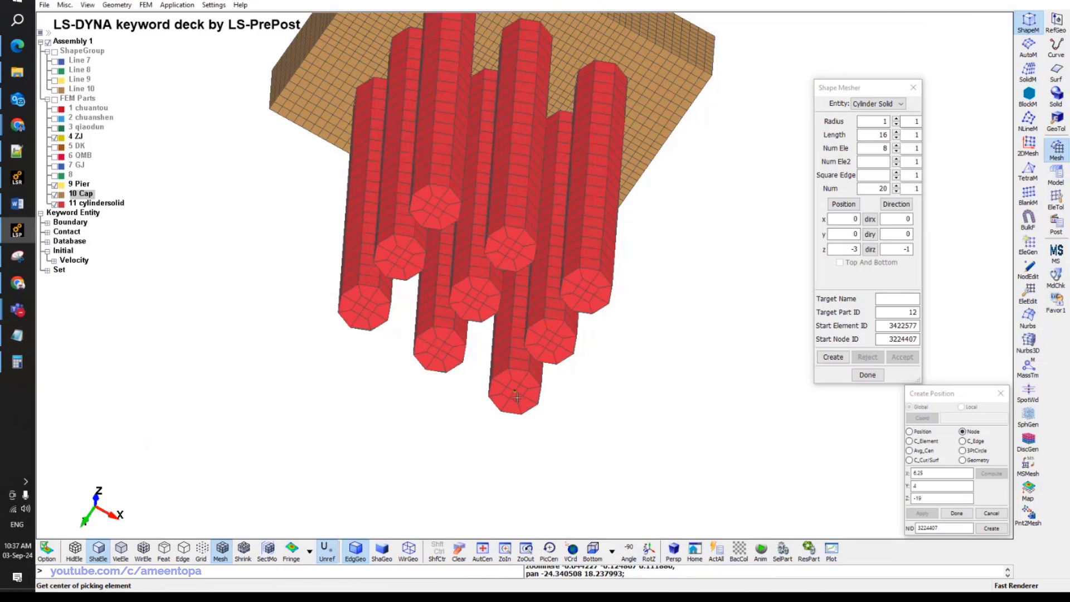
{"action": "left_click", "coordinate": [956, 513]}
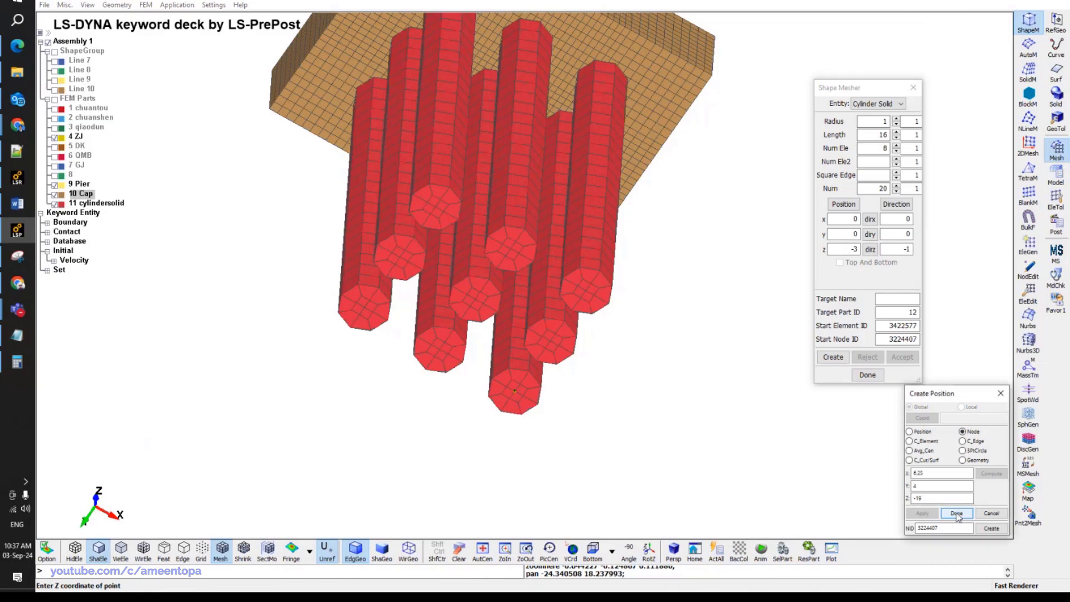
{"action": "left_click", "coordinate": [872, 250]}
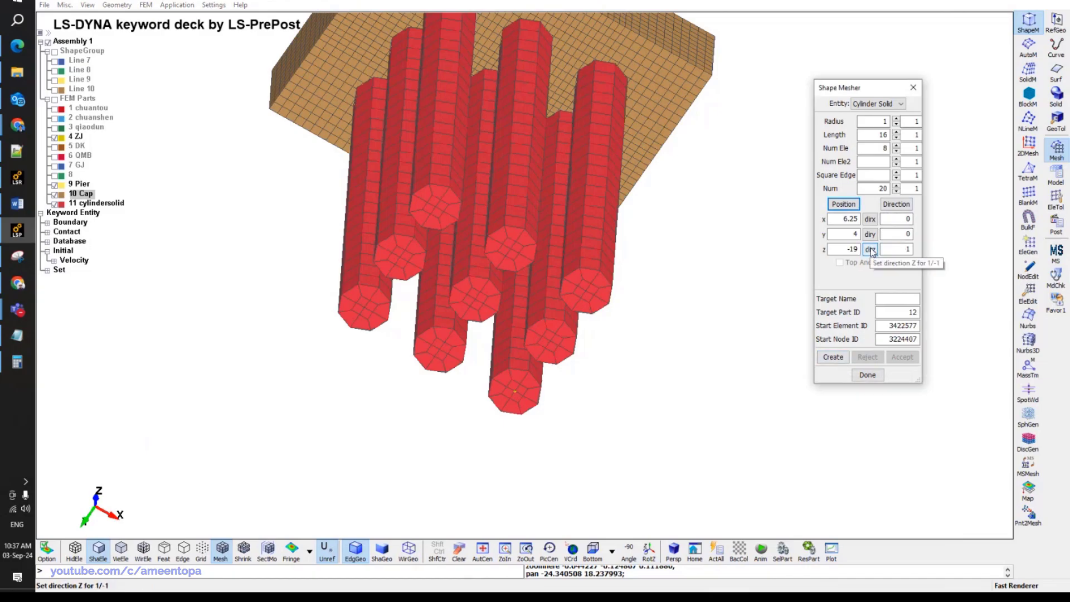
Generate the cylinder mesh preview and display the model as edges in the home view with a black background.
{"action": "left_click", "coordinate": [833, 357]}
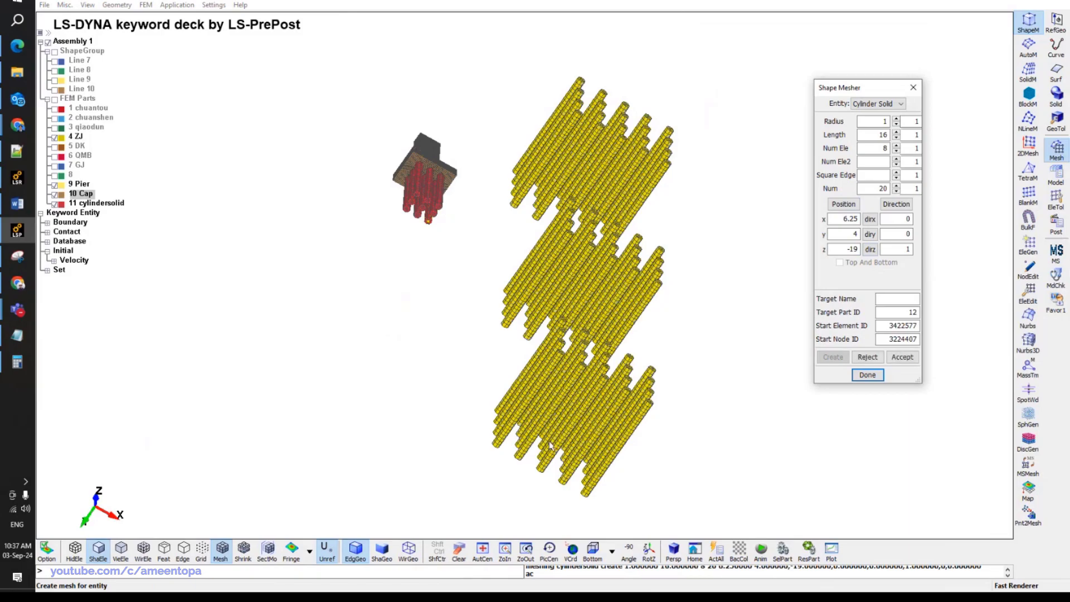
{"action": "scroll", "coordinate": [440, 208], "scroll_direction": "up", "scroll_amount": 5}
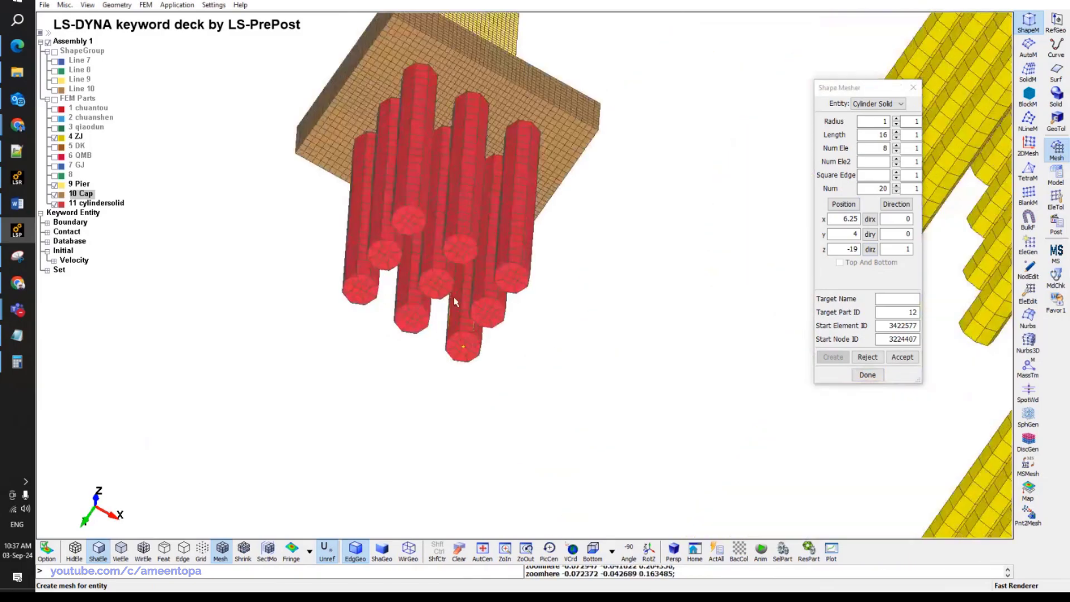
{"action": "left_click", "coordinate": [143, 550]}
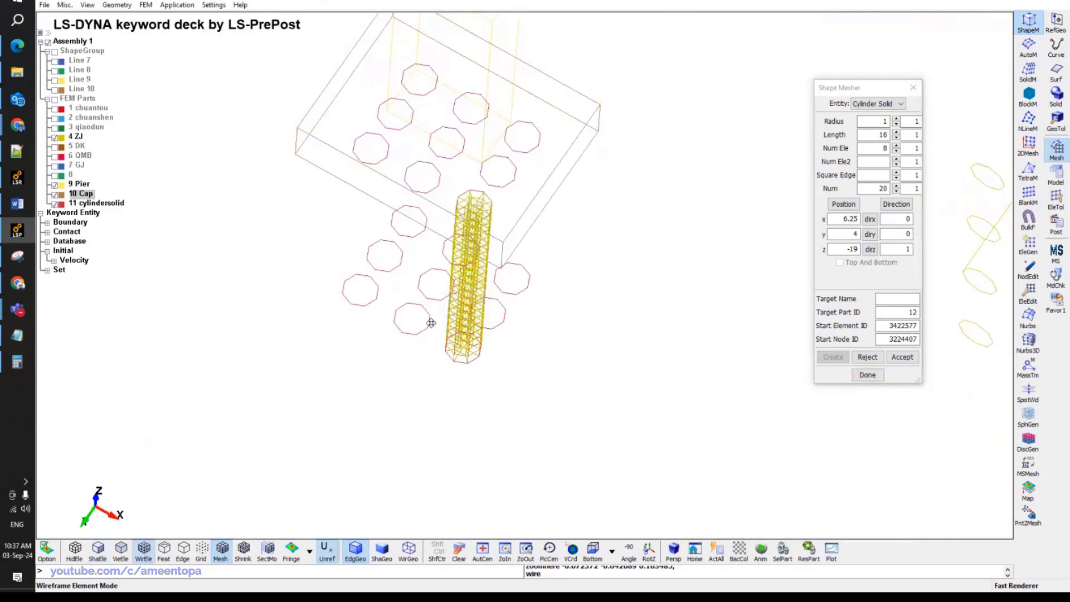
{"action": "left_click", "coordinate": [180, 552]}
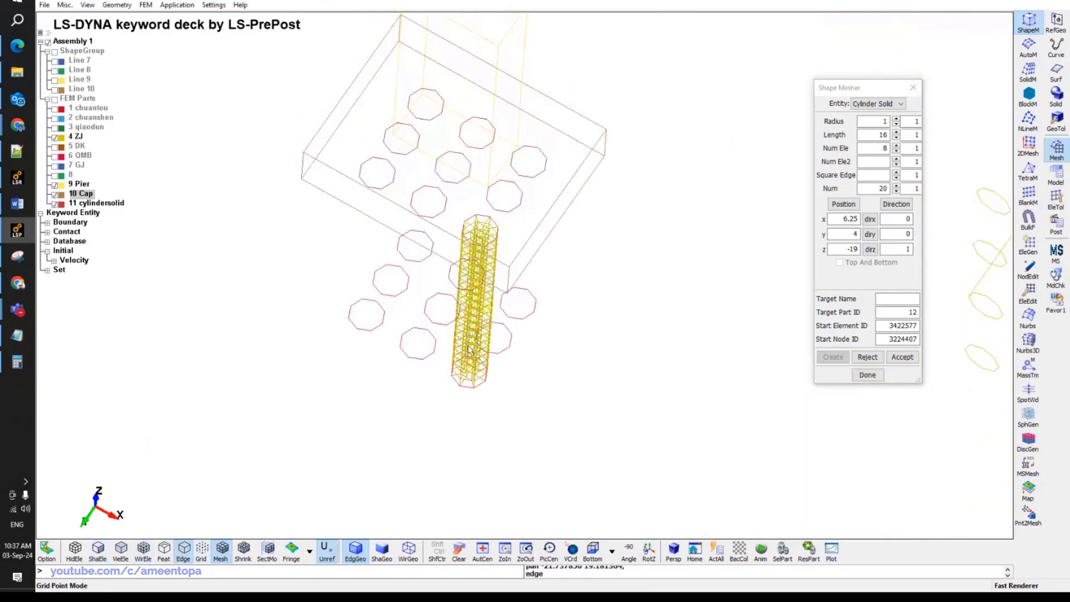
{"action": "left_click", "coordinate": [697, 555]}
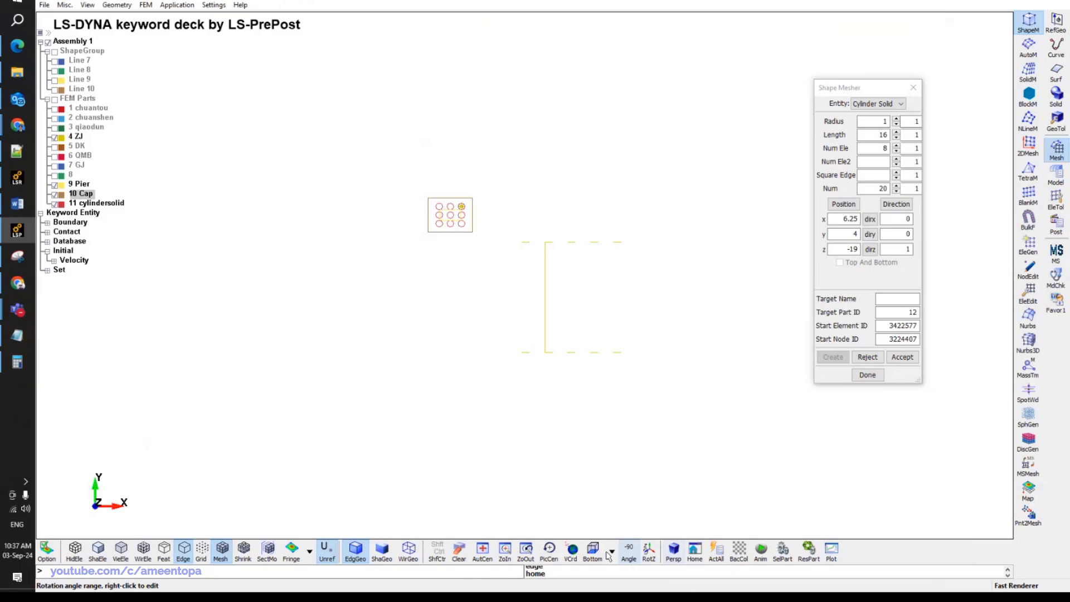
{"action": "left_click", "coordinate": [738, 551]}
{"action": "scroll", "coordinate": [464, 197], "scroll_direction": "up", "scroll_amount": 10}
{"action": "scroll", "coordinate": [402, 277], "scroll_direction": "up", "scroll_amount": 2}
{"action": "middle_click_drag", "start_coordinate": [403, 277], "coordinate": [477, 162], "text": "shift"}
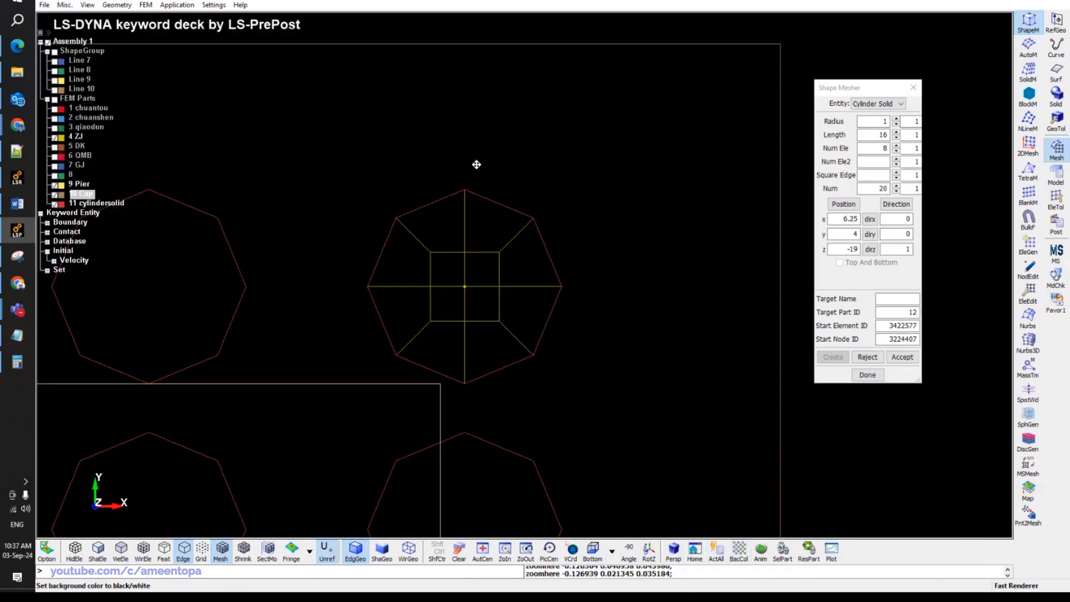
Refine the previewed cylinder mesh to 16 circumferential elements and 40 elements along its length.
{"action": "left_click", "coordinate": [884, 147]}
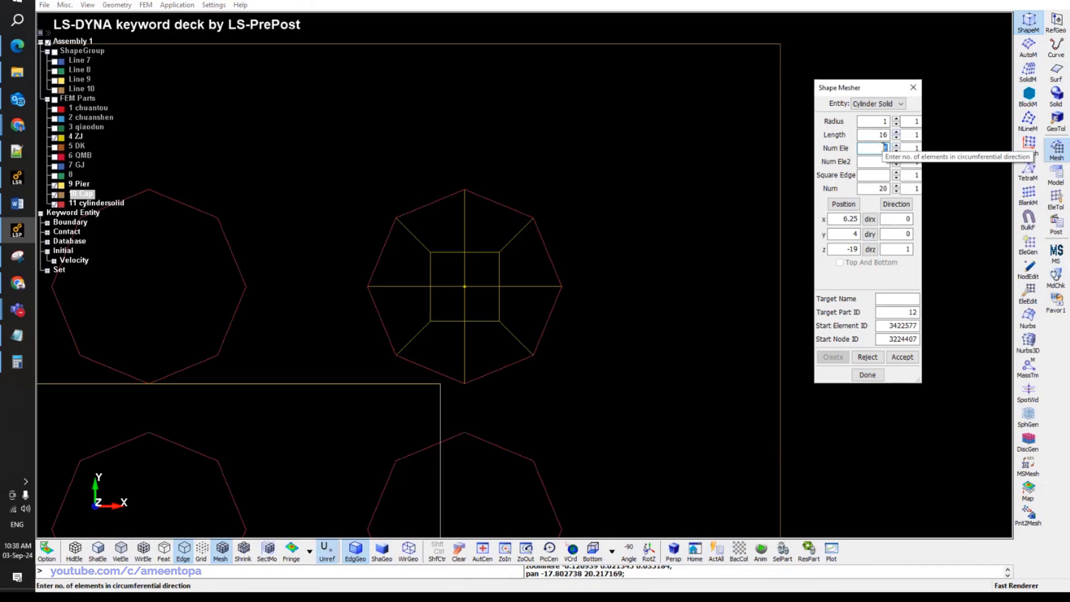
{"action": "type", "text": "16"}
{"action": "key", "text": "Return"}
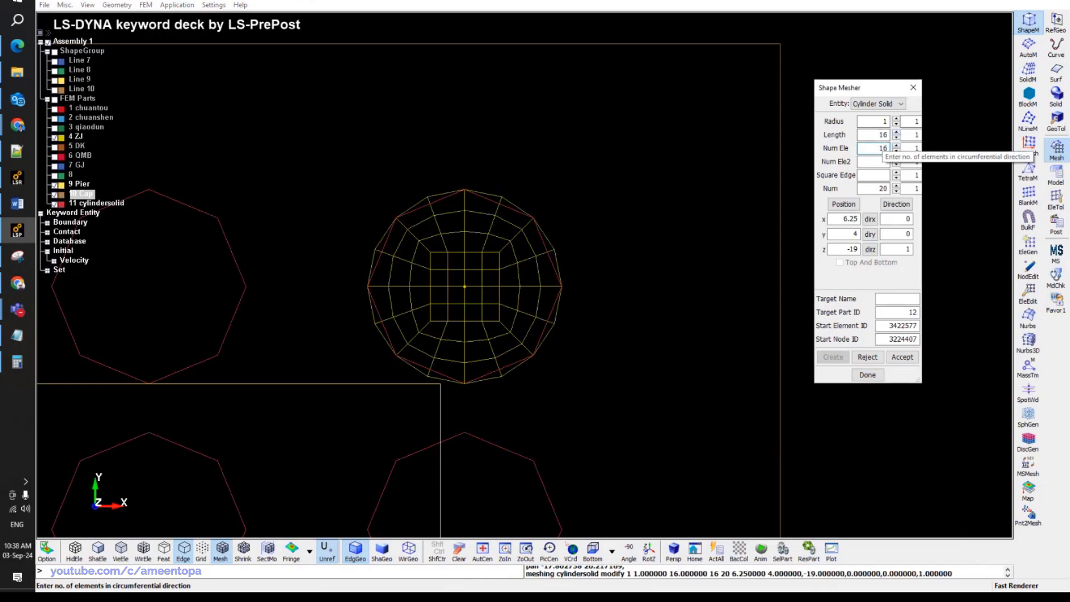
{"action": "left_click", "coordinate": [873, 189]}
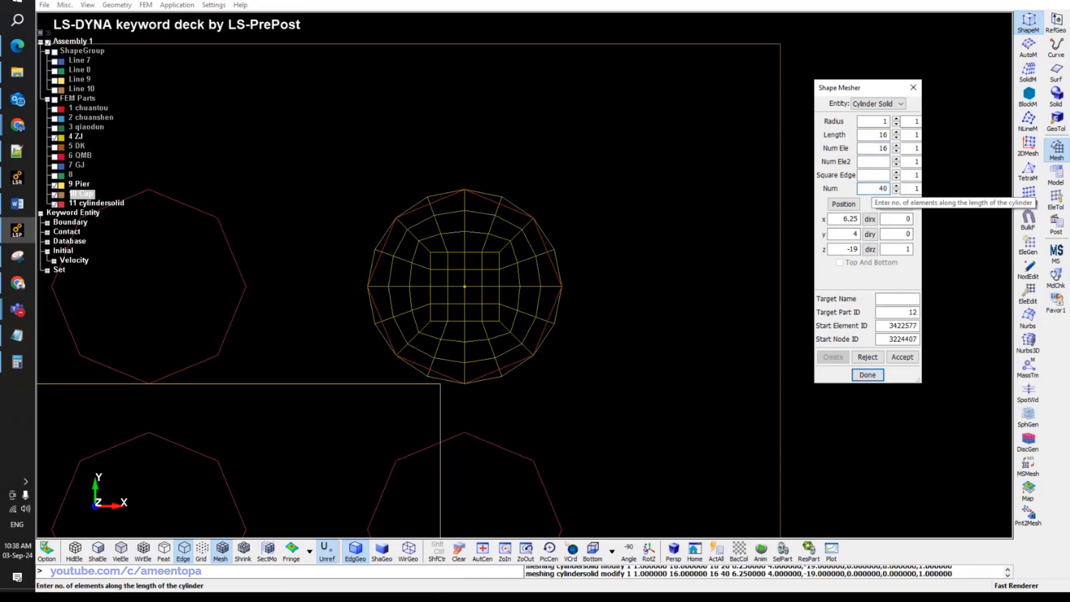
Check the refined cylinder mesh against the cap in the front view and accept it as a new part.
{"action": "left_click", "coordinate": [593, 551]}
{"action": "left_click", "coordinate": [612, 553]}
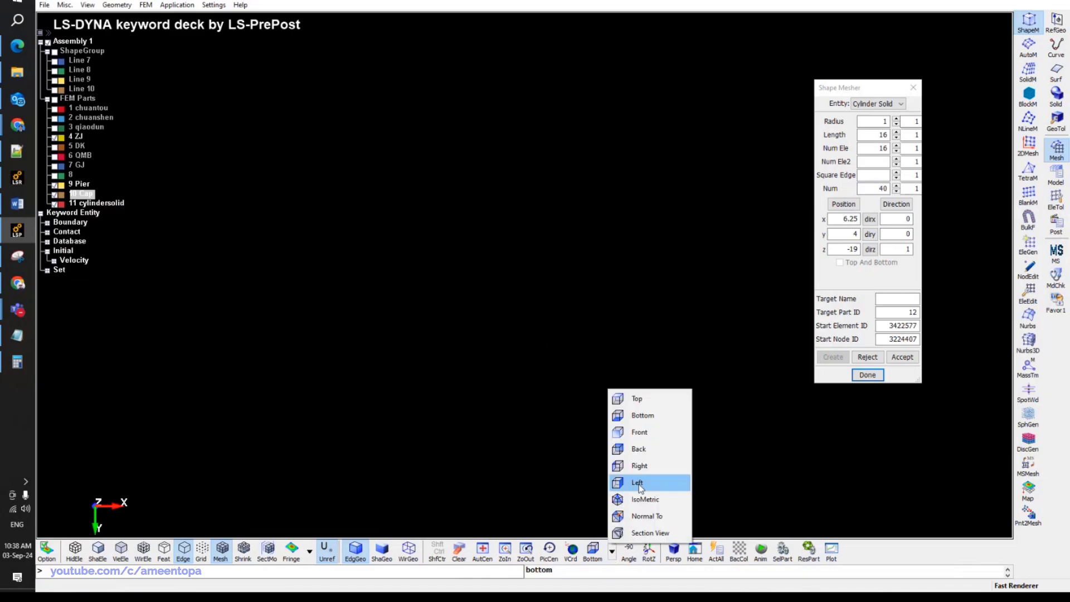
{"action": "left_click", "coordinate": [630, 449]}
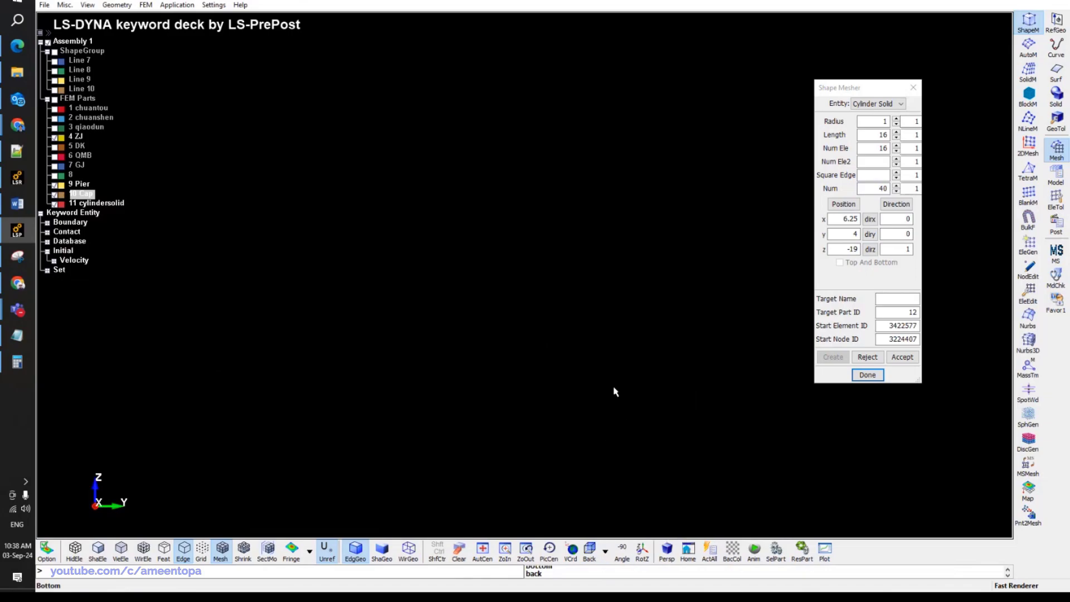
{"action": "left_click", "coordinate": [605, 552]}
{"action": "left_click", "coordinate": [622, 433]}
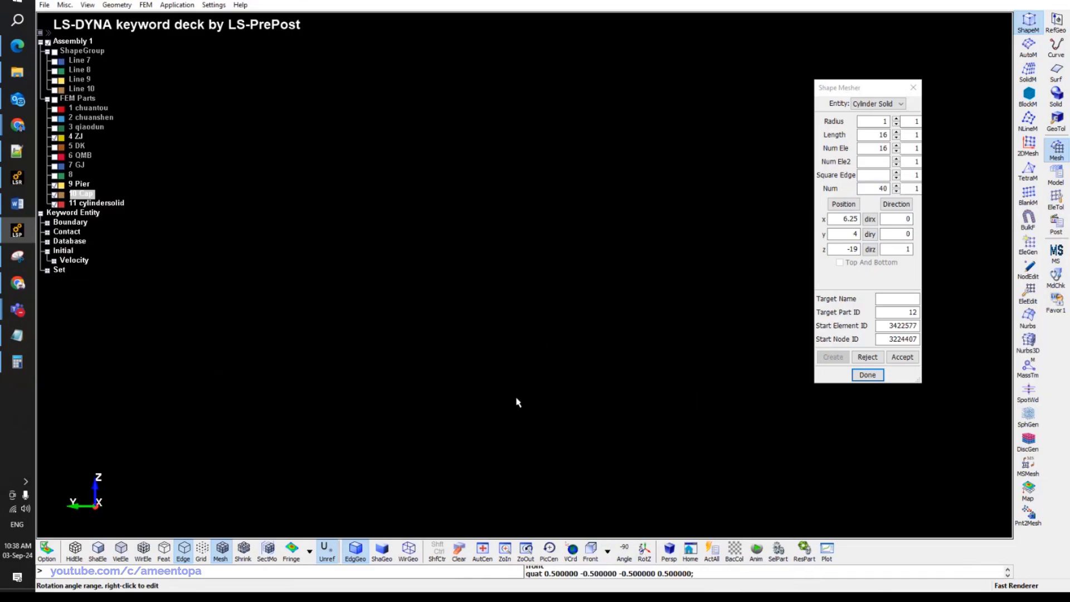
{"action": "scroll", "coordinate": [478, 354], "scroll_direction": "up", "scroll_amount": 3}
{"action": "scroll", "coordinate": [467, 273], "scroll_direction": "up", "scroll_amount": 5}
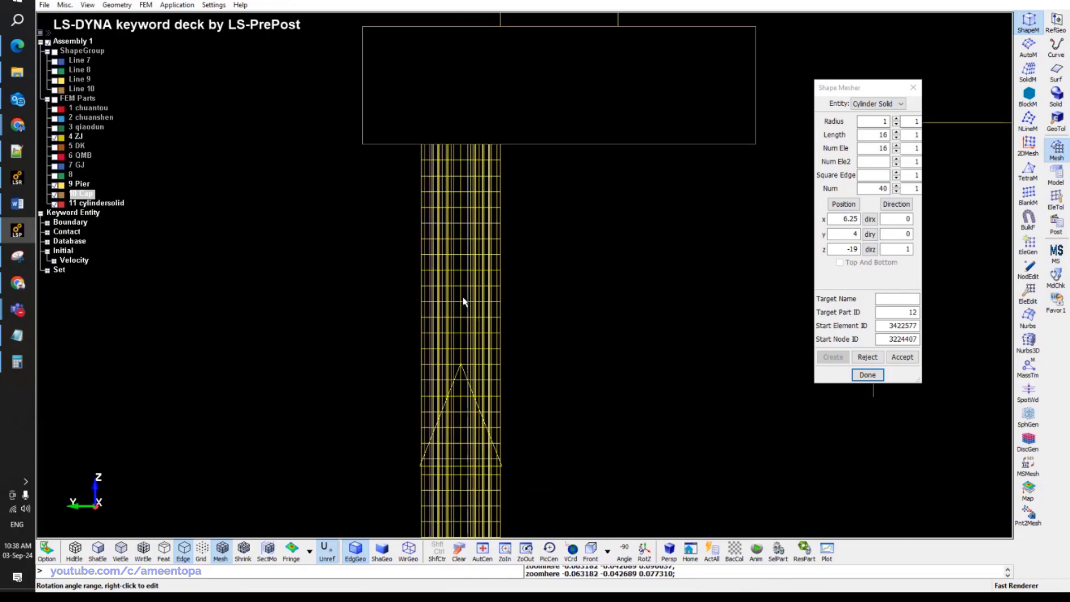
{"action": "left_click", "coordinate": [901, 358]}
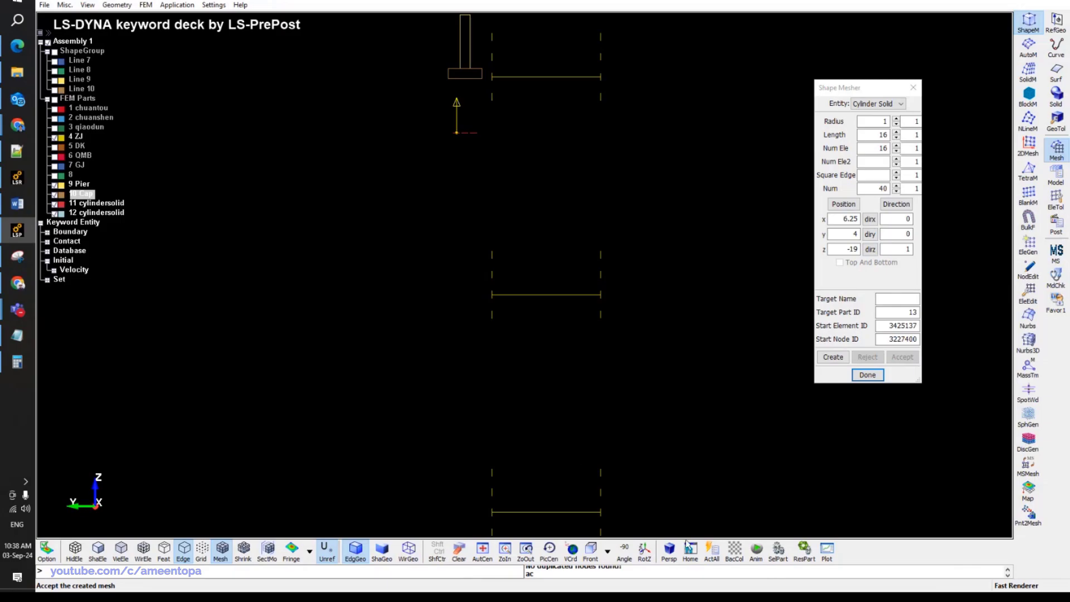
Switch to a white background with shaded elements and hide part 4 ZJ around the pier.
{"action": "left_click", "coordinate": [736, 552]}
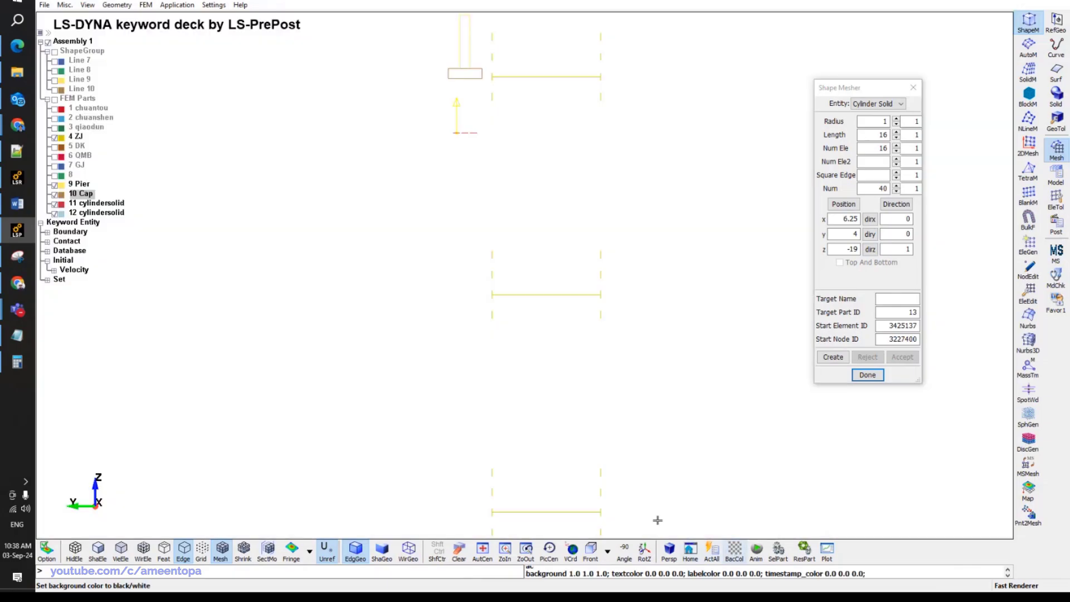
{"action": "left_click", "coordinate": [97, 552]}
{"action": "mouse_move", "coordinate": [153, 500]}
{"action": "left_mouse_down", "text": "shift"}
{"action": "mouse_move", "coordinate": [581, 238]}
{"action": "mouse_move", "coordinate": [635, 289]}
{"action": "mouse_move", "coordinate": [445, 189]}
{"action": "left_mouse_up", "text": "shift"}
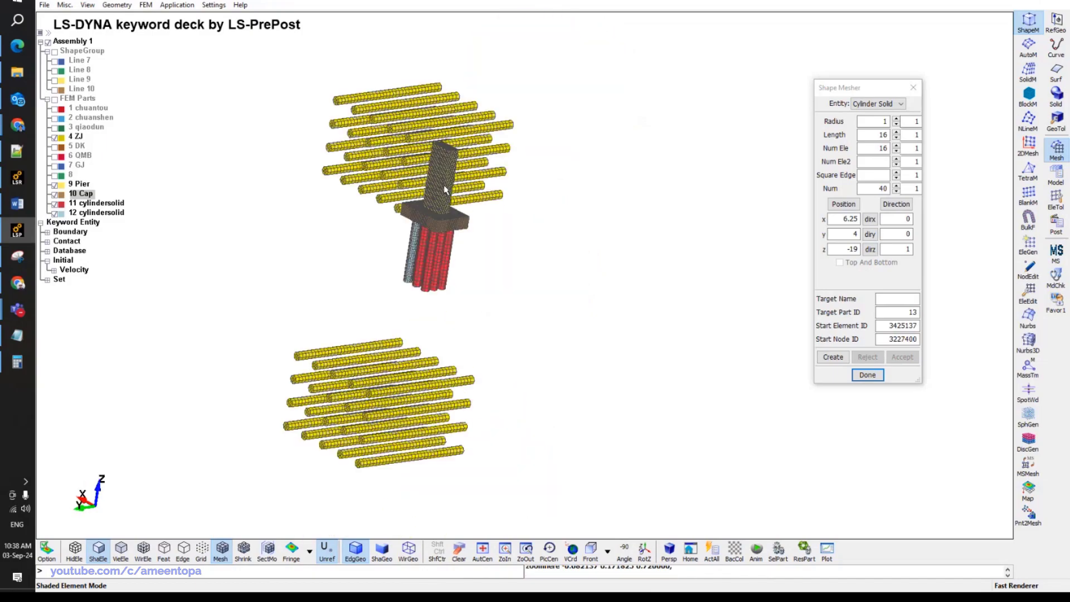
{"action": "scroll", "coordinate": [445, 190], "scroll_direction": "up", "scroll_amount": 2}
{"action": "left_click", "coordinate": [54, 136]}
{"action": "scroll", "coordinate": [391, 312], "scroll_direction": "up", "scroll_amount": 4}
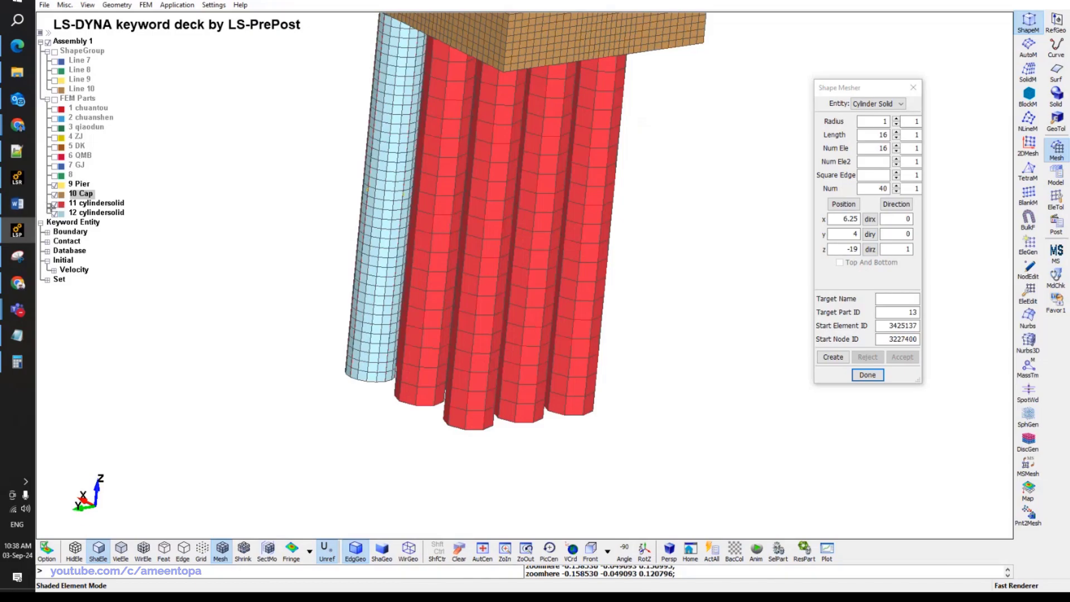
Hide the coarse piles of part 11 and view the finely meshed pile from beneath the cap.
{"action": "left_click", "coordinate": [54, 203]}
{"action": "scroll", "coordinate": [483, 310], "scroll_direction": "down", "scroll_amount": 2}
{"action": "left_click_drag", "start_coordinate": [491, 279], "coordinate": [428, 208], "text": "shift"}
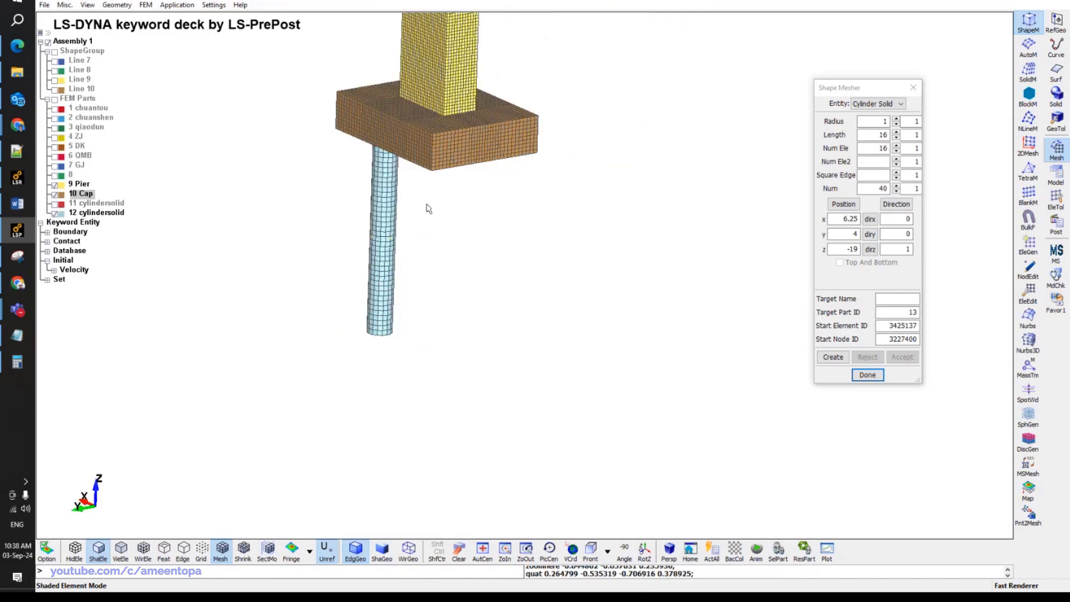
{"action": "left_click_drag", "start_coordinate": [398, 282], "coordinate": [462, 252], "text": "shift"}
{"action": "scroll", "coordinate": [461, 252], "scroll_direction": "up", "scroll_amount": 5}
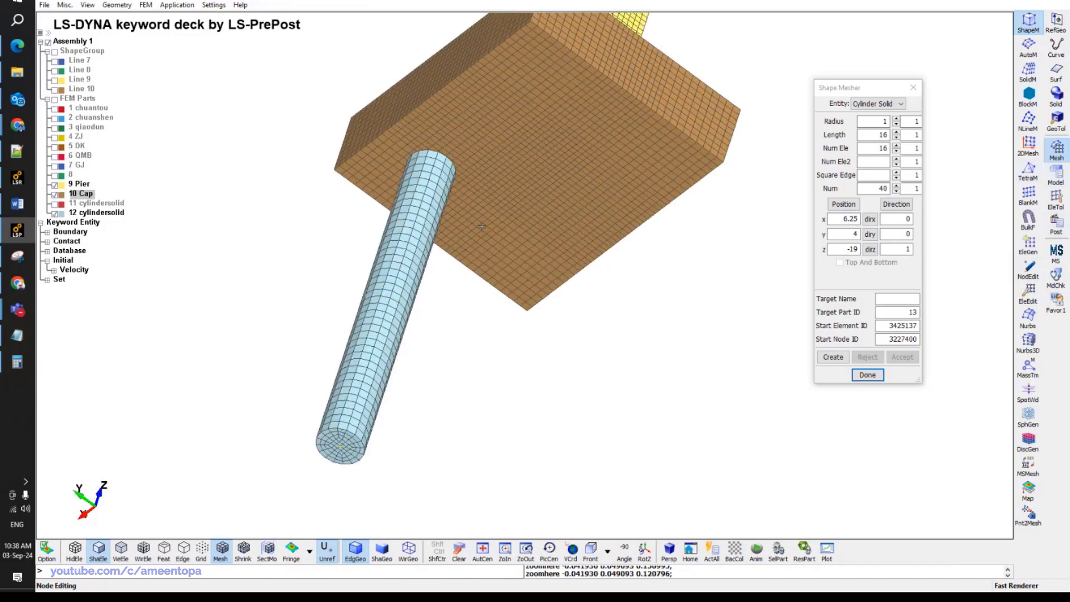
Copy the elements of the fine pile, part 12, twice in the negative Y direction at a distance of 2.5 and accept the copies.
{"action": "left_click", "coordinate": [1051, 202]}
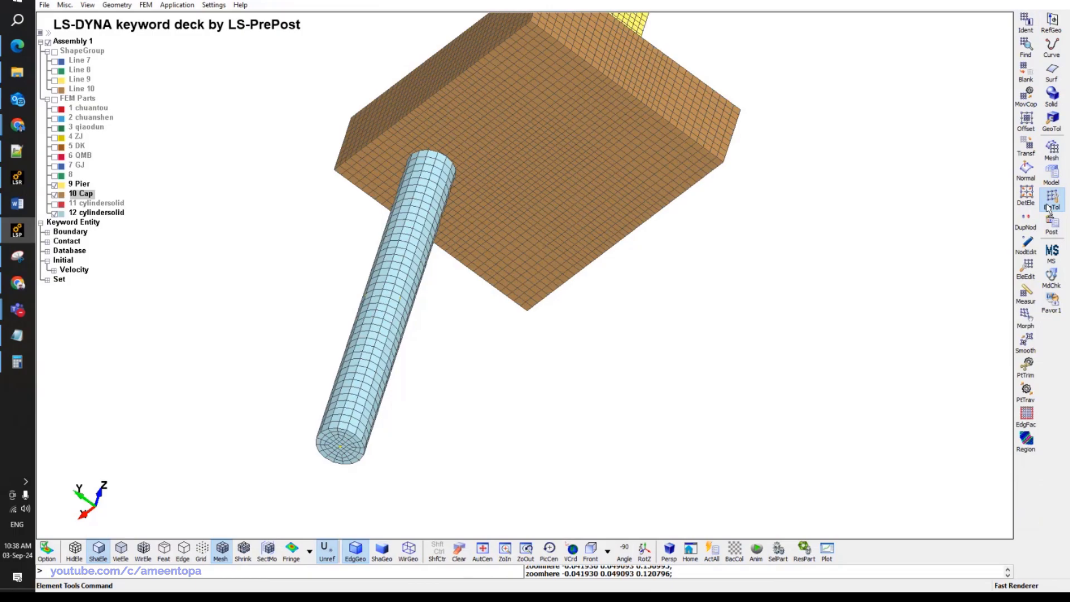
{"action": "left_click", "coordinate": [1026, 146]}
{"action": "left_click", "coordinate": [925, 198]}
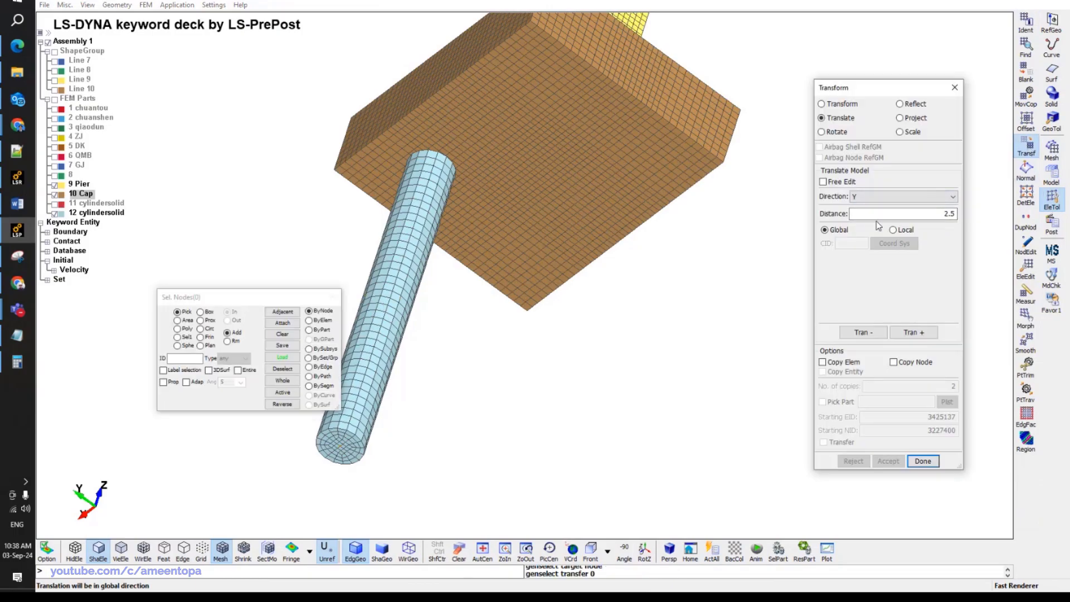
{"action": "left_click", "coordinate": [914, 214]}
{"action": "left_click", "coordinate": [310, 331]}
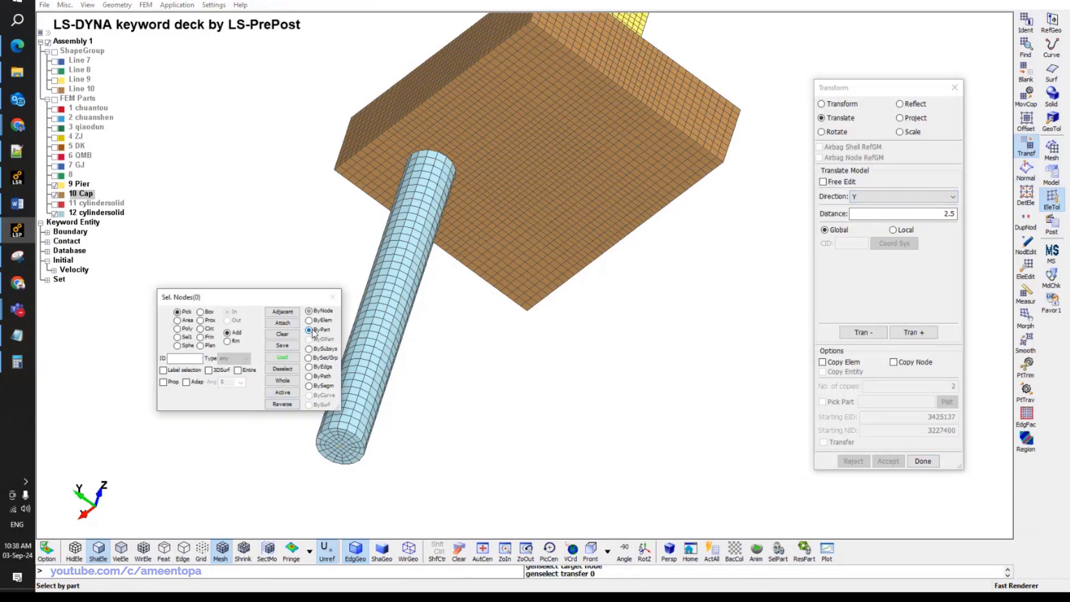
{"action": "left_click", "coordinate": [398, 277]}
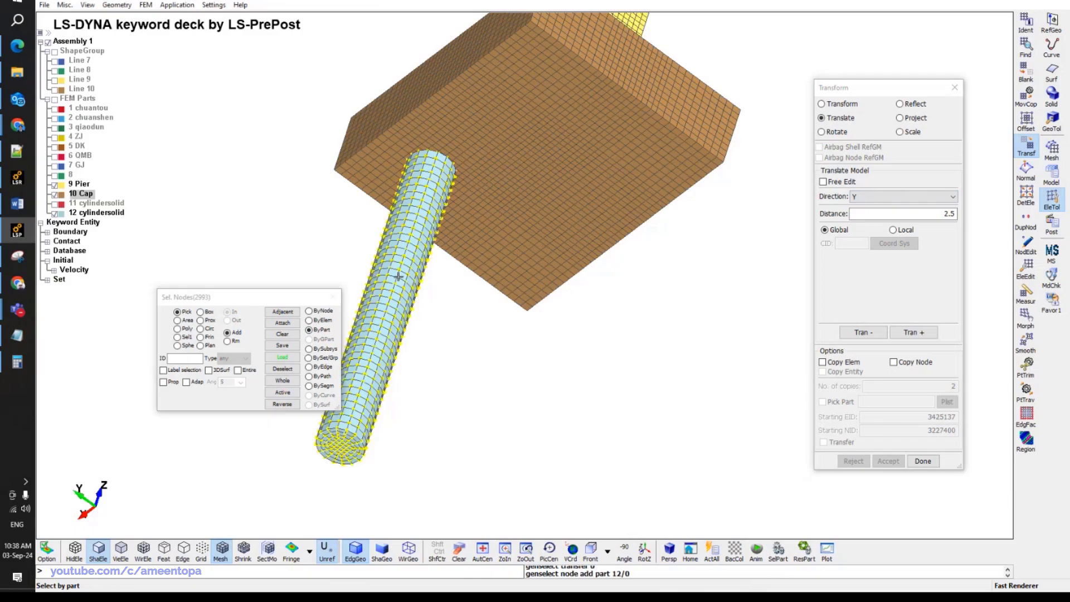
{"action": "left_click", "coordinate": [823, 362]}
{"action": "left_click", "coordinate": [907, 213]}
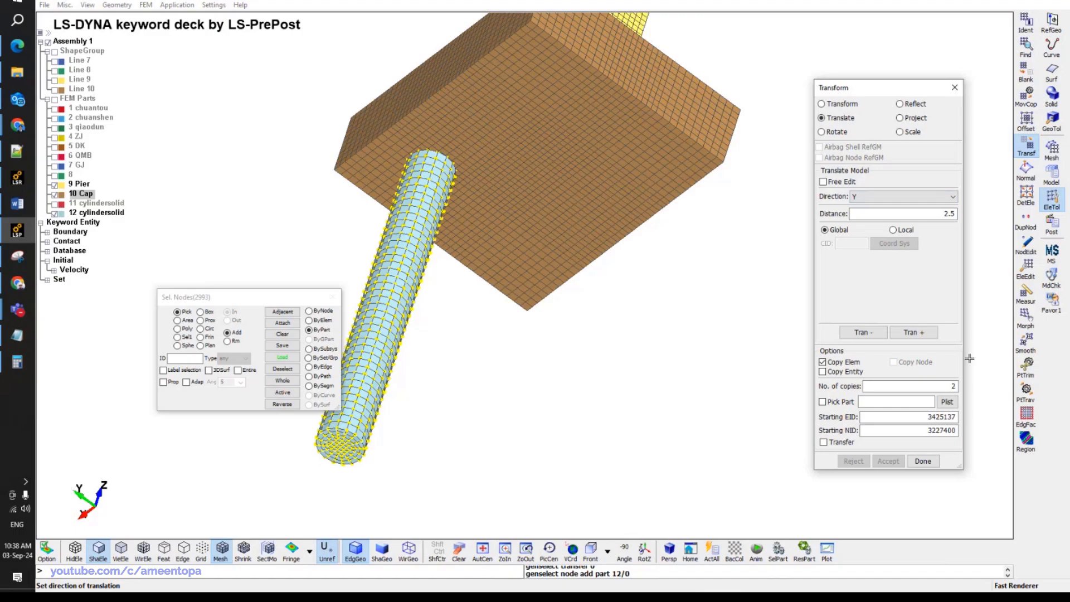
{"action": "left_click", "coordinate": [864, 332]}
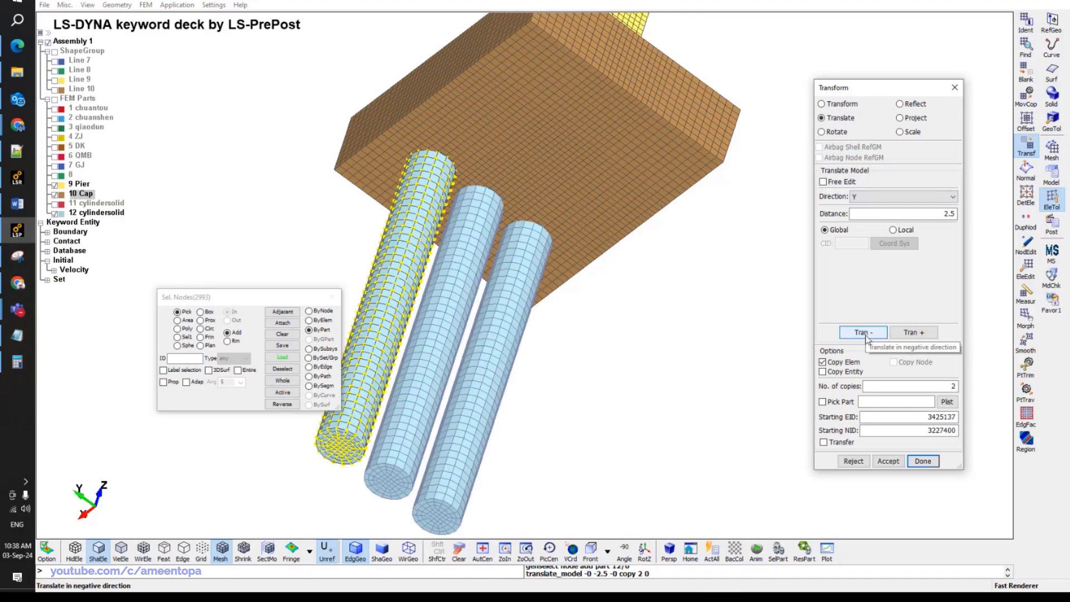
{"action": "left_click", "coordinate": [887, 461]}
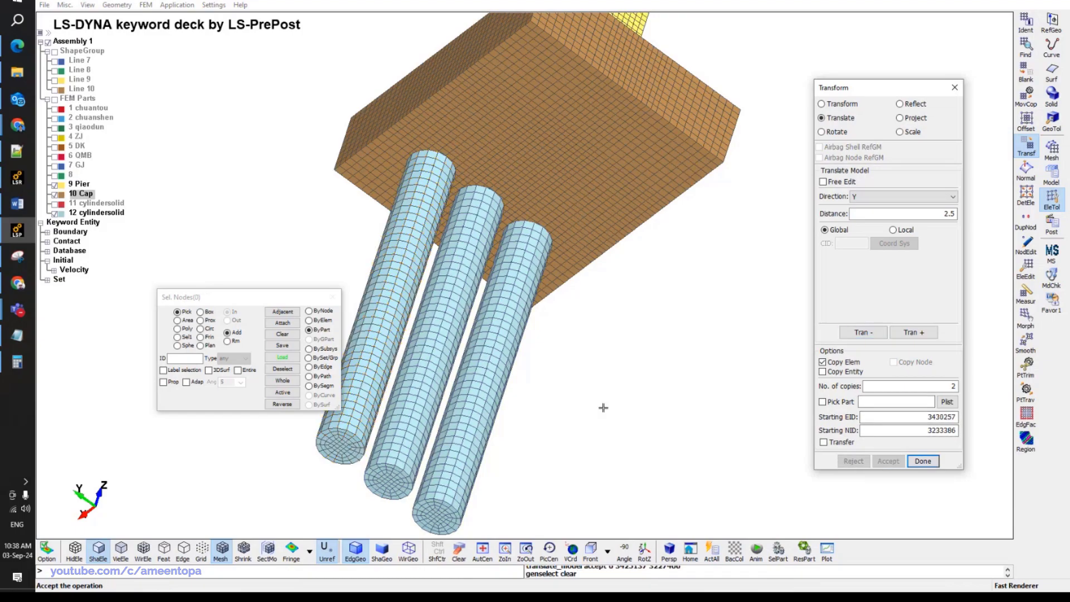
Examine the row of three fine piles beneath the cap in the front view.
{"action": "scroll", "coordinate": [591, 334], "scroll_direction": "down", "scroll_amount": 2}
{"action": "left_click_drag", "start_coordinate": [409, 264], "coordinate": [478, 150], "text": "shift"}
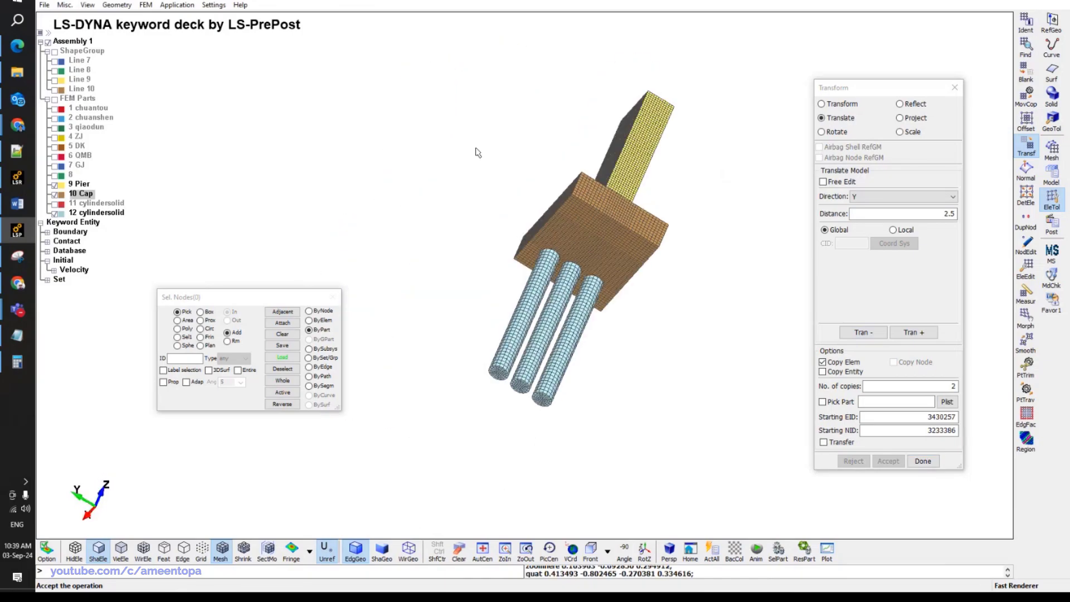
{"action": "scroll", "coordinate": [518, 379], "scroll_direction": "up", "scroll_amount": 5}
{"action": "left_click", "coordinate": [590, 551]}
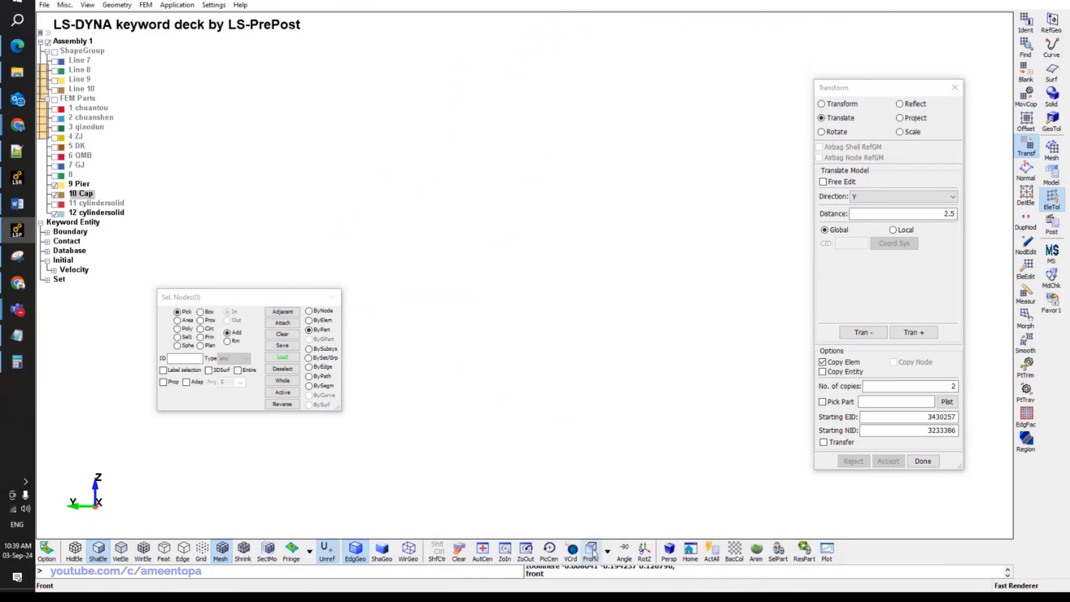
{"action": "scroll", "coordinate": [492, 300], "scroll_direction": "up", "scroll_amount": 3}
{"action": "middle_click_drag", "start_coordinate": [492, 300], "coordinate": [452, 234], "text": "shift"}
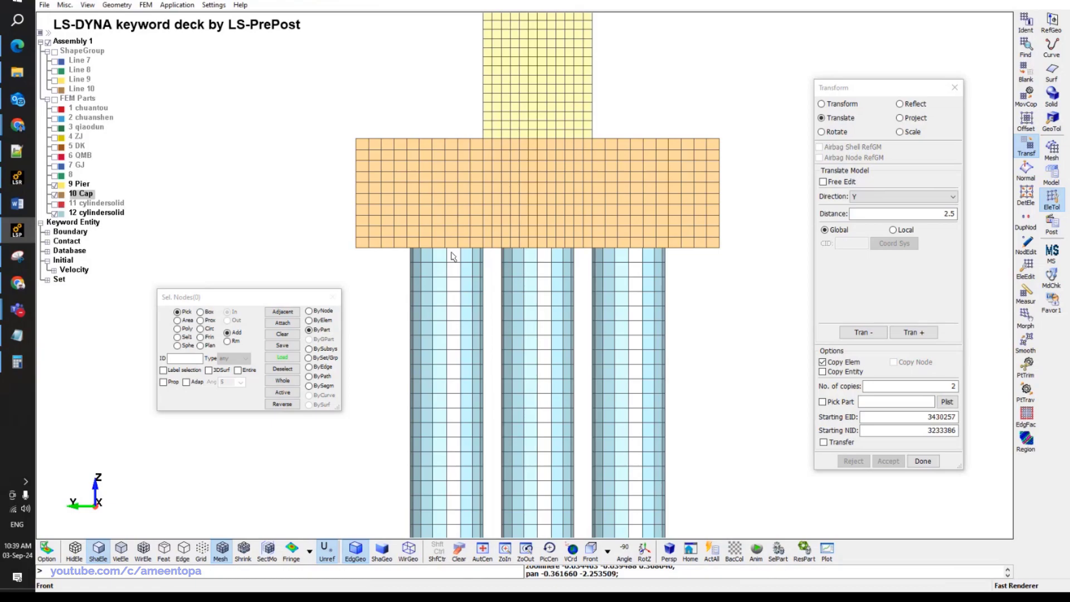
Compare the coarse piles of part 11 with the fine piles of part 12 by toggling the pile and cap visibility.
{"action": "left_click", "coordinate": [54, 194]}
{"action": "left_click", "coordinate": [55, 203]}
{"action": "left_click", "coordinate": [55, 213]}
{"action": "left_click", "coordinate": [55, 203]}
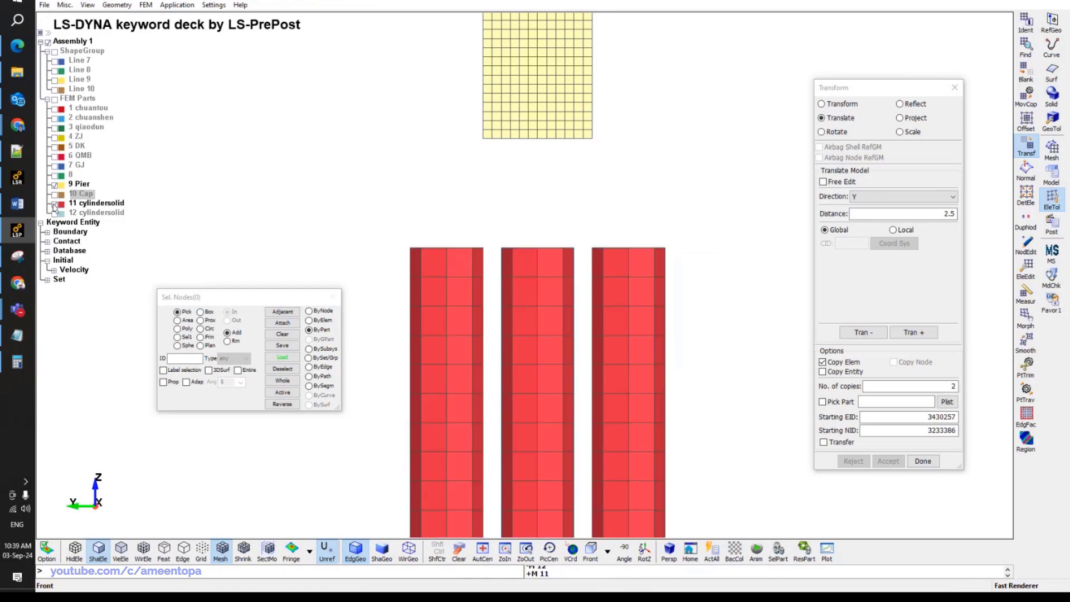
{"action": "left_click", "coordinate": [55, 203]}
{"action": "left_click", "coordinate": [54, 194]}
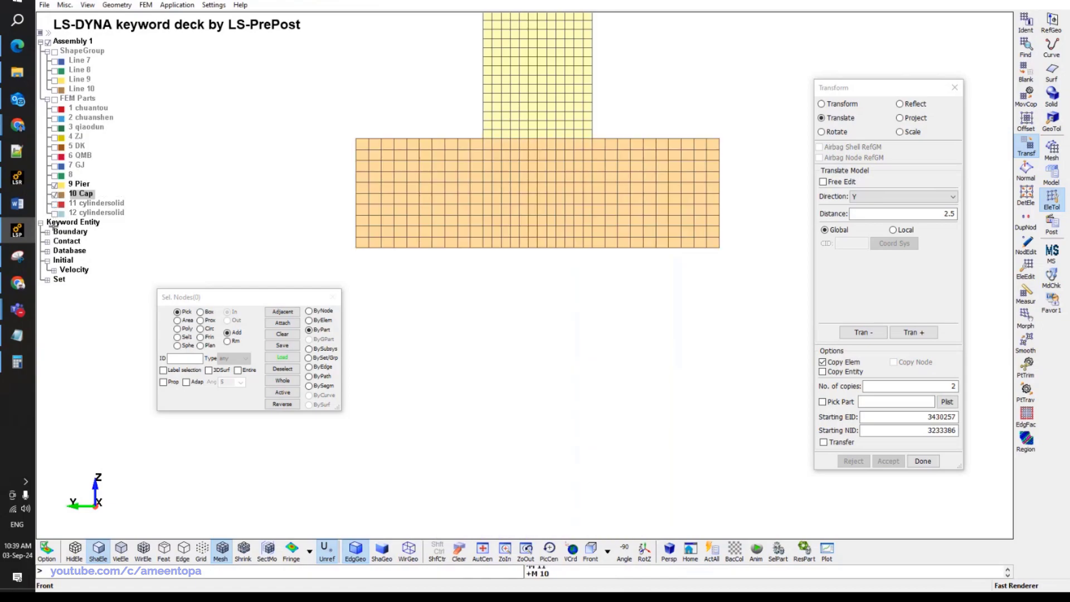
{"action": "left_click", "coordinate": [55, 213]}
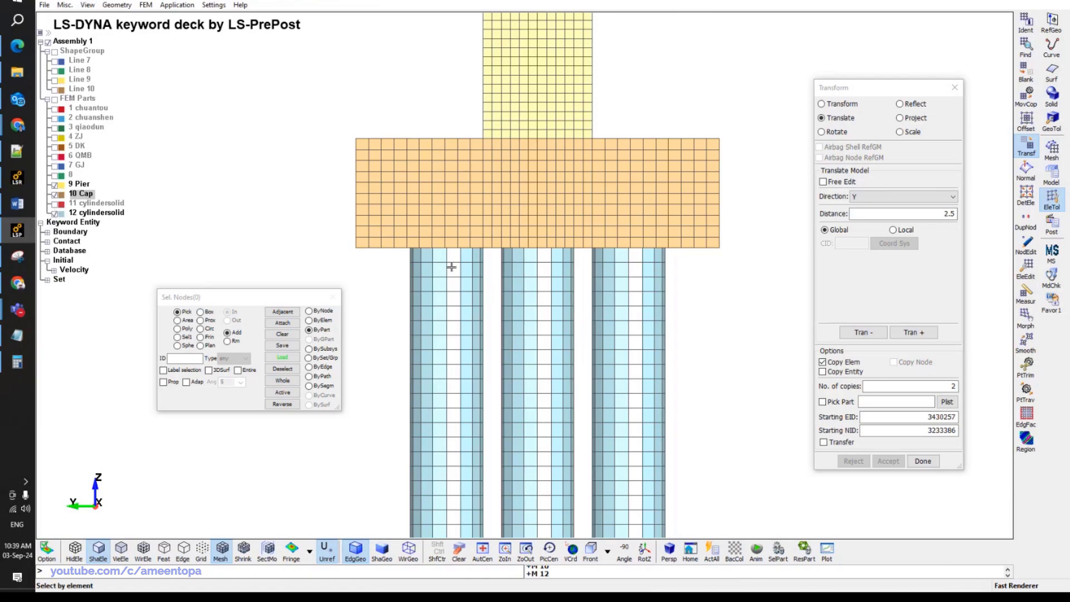
Measure the node-to-node distance between the cap's two bottom corners in the front view.
{"action": "middle_click_drag", "start_coordinate": [509, 296], "coordinate": [431, 162], "text": "shift"}
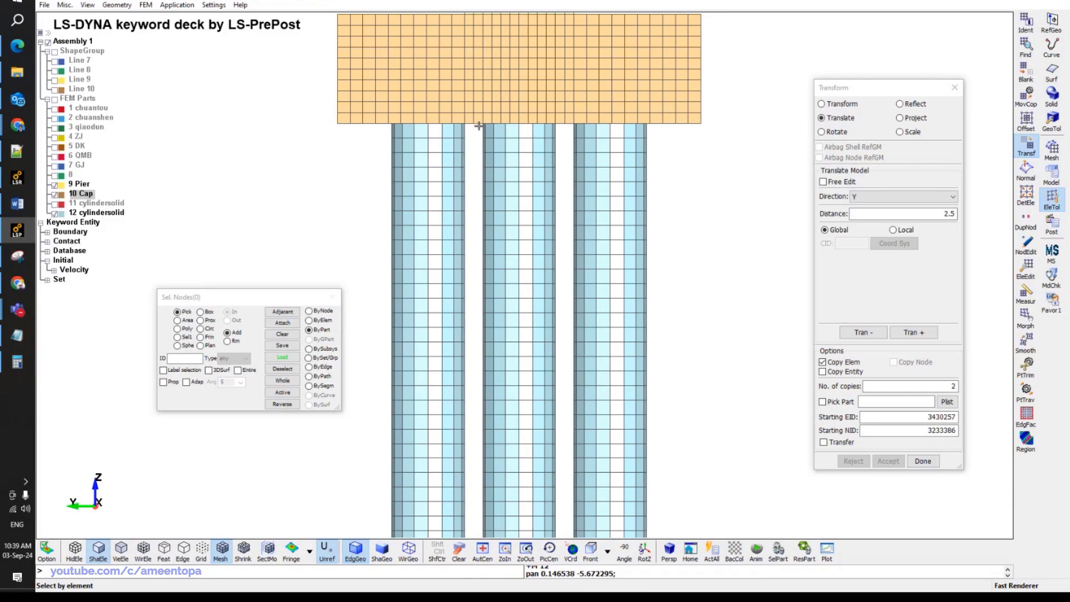
{"action": "scroll", "coordinate": [466, 198], "scroll_direction": "up", "scroll_amount": 3}
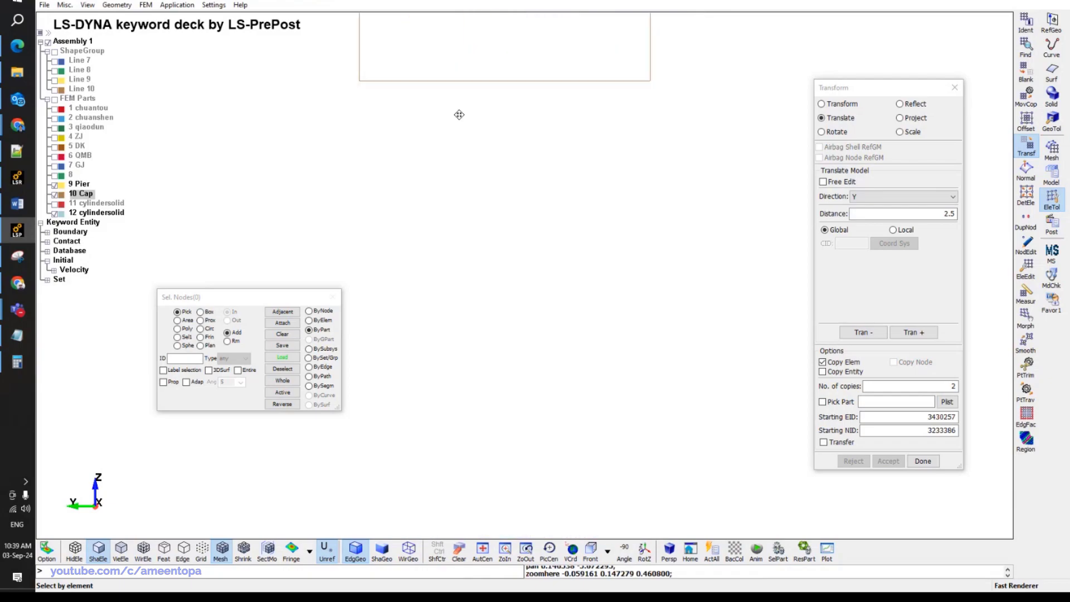
{"action": "scroll", "coordinate": [457, 164], "scroll_direction": "down", "scroll_amount": 1}
{"action": "middle_click_drag", "start_coordinate": [457, 164], "coordinate": [458, 193]}
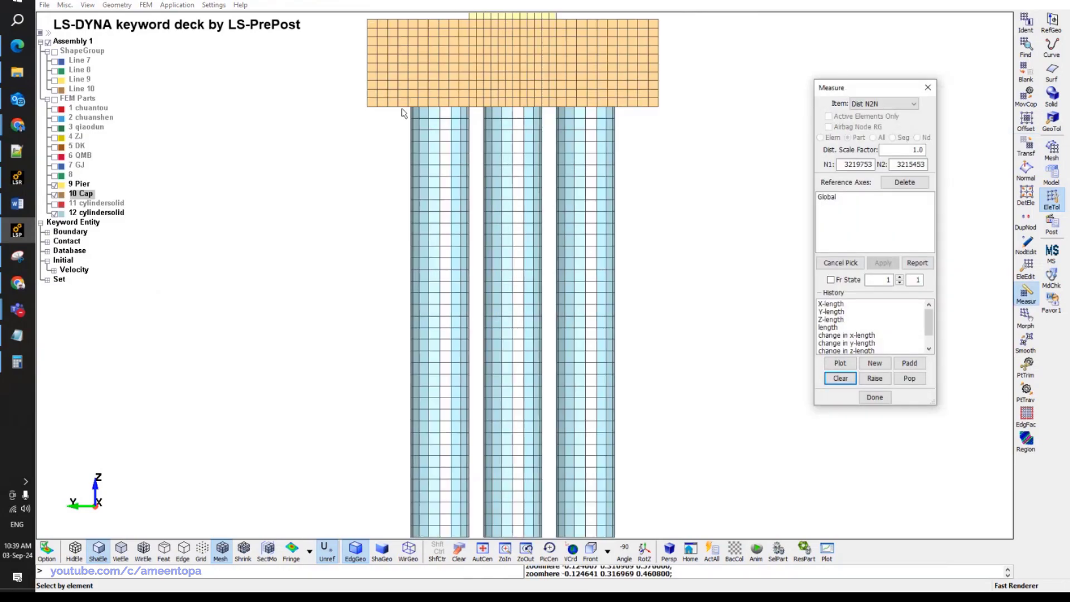
{"action": "scroll", "coordinate": [404, 111], "scroll_direction": "up", "scroll_amount": 1}
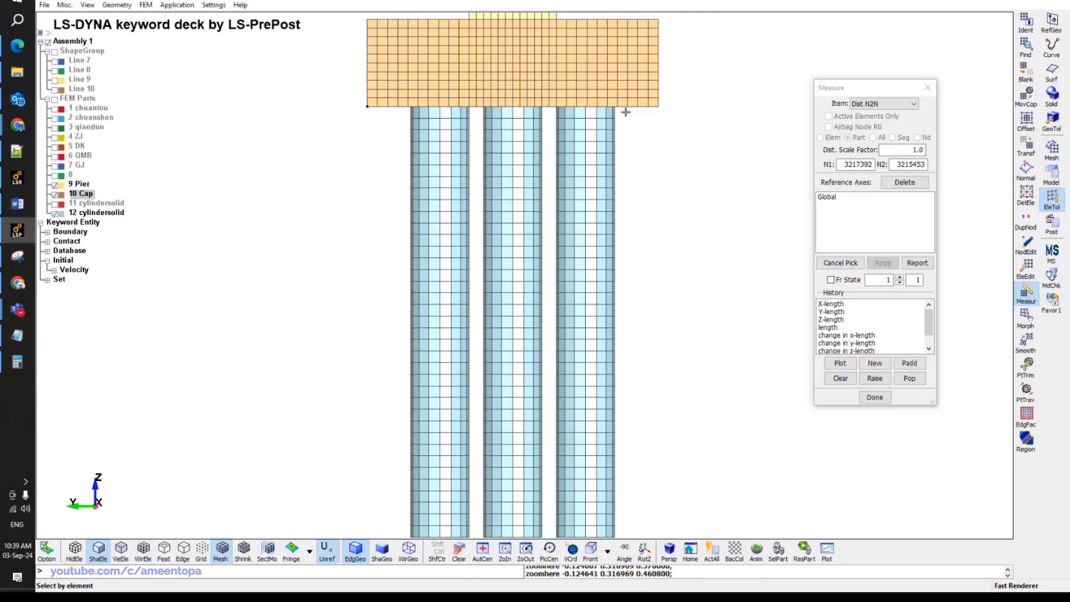
{"action": "left_click", "coordinate": [656, 104]}
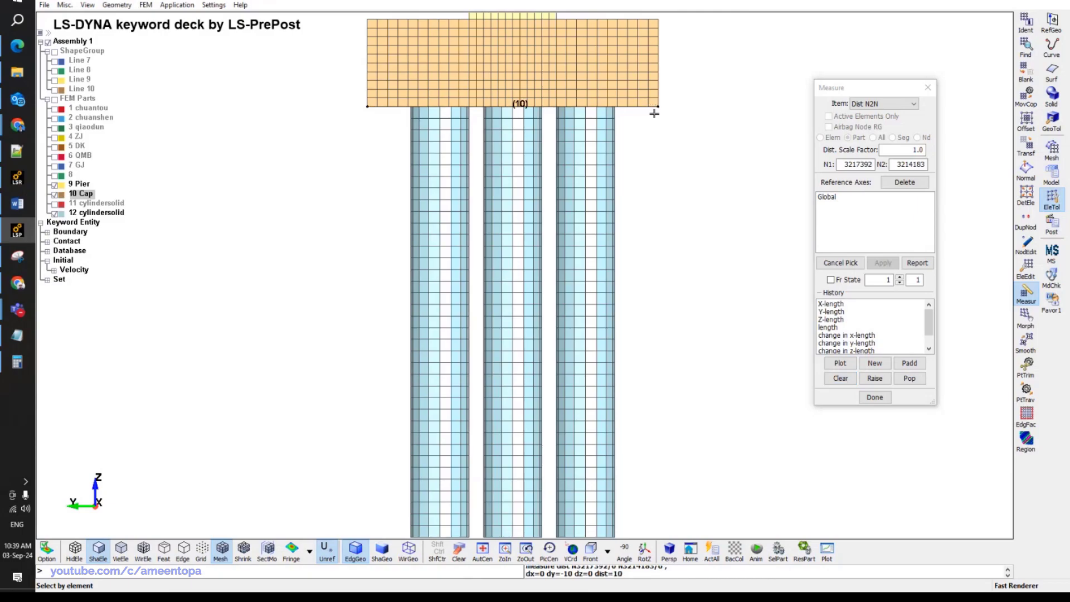
Show all FEM parts and examine the pier, cap and piles together with the rest of the model.
{"action": "left_click", "coordinate": [54, 99]}
{"action": "scroll", "coordinate": [324, 206], "scroll_direction": "down", "scroll_amount": 5}
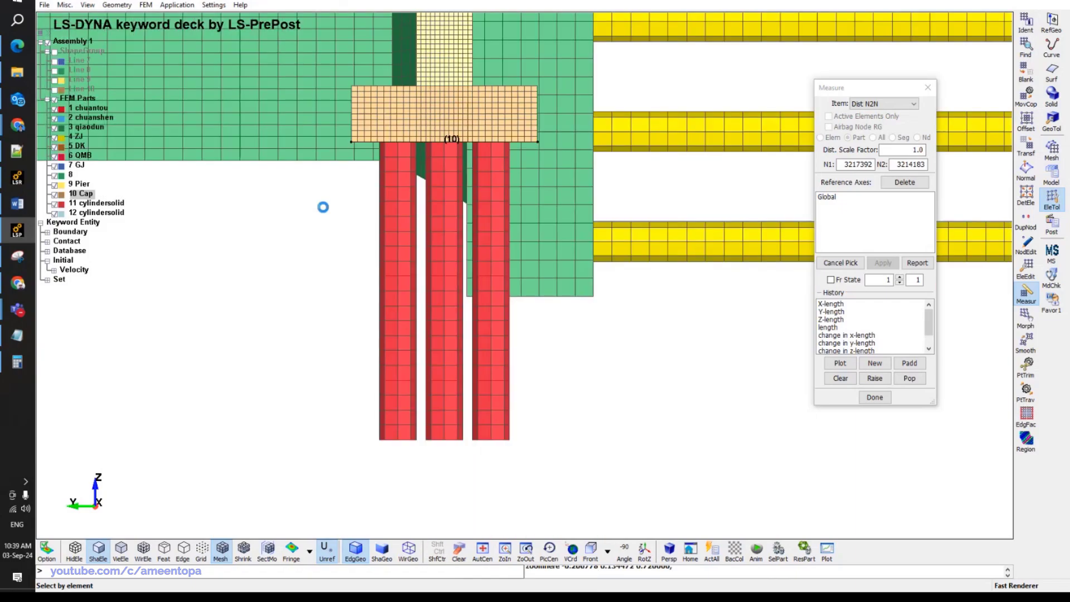
{"action": "middle_click_drag", "start_coordinate": [487, 195], "coordinate": [509, 302]}
{"action": "scroll", "coordinate": [516, 234], "scroll_direction": "up", "scroll_amount": 3}
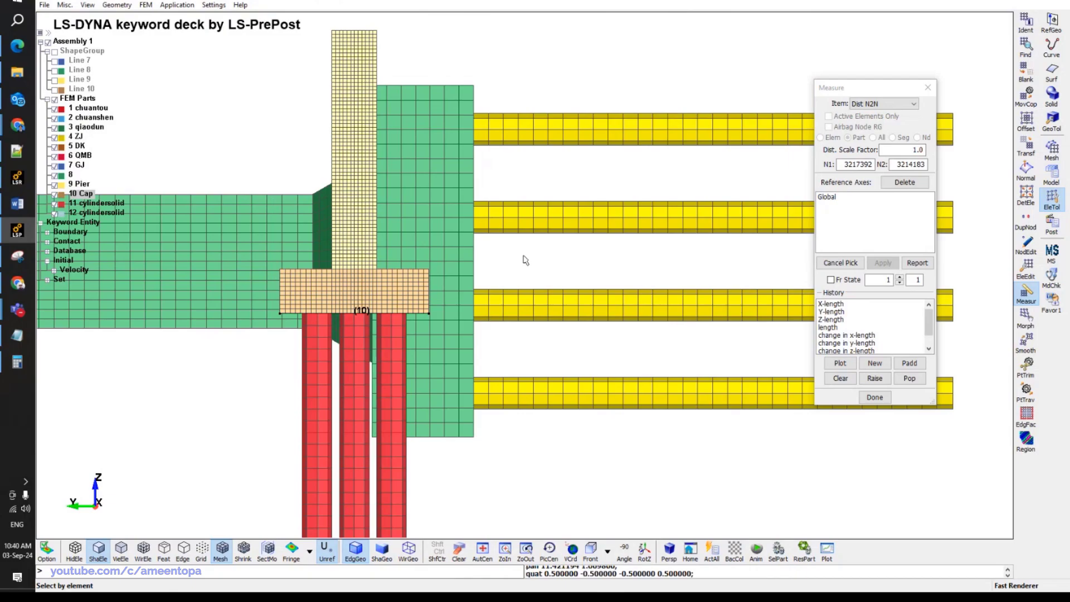
Save the keyword file as 20240903.k in the Base_Model folder.
{"action": "key", "text": "ctrl+s"}
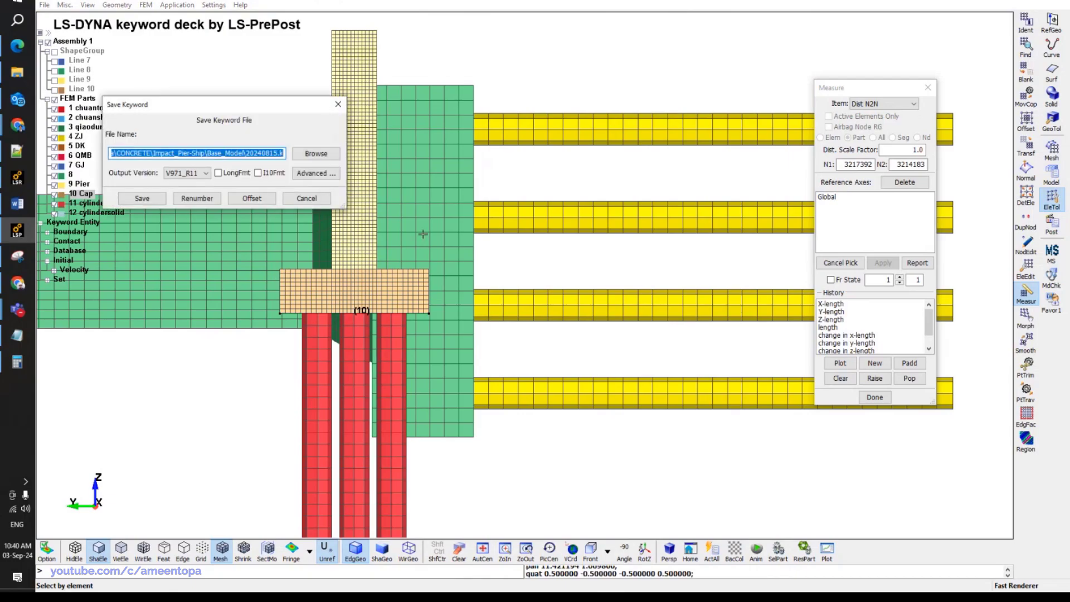
{"action": "left_click", "coordinate": [263, 153]}
{"action": "key", "text": "Delete"}
{"action": "key", "text": "Delete"}
{"action": "type", "text": "09"}
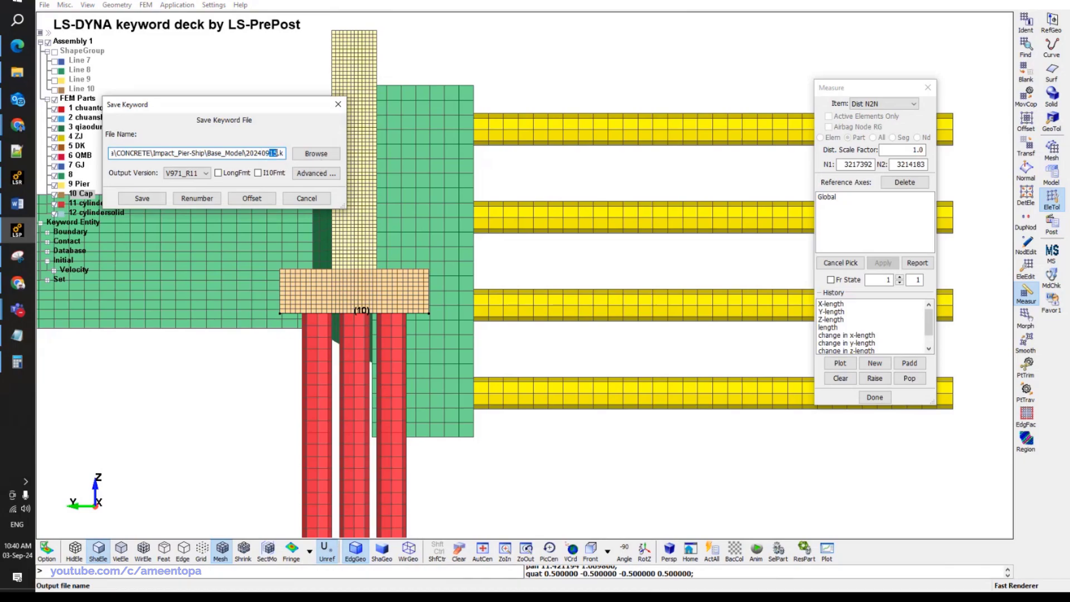
{"action": "type", "text": "03"}
{"action": "key", "text": "Return"}
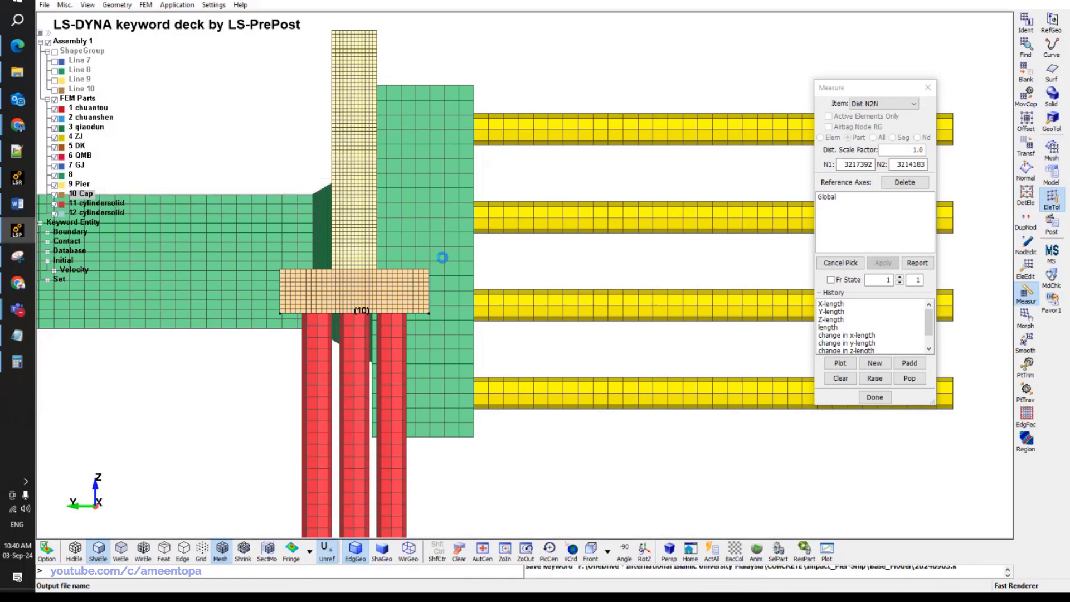
Hide all FEM parts except part 9 Pier, part 10 Cap and the fine piles of part 12.
{"action": "scroll", "coordinate": [445, 254], "scroll_direction": "down", "scroll_amount": 2}
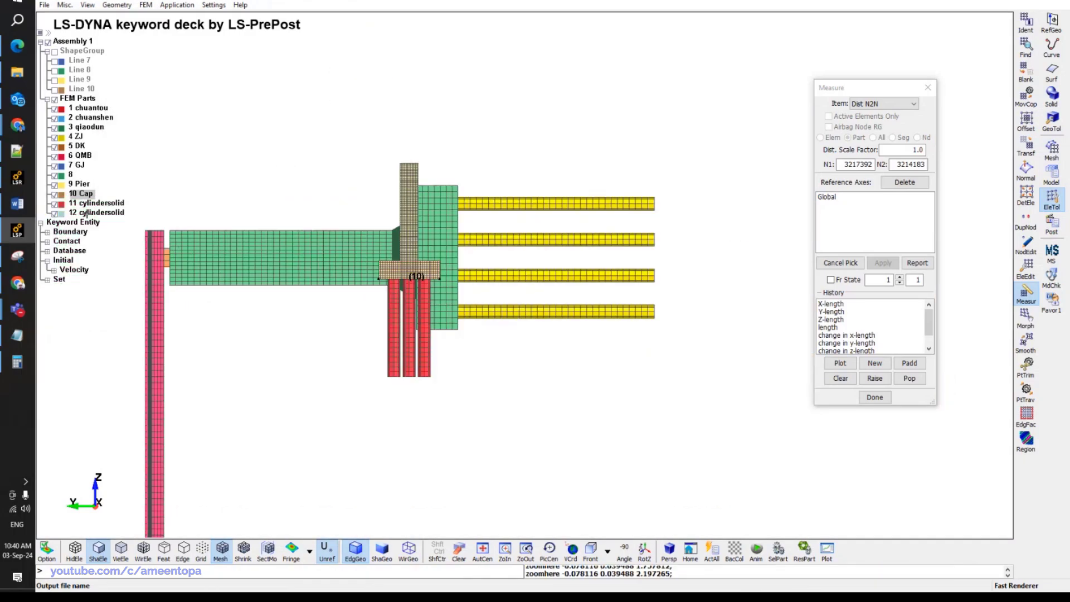
{"action": "left_click", "coordinate": [60, 196]}
{"action": "scroll", "coordinate": [408, 296], "scroll_direction": "up", "scroll_amount": 6}
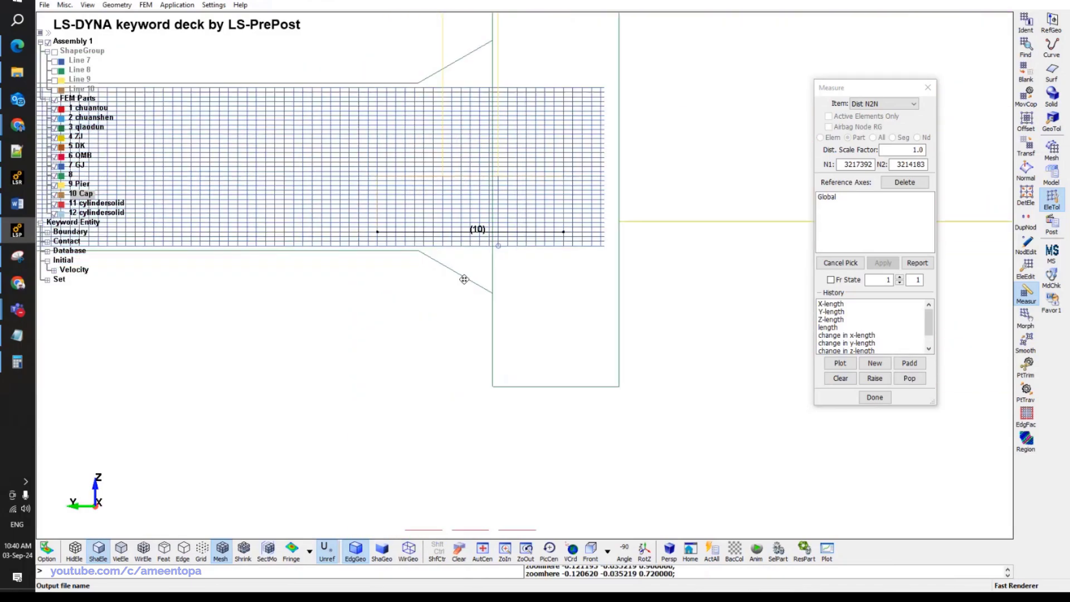
{"action": "middle_click_drag", "start_coordinate": [464, 279], "coordinate": [467, 278], "text": "shift"}
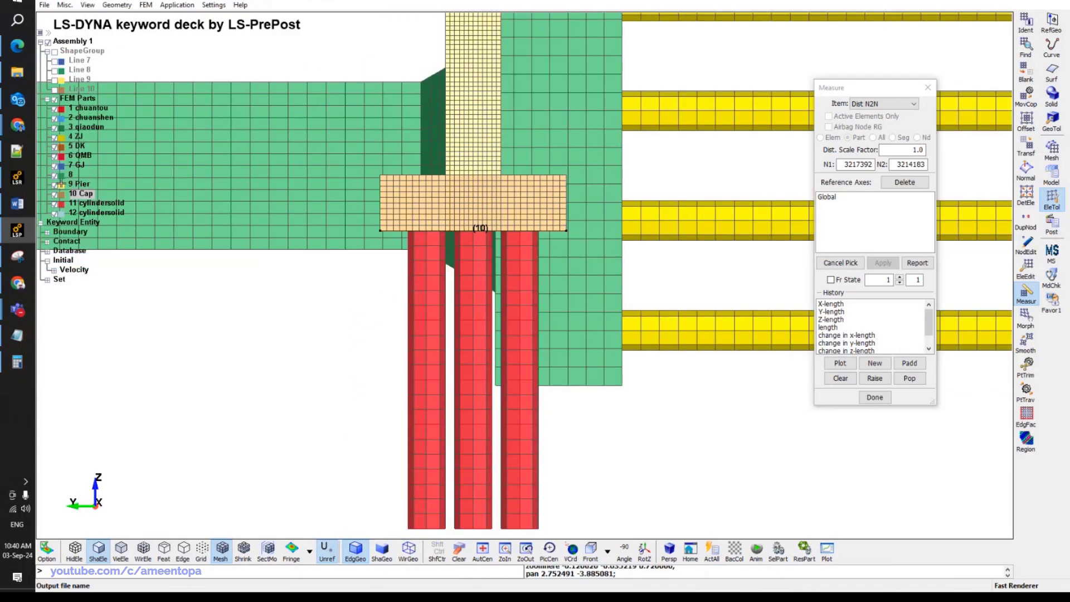
{"action": "left_click", "coordinate": [54, 99]}
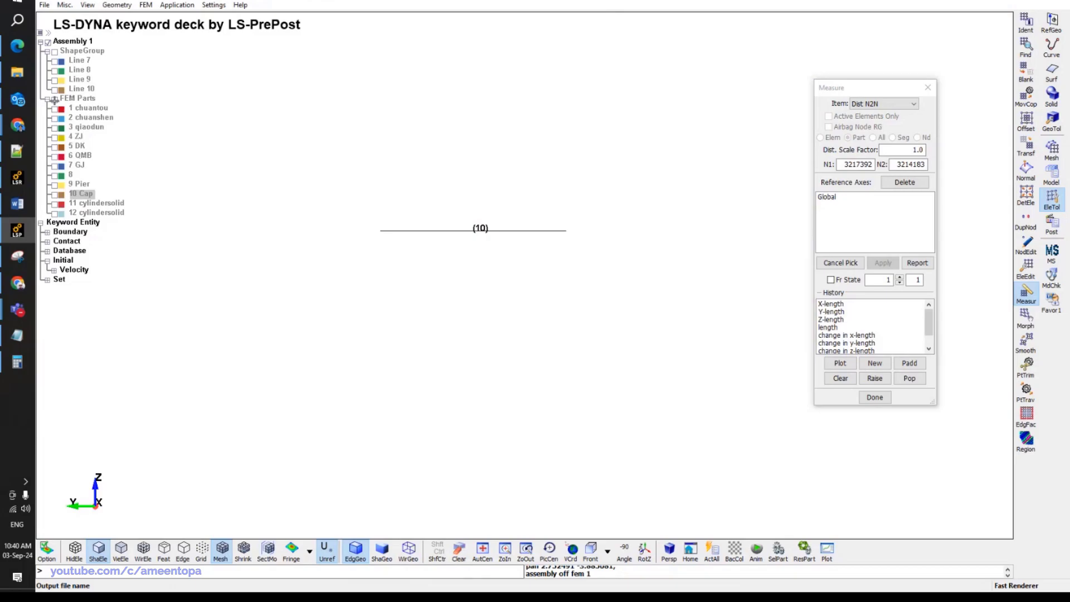
{"action": "left_click", "coordinate": [55, 204]}
{"action": "left_click", "coordinate": [55, 214]}
{"action": "left_click", "coordinate": [54, 205]}
{"action": "left_click", "coordinate": [55, 195]}
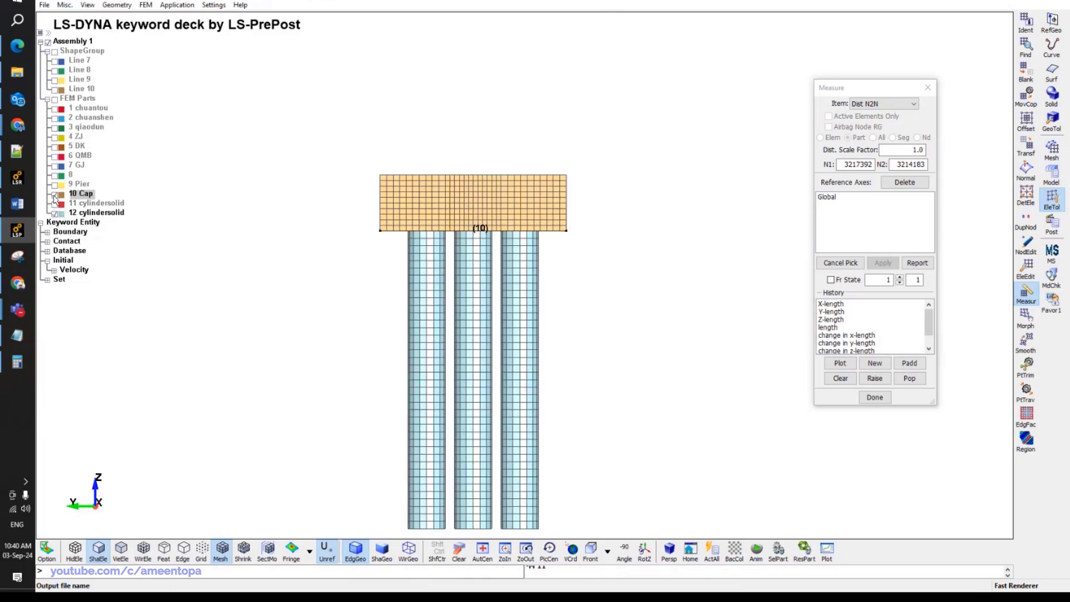
{"action": "left_click", "coordinate": [54, 185]}
{"action": "middle_click_drag", "start_coordinate": [415, 201], "coordinate": [411, 107], "text": "shift"}
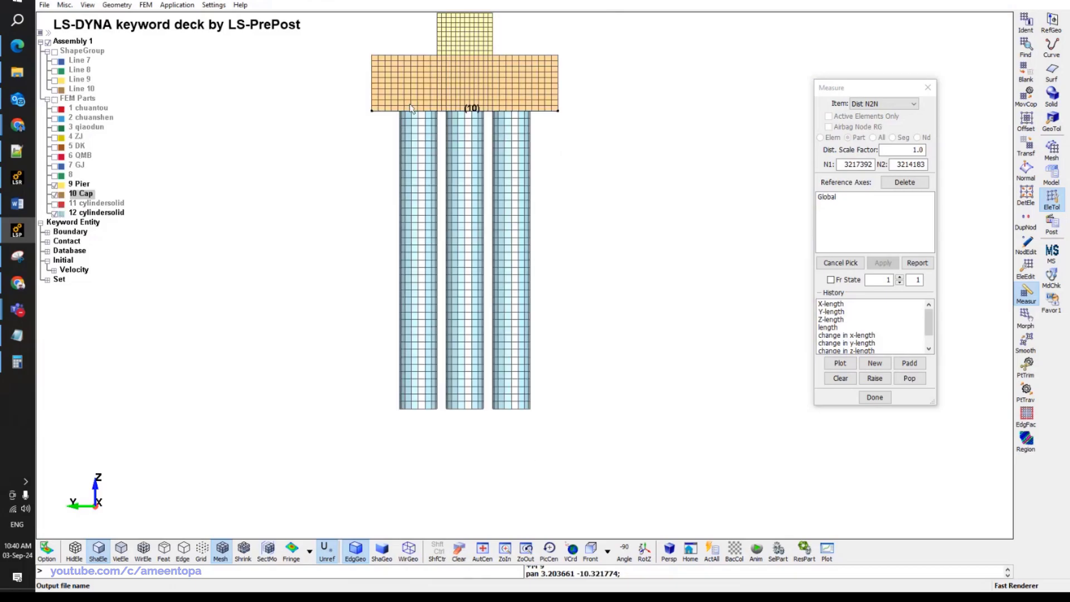
{"action": "scroll", "coordinate": [411, 107], "scroll_direction": "up", "scroll_amount": 2}
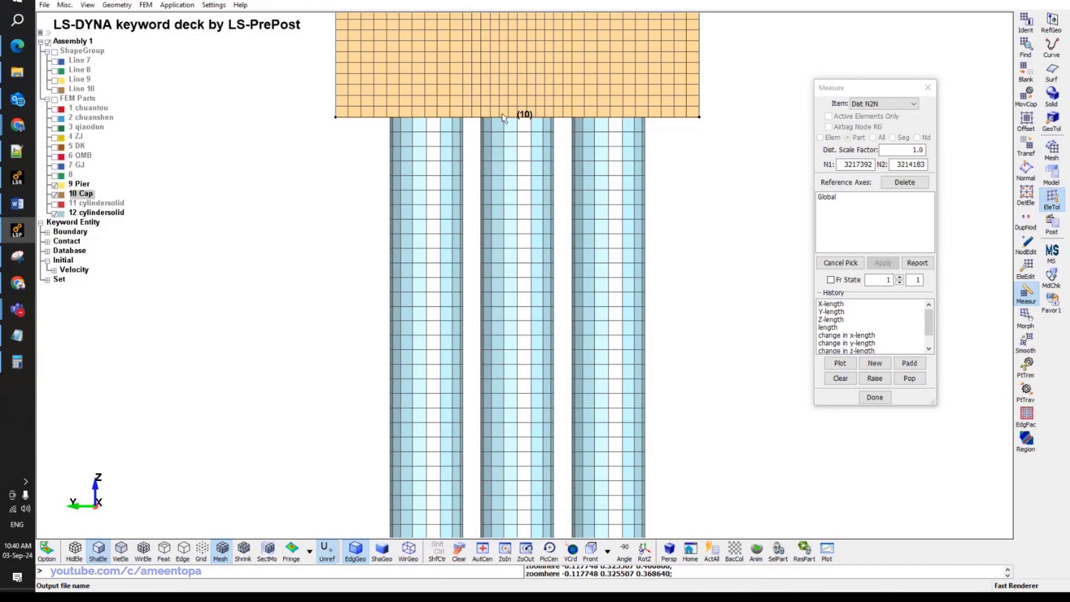
Try to translate the elements of the outer pile row on the positive Y side by 2.5 in negative Y, and reject it.
{"action": "scroll", "coordinate": [475, 154], "scroll_direction": "down", "scroll_amount": 2}
{"action": "left_click", "coordinate": [1027, 147]}
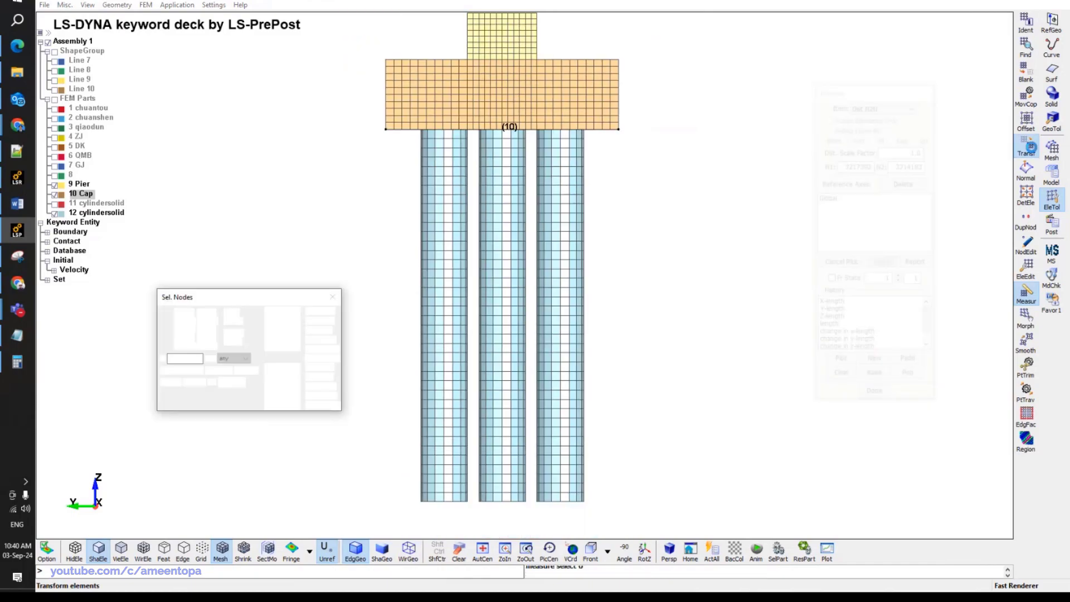
{"action": "left_click", "coordinate": [823, 362]}
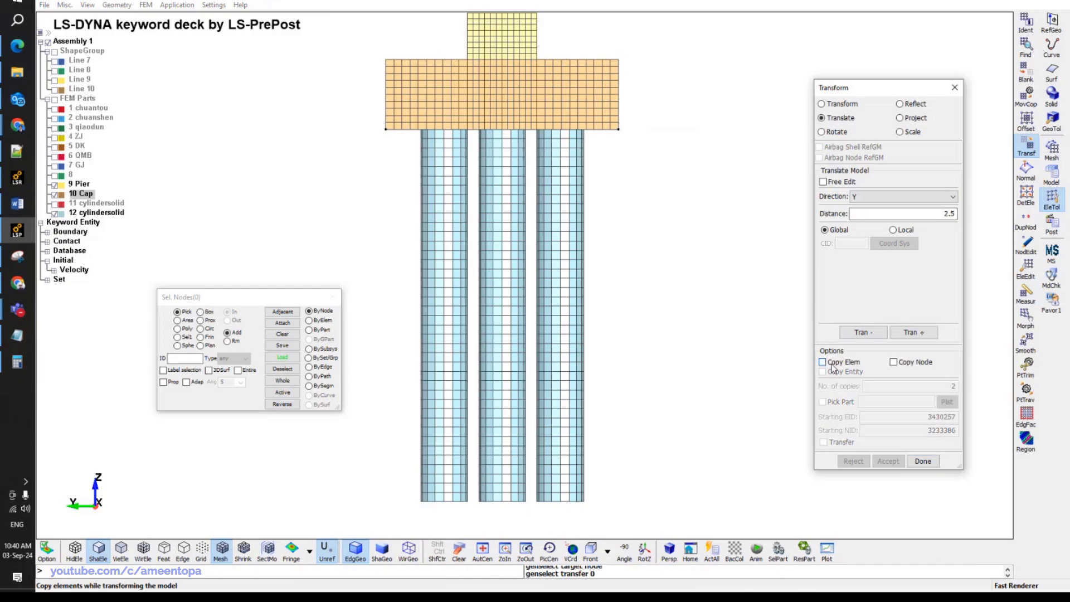
{"action": "left_click", "coordinate": [176, 321]}
{"action": "left_click", "coordinate": [309, 320]}
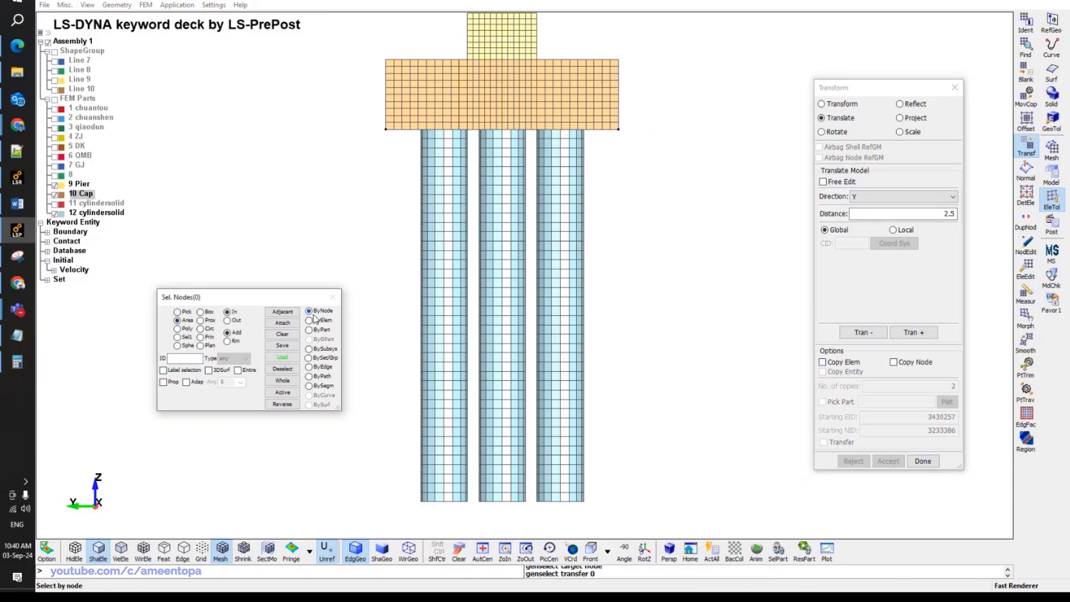
{"action": "left_click_drag", "start_coordinate": [409, 526], "coordinate": [471, 135]}
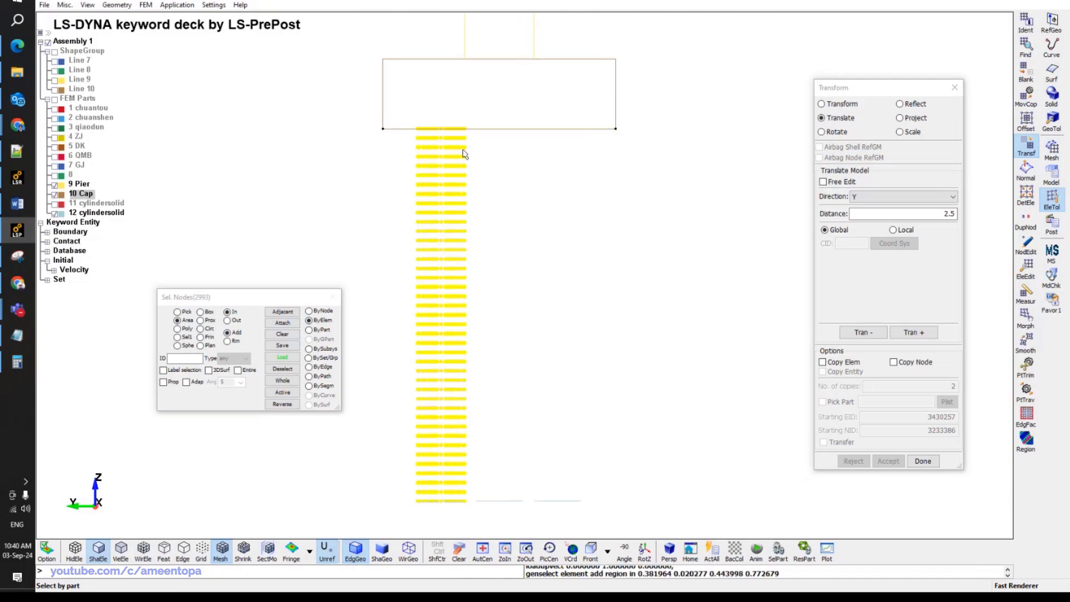
{"action": "left_click", "coordinate": [861, 332]}
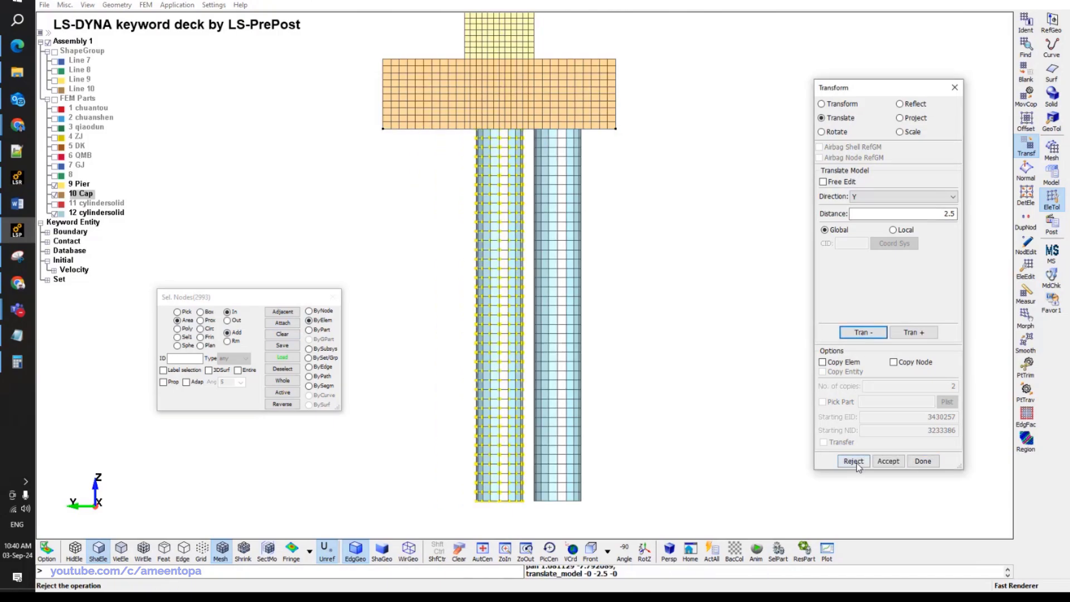
{"action": "left_click", "coordinate": [853, 461]}
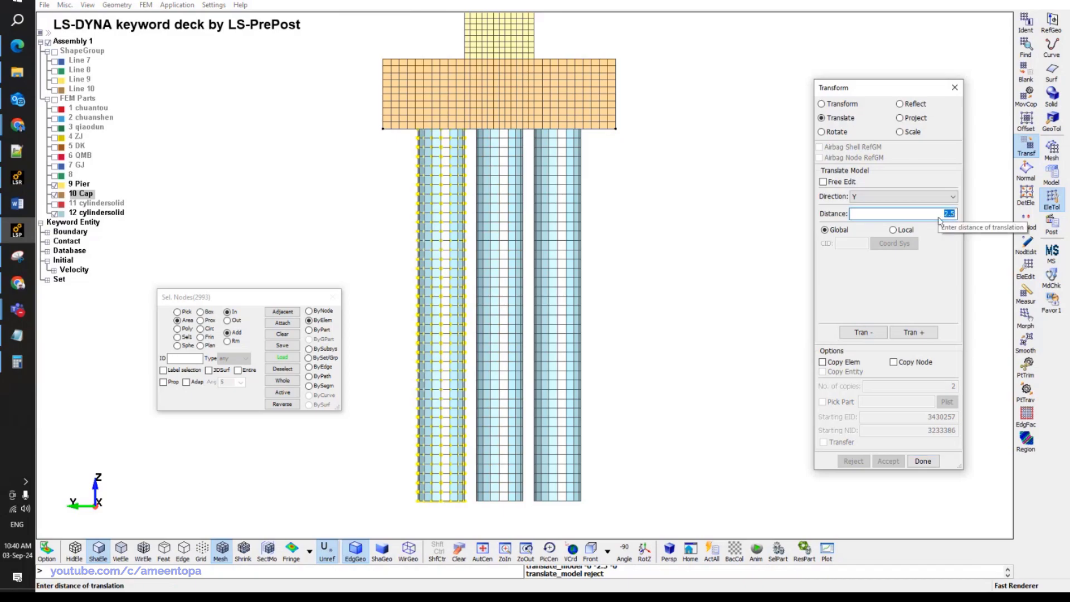
Try to translate the same outer pile row by 1.25 in positive Y, reject it and clear the element selection.
{"action": "type", "text": "1."}
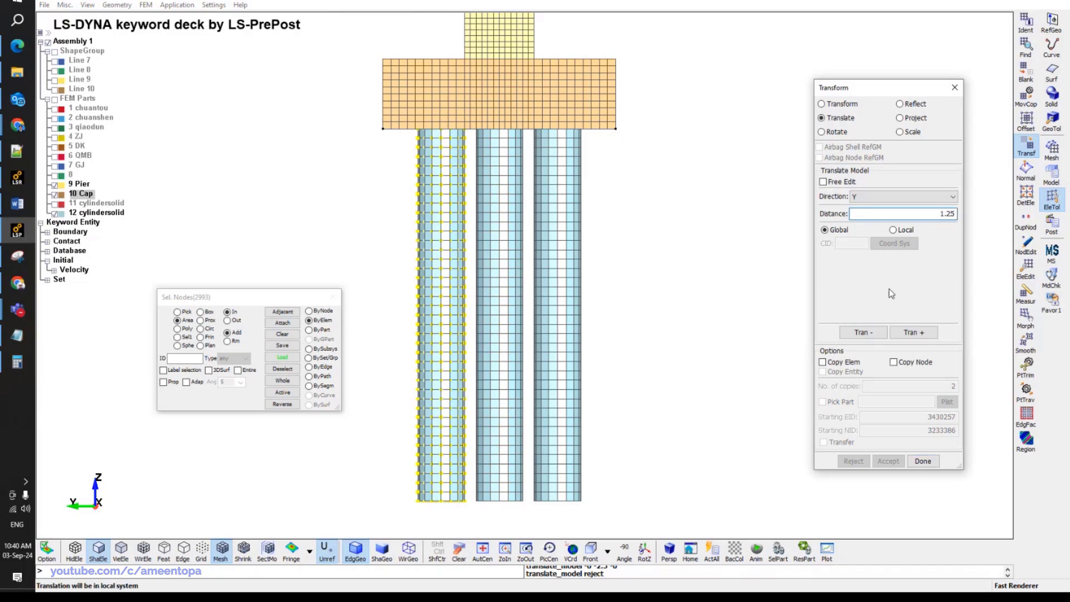
{"action": "left_click", "coordinate": [863, 333]}
{"action": "left_click", "coordinate": [911, 333]}
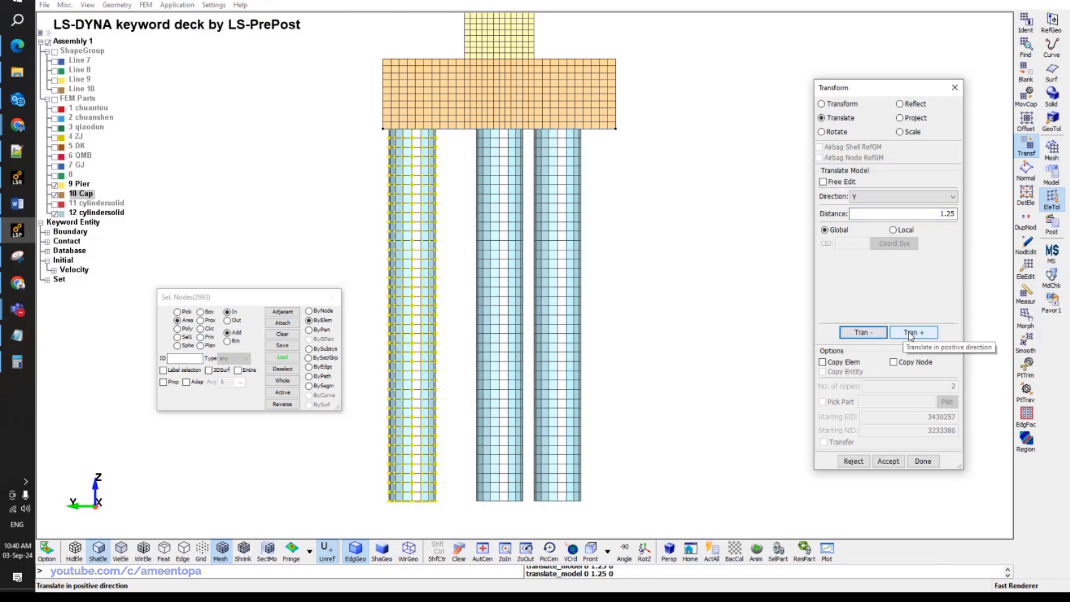
{"action": "left_click", "coordinate": [853, 461]}
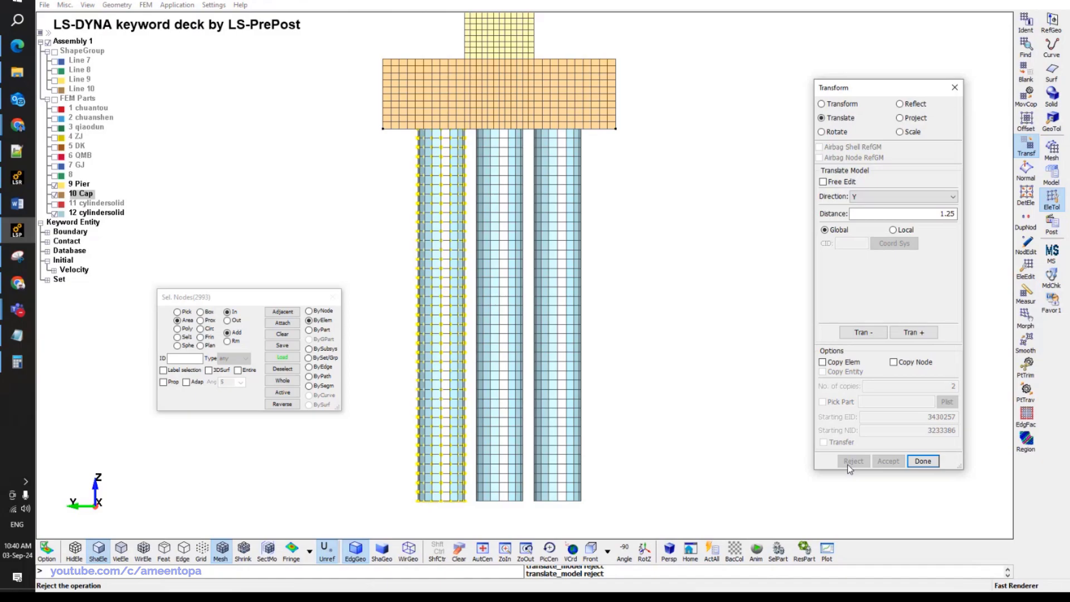
{"action": "left_click", "coordinate": [289, 339]}
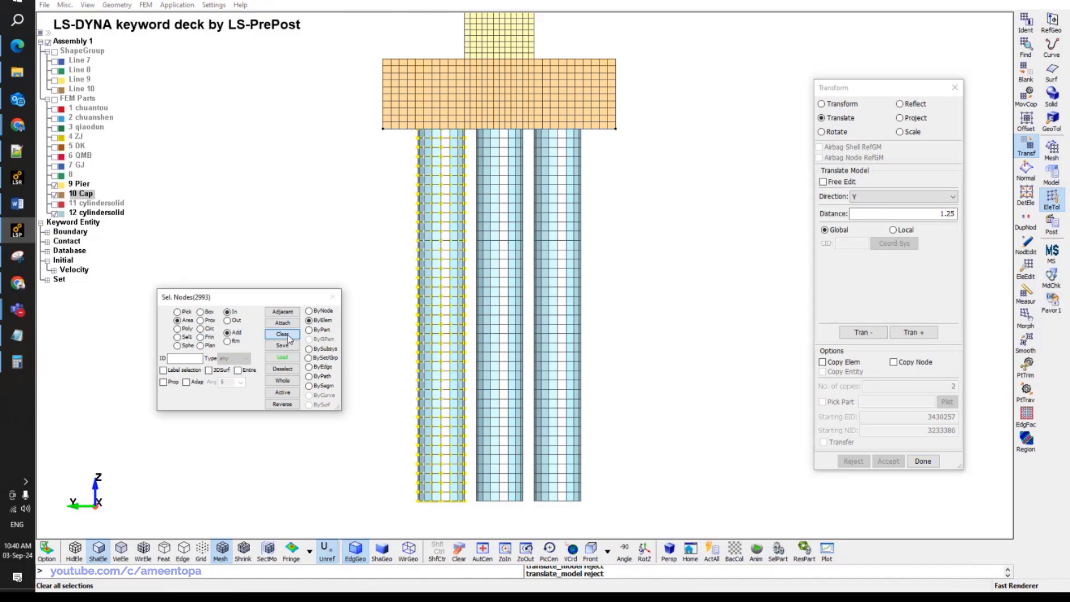
{"action": "left_click", "coordinate": [290, 339]}
Switch to the paper's PDF and examine the pile cap dimensions and the pile layout in Fig. 1.
{"action": "left_click", "coordinate": [25, 235]}
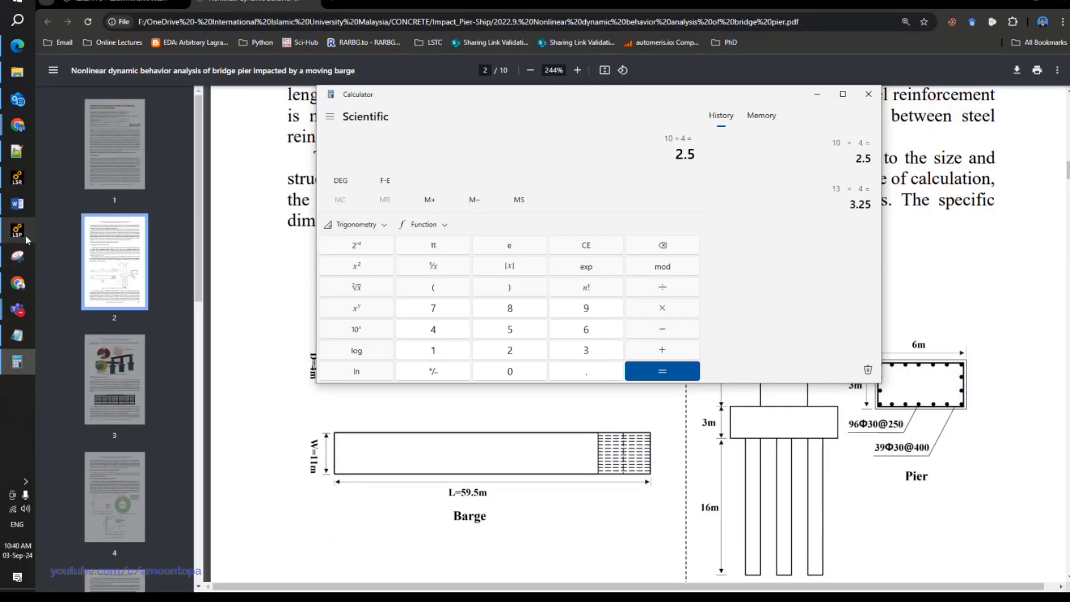
{"action": "left_click", "coordinate": [17, 362]}
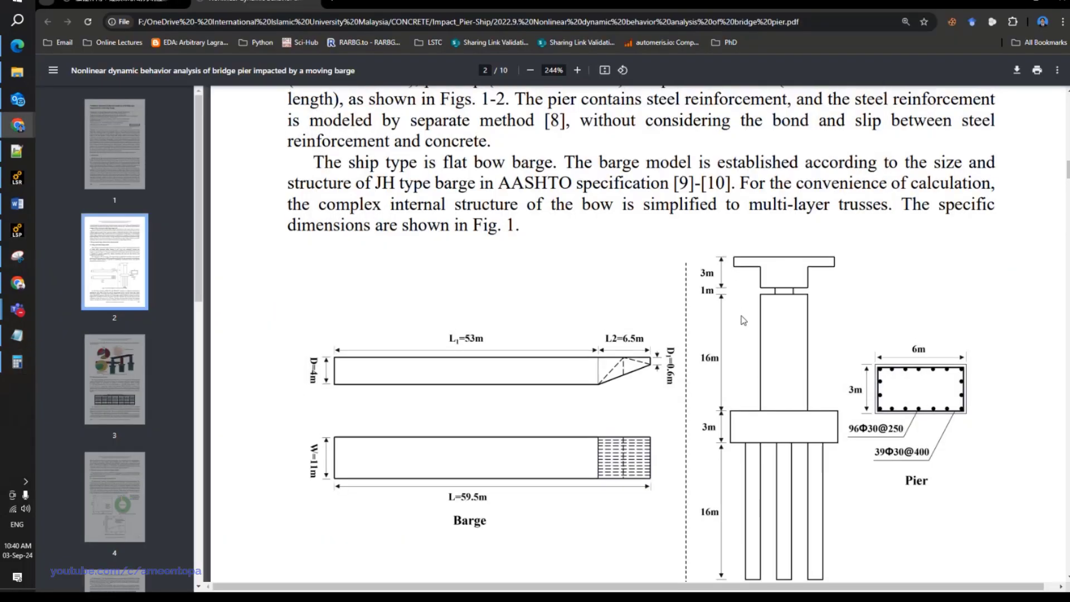
{"action": "scroll", "coordinate": [725, 311], "scroll_direction": "up", "scroll_amount": 3}
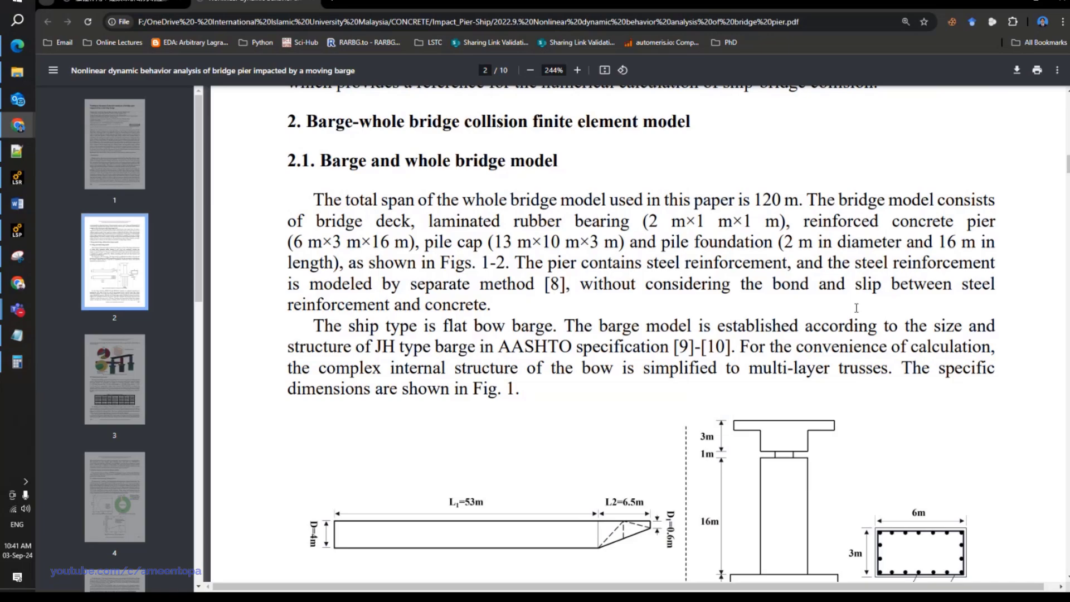
{"action": "scroll", "coordinate": [857, 308], "scroll_direction": "down", "scroll_amount": 5}
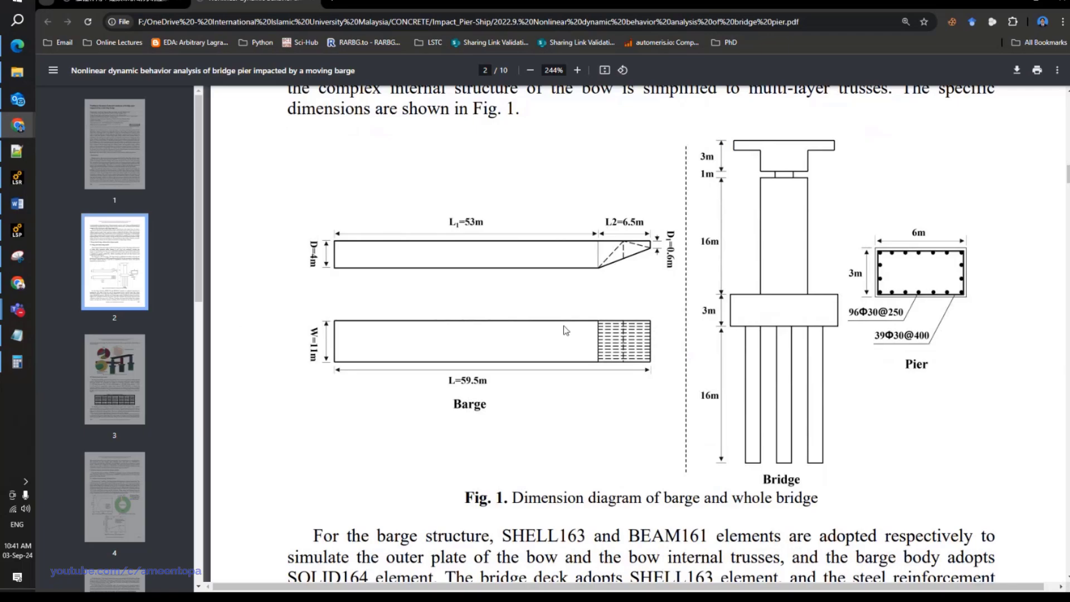
{"action": "left_click", "coordinate": [18, 178]}
{"action": "left_click", "coordinate": [18, 177]}
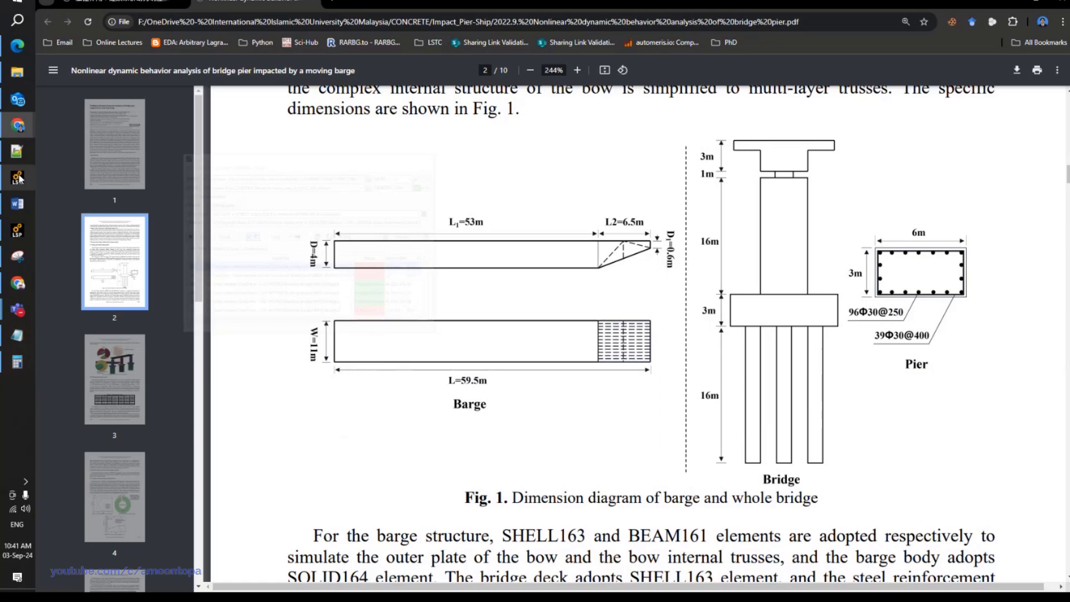
{"action": "left_click", "coordinate": [21, 230]}
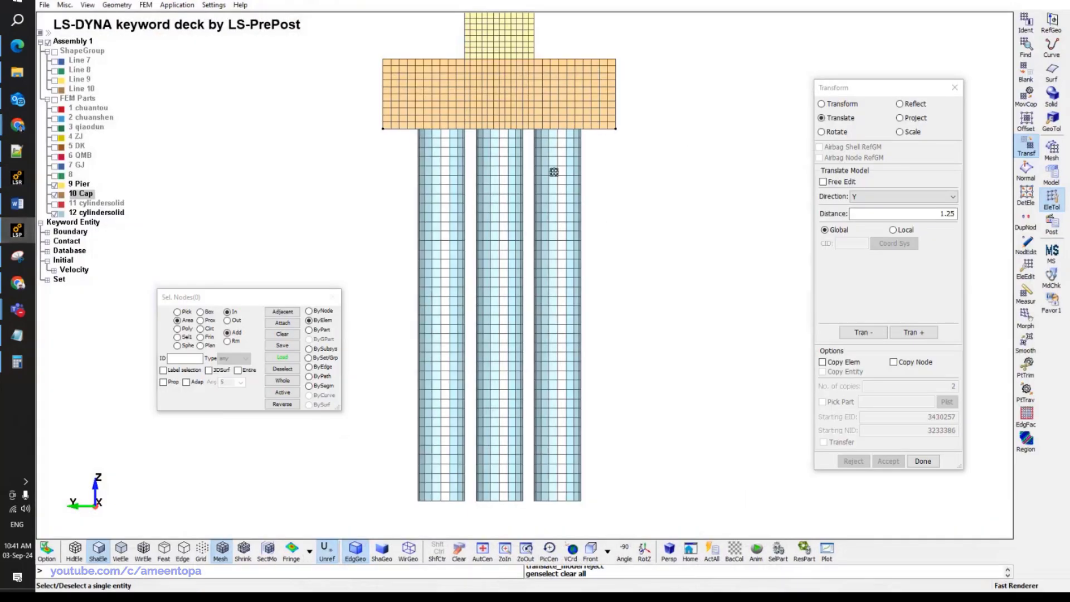
Measure the node-to-node distances from the cap's mid-width to its positive Y edge near the bottom in the front view.
{"action": "left_click", "coordinate": [934, 215]}
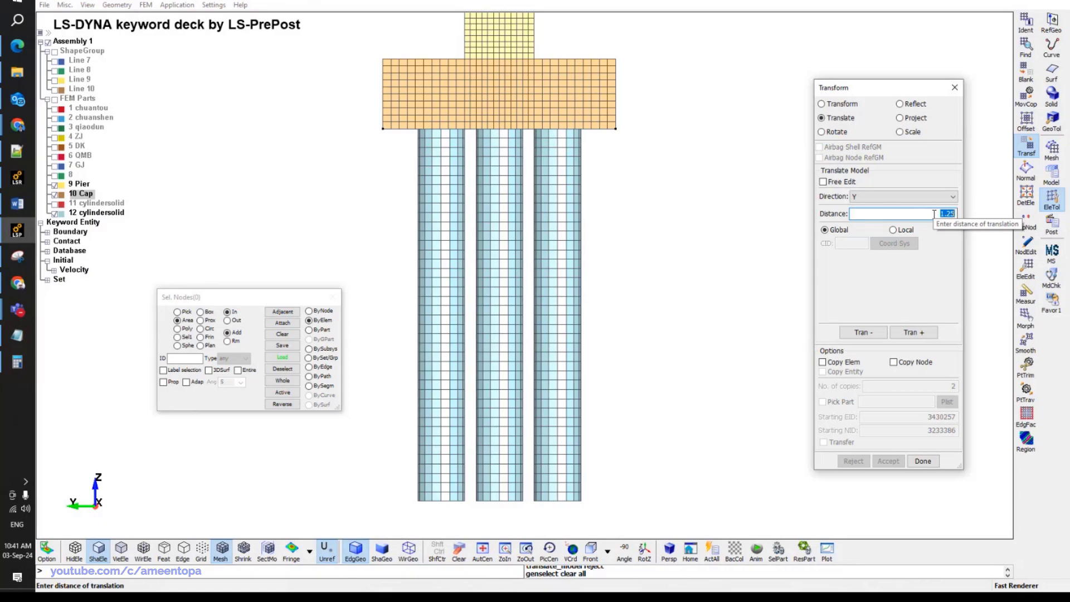
{"action": "left_click", "coordinate": [363, 203]}
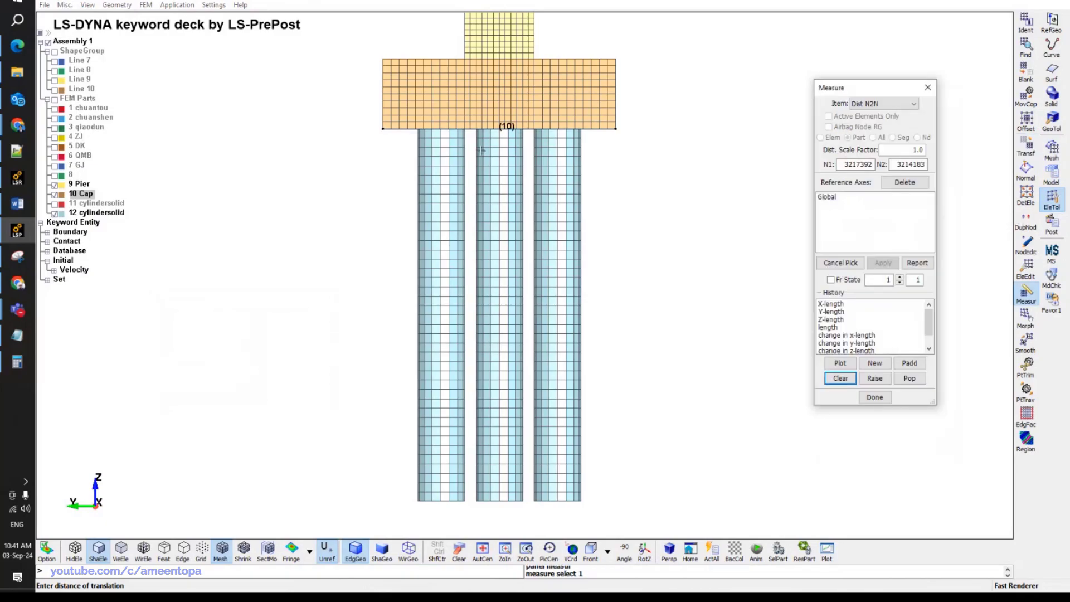
{"action": "scroll", "coordinate": [489, 138], "scroll_direction": "up", "scroll_amount": 3}
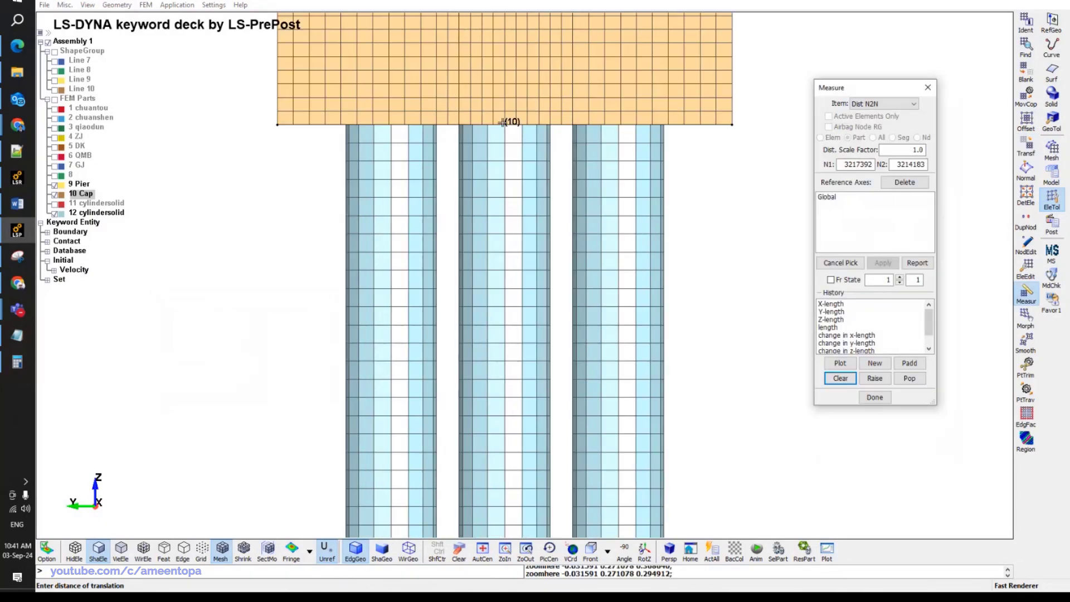
{"action": "left_click", "coordinate": [278, 123]}
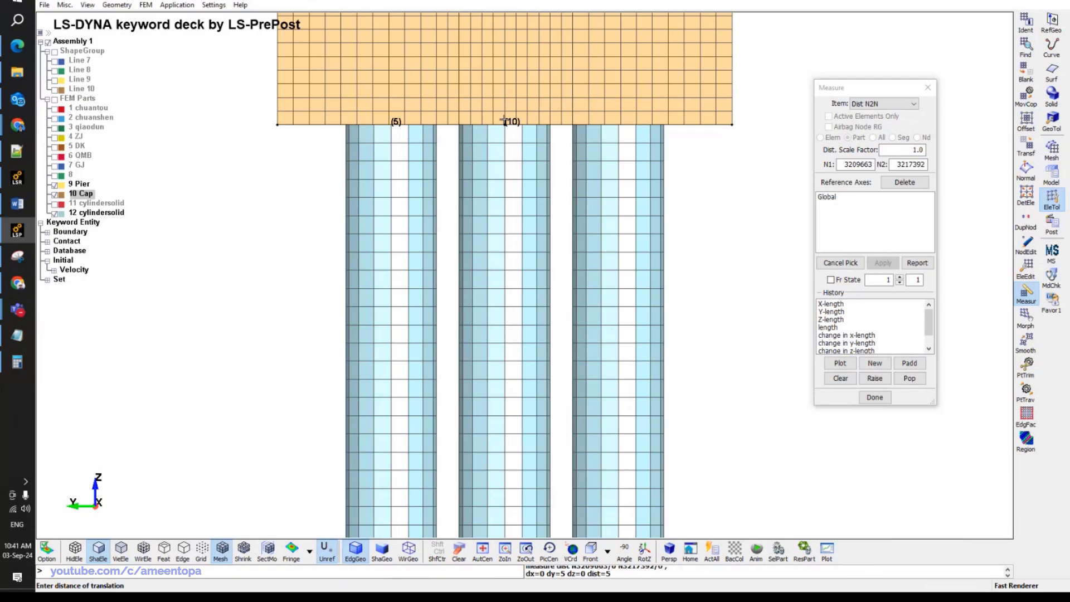
{"action": "left_click", "coordinate": [395, 126]}
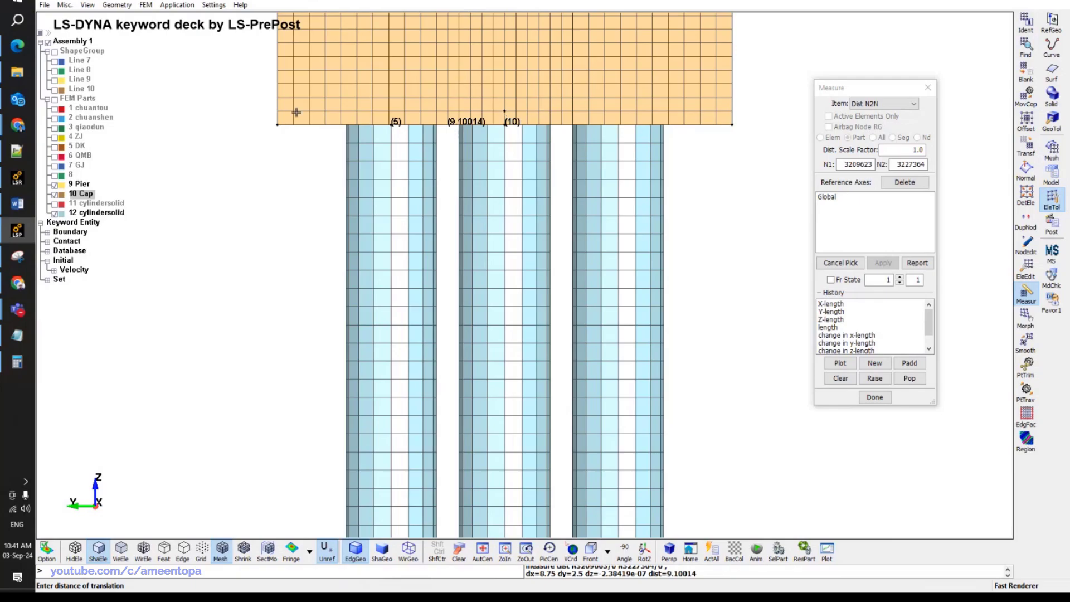
{"action": "left_click", "coordinate": [278, 111]}
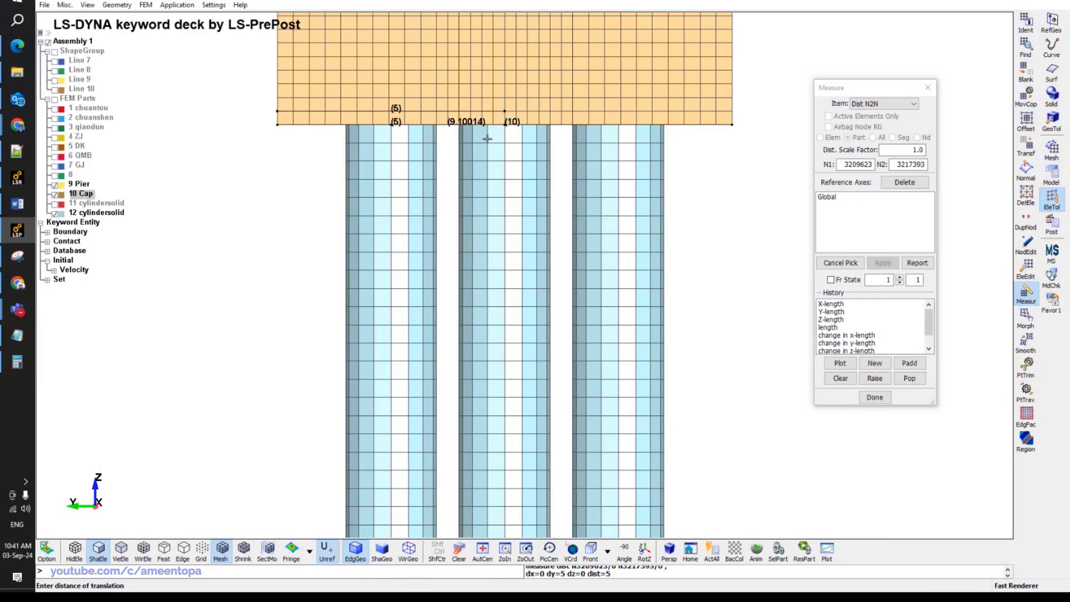
Switch to Calculator and compute 5 - 3 for the pile spacing under half the cap.
{"action": "left_click", "coordinate": [16, 358]}
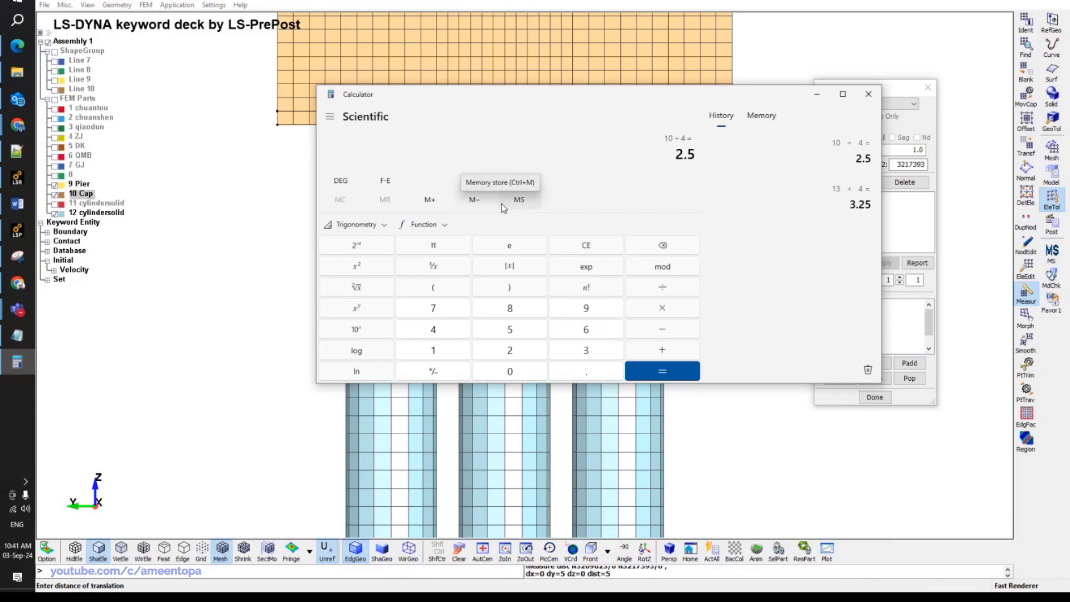
{"action": "type", "text": "5"}
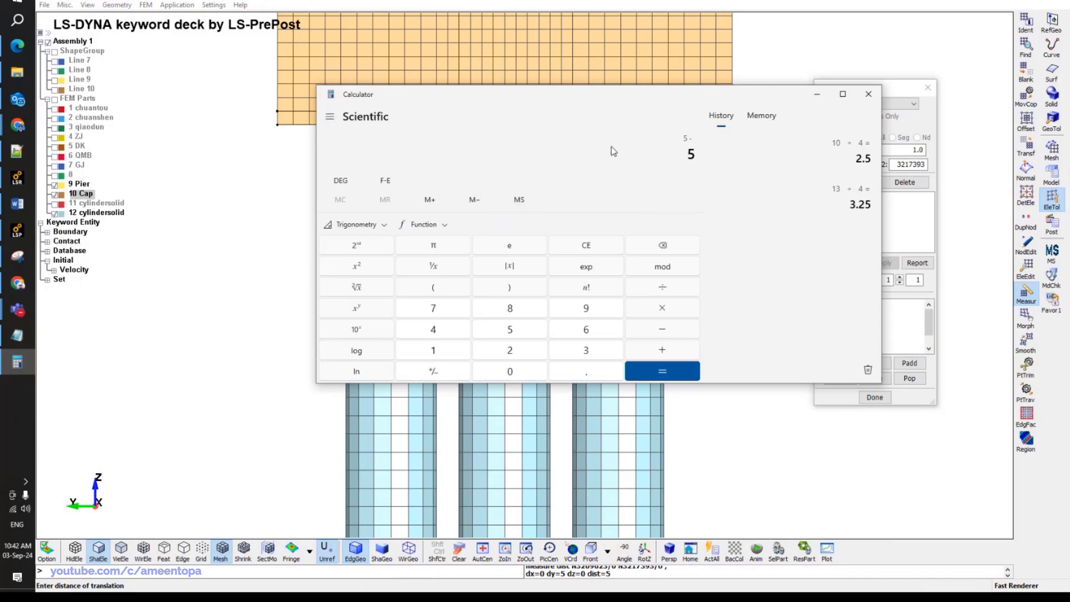
{"action": "left_click_drag", "start_coordinate": [573, 101], "coordinate": [796, 196]}
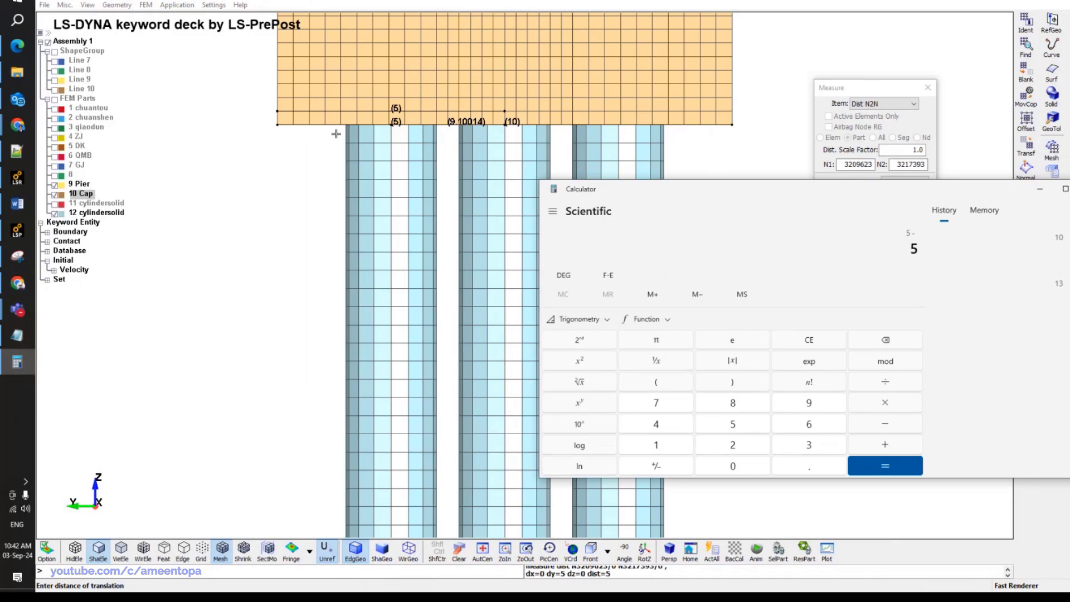
{"action": "type", "text": "3"}
{"action": "key", "text": "Return"}
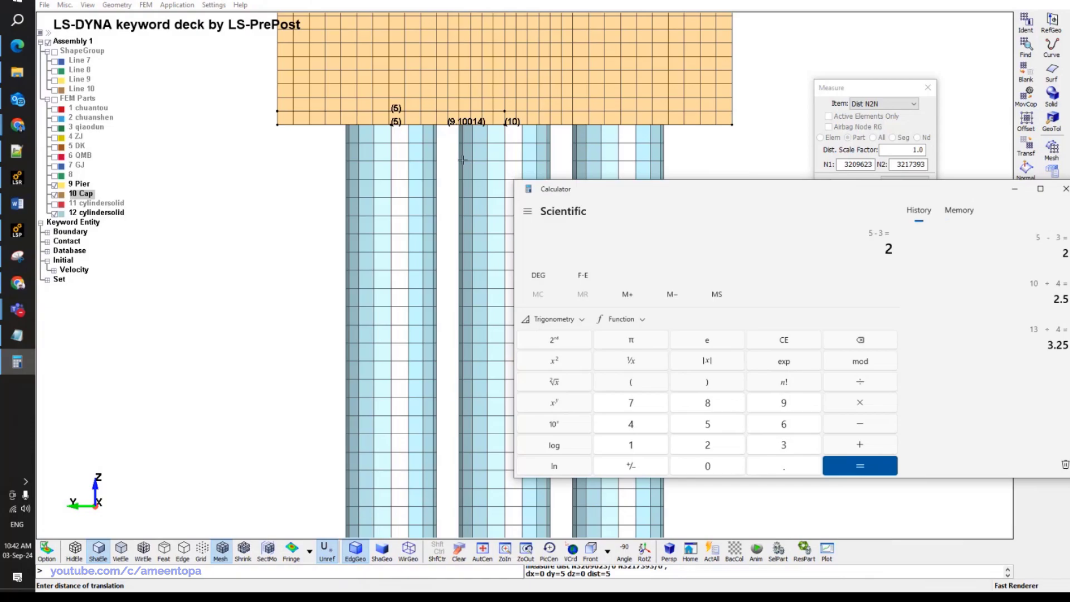
{"action": "left_click", "coordinate": [462, 164]}
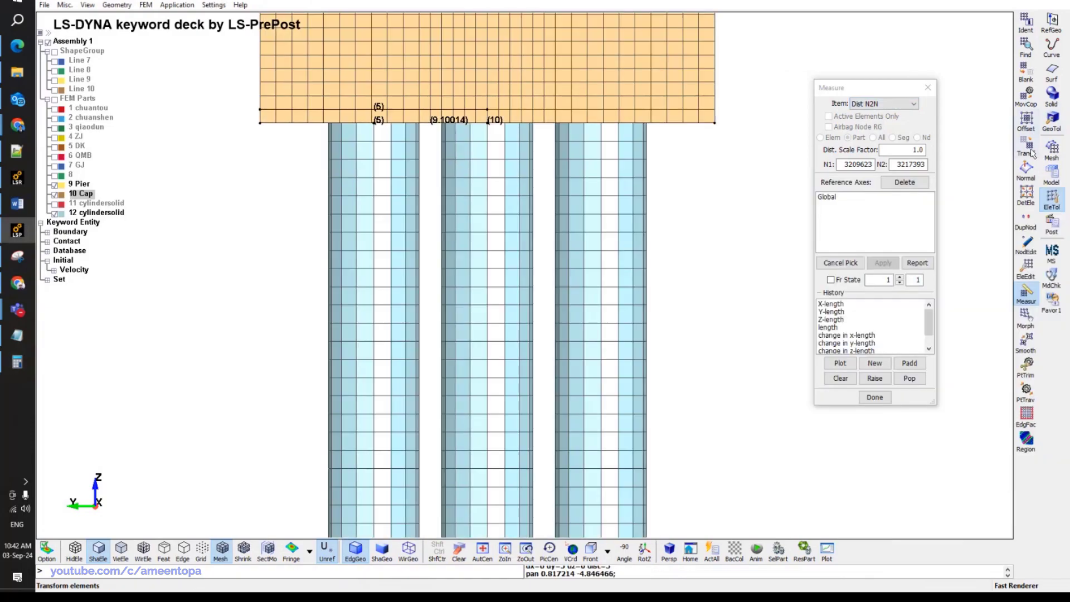
Start a translation along Y with a distance of 0.25 and select the outer pile row on the positive Y side by element.
{"action": "left_click", "coordinate": [1029, 148]}
{"action": "left_click", "coordinate": [12, 363]}
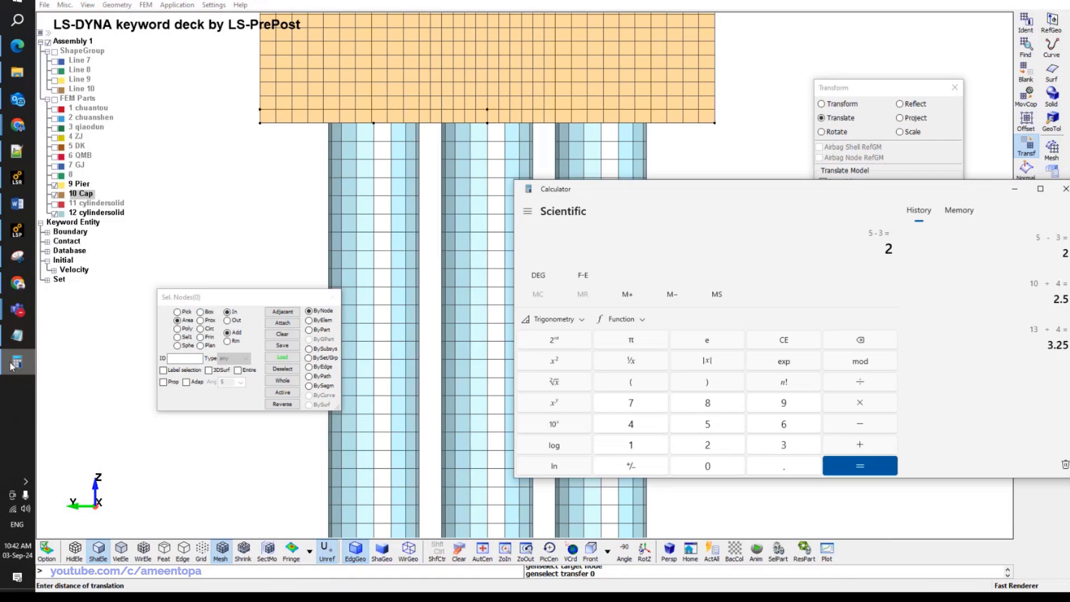
{"action": "left_click", "coordinate": [12, 363]}
{"action": "type", "text": "2.25"}
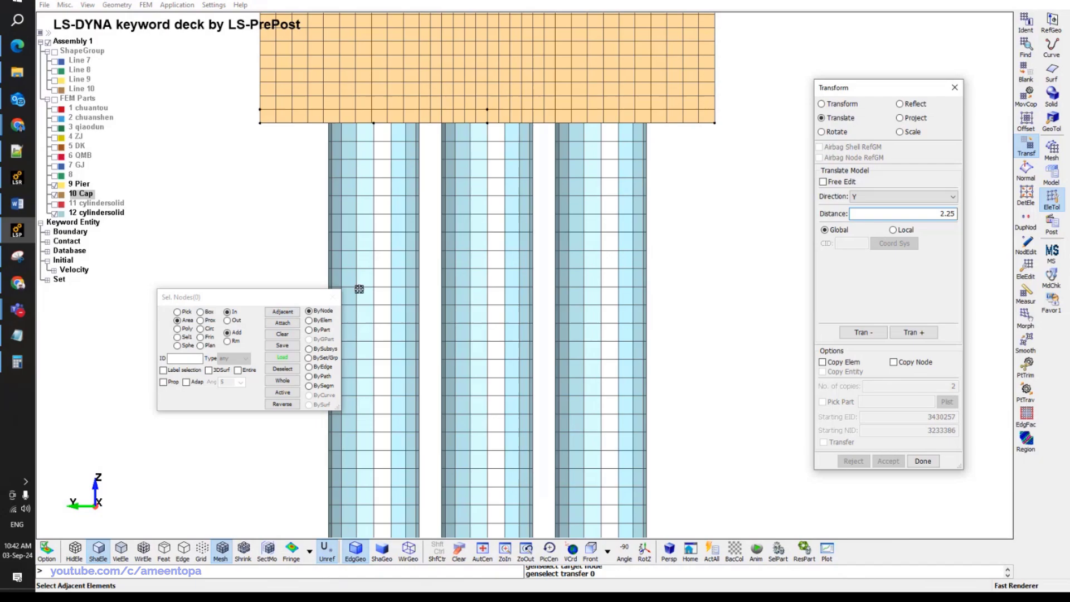
{"action": "scroll", "coordinate": [494, 259], "scroll_direction": "down", "scroll_amount": 2}
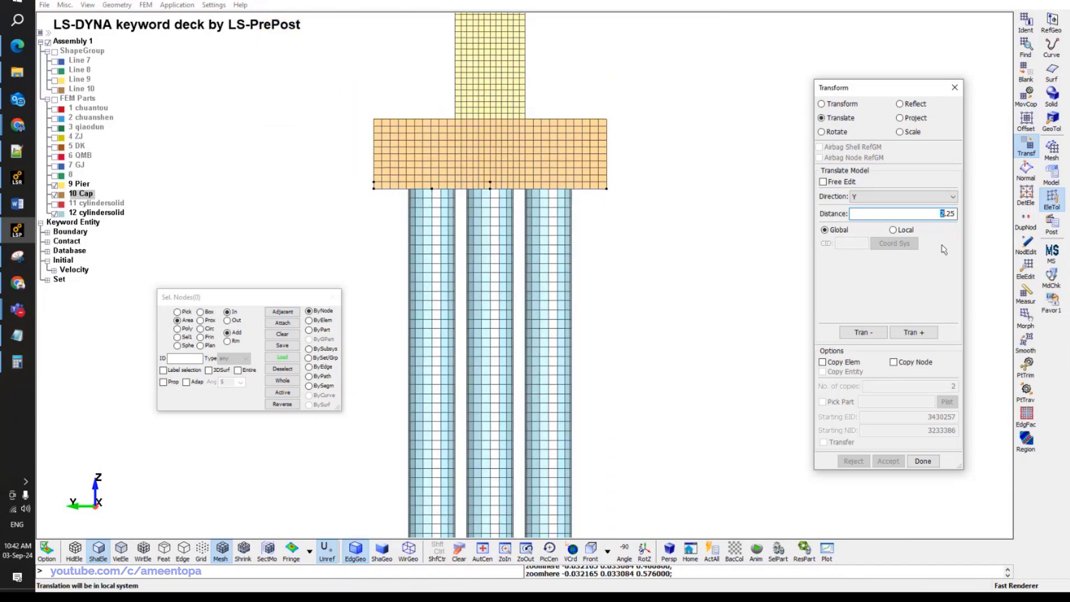
{"action": "middle_click_drag", "start_coordinate": [390, 502], "coordinate": [400, 404]}
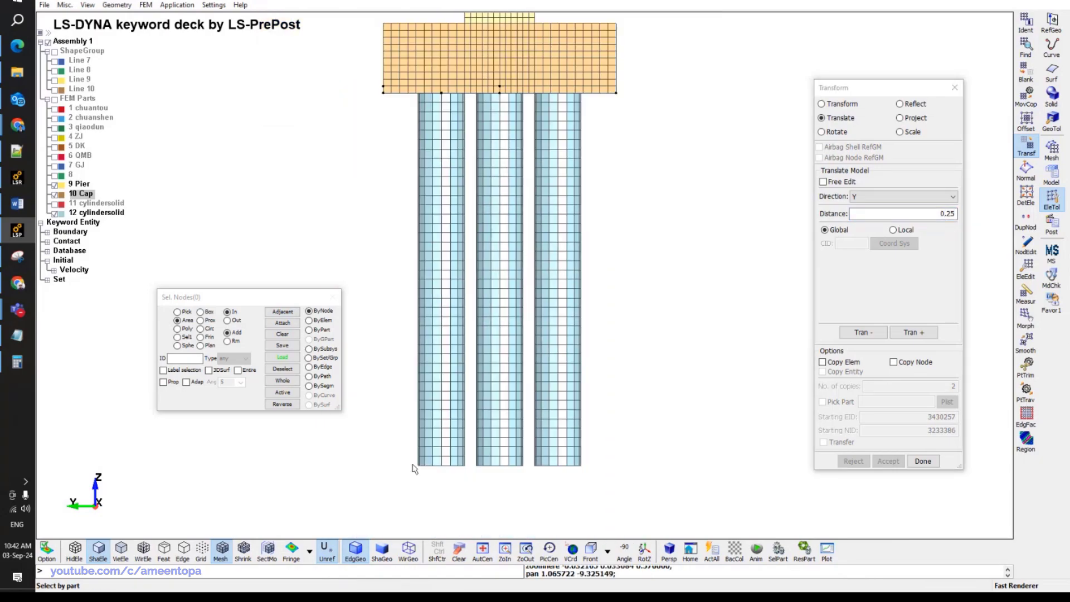
{"action": "left_click_drag", "start_coordinate": [411, 500], "coordinate": [467, 95]}
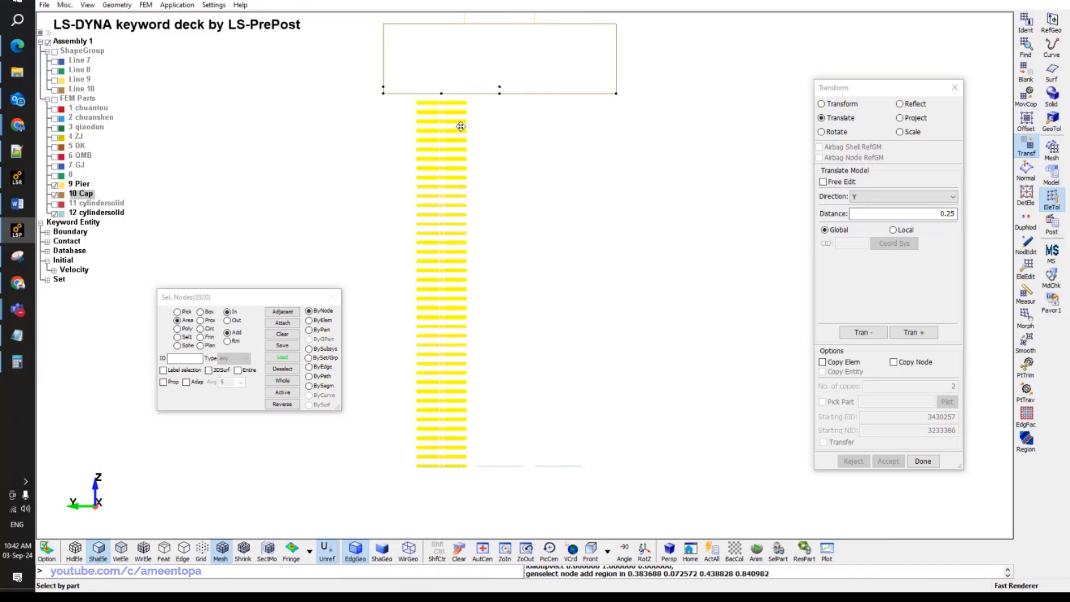
{"action": "left_click", "coordinate": [309, 320]}
{"action": "left_click_drag", "start_coordinate": [415, 145], "coordinate": [470, 100]}
{"action": "middle_click_drag", "start_coordinate": [470, 100], "coordinate": [472, 112]}
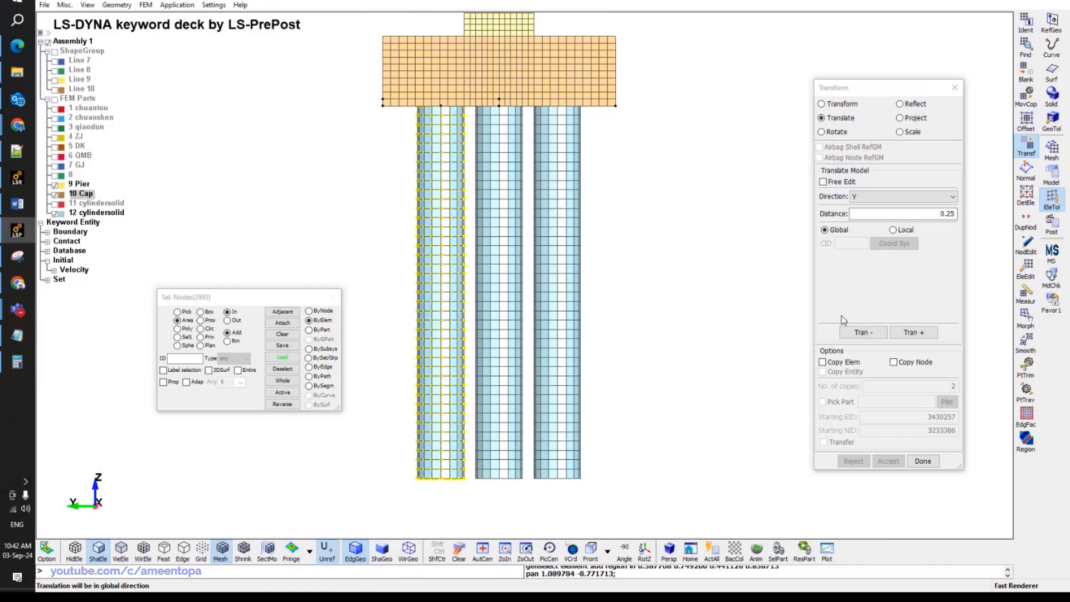
Try to translate the selected pile row twice by 0.25 in positive Y, compare the spacing with the calculation and reject the moves.
{"action": "left_click", "coordinate": [918, 332]}
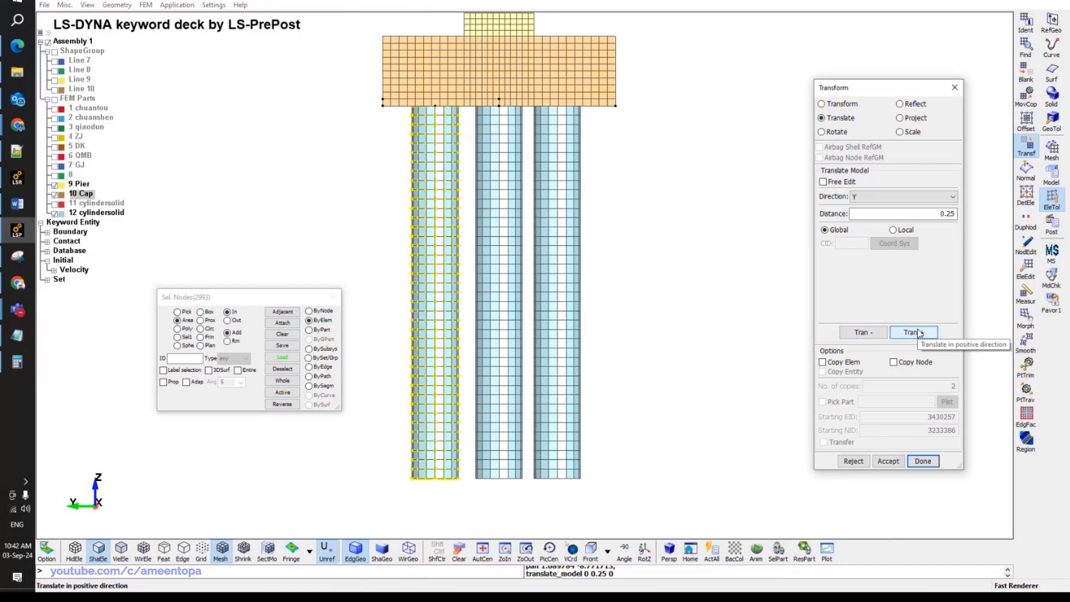
{"action": "left_click", "coordinate": [918, 333]}
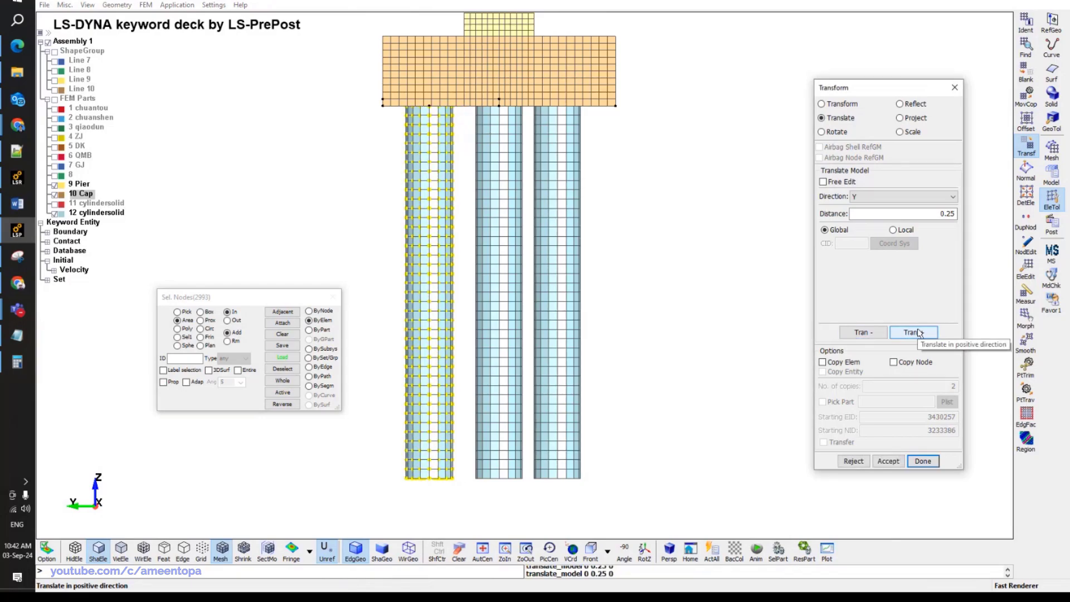
{"action": "scroll", "coordinate": [535, 129], "scroll_direction": "up", "scroll_amount": 5}
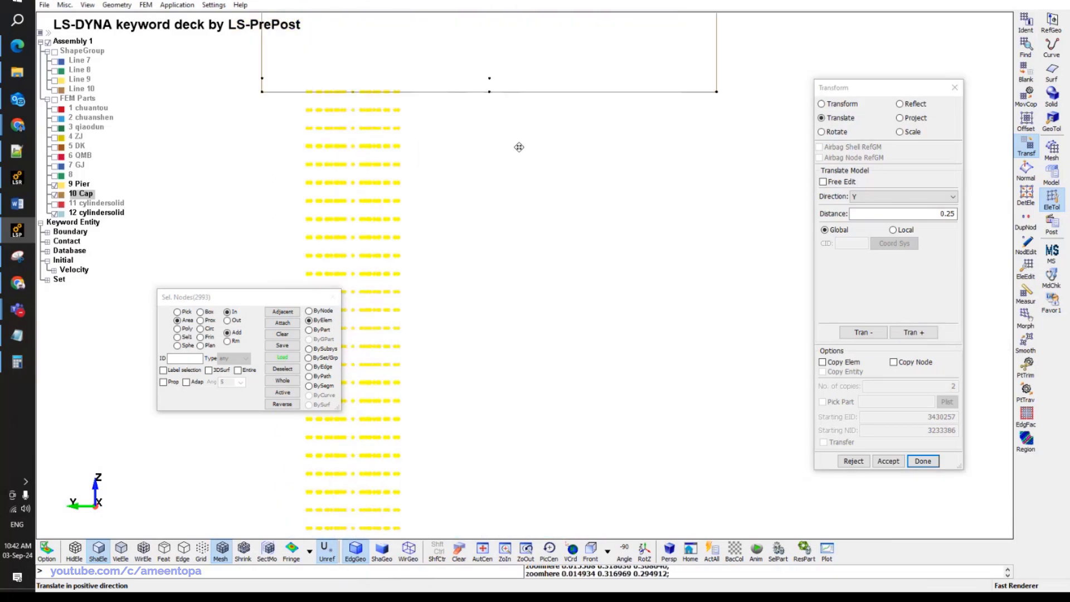
{"action": "left_click", "coordinate": [23, 368]}
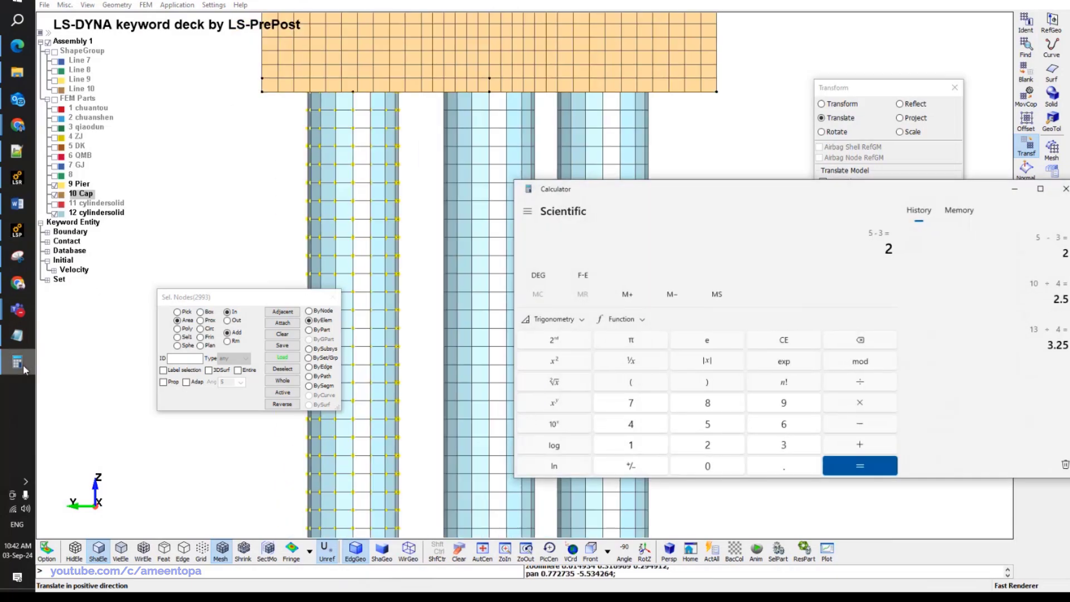
{"action": "left_click", "coordinate": [24, 368]}
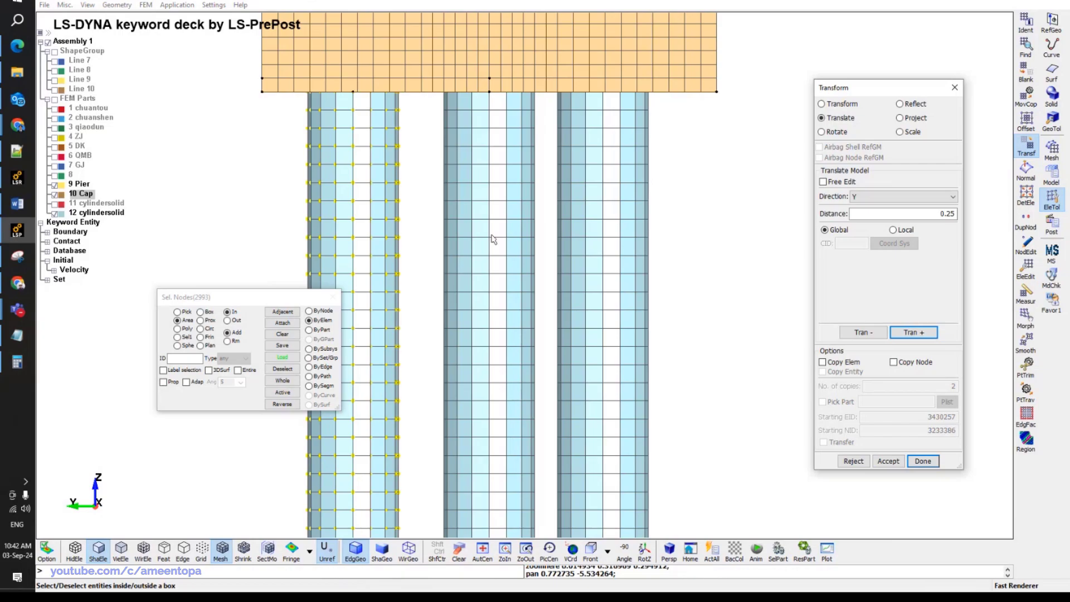
{"action": "middle_click_drag", "start_coordinate": [467, 226], "coordinate": [488, 241], "text": "shift"}
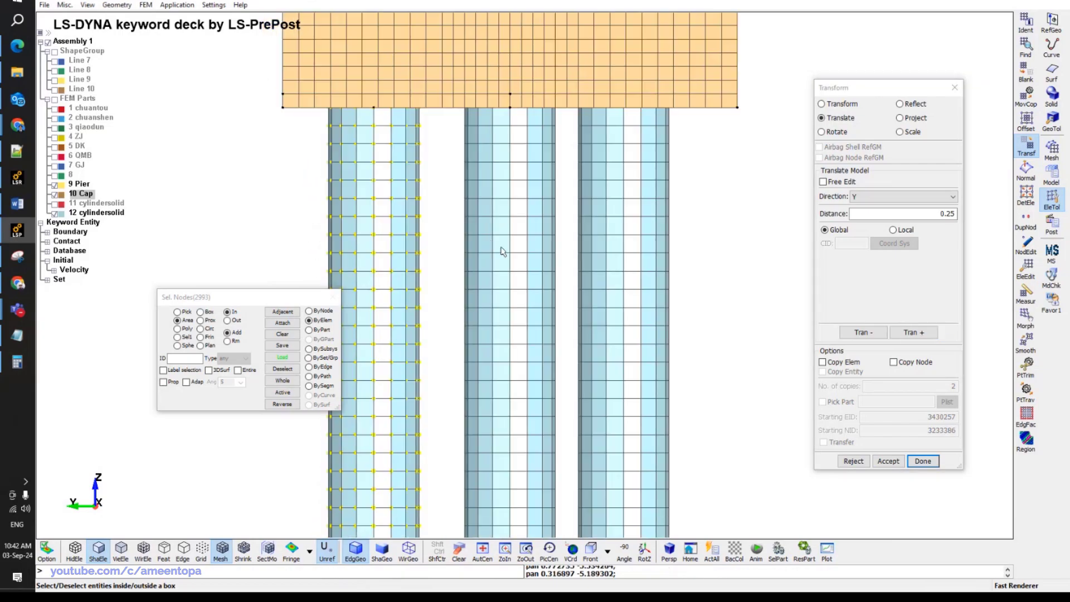
{"action": "left_click", "coordinate": [854, 462]}
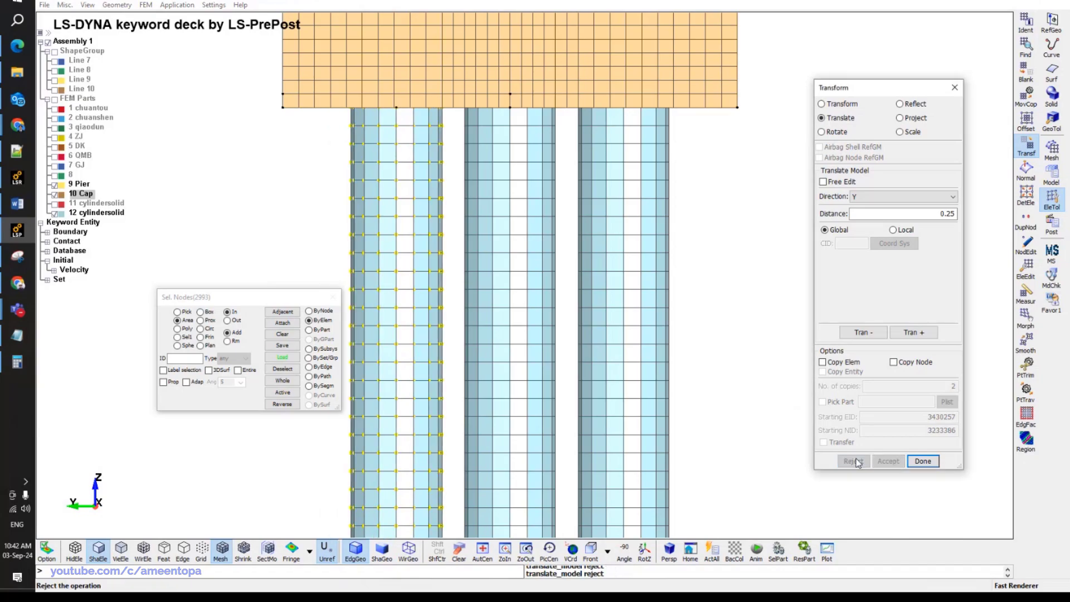
Translate the selected outer pile row by 0.5 in positive Y and accept the move.
{"action": "left_click_drag", "start_coordinate": [946, 213], "coordinate": [963, 221]}
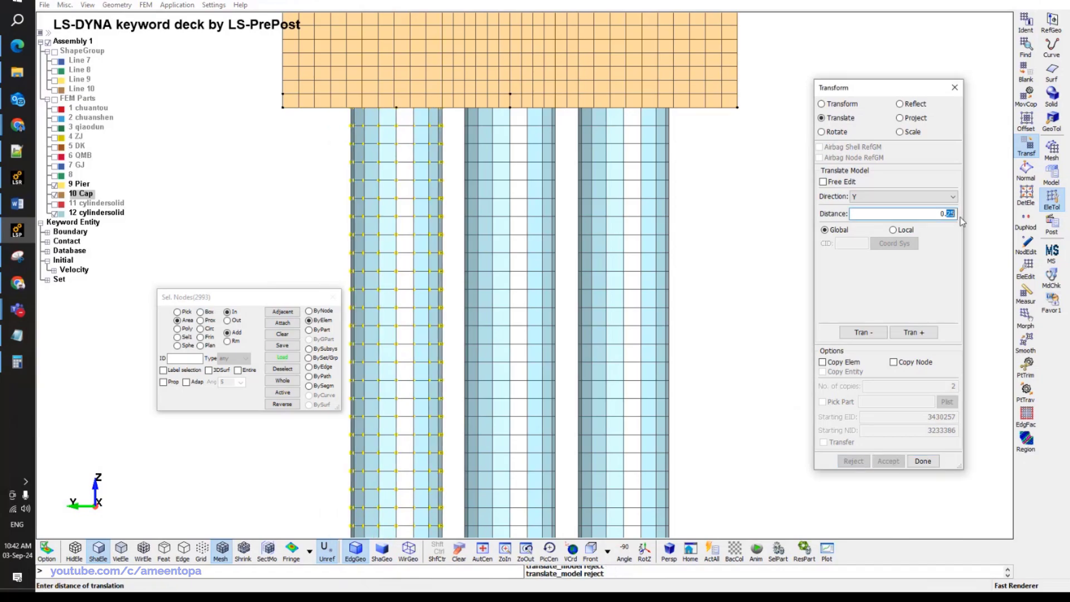
{"action": "type", "text": "5"}
{"action": "left_click", "coordinate": [863, 332]}
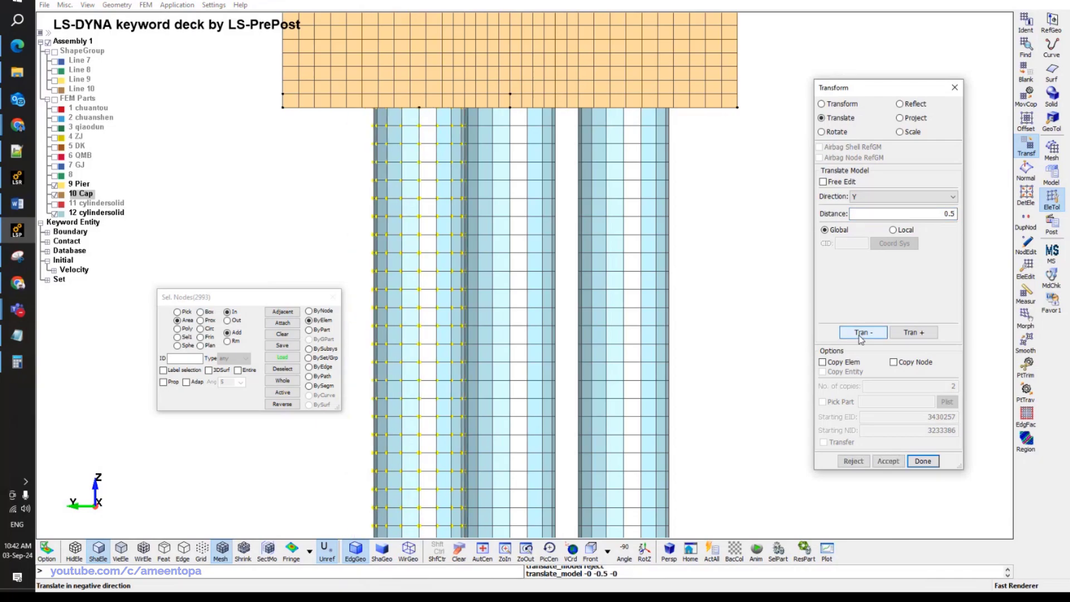
{"action": "left_click", "coordinate": [853, 461]}
{"action": "left_click", "coordinate": [908, 332]}
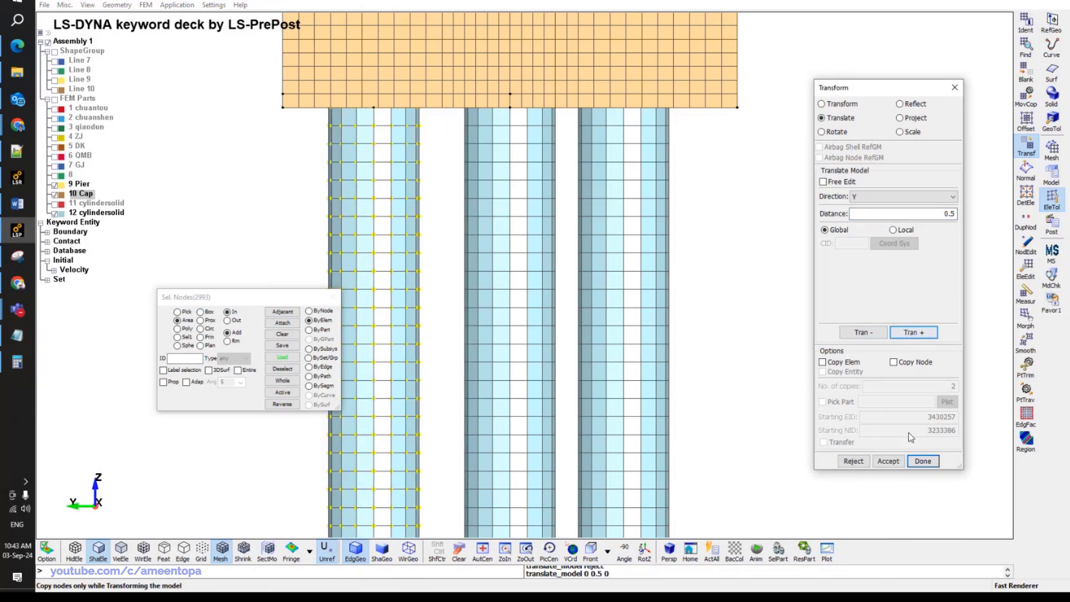
{"action": "left_click", "coordinate": [895, 462]}
Select by element the whole outer pile row on the negative Y side beneath the cap.
{"action": "left_click", "coordinate": [17, 363]}
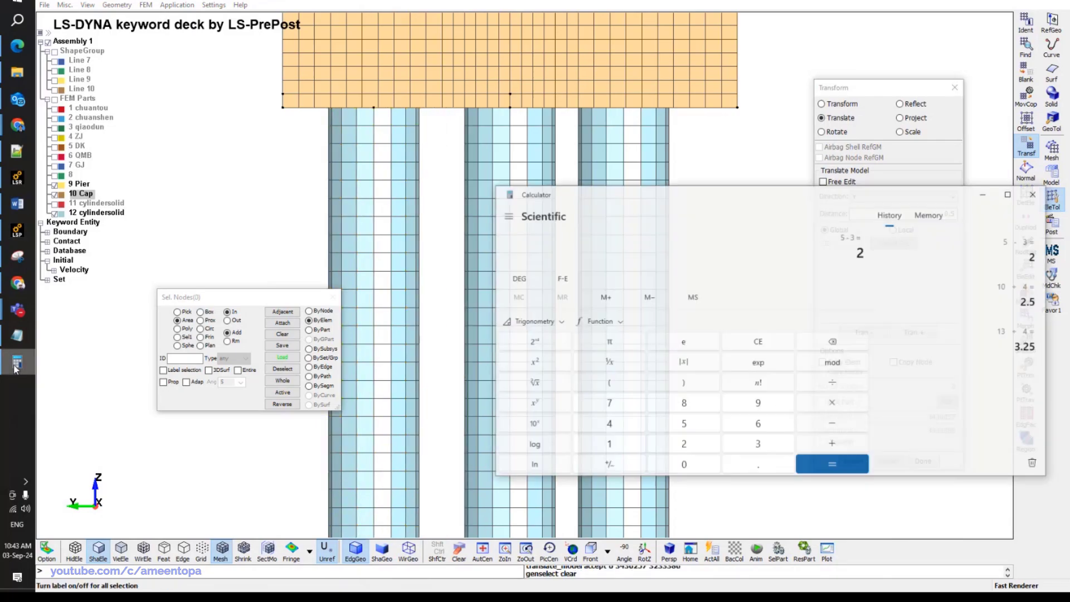
{"action": "left_click", "coordinate": [17, 363]}
{"action": "scroll", "coordinate": [623, 182], "scroll_direction": "up", "scroll_amount": 3}
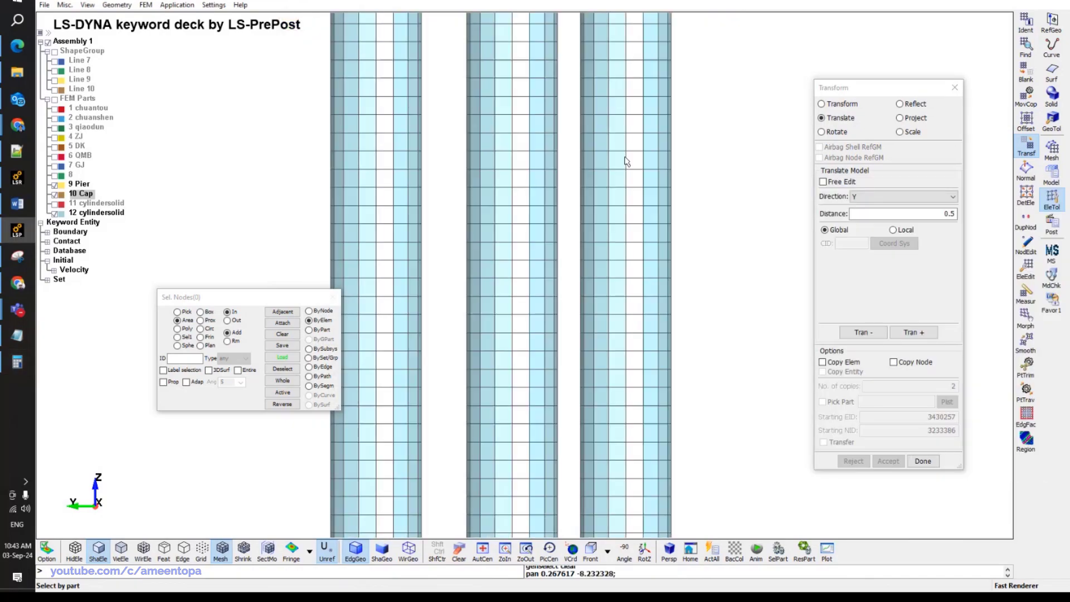
{"action": "scroll", "coordinate": [623, 200], "scroll_direction": "down", "scroll_amount": 1}
{"action": "left_click_drag", "start_coordinate": [591, 525], "coordinate": [700, 67]}
{"action": "middle_click_drag", "start_coordinate": [681, 79], "coordinate": [685, 98]}
Try moving the selected pile row by 0.5 along Y in both directions and reject the trial moves.
{"action": "left_click", "coordinate": [912, 332]}
{"action": "left_click", "coordinate": [864, 333]}
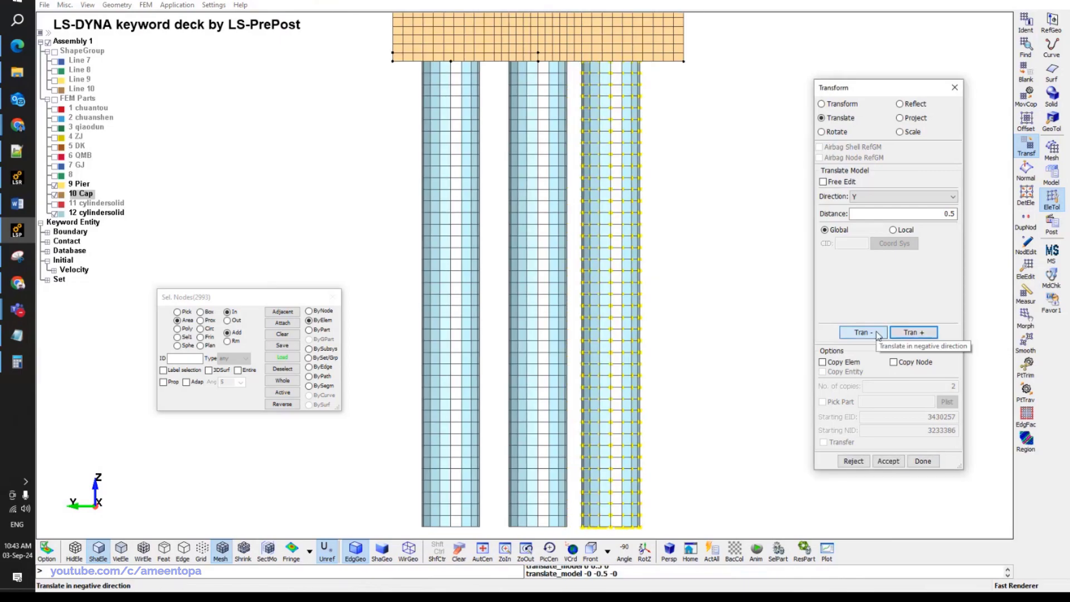
{"action": "left_click", "coordinate": [864, 333]}
{"action": "left_click", "coordinate": [854, 461]}
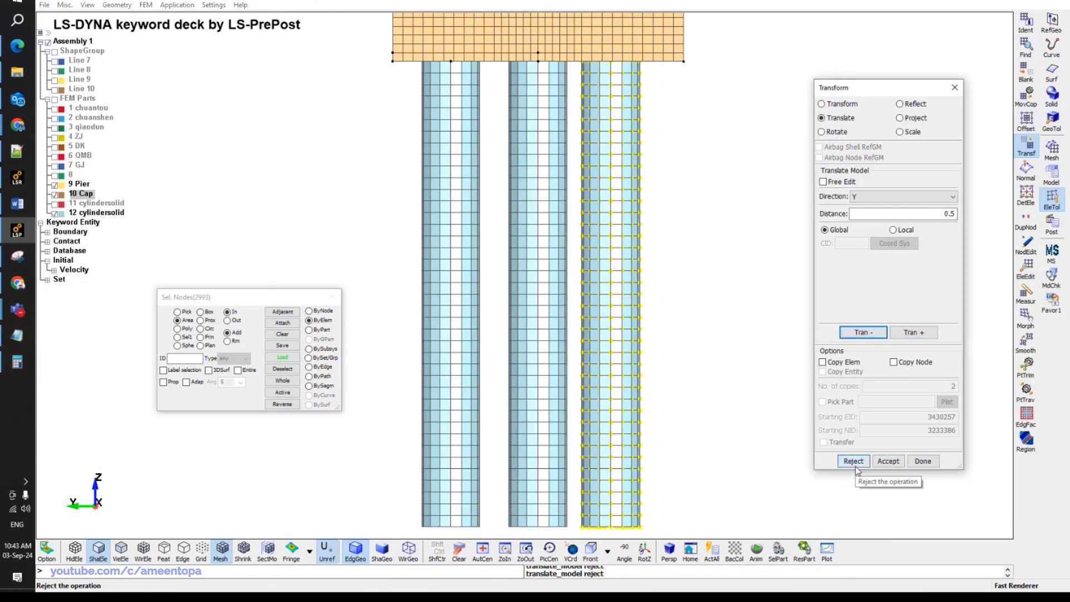
{"action": "left_click", "coordinate": [854, 461]}
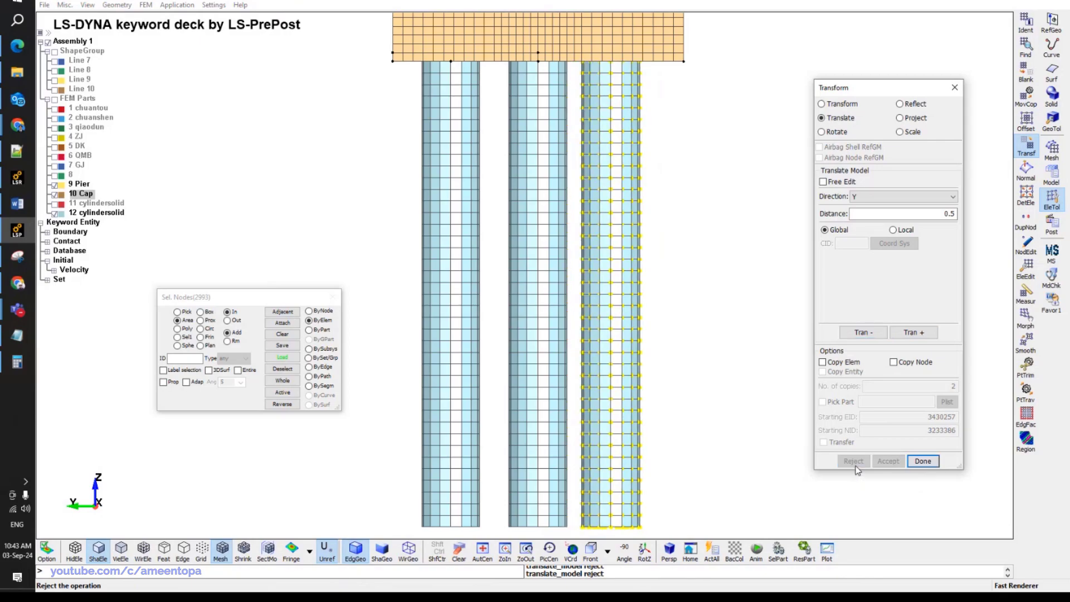
Translate the selected outer pile row by 0.5 in negative Y, accept the move and show the model in front view.
{"action": "left_click", "coordinate": [862, 332]}
{"action": "left_click", "coordinate": [888, 461]}
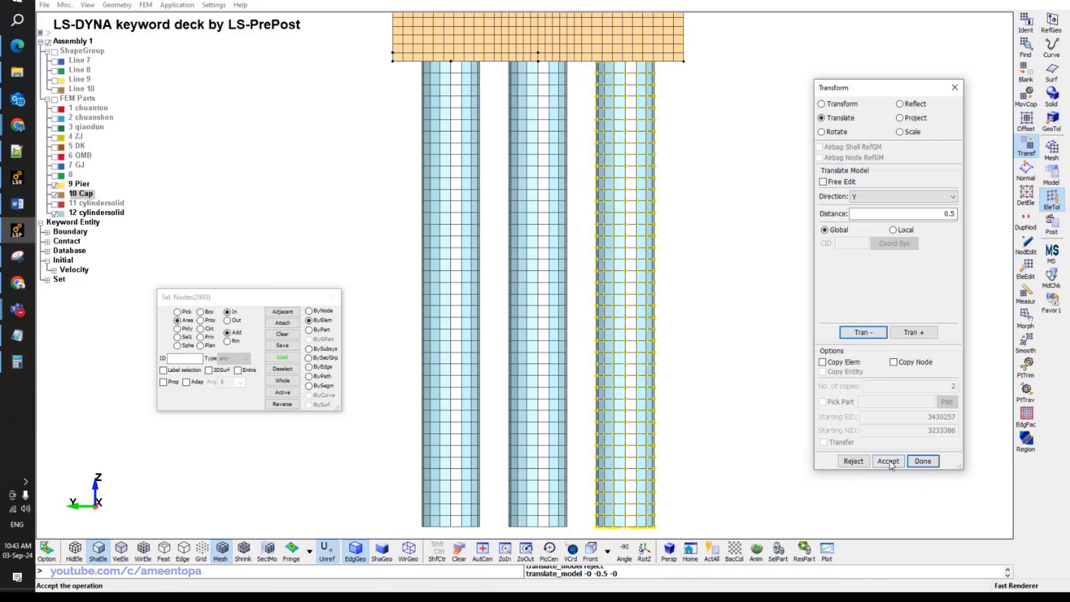
{"action": "scroll", "coordinate": [631, 244], "scroll_direction": "down", "scroll_amount": 2}
{"action": "middle_click_drag", "start_coordinate": [632, 246], "coordinate": [587, 300], "text": "shift"}
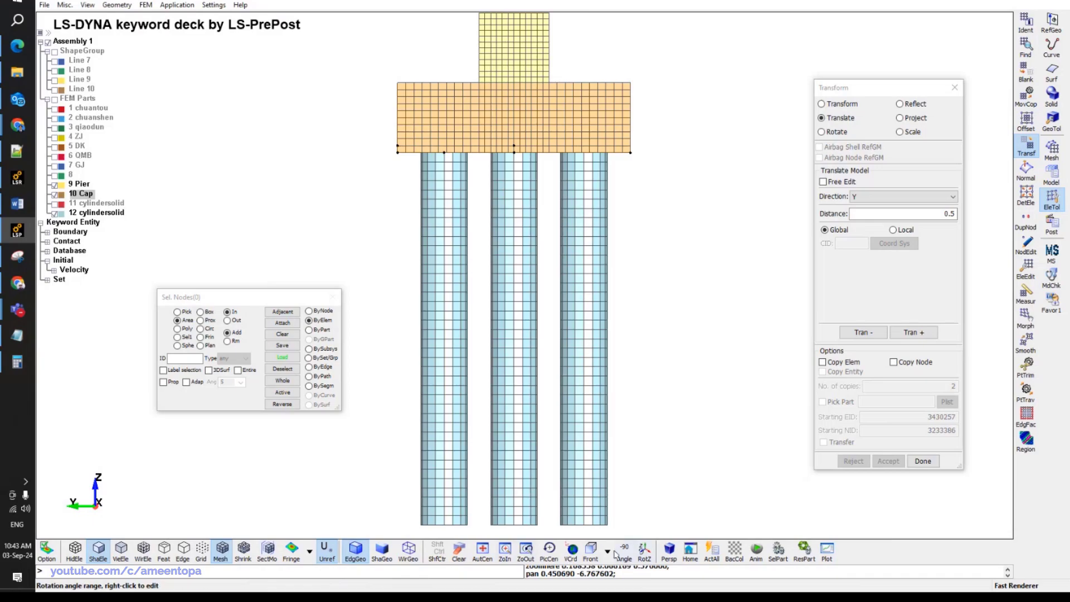
{"action": "left_click", "coordinate": [591, 552]}
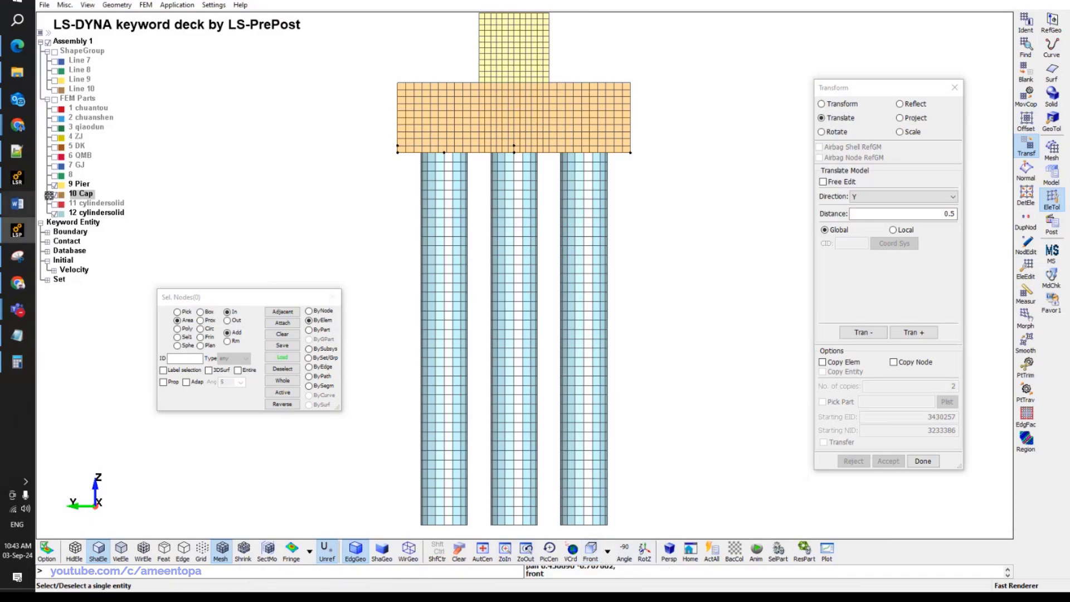
{"action": "left_click", "coordinate": [54, 212]}
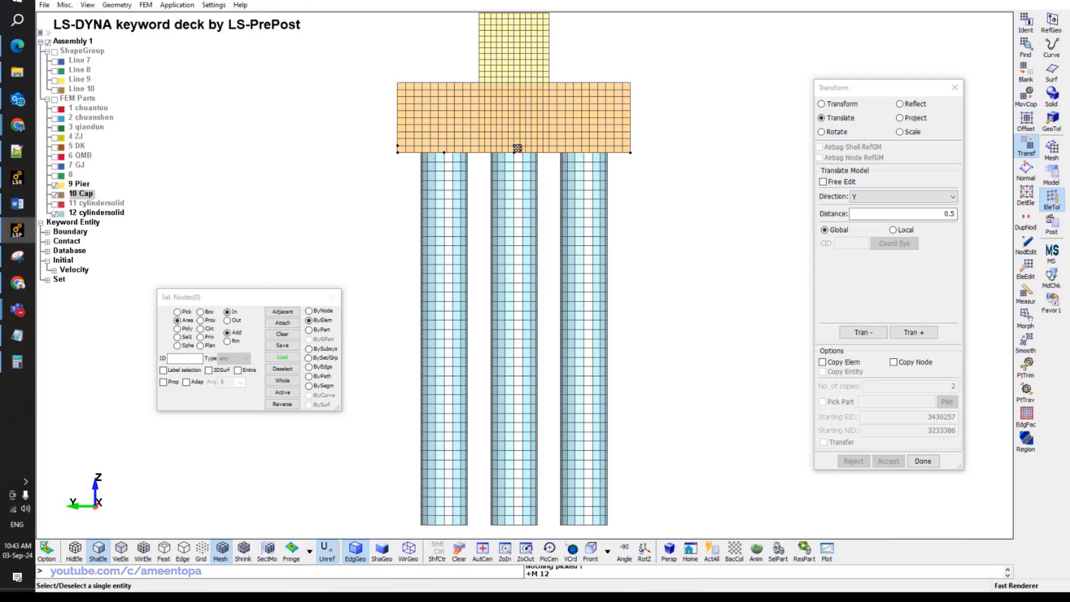
Measure the node-to-node gaps between the middle pile and each outer pile just below the cap.
{"action": "scroll", "coordinate": [592, 236], "scroll_direction": "down", "scroll_amount": 1}
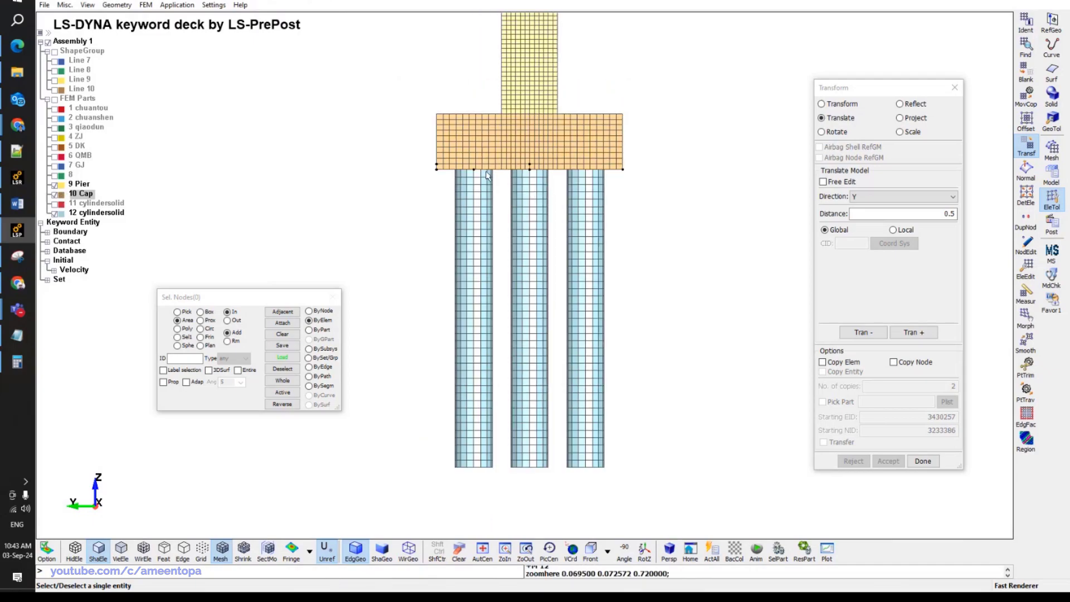
{"action": "scroll", "coordinate": [499, 192], "scroll_direction": "up", "scroll_amount": 1}
{"action": "scroll", "coordinate": [503, 193], "scroll_direction": "up", "scroll_amount": 1}
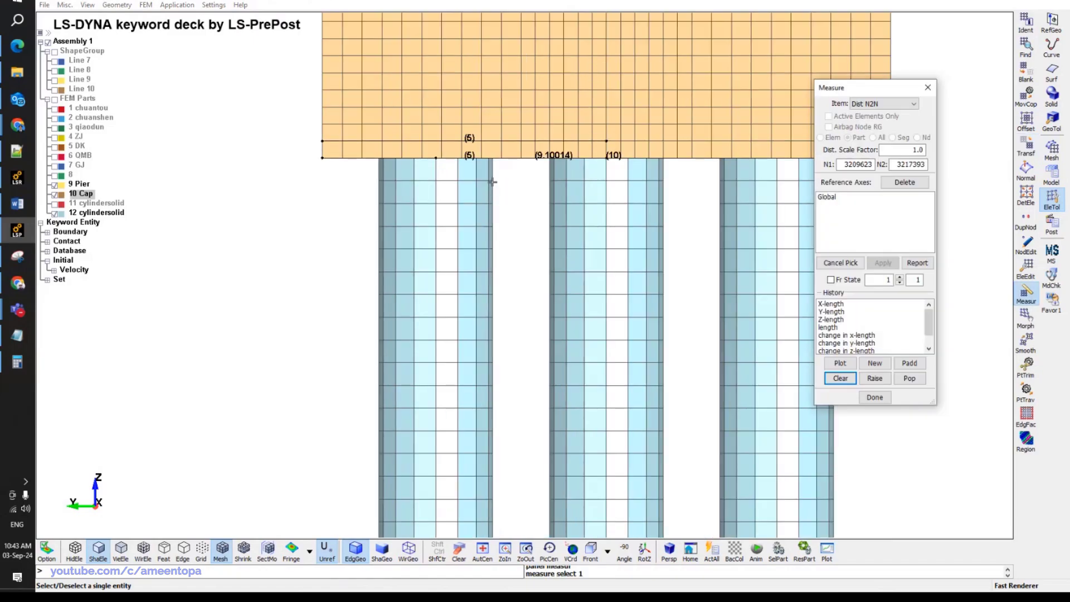
{"action": "left_click", "coordinate": [493, 181]}
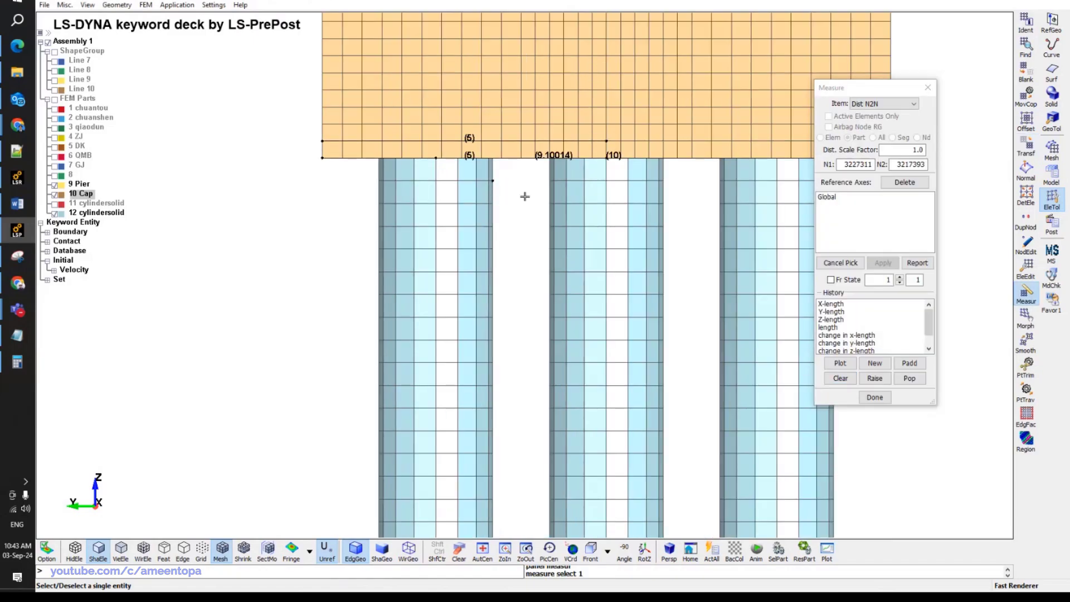
{"action": "left_click", "coordinate": [549, 181]}
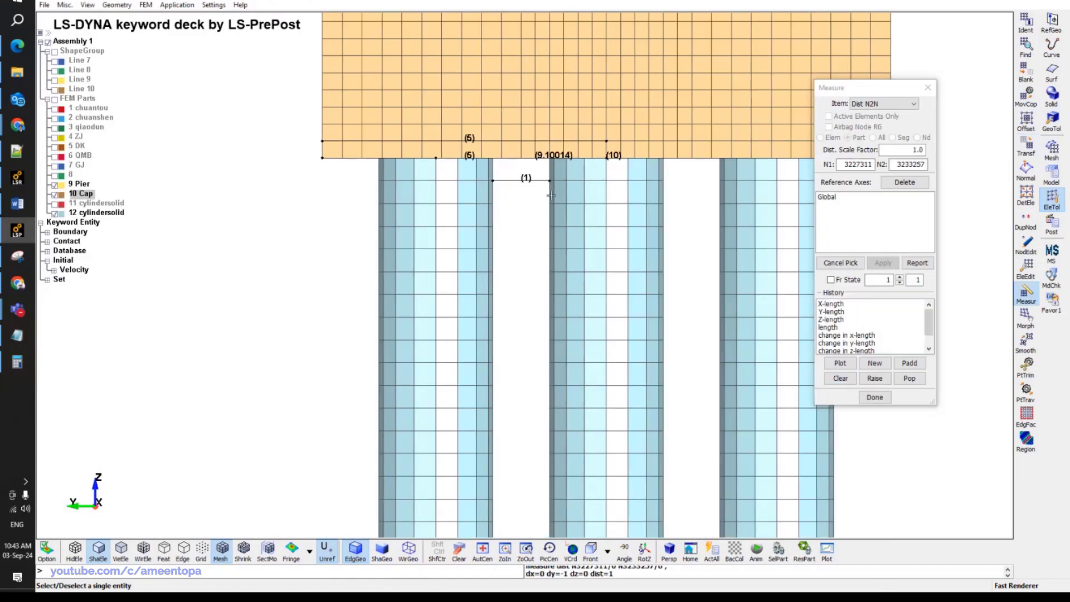
{"action": "left_click", "coordinate": [664, 181]}
{"action": "left_click", "coordinate": [721, 181]}
Measure the node-to-node distances from both lower corners of the cap to the nearest outer edges of the piles.
{"action": "left_click", "coordinate": [323, 157]}
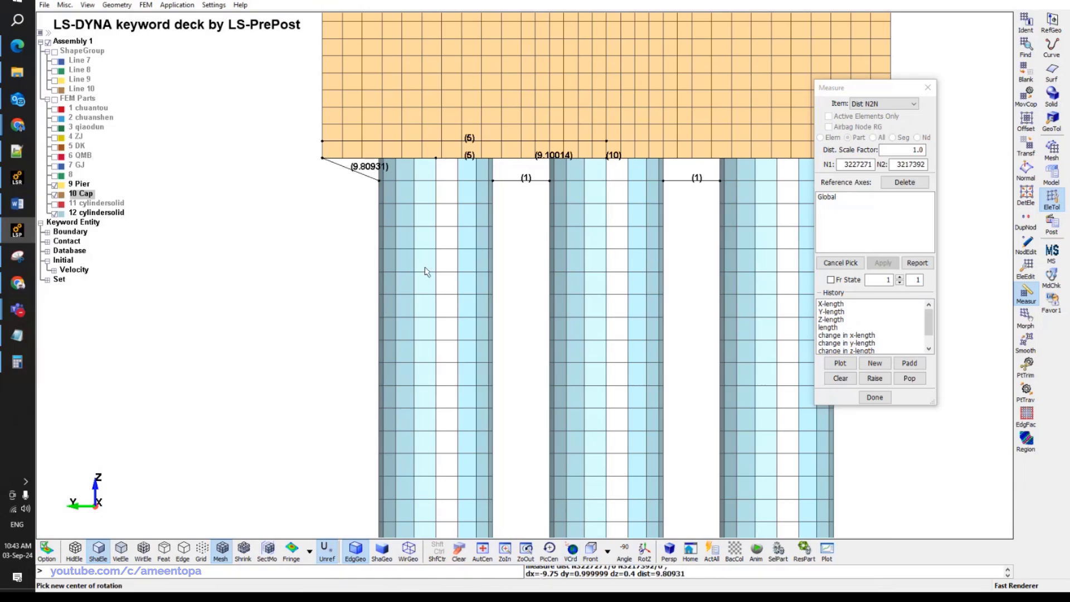
{"action": "scroll", "coordinate": [279, 313], "scroll_direction": "down", "scroll_amount": 3}
{"action": "mouse_move", "coordinate": [456, 302]}
{"action": "middle_mouse_down"}
{"action": "mouse_move", "coordinate": [493, 280]}
{"action": "mouse_move", "coordinate": [491, 205]}
{"action": "middle_mouse_up"}
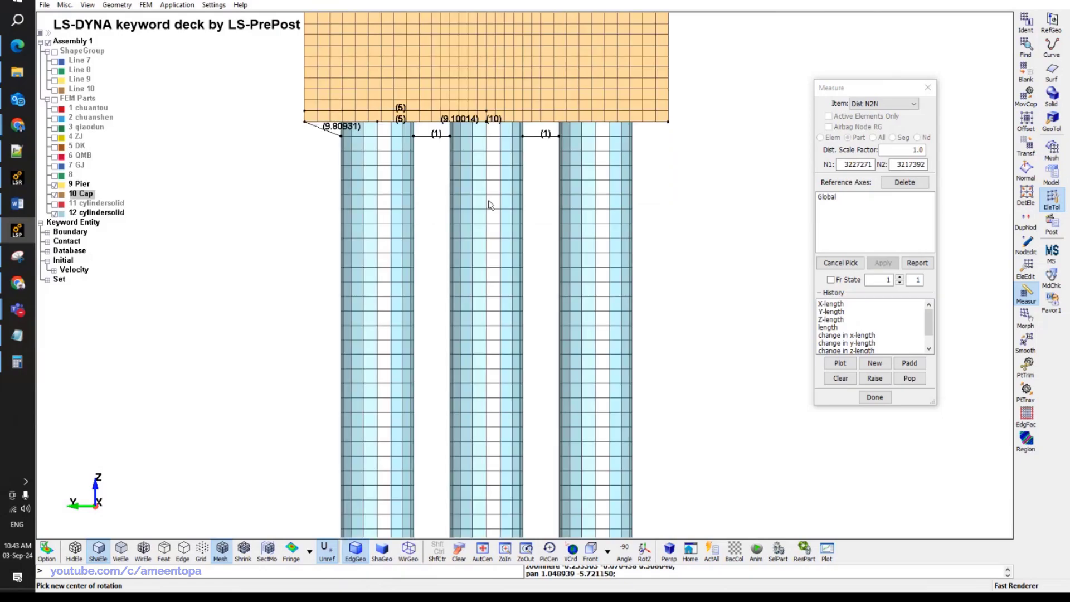
{"action": "scroll", "coordinate": [640, 139], "scroll_direction": "up", "scroll_amount": 3}
{"action": "left_click", "coordinate": [631, 132]}
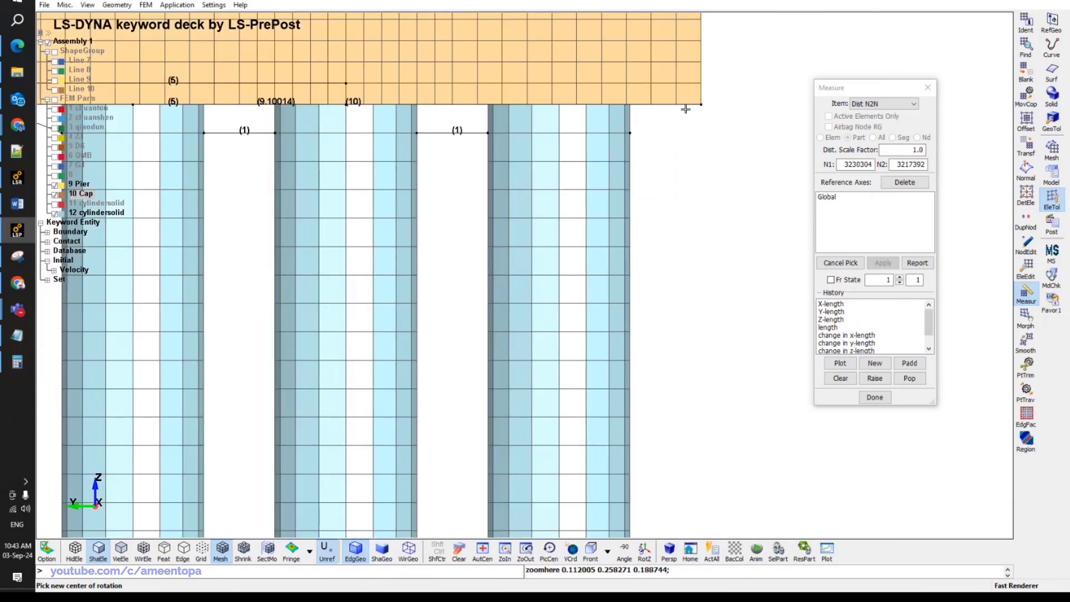
{"action": "left_click", "coordinate": [699, 103]}
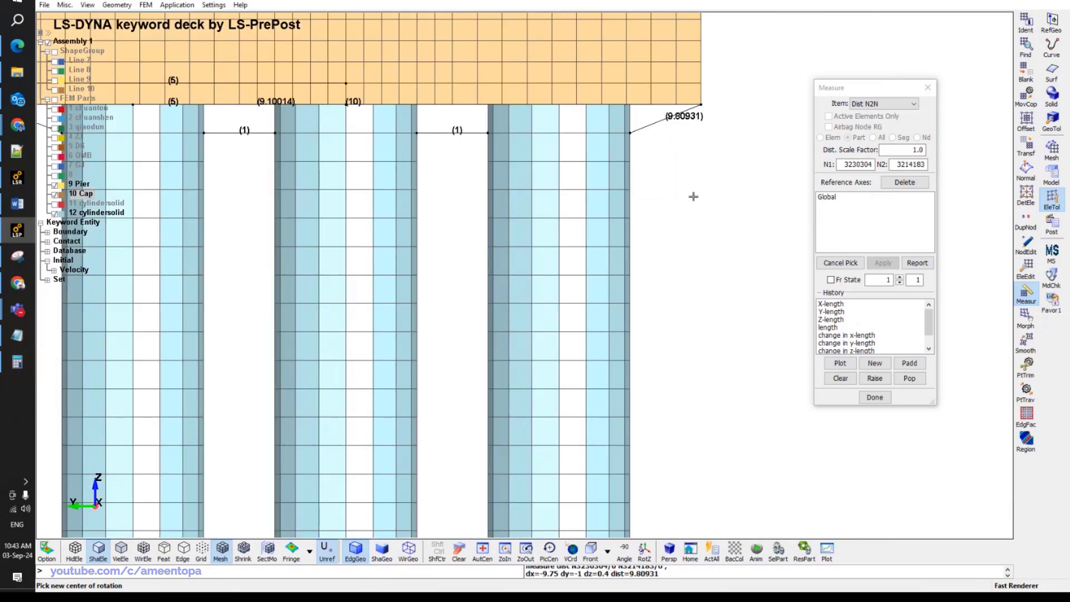
{"action": "middle_click_drag", "start_coordinate": [695, 208], "coordinate": [742, 206]}
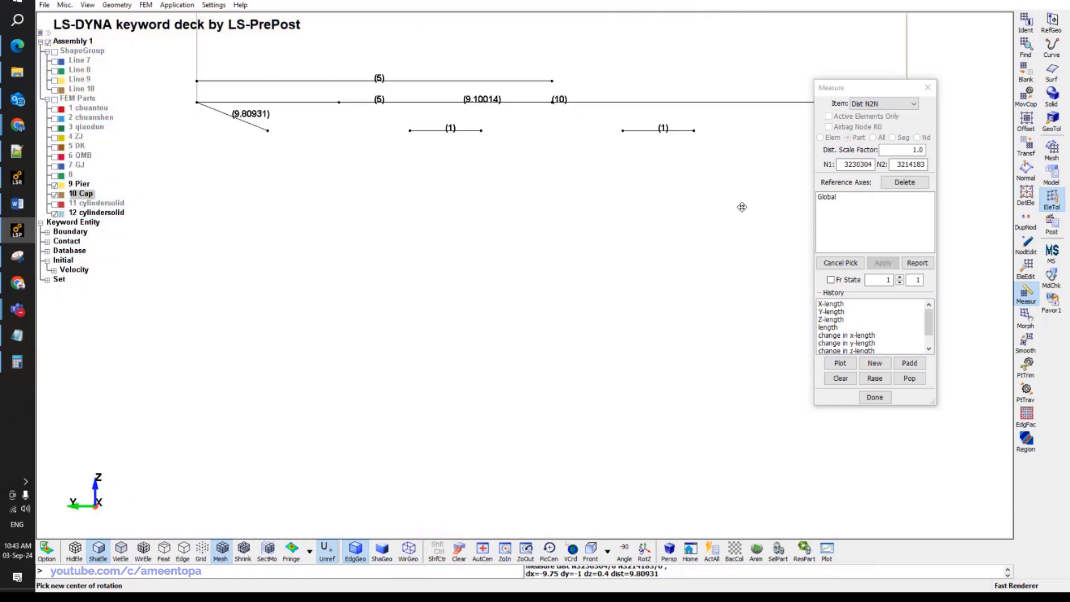
{"action": "left_click", "coordinate": [234, 101]}
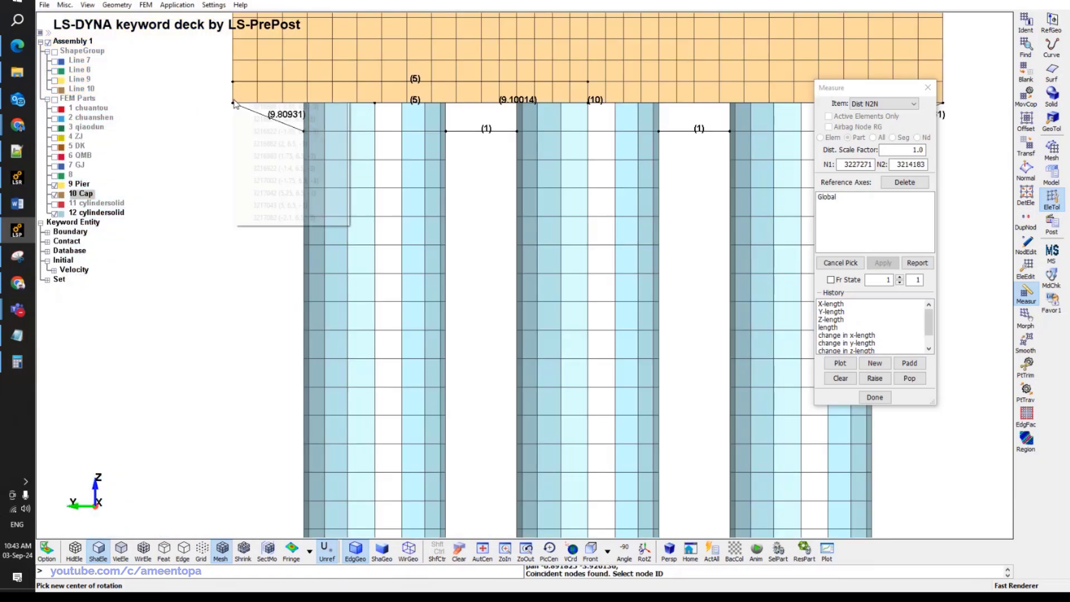
{"action": "left_click", "coordinate": [241, 97]}
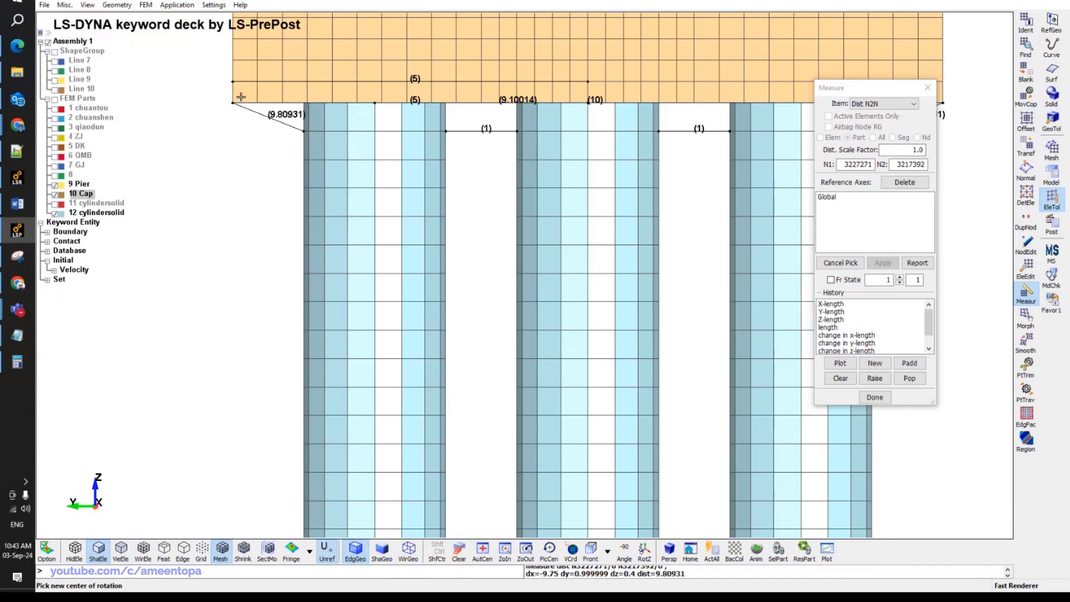
Display all FEM parts and measure the clear gap and centre-to-centre spacing between the two lowest yellow ZJ piles.
{"action": "scroll", "coordinate": [241, 97], "scroll_direction": "down", "scroll_amount": 6}
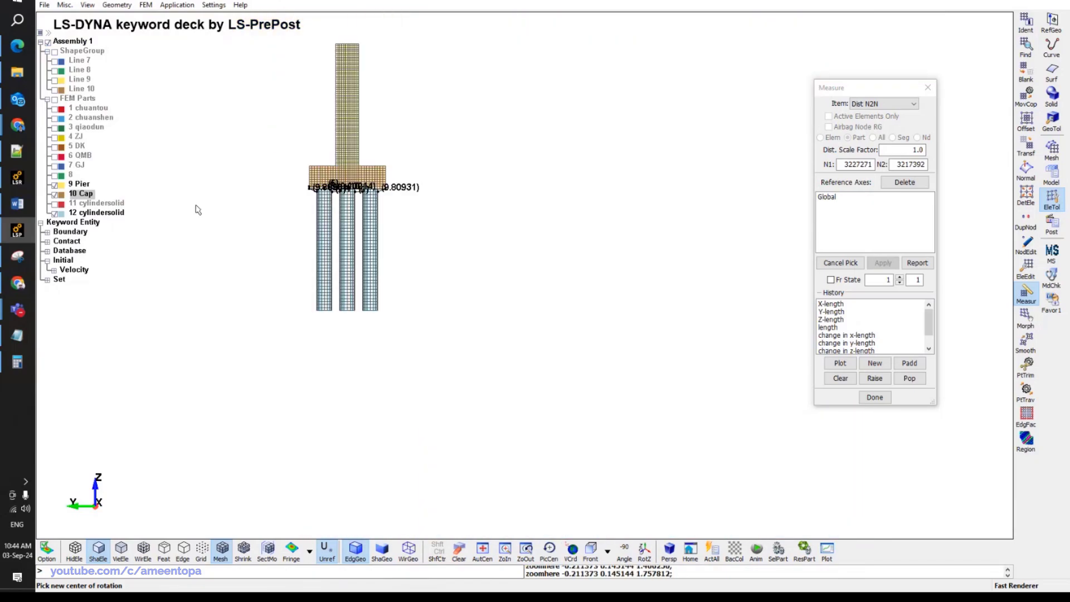
{"action": "left_click", "coordinate": [55, 184]}
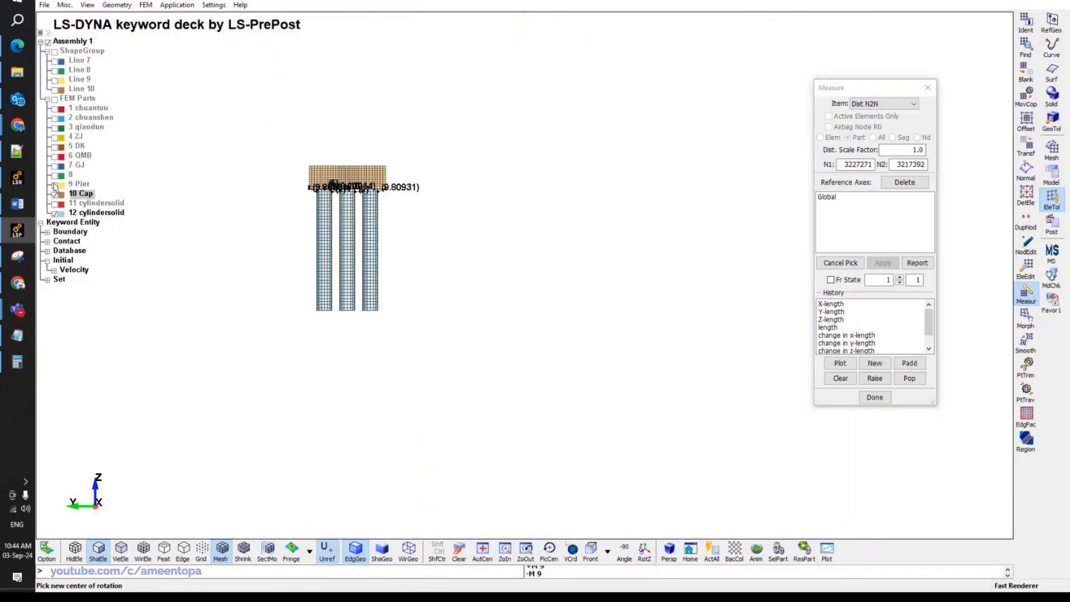
{"action": "left_click", "coordinate": [55, 99]}
{"action": "scroll", "coordinate": [483, 174], "scroll_direction": "up", "scroll_amount": 6}
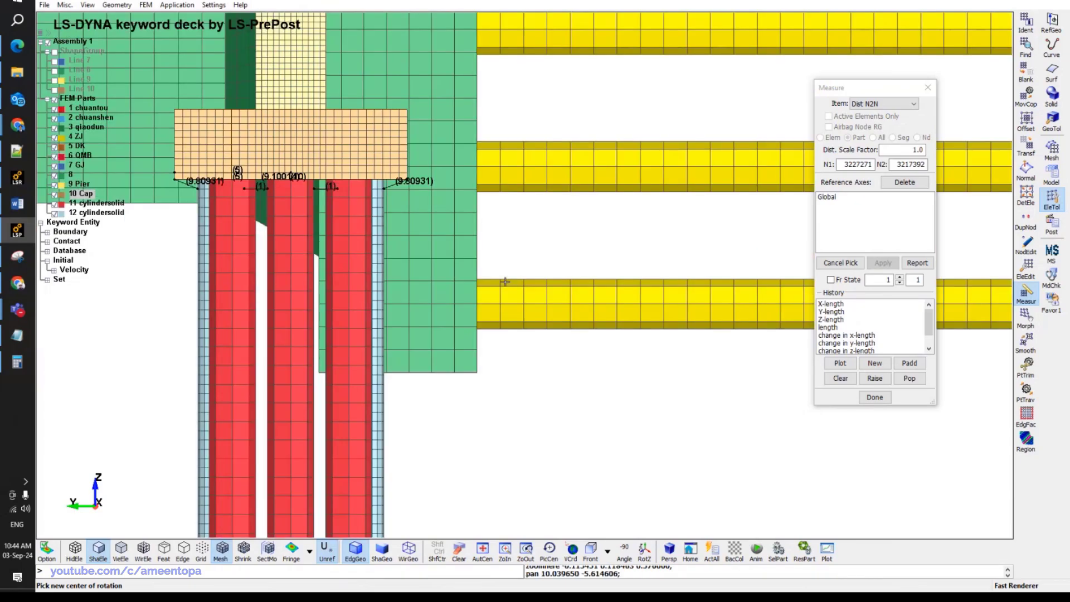
{"action": "left_click", "coordinate": [505, 281]}
{"action": "left_click", "coordinate": [502, 191]}
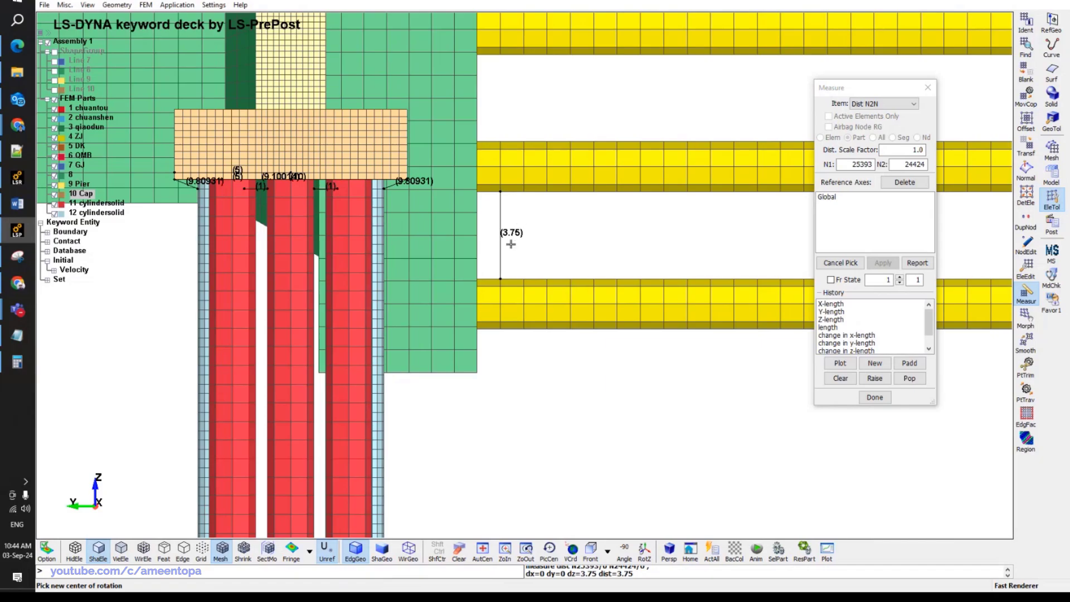
{"action": "left_click", "coordinate": [547, 170]}
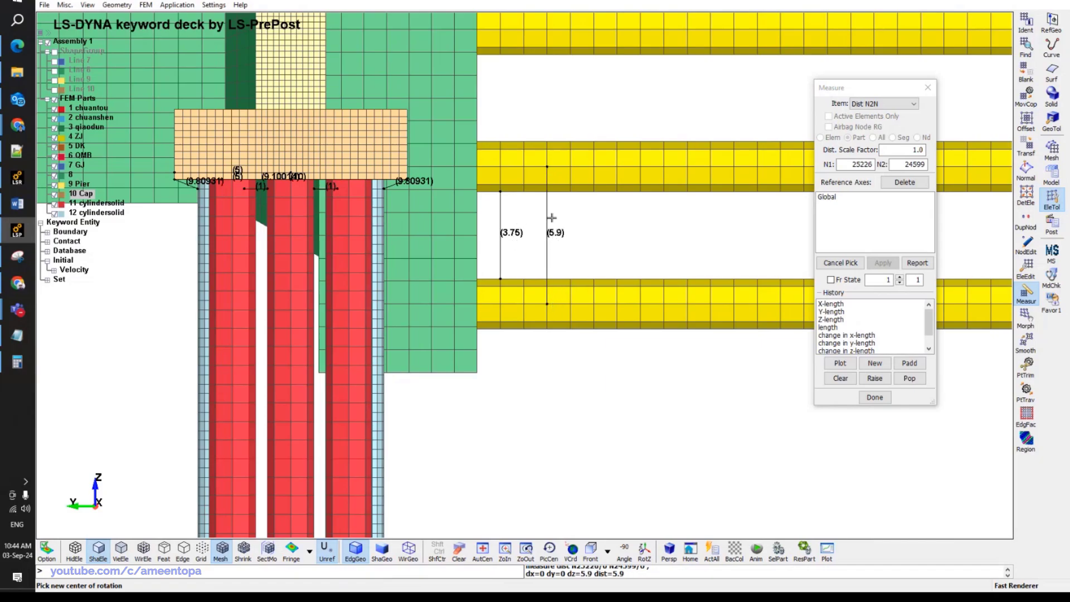
Hide all FEM parts except the pier, the cap and the red piles of part 11 cylindersolid.
{"action": "scroll", "coordinate": [590, 233], "scroll_direction": "down", "scroll_amount": 5}
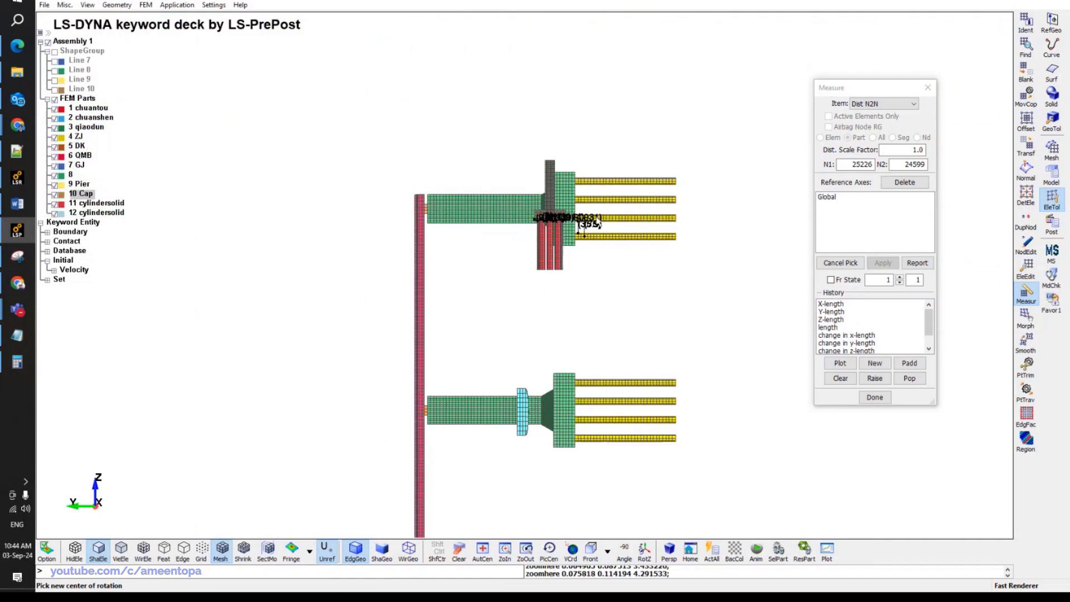
{"action": "left_click_drag", "start_coordinate": [502, 267], "coordinate": [418, 290], "text": "ctrl"}
{"action": "scroll", "coordinate": [550, 178], "scroll_direction": "up", "scroll_amount": 5}
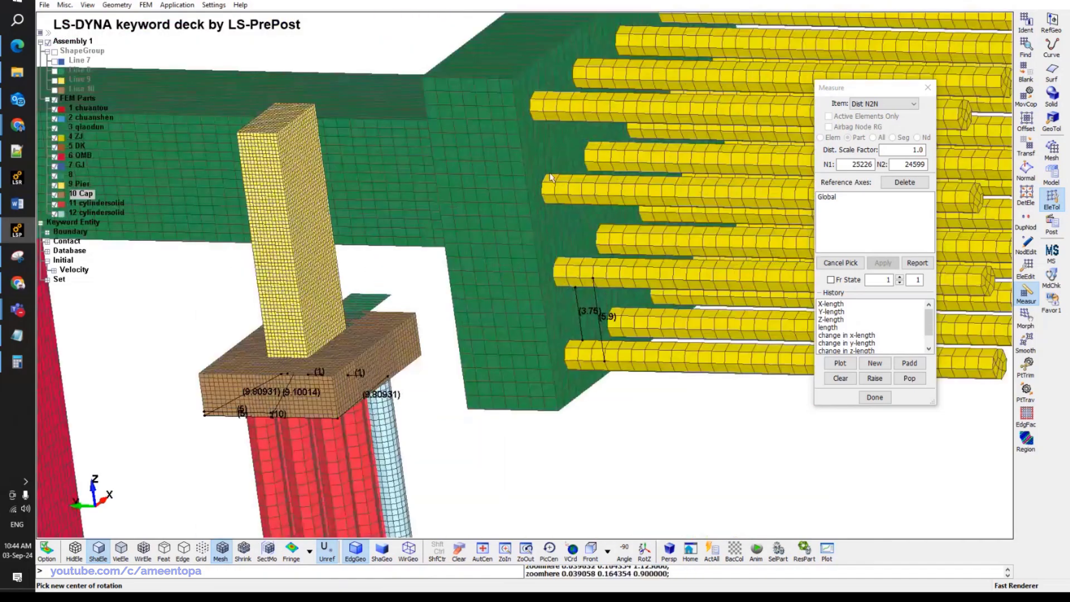
{"action": "middle_click_drag", "start_coordinate": [550, 175], "coordinate": [554, 198], "text": "ctrl"}
{"action": "key", "text": "p"}
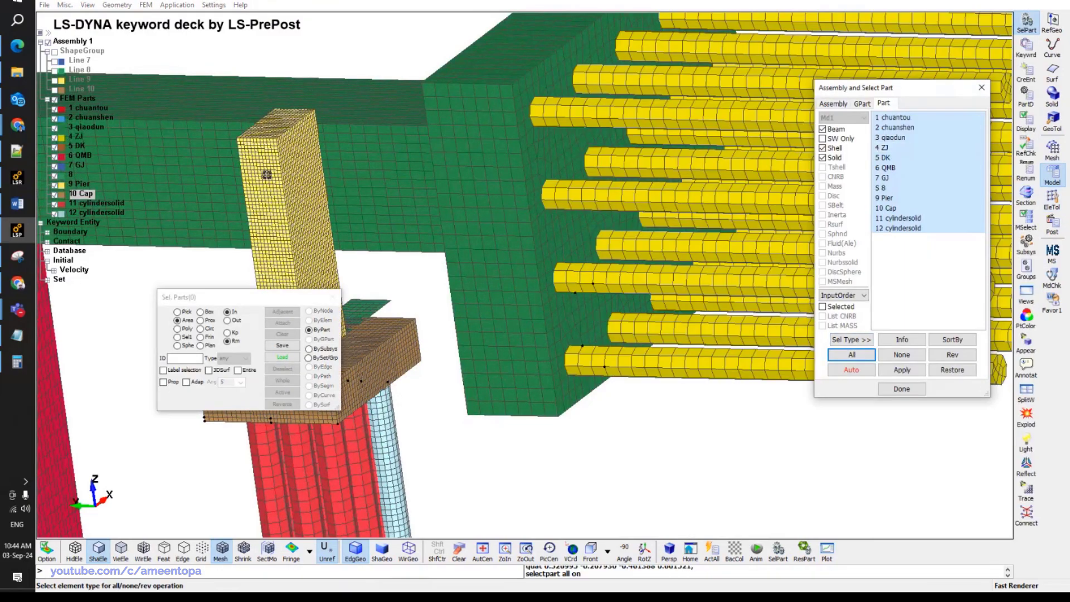
{"action": "left_click", "coordinate": [54, 100]}
{"action": "left_click", "coordinate": [55, 204]}
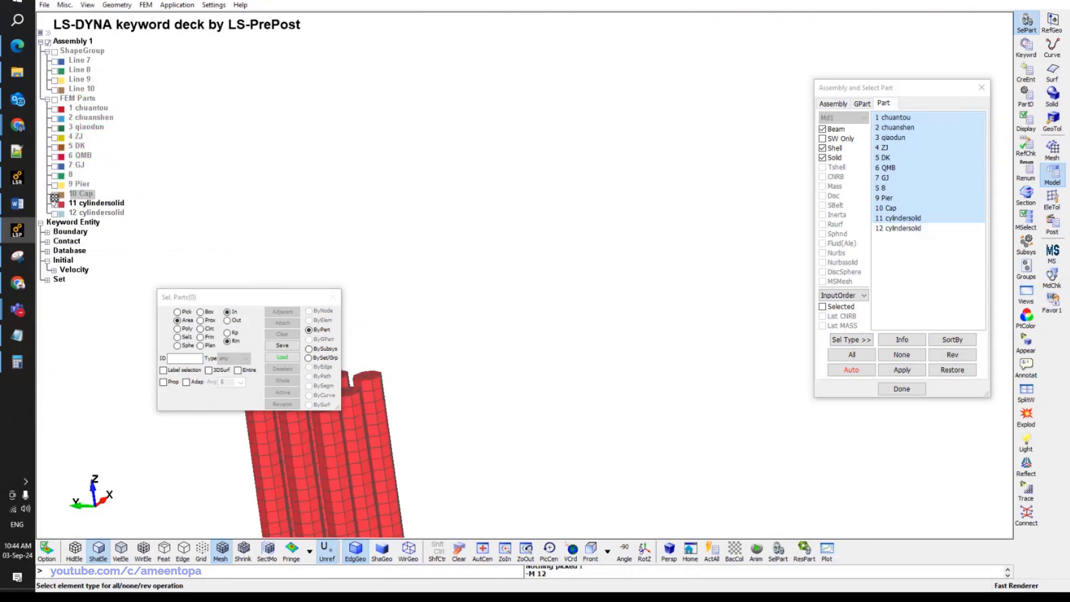
{"action": "left_click", "coordinate": [55, 195]}
{"action": "left_click", "coordinate": [55, 185]}
Inspect the red piles beneath the cap and delete their part, 11 cylindersolid, from the model.
{"action": "middle_click_drag", "start_coordinate": [430, 194], "coordinate": [573, 101], "text": "shift"}
{"action": "left_click_drag", "start_coordinate": [574, 101], "coordinate": [626, 93], "text": "shift"}
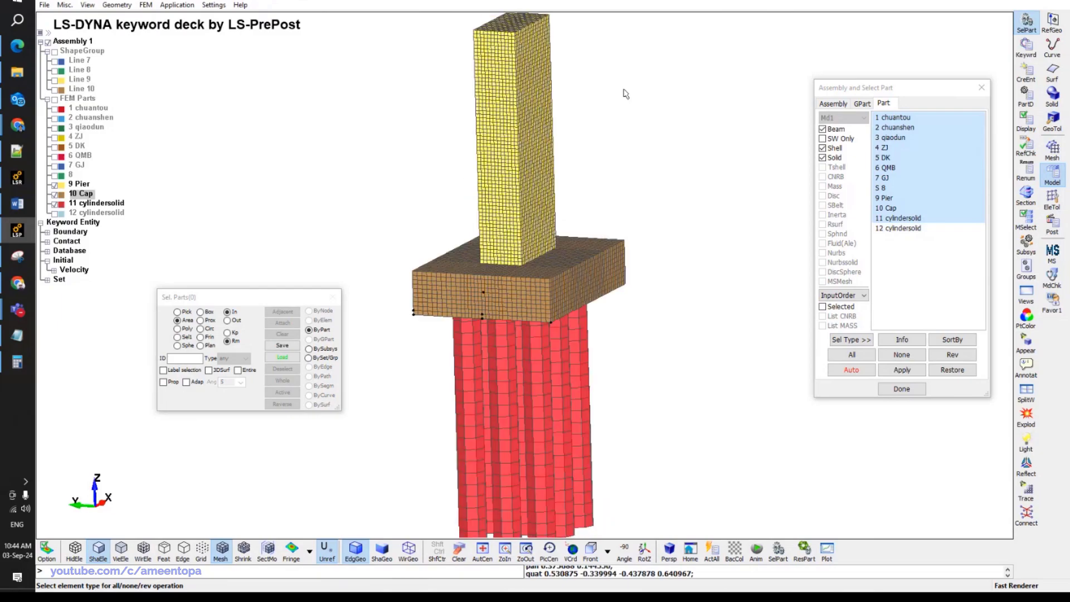
{"action": "left_click_drag", "start_coordinate": [589, 306], "coordinate": [599, 284], "text": "shift"}
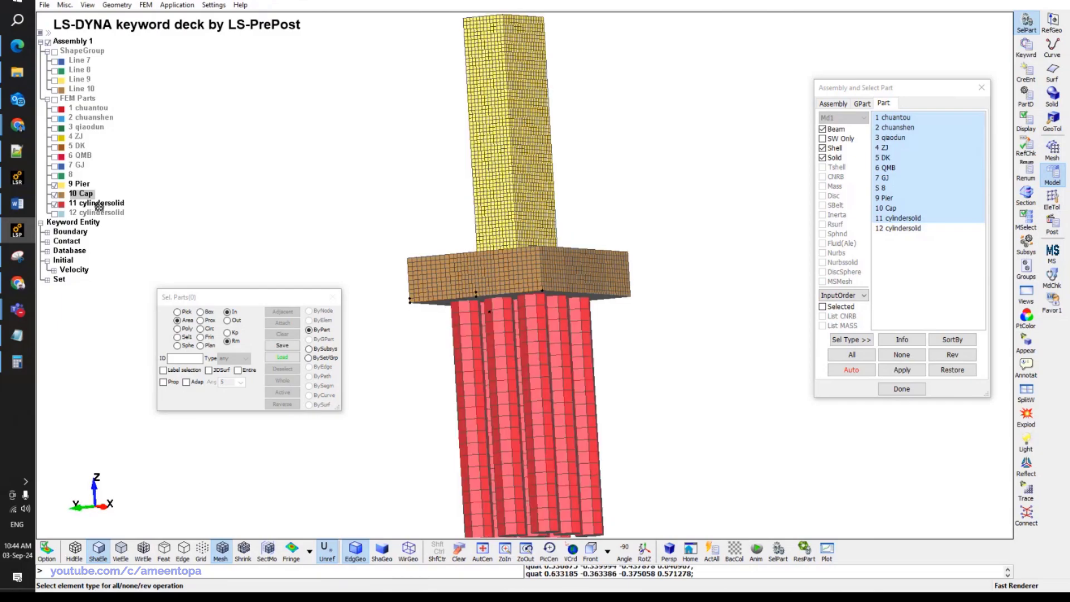
{"action": "left_click_drag", "start_coordinate": [572, 194], "coordinate": [580, 246], "text": "shift"}
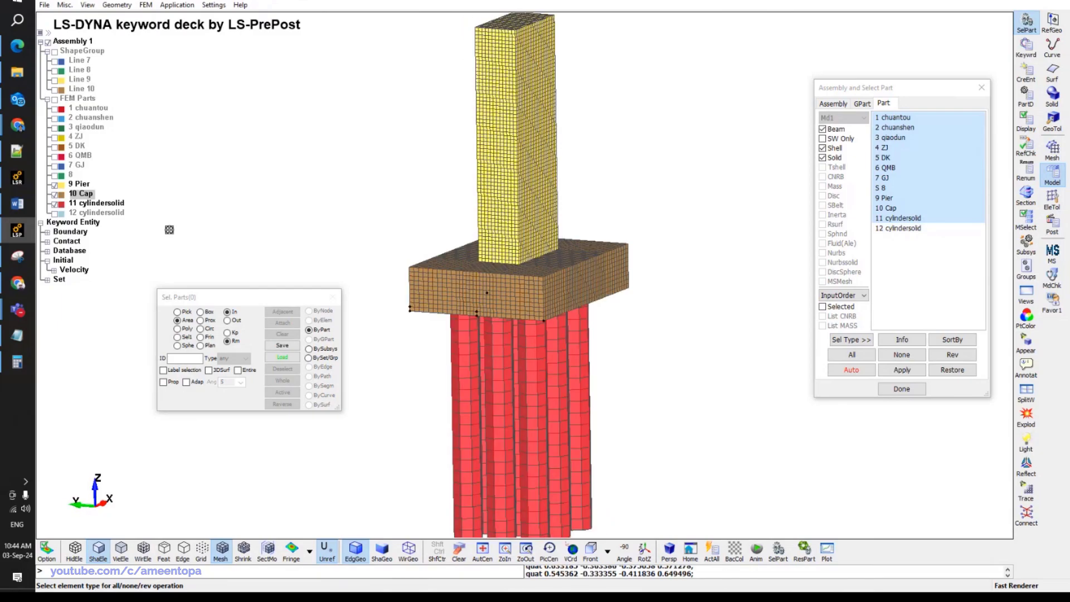
{"action": "right_click", "coordinate": [109, 205]}
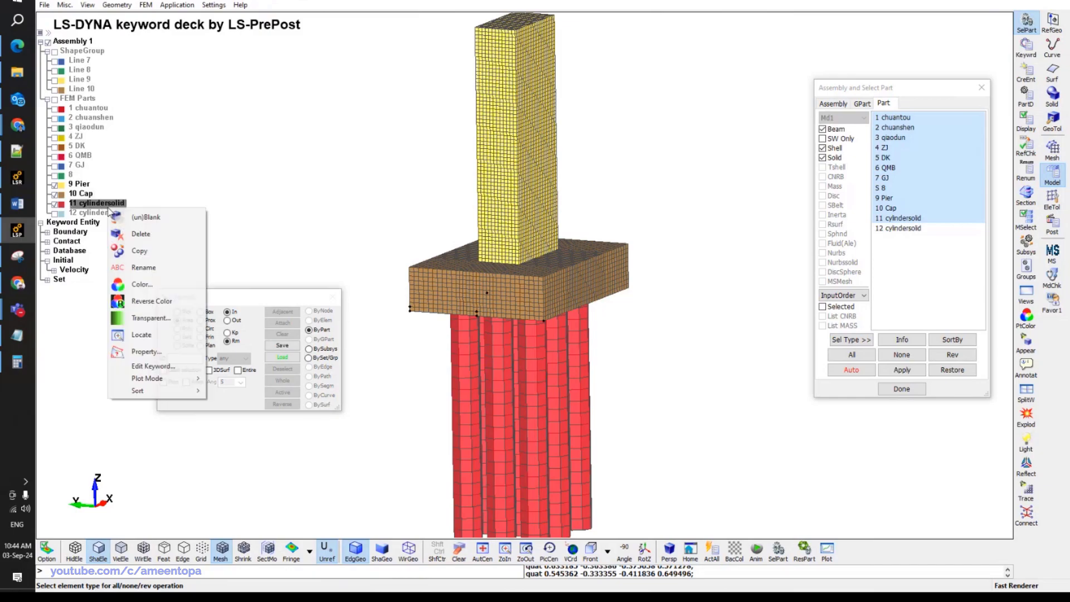
{"action": "left_click", "coordinate": [140, 234]}
{"action": "left_click", "coordinate": [551, 337]}
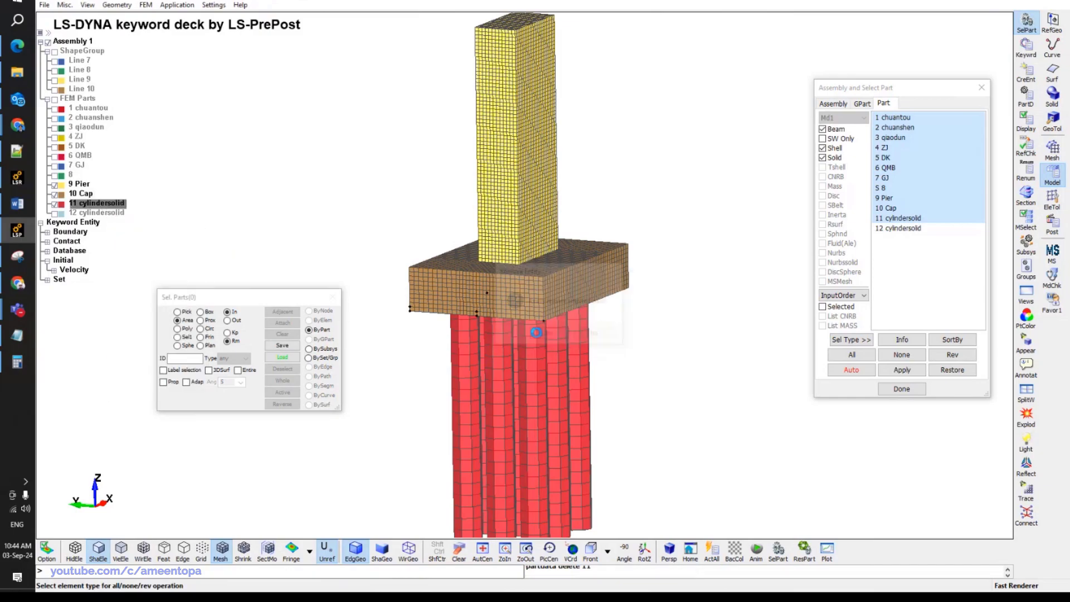
Show part 12 cylindersolid beneath the cap and rename it Piles.
{"action": "left_click", "coordinate": [54, 204]}
{"action": "right_click", "coordinate": [92, 204]}
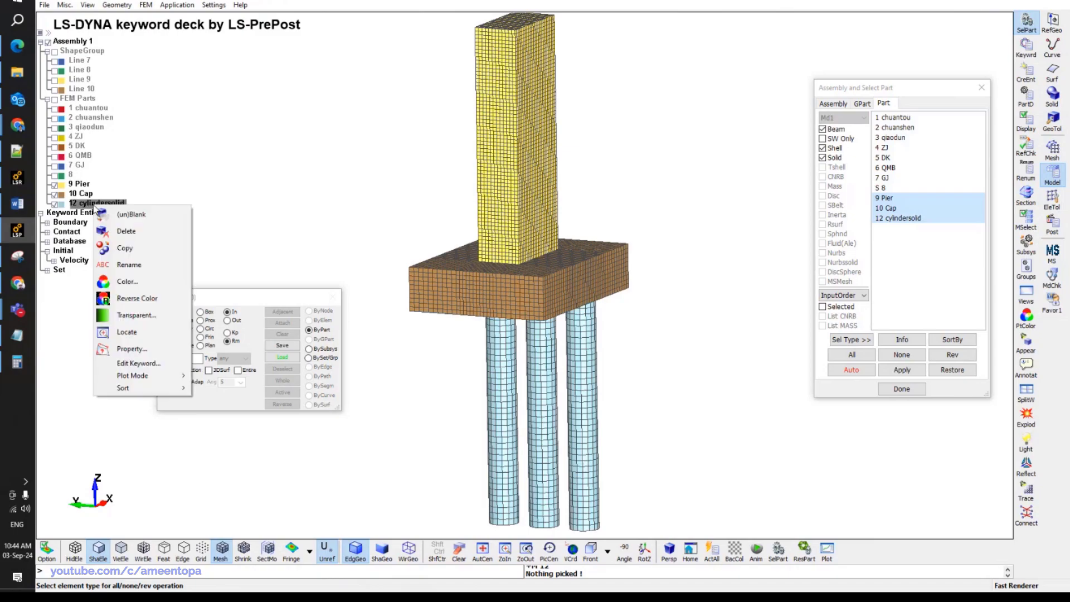
{"action": "left_click", "coordinate": [125, 265]}
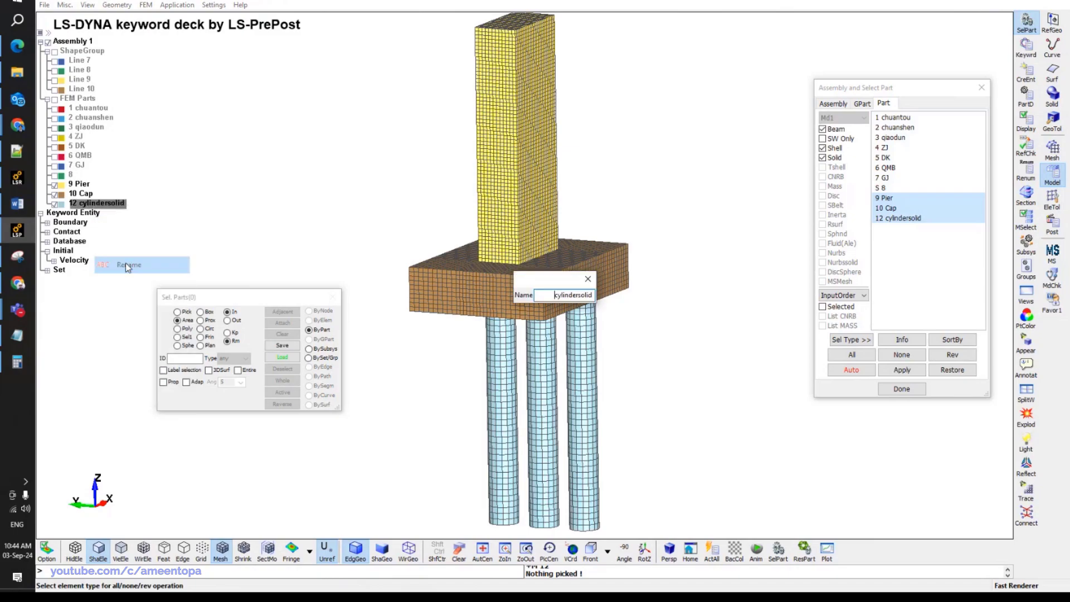
{"action": "key", "text": "ctrl+a"}
{"action": "type", "text": "Pi"}
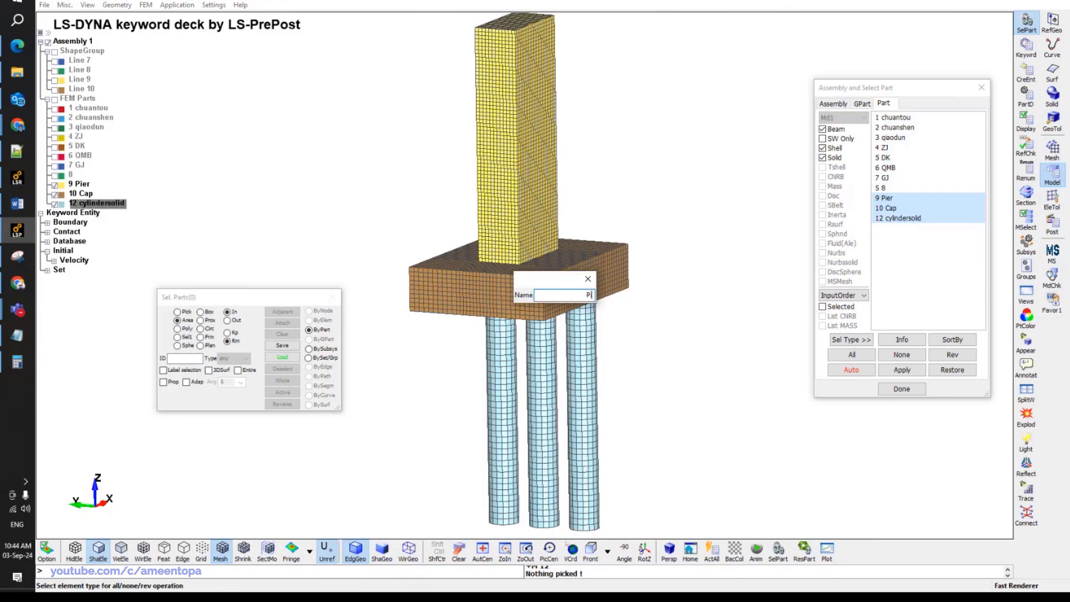
{"action": "type", "text": "les"}
{"action": "key", "text": "Return"}
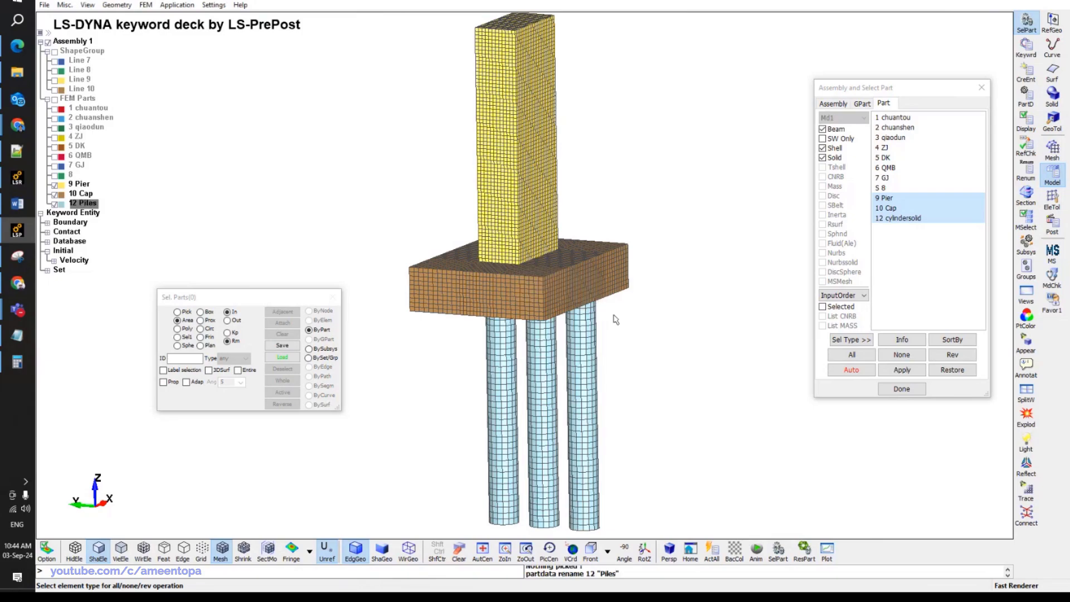
Show the model in right view and set the node Translate distance to 3.25.
{"action": "left_click_drag", "start_coordinate": [615, 320], "coordinate": [437, 246], "text": "shift"}
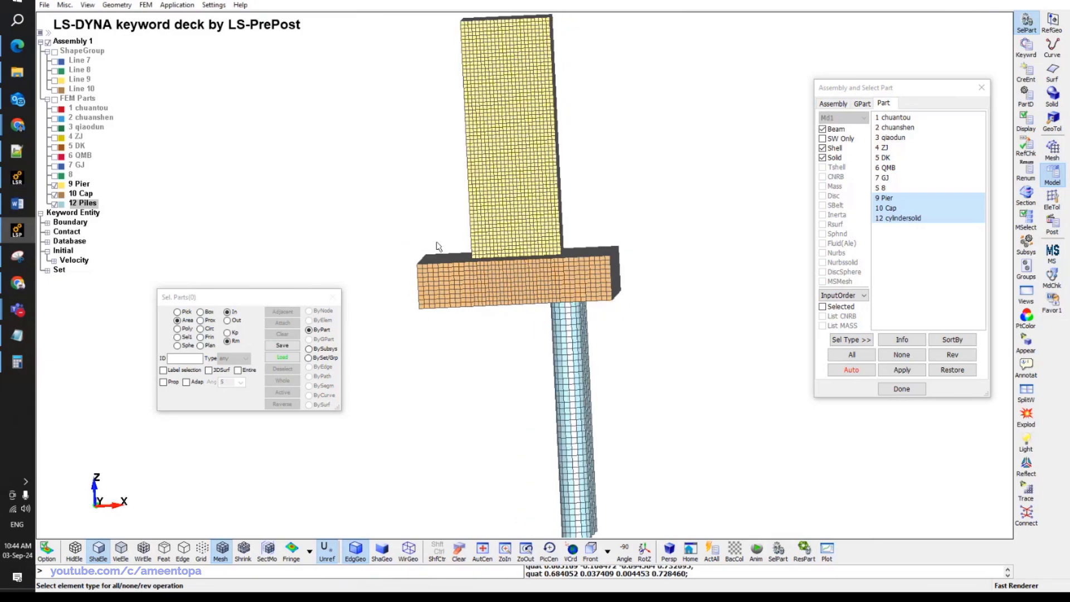
{"action": "left_click", "coordinate": [591, 551]}
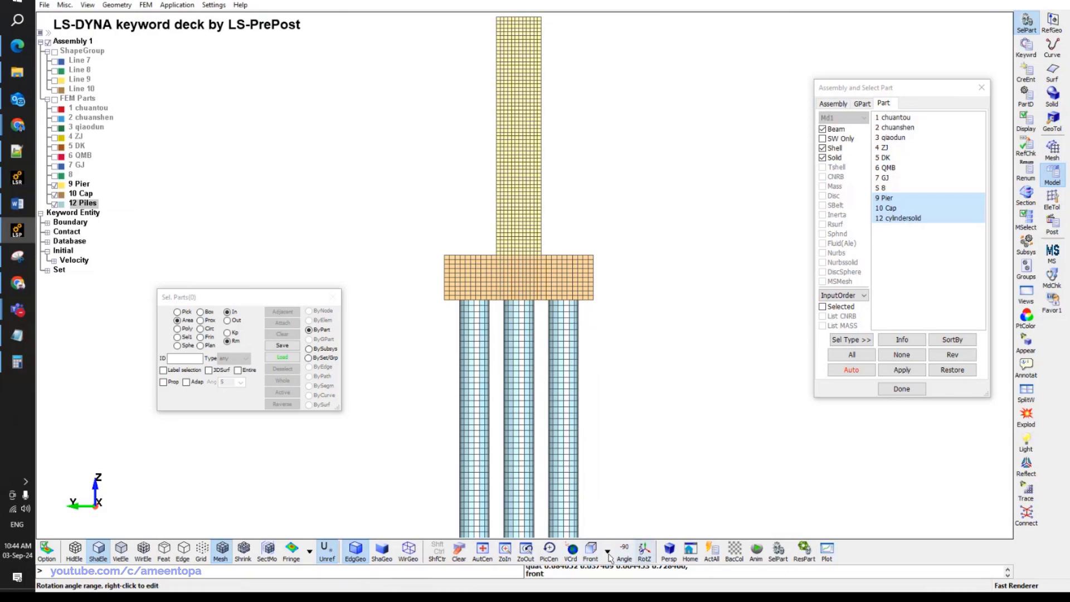
{"action": "left_click", "coordinate": [607, 552]}
{"action": "left_click", "coordinate": [647, 464]}
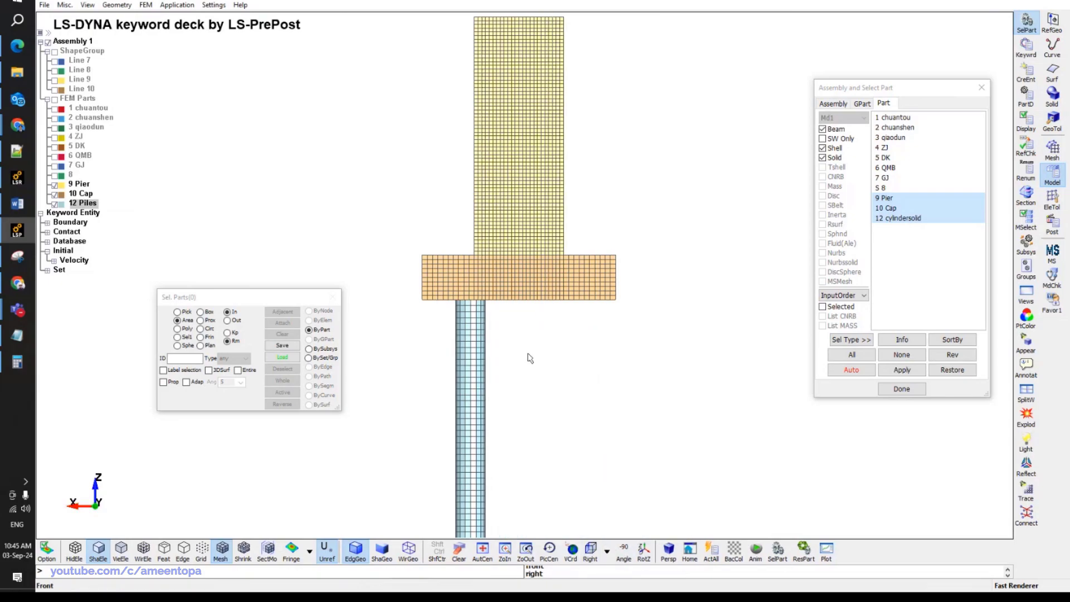
{"action": "middle_click_drag", "start_coordinate": [530, 358], "coordinate": [482, 190], "text": "shift"}
{"action": "scroll", "coordinate": [471, 223], "scroll_direction": "up", "scroll_amount": 1}
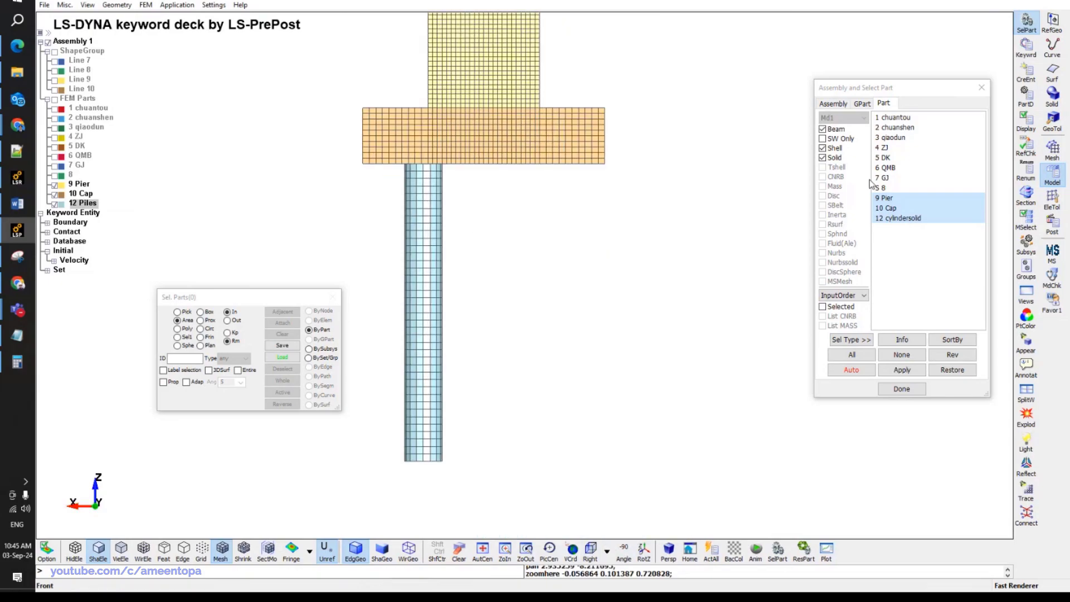
{"action": "left_click", "coordinate": [1052, 197]}
{"action": "left_click", "coordinate": [1028, 149]}
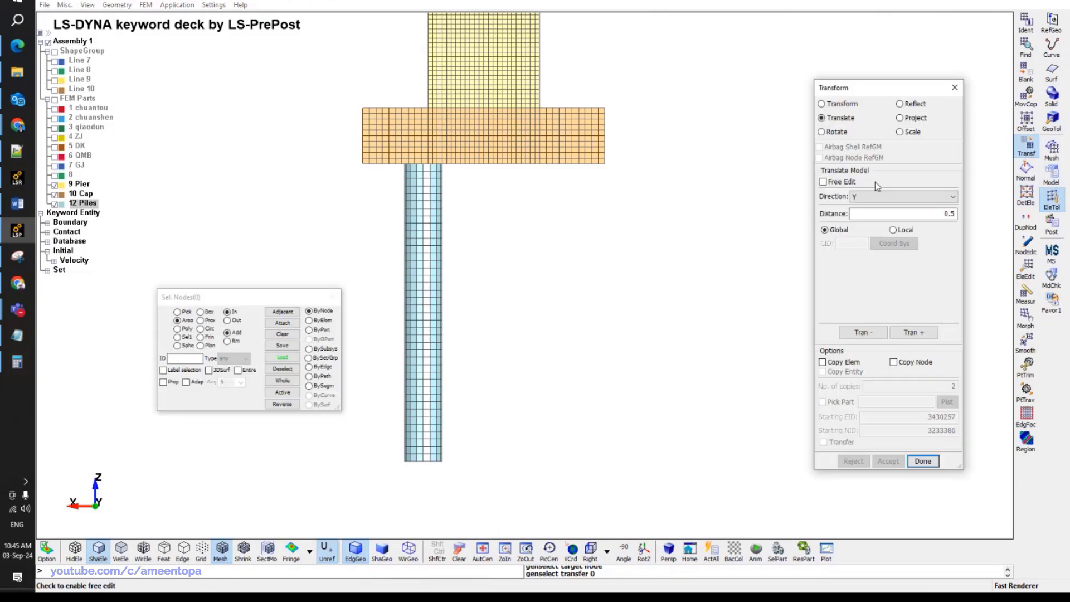
{"action": "double_click", "coordinate": [861, 214]}
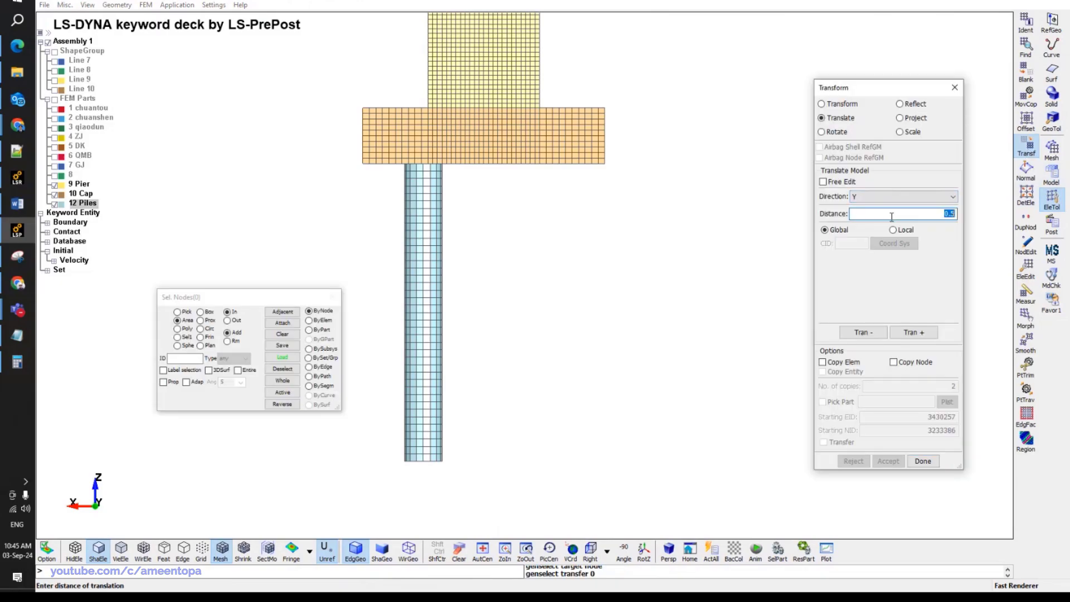
{"action": "left_click", "coordinate": [26, 370]}
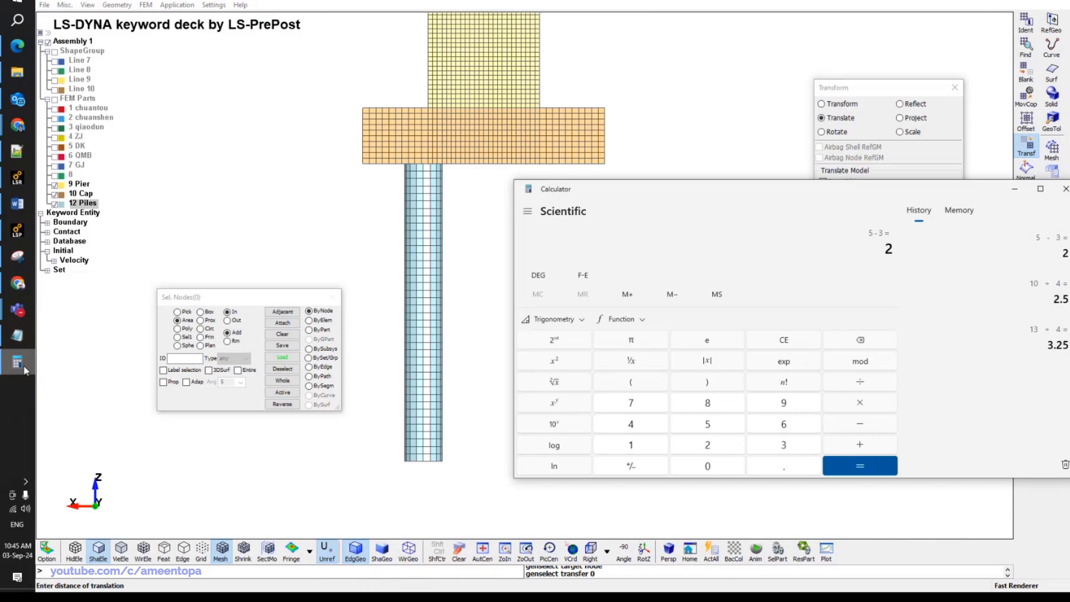
{"action": "left_click", "coordinate": [26, 369]}
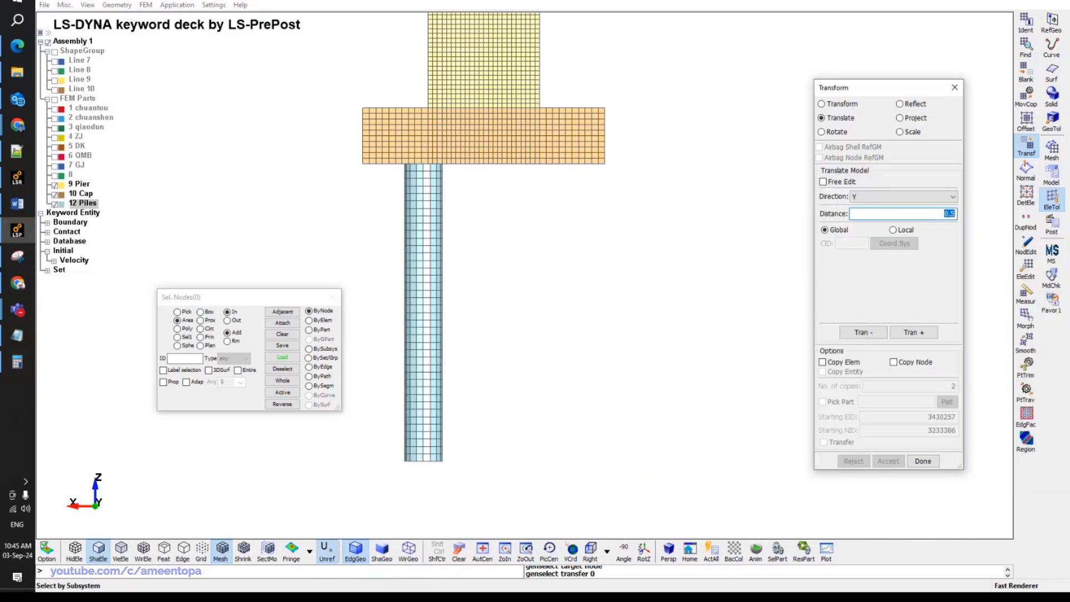
{"action": "type", "text": "3.25"}
Select all elements of the single pile beneath the cap by area and hide the cap.
{"action": "right_click_drag", "start_coordinate": [810, 282], "coordinate": [743, 317]}
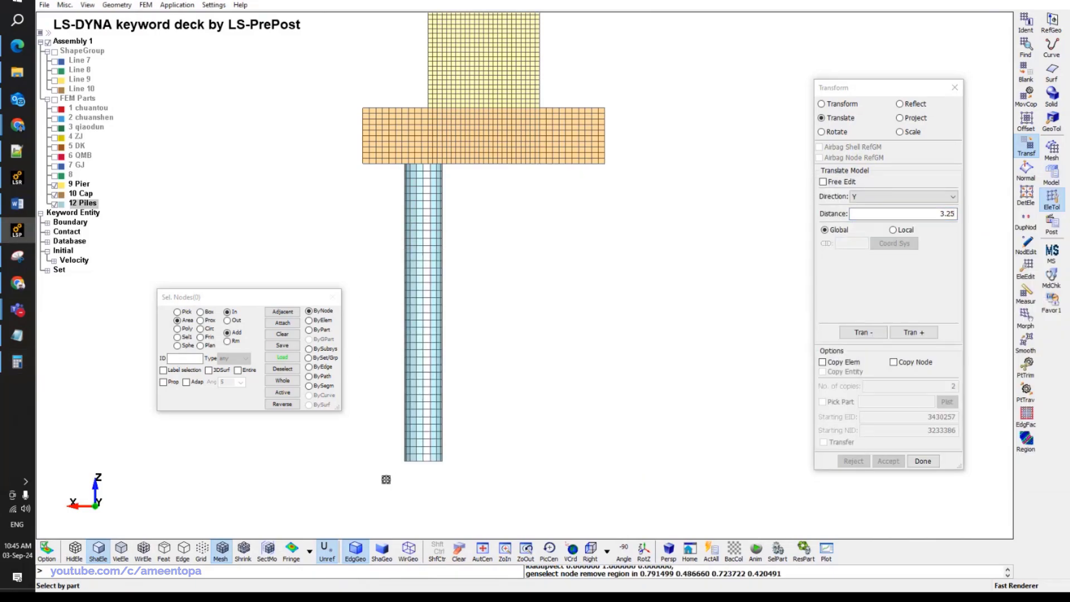
{"action": "mouse_move", "coordinate": [382, 496]}
{"action": "left_mouse_down"}
{"action": "mouse_move", "coordinate": [402, 460]}
{"action": "mouse_move", "coordinate": [435, 312]}
{"action": "left_mouse_up"}
{"action": "left_click", "coordinate": [327, 321]}
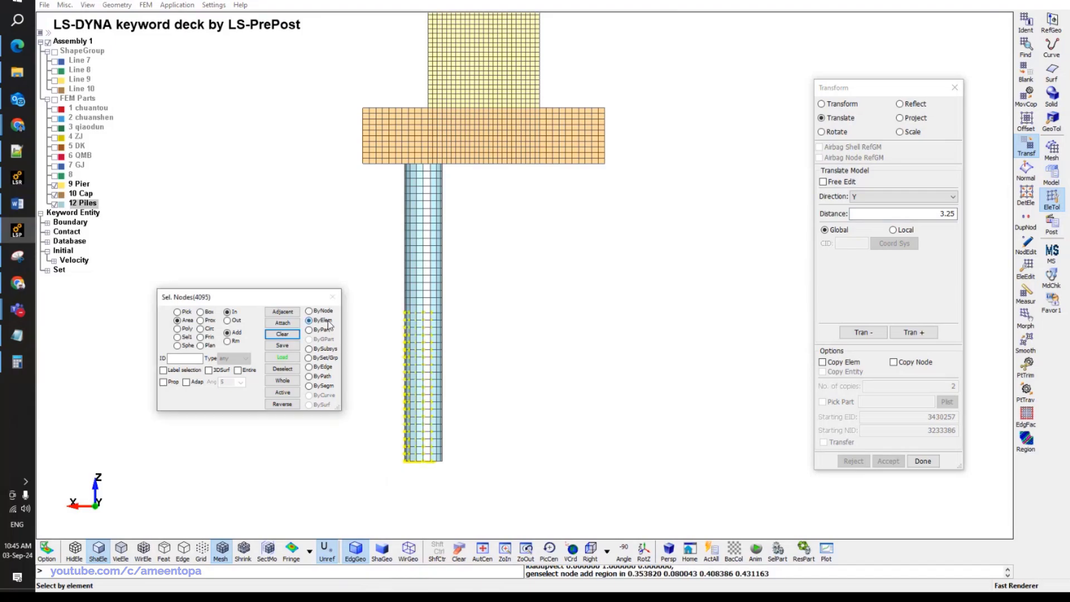
{"action": "left_click_drag", "start_coordinate": [389, 486], "coordinate": [457, 172]}
{"action": "left_click_drag", "start_coordinate": [391, 193], "coordinate": [457, 169]}
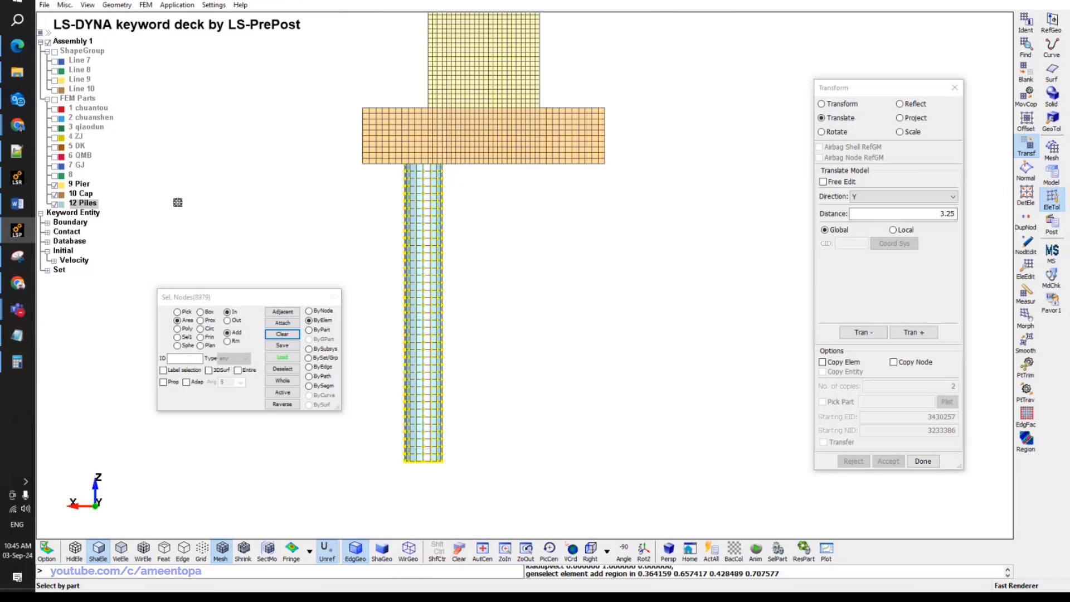
{"action": "left_click", "coordinate": [54, 194]}
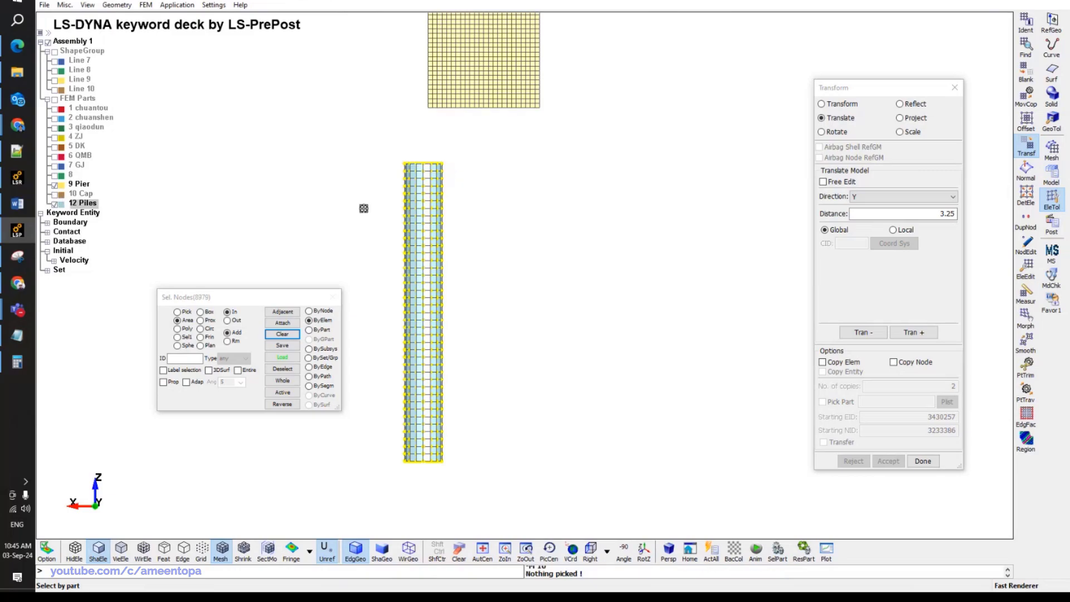
Create two element copies of the selected pile at 3.25 spacing along negative X and accept them.
{"action": "left_click", "coordinate": [823, 362]}
{"action": "left_click", "coordinate": [892, 197]}
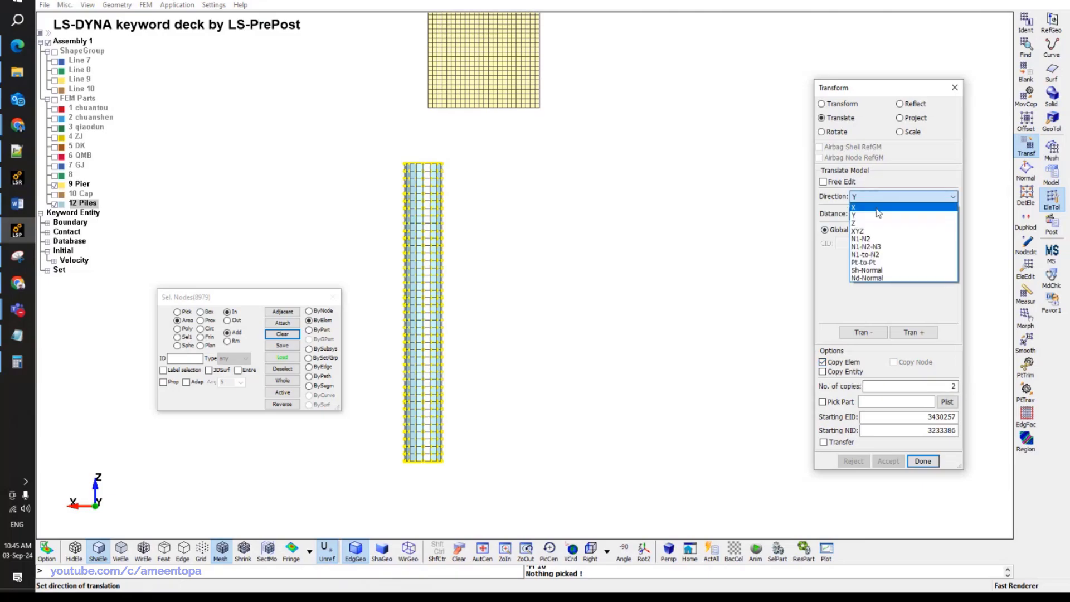
{"action": "left_click", "coordinate": [869, 206]}
{"action": "left_click", "coordinate": [863, 332]}
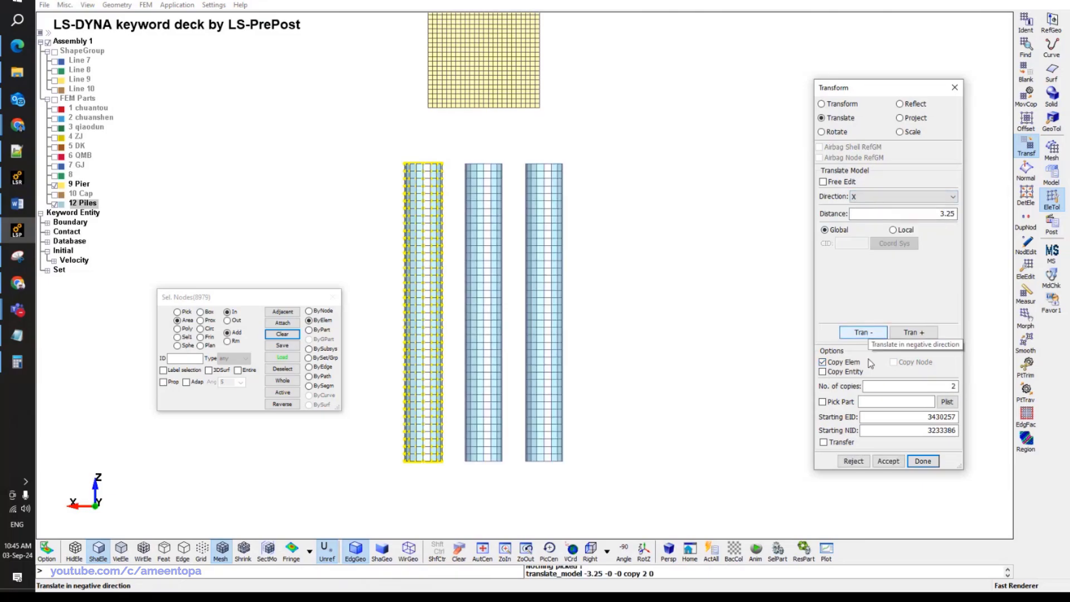
{"action": "left_click", "coordinate": [889, 461]}
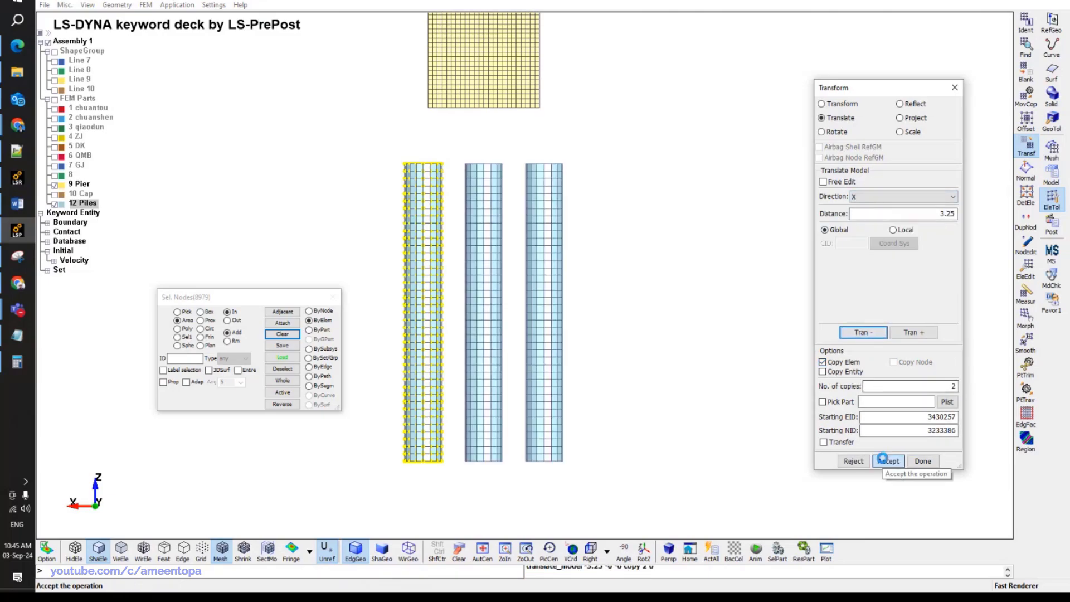
Show the cap and measure the node-to-node distance along its lower edge between the two end corners, clearing the old measurements.
{"action": "left_click", "coordinate": [55, 193]}
{"action": "scroll", "coordinate": [433, 175], "scroll_direction": "up", "scroll_amount": 2}
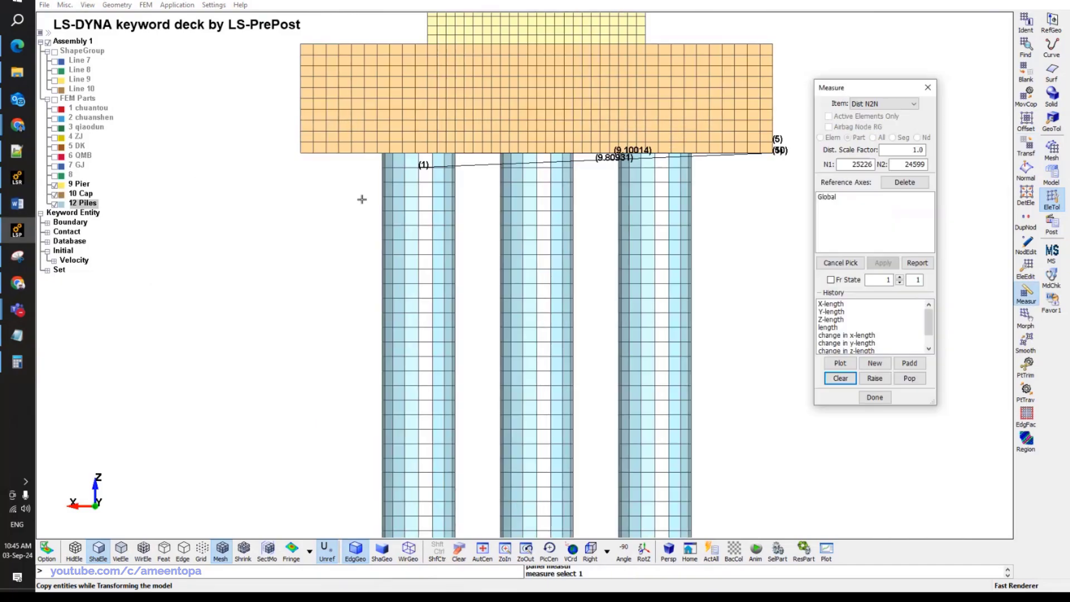
{"action": "left_click", "coordinate": [841, 378]}
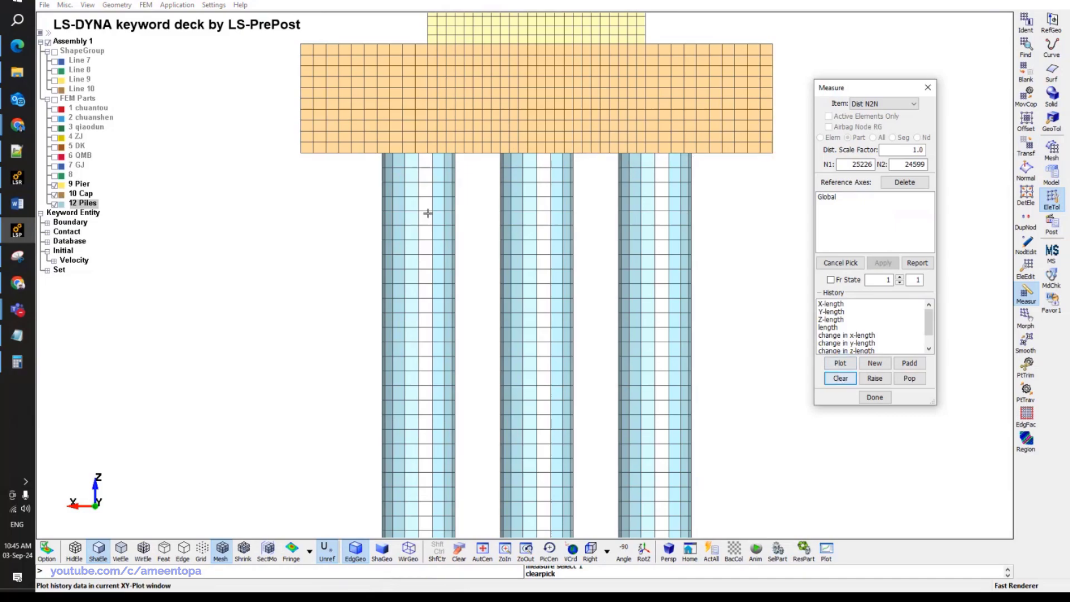
{"action": "left_click", "coordinate": [306, 155]}
{"action": "left_click", "coordinate": [306, 155]}
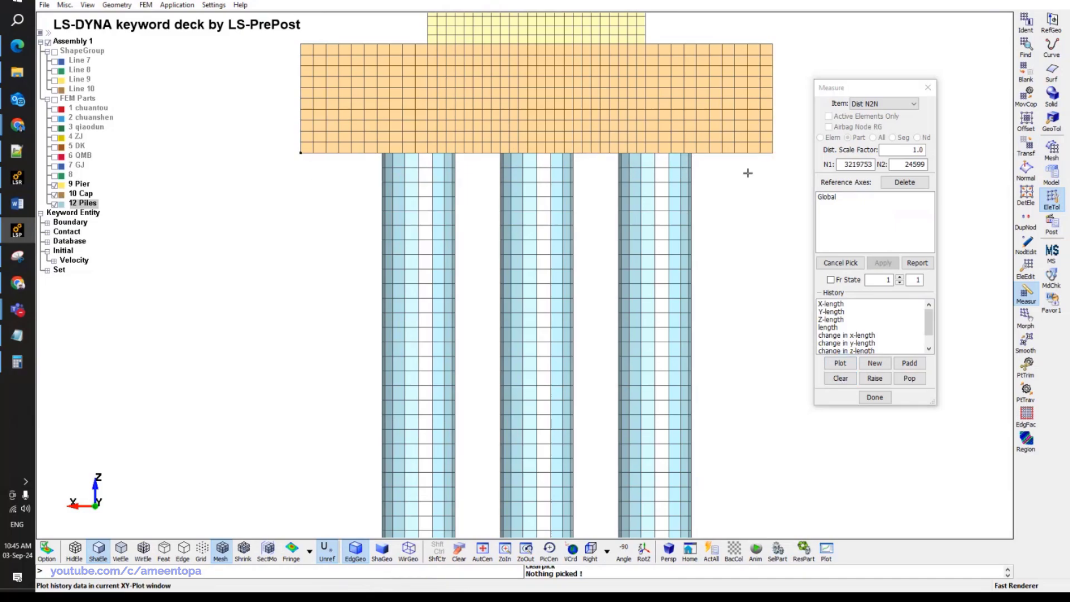
{"action": "left_click", "coordinate": [768, 154]}
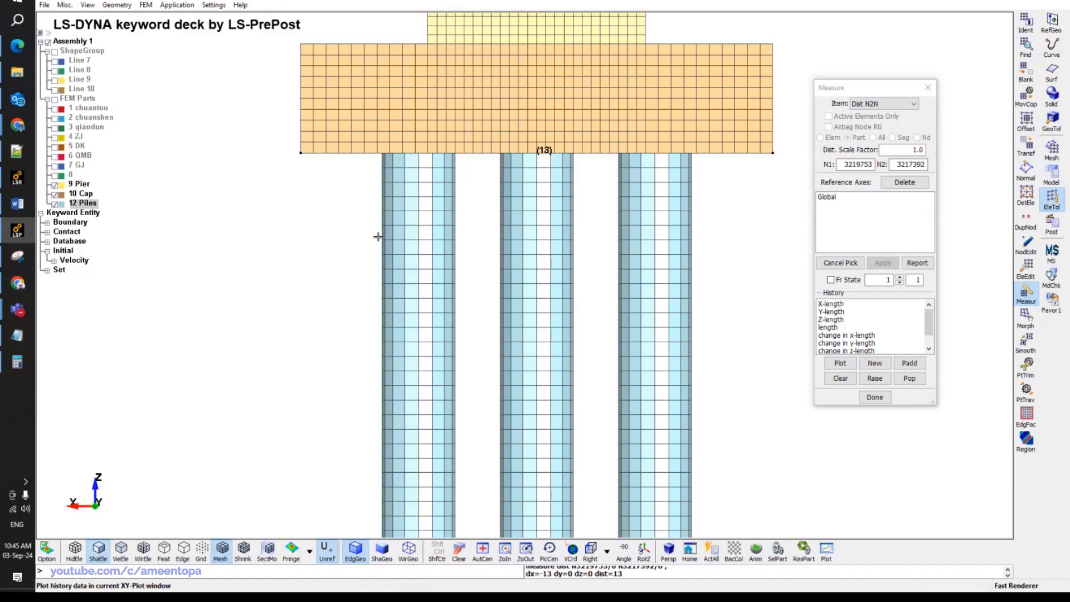
Switch to Calculator, work out 13 − 6 and 7 ÷ 4, and return to LS-PrePost.
{"action": "left_click", "coordinate": [20, 363]}
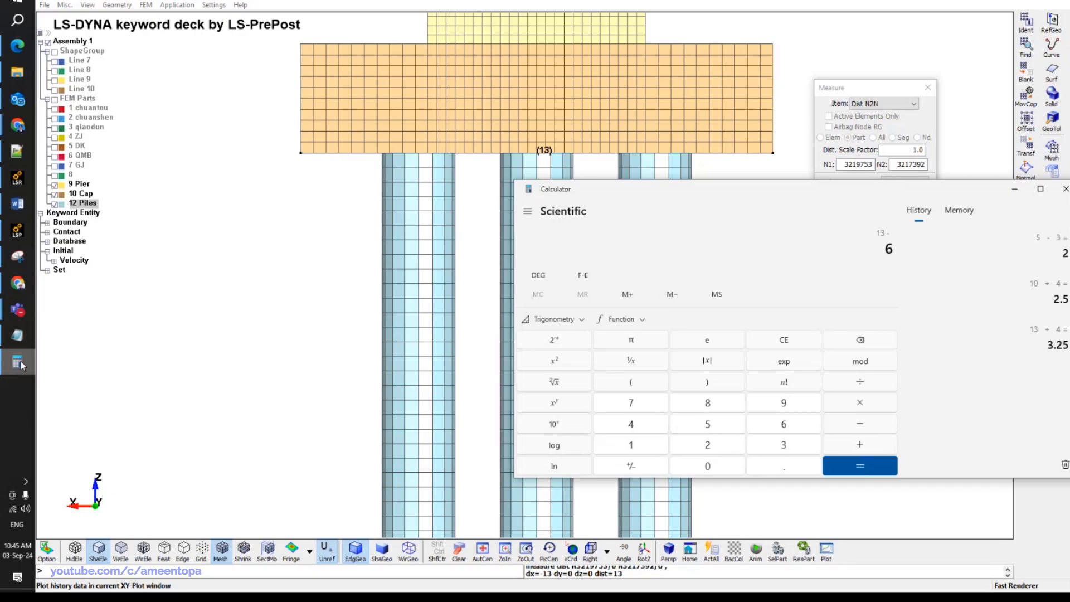
{"action": "key", "text": "Return"}
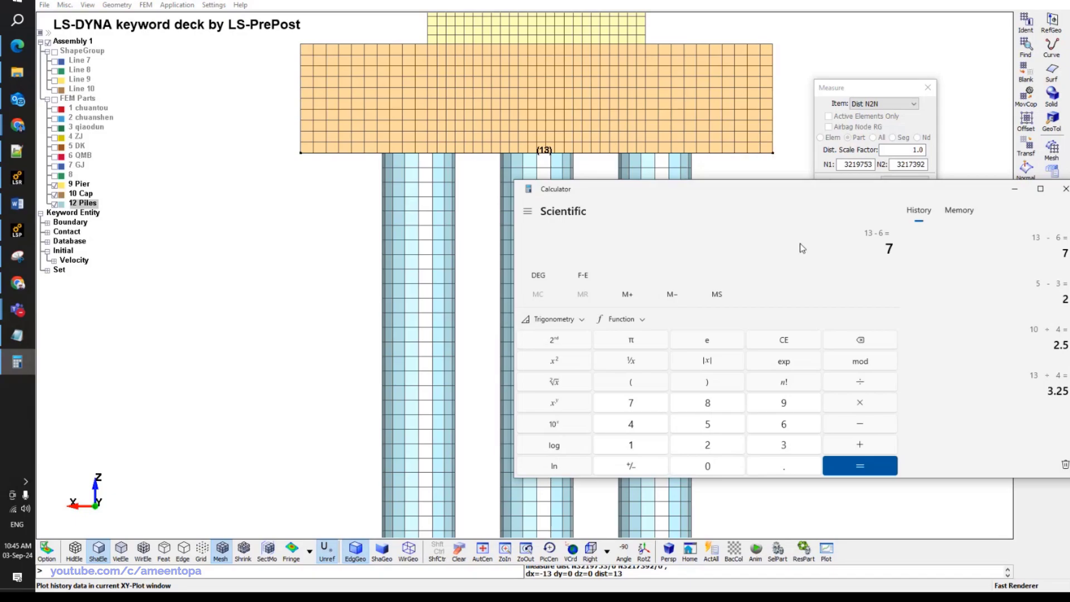
{"action": "key", "text": "Return"}
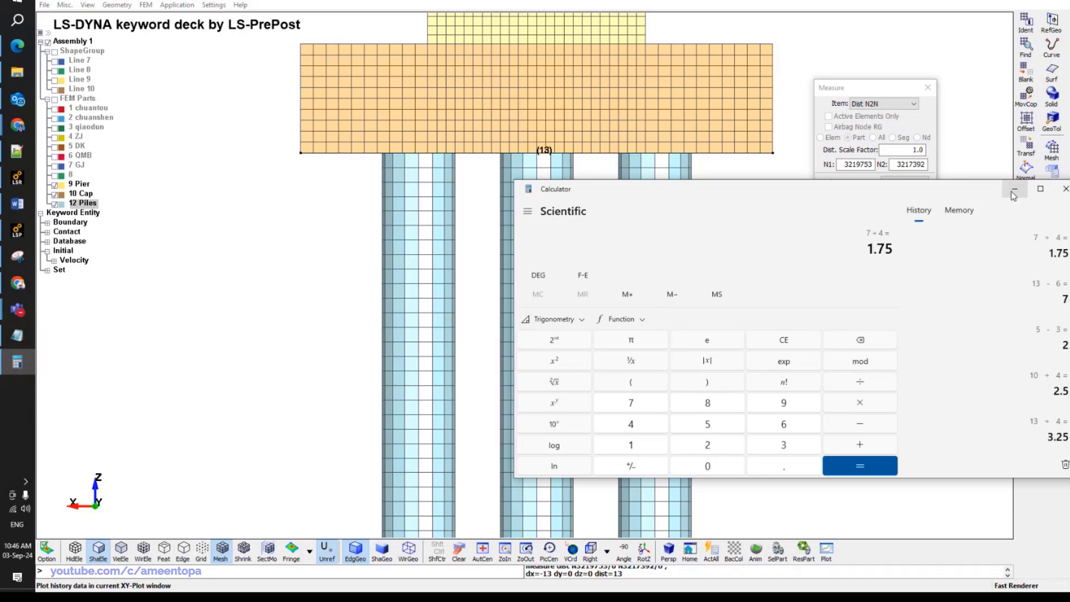
{"action": "left_click", "coordinate": [265, 249]}
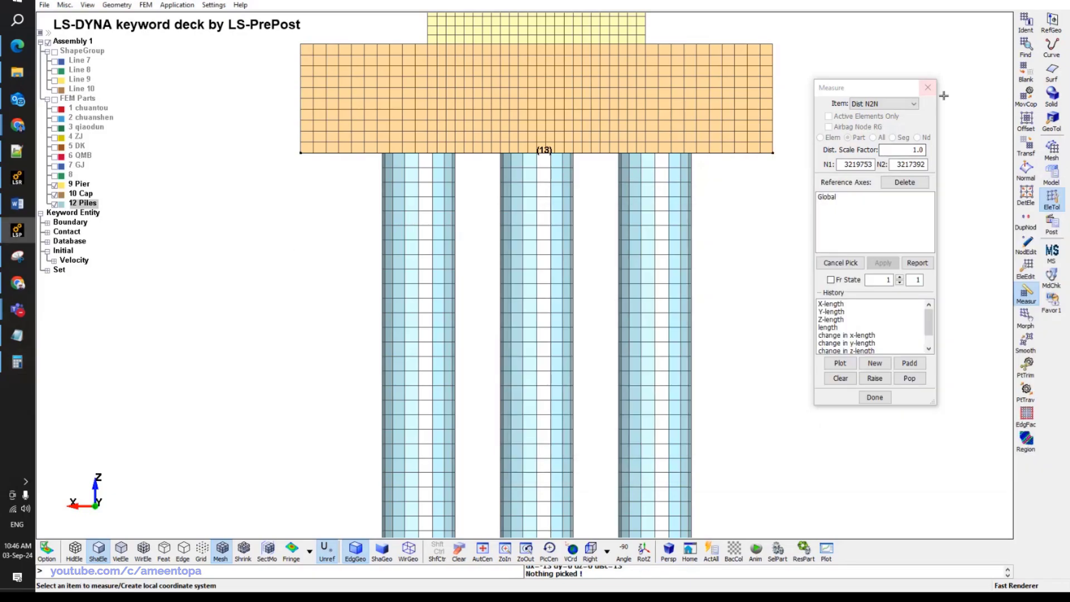
Turn off element copying for the X translation and set its distance to 1.75.
{"action": "left_click", "coordinate": [1027, 147]}
{"action": "left_click", "coordinate": [923, 215]}
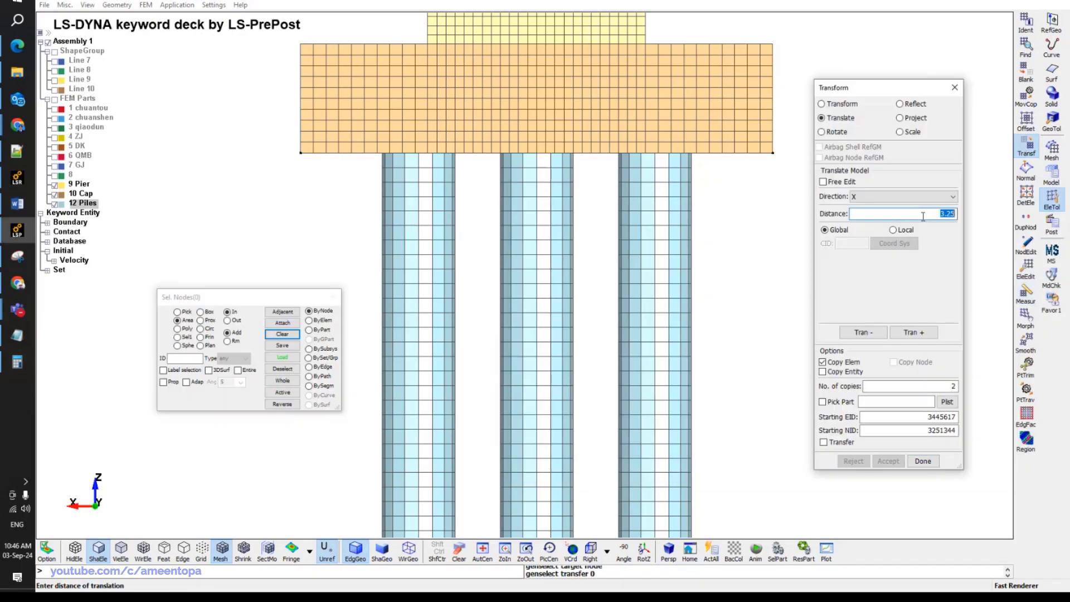
{"action": "left_click", "coordinate": [834, 362]}
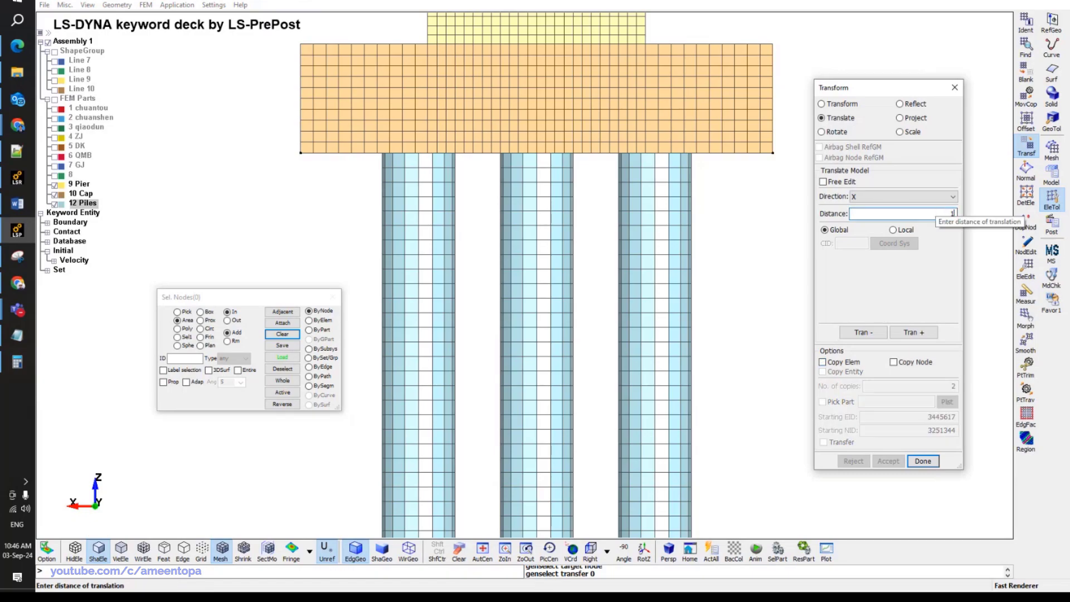
{"action": "left_click", "coordinate": [17, 362]}
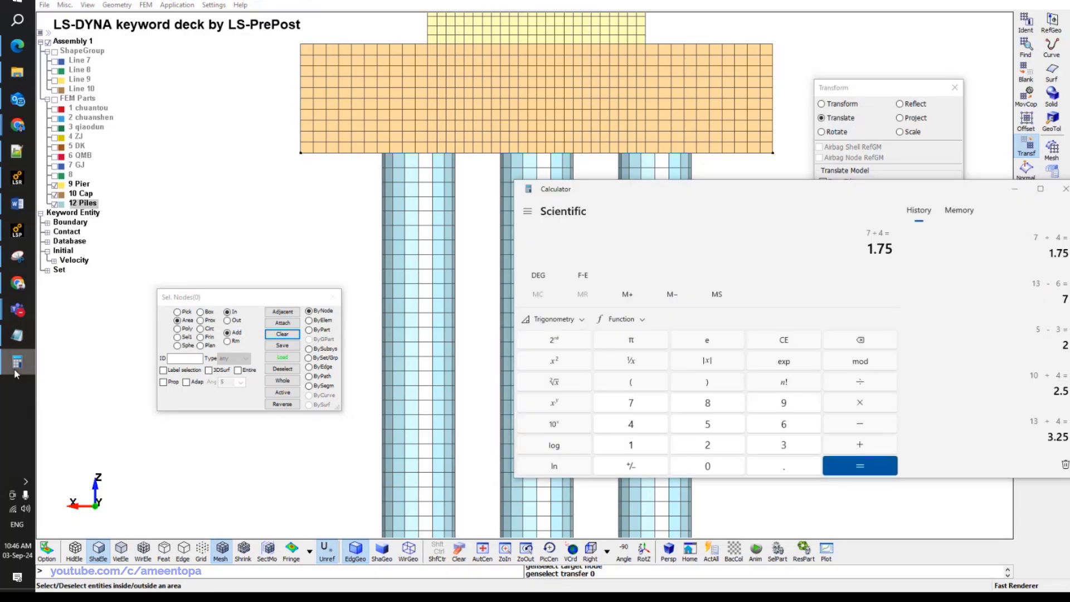
{"action": "left_click", "coordinate": [18, 362]}
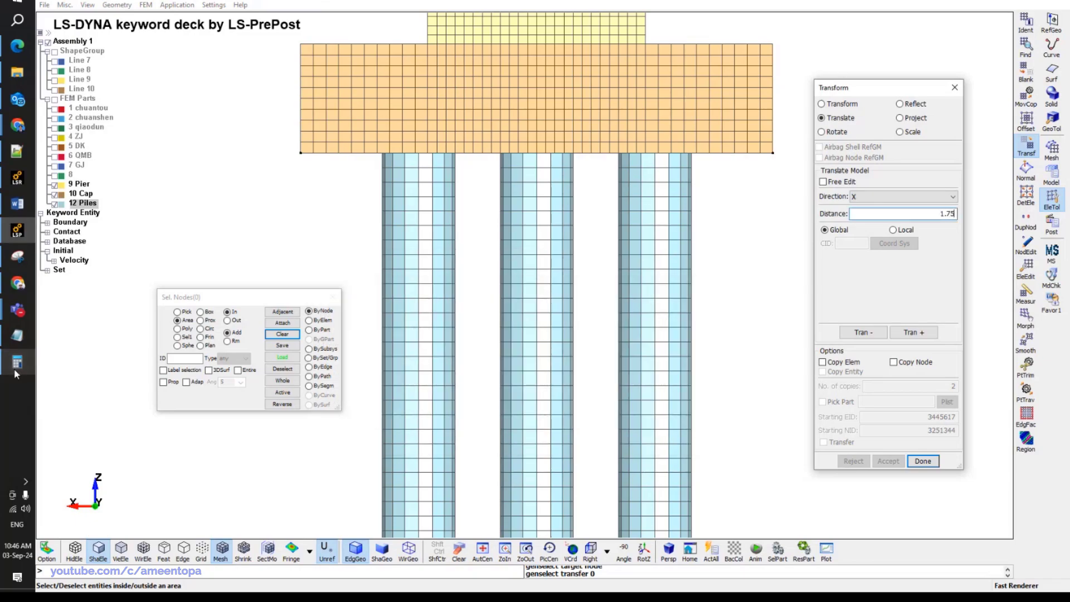
Select all elements of the outer pile at the positive X end and hide the cap.
{"action": "scroll", "coordinate": [571, 354], "scroll_direction": "down", "scroll_amount": 3}
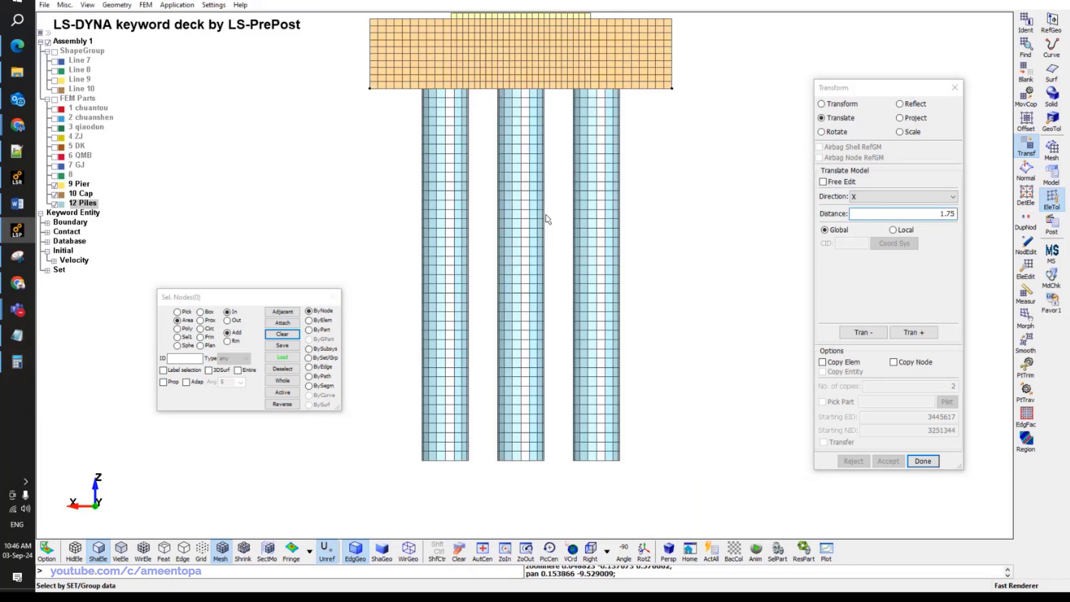
{"action": "left_click_drag", "start_coordinate": [473, 472], "coordinate": [388, 92]}
{"action": "left_click", "coordinate": [308, 321]}
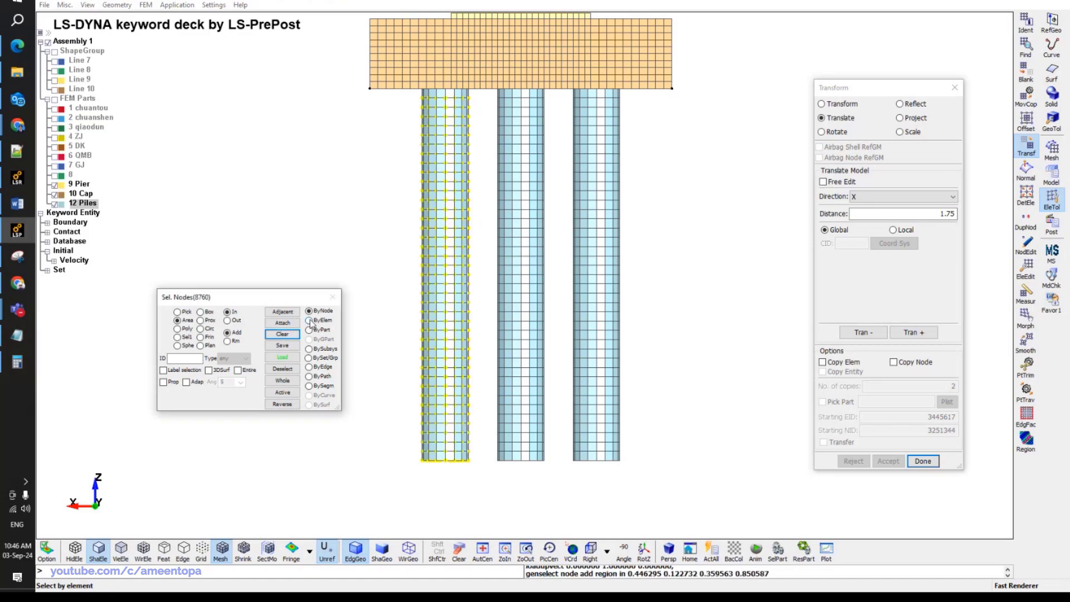
{"action": "left_click_drag", "start_coordinate": [365, 496], "coordinate": [478, 94]}
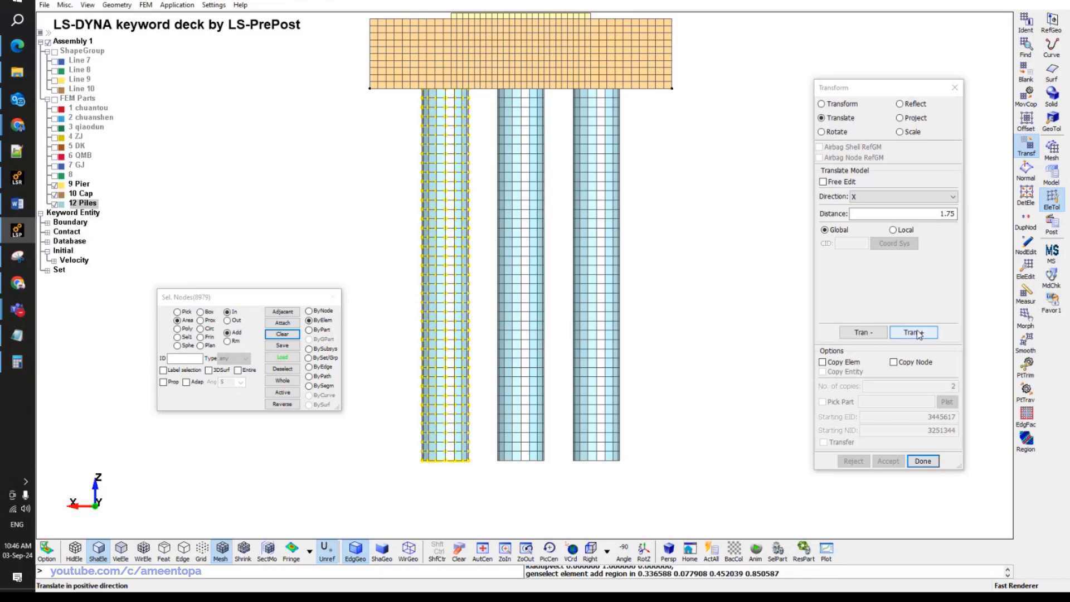
{"action": "left_click", "coordinate": [52, 194]}
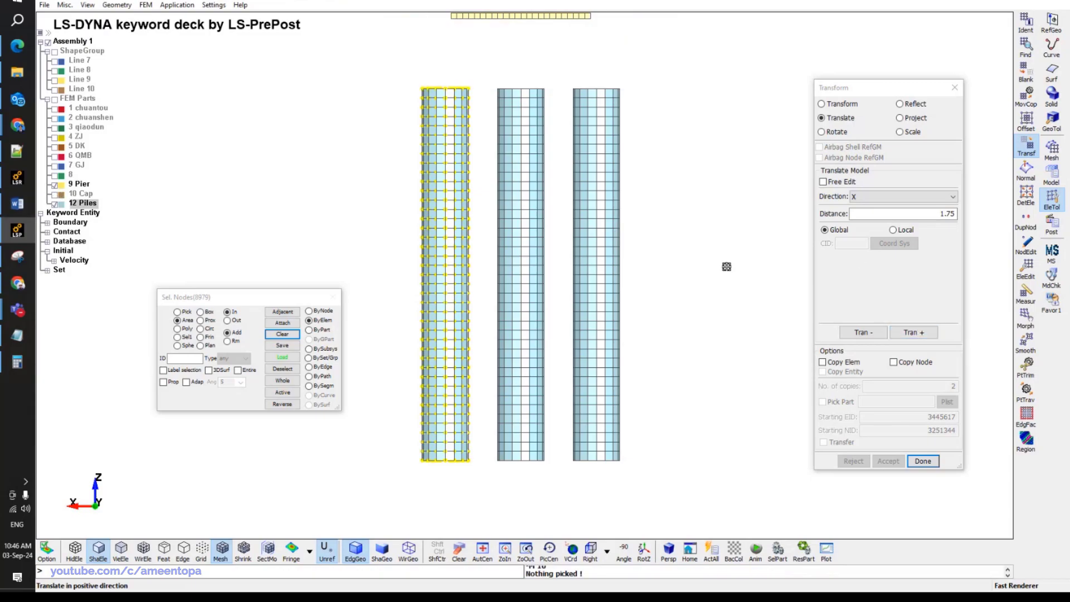
Try moving the selected pile 1.75 along positive X and 3.25 along negative X, and reject both moves.
{"action": "left_click", "coordinate": [918, 333]}
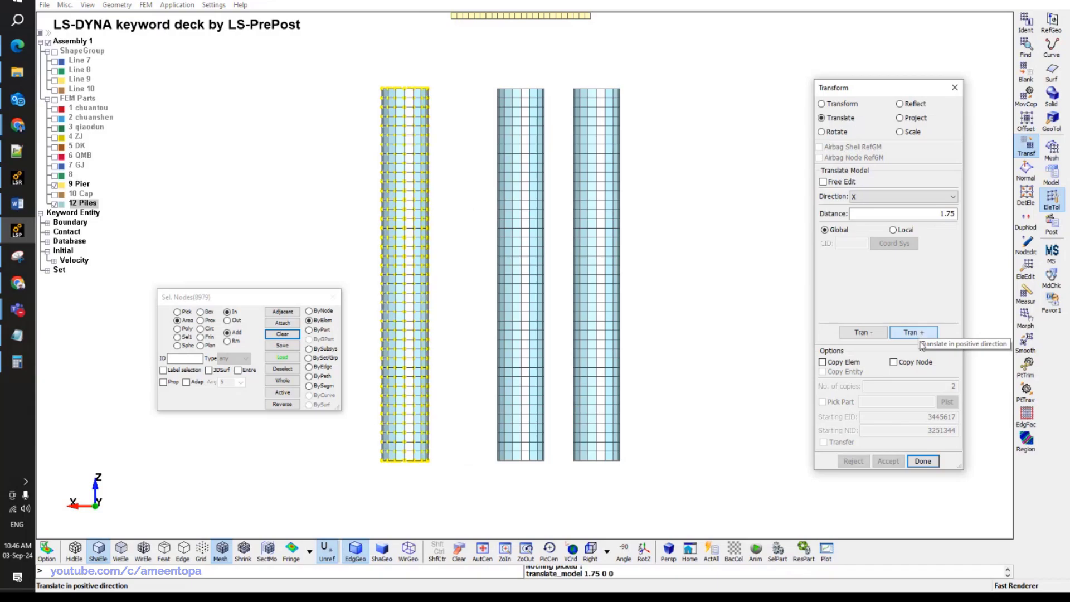
{"action": "double_click", "coordinate": [920, 213]}
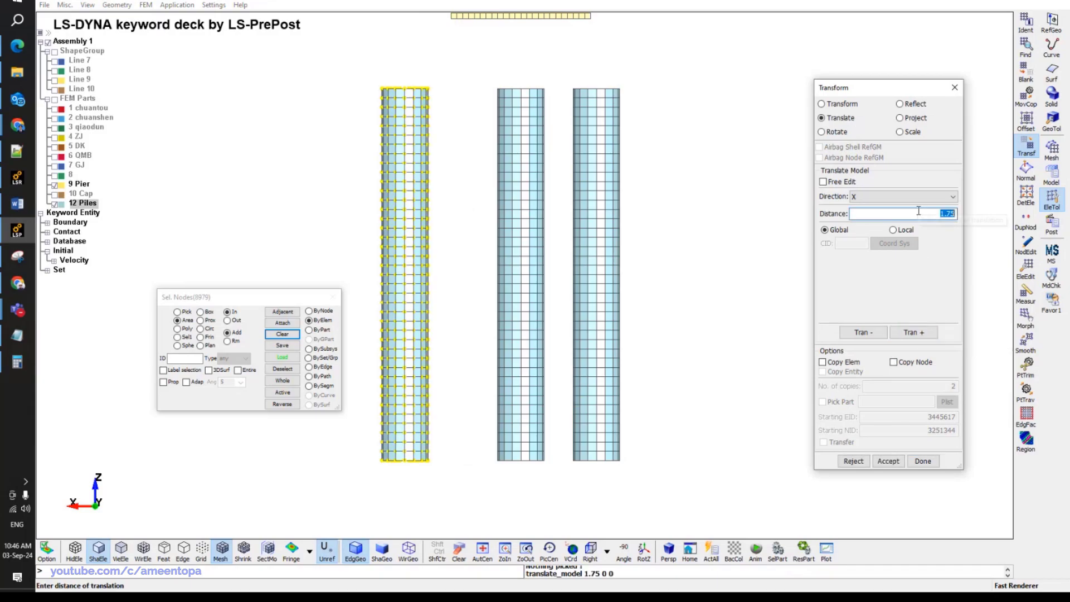
{"action": "type", "text": "3.25"}
{"action": "key", "text": "Return"}
{"action": "left_click", "coordinate": [864, 333]}
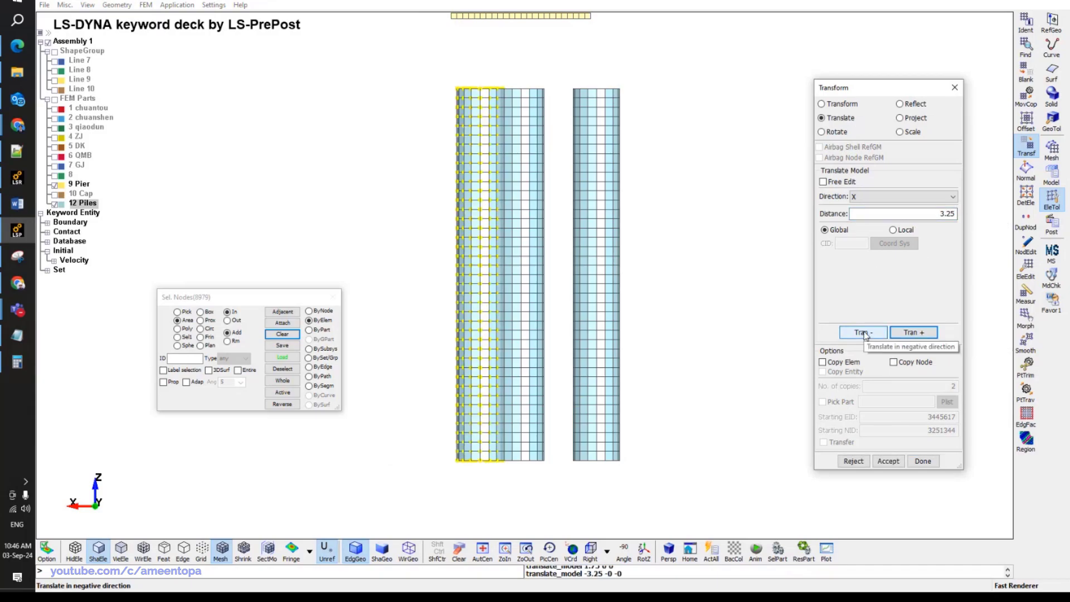
{"action": "left_click", "coordinate": [854, 461]}
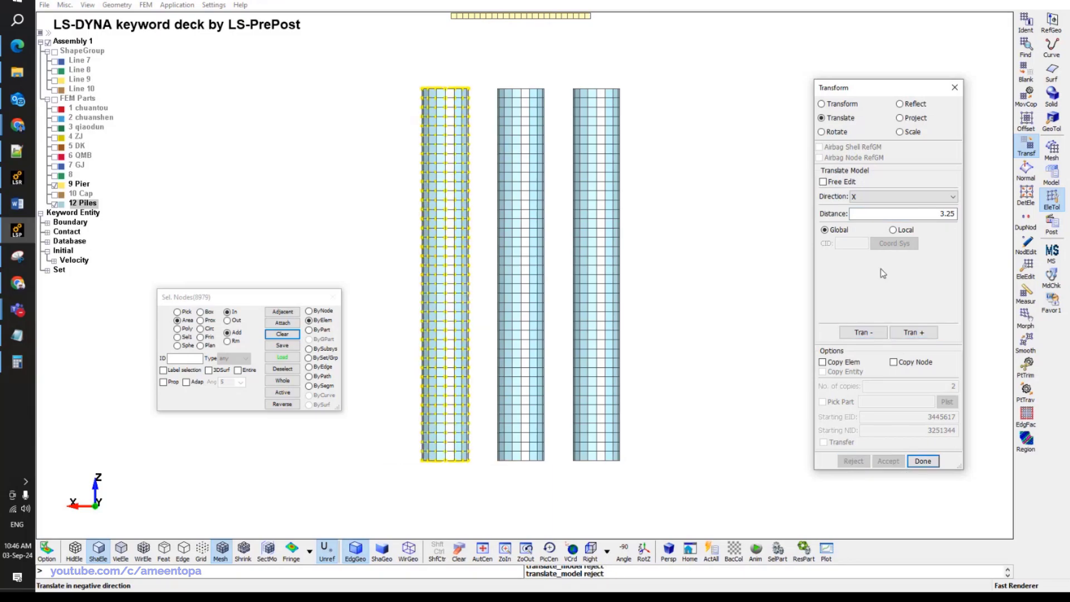
Translate the selected pile 3.25 along negative X, followed by 1.75 along positive X.
{"action": "left_click", "coordinate": [904, 201]}
{"action": "left_click", "coordinate": [896, 187]}
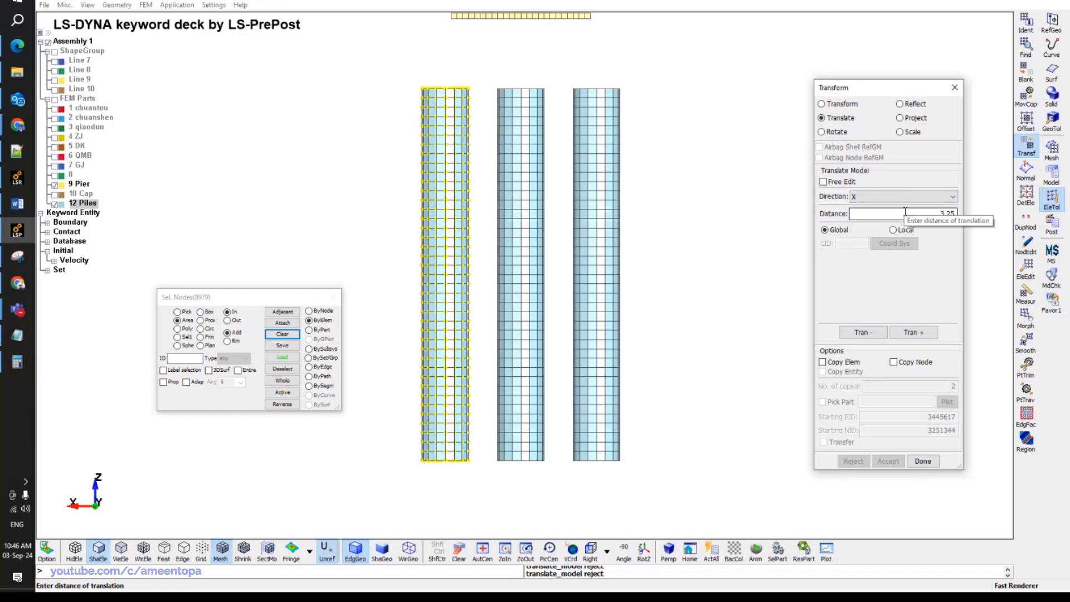
{"action": "left_click", "coordinate": [863, 333]}
{"action": "double_click", "coordinate": [928, 213]}
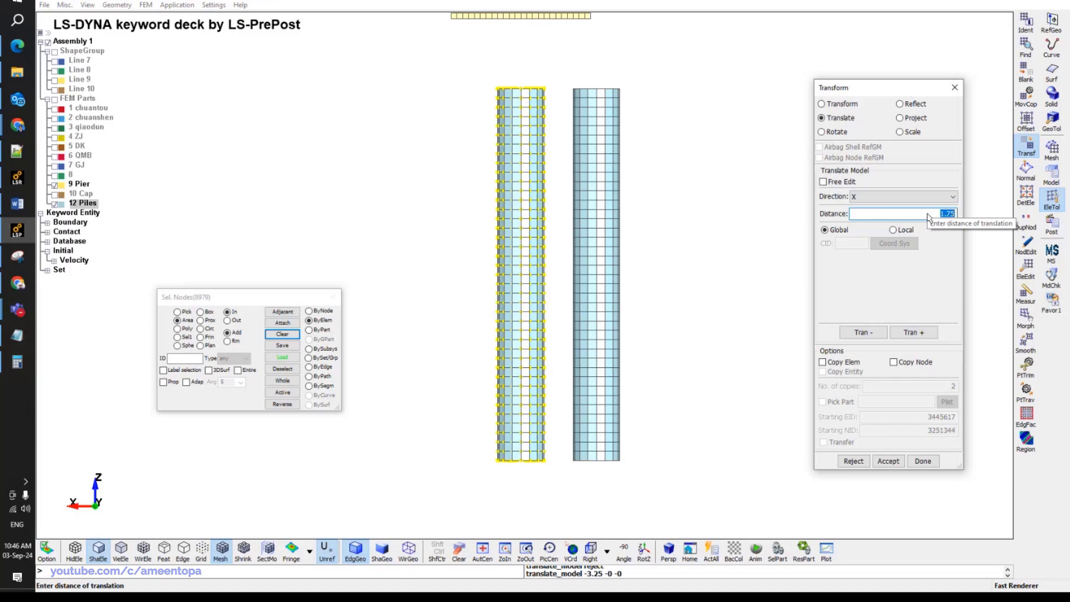
{"action": "type", "text": "1.75"}
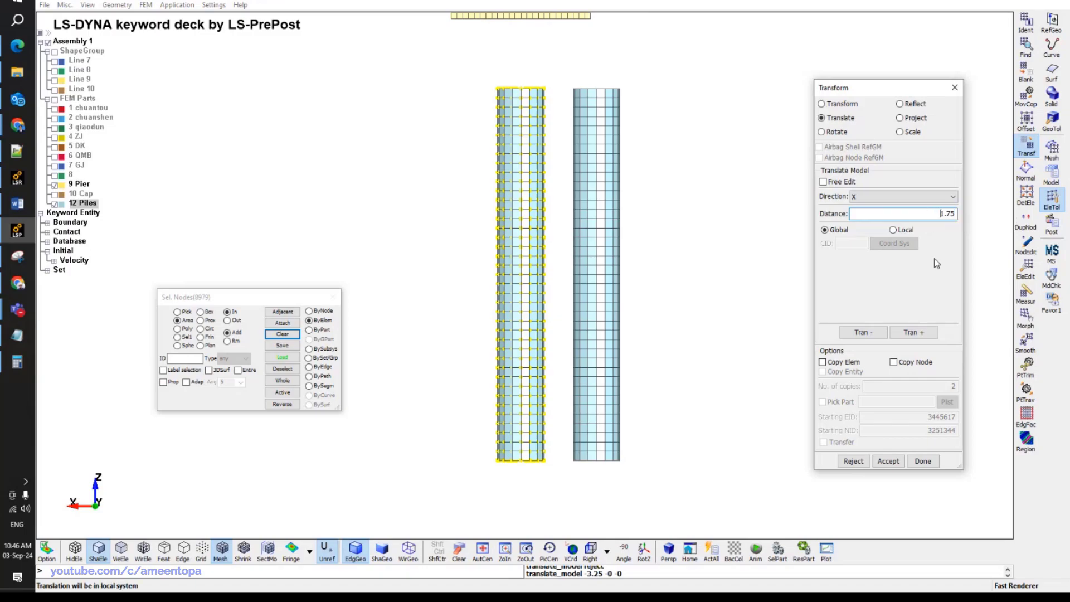
{"action": "left_click", "coordinate": [906, 332]}
Translate the selected pile 2 along positive X, accept the accumulated move and show the cap.
{"action": "double_click", "coordinate": [947, 213]}
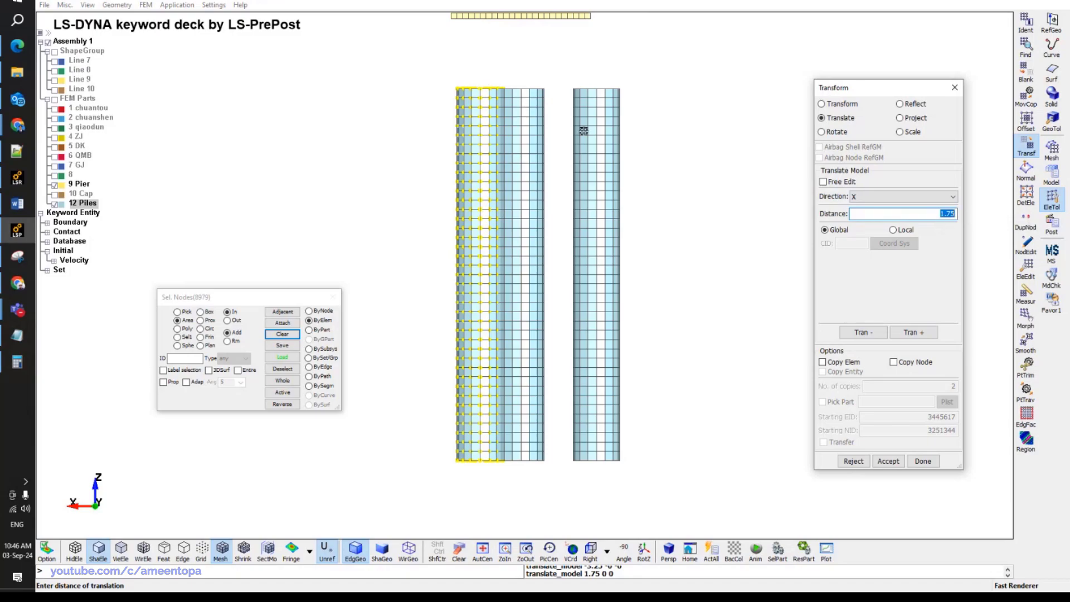
{"action": "type", "text": "2"}
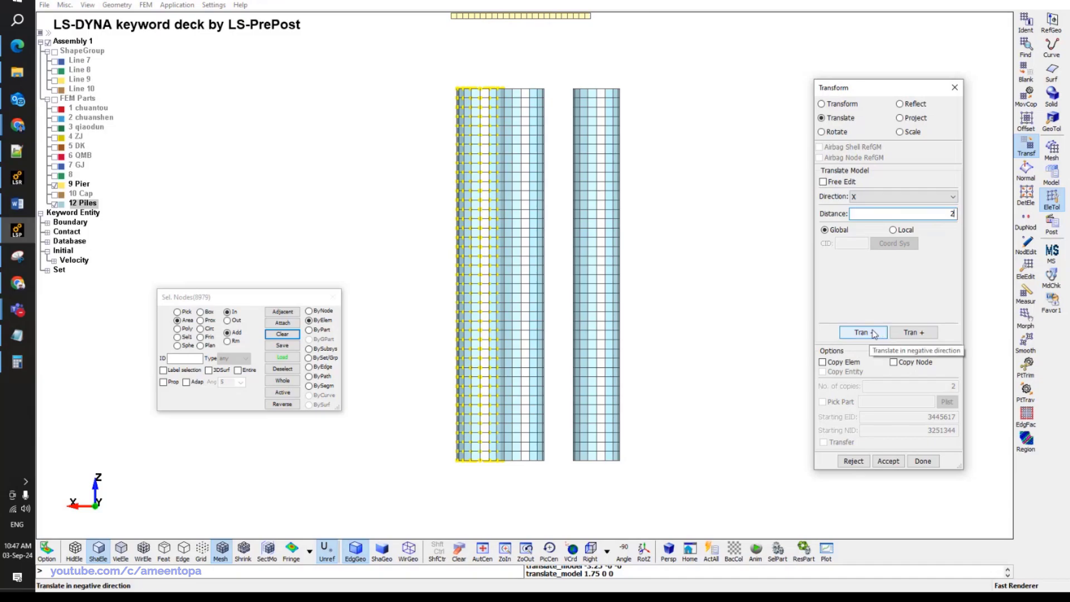
{"action": "left_click", "coordinate": [913, 332]}
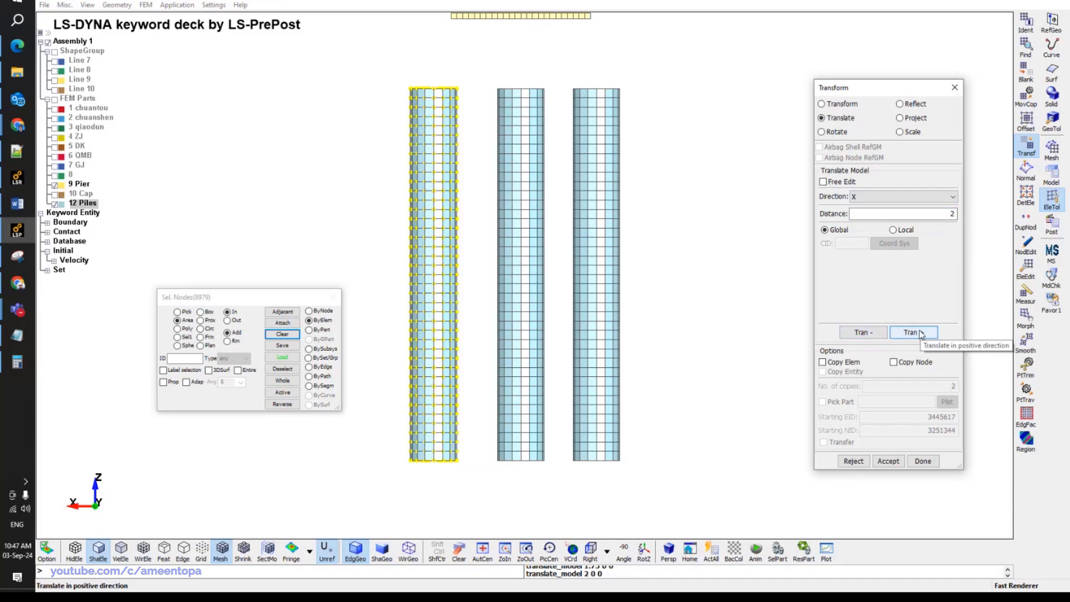
{"action": "left_click", "coordinate": [885, 461]}
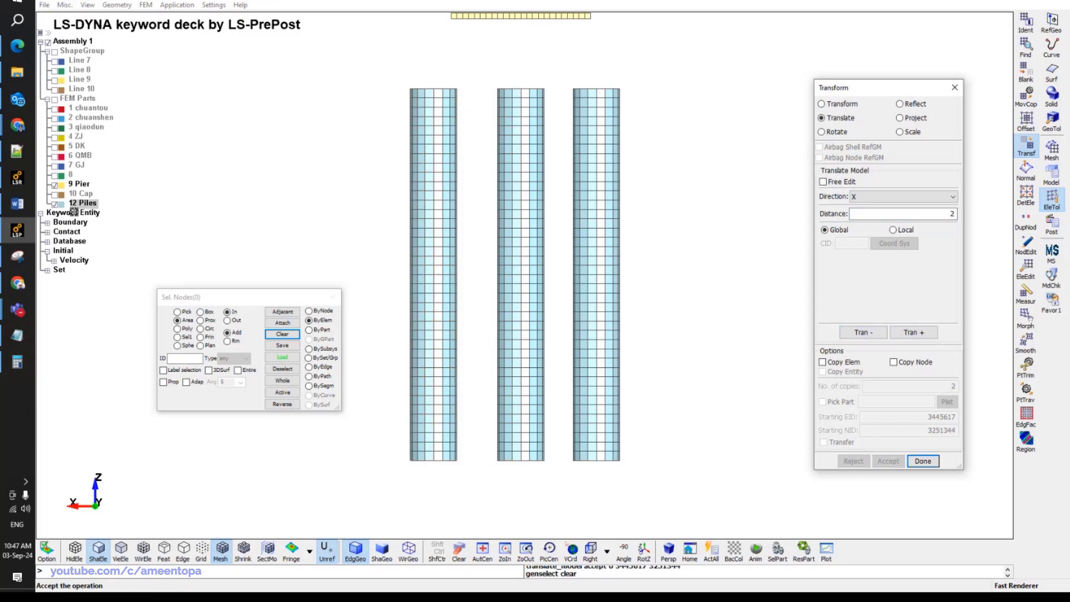
{"action": "left_click", "coordinate": [56, 194]}
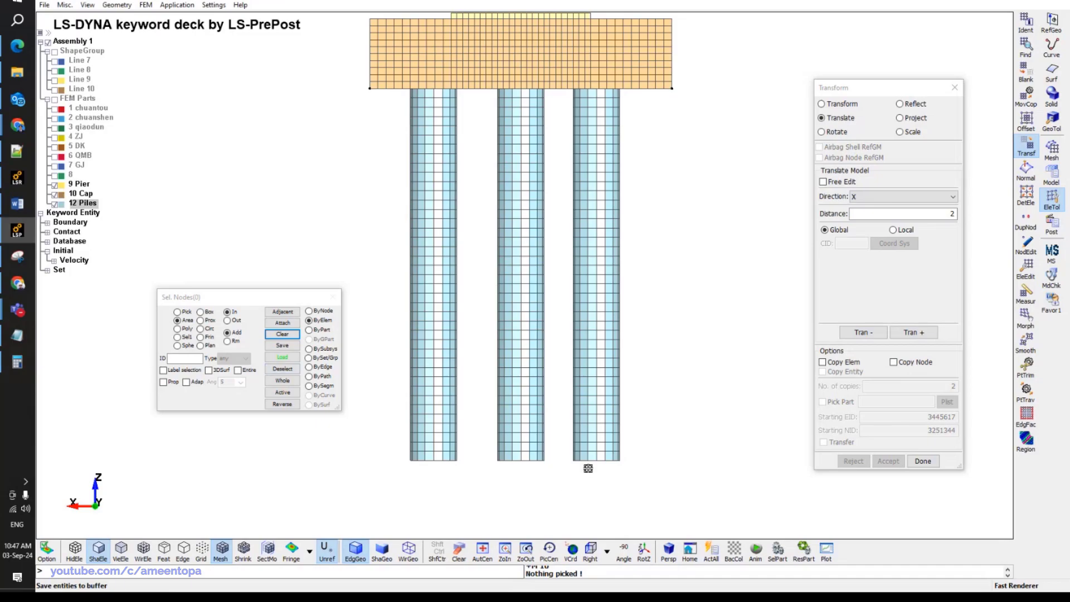
Select all elements of the outer pile at the negative X end and translate it 3.25 along positive X.
{"action": "left_click_drag", "start_coordinate": [570, 489], "coordinate": [626, 94]}
{"action": "left_click", "coordinate": [899, 214]}
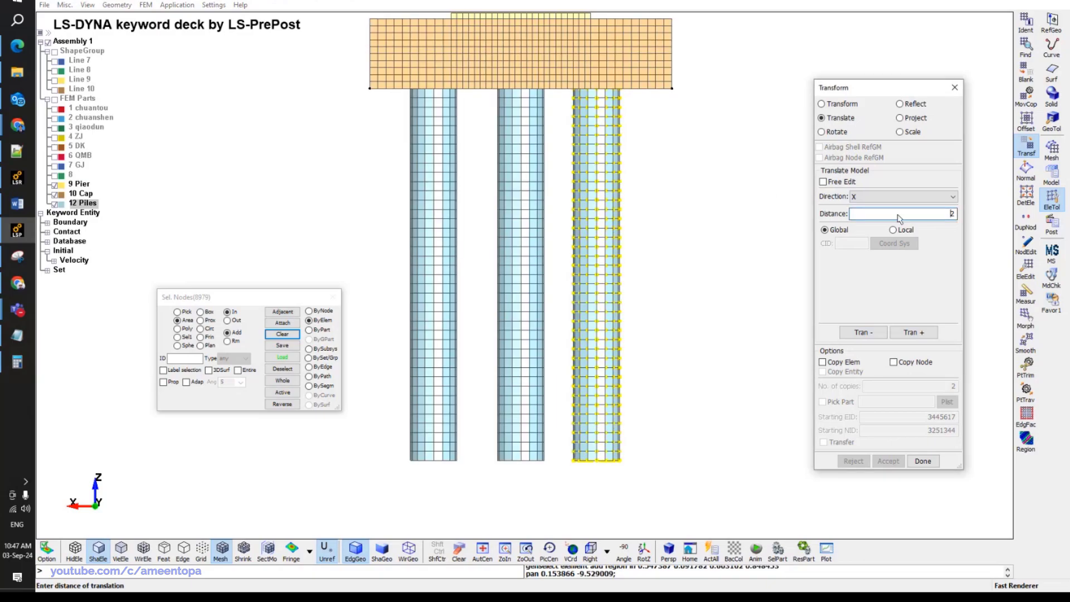
{"action": "double_click", "coordinate": [898, 214]}
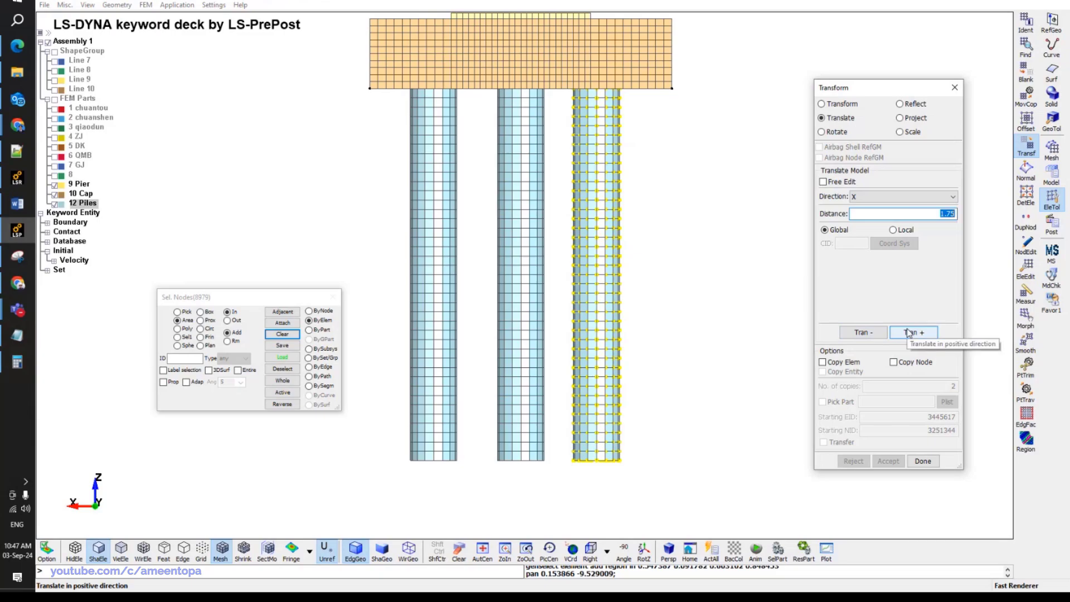
{"action": "left_click", "coordinate": [17, 365]}
{"action": "left_click", "coordinate": [17, 365]}
{"action": "type", "text": "3"}
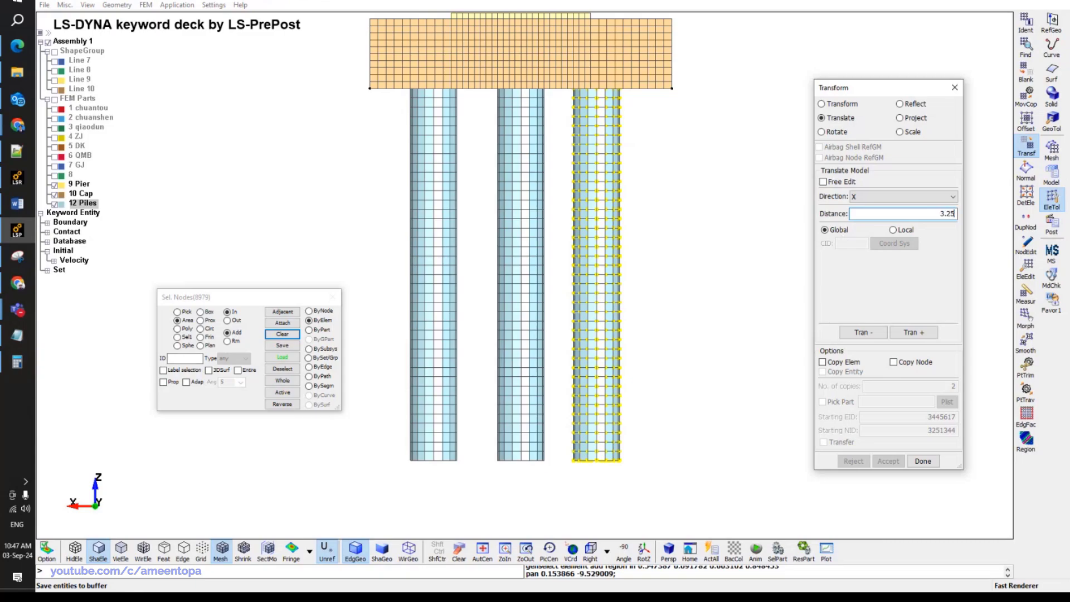
{"action": "left_click", "coordinate": [914, 332]}
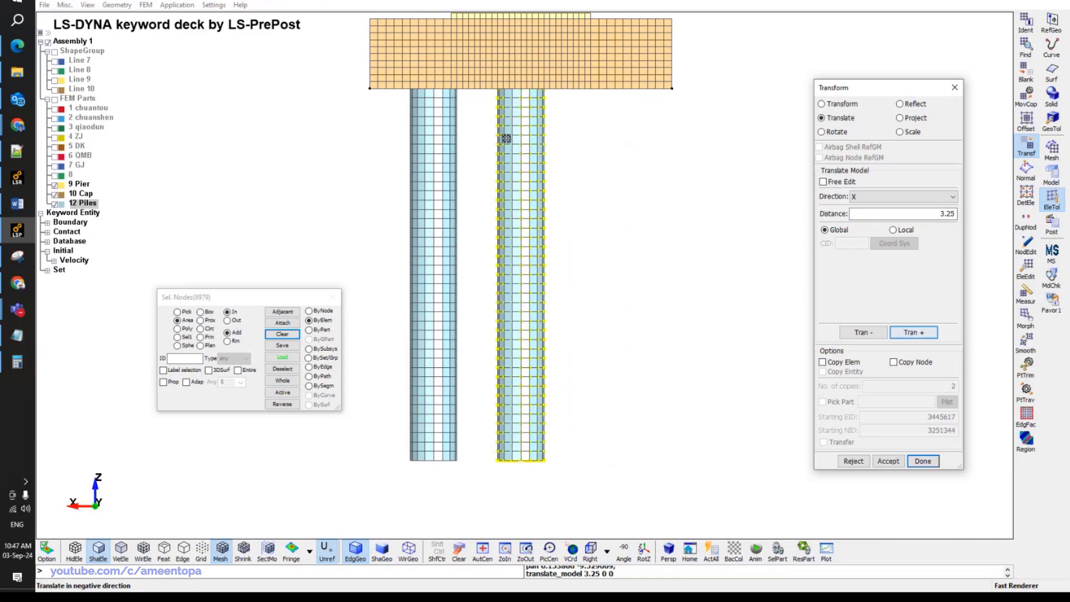
Translate the selected pile 1.75 and another 2 along negative X, and accept the accumulated move.
{"action": "left_click", "coordinate": [942, 214]}
{"action": "key", "text": "ctrl+z"}
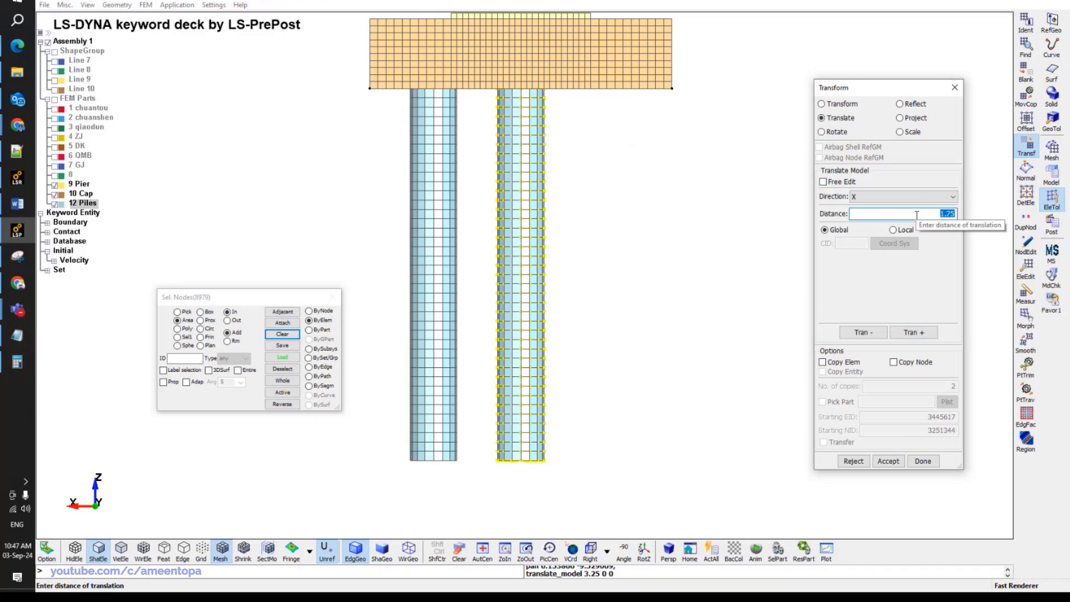
{"action": "left_click", "coordinate": [863, 332]}
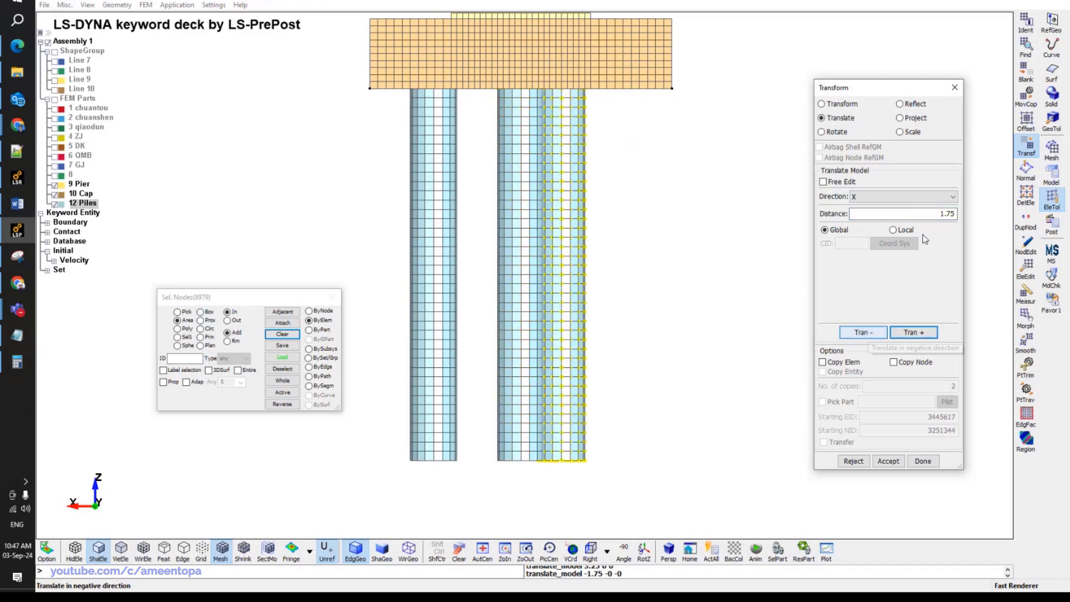
{"action": "type", "text": "2"}
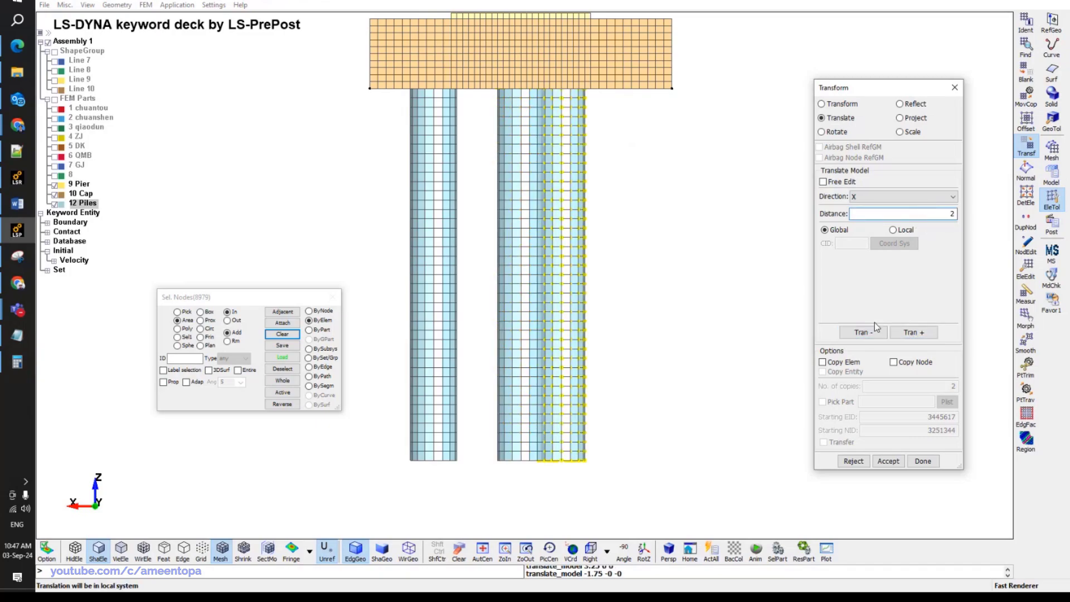
{"action": "left_click", "coordinate": [873, 335]}
{"action": "left_click", "coordinate": [888, 462]}
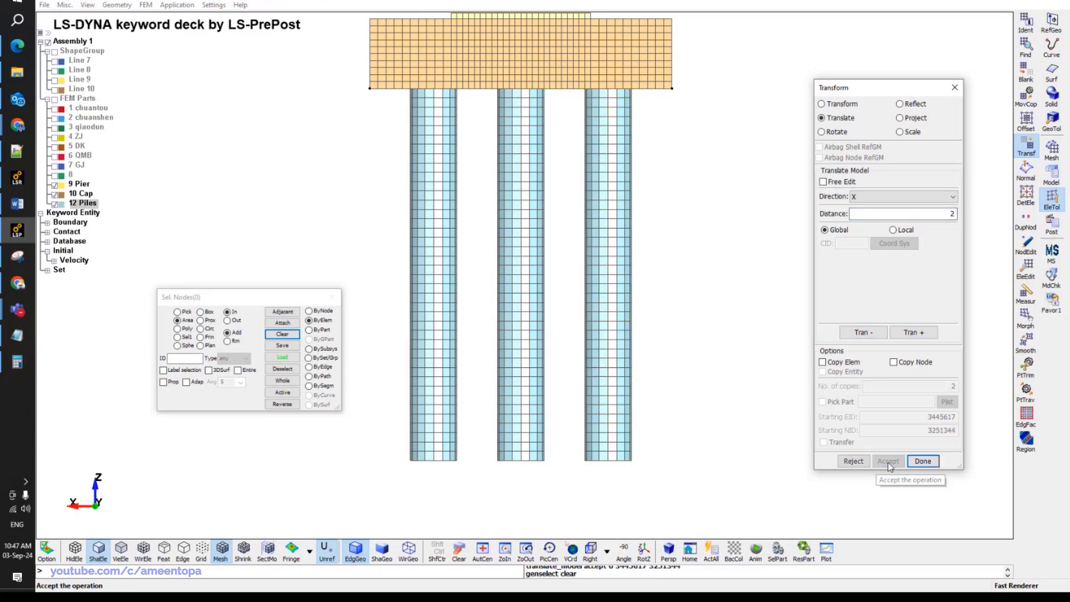
Examine the pile layout beneath the cap in the whole pier and where the pile tops meet the cap's underside.
{"action": "scroll", "coordinate": [658, 291], "scroll_direction": "down", "scroll_amount": 2}
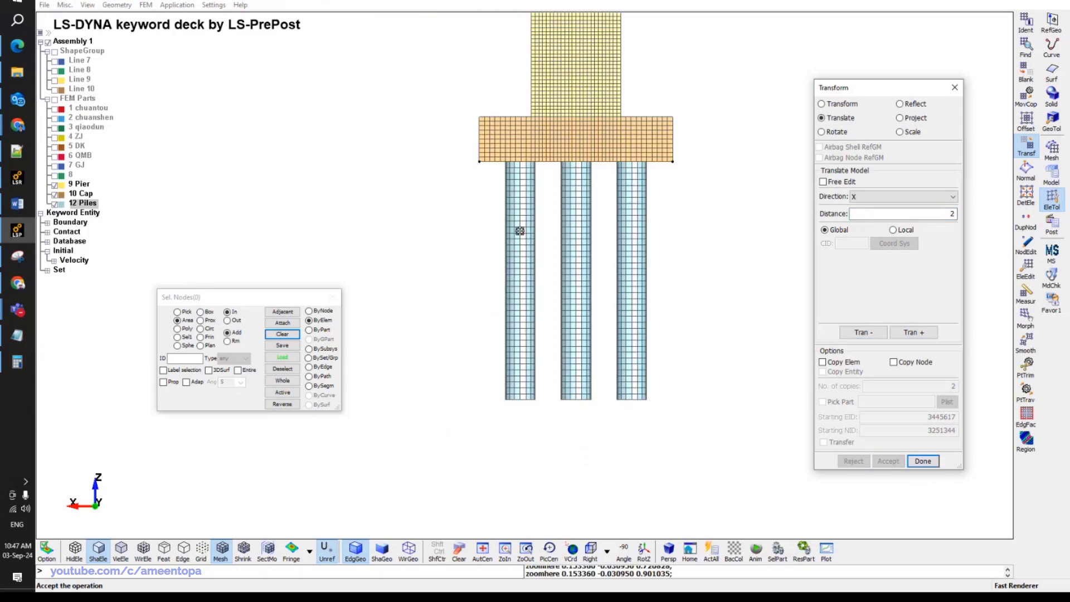
{"action": "scroll", "coordinate": [516, 231], "scroll_direction": "down", "scroll_amount": 2}
{"action": "mouse_move", "coordinate": [515, 250]}
{"action": "left_mouse_down", "text": "shift"}
{"action": "mouse_move", "coordinate": [636, 304]}
{"action": "mouse_move", "coordinate": [714, 309]}
{"action": "mouse_move", "coordinate": [690, 370]}
{"action": "left_mouse_up", "text": "shift"}
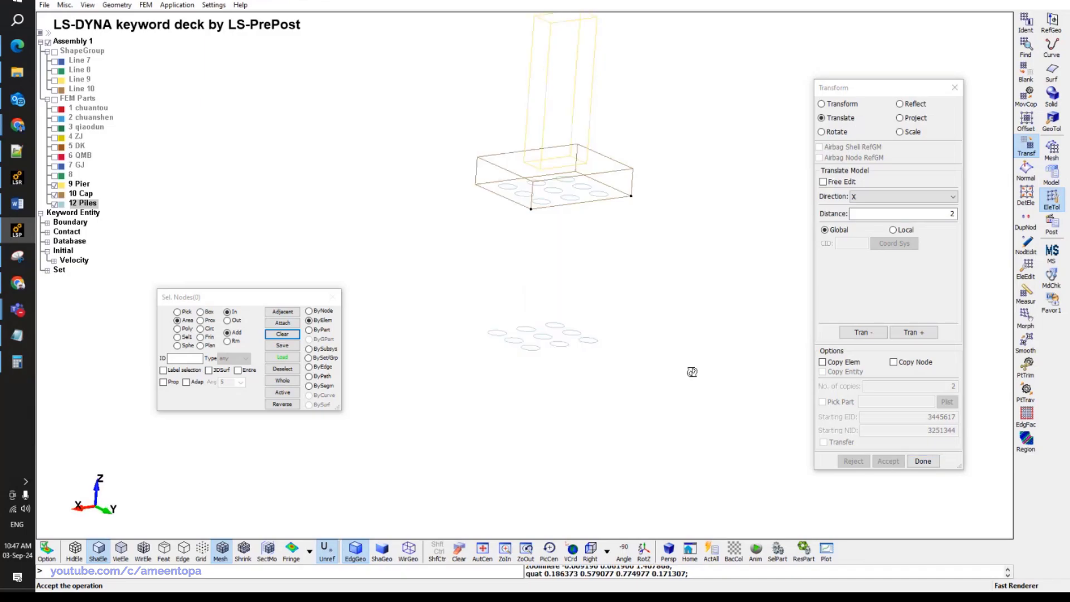
{"action": "scroll", "coordinate": [691, 370], "scroll_direction": "up", "scroll_amount": 3}
{"action": "middle_click_drag", "start_coordinate": [591, 240], "coordinate": [614, 335], "text": "shift"}
{"action": "left_click_drag", "start_coordinate": [614, 334], "coordinate": [686, 159], "text": "shift"}
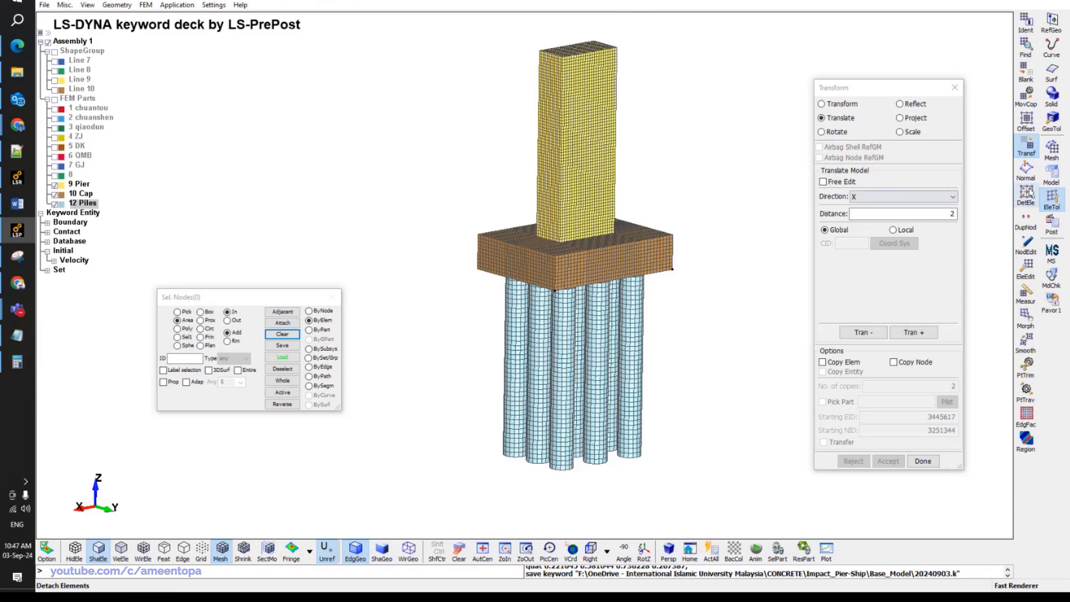
{"action": "left_click", "coordinate": [1052, 152]}
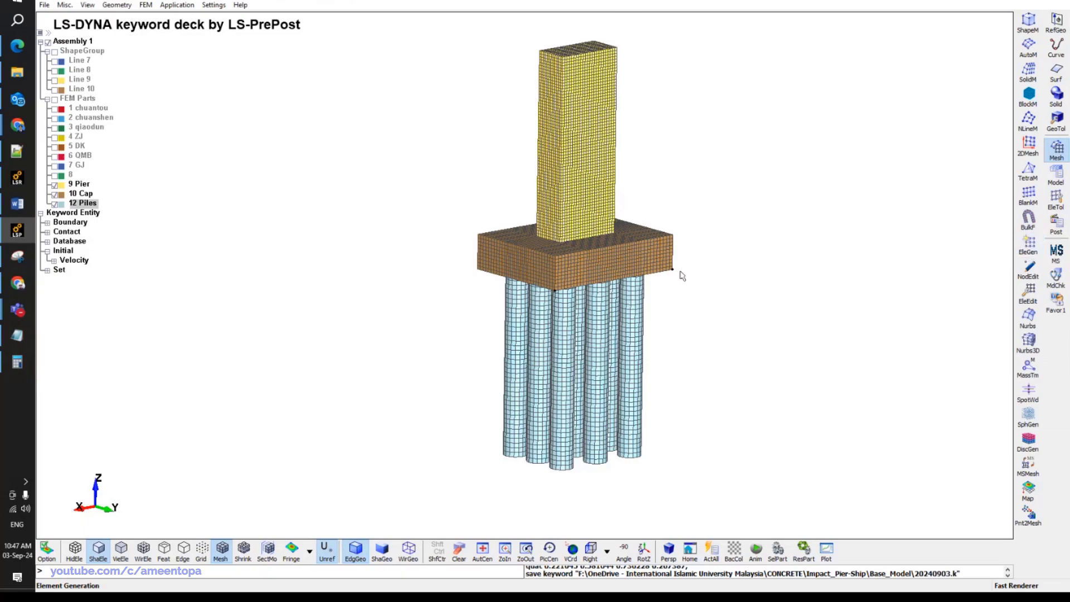
{"action": "left_click_drag", "start_coordinate": [648, 299], "coordinate": [596, 249], "text": "ctrl"}
{"action": "scroll", "coordinate": [595, 249], "scroll_direction": "up", "scroll_amount": 2}
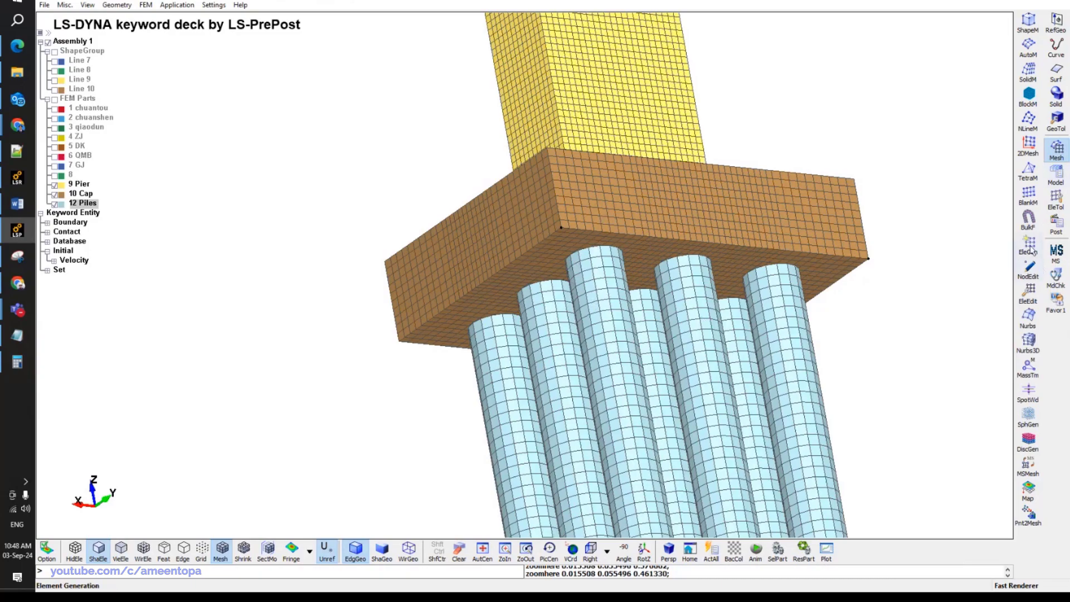
Open the keyword manager, expand the CONTACT keywords and list all available types instead of only those in the model.
{"action": "left_click", "coordinate": [1055, 174]}
{"action": "left_click", "coordinate": [1026, 45]}
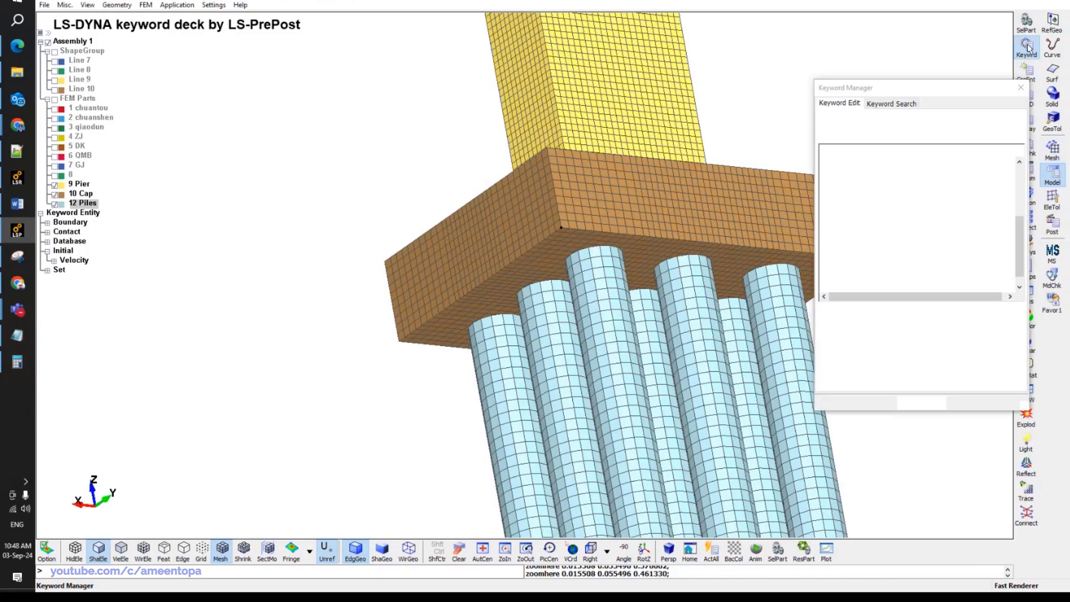
{"action": "scroll", "coordinate": [881, 190], "scroll_direction": "up", "scroll_amount": 3}
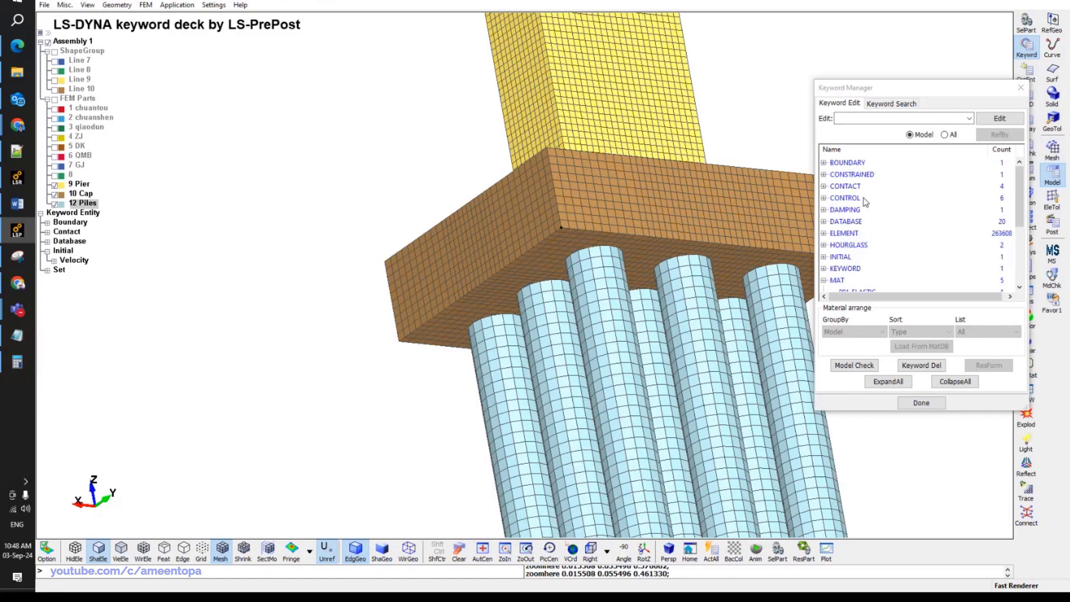
{"action": "left_click", "coordinate": [847, 186]}
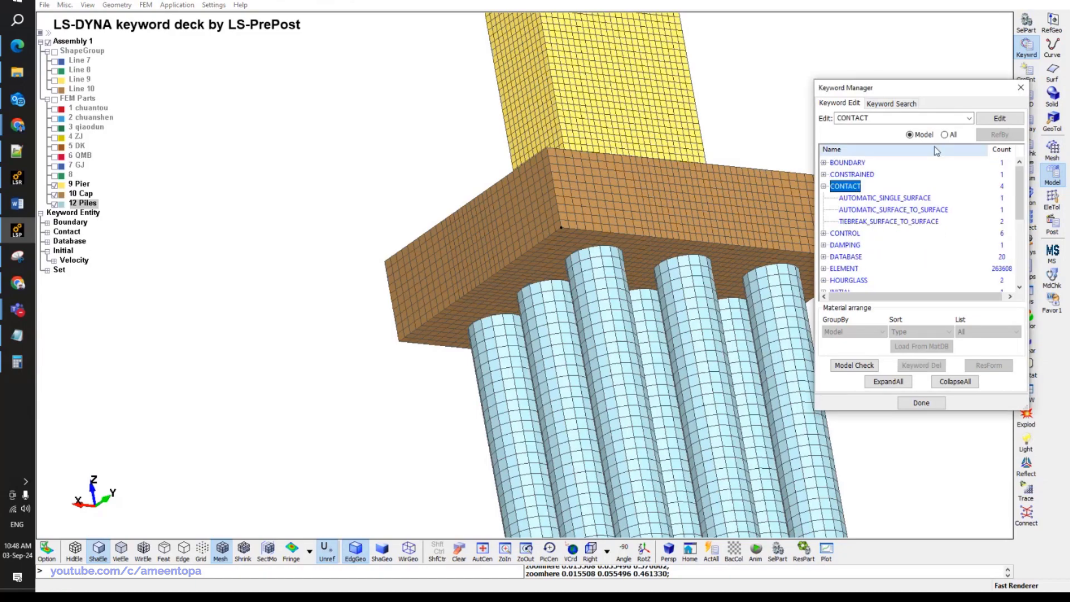
{"action": "left_click", "coordinate": [944, 134]}
{"action": "scroll", "coordinate": [898, 212], "scroll_direction": "down", "scroll_amount": 5}
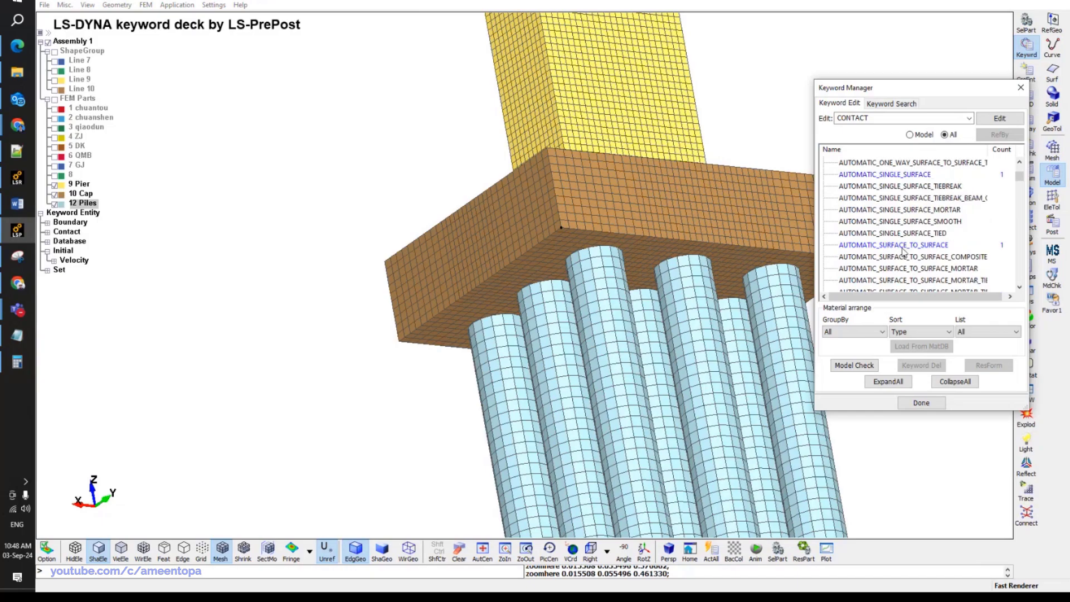
Find the TIED_SURFACE_TO_SURFACE contact keyword and open its input form.
{"action": "left_click_drag", "start_coordinate": [1019, 191], "coordinate": [1020, 167]}
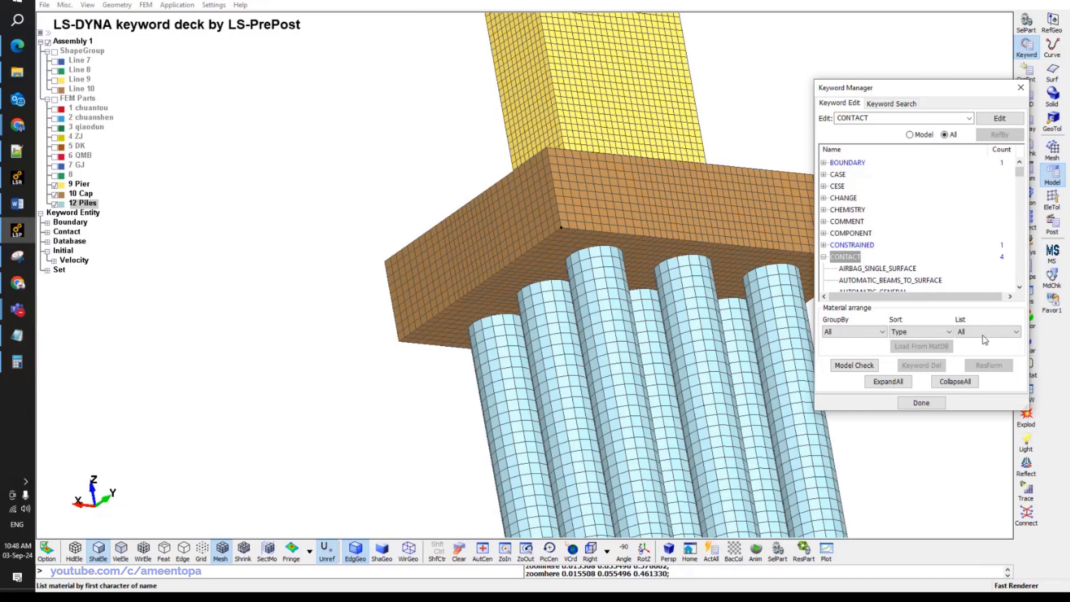
{"action": "scroll", "coordinate": [924, 230], "scroll_direction": "down", "scroll_amount": 10}
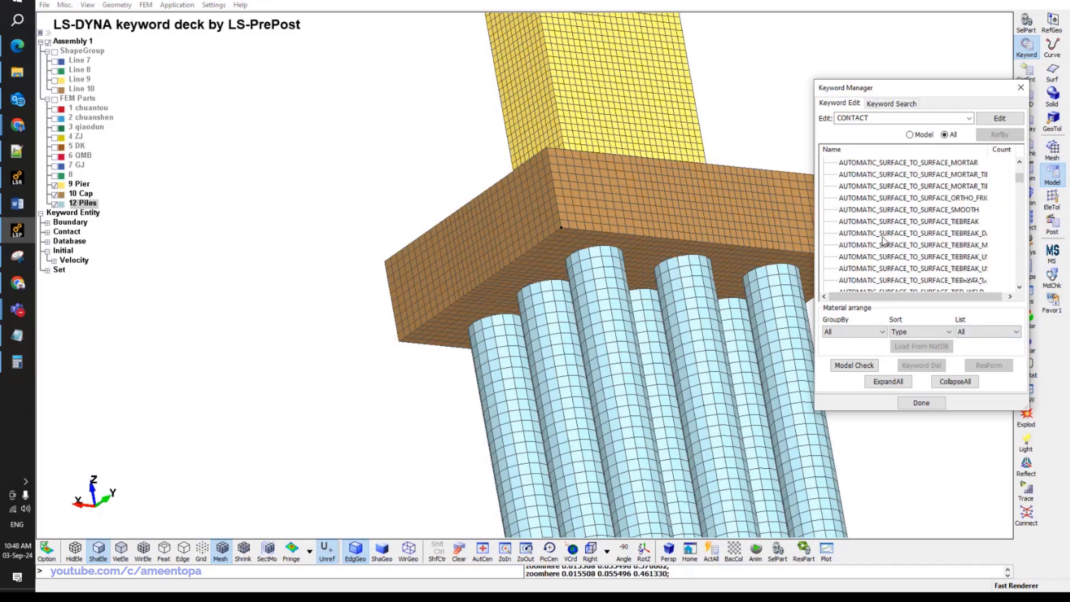
{"action": "scroll", "coordinate": [928, 270], "scroll_direction": "down", "scroll_amount": 12}
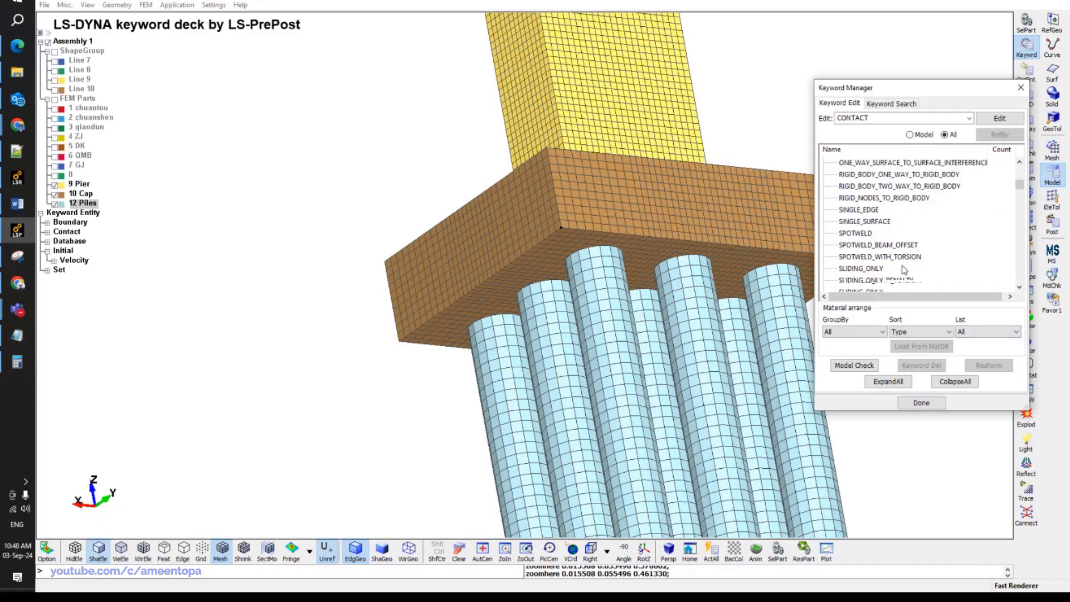
{"action": "scroll", "coordinate": [903, 271], "scroll_direction": "down", "scroll_amount": 2}
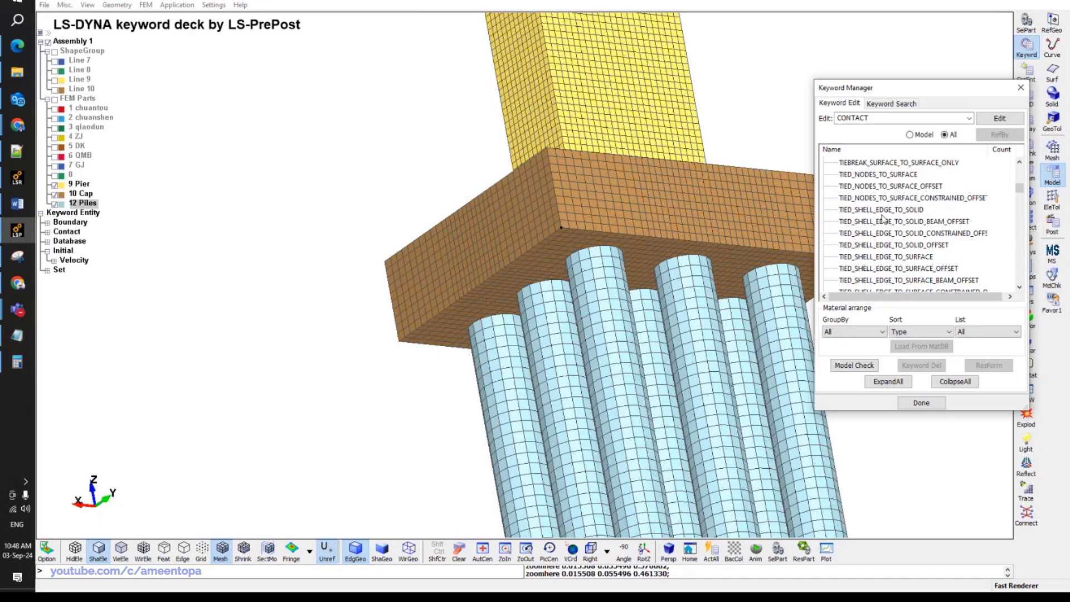
{"action": "scroll", "coordinate": [882, 218], "scroll_direction": "down", "scroll_amount": 3}
{"action": "left_click", "coordinate": [880, 233]}
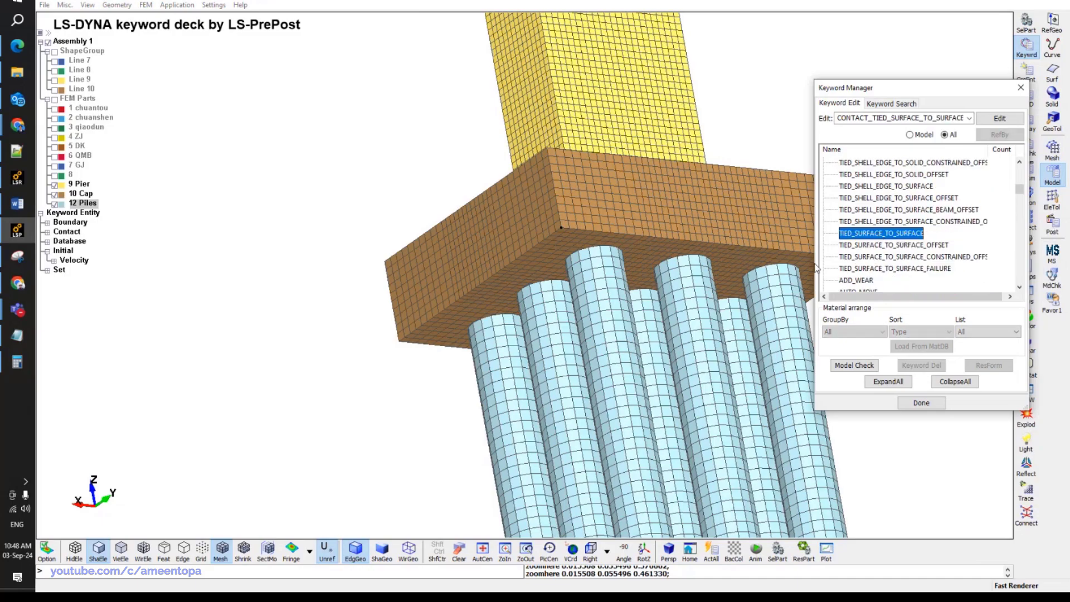
{"action": "double_click", "coordinate": [875, 239]}
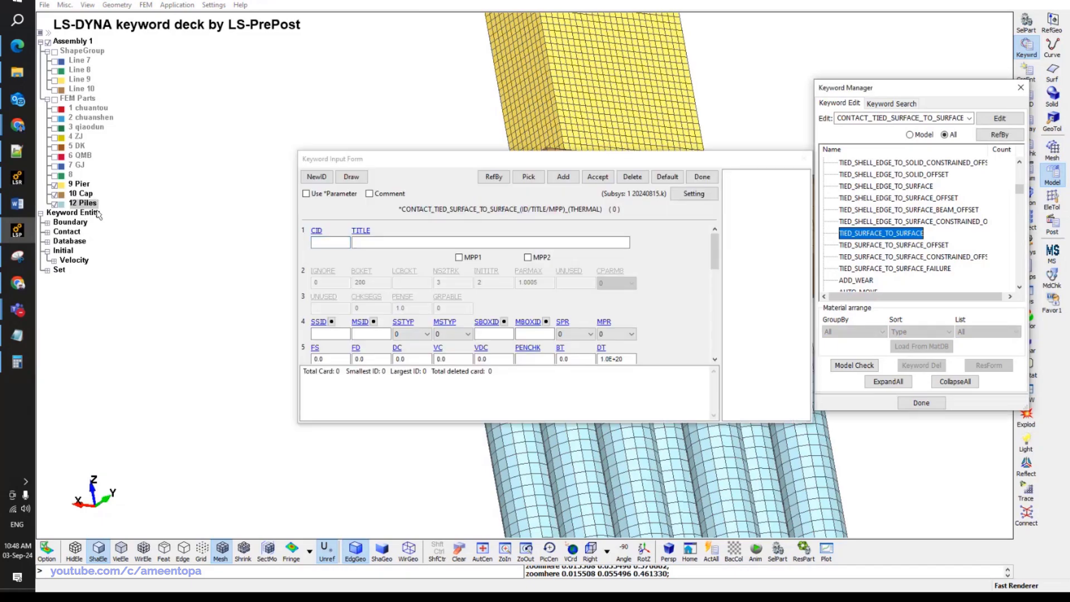
Create a new tied contact titled "Piles and Caps" with both SSTYP and MSTYP set to 3 (part ID).
{"action": "left_click", "coordinate": [317, 177]}
{"action": "left_click", "coordinate": [372, 244]}
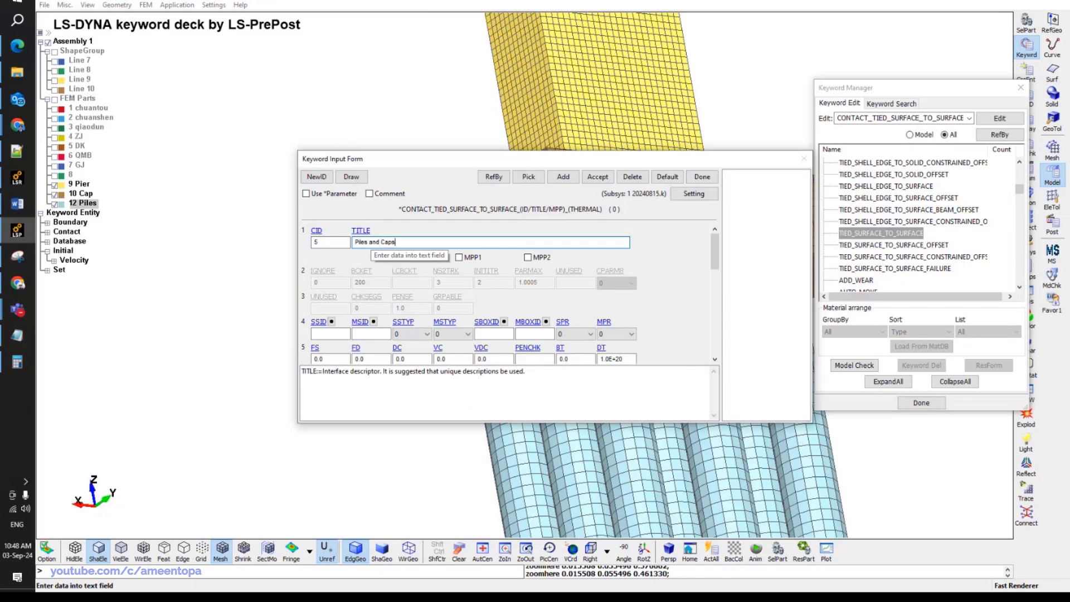
{"action": "left_click", "coordinate": [427, 334]}
{"action": "left_click", "coordinate": [409, 369]}
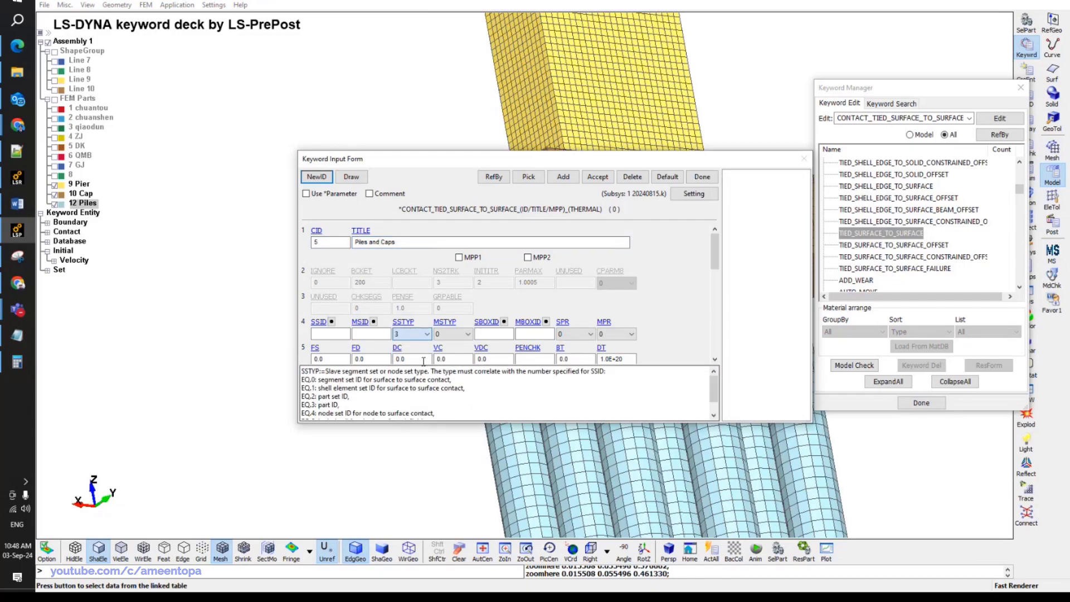
{"action": "left_click", "coordinate": [452, 334]}
{"action": "left_click", "coordinate": [453, 336]}
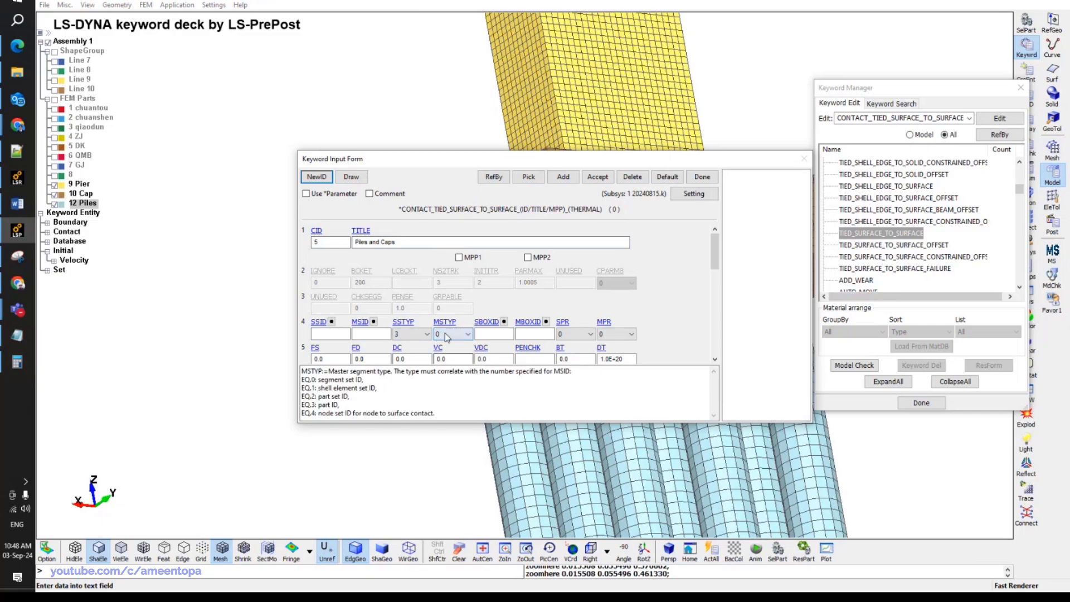
{"action": "left_click", "coordinate": [451, 371]}
Set SSID to part 10 and MSID to part 12, accept the tied contact and close its form.
{"action": "left_click", "coordinate": [325, 335]}
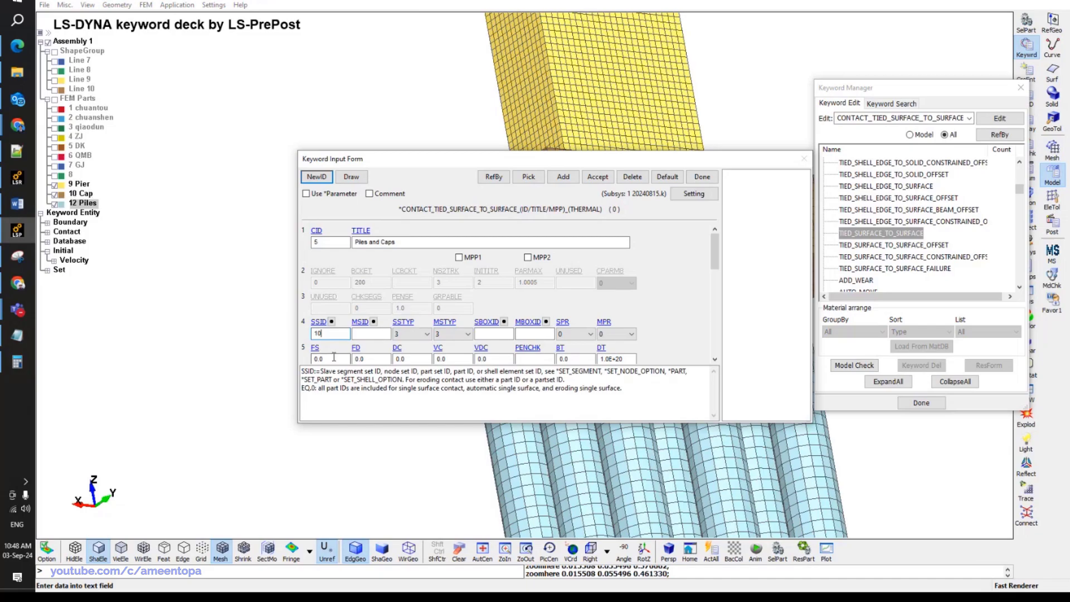
{"action": "key", "text": "Tab"}
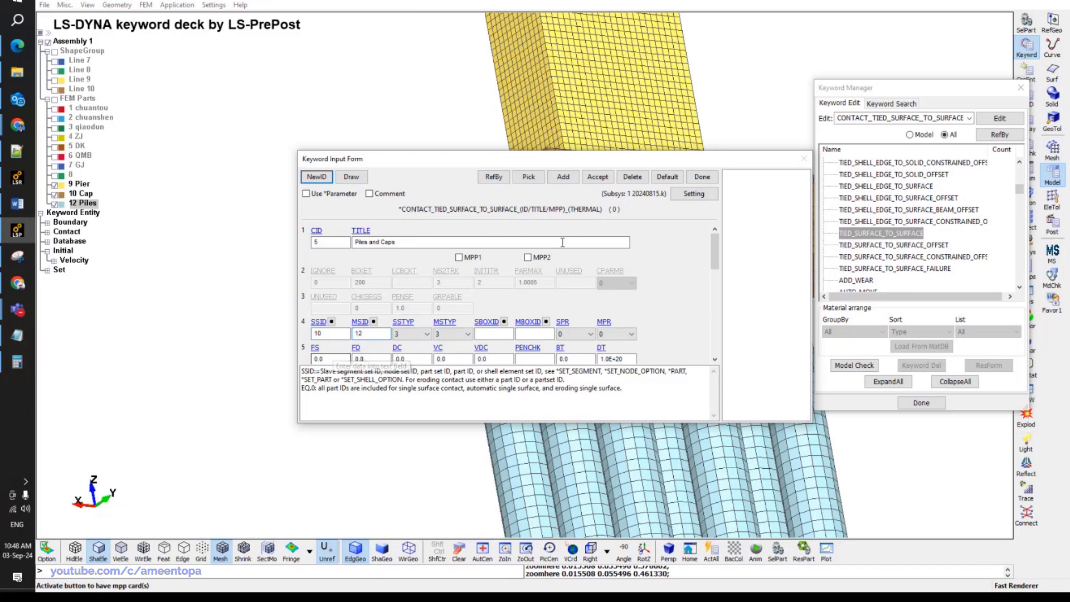
{"action": "left_click", "coordinate": [598, 178]}
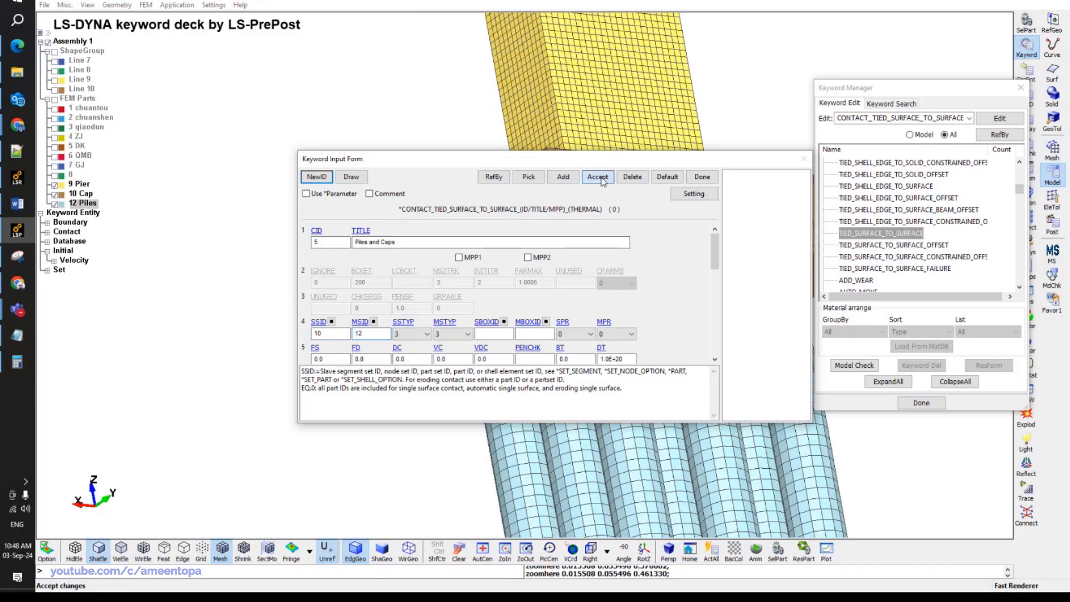
{"action": "left_click", "coordinate": [702, 177]}
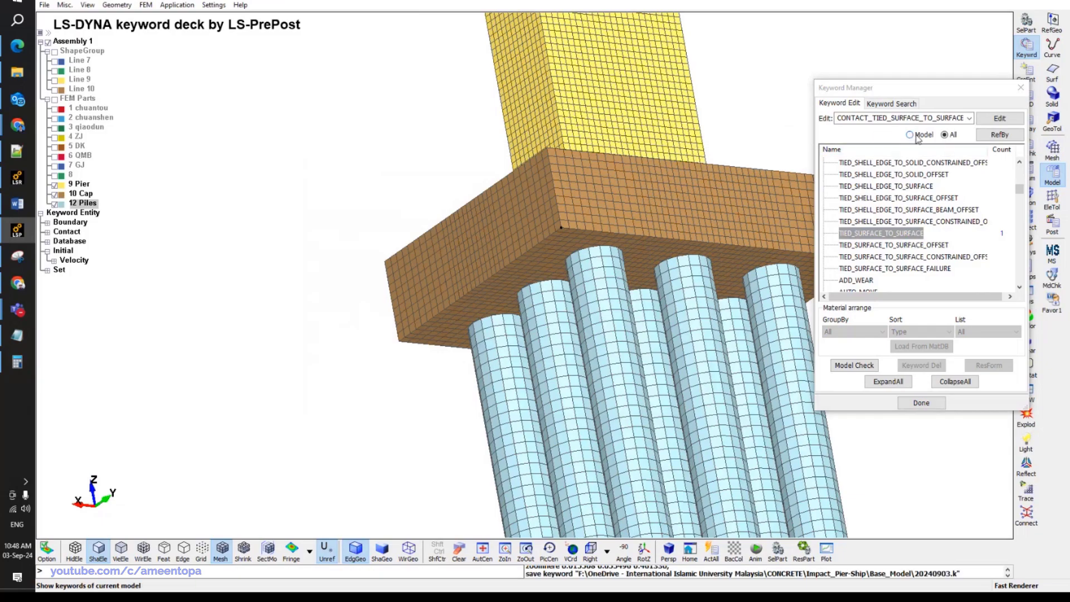
Run the tied contact check in the model checker on the "Piles and Caps" contact.
{"action": "left_click", "coordinate": [855, 365]}
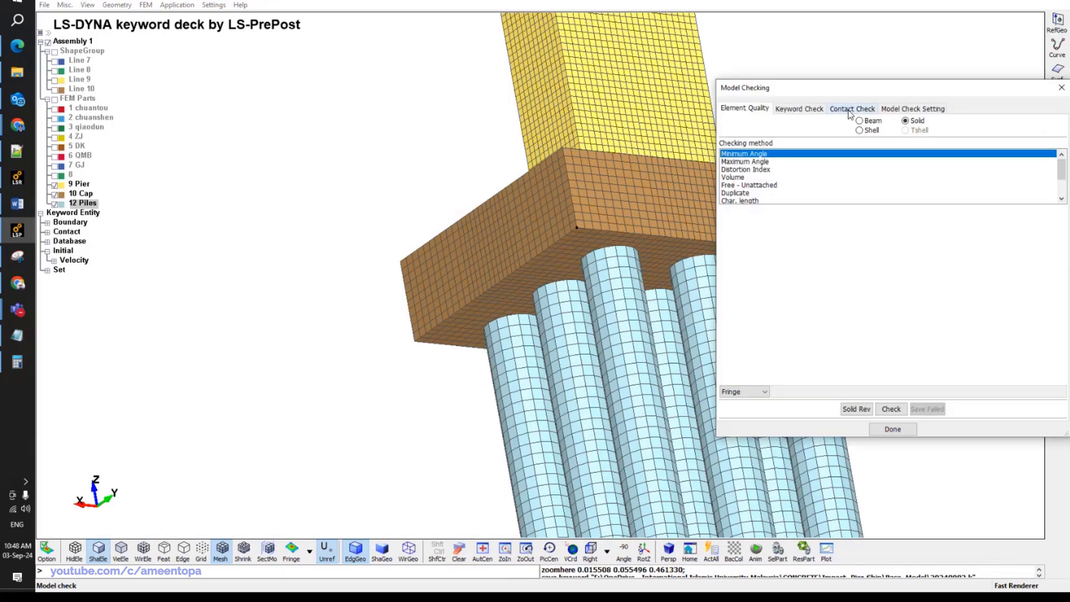
{"action": "left_click", "coordinate": [851, 109]}
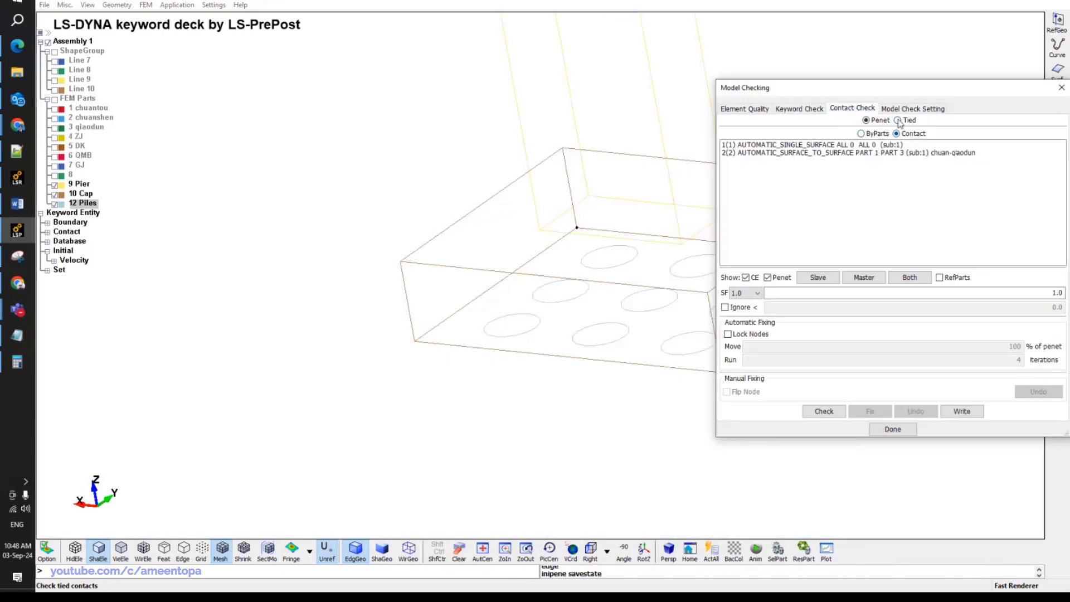
{"action": "left_click", "coordinate": [897, 120]}
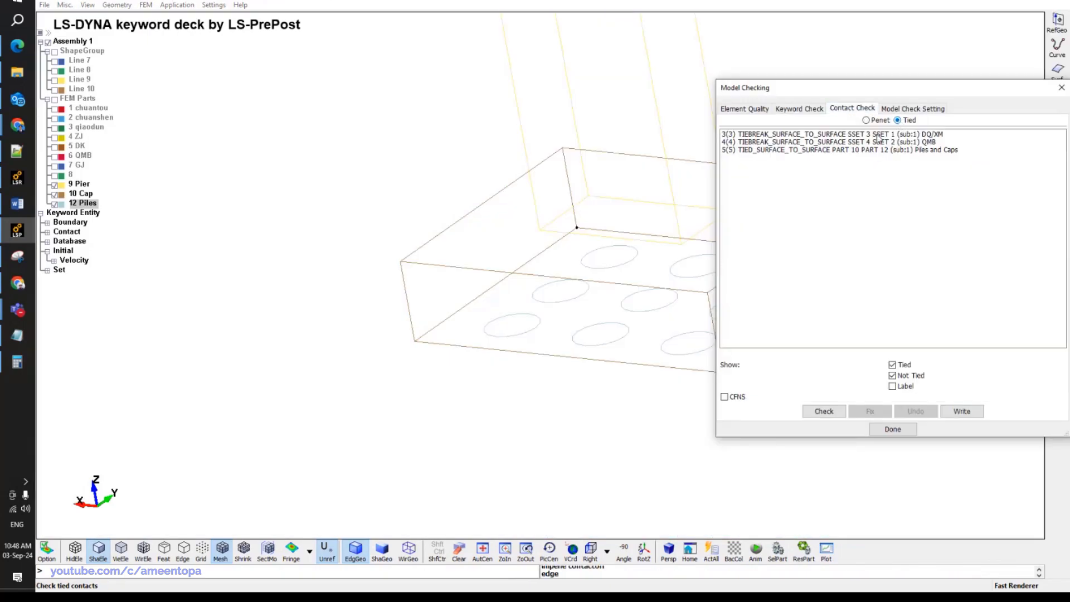
{"action": "left_click", "coordinate": [795, 151]}
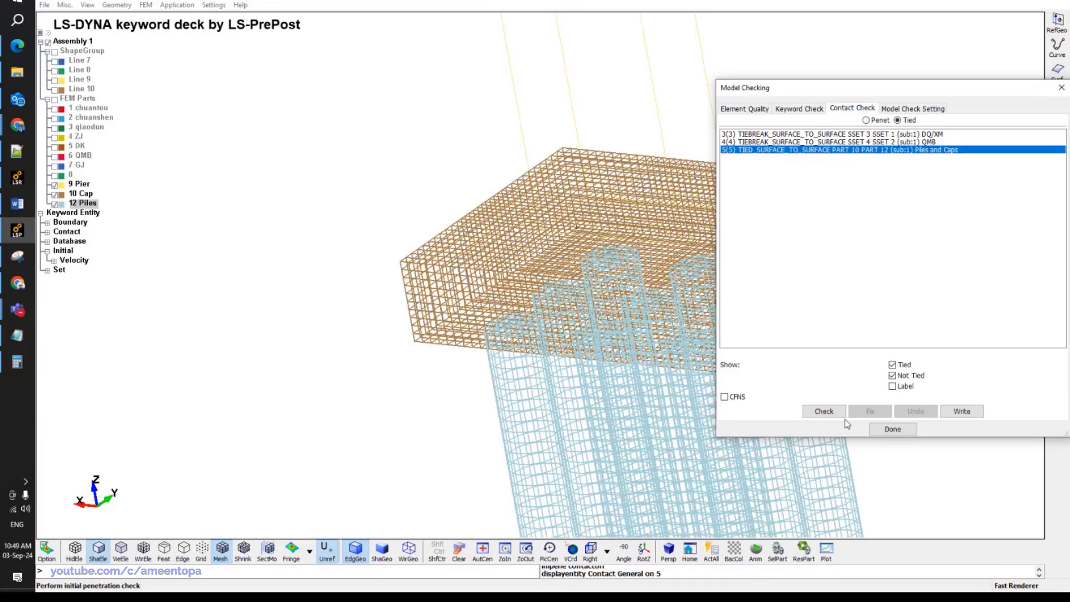
{"action": "left_click", "coordinate": [824, 411]}
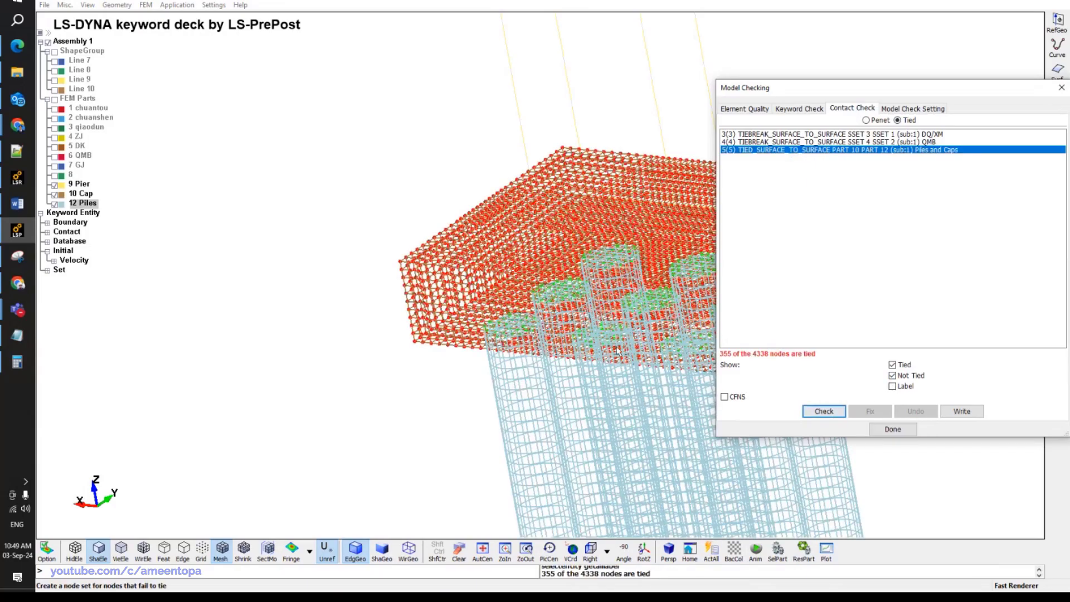
Rerun the tied check on the "Piles and Caps" contact with only tied nodes shown and inspect the pile heads.
{"action": "middle_click_drag", "start_coordinate": [606, 342], "coordinate": [600, 342]}
{"action": "scroll", "coordinate": [601, 342], "scroll_direction": "up", "scroll_amount": 3}
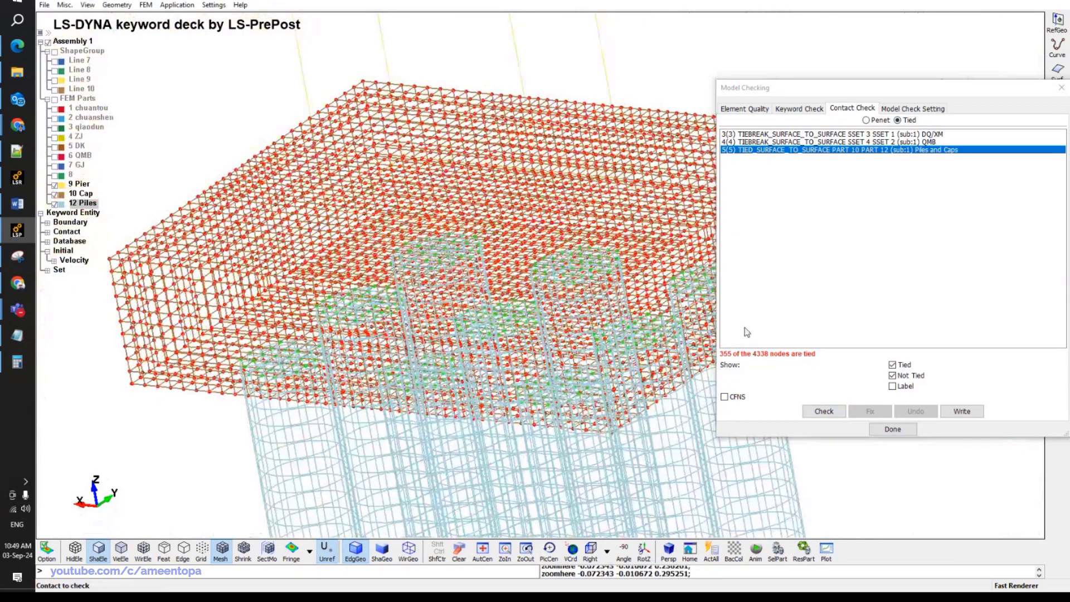
{"action": "left_click", "coordinate": [590, 551]}
{"action": "middle_click_drag", "start_coordinate": [490, 349], "coordinate": [504, 334]}
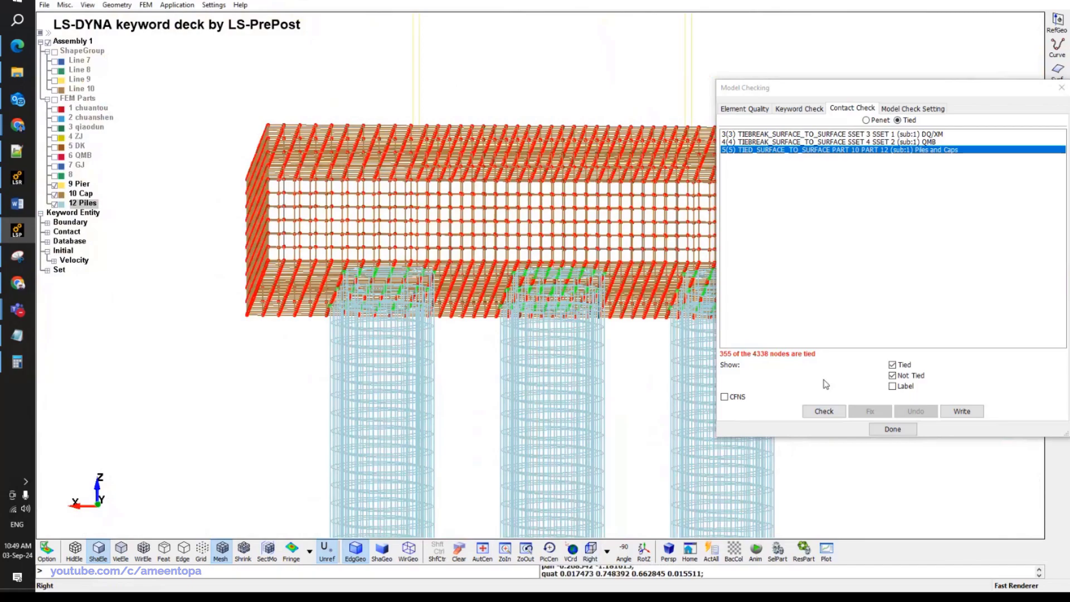
{"action": "left_click", "coordinate": [899, 377]}
{"action": "left_click", "coordinate": [824, 411]}
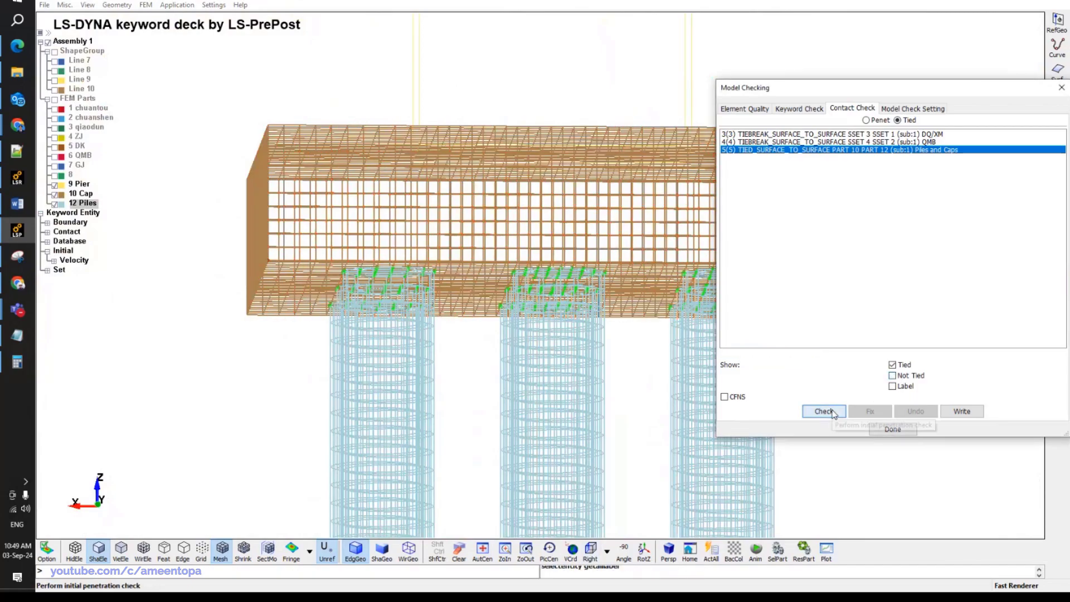
{"action": "scroll", "coordinate": [627, 379], "scroll_direction": "up", "scroll_amount": 10}
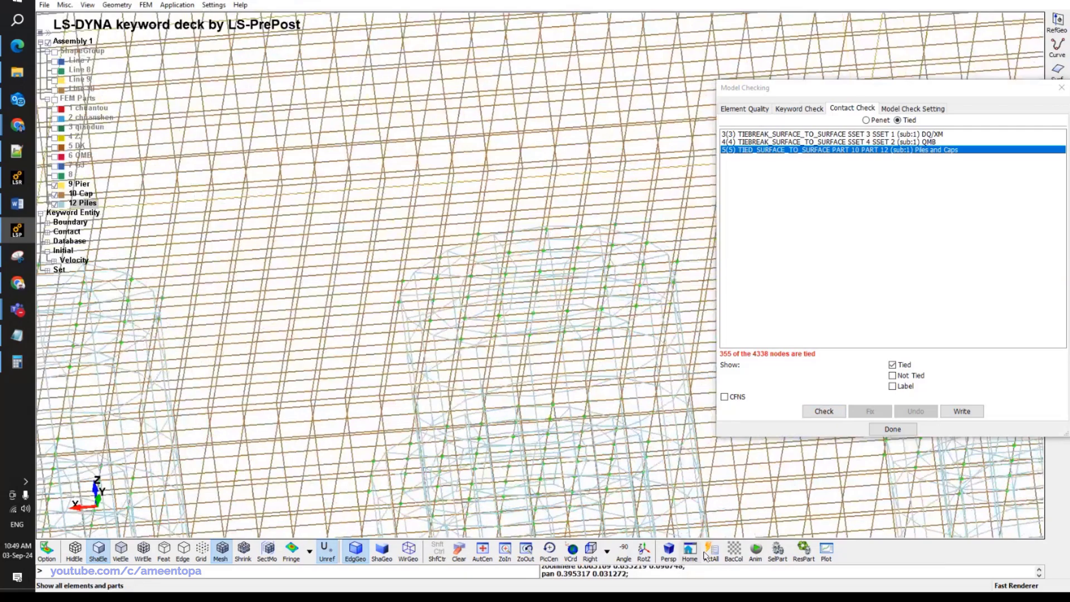
Switch the viewport background to black and close the model checker.
{"action": "left_click", "coordinate": [734, 551]}
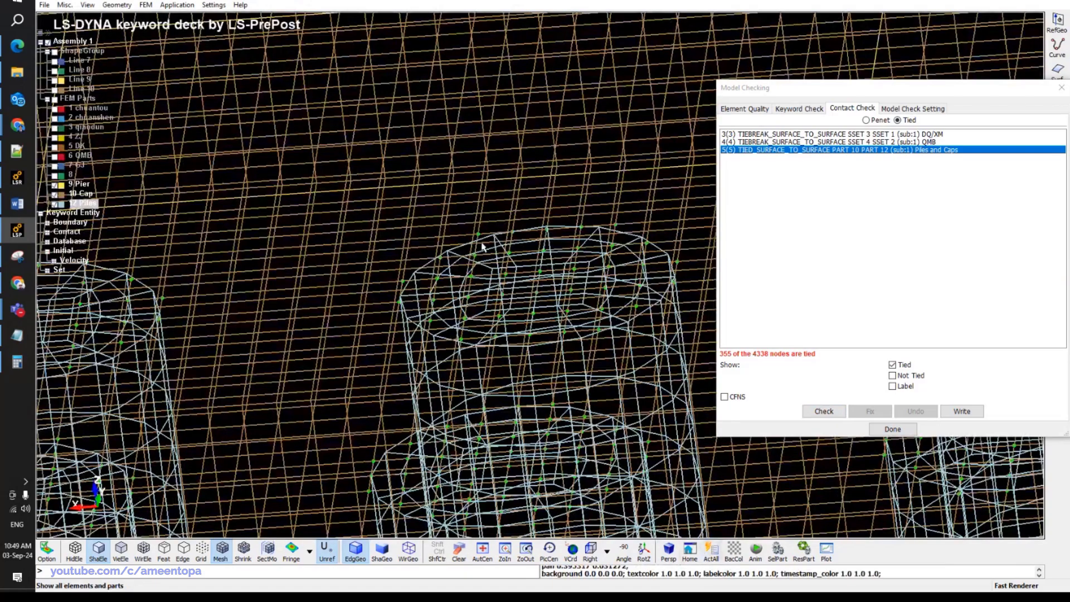
{"action": "scroll", "coordinate": [560, 276], "scroll_direction": "down", "scroll_amount": 8}
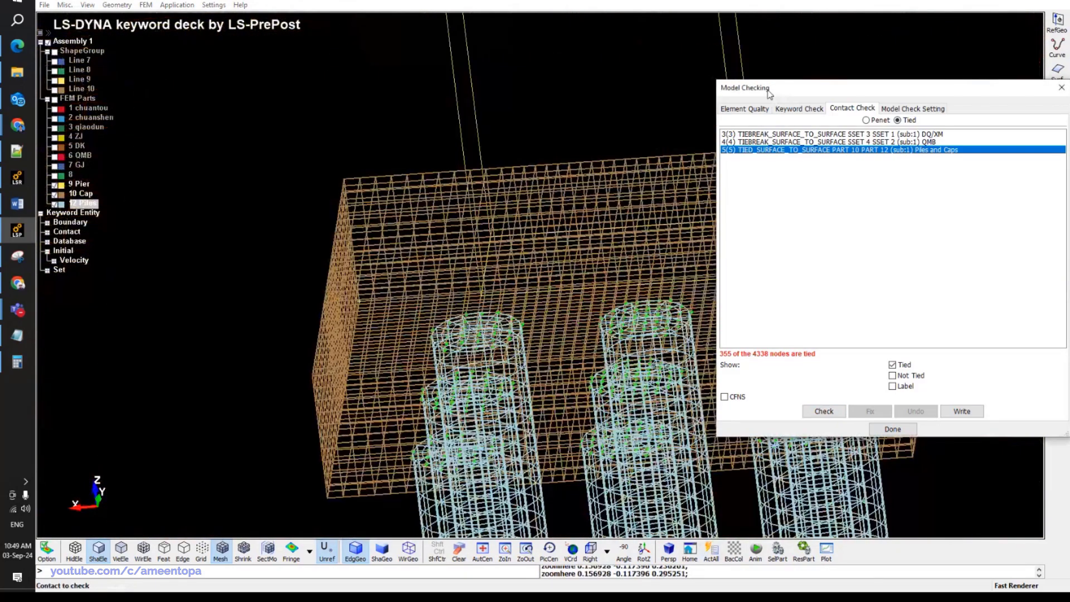
{"action": "left_click_drag", "start_coordinate": [769, 93], "coordinate": [623, 93]}
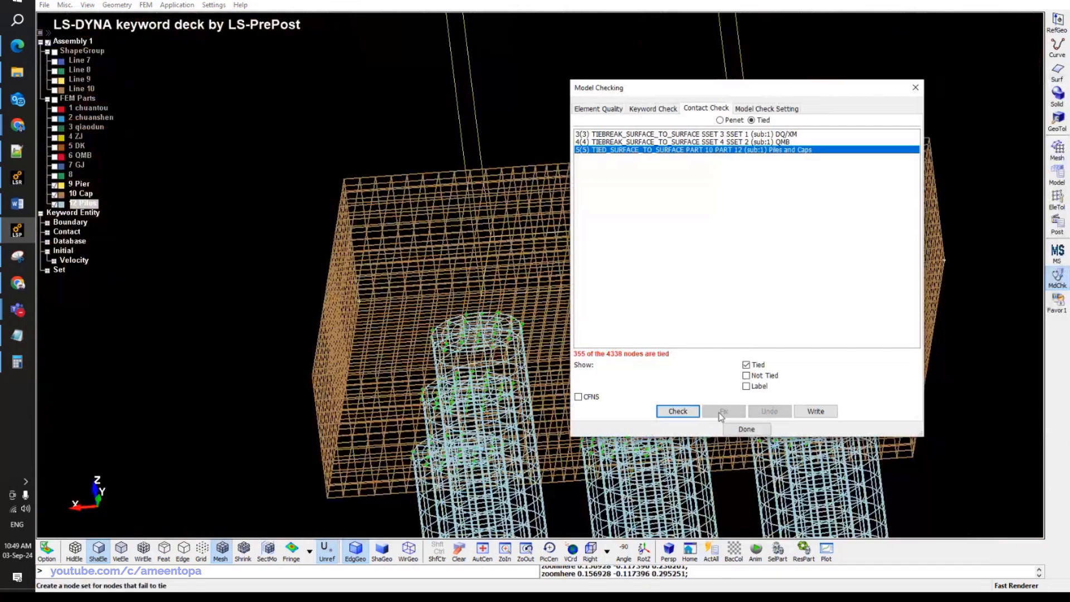
{"action": "left_click", "coordinate": [747, 429]}
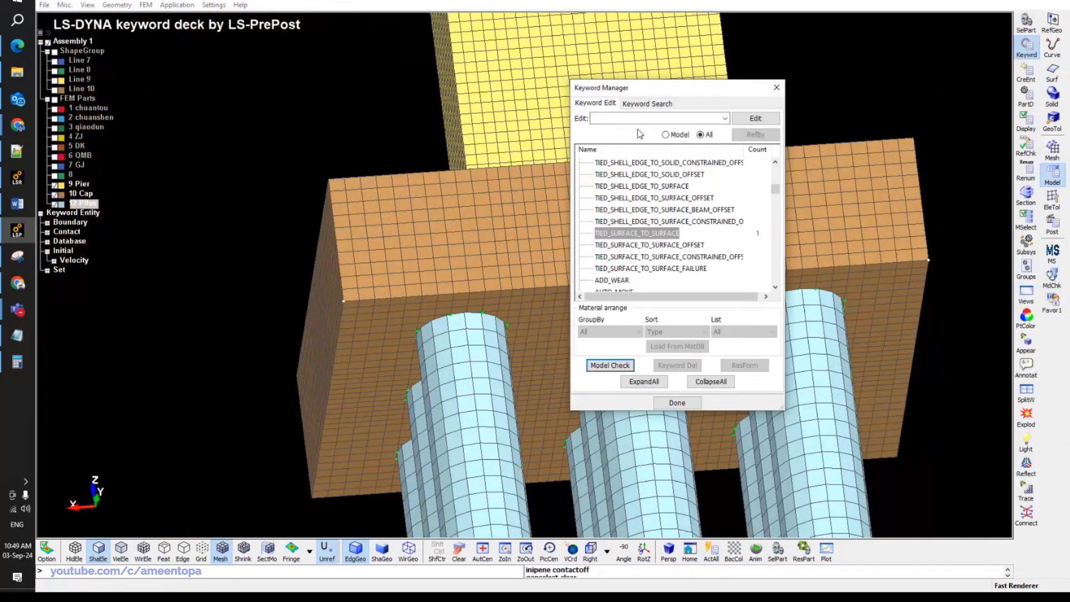
Swap the sides of the "Piles and Caps" tied contact by setting SSID to 12 and MSID to 10, and accept it.
{"action": "left_click", "coordinate": [629, 234]}
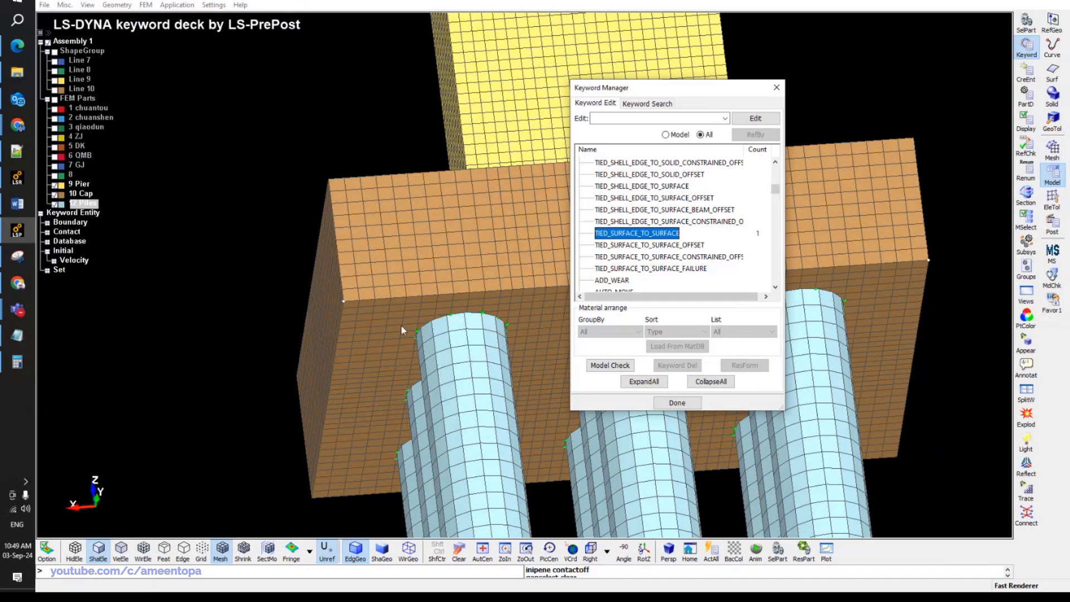
{"action": "double_click", "coordinate": [624, 237]}
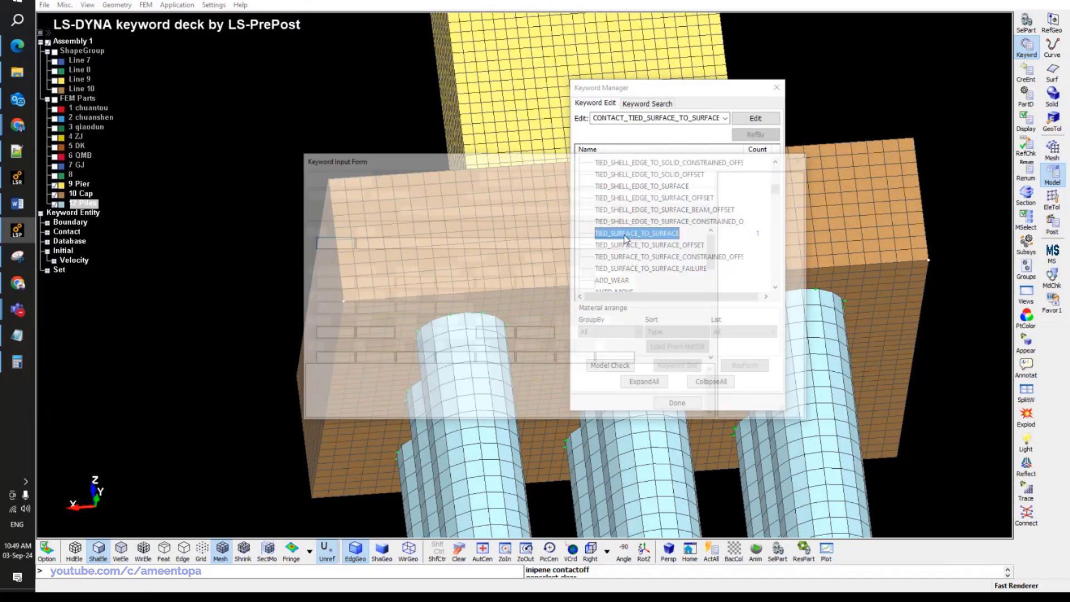
{"action": "left_click", "coordinate": [333, 332]}
{"action": "double_click", "coordinate": [332, 333]}
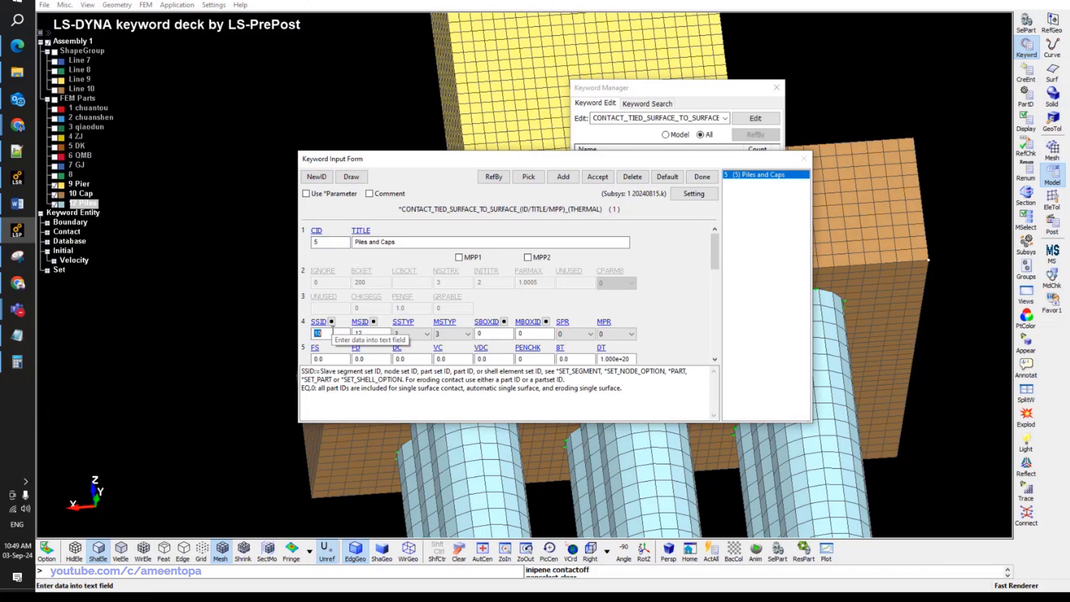
{"action": "type", "text": "12"}
{"action": "key", "text": "Tab"}
{"action": "type", "text": "10"}
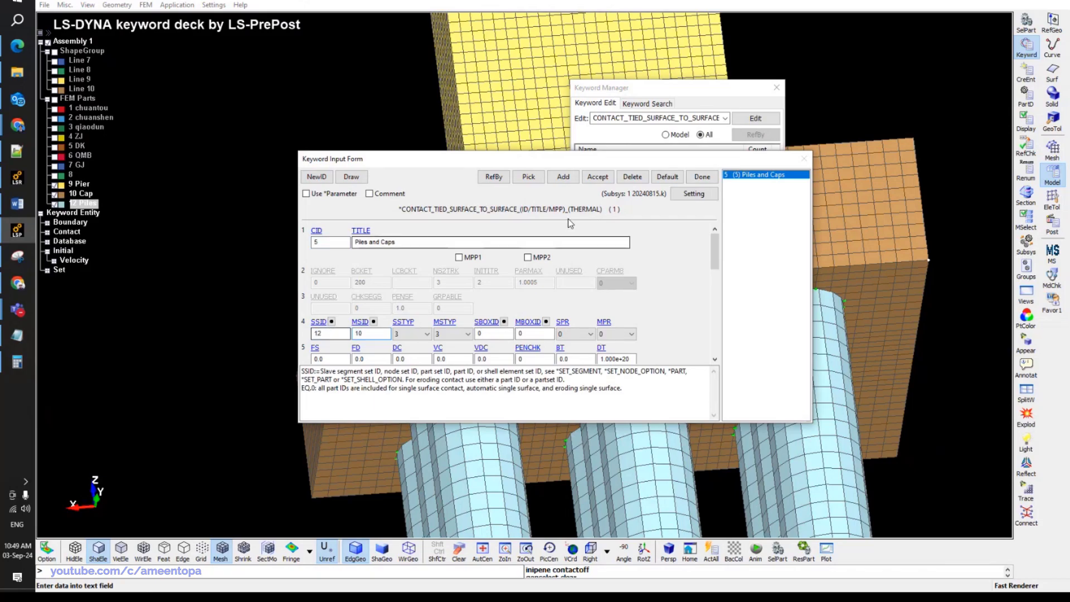
{"action": "left_click", "coordinate": [597, 177]}
{"action": "left_click", "coordinate": [702, 177]}
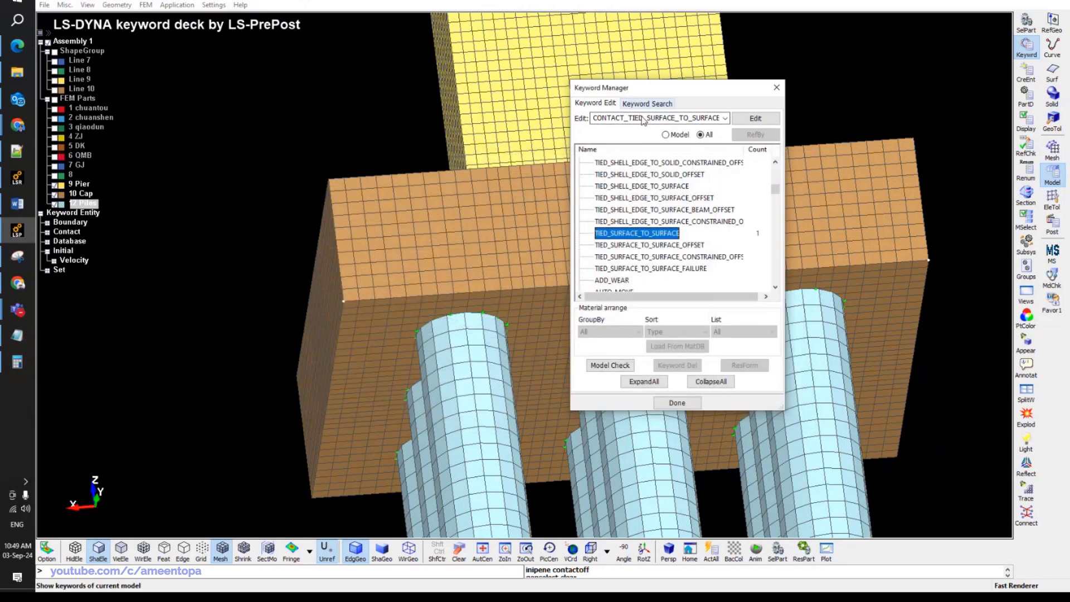
Rerun the tied check on the revised "Piles and Caps" contact and examine the tied nodes at the pile heads.
{"action": "left_click", "coordinate": [610, 365]}
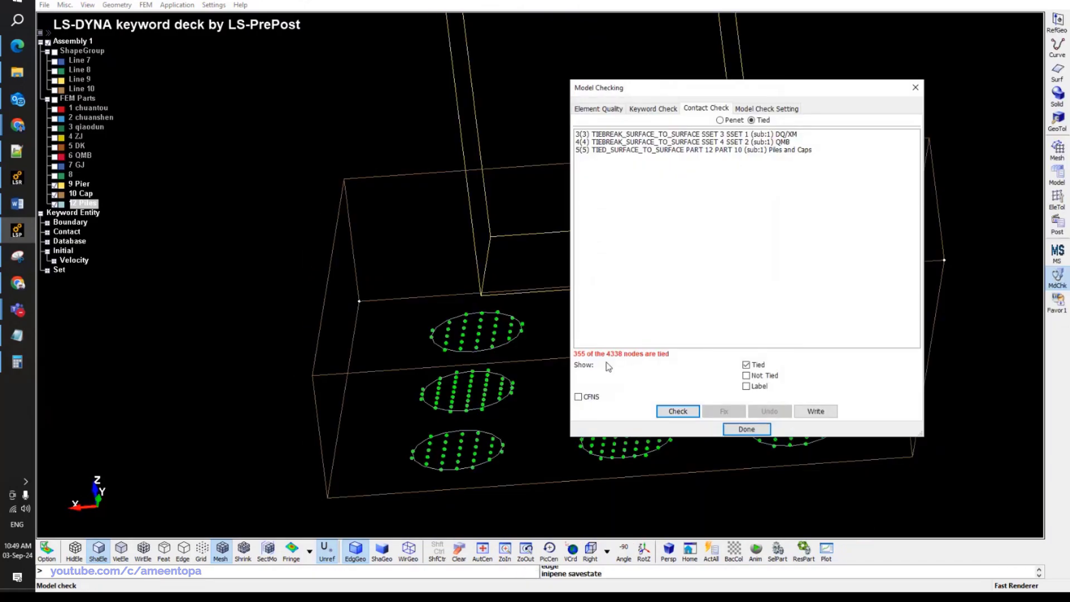
{"action": "left_click", "coordinate": [702, 150]}
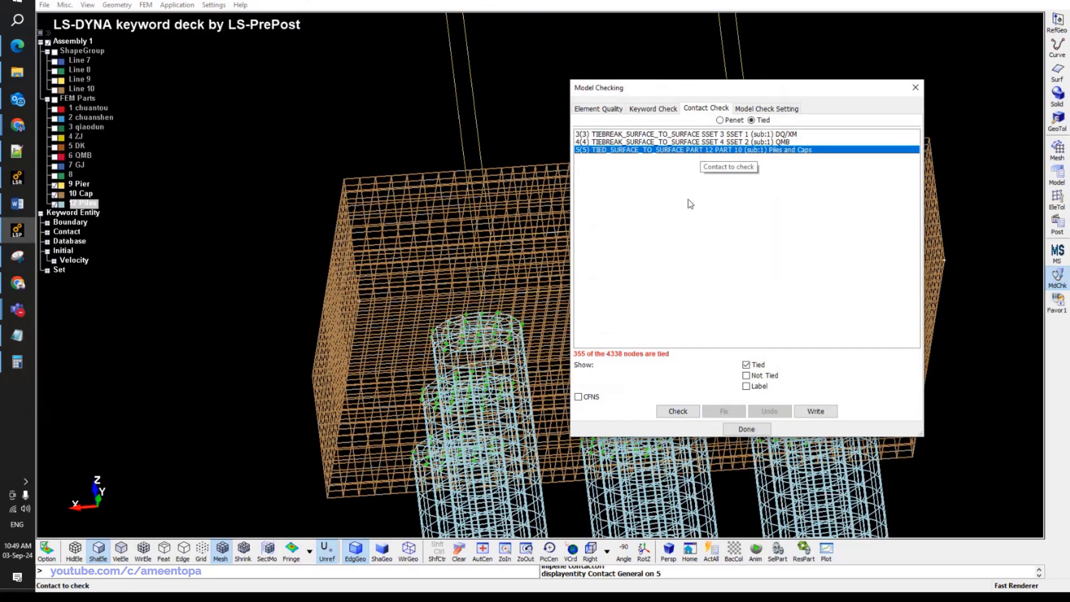
{"action": "left_click", "coordinate": [677, 416]}
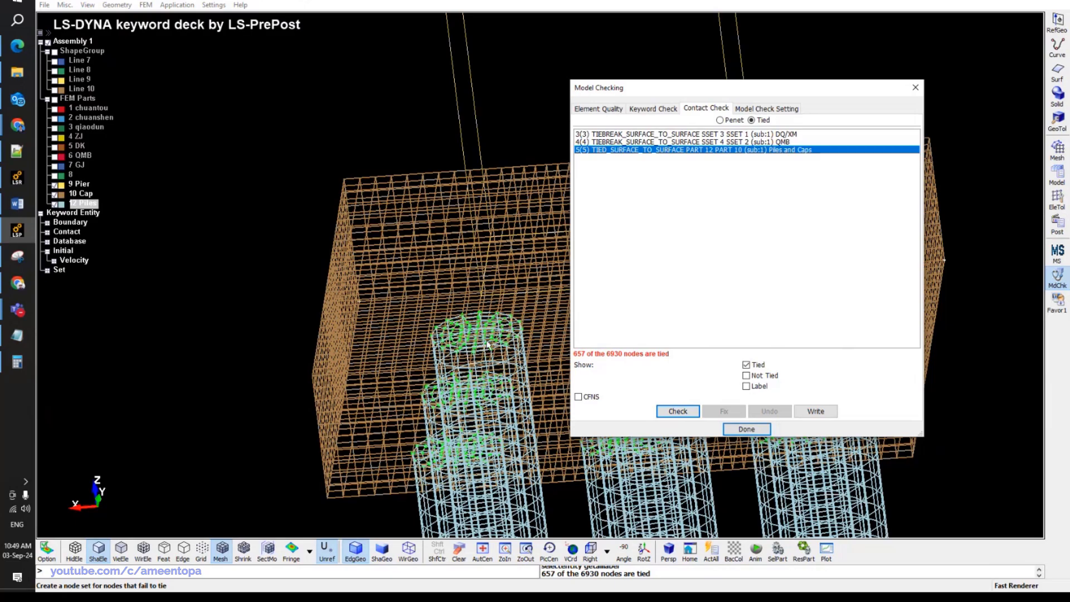
{"action": "scroll", "coordinate": [487, 344], "scroll_direction": "up", "scroll_amount": 3}
{"action": "scroll", "coordinate": [487, 342], "scroll_direction": "down", "scroll_amount": 5}
{"action": "left_click_drag", "start_coordinate": [486, 342], "coordinate": [448, 423]}
{"action": "middle_click_drag", "start_coordinate": [448, 423], "coordinate": [444, 419]}
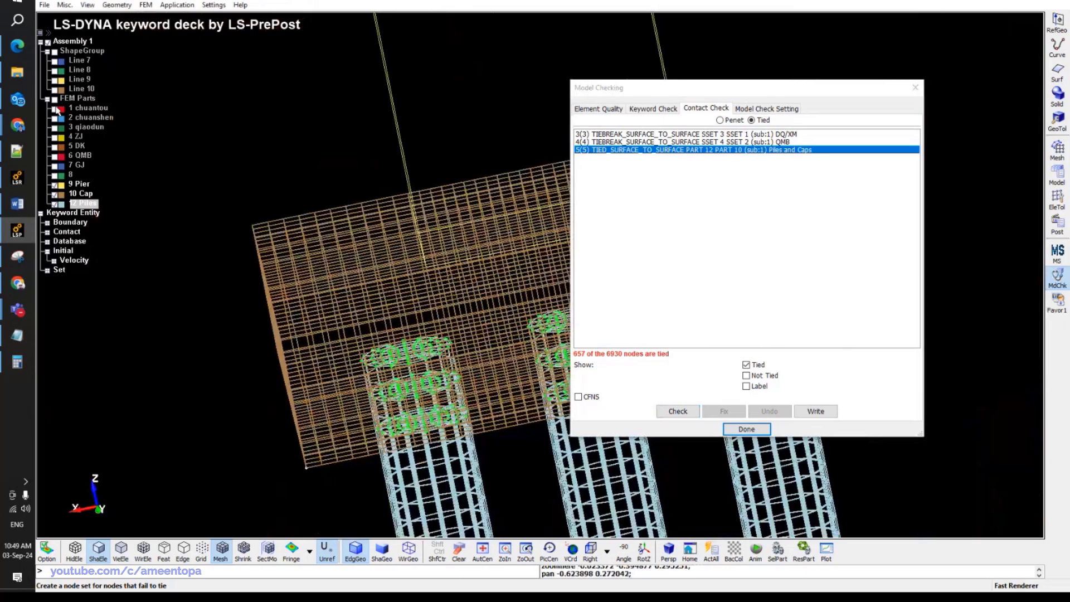
Toggle the Pier, Cap and Piles parts off, inspect the tied nodes across all piles, and close the model checker.
{"action": "left_click", "coordinate": [54, 195]}
{"action": "left_click", "coordinate": [55, 195]}
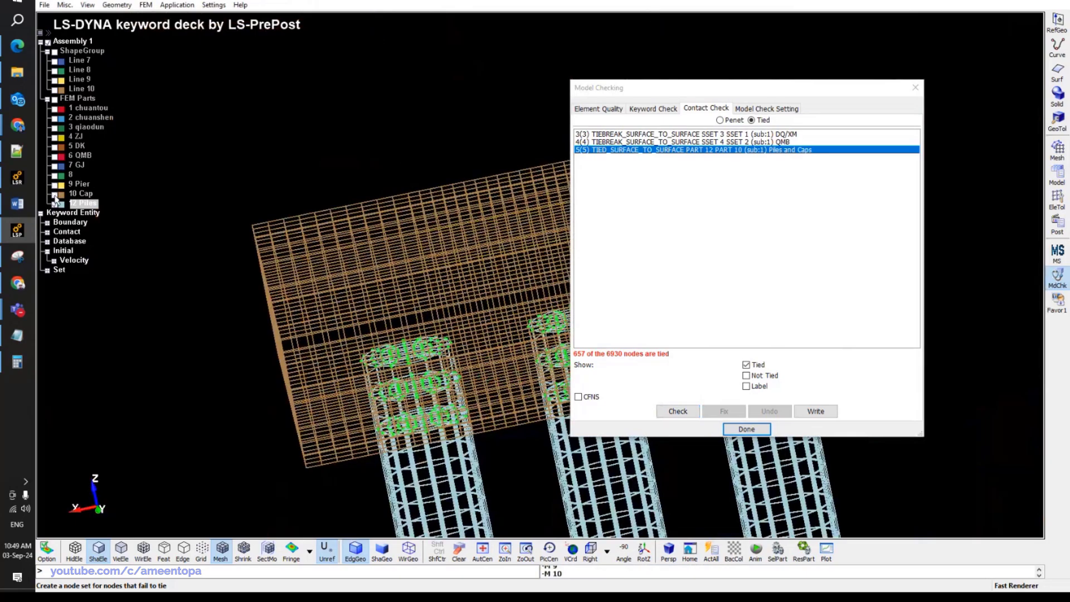
{"action": "left_click", "coordinate": [56, 205]}
{"action": "left_click", "coordinate": [55, 205]}
{"action": "scroll", "coordinate": [392, 210], "scroll_direction": "up", "scroll_amount": 5}
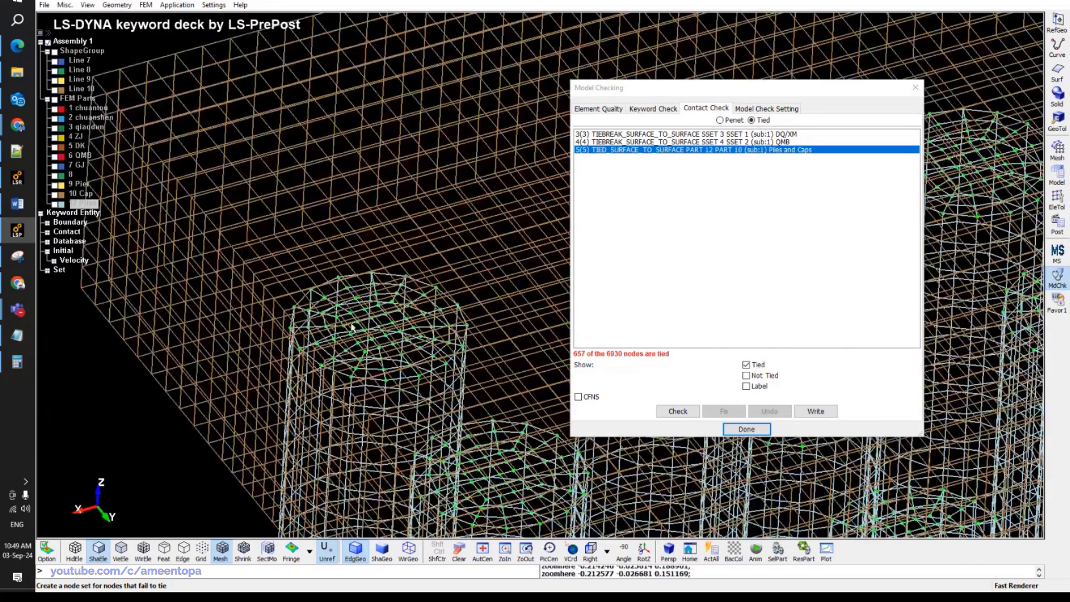
{"action": "scroll", "coordinate": [413, 279], "scroll_direction": "down", "scroll_amount": 6}
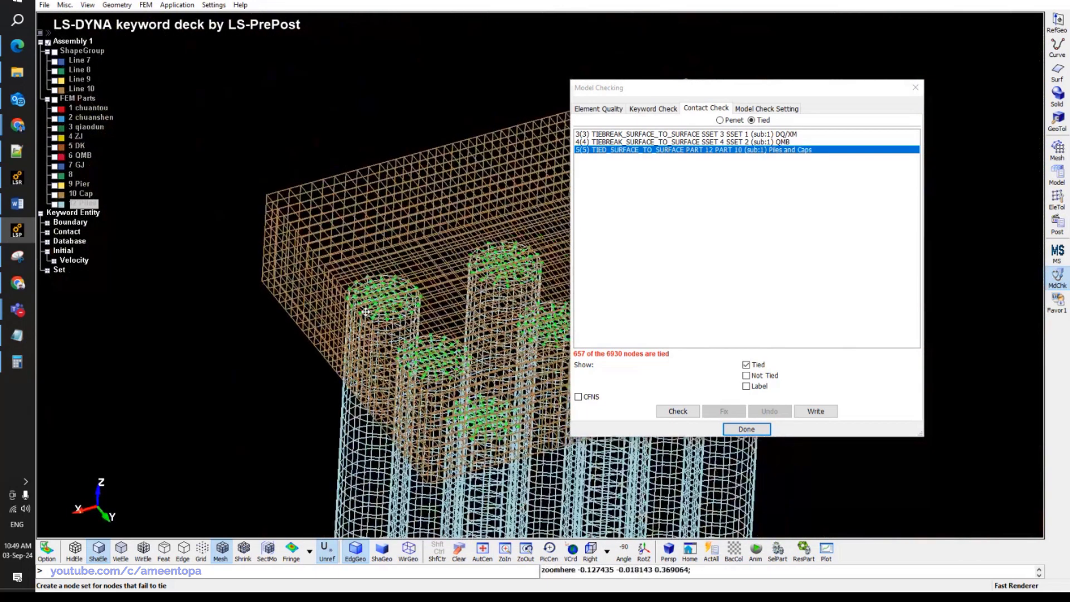
{"action": "left_click_drag", "start_coordinate": [415, 339], "coordinate": [486, 401]}
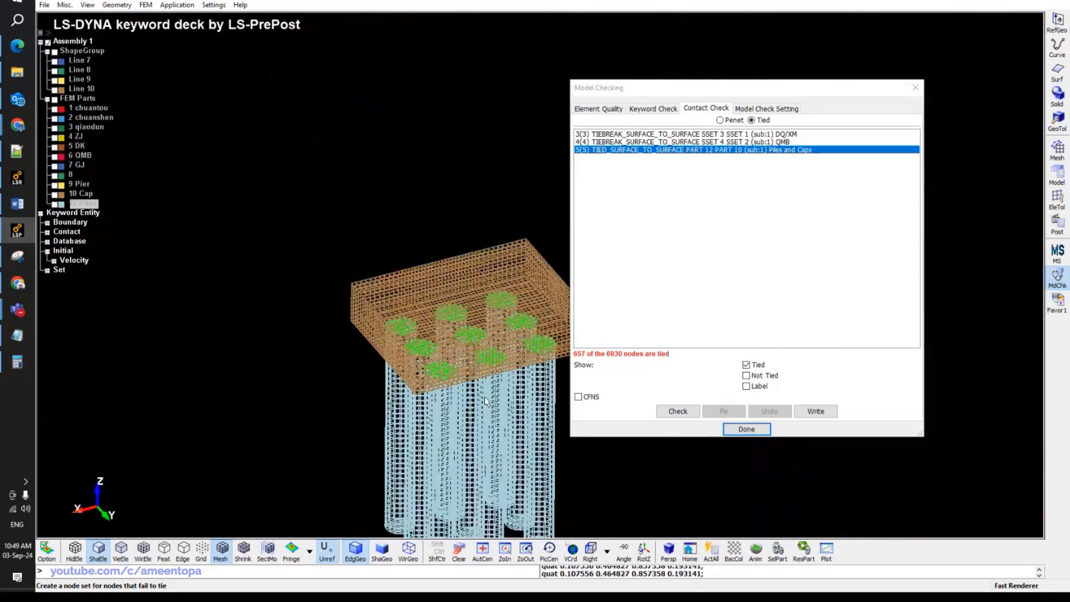
{"action": "left_click", "coordinate": [609, 109]}
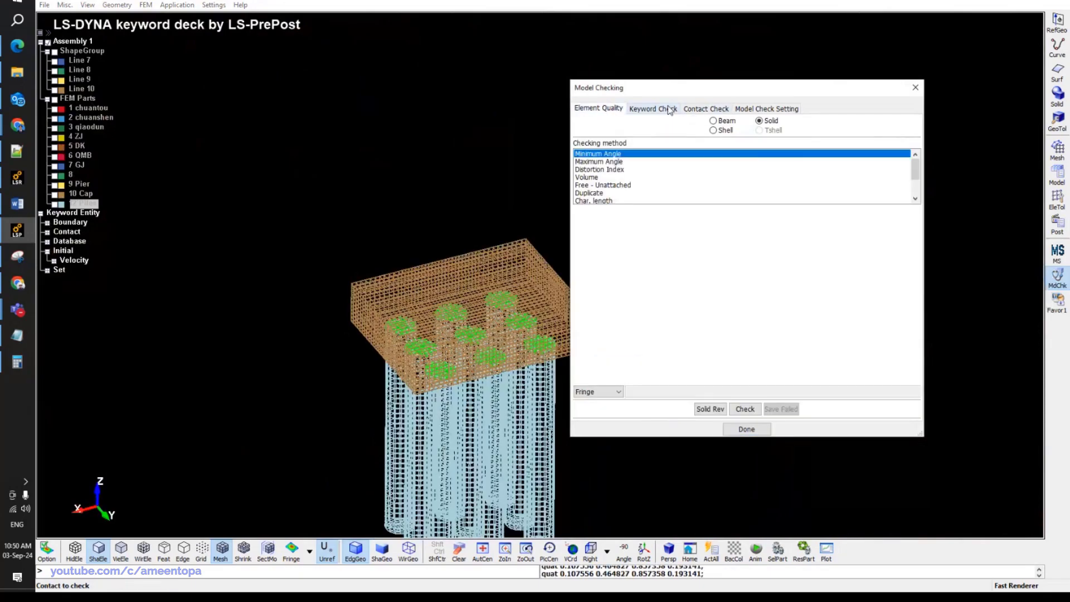
{"action": "left_click", "coordinate": [916, 88]}
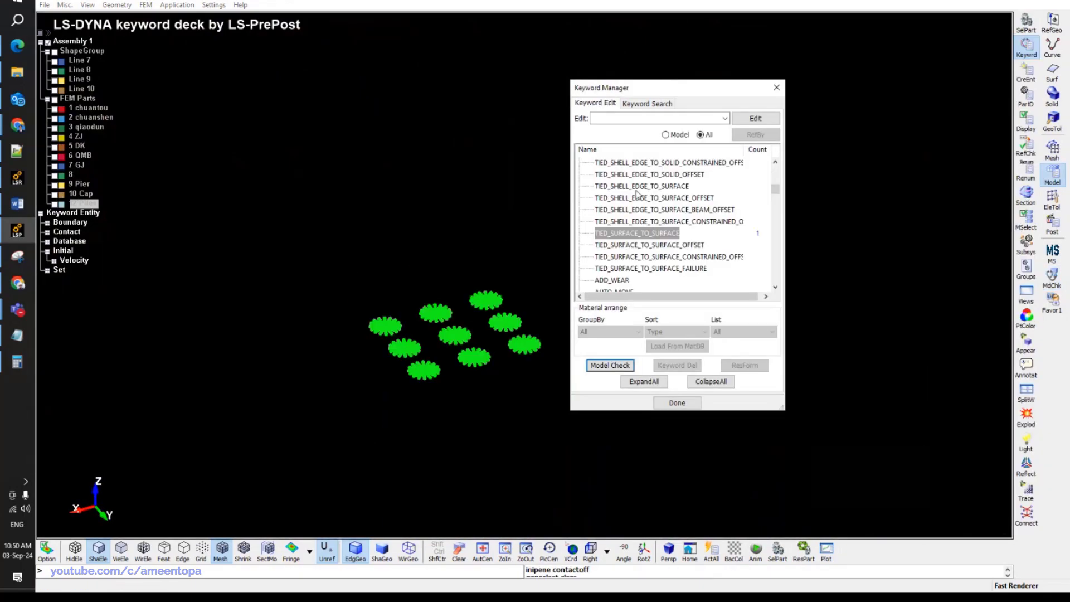
Display the Pier, Cap and Piles parts again as shaded meshed elements.
{"action": "left_click", "coordinate": [54, 98]}
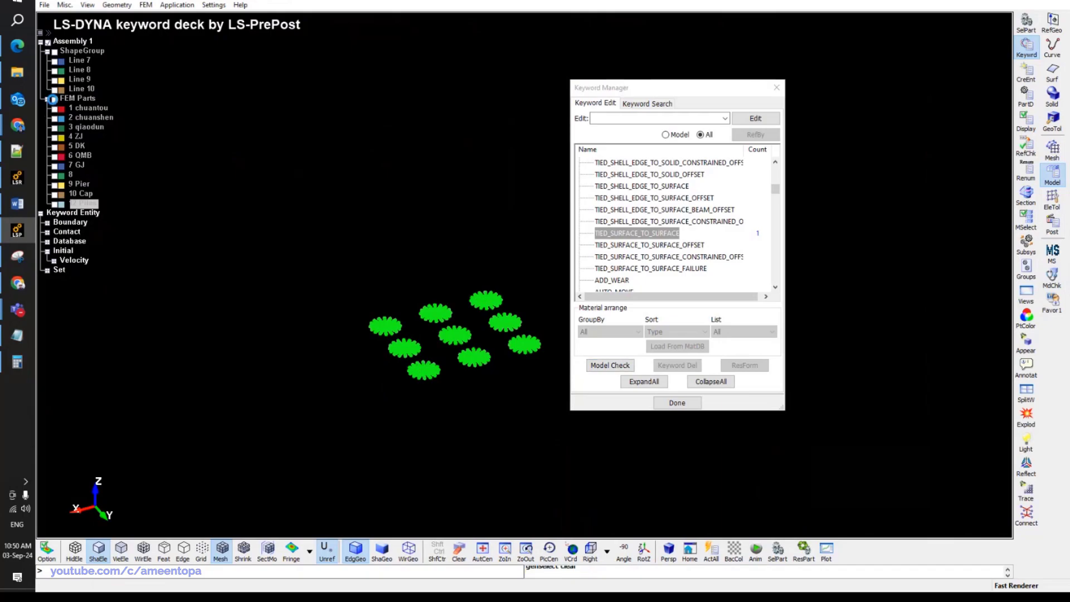
{"action": "left_click", "coordinate": [54, 99]}
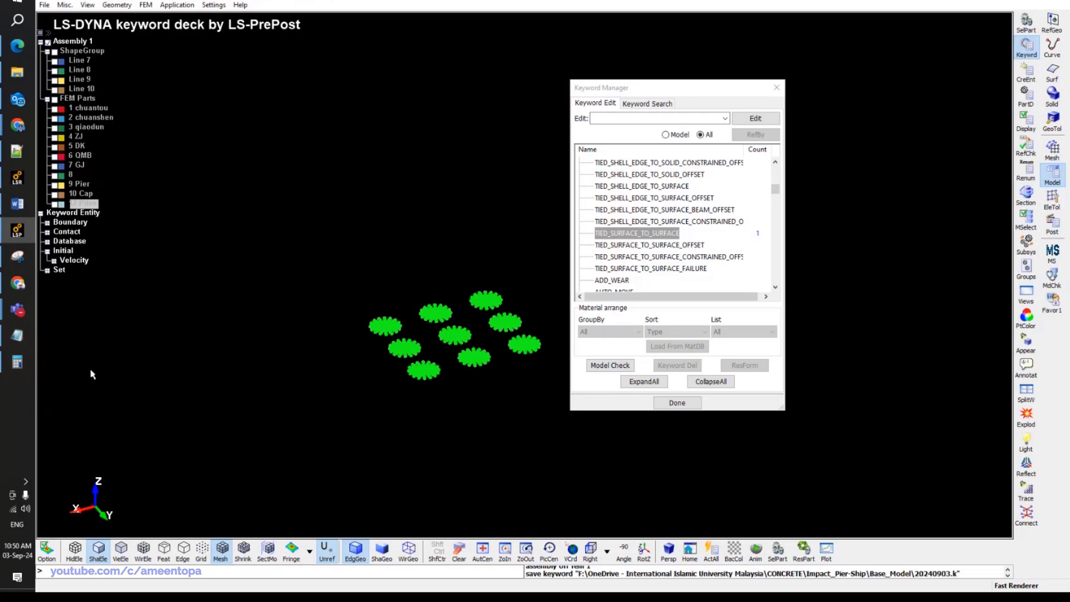
{"action": "left_click", "coordinate": [54, 194]}
{"action": "left_click", "coordinate": [55, 185]}
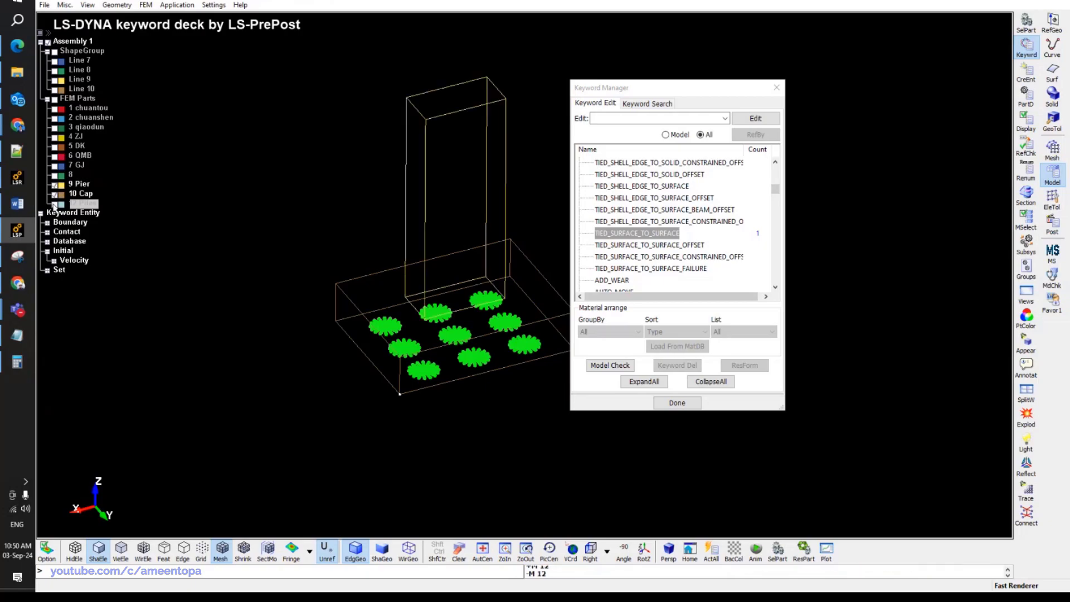
{"action": "left_click", "coordinate": [54, 204]}
{"action": "left_click", "coordinate": [119, 549]}
{"action": "middle_click_drag", "start_coordinate": [379, 368], "coordinate": [399, 366], "text": "shift"}
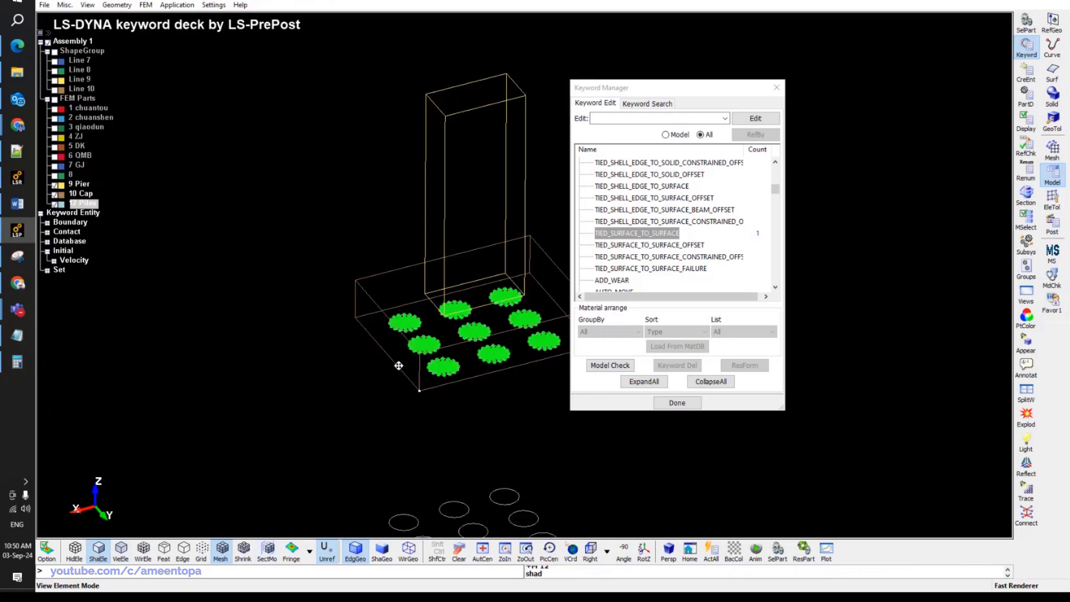
{"action": "mouse_move", "coordinate": [398, 365]}
{"action": "left_mouse_down", "text": "shift"}
{"action": "mouse_move", "coordinate": [509, 318]}
{"action": "mouse_move", "coordinate": [504, 306]}
{"action": "mouse_move", "coordinate": [483, 297]}
{"action": "mouse_move", "coordinate": [441, 342]}
{"action": "left_mouse_up", "text": "shift"}
{"action": "scroll", "coordinate": [441, 342], "scroll_direction": "down", "scroll_amount": 2}
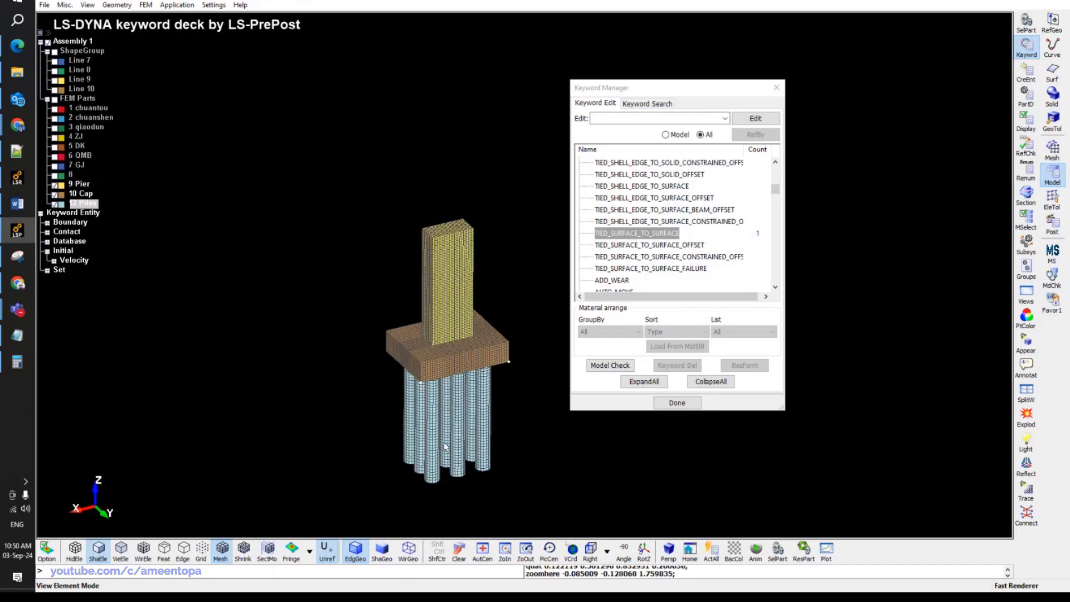
Consult the bridge pier paper in Chrome for the bridge component sizes and Fig. 1 dimensions, and return to LS-PrePost.
{"action": "left_click", "coordinate": [18, 228]}
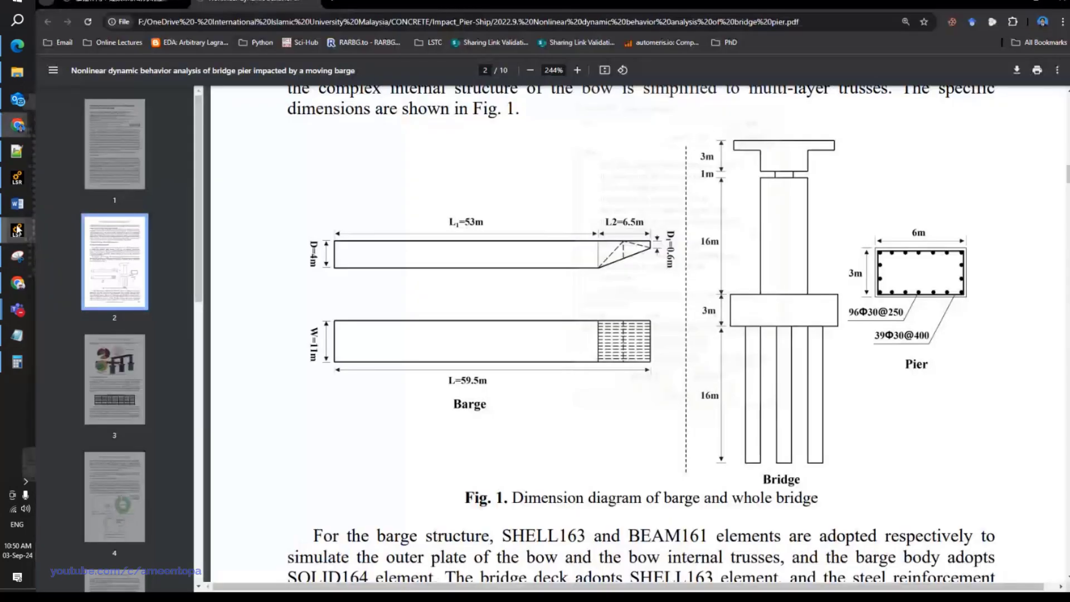
{"action": "scroll", "coordinate": [787, 233], "scroll_direction": "up", "scroll_amount": 2}
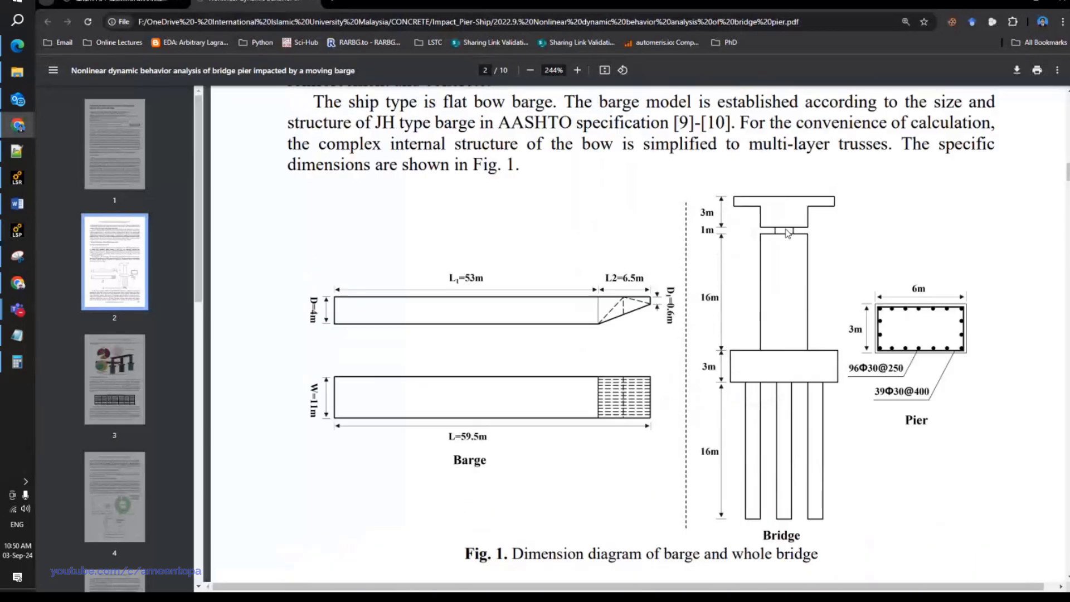
{"action": "scroll", "coordinate": [787, 233], "scroll_direction": "up", "scroll_amount": 4}
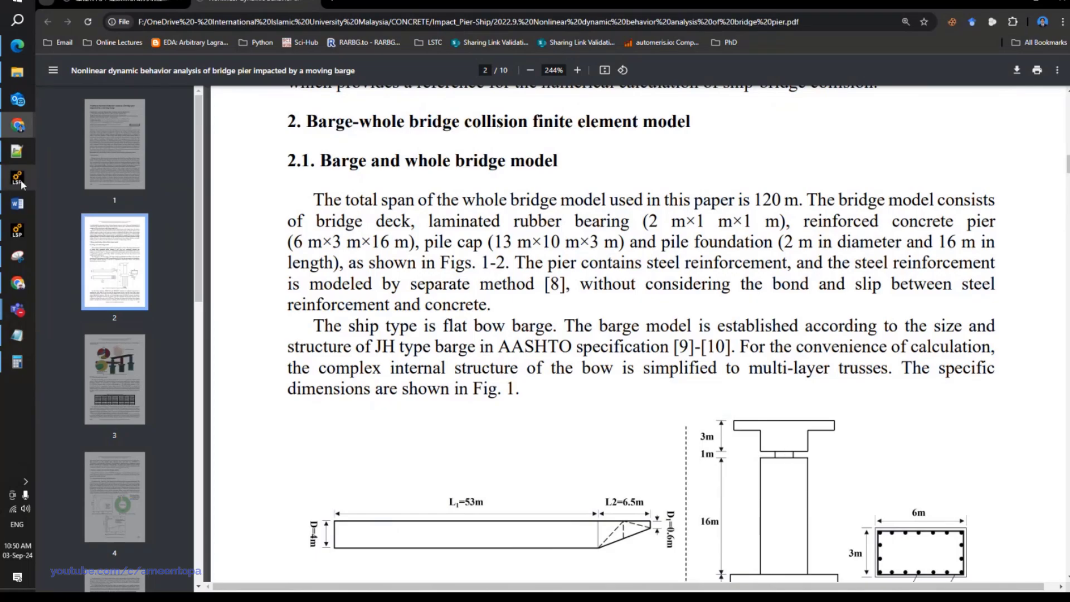
{"action": "left_click", "coordinate": [21, 180]}
{"action": "left_click", "coordinate": [21, 180]}
{"action": "left_click", "coordinate": [17, 231]}
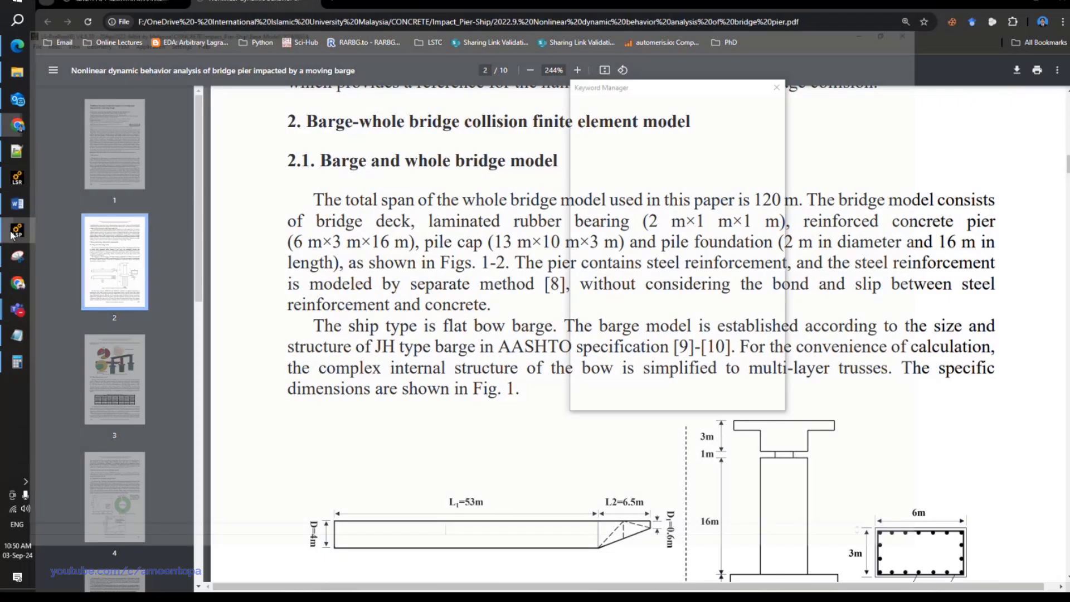
Show the model from the top, fitted to the window, and hide the Cap and Piles parts so only the Pier remains.
{"action": "scroll", "coordinate": [444, 230], "scroll_direction": "up", "scroll_amount": 5}
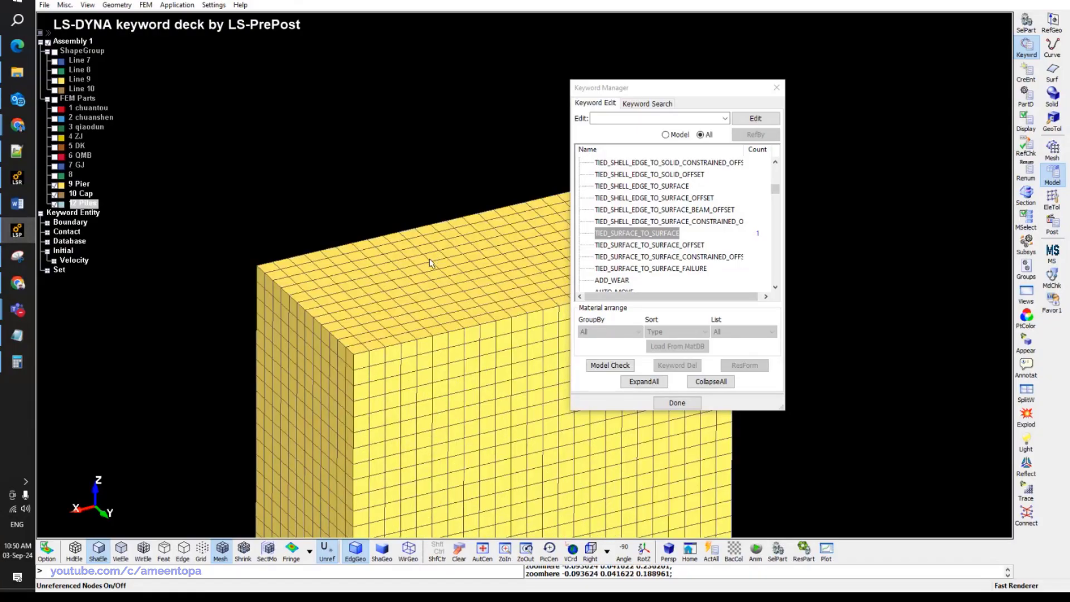
{"action": "scroll", "coordinate": [394, 309], "scroll_direction": "up", "scroll_amount": 3}
{"action": "mouse_move", "coordinate": [394, 309]}
{"action": "middle_mouse_down", "text": "shift"}
{"action": "mouse_move", "coordinate": [371, 296]}
{"action": "mouse_move", "coordinate": [312, 310]}
{"action": "middle_mouse_up", "text": "shift"}
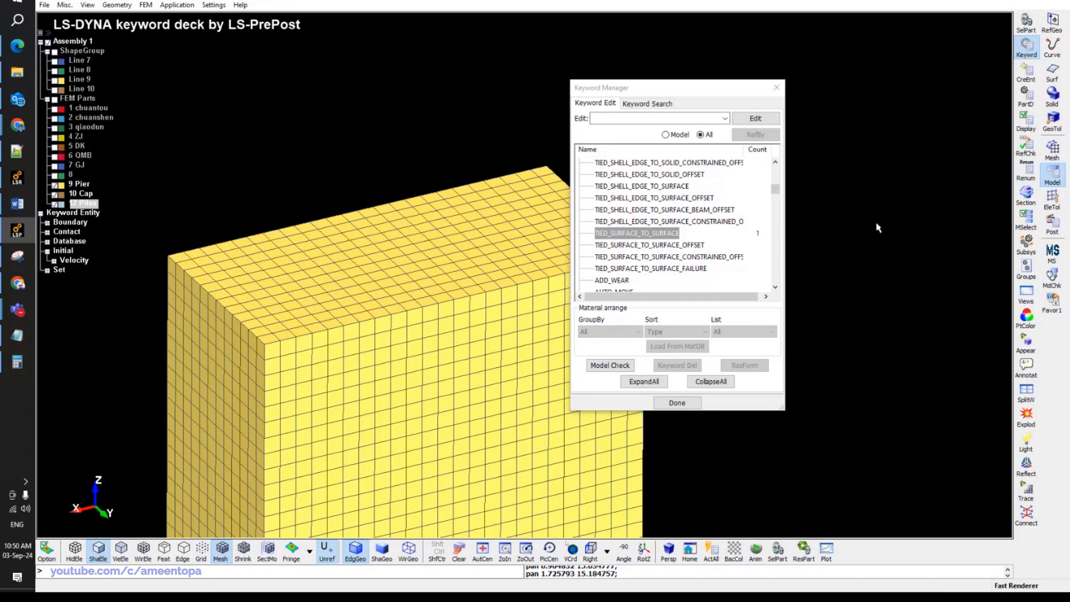
{"action": "left_click", "coordinate": [1053, 148]}
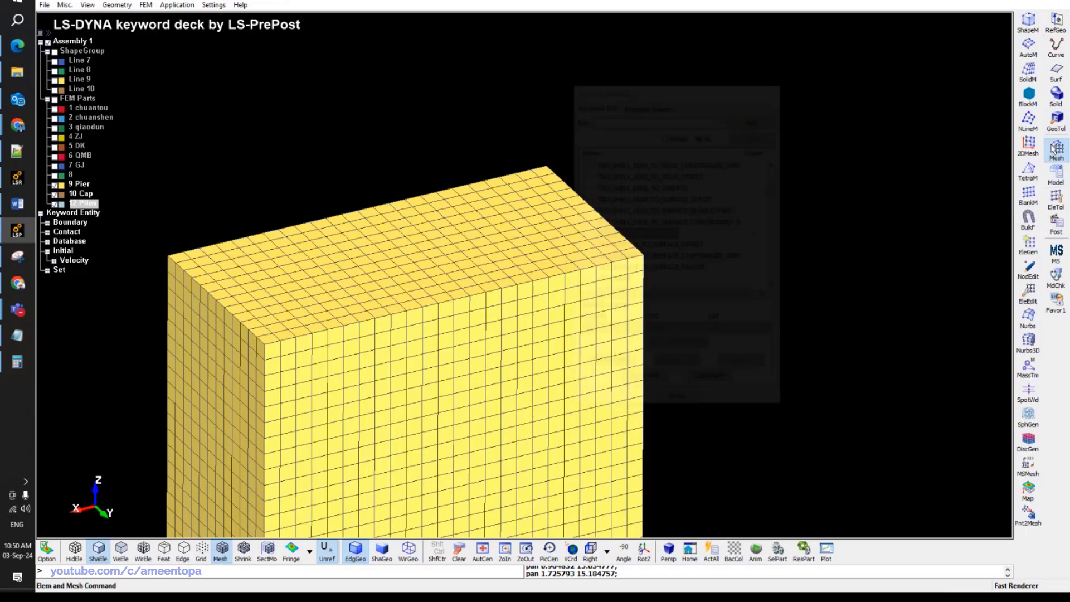
{"action": "left_click", "coordinate": [1054, 148]}
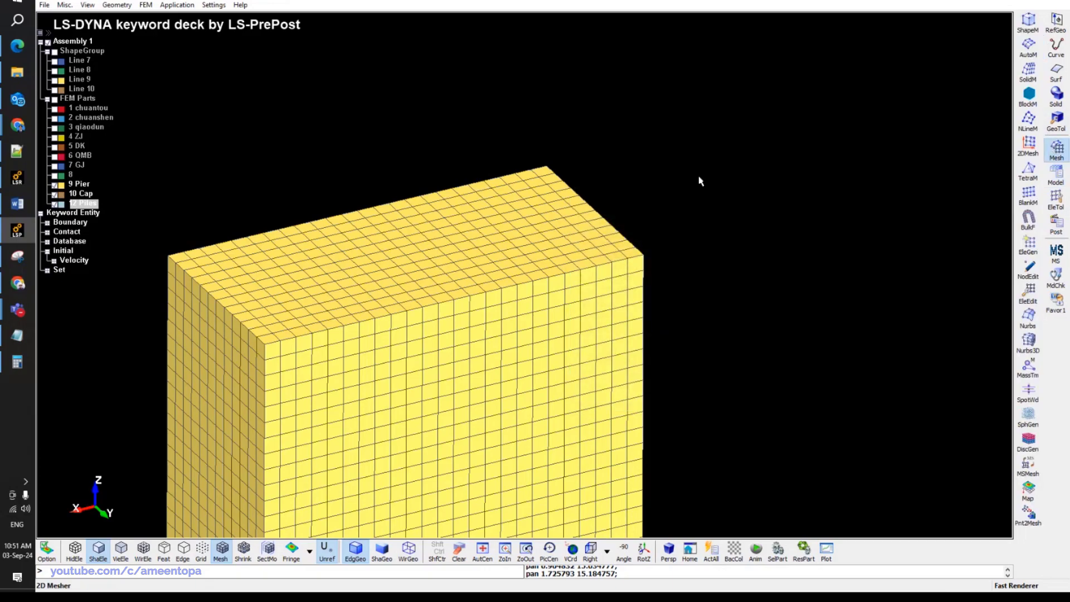
{"action": "left_click", "coordinate": [590, 551]}
{"action": "left_click", "coordinate": [607, 550]}
{"action": "left_click", "coordinate": [635, 398]}
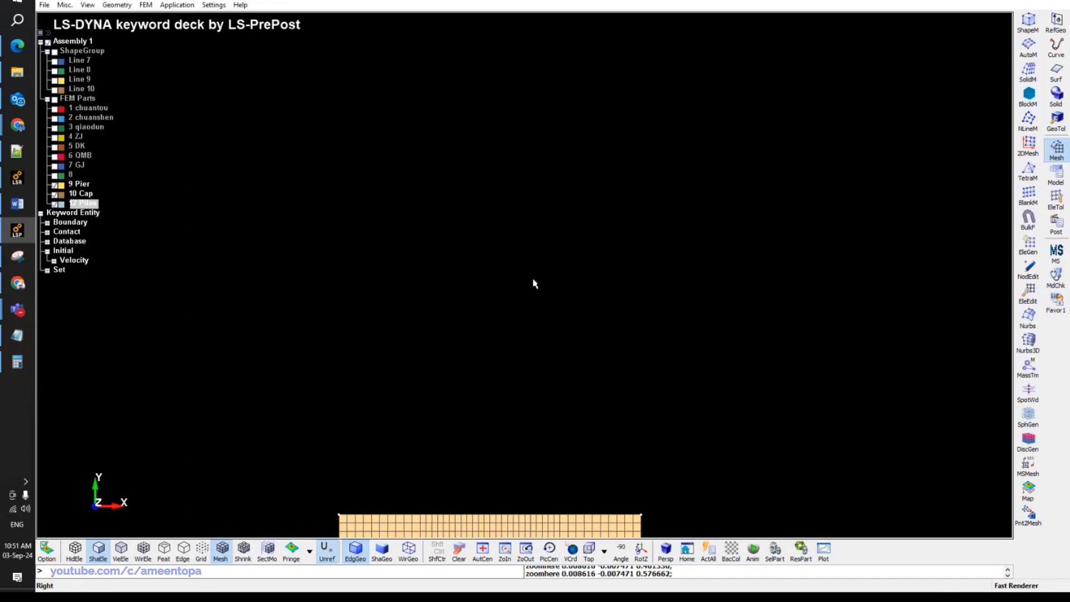
{"action": "key", "text": "a"}
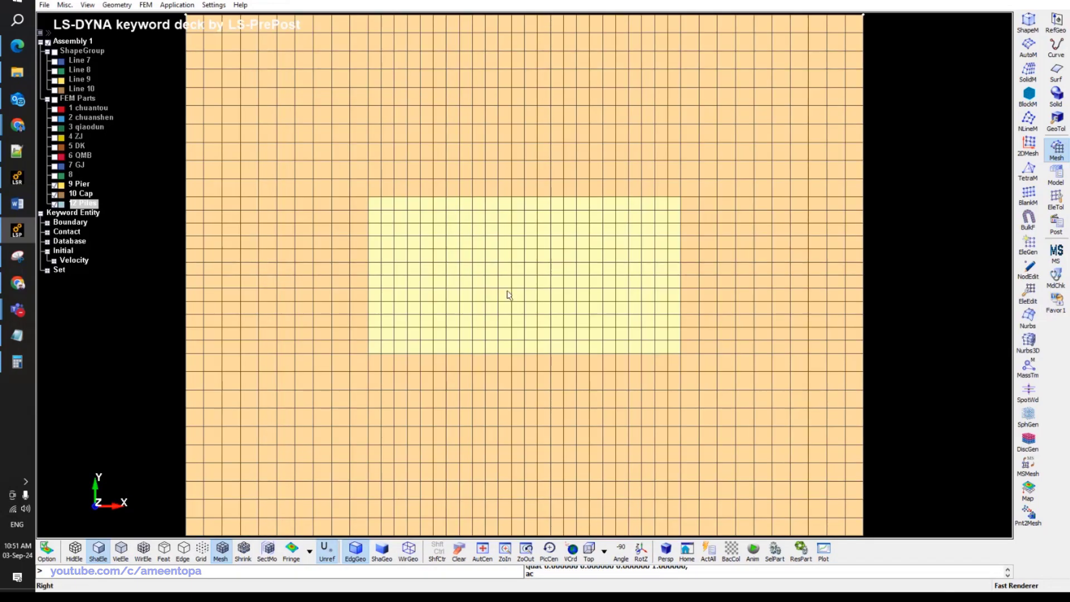
{"action": "left_click", "coordinate": [55, 194]}
{"action": "left_click", "coordinate": [56, 204]}
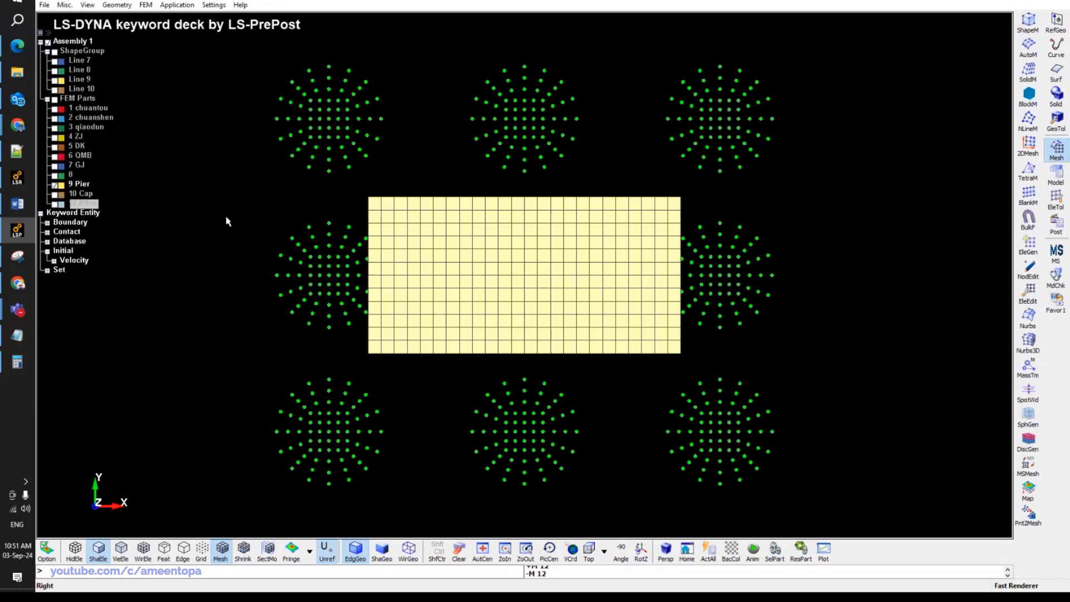
Measure a node-to-node distance along Y near the +X end of the pier top and switch the background to white.
{"action": "key", "text": "m"}
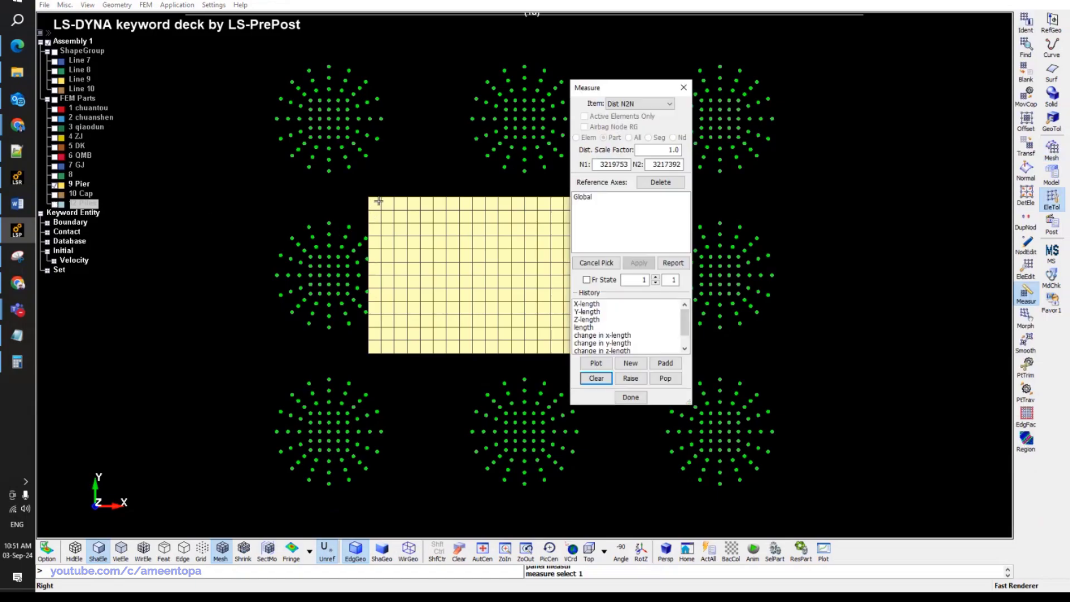
{"action": "left_click_drag", "start_coordinate": [580, 89], "coordinate": [862, 100]}
{"action": "left_click", "coordinate": [651, 233]}
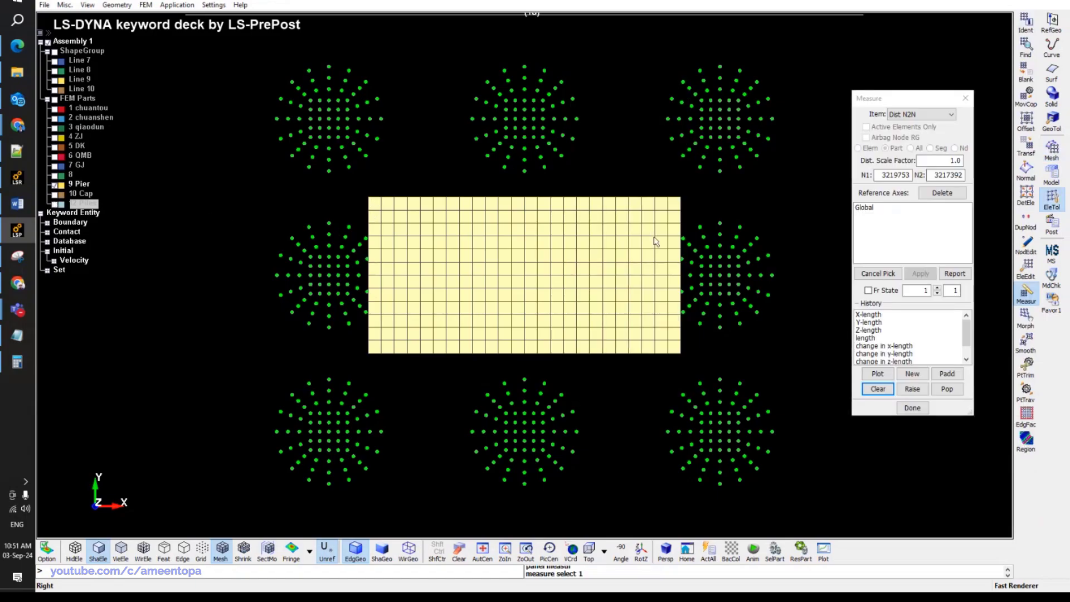
{"action": "left_click", "coordinate": [654, 303]}
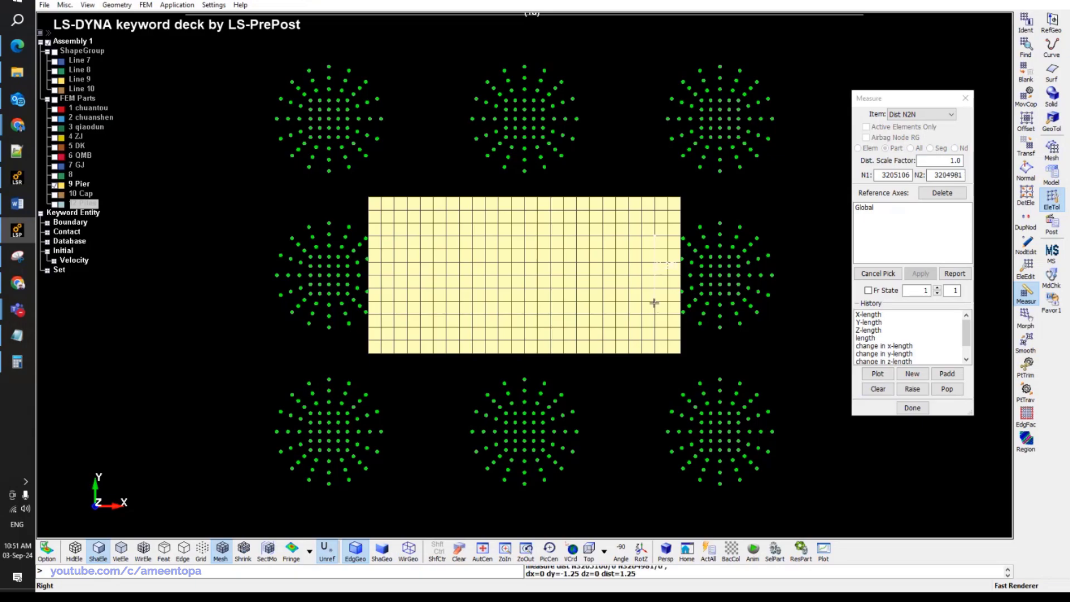
{"action": "left_click", "coordinate": [731, 551]}
Measure progressively wider node-to-node spans along Y on the pier-top mesh line two elements in from the +X edge, clearing earlier measurements.
{"action": "left_click", "coordinate": [654, 314]}
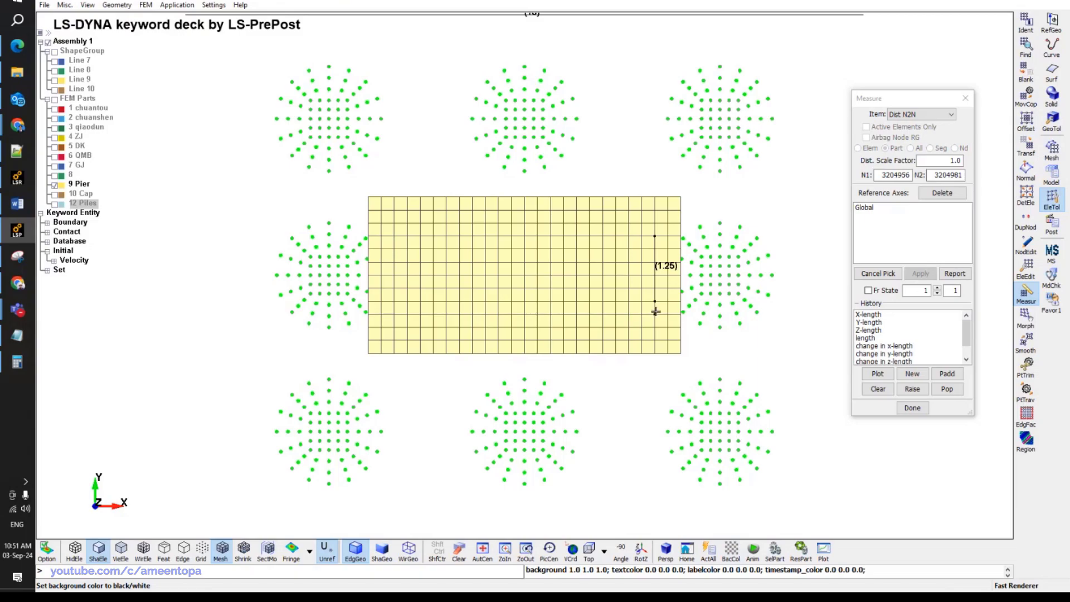
{"action": "left_click", "coordinate": [655, 240]}
{"action": "scroll", "coordinate": [655, 240], "scroll_direction": "up", "scroll_amount": 2}
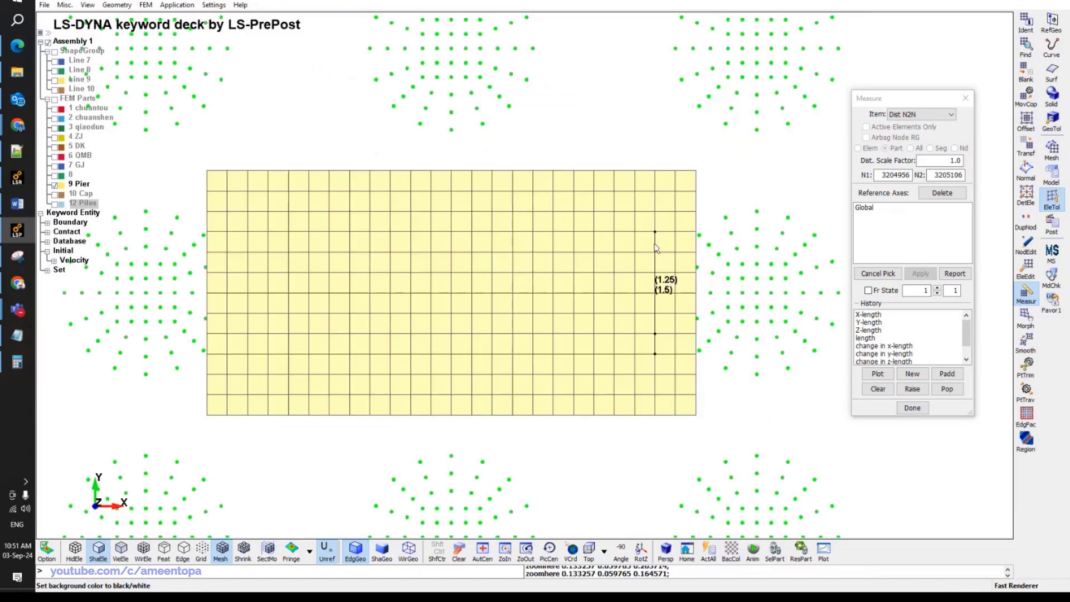
{"action": "left_click", "coordinate": [655, 231]}
{"action": "left_click", "coordinate": [655, 368]}
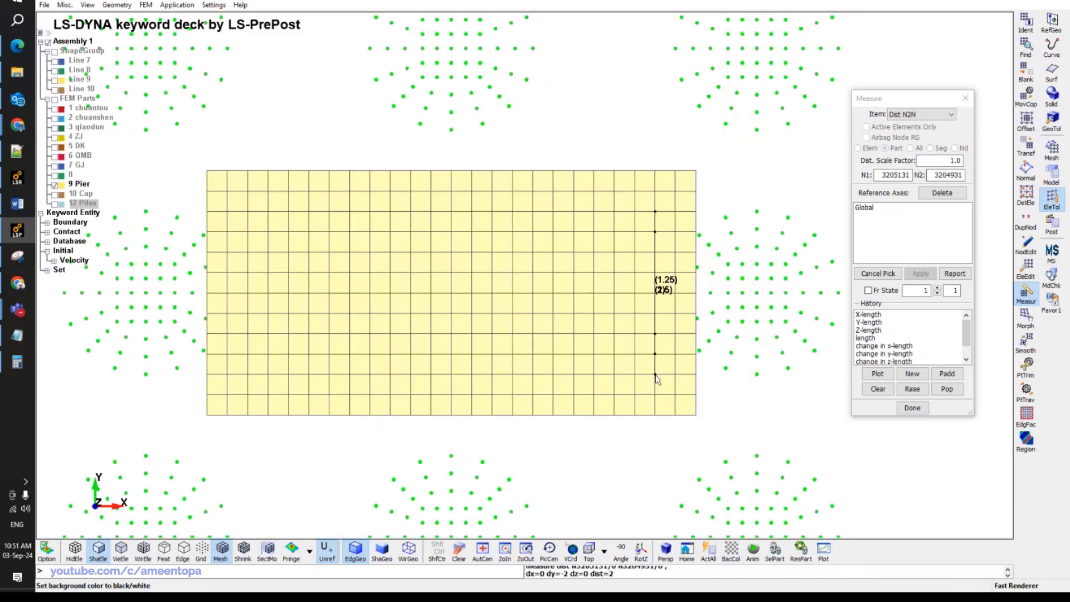
{"action": "left_click", "coordinate": [878, 388]}
{"action": "left_click", "coordinate": [655, 212]}
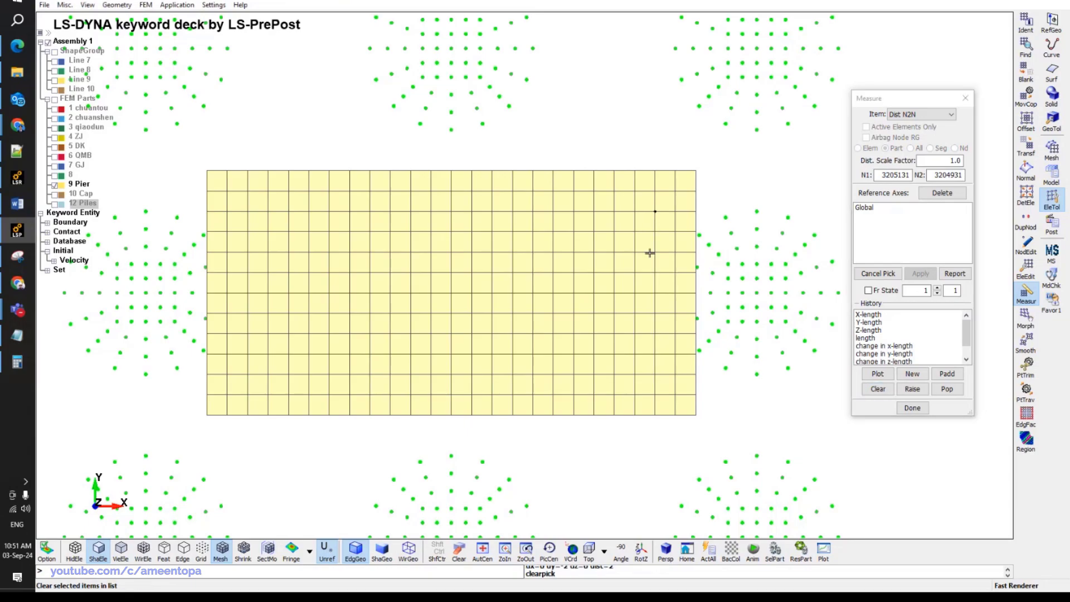
{"action": "left_click", "coordinate": [655, 375]}
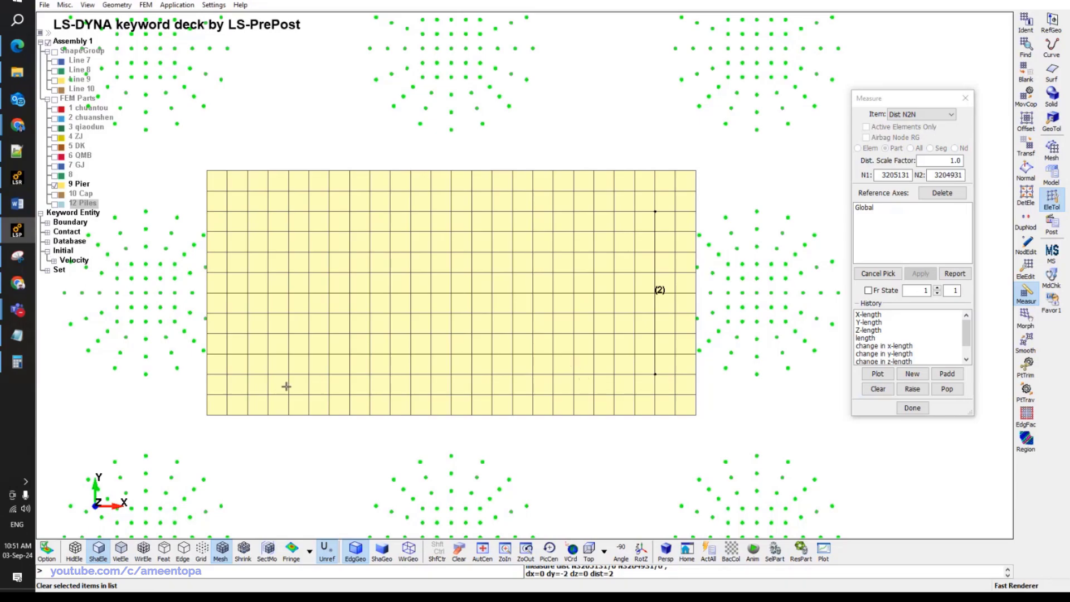
Measure two node-to-node spans of different widths along X on the pier-top mesh line two elements in from the -Y edge, clearing each.
{"action": "left_click", "coordinate": [877, 389]}
{"action": "left_click", "coordinate": [349, 375]}
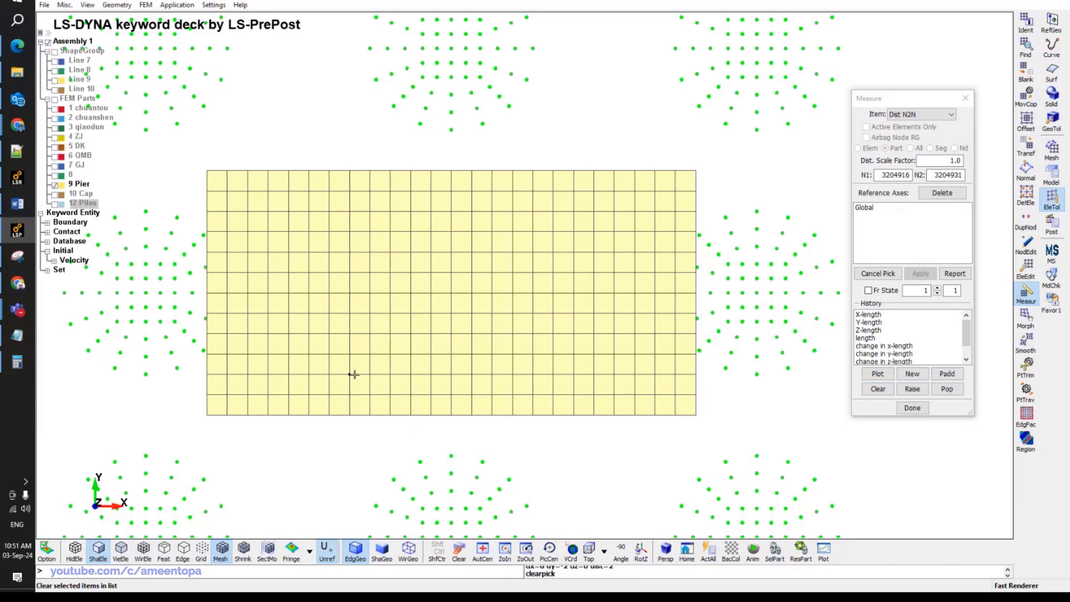
{"action": "left_click", "coordinate": [545, 374]}
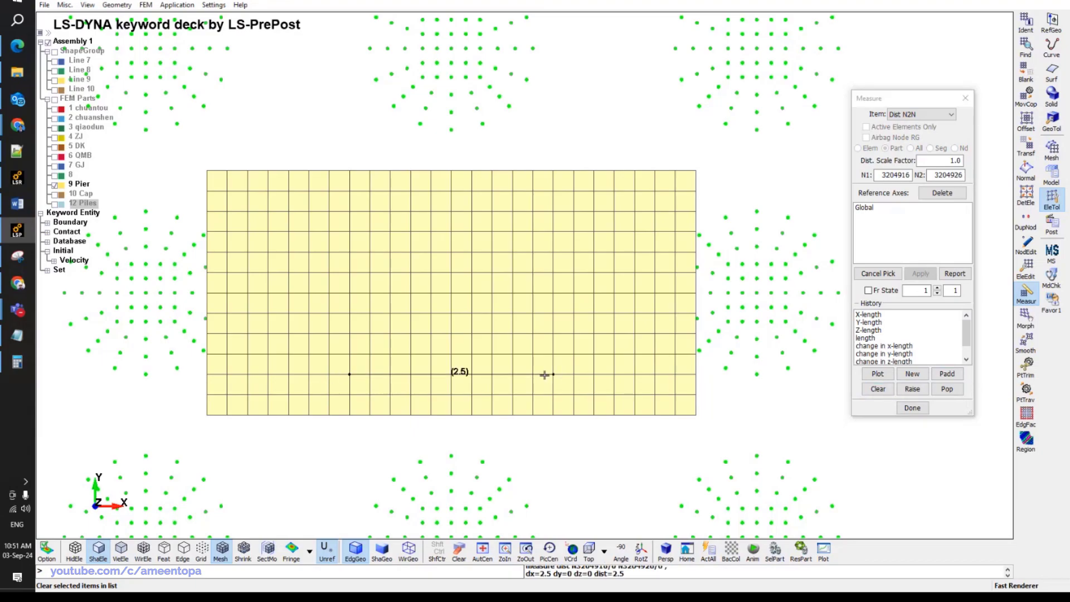
{"action": "left_click", "coordinate": [878, 388]}
{"action": "left_click", "coordinate": [411, 374]}
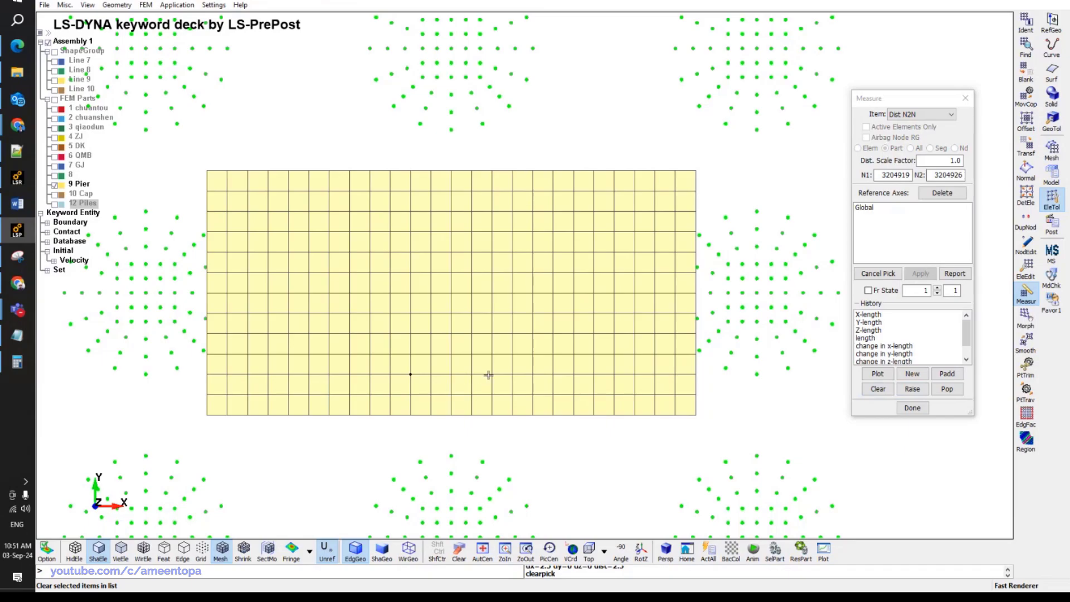
{"action": "left_click", "coordinate": [492, 375]}
{"action": "left_click", "coordinate": [878, 389]}
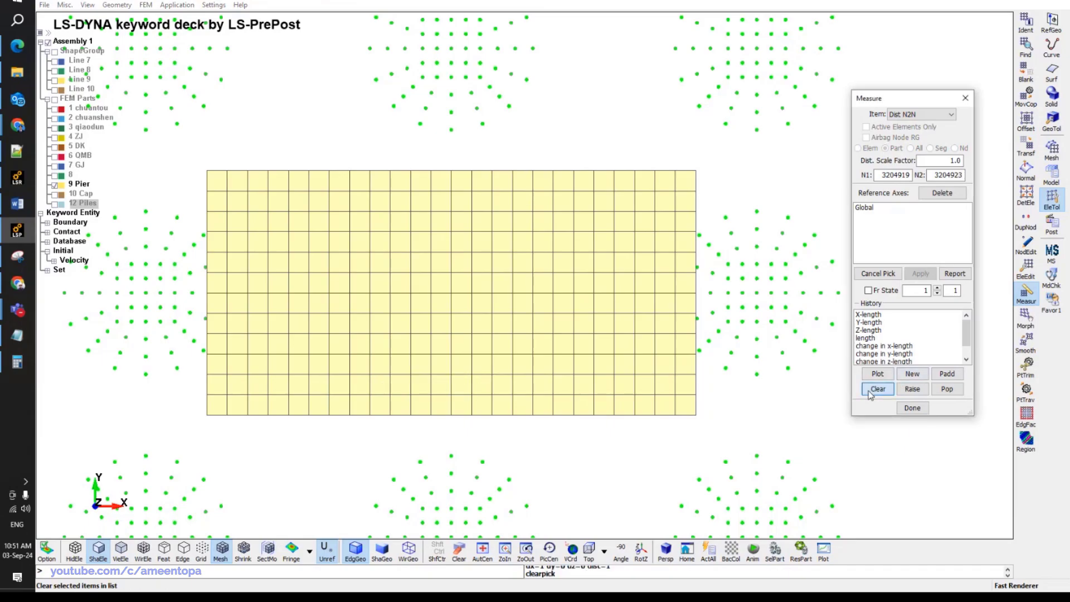
Compare further node-to-node spans along X around the middle of that mesh line to find node positions suited to the bearing width.
{"action": "left_click", "coordinate": [391, 374]}
{"action": "left_click", "coordinate": [533, 374]}
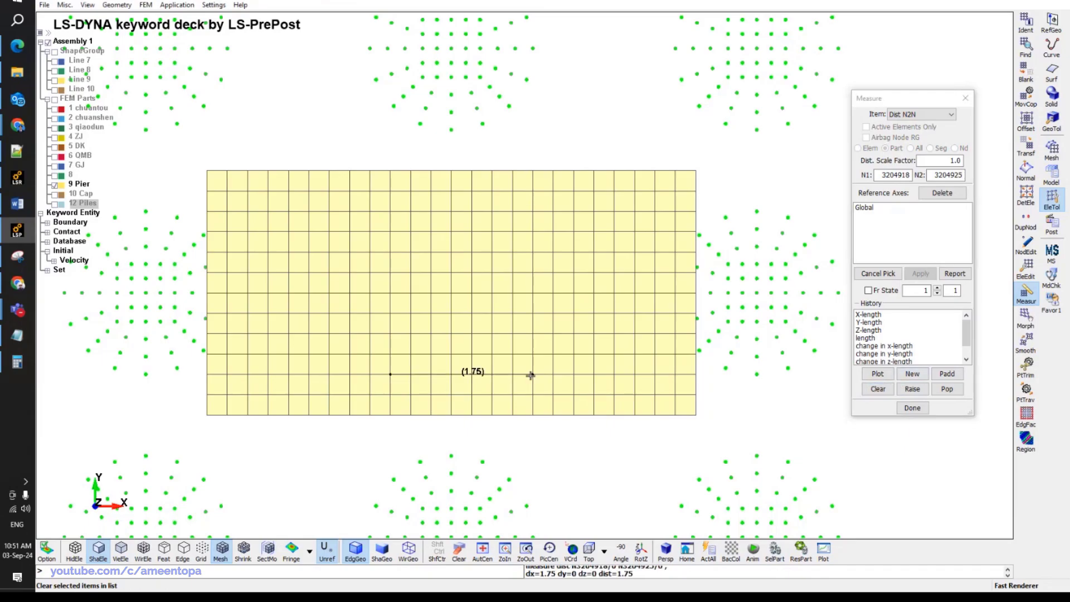
{"action": "left_click", "coordinate": [553, 374]}
{"action": "left_click", "coordinate": [370, 375]}
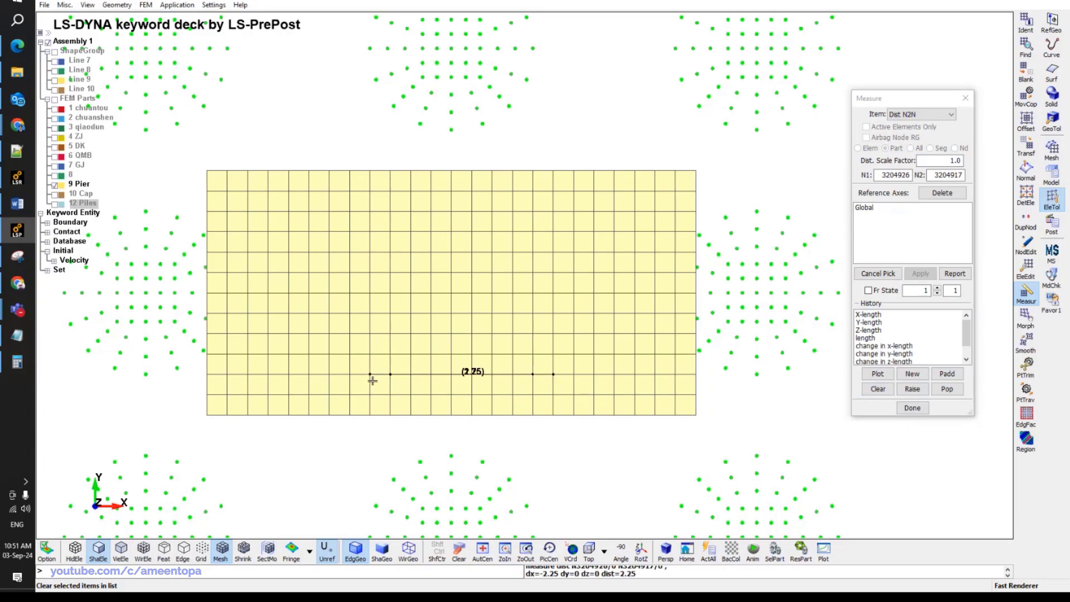
{"action": "left_click", "coordinate": [878, 388]}
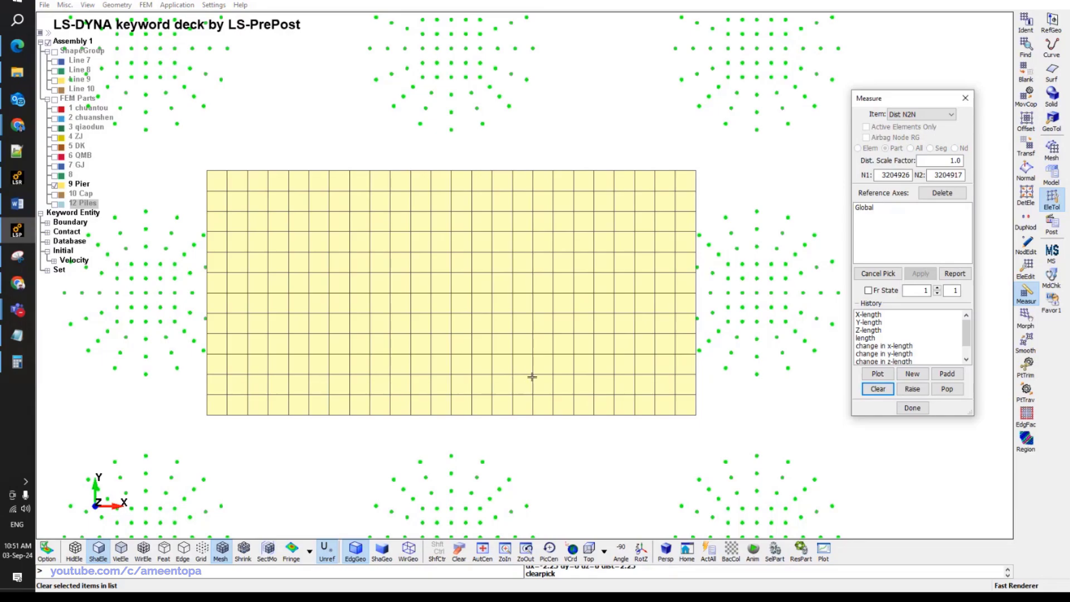
{"action": "left_click", "coordinate": [452, 374]}
{"action": "left_click", "coordinate": [533, 374]}
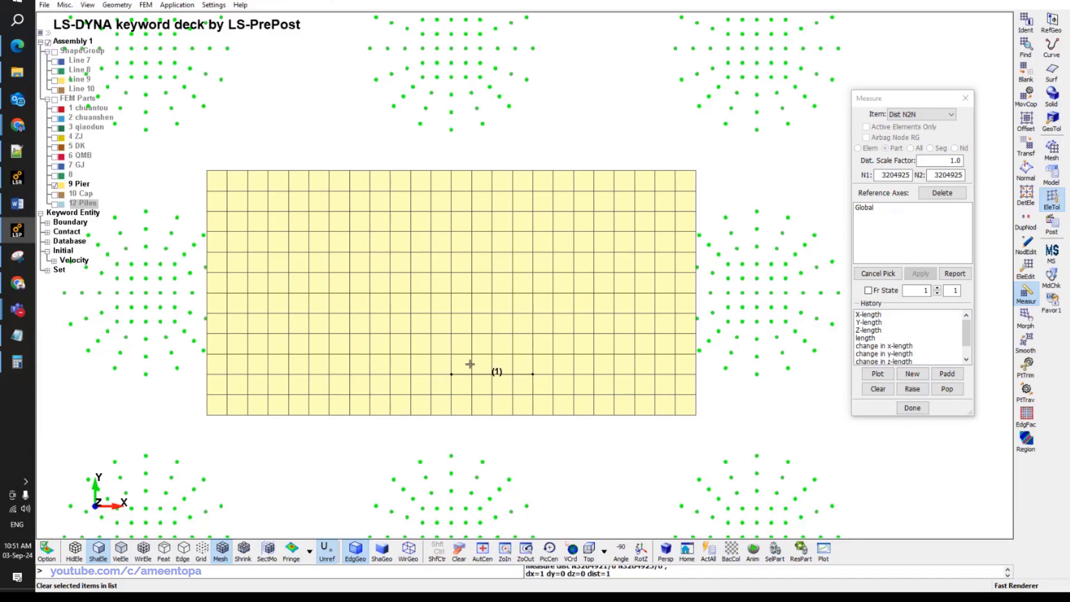
{"action": "left_click", "coordinate": [370, 374]}
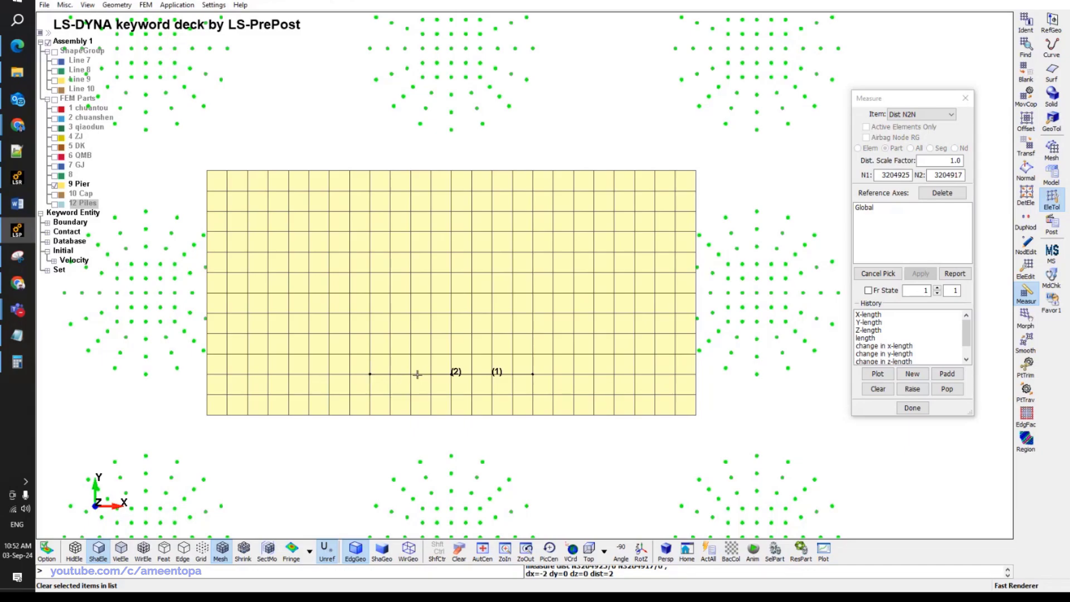
Blank the pier elements on both sides along X, keeping only the central strip between the outer marked nodes.
{"action": "key", "text": "ctrl+b"}
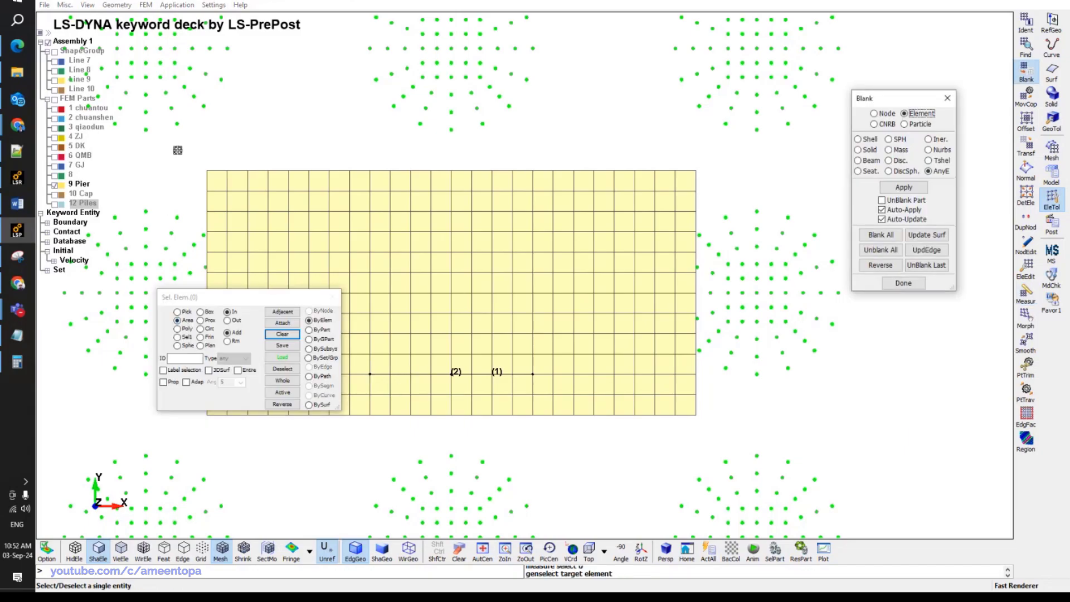
{"action": "left_click_drag", "start_coordinate": [178, 150], "coordinate": [369, 456]}
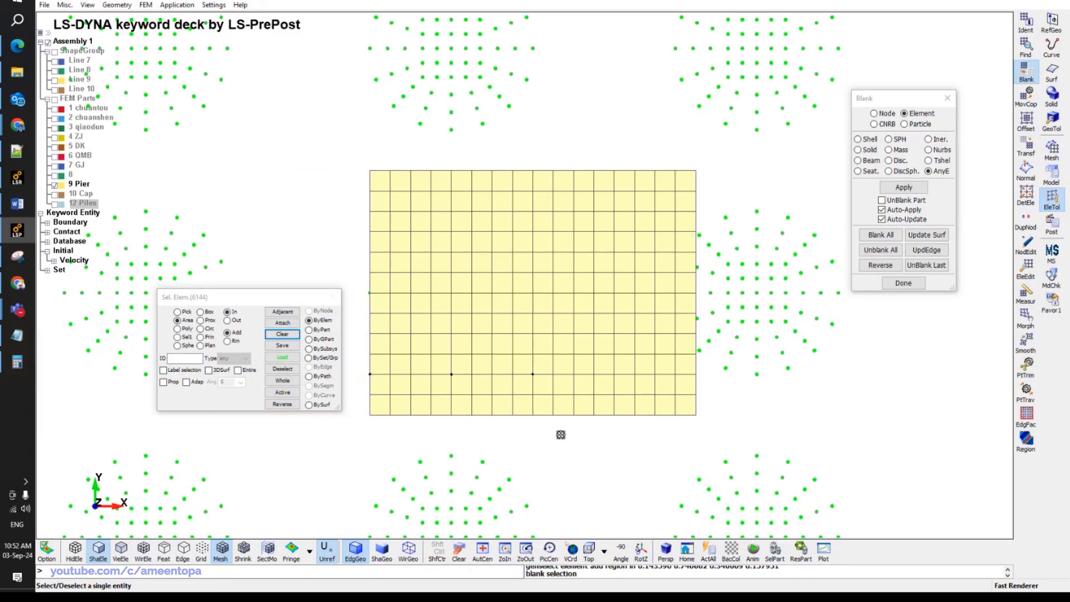
{"action": "left_click_drag", "start_coordinate": [536, 434], "coordinate": [770, 134]}
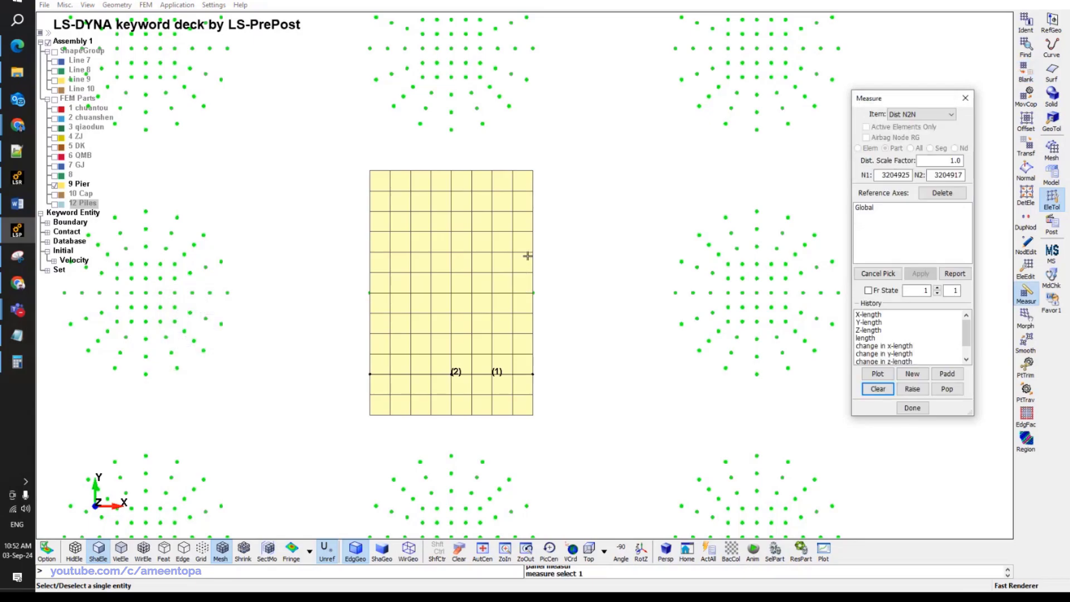
Measure the bearing width in Y along the strip's edge, and blank the pier elements beyond the two measured nodes.
{"action": "left_click", "coordinate": [532, 293]}
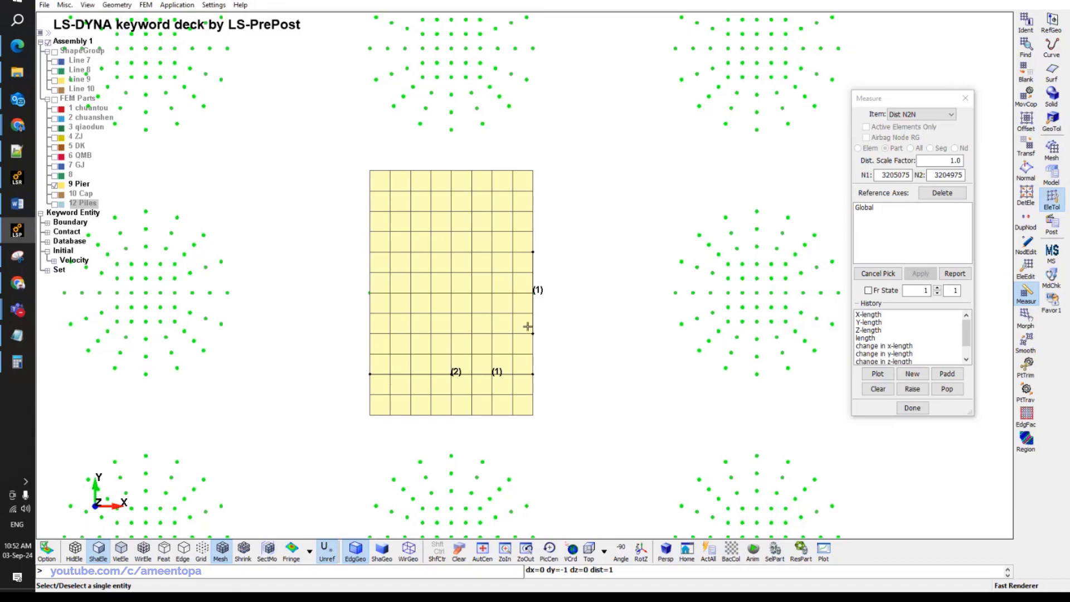
{"action": "left_click", "coordinate": [1027, 70]}
{"action": "left_click_drag", "start_coordinate": [345, 452], "coordinate": [566, 338]}
{"action": "left_click_drag", "start_coordinate": [555, 249], "coordinate": [323, 147]}
{"action": "left_click_drag", "start_coordinate": [511, 326], "coordinate": [421, 313], "text": "shift"}
{"action": "middle_click_drag", "start_coordinate": [420, 313], "coordinate": [670, 275], "text": "shift"}
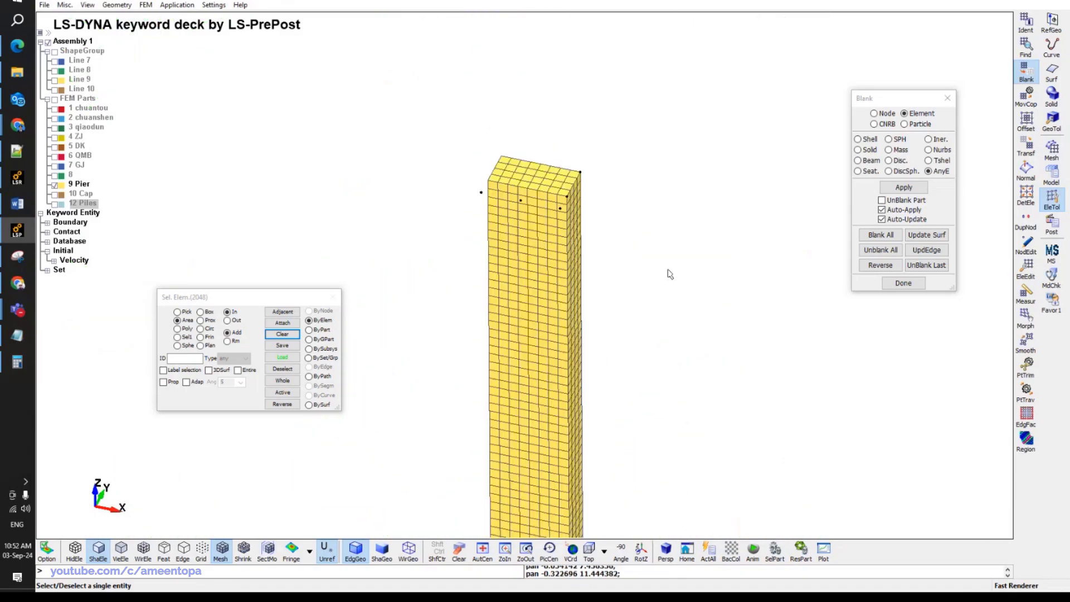
Set up solid element generation by Solid_Face_Drag with a thickness of 1 and 1 segment.
{"action": "left_click", "coordinate": [1051, 149]}
{"action": "left_click", "coordinate": [1029, 244]}
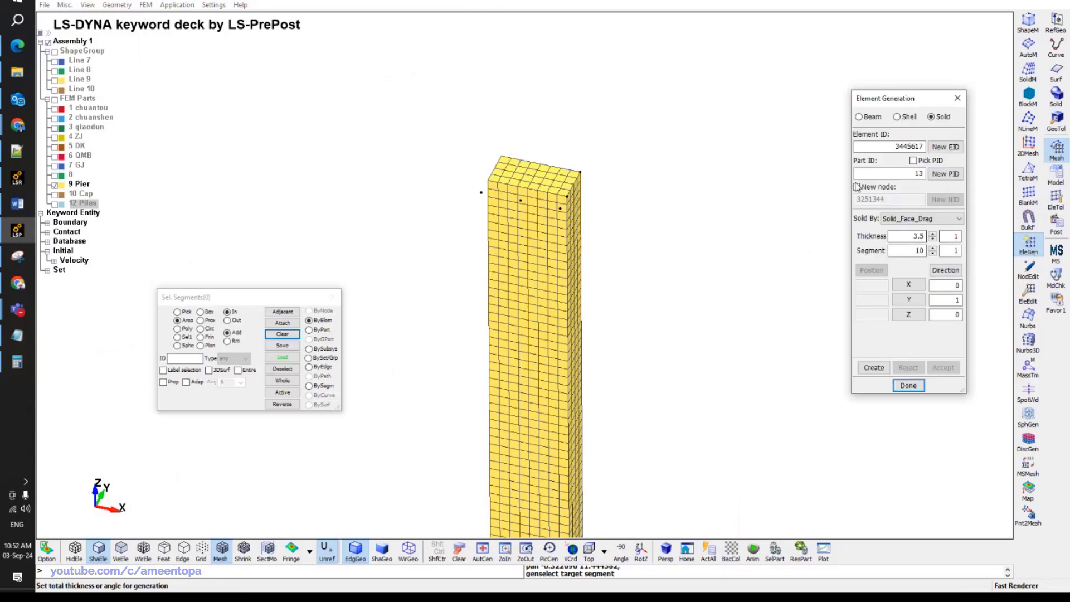
{"action": "double_click", "coordinate": [910, 237]}
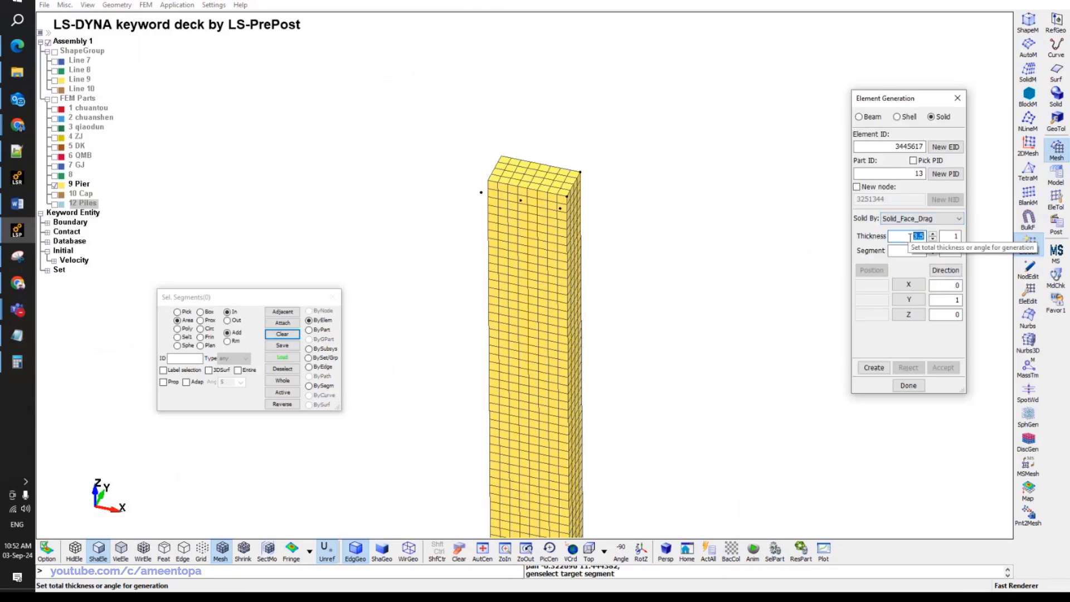
{"action": "type", "text": "1"}
{"action": "double_click", "coordinate": [914, 250]}
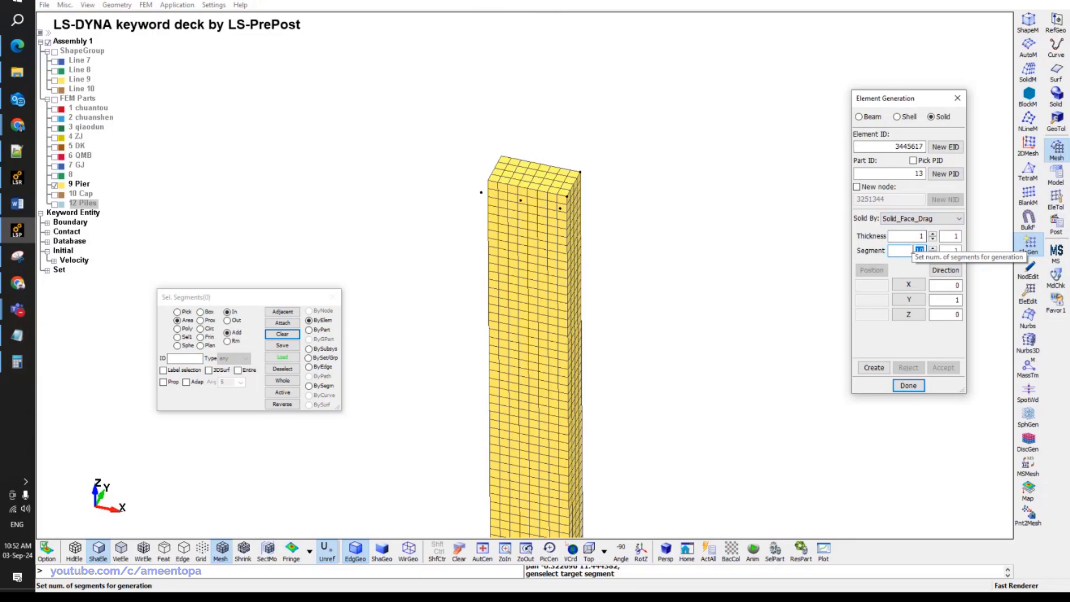
Select the visible pier's top faces by propagation and create the dragged solid elements in the Z direction.
{"action": "left_click", "coordinate": [163, 382]}
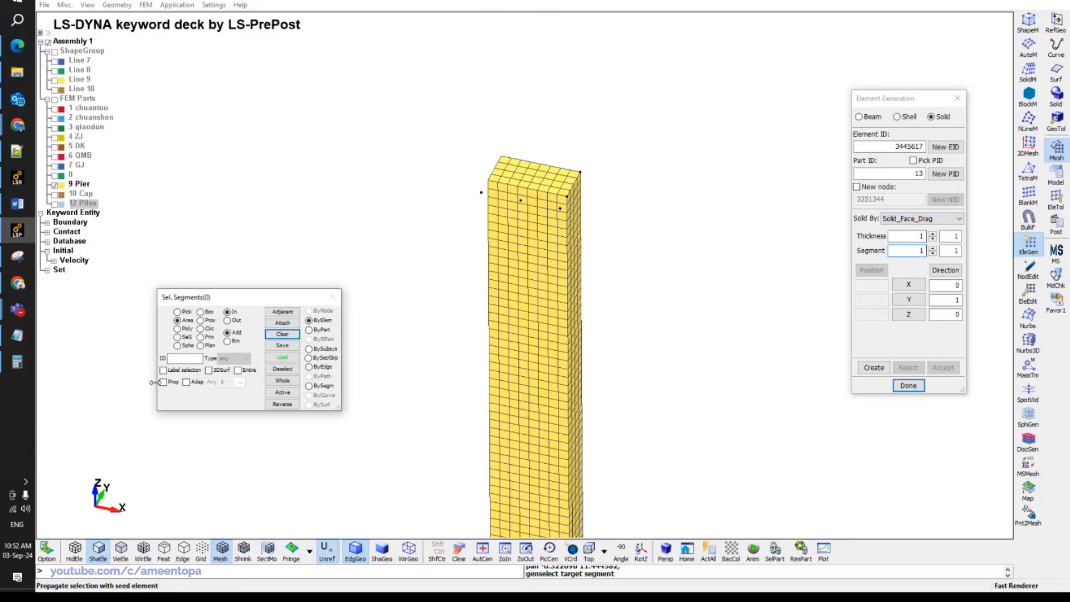
{"action": "left_click", "coordinate": [528, 187]}
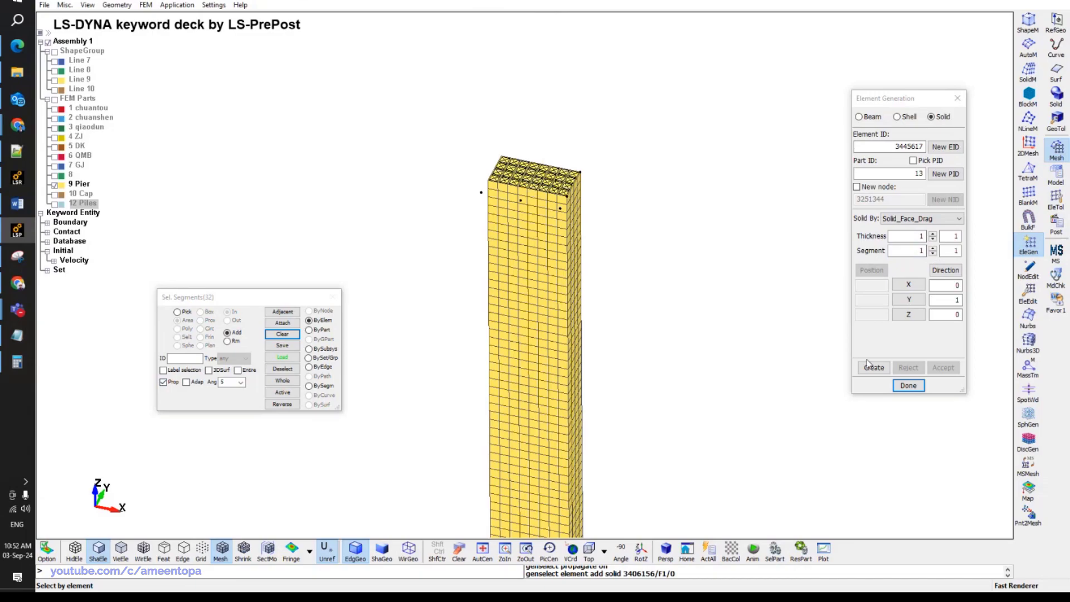
{"action": "left_click", "coordinate": [908, 314]}
{"action": "left_click", "coordinate": [874, 368]}
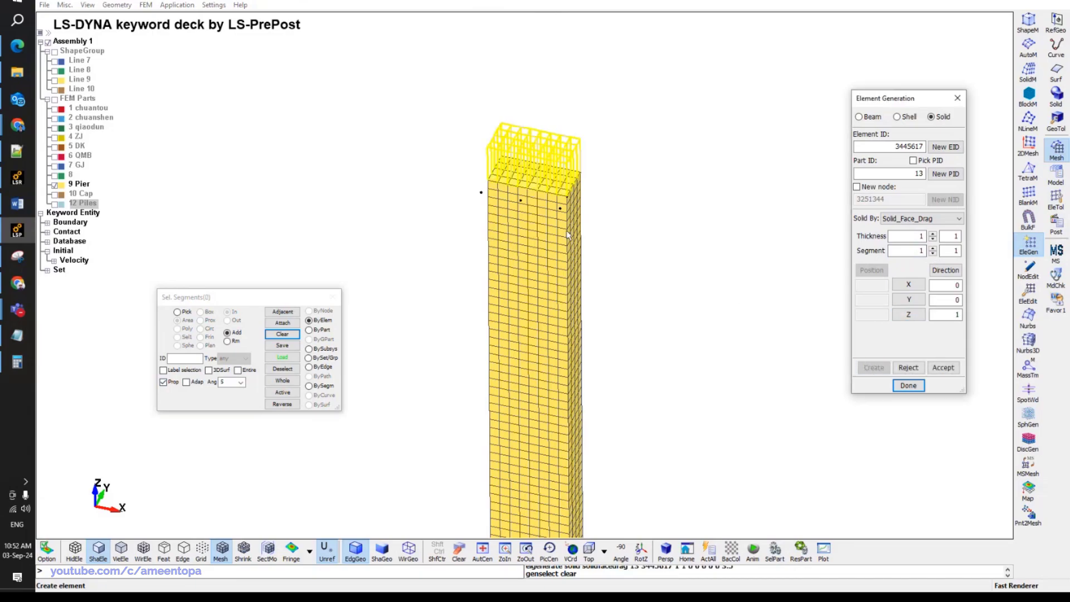
Increase the dragged solid to 4 segments through its thickness and accept it as part 13.
{"action": "left_click", "coordinate": [933, 248]}
{"action": "left_click", "coordinate": [933, 248]}
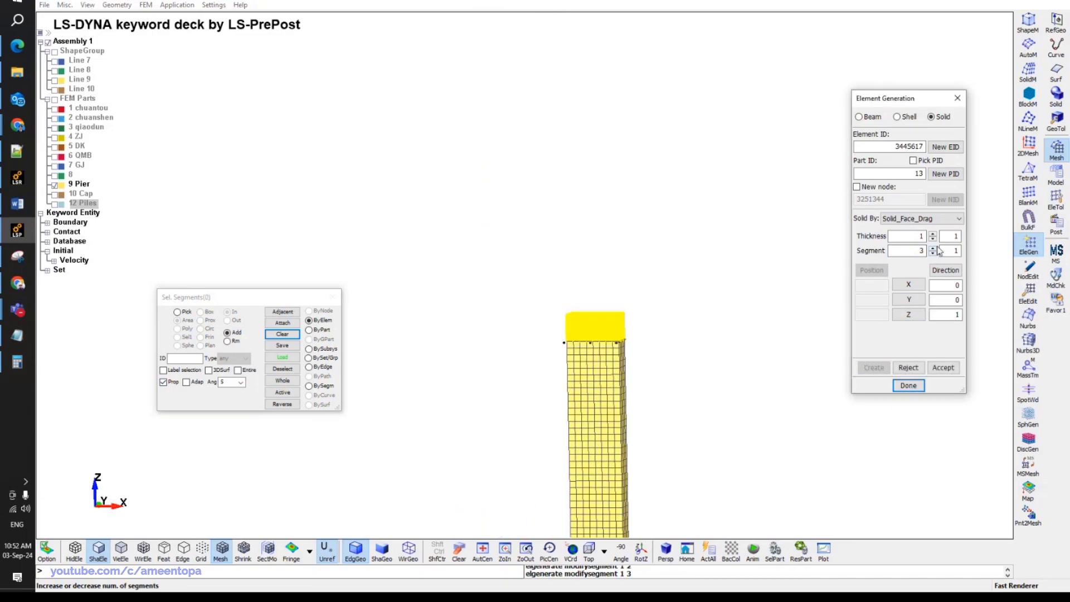
{"action": "left_click", "coordinate": [934, 248]}
{"action": "scroll", "coordinate": [665, 336], "scroll_direction": "up", "scroll_amount": 2}
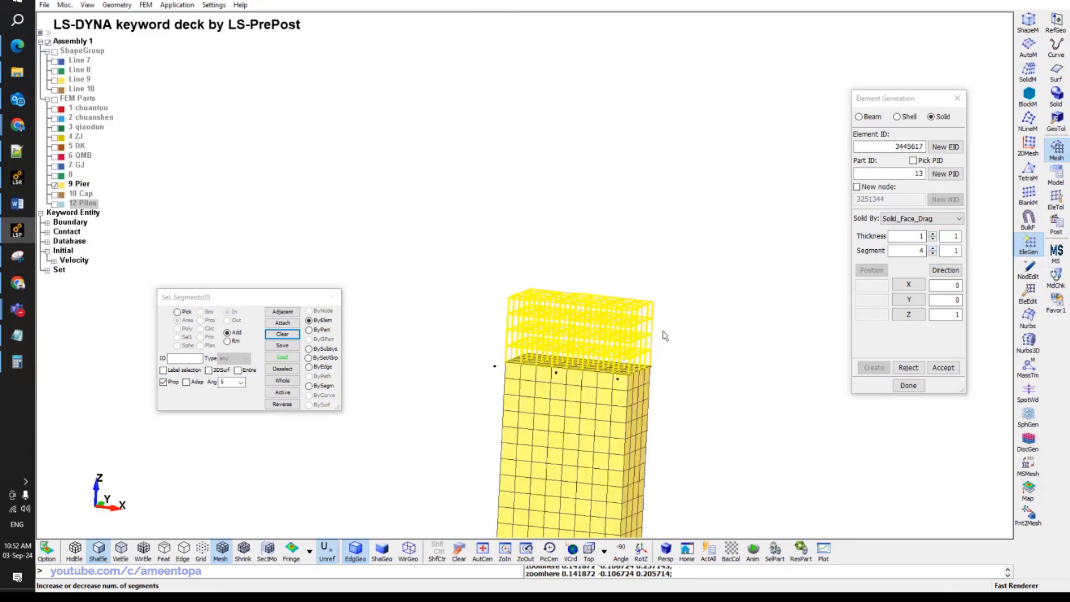
{"action": "scroll", "coordinate": [664, 336], "scroll_direction": "up", "scroll_amount": 3}
{"action": "left_click", "coordinate": [943, 367]}
{"action": "scroll", "coordinate": [745, 327], "scroll_direction": "down", "scroll_amount": 4}
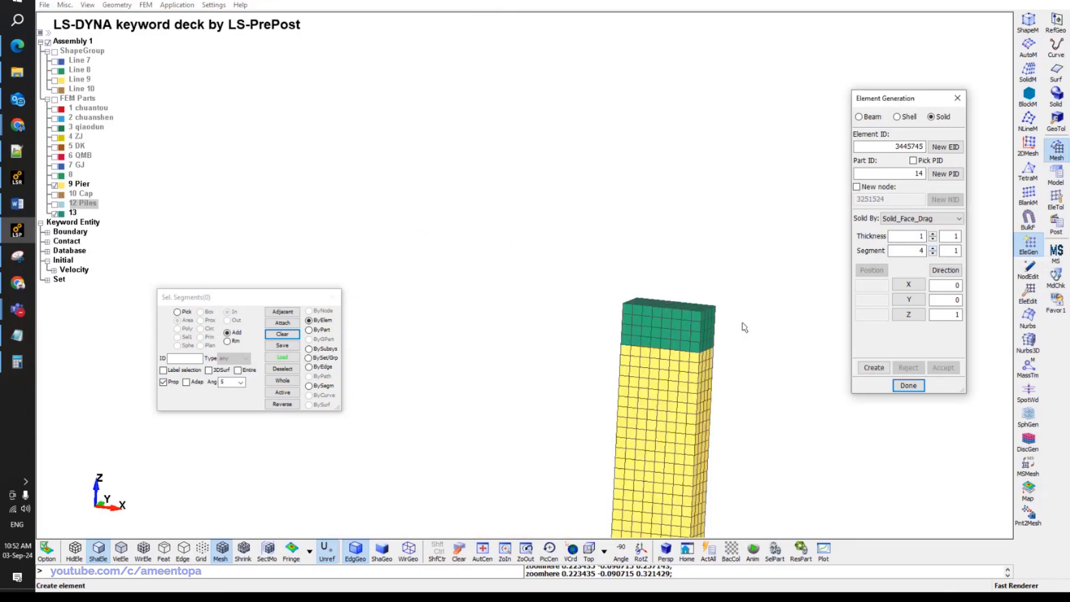
Unblank all elements and show the Cap and Piles parts together with the pier and new block.
{"action": "left_click_drag", "start_coordinate": [736, 313], "coordinate": [590, 236], "text": "ctrl"}
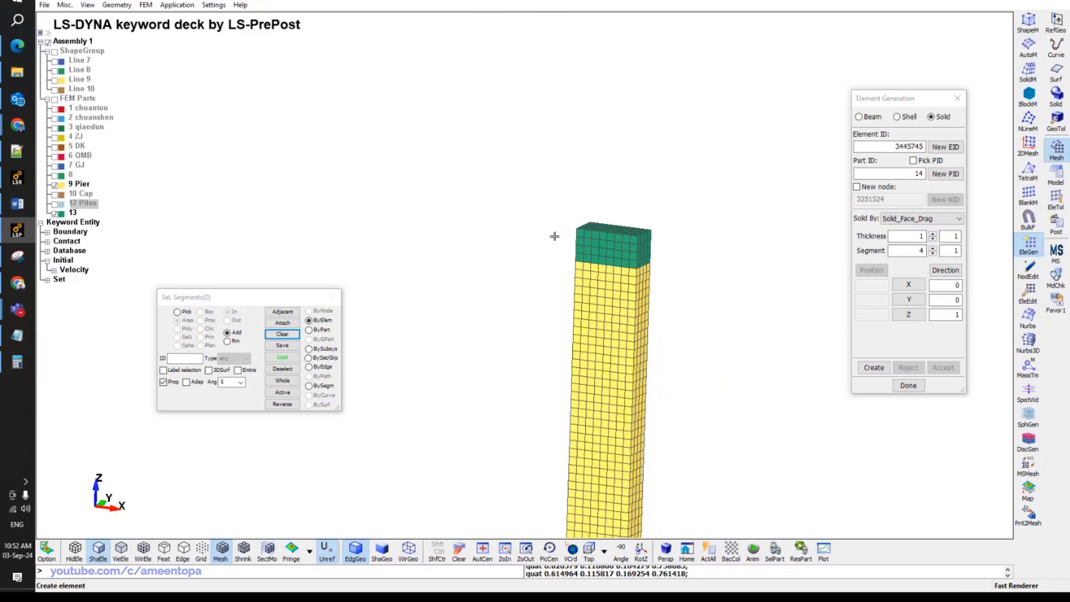
{"action": "key", "text": "b"}
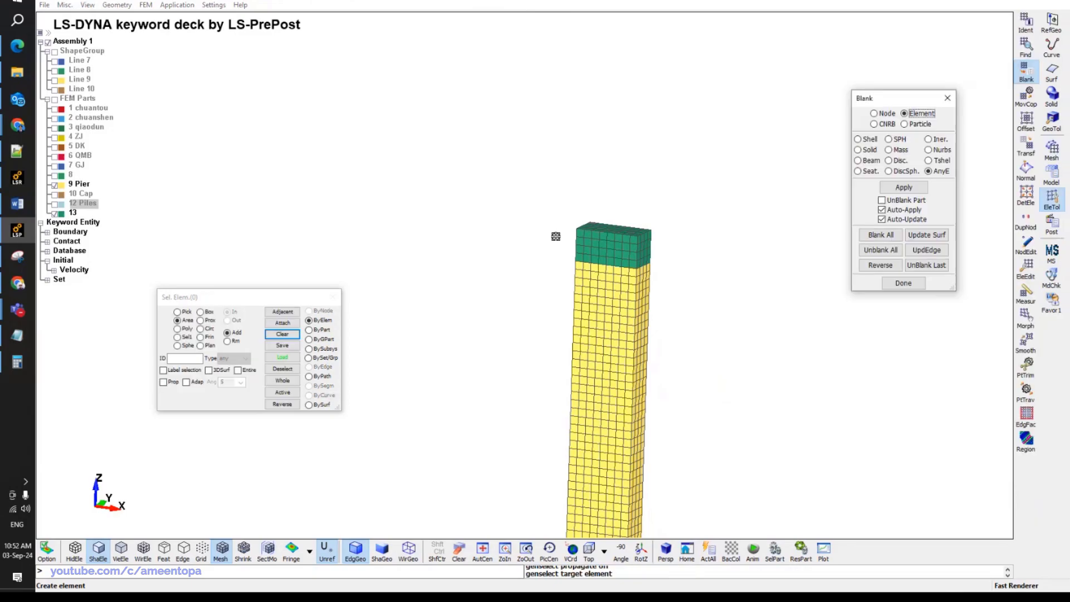
{"action": "left_click", "coordinate": [877, 251]}
{"action": "left_click_drag", "start_coordinate": [669, 251], "coordinate": [636, 215], "text": "ctrl"}
{"action": "middle_click_drag", "start_coordinate": [637, 215], "coordinate": [611, 160], "text": "ctrl"}
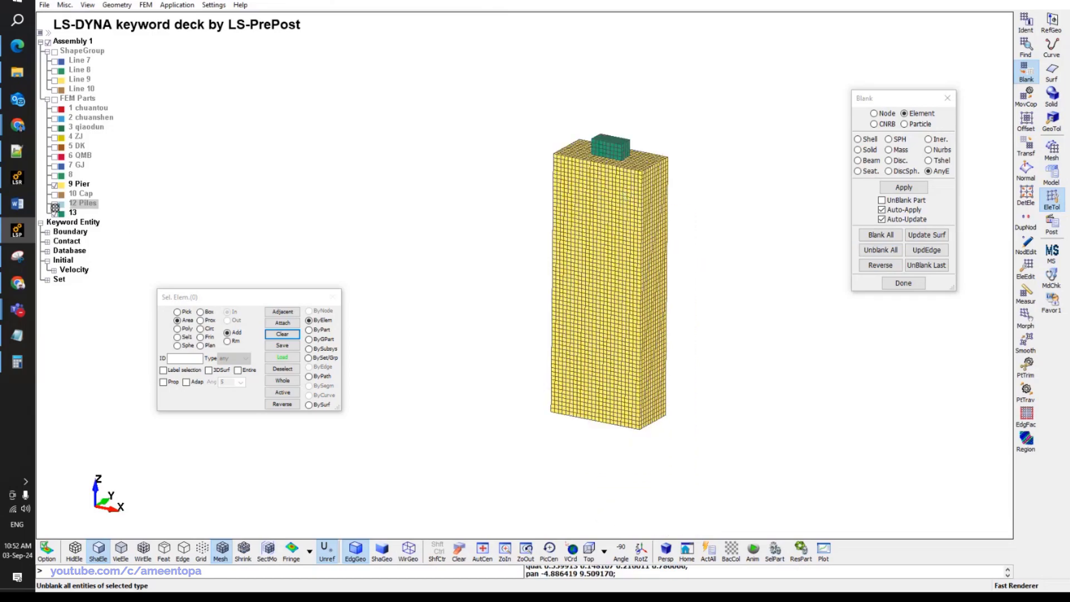
{"action": "left_click", "coordinate": [54, 204]}
{"action": "left_click", "coordinate": [55, 194]}
{"action": "middle_click_drag", "start_coordinate": [480, 215], "coordinate": [476, 234], "text": "ctrl"}
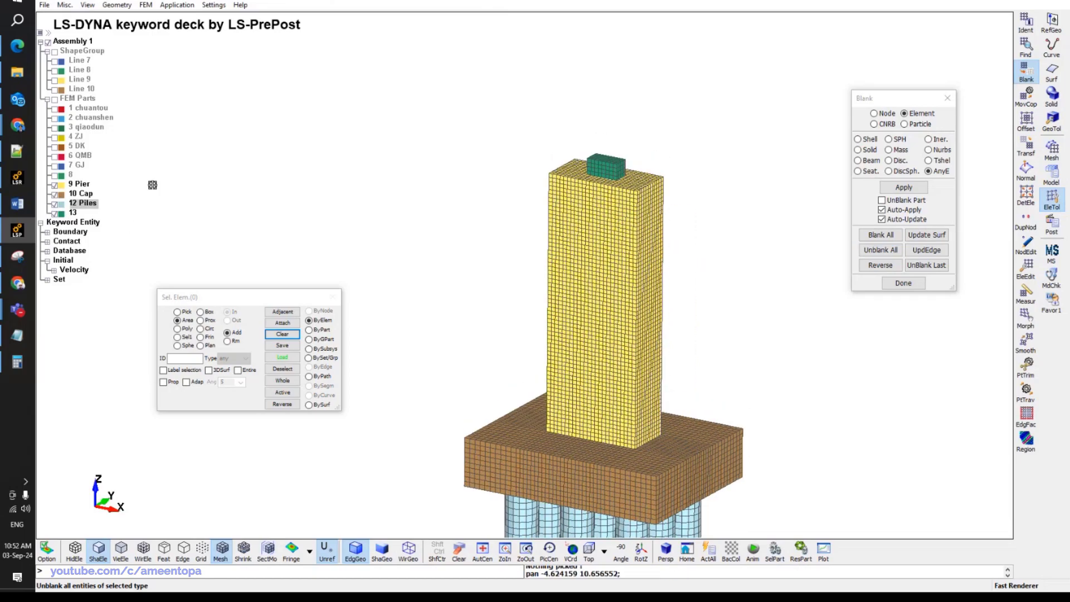
Check the bearing description in the PDF paper and rename part 13 to "Rubber Bearing Pad".
{"action": "right_click", "coordinate": [75, 215]}
{"action": "key", "text": "alt+Tab"}
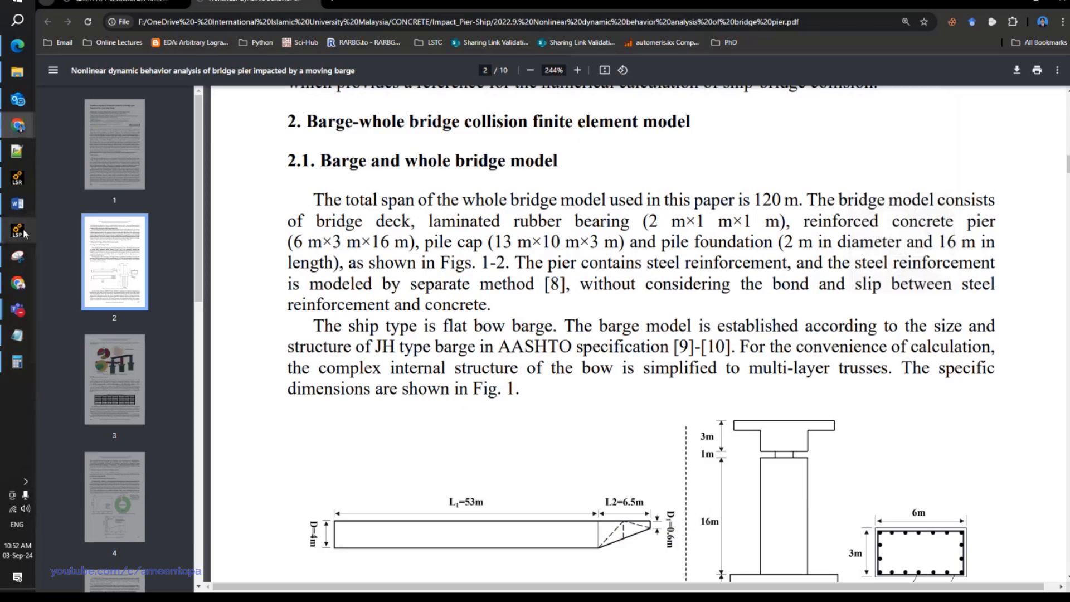
{"action": "left_click", "coordinate": [24, 233]}
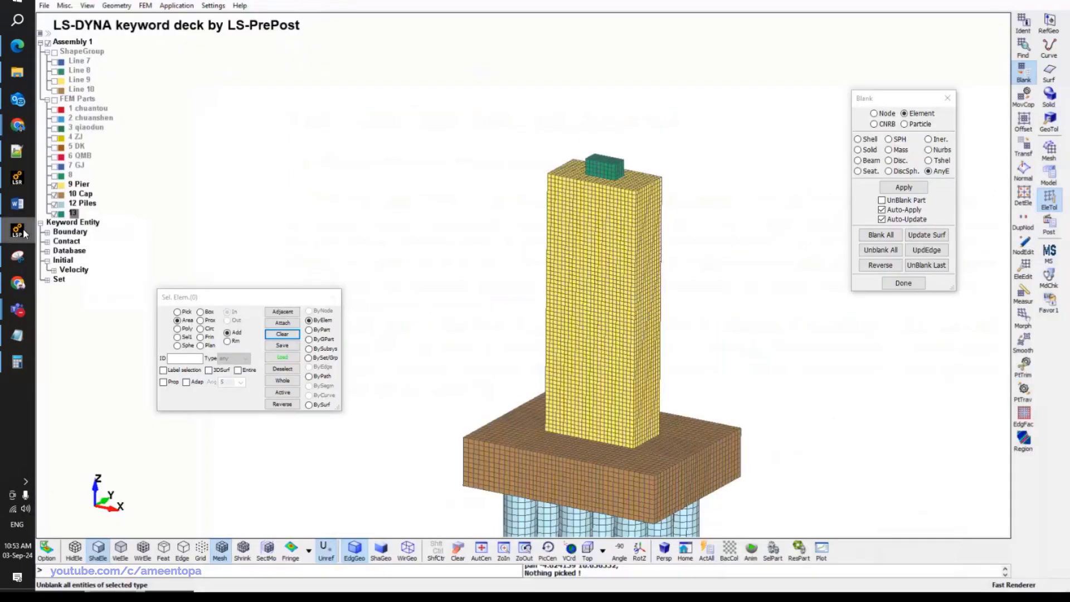
{"action": "right_click", "coordinate": [73, 215]}
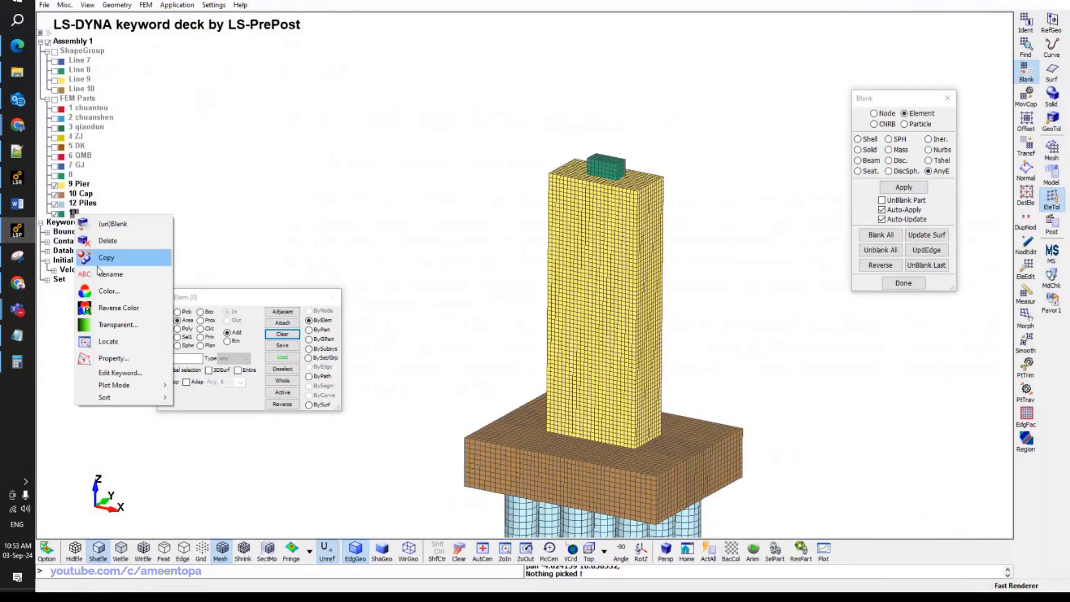
{"action": "left_click", "coordinate": [101, 274]}
{"action": "type", "text": "R"}
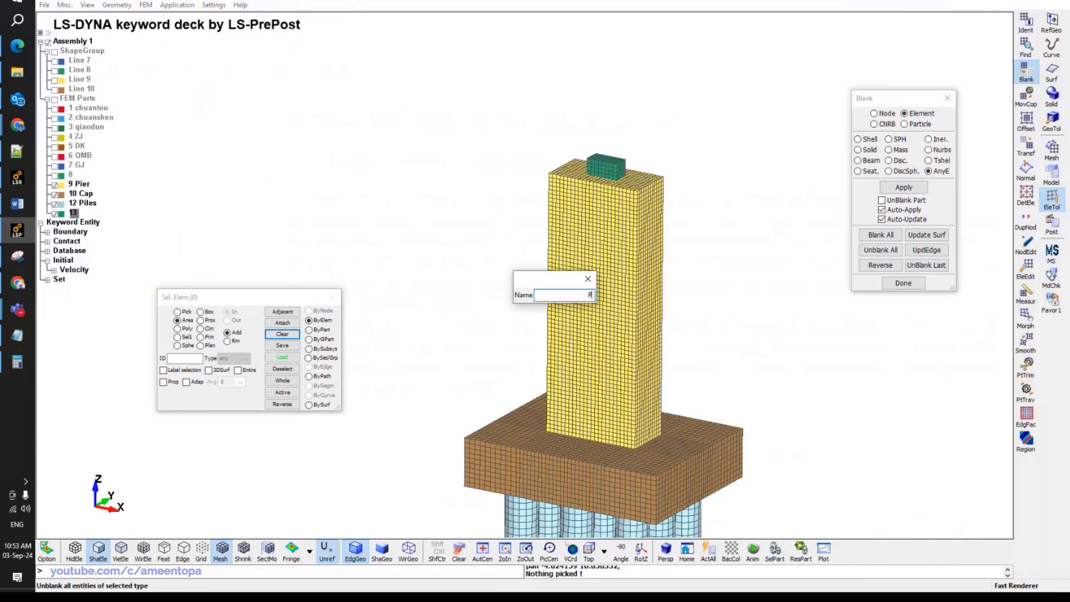
{"action": "type", "text": "ubber Bearing Pad"}
{"action": "key", "text": "Return"}
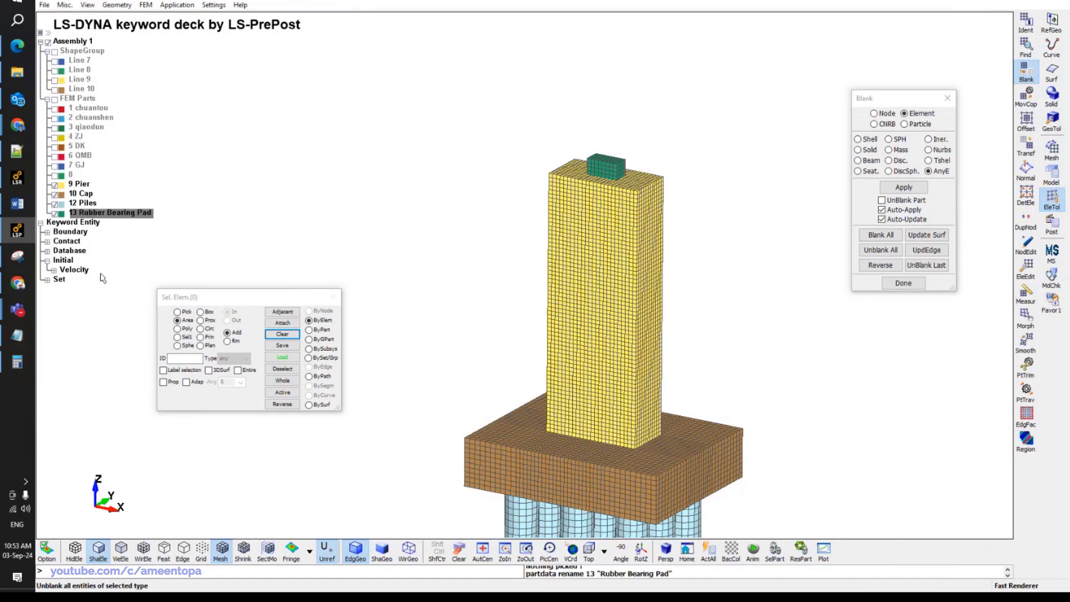
Inspect the pier, bearing pad, cap and piles in the front and right views.
{"action": "left_click", "coordinate": [604, 551]}
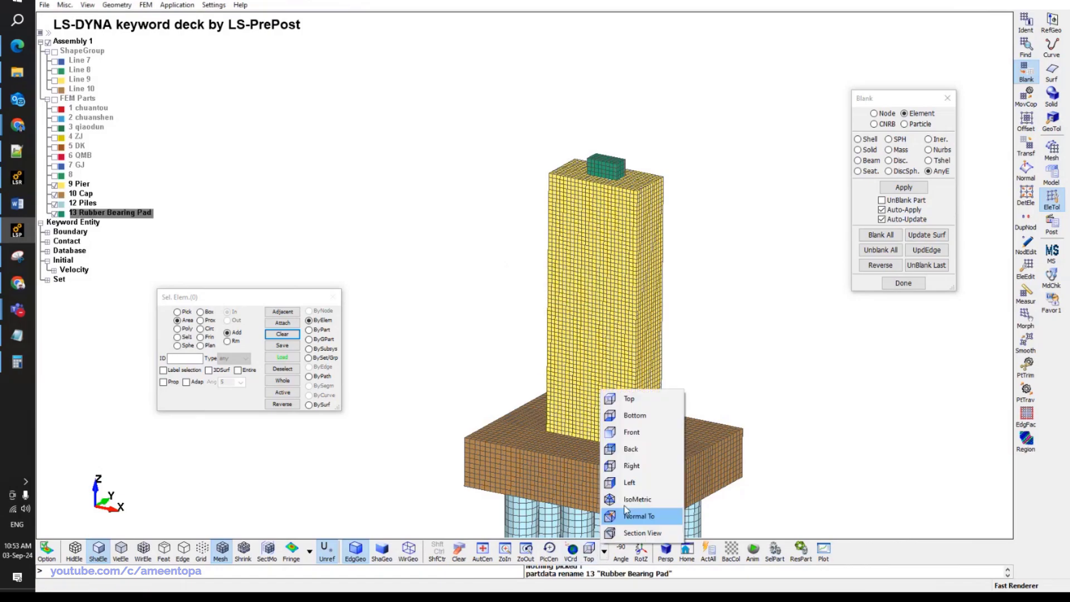
{"action": "left_click", "coordinate": [632, 432]}
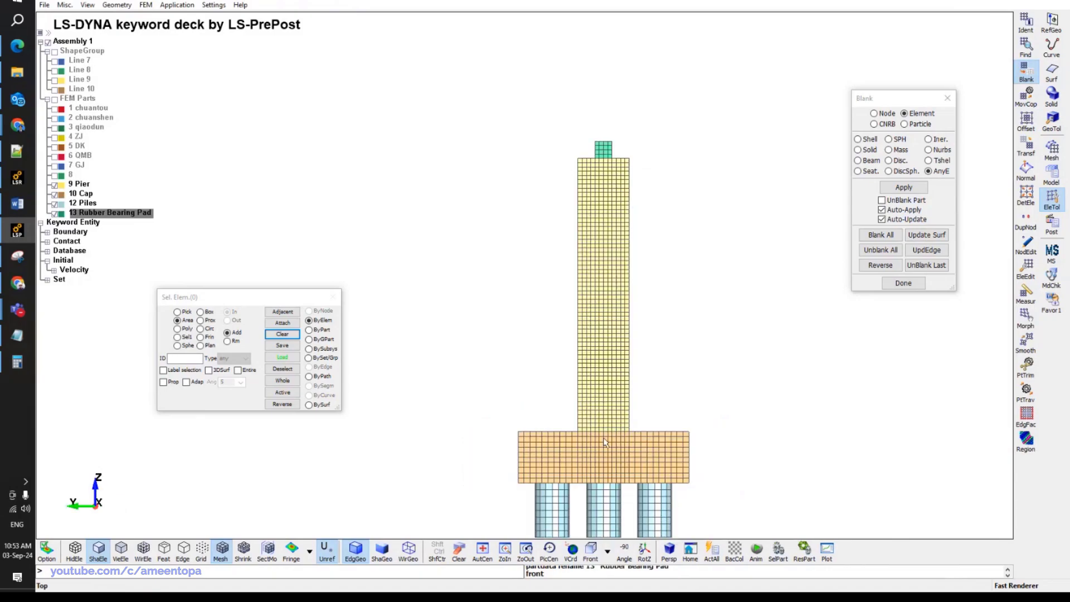
{"action": "scroll", "coordinate": [565, 372], "scroll_direction": "down", "scroll_amount": 2}
{"action": "left_click", "coordinate": [607, 552]}
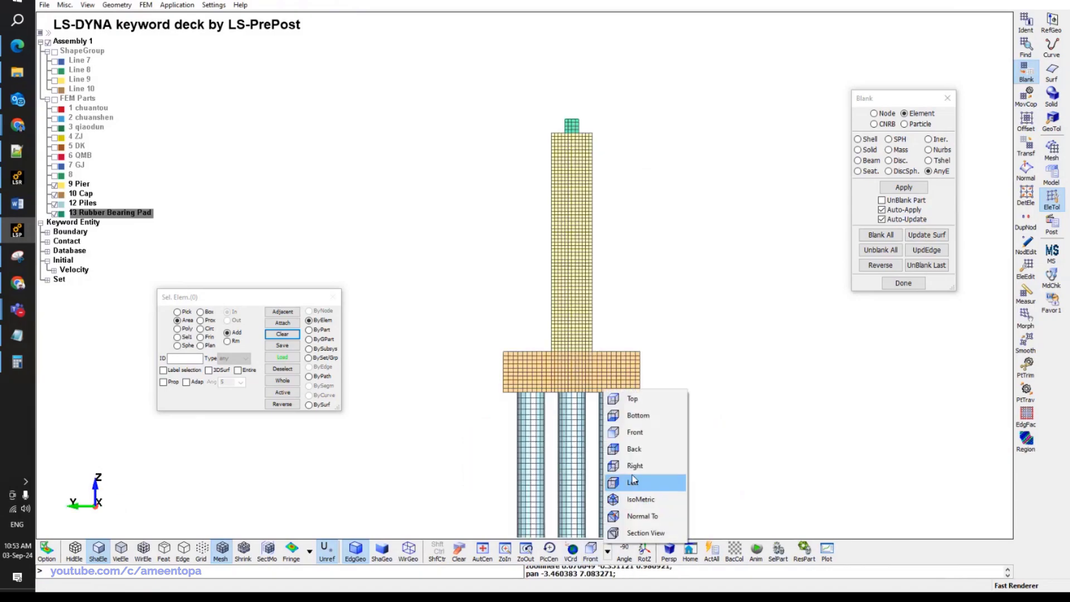
{"action": "left_click", "coordinate": [618, 463]}
{"action": "scroll", "coordinate": [533, 167], "scroll_direction": "down", "scroll_amount": 2}
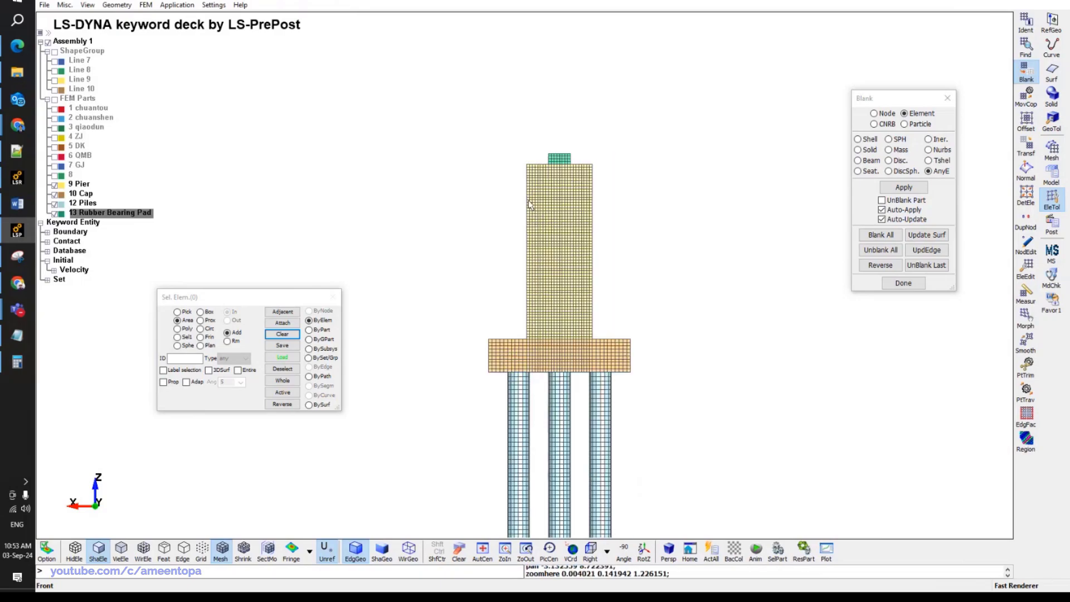
Switch to the PDF paper in Chrome and review the bridge dimensions, finite element model figure and material model section.
{"action": "left_click", "coordinate": [19, 233]}
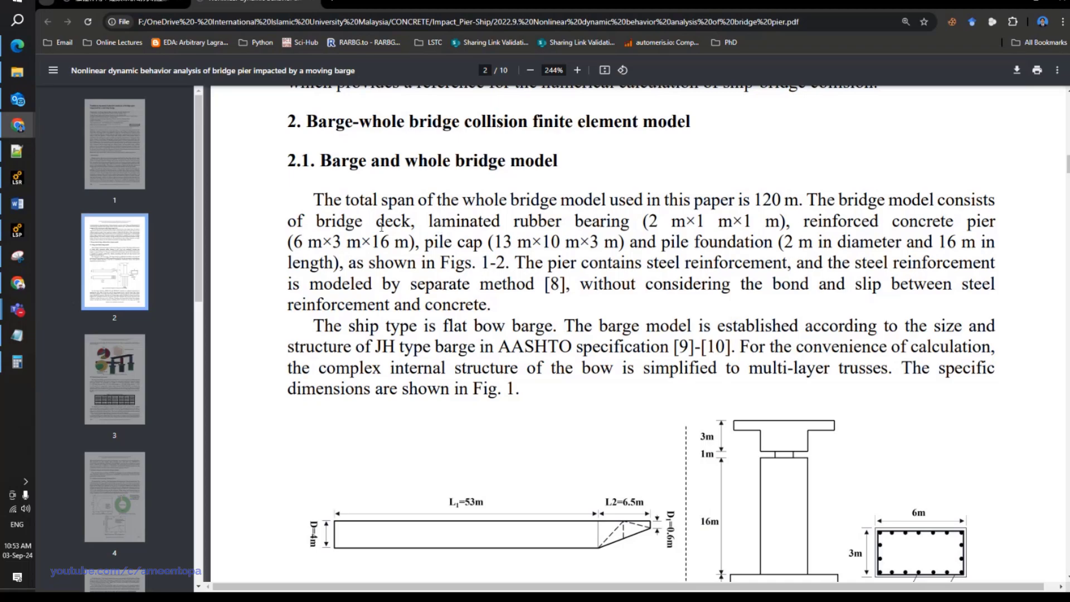
{"action": "scroll", "coordinate": [756, 420], "scroll_direction": "down", "scroll_amount": 3}
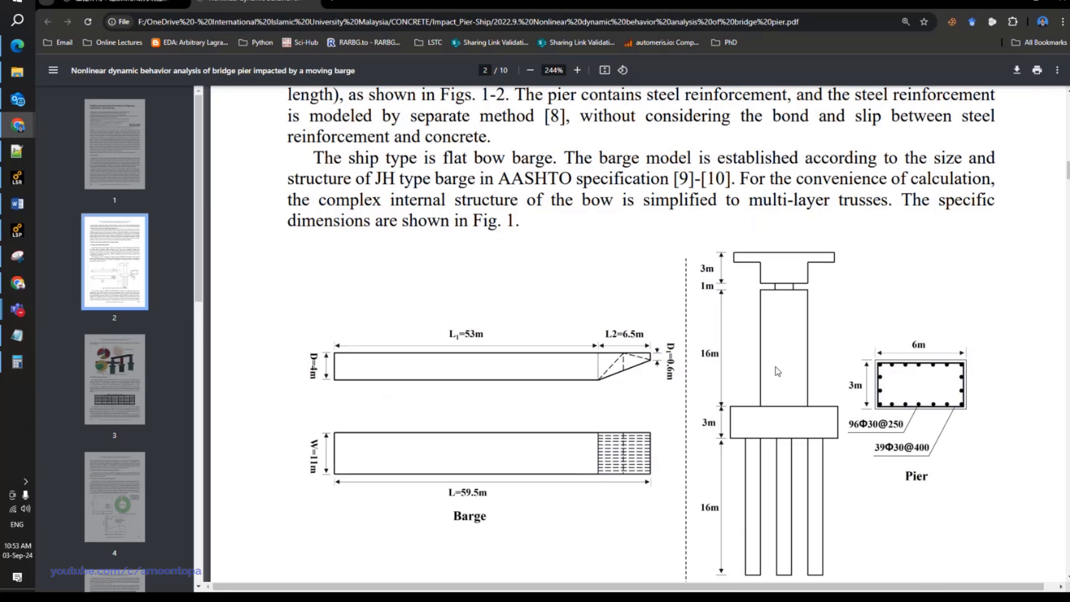
{"action": "scroll", "coordinate": [764, 382], "scroll_direction": "down", "scroll_amount": 4}
{"action": "scroll", "coordinate": [763, 381], "scroll_direction": "up", "scroll_amount": 3}
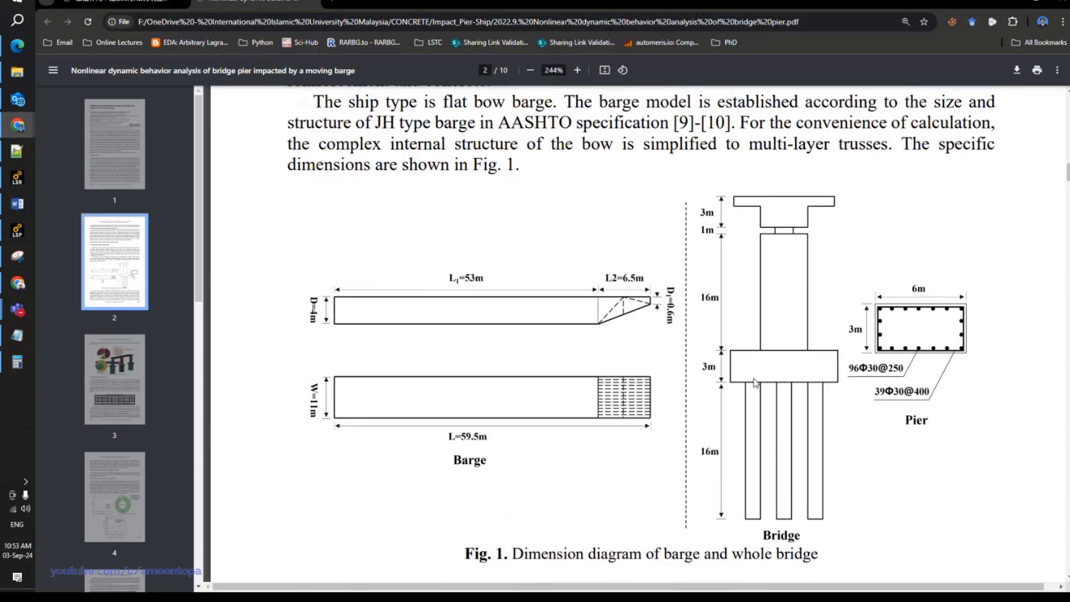
{"action": "scroll", "coordinate": [755, 382], "scroll_direction": "down", "scroll_amount": 5}
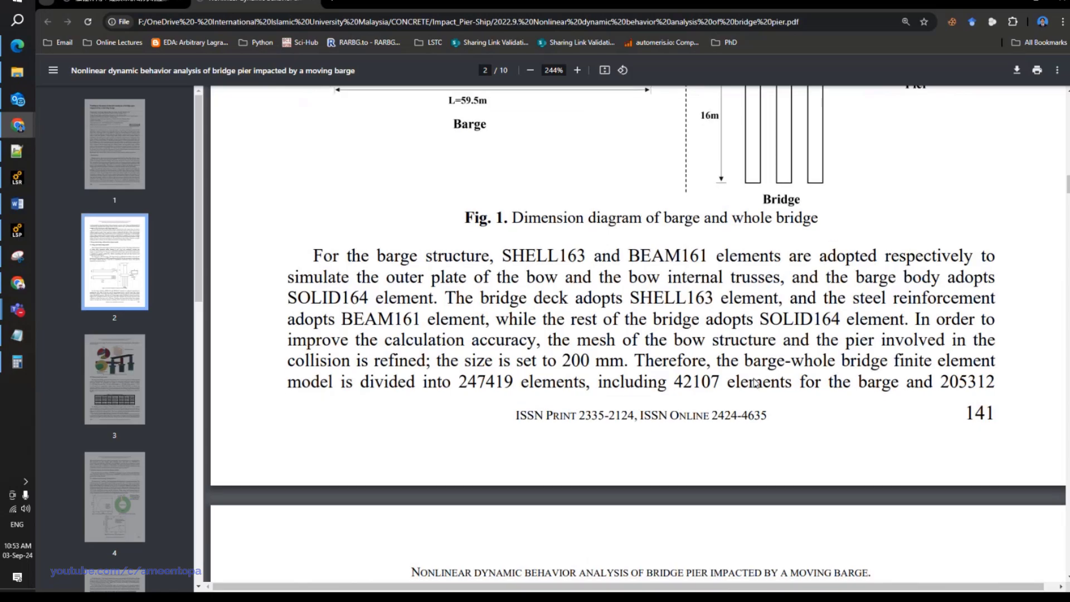
{"action": "scroll", "coordinate": [674, 422], "scroll_direction": "down", "scroll_amount": 6}
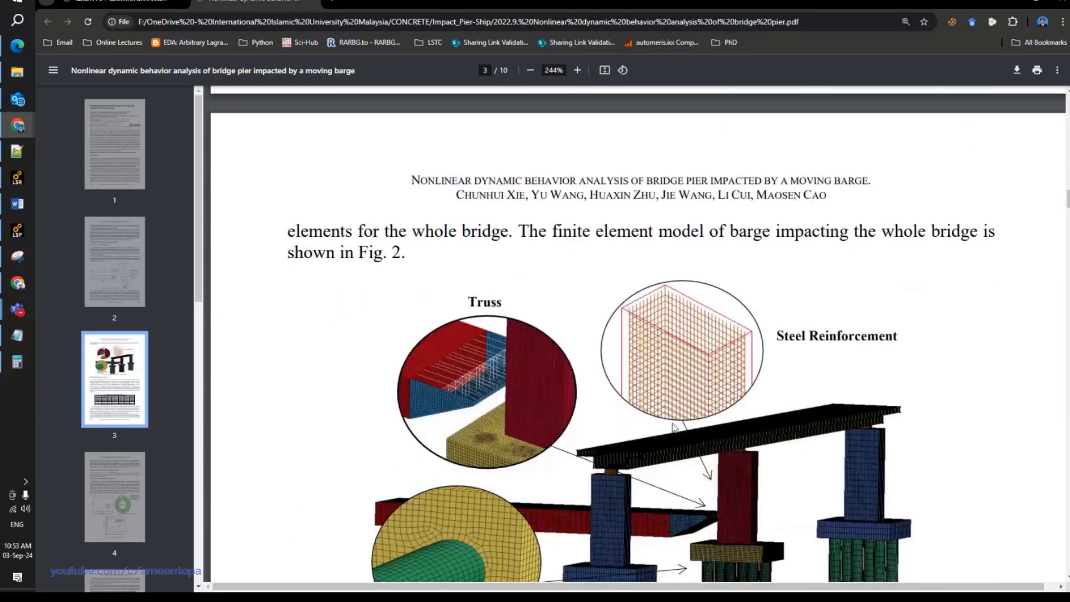
{"action": "scroll", "coordinate": [673, 427], "scroll_direction": "down", "scroll_amount": 4}
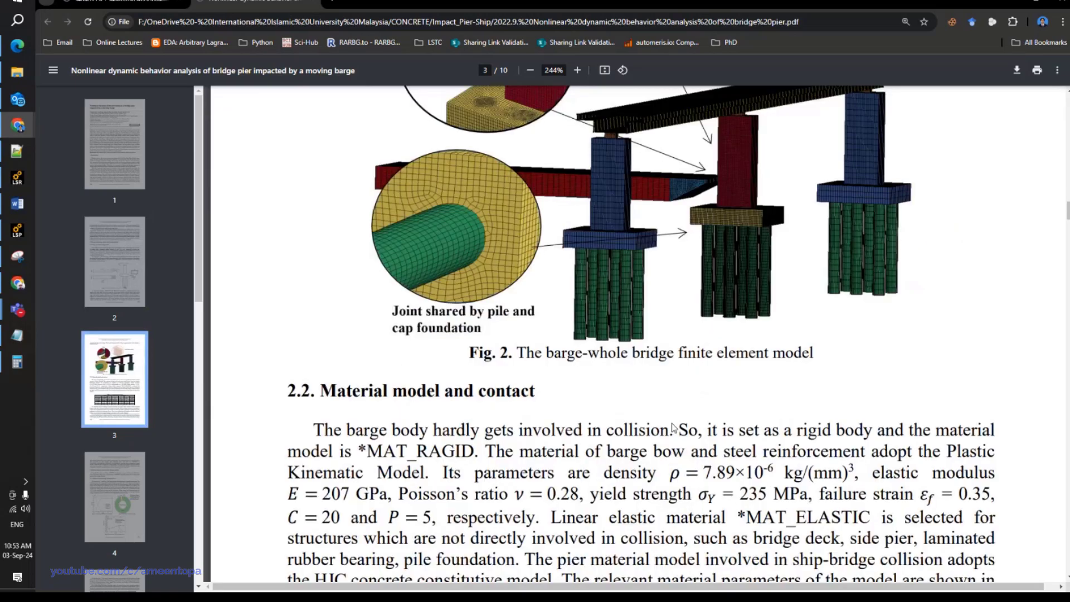
{"action": "scroll", "coordinate": [673, 427], "scroll_direction": "up", "scroll_amount": 3}
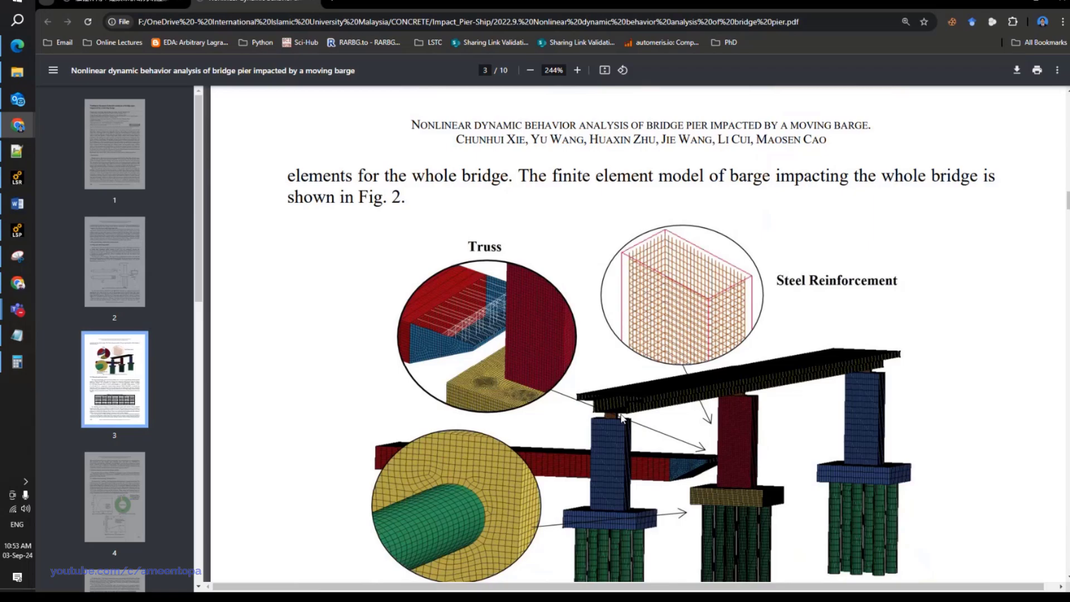
{"action": "scroll", "coordinate": [622, 412], "scroll_direction": "down", "scroll_amount": 6}
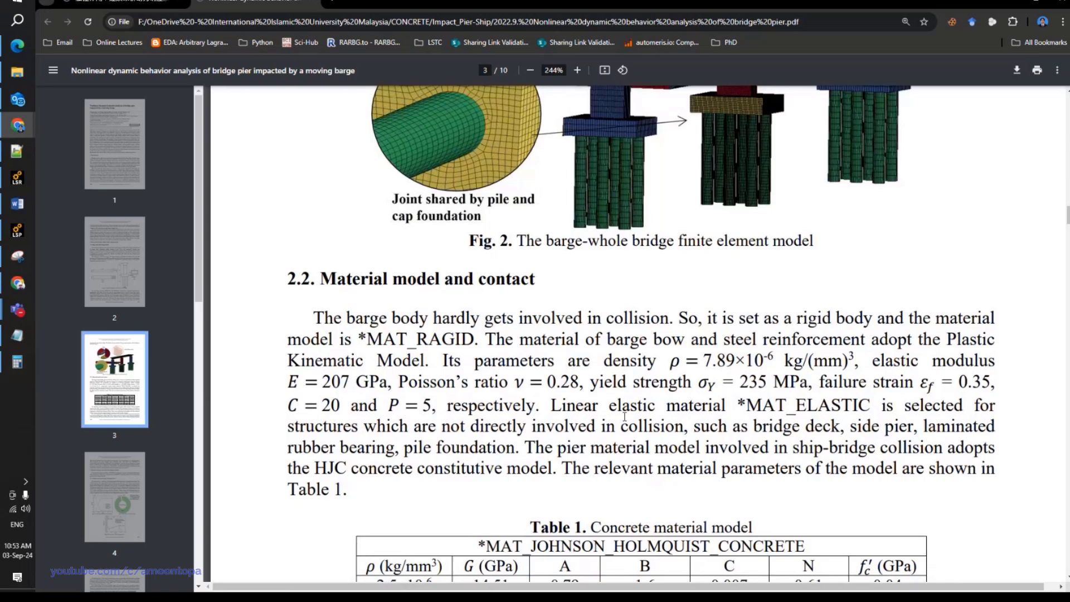
Read through the paper's concrete material table, contact description, energy and impact force results, and bridge dynamic behavior section.
{"action": "scroll", "coordinate": [625, 416], "scroll_direction": "down", "scroll_amount": 2}
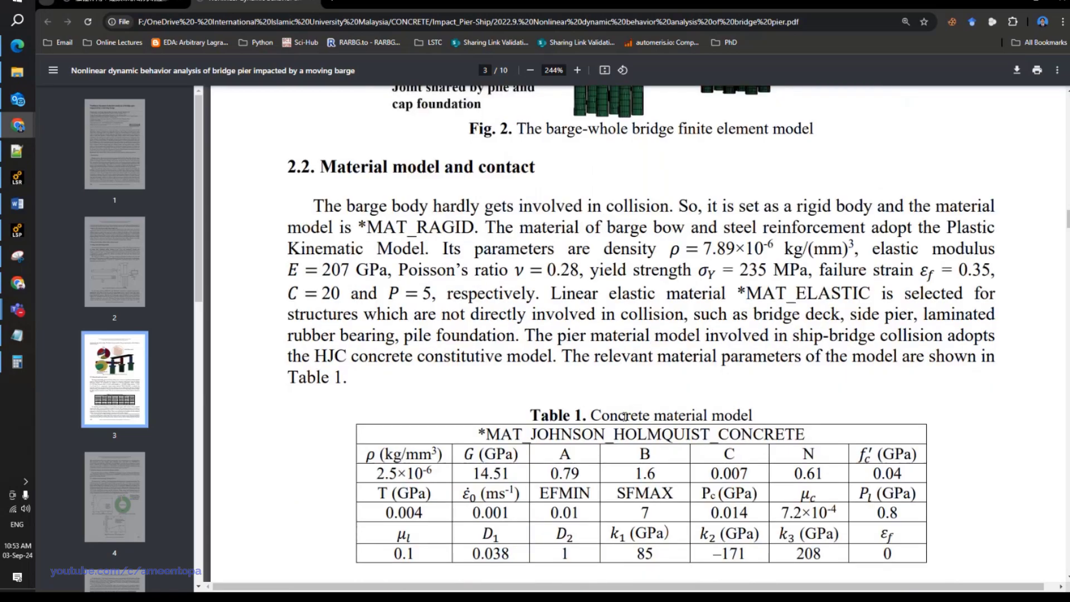
{"action": "scroll", "coordinate": [625, 416], "scroll_direction": "down", "scroll_amount": 5}
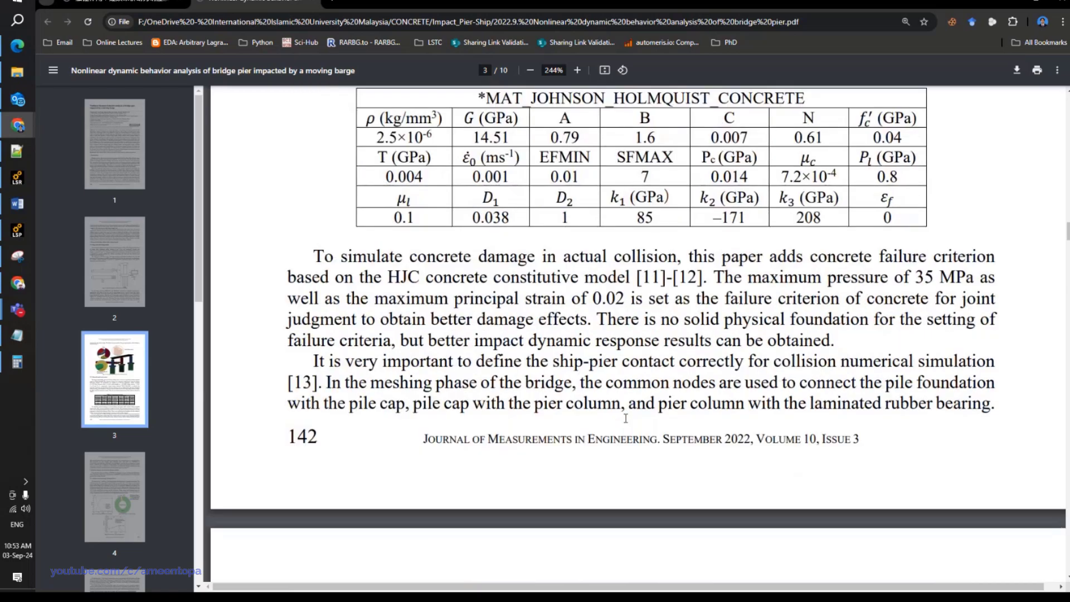
{"action": "scroll", "coordinate": [626, 418], "scroll_direction": "down", "scroll_amount": 10}
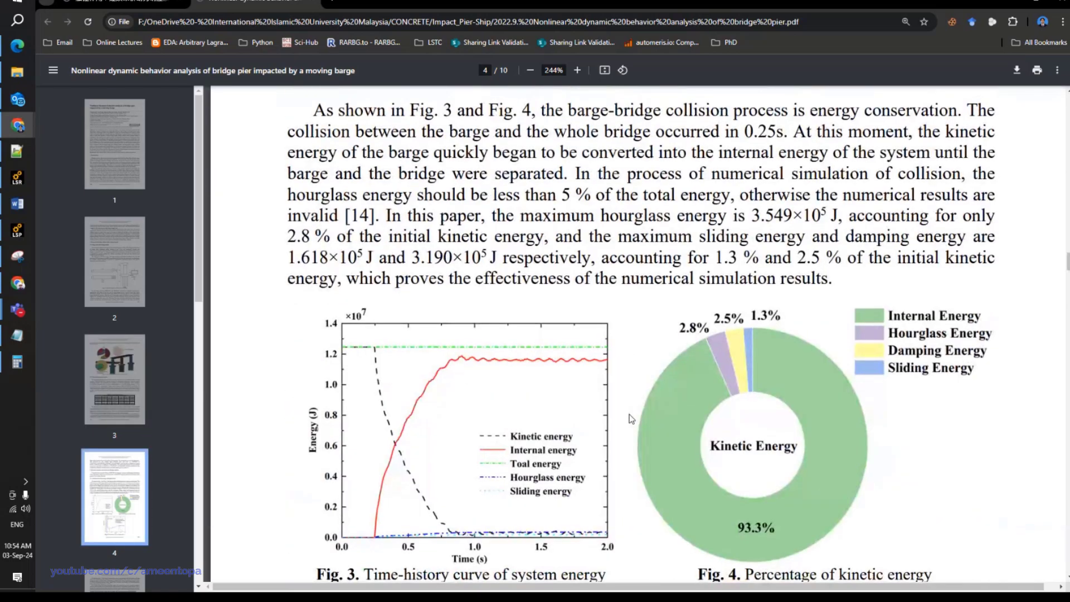
{"action": "scroll", "coordinate": [632, 419], "scroll_direction": "down", "scroll_amount": 10}
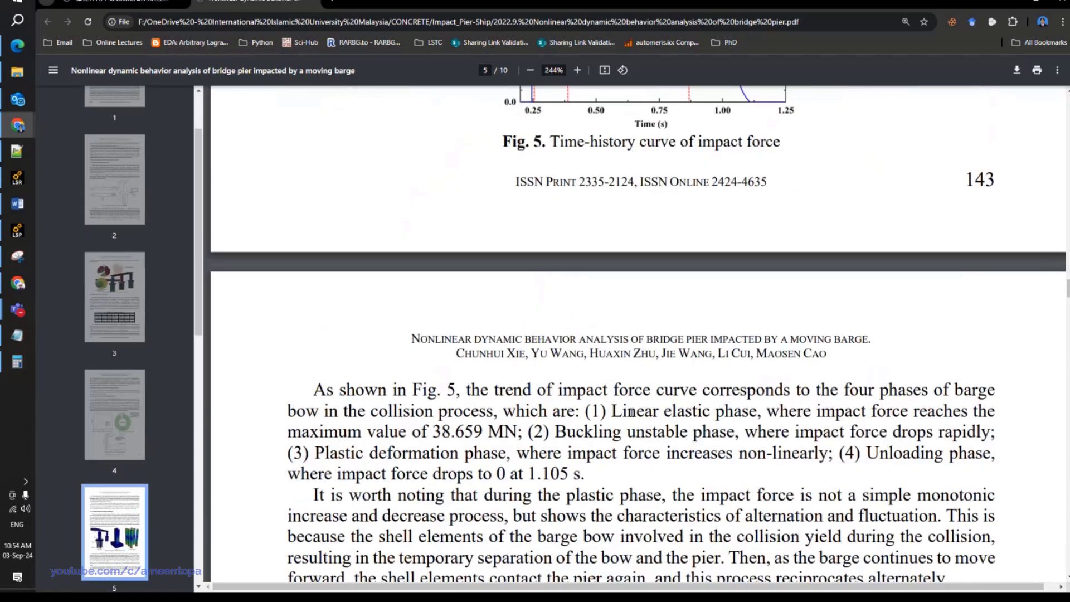
{"action": "scroll", "coordinate": [631, 412], "scroll_direction": "down", "scroll_amount": 8}
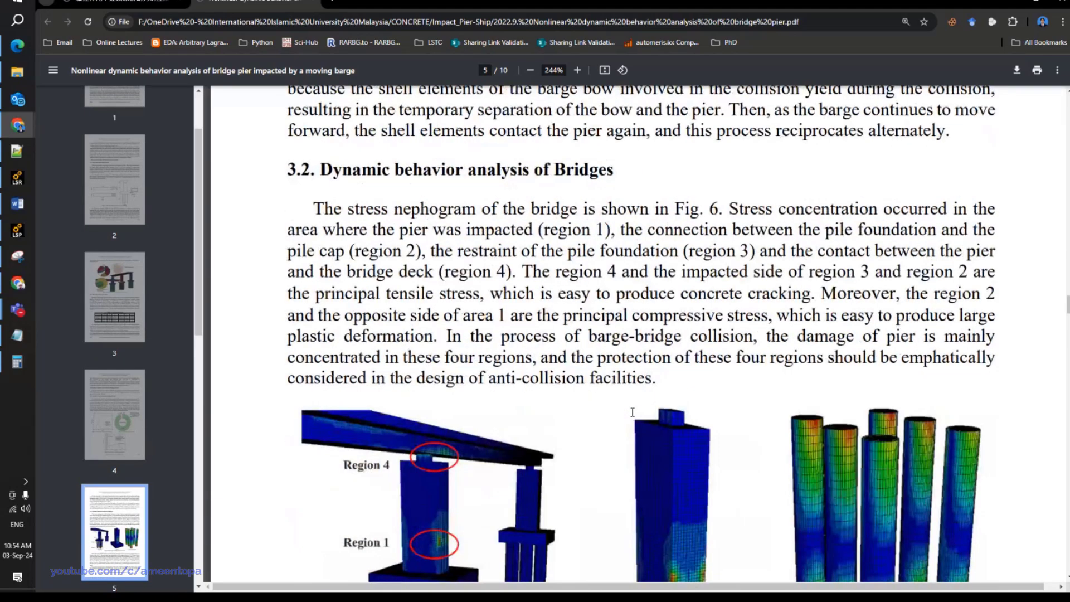
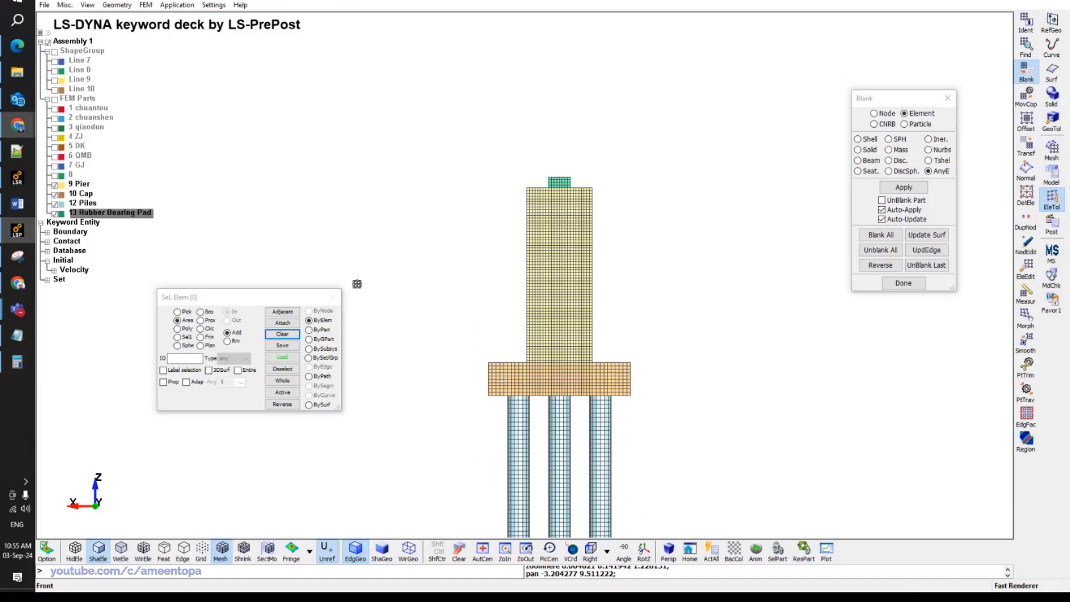
Show all FEM parts and examine the bearing between the deck and the pier of the existing bridge.
{"action": "scroll", "coordinate": [408, 263], "scroll_direction": "down", "scroll_amount": 3}
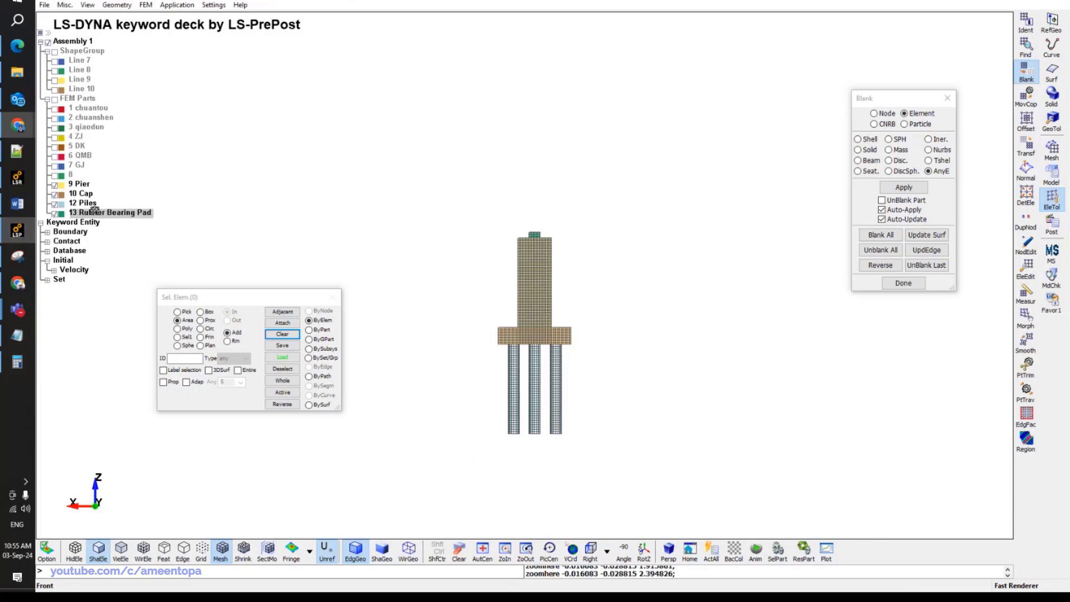
{"action": "left_click", "coordinate": [54, 99]}
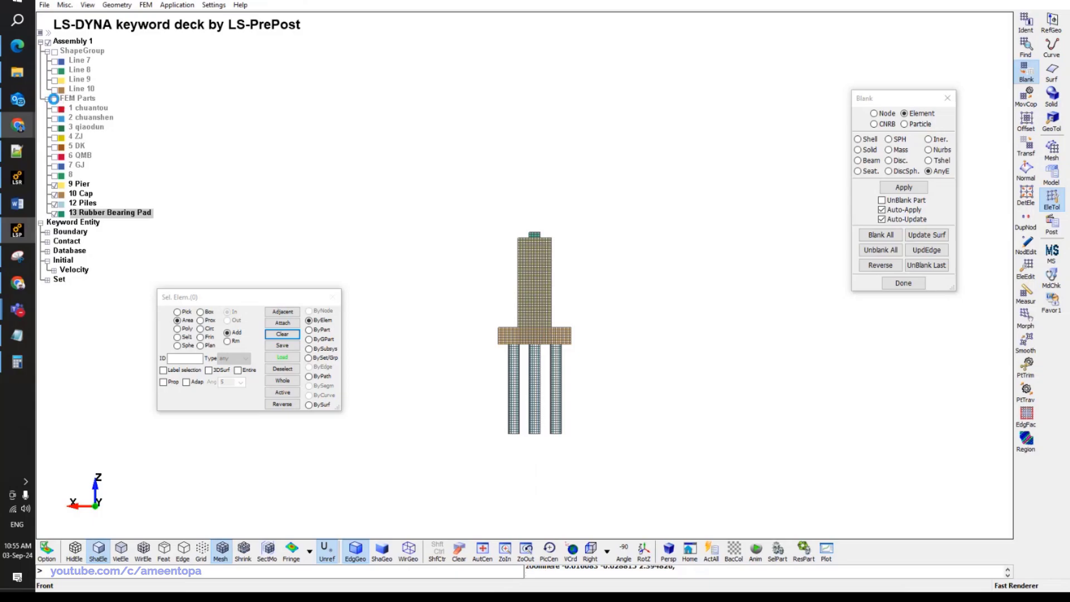
{"action": "scroll", "coordinate": [475, 270], "scroll_direction": "up", "scroll_amount": 5}
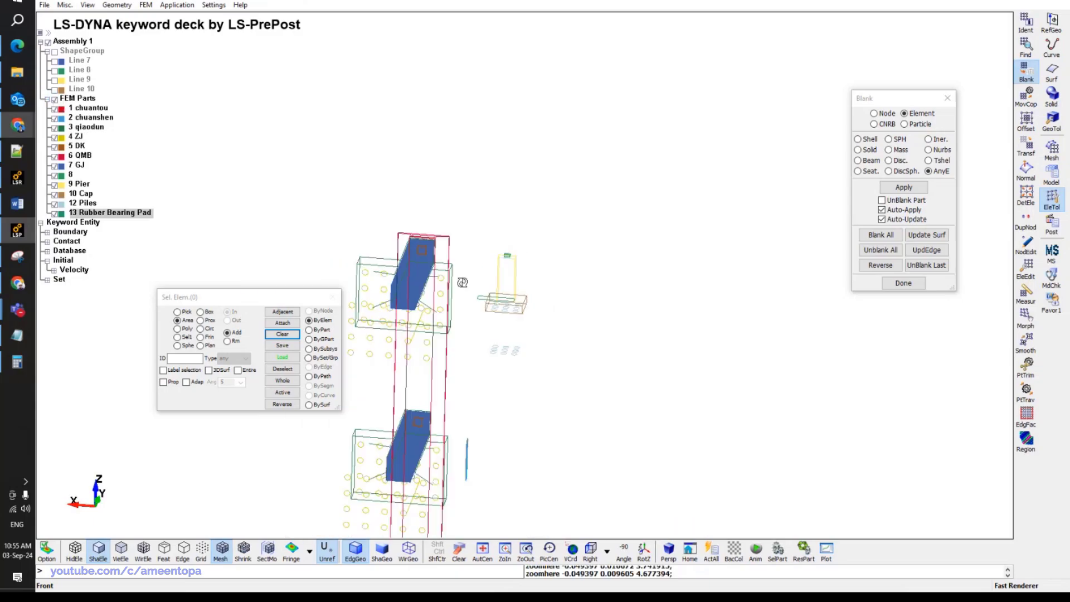
{"action": "mouse_move", "coordinate": [462, 282]}
{"action": "left_mouse_down", "text": "shift"}
{"action": "mouse_move", "coordinate": [699, 368]}
{"action": "mouse_move", "coordinate": [537, 351]}
{"action": "left_mouse_up", "text": "shift"}
{"action": "scroll", "coordinate": [573, 240], "scroll_direction": "up", "scroll_amount": 6}
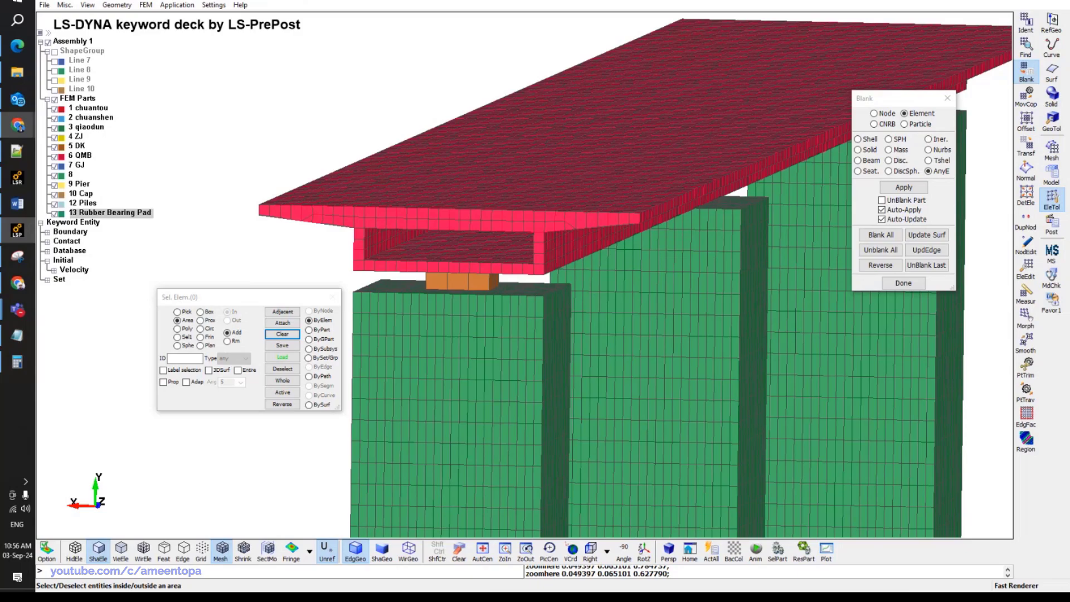
Delete the unnamed part 8, the flat shell mesh beside the new pier.
{"action": "scroll", "coordinate": [494, 301], "scroll_direction": "down", "scroll_amount": 3}
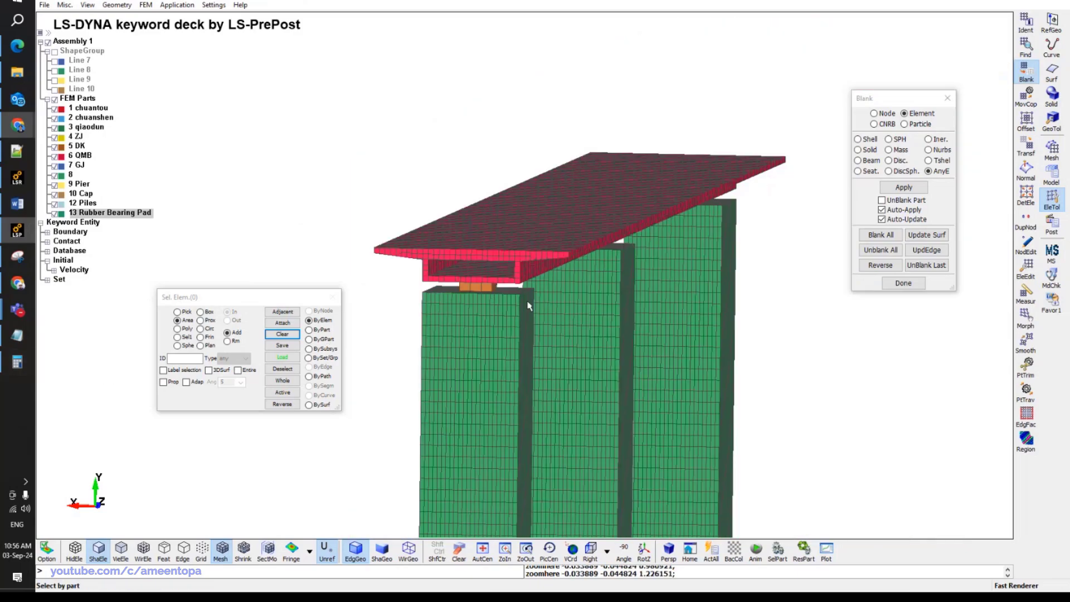
{"action": "scroll", "coordinate": [529, 306], "scroll_direction": "down", "scroll_amount": 3}
{"action": "scroll", "coordinate": [529, 306], "scroll_direction": "down", "scroll_amount": 2}
{"action": "left_click_drag", "start_coordinate": [529, 306], "coordinate": [478, 410]}
{"action": "scroll", "coordinate": [478, 410], "scroll_direction": "up", "scroll_amount": 3}
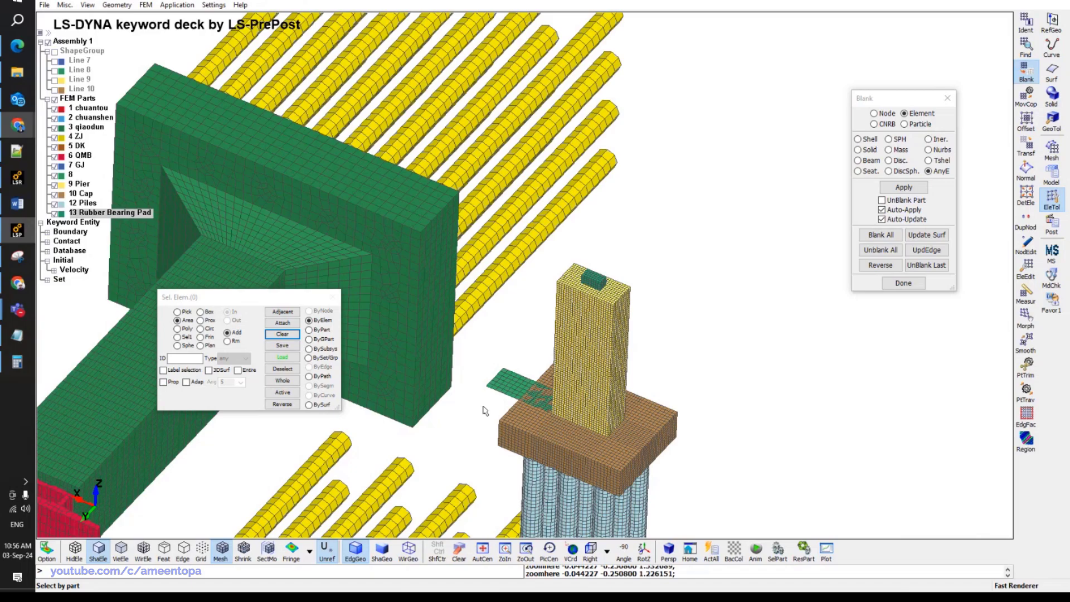
{"action": "right_click", "coordinate": [71, 175]}
{"action": "left_click", "coordinate": [102, 202]}
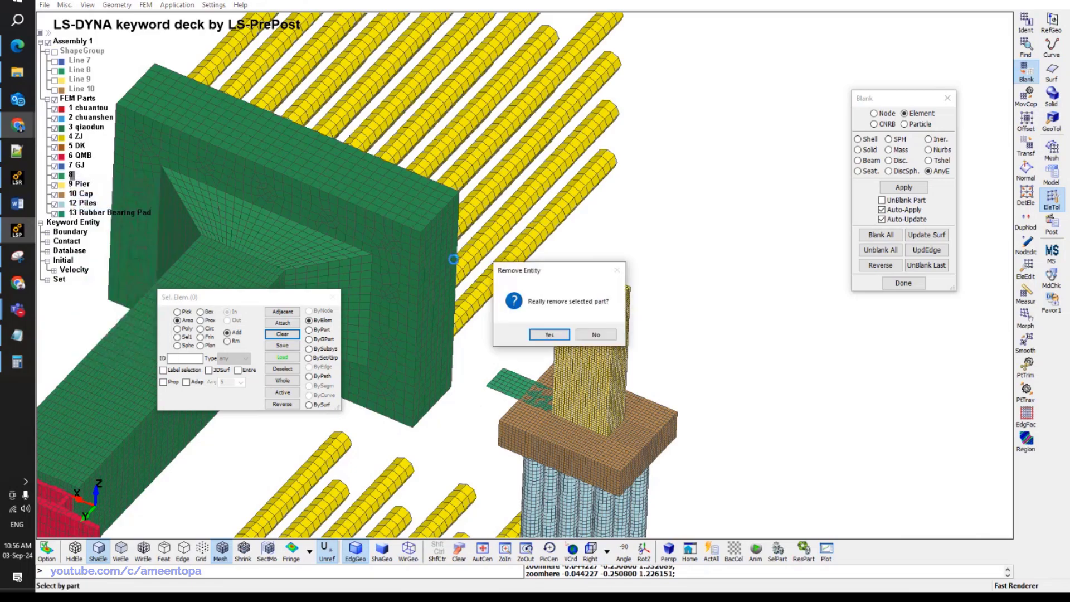
{"action": "left_click", "coordinate": [537, 332]}
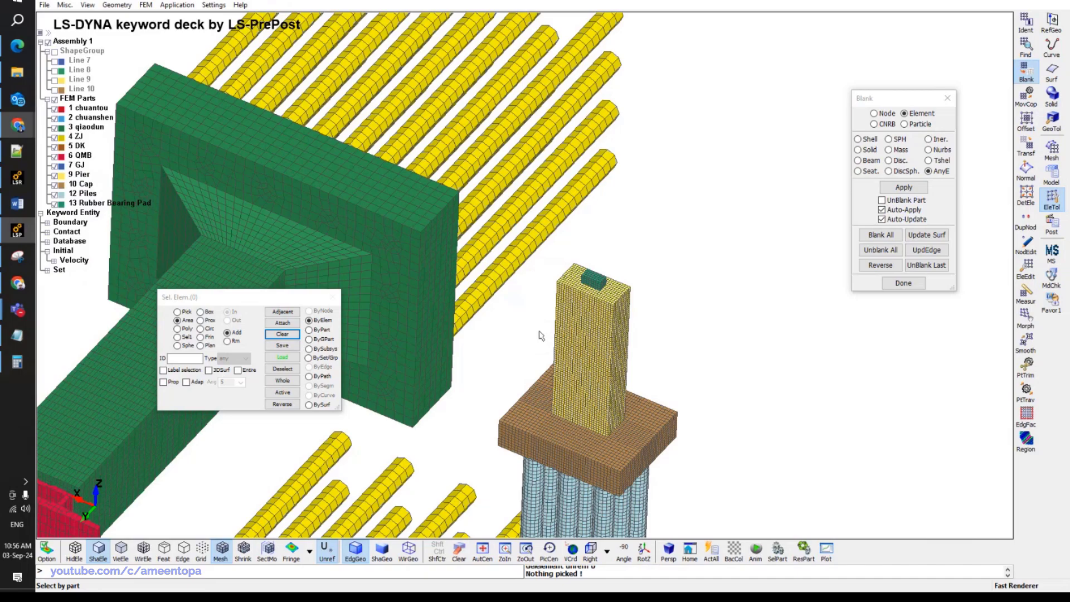
Examine the deck, bearing and piers of the existing bridge model from the front and at an angle.
{"action": "mouse_move", "coordinate": [538, 335]}
{"action": "left_mouse_down", "text": "shift"}
{"action": "mouse_move", "coordinate": [503, 258]}
{"action": "mouse_move", "coordinate": [425, 295]}
{"action": "mouse_move", "coordinate": [471, 177]}
{"action": "left_mouse_up", "text": "shift"}
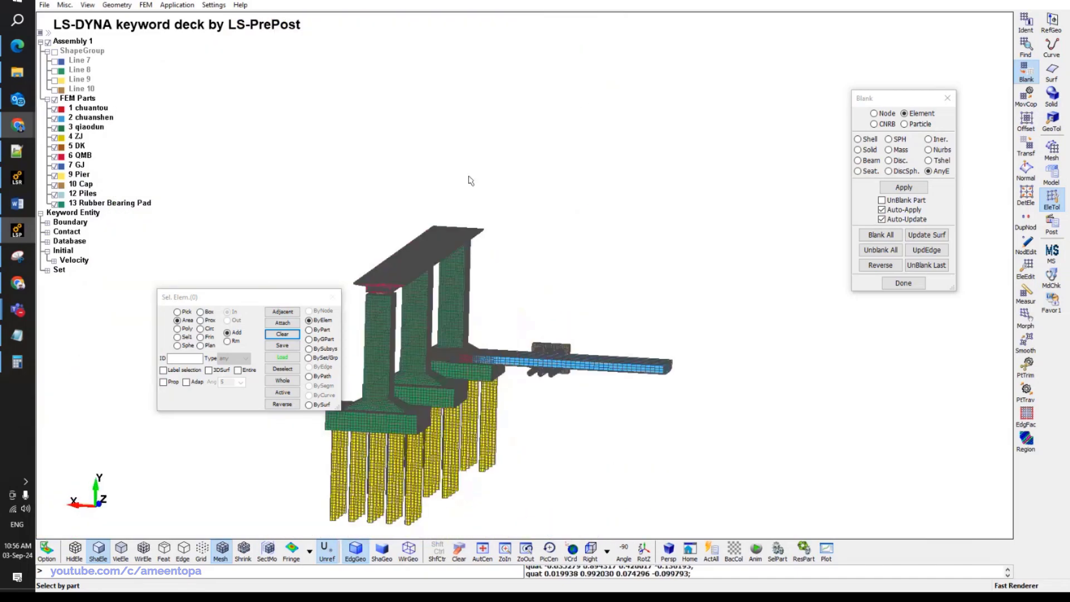
{"action": "scroll", "coordinate": [377, 304], "scroll_direction": "up", "scroll_amount": 5}
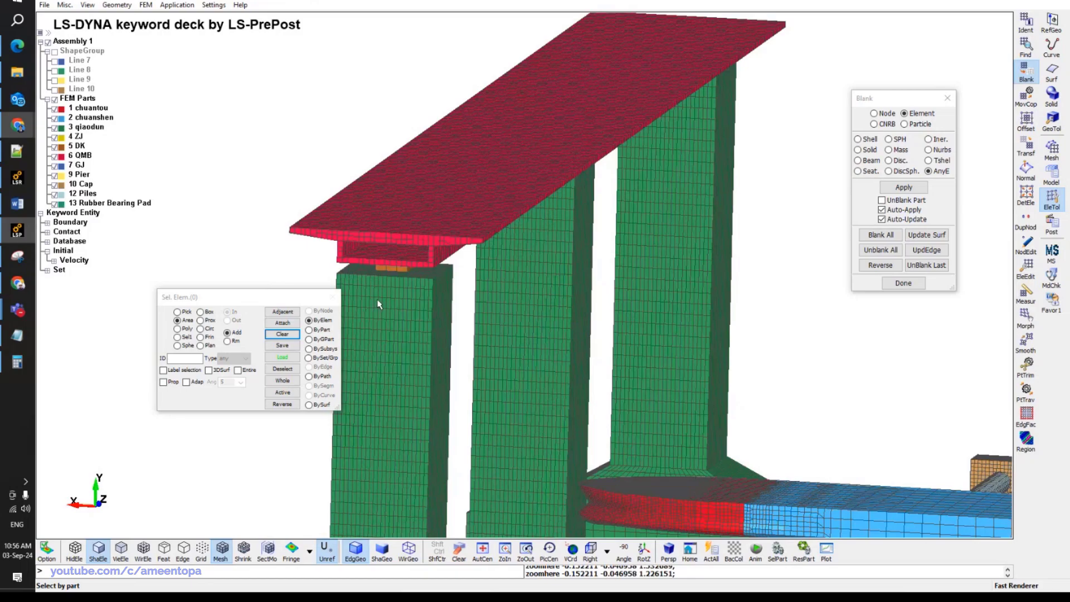
{"action": "scroll", "coordinate": [377, 303], "scroll_direction": "down", "scroll_amount": 3}
{"action": "left_click_drag", "start_coordinate": [377, 303], "coordinate": [558, 306], "text": "shift"}
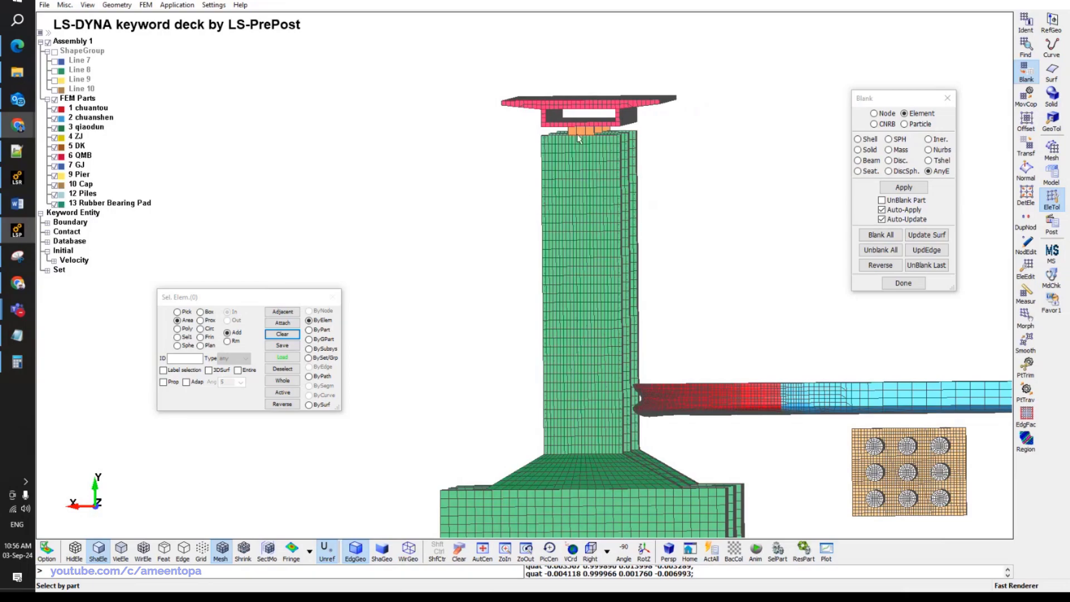
{"action": "mouse_move", "coordinate": [576, 149]}
{"action": "left_mouse_down", "text": "shift"}
{"action": "mouse_move", "coordinate": [612, 151]}
{"action": "mouse_move", "coordinate": [567, 153]}
{"action": "left_mouse_up", "text": "shift"}
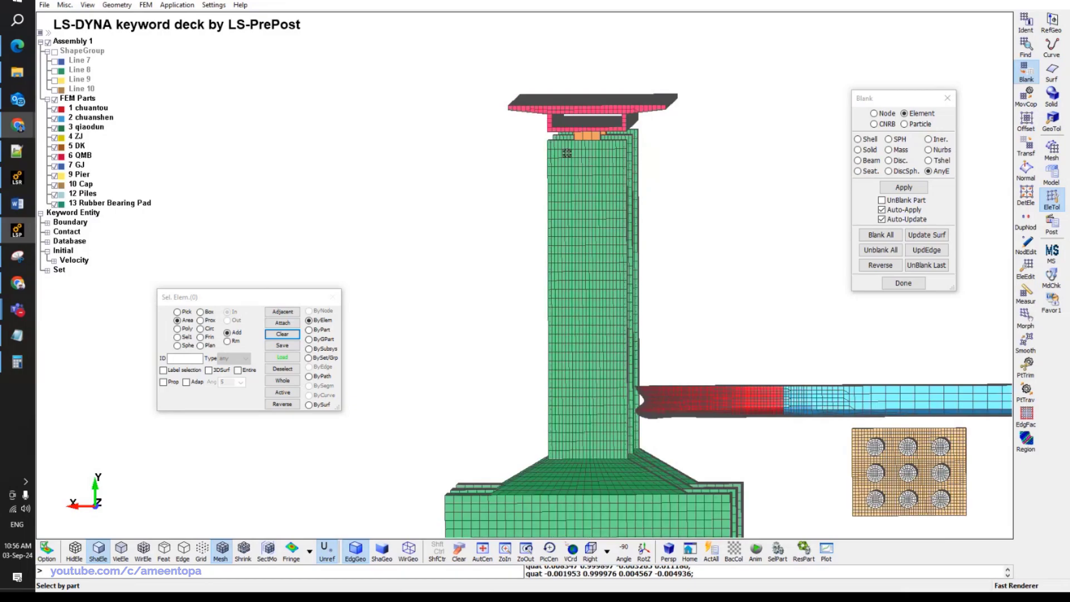
Switch to the PDF paper in Chrome and examine the bridge dimension diagram and the finite element model in Fig. 2.
{"action": "left_click", "coordinate": [21, 232]}
{"action": "scroll", "coordinate": [765, 326], "scroll_direction": "down", "scroll_amount": 3}
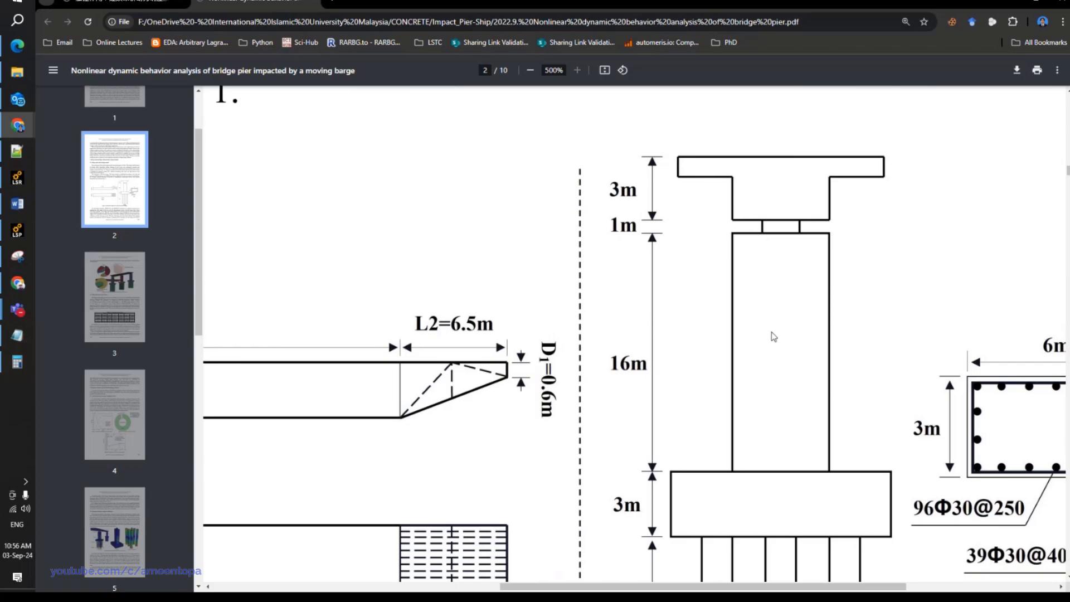
{"action": "scroll", "coordinate": [771, 340], "scroll_direction": "down", "scroll_amount": 10}
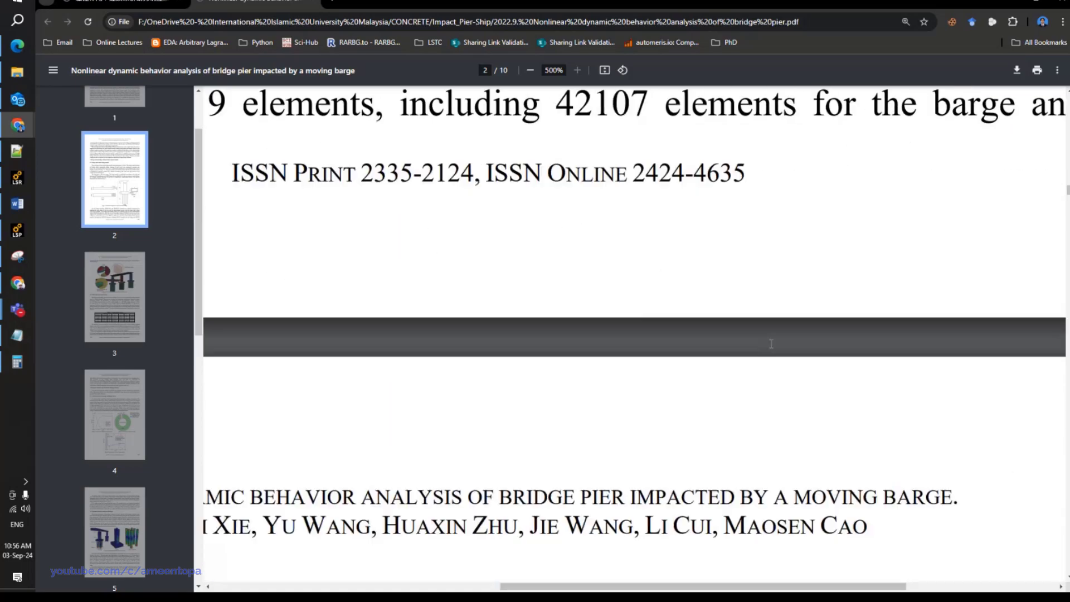
{"action": "scroll", "coordinate": [771, 343], "scroll_direction": "down", "scroll_amount": 10}
{"action": "scroll", "coordinate": [723, 369], "scroll_direction": "down", "scroll_amount": 3, "text": "ctrl"}
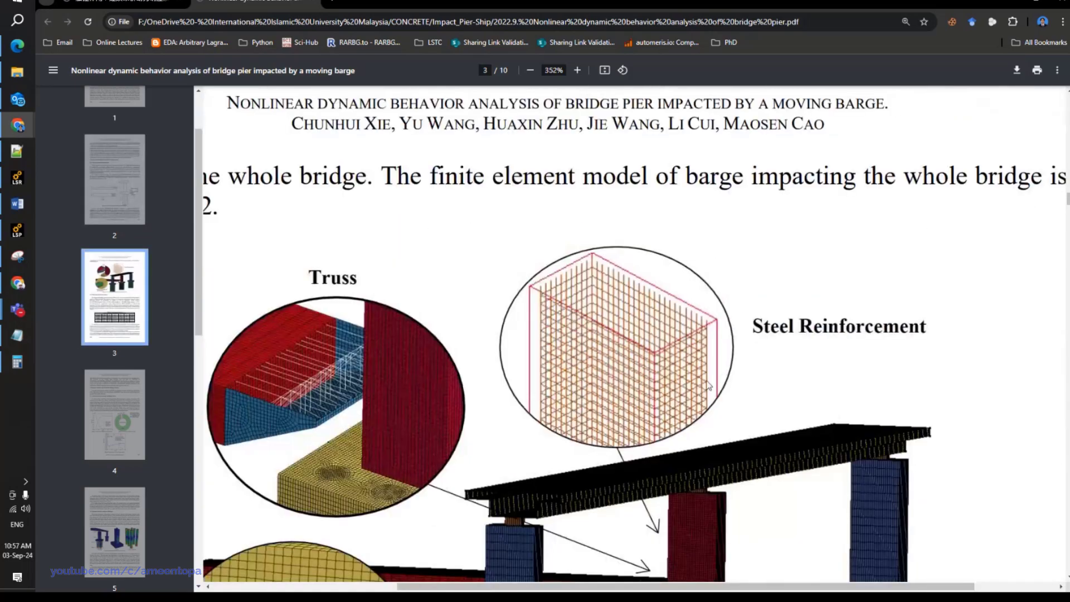
{"action": "scroll", "coordinate": [546, 446], "scroll_direction": "down", "scroll_amount": 5}
{"action": "scroll", "coordinate": [544, 434], "scroll_direction": "down", "scroll_amount": 5}
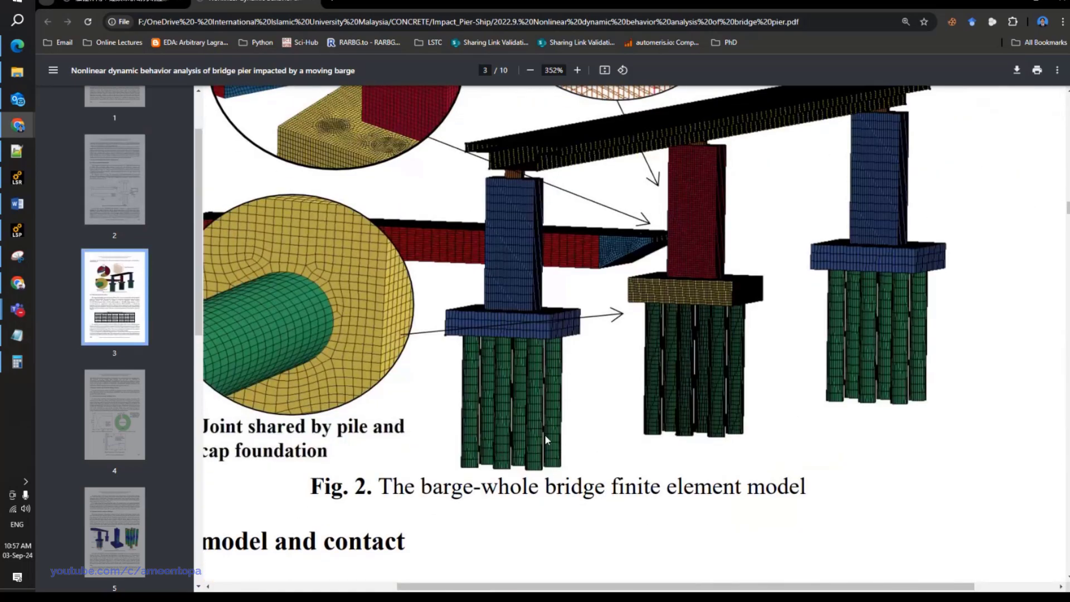
Skim the paper from the material model through the stress, displacement, damage and barge mass results to the references.
{"action": "scroll", "coordinate": [544, 434], "scroll_direction": "down", "scroll_amount": 3, "text": "ctrl"}
{"action": "scroll", "coordinate": [546, 440], "scroll_direction": "down", "scroll_amount": 20}
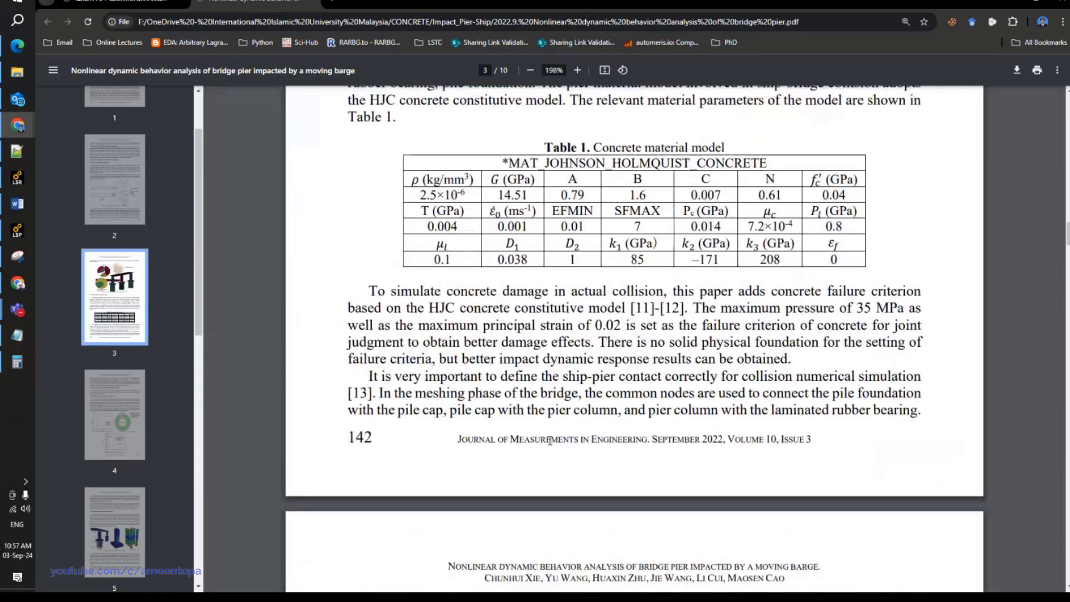
{"action": "scroll", "coordinate": [550, 443], "scroll_direction": "down", "scroll_amount": 15}
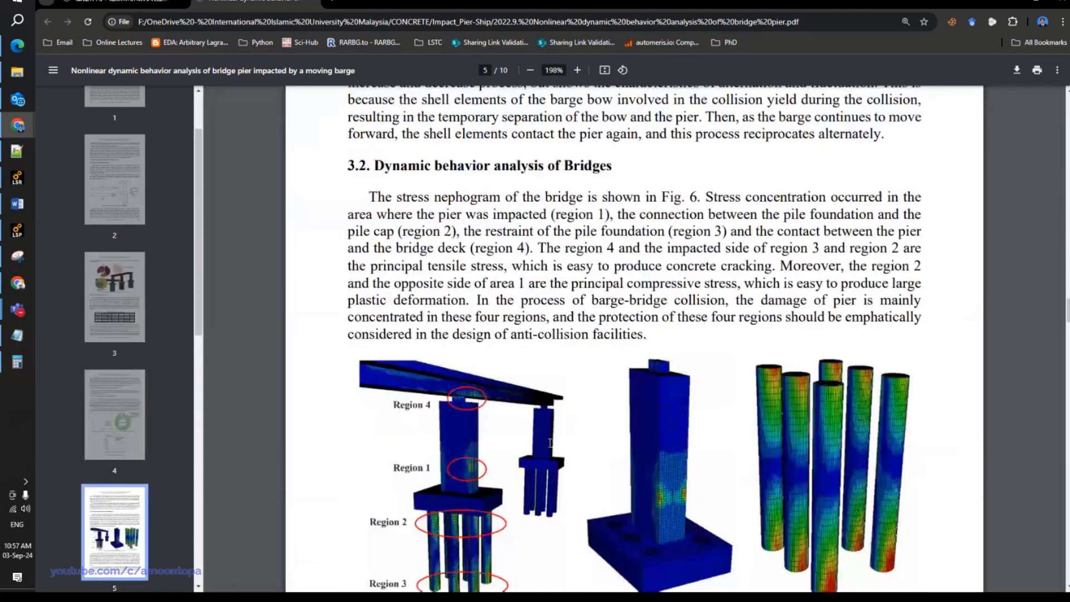
{"action": "scroll", "coordinate": [551, 445], "scroll_direction": "up", "scroll_amount": 4}
{"action": "scroll", "coordinate": [550, 444], "scroll_direction": "down", "scroll_amount": 5}
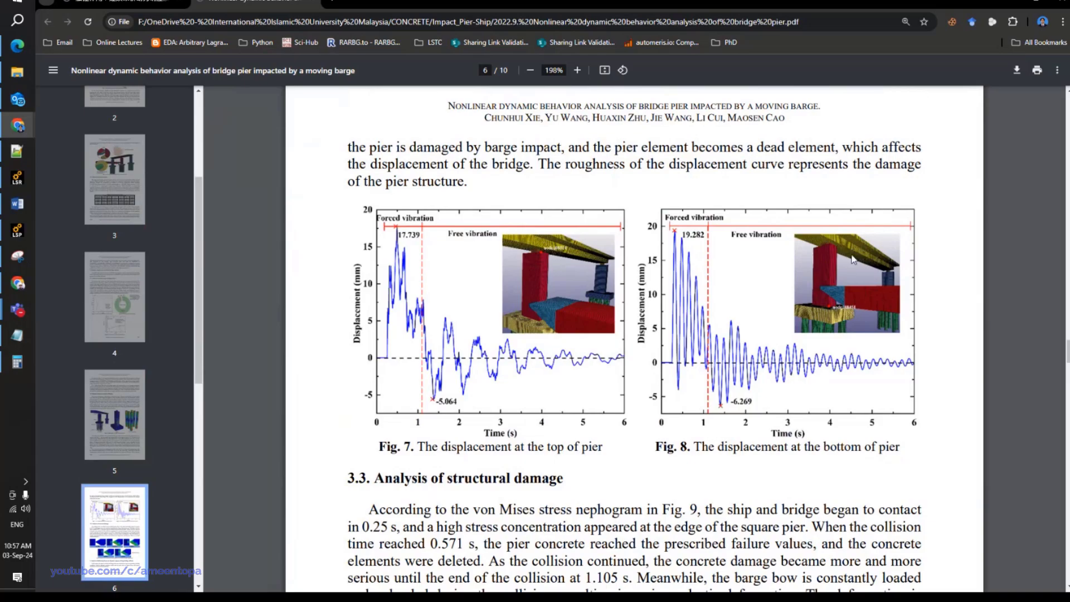
{"action": "scroll", "coordinate": [756, 415], "scroll_direction": "down", "scroll_amount": 8}
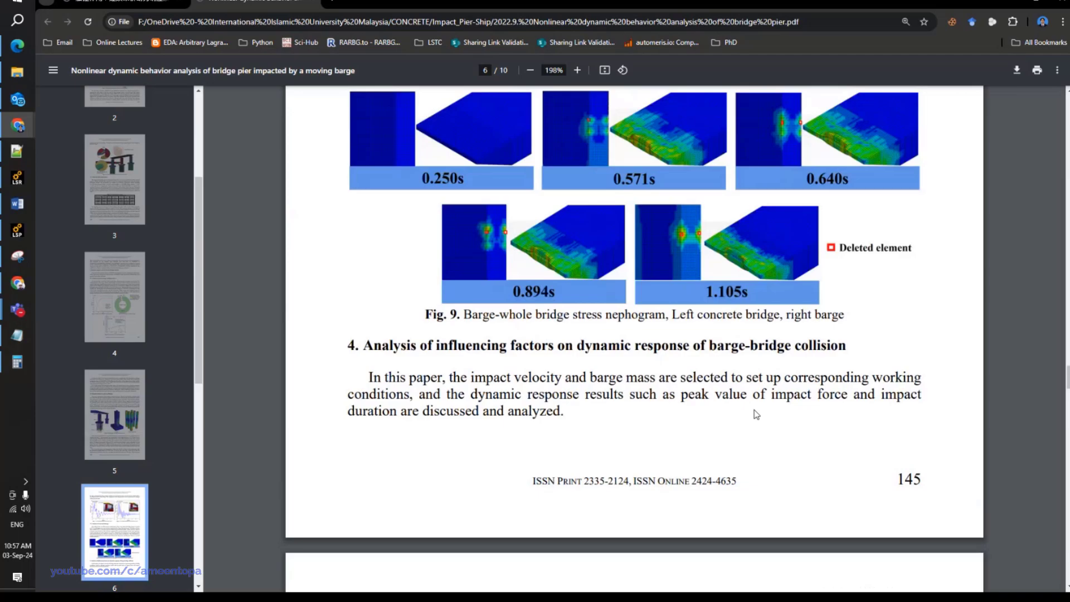
{"action": "scroll", "coordinate": [756, 415], "scroll_direction": "down", "scroll_amount": 20}
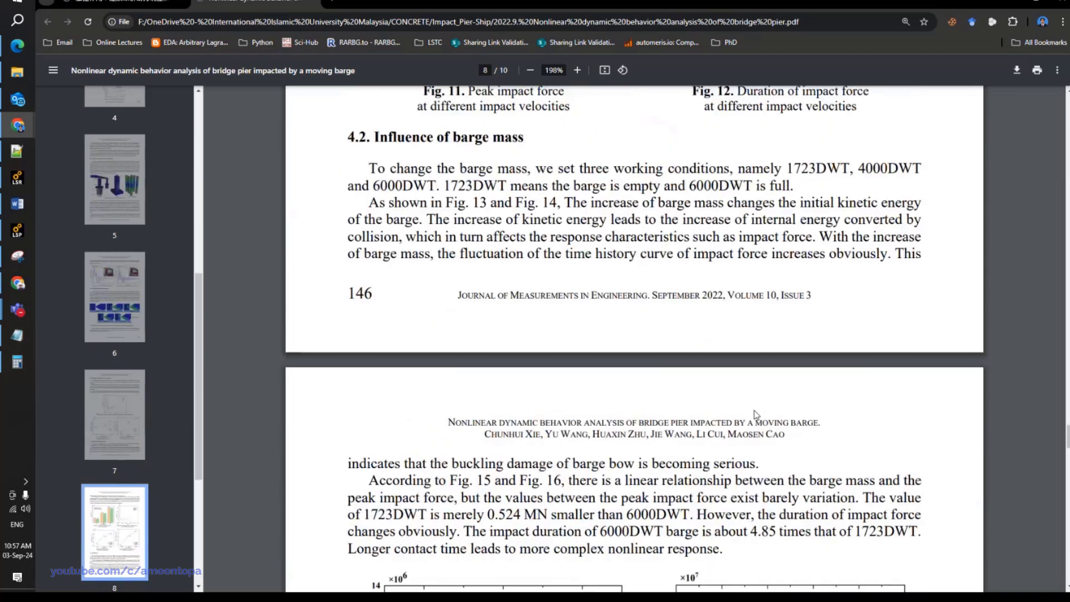
{"action": "scroll", "coordinate": [754, 410], "scroll_direction": "down", "scroll_amount": 18}
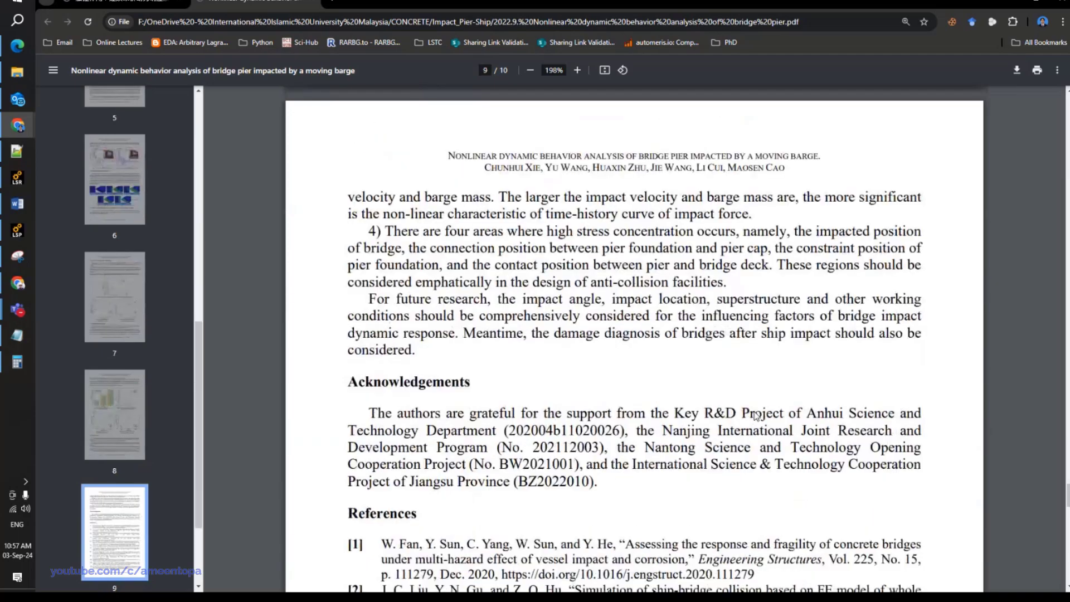
Return to section 2.1 of the paper and check the barge type and the AASHTO specification it follows.
{"action": "left_click_drag", "start_coordinate": [1067, 508], "coordinate": [1010, 164]}
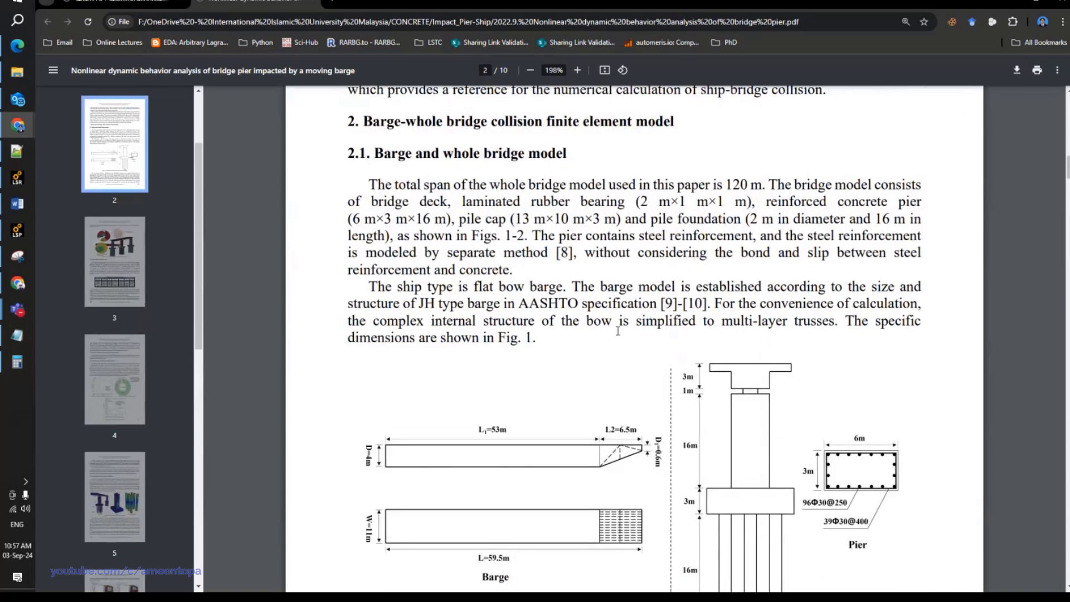
{"action": "left_click_drag", "start_coordinate": [577, 286], "coordinate": [440, 290]}
{"action": "left_click", "coordinate": [464, 290]}
{"action": "left_click_drag", "start_coordinate": [519, 306], "coordinate": [591, 306]}
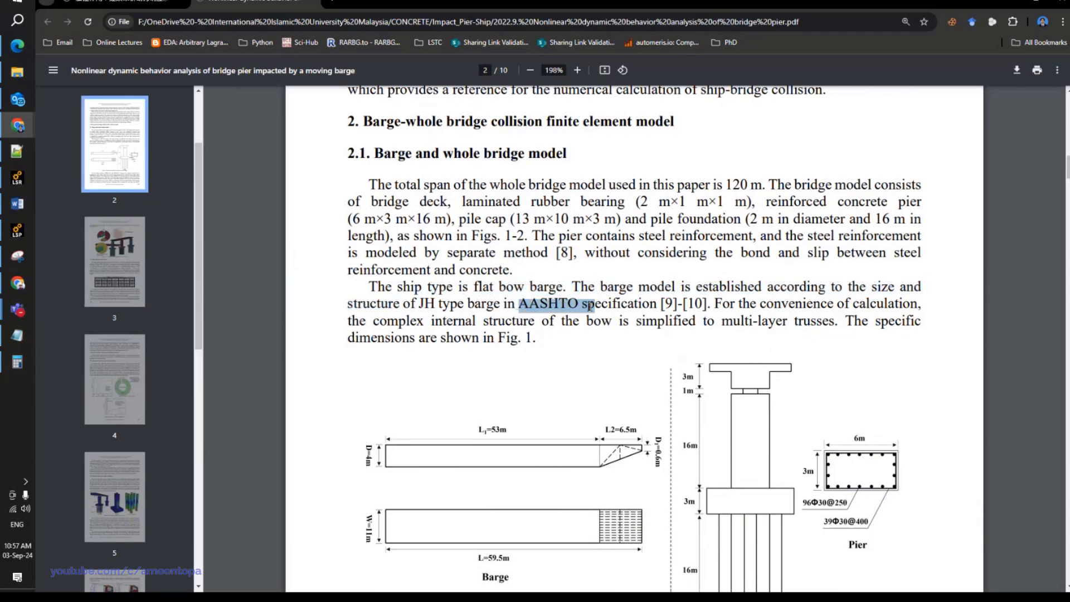
{"action": "left_click", "coordinate": [590, 307]}
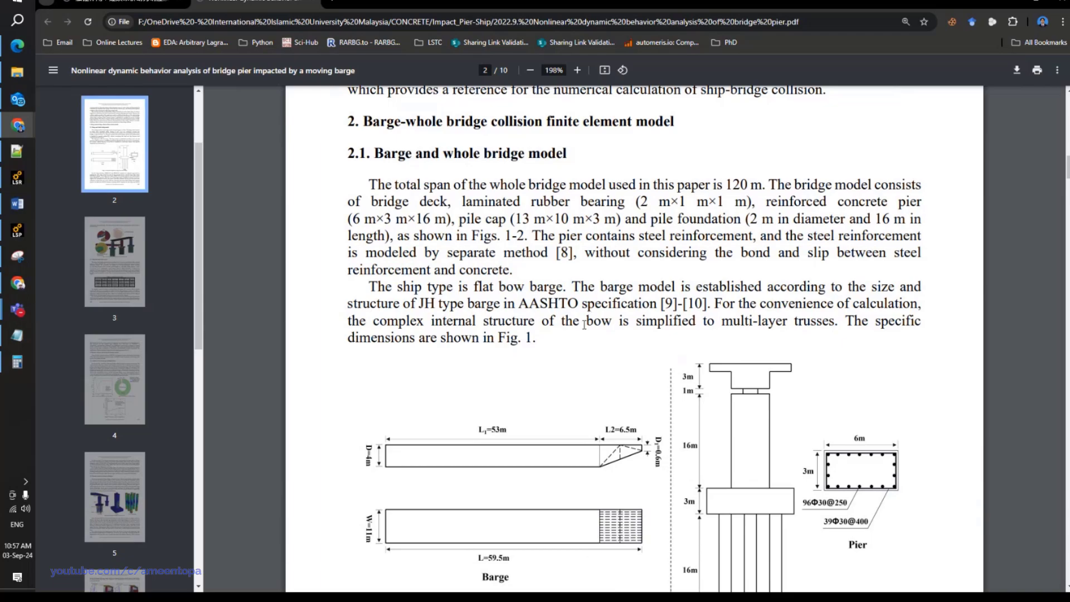
Review the paper's introduction, Fig. 1 dimensions, element types and mesh size, and the Fig. 2 bridge model.
{"action": "scroll", "coordinate": [584, 324], "scroll_direction": "up", "scroll_amount": 4}
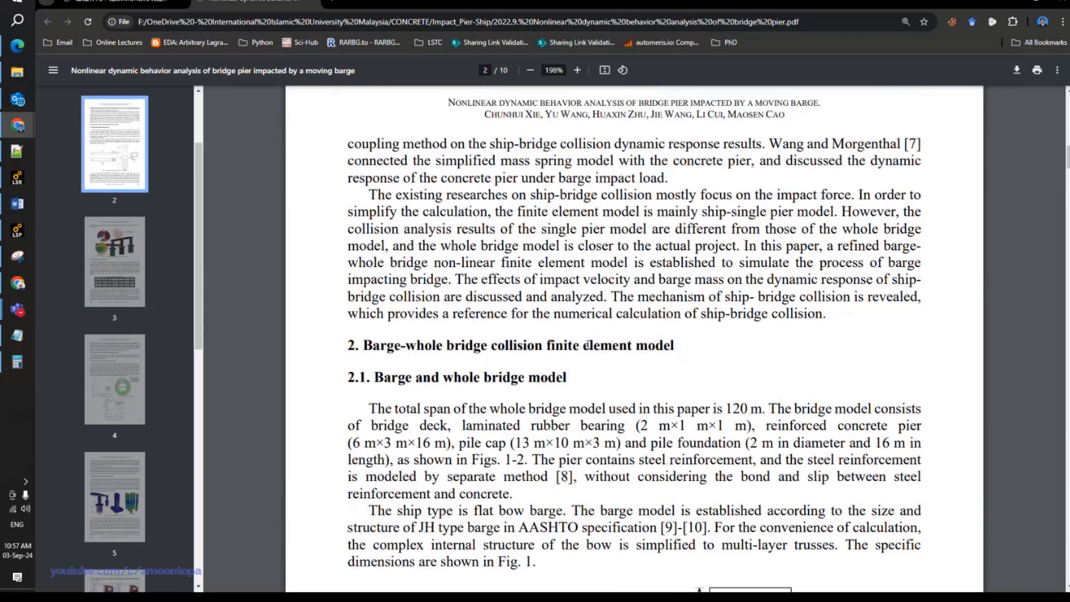
{"action": "scroll", "coordinate": [588, 347], "scroll_direction": "up", "scroll_amount": 8}
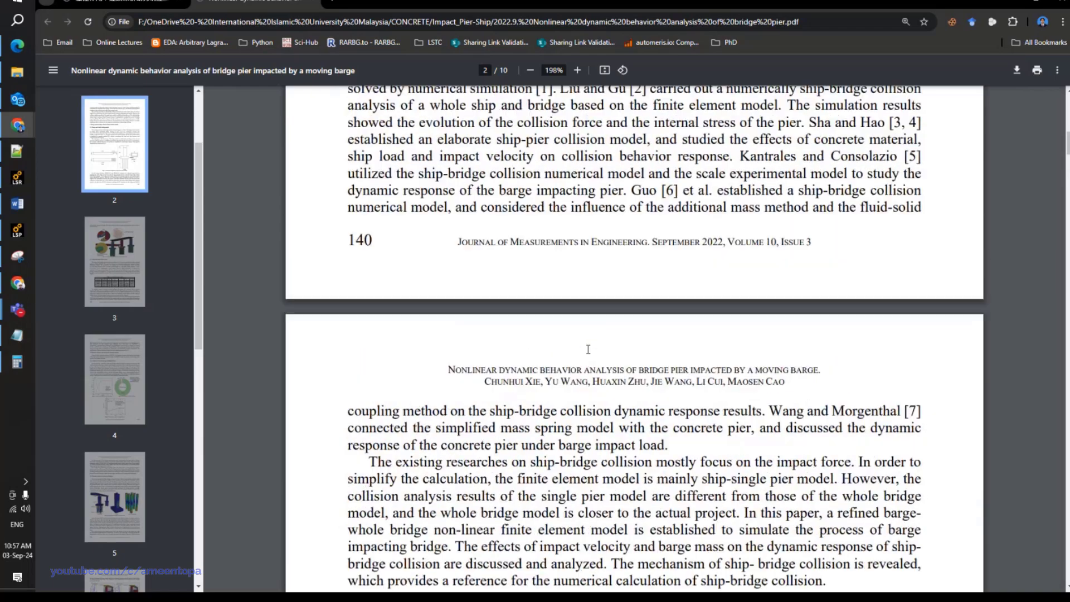
{"action": "scroll", "coordinate": [588, 352], "scroll_direction": "down", "scroll_amount": 11}
{"action": "scroll", "coordinate": [588, 353], "scroll_direction": "down", "scroll_amount": 17}
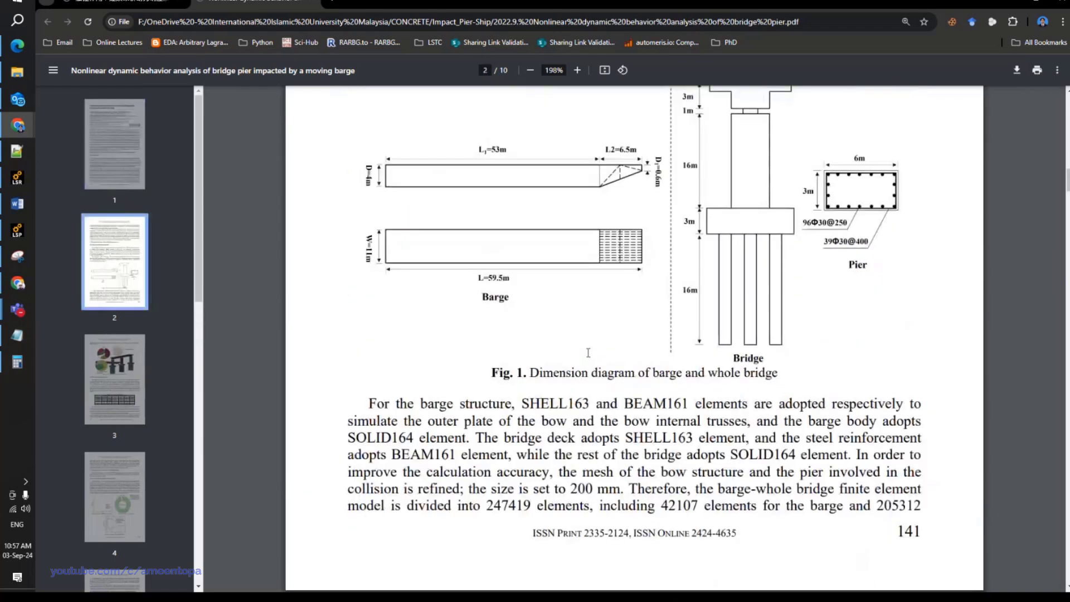
{"action": "scroll", "coordinate": [588, 353], "scroll_direction": "down", "scroll_amount": 2}
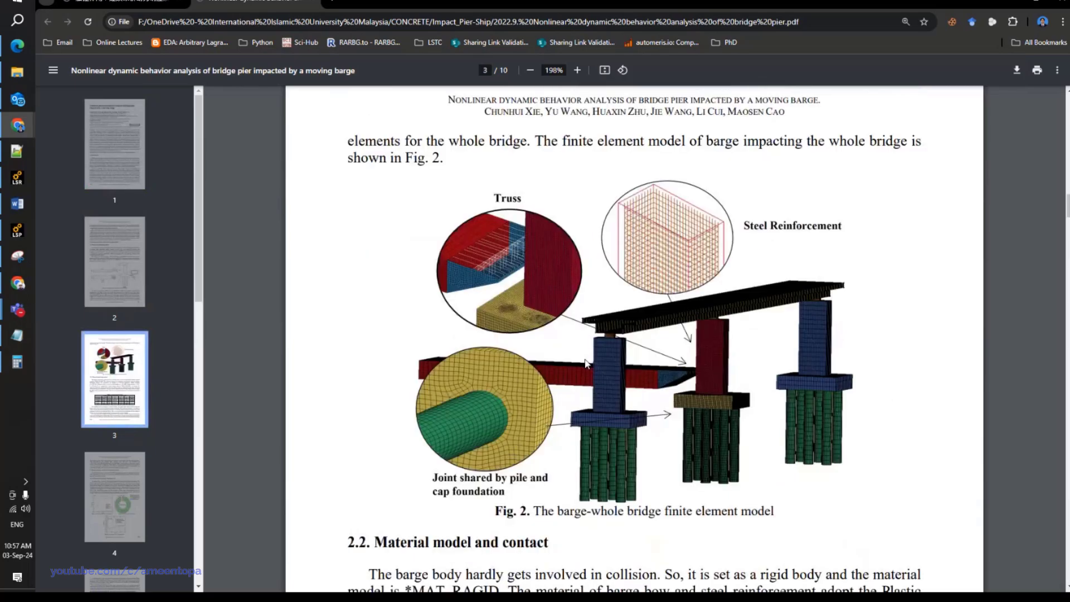
Switch to LS-PrePost and hide the Pier, Cap, Piles and Rubber Bearing Pad parts, leaving the original bridge and barge displayed.
{"action": "left_click", "coordinate": [18, 231]}
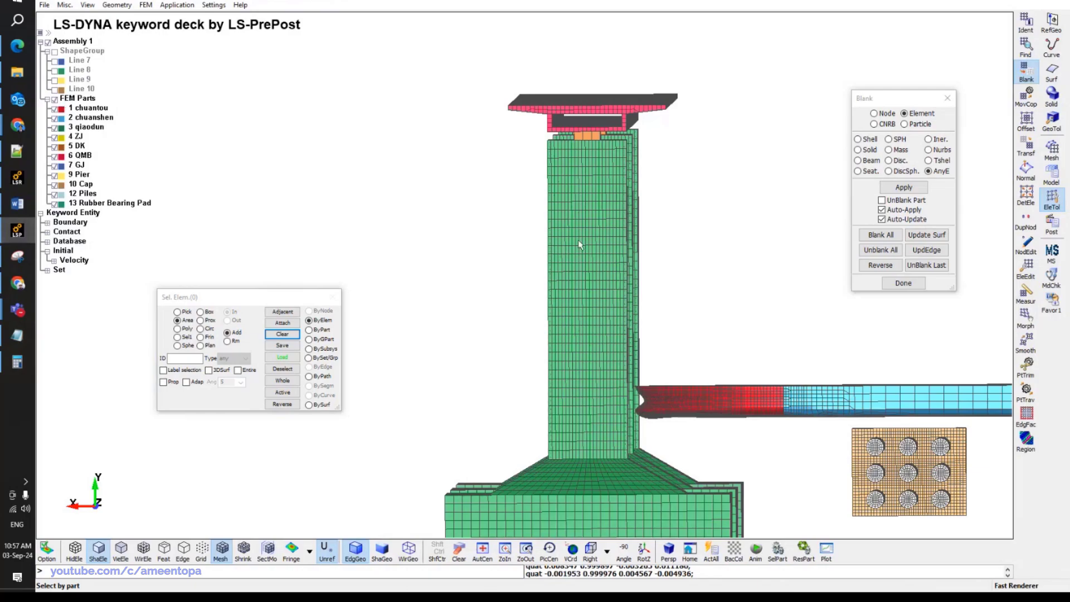
{"action": "left_click_drag", "start_coordinate": [581, 245], "coordinate": [597, 221], "text": "ctrl"}
{"action": "left_click_drag", "start_coordinate": [587, 258], "coordinate": [640, 362], "text": "ctrl"}
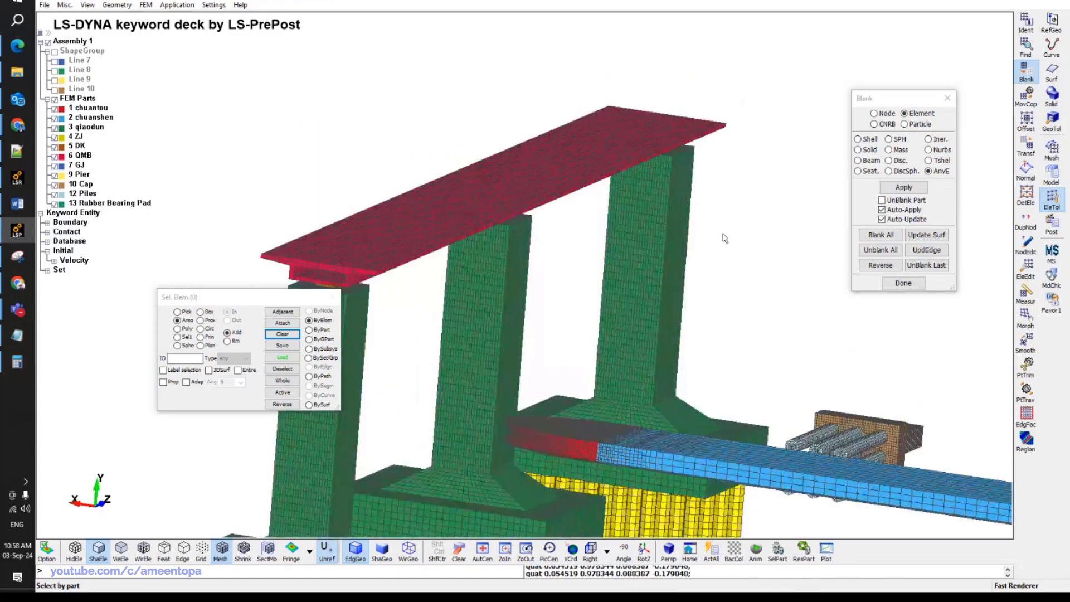
{"action": "left_click_drag", "start_coordinate": [724, 238], "coordinate": [640, 232], "text": "ctrl"}
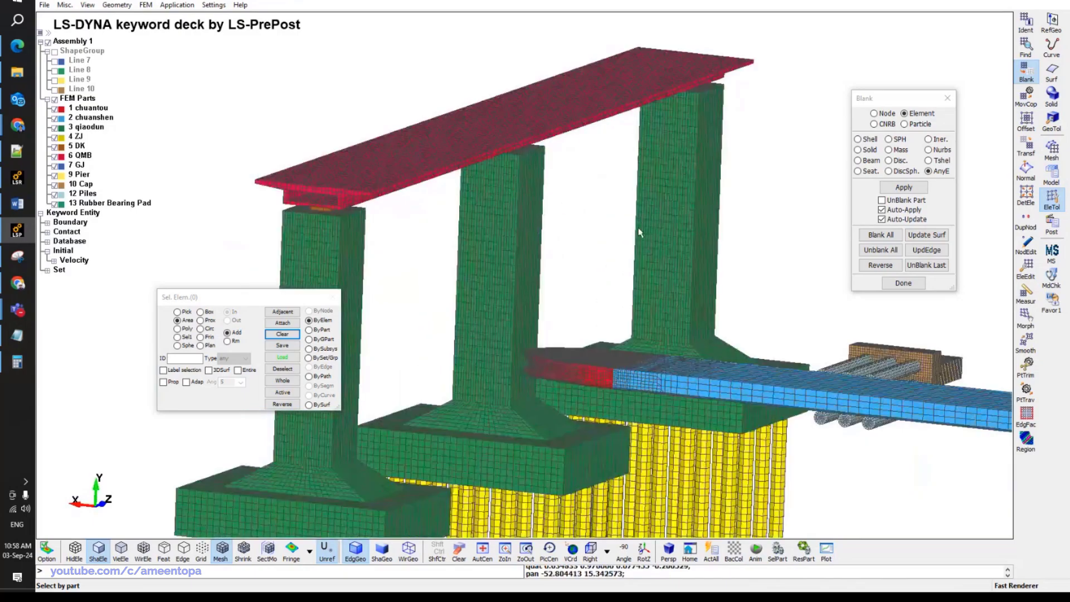
{"action": "scroll", "coordinate": [639, 262], "scroll_direction": "down", "scroll_amount": 2}
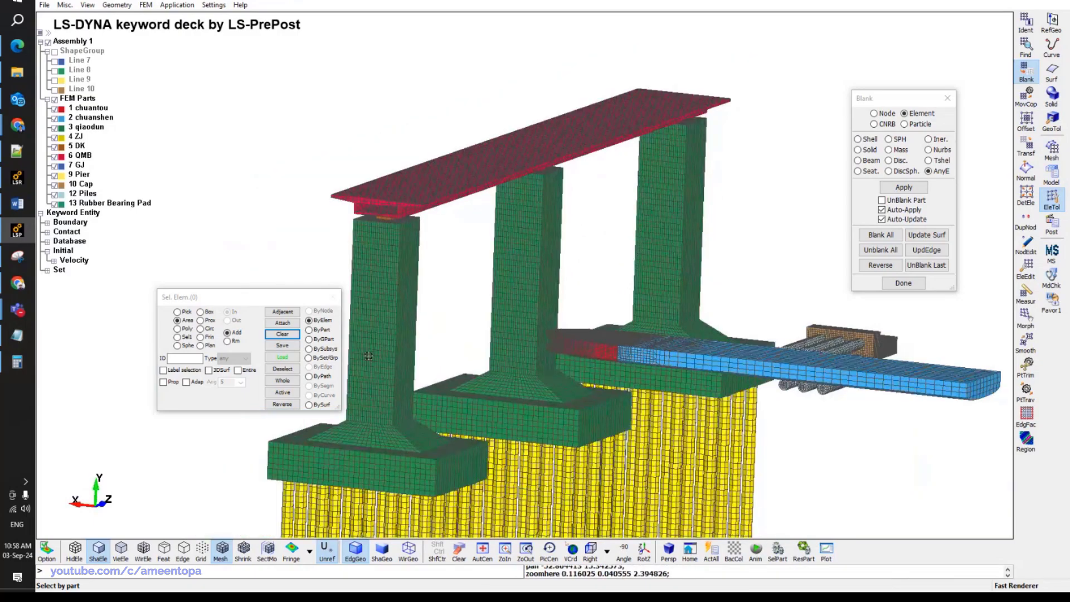
{"action": "left_click", "coordinate": [97, 556]}
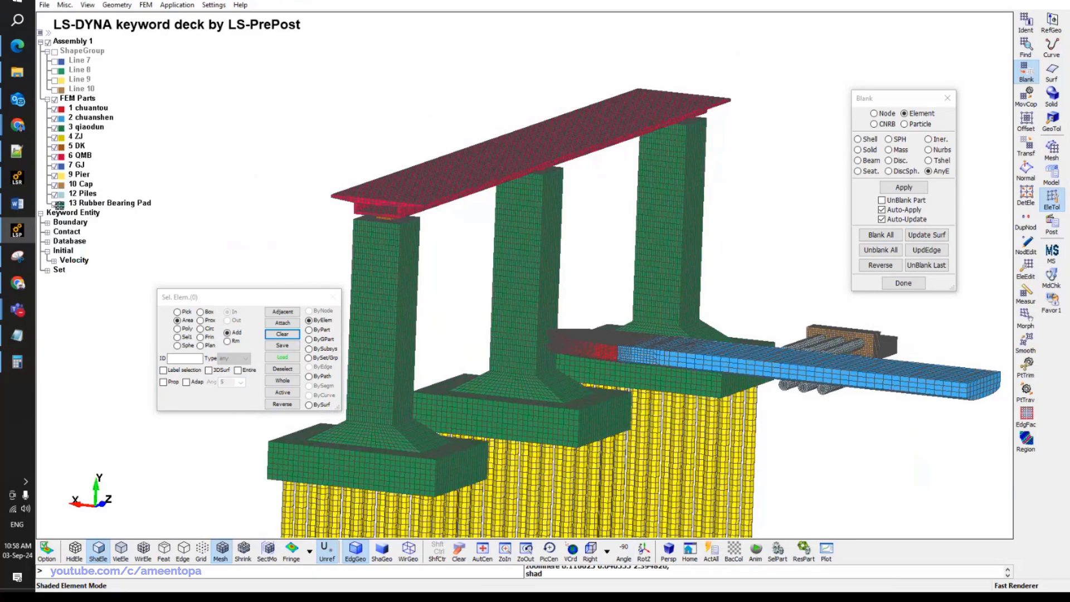
{"action": "left_click", "coordinate": [54, 176]}
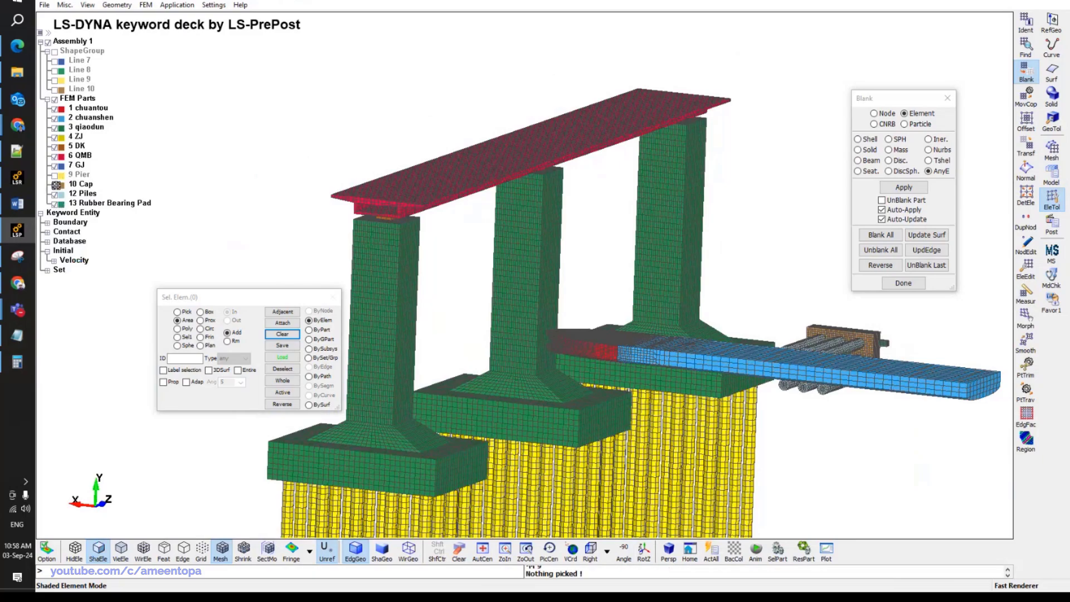
{"action": "left_click", "coordinate": [54, 193]}
{"action": "left_click", "coordinate": [54, 203]}
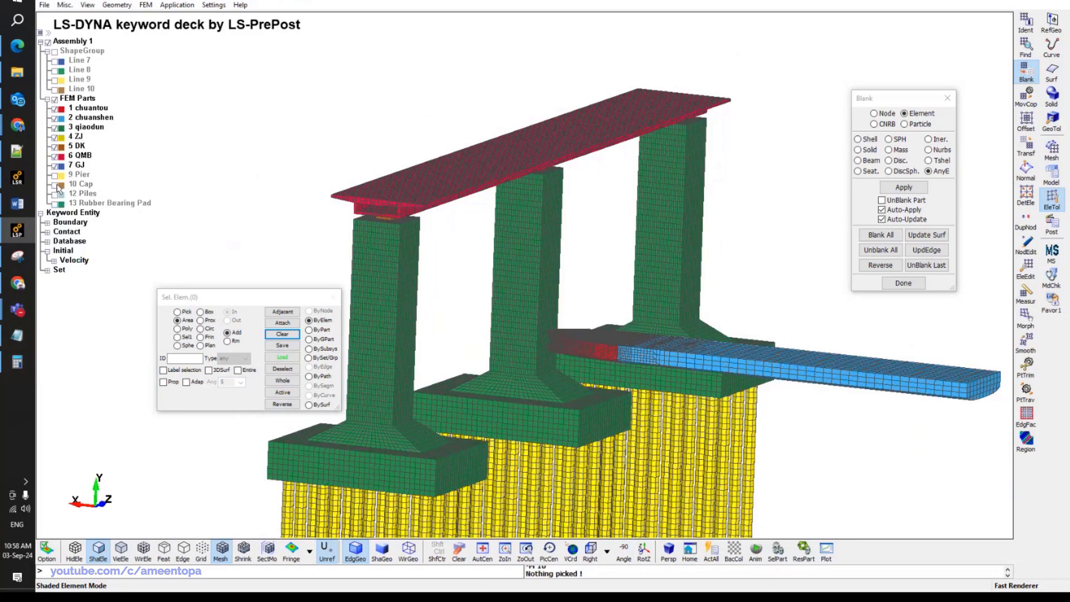
Turn off the mesh lines and inspect the shaded bridge piers, deck and barge from an oblique angle.
{"action": "left_click_drag", "start_coordinate": [641, 225], "coordinate": [609, 238], "text": "ctrl"}
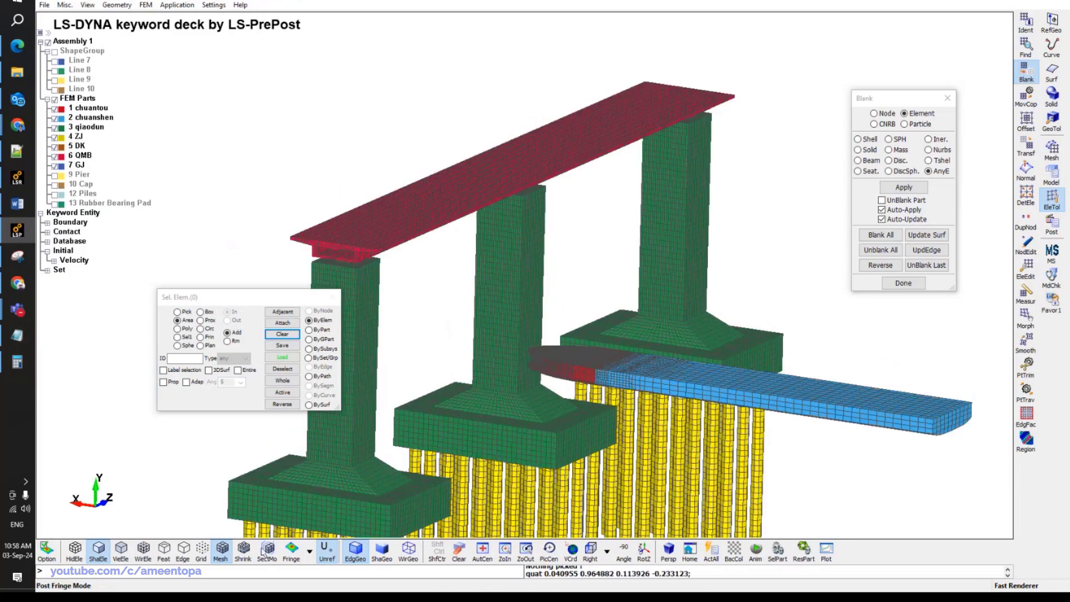
{"action": "left_click", "coordinate": [220, 552]}
{"action": "mouse_move", "coordinate": [559, 337]}
{"action": "left_mouse_down", "text": "ctrl"}
{"action": "mouse_move", "coordinate": [536, 363]}
{"action": "mouse_move", "coordinate": [462, 347]}
{"action": "left_mouse_up", "text": "ctrl"}
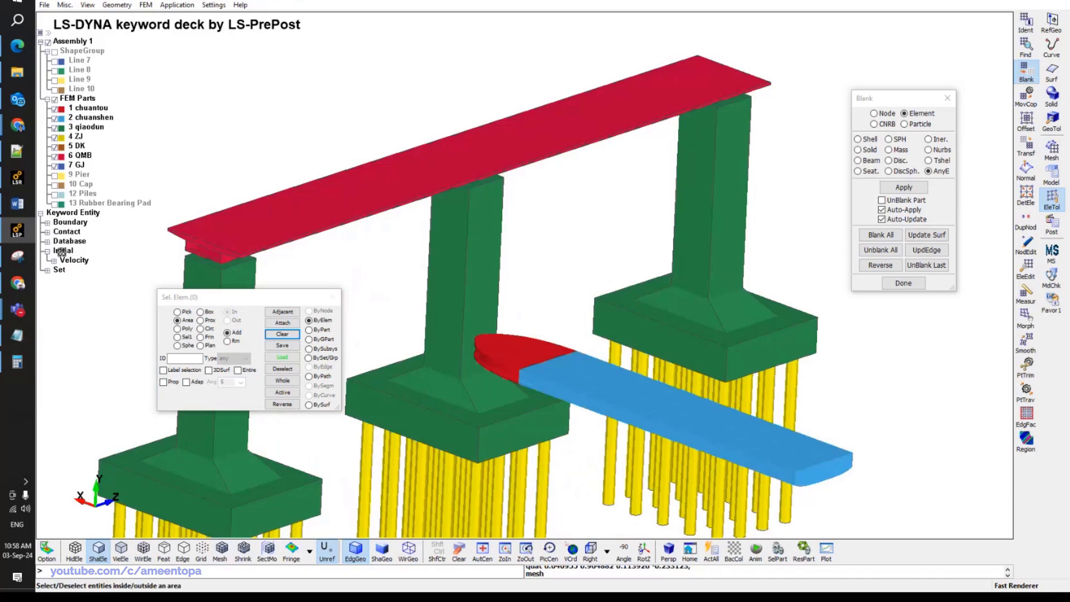
Switch to the master's thesis PDF in Chrome and review the barge dimensions, ship and bridge modelling sections, and concrete parameters in Table 3.2.
{"action": "mouse_move", "coordinate": [17, 133]}
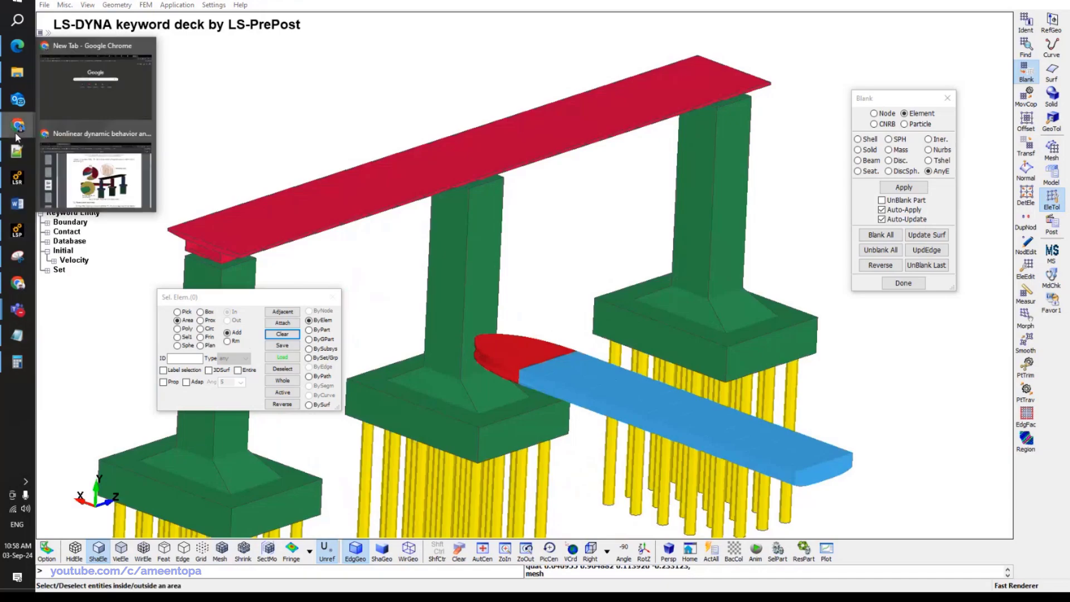
{"action": "left_click", "coordinate": [80, 172]}
{"action": "left_click", "coordinate": [122, 1]}
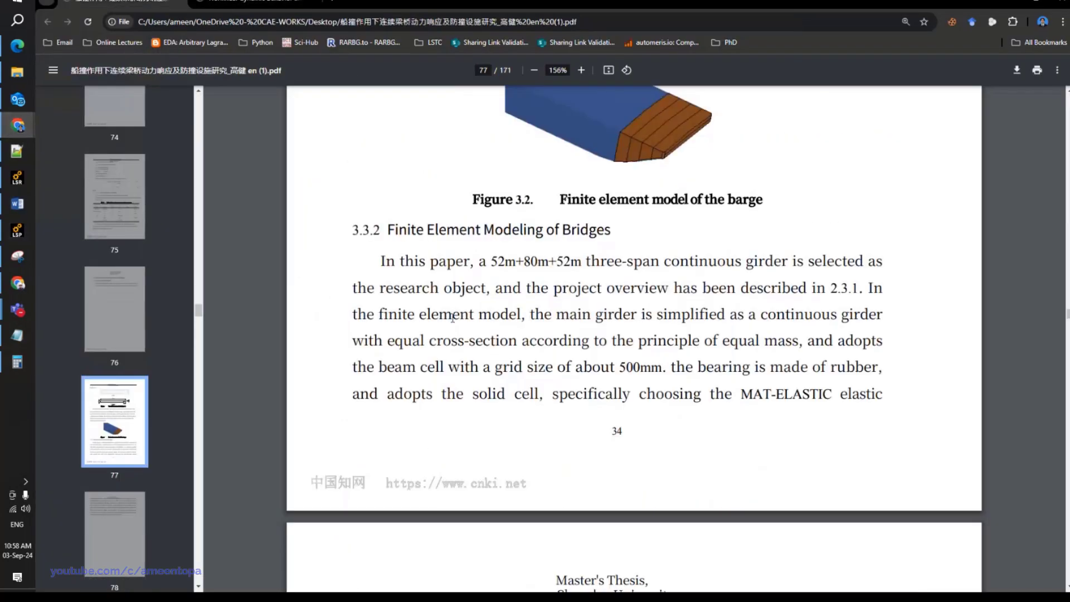
{"action": "scroll", "coordinate": [453, 316], "scroll_direction": "up", "scroll_amount": 5}
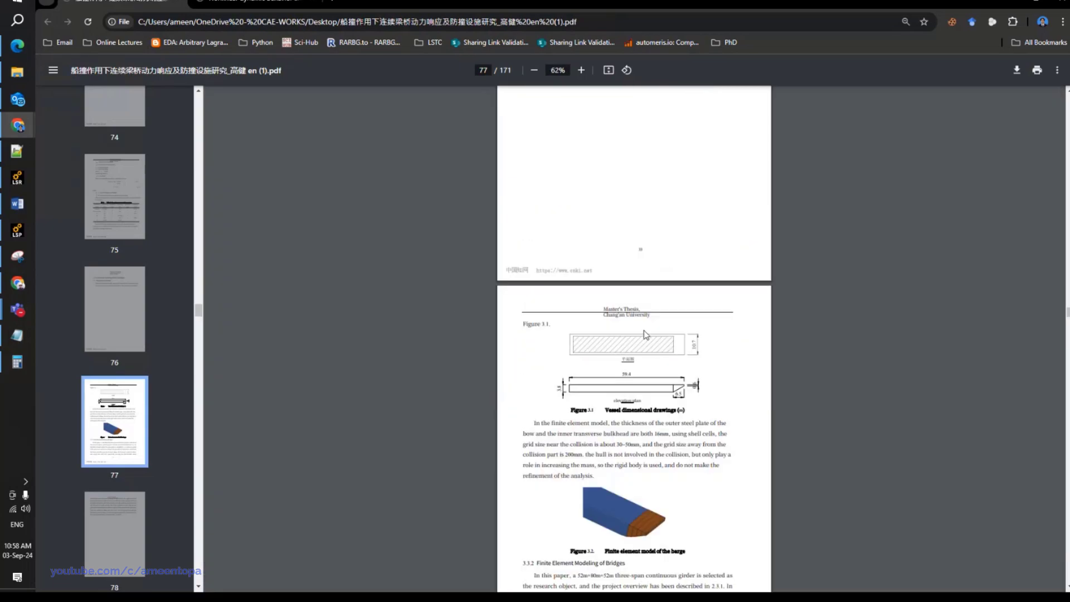
{"action": "scroll", "coordinate": [661, 359], "scroll_direction": "up", "scroll_amount": 3, "text": "ctrl"}
{"action": "scroll", "coordinate": [670, 387], "scroll_direction": "up", "scroll_amount": 10}
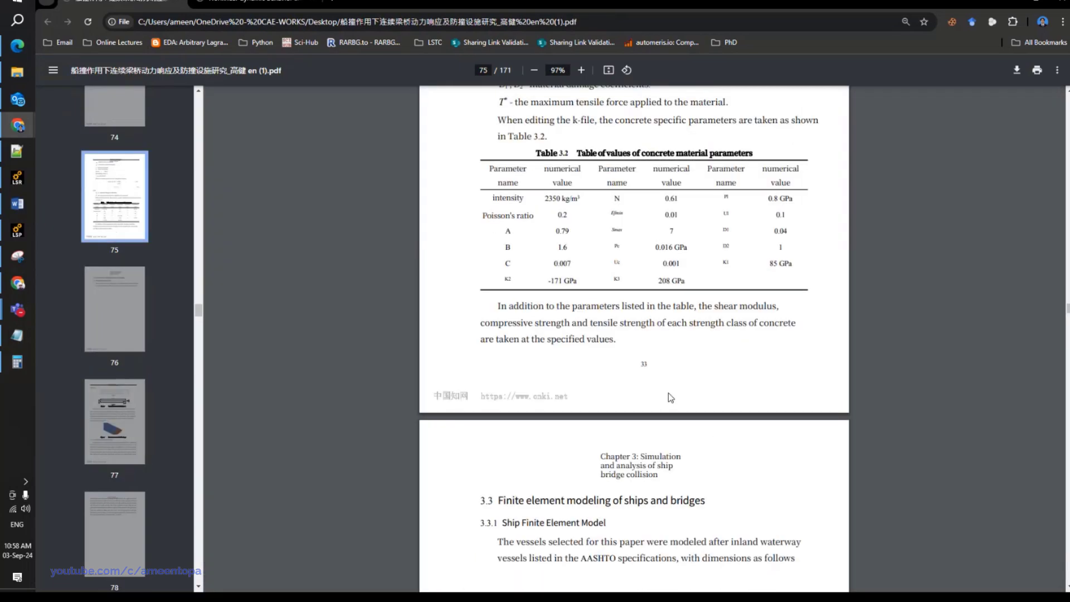
{"action": "scroll", "coordinate": [671, 398], "scroll_direction": "up", "scroll_amount": 5}
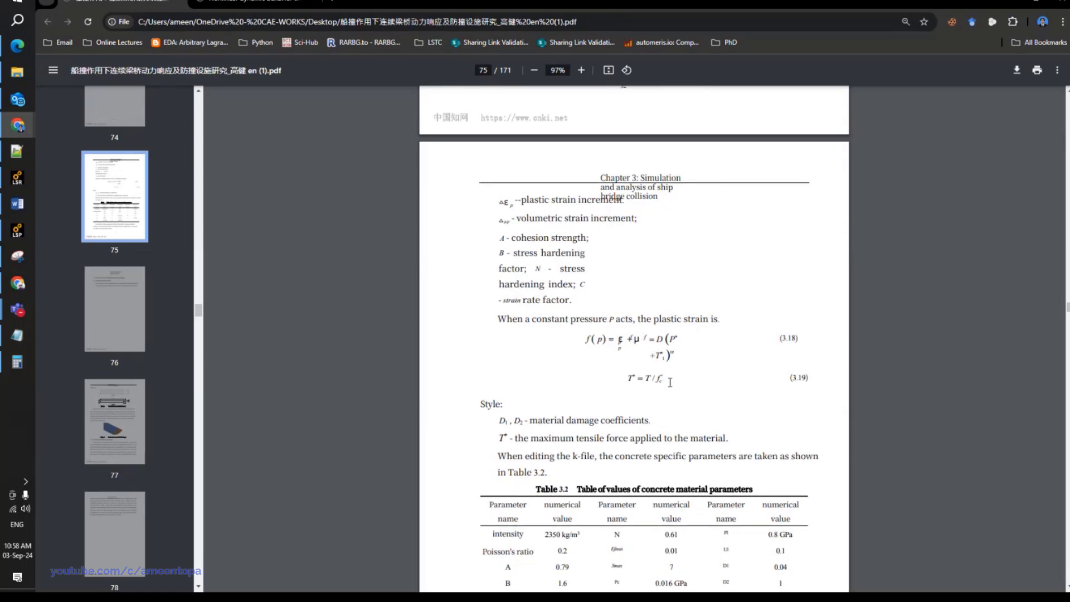
{"action": "scroll", "coordinate": [668, 403], "scroll_direction": "down", "scroll_amount": 4}
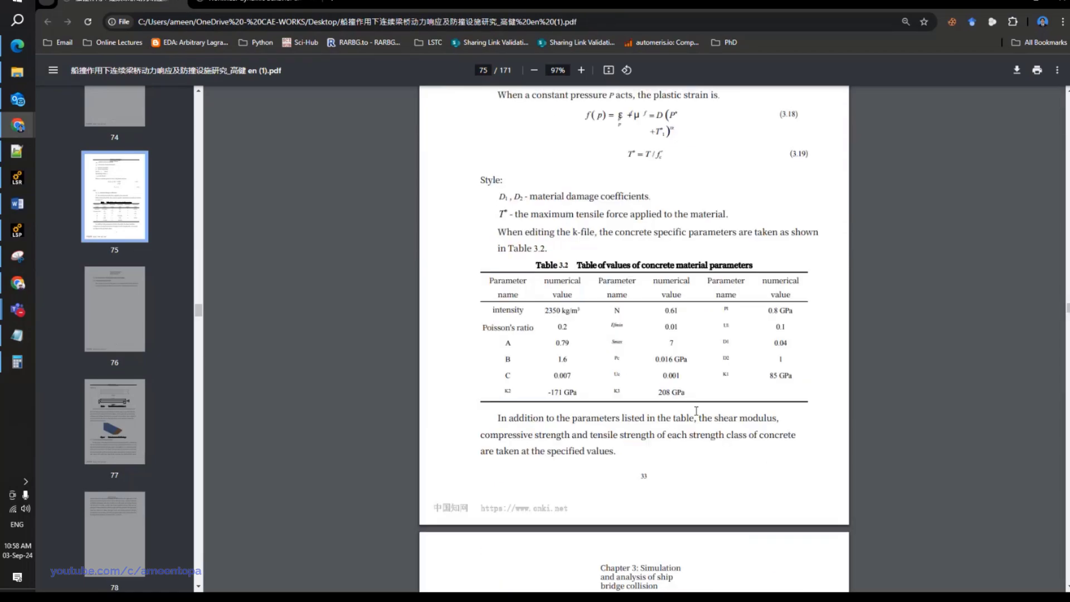
Look back through the thesis at the bow material values in Table 3.1, the ship materials and the equivalent pile method.
{"action": "scroll", "coordinate": [756, 406], "scroll_direction": "up", "scroll_amount": 16}
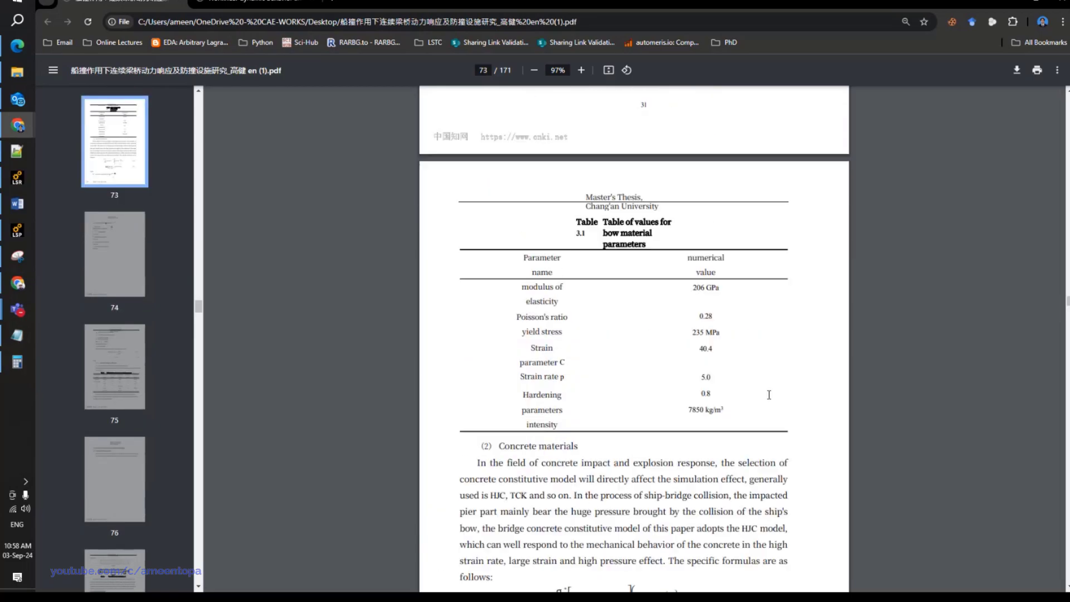
{"action": "scroll", "coordinate": [769, 395], "scroll_direction": "up", "scroll_amount": 15}
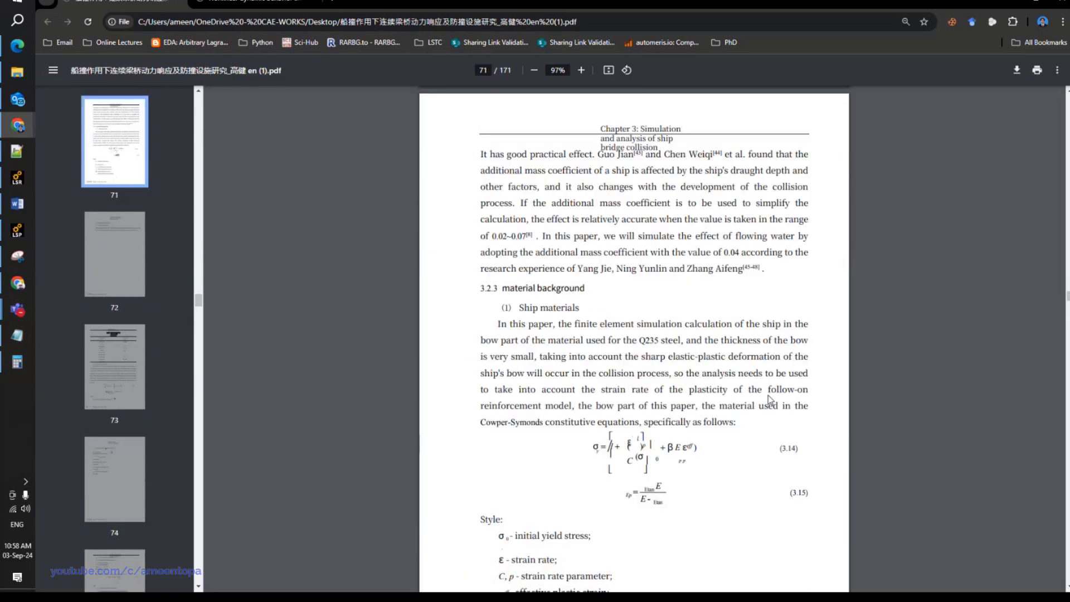
{"action": "scroll", "coordinate": [769, 400], "scroll_direction": "up", "scroll_amount": 5}
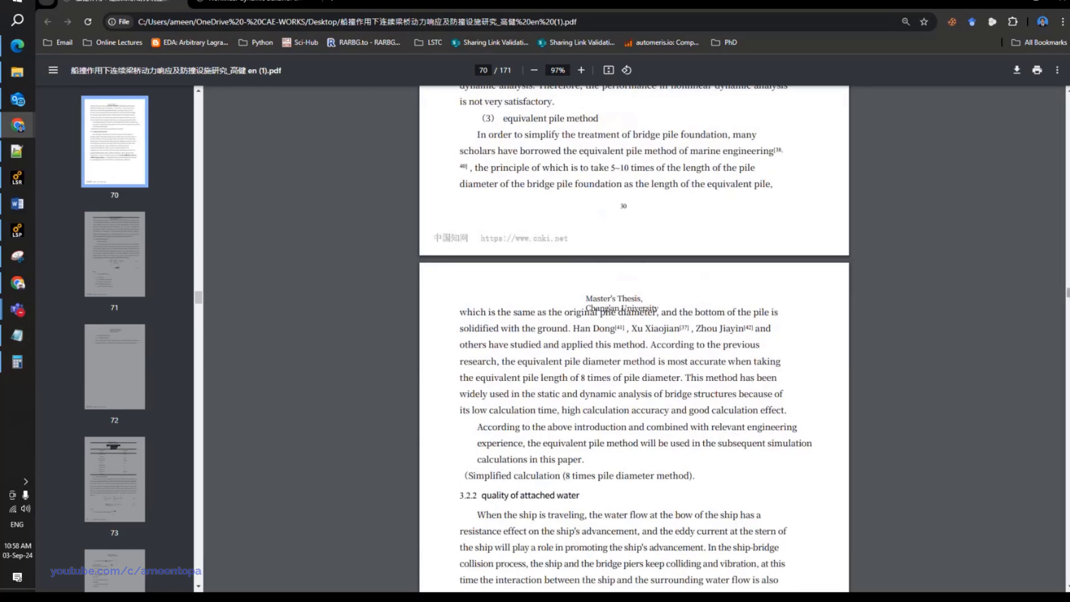
Examine Figures 3.3 and 3.4 of the thesis, showing the overall collision model and the localized view, and skim section 3.4.1.
{"action": "scroll", "coordinate": [634, 339], "scroll_direction": "down", "scroll_amount": 20}
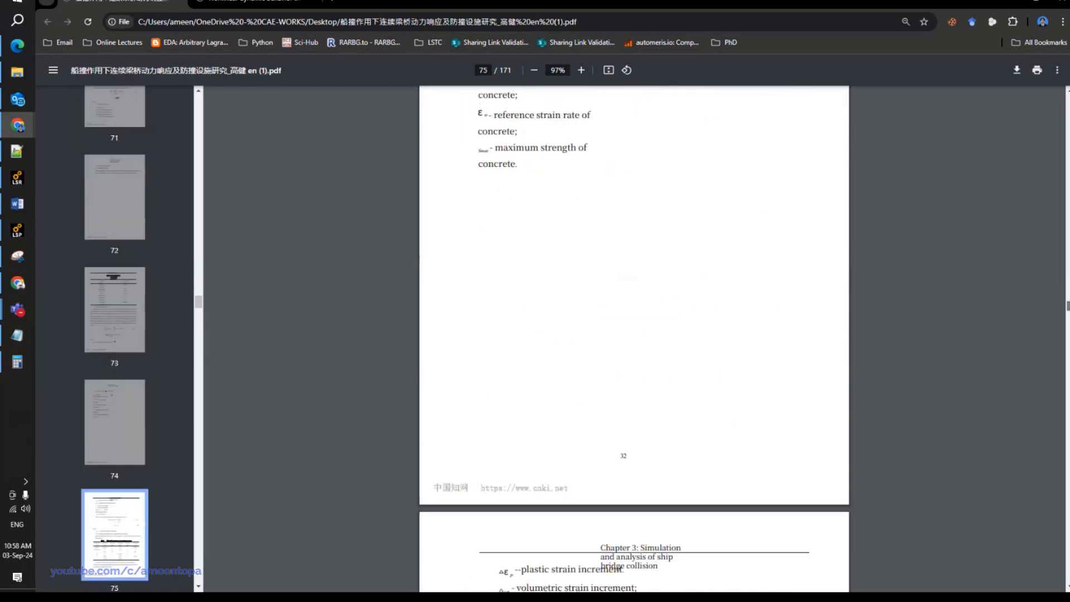
{"action": "scroll", "coordinate": [634, 339], "scroll_direction": "down", "scroll_amount": 20}
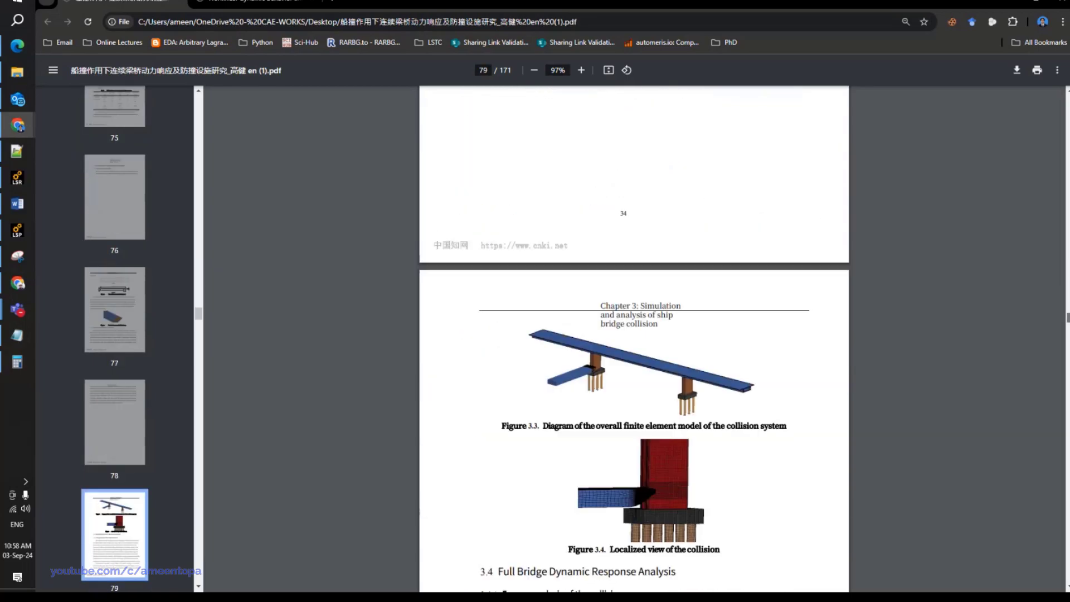
{"action": "scroll", "coordinate": [634, 339], "scroll_direction": "down", "scroll_amount": 2}
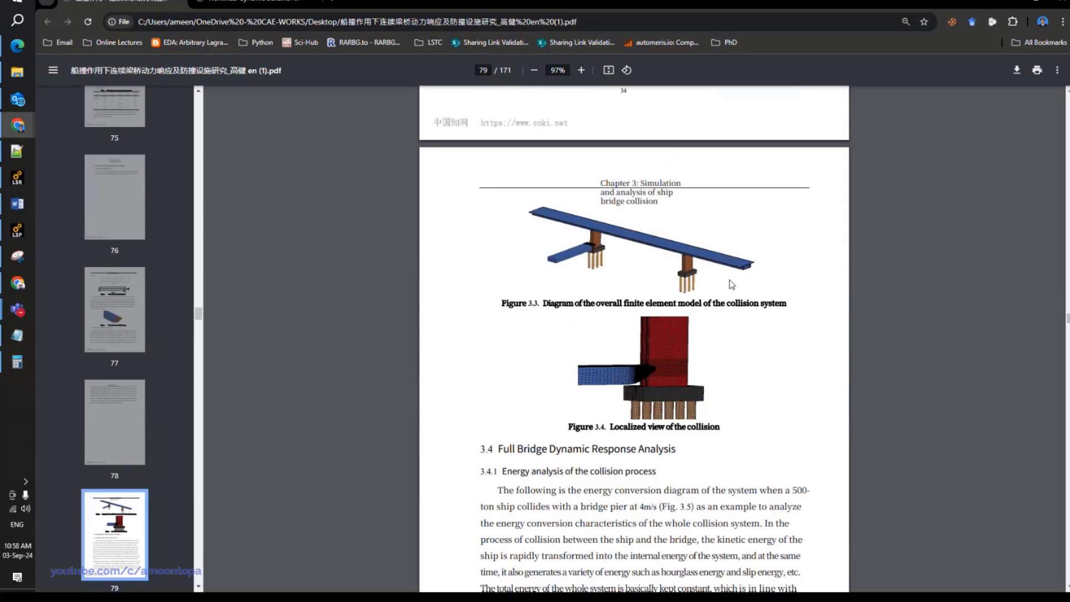
{"action": "scroll", "coordinate": [716, 276], "scroll_direction": "up", "scroll_amount": 5, "text": "ctrl"}
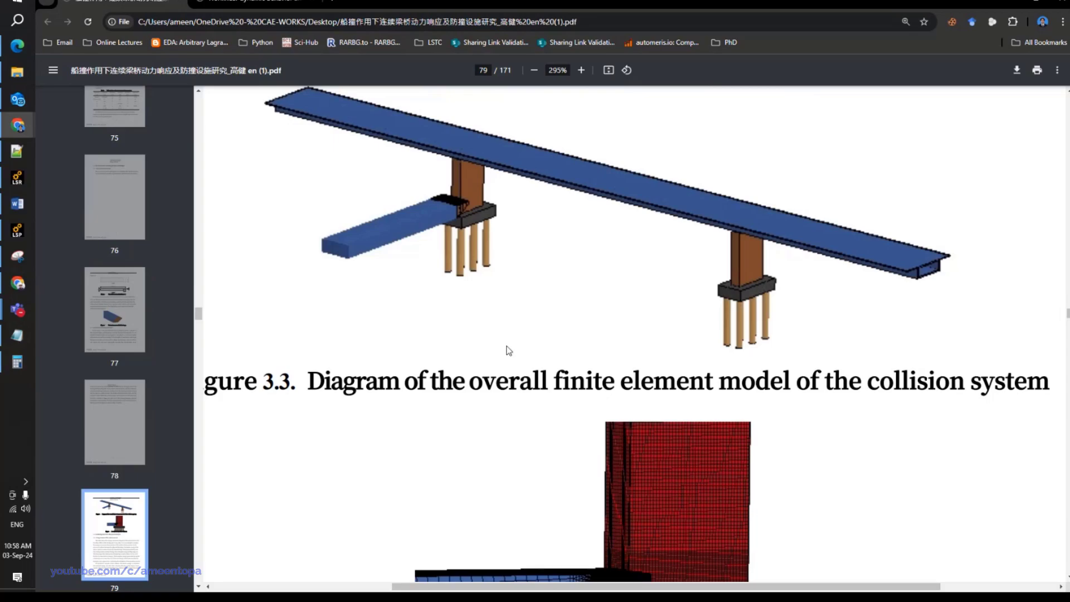
{"action": "scroll", "coordinate": [509, 378], "scroll_direction": "down", "scroll_amount": 3, "text": "ctrl"}
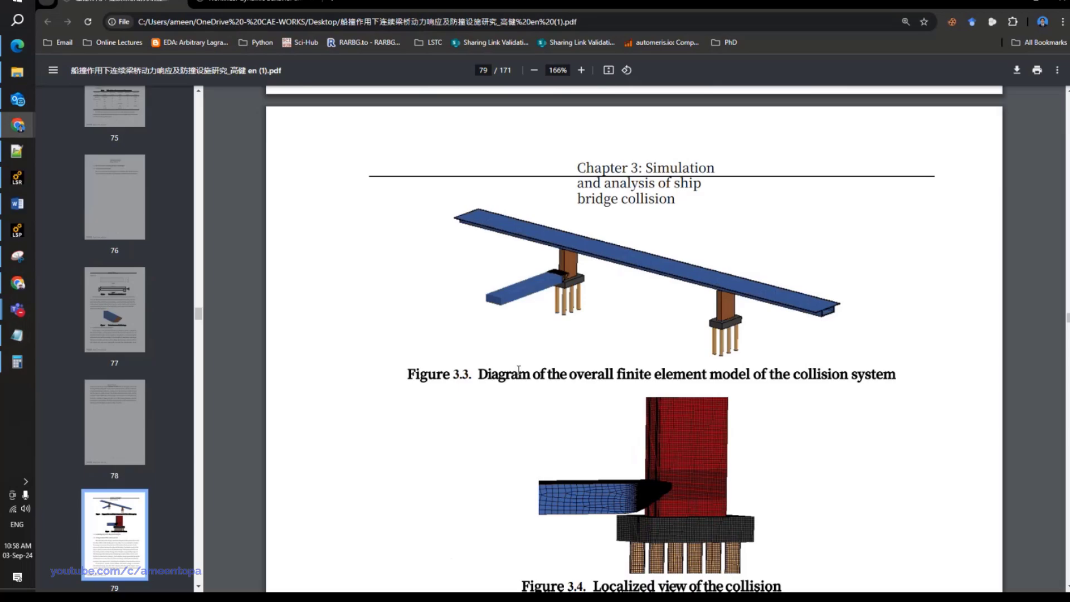
{"action": "scroll", "coordinate": [519, 376], "scroll_direction": "down", "scroll_amount": 10}
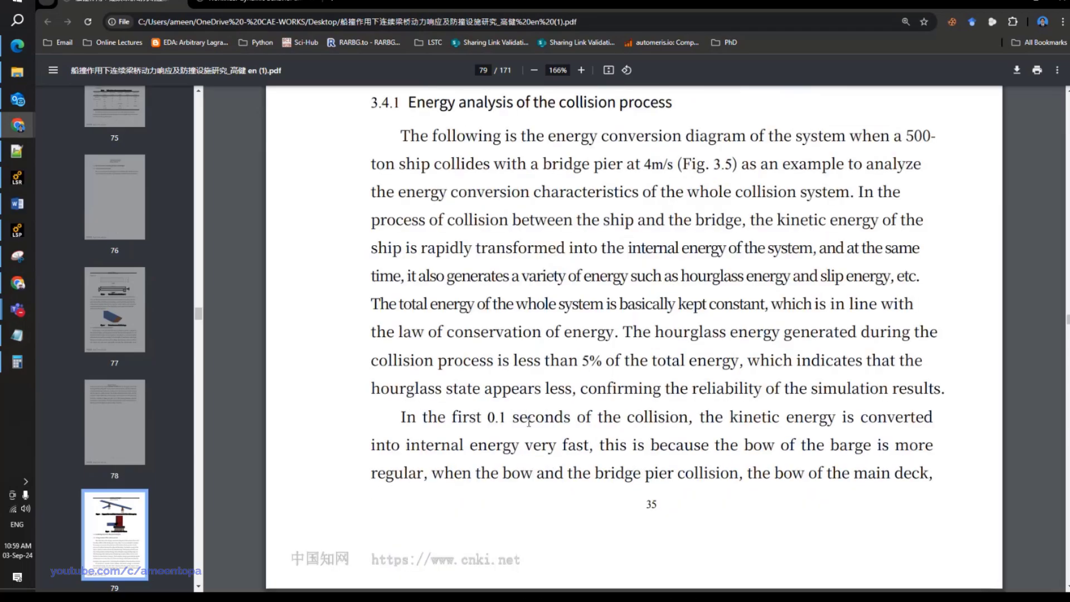
{"action": "scroll", "coordinate": [667, 409], "scroll_direction": "up", "scroll_amount": 10}
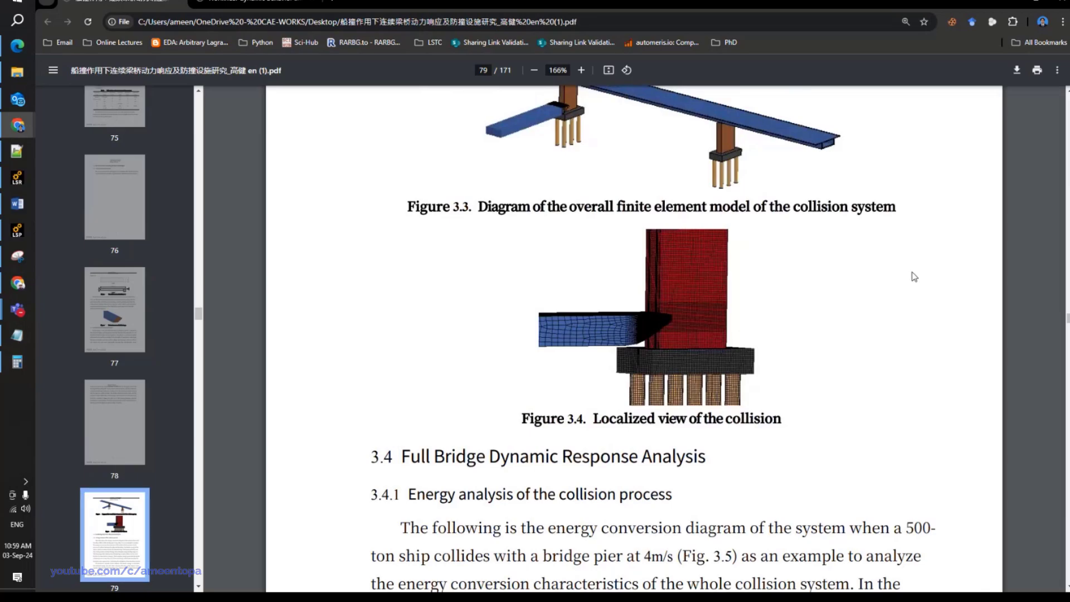
Return to the barge impact journal paper and check section 2.2 on material models, HJC concrete parameters and contact definitions.
{"action": "key", "text": "ctrl+Tab"}
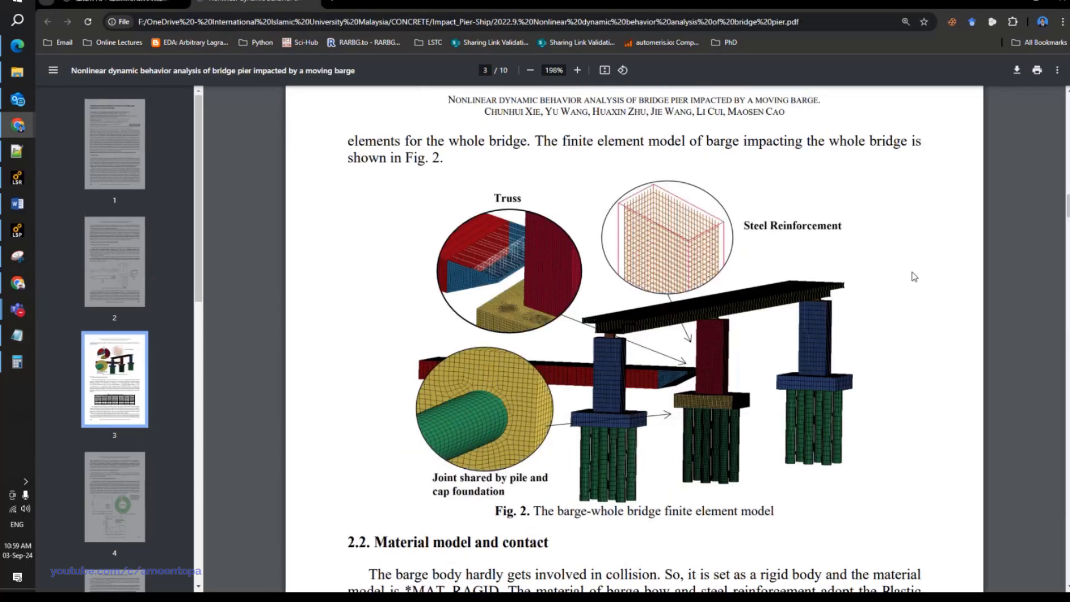
{"action": "scroll", "coordinate": [909, 276], "scroll_direction": "down", "scroll_amount": 15}
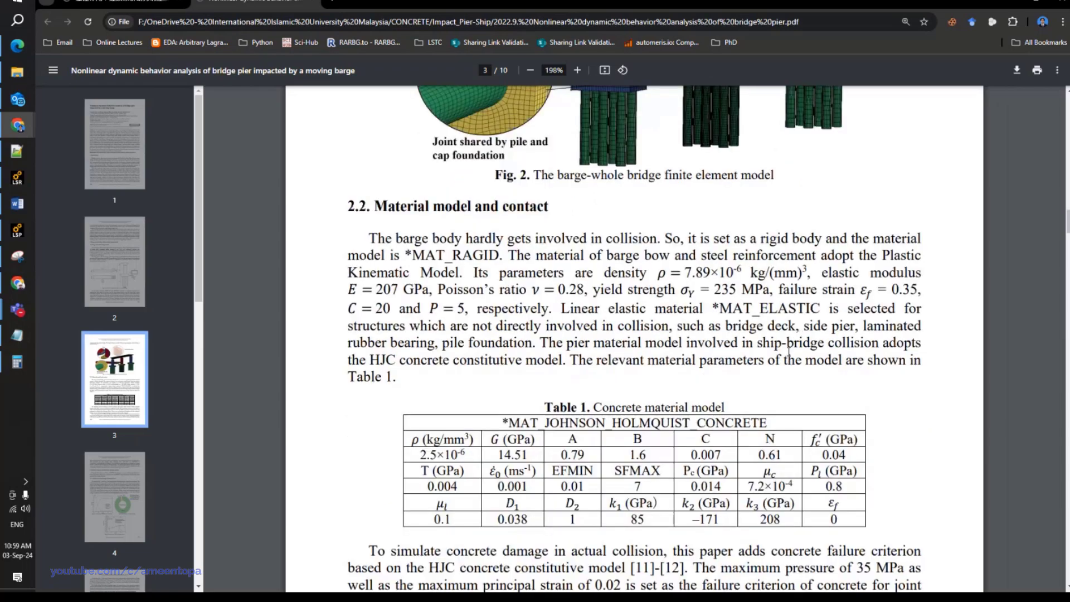
{"action": "scroll", "coordinate": [781, 363], "scroll_direction": "down", "scroll_amount": 1}
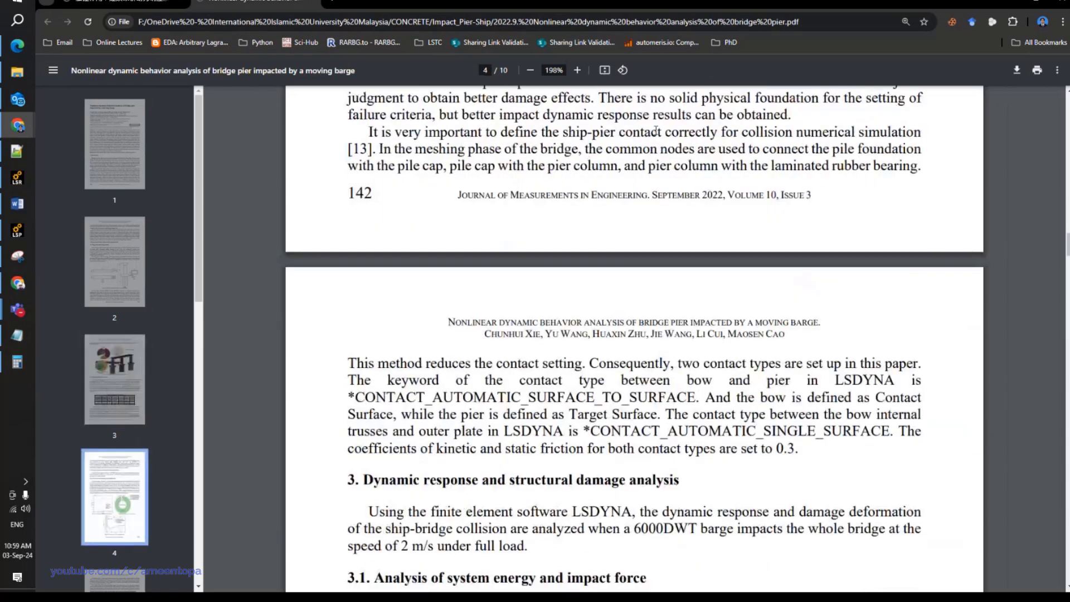
Go back to the thesis and skim from the energy analysis through the pier and pile stress results to the displacement analysis.
{"action": "left_click", "coordinate": [129, 3]}
{"action": "scroll", "coordinate": [516, 294], "scroll_direction": "down", "scroll_amount": 20}
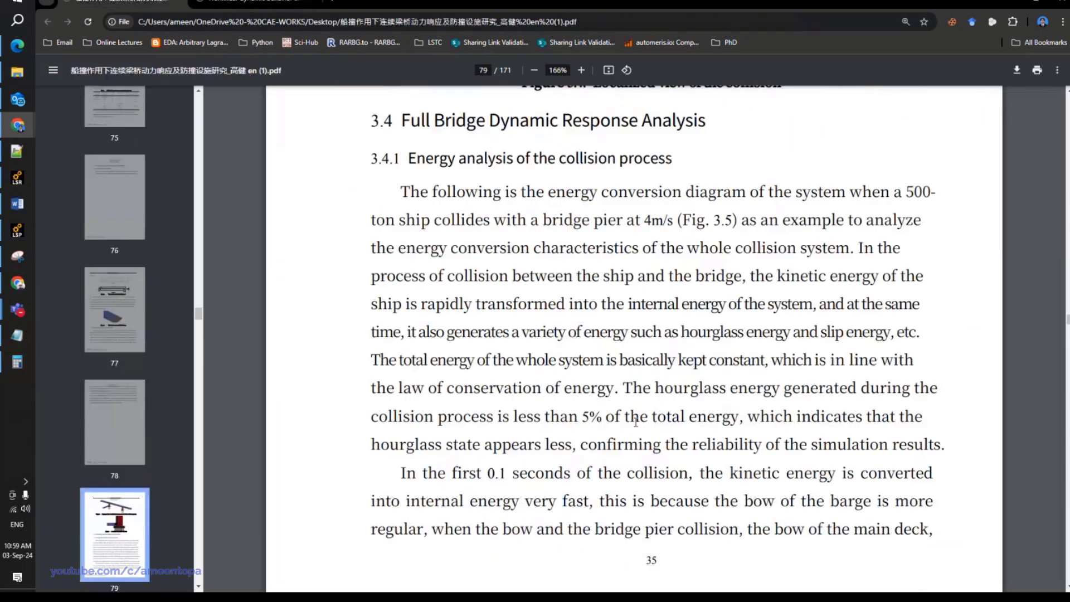
{"action": "scroll", "coordinate": [634, 334], "scroll_direction": "down", "scroll_amount": 20}
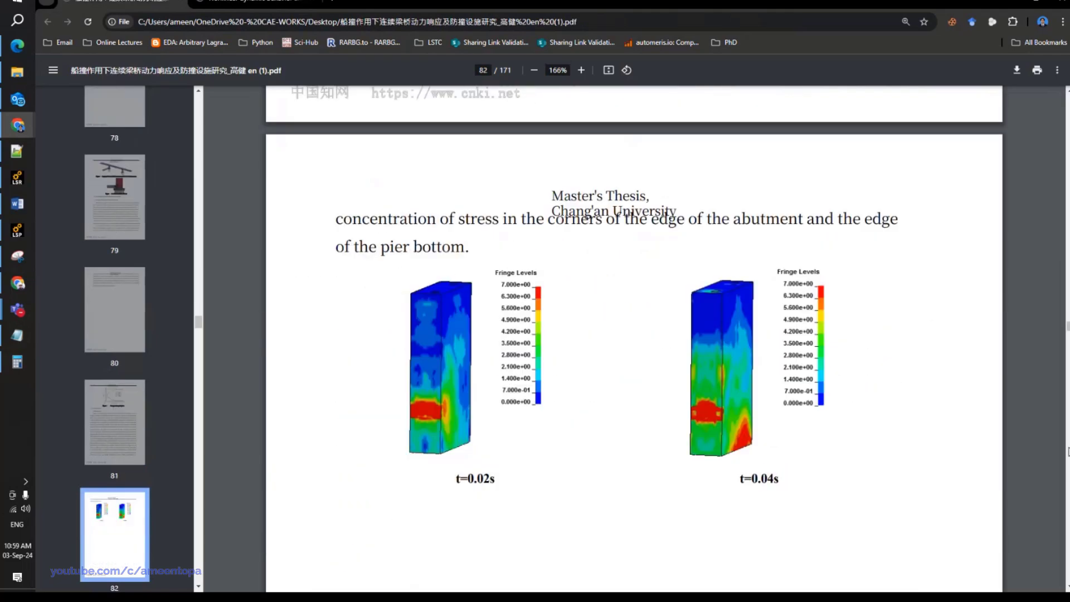
{"action": "scroll", "coordinate": [802, 445], "scroll_direction": "down", "scroll_amount": 20}
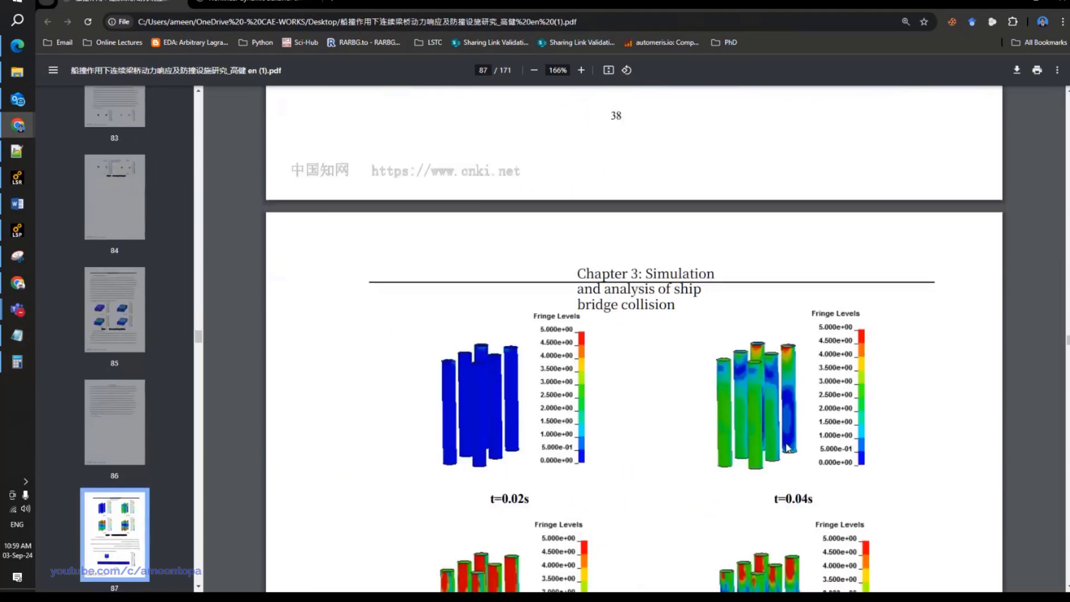
{"action": "scroll", "coordinate": [802, 445], "scroll_direction": "down", "scroll_amount": 20}
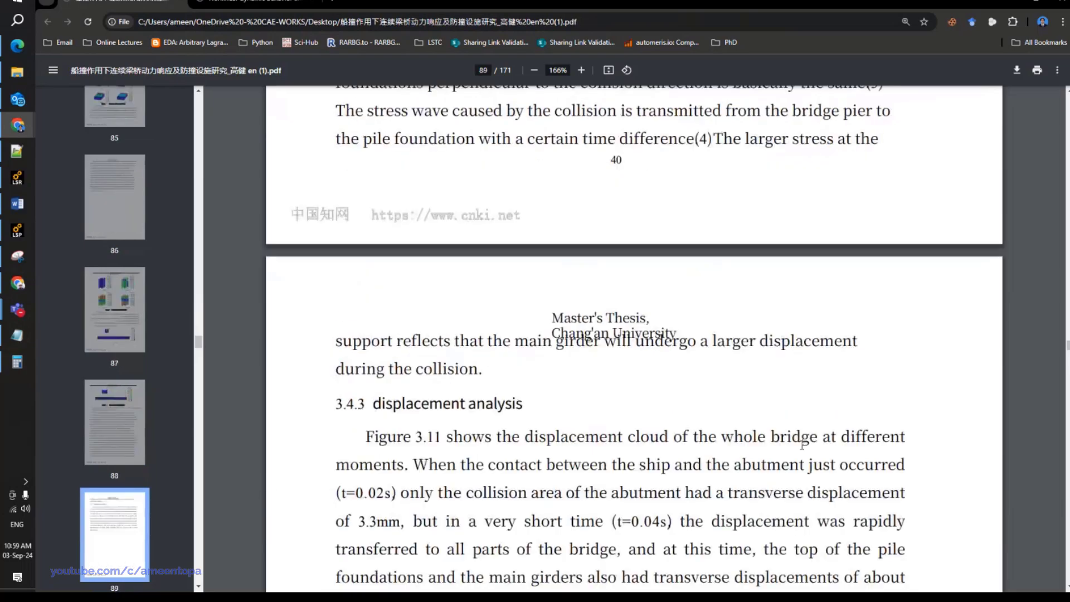
{"action": "scroll", "coordinate": [802, 445], "scroll_direction": "down", "scroll_amount": 10}
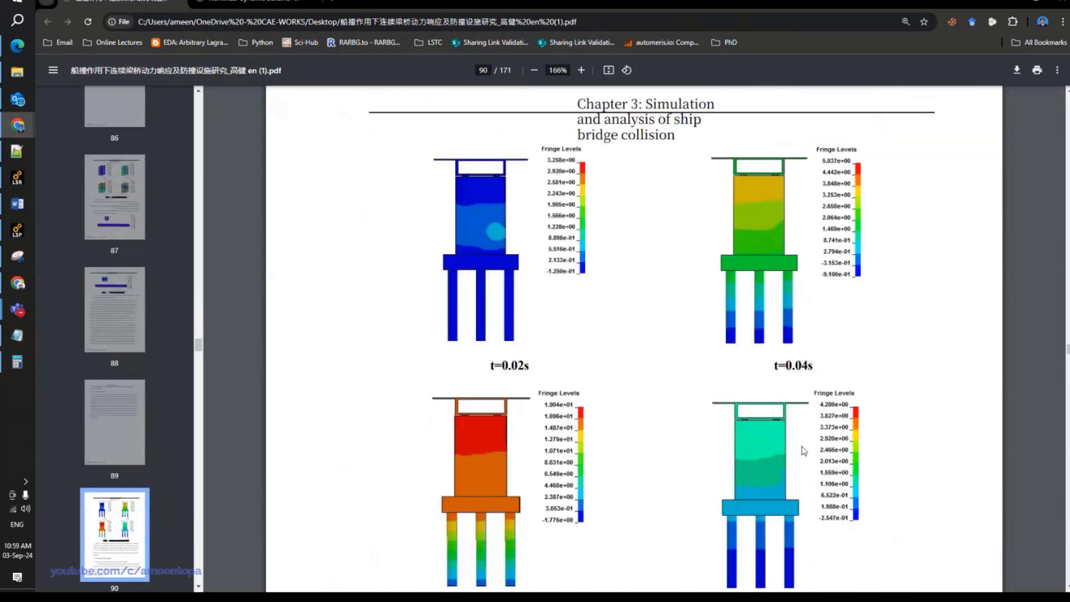
Examine the Figure 3.11 whole-bridge displacement maps up close, including the bearings between the girder and the pier.
{"action": "scroll", "coordinate": [802, 445], "scroll_direction": "up", "scroll_amount": 2}
{"action": "scroll", "coordinate": [786, 417], "scroll_direction": "up", "scroll_amount": 5, "text": "ctrl"}
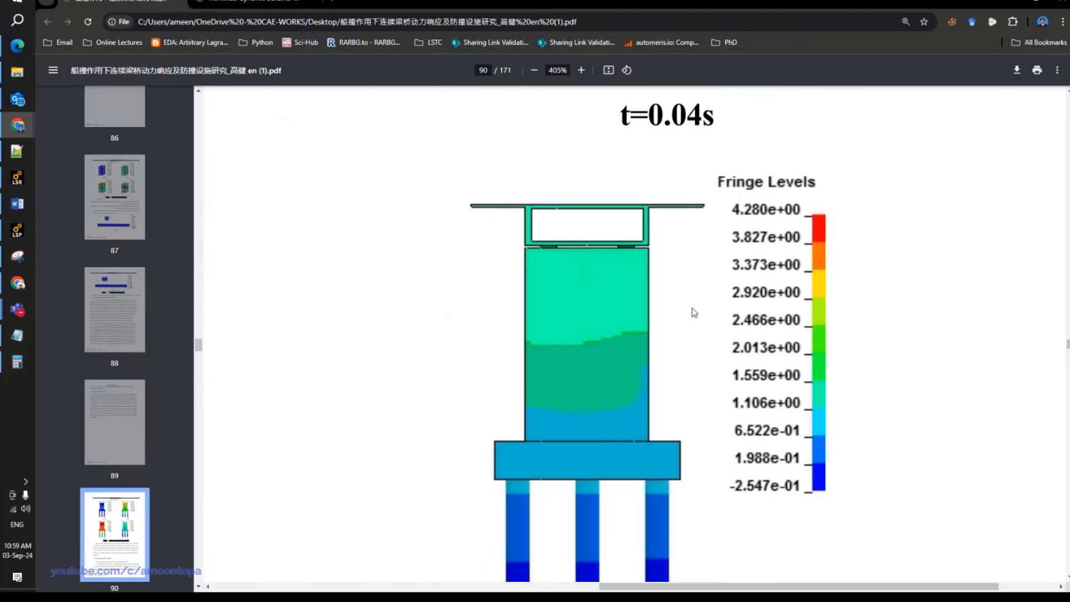
{"action": "scroll", "coordinate": [693, 313], "scroll_direction": "down", "scroll_amount": 3, "text": "ctrl"}
{"action": "scroll", "coordinate": [694, 313], "scroll_direction": "down", "scroll_amount": 3}
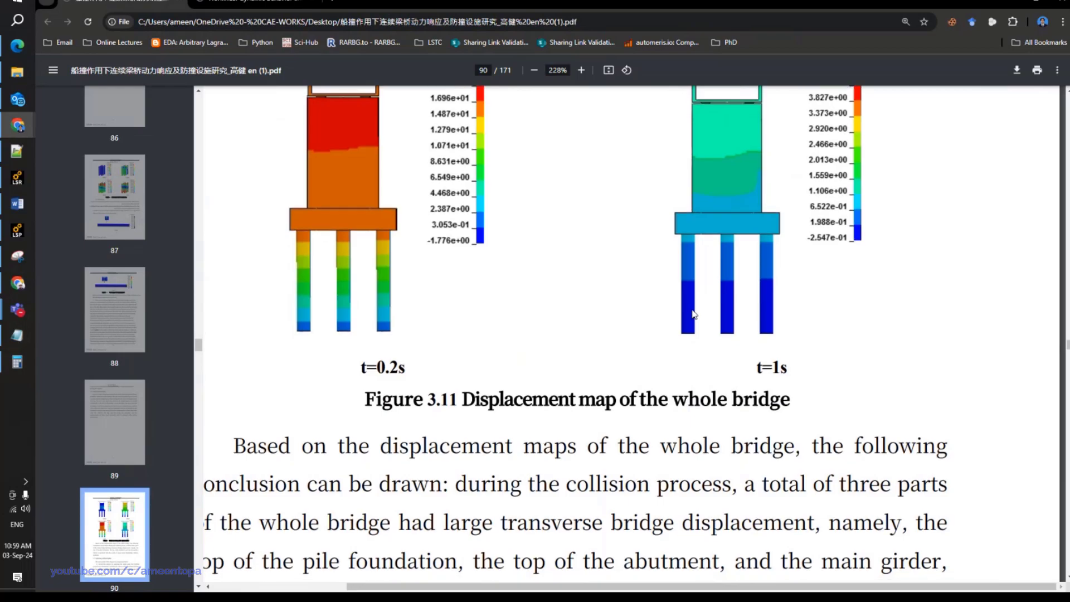
Look over the t=0.2s and t=1s displacement maps of the whole bridge in Figure 3.11 again.
{"action": "scroll", "coordinate": [694, 313], "scroll_direction": "down", "scroll_amount": 9}
{"action": "scroll", "coordinate": [694, 314], "scroll_direction": "up", "scroll_amount": 7}
{"action": "scroll", "coordinate": [694, 313], "scroll_direction": "up", "scroll_amount": 4}
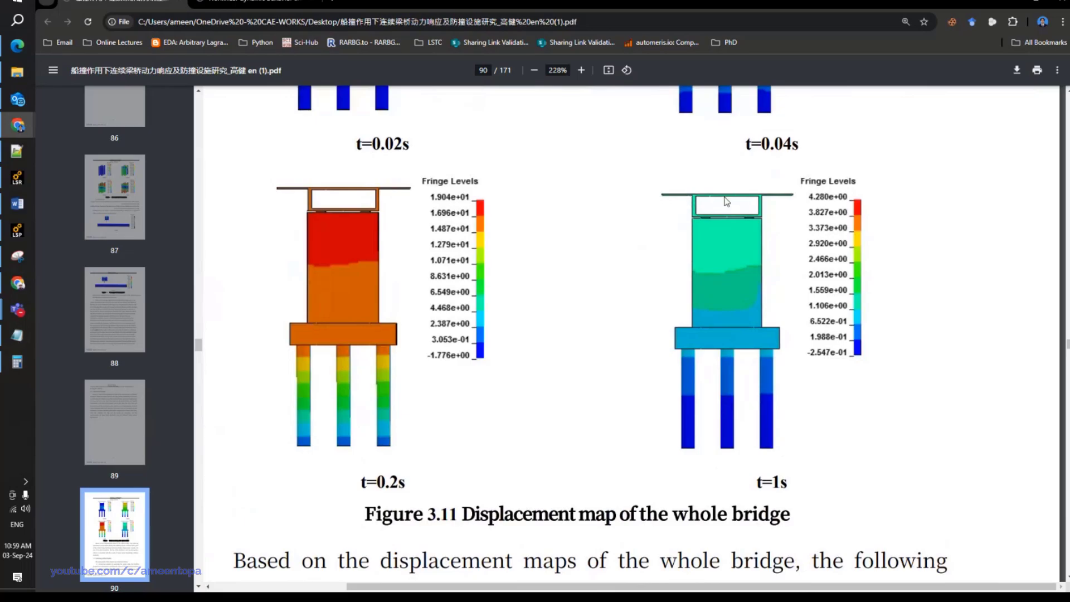
Run a Google search for "bridge and pier" in the new browser tab.
{"action": "left_click", "coordinate": [332, 1]}
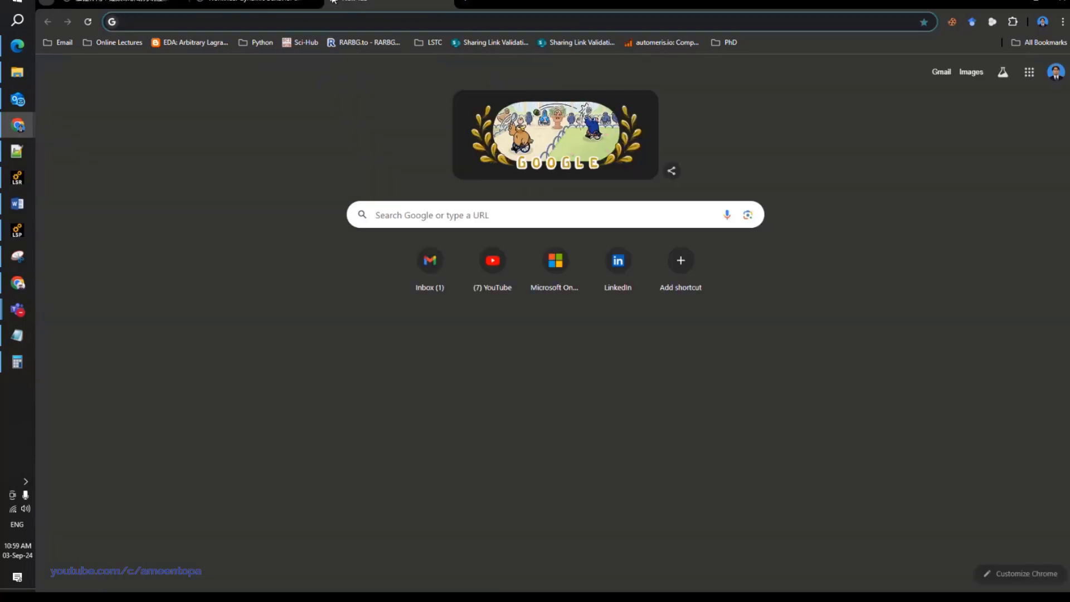
{"action": "type", "text": "bridge and p"}
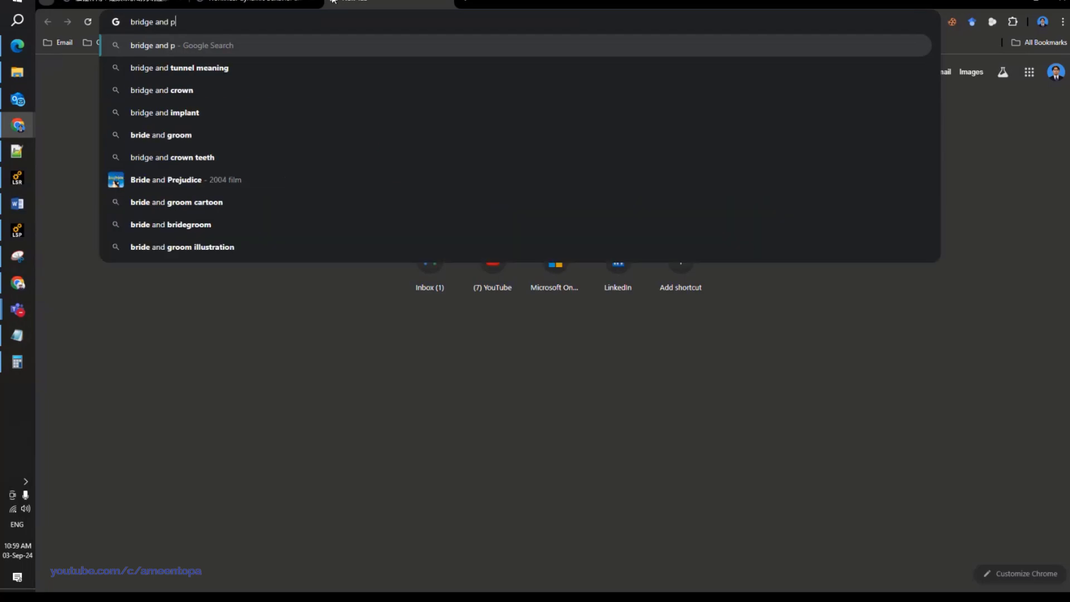
{"action": "type", "text": "ier"}
{"action": "key", "text": "Return"}
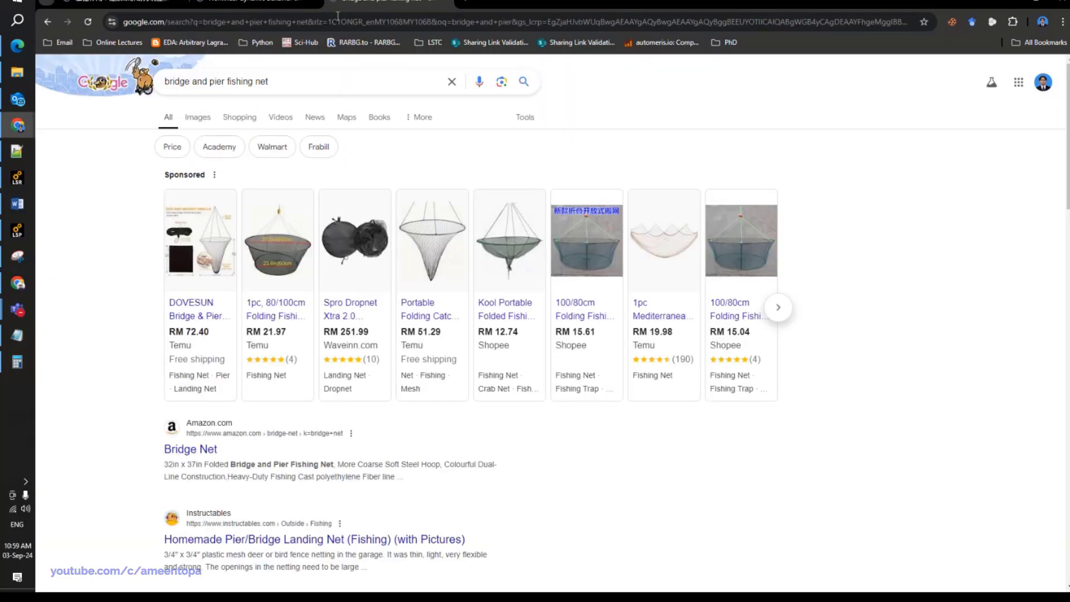
Remove "fishing net" from the query, search for "bridge and pier" again and show the image results.
{"action": "left_click_drag", "start_coordinate": [228, 83], "coordinate": [327, 91]}
{"action": "left_click", "coordinate": [323, 91]}
{"action": "key", "text": "BackSpace"}
{"action": "key", "text": "BackSpace"}
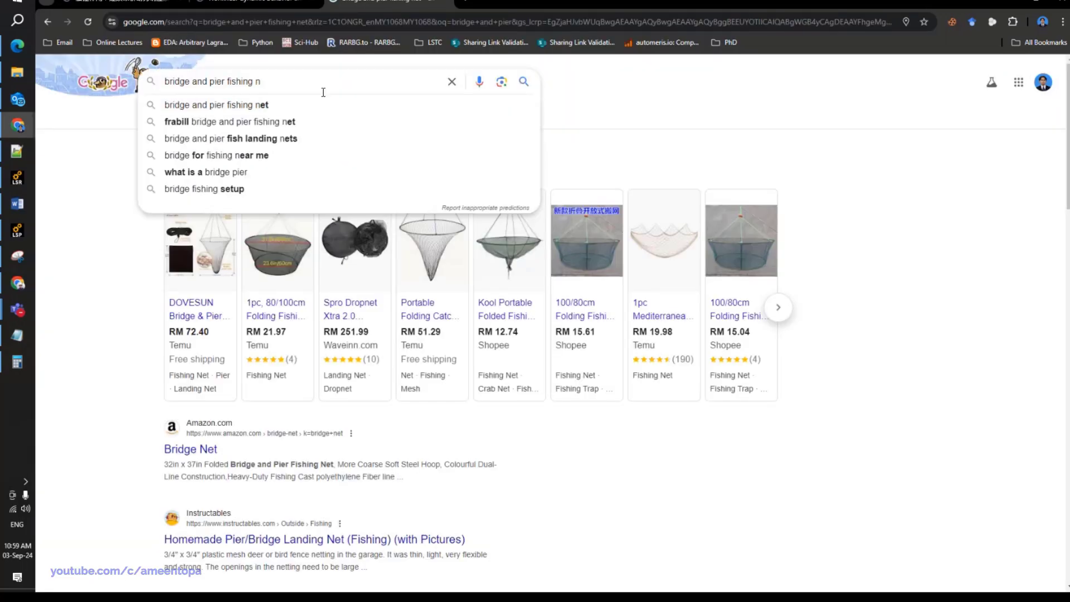
{"action": "key", "text": "BackSpace"}
{"action": "key", "text": "BackSpace"}
{"action": "key", "text": "BackSpace"}
{"action": "key", "text": "BackSpace"}
{"action": "key", "text": "BackSpace"}
{"action": "key", "text": "BackSpace"}
{"action": "key", "text": "BackSpace"}
{"action": "key", "text": "BackSpace"}
{"action": "key", "text": "BackSpace"}
{"action": "key", "text": "BackSpace"}
{"action": "key", "text": "Return"}
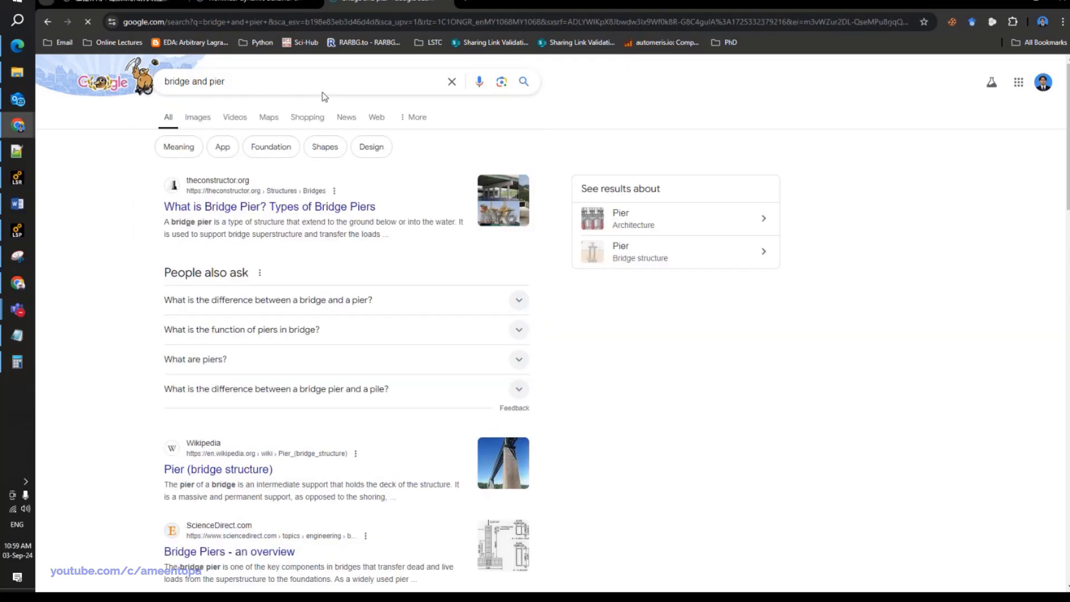
{"action": "left_click", "coordinate": [201, 119]}
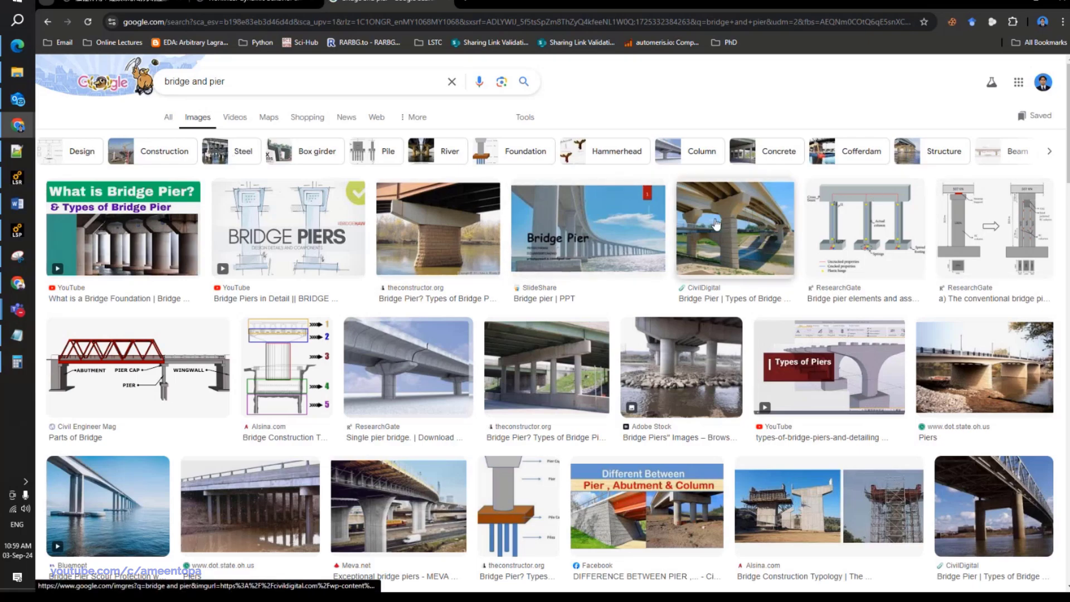
View the bridge pier photos, the pier elements diagram and the conventional pier diagram with its bearing support in larger previews.
{"action": "left_click", "coordinate": [571, 241]}
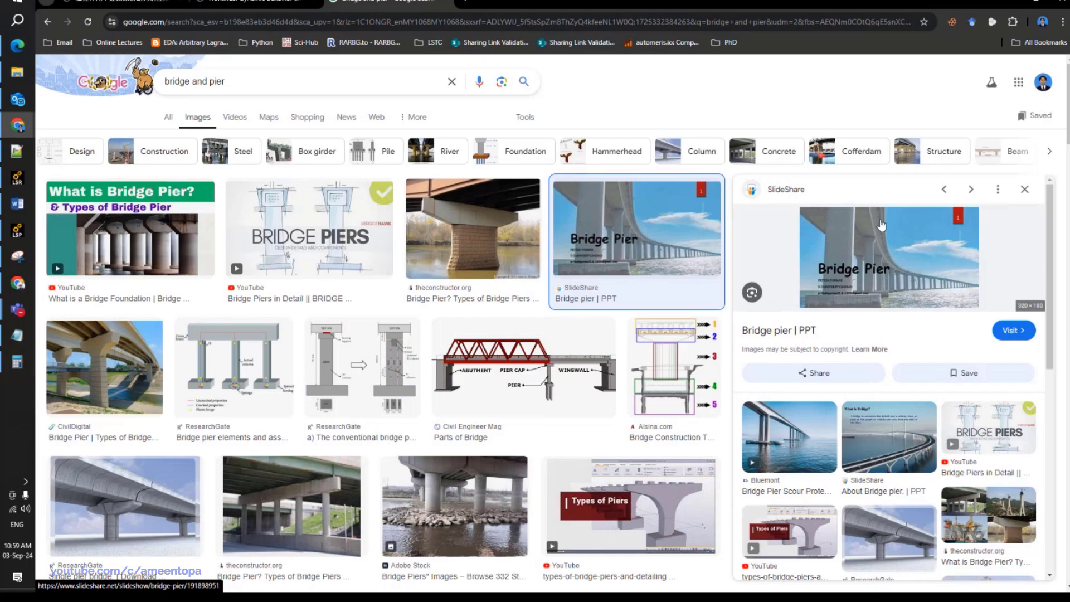
{"action": "left_click", "coordinate": [481, 230]}
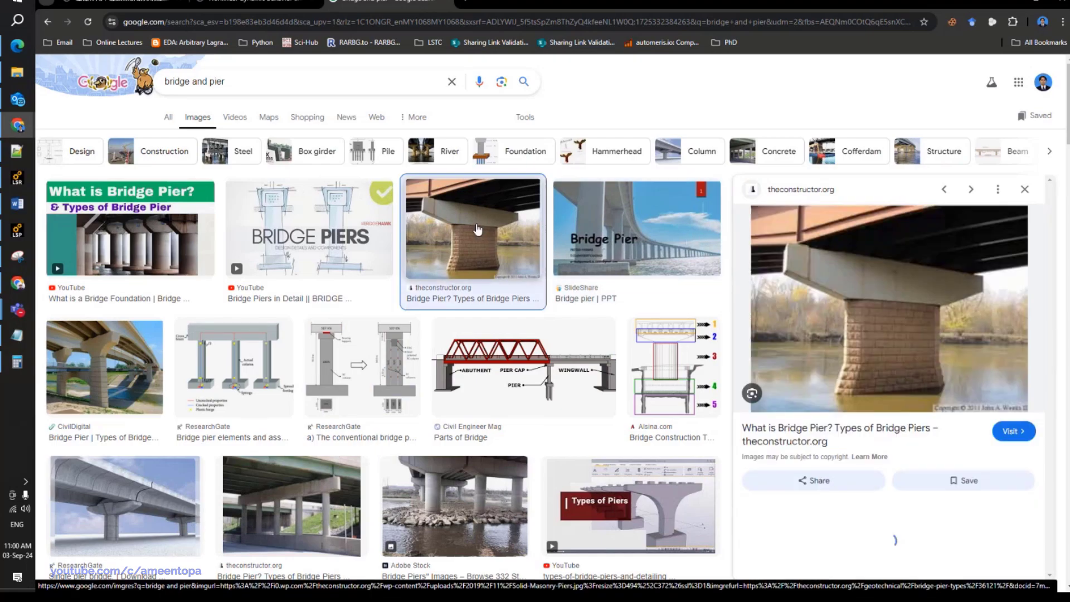
{"action": "left_click", "coordinate": [1024, 189]}
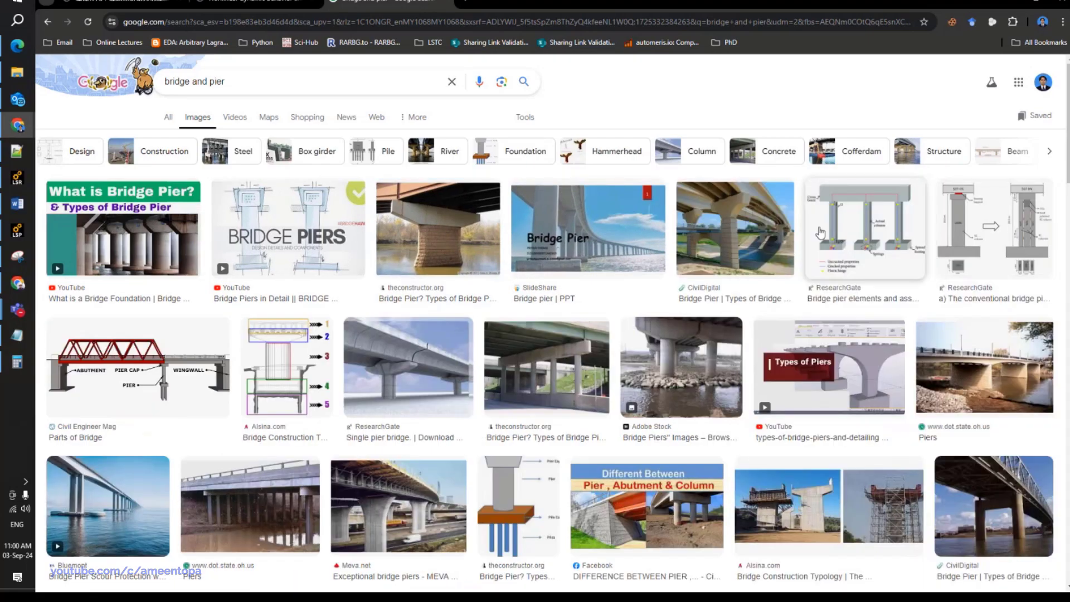
{"action": "left_click", "coordinate": [886, 229]}
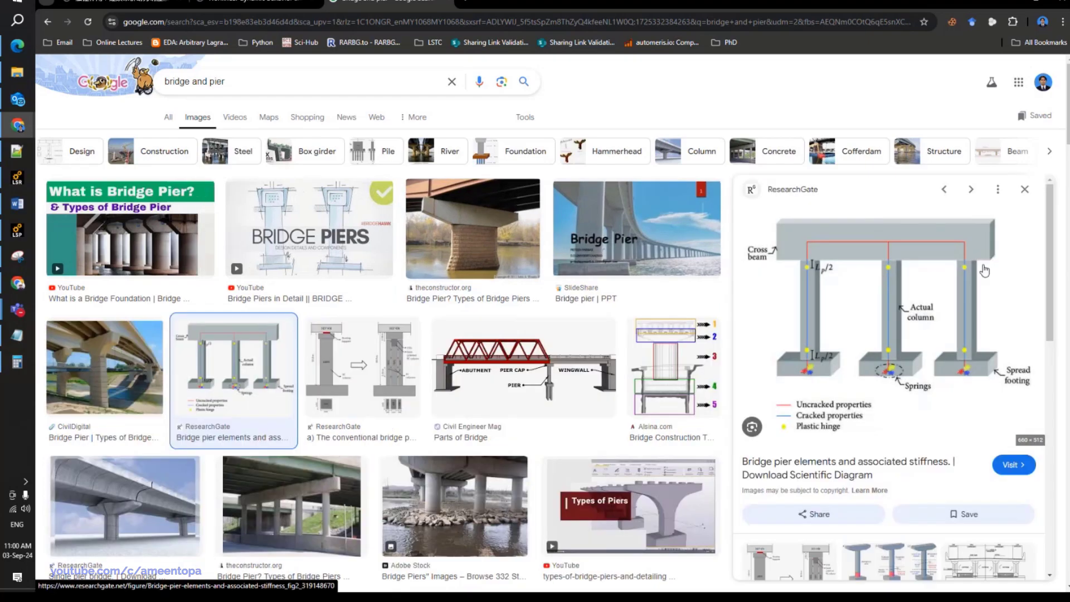
{"action": "left_click", "coordinate": [1024, 191]}
{"action": "left_click", "coordinate": [990, 223]}
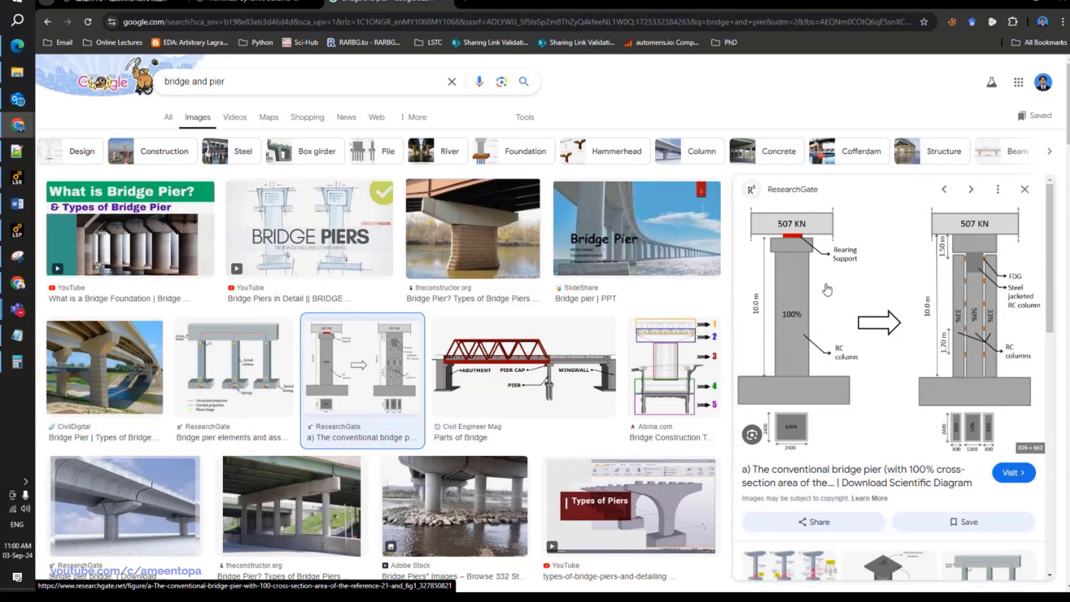
Return to the barge impact journal paper and check the bridge and pier dimensions in Fig. 1 on page 2.
{"action": "left_click", "coordinate": [264, 5]}
{"action": "left_click", "coordinate": [148, 7]}
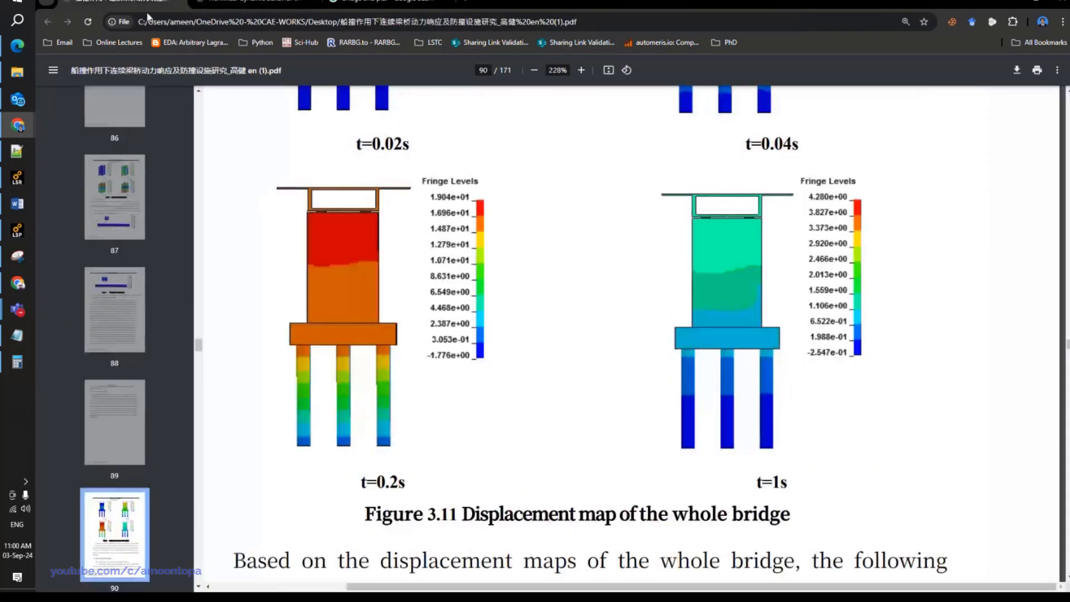
{"action": "left_click", "coordinate": [277, 7]}
{"action": "scroll", "coordinate": [805, 330], "scroll_direction": "up", "scroll_amount": 10}
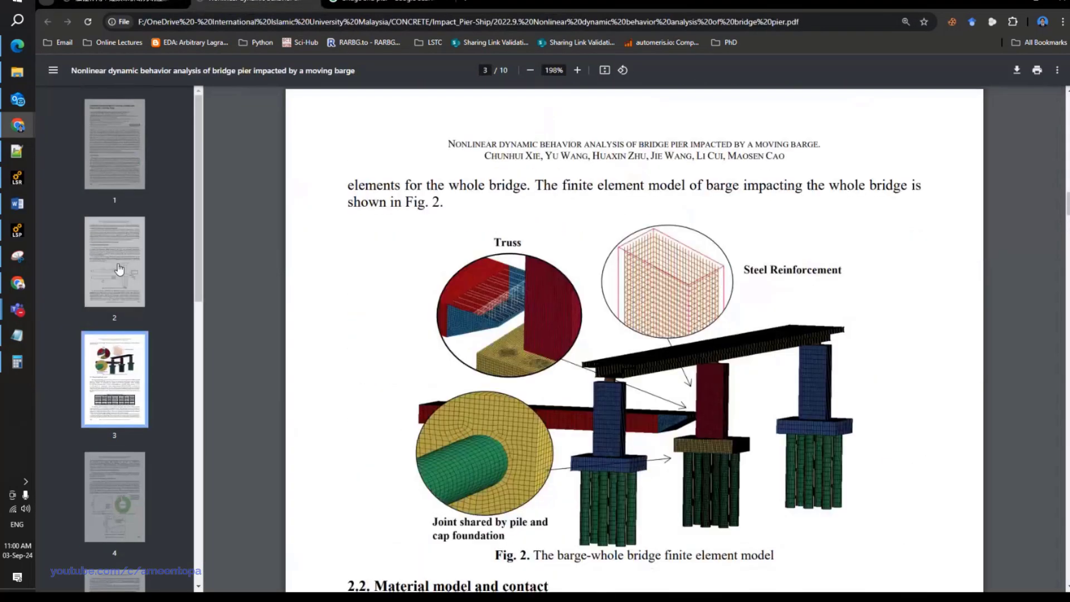
{"action": "left_click", "coordinate": [115, 262]}
{"action": "scroll", "coordinate": [745, 298], "scroll_direction": "down", "scroll_amount": 7}
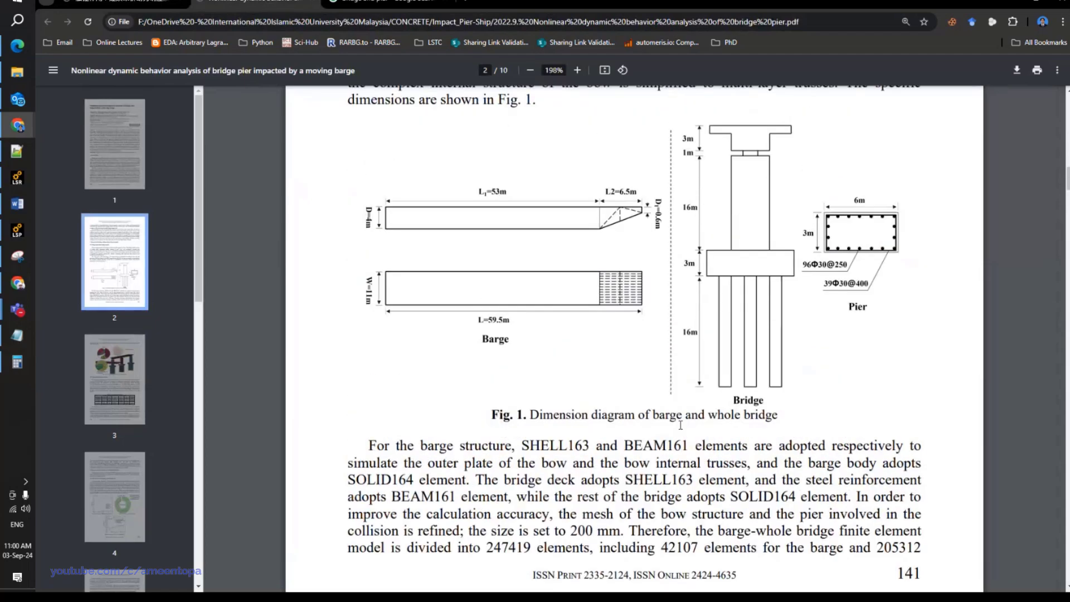
Switch to LS-PrePost and show only the Pier, Cap, Piles and Rubber Bearing Pad parts, hiding all other FEM parts.
{"action": "left_click", "coordinate": [17, 230]}
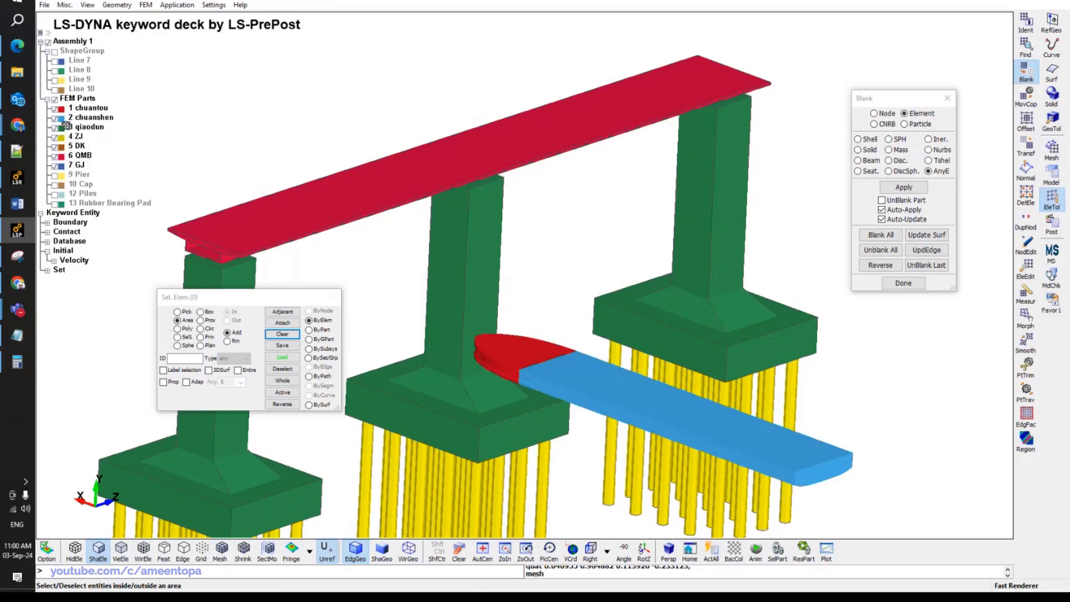
{"action": "left_click", "coordinate": [54, 99]}
{"action": "left_click", "coordinate": [58, 114]}
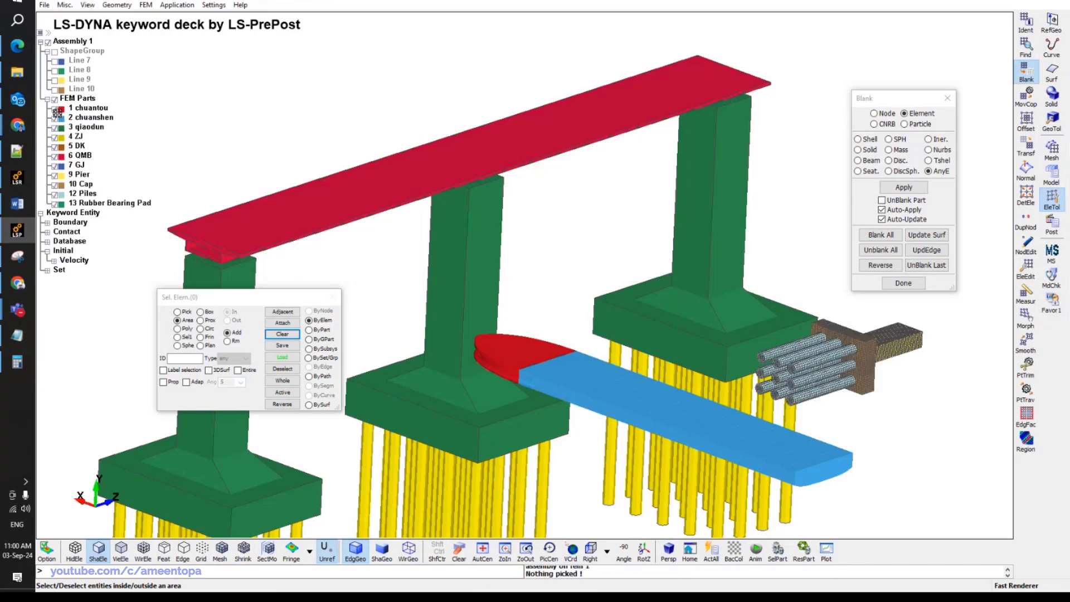
{"action": "left_click", "coordinate": [55, 109]}
{"action": "left_click", "coordinate": [56, 109]}
{"action": "left_click", "coordinate": [54, 99]}
{"action": "left_click", "coordinate": [55, 194]}
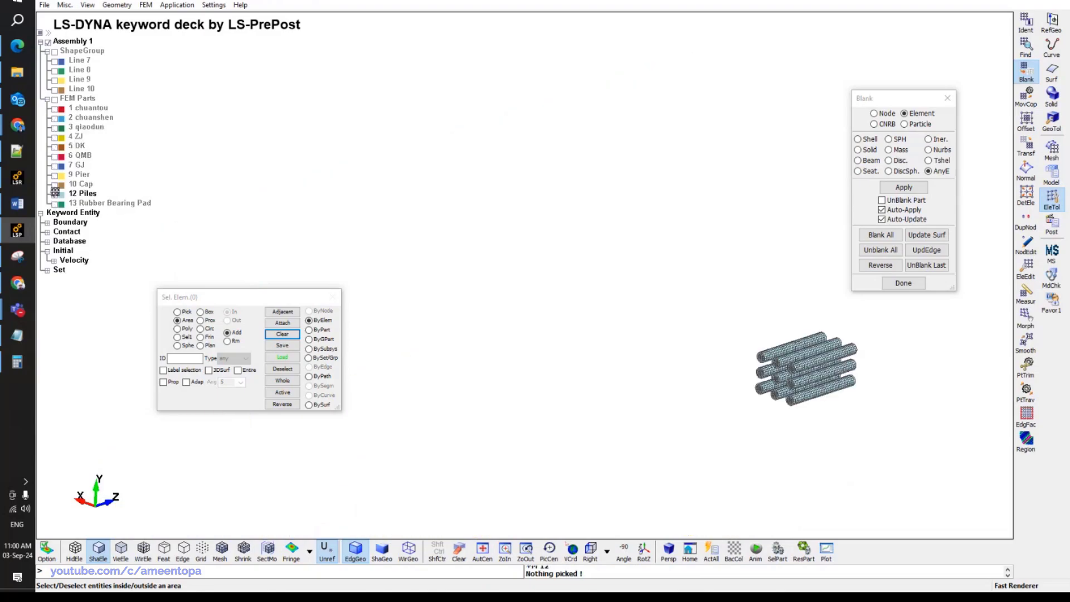
{"action": "left_click", "coordinate": [55, 184]}
{"action": "left_click", "coordinate": [55, 193]}
{"action": "left_click", "coordinate": [54, 193]}
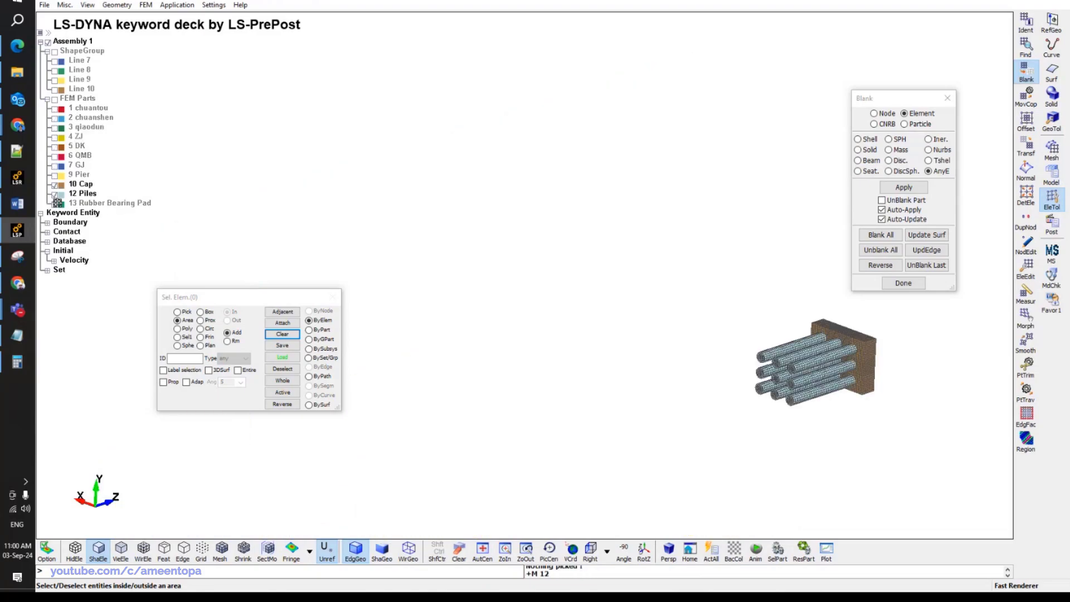
{"action": "left_click", "coordinate": [56, 202]}
{"action": "left_click", "coordinate": [54, 175]}
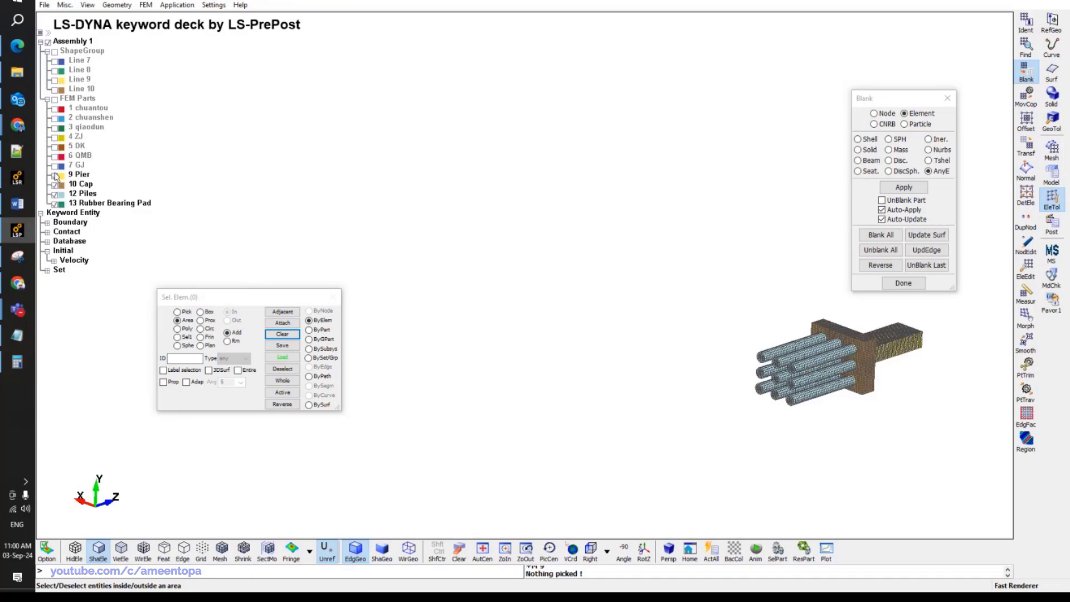
Examine the pier, cap and pile assembly upright, then the rubber bearing pad on the pier top up close.
{"action": "left_click_drag", "start_coordinate": [336, 231], "coordinate": [642, 300], "text": "ctrl"}
{"action": "scroll", "coordinate": [643, 299], "scroll_direction": "up", "scroll_amount": 4}
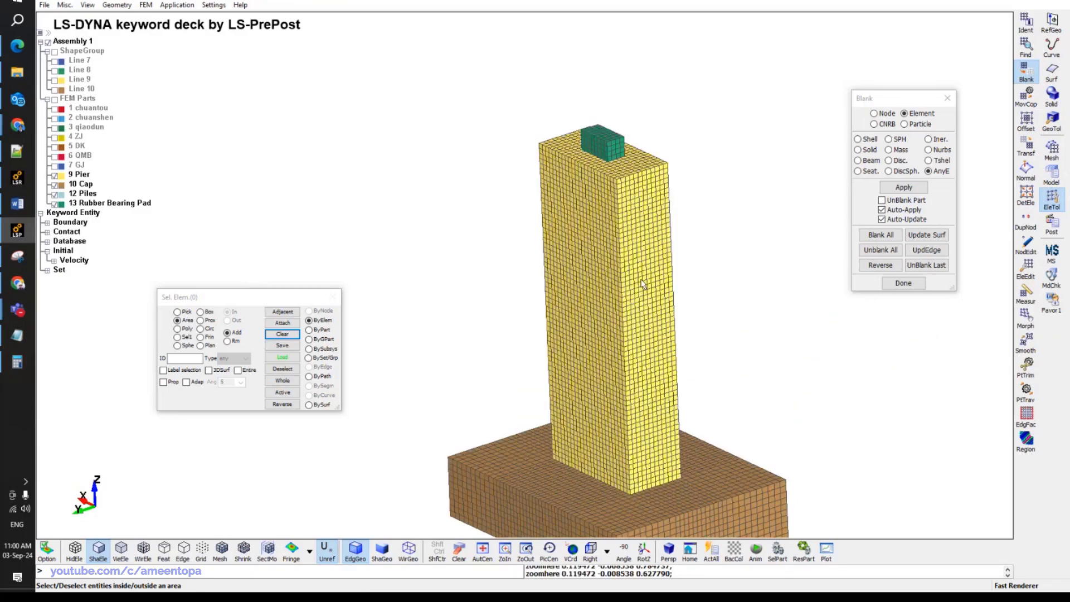
{"action": "left_click_drag", "start_coordinate": [633, 231], "coordinate": [656, 222], "text": "ctrl"}
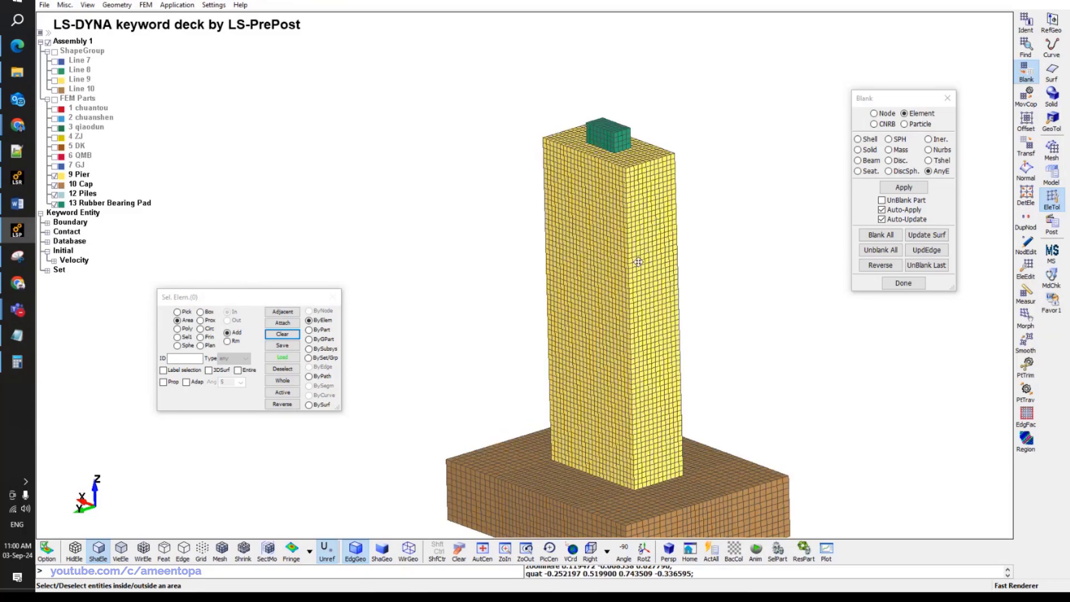
{"action": "scroll", "coordinate": [638, 262], "scroll_direction": "down", "scroll_amount": 4}
{"action": "left_click_drag", "start_coordinate": [638, 186], "coordinate": [645, 136], "text": "ctrl"}
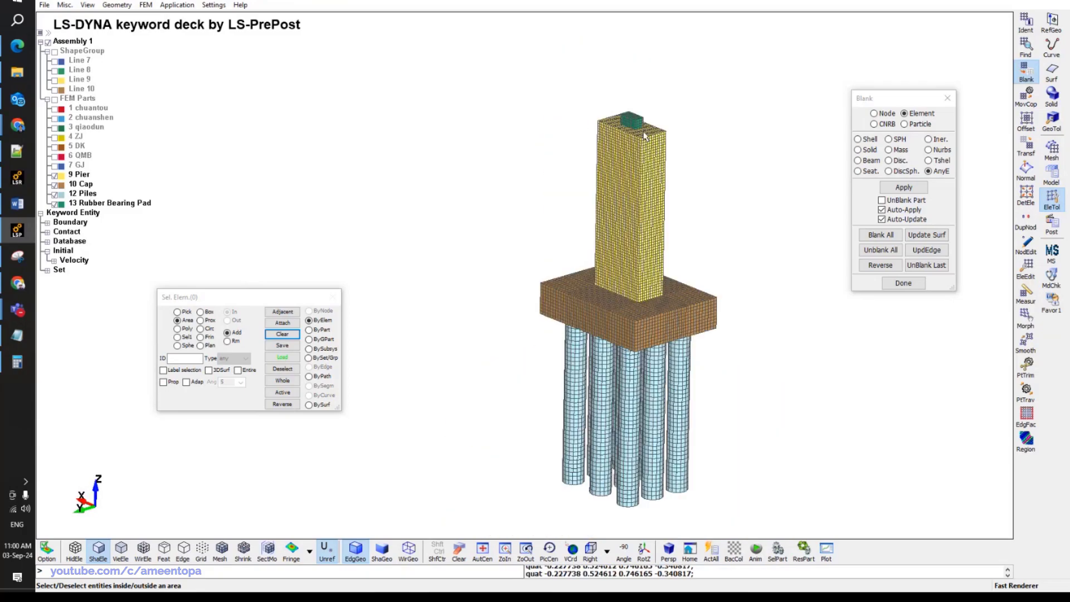
{"action": "scroll", "coordinate": [635, 156], "scroll_direction": "up", "scroll_amount": 4}
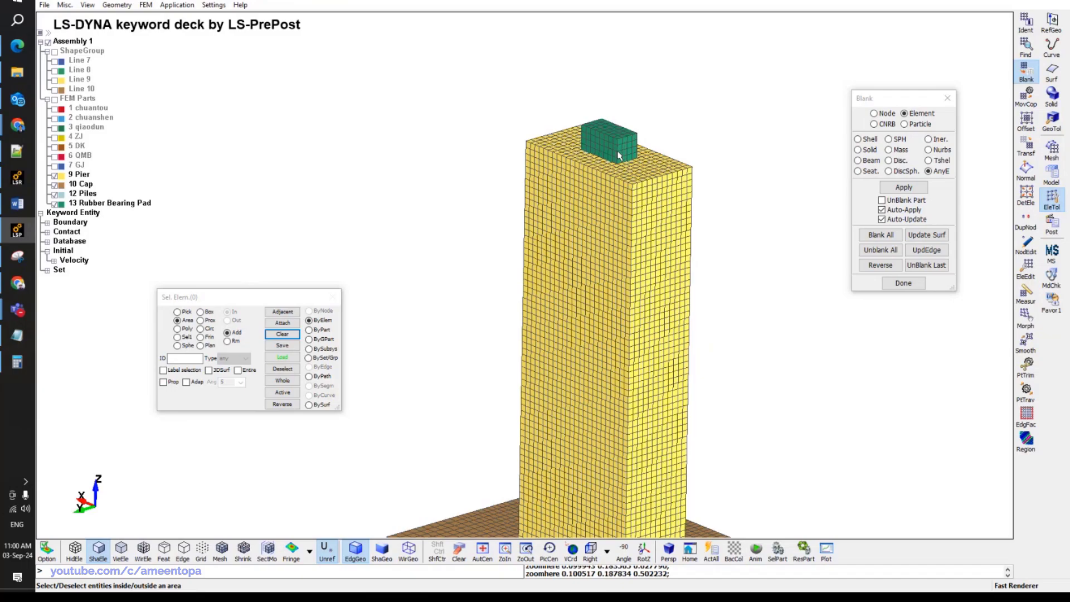
{"action": "scroll", "coordinate": [620, 152], "scroll_direction": "up", "scroll_amount": 1}
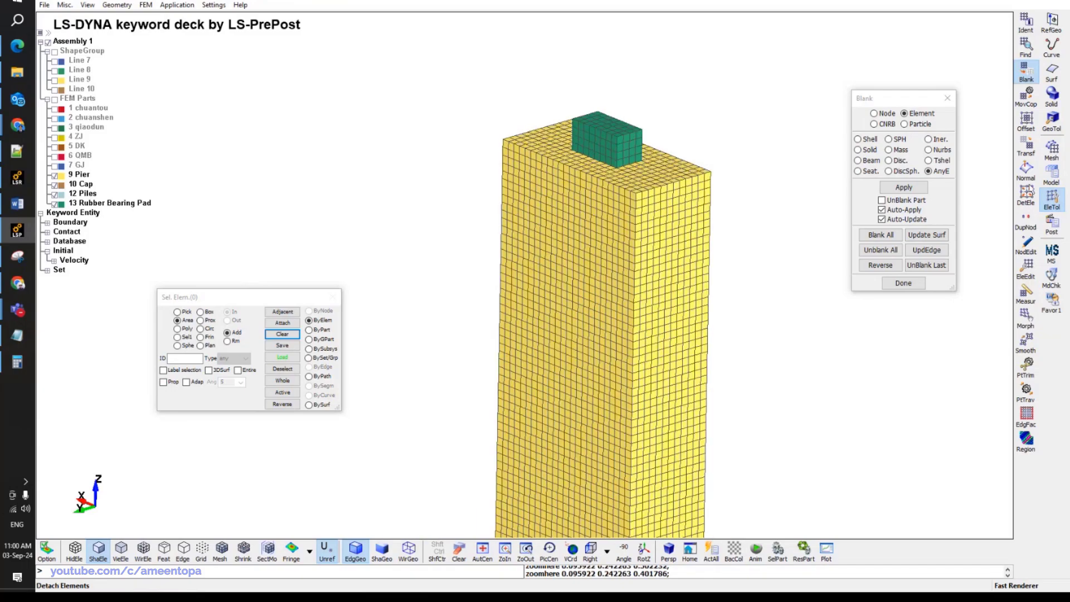
Open the Element Generation tool for solid elements and examine the faces of the rubber bearing pad up close.
{"action": "left_click", "coordinate": [1052, 147]}
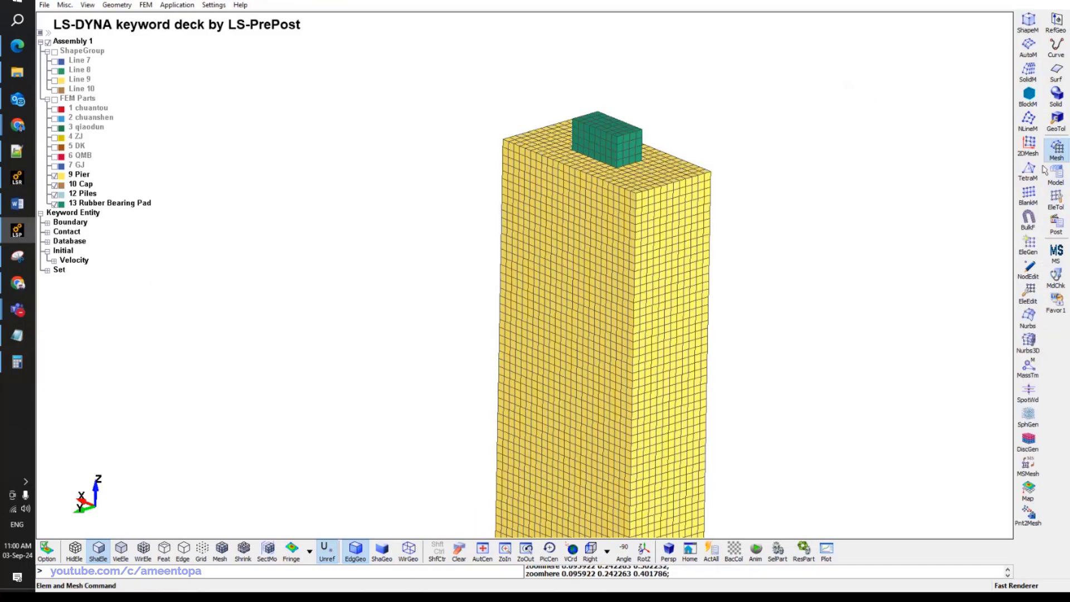
{"action": "left_click", "coordinate": [1029, 246]}
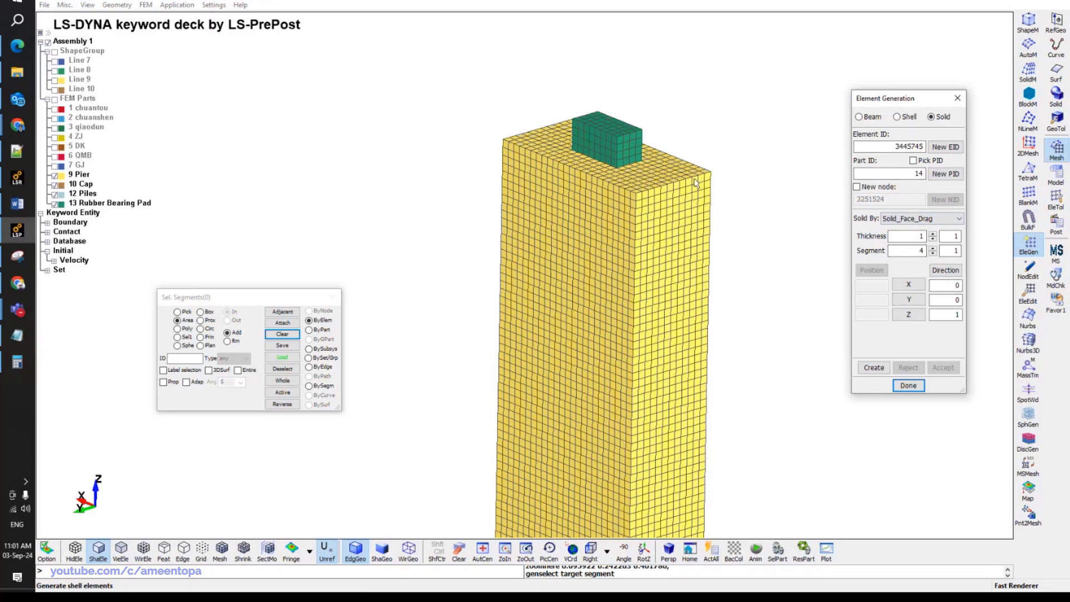
{"action": "scroll", "coordinate": [695, 183], "scroll_direction": "down", "scroll_amount": 2}
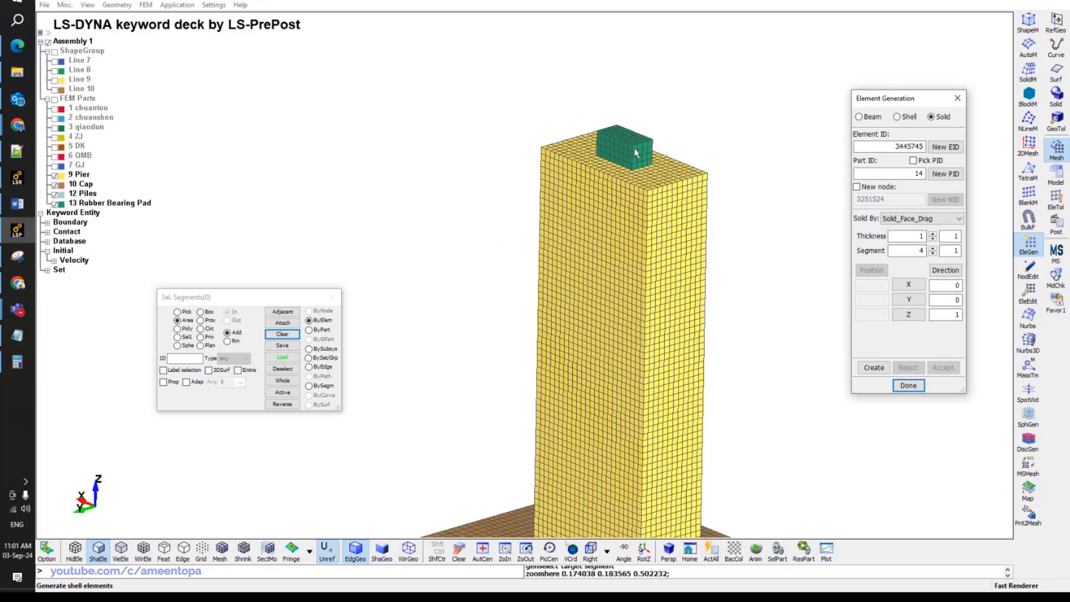
{"action": "scroll", "coordinate": [504, 184], "scroll_direction": "down", "scroll_amount": 3}
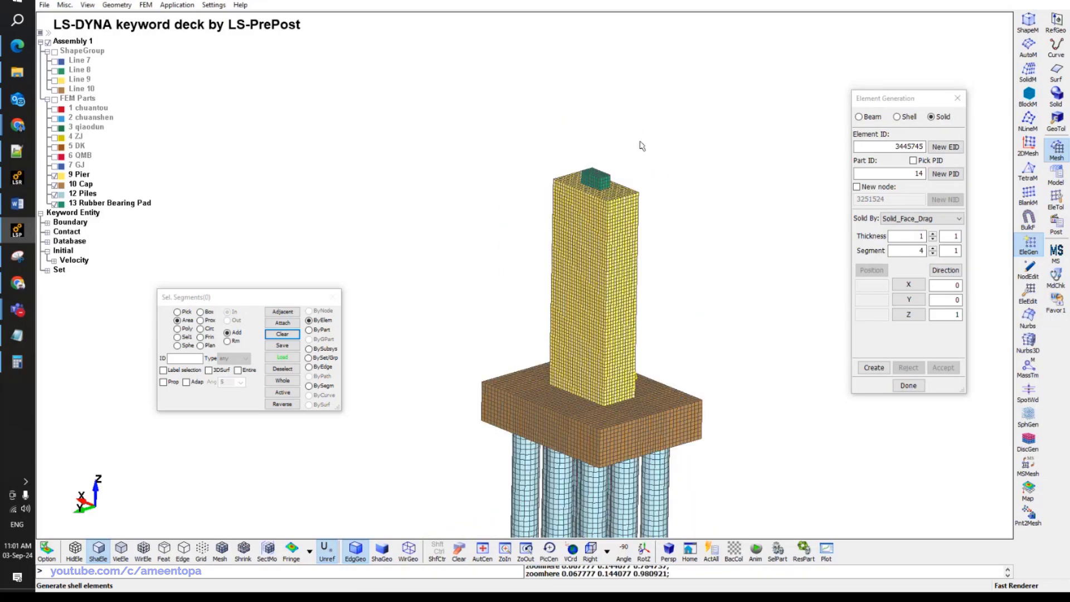
{"action": "scroll", "coordinate": [646, 133], "scroll_direction": "up", "scroll_amount": 3}
{"action": "scroll", "coordinate": [519, 219], "scroll_direction": "up", "scroll_amount": 3}
{"action": "scroll", "coordinate": [650, 207], "scroll_direction": "up", "scroll_amount": 1}
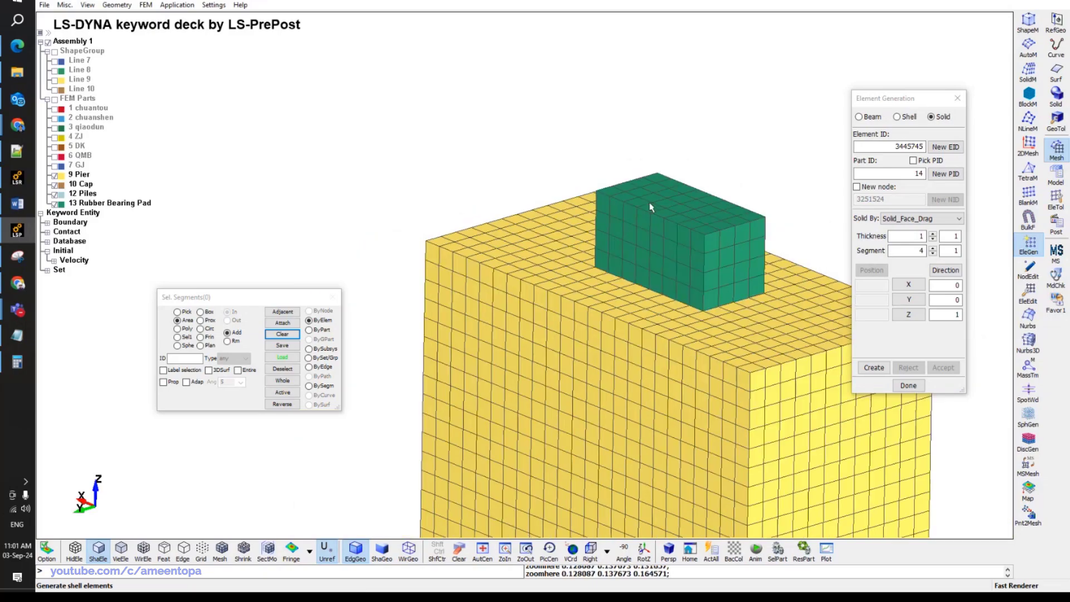
Measure node-to-node distances down both side edges of the pier from its top corners, and compare with Fig. 1 in the journal paper.
{"action": "left_click", "coordinate": [590, 551]}
{"action": "scroll", "coordinate": [602, 277], "scroll_direction": "down", "scroll_amount": 2}
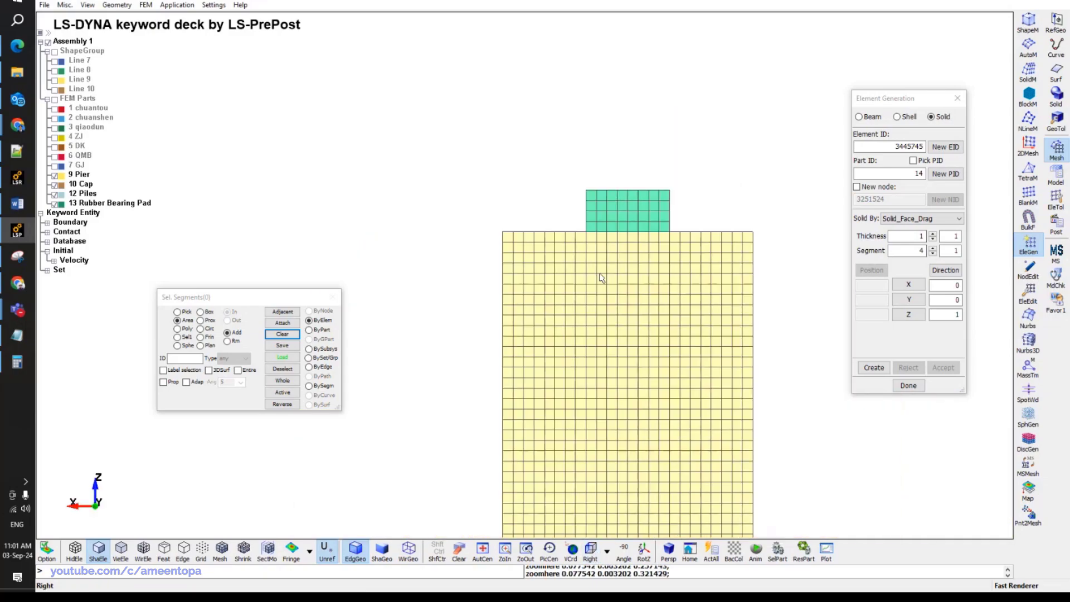
{"action": "middle_click_drag", "start_coordinate": [496, 293], "coordinate": [496, 294]}
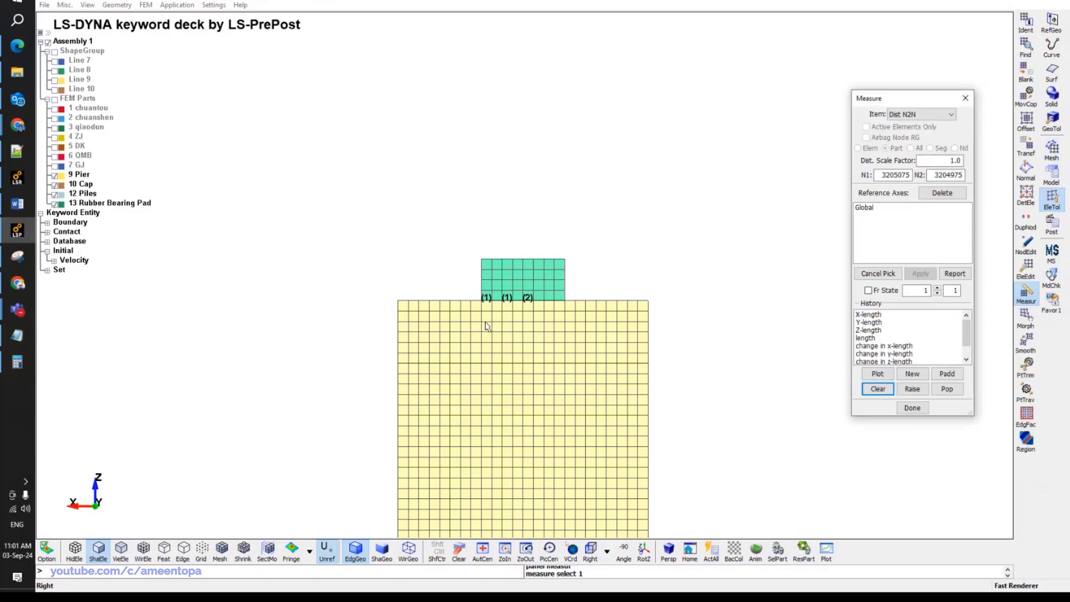
{"action": "scroll", "coordinate": [486, 317], "scroll_direction": "up", "scroll_amount": 1}
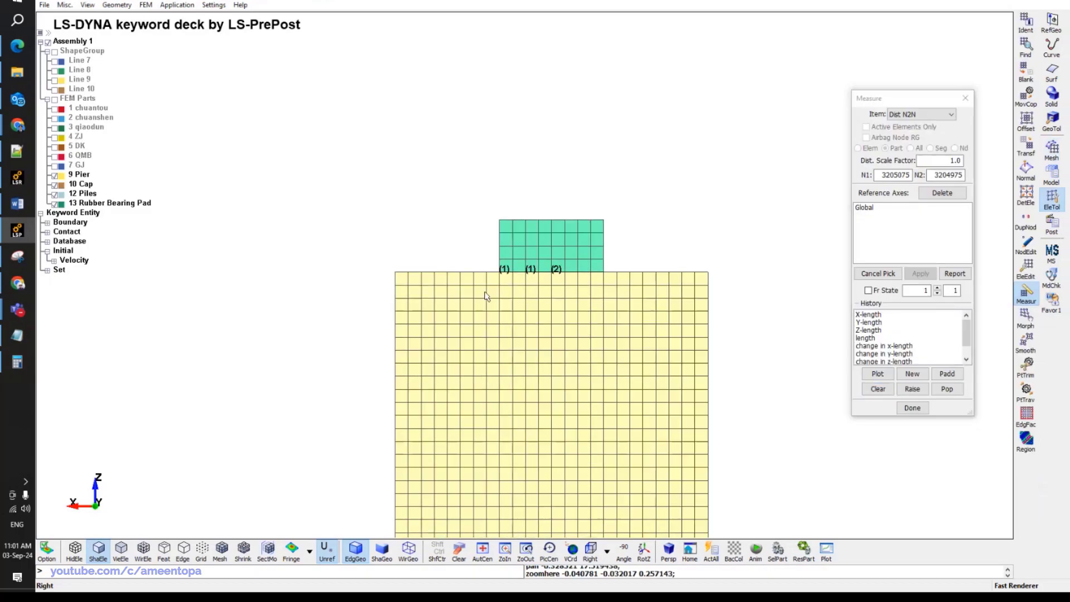
{"action": "left_click", "coordinate": [400, 277]}
{"action": "left_click", "coordinate": [396, 338]}
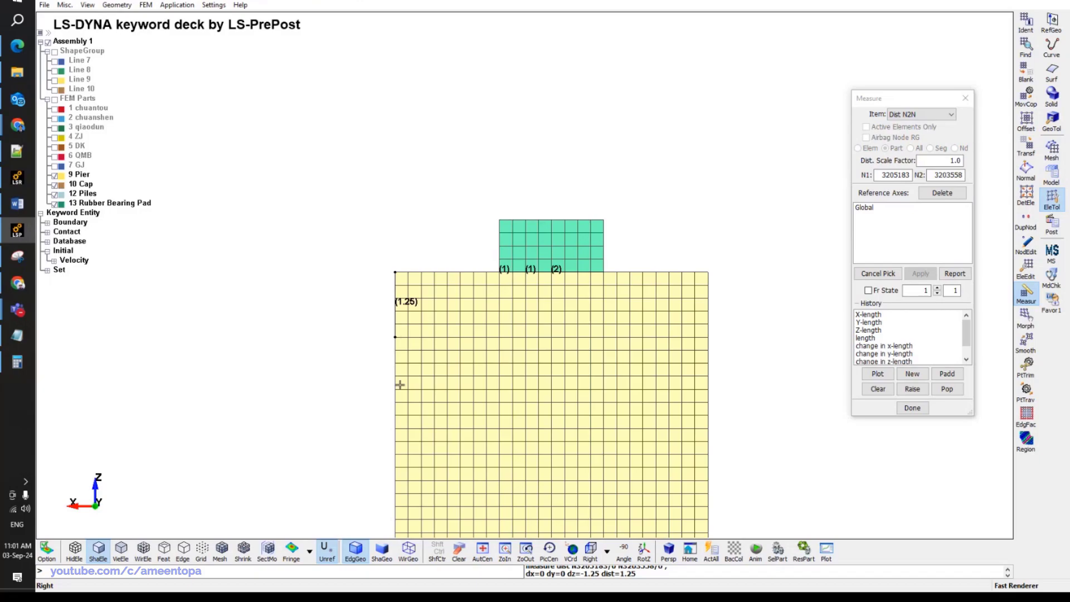
{"action": "left_click", "coordinate": [401, 416]}
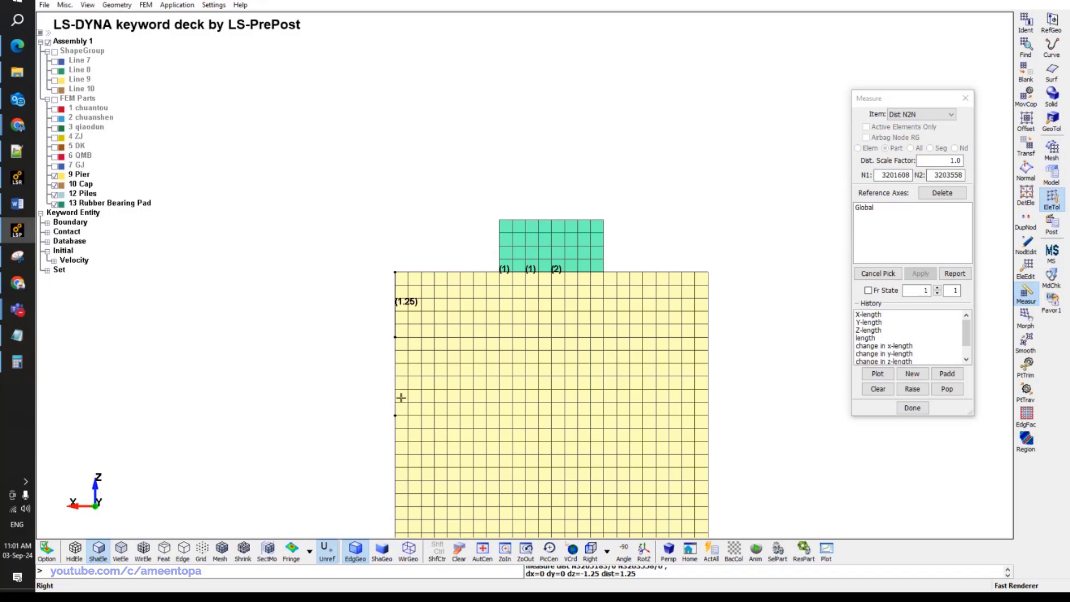
{"action": "left_click", "coordinate": [401, 275]}
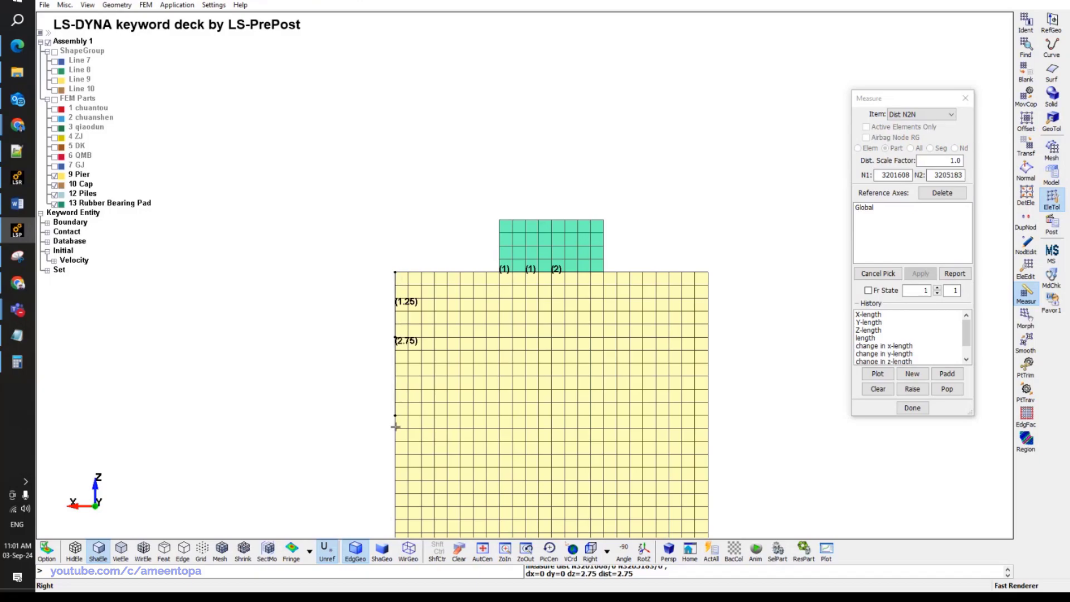
{"action": "left_click", "coordinate": [398, 279]}
{"action": "left_click", "coordinate": [705, 274]}
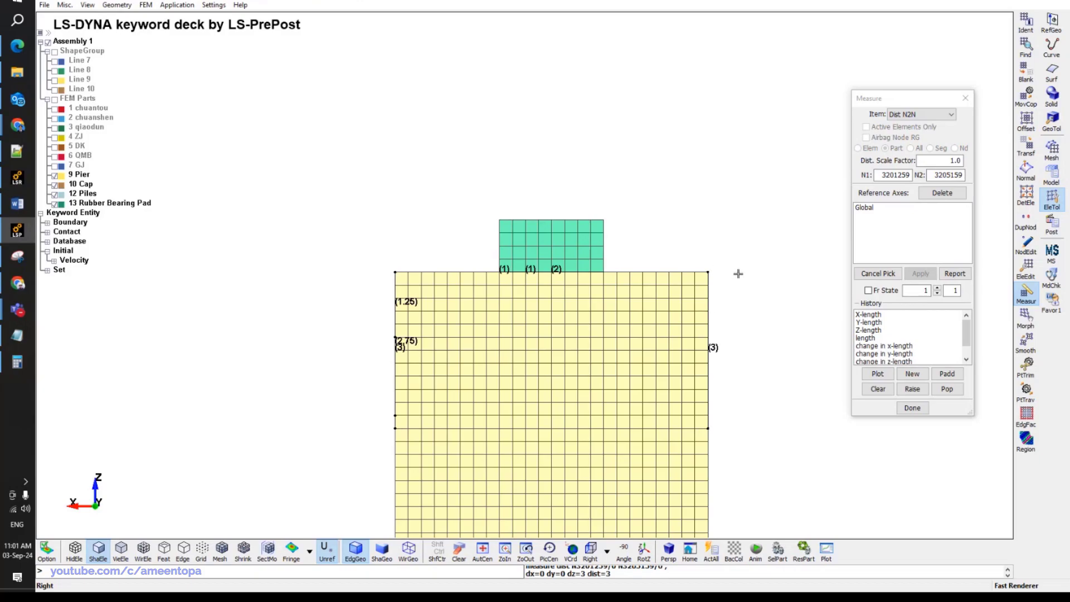
{"action": "left_click", "coordinate": [19, 228]}
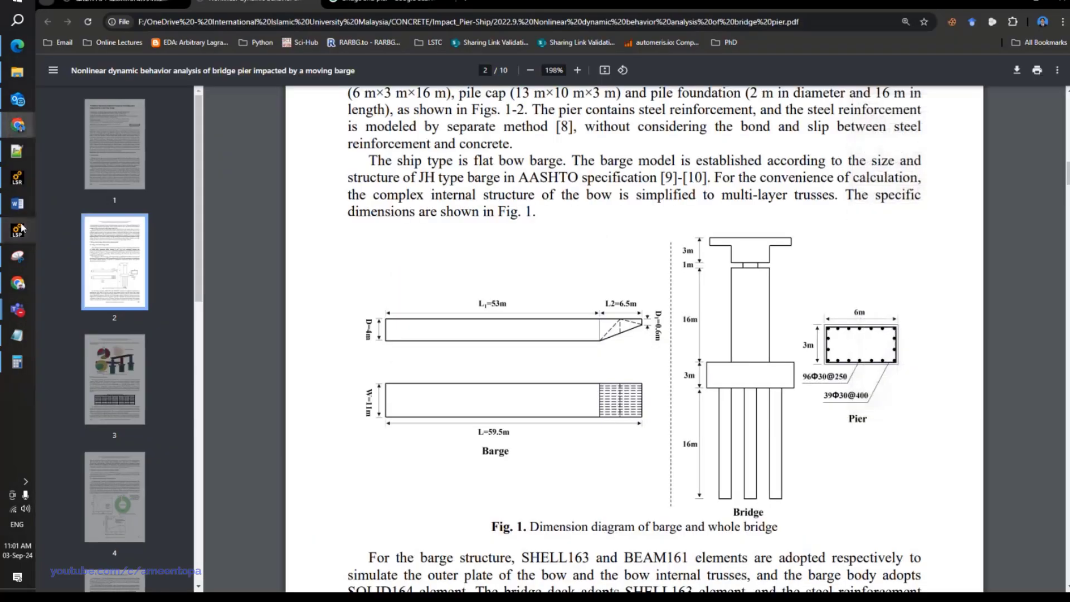
{"action": "left_click", "coordinate": [19, 228]}
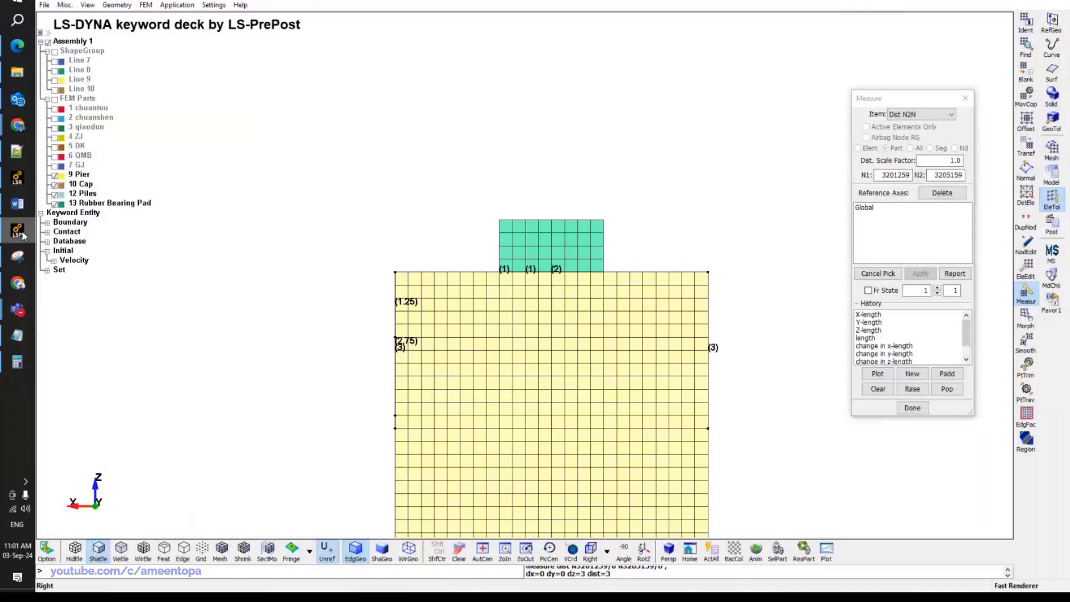
Set up a Reflect transform about the Norm Z plane with its origin at the rubber bearing pad's mid-height centre node (3, 2, 16.5).
{"action": "left_click", "coordinate": [1029, 147]}
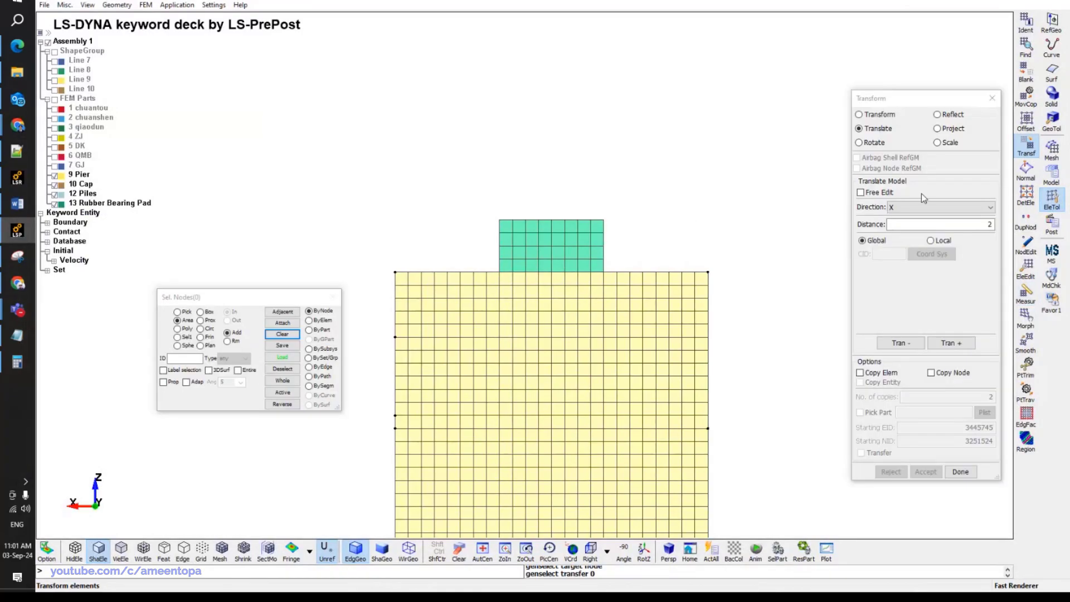
{"action": "left_click", "coordinate": [942, 115]}
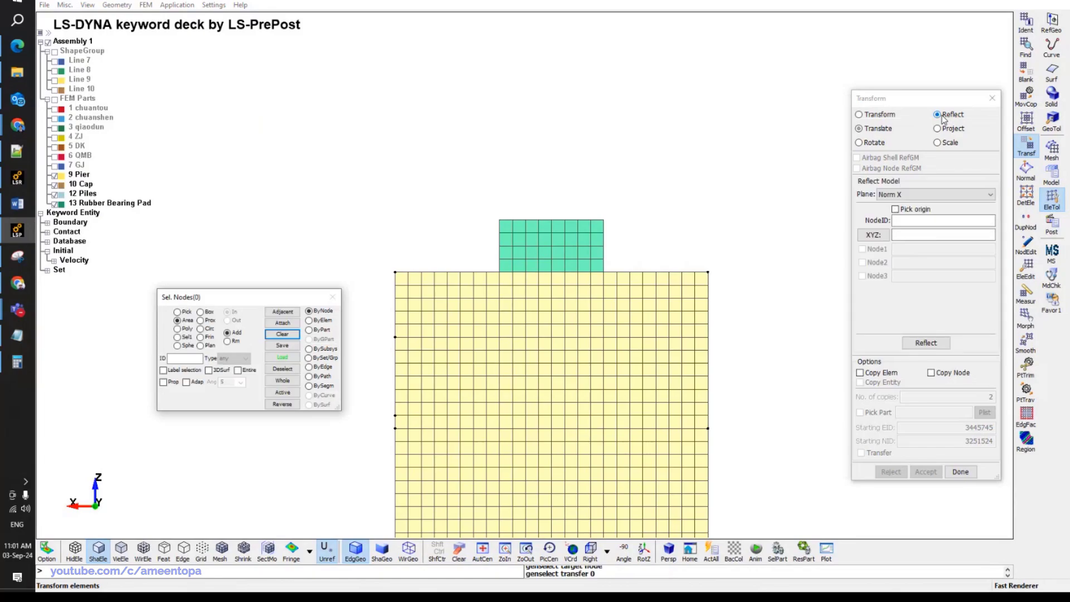
{"action": "left_click", "coordinate": [915, 194]}
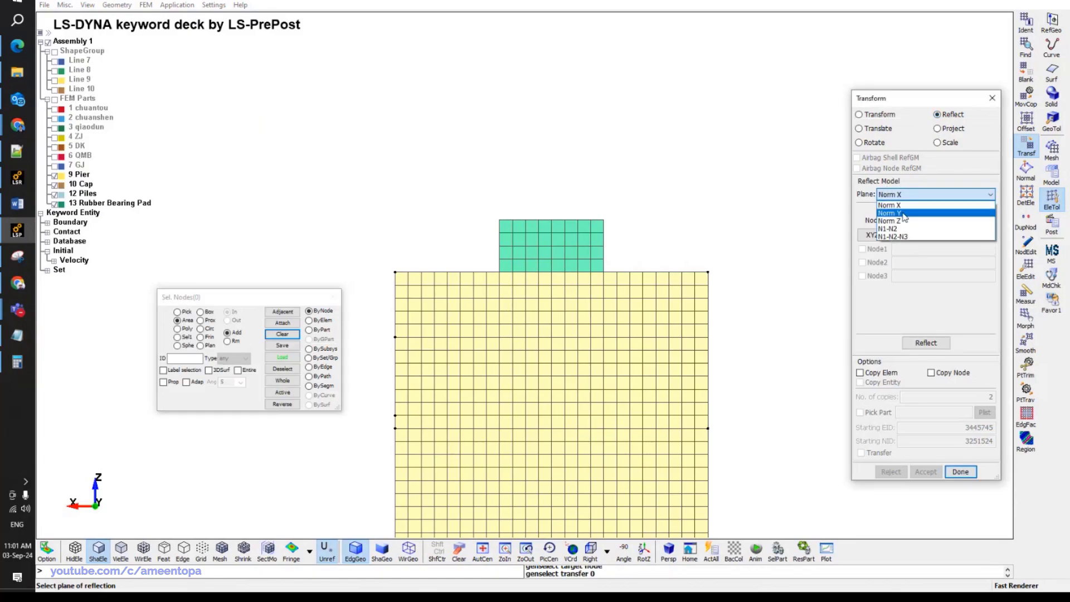
{"action": "left_click", "coordinate": [904, 216]}
{"action": "left_click", "coordinate": [914, 194]}
{"action": "left_click", "coordinate": [903, 227]}
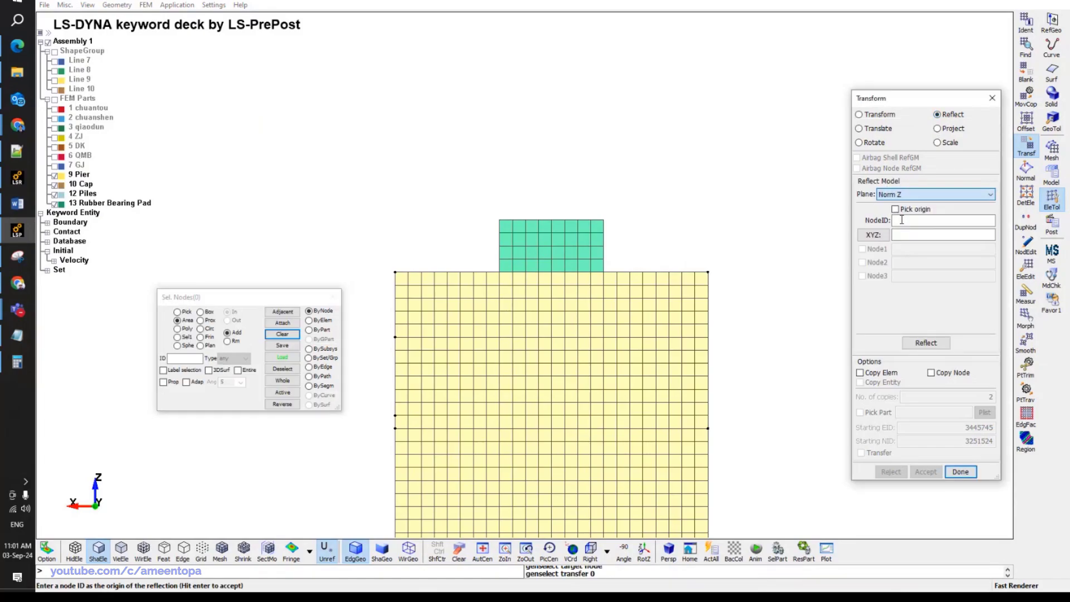
{"action": "left_click", "coordinate": [902, 219]}
{"action": "left_click", "coordinate": [895, 209]}
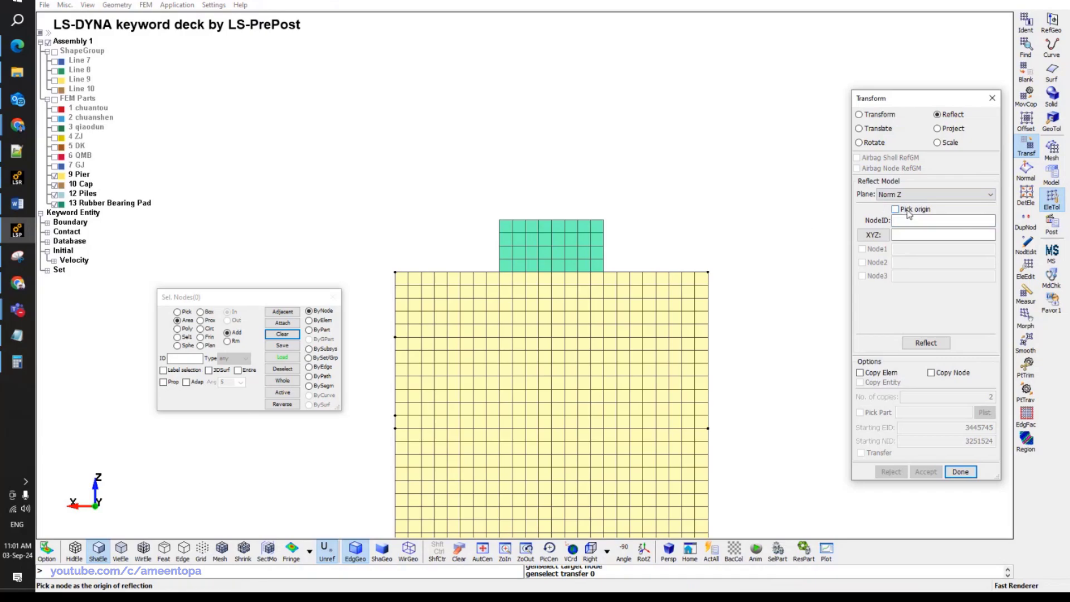
{"action": "left_click", "coordinate": [551, 246]}
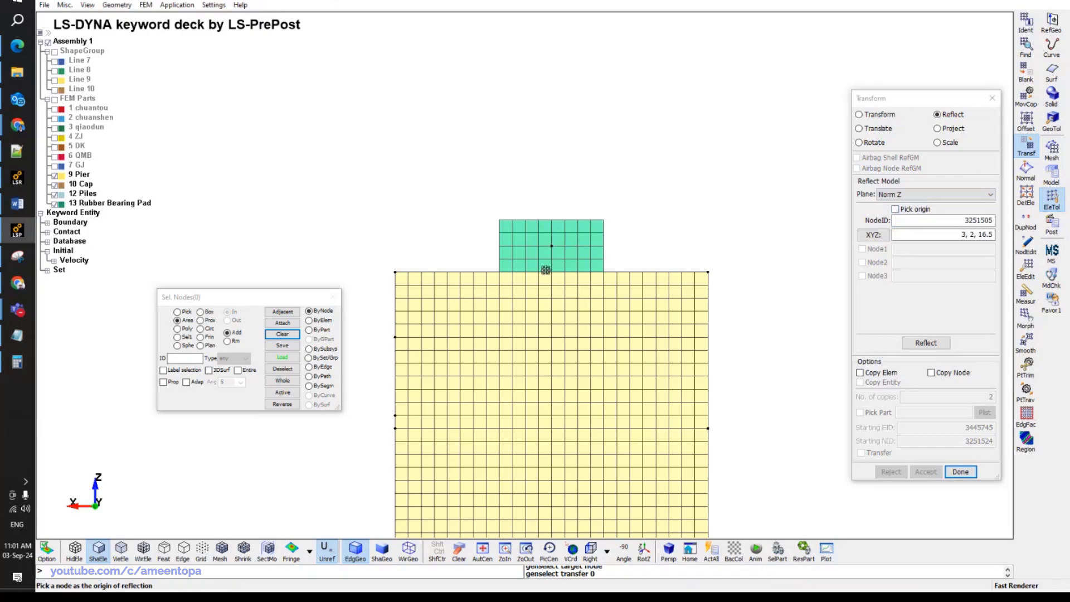
Select the elements in the top 3 m of the pier and reflect a copy of them above the rubber bearing pad.
{"action": "left_click", "coordinate": [308, 320]}
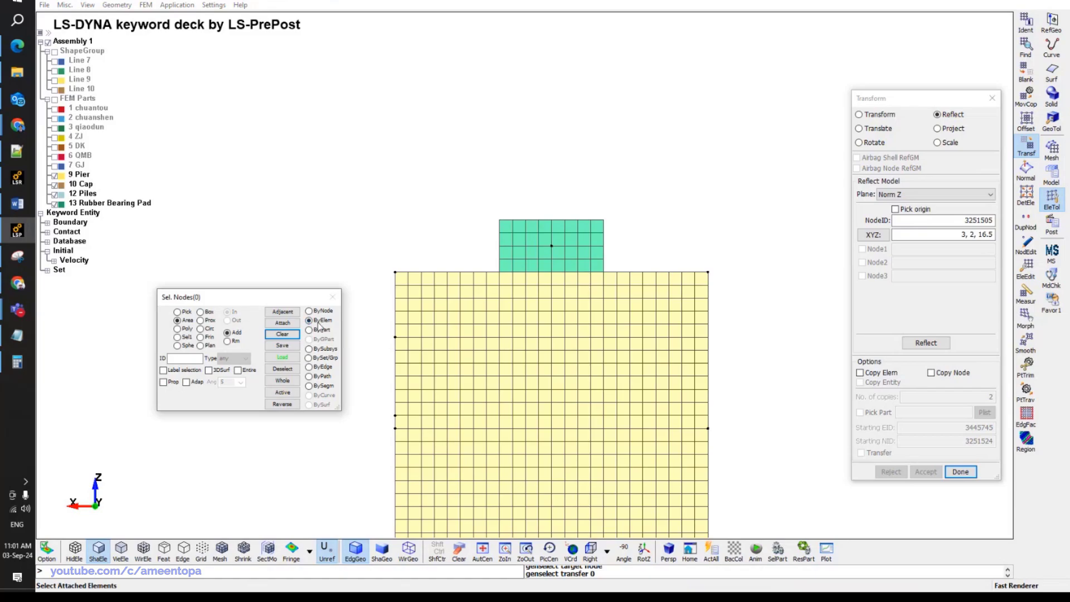
{"action": "left_click_drag", "start_coordinate": [716, 431], "coordinate": [376, 270]}
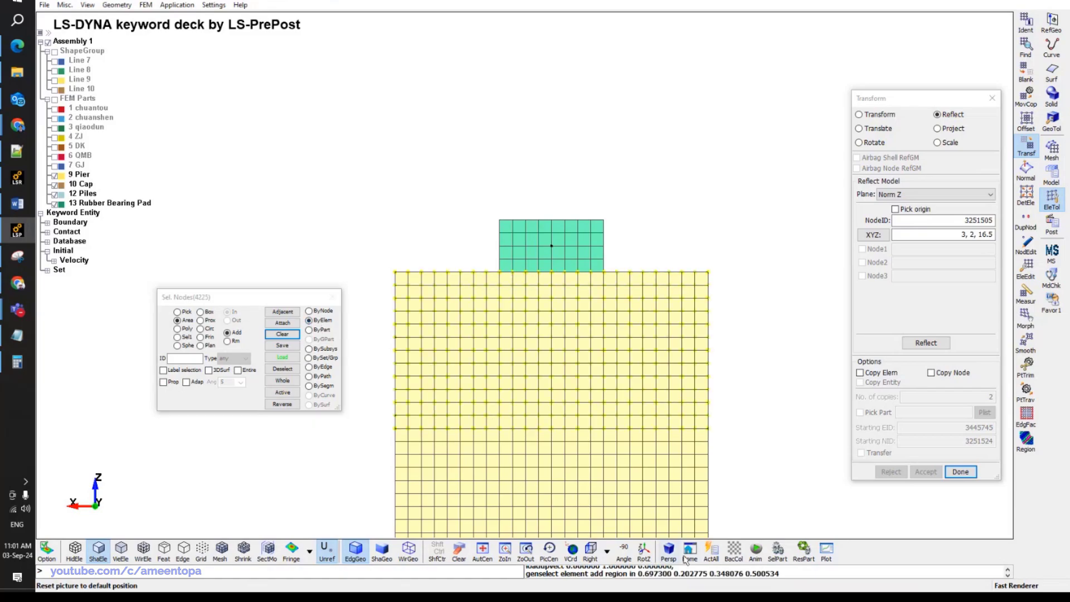
{"action": "left_click", "coordinate": [736, 554]}
{"action": "middle_click_drag", "start_coordinate": [478, 399], "coordinate": [714, 486], "text": "shift"}
{"action": "left_click", "coordinate": [735, 552]}
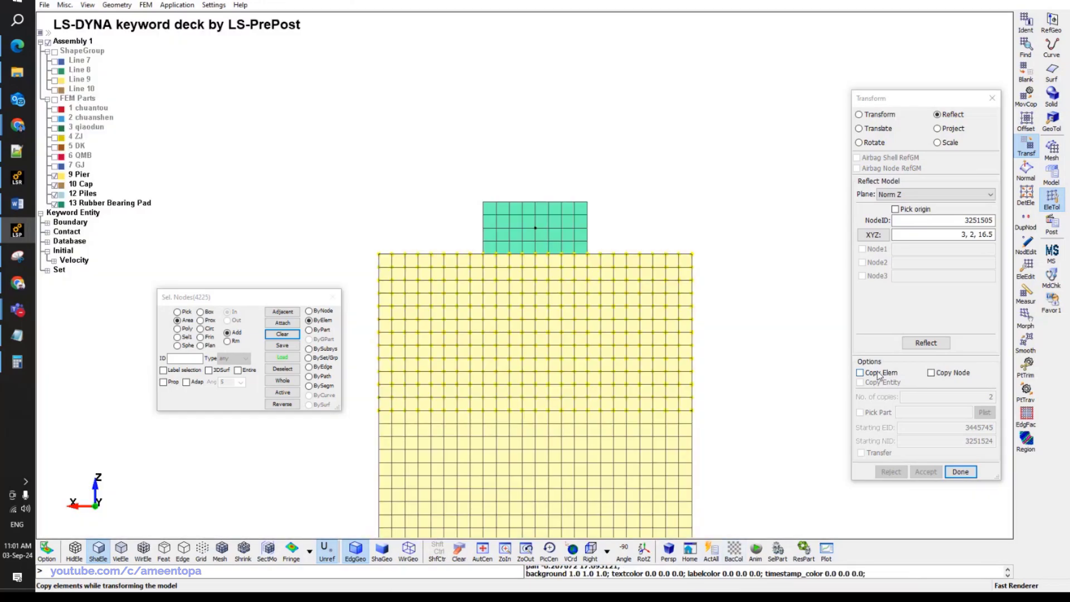
{"action": "left_click", "coordinate": [878, 373]}
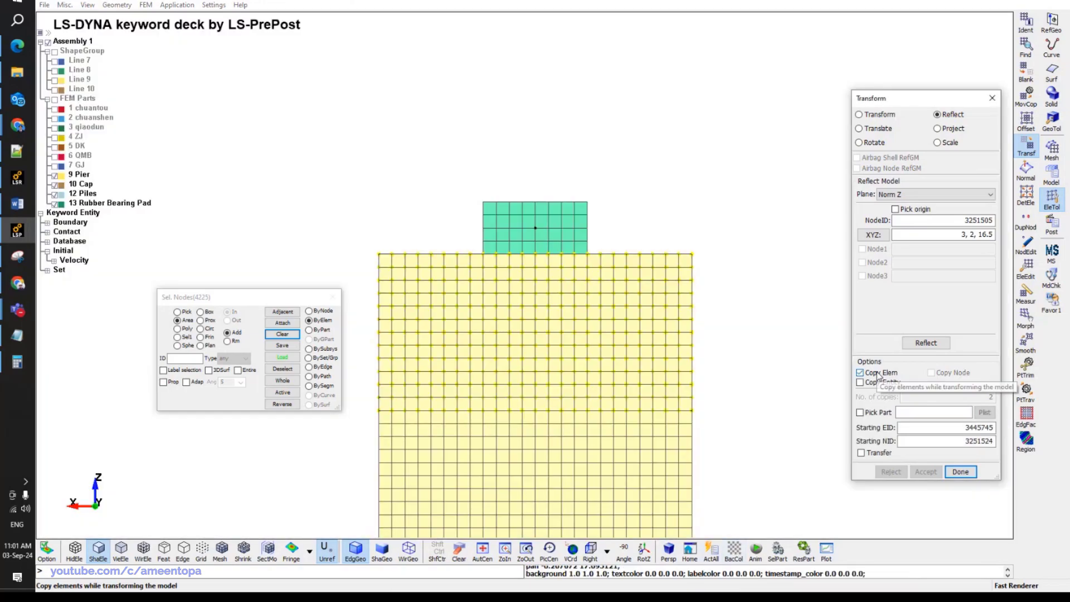
{"action": "left_click", "coordinate": [925, 343]}
{"action": "left_click", "coordinate": [925, 472]}
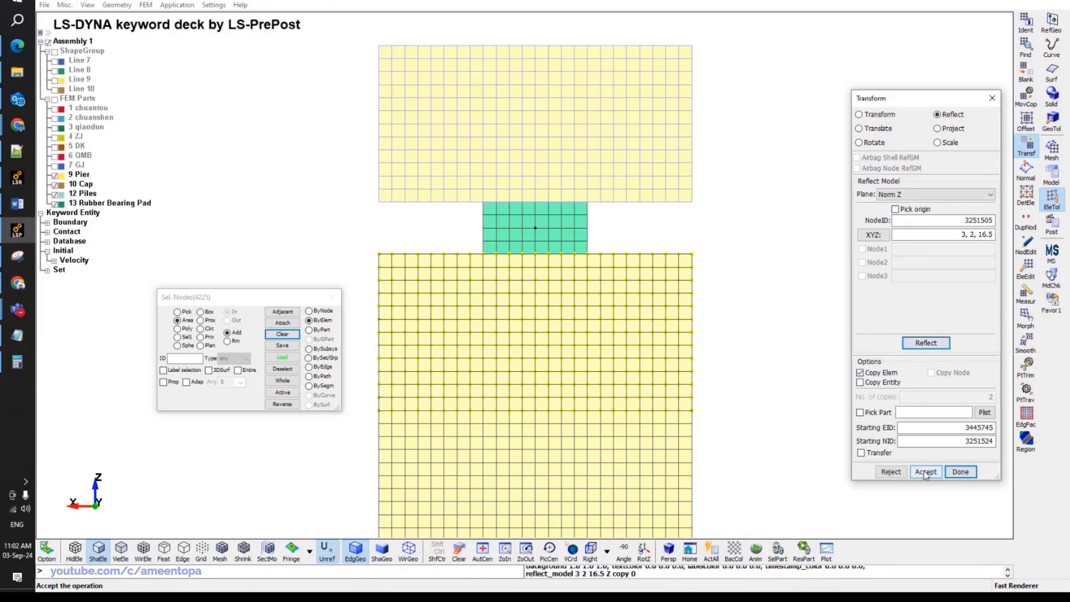
Compare the reflected block and the whole pier assembly with the bridge dimension diagram in Fig. 1 of the paper.
{"action": "mouse_move", "coordinate": [702, 313]}
{"action": "middle_mouse_down", "text": "shift"}
{"action": "mouse_move", "coordinate": [674, 358]}
{"action": "mouse_move", "coordinate": [671, 397]}
{"action": "middle_mouse_up", "text": "shift"}
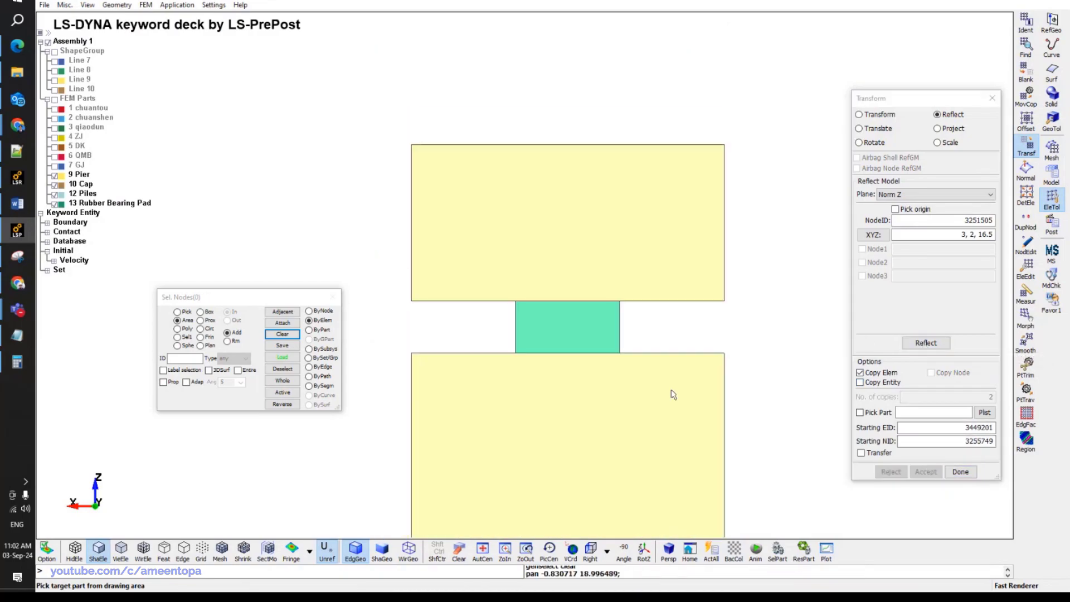
{"action": "left_click", "coordinate": [16, 233]}
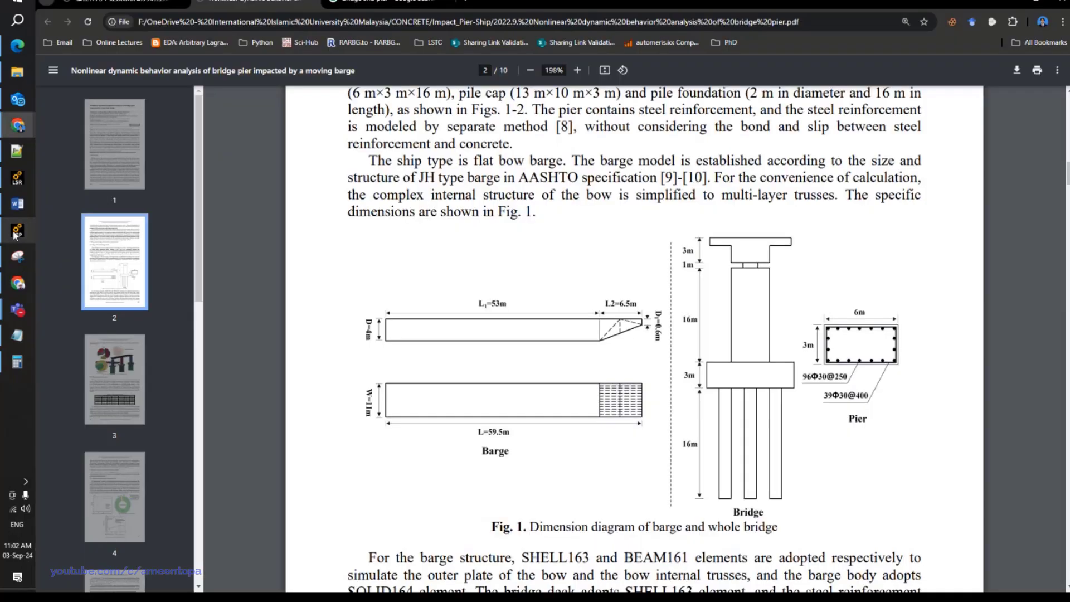
{"action": "left_click", "coordinate": [16, 233]}
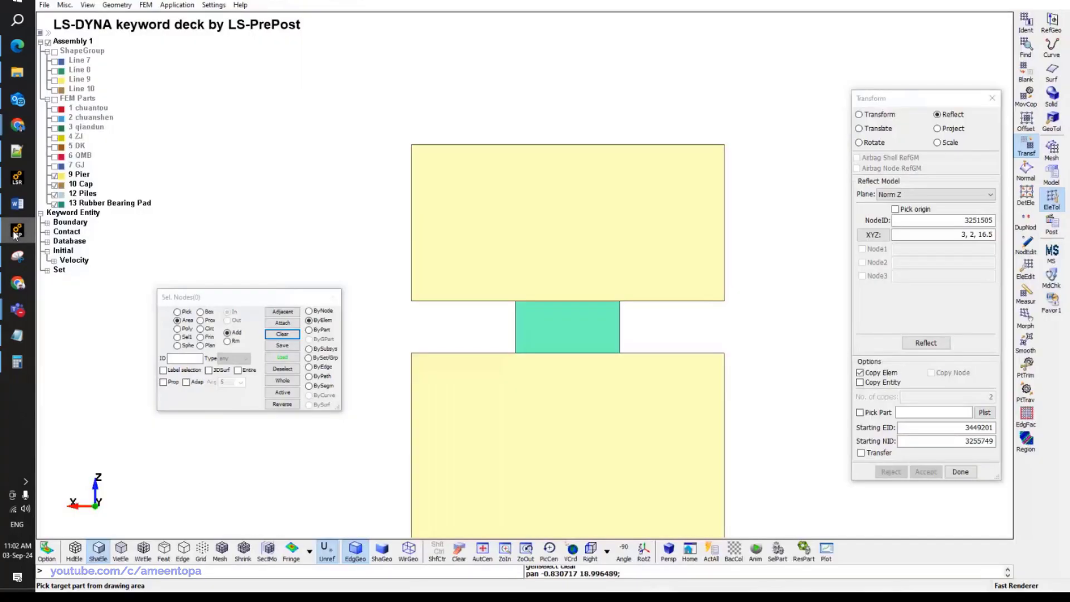
{"action": "left_click", "coordinate": [17, 233]}
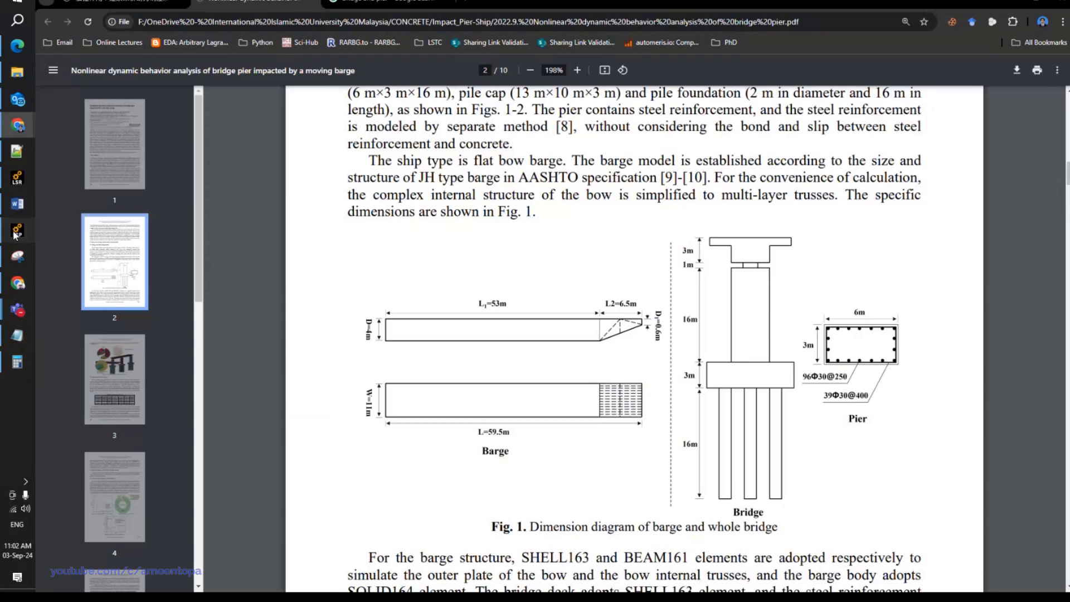
{"action": "left_click", "coordinate": [17, 233]}
{"action": "scroll", "coordinate": [565, 275], "scroll_direction": "down", "scroll_amount": 3}
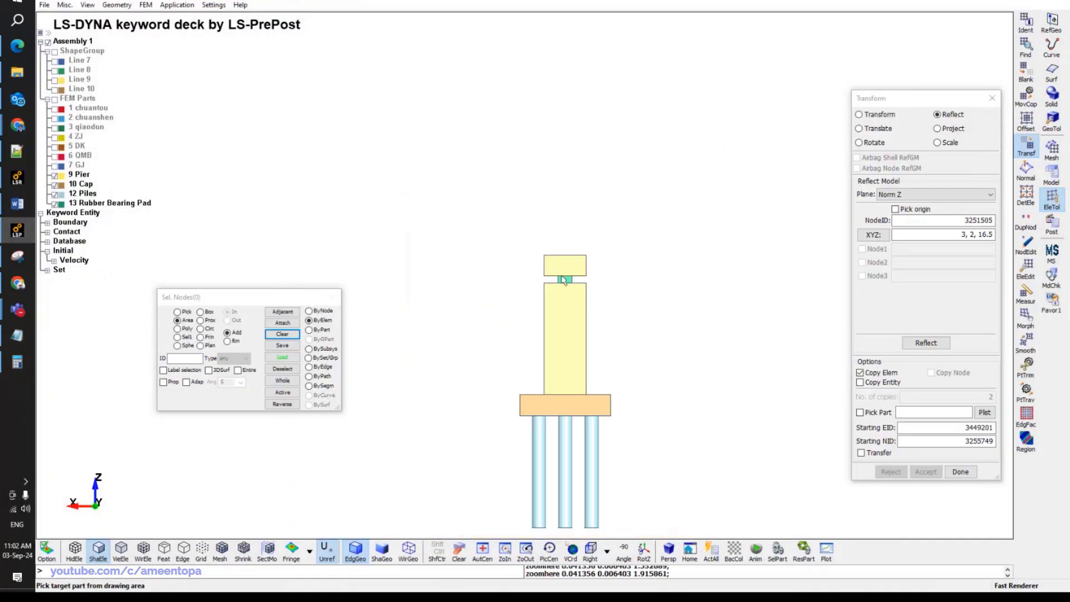
{"action": "scroll", "coordinate": [563, 281], "scroll_direction": "up", "scroll_amount": 3}
{"action": "scroll", "coordinate": [552, 245], "scroll_direction": "up", "scroll_amount": 2}
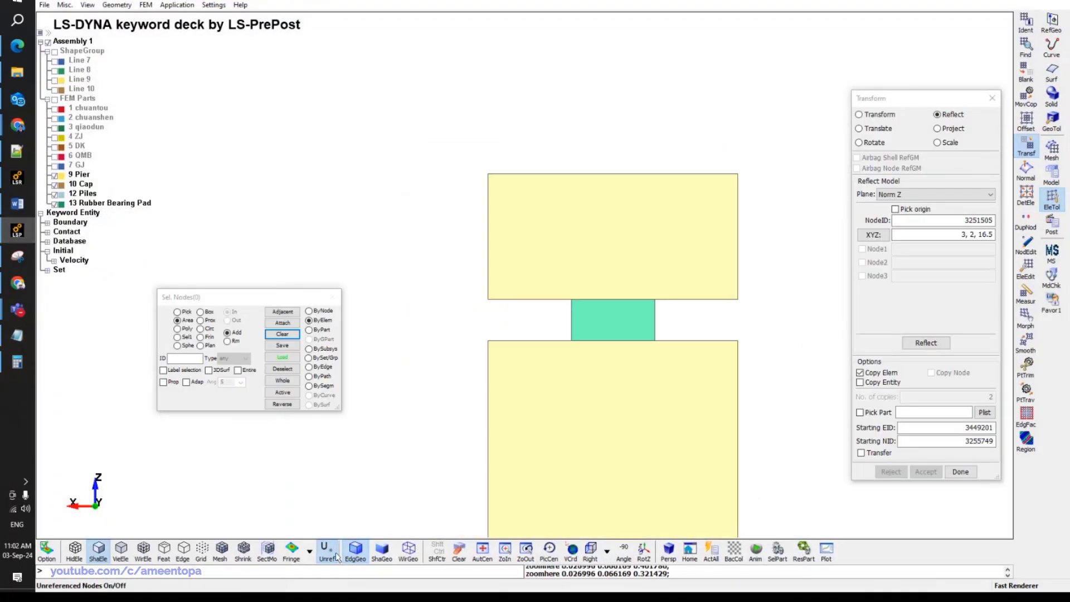
Display the mesh lines, move the reflected block's elements into a new part 14 named Deck, and expand the FEM parts list.
{"action": "left_click", "coordinate": [221, 549]}
{"action": "scroll", "coordinate": [529, 257], "scroll_direction": "up", "scroll_amount": 2}
{"action": "middle_click_drag", "start_coordinate": [529, 257], "coordinate": [463, 268], "text": "shift"}
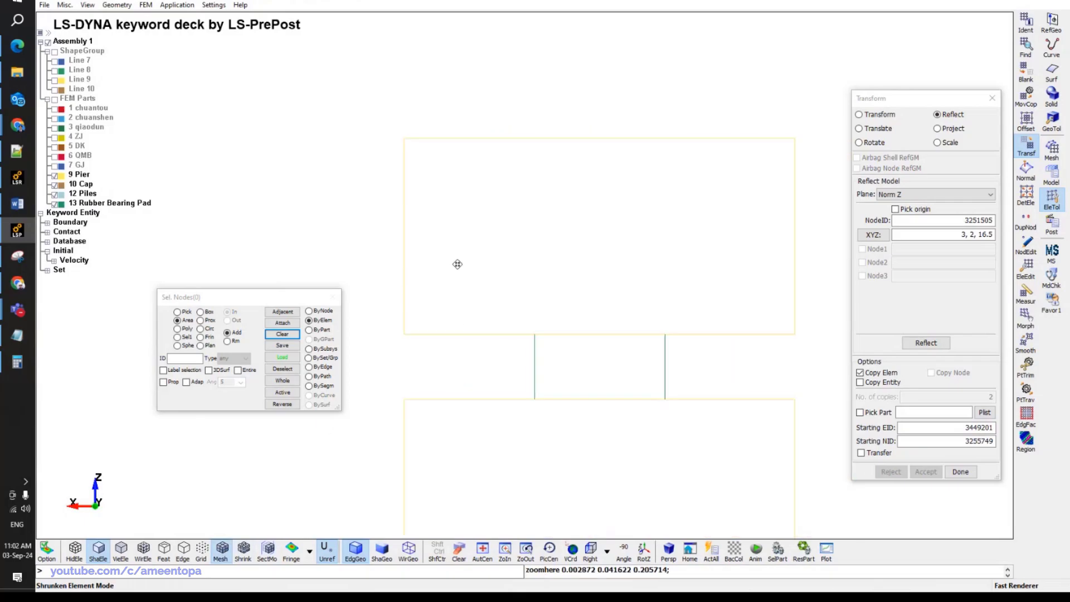
{"action": "left_click", "coordinate": [1024, 100]}
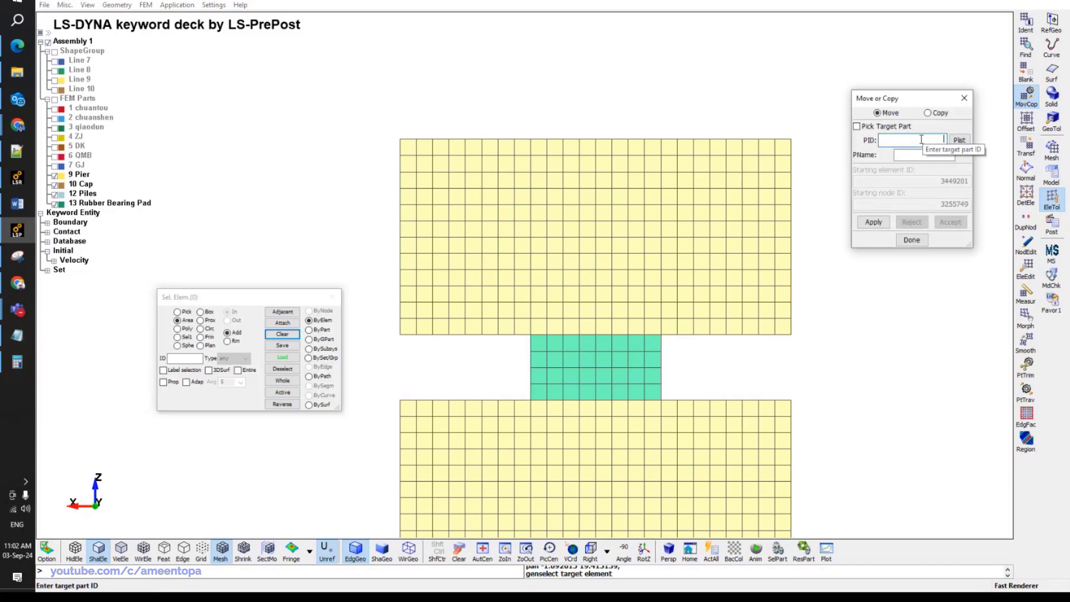
{"action": "left_click", "coordinate": [898, 154]}
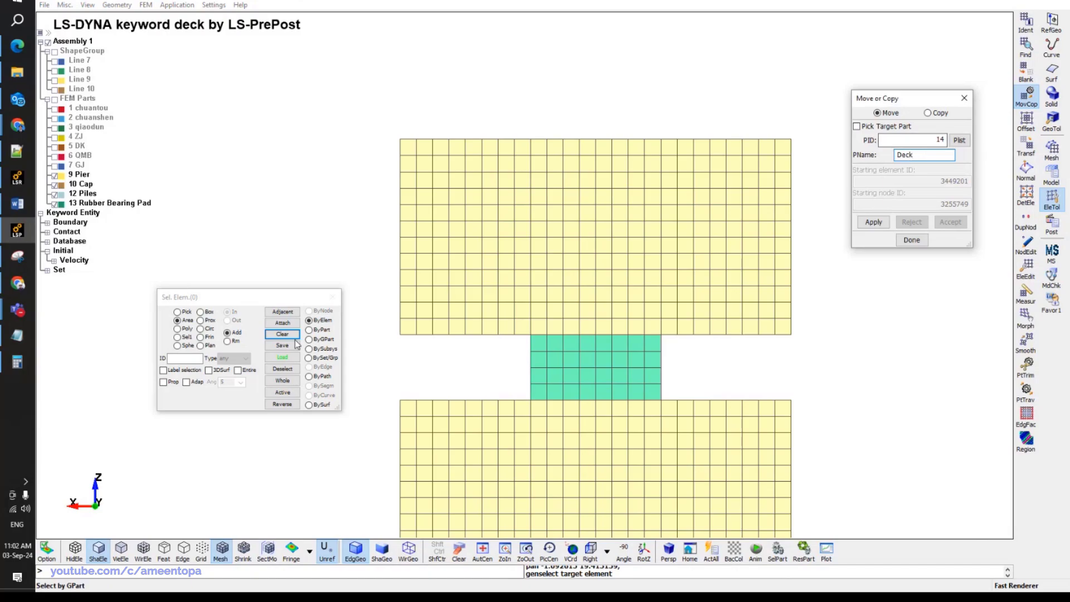
{"action": "left_click", "coordinate": [186, 351]}
{"action": "left_click_drag", "start_coordinate": [386, 337], "coordinate": [716, 137]}
{"action": "left_click_drag", "start_coordinate": [780, 122], "coordinate": [793, 112]}
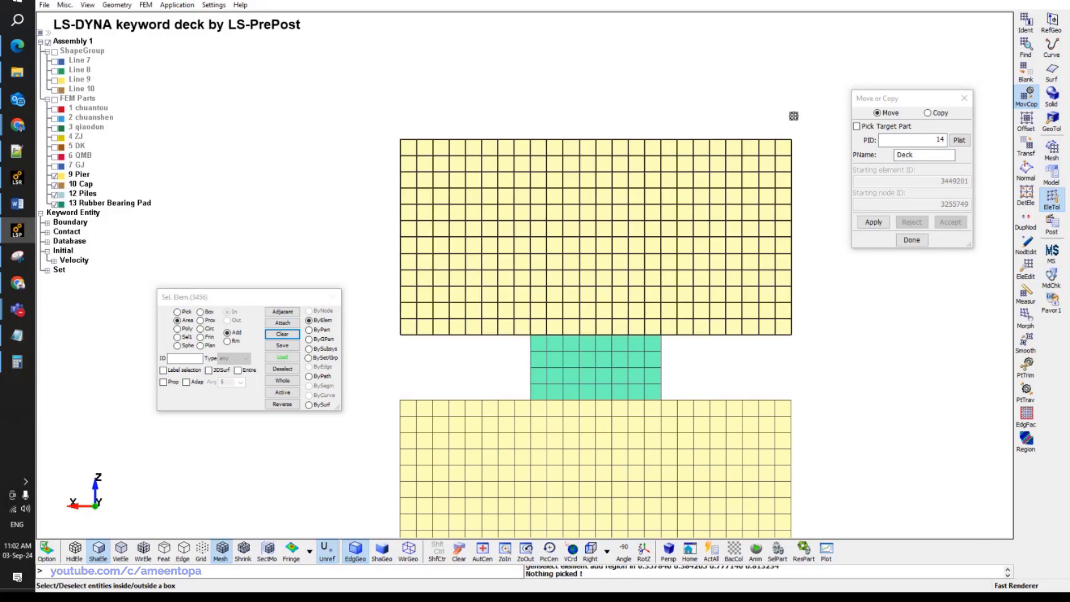
{"action": "left_click", "coordinate": [873, 222]}
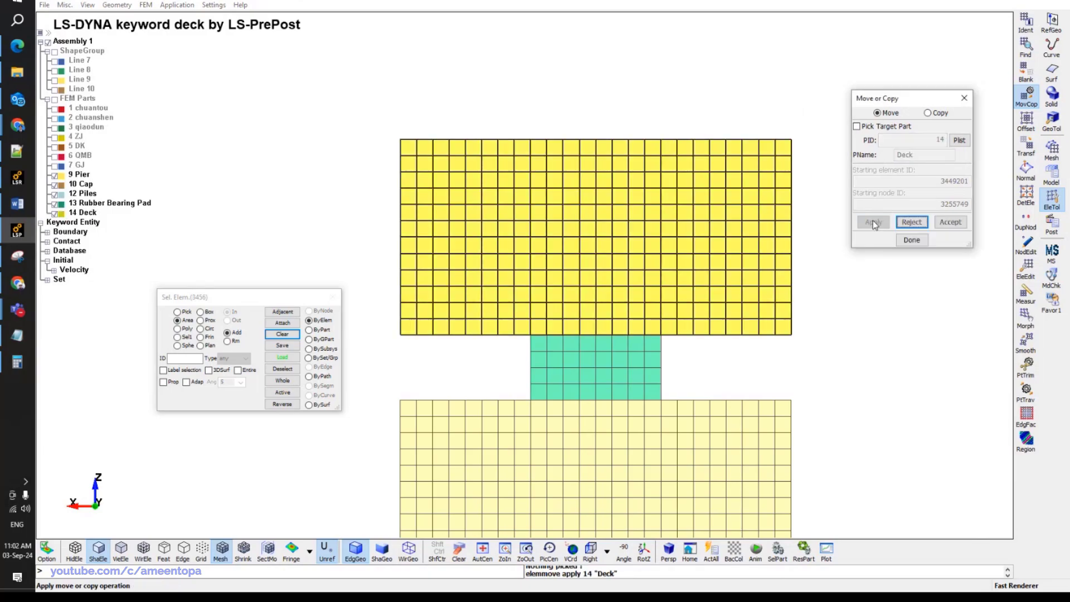
{"action": "left_click", "coordinate": [950, 222]}
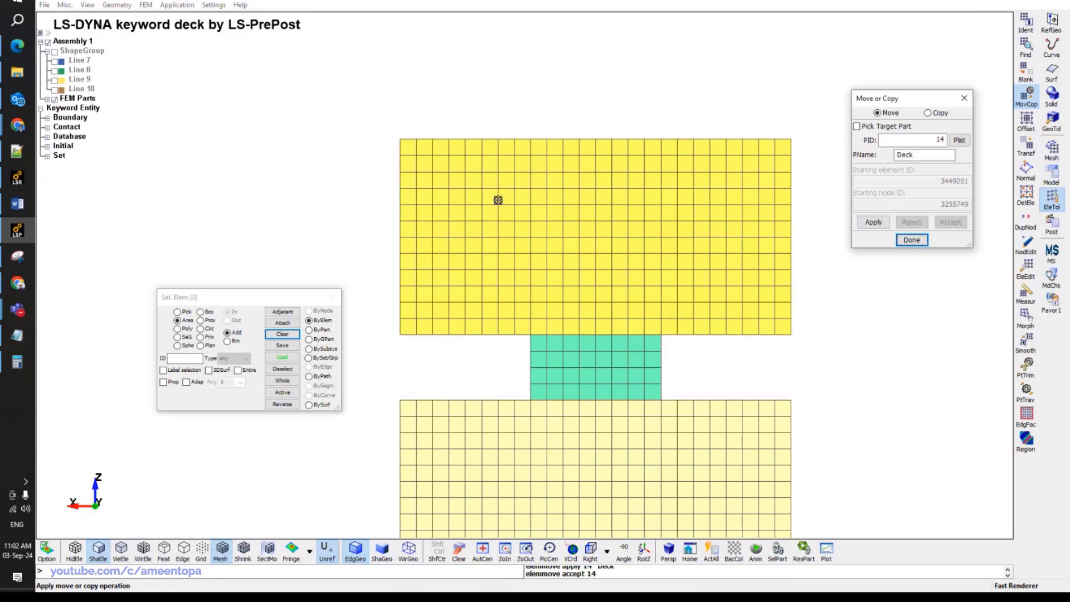
{"action": "left_click", "coordinate": [47, 99]}
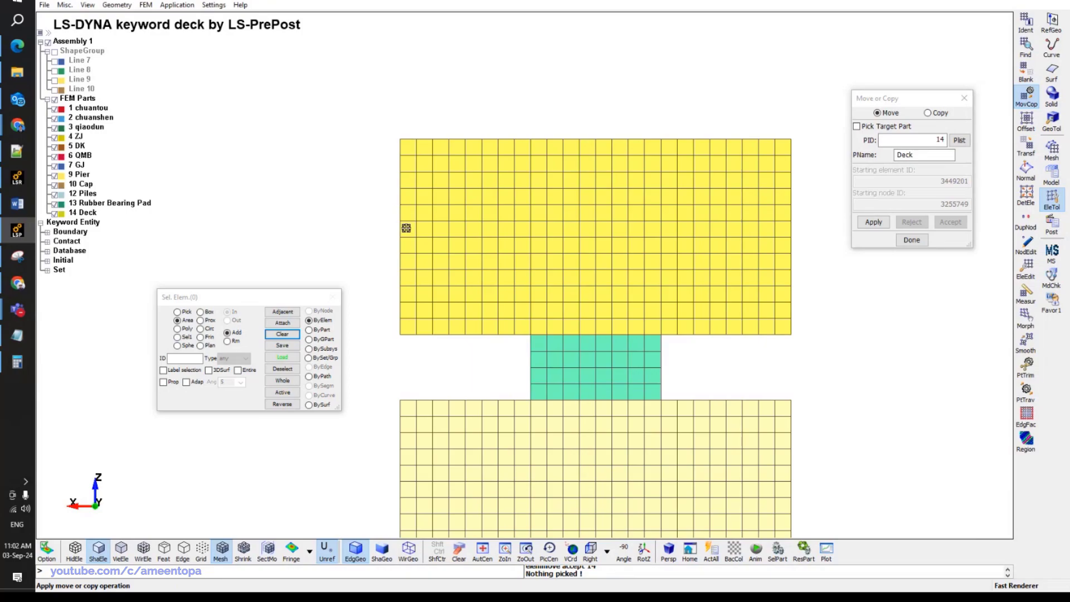
Measure the horizontal overhang on the cap's top edge from its outer corner to the side of the pier.
{"action": "scroll", "coordinate": [406, 228], "scroll_direction": "down", "scroll_amount": 5}
{"action": "scroll", "coordinate": [379, 416], "scroll_direction": "up", "scroll_amount": 5}
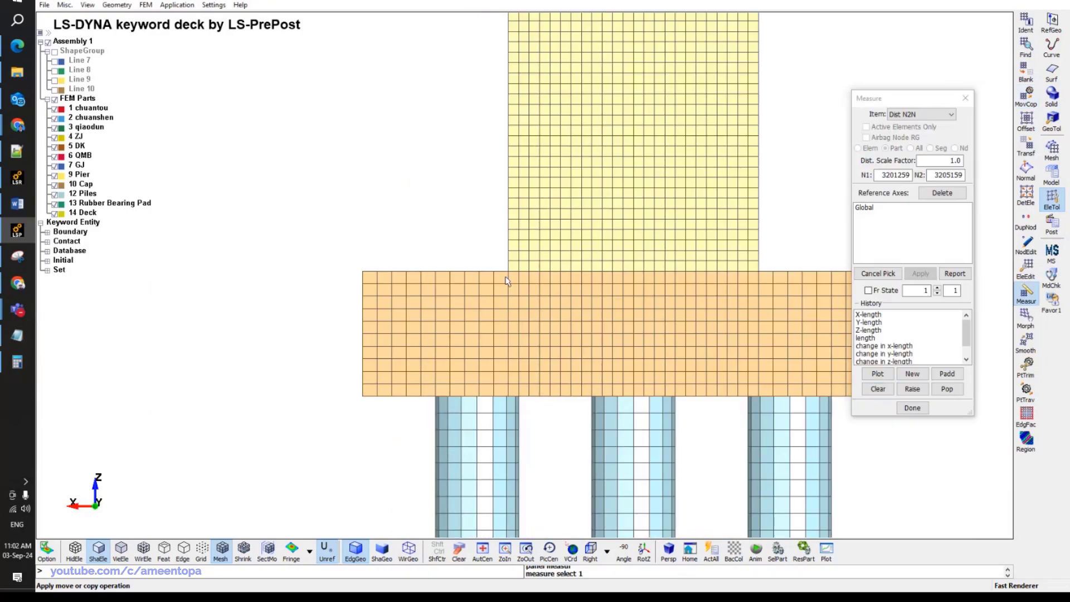
{"action": "left_click", "coordinate": [363, 271]}
{"action": "scroll", "coordinate": [390, 273], "scroll_direction": "down", "scroll_amount": 3}
{"action": "scroll", "coordinate": [483, 169], "scroll_direction": "up", "scroll_amount": 6}
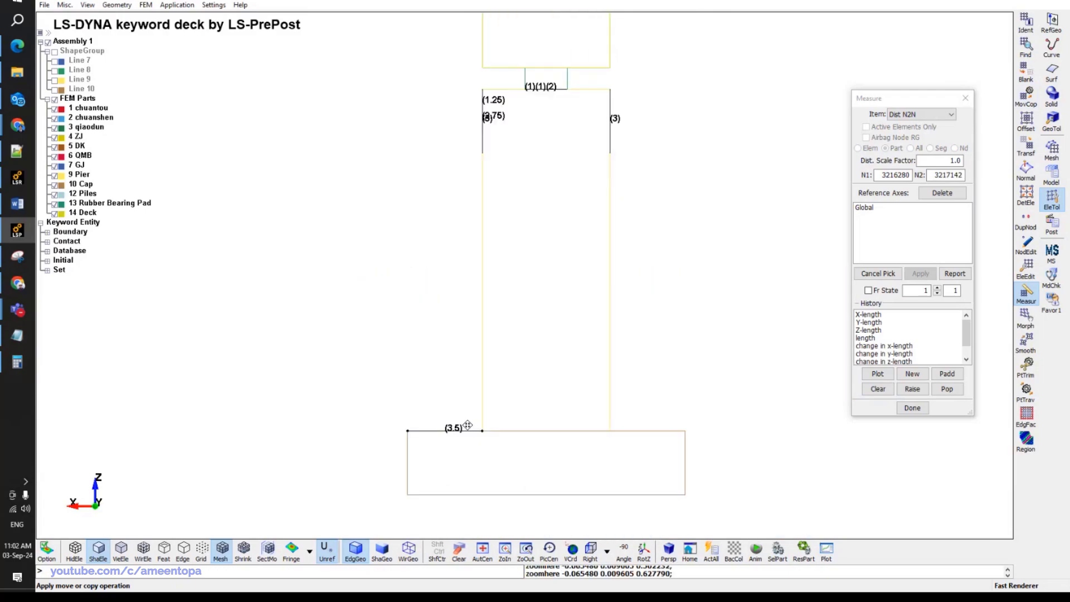
Measure the vertical distance from each top corner of the Deck's front face to the node four elements below it.
{"action": "scroll", "coordinate": [482, 169], "scroll_direction": "up", "scroll_amount": 4}
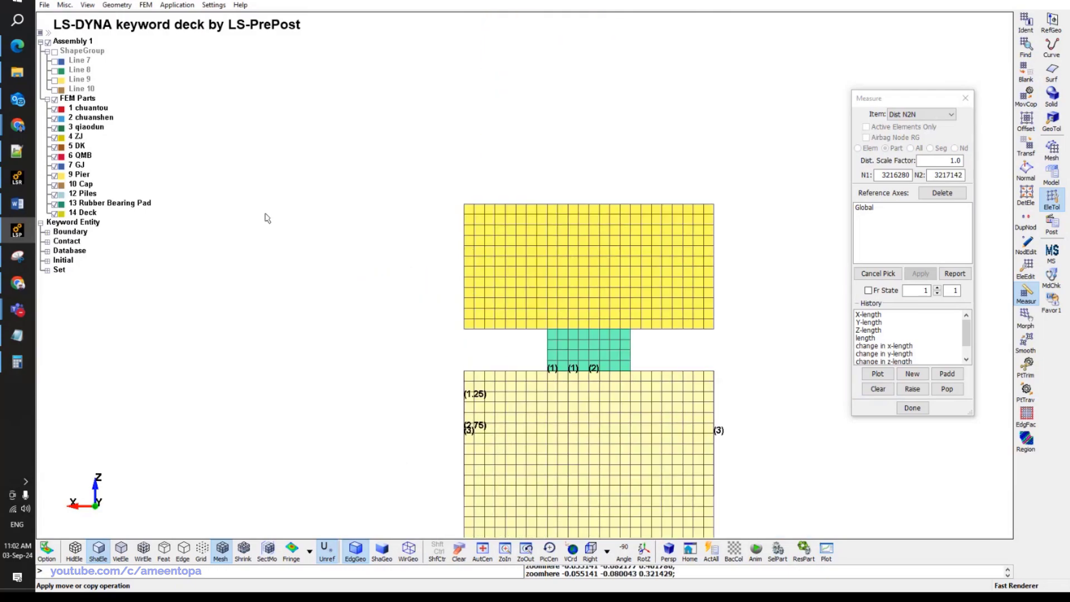
{"action": "scroll", "coordinate": [607, 236], "scroll_direction": "up", "scroll_amount": 3}
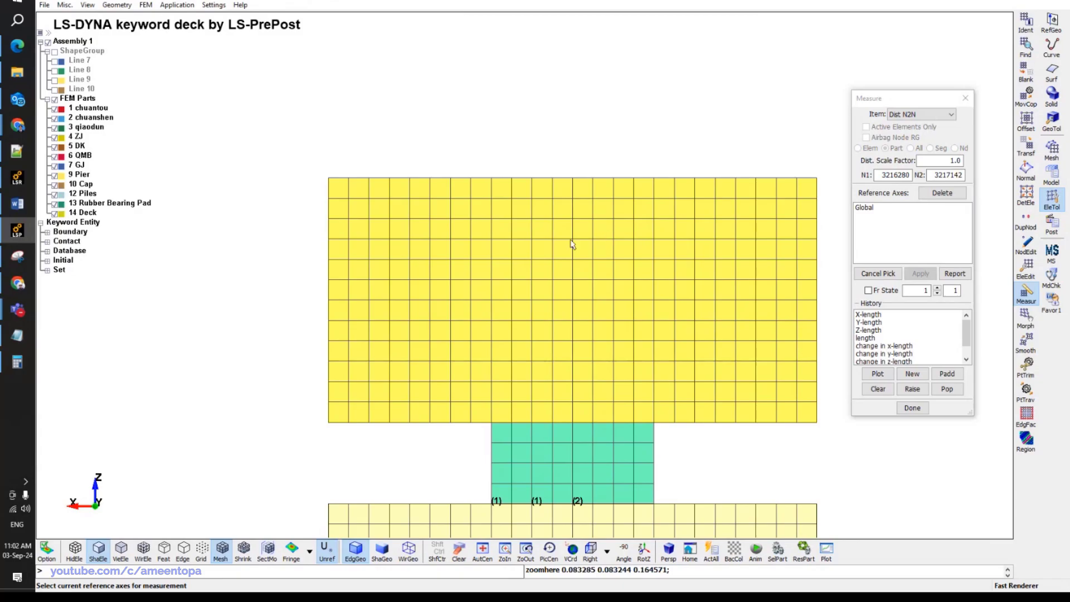
{"action": "middle_click_drag", "start_coordinate": [572, 243], "coordinate": [474, 244], "text": "shift"}
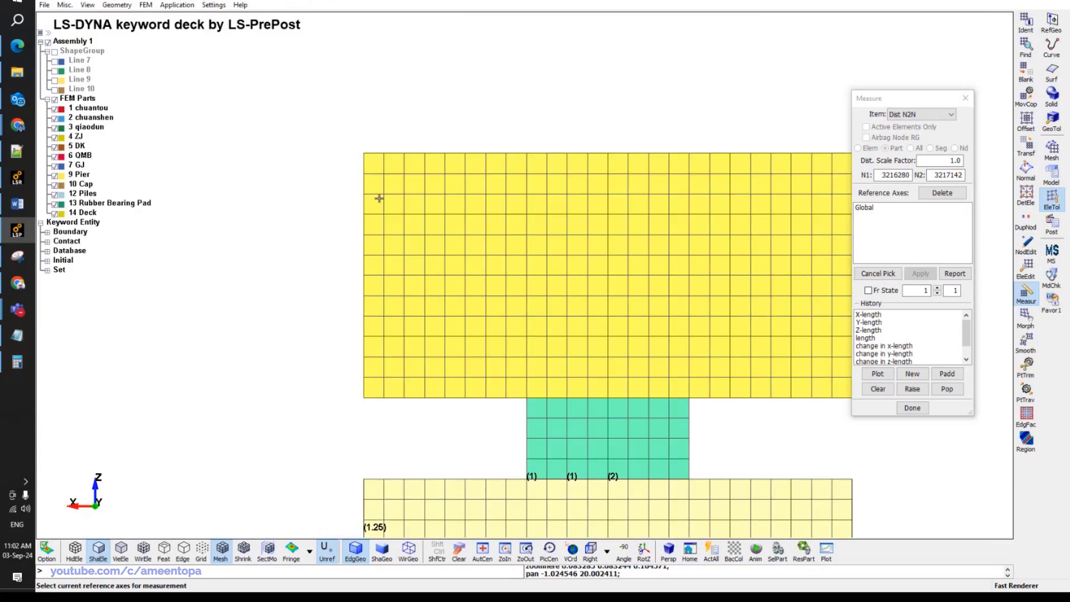
{"action": "left_click", "coordinate": [365, 234]}
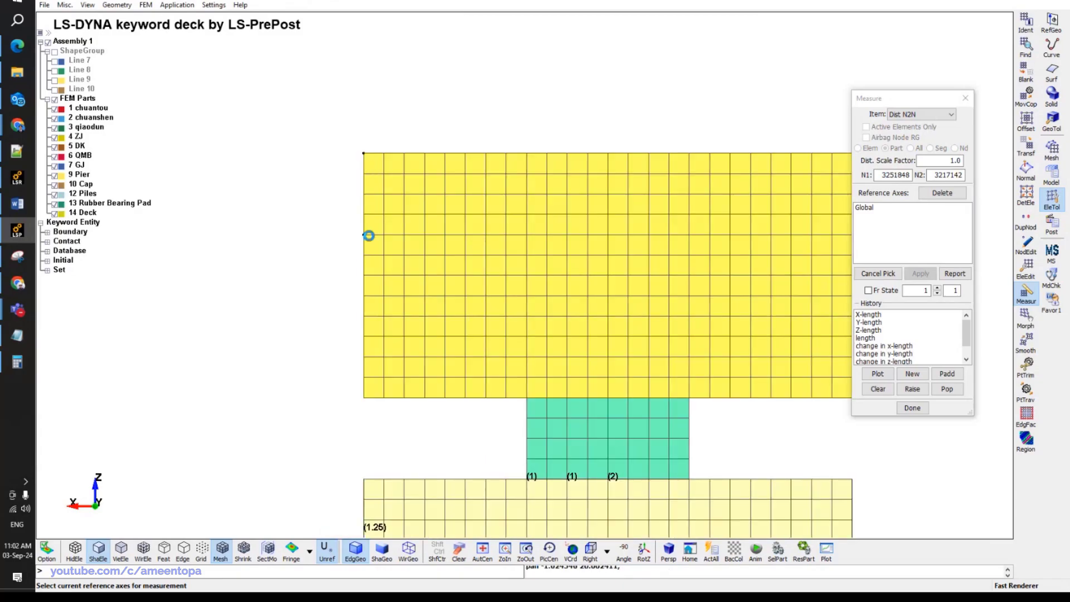
{"action": "middle_click_drag", "start_coordinate": [611, 207], "coordinate": [487, 193], "text": "shift"}
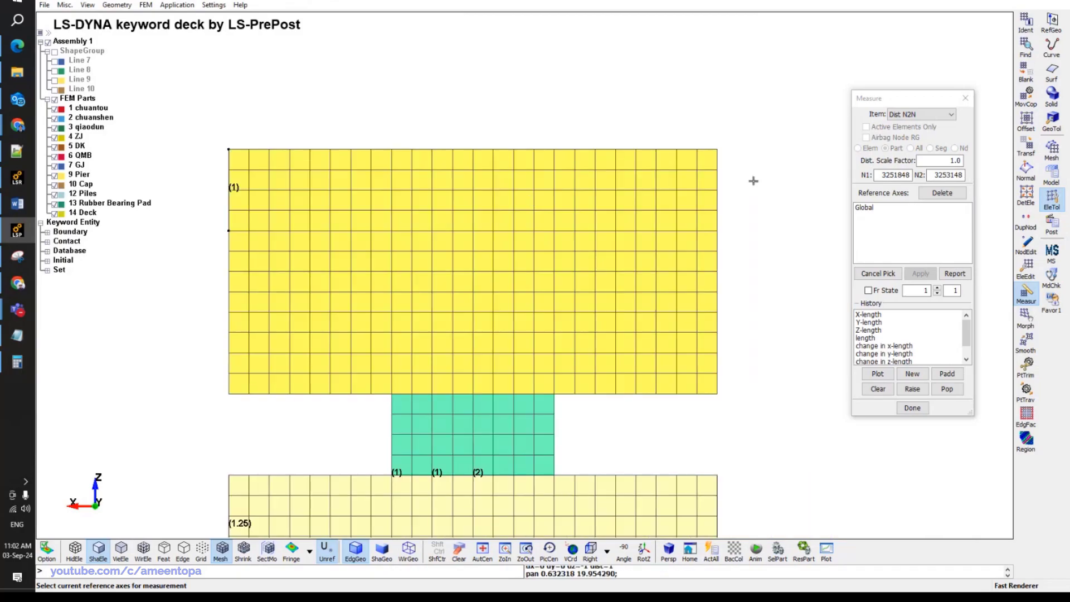
{"action": "left_click", "coordinate": [715, 230]}
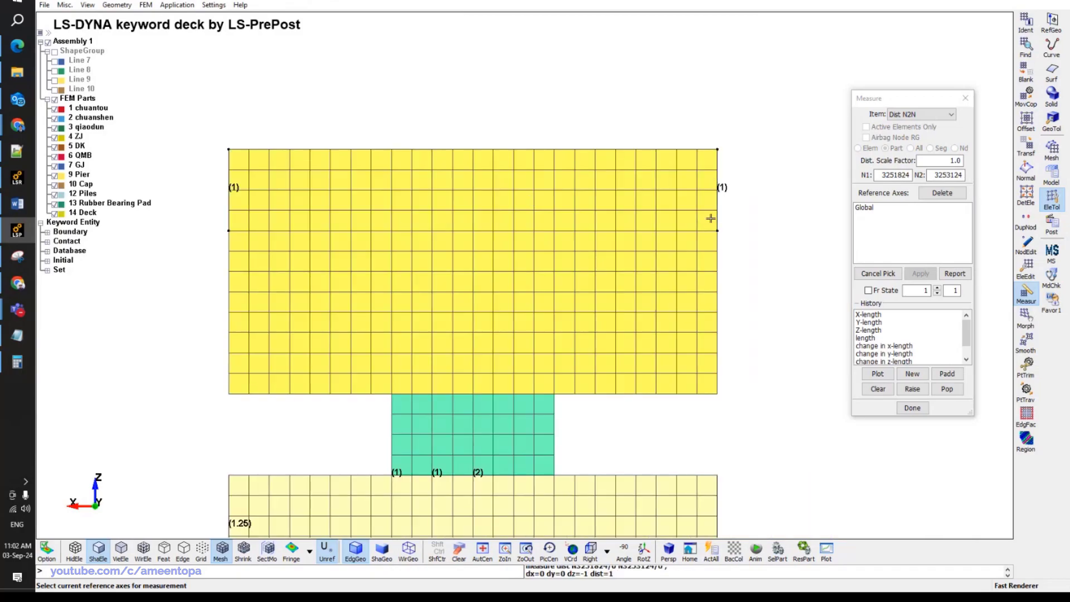
Blank the two outermost element columns on both sides of the Deck, below the top four element rows.
{"action": "left_click", "coordinate": [1026, 71]}
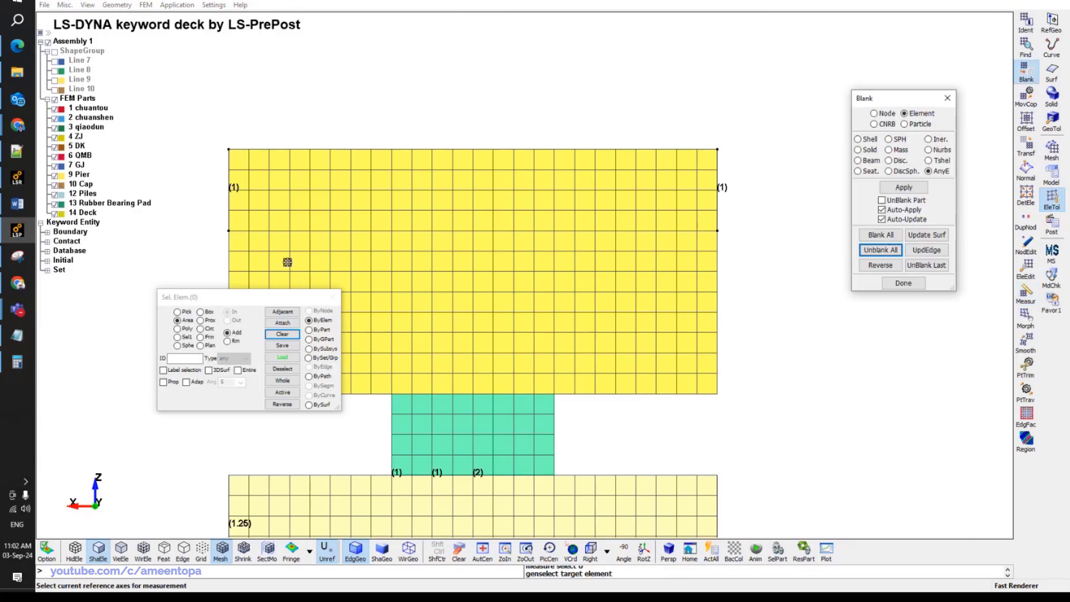
{"action": "left_click_drag", "start_coordinate": [216, 236], "coordinate": [265, 440]}
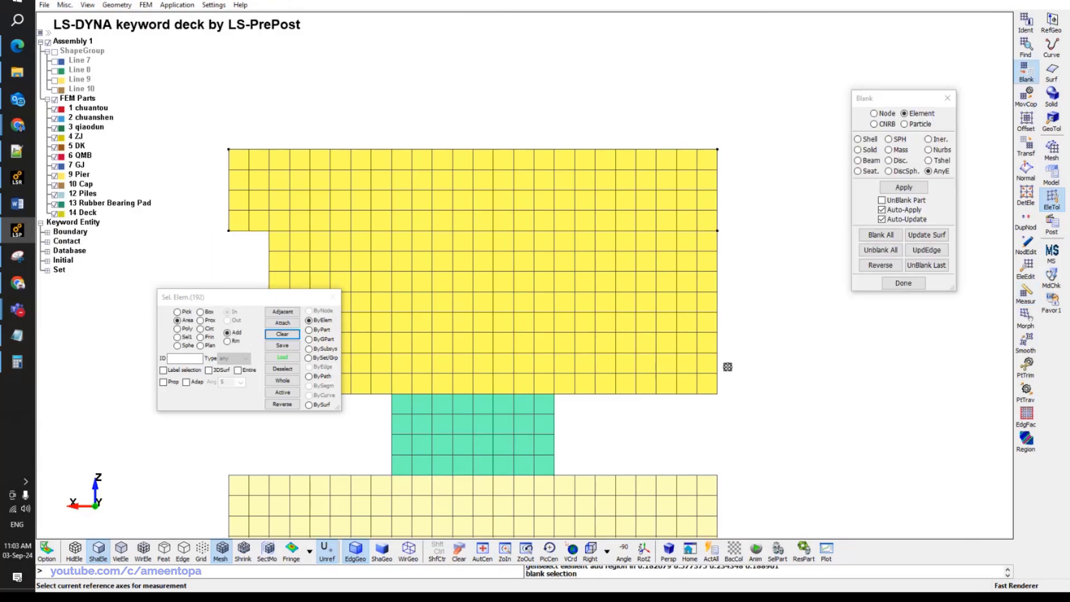
{"action": "left_click_drag", "start_coordinate": [681, 233], "coordinate": [755, 427]}
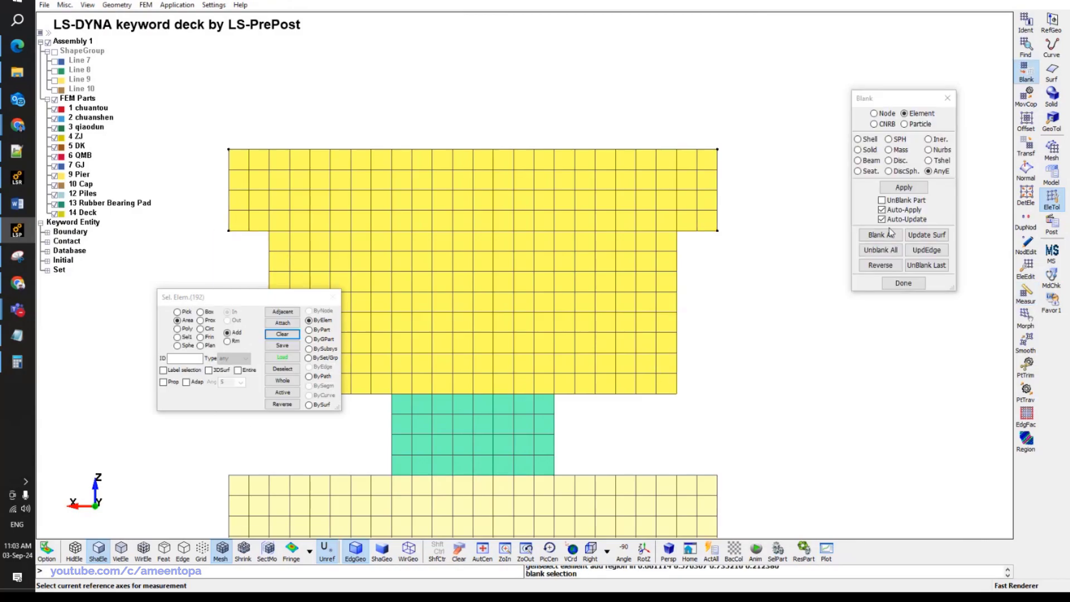
Set up solid element generation by Solid_Face_Drag with thickness 3, 12 segments, X direction 1 and part ID 14, with propagated segment selection.
{"action": "left_click", "coordinate": [1052, 149]}
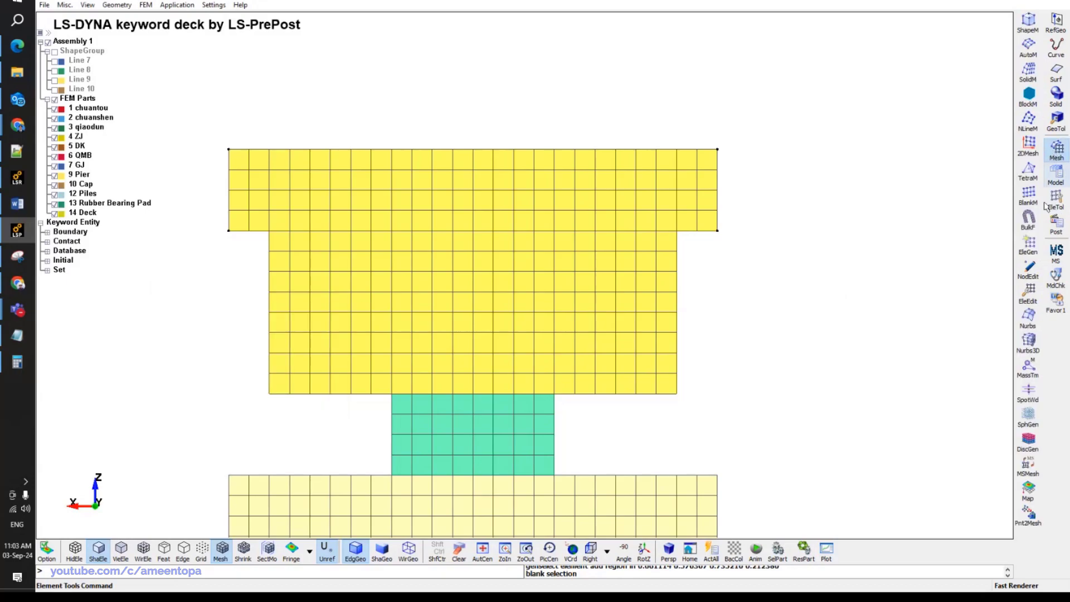
{"action": "left_click", "coordinate": [1031, 244]}
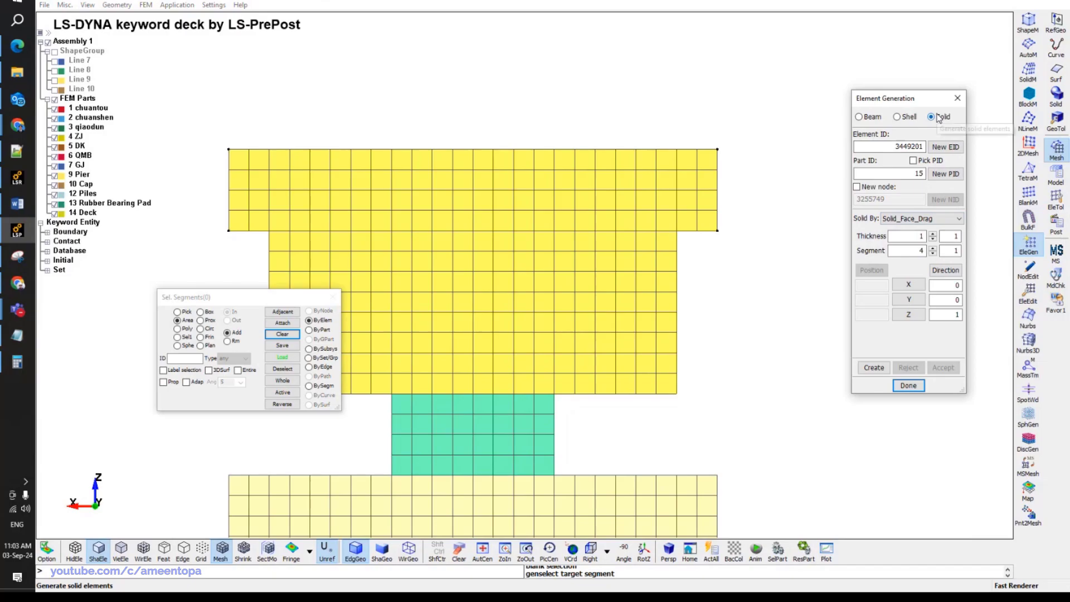
{"action": "double_click", "coordinate": [912, 248]}
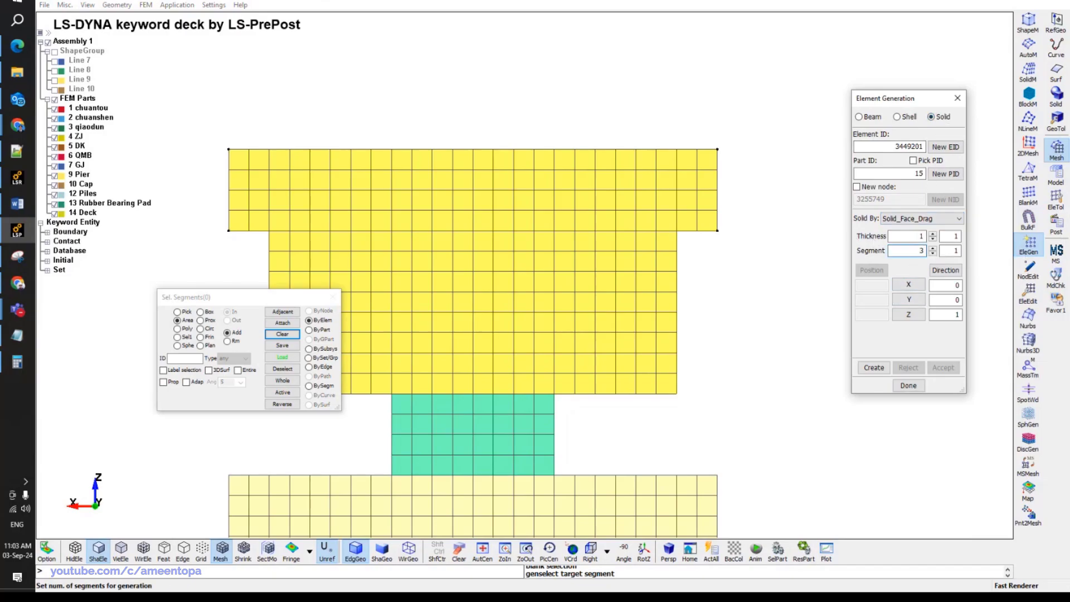
{"action": "double_click", "coordinate": [902, 237]}
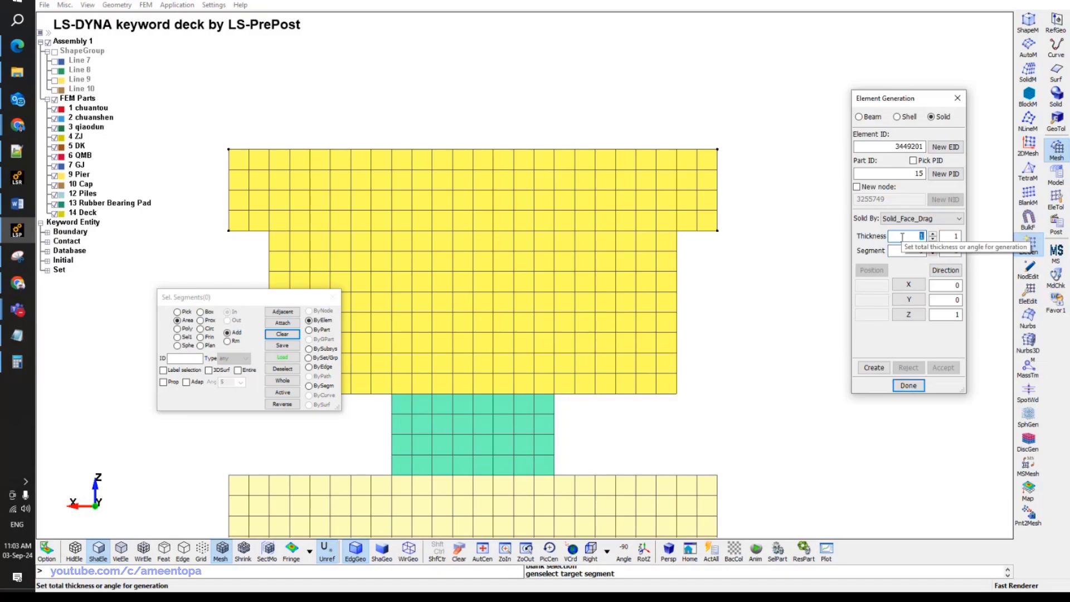
{"action": "key", "text": "Tab"}
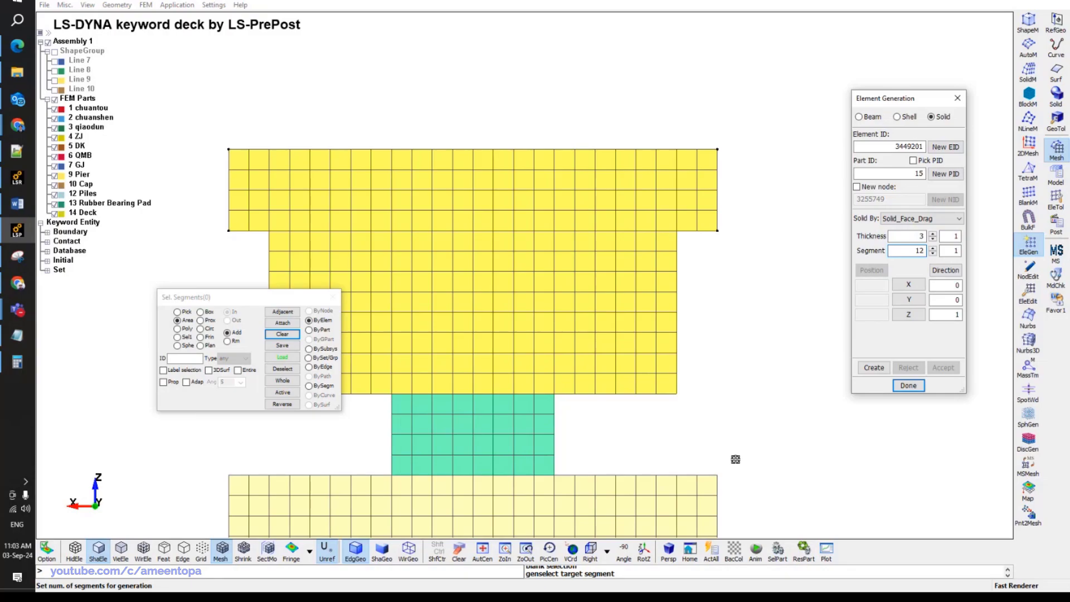
{"action": "left_click", "coordinate": [163, 382]}
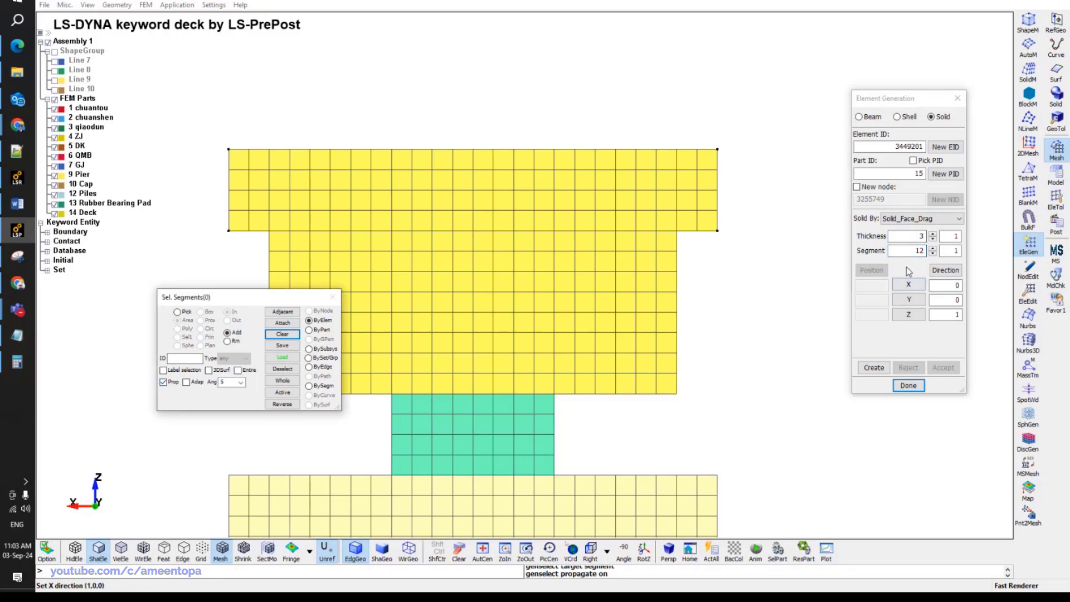
{"action": "left_click", "coordinate": [909, 284]}
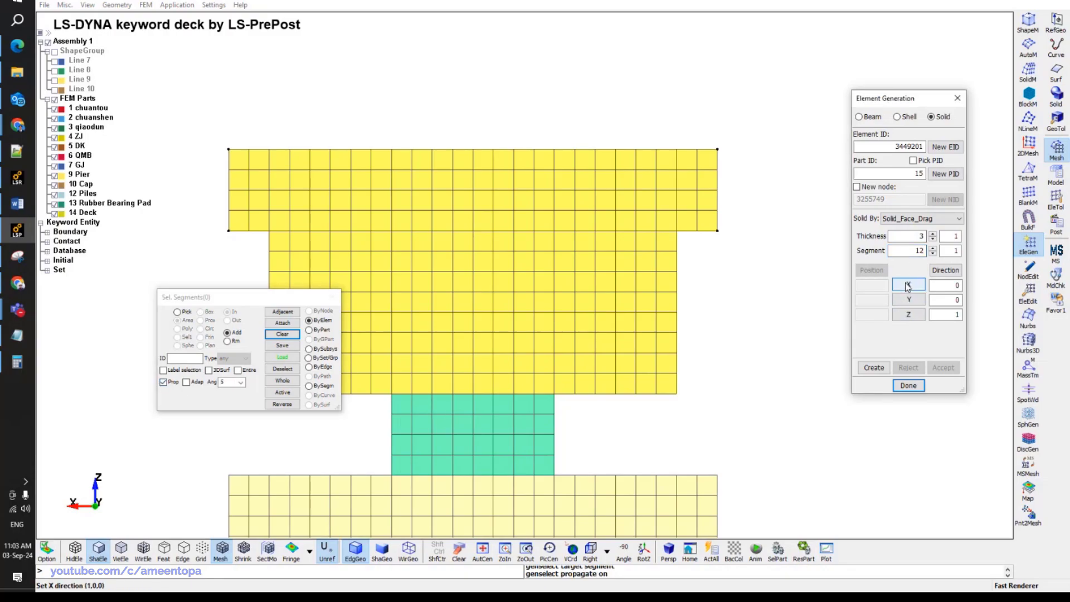
{"action": "double_click", "coordinate": [915, 174]}
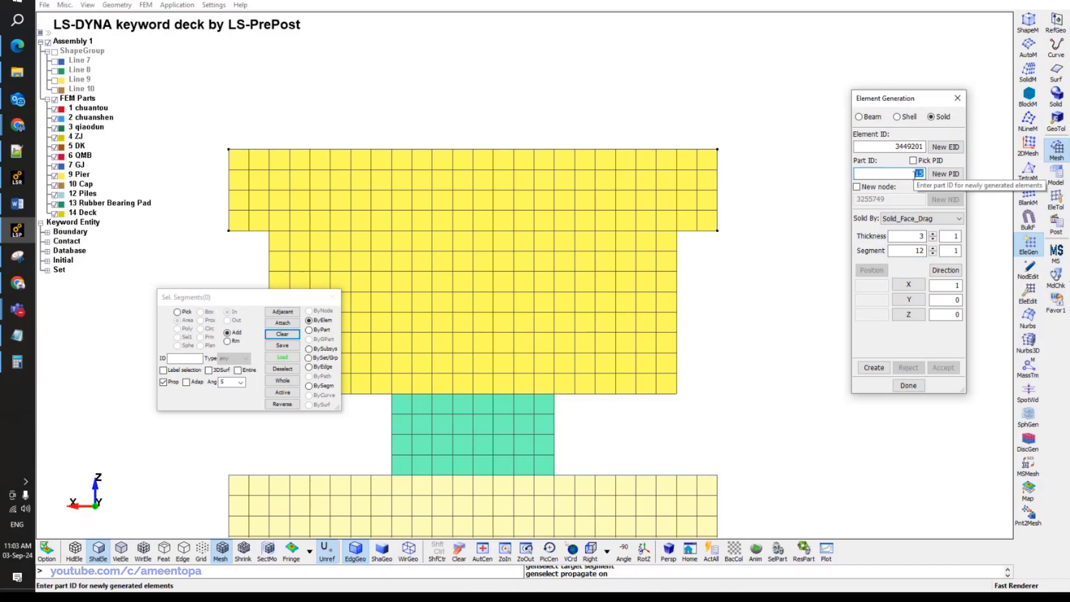
{"action": "type", "text": "14"}
Select the end face of the Deck's upper flange on the +X side and generate and accept the solid elements dragged from it.
{"action": "left_click_drag", "start_coordinate": [461, 174], "coordinate": [363, 195], "text": "shift"}
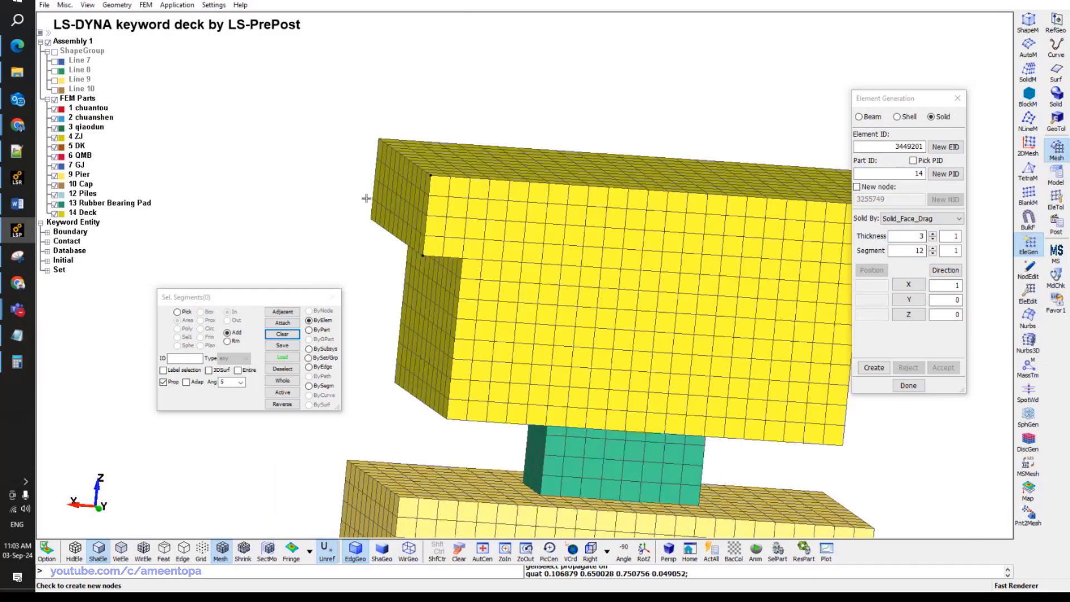
{"action": "left_click", "coordinate": [398, 196]}
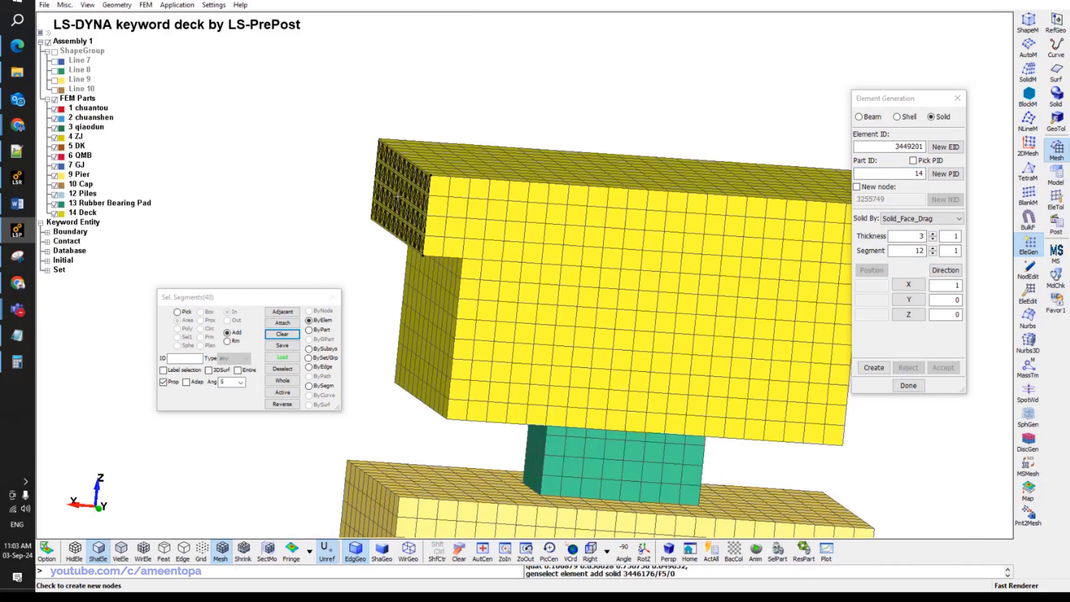
{"action": "left_click", "coordinate": [874, 367]}
{"action": "left_click", "coordinate": [590, 551]}
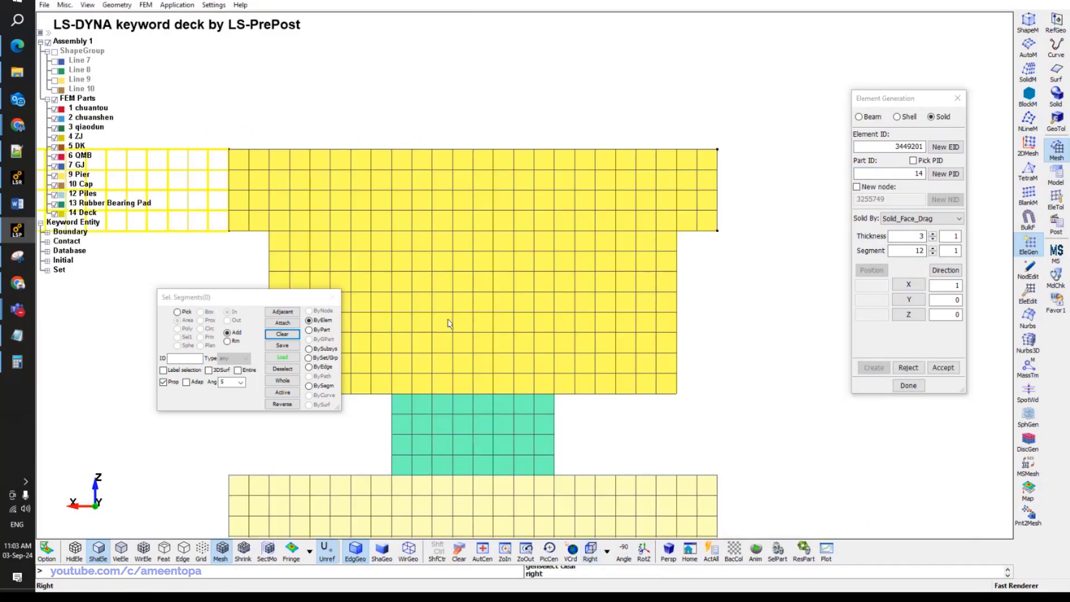
{"action": "middle_click_drag", "start_coordinate": [446, 320], "coordinate": [650, 308], "text": "shift"}
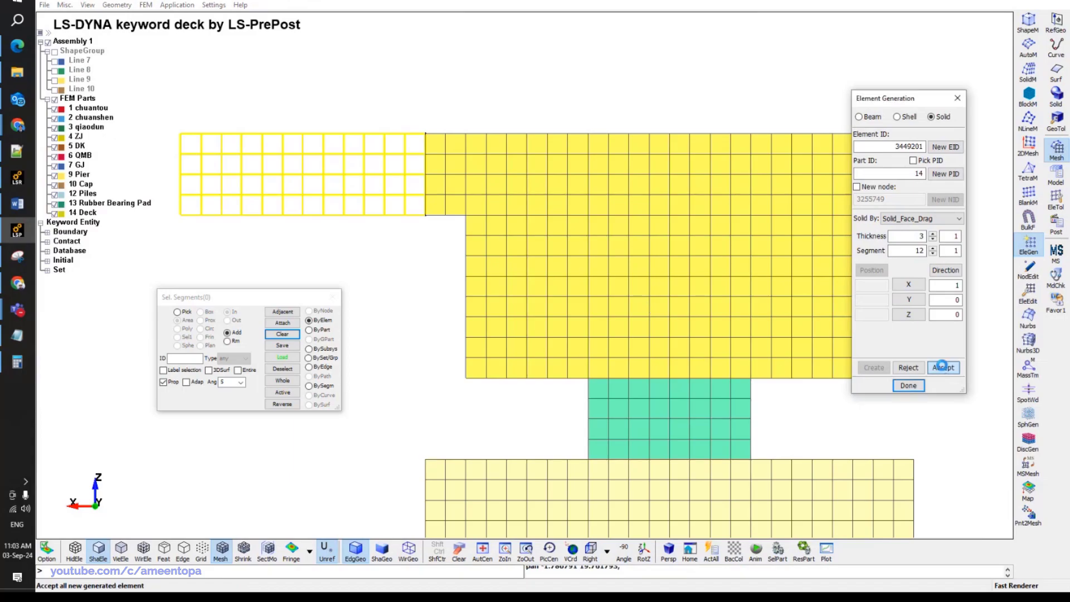
{"action": "left_click", "coordinate": [943, 367]}
Generate and accept the opposite overhang in part 14 from the flange's other end face, with thickness 3, 12 segments and X direction -1.
{"action": "scroll", "coordinate": [483, 311], "scroll_direction": "down", "scroll_amount": 2}
{"action": "left_click_drag", "start_coordinate": [483, 312], "coordinate": [614, 279], "text": "shift"}
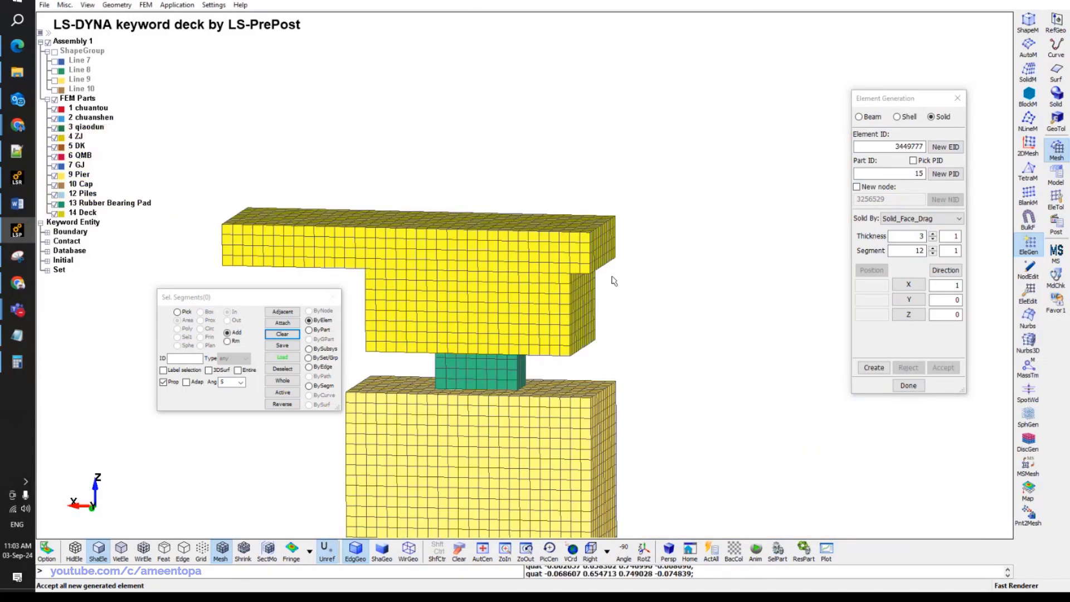
{"action": "scroll", "coordinate": [613, 280], "scroll_direction": "up", "scroll_amount": 3}
{"action": "left_click", "coordinate": [598, 226]}
{"action": "left_click", "coordinate": [905, 235]}
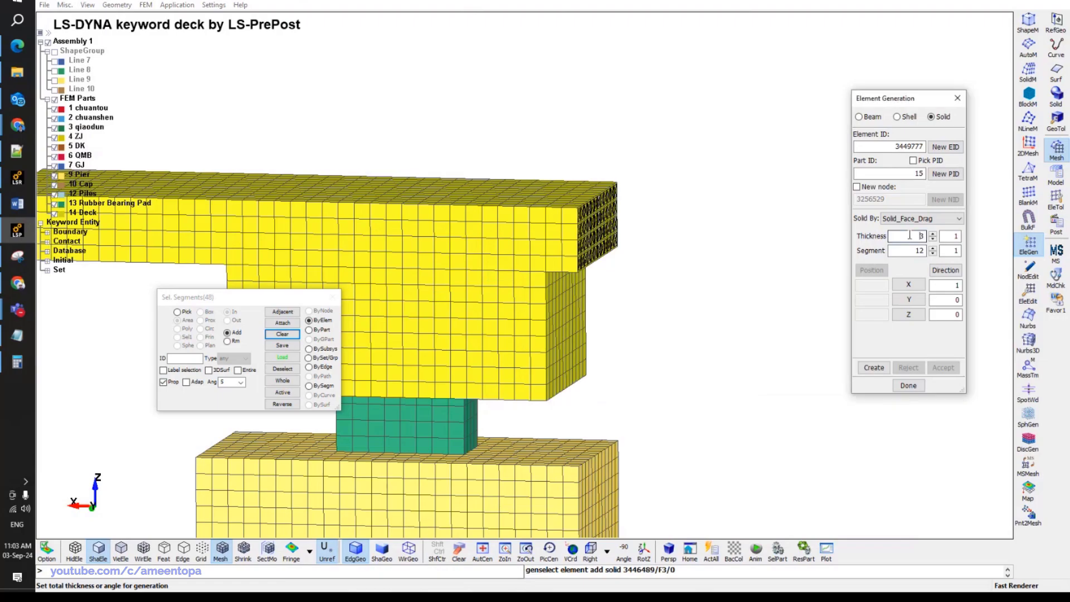
{"action": "left_click", "coordinate": [902, 176]}
{"action": "type", "text": "14"}
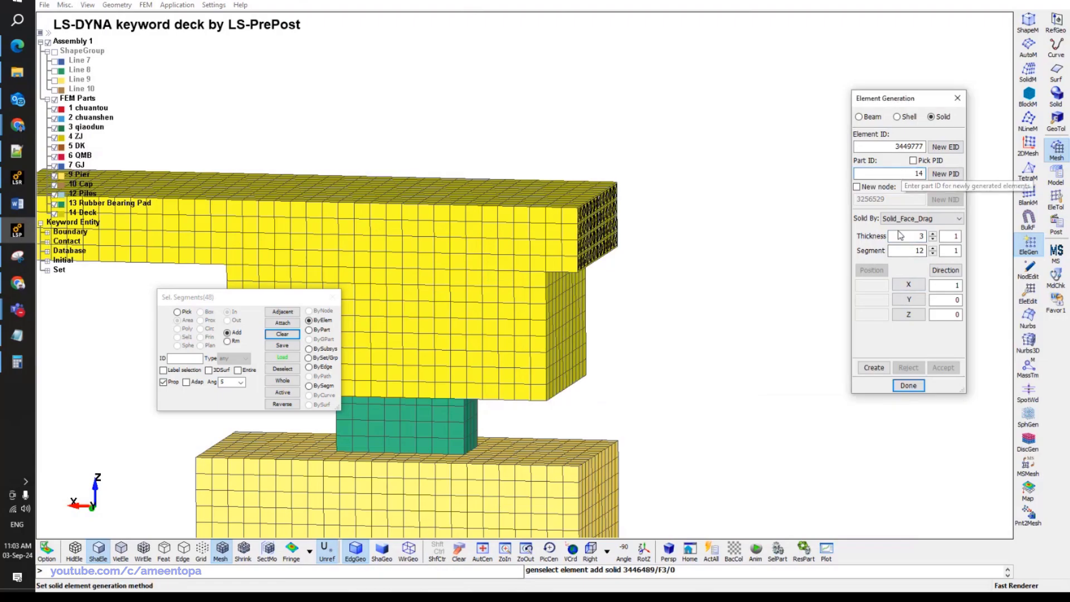
{"action": "left_click", "coordinate": [902, 286]}
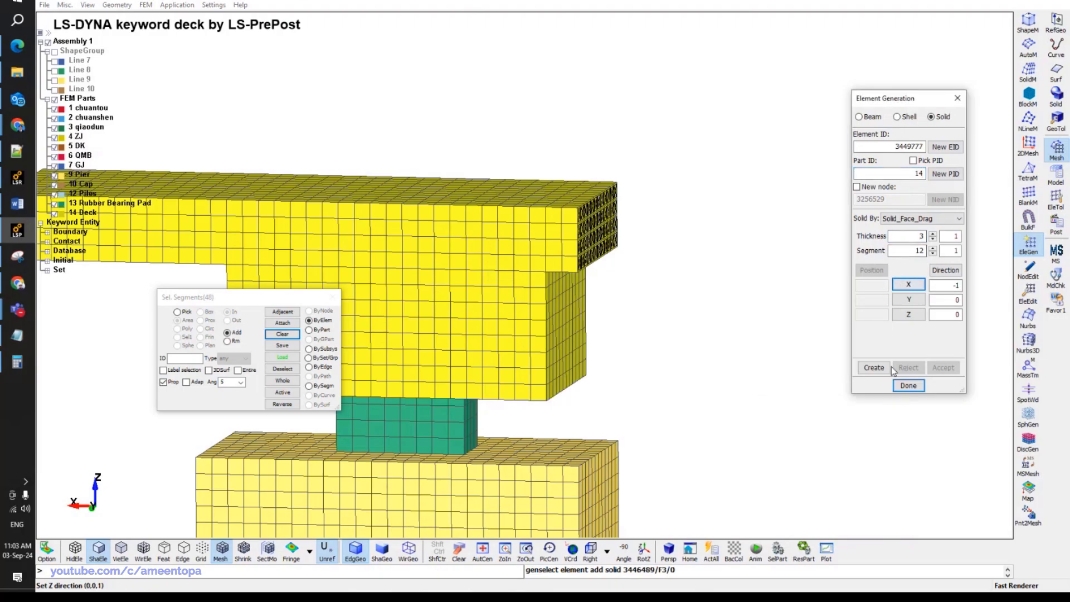
{"action": "left_click", "coordinate": [874, 367]}
{"action": "left_click", "coordinate": [942, 368]}
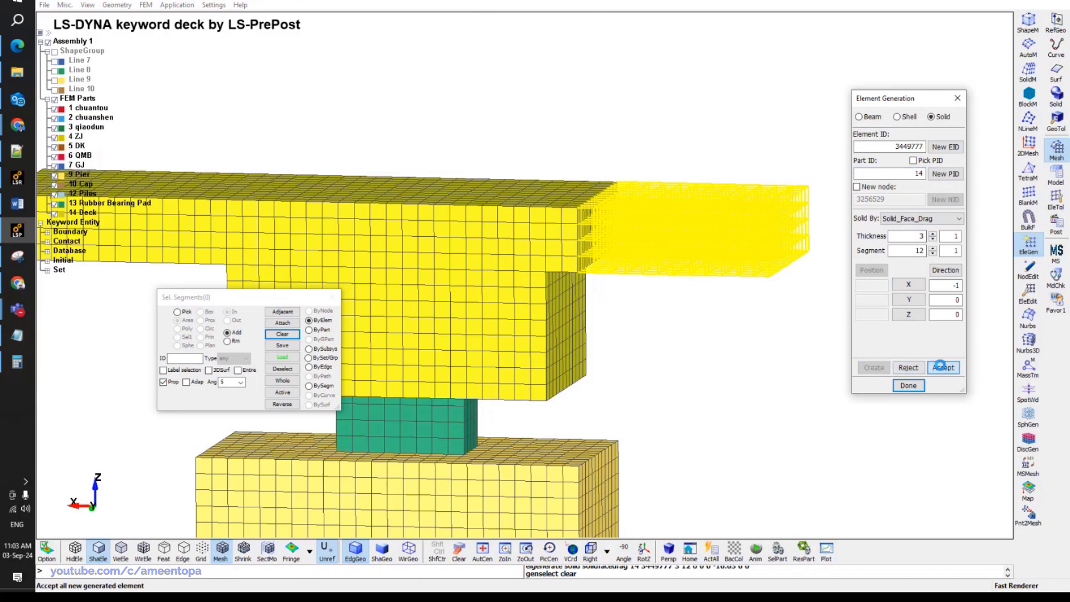
Switch to the right view and unblank all hidden elements.
{"action": "left_click", "coordinate": [590, 552]}
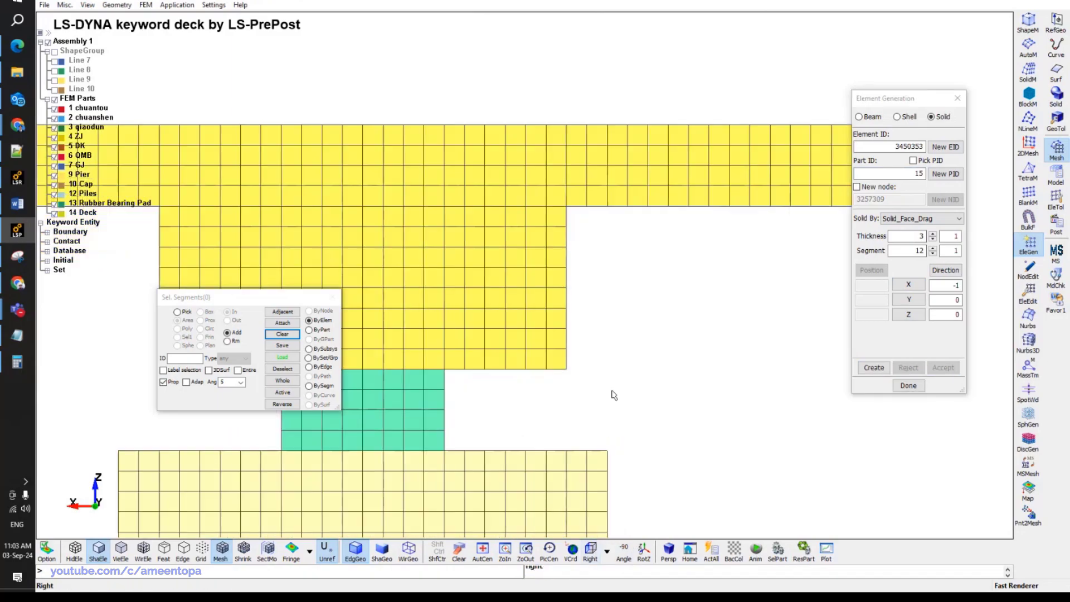
{"action": "scroll", "coordinate": [613, 395], "scroll_direction": "down", "scroll_amount": 2}
{"action": "key", "text": "F1"}
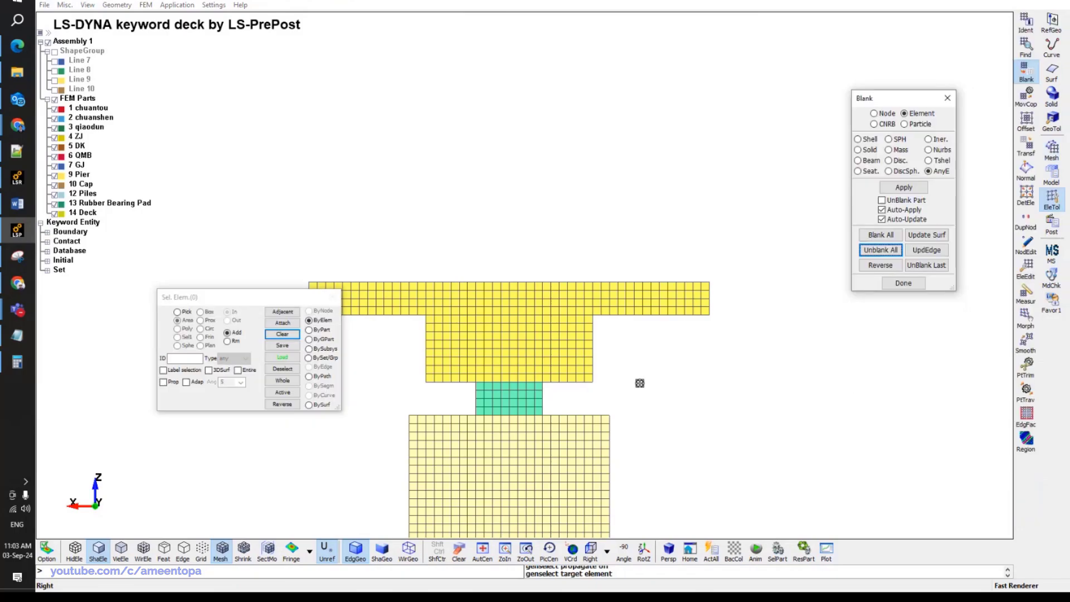
{"action": "left_click", "coordinate": [879, 250]}
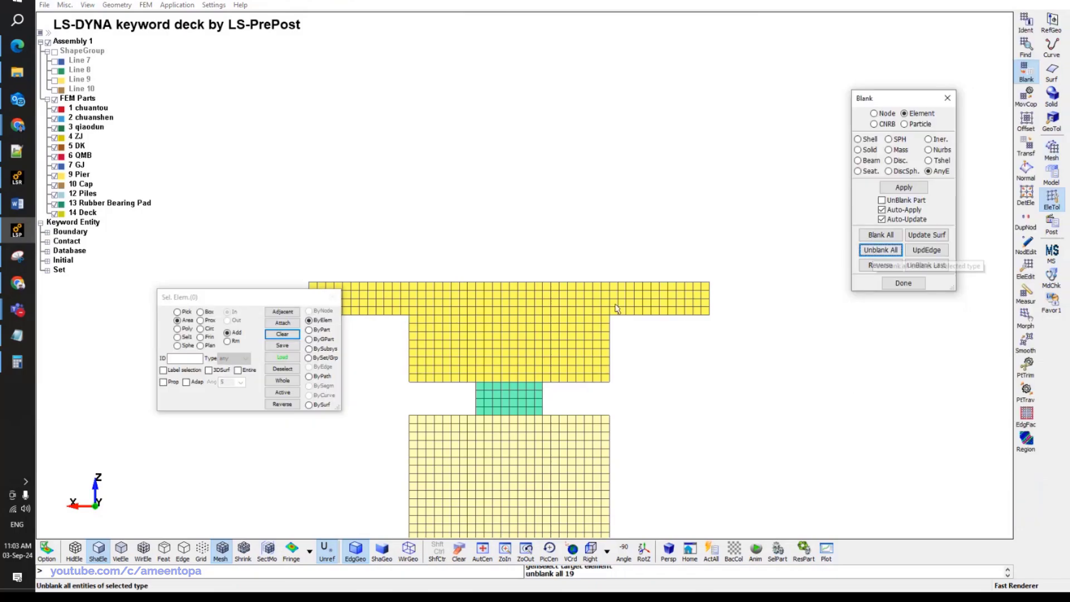
Examine the T-shaped Deck's proportions and its fit with the rubber bearing pad and pier.
{"action": "scroll", "coordinate": [618, 310], "scroll_direction": "down", "scroll_amount": 2}
{"action": "middle_click_drag", "start_coordinate": [617, 309], "coordinate": [613, 163]}
{"action": "scroll", "coordinate": [613, 163], "scroll_direction": "up", "scroll_amount": 2}
{"action": "scroll", "coordinate": [588, 169], "scroll_direction": "up", "scroll_amount": 1}
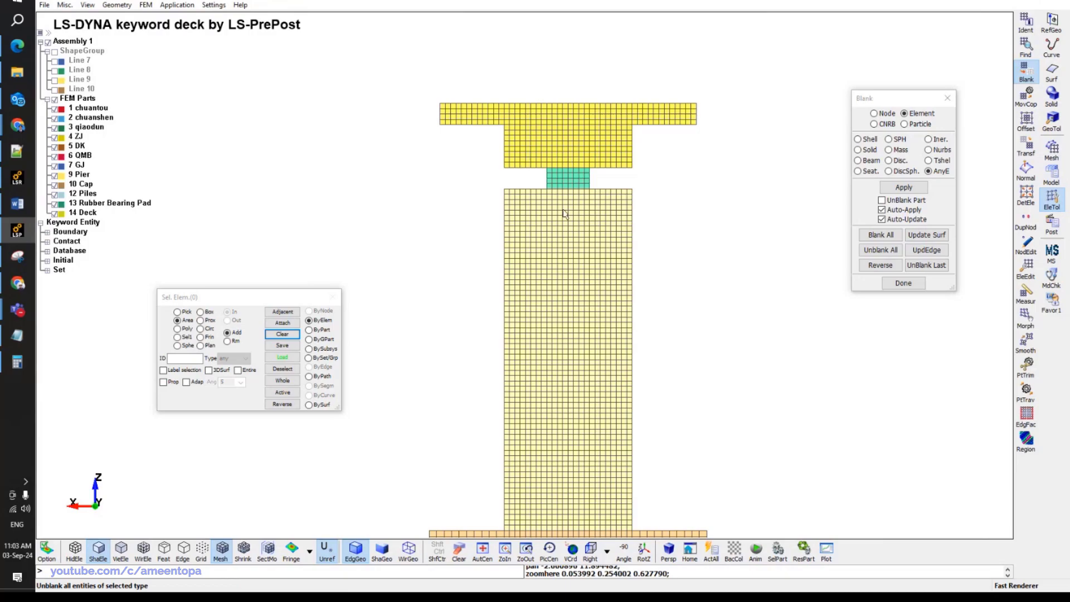
{"action": "middle_click_drag", "start_coordinate": [564, 214], "coordinate": [574, 176]}
{"action": "middle_click_drag", "start_coordinate": [647, 215], "coordinate": [666, 240]}
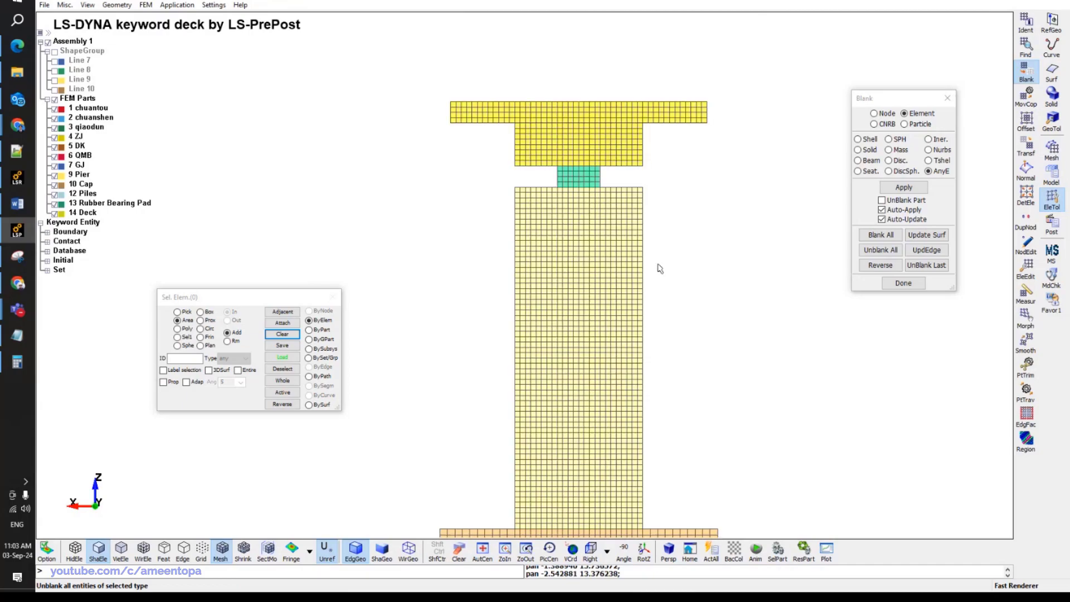
{"action": "scroll", "coordinate": [576, 181], "scroll_direction": "up", "scroll_amount": 4}
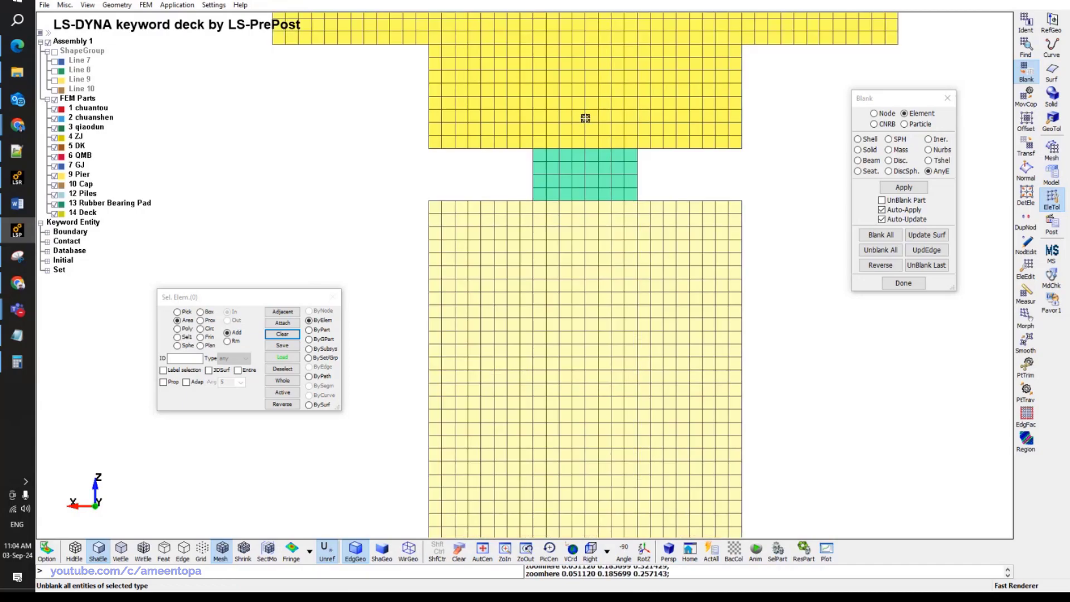
{"action": "scroll", "coordinate": [580, 129], "scroll_direction": "up", "scroll_amount": 3}
{"action": "middle_click_drag", "start_coordinate": [580, 128], "coordinate": [591, 223]}
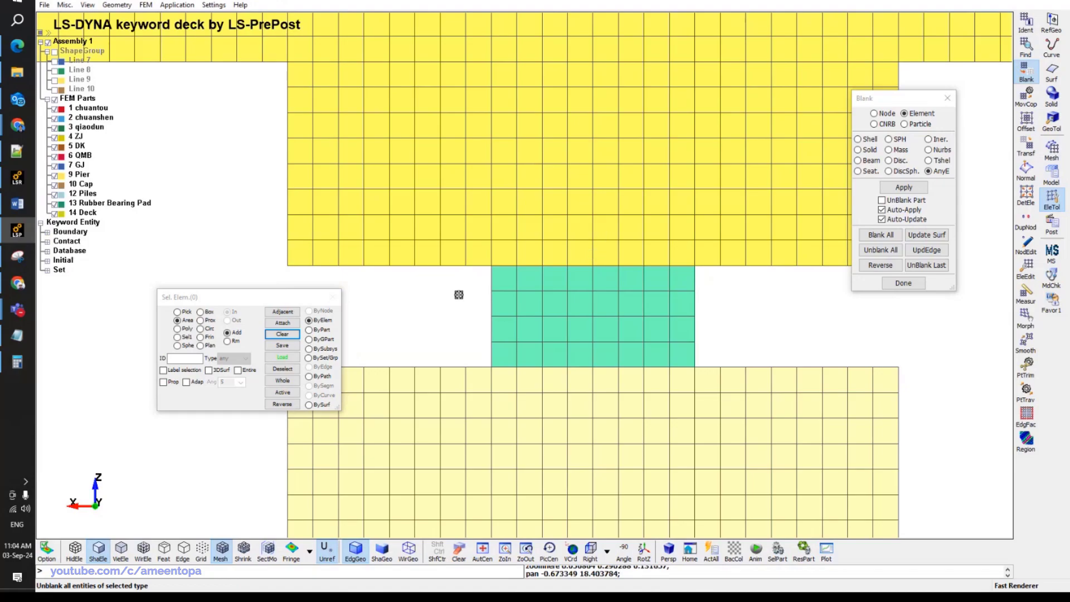
{"action": "scroll", "coordinate": [648, 292], "scroll_direction": "down", "scroll_amount": 2}
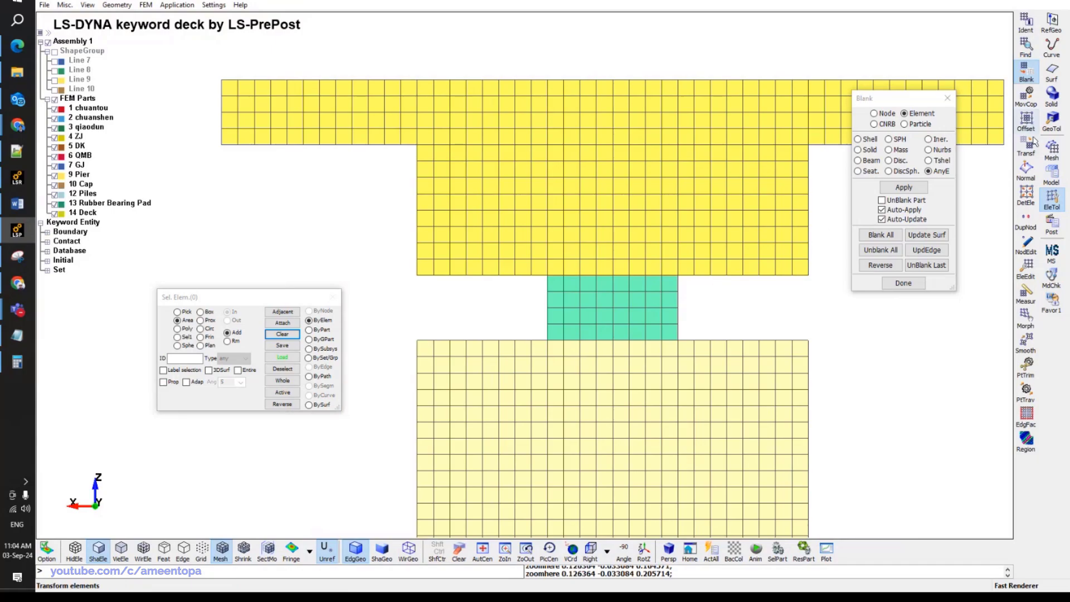
{"action": "middle_click_drag", "start_coordinate": [662, 272], "coordinate": [597, 232], "text": "ctrl"}
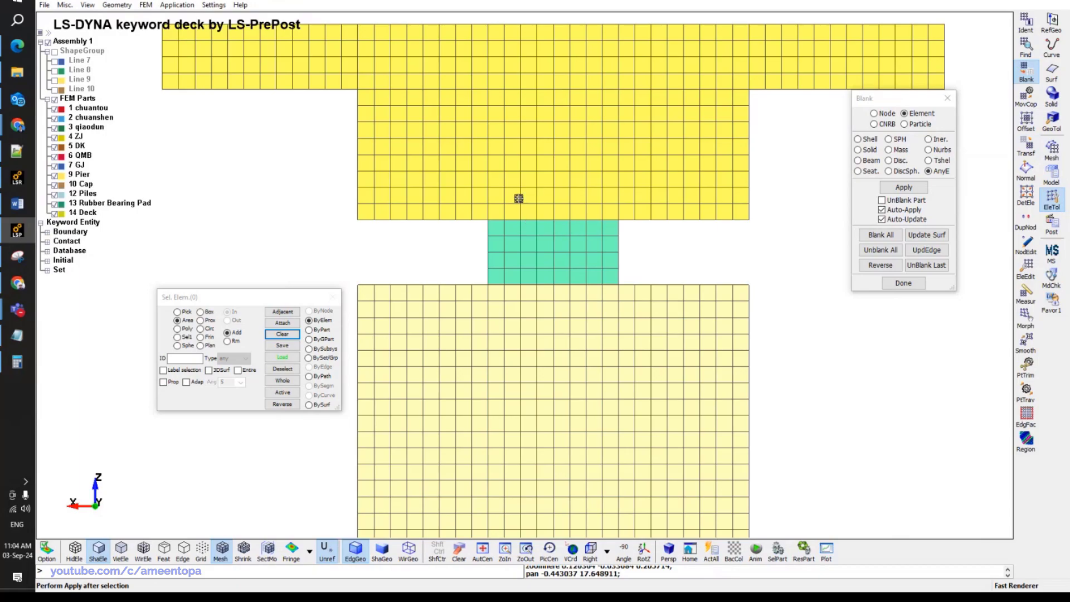
Display only the Rubber Bearing Pad and Deck parts and show the duplicate nodes between them.
{"action": "left_click", "coordinate": [56, 99]}
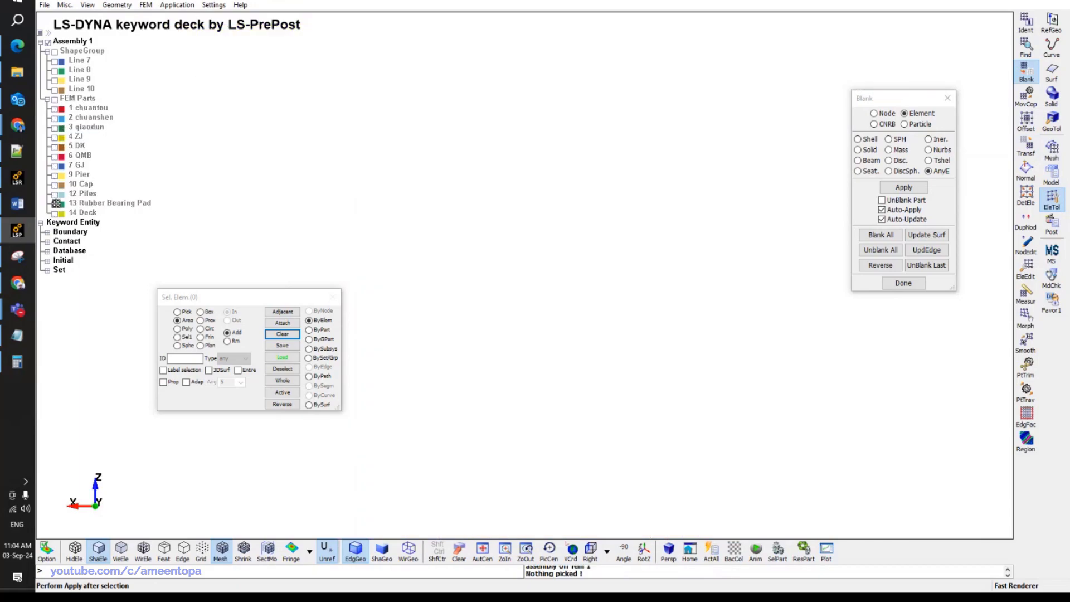
{"action": "left_click", "coordinate": [56, 204]}
{"action": "left_click", "coordinate": [55, 213]}
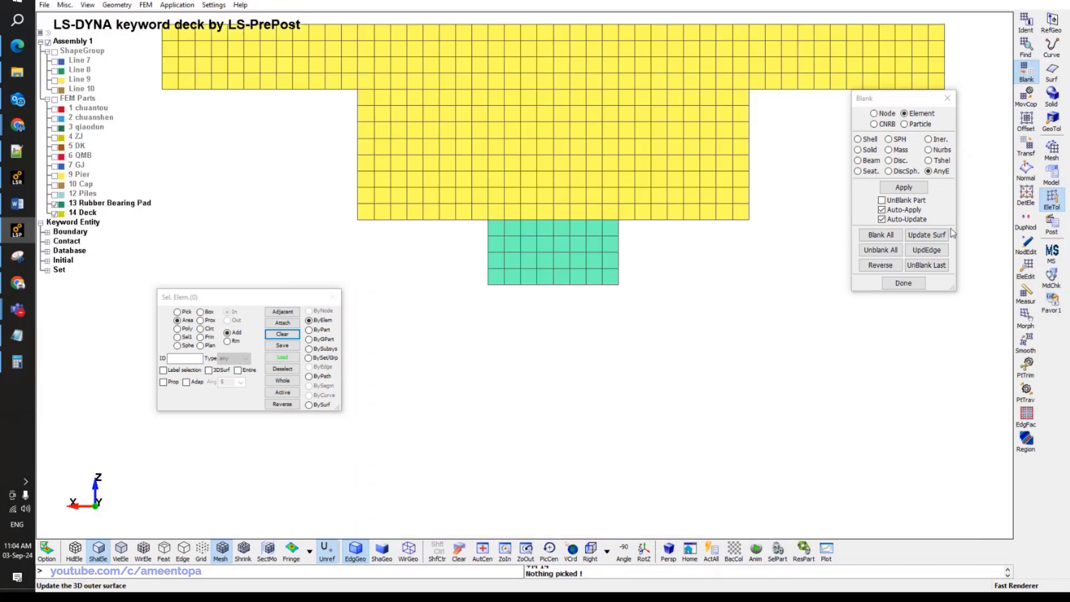
{"action": "left_click", "coordinate": [1026, 220]}
{"action": "left_click", "coordinate": [898, 167]}
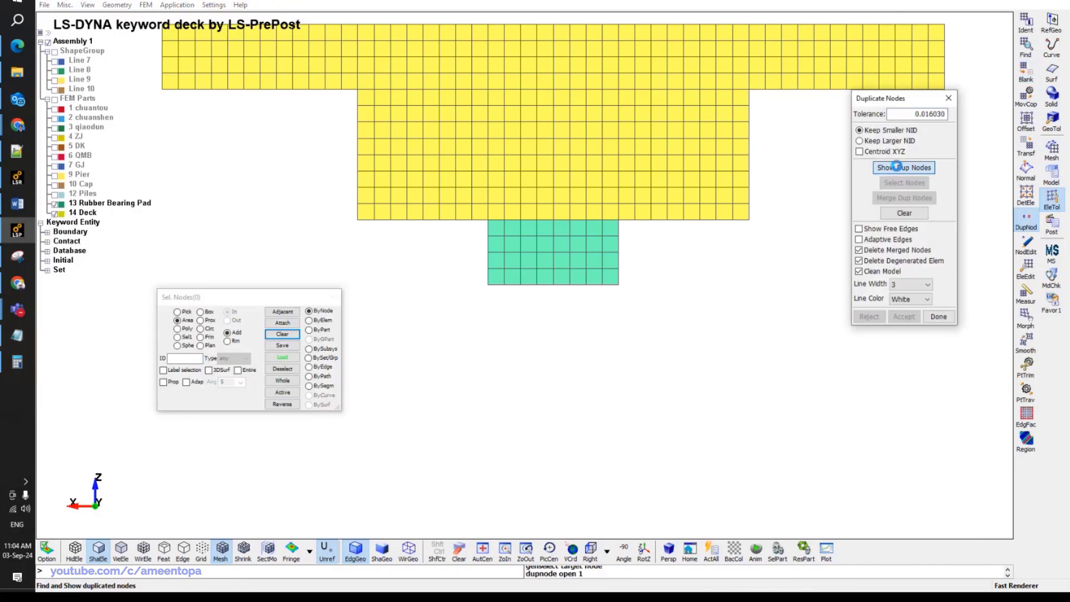
Activate all parts, inspect the marked duplicate nodes between pad and Deck, and switch the background to black.
{"action": "mouse_move", "coordinate": [665, 313]}
{"action": "left_mouse_down", "text": "ctrl"}
{"action": "mouse_move", "coordinate": [640, 346]}
{"action": "mouse_move", "coordinate": [640, 494]}
{"action": "left_mouse_up", "text": "ctrl"}
{"action": "left_click", "coordinate": [712, 551]}
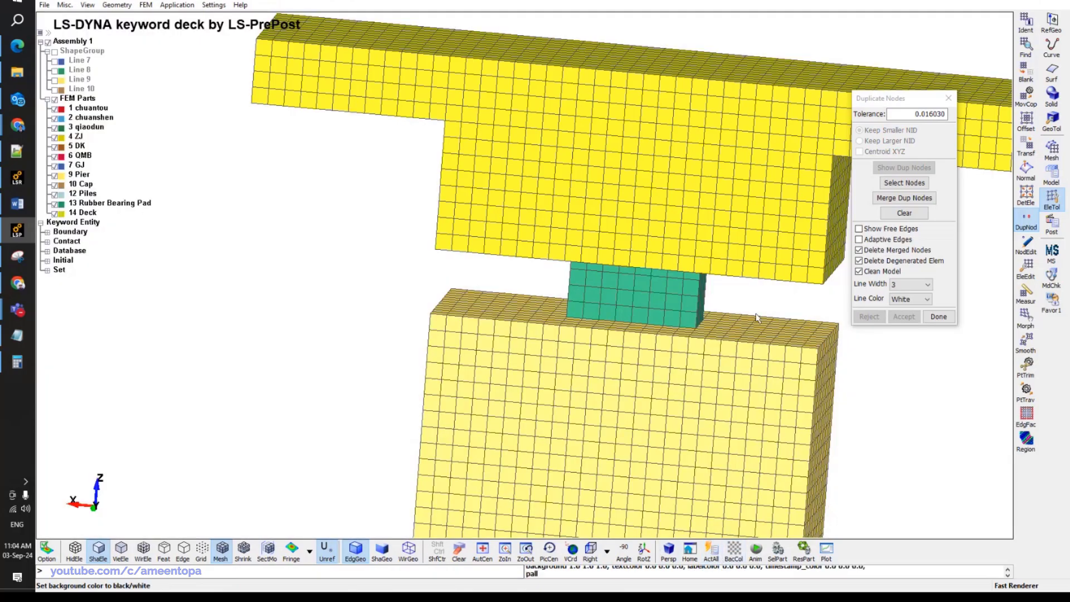
{"action": "mouse_move", "coordinate": [703, 334]}
{"action": "middle_mouse_down", "text": "ctrl"}
{"action": "mouse_move", "coordinate": [701, 303]}
{"action": "mouse_move", "coordinate": [640, 220]}
{"action": "mouse_move", "coordinate": [575, 258]}
{"action": "middle_mouse_up", "text": "ctrl"}
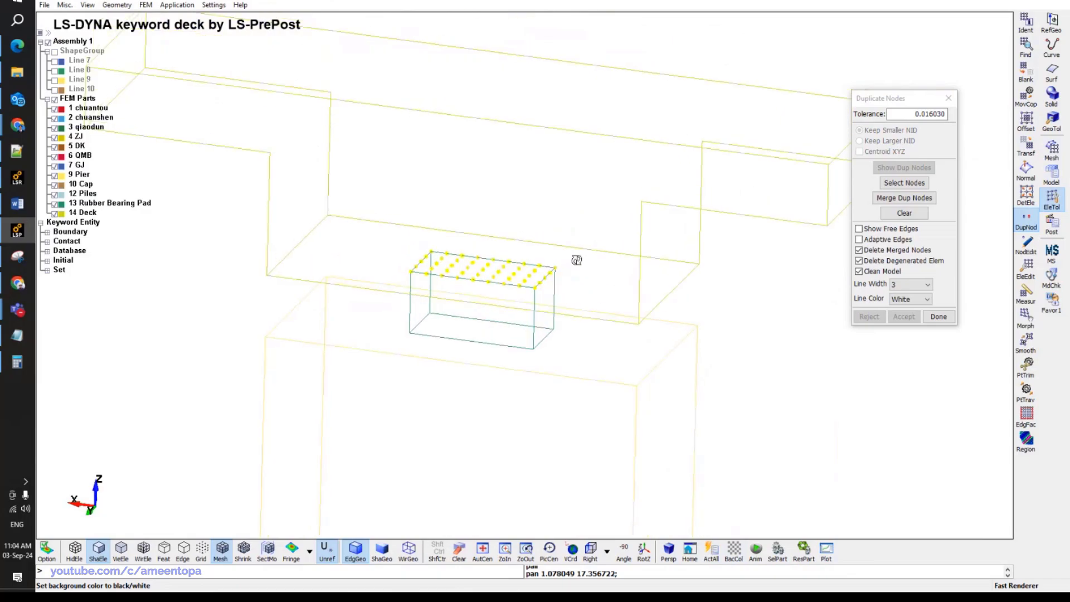
{"action": "left_click", "coordinate": [741, 552]}
{"action": "middle_click_drag", "start_coordinate": [714, 369], "coordinate": [781, 341], "text": "ctrl"}
Isolate the Rubber Bearing Pad and Deck parts again, merge their duplicate nodes and accept the merge.
{"action": "left_click", "coordinate": [54, 100]}
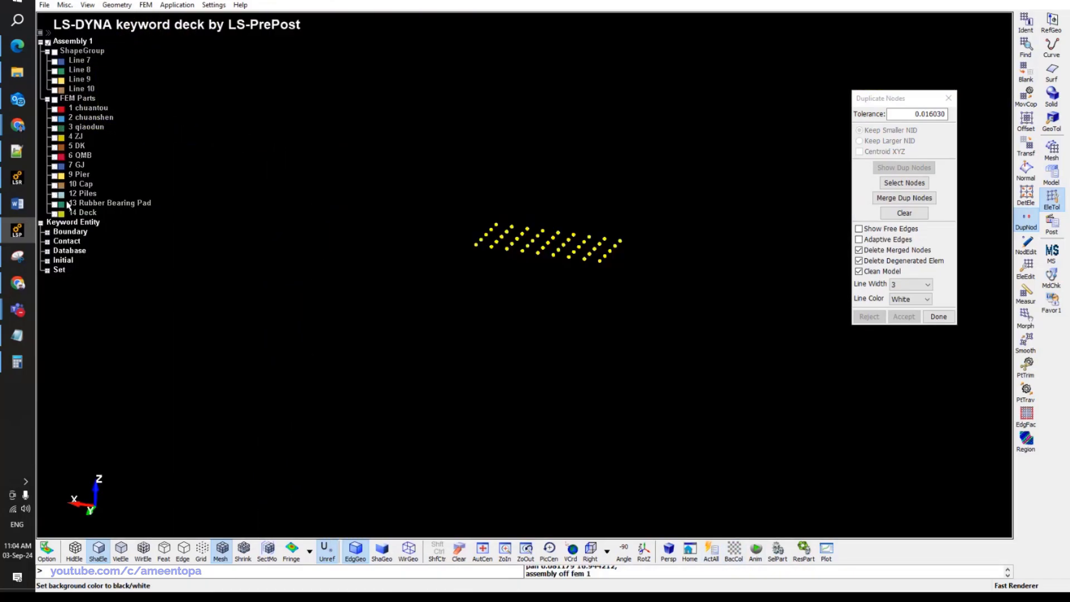
{"action": "left_click", "coordinate": [55, 204]}
{"action": "left_click", "coordinate": [55, 213]}
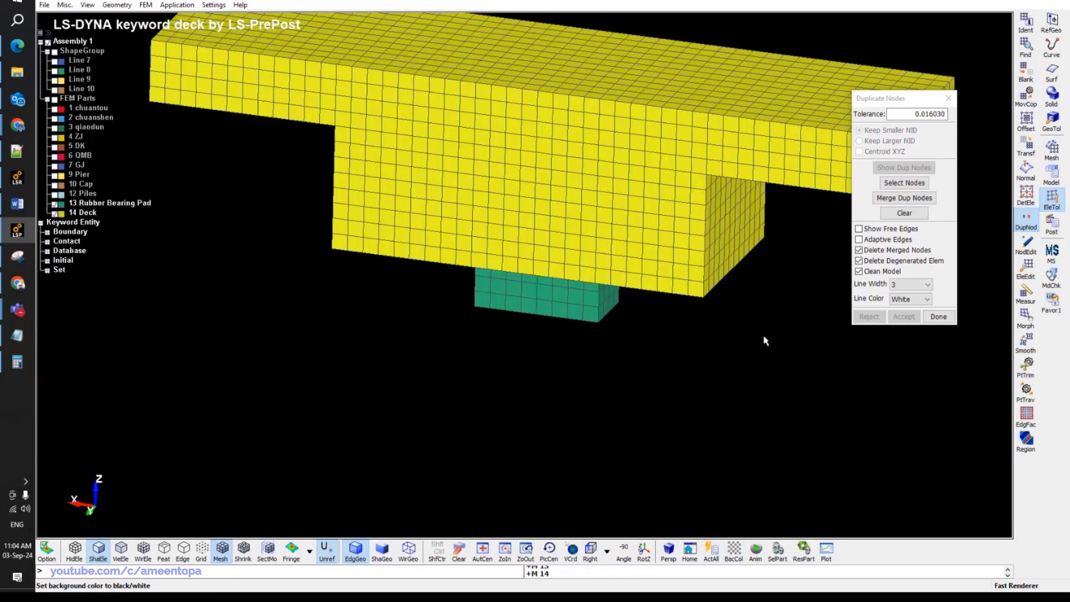
{"action": "mouse_move", "coordinate": [765, 340]}
{"action": "left_mouse_down", "text": "ctrl"}
{"action": "mouse_move", "coordinate": [757, 309]}
{"action": "mouse_move", "coordinate": [836, 240]}
{"action": "left_mouse_up", "text": "ctrl"}
{"action": "left_click", "coordinate": [897, 199]}
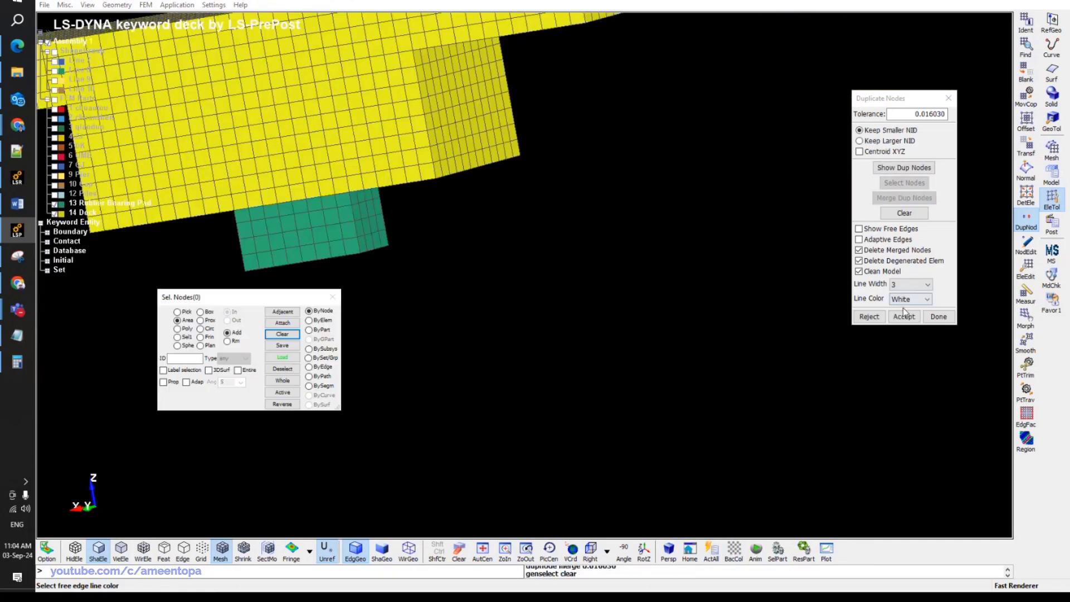
{"action": "left_click", "coordinate": [904, 316]}
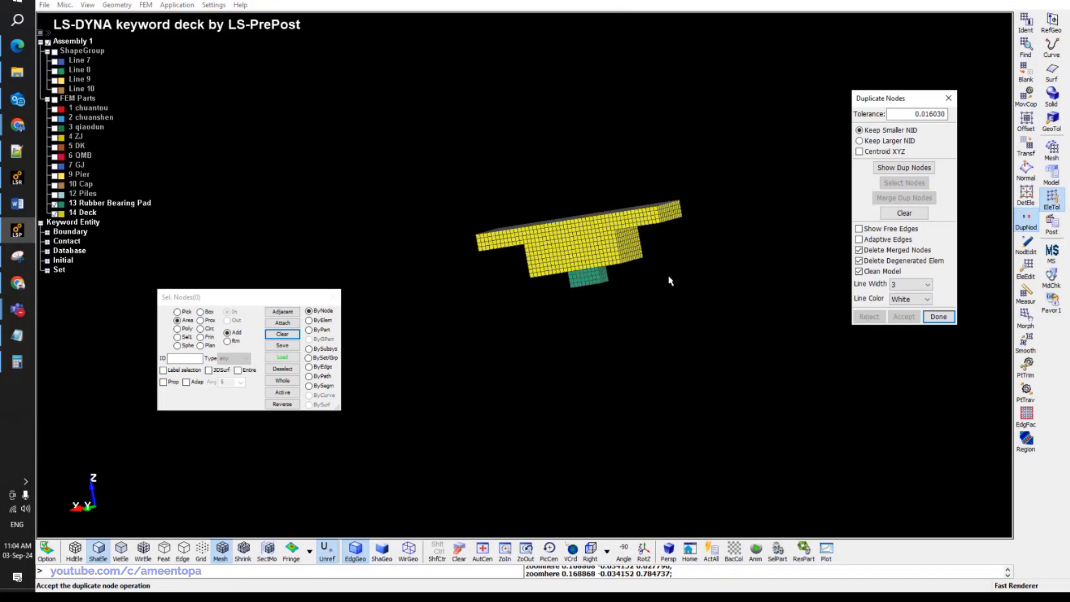
Show the Piles, Cap and Pier parts again alongside the Deck and pad in the right view.
{"action": "left_click_drag", "start_coordinate": [673, 279], "coordinate": [472, 311], "text": "ctrl"}
{"action": "left_click", "coordinate": [55, 193]}
{"action": "left_click", "coordinate": [55, 184]}
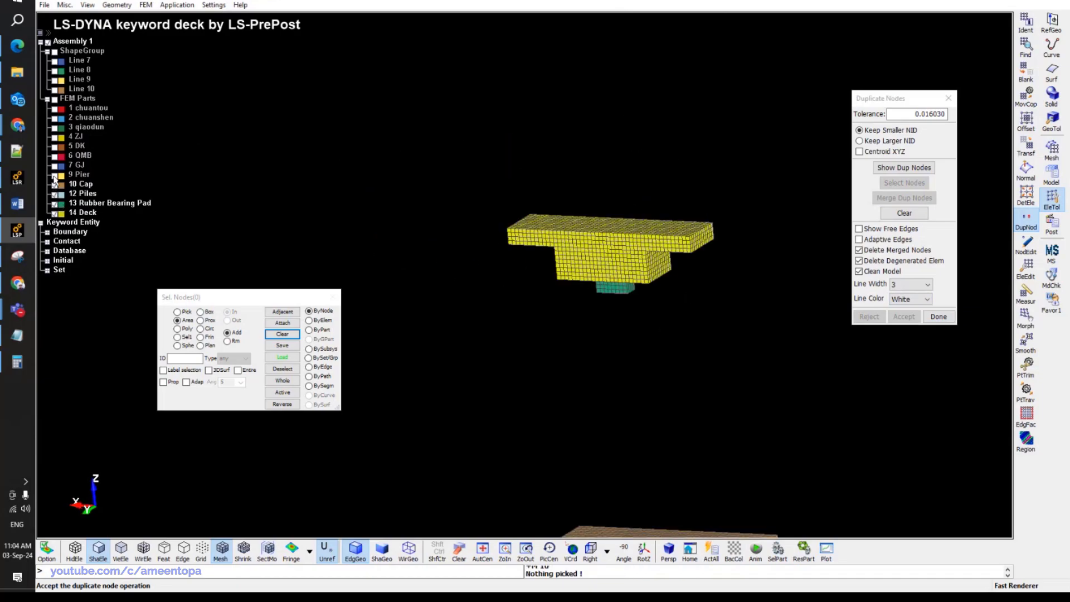
{"action": "left_click", "coordinate": [55, 174]}
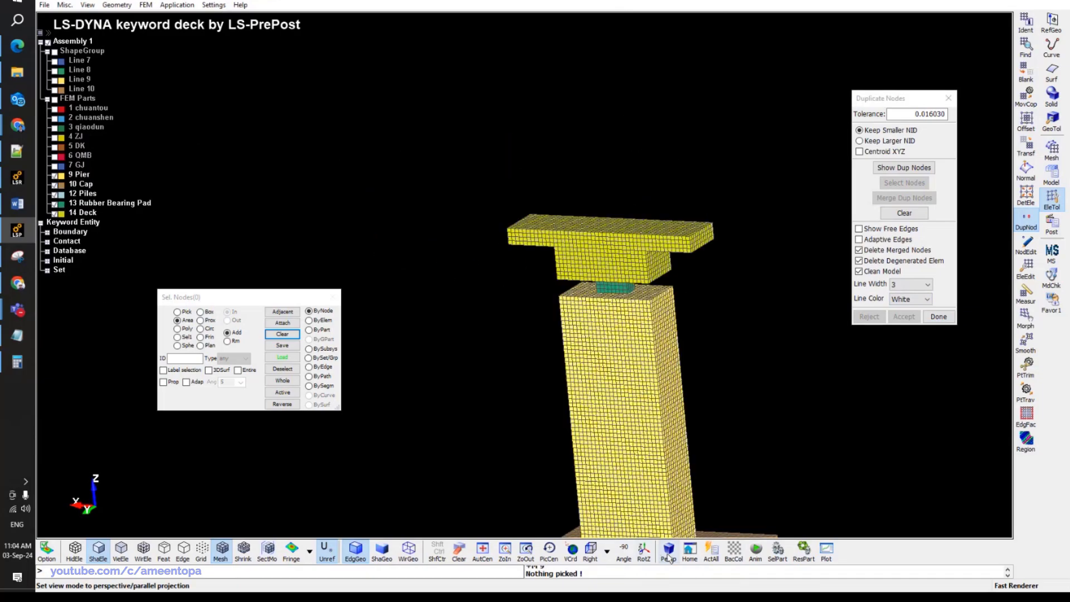
{"action": "left_click", "coordinate": [591, 551]}
{"action": "middle_click_drag", "start_coordinate": [586, 342], "coordinate": [562, 313], "text": "ctrl"}
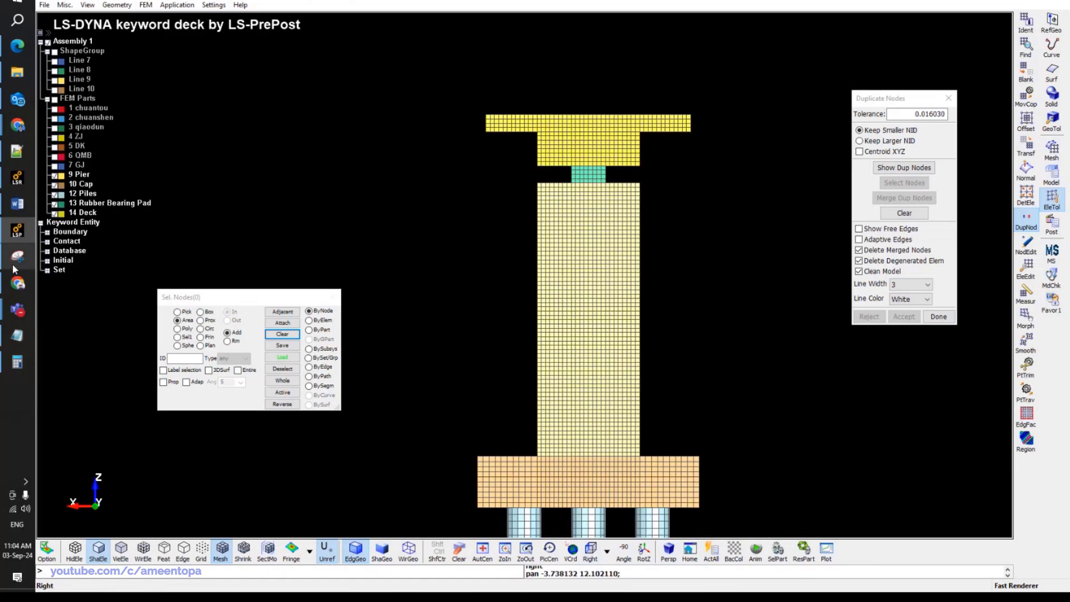
Switch to Chrome and examine the deck, bearing and pier shapes in Fig. 2 of the barge impact paper.
{"action": "left_click", "coordinate": [16, 178]}
{"action": "left_click", "coordinate": [16, 178]}
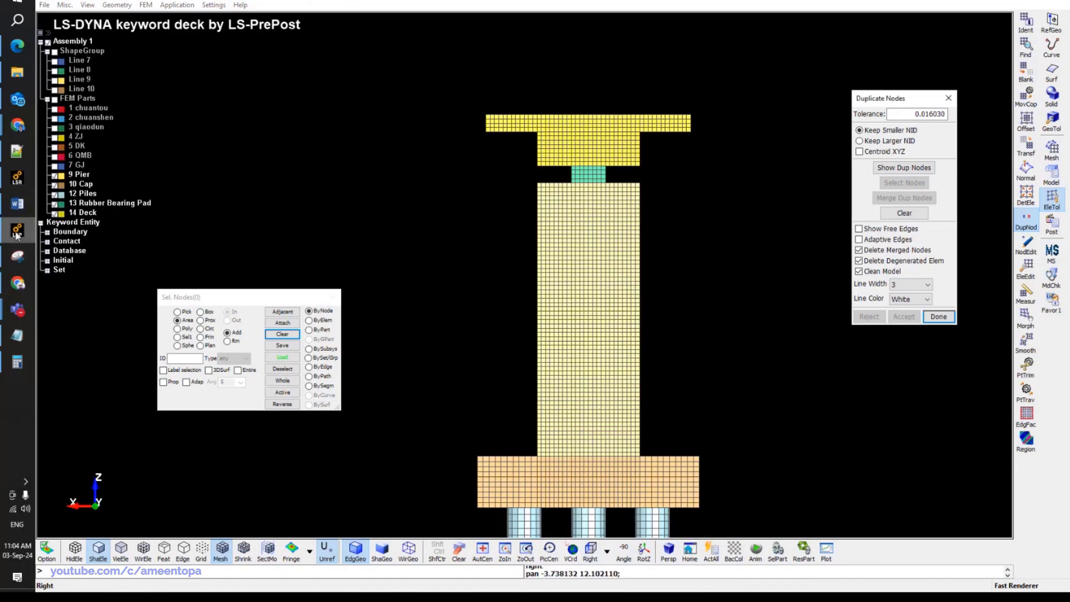
{"action": "left_click", "coordinate": [17, 124]}
{"action": "scroll", "coordinate": [746, 320], "scroll_direction": "down", "scroll_amount": 12}
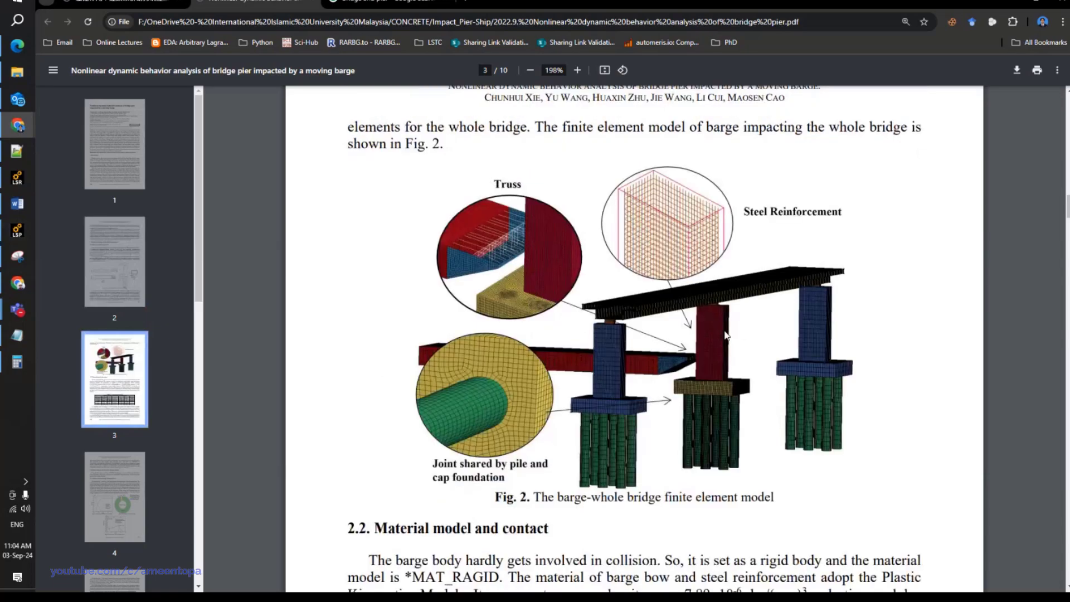
{"action": "scroll", "coordinate": [623, 344], "scroll_direction": "down", "scroll_amount": 8, "text": "ctrl"}
{"action": "scroll", "coordinate": [618, 278], "scroll_direction": "up", "scroll_amount": 12, "text": "ctrl"}
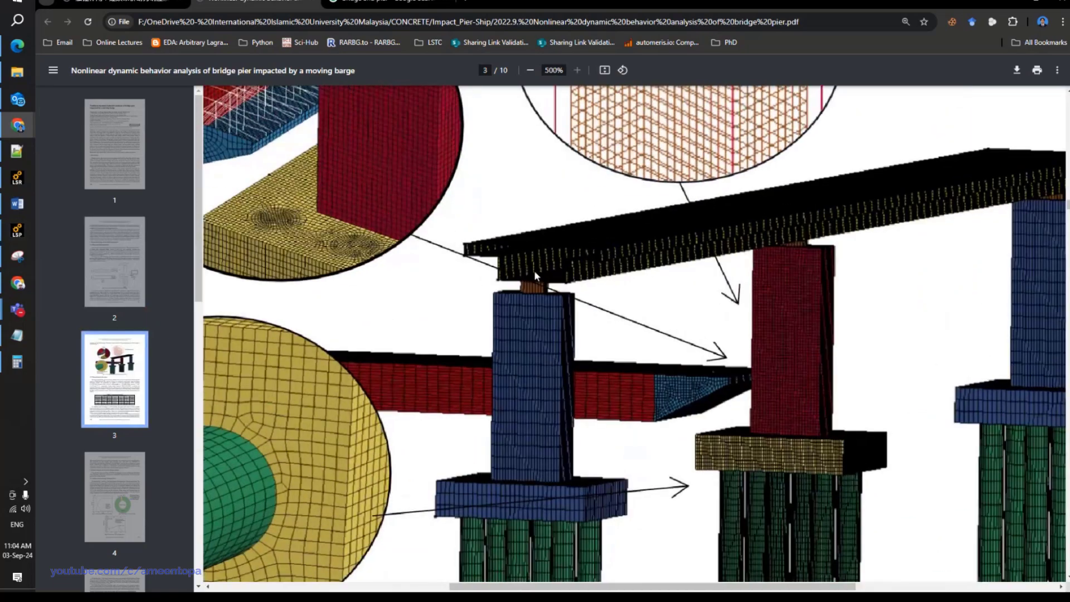
{"action": "scroll", "coordinate": [619, 268], "scroll_direction": "down", "scroll_amount": 3, "text": "ctrl"}
Look through the paper's material, results and reference pages and return to the bridge model in Fig. 2.
{"action": "scroll", "coordinate": [628, 291], "scroll_direction": "down", "scroll_amount": 15}
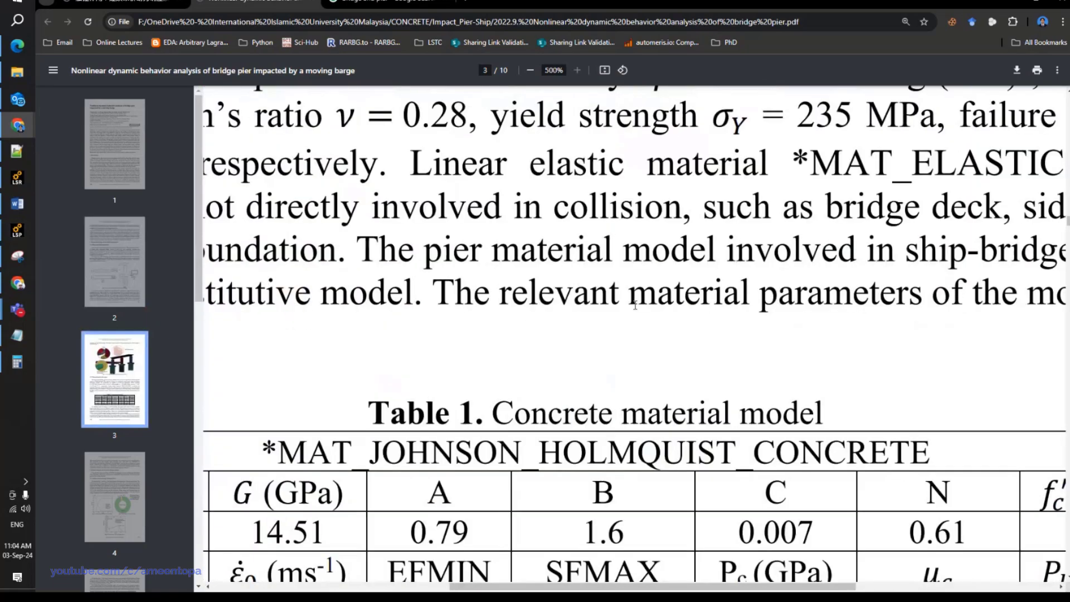
{"action": "scroll", "coordinate": [636, 307], "scroll_direction": "down", "scroll_amount": 20}
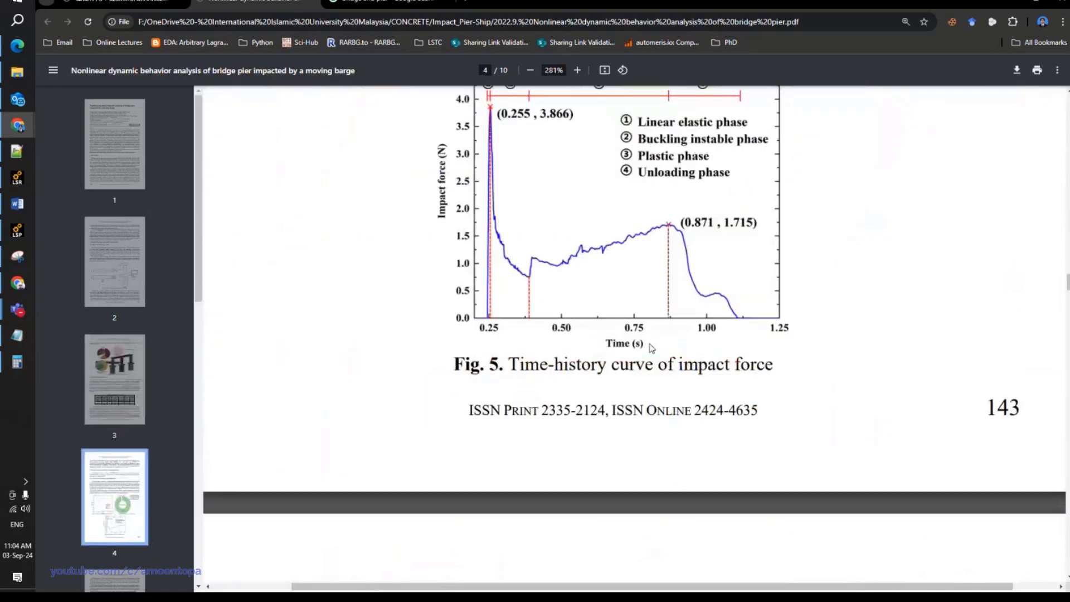
{"action": "scroll", "coordinate": [650, 350], "scroll_direction": "down", "scroll_amount": 18}
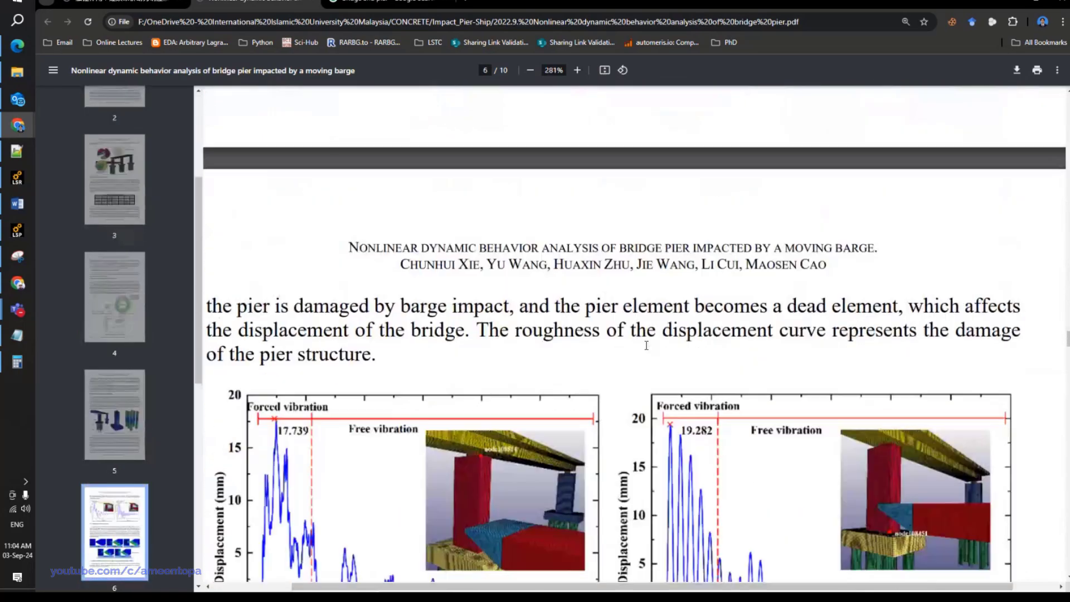
{"action": "scroll", "coordinate": [647, 345], "scroll_direction": "up", "scroll_amount": 3}
{"action": "scroll", "coordinate": [736, 326], "scroll_direction": "up", "scroll_amount": 10}
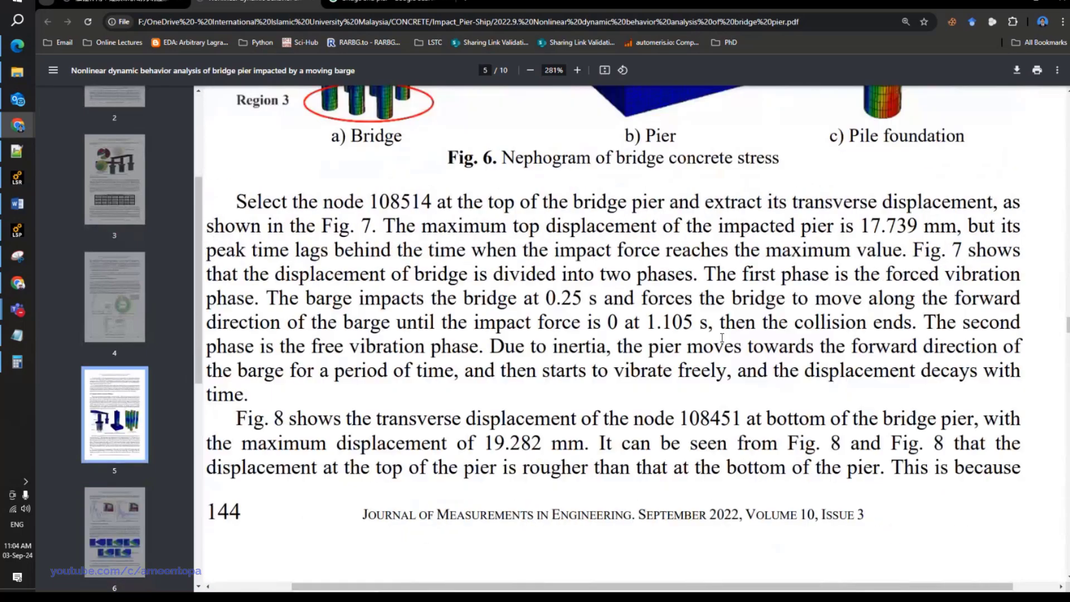
{"action": "scroll", "coordinate": [546, 288], "scroll_direction": "down", "scroll_amount": 20}
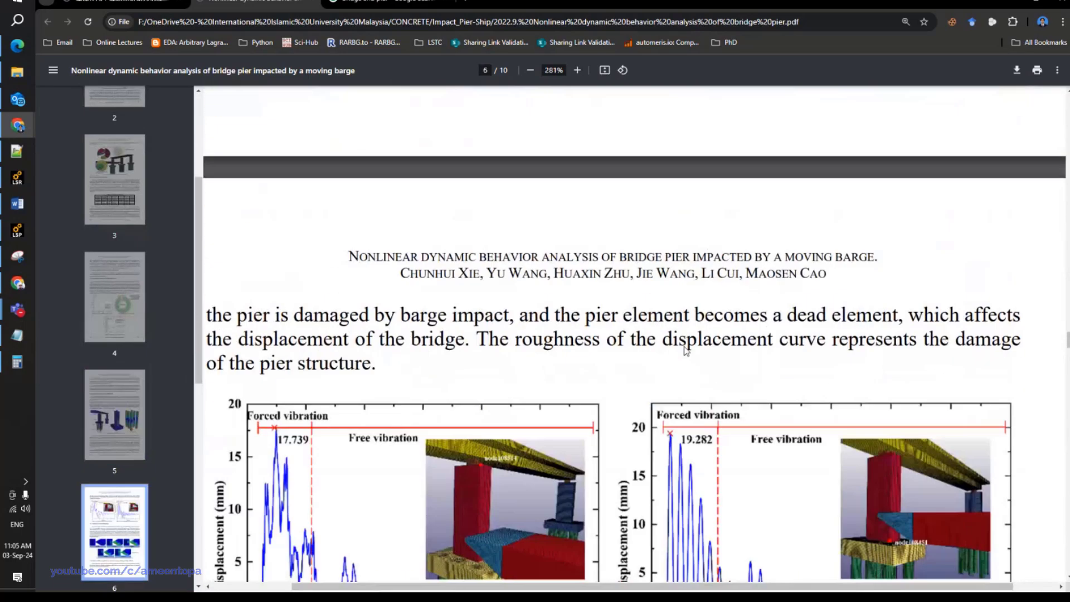
{"action": "scroll", "coordinate": [686, 351], "scroll_direction": "down", "scroll_amount": 20}
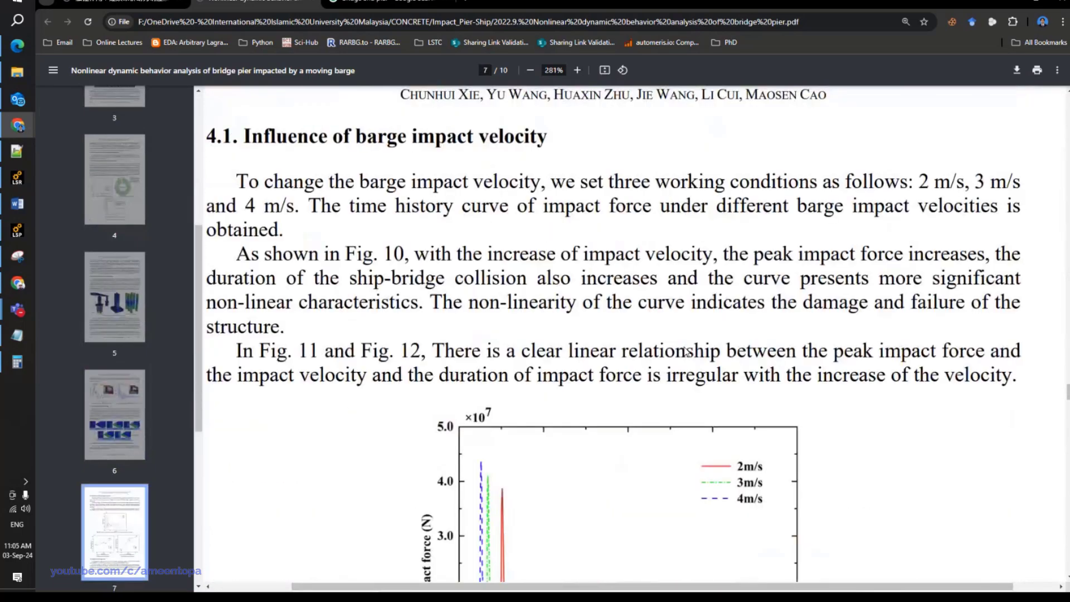
{"action": "scroll", "coordinate": [686, 351], "scroll_direction": "down", "scroll_amount": 20}
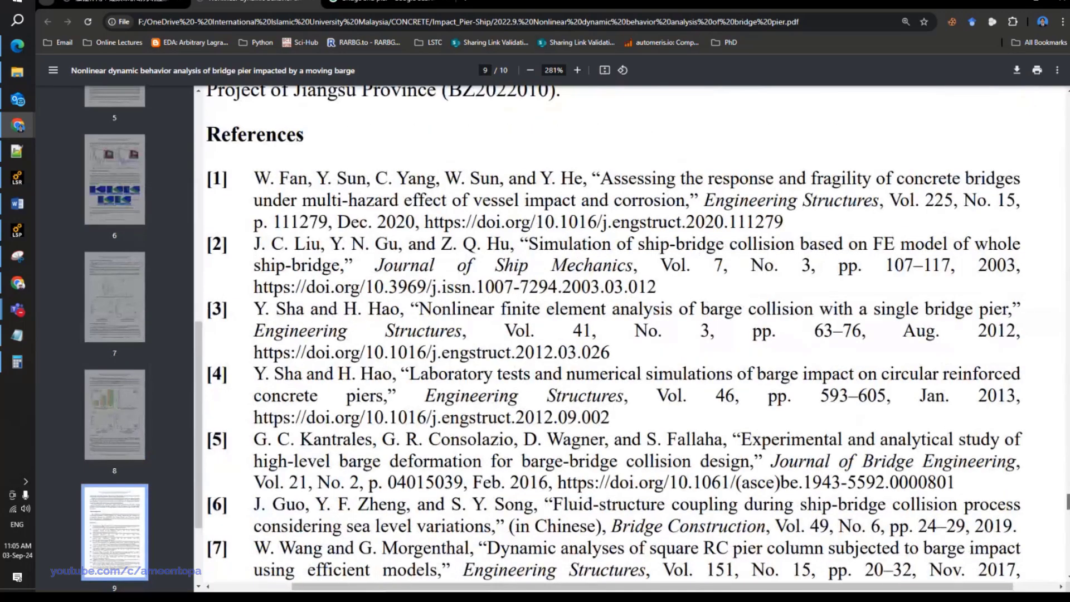
{"action": "scroll", "coordinate": [1035, 339], "scroll_direction": "up", "scroll_amount": 20}
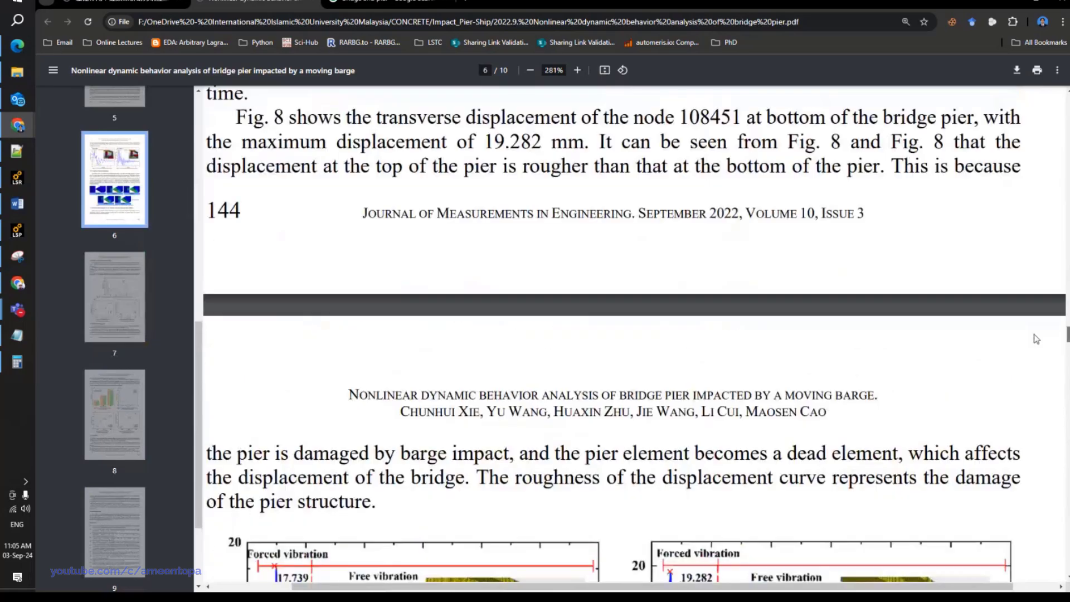
{"action": "scroll", "coordinate": [1036, 339], "scroll_direction": "up", "scroll_amount": 20}
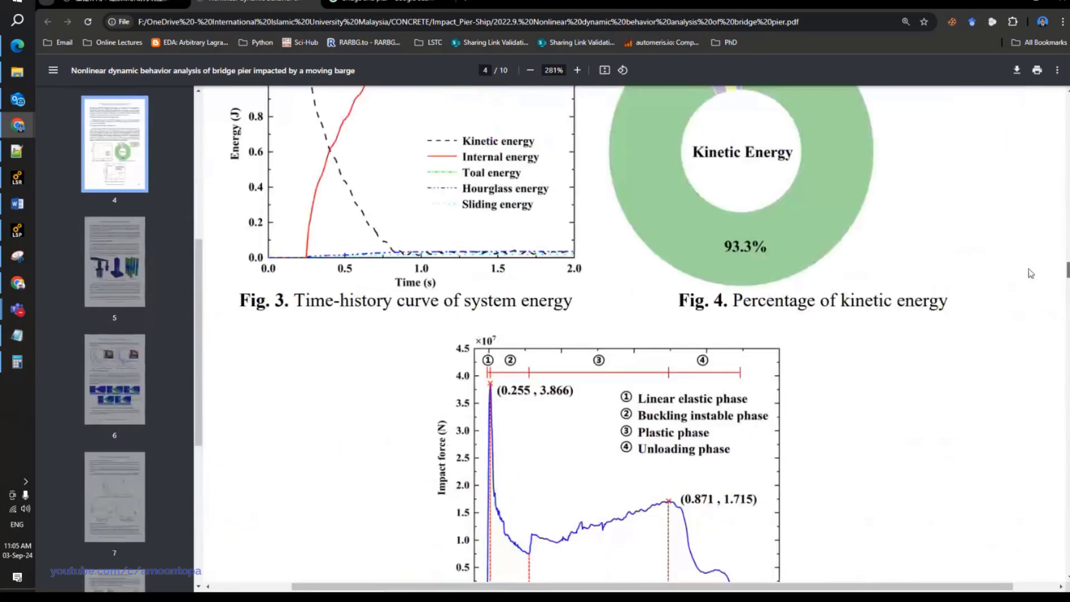
{"action": "scroll", "coordinate": [1032, 273], "scroll_direction": "up", "scroll_amount": 20}
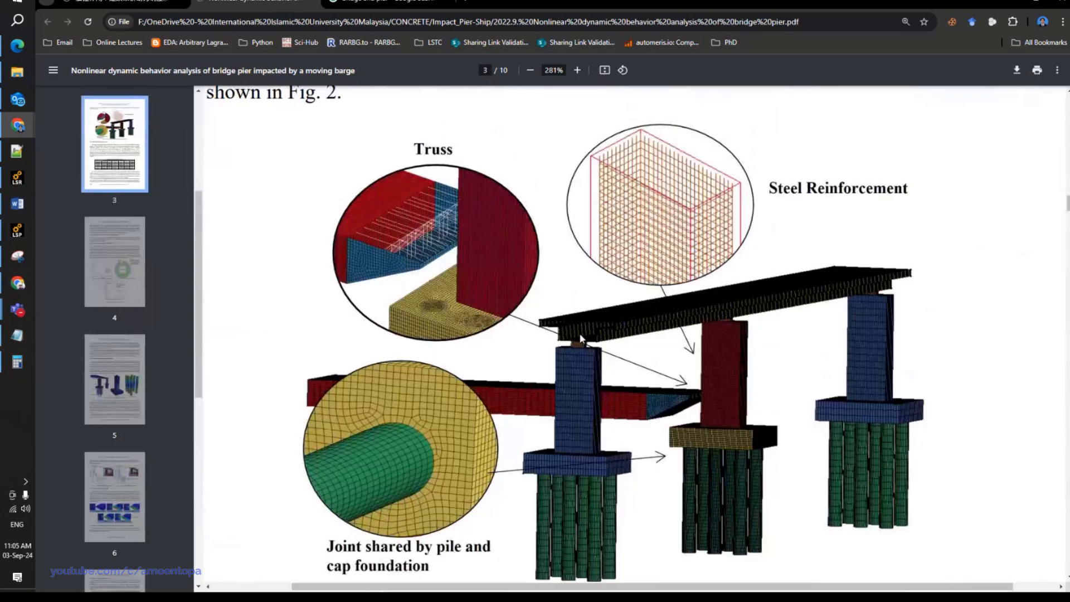
Review the bridge dimensions in section 2.1 of the paper and the deck shape in Figure 3.11 of the other PDF.
{"action": "scroll", "coordinate": [579, 335], "scroll_direction": "up", "scroll_amount": 6}
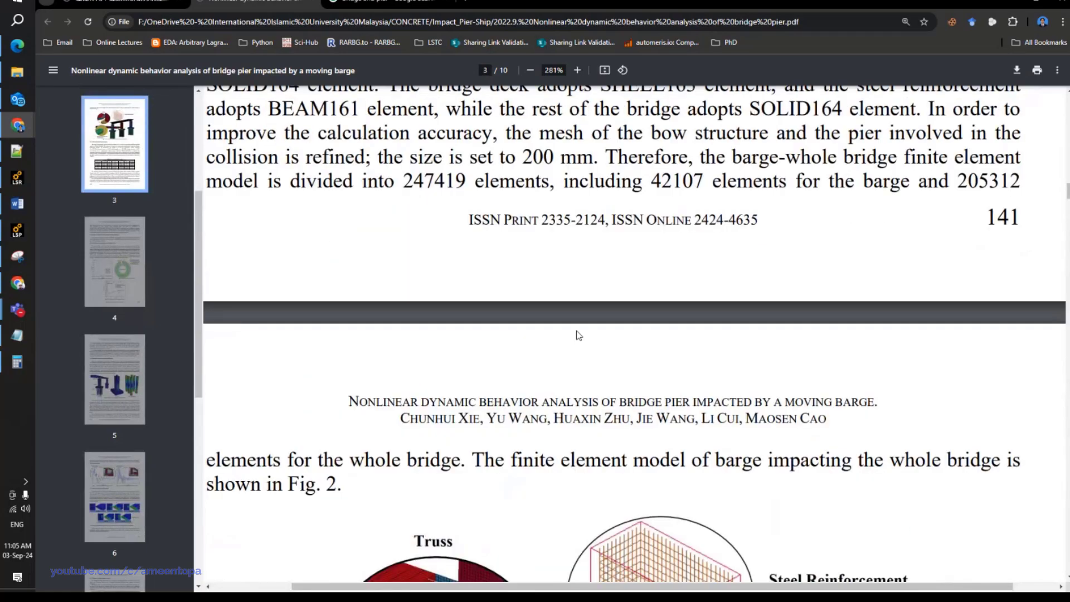
{"action": "scroll", "coordinate": [579, 334], "scroll_direction": "up", "scroll_amount": 10}
{"action": "scroll", "coordinate": [578, 331], "scroll_direction": "up", "scroll_amount": 5}
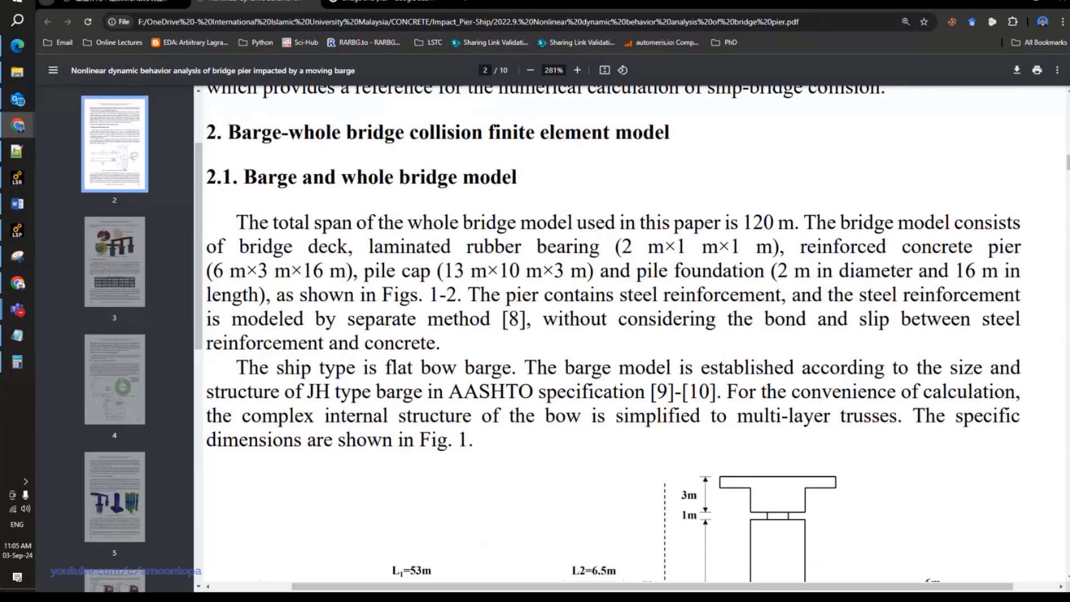
{"action": "left_click", "coordinate": [123, 3]}
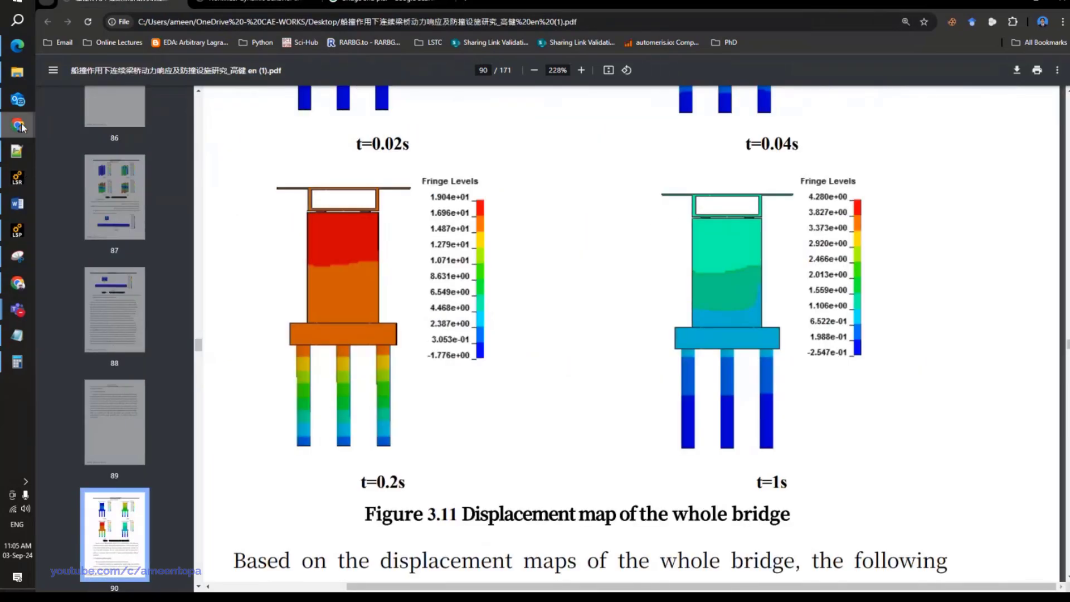
{"action": "mouse_move", "coordinate": [22, 128]}
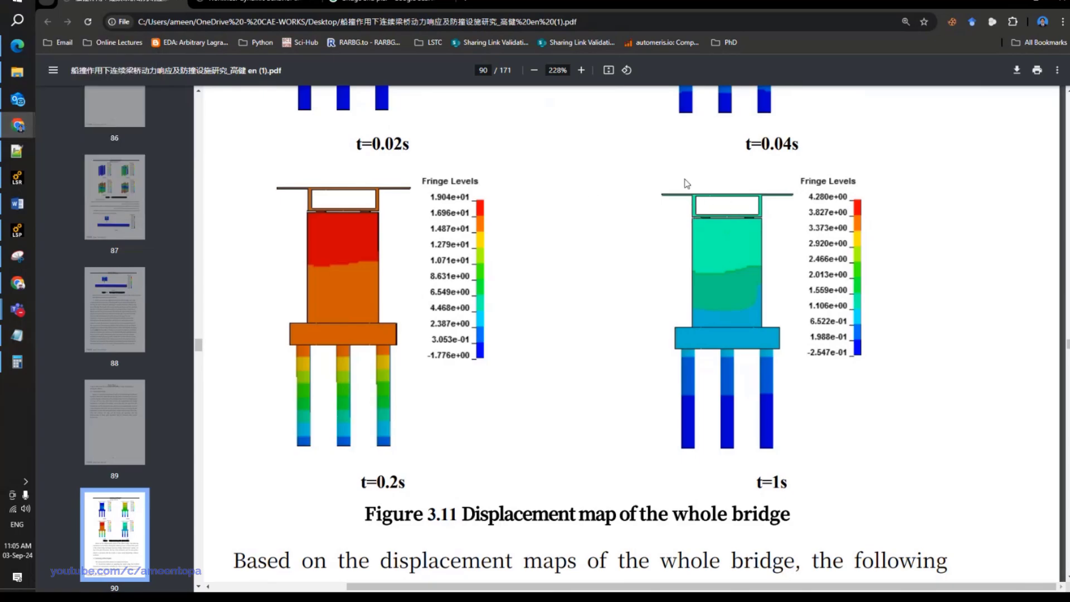
Switch back to LS-PrePost and examine the assembled deck, pad, pier, cap and piles in a 3D view.
{"action": "left_click", "coordinate": [18, 232]}
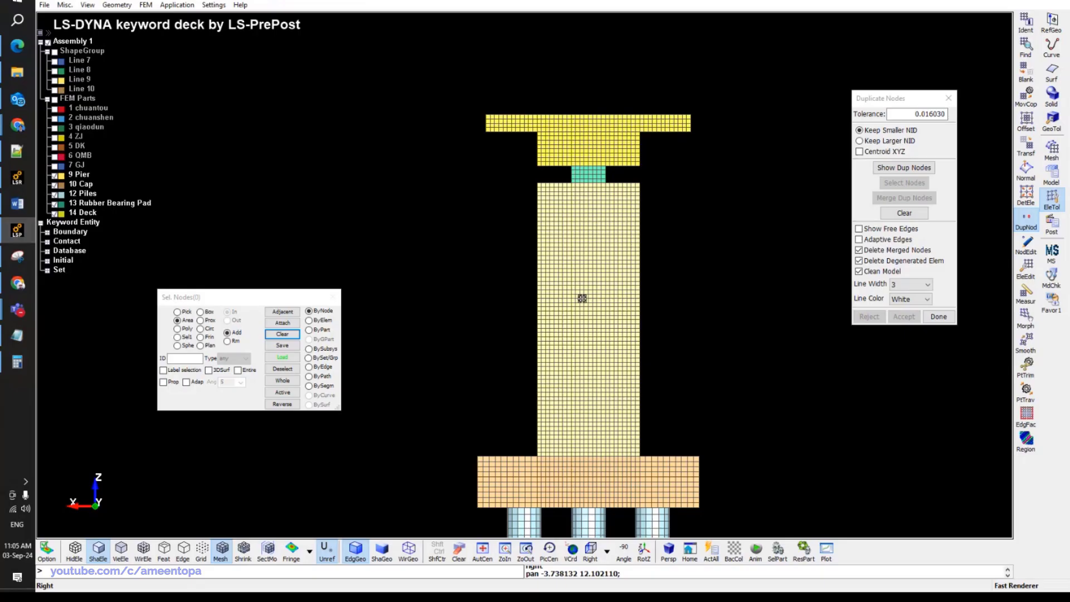
{"action": "scroll", "coordinate": [648, 330], "scroll_direction": "down", "scroll_amount": 2}
{"action": "left_click_drag", "start_coordinate": [649, 330], "coordinate": [639, 261], "text": "ctrl"}
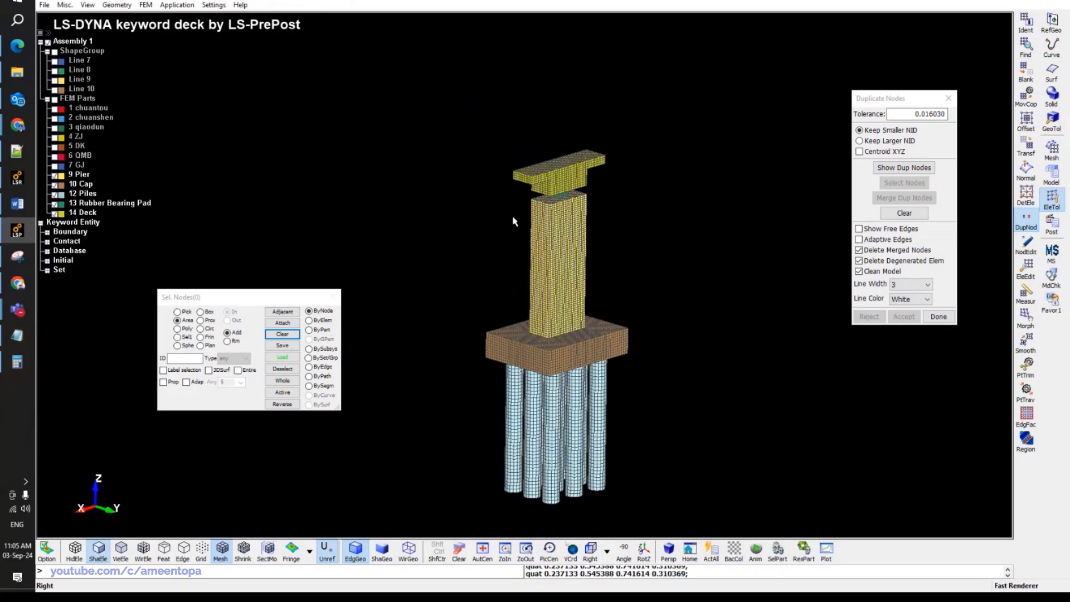
{"action": "scroll", "coordinate": [514, 222], "scroll_direction": "up", "scroll_amount": 2}
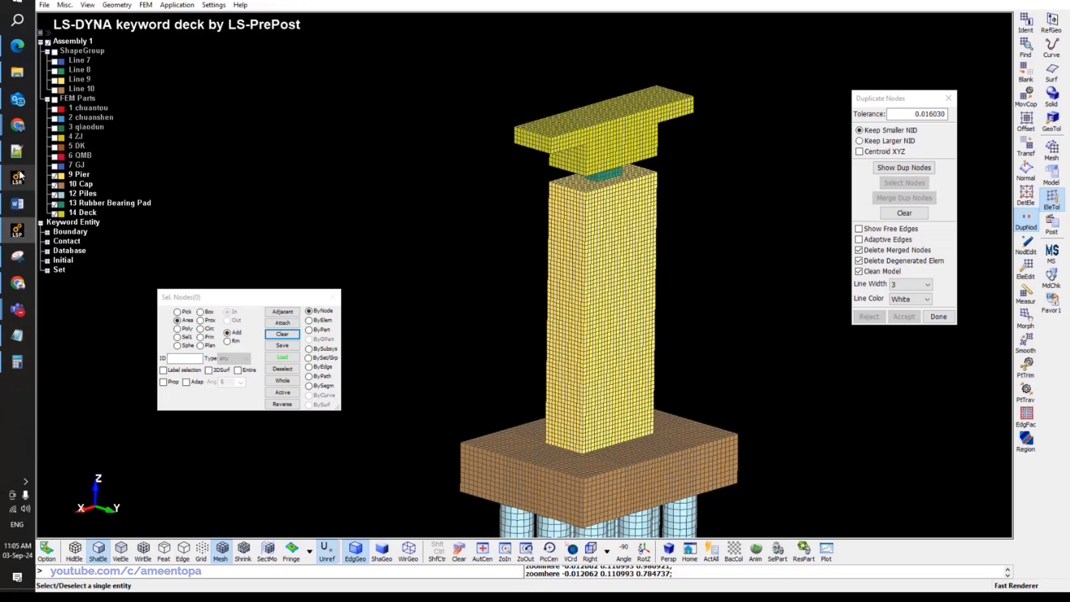
{"action": "mouse_move", "coordinate": [20, 177]}
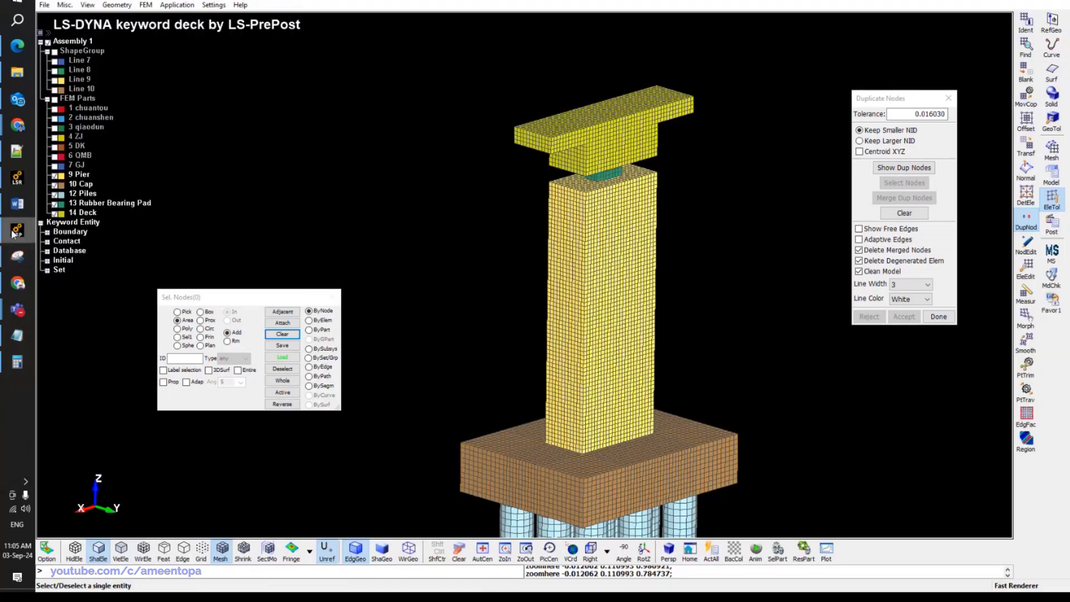
Switch to Chrome and search the ship-bridge collision thesis PDF for 83, going through the matches.
{"action": "left_click", "coordinate": [17, 256]}
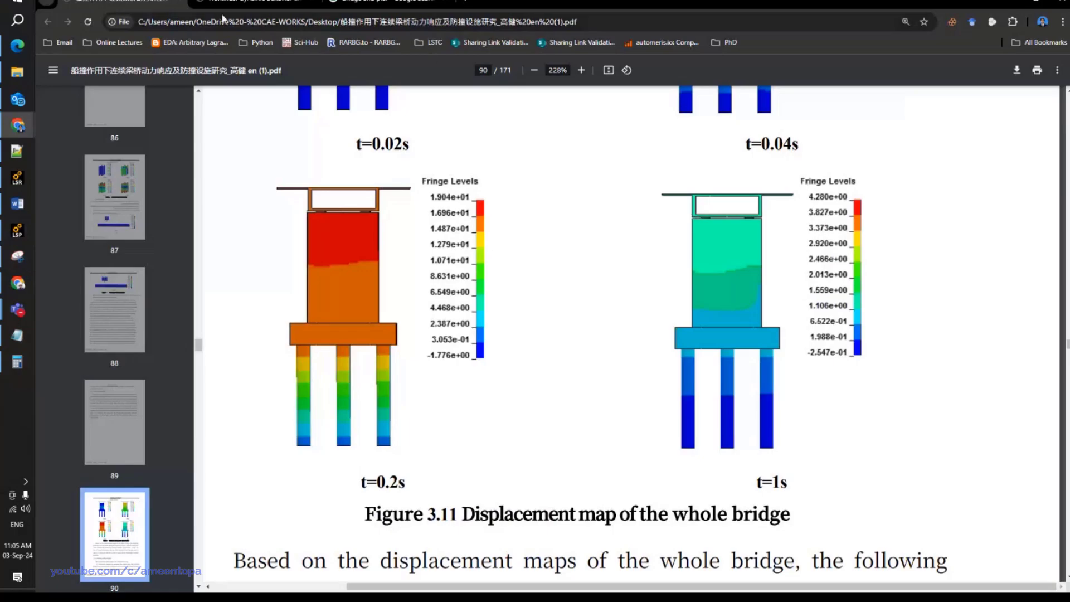
{"action": "key", "text": "ctrl+f"}
{"action": "type", "text": "83"}
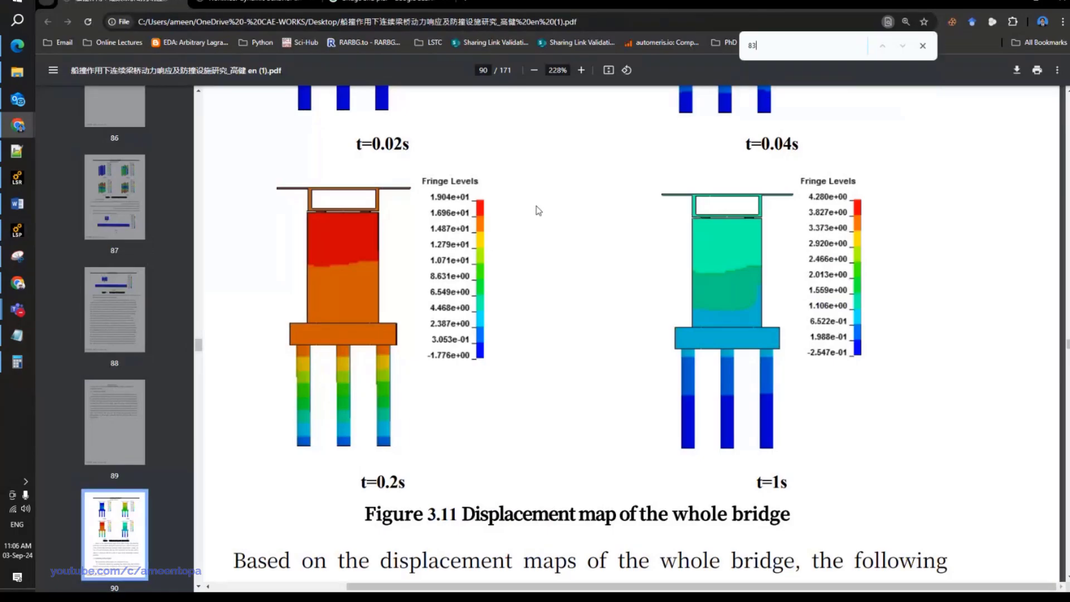
{"action": "key", "text": "Return"}
{"action": "key", "text": "Return"}
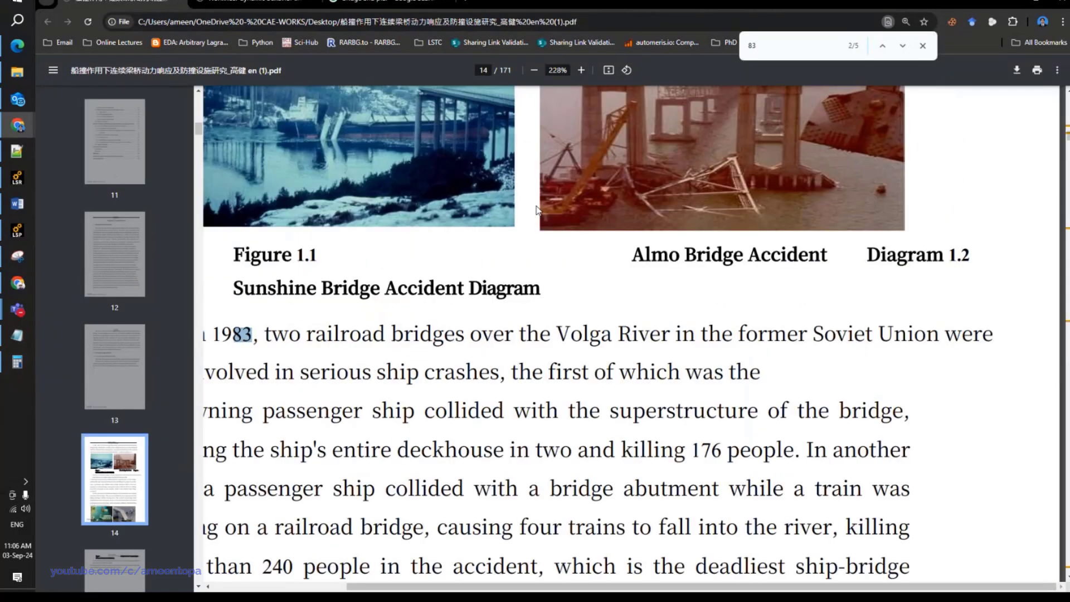
{"action": "key", "text": "Return"}
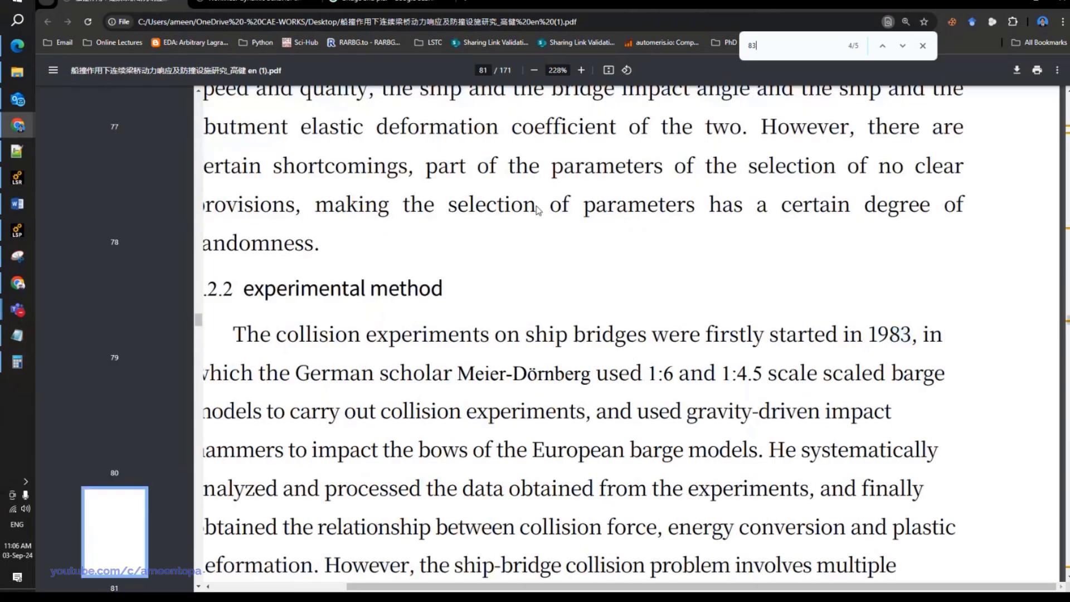
{"action": "key", "text": "Return"}
{"action": "key", "text": "Return"}
{"action": "key", "text": "Return"}
{"action": "key", "text": "Return"}
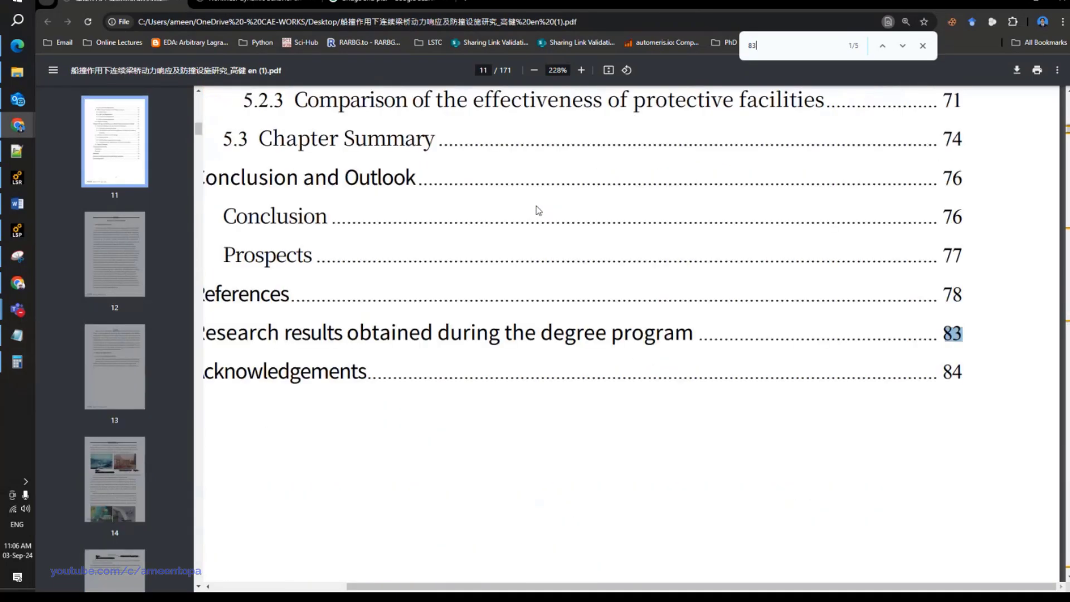
Search the thesis PDF for 53 and go through the matches for the bridge span description.
{"action": "key", "text": "ctrl+f"}
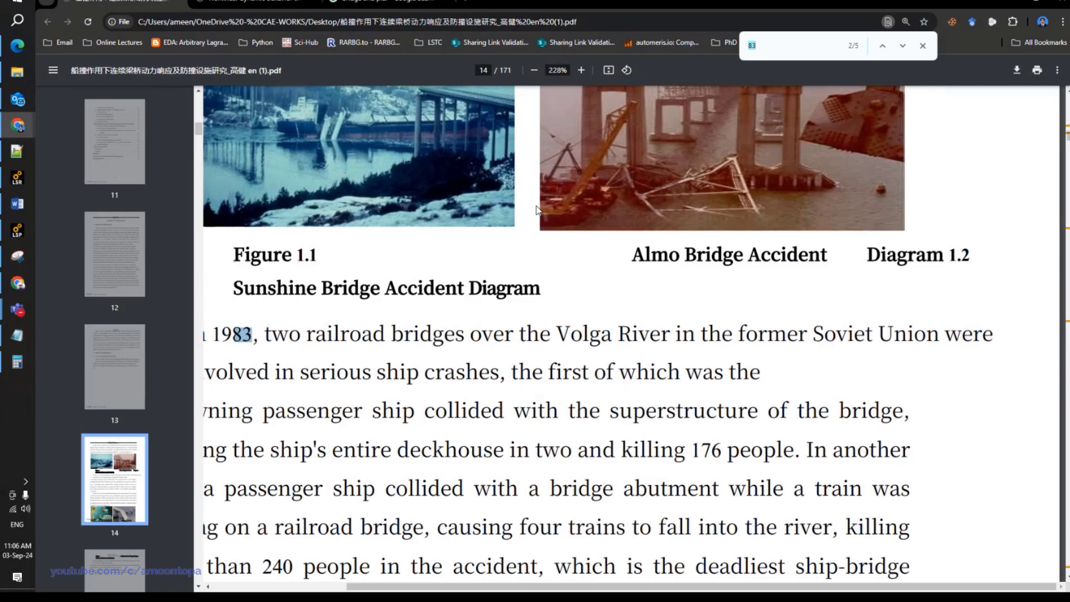
{"action": "type", "text": "53"}
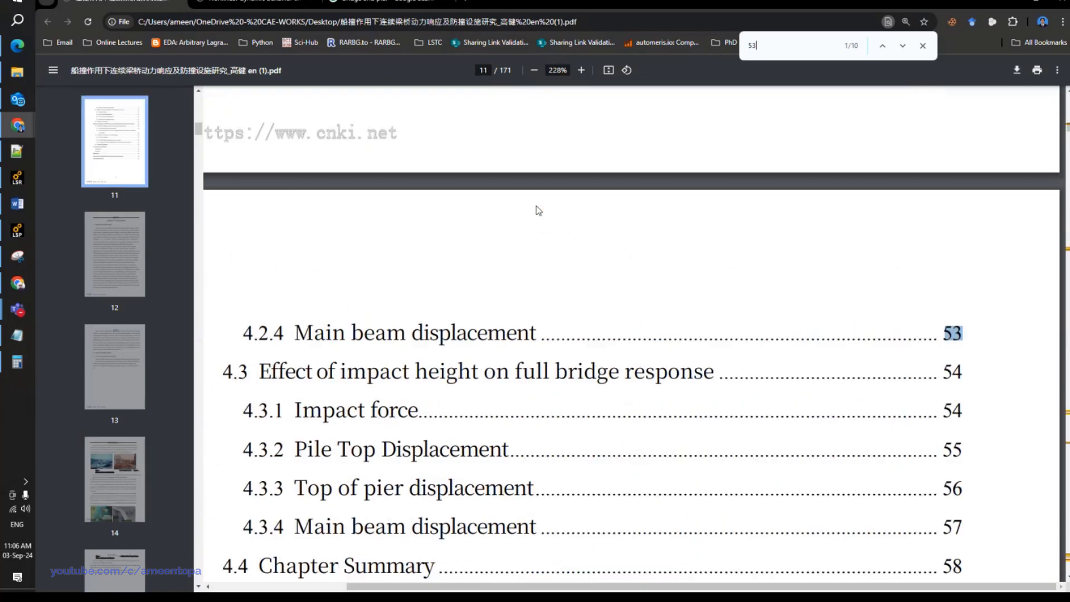
{"action": "key", "text": "Return"}
{"action": "key", "text": "Return"}
{"action": "key", "text": "Return"}
{"action": "key", "text": "Return"}
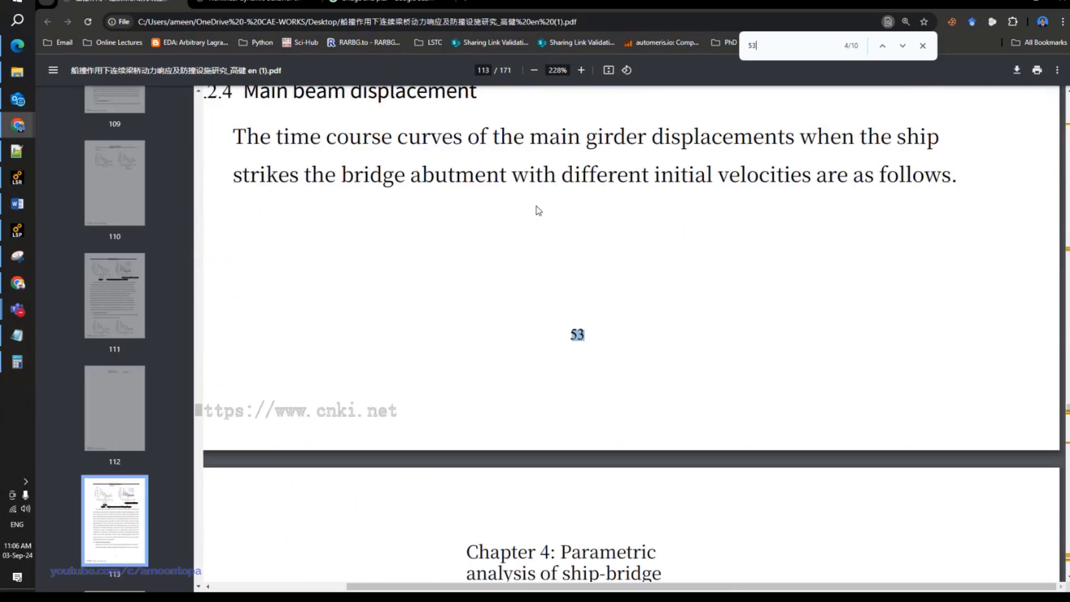
{"action": "key", "text": "Return"}
{"action": "key", "text": "Return"}
{"action": "key", "text": "Return"}
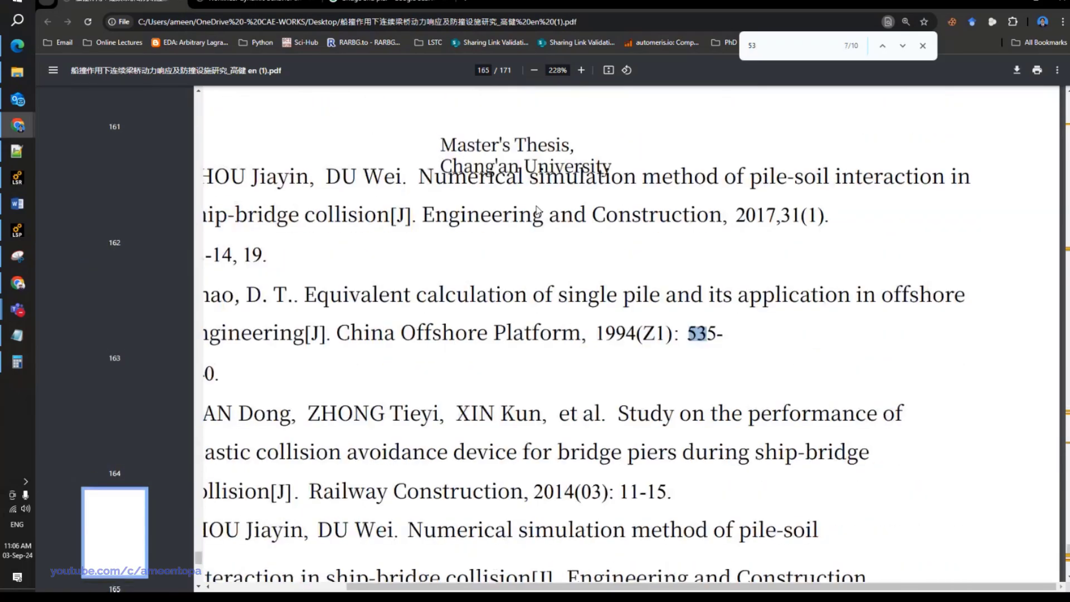
Search the thesis for 83 again and for 52, and read the three-span girder description on page 53.
{"action": "key", "text": "ctrl+f"}
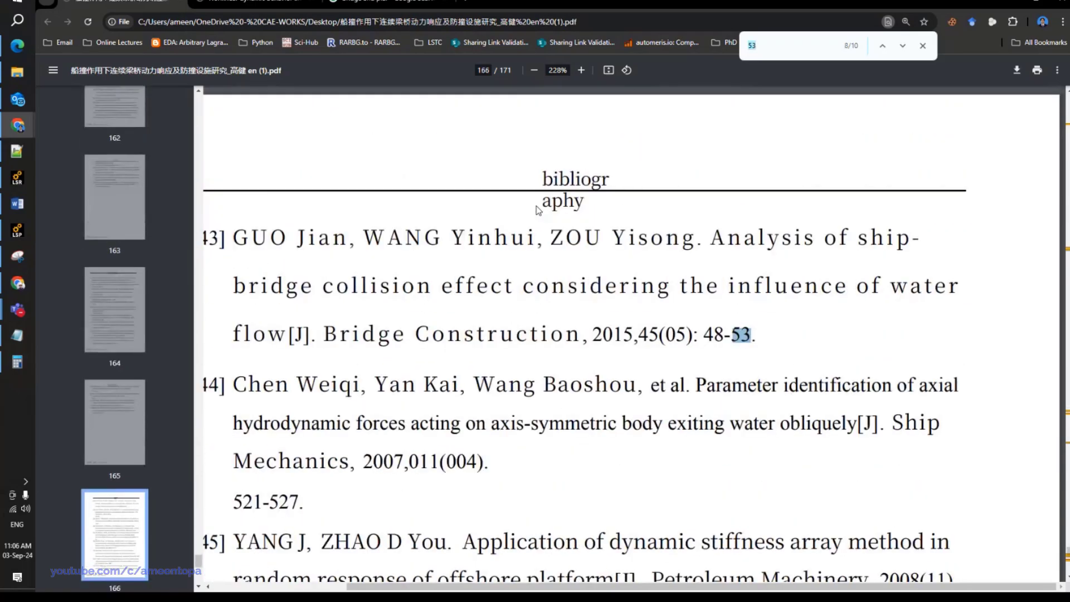
{"action": "type", "text": "83"}
{"action": "key", "text": "Return"}
{"action": "key", "text": "ctrl+f"}
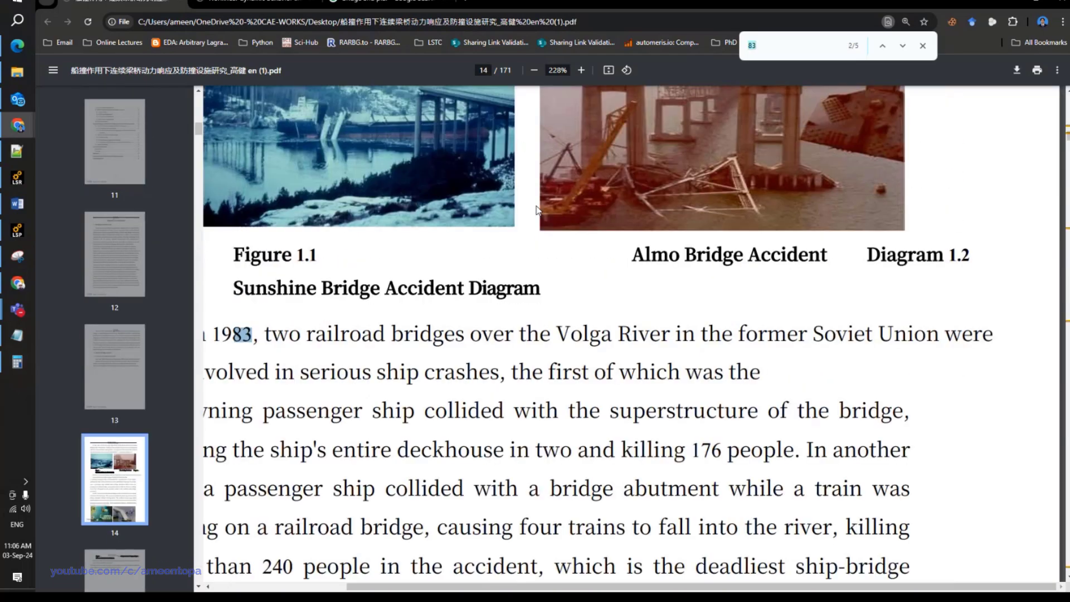
{"action": "type", "text": "52"}
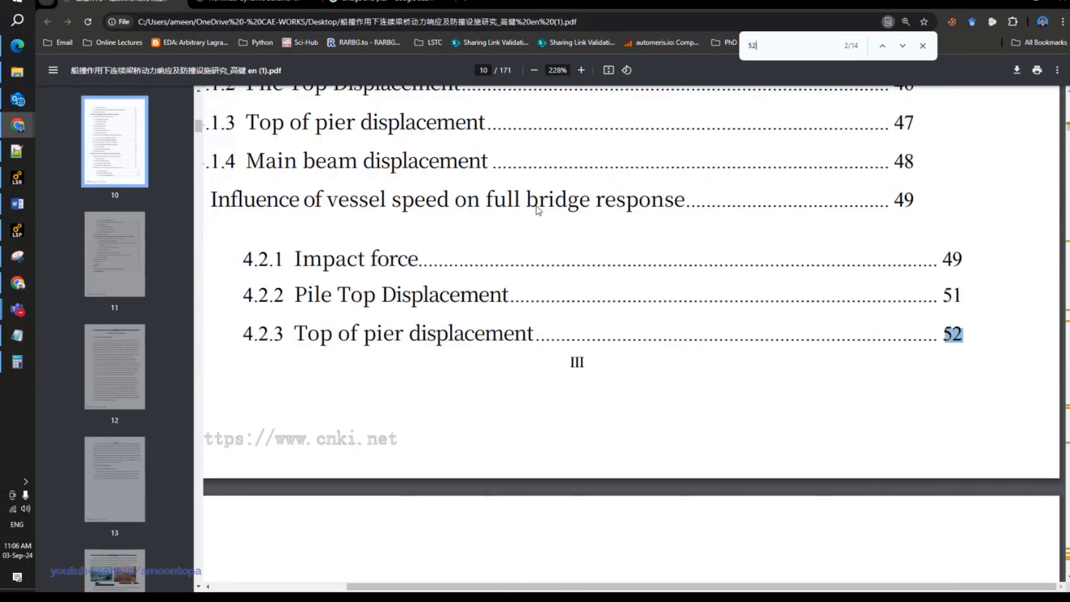
{"action": "key", "text": "Return"}
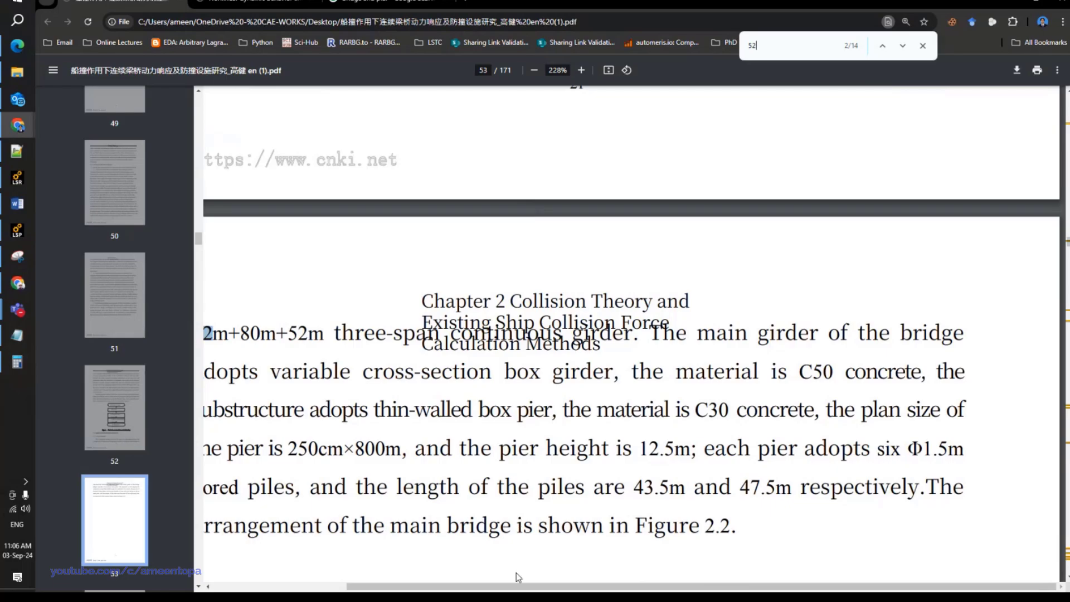
{"action": "scroll", "coordinate": [387, 439], "scroll_direction": "left", "scroll_amount": 2}
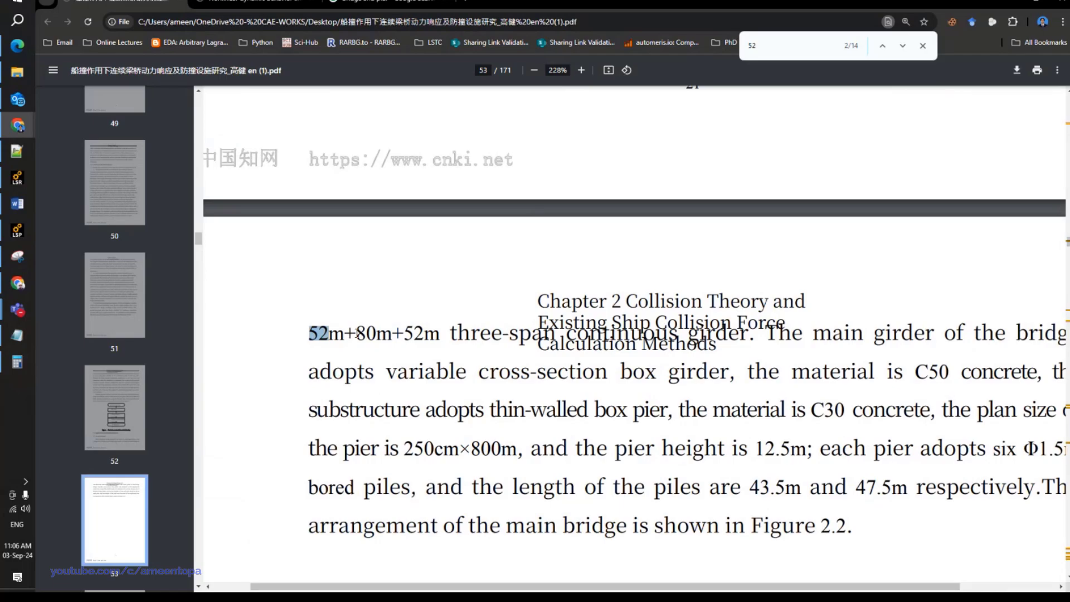
{"action": "mouse_move", "coordinate": [356, 333]}
{"action": "left_mouse_down"}
{"action": "mouse_move", "coordinate": [393, 333]}
{"action": "mouse_move", "coordinate": [366, 332]}
{"action": "left_mouse_up"}
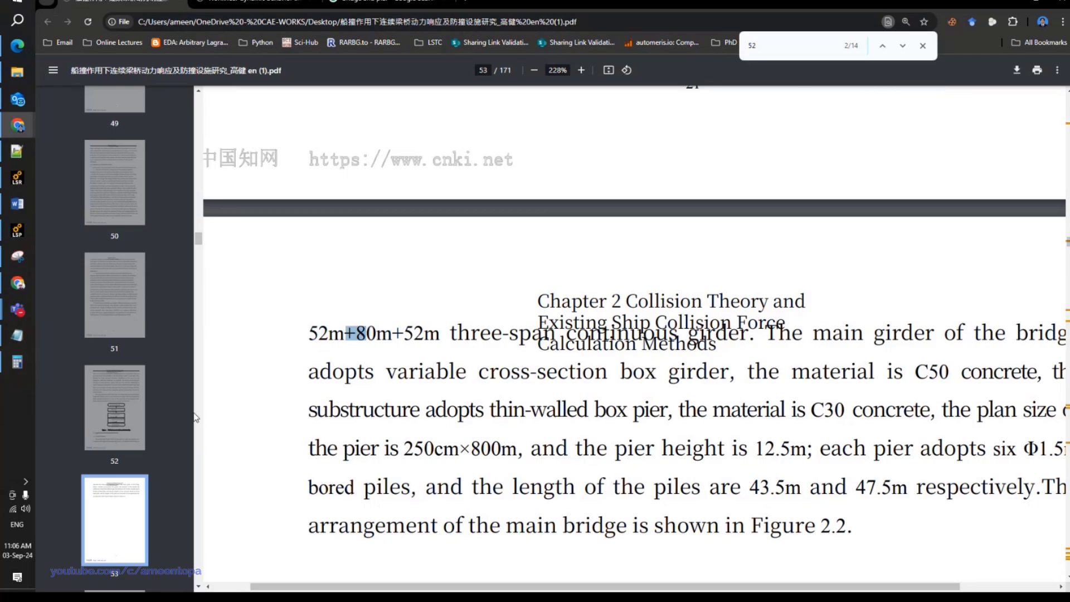
Switch to LS-PrePost and examine the deck, bearing pad, pier and cap in the right and front views.
{"action": "left_click", "coordinate": [17, 231]}
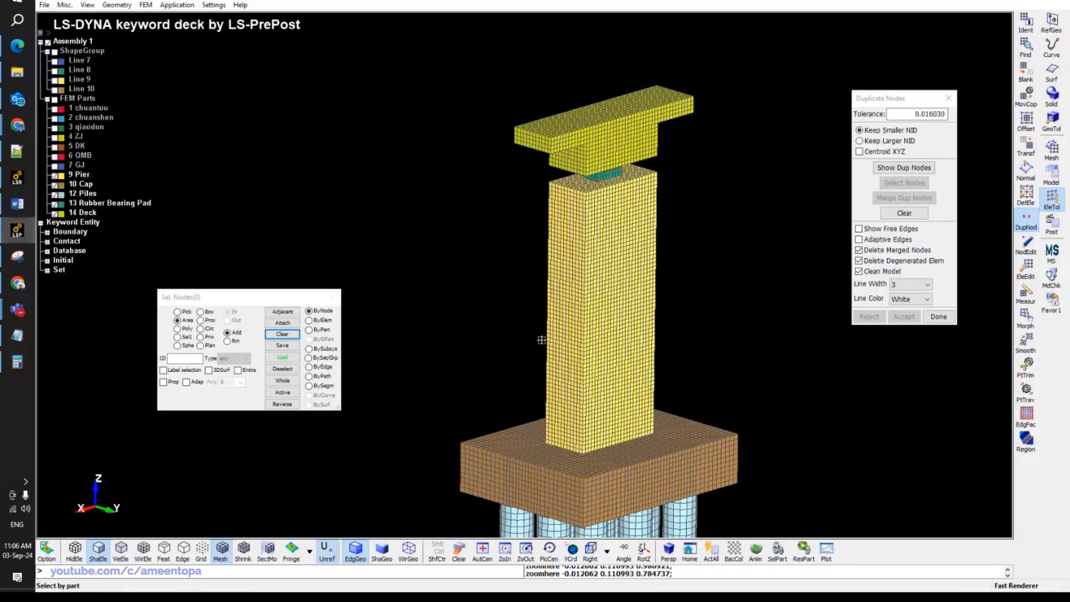
{"action": "middle_click_drag", "start_coordinate": [540, 341], "coordinate": [568, 225], "text": "ctrl"}
{"action": "middle_click_drag", "start_coordinate": [590, 77], "coordinate": [591, 77], "text": "ctrl"}
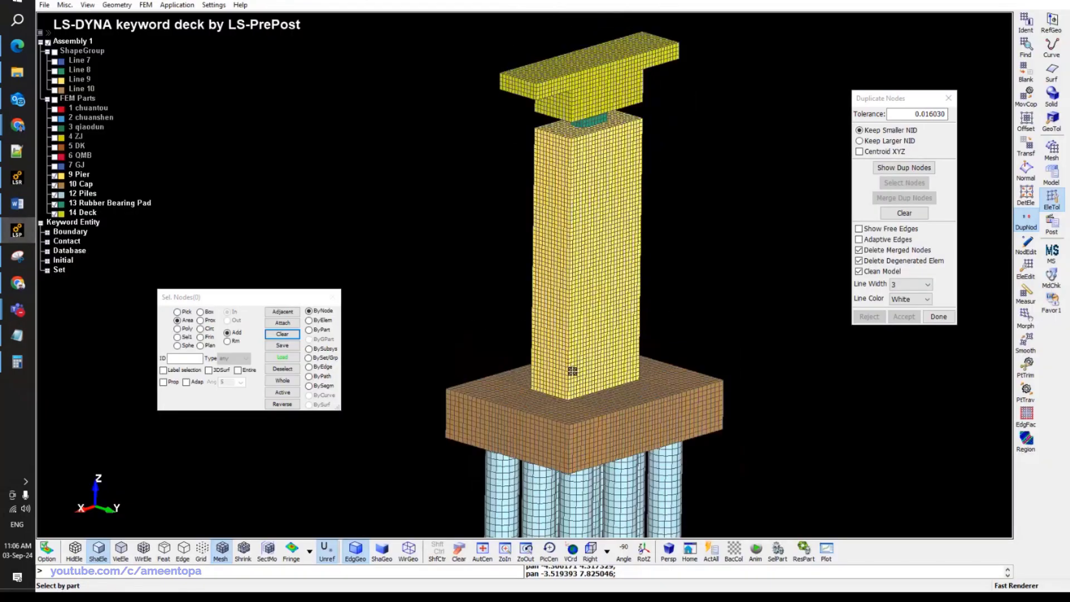
{"action": "left_click", "coordinate": [590, 552]}
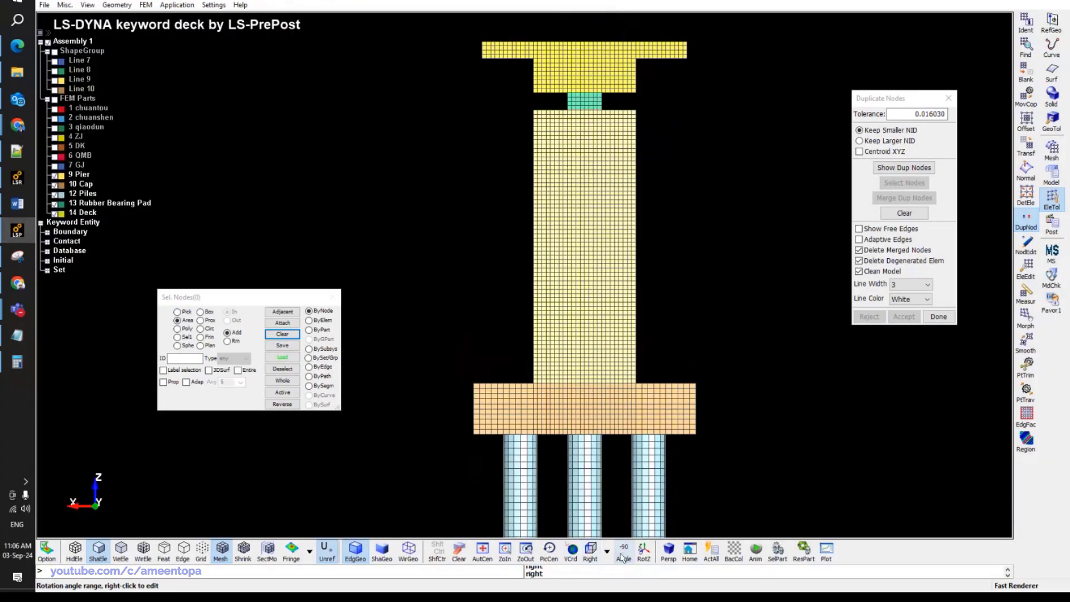
{"action": "left_click", "coordinate": [607, 552]}
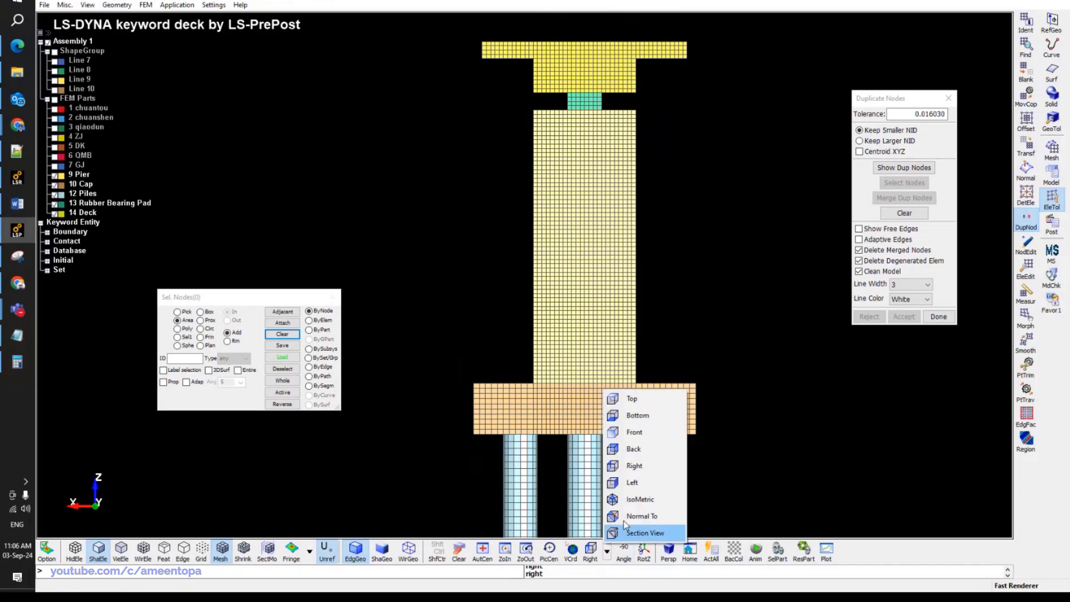
{"action": "left_click", "coordinate": [623, 433]}
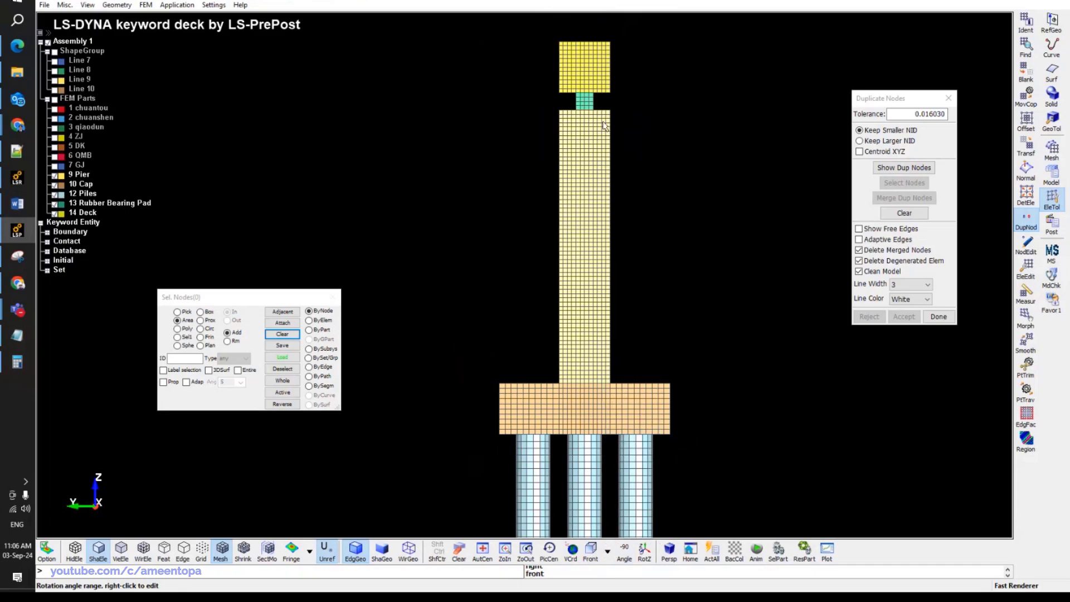
{"action": "scroll", "coordinate": [588, 122], "scroll_direction": "up", "scroll_amount": 2}
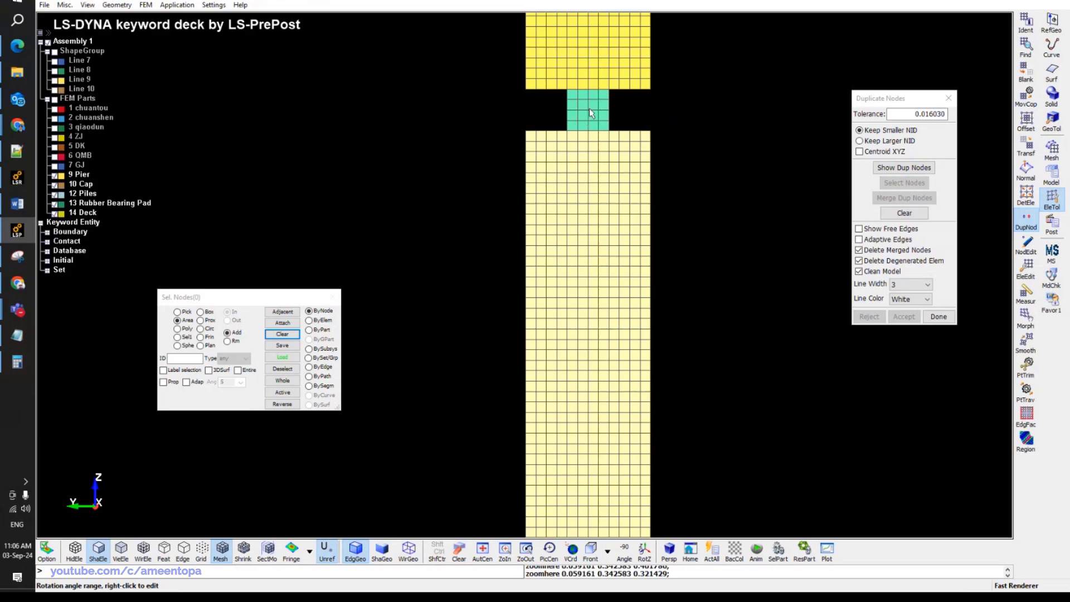
{"action": "scroll", "coordinate": [592, 192], "scroll_direction": "down", "scroll_amount": 2}
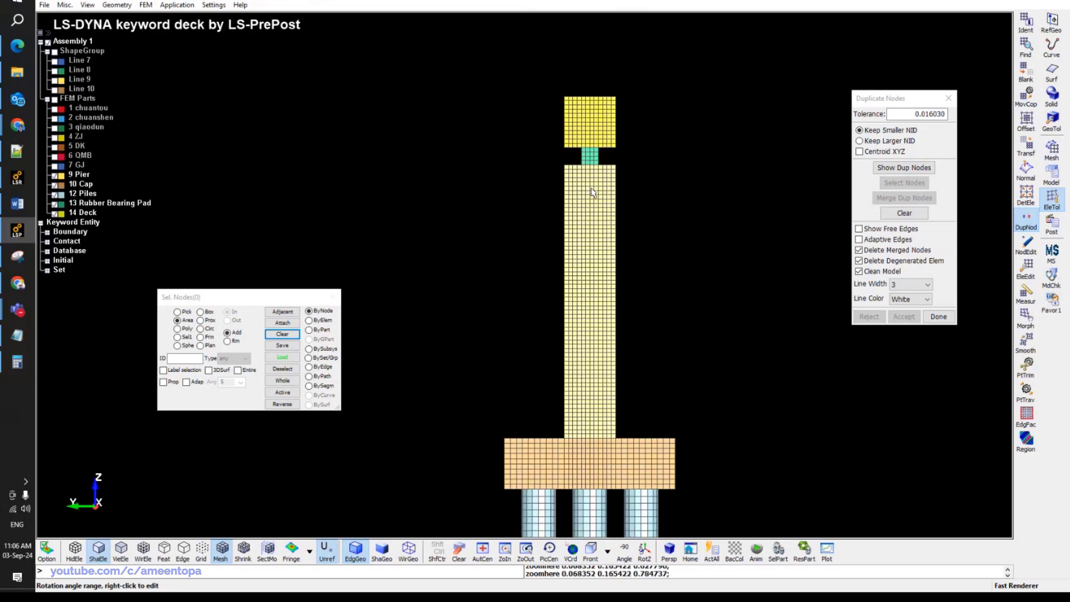
Recheck the thesis page, inspect the bearing pad between Deck and Pier in LS-PrePost, and change the background to white.
{"action": "left_click", "coordinate": [15, 236]}
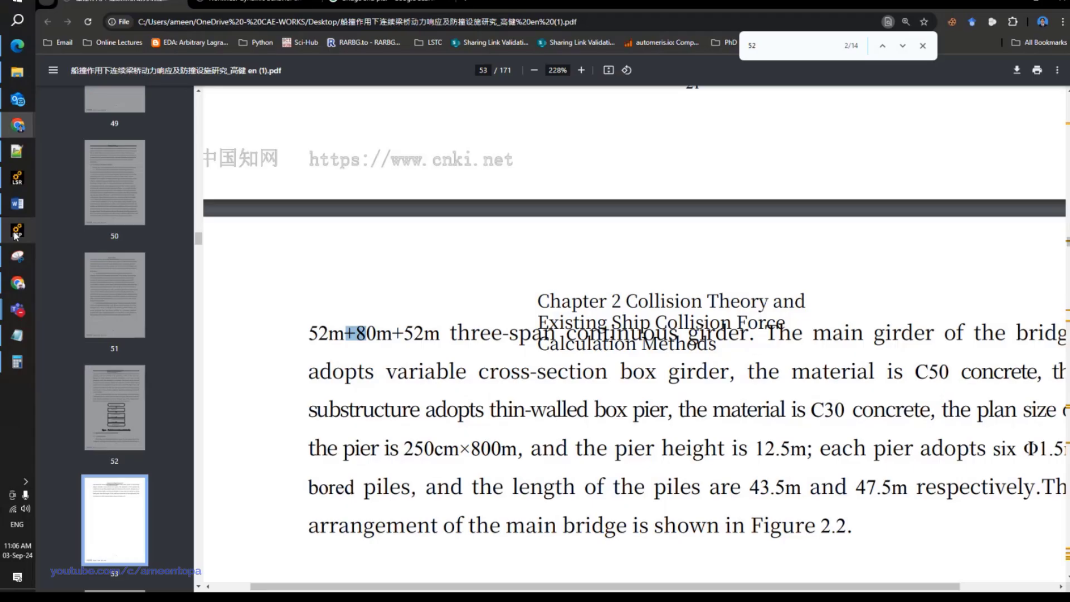
{"action": "left_click", "coordinate": [15, 235]}
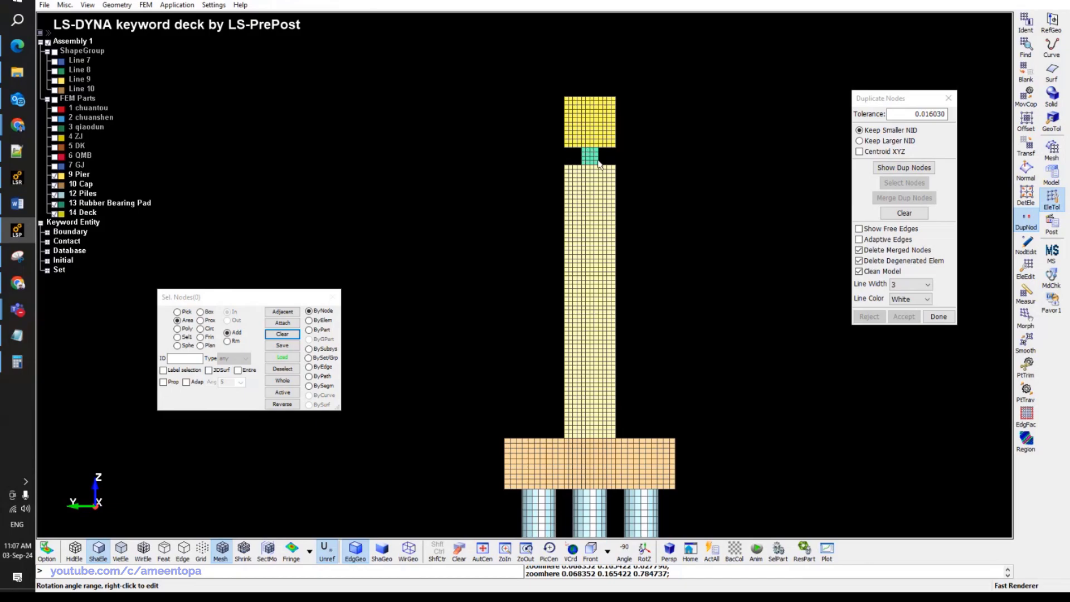
{"action": "scroll", "coordinate": [561, 166], "scroll_direction": "up", "scroll_amount": 3}
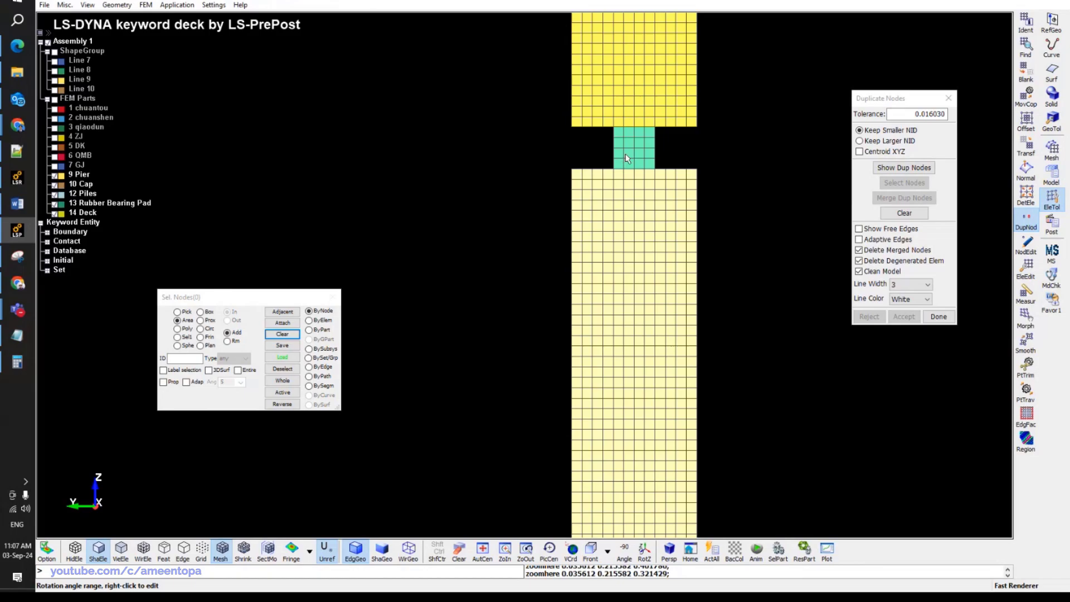
{"action": "scroll", "coordinate": [625, 156], "scroll_direction": "up", "scroll_amount": 3}
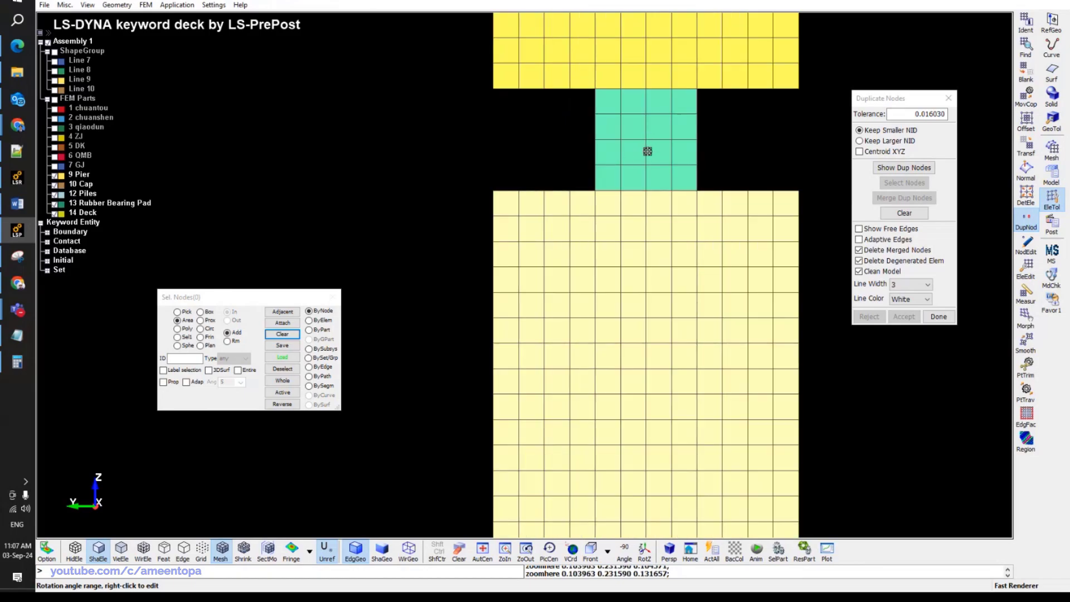
{"action": "left_click_drag", "start_coordinate": [496, 331], "coordinate": [494, 322]}
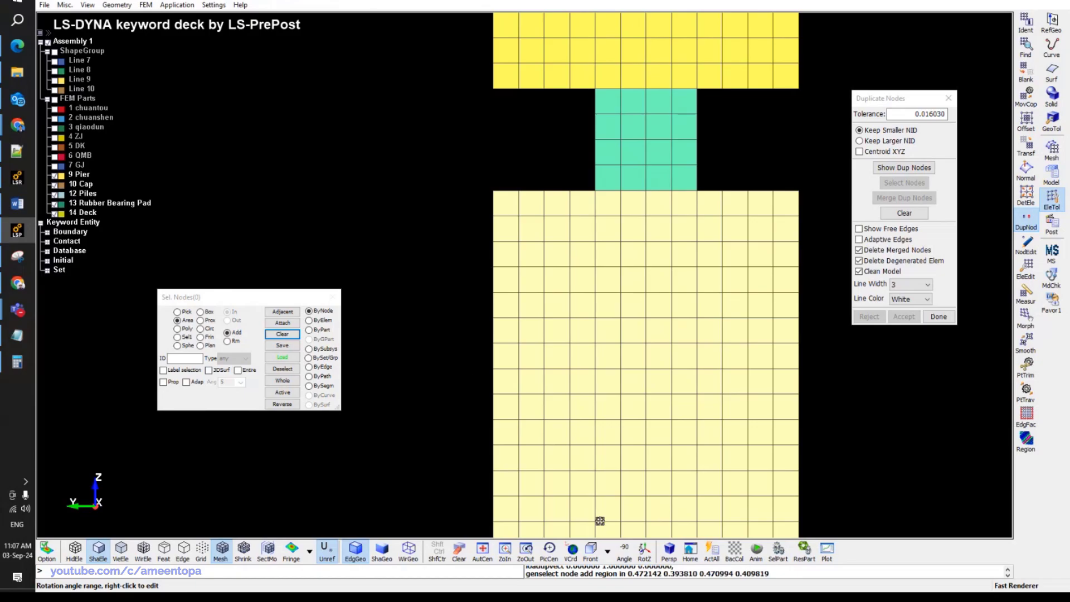
{"action": "left_click", "coordinate": [737, 553]}
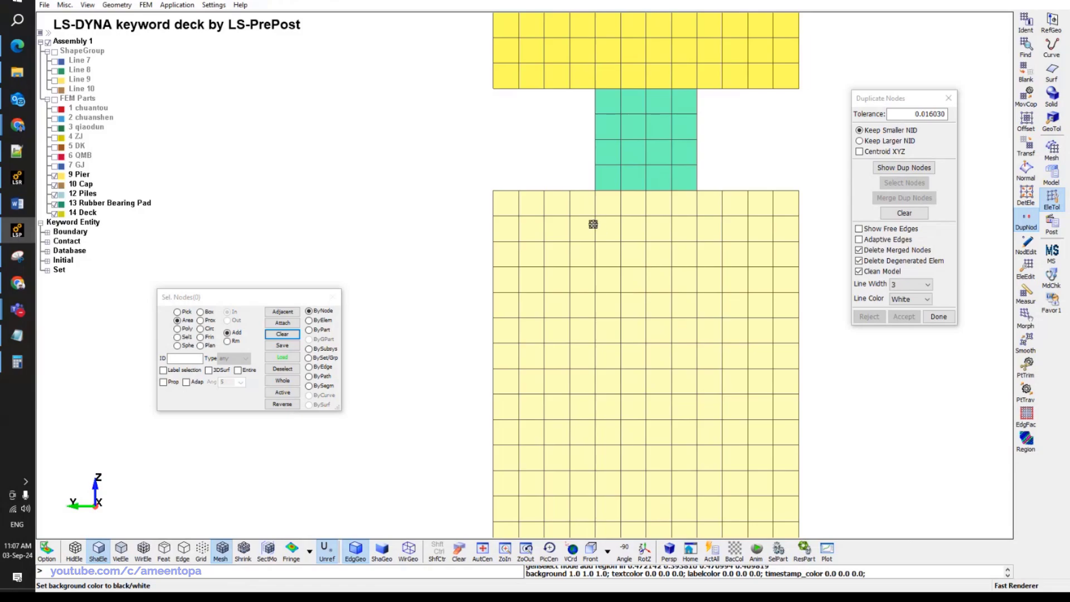
Return to the thesis PDF in Chrome and review the bridge length, spans and pier dimensions in section 2.3.1.
{"action": "left_click", "coordinate": [19, 237]}
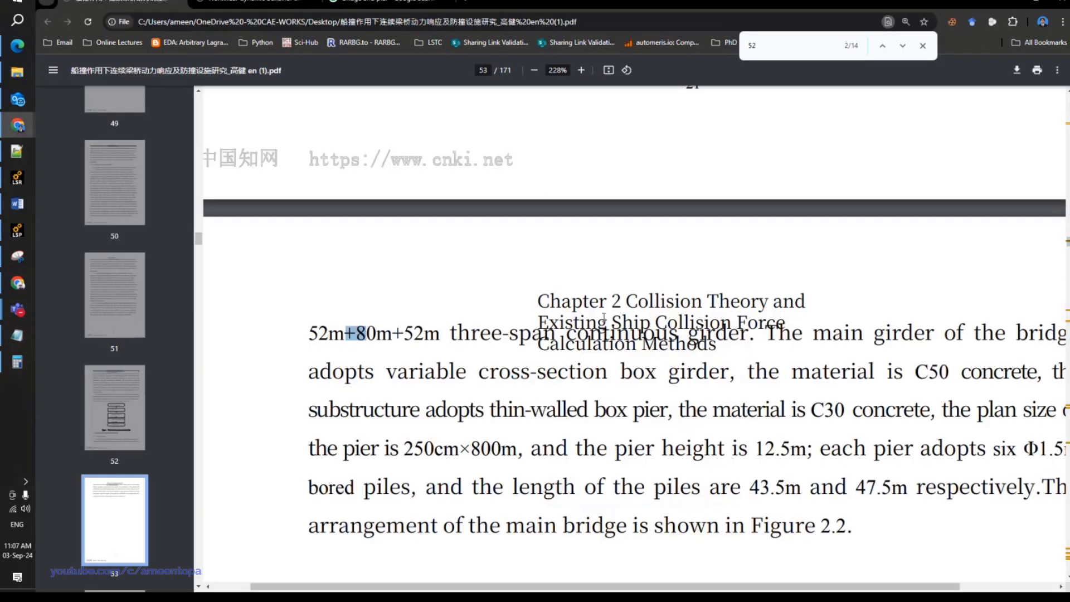
{"action": "scroll", "coordinate": [605, 318], "scroll_direction": "down", "scroll_amount": 2, "text": "ctrl"}
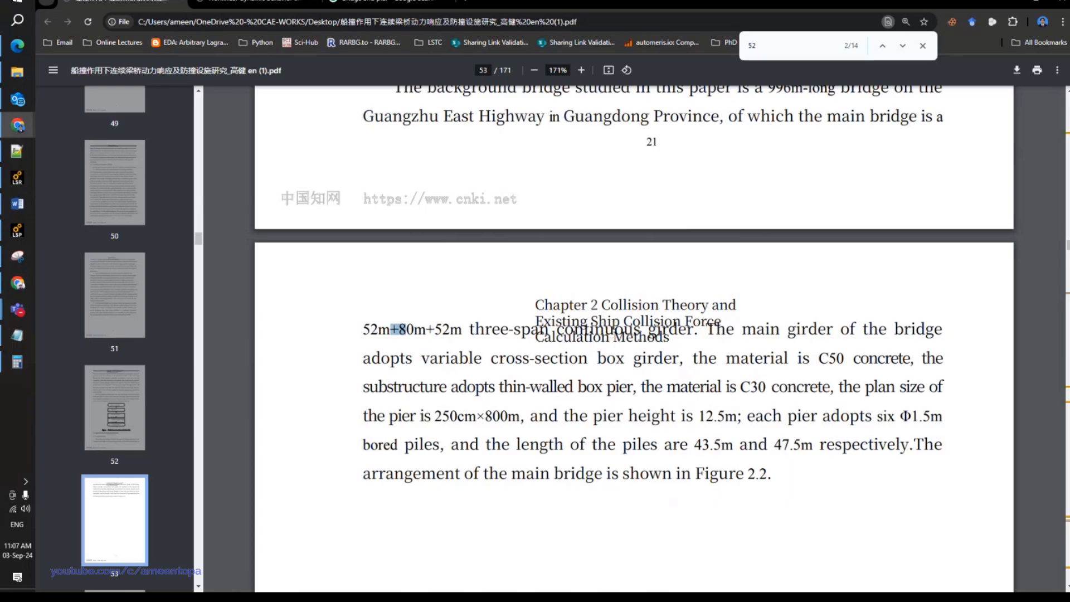
{"action": "scroll", "coordinate": [642, 368], "scroll_direction": "up", "scroll_amount": 1}
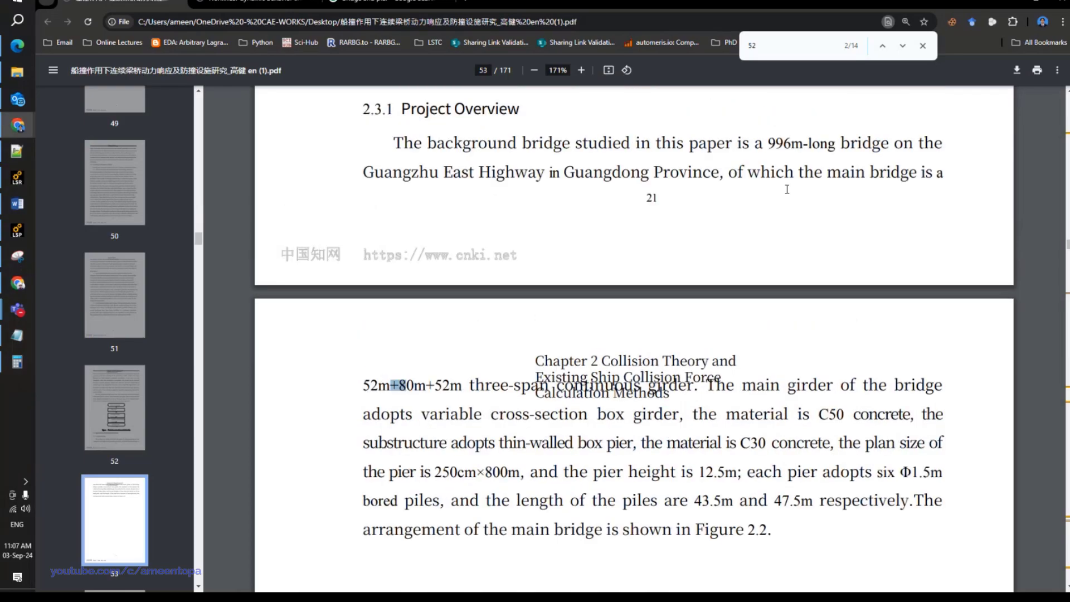
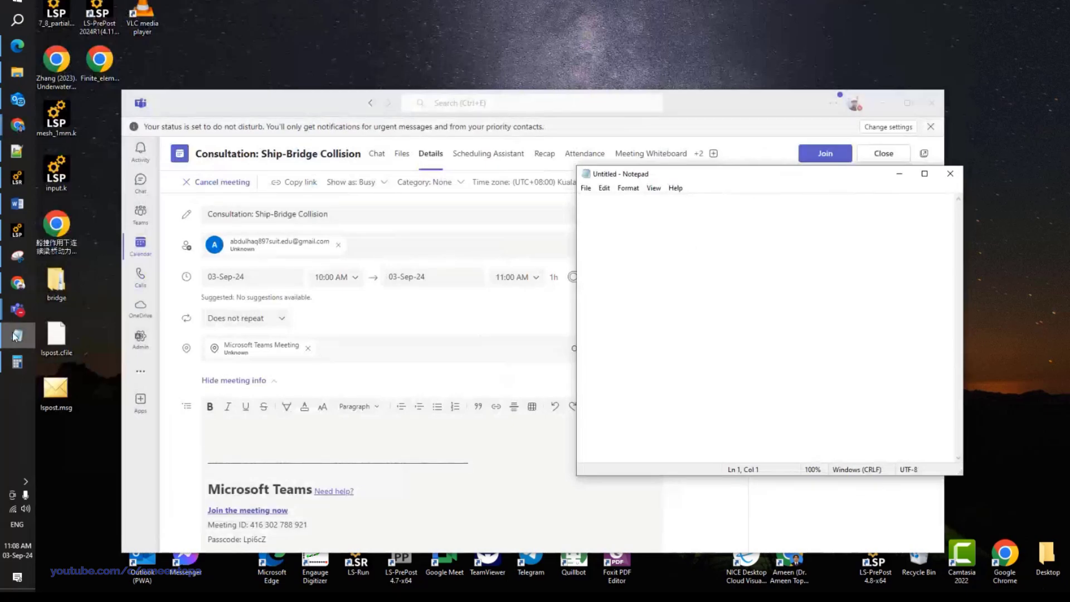
{"action": "left_click", "coordinate": [17, 230]}
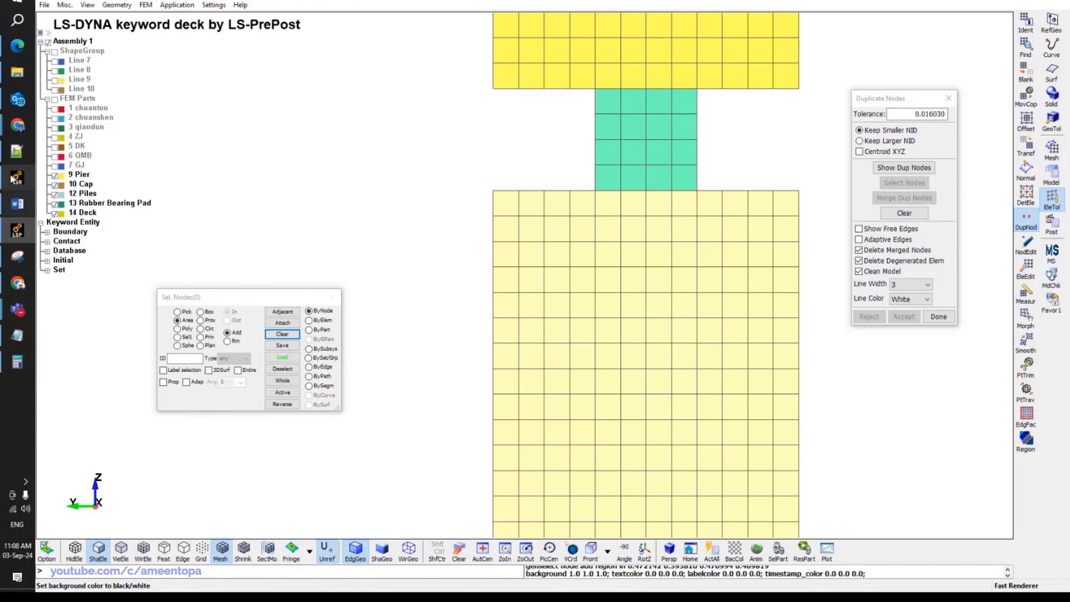
{"action": "mouse_move", "coordinate": [14, 129]}
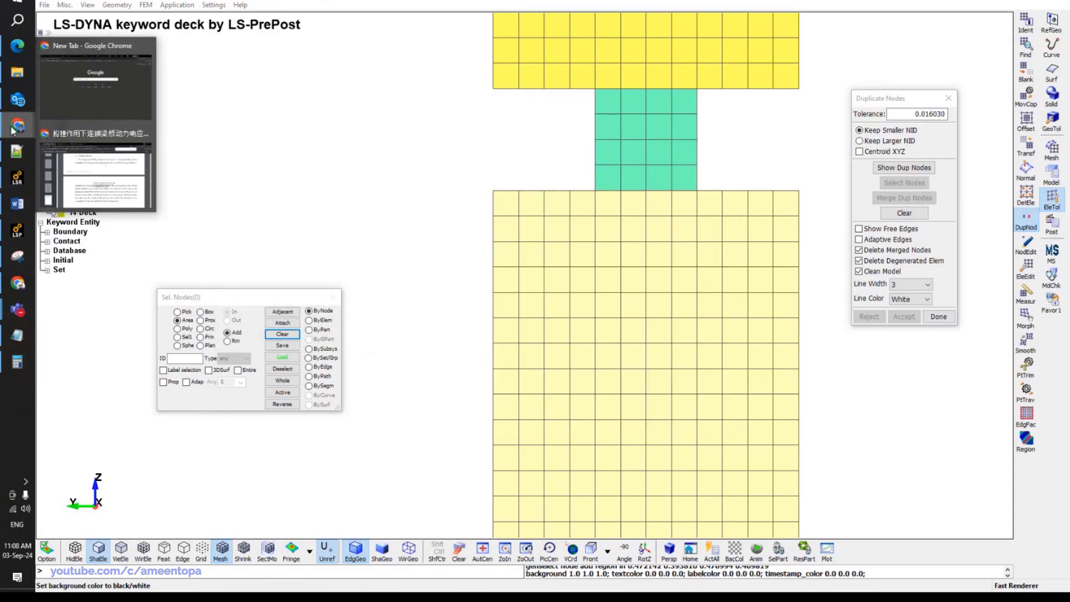
{"action": "left_click", "coordinate": [100, 178]}
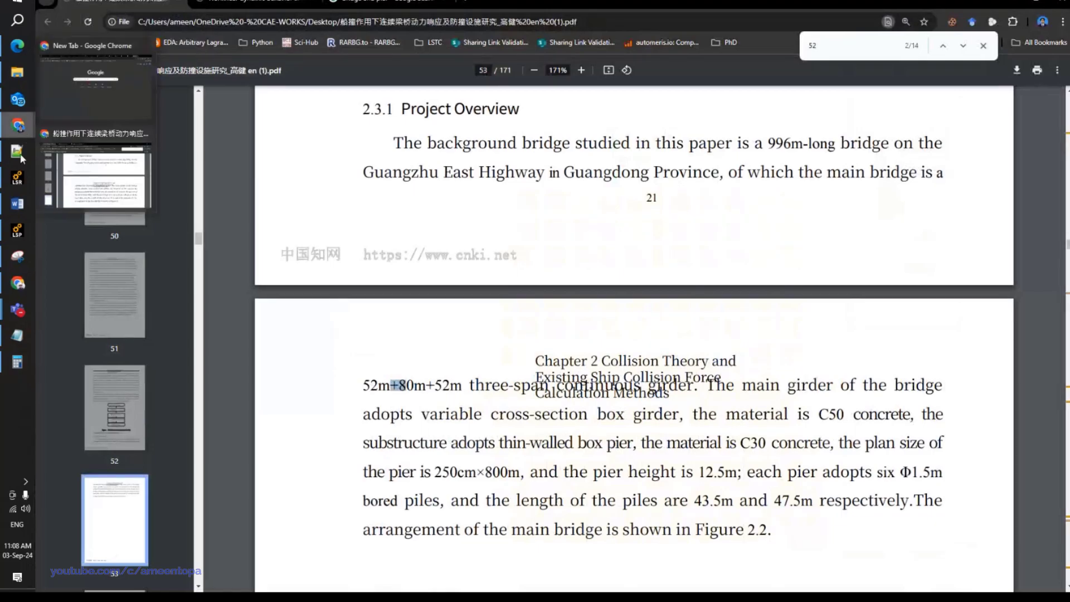
Switch to LS-PrePost and set up a Translate transform in the Y direction with a distance of 80.
{"action": "left_click", "coordinate": [12, 230]}
{"action": "scroll", "coordinate": [776, 119], "scroll_direction": "down", "scroll_amount": 5}
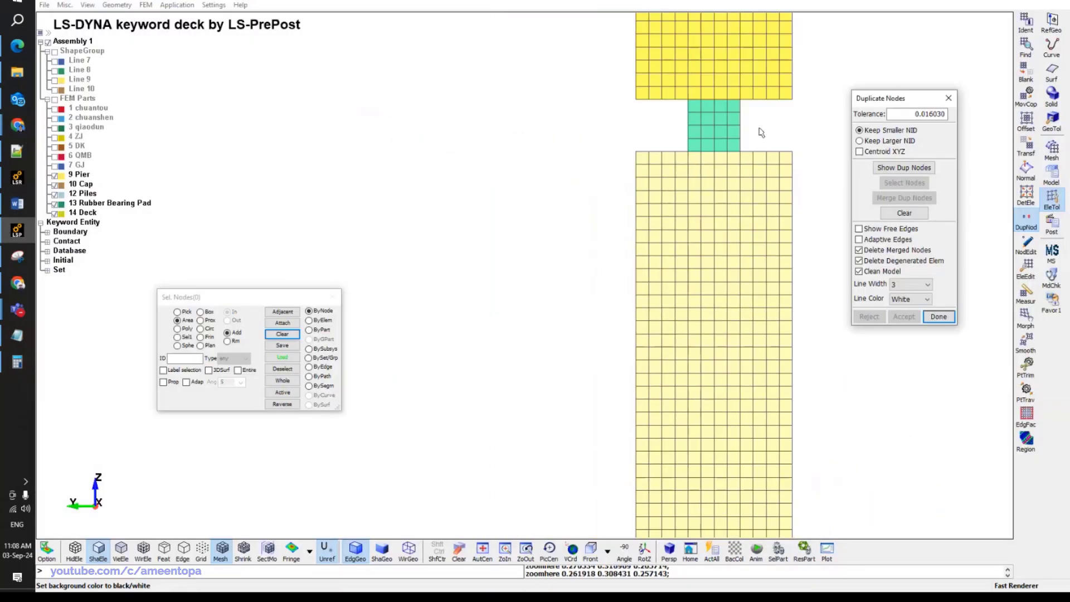
{"action": "left_click", "coordinate": [1026, 146]}
{"action": "middle_click_drag", "start_coordinate": [746, 191], "coordinate": [530, 148], "text": "ctrl"}
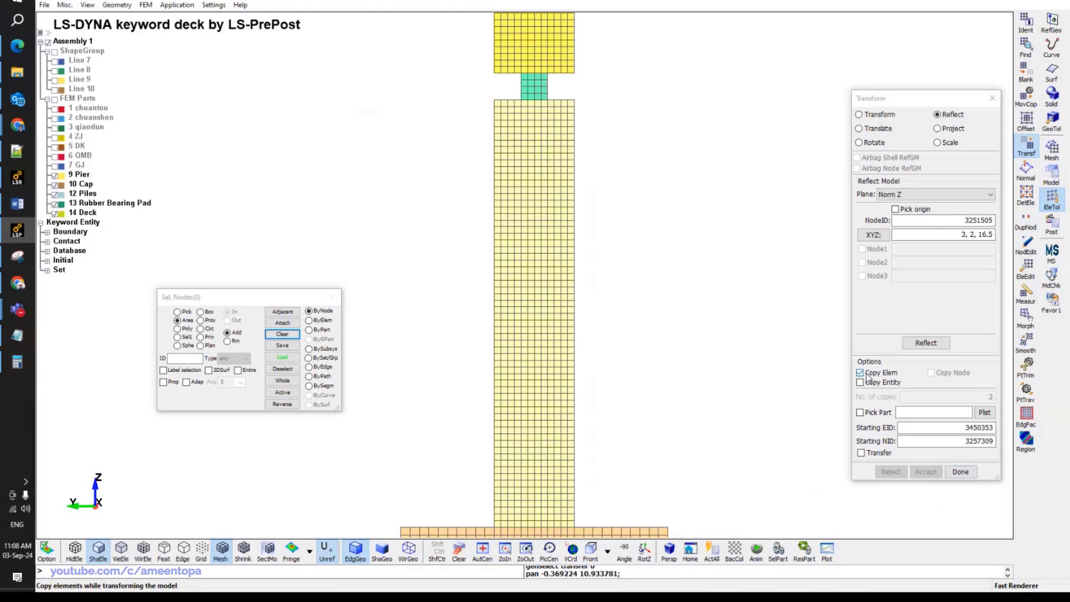
{"action": "left_click", "coordinate": [919, 194]}
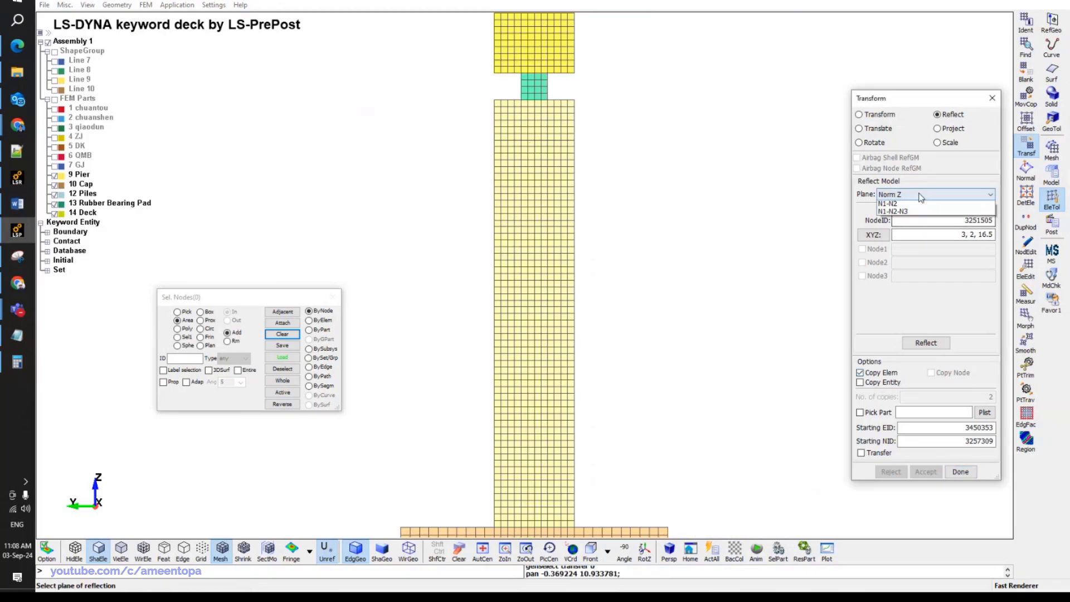
{"action": "left_click", "coordinate": [859, 128]}
{"action": "left_click", "coordinate": [859, 128]}
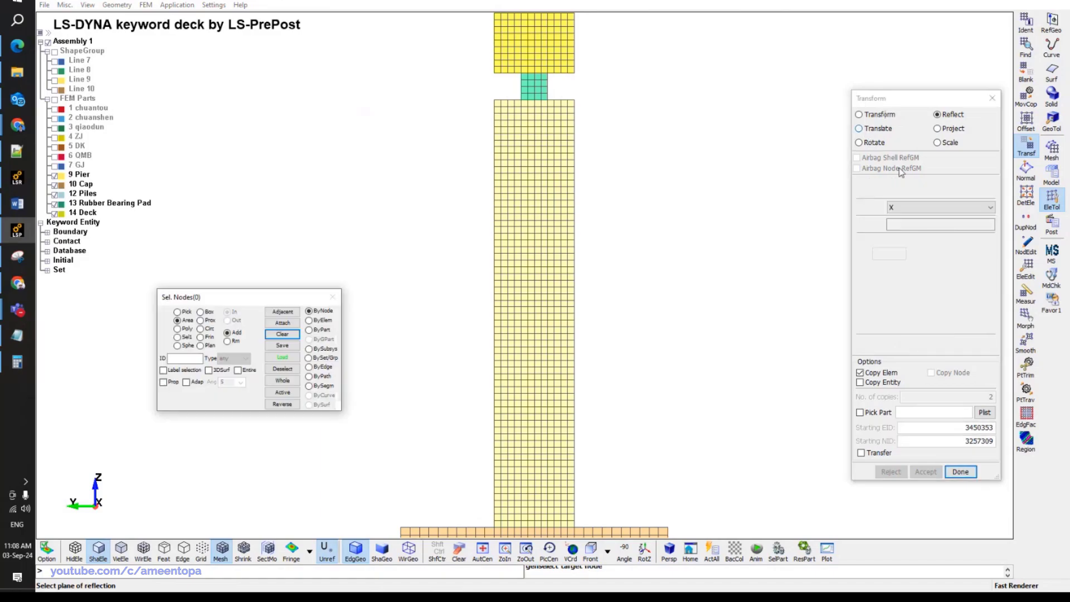
{"action": "left_click", "coordinate": [913, 207]}
{"action": "left_click", "coordinate": [910, 222]}
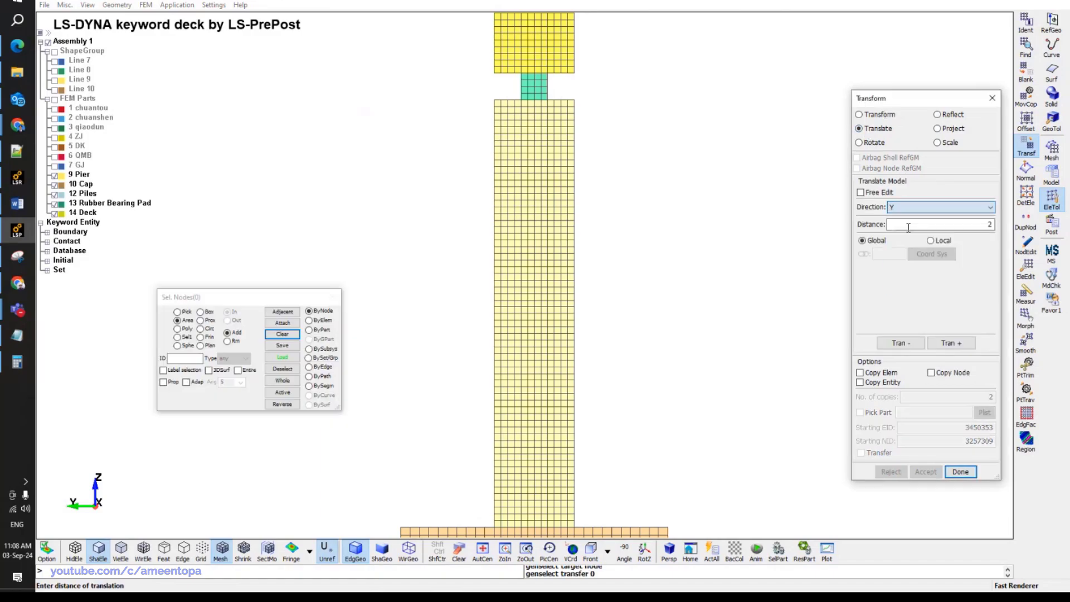
{"action": "double_click", "coordinate": [910, 225]}
{"action": "type", "text": "80"}
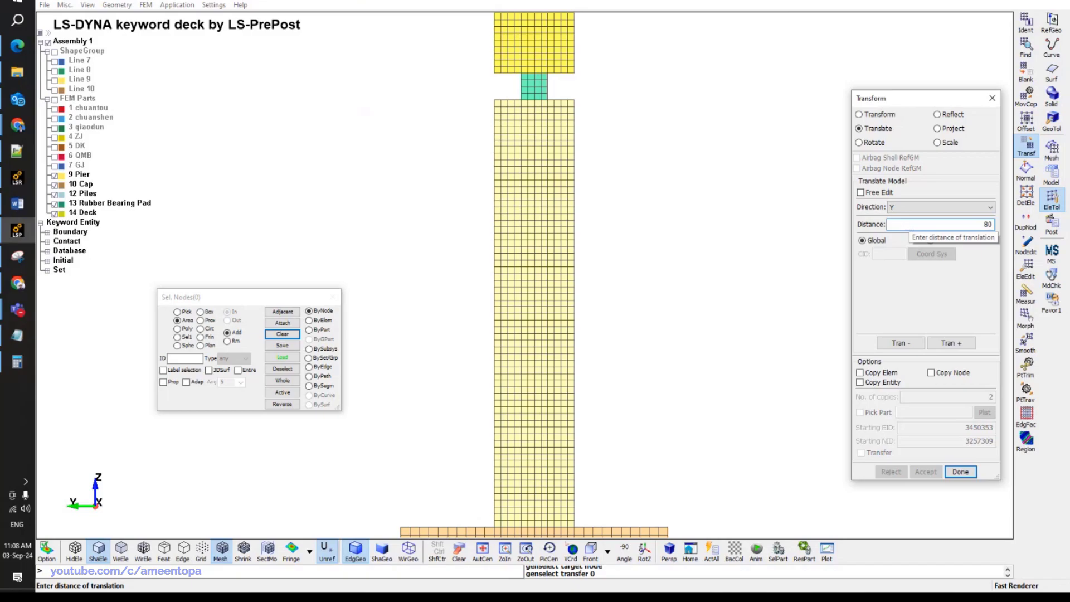
Select the whole pier assembly by part, including the deck, bearing pad, pier, cap and piles.
{"action": "scroll", "coordinate": [619, 208], "scroll_direction": "down", "scroll_amount": 2}
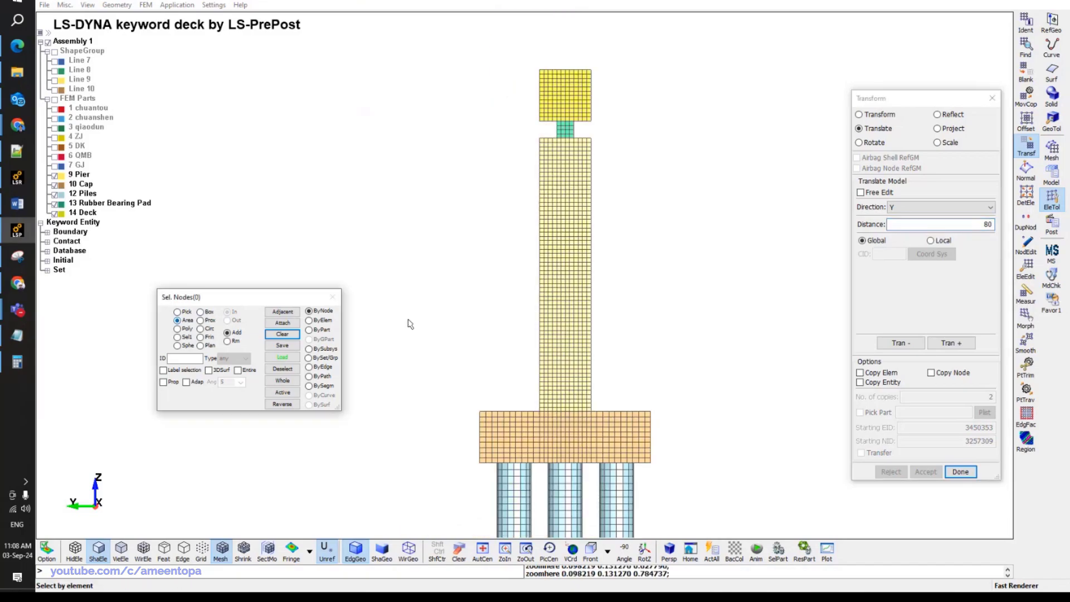
{"action": "scroll", "coordinate": [592, 301], "scroll_direction": "down", "scroll_amount": 2}
{"action": "left_click", "coordinate": [317, 330]}
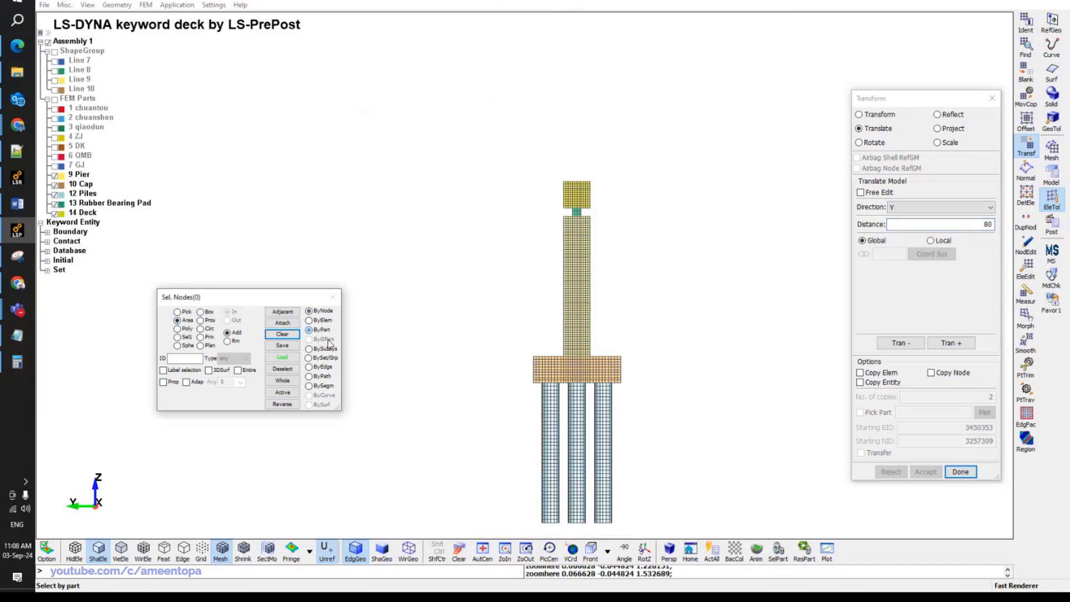
{"action": "left_click_drag", "start_coordinate": [502, 528], "coordinate": [673, 137]}
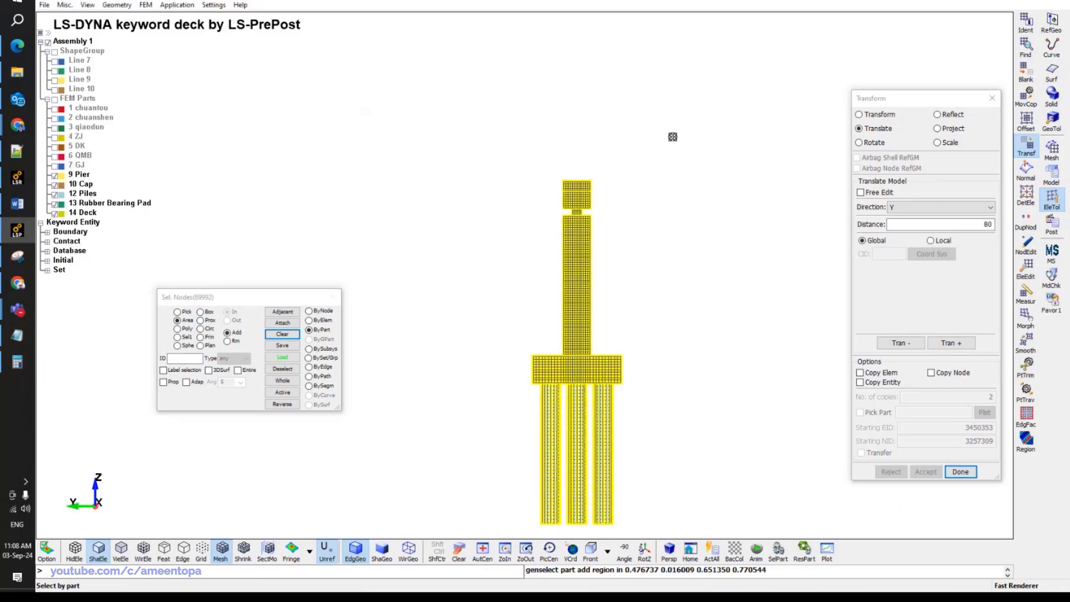
Create one element copy of the selected pier assembly, translated 80 in the positive Y direction.
{"action": "left_click", "coordinate": [948, 343]}
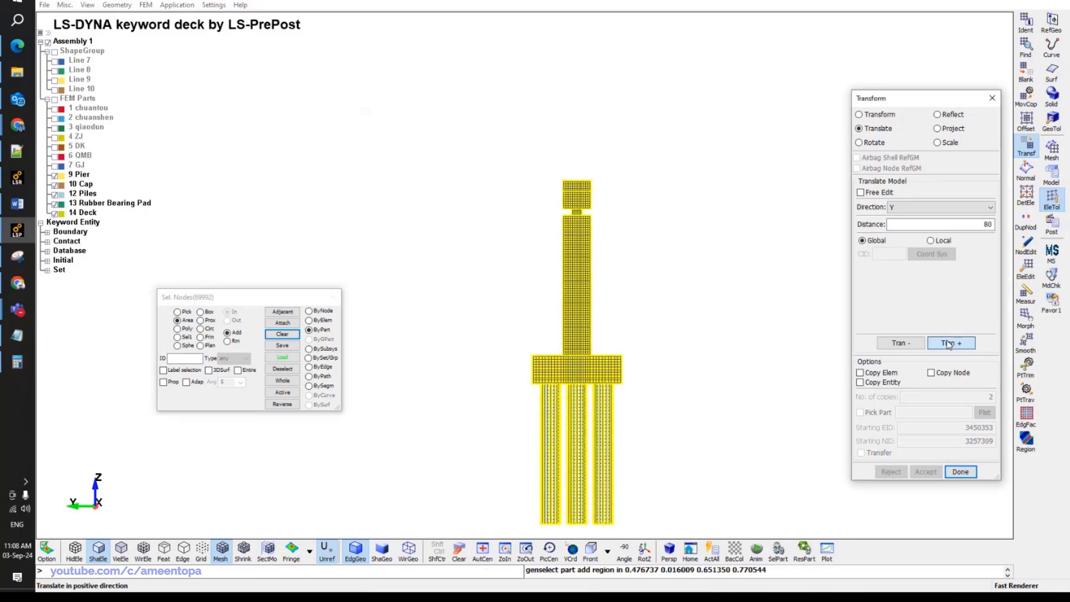
{"action": "left_click", "coordinate": [948, 343]}
{"action": "left_click", "coordinate": [860, 372]}
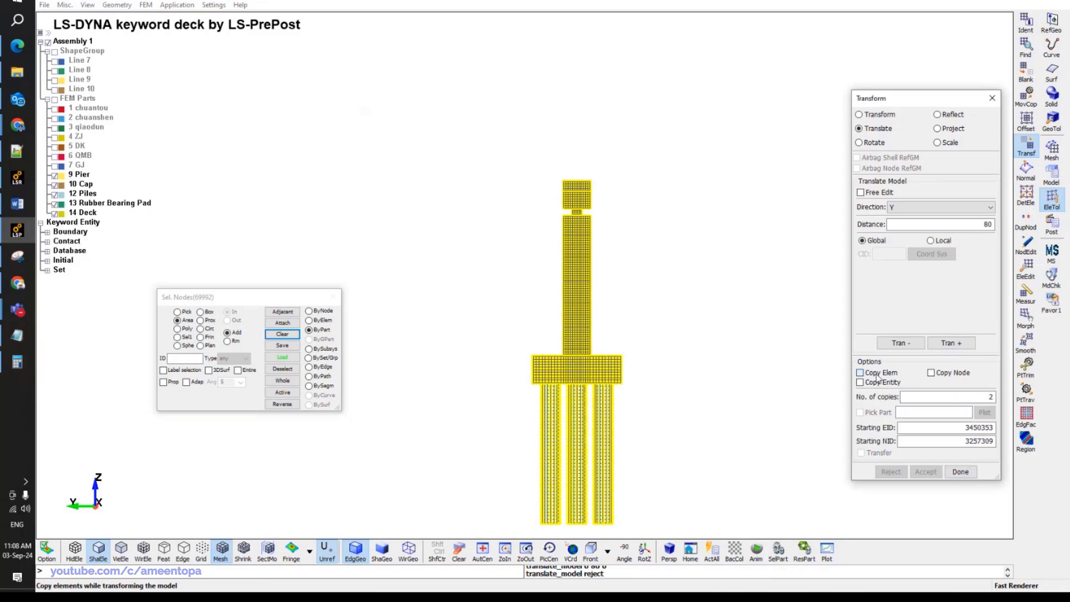
{"action": "left_click", "coordinate": [976, 397]}
{"action": "key", "text": "BackSpace"}
{"action": "type", "text": "1"}
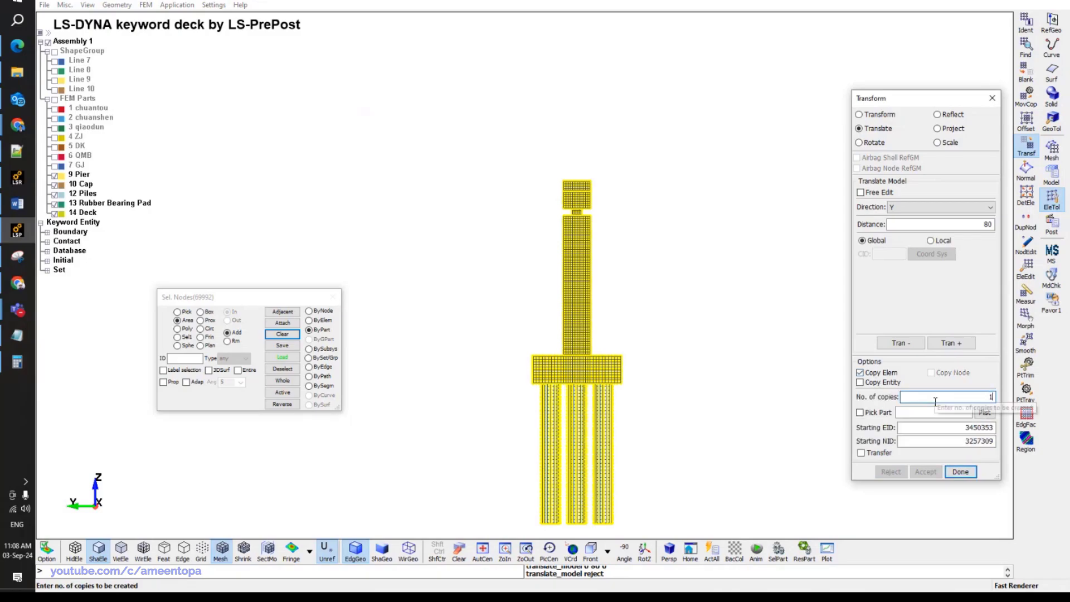
{"action": "left_click", "coordinate": [951, 343]}
{"action": "scroll", "coordinate": [686, 298], "scroll_direction": "down", "scroll_amount": 2}
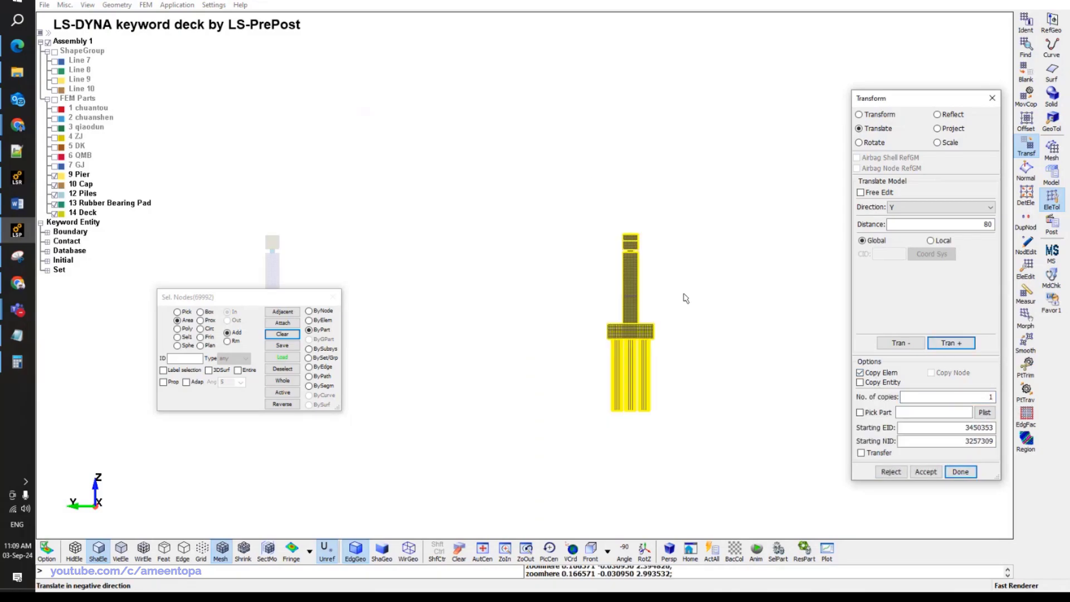
{"action": "left_click", "coordinate": [926, 472]}
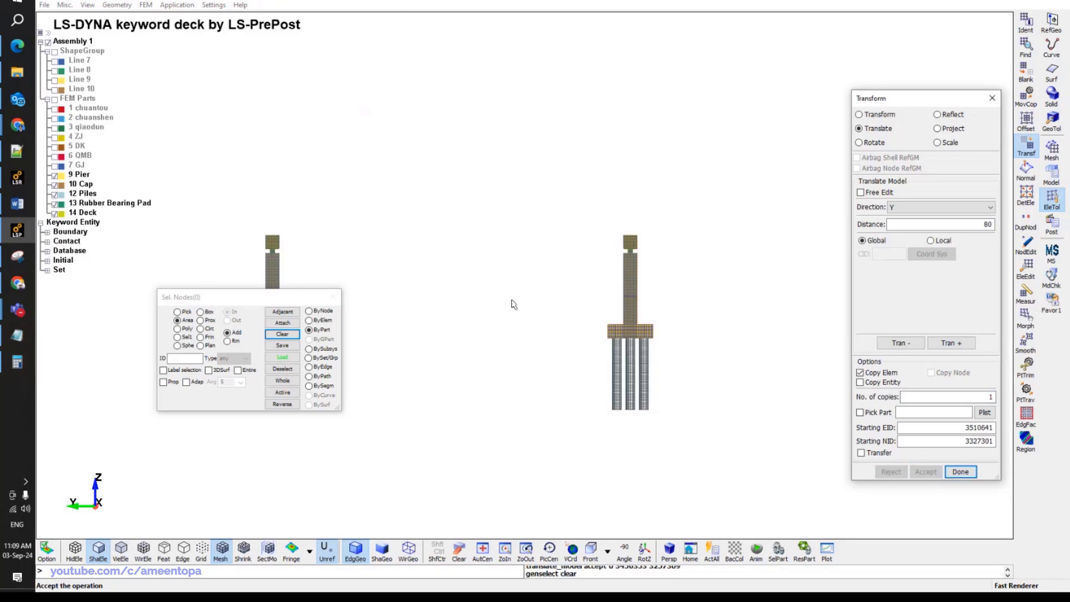
Measure the node-to-node distance between the facing top deck corners of the two pier assemblies.
{"action": "left_click_drag", "start_coordinate": [571, 277], "coordinate": [290, 154], "text": "shift"}
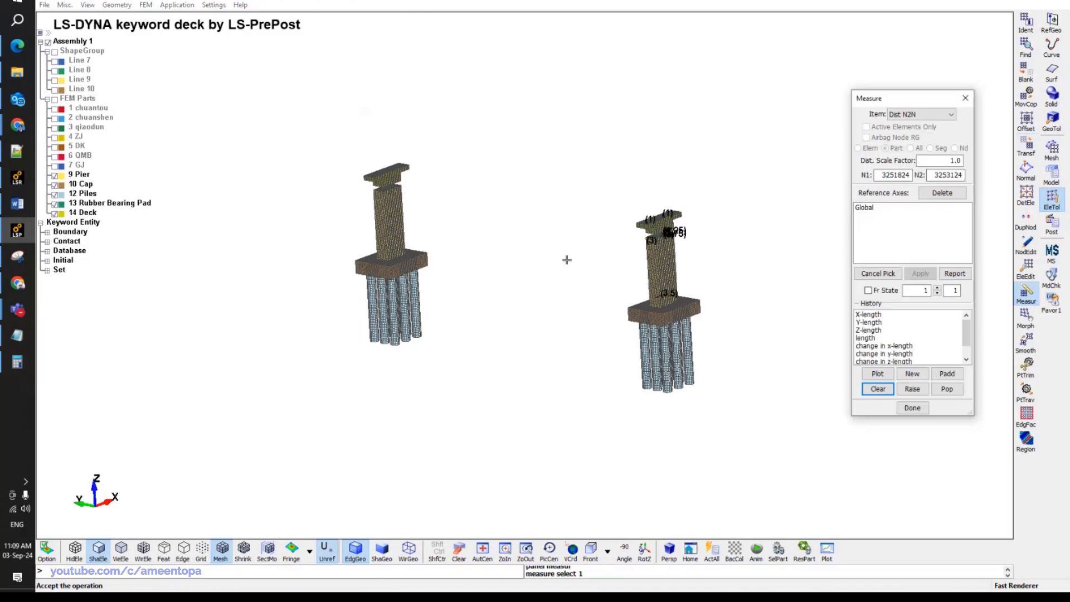
{"action": "scroll", "coordinate": [664, 236], "scroll_direction": "up", "scroll_amount": 5}
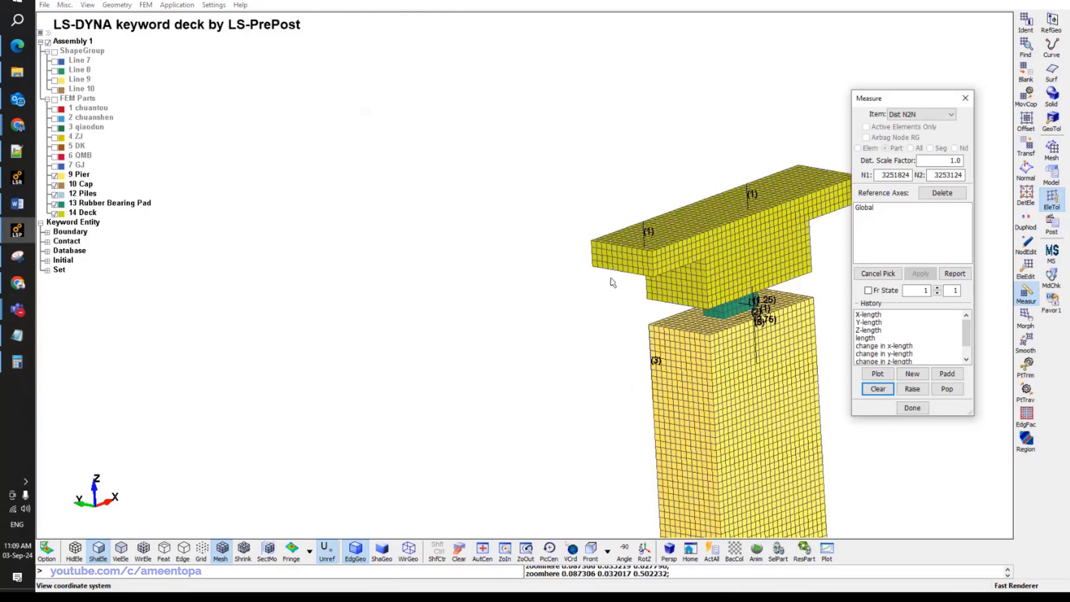
{"action": "left_click", "coordinate": [567, 189]}
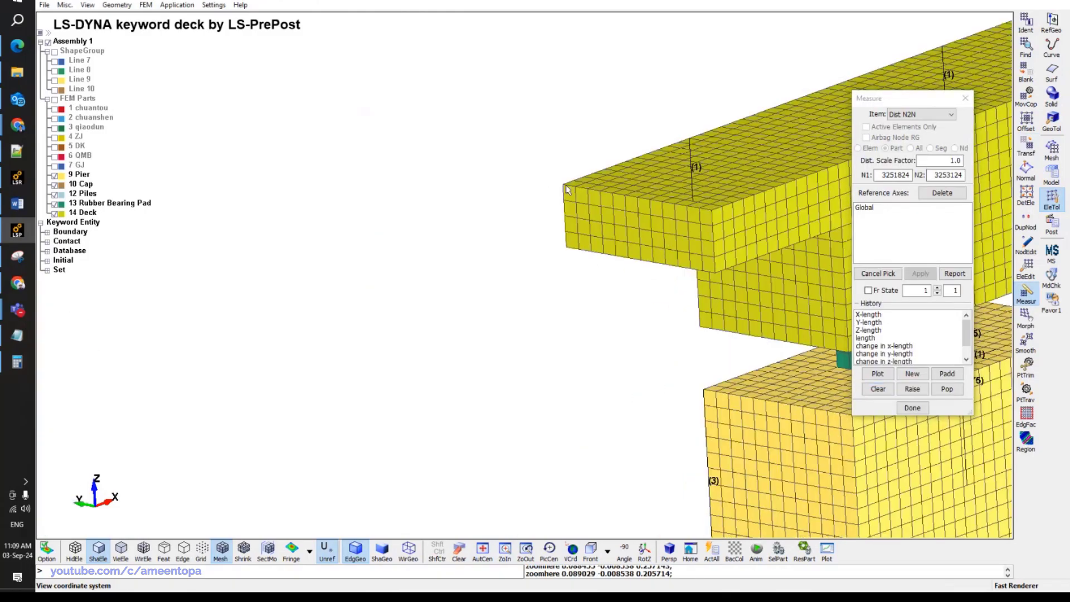
{"action": "scroll", "coordinate": [485, 229], "scroll_direction": "down", "scroll_amount": 6}
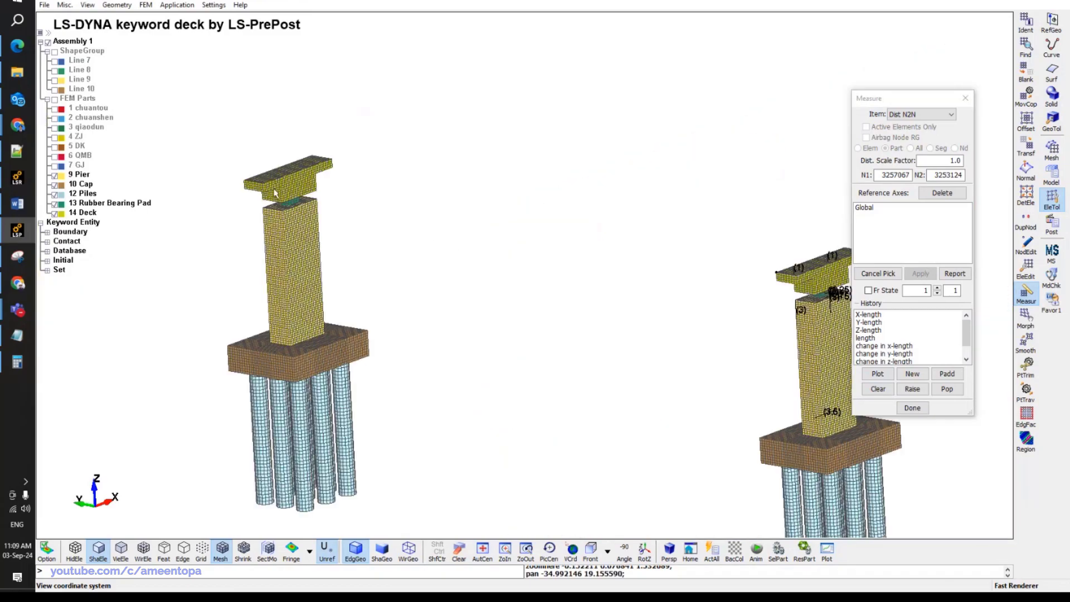
{"action": "scroll", "coordinate": [265, 183], "scroll_direction": "up", "scroll_amount": 4}
{"action": "scroll", "coordinate": [265, 182], "scroll_direction": "up", "scroll_amount": 3}
{"action": "left_click", "coordinate": [246, 231]}
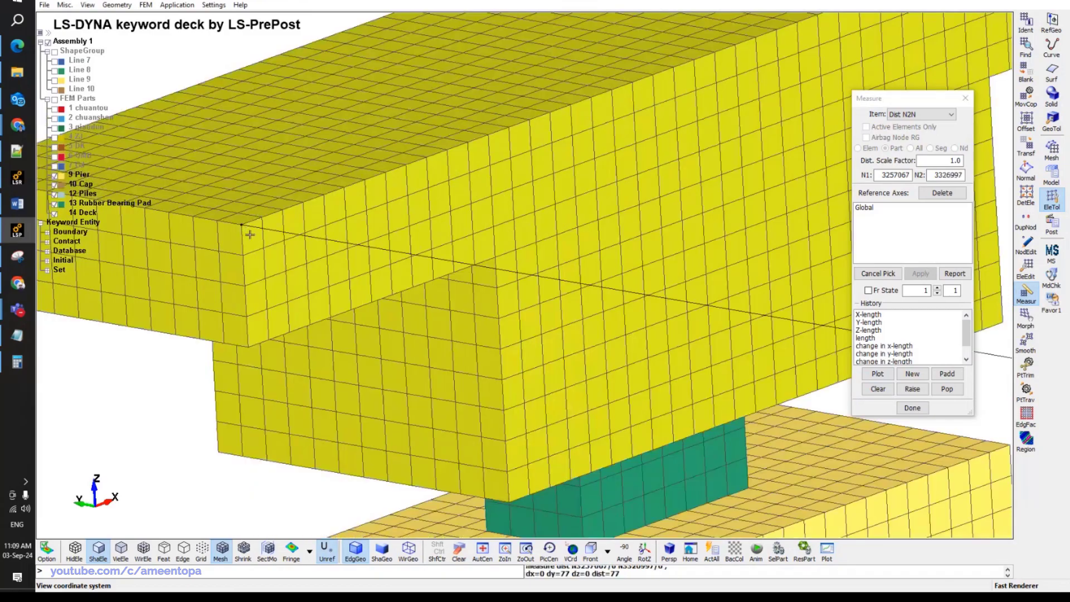
{"action": "scroll", "coordinate": [402, 269], "scroll_direction": "down", "scroll_amount": 5}
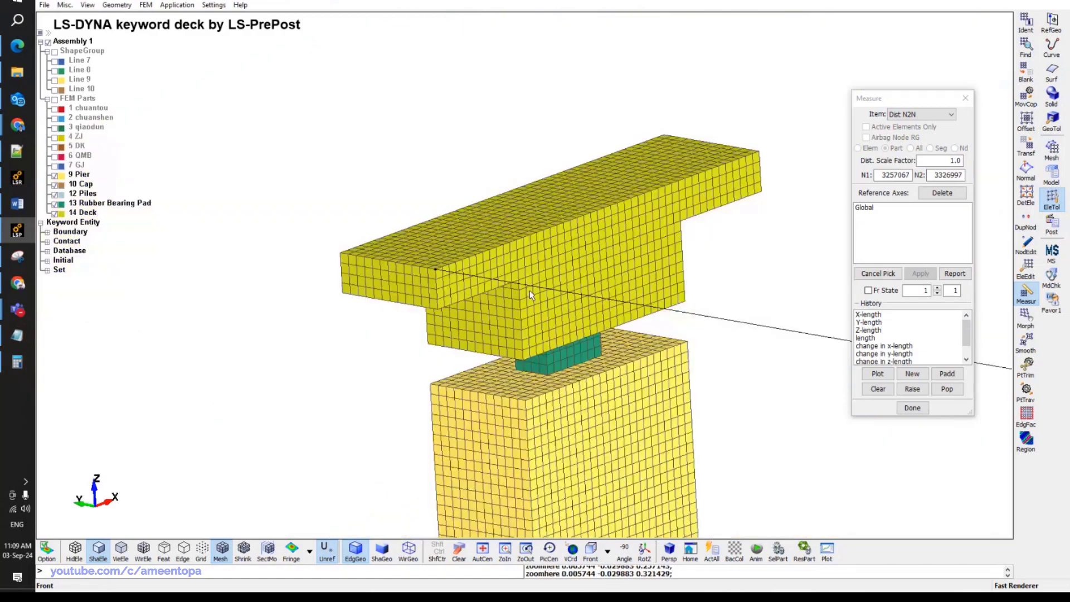
{"action": "scroll", "coordinate": [488, 322], "scroll_direction": "down", "scroll_amount": 2}
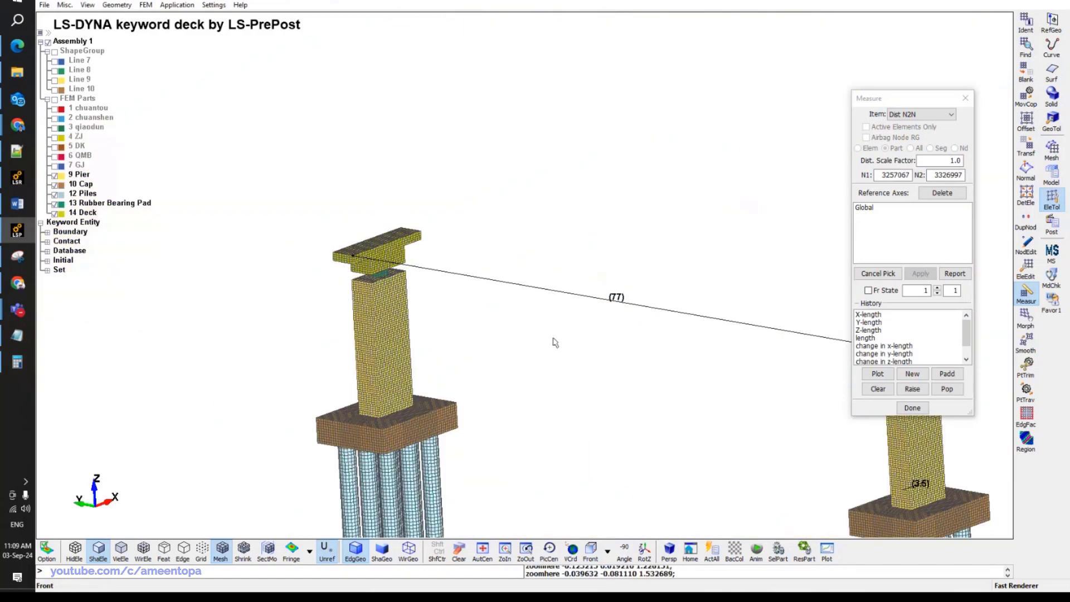
{"action": "left_click_drag", "start_coordinate": [554, 342], "coordinate": [599, 204], "text": "shift"}
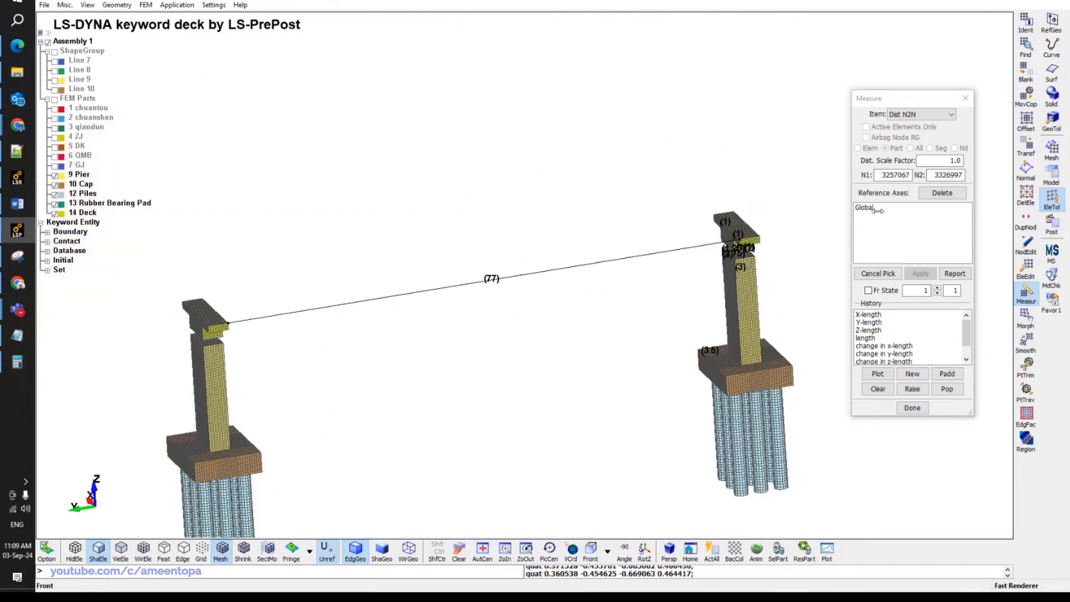
Set up solid element generation by Solid_Face_Drag with thickness 77, 154 segments and part ID 14.
{"action": "left_click", "coordinate": [1026, 148]}
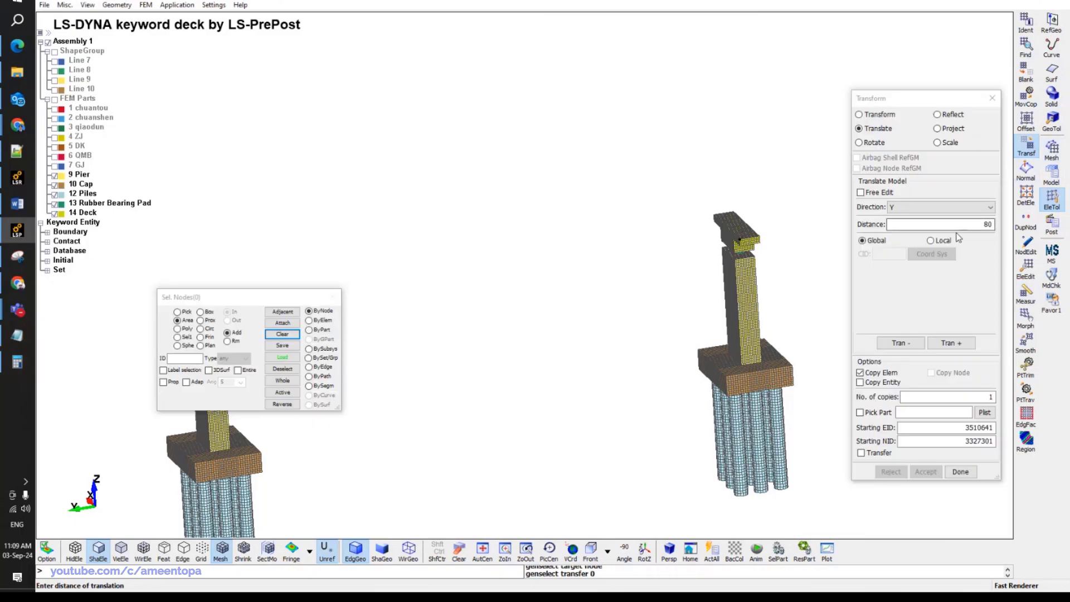
{"action": "left_click", "coordinate": [860, 373]}
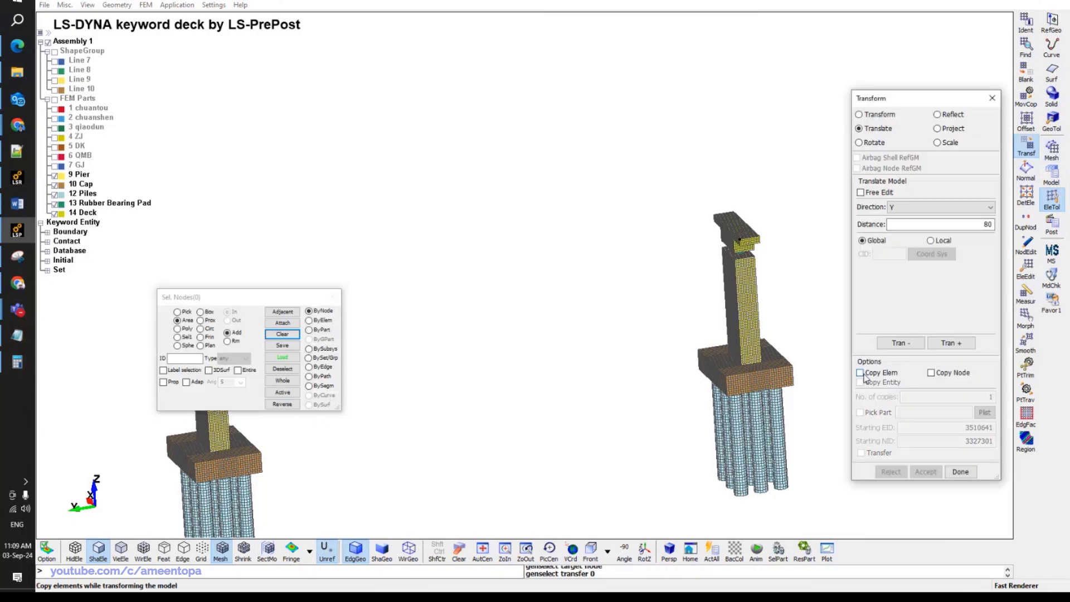
{"action": "left_click", "coordinate": [1052, 149]}
{"action": "left_click", "coordinate": [1028, 245]}
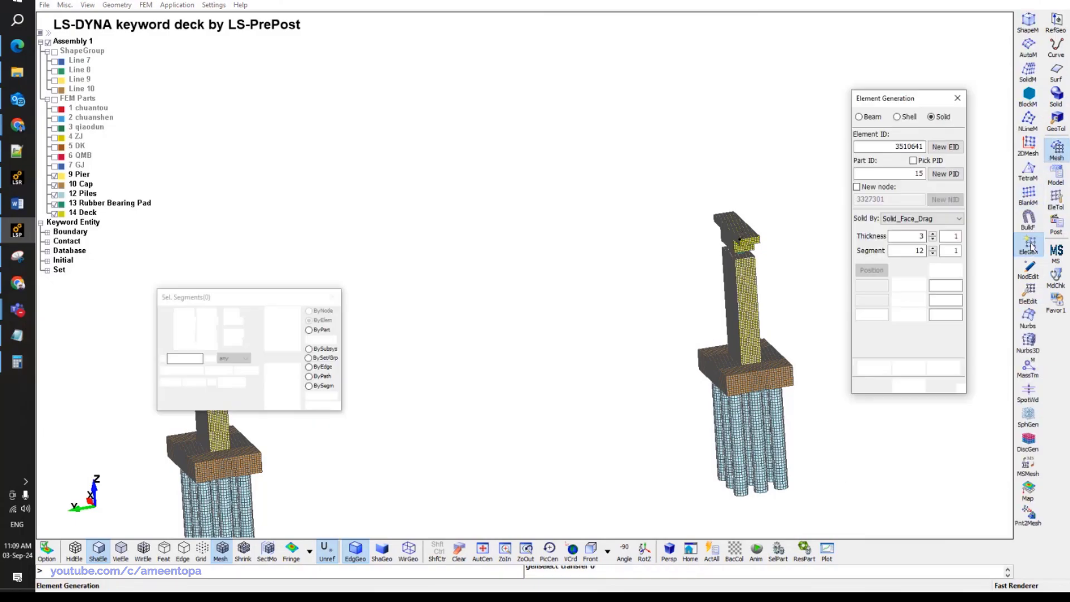
{"action": "double_click", "coordinate": [909, 236]}
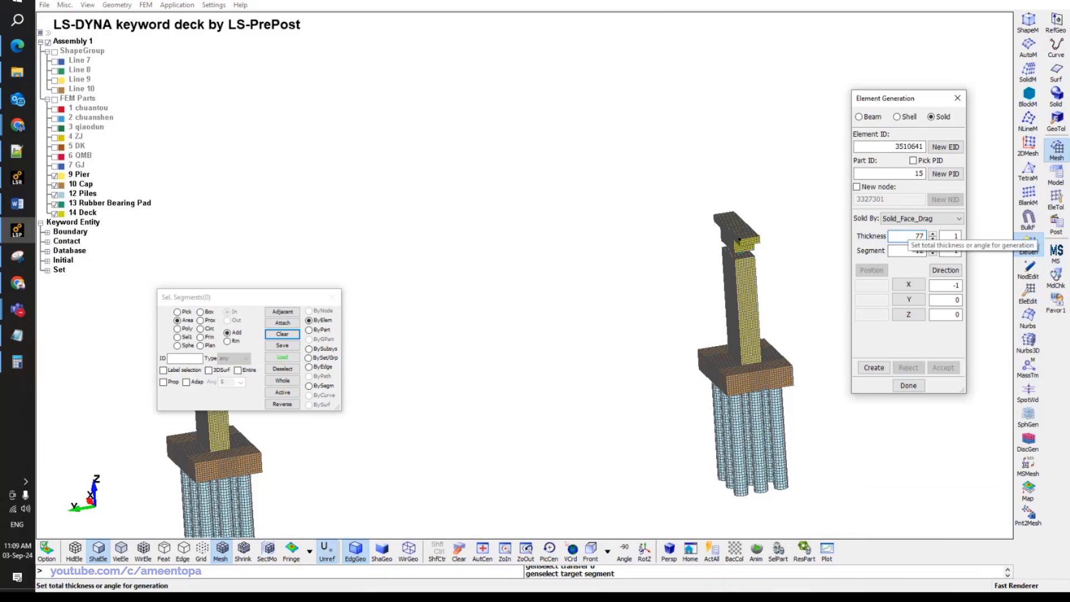
{"action": "left_click", "coordinate": [901, 252]}
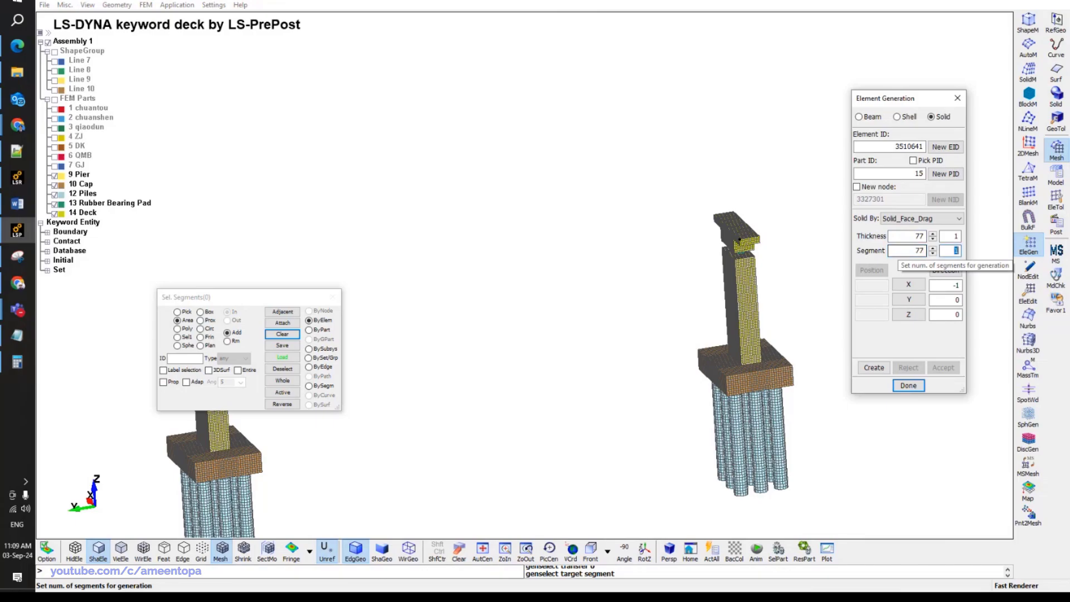
{"action": "type", "text": "154"}
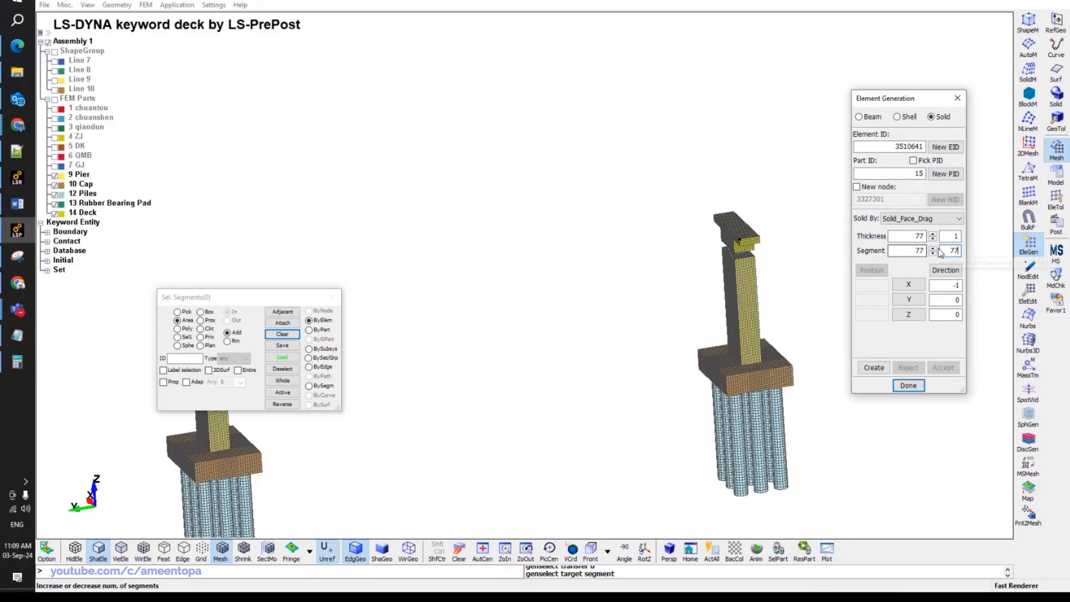
{"action": "key", "text": "Return"}
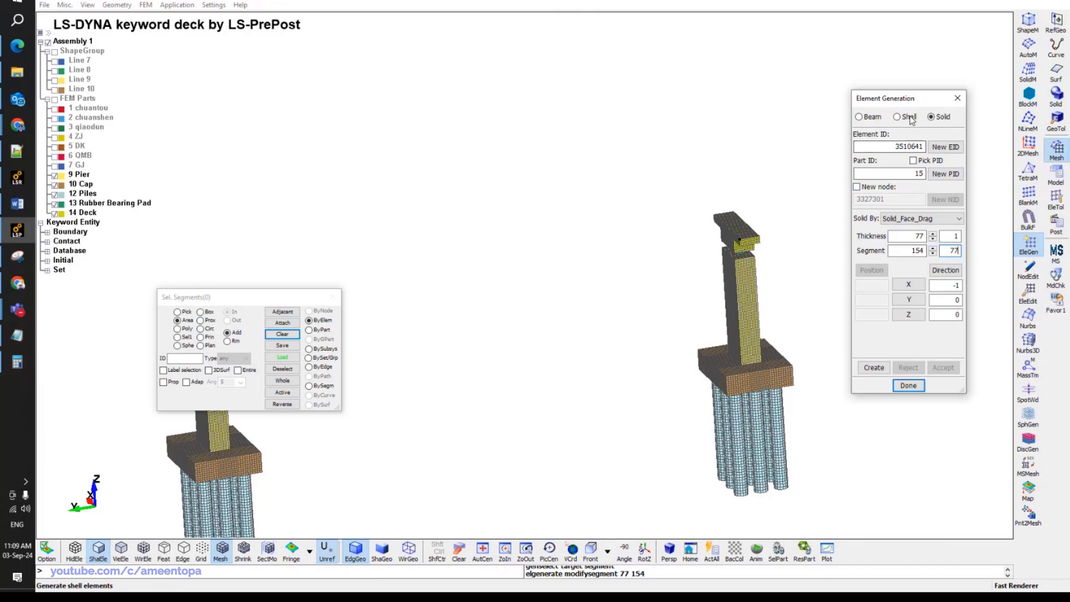
{"action": "double_click", "coordinate": [912, 173]}
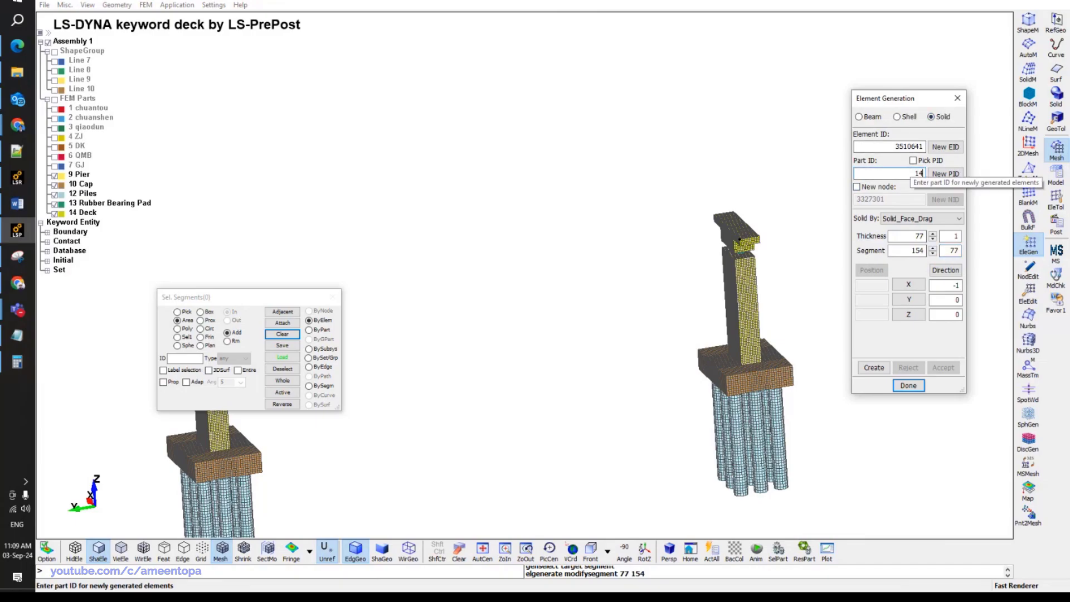
Select the original deck's side face toward the copied pier using 5-degree propagation, and set the drag direction to Y.
{"action": "left_click", "coordinate": [326, 323]}
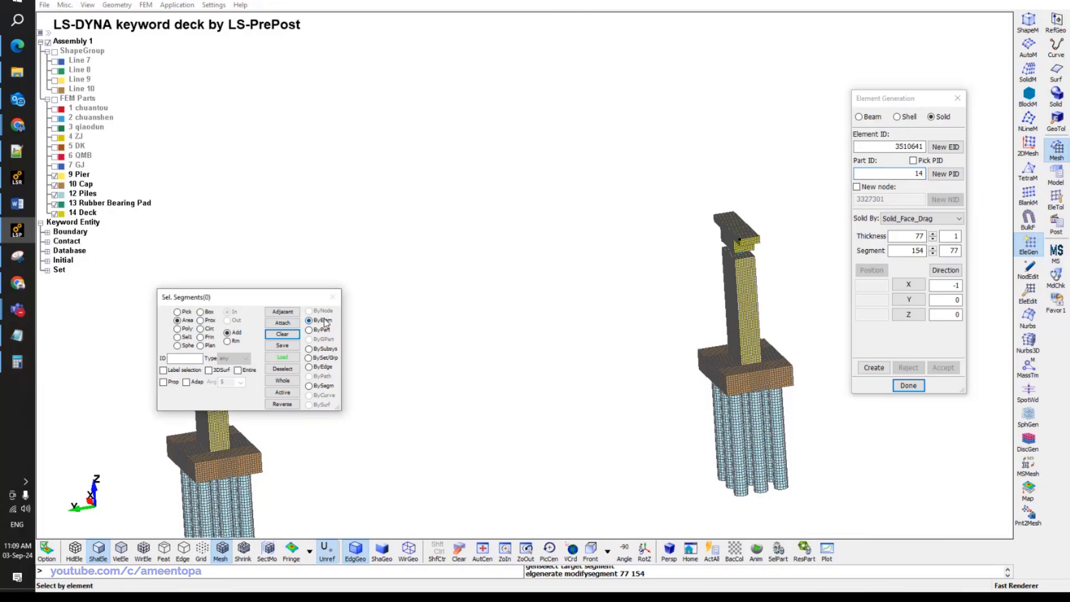
{"action": "left_click", "coordinate": [163, 382]}
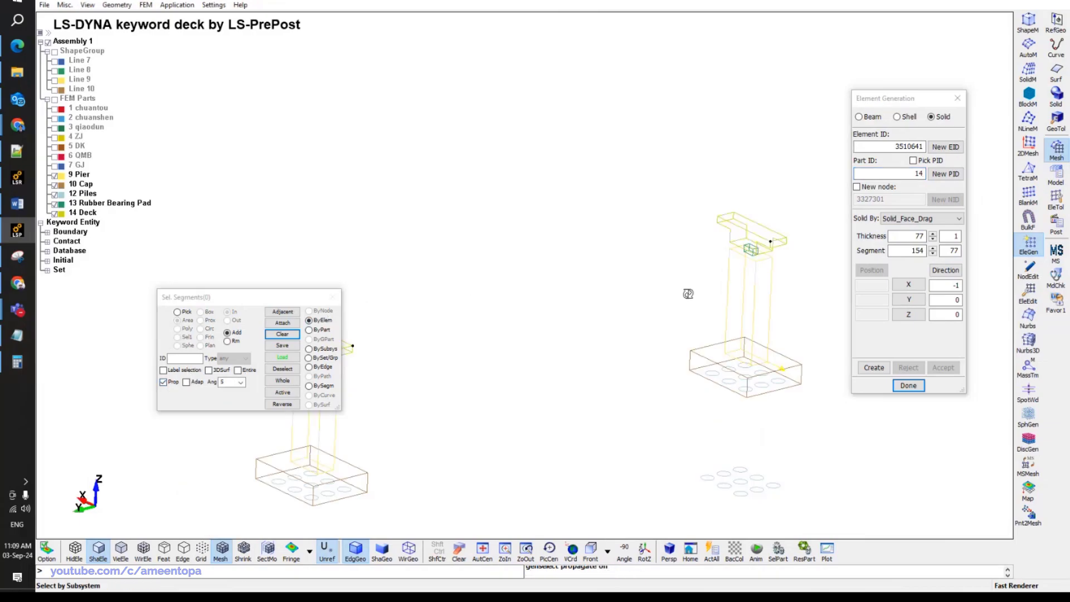
{"action": "scroll", "coordinate": [725, 251], "scroll_direction": "up", "scroll_amount": 6}
{"action": "left_click", "coordinate": [728, 165]}
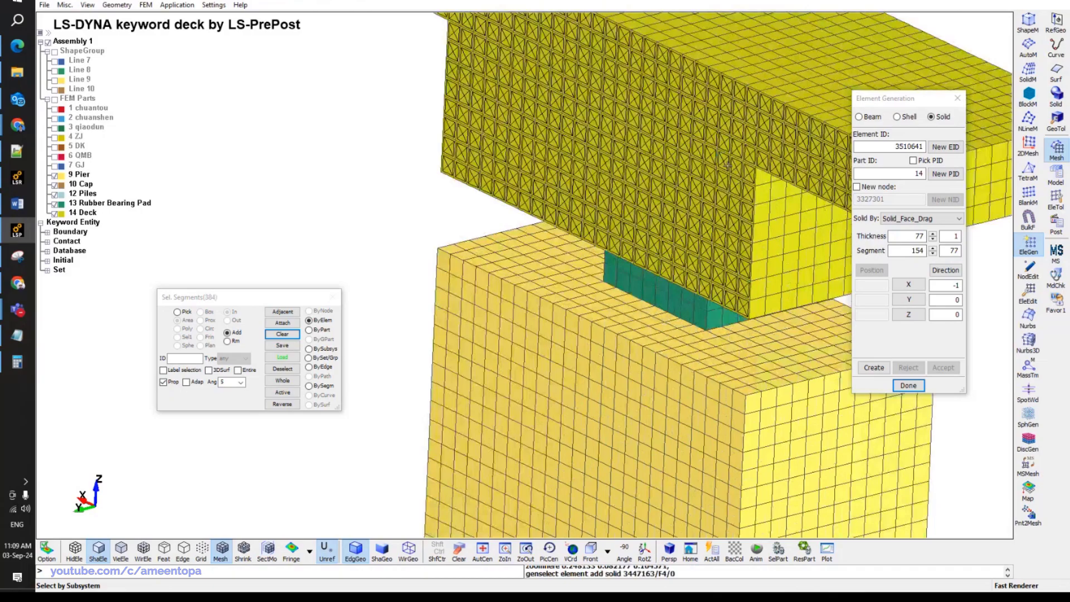
{"action": "scroll", "coordinate": [728, 165], "scroll_direction": "down", "scroll_amount": 8}
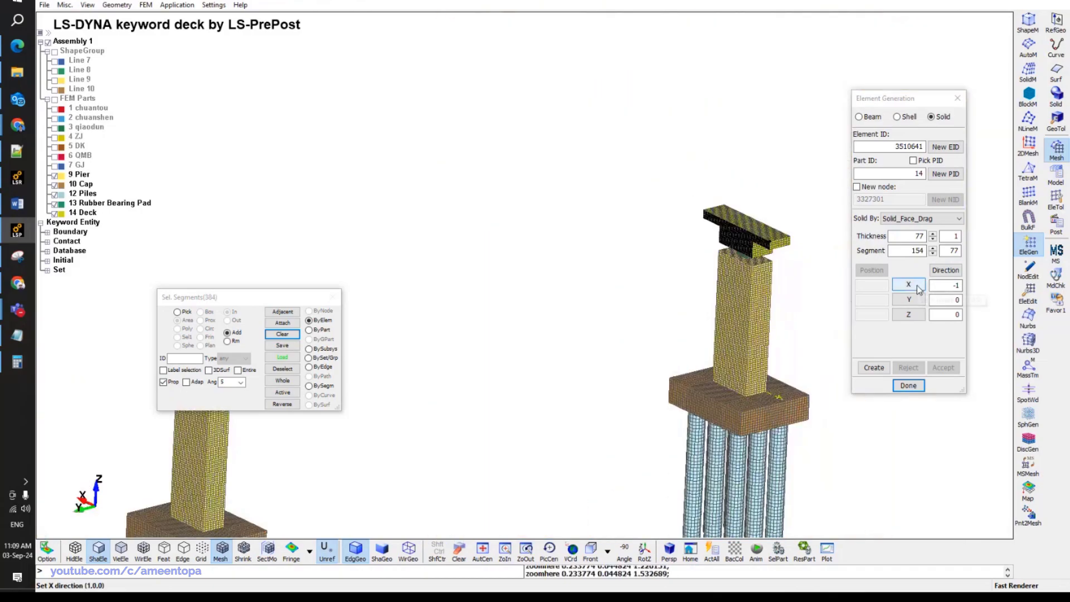
{"action": "left_click", "coordinate": [908, 300]}
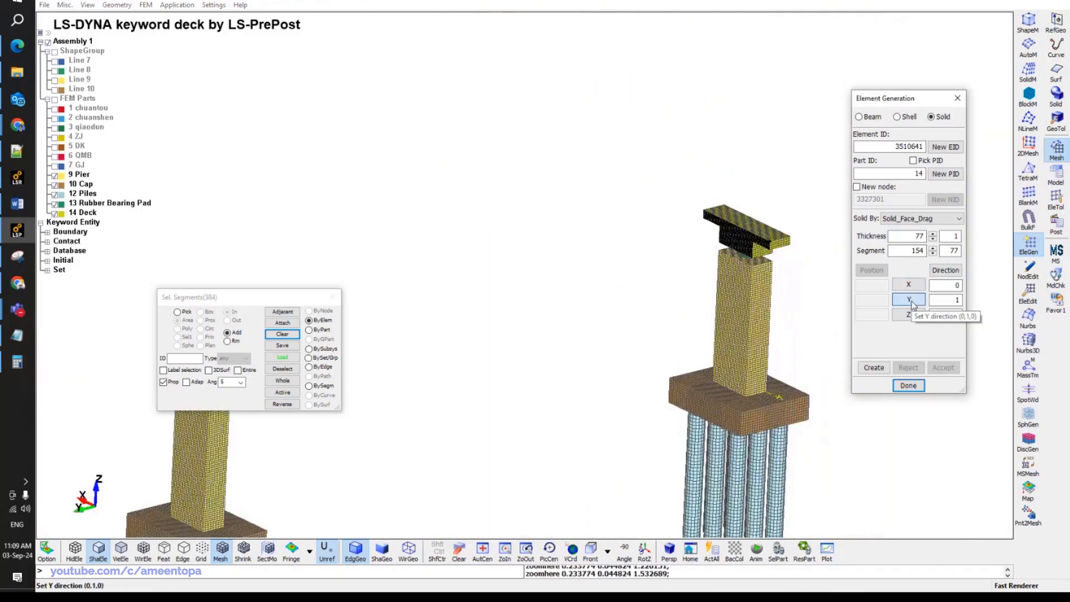
Generate and accept the solid deck elements spanning between the original and copied pier assemblies.
{"action": "left_click", "coordinate": [874, 368]}
{"action": "left_click", "coordinate": [945, 368]}
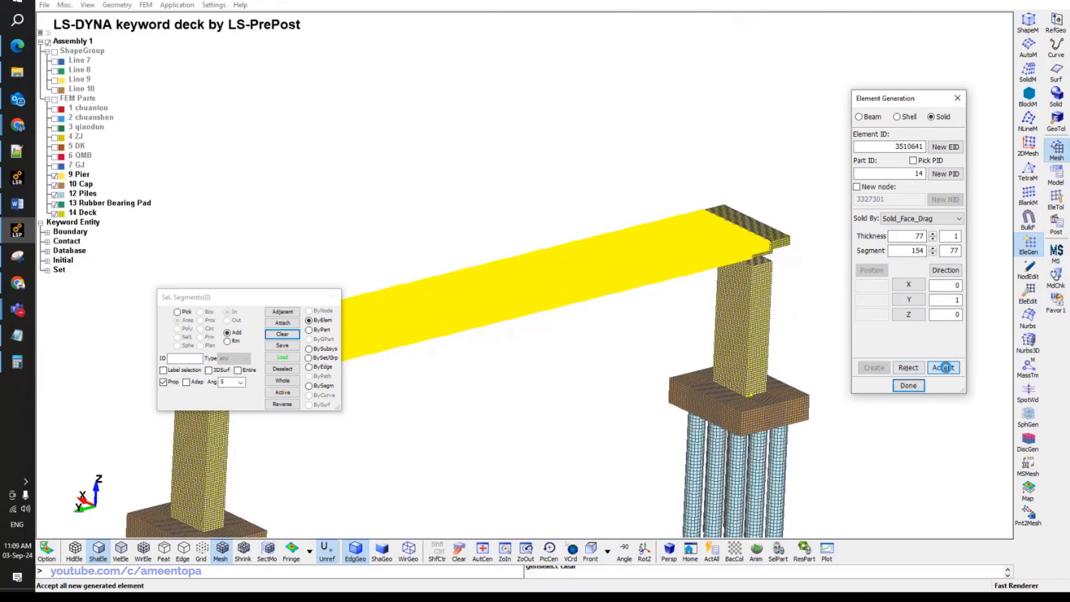
{"action": "scroll", "coordinate": [560, 301], "scroll_direction": "down", "scroll_amount": 3}
{"action": "scroll", "coordinate": [561, 301], "scroll_direction": "up", "scroll_amount": 8}
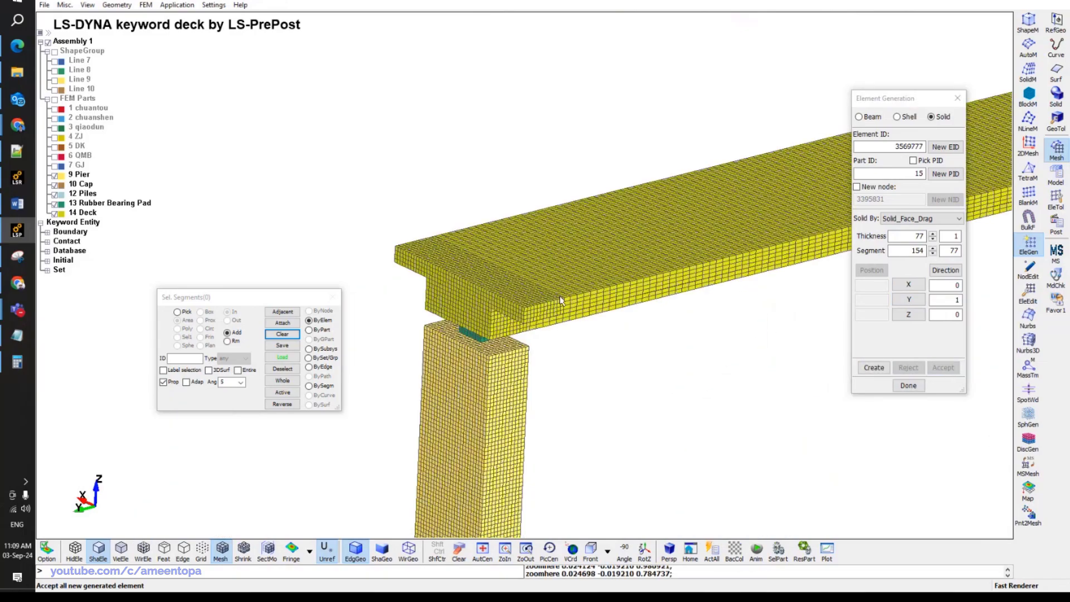
{"action": "scroll", "coordinate": [613, 296], "scroll_direction": "down", "scroll_amount": 6}
{"action": "left_click_drag", "start_coordinate": [646, 306], "coordinate": [451, 262], "text": "ctrl"}
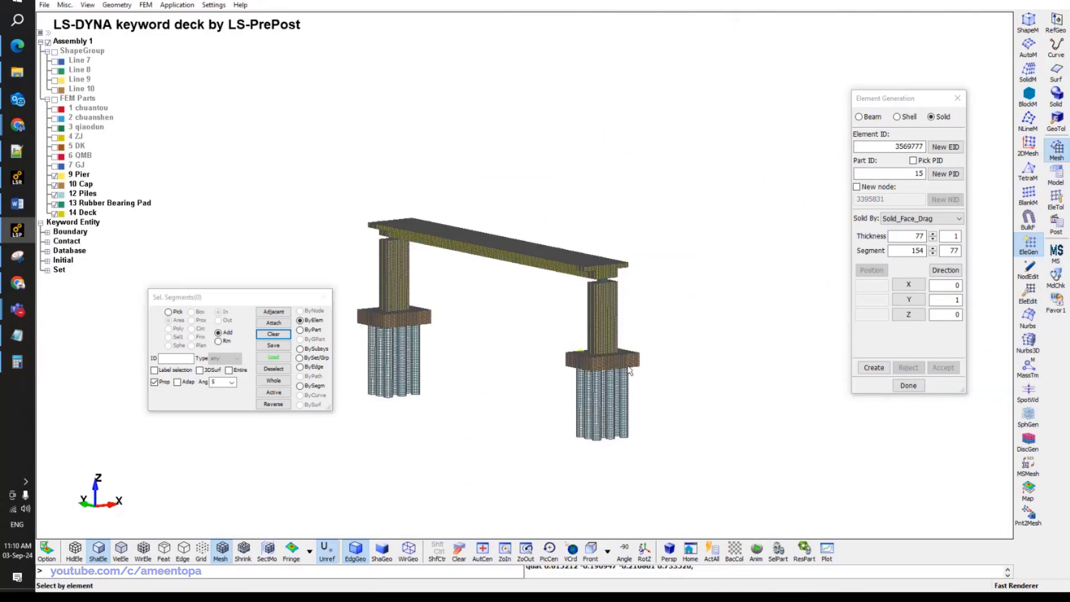
Turn off the mesh line display and look over the whole spanned bridge.
{"action": "left_click", "coordinate": [355, 552]}
{"action": "left_click_drag", "start_coordinate": [483, 306], "coordinate": [617, 306], "text": "ctrl"}
{"action": "scroll", "coordinate": [520, 291], "scroll_direction": "up", "scroll_amount": 2}
{"action": "scroll", "coordinate": [520, 290], "scroll_direction": "up", "scroll_amount": 2}
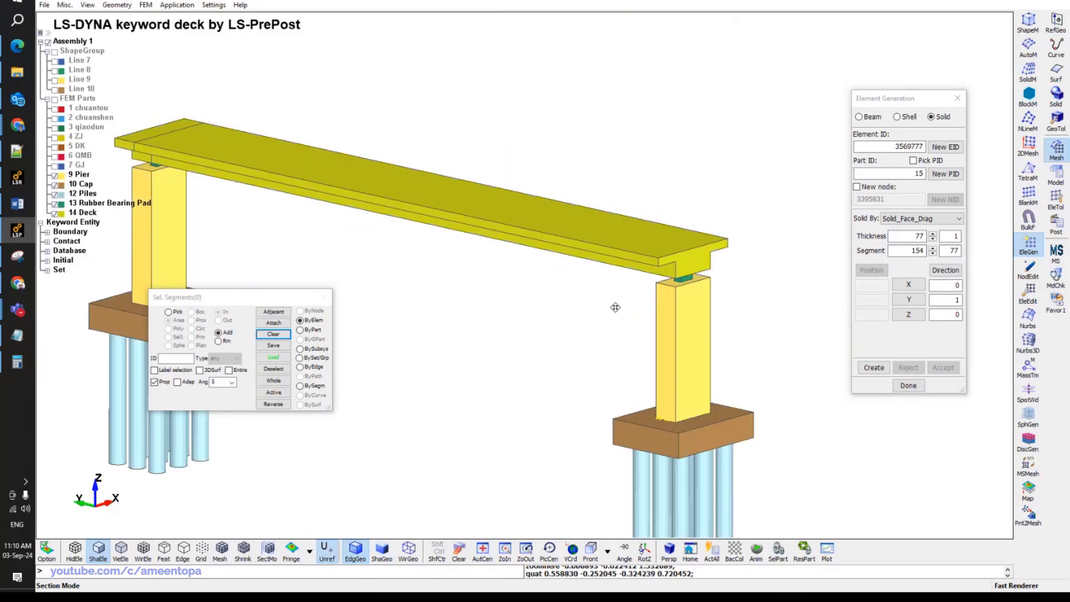
{"action": "middle_click_drag", "start_coordinate": [617, 306], "coordinate": [688, 306], "text": "ctrl"}
{"action": "scroll", "coordinate": [502, 269], "scroll_direction": "down", "scroll_amount": 2}
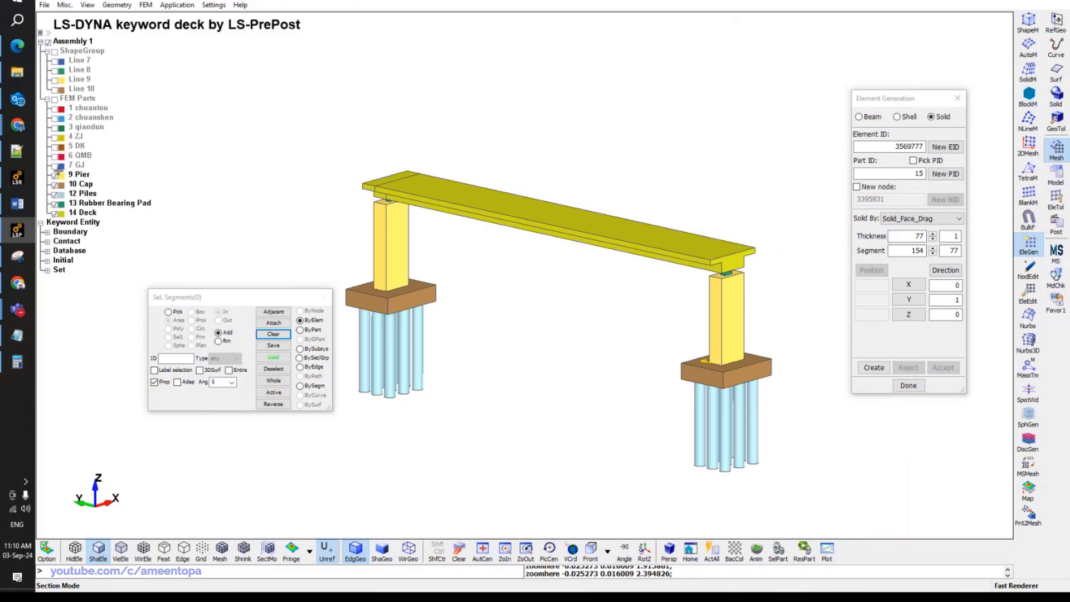
Hide the Rubber Bearing Pad and Piles parts, and merge the duplicate nodes at the deck joint, keeping smaller node IDs.
{"action": "left_click", "coordinate": [55, 204]}
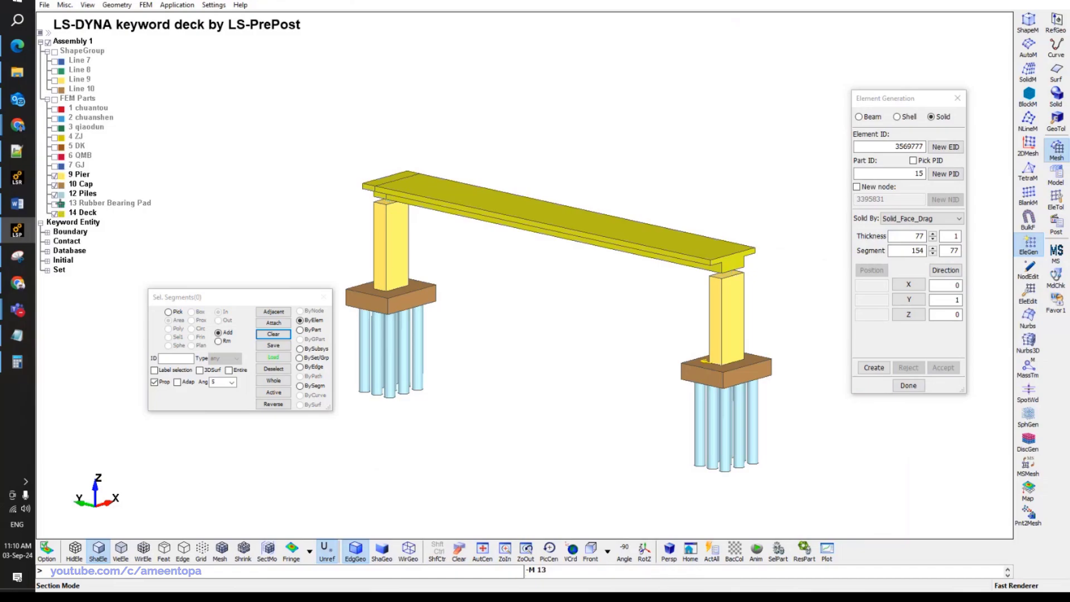
{"action": "left_click", "coordinate": [55, 194]}
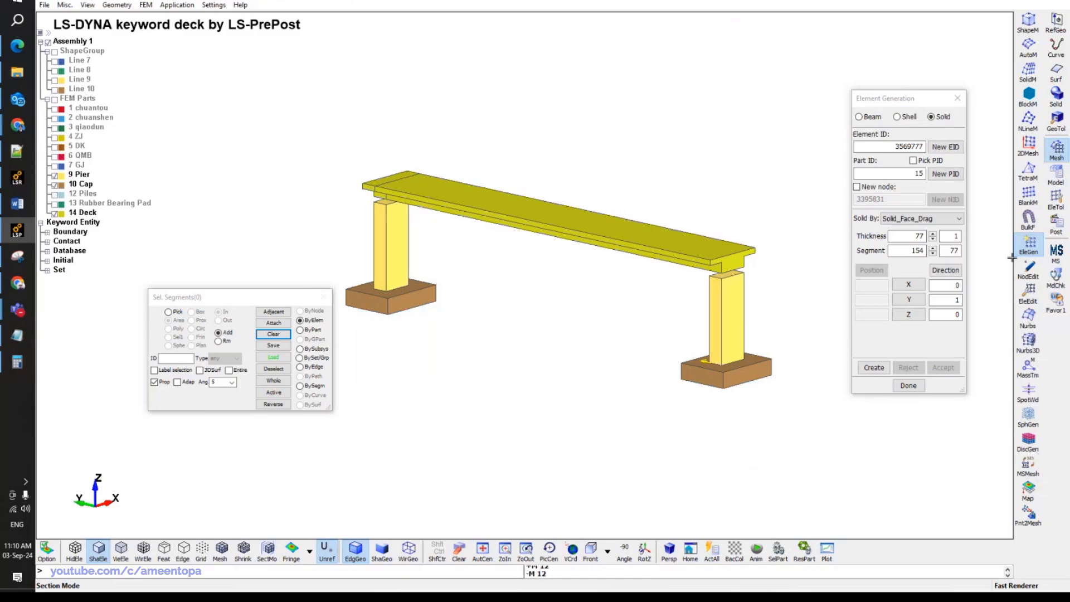
{"action": "left_click", "coordinate": [1055, 198]}
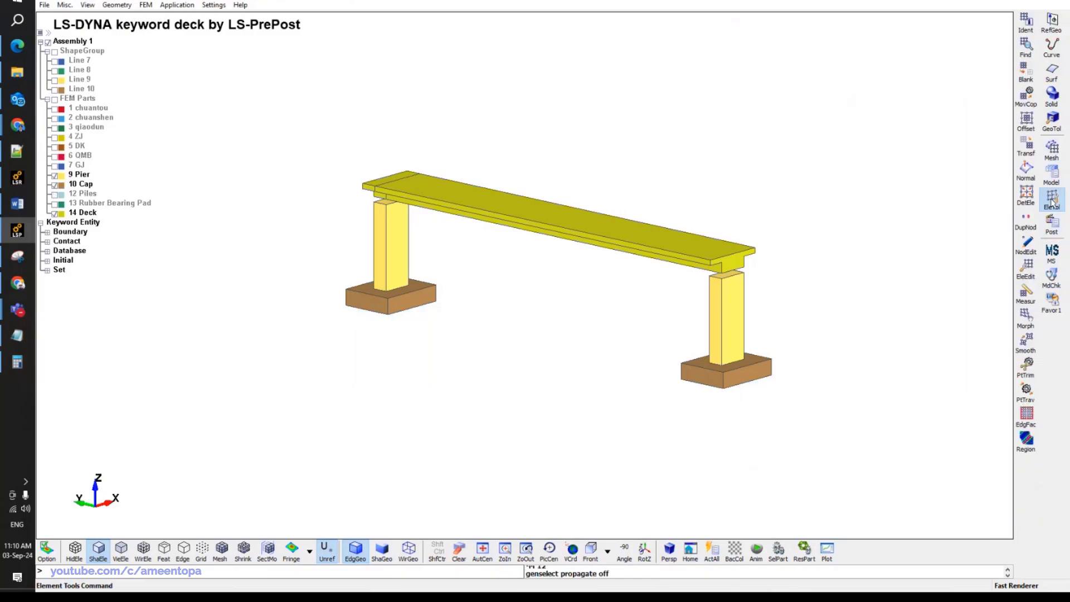
{"action": "left_click", "coordinate": [1026, 220]}
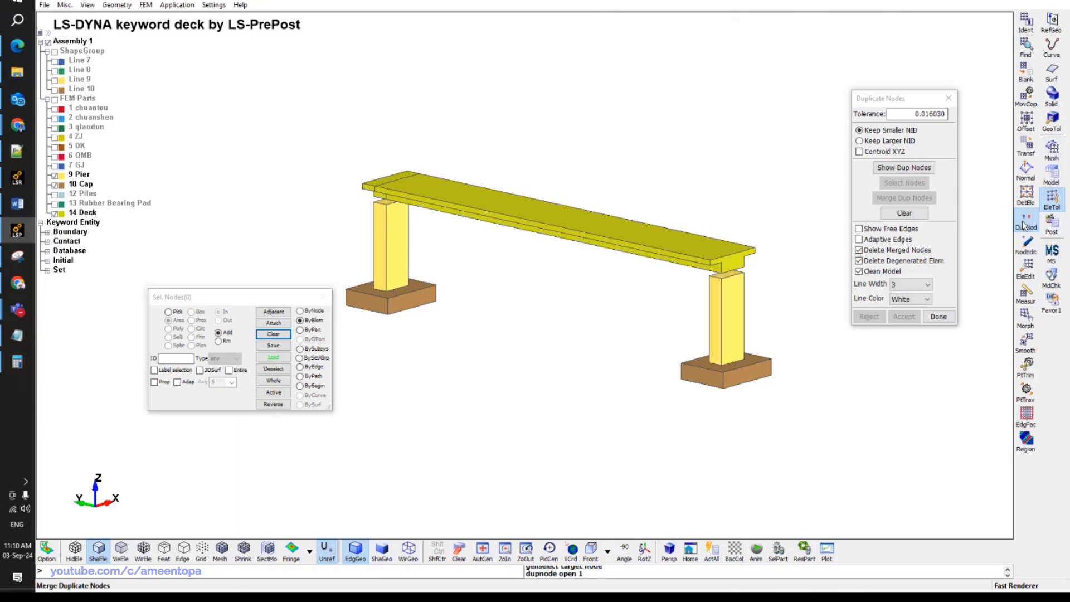
{"action": "left_click", "coordinate": [880, 164]}
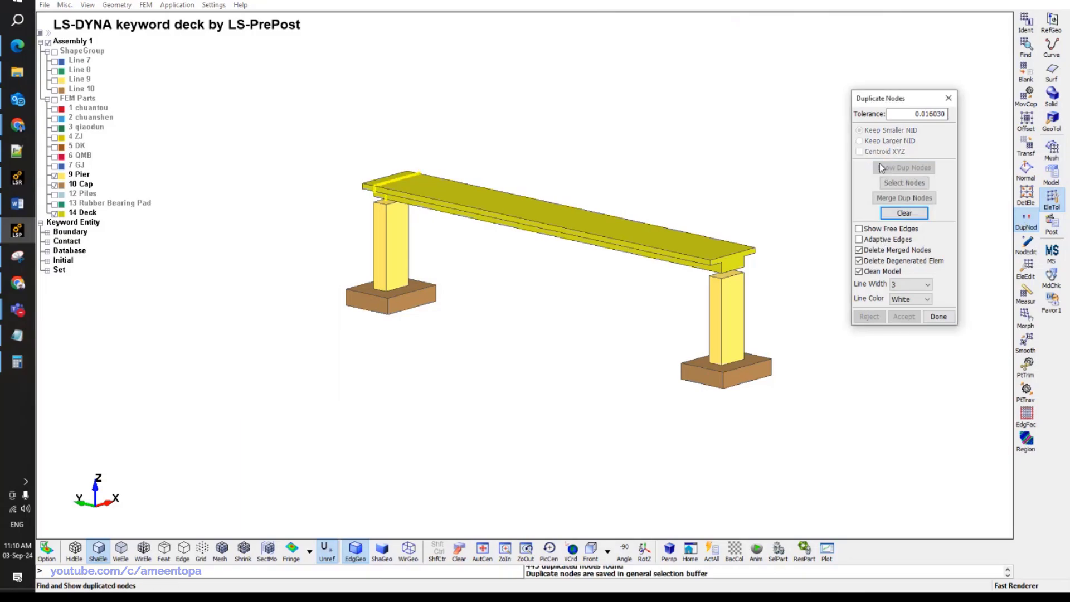
{"action": "left_click", "coordinate": [888, 198]}
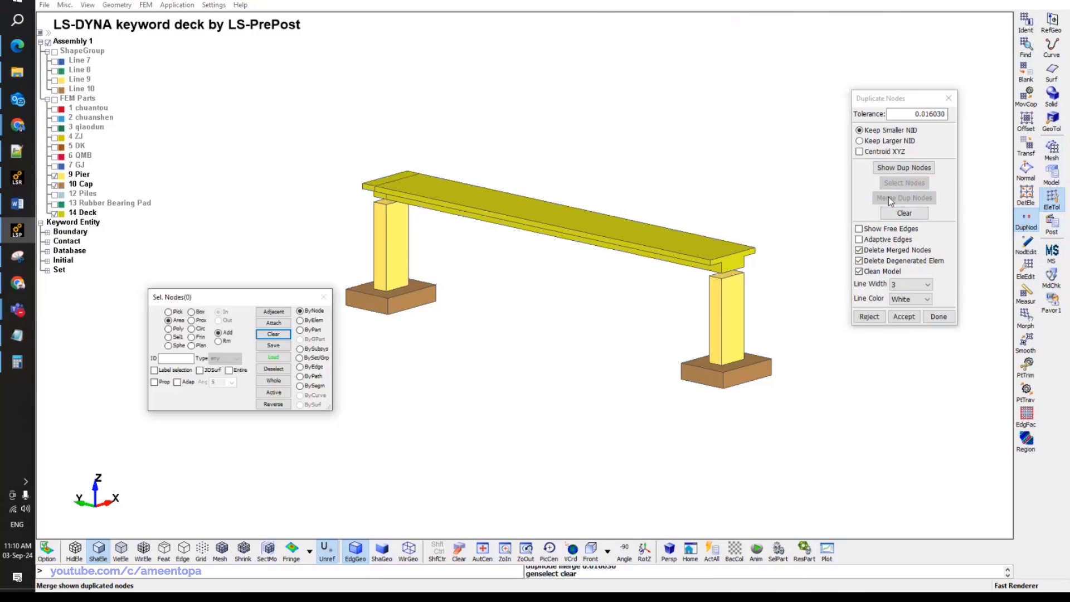
{"action": "left_click_drag", "start_coordinate": [892, 98], "coordinate": [825, 92]}
{"action": "left_click", "coordinate": [835, 309]}
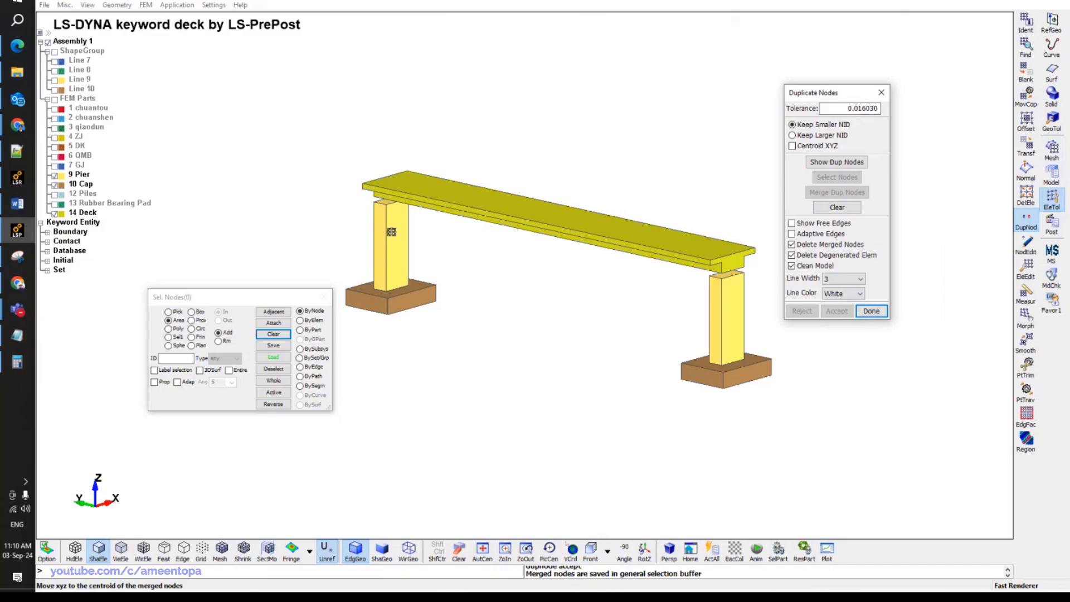
Redisplay the Piles and Rubber Bearing Pad parts and turn mesh lines back on in a front view.
{"action": "left_click", "coordinate": [54, 194]}
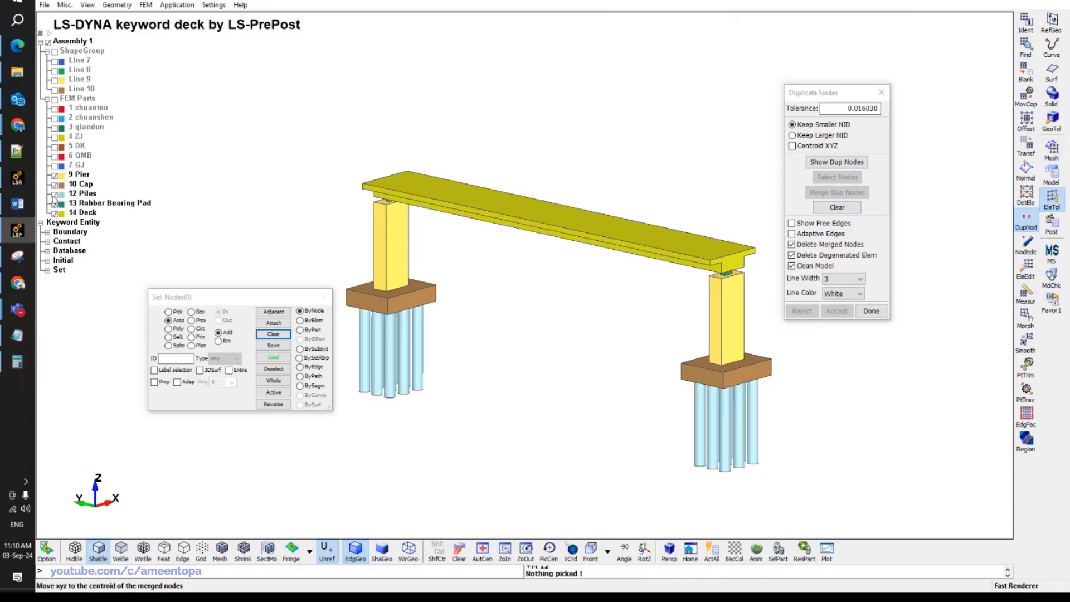
{"action": "scroll", "coordinate": [744, 284], "scroll_direction": "up", "scroll_amount": 5}
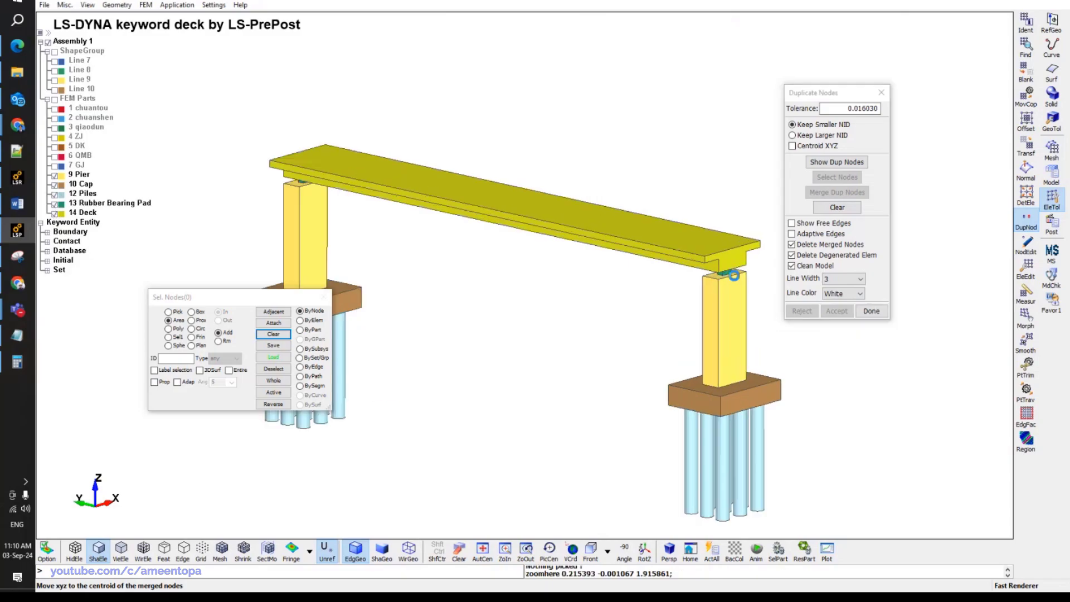
{"action": "left_click", "coordinate": [590, 552]}
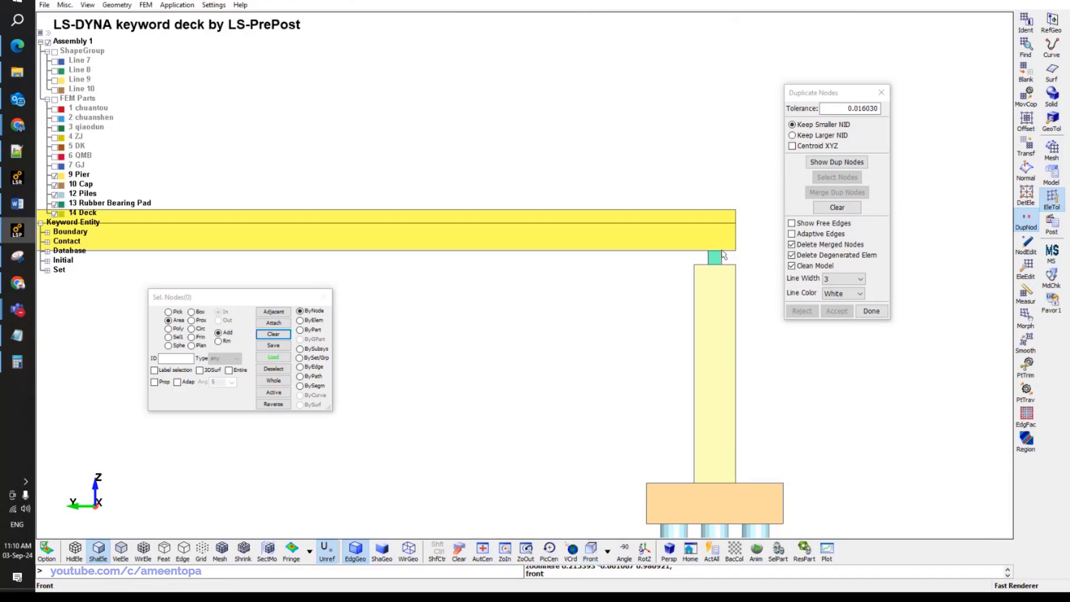
{"action": "scroll", "coordinate": [558, 551], "scroll_direction": "up", "scroll_amount": 3}
{"action": "left_click", "coordinate": [220, 552]}
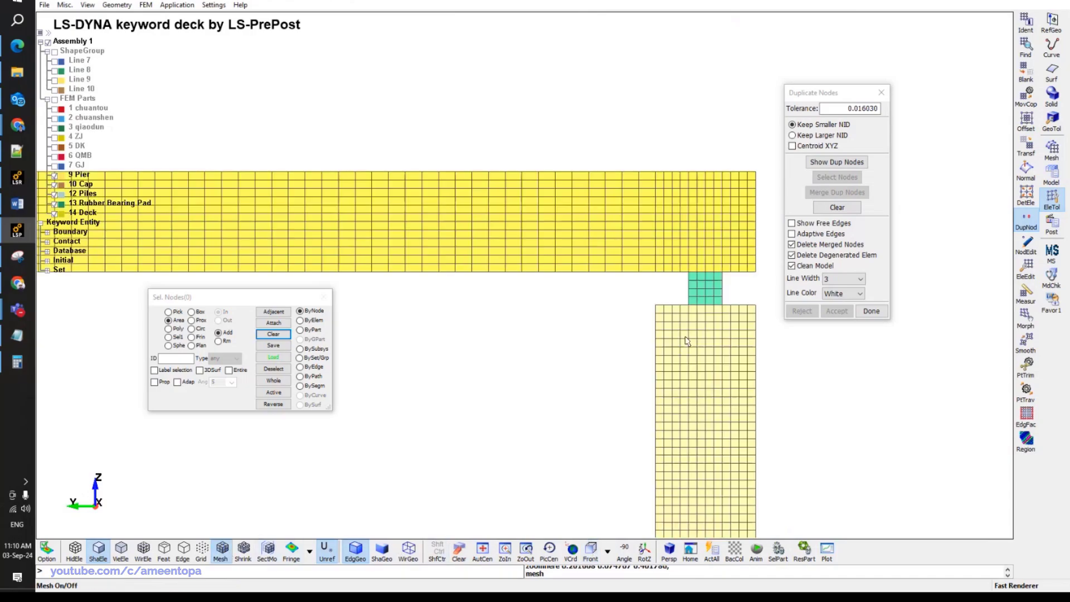
Measure the node-to-node distance from above the bearing pad's centre to the original deck's outer end.
{"action": "scroll", "coordinate": [659, 301], "scroll_direction": "up", "scroll_amount": 3}
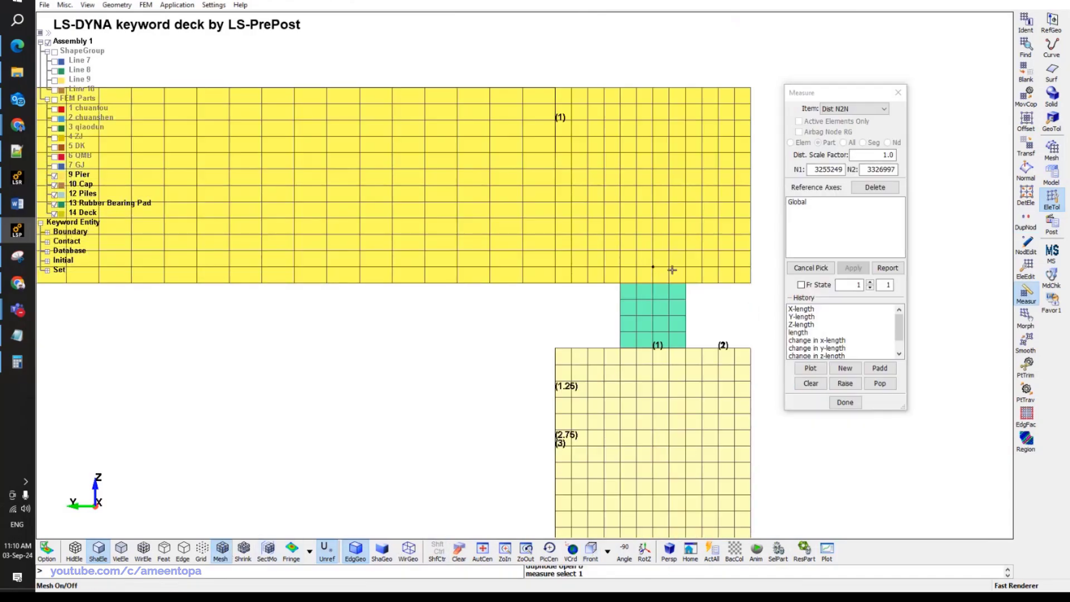
{"action": "left_click", "coordinate": [747, 270]}
{"action": "scroll", "coordinate": [725, 278], "scroll_direction": "down", "scroll_amount": 5}
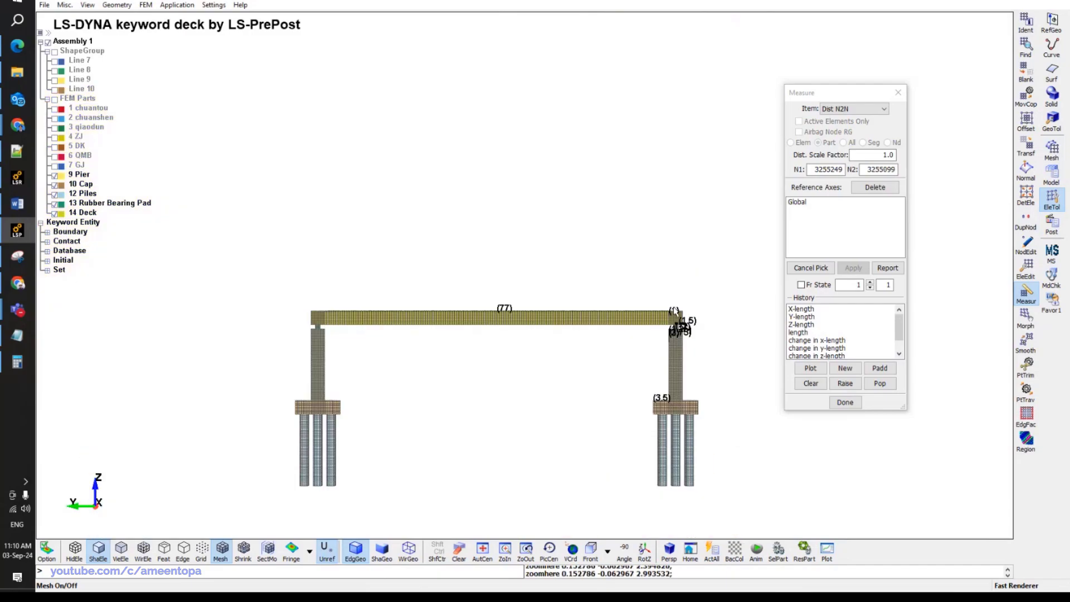
Check the bridge's span lengths in the thesis PDF and return to the LS-PrePost model.
{"action": "left_click_drag", "start_coordinate": [558, 346], "coordinate": [490, 366]}
{"action": "left_click", "coordinate": [17, 335]}
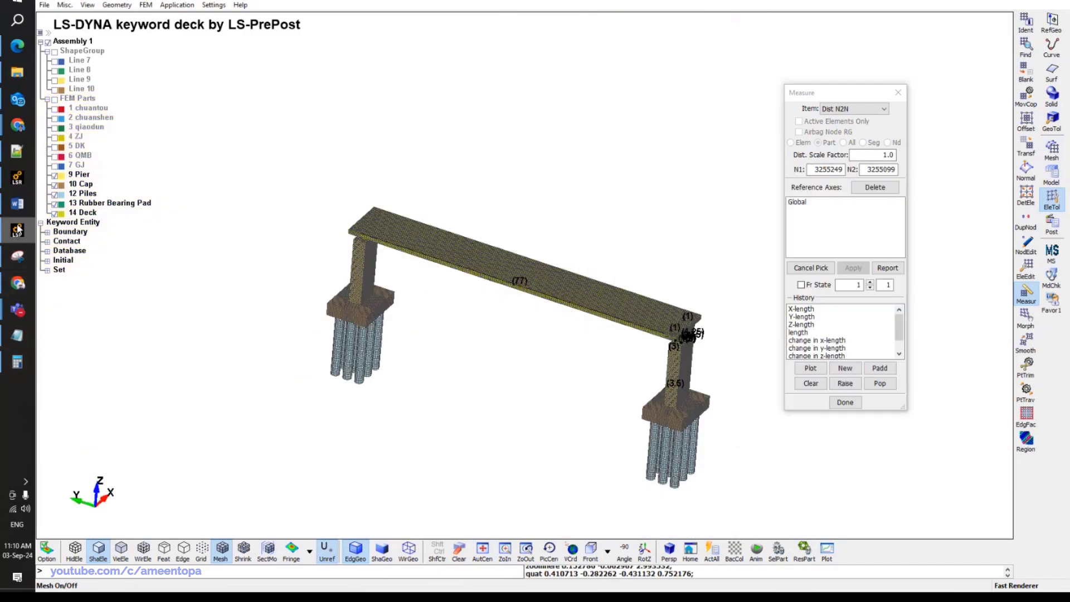
{"action": "left_click", "coordinate": [17, 228]}
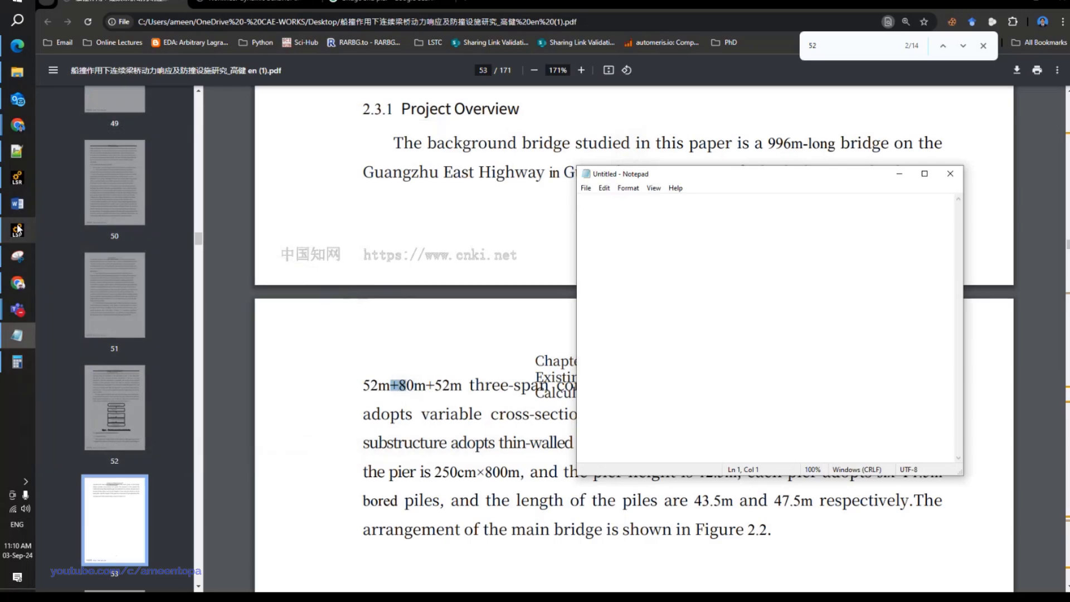
{"action": "left_click", "coordinate": [17, 228]}
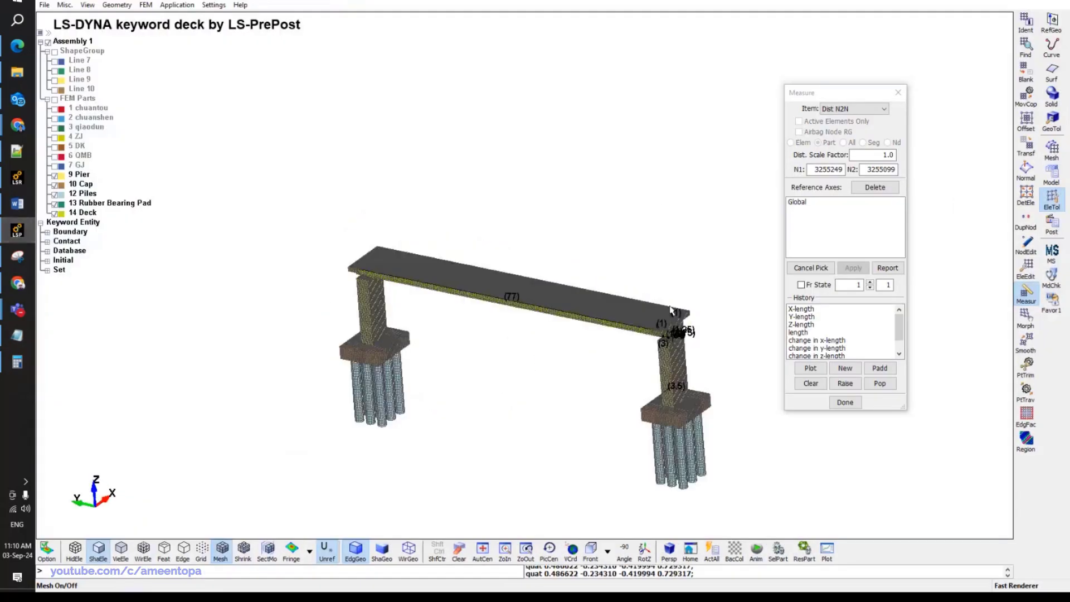
Set up solid element generation by Solid_Face_Drag with thickness 52 and 104 segments.
{"action": "scroll", "coordinate": [660, 323], "scroll_direction": "up", "scroll_amount": 5}
{"action": "left_click", "coordinate": [1051, 150]}
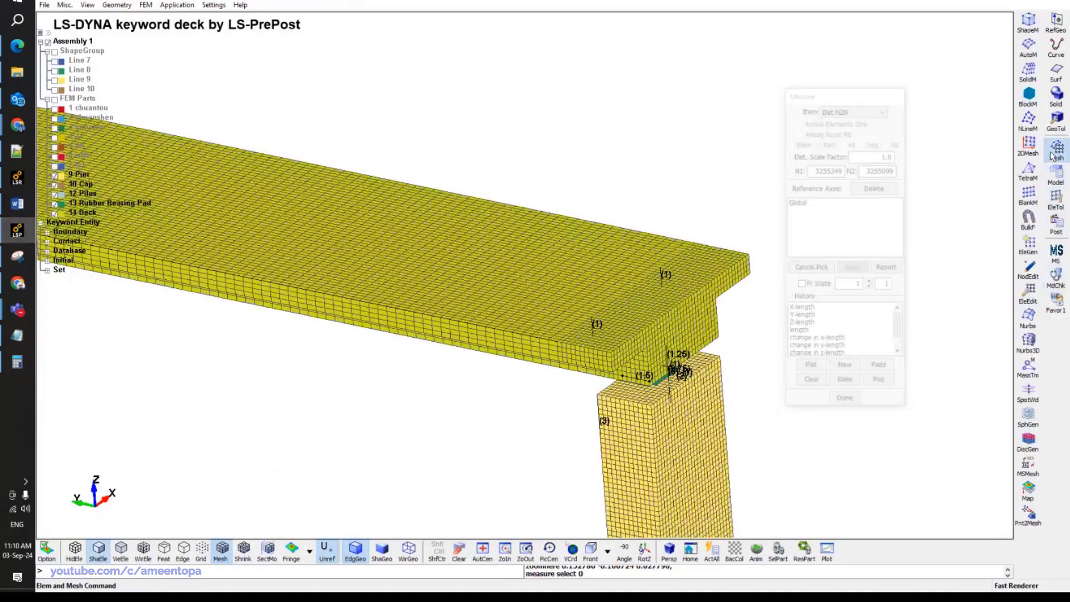
{"action": "left_click", "coordinate": [1029, 244]}
{"action": "double_click", "coordinate": [840, 230]}
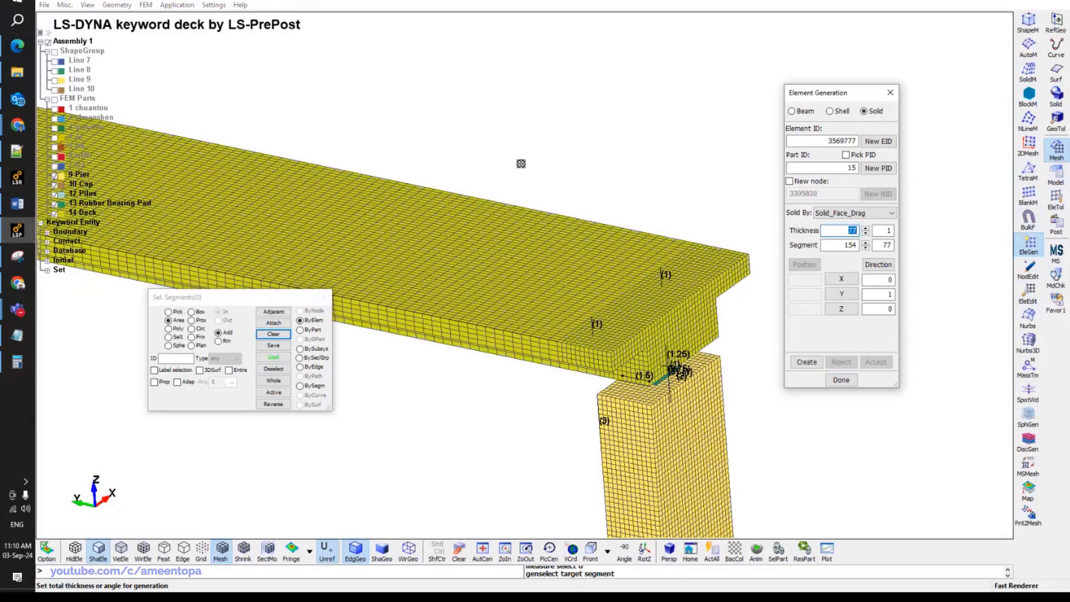
{"action": "double_click", "coordinate": [844, 245]}
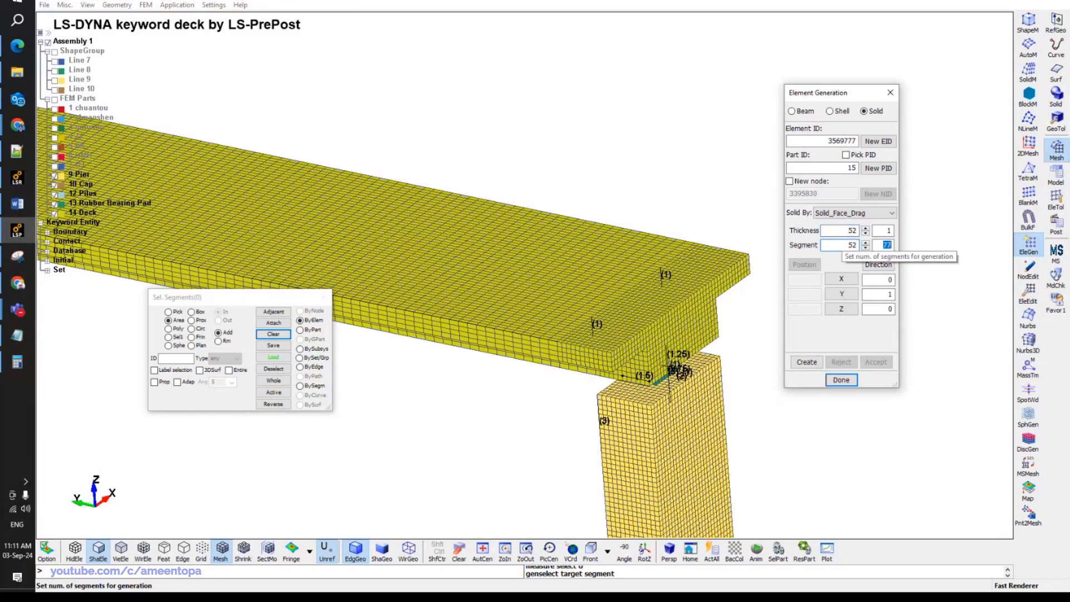
{"action": "left_click", "coordinate": [865, 242]}
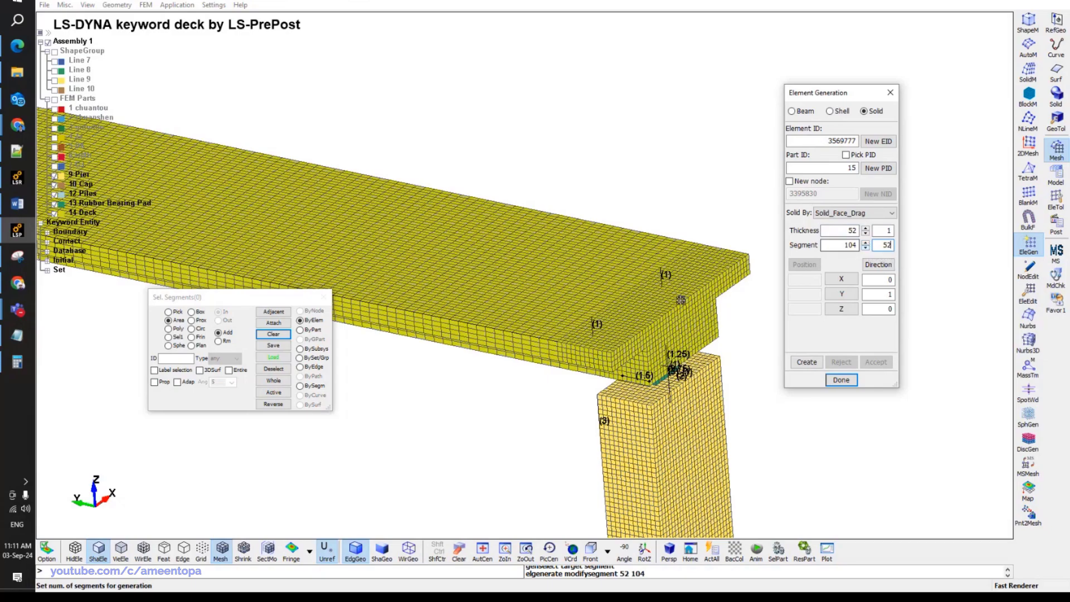
Measure the length of one deck element along the new span's top edge, and return to element generation.
{"action": "scroll", "coordinate": [534, 364], "scroll_direction": "up", "scroll_amount": 3}
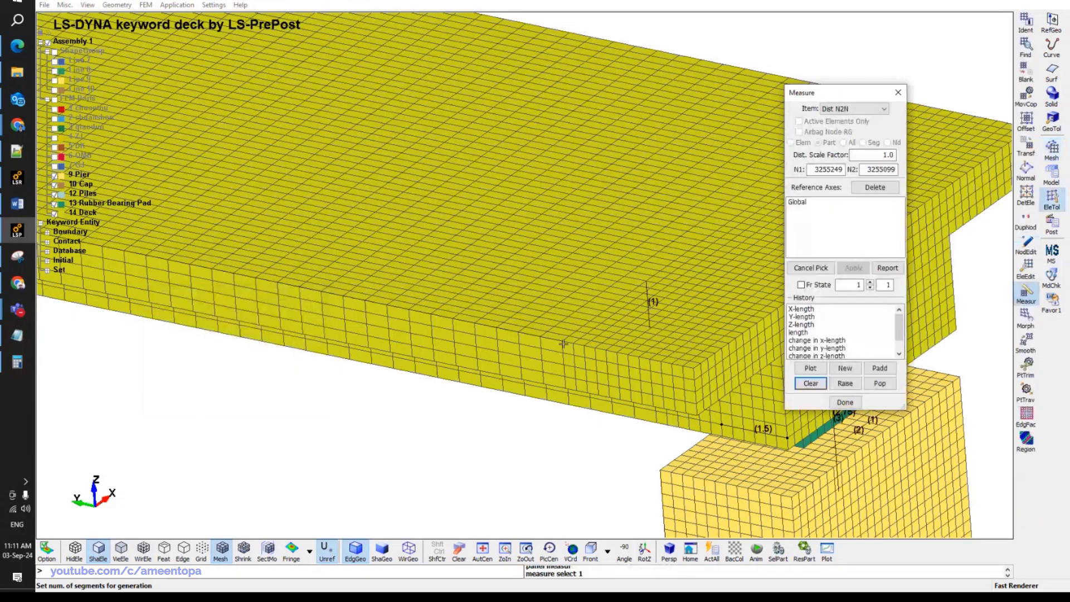
{"action": "left_click", "coordinate": [542, 338]}
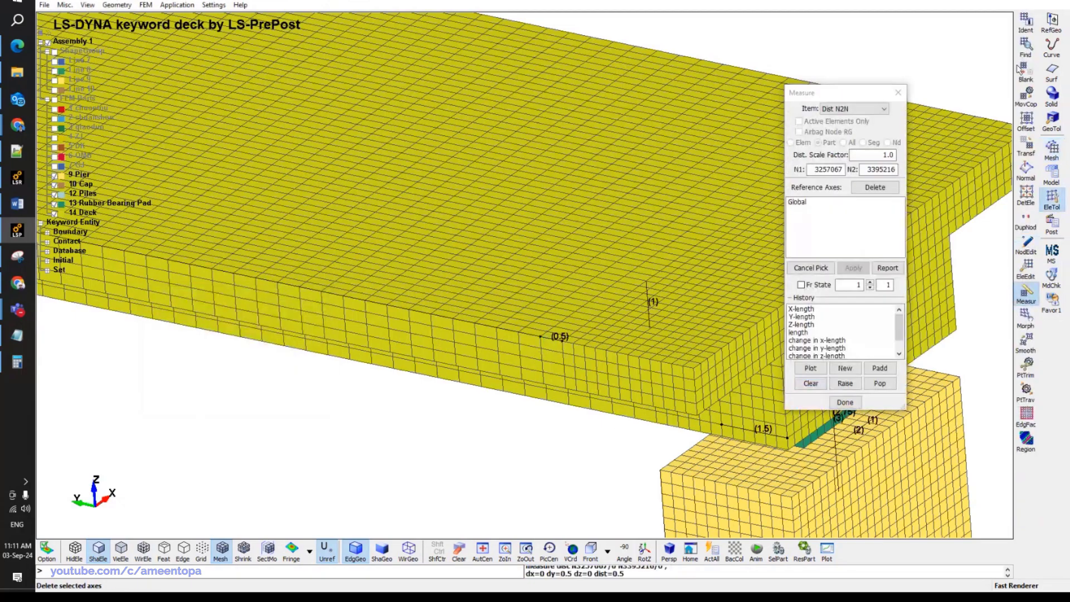
{"action": "left_click", "coordinate": [960, 57]}
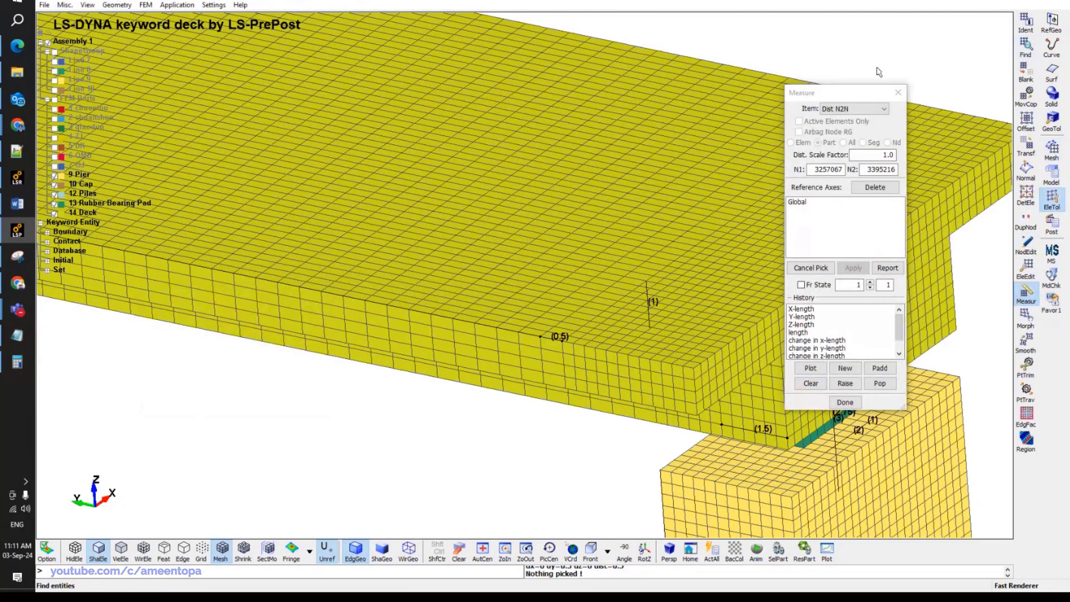
{"action": "left_click", "coordinate": [898, 93]}
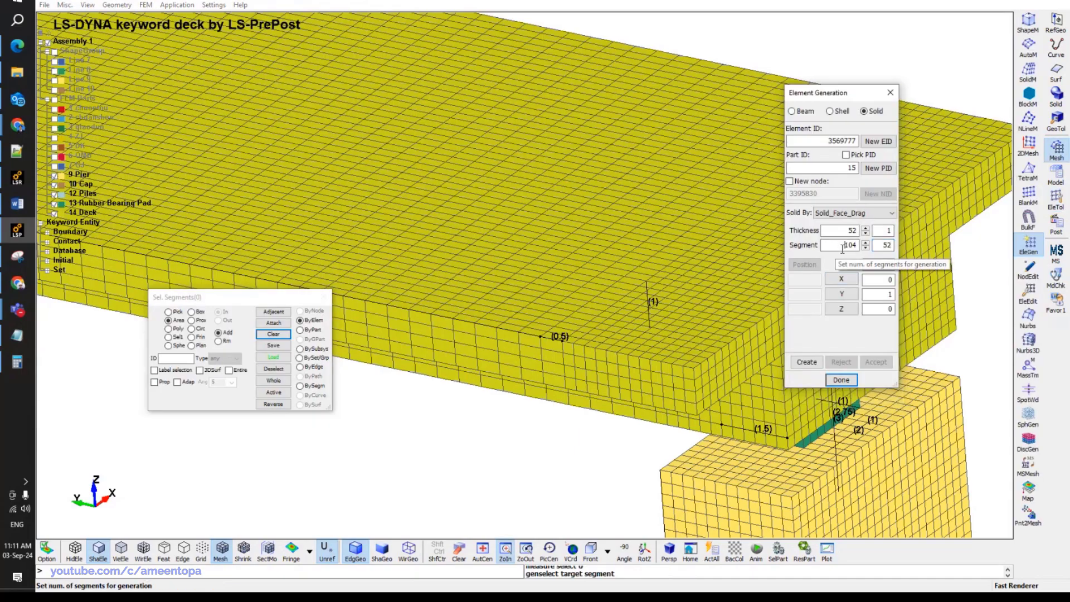
Enable 5-degree propagation for selecting segments on the outer deck end face at the copied pier.
{"action": "scroll", "coordinate": [598, 329], "scroll_direction": "down", "scroll_amount": 5}
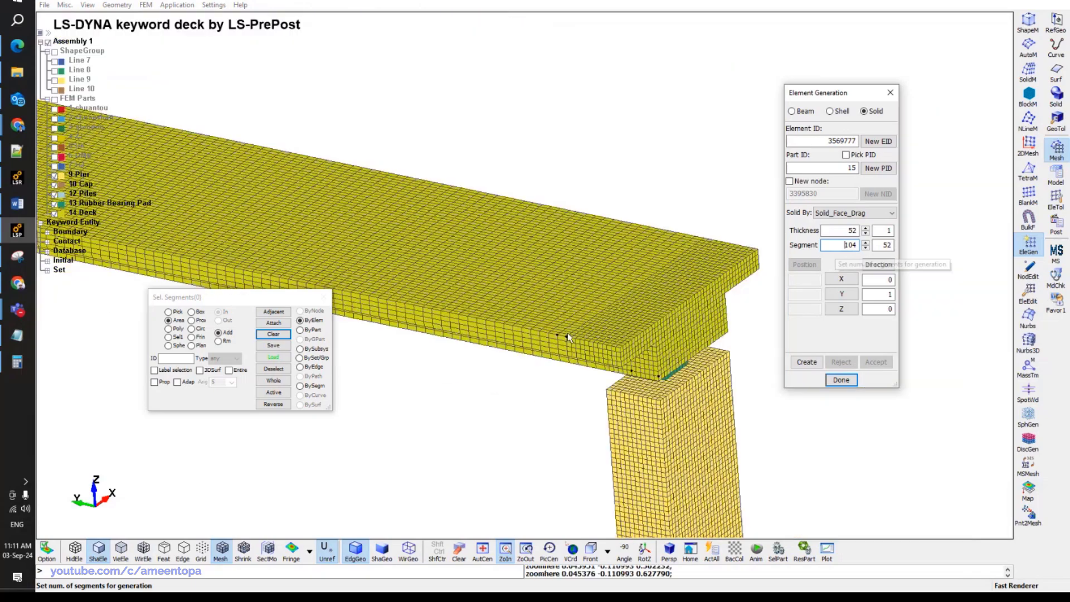
{"action": "left_click", "coordinate": [154, 382]}
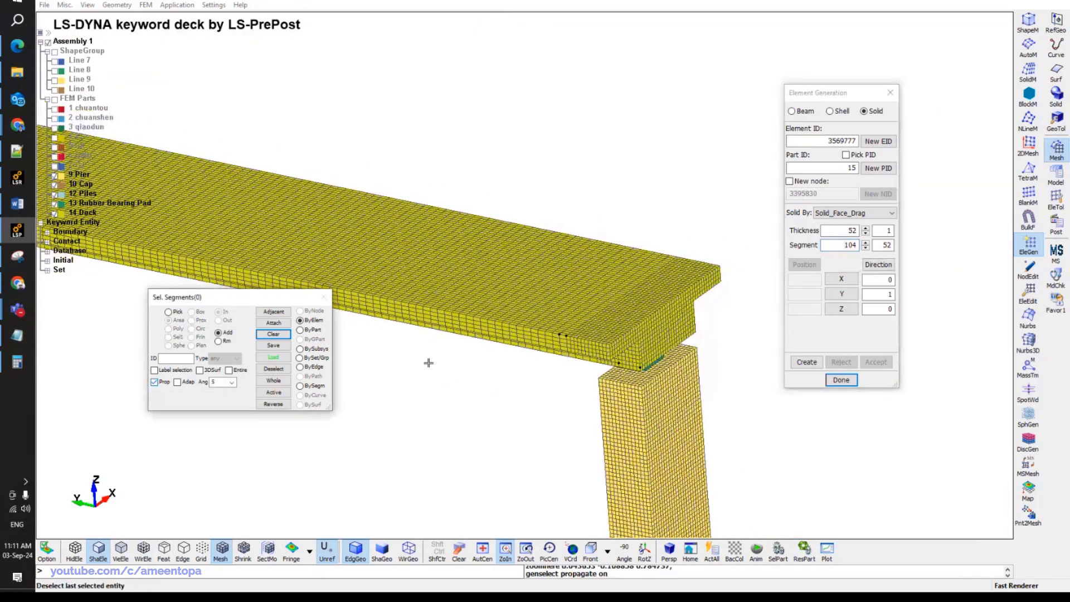
{"action": "scroll", "coordinate": [553, 420], "scroll_direction": "down", "scroll_amount": 2}
{"action": "scroll", "coordinate": [553, 419], "scroll_direction": "up", "scroll_amount": 3}
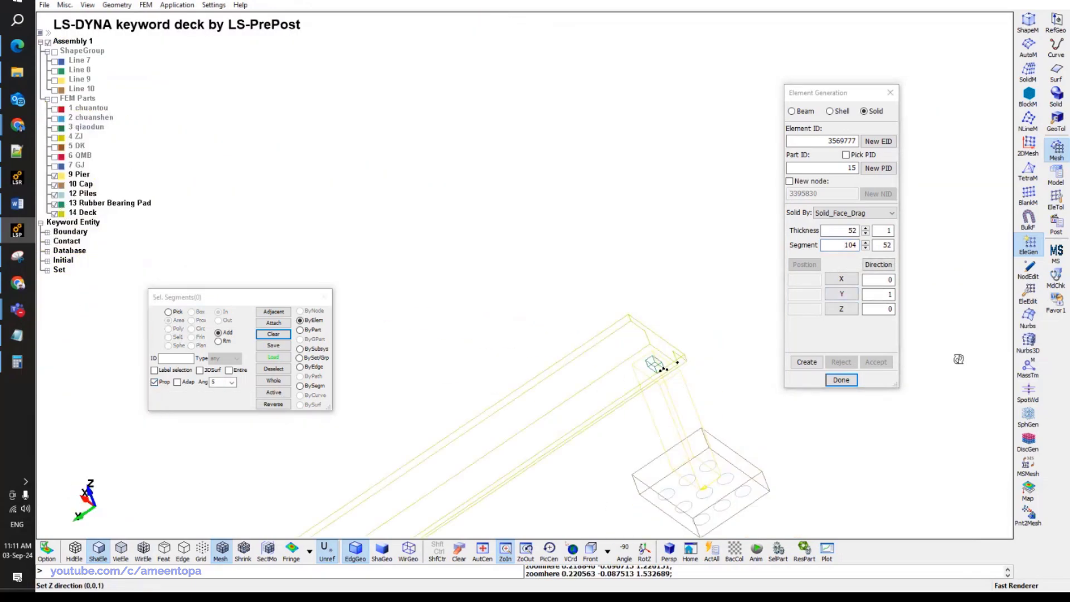
{"action": "left_click_drag", "start_coordinate": [748, 162], "coordinate": [650, 231], "text": "shift"}
{"action": "scroll", "coordinate": [507, 330], "scroll_direction": "up", "scroll_amount": 2}
{"action": "left_click_drag", "start_coordinate": [507, 330], "coordinate": [601, 269]}
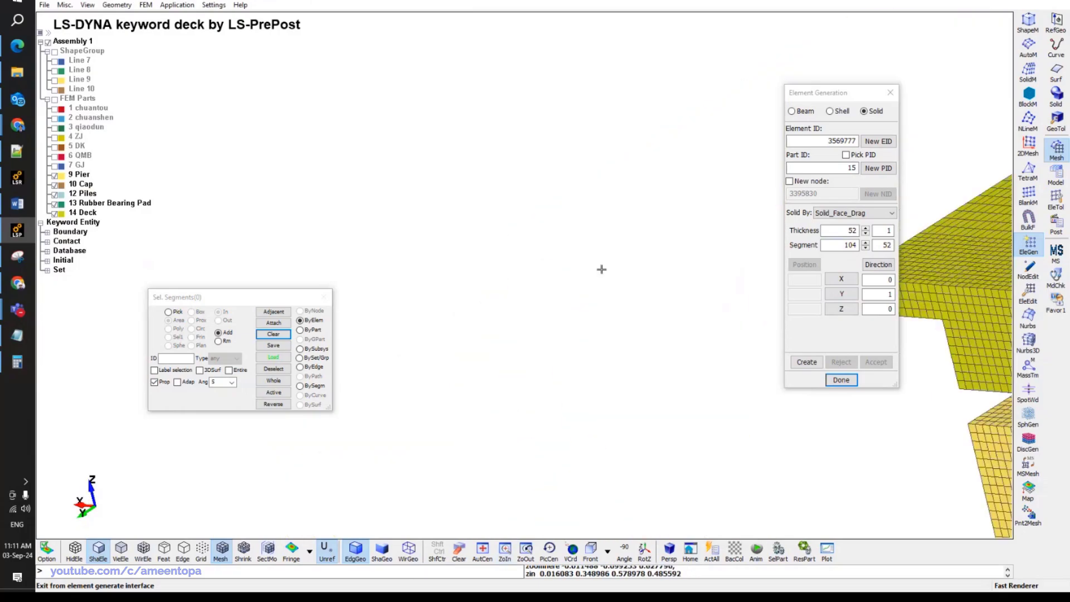
Measure the distance between two nodes on the outer deck end face above the copied pier.
{"action": "middle_click_drag", "start_coordinate": [643, 307], "coordinate": [474, 273], "text": "shift"}
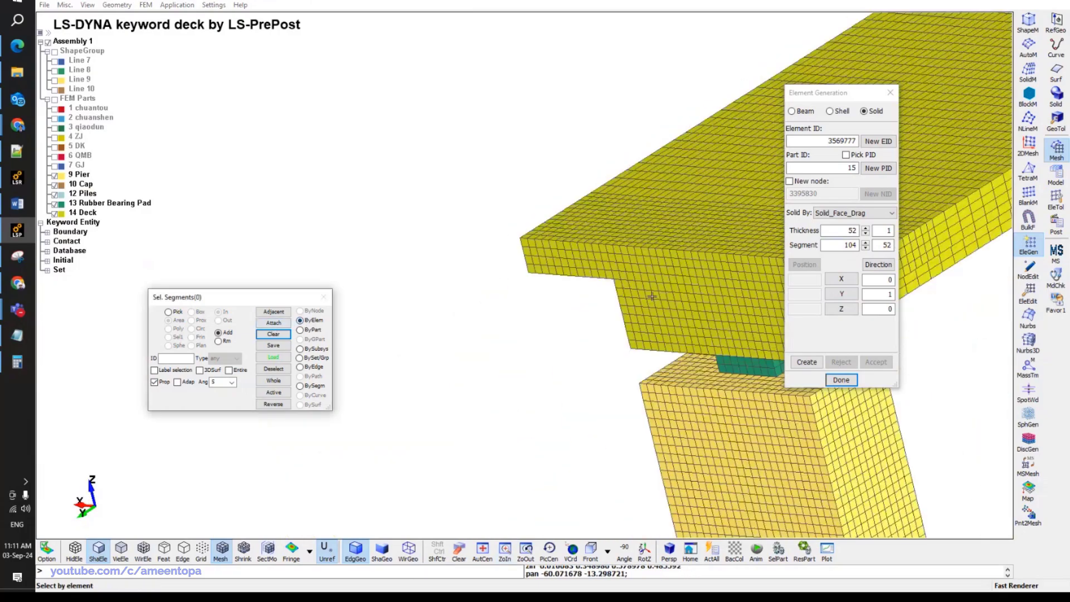
{"action": "left_click", "coordinate": [286, 302]}
{"action": "left_click", "coordinate": [650, 260]}
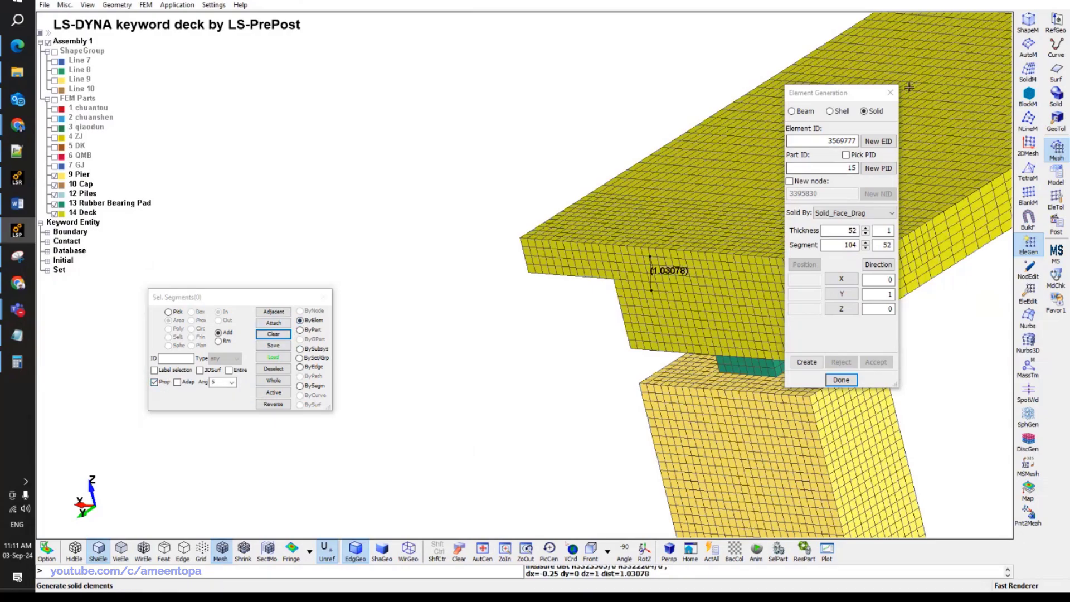
Generate and accept solid deck elements from the outer end face, extending 52 m along positive Y in 104 segments, under part ID 14.
{"action": "left_click", "coordinate": [1029, 245]}
{"action": "left_click", "coordinate": [1028, 245]}
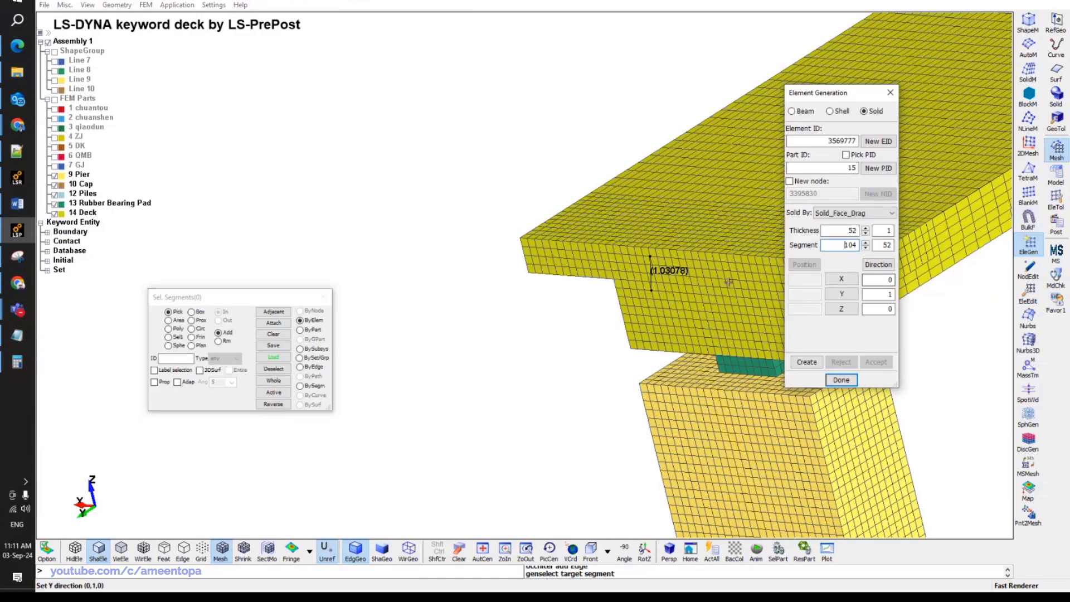
{"action": "left_click", "coordinate": [730, 283]}
{"action": "left_click", "coordinate": [154, 383]}
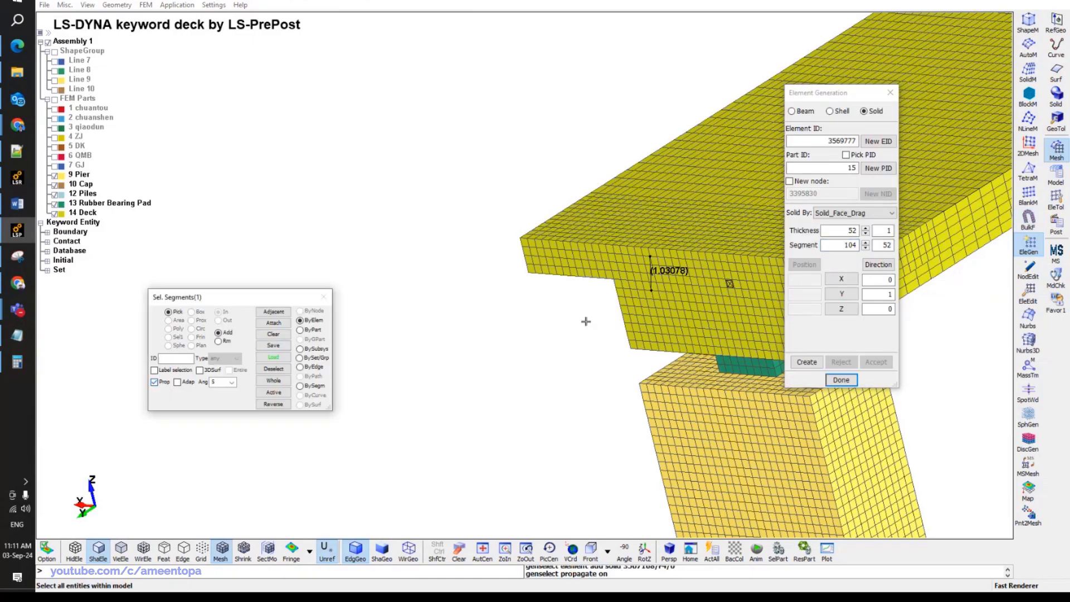
{"action": "left_click", "coordinate": [649, 293]}
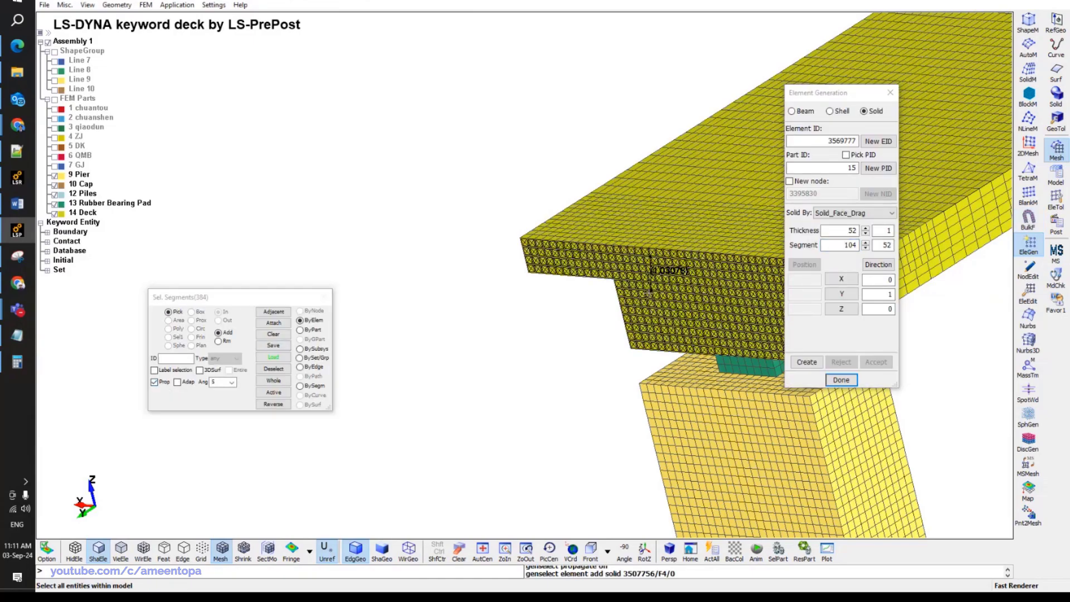
{"action": "double_click", "coordinate": [851, 168]}
{"action": "type", "text": "14"}
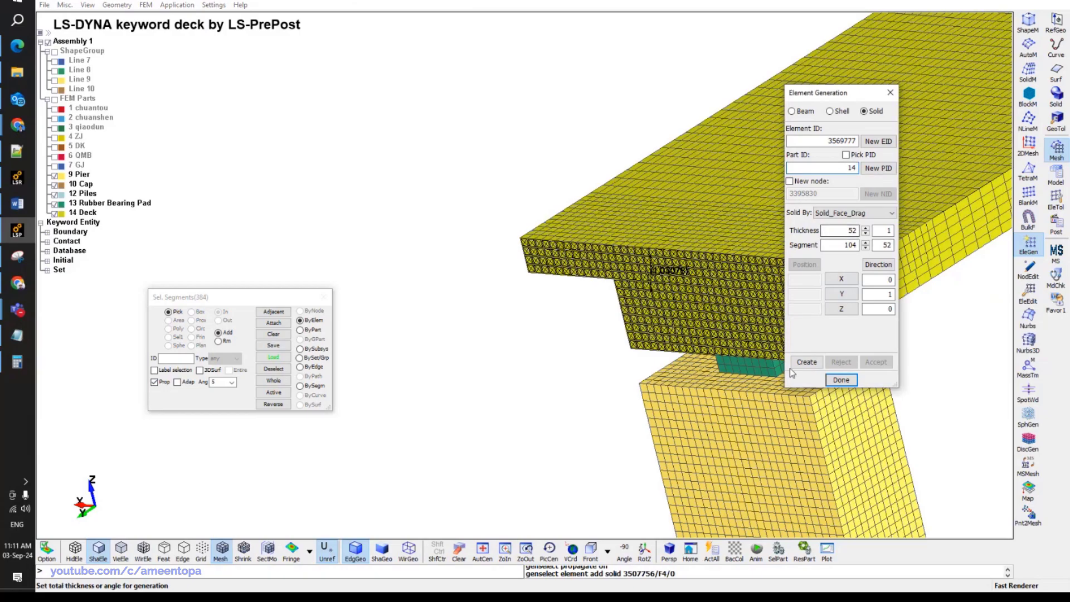
{"action": "left_click", "coordinate": [807, 362]}
{"action": "left_click", "coordinate": [877, 362]}
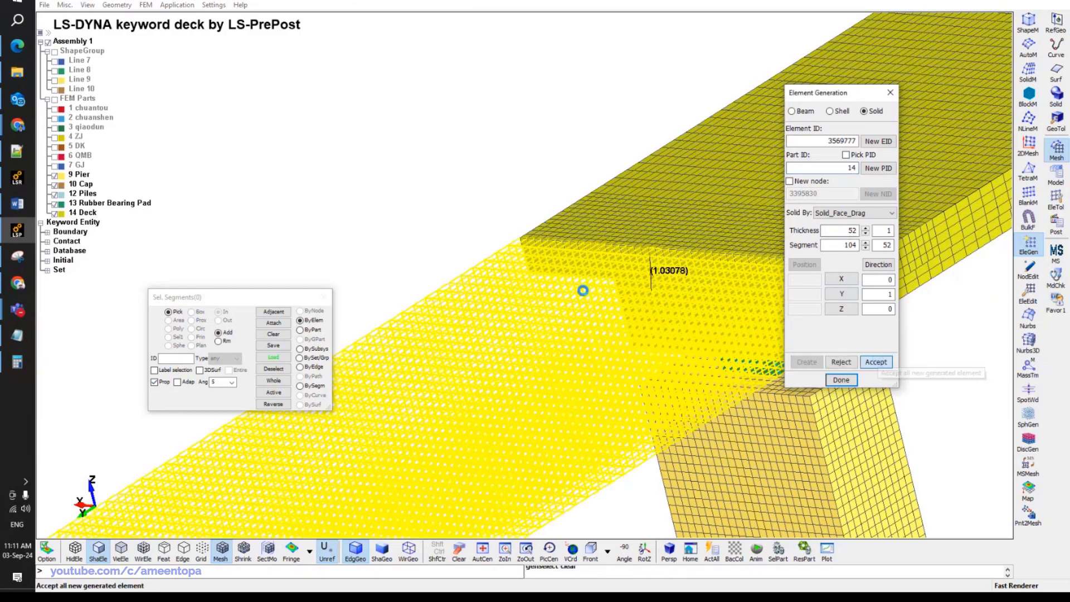
Generate and accept the opposite side span from the other deck end face, 52 m along negative Y in 104 segments, under part ID 14.
{"action": "scroll", "coordinate": [568, 285], "scroll_direction": "down", "scroll_amount": 3}
{"action": "scroll", "coordinate": [560, 280], "scroll_direction": "down", "scroll_amount": 3}
{"action": "left_click_drag", "start_coordinate": [471, 461], "coordinate": [338, 348], "text": "ctrl"}
{"action": "scroll", "coordinate": [705, 178], "scroll_direction": "up", "scroll_amount": 10}
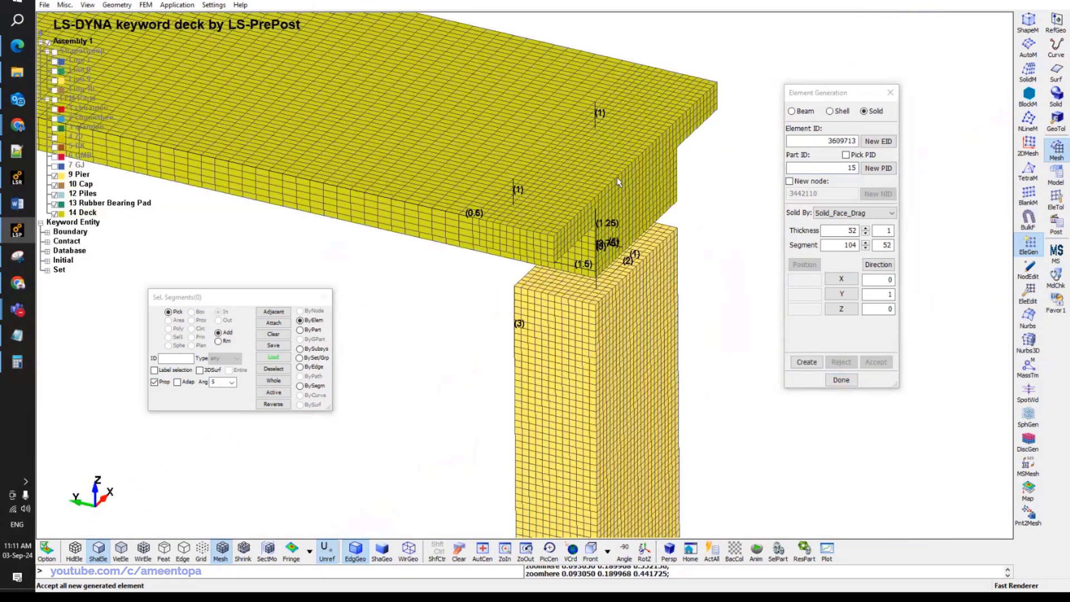
{"action": "left_click", "coordinate": [535, 290]}
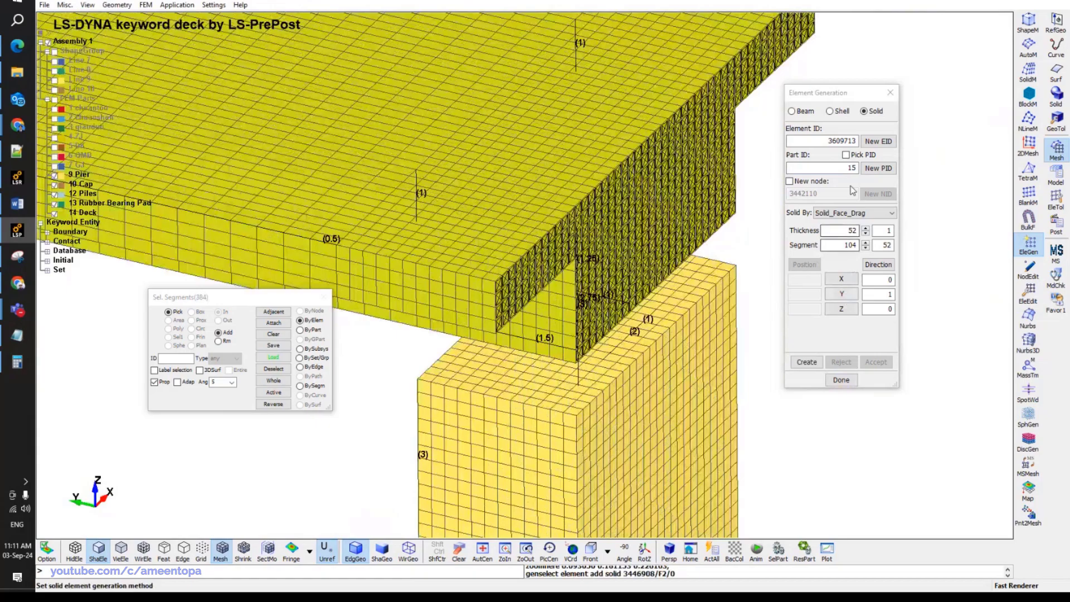
{"action": "double_click", "coordinate": [842, 168]}
{"action": "type", "text": "14"}
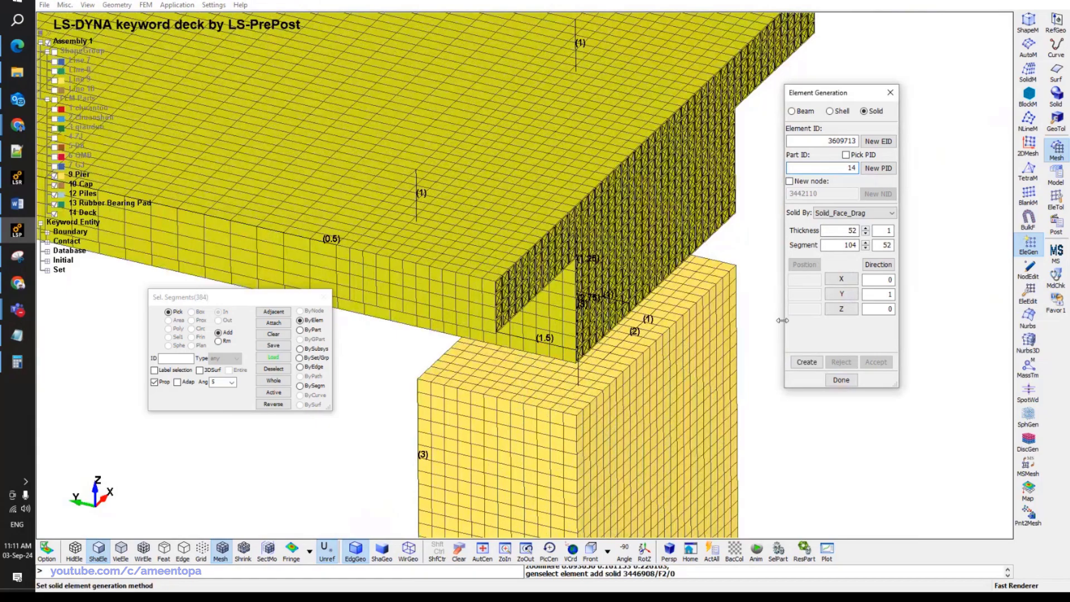
{"action": "left_click", "coordinate": [841, 294]}
{"action": "left_click", "coordinate": [807, 362]}
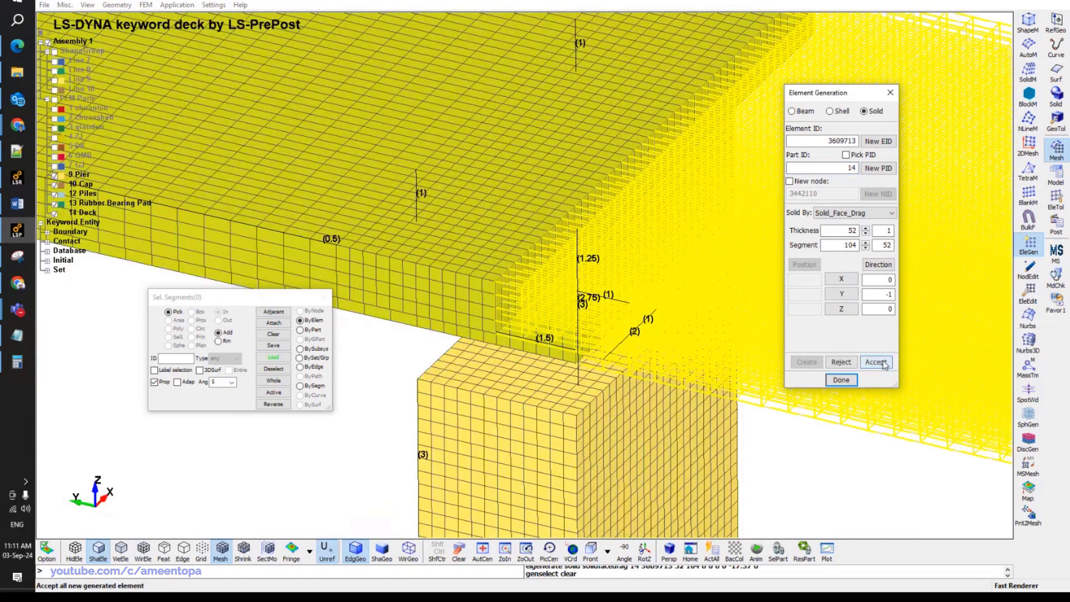
{"action": "left_click", "coordinate": [877, 362]}
Turn off the mesh lines on the bridge model and save the keyword file 20240903.k.
{"action": "scroll", "coordinate": [670, 303], "scroll_direction": "down", "scroll_amount": 4}
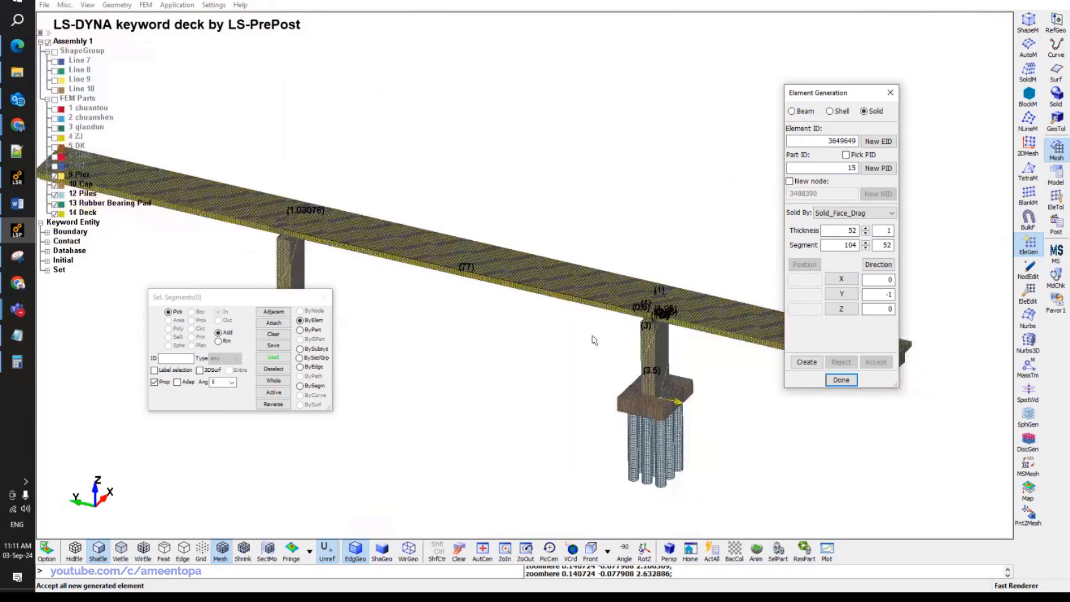
{"action": "left_click", "coordinate": [221, 552]}
{"action": "scroll", "coordinate": [459, 418], "scroll_direction": "down", "scroll_amount": 3}
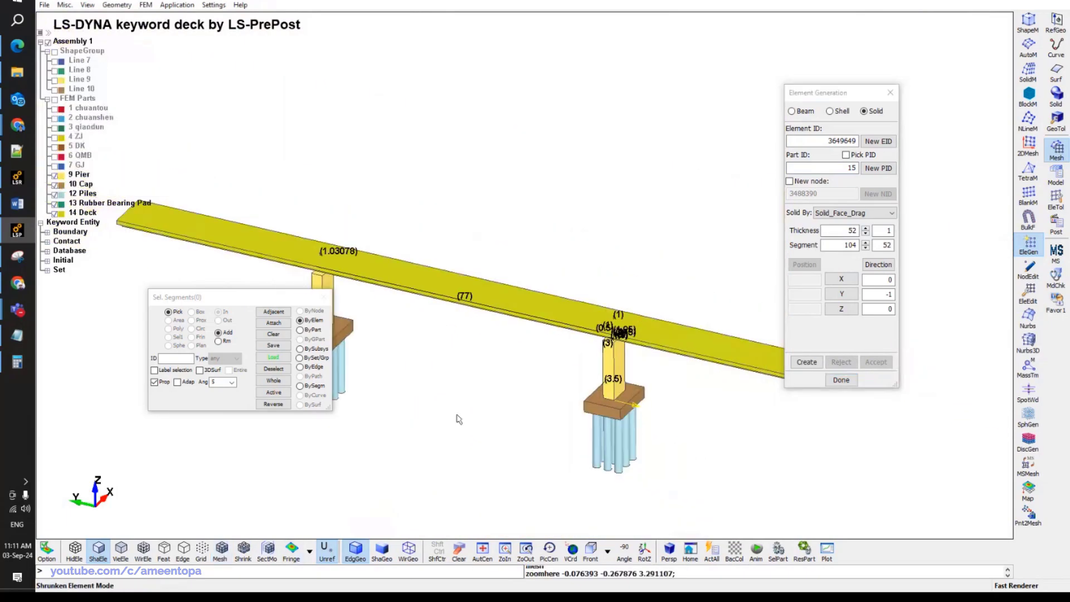
{"action": "scroll", "coordinate": [581, 387], "scroll_direction": "up", "scroll_amount": 3}
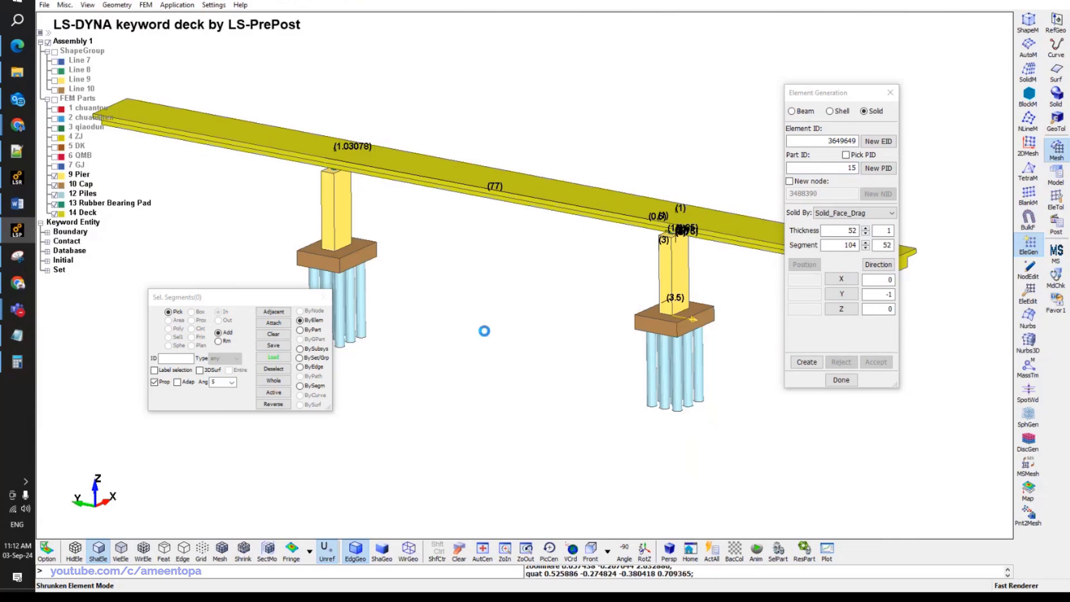
{"action": "left_click", "coordinate": [484, 331]}
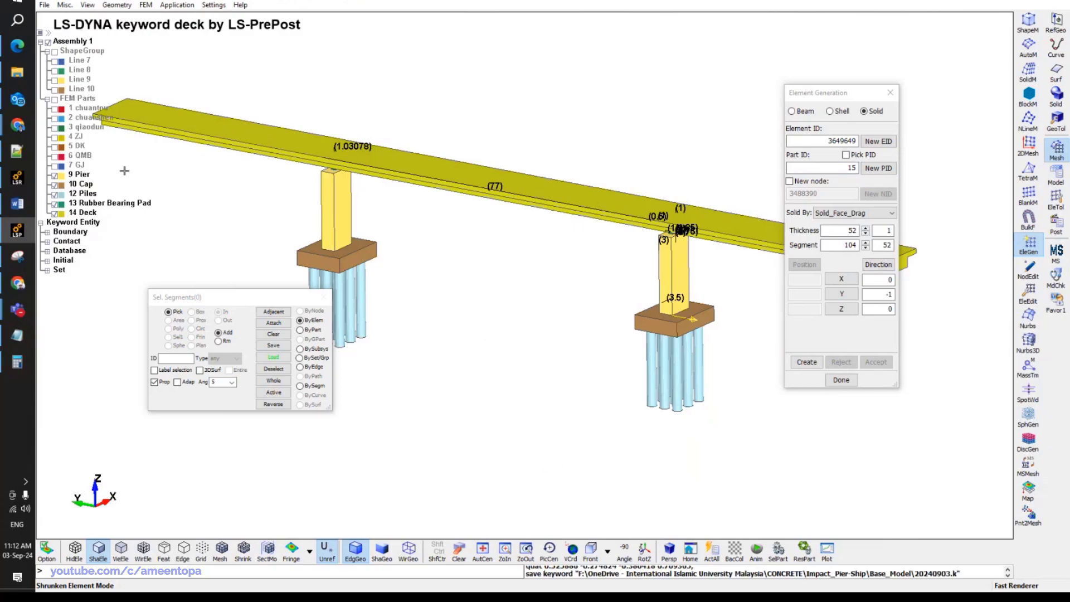
Switch to Chrome, examine the thesis span description and the barge paper's bridge dimension diagram, and return to LS-PrePost.
{"action": "left_click", "coordinate": [17, 230]}
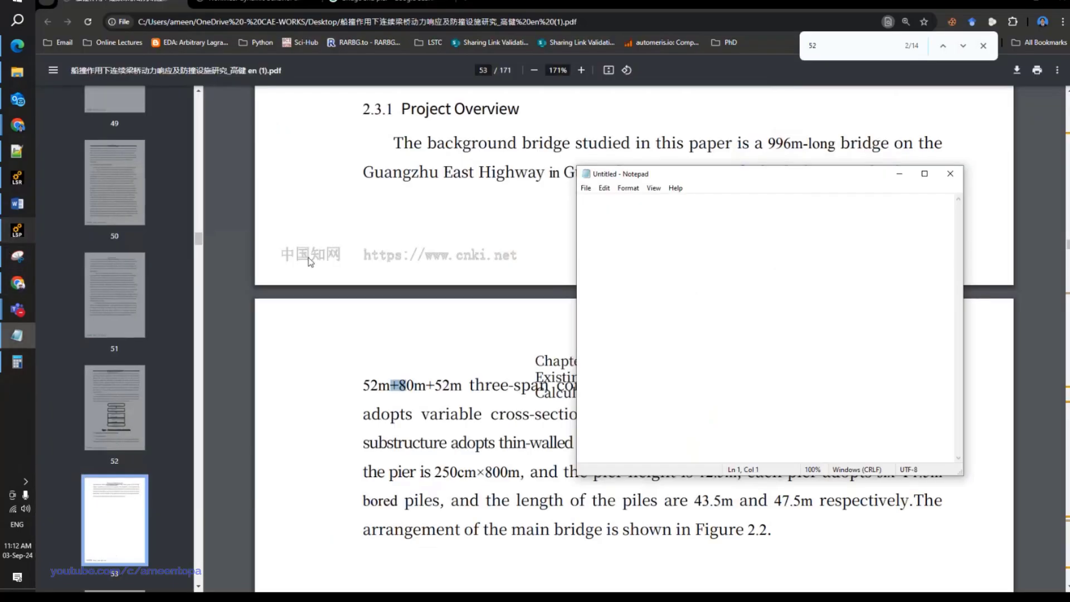
{"action": "left_click", "coordinate": [398, 319]}
{"action": "left_click", "coordinate": [233, 3]}
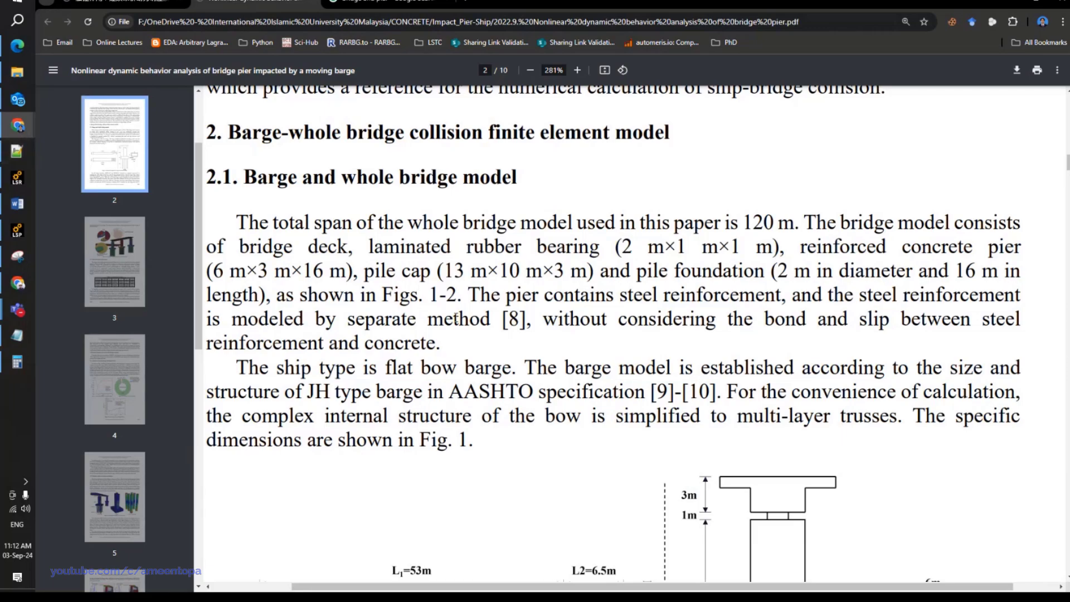
{"action": "scroll", "coordinate": [609, 390], "scroll_direction": "down", "scroll_amount": 2}
{"action": "scroll", "coordinate": [614, 389], "scroll_direction": "down", "scroll_amount": 3, "text": "ctrl"}
{"action": "scroll", "coordinate": [621, 388], "scroll_direction": "down", "scroll_amount": 2}
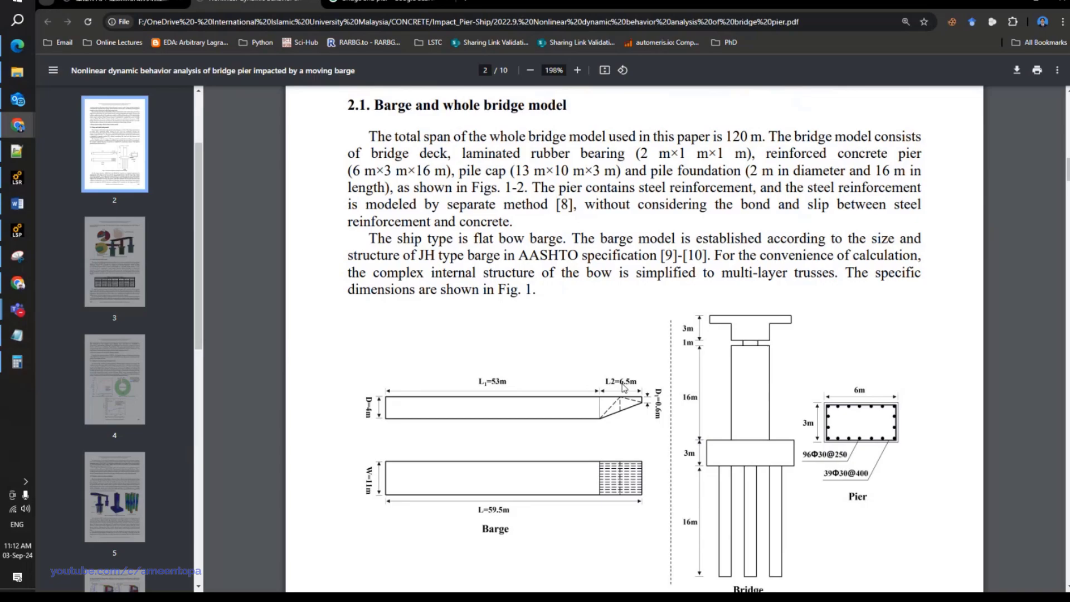
{"action": "mouse_move", "coordinate": [17, 124]}
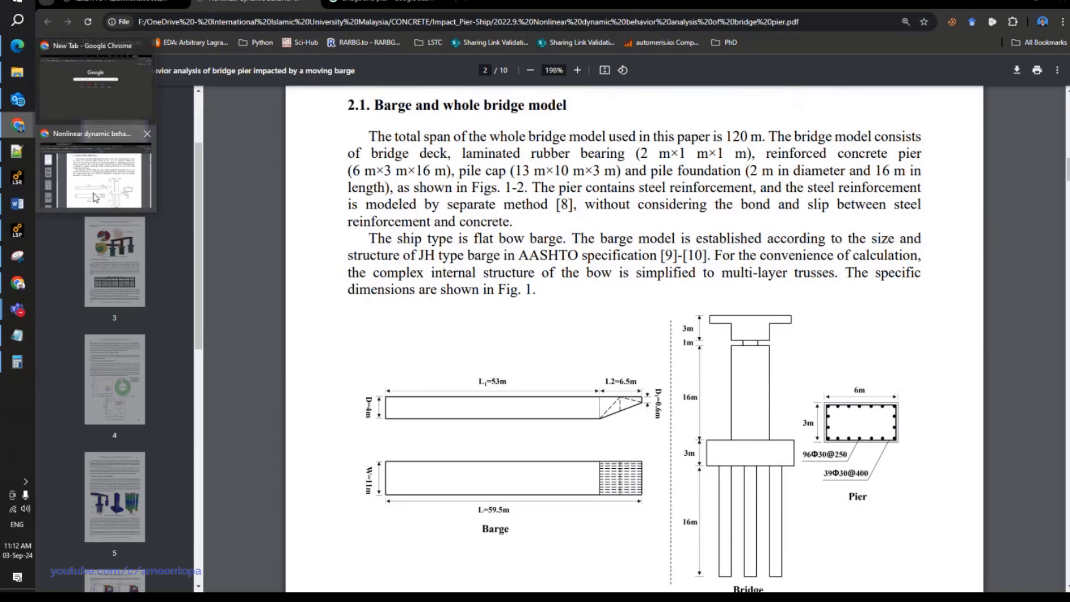
{"action": "left_click", "coordinate": [17, 73]}
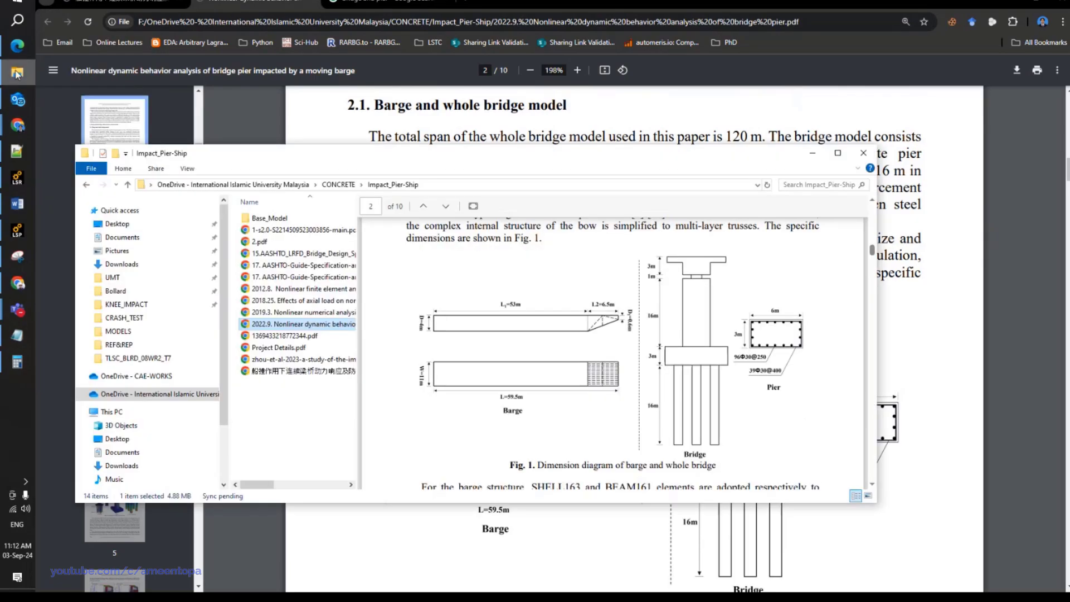
{"action": "left_click", "coordinate": [17, 230]}
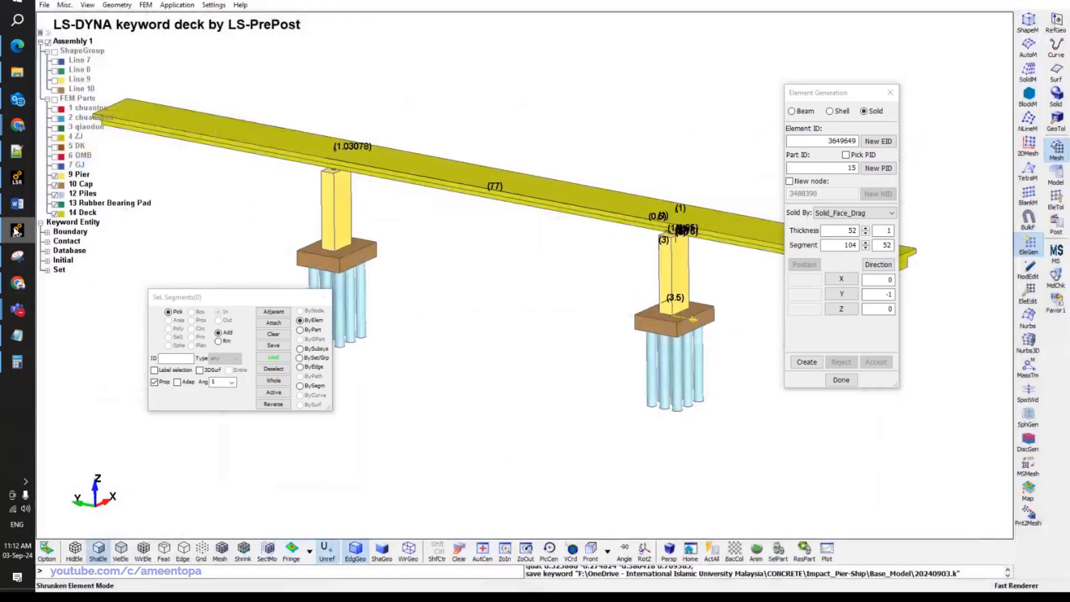
Show and hide the original parts chuanshen, qiaodun, ZJ, DK and QMB one at a time to identify them.
{"action": "left_click", "coordinate": [54, 118]}
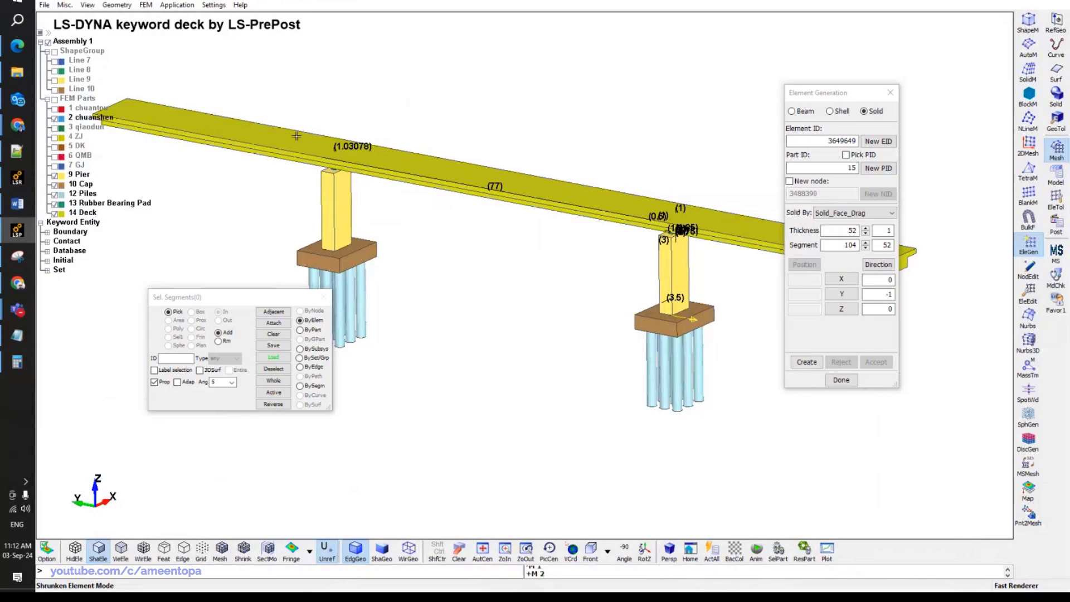
{"action": "scroll", "coordinate": [467, 196], "scroll_direction": "down", "scroll_amount": 2}
{"action": "scroll", "coordinate": [489, 199], "scroll_direction": "down", "scroll_amount": 2}
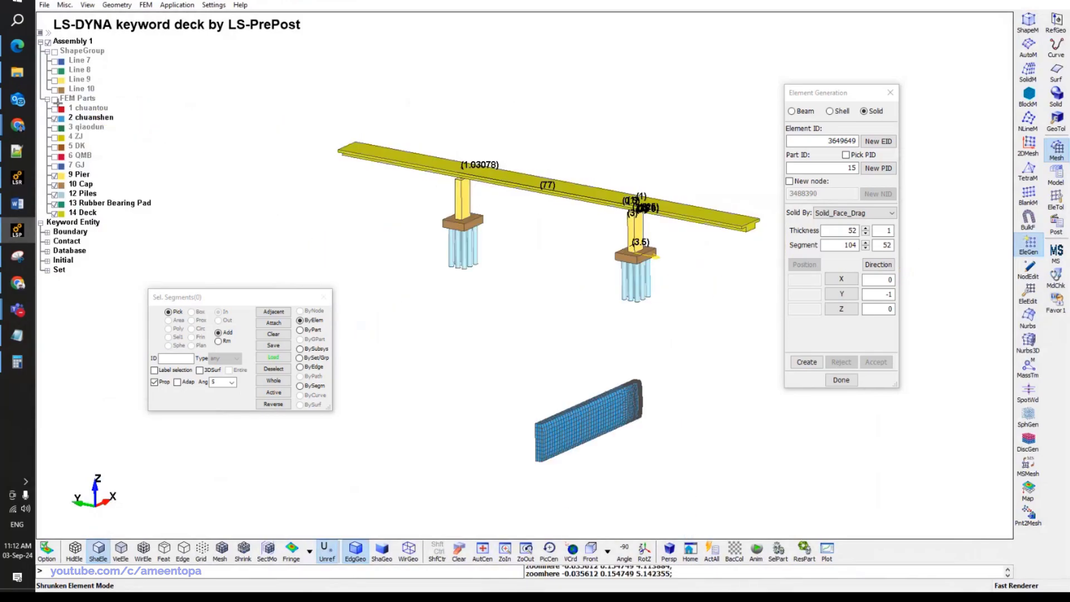
{"action": "left_click", "coordinate": [54, 118]}
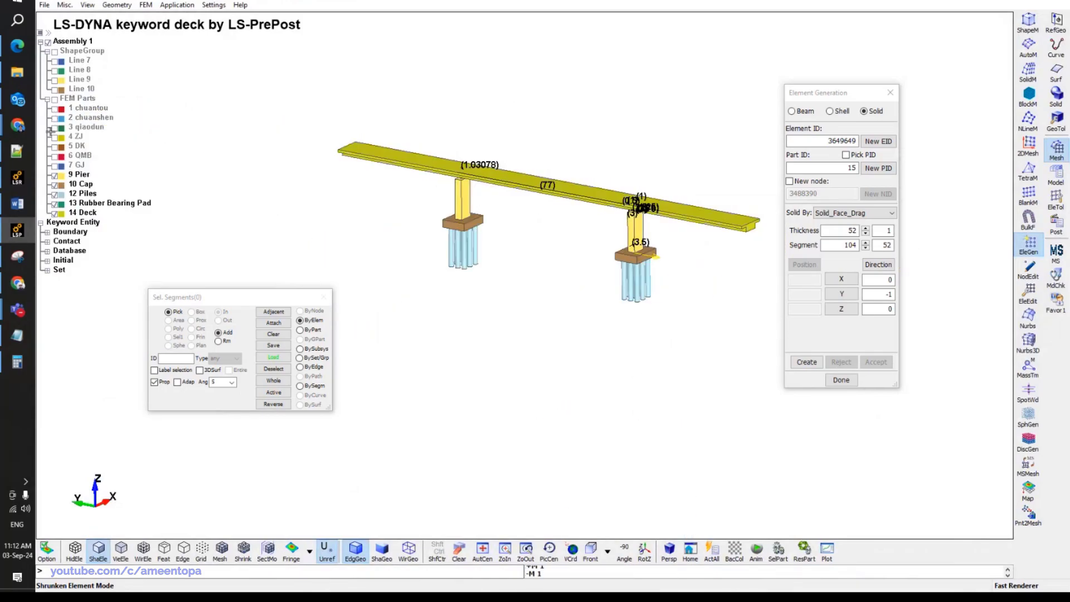
{"action": "left_click", "coordinate": [54, 127]}
{"action": "left_click", "coordinate": [54, 127]}
{"action": "left_click", "coordinate": [55, 136]}
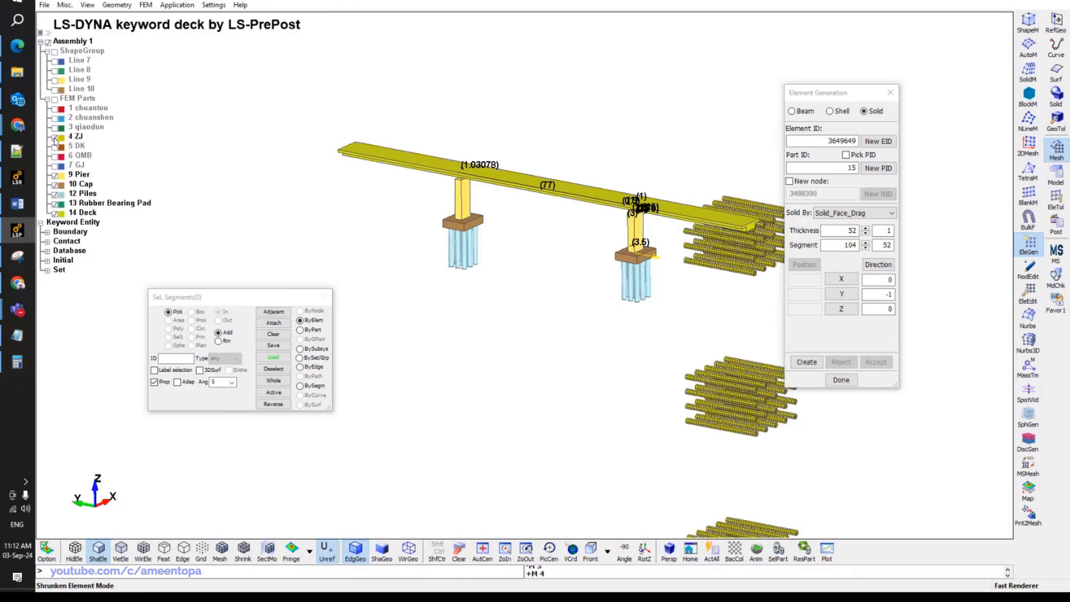
{"action": "left_click", "coordinate": [54, 137]}
{"action": "left_click", "coordinate": [54, 146]}
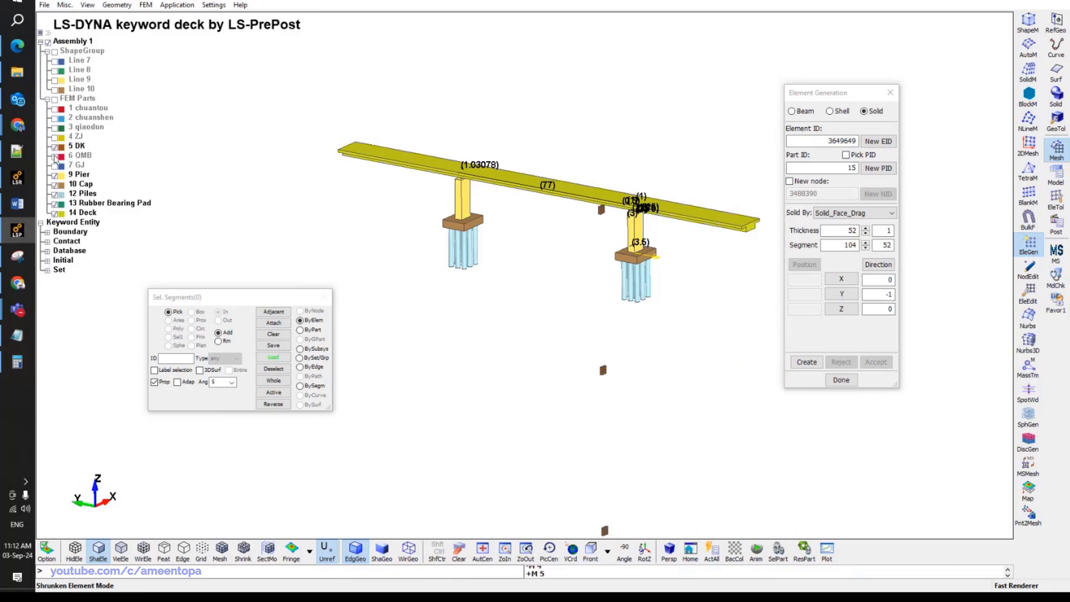
{"action": "left_click", "coordinate": [54, 155]}
{"action": "left_click", "coordinate": [54, 156]}
{"action": "left_click", "coordinate": [54, 146]}
Show part 7 GJ and examine its reinforcement bar layout up close.
{"action": "left_click", "coordinate": [54, 165]}
{"action": "left_click", "coordinate": [54, 165]}
{"action": "left_click", "coordinate": [54, 165]}
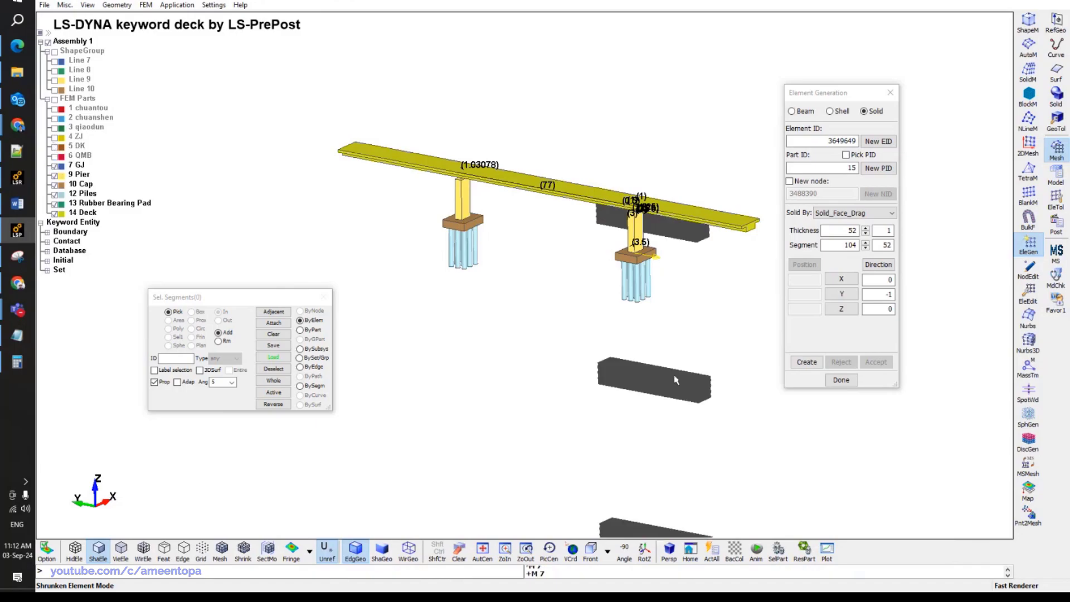
{"action": "scroll", "coordinate": [676, 380], "scroll_direction": "up", "scroll_amount": 6}
{"action": "scroll", "coordinate": [669, 366], "scroll_direction": "down", "scroll_amount": 2}
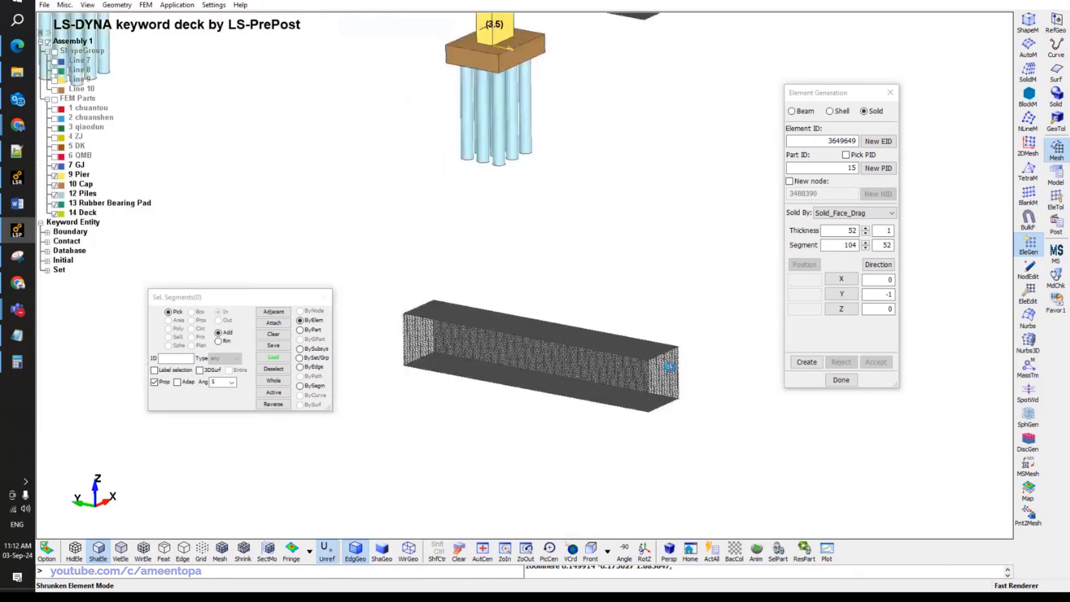
{"action": "scroll", "coordinate": [669, 366], "scroll_direction": "down", "scroll_amount": 5}
{"action": "left_click_drag", "start_coordinate": [653, 334], "coordinate": [692, 367], "text": "shift"}
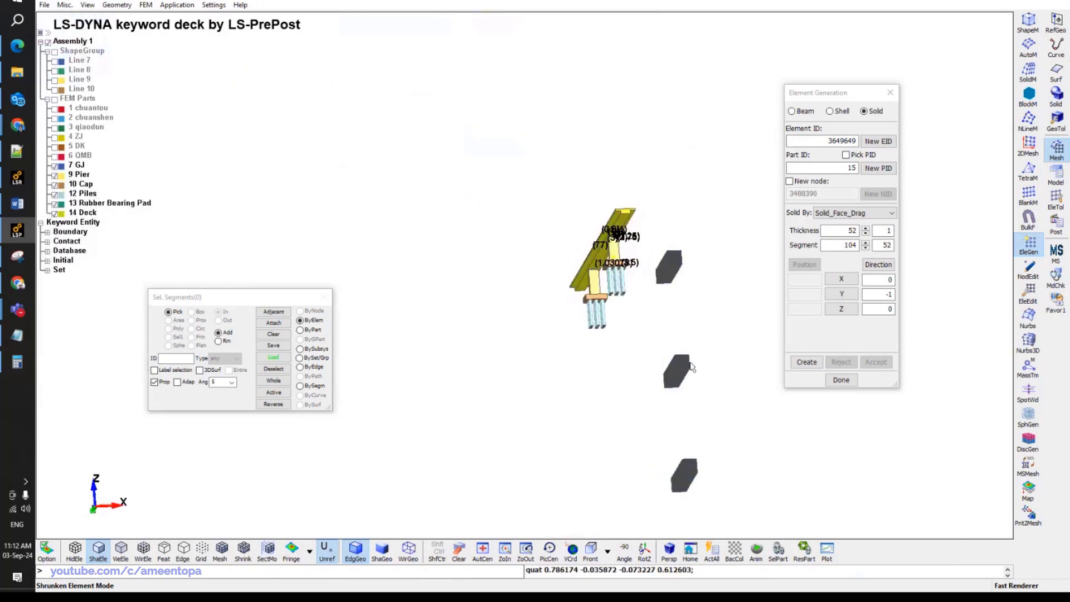
{"action": "scroll", "coordinate": [691, 366], "scroll_direction": "up", "scroll_amount": 10}
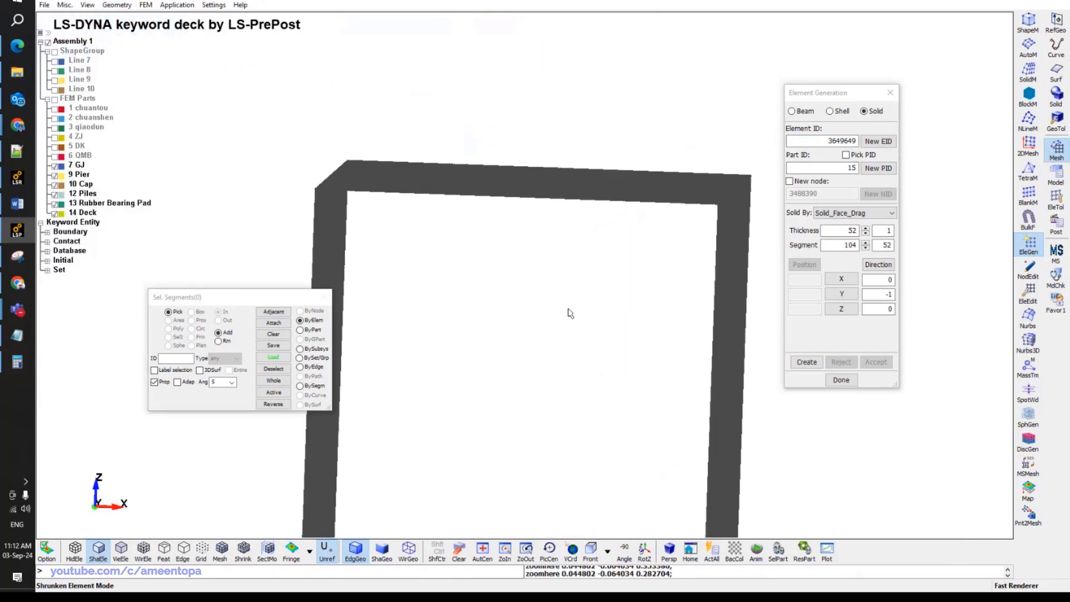
{"action": "scroll", "coordinate": [552, 312], "scroll_direction": "down", "scroll_amount": 8}
{"action": "left_click_drag", "start_coordinate": [554, 311], "coordinate": [495, 218], "text": "shift"}
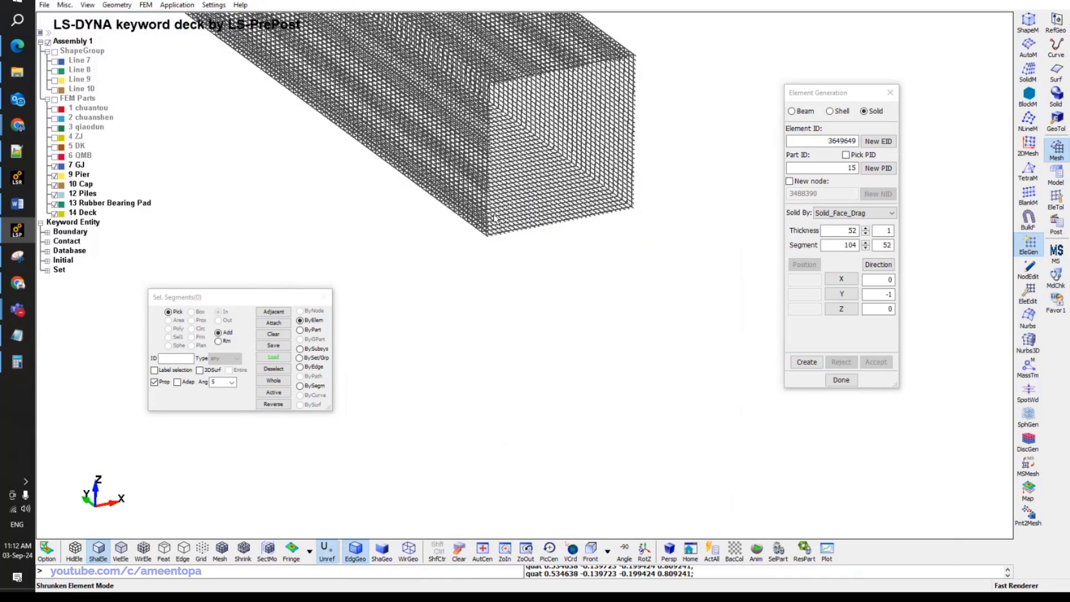
{"action": "scroll", "coordinate": [530, 385], "scroll_direction": "up", "scroll_amount": 10}
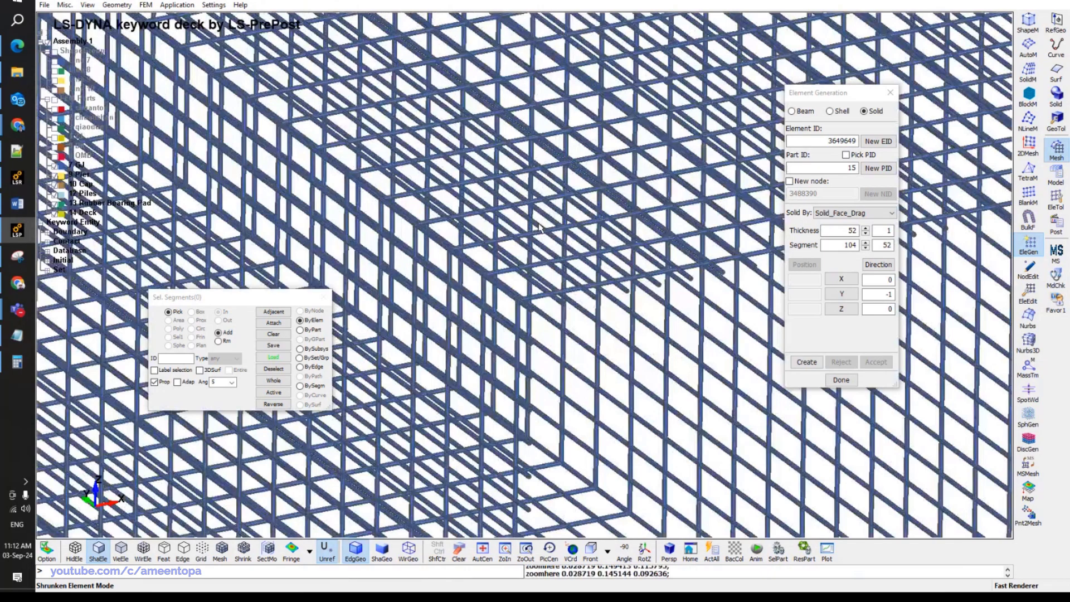
{"action": "scroll", "coordinate": [520, 305], "scroll_direction": "down", "scroll_amount": 4}
{"action": "scroll", "coordinate": [521, 305], "scroll_direction": "down", "scroll_amount": 6}
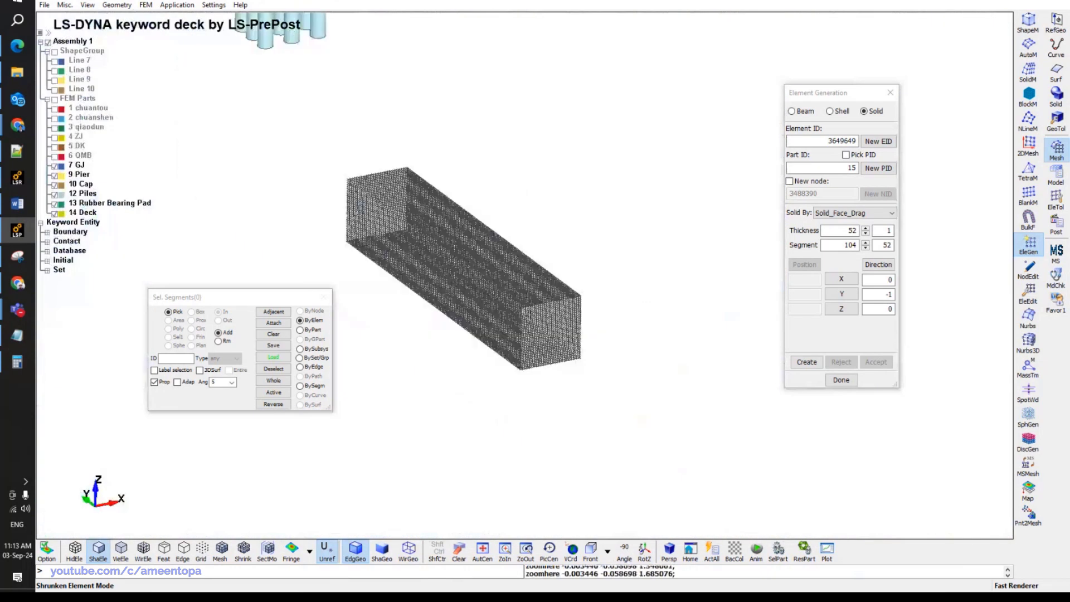
Compare the position of the GJ reinforcement cages with the bridge in front, back and top views.
{"action": "left_click", "coordinate": [591, 551]}
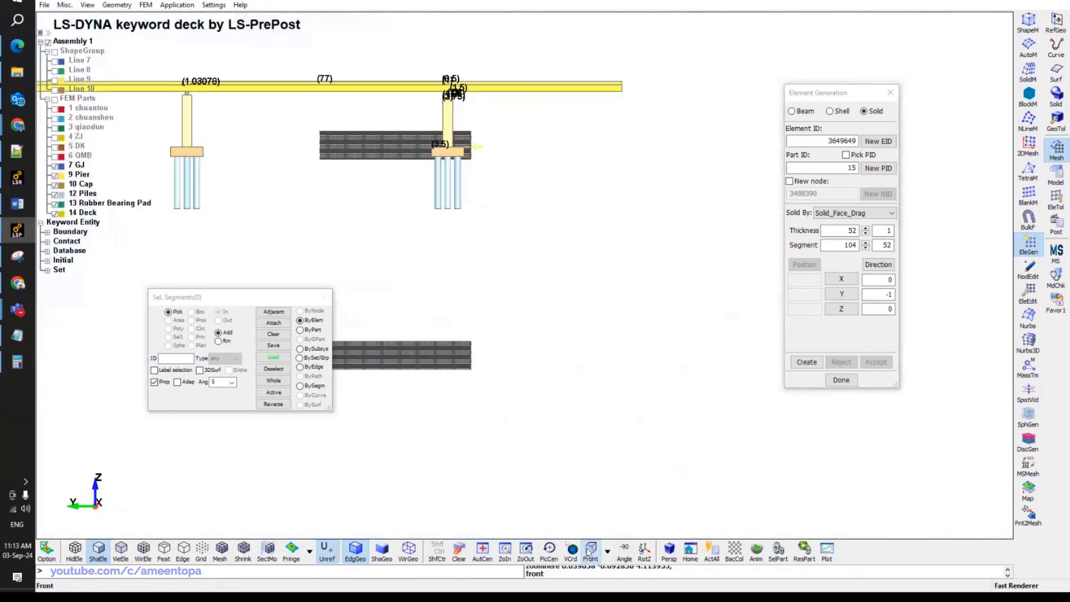
{"action": "scroll", "coordinate": [516, 353], "scroll_direction": "down", "scroll_amount": 3}
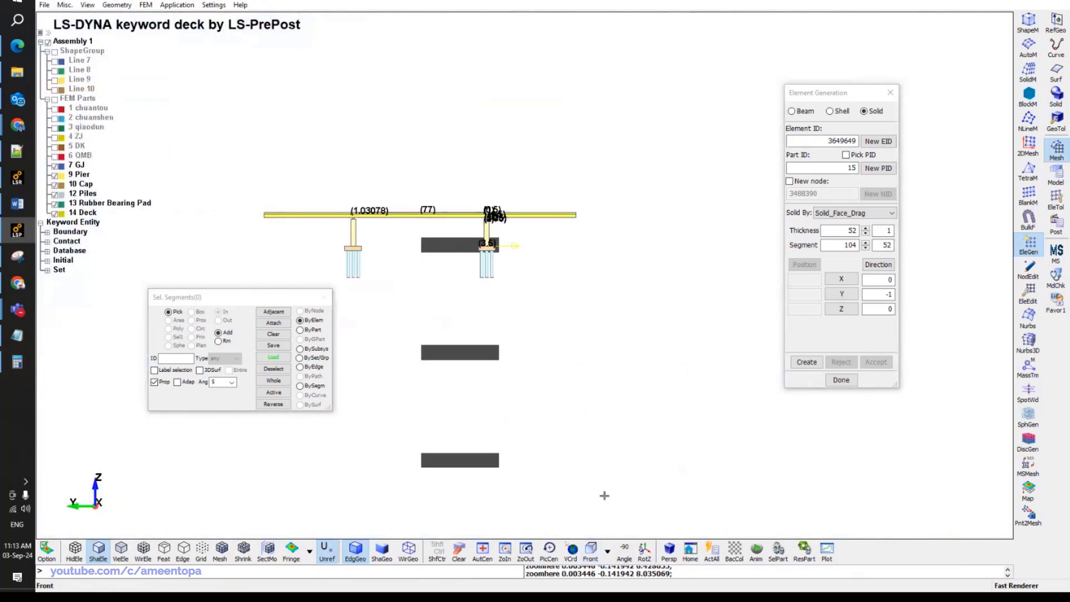
{"action": "left_click", "coordinate": [609, 551]}
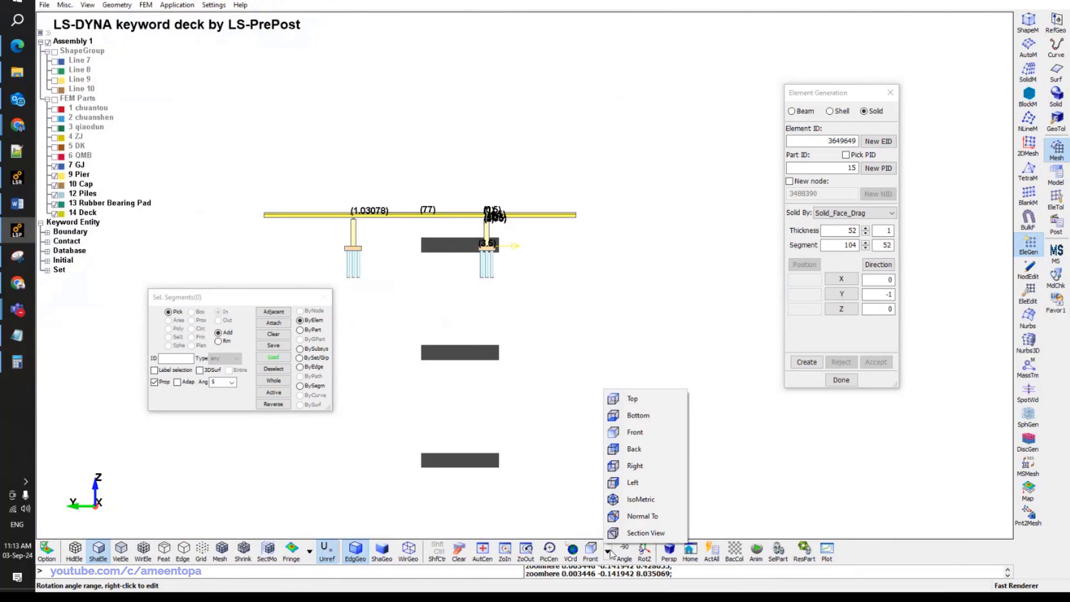
{"action": "left_click", "coordinate": [634, 450]}
{"action": "left_click", "coordinate": [605, 551]}
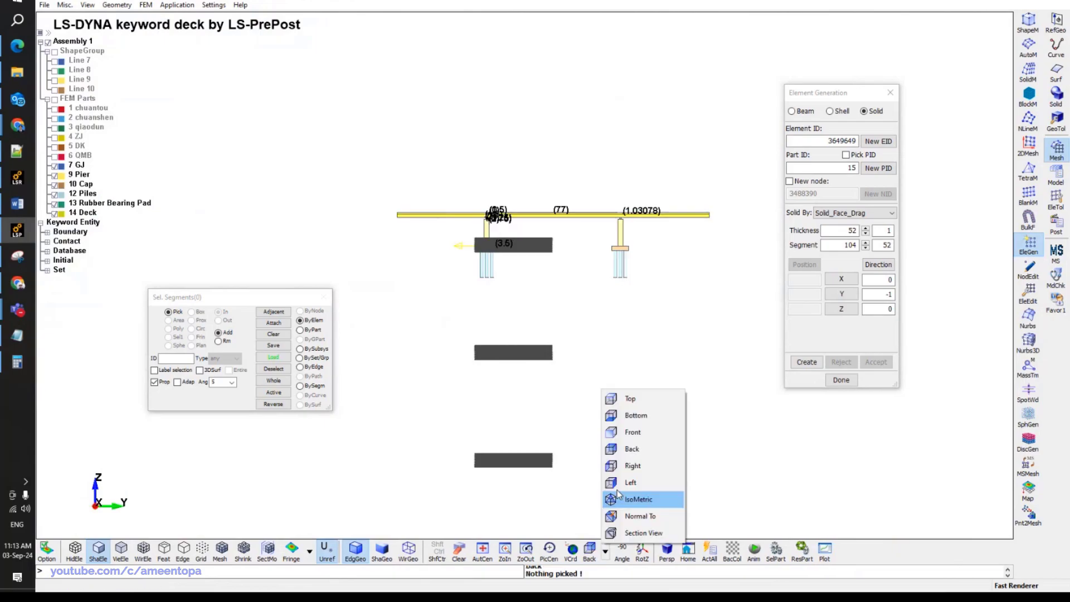
{"action": "left_click", "coordinate": [628, 399]}
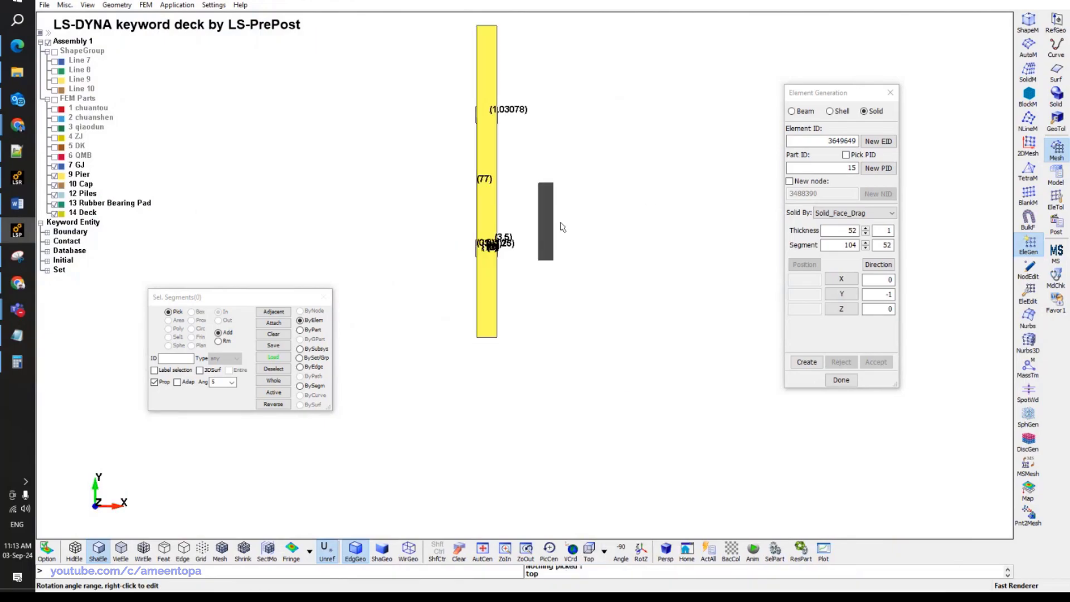
{"action": "left_click_drag", "start_coordinate": [578, 519], "coordinate": [608, 565], "text": "ctrl"}
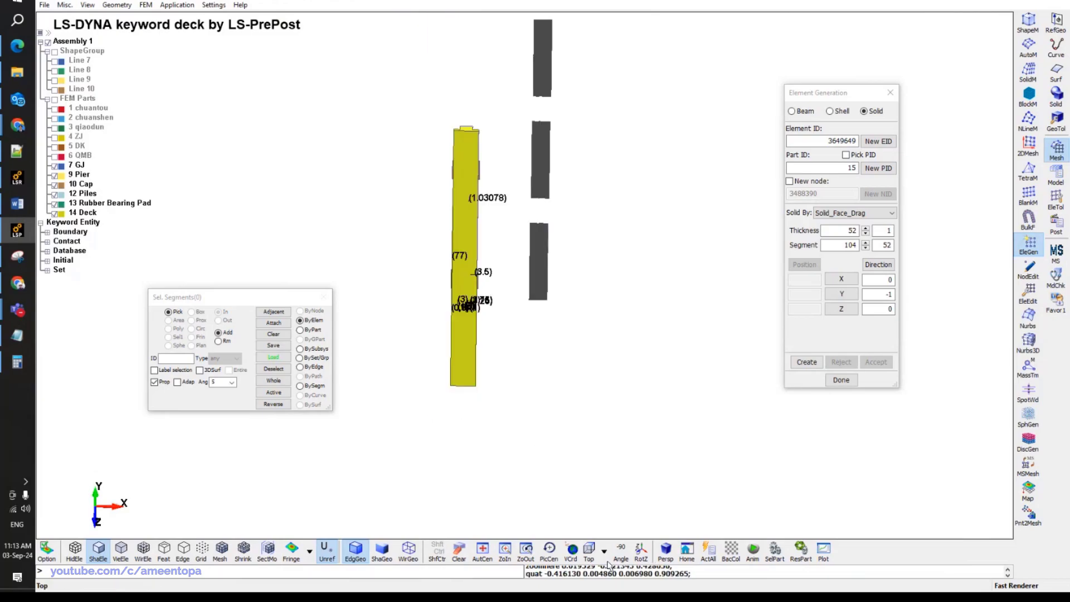
Examine the GJ reinforcement cages end-on in the right view, including the corner of one cage's cross-section up close.
{"action": "left_click", "coordinate": [604, 551]}
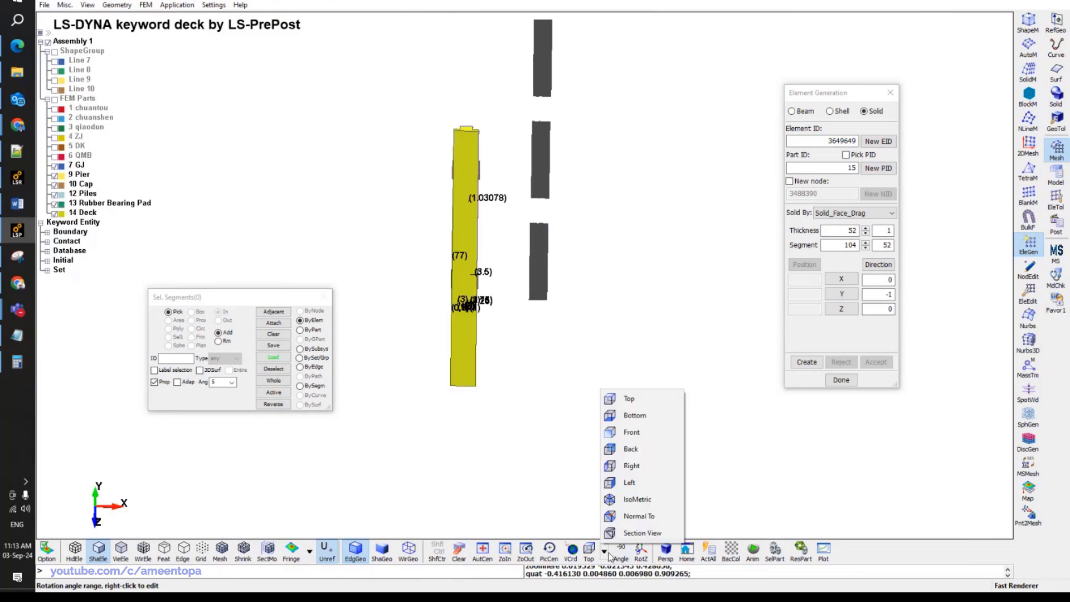
{"action": "left_click", "coordinate": [632, 466]}
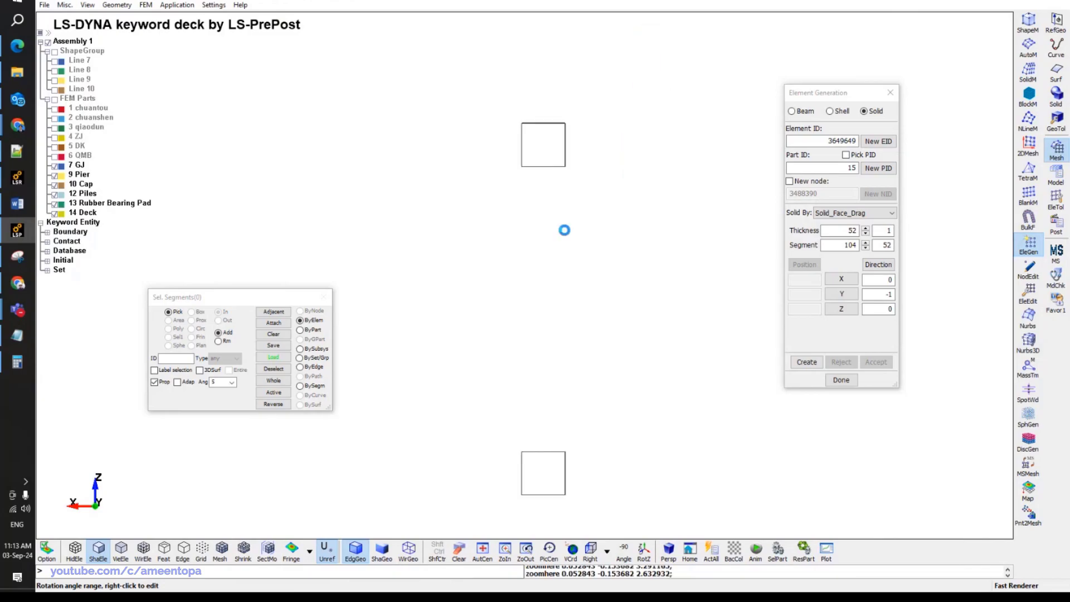
{"action": "scroll", "coordinate": [564, 230], "scroll_direction": "up", "scroll_amount": 2}
{"action": "left_click", "coordinate": [591, 550]}
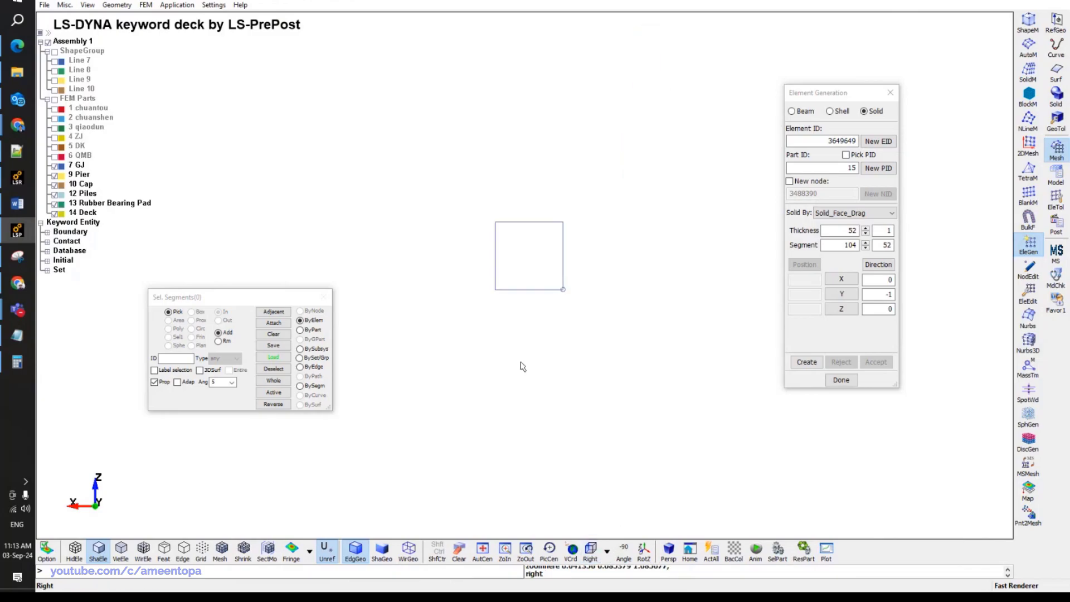
{"action": "scroll", "coordinate": [694, 496], "scroll_direction": "up", "scroll_amount": 2}
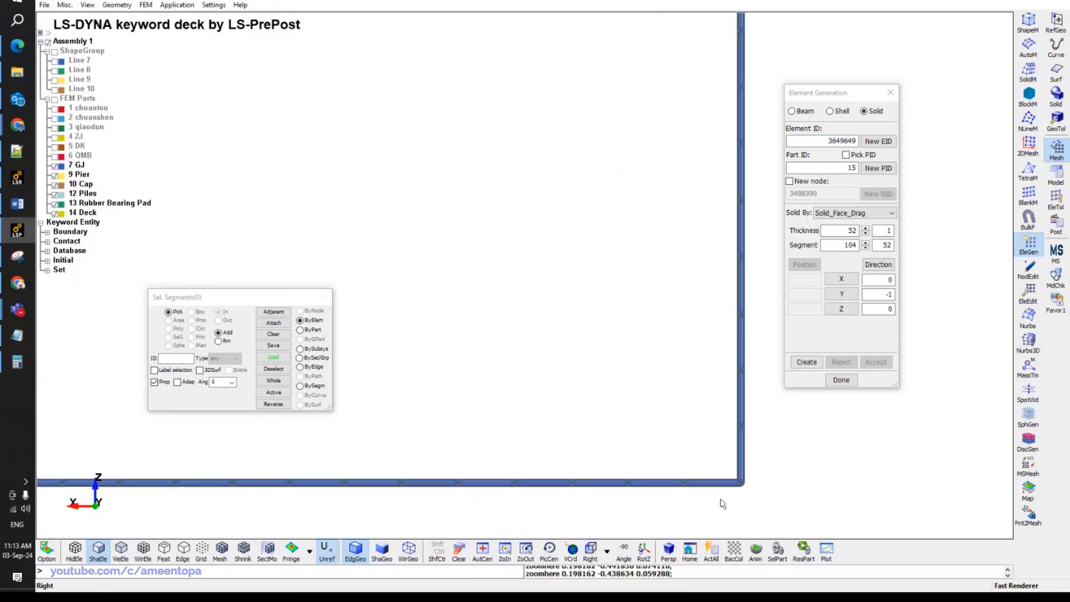
{"action": "scroll", "coordinate": [728, 489], "scroll_direction": "down", "scroll_amount": 3}
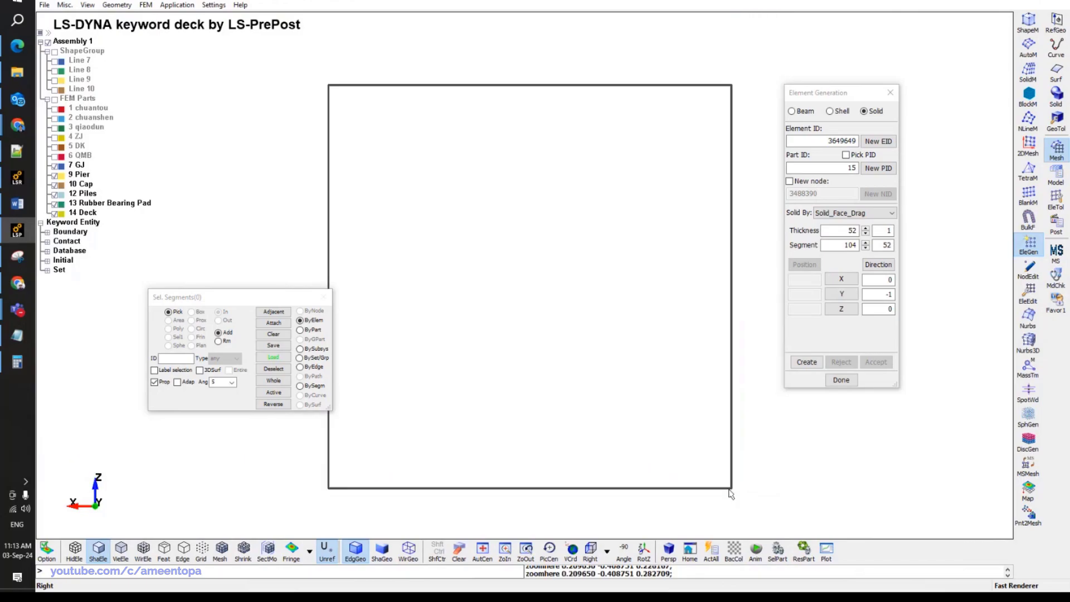
{"action": "scroll", "coordinate": [555, 268], "scroll_direction": "down", "scroll_amount": 2}
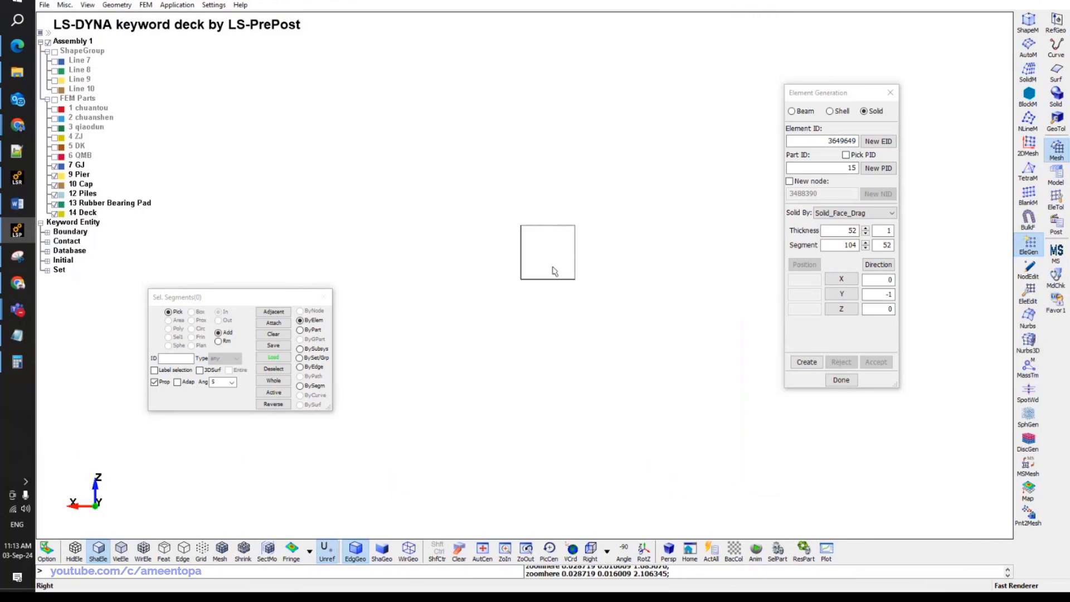
Start deleting elements with Element Editing and area-select the middle GJ reinforcement cage.
{"action": "left_click", "coordinate": [1028, 293]}
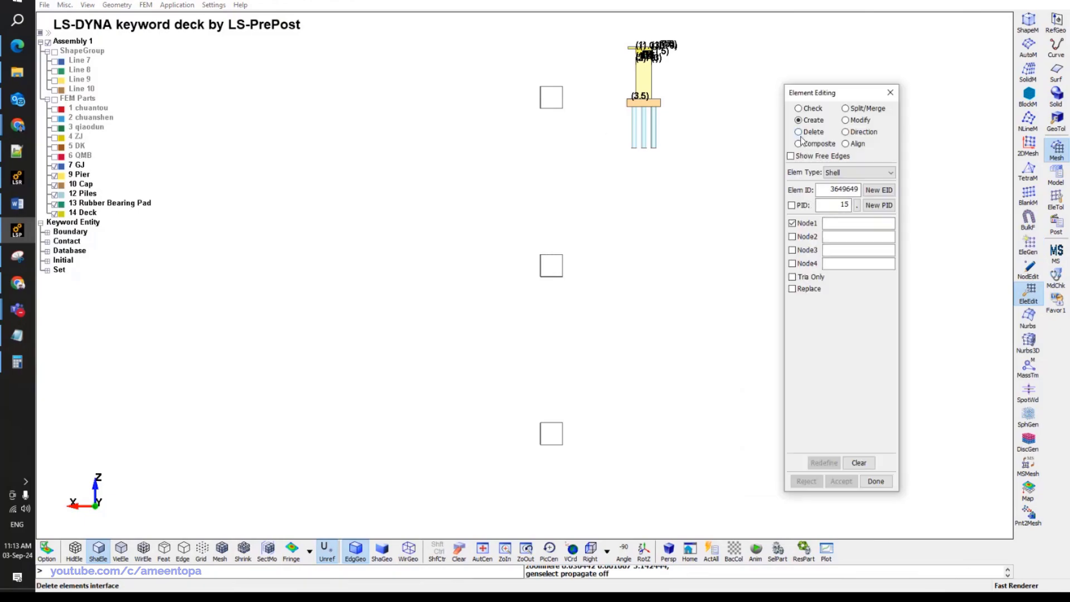
{"action": "left_click", "coordinate": [799, 134]}
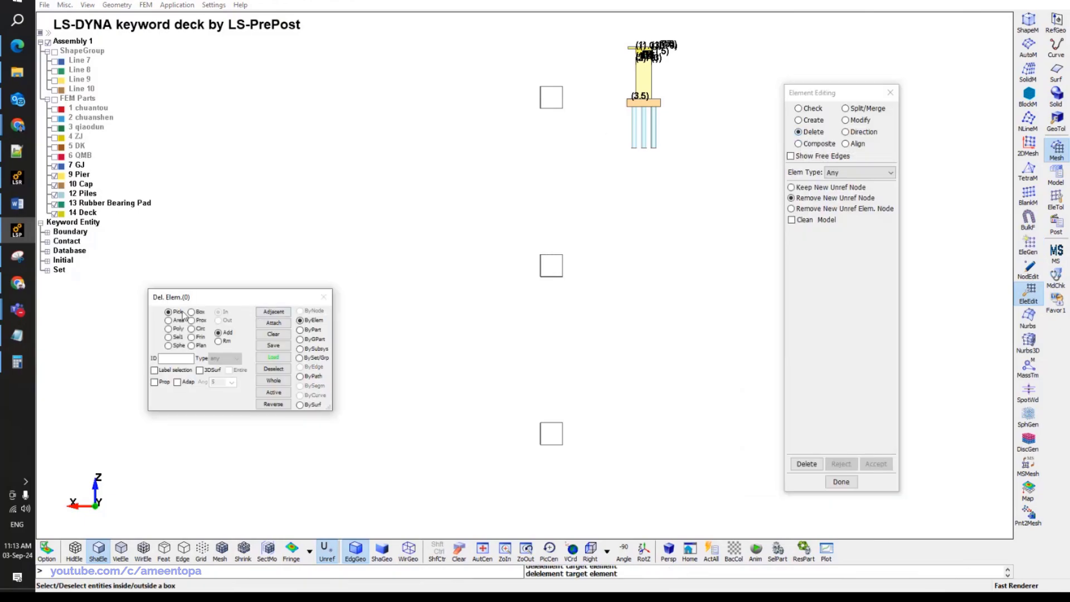
{"action": "left_click", "coordinate": [169, 322]}
{"action": "left_click_drag", "start_coordinate": [474, 330], "coordinate": [590, 244]}
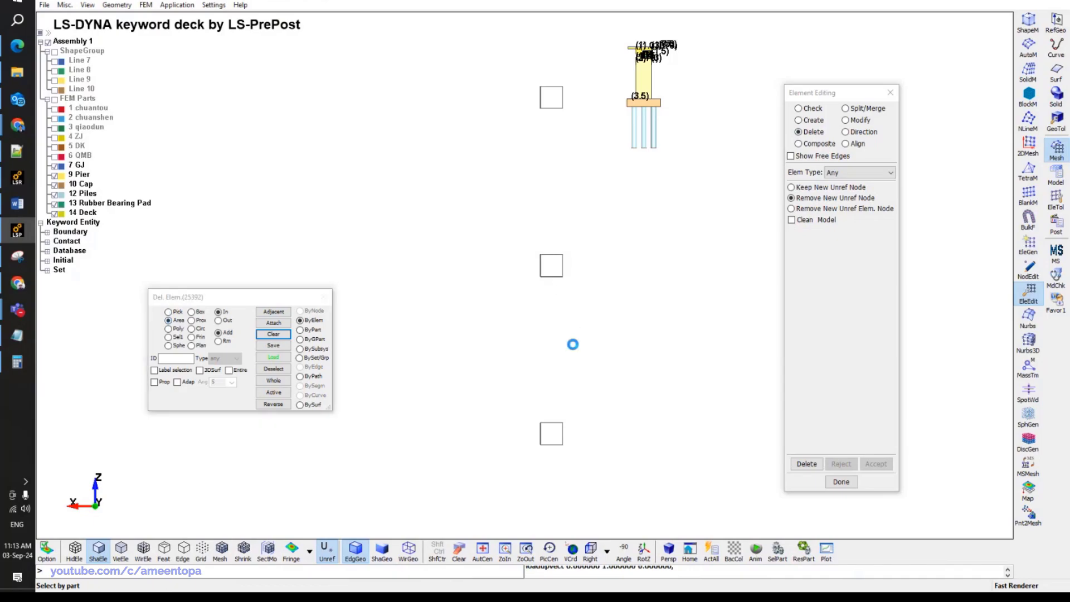
Delete the elements of the middle and lowest square GJ cages and accept the deletion as permanent.
{"action": "middle_click_drag", "start_coordinate": [567, 340], "coordinate": [537, 317], "text": "shift"}
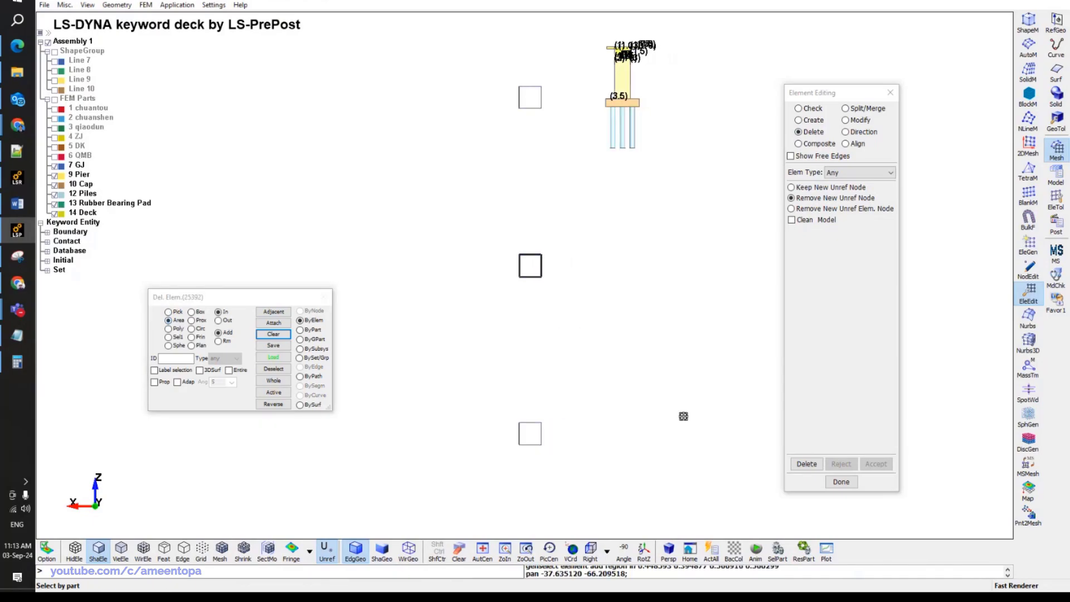
{"action": "left_click", "coordinate": [805, 464]}
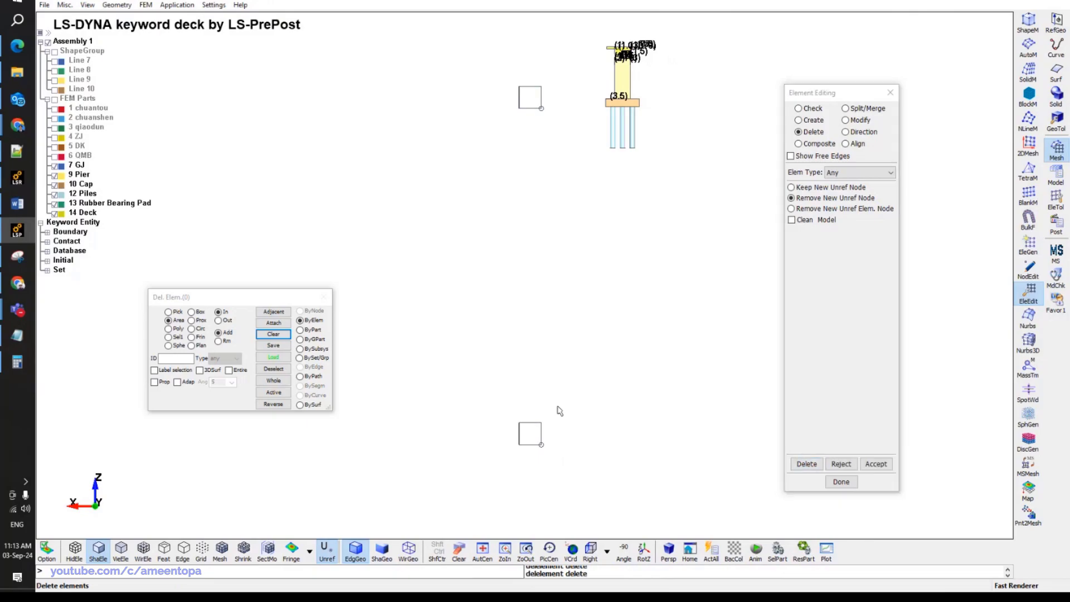
{"action": "scroll", "coordinate": [573, 467], "scroll_direction": "up", "scroll_amount": 2}
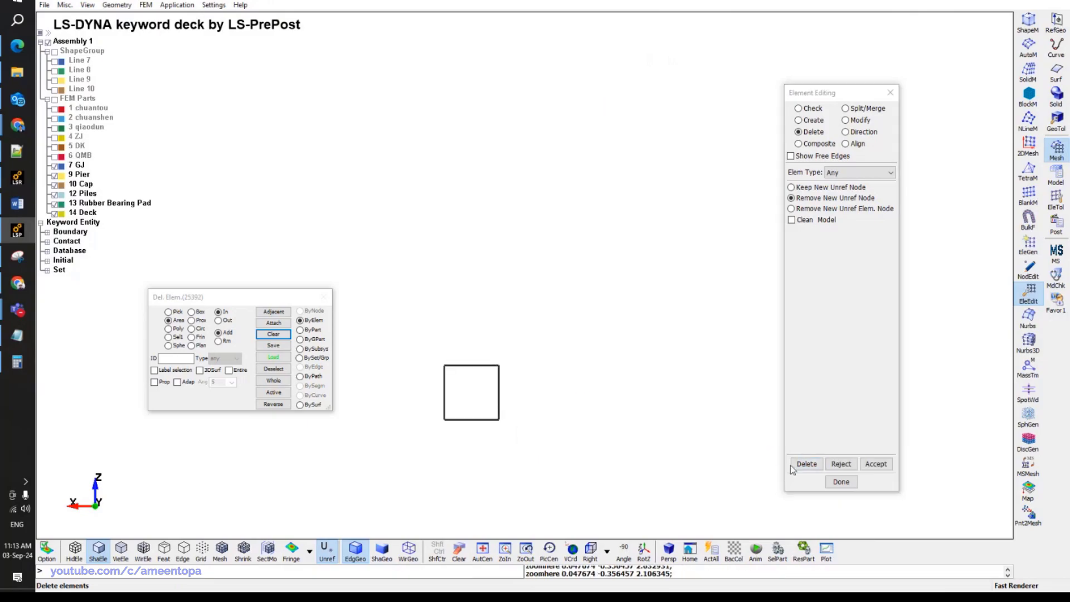
{"action": "left_click", "coordinate": [876, 464]}
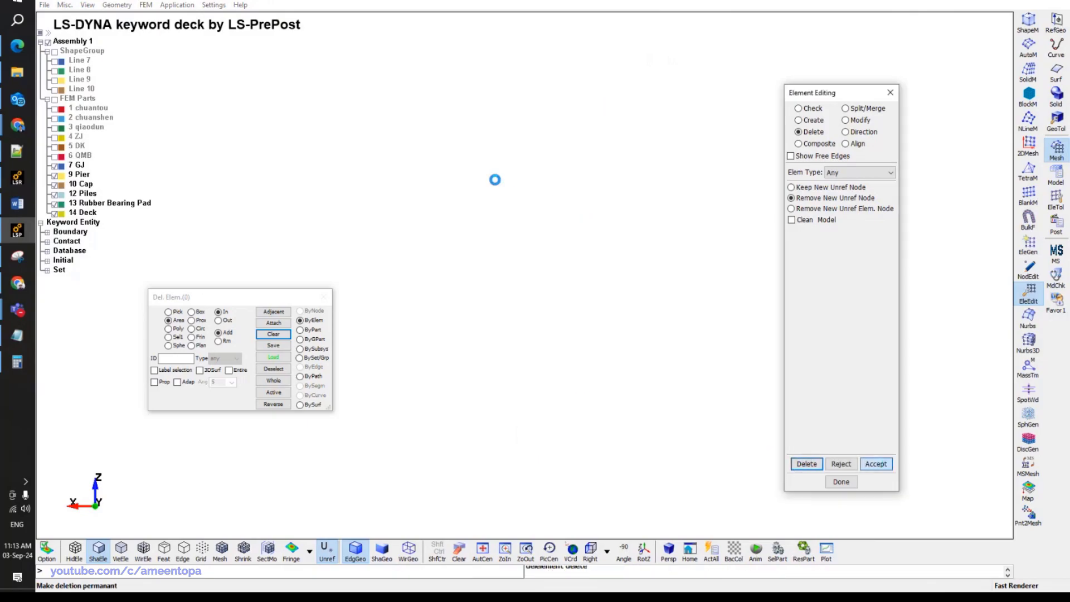
Measure the node-to-node height and width of the remaining square cage's end face.
{"action": "scroll", "coordinate": [586, 307], "scroll_direction": "down", "scroll_amount": 3}
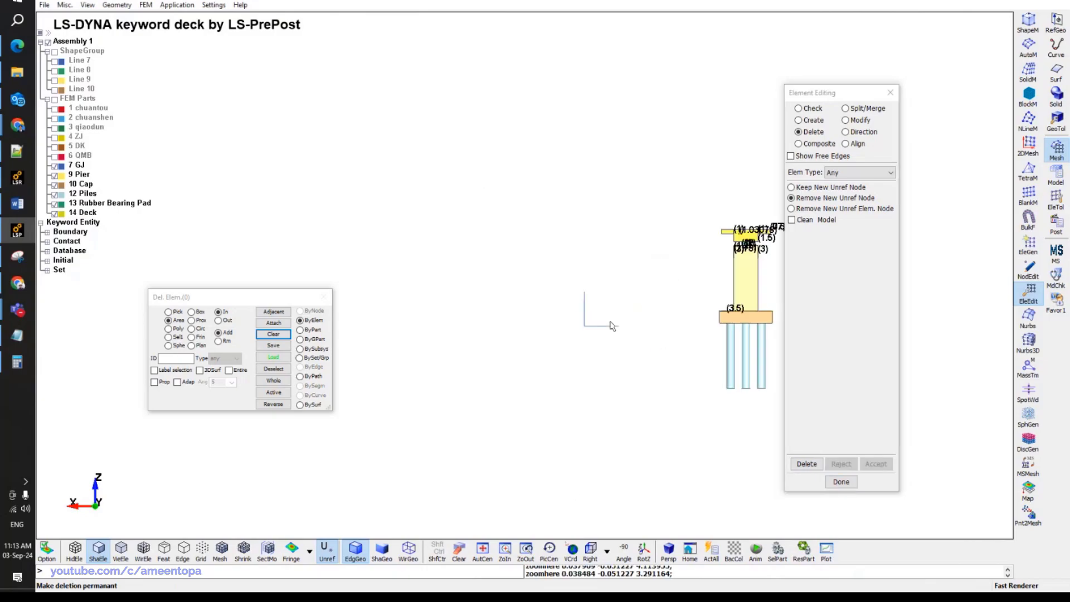
{"action": "scroll", "coordinate": [613, 326], "scroll_direction": "up", "scroll_amount": 3}
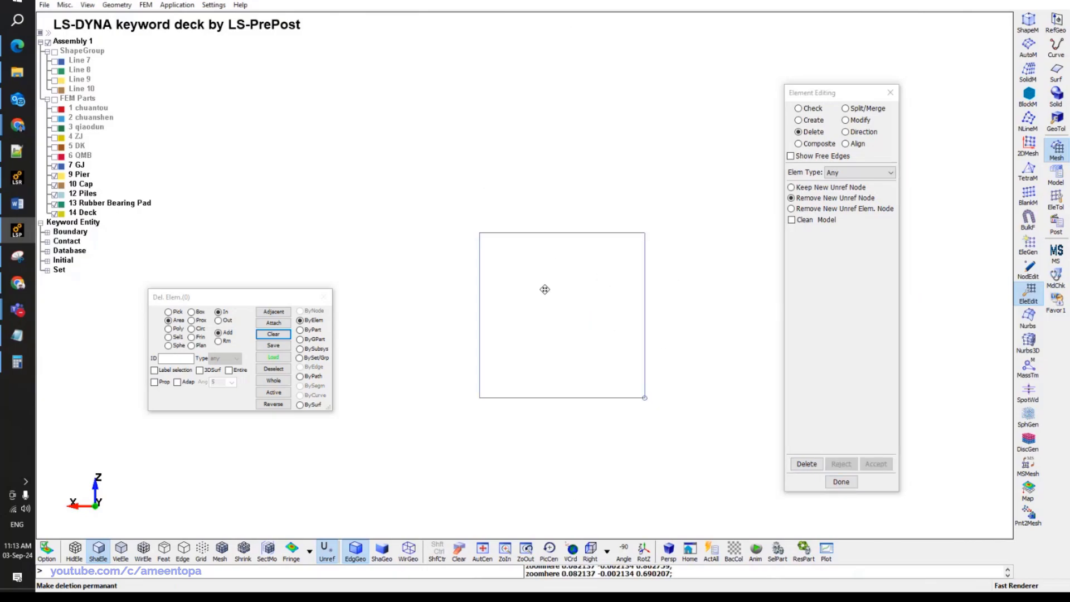
{"action": "mouse_move", "coordinate": [544, 290]}
{"action": "left_mouse_down", "text": "ctrl"}
{"action": "mouse_move", "coordinate": [518, 268]}
{"action": "mouse_move", "coordinate": [539, 263]}
{"action": "mouse_move", "coordinate": [616, 307]}
{"action": "left_mouse_up", "text": "ctrl"}
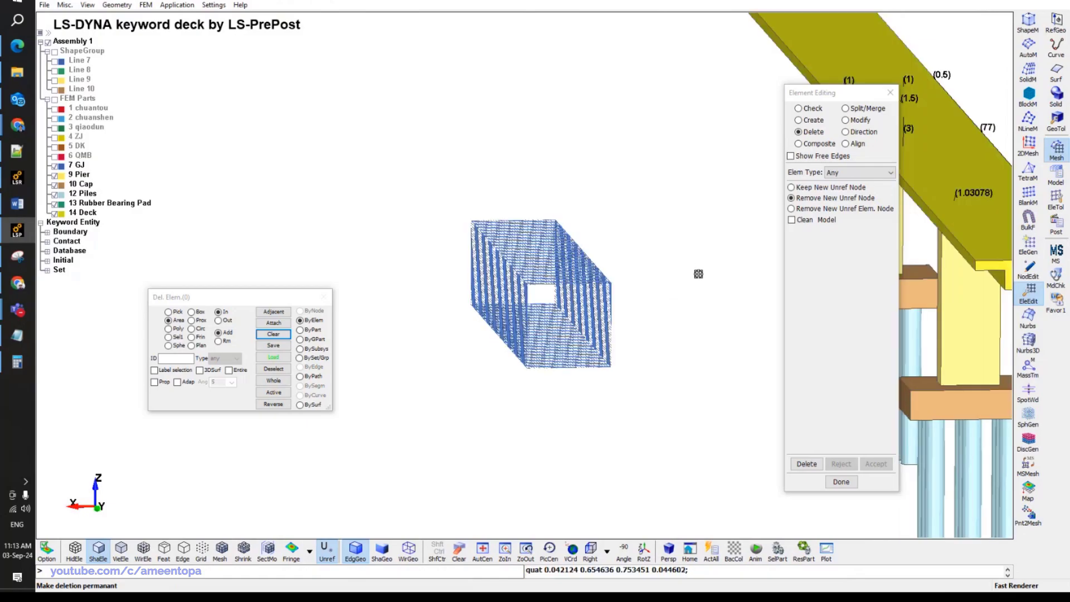
{"action": "middle_click_drag", "start_coordinate": [678, 255], "coordinate": [599, 222], "text": "ctrl"}
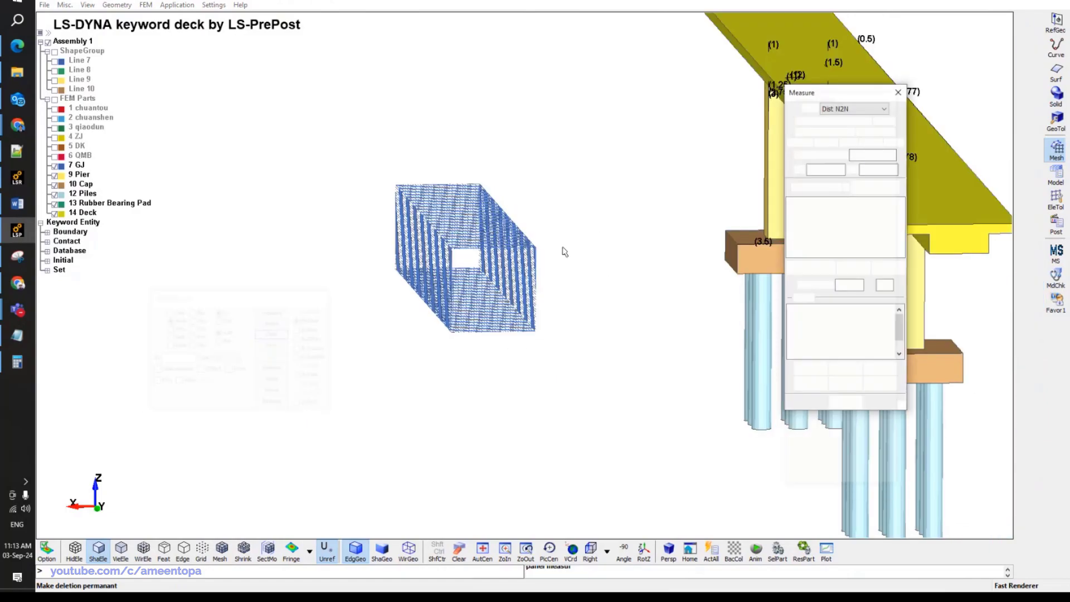
{"action": "scroll", "coordinate": [538, 272], "scroll_direction": "up", "scroll_amount": 3}
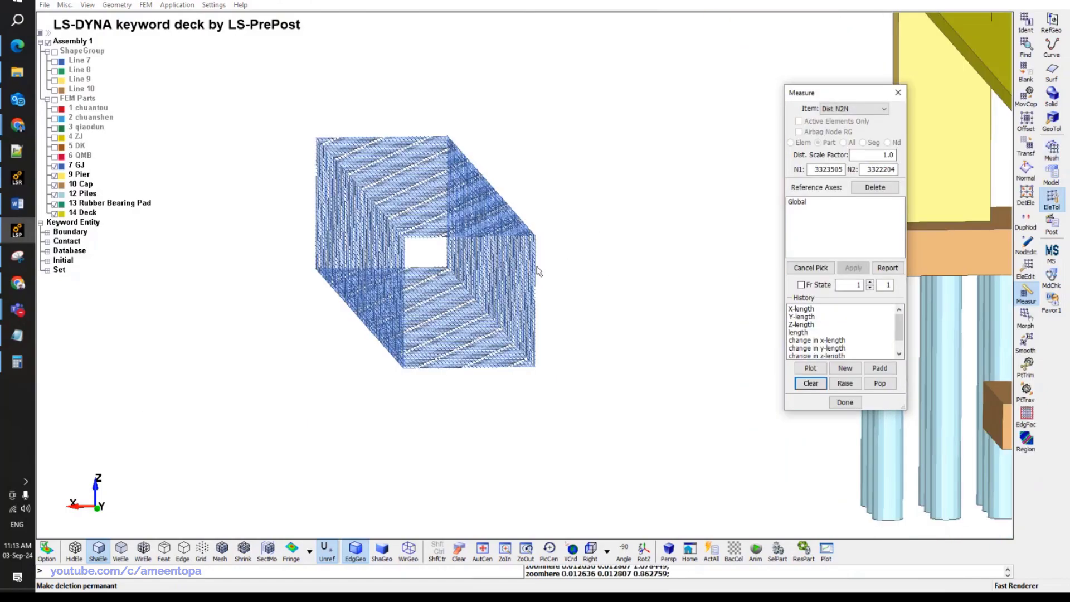
{"action": "left_click", "coordinate": [536, 237]}
{"action": "left_click", "coordinate": [535, 368]}
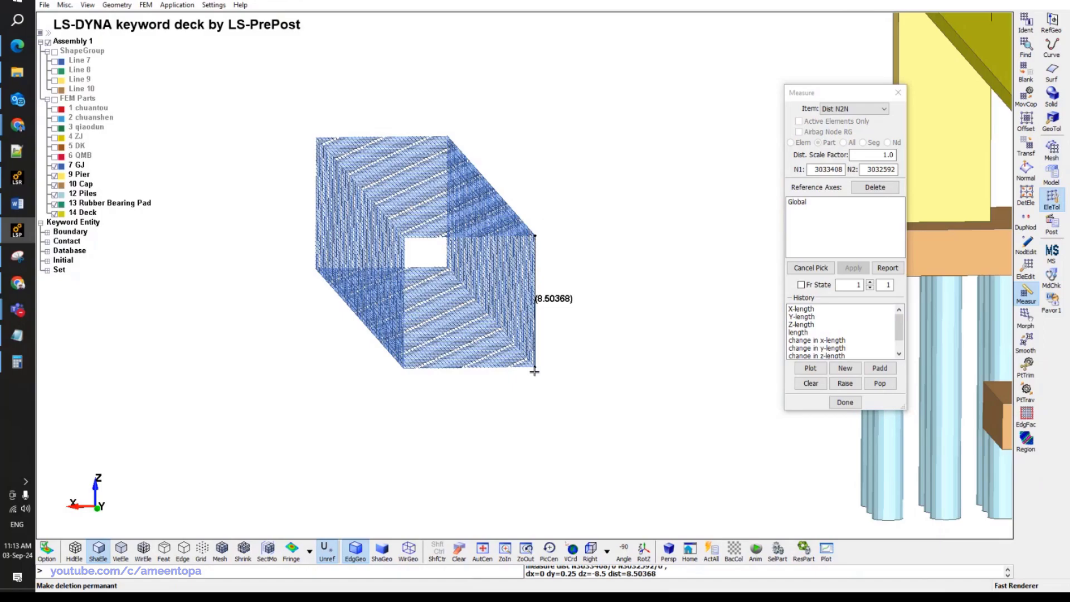
{"action": "left_click", "coordinate": [404, 369]}
{"action": "left_click", "coordinate": [408, 377]}
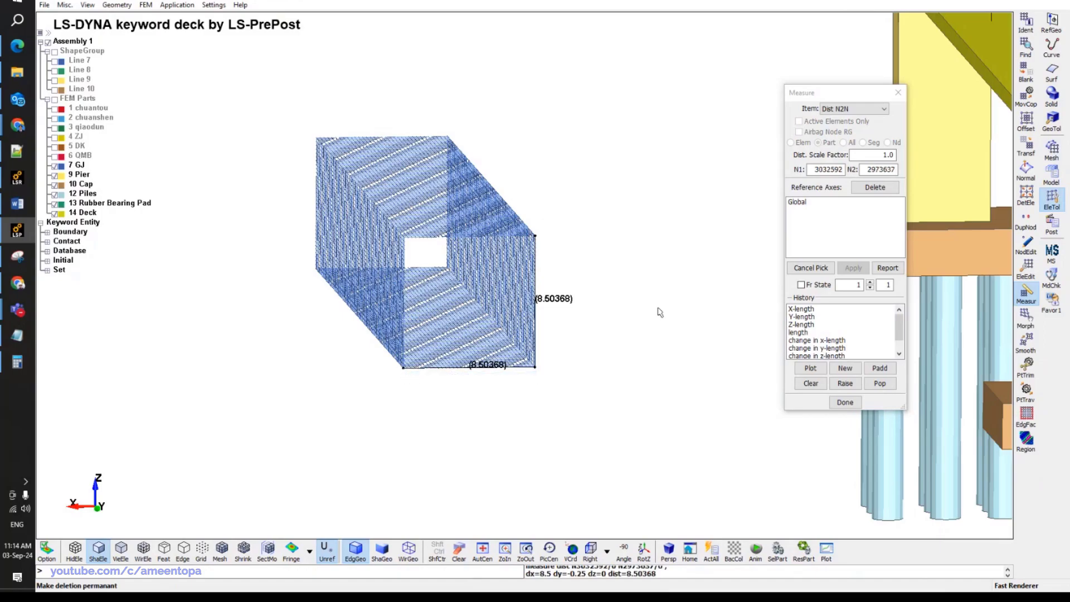
Measure the front pier's depth and width just above its cap and clear the dimensions.
{"action": "left_click_drag", "start_coordinate": [660, 312], "coordinate": [527, 337], "text": "ctrl"}
{"action": "scroll", "coordinate": [470, 347], "scroll_direction": "up", "scroll_amount": 2}
{"action": "left_click", "coordinate": [464, 340]}
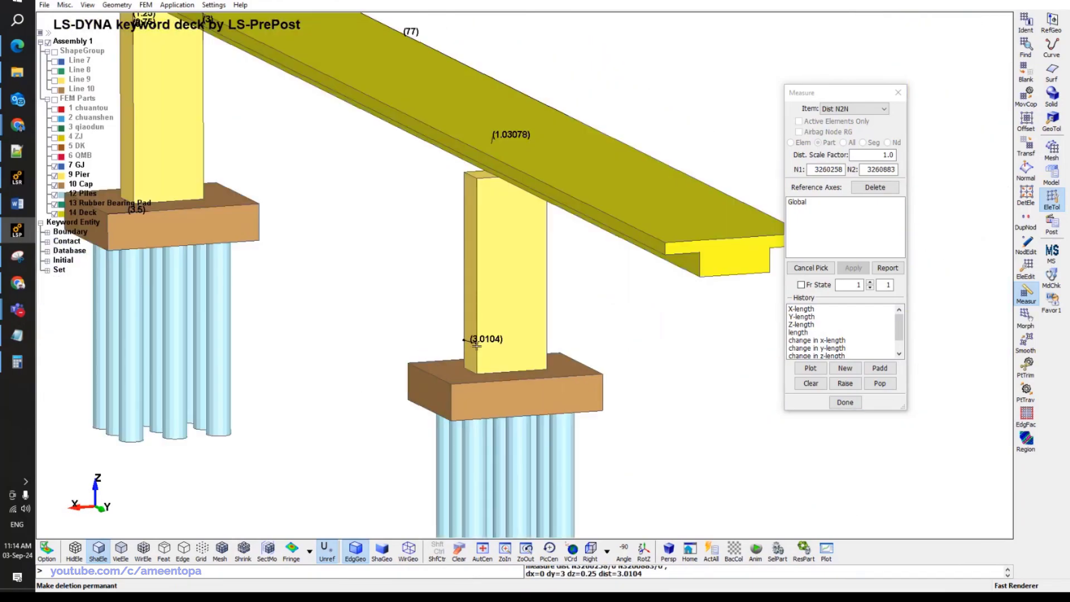
{"action": "scroll", "coordinate": [479, 347], "scroll_direction": "up", "scroll_amount": 2}
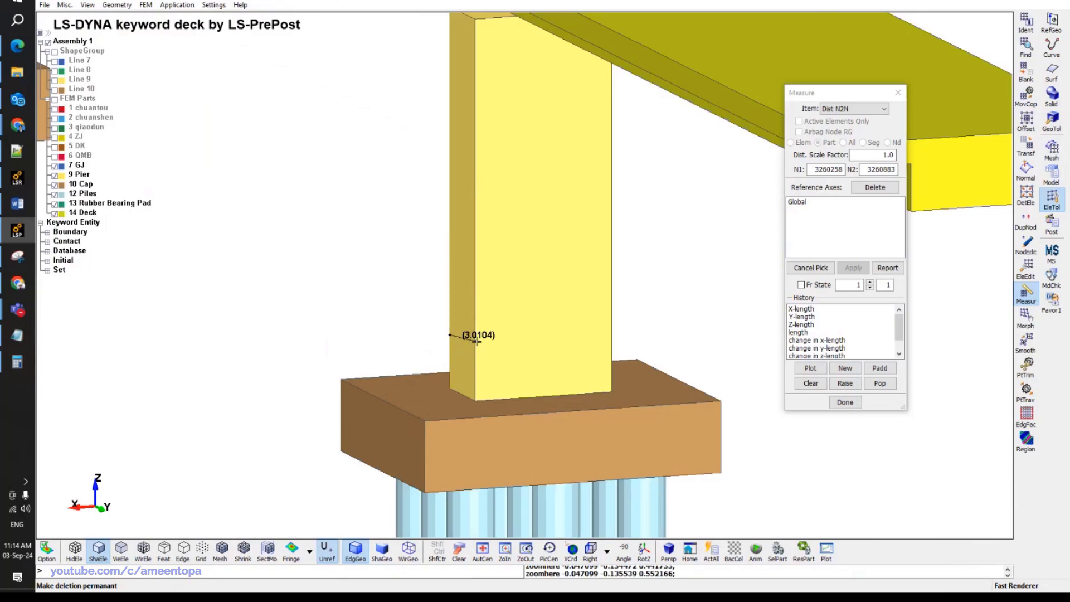
{"action": "left_click", "coordinate": [612, 338]}
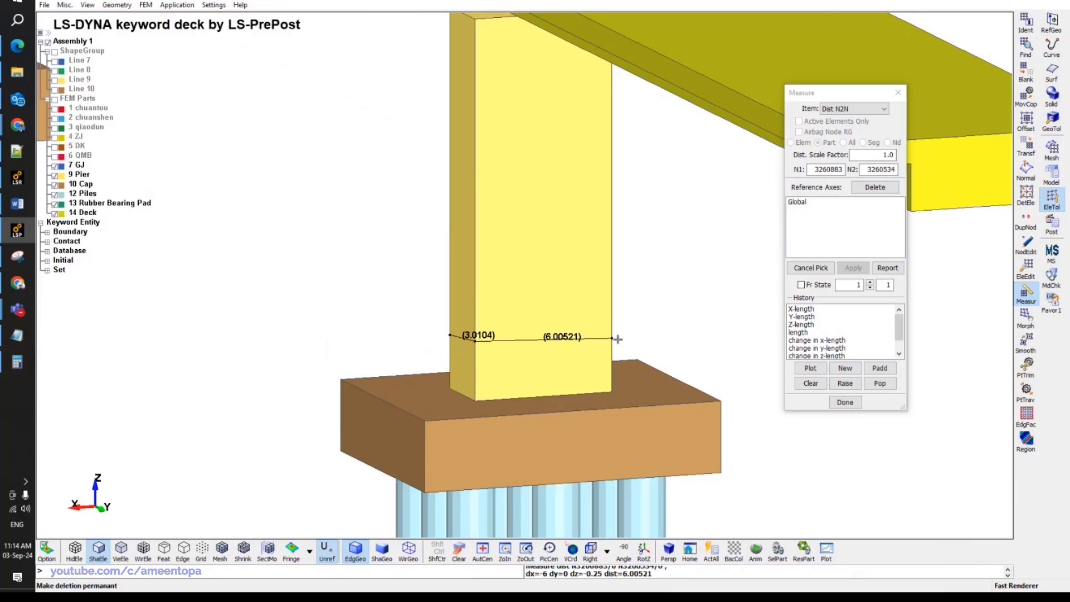
{"action": "left_click", "coordinate": [810, 383]}
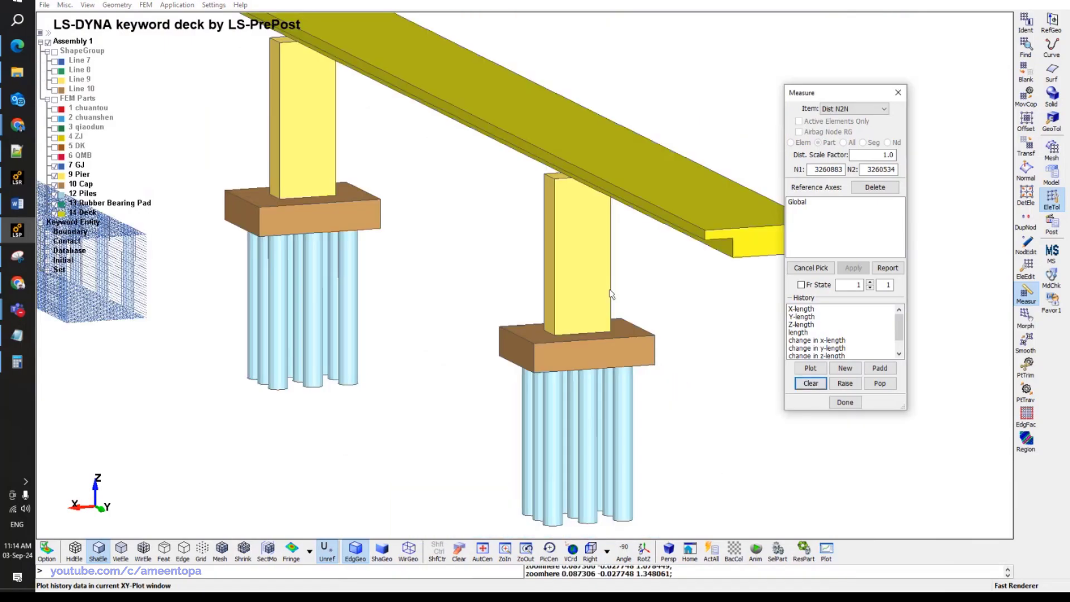
Turn on the mesh display and measure the pier's depth and width between corner nodes on one mesh row near the base.
{"action": "scroll", "coordinate": [583, 303], "scroll_direction": "down", "scroll_amount": 3}
{"action": "scroll", "coordinate": [584, 303], "scroll_direction": "up", "scroll_amount": 3}
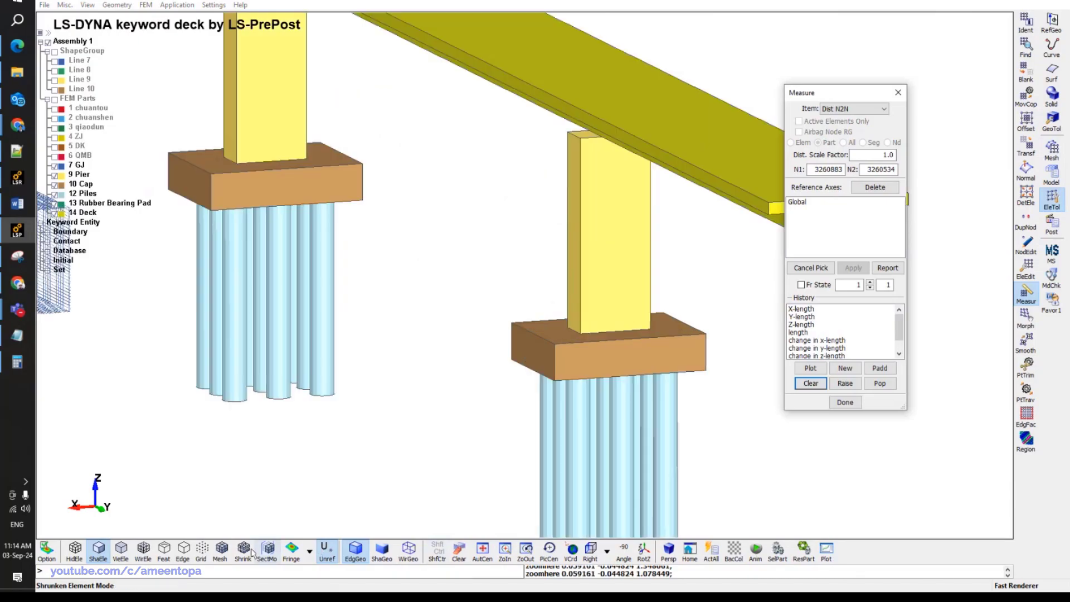
{"action": "left_click", "coordinate": [221, 551]}
{"action": "scroll", "coordinate": [583, 317], "scroll_direction": "up", "scroll_amount": 5}
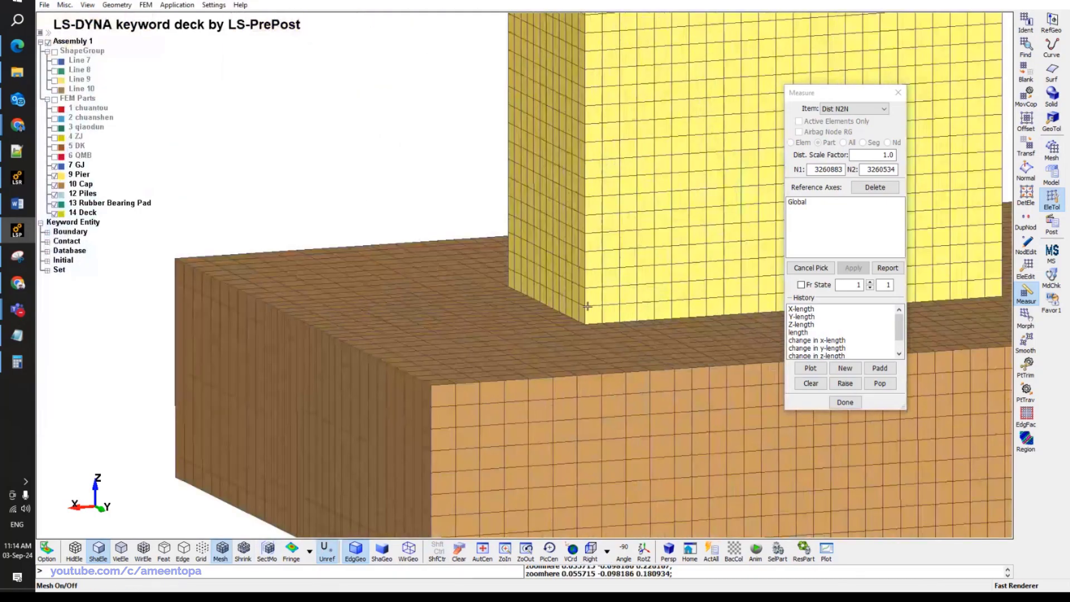
{"action": "left_click", "coordinate": [507, 250]}
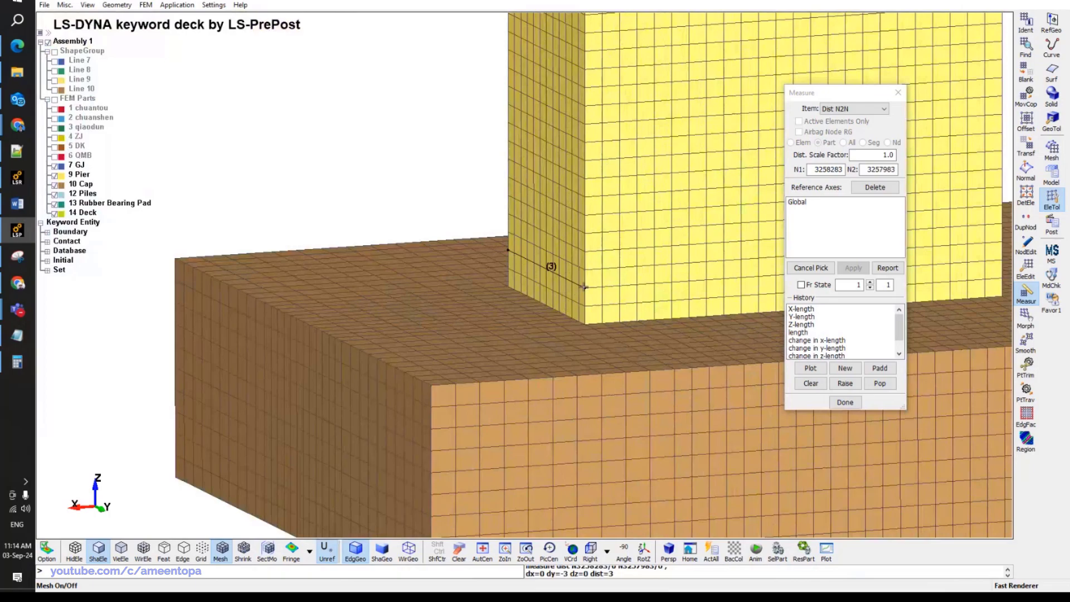
{"action": "scroll", "coordinate": [587, 286], "scroll_direction": "down", "scroll_amount": 5}
{"action": "scroll", "coordinate": [515, 321], "scroll_direction": "up", "scroll_amount": 3}
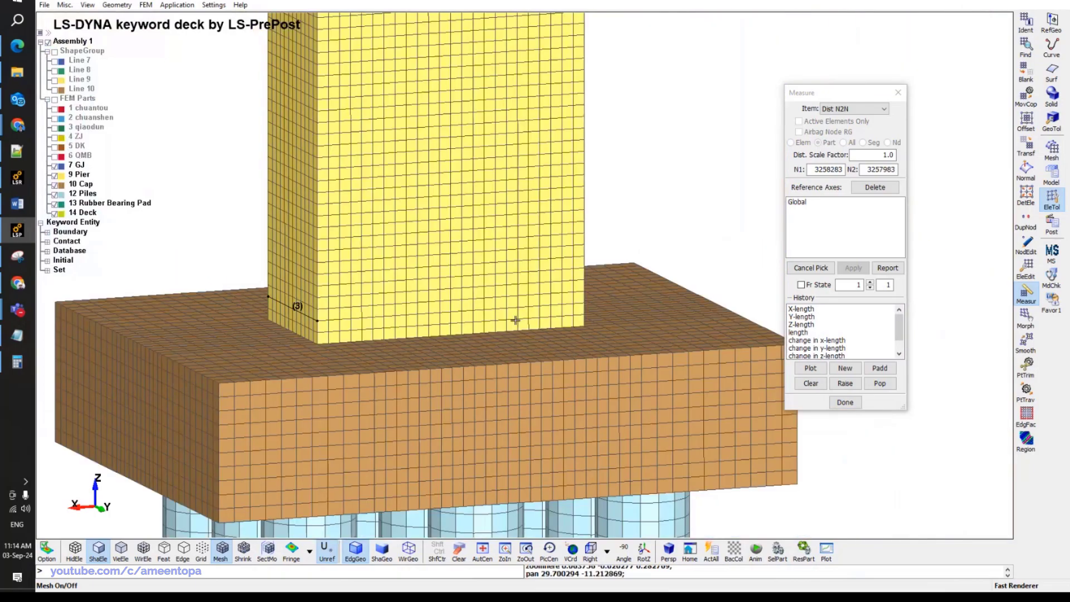
{"action": "left_click", "coordinate": [583, 303]}
{"action": "scroll", "coordinate": [587, 306], "scroll_direction": "down", "scroll_amount": 5}
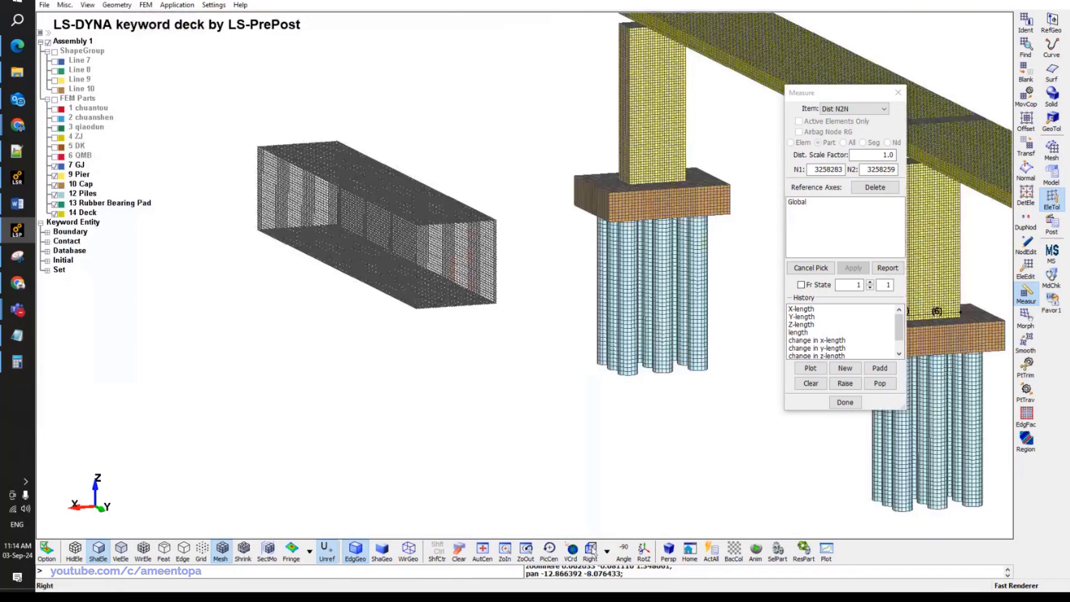
Switch to the right view and centre the remaining square cage in it.
{"action": "left_click", "coordinate": [590, 551]}
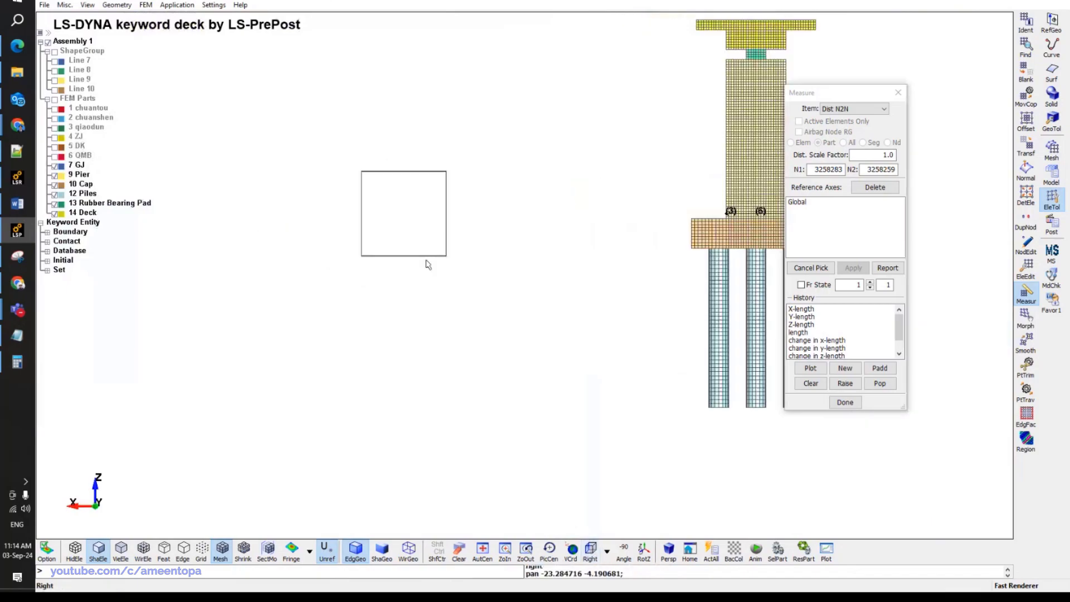
{"action": "scroll", "coordinate": [425, 239], "scroll_direction": "up", "scroll_amount": 3}
{"action": "middle_click_drag", "start_coordinate": [421, 217], "coordinate": [491, 325]}
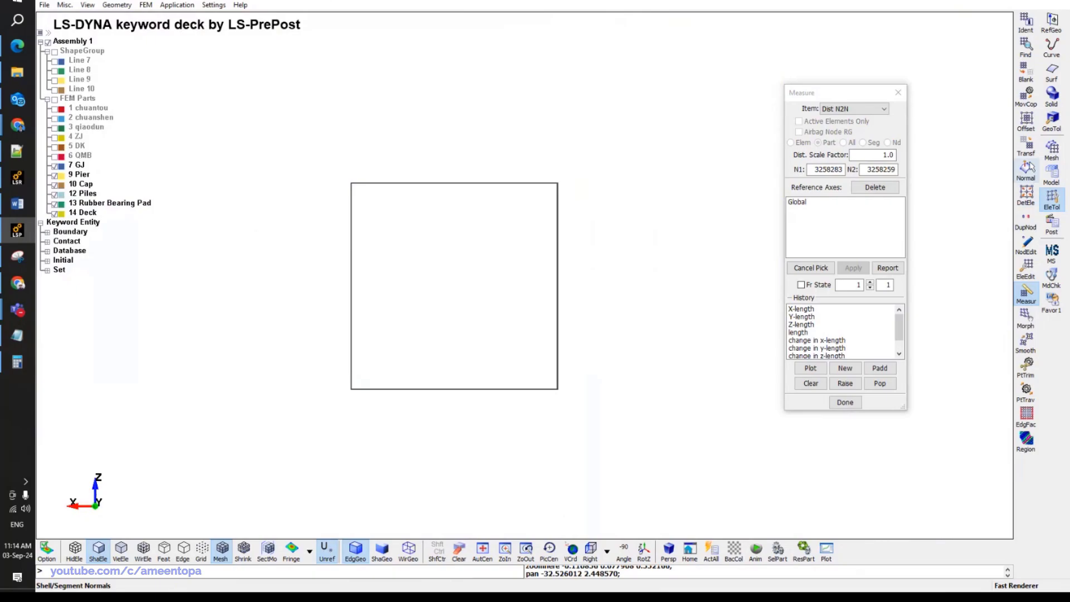
{"action": "left_click", "coordinate": [1026, 244]}
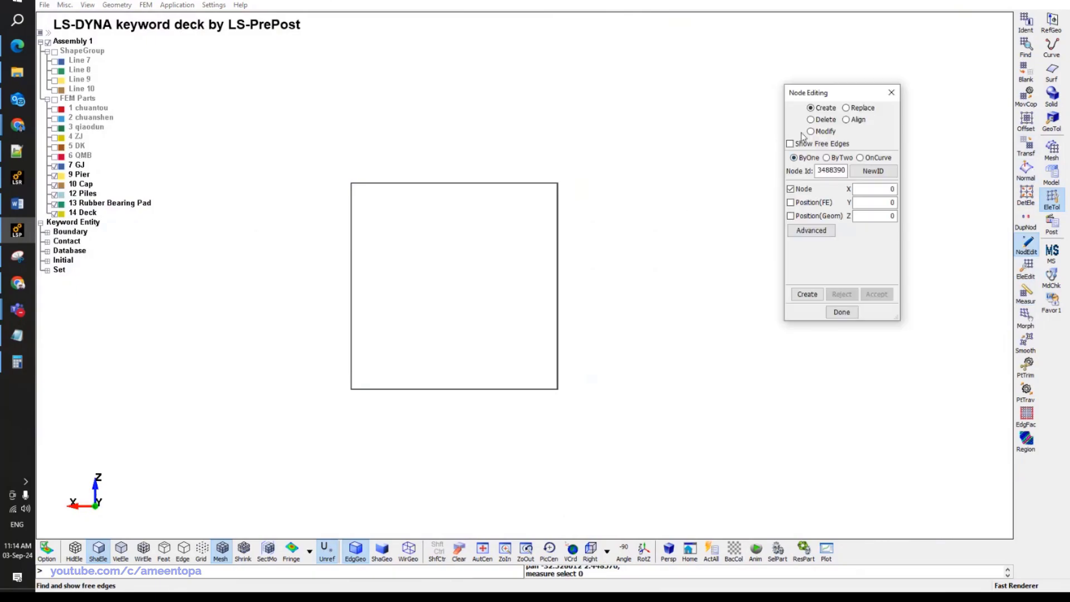
{"action": "left_click", "coordinate": [812, 231]}
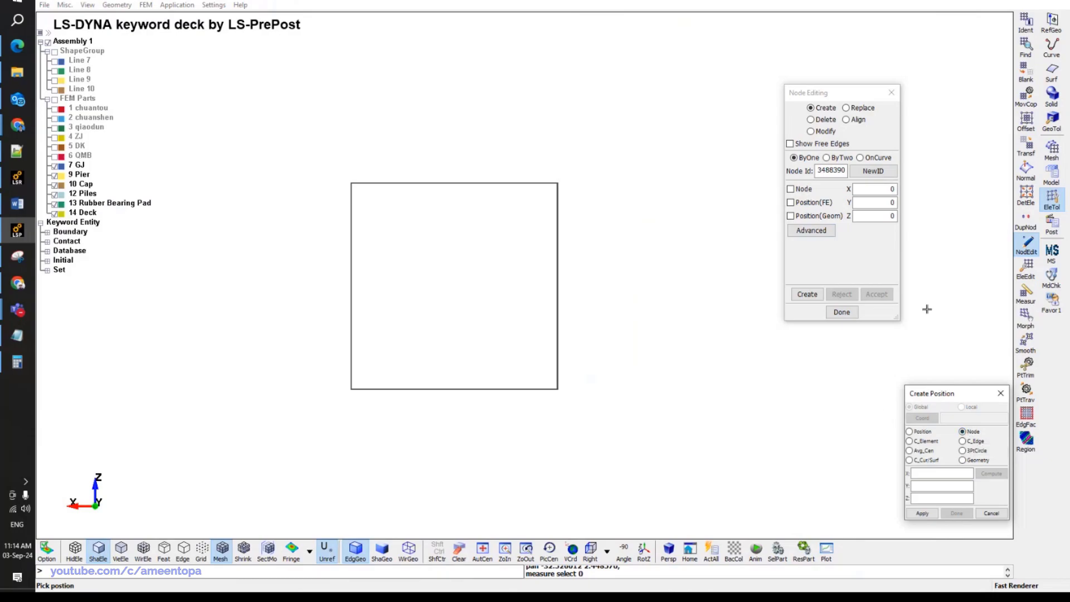
{"action": "left_click", "coordinate": [1025, 146]}
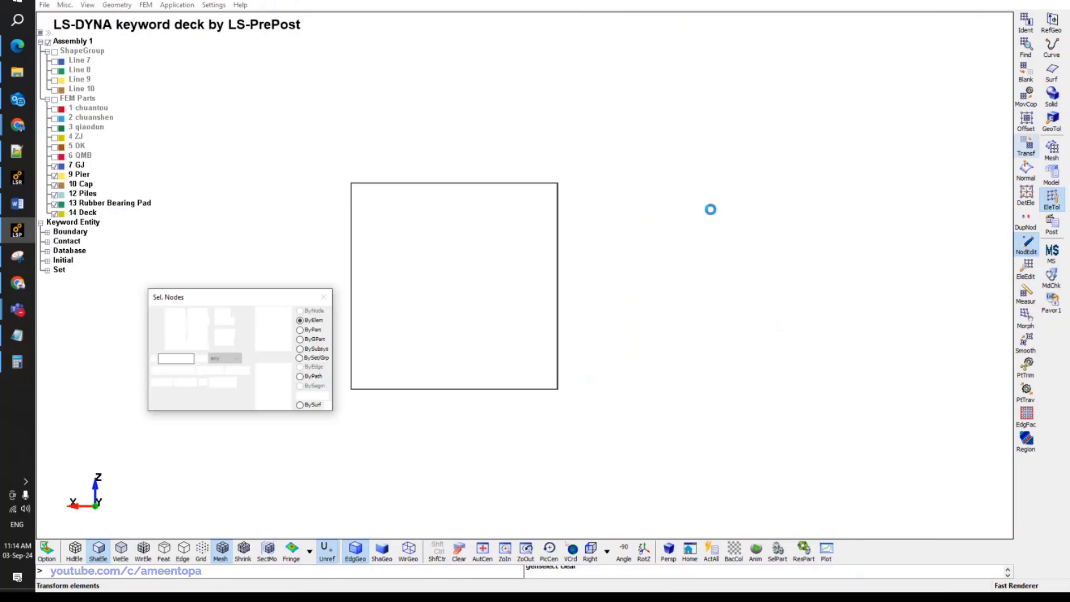
{"action": "scroll", "coordinate": [592, 251], "scroll_direction": "down", "scroll_amount": 5}
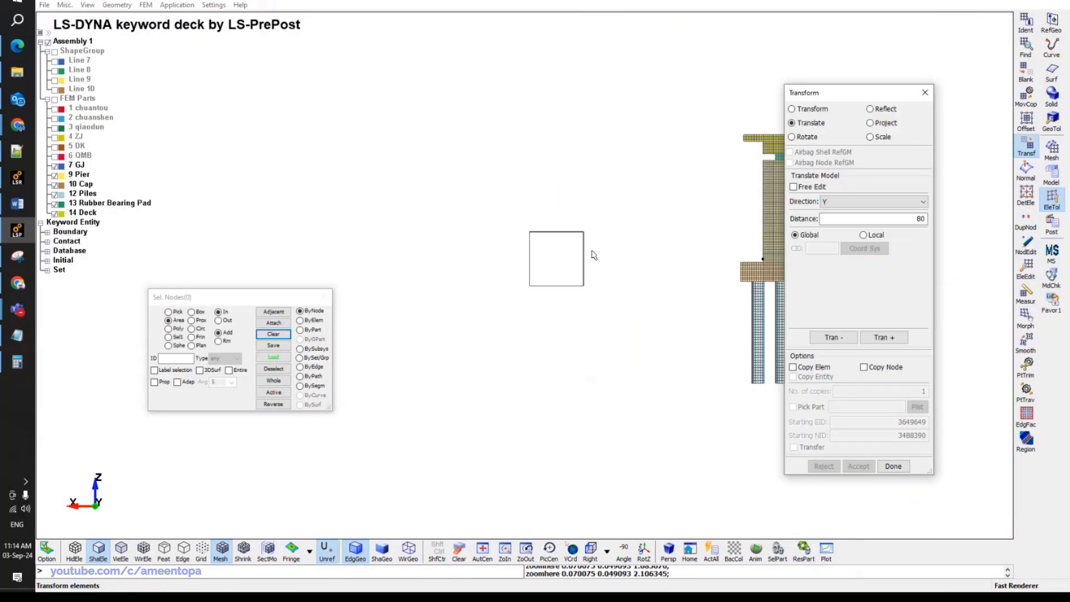
{"action": "scroll", "coordinate": [594, 255], "scroll_direction": "up", "scroll_amount": 4}
Create a node at the average centre of all the cage's nodes using the advanced position option, and accept it.
{"action": "left_click", "coordinate": [1026, 244]}
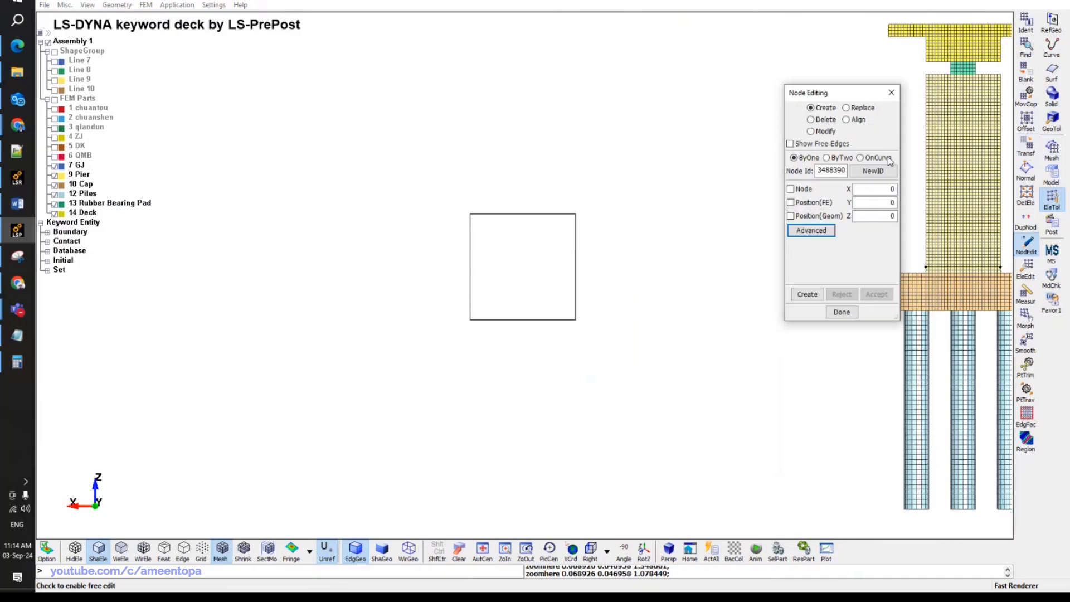
{"action": "scroll", "coordinate": [568, 245], "scroll_direction": "up", "scroll_amount": 3}
{"action": "left_click", "coordinate": [812, 230]}
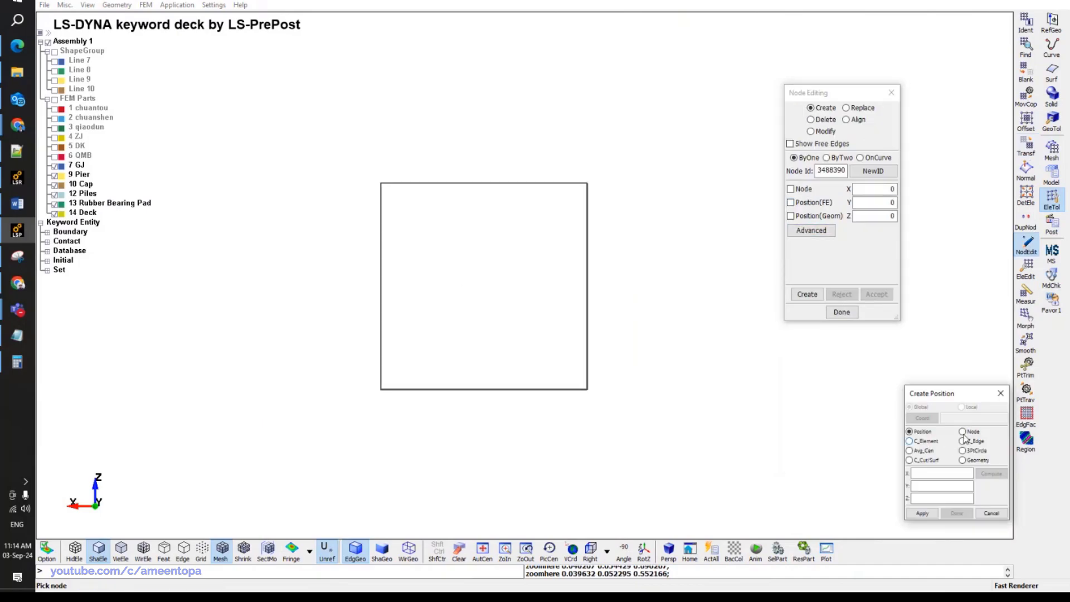
{"action": "left_click", "coordinate": [925, 451]}
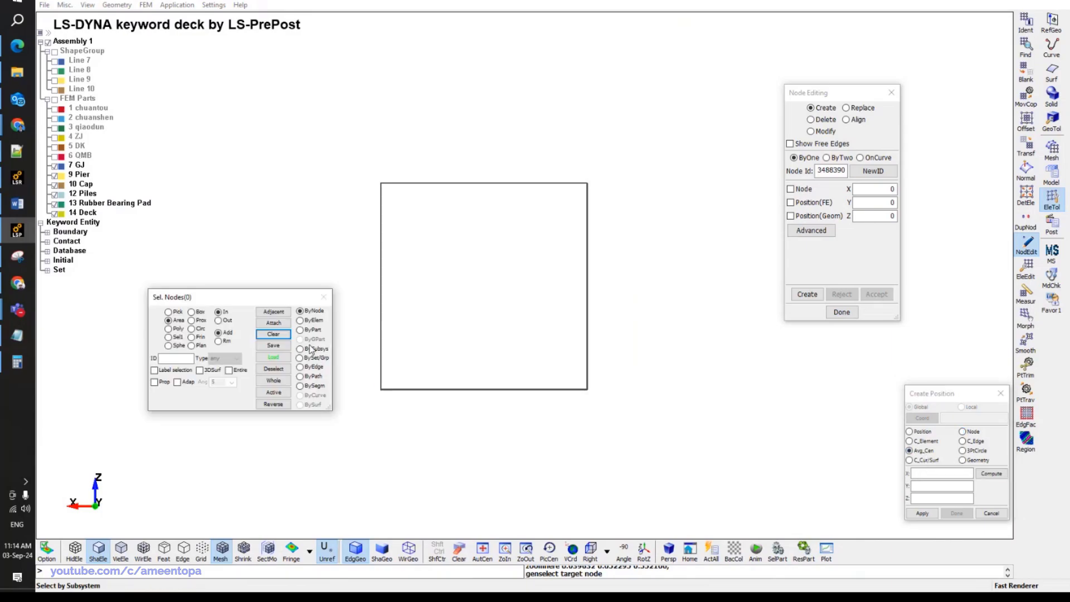
{"action": "left_click_drag", "start_coordinate": [351, 398], "coordinate": [626, 162]}
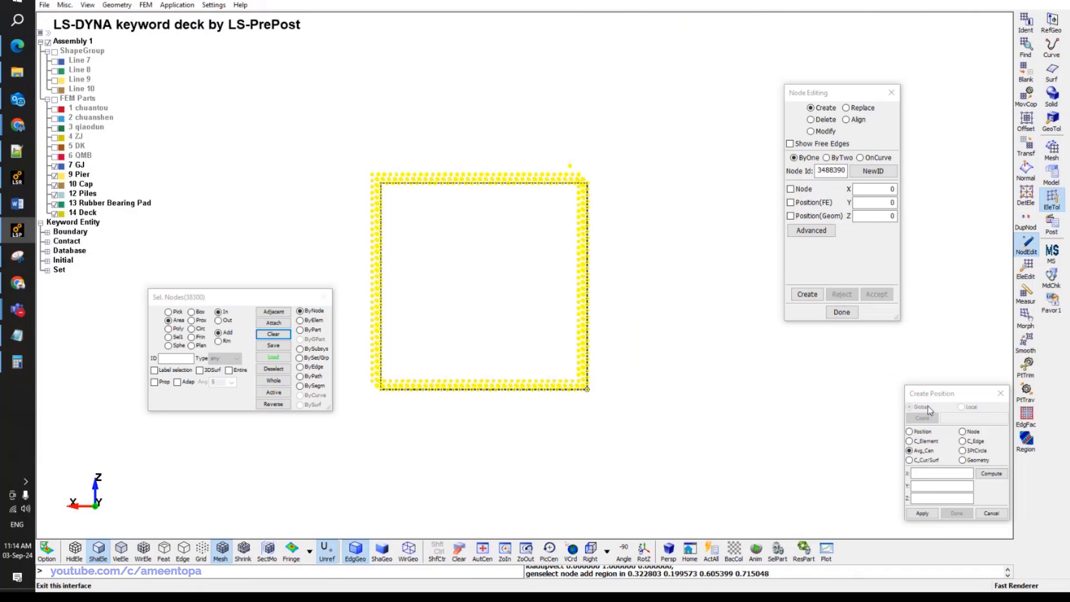
{"action": "left_click", "coordinate": [977, 473]}
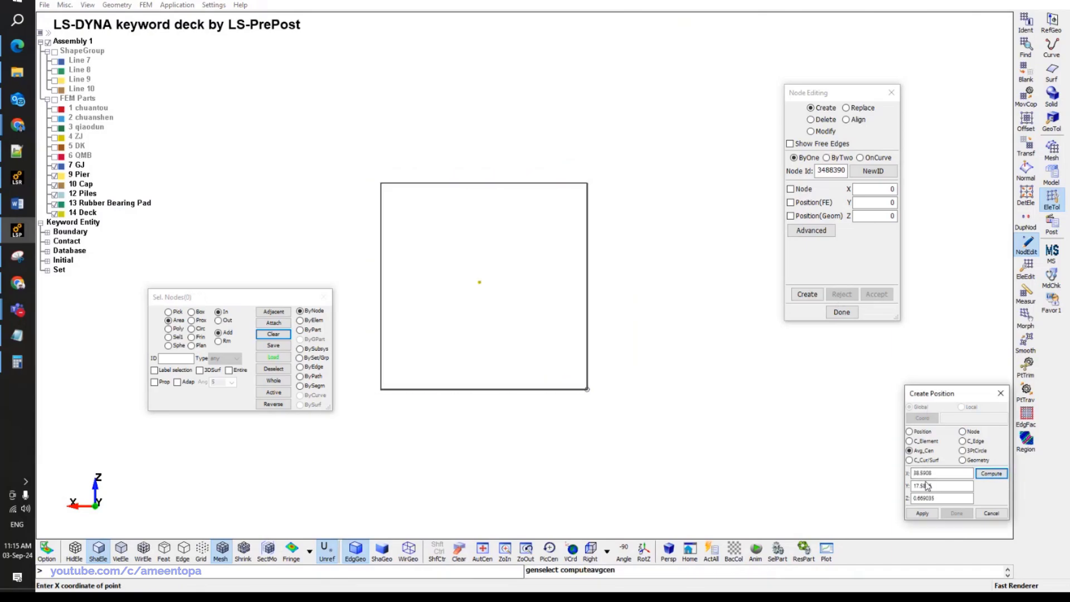
{"action": "left_click", "coordinate": [922, 512]}
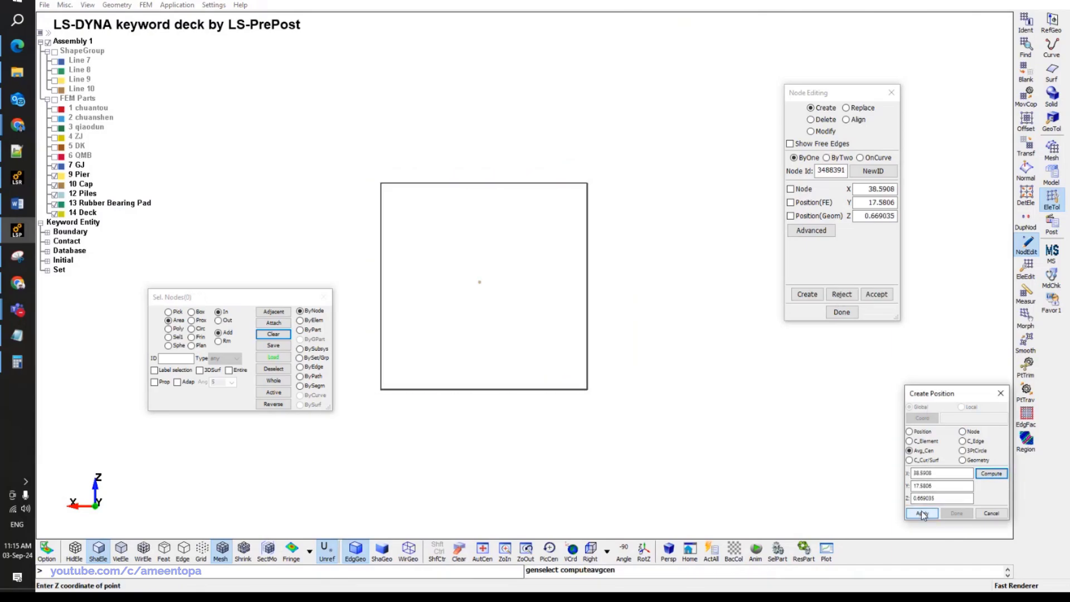
{"action": "left_click", "coordinate": [876, 294]}
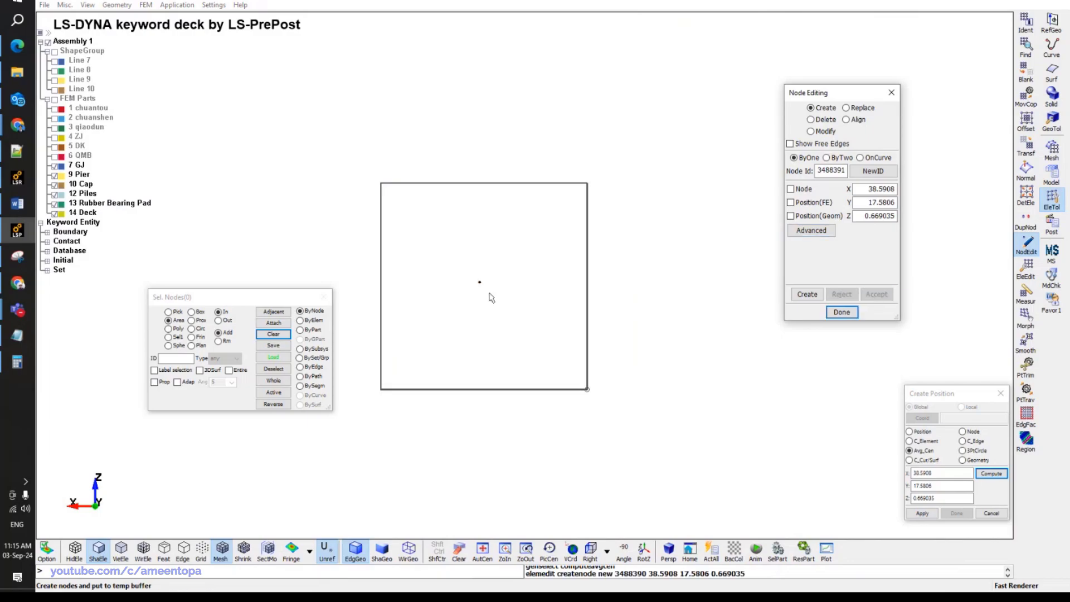
Identify the node at the square cage's centre and record its ID, 3488390, in Notepad.
{"action": "scroll", "coordinate": [486, 293], "scroll_direction": "up", "scroll_amount": 2}
{"action": "scroll", "coordinate": [471, 289], "scroll_direction": "down", "scroll_amount": 2}
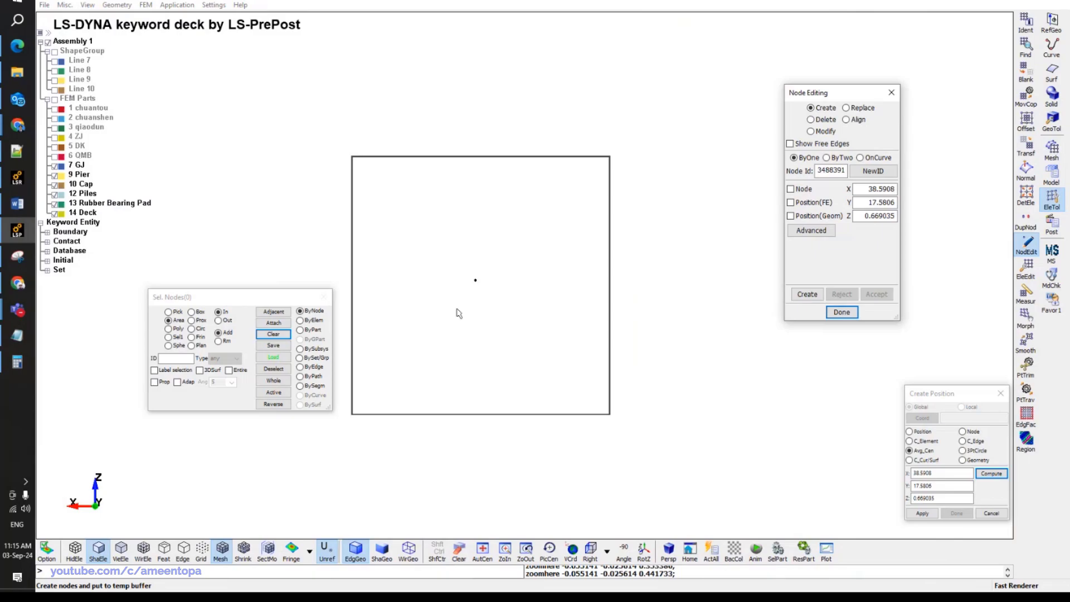
{"action": "scroll", "coordinate": [458, 313], "scroll_direction": "down", "scroll_amount": 2}
{"action": "middle_click_drag", "start_coordinate": [513, 272], "coordinate": [501, 281]}
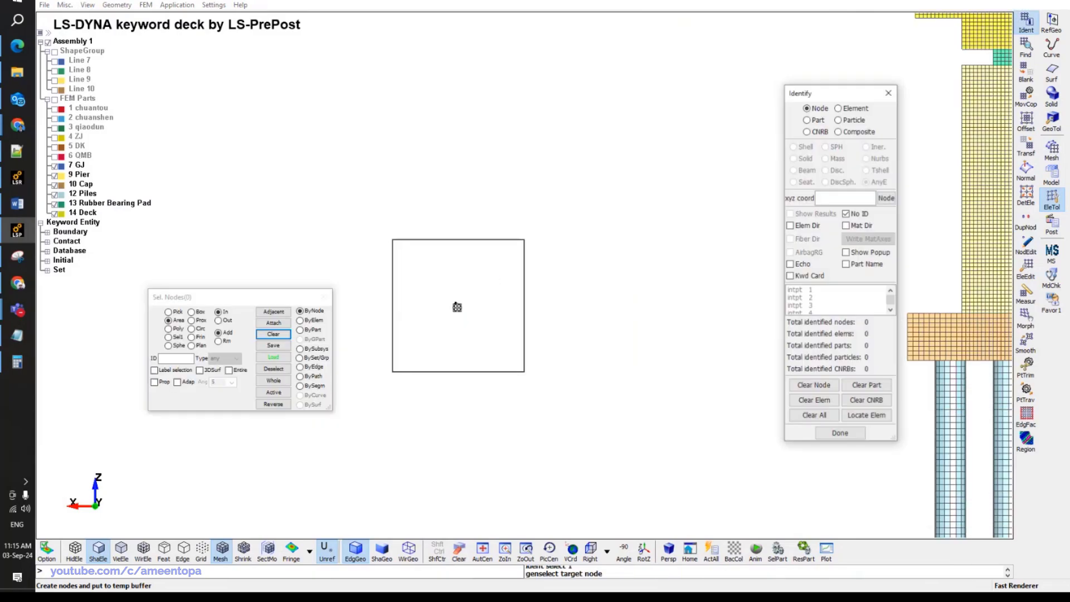
{"action": "left_click", "coordinate": [456, 306]}
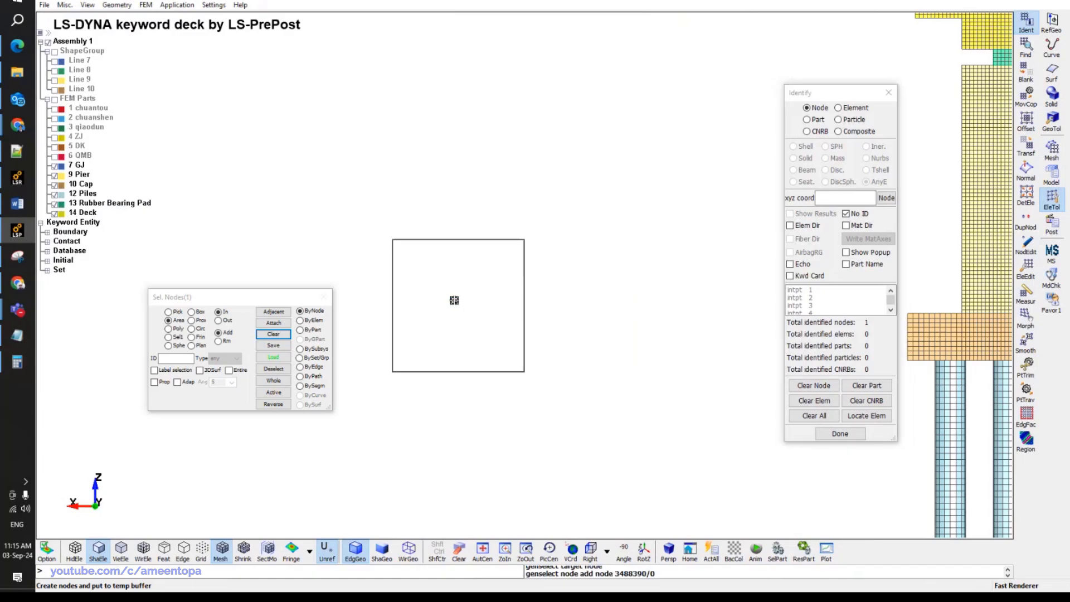
{"action": "left_click_drag", "start_coordinate": [626, 576], "coordinate": [645, 576]}
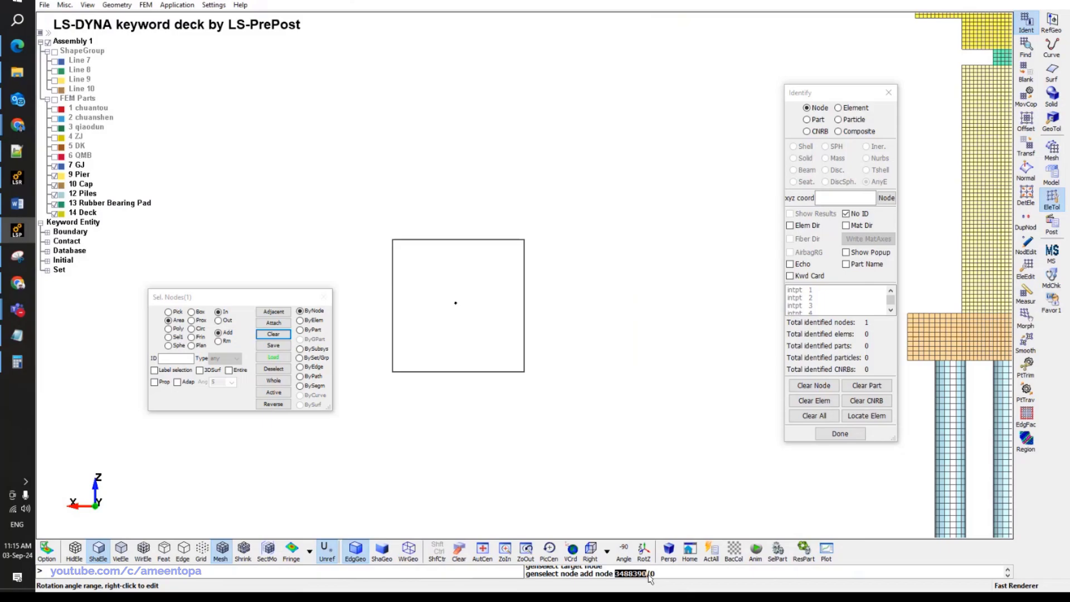
{"action": "left_click", "coordinate": [17, 335]}
{"action": "type", "text": "3488390"}
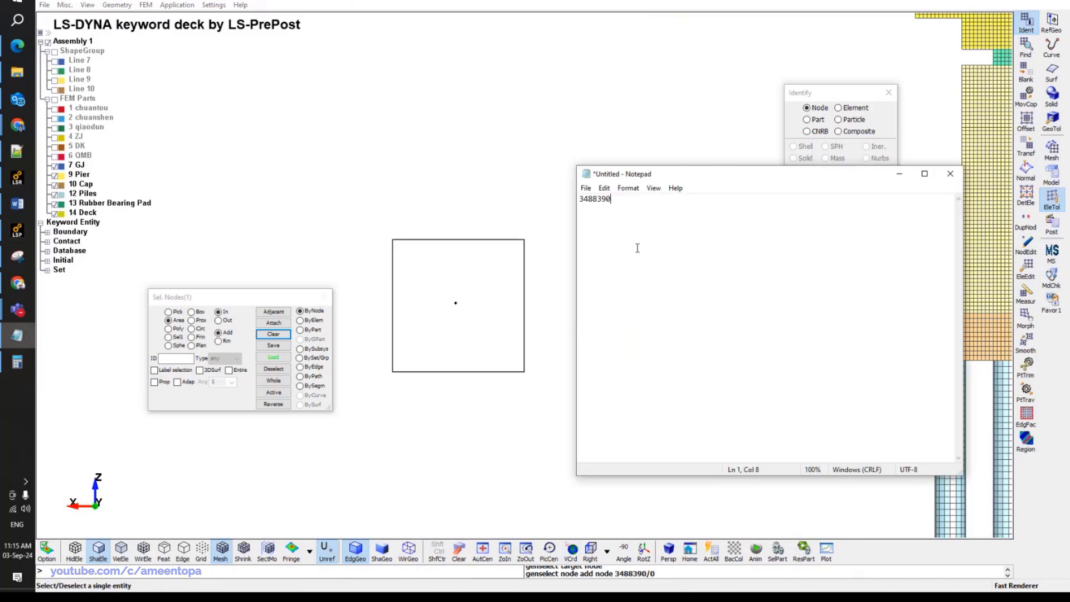
{"action": "left_click", "coordinate": [510, 188]}
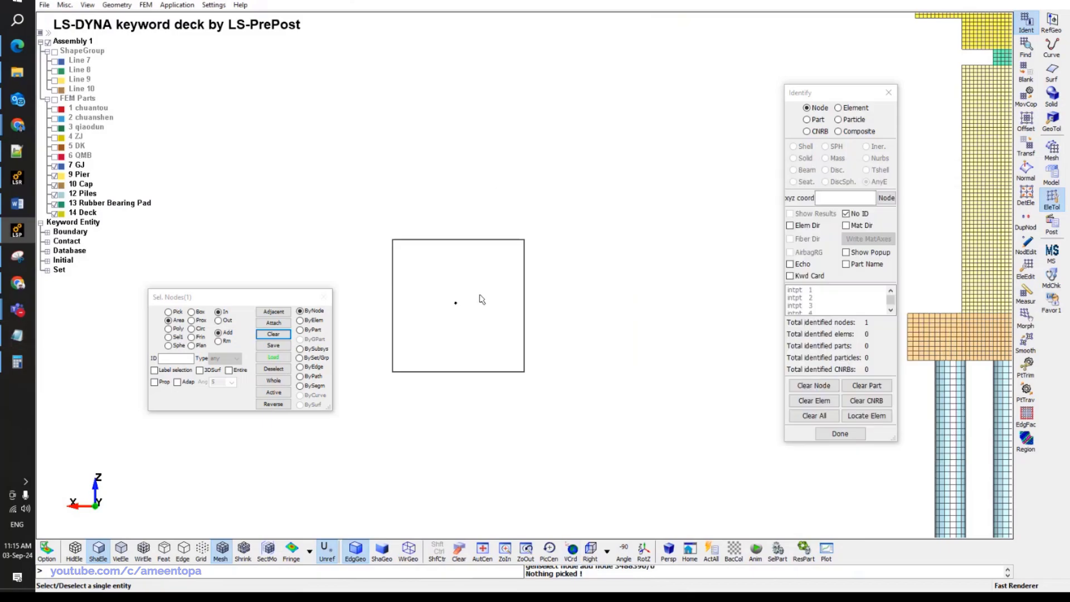
Rotate all nodes of the GJ cage by +90 degrees about the X axis with node 3488390 as origin, and accept it.
{"action": "left_click", "coordinate": [1026, 147]}
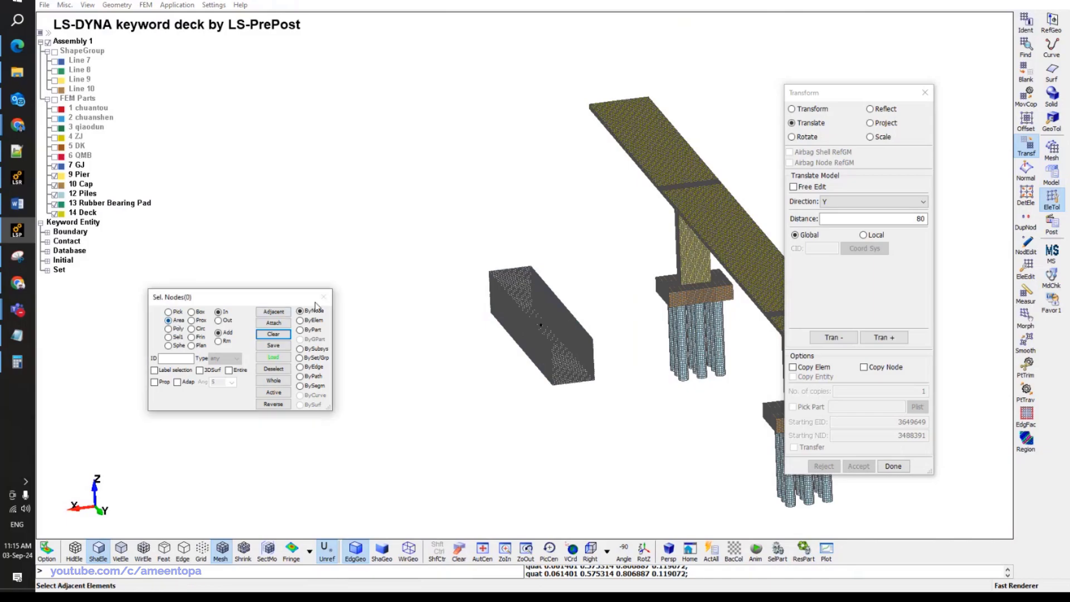
{"action": "left_click_drag", "start_coordinate": [438, 233], "coordinate": [609, 440]}
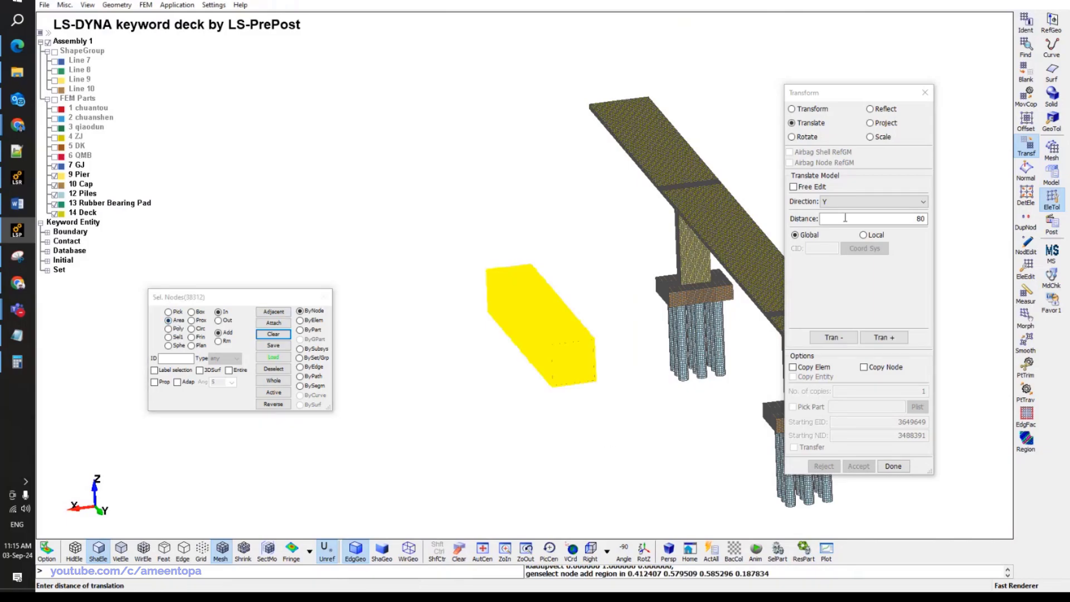
{"action": "left_click", "coordinate": [806, 138]}
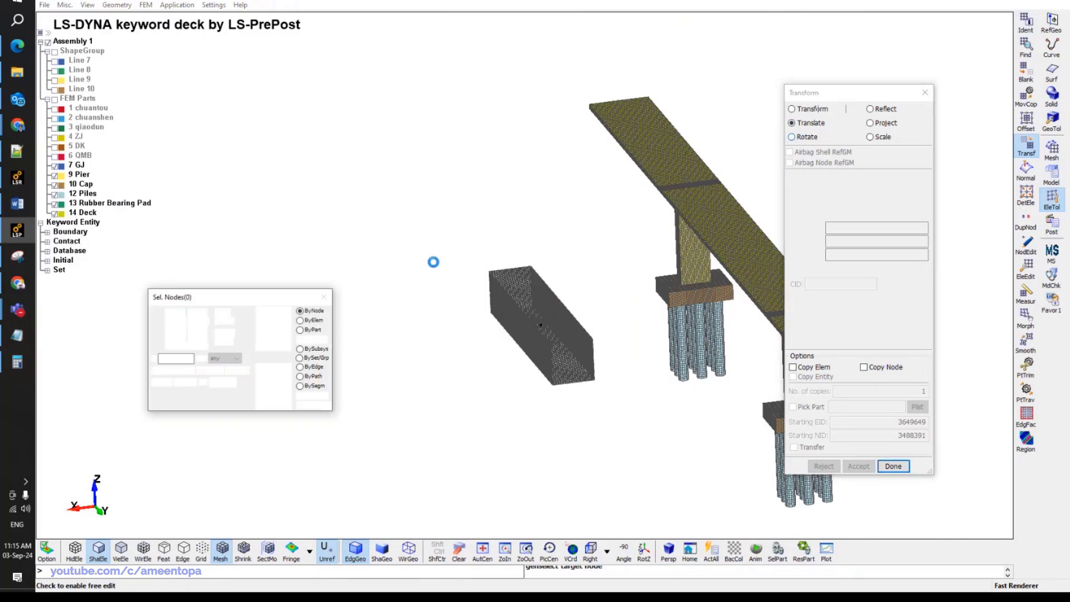
{"action": "left_click_drag", "start_coordinate": [393, 232], "coordinate": [606, 442]}
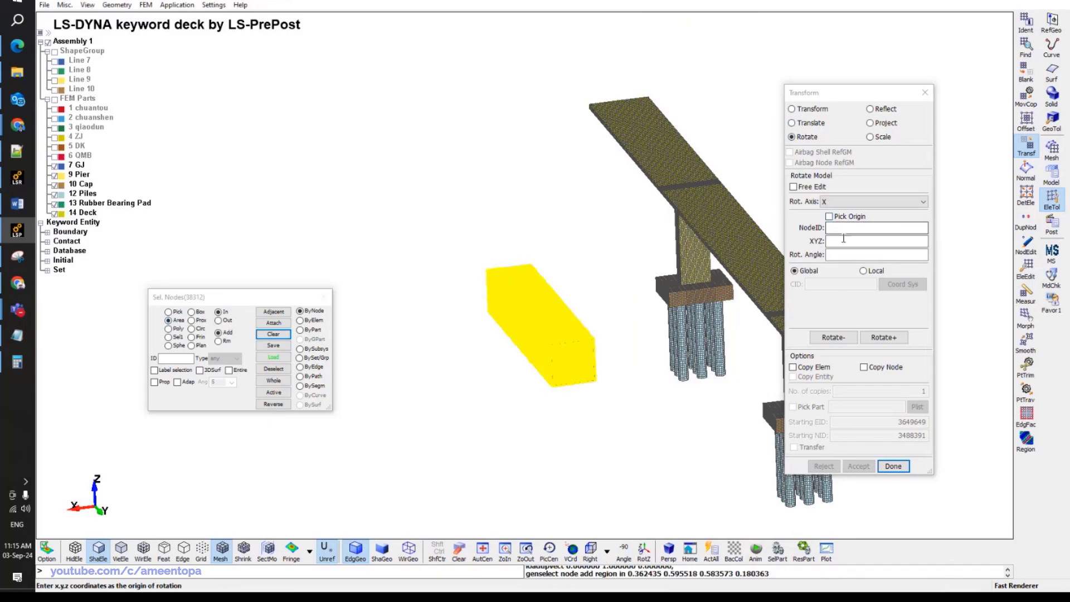
{"action": "left_click", "coordinate": [842, 241]}
{"action": "left_click", "coordinate": [837, 228]}
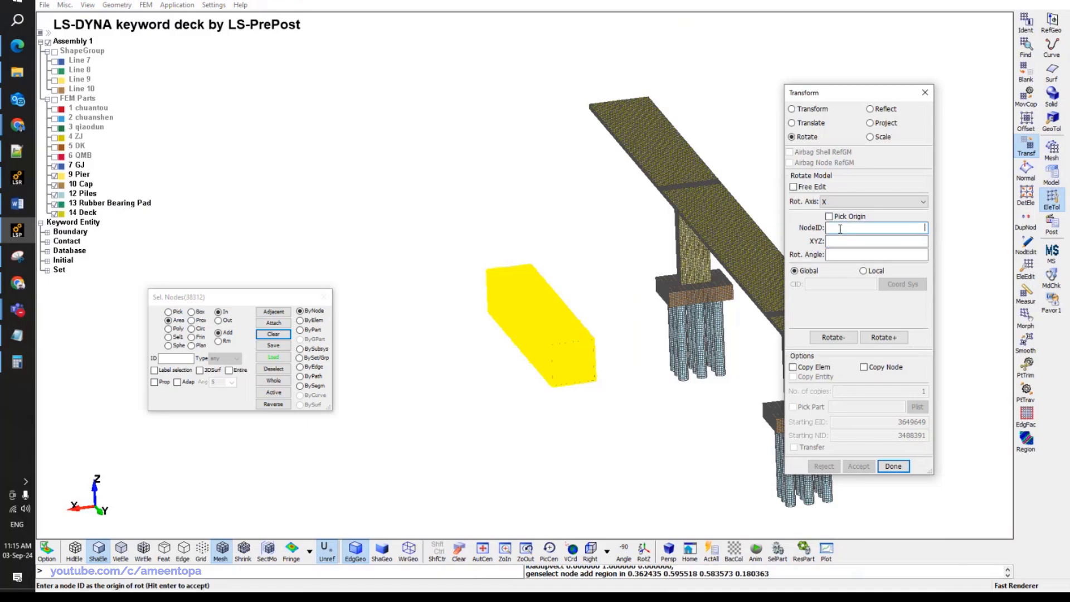
{"action": "type", "text": "3488390"}
{"action": "key", "text": "Return"}
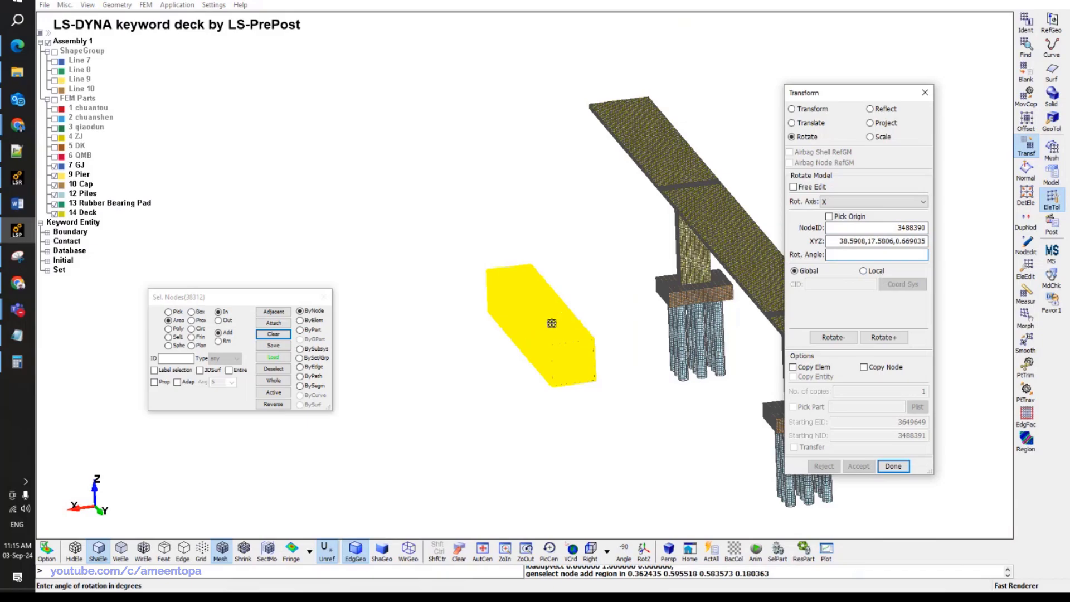
{"action": "type", "text": "90"}
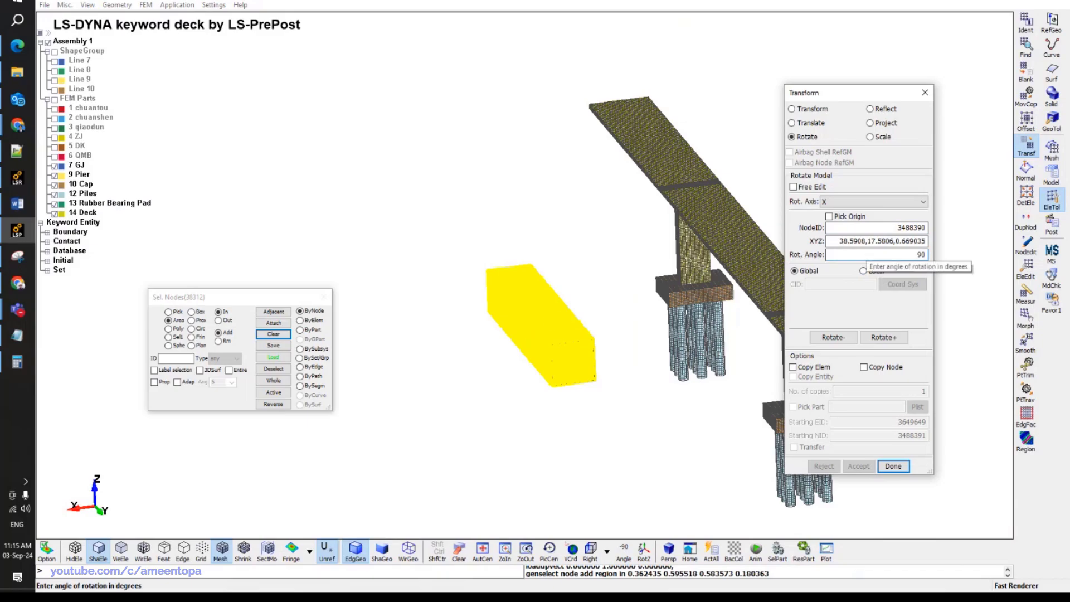
{"action": "left_click", "coordinate": [884, 337]}
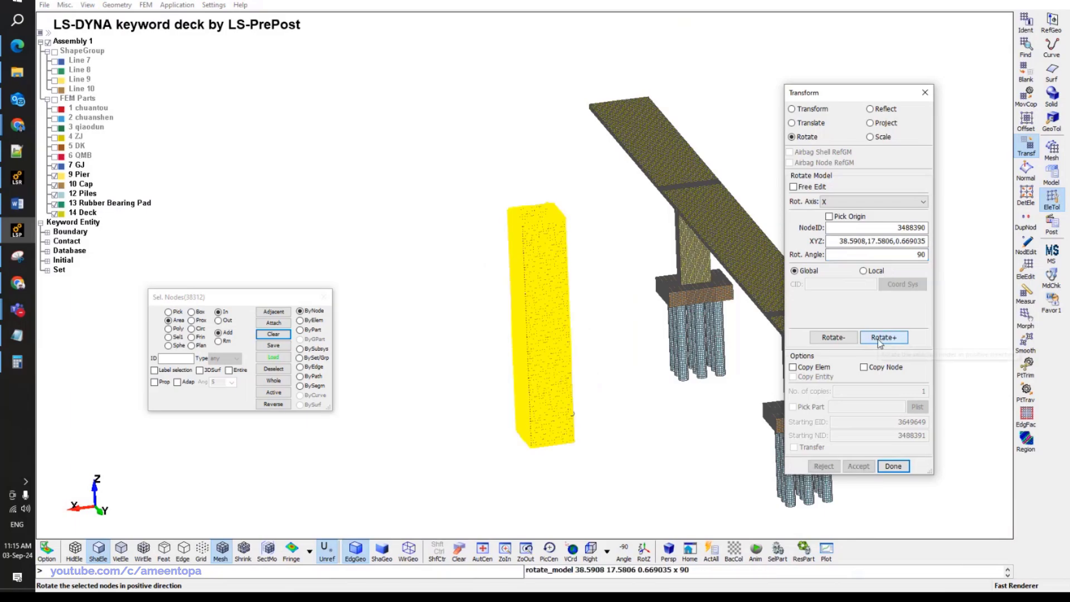
{"action": "left_click", "coordinate": [858, 466]}
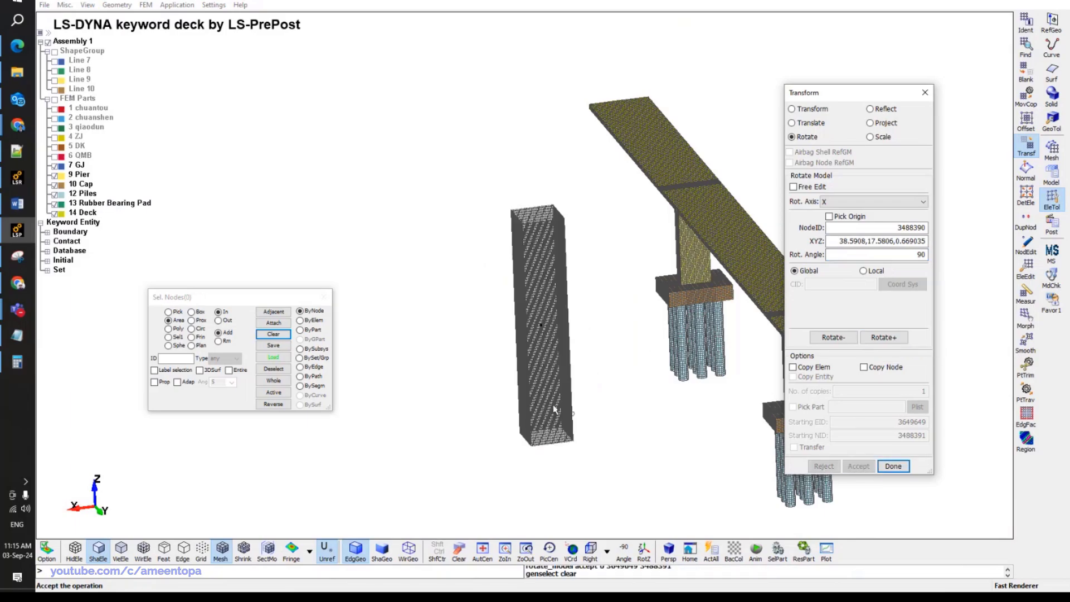
Examine the upright cage's upper end and compare it with the pier reinforcement section in the barge impact paper's PDF.
{"action": "scroll", "coordinate": [554, 409], "scroll_direction": "up", "scroll_amount": 2}
{"action": "scroll", "coordinate": [554, 410], "scroll_direction": "up", "scroll_amount": 1}
{"action": "scroll", "coordinate": [535, 279], "scroll_direction": "down", "scroll_amount": 5}
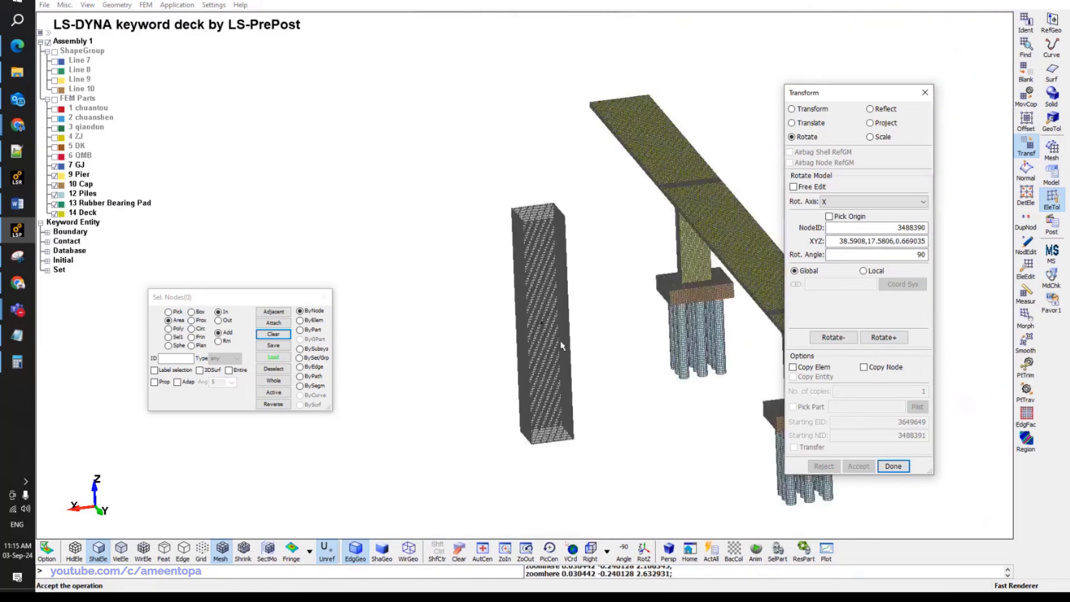
{"action": "middle_click_drag", "start_coordinate": [546, 217], "coordinate": [493, 211]}
{"action": "scroll", "coordinate": [493, 211], "scroll_direction": "up", "scroll_amount": 4}
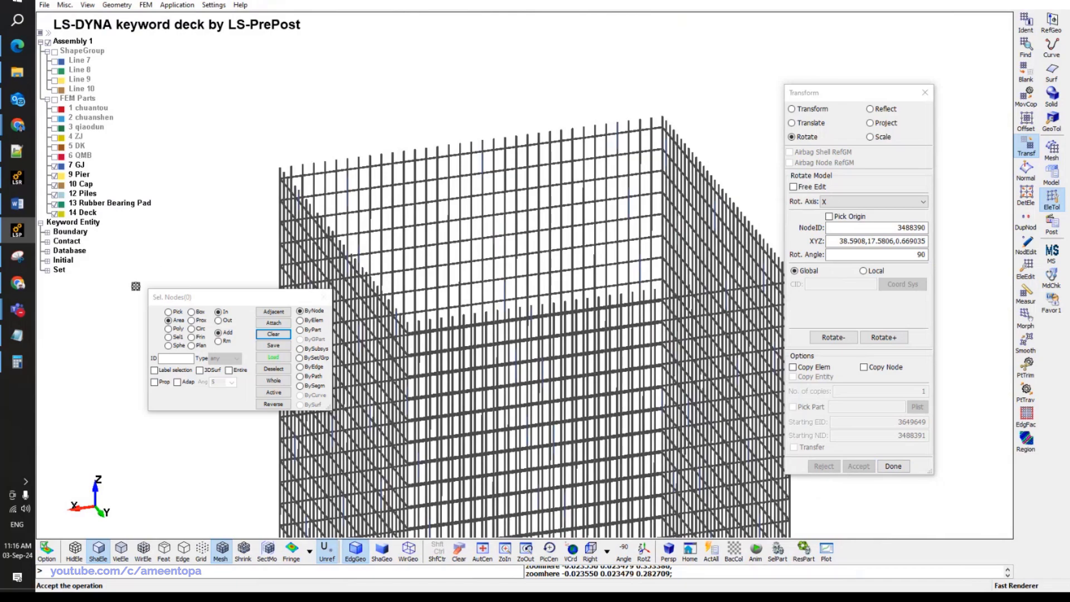
{"action": "left_click", "coordinate": [16, 235]}
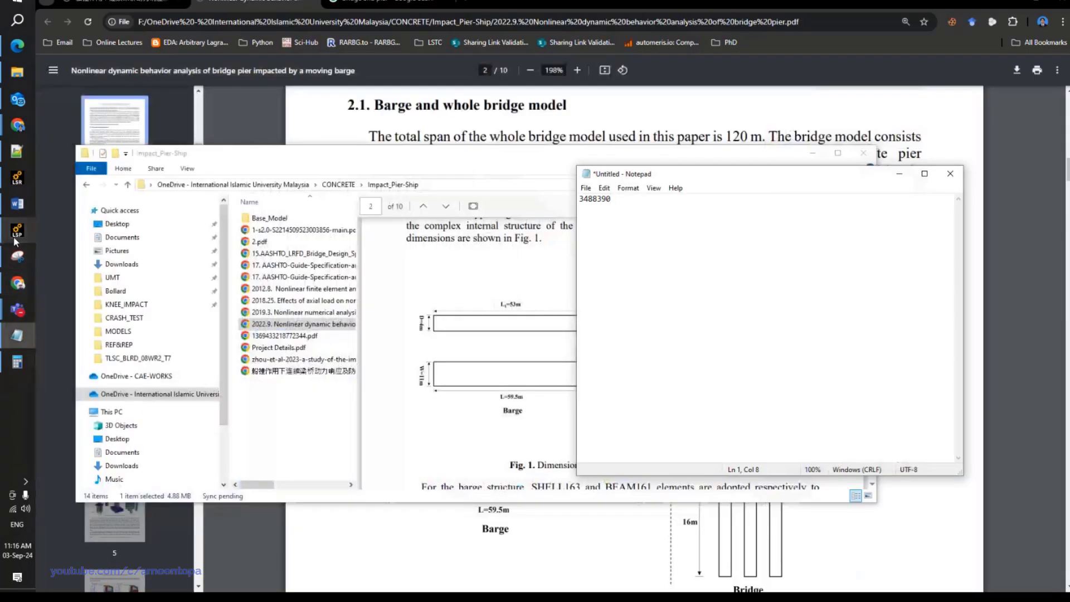
{"action": "left_click", "coordinate": [513, 119]}
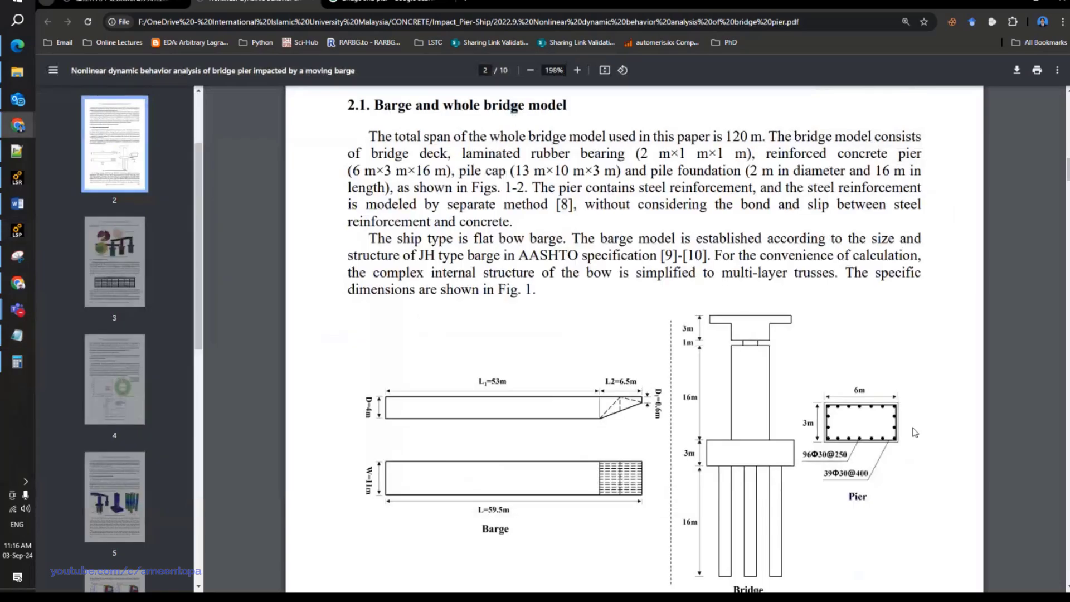
{"action": "scroll", "coordinate": [891, 432], "scroll_direction": "up", "scroll_amount": 5, "text": "ctrl"}
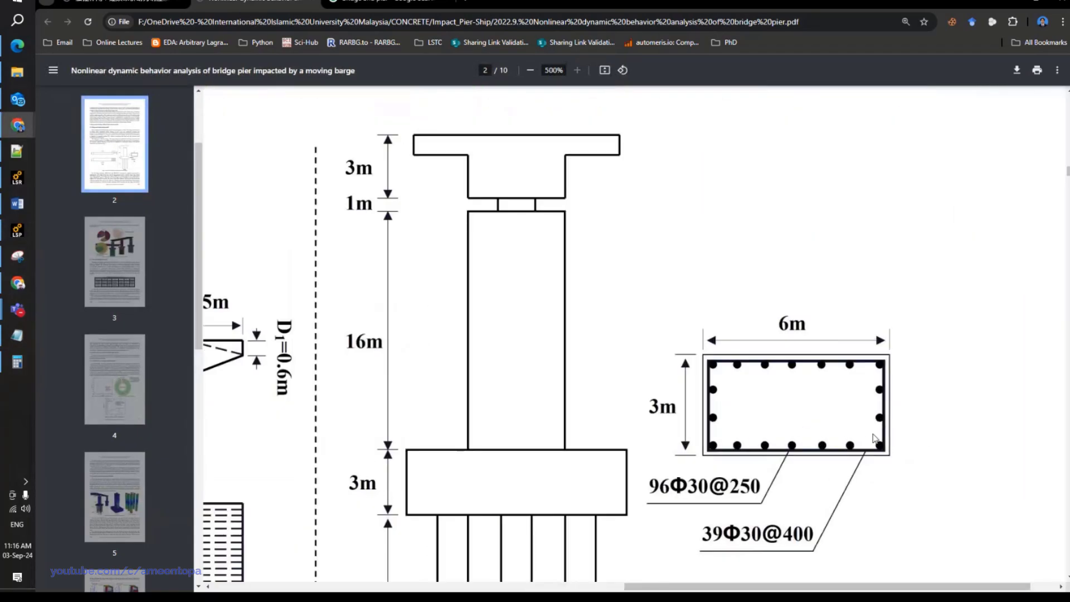
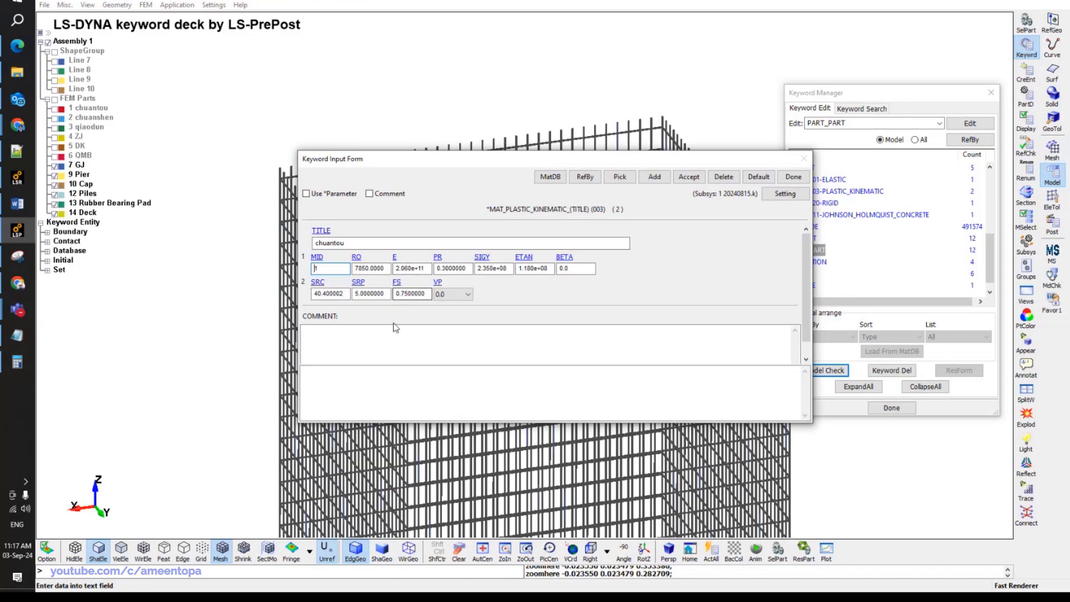
Close the chuantou plastic kinematic material form and the GJ part's keyword form.
{"action": "left_click", "coordinate": [394, 329]}
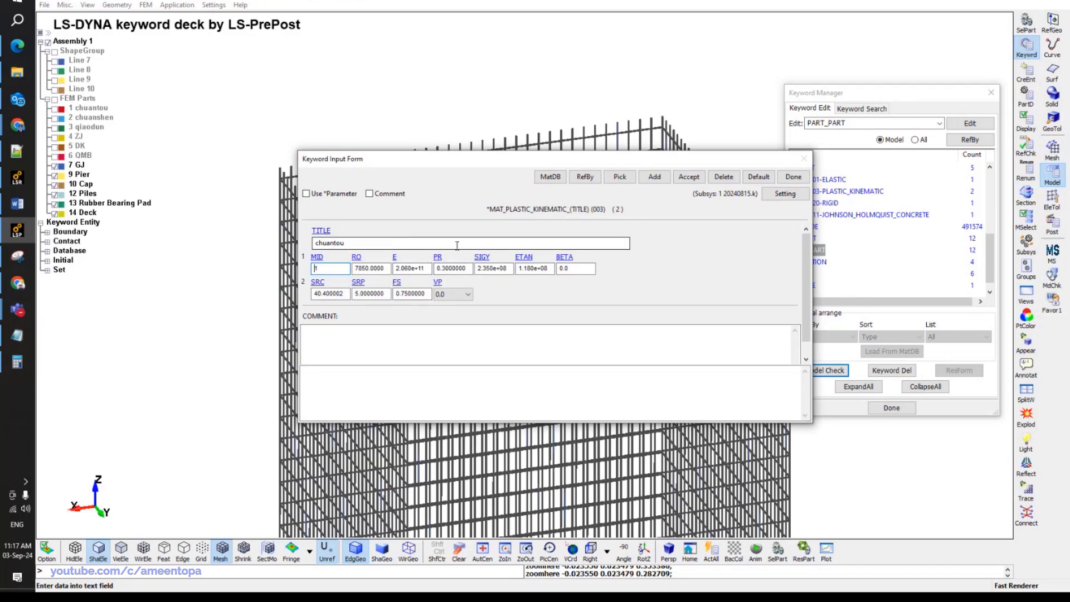
{"action": "left_click", "coordinate": [792, 177]}
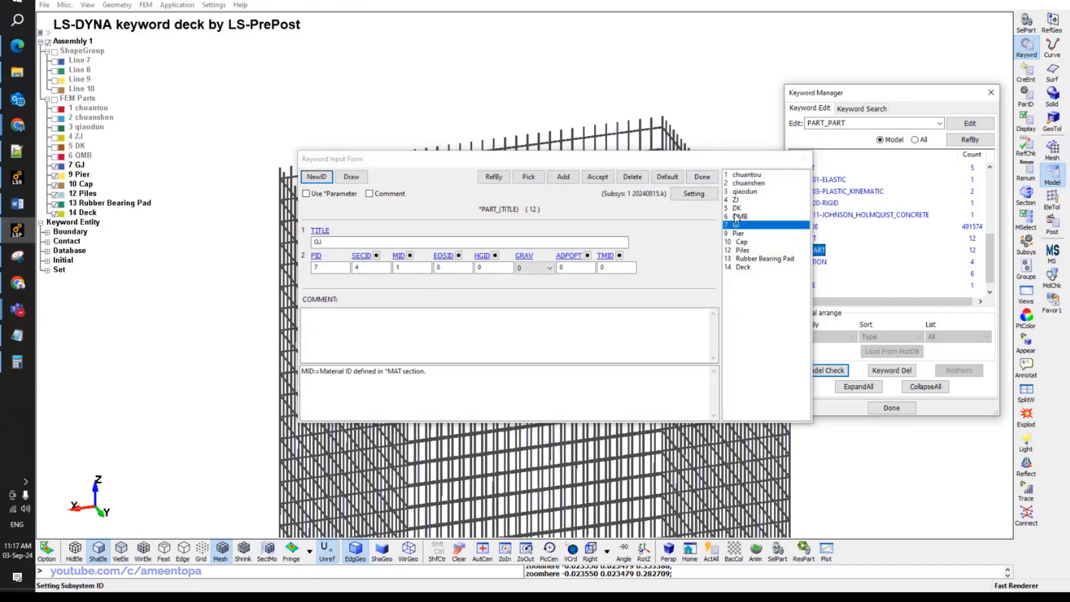
{"action": "left_click", "coordinate": [703, 178]}
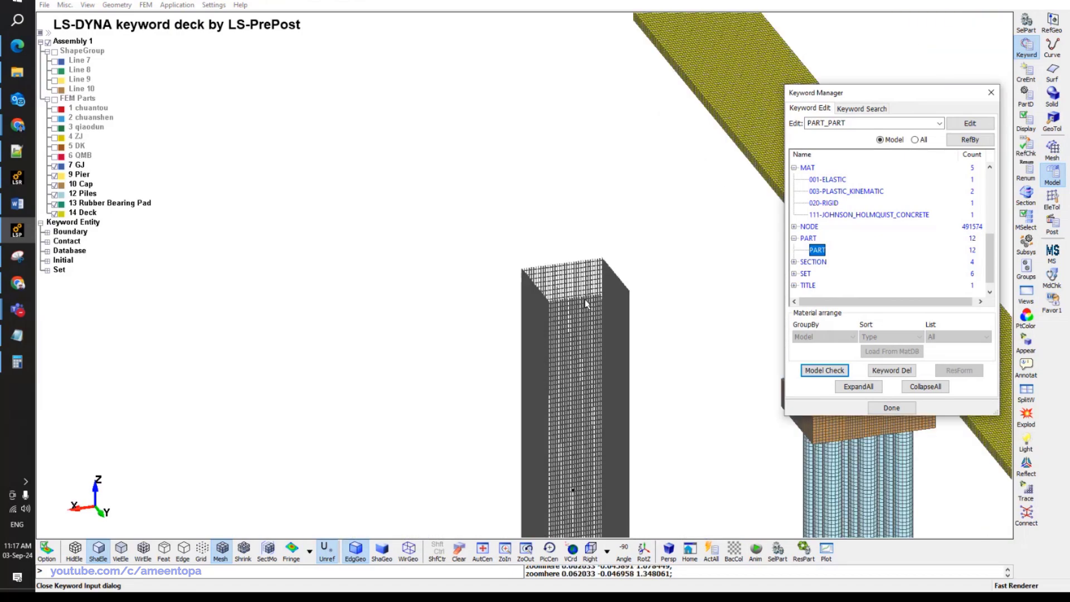
Hide the Deck and Rubber Bearing Pad parts to expose the top of the front pier.
{"action": "middle_click_drag", "start_coordinate": [437, 290], "coordinate": [469, 317], "text": "shift"}
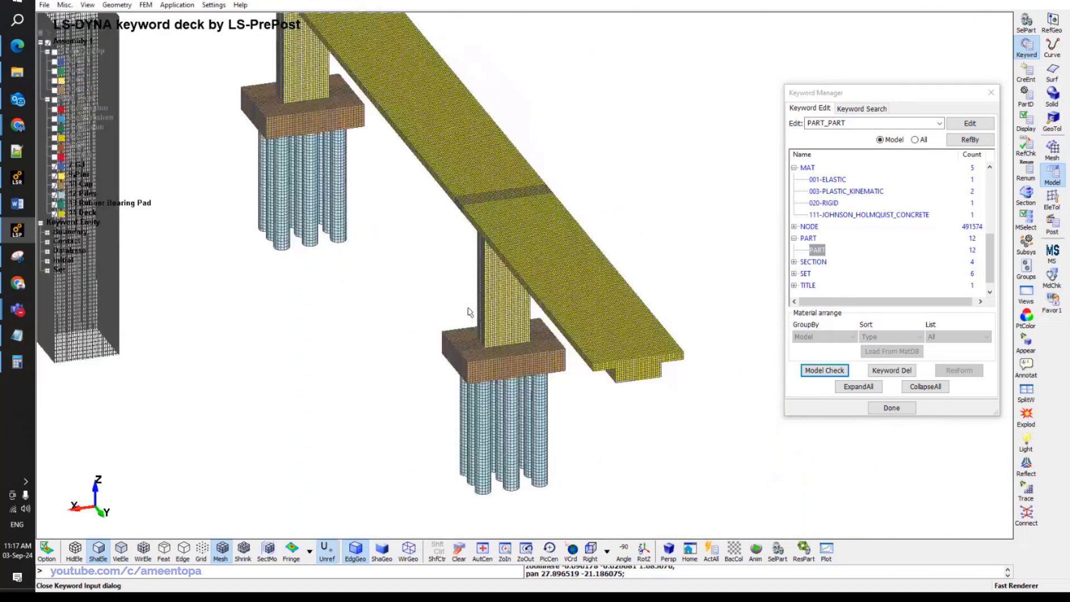
{"action": "left_click", "coordinate": [1026, 24]}
{"action": "scroll", "coordinate": [530, 271], "scroll_direction": "up", "scroll_amount": 3}
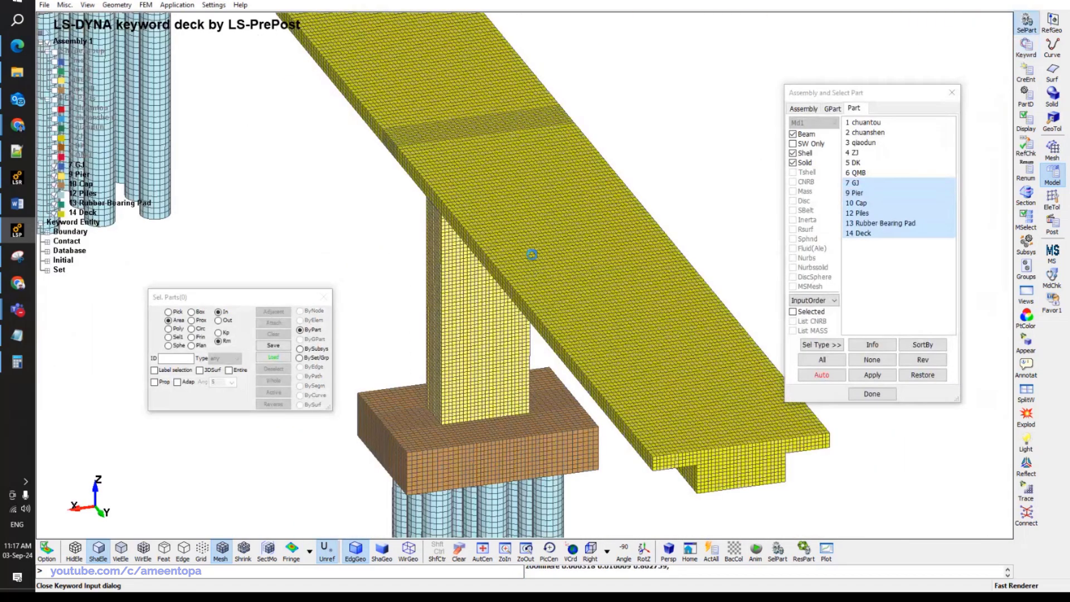
{"action": "left_click", "coordinate": [535, 255]}
{"action": "scroll", "coordinate": [535, 262], "scroll_direction": "up", "scroll_amount": 5}
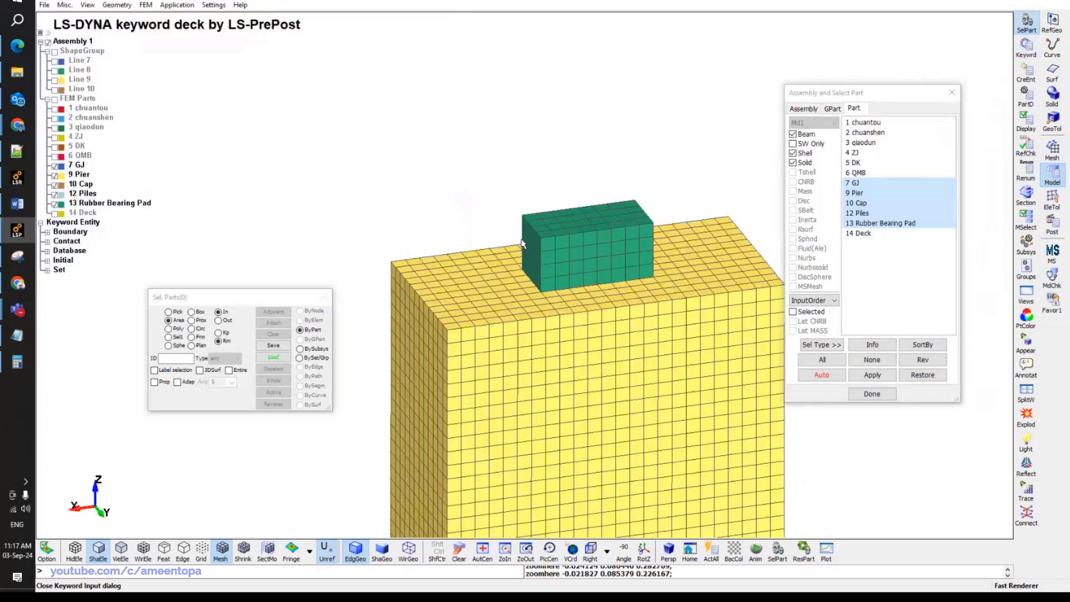
{"action": "left_click", "coordinate": [562, 251]}
Measure the node-to-node width of one element at the front pier's top corner.
{"action": "scroll", "coordinate": [524, 285], "scroll_direction": "down", "scroll_amount": 2}
{"action": "scroll", "coordinate": [500, 306], "scroll_direction": "up", "scroll_amount": 3}
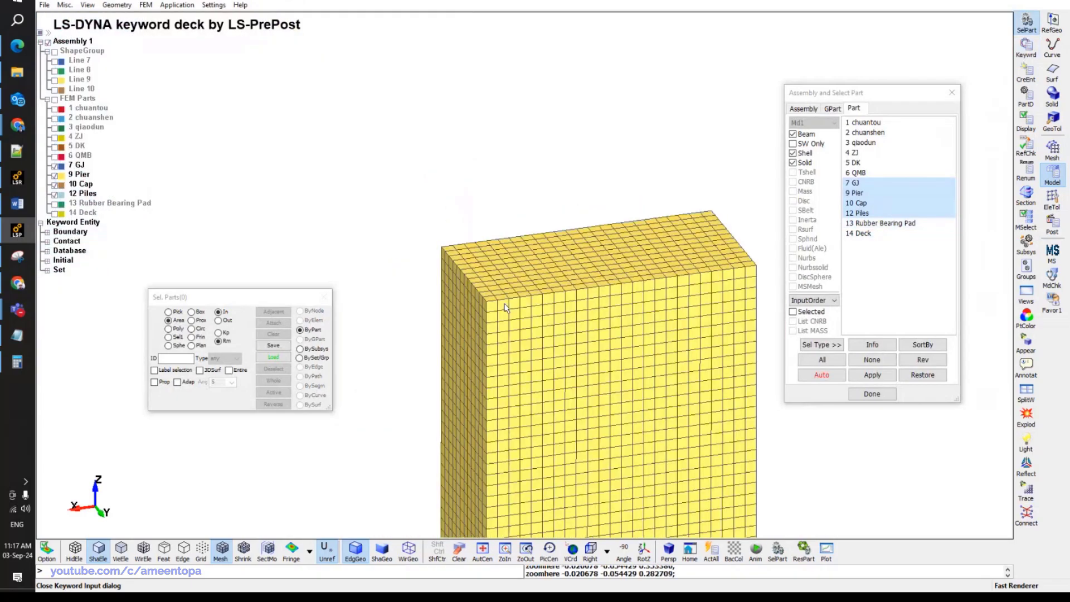
{"action": "left_click", "coordinate": [471, 297]}
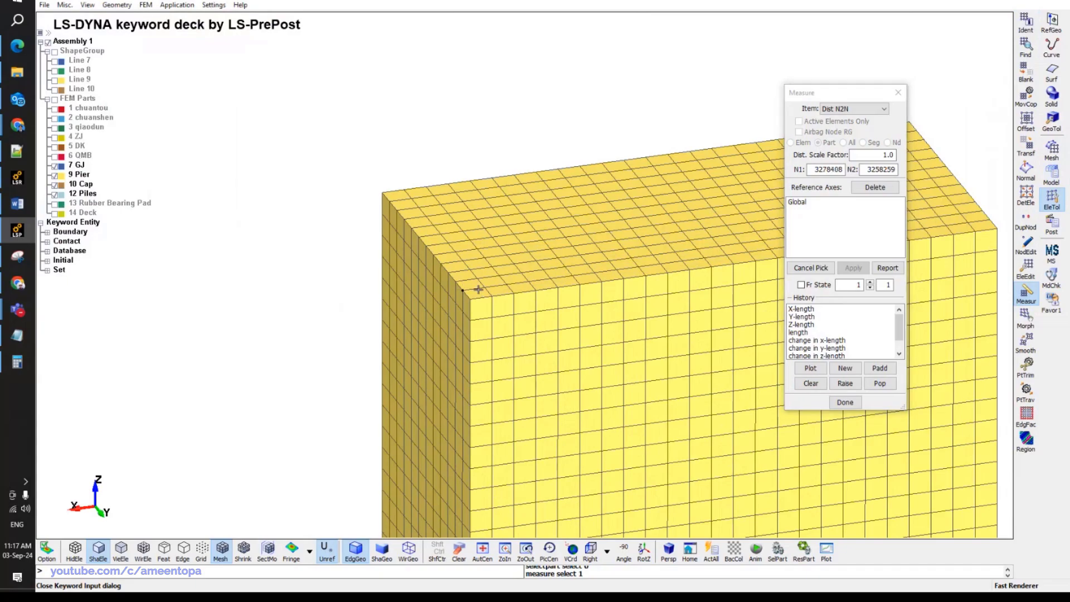
{"action": "left_click", "coordinate": [464, 290]}
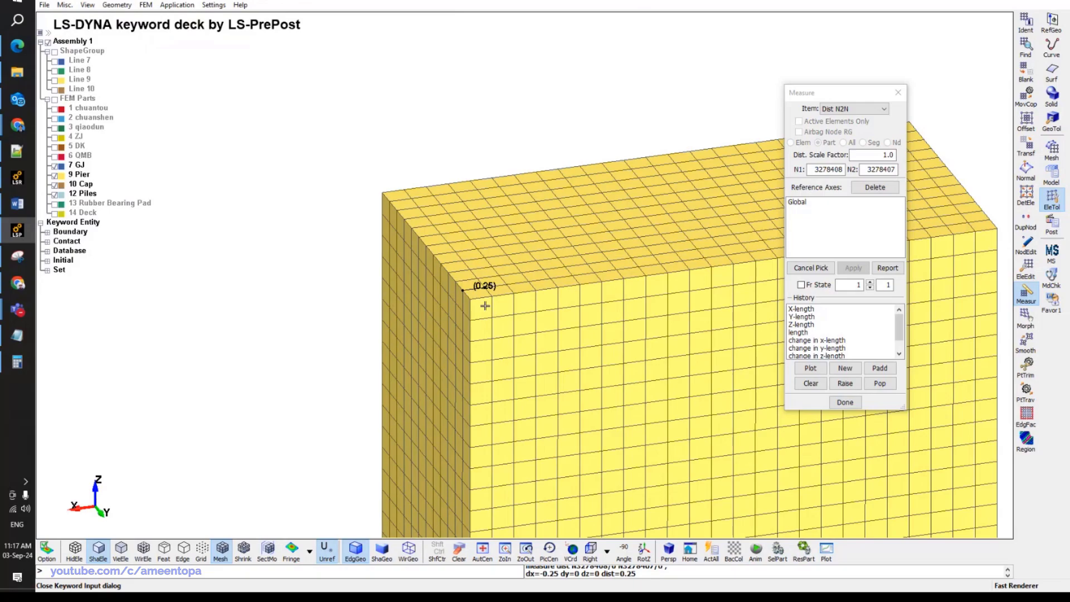
Blank the outermost element layer on the front pier's broad face and adjoining narrow face, using propagated element selection.
{"action": "key", "text": "ctrl+b"}
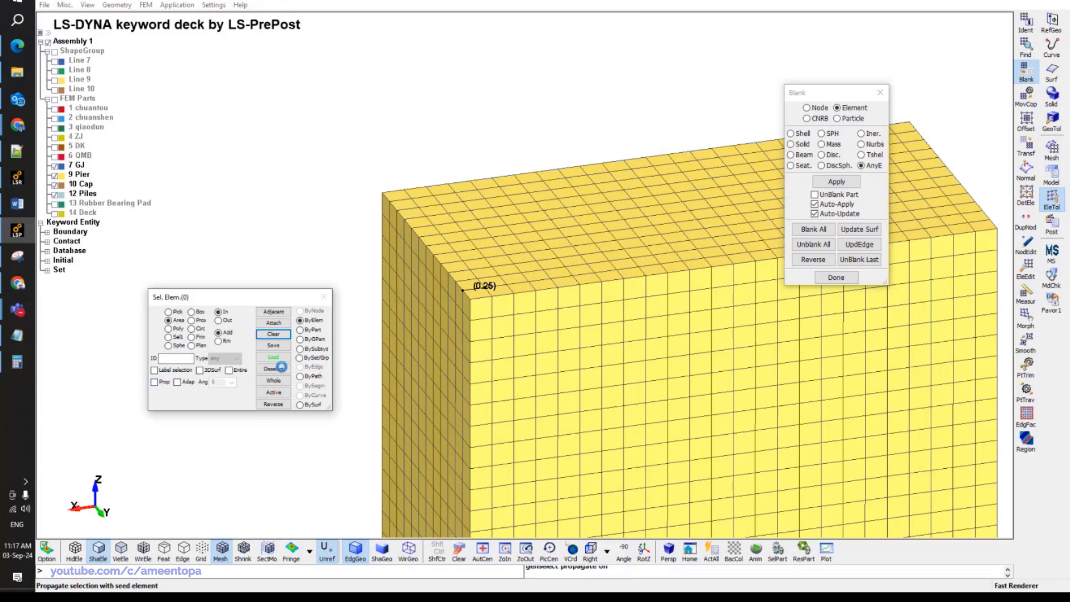
{"action": "left_click", "coordinate": [155, 383]}
{"action": "left_click", "coordinate": [514, 320]}
{"action": "scroll", "coordinate": [528, 322], "scroll_direction": "down", "scroll_amount": 10}
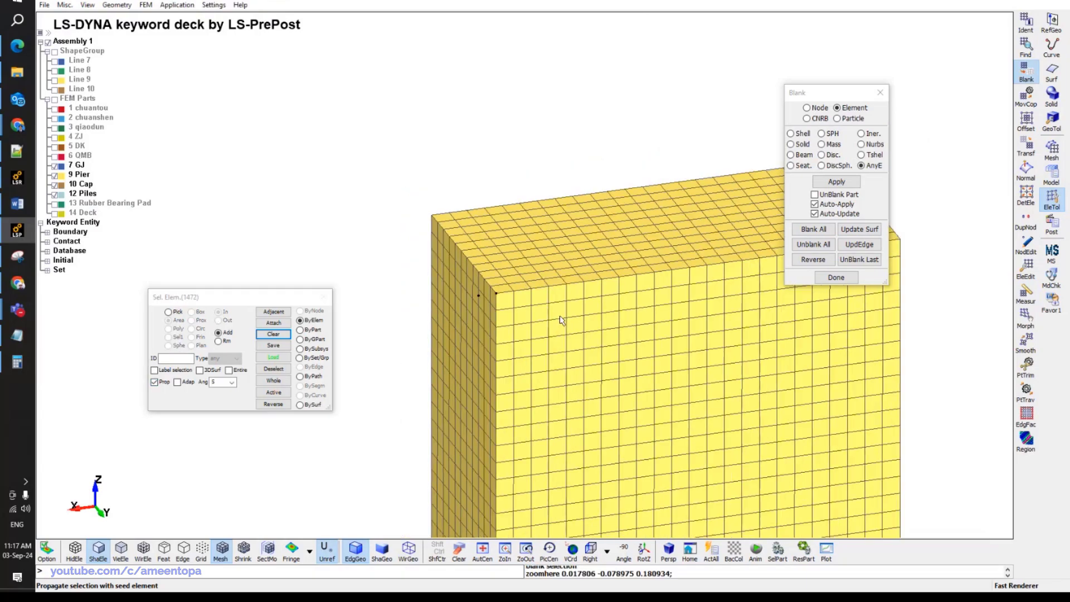
{"action": "left_click_drag", "start_coordinate": [346, 368], "coordinate": [446, 218], "text": "ctrl"}
{"action": "left_click", "coordinate": [446, 216]}
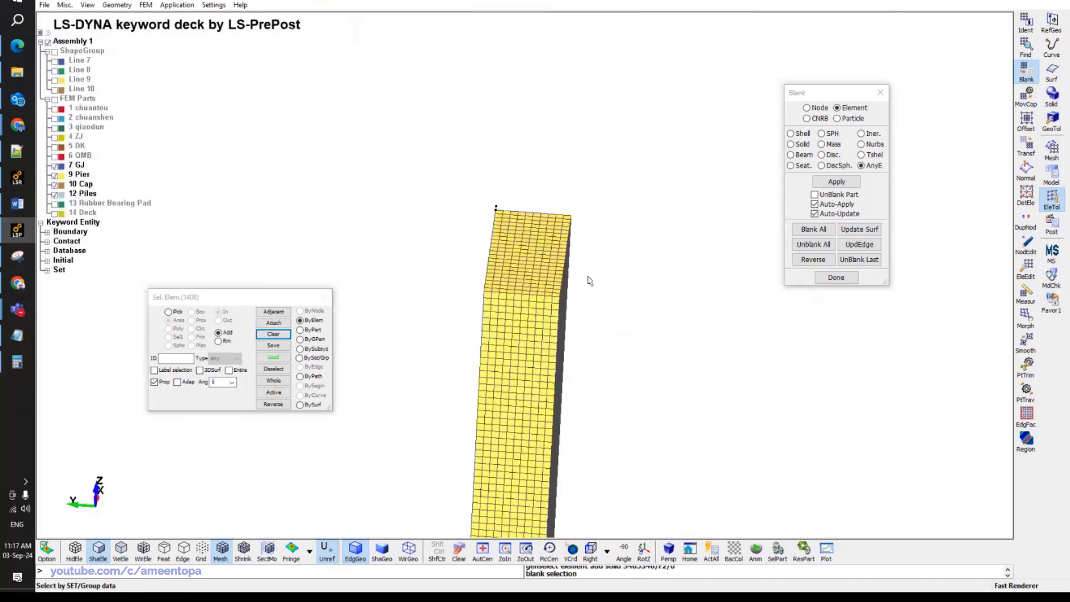
Hide the GJ part to leave only the pier, cap and piles in view.
{"action": "scroll", "coordinate": [590, 280], "scroll_direction": "down", "scroll_amount": 3}
{"action": "scroll", "coordinate": [568, 390], "scroll_direction": "up", "scroll_amount": 3}
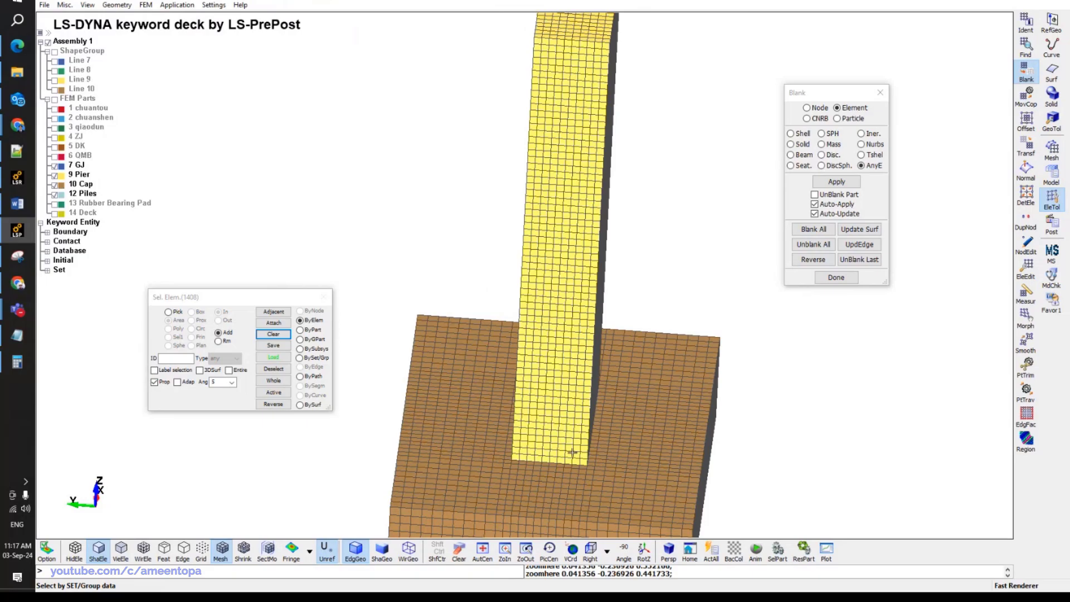
{"action": "scroll", "coordinate": [572, 453], "scroll_direction": "down", "scroll_amount": 3}
{"action": "left_click_drag", "start_coordinate": [572, 453], "coordinate": [707, 492], "text": "ctrl"}
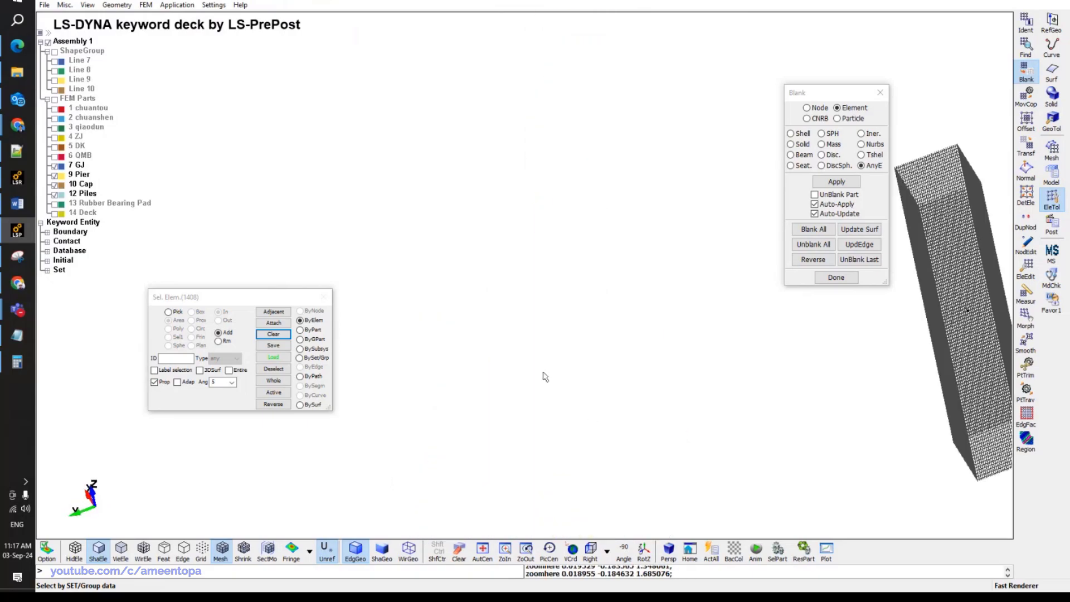
{"action": "scroll", "coordinate": [526, 349], "scroll_direction": "down", "scroll_amount": 3}
{"action": "scroll", "coordinate": [619, 359], "scroll_direction": "up", "scroll_amount": 2}
{"action": "scroll", "coordinate": [525, 282], "scroll_direction": "up", "scroll_amount": 2}
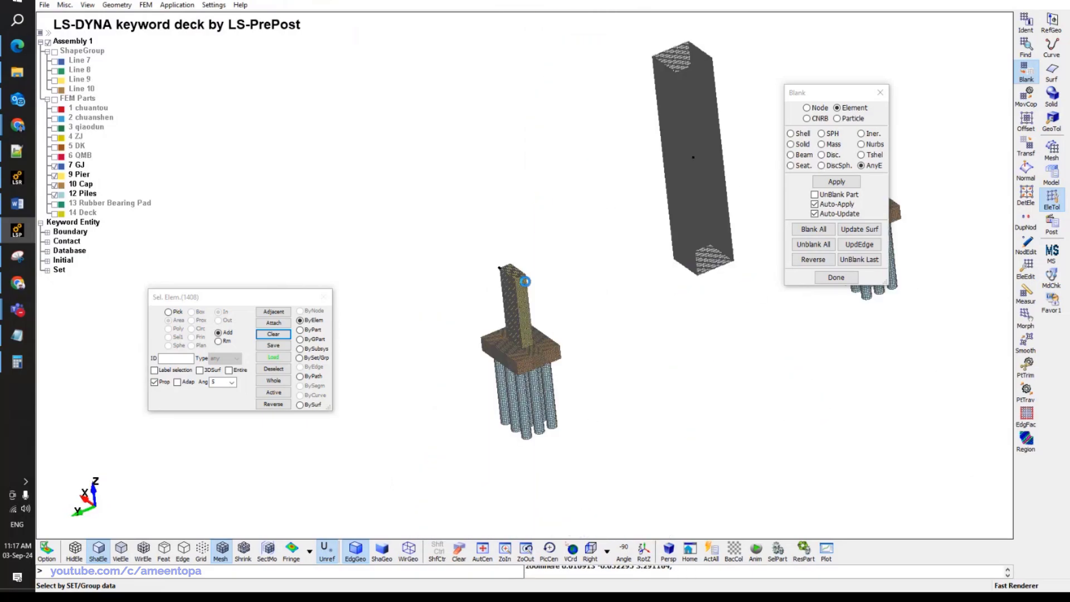
{"action": "scroll", "coordinate": [526, 281], "scroll_direction": "up", "scroll_amount": 2}
{"action": "left_click_drag", "start_coordinate": [525, 281], "coordinate": [765, 242], "text": "ctrl"}
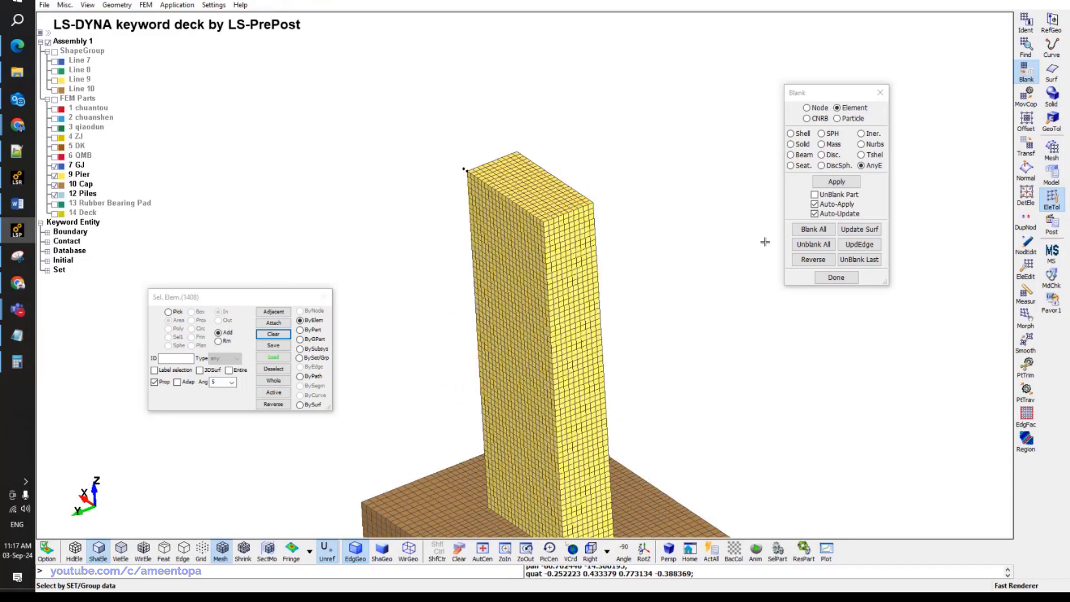
{"action": "double_click", "coordinate": [55, 167]}
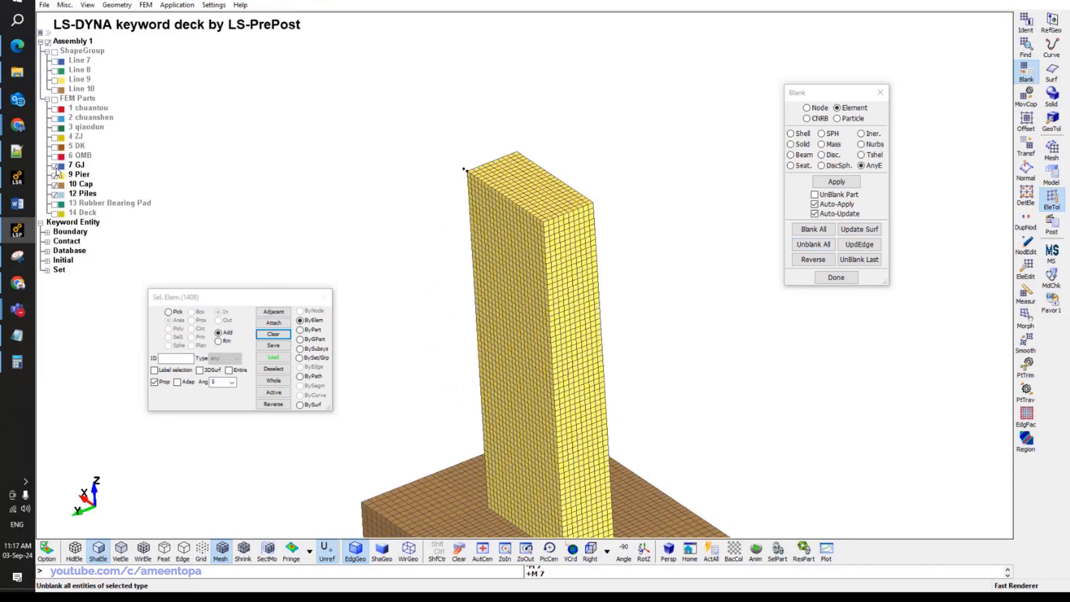
{"action": "left_click", "coordinate": [55, 166]}
Blank the outer element layer on the front pier's opposite broad face and adjoining narrow side with propagated selection.
{"action": "scroll", "coordinate": [574, 282], "scroll_direction": "down", "scroll_amount": 3}
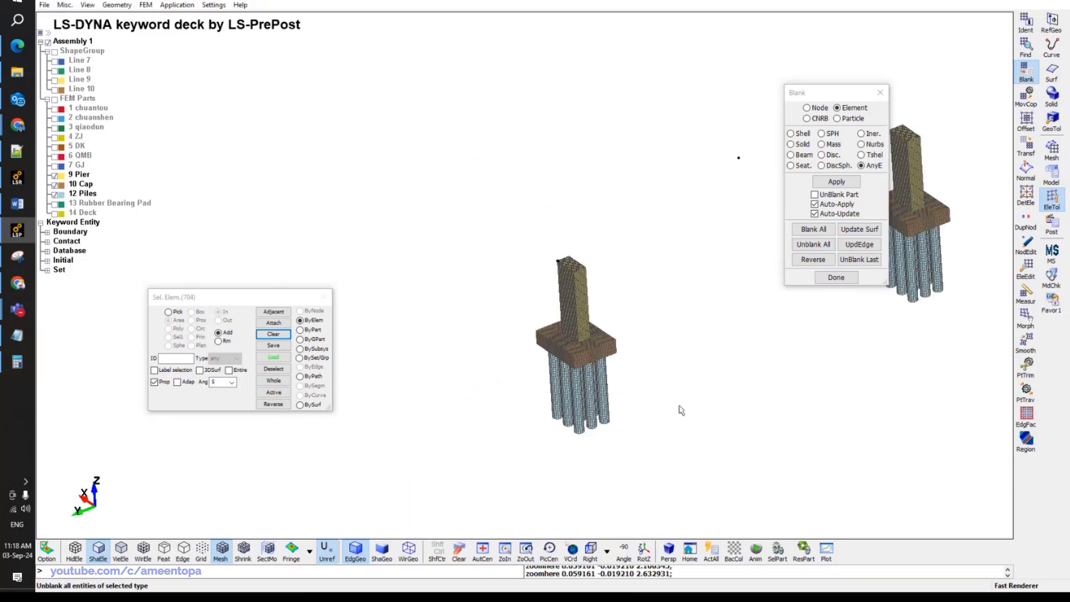
{"action": "left_click_drag", "start_coordinate": [681, 411], "coordinate": [136, 377], "text": "shift"}
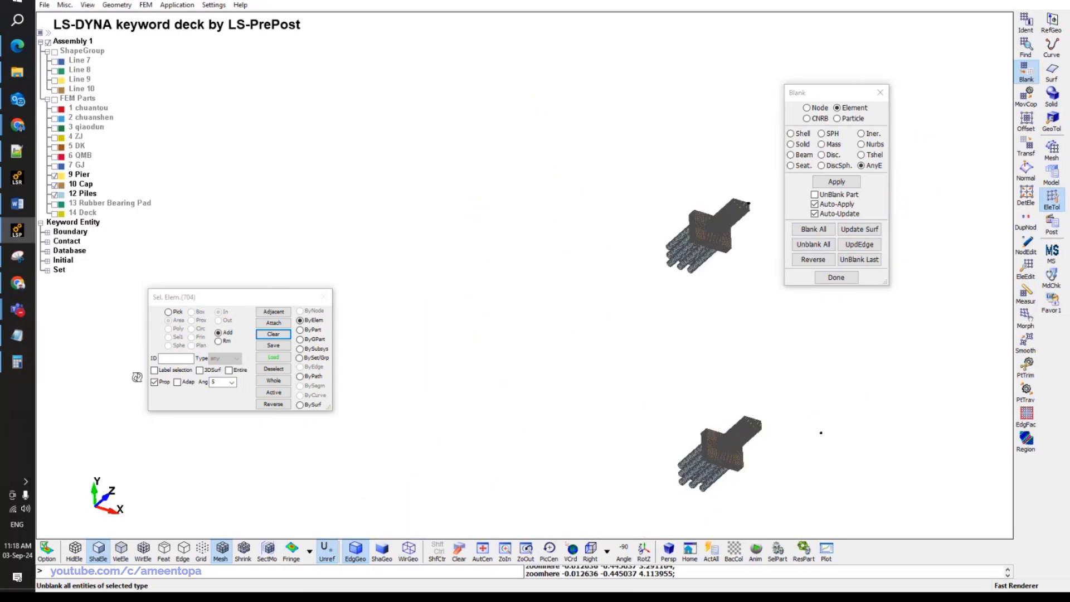
{"action": "key", "text": "F1"}
{"action": "middle_click_drag", "start_coordinate": [758, 277], "coordinate": [555, 278], "text": "shift"}
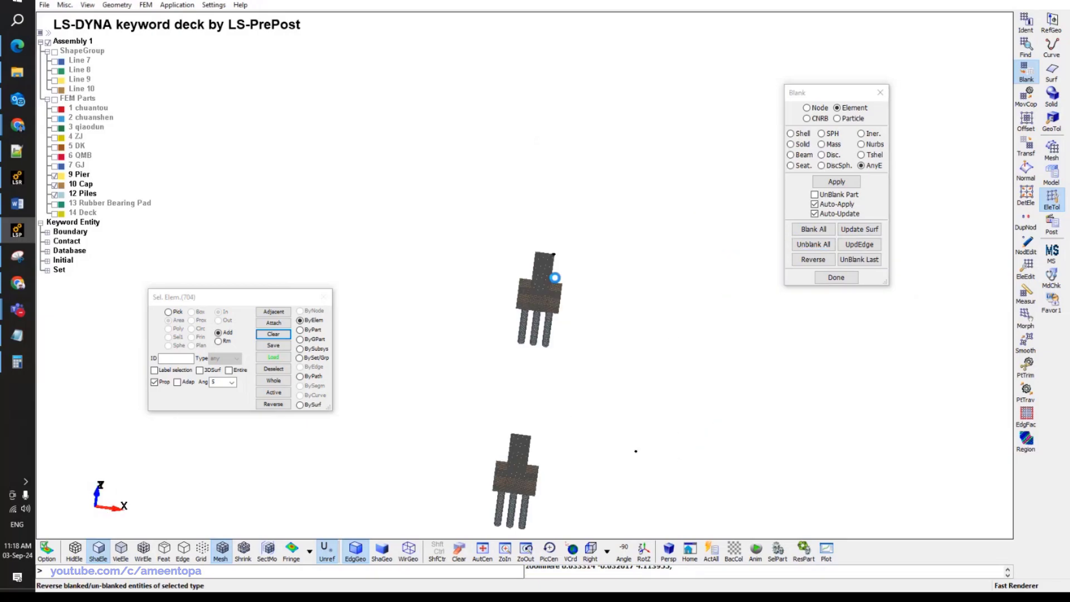
{"action": "scroll", "coordinate": [554, 277], "scroll_direction": "up", "scroll_amount": 10}
{"action": "mouse_move", "coordinate": [554, 277]}
{"action": "left_mouse_down", "text": "shift"}
{"action": "mouse_move", "coordinate": [465, 348]}
{"action": "mouse_move", "coordinate": [604, 306]}
{"action": "mouse_move", "coordinate": [594, 315]}
{"action": "left_mouse_up", "text": "shift"}
{"action": "left_click", "coordinate": [667, 285]}
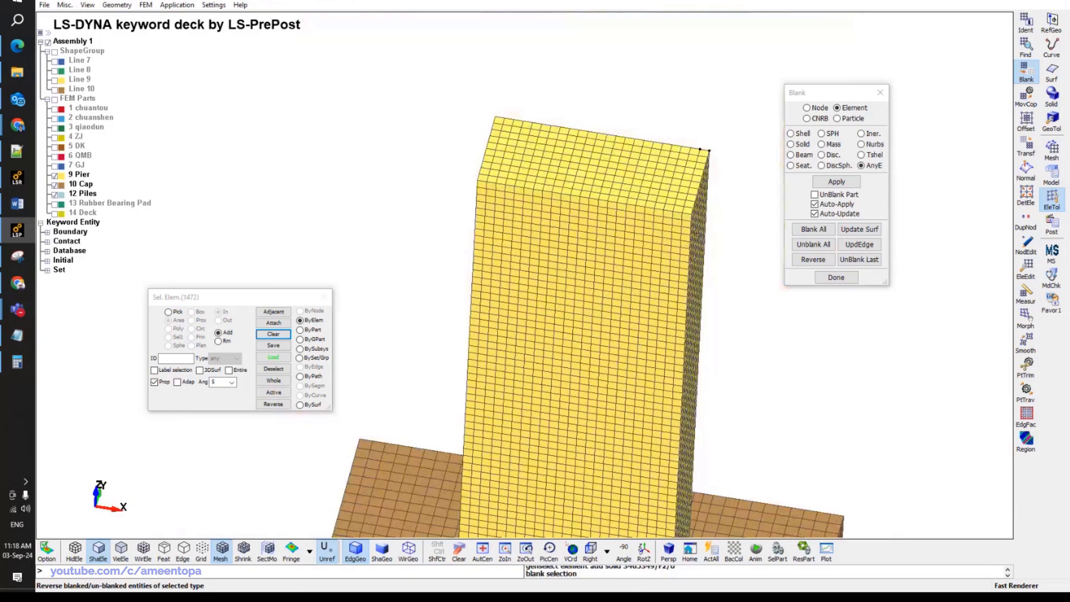
{"action": "left_click", "coordinate": [699, 232]}
Generate beam elements by edge along all four top edges of the exposed pier core as part 15, using propagated edge selection.
{"action": "left_click", "coordinate": [1026, 294]}
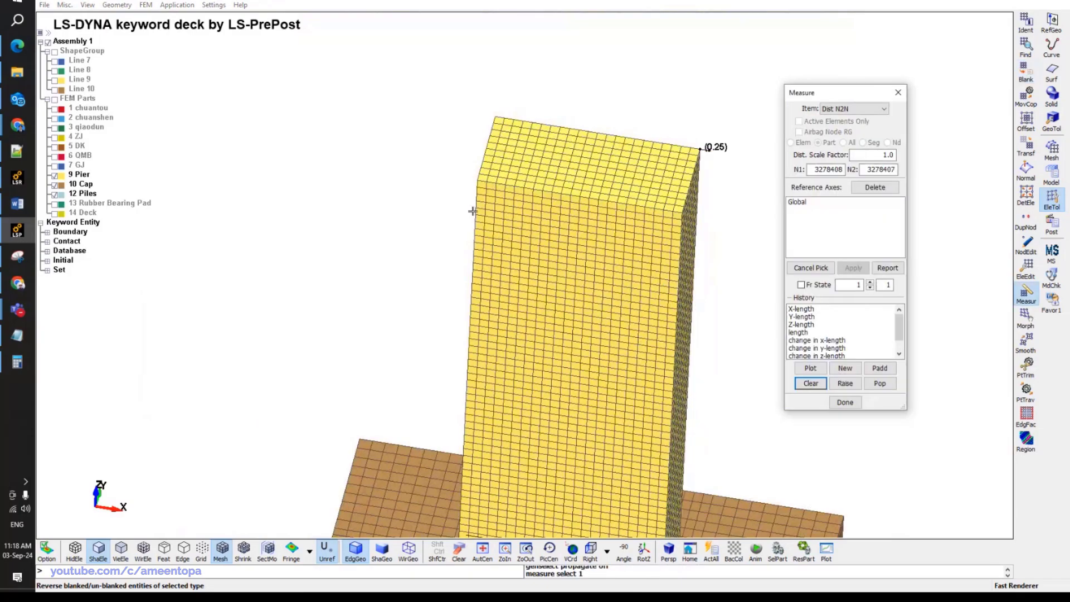
{"action": "left_click", "coordinate": [1052, 149]}
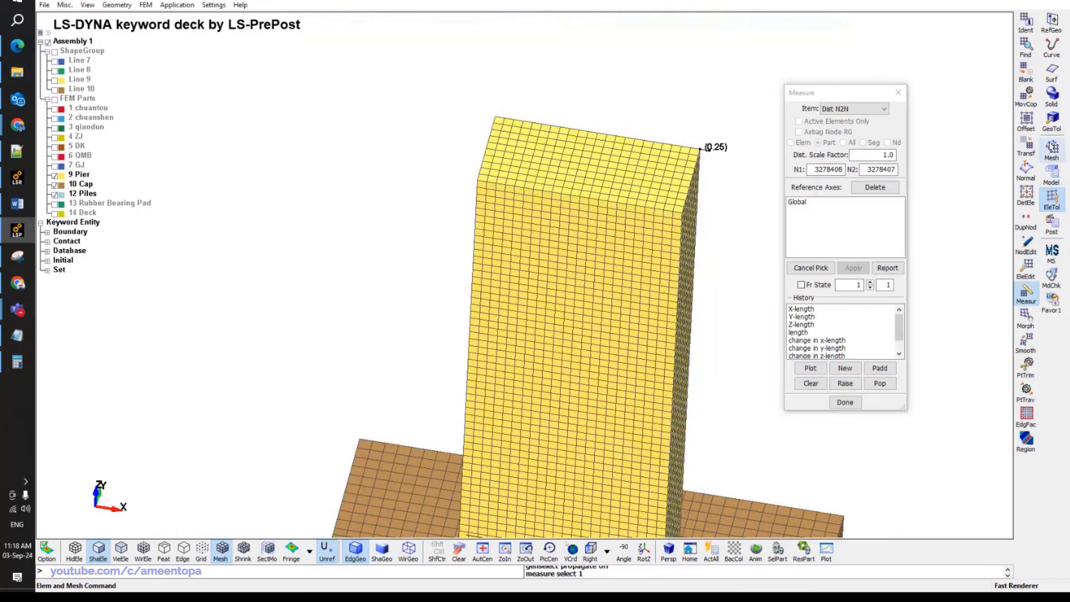
{"action": "left_click", "coordinate": [1028, 245]}
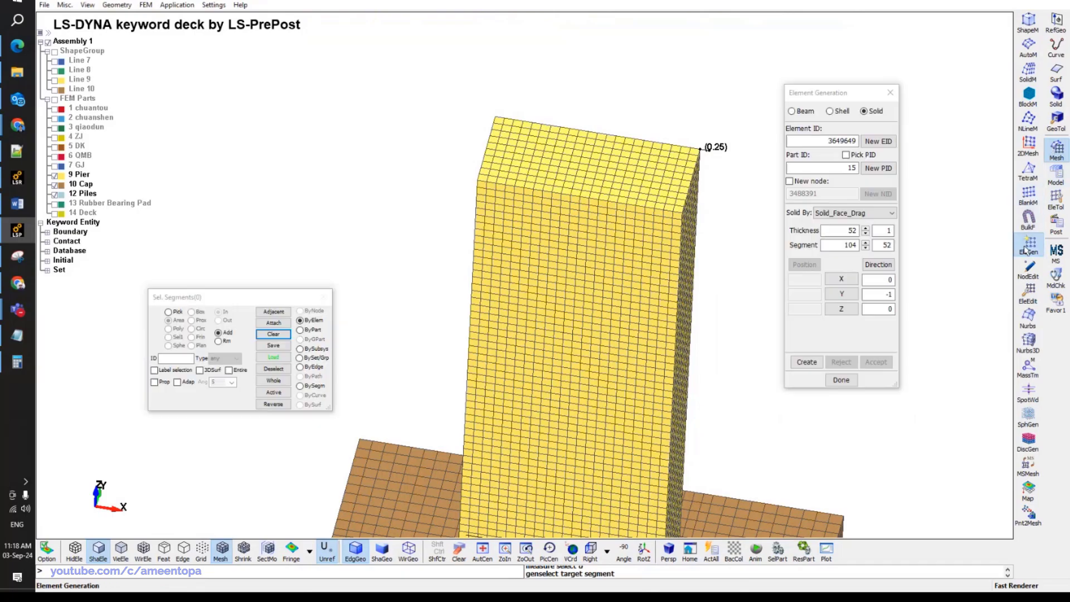
{"action": "left_click", "coordinate": [804, 110]}
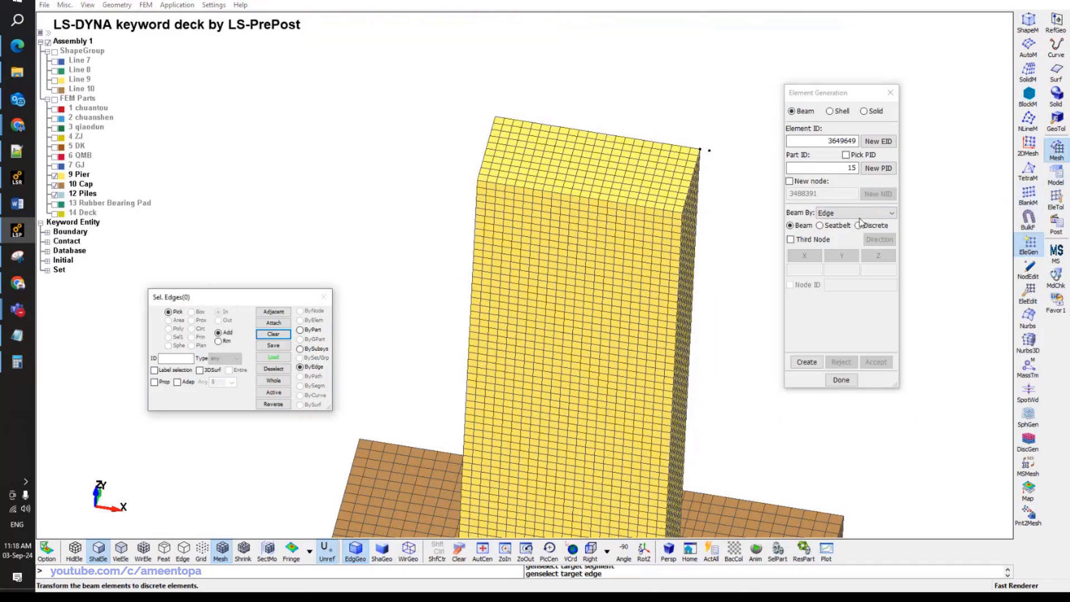
{"action": "left_click", "coordinate": [155, 382]}
{"action": "scroll", "coordinate": [583, 210], "scroll_direction": "up", "scroll_amount": 3}
{"action": "left_click", "coordinate": [582, 207]}
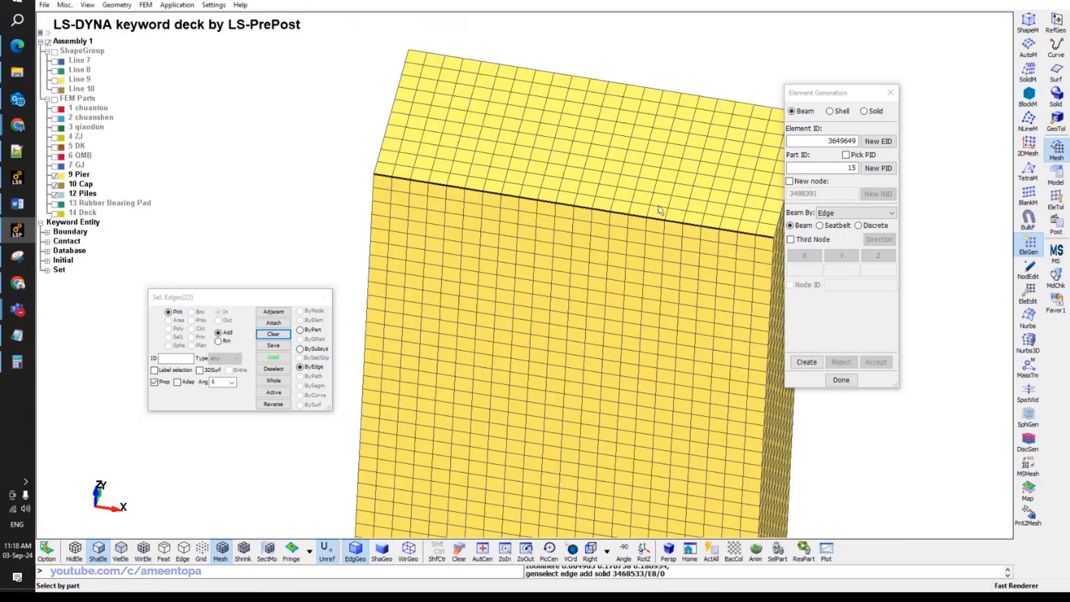
{"action": "middle_click_drag", "start_coordinate": [659, 209], "coordinate": [667, 242]}
{"action": "left_click", "coordinate": [683, 245]}
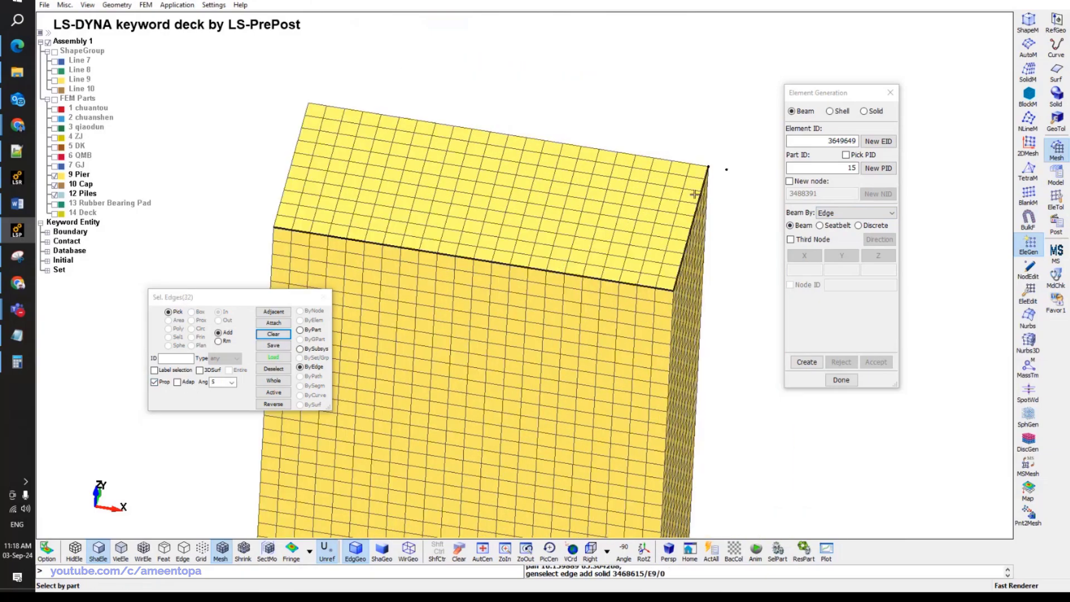
{"action": "left_click", "coordinate": [682, 166]}
{"action": "left_click", "coordinate": [306, 120]}
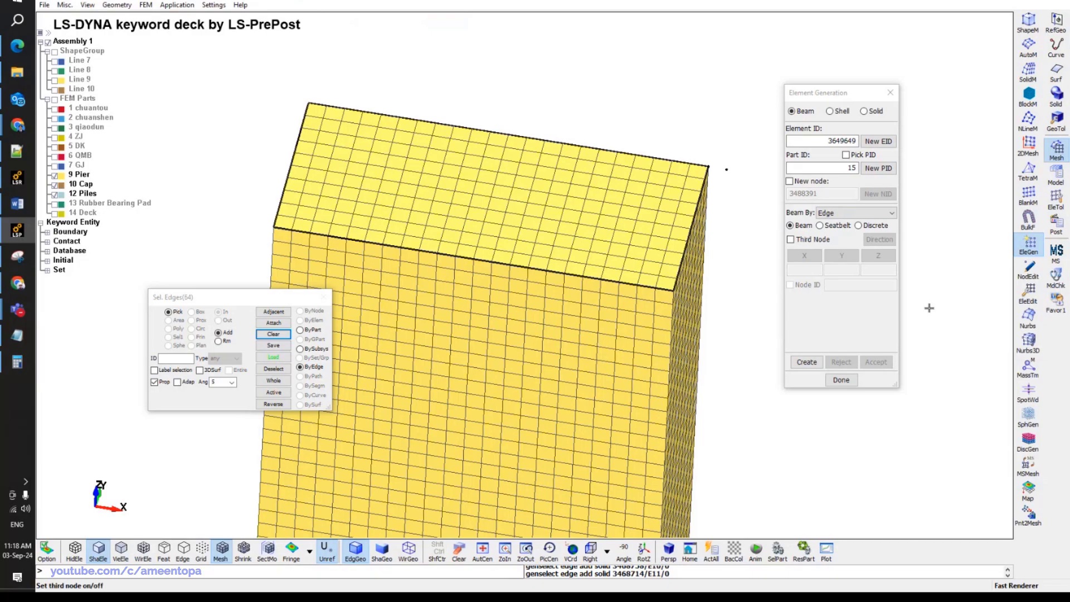
{"action": "left_click", "coordinate": [806, 362]}
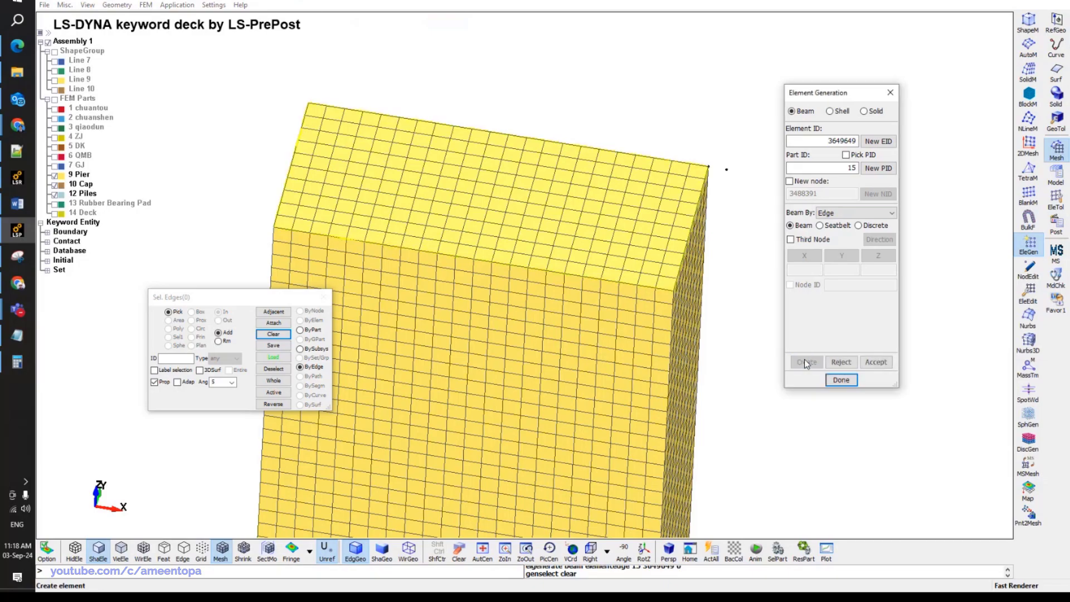
{"action": "left_click", "coordinate": [872, 362]}
Blank one more outer element layer on the pier's side faces beneath the part 15 beam ring, using propagated selection.
{"action": "scroll", "coordinate": [613, 291], "scroll_direction": "down", "scroll_amount": 6}
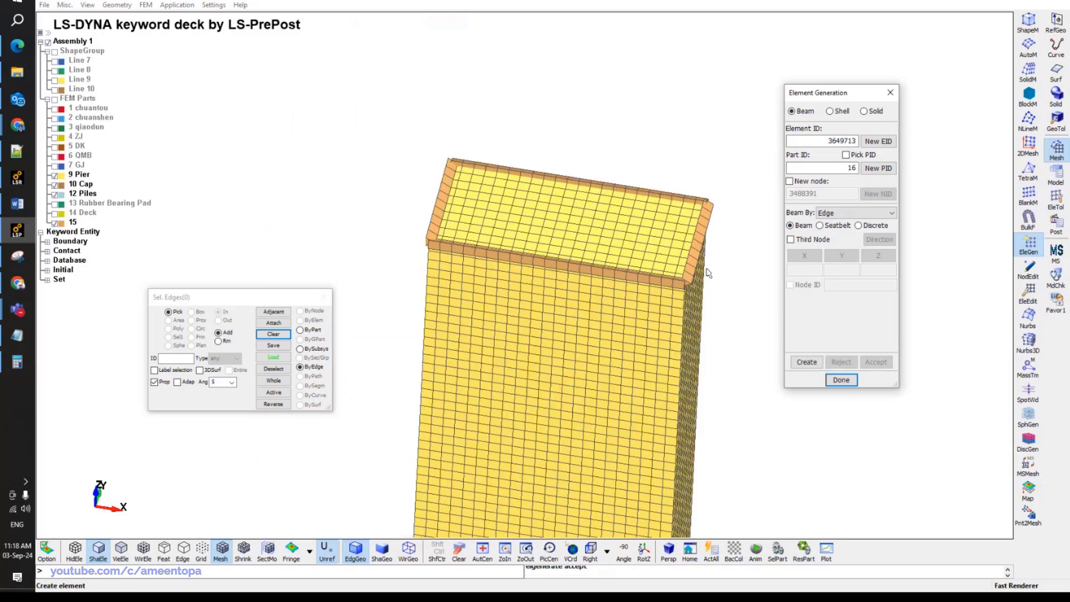
{"action": "scroll", "coordinate": [613, 292], "scroll_direction": "up", "scroll_amount": 8}
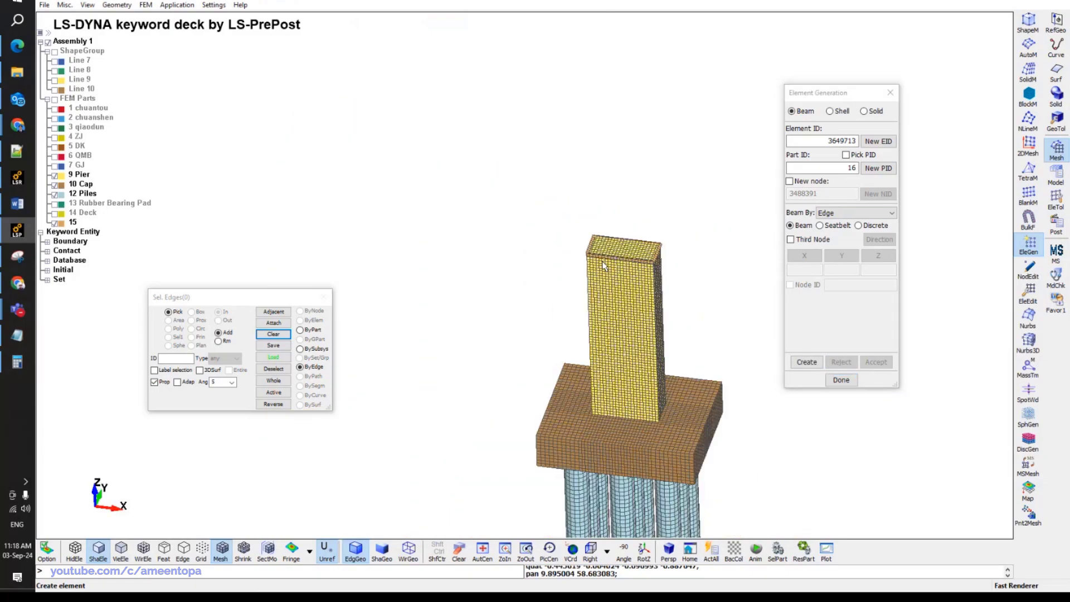
{"action": "scroll", "coordinate": [593, 243], "scroll_direction": "up", "scroll_amount": 2}
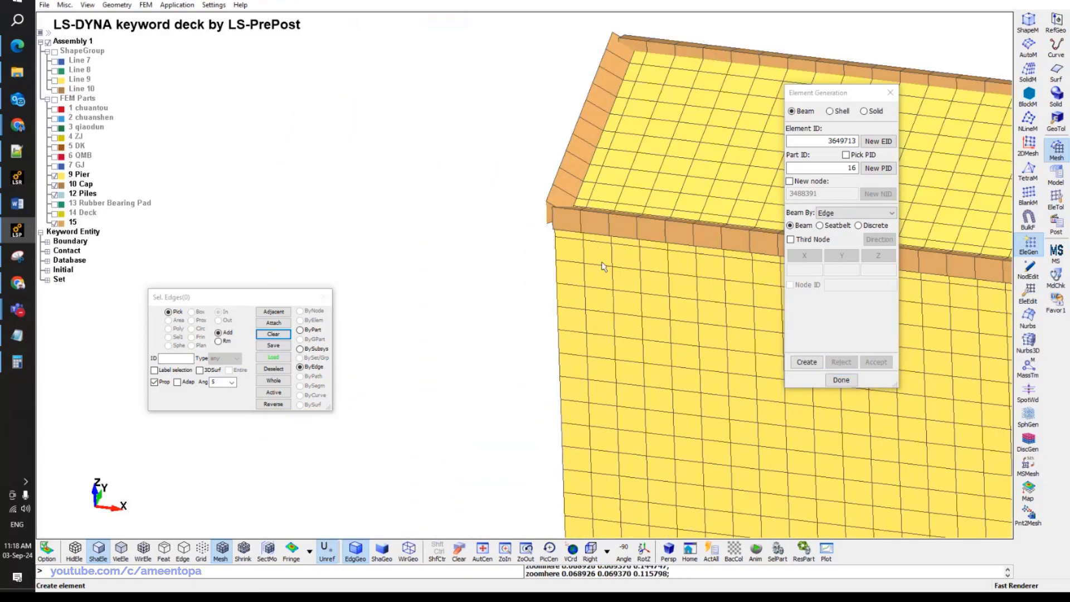
{"action": "scroll", "coordinate": [554, 232], "scroll_direction": "down", "scroll_amount": 2}
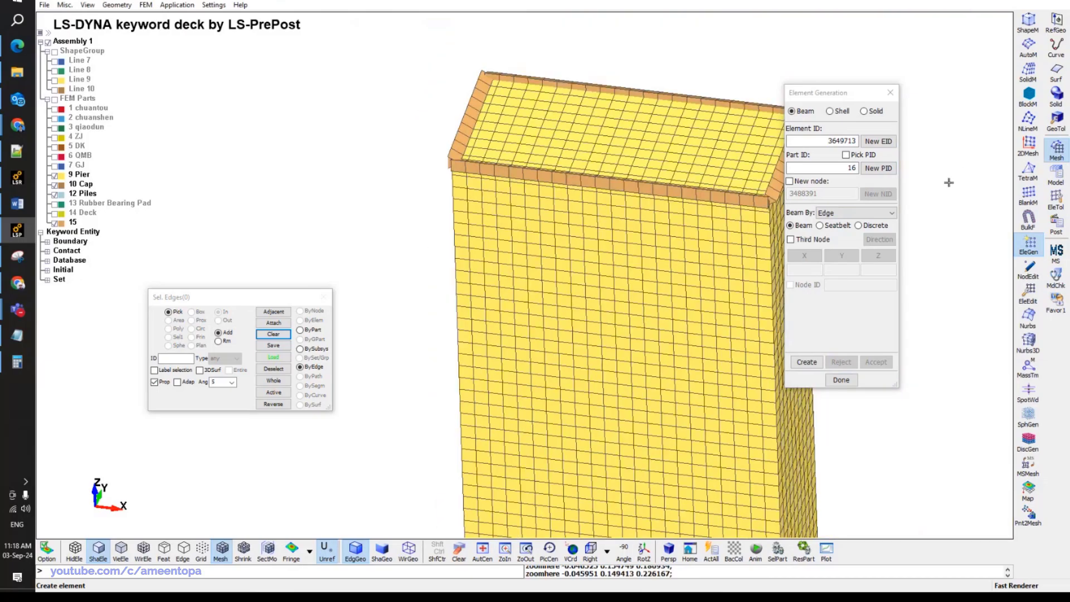
{"action": "left_click", "coordinate": [1056, 198]}
{"action": "left_click", "coordinate": [1026, 71]}
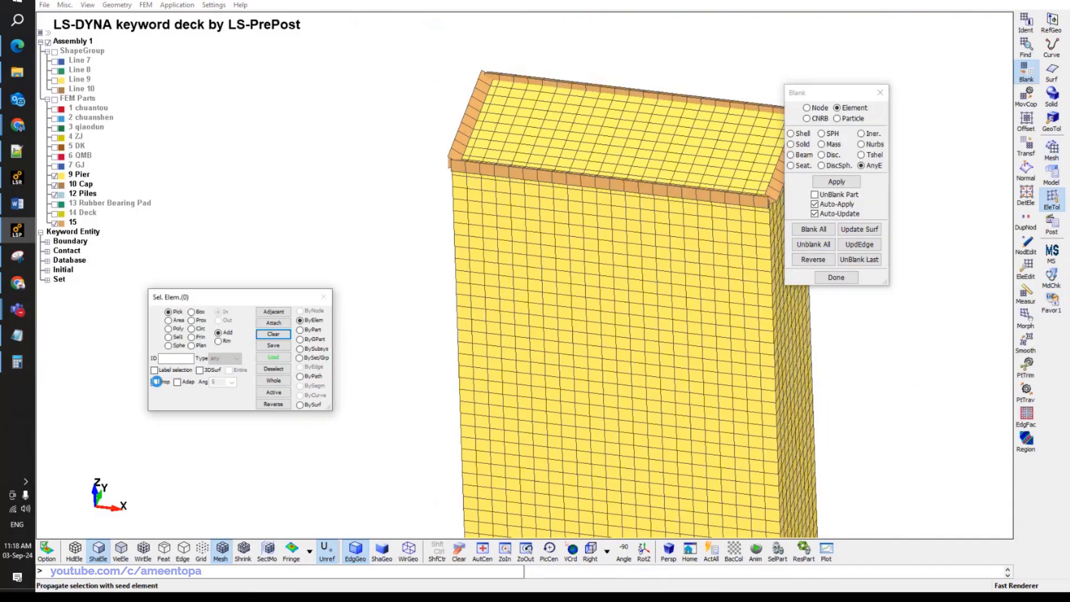
{"action": "left_click", "coordinate": [156, 381]}
{"action": "left_click", "coordinate": [739, 277]}
{"action": "left_click", "coordinate": [783, 296]}
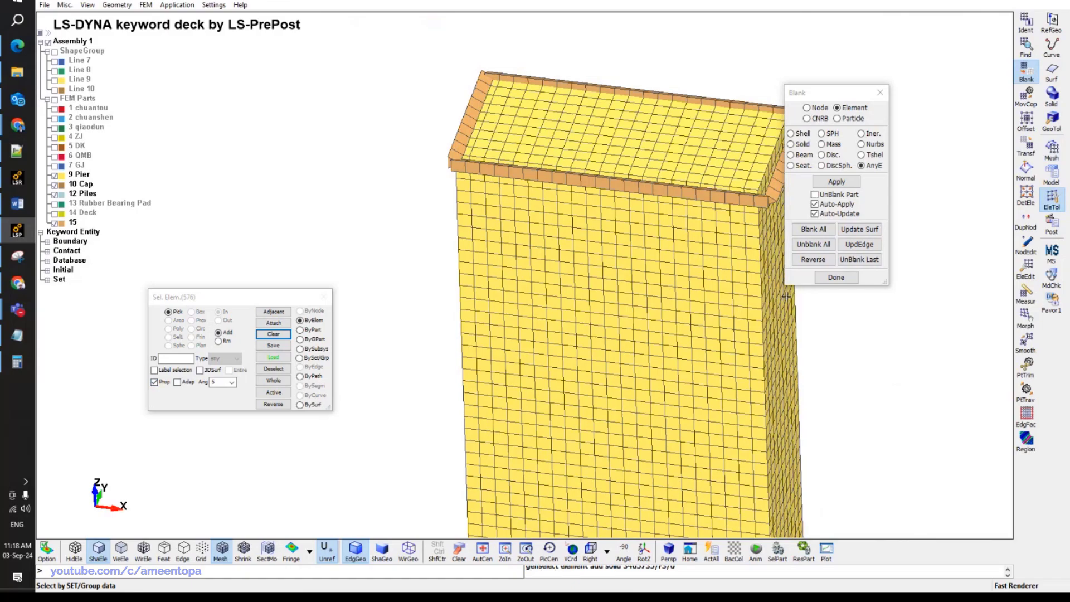
{"action": "scroll", "coordinate": [772, 312], "scroll_direction": "down", "scroll_amount": 3}
{"action": "left_click_drag", "start_coordinate": [772, 312], "coordinate": [602, 441], "text": "shift"}
{"action": "middle_click_drag", "start_coordinate": [602, 441], "coordinate": [659, 206], "text": "shift"}
{"action": "scroll", "coordinate": [579, 301], "scroll_direction": "up", "scroll_amount": 3}
{"action": "left_click", "coordinate": [577, 300]}
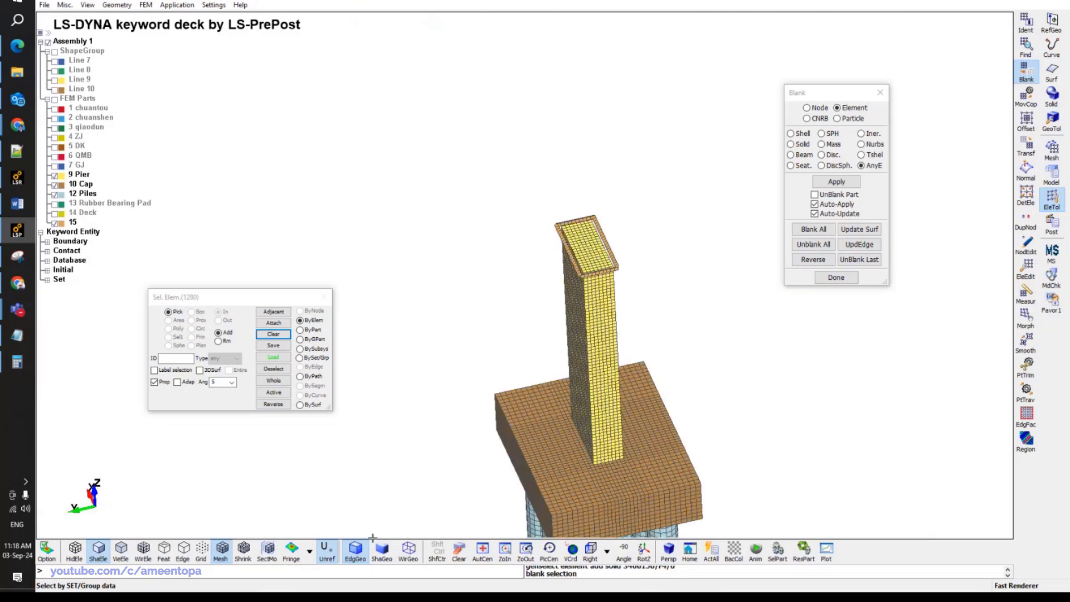
Generate beam elements by edge along the exposed pier core's near vertical corner edge as part 16, using propagated edge selection.
{"action": "scroll", "coordinate": [619, 242], "scroll_direction": "up", "scroll_amount": 2}
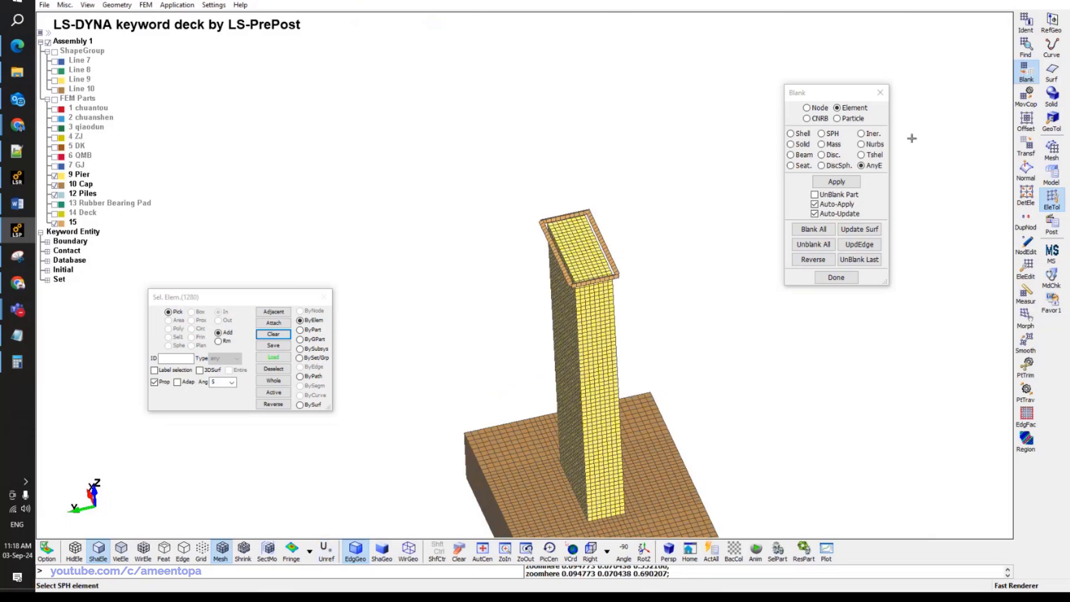
{"action": "left_click", "coordinate": [1025, 266]}
{"action": "left_click", "coordinate": [1052, 148]}
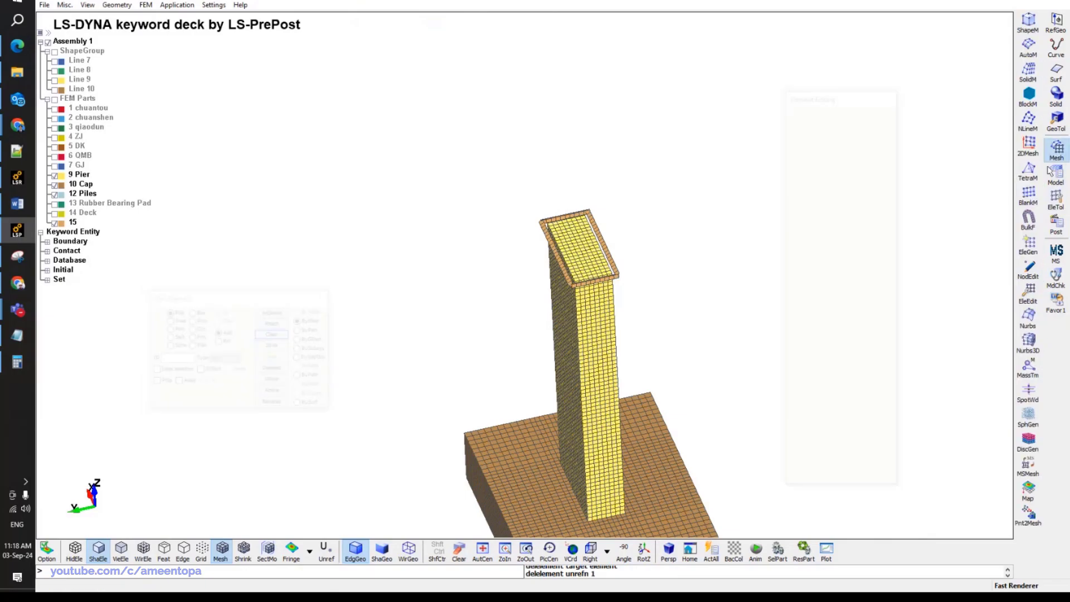
{"action": "left_click", "coordinate": [1028, 245]}
{"action": "scroll", "coordinate": [653, 262], "scroll_direction": "down", "scroll_amount": 2}
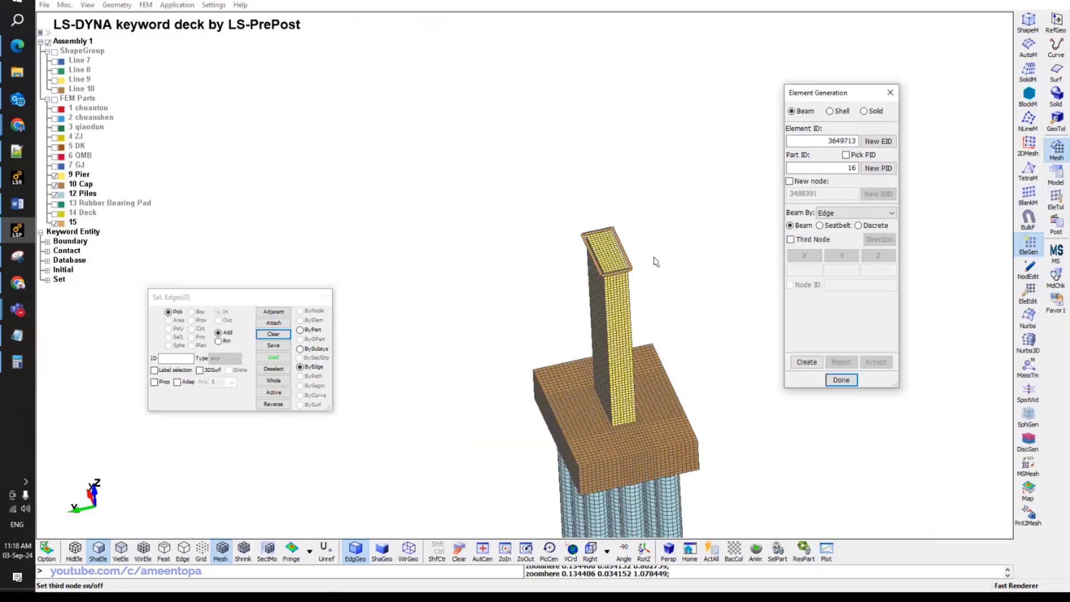
{"action": "left_click_drag", "start_coordinate": [652, 262], "coordinate": [639, 202], "text": "shift"}
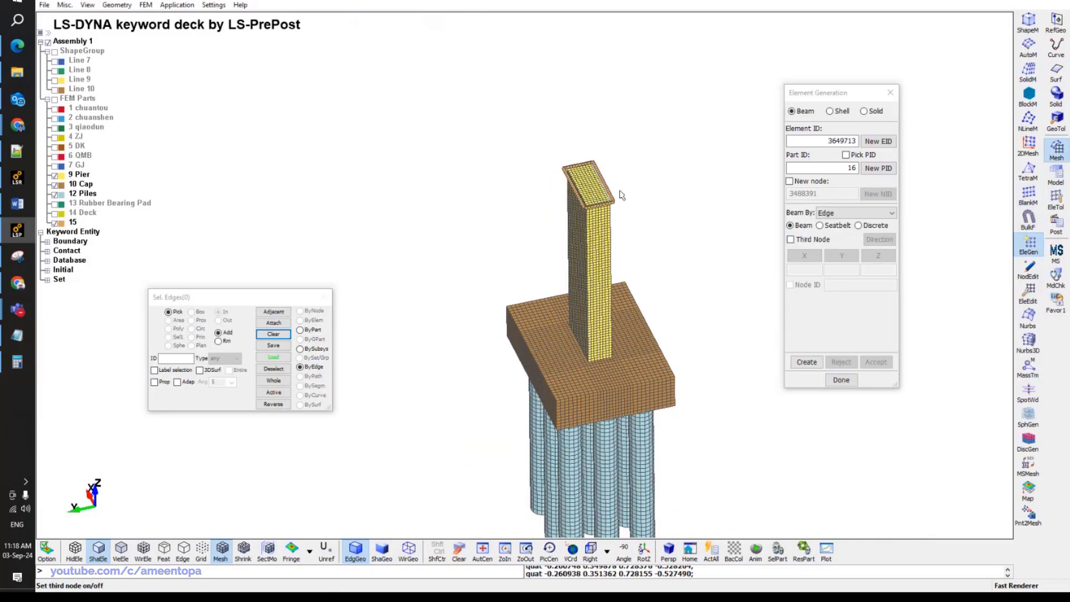
{"action": "scroll", "coordinate": [621, 195], "scroll_direction": "up", "scroll_amount": 2}
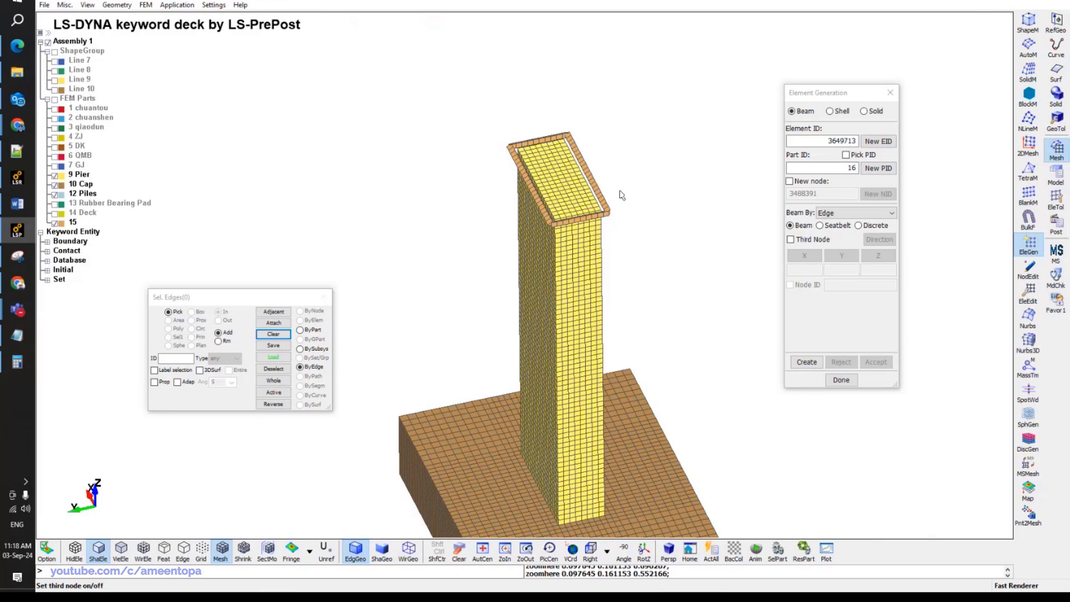
{"action": "left_click", "coordinate": [155, 382]}
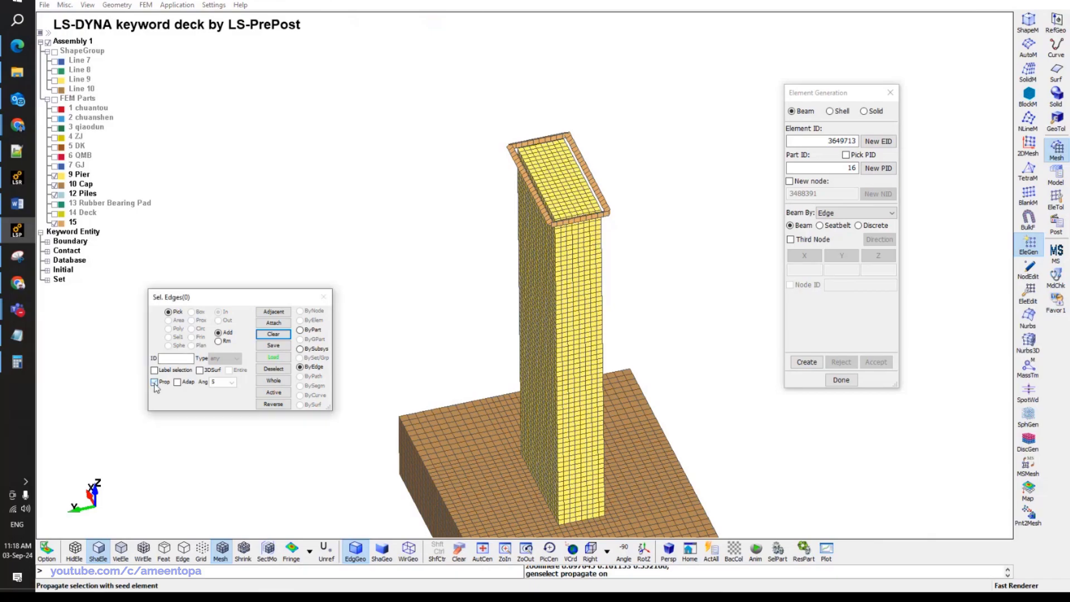
{"action": "scroll", "coordinate": [549, 241], "scroll_direction": "up", "scroll_amount": 1}
{"action": "scroll", "coordinate": [549, 241], "scroll_direction": "up", "scroll_amount": 2}
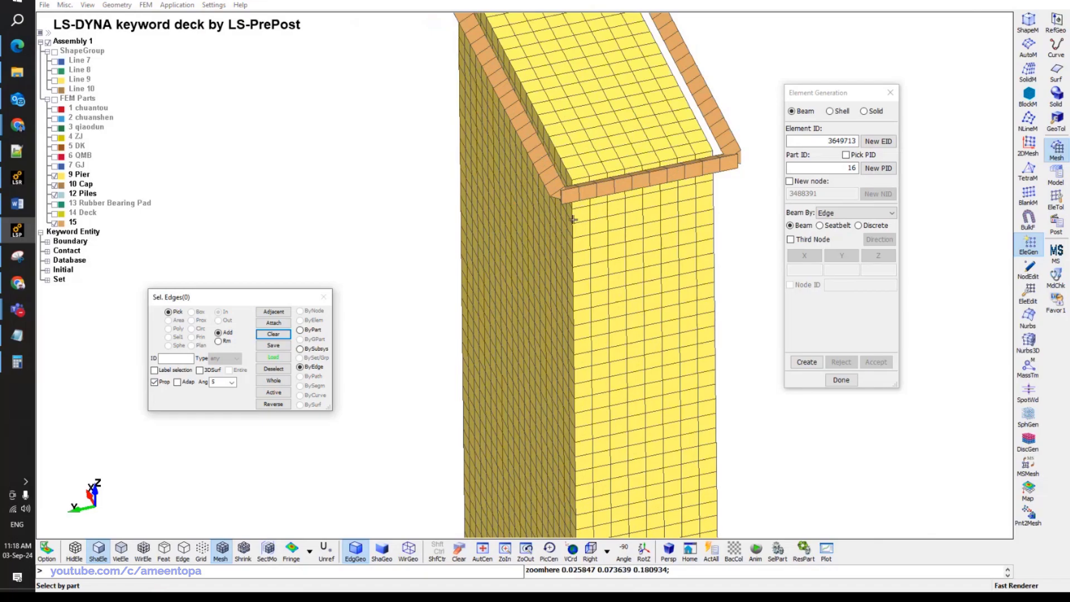
{"action": "left_click", "coordinate": [573, 220]}
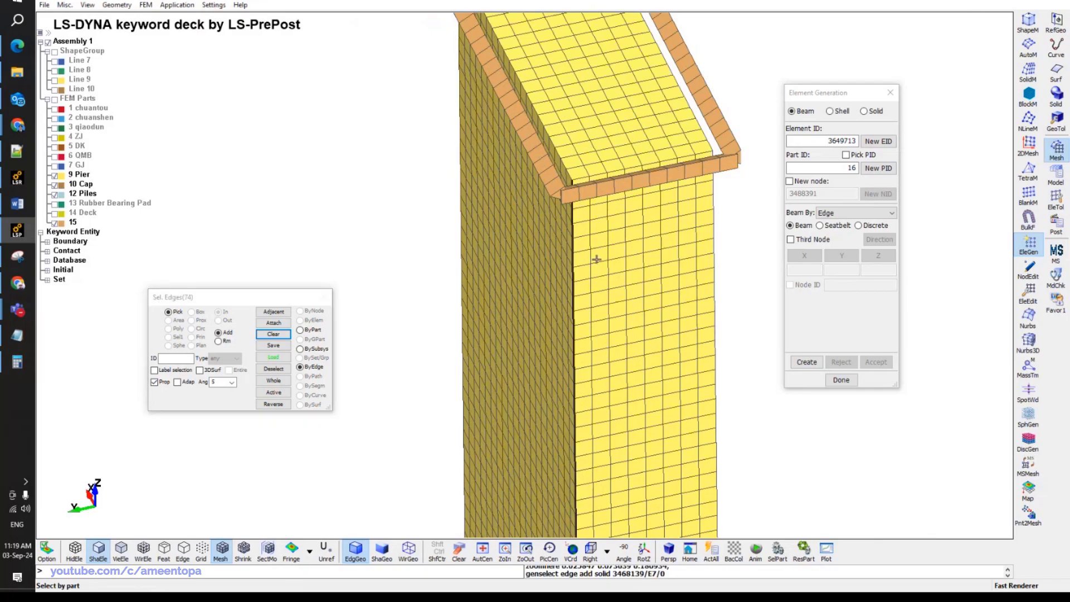
{"action": "left_click", "coordinate": [806, 362]}
{"action": "left_click", "coordinate": [876, 362]}
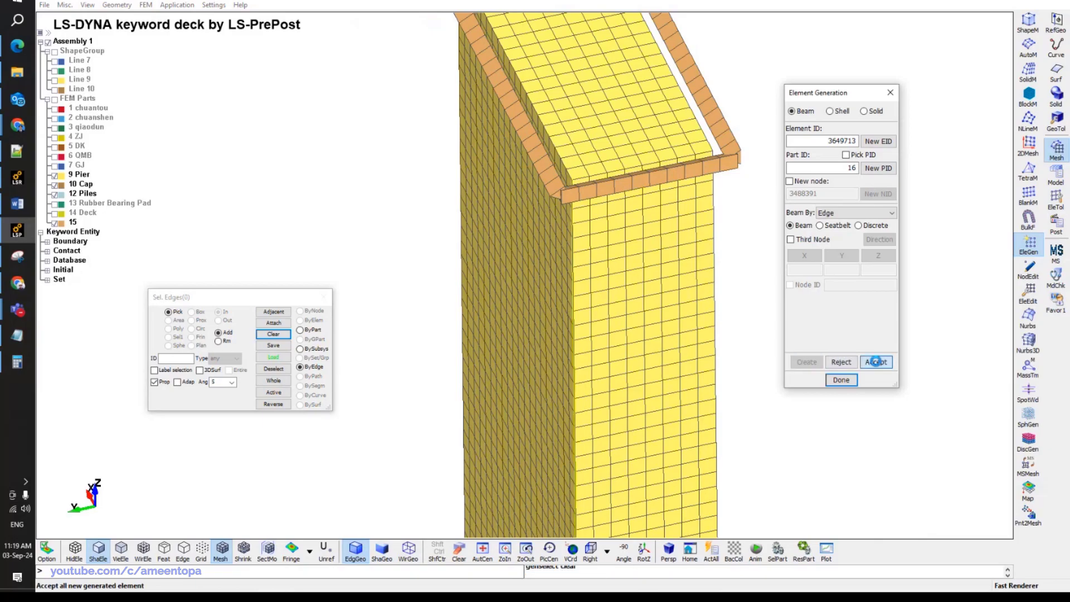
{"action": "scroll", "coordinate": [637, 238], "scroll_direction": "down", "scroll_amount": 2}
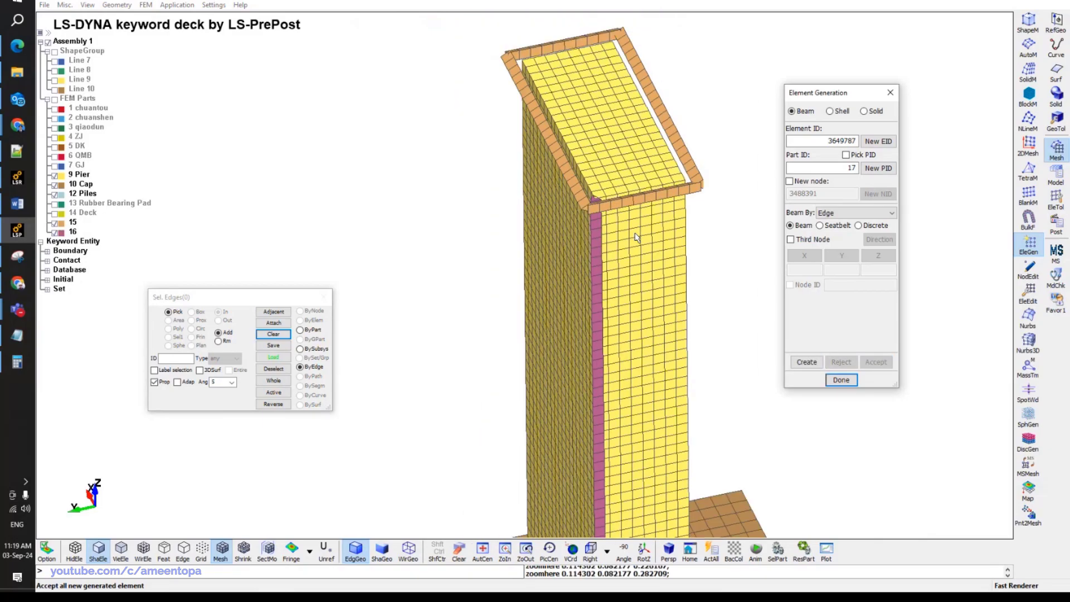
Unblank all elements to restore the full pier around the generated beam parts.
{"action": "left_click", "coordinate": [1056, 198]}
{"action": "left_click", "coordinate": [1026, 71]}
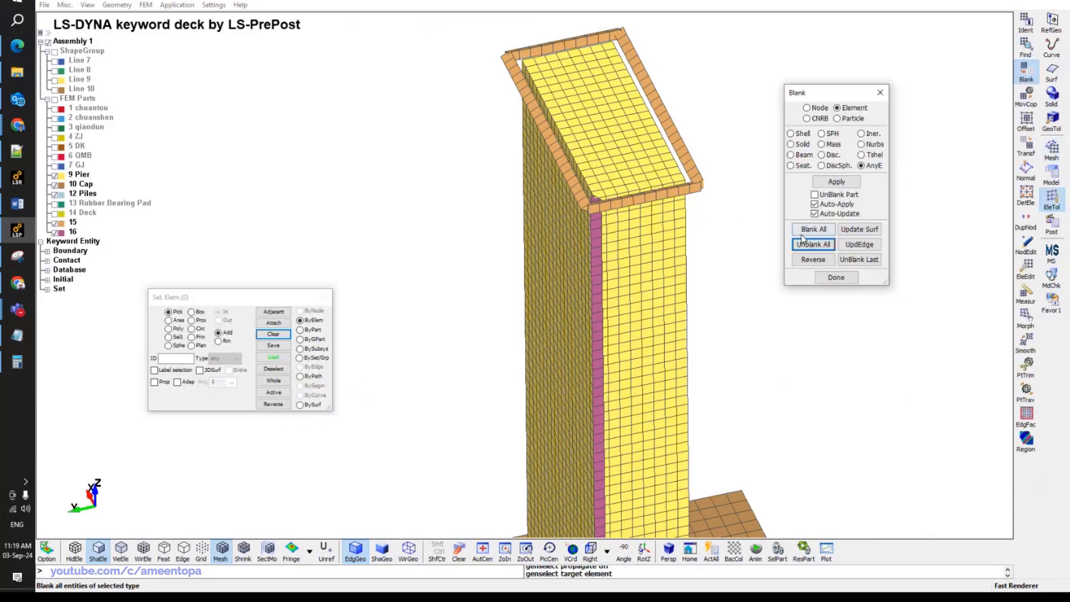
{"action": "left_click", "coordinate": [813, 244]}
{"action": "middle_click_drag", "start_coordinate": [616, 216], "coordinate": [563, 215]}
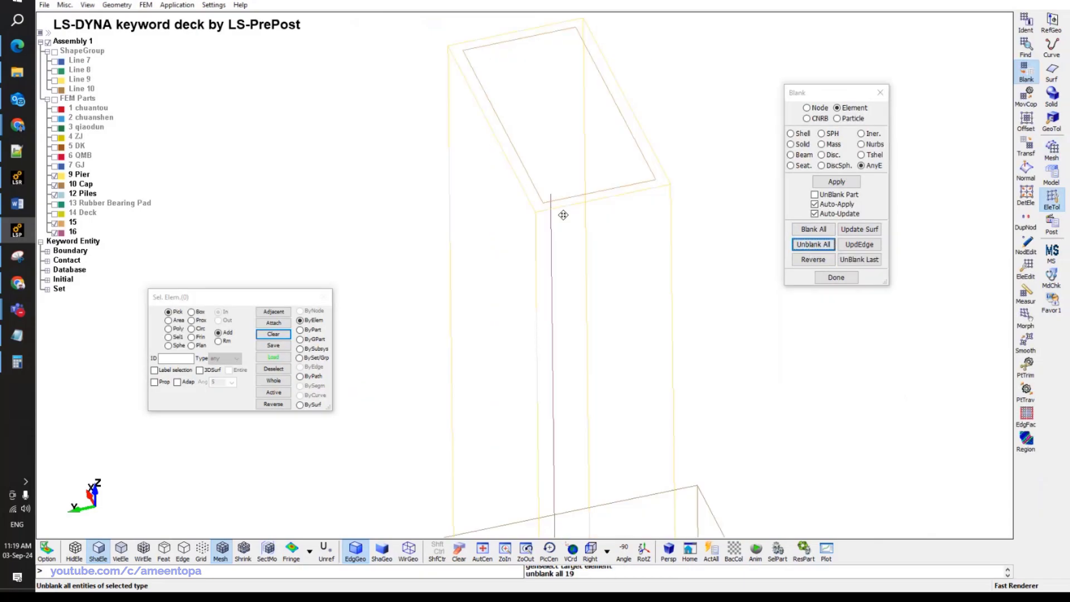
{"action": "left_click", "coordinate": [220, 552]}
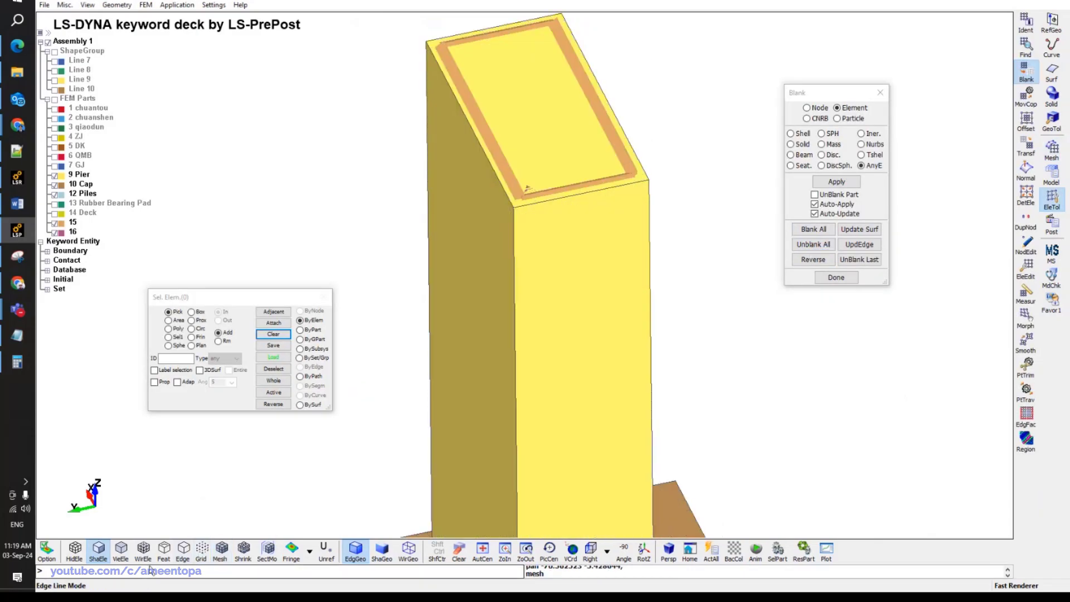
{"action": "left_click", "coordinate": [183, 551]}
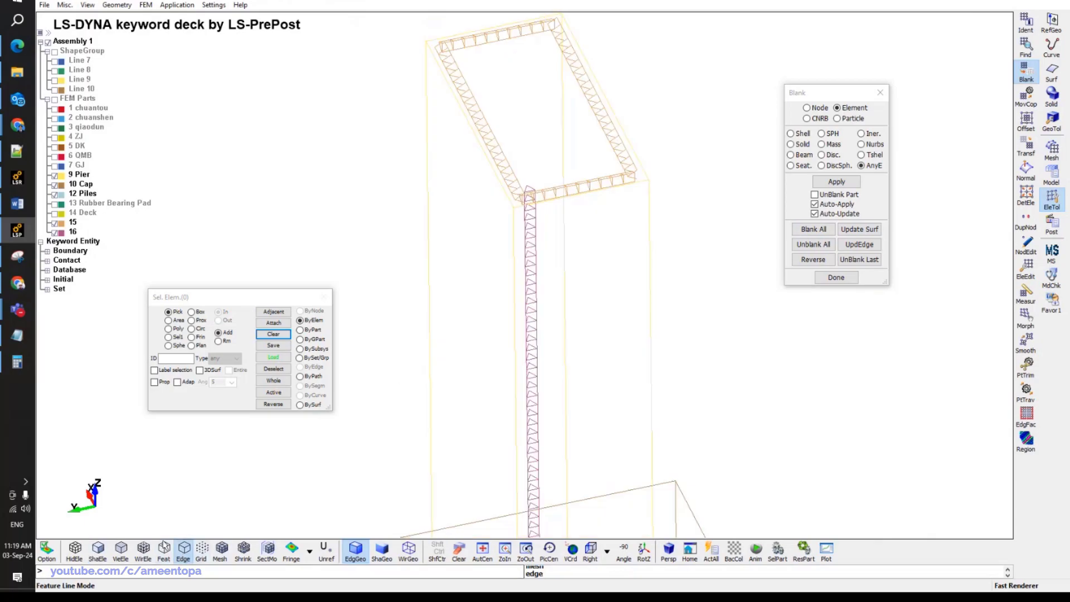
{"action": "left_click", "coordinate": [98, 552]}
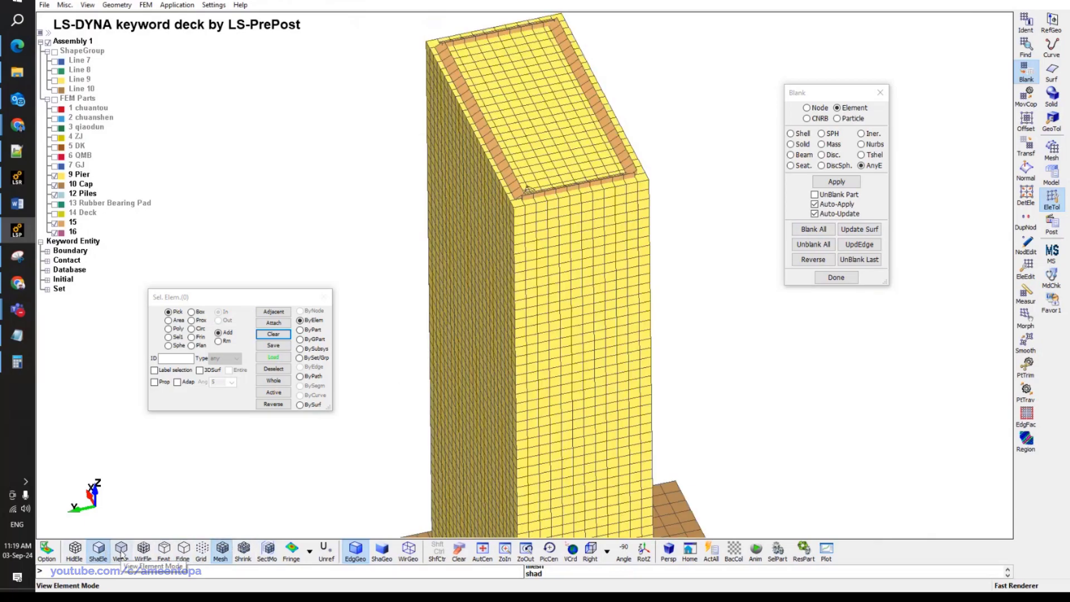
Make the Pier part semi-transparent and turn off the mesh lines to expose the beams inside it.
{"action": "right_click", "coordinate": [79, 177]}
{"action": "left_click", "coordinate": [121, 293]}
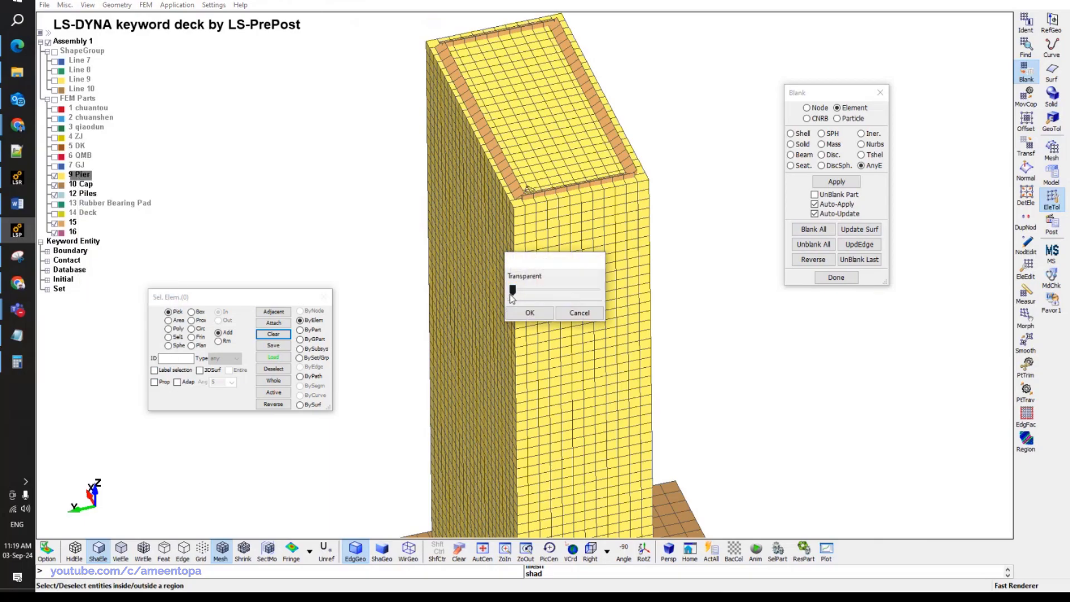
{"action": "mouse_move", "coordinate": [513, 295]}
{"action": "left_mouse_down"}
{"action": "mouse_move", "coordinate": [552, 292]}
{"action": "mouse_move", "coordinate": [533, 293]}
{"action": "left_mouse_up"}
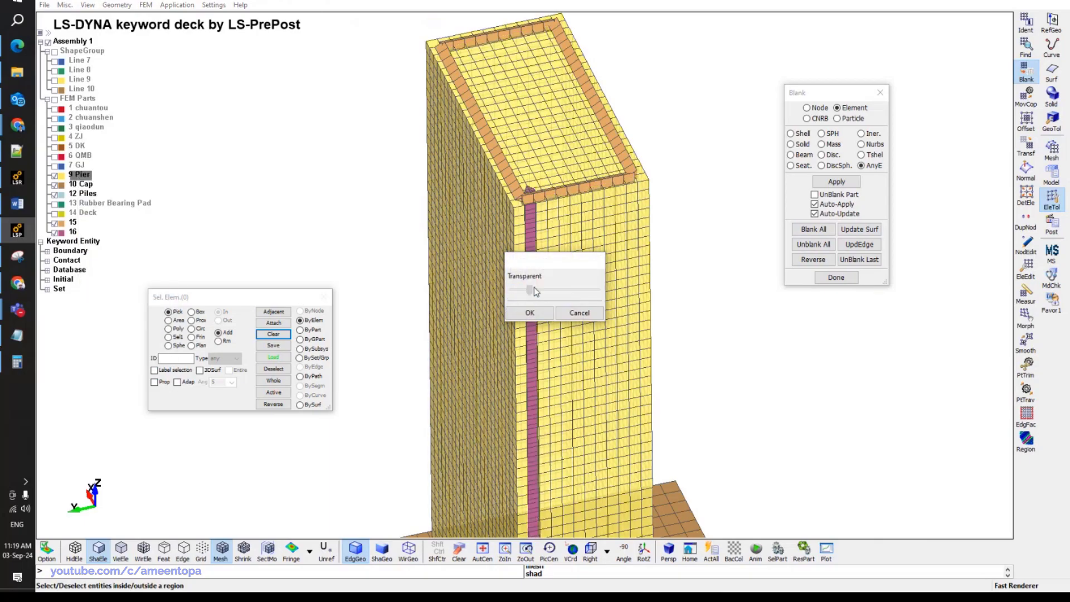
{"action": "left_click", "coordinate": [530, 312]}
{"action": "left_click", "coordinate": [220, 552]}
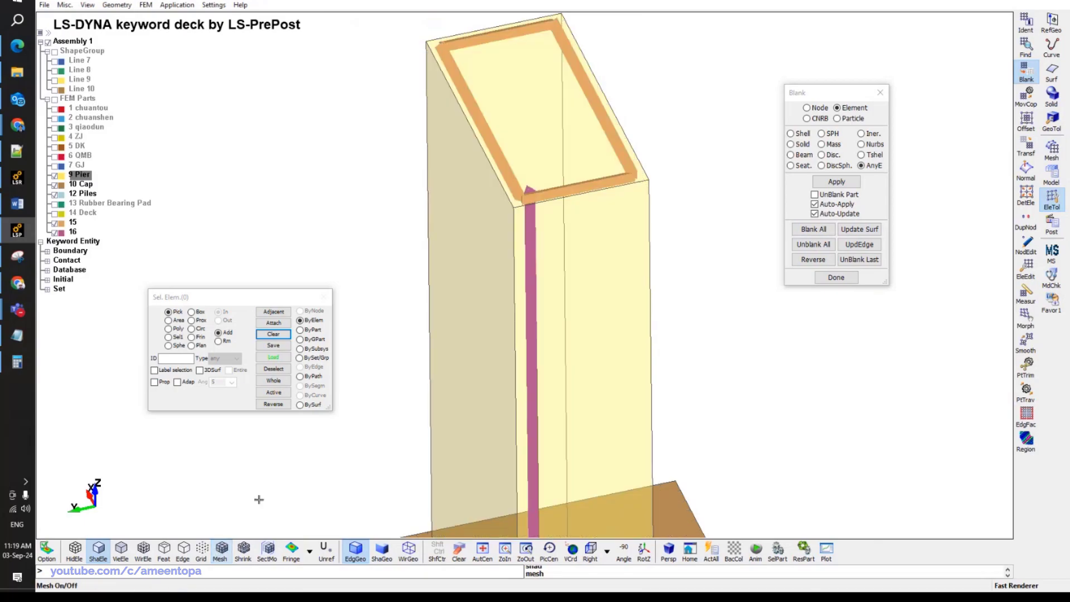
{"action": "left_click_drag", "start_coordinate": [259, 500], "coordinate": [435, 302], "text": "ctrl"}
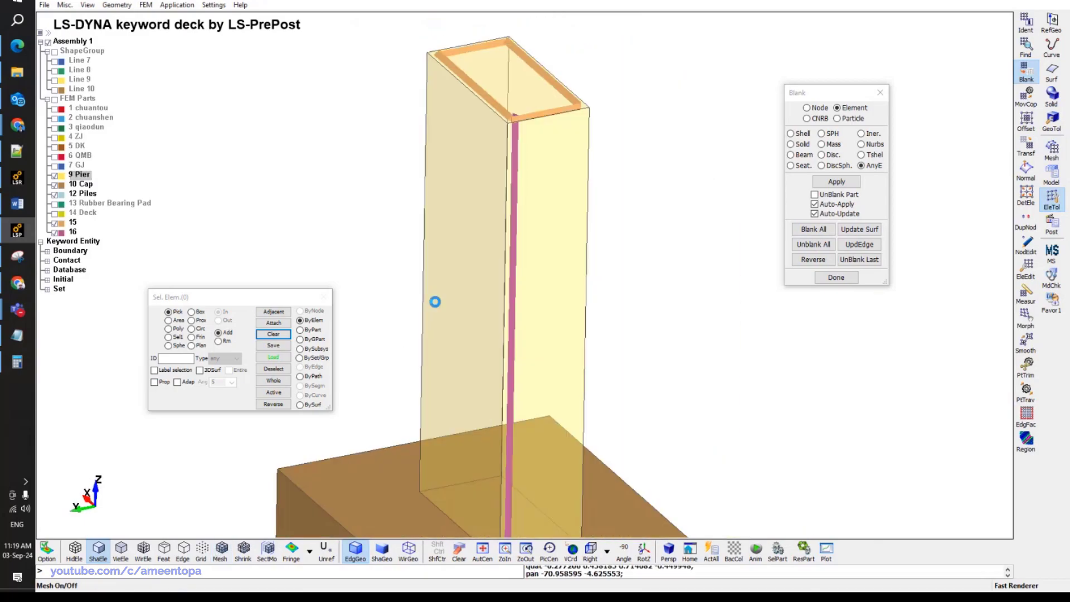
{"action": "scroll", "coordinate": [496, 196], "scroll_direction": "down", "scroll_amount": 3}
{"action": "scroll", "coordinate": [481, 201], "scroll_direction": "up", "scroll_amount": 5}
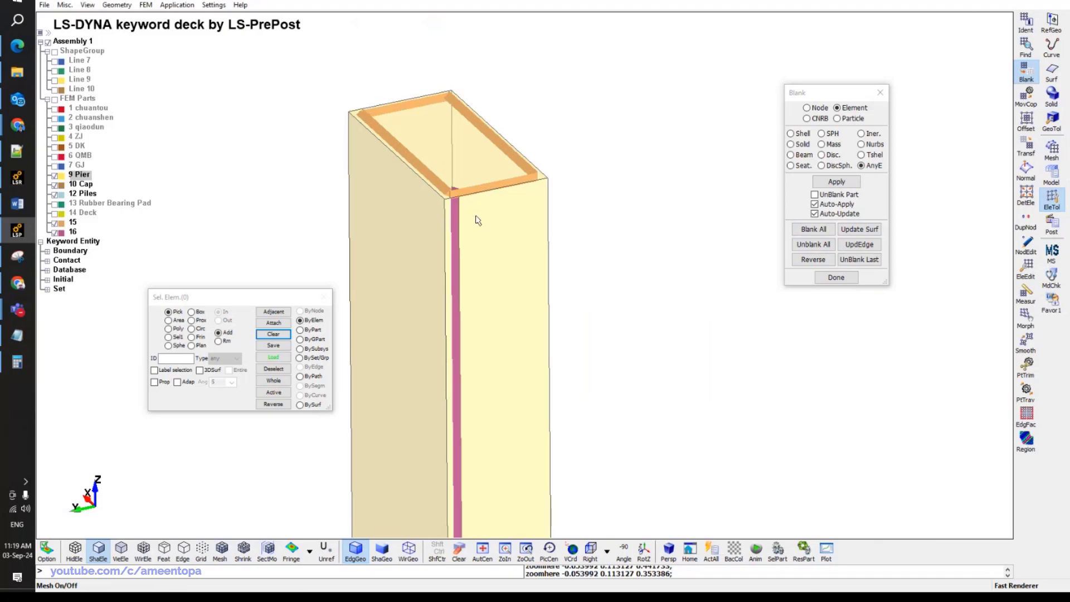
{"action": "left_click_drag", "start_coordinate": [477, 221], "coordinate": [490, 222], "text": "ctrl"}
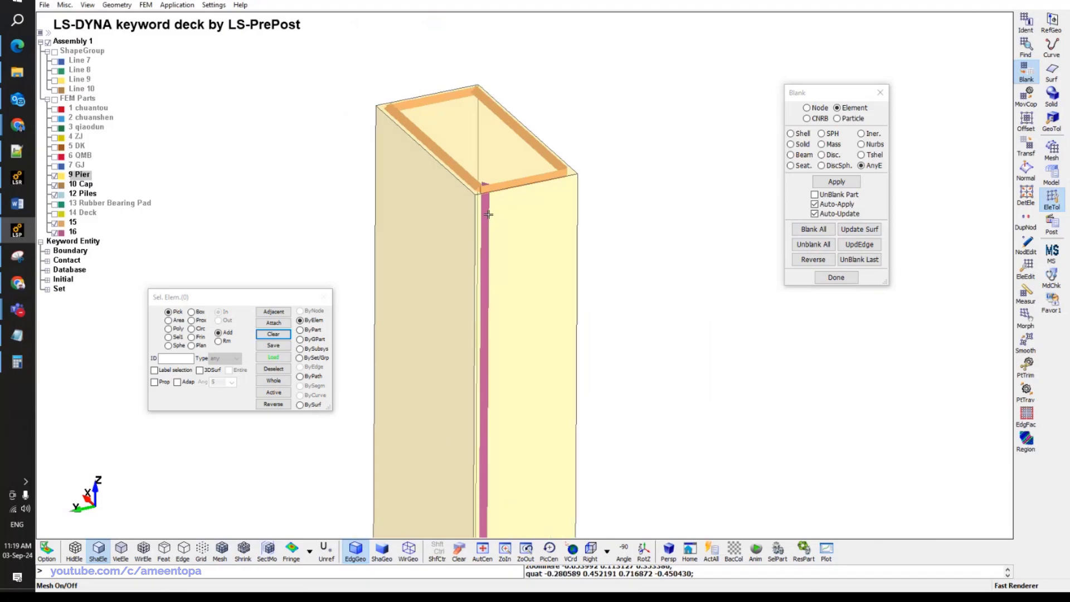
Examine the pier cross-section's reinforcement layout and bar callouts in the bridge pier PDF in Chrome, and return to LS-PrePost.
{"action": "left_click", "coordinate": [20, 233]}
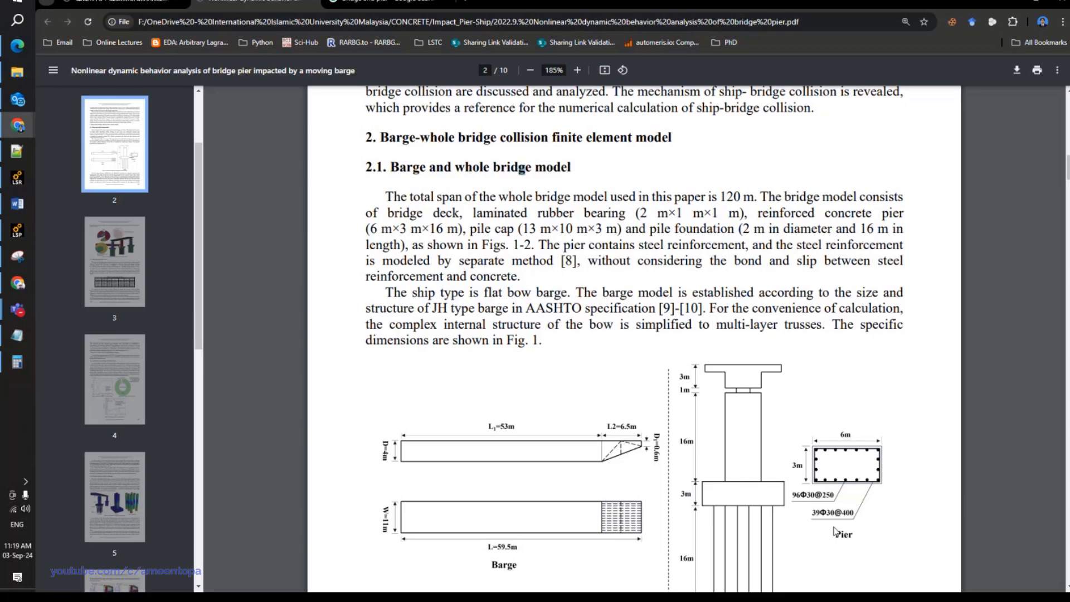
{"action": "scroll", "coordinate": [837, 514], "scroll_direction": "up", "scroll_amount": 5, "text": "ctrl"}
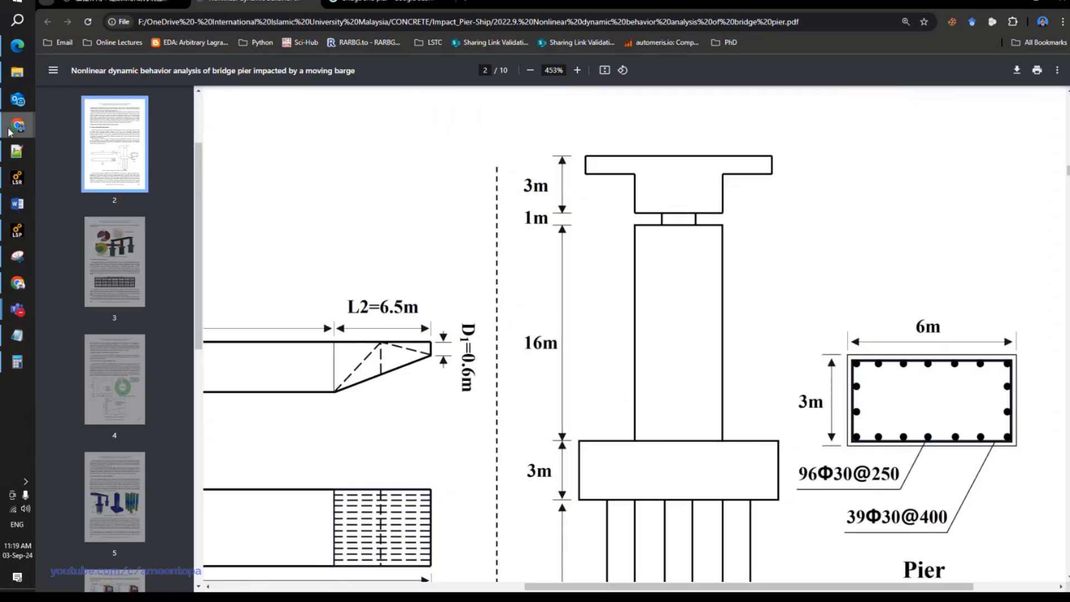
{"action": "left_click", "coordinate": [15, 177]}
{"action": "left_click", "coordinate": [16, 178]}
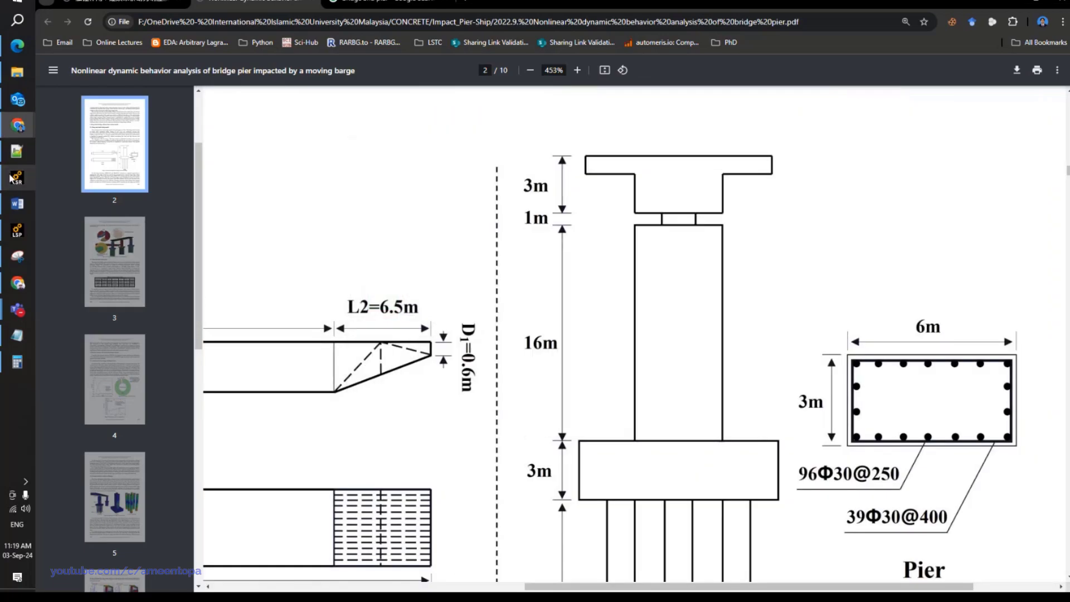
{"action": "left_click", "coordinate": [17, 231]}
Open the PART keyword card of untitled part 15 for editing.
{"action": "left_click", "coordinate": [1052, 174]}
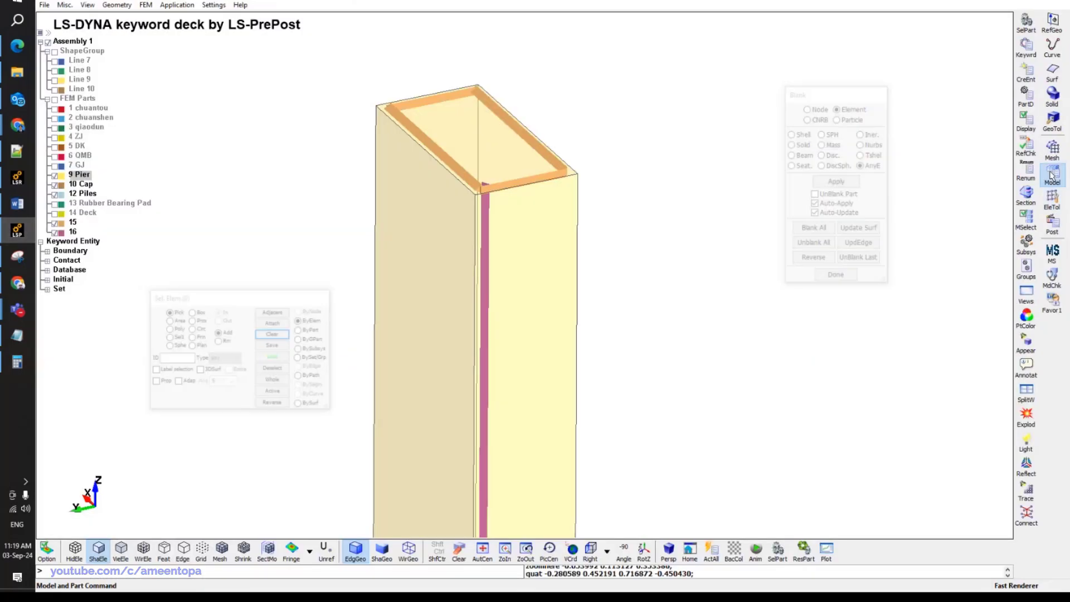
{"action": "left_click", "coordinate": [1026, 47]}
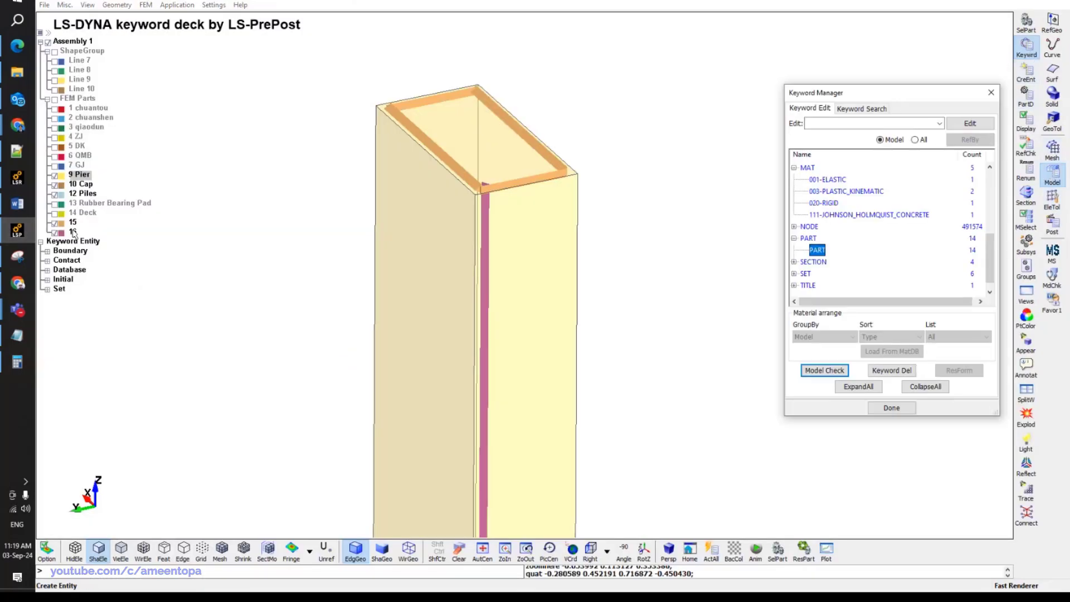
{"action": "double_click", "coordinate": [822, 252]}
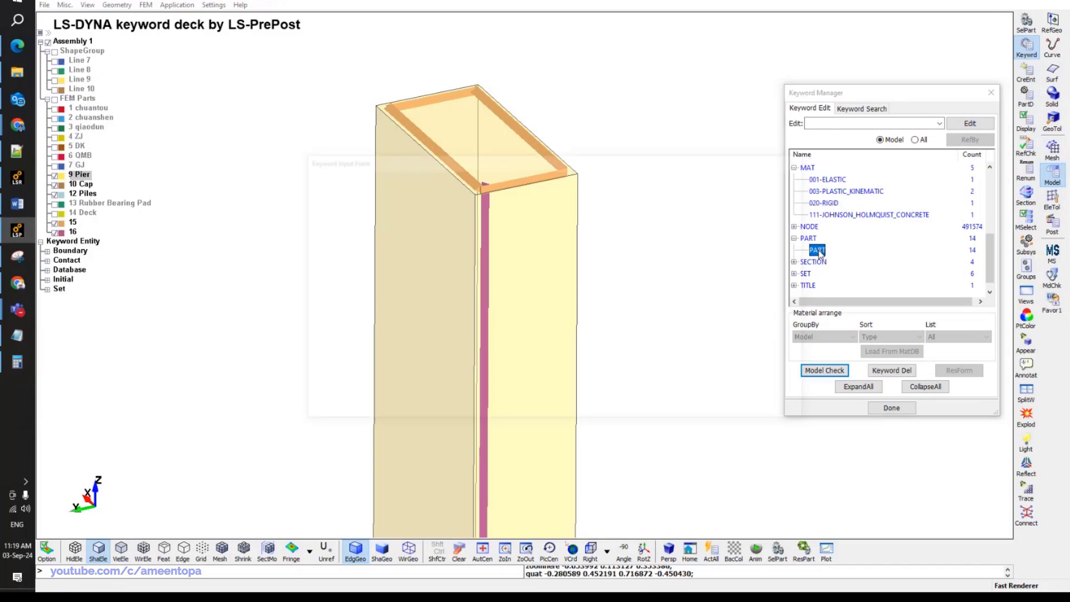
{"action": "left_click", "coordinate": [728, 275]}
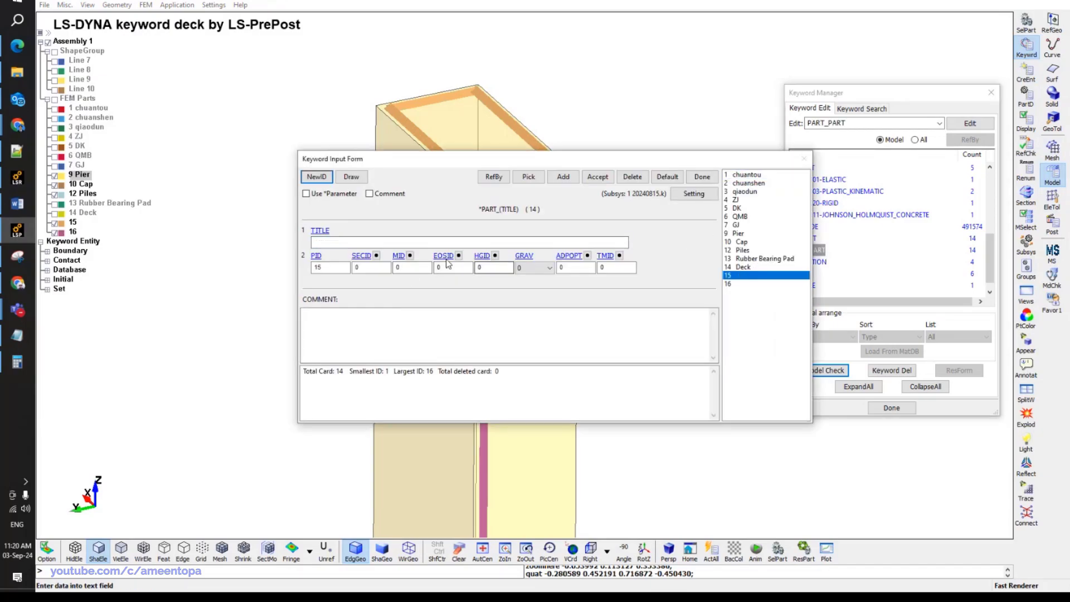
{"action": "left_click", "coordinate": [353, 241]}
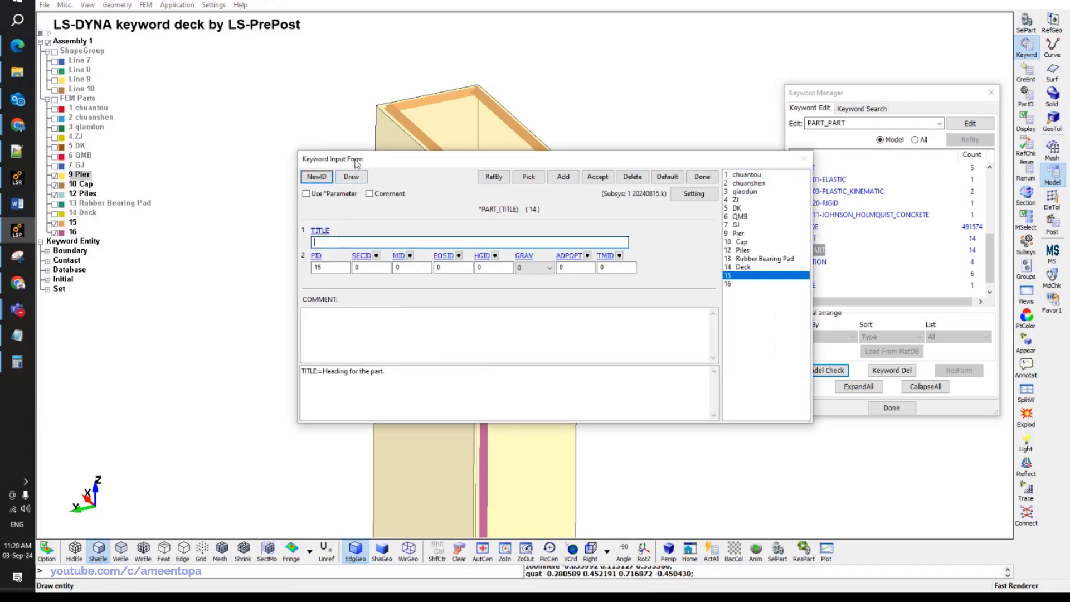
{"action": "left_click_drag", "start_coordinate": [356, 161], "coordinate": [515, 234]}
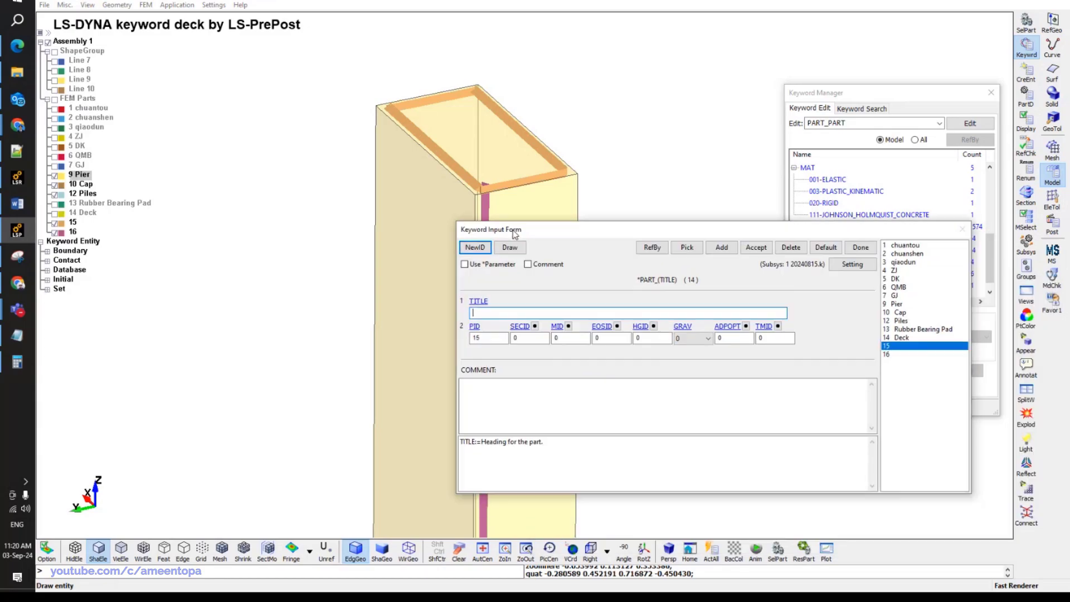
Switch parts 15 and 16 off and on to identify which beams belong to each.
{"action": "left_click", "coordinate": [55, 223]}
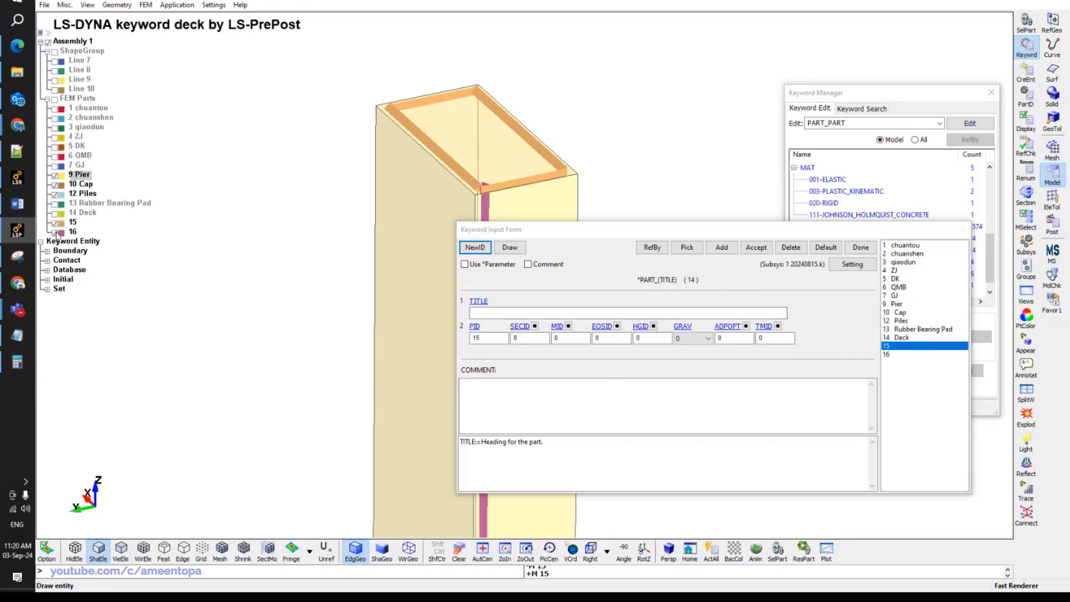
{"action": "left_click", "coordinate": [55, 233]}
{"action": "left_click_drag", "start_coordinate": [563, 234], "coordinate": [509, 204]}
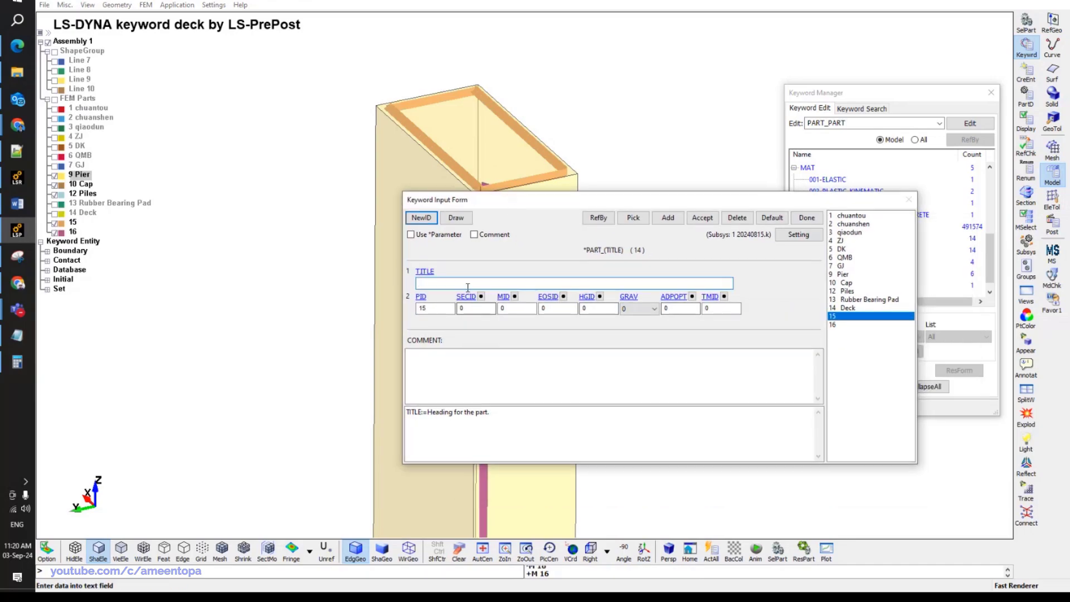
Create beam section 15 titled Stirrups with TS1 and TS2 of 0.030 and link it to part 15.
{"action": "left_click", "coordinate": [482, 299]}
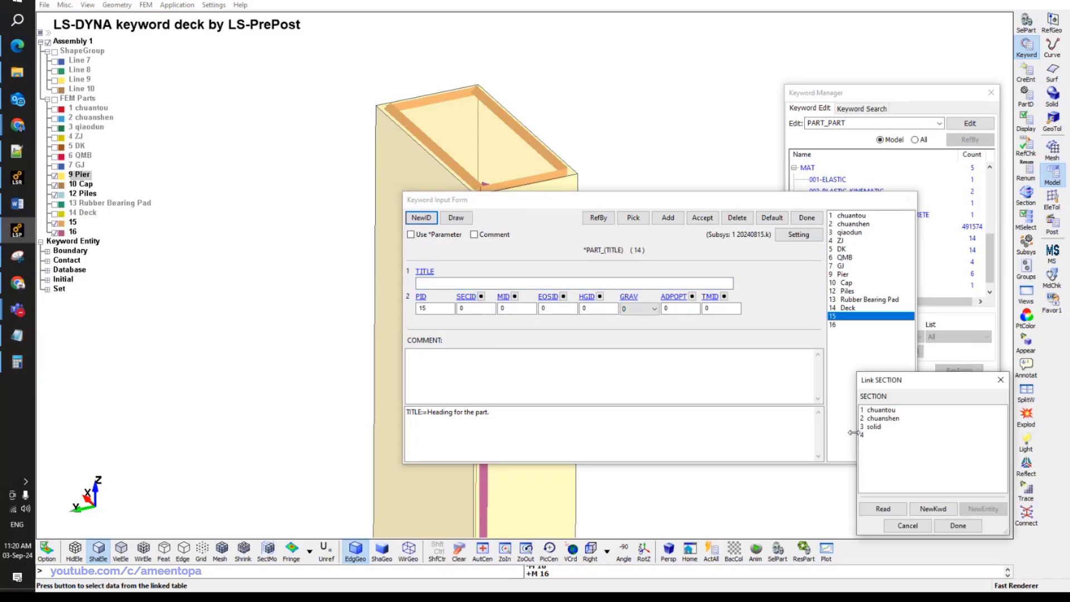
{"action": "left_click", "coordinate": [932, 510]}
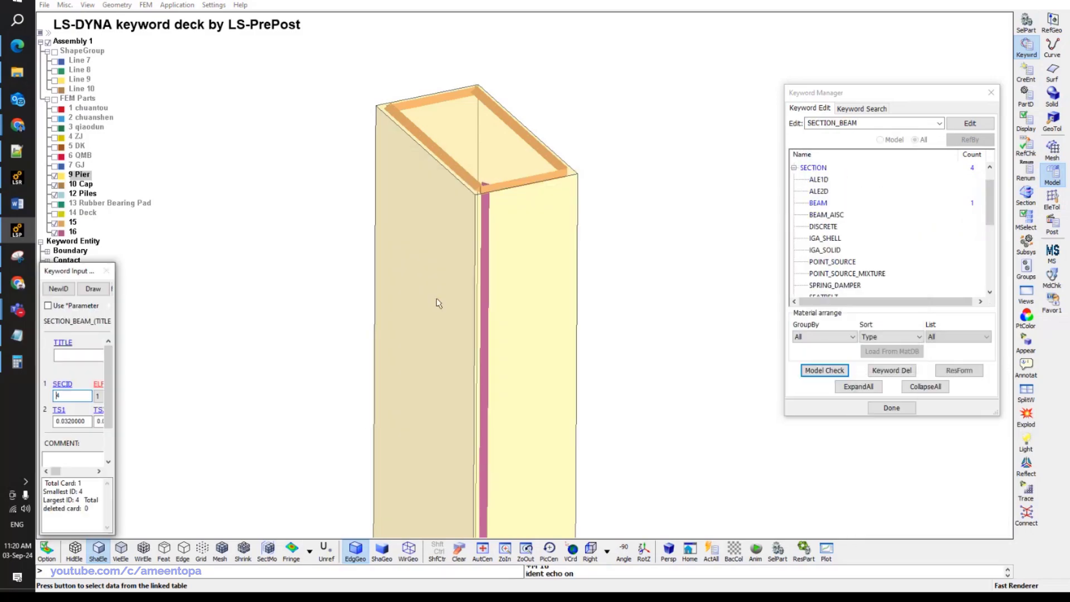
{"action": "left_click", "coordinate": [59, 289]}
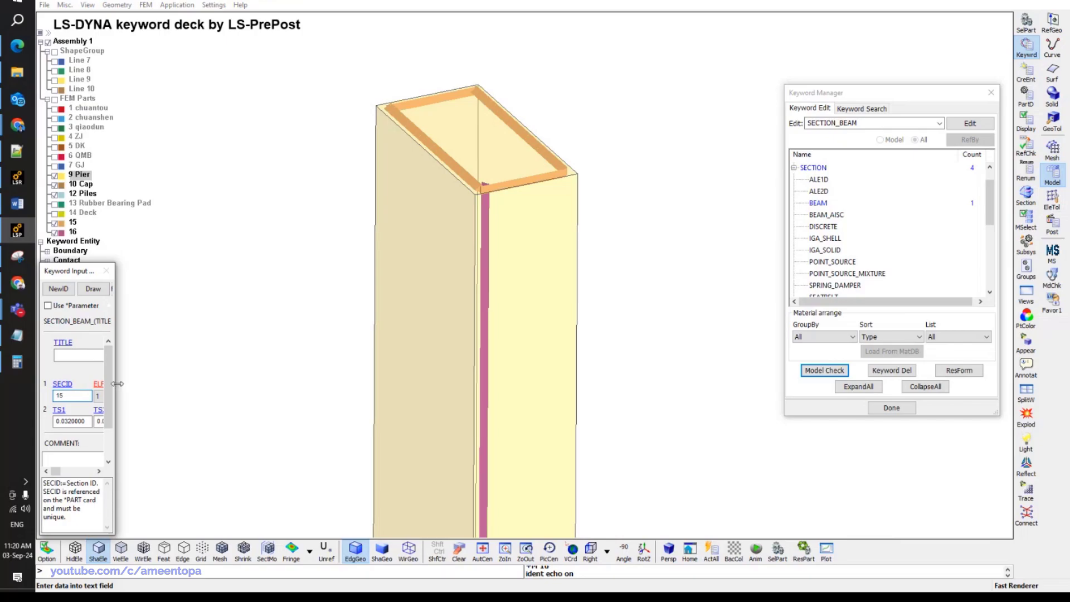
{"action": "left_click_drag", "start_coordinate": [117, 384], "coordinate": [472, 384]}
{"action": "left_click", "coordinate": [72, 421]}
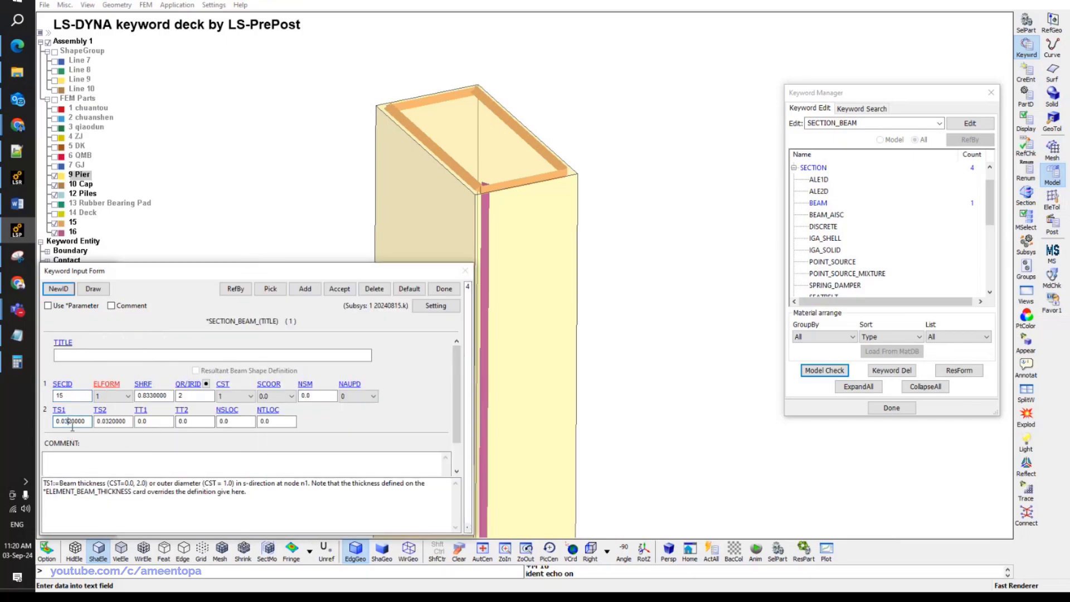
{"action": "key", "text": "BackSpace"}
{"action": "type", "text": "0"}
{"action": "key", "text": "Tab"}
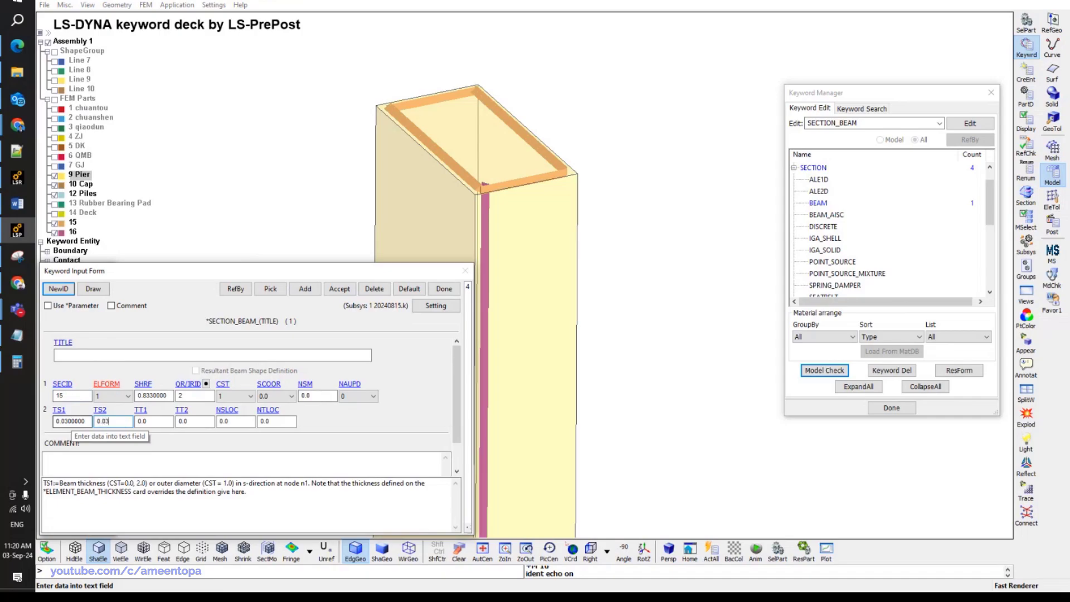
{"action": "left_click", "coordinate": [92, 355]}
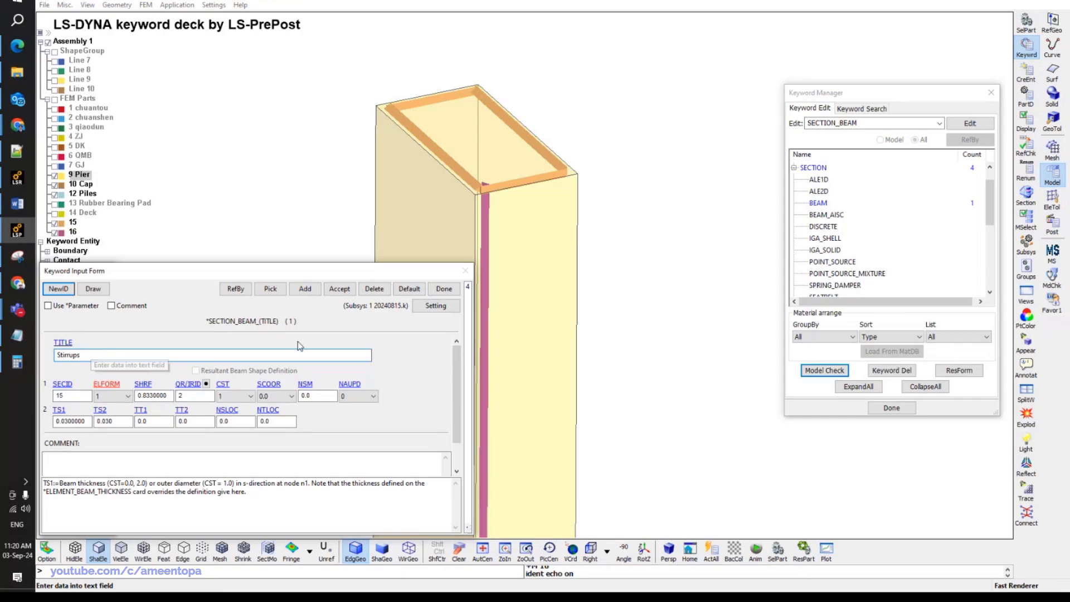
{"action": "left_click", "coordinate": [339, 288]}
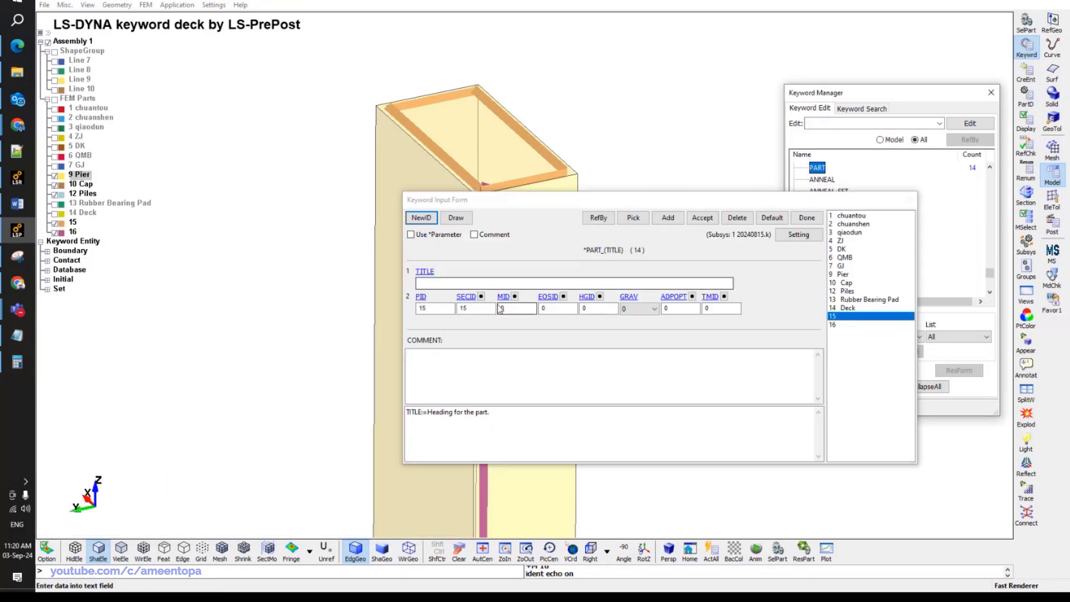
Assign the chuantou material (MID 1) to part 15 and accept the part card.
{"action": "left_click", "coordinate": [515, 297]}
{"action": "left_click", "coordinate": [869, 436]}
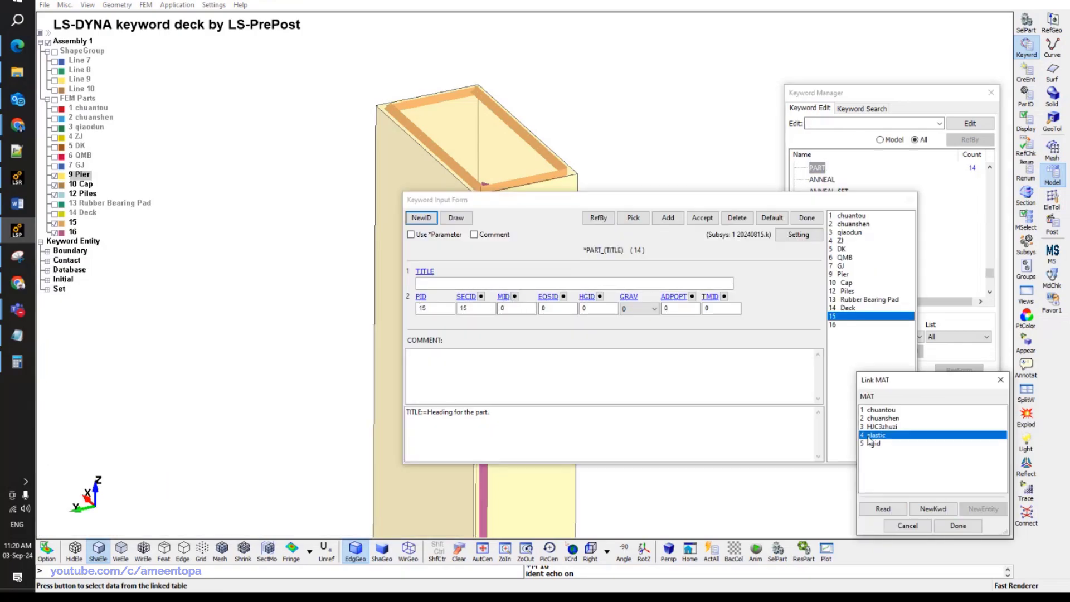
{"action": "left_click", "coordinate": [870, 426]}
{"action": "left_click", "coordinate": [870, 418]}
{"action": "left_click", "coordinate": [870, 411]}
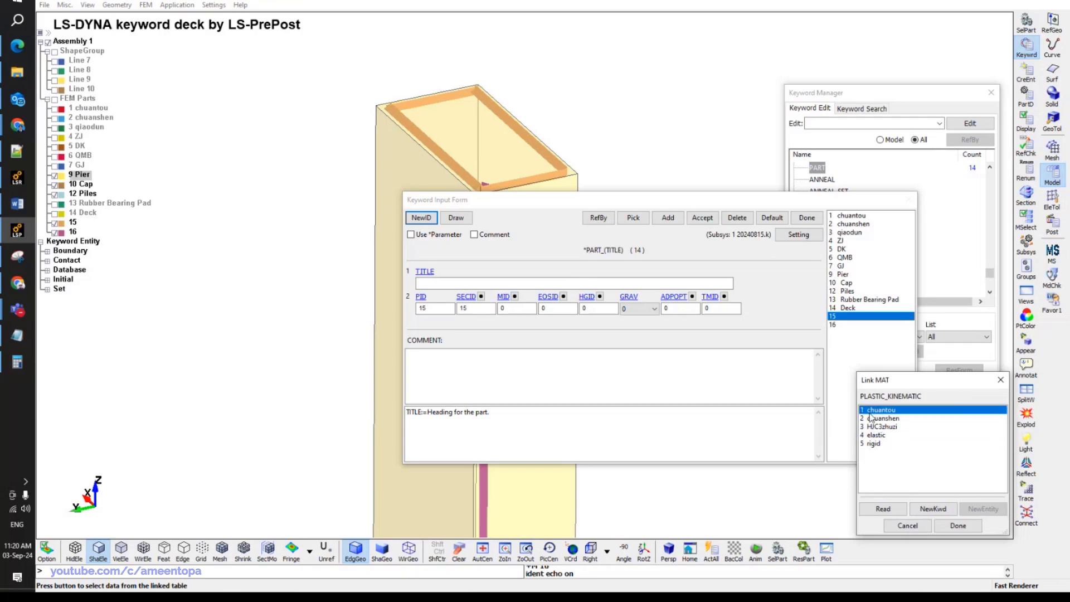
{"action": "double_click", "coordinate": [871, 414]}
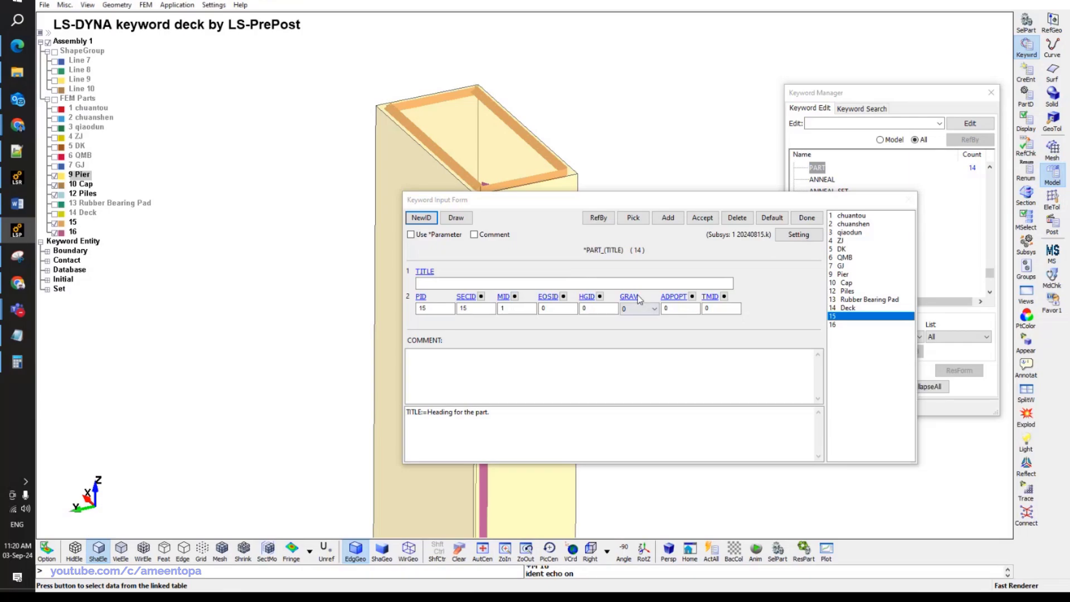
{"action": "left_click", "coordinate": [702, 218]}
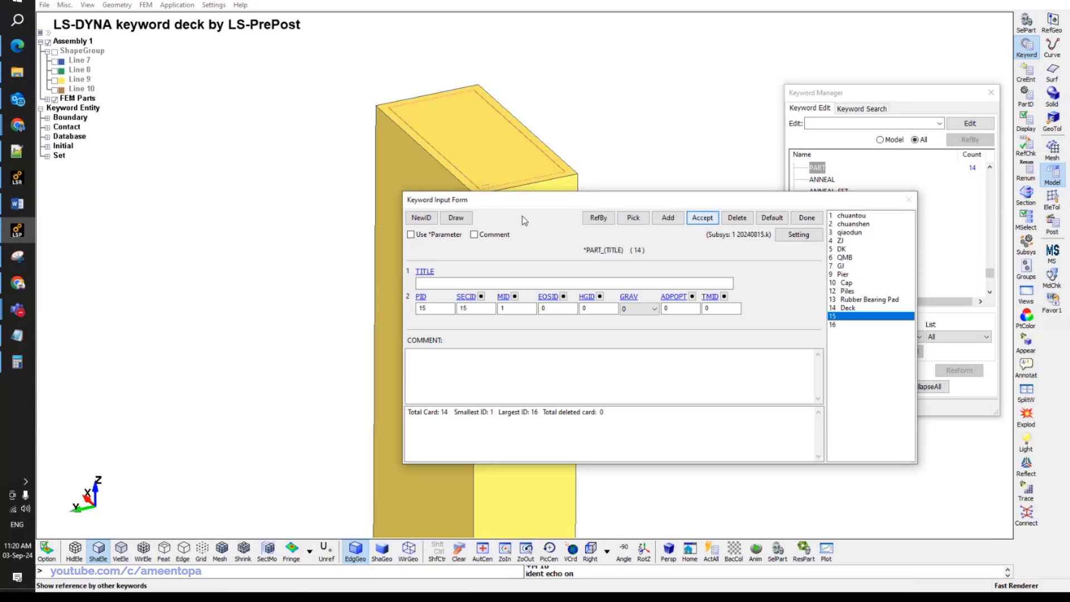
Hide the Pier part and inspect the thickness of the stirrup beams against the vertical bar.
{"action": "left_click_drag", "start_coordinate": [522, 199], "coordinate": [681, 195]}
{"action": "left_click", "coordinate": [47, 99]}
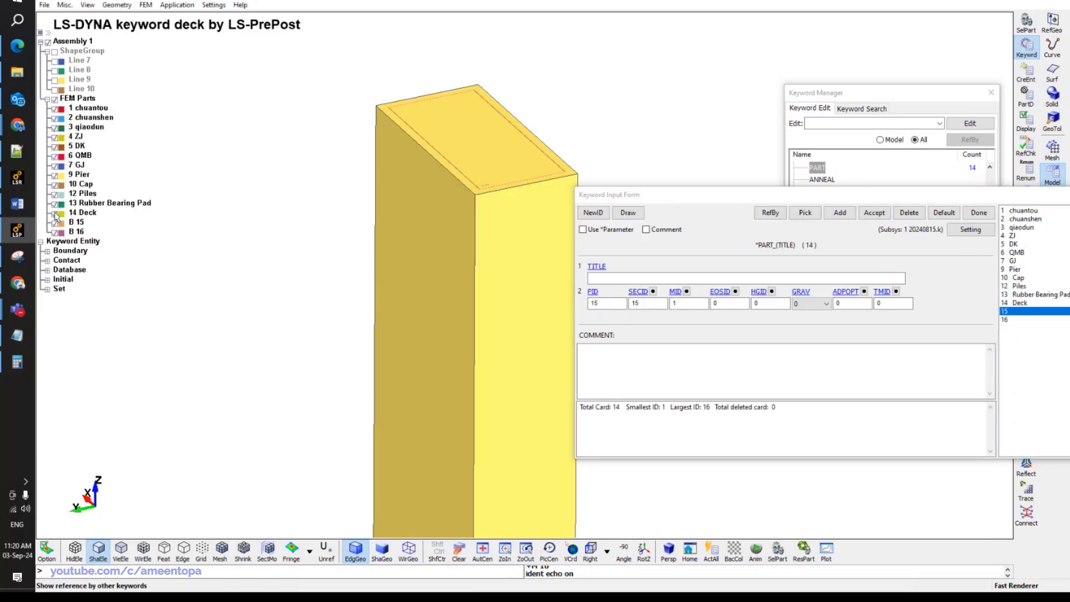
{"action": "left_click", "coordinate": [55, 175]}
{"action": "scroll", "coordinate": [492, 178], "scroll_direction": "up", "scroll_amount": 8}
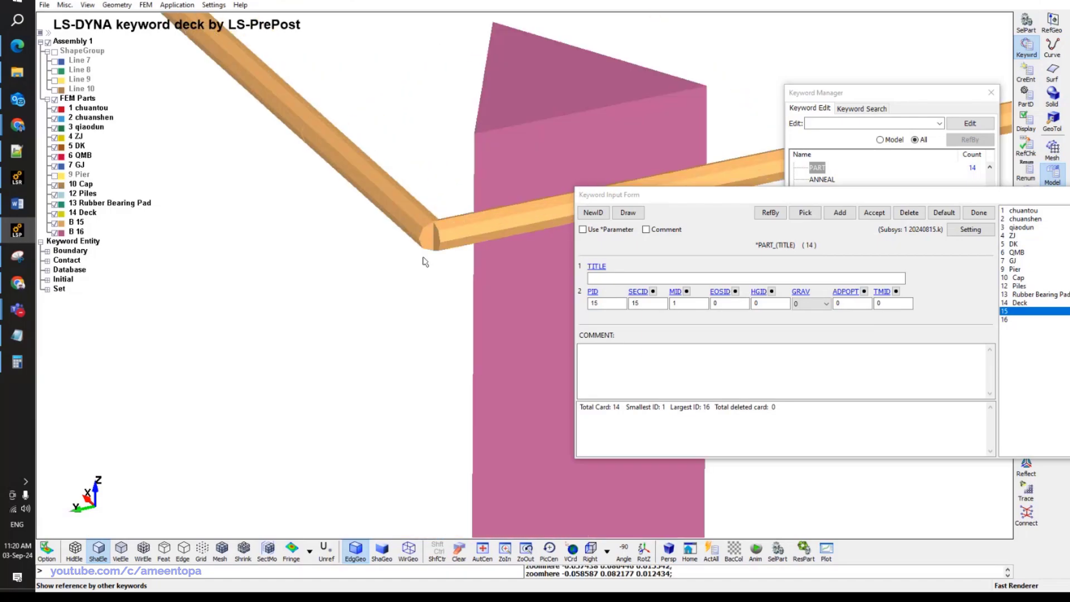
{"action": "scroll", "coordinate": [444, 249], "scroll_direction": "down", "scroll_amount": 5}
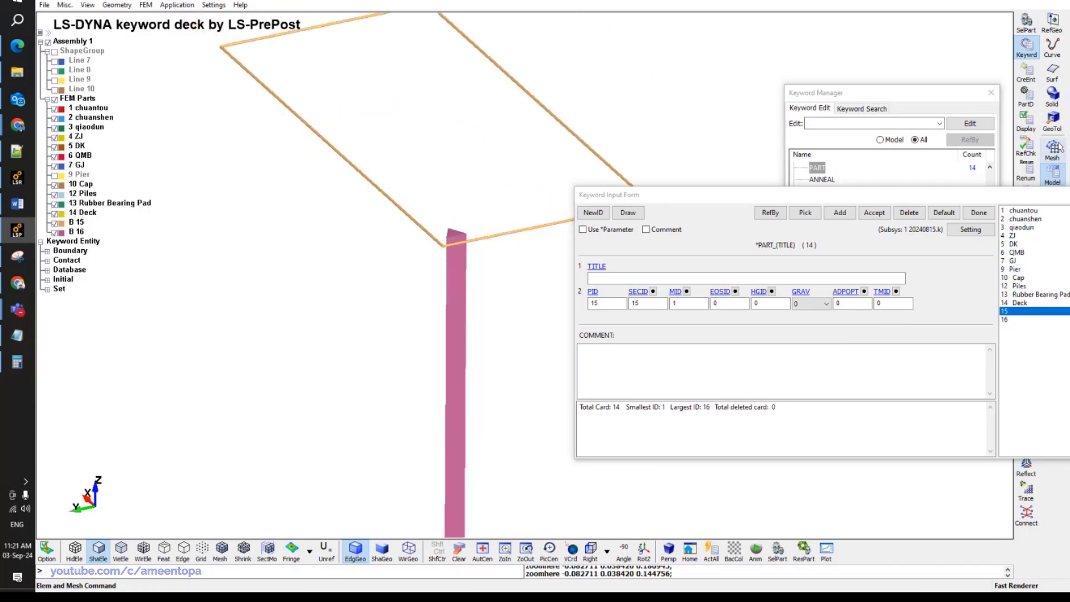
Set up an element translation along Z with a distance of 0.4, checking the stirrup spacing in the bridge pier PDF.
{"action": "left_click", "coordinate": [1052, 175]}
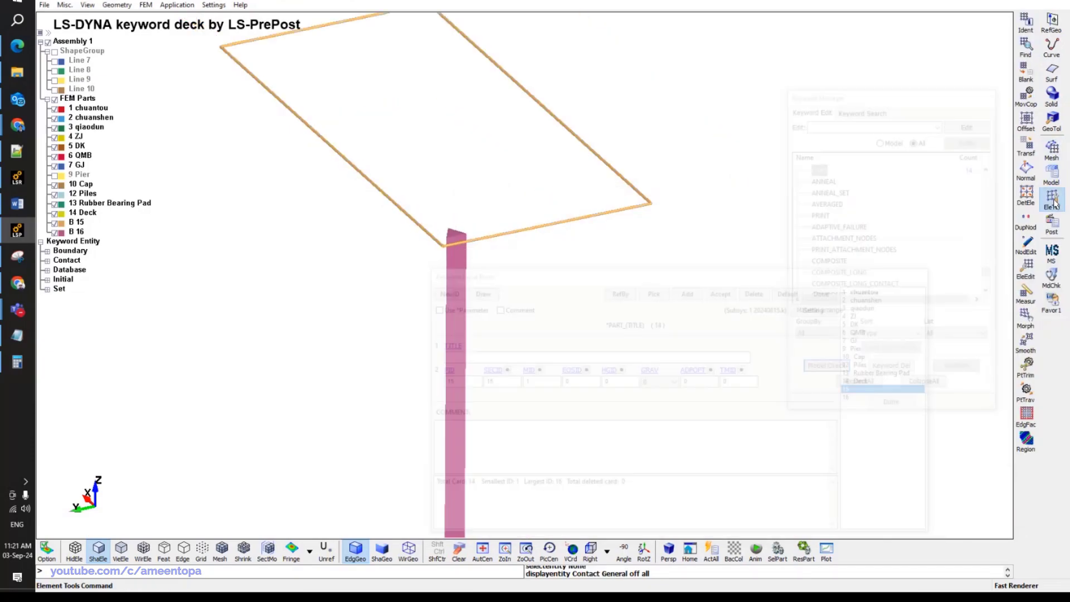
{"action": "left_click", "coordinate": [1027, 146]}
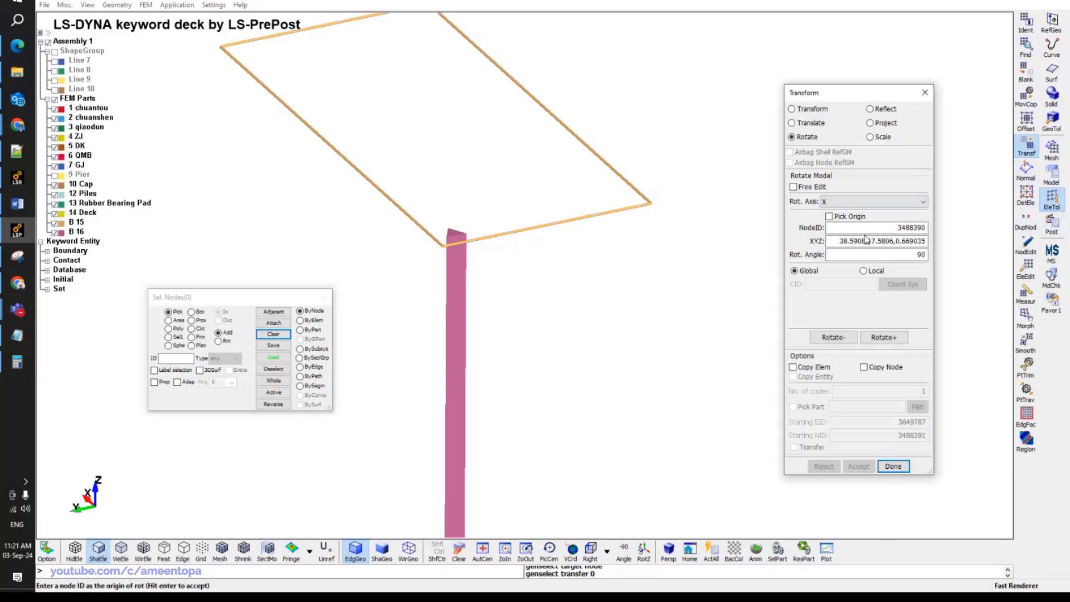
{"action": "left_click", "coordinate": [792, 123]}
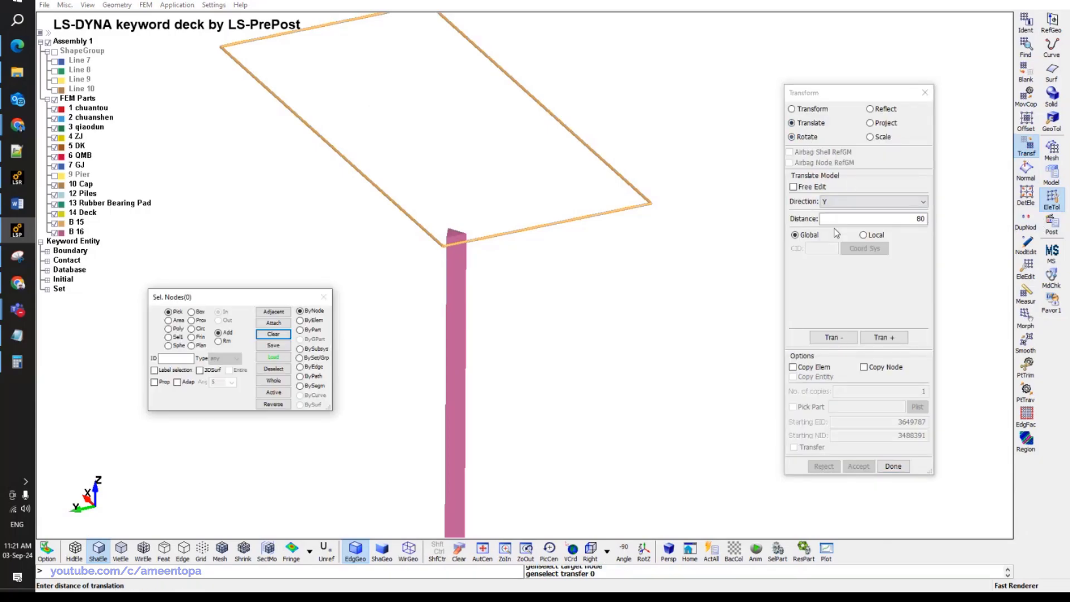
{"action": "left_click", "coordinate": [845, 203]}
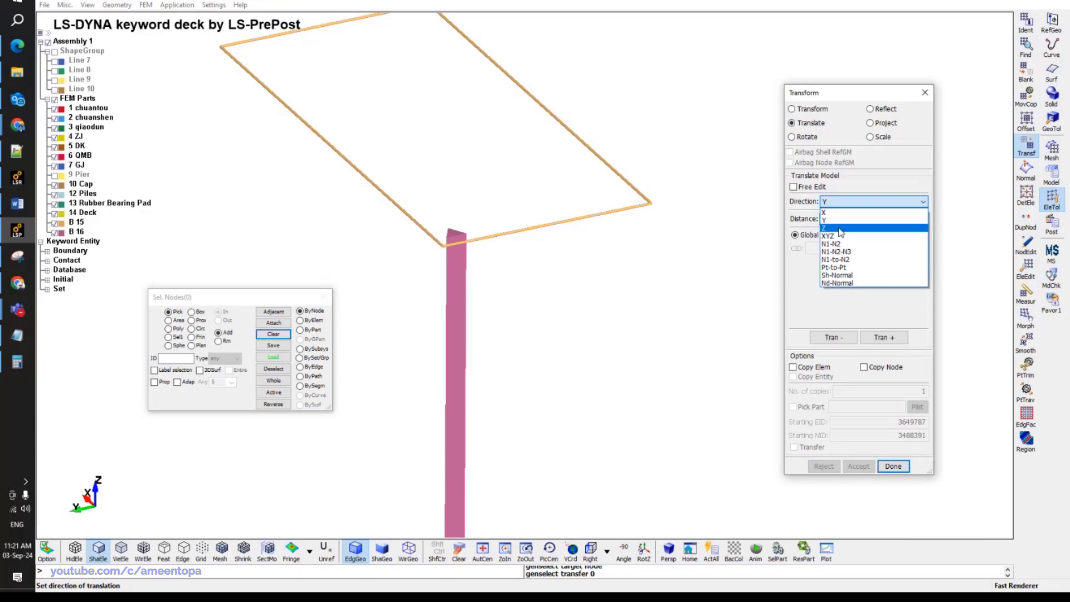
{"action": "left_click", "coordinate": [842, 224]}
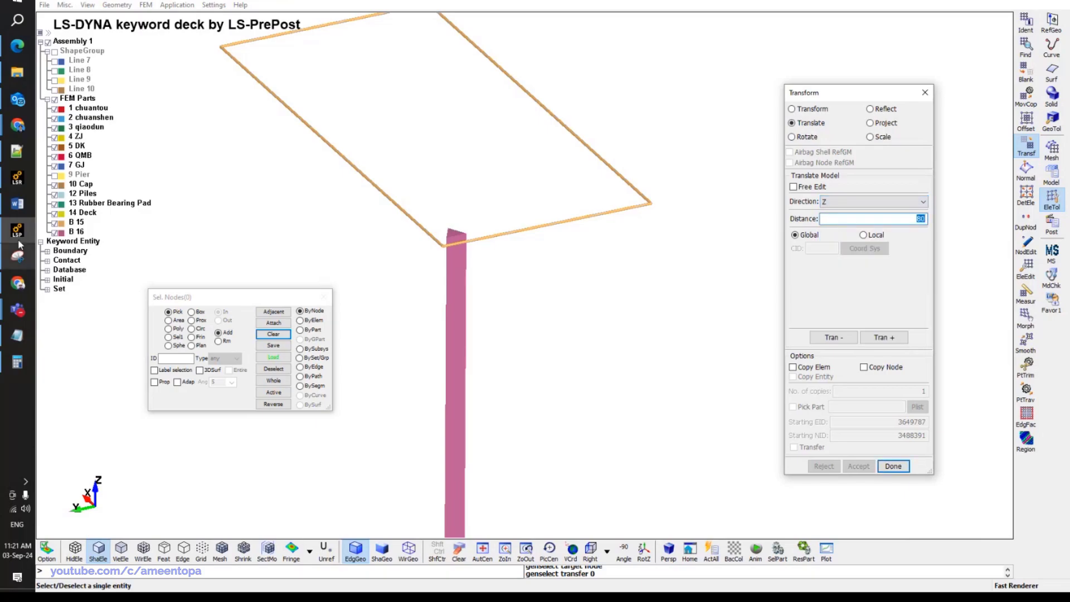
{"action": "left_click", "coordinate": [17, 125]}
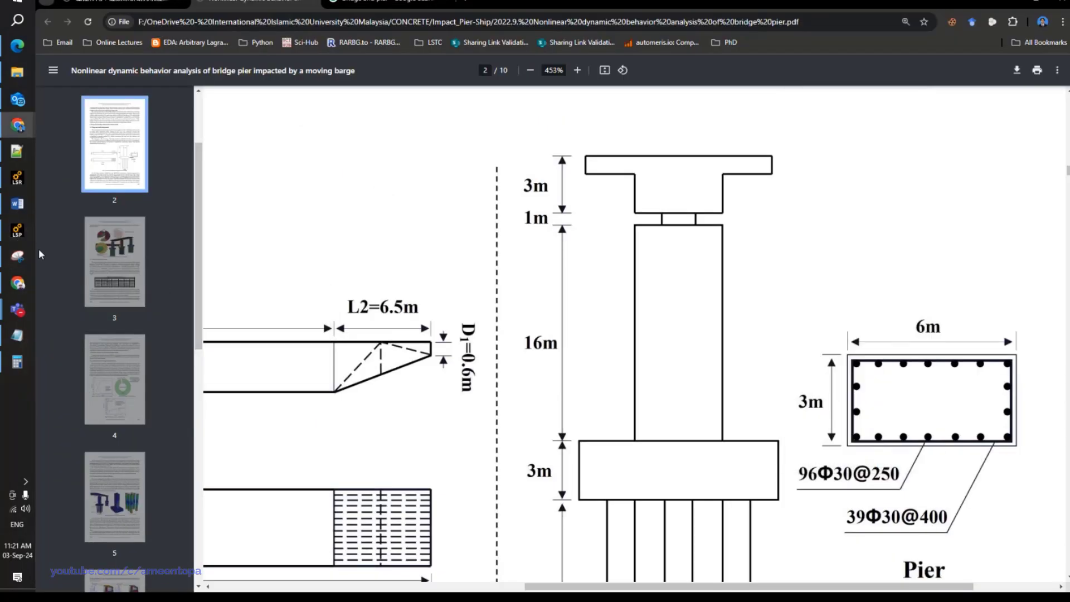
{"action": "left_click", "coordinate": [17, 230]}
{"action": "left_click", "coordinate": [885, 222]}
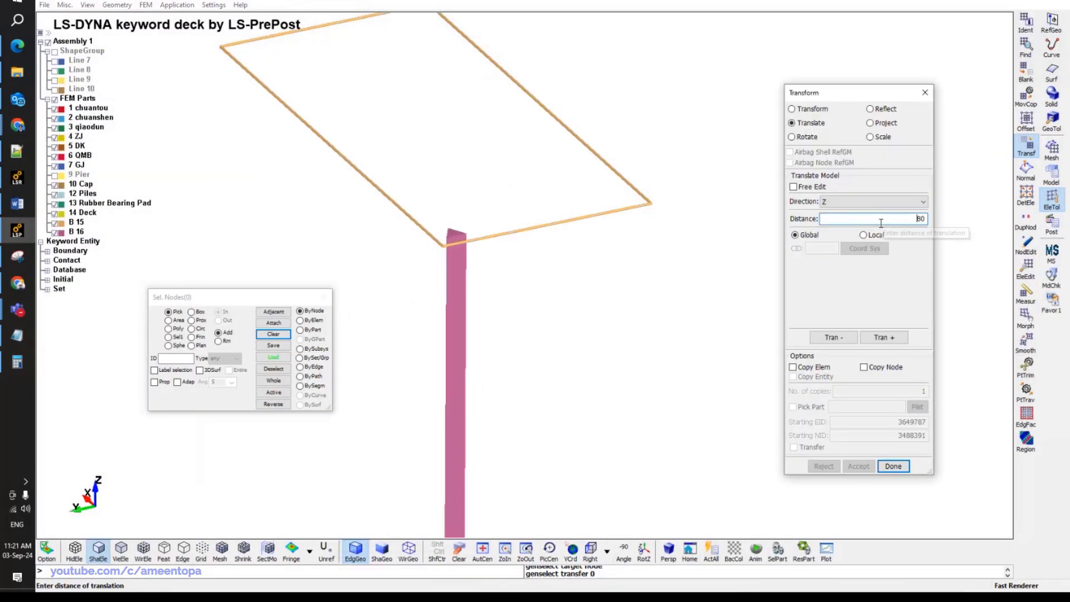
{"action": "double_click", "coordinate": [880, 223]}
{"action": "type", "text": "0.4"}
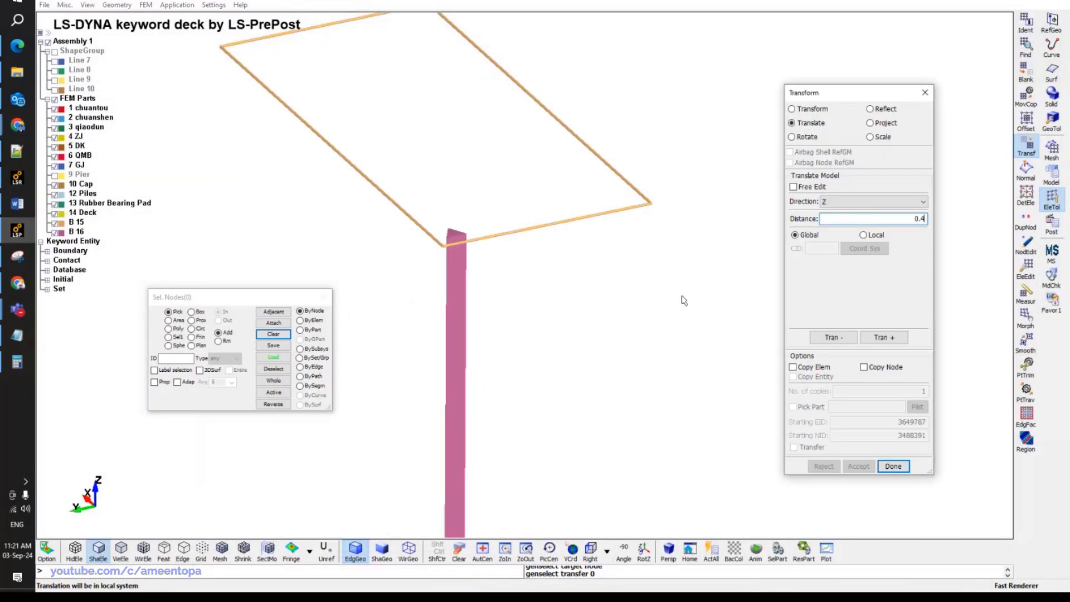
Enable element copying with 100 copies and select the whole stirrup ring, part 15, at the pier top by part.
{"action": "scroll", "coordinate": [691, 312], "scroll_direction": "down", "scroll_amount": 3}
{"action": "left_click", "coordinate": [793, 367]}
{"action": "middle_click_drag", "start_coordinate": [711, 439], "coordinate": [600, 277], "text": "shift"}
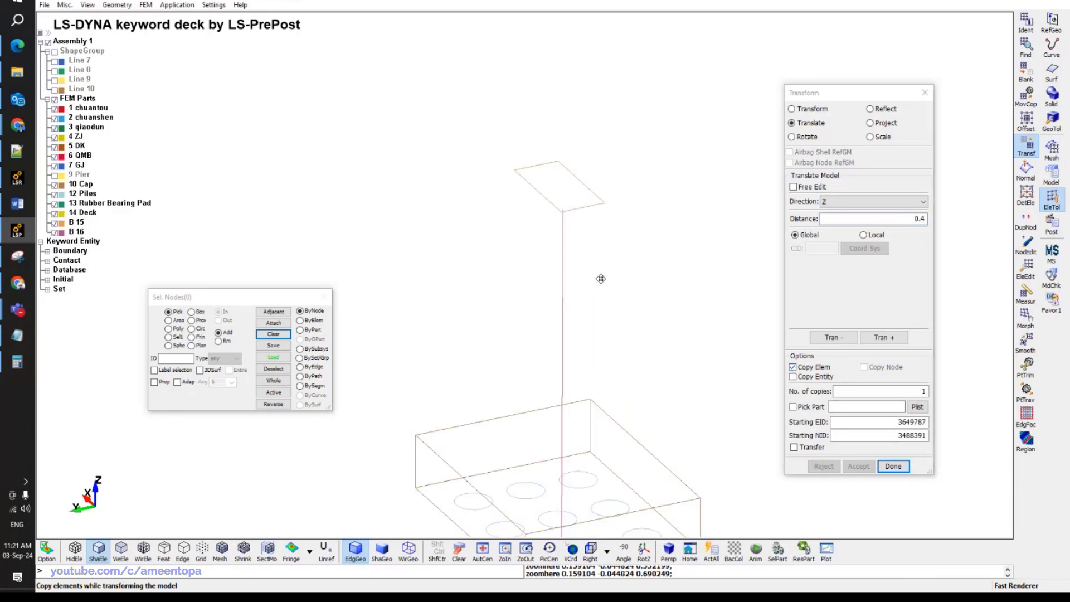
{"action": "middle_click_drag", "start_coordinate": [544, 371], "coordinate": [542, 381], "text": "shift"}
{"action": "mouse_move", "coordinate": [542, 381]}
{"action": "left_mouse_down", "text": "shift"}
{"action": "mouse_move", "coordinate": [576, 327]}
{"action": "mouse_move", "coordinate": [549, 341]}
{"action": "left_mouse_up", "text": "shift"}
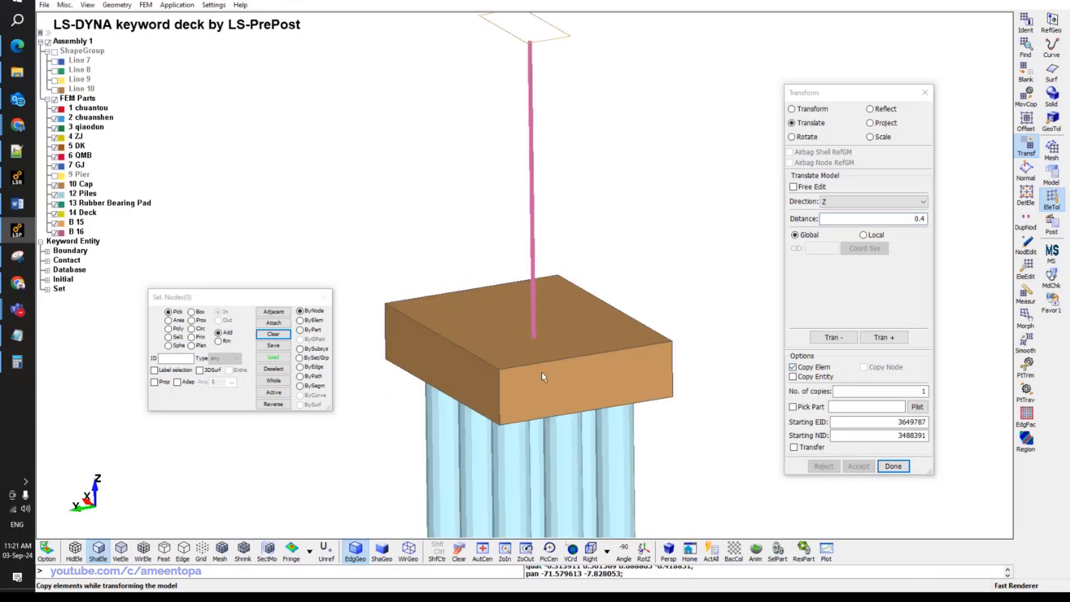
{"action": "double_click", "coordinate": [886, 391]}
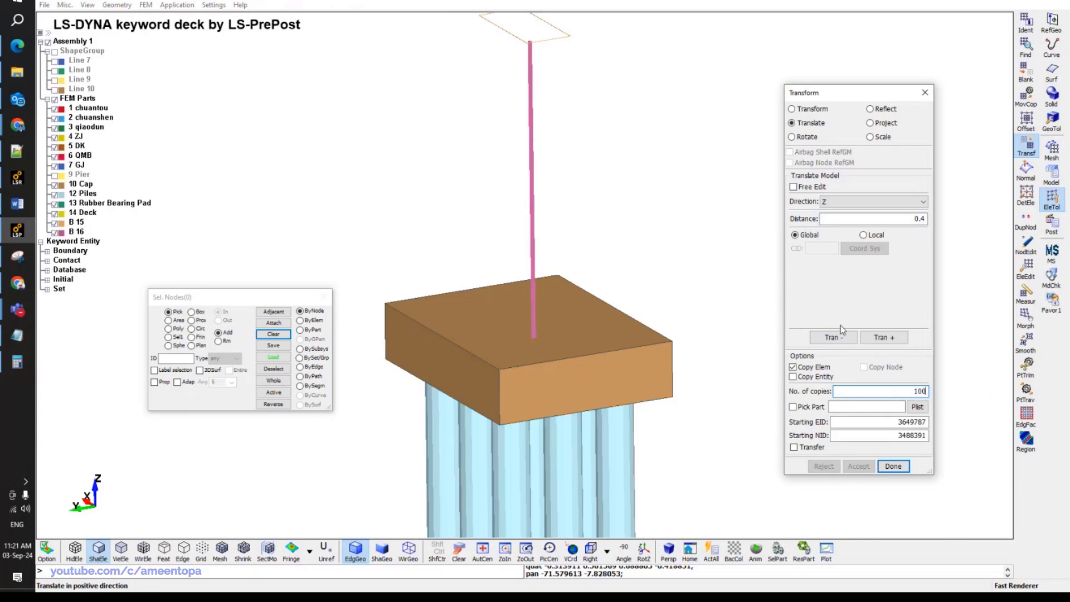
{"action": "left_click", "coordinate": [300, 331]}
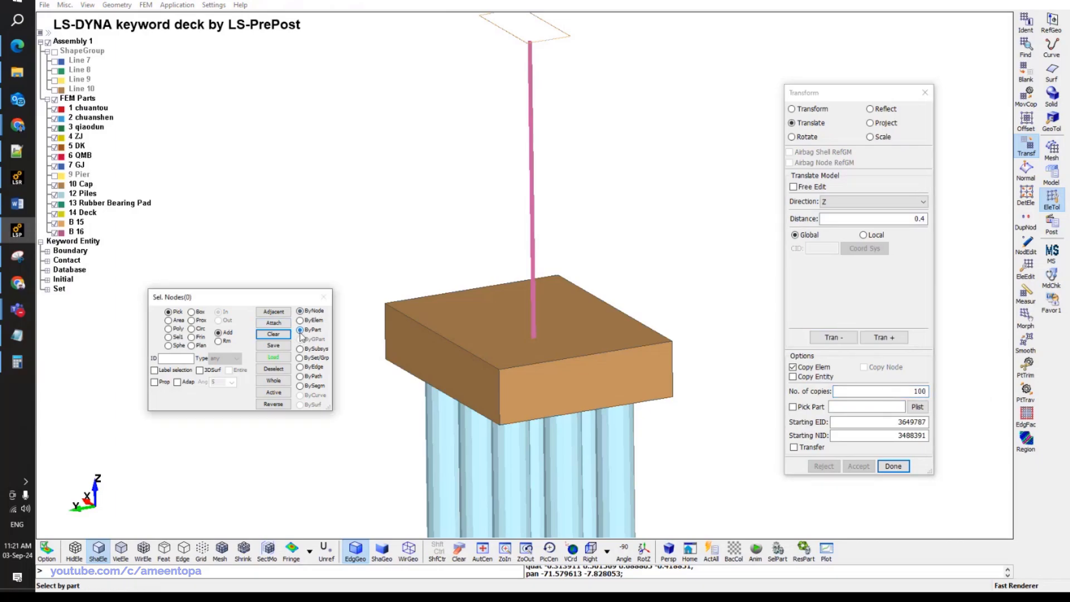
{"action": "left_click", "coordinate": [552, 40]}
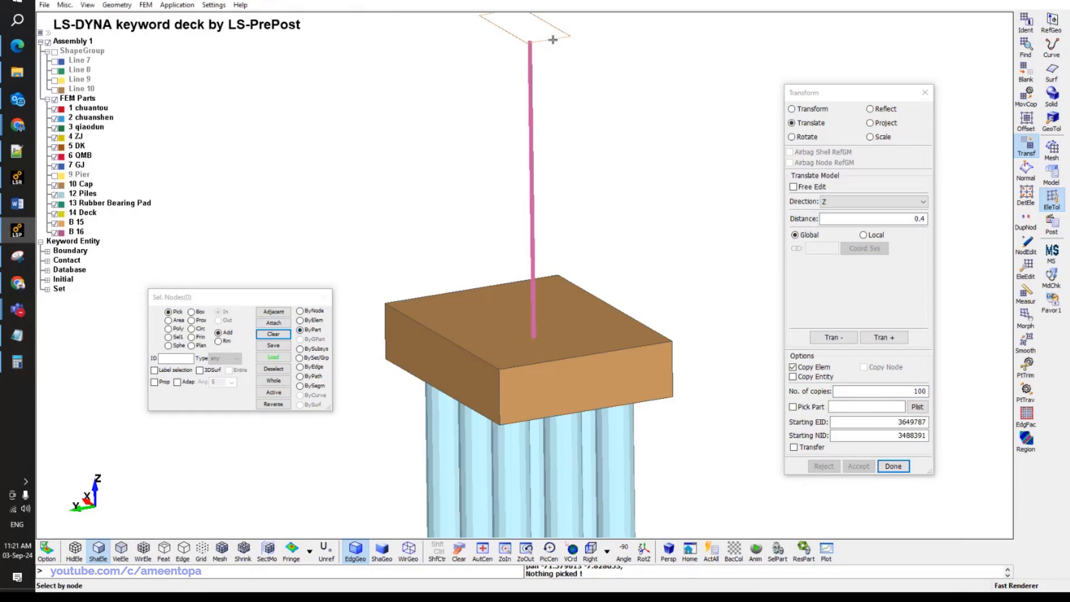
{"action": "left_click", "coordinate": [554, 39]}
Try copying the stirrup ring 100 times in the negative Z direction, inspect its extent and reject the operation.
{"action": "left_click", "coordinate": [834, 338]}
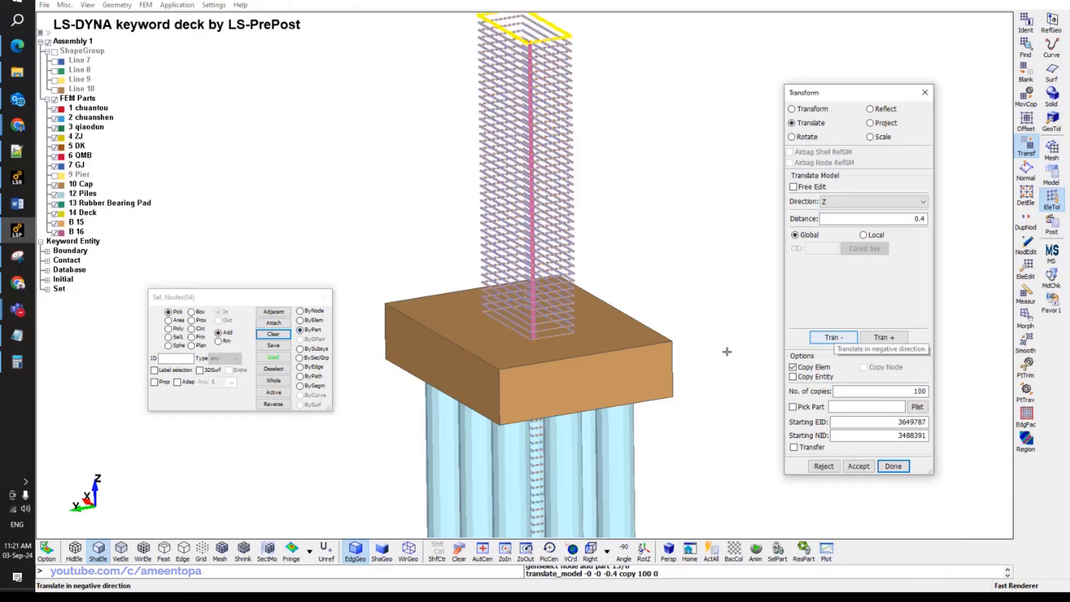
{"action": "scroll", "coordinate": [697, 323], "scroll_direction": "down", "scroll_amount": 5}
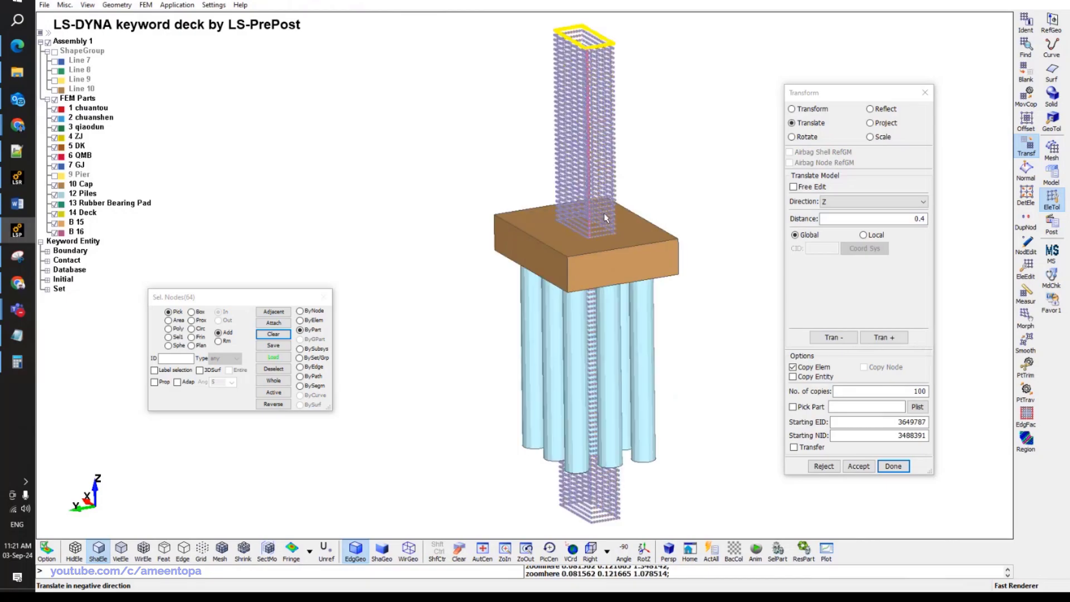
{"action": "scroll", "coordinate": [599, 263], "scroll_direction": "up", "scroll_amount": 3}
{"action": "left_click", "coordinate": [824, 466]}
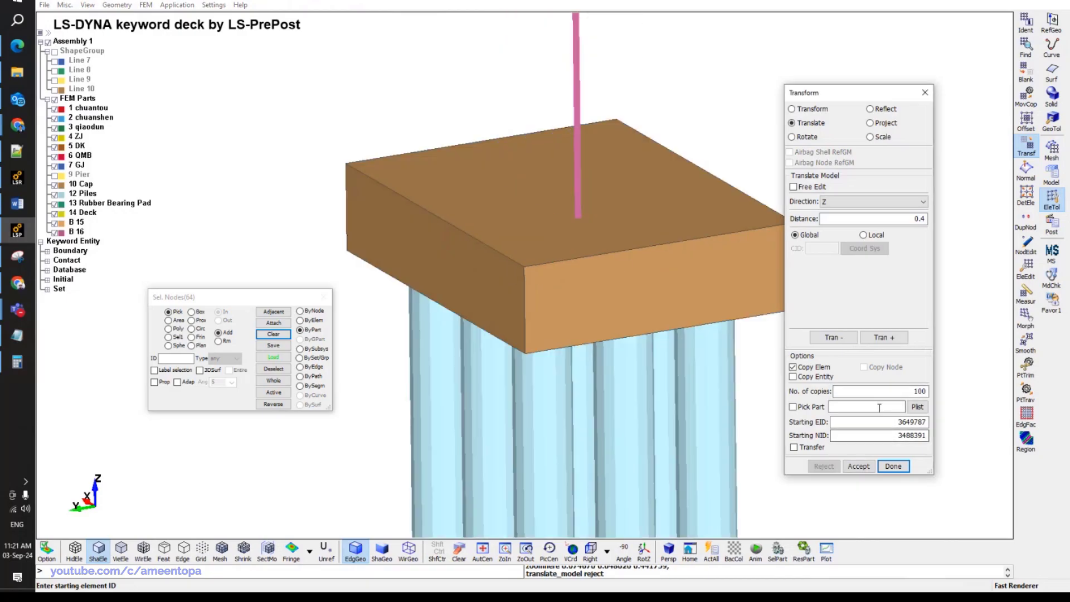
Copy the stirrup ring 50 times in the negative Z direction at 0.4 spacing and accept the copies.
{"action": "double_click", "coordinate": [888, 391]}
{"action": "type", "text": "50"}
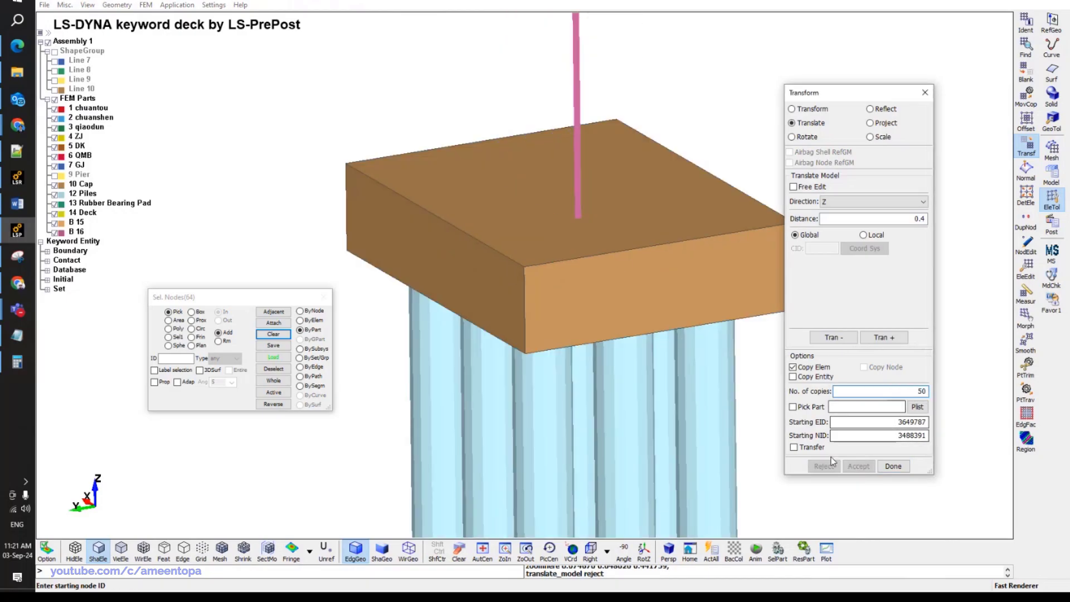
{"action": "left_click", "coordinate": [832, 337]}
{"action": "scroll", "coordinate": [622, 269], "scroll_direction": "down", "scroll_amount": 3}
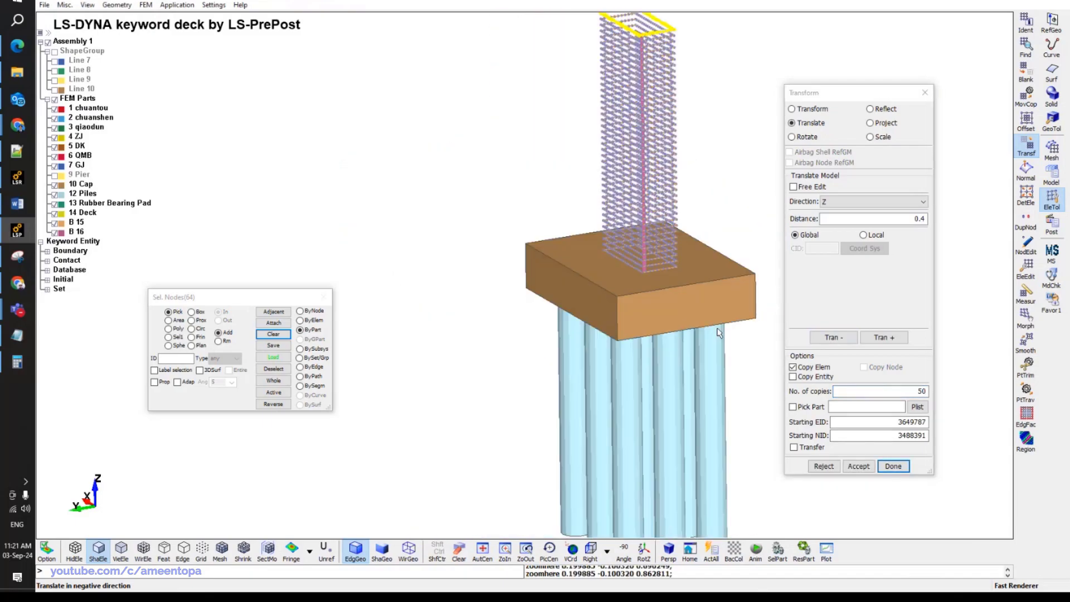
{"action": "scroll", "coordinate": [622, 268], "scroll_direction": "up", "scroll_amount": 3}
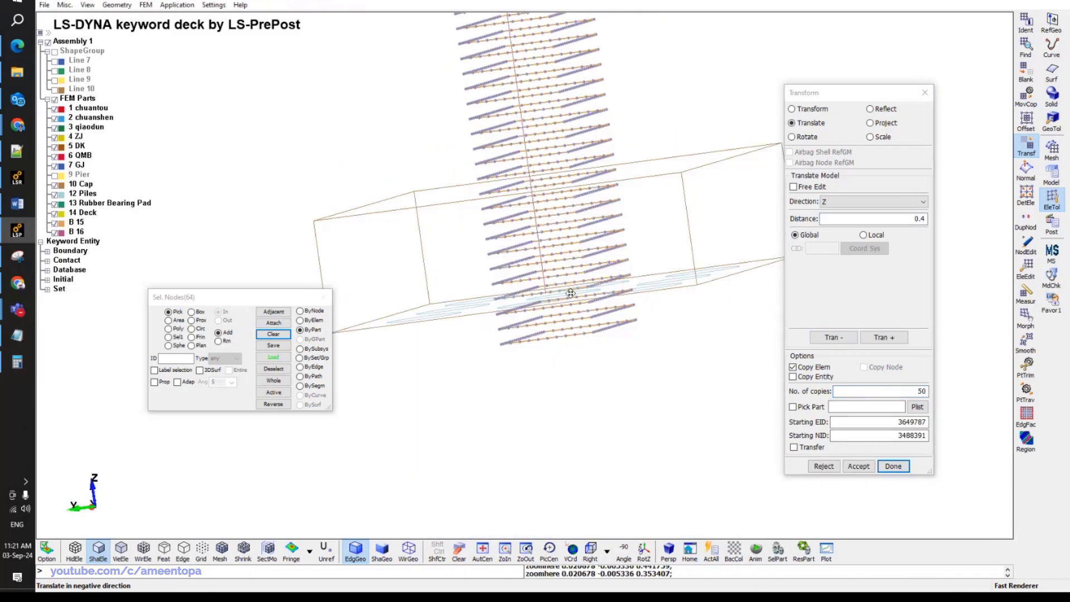
{"action": "middle_click_drag", "start_coordinate": [591, 309], "coordinate": [570, 306], "text": "ctrl"}
{"action": "left_click", "coordinate": [856, 466]}
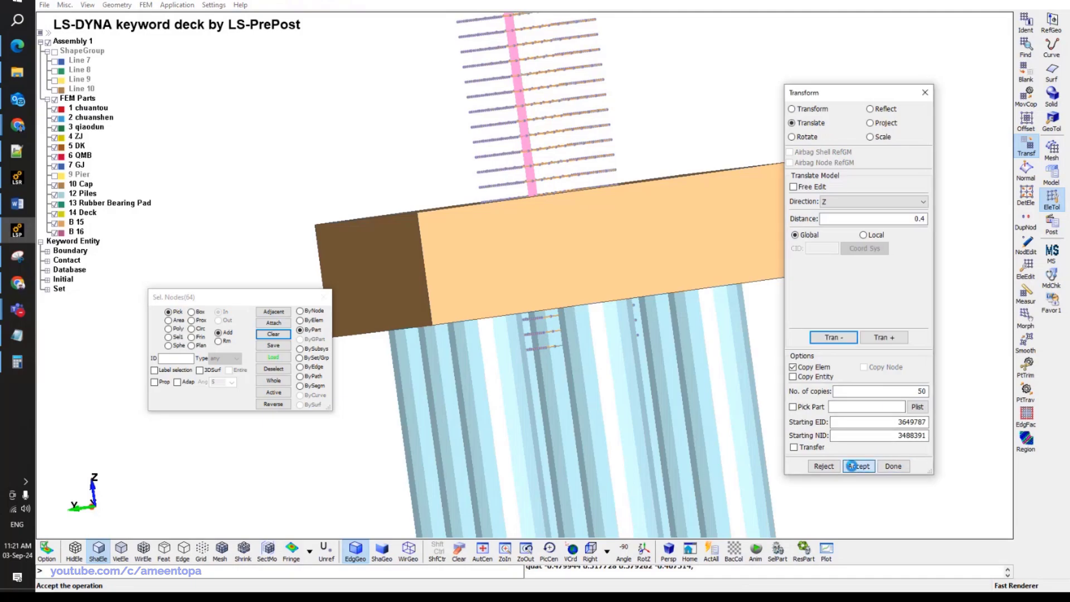
{"action": "scroll", "coordinate": [613, 251], "scroll_direction": "down", "scroll_amount": 5}
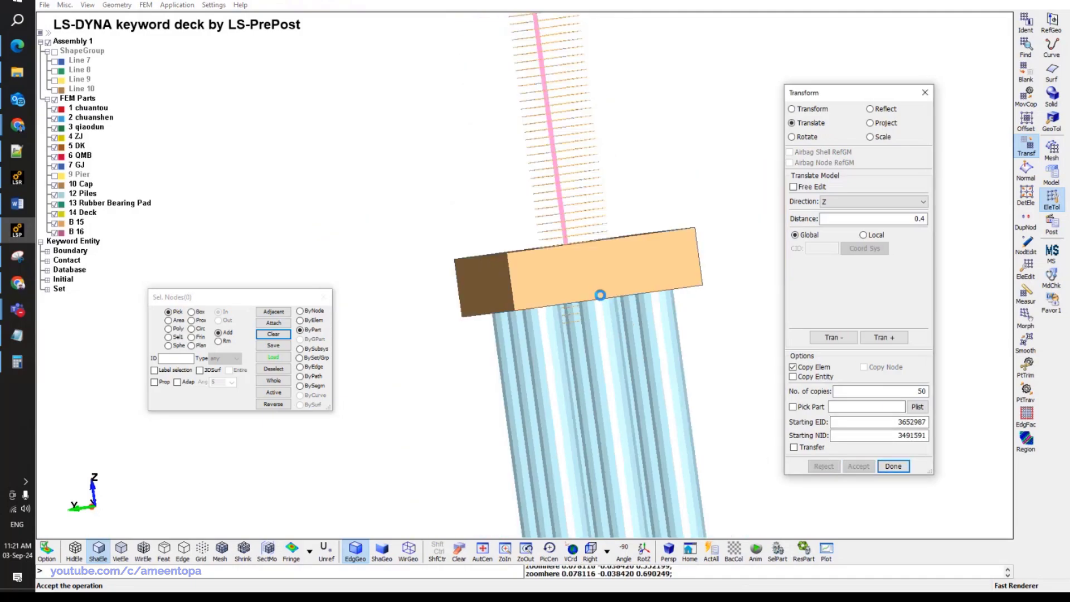
Inspect the stirrup copies at the pier top, showing and hiding part 9 Pier to compare the rings with its top face.
{"action": "scroll", "coordinate": [554, 494], "scroll_direction": "down", "scroll_amount": 2}
{"action": "scroll", "coordinate": [554, 184], "scroll_direction": "up", "scroll_amount": 8}
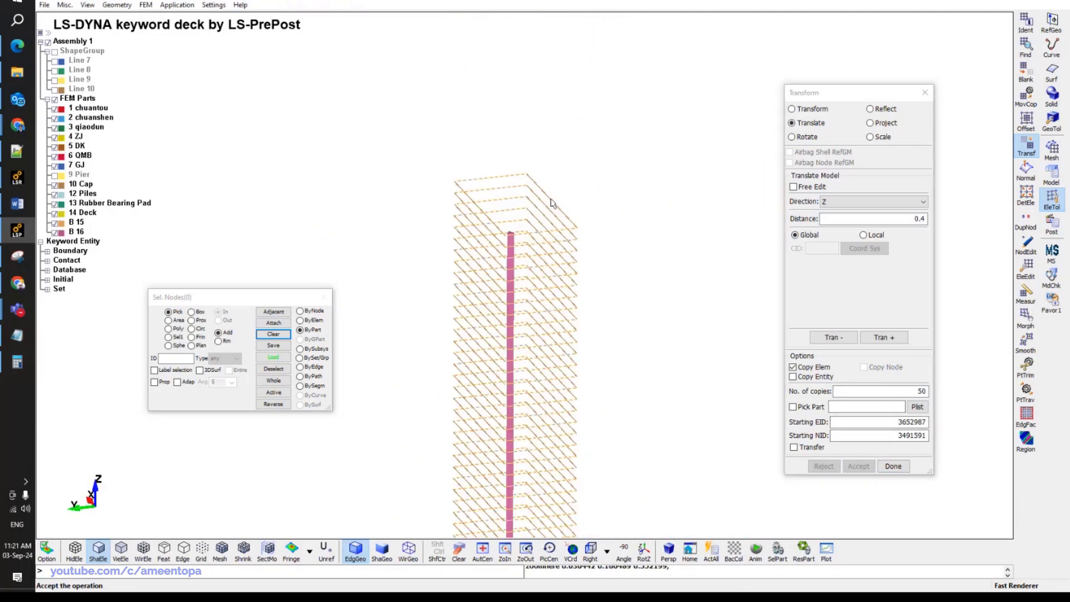
{"action": "scroll", "coordinate": [552, 349], "scroll_direction": "up", "scroll_amount": 3}
{"action": "middle_click_drag", "start_coordinate": [553, 349], "coordinate": [533, 371]}
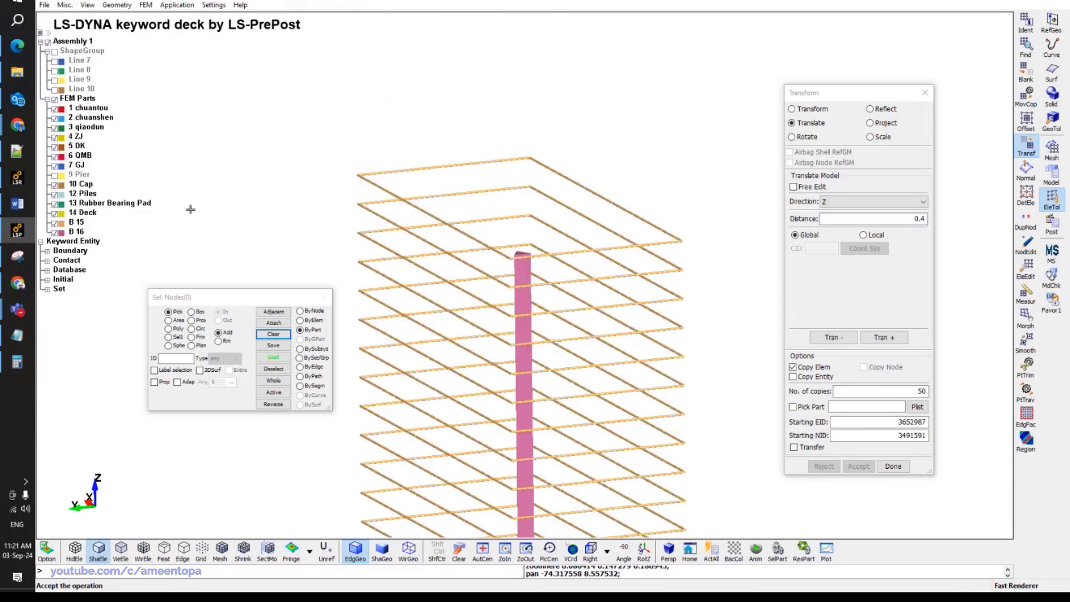
{"action": "left_click", "coordinate": [55, 175]}
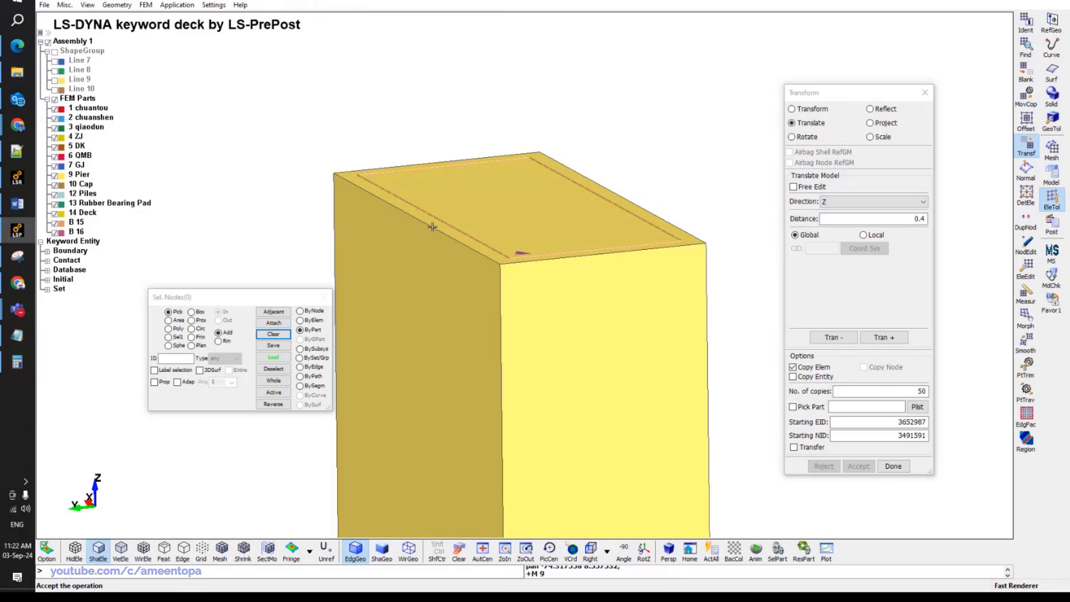
{"action": "scroll", "coordinate": [514, 262], "scroll_direction": "up", "scroll_amount": 3}
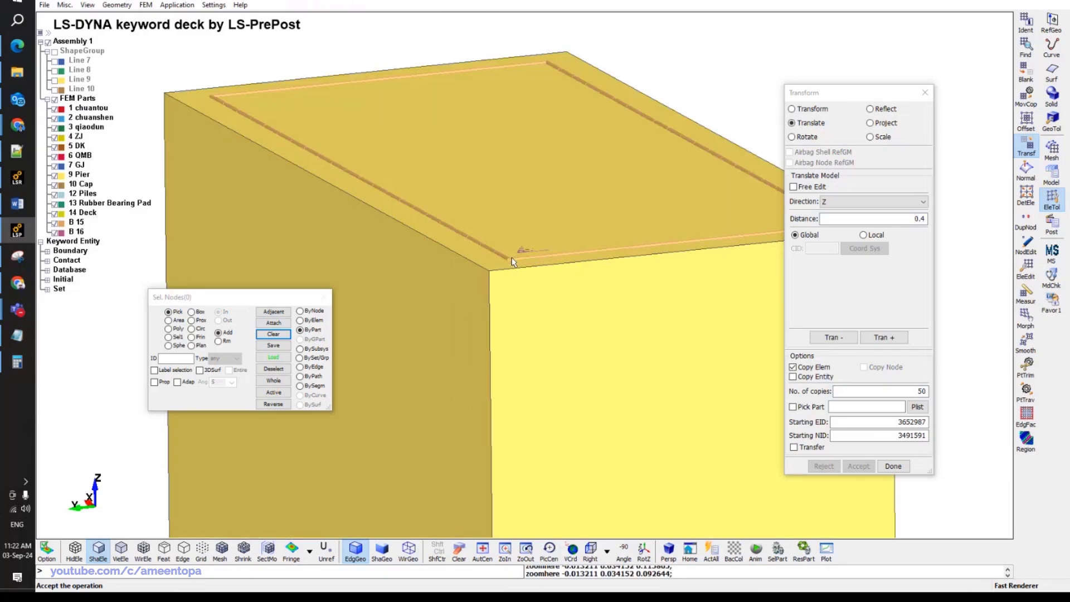
{"action": "scroll", "coordinate": [493, 254], "scroll_direction": "down", "scroll_amount": 1}
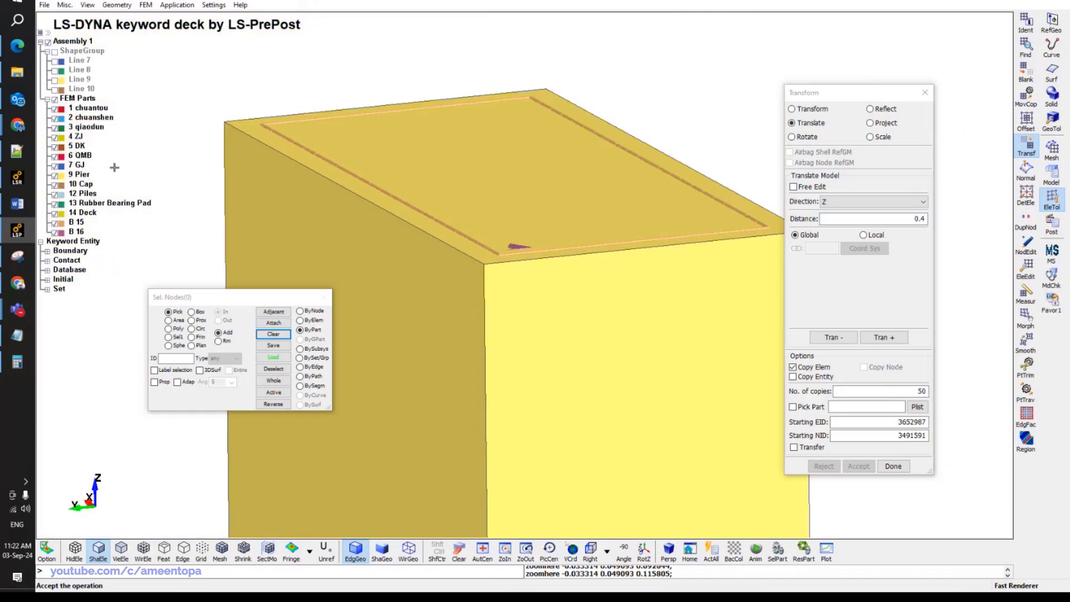
{"action": "left_click", "coordinate": [54, 175]}
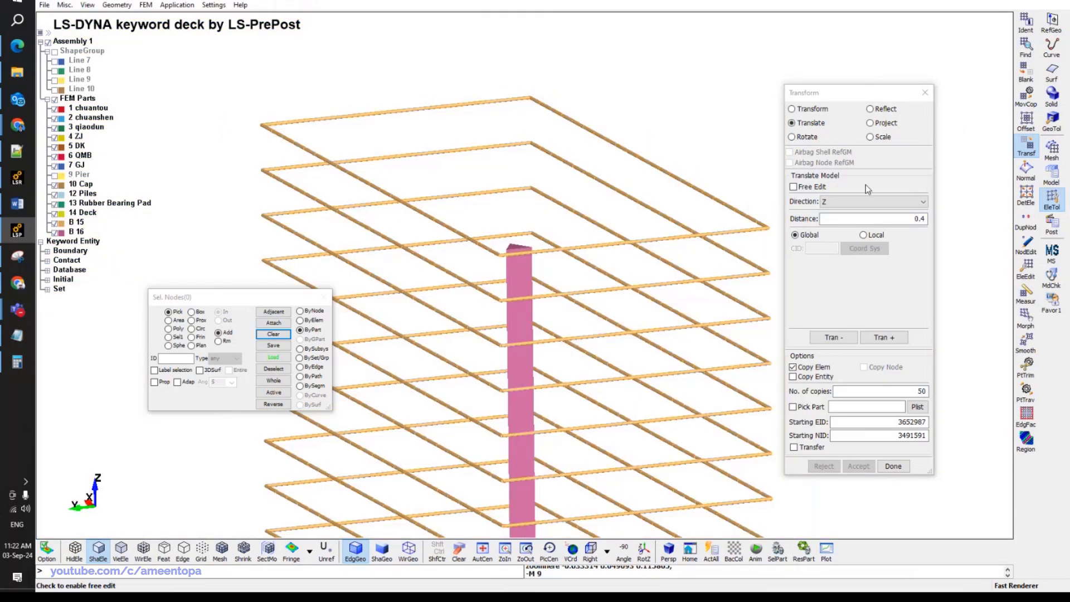
Delete the topmost stirrup ring's beam elements using propagated selection, removing new unreferenced nodes, and make the deletion permanent.
{"action": "left_click", "coordinate": [1020, 273]}
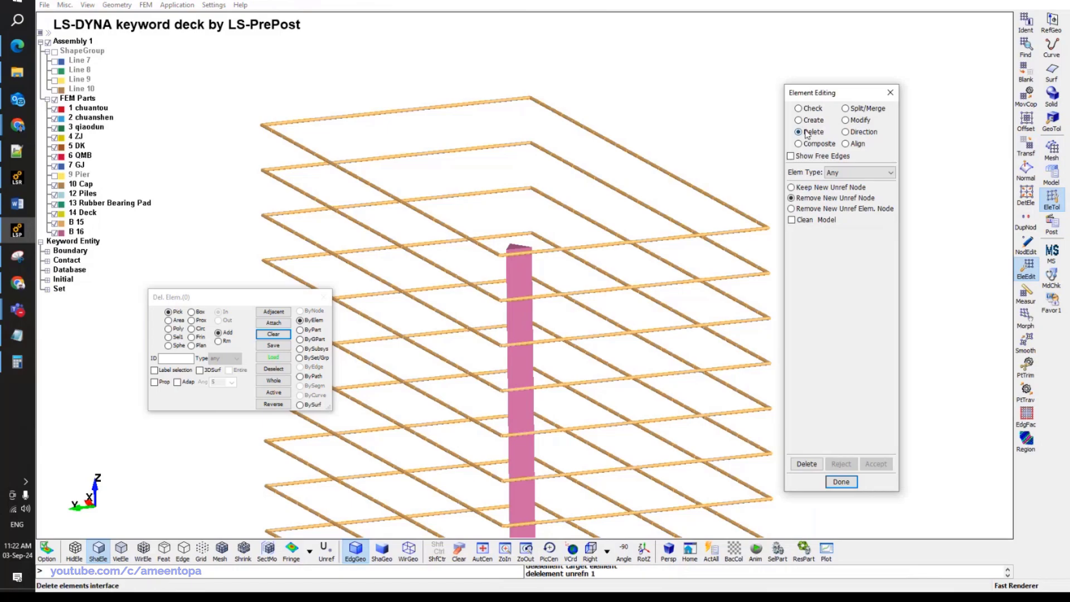
{"action": "left_click", "coordinate": [154, 382]}
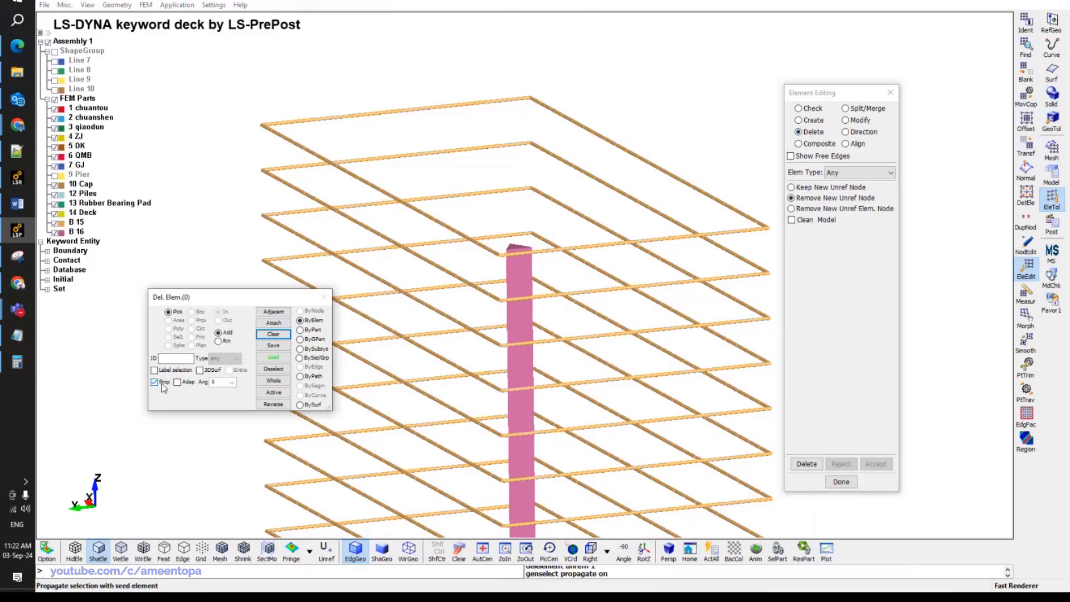
{"action": "left_click", "coordinate": [296, 123]}
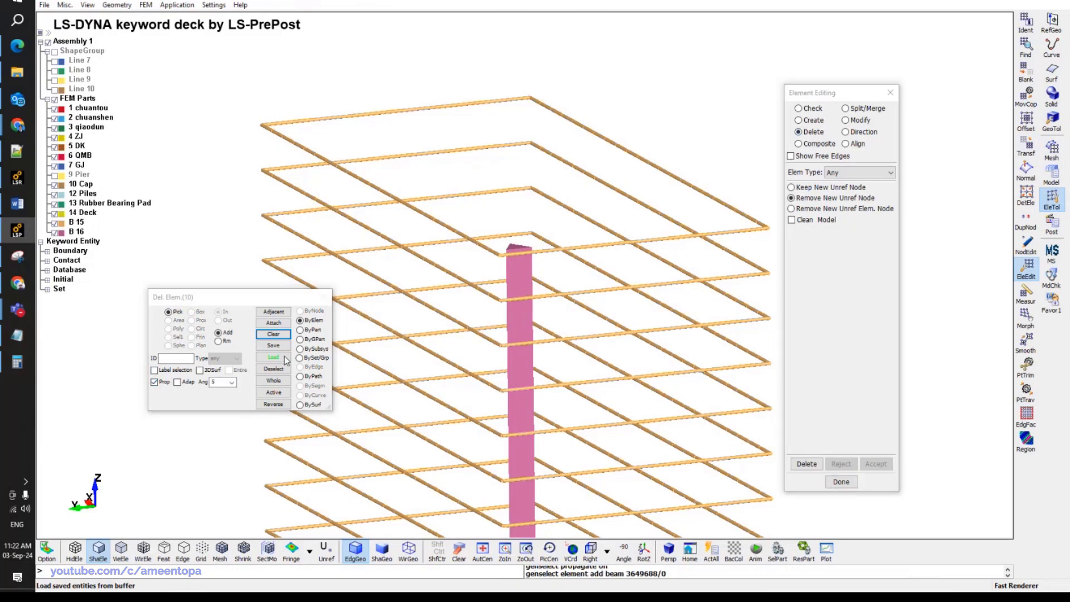
{"action": "left_click", "coordinate": [317, 146]}
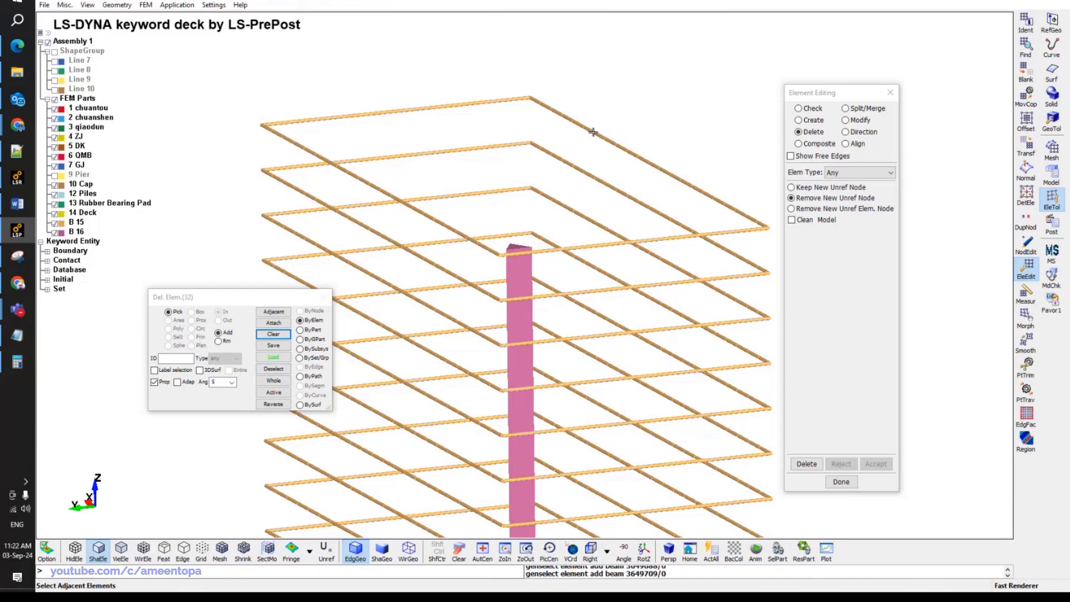
{"action": "left_click", "coordinate": [677, 241]}
{"action": "mouse_move", "coordinate": [680, 241]}
{"action": "left_mouse_down", "text": "shift"}
{"action": "mouse_move", "coordinate": [660, 240]}
{"action": "mouse_move", "coordinate": [624, 310]}
{"action": "mouse_move", "coordinate": [636, 262]}
{"action": "left_mouse_up", "text": "shift"}
{"action": "left_click", "coordinate": [807, 464]}
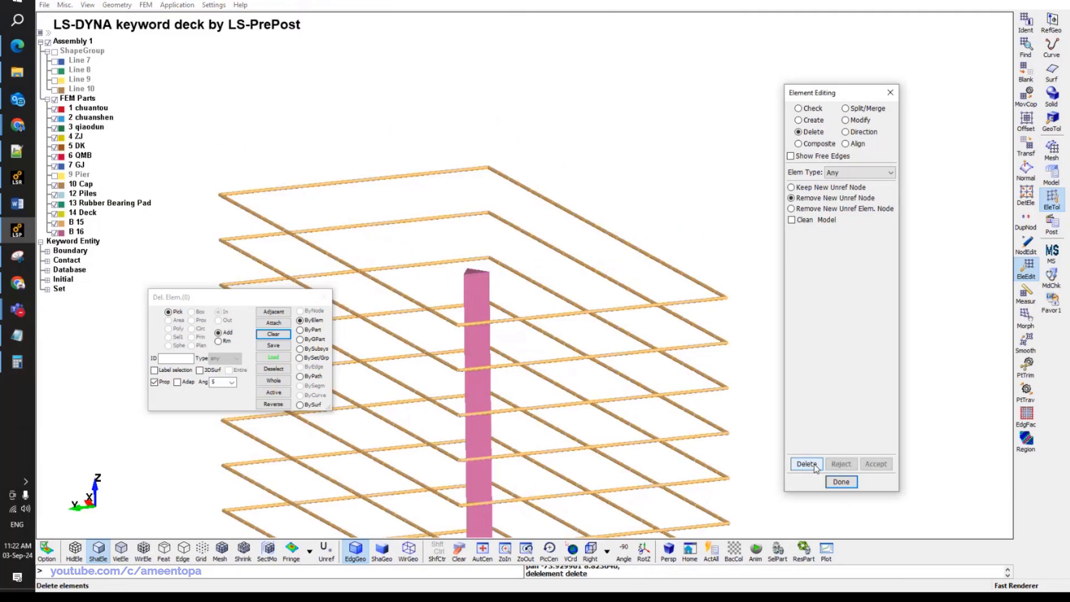
{"action": "left_click", "coordinate": [875, 464]}
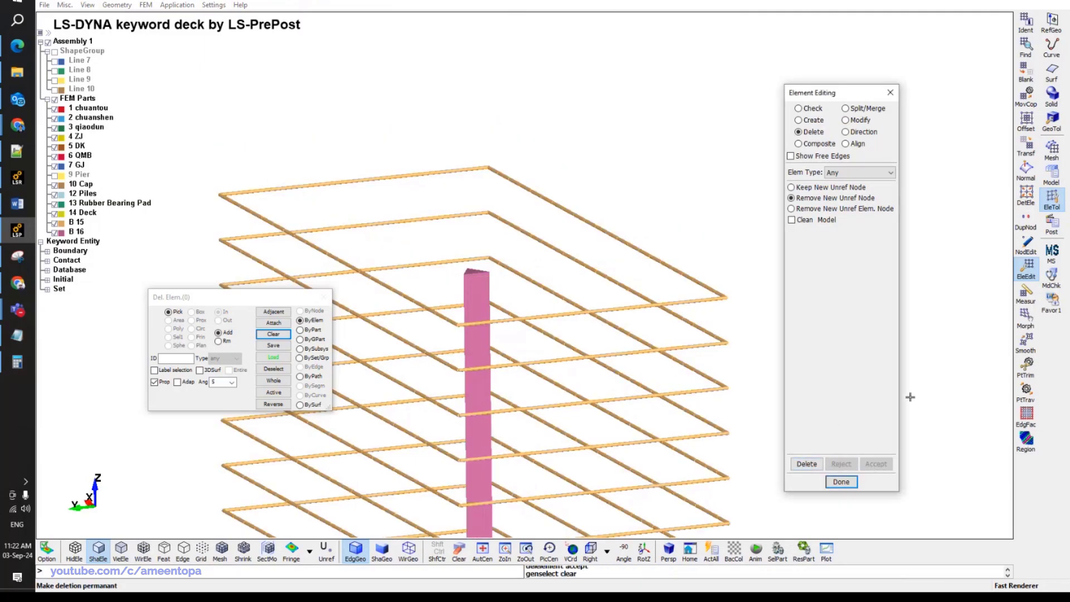
Open the beam section definitions, limiting the keyword list to those used in the model.
{"action": "left_click", "coordinate": [1027, 147]}
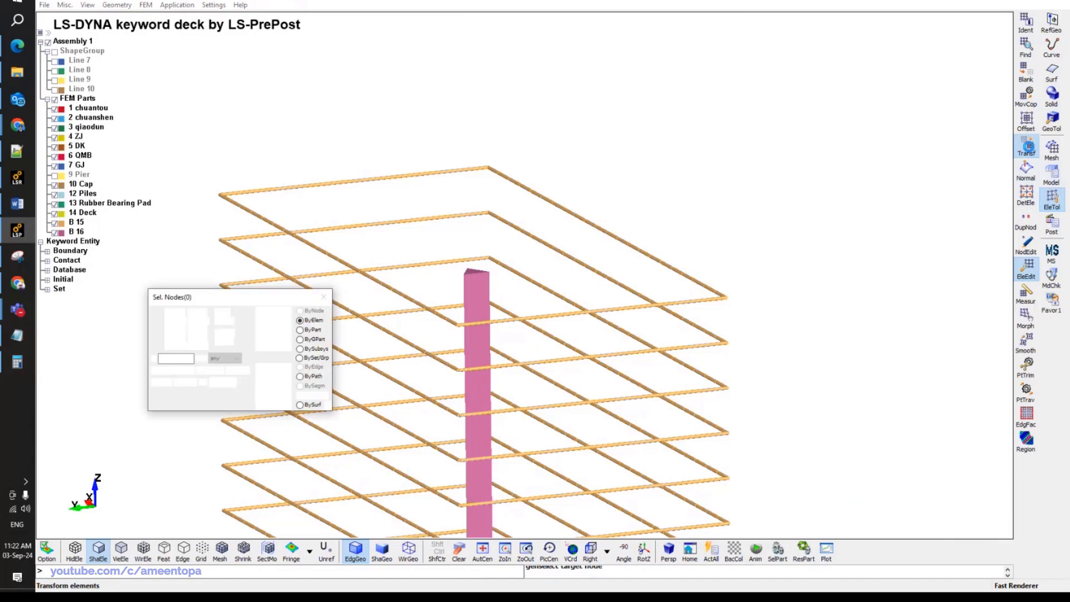
{"action": "key", "text": "F1"}
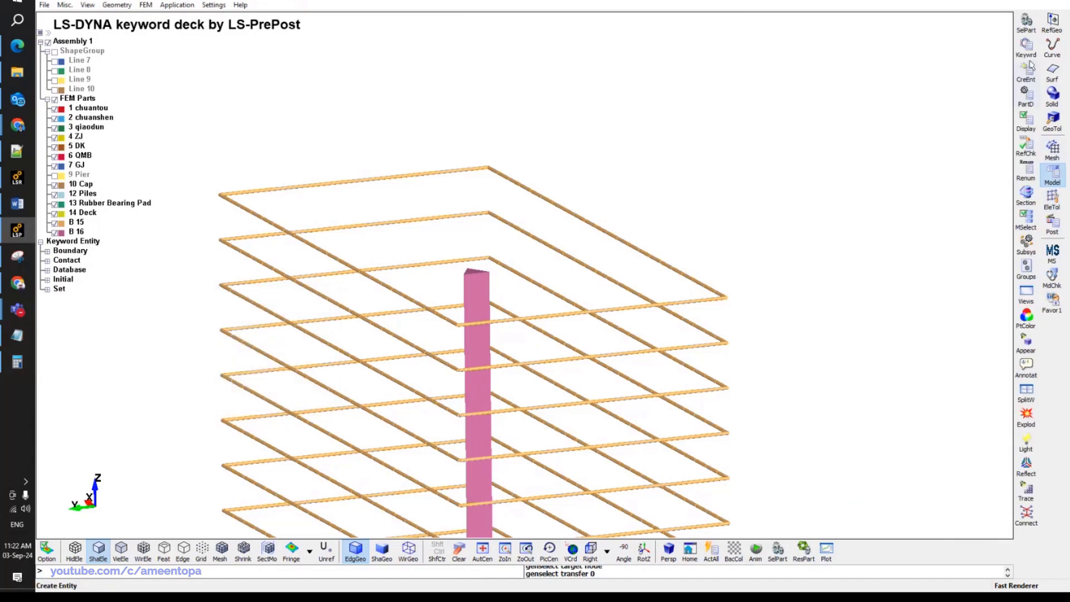
{"action": "left_click", "coordinate": [1026, 45]}
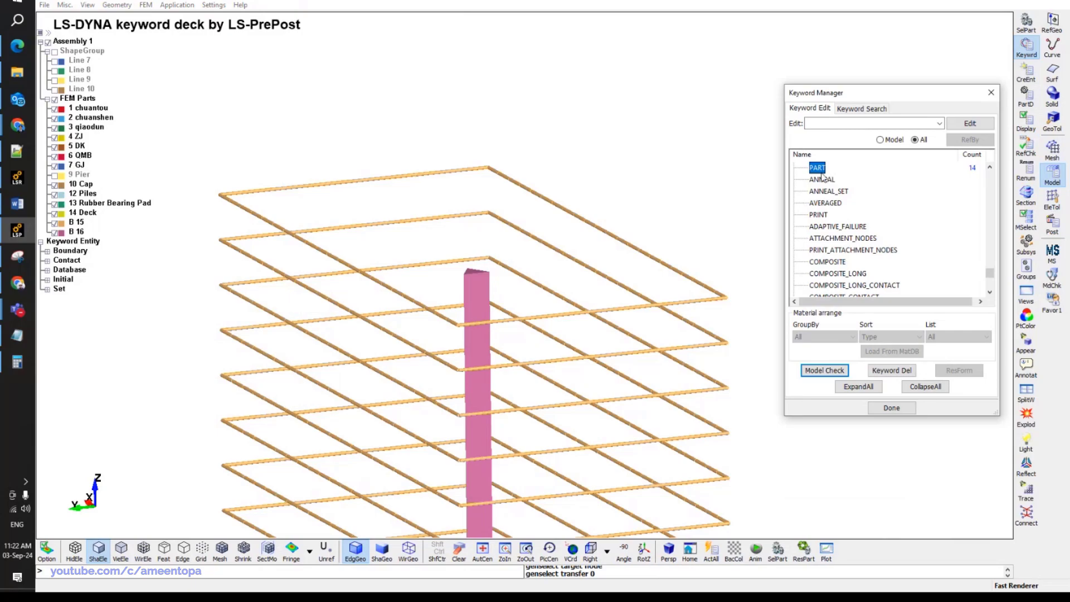
{"action": "left_click", "coordinate": [885, 140]}
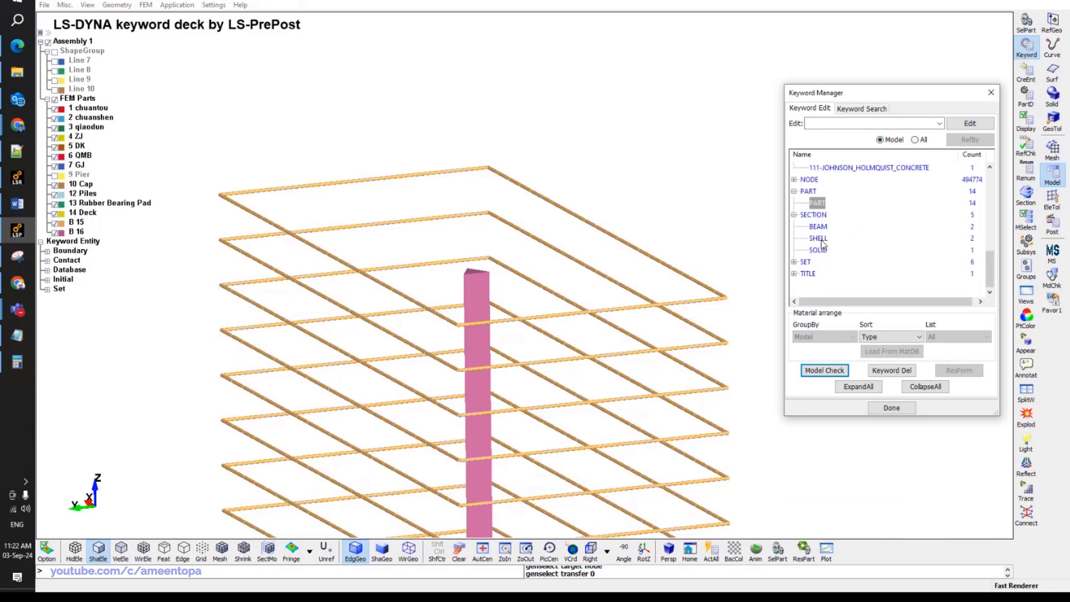
{"action": "left_click", "coordinate": [818, 228]}
{"action": "double_click", "coordinate": [818, 228]}
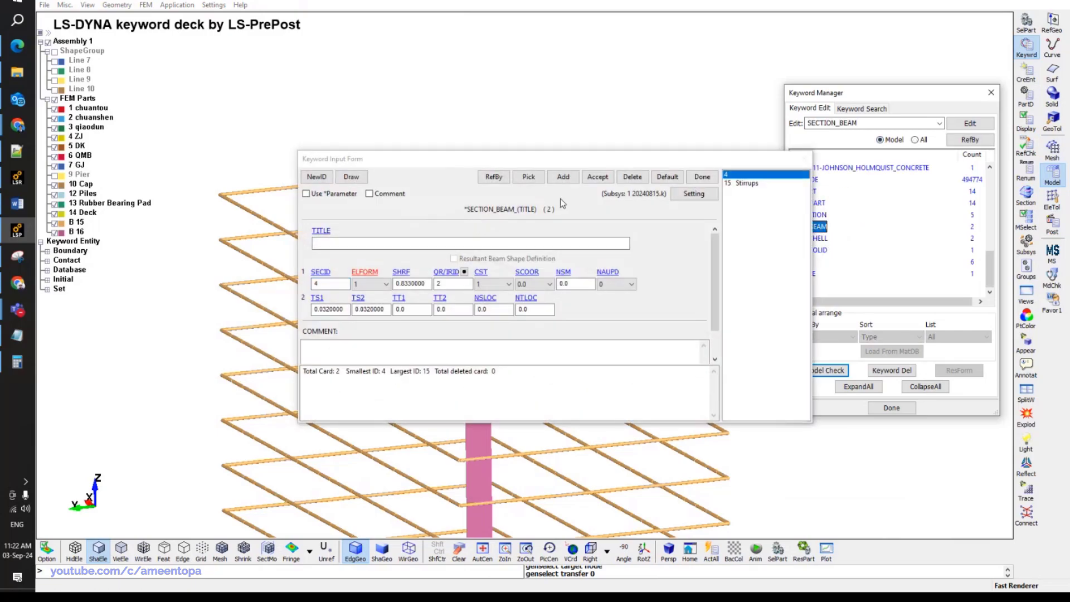
{"action": "left_click", "coordinate": [317, 176]}
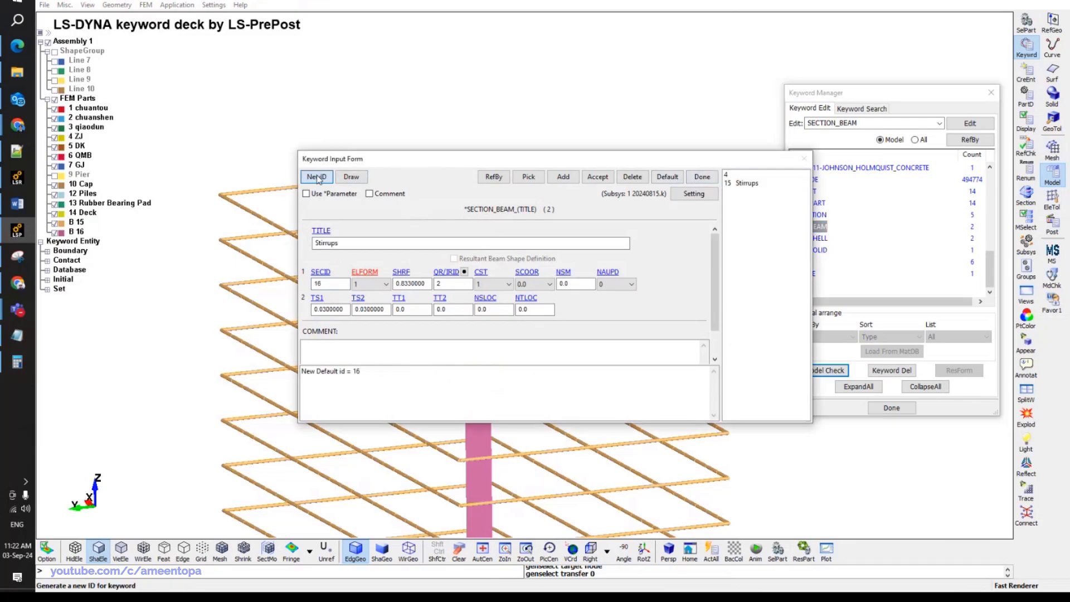
{"action": "double_click", "coordinate": [346, 243]}
{"action": "type", "text": "Long. Rebar"}
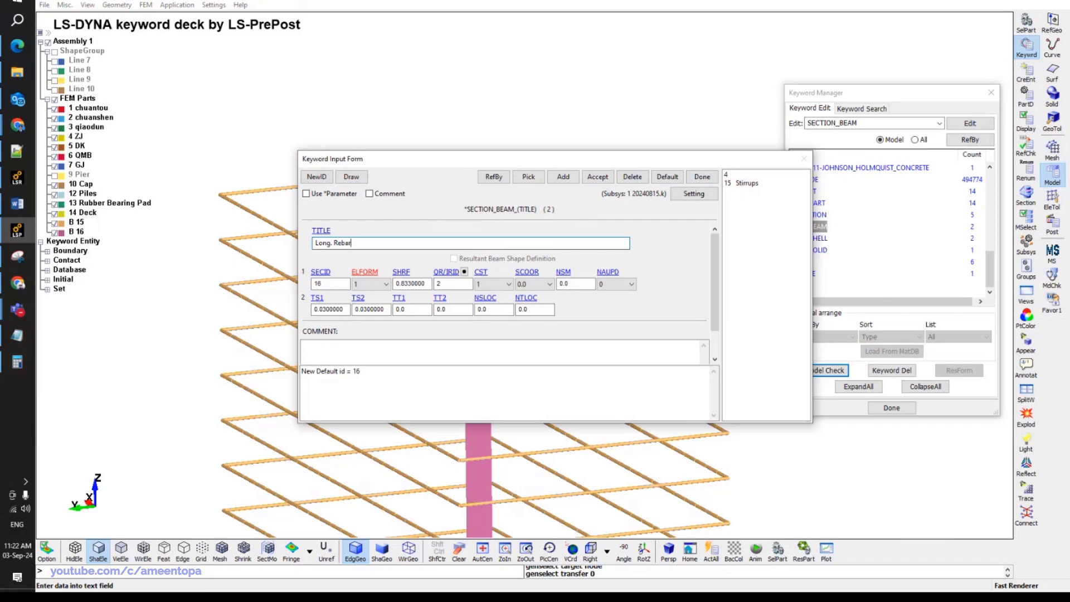
{"action": "left_click", "coordinate": [13, 234]}
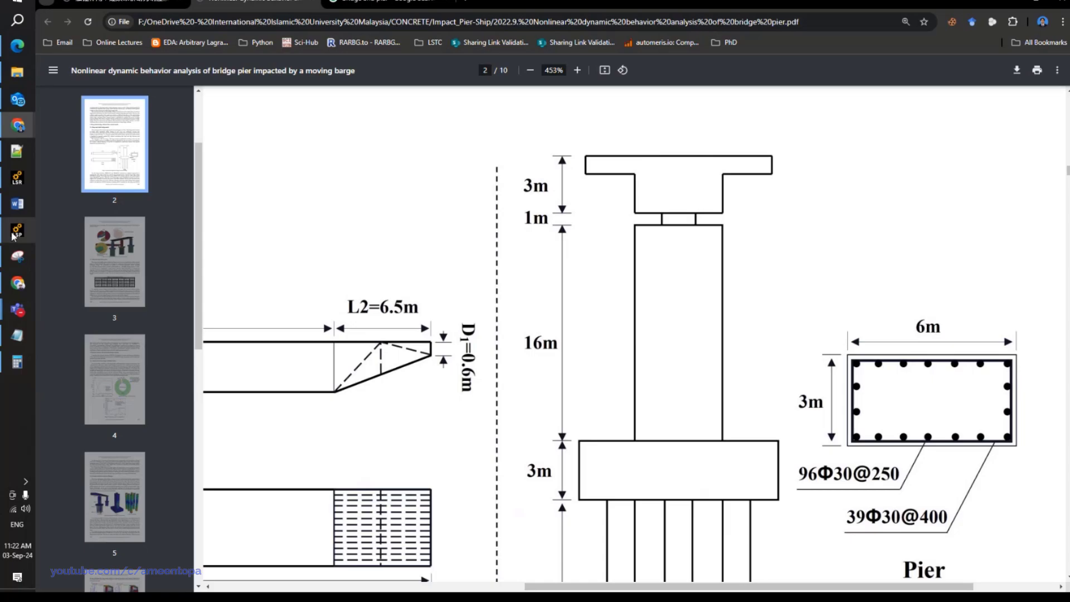
{"action": "key", "text": "alt+Tab"}
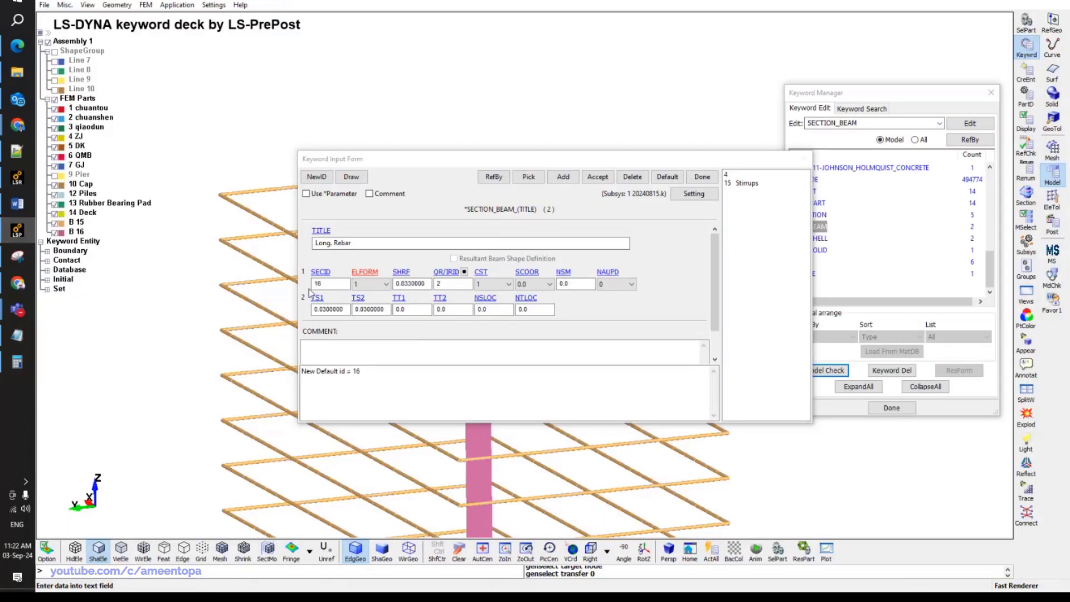
{"action": "left_click", "coordinate": [705, 177]}
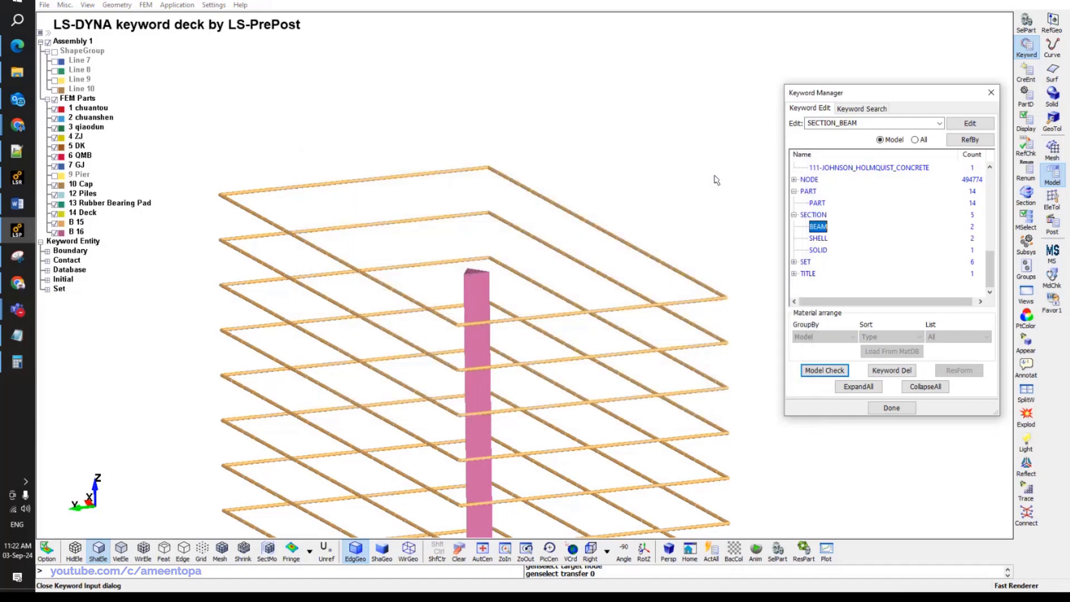
Retitle beam section 15 as "30 mm Dia" and save the change.
{"action": "double_click", "coordinate": [817, 227]}
{"action": "left_click", "coordinate": [744, 182]}
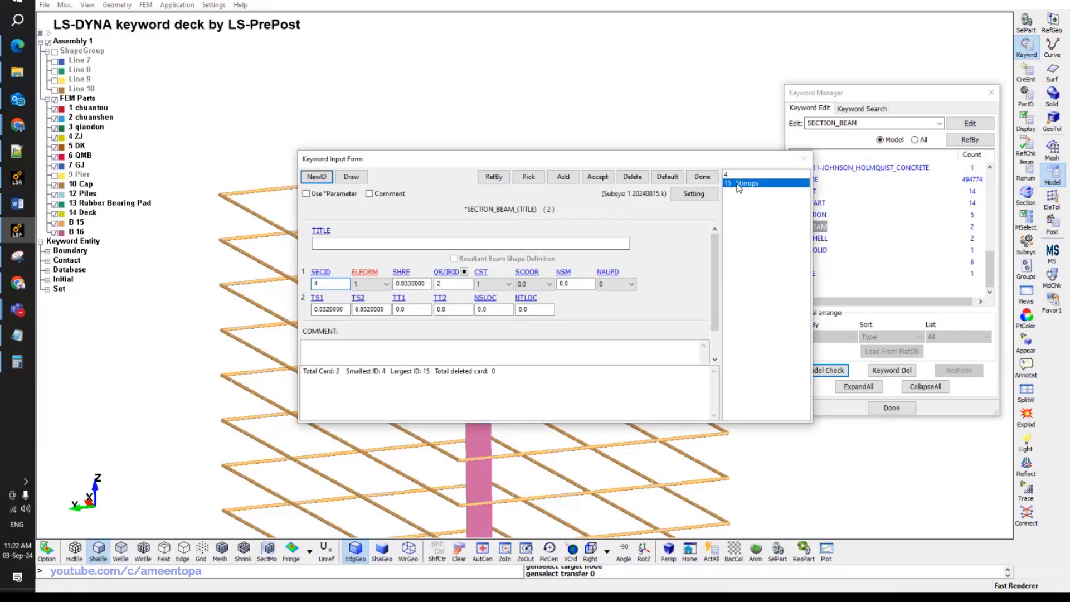
{"action": "double_click", "coordinate": [325, 243]}
{"action": "type", "text": "30"}
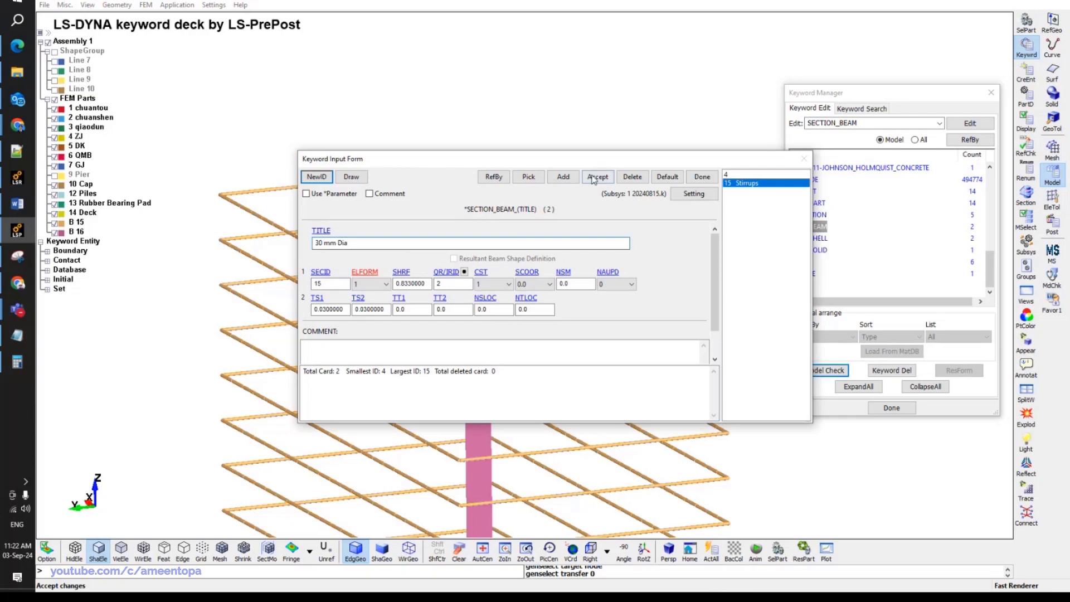
{"action": "left_click", "coordinate": [597, 177]}
{"action": "left_click", "coordinate": [702, 176]}
Title part 15 "Stirrups" in the part definitions and save the change.
{"action": "double_click", "coordinate": [817, 204]}
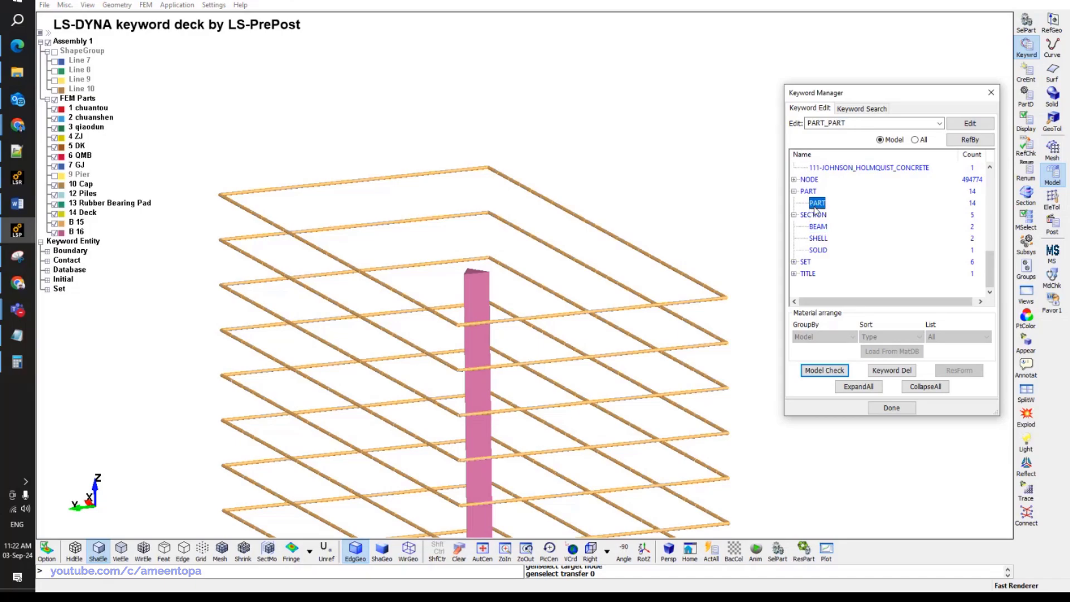
{"action": "left_click", "coordinate": [737, 276]}
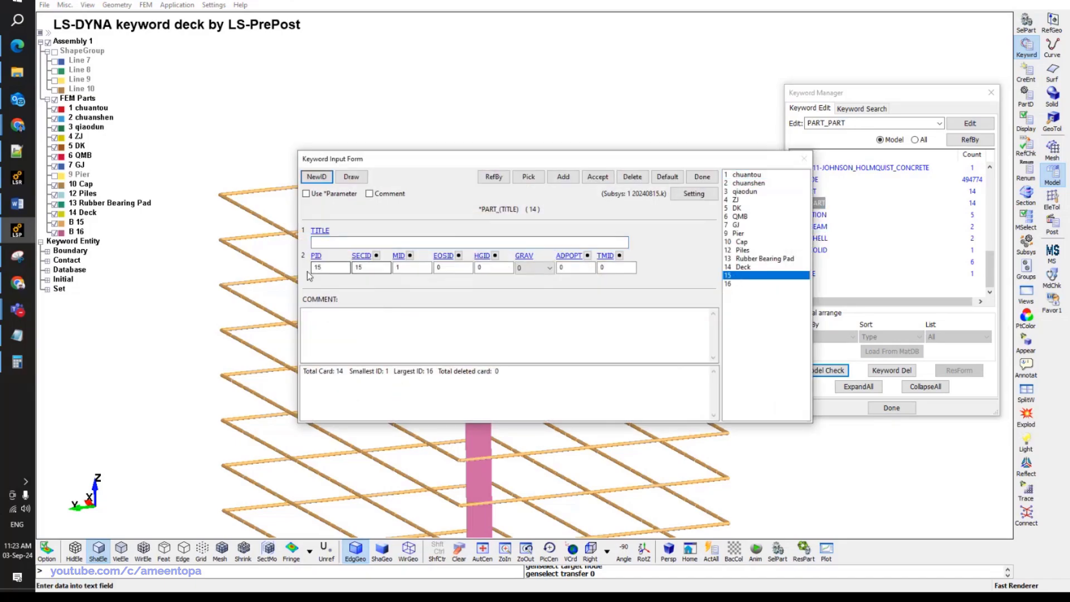
{"action": "left_click", "coordinate": [354, 242]}
{"action": "type", "text": "Stirrups"}
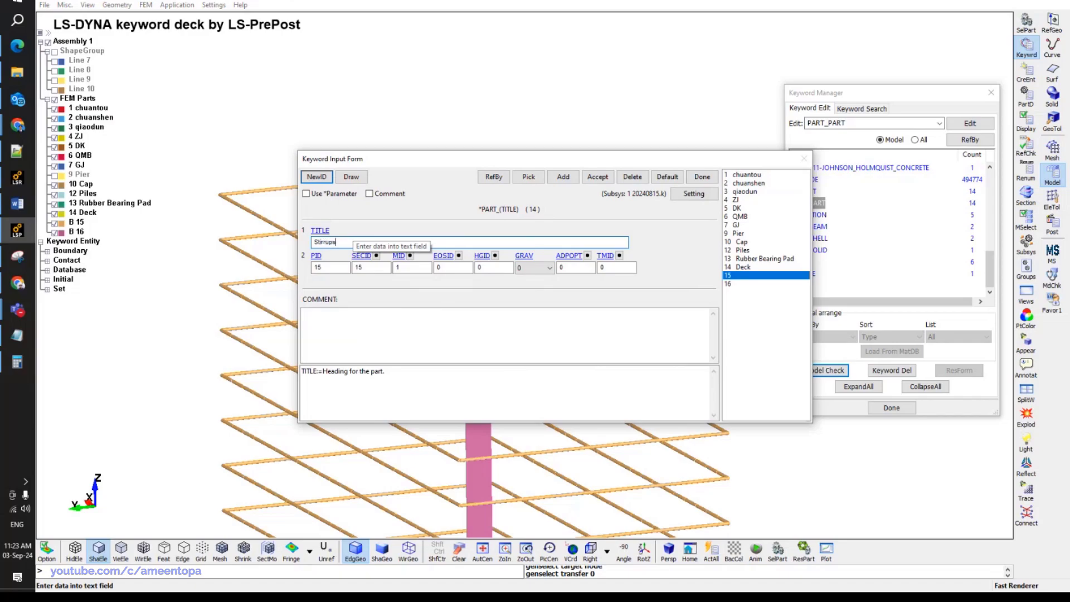
{"action": "left_click", "coordinate": [598, 176]}
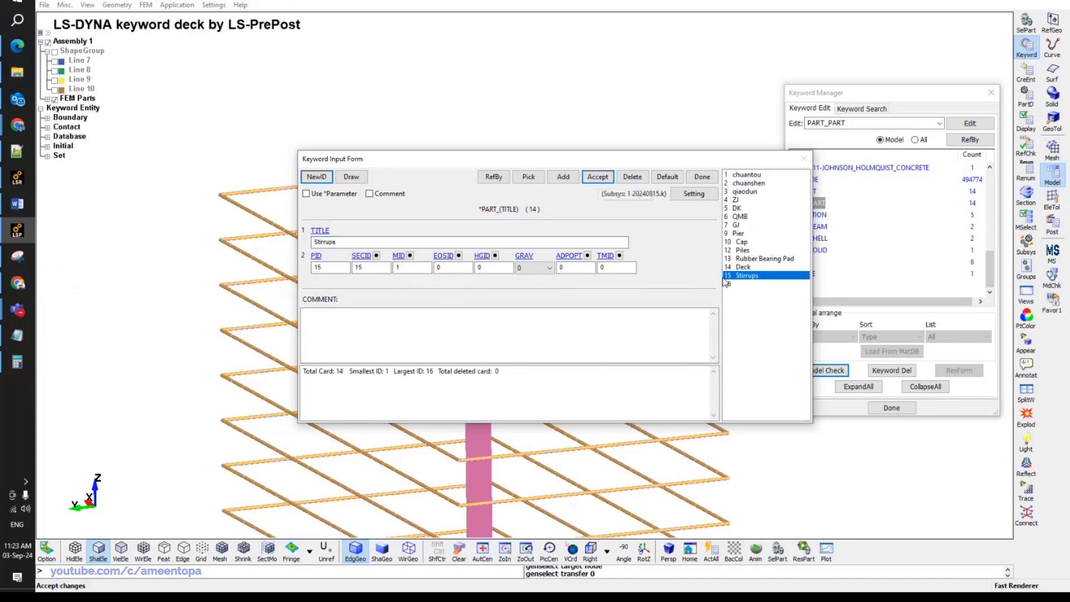
Assign material 1 and section 15 to part 16, title it "Rebar" and save the definition.
{"action": "left_click", "coordinate": [727, 283]}
{"action": "left_click", "coordinate": [413, 267]}
{"action": "type", "text": "1"}
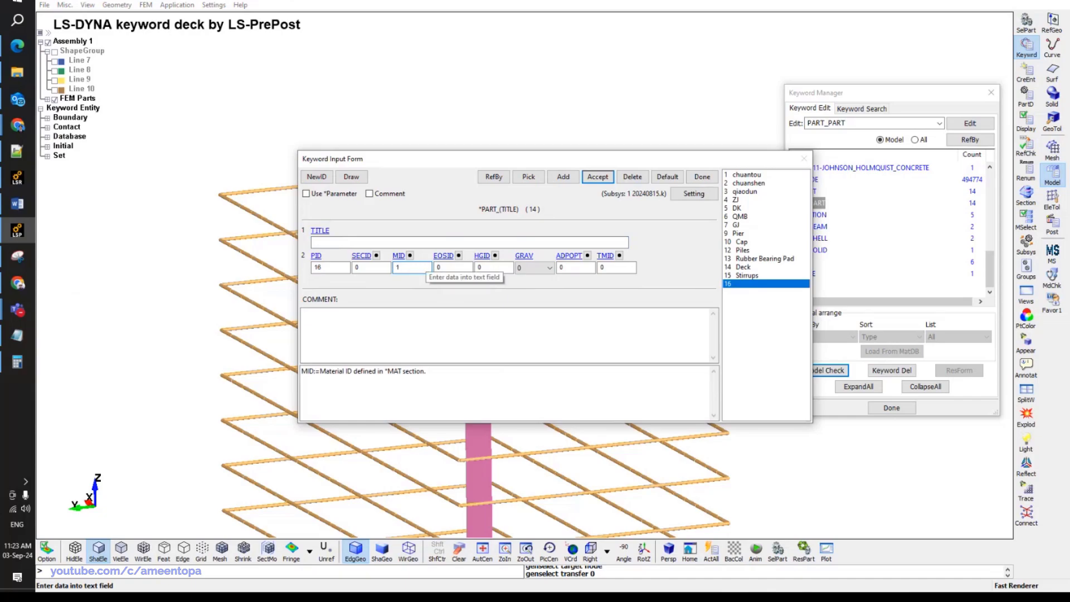
{"action": "left_click", "coordinate": [370, 268]}
{"action": "type", "text": "15"}
{"action": "left_click", "coordinate": [383, 243]}
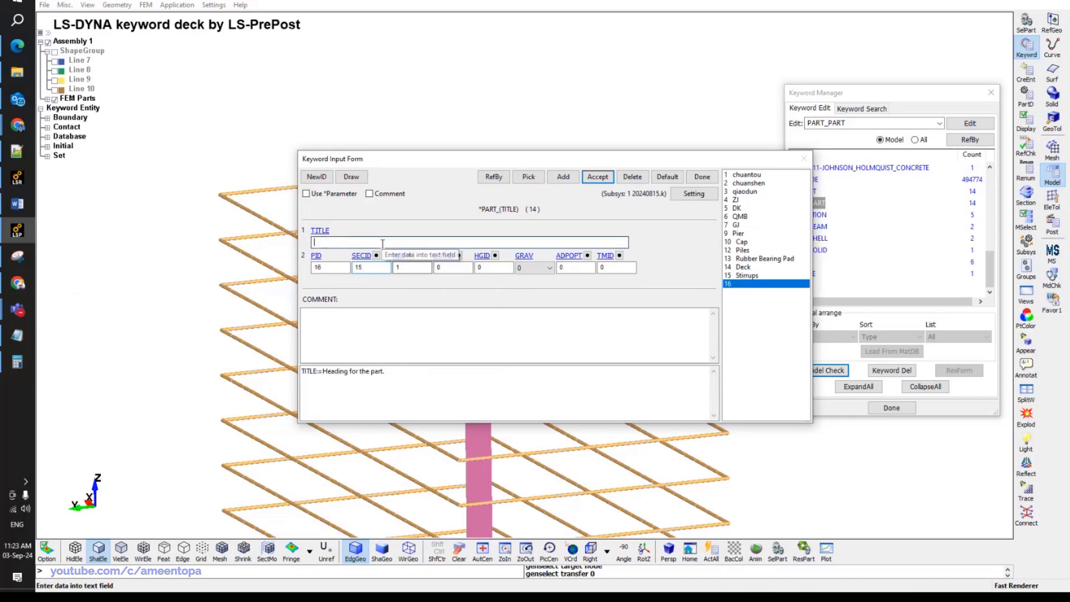
{"action": "type", "text": "Rebar"}
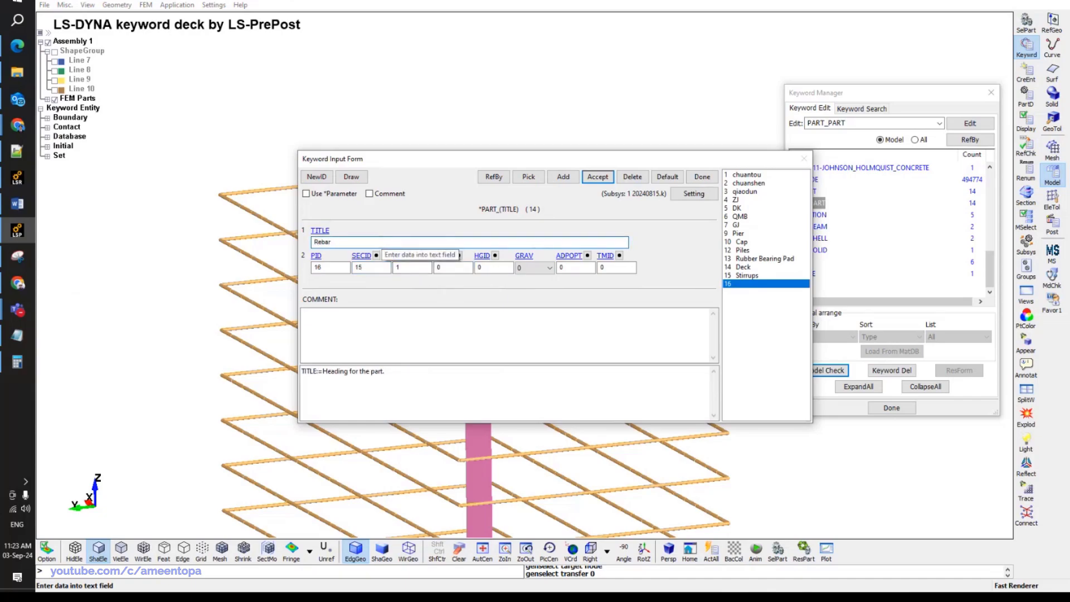
{"action": "left_click", "coordinate": [598, 177]}
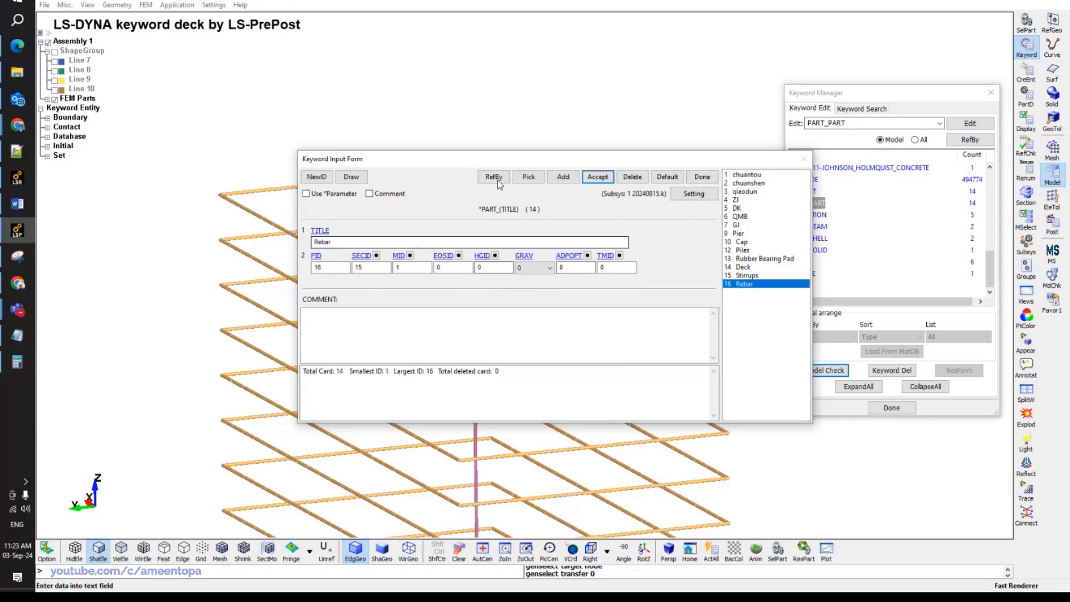
Check the longitudinal bar in the model and open the beam section assigned to part 7 GJ.
{"action": "left_click_drag", "start_coordinate": [495, 165], "coordinate": [732, 167]}
{"action": "middle_click_drag", "start_coordinate": [460, 285], "coordinate": [406, 285], "text": "shift"}
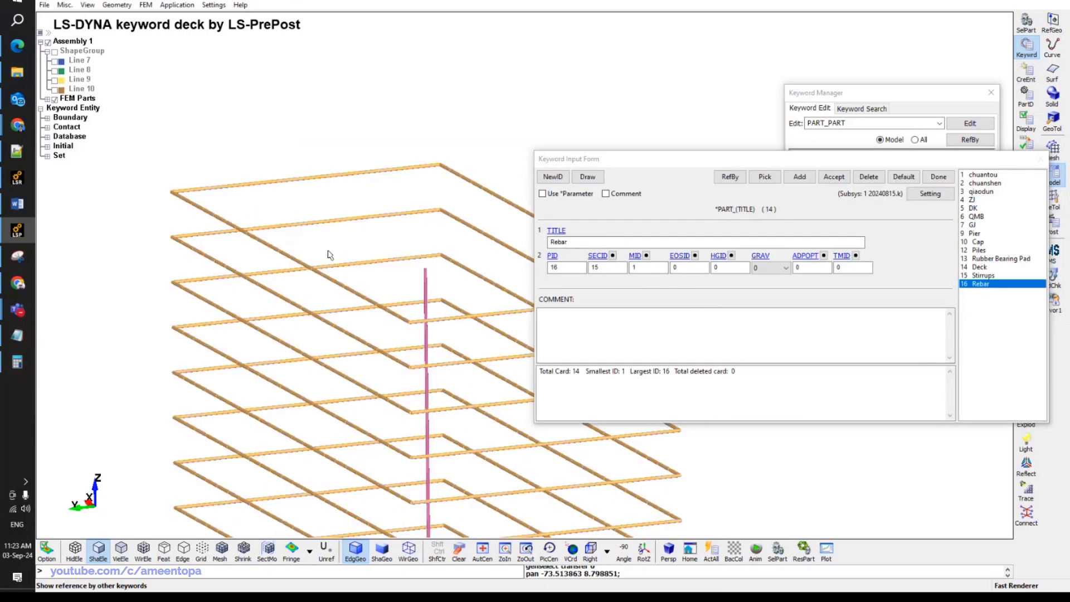
{"action": "left_click", "coordinate": [975, 225]}
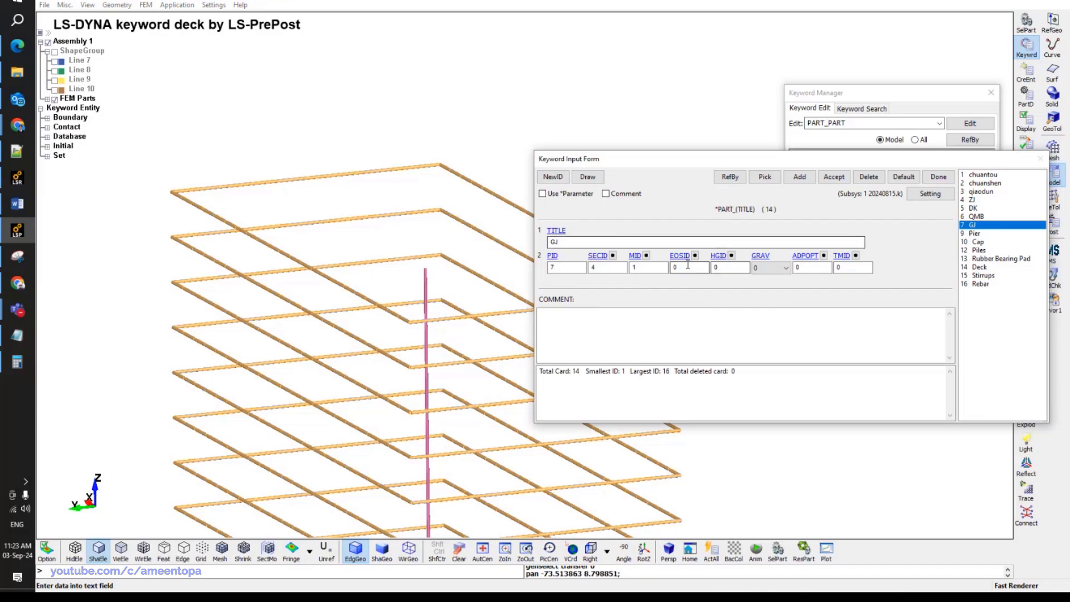
{"action": "left_click", "coordinate": [597, 257]}
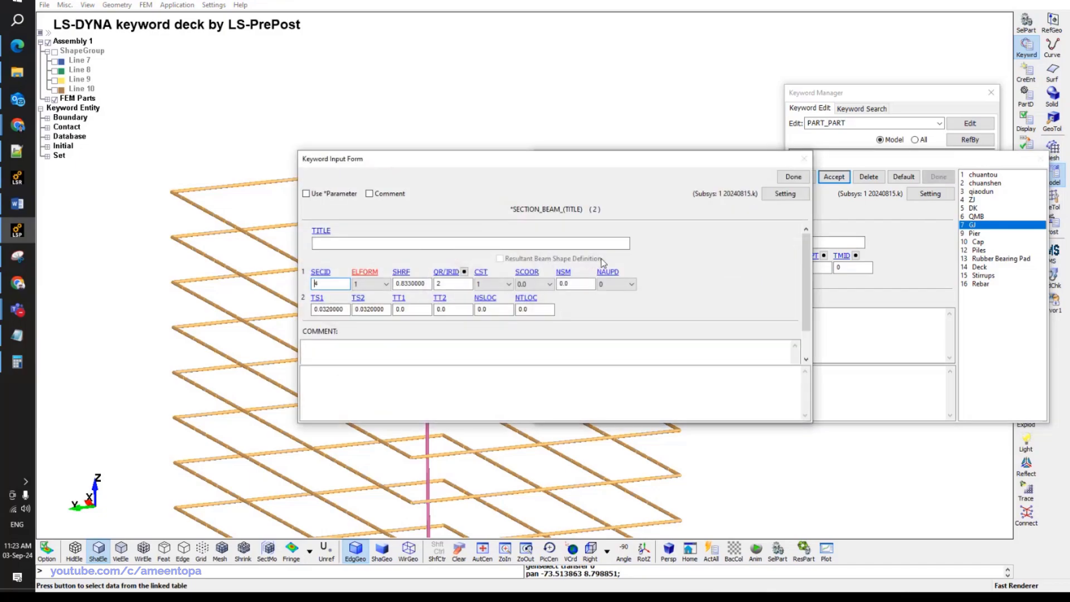
Close the beam section and part definition forms and switch the model to the top view.
{"action": "left_click", "coordinate": [792, 177]}
{"action": "left_click", "coordinate": [938, 177]}
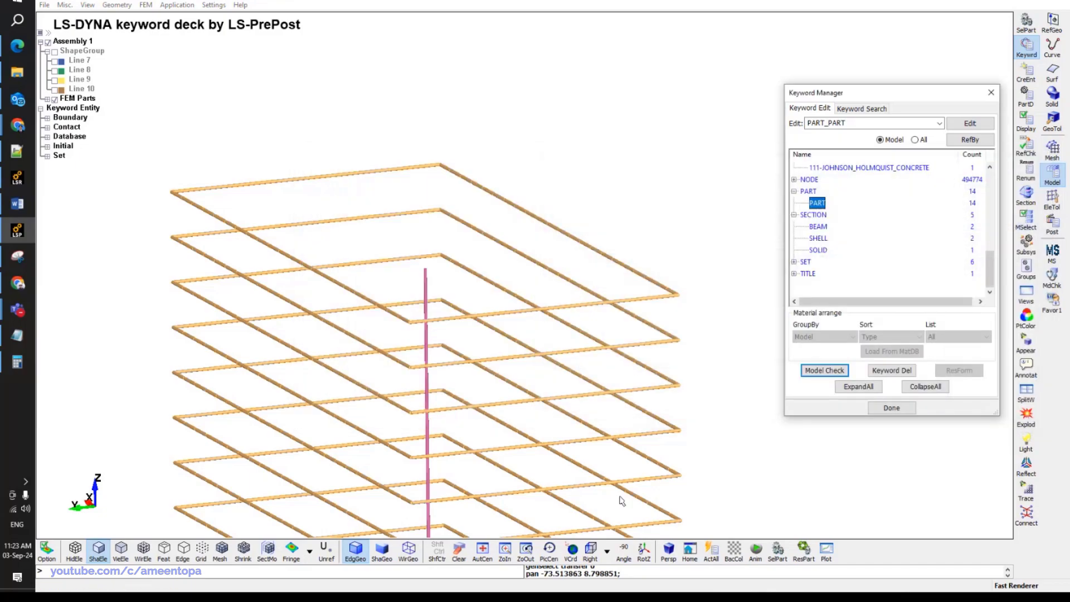
{"action": "left_click", "coordinate": [590, 552]}
{"action": "left_click", "coordinate": [607, 552]}
{"action": "left_click", "coordinate": [653, 397]}
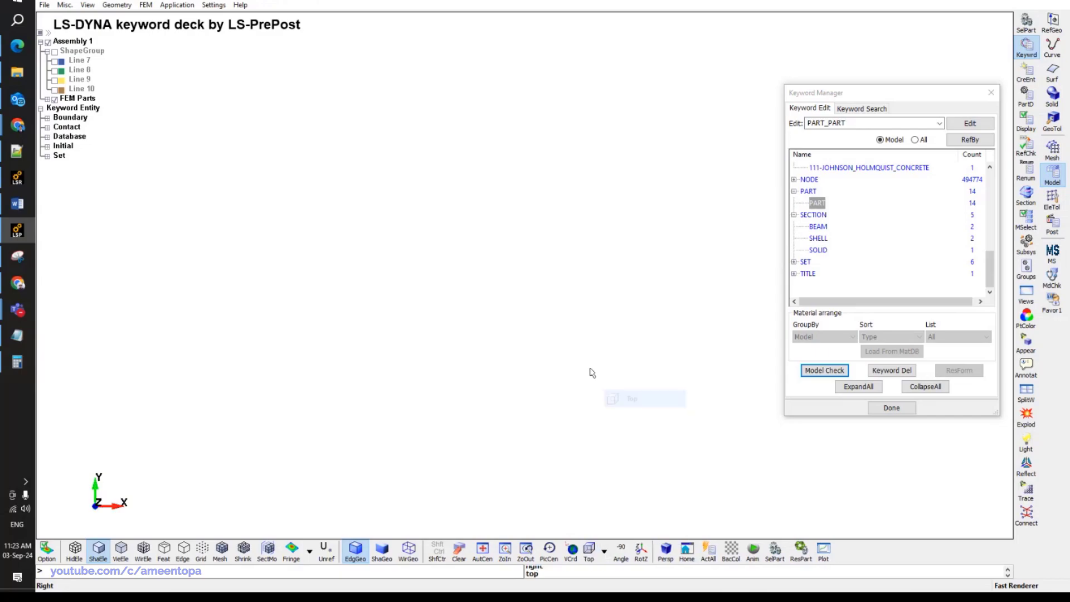
Examine the longitudinal bar's position relative to the stirrup corner inside the pier in the top view.
{"action": "scroll", "coordinate": [545, 418], "scroll_direction": "down", "scroll_amount": 3}
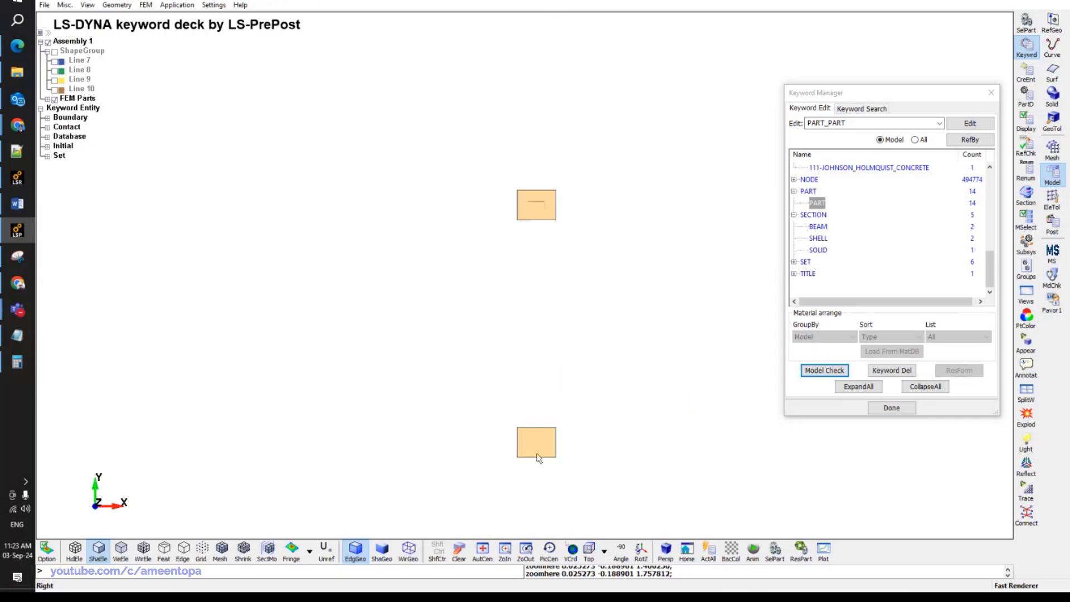
{"action": "scroll", "coordinate": [537, 449], "scroll_direction": "up", "scroll_amount": 3}
{"action": "scroll", "coordinate": [535, 440], "scroll_direction": "down", "scroll_amount": 3}
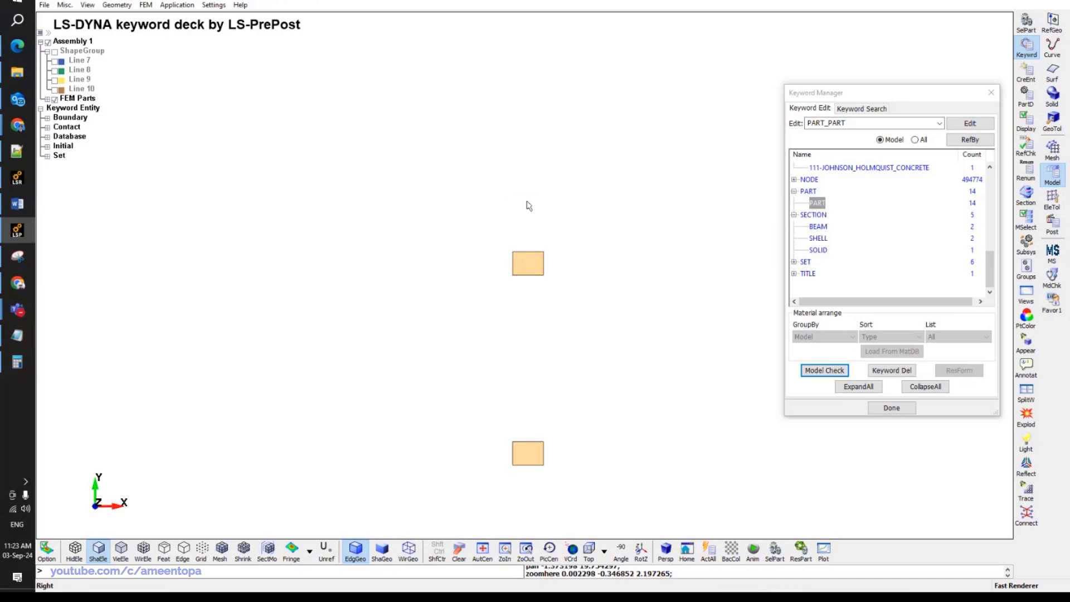
{"action": "scroll", "coordinate": [532, 432], "scroll_direction": "up", "scroll_amount": 3}
{"action": "middle_click_drag", "start_coordinate": [509, 395], "coordinate": [469, 306]}
{"action": "scroll", "coordinate": [449, 249], "scroll_direction": "up", "scroll_amount": 3}
{"action": "scroll", "coordinate": [437, 282], "scroll_direction": "up", "scroll_amount": 2}
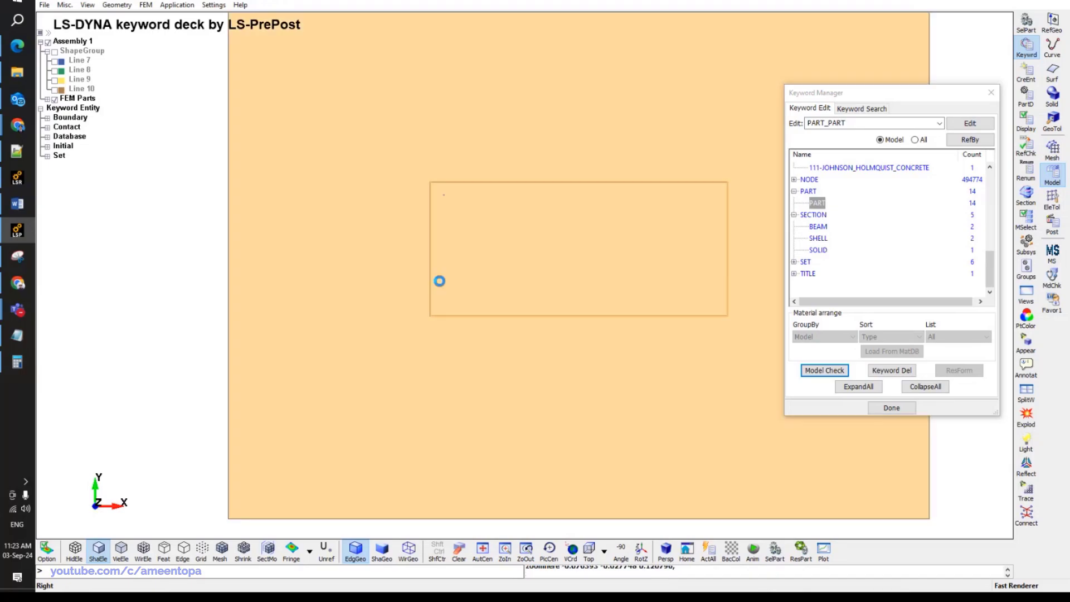
{"action": "scroll", "coordinate": [444, 179], "scroll_direction": "up", "scroll_amount": 2}
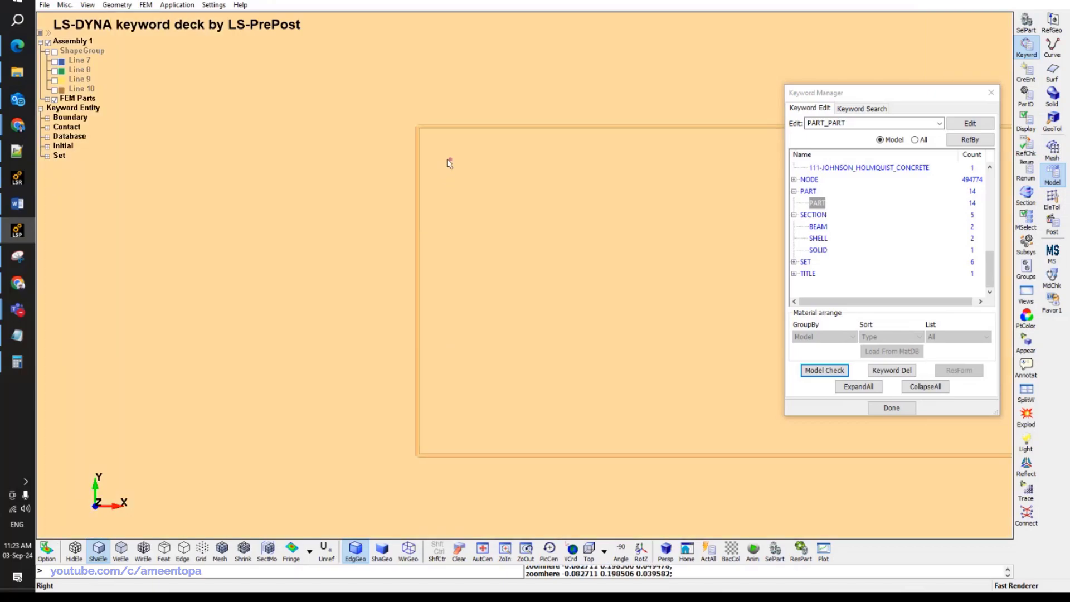
{"action": "scroll", "coordinate": [453, 166], "scroll_direction": "up", "scroll_amount": 3}
{"action": "scroll", "coordinate": [453, 165], "scroll_direction": "down", "scroll_amount": 2}
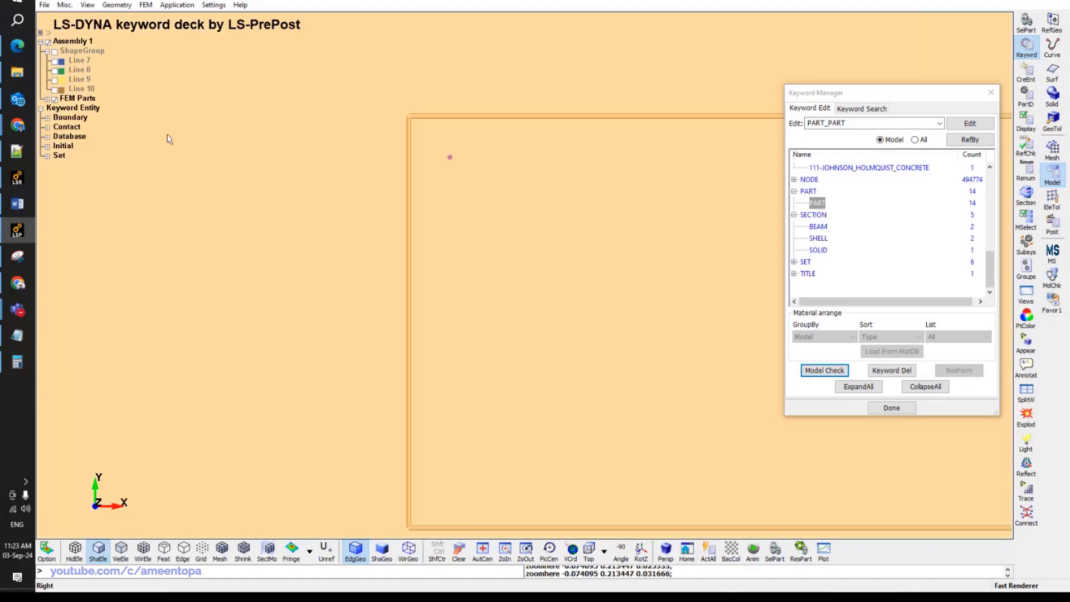
Hide all FEM parts except 15 Stirrups and 16 Rebar.
{"action": "left_click", "coordinate": [55, 100]}
{"action": "left_click", "coordinate": [48, 100]}
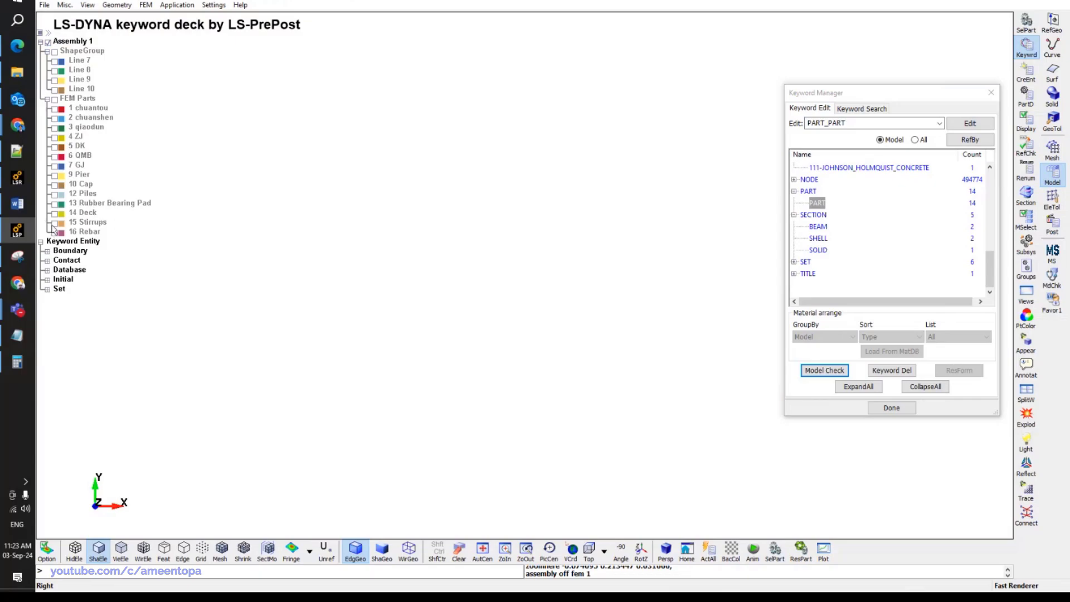
{"action": "left_click", "coordinate": [55, 222]}
{"action": "left_click", "coordinate": [56, 231]}
Measure the node-to-node distance from the longitudinal bar to the stirrup's nearest corner.
{"action": "scroll", "coordinate": [497, 191], "scroll_direction": "up", "scroll_amount": 3}
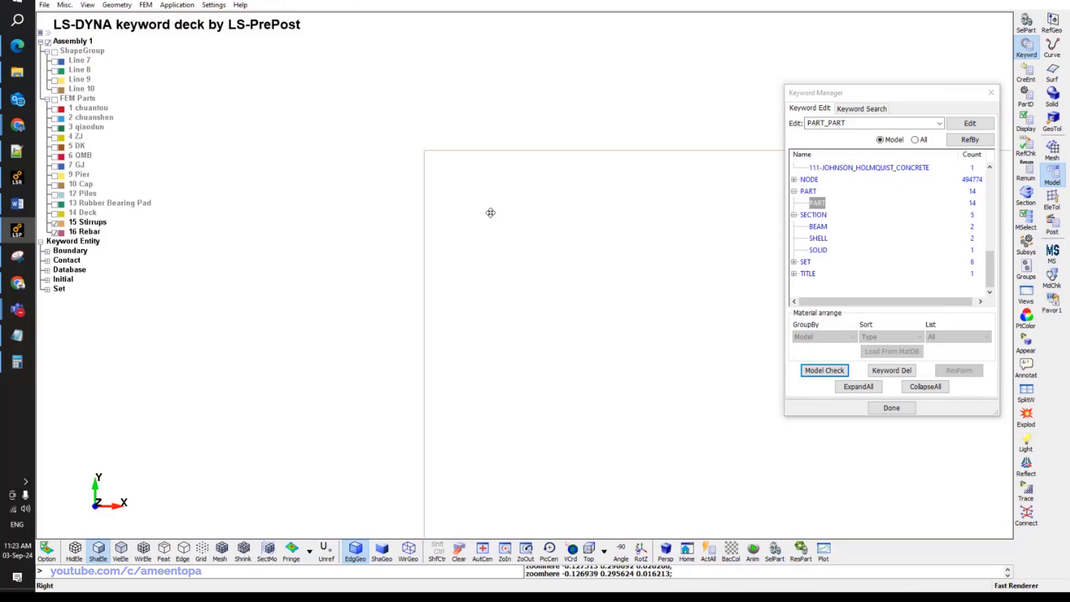
{"action": "middle_click_drag", "start_coordinate": [490, 213], "coordinate": [504, 261]}
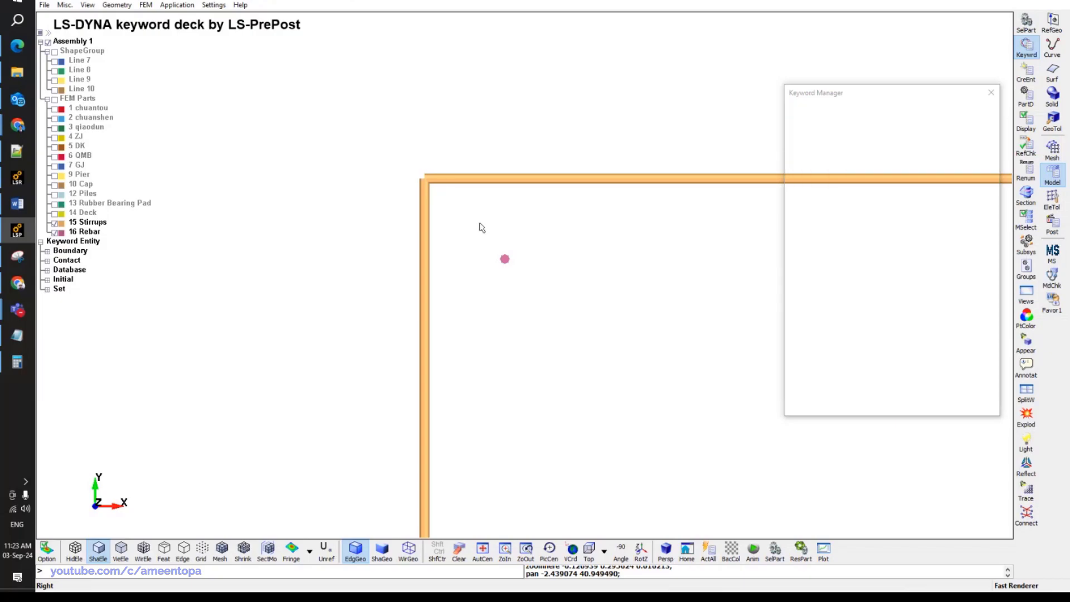
{"action": "left_click", "coordinate": [505, 260]}
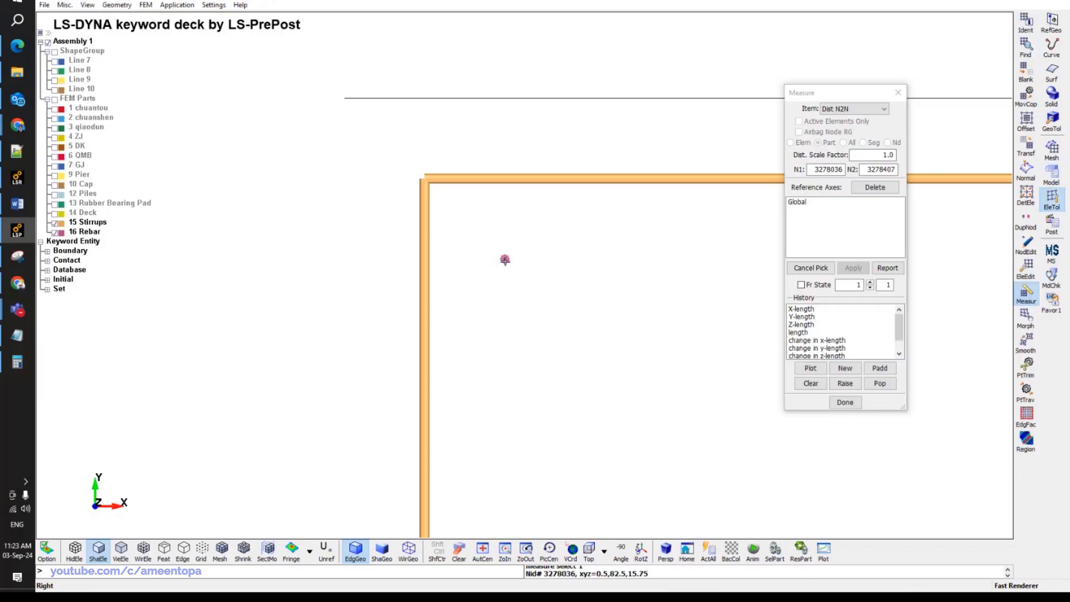
{"action": "left_click", "coordinate": [427, 180]}
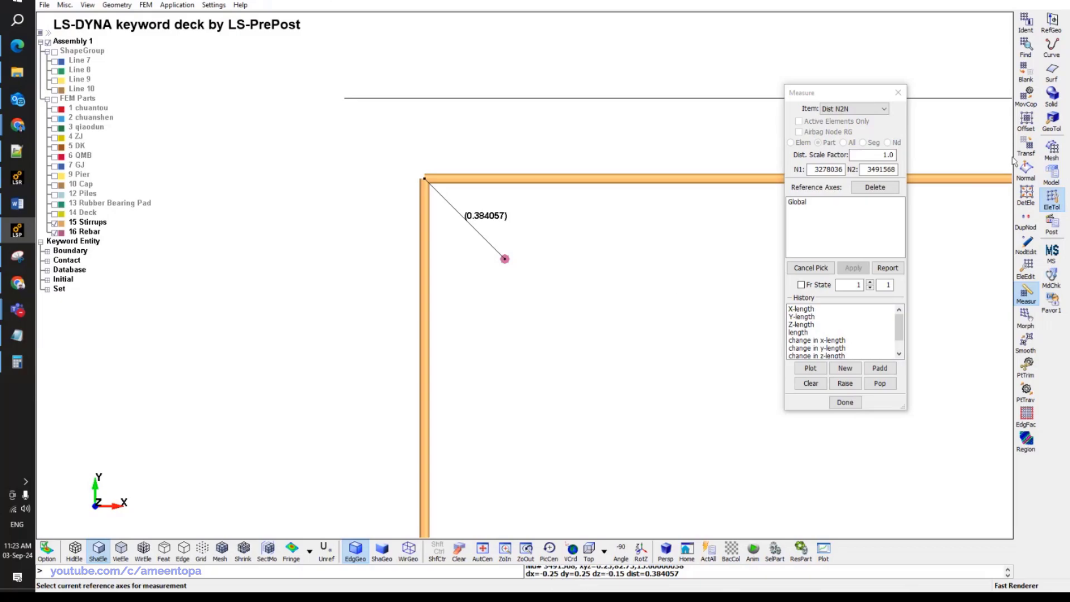
Copy the longitudinal bar's elements once by -0.25, 0.25, 0 in XYZ onto the stirrup corner and accept the copy.
{"action": "left_click", "coordinate": [1026, 147]}
{"action": "double_click", "coordinate": [918, 218]}
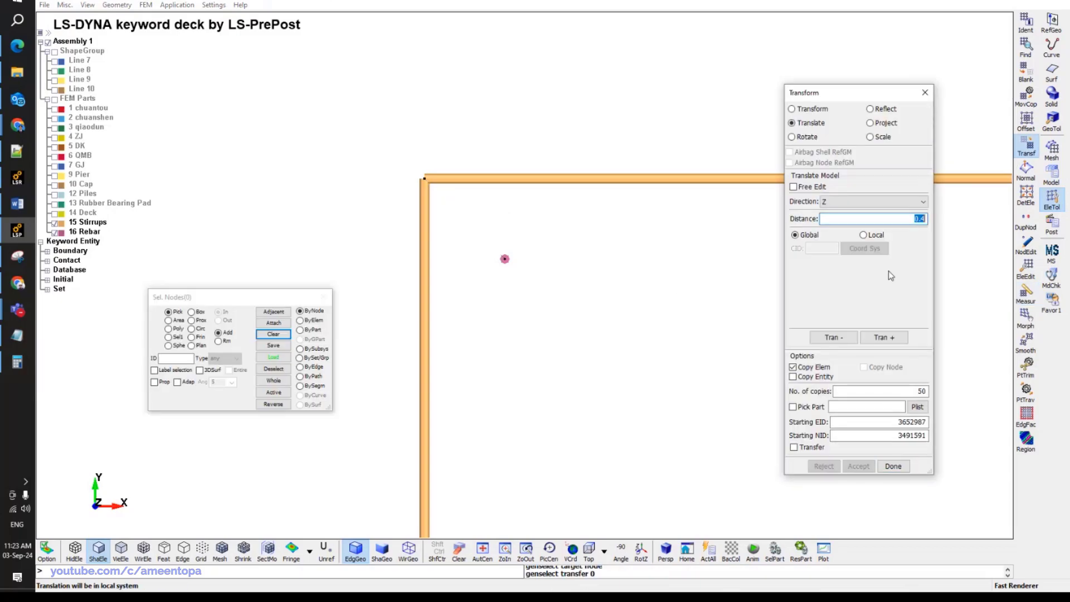
{"action": "left_click", "coordinate": [866, 390]}
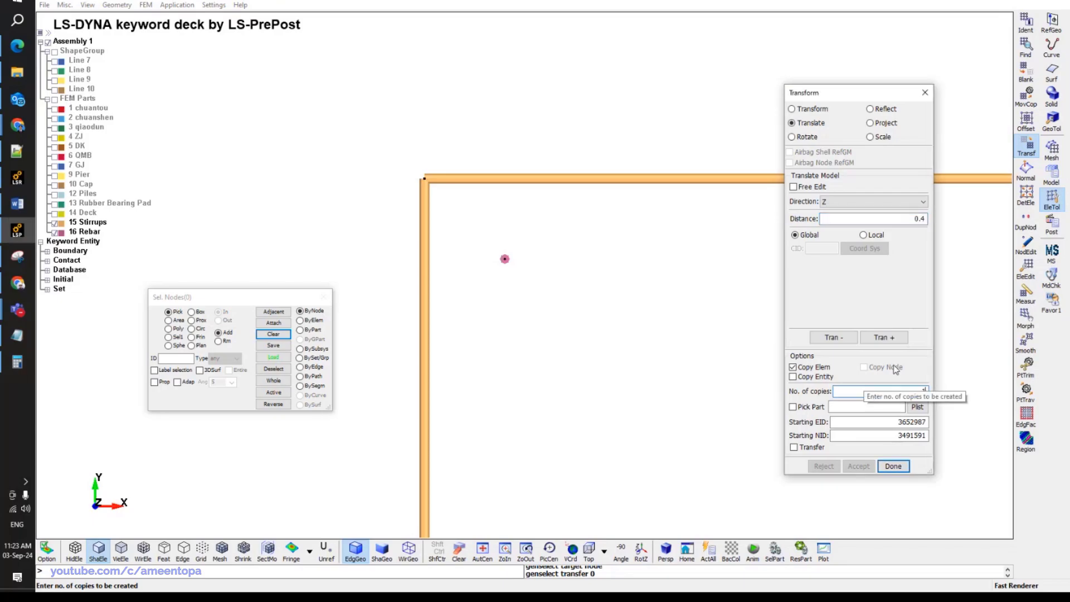
{"action": "double_click", "coordinate": [902, 220]}
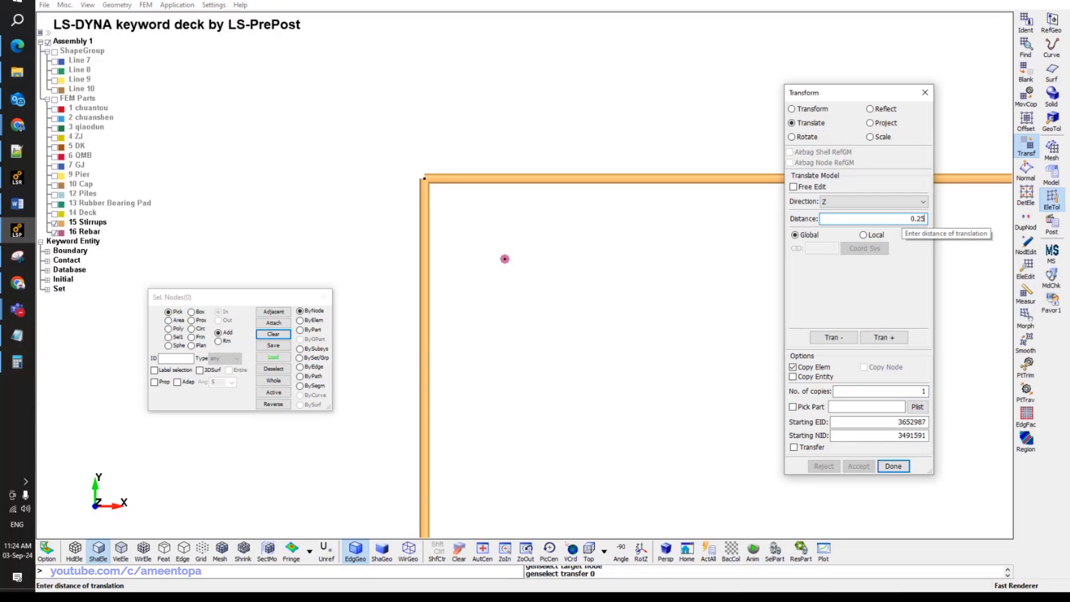
{"action": "left_click", "coordinate": [889, 202]}
{"action": "left_click", "coordinate": [863, 236]}
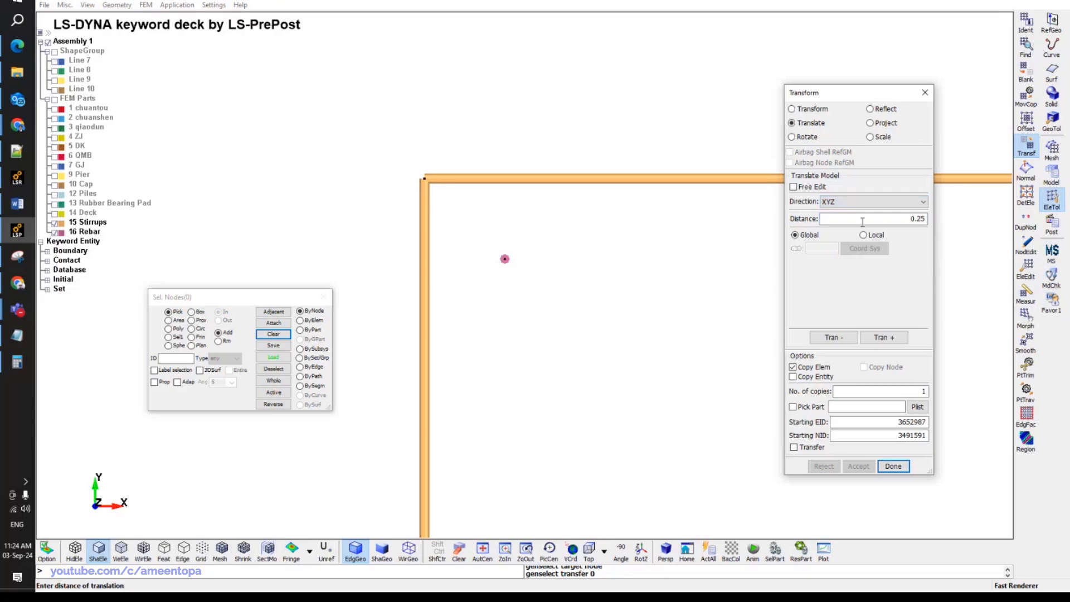
{"action": "left_click", "coordinate": [862, 218]}
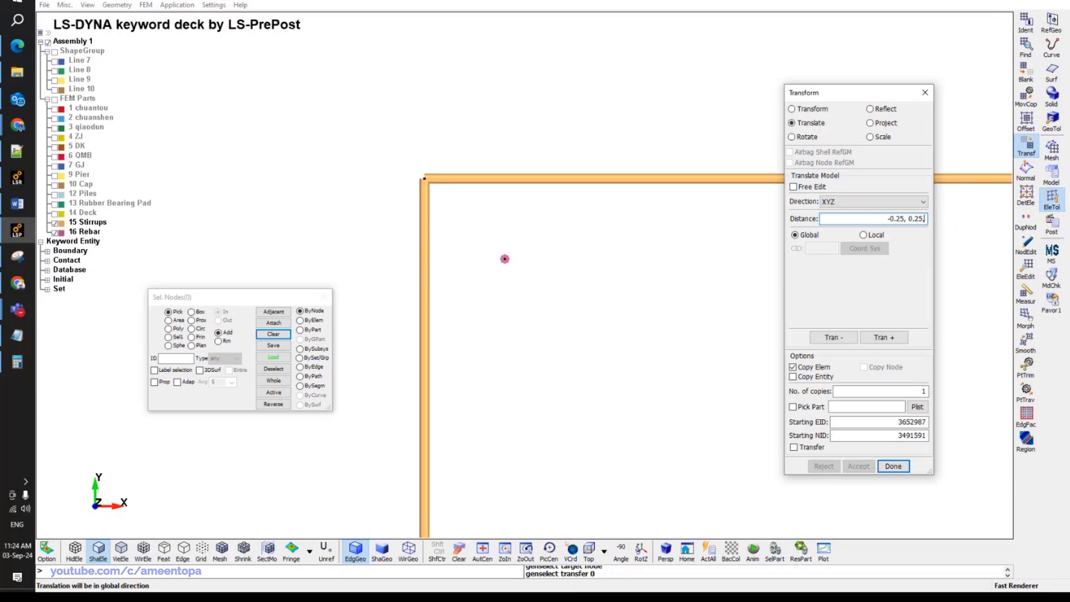
{"action": "type", "text": ", 0"}
{"action": "left_click", "coordinate": [168, 321]}
{"action": "left_click_drag", "start_coordinate": [473, 306], "coordinate": [549, 246]}
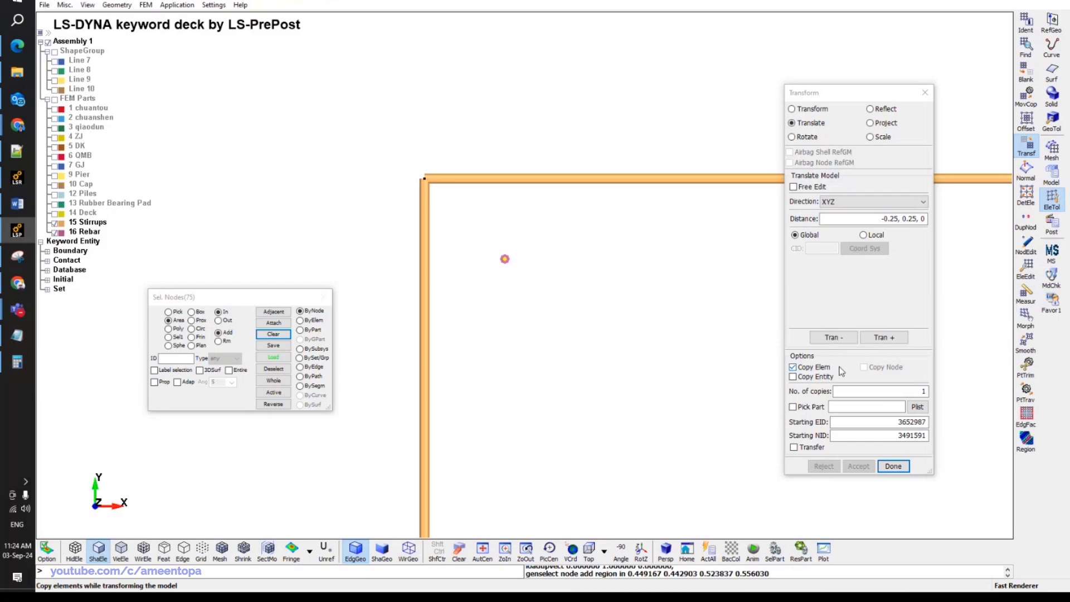
{"action": "left_click", "coordinate": [884, 337]}
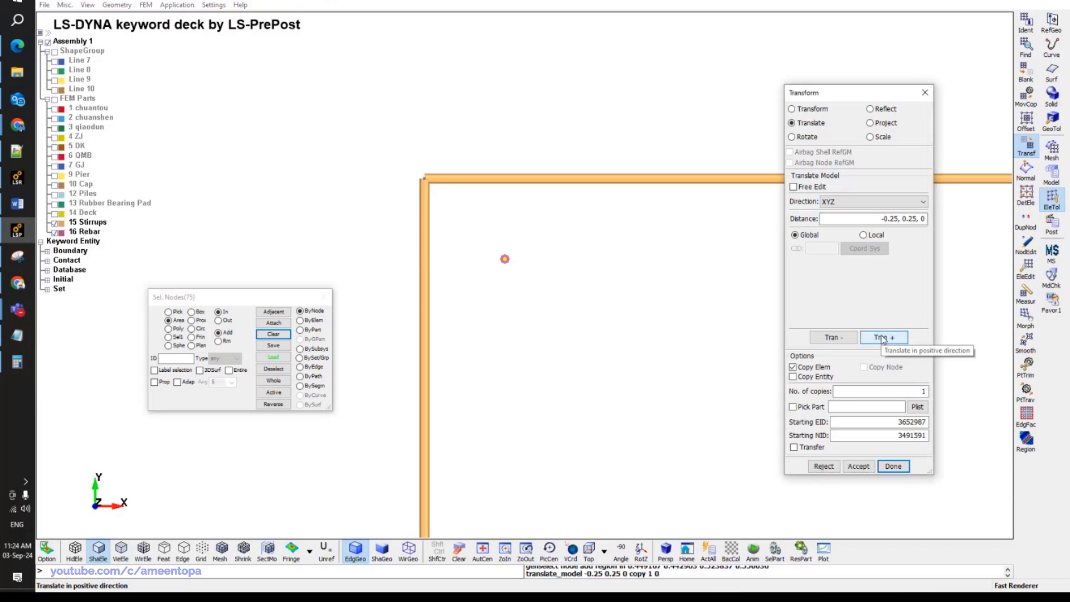
{"action": "scroll", "coordinate": [501, 253], "scroll_direction": "up", "scroll_amount": 2}
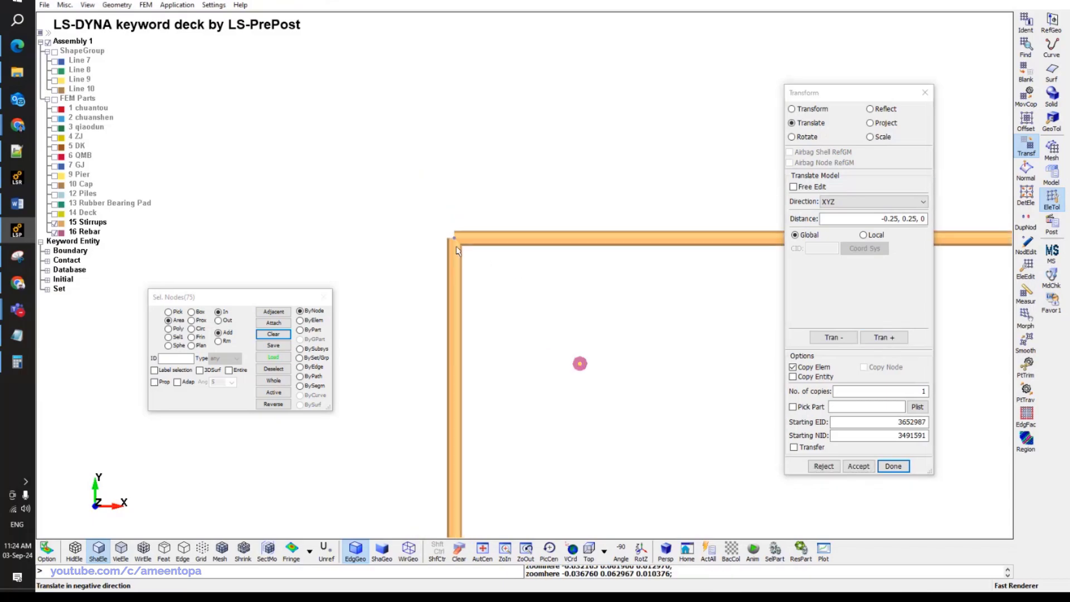
{"action": "left_click", "coordinate": [857, 467]}
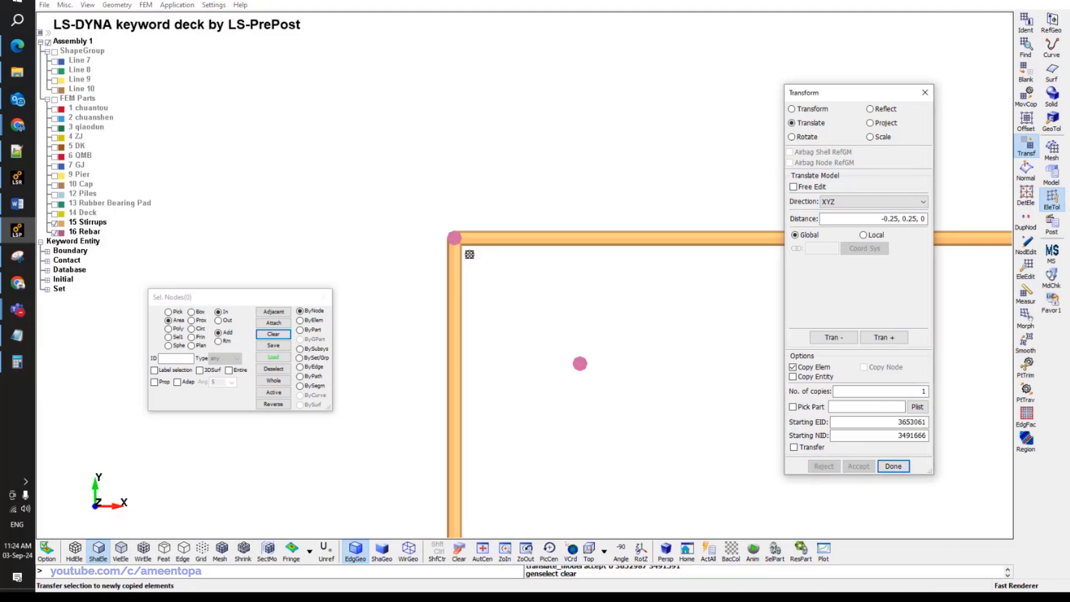
Delete the elements of the original longitudinal bar inside the stirrup and accept the deletion.
{"action": "middle_click_drag", "start_coordinate": [540, 287], "coordinate": [527, 273], "text": "ctrl"}
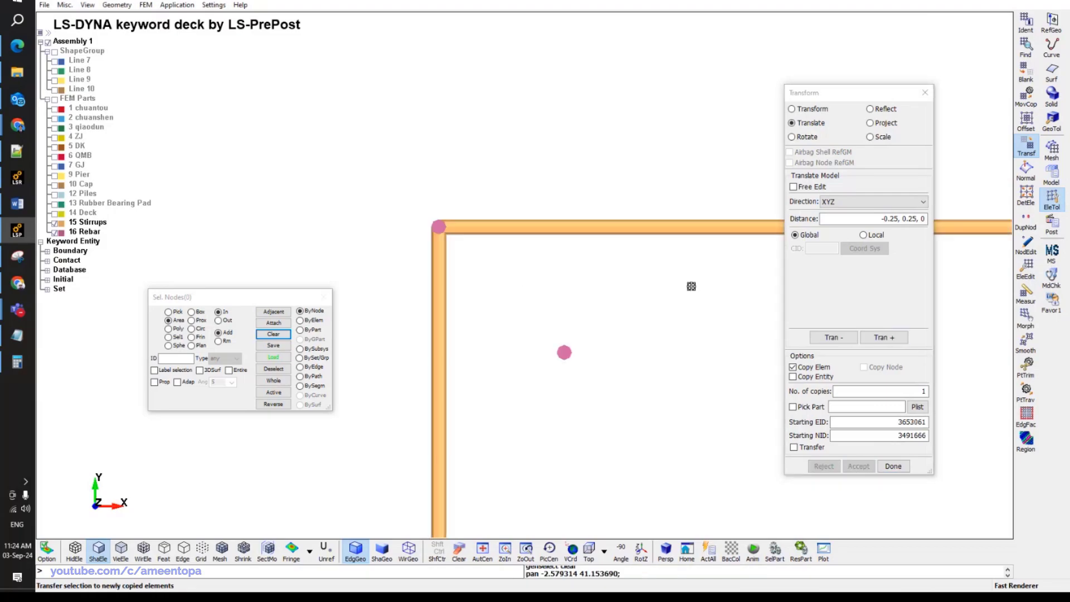
{"action": "left_click", "coordinate": [1026, 268]}
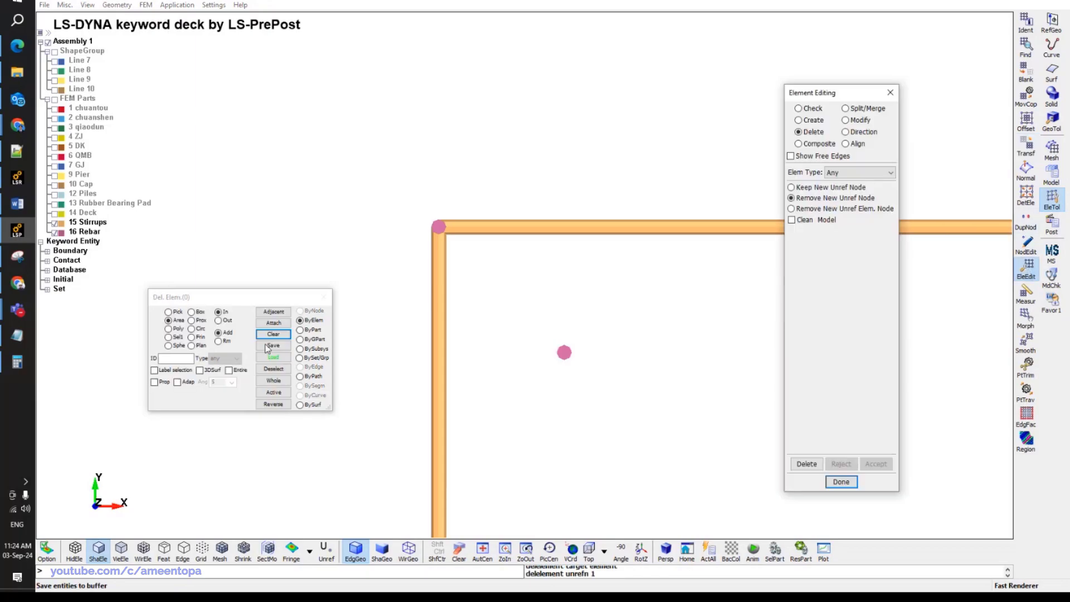
{"action": "left_click_drag", "start_coordinate": [557, 376], "coordinate": [630, 333]}
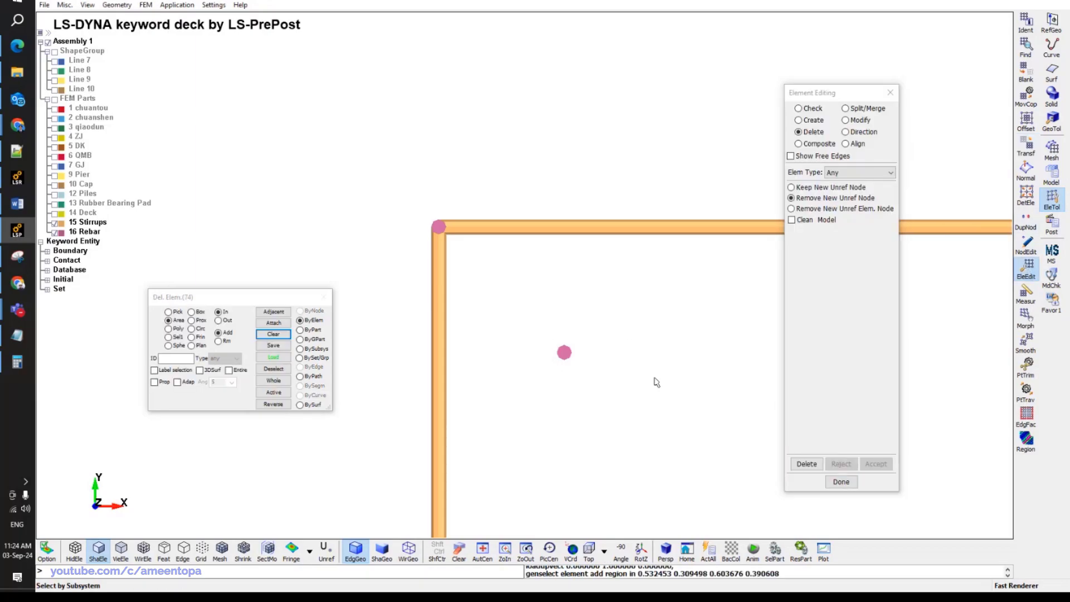
{"action": "left_click", "coordinate": [807, 464]}
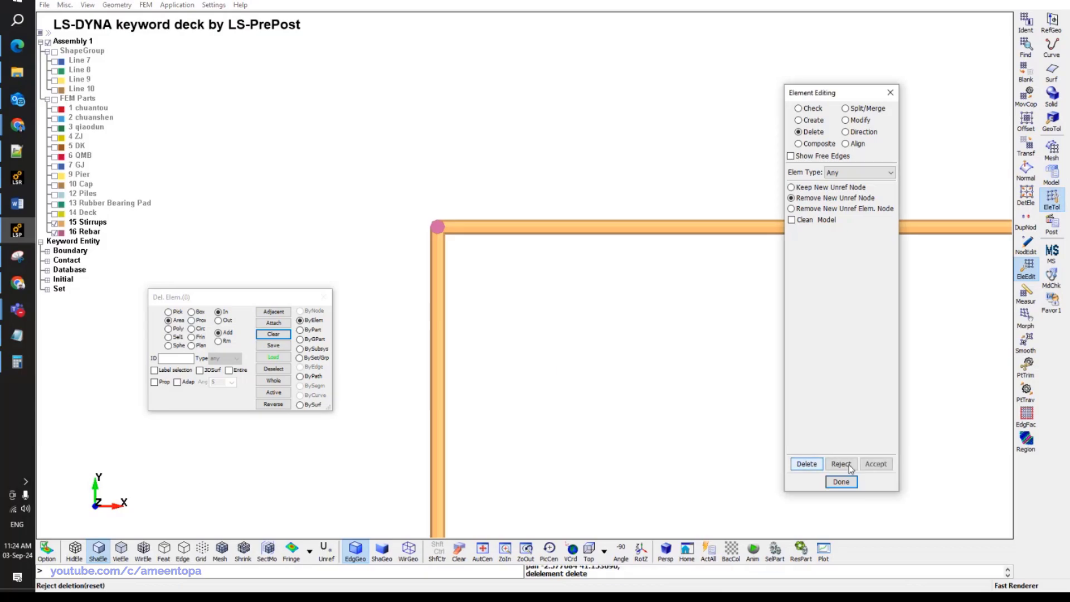
{"action": "left_click", "coordinate": [876, 464]}
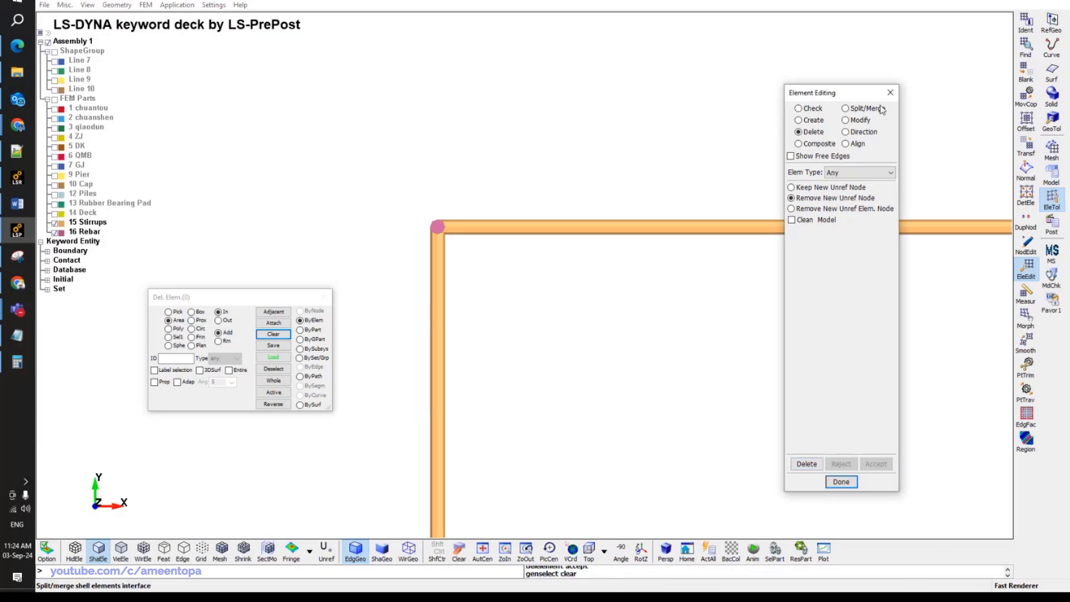
{"action": "left_click", "coordinate": [890, 92]}
Move all nodes of part 16 inward from the stirrup corner by -0.03, 0.03, 0 in the negative XYZ direction, without copying elements.
{"action": "left_click", "coordinate": [859, 218]}
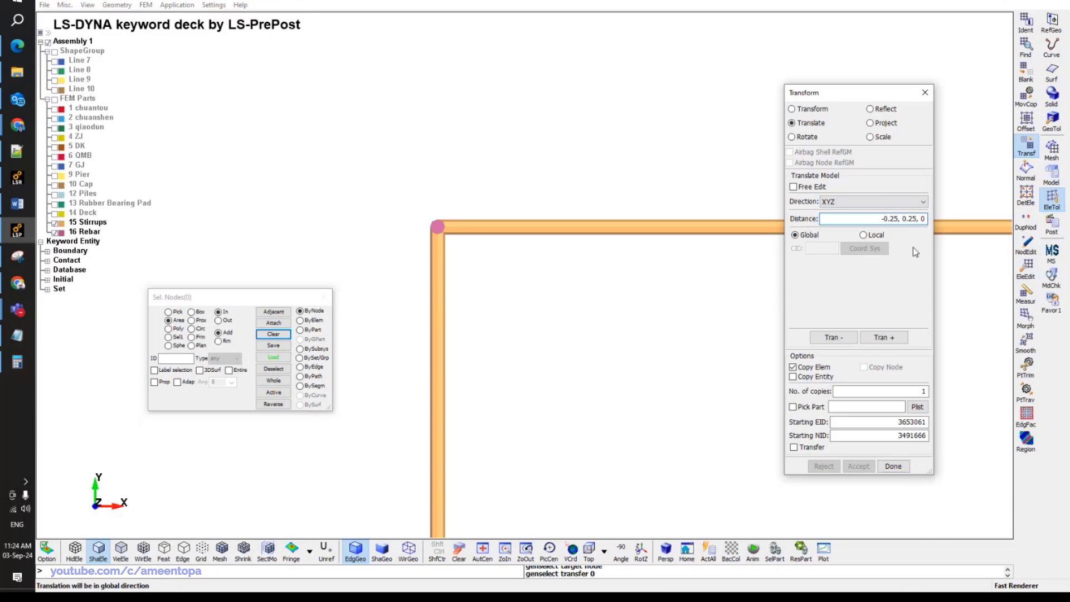
{"action": "key", "text": "Right"}
{"action": "key", "text": "Right"}
{"action": "key", "text": "Right"}
{"action": "left_click", "coordinate": [792, 367]}
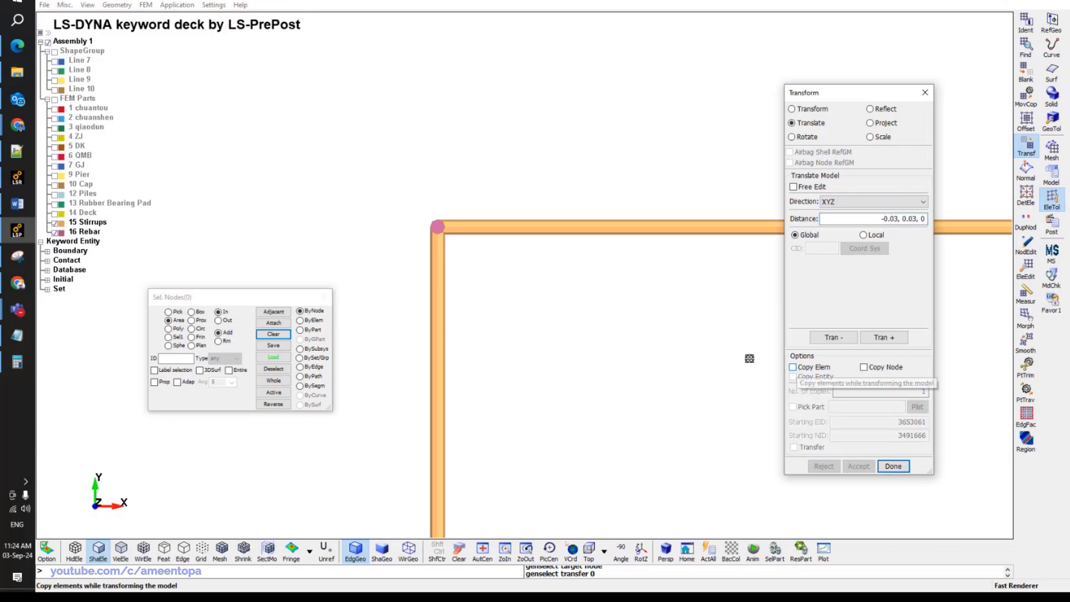
{"action": "left_click", "coordinate": [300, 330]}
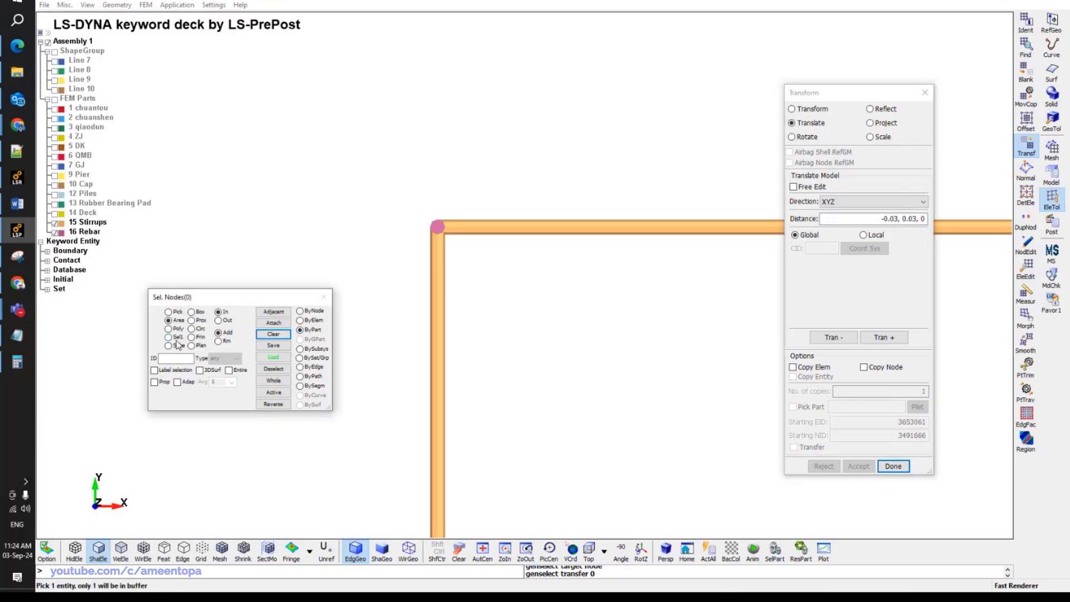
{"action": "left_click", "coordinate": [177, 358]}
{"action": "type", "text": "1"}
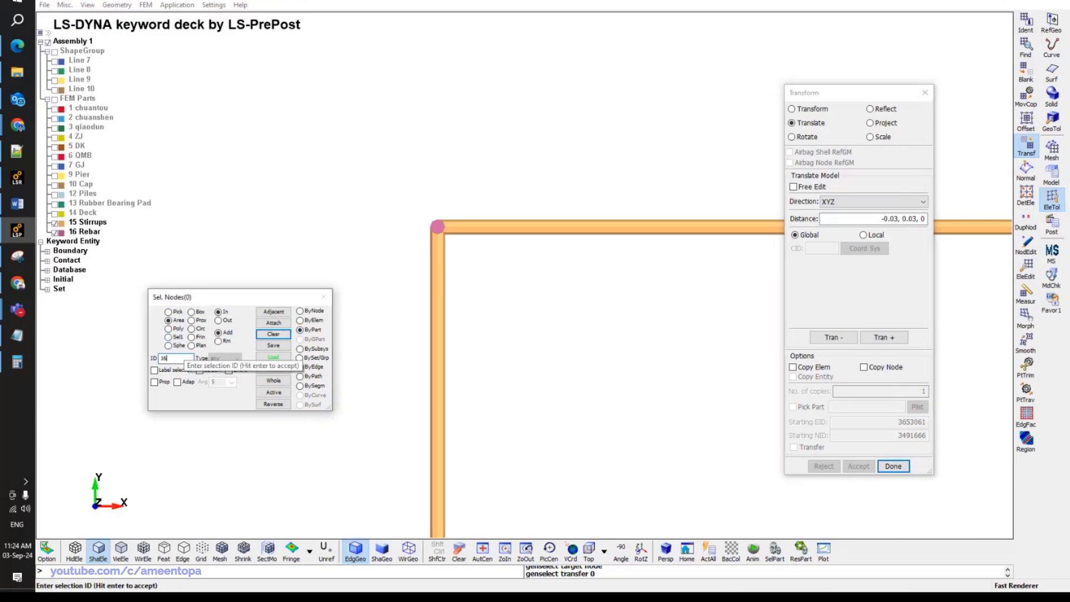
{"action": "type", "text": "6"}
{"action": "key", "text": "Return"}
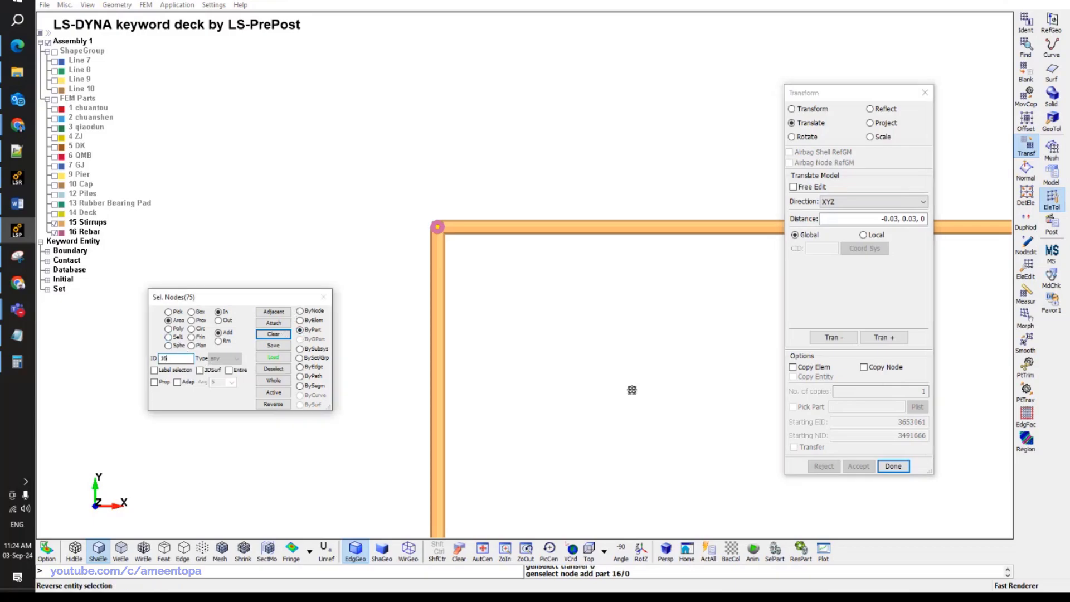
{"action": "left_click", "coordinate": [842, 342]}
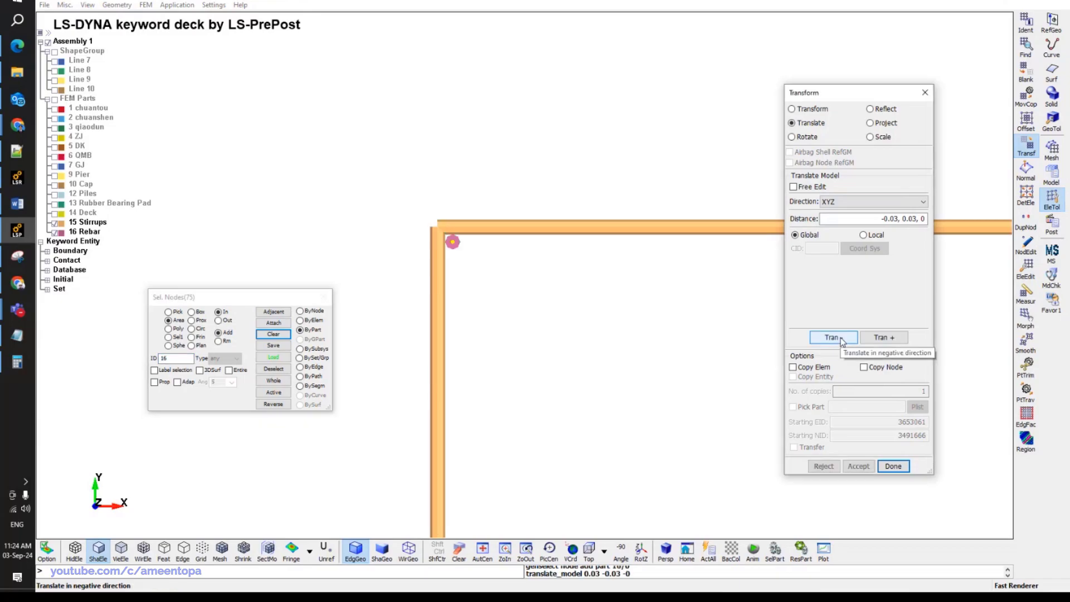
{"action": "left_click", "coordinate": [859, 466]}
{"action": "scroll", "coordinate": [627, 323], "scroll_direction": "down", "scroll_amount": 3}
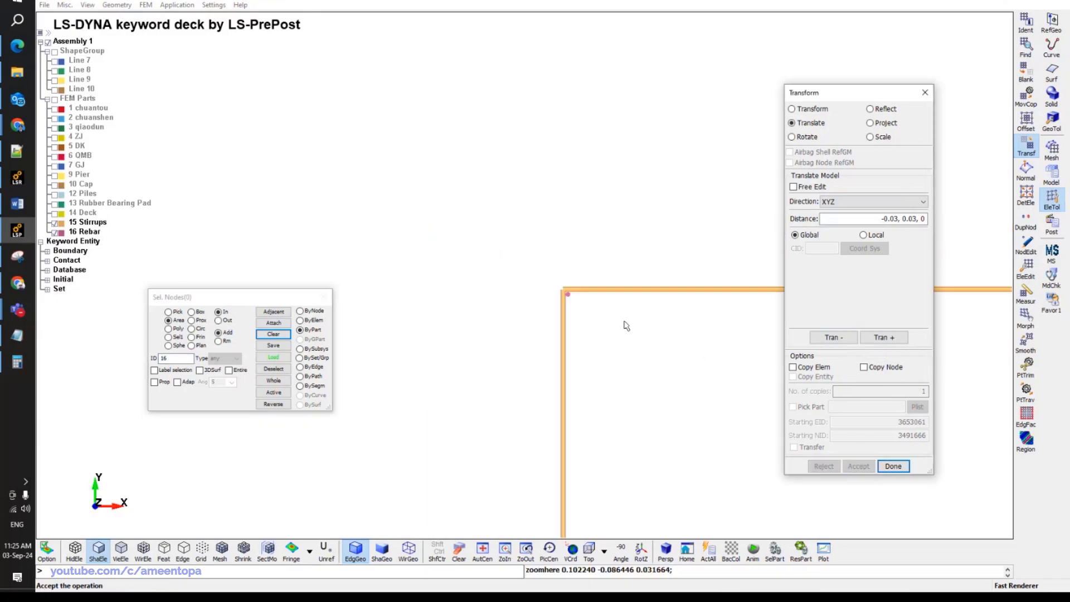
{"action": "middle_click_drag", "start_coordinate": [626, 323], "coordinate": [400, 216]}
{"action": "scroll", "coordinate": [381, 202], "scroll_direction": "down", "scroll_amount": 2}
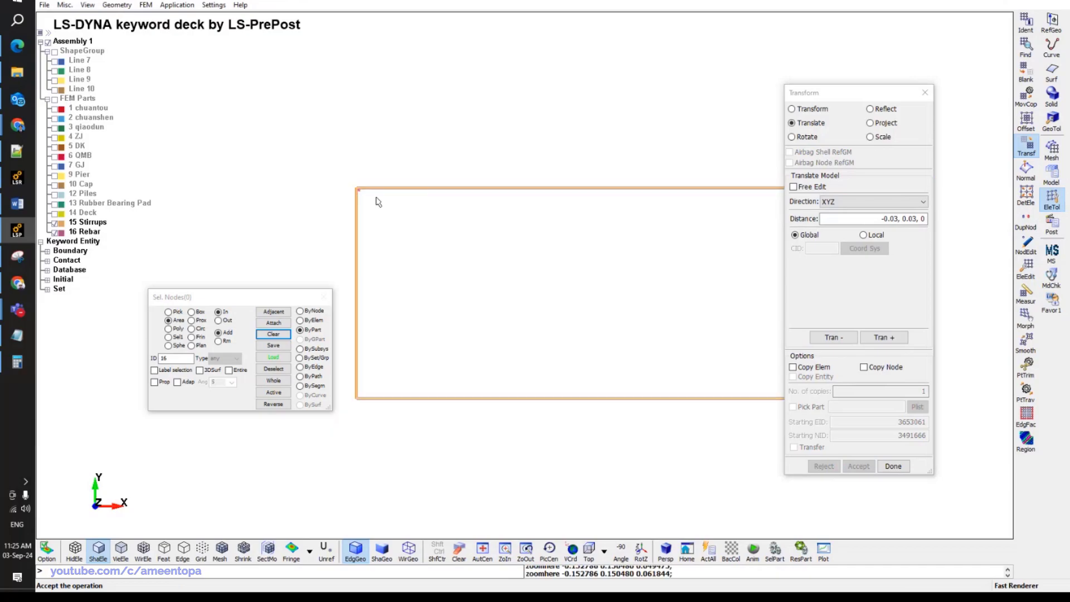
{"action": "scroll", "coordinate": [606, 219], "scroll_direction": "down", "scroll_amount": 1}
{"action": "middle_click_drag", "start_coordinate": [607, 219], "coordinate": [517, 179]}
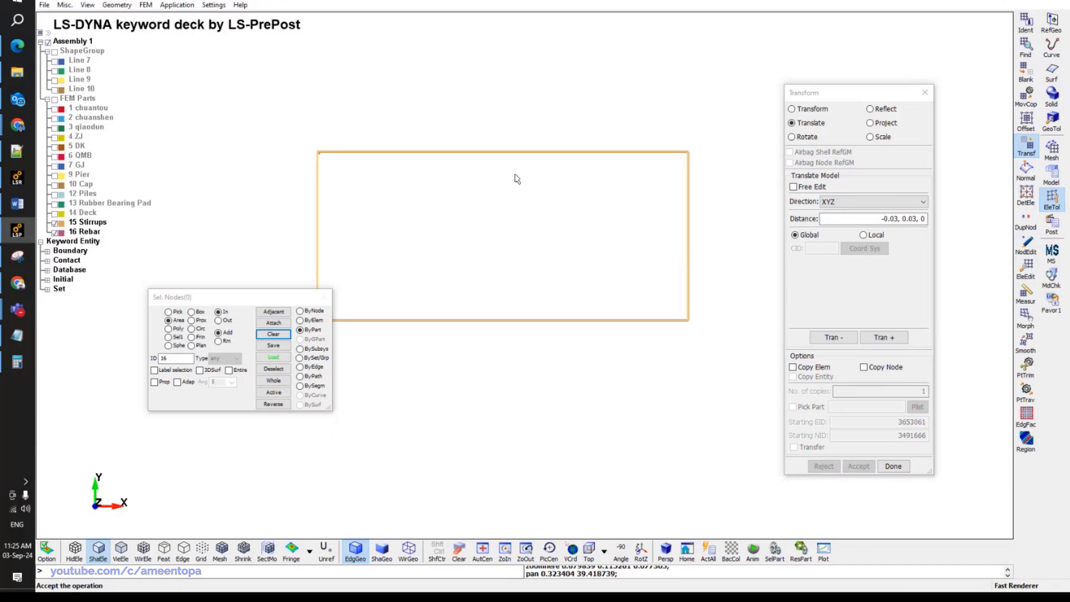
Check the rebar spacing in the pier drawing PDF, and set up an X translation of 0.25 with element copying and 20 copies.
{"action": "left_click", "coordinate": [20, 235]}
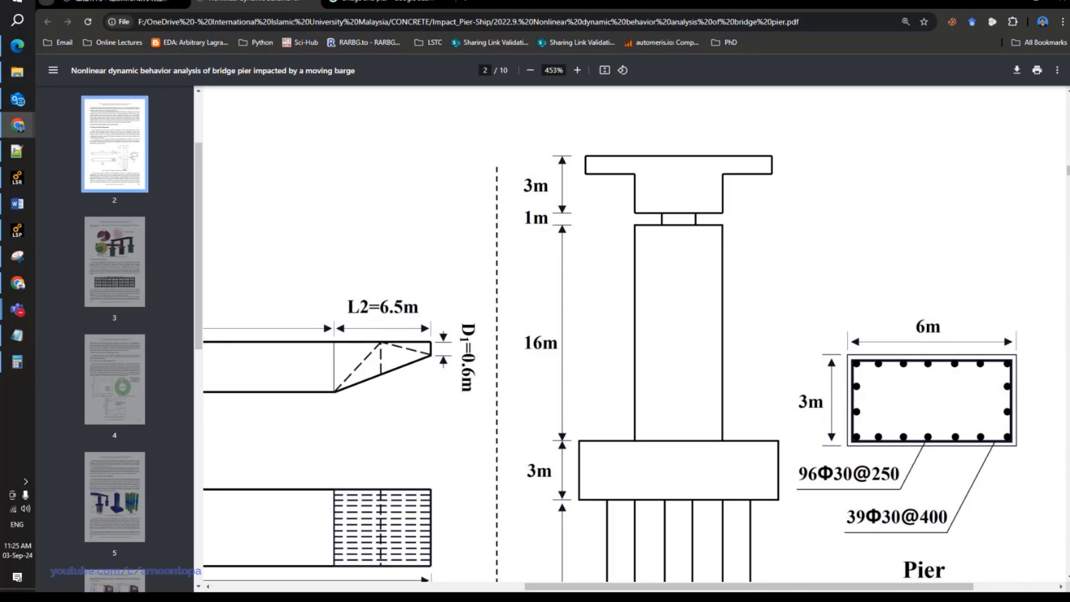
{"action": "left_click", "coordinate": [17, 230]}
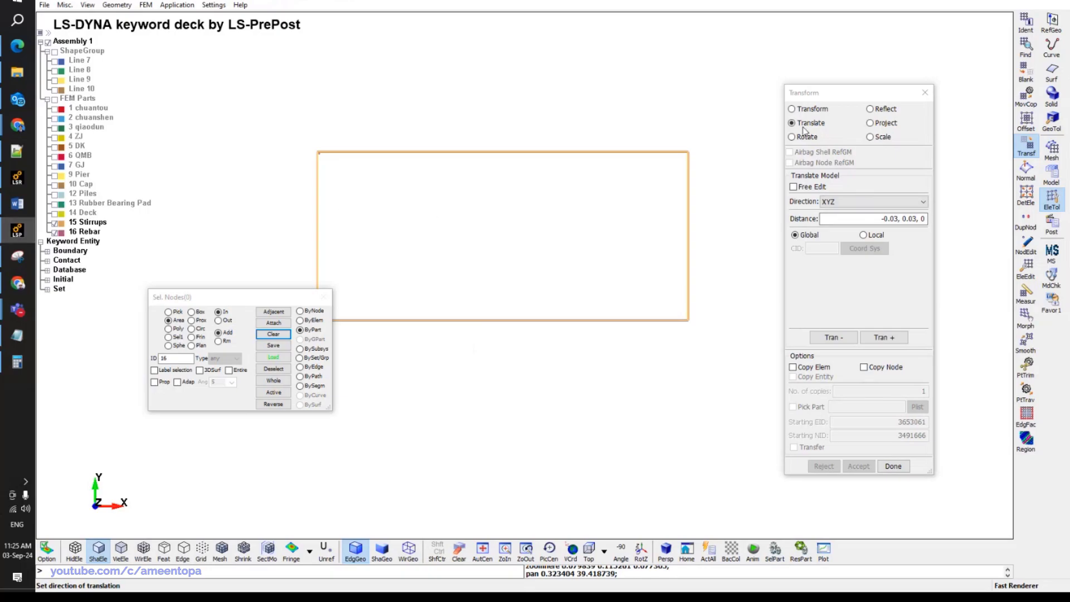
{"action": "left_click", "coordinate": [872, 201]}
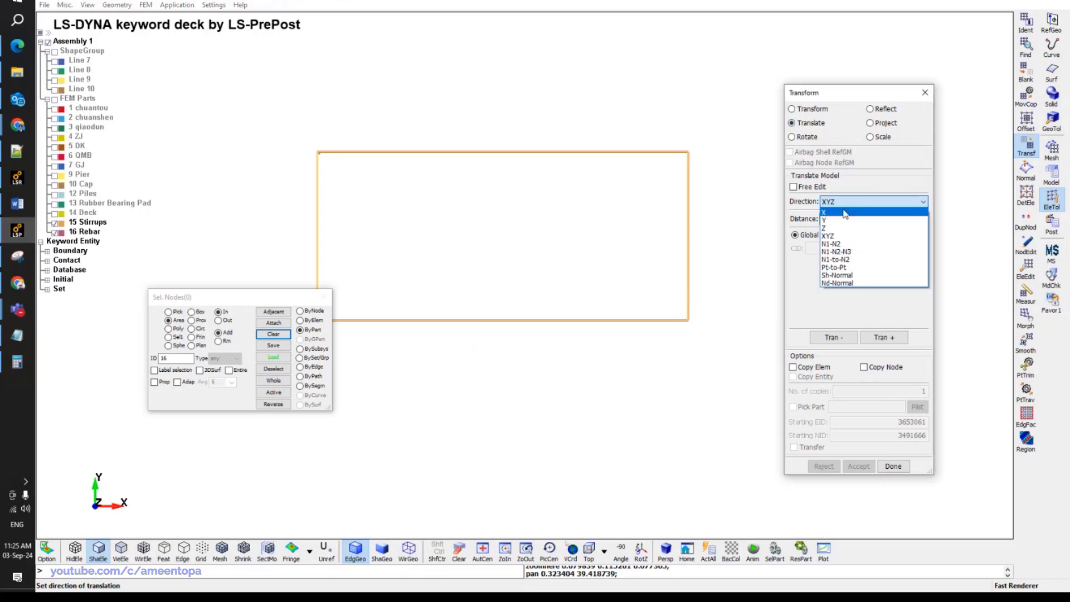
{"action": "left_click", "coordinate": [858, 213]}
{"action": "left_click", "coordinate": [844, 219]}
{"action": "left_click_drag", "start_coordinate": [845, 218], "coordinate": [963, 220]}
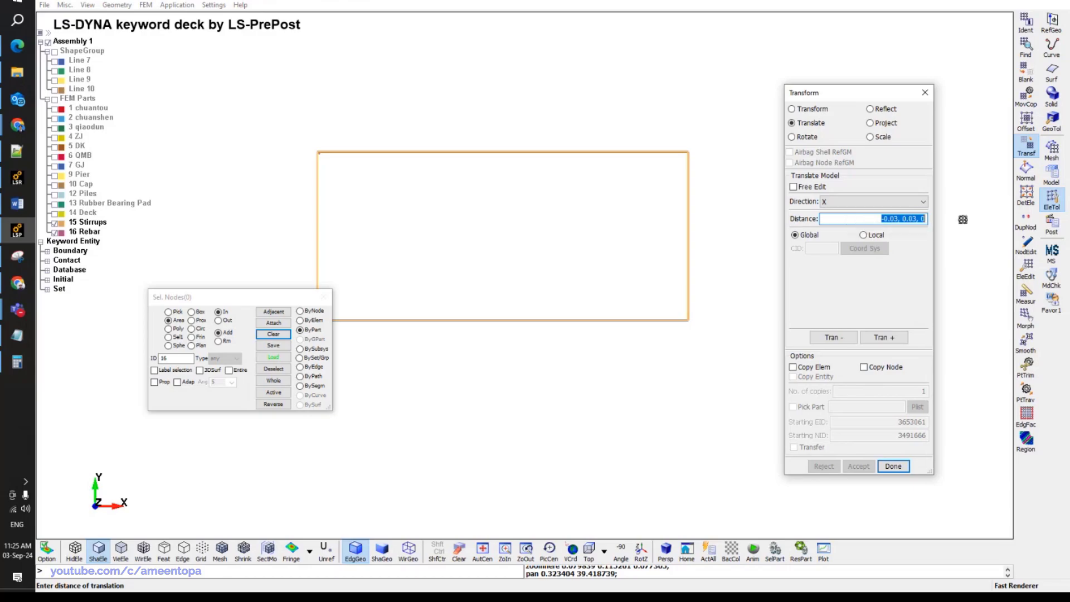
{"action": "type", "text": "0.25"}
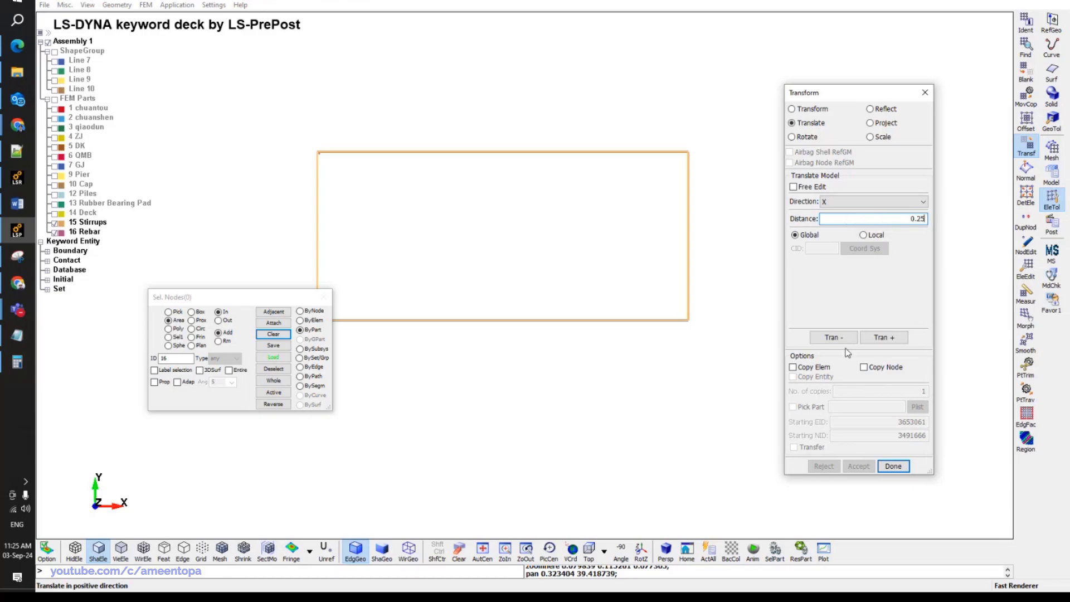
{"action": "left_click", "coordinate": [793, 366]}
{"action": "left_click", "coordinate": [905, 393]}
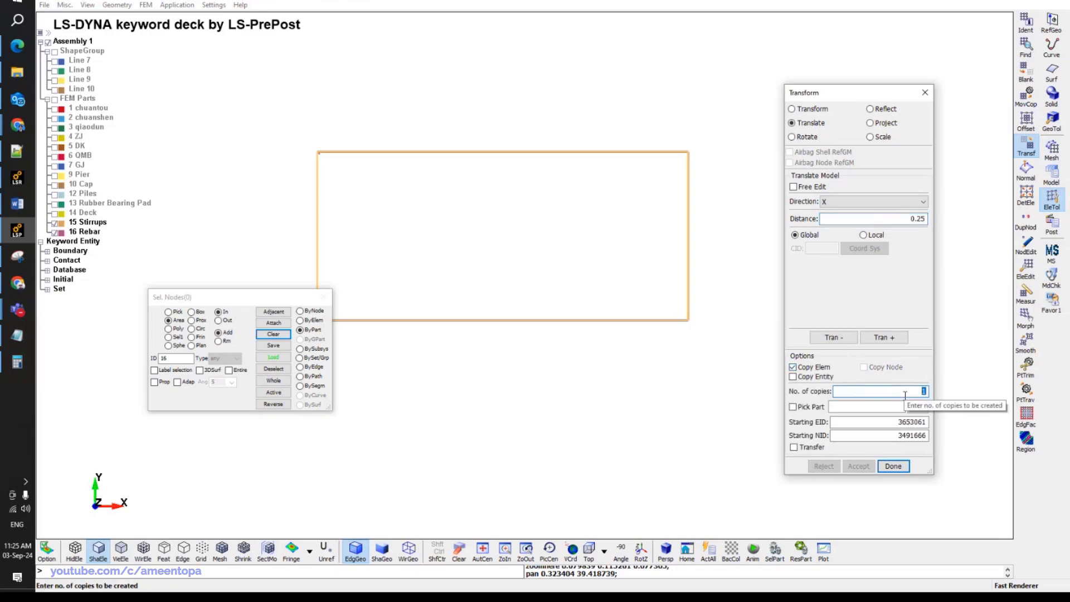
{"action": "type", "text": "20"}
Select all nodes of part 16, the longitudinal bar inside the stirrup corner.
{"action": "scroll", "coordinate": [550, 318], "scroll_direction": "up", "scroll_amount": 2}
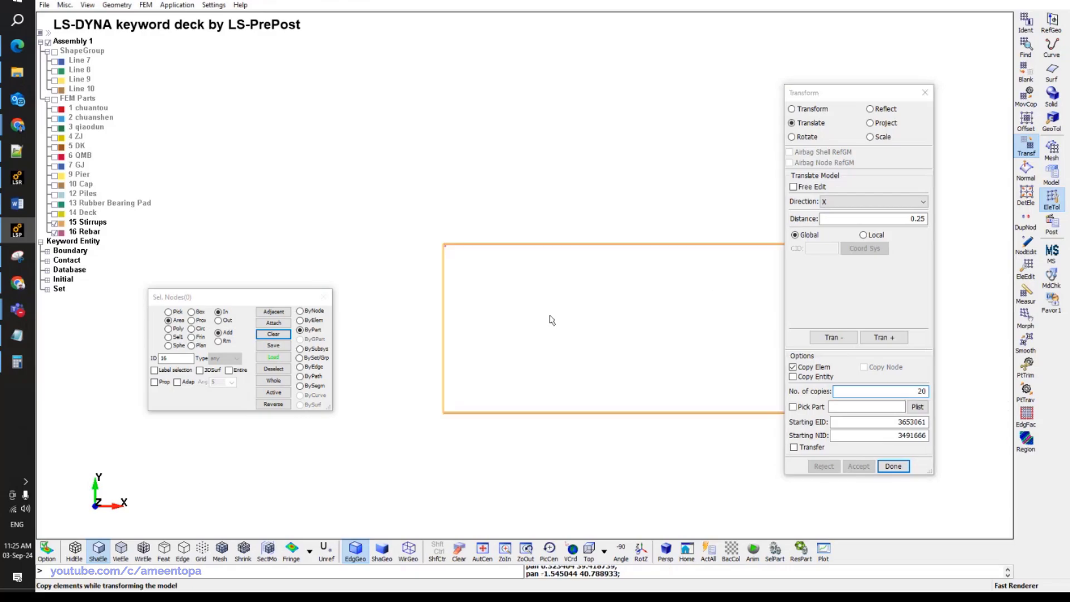
{"action": "scroll", "coordinate": [442, 236], "scroll_direction": "up", "scroll_amount": 3}
{"action": "left_click", "coordinate": [185, 357]}
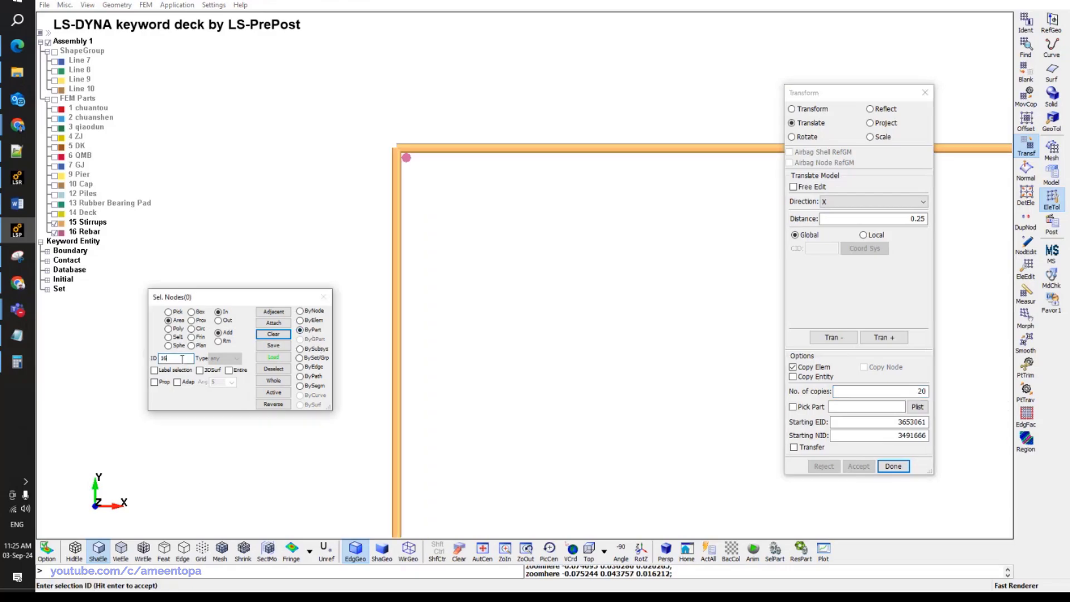
{"action": "key", "text": "Return"}
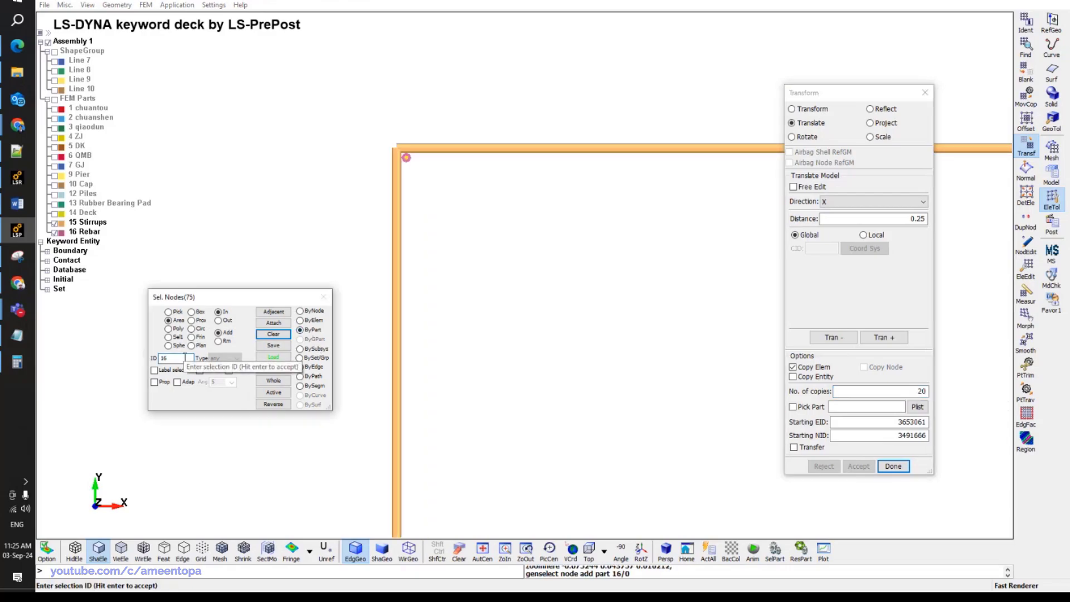
Try to copy the longitudinal bar 20 times by 0.25 in the positive X direction and reject the copies.
{"action": "left_click", "coordinate": [884, 337]}
{"action": "scroll", "coordinate": [664, 325], "scroll_direction": "down", "scroll_amount": 3}
{"action": "middle_click_drag", "start_coordinate": [294, 258], "coordinate": [536, 280]}
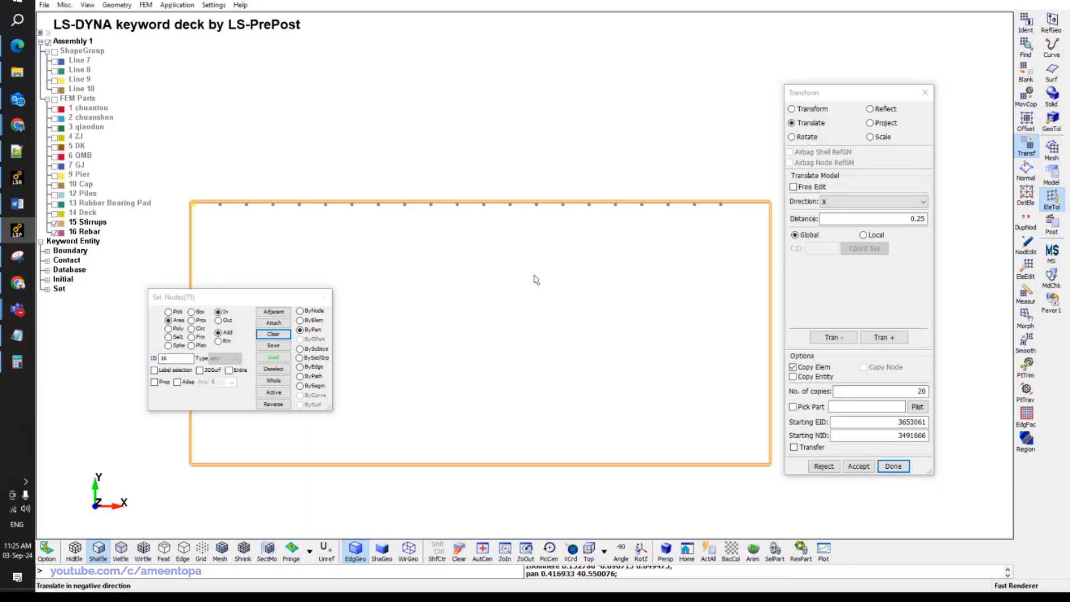
{"action": "left_click", "coordinate": [824, 466]}
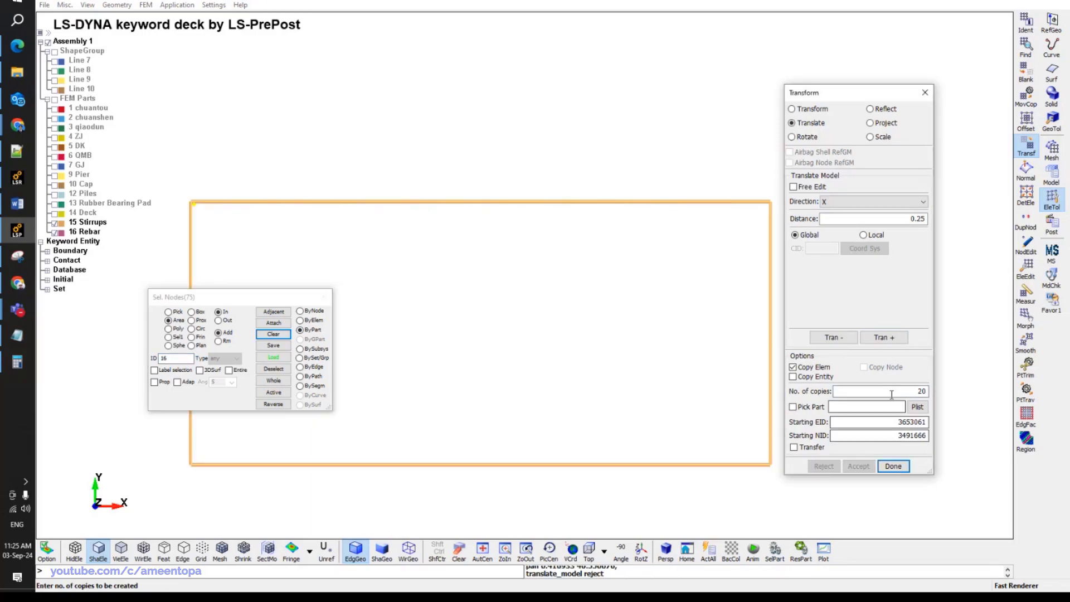
Copy the longitudinal bar 25 times by 0.25 in the positive X direction and accept the copies.
{"action": "double_click", "coordinate": [892, 391]}
{"action": "type", "text": "25"}
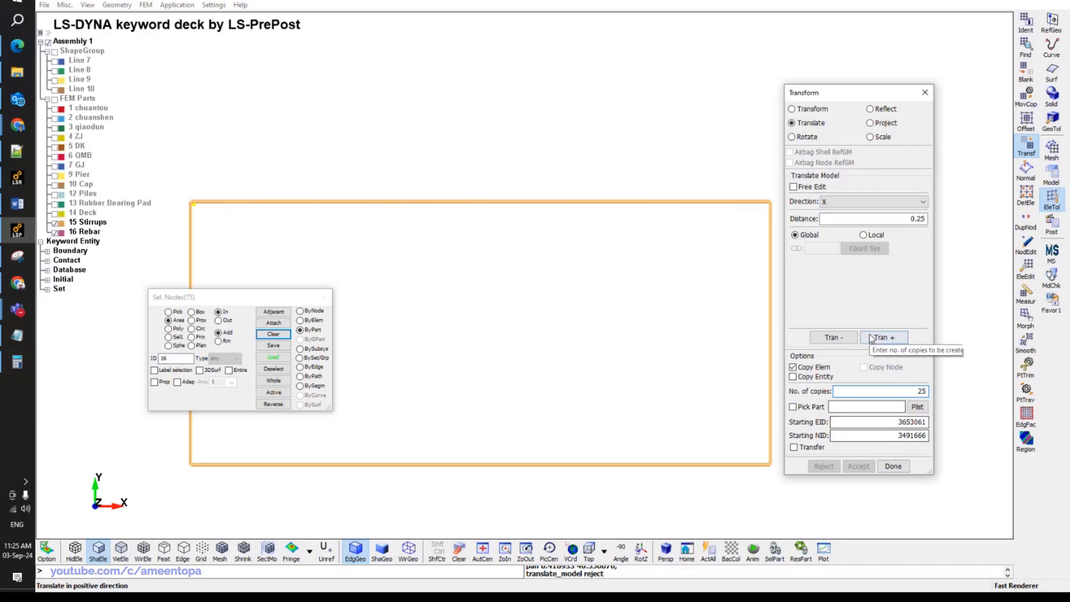
{"action": "left_click", "coordinate": [884, 337]}
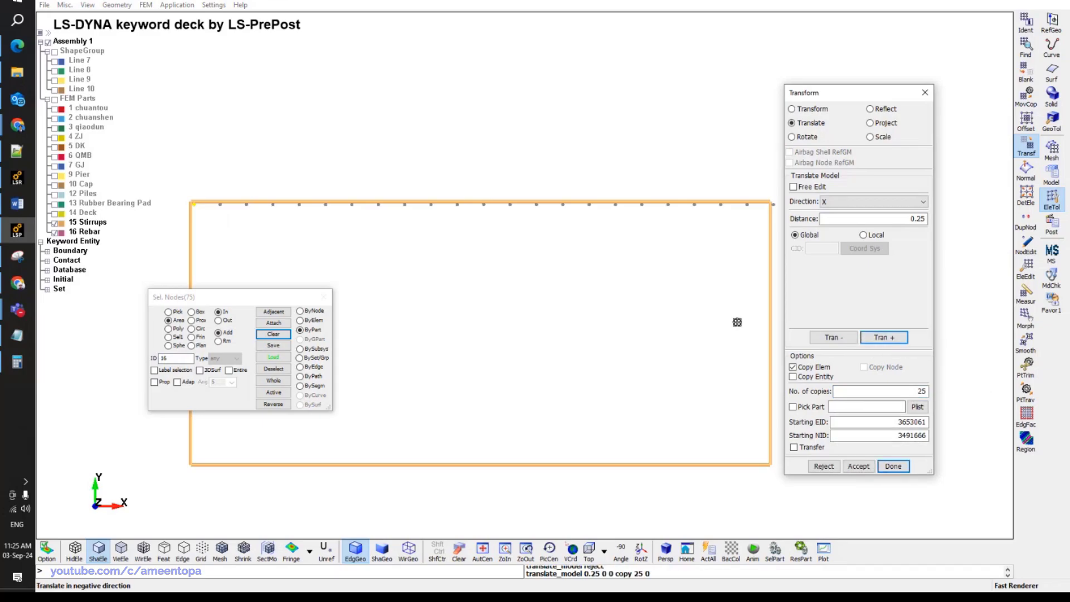
{"action": "left_click", "coordinate": [861, 465]}
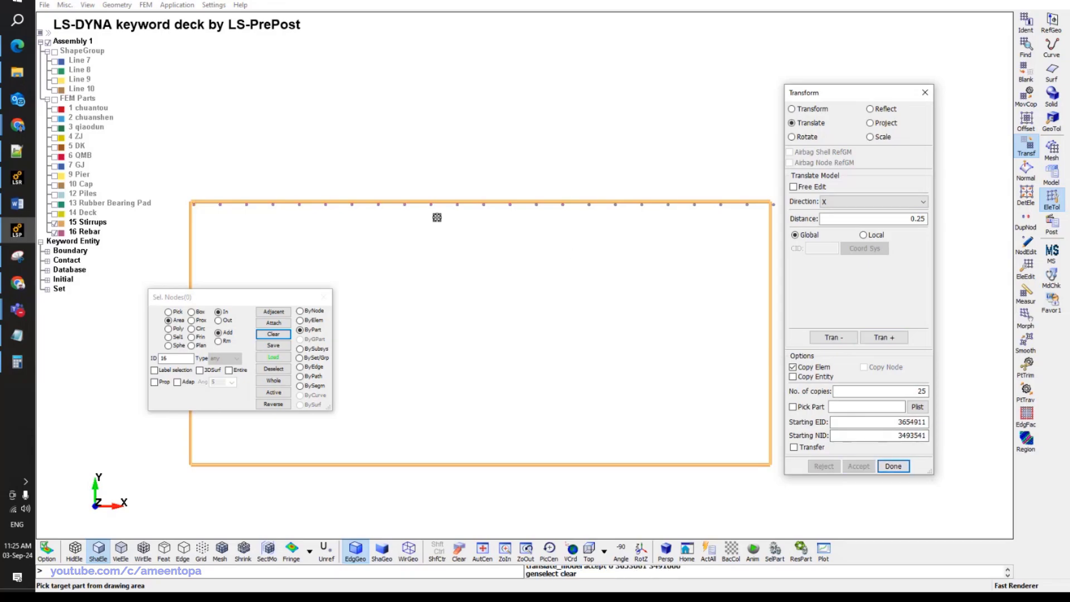
Set up scaling along X with node 3491591 (0.28, 82.72, 0) of the original corner bar as the scaling origin.
{"action": "scroll", "coordinate": [672, 223], "scroll_direction": "up", "scroll_amount": 2}
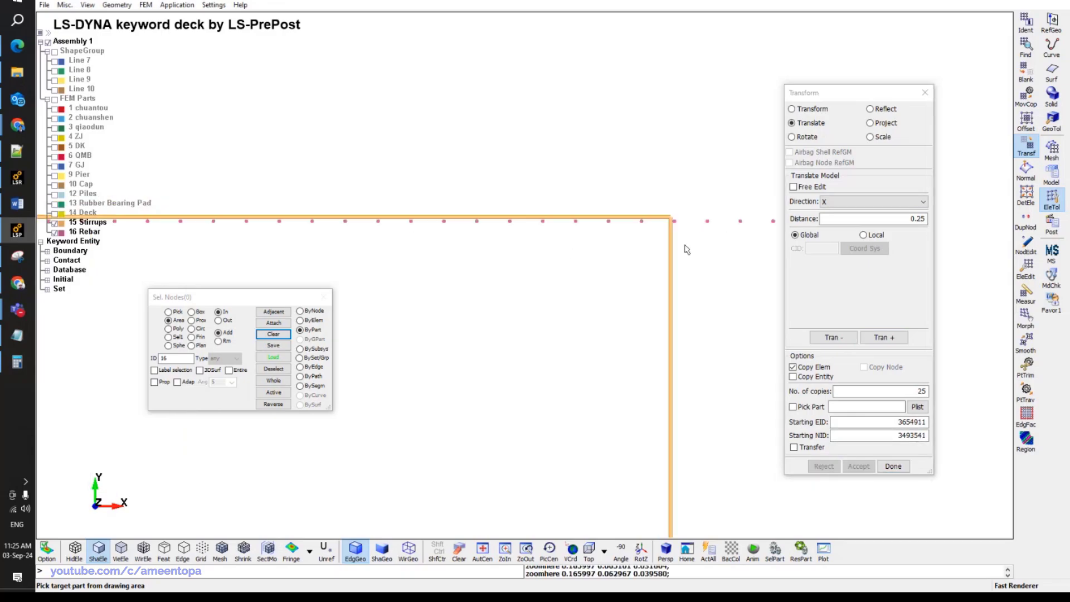
{"action": "scroll", "coordinate": [683, 248], "scroll_direction": "down", "scroll_amount": 3}
{"action": "scroll", "coordinate": [551, 269], "scroll_direction": "up", "scroll_amount": 4}
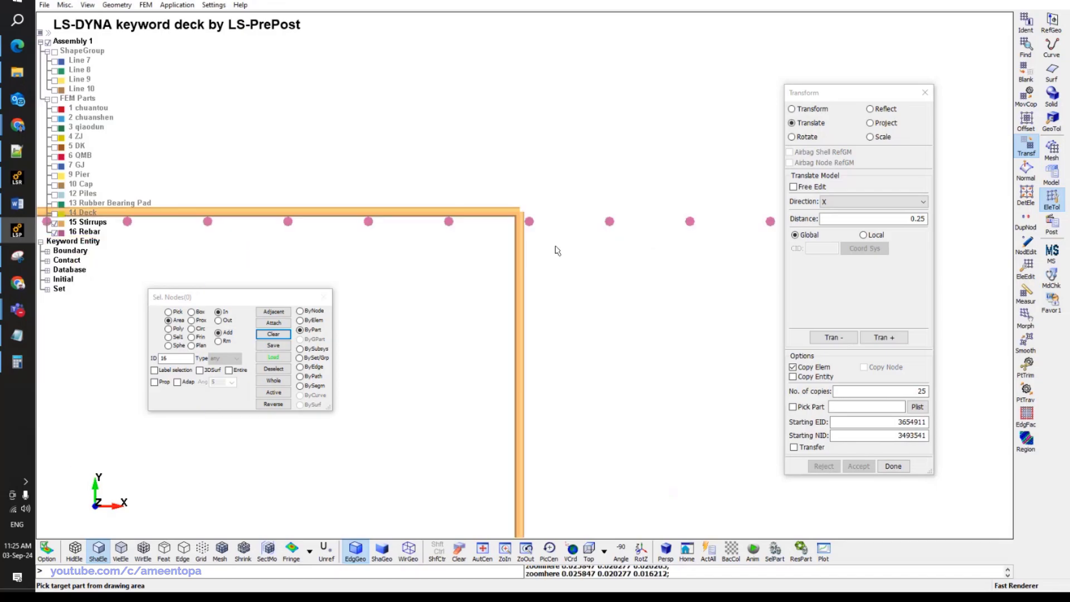
{"action": "scroll", "coordinate": [556, 252], "scroll_direction": "down", "scroll_amount": 2}
{"action": "middle_click_drag", "start_coordinate": [490, 267], "coordinate": [680, 247]}
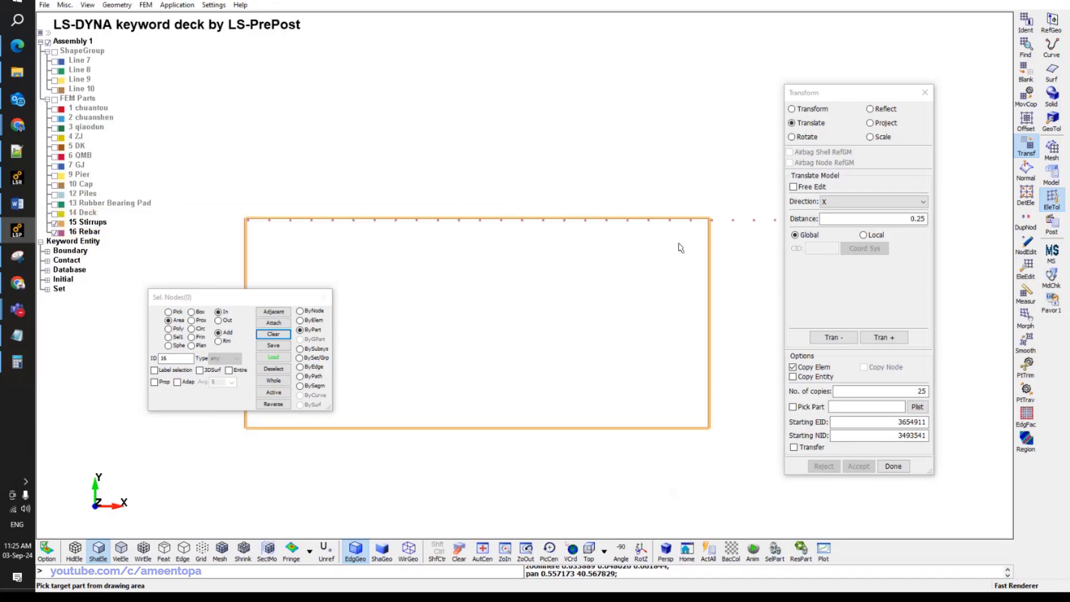
{"action": "middle_click_drag", "start_coordinate": [409, 249], "coordinate": [291, 242]}
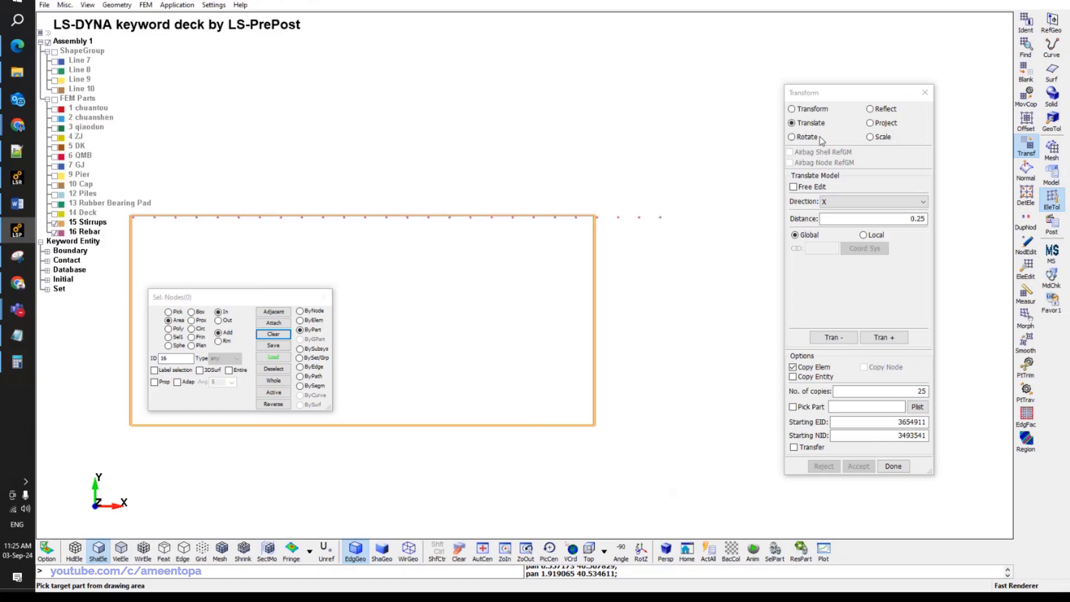
{"action": "left_click", "coordinate": [870, 138]}
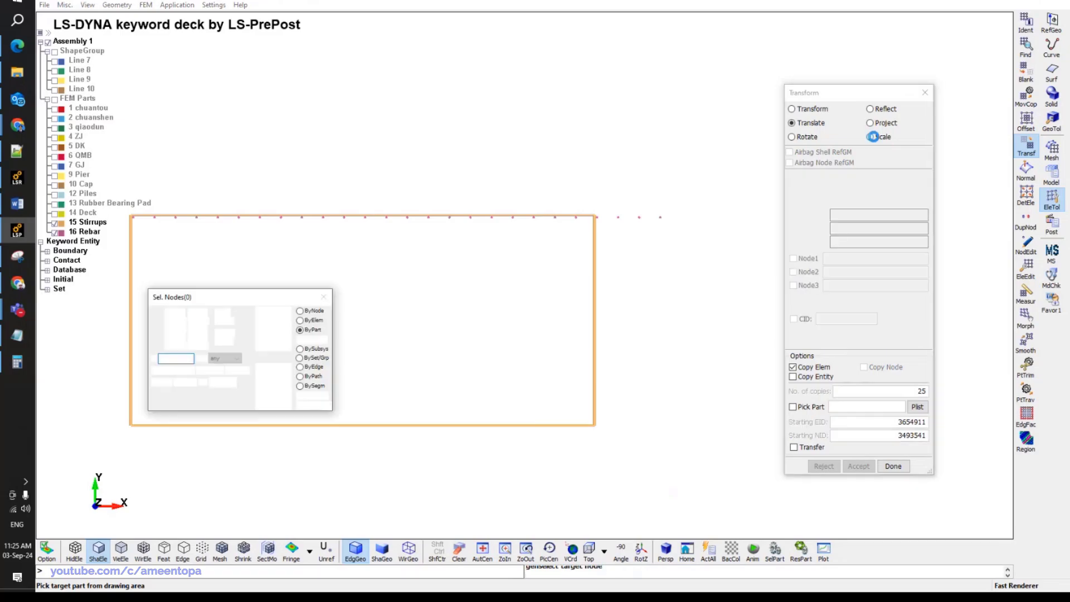
{"action": "left_click", "coordinate": [833, 203]}
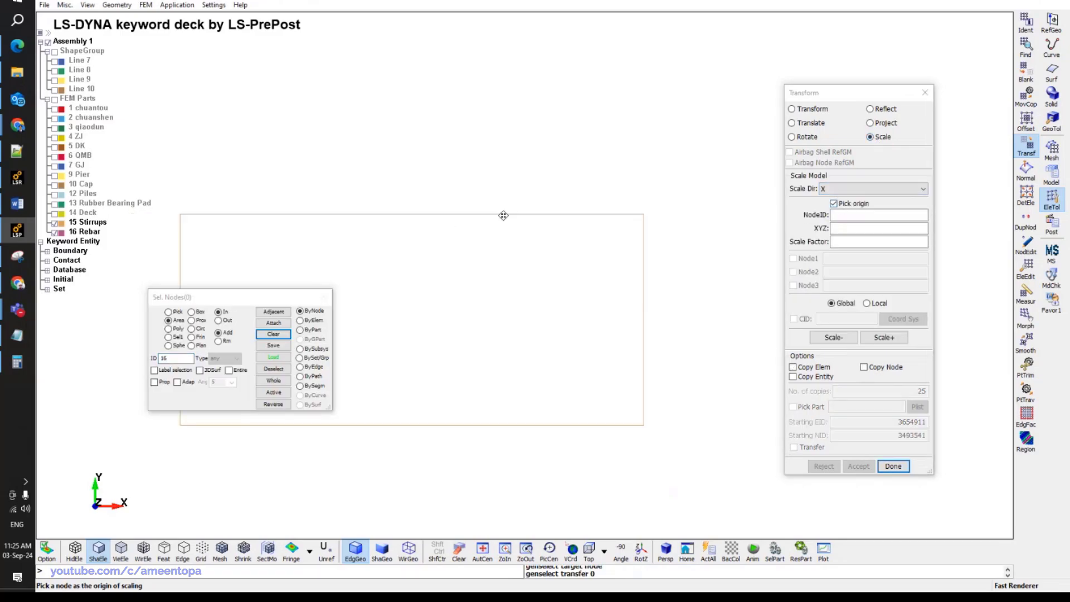
{"action": "scroll", "coordinate": [366, 239], "scroll_direction": "up", "scroll_amount": 5}
{"action": "left_click", "coordinate": [335, 128]}
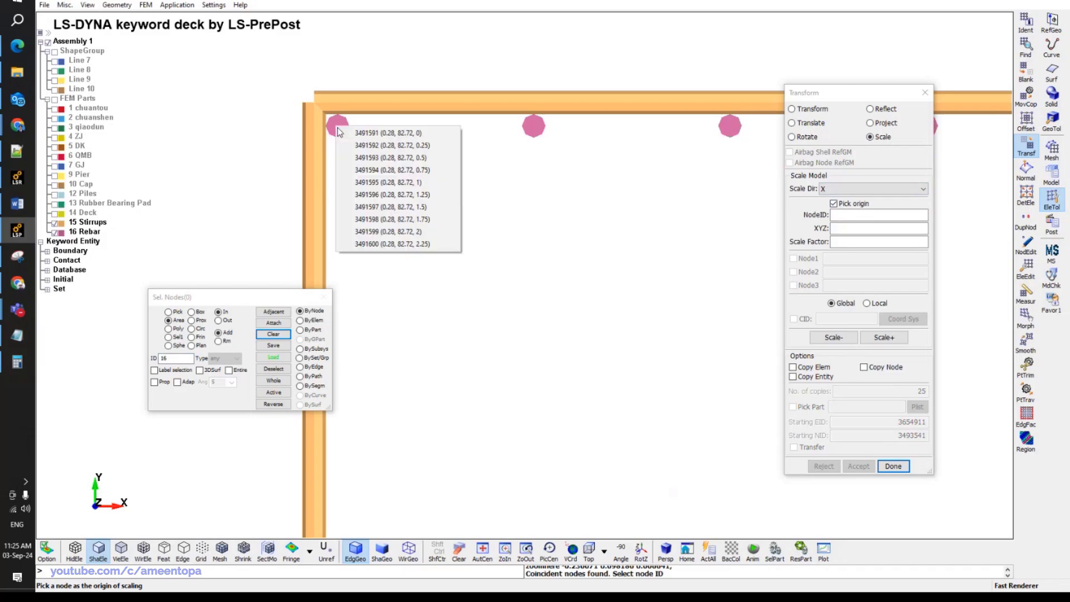
{"action": "left_click", "coordinate": [341, 132]}
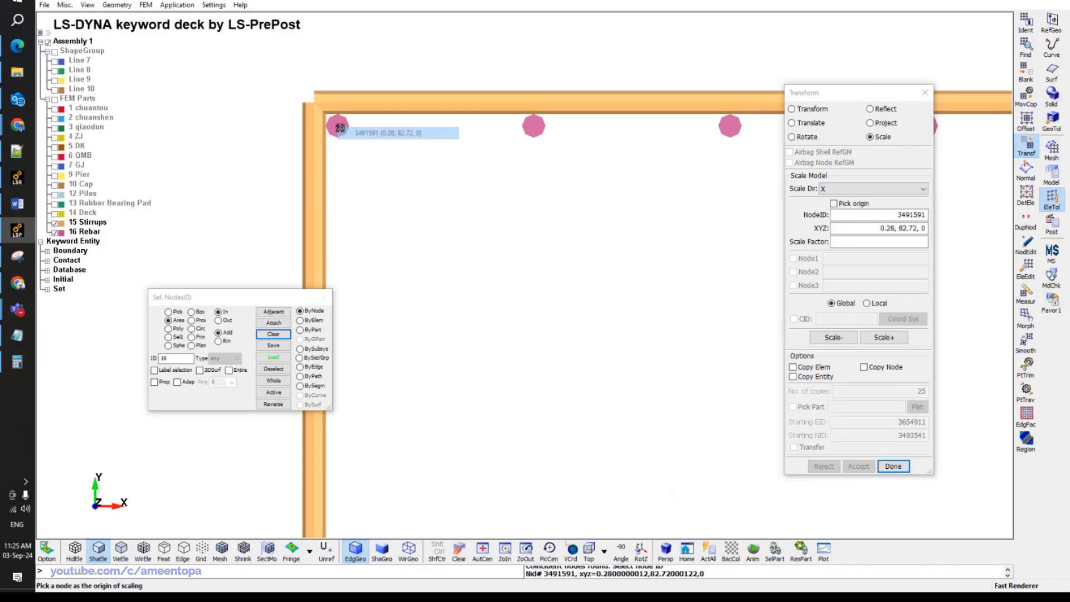
Select all nodes of part 16 by part for scaling the bar row toward its origin.
{"action": "left_click", "coordinate": [301, 330]}
{"action": "left_click", "coordinate": [179, 357]}
{"action": "key", "text": "Return"}
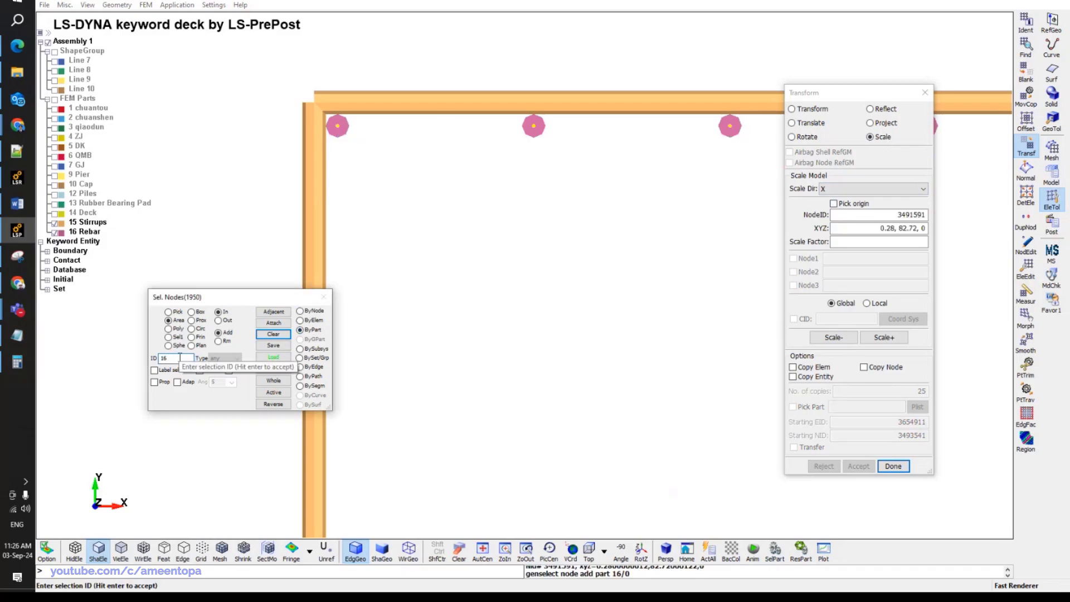
{"action": "scroll", "coordinate": [525, 292], "scroll_direction": "down", "scroll_amount": 3}
{"action": "middle_click_drag", "start_coordinate": [317, 190], "coordinate": [290, 179], "text": "shift"}
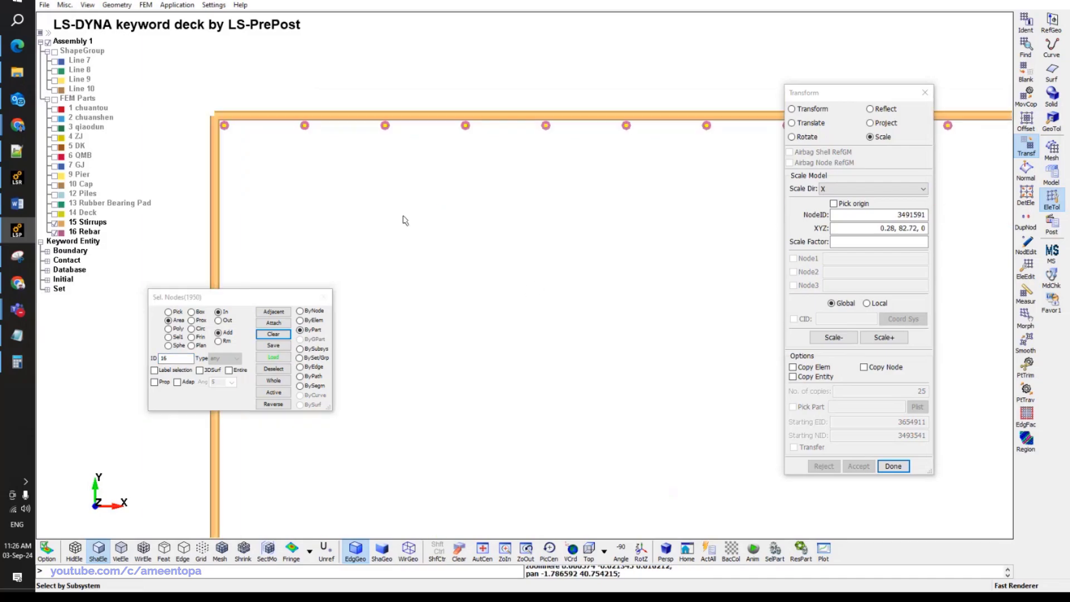
{"action": "scroll", "coordinate": [613, 220], "scroll_direction": "down", "scroll_amount": 3}
{"action": "middle_click_drag", "start_coordinate": [604, 220], "coordinate": [290, 289], "text": "shift"}
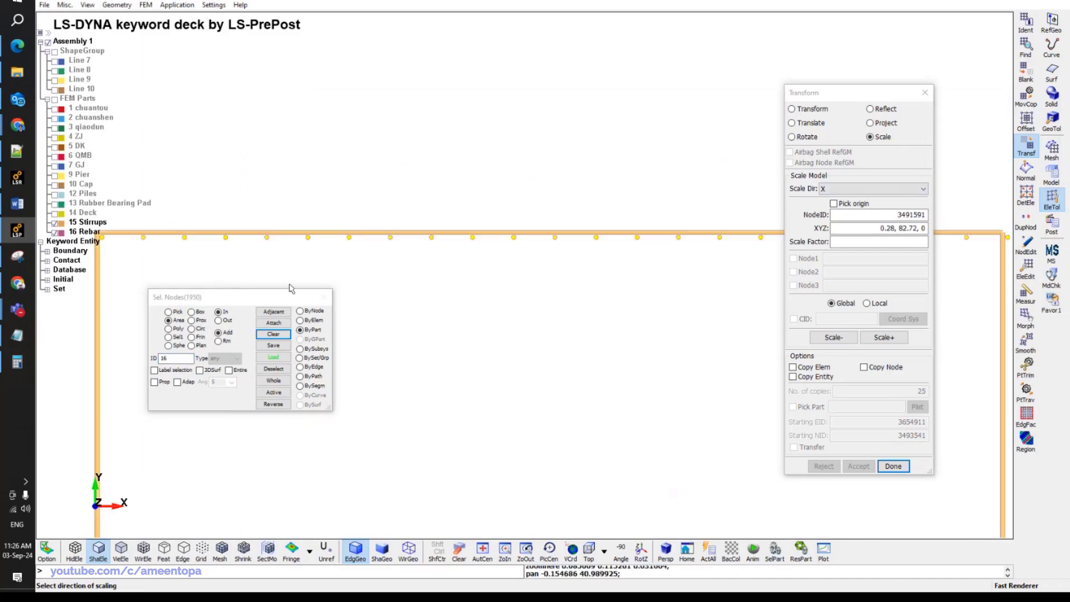
{"action": "scroll", "coordinate": [652, 248], "scroll_direction": "up", "scroll_amount": 3}
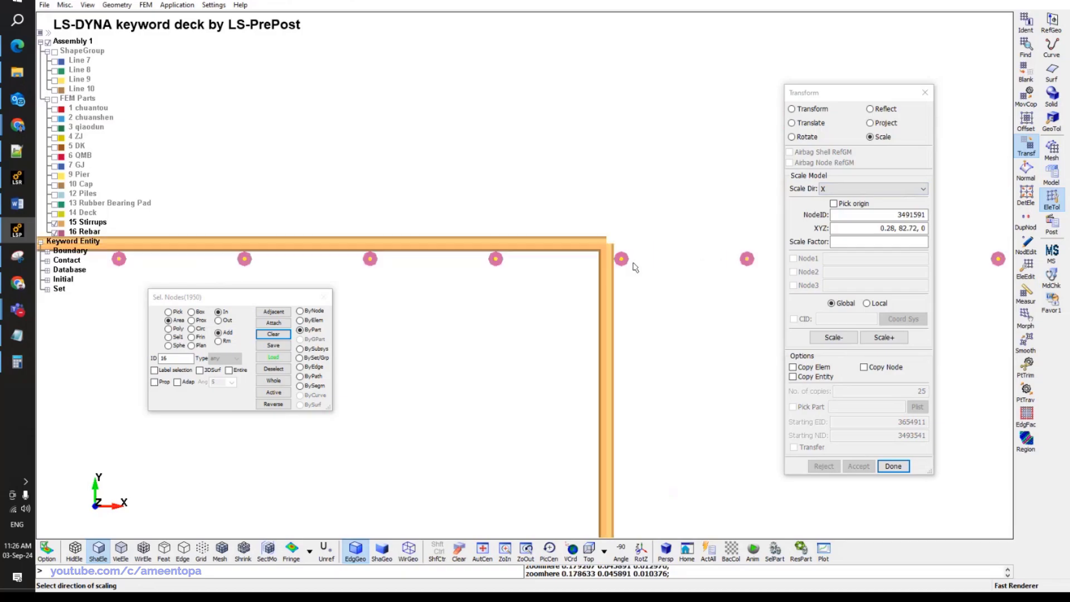
Scale the bar row down along X with a scale factor of 1.000001.
{"action": "left_click", "coordinate": [847, 243]}
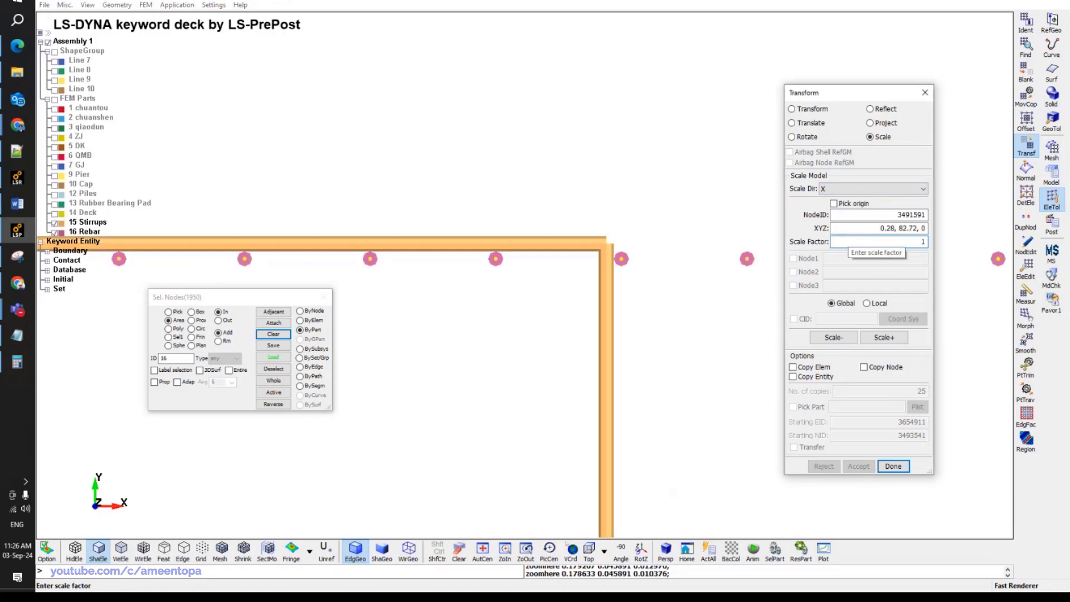
{"action": "type", "text": "01"}
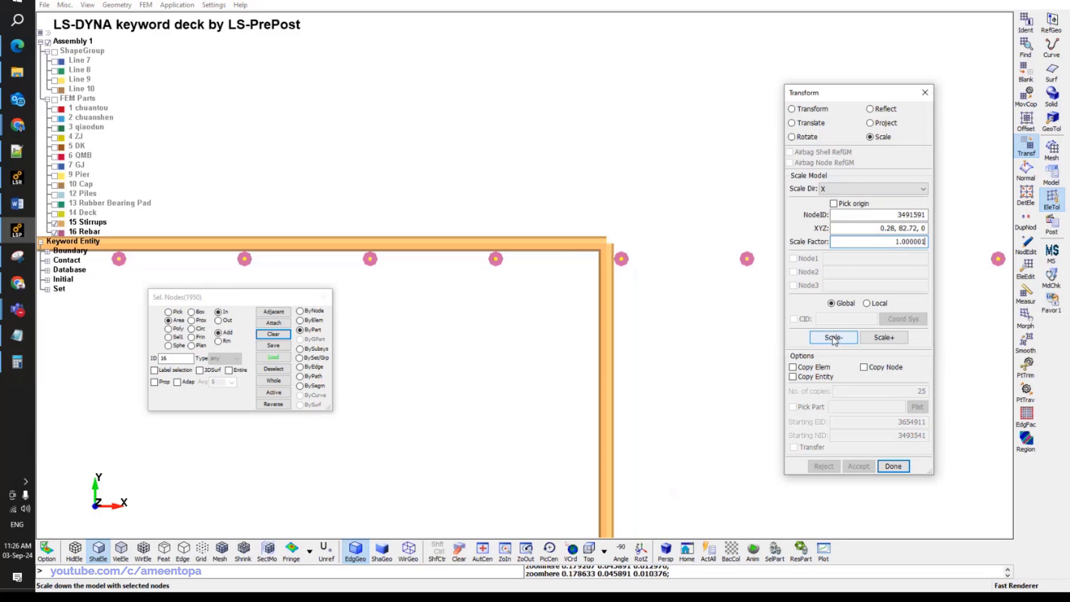
{"action": "left_click", "coordinate": [832, 337]}
{"action": "left_click", "coordinate": [832, 337]}
Scale the bar row down along X repeatedly with factor 1.001 until a bar fits inside the stirrup's far corner, and accept.
{"action": "left_click", "coordinate": [903, 241]}
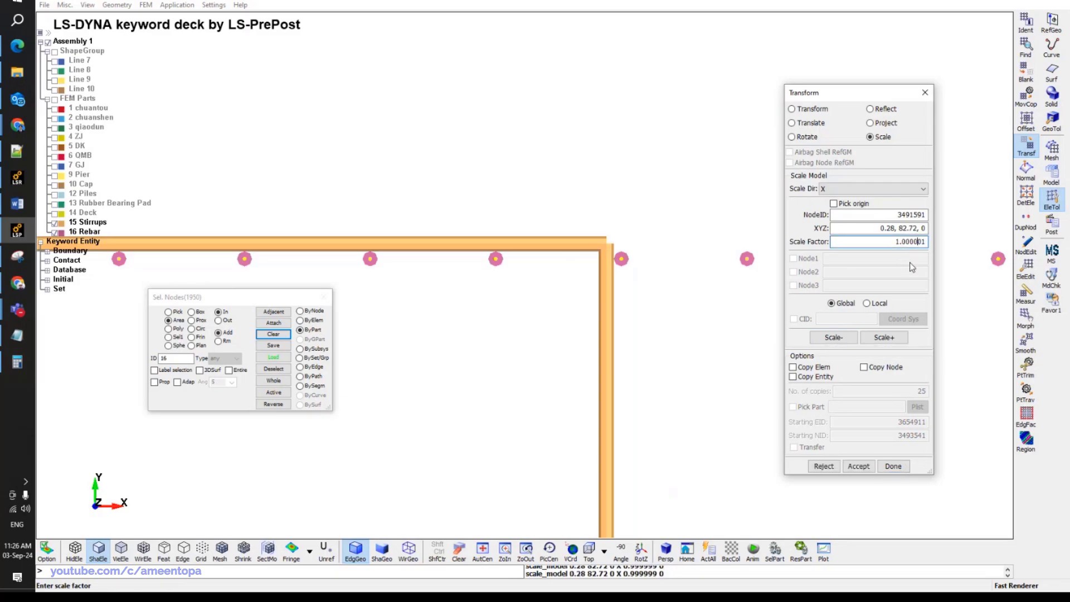
{"action": "key", "text": "BackSpace"}
{"action": "key", "text": "BackSpace"}
{"action": "key", "text": "BackSpace"}
{"action": "left_click", "coordinate": [832, 339]}
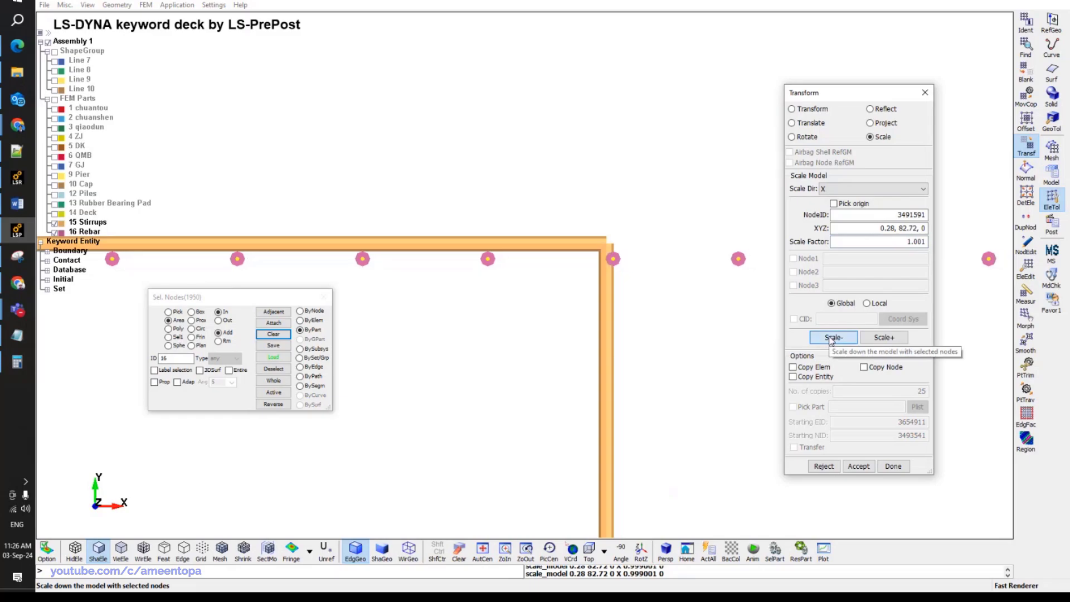
{"action": "left_click", "coordinate": [828, 337]}
{"action": "left_click", "coordinate": [830, 338]}
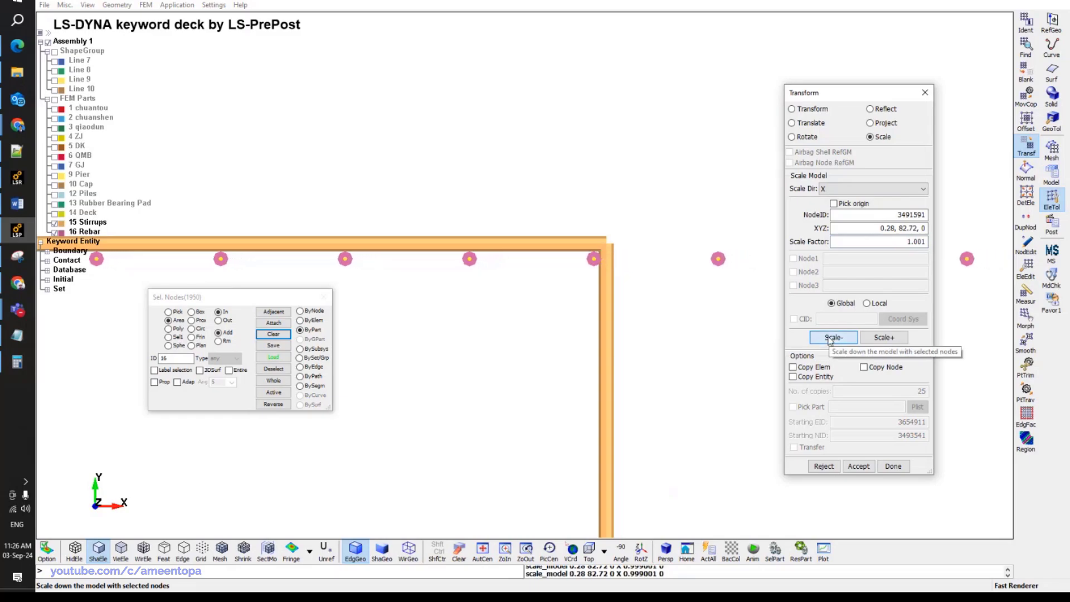
{"action": "left_click", "coordinate": [859, 466]}
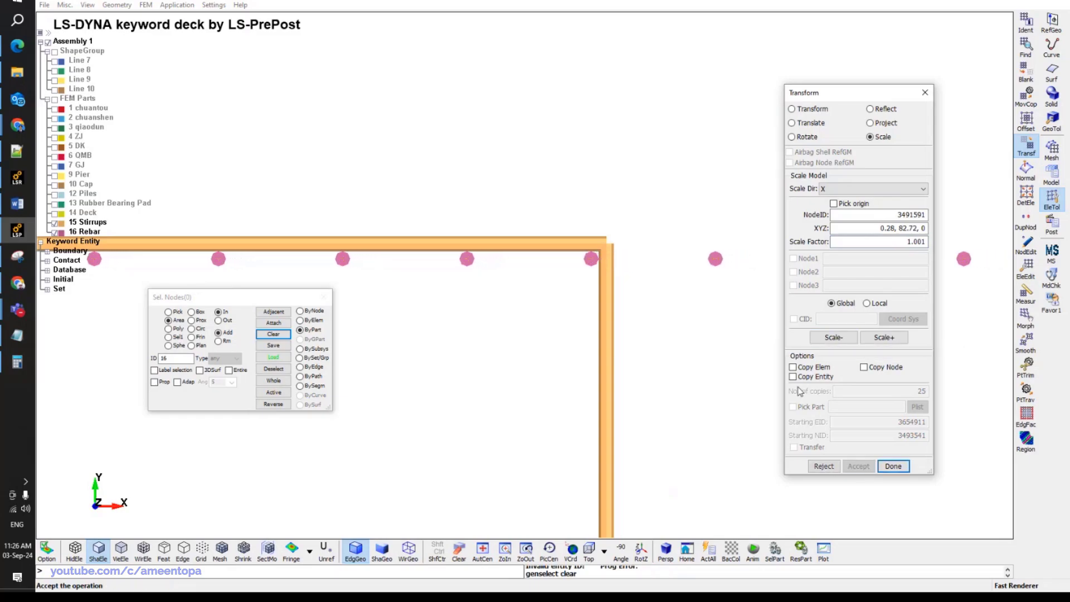
Delete the three surplus rebars lying outside the stirrup's far corner, removing their unreferenced nodes, and accept the deletion.
{"action": "scroll", "coordinate": [602, 272], "scroll_direction": "down", "scroll_amount": 3}
{"action": "left_click", "coordinate": [1026, 269]}
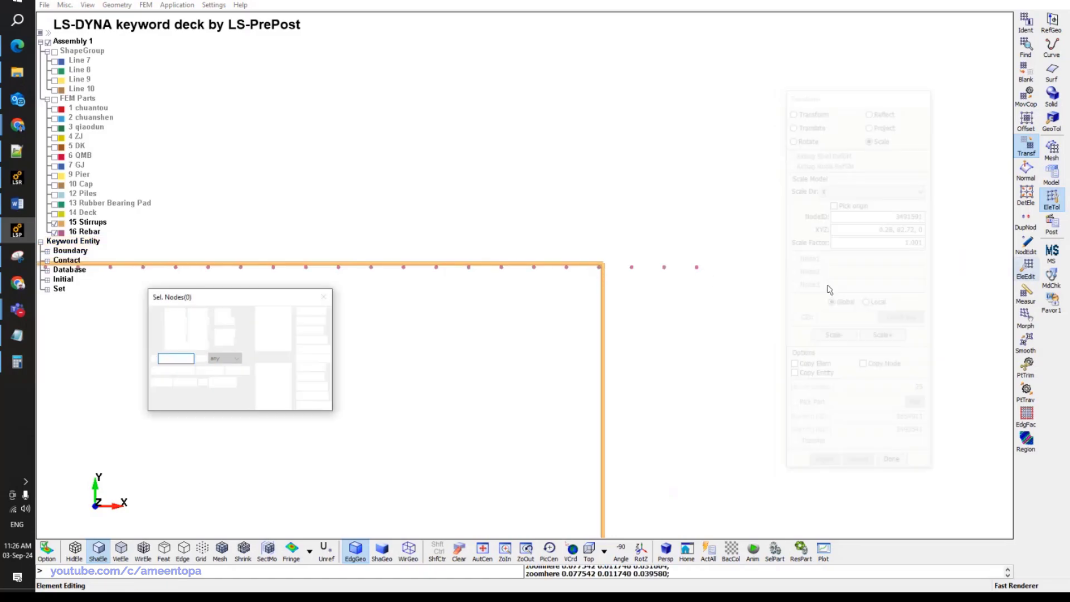
{"action": "left_click_drag", "start_coordinate": [625, 275], "coordinate": [759, 226]}
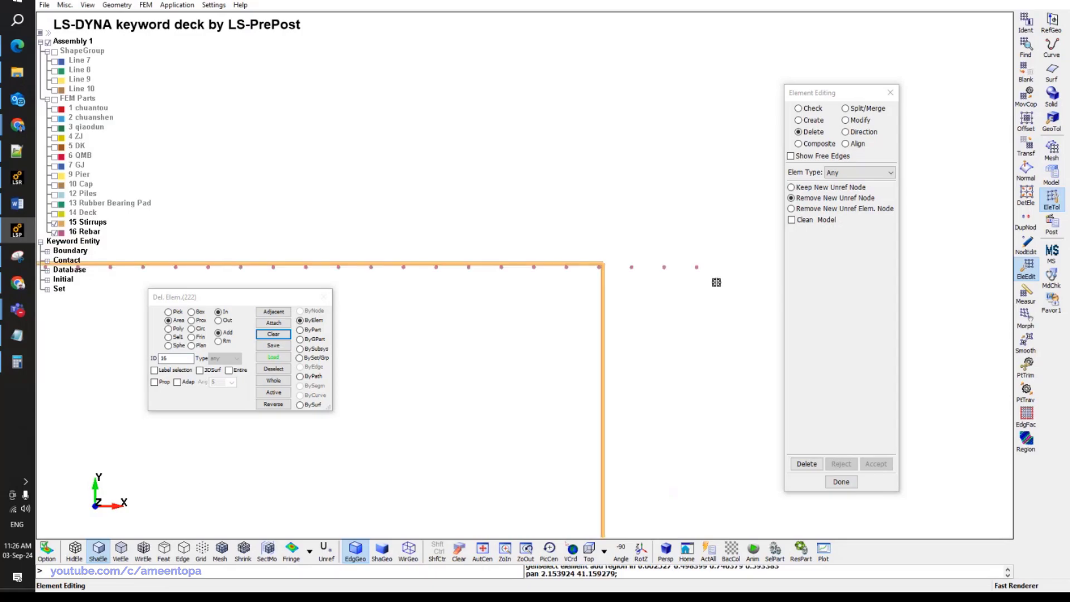
{"action": "left_click", "coordinate": [806, 464]}
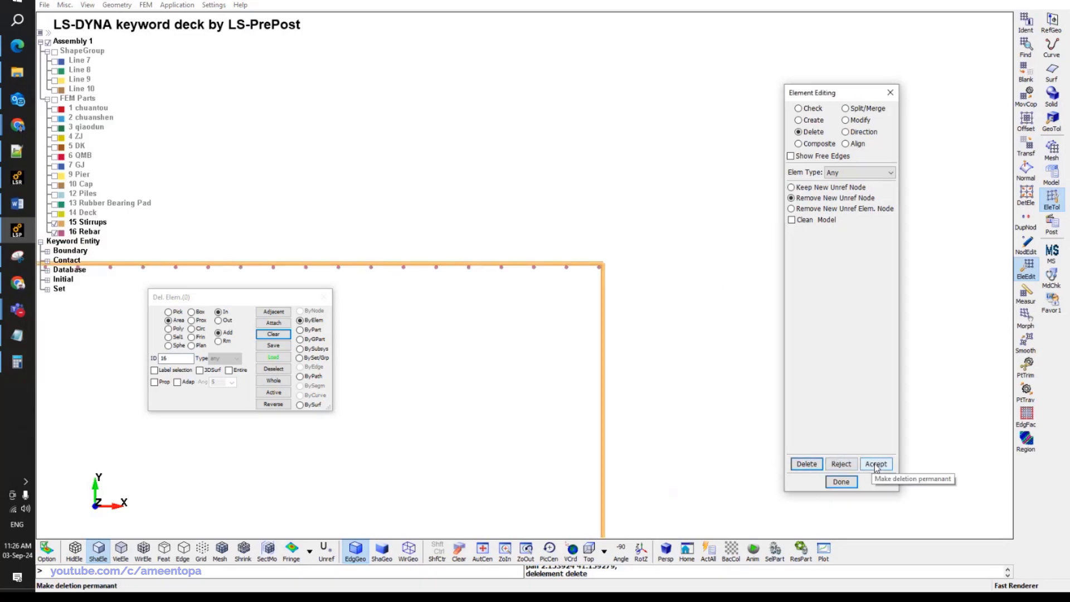
{"action": "left_click", "coordinate": [876, 466]}
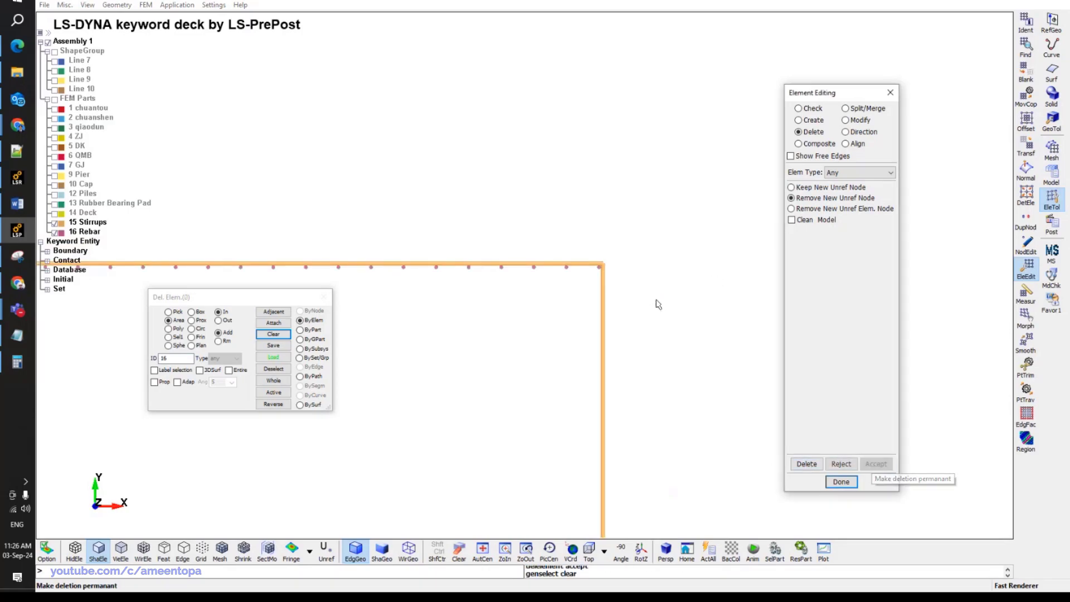
Show part 10 Cap together with the stirrups and rebars in a 3D view of the pier base.
{"action": "scroll", "coordinate": [656, 306], "scroll_direction": "down", "scroll_amount": 2}
{"action": "scroll", "coordinate": [626, 270], "scroll_direction": "down", "scroll_amount": 1}
{"action": "middle_click_drag", "start_coordinate": [626, 270], "coordinate": [626, 292], "text": "ctrl"}
{"action": "left_click_drag", "start_coordinate": [626, 292], "coordinate": [439, 382], "text": "ctrl"}
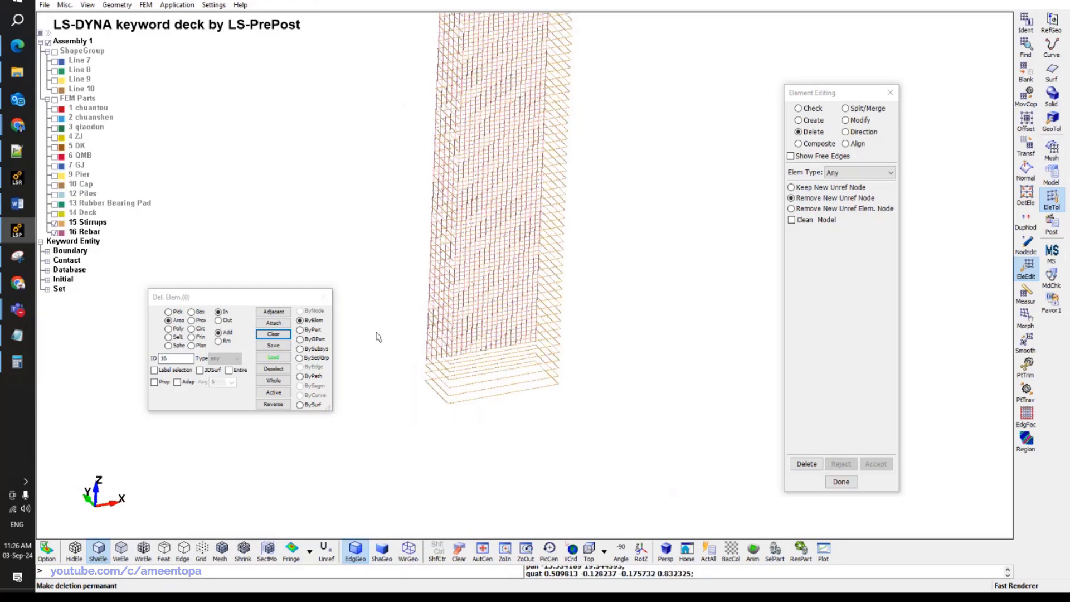
{"action": "left_click", "coordinate": [55, 184]}
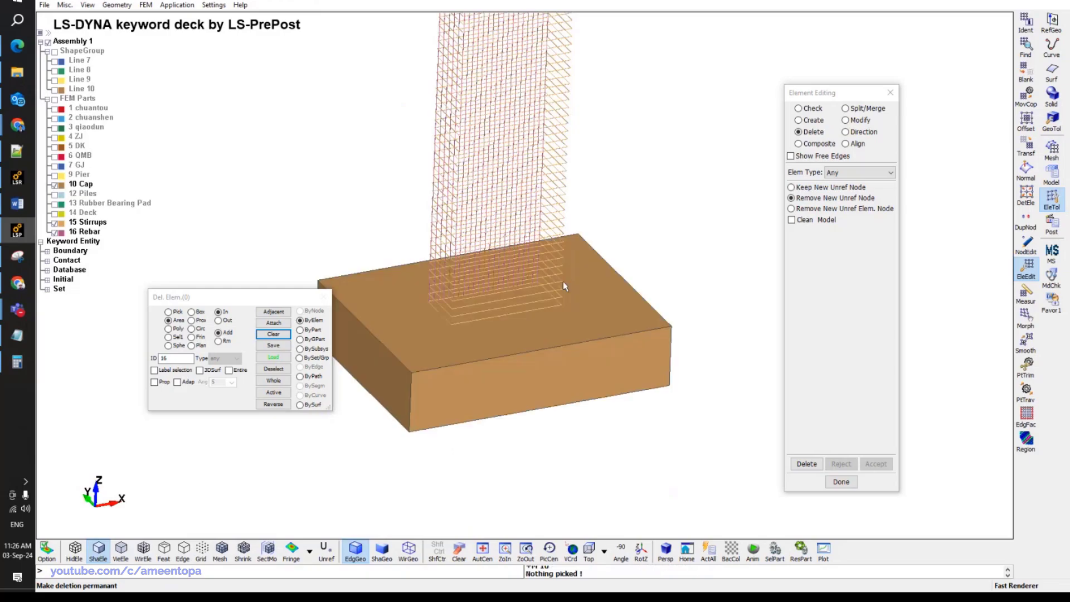
{"action": "middle_click_drag", "start_coordinate": [565, 287], "coordinate": [618, 289], "text": "ctrl"}
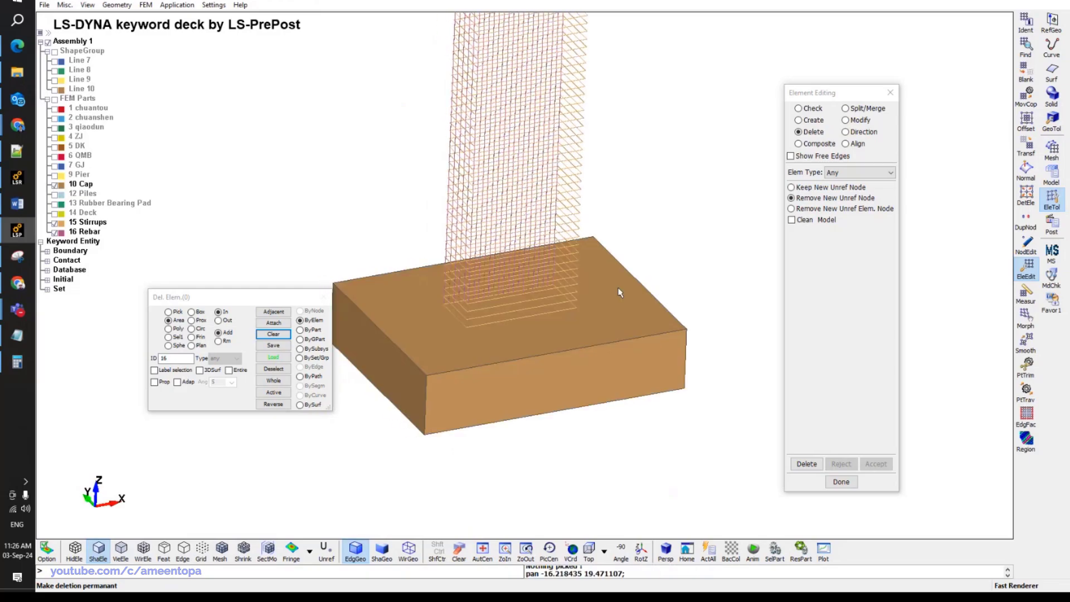
Delete the three stirrups lying below the cap's underside, selecting them by area in the right view, and accept.
{"action": "left_click", "coordinate": [589, 550]}
{"action": "left_click", "coordinate": [604, 551]}
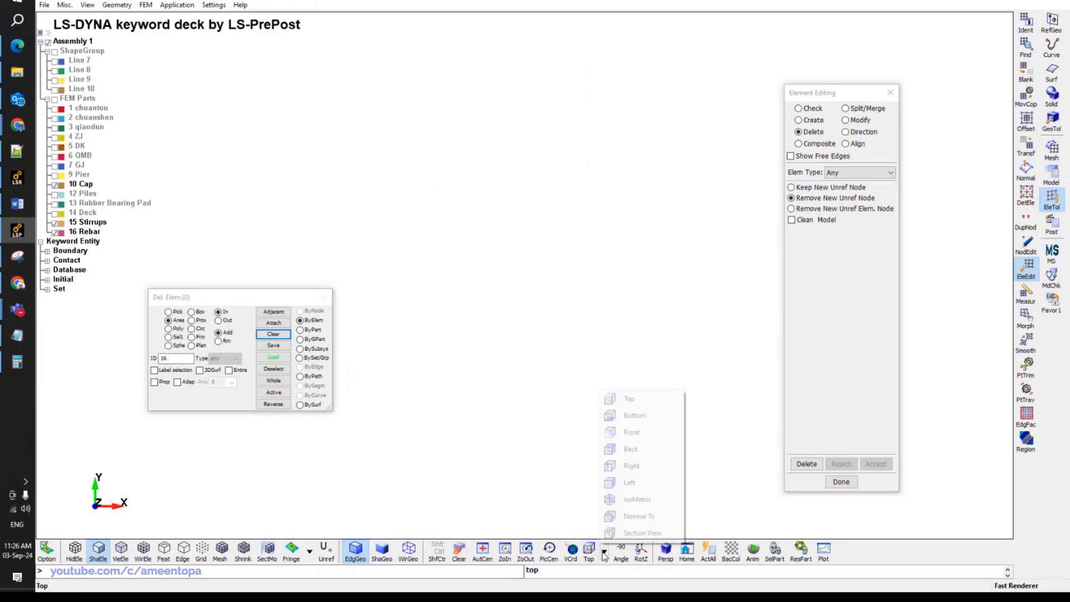
{"action": "left_click", "coordinate": [631, 466]}
{"action": "scroll", "coordinate": [634, 411], "scroll_direction": "down", "scroll_amount": 2}
{"action": "scroll", "coordinate": [555, 327], "scroll_direction": "up", "scroll_amount": 5}
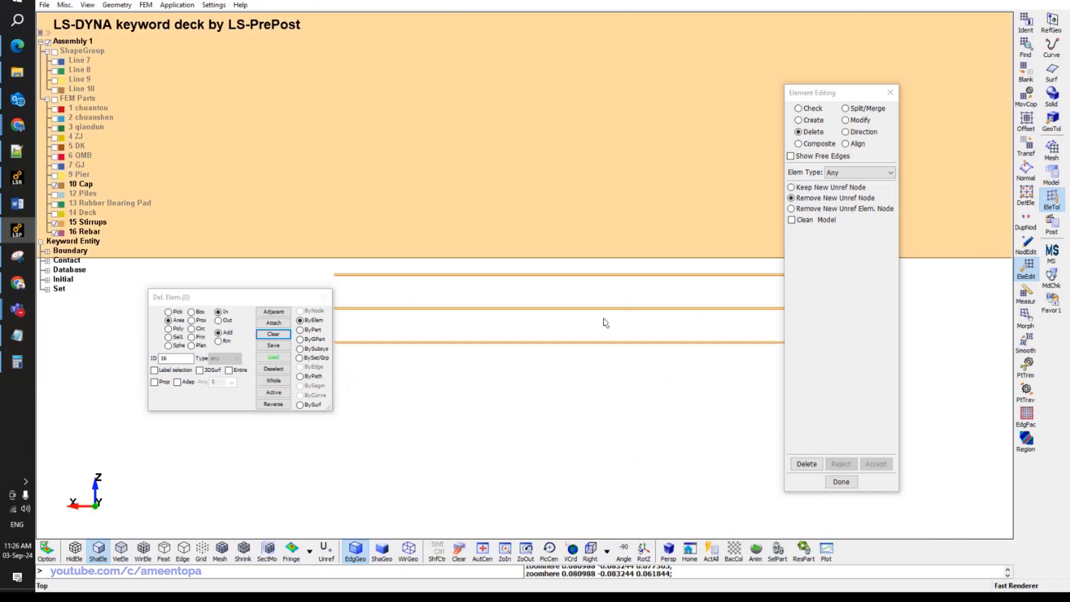
{"action": "middle_click_drag", "start_coordinate": [605, 322], "coordinate": [334, 266], "text": "ctrl"}
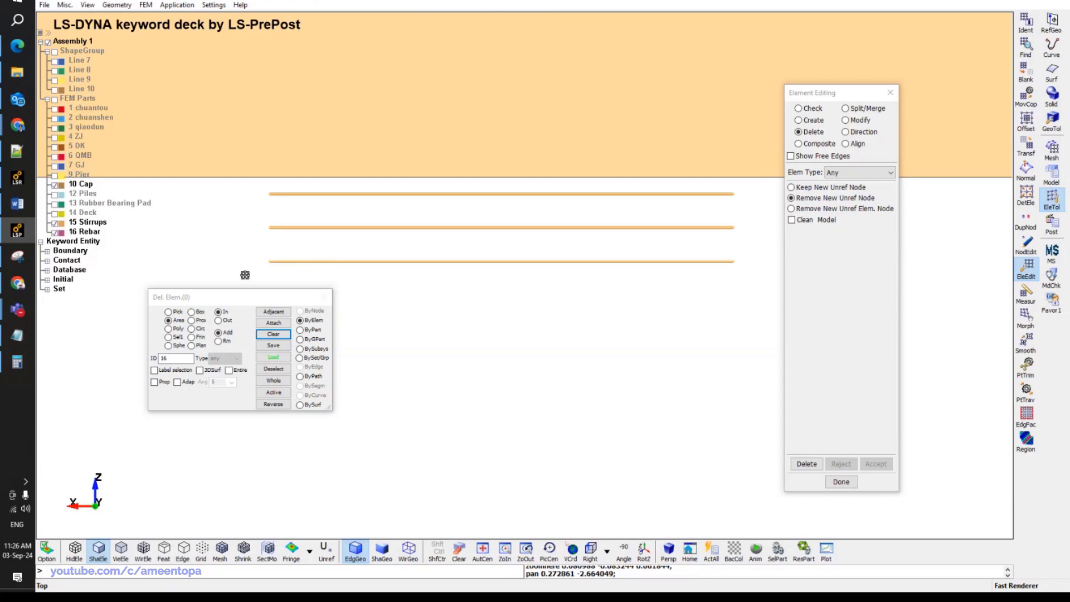
{"action": "left_click", "coordinate": [315, 323]}
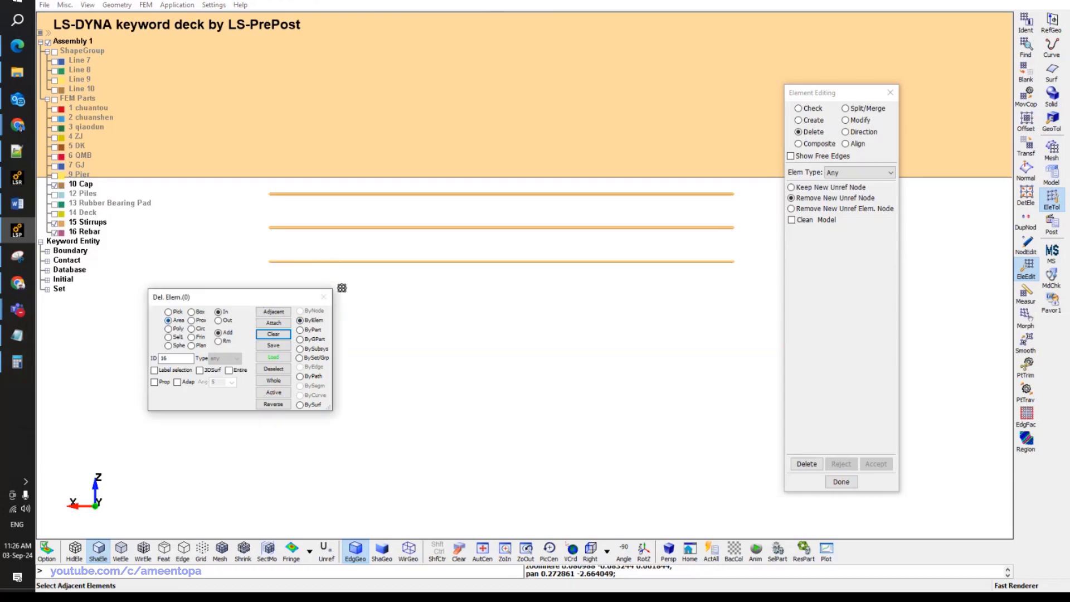
{"action": "left_click_drag", "start_coordinate": [238, 272], "coordinate": [757, 185]}
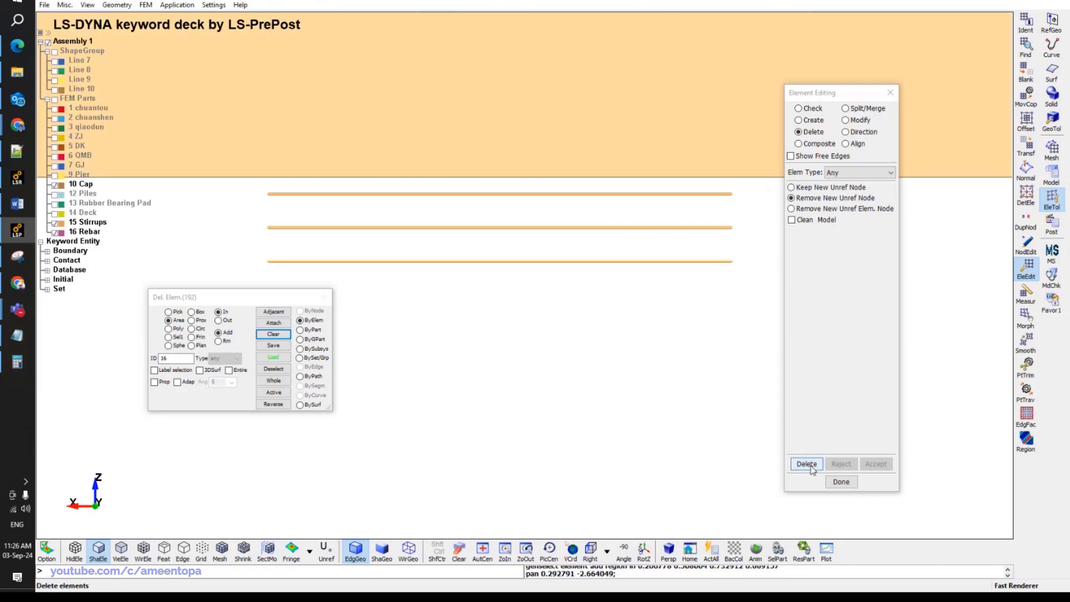
{"action": "left_click", "coordinate": [802, 464]}
{"action": "left_click", "coordinate": [875, 464]}
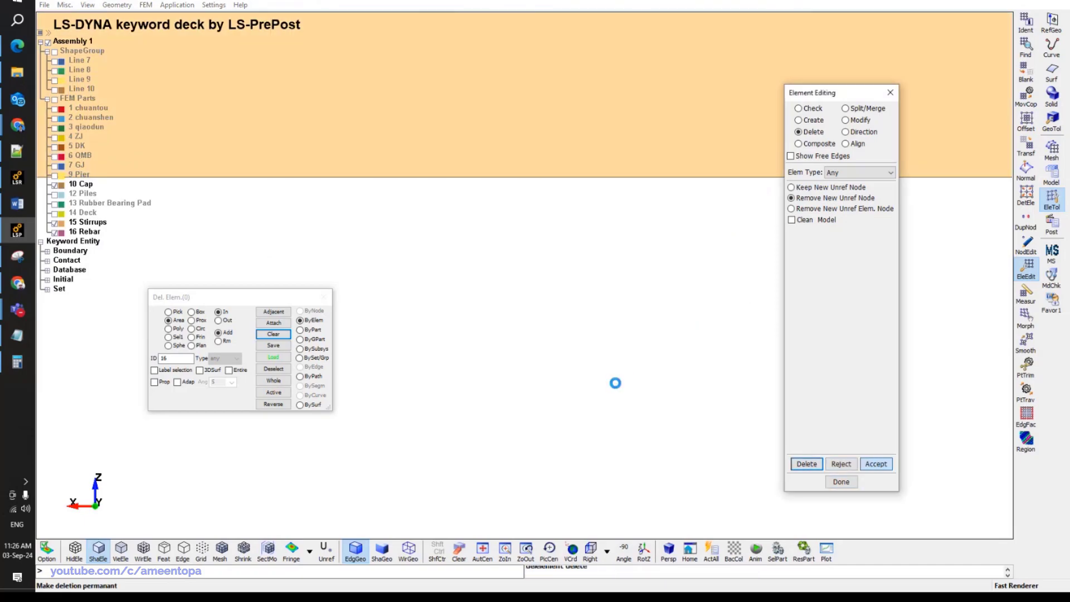
Hide part 10 Cap and view the stirrup outline with its rebar row from the top.
{"action": "left_click", "coordinate": [592, 549]}
{"action": "left_click", "coordinate": [607, 551]}
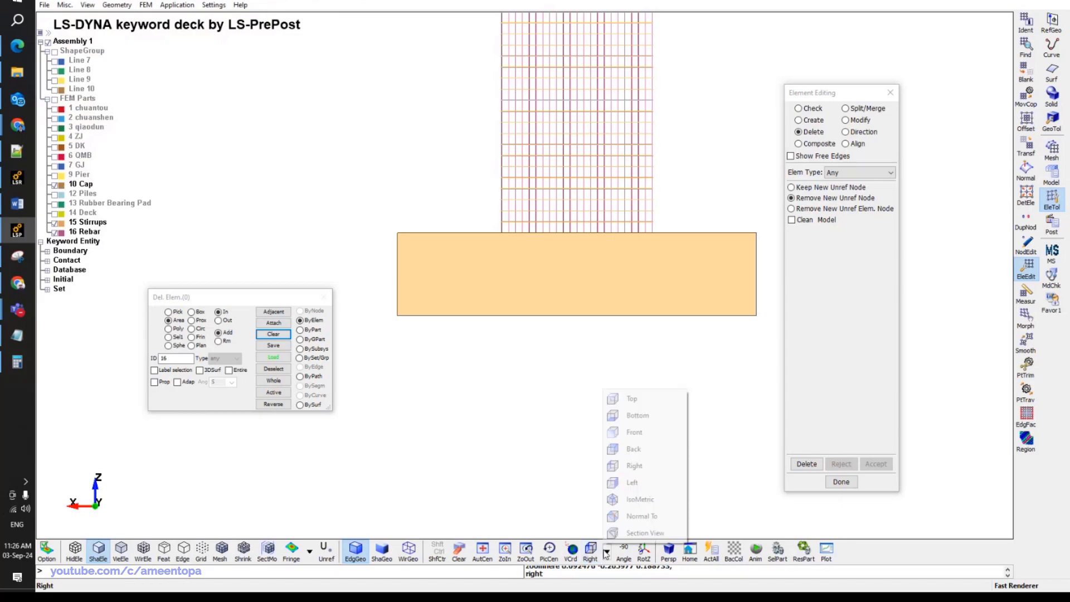
{"action": "left_click", "coordinate": [631, 399]}
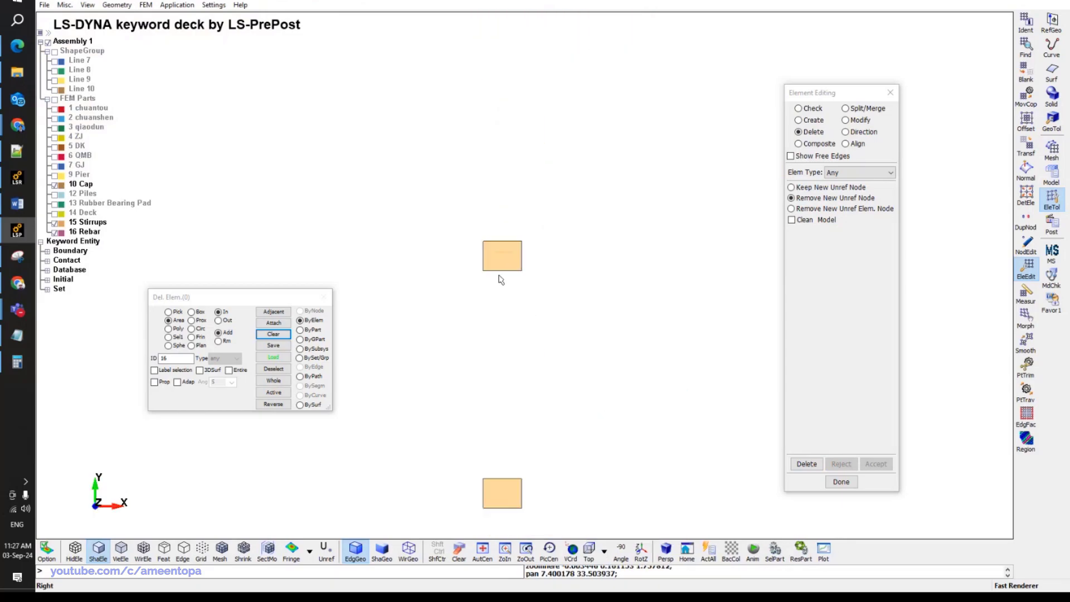
{"action": "scroll", "coordinate": [500, 199], "scroll_direction": "up", "scroll_amount": 3}
{"action": "scroll", "coordinate": [500, 199], "scroll_direction": "up", "scroll_amount": 2}
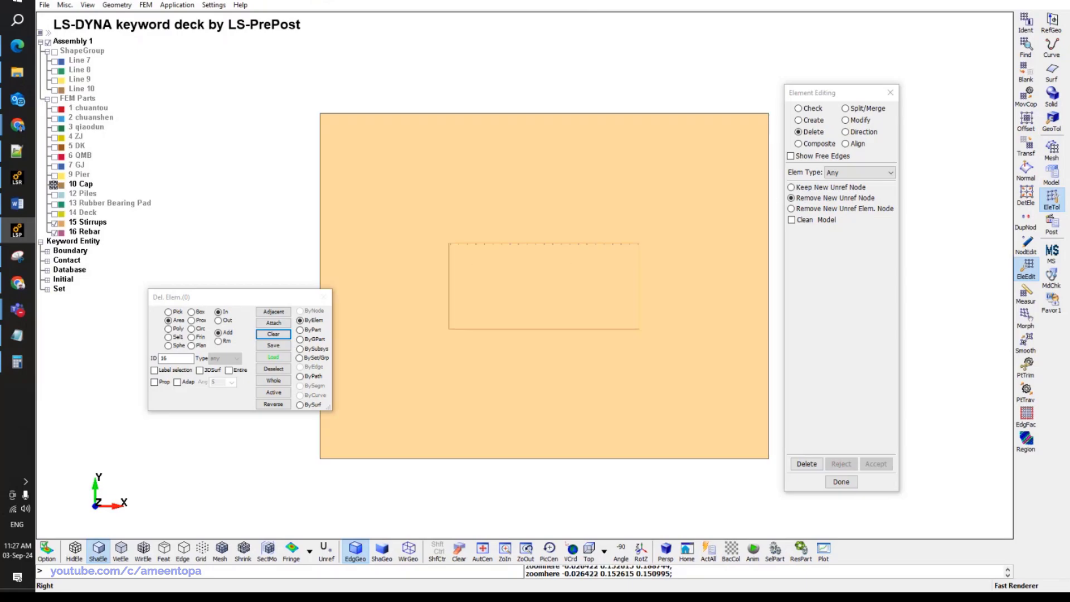
{"action": "left_click", "coordinate": [54, 184]}
{"action": "scroll", "coordinate": [514, 278], "scroll_direction": "up", "scroll_amount": 2}
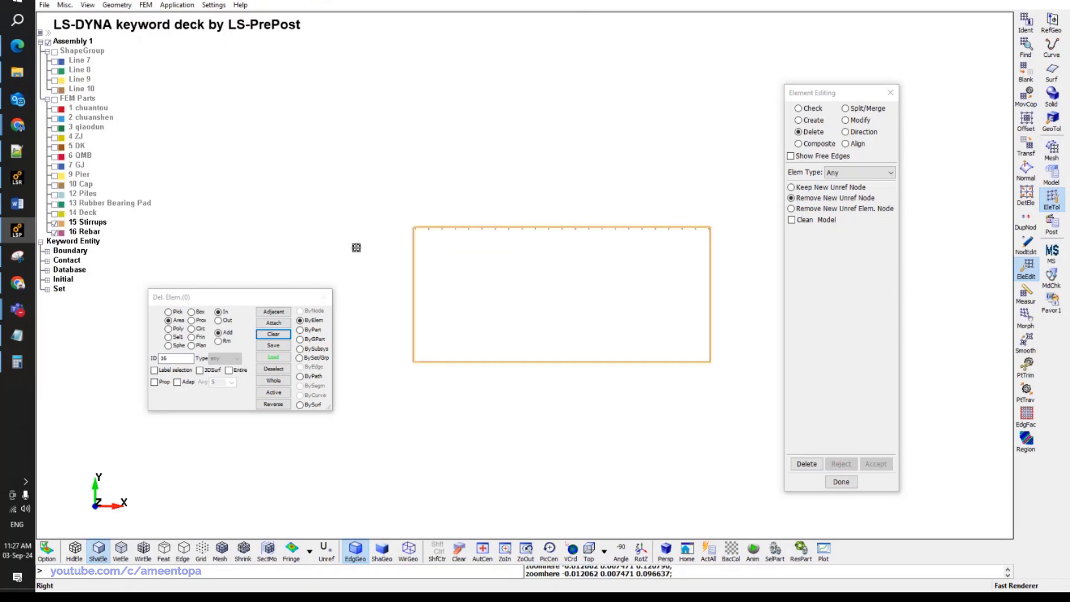
{"action": "scroll", "coordinate": [496, 279], "scroll_direction": "up", "scroll_amount": 3}
{"action": "middle_click_drag", "start_coordinate": [413, 229], "coordinate": [367, 217]}
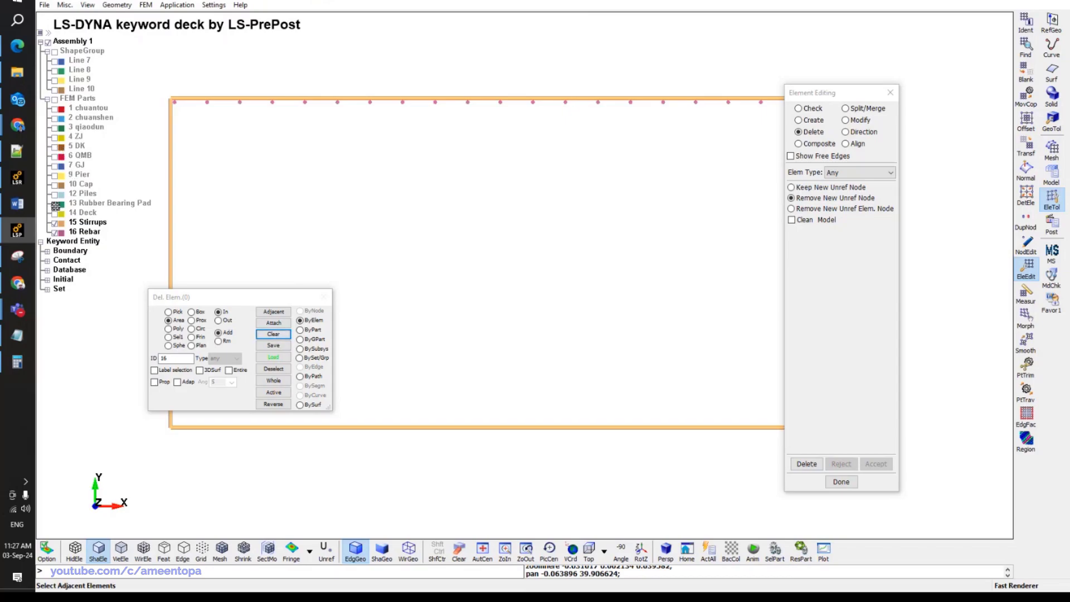
Show part 13 Rubber Bearing Pad inside the stirrup outline and display the mesh lines.
{"action": "left_click", "coordinate": [55, 223]}
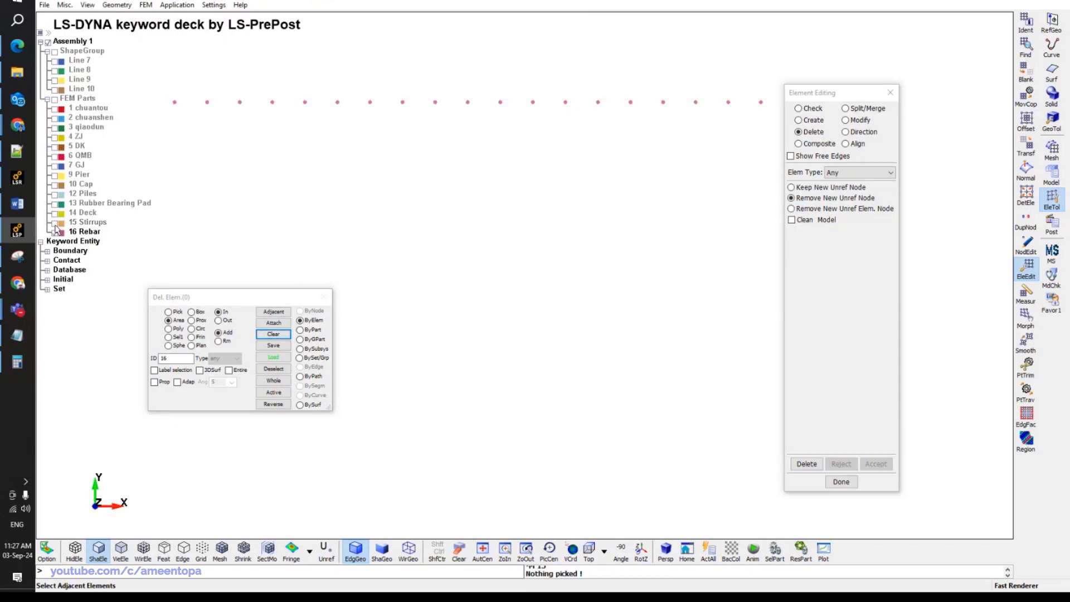
{"action": "left_click", "coordinate": [56, 223]}
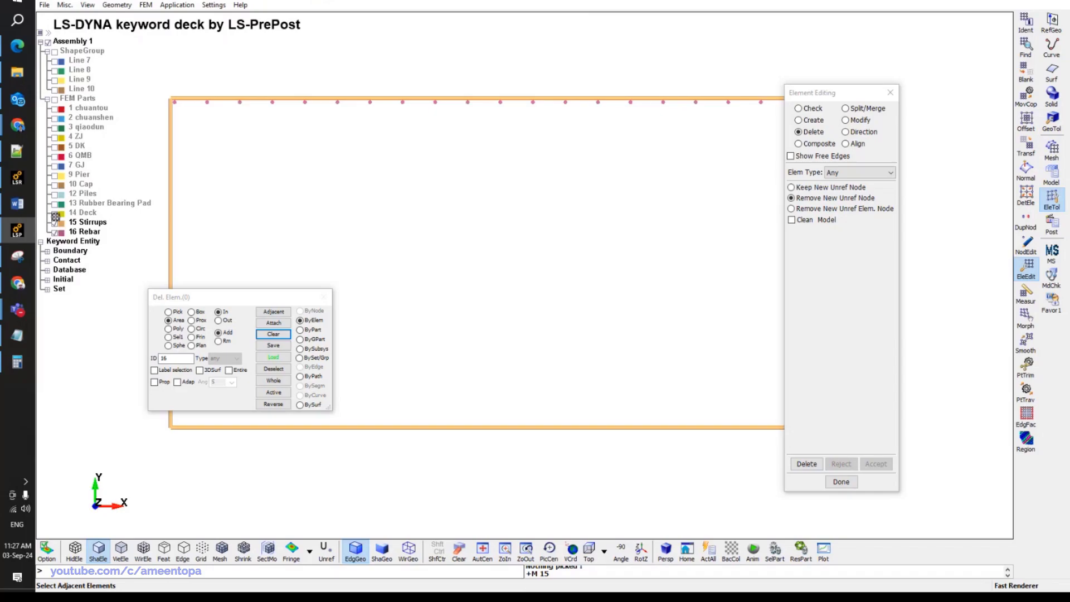
{"action": "left_click", "coordinate": [55, 203]}
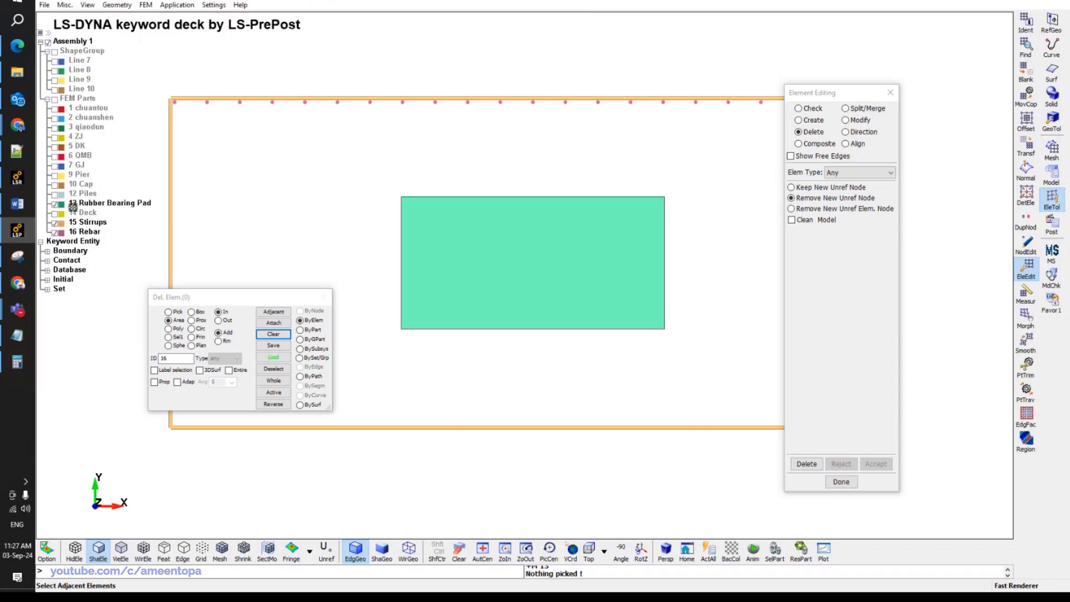
{"action": "left_click", "coordinate": [221, 551]}
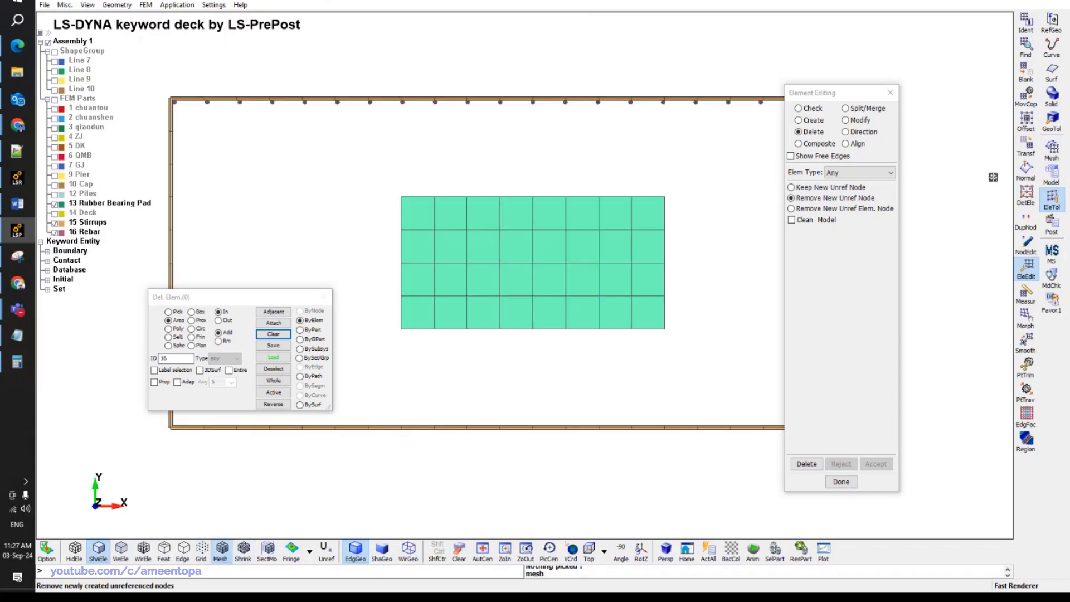
Set up a Norm Y reflection with element copying, using the bearing pad's centre node 3321472 (3, 81.5, 17) as origin.
{"action": "left_click", "coordinate": [1026, 147]}
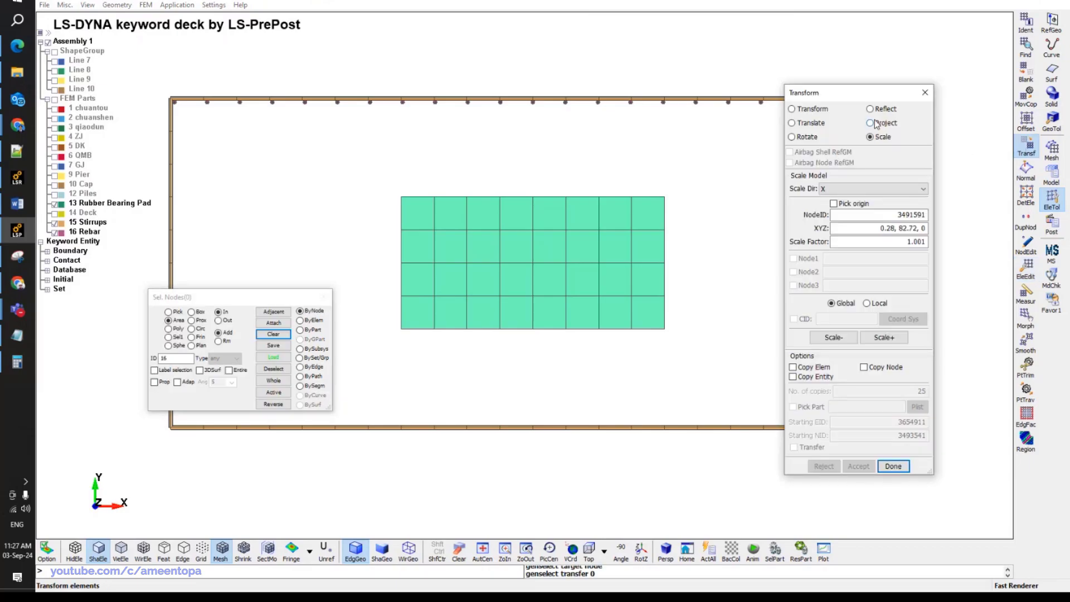
{"action": "left_click", "coordinate": [871, 109]}
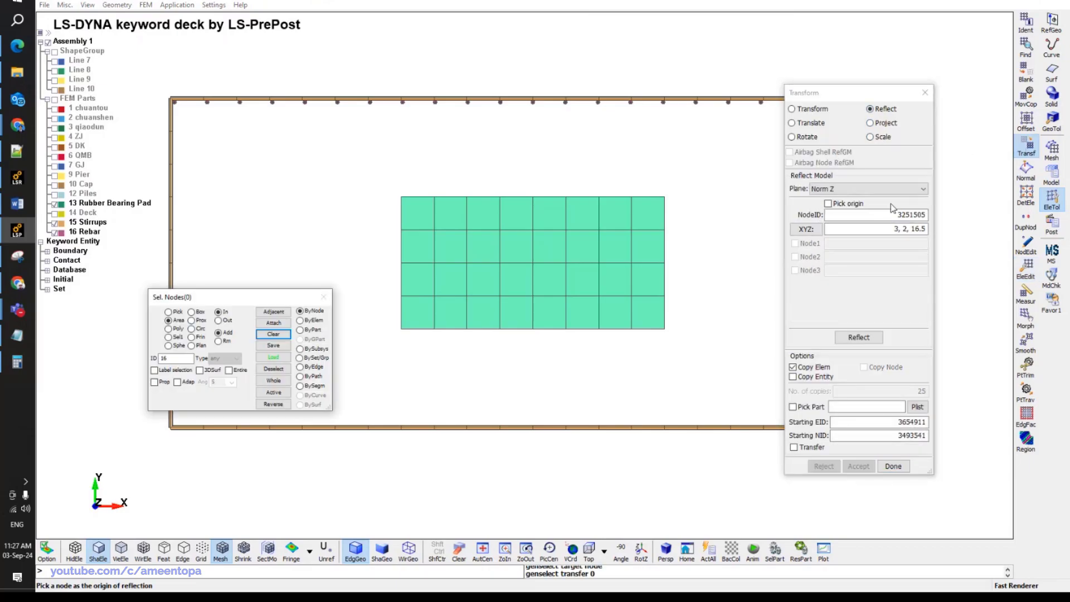
{"action": "left_click", "coordinate": [838, 190]}
{"action": "left_click", "coordinate": [836, 207]}
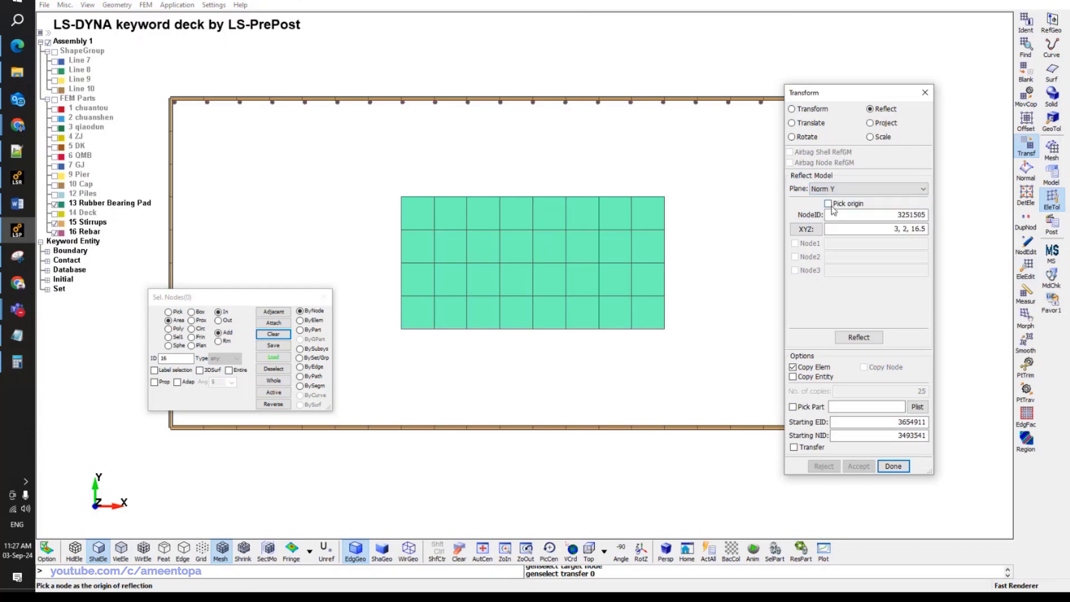
{"action": "left_click", "coordinate": [534, 263]}
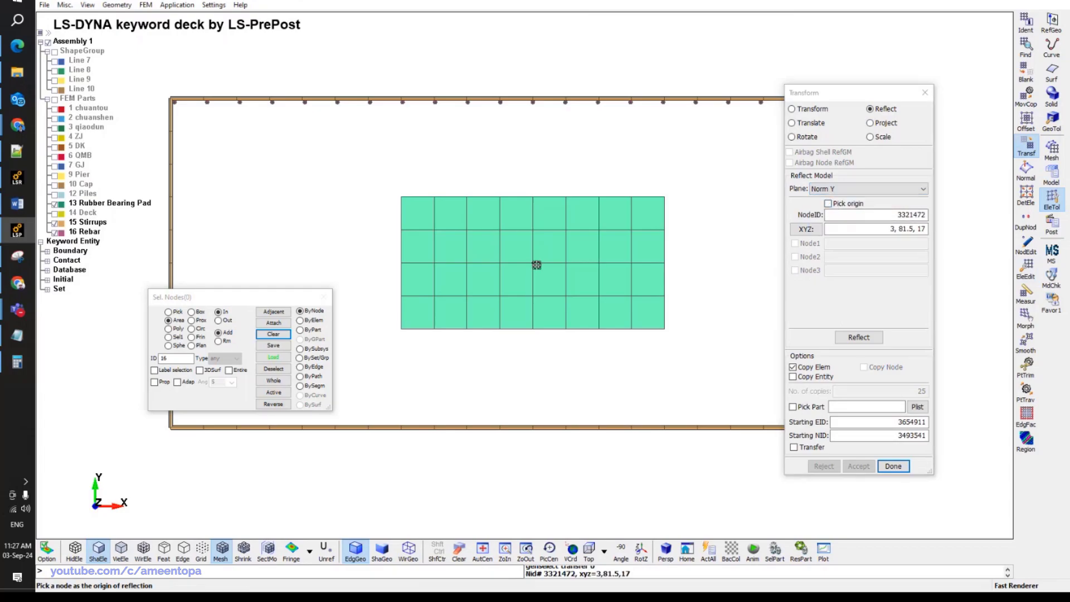
{"action": "left_click", "coordinate": [811, 370]}
{"action": "left_click", "coordinate": [811, 369]}
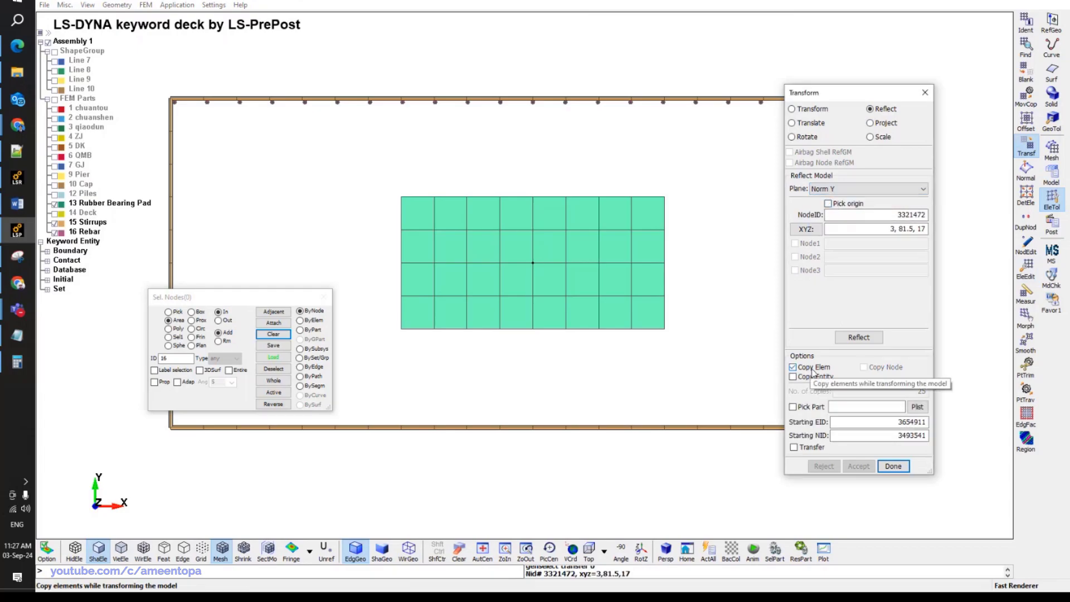
Select all nodes of part 16 by part, reflect a copy of the bar row to the stirrup's opposite side, and accept.
{"action": "left_click", "coordinate": [301, 330]}
{"action": "left_click", "coordinate": [178, 358]}
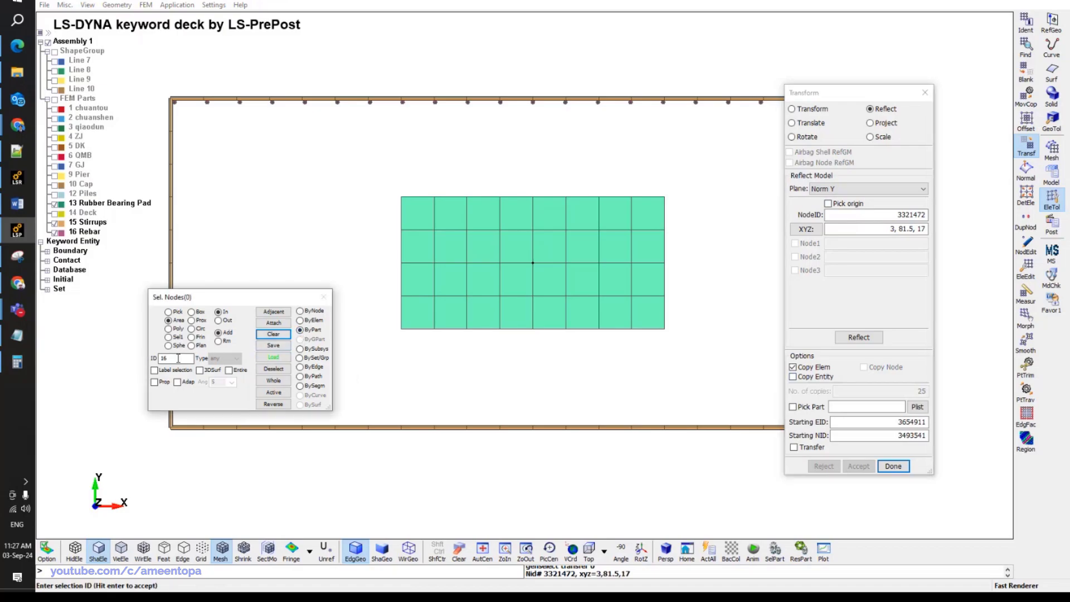
{"action": "double_click", "coordinate": [178, 358]}
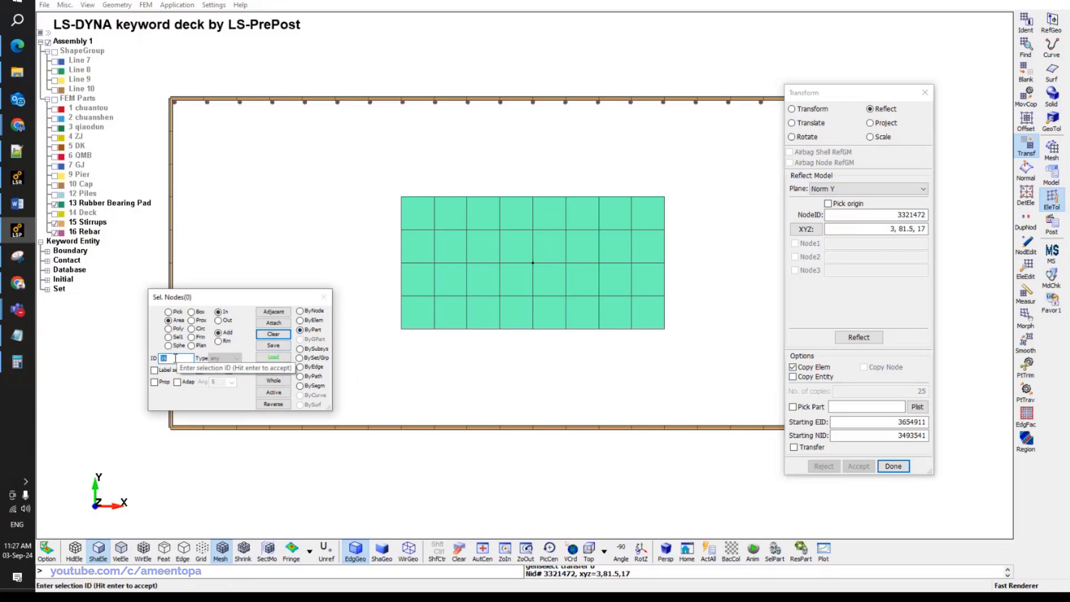
{"action": "key", "text": "Return"}
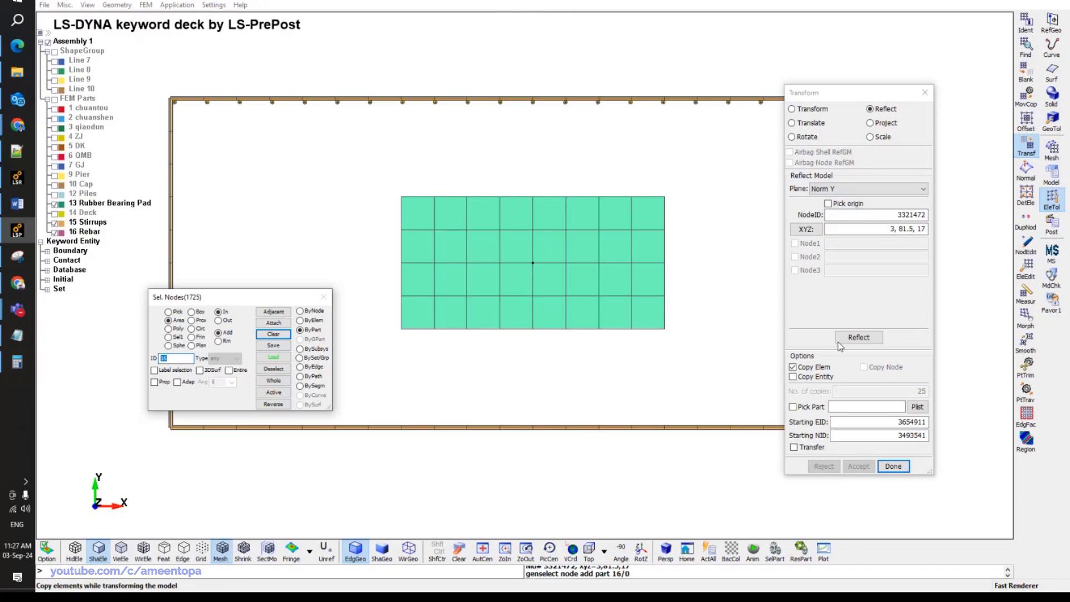
{"action": "left_click", "coordinate": [851, 340]}
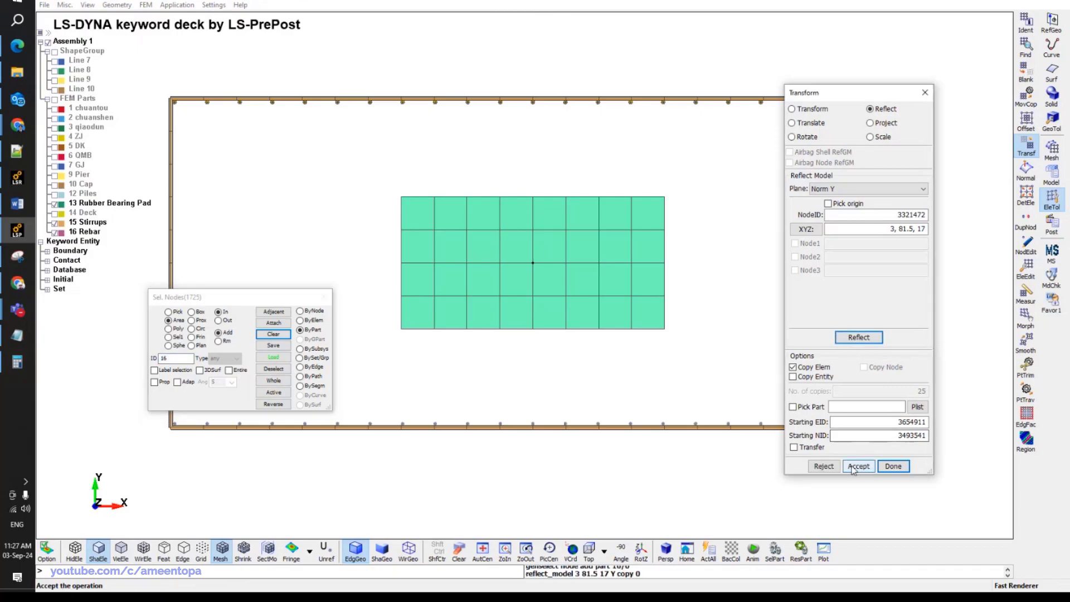
{"action": "left_click", "coordinate": [853, 466]}
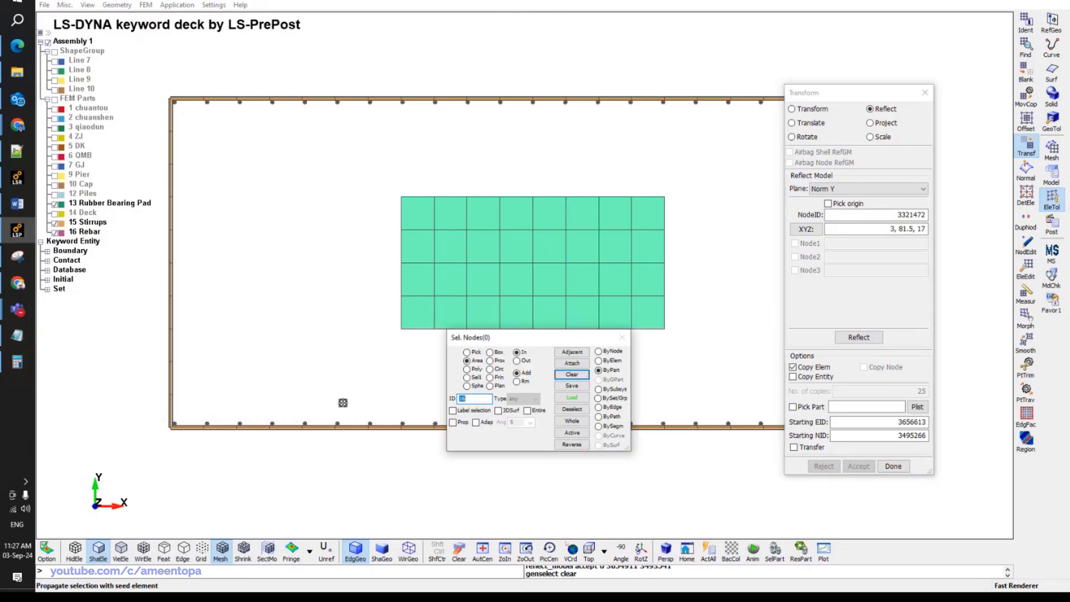
Check the pier section drawing in the reference paper, and measure the X spacing between the rebar row's corner bar and its neighbour.
{"action": "left_click", "coordinate": [18, 236]}
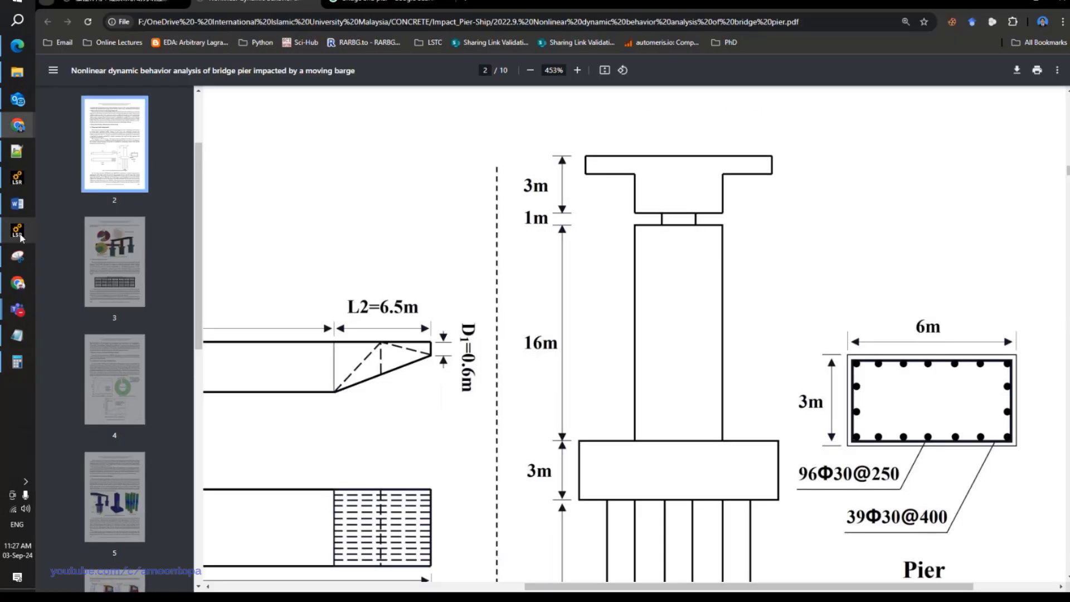
{"action": "left_click", "coordinate": [19, 234]}
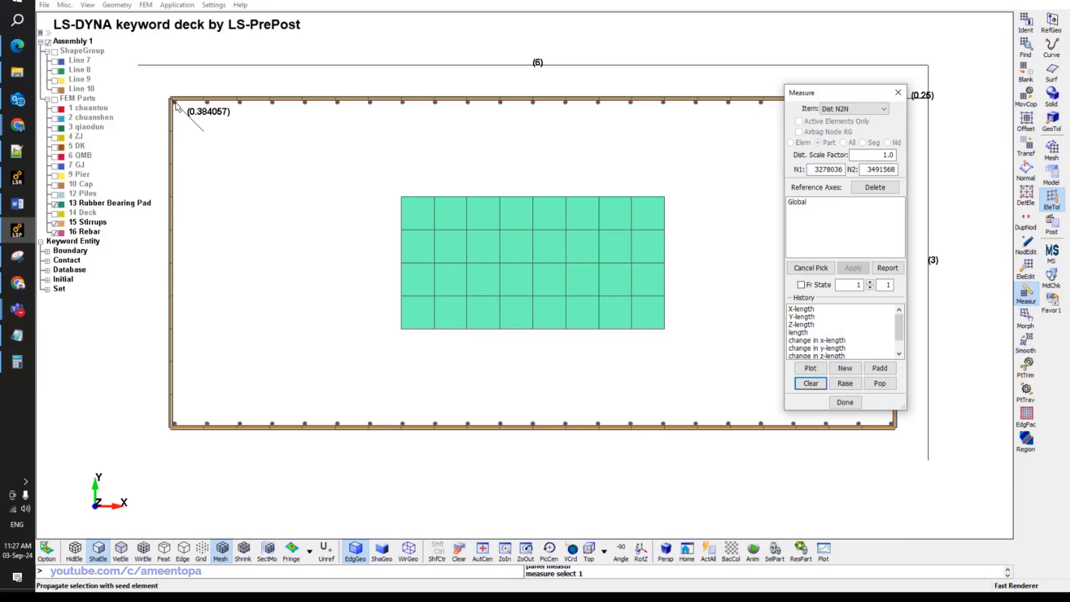
{"action": "scroll", "coordinate": [174, 104], "scroll_direction": "up", "scroll_amount": 5}
{"action": "left_click", "coordinate": [171, 101]}
{"action": "left_click", "coordinate": [325, 104]}
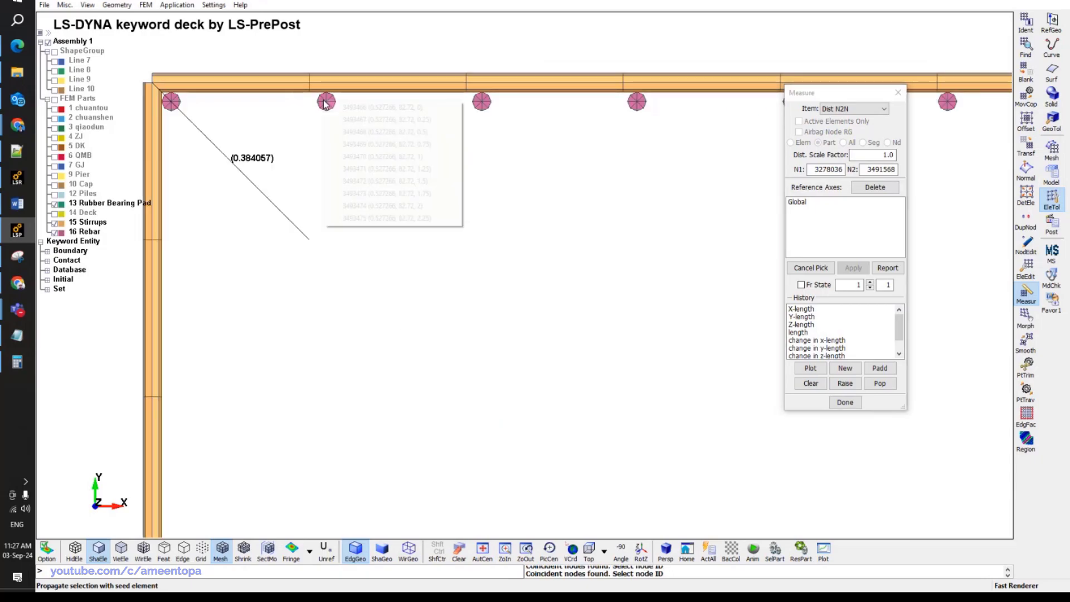
{"action": "left_click", "coordinate": [334, 107]}
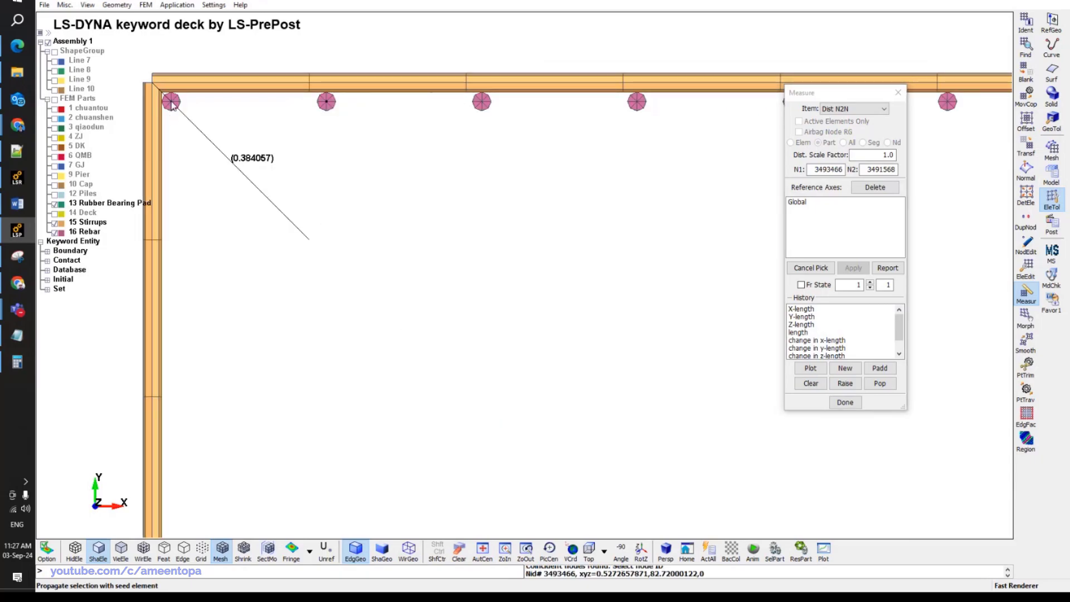
{"action": "left_click", "coordinate": [172, 104]}
{"action": "left_click", "coordinate": [182, 116]}
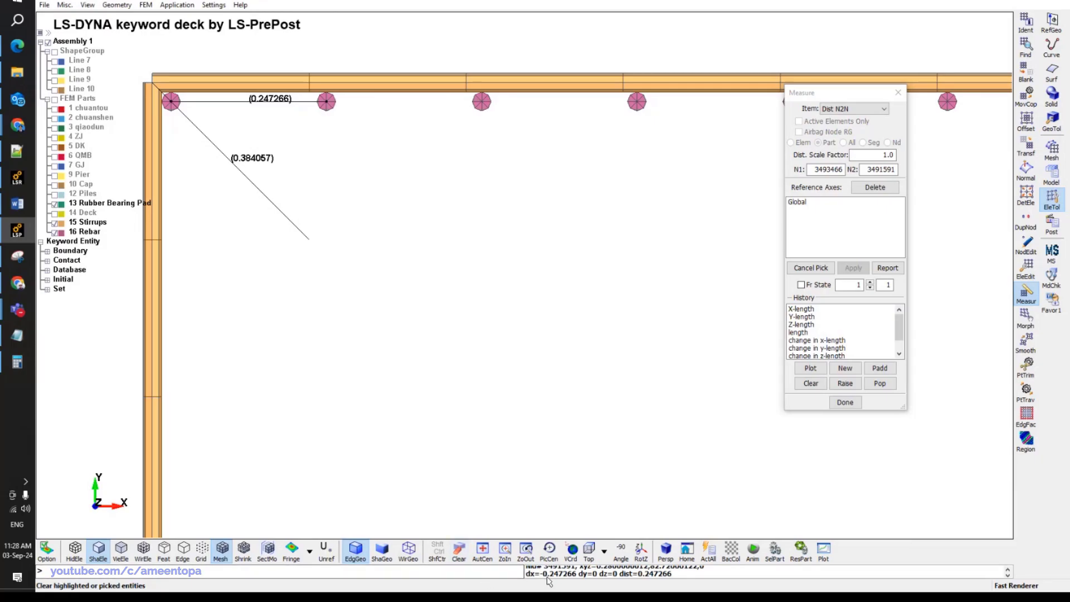
{"action": "left_click_drag", "start_coordinate": [547, 578], "coordinate": [579, 578]}
{"action": "scroll", "coordinate": [415, 264], "scroll_direction": "down", "scroll_amount": 3}
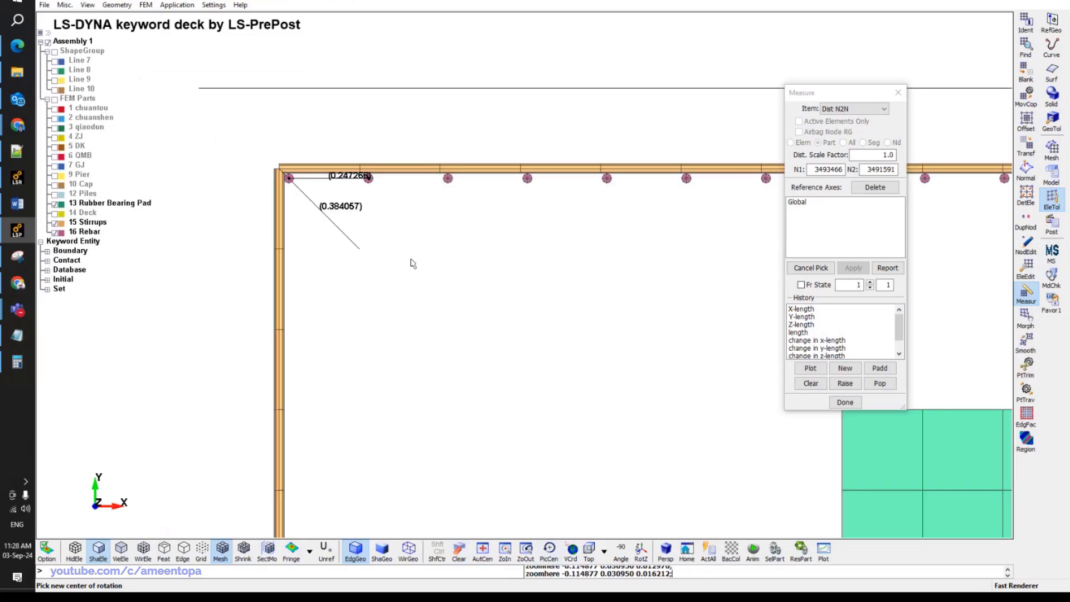
Set up a translation along Y with element copying, a distance of 0.247266 and 10 copies.
{"action": "left_click", "coordinate": [1026, 147]}
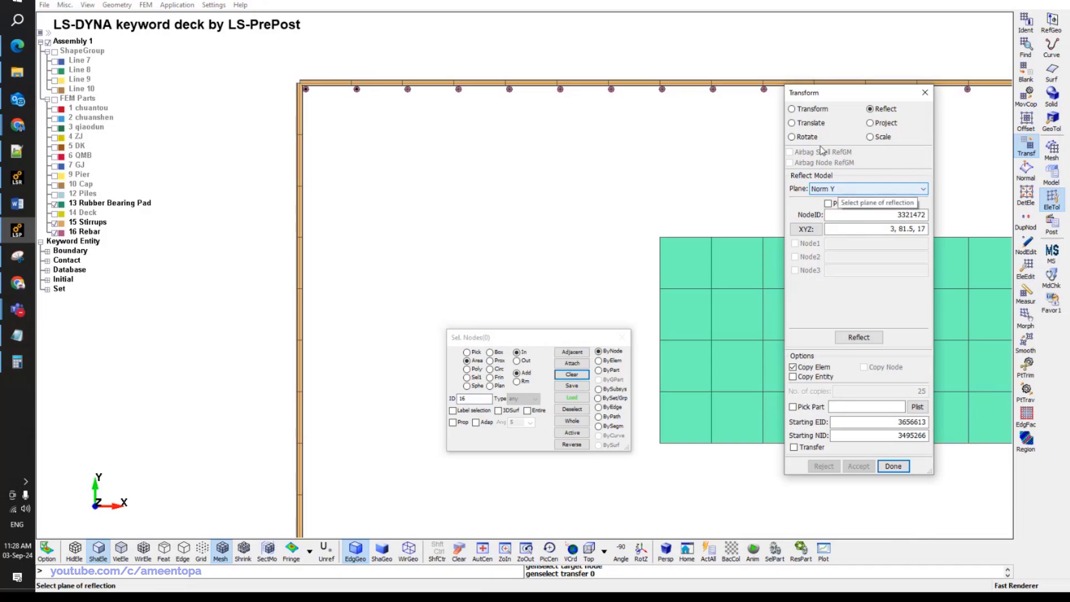
{"action": "left_click", "coordinate": [792, 136]}
{"action": "left_click", "coordinate": [792, 123]}
{"action": "left_click", "coordinate": [874, 202]}
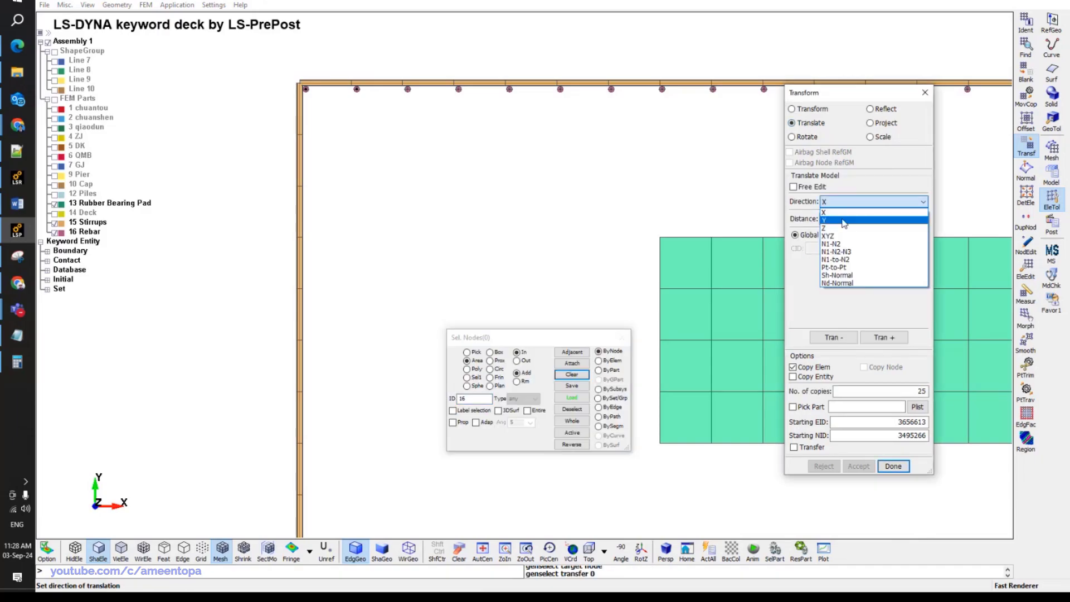
{"action": "left_click", "coordinate": [844, 220]}
{"action": "double_click", "coordinate": [854, 222]}
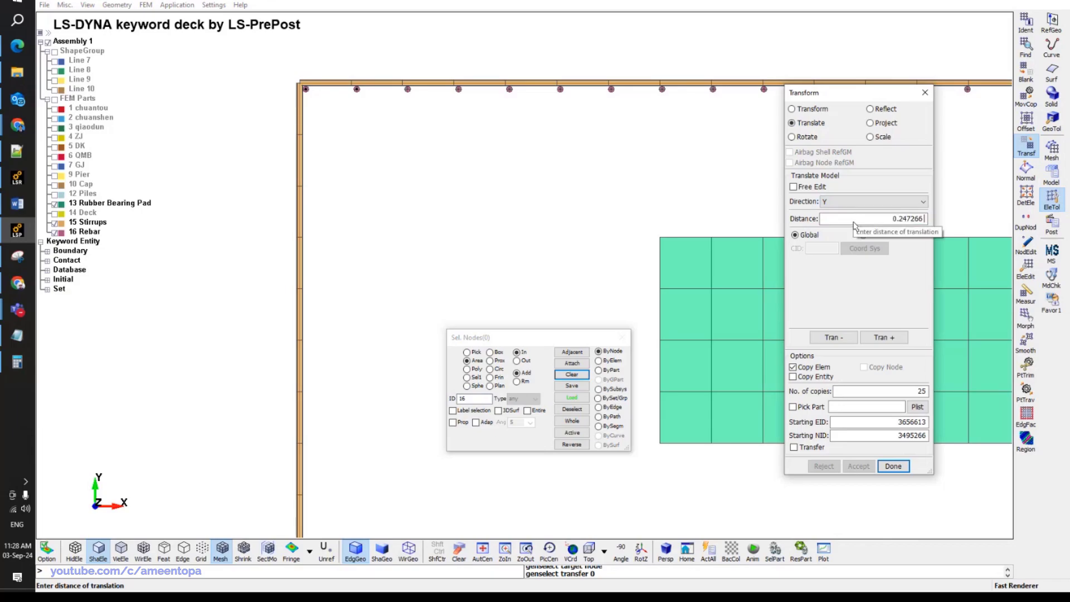
{"action": "scroll", "coordinate": [577, 264], "scroll_direction": "down", "scroll_amount": 3}
{"action": "double_click", "coordinate": [870, 392]}
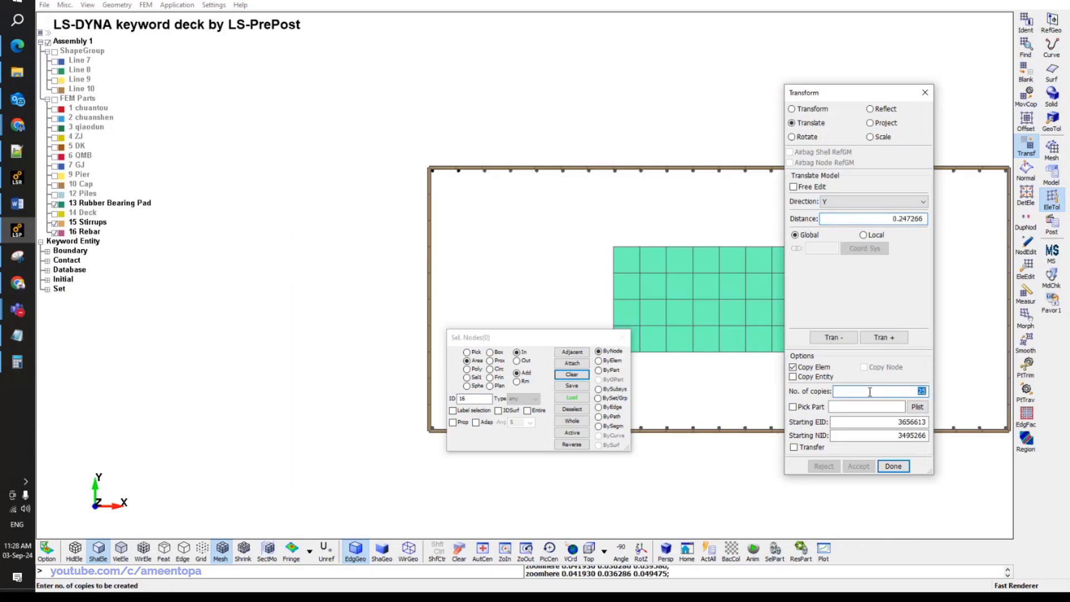
{"action": "type", "text": "10"}
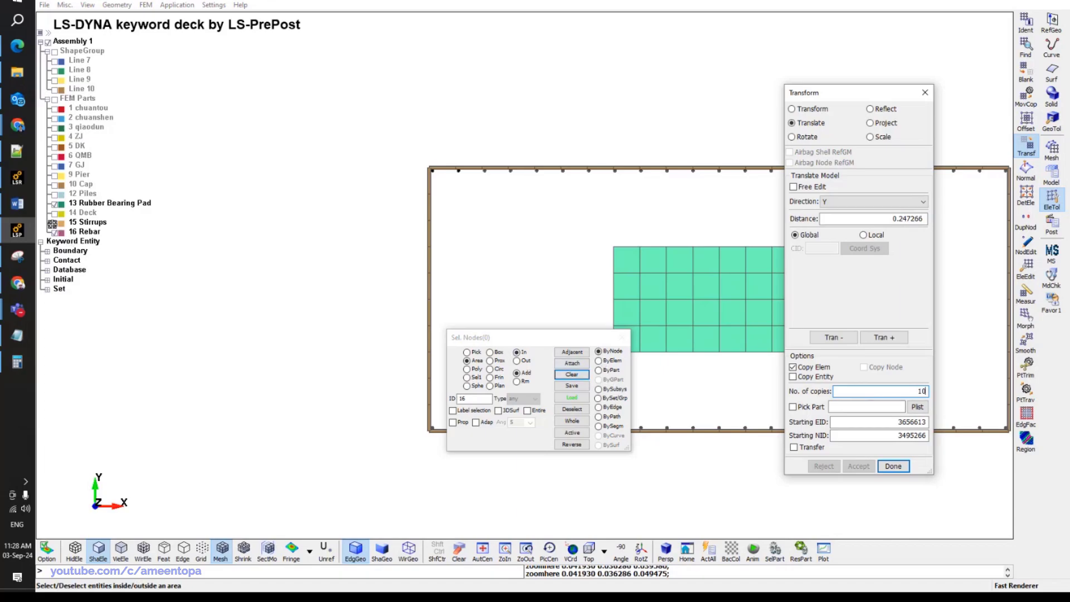
Hide part 15 Stirrups and select the nodes of the corner bar at the low-X, high-Y corner.
{"action": "left_click", "coordinate": [53, 223]}
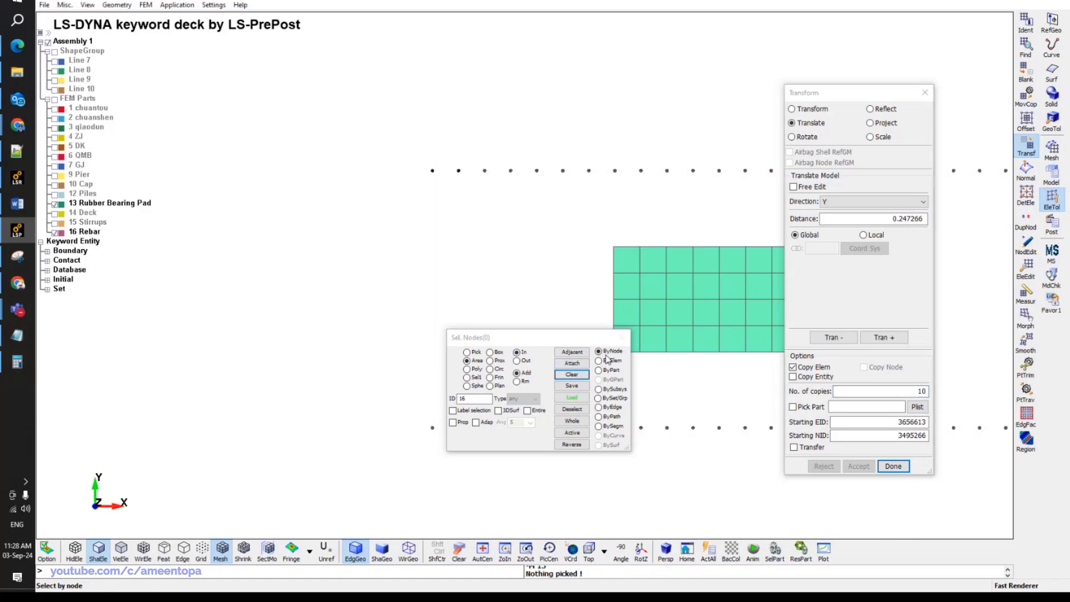
{"action": "scroll", "coordinate": [429, 176], "scroll_direction": "up", "scroll_amount": 3}
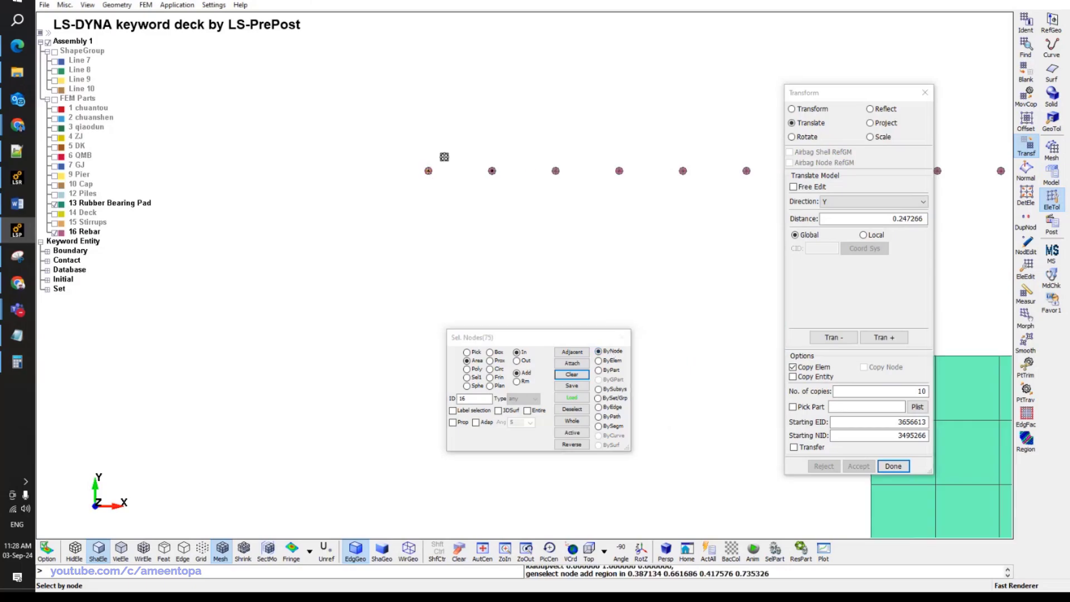
{"action": "scroll", "coordinate": [459, 209], "scroll_direction": "down", "scroll_amount": 2}
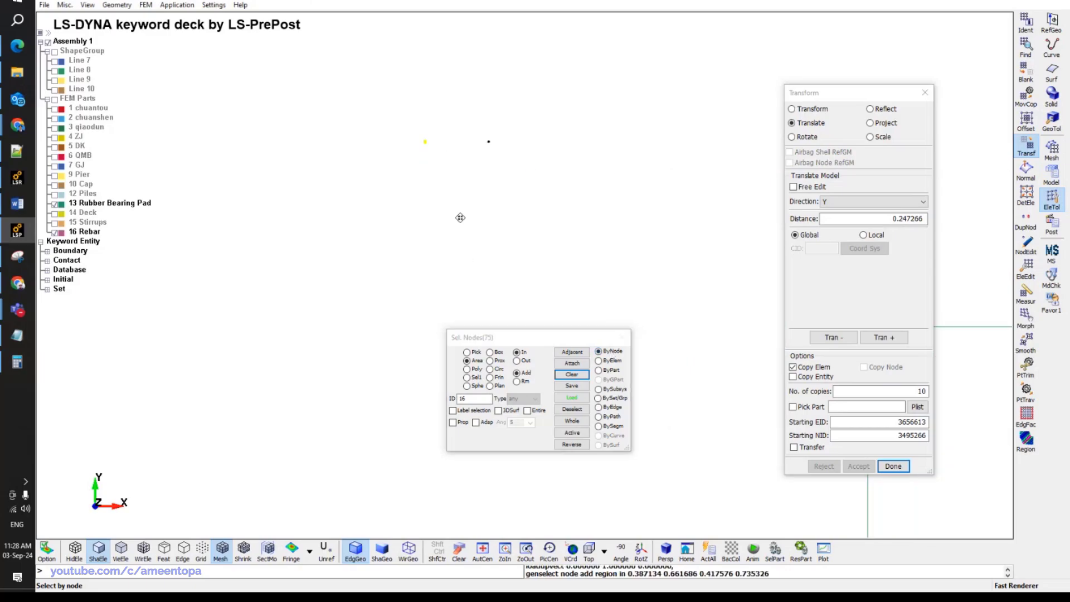
Try copying the corner bar 10 times in negative Y at 0.247266 spacing, compare it with the opposite row, and reject the copies.
{"action": "left_click", "coordinate": [833, 337]}
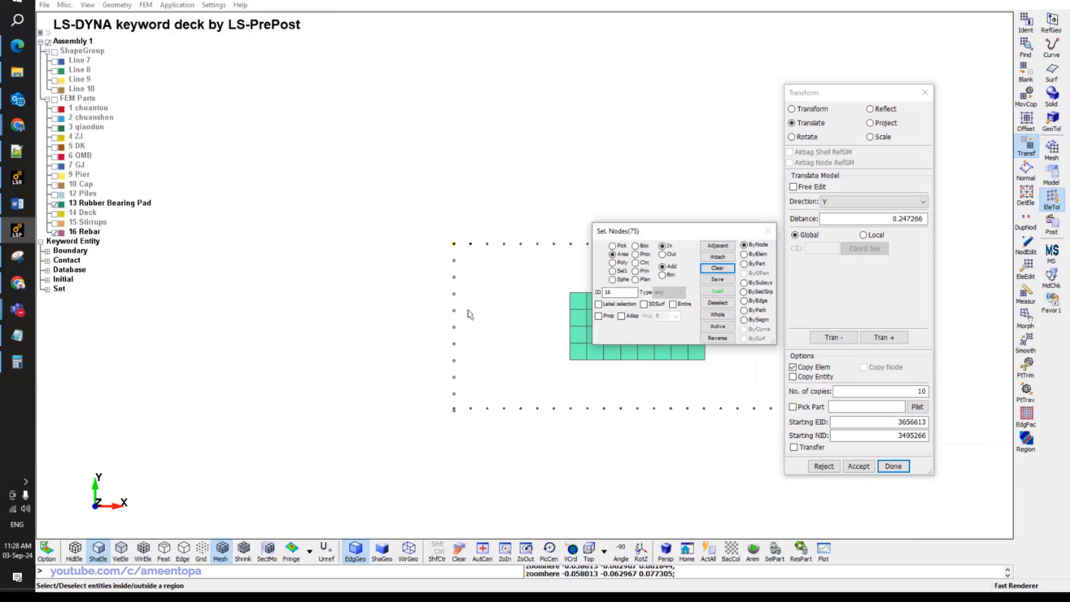
{"action": "scroll", "coordinate": [504, 423], "scroll_direction": "up", "scroll_amount": 2}
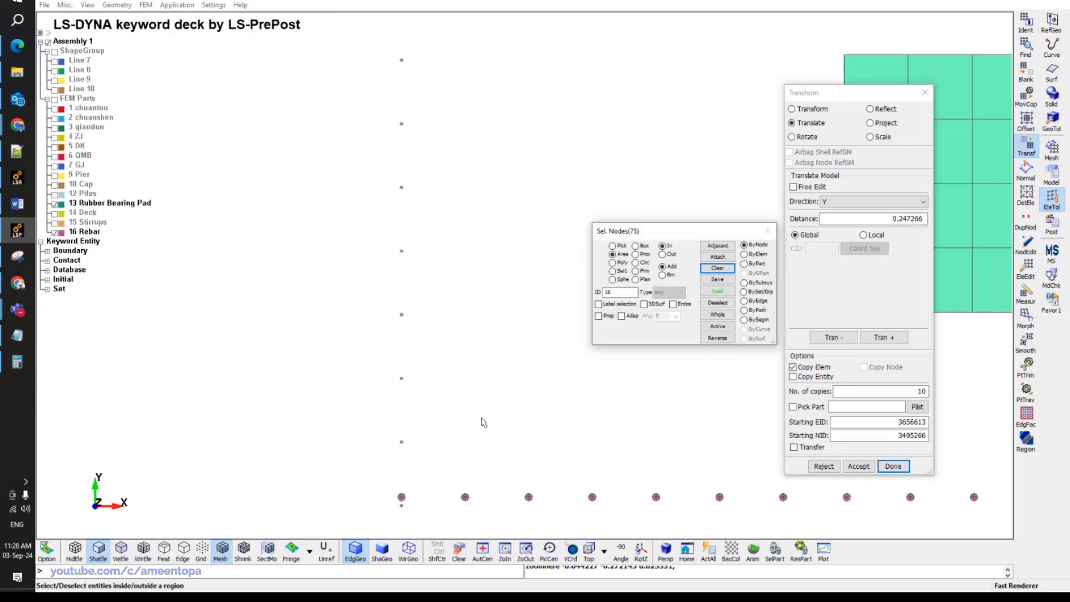
{"action": "left_click", "coordinate": [814, 467]}
{"action": "left_click", "coordinate": [833, 338]}
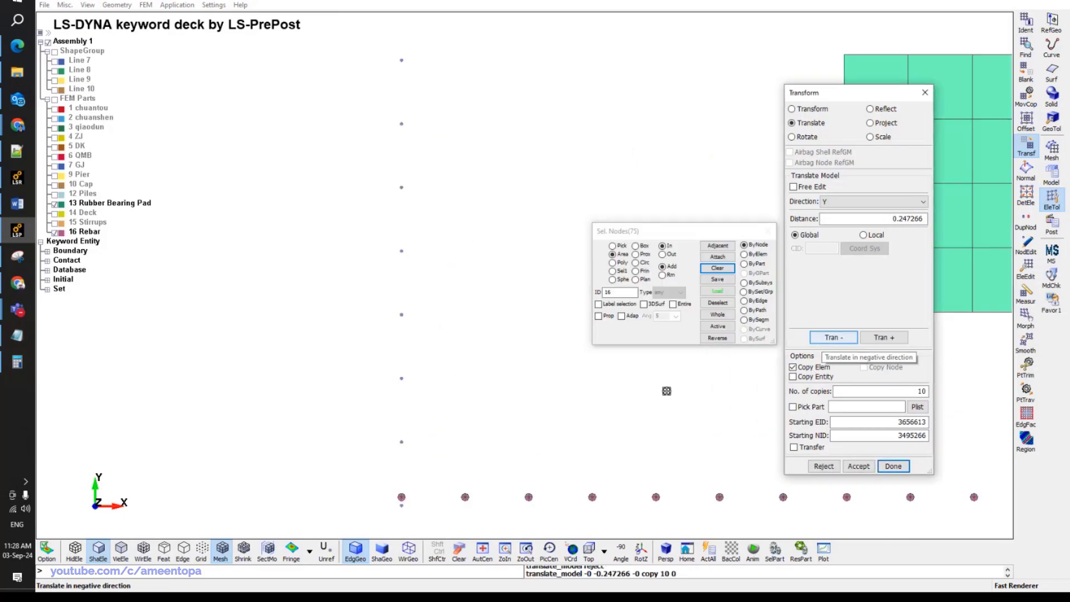
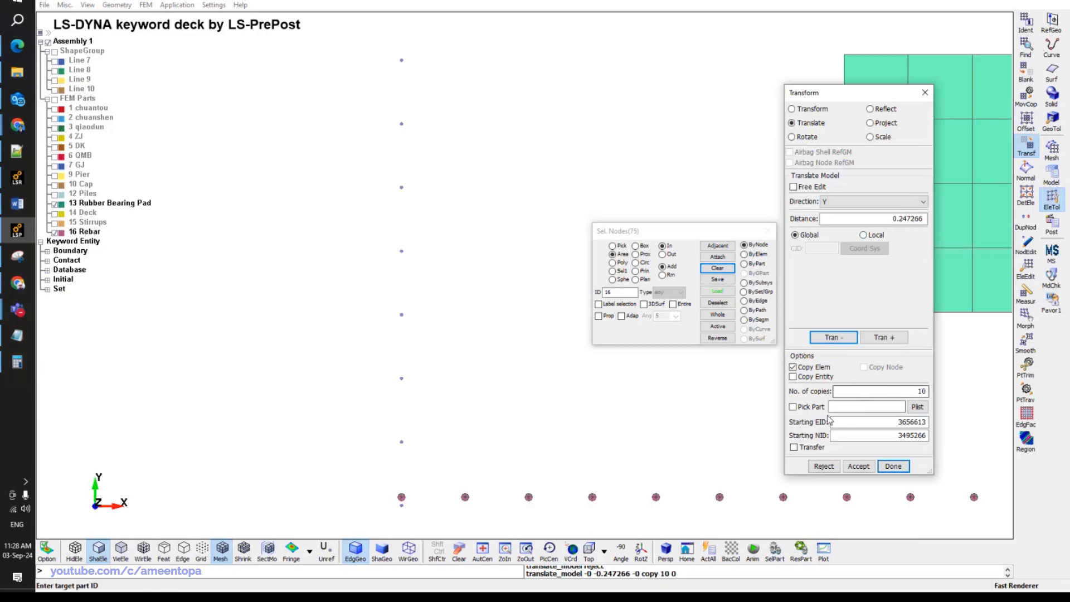
{"action": "scroll", "coordinate": [440, 418], "scroll_direction": "down", "scroll_amount": 2}
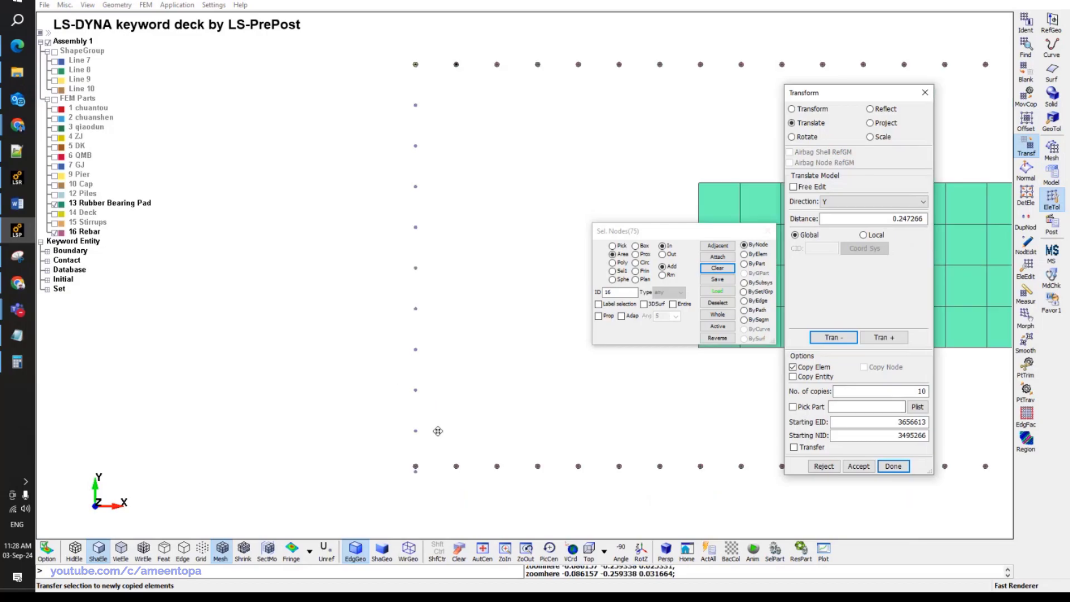
{"action": "middle_click_drag", "start_coordinate": [439, 430], "coordinate": [428, 421], "text": "shift"}
{"action": "left_click", "coordinate": [823, 466]}
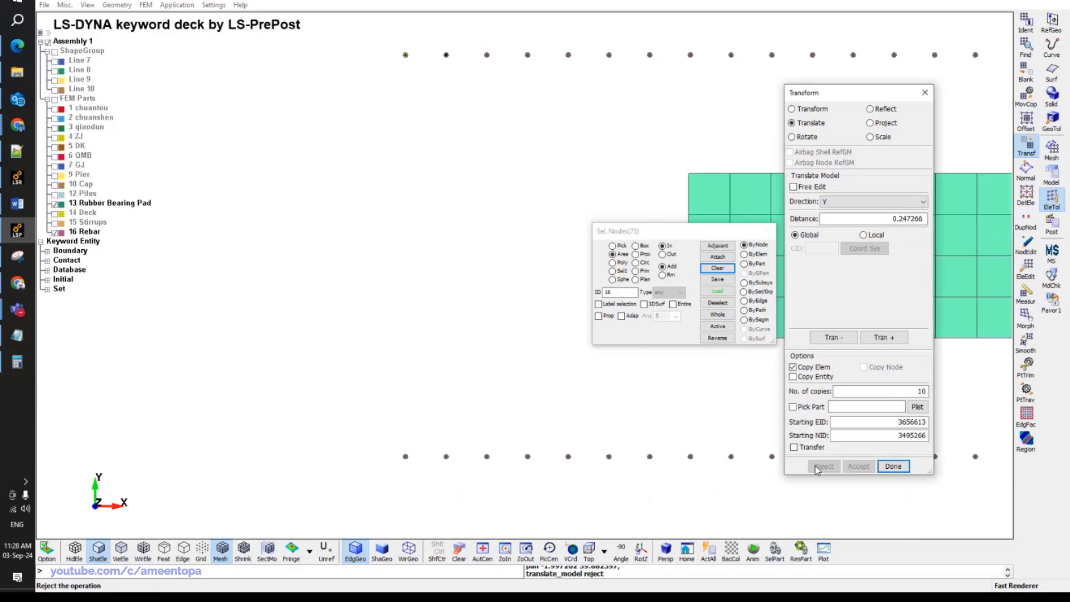
Try distances of 0.245266 and 0.240266 for the 10 negative-Y copies, rejecting each trial.
{"action": "left_click", "coordinate": [907, 218]}
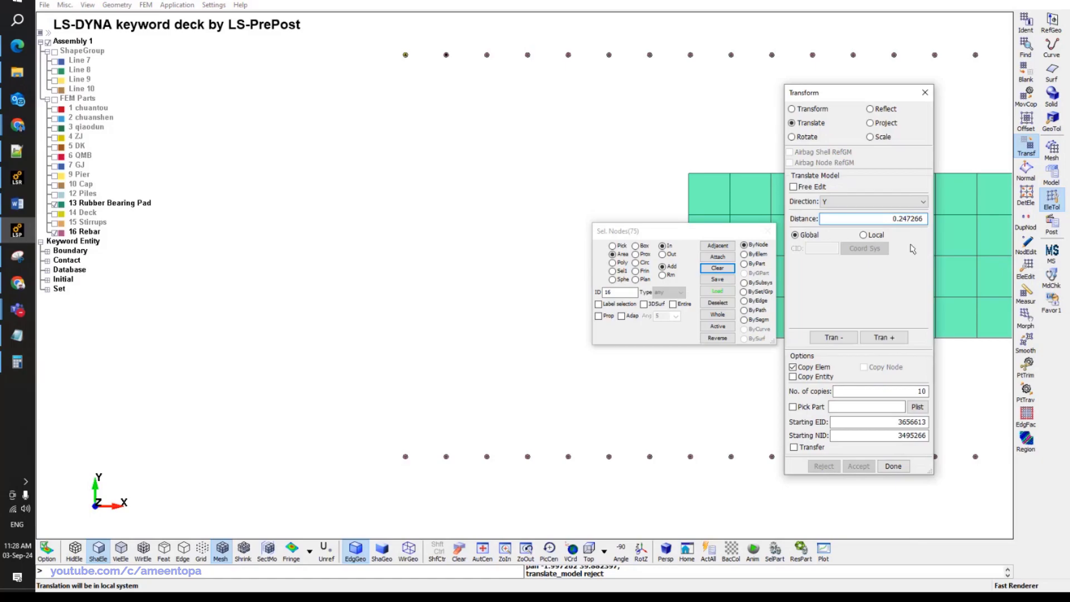
{"action": "scroll", "coordinate": [406, 467], "scroll_direction": "up", "scroll_amount": 3}
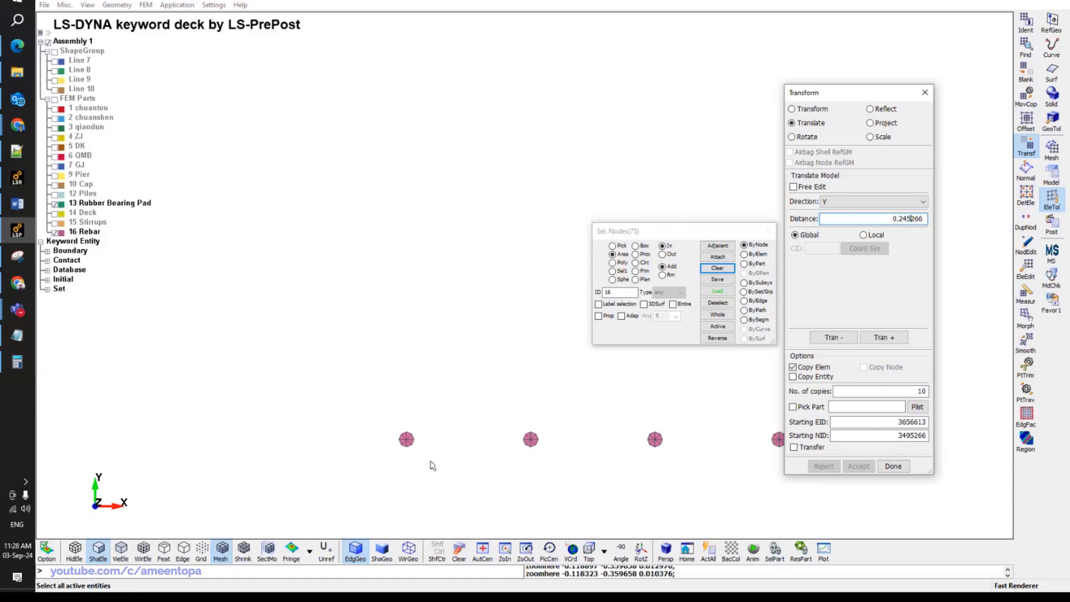
{"action": "left_click", "coordinate": [833, 338]}
{"action": "middle_click_drag", "start_coordinate": [607, 411], "coordinate": [611, 411], "text": "shift"}
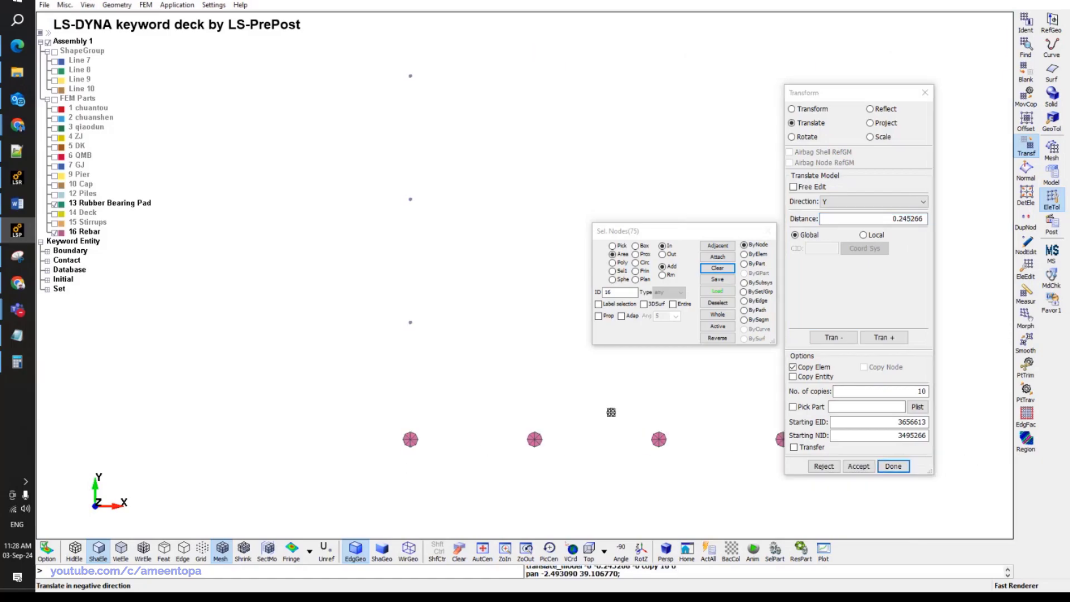
{"action": "left_click", "coordinate": [824, 466]}
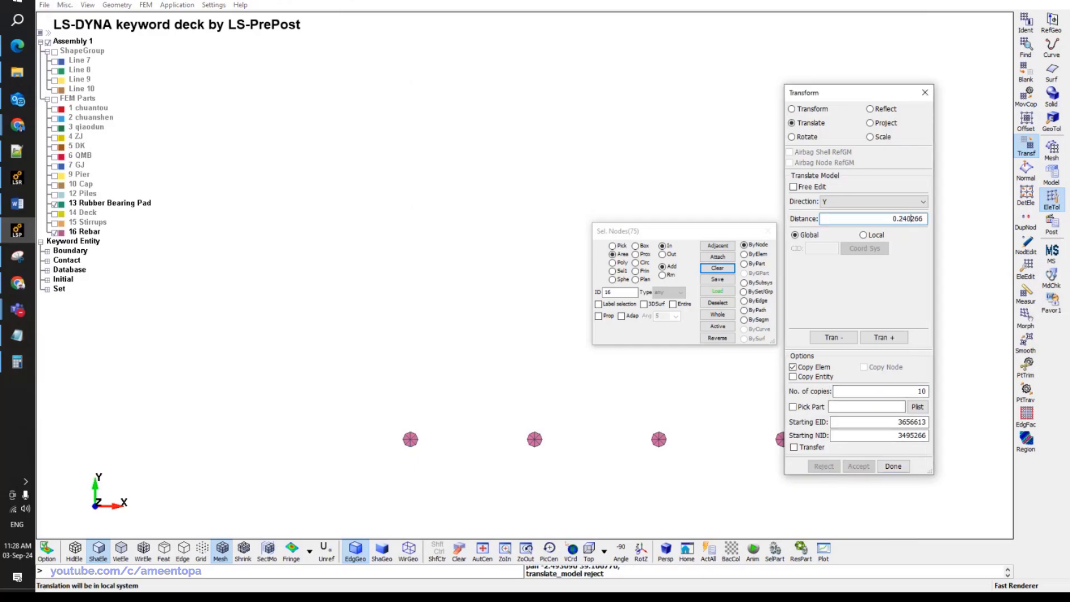
{"action": "left_click", "coordinate": [833, 337]}
{"action": "middle_click_drag", "start_coordinate": [539, 399], "coordinate": [540, 400], "text": "shift"}
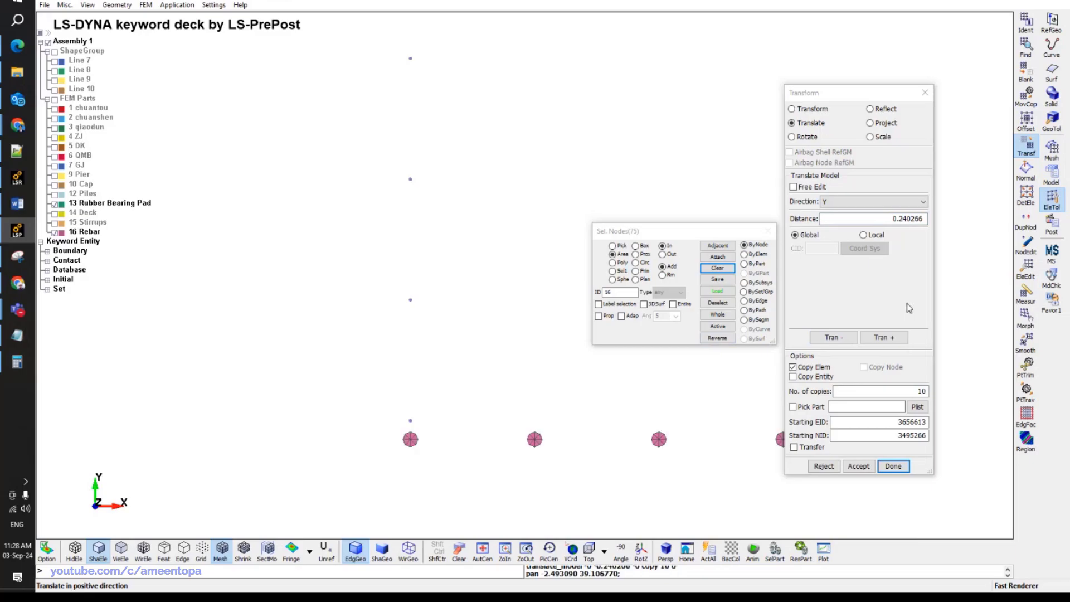
{"action": "left_click", "coordinate": [824, 466]}
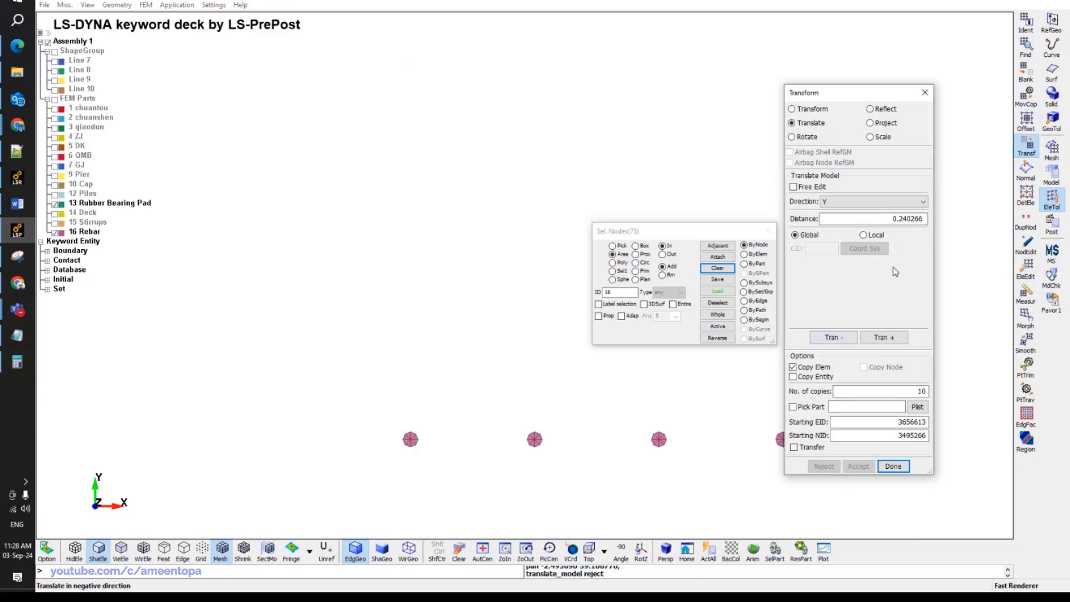
Set the translation distance to 0.244266, preview the 10 copies in negative Y, and reject them.
{"action": "left_click", "coordinate": [908, 219]}
{"action": "key", "text": "BackSpace"}
{"action": "type", "text": "5"}
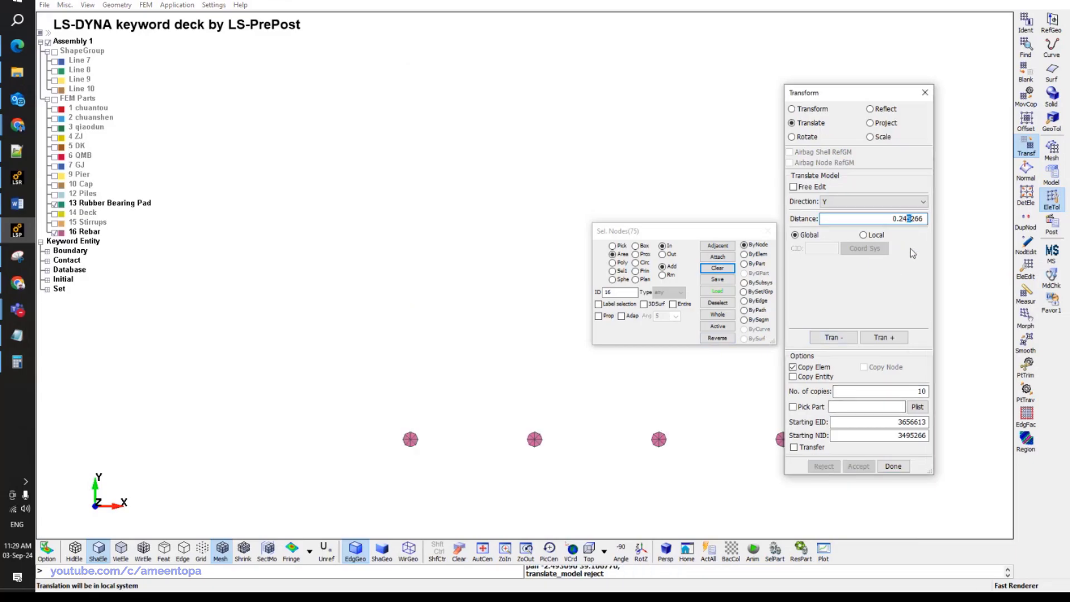
{"action": "left_click", "coordinate": [834, 338]}
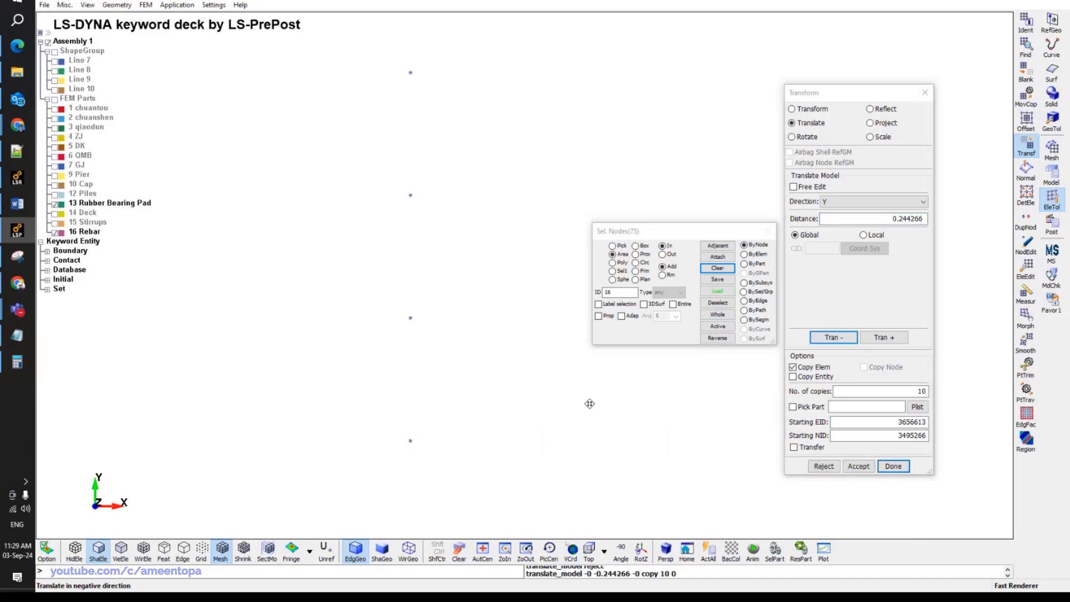
{"action": "middle_click_drag", "start_coordinate": [591, 402], "coordinate": [592, 408], "text": "shift"}
{"action": "left_click", "coordinate": [817, 468]}
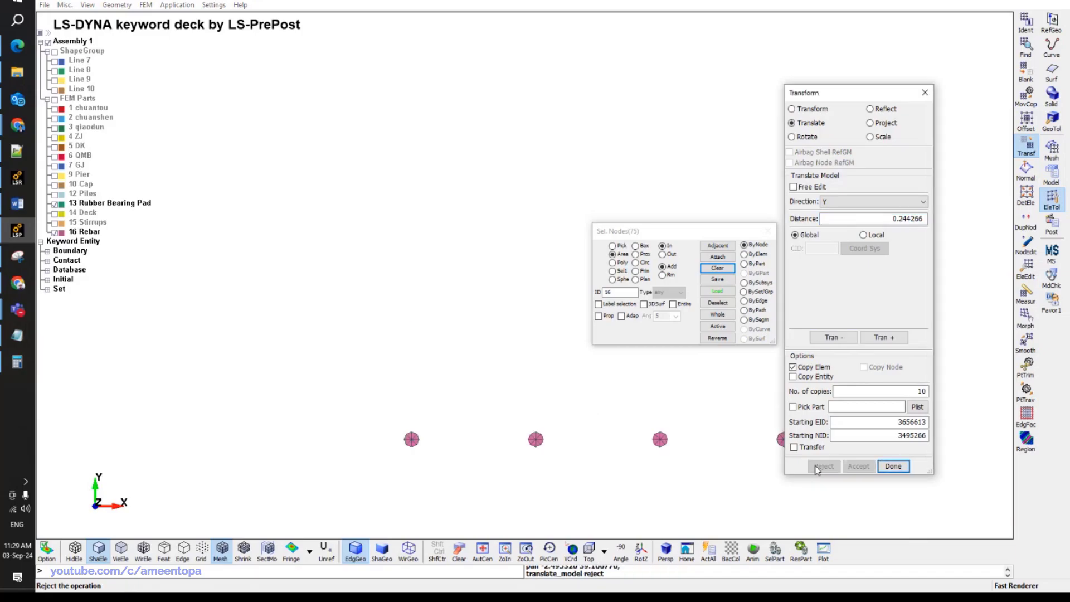
Reduce the number of copies to 9, copy the corner bar along negative Y to fill the short side, and accept.
{"action": "double_click", "coordinate": [894, 392]}
{"action": "type", "text": "9"}
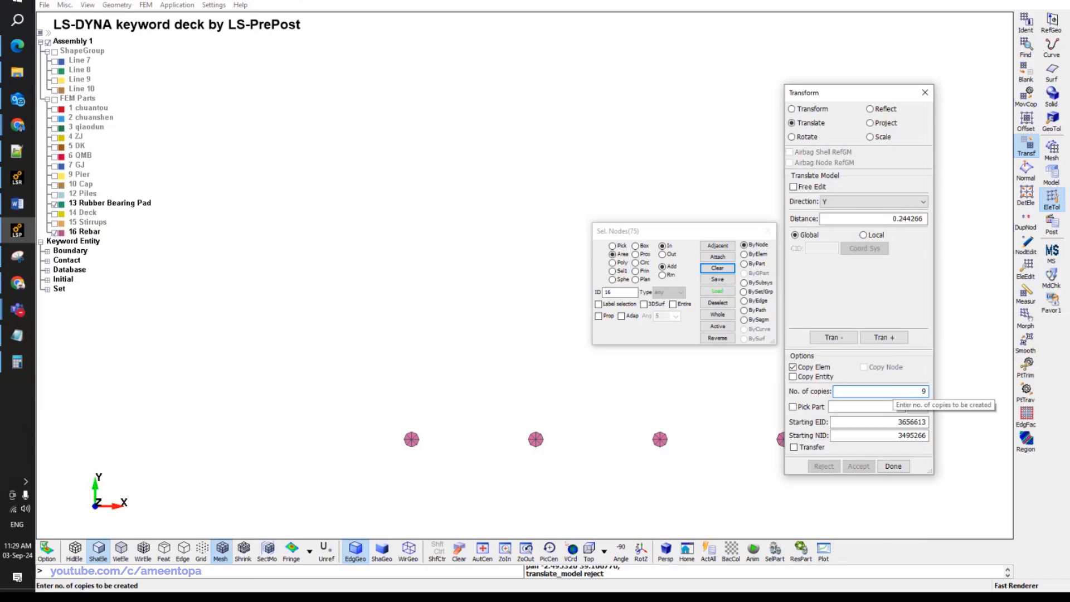
{"action": "middle_click_drag", "start_coordinate": [540, 432], "coordinate": [547, 413], "text": "shift"}
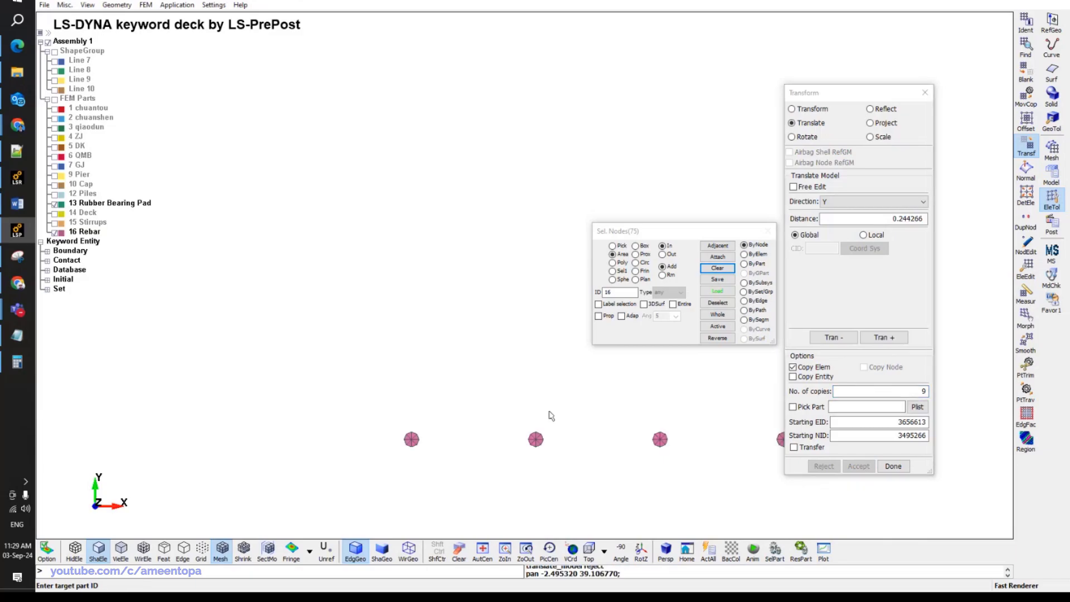
{"action": "left_click", "coordinate": [843, 338]}
{"action": "scroll", "coordinate": [570, 411], "scroll_direction": "down", "scroll_amount": 2}
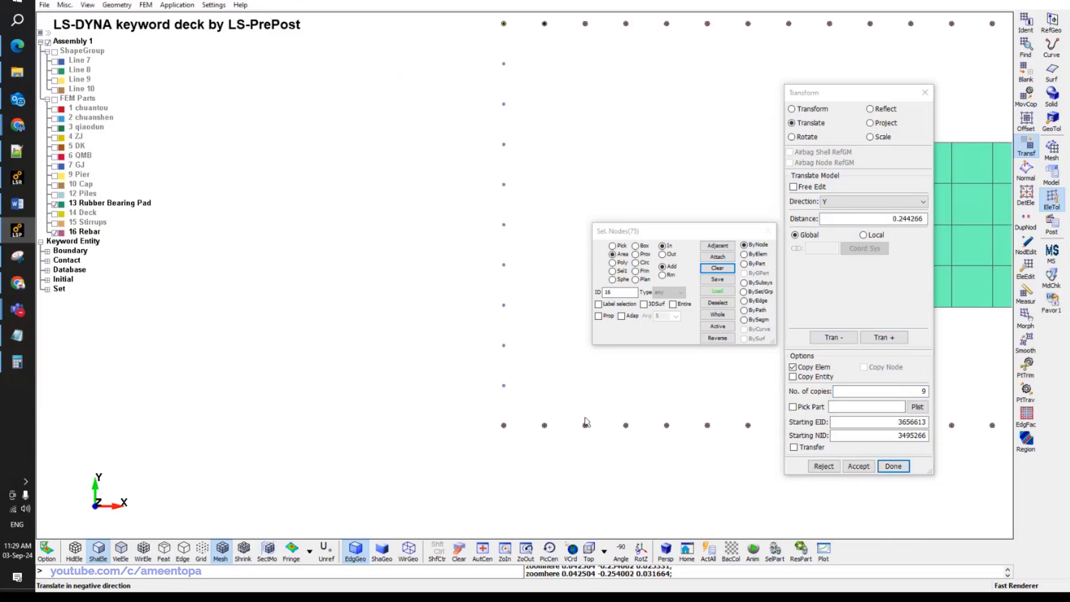
{"action": "left_click", "coordinate": [855, 466]}
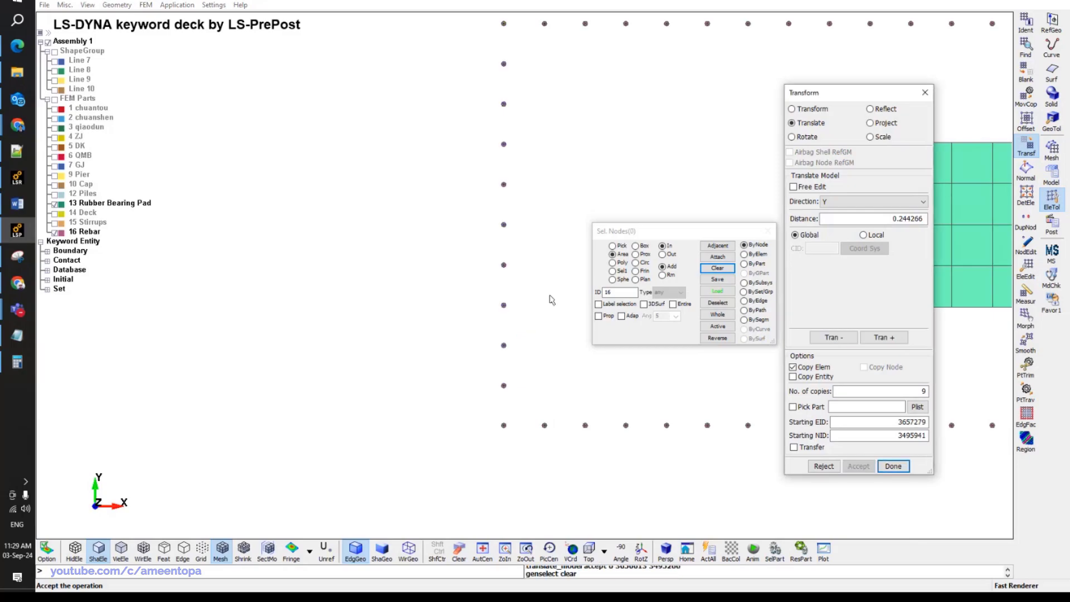
Switch the transformation to Reflect, select the bars along the short side, and set the number of copies to 1.
{"action": "scroll", "coordinate": [375, 318], "scroll_direction": "down", "scroll_amount": 2}
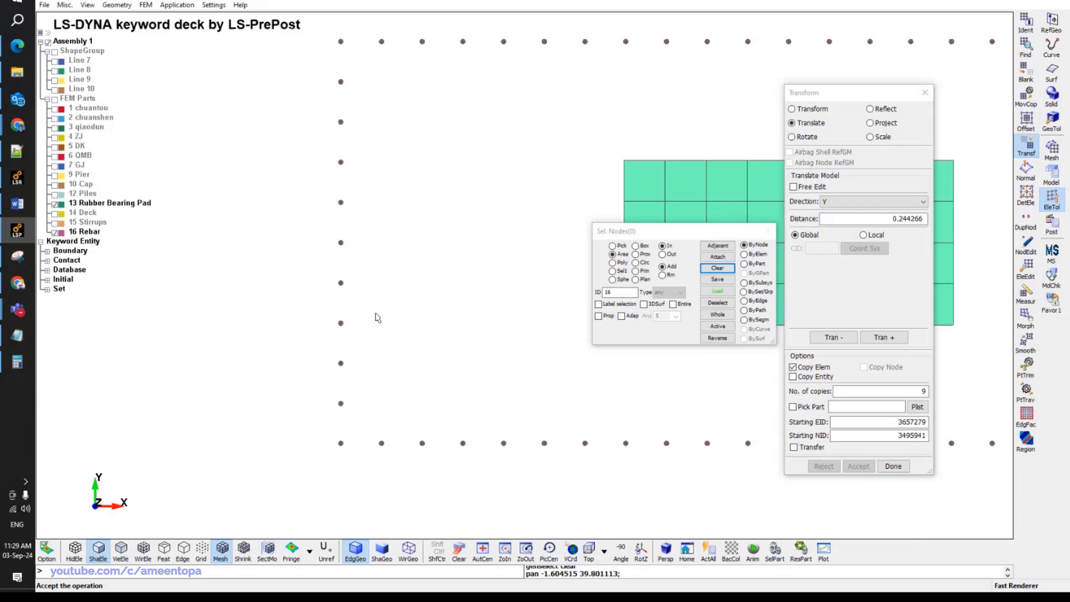
{"action": "left_click", "coordinate": [870, 109]}
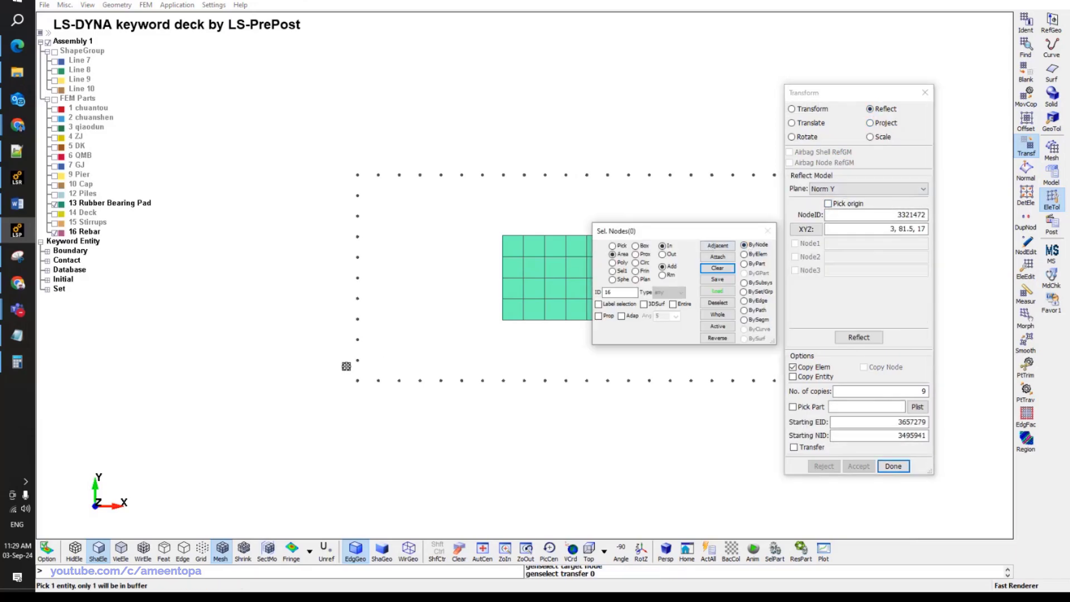
{"action": "left_click_drag", "start_coordinate": [347, 363], "coordinate": [385, 193]}
{"action": "middle_click_drag", "start_coordinate": [428, 271], "coordinate": [286, 282], "text": "shift"}
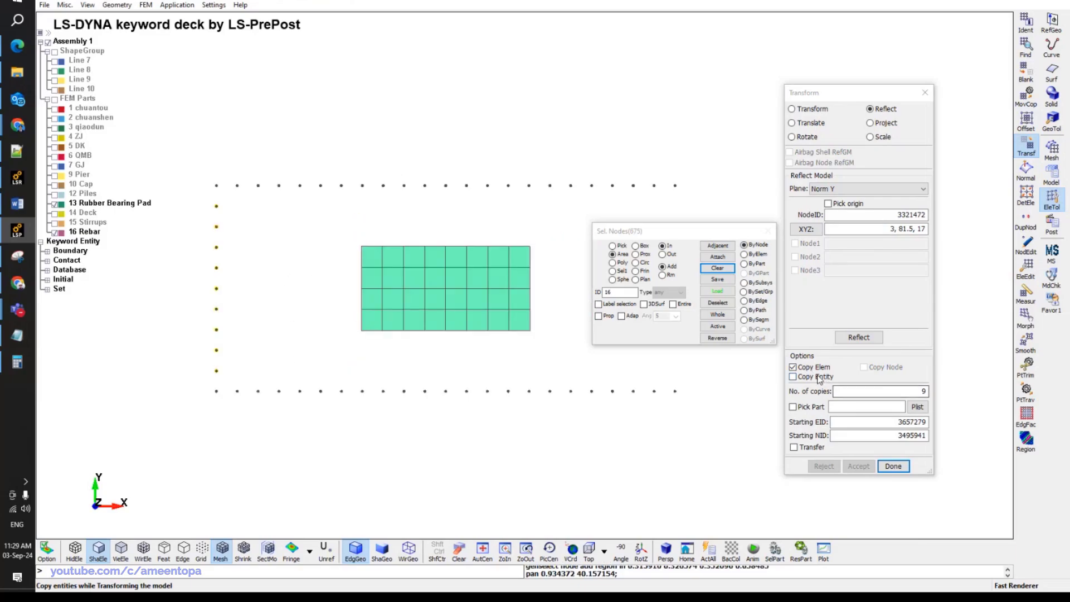
{"action": "double_click", "coordinate": [890, 390]}
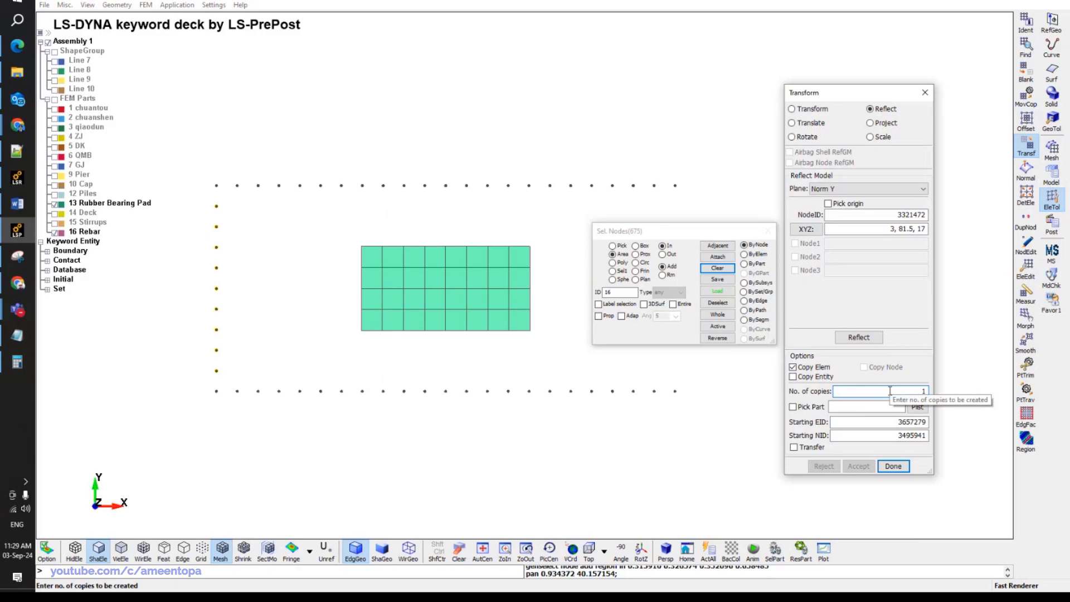
{"action": "type", "text": "1"}
Try reflecting a copy of the selected bars about the Norm Y plane at 3, 81.5, 17, and reject it.
{"action": "left_click", "coordinate": [859, 337]}
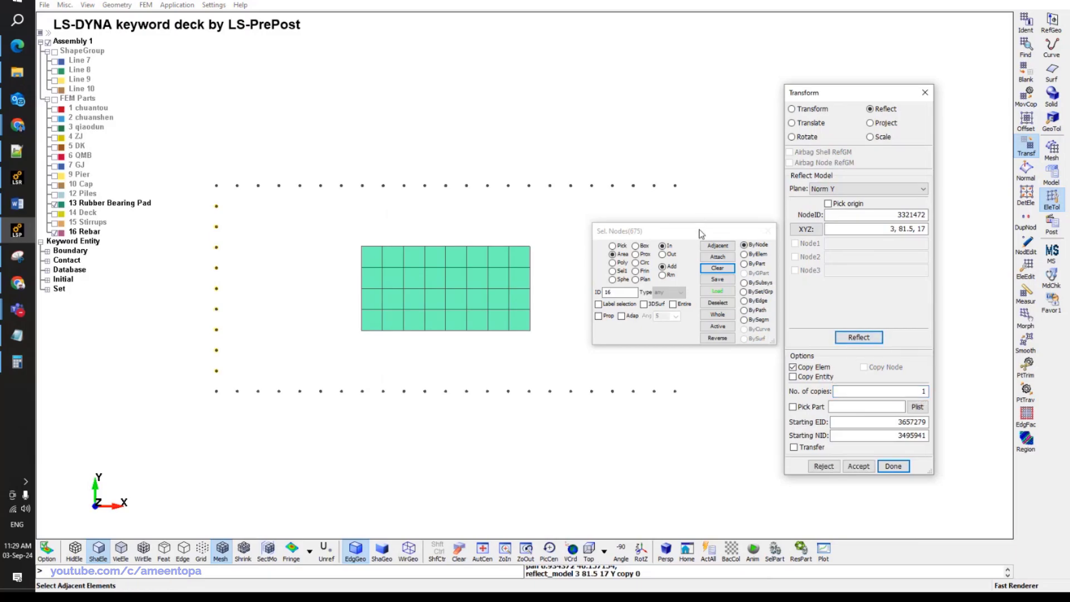
{"action": "left_click_drag", "start_coordinate": [701, 234], "coordinate": [655, 386]}
{"action": "middle_click_drag", "start_coordinate": [661, 287], "coordinate": [643, 291], "text": "shift"}
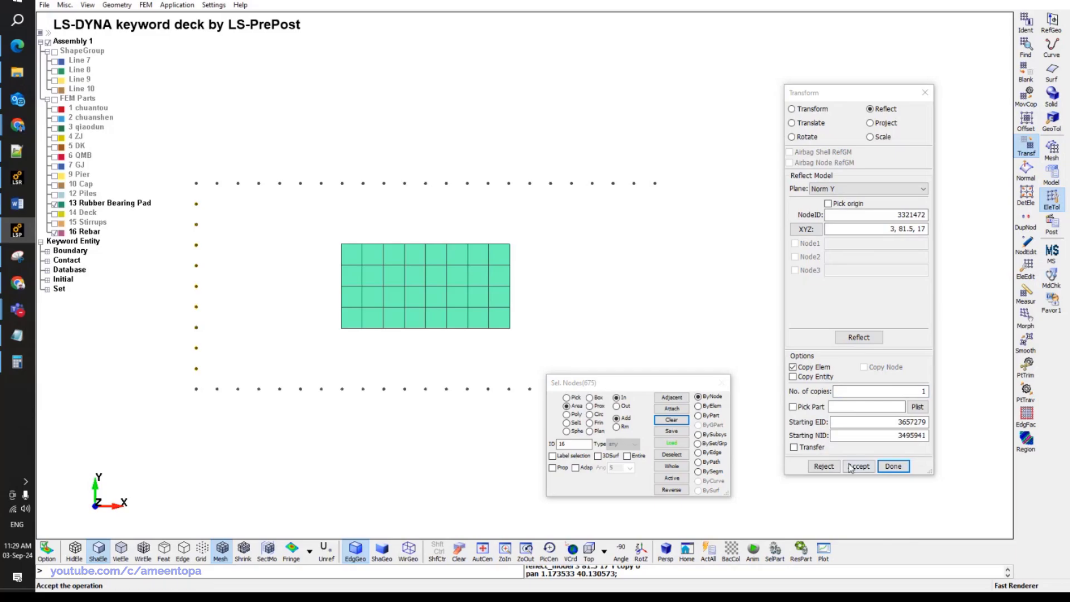
{"action": "left_click", "coordinate": [824, 466]}
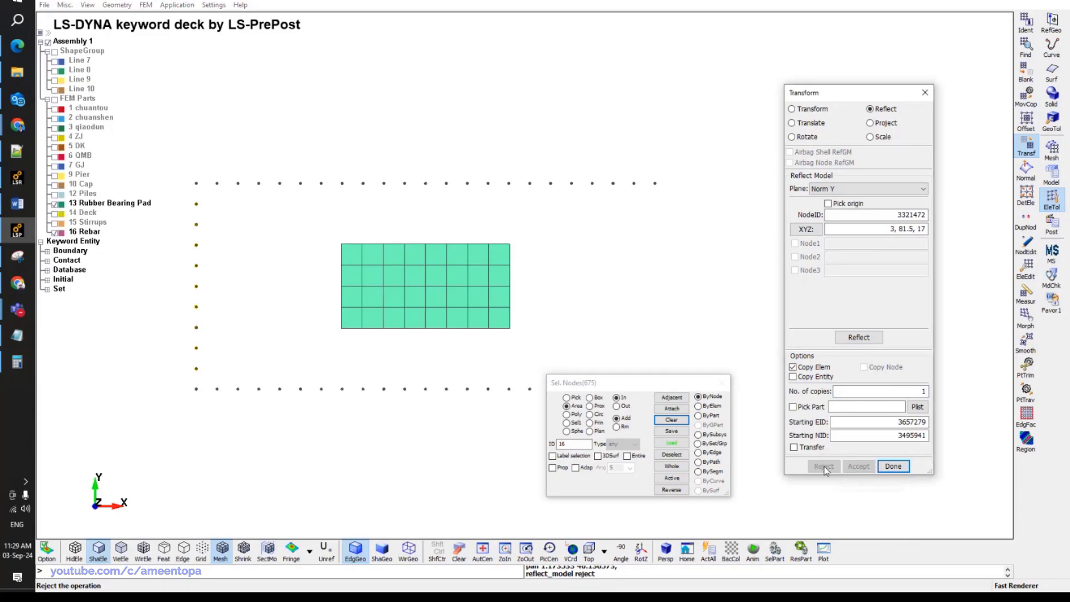
Disable element copying, reselect the short-side bars, reflect them about the Norm X plane to the opposite short side, and accept.
{"action": "left_click", "coordinate": [793, 367]}
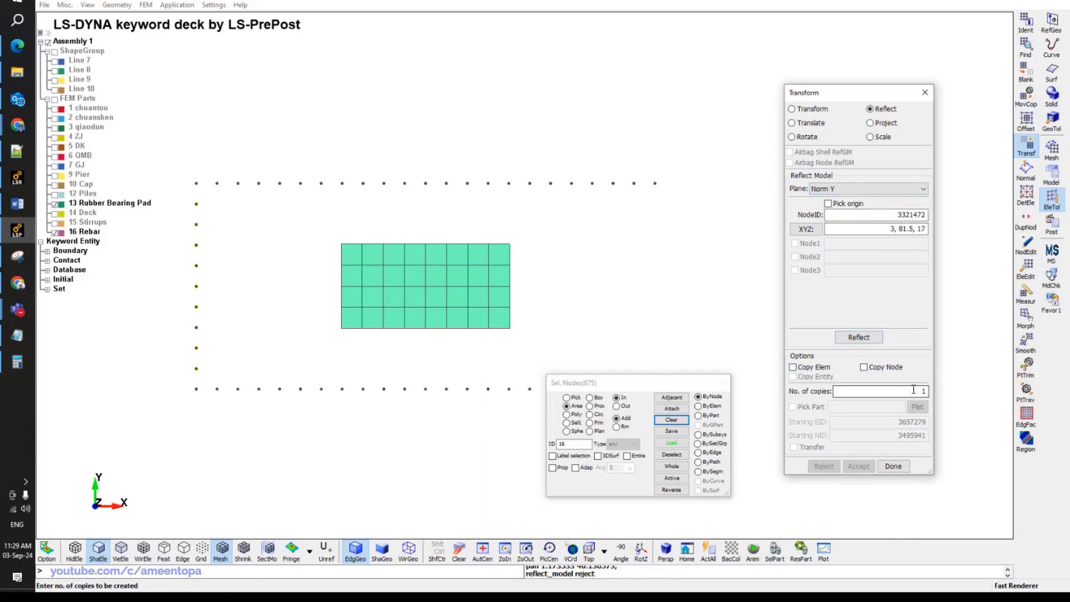
{"action": "left_click", "coordinate": [845, 189]}
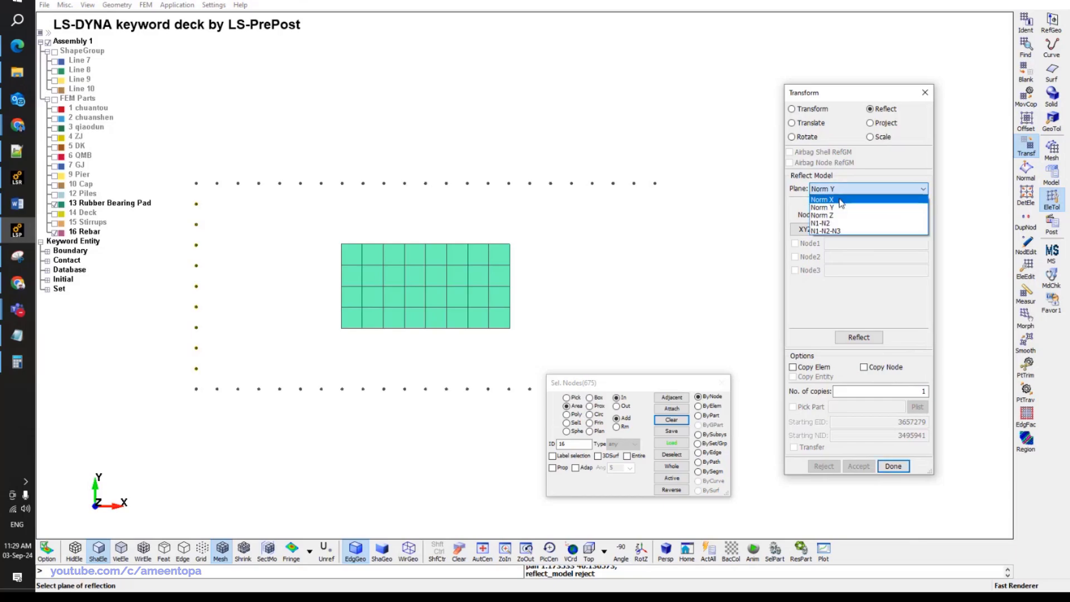
{"action": "left_click", "coordinate": [841, 199]}
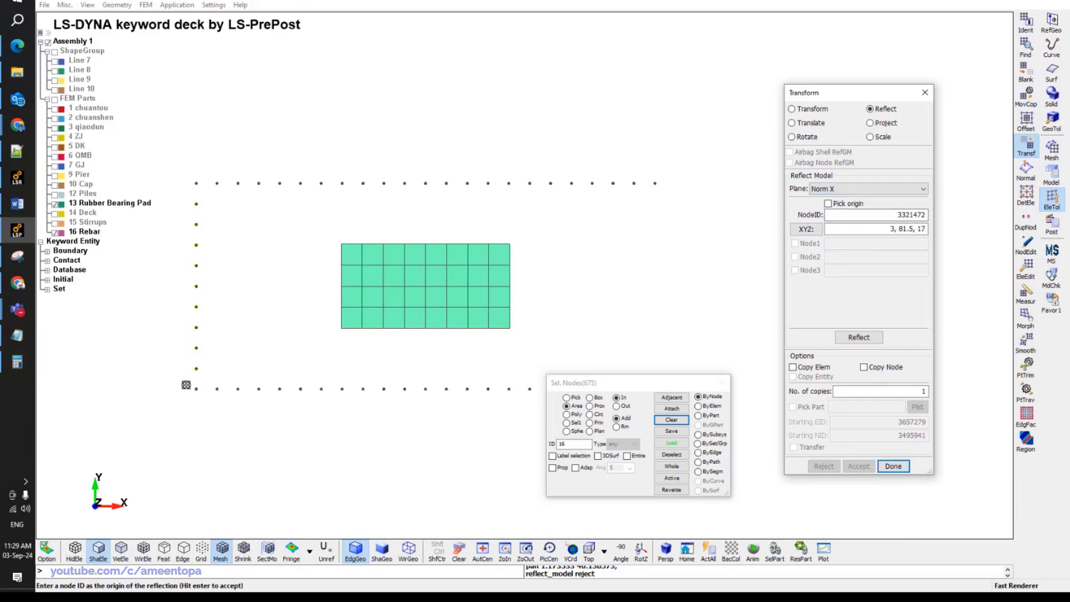
{"action": "middle_click_drag", "start_coordinate": [186, 385], "coordinate": [401, 375]}
{"action": "left_click", "coordinate": [671, 420]}
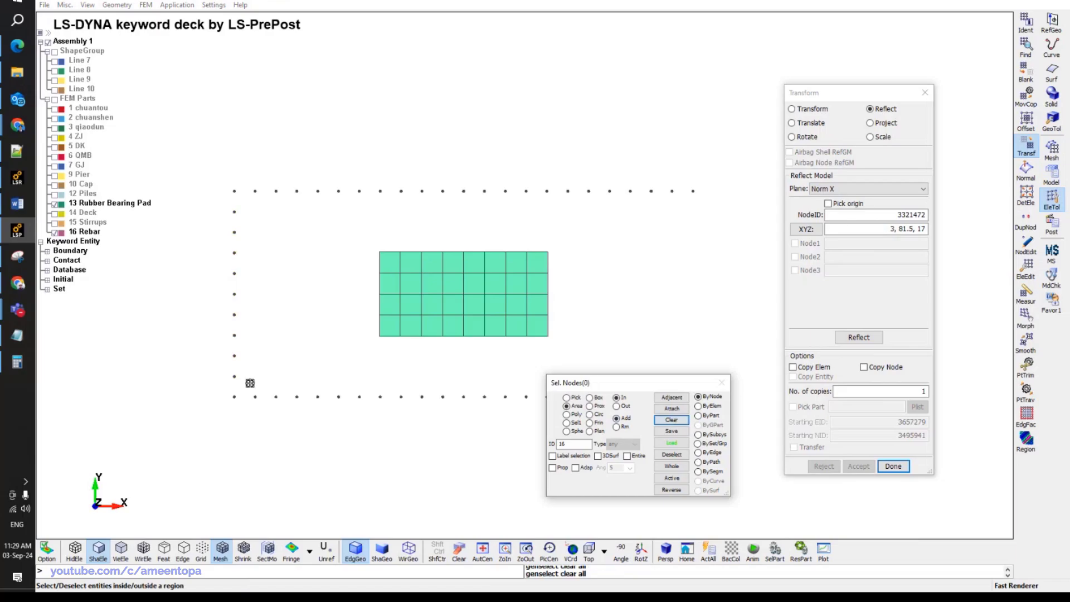
{"action": "left_click_drag", "start_coordinate": [250, 384], "coordinate": [216, 207]}
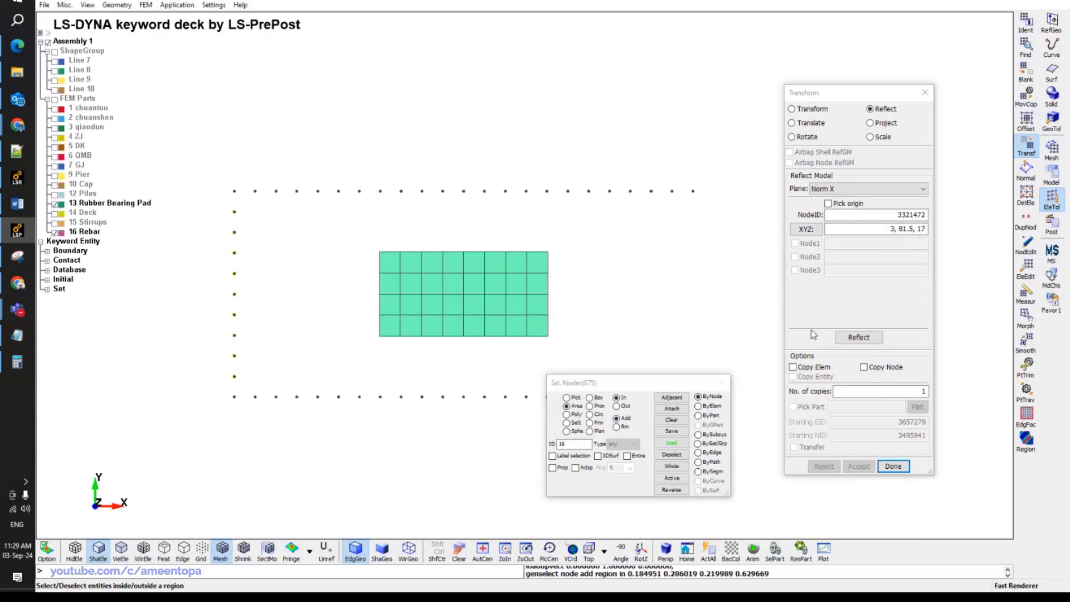
{"action": "left_click", "coordinate": [854, 338]}
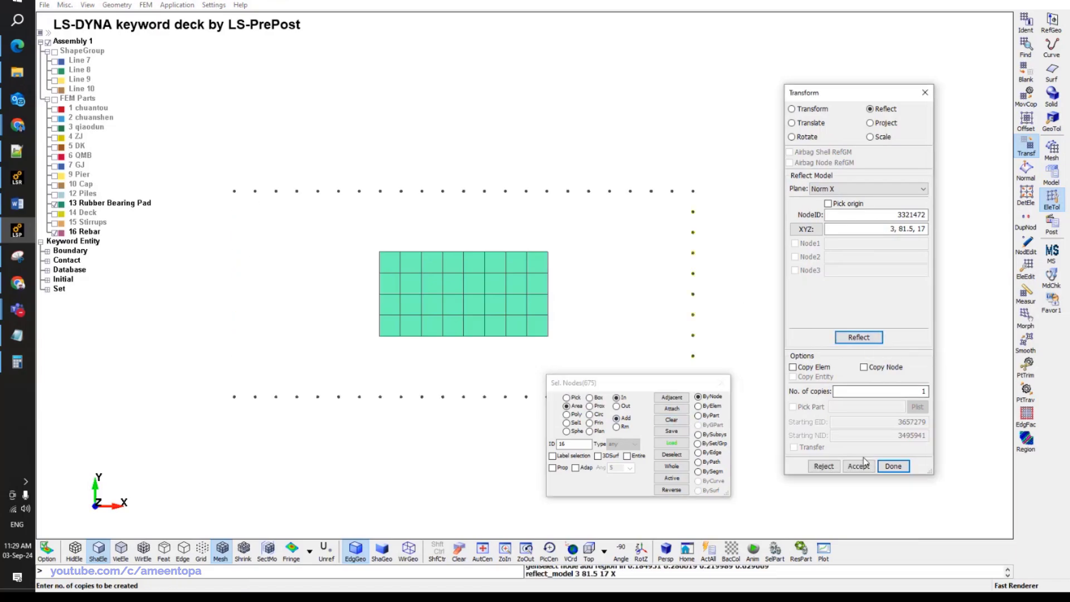
{"action": "left_click", "coordinate": [858, 465]}
Enable element copying, select the reflected short-side bars in top view, reflect one copy about the Norm X plane, and accept.
{"action": "scroll", "coordinate": [690, 293], "scroll_direction": "down", "scroll_amount": 2}
{"action": "left_click_drag", "start_coordinate": [611, 289], "coordinate": [698, 178]}
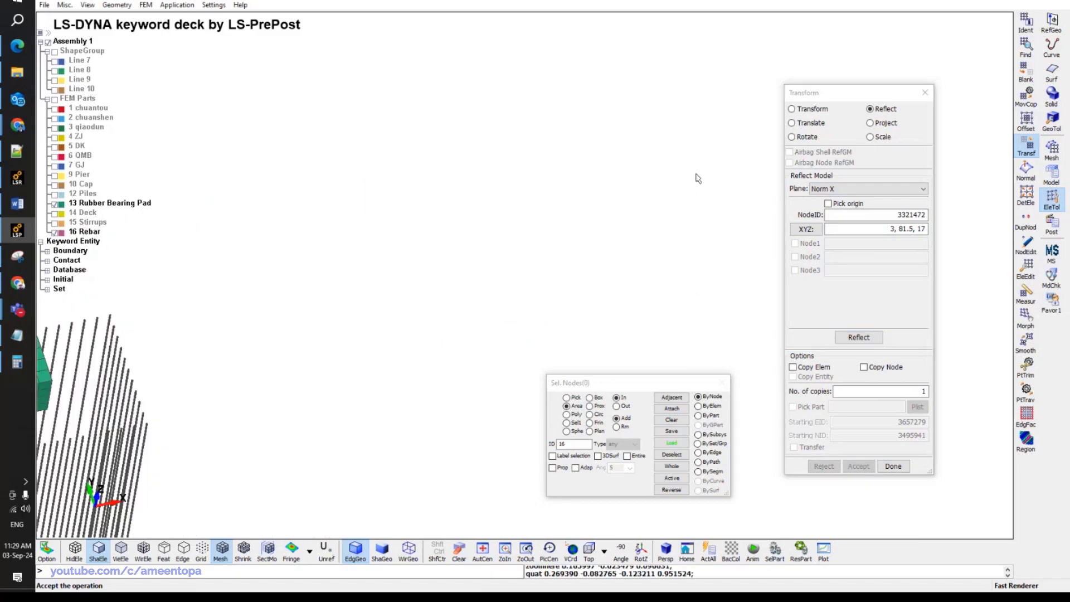
{"action": "scroll", "coordinate": [754, 102], "scroll_direction": "down", "scroll_amount": 3}
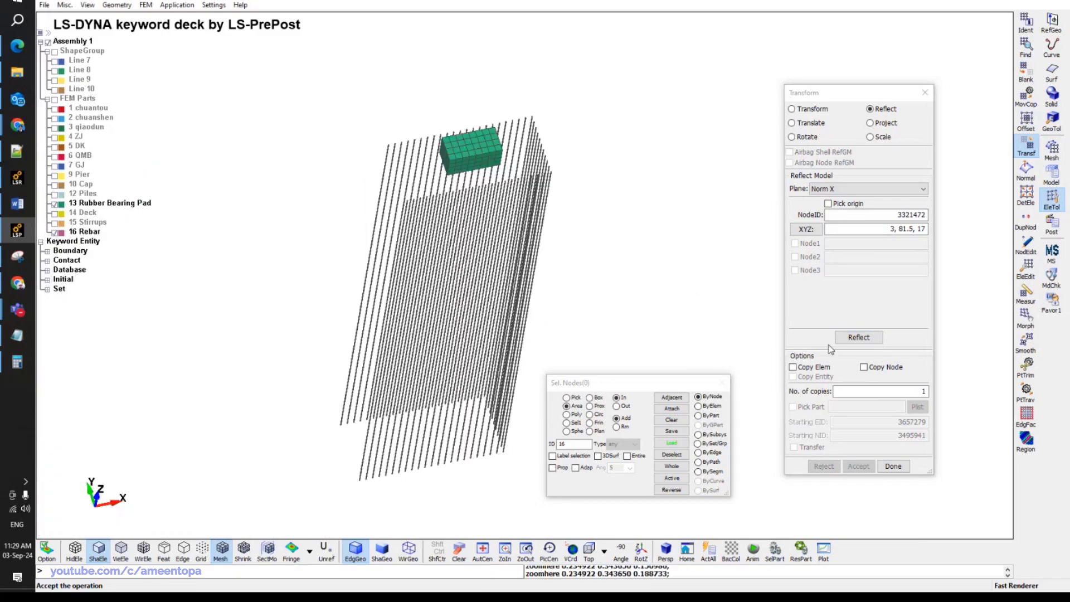
{"action": "left_click", "coordinate": [808, 367]}
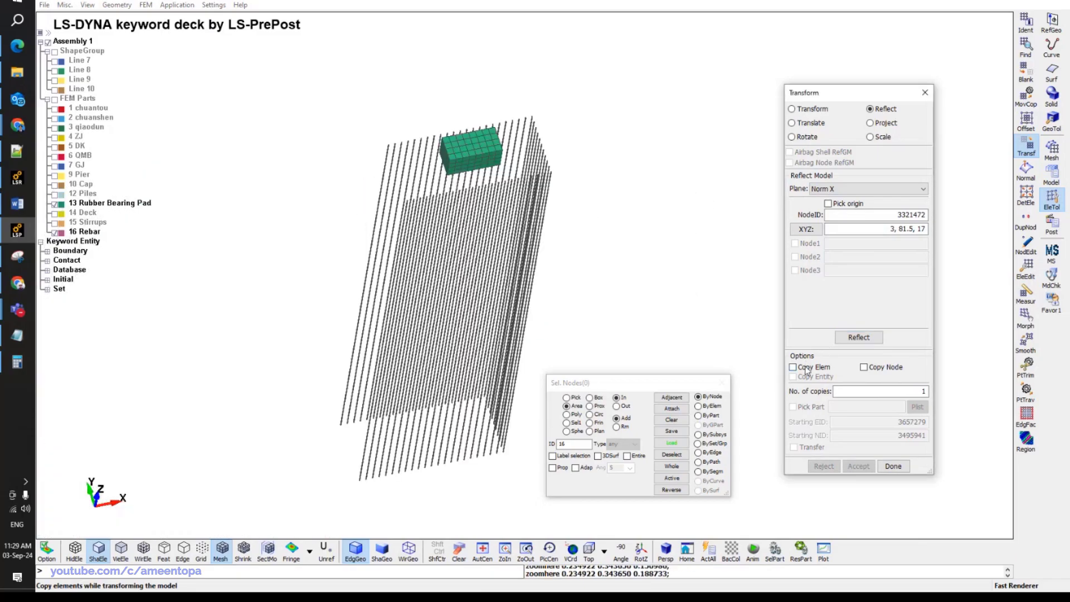
{"action": "left_click", "coordinate": [594, 554]}
{"action": "scroll", "coordinate": [568, 232], "scroll_direction": "up", "scroll_amount": 5}
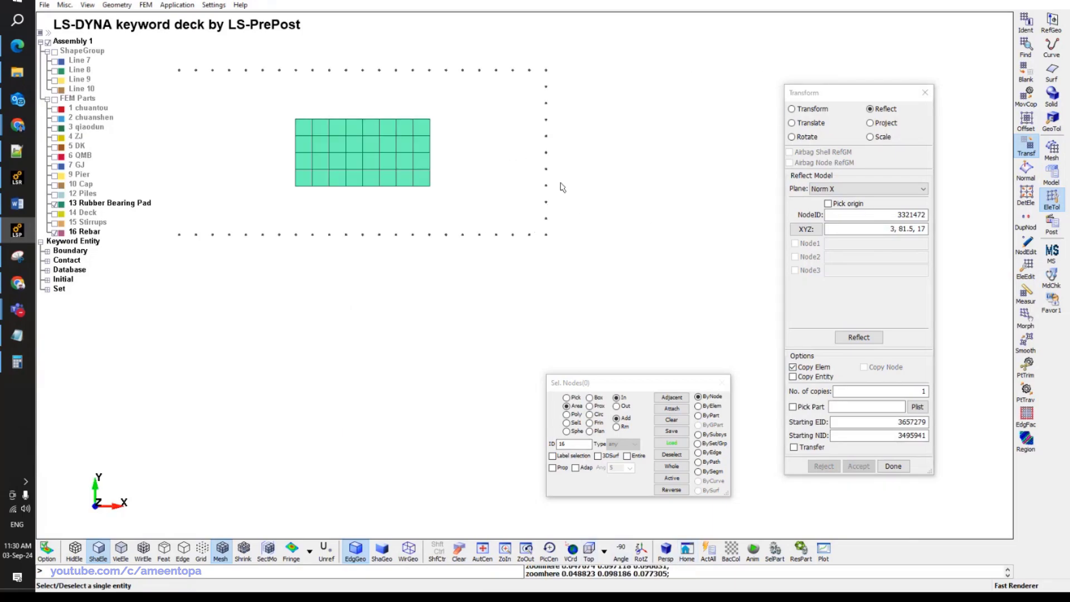
{"action": "left_click_drag", "start_coordinate": [536, 223], "coordinate": [583, 80]}
{"action": "left_click", "coordinate": [850, 337]}
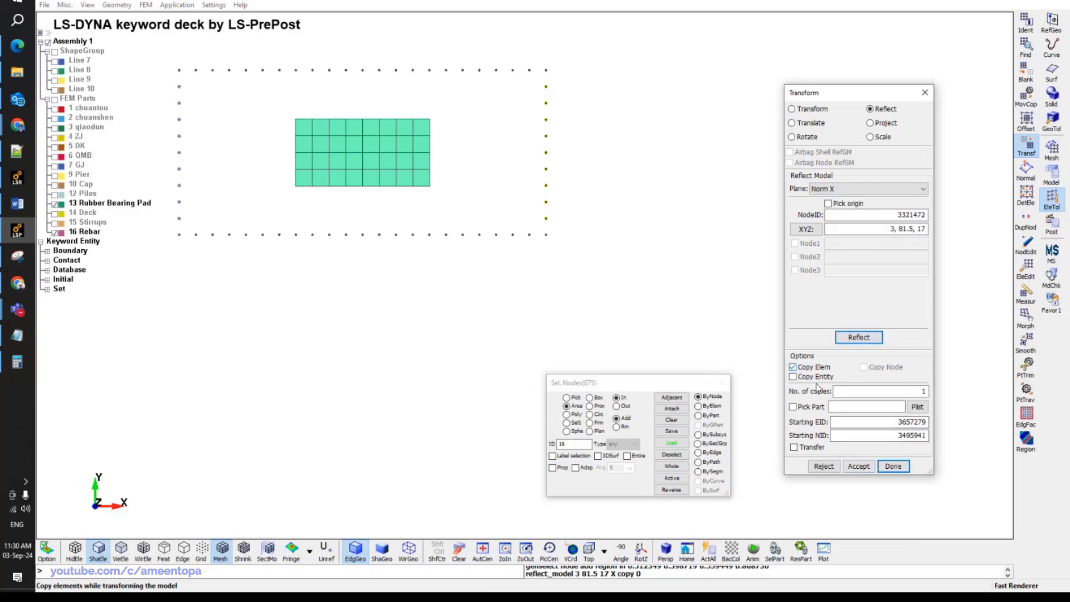
{"action": "left_click", "coordinate": [859, 466]}
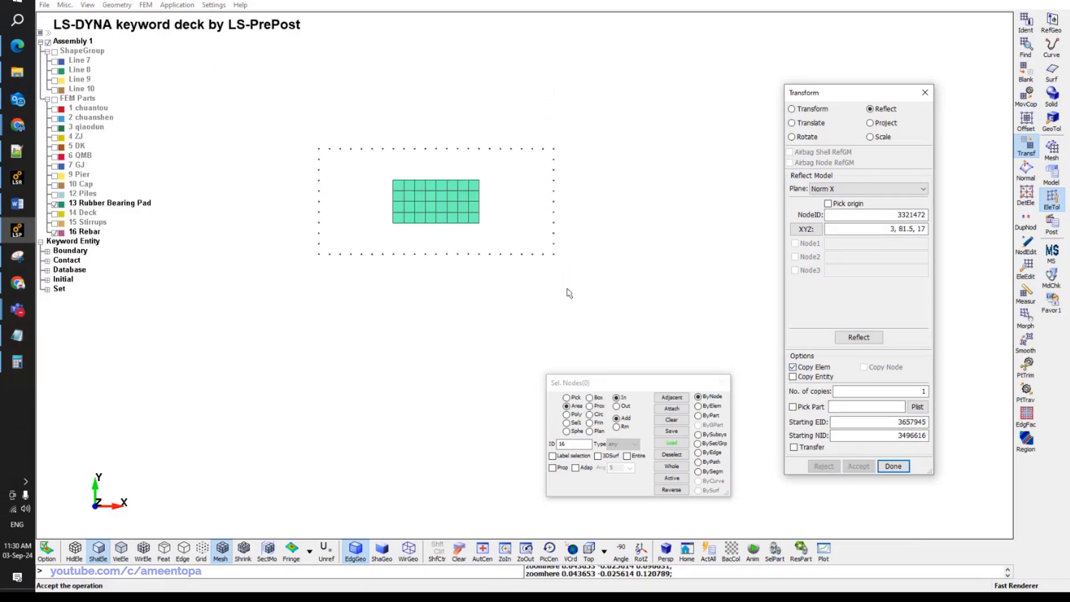
Show the Stirrups part together with the Rebar and examine the complete pier reinforcement cage in 3D.
{"action": "left_click_drag", "start_coordinate": [568, 291], "coordinate": [539, 422], "text": "shift"}
{"action": "middle_click_drag", "start_coordinate": [539, 422], "coordinate": [621, 273], "text": "shift"}
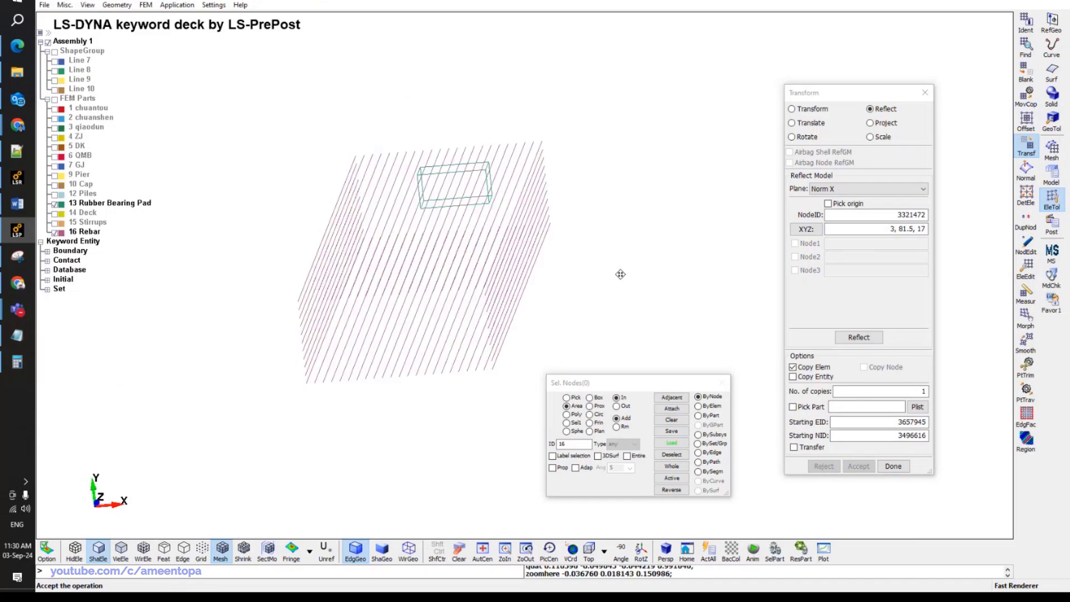
{"action": "scroll", "coordinate": [626, 258], "scroll_direction": "down", "scroll_amount": 3}
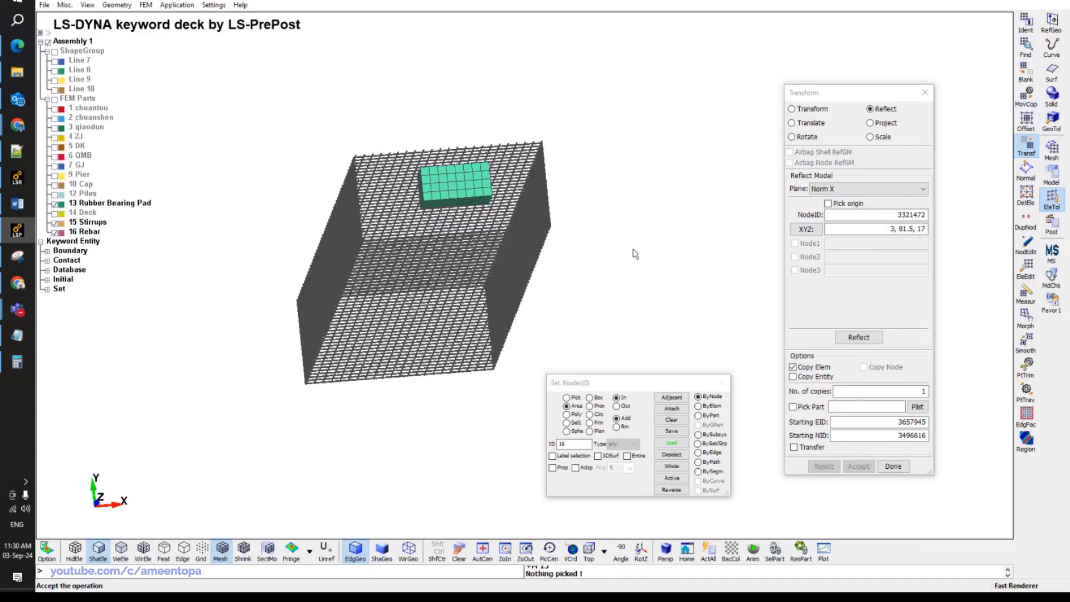
{"action": "left_click_drag", "start_coordinate": [667, 210], "coordinate": [490, 301], "text": "shift"}
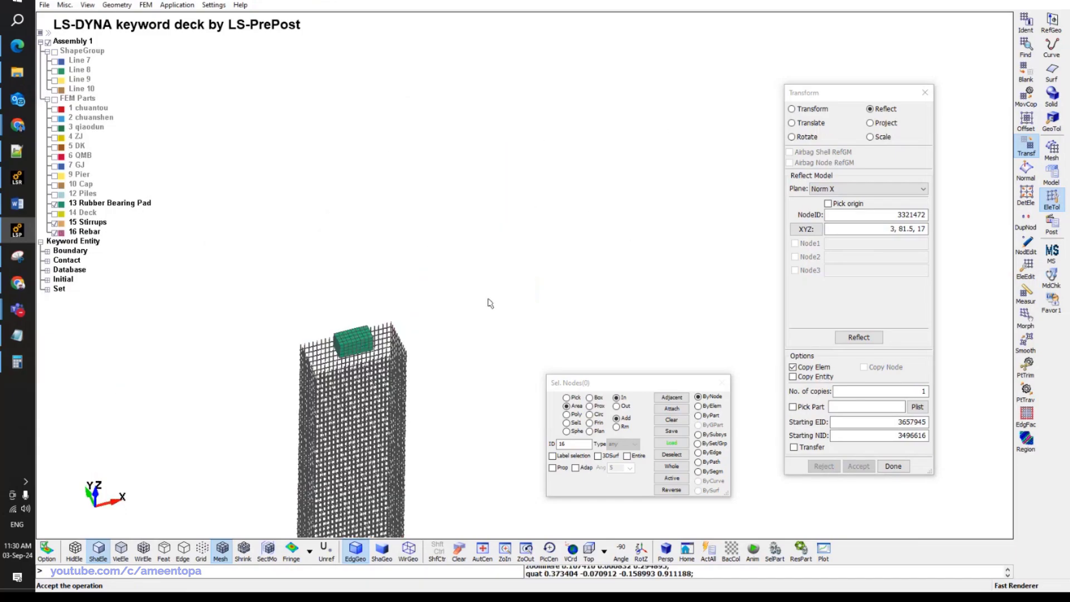
{"action": "middle_click_drag", "start_coordinate": [490, 301], "coordinate": [557, 140], "text": "shift"}
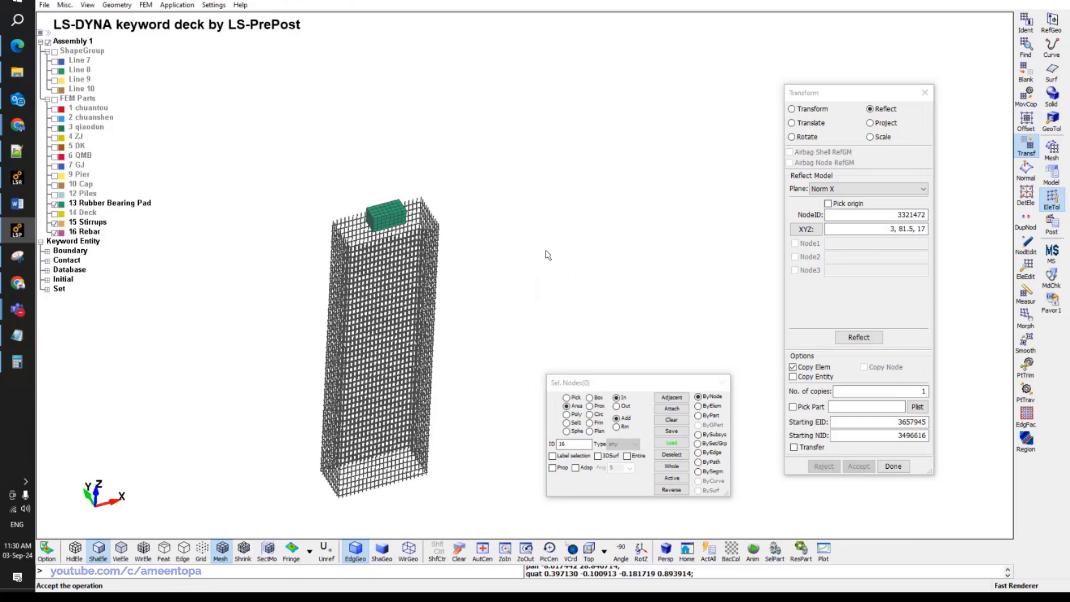
{"action": "middle_click_drag", "start_coordinate": [549, 254], "coordinate": [329, 228], "text": "shift"}
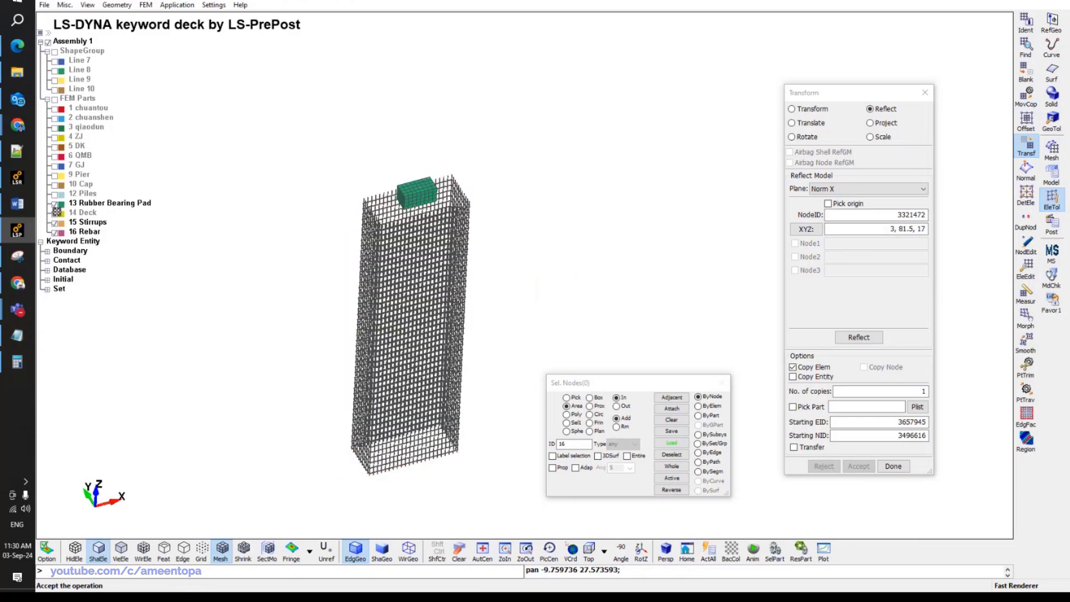
Show the Deck, Piles, Cap and Pier parts around the reinforcement cage.
{"action": "left_click", "coordinate": [55, 214]}
{"action": "left_click", "coordinate": [55, 194]}
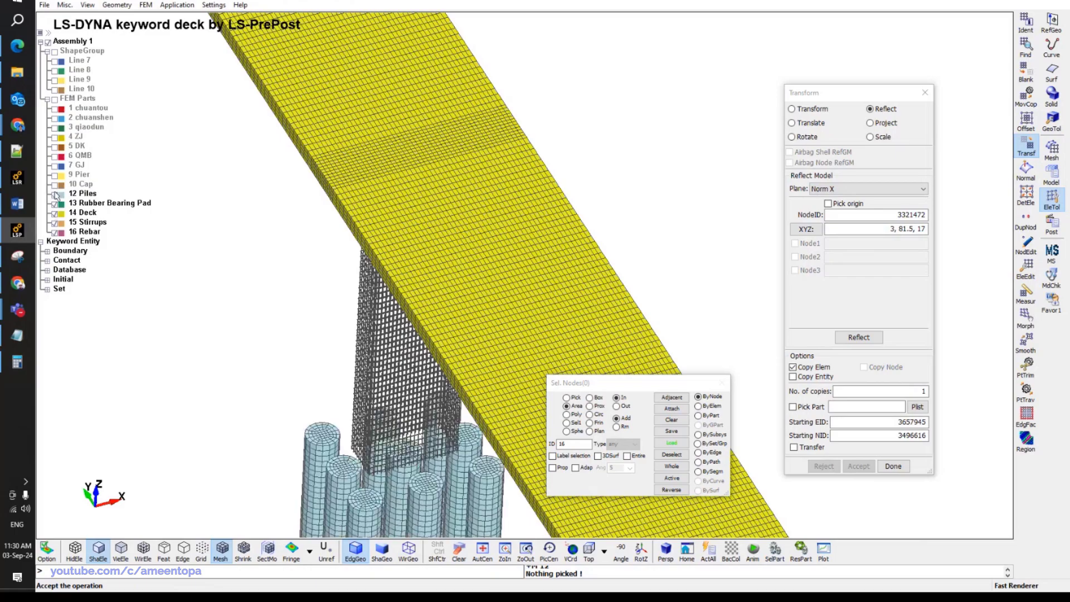
{"action": "left_click", "coordinate": [55, 184]}
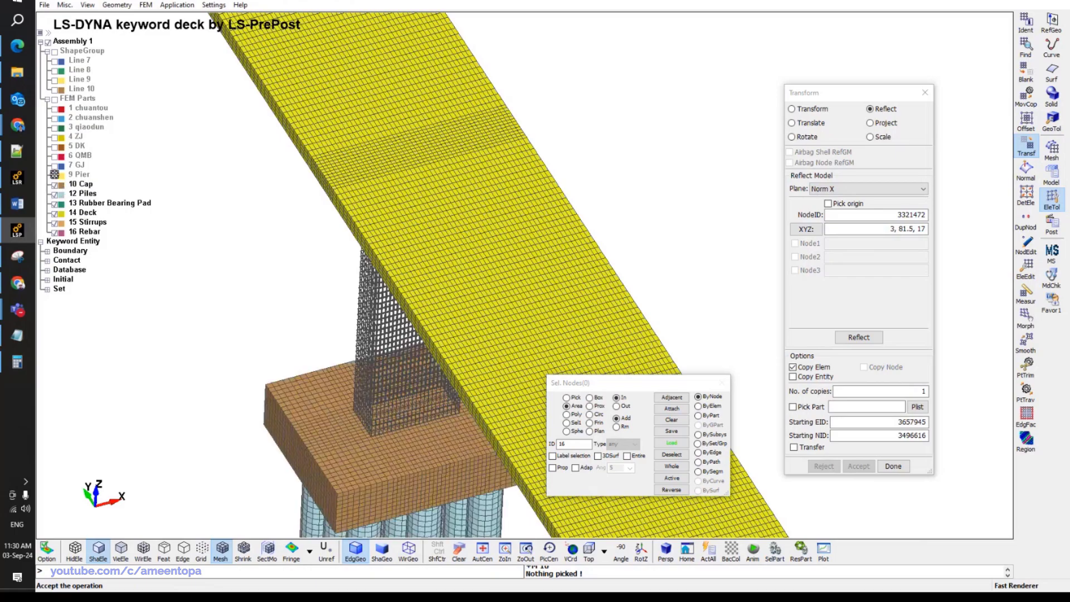
{"action": "left_click", "coordinate": [55, 175]}
{"action": "middle_click_drag", "start_coordinate": [403, 278], "coordinate": [373, 321], "text": "shift"}
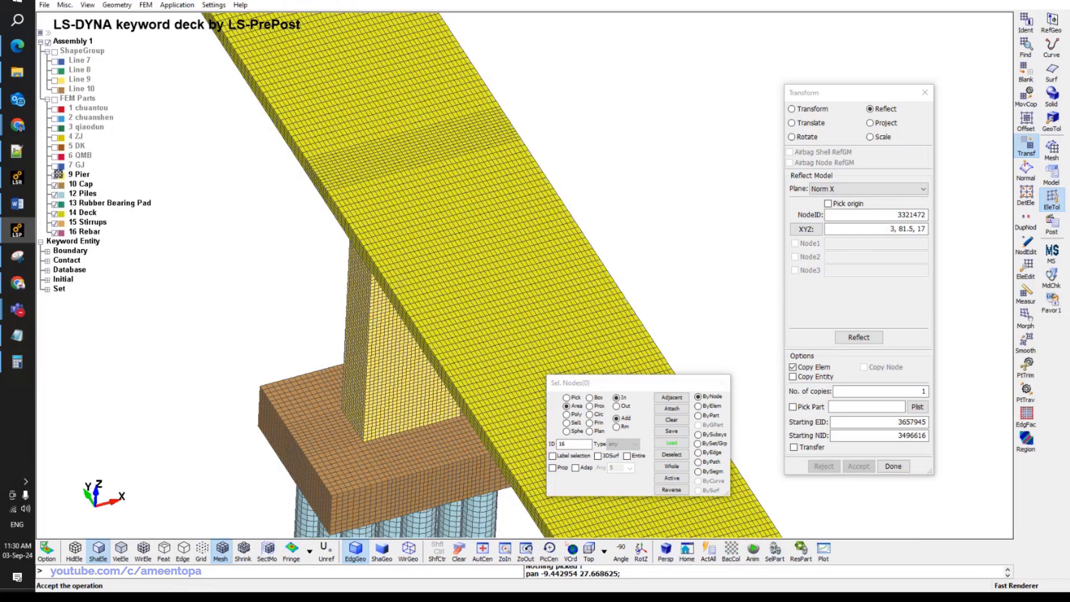
{"action": "left_click", "coordinate": [57, 175]}
{"action": "left_click", "coordinate": [56, 175]}
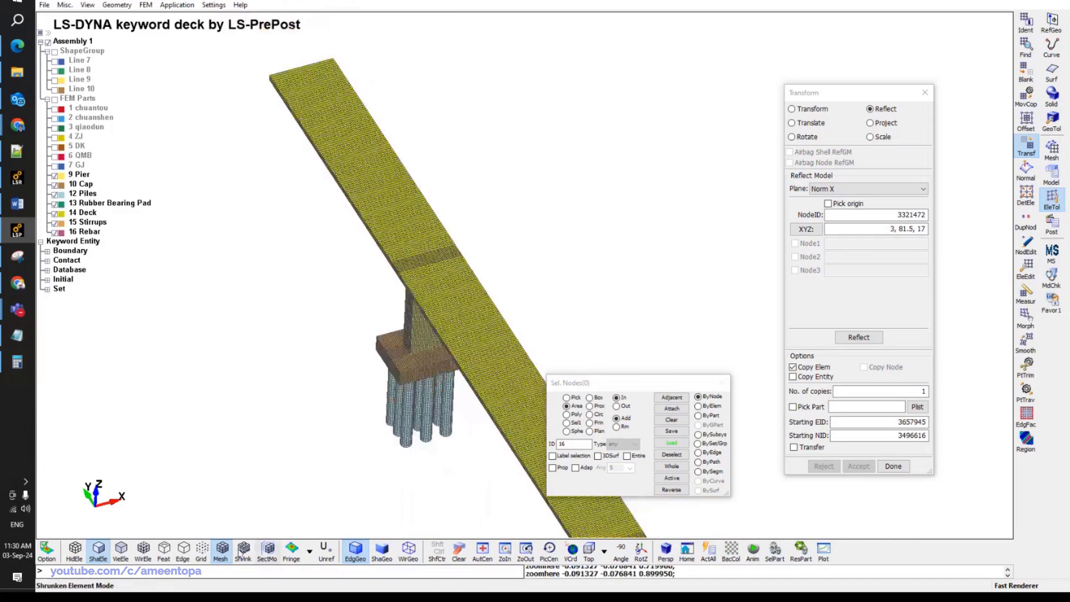
Turn off the mesh line display and examine the whole bridge from the side.
{"action": "scroll", "coordinate": [423, 385], "scroll_direction": "down", "scroll_amount": 5}
{"action": "middle_click_drag", "start_coordinate": [437, 370], "coordinate": [364, 262], "text": "shift"}
{"action": "left_click_drag", "start_coordinate": [365, 261], "coordinate": [396, 380], "text": "shift"}
{"action": "mouse_move", "coordinate": [318, 257]}
{"action": "left_mouse_down", "text": "shift"}
{"action": "mouse_move", "coordinate": [351, 241]}
{"action": "mouse_move", "coordinate": [359, 250]}
{"action": "left_mouse_up", "text": "shift"}
{"action": "mouse_move", "coordinate": [363, 324]}
{"action": "left_mouse_down", "text": "shift"}
{"action": "mouse_move", "coordinate": [329, 256]}
{"action": "mouse_move", "coordinate": [357, 254]}
{"action": "left_mouse_up", "text": "shift"}
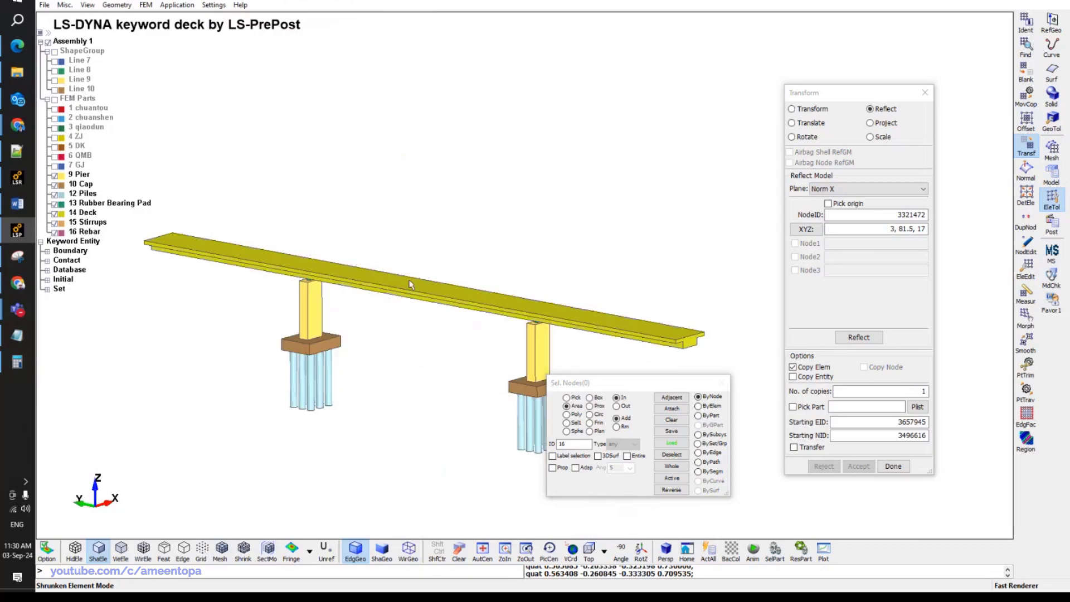
{"action": "mouse_move", "coordinate": [412, 285]}
{"action": "left_mouse_down", "text": "shift"}
{"action": "mouse_move", "coordinate": [511, 242]}
{"action": "mouse_move", "coordinate": [495, 271]}
{"action": "mouse_move", "coordinate": [545, 275]}
{"action": "left_mouse_up", "text": "shift"}
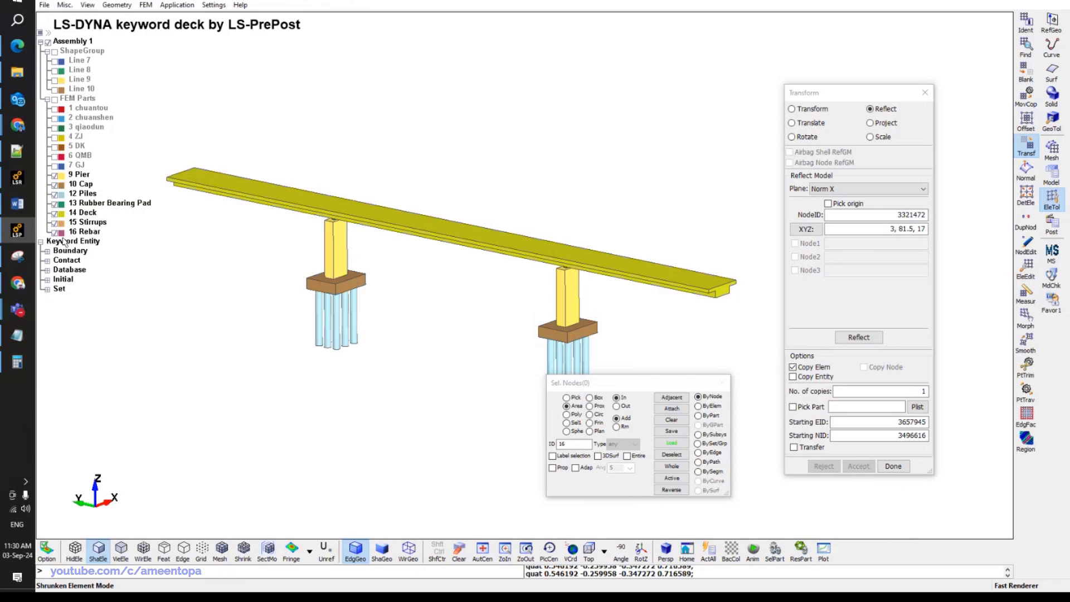
Open the Keyword Manager and inspect the keywords under CONSTRAINED, comparing them with the reinforced pier.
{"action": "left_click", "coordinate": [1052, 176]}
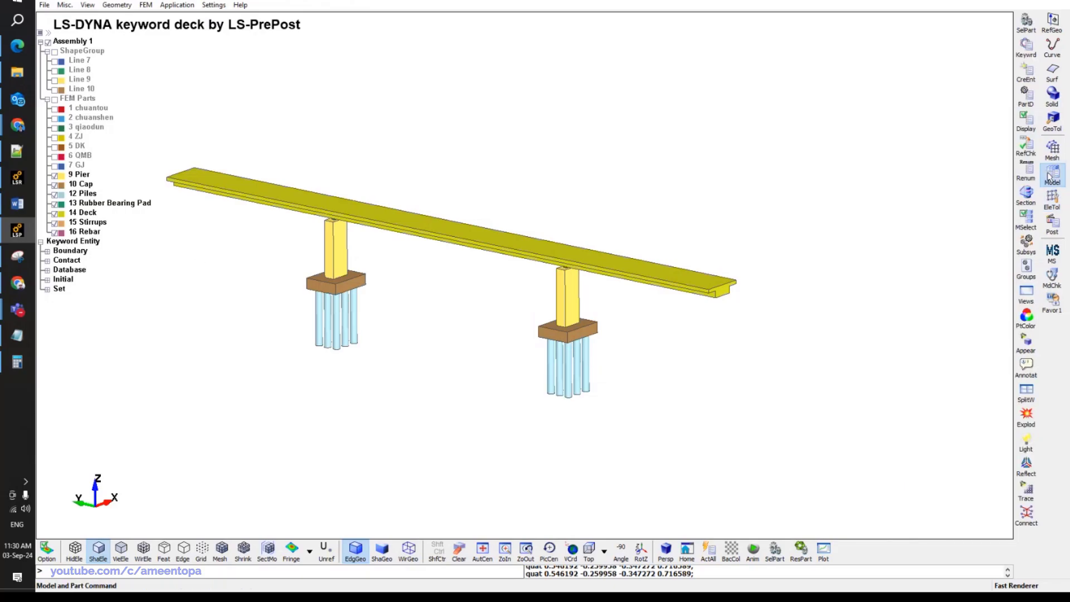
{"action": "left_click", "coordinate": [1026, 48]}
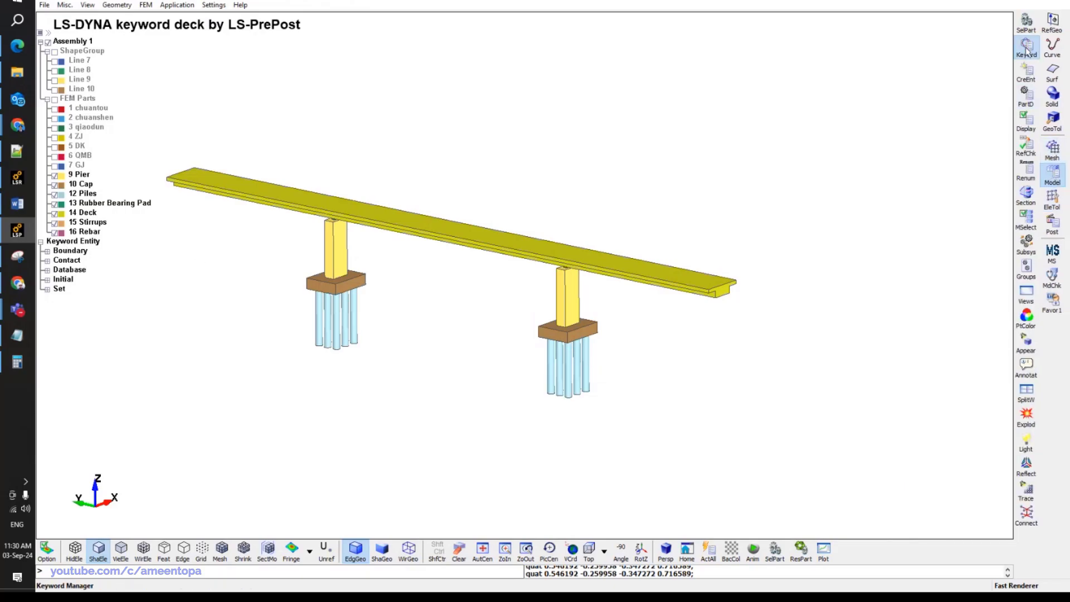
{"action": "scroll", "coordinate": [839, 220], "scroll_direction": "up", "scroll_amount": 10}
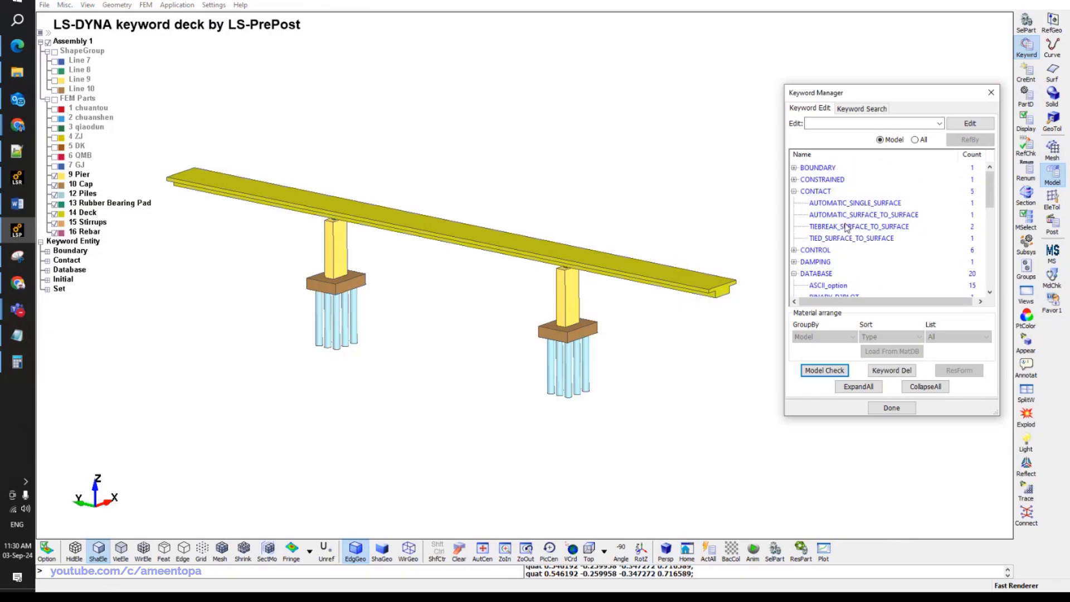
{"action": "double_click", "coordinate": [836, 180]}
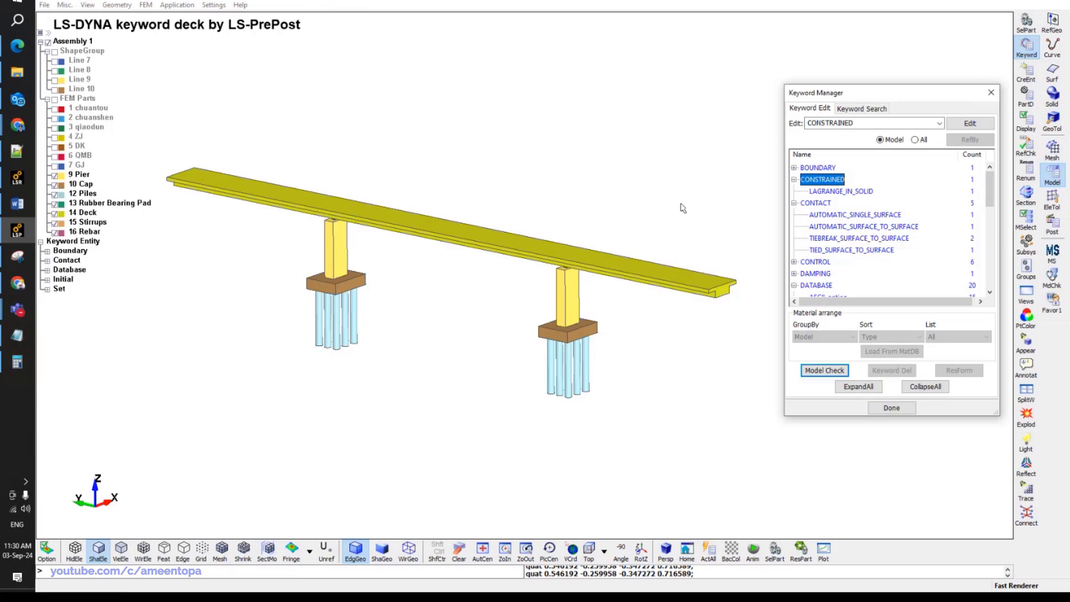
{"action": "left_click", "coordinate": [794, 179]}
{"action": "scroll", "coordinate": [352, 229], "scroll_direction": "up", "scroll_amount": 3}
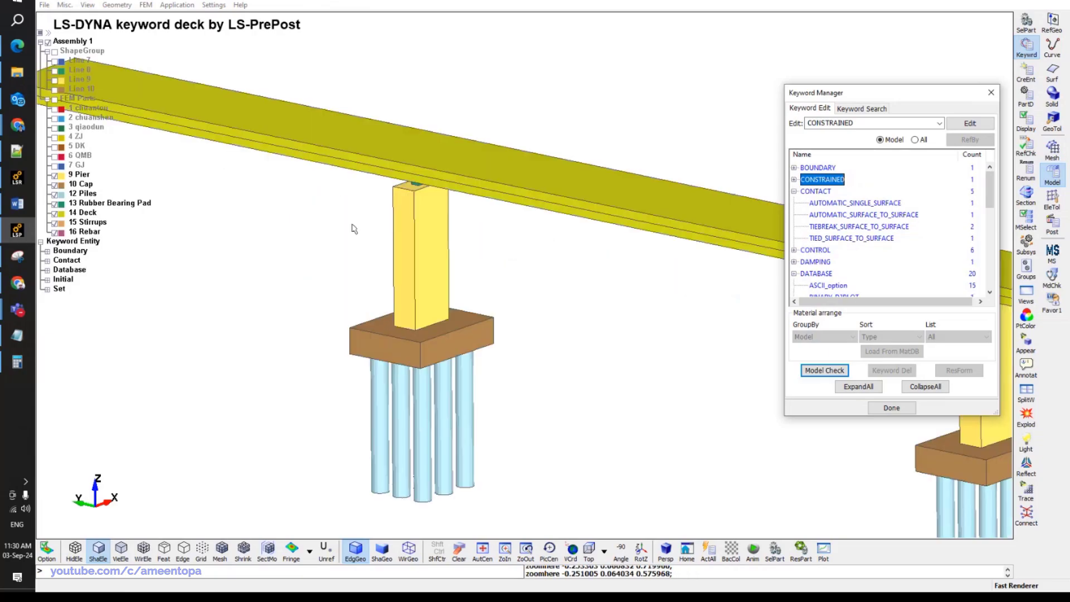
Turn on the mesh lines and examine the bridge down to the deck and pier mesh around the rubber bearing pad.
{"action": "middle_click_drag", "start_coordinate": [442, 208], "coordinate": [407, 298], "text": "shift"}
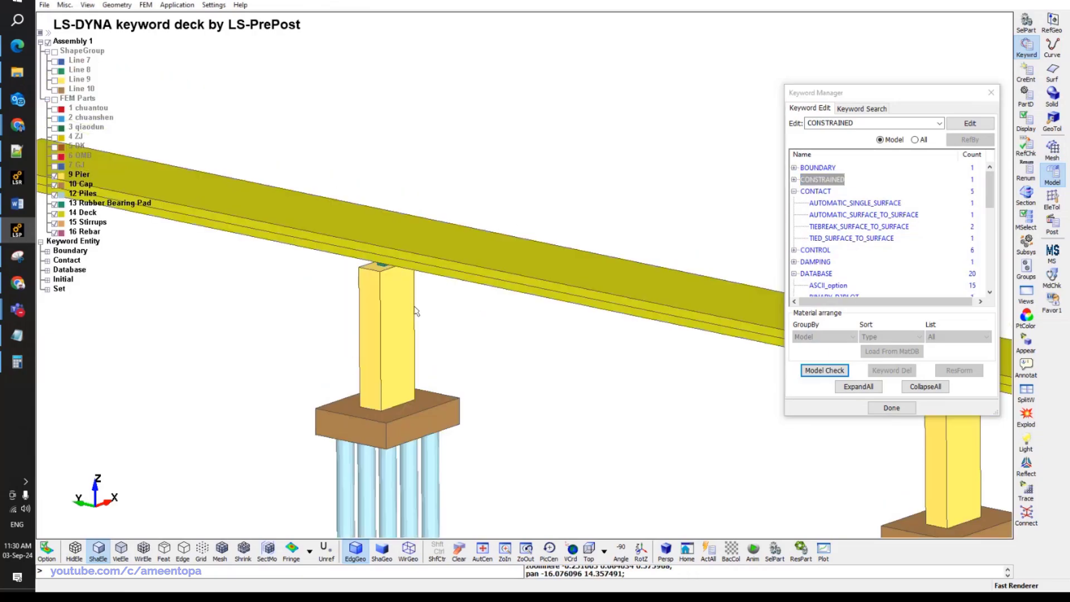
{"action": "scroll", "coordinate": [415, 310], "scroll_direction": "down", "scroll_amount": 1}
{"action": "scroll", "coordinate": [496, 307], "scroll_direction": "down", "scroll_amount": 2}
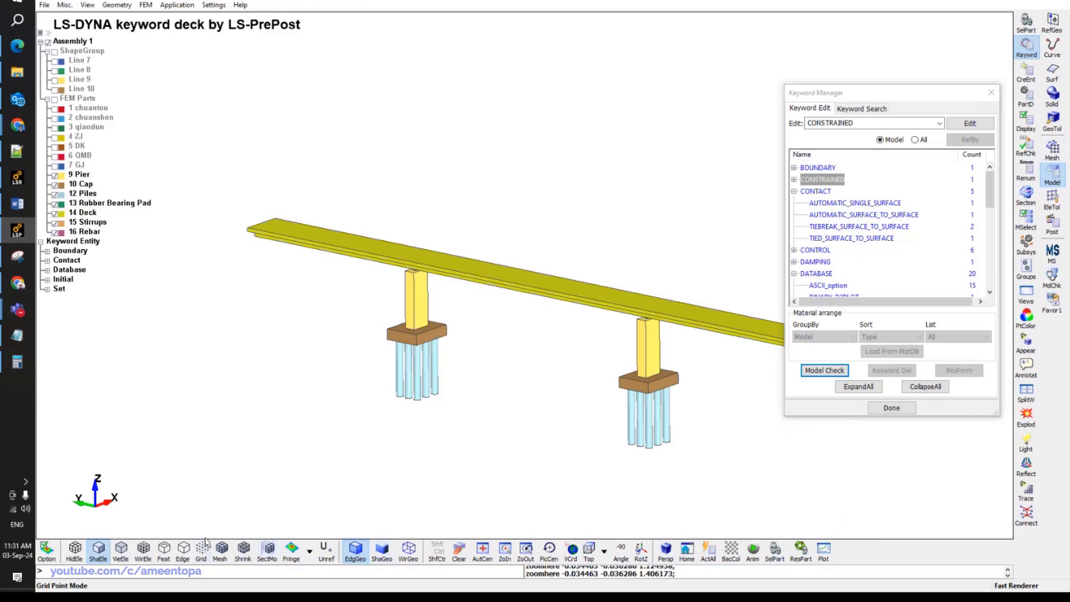
{"action": "left_click", "coordinate": [220, 550]}
{"action": "scroll", "coordinate": [478, 325], "scroll_direction": "up", "scroll_amount": 2}
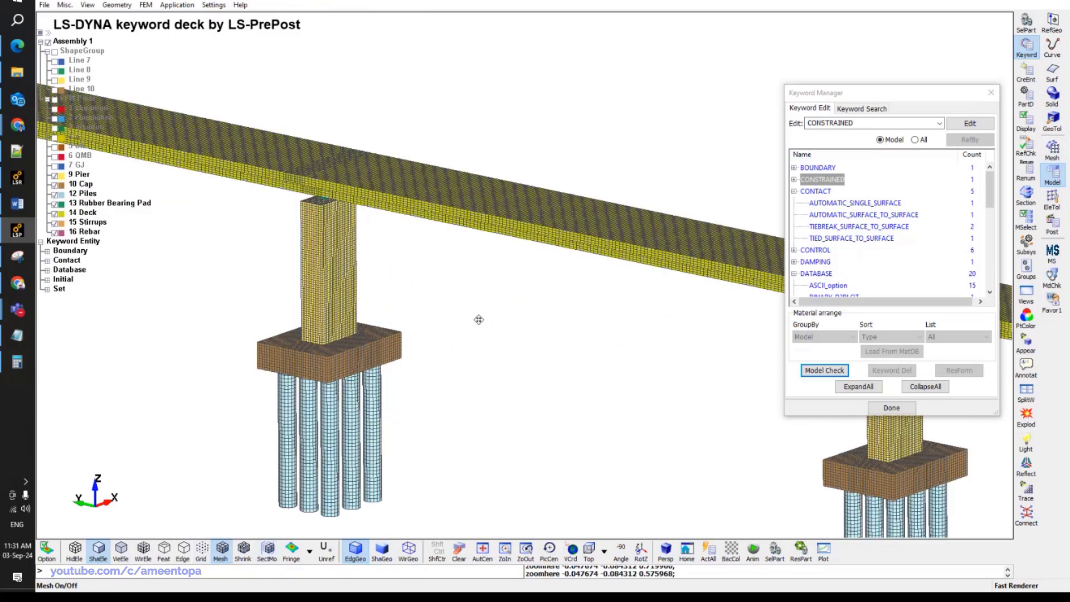
{"action": "middle_click_drag", "start_coordinate": [479, 319], "coordinate": [444, 281]}
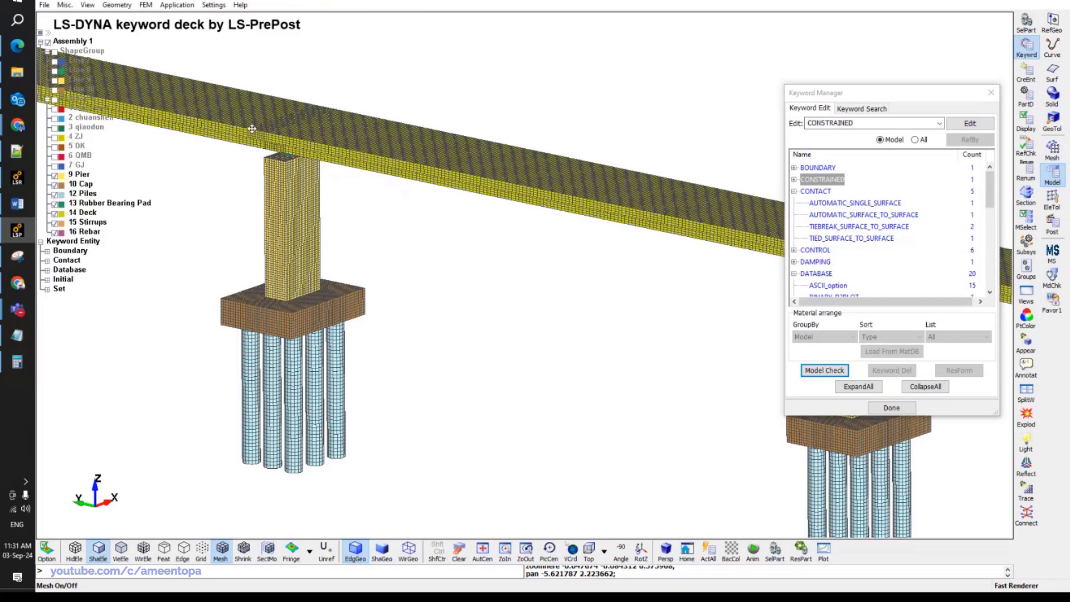
{"action": "scroll", "coordinate": [371, 243], "scroll_direction": "up", "scroll_amount": 6}
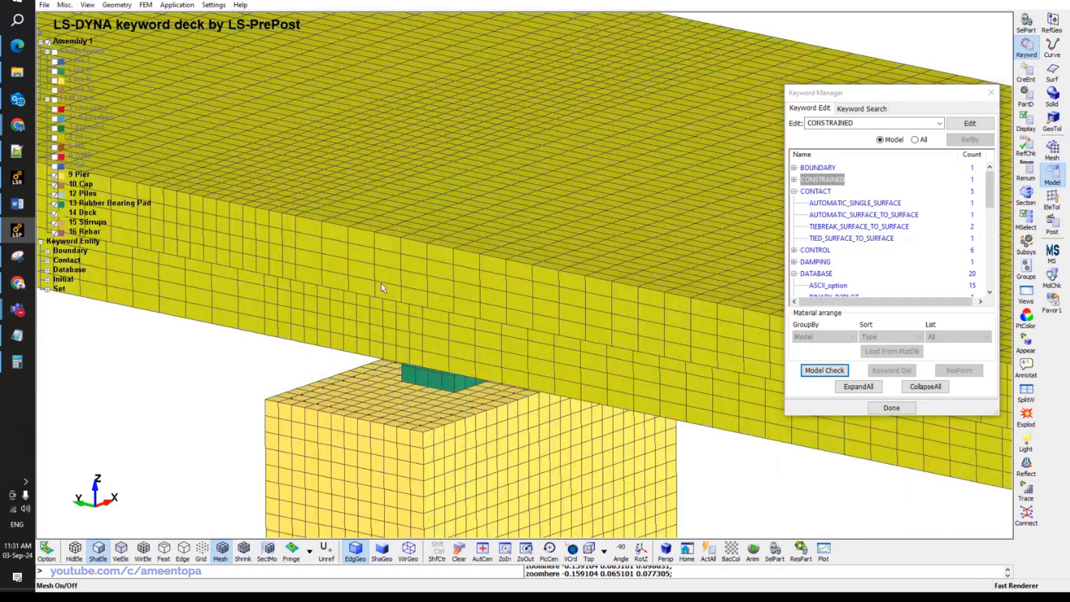
Compare the deck, bearing pad and pier top with and without mesh lines, leaving the mesh lines on.
{"action": "middle_click_drag", "start_coordinate": [343, 270], "coordinate": [533, 301], "text": "shift"}
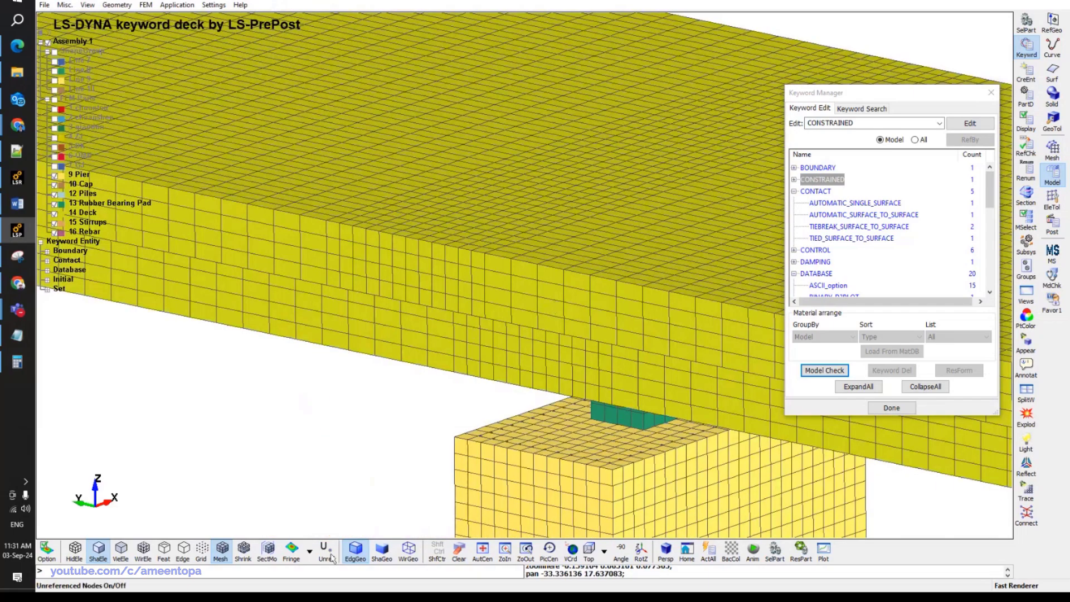
{"action": "left_click", "coordinate": [221, 555]}
{"action": "left_click", "coordinate": [221, 555]}
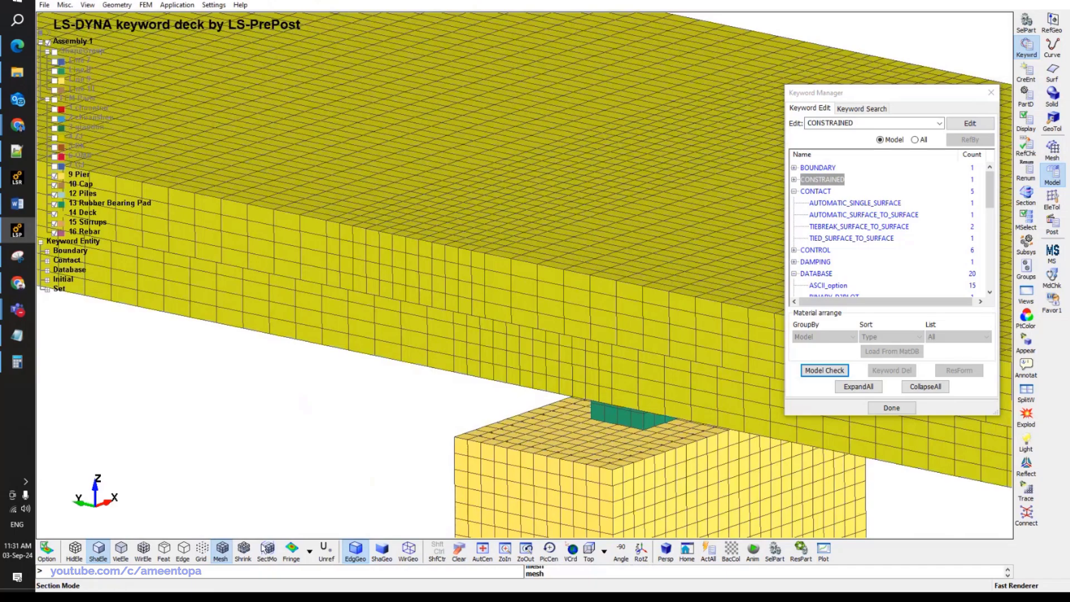
{"action": "left_click", "coordinate": [223, 552]}
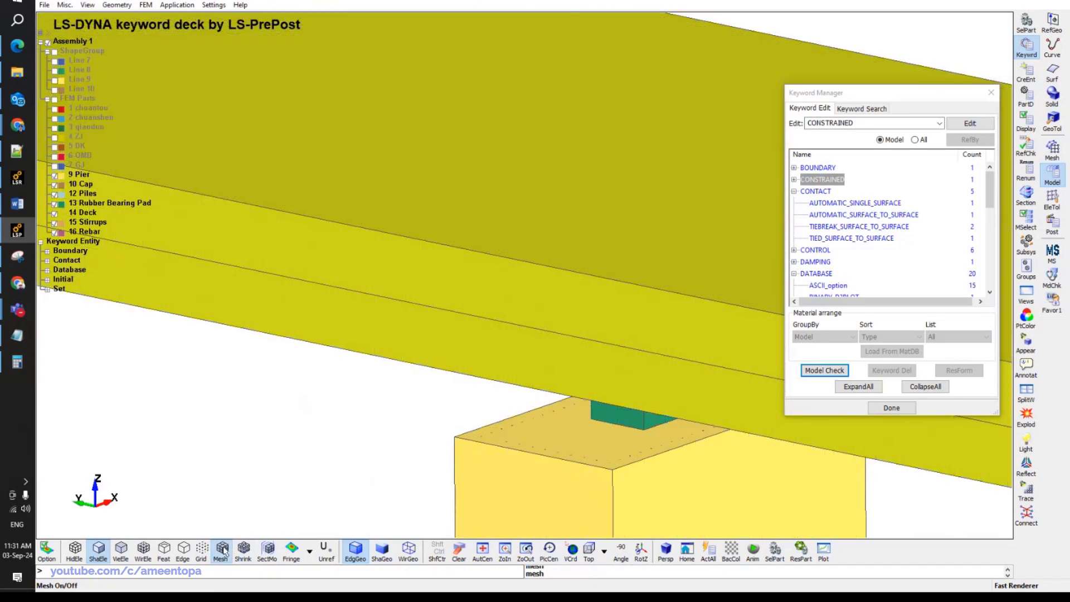
{"action": "left_click", "coordinate": [223, 551]}
{"action": "scroll", "coordinate": [475, 395], "scroll_direction": "down", "scroll_amount": 2}
{"action": "middle_click_drag", "start_coordinate": [494, 408], "coordinate": [383, 321], "text": "shift"}
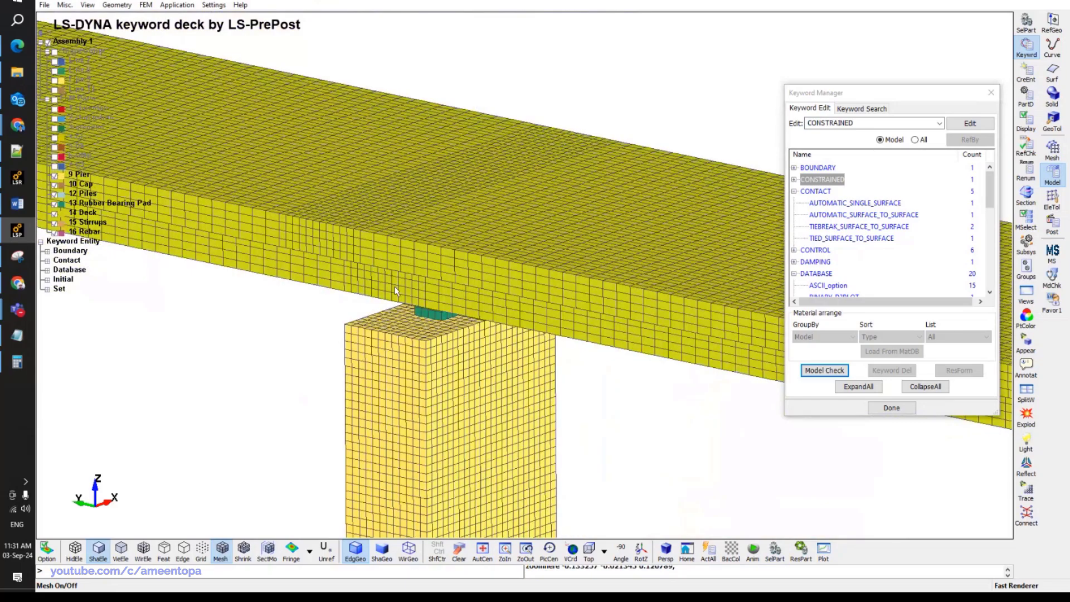
Examine the meshed piers and caps at both supports of the bridge.
{"action": "scroll", "coordinate": [580, 322], "scroll_direction": "down", "scroll_amount": 3}
{"action": "scroll", "coordinate": [353, 335], "scroll_direction": "up", "scroll_amount": 3}
{"action": "scroll", "coordinate": [352, 334], "scroll_direction": "down", "scroll_amount": 2}
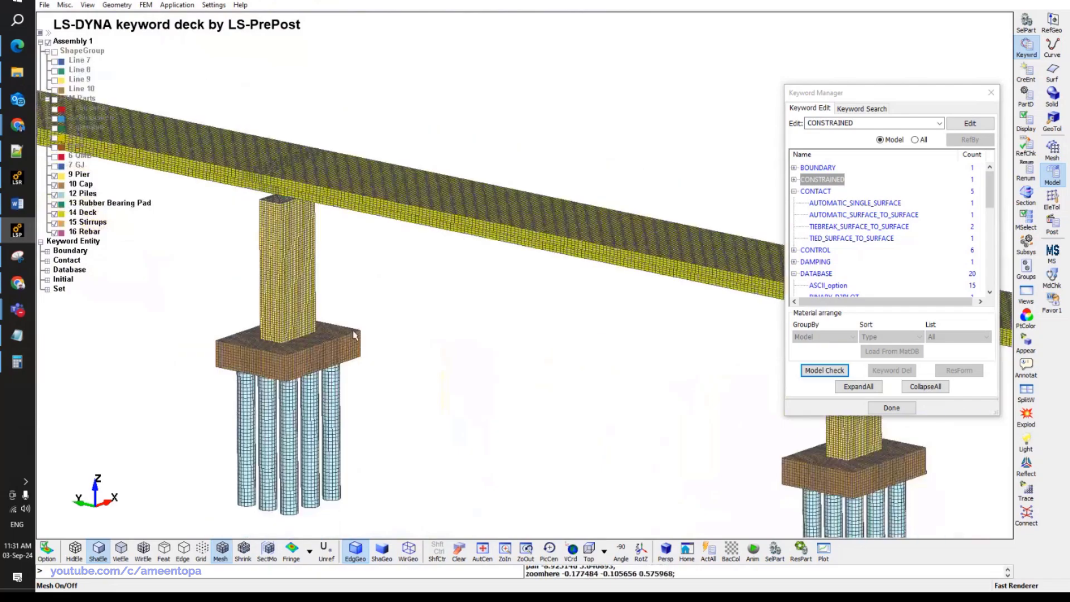
{"action": "scroll", "coordinate": [578, 376], "scroll_direction": "down", "scroll_amount": 3}
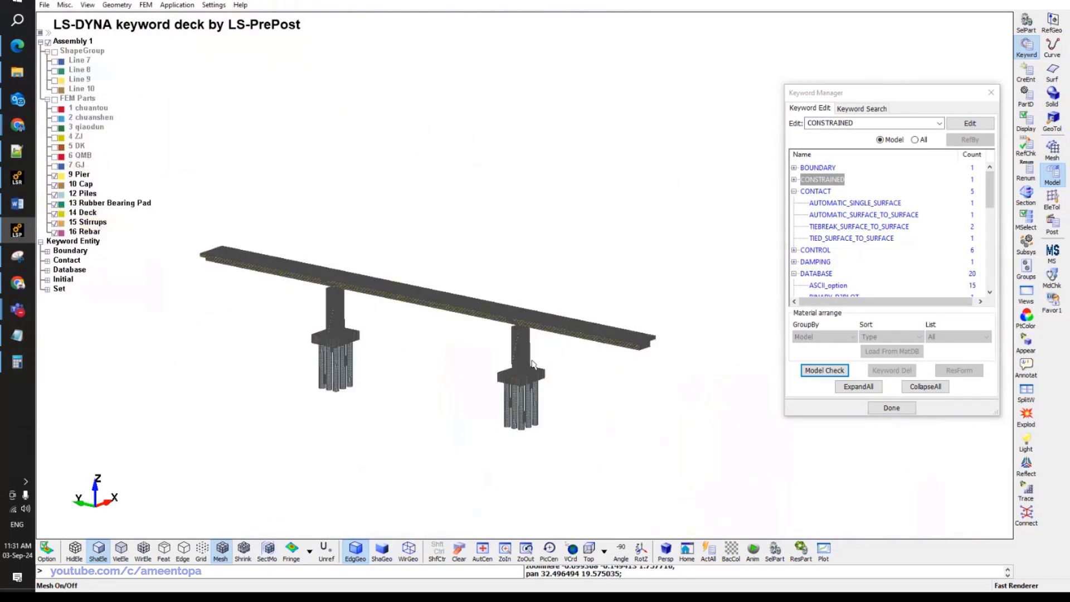
{"action": "scroll", "coordinate": [578, 376], "scroll_direction": "up", "scroll_amount": 5}
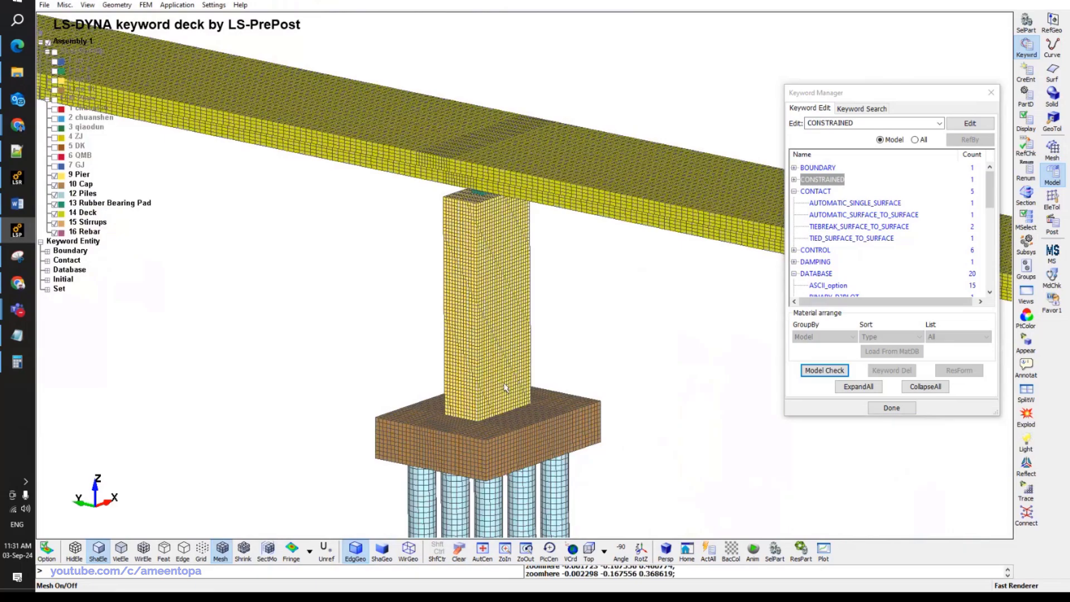
{"action": "scroll", "coordinate": [507, 390], "scroll_direction": "down", "scroll_amount": 2}
{"action": "scroll", "coordinate": [536, 426], "scroll_direction": "down", "scroll_amount": 2}
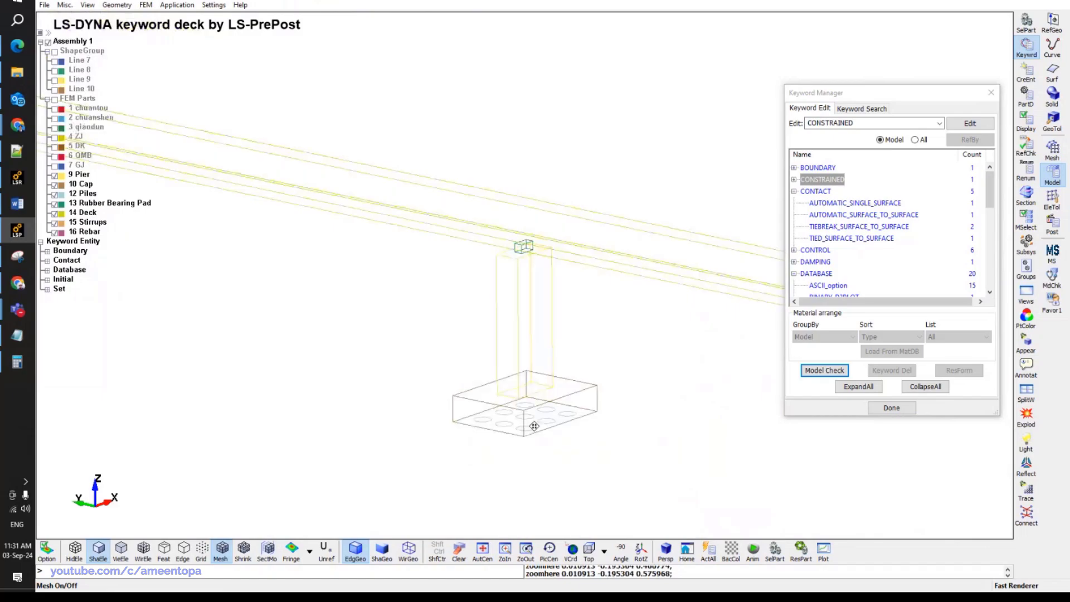
View the bridge from below and examine the mesh of the piles and the cap underside.
{"action": "scroll", "coordinate": [569, 318], "scroll_direction": "down", "scroll_amount": 2}
{"action": "left_click_drag", "start_coordinate": [568, 318], "coordinate": [246, 327], "text": "shift"}
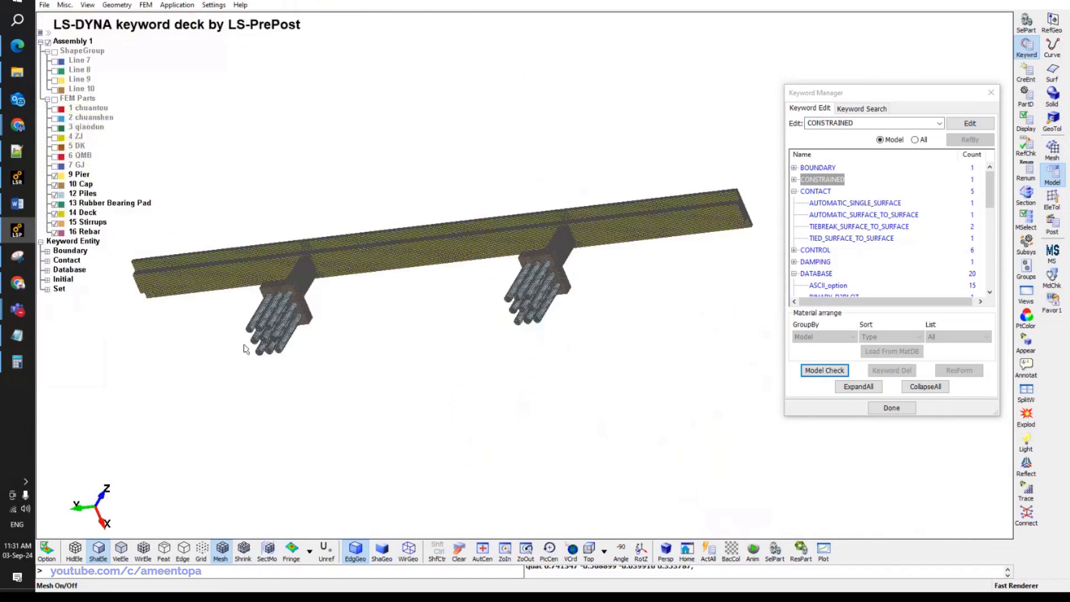
{"action": "scroll", "coordinate": [283, 324], "scroll_direction": "up", "scroll_amount": 3}
{"action": "scroll", "coordinate": [284, 323], "scroll_direction": "up", "scroll_amount": 5}
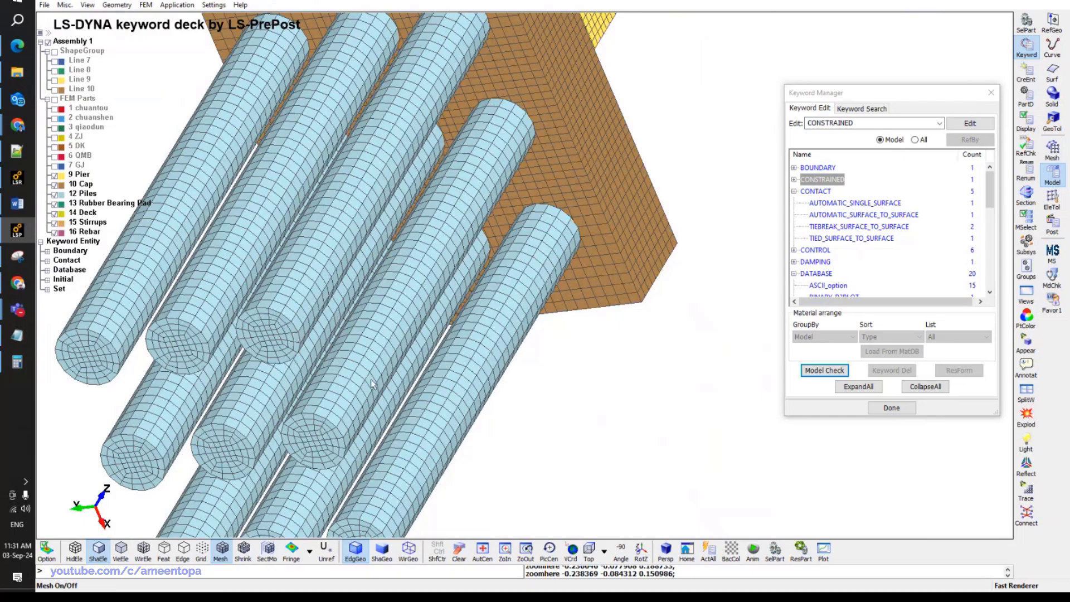
Switch to the Right view and frame the deck cross-section with the bearing pad, pier and cap.
{"action": "left_click", "coordinate": [589, 550]}
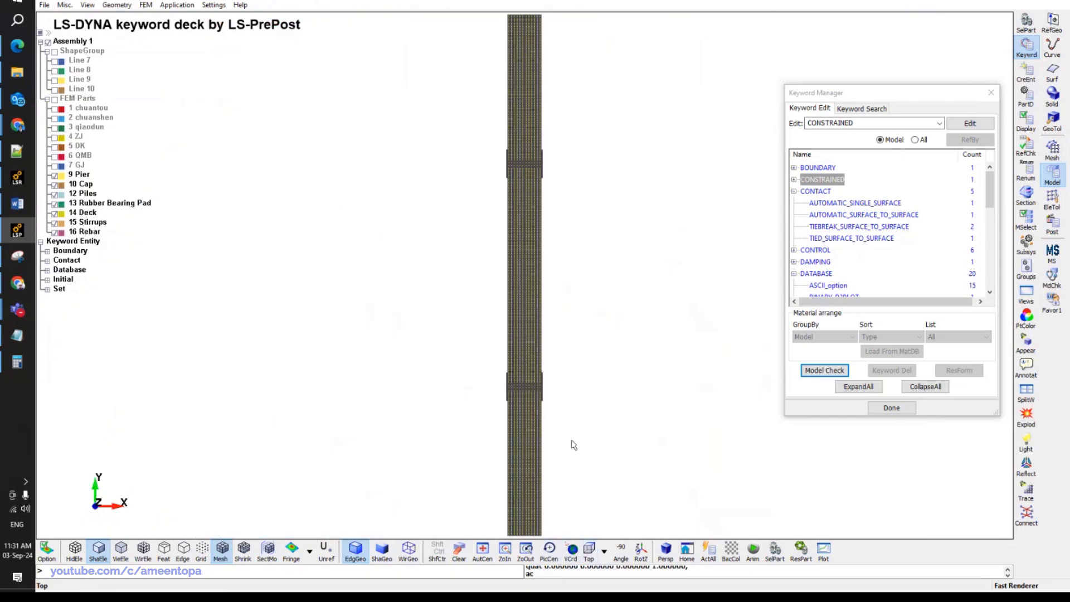
{"action": "left_click", "coordinate": [604, 551]}
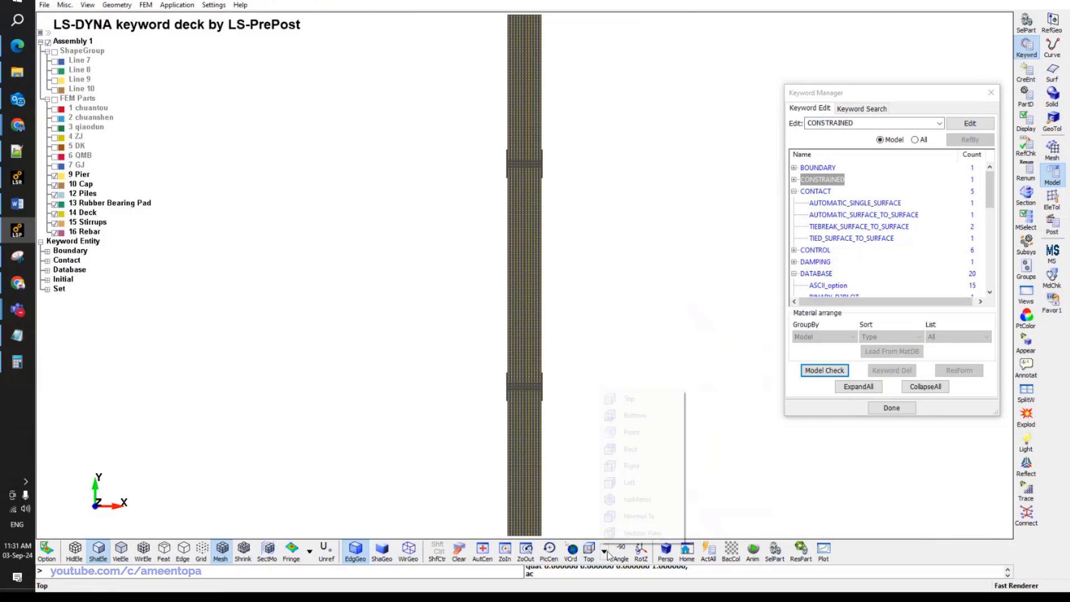
{"action": "left_click", "coordinate": [620, 466]}
{"action": "scroll", "coordinate": [535, 234], "scroll_direction": "up", "scroll_amount": 5}
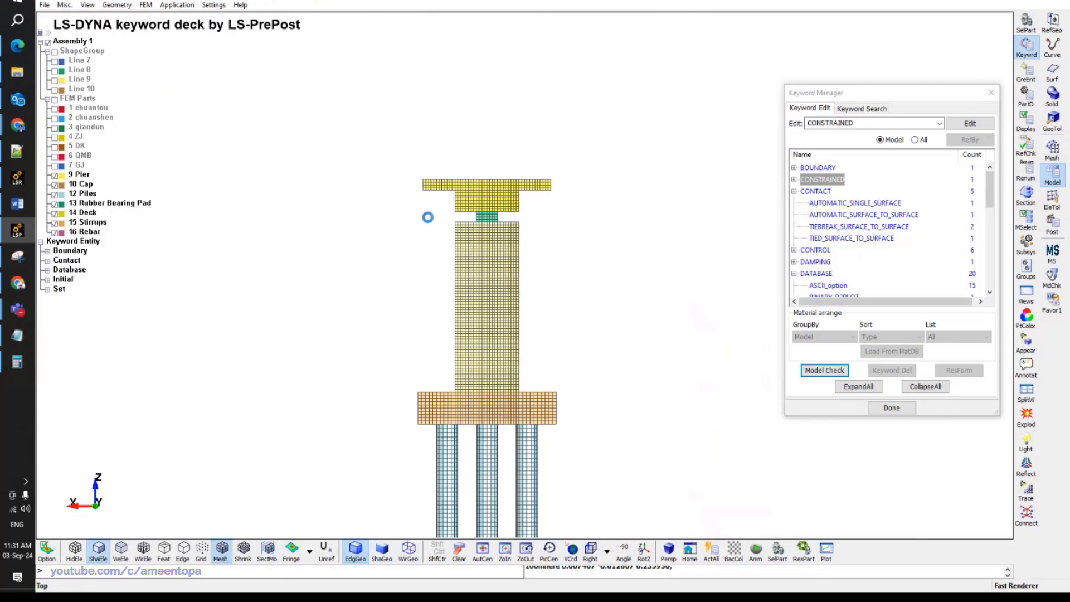
Save the keyword file and check 20240903.k in the Base_Model folder.
{"action": "key", "text": "ctrl+s"}
{"action": "left_click", "coordinate": [17, 72]}
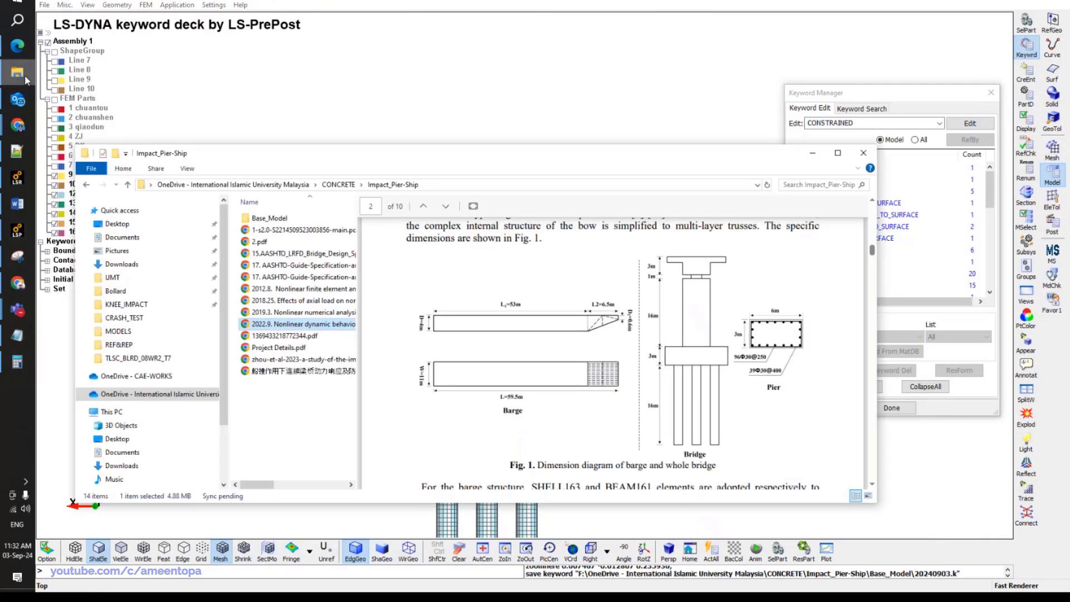
{"action": "double_click", "coordinate": [270, 218]}
{"action": "left_click", "coordinate": [281, 232]}
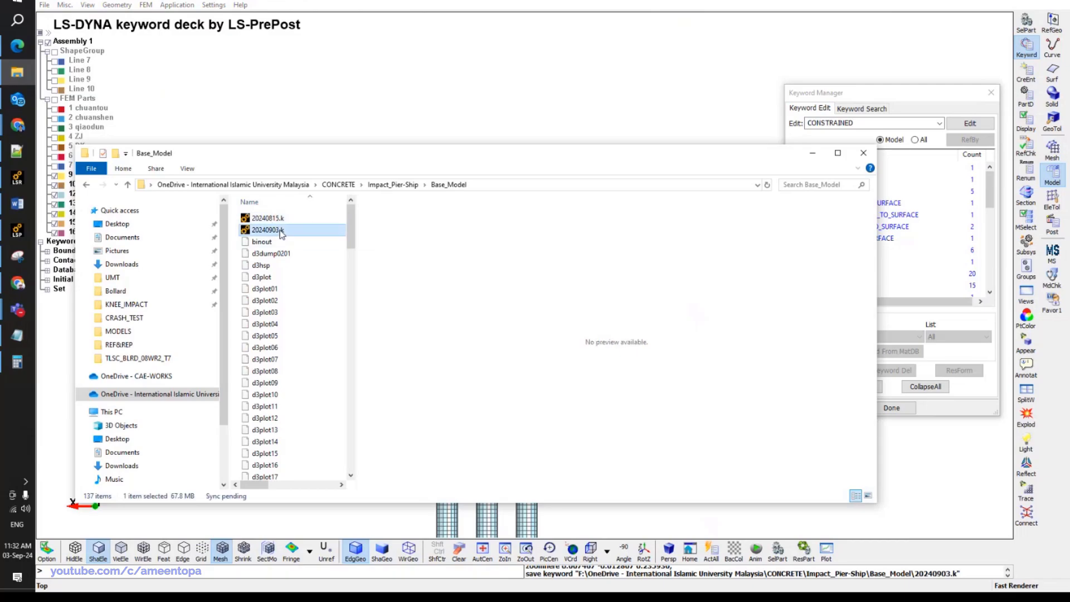
{"action": "left_click", "coordinate": [342, 115]}
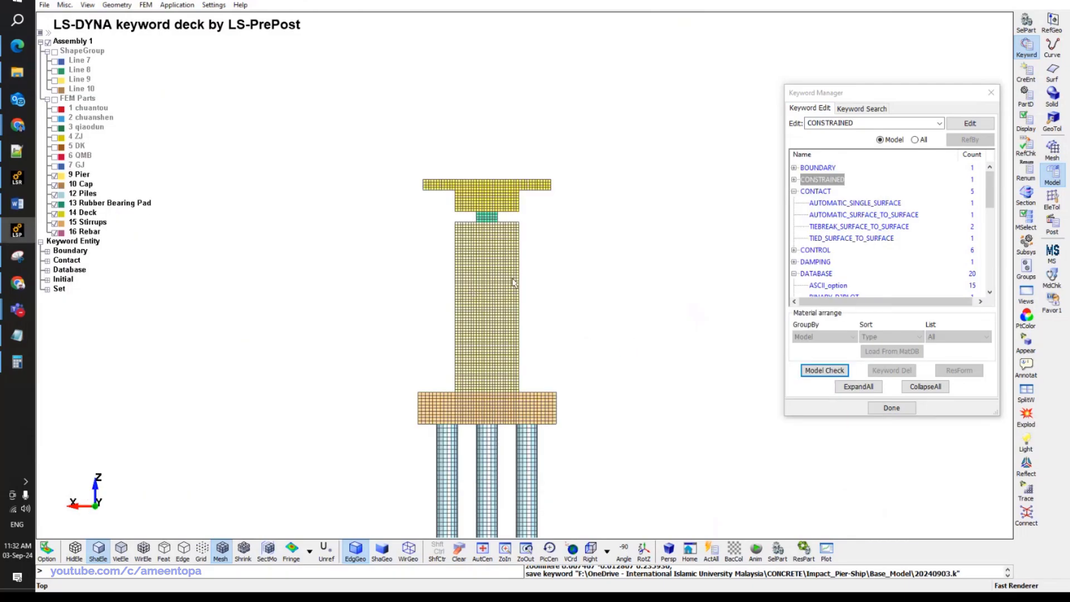
Delete the deck's interior elements in the flange and web, leaving a one-element-thick outer wall, and make the deletion permanent.
{"action": "scroll", "coordinate": [513, 283], "scroll_direction": "up", "scroll_amount": 5}
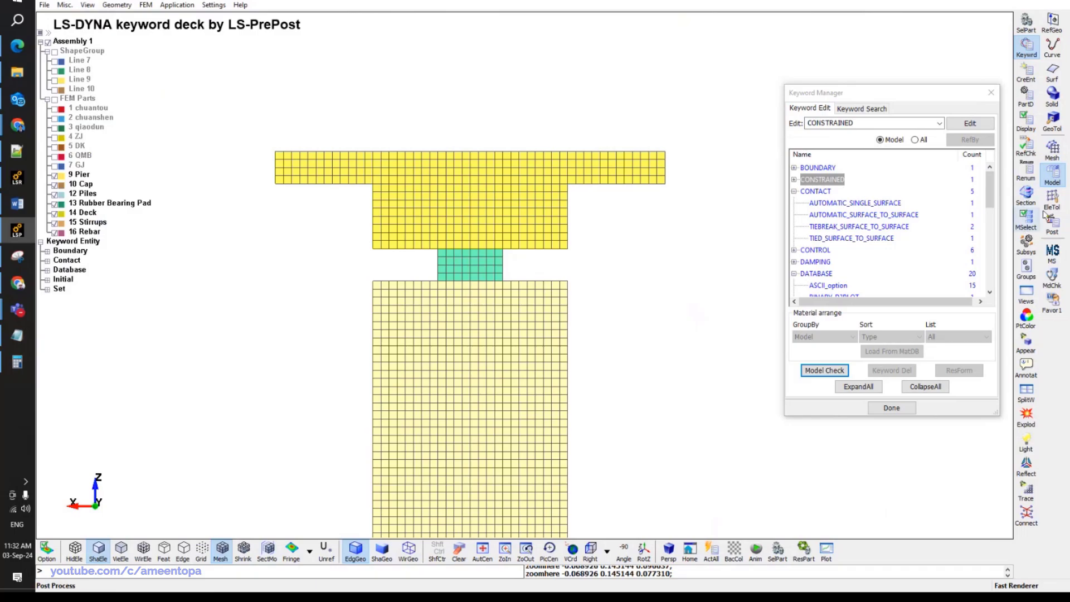
{"action": "left_click", "coordinate": [1046, 212]}
{"action": "left_click", "coordinate": [1028, 263]}
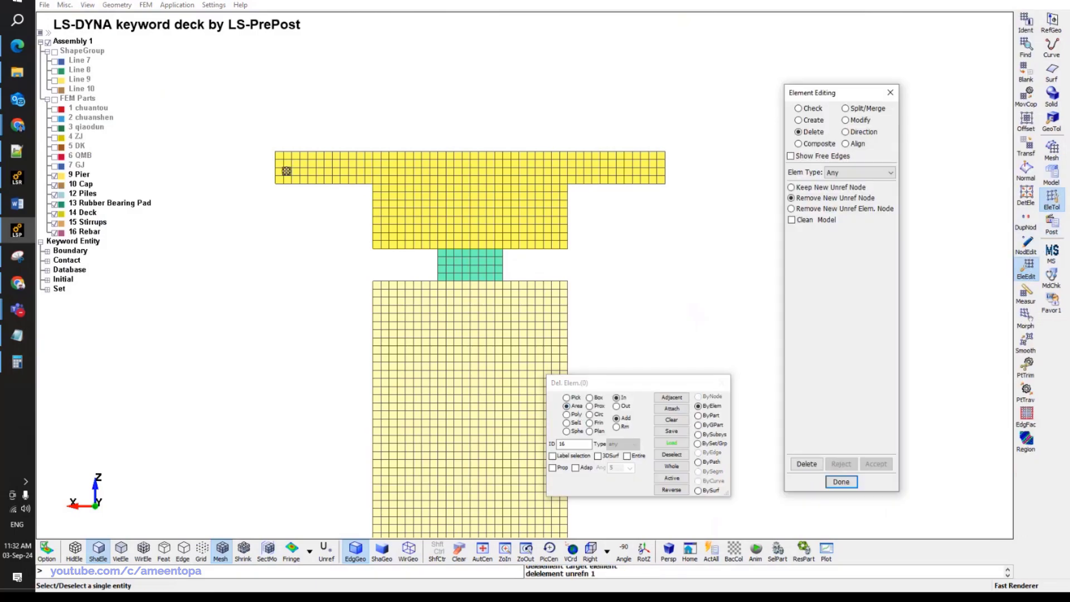
{"action": "left_click_drag", "start_coordinate": [285, 175], "coordinate": [656, 166]}
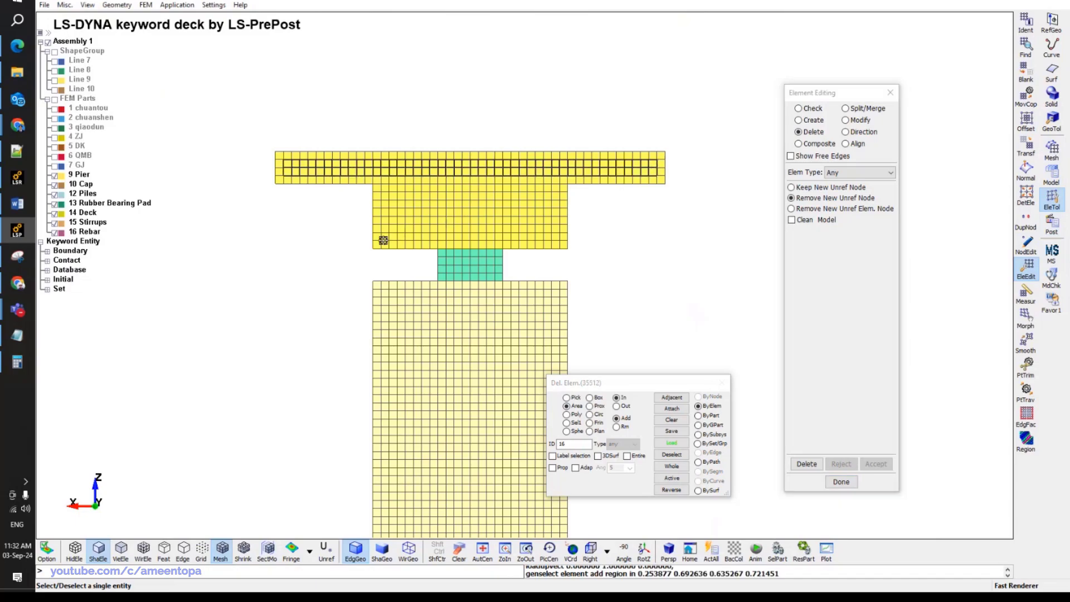
{"action": "left_click_drag", "start_coordinate": [381, 240], "coordinate": [558, 163]}
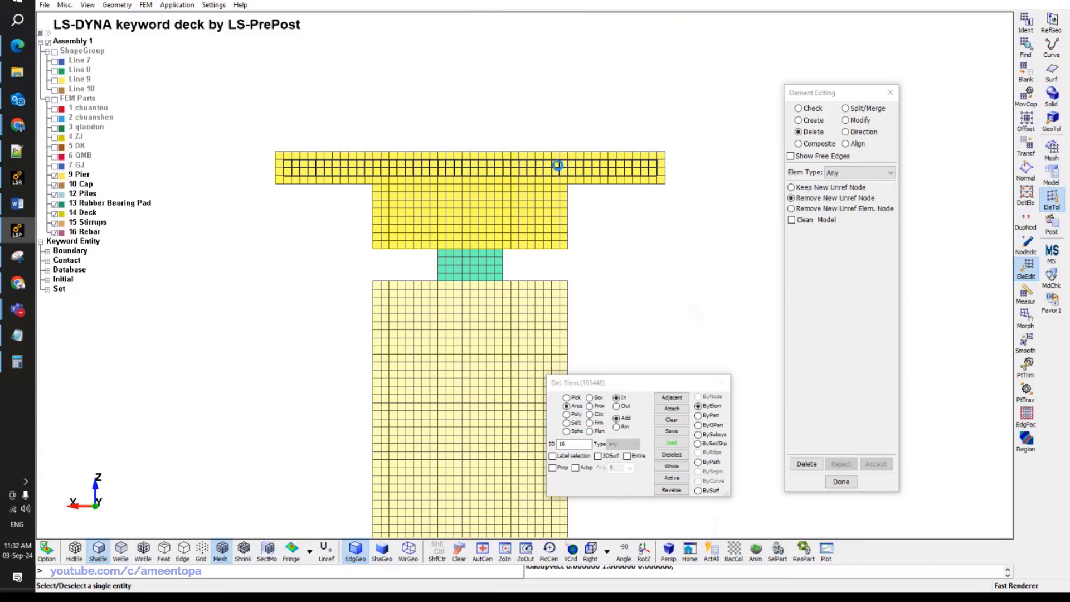
{"action": "left_click", "coordinate": [807, 463]}
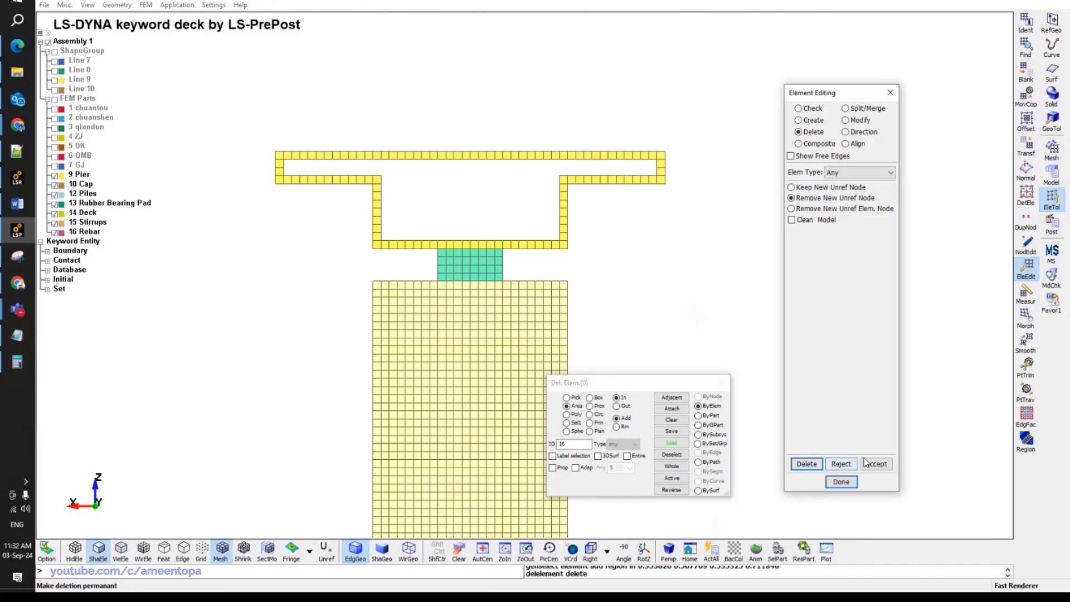
{"action": "left_click", "coordinate": [870, 465]}
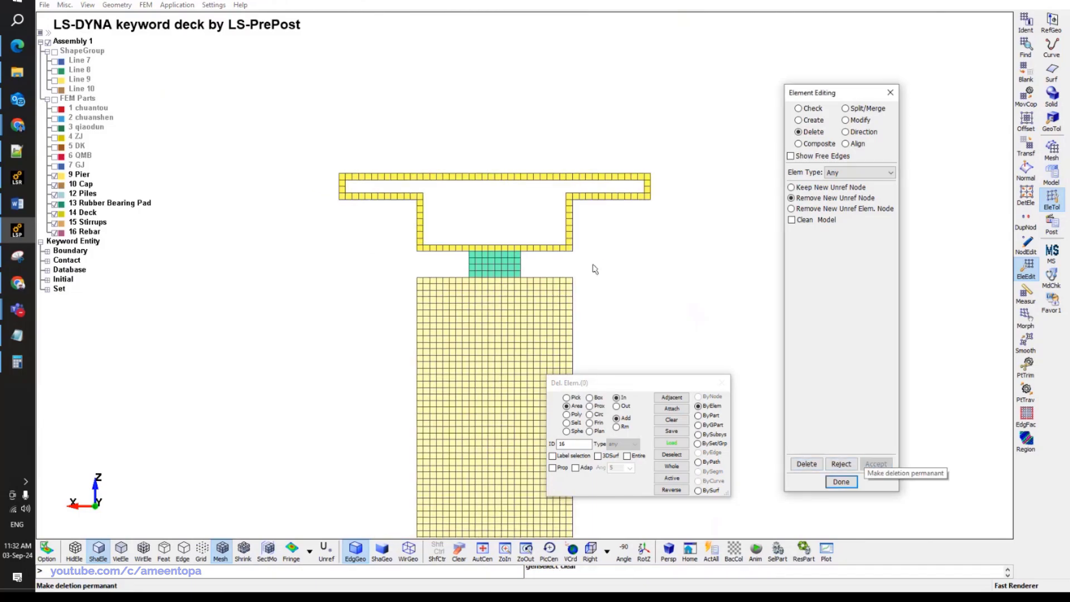
Turn off the mesh lines and examine the hollow deck on its piers from the end, below and the side.
{"action": "left_click_drag", "start_coordinate": [592, 265], "coordinate": [614, 298]}
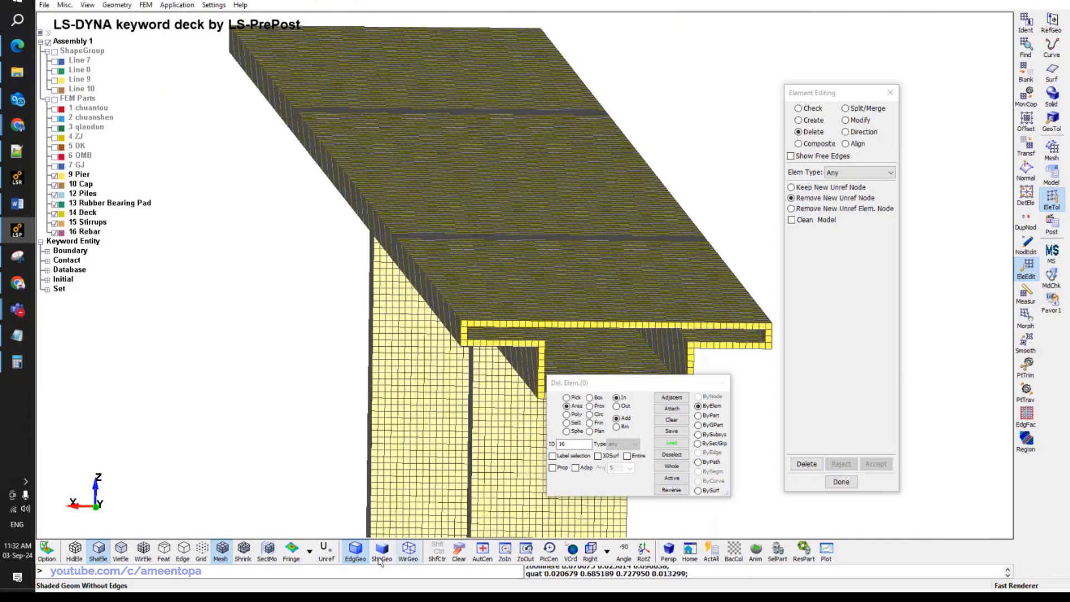
{"action": "left_click", "coordinate": [221, 552]}
{"action": "scroll", "coordinate": [476, 322], "scroll_direction": "down", "scroll_amount": 2}
{"action": "scroll", "coordinate": [475, 322], "scroll_direction": "down", "scroll_amount": 3}
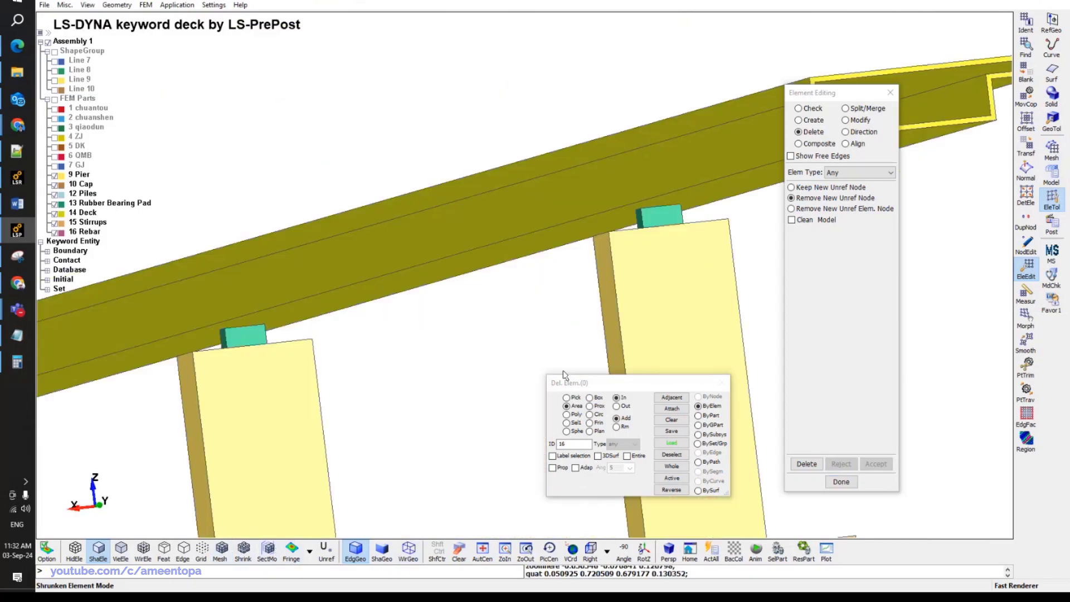
{"action": "mouse_move", "coordinate": [520, 242]}
{"action": "left_mouse_down", "text": "ctrl"}
{"action": "mouse_move", "coordinate": [543, 286]}
{"action": "mouse_move", "coordinate": [524, 256]}
{"action": "mouse_move", "coordinate": [590, 262]}
{"action": "left_mouse_up", "text": "ctrl"}
{"action": "left_click_drag", "start_coordinate": [628, 301], "coordinate": [603, 323], "text": "ctrl"}
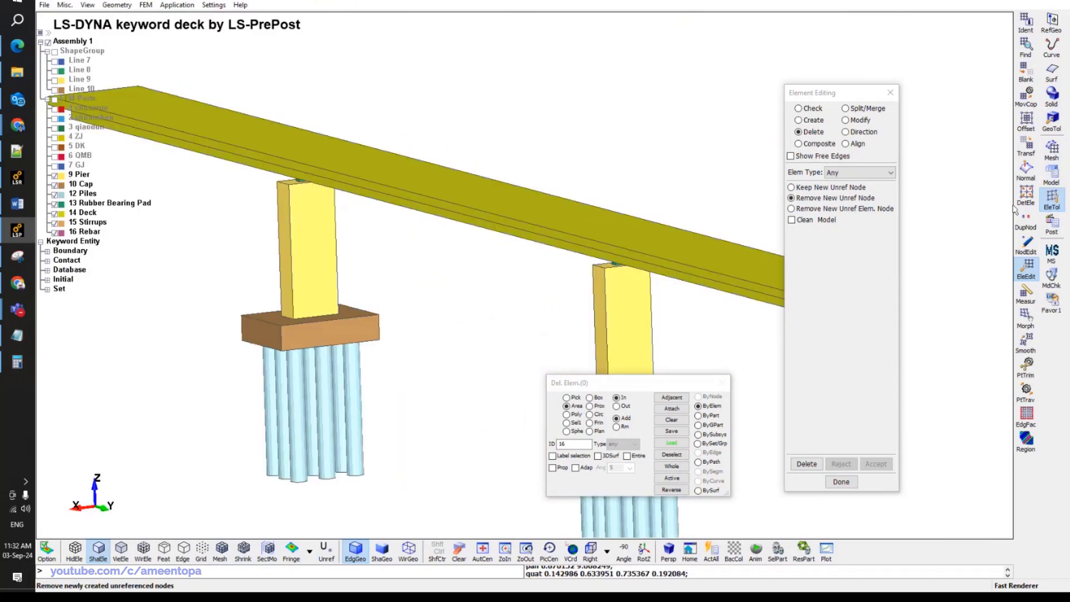
Open the Transform tool with its Reflect settings.
{"action": "left_click", "coordinate": [1030, 148]}
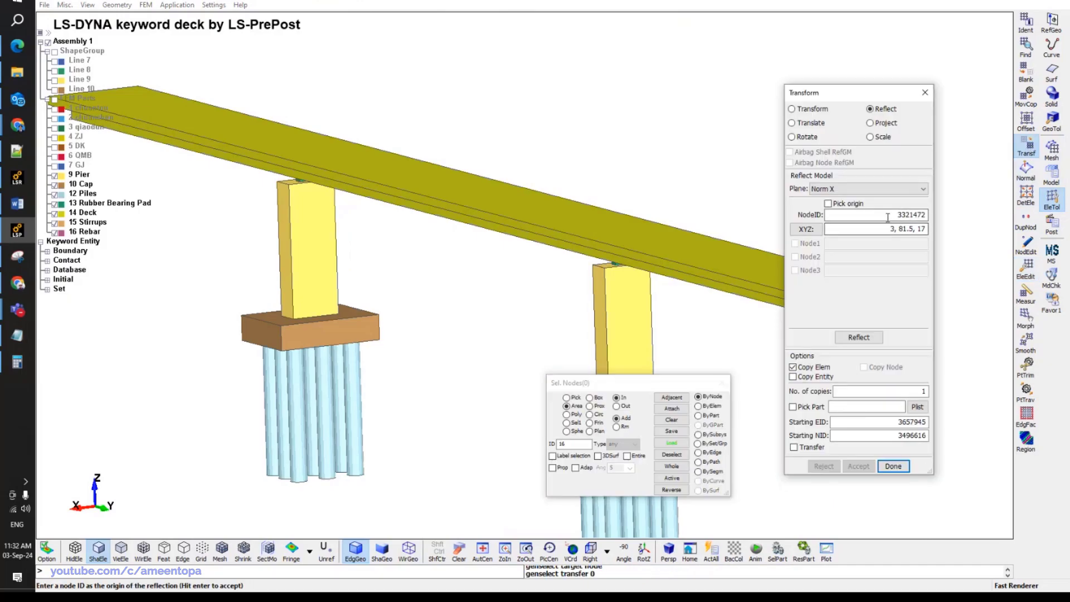
Copy parts 15 Stirrups and 16 Rebar once, translating the copy 80 in the negative Y direction, and accept the result.
{"action": "left_click", "coordinate": [805, 125]}
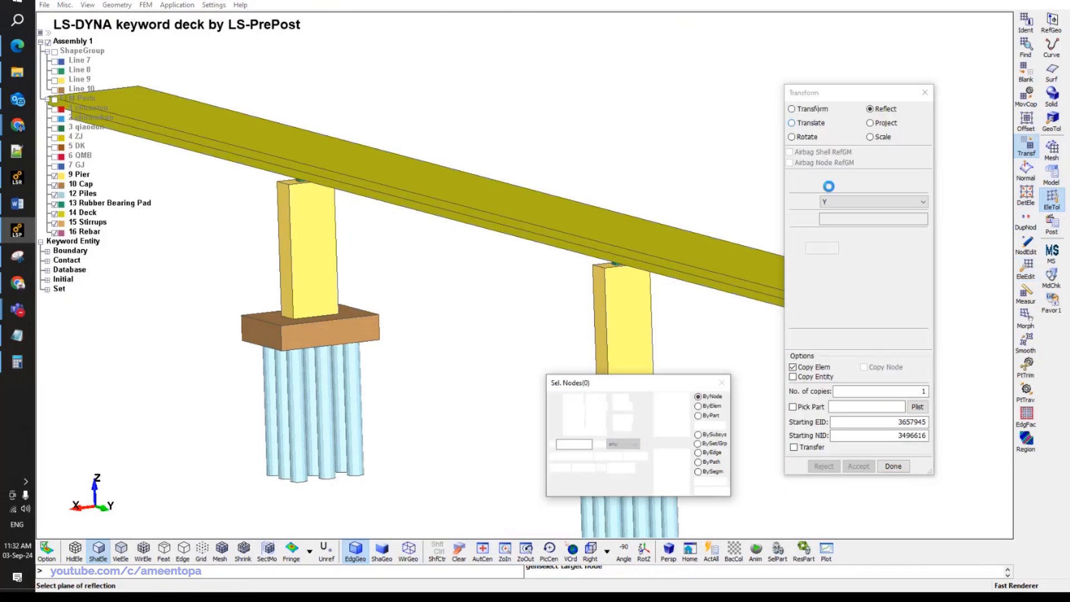
{"action": "double_click", "coordinate": [852, 219]}
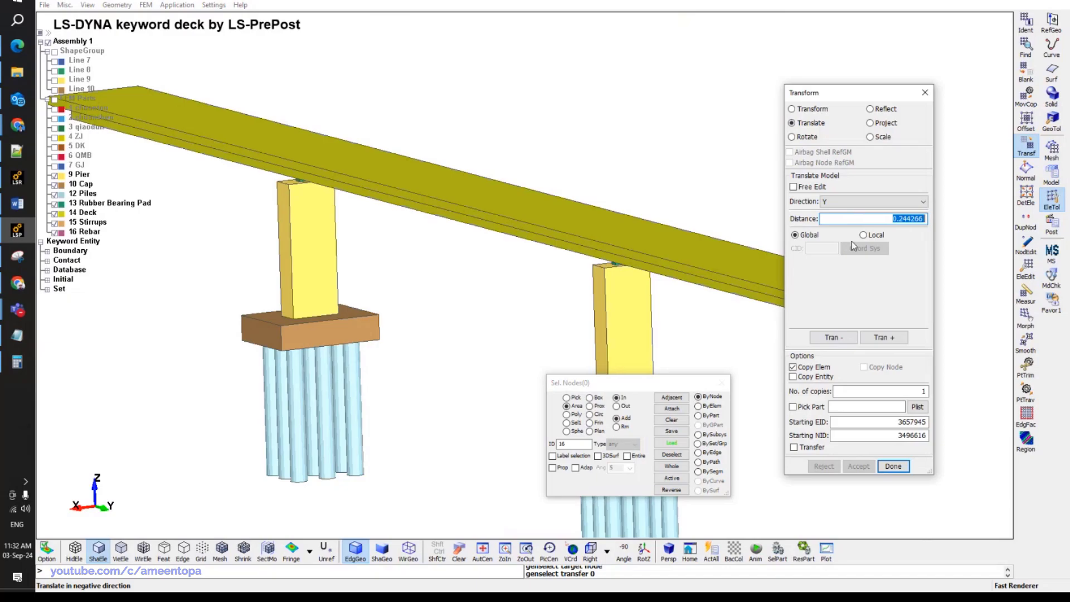
{"action": "type", "text": "80"}
{"action": "middle_click_drag", "start_coordinate": [471, 234], "coordinate": [480, 221], "text": "shift"}
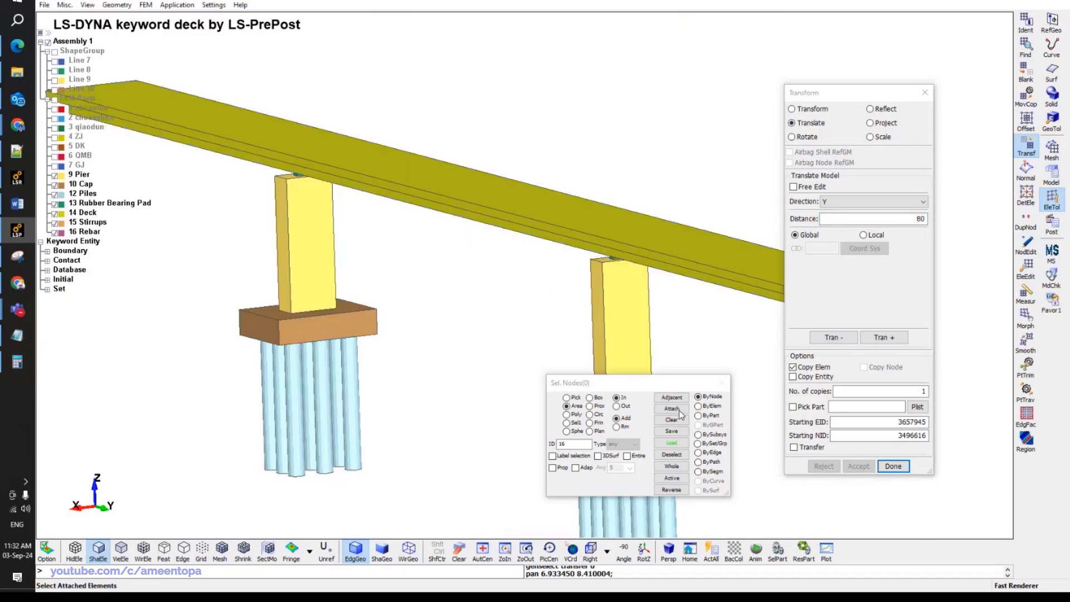
{"action": "left_click", "coordinate": [699, 416]}
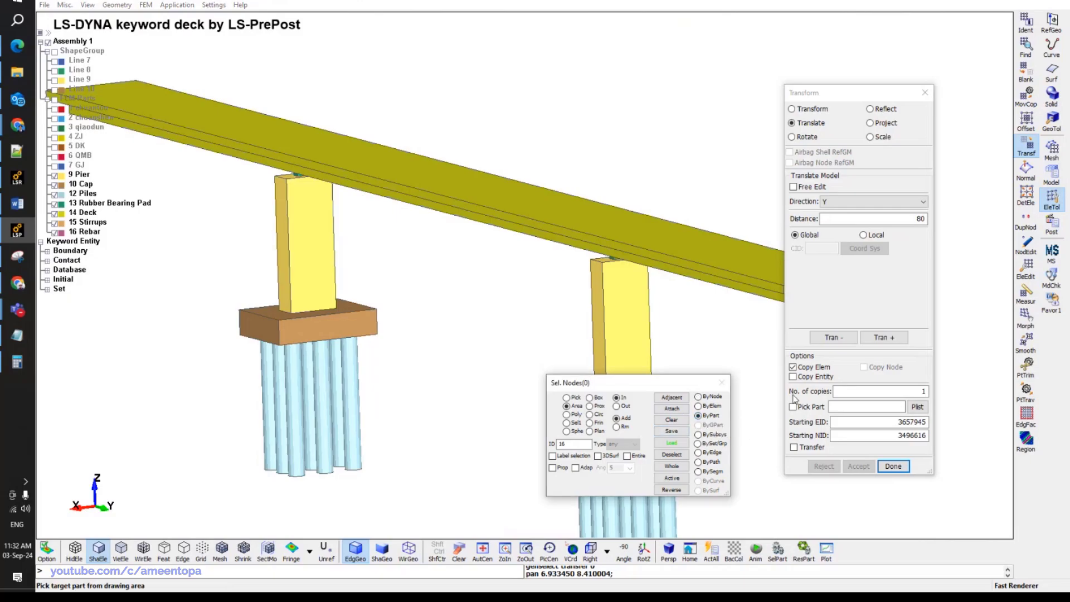
{"action": "double_click", "coordinate": [564, 444]}
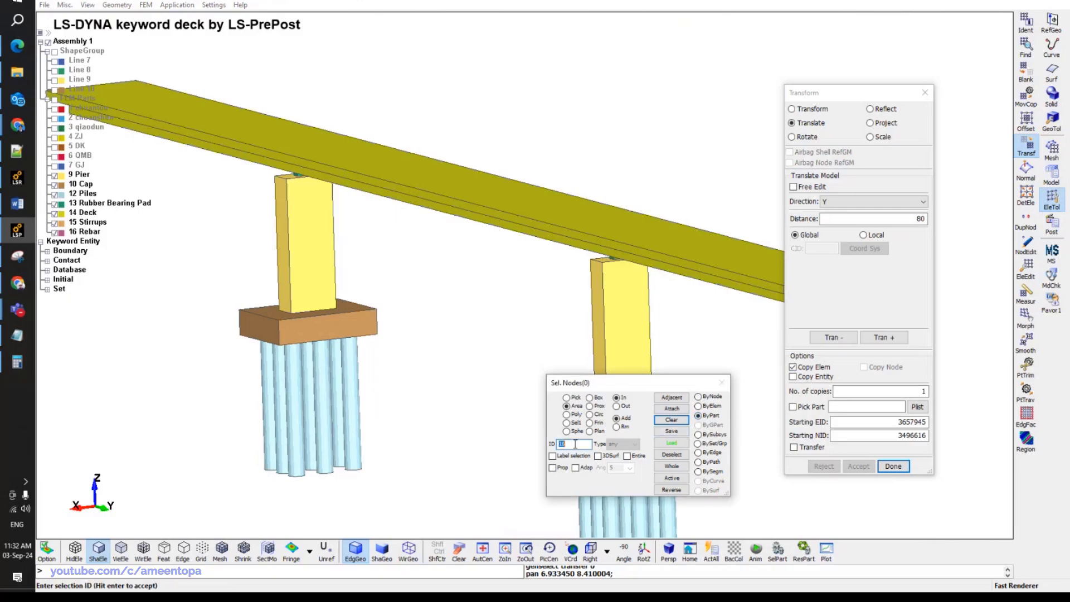
{"action": "type", "text": "15 16"}
{"action": "key", "text": "Return"}
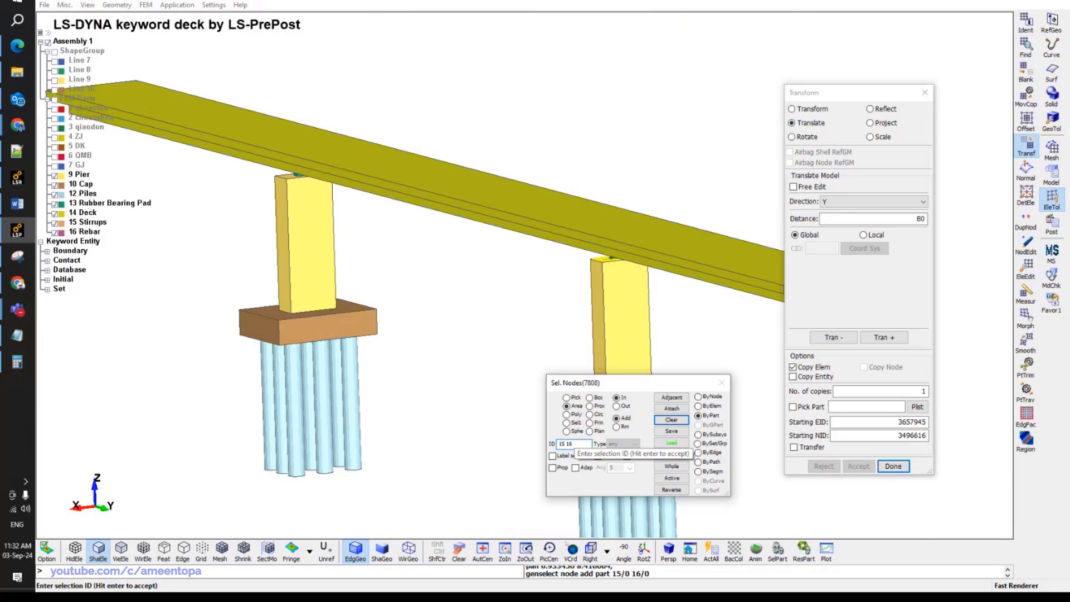
{"action": "middle_click_drag", "start_coordinate": [587, 319], "coordinate": [562, 318], "text": "shift"}
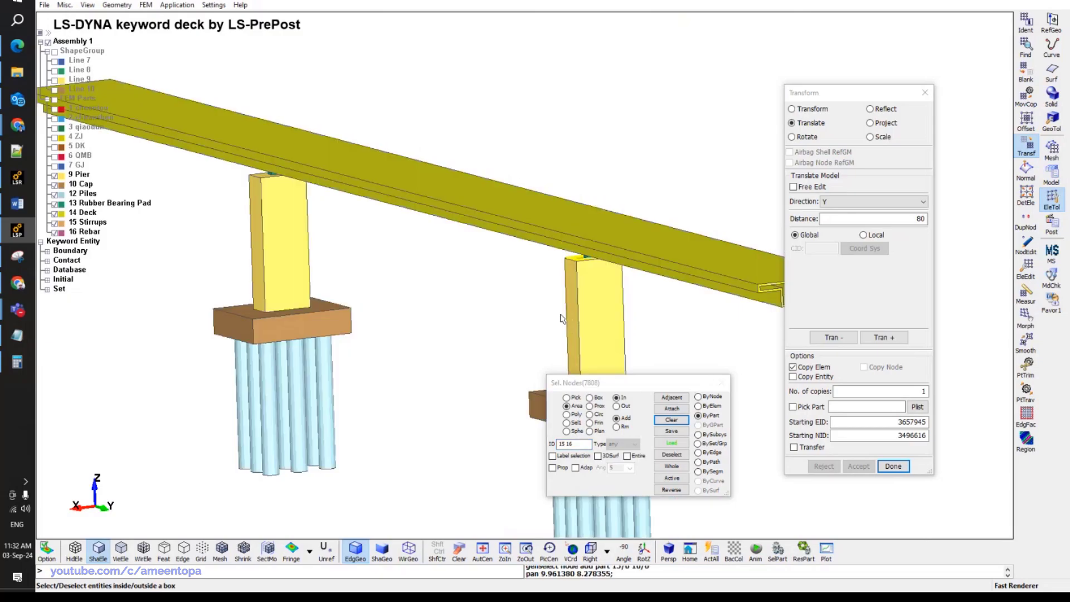
{"action": "left_click", "coordinate": [826, 338]}
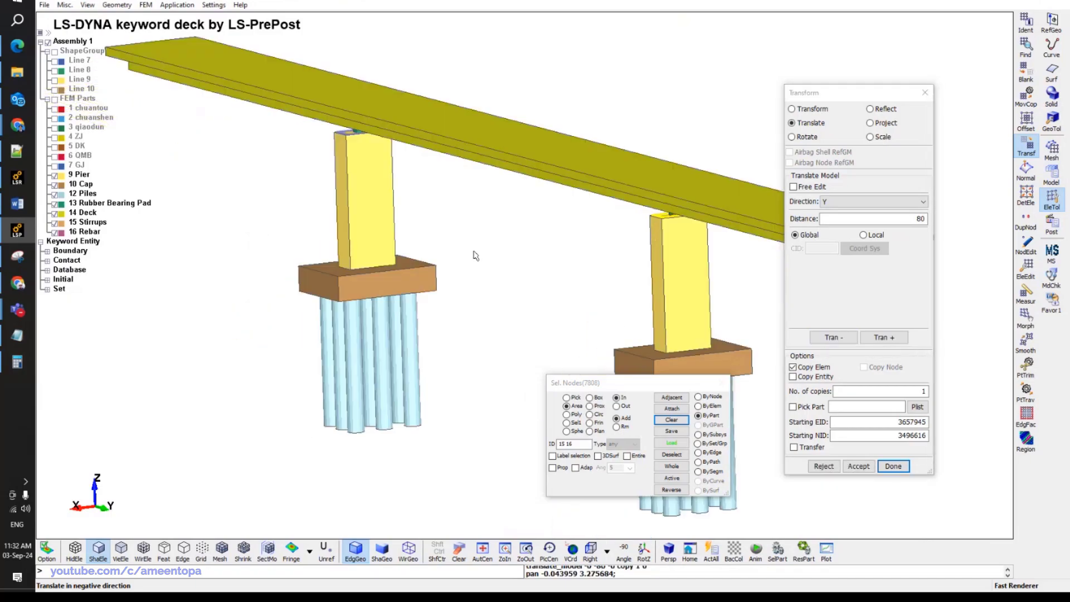
{"action": "left_click", "coordinate": [860, 465]}
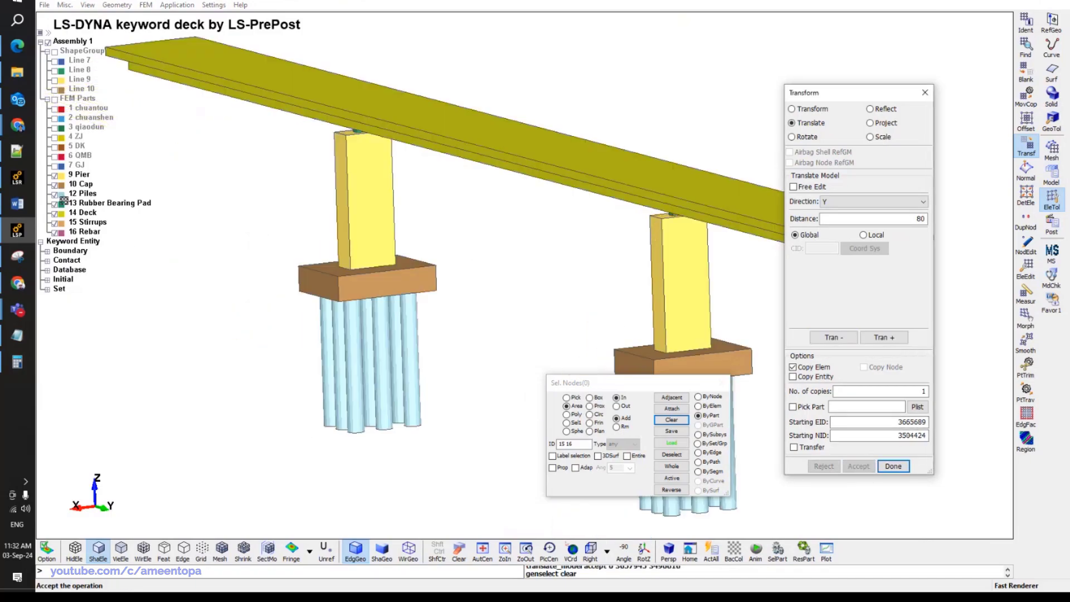
Hide the Pier part and examine the reinforcement in both piers, including the model's mesh seen from below.
{"action": "left_click", "coordinate": [55, 176]}
{"action": "scroll", "coordinate": [499, 191], "scroll_direction": "down", "scroll_amount": 3}
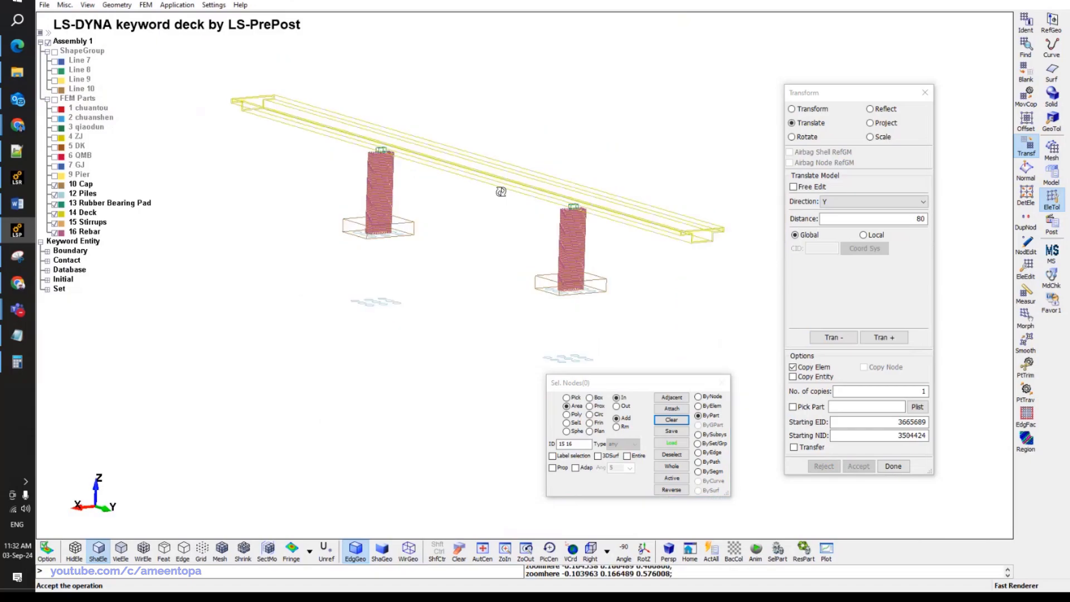
{"action": "scroll", "coordinate": [547, 258], "scroll_direction": "up", "scroll_amount": 5}
{"action": "scroll", "coordinate": [596, 305], "scroll_direction": "down", "scroll_amount": 3}
{"action": "scroll", "coordinate": [596, 305], "scroll_direction": "up", "scroll_amount": 2}
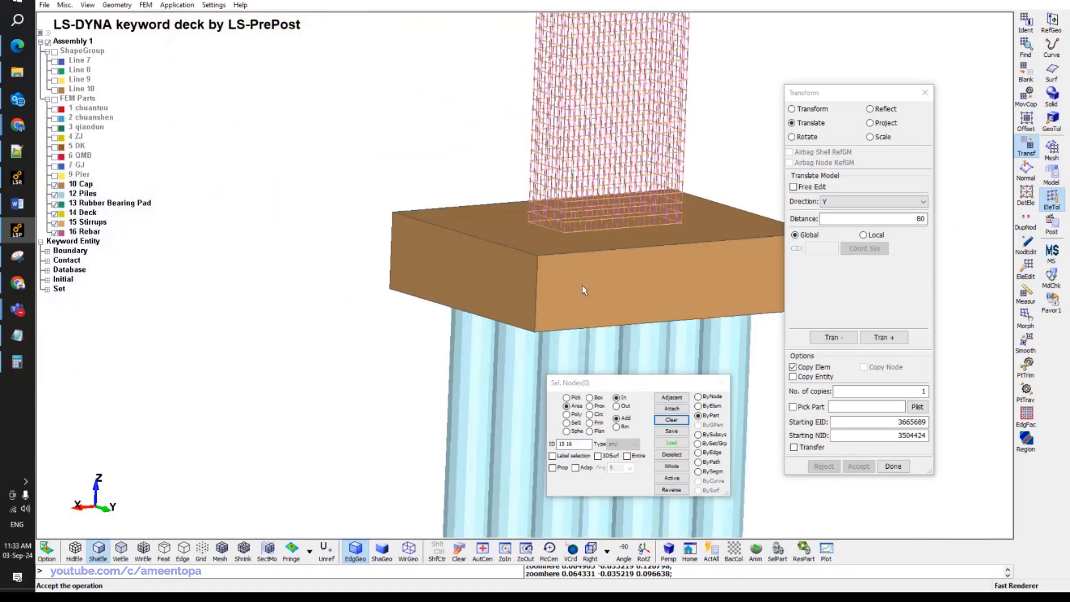
{"action": "scroll", "coordinate": [576, 285], "scroll_direction": "down", "scroll_amount": 4}
{"action": "mouse_move", "coordinate": [501, 174]}
{"action": "left_mouse_down"}
{"action": "mouse_move", "coordinate": [487, 167]}
{"action": "mouse_move", "coordinate": [475, 184]}
{"action": "left_mouse_up"}
{"action": "mouse_move", "coordinate": [474, 315]}
{"action": "left_mouse_down"}
{"action": "mouse_move", "coordinate": [437, 183]}
{"action": "mouse_move", "coordinate": [518, 92]}
{"action": "left_mouse_up"}
{"action": "left_click", "coordinate": [221, 549]}
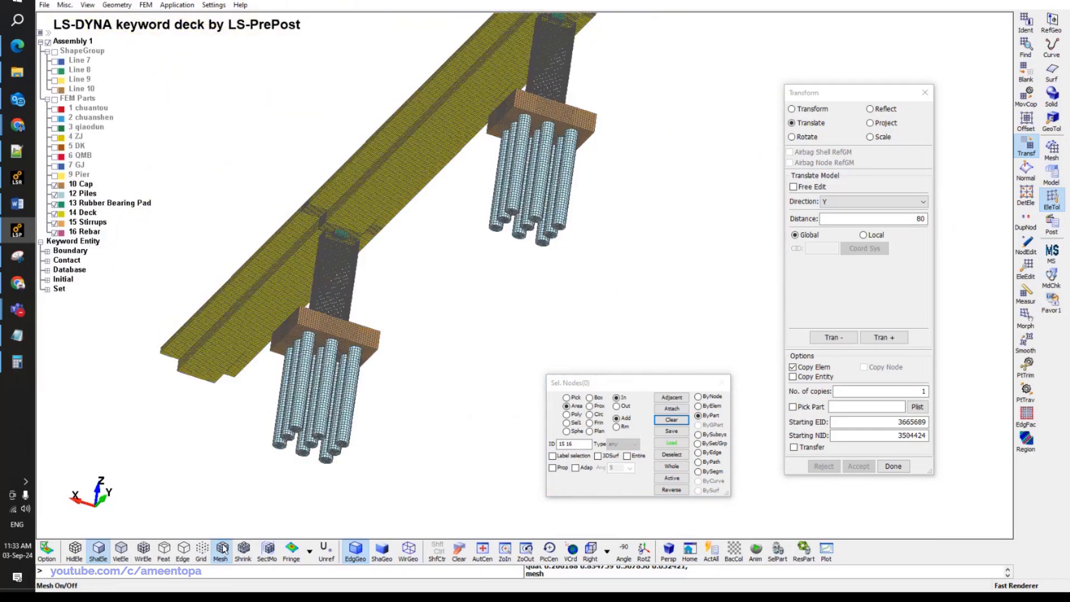
{"action": "left_click", "coordinate": [221, 549]}
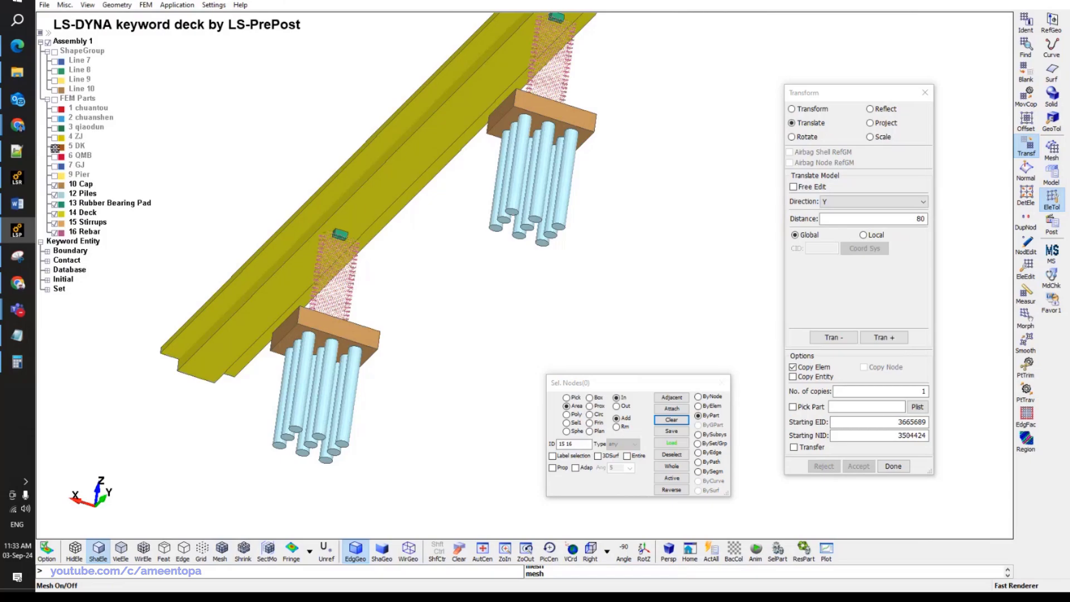
Show the existing bridge parts ZJ, qiaodun, DK and QMB alongside the new bridge and view them from below.
{"action": "left_click", "coordinate": [55, 146]}
{"action": "left_click", "coordinate": [55, 146]}
{"action": "left_click", "coordinate": [55, 137]}
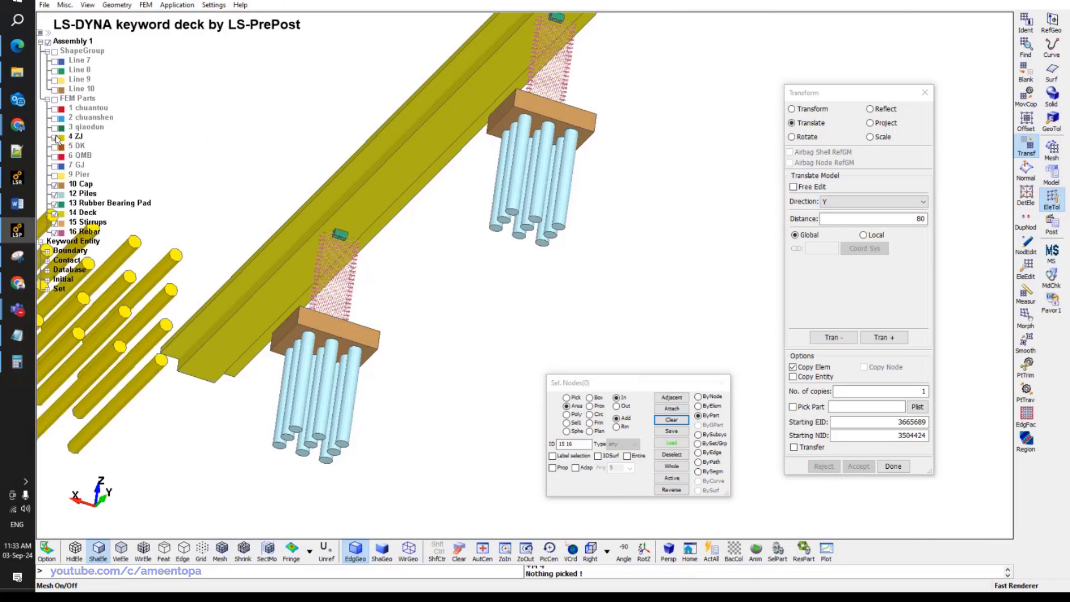
{"action": "mouse_move", "coordinate": [78, 127]}
{"action": "middle_mouse_down"}
{"action": "mouse_move", "coordinate": [232, 136]}
{"action": "mouse_move", "coordinate": [198, 129]}
{"action": "middle_mouse_up"}
{"action": "left_click", "coordinate": [55, 127]}
{"action": "middle_click_drag", "start_coordinate": [142, 166], "coordinate": [147, 157]}
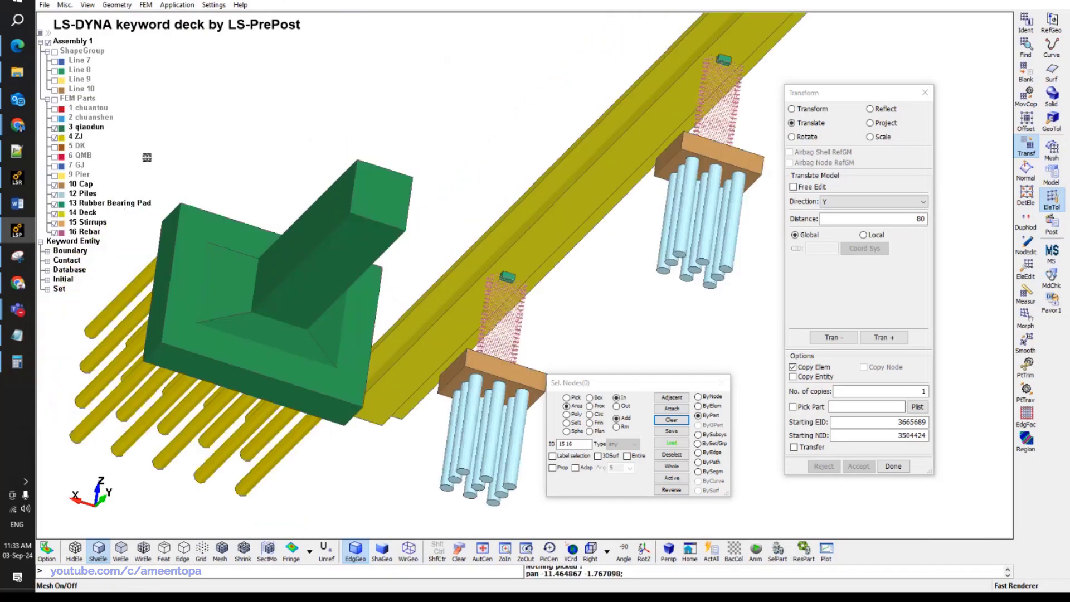
{"action": "left_click", "coordinate": [55, 155]}
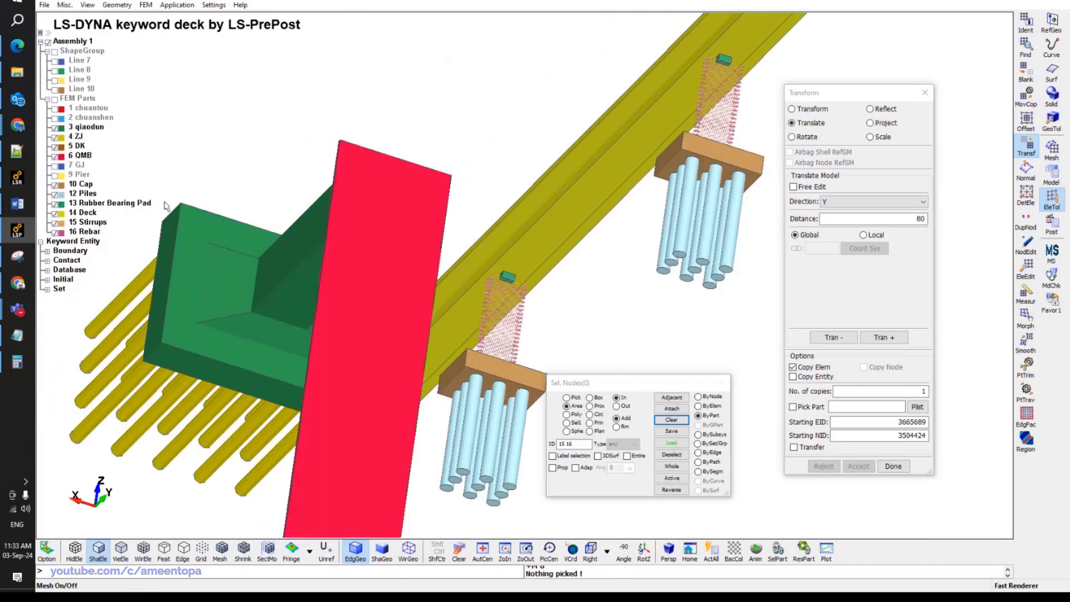
{"action": "scroll", "coordinate": [166, 207], "scroll_direction": "down", "scroll_amount": 3}
{"action": "left_click_drag", "start_coordinate": [552, 363], "coordinate": [591, 232], "text": "ctrl"}
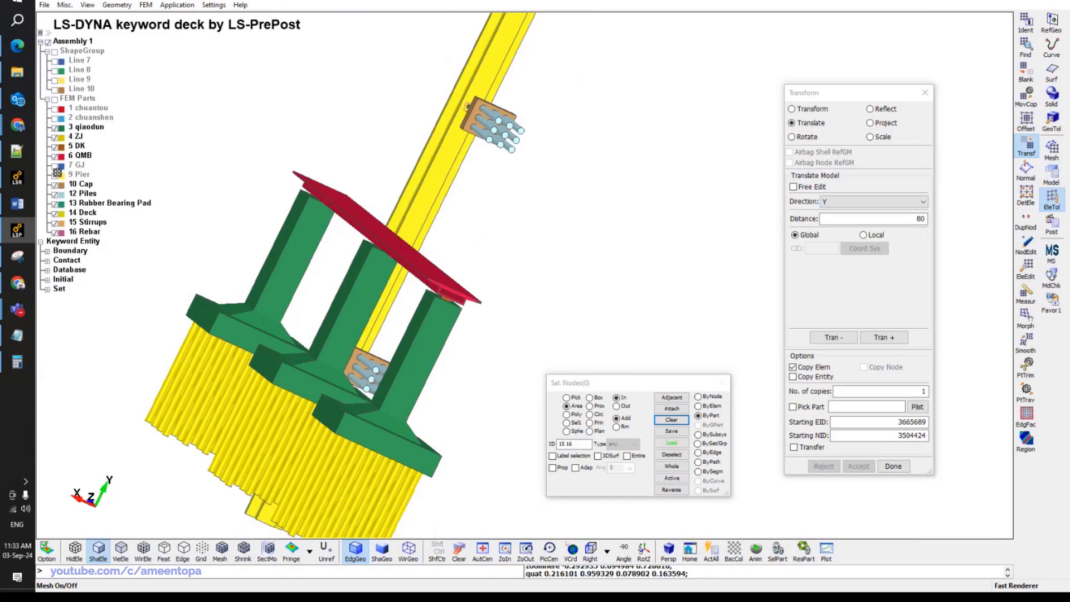
Open the PART definitions in the Keyword Manager and examine the section assigned to part ZJ.
{"action": "left_click", "coordinate": [1052, 177]}
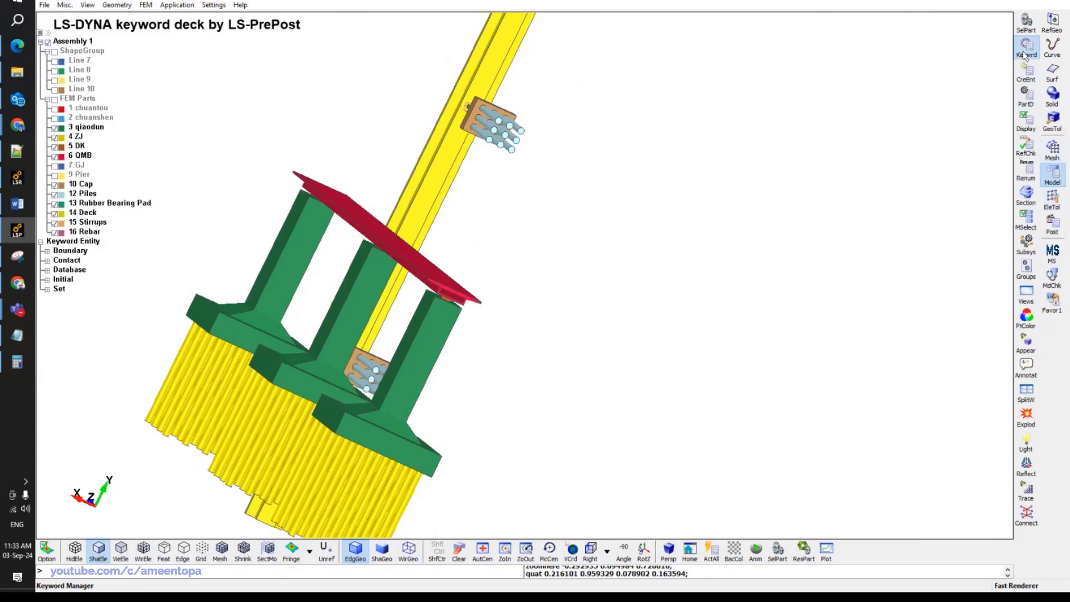
{"action": "left_click", "coordinate": [1024, 50]}
{"action": "scroll", "coordinate": [830, 273], "scroll_direction": "down", "scroll_amount": 3}
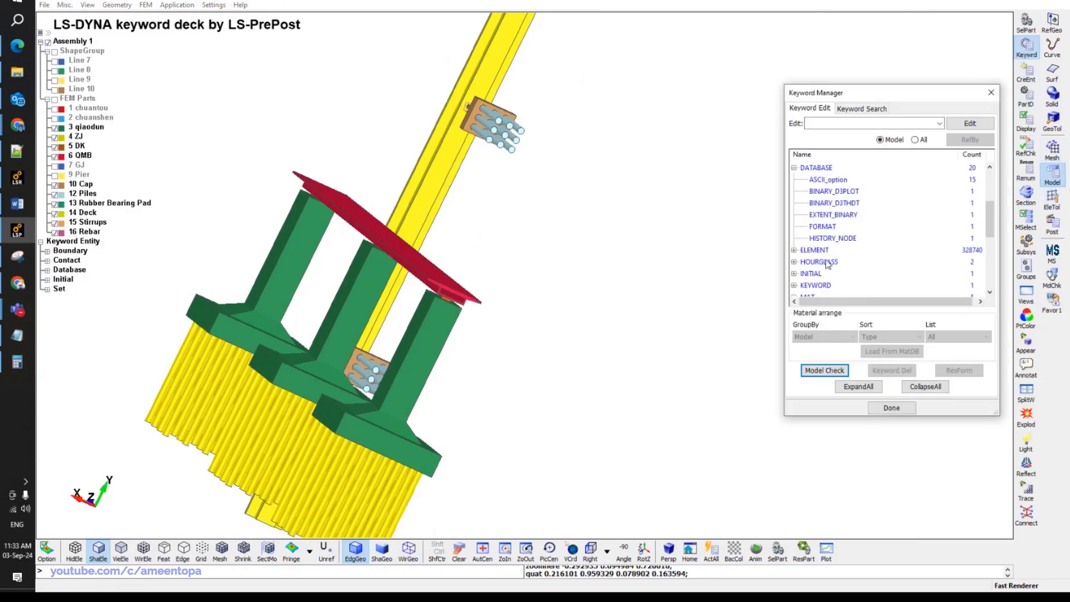
{"action": "scroll", "coordinate": [828, 264], "scroll_direction": "down", "scroll_amount": 3}
{"action": "double_click", "coordinate": [819, 273]}
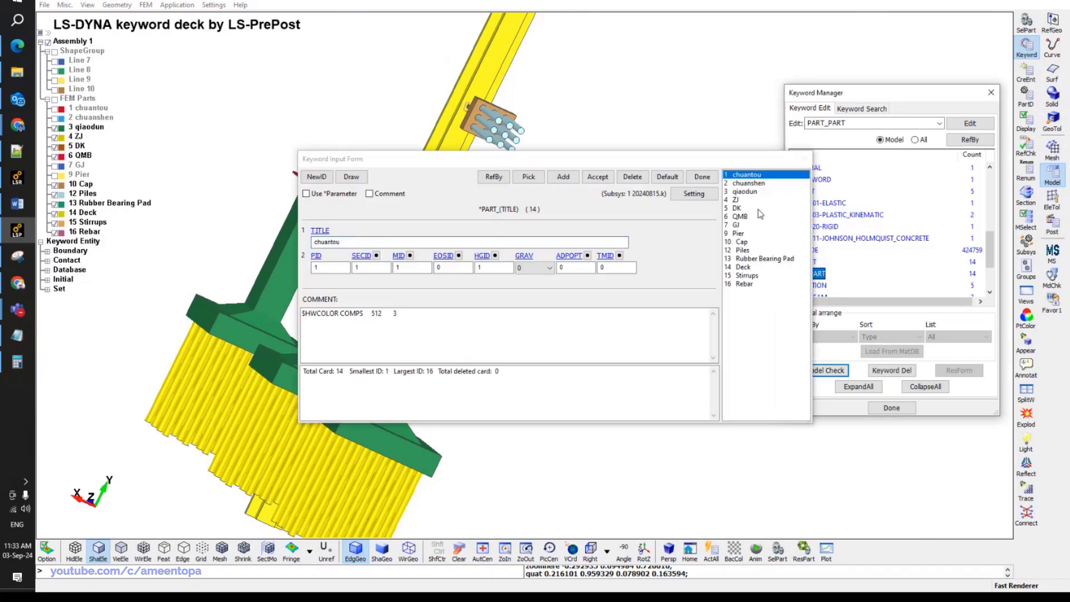
{"action": "left_click", "coordinate": [741, 200]}
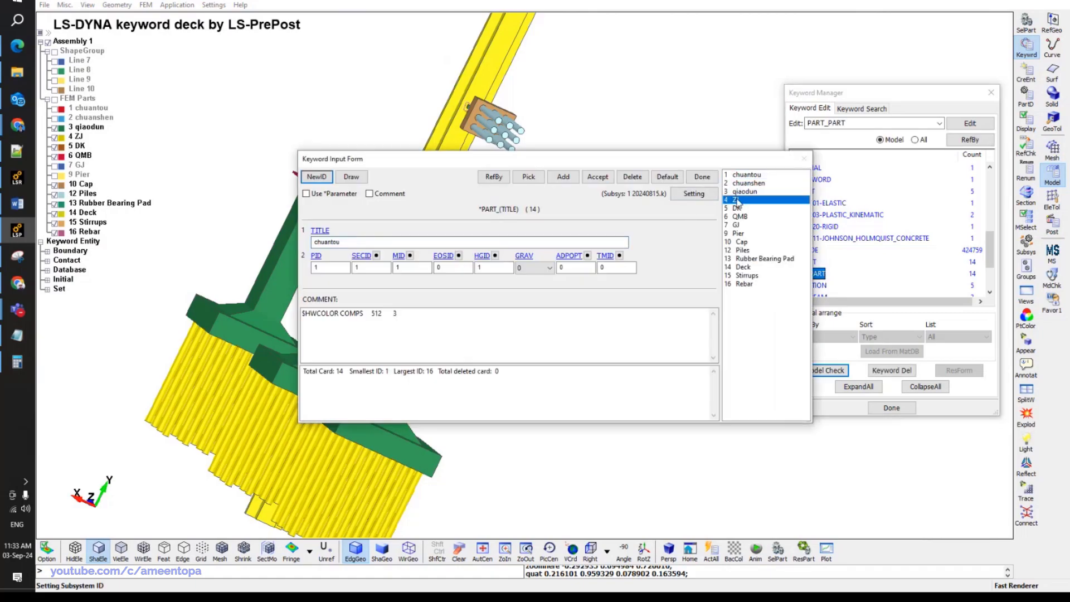
{"action": "left_click", "coordinate": [361, 256]}
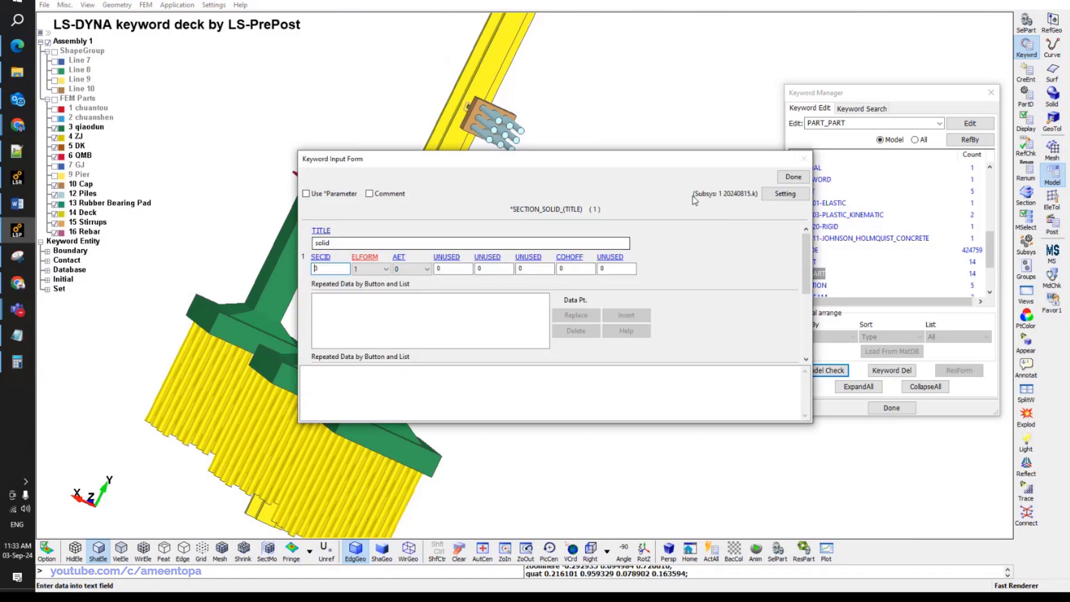
{"action": "left_click", "coordinate": [725, 176]}
Retitle the elastic material assigned to part ZJ as "elastic concrete".
{"action": "left_click", "coordinate": [398, 256]}
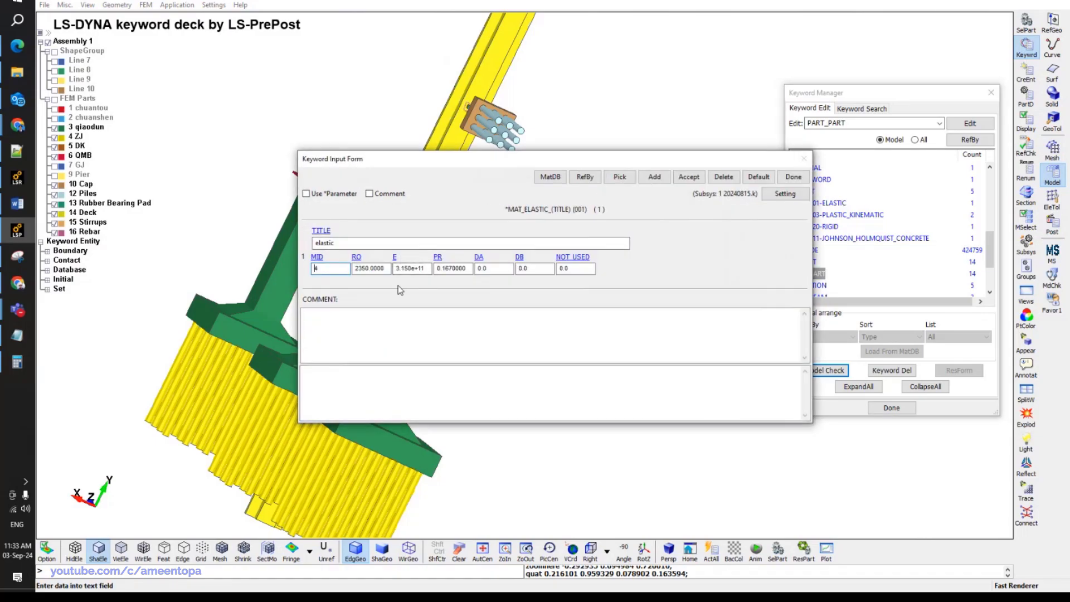
{"action": "left_click", "coordinate": [351, 242]}
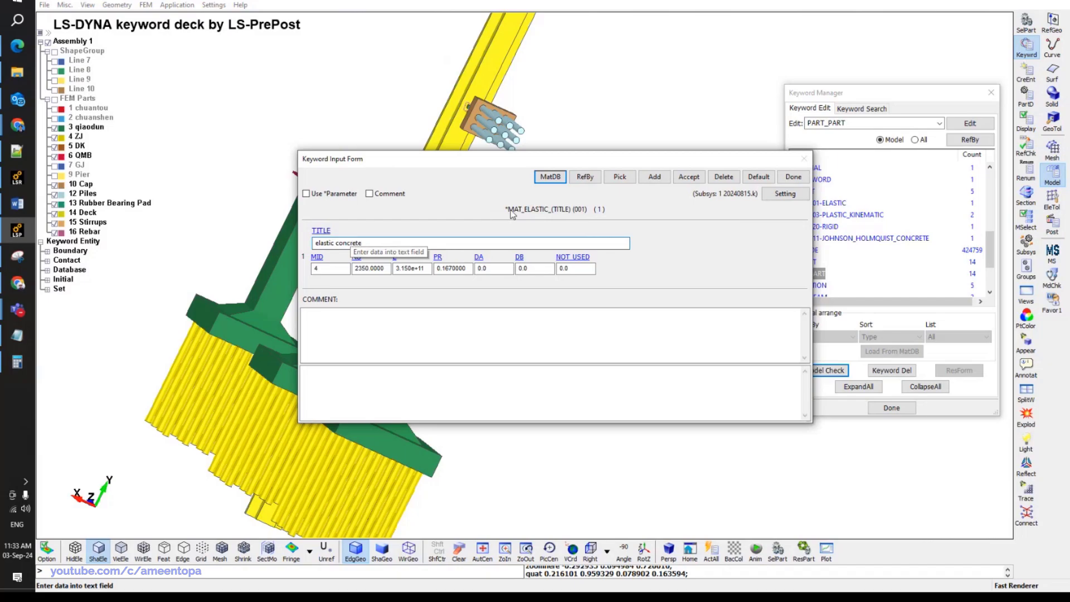
{"action": "left_click", "coordinate": [791, 177]}
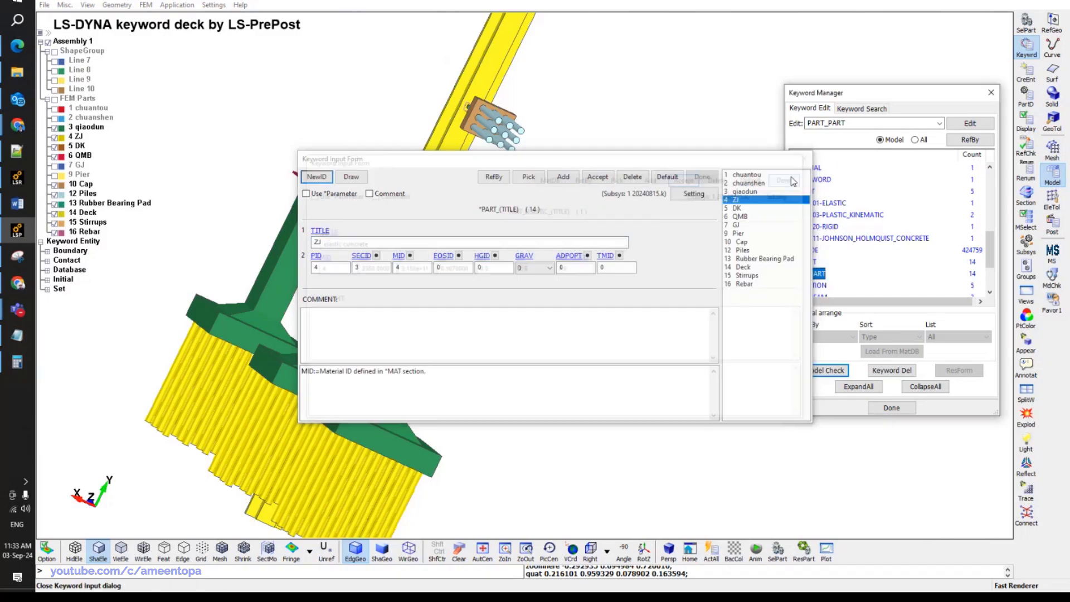
Edit the title of the Johnson-Holmquist concrete material assigned to part qiaodun.
{"action": "left_click", "coordinate": [744, 192]}
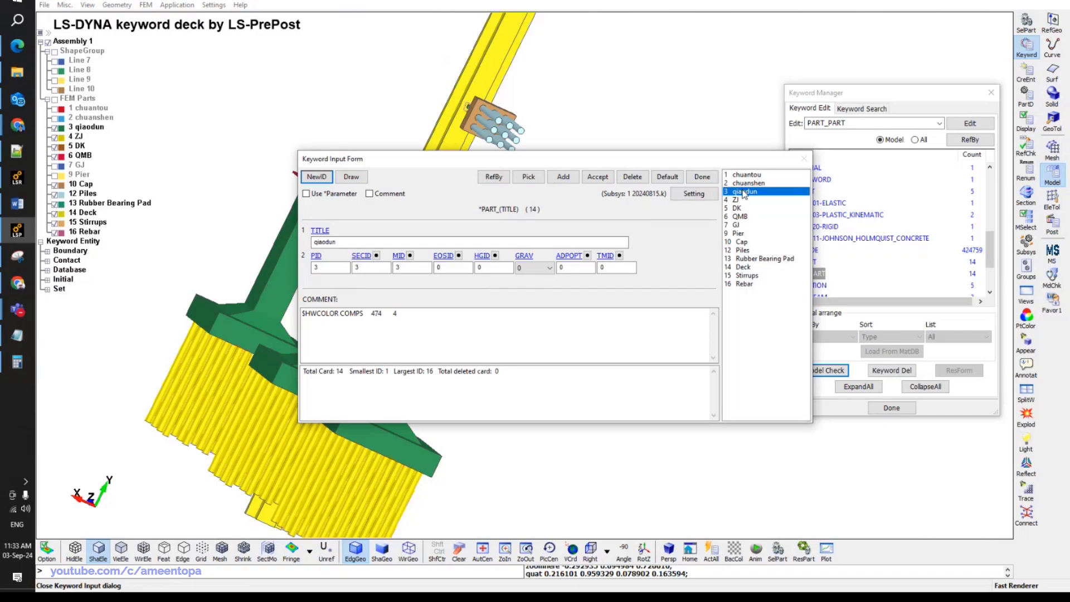
{"action": "left_click", "coordinate": [398, 256]}
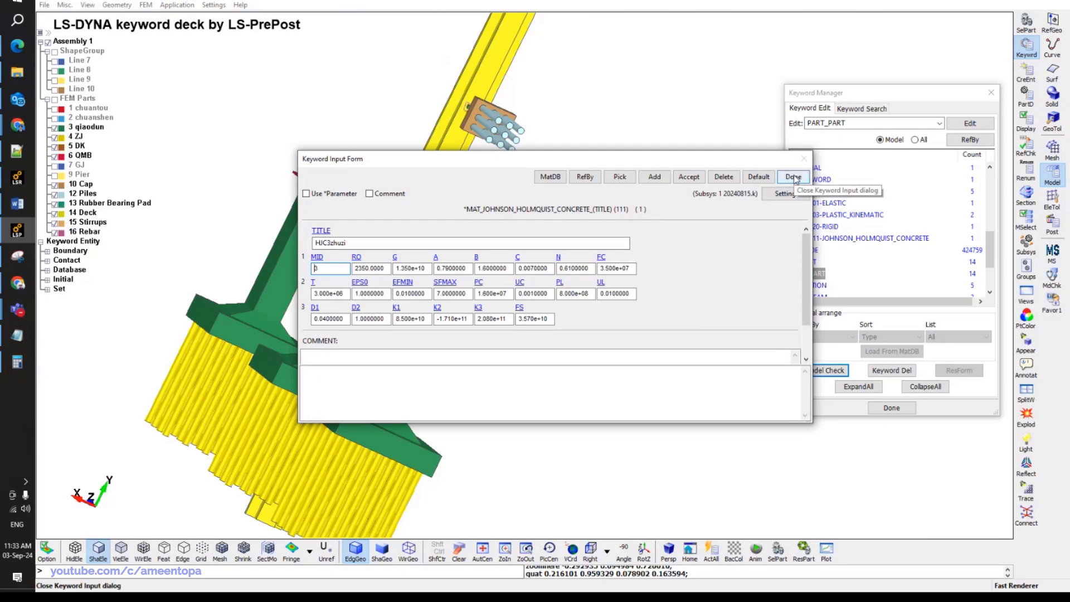
{"action": "double_click", "coordinate": [350, 243]}
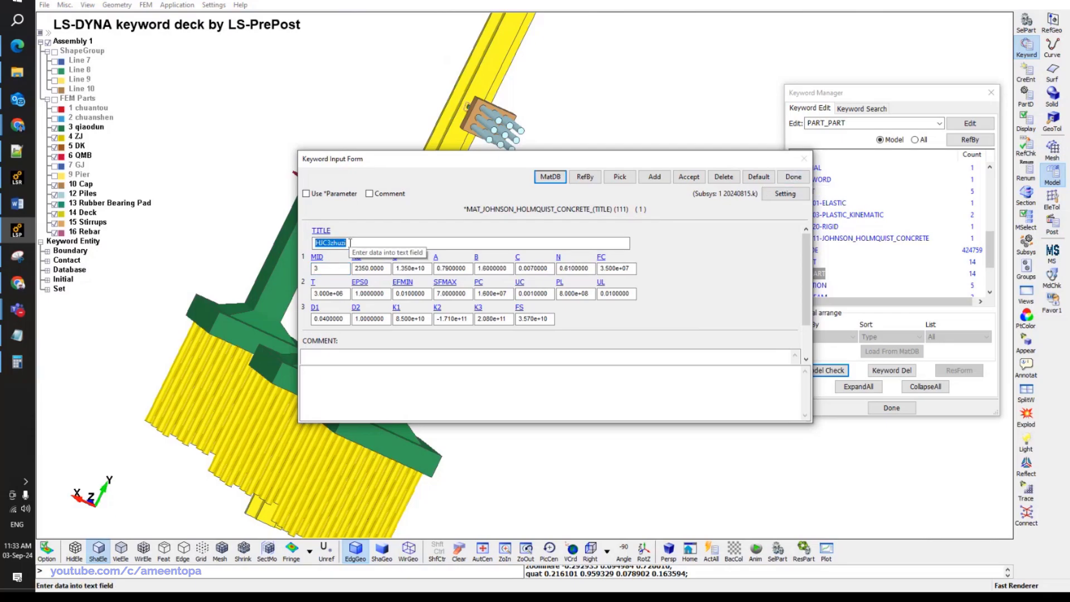
{"action": "type", "text": "("}
{"action": "left_click", "coordinate": [794, 177]}
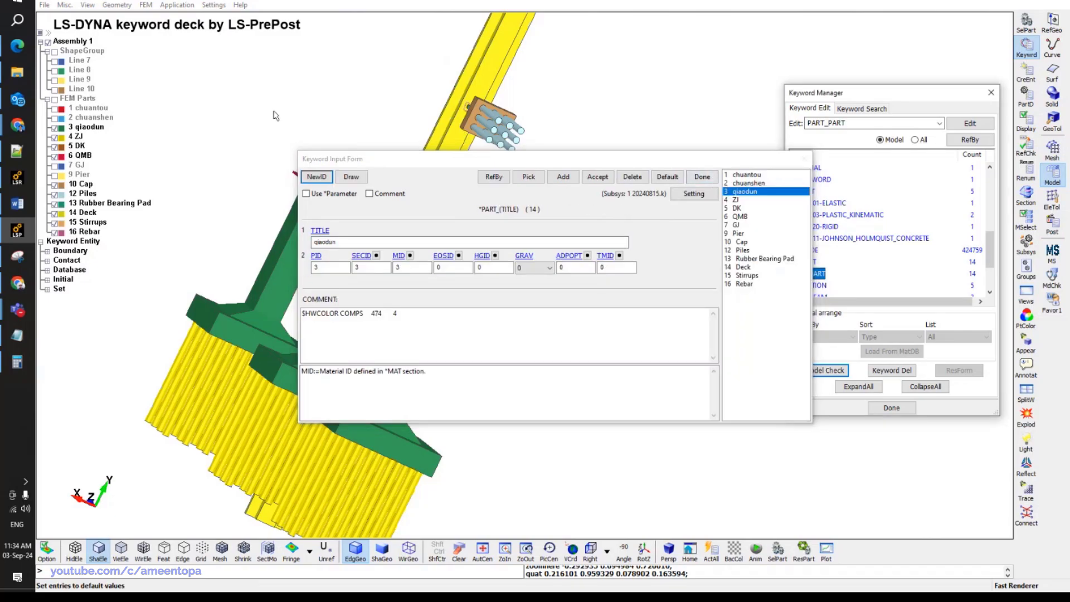
Check the material assigned to part QMB, close the part definitions and view the bridge model.
{"action": "middle_click_drag", "start_coordinate": [275, 115], "coordinate": [164, 291], "text": "shift"}
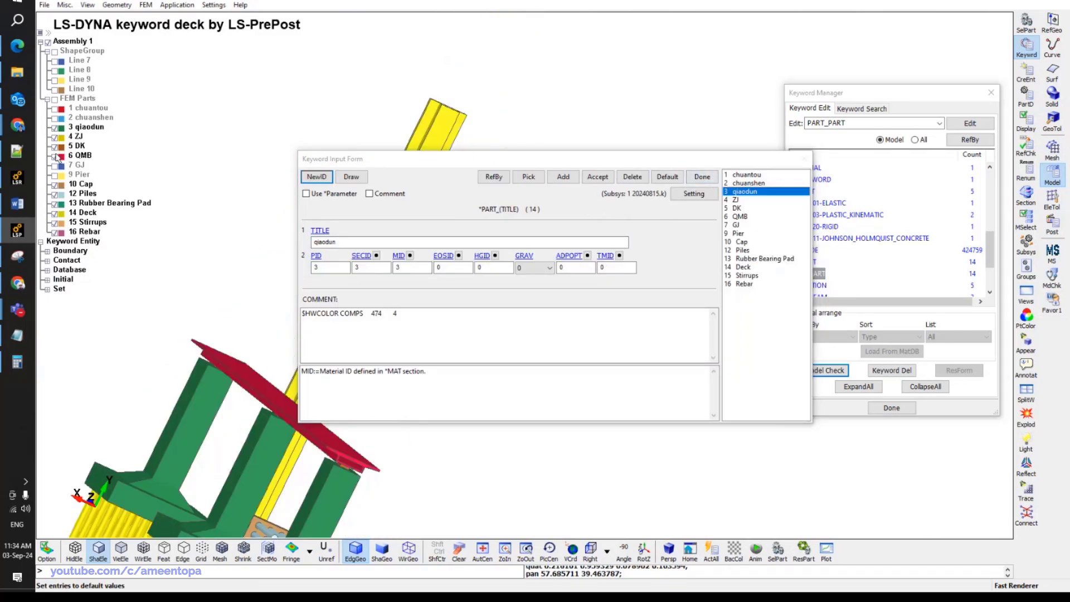
{"action": "left_click", "coordinate": [747, 217]}
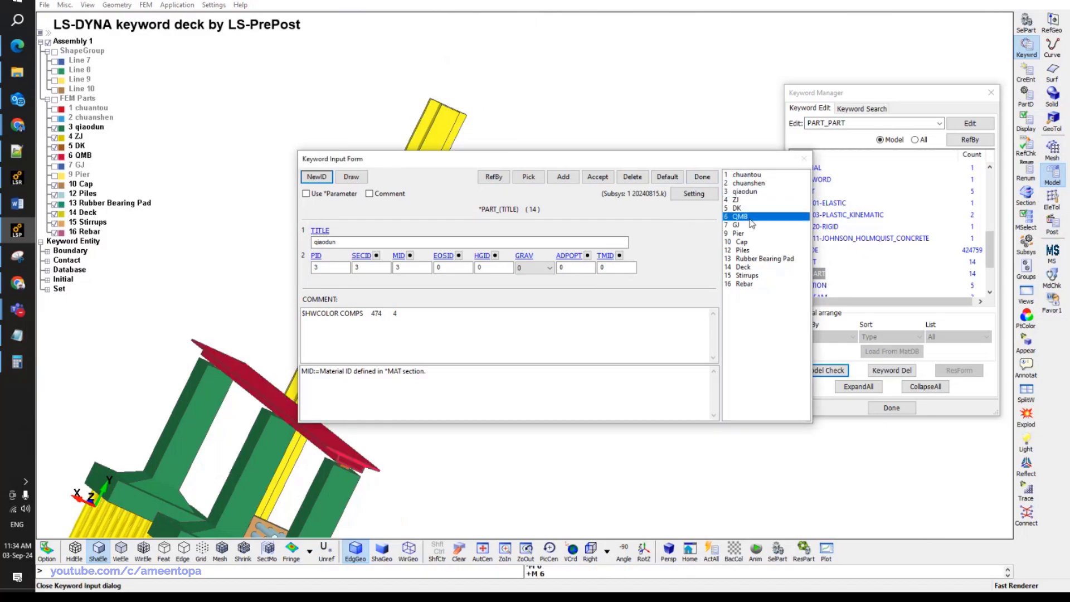
{"action": "left_click", "coordinate": [398, 256]}
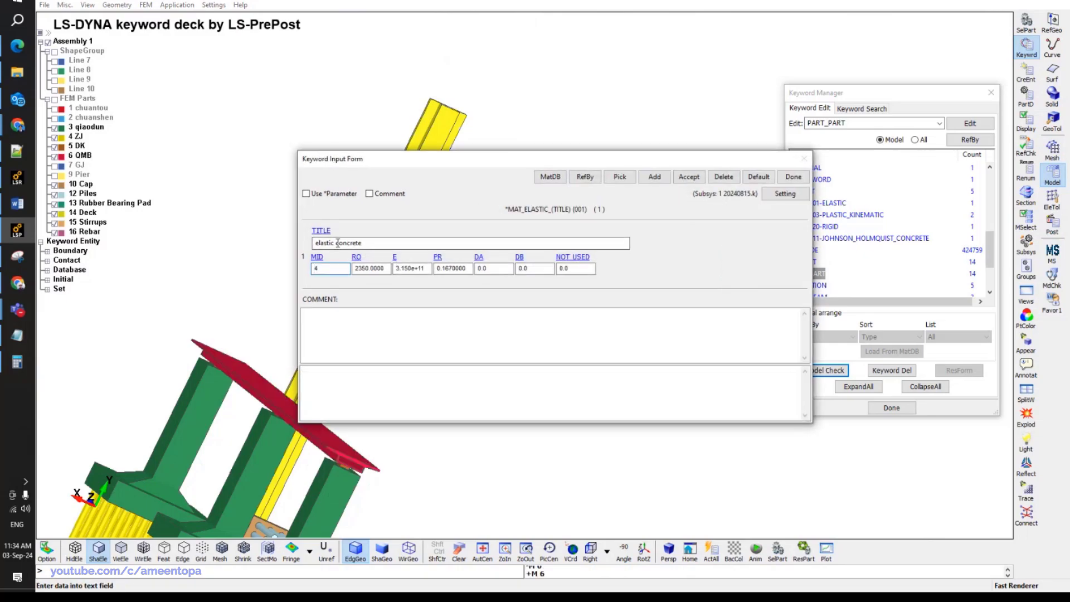
{"action": "left_click", "coordinate": [793, 176]}
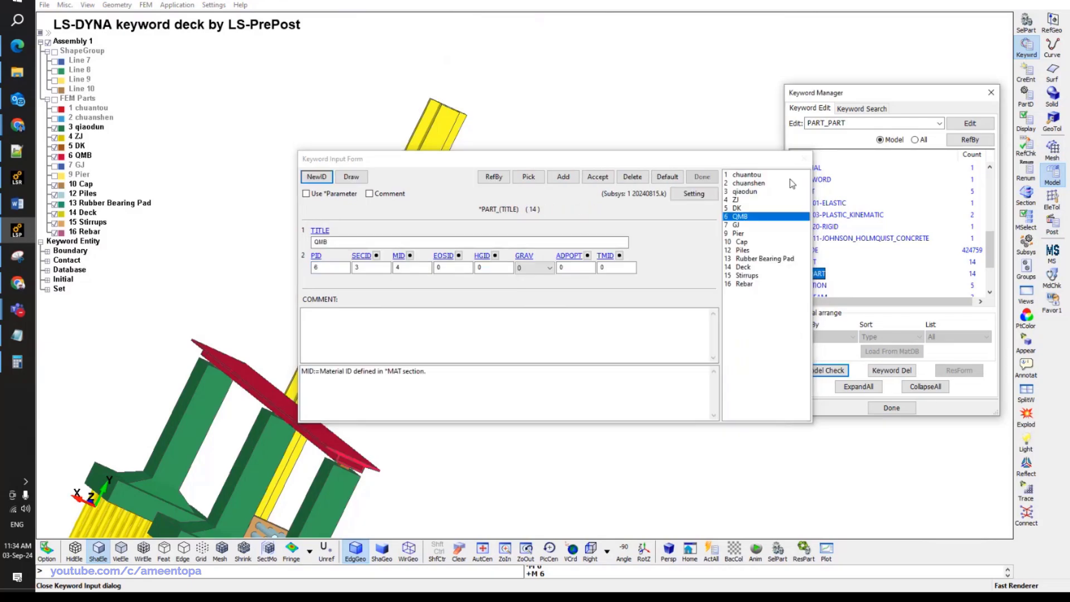
{"action": "left_click", "coordinate": [708, 177]}
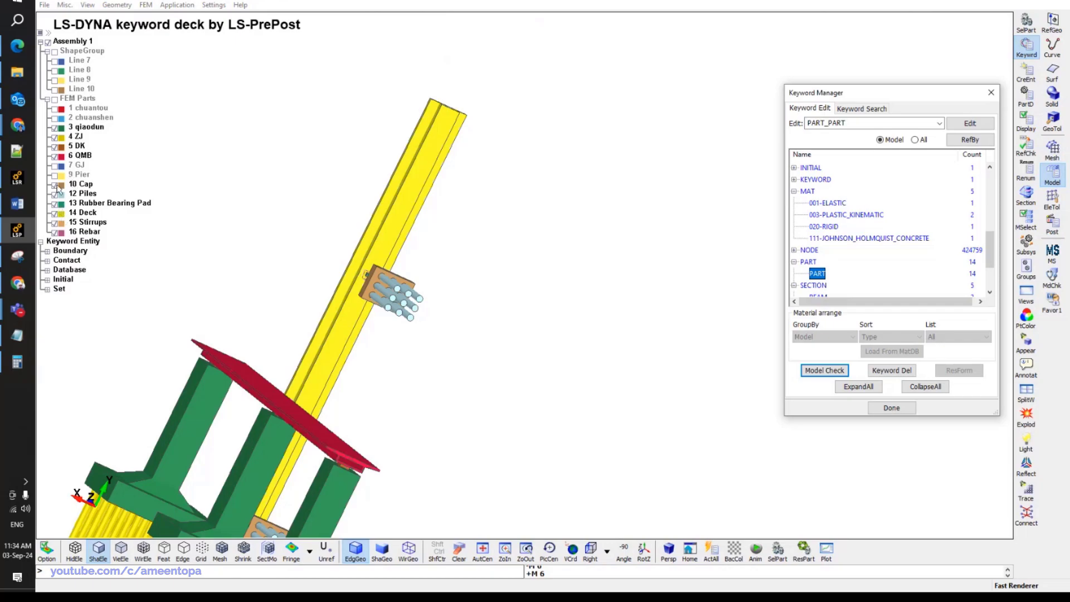
{"action": "scroll", "coordinate": [163, 200], "scroll_direction": "up", "scroll_amount": 5}
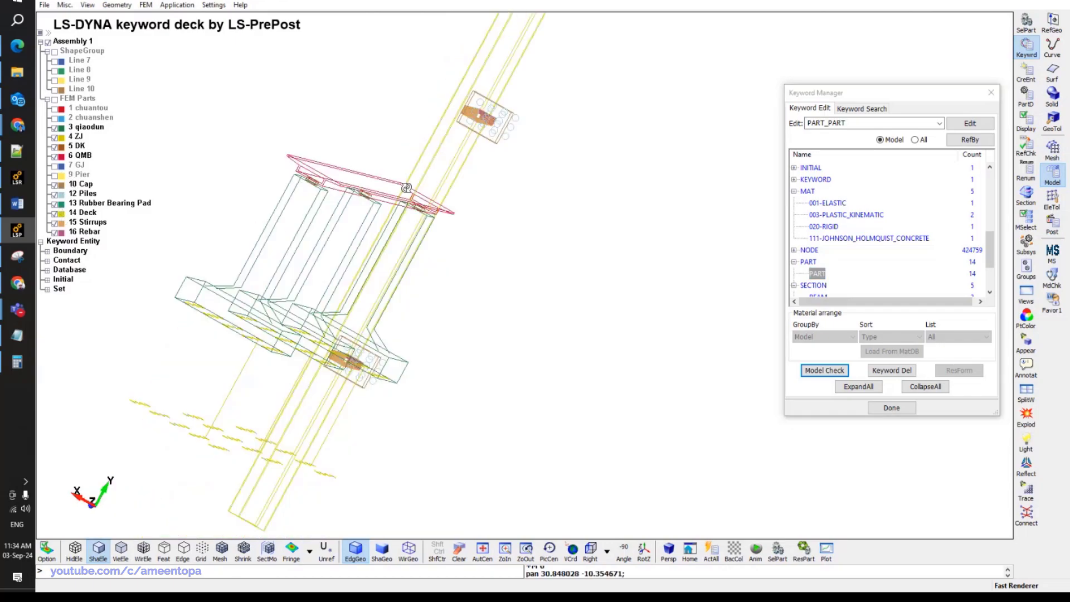
Check the rigid material assigned to part DK and close the part definitions.
{"action": "middle_click_drag", "start_coordinate": [163, 201], "coordinate": [357, 239]}
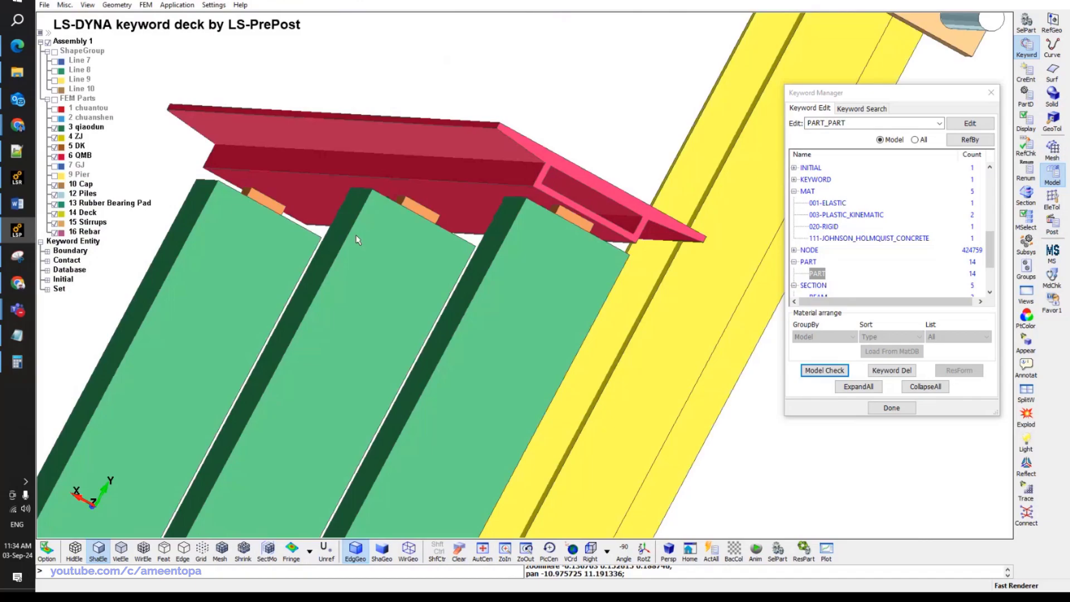
{"action": "double_click", "coordinate": [817, 274]}
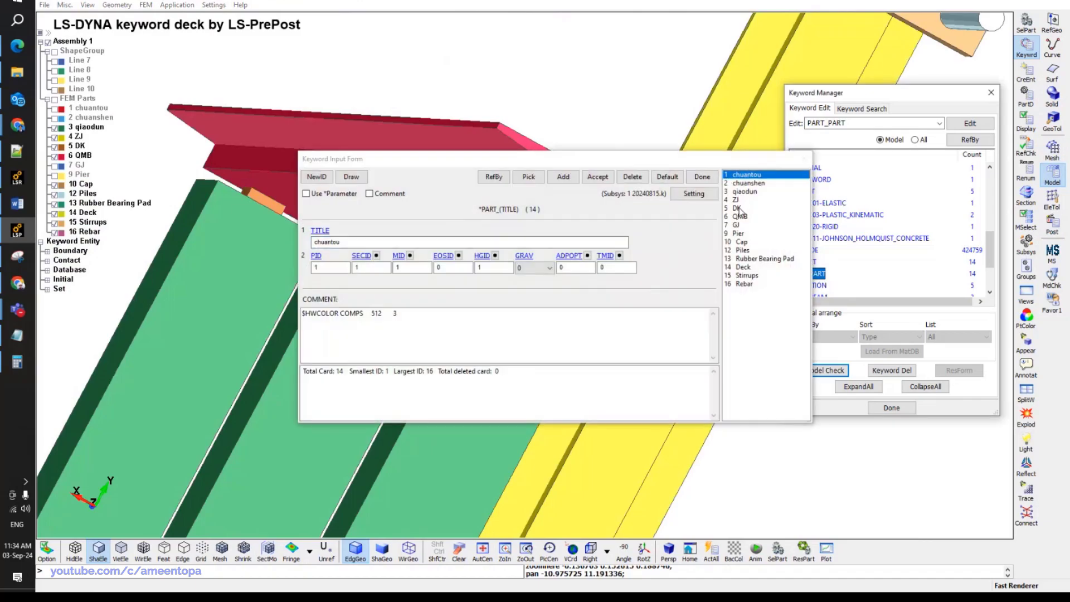
{"action": "left_click", "coordinate": [398, 256]}
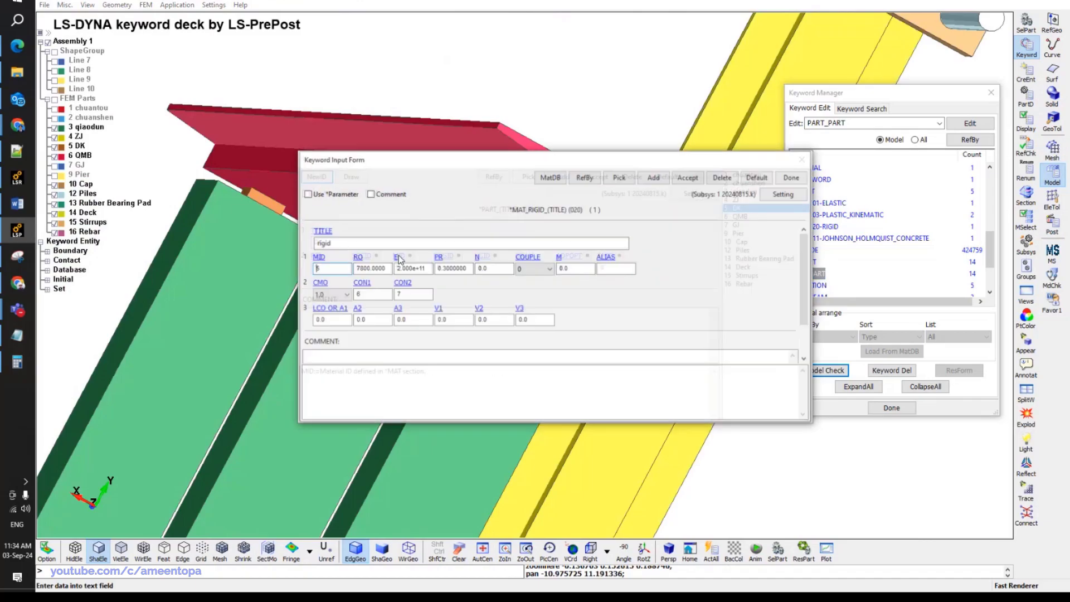
{"action": "left_click", "coordinate": [353, 245]}
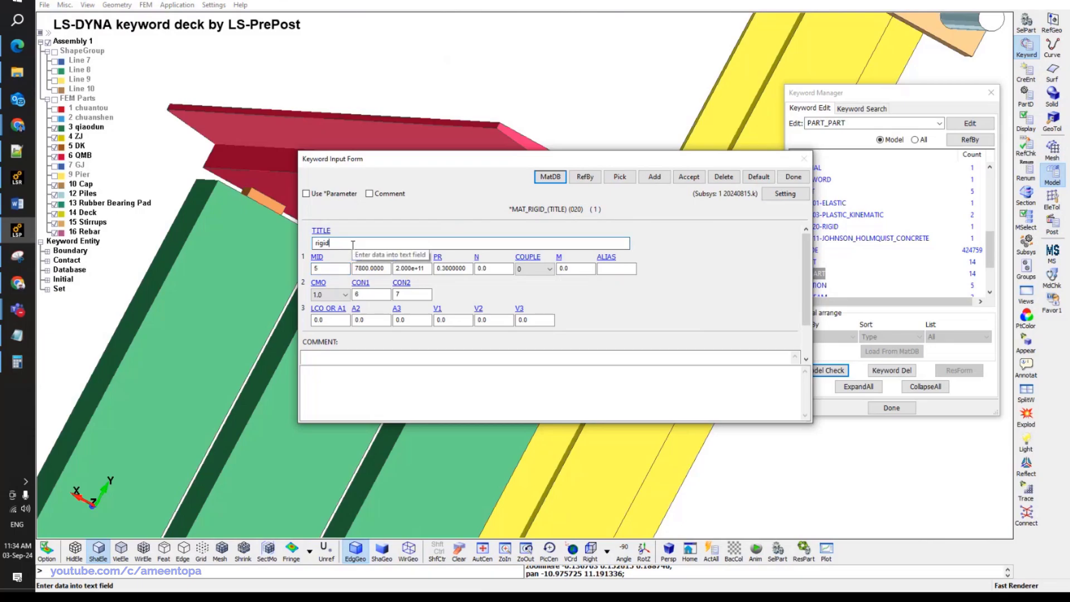
{"action": "left_click_drag", "start_coordinate": [429, 163], "coordinate": [739, 117]}
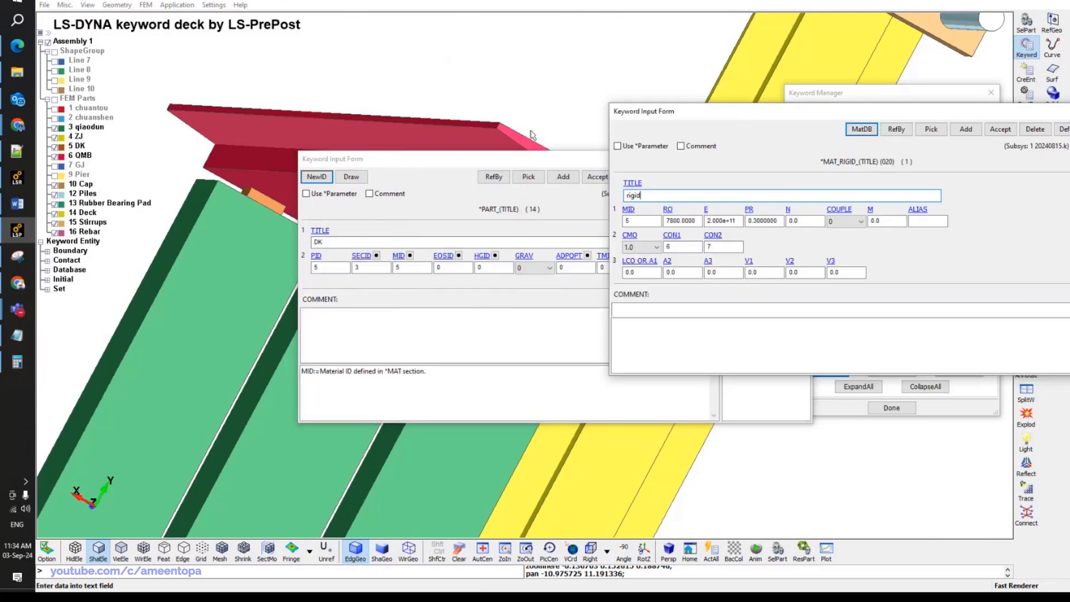
{"action": "key", "text": "ctrl+a"}
{"action": "left_click_drag", "start_coordinate": [998, 113], "coordinate": [630, 106]}
{"action": "left_click", "coordinate": [737, 121]}
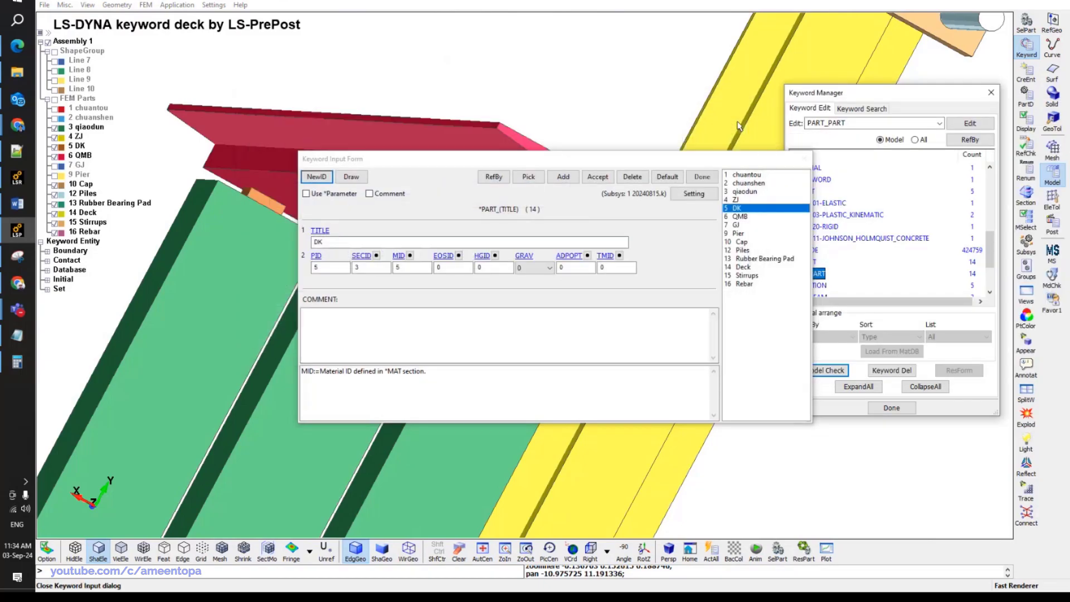
{"action": "left_click", "coordinate": [351, 177]}
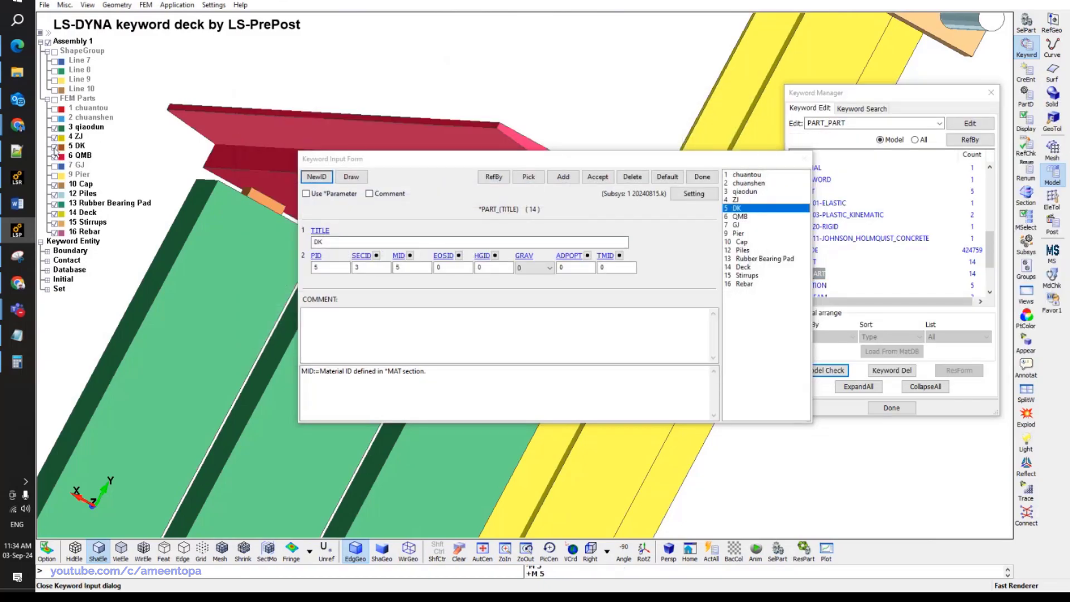
{"action": "left_click", "coordinate": [702, 177]}
Retitle the elastic material as "Elastic Concrete" and save the change.
{"action": "mouse_move", "coordinate": [390, 278]}
{"action": "left_mouse_down", "text": "shift"}
{"action": "mouse_move", "coordinate": [442, 217]}
{"action": "mouse_move", "coordinate": [599, 305]}
{"action": "left_mouse_up", "text": "shift"}
{"action": "double_click", "coordinate": [833, 204]}
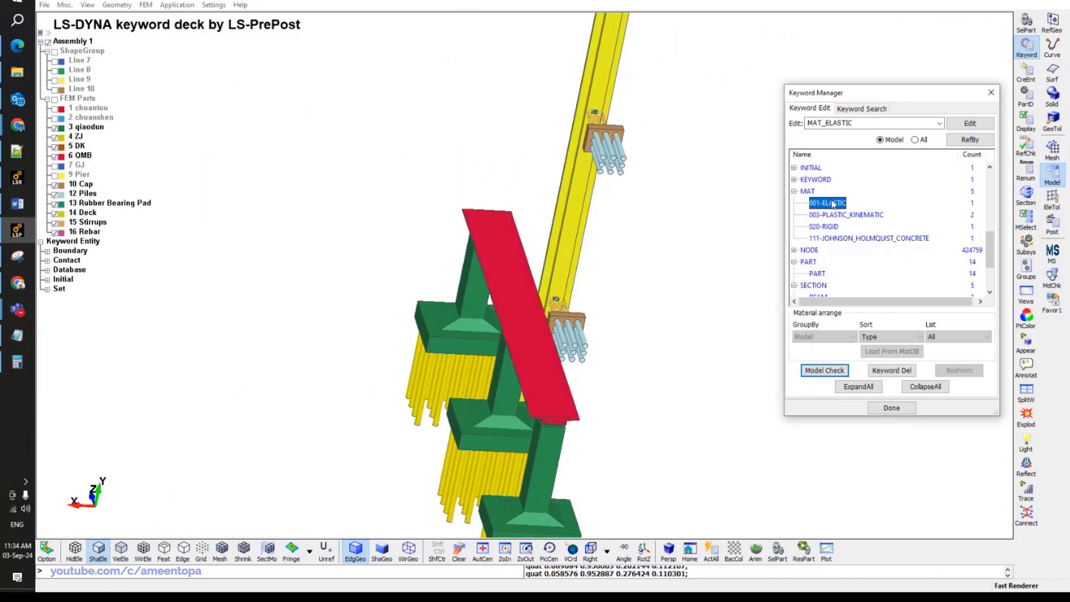
{"action": "left_click_drag", "start_coordinate": [314, 242], "coordinate": [402, 242]}
{"action": "type", "text": "Elastic Concrete"}
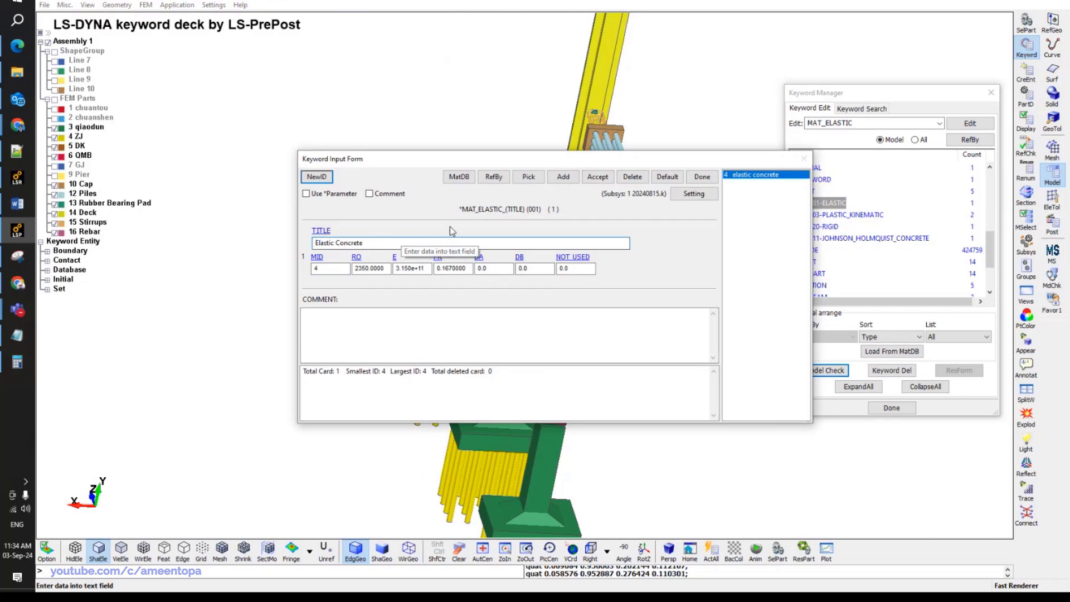
{"action": "left_click", "coordinate": [598, 177]}
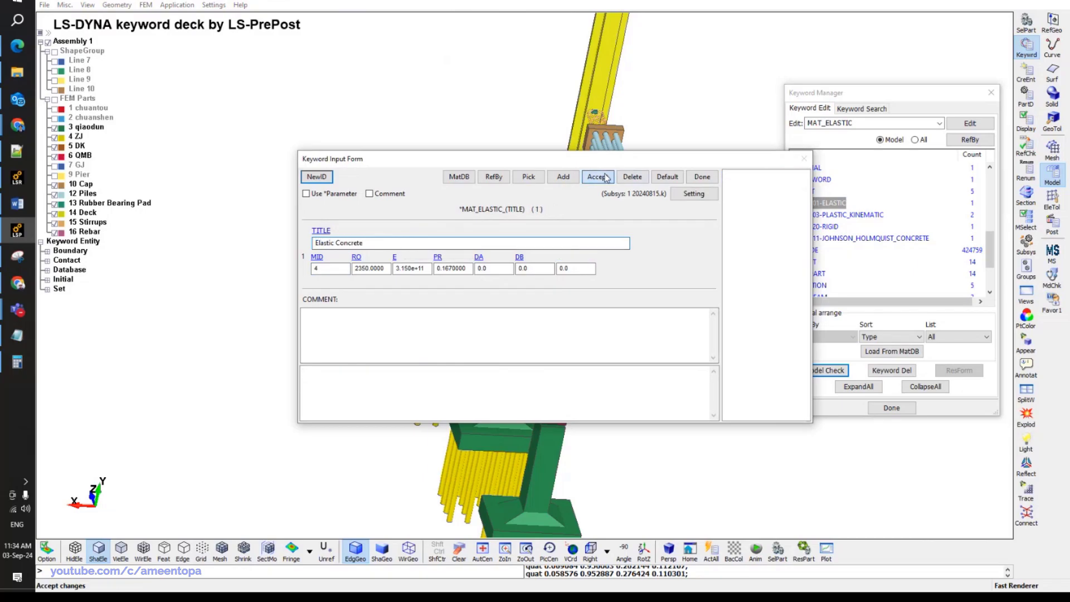
{"action": "left_click", "coordinate": [702, 177]}
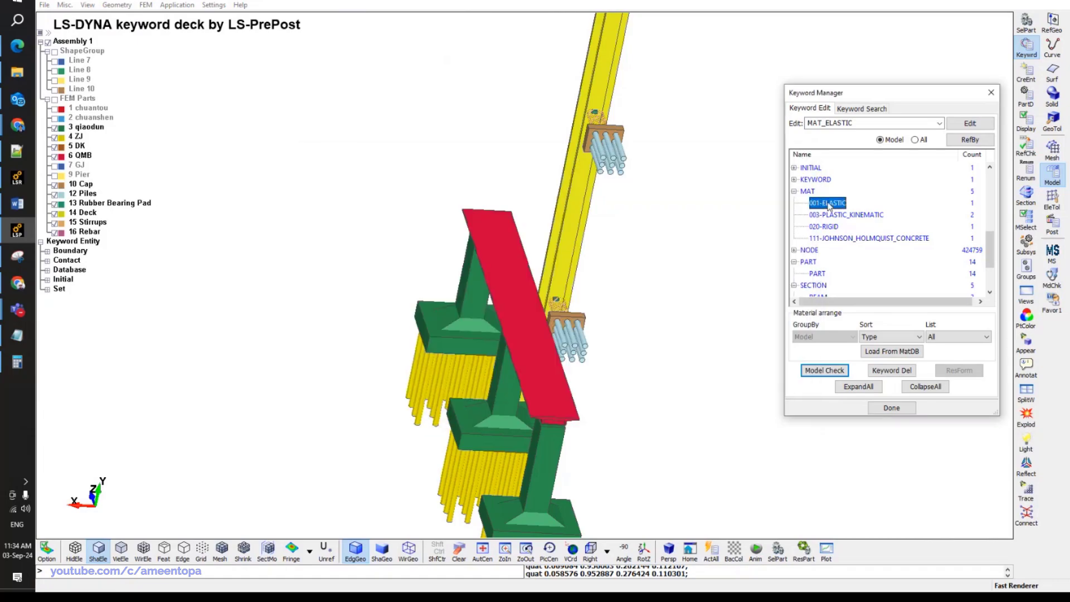
Examine the second bridge's deck, pier reinforcement and caps, and identify the Piles part in the model.
{"action": "scroll", "coordinate": [558, 335], "scroll_direction": "down", "scroll_amount": 3}
{"action": "left_click_drag", "start_coordinate": [558, 335], "coordinate": [609, 353], "text": "shift"}
{"action": "scroll", "coordinate": [609, 353], "scroll_direction": "up", "scroll_amount": 5}
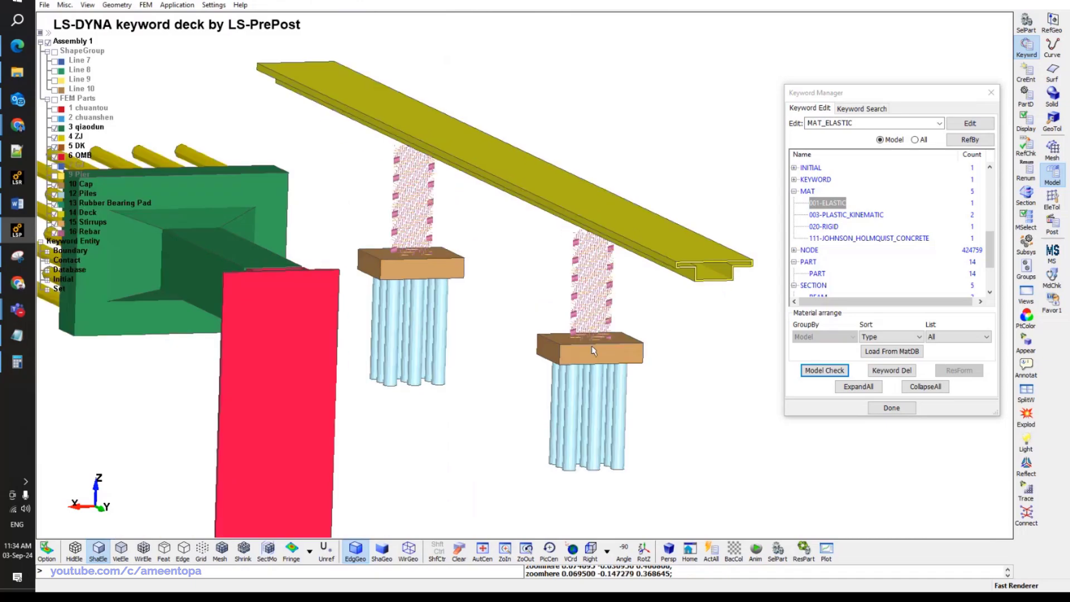
{"action": "left_click_drag", "start_coordinate": [336, 159], "coordinate": [592, 215], "text": "shift"}
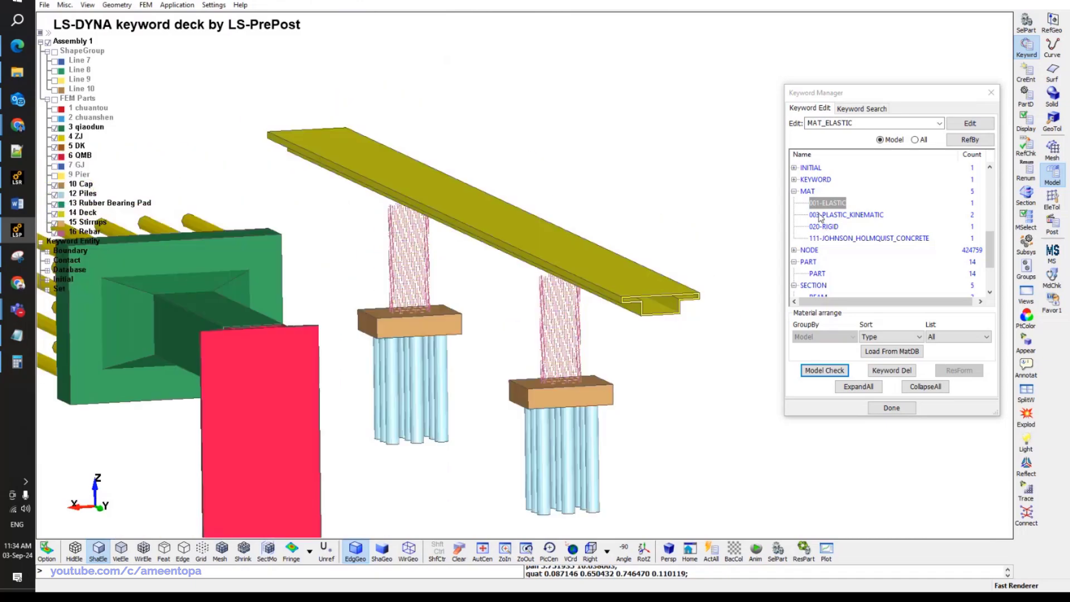
{"action": "middle_click_drag", "start_coordinate": [367, 214], "coordinate": [216, 201], "text": "shift"}
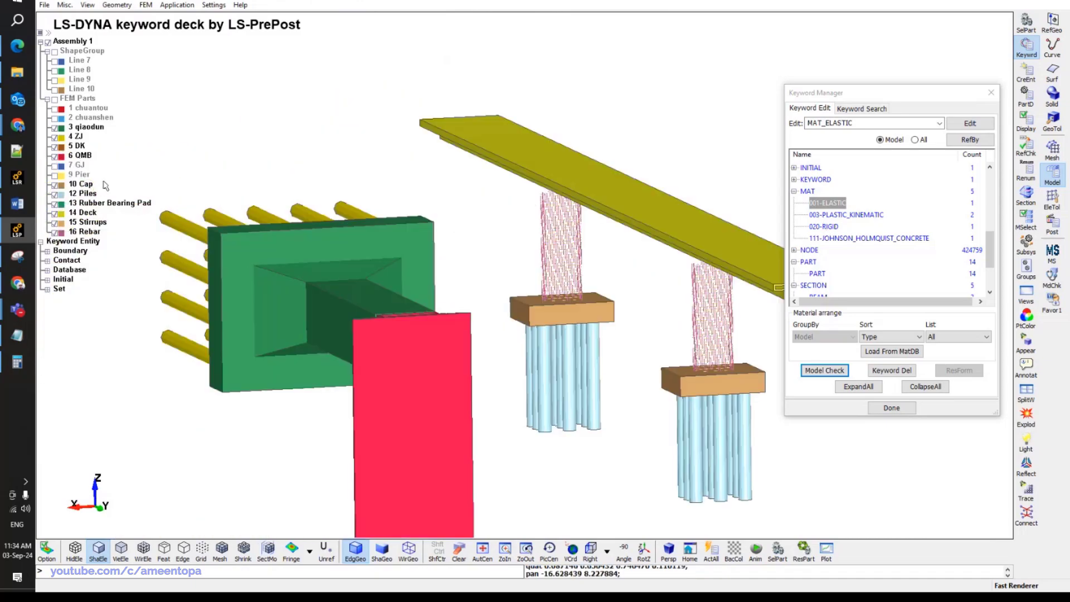
{"action": "left_click", "coordinate": [83, 193]}
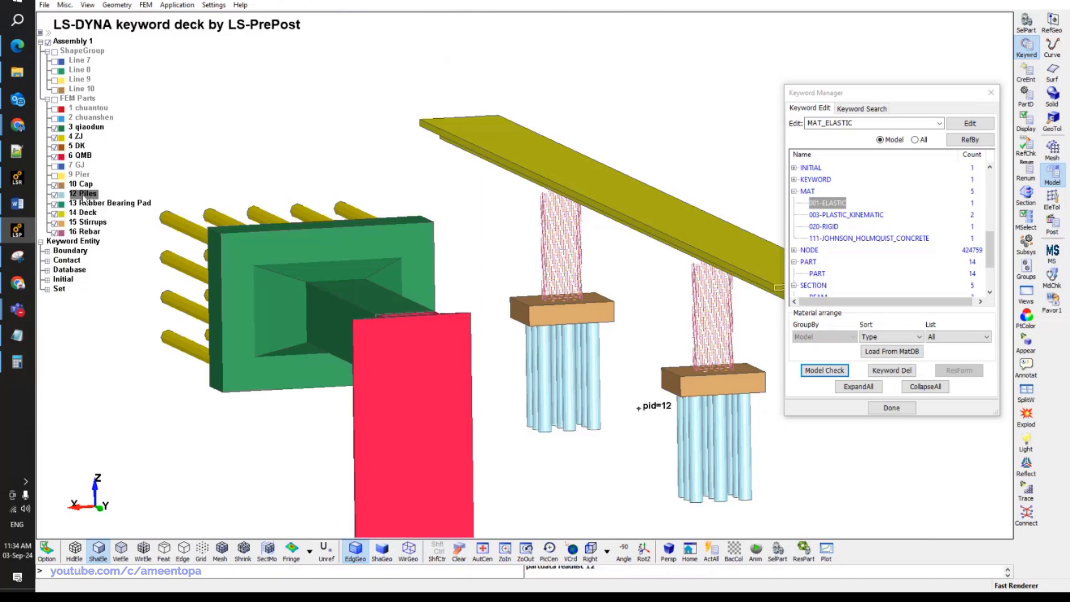
Change the part ID of the Cap part to 11 in the PART definitions.
{"action": "scroll", "coordinate": [841, 258], "scroll_direction": "down", "scroll_amount": 2}
{"action": "double_click", "coordinate": [818, 203]}
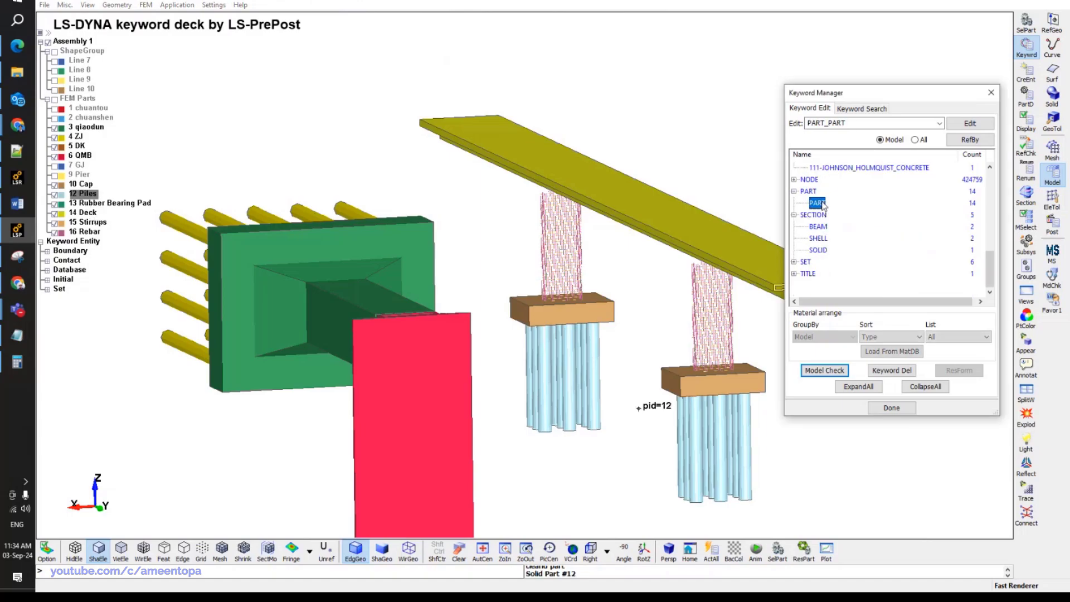
{"action": "left_click", "coordinate": [741, 242]}
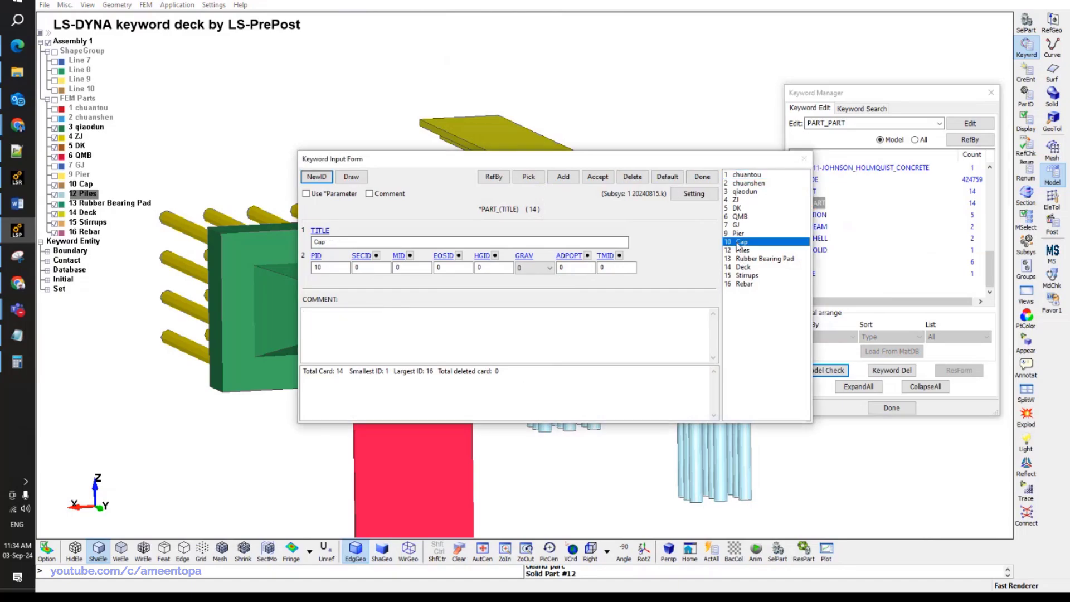
{"action": "left_click", "coordinate": [334, 268]}
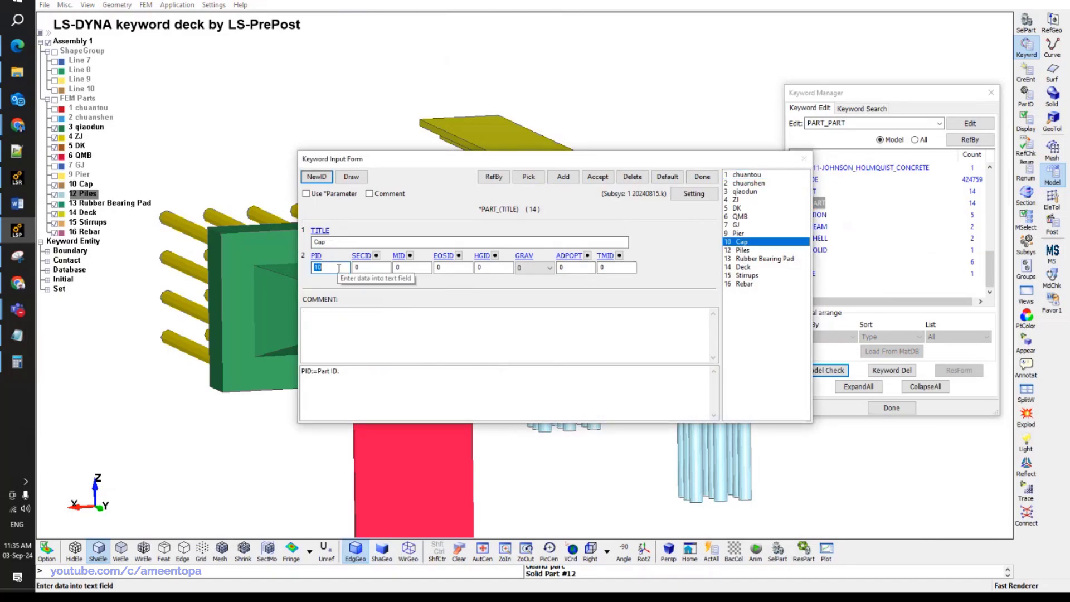
{"action": "type", "text": "11"}
{"action": "left_click", "coordinate": [377, 255]}
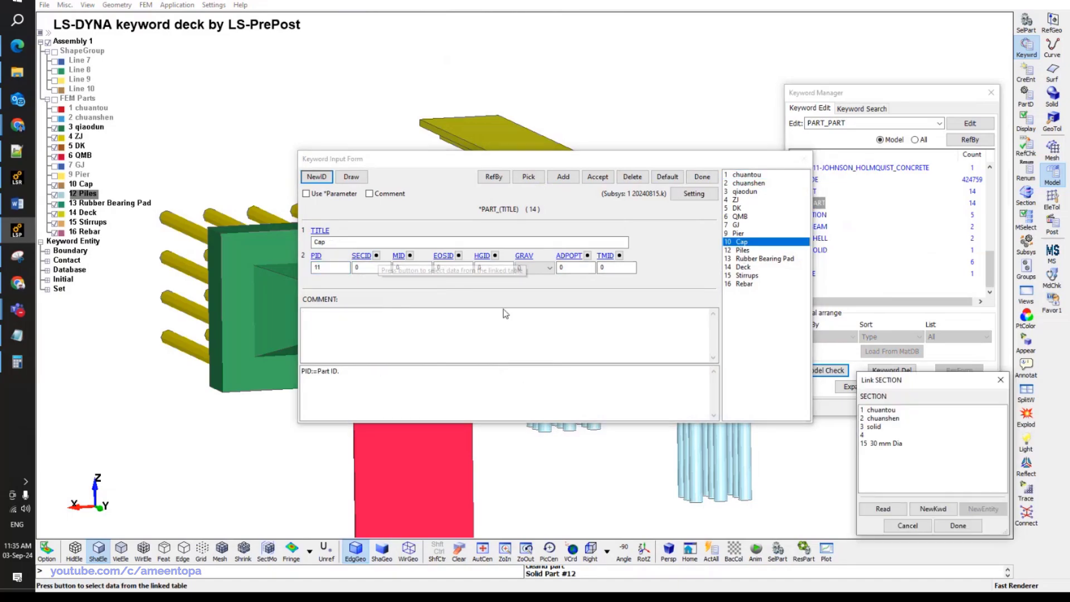
{"action": "left_click", "coordinate": [1001, 382]}
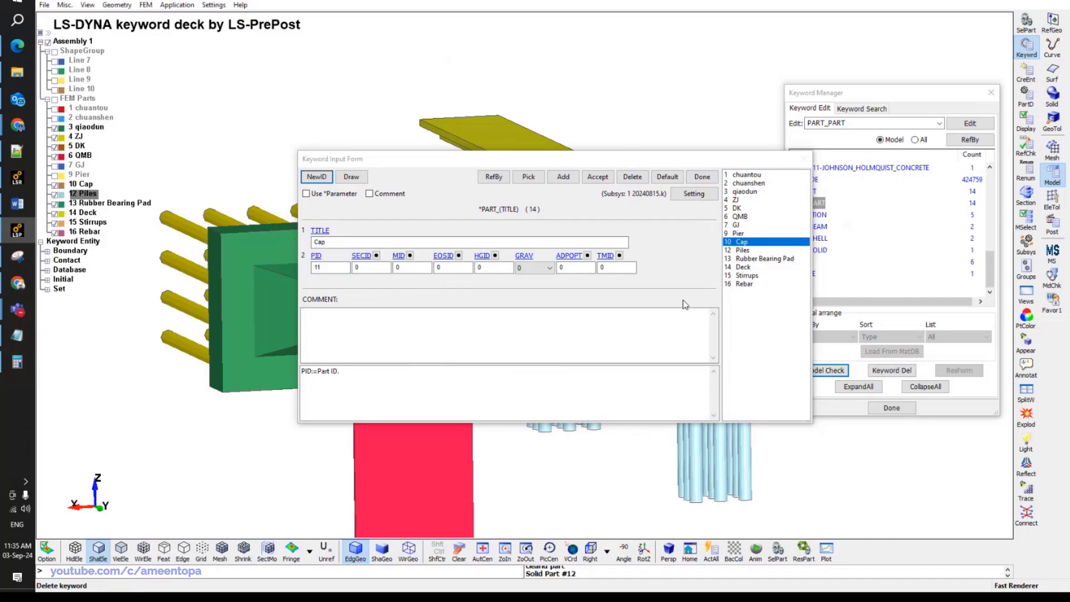
{"action": "left_click", "coordinate": [594, 180]}
{"action": "left_click", "coordinate": [594, 177]}
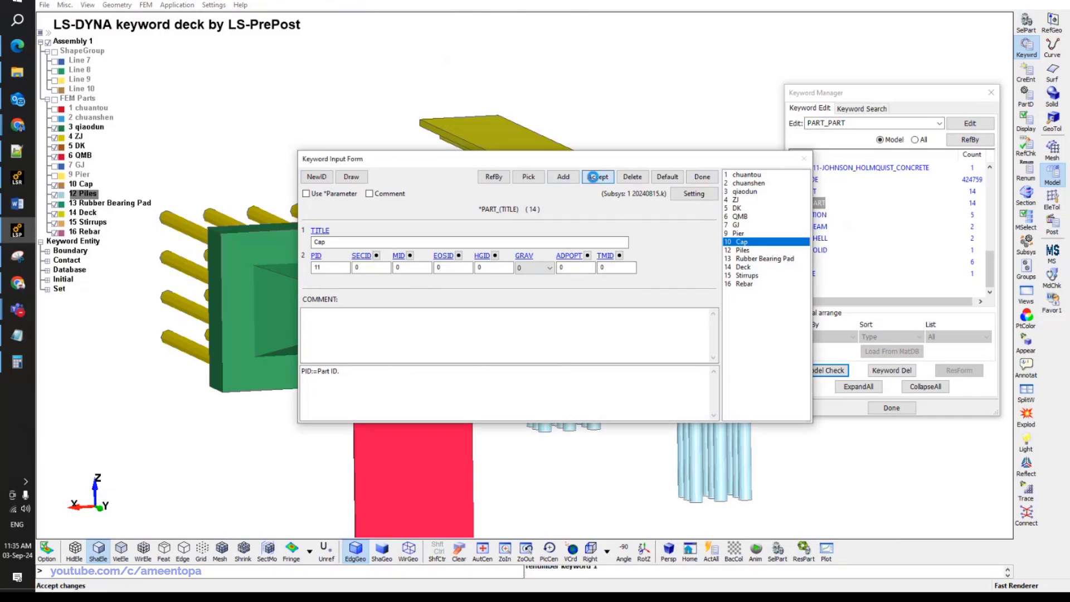
Change the part ID of the Pier part to 10 and close the part definitions.
{"action": "left_click", "coordinate": [743, 233]}
{"action": "double_click", "coordinate": [332, 267]}
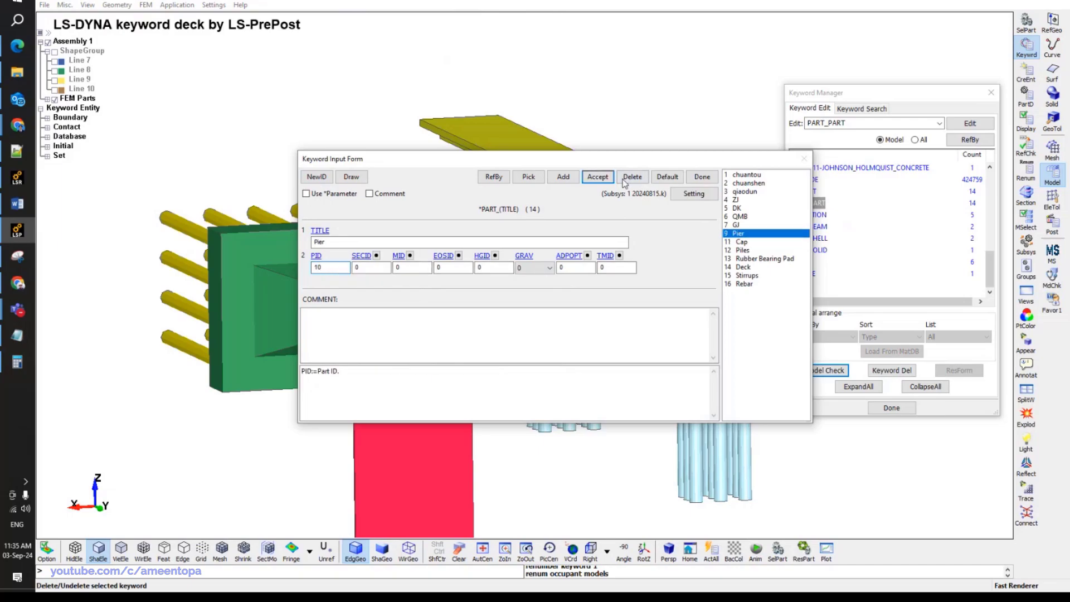
{"action": "left_click", "coordinate": [598, 177]}
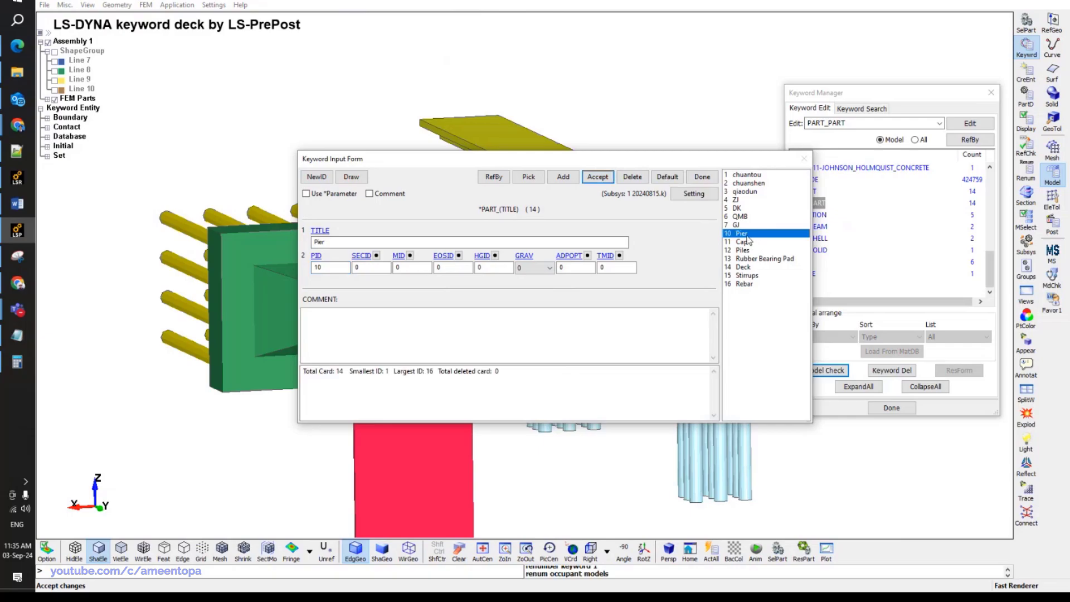
{"action": "left_click", "coordinate": [702, 177]}
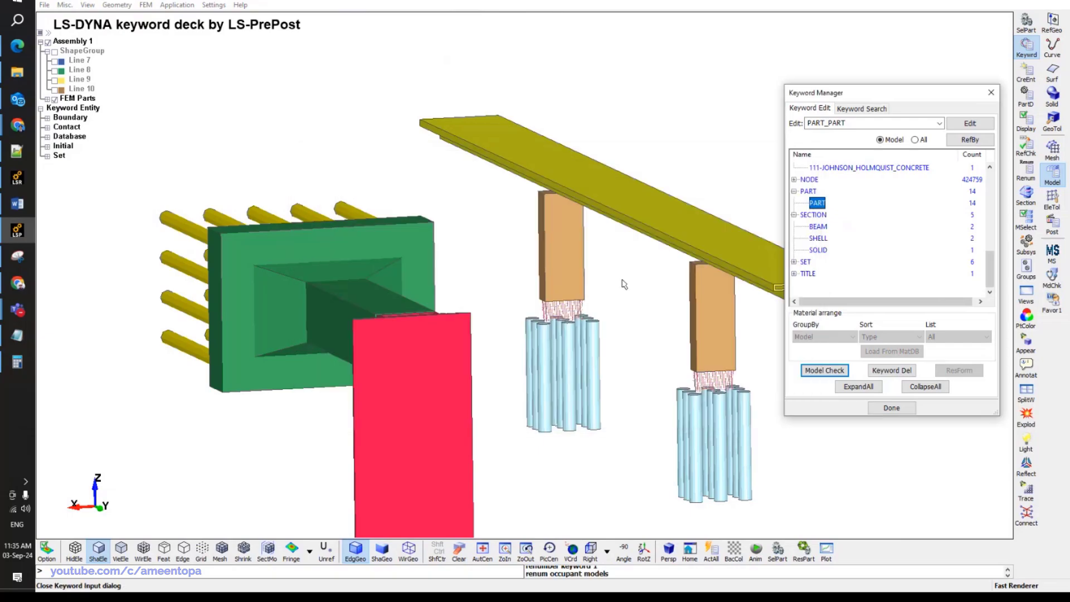
Create a solid section with ID 10, element formulation 1 and the title "Solid".
{"action": "double_click", "coordinate": [820, 251]}
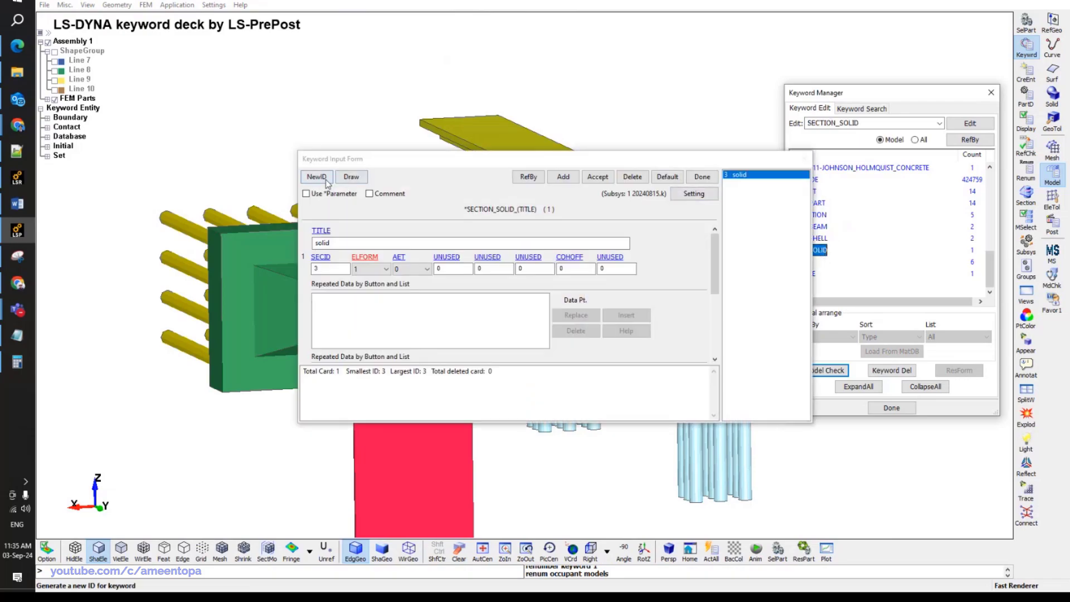
{"action": "left_click", "coordinate": [317, 177]}
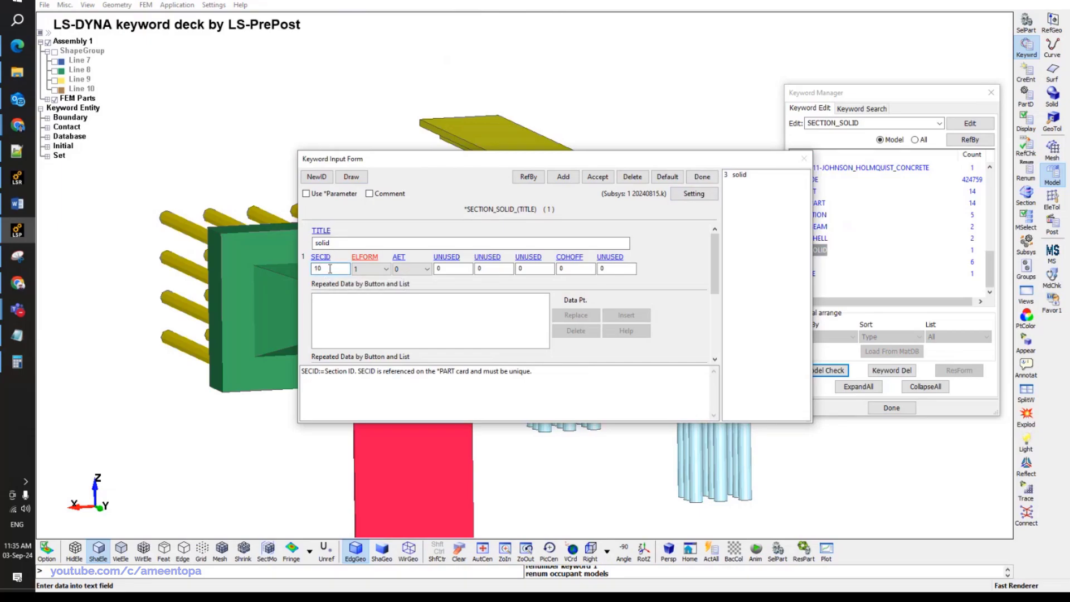
{"action": "left_click", "coordinate": [598, 178]}
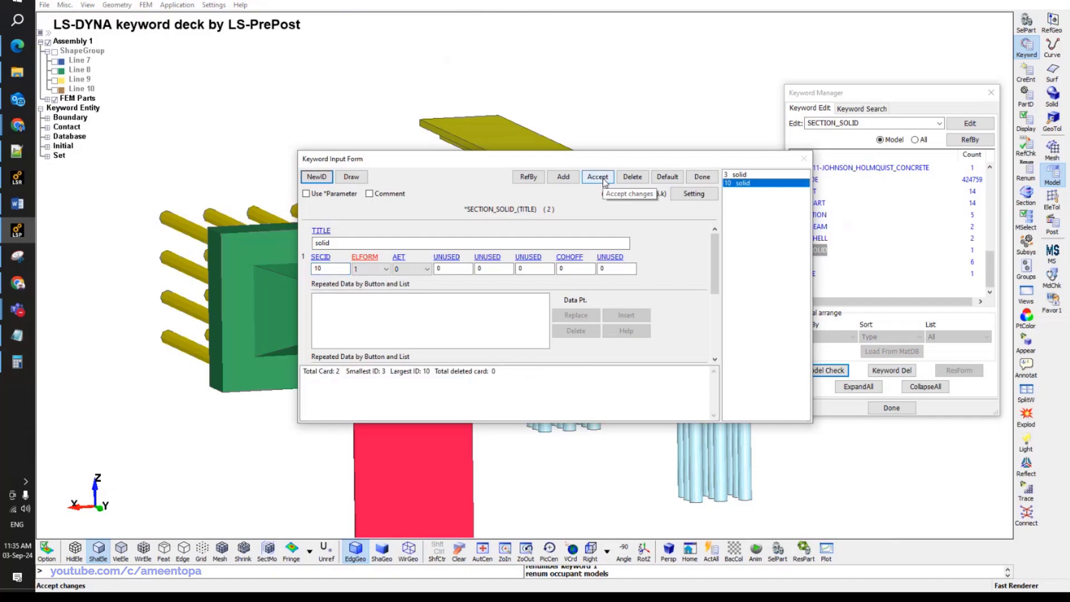
{"action": "double_click", "coordinate": [333, 246]}
{"action": "type", "text": "S"}
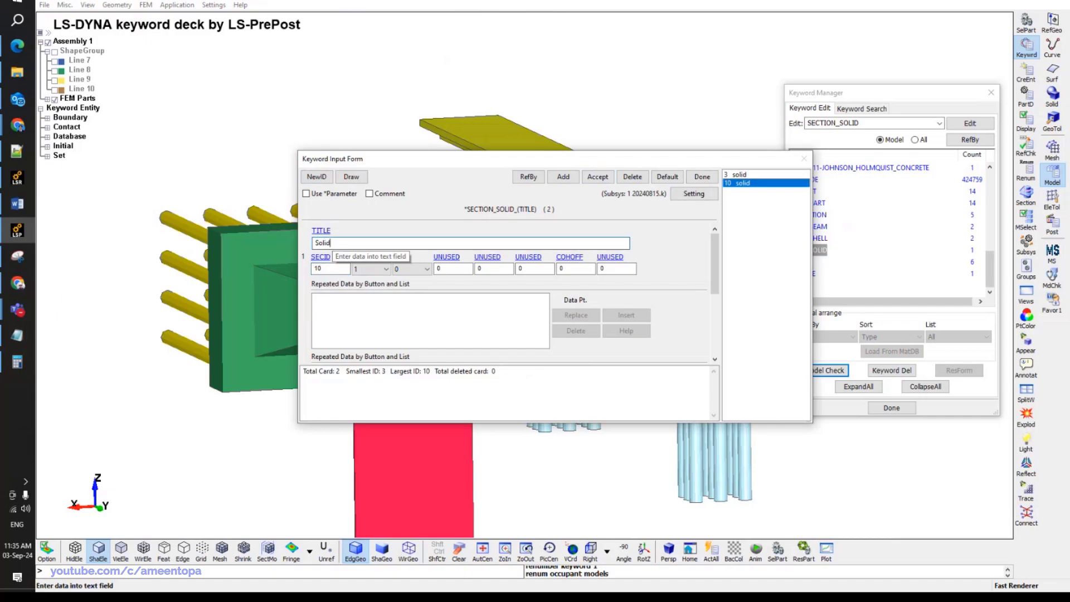
{"action": "left_click", "coordinate": [597, 177]}
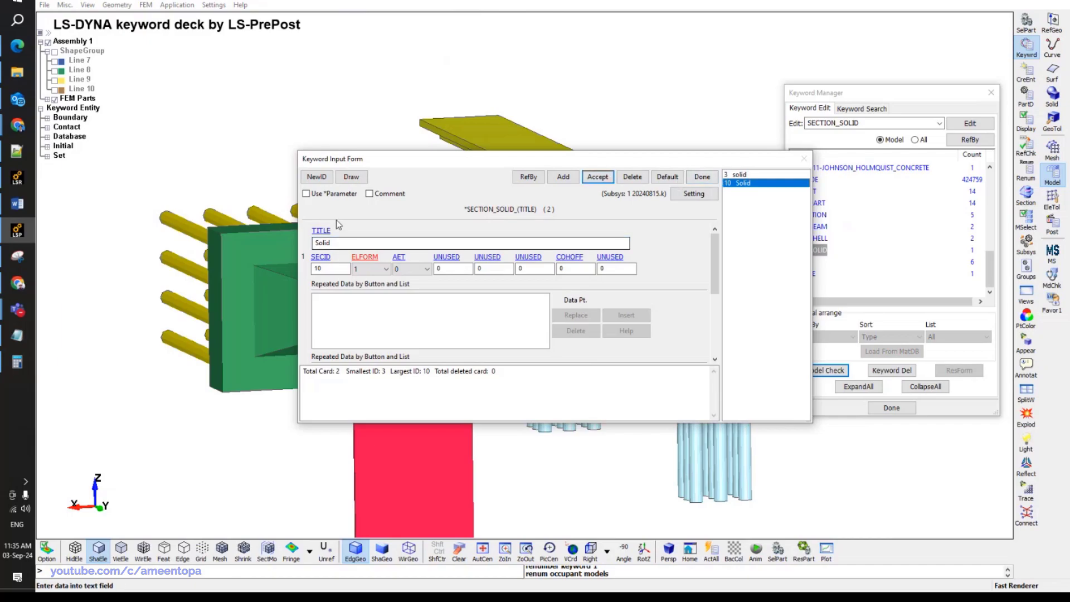
List the FEM parts and add a solid section with ID 14, element formulation 2 and the title "8IP Solid".
{"action": "left_click", "coordinate": [48, 98]}
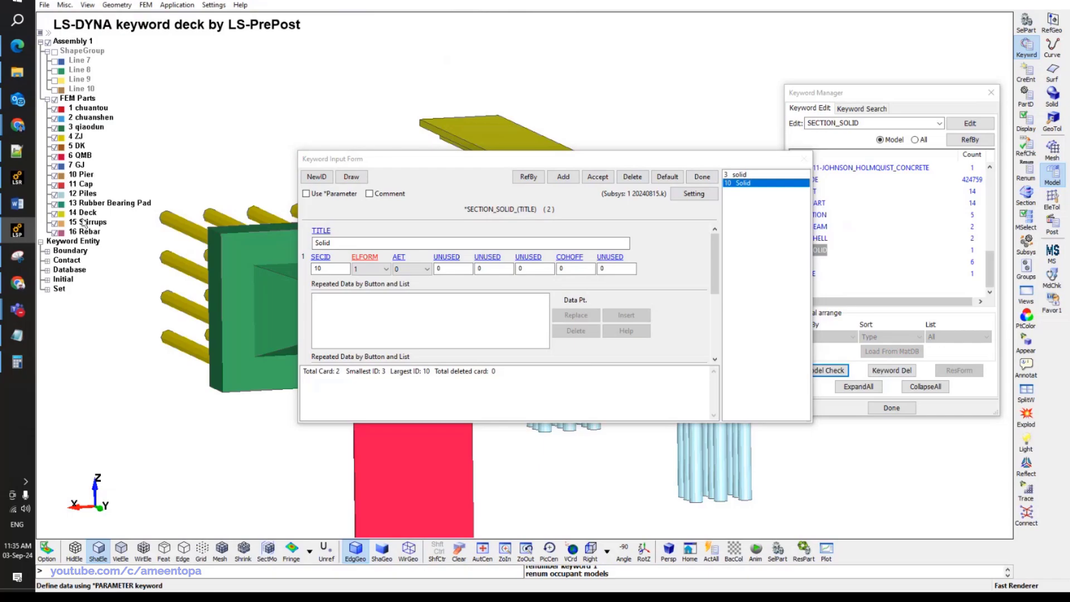
{"action": "left_click", "coordinate": [316, 176]}
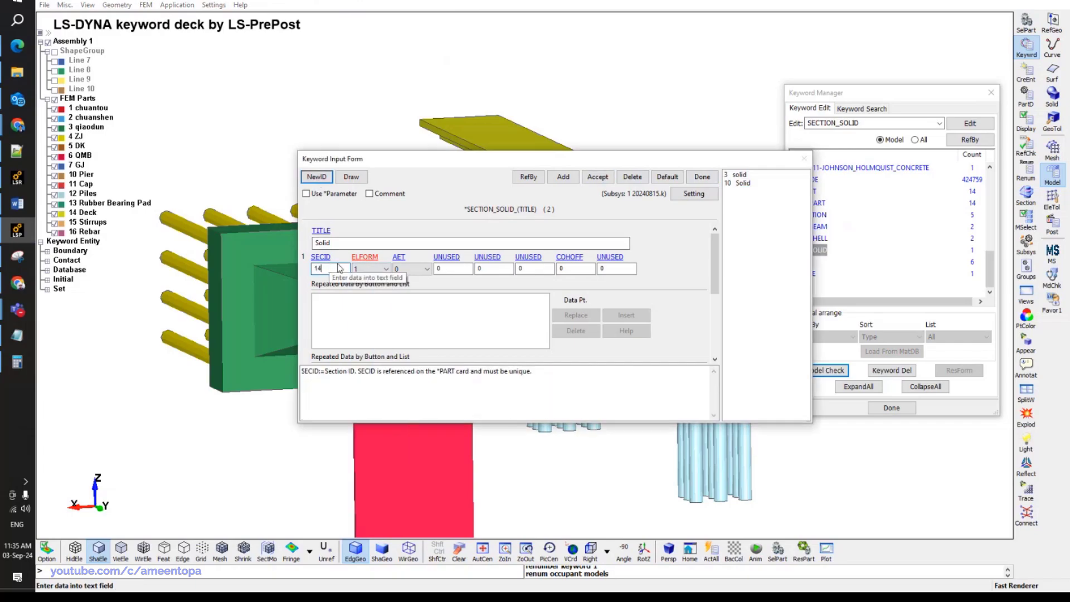
{"action": "left_click", "coordinate": [370, 269]}
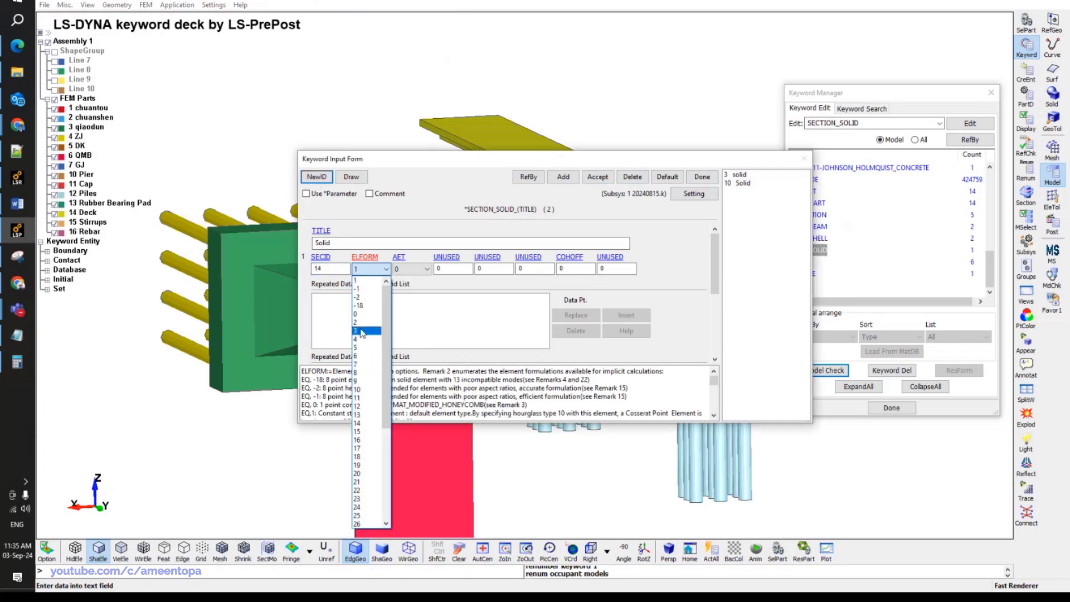
{"action": "left_click", "coordinate": [360, 323]}
{"action": "left_click", "coordinate": [356, 244]}
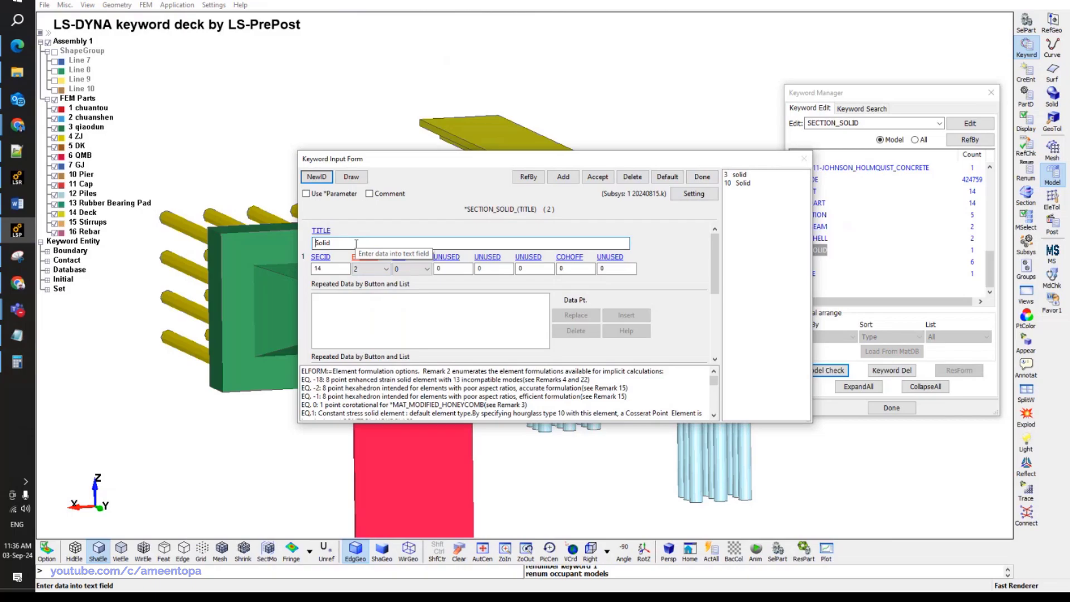
{"action": "type", "text": "8IP"}
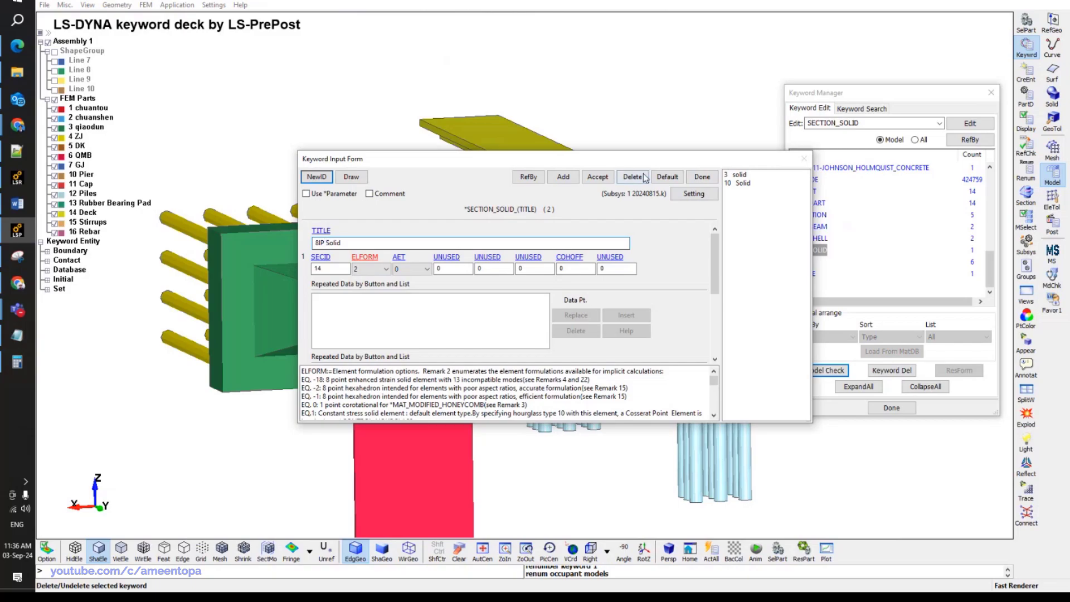
{"action": "left_click", "coordinate": [597, 177]}
{"action": "left_click", "coordinate": [702, 177]}
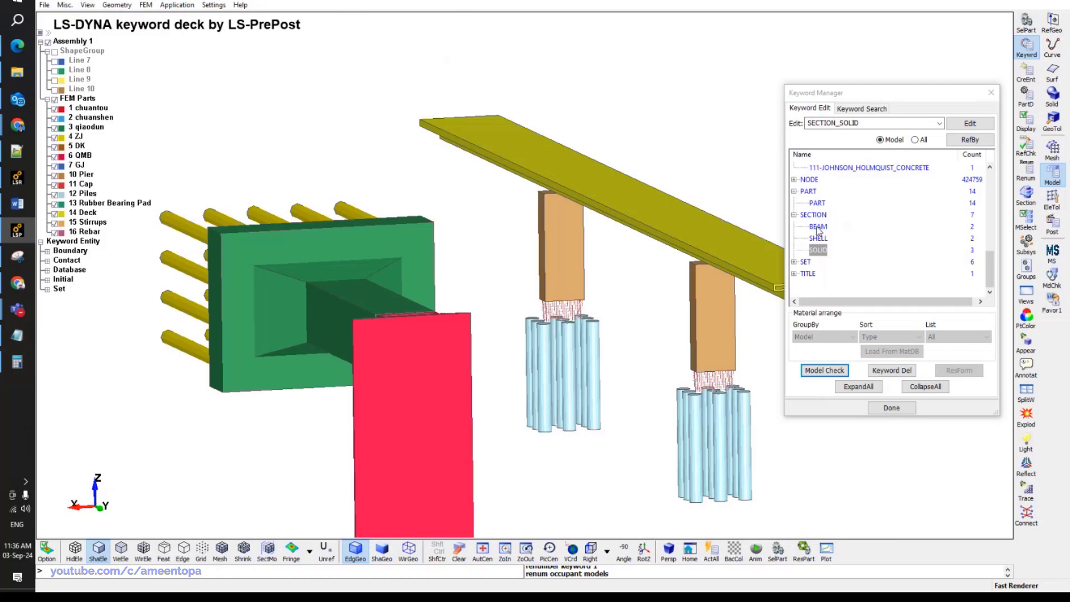
Review the beam section titled "30 mm Dia" and the rigid material definition.
{"action": "double_click", "coordinate": [817, 228]}
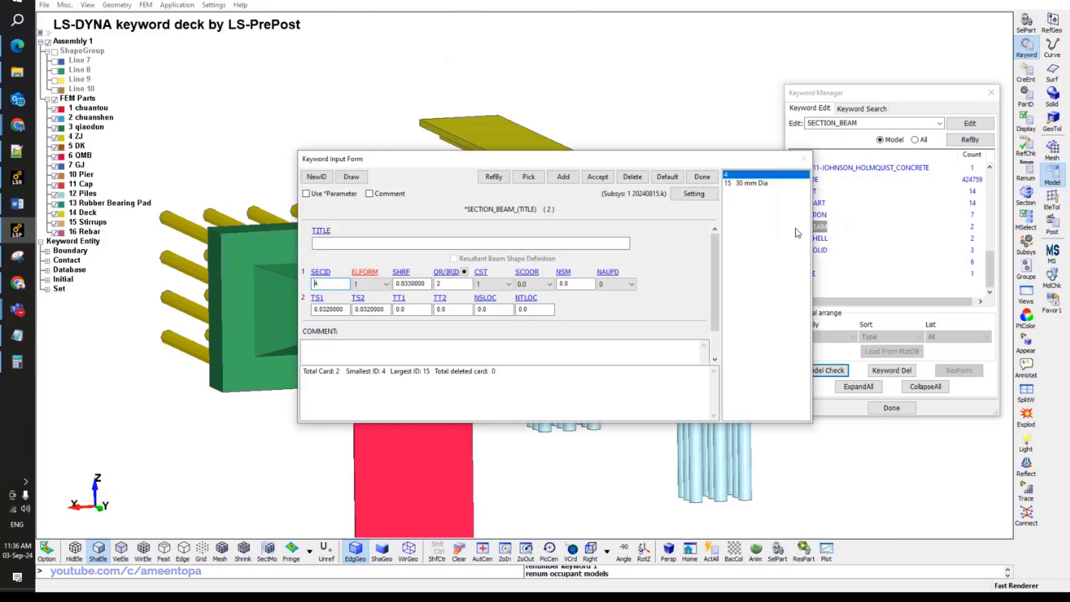
{"action": "left_click", "coordinate": [746, 183]}
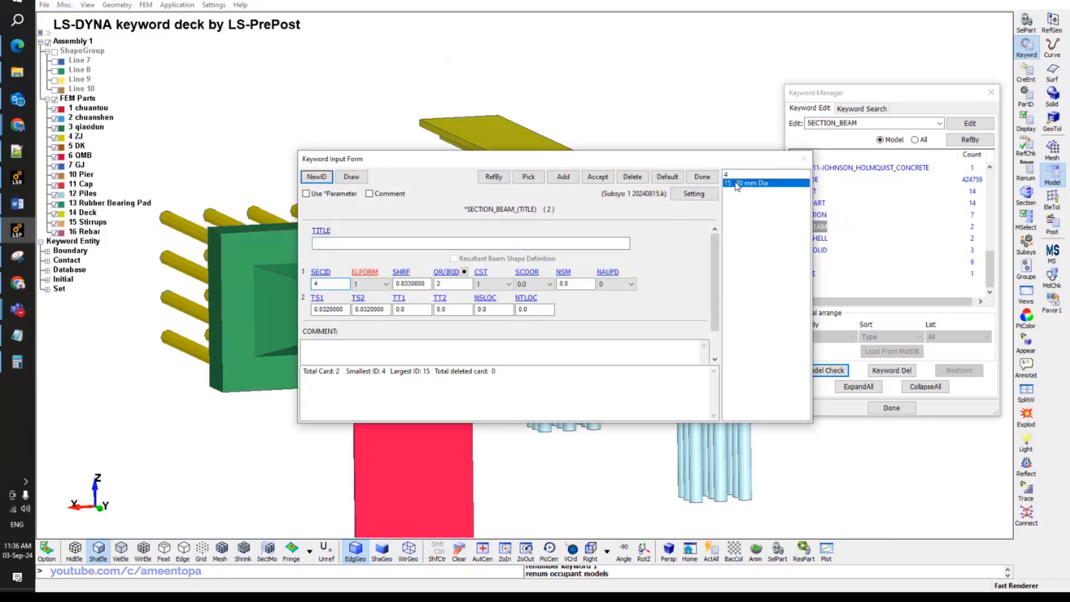
{"action": "left_click", "coordinate": [701, 178]}
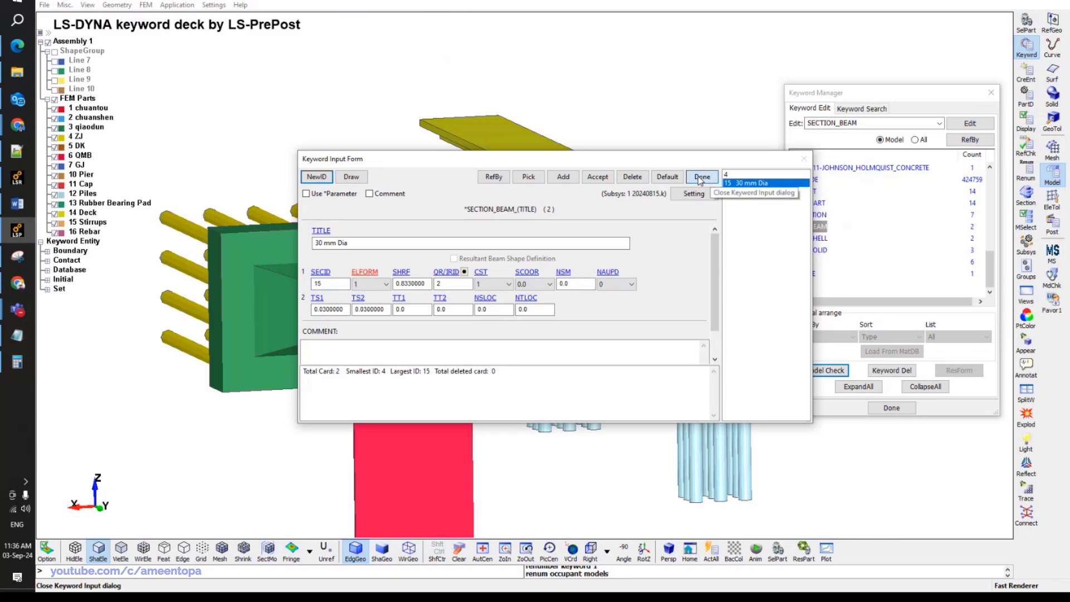
{"action": "scroll", "coordinate": [836, 254], "scroll_direction": "up", "scroll_amount": 1}
{"action": "double_click", "coordinate": [824, 191]}
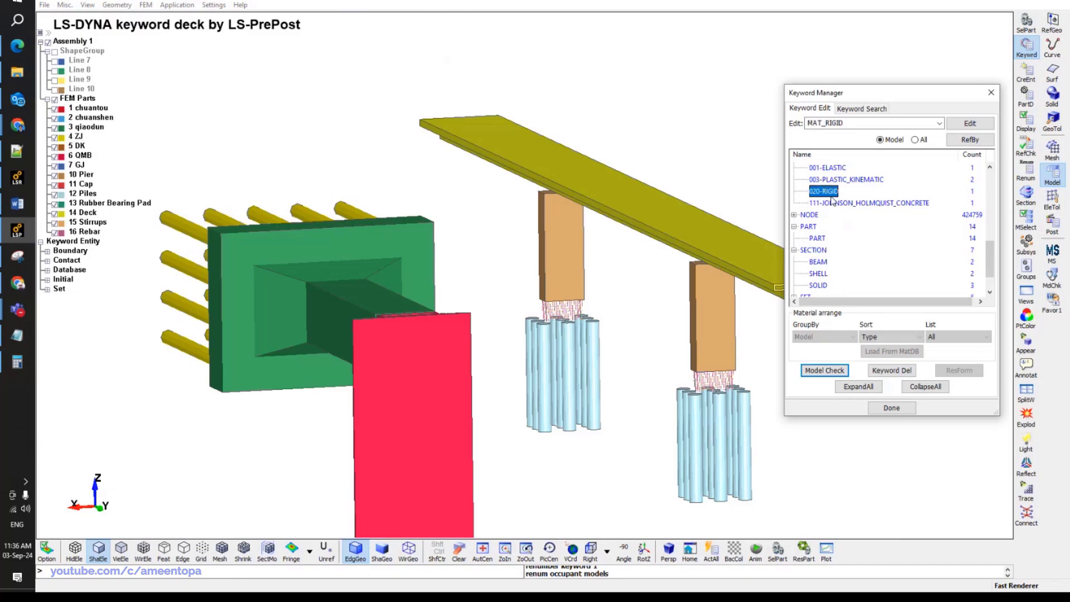
{"action": "left_click", "coordinate": [701, 177]}
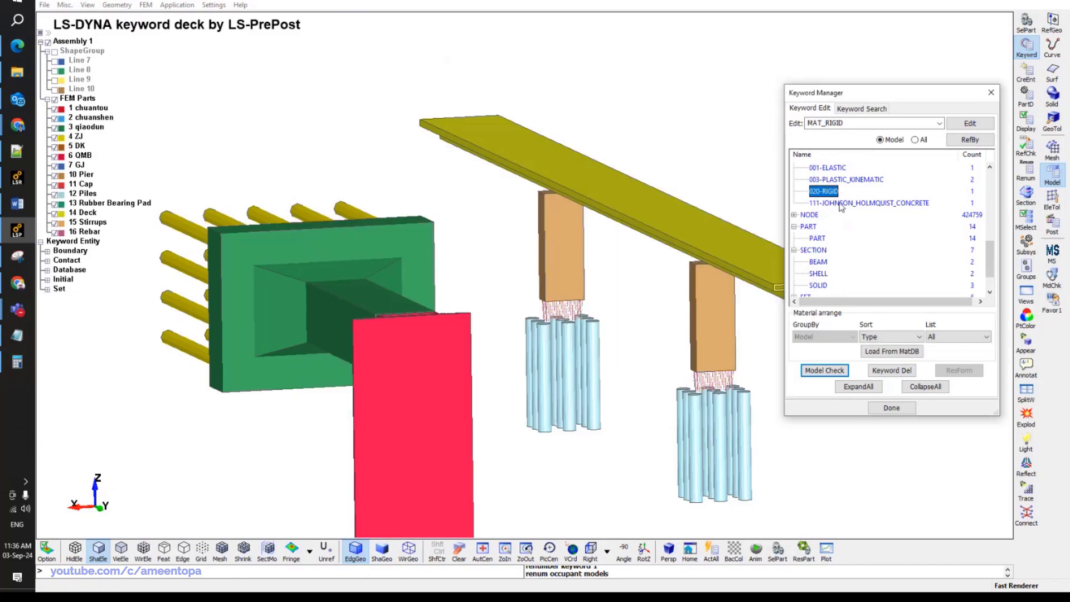
Change the material ID of the Johnson-Holmquist concrete material "Pier" to 10.
{"action": "double_click", "coordinate": [870, 203]}
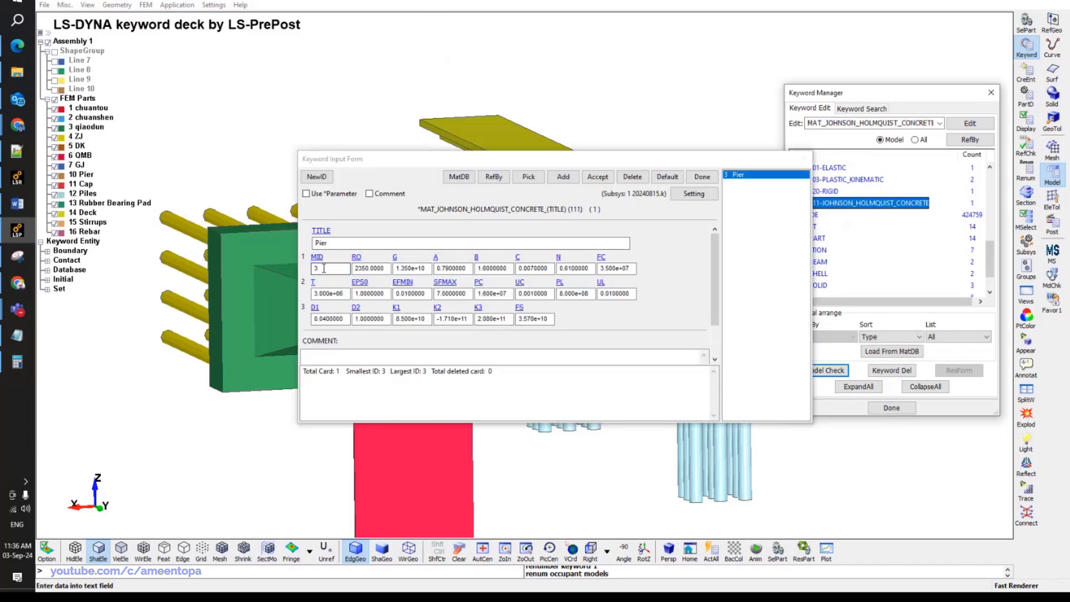
{"action": "double_click", "coordinate": [326, 269]}
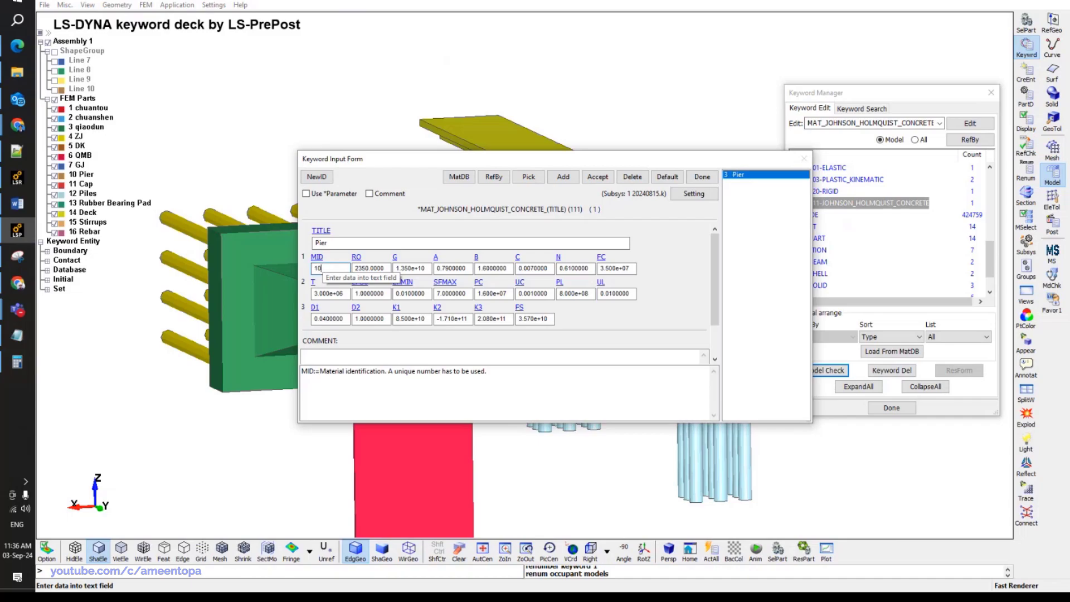
{"action": "left_click", "coordinate": [598, 177]}
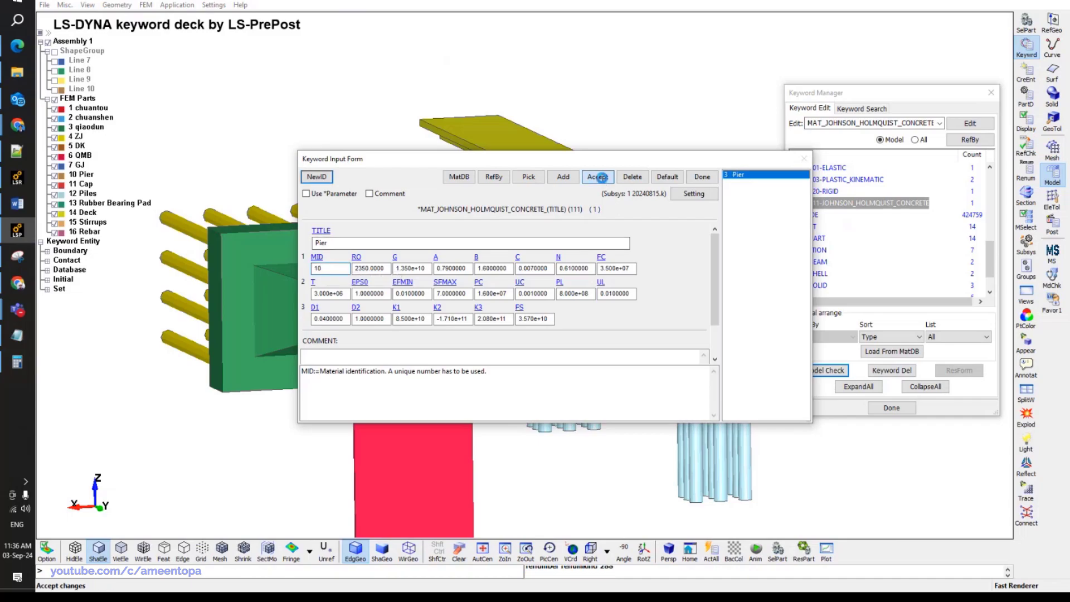
{"action": "left_click", "coordinate": [702, 178]}
Retitle the plastic kinematic material "chuantou" as "Rebar" and set its material ID to 15.
{"action": "double_click", "coordinate": [847, 180]}
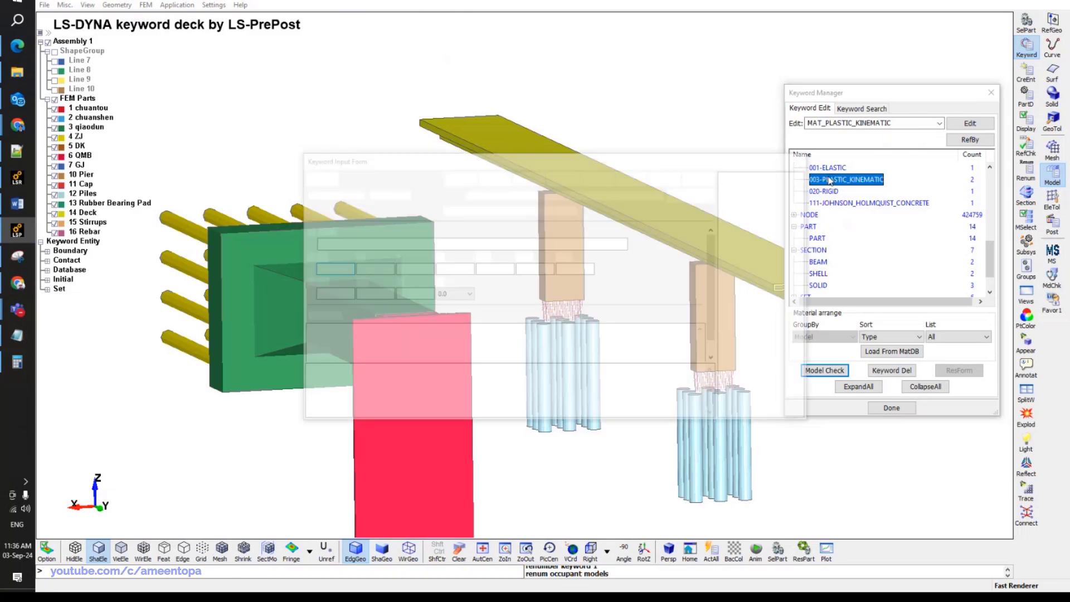
{"action": "left_click", "coordinate": [735, 177]}
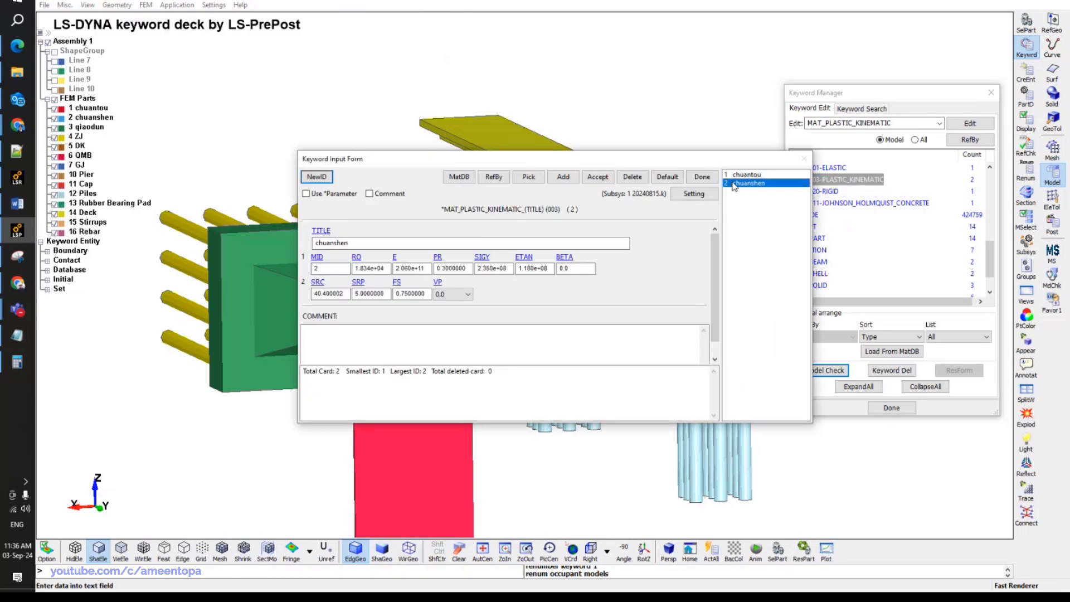
{"action": "left_click", "coordinate": [747, 183]}
{"action": "left_click", "coordinate": [736, 176]}
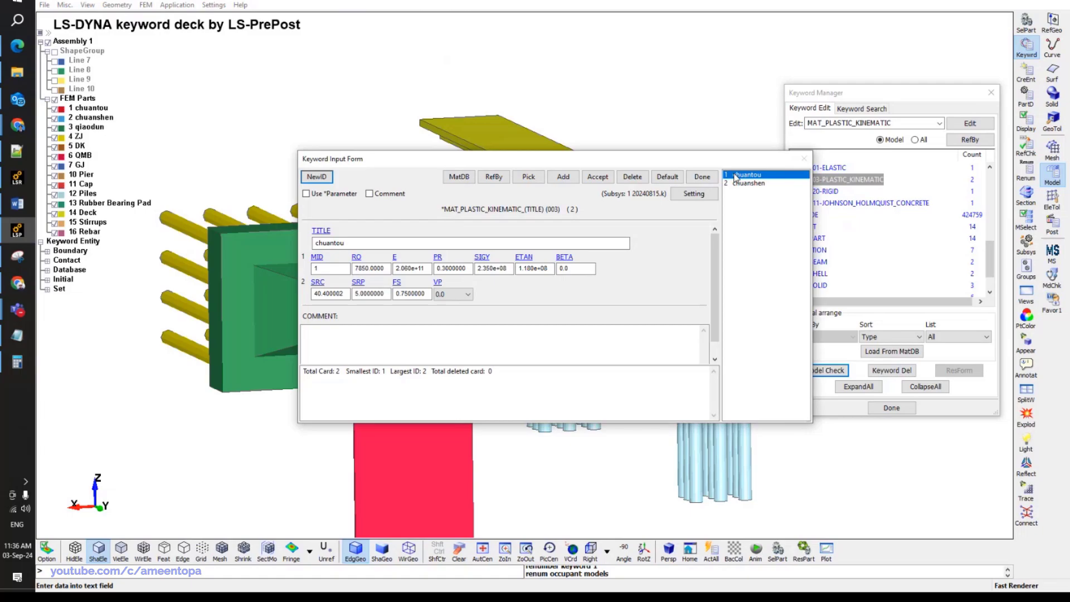
{"action": "double_click", "coordinate": [405, 243]}
{"action": "type", "text": "Rebar"}
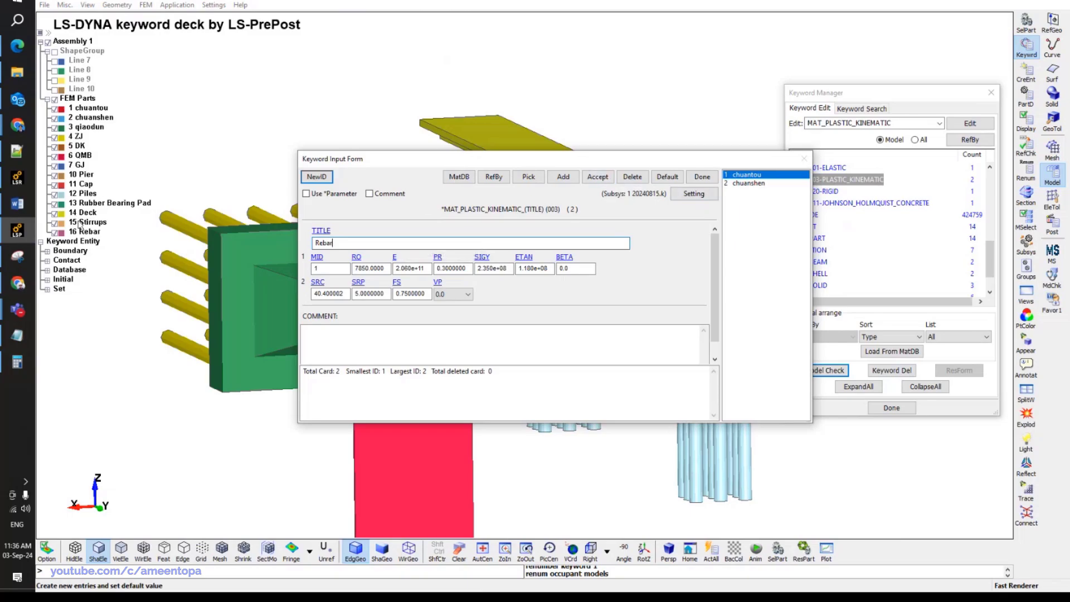
{"action": "left_click", "coordinate": [325, 271]}
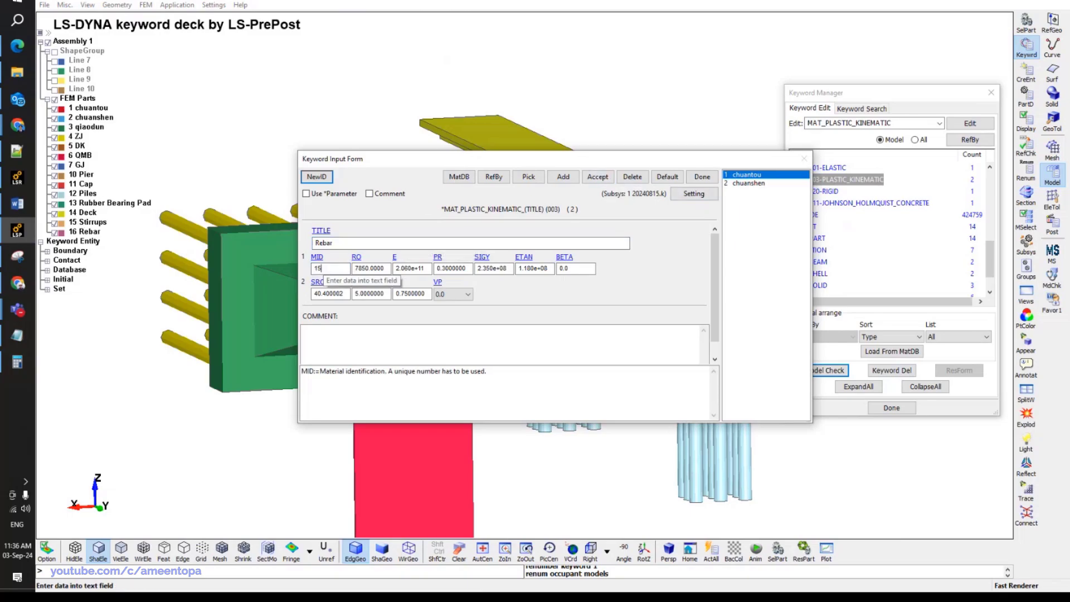
{"action": "left_click", "coordinate": [598, 177]}
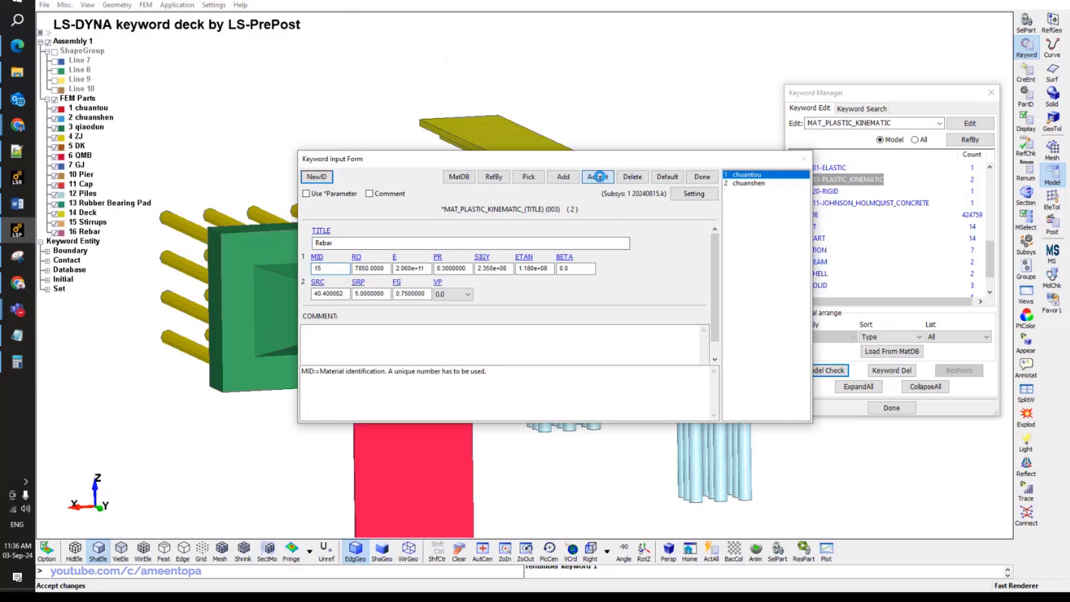
Retitle the plastic kinematic material "chuanshen" as "Mass Ship" and close the material form.
{"action": "left_click", "coordinate": [372, 242]}
{"action": "type", "text": "Mass"}
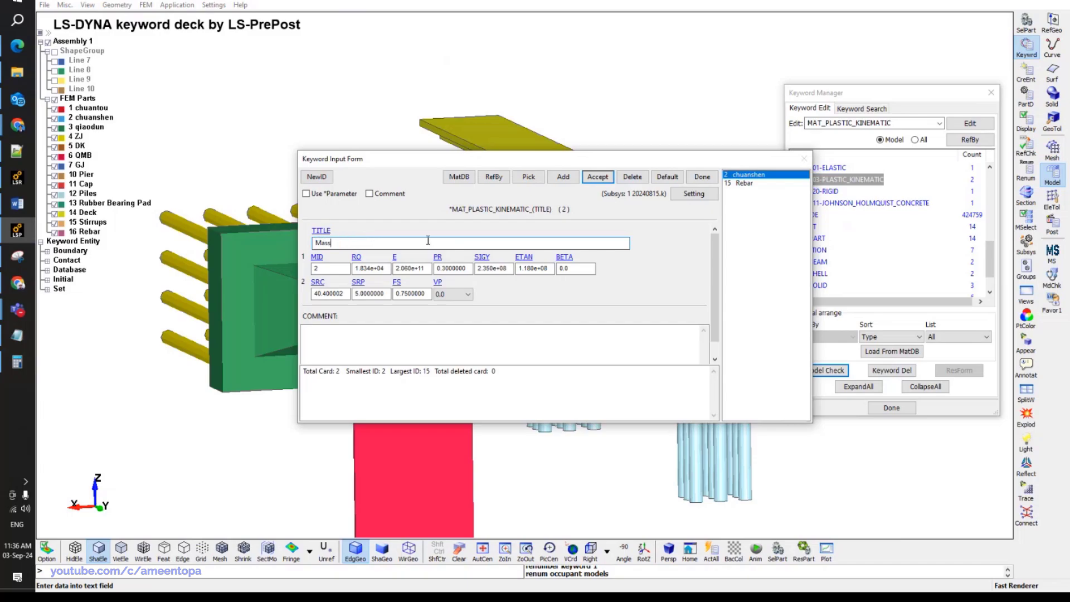
{"action": "type", "text": " Ship"}
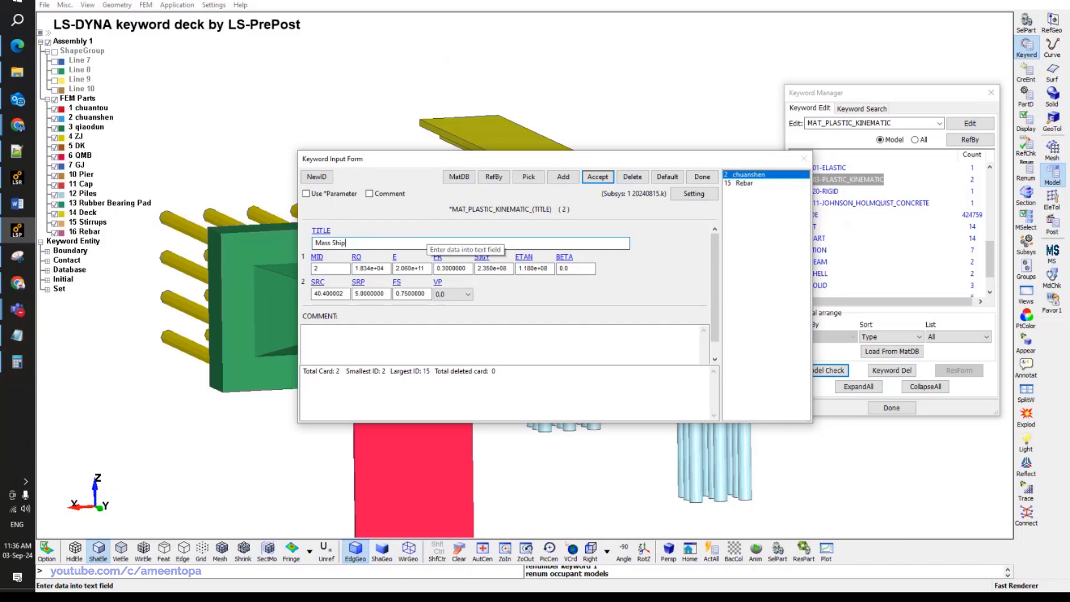
{"action": "left_click", "coordinate": [598, 176]}
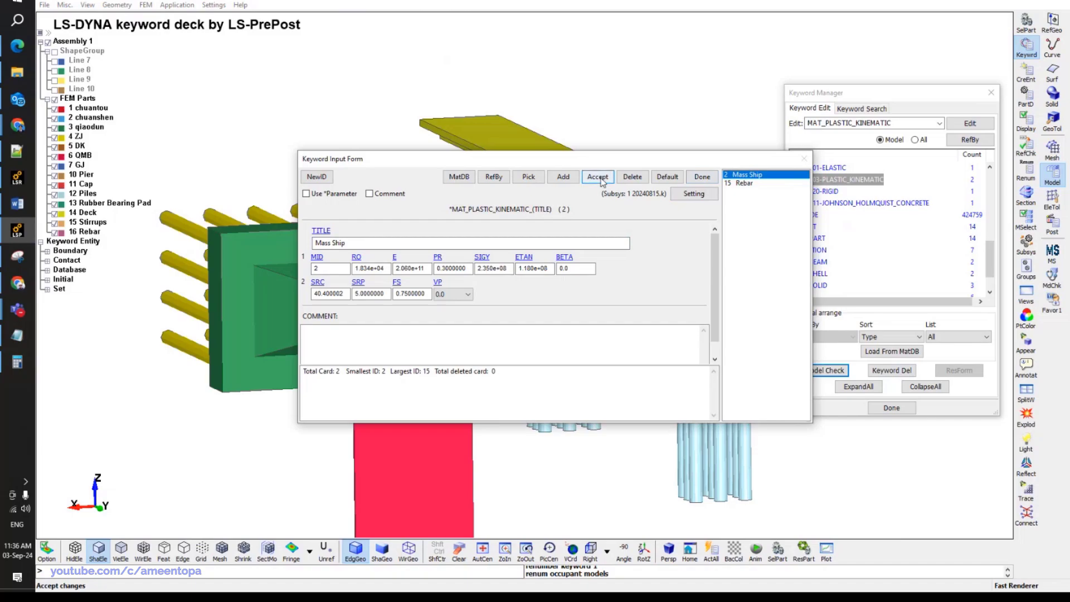
{"action": "left_click", "coordinate": [703, 177]}
Change the material ID of the elastic concrete material to 11.
{"action": "double_click", "coordinate": [832, 168]}
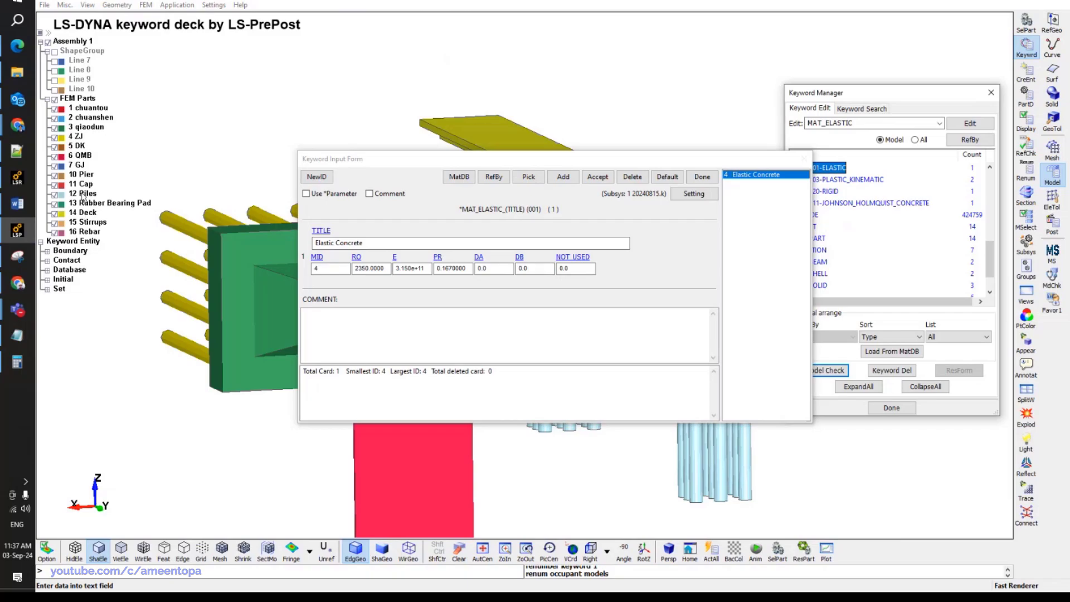
{"action": "left_click", "coordinate": [322, 267]}
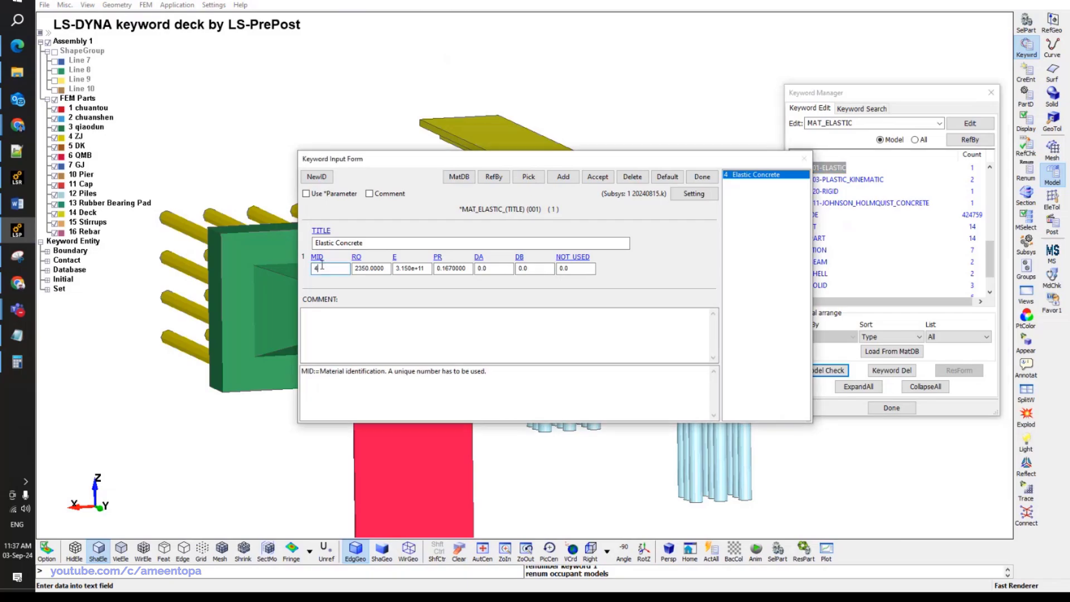
{"action": "type", "text": "11"}
{"action": "left_click", "coordinate": [598, 177]}
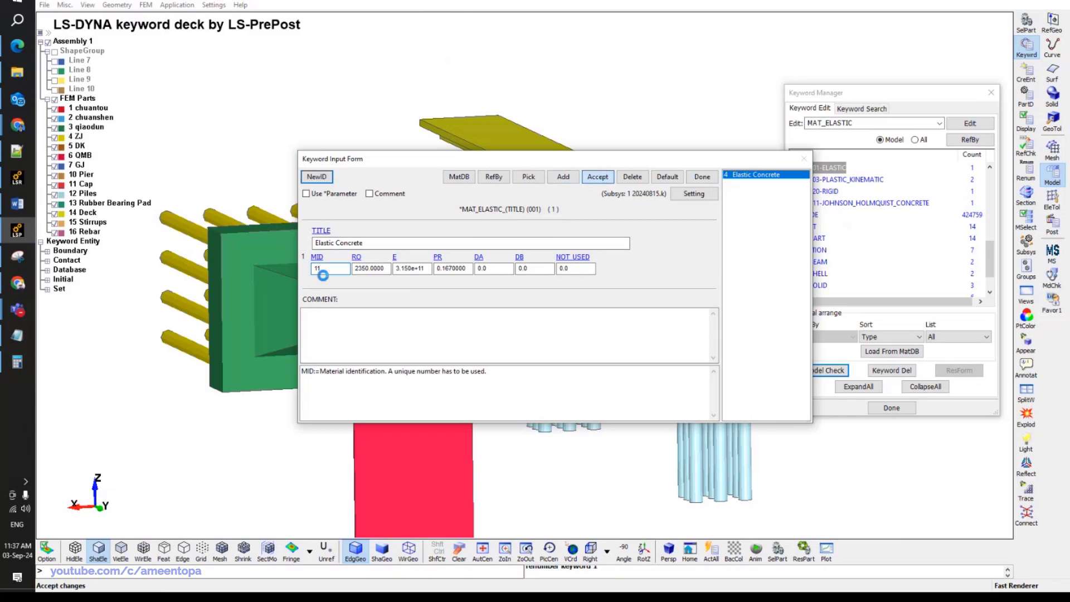
Retitle the elastic material with ID 11 as "Concrete (Linear Model)" and close its form.
{"action": "double_click", "coordinate": [329, 243]}
{"action": "key", "text": "BackSpace"}
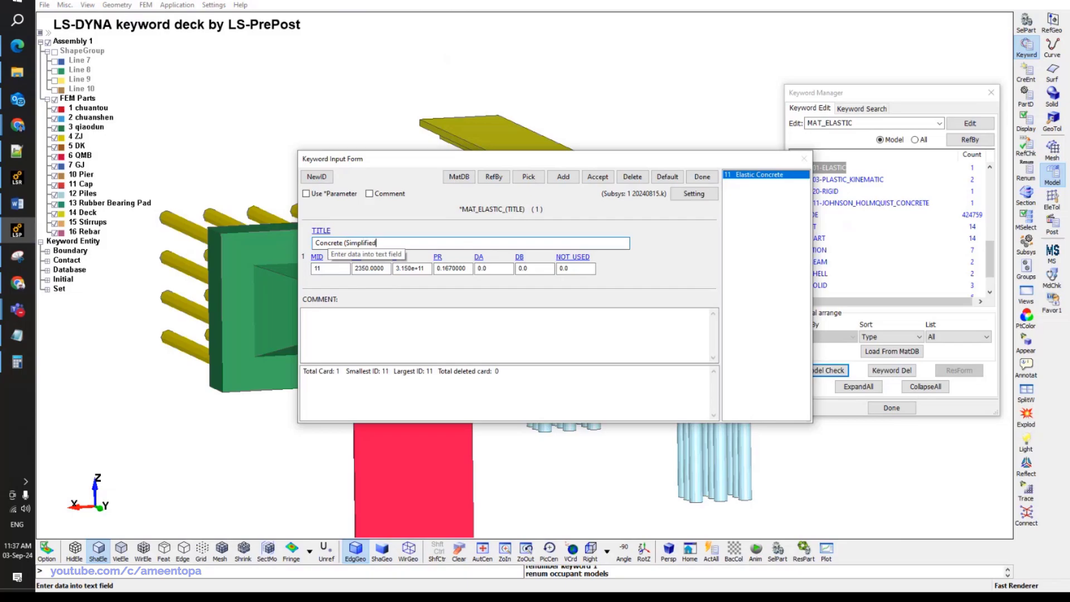
{"action": "key", "text": "ctrl+shift+Left"}
{"action": "type", "text": "L"}
{"action": "type", "text": "("}
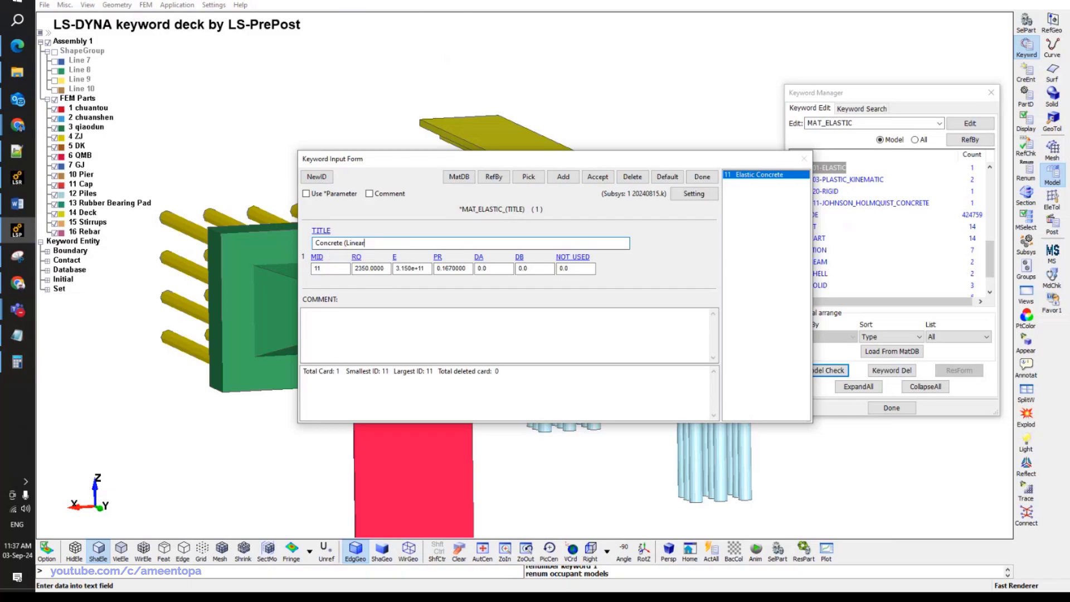
{"action": "left_click", "coordinate": [597, 177]}
{"action": "left_click", "coordinate": [702, 176]}
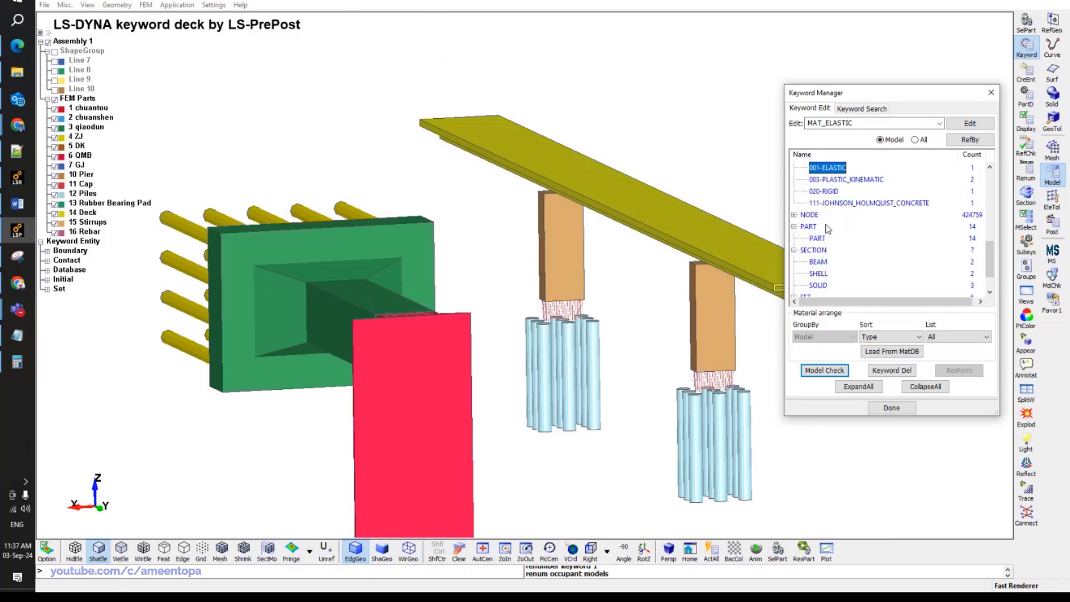
Add an elastic material with ID 13 titled "Rubber Padding Bearing (Linear Model)" and open the part definitions.
{"action": "double_click", "coordinate": [823, 191]}
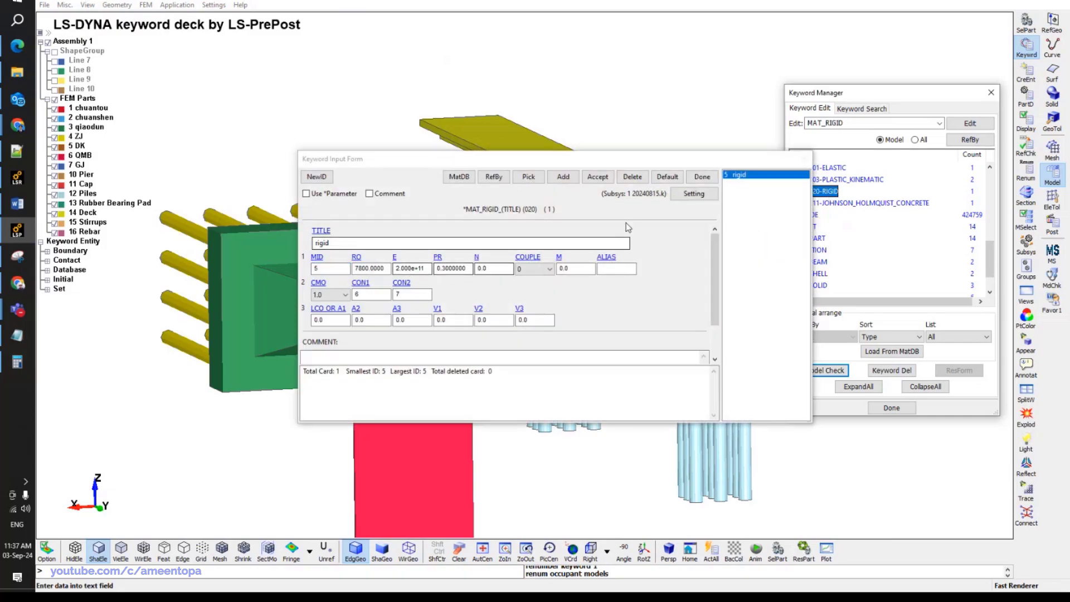
{"action": "left_click", "coordinate": [702, 177]}
{"action": "left_click", "coordinate": [849, 168]}
{"action": "double_click", "coordinate": [827, 168]}
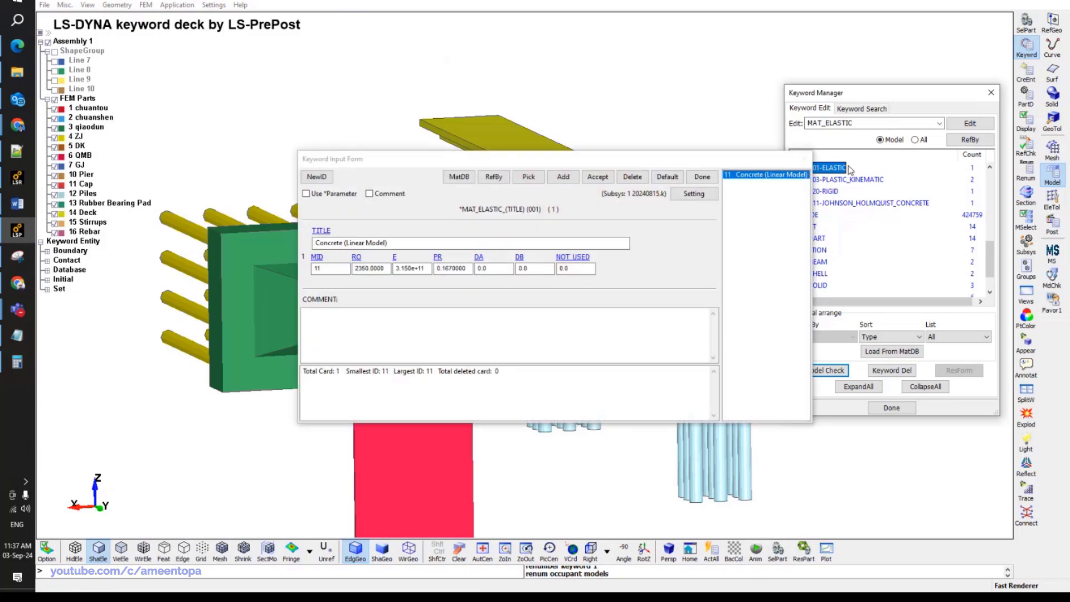
{"action": "left_click", "coordinate": [316, 177]}
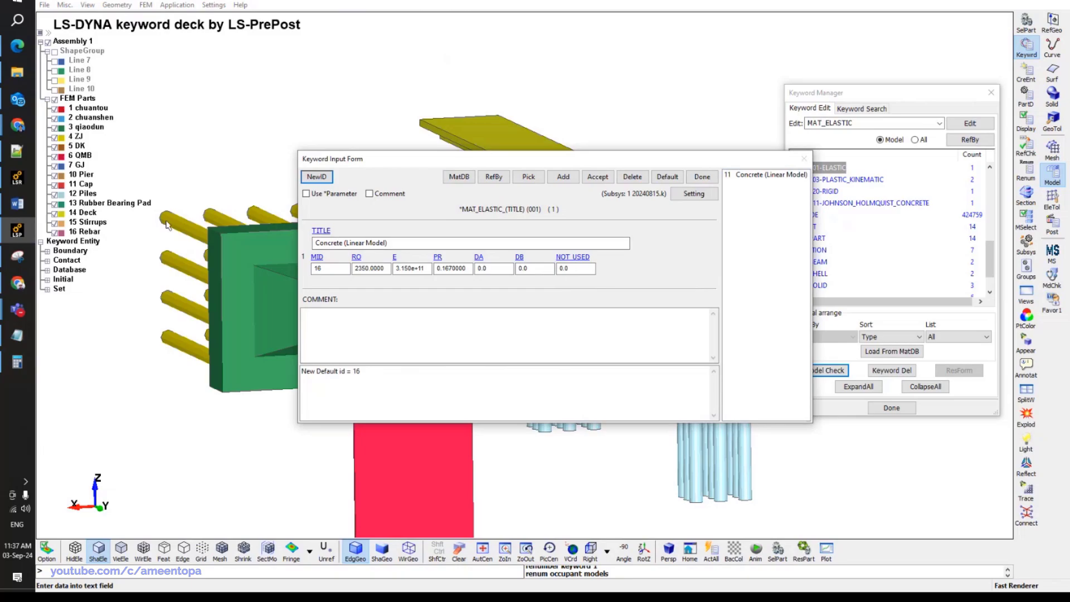
{"action": "left_click", "coordinate": [323, 268]}
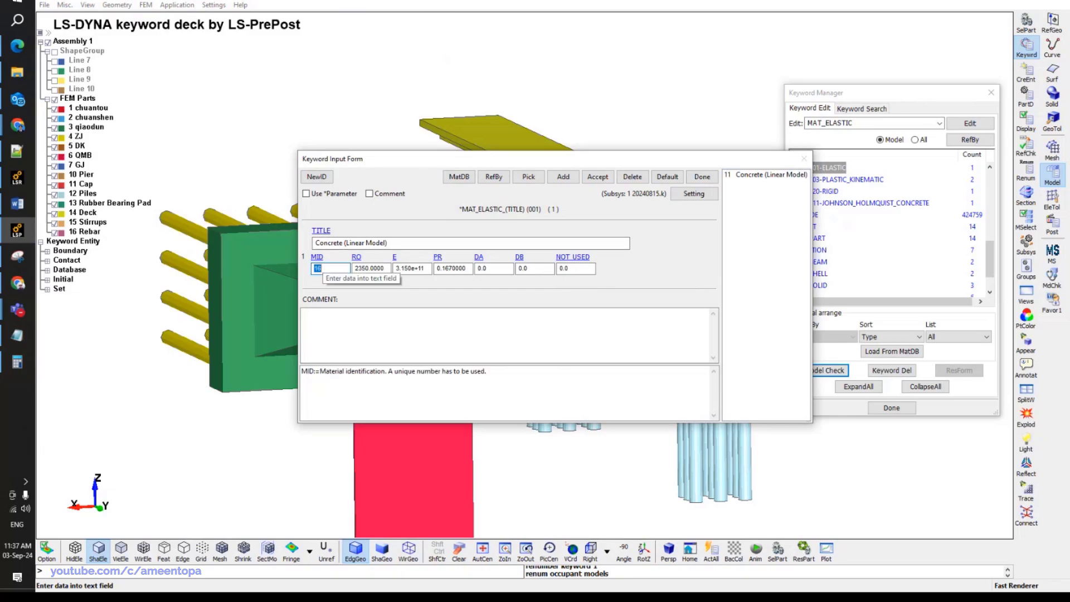
{"action": "double_click", "coordinate": [328, 243]}
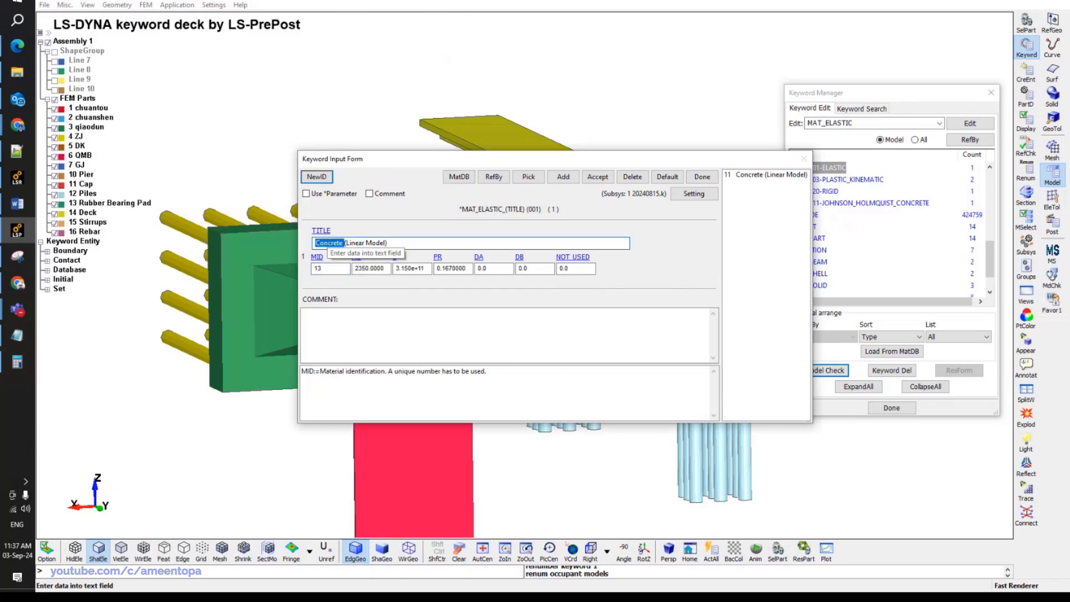
{"action": "type", "text": "Rubber Padding Bearing"}
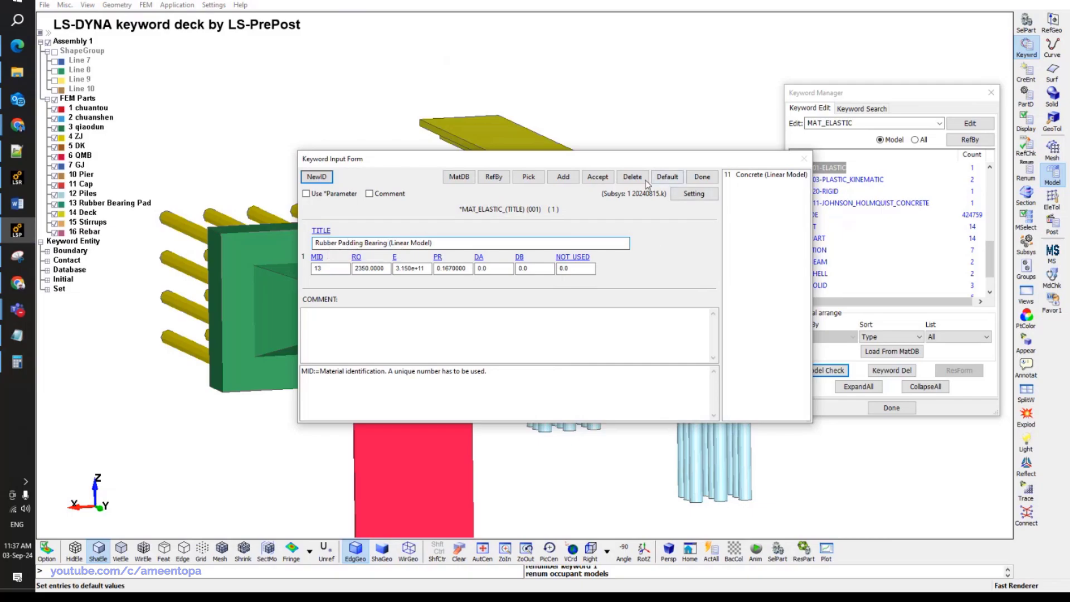
{"action": "left_click", "coordinate": [598, 177]}
{"action": "double_click", "coordinate": [818, 238]}
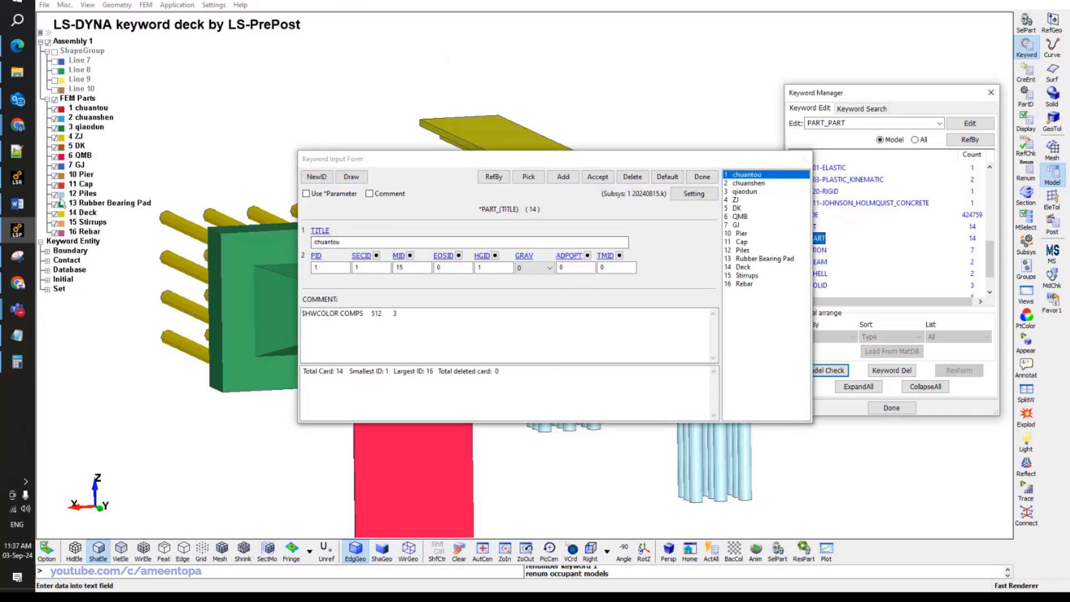
Switch to the bridge pier impact paper in Chrome and search it for "bearing".
{"action": "left_click", "coordinate": [19, 125]}
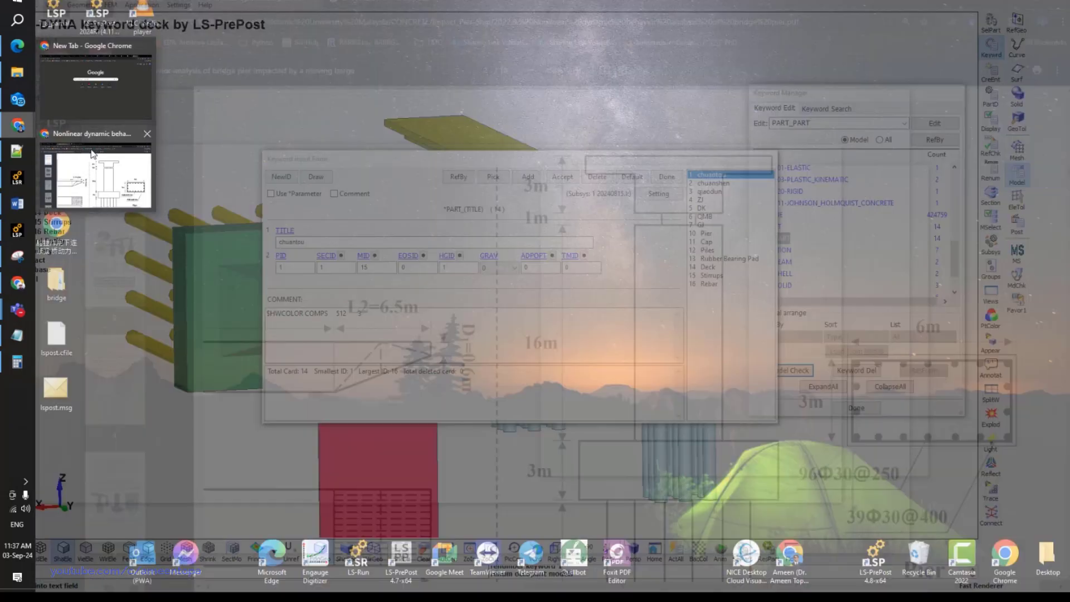
{"action": "left_click", "coordinate": [78, 152]}
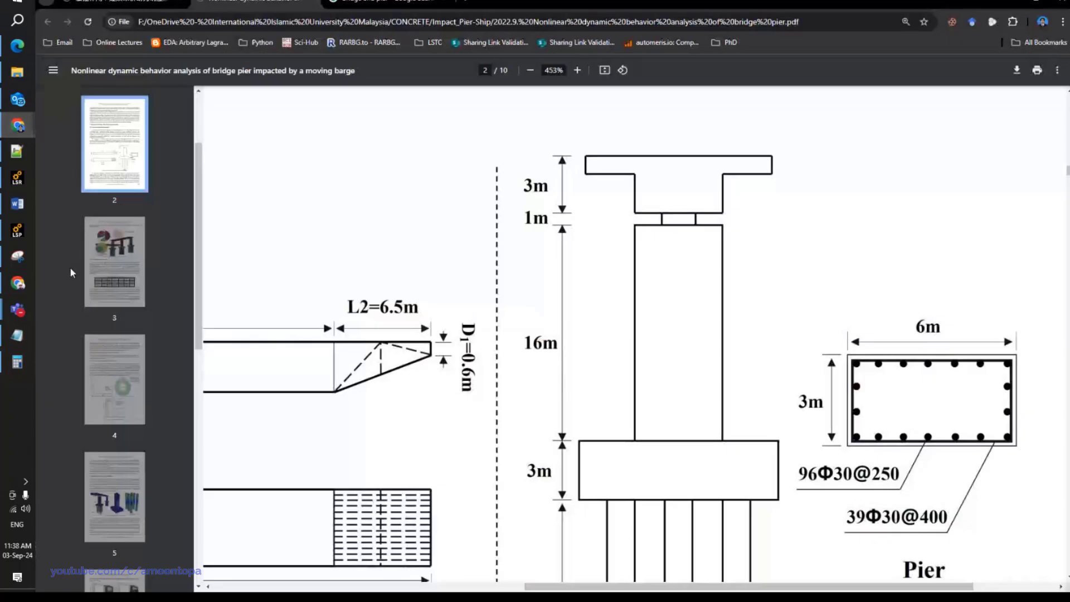
{"action": "left_click", "coordinate": [114, 262]}
{"action": "scroll", "coordinate": [526, 342], "scroll_direction": "down", "scroll_amount": 5, "text": "ctrl"}
{"action": "key", "text": "ctrl+f"}
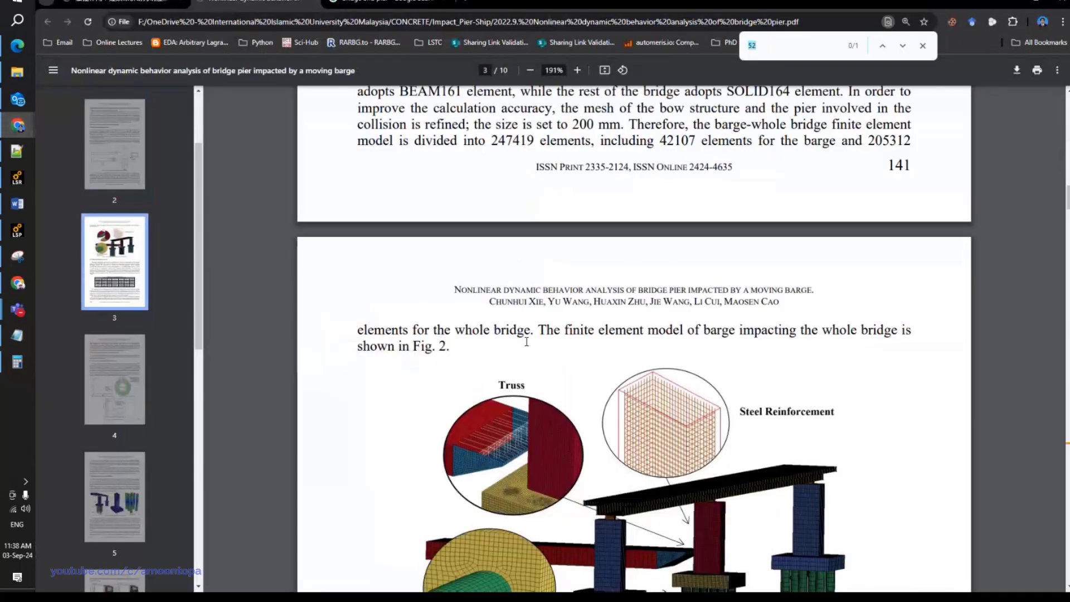
{"action": "type", "text": "bearing"}
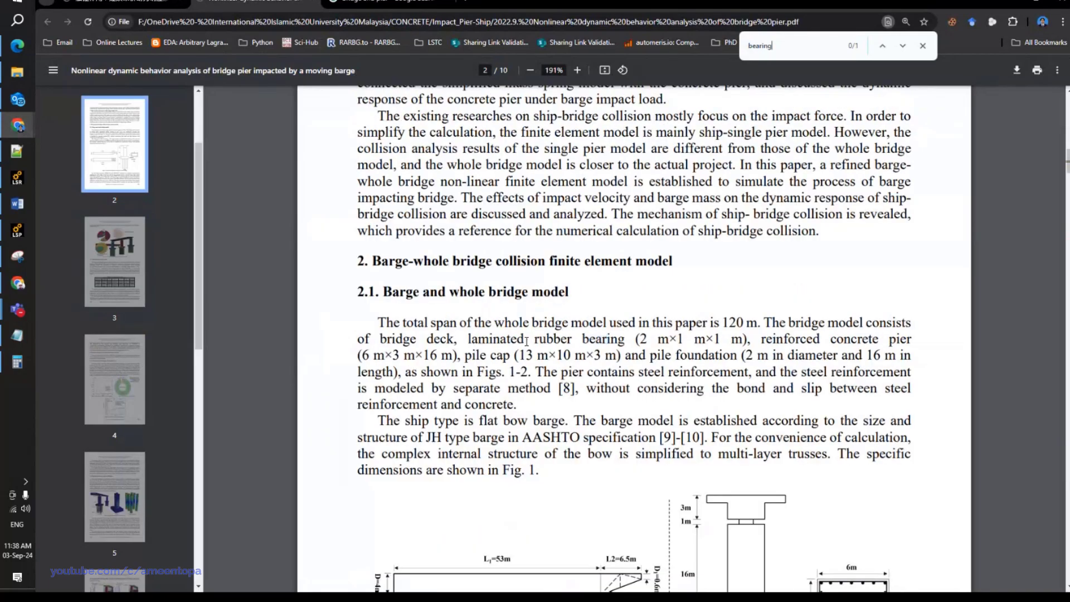
{"action": "key", "text": "Return"}
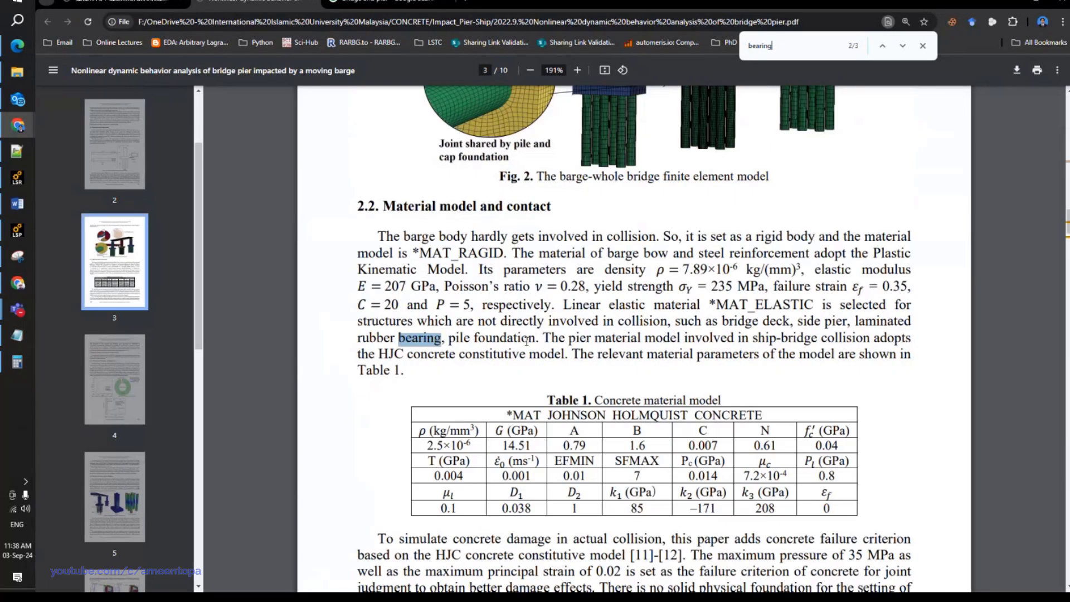
Go through the remaining "bearing" matches in the bridge pier impact paper and read the surrounding material and contact passages.
{"action": "key", "text": "Return"}
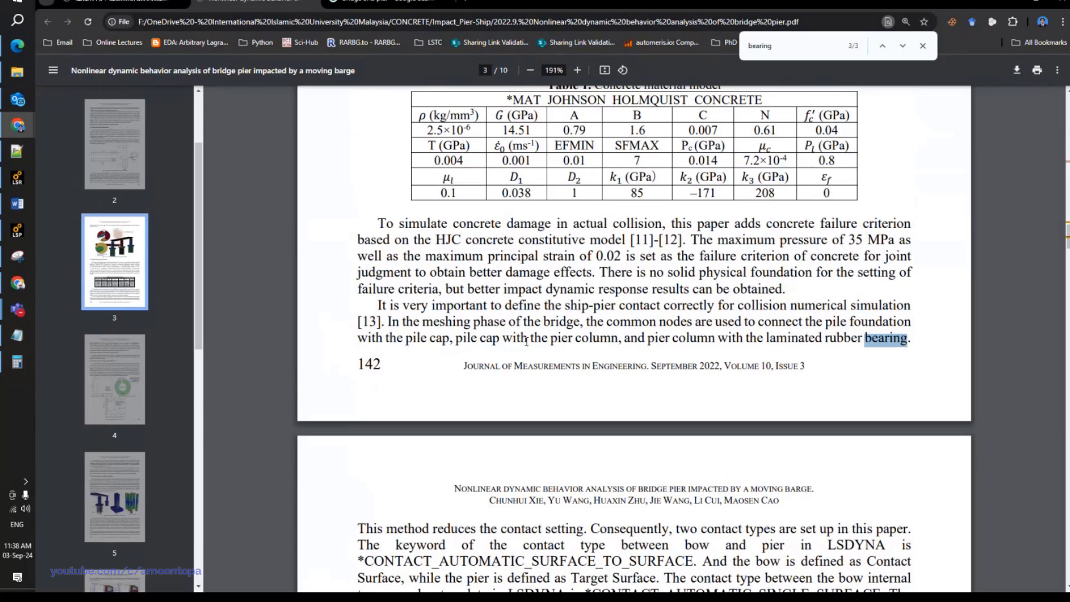
{"action": "key", "text": "Return"}
{"action": "key", "text": "Return"}
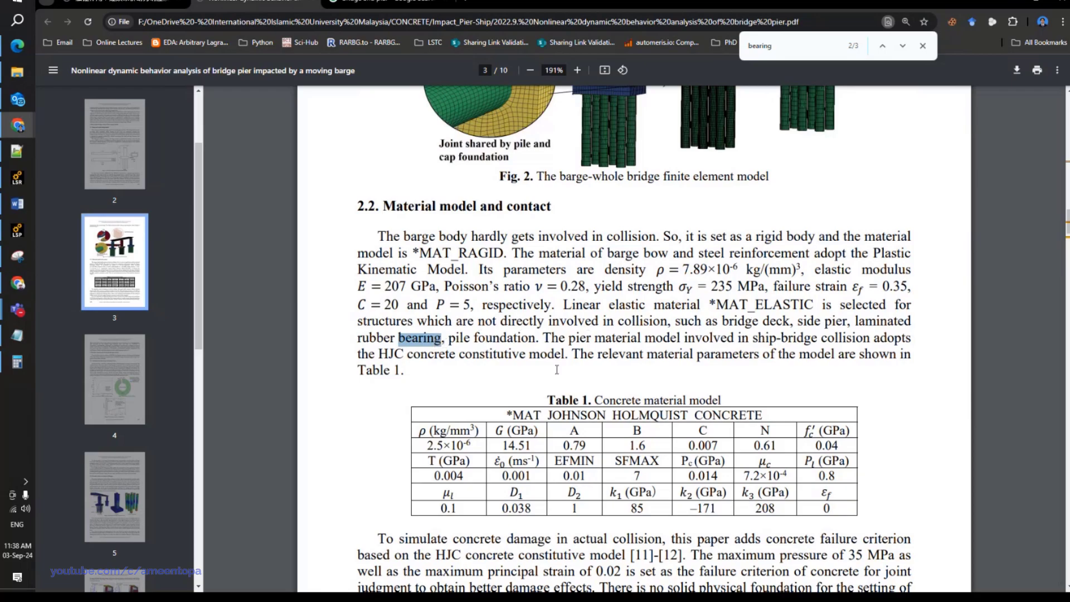
{"action": "scroll", "coordinate": [557, 370], "scroll_direction": "down", "scroll_amount": 3}
{"action": "scroll", "coordinate": [561, 373], "scroll_direction": "down", "scroll_amount": 10}
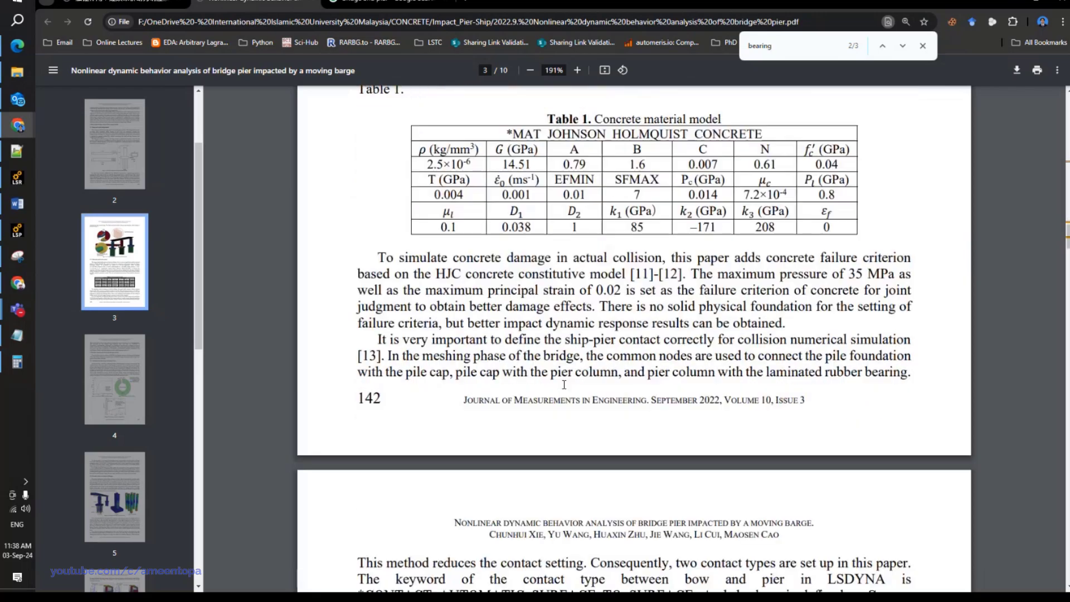
{"action": "scroll", "coordinate": [561, 373], "scroll_direction": "up", "scroll_amount": 7}
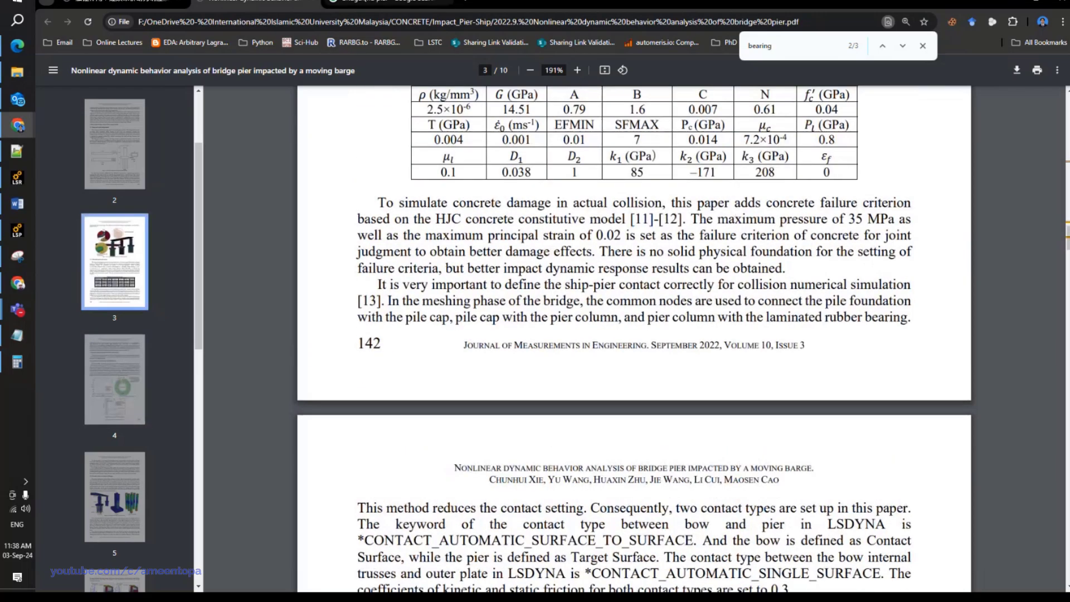
Search Google for "bridge bearing pad elastic modulus" and look through the results.
{"action": "left_click", "coordinate": [360, 5]}
{"action": "left_click", "coordinate": [349, 21]}
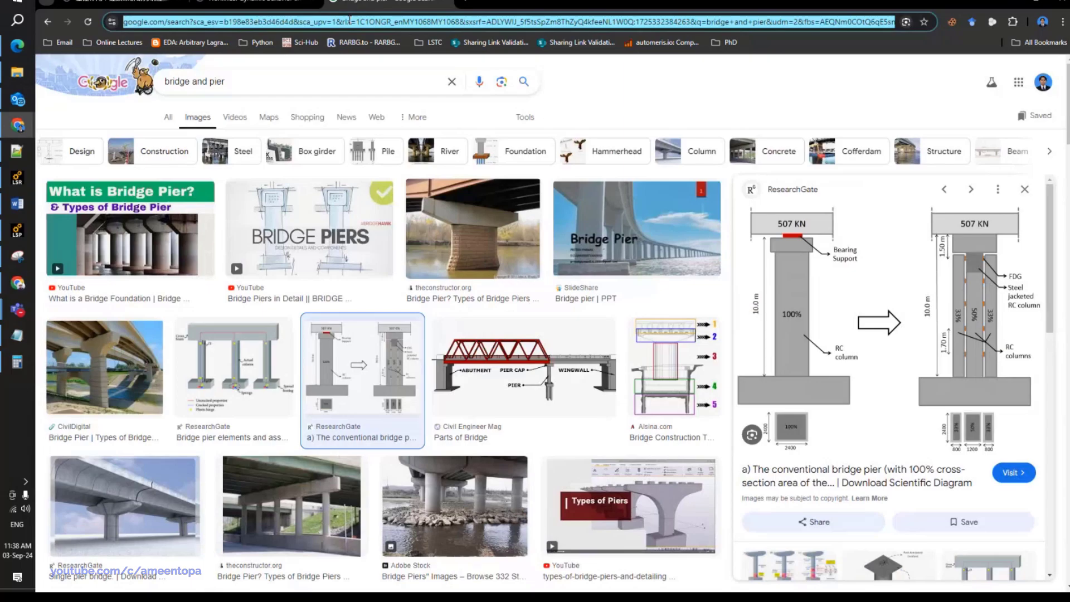
{"action": "key", "text": "BackSpace"}
{"action": "type", "text": "b"}
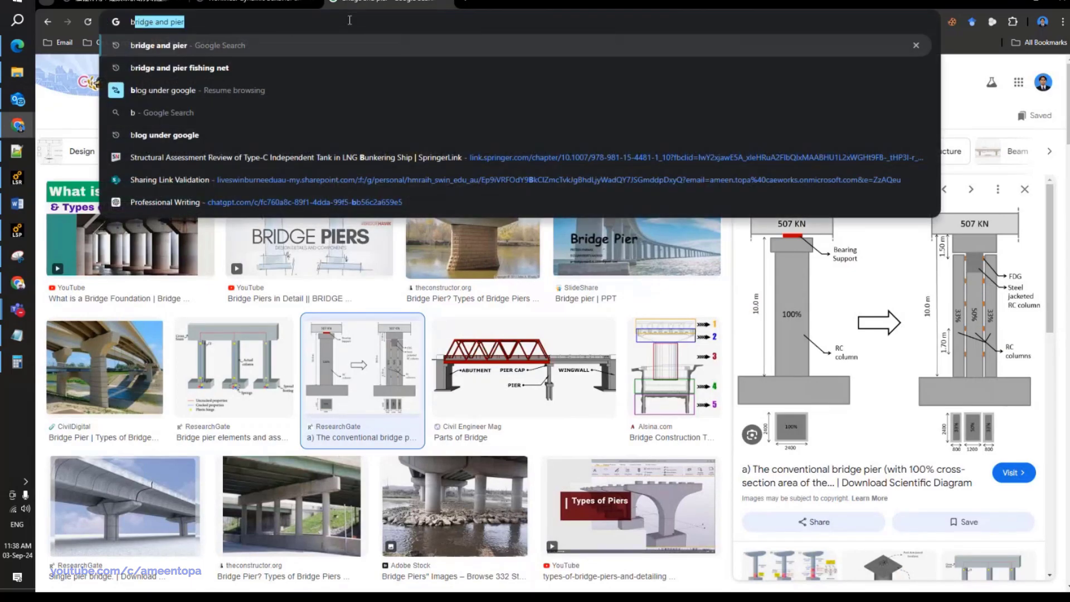
{"action": "type", "text": "ridge bearing pa"}
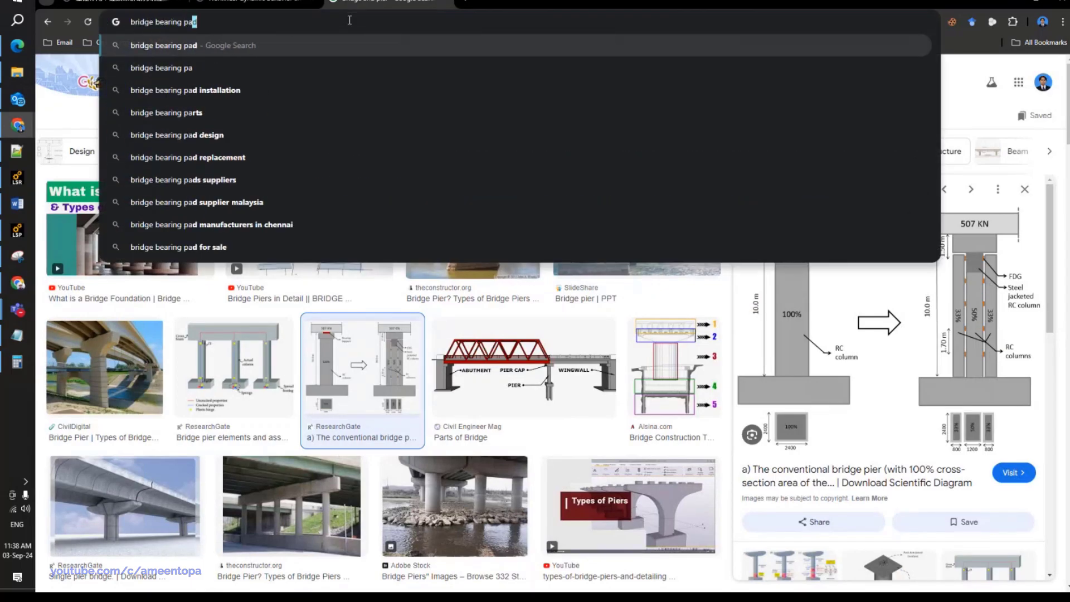
{"action": "type", "text": "d elsstic modulus"}
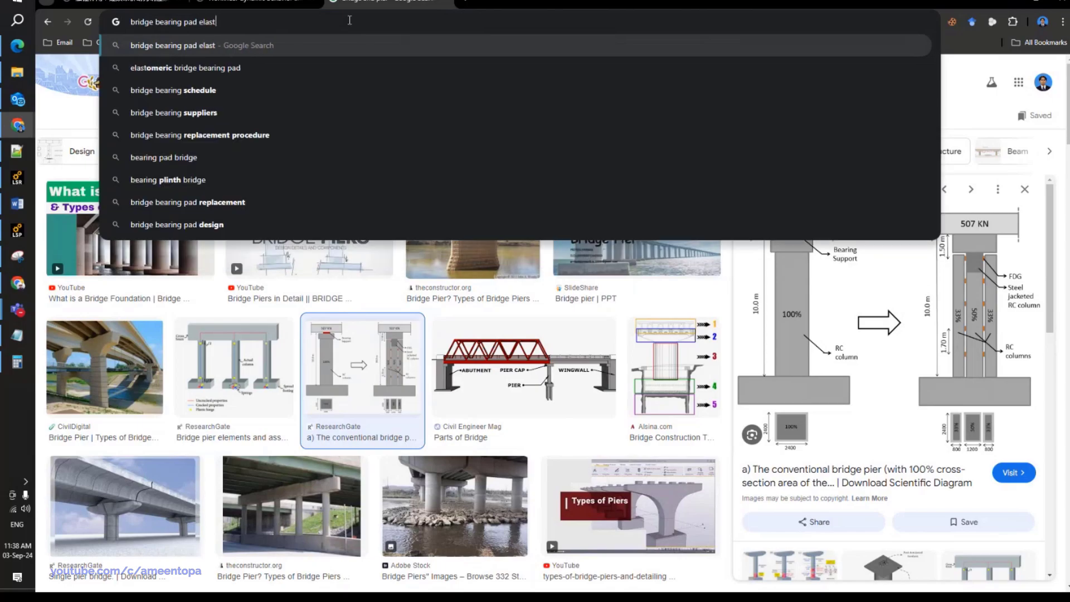
{"action": "key", "text": "Return"}
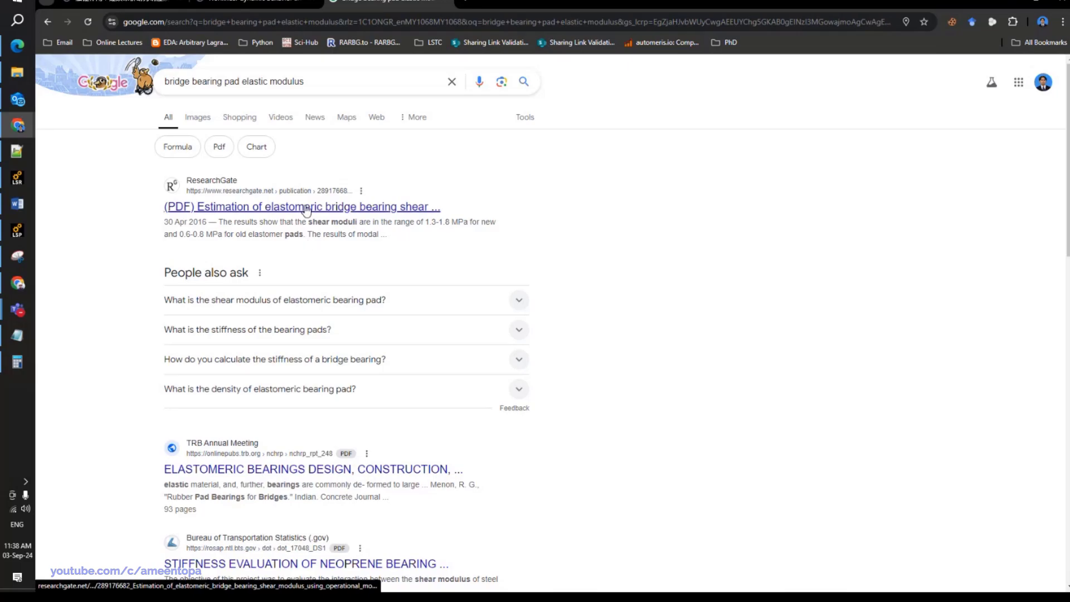
{"action": "scroll", "coordinate": [112, 406], "scroll_direction": "down", "scroll_amount": 4}
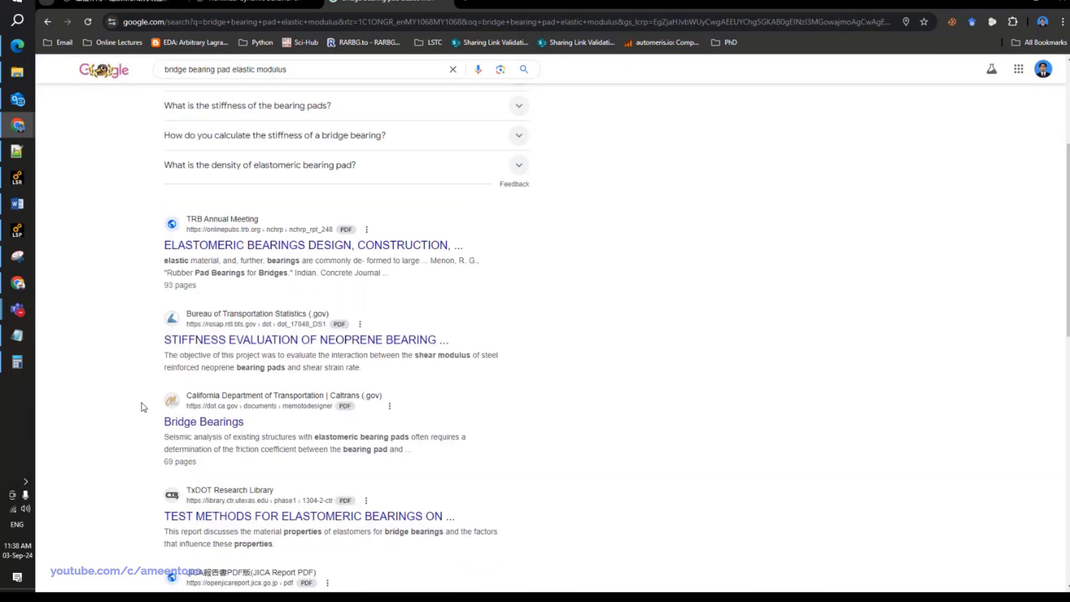
{"action": "scroll", "coordinate": [119, 488], "scroll_direction": "down", "scroll_amount": 4}
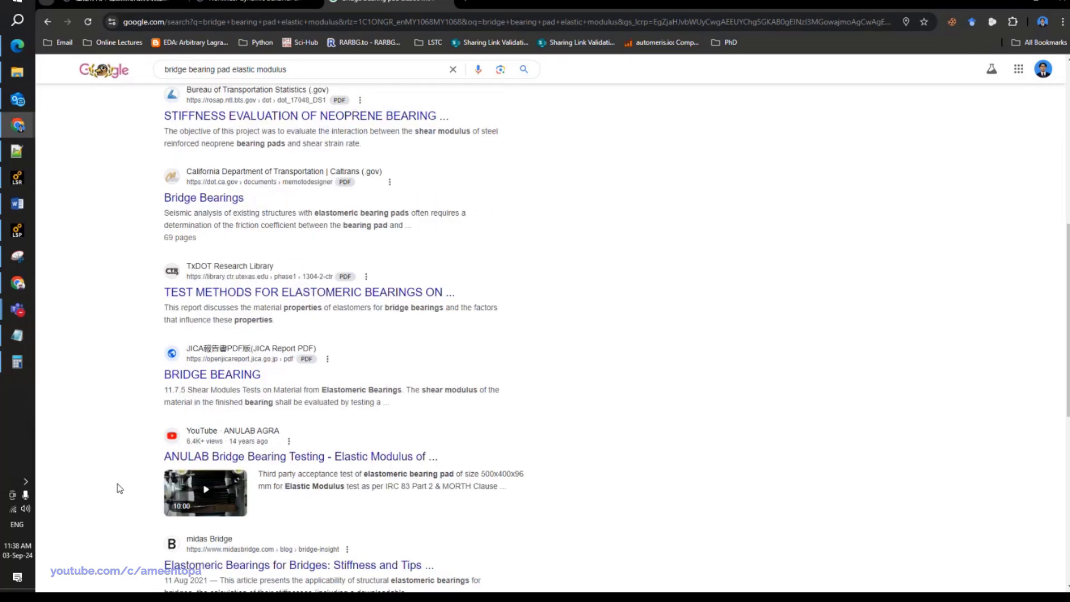
{"action": "scroll", "coordinate": [118, 489], "scroll_direction": "down", "scroll_amount": 4}
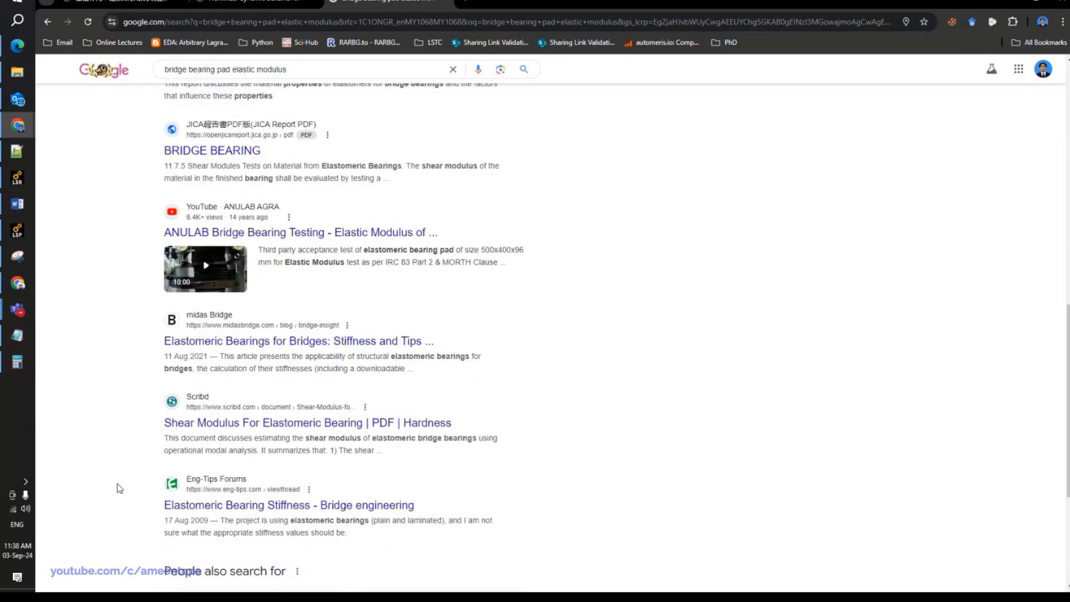
{"action": "scroll", "coordinate": [119, 489], "scroll_direction": "up", "scroll_amount": 12}
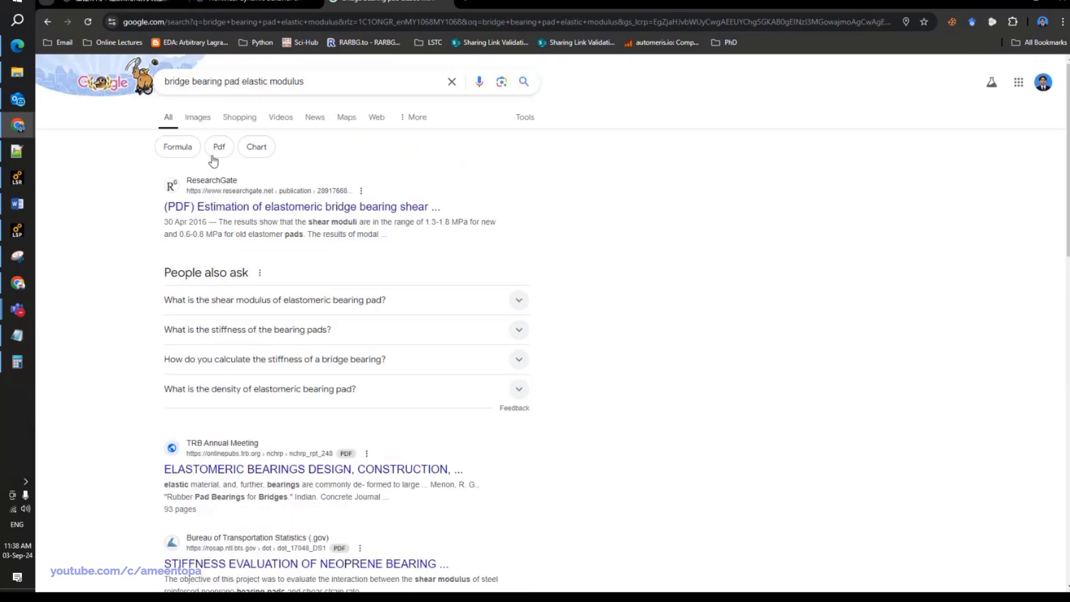
Open the ship-bridge collision thesis PDF and search it for "bearing" up to the bridge modeling section 3.3.2.
{"action": "key", "text": "ctrl+1"}
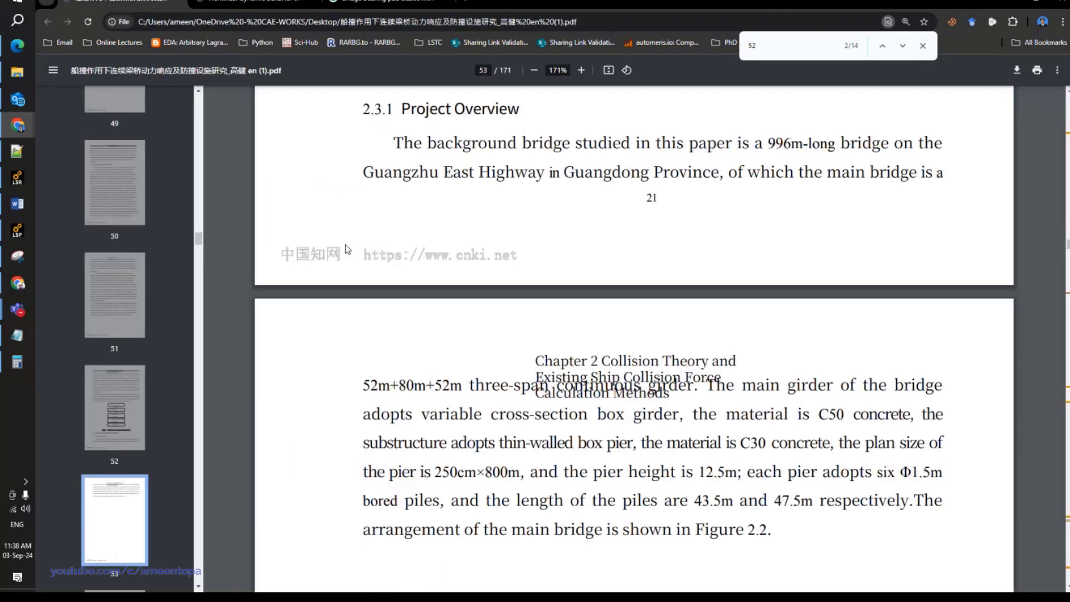
{"action": "type", "text": "bearing"}
{"action": "key", "text": "Return"}
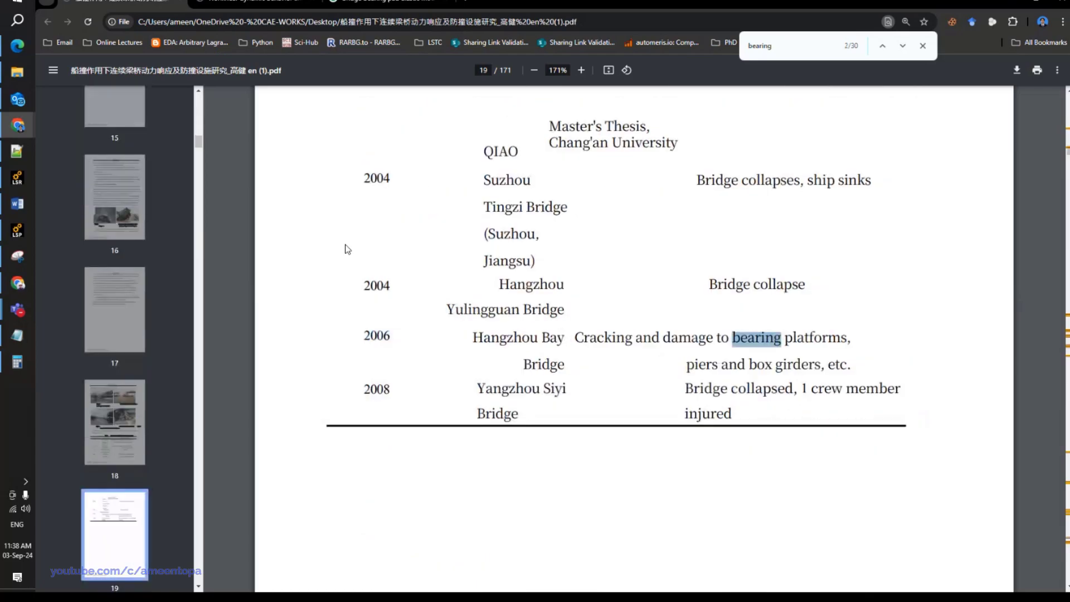
{"action": "key", "text": "Return"}
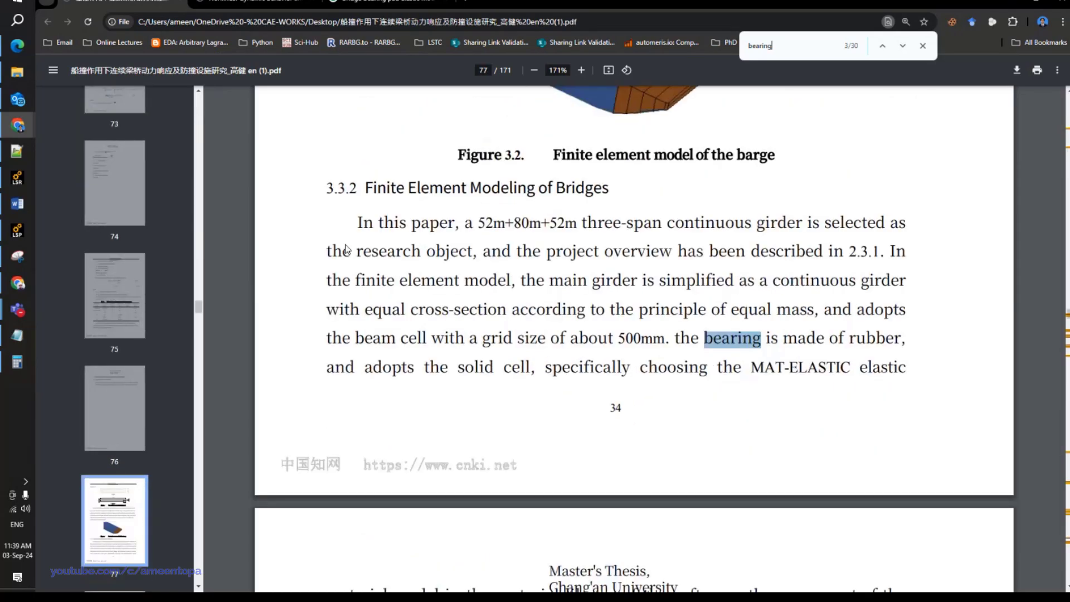
Examine the thesis's bridge modeling section and following pages for the rubber bearing's elastic material definition.
{"action": "left_click_drag", "start_coordinate": [751, 368], "coordinate": [851, 368]}
{"action": "scroll", "coordinate": [606, 413], "scroll_direction": "down", "scroll_amount": 3}
{"action": "left_click_drag", "start_coordinate": [330, 439], "coordinate": [548, 435]}
{"action": "scroll", "coordinate": [620, 333], "scroll_direction": "up", "scroll_amount": 5}
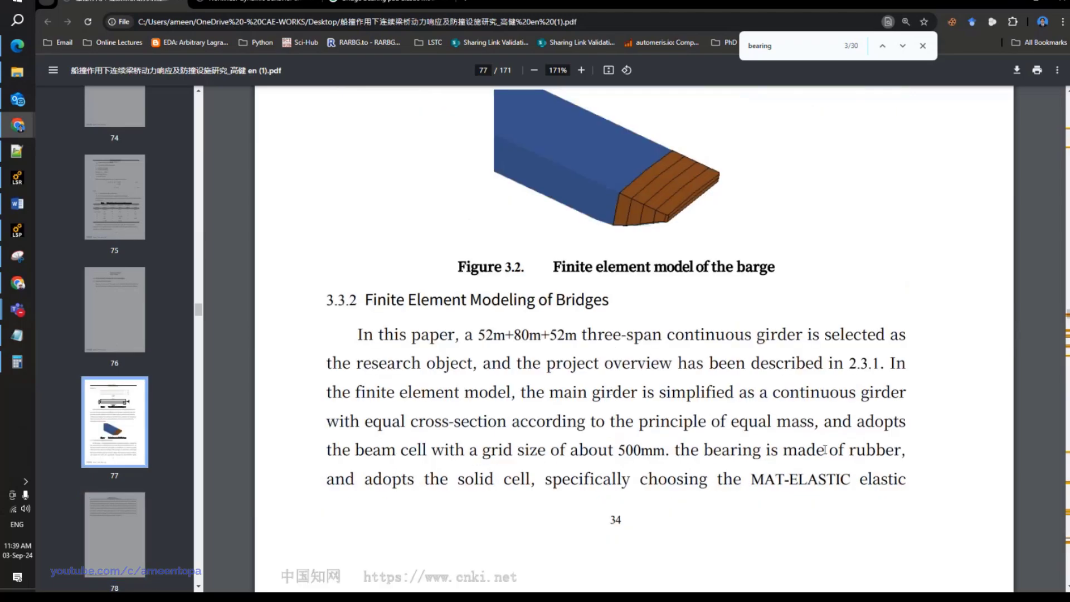
{"action": "scroll", "coordinate": [741, 406], "scroll_direction": "down", "scroll_amount": 13}
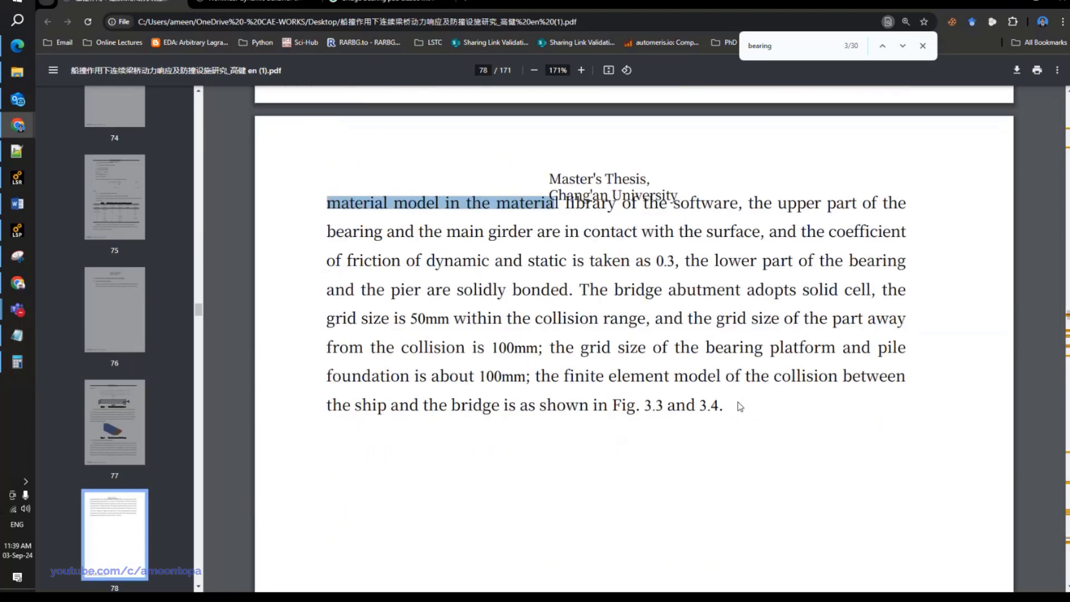
{"action": "scroll", "coordinate": [740, 408], "scroll_direction": "down", "scroll_amount": 15}
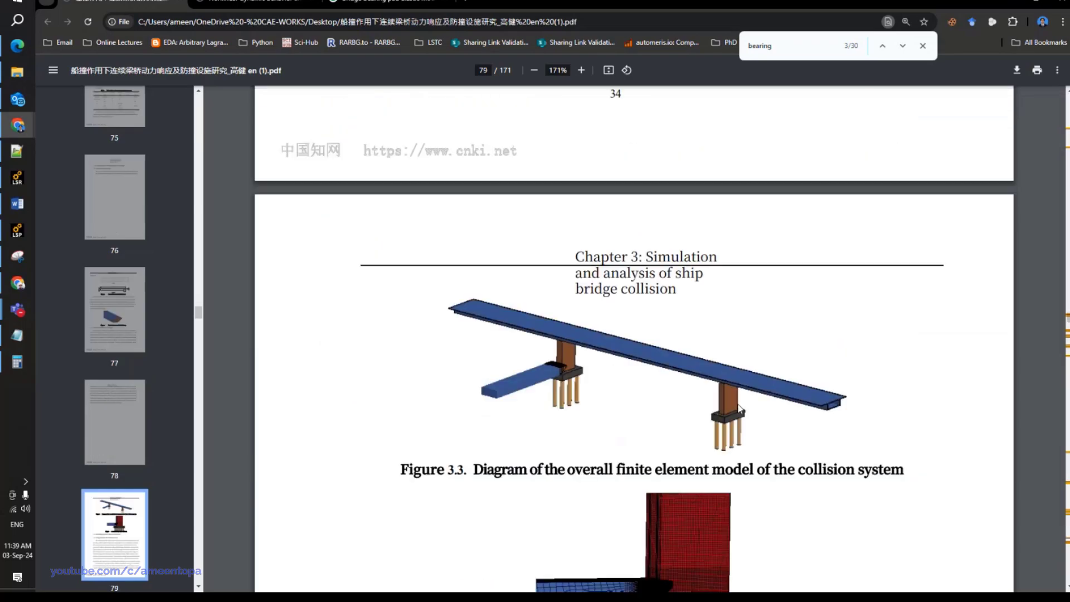
{"action": "scroll", "coordinate": [740, 409], "scroll_direction": "down", "scroll_amount": 5}
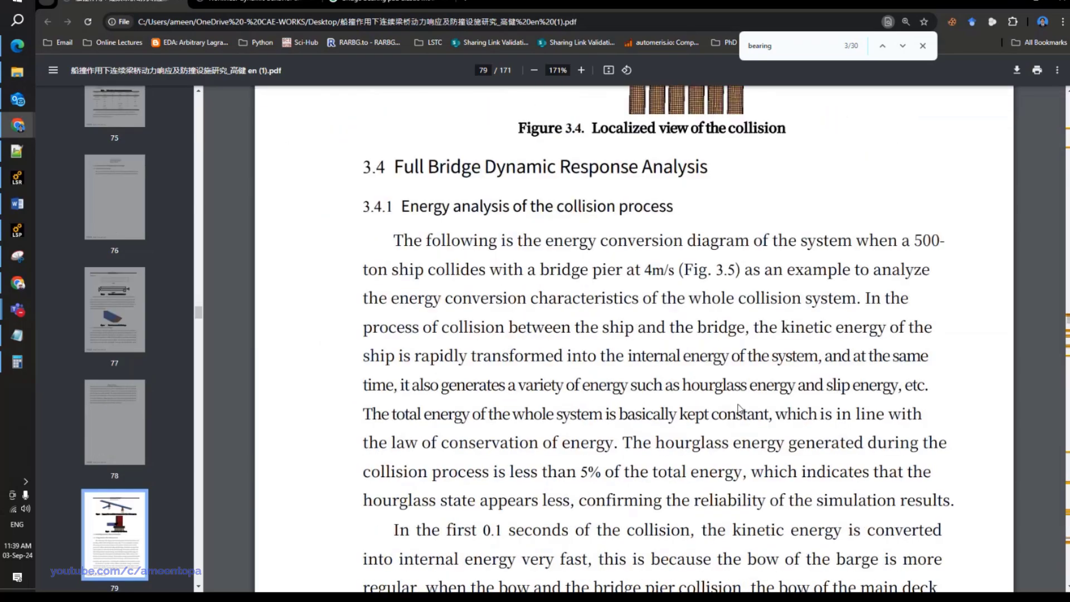
{"action": "scroll", "coordinate": [739, 408], "scroll_direction": "down", "scroll_amount": 3}
{"action": "scroll", "coordinate": [740, 409], "scroll_direction": "down", "scroll_amount": 6}
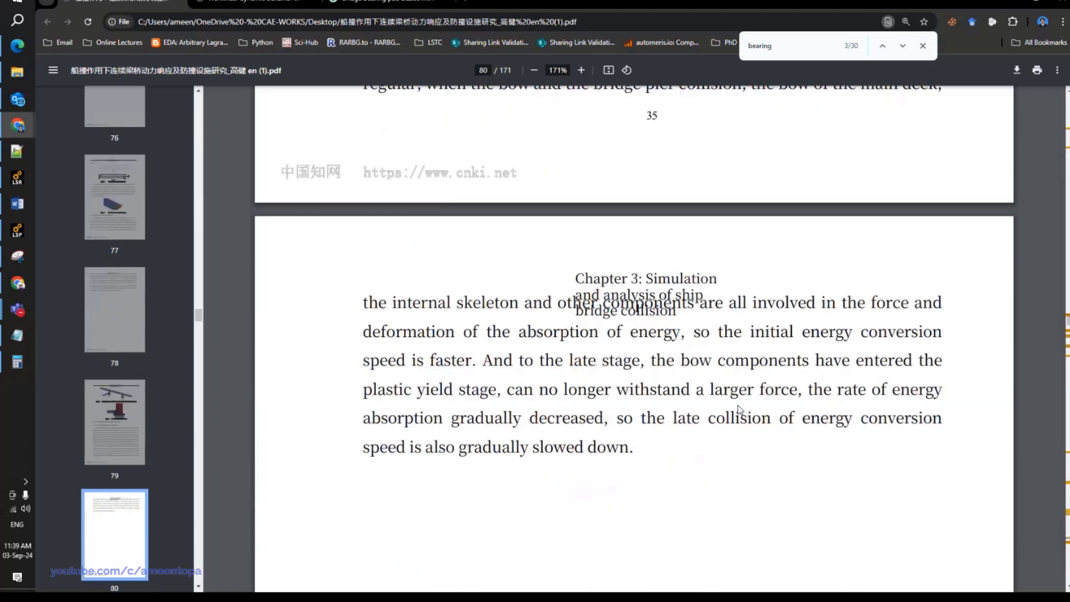
Return to the Google results on the bearing pad elastic modulus and look through them for a source.
{"action": "left_click", "coordinate": [378, 4]}
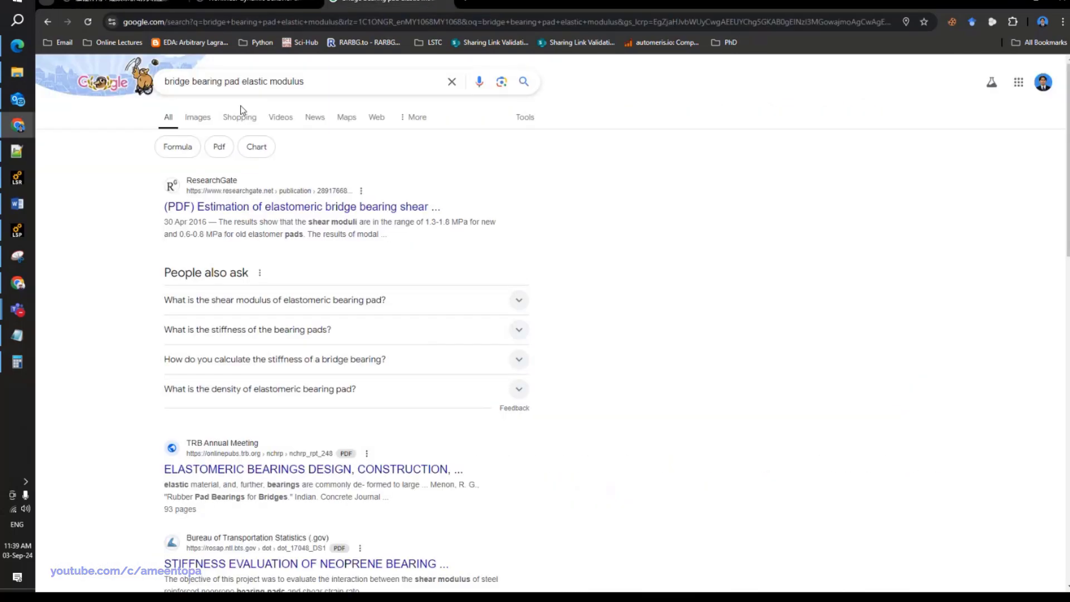
{"action": "scroll", "coordinate": [196, 438], "scroll_direction": "down", "scroll_amount": 5}
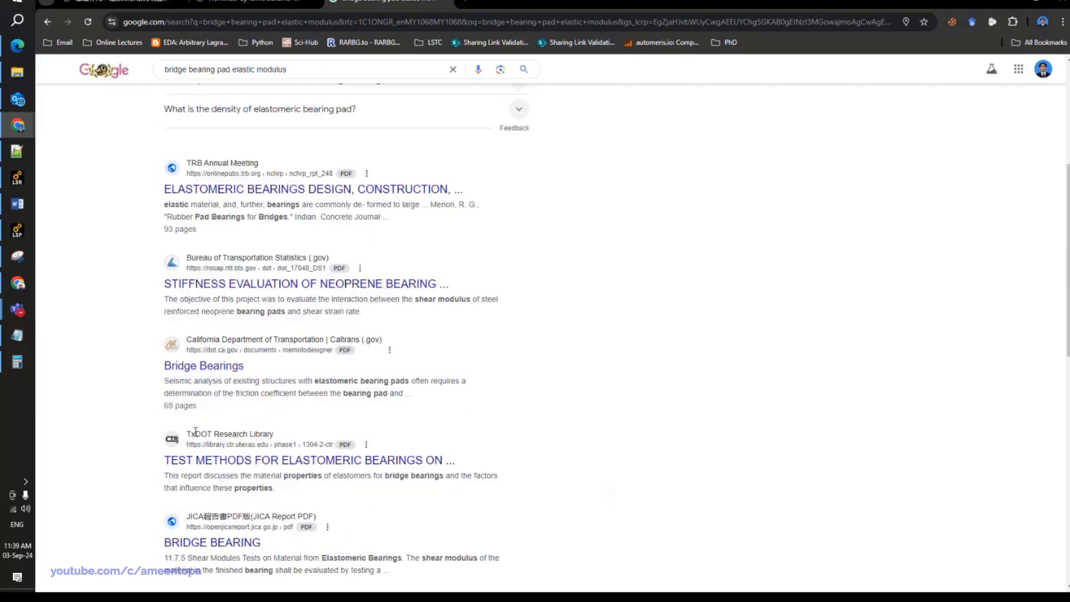
{"action": "scroll", "coordinate": [136, 507], "scroll_direction": "down", "scroll_amount": 4}
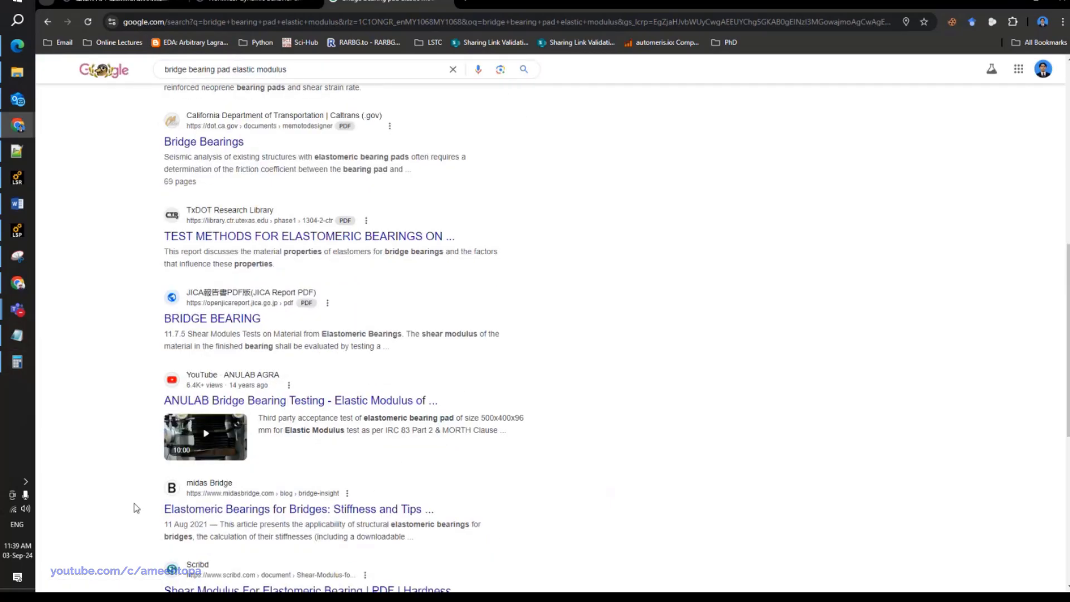
Switch to LS-PrePost, inspect the small pad between the green and red parts, and close the rubber bearing material form.
{"action": "left_click", "coordinate": [22, 234]}
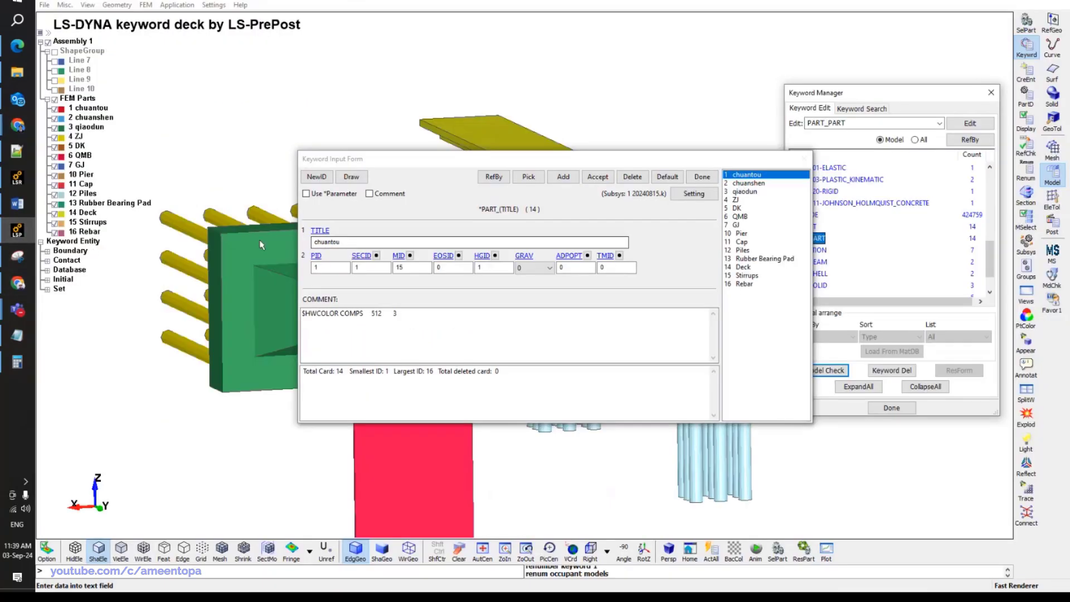
{"action": "left_click", "coordinate": [368, 166]}
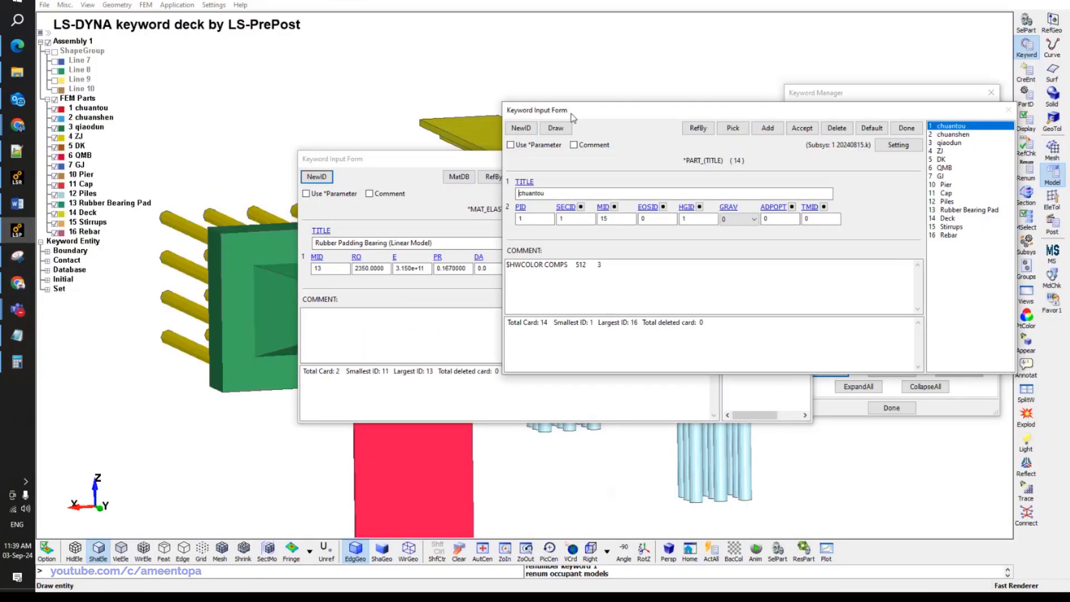
{"action": "left_click_drag", "start_coordinate": [341, 163], "coordinate": [574, 171]}
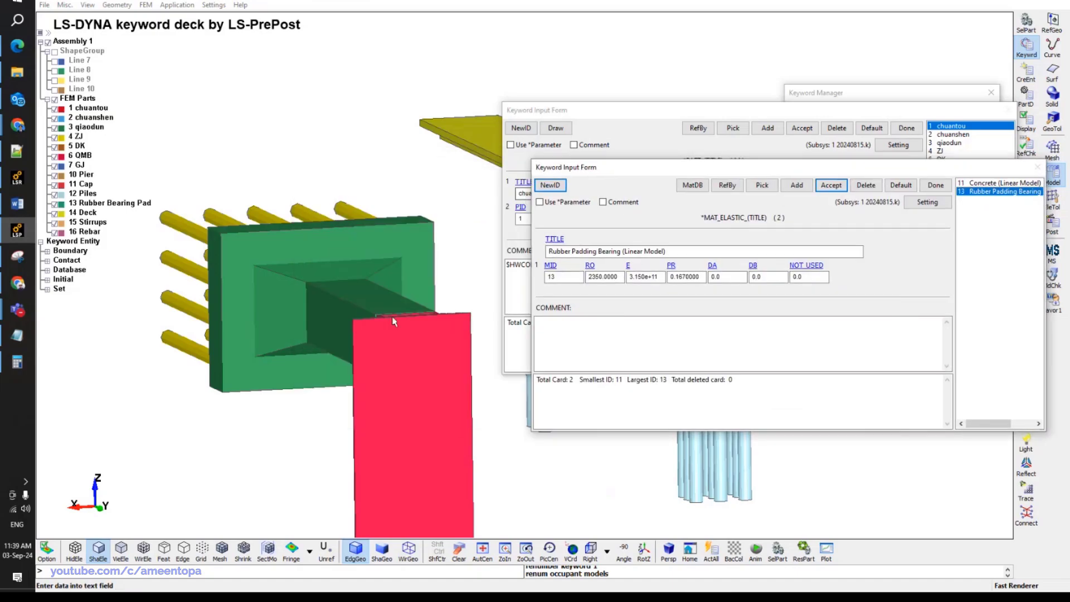
{"action": "scroll", "coordinate": [376, 317], "scroll_direction": "up", "scroll_amount": 5}
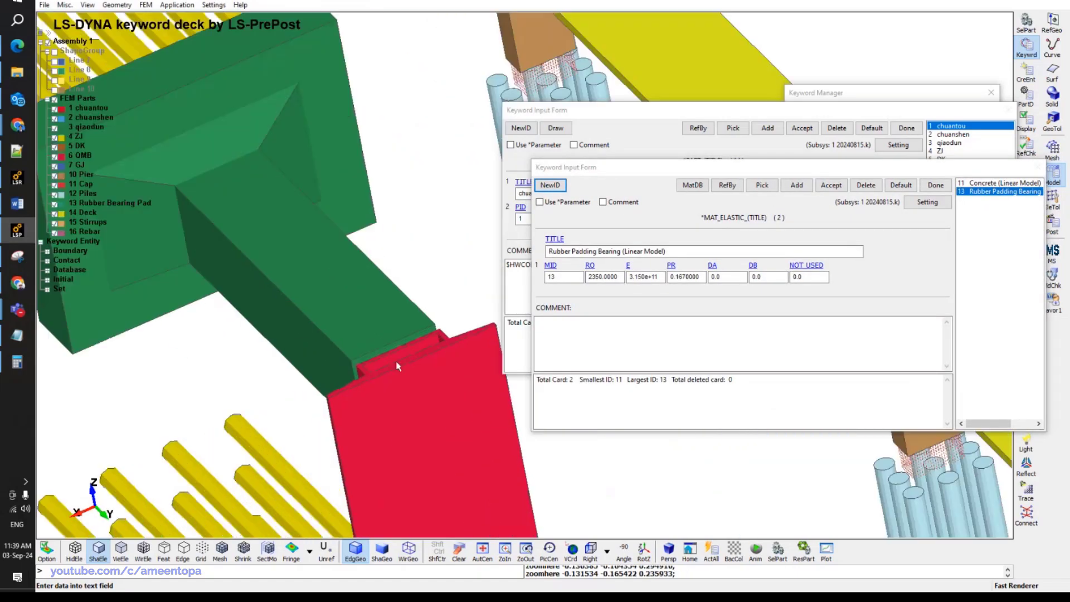
{"action": "mouse_move", "coordinate": [372, 368]}
{"action": "left_mouse_down", "text": "ctrl"}
{"action": "mouse_move", "coordinate": [493, 451]}
{"action": "mouse_move", "coordinate": [364, 385]}
{"action": "left_mouse_up", "text": "ctrl"}
{"action": "mouse_move", "coordinate": [225, 261]}
{"action": "left_mouse_down", "text": "ctrl"}
{"action": "mouse_move", "coordinate": [248, 442]}
{"action": "mouse_move", "coordinate": [262, 446]}
{"action": "left_mouse_up", "text": "ctrl"}
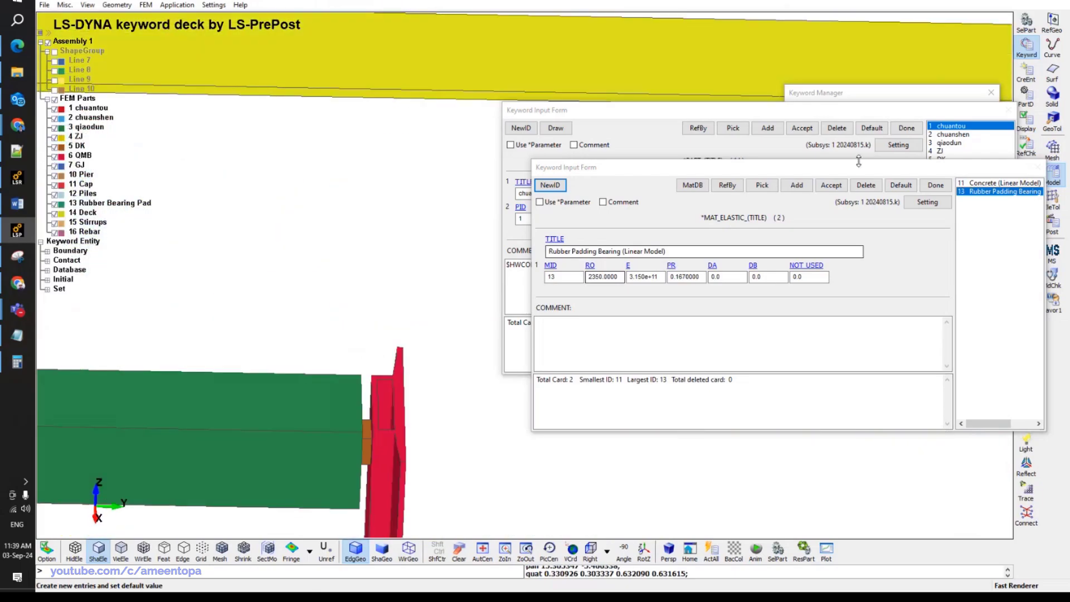
{"action": "left_click", "coordinate": [936, 185]}
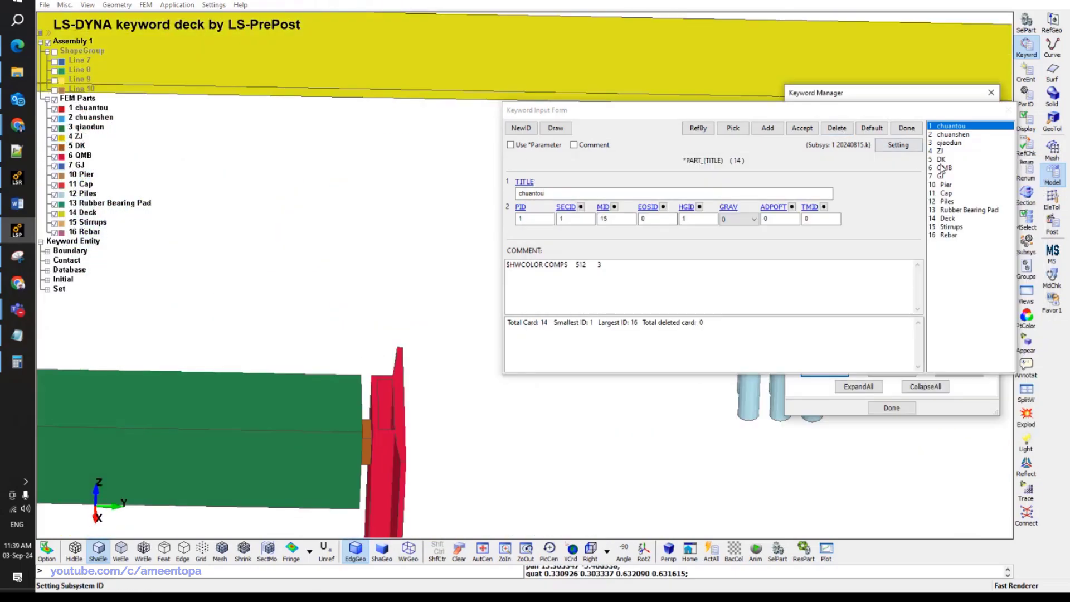
Check the material assigned to part DK, close its form, and switch back to the Google results in Chrome.
{"action": "left_click", "coordinate": [945, 167]}
{"action": "left_click", "coordinate": [943, 159]}
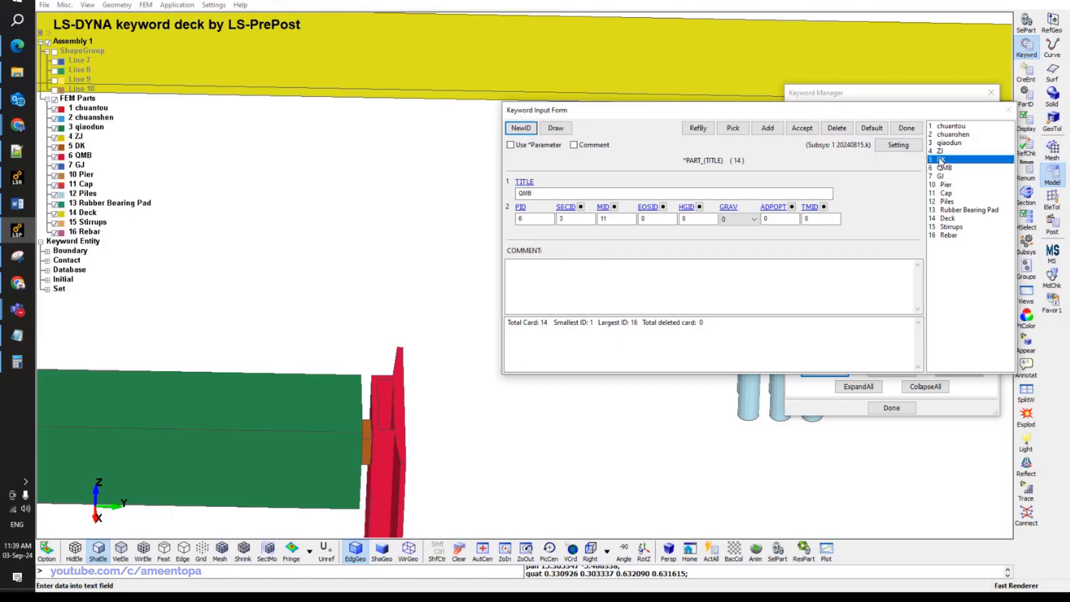
{"action": "double_click", "coordinate": [600, 218]}
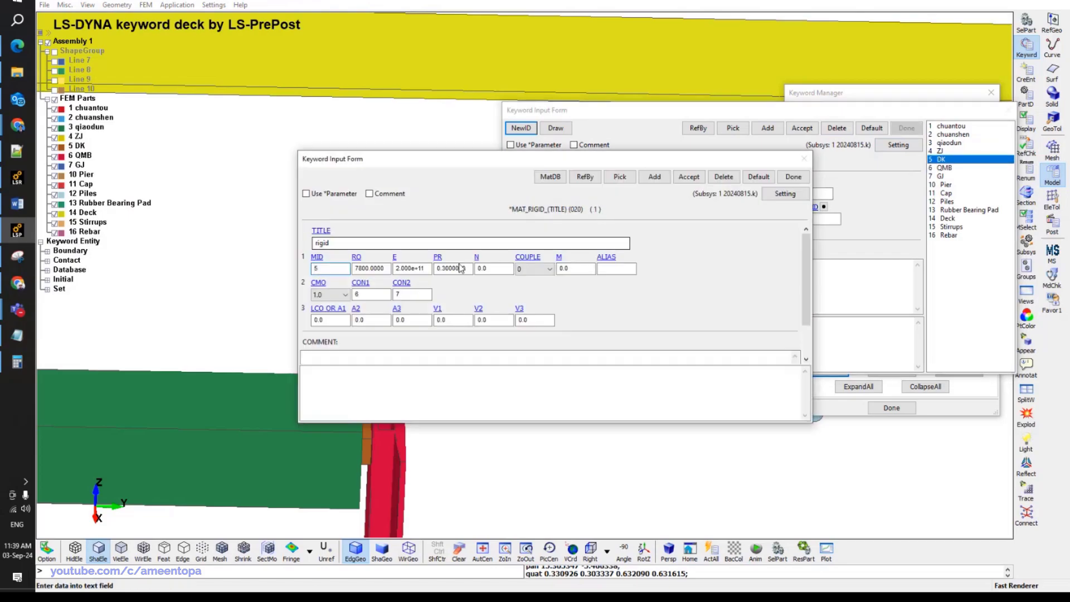
{"action": "left_click", "coordinate": [794, 177]}
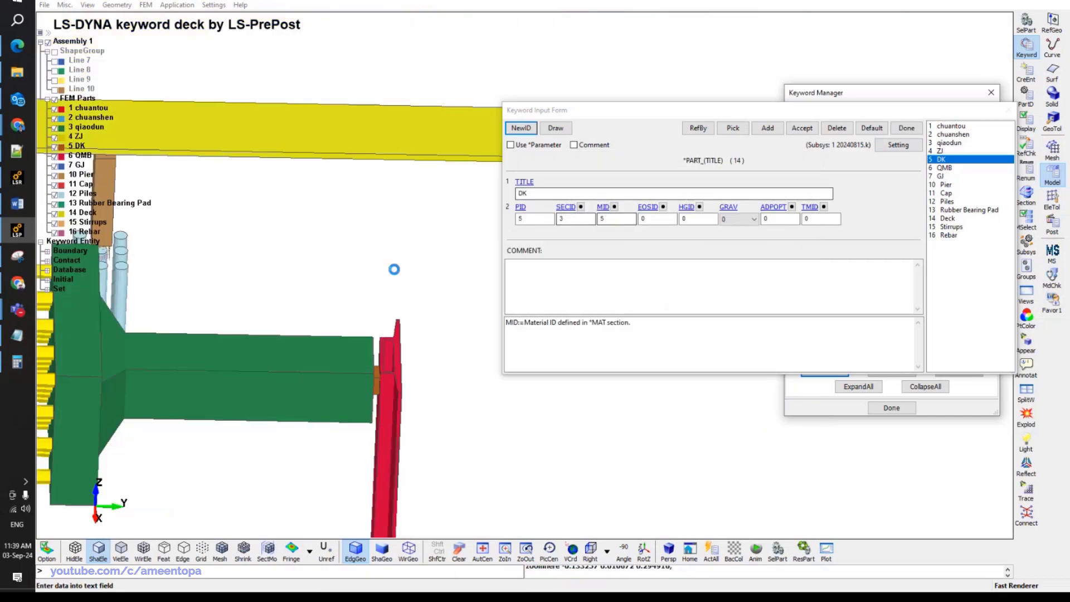
{"action": "mouse_move", "coordinate": [396, 282]}
{"action": "left_mouse_down", "text": "shift"}
{"action": "mouse_move", "coordinate": [286, 158]}
{"action": "mouse_move", "coordinate": [363, 167]}
{"action": "mouse_move", "coordinate": [290, 167]}
{"action": "mouse_move", "coordinate": [286, 182]}
{"action": "mouse_move", "coordinate": [412, 258]}
{"action": "left_mouse_up", "text": "shift"}
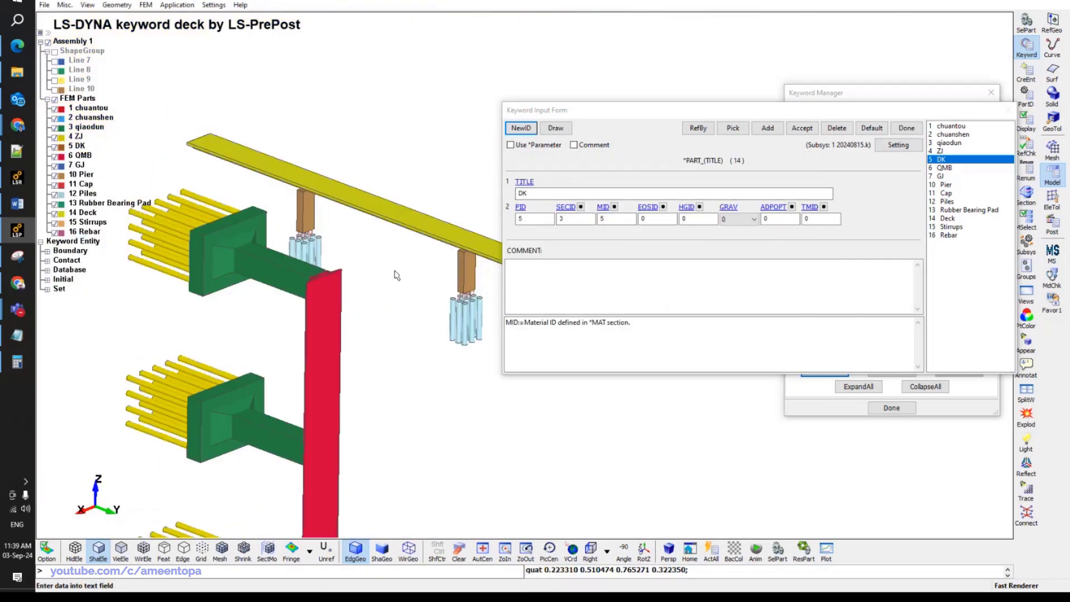
{"action": "left_click", "coordinate": [18, 230]}
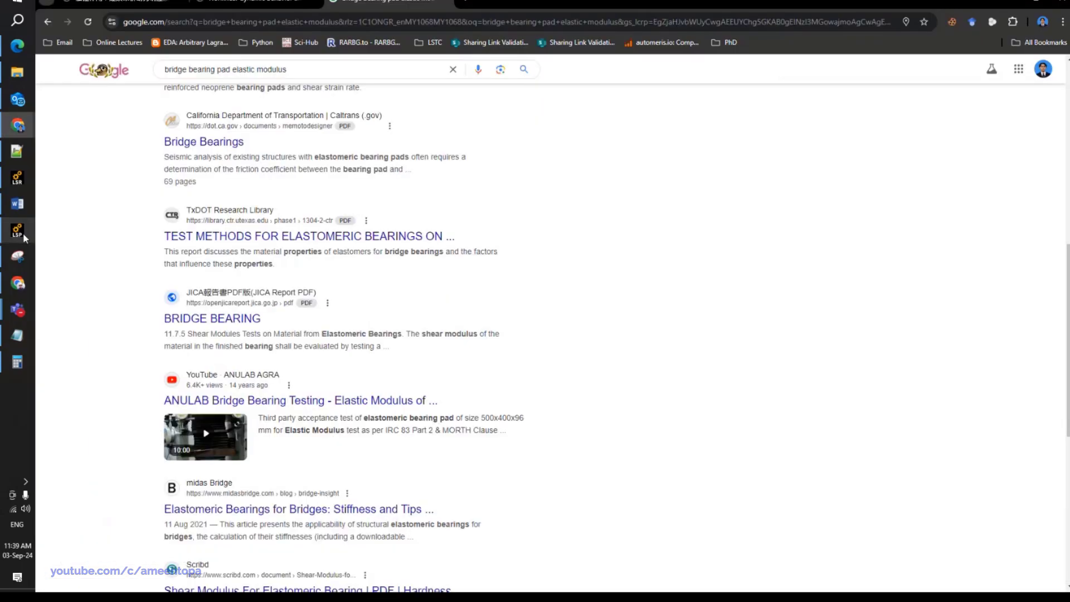
Look through the remaining Google results and open the Eng-Tips thread on elastomeric bearing stiffness.
{"action": "scroll", "coordinate": [334, 423], "scroll_direction": "down", "scroll_amount": 4}
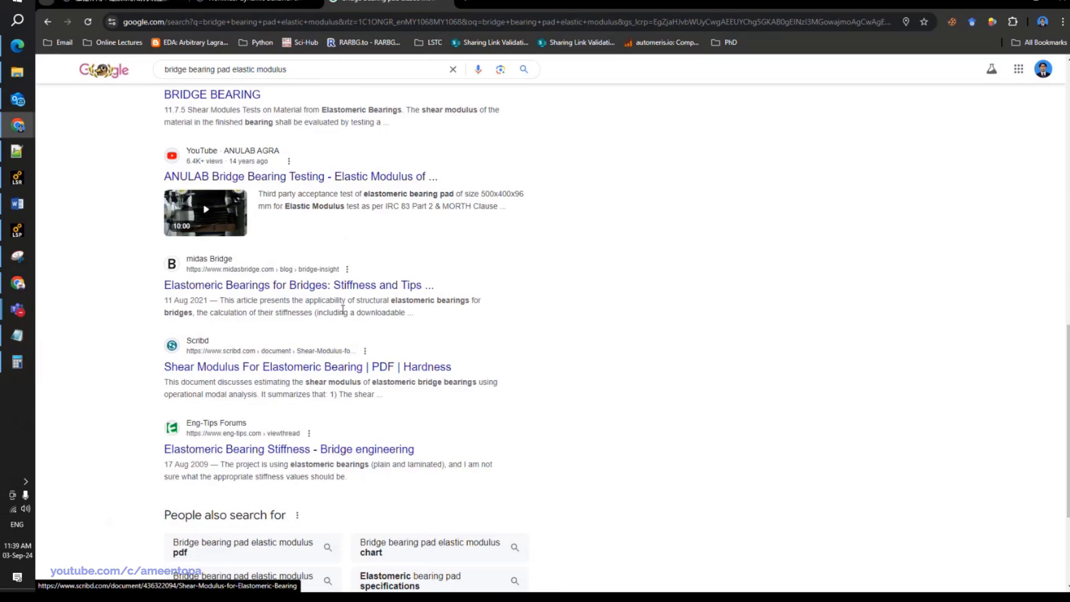
{"action": "scroll", "coordinate": [346, 300], "scroll_direction": "down", "scroll_amount": 3}
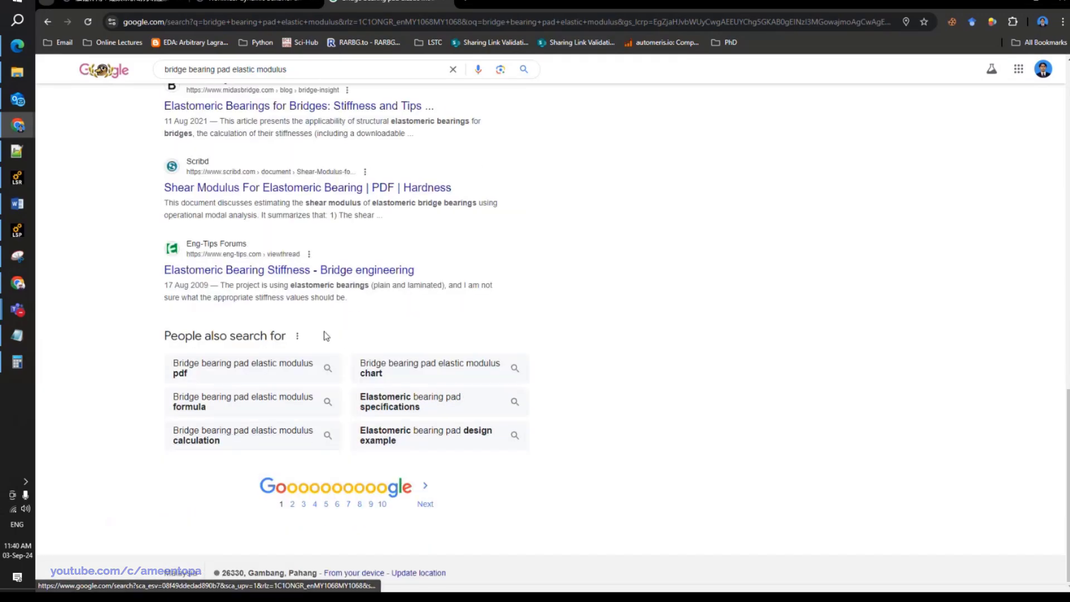
{"action": "right_click", "coordinate": [344, 274]}
{"action": "left_click", "coordinate": [357, 285]}
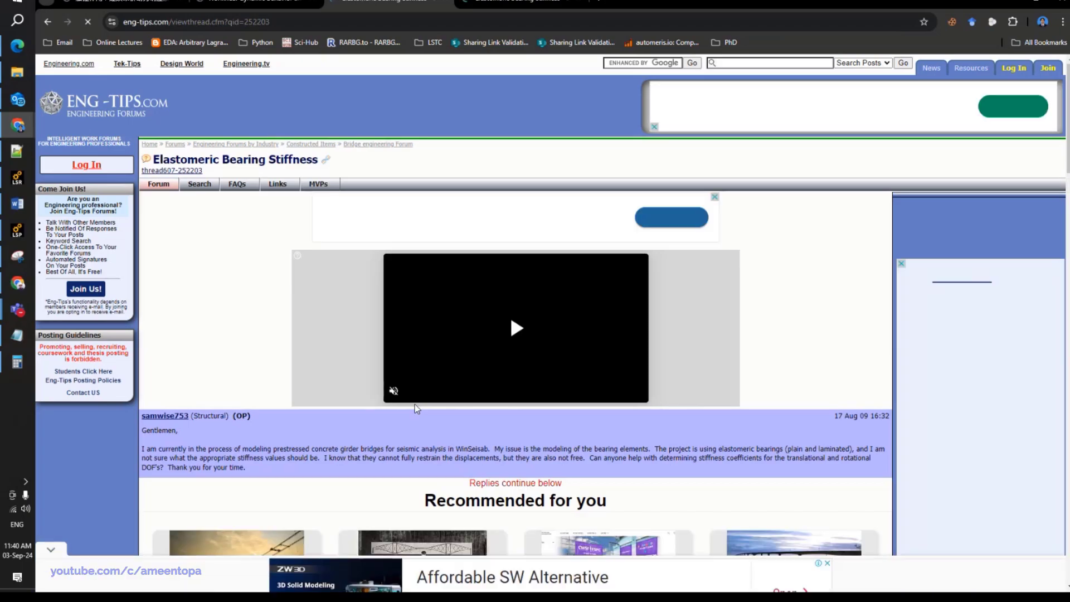
Search the Eng-Tips thread for "bearing" and read through the first replies about bearing stiffness.
{"action": "key", "text": "ctrl+f"}
{"action": "type", "text": "bearing"}
{"action": "scroll", "coordinate": [414, 411], "scroll_direction": "down", "scroll_amount": 5}
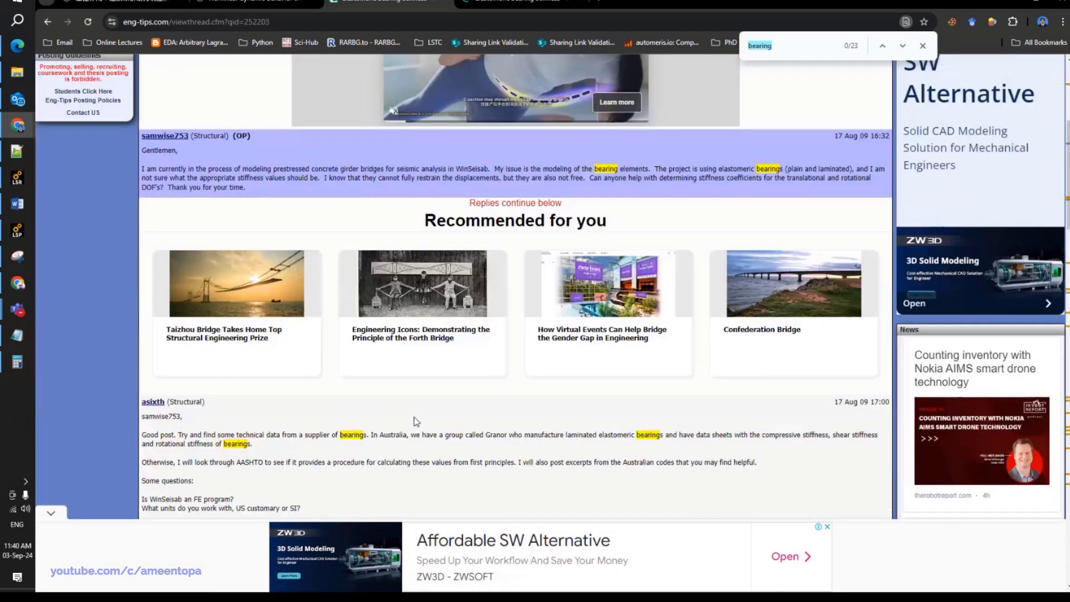
{"action": "scroll", "coordinate": [415, 422], "scroll_direction": "down", "scroll_amount": 3}
{"action": "scroll", "coordinate": [415, 422], "scroll_direction": "down", "scroll_amount": 3}
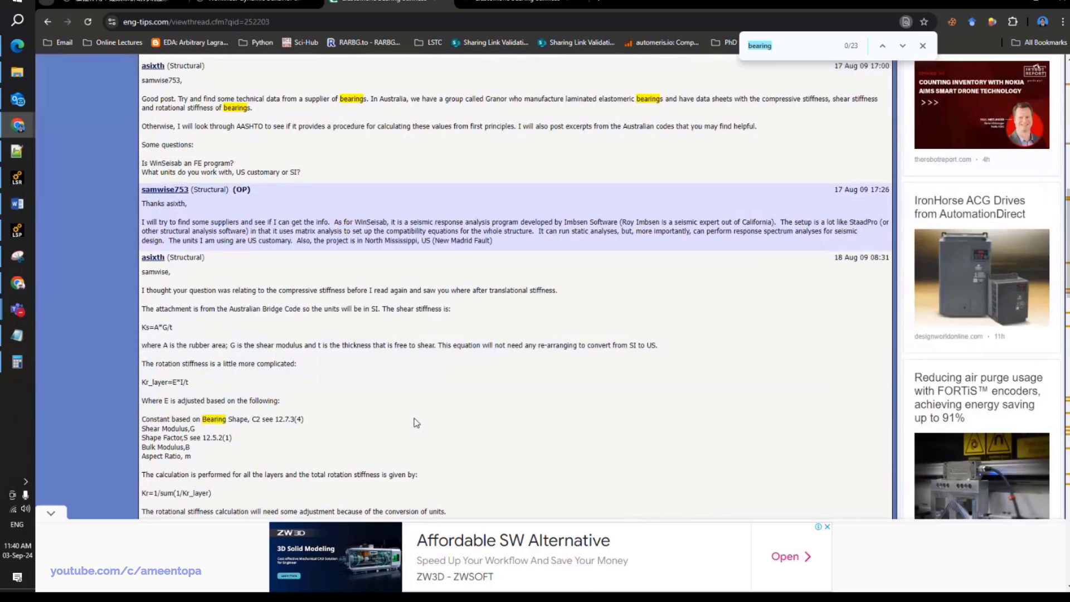
Search the thread for "modulus" instead and read the replies on the bearing's shear, rotational and compression modulus.
{"action": "type", "text": "elasit"}
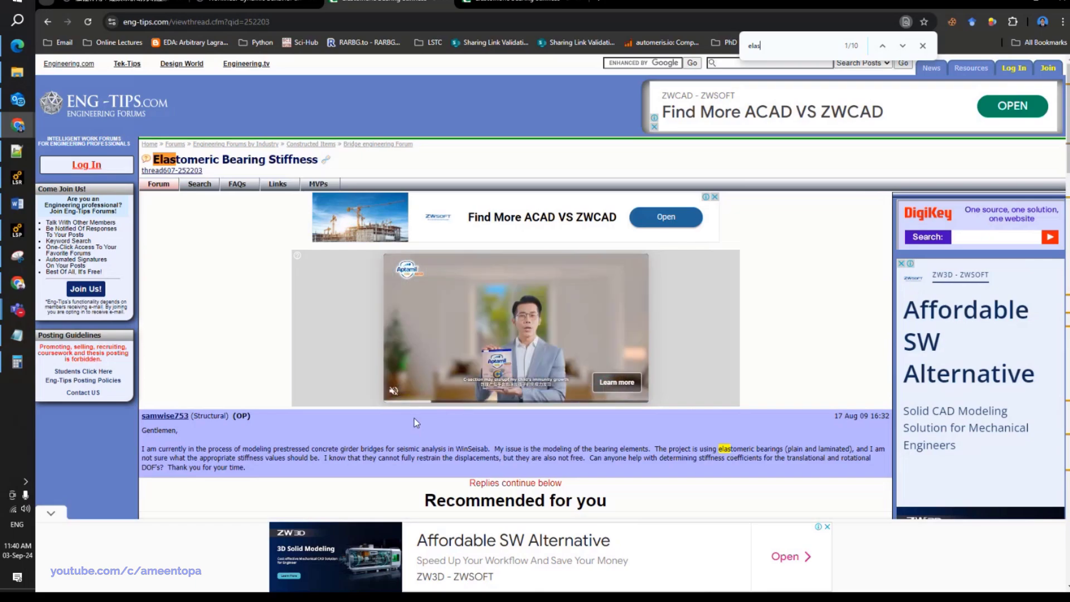
{"action": "key", "text": "BackSpace"}
{"action": "key", "text": "BackSpace"}
{"action": "key", "text": "BackSpace"}
{"action": "key", "text": "BackSpace"}
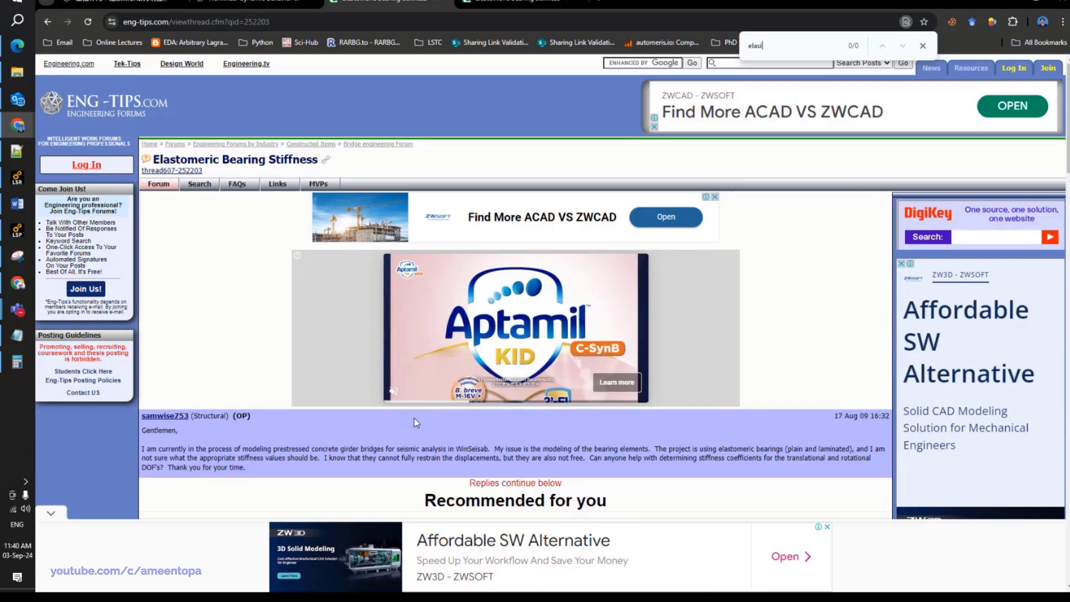
{"action": "key", "text": "BackSpace"}
{"action": "key", "text": "BackSpace"}
{"action": "type", "text": "modulus"}
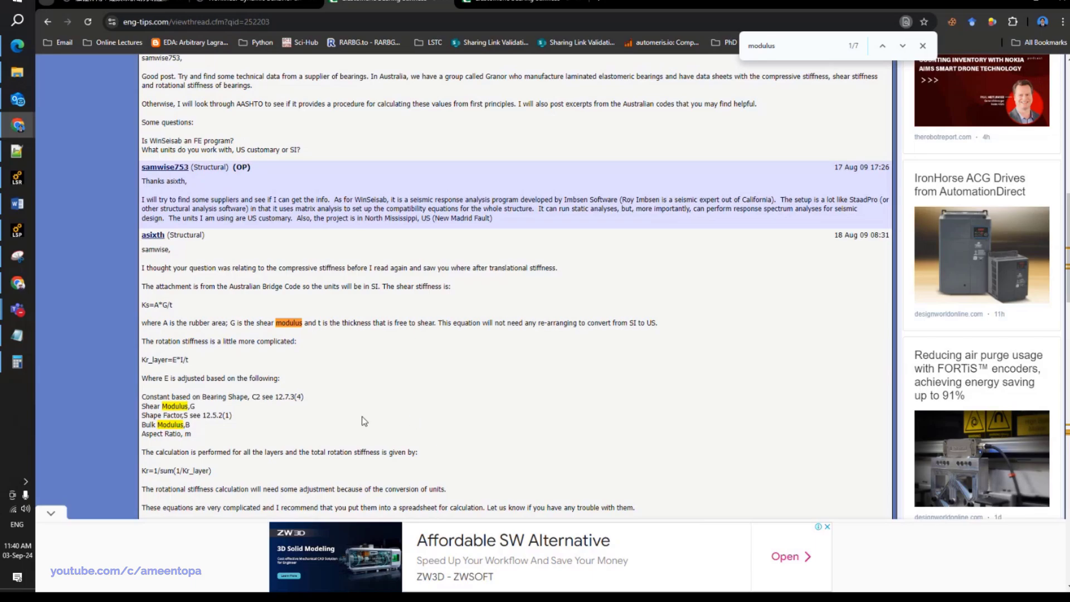
{"action": "scroll", "coordinate": [363, 421], "scroll_direction": "down", "scroll_amount": 2}
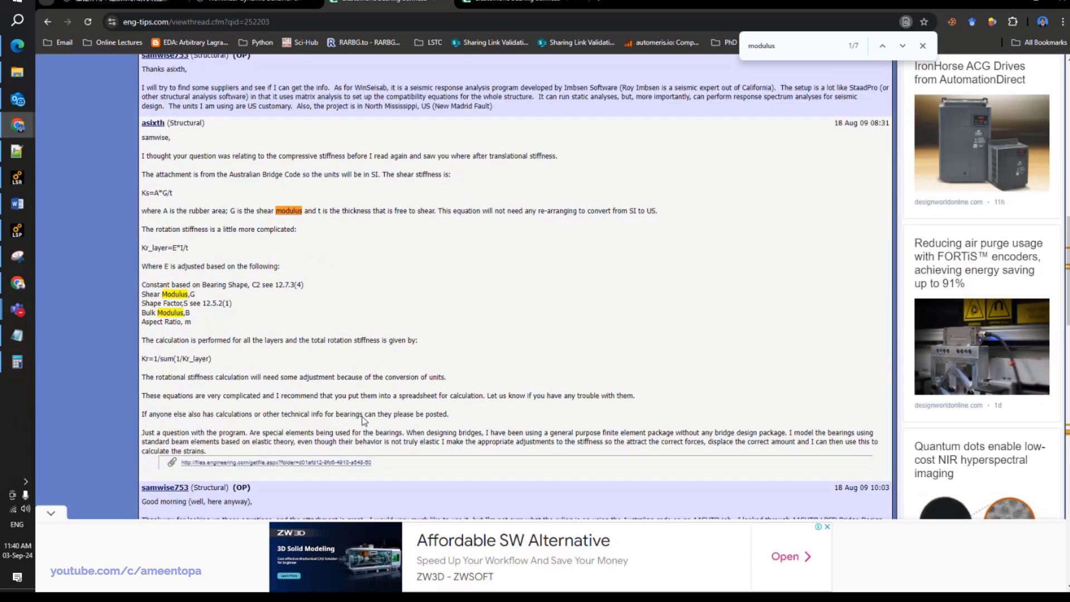
{"action": "scroll", "coordinate": [363, 420], "scroll_direction": "down", "scroll_amount": 3}
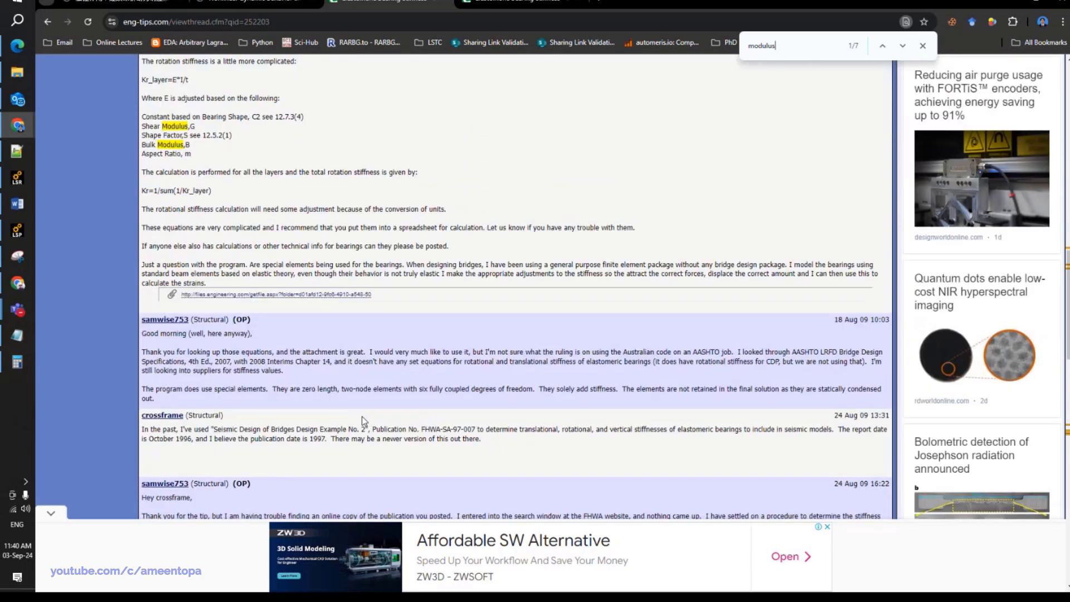
{"action": "scroll", "coordinate": [362, 416], "scroll_direction": "down", "scroll_amount": 3}
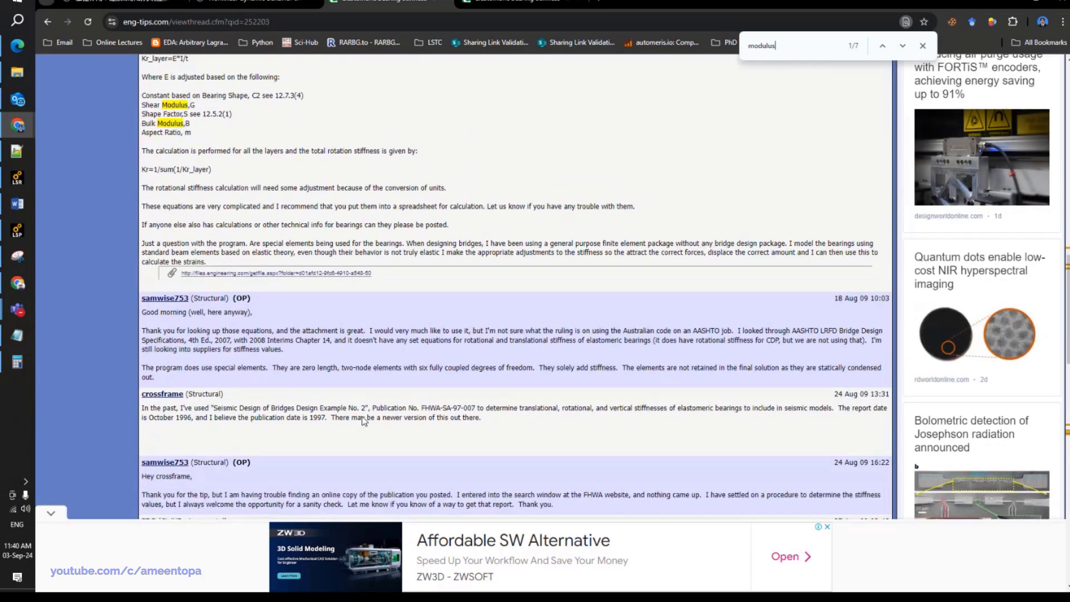
{"action": "scroll", "coordinate": [363, 416], "scroll_direction": "down", "scroll_amount": 7}
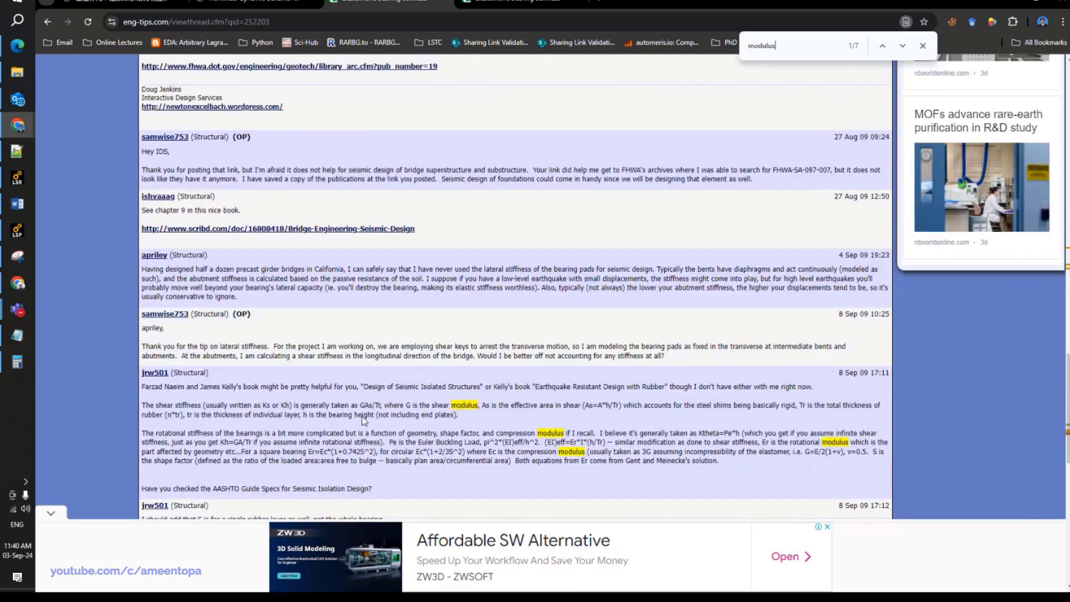
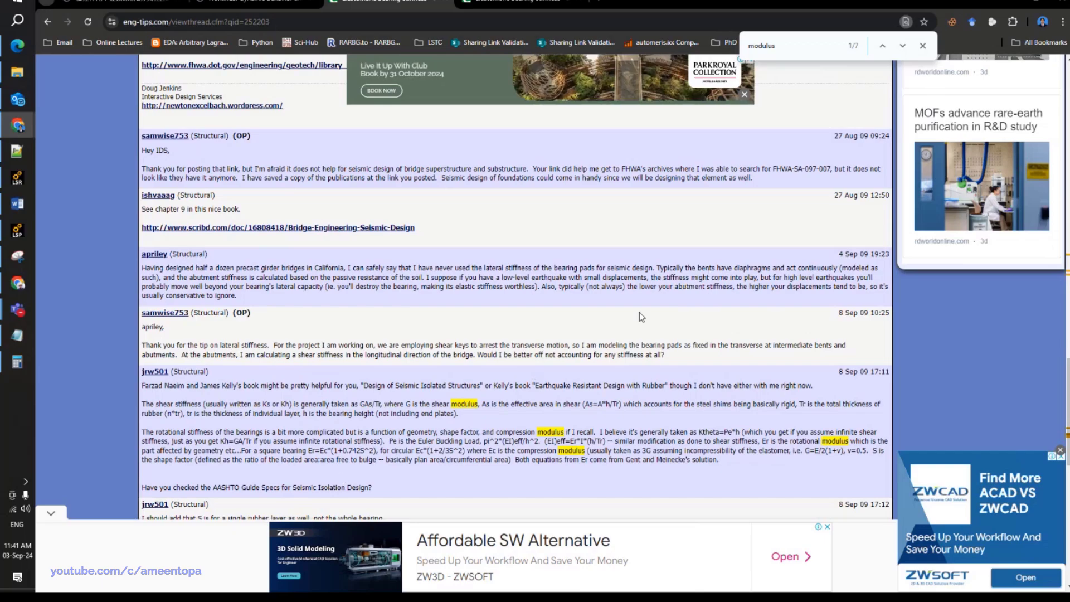
Switch to LS-PrePost, close the DK part form, and bring up the elastic material Rubber Padding Bearing (Linear Model).
{"action": "left_click", "coordinate": [1002, 2]}
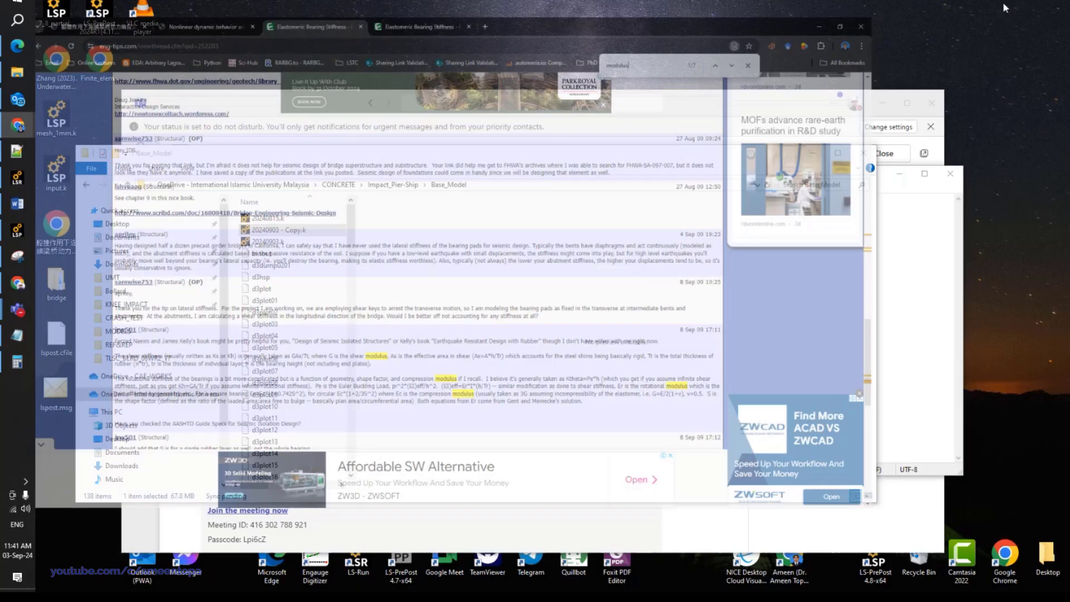
{"action": "left_click", "coordinate": [17, 230]}
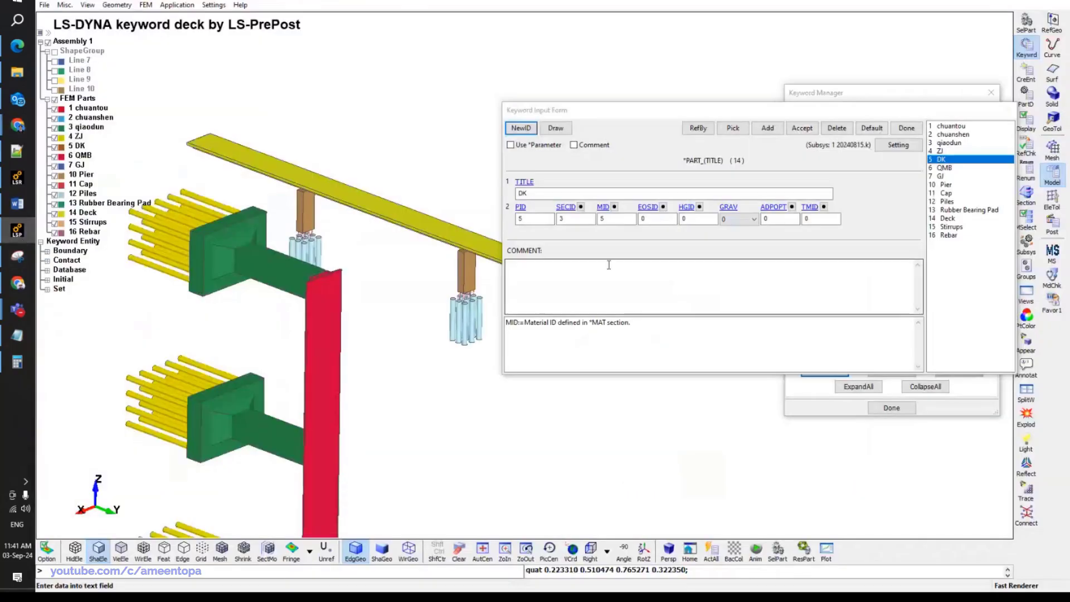
{"action": "left_click", "coordinate": [907, 128]}
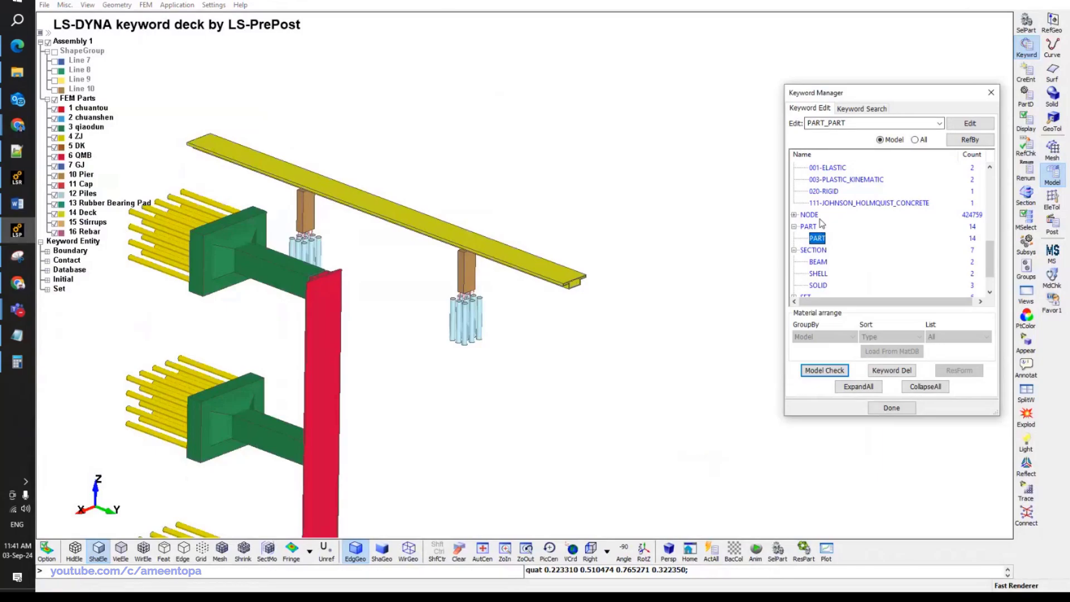
{"action": "double_click", "coordinate": [830, 168]}
{"action": "left_click", "coordinate": [316, 177]}
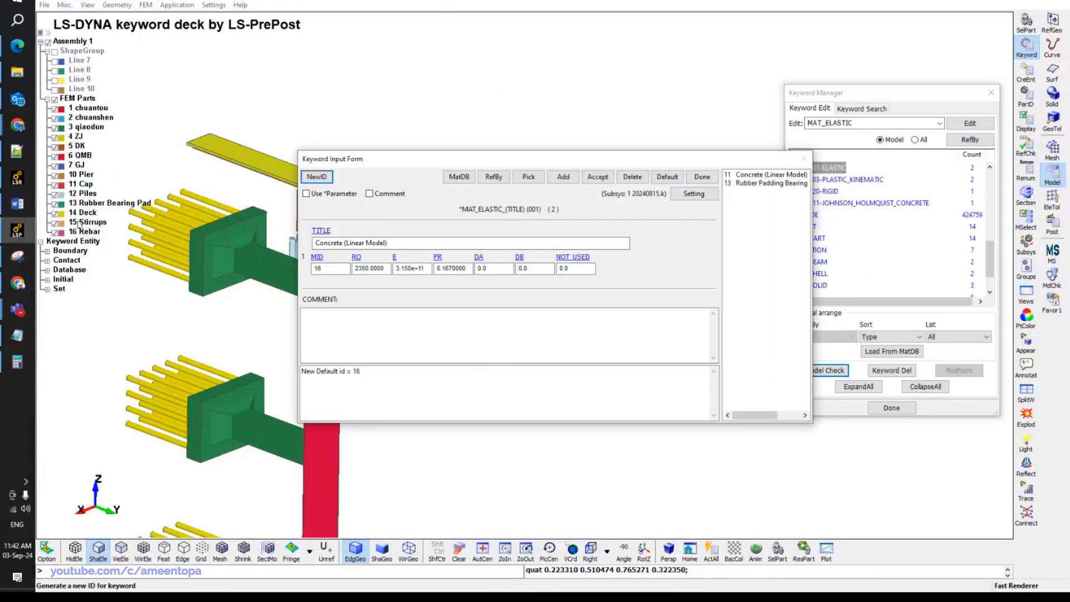
{"action": "left_click", "coordinate": [322, 270]}
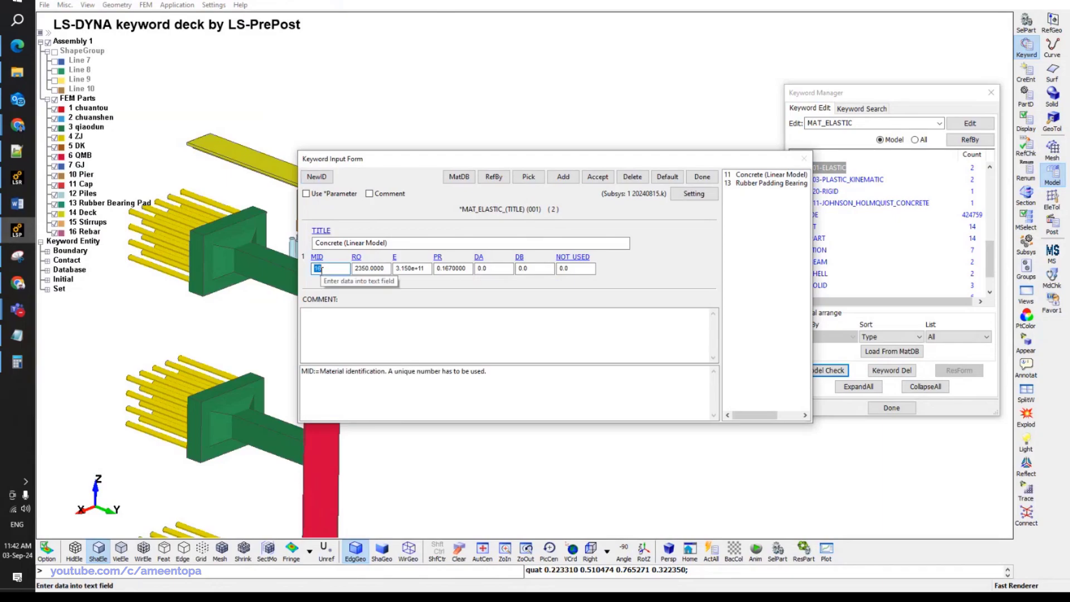
{"action": "left_click", "coordinate": [760, 184]}
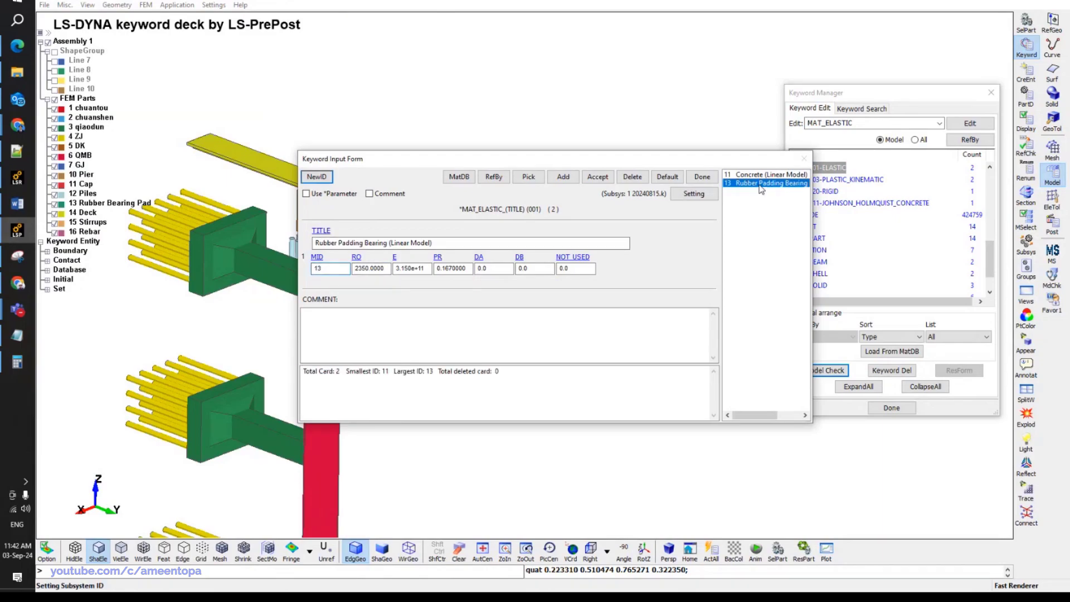
Set the rubber bearing material's Young's modulus to 25e6 and its Poisson's ratio to 0.4.
{"action": "left_click", "coordinate": [400, 269]}
{"action": "double_click", "coordinate": [408, 270]}
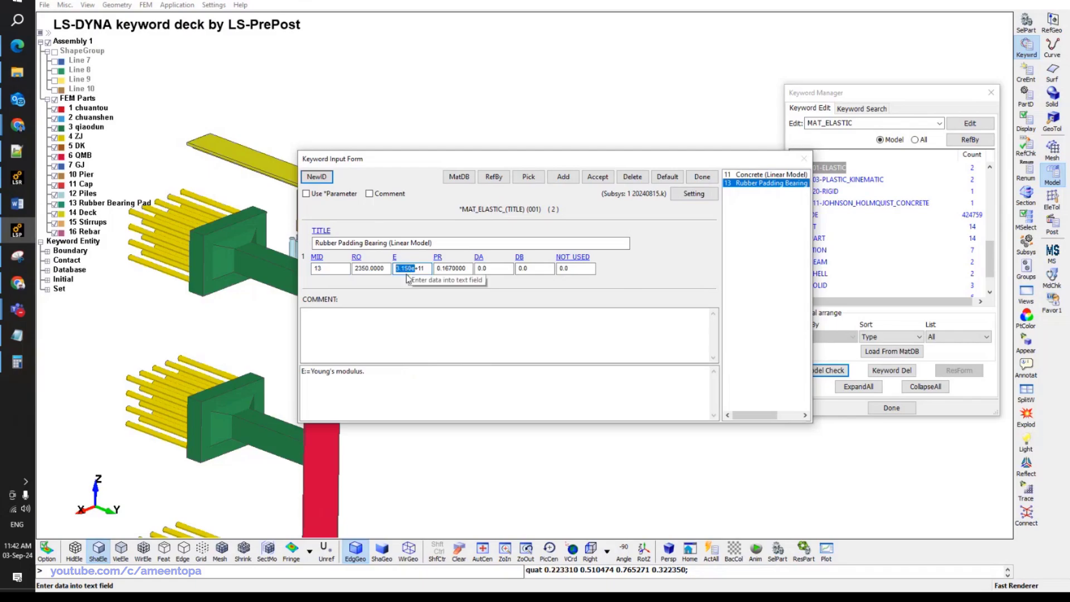
{"action": "type", "text": "25"}
{"action": "key", "text": "shift+End"}
{"action": "type", "text": "e6"}
{"action": "key", "text": "Tab"}
{"action": "type", "text": "0."}
{"action": "double_click", "coordinate": [406, 269]}
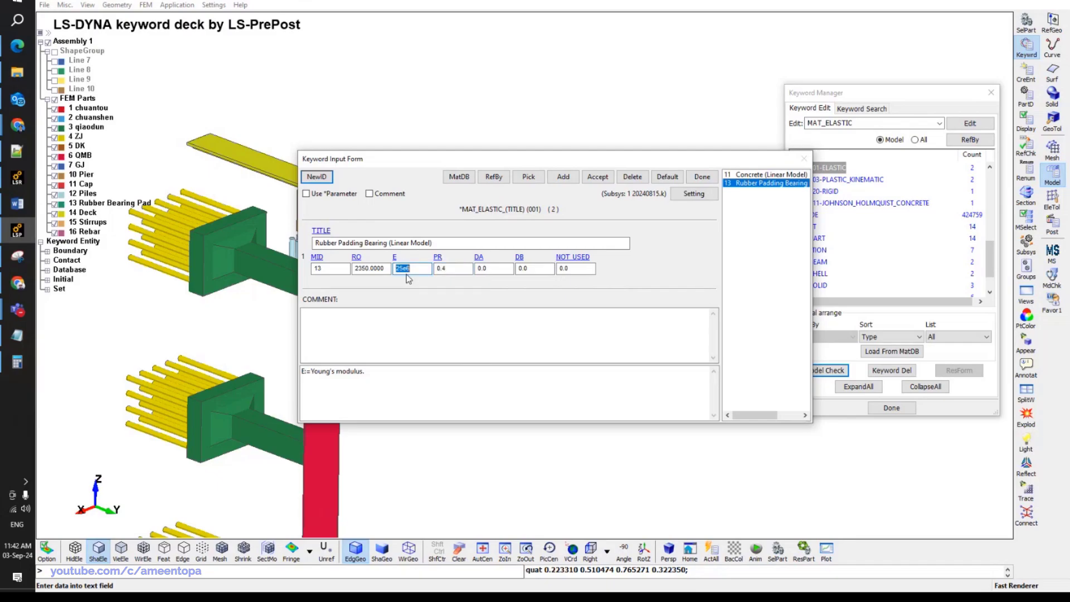
{"action": "key", "text": "alt+Tab"}
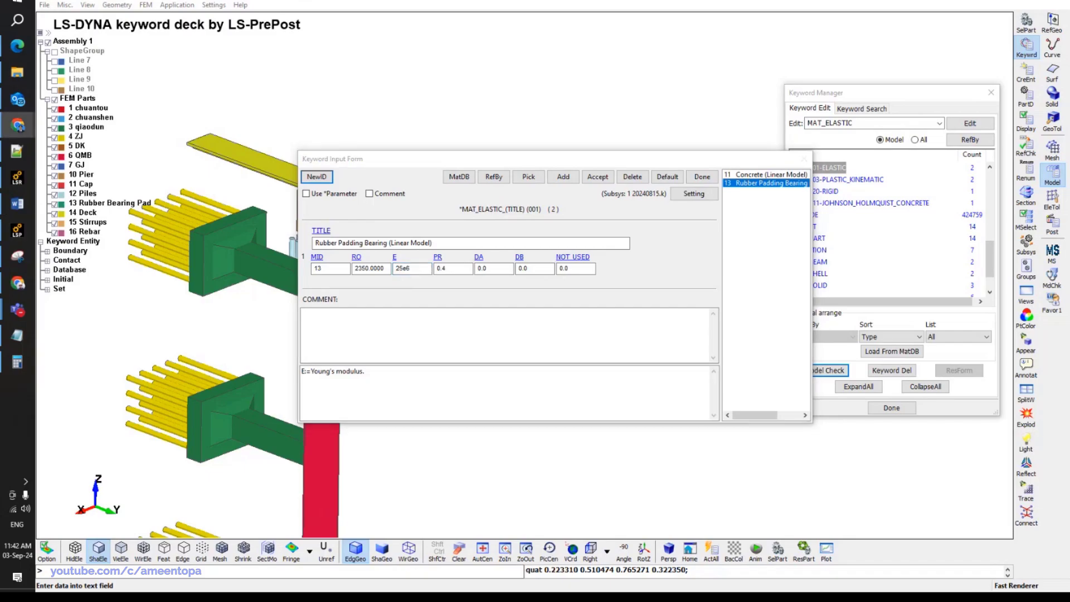
{"action": "left_click", "coordinate": [410, 269]}
{"action": "double_click", "coordinate": [411, 269]}
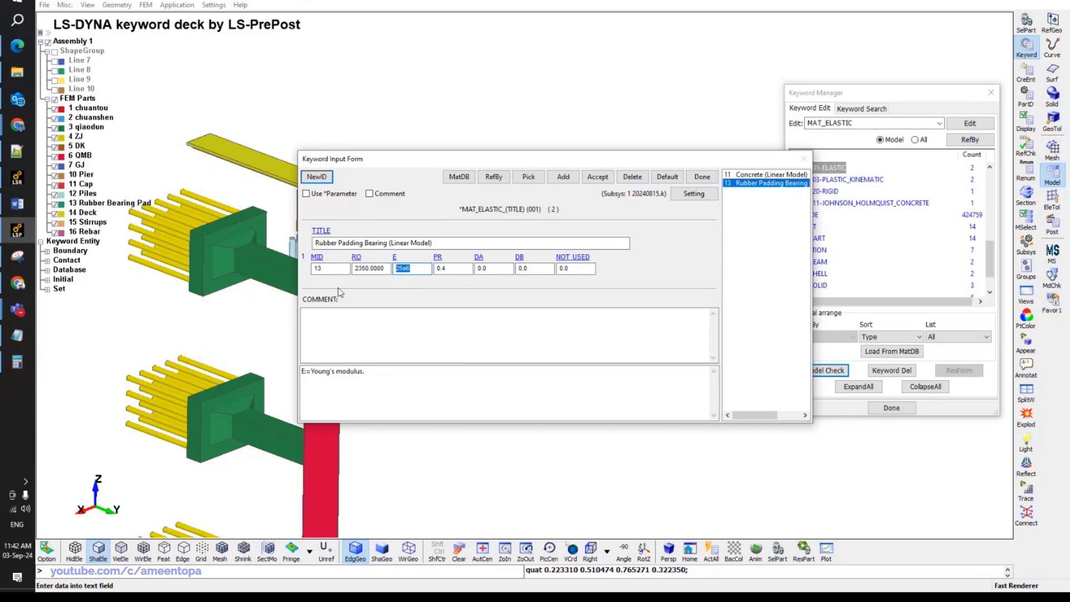
Set the rubber bearing material's mass density to 1500, accept the changes and close the material form.
{"action": "left_click", "coordinate": [358, 268]}
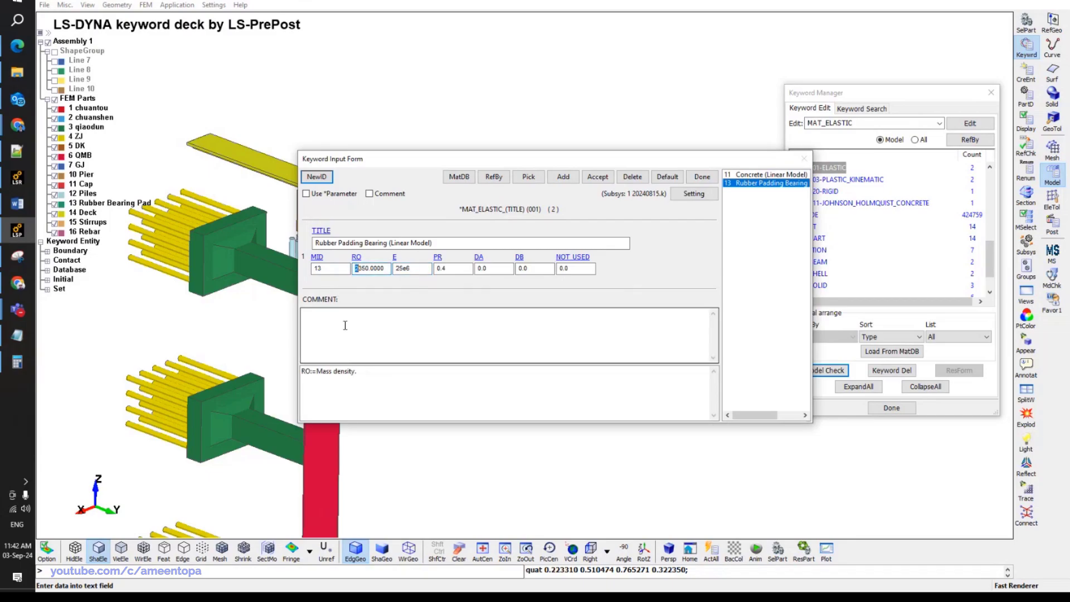
{"action": "type", "text": "150"}
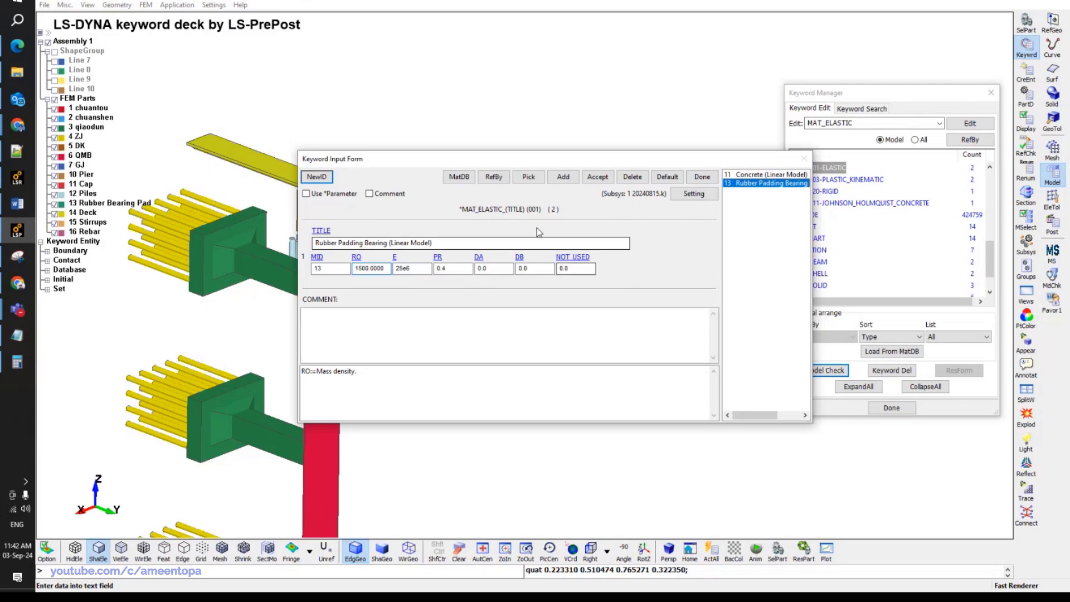
{"action": "left_click", "coordinate": [604, 178]}
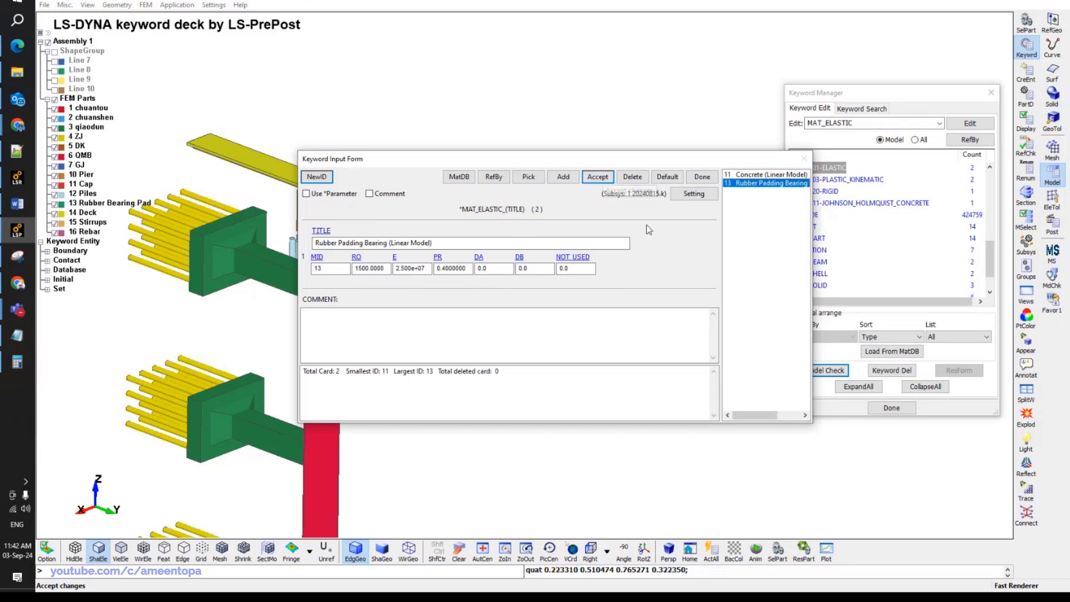
{"action": "left_click", "coordinate": [749, 174]}
{"action": "left_click", "coordinate": [749, 183]}
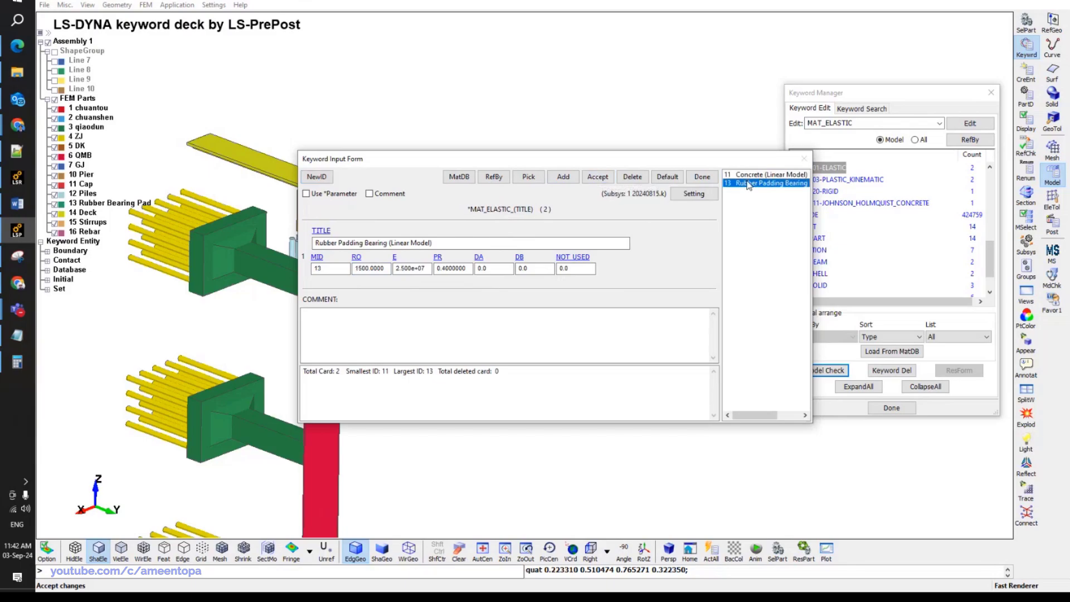
{"action": "left_click", "coordinate": [702, 177]}
Assign section 10 Solid and material 10 Pier to the Pier part and accept the changes.
{"action": "left_click_drag", "start_coordinate": [484, 347], "coordinate": [425, 298], "text": "ctrl"}
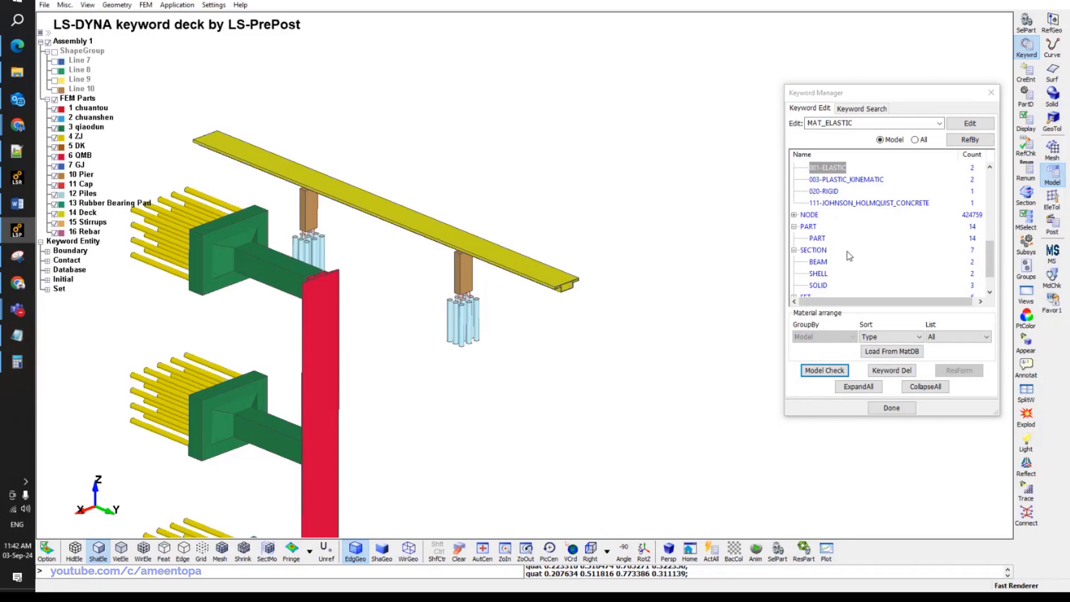
{"action": "double_click", "coordinate": [824, 240]}
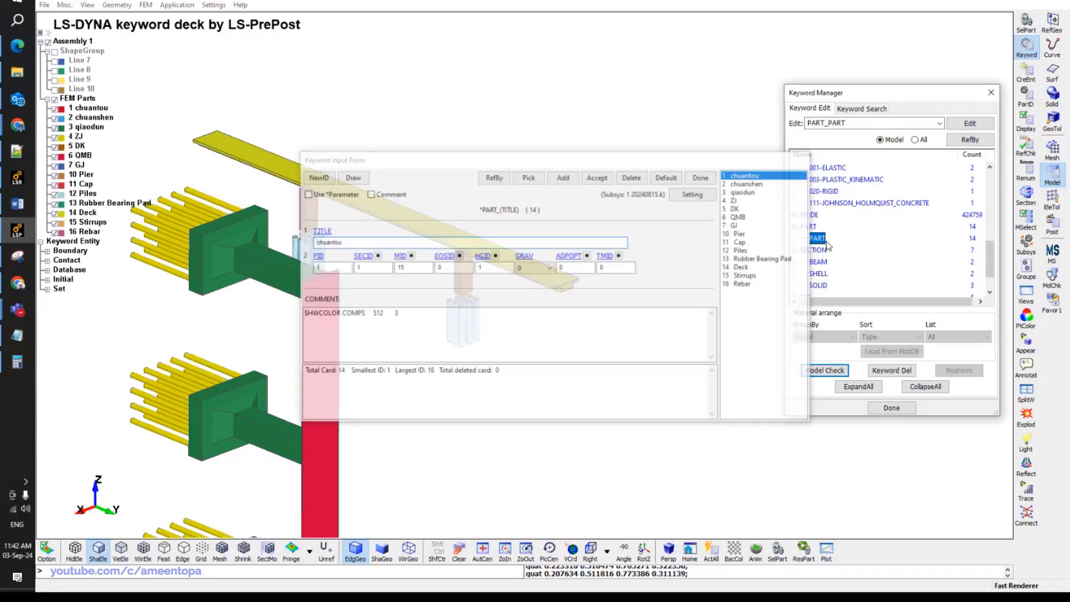
{"action": "left_click", "coordinate": [742, 234]}
{"action": "left_click", "coordinate": [377, 255]}
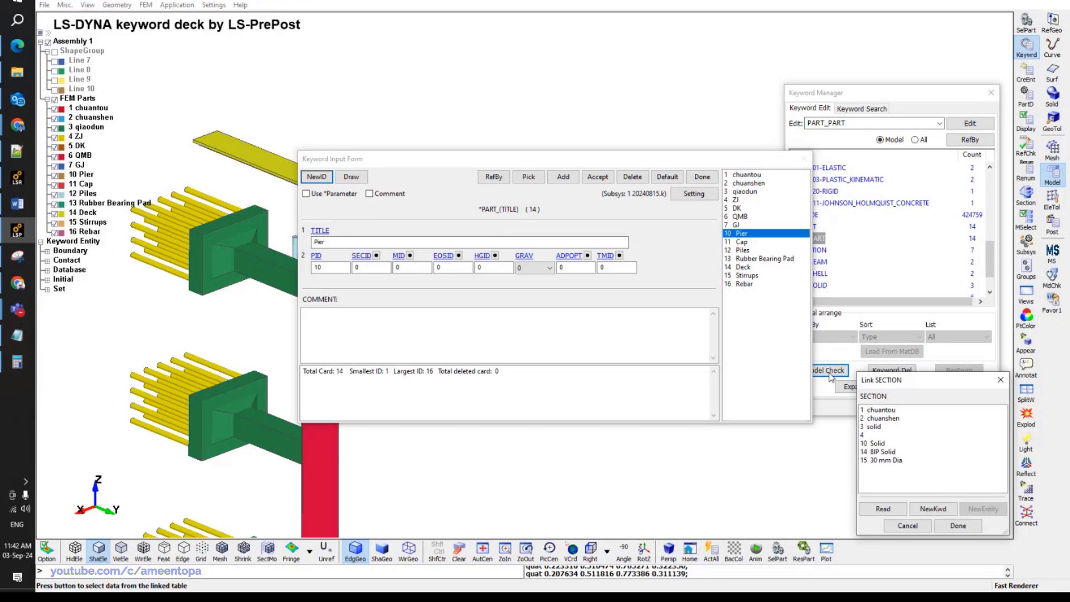
{"action": "double_click", "coordinate": [878, 444]}
{"action": "left_click", "coordinate": [410, 256]}
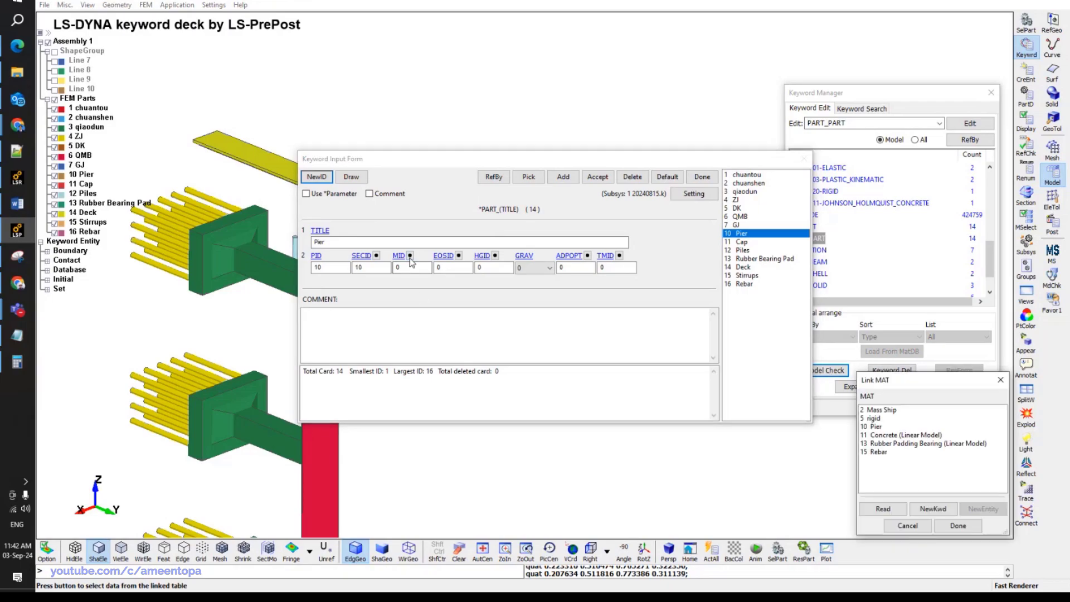
{"action": "left_click", "coordinate": [876, 427]}
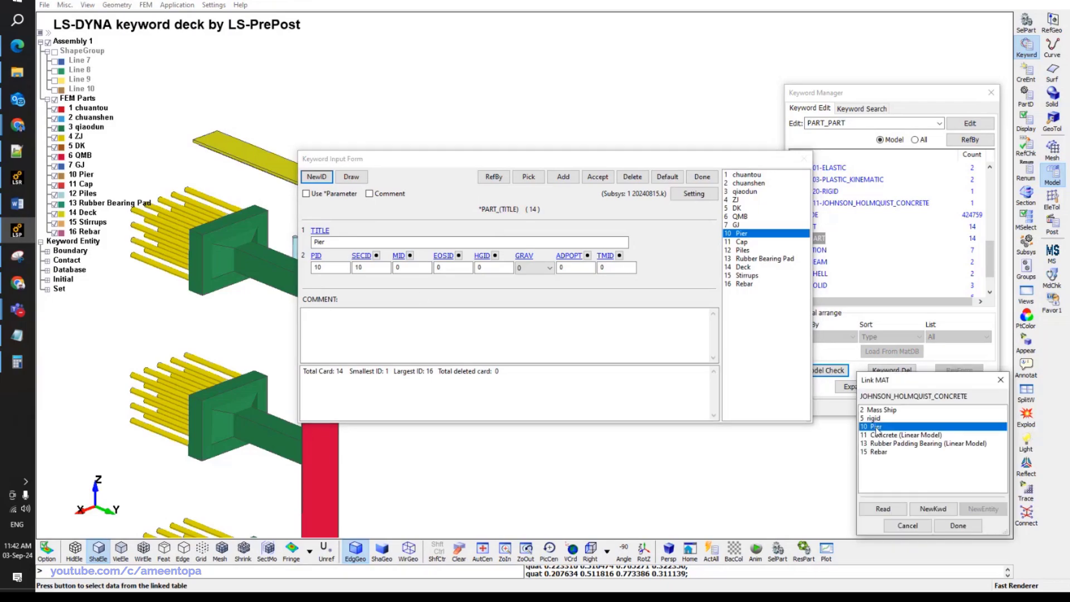
{"action": "double_click", "coordinate": [877, 427]}
{"action": "left_click", "coordinate": [598, 177]}
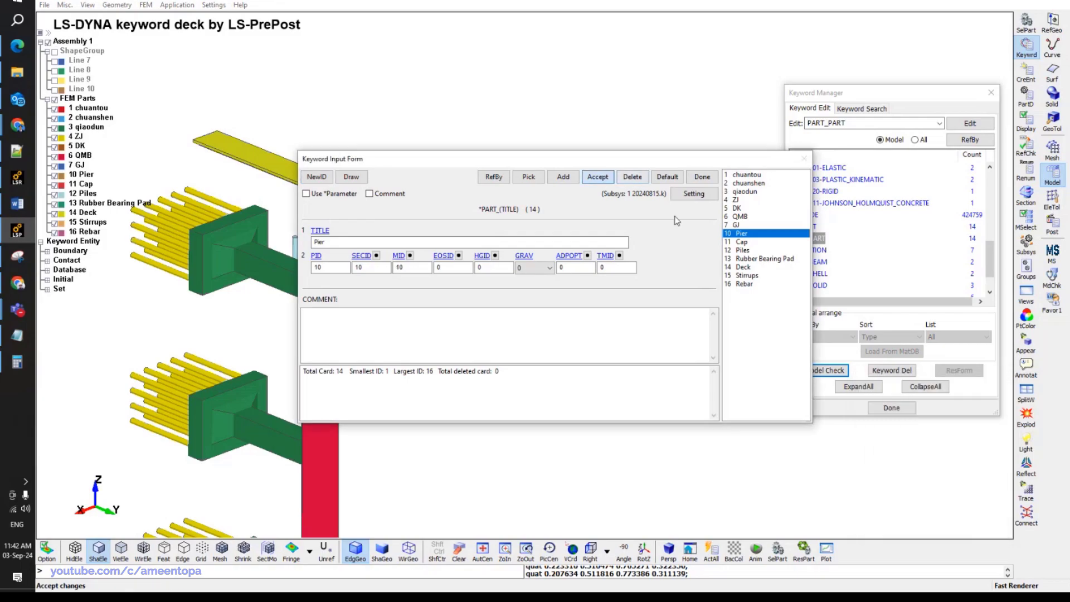
Assign section 10 Solid and material 11 Concrete (Linear Model) to the Cap part and accept the changes.
{"action": "left_click", "coordinate": [740, 242]}
{"action": "left_click", "coordinate": [376, 256]}
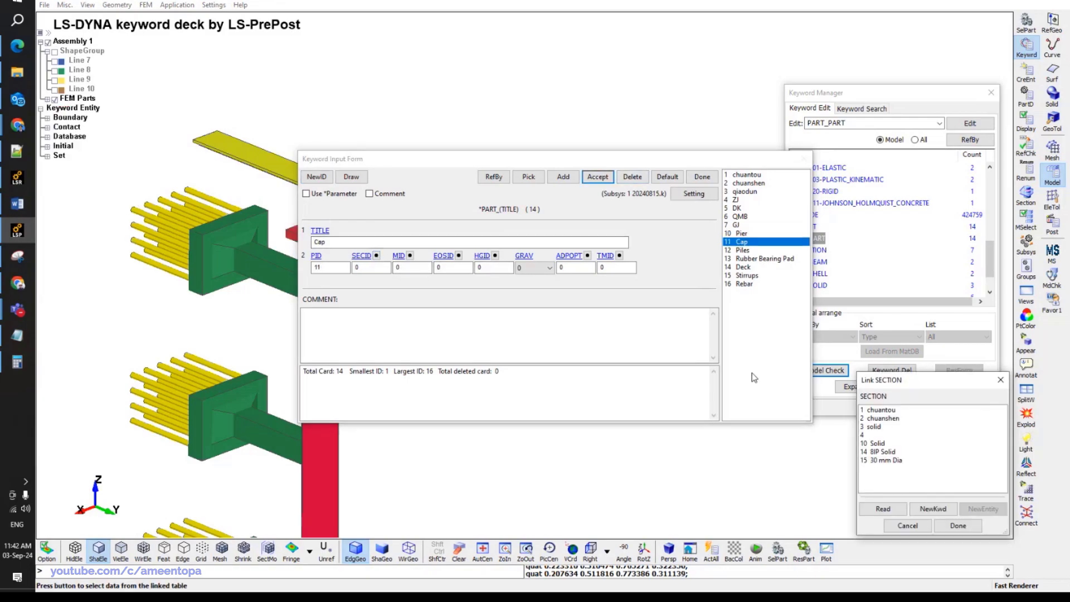
{"action": "double_click", "coordinate": [877, 444]}
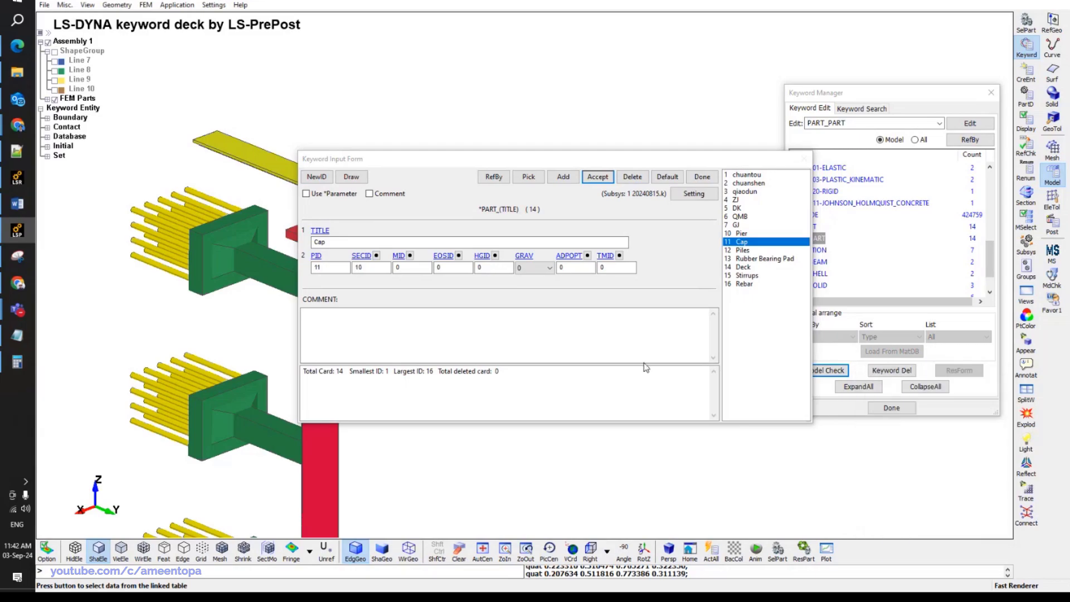
{"action": "left_click", "coordinate": [410, 256]}
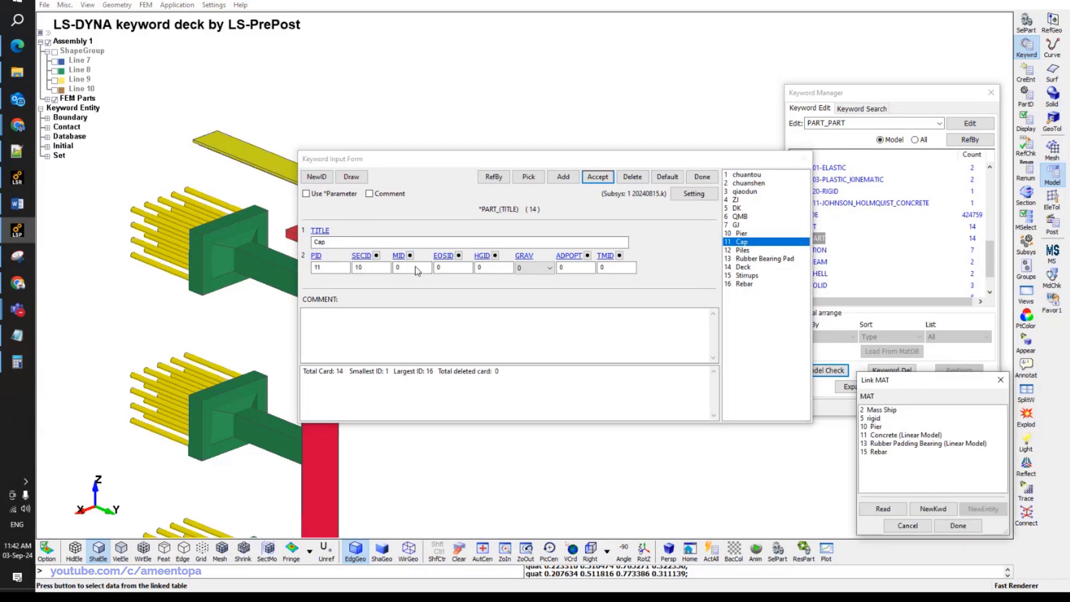
{"action": "double_click", "coordinate": [886, 436]}
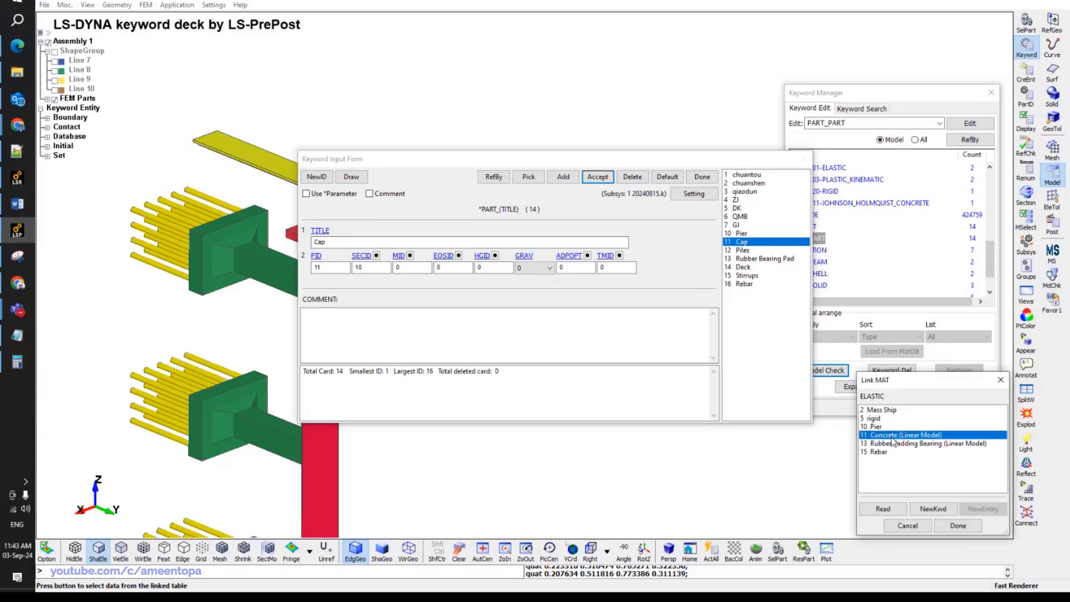
{"action": "left_click", "coordinate": [595, 182]}
Assign section 10 Solid and material 11 Concrete (Linear Model) to the Piles part and accept the changes.
{"action": "left_click", "coordinate": [743, 249]}
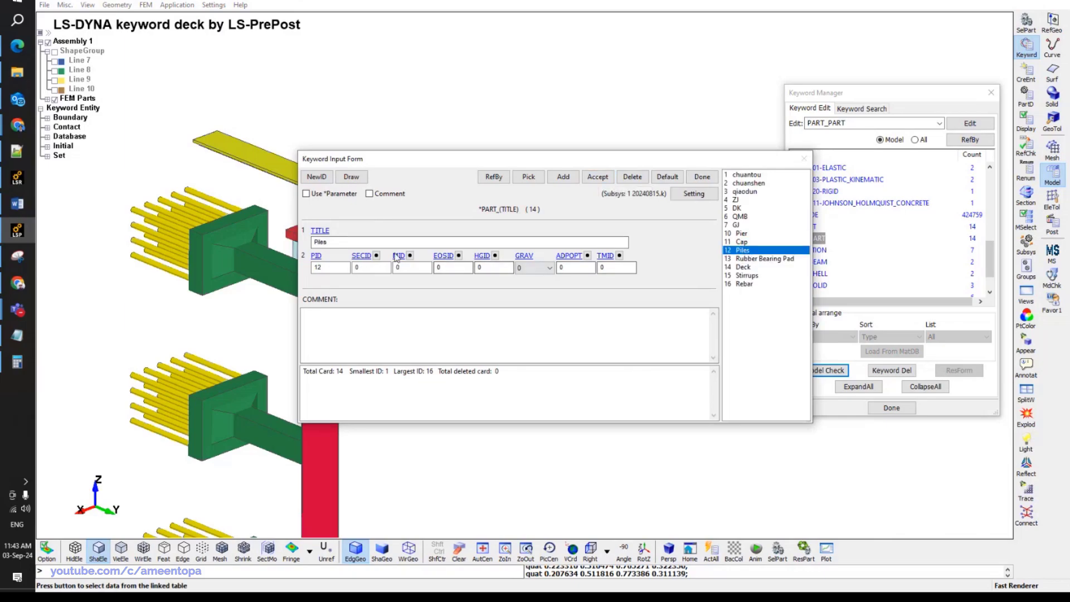
{"action": "left_click", "coordinate": [377, 255]}
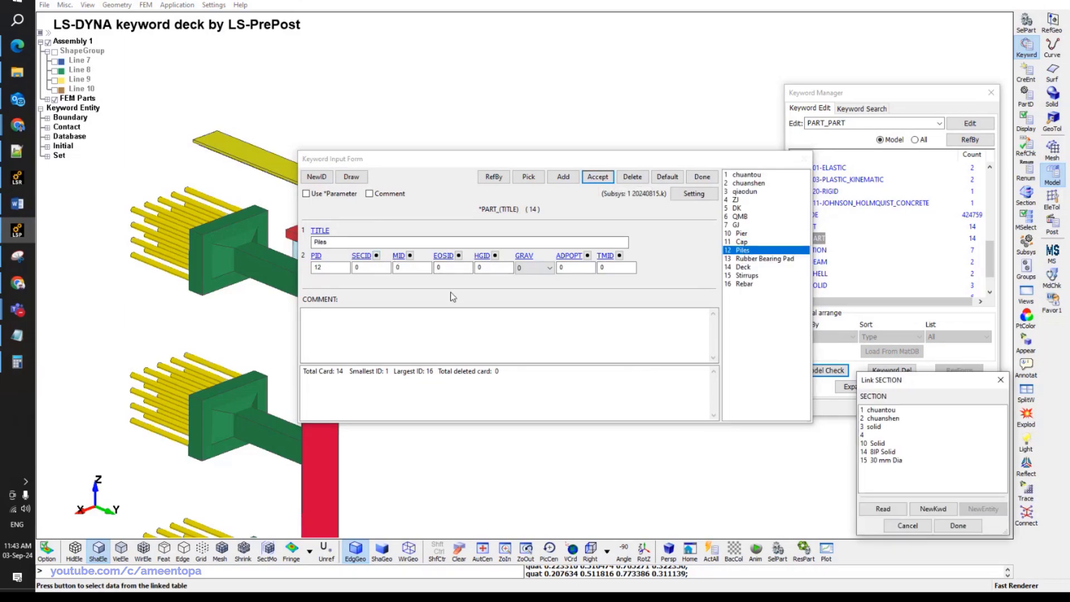
{"action": "left_click", "coordinate": [876, 444]}
{"action": "double_click", "coordinate": [877, 444]}
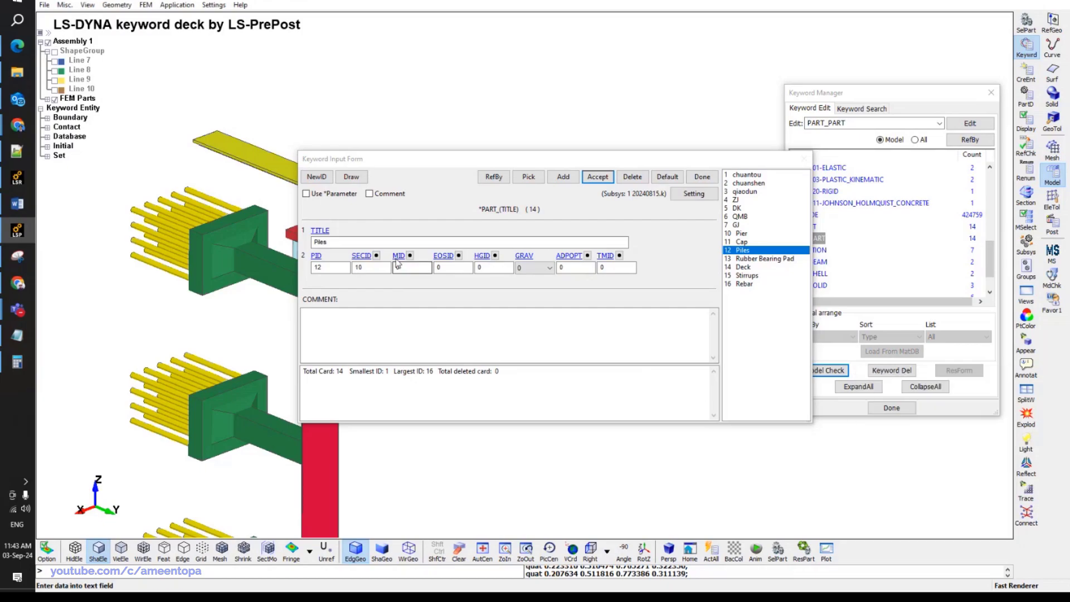
{"action": "left_click", "coordinate": [410, 255]}
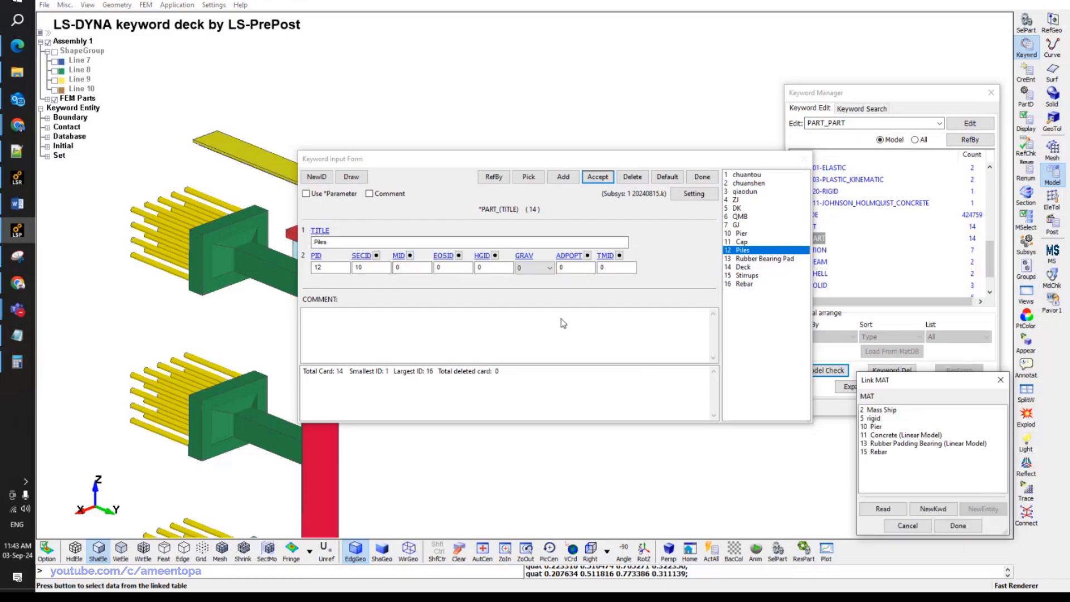
{"action": "double_click", "coordinate": [887, 436]}
{"action": "left_click", "coordinate": [598, 177]}
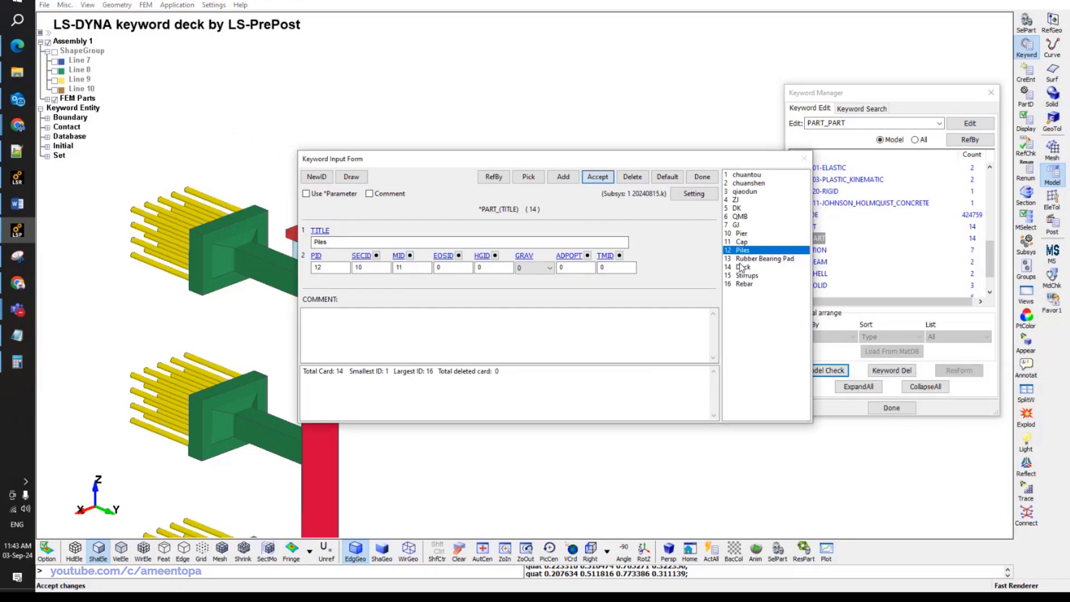
Assign section 10 Solid and material 13 Rubber Padding Bearing (Linear Model) to the Rubber Bearing Pad part and accept the changes.
{"action": "left_click", "coordinate": [764, 258]}
{"action": "left_click", "coordinate": [376, 256]}
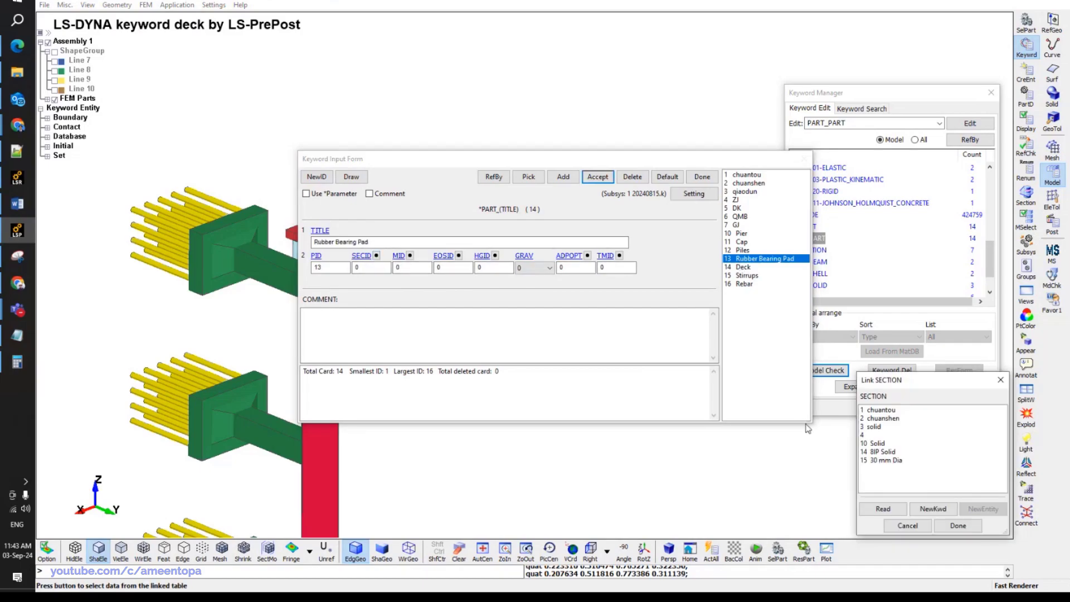
{"action": "double_click", "coordinate": [868, 451]}
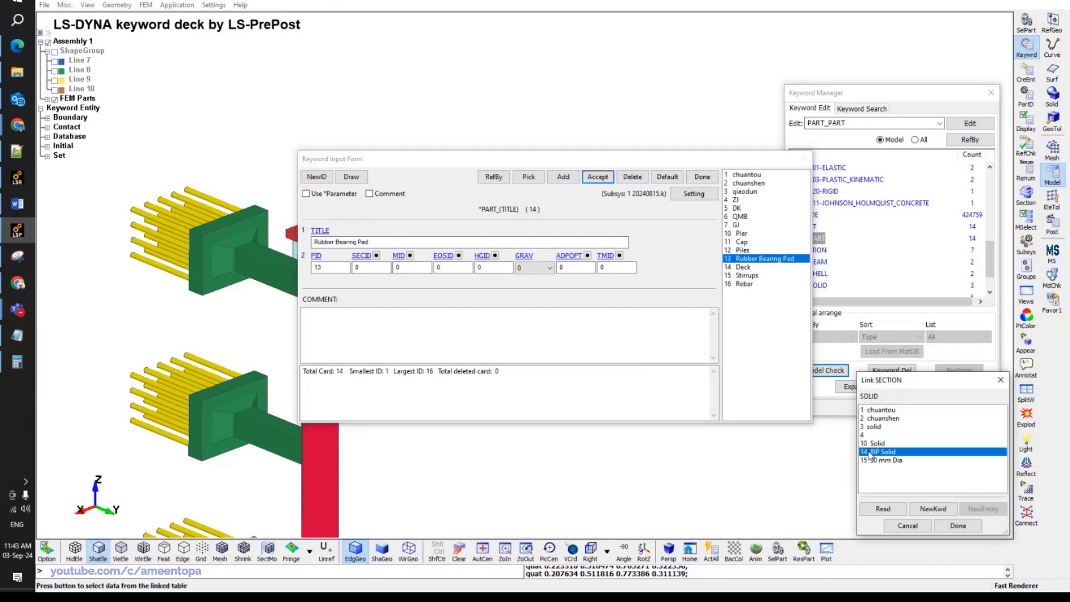
{"action": "left_click", "coordinate": [377, 255]}
{"action": "double_click", "coordinate": [865, 444]}
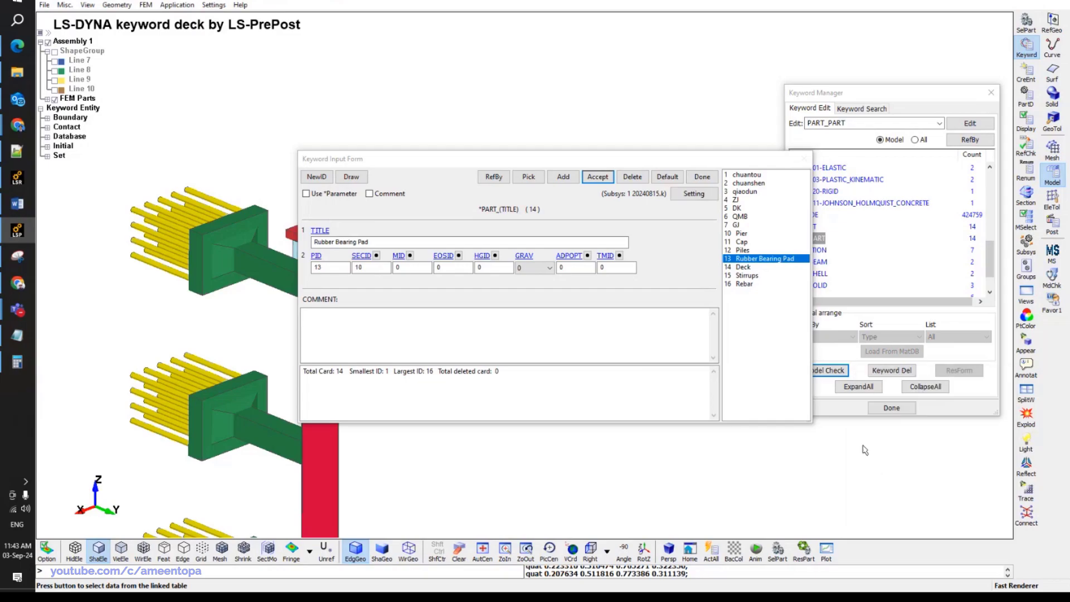
{"action": "left_click", "coordinate": [410, 255]}
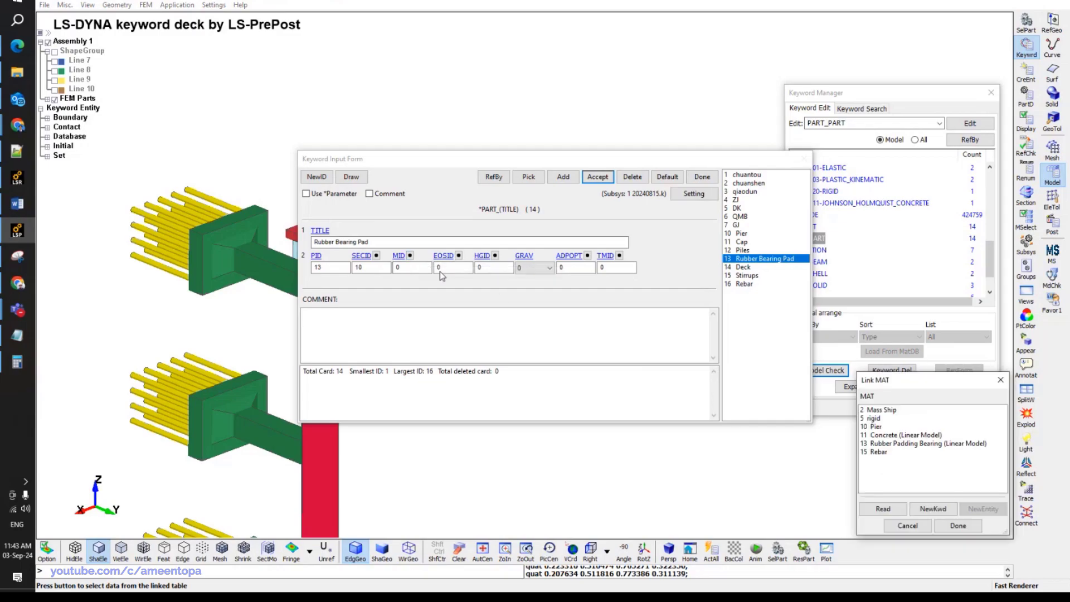
{"action": "double_click", "coordinate": [887, 444]}
{"action": "left_click", "coordinate": [598, 177]}
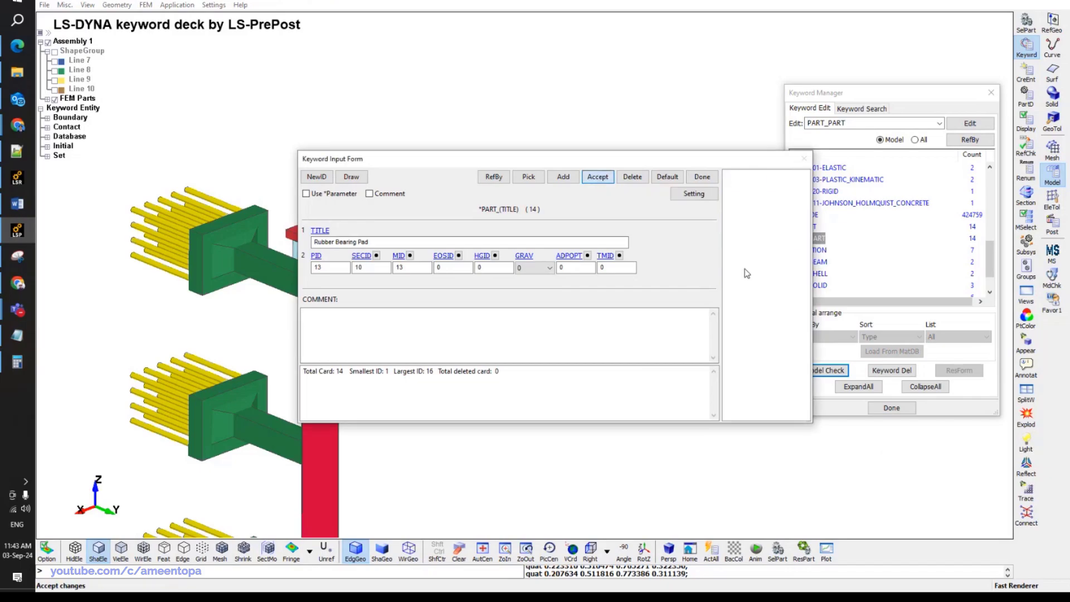
Assign section 14 BIP Solid and material 11 Concrete (Linear Model) to the Deck part and accept the changes.
{"action": "left_click", "coordinate": [743, 267]}
{"action": "left_click", "coordinate": [376, 255]}
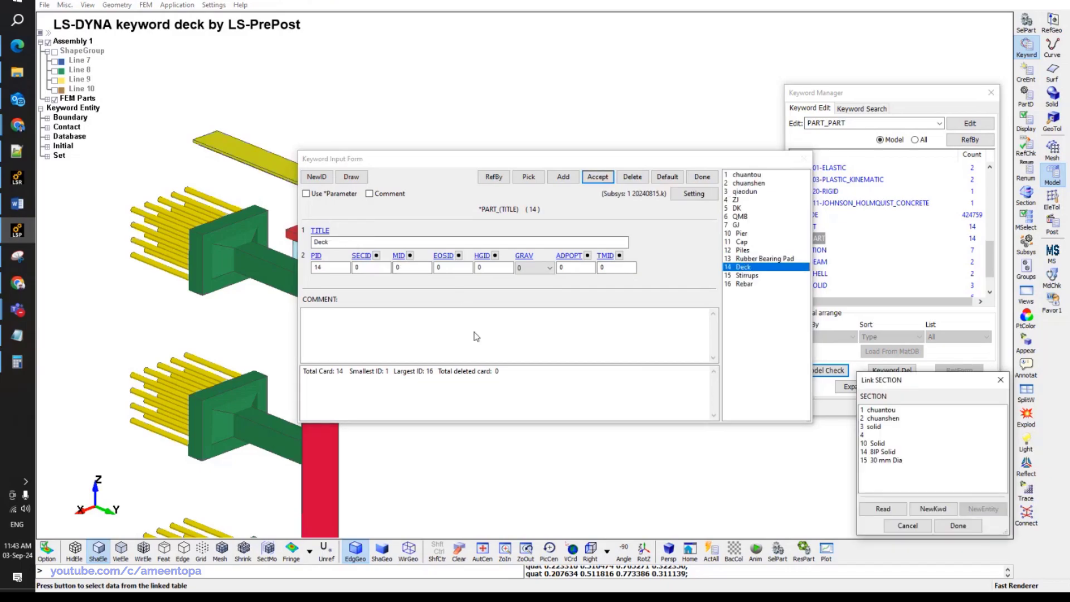
{"action": "left_click", "coordinate": [882, 452]}
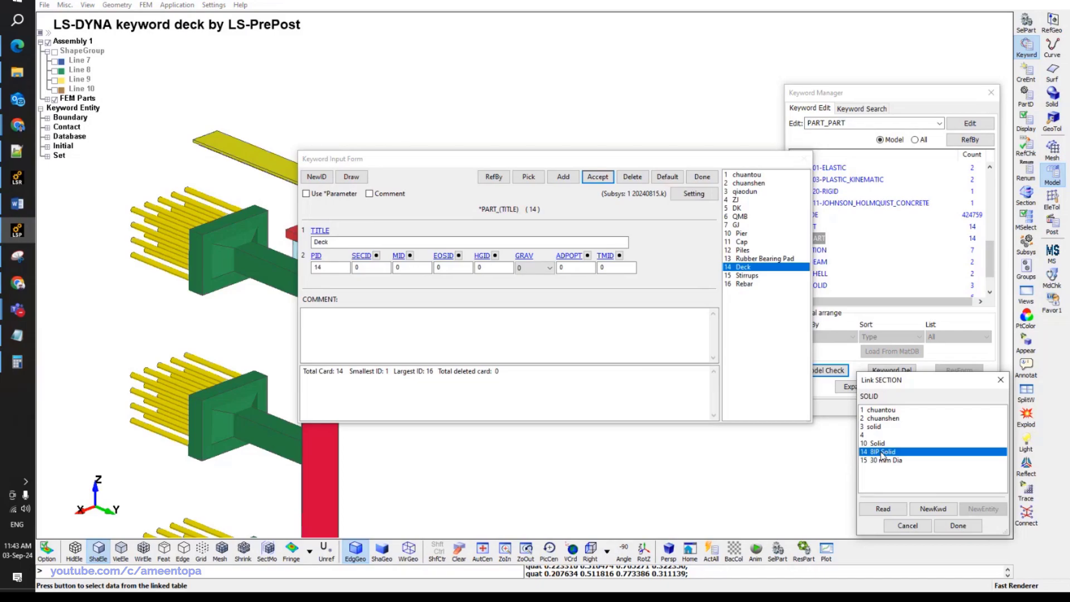
{"action": "double_click", "coordinate": [882, 453]}
{"action": "left_click", "coordinate": [410, 255]}
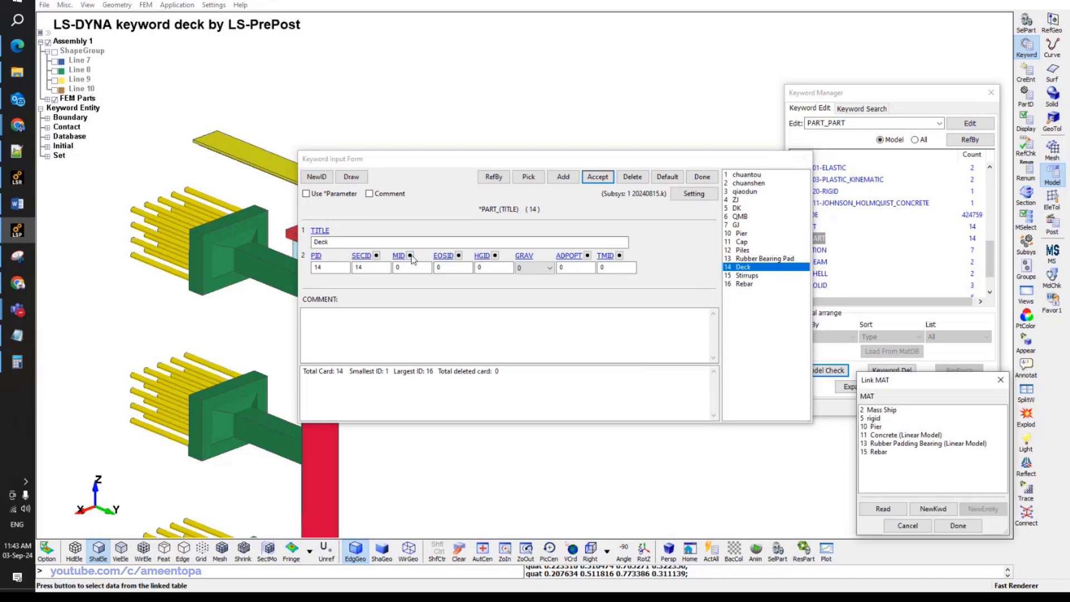
{"action": "double_click", "coordinate": [887, 436]}
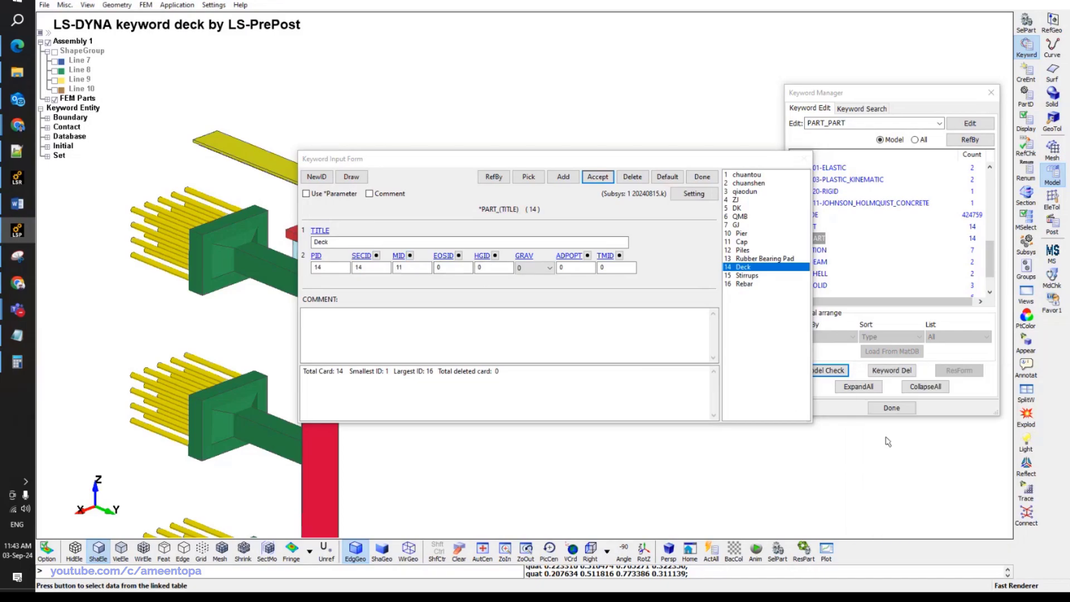
{"action": "left_click", "coordinate": [597, 176]}
Check the section and material assignments of the Stirrups and Rebar parts and close the part form.
{"action": "left_click", "coordinate": [747, 276]}
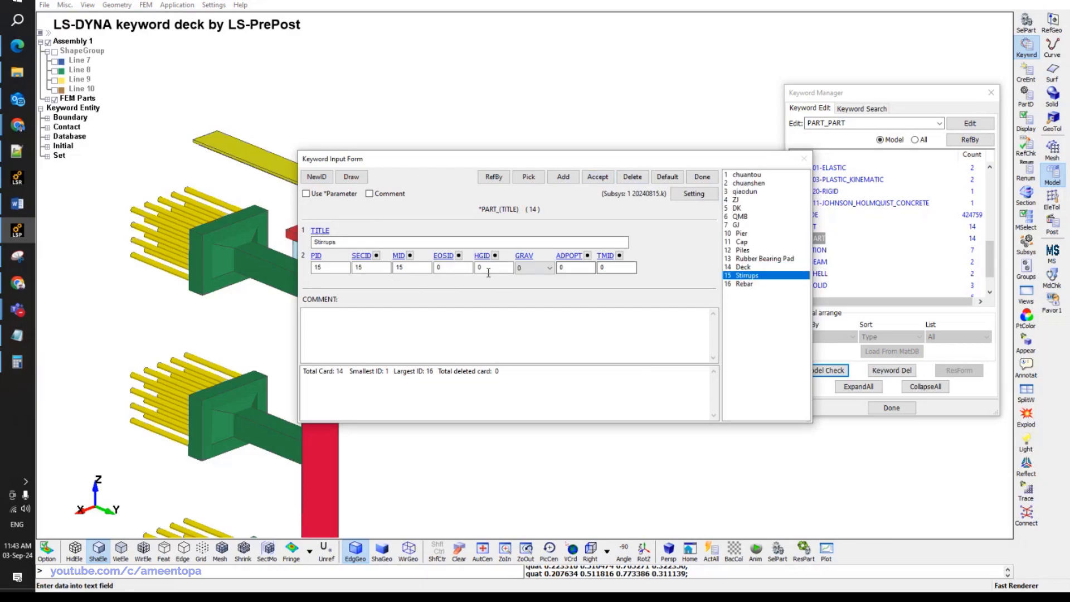
{"action": "left_click", "coordinate": [747, 284]}
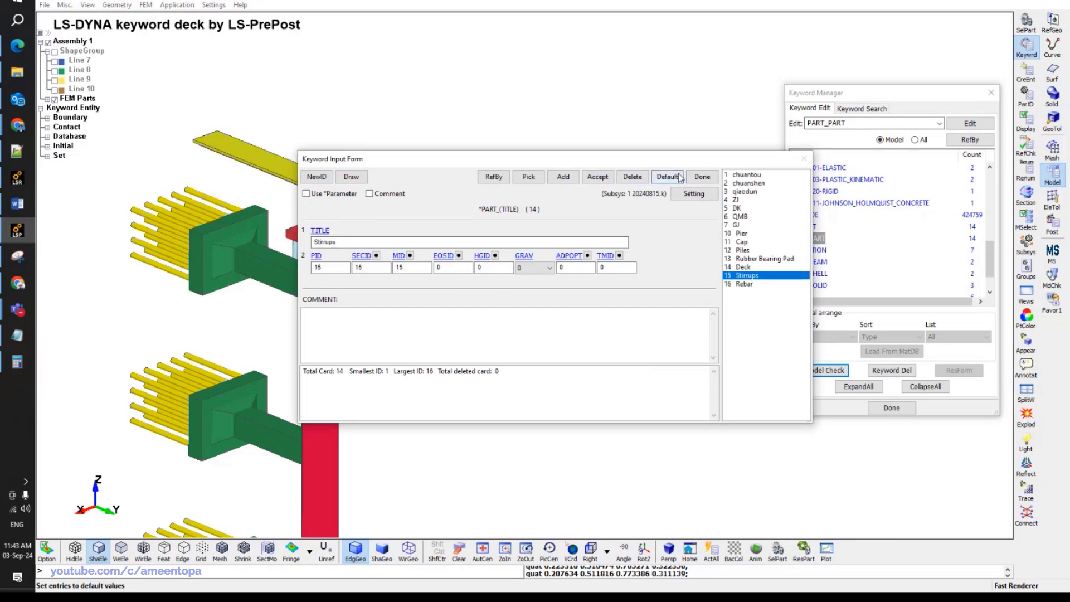
{"action": "left_click", "coordinate": [702, 176]}
Examine the bridge's deck, piers, caps and piles from several angles, toggling the mesh display on and off.
{"action": "middle_click_drag", "start_coordinate": [480, 368], "coordinate": [524, 270], "text": "shift"}
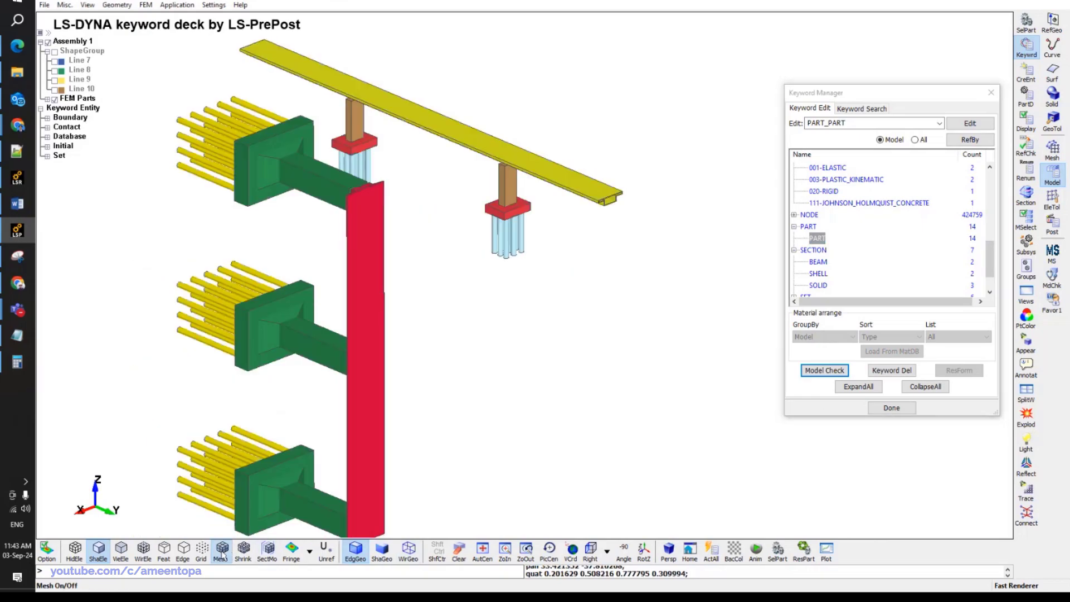
{"action": "left_click", "coordinate": [221, 549]}
{"action": "left_click", "coordinate": [221, 550]}
{"action": "left_click_drag", "start_coordinate": [328, 515], "coordinate": [356, 346], "text": "shift"}
{"action": "scroll", "coordinate": [378, 255], "scroll_direction": "up", "scroll_amount": 5}
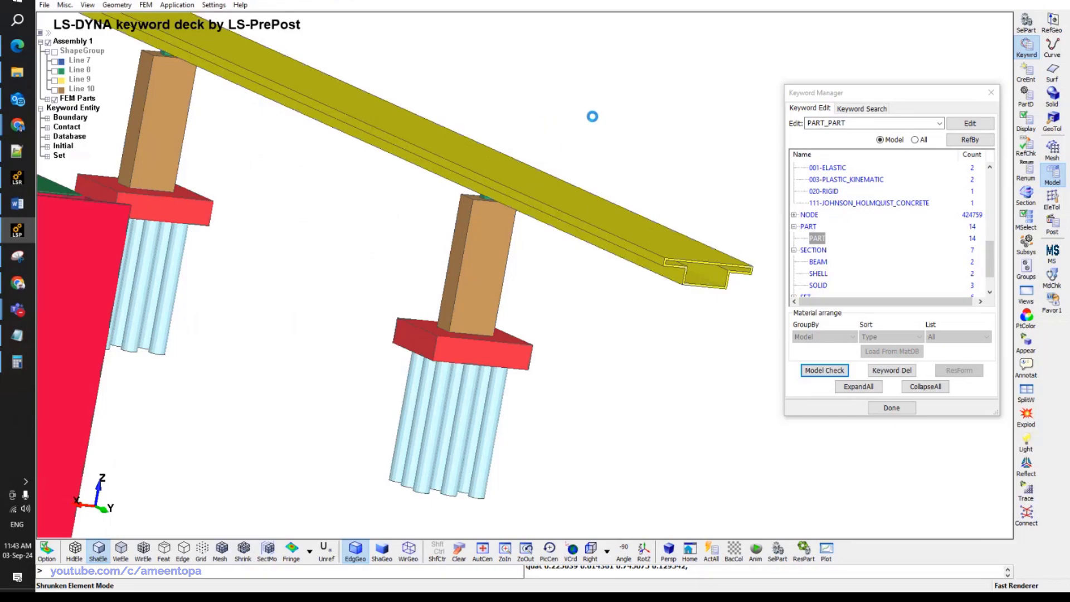
{"action": "left_click_drag", "start_coordinate": [353, 342], "coordinate": [429, 384], "text": "shift"}
{"action": "middle_click_drag", "start_coordinate": [428, 384], "coordinate": [504, 362], "text": "shift"}
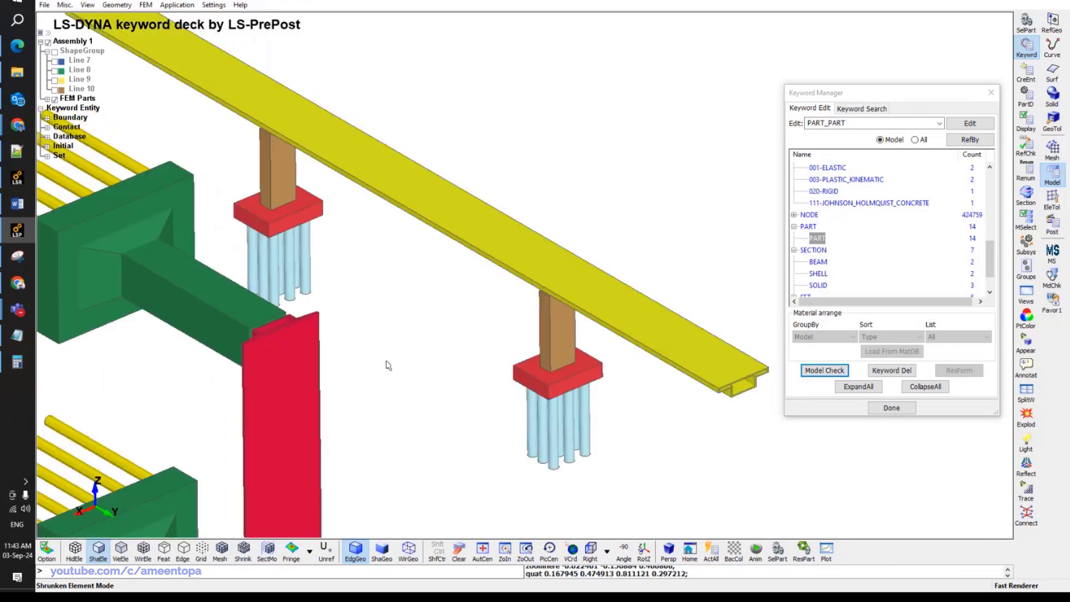
{"action": "scroll", "coordinate": [389, 361], "scroll_direction": "down", "scroll_amount": 2}
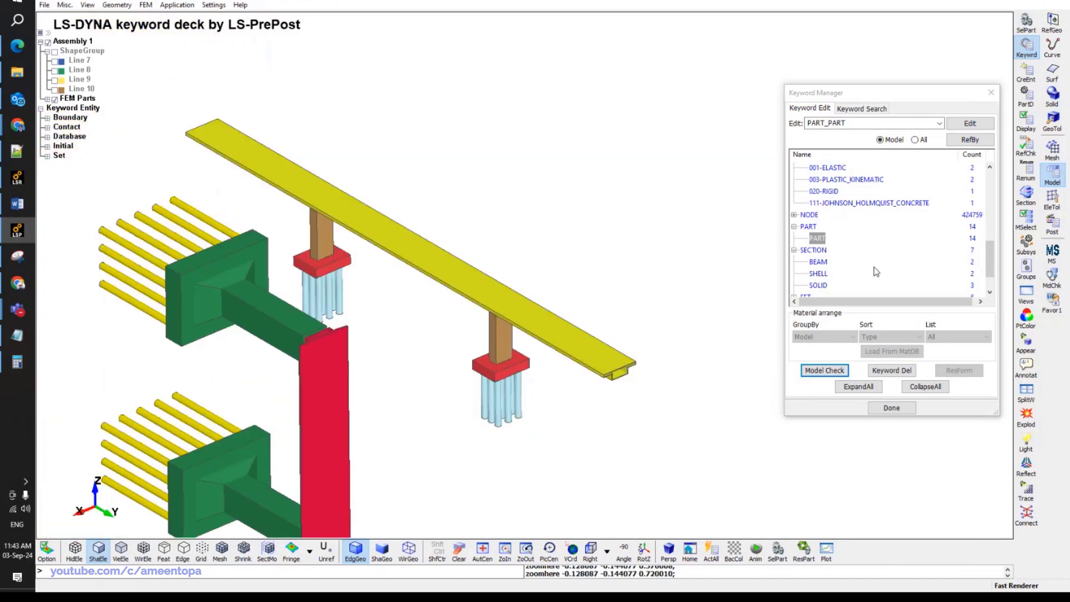
Review the INITIAL_VELOCITY_GENERATION keyword's settings and close its form without changes.
{"action": "scroll", "coordinate": [880, 242], "scroll_direction": "up", "scroll_amount": 4}
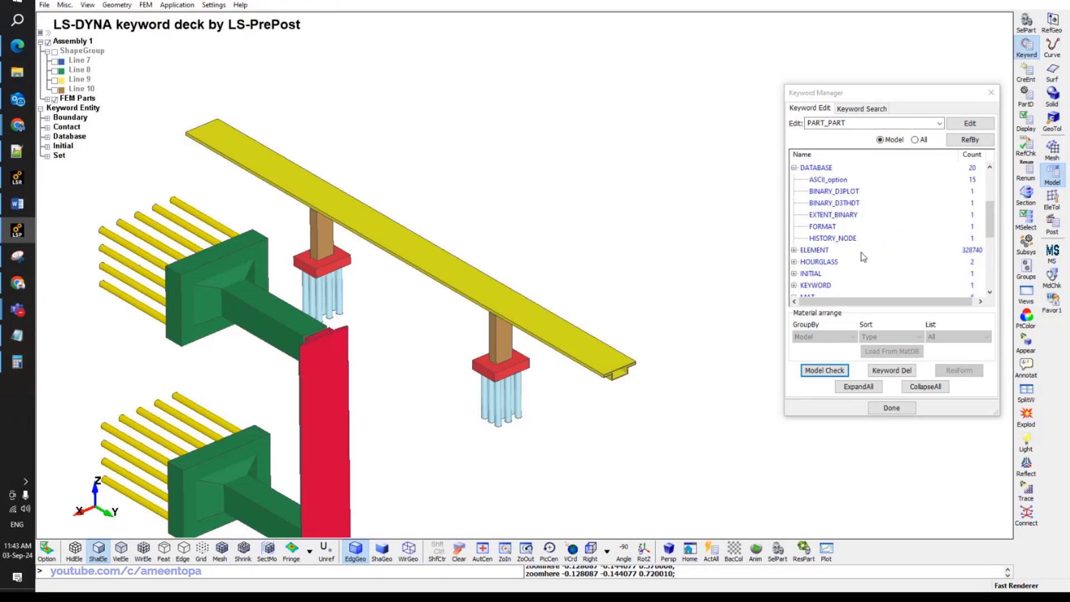
{"action": "scroll", "coordinate": [836, 265], "scroll_direction": "down", "scroll_amount": 3}
{"action": "left_click", "coordinate": [811, 168]}
{"action": "double_click", "coordinate": [811, 169]}
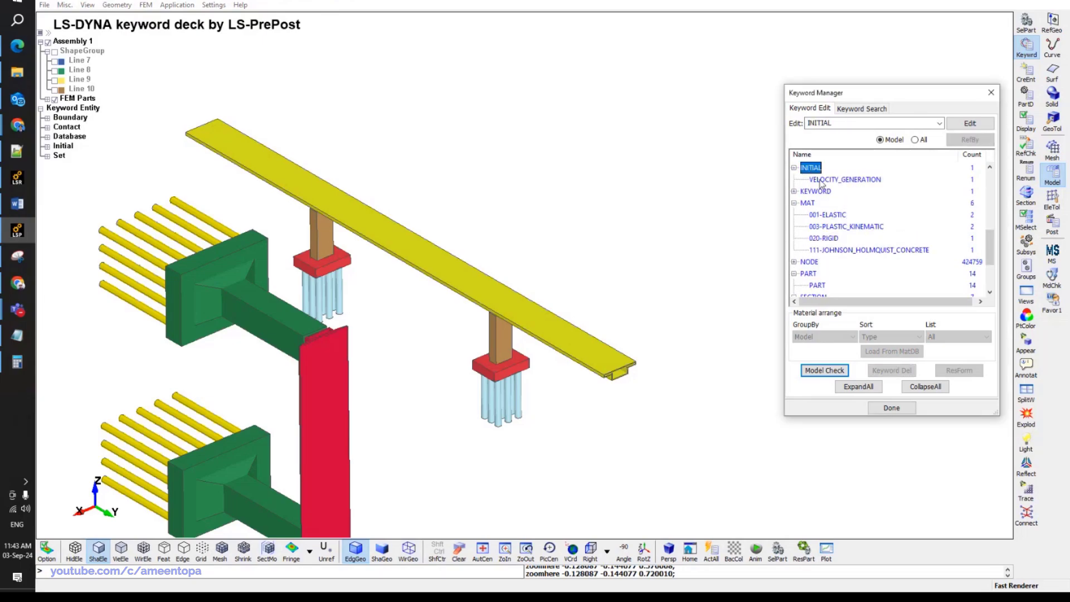
{"action": "double_click", "coordinate": [820, 180]}
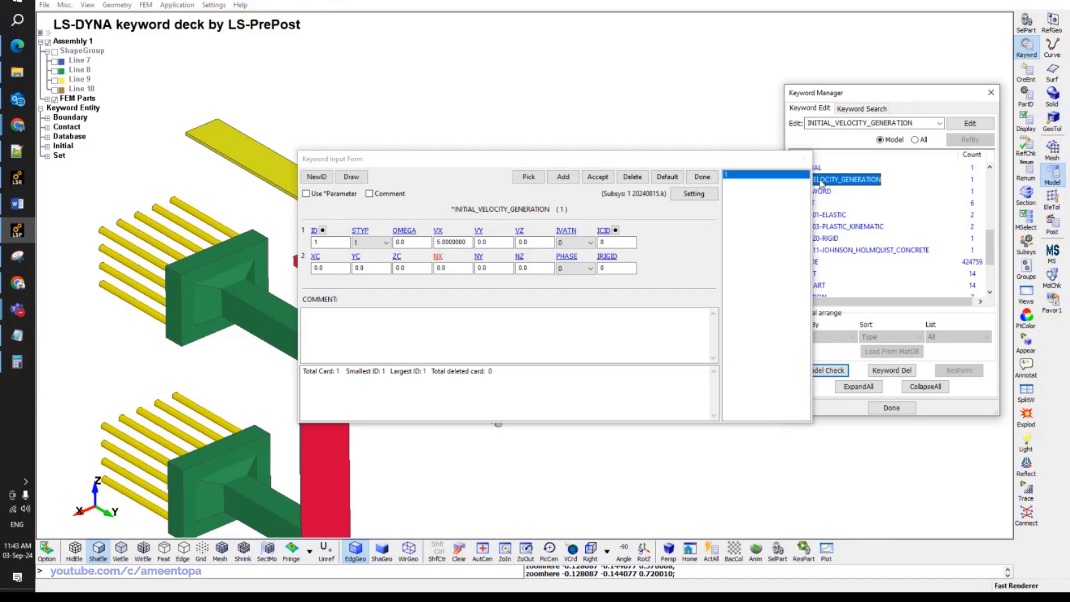
{"action": "left_click", "coordinate": [703, 177]}
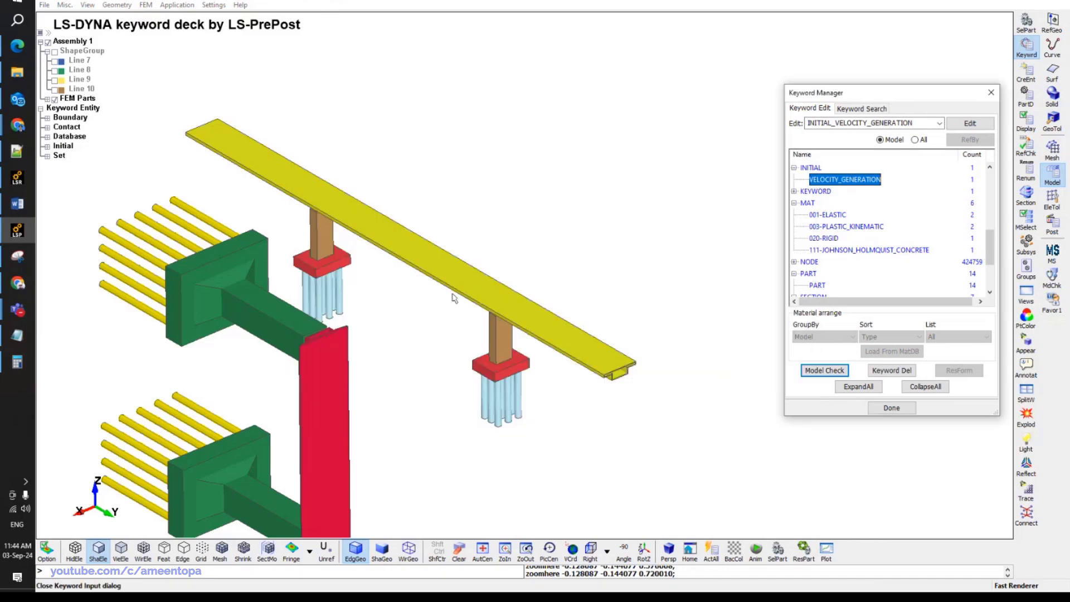
Turn on the display of all FEM parts in the assembly.
{"action": "scroll", "coordinate": [529, 279], "scroll_direction": "down", "scroll_amount": 3}
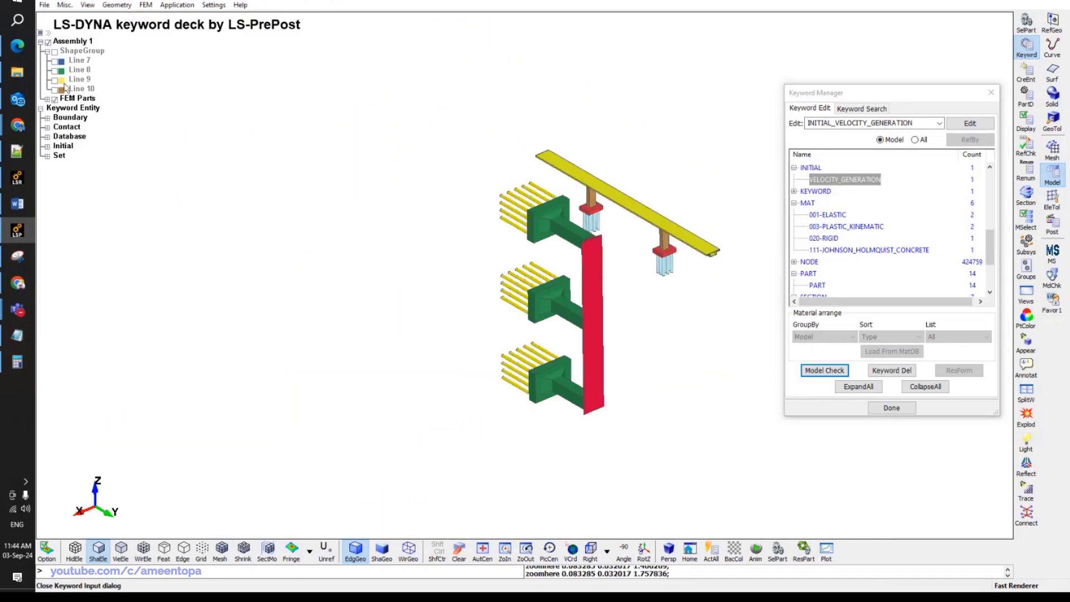
{"action": "left_click", "coordinate": [54, 99]}
{"action": "left_click", "coordinate": [54, 100]}
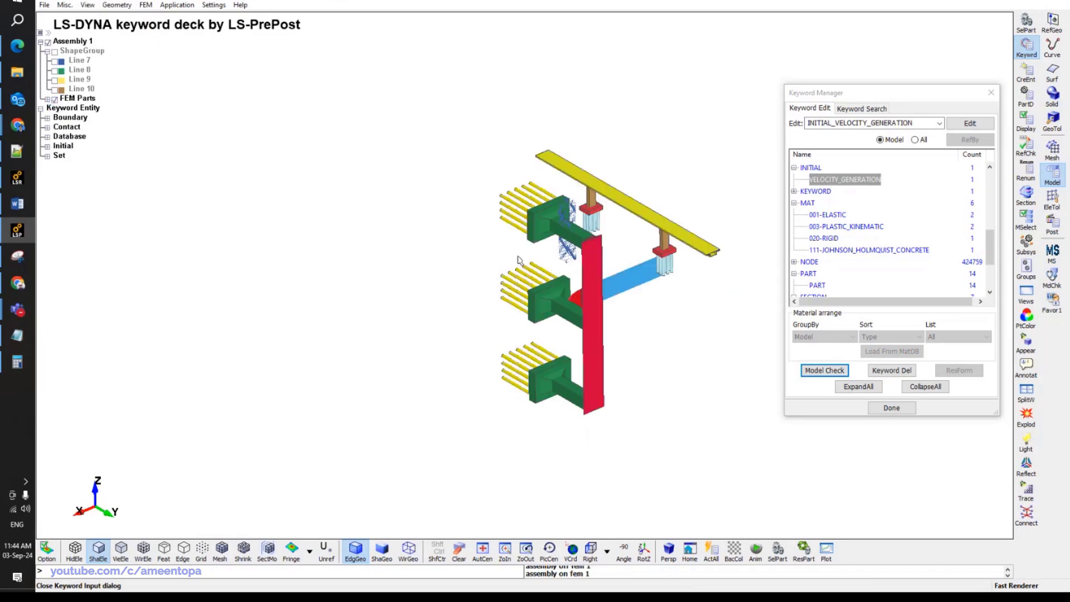
Hide the ship parts chuantou and chuanshen, and delete parts 3 qiaodun, 4 ZJ, 5 DK, 6 QMB and 7 GJ from the model.
{"action": "left_click_drag", "start_coordinate": [518, 258], "coordinate": [579, 279], "text": "ctrl"}
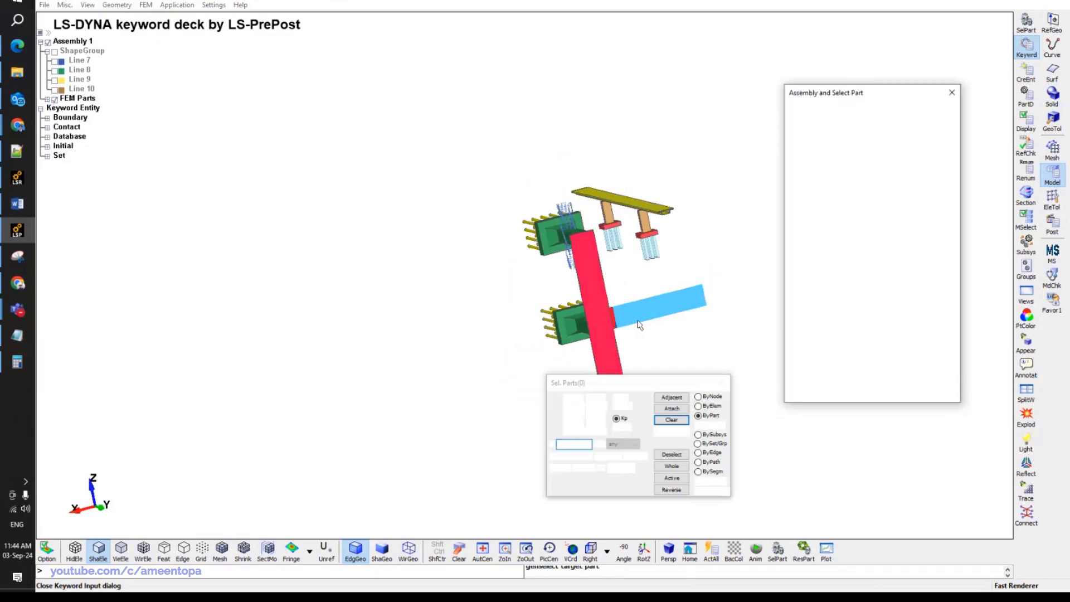
{"action": "scroll", "coordinate": [647, 311], "scroll_direction": "up", "scroll_amount": 5}
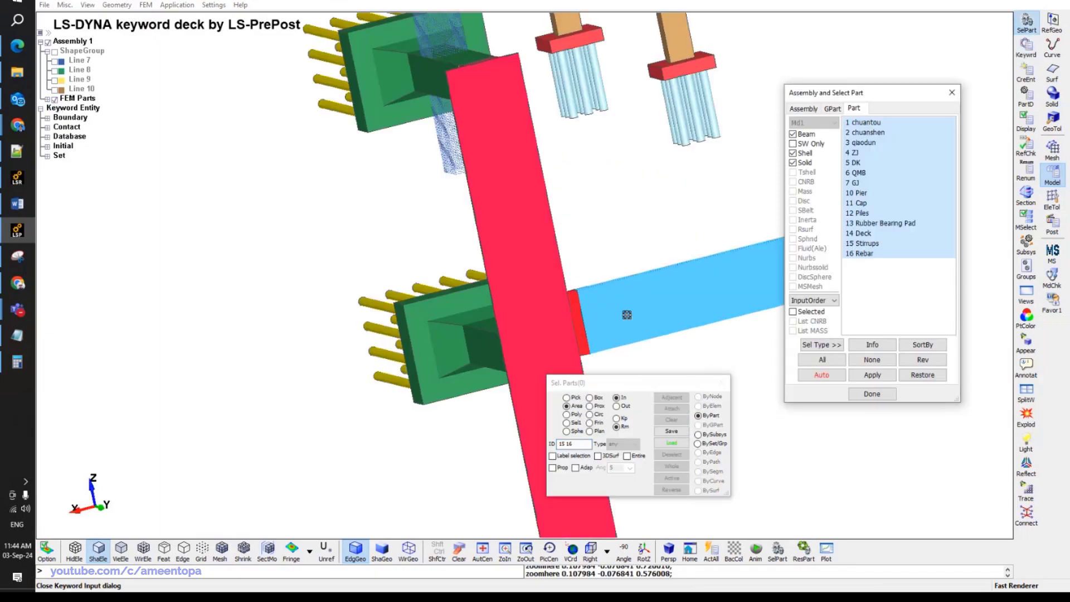
{"action": "left_click", "coordinate": [590, 551]}
{"action": "scroll", "coordinate": [564, 348], "scroll_direction": "down", "scroll_amount": 5}
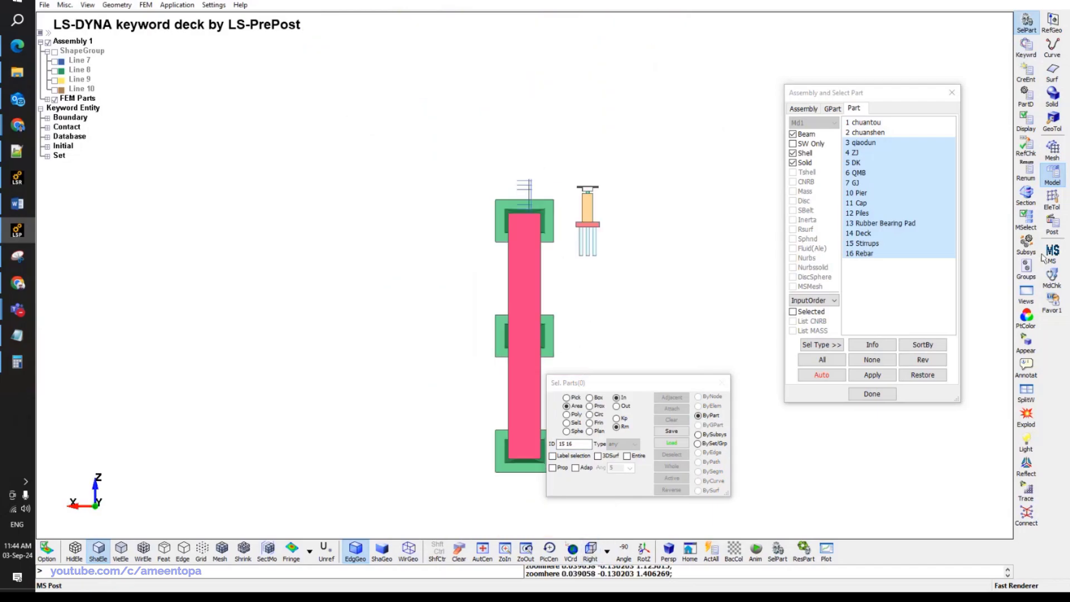
{"action": "left_click", "coordinate": [48, 100]}
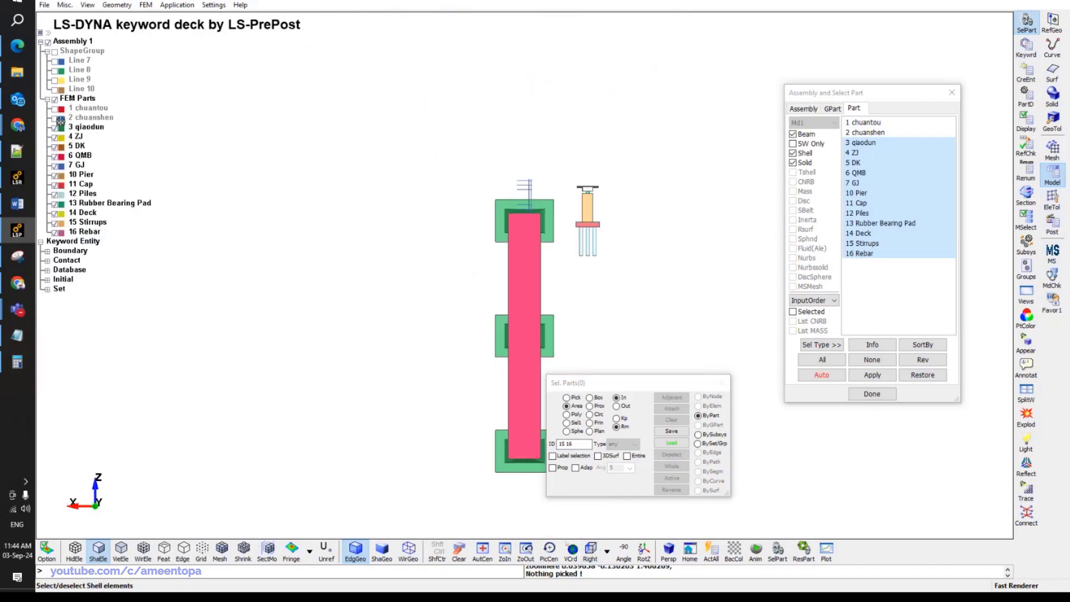
{"action": "mouse_move", "coordinate": [78, 131]}
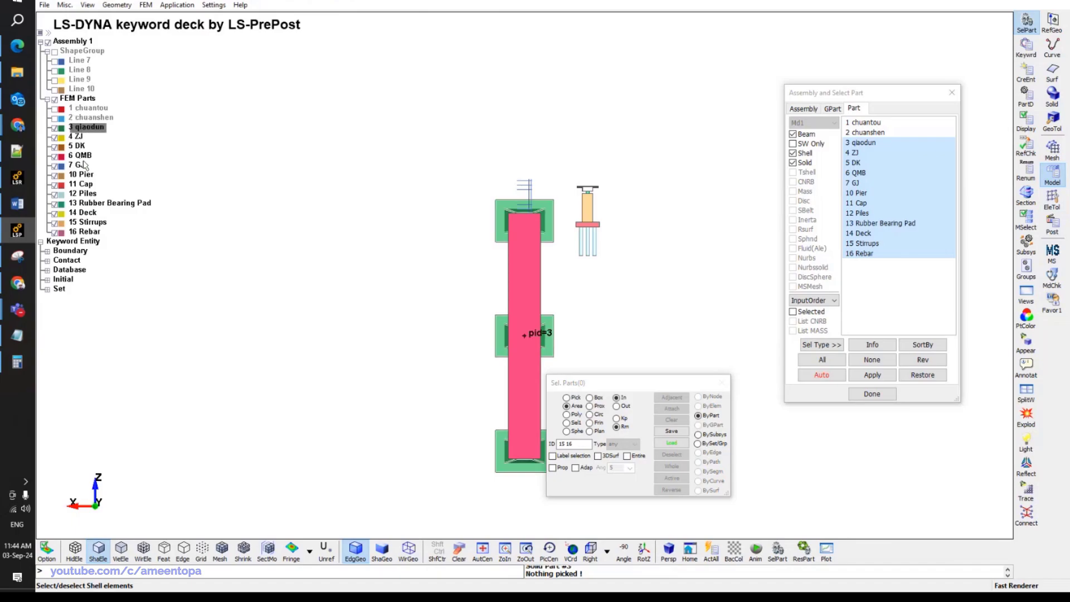
{"action": "right_click", "coordinate": [79, 140]}
{"action": "left_click", "coordinate": [106, 166]}
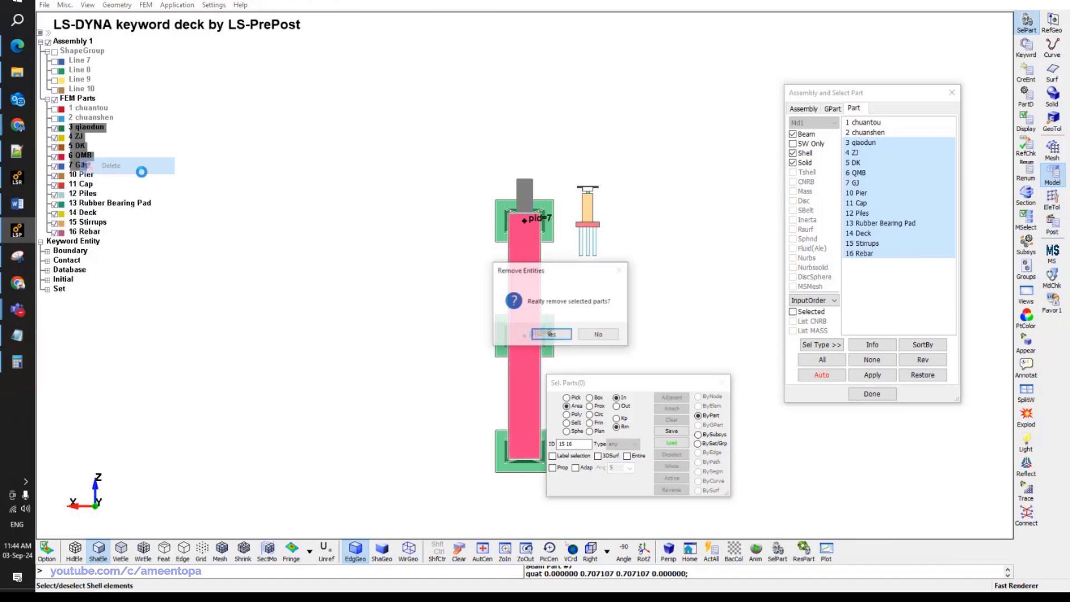
{"action": "left_click", "coordinate": [552, 335]}
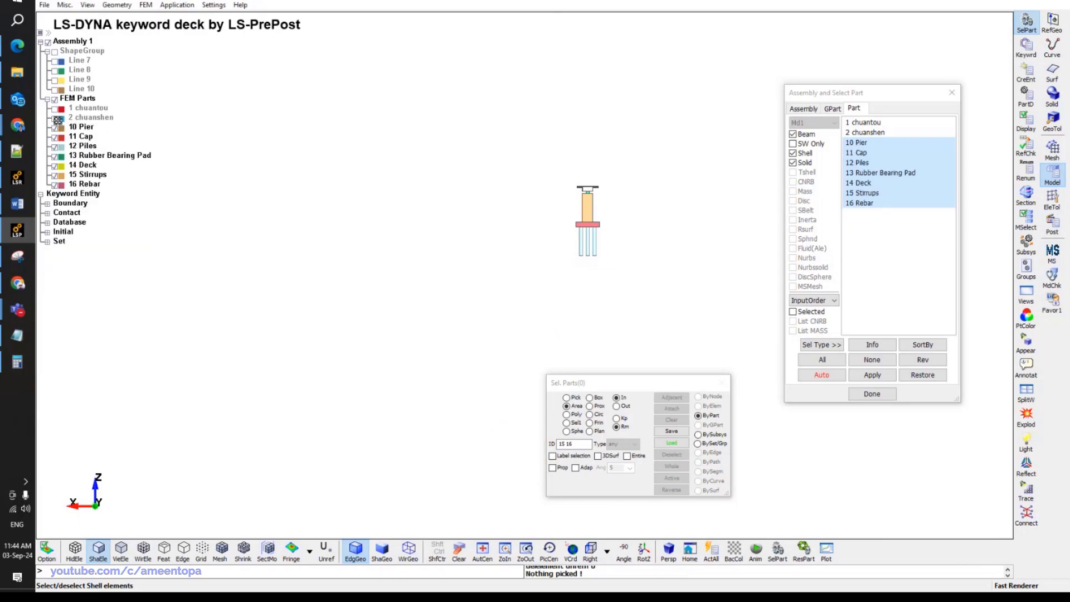
Show the ship parts 1 chuantou and 2 chuanshen again alongside the new bridge.
{"action": "left_click", "coordinate": [55, 118]}
{"action": "left_click", "coordinate": [56, 109]}
{"action": "left_click_drag", "start_coordinate": [365, 261], "coordinate": [592, 335], "text": "ctrl"}
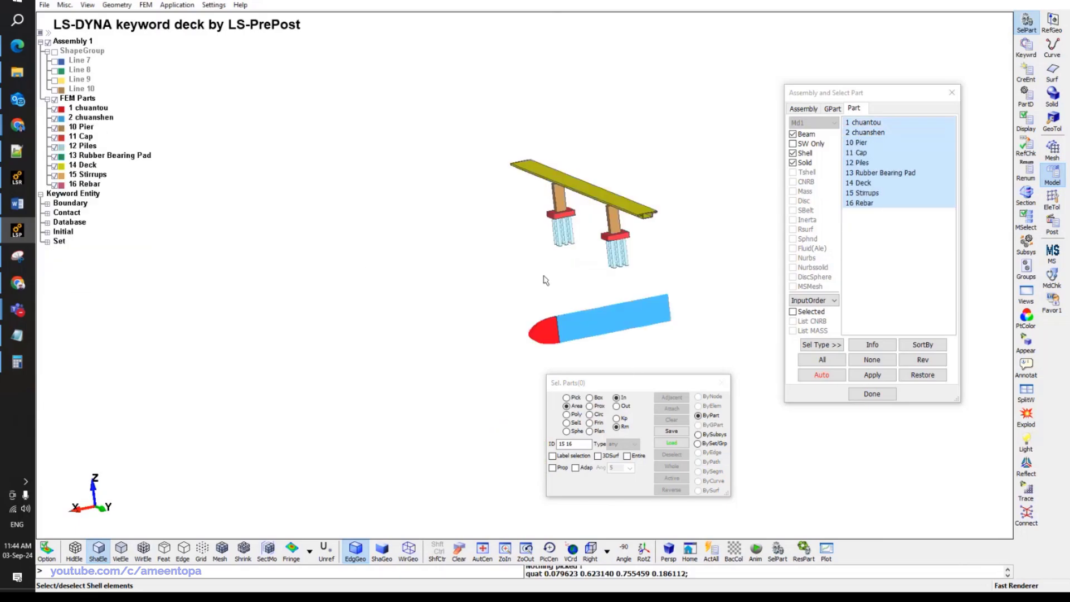
{"action": "scroll", "coordinate": [546, 280], "scroll_direction": "up", "scroll_amount": 5}
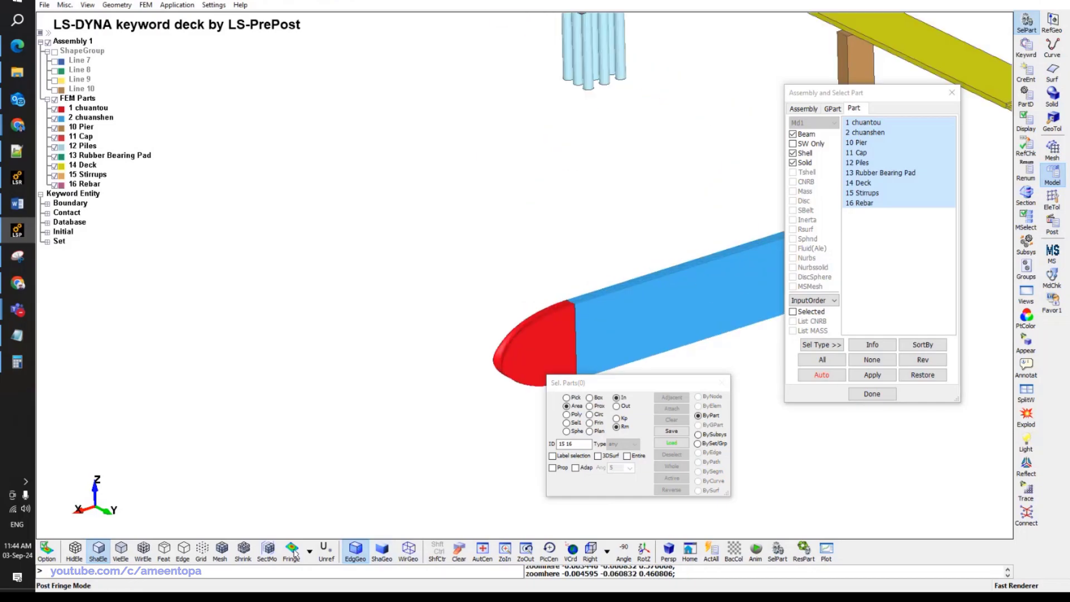
Turn on the mesh display and measure the ship hull's height between a top-edge node and a bottom-edge node.
{"action": "left_click", "coordinate": [221, 551]}
{"action": "middle_click_drag", "start_coordinate": [594, 329], "coordinate": [322, 335], "text": "ctrl"}
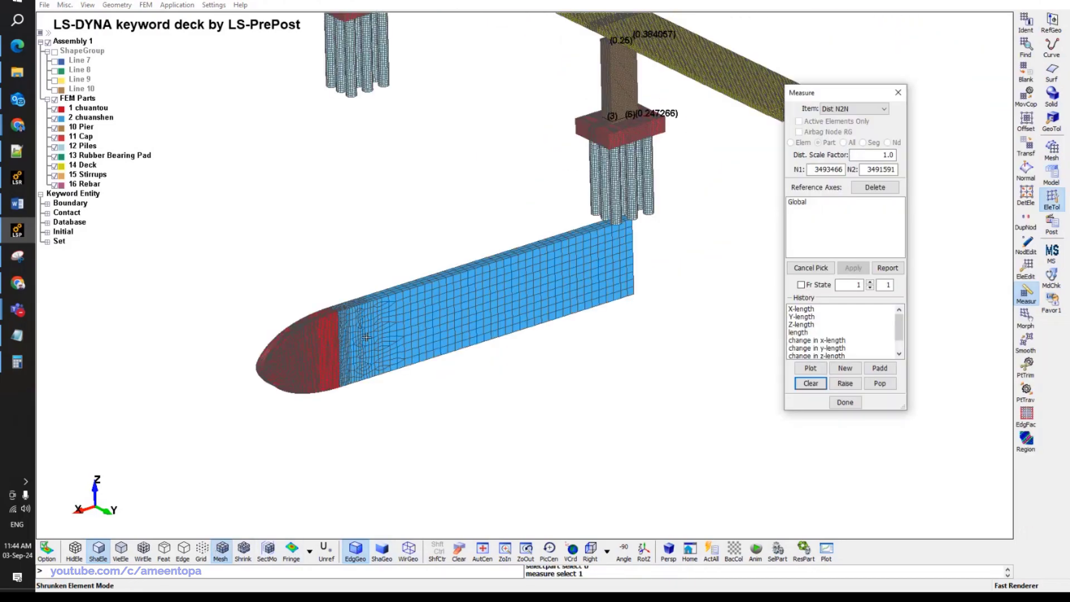
{"action": "scroll", "coordinate": [470, 317], "scroll_direction": "up", "scroll_amount": 2}
{"action": "left_click", "coordinate": [422, 258]}
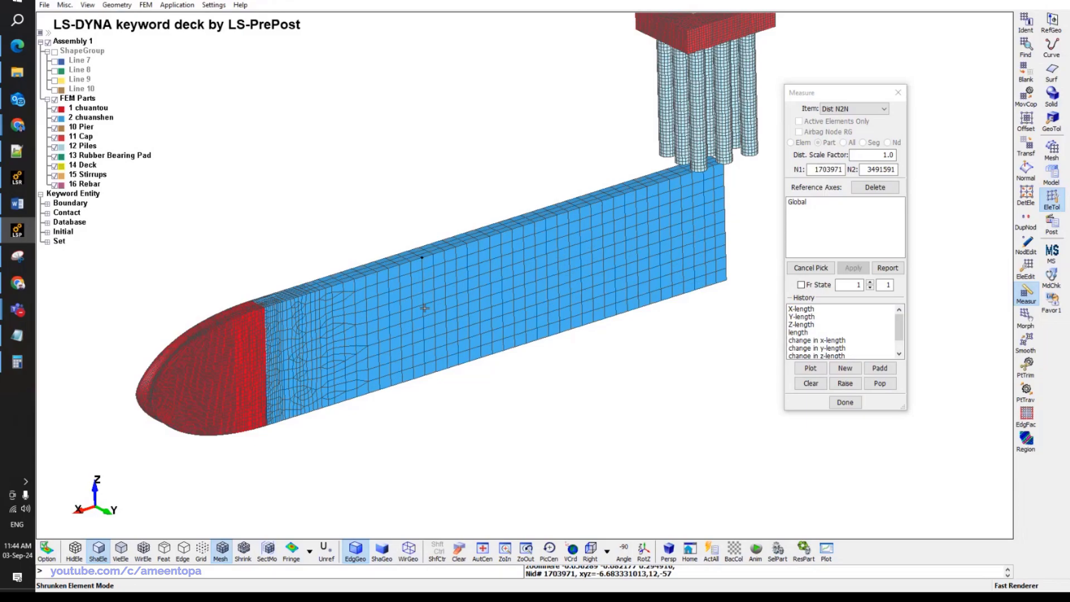
{"action": "left_click", "coordinate": [425, 378]}
{"action": "scroll", "coordinate": [478, 268], "scroll_direction": "down", "scroll_amount": 5}
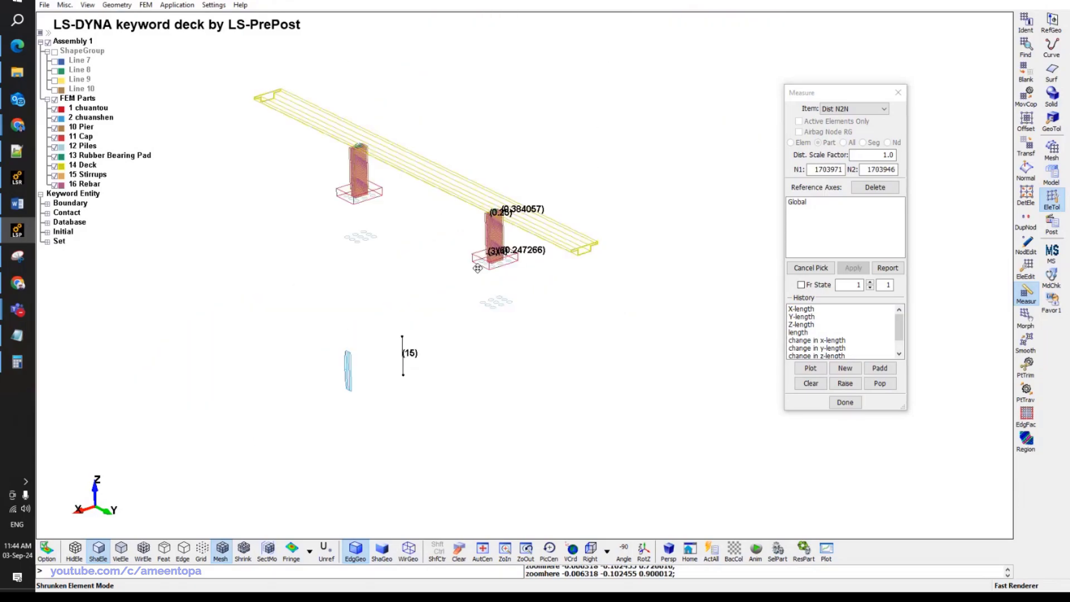
Examine the ship's position relative to the piers, caps and piles in close-up, side and rotated views.
{"action": "scroll", "coordinate": [478, 262], "scroll_direction": "up", "scroll_amount": 6}
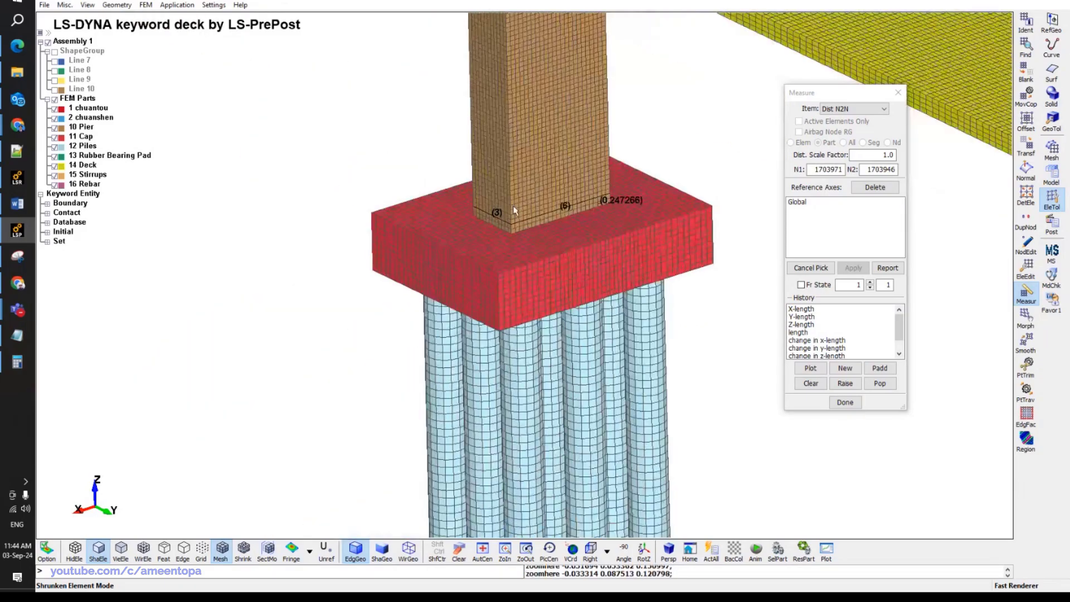
{"action": "scroll", "coordinate": [513, 210], "scroll_direction": "down", "scroll_amount": 4}
{"action": "scroll", "coordinate": [435, 334], "scroll_direction": "up", "scroll_amount": 3}
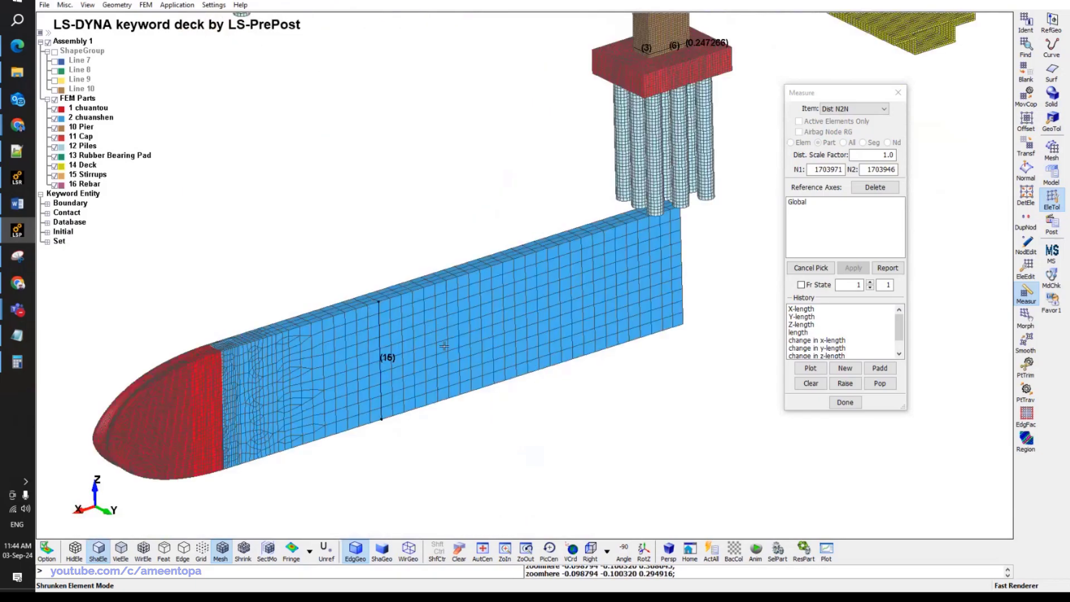
{"action": "left_click", "coordinate": [590, 551]}
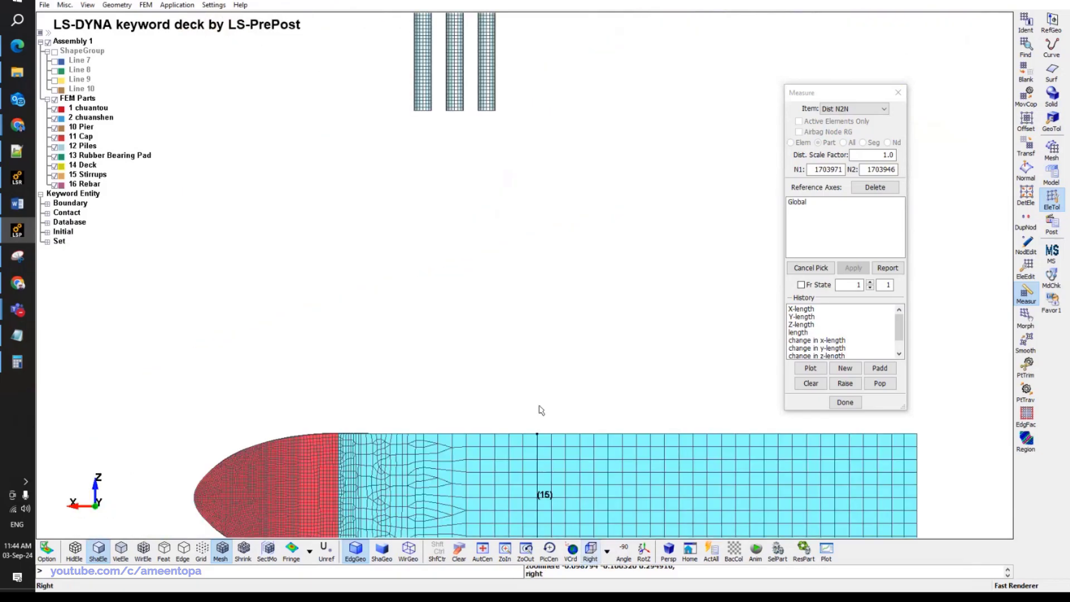
{"action": "scroll", "coordinate": [539, 407], "scroll_direction": "down", "scroll_amount": 3}
{"action": "left_click_drag", "start_coordinate": [535, 382], "coordinate": [284, 363], "text": "ctrl"}
{"action": "scroll", "coordinate": [320, 370], "scroll_direction": "up", "scroll_amount": 6}
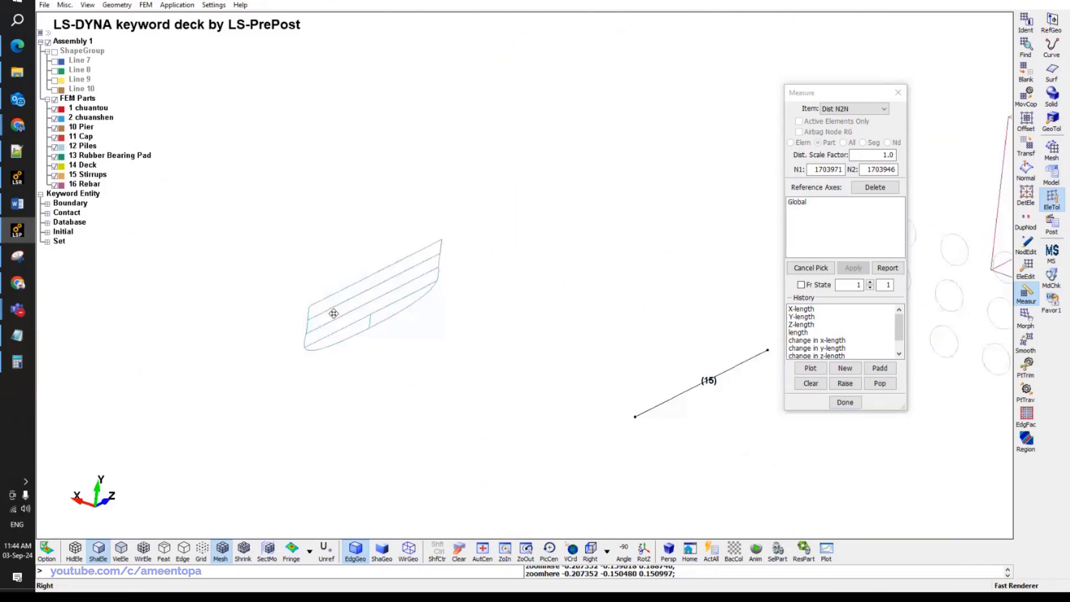
Open the Transform tool in Translate mode from a side view and turn off element copying.
{"action": "left_click", "coordinate": [1027, 146]}
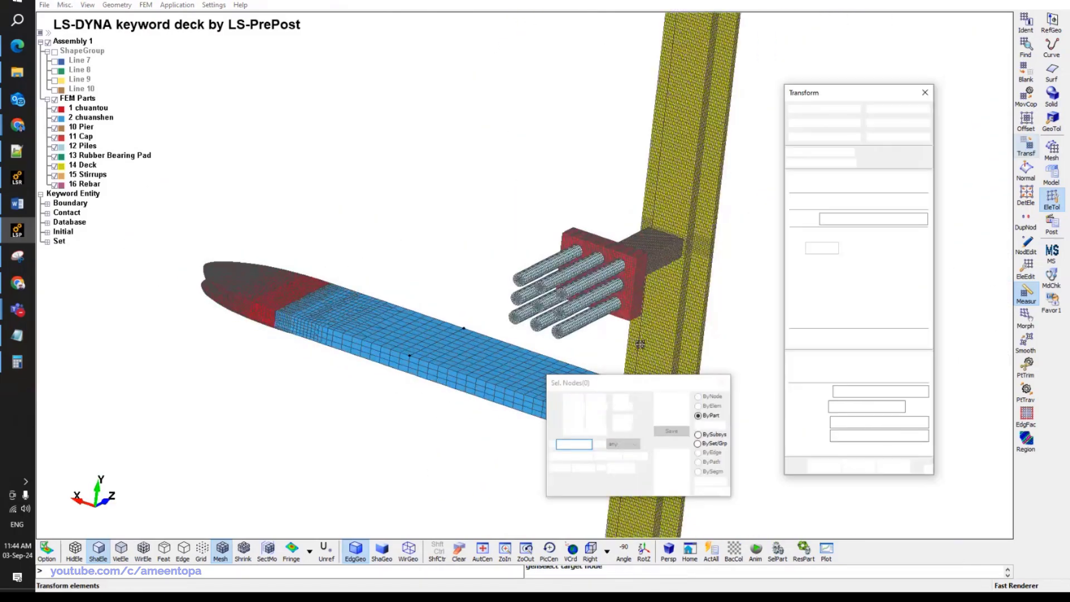
{"action": "left_click", "coordinate": [590, 552]}
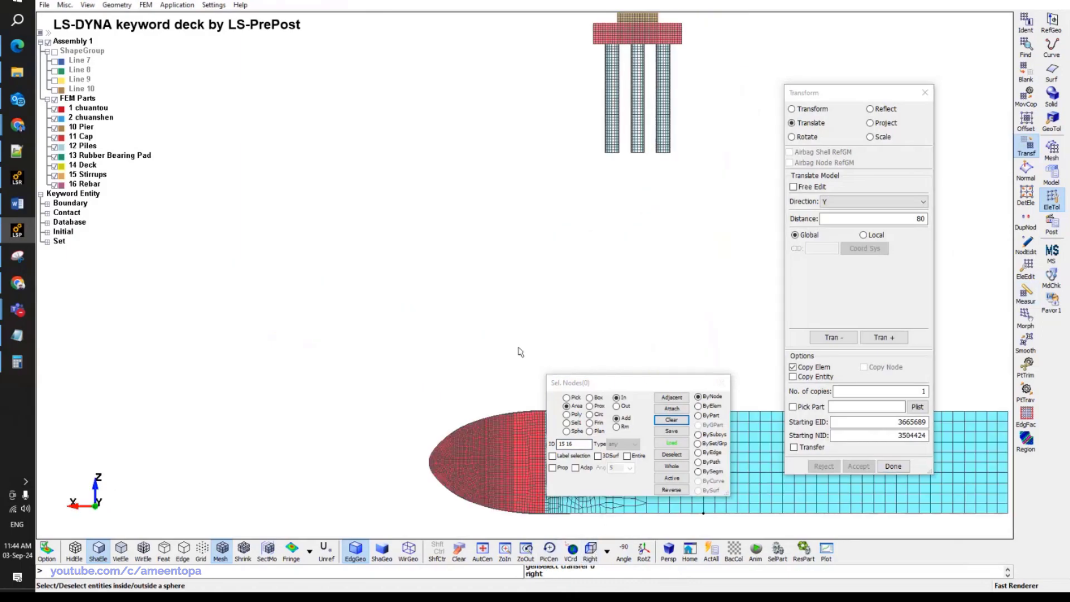
{"action": "scroll", "coordinate": [327, 210], "scroll_direction": "down", "scroll_amount": 2}
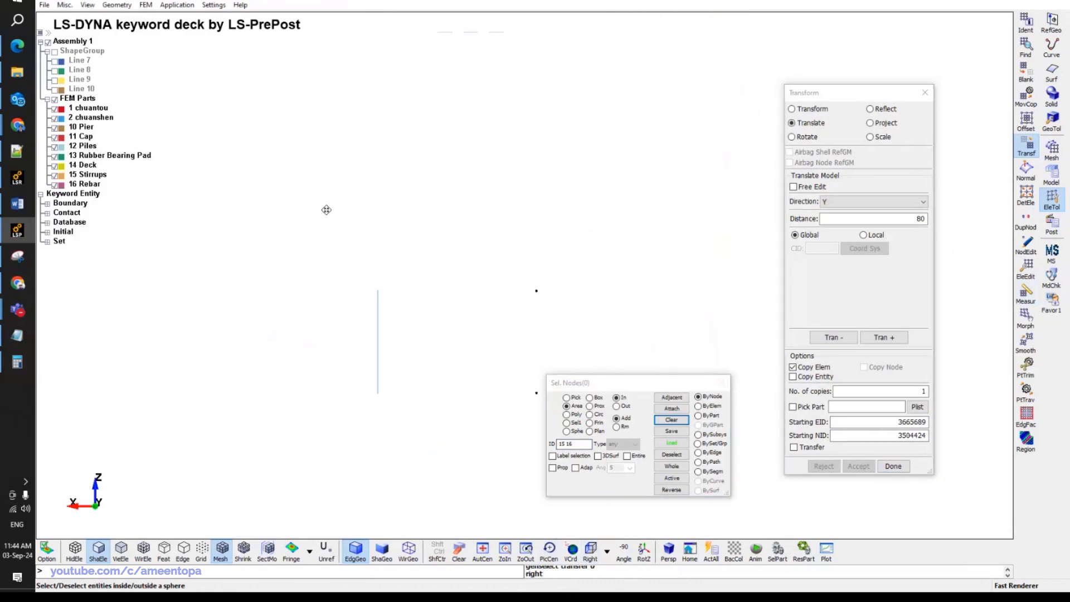
{"action": "left_click", "coordinate": [803, 368]}
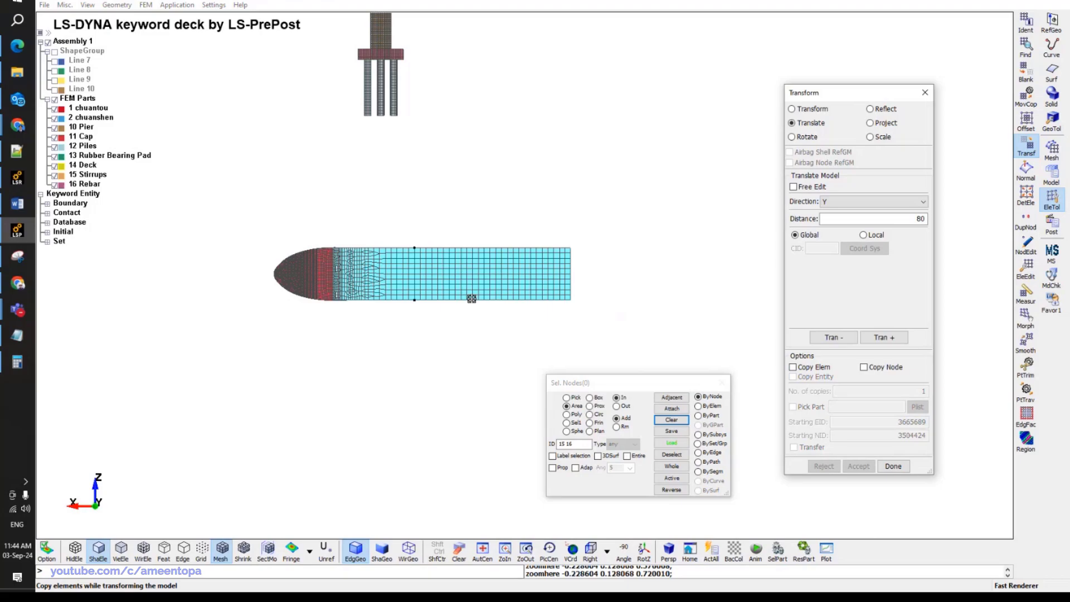
Switch to Chrome and open page 3 of the PDF paper on a bridge pier impacted by a moving barge.
{"action": "left_click", "coordinate": [31, 229]}
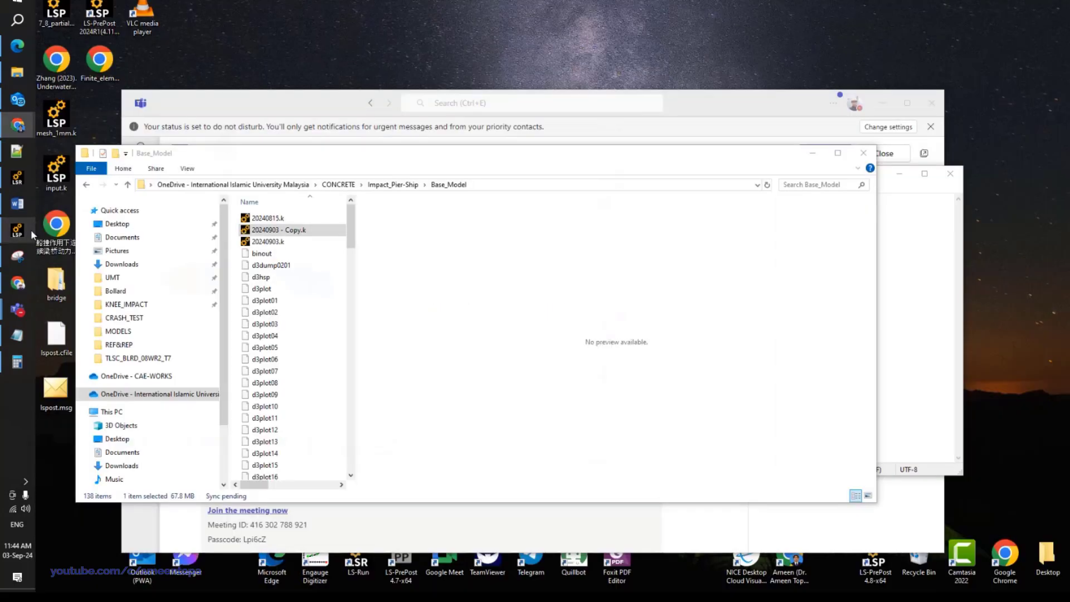
{"action": "left_click", "coordinate": [32, 230]}
{"action": "mouse_move", "coordinate": [19, 135]}
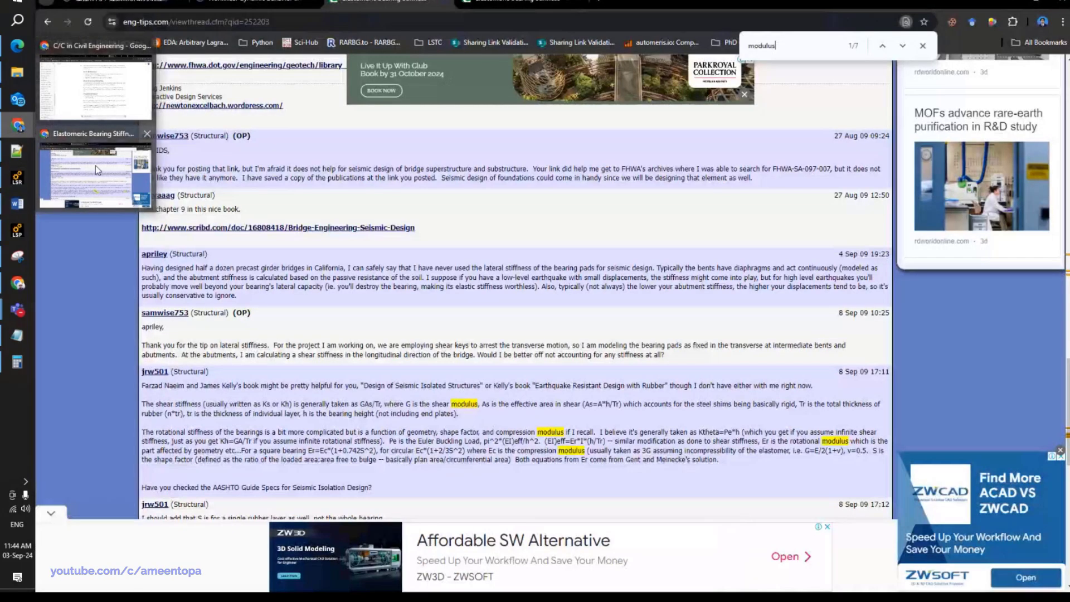
{"action": "left_click", "coordinate": [96, 165]}
{"action": "left_click", "coordinate": [256, 5]}
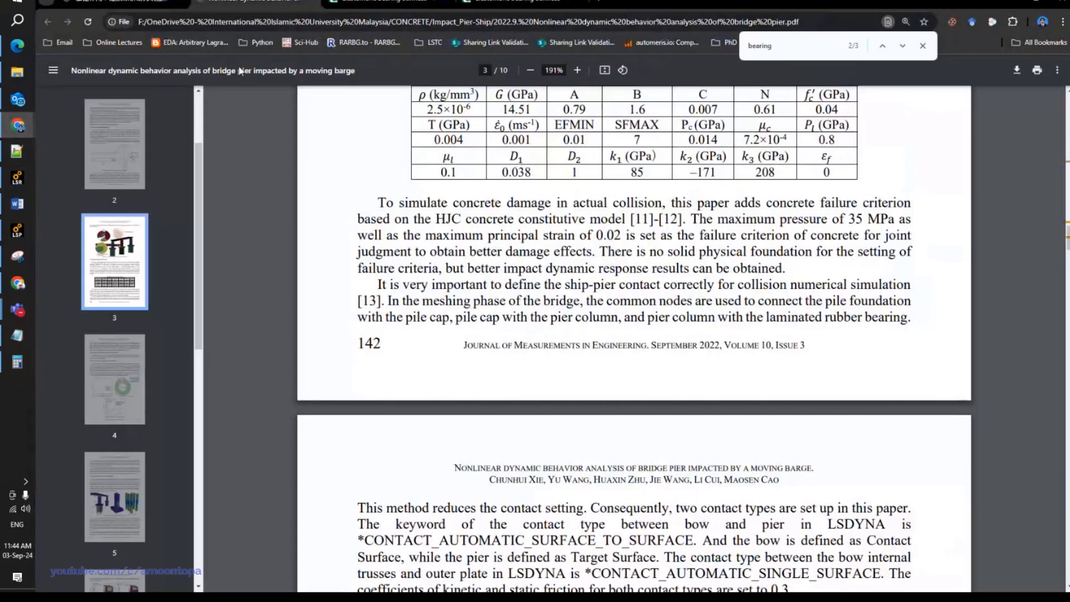
{"action": "left_click", "coordinate": [115, 237]}
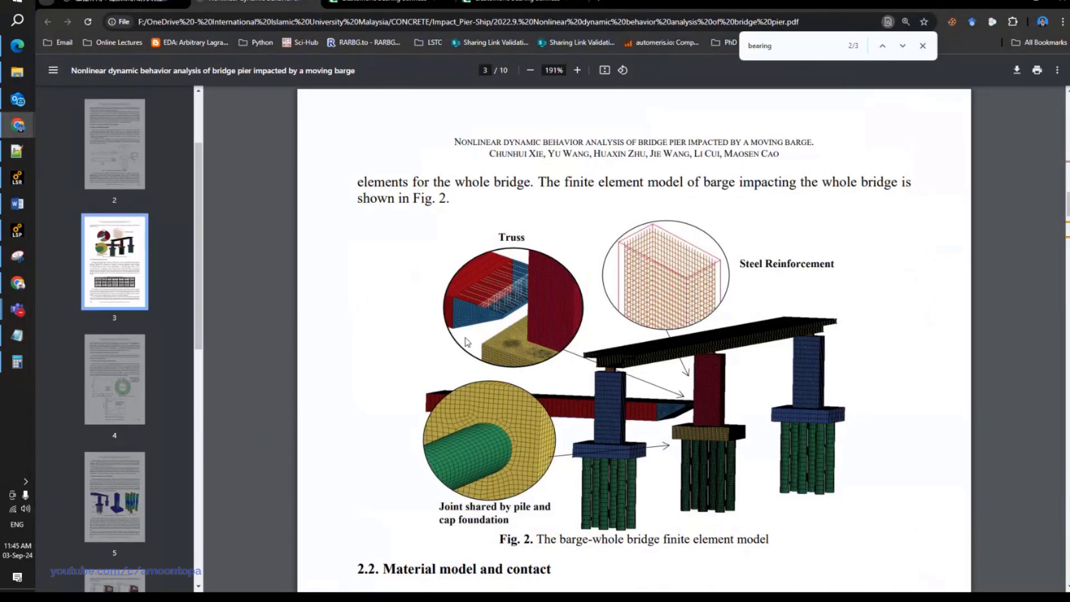
Read the paper's Fig. 2 finite element model, element types, material parameters, contact definitions and impact conditions.
{"action": "scroll", "coordinate": [467, 342], "scroll_direction": "down", "scroll_amount": 2}
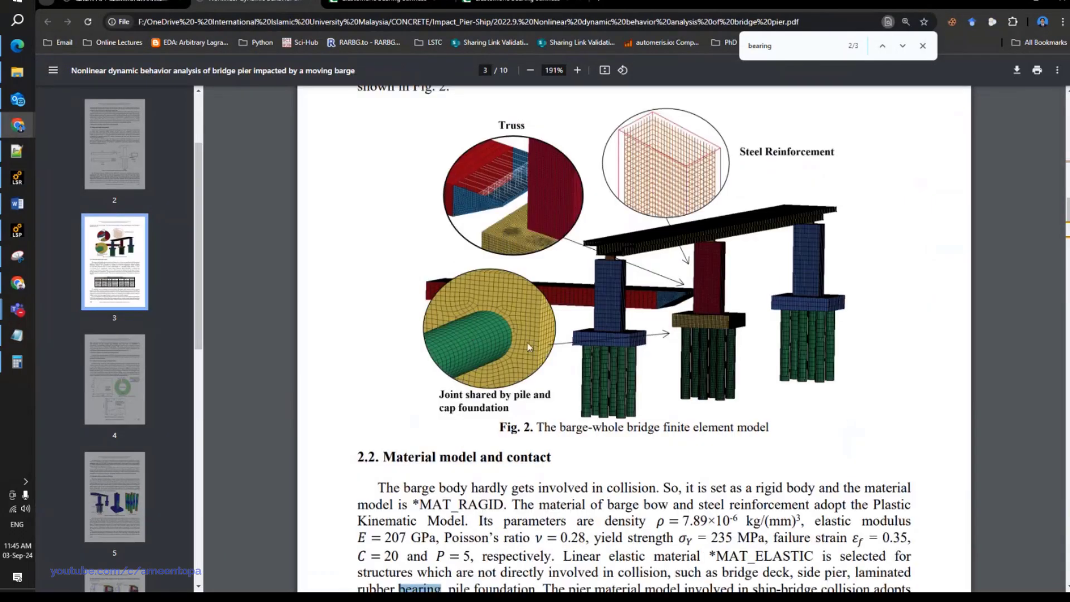
{"action": "scroll", "coordinate": [551, 388], "scroll_direction": "down", "scroll_amount": 3}
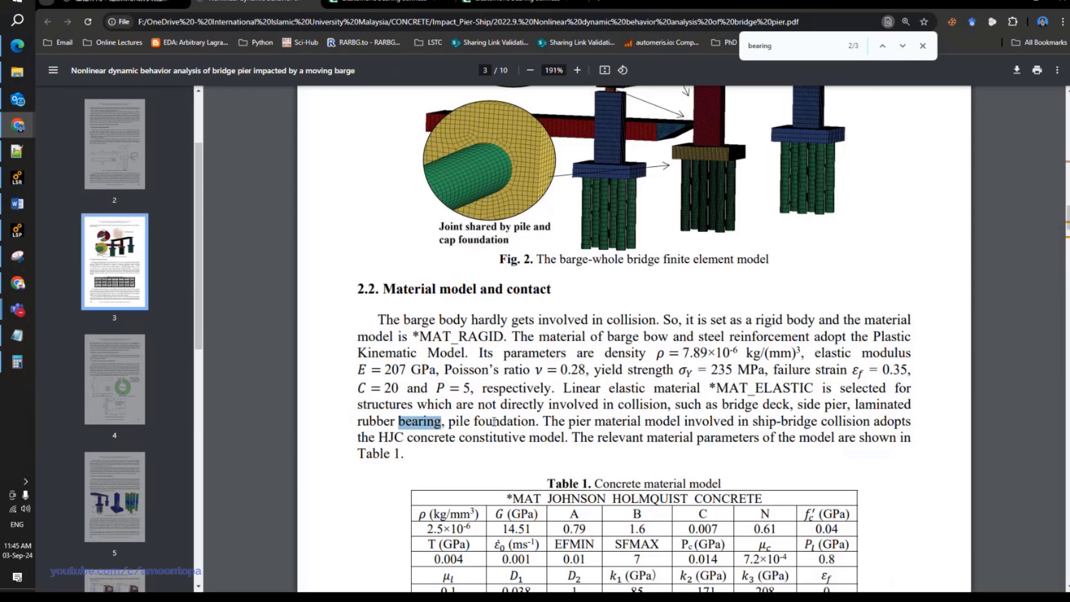
{"action": "scroll", "coordinate": [678, 428], "scroll_direction": "up", "scroll_amount": 2}
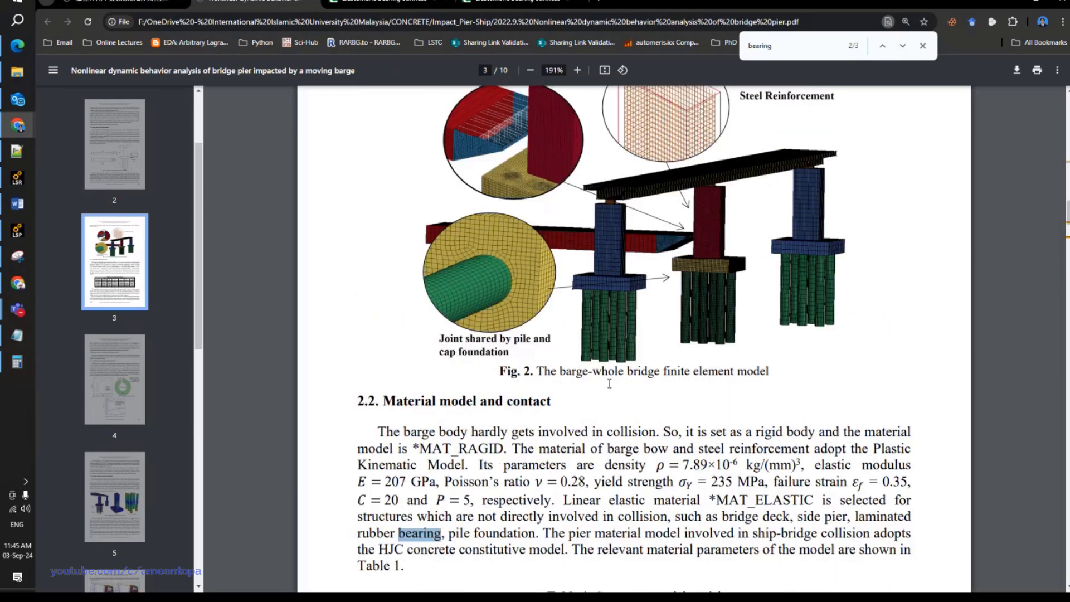
{"action": "scroll", "coordinate": [505, 223], "scroll_direction": "up", "scroll_amount": 2}
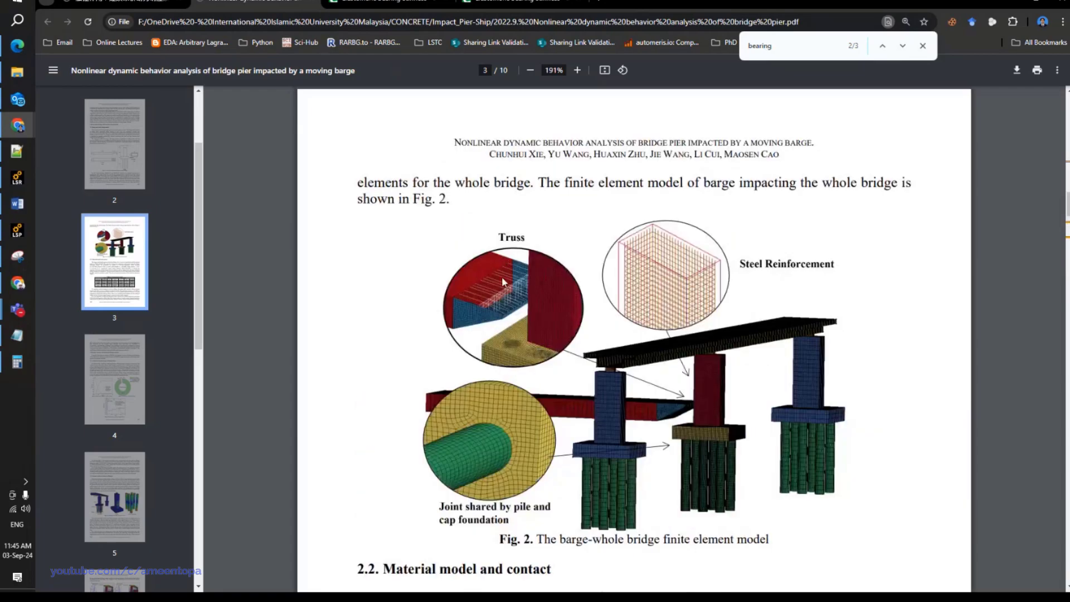
{"action": "scroll", "coordinate": [502, 277], "scroll_direction": "up", "scroll_amount": 3}
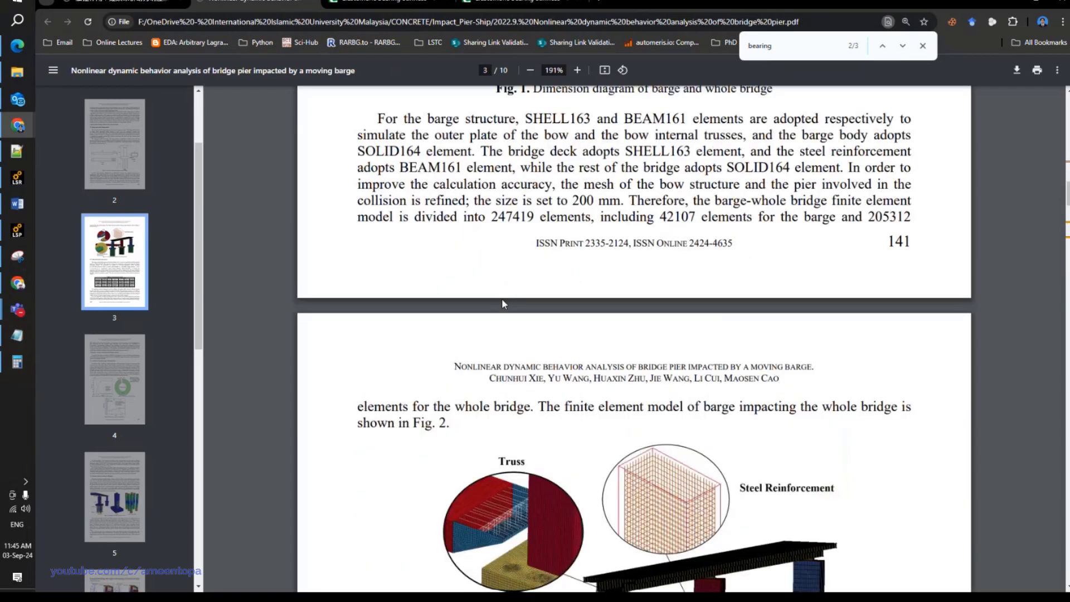
{"action": "scroll", "coordinate": [502, 304], "scroll_direction": "down", "scroll_amount": 3}
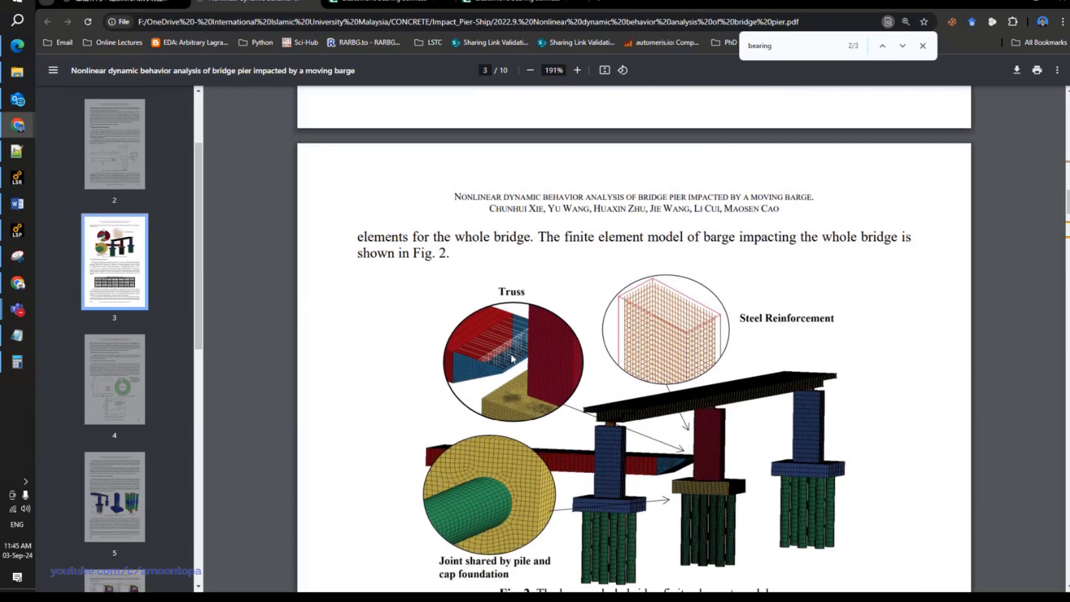
{"action": "scroll", "coordinate": [512, 357], "scroll_direction": "down", "scroll_amount": 4}
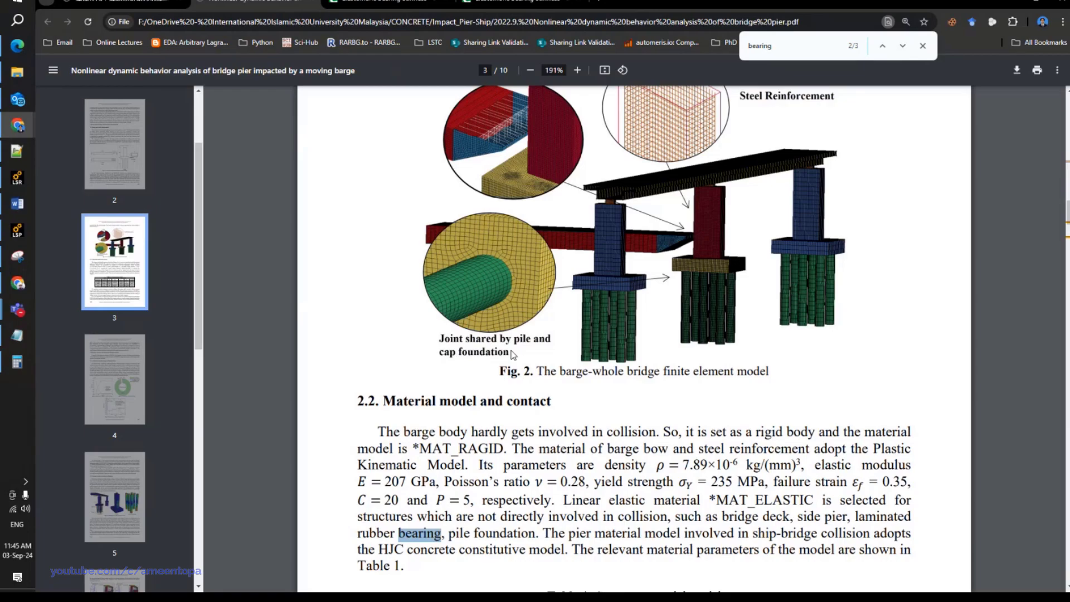
{"action": "scroll", "coordinate": [513, 354], "scroll_direction": "down", "scroll_amount": 6}
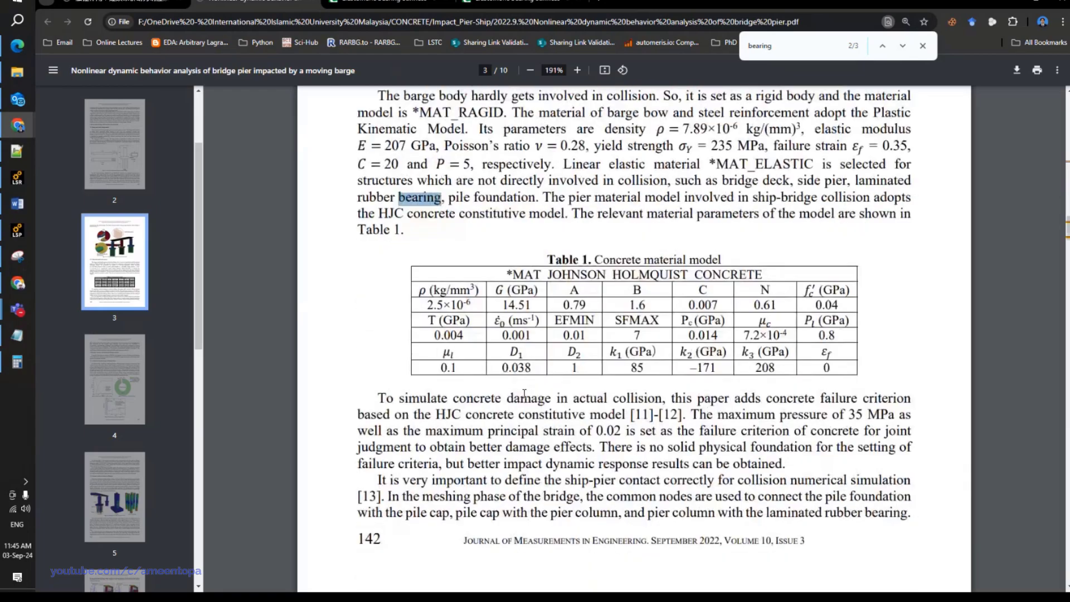
{"action": "scroll", "coordinate": [524, 394], "scroll_direction": "down", "scroll_amount": 3}
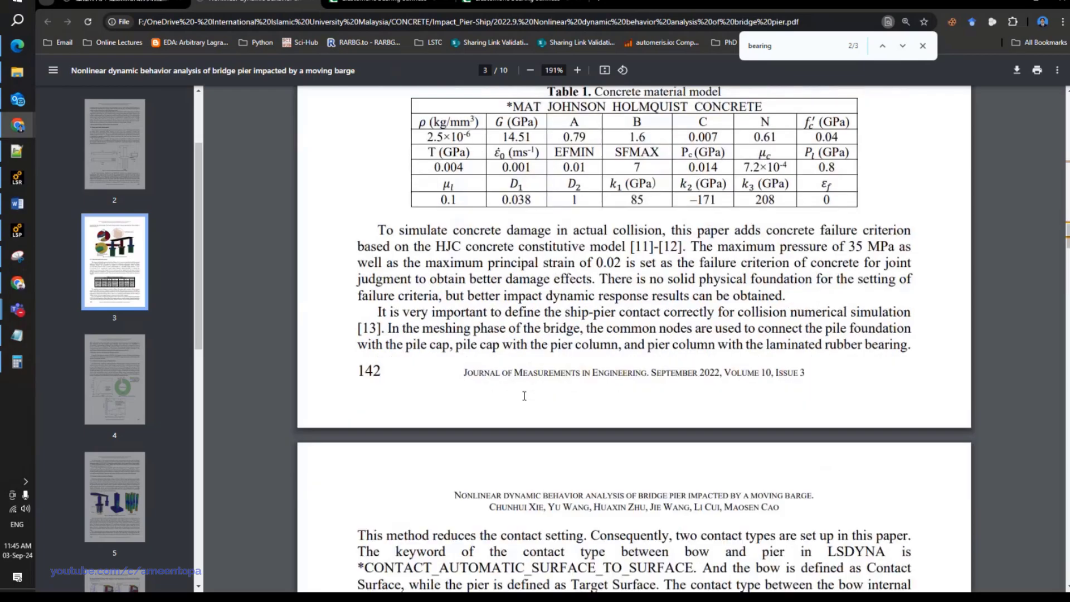
{"action": "scroll", "coordinate": [524, 396], "scroll_direction": "down", "scroll_amount": 3}
{"action": "scroll", "coordinate": [524, 398], "scroll_direction": "down", "scroll_amount": 3}
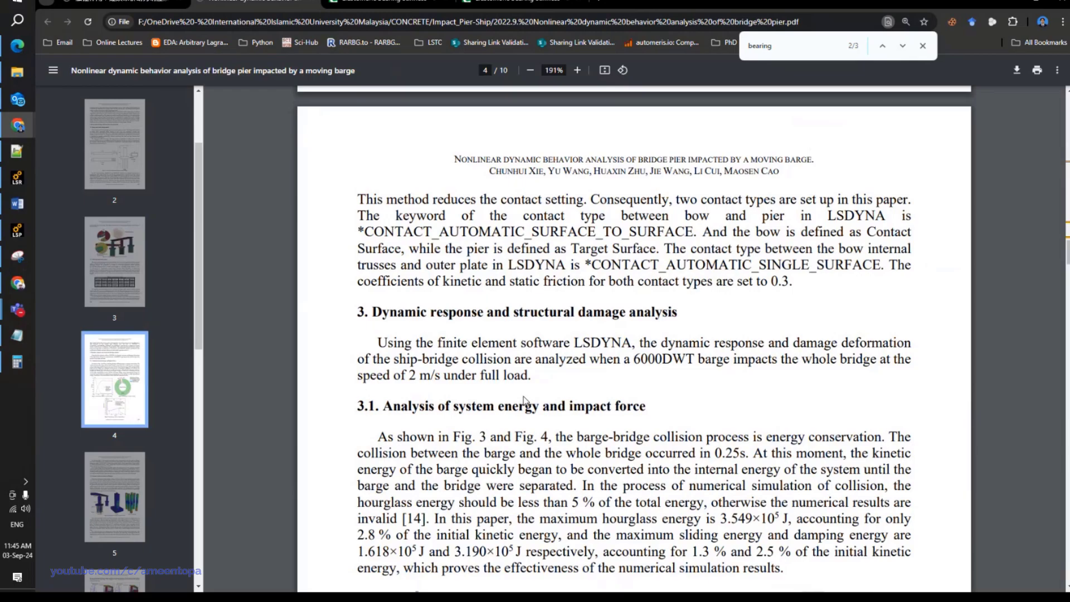
{"action": "scroll", "coordinate": [524, 399], "scroll_direction": "up", "scroll_amount": 20}
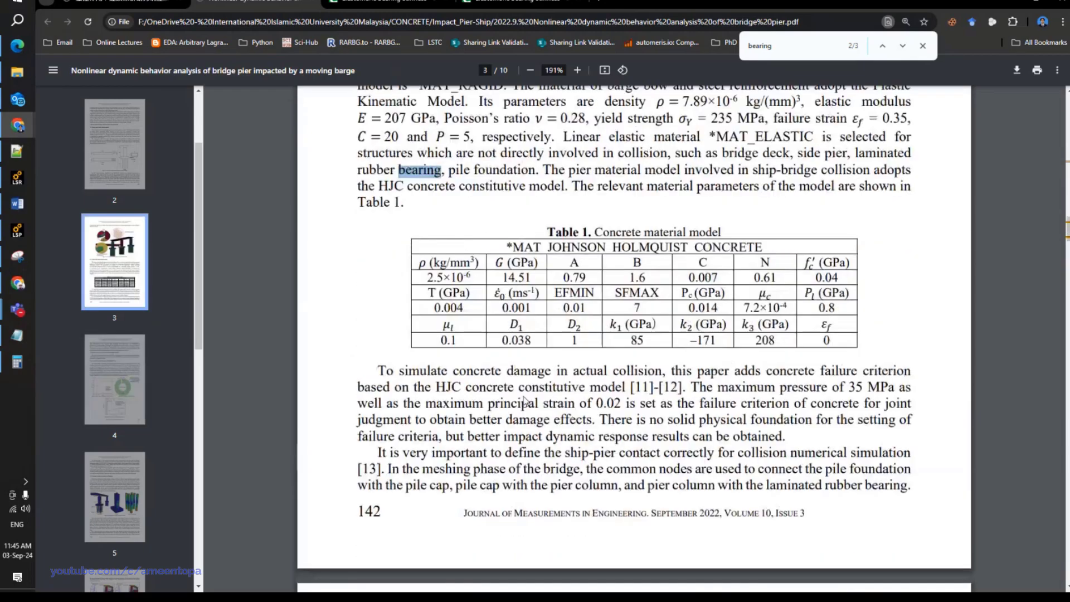
Review section 2.1 and the Fig. 1 dimension diagram of the barge and bridge on page 2 of the paper.
{"action": "scroll", "coordinate": [526, 401], "scroll_direction": "up", "scroll_amount": 5}
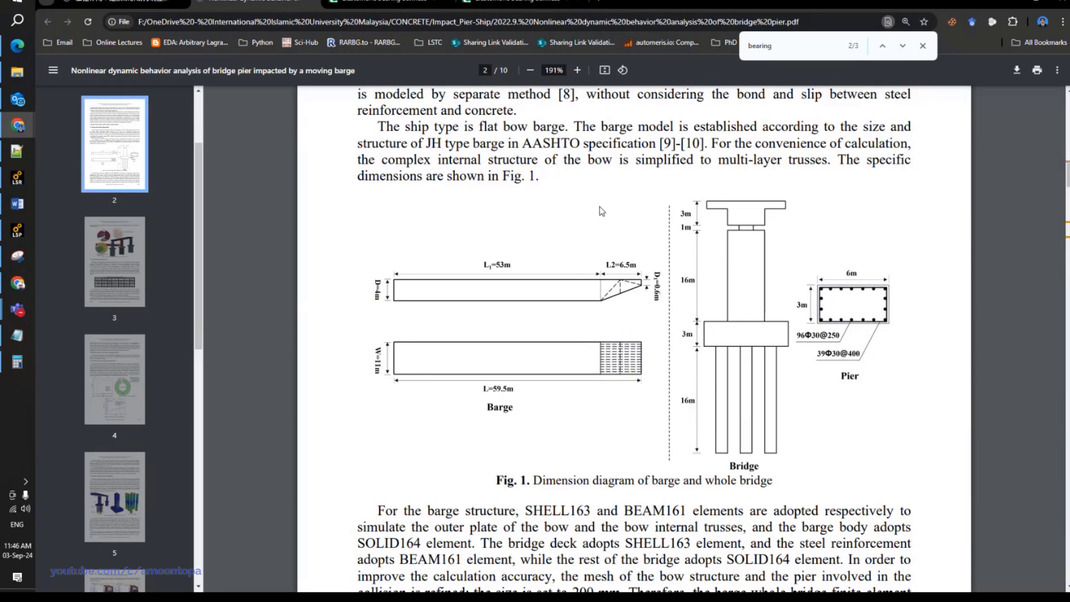
{"action": "scroll", "coordinate": [566, 251], "scroll_direction": "up", "scroll_amount": 2}
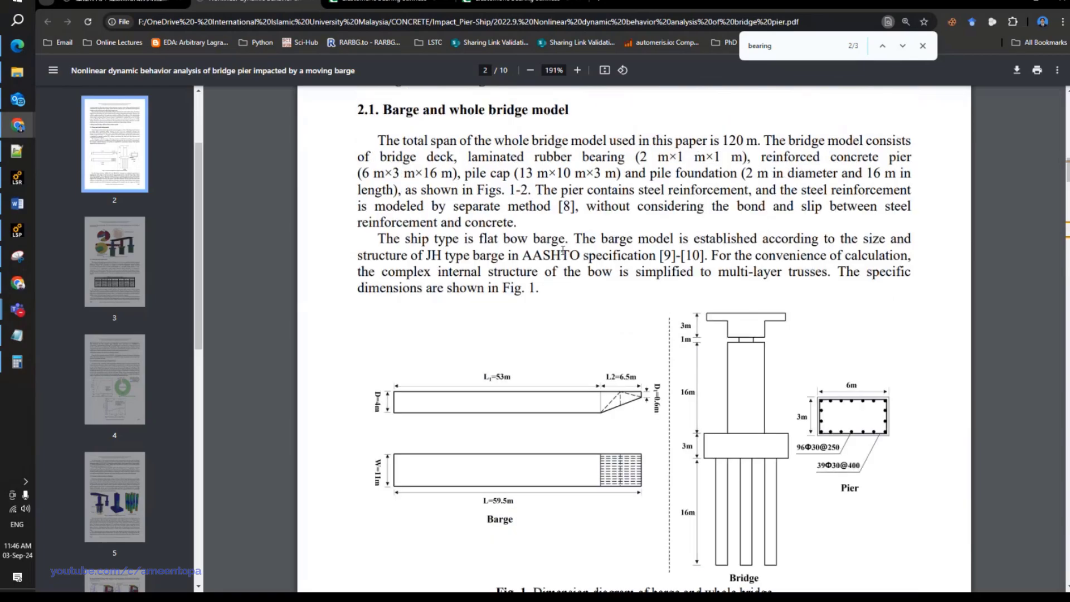
Open the AASHTO vessel collision guide from the Impact_Pier-Ship folder, consult its barge characteristics on page 35, and return to the paper.
{"action": "left_click", "coordinate": [18, 72]}
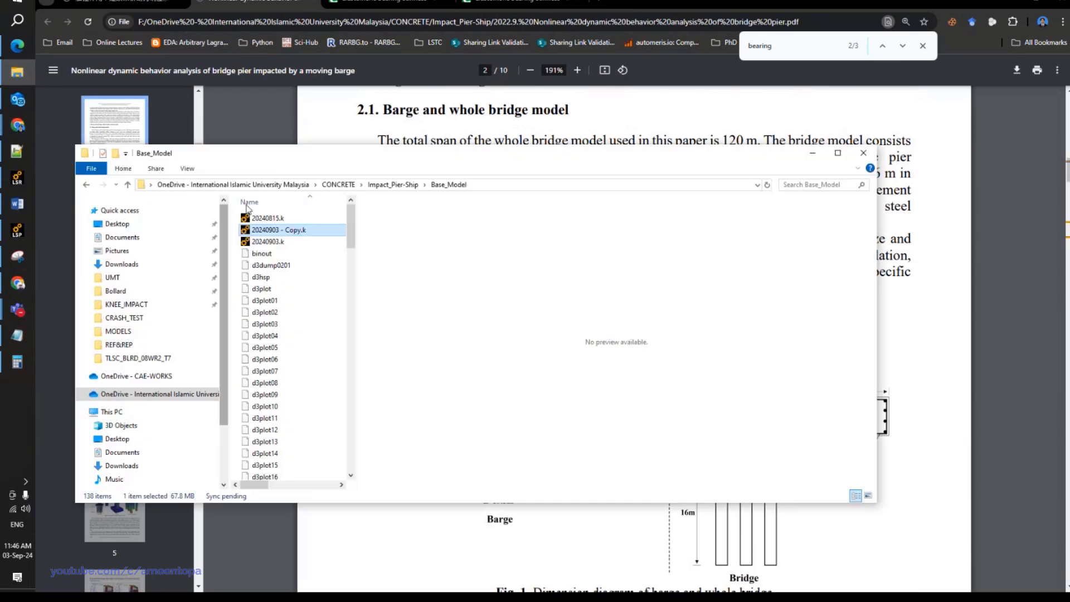
{"action": "left_click", "coordinate": [385, 185]}
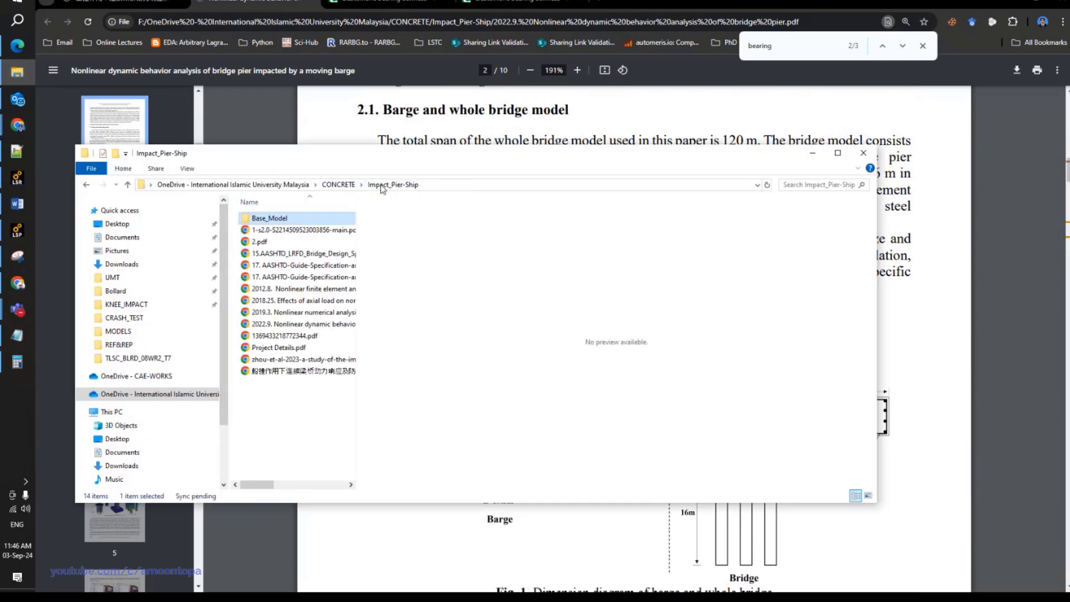
{"action": "left_click", "coordinate": [275, 265]}
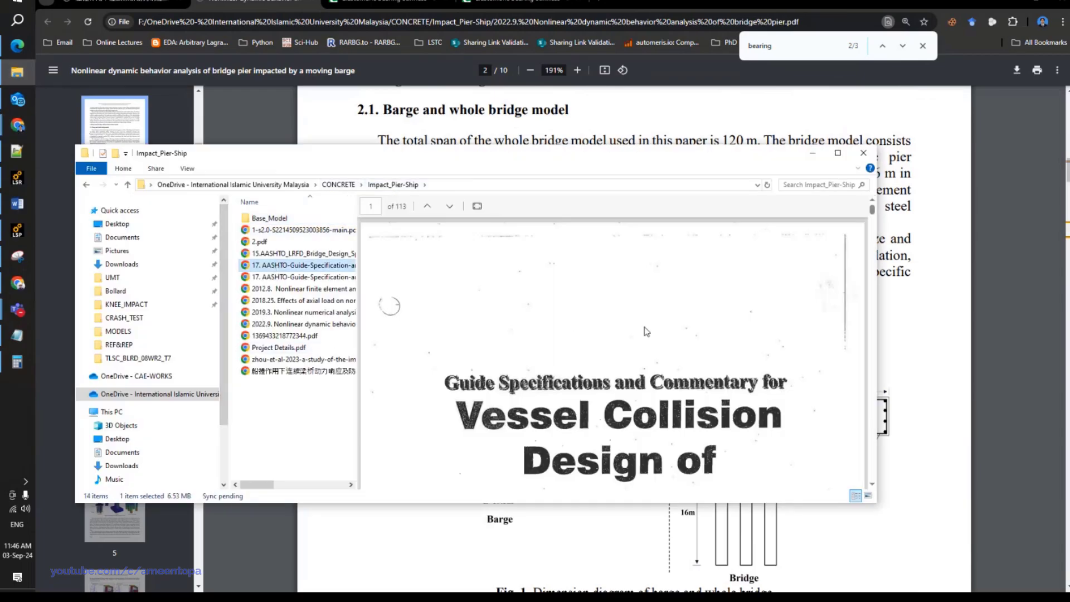
{"action": "scroll", "coordinate": [372, 297], "scroll_direction": "down", "scroll_amount": 5}
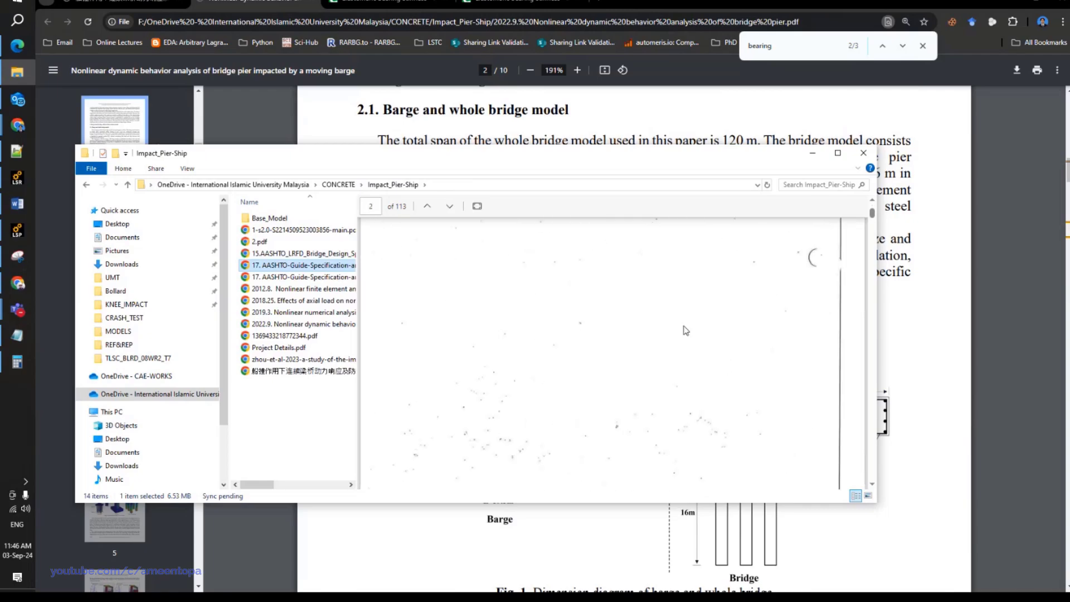
{"action": "key", "text": "Return"}
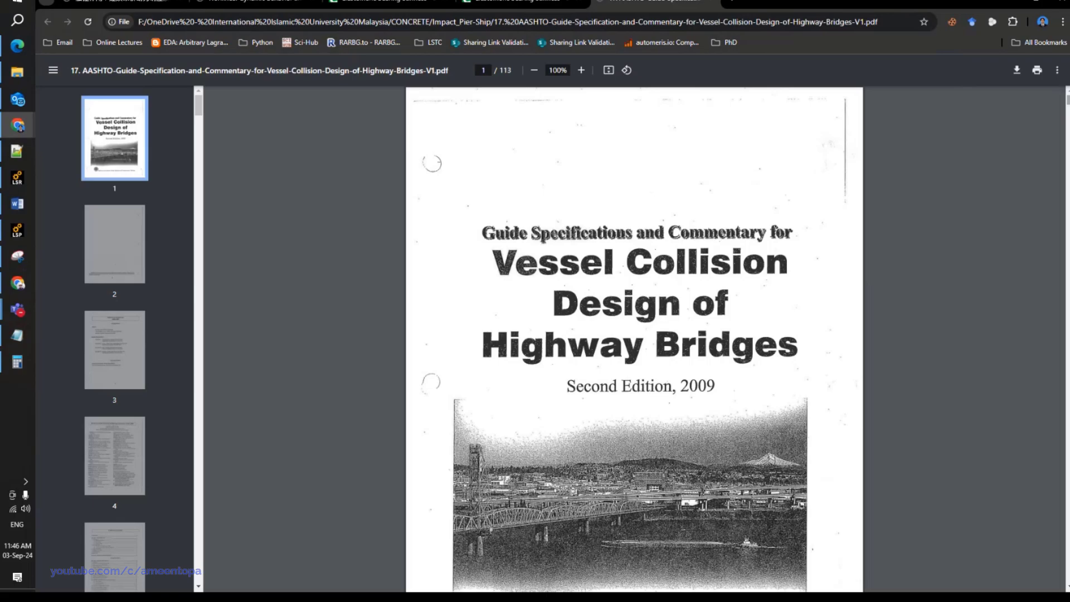
{"action": "left_click_drag", "start_coordinate": [1067, 101], "coordinate": [1060, 250]}
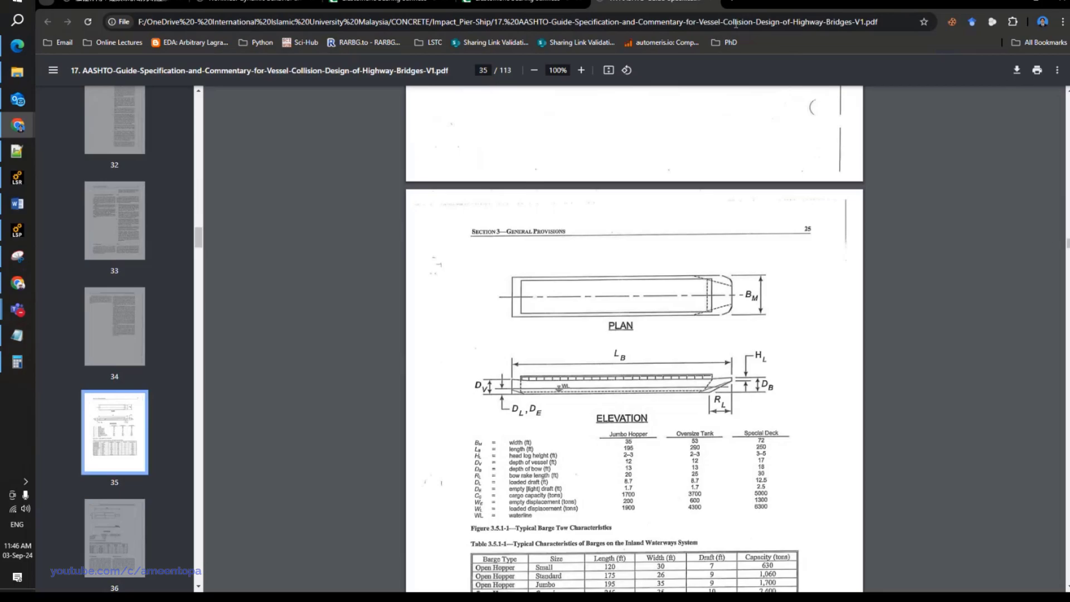
{"action": "left_click", "coordinate": [256, 2]}
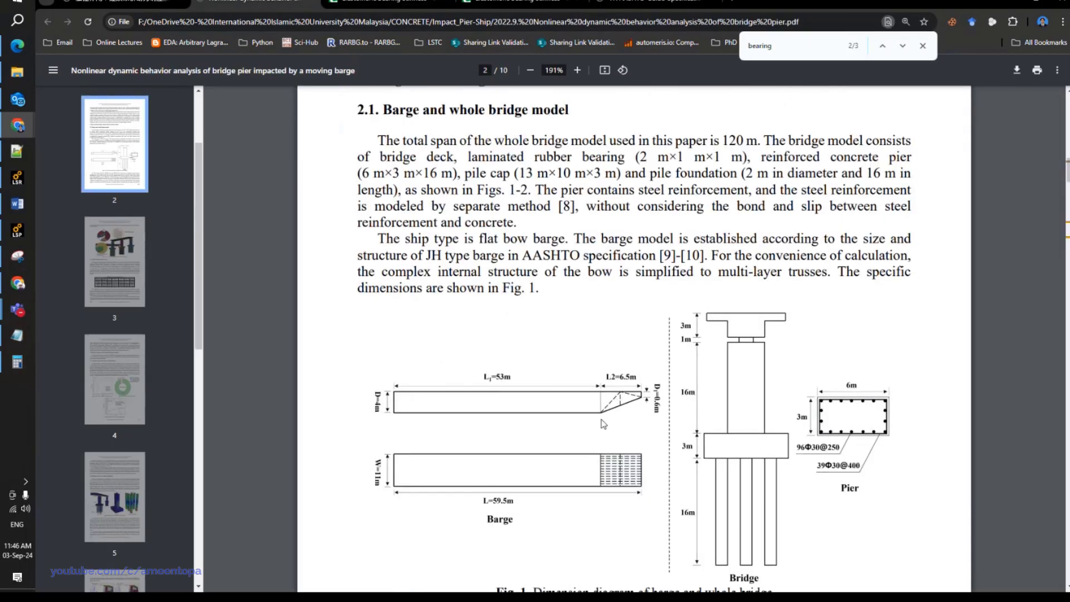
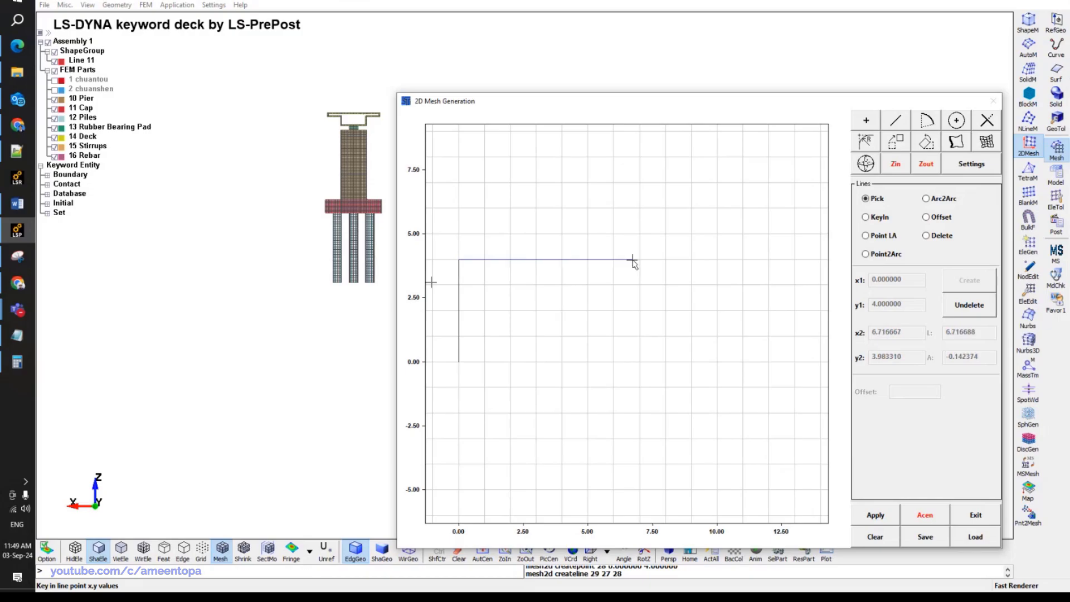
Set the grid spacing of the 2D mesh sketch to 0.5.
{"action": "left_click", "coordinate": [960, 167]}
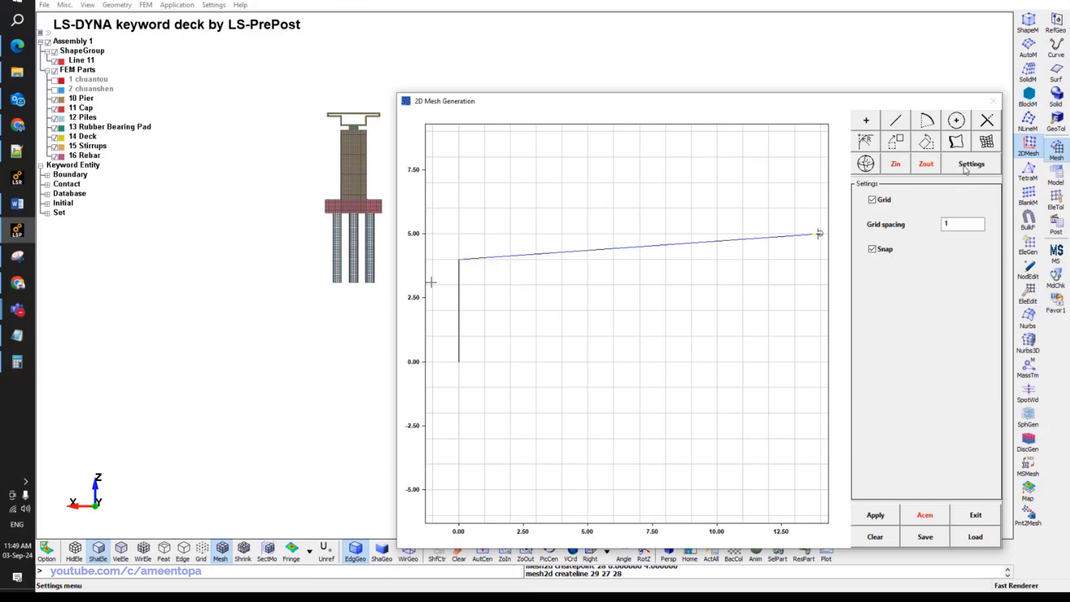
{"action": "left_click", "coordinate": [955, 223]}
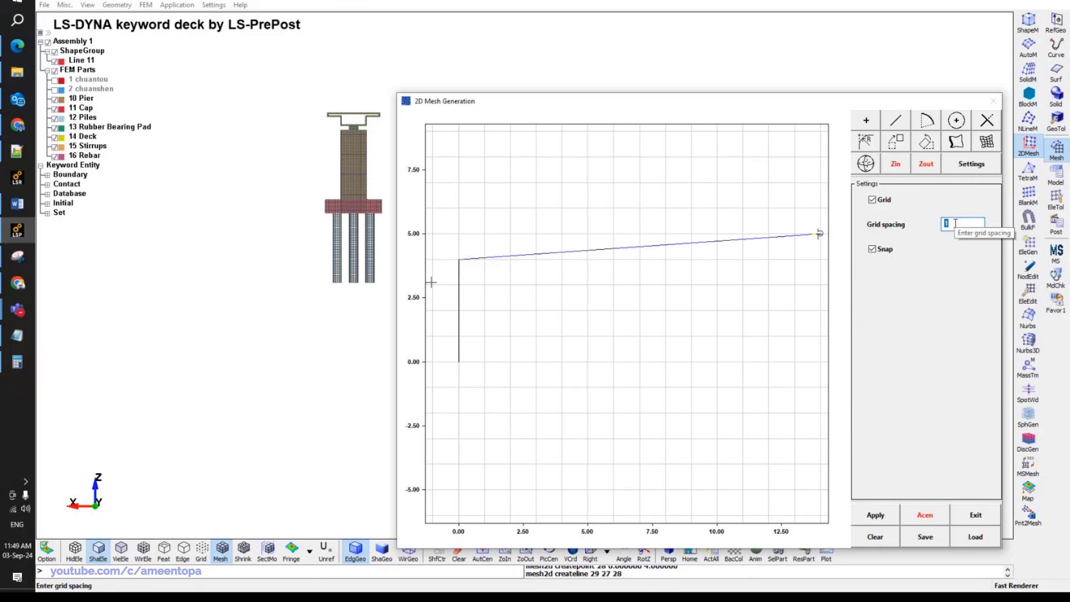
{"action": "type", "text": "0.5"}
{"action": "key", "text": "Return"}
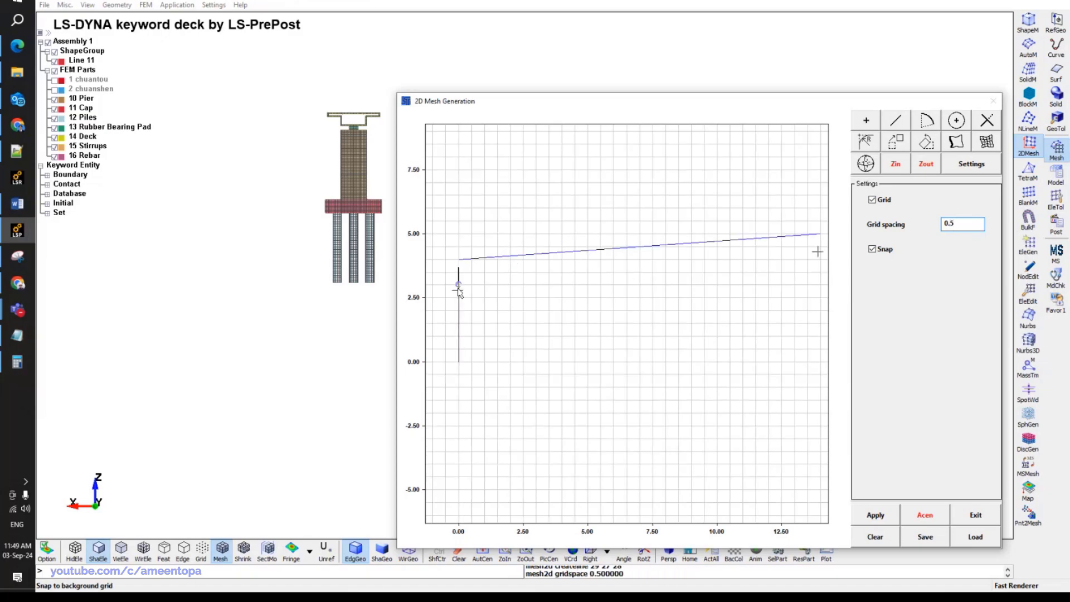
{"action": "left_click", "coordinate": [458, 361]}
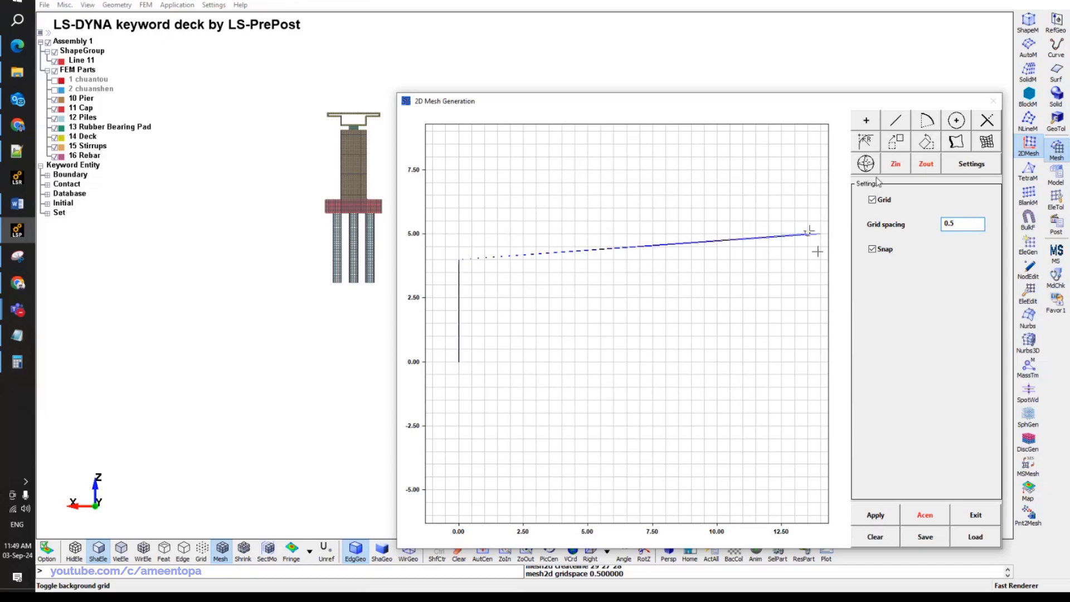
Draw a horizontal line from (0, 4) to (6.5, 4) at the upper end of the vertical line, following the bow length in Fig. 1.
{"action": "left_click", "coordinate": [895, 121]}
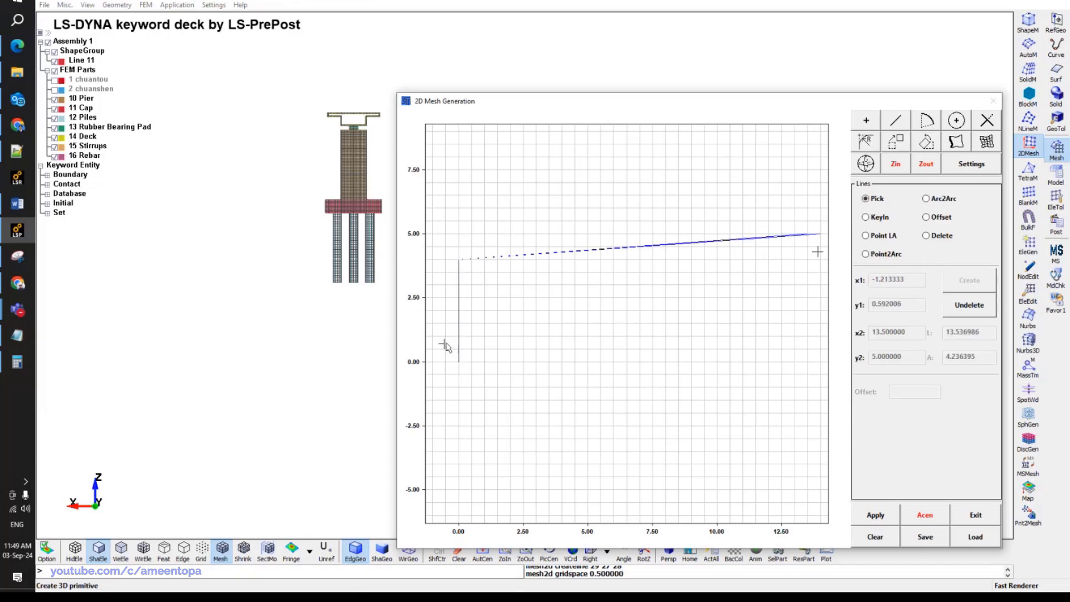
{"action": "left_click", "coordinate": [460, 278]}
{"action": "left_click", "coordinate": [460, 261]}
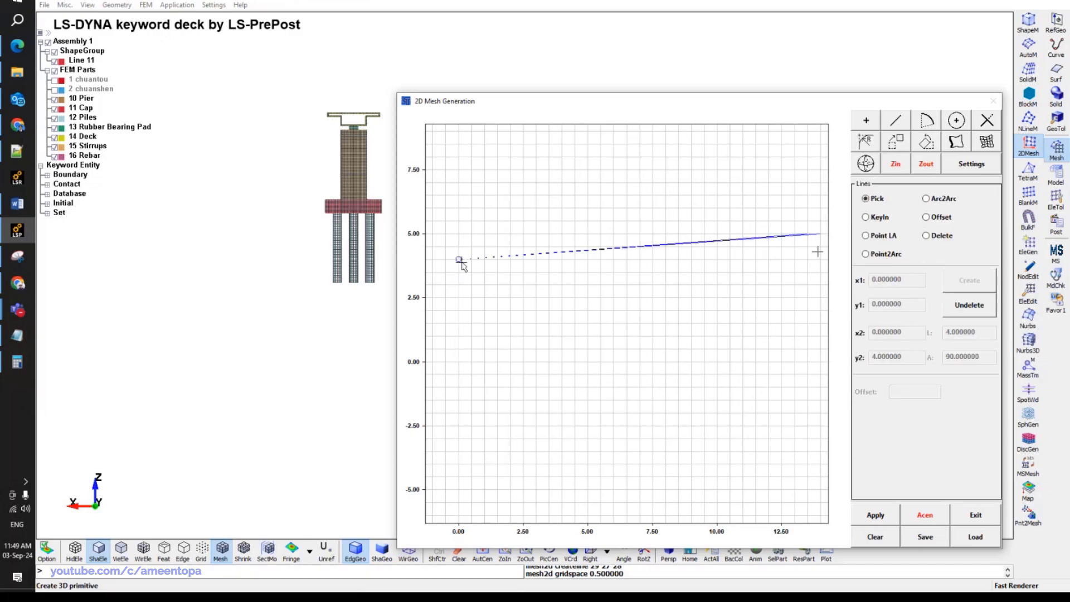
{"action": "left_click", "coordinate": [576, 339]}
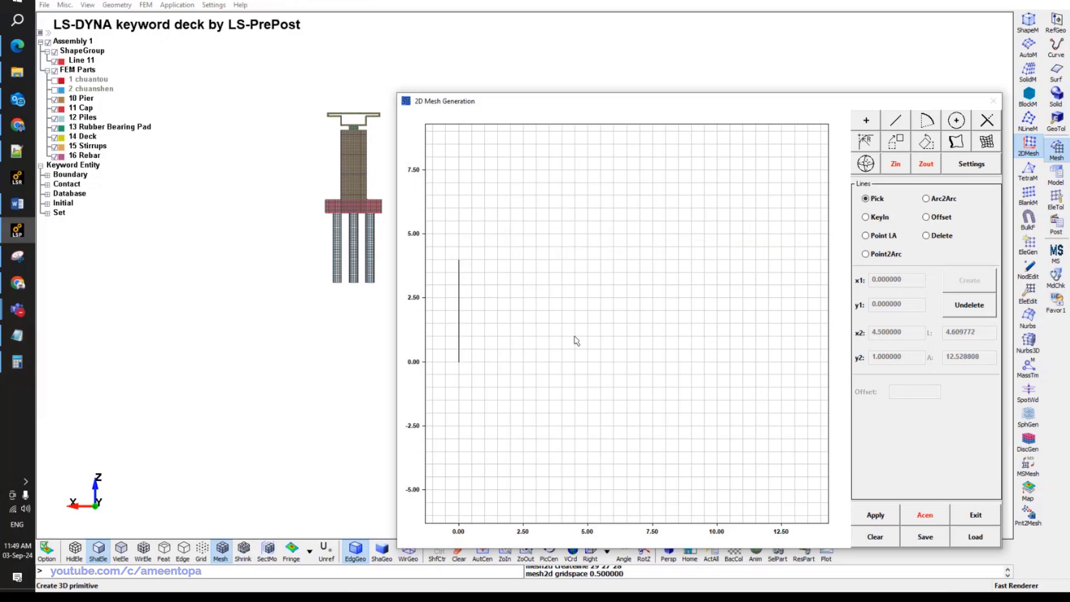
{"action": "left_click", "coordinate": [20, 231]}
{"action": "left_click", "coordinate": [20, 231]}
{"action": "left_click", "coordinate": [17, 230]}
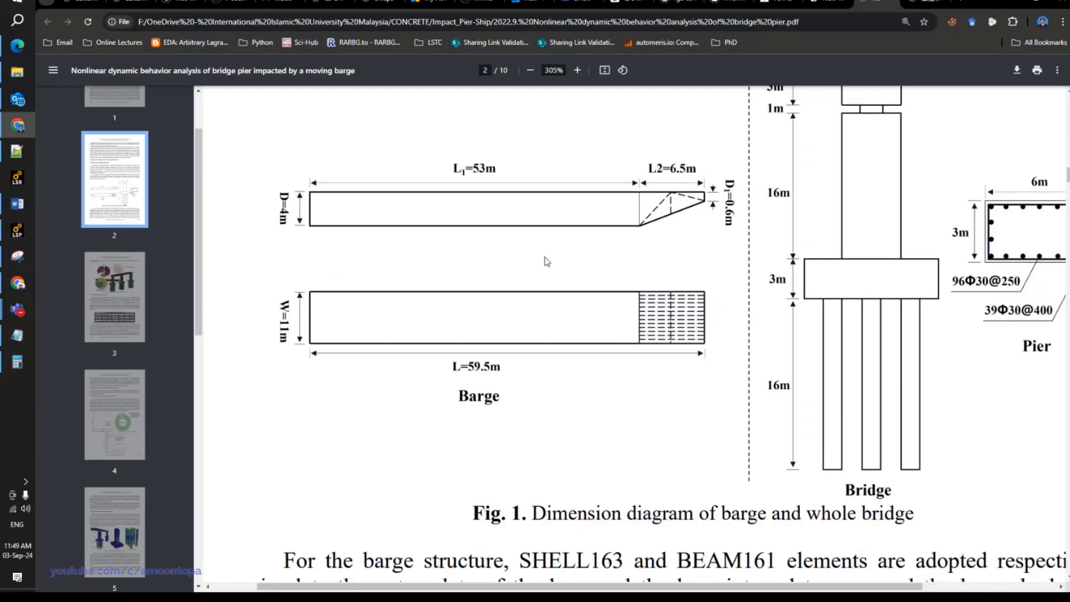
{"action": "left_click", "coordinate": [17, 230]}
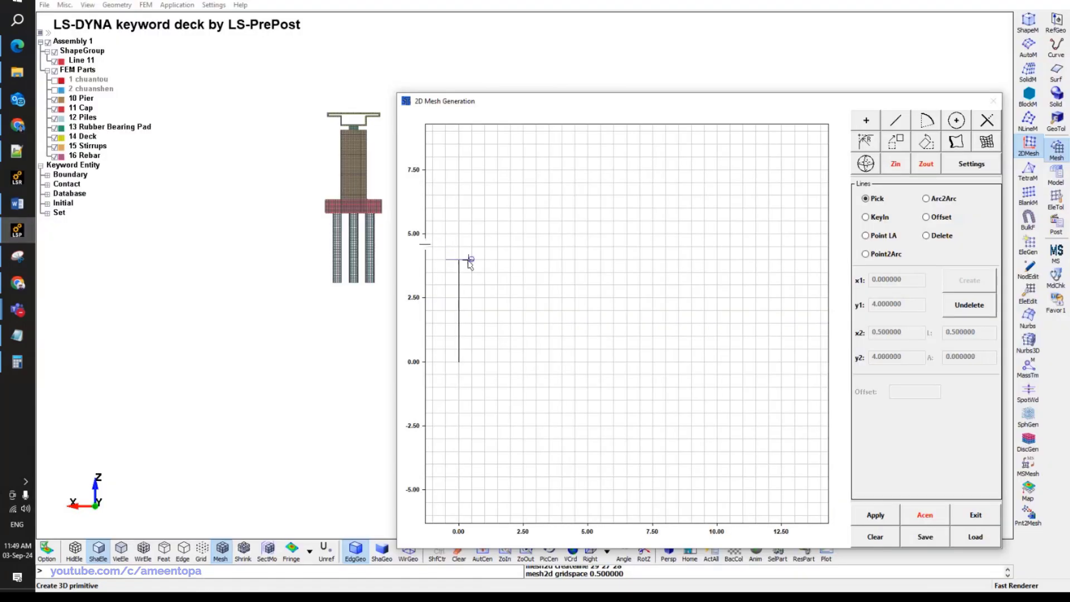
{"action": "left_click", "coordinate": [625, 260]}
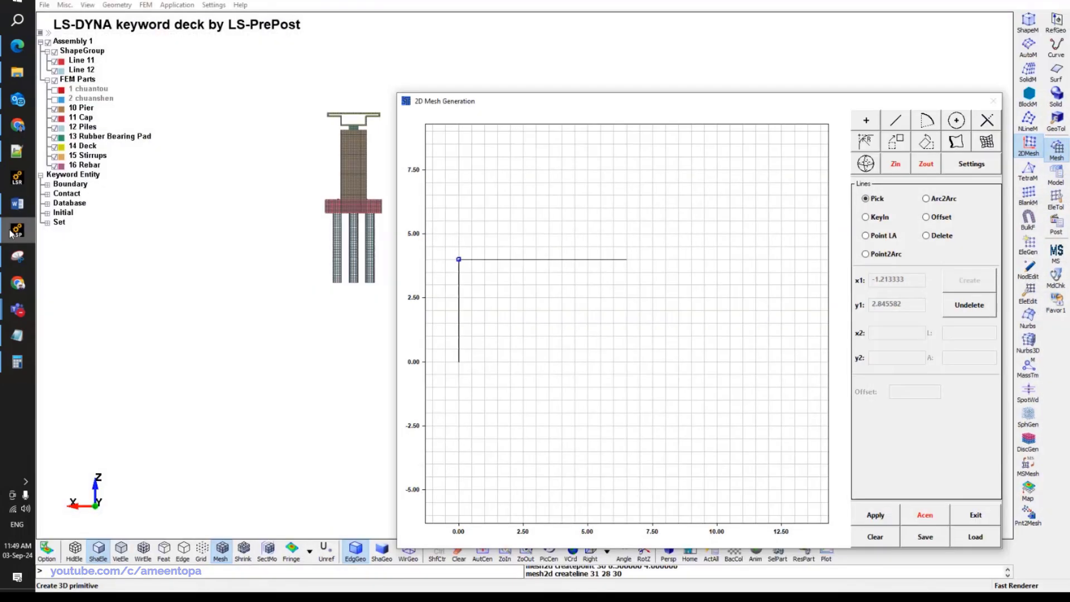
Preview the AASHTO vessel collision guide from the Impact_Pier-Ship folder in a maximized File Explorer window with a widened preview area.
{"action": "left_click", "coordinate": [12, 233]}
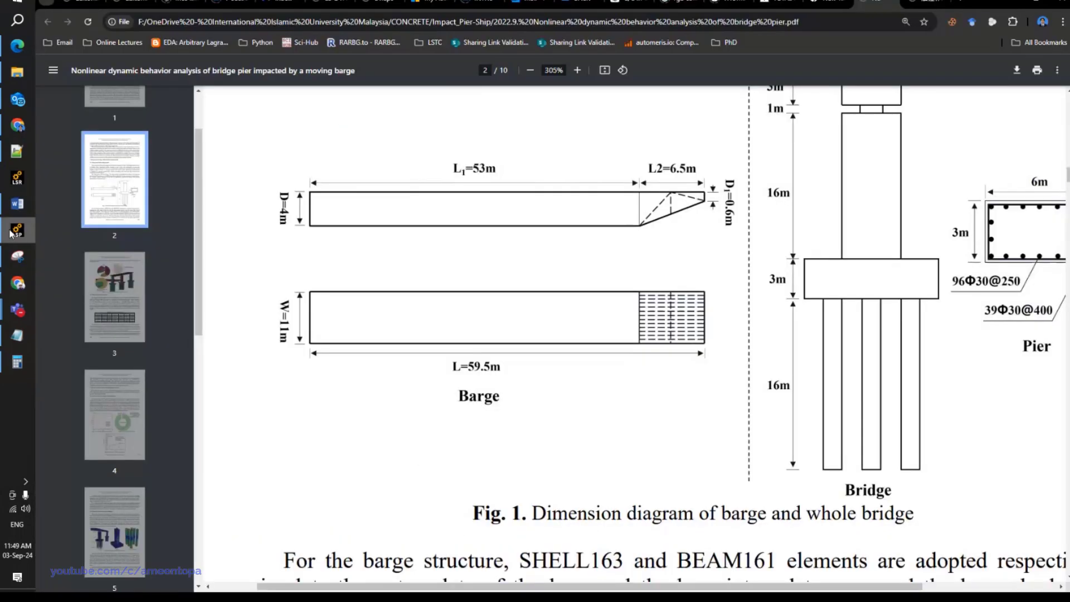
{"action": "left_click", "coordinate": [18, 125]}
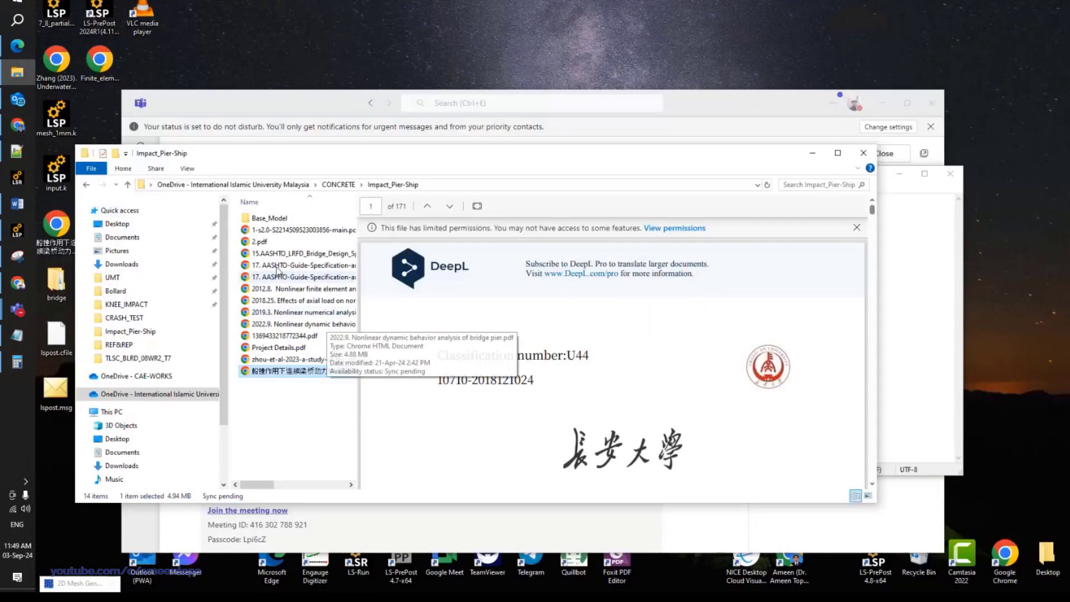
{"action": "left_click", "coordinate": [301, 265]}
{"action": "double_click", "coordinate": [483, 160]}
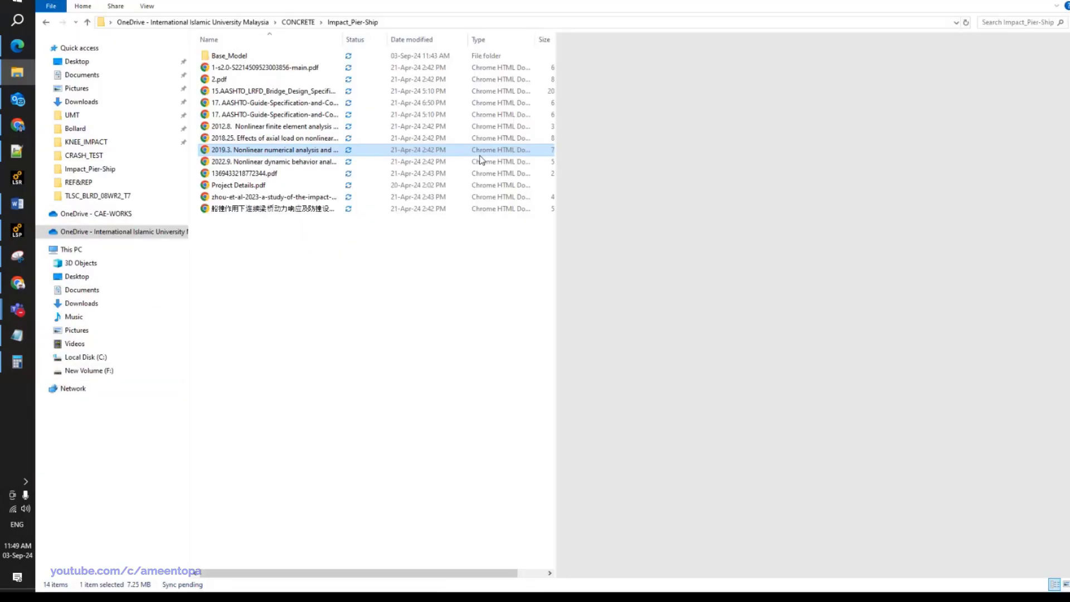
{"action": "left_click", "coordinate": [297, 127]}
{"action": "left_click", "coordinate": [295, 114]}
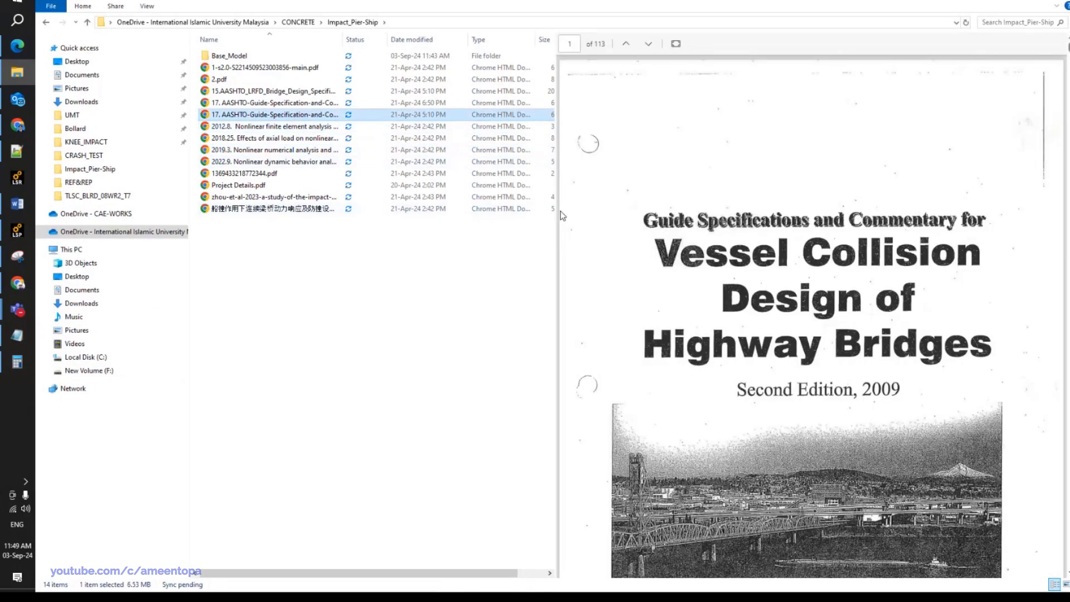
{"action": "left_click_drag", "start_coordinate": [556, 211], "coordinate": [439, 212]}
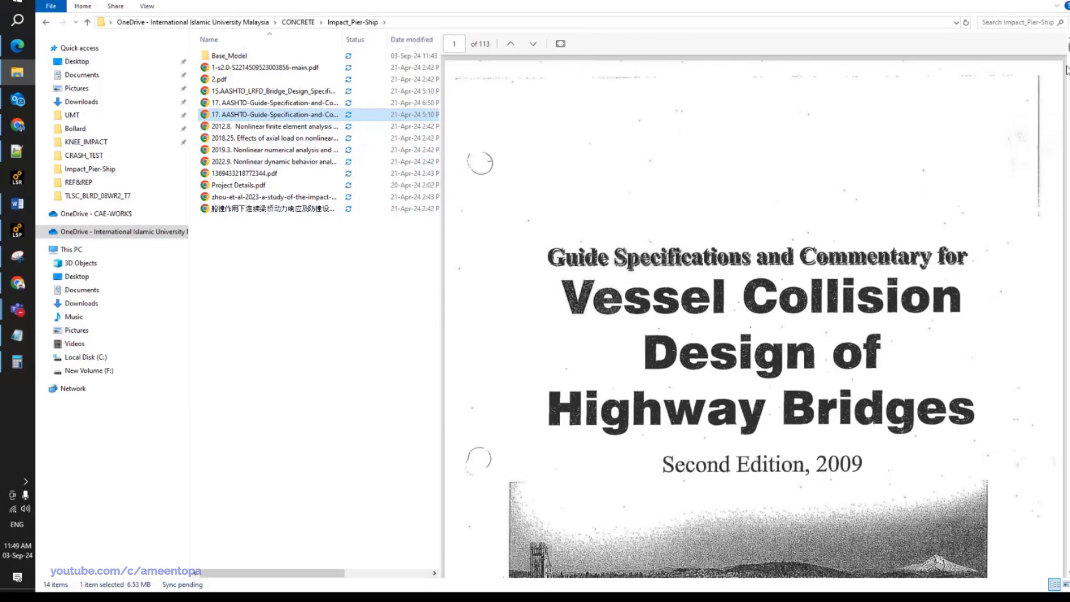
Look through the guide's ship characteristics tables and section 3.5 on vessel types, and switch back to LS-PrePost.
{"action": "left_click_drag", "start_coordinate": [1068, 49], "coordinate": [1051, 248]}
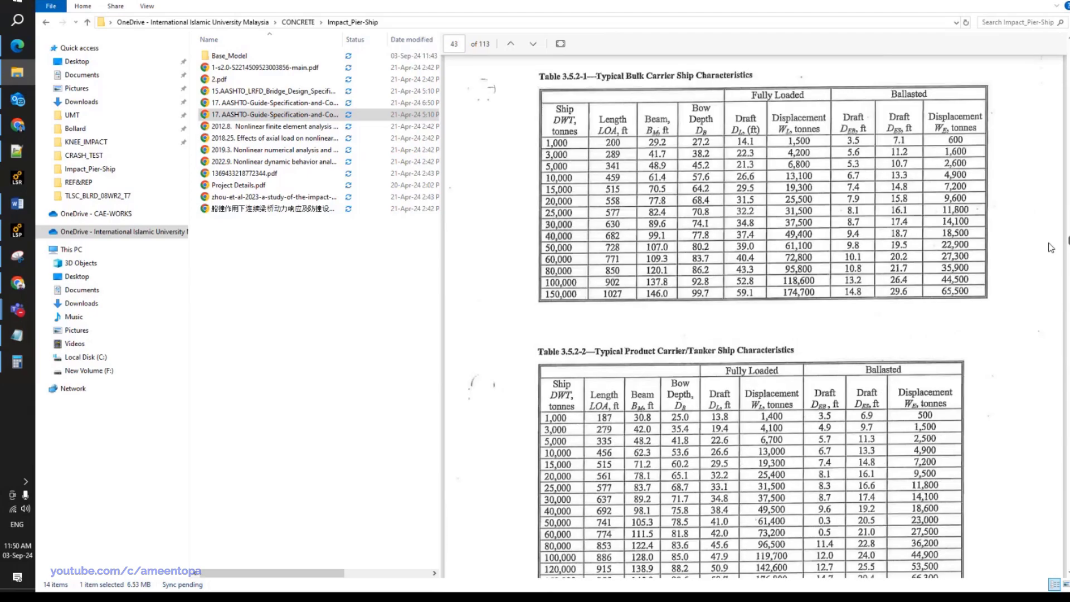
{"action": "left_click_drag", "start_coordinate": [1051, 248], "coordinate": [1048, 201]}
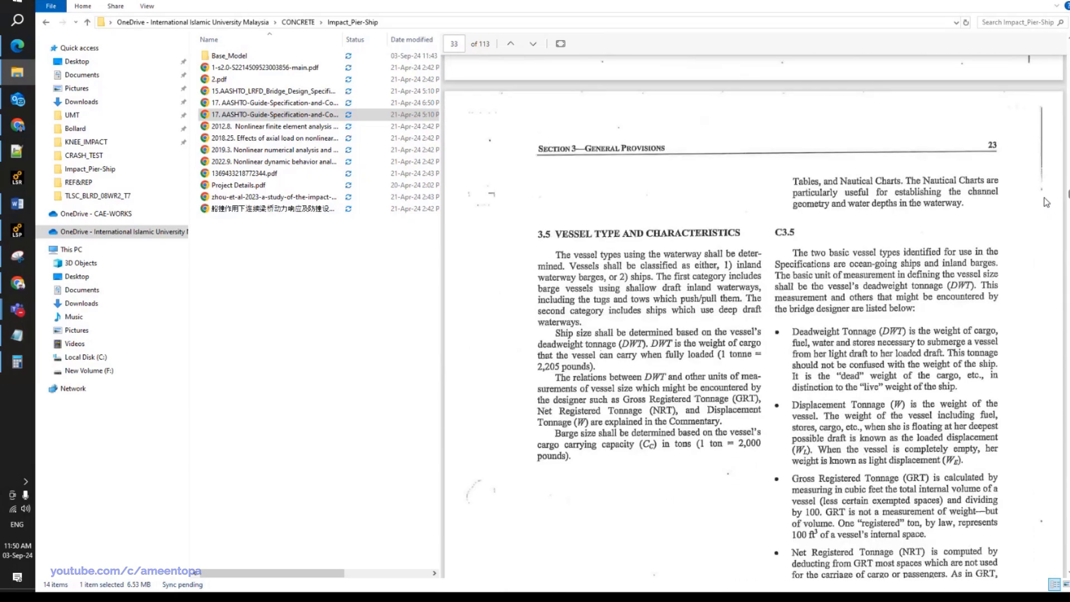
{"action": "scroll", "coordinate": [867, 320], "scroll_direction": "up", "scroll_amount": 15}
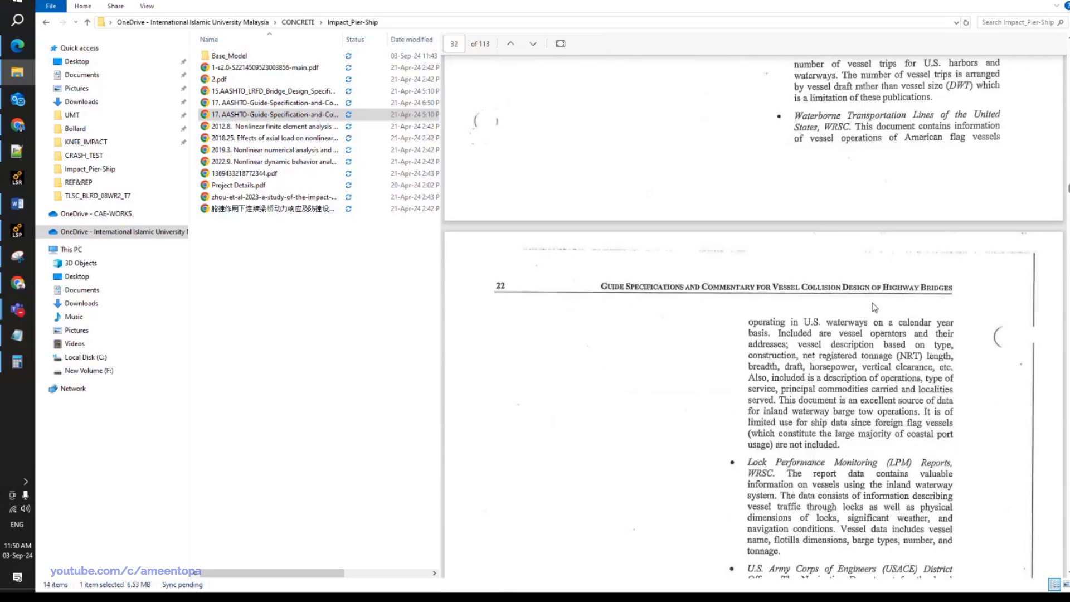
{"action": "left_click", "coordinate": [323, 295]}
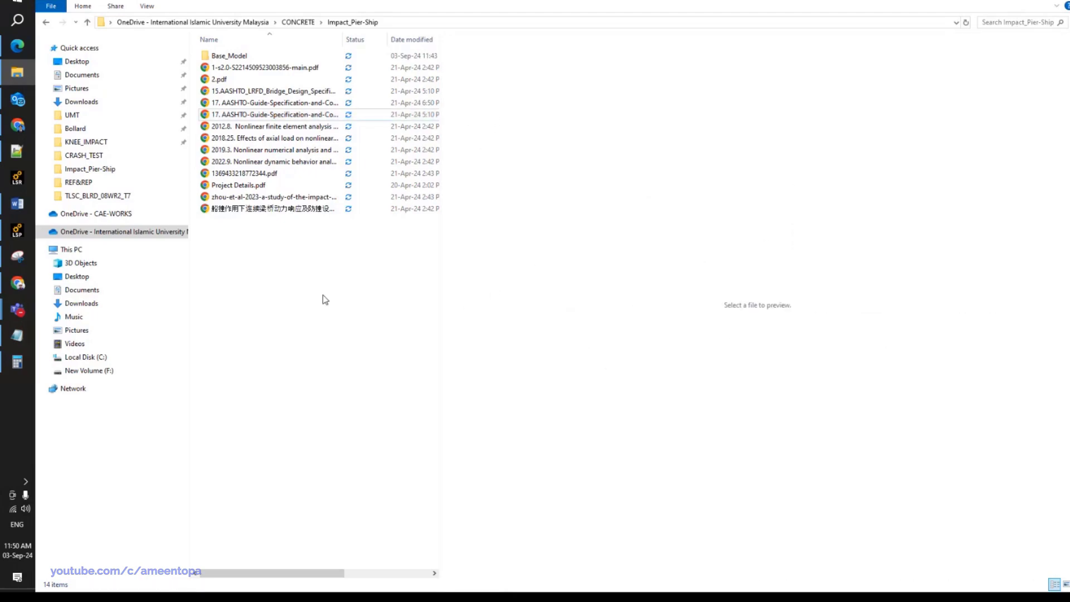
{"action": "left_click", "coordinate": [18, 178]}
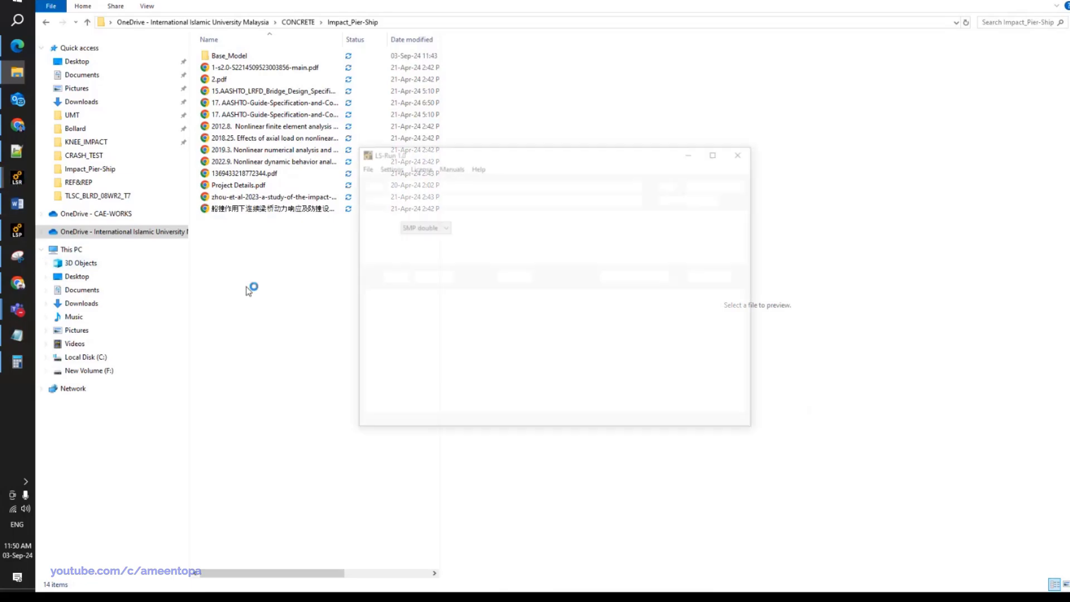
{"action": "left_click", "coordinate": [752, 153]}
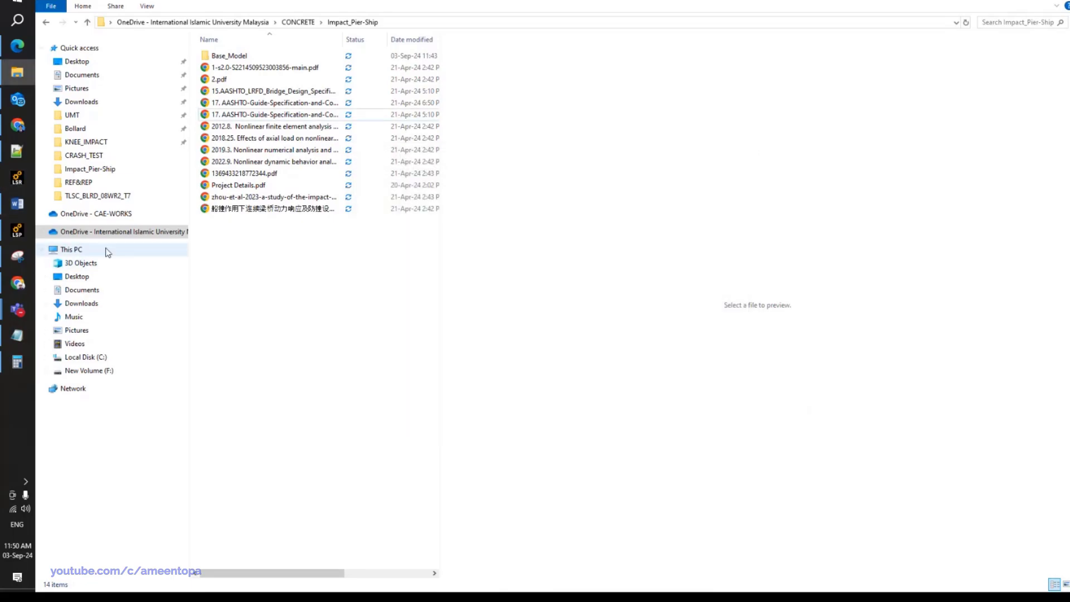
{"action": "left_click", "coordinate": [22, 236]}
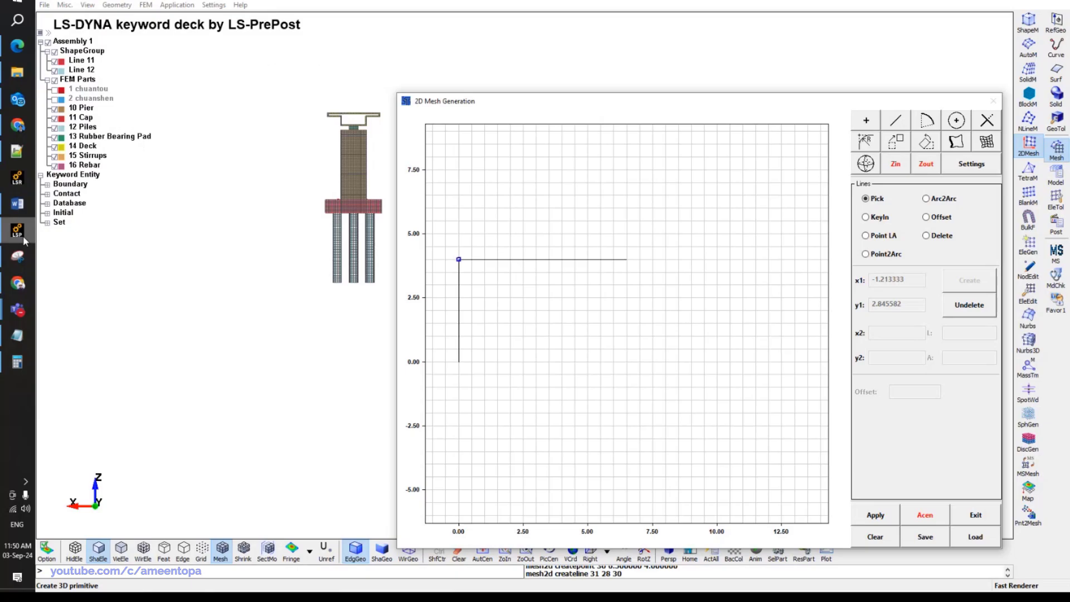
Check the barge dimensions in the paper's Fig. 1 and set the grid spacing of the 2D mesh sketch to 0.6.
{"action": "left_click", "coordinate": [18, 127]}
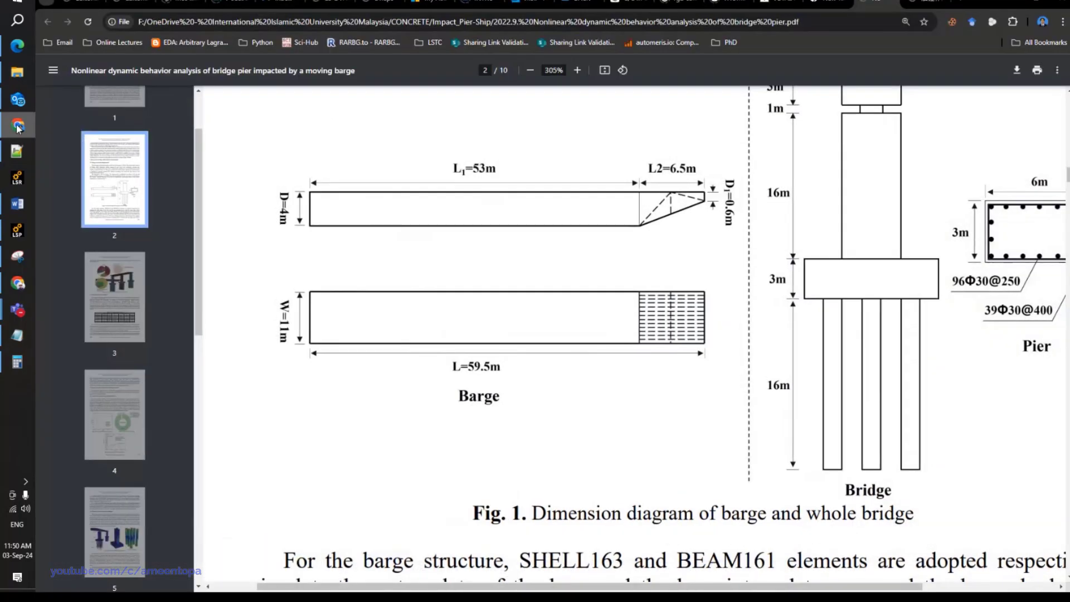
{"action": "left_click", "coordinate": [18, 127]}
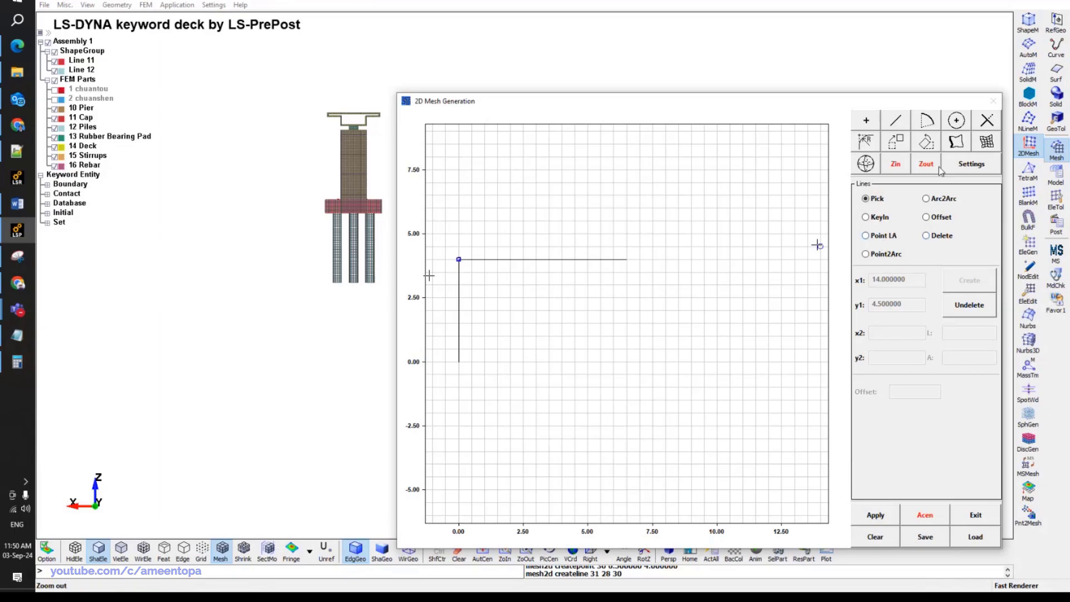
{"action": "left_click", "coordinate": [960, 169]}
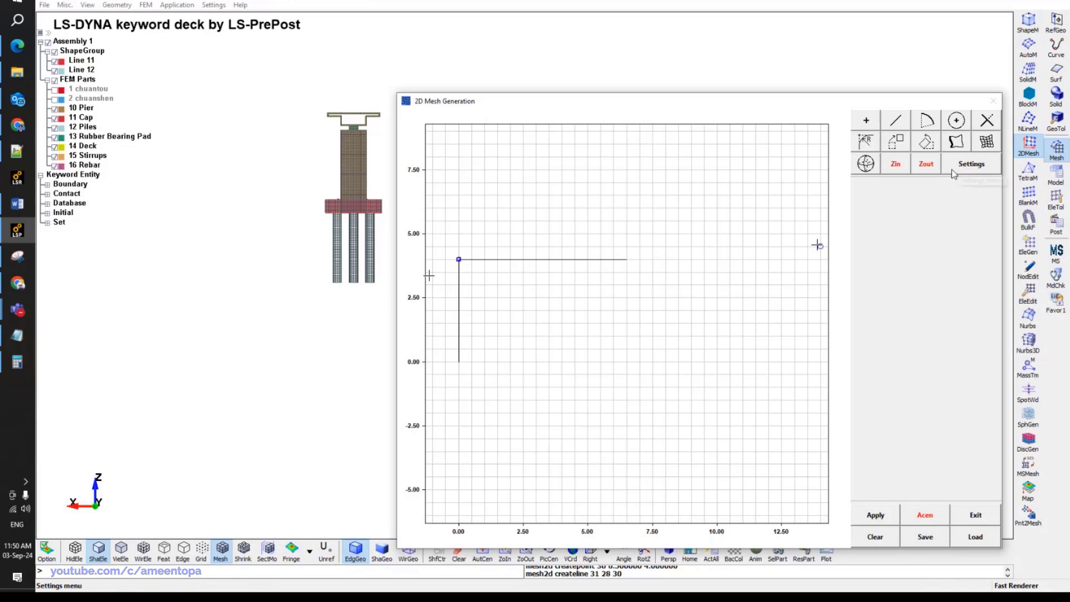
{"action": "left_click", "coordinate": [960, 161]}
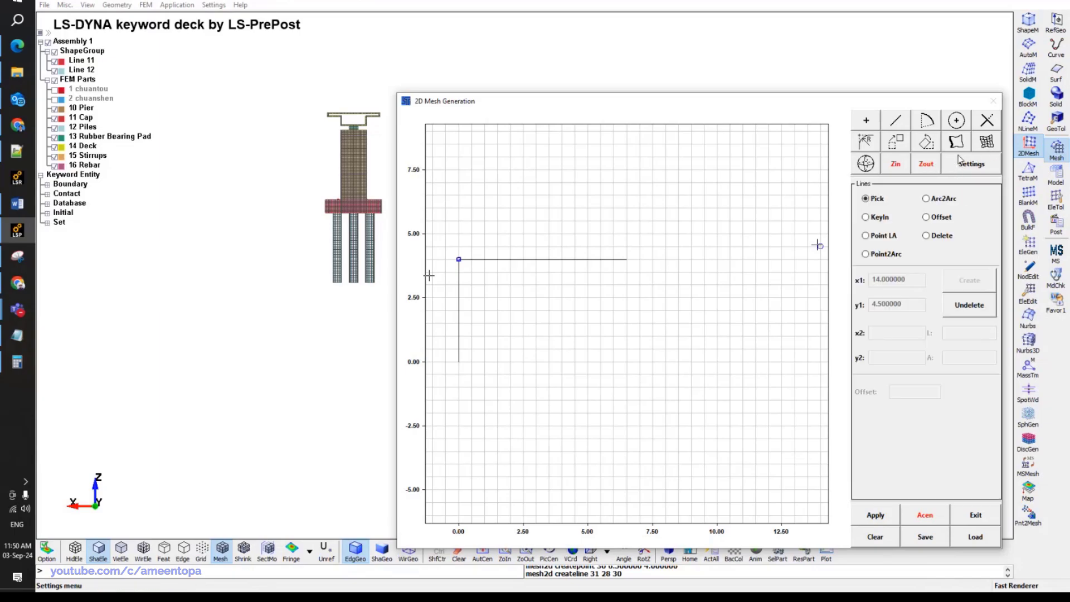
{"action": "left_click", "coordinate": [963, 163]}
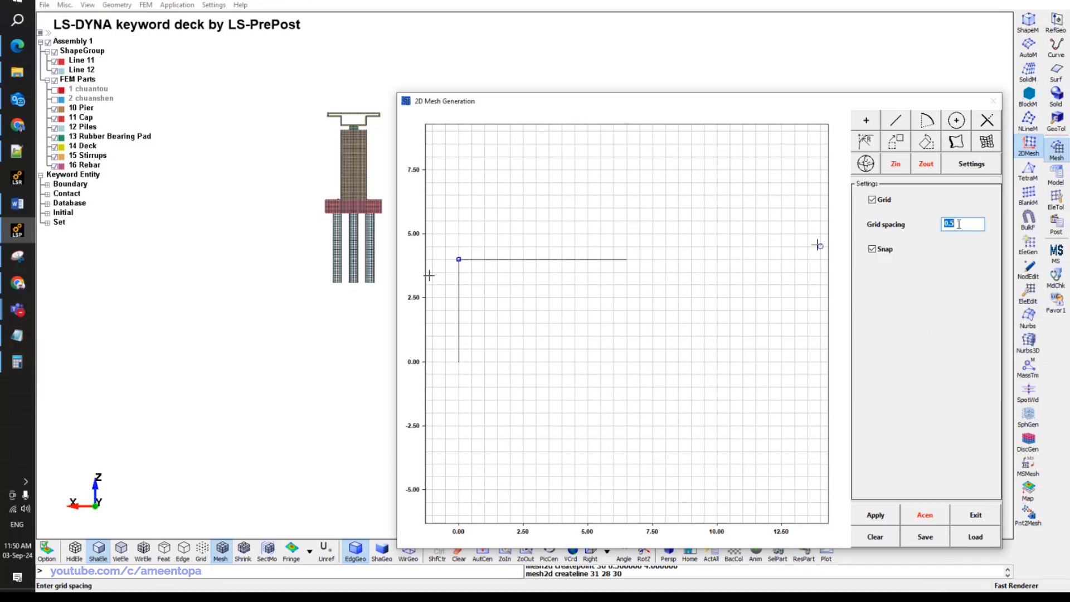
{"action": "key", "text": "Return"}
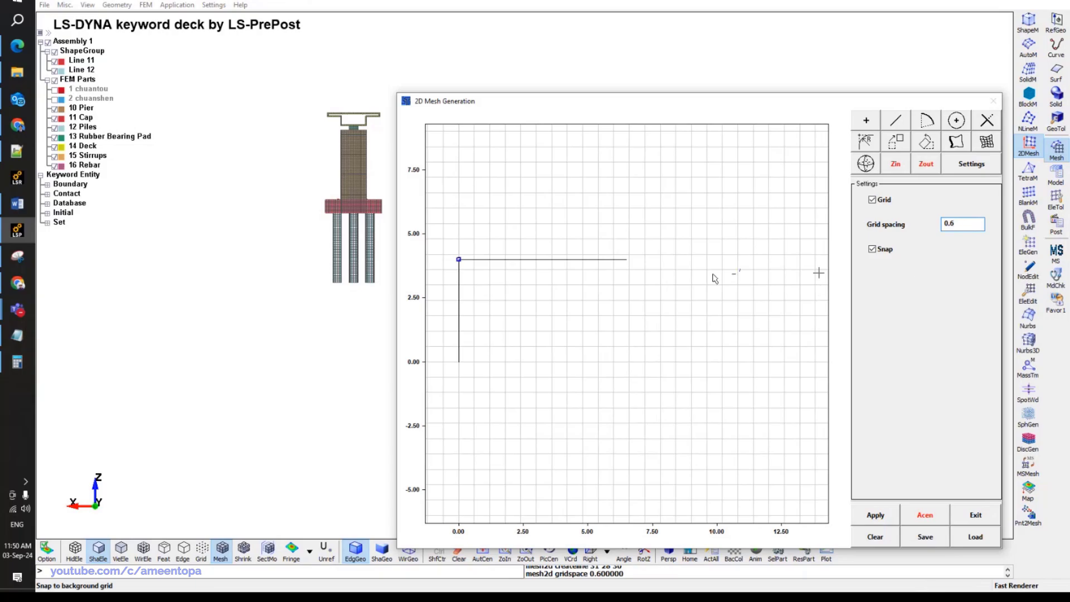
Create a vertical line from (6.5, 4) to (6.5, 3.4) at the bow tip by entering its end coordinates.
{"action": "left_click", "coordinate": [896, 120]}
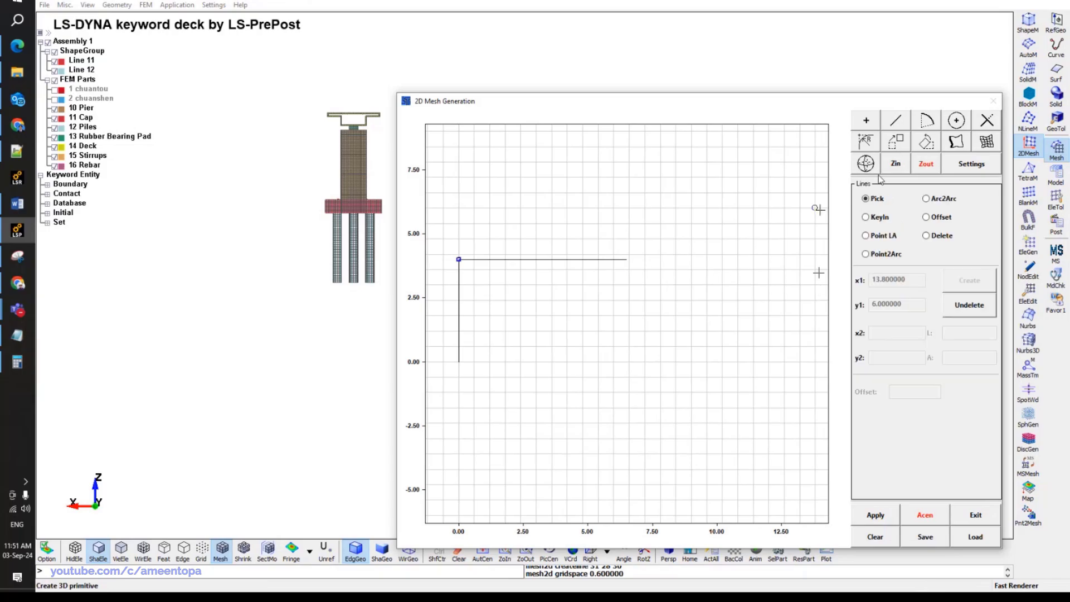
{"action": "left_click", "coordinate": [627, 259]}
{"action": "left_click", "coordinate": [867, 217]}
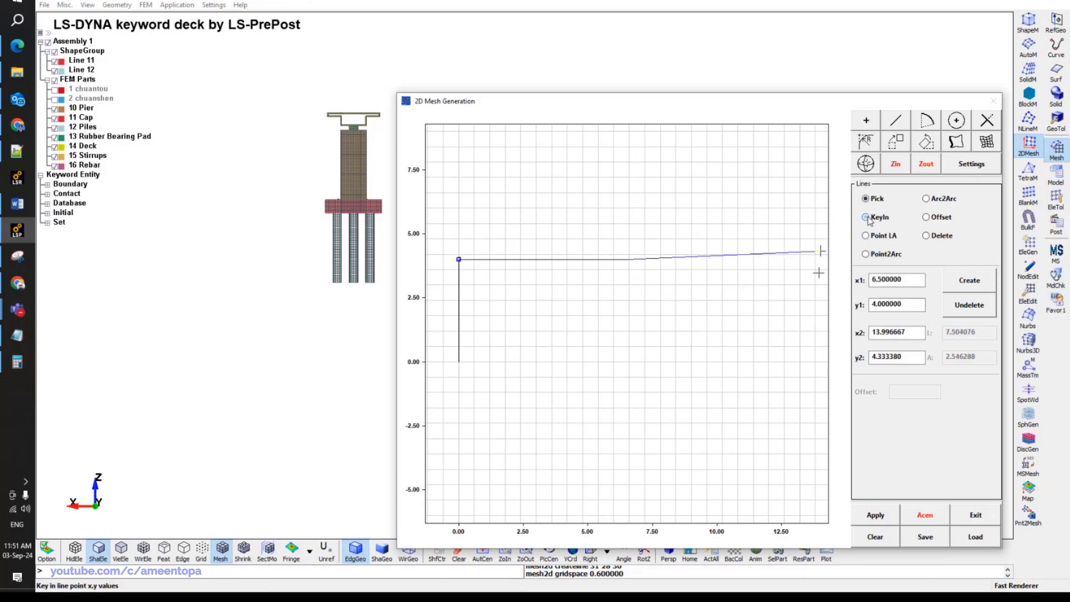
{"action": "double_click", "coordinate": [886, 332]}
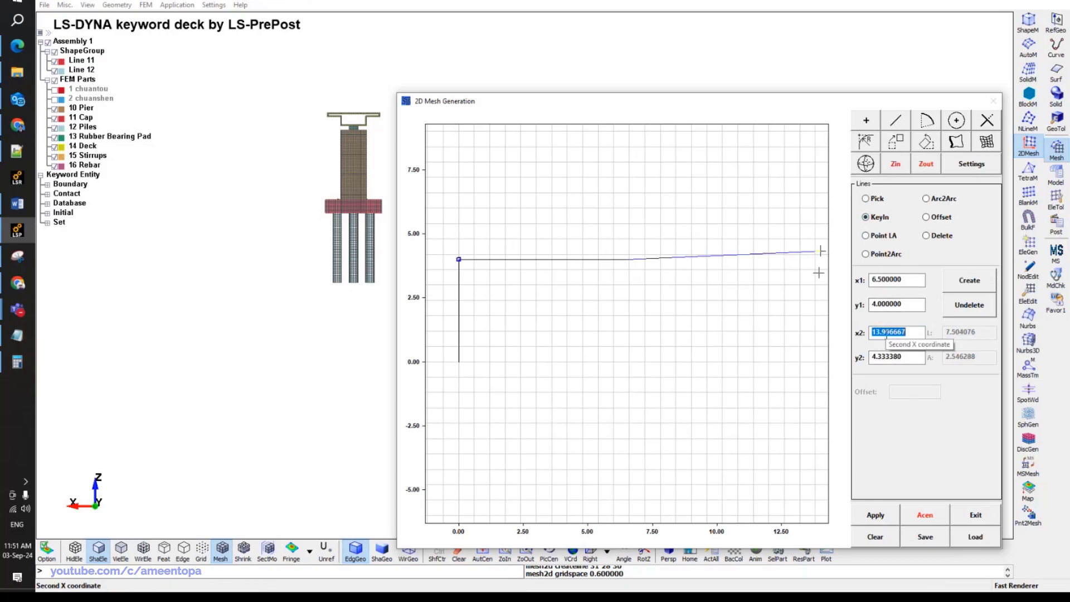
{"action": "type", "text": "6.5"}
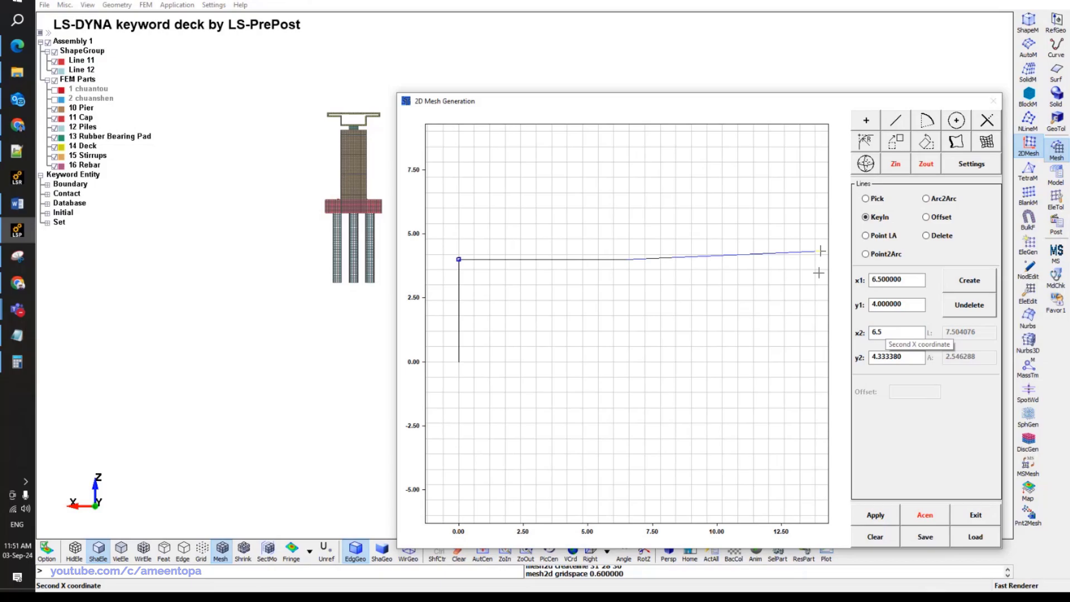
{"action": "double_click", "coordinate": [888, 356]}
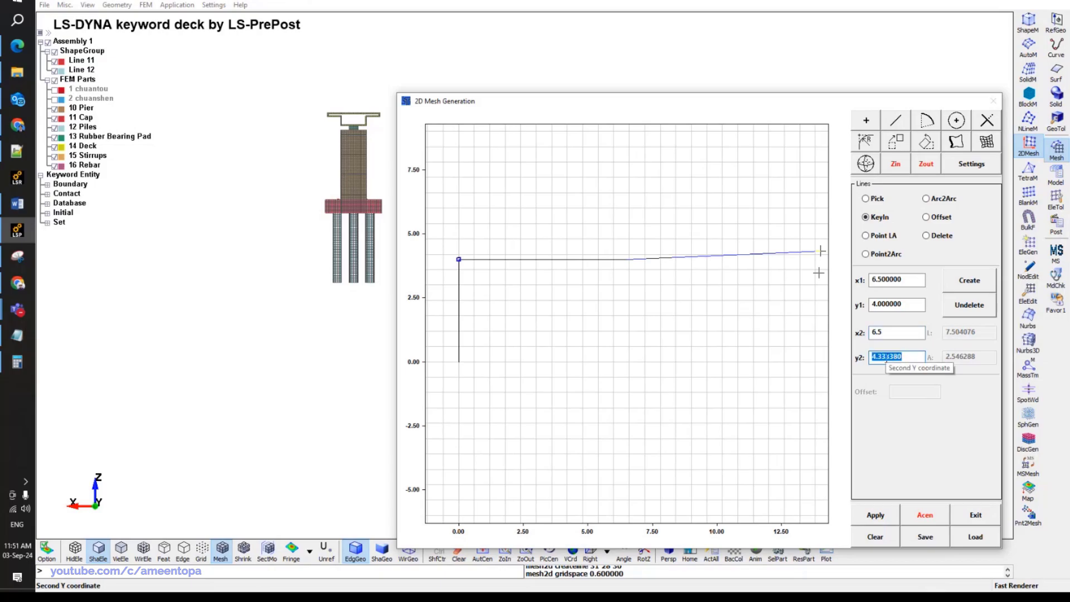
{"action": "type", "text": "3.4"}
{"action": "key", "text": "Return"}
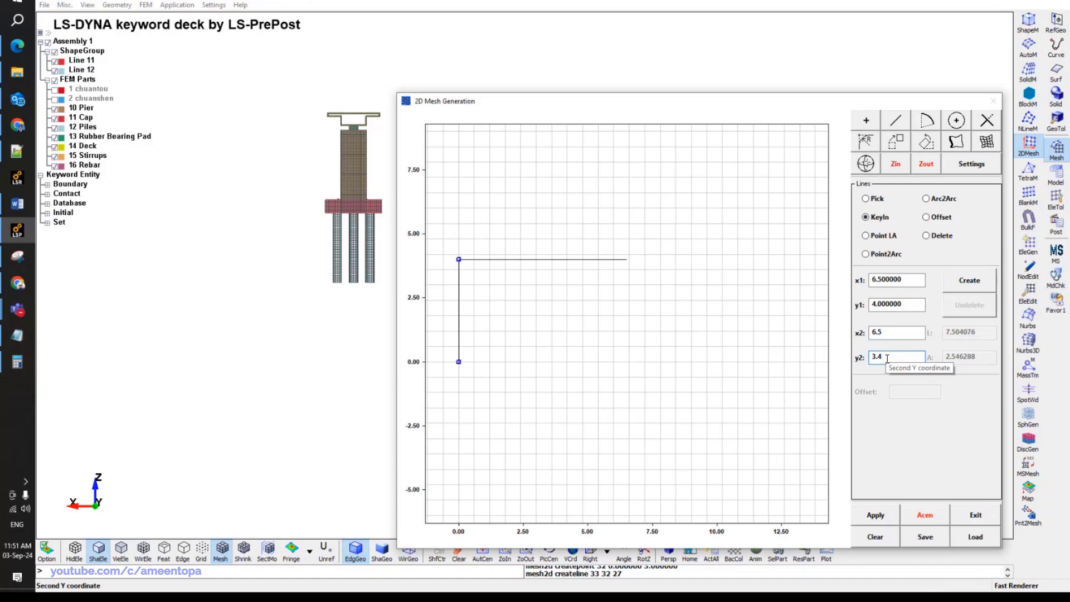
{"action": "left_click", "coordinate": [964, 285]}
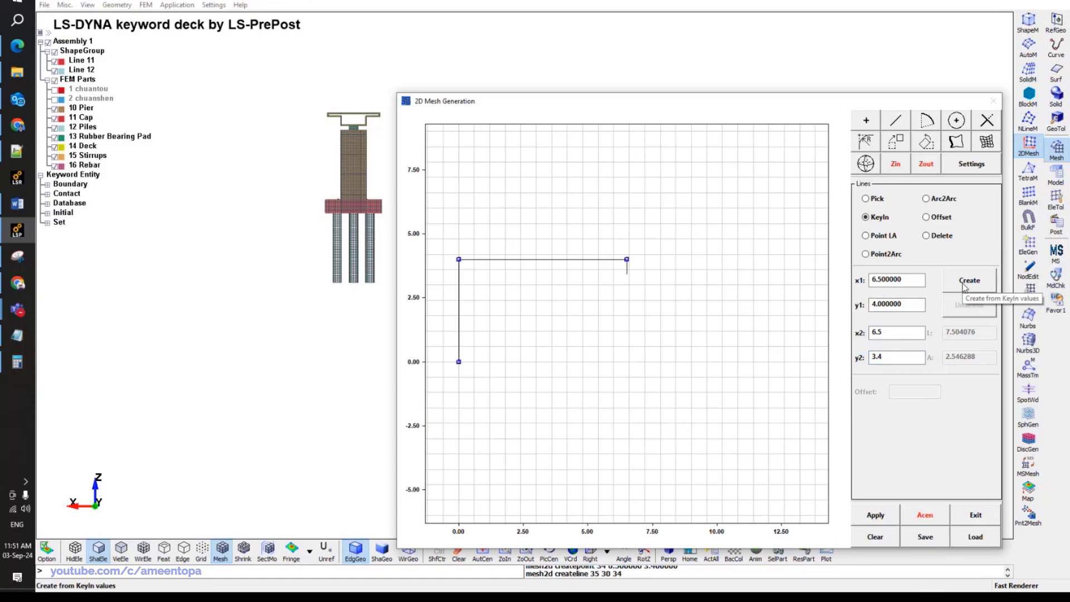
Close the bow outline with a sloped line from (6.5, 3.4) to the origin (0, 0).
{"action": "left_click", "coordinate": [896, 121]}
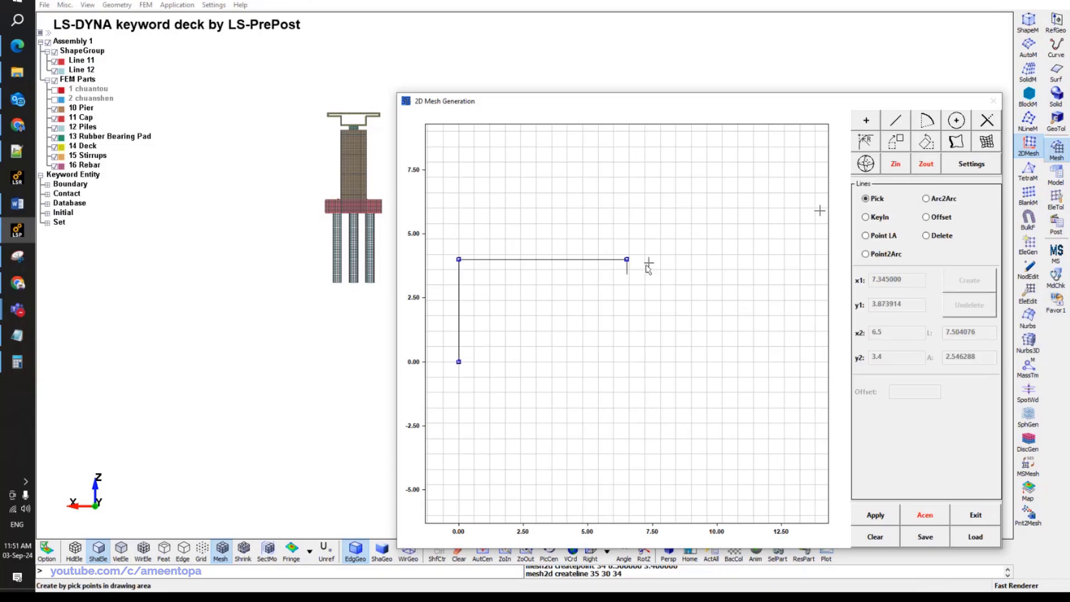
{"action": "left_click", "coordinate": [608, 286]}
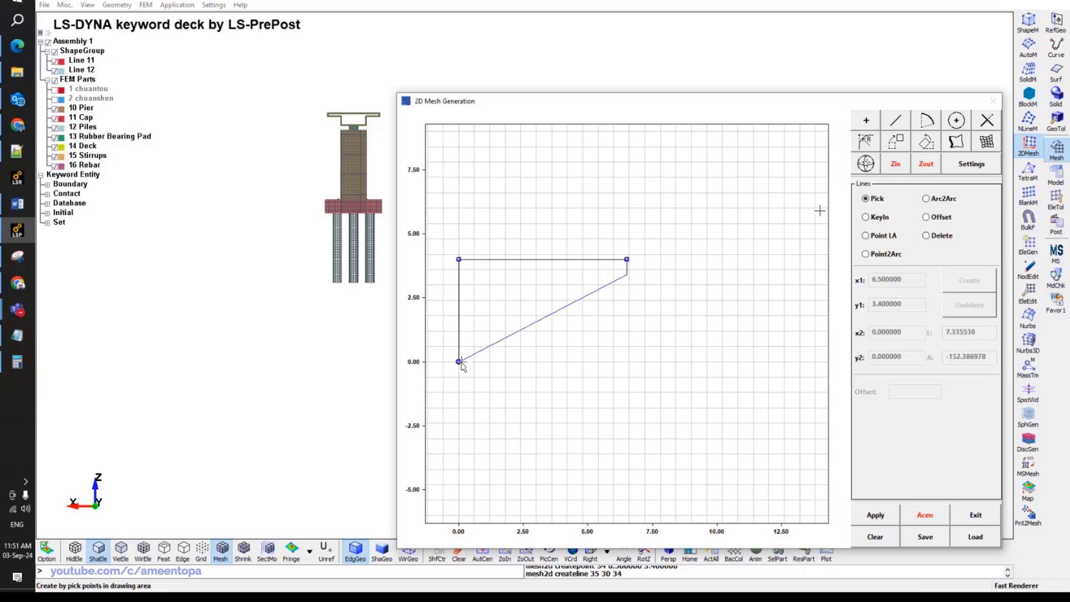
{"action": "left_click", "coordinate": [460, 362]}
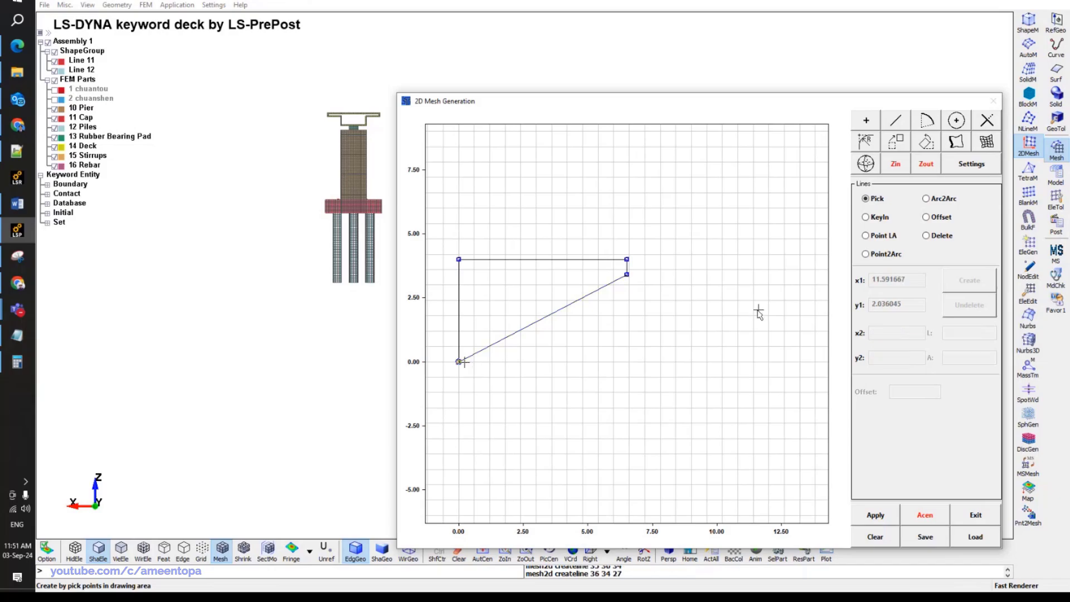
Set the grid spacing of the 2D mesh sketch to 0.5.
{"action": "left_click", "coordinate": [971, 164]}
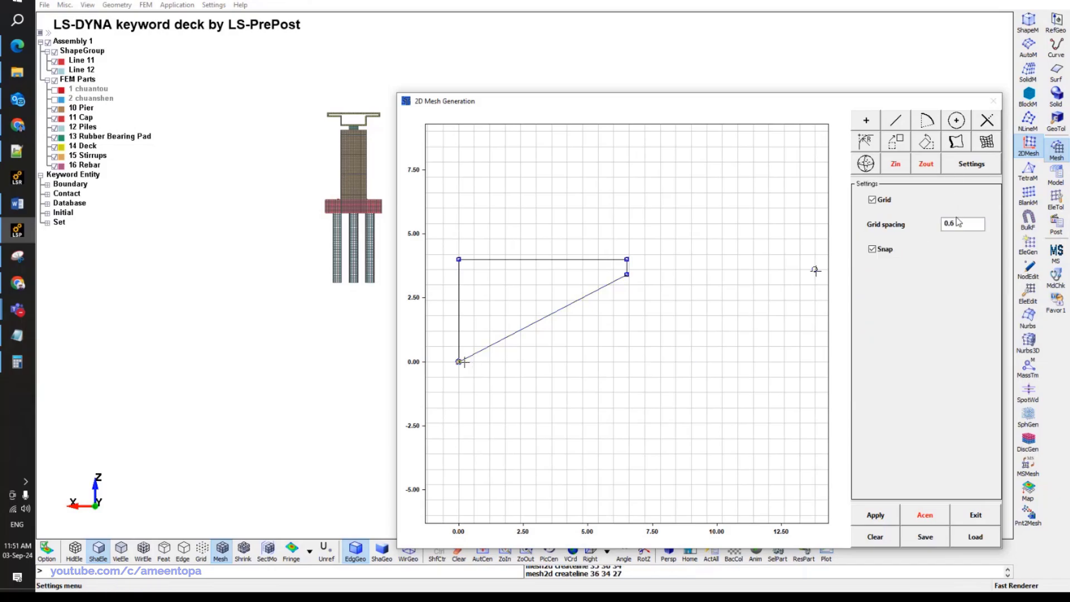
{"action": "double_click", "coordinate": [959, 222]}
{"action": "type", "text": "0.5"}
{"action": "key", "text": "Return"}
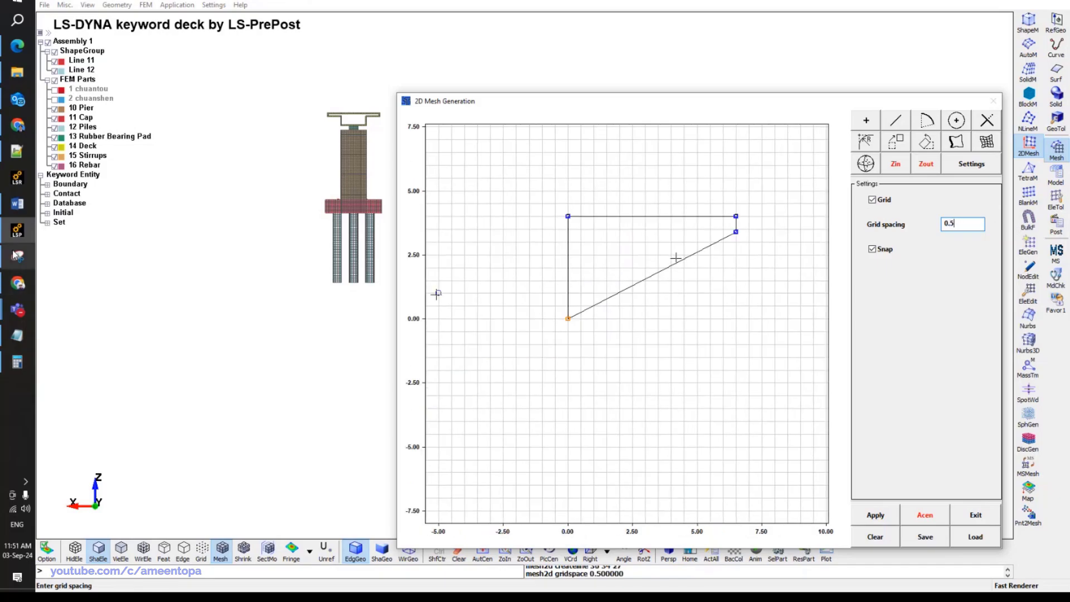
Switch to the paper in Chrome to examine the barge dimensions in Fig. 1, and return to LS-PrePost.
{"action": "left_click", "coordinate": [18, 233]}
{"action": "left_click", "coordinate": [18, 233]}
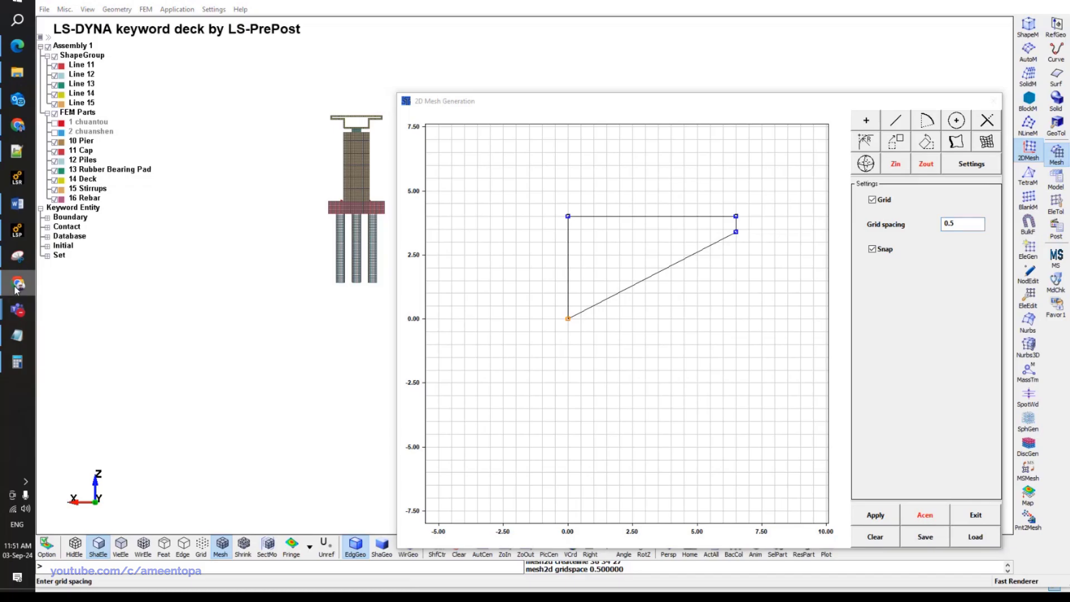
{"action": "left_click", "coordinate": [18, 125]}
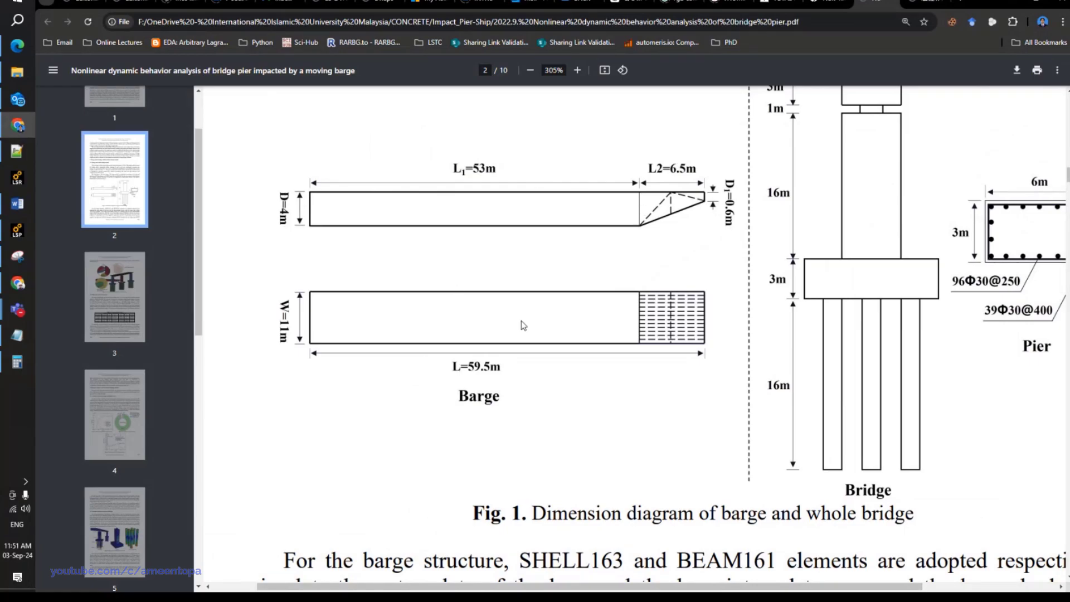
{"action": "left_click", "coordinate": [18, 126]}
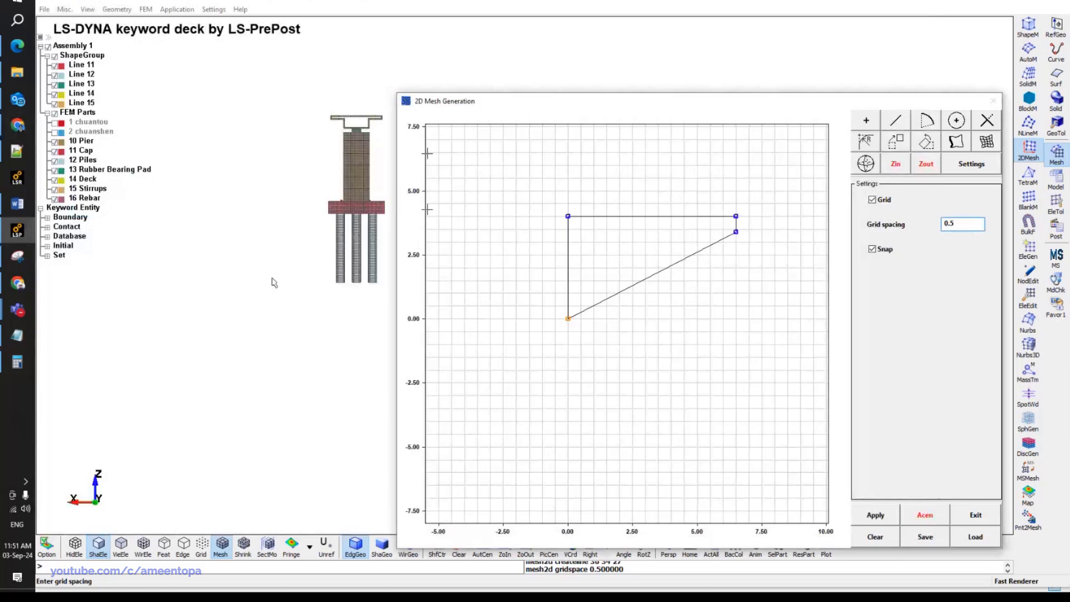
Hide all FEM parts so only the sketched bow lines show in the model view, and move the 2D Mesh Generation window clear.
{"action": "scroll", "coordinate": [205, 280], "scroll_direction": "down", "scroll_amount": 2}
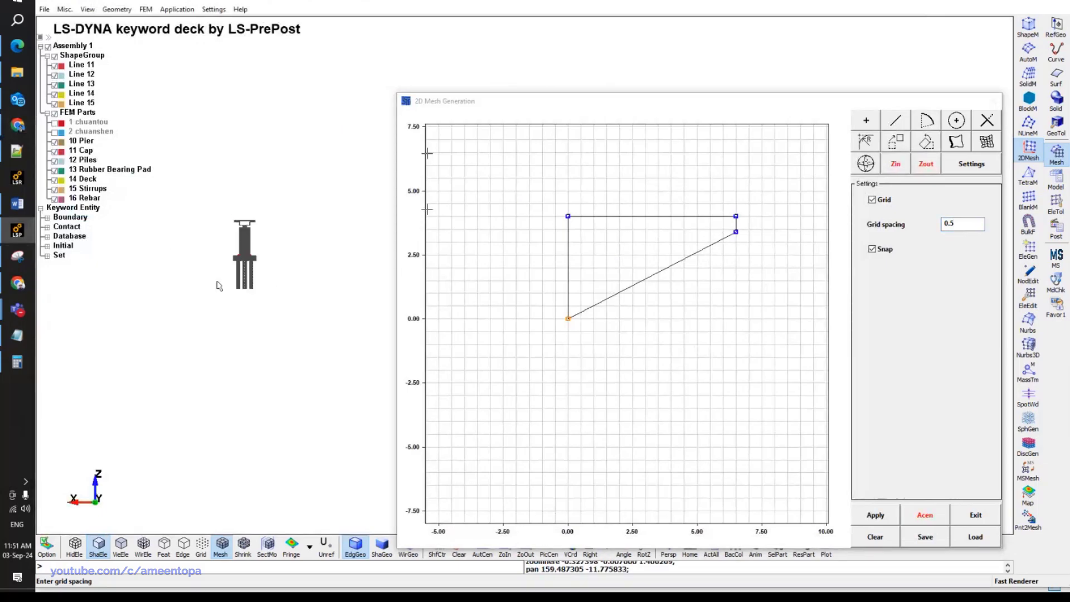
{"action": "scroll", "coordinate": [218, 280], "scroll_direction": "up", "scroll_amount": 5}
{"action": "left_click_drag", "start_coordinate": [272, 263], "coordinate": [363, 376], "text": "ctrl"}
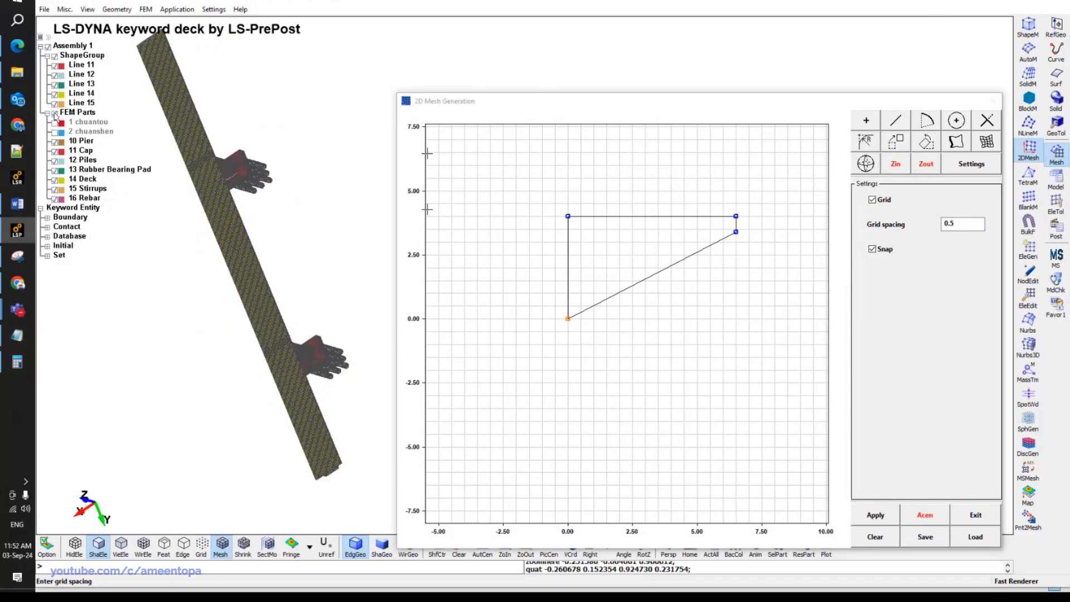
{"action": "left_click", "coordinate": [55, 113]}
{"action": "left_click_drag", "start_coordinate": [302, 90], "coordinate": [375, 181], "text": "ctrl"}
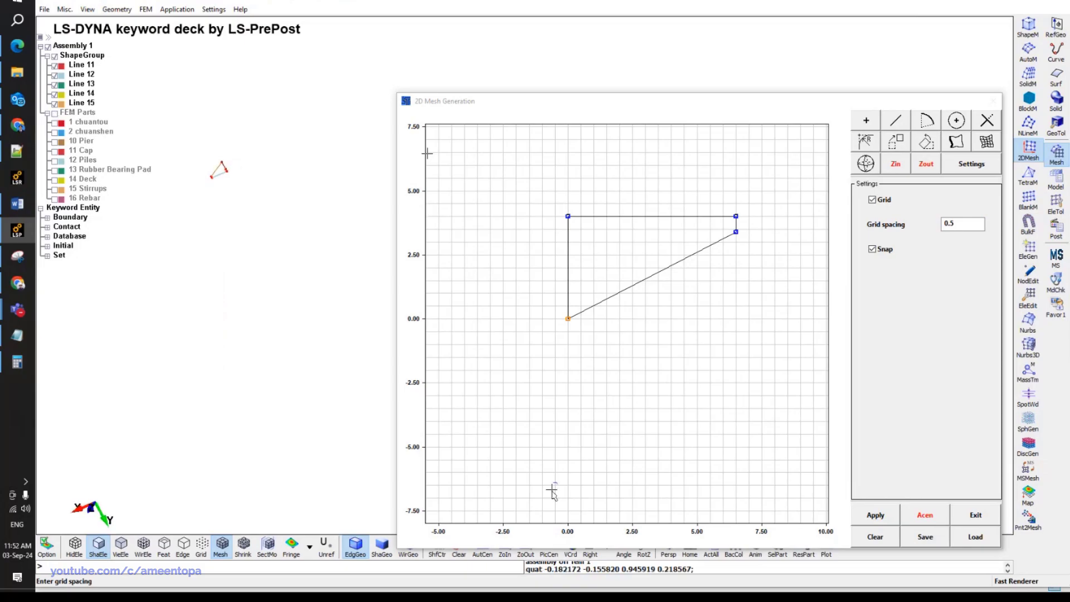
{"action": "left_click_drag", "start_coordinate": [556, 106], "coordinate": [560, 77]}
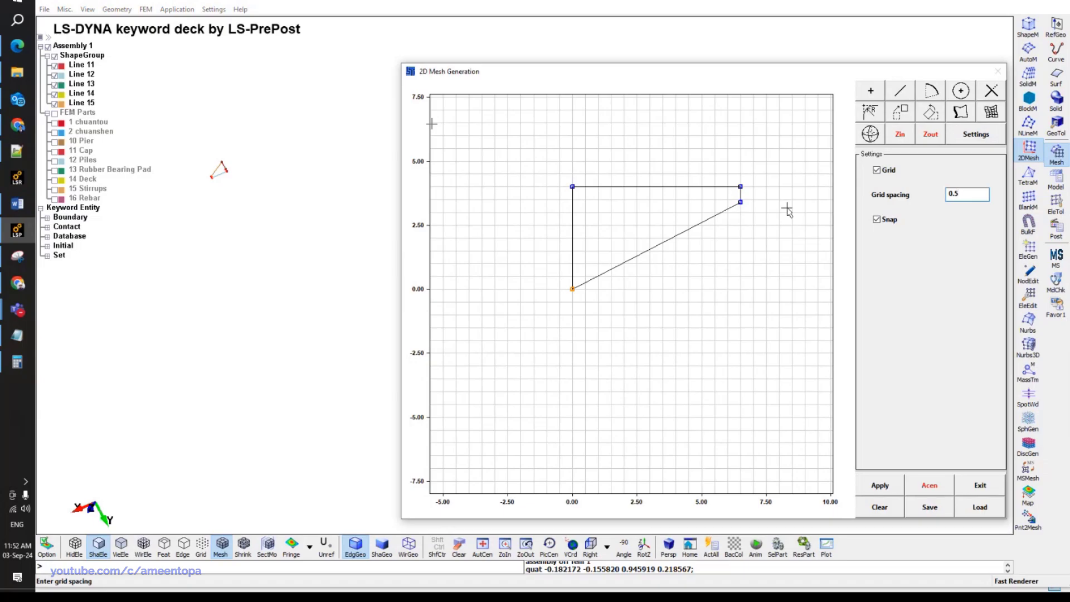
{"action": "left_click", "coordinate": [982, 116]}
{"action": "middle_click_drag", "start_coordinate": [306, 199], "coordinate": [335, 263], "text": "shift"}
{"action": "scroll", "coordinate": [335, 263], "scroll_direction": "up", "scroll_amount": 2}
{"action": "left_click_drag", "start_coordinate": [239, 223], "coordinate": [231, 248], "text": "shift"}
Read the paper's paragraph on element types and mesh size and examine the bow truss in its finite element model figure.
{"action": "left_click", "coordinate": [16, 232]}
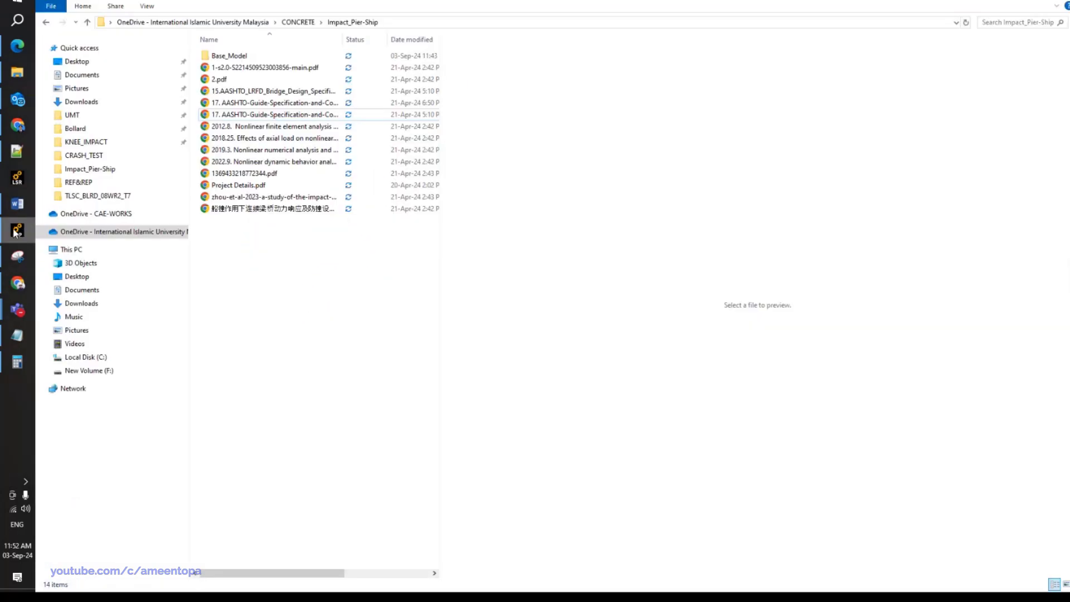
{"action": "left_click", "coordinate": [16, 232]}
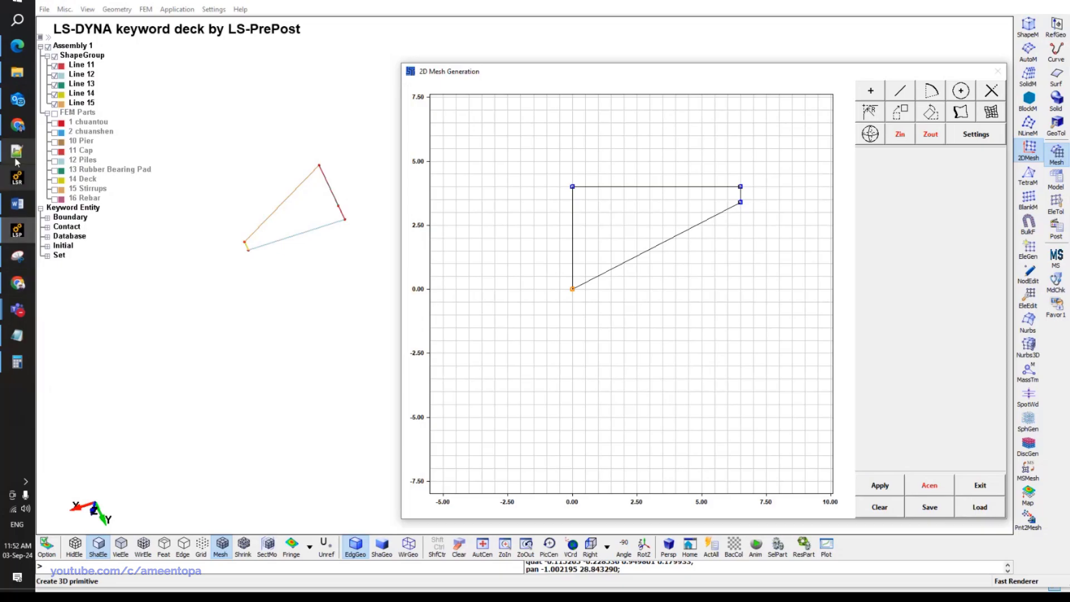
{"action": "left_click", "coordinate": [17, 126]}
{"action": "scroll", "coordinate": [630, 291], "scroll_direction": "down", "scroll_amount": 10}
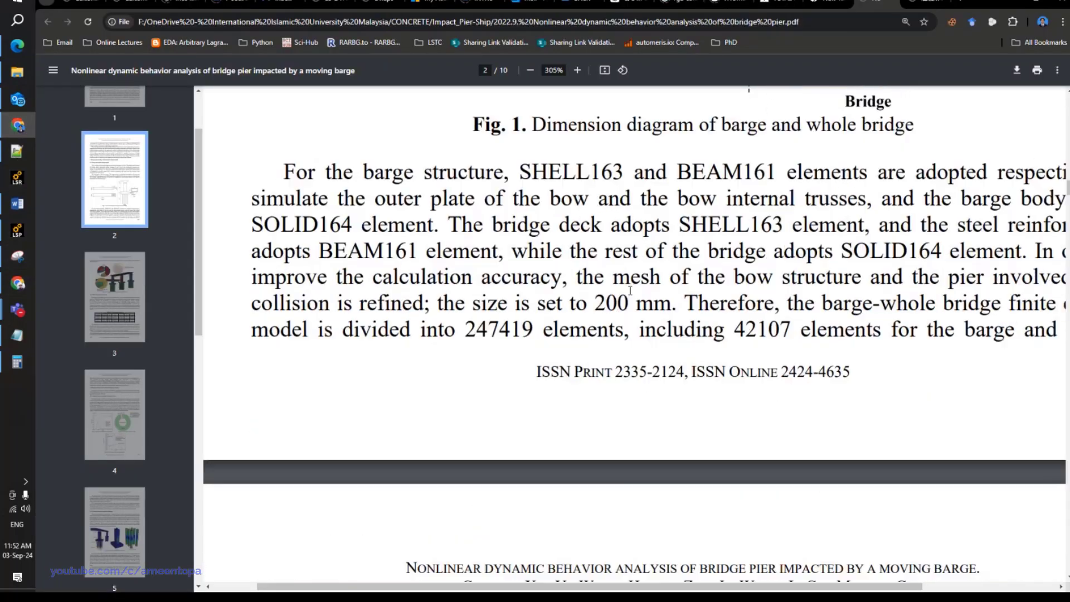
{"action": "scroll", "coordinate": [630, 291], "scroll_direction": "down", "scroll_amount": 2}
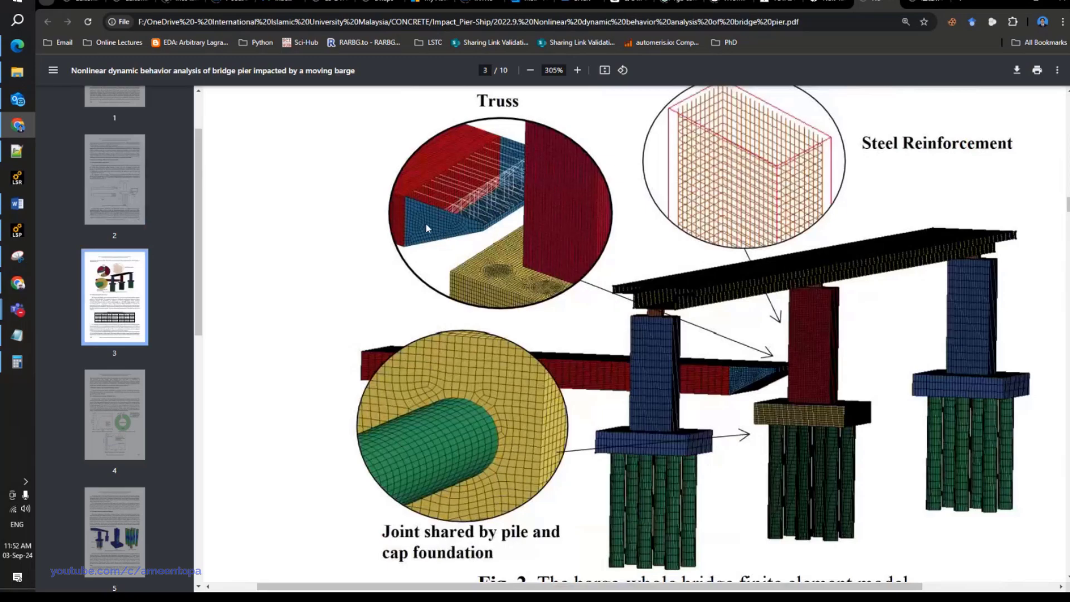
{"action": "left_click", "coordinate": [27, 130]}
Create mesh edges from all four lines of the bow outline.
{"action": "left_click", "coordinate": [961, 112]}
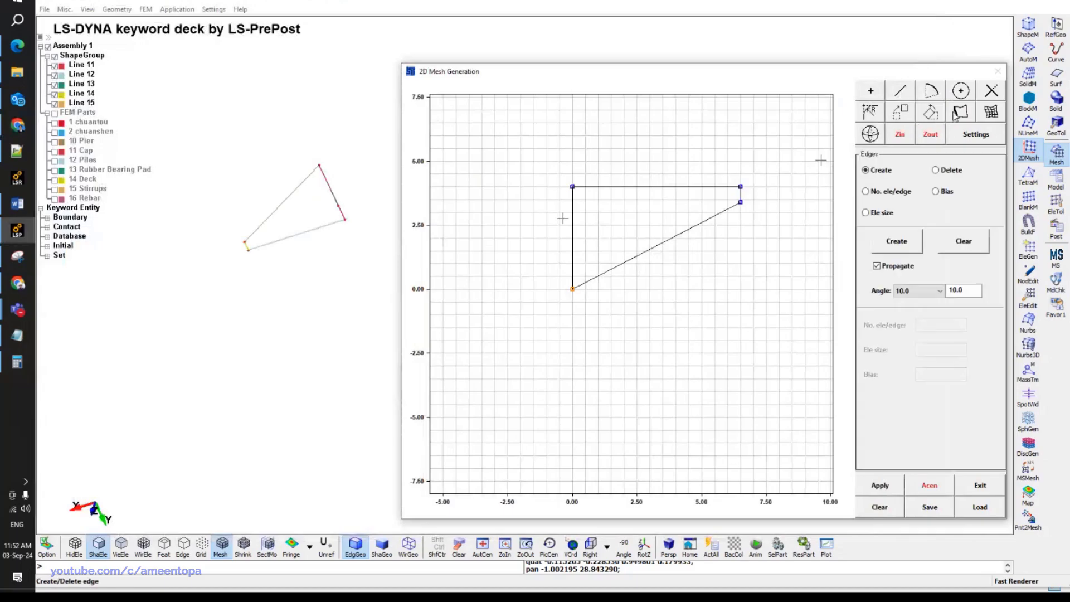
{"action": "left_click", "coordinate": [882, 195]}
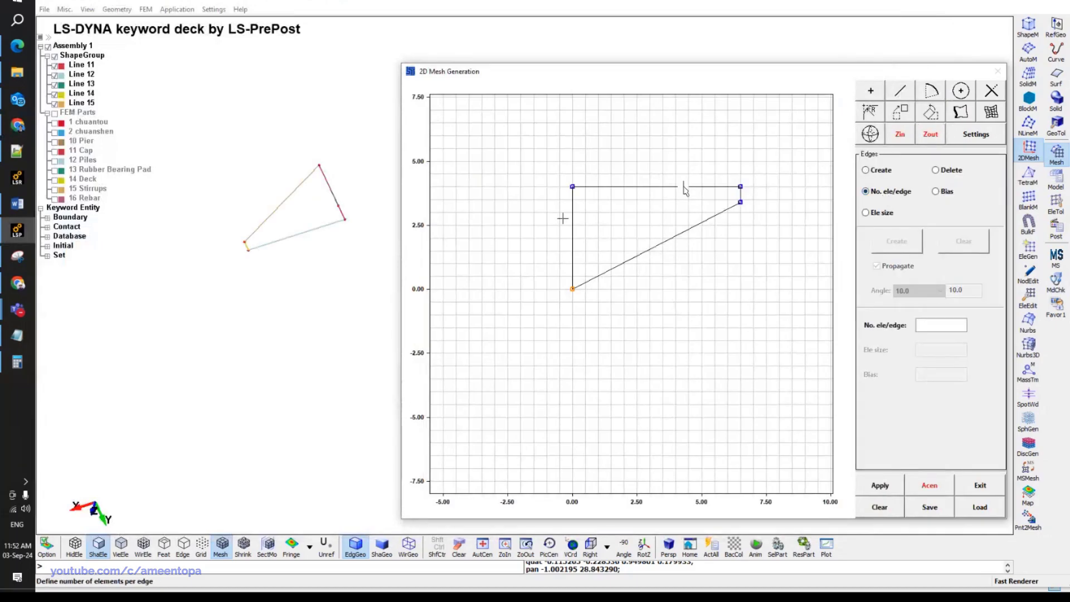
{"action": "left_click", "coordinate": [866, 170]}
{"action": "left_click", "coordinate": [707, 189]}
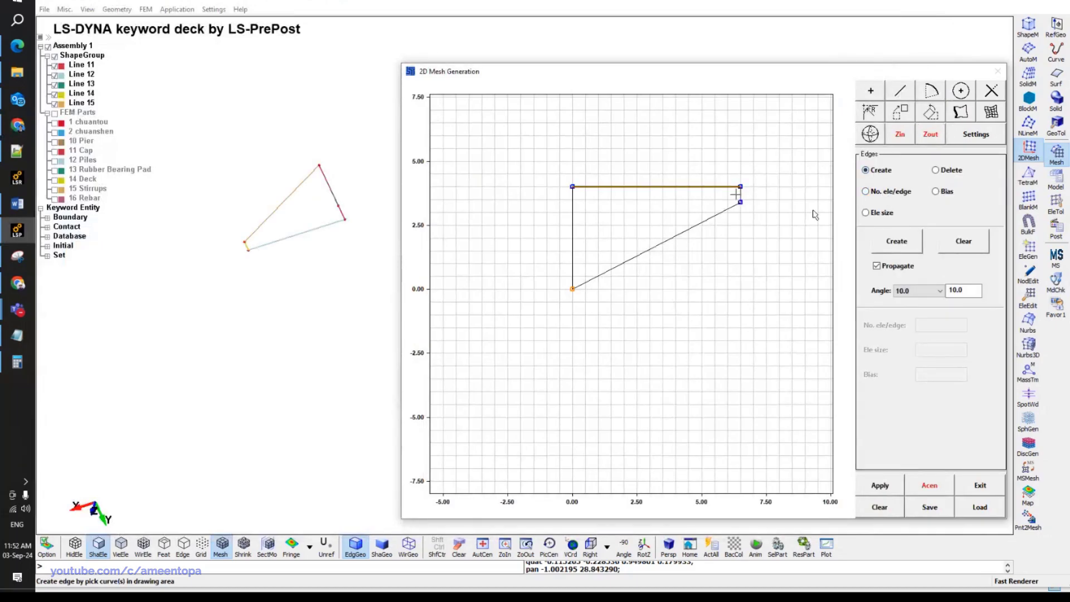
{"action": "middle_click", "coordinate": [819, 216]}
{"action": "left_click", "coordinate": [892, 241]}
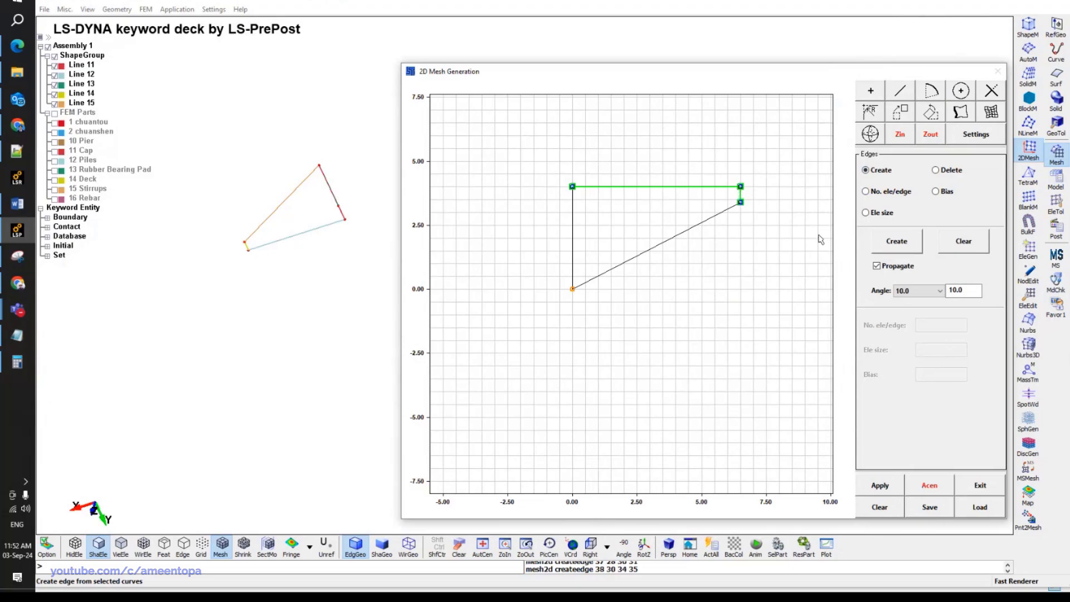
{"action": "left_click", "coordinate": [574, 212]}
{"action": "left_click", "coordinate": [897, 241]}
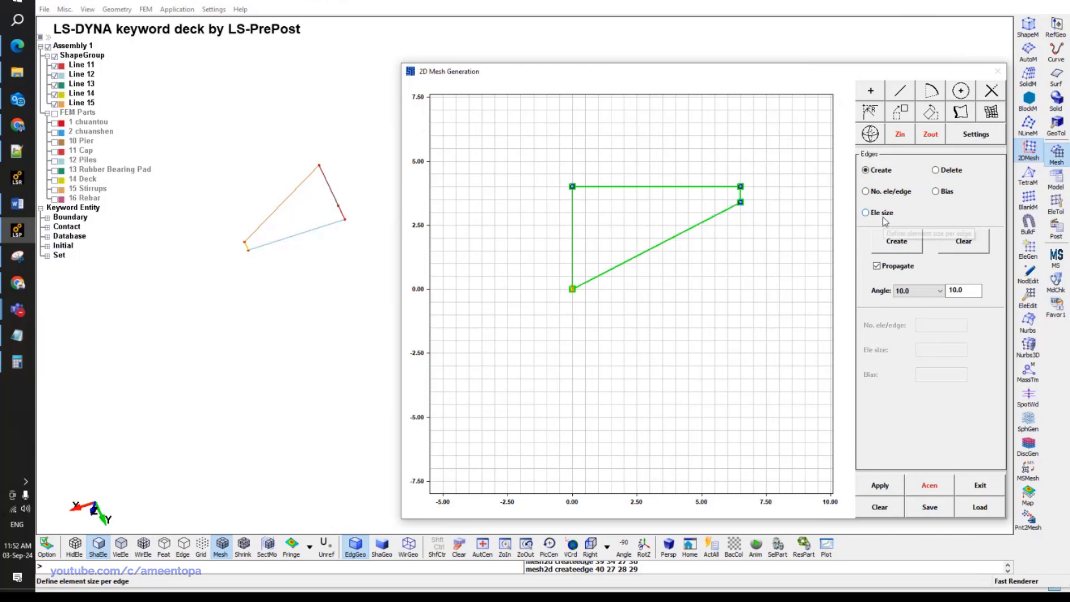
Set the element size to 0.5 on all four edges of the bow outline.
{"action": "left_click", "coordinate": [886, 212]}
{"action": "left_click", "coordinate": [928, 348]}
{"action": "type", "text": "0.5"}
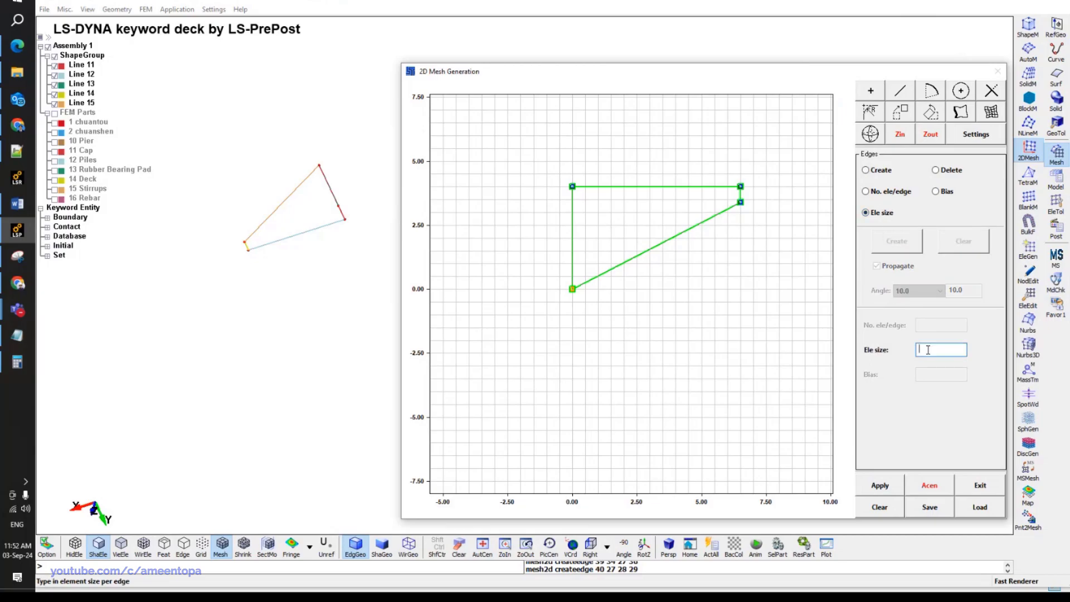
{"action": "key", "text": "Return"}
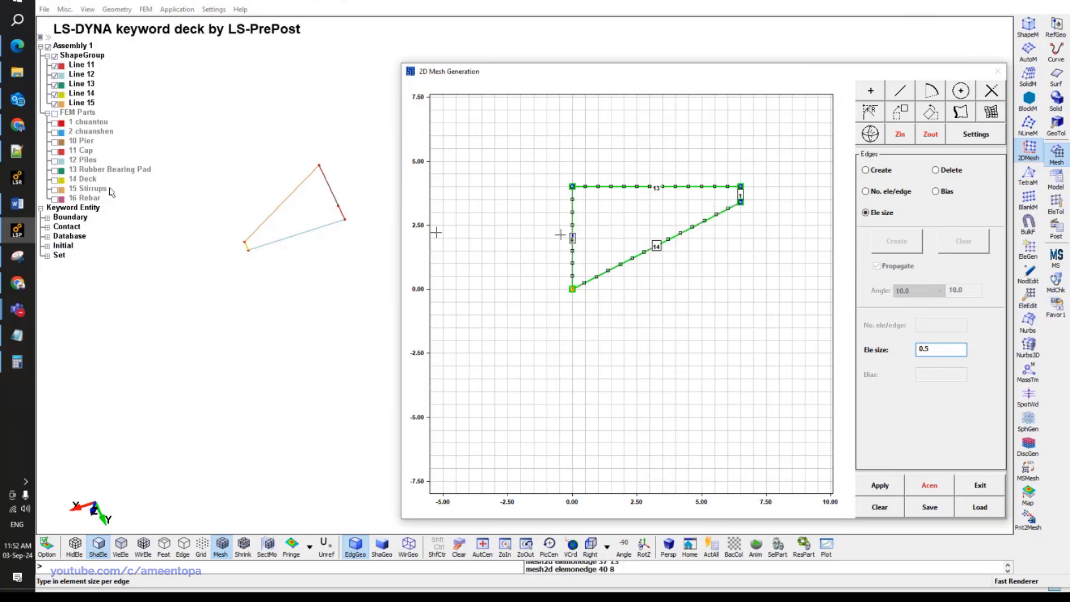
Switch to the paper in Chrome to examine the bow mesh density in the truss detail, and return to LS-PrePost.
{"action": "left_click", "coordinate": [17, 231]}
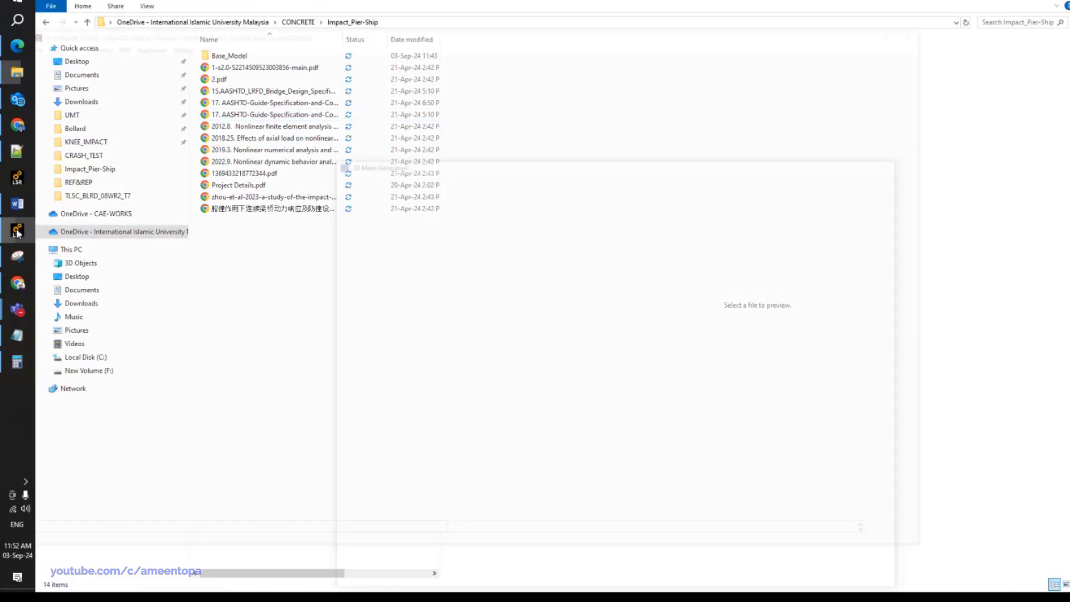
{"action": "left_click", "coordinate": [18, 232]}
{"action": "left_click", "coordinate": [17, 285]}
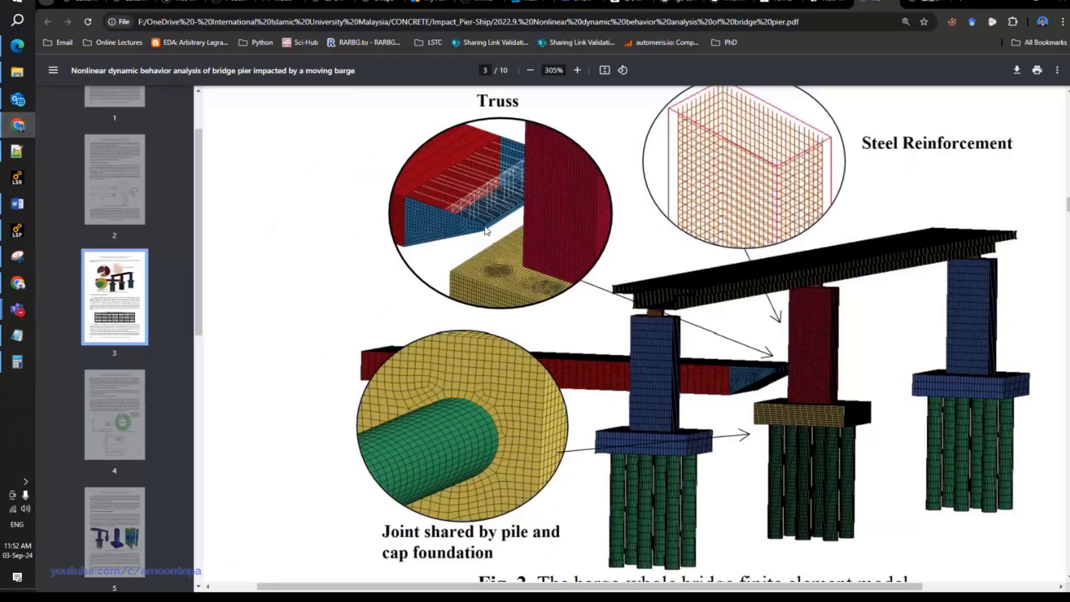
{"action": "scroll", "coordinate": [486, 228], "scroll_direction": "up", "scroll_amount": 2, "text": "ctrl"}
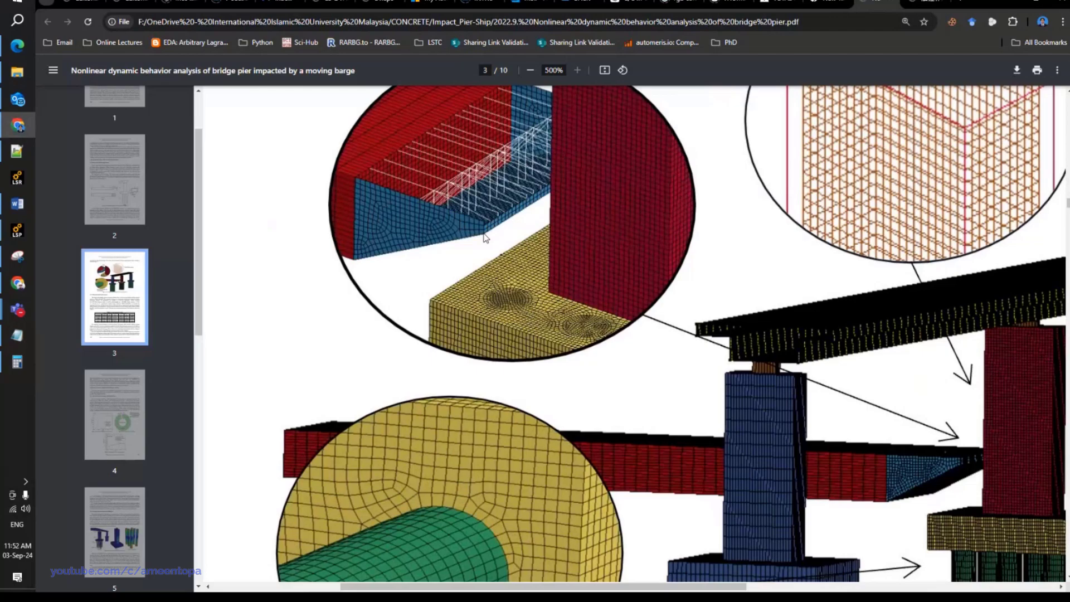
{"action": "left_click", "coordinate": [24, 130]}
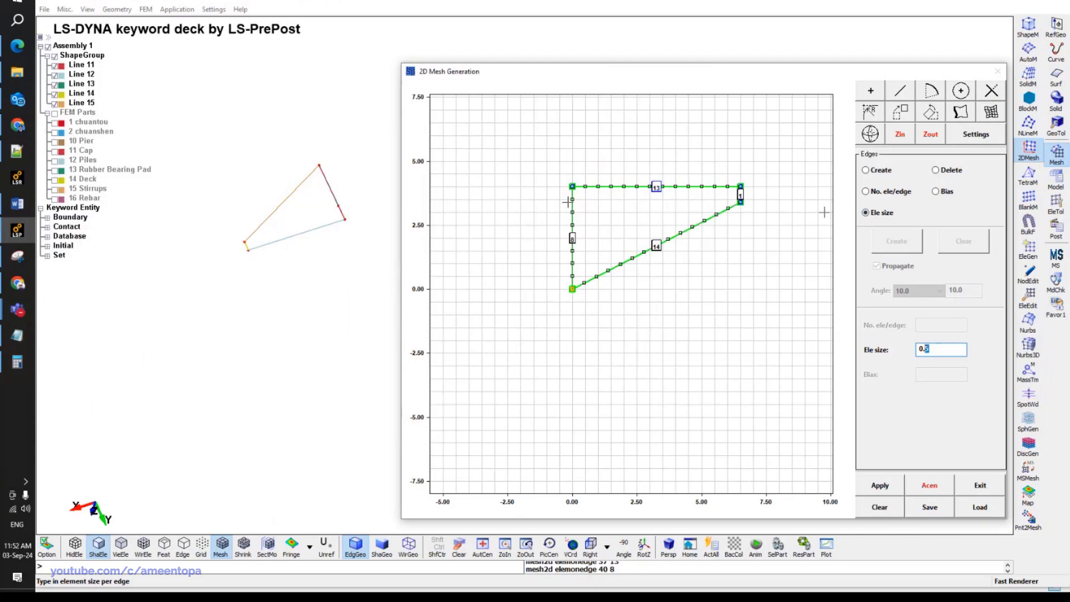
Refine all four edges of the bow outline to an element size of 0.2.
{"action": "left_click", "coordinate": [741, 195]}
{"action": "left_click", "coordinate": [720, 212]}
{"action": "left_click", "coordinate": [691, 186]}
{"action": "left_click", "coordinate": [573, 230]}
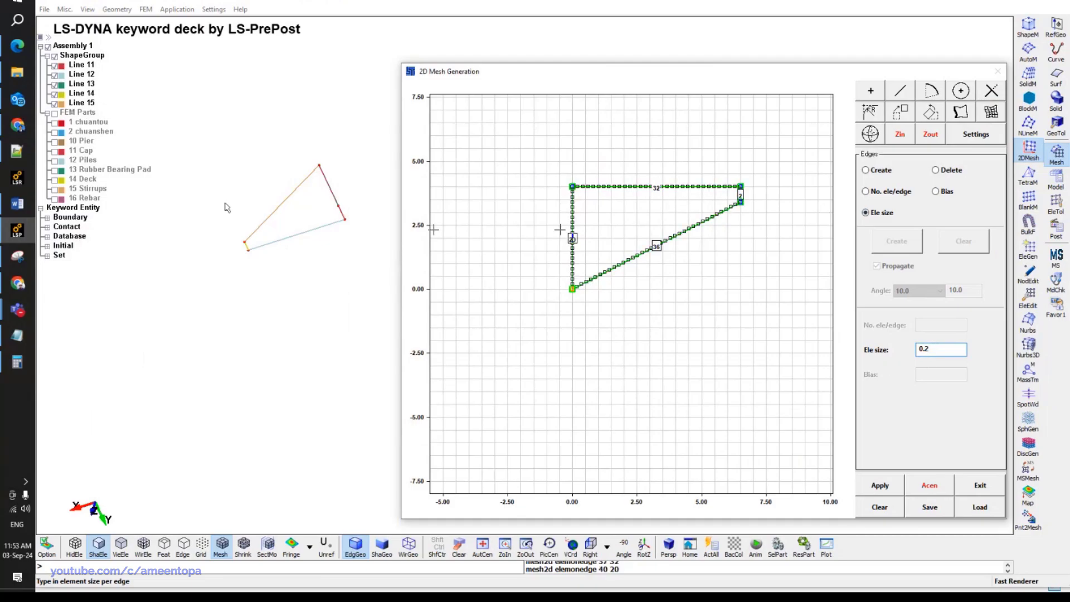
{"action": "left_click", "coordinate": [17, 230]}
{"action": "left_click", "coordinate": [17, 230]}
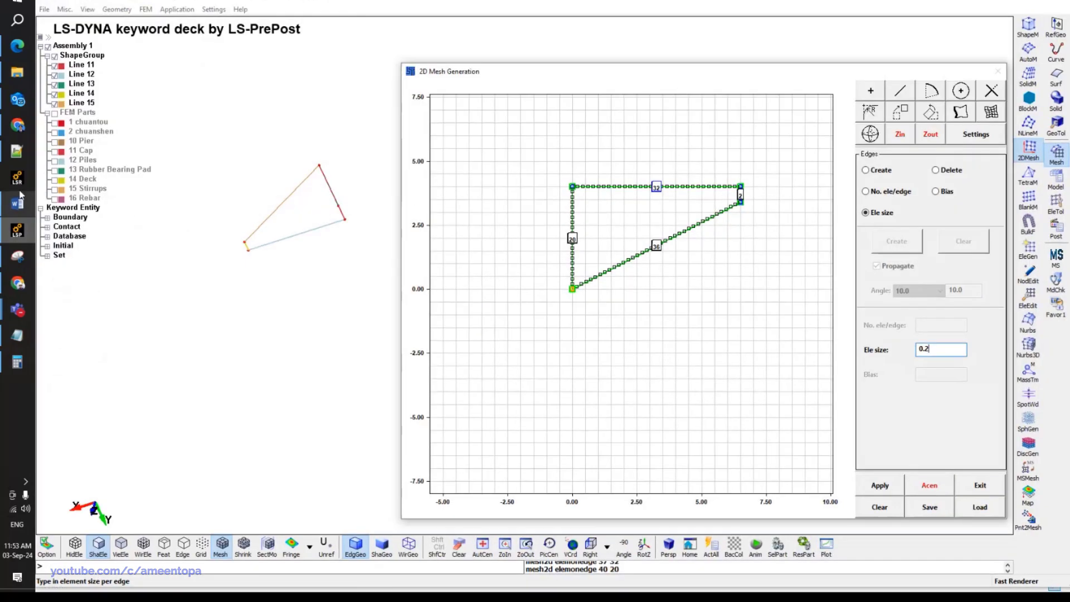
{"action": "left_click", "coordinate": [17, 179]}
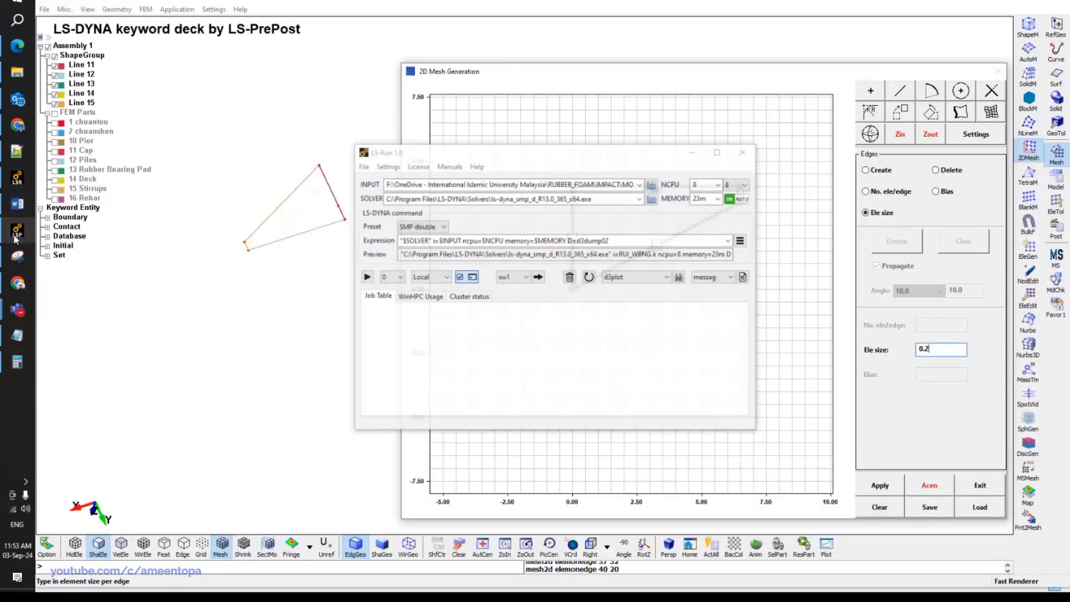
{"action": "left_click", "coordinate": [16, 238]}
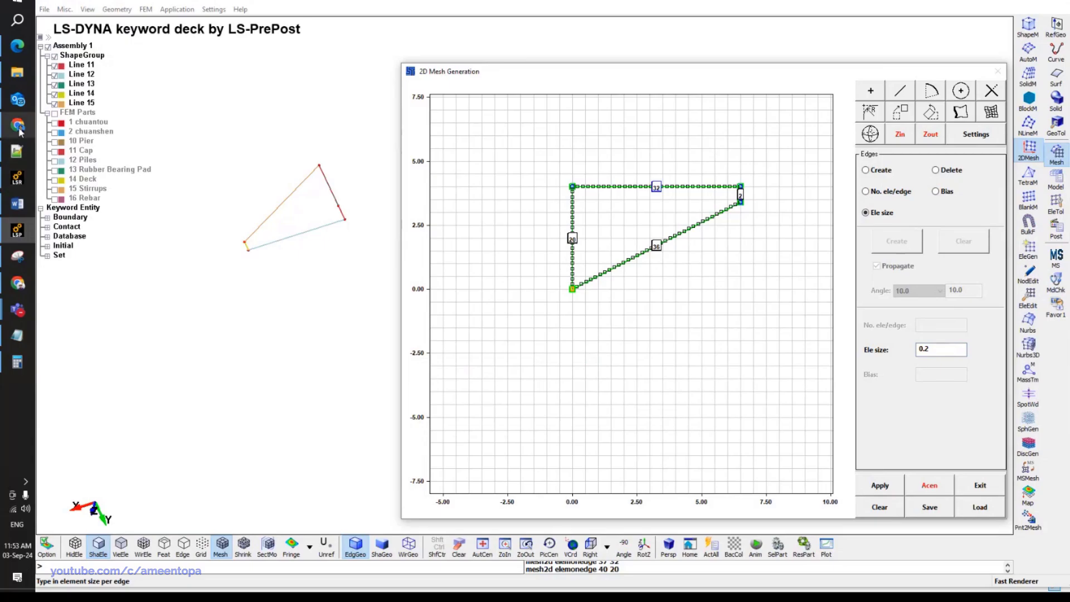
{"action": "left_click", "coordinate": [19, 128]}
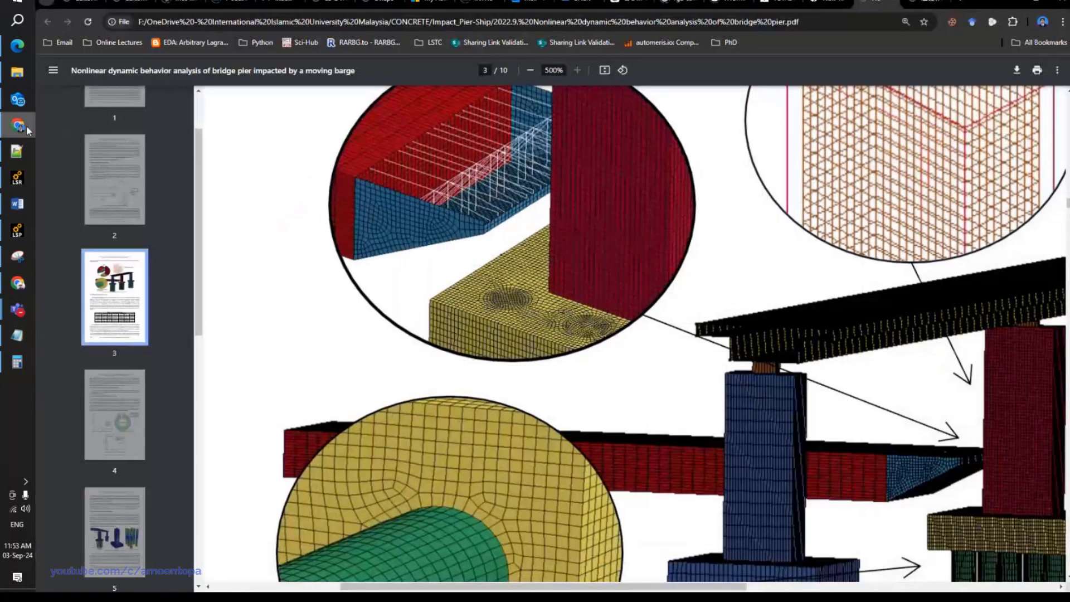
{"action": "left_click", "coordinate": [11, 231]}
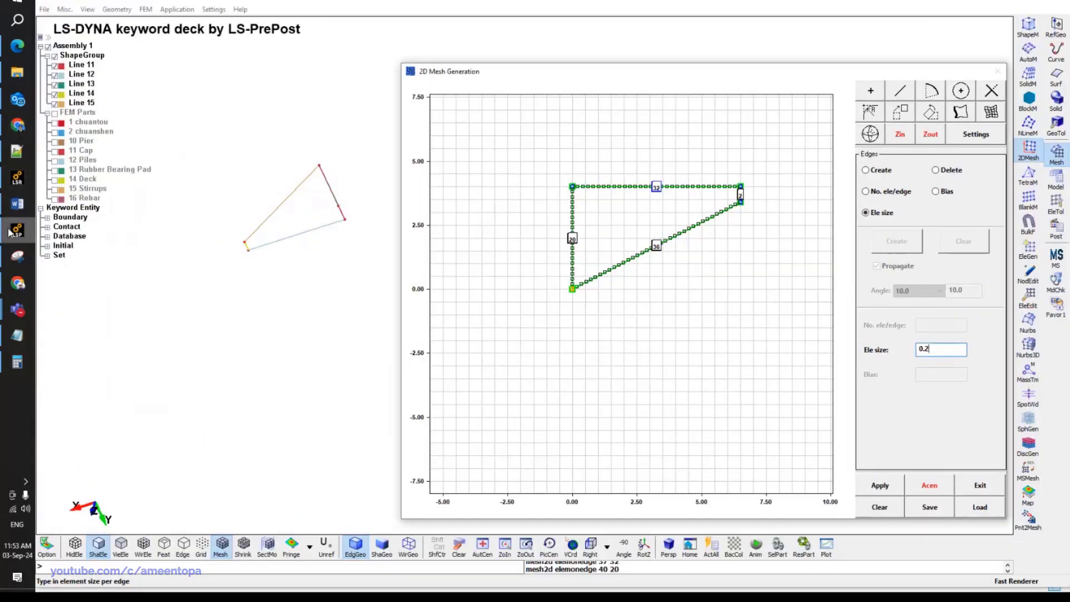
{"action": "left_click", "coordinate": [10, 232]}
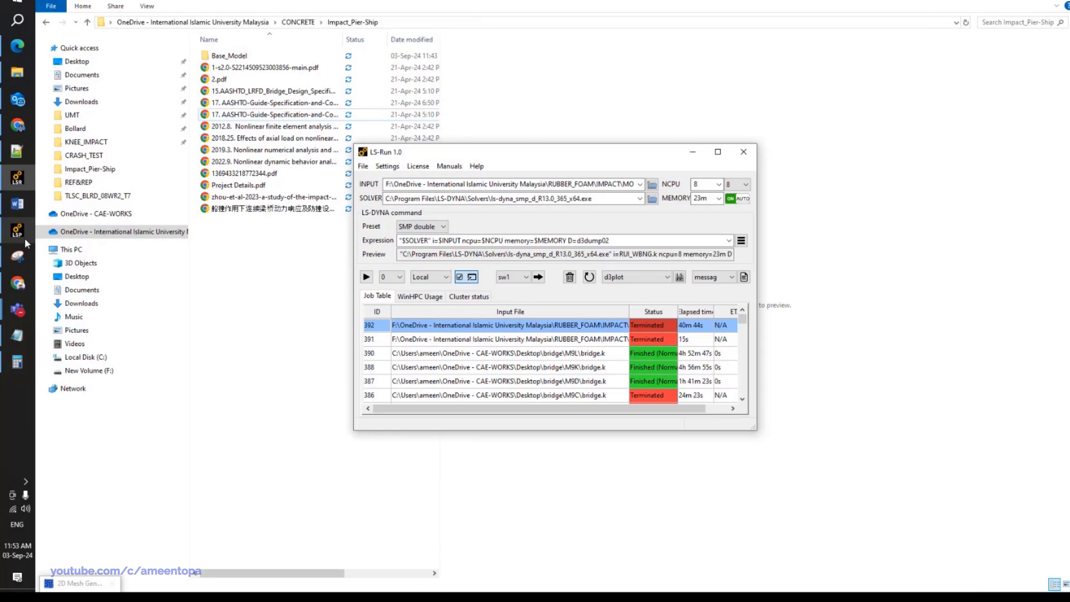
{"action": "left_click", "coordinate": [24, 239]}
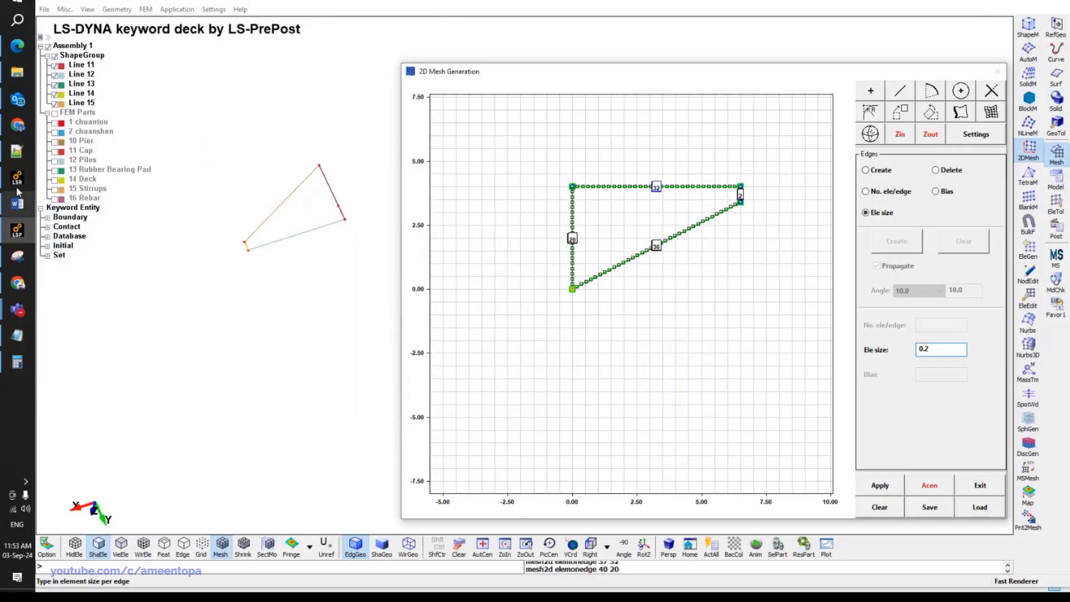
{"action": "mouse_move", "coordinate": [19, 181]}
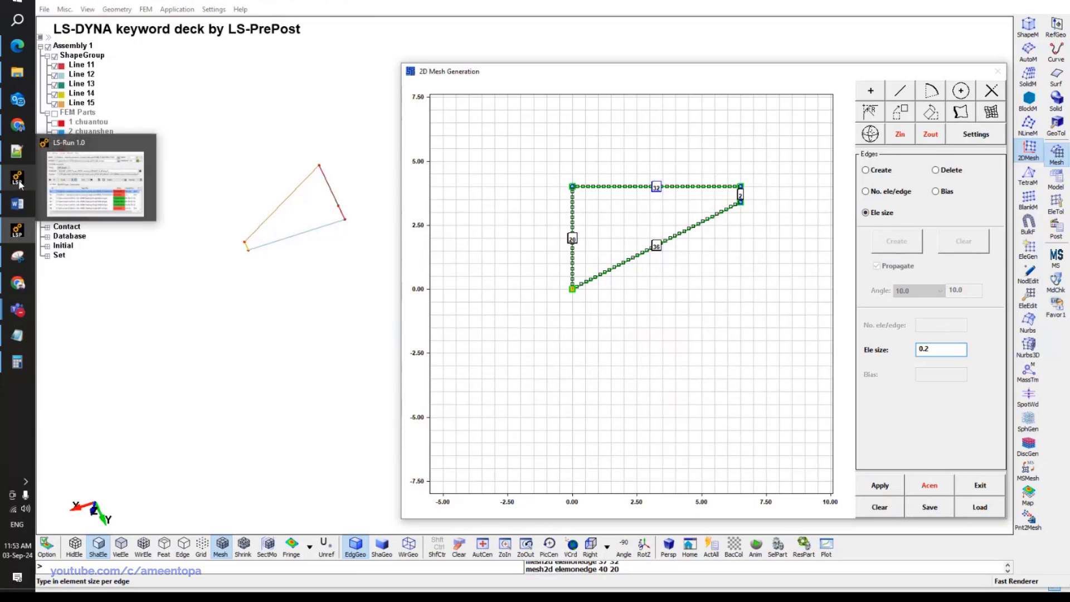
Open the AASHTO guide specification PDF on vessel collision design of highway bridges (V1) from the Impact_Pier-Ship folder in Chrome.
{"action": "left_click", "coordinate": [18, 125]}
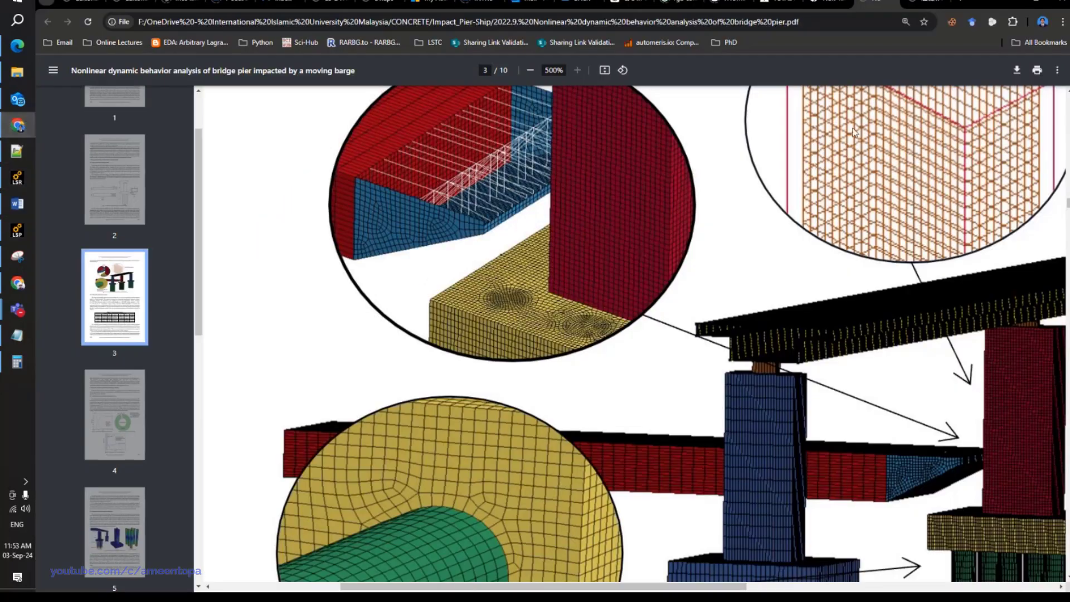
{"action": "left_click", "coordinate": [919, 1]}
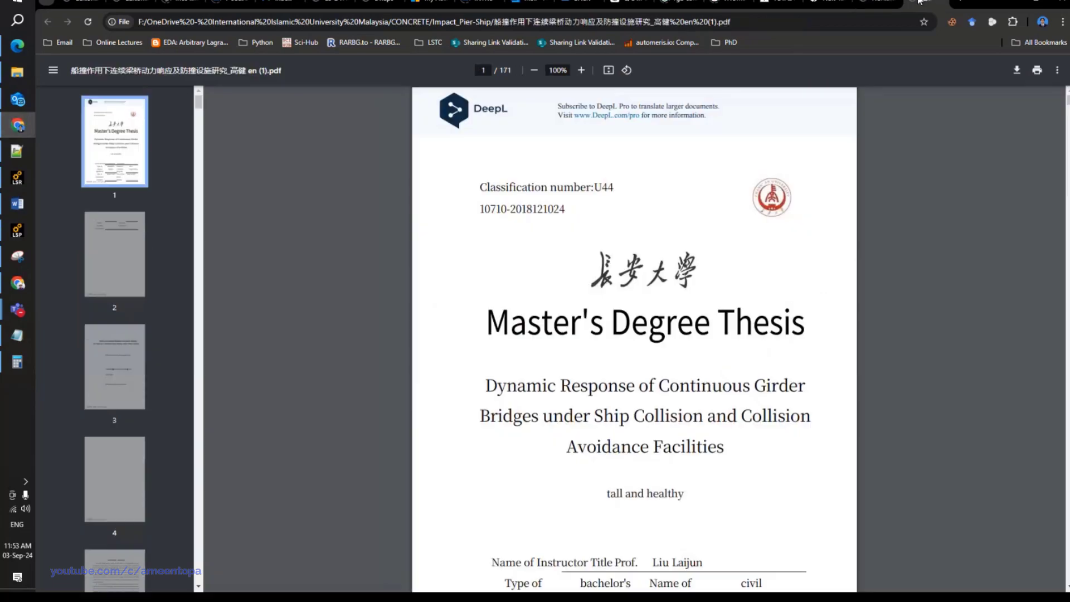
{"action": "left_click", "coordinate": [18, 71]}
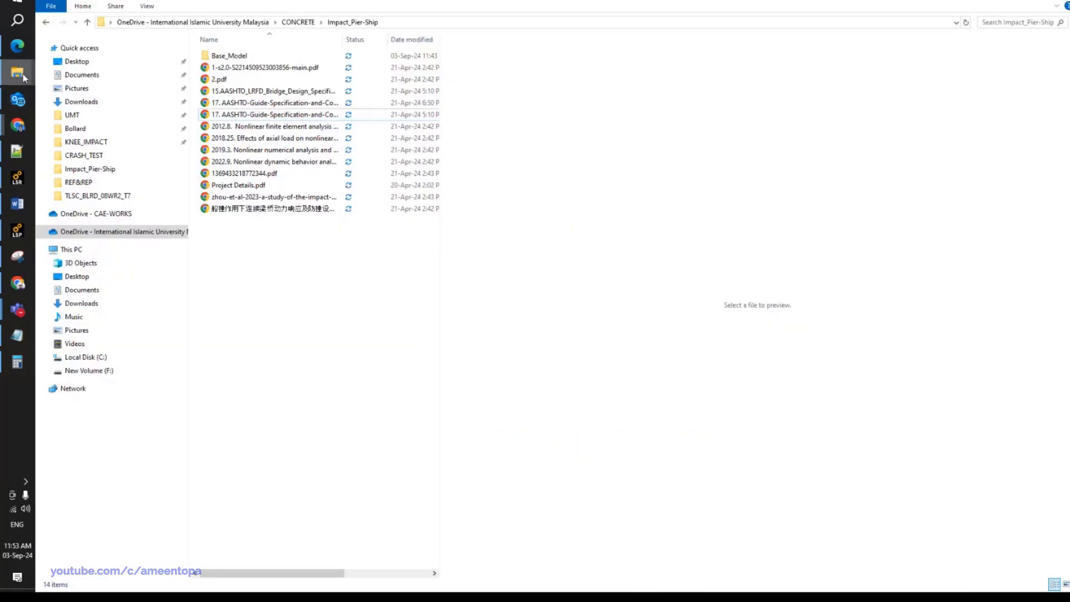
{"action": "double_click", "coordinate": [241, 116]}
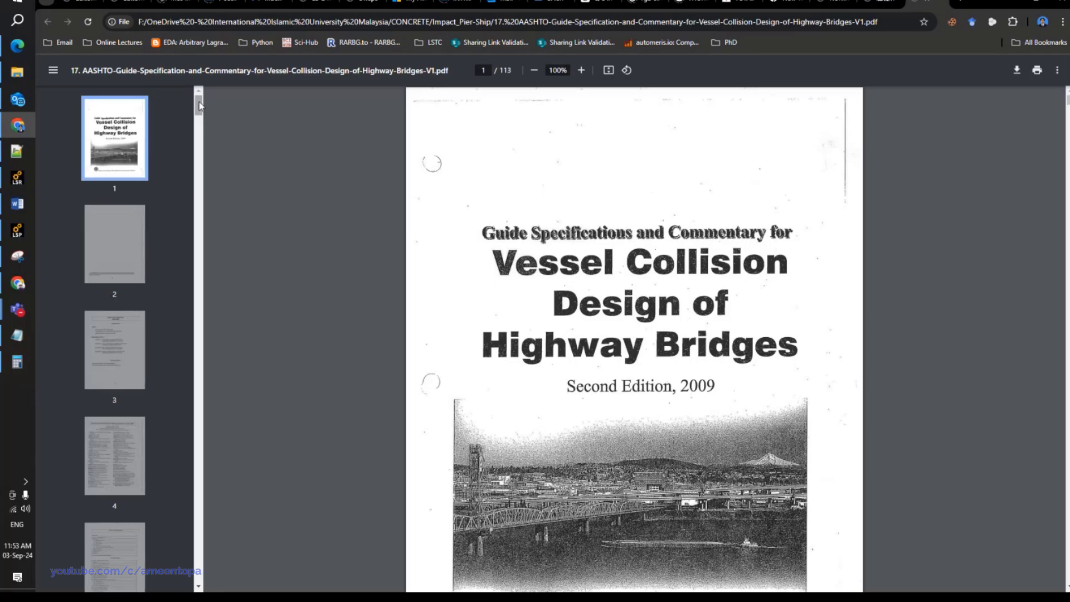
Browse the AASHTO guide's vessel pages to find page 35 with the typical barge tow characteristics.
{"action": "left_click_drag", "start_coordinate": [199, 106], "coordinate": [199, 315]}
{"action": "scroll", "coordinate": [119, 312], "scroll_direction": "up", "scroll_amount": 1}
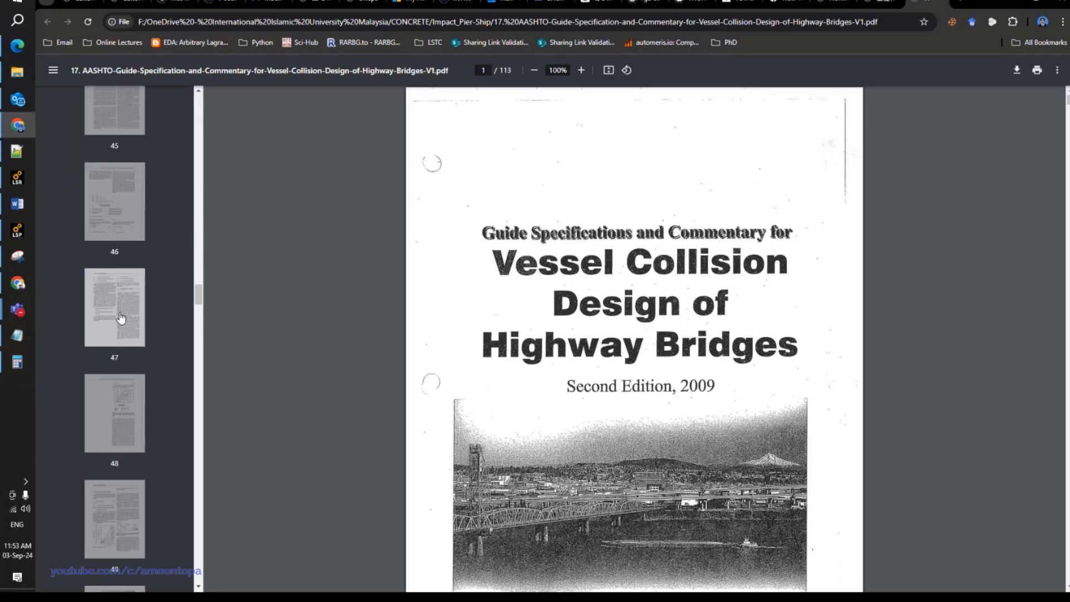
{"action": "scroll", "coordinate": [121, 318], "scroll_direction": "up", "scroll_amount": 5}
{"action": "left_click", "coordinate": [114, 288]}
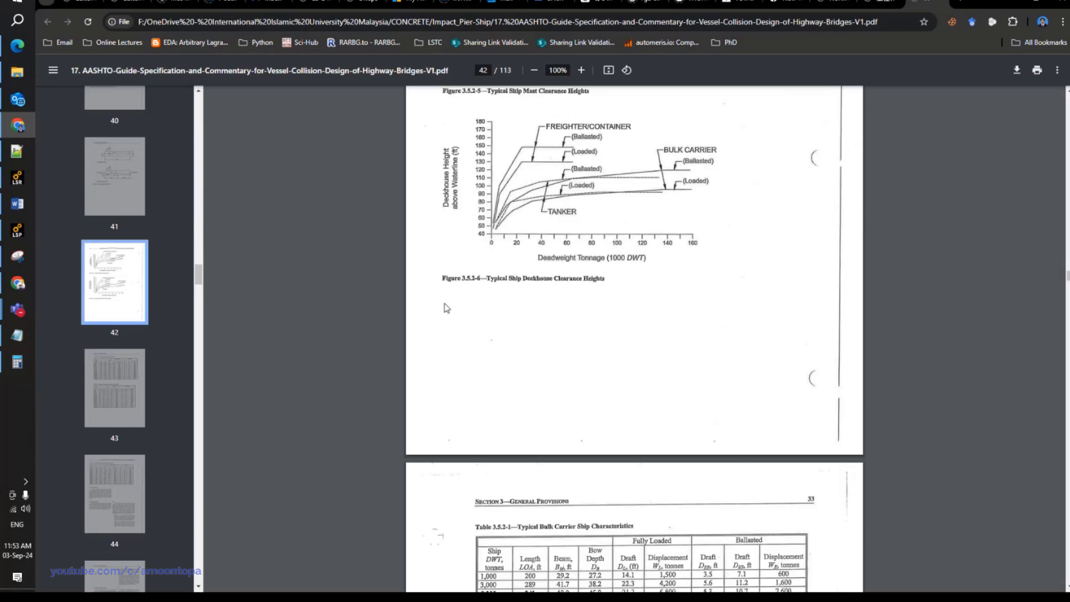
{"action": "scroll", "coordinate": [446, 308], "scroll_direction": "up", "scroll_amount": 4}
{"action": "scroll", "coordinate": [117, 251], "scroll_direction": "up", "scroll_amount": 3}
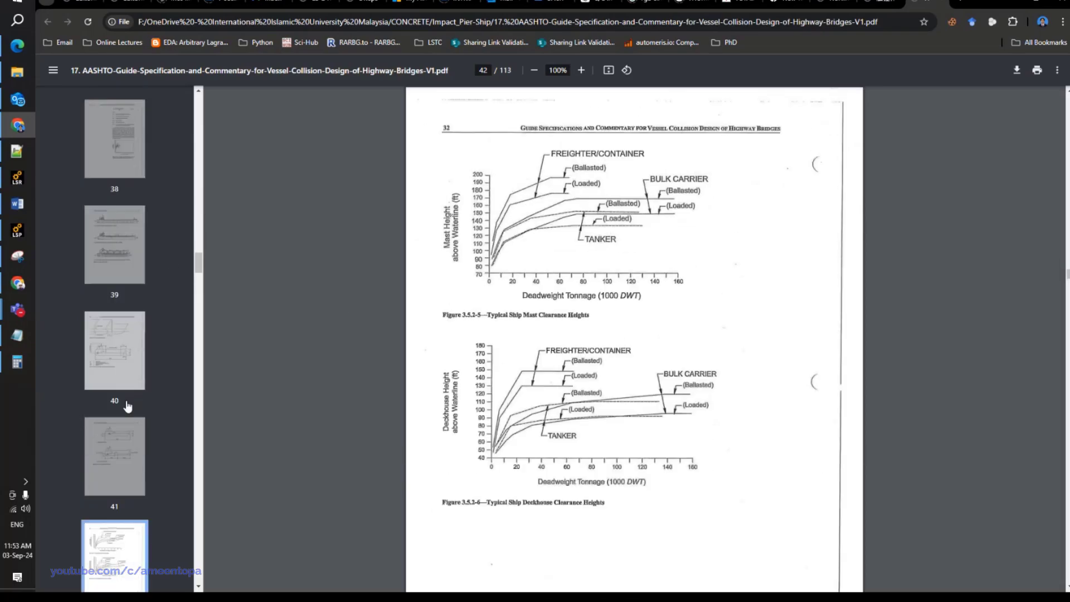
{"action": "left_click", "coordinate": [114, 457]}
{"action": "left_click", "coordinate": [113, 342]}
{"action": "left_click", "coordinate": [115, 245]}
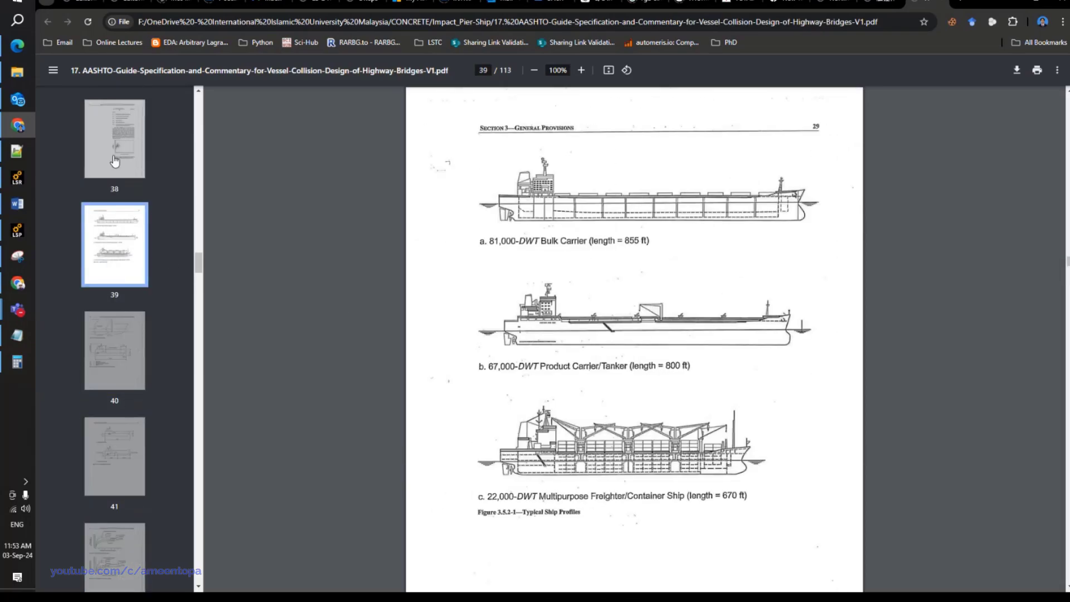
{"action": "left_click", "coordinate": [114, 139]}
{"action": "scroll", "coordinate": [139, 285], "scroll_direction": "up", "scroll_amount": 2}
{"action": "scroll", "coordinate": [140, 285], "scroll_direction": "up", "scroll_amount": 3}
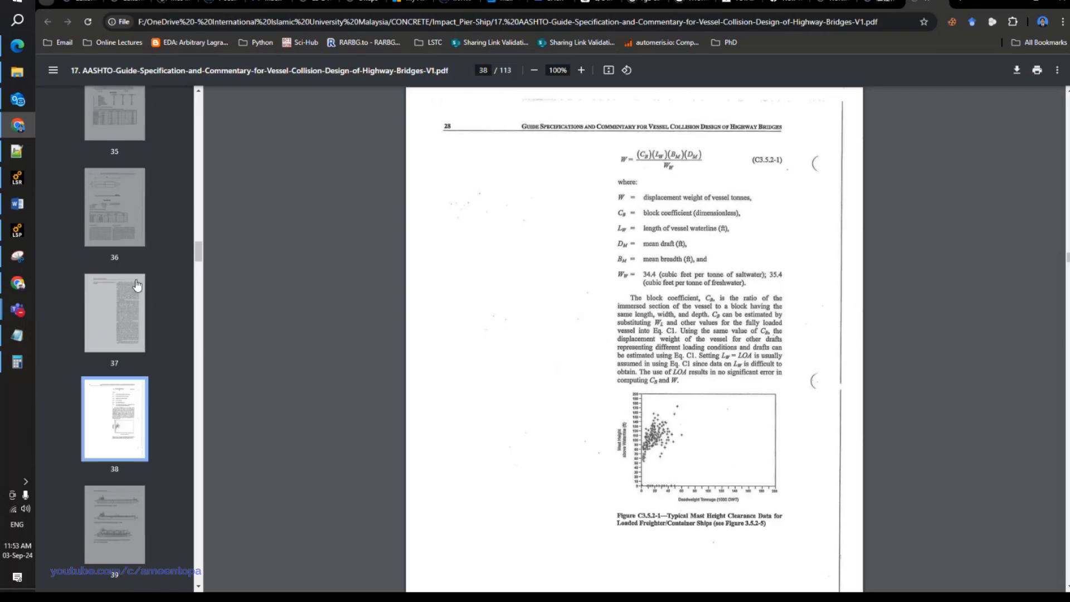
{"action": "left_click", "coordinate": [114, 140]}
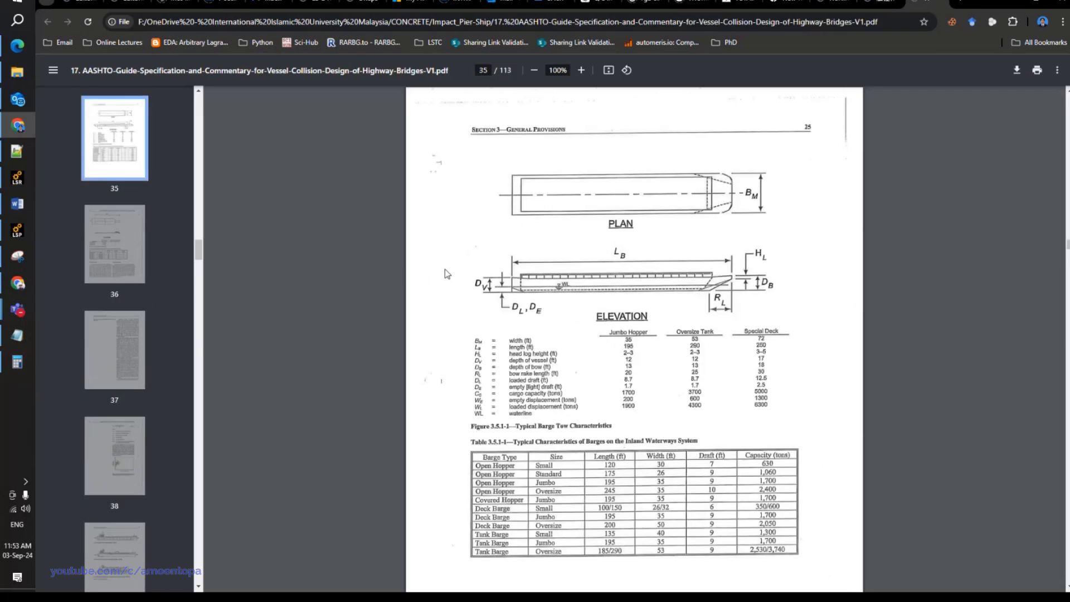
Examine the barge plan, elevation and dimensions in Figure 3.5.1-1 and the barge types in Table 3.5.1-1.
{"action": "scroll", "coordinate": [445, 273], "scroll_direction": "down", "scroll_amount": 5}
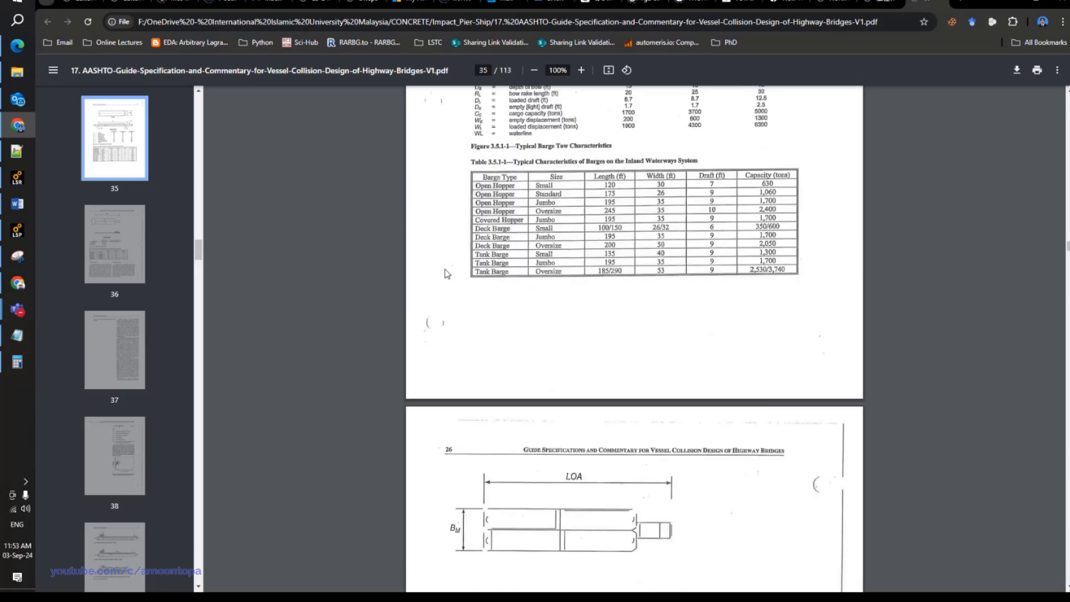
{"action": "scroll", "coordinate": [445, 273], "scroll_direction": "up", "scroll_amount": 3}
{"action": "scroll", "coordinate": [446, 272], "scroll_direction": "up", "scroll_amount": 3}
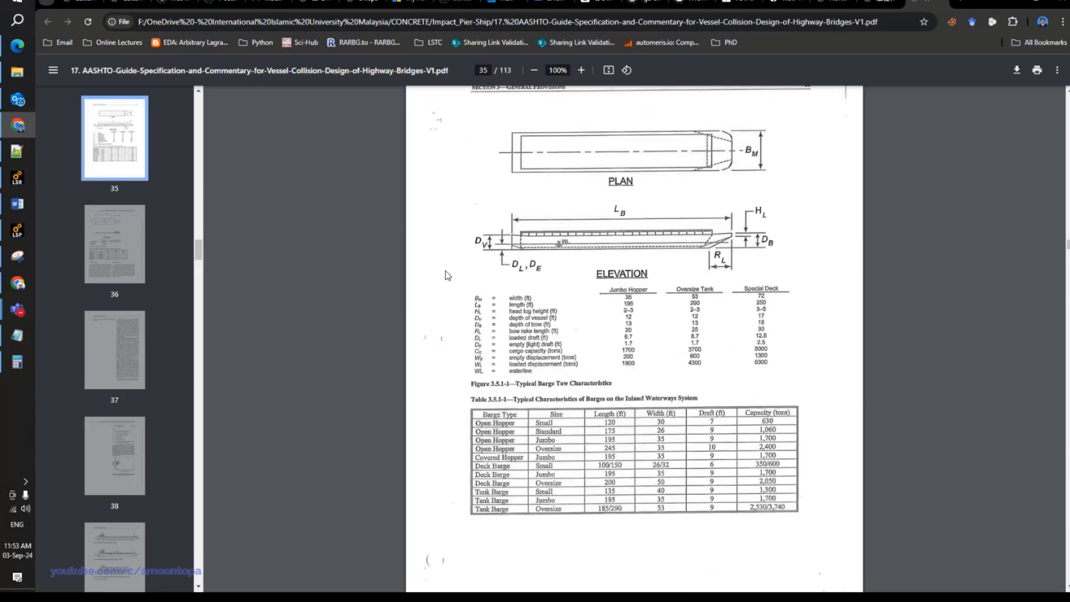
{"action": "scroll", "coordinate": [499, 298], "scroll_direction": "up", "scroll_amount": 2, "text": "ctrl"}
{"action": "scroll", "coordinate": [499, 298], "scroll_direction": "down", "scroll_amount": 2}
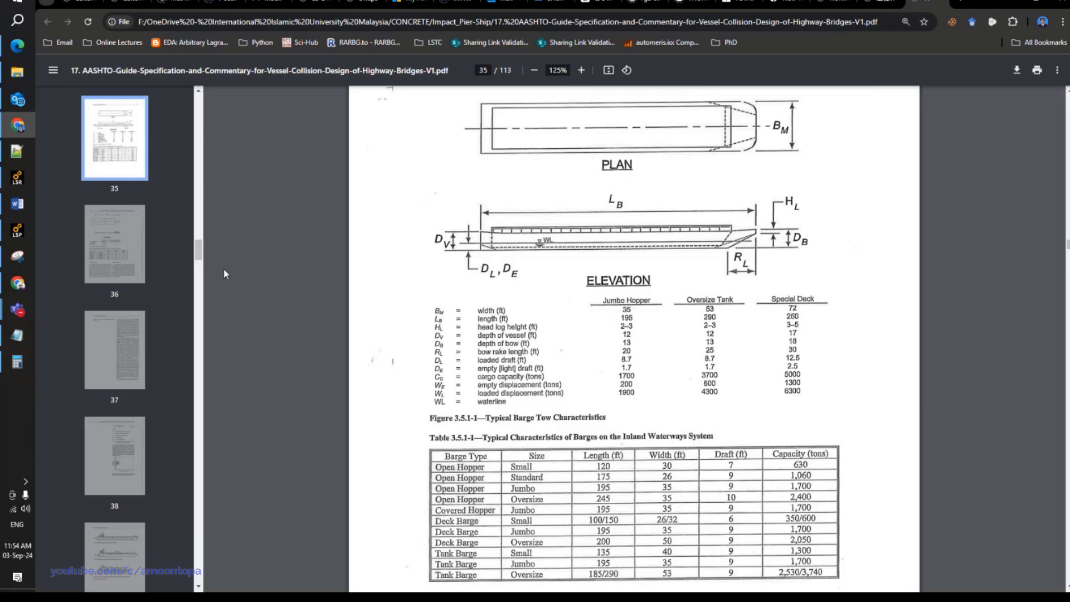
Return to the bridge pier paper and compare the barge dimensions in Fig. 1 and the model in Fig. 2 with the LS-PrePost bow outline.
{"action": "left_click", "coordinate": [13, 129]}
{"action": "left_click", "coordinate": [13, 128]}
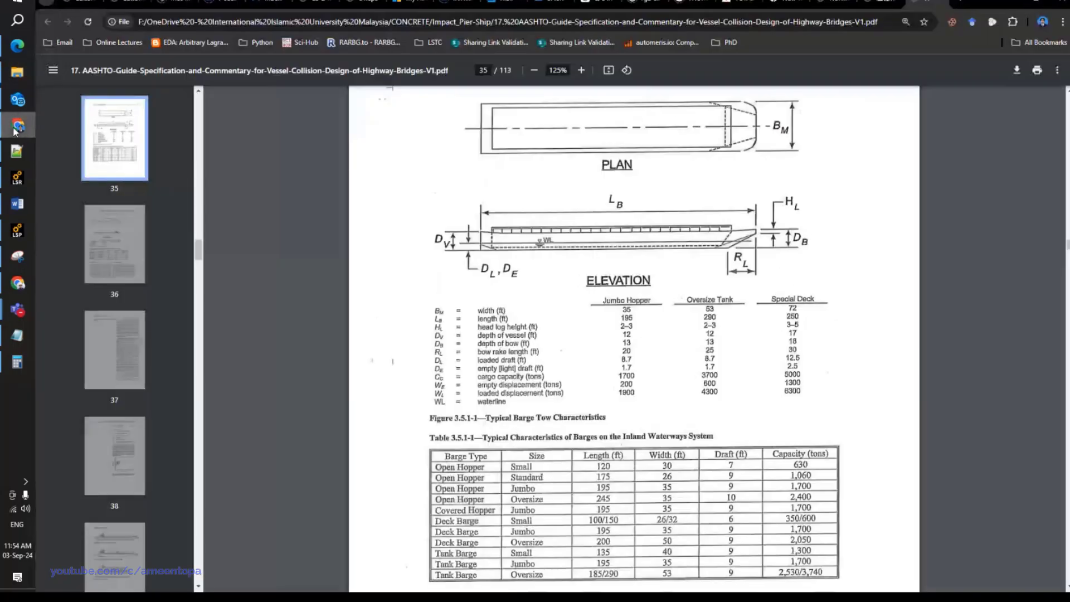
{"action": "left_click", "coordinate": [838, 3]}
{"action": "scroll", "coordinate": [567, 309], "scroll_direction": "up", "scroll_amount": 5}
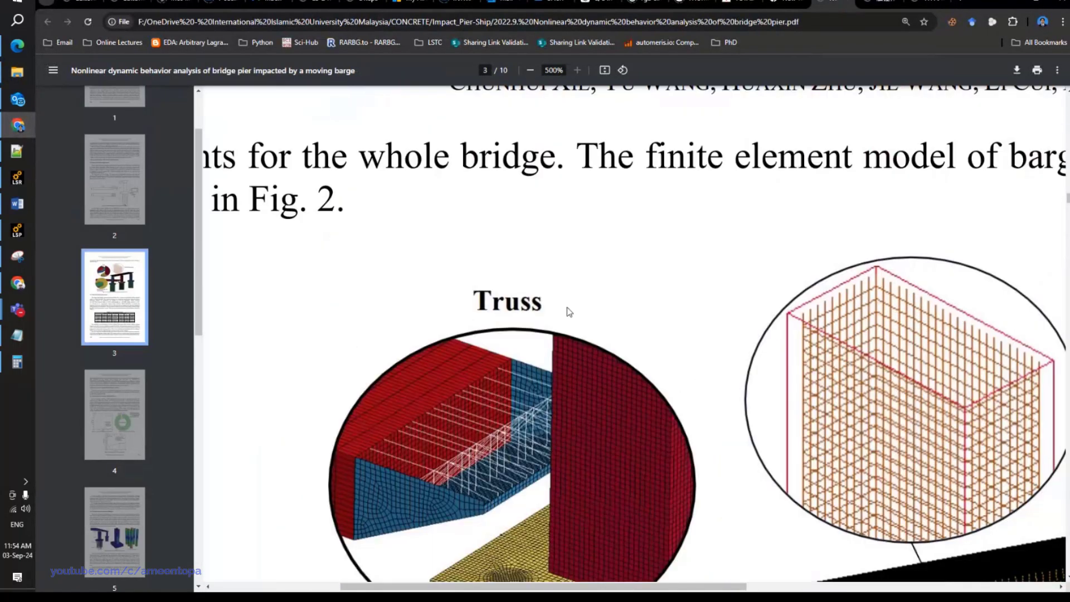
{"action": "scroll", "coordinate": [567, 308], "scroll_direction": "down", "scroll_amount": 4}
{"action": "scroll", "coordinate": [584, 283], "scroll_direction": "down", "scroll_amount": 5, "text": "ctrl"}
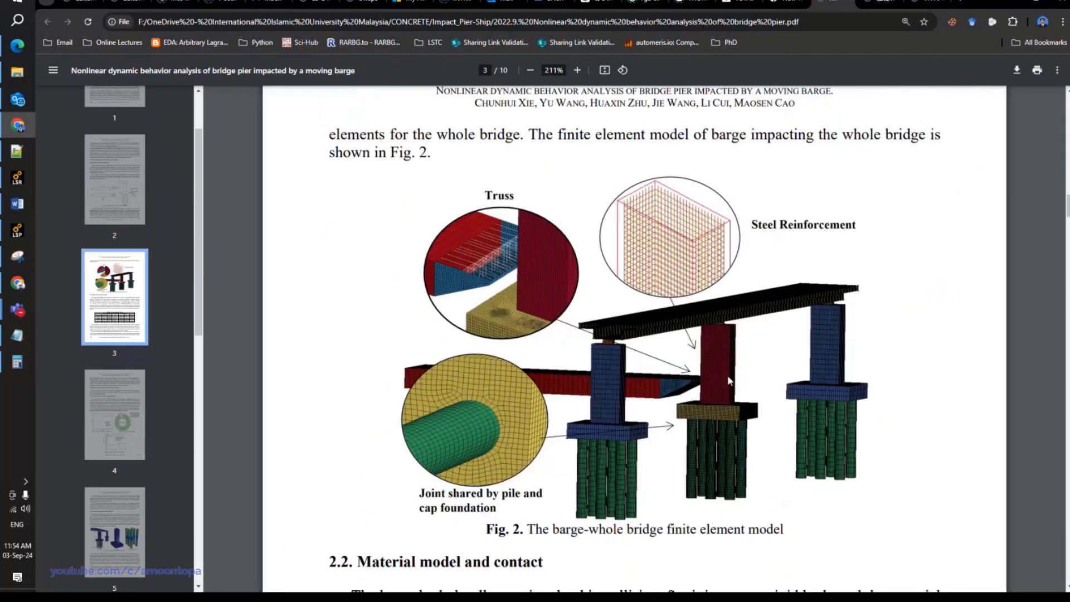
{"action": "scroll", "coordinate": [729, 381], "scroll_direction": "up", "scroll_amount": 10}
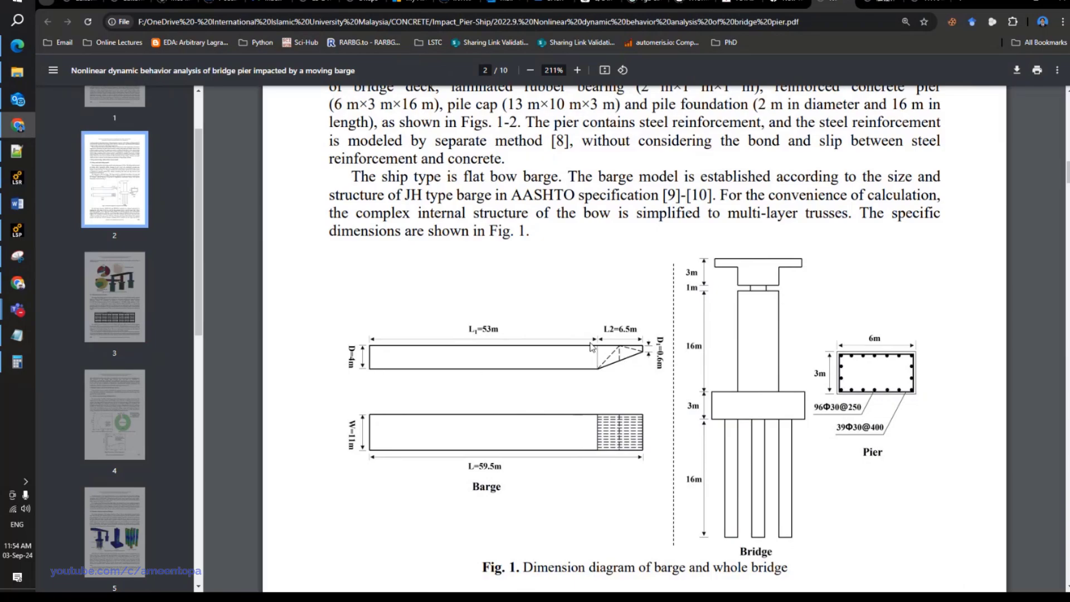
{"action": "scroll", "coordinate": [529, 375], "scroll_direction": "down", "scroll_amount": 12}
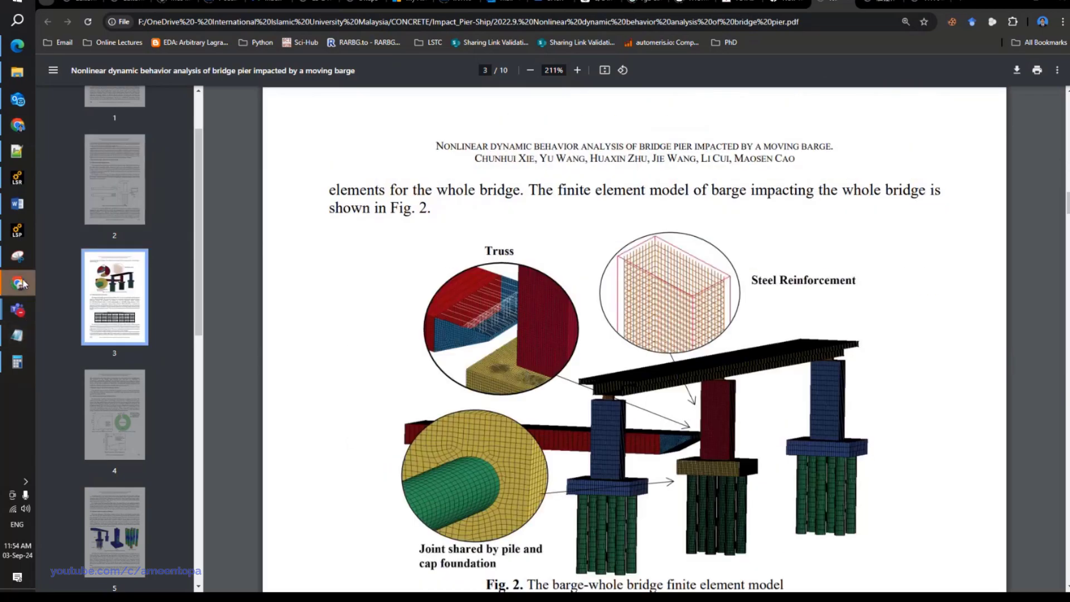
{"action": "left_click", "coordinate": [17, 232]}
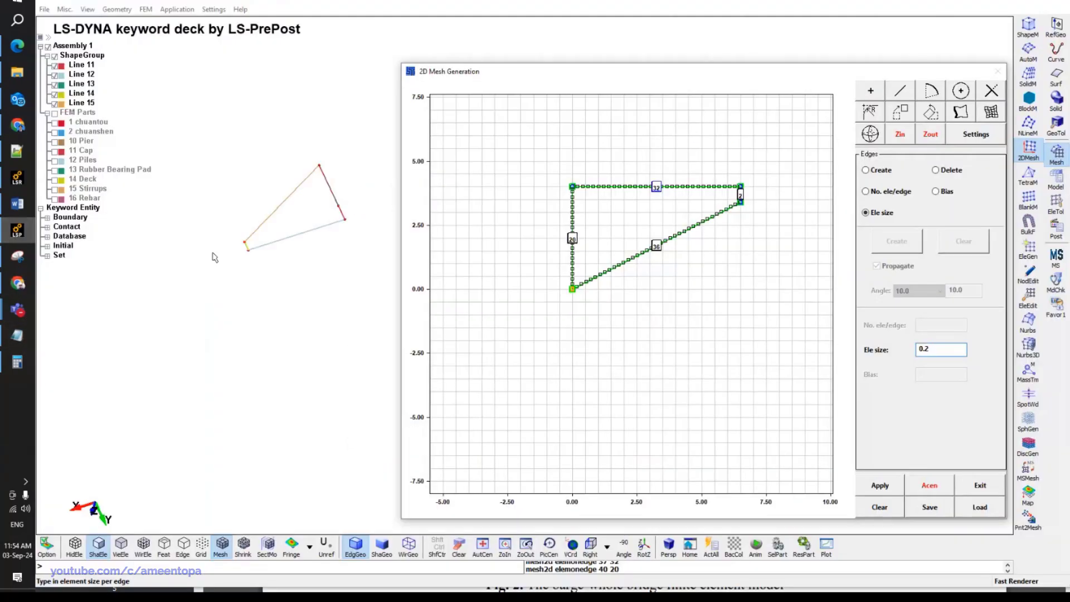
{"action": "key", "text": "alt+Tab"}
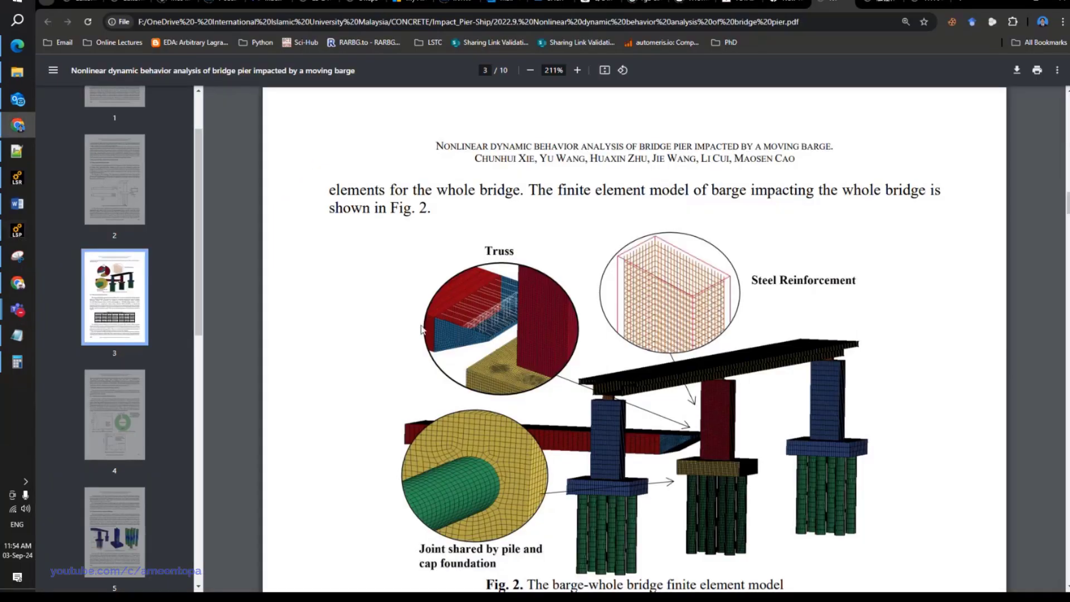
Examine the truss detail of the barge bow in the paper's Fig. 2 and compare it with the LS-PrePost bow outline.
{"action": "scroll", "coordinate": [421, 328], "scroll_direction": "down", "scroll_amount": 1, "text": "ctrl"}
{"action": "scroll", "coordinate": [421, 329], "scroll_direction": "up", "scroll_amount": 4, "text": "ctrl"}
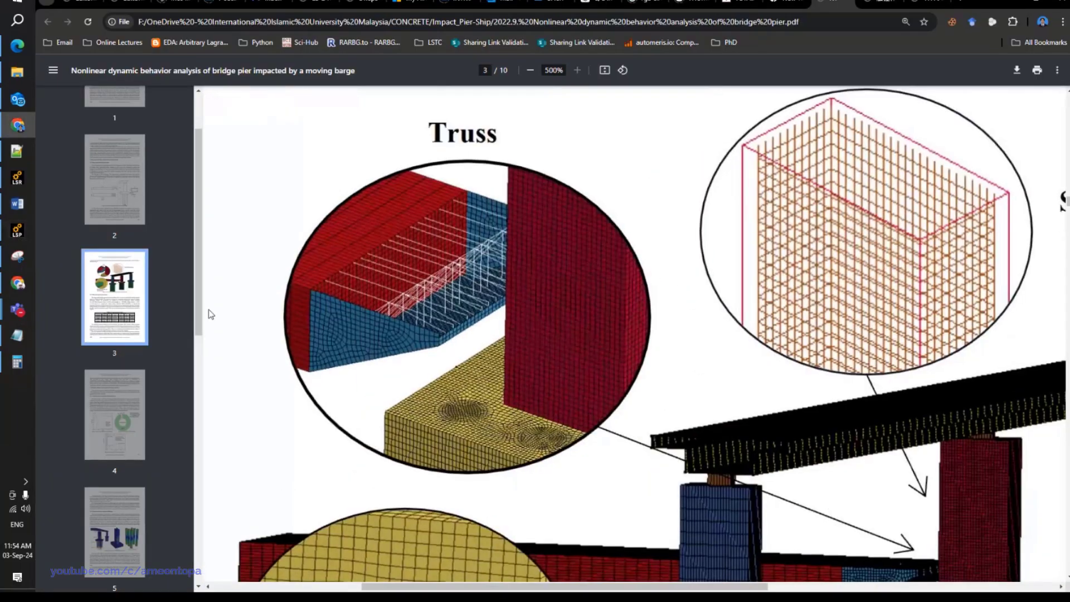
{"action": "left_click", "coordinate": [17, 231]}
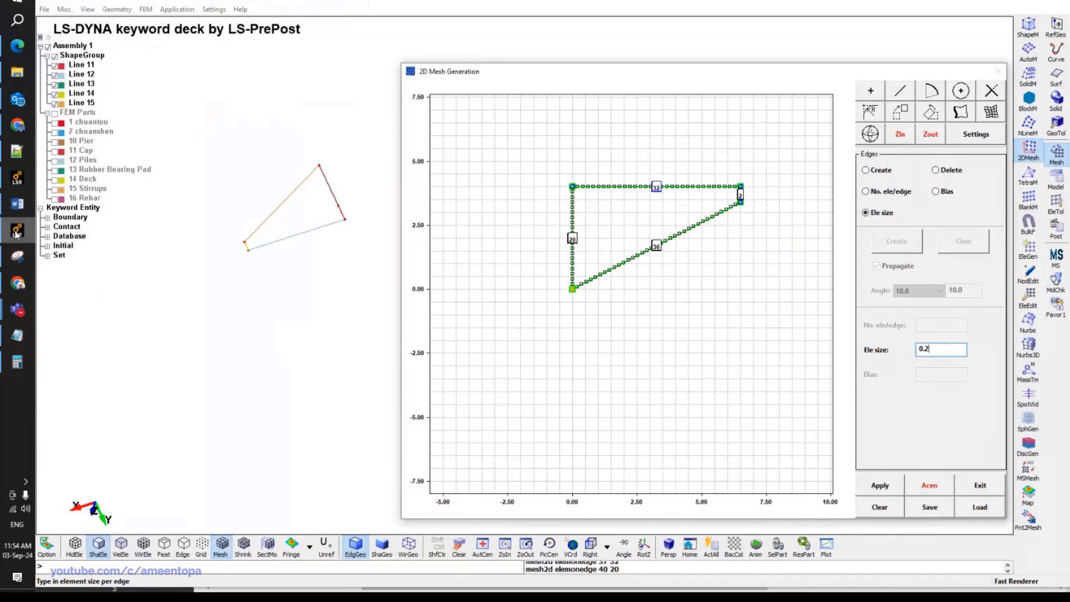
{"action": "left_click", "coordinate": [17, 232]}
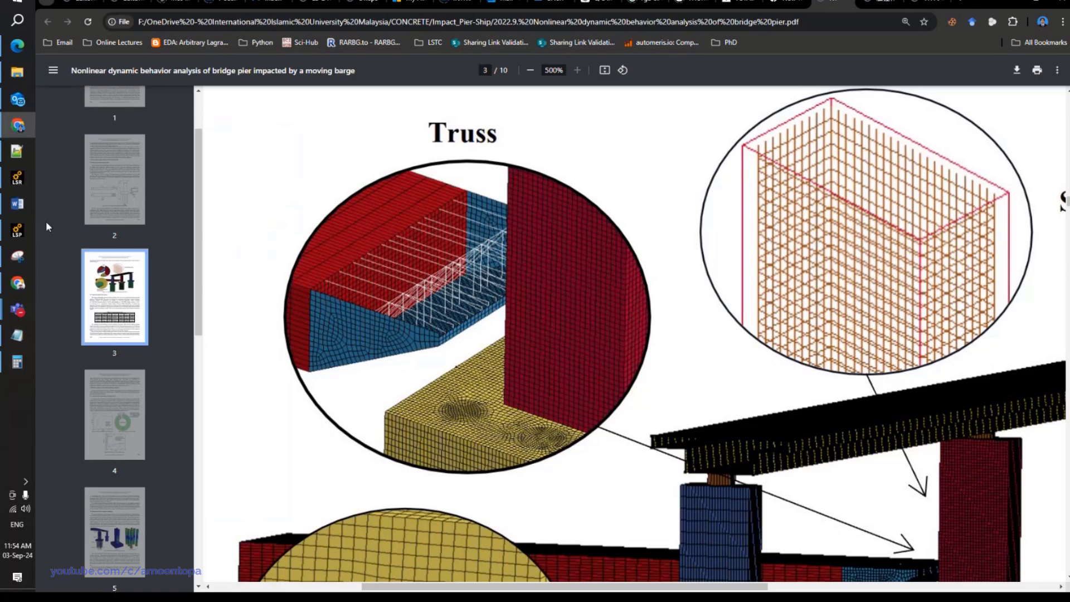
{"action": "mouse_move", "coordinate": [16, 128]}
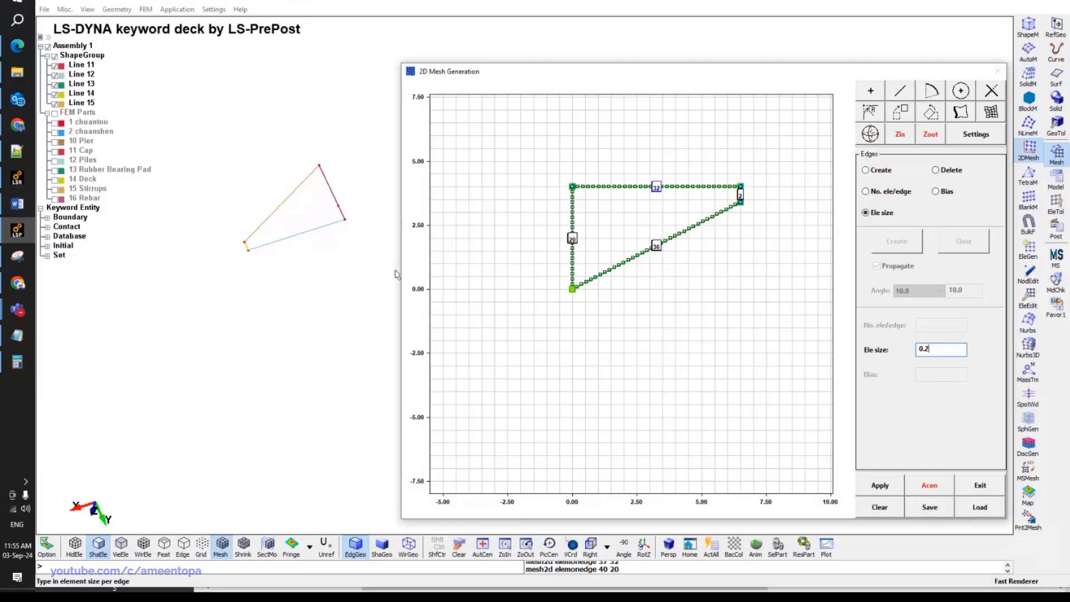
Generate a free quad mesh inside the bow outline as part 17, accept it and leave the 2D mesh sketchboard.
{"action": "left_click", "coordinate": [991, 115]}
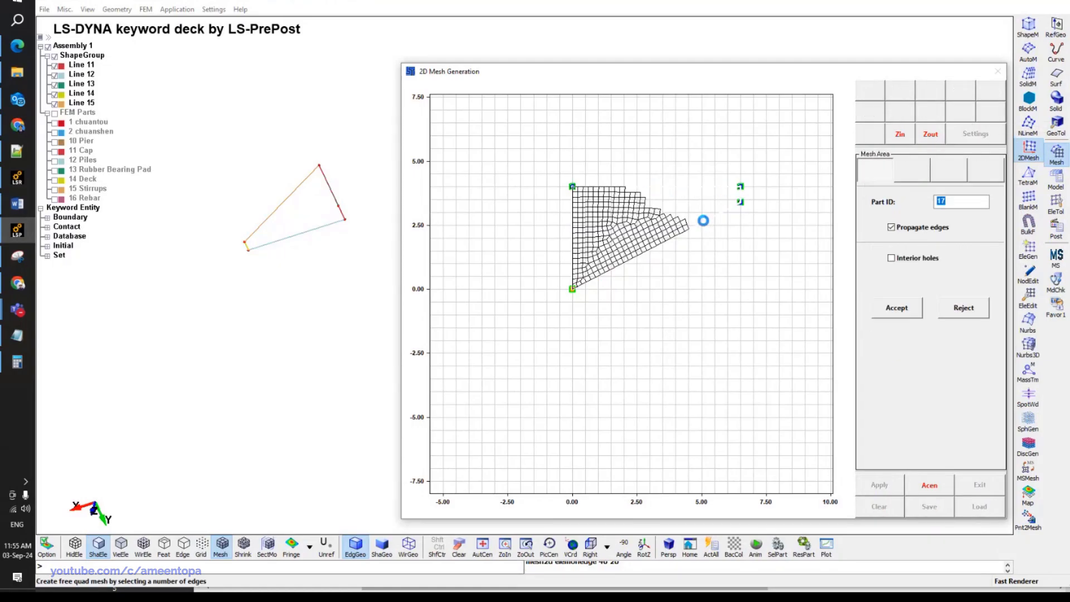
{"action": "left_click", "coordinate": [17, 231]}
{"action": "left_click", "coordinate": [17, 232]}
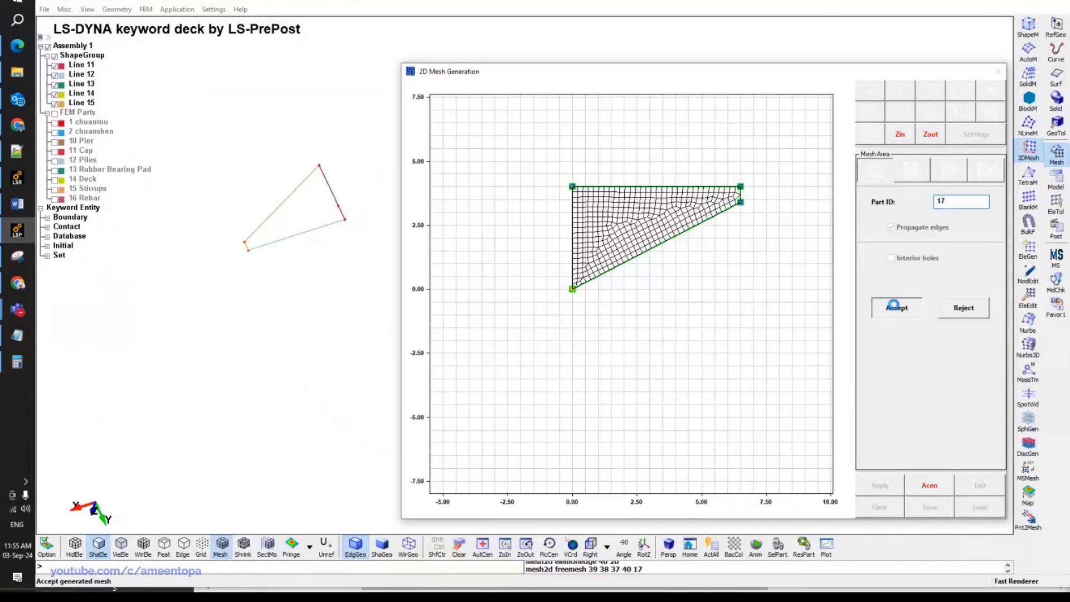
{"action": "left_click", "coordinate": [896, 308]}
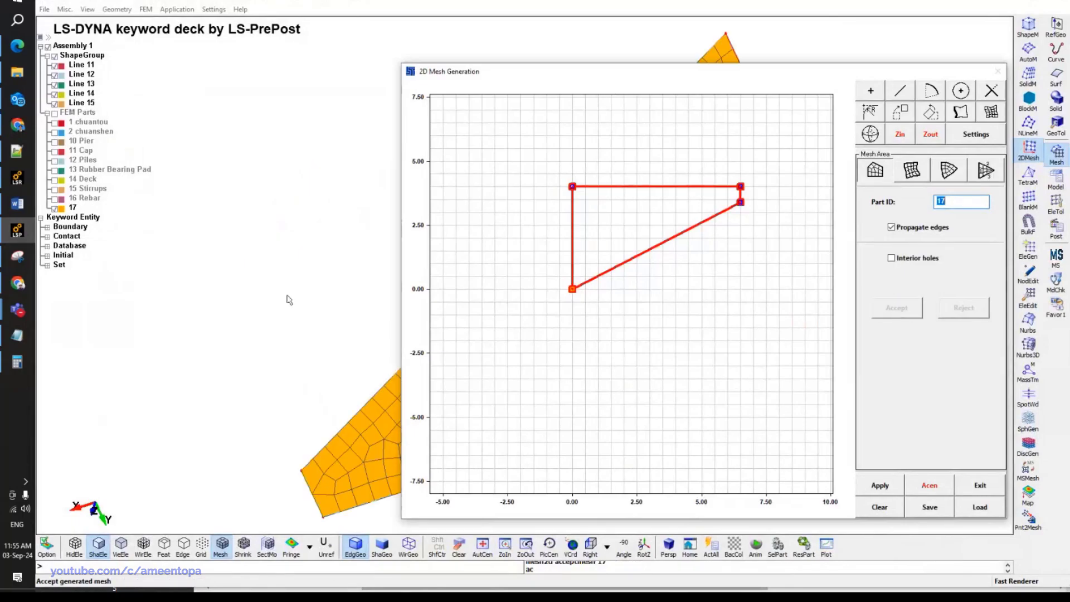
{"action": "scroll", "coordinate": [289, 303], "scroll_direction": "down", "scroll_amount": 5}
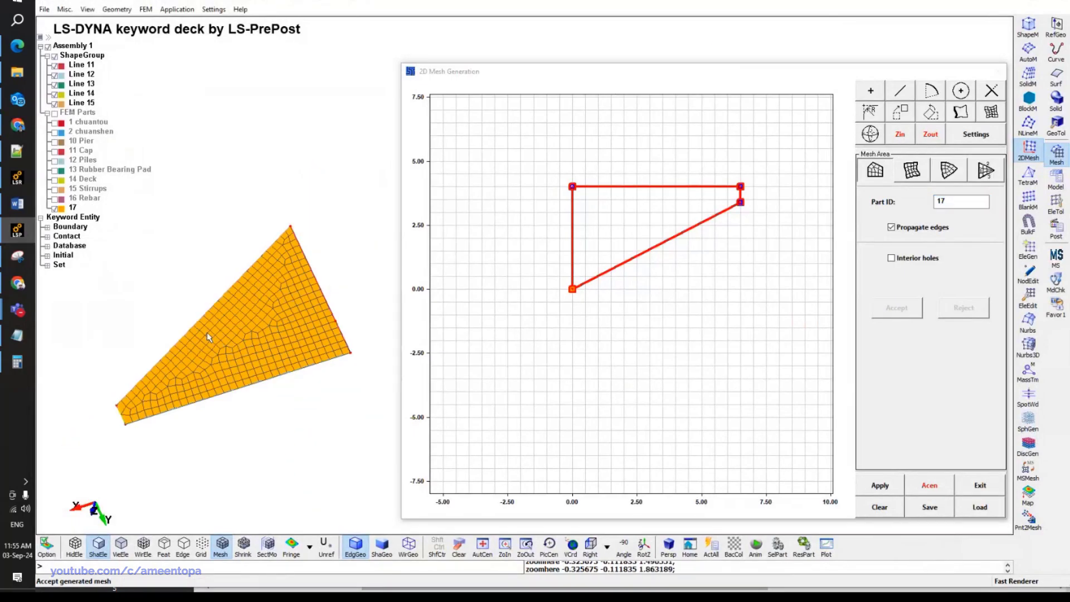
{"action": "left_click", "coordinate": [969, 481]}
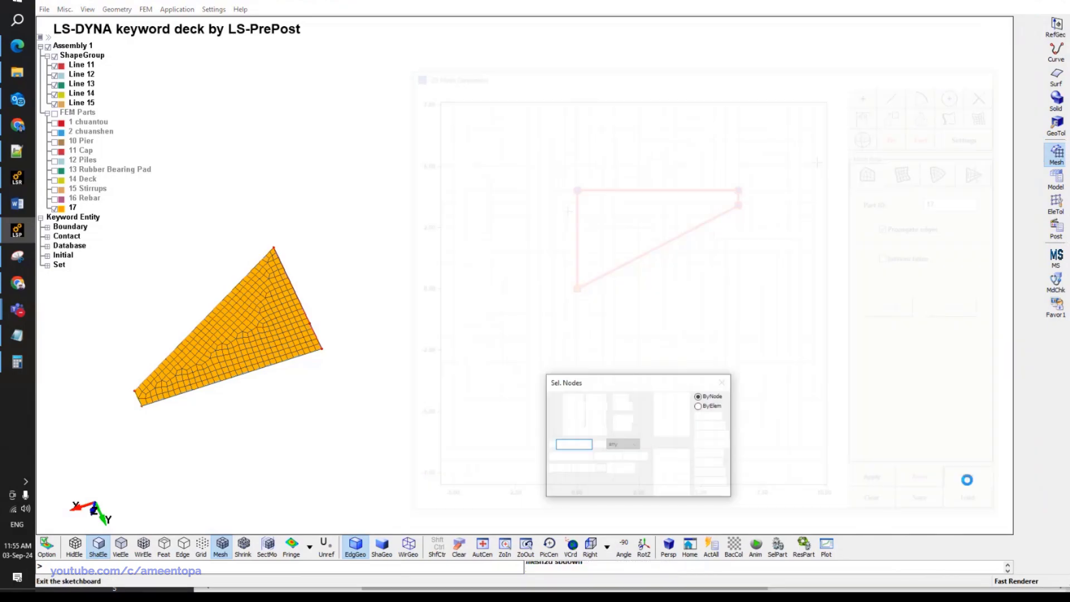
Set up shell element generation by Edge Drag for part 18 with thickness 11 and segment 0.2 in the Z direction.
{"action": "left_click_drag", "start_coordinate": [496, 346], "coordinate": [334, 275], "text": "shift"}
{"action": "scroll", "coordinate": [318, 298], "scroll_direction": "up", "scroll_amount": 3}
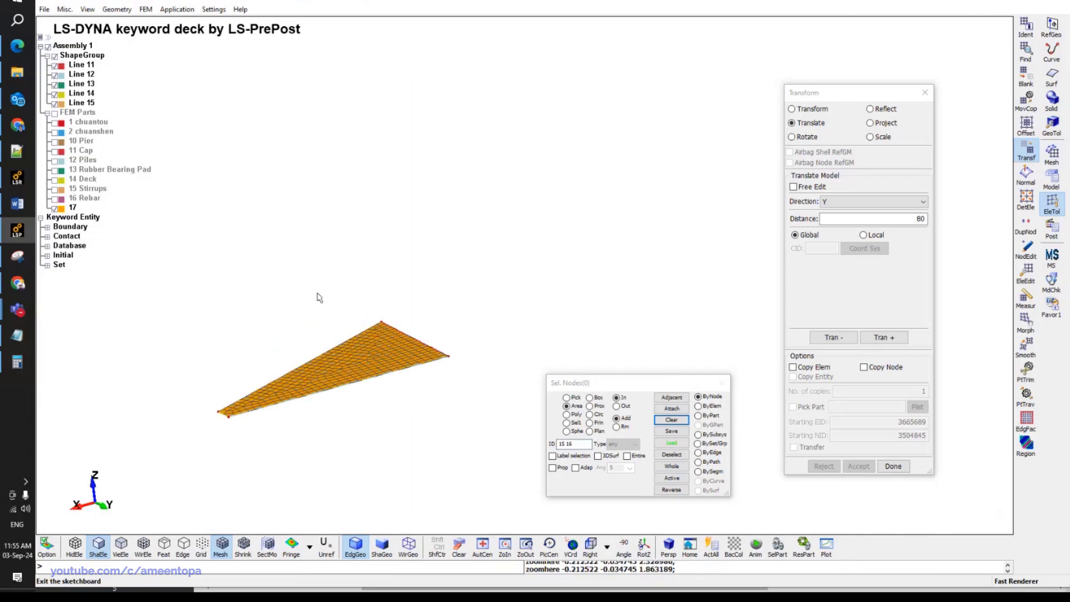
{"action": "left_click", "coordinate": [1055, 152]}
{"action": "left_click", "coordinate": [1029, 249]}
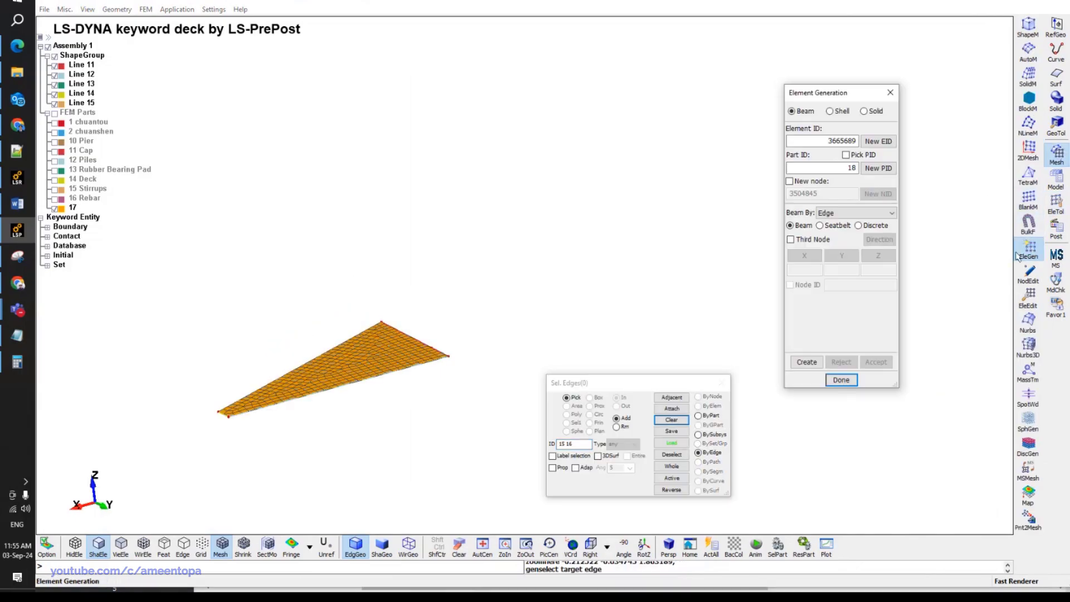
{"action": "left_click", "coordinate": [834, 111]}
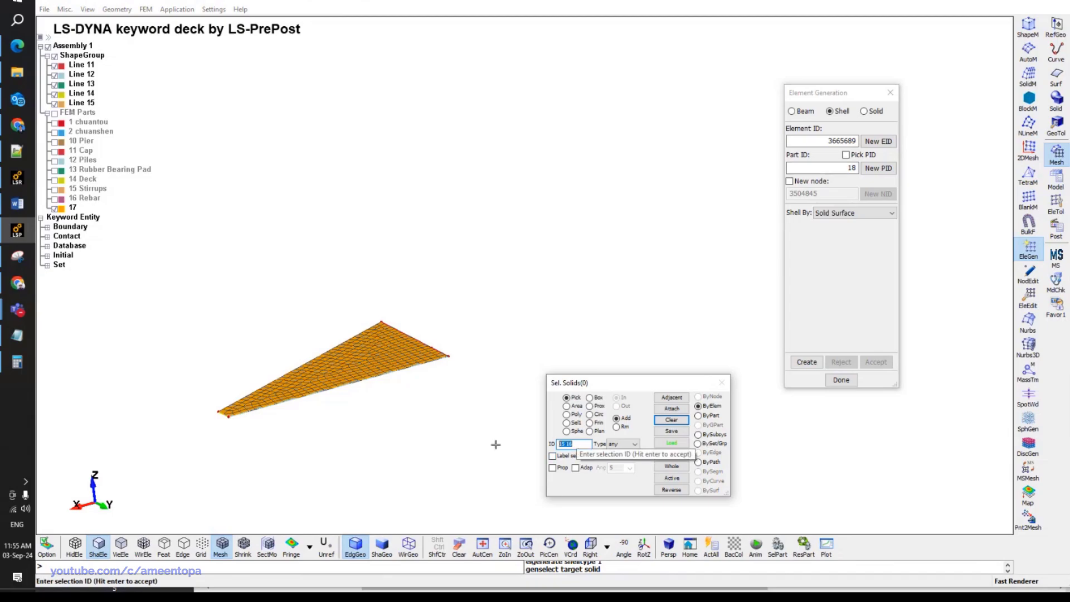
{"action": "left_click", "coordinate": [844, 213]}
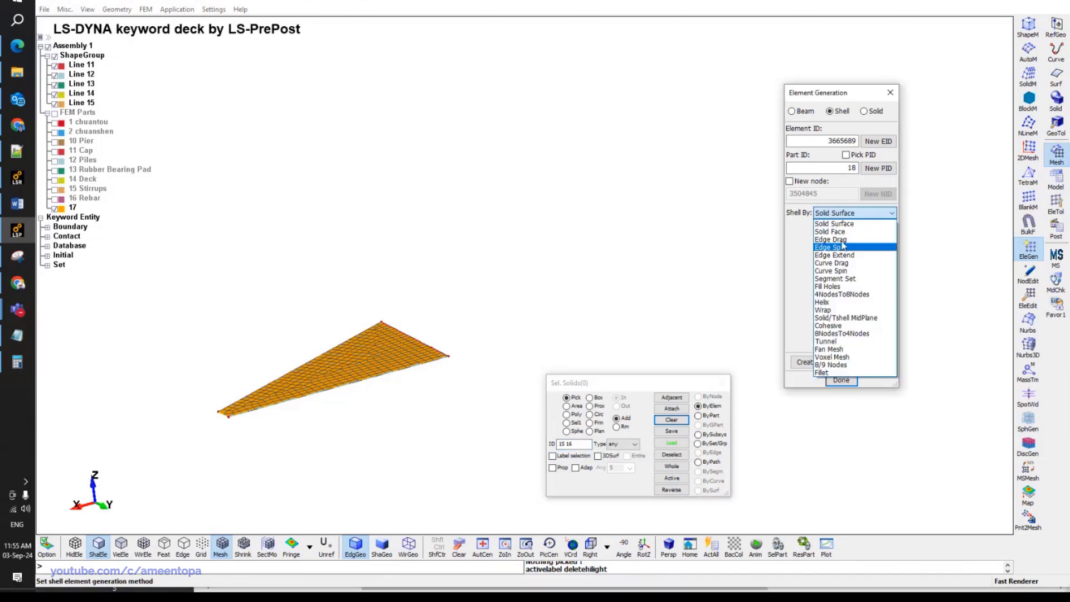
{"action": "left_click", "coordinate": [836, 239]}
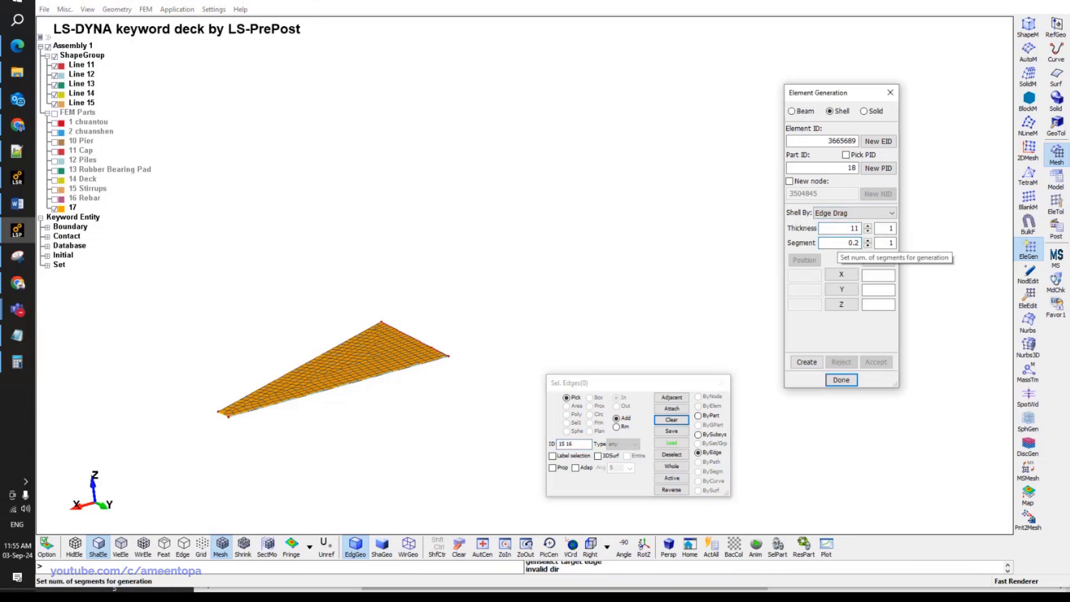
{"action": "left_click", "coordinate": [843, 304]}
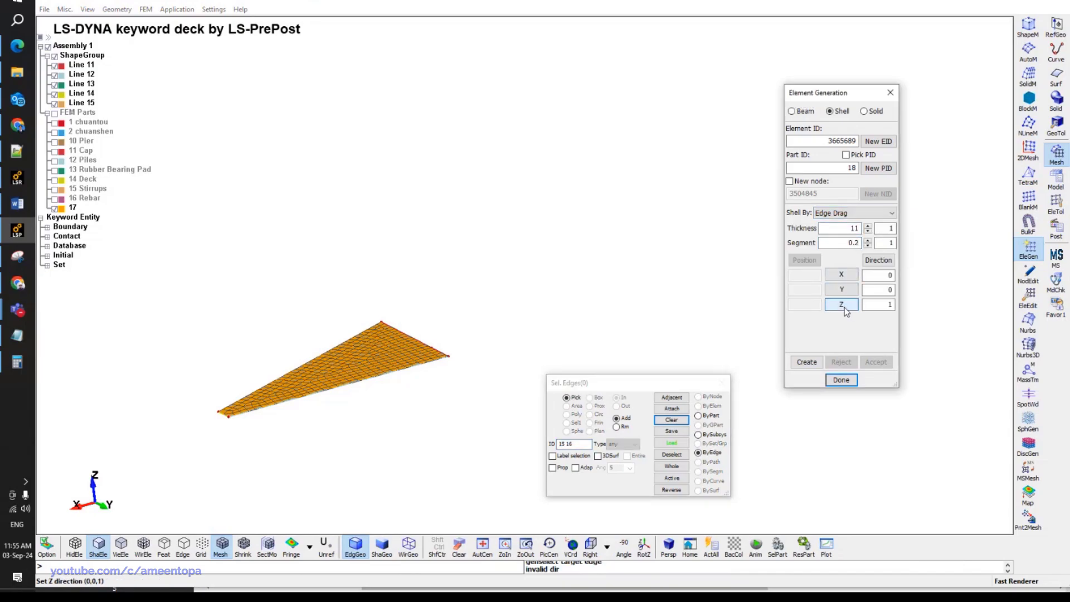
Select all outer edges of the bow side mesh with propagation and create the dragged shells from them.
{"action": "double_click", "coordinate": [555, 467]}
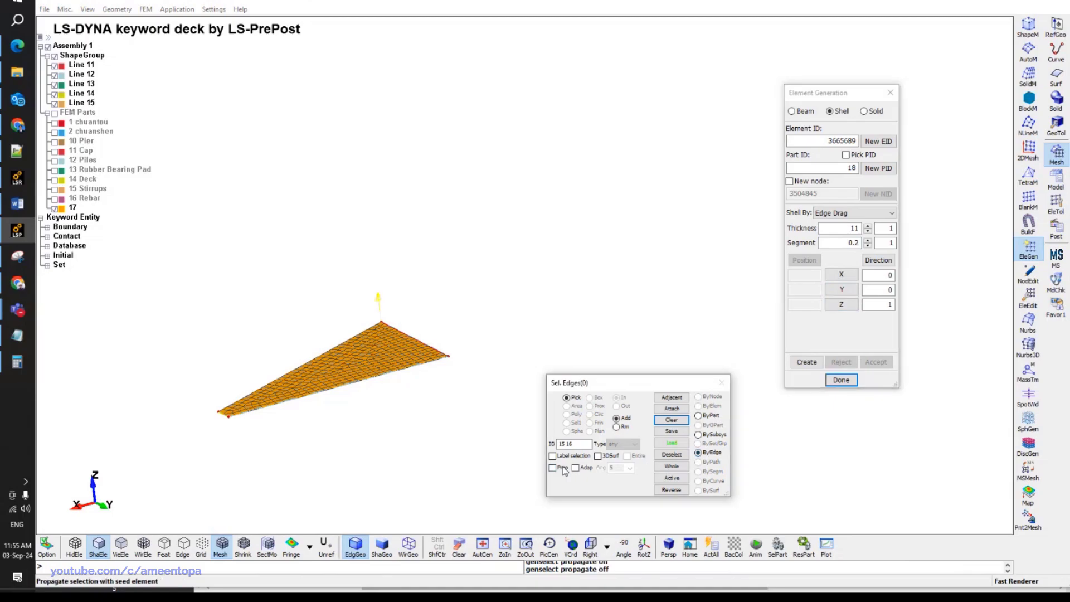
{"action": "scroll", "coordinate": [399, 323], "scroll_direction": "up", "scroll_amount": 5}
{"action": "left_click", "coordinate": [364, 390]}
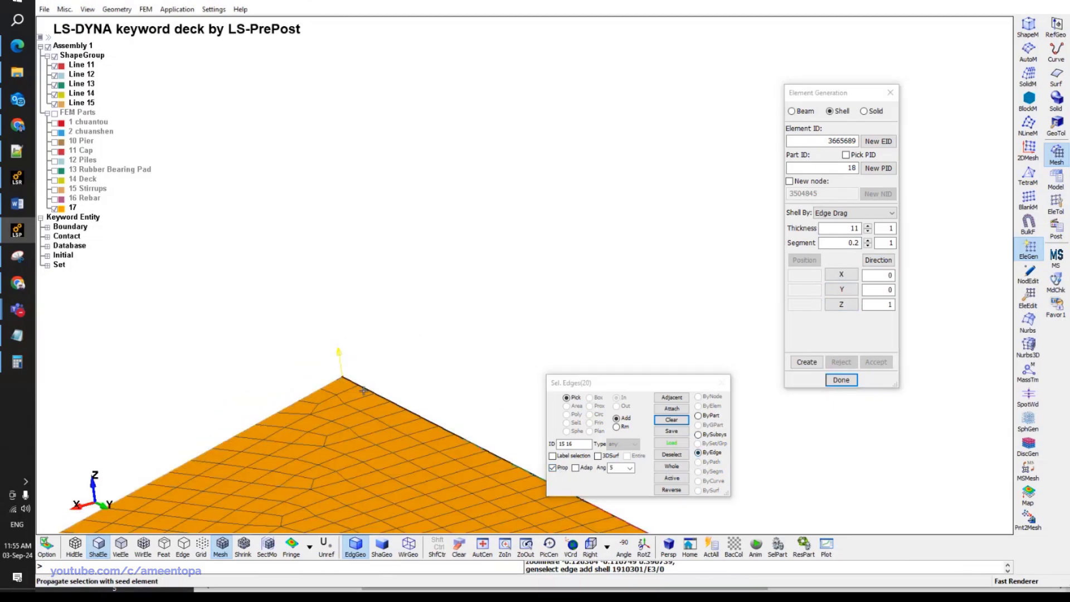
{"action": "left_click", "coordinate": [336, 384]}
{"action": "scroll", "coordinate": [335, 384], "scroll_direction": "down", "scroll_amount": 3}
{"action": "scroll", "coordinate": [280, 374], "scroll_direction": "up", "scroll_amount": 5}
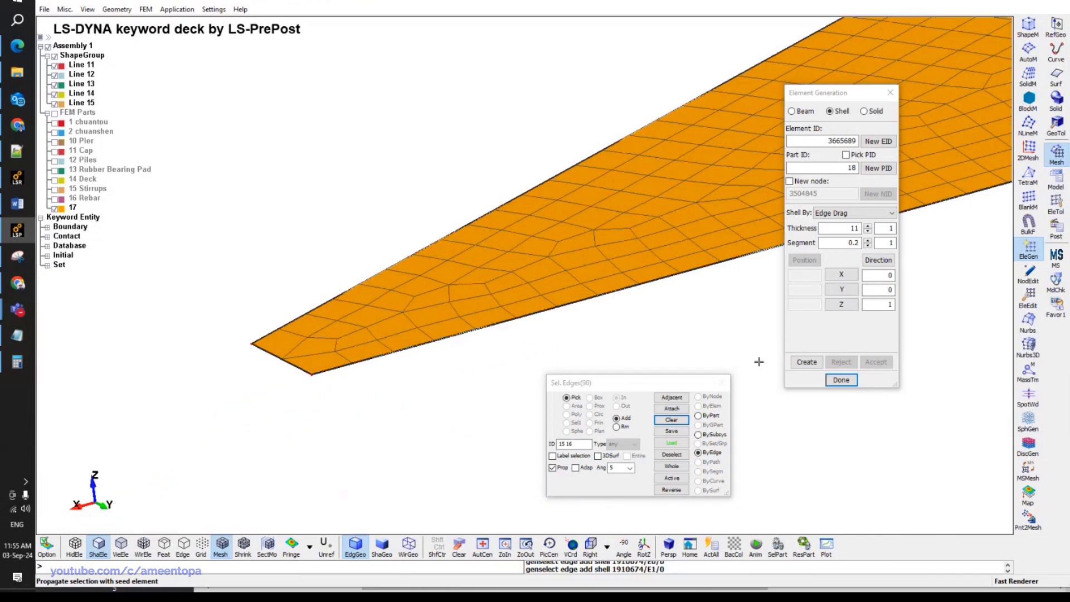
{"action": "left_click", "coordinate": [797, 362]}
{"action": "scroll", "coordinate": [692, 356], "scroll_direction": "down", "scroll_amount": 3}
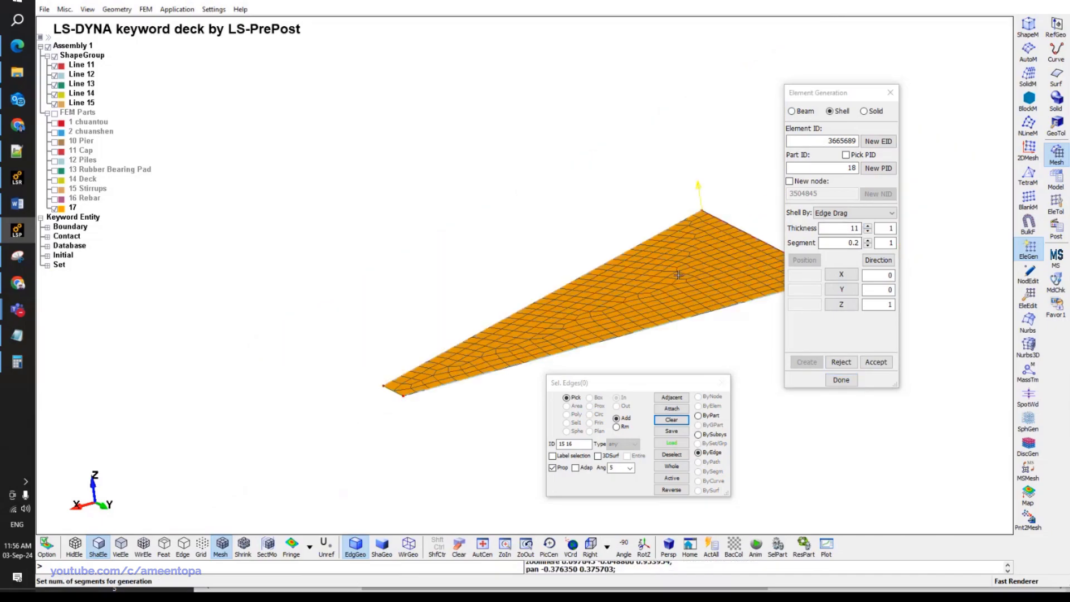
Try 10 and 30 segments for the dragged bow shells, then set 40 segments and accept the generated elements.
{"action": "double_click", "coordinate": [851, 243]}
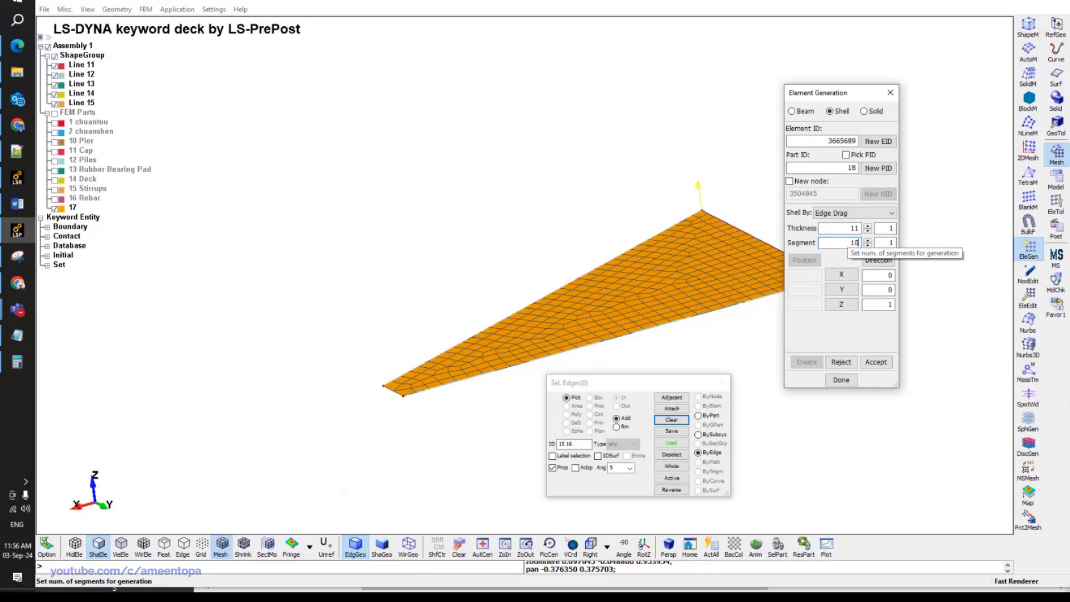
{"action": "key", "text": "Return"}
{"action": "scroll", "coordinate": [537, 280], "scroll_direction": "down", "scroll_amount": 2}
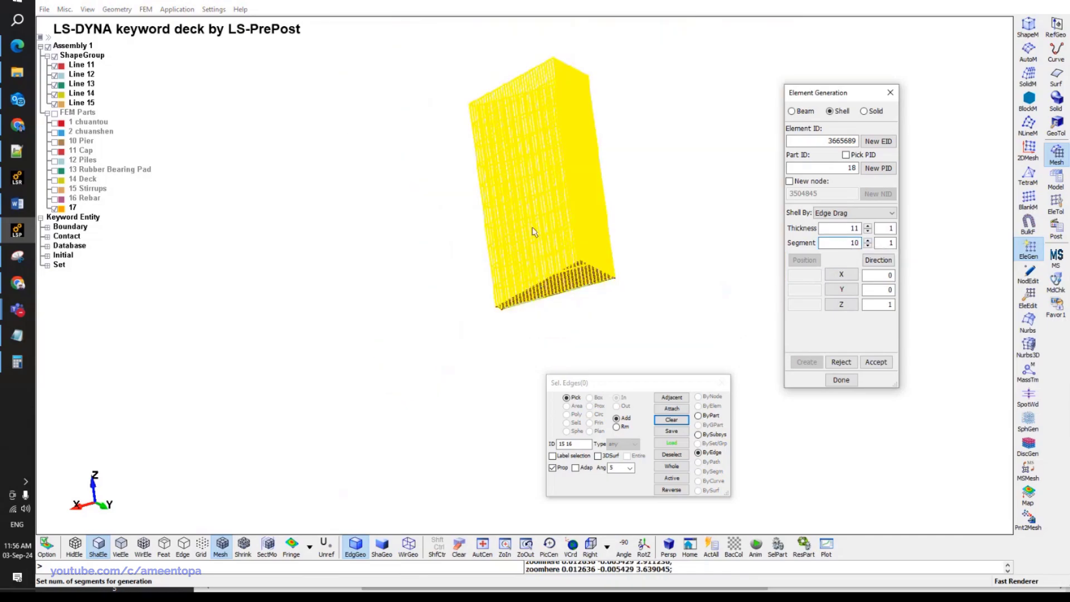
{"action": "left_click_drag", "start_coordinate": [534, 232], "coordinate": [547, 268], "text": "shift"}
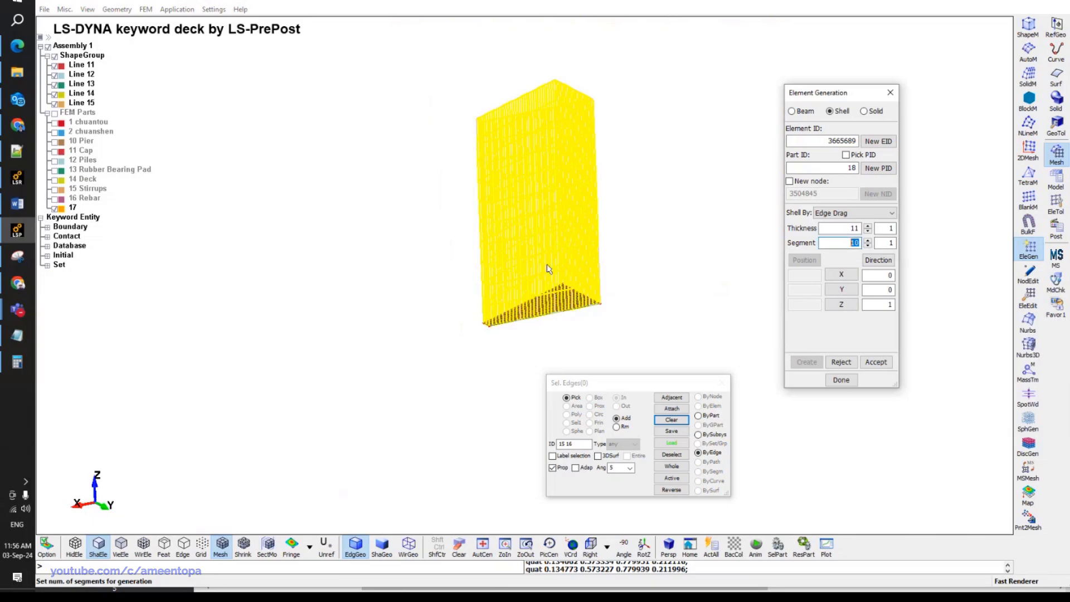
{"action": "scroll", "coordinate": [560, 298], "scroll_direction": "up", "scroll_amount": 2}
{"action": "type", "text": "30"}
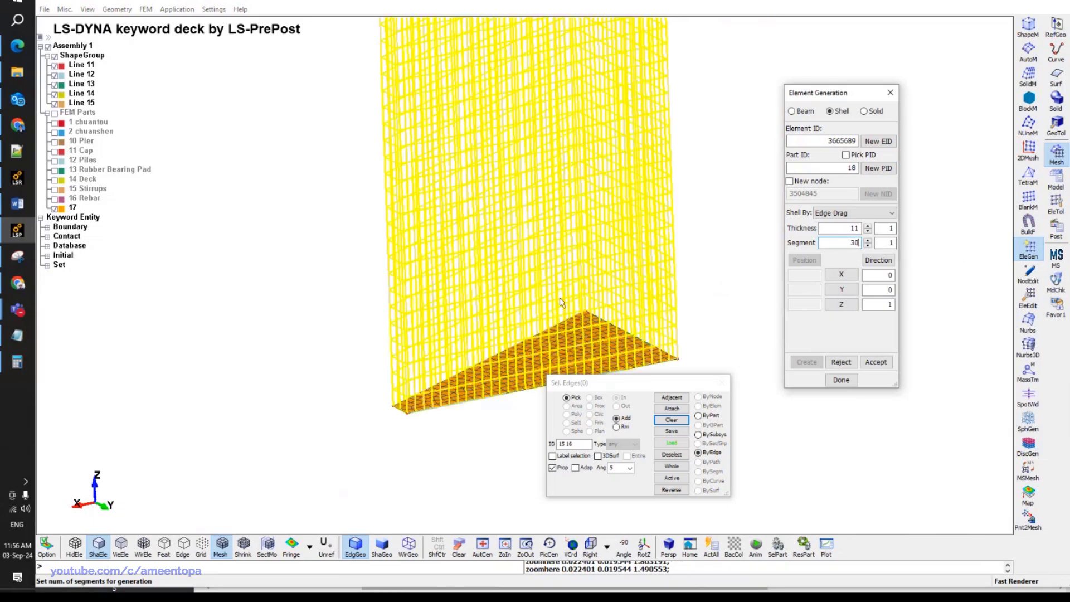
{"action": "type", "text": "40"}
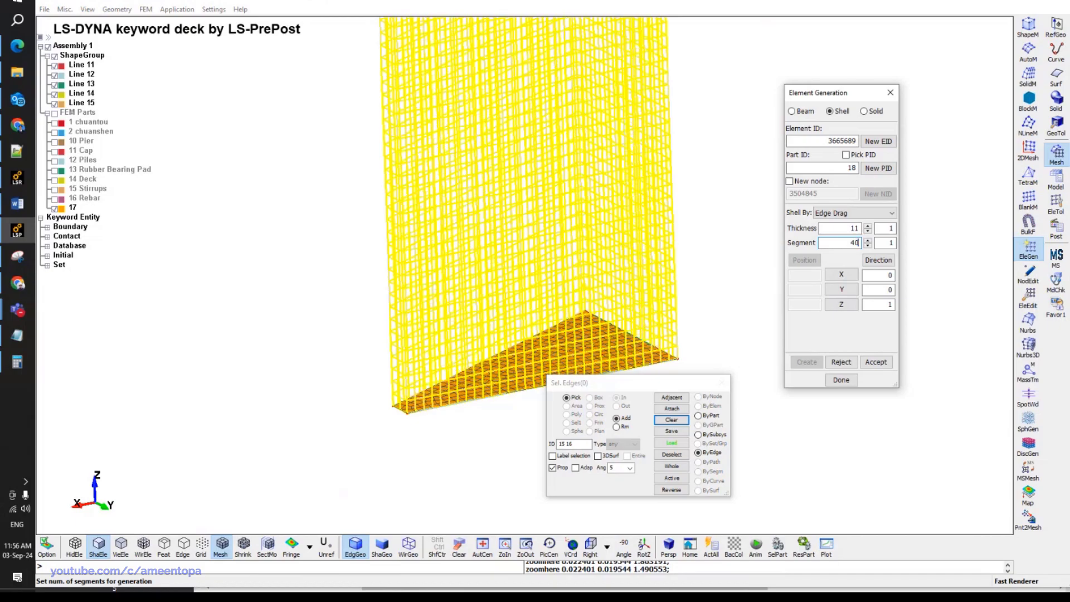
{"action": "left_click", "coordinate": [875, 362]}
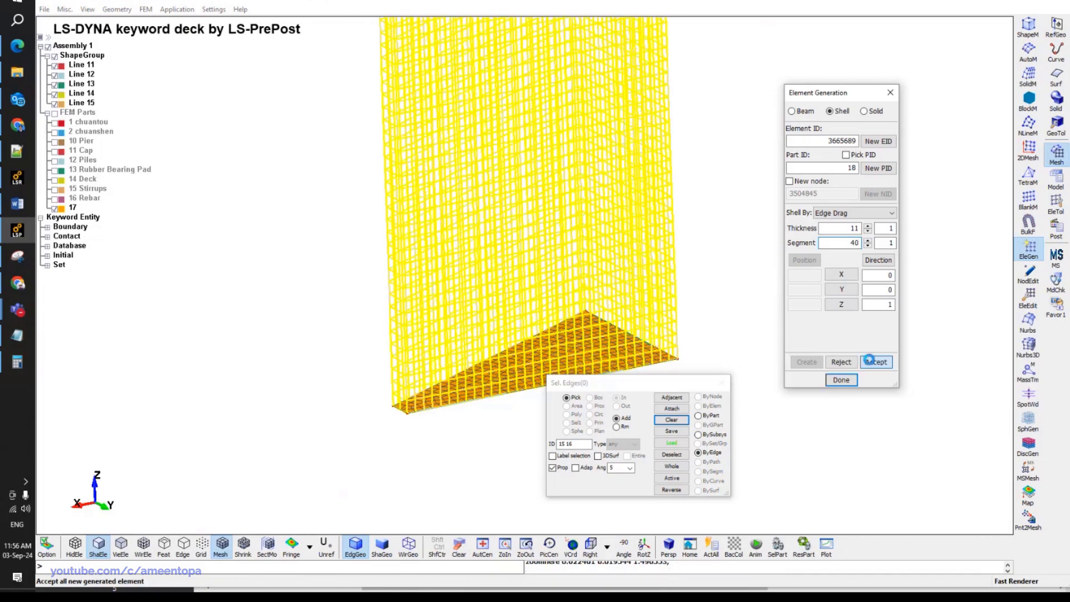
Set up an element translation of 11 along the global Z direction.
{"action": "scroll", "coordinate": [586, 280], "scroll_direction": "down", "scroll_amount": 5}
{"action": "left_click_drag", "start_coordinate": [590, 279], "coordinate": [652, 258], "text": "shift"}
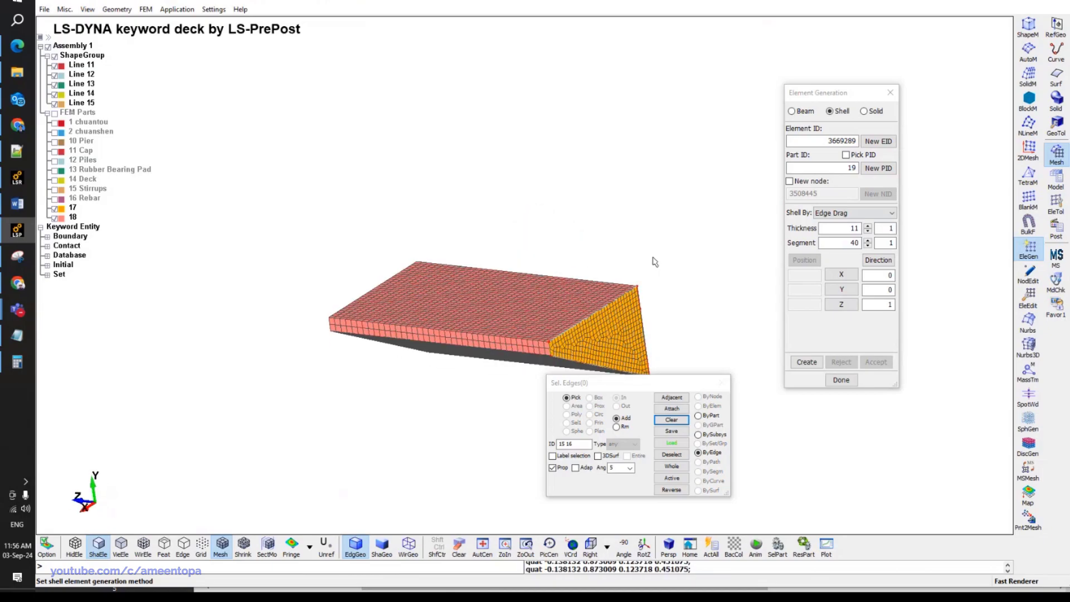
{"action": "left_click", "coordinate": [1052, 180]}
{"action": "left_click", "coordinate": [1052, 202]}
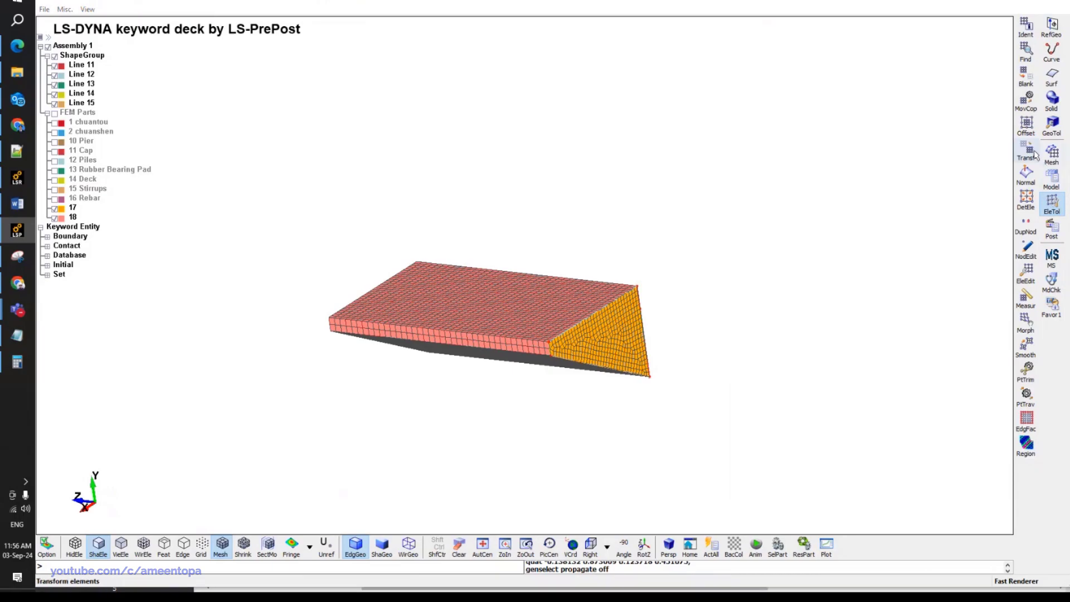
{"action": "left_click", "coordinate": [1026, 150]}
{"action": "left_click", "coordinate": [890, 219]}
{"action": "type", "text": "1"}
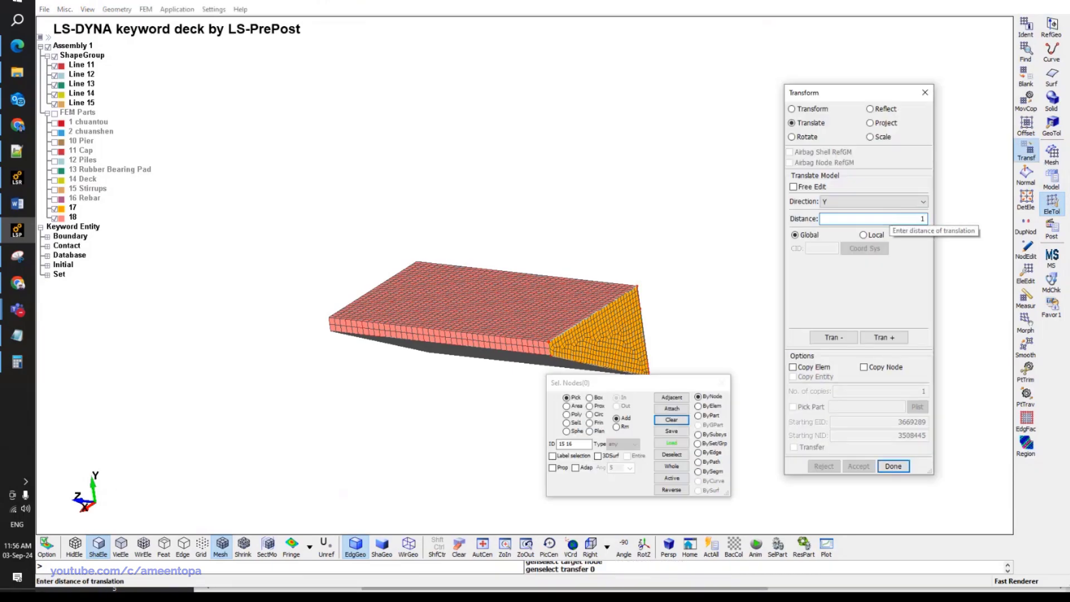
{"action": "left_click", "coordinate": [872, 201]}
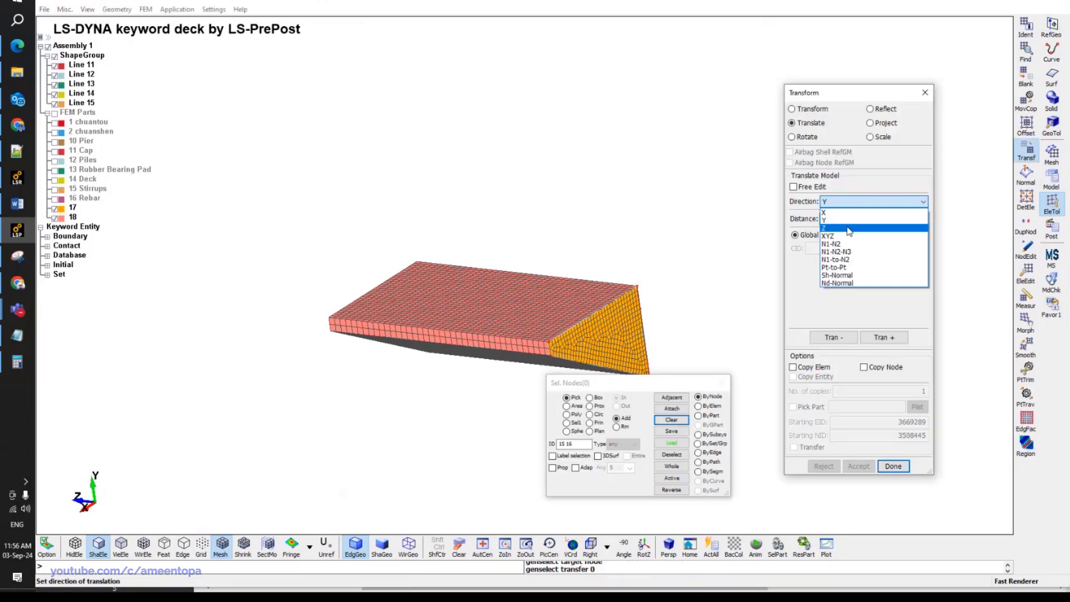
{"action": "left_click", "coordinate": [836, 223]}
Copy the bow side plate, part 17, by the positive Z translation to close the opposite side and accept it.
{"action": "left_click", "coordinate": [698, 416]}
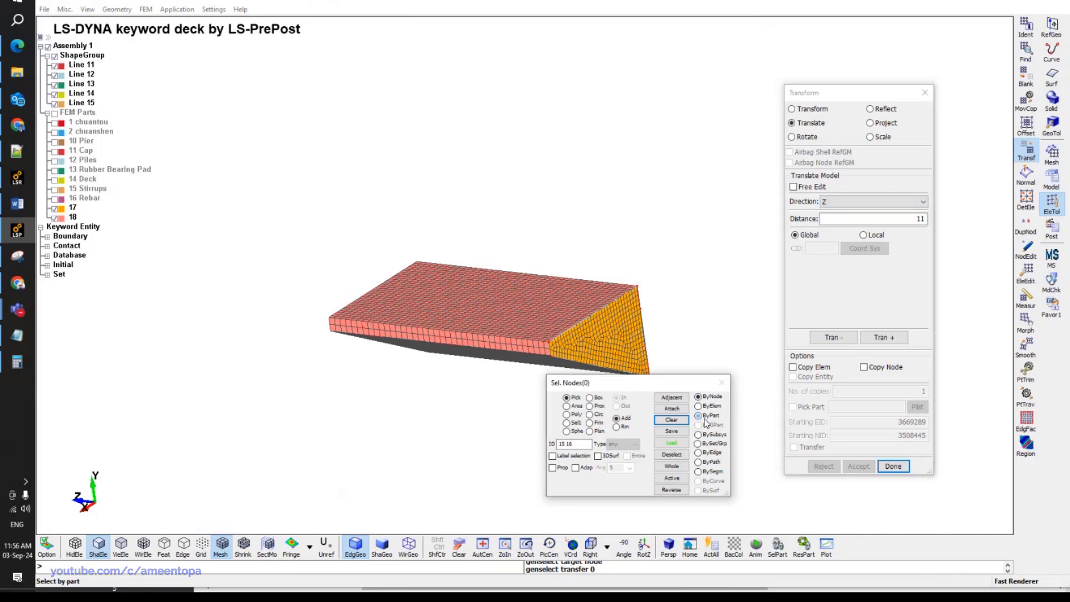
{"action": "left_click", "coordinate": [618, 338]}
{"action": "left_click", "coordinate": [793, 367]}
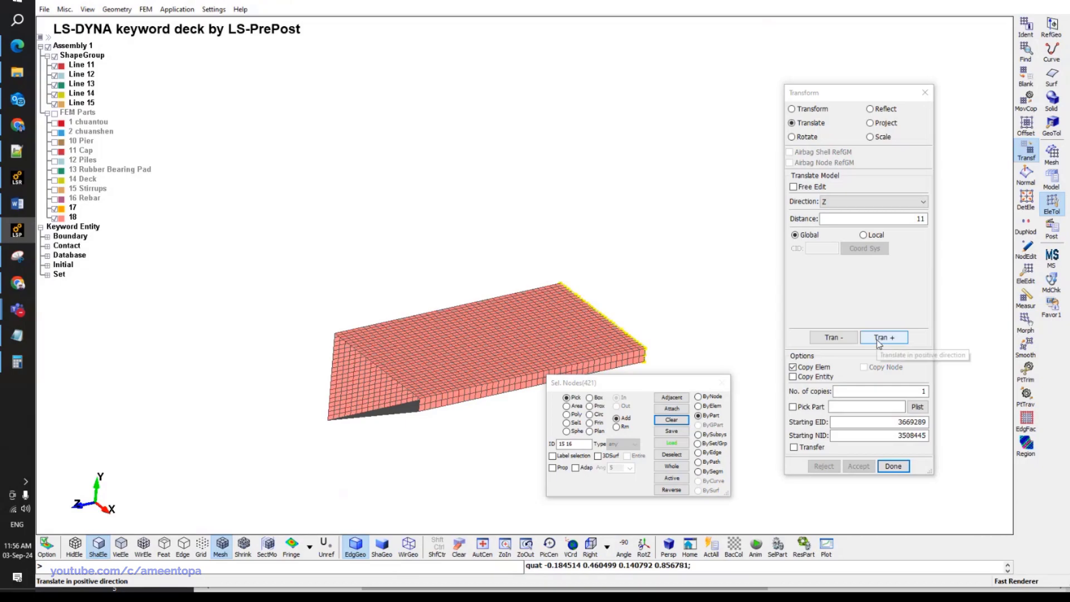
{"action": "left_click", "coordinate": [879, 338]}
{"action": "left_click", "coordinate": [859, 466]}
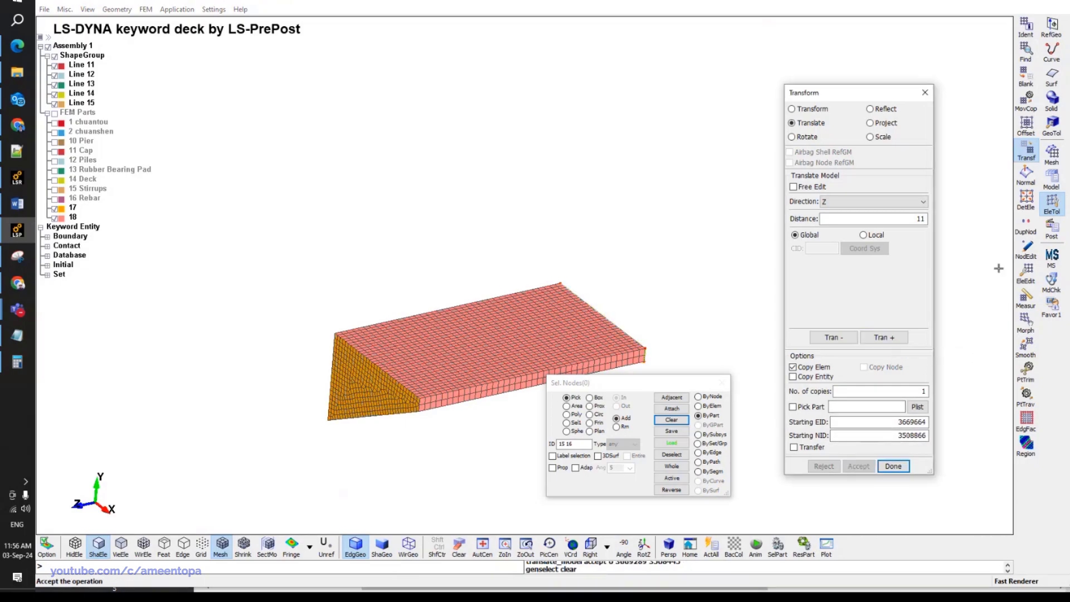
Find the duplicate nodes between the bow side plates and dragged shells, merge them and accept the merge.
{"action": "left_click", "coordinate": [1026, 224]}
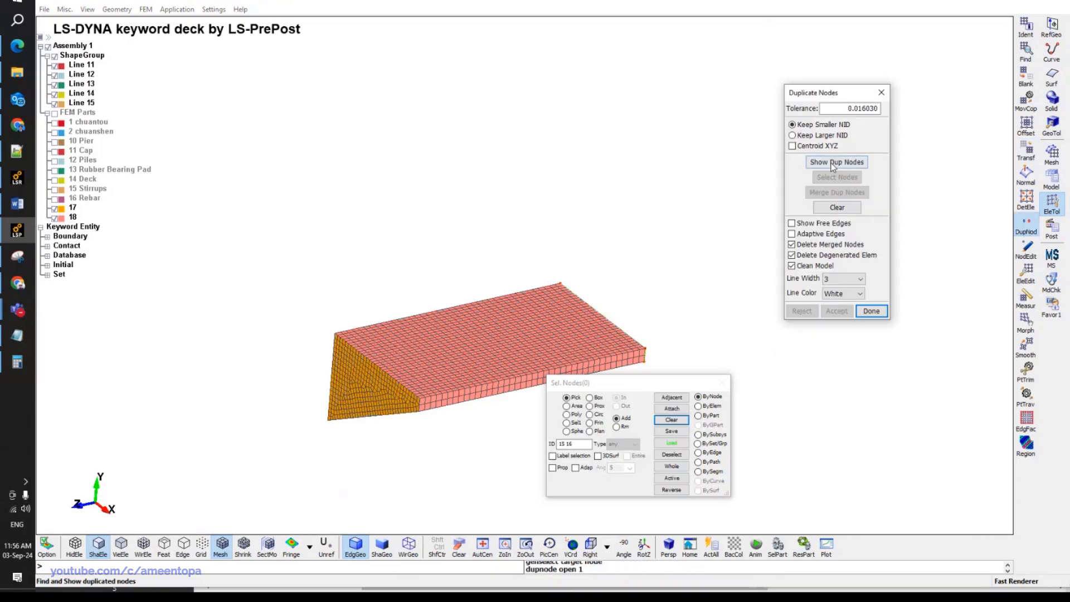
{"action": "left_click", "coordinate": [832, 162]}
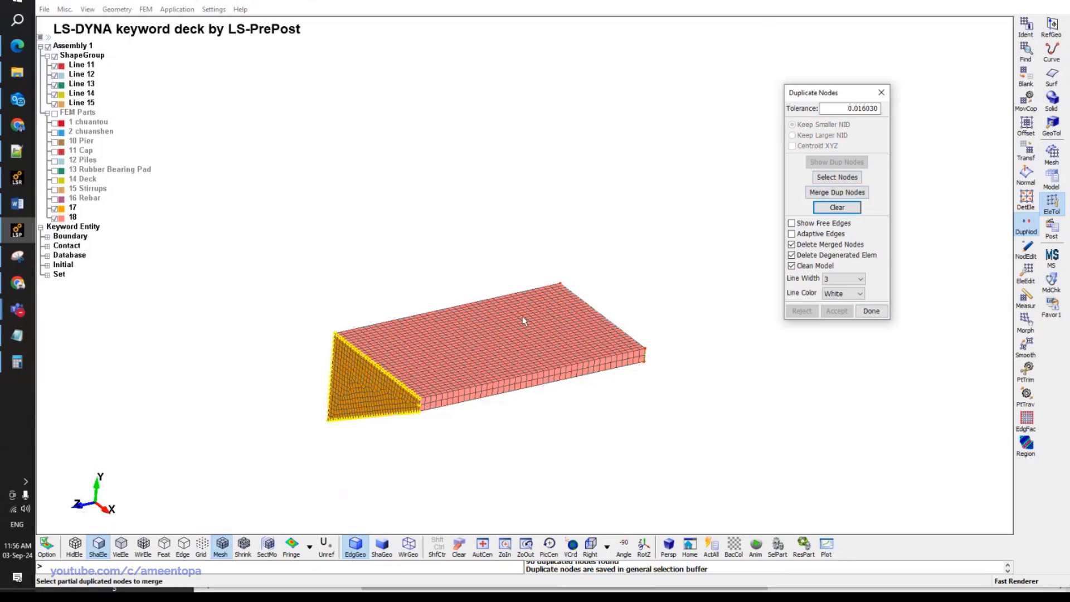
{"action": "left_click", "coordinate": [838, 192]}
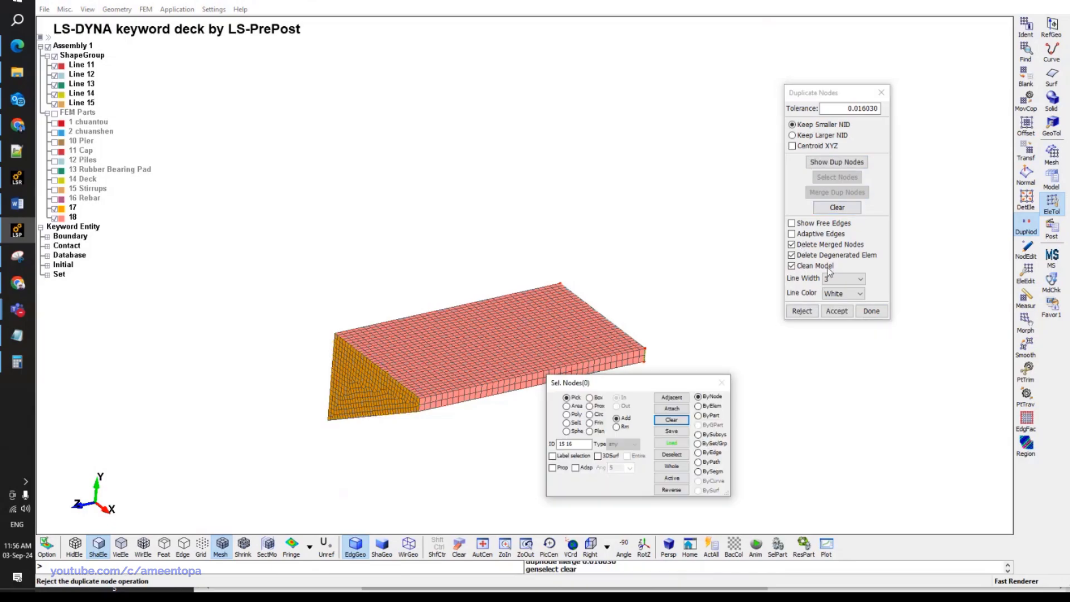
{"action": "left_click", "coordinate": [837, 311]}
Inspect the bow's rear face and check the barge body length in the paper's Fig. 1 dimension diagram.
{"action": "scroll", "coordinate": [451, 354], "scroll_direction": "down", "scroll_amount": 2}
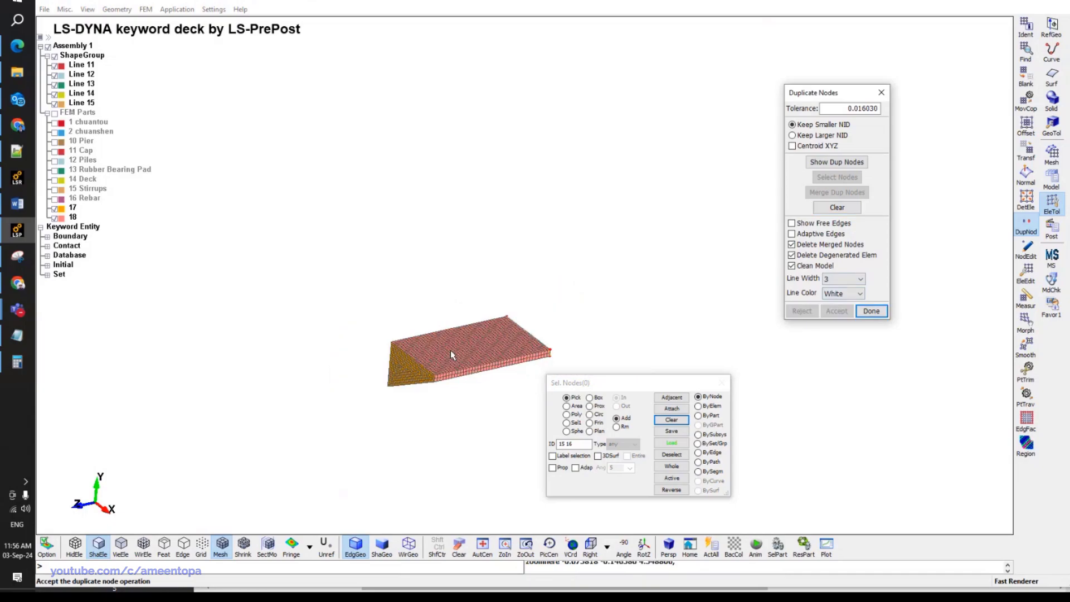
{"action": "left_click_drag", "start_coordinate": [450, 355], "coordinate": [591, 340], "text": "ctrl"}
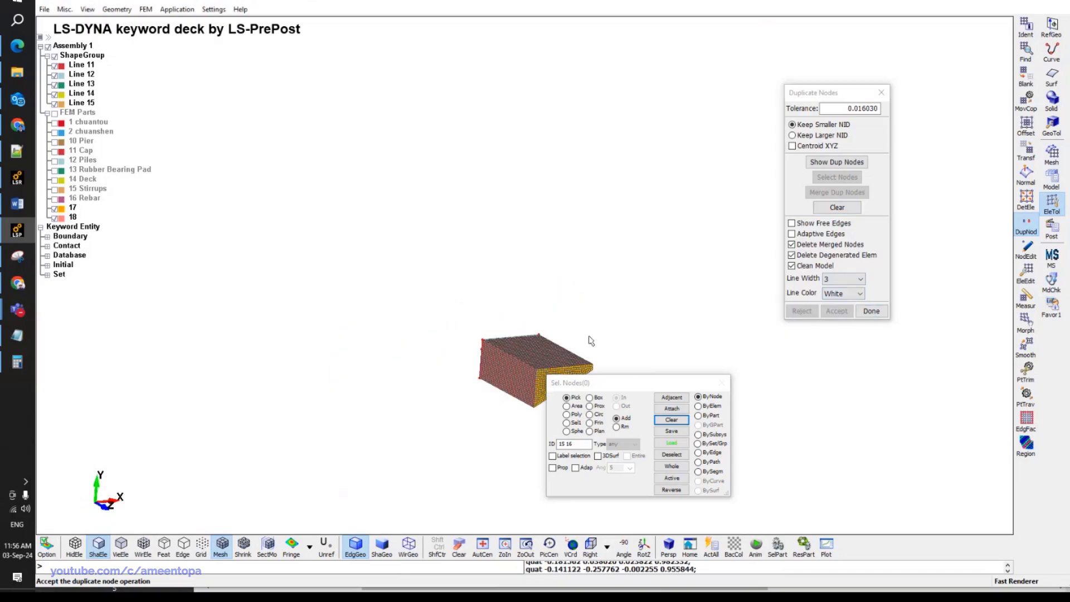
{"action": "scroll", "coordinate": [590, 340], "scroll_direction": "up", "scroll_amount": 5}
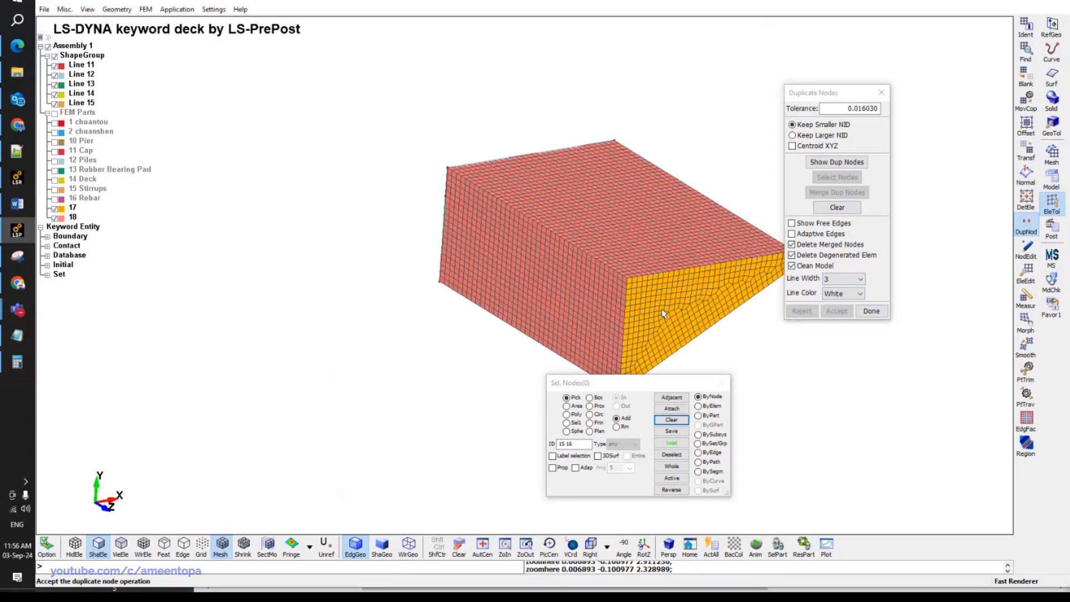
{"action": "left_click", "coordinate": [17, 230]}
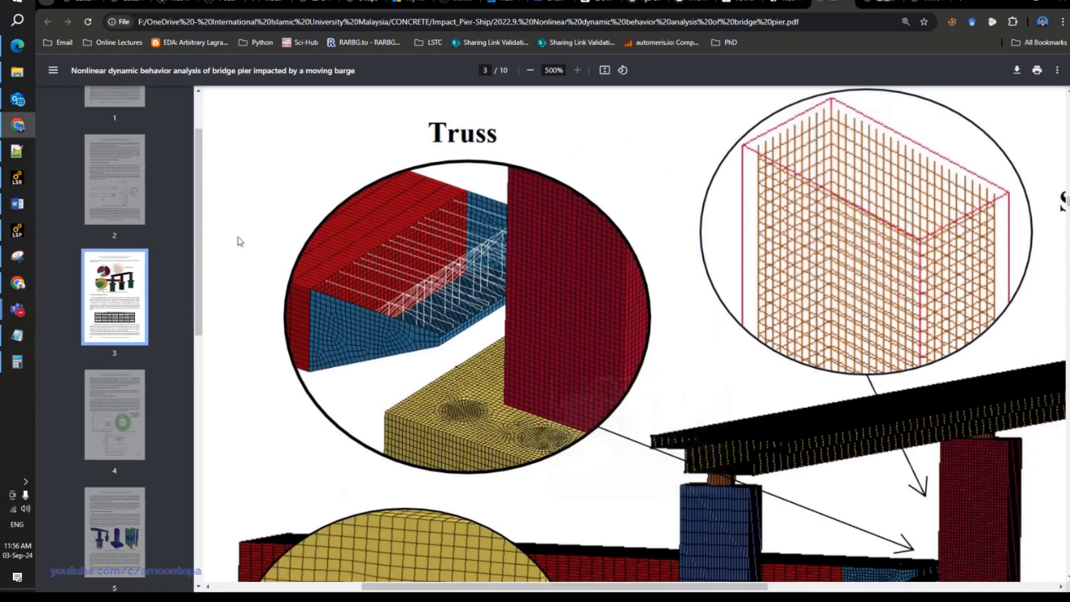
{"action": "scroll", "coordinate": [239, 238], "scroll_direction": "down", "scroll_amount": 3, "text": "ctrl"}
{"action": "scroll", "coordinate": [518, 248], "scroll_direction": "down", "scroll_amount": 2, "text": "ctrl"}
{"action": "scroll", "coordinate": [492, 265], "scroll_direction": "down", "scroll_amount": 9}
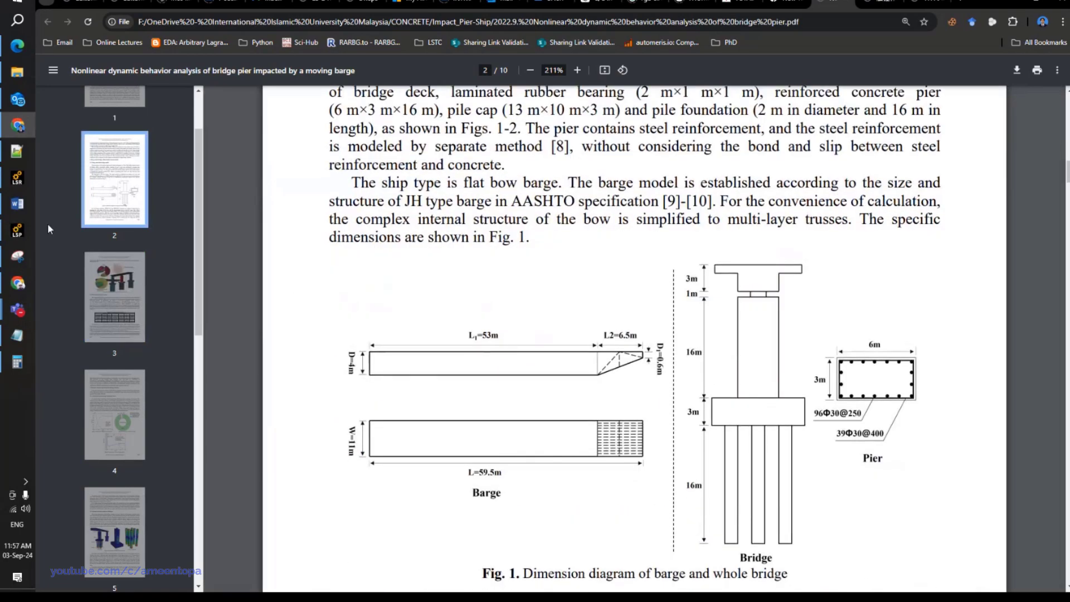
{"action": "left_click", "coordinate": [20, 126]}
{"action": "left_click", "coordinate": [21, 127]}
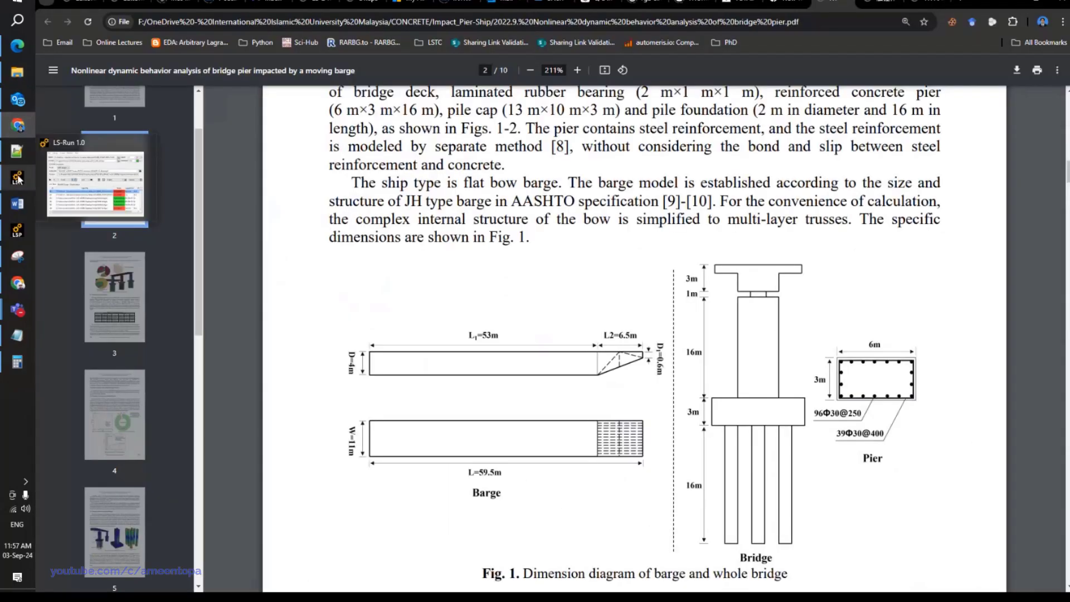
{"action": "left_click", "coordinate": [18, 238]}
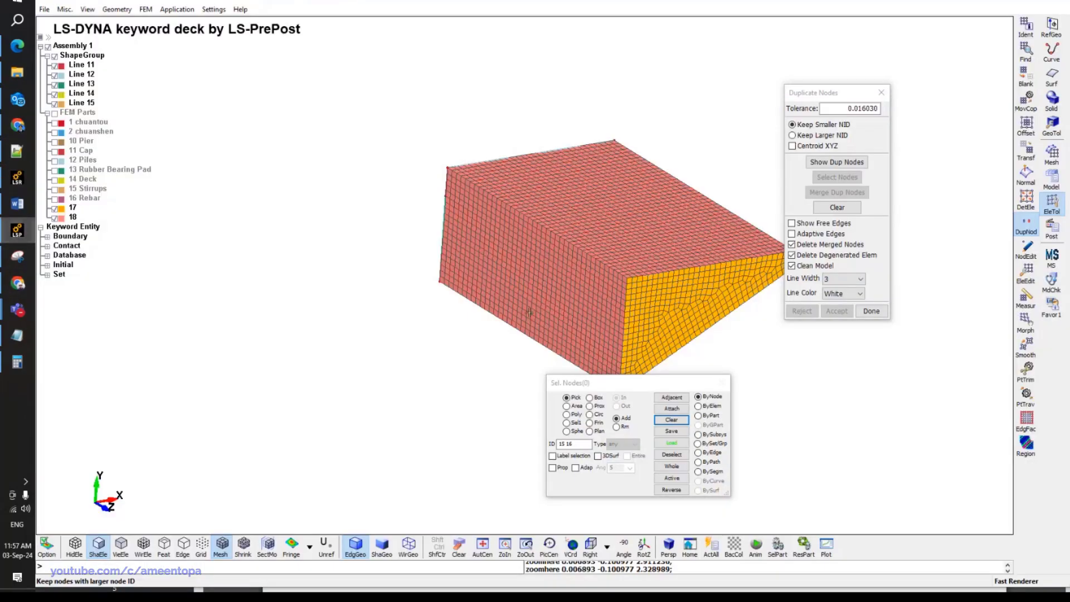
Set up an element translation of 53 along the global X direction.
{"action": "left_click", "coordinate": [1027, 152]}
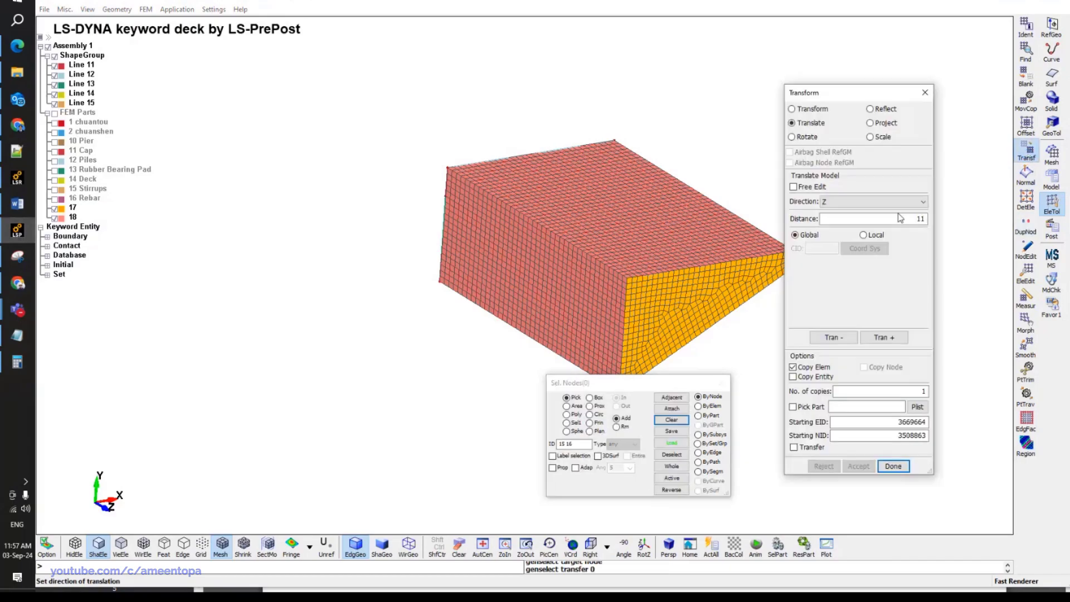
{"action": "left_click", "coordinate": [888, 219]}
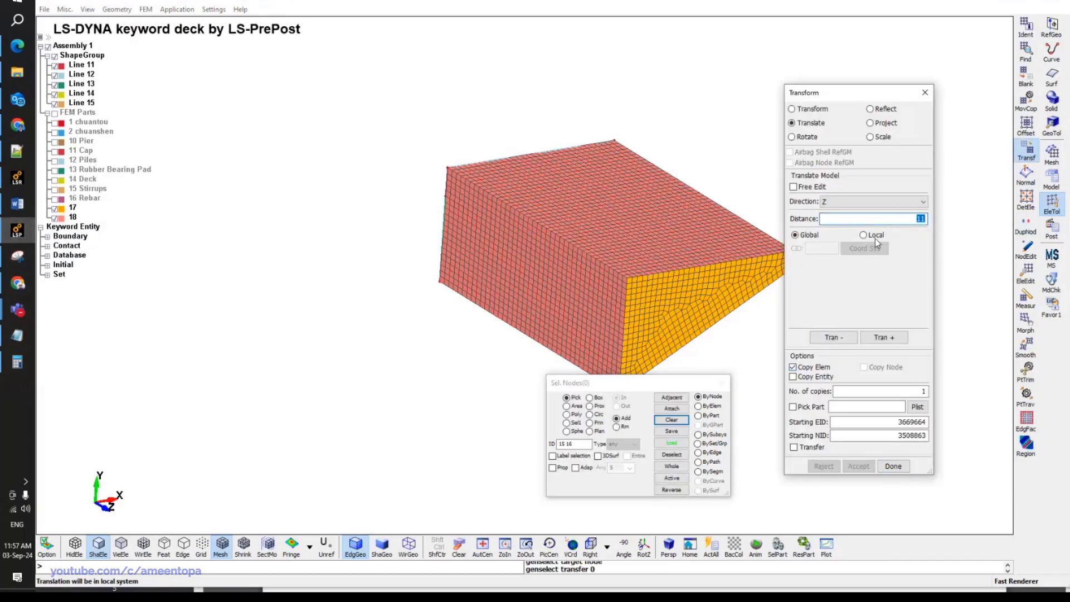
{"action": "type", "text": "53"}
{"action": "left_click", "coordinate": [892, 202]}
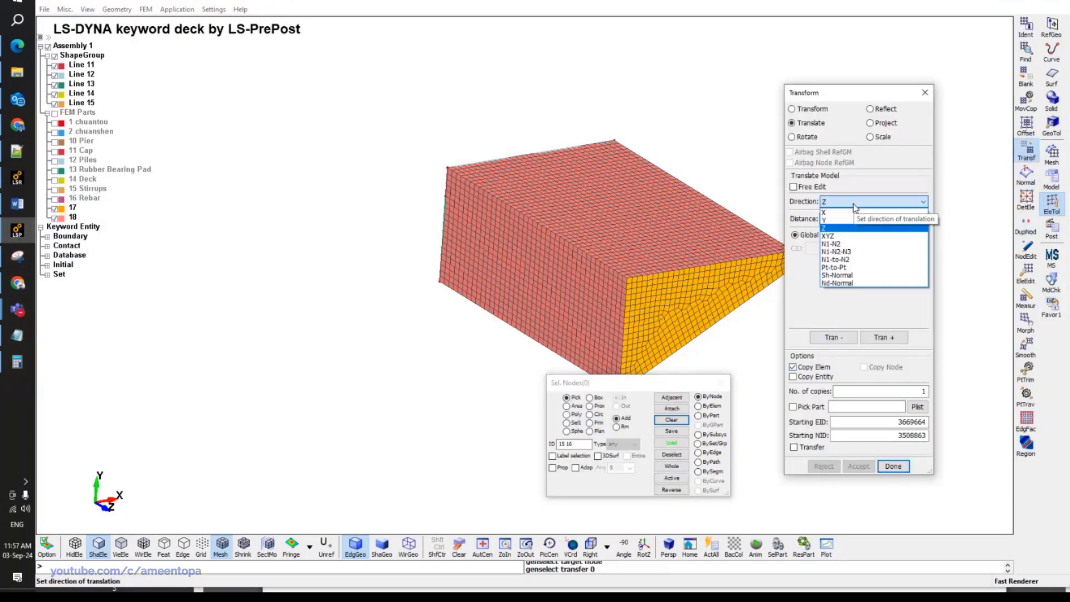
{"action": "left_click", "coordinate": [847, 211]}
Select the bow's flat rear face by element with propagation, copy it by the negative X translation and accept it.
{"action": "left_click", "coordinate": [698, 406]}
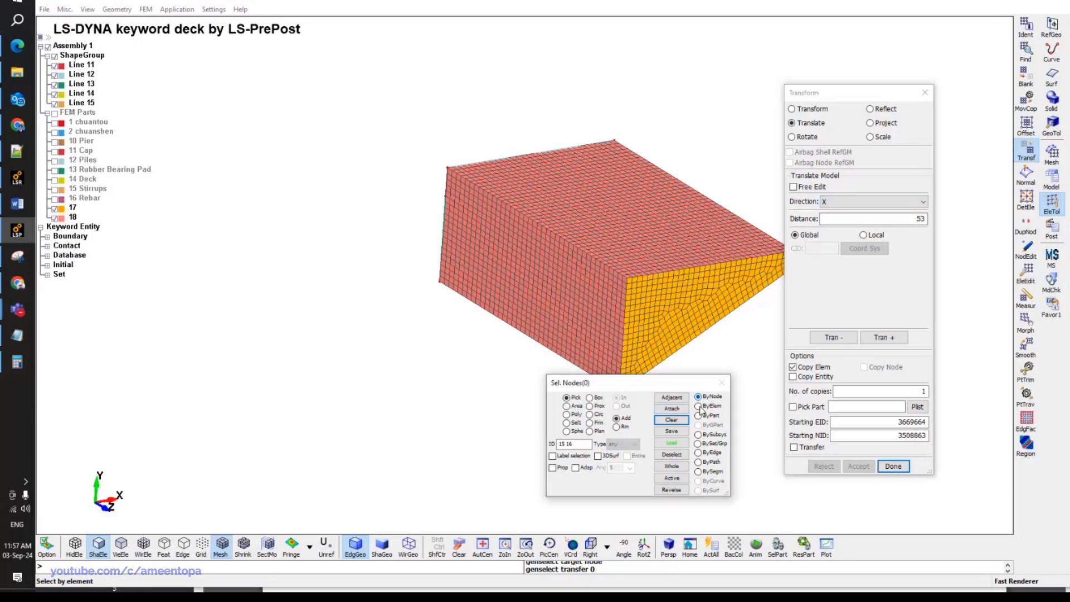
{"action": "left_click", "coordinate": [565, 468]}
{"action": "left_click", "coordinate": [562, 291]}
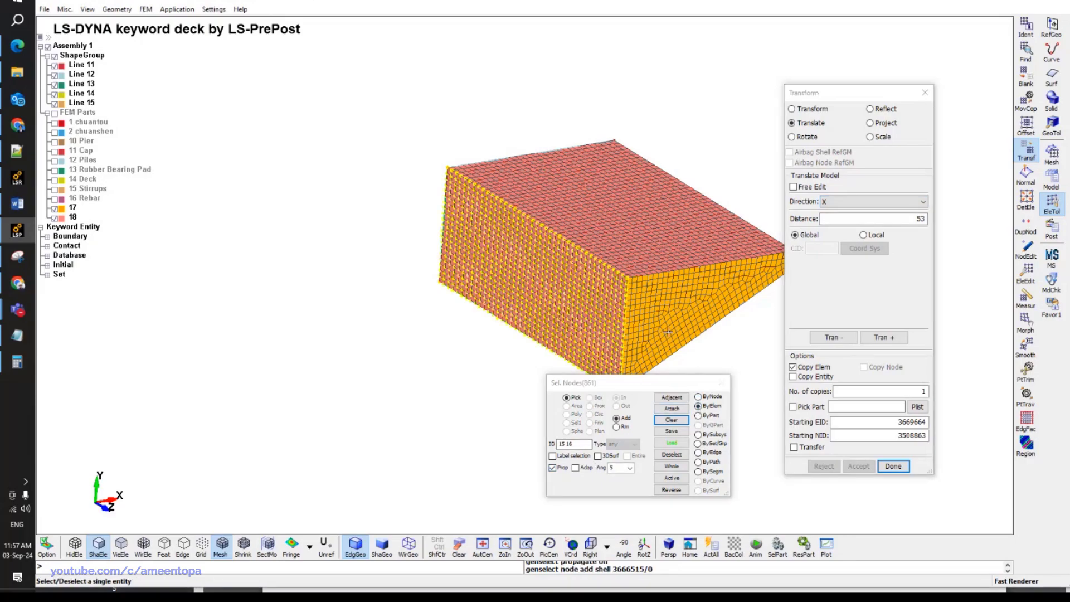
{"action": "left_click", "coordinate": [832, 339]}
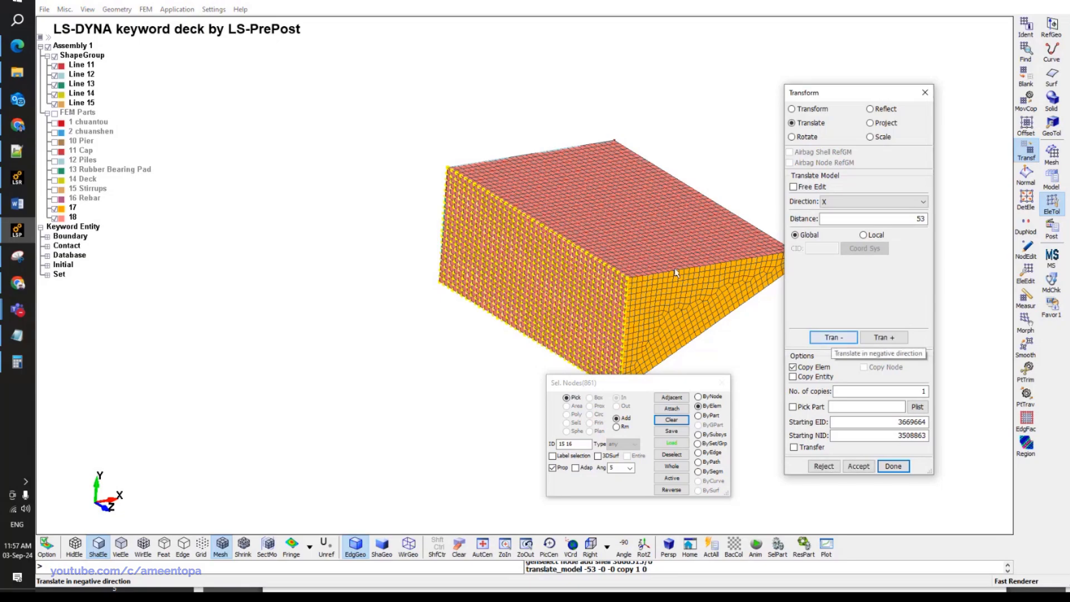
{"action": "scroll", "coordinate": [662, 322], "scroll_direction": "down", "scroll_amount": 2}
{"action": "left_click", "coordinate": [859, 466]}
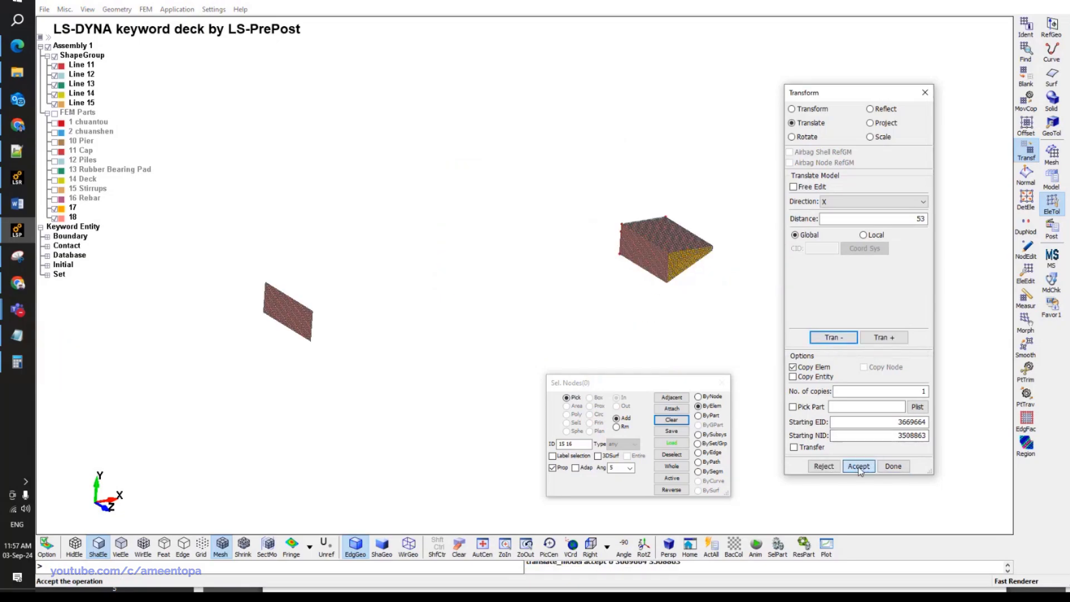
{"action": "scroll", "coordinate": [650, 242], "scroll_direction": "up", "scroll_amount": 2}
{"action": "middle_click_drag", "start_coordinate": [650, 242], "coordinate": [669, 239]}
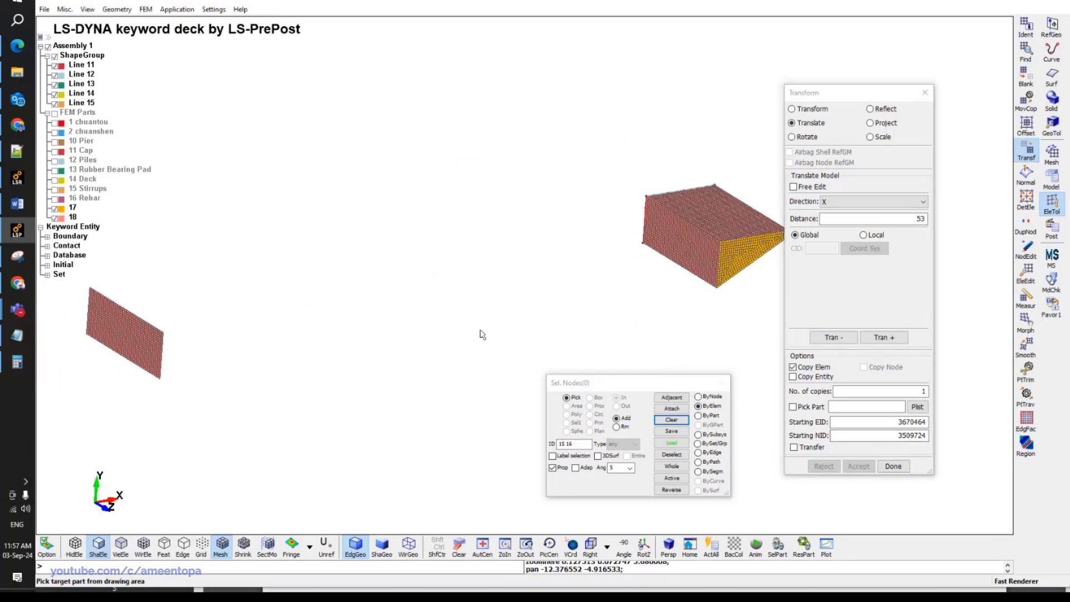
Set up Edge Drag shell generation with a thickness of 53, checking the barge length L1 in the paper's dimension diagram.
{"action": "left_click", "coordinate": [1051, 179]}
{"action": "left_click", "coordinate": [1053, 152]}
{"action": "left_click", "coordinate": [1028, 248]}
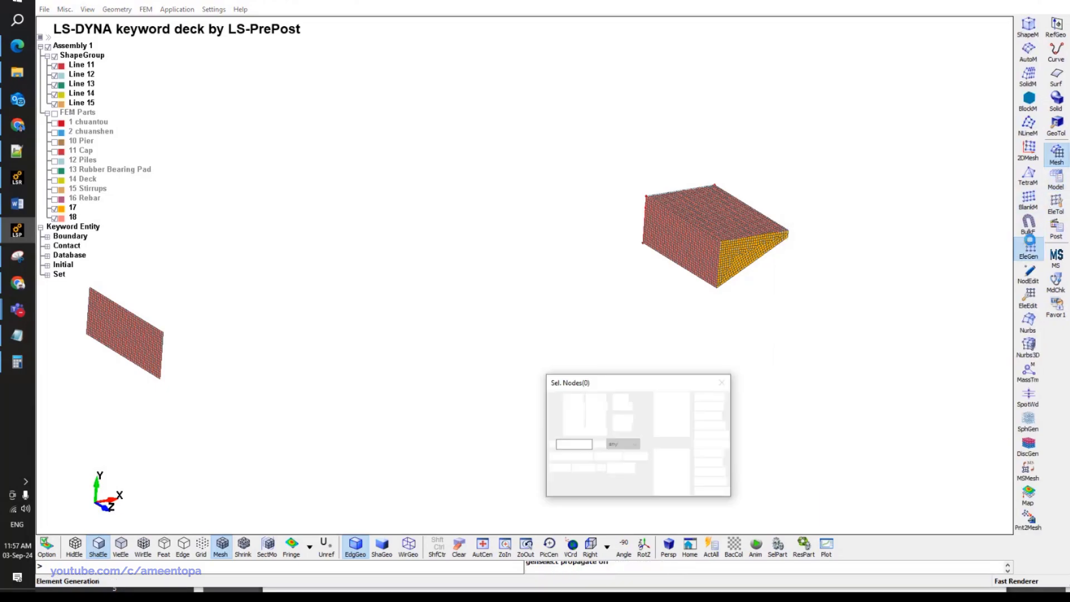
{"action": "double_click", "coordinate": [845, 229]}
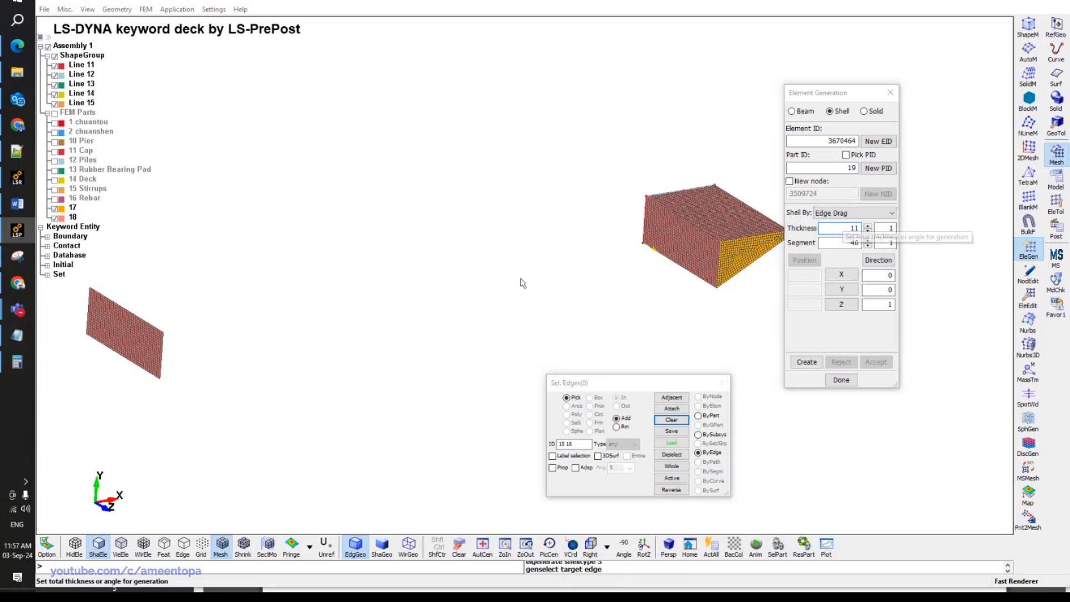
{"action": "key", "text": "alt+Tab"}
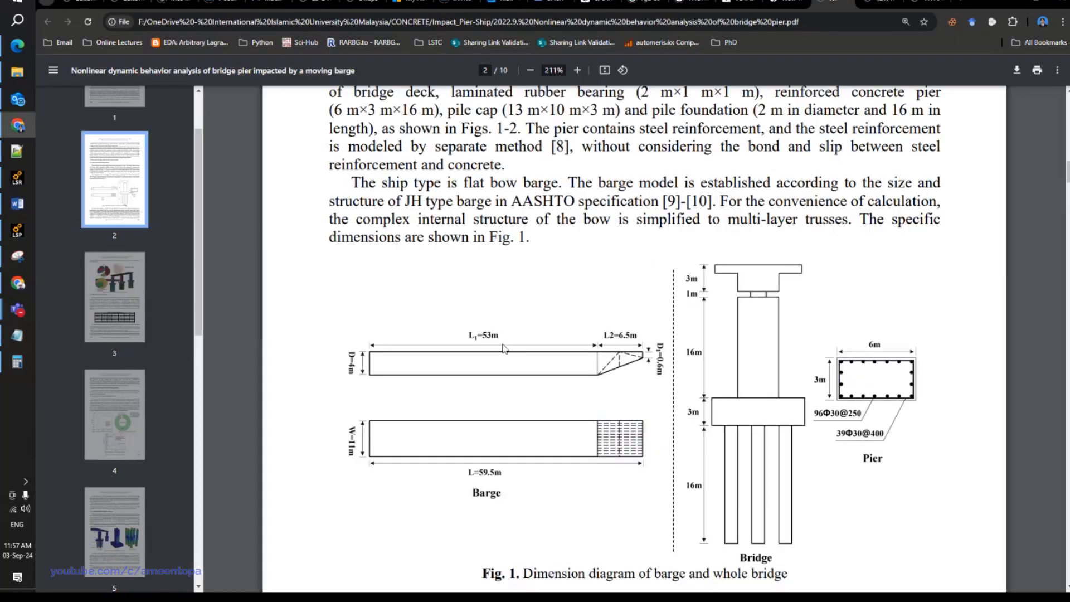
{"action": "key", "text": "alt+Tab"}
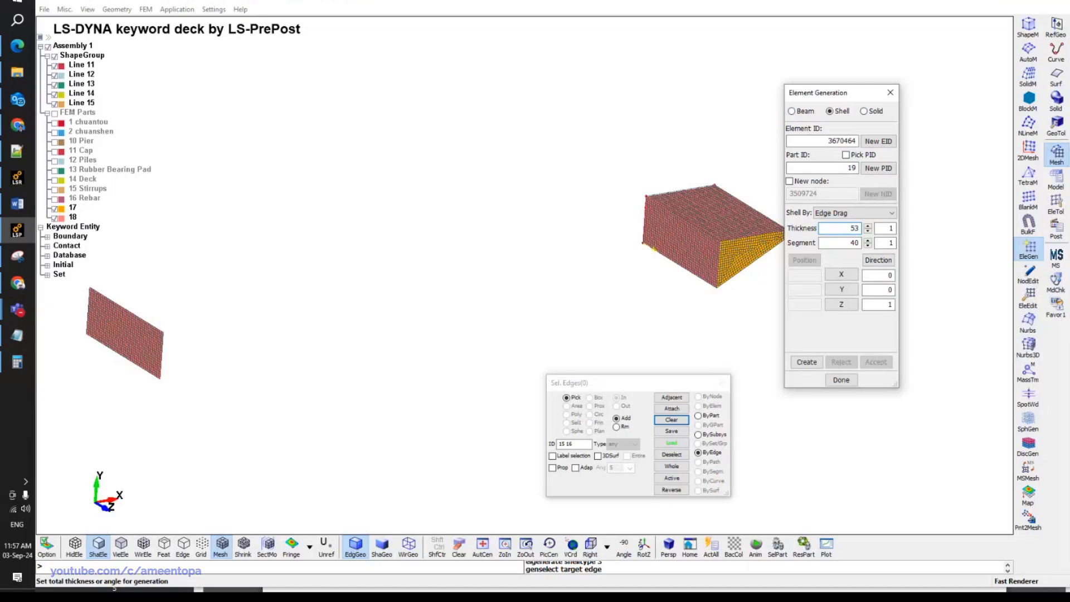
Select the perimeter edges of the bow block's rear face with propagation enabled.
{"action": "left_click", "coordinate": [553, 468]}
{"action": "scroll", "coordinate": [663, 240], "scroll_direction": "up", "scroll_amount": 5}
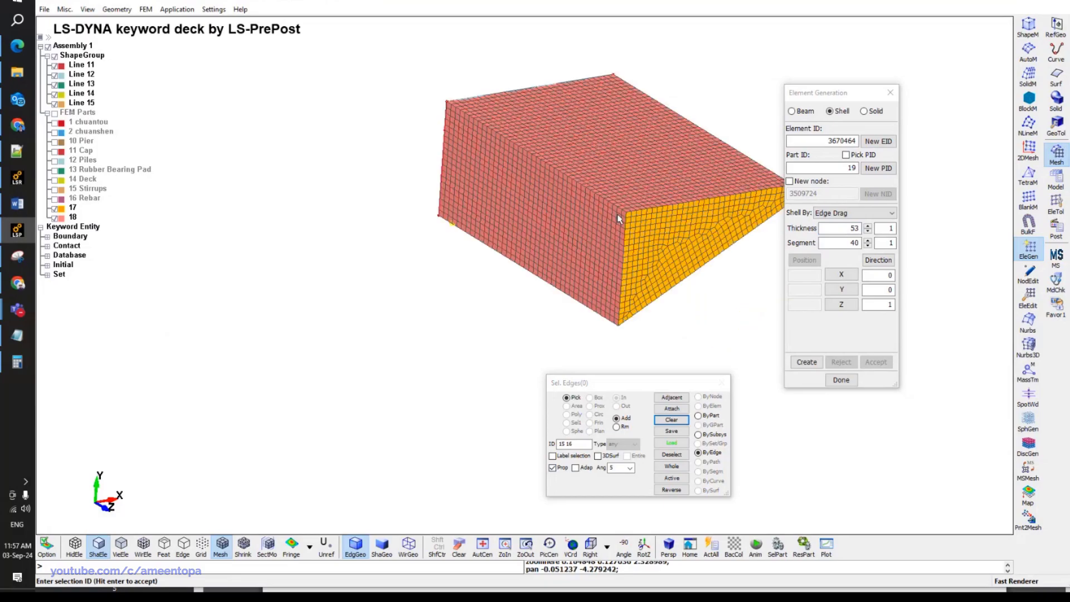
{"action": "scroll", "coordinate": [619, 218], "scroll_direction": "up", "scroll_amount": 3}
{"action": "left_click", "coordinate": [630, 206]}
{"action": "left_click", "coordinate": [637, 201]}
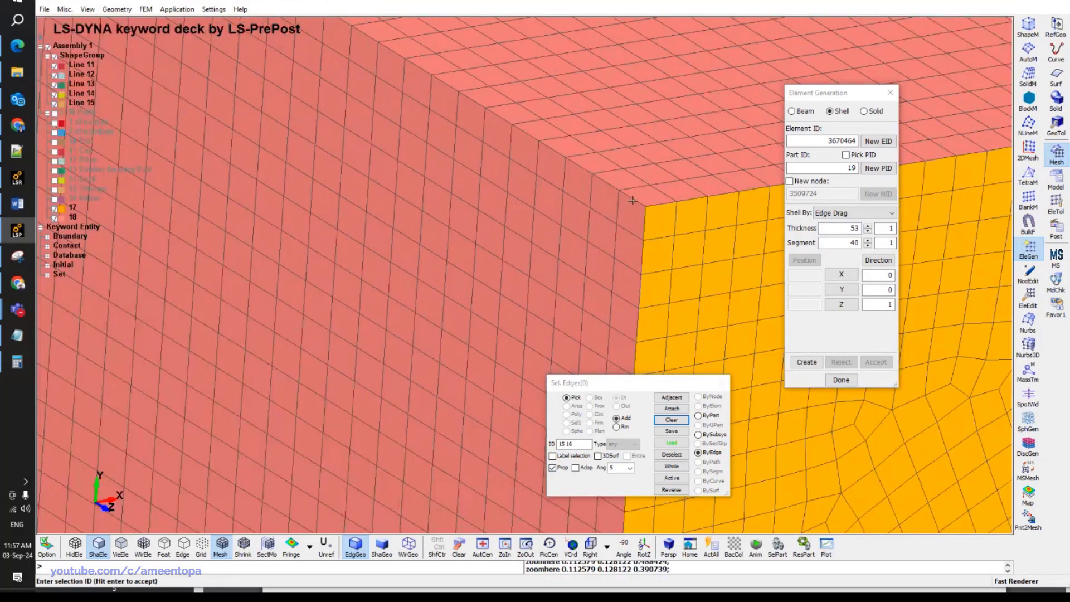
{"action": "left_click", "coordinate": [636, 207]}
{"action": "scroll", "coordinate": [636, 215], "scroll_direction": "up", "scroll_amount": 2}
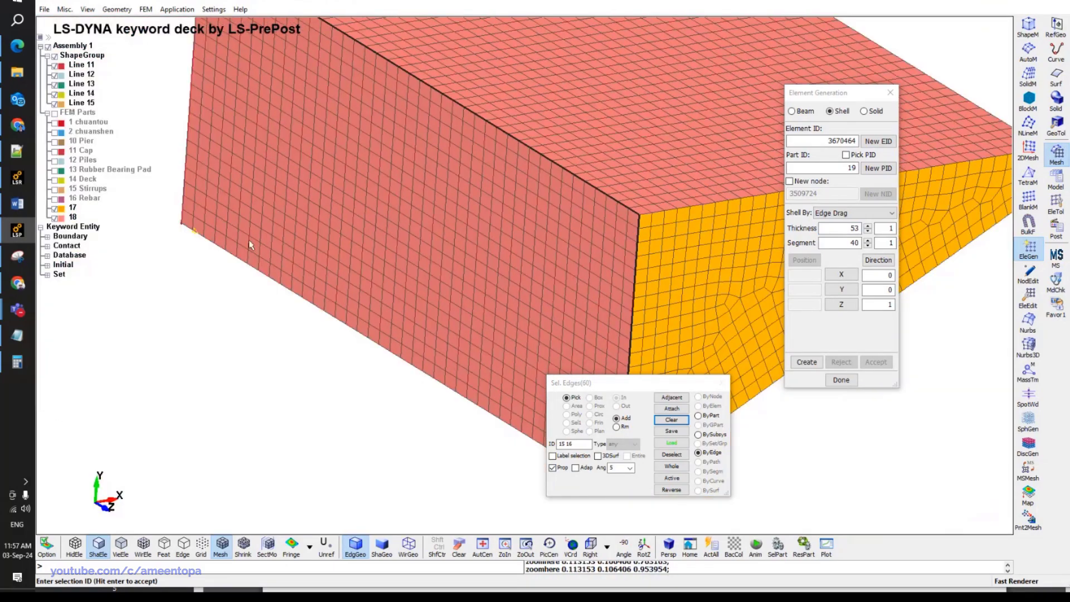
{"action": "scroll", "coordinate": [154, 237], "scroll_direction": "up", "scroll_amount": 3}
{"action": "left_click", "coordinate": [426, 244]}
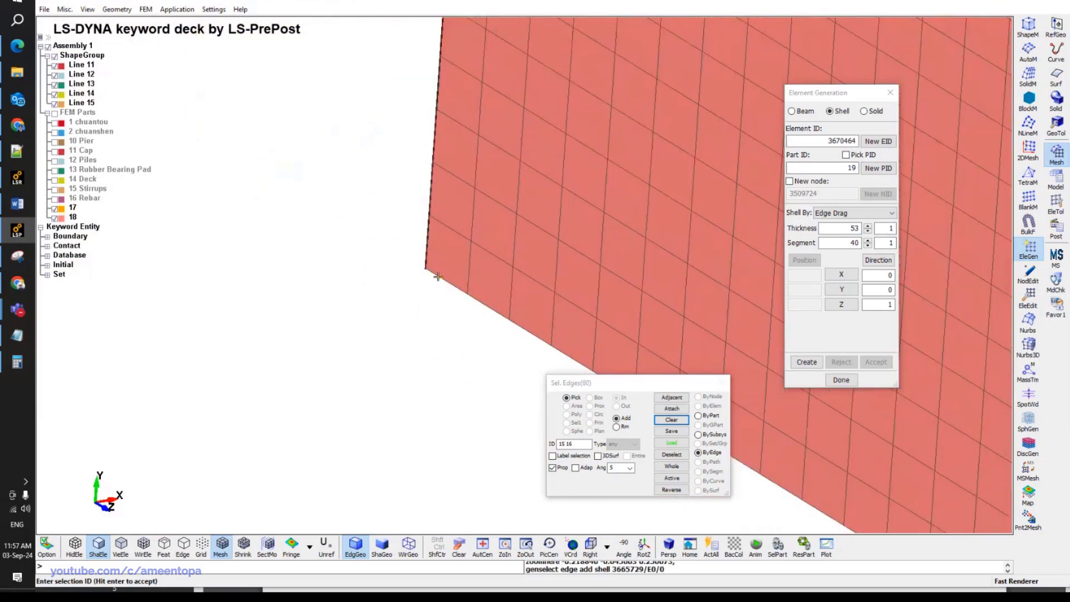
{"action": "scroll", "coordinate": [426, 244], "scroll_direction": "down", "scroll_amount": 5}
Generate hull shells from the selected edges along the negative X direction with 40 segments and accept them.
{"action": "left_click", "coordinate": [806, 362]}
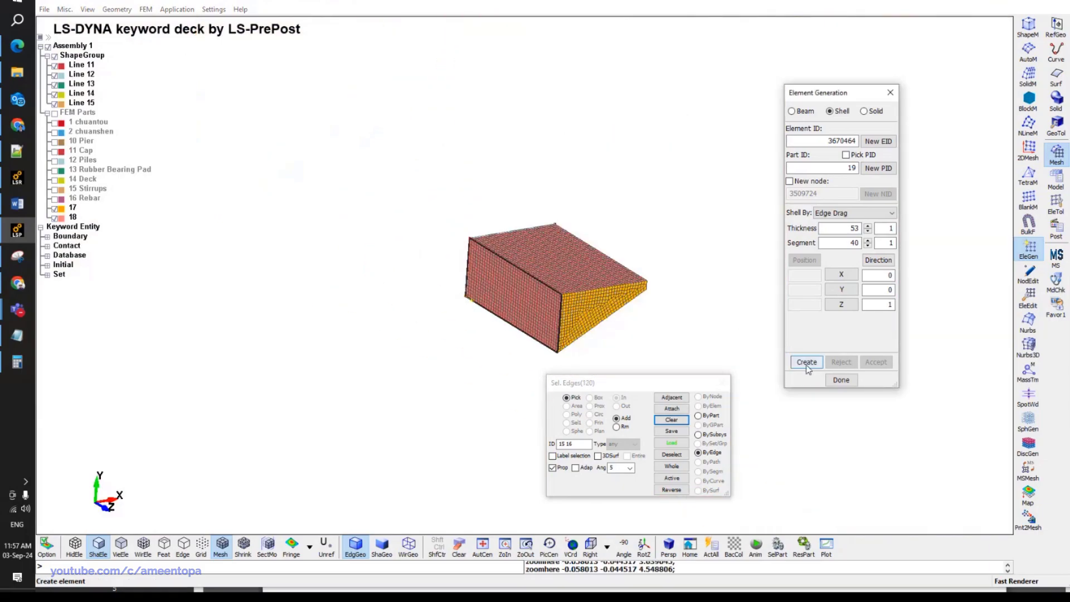
{"action": "left_click", "coordinate": [836, 304]}
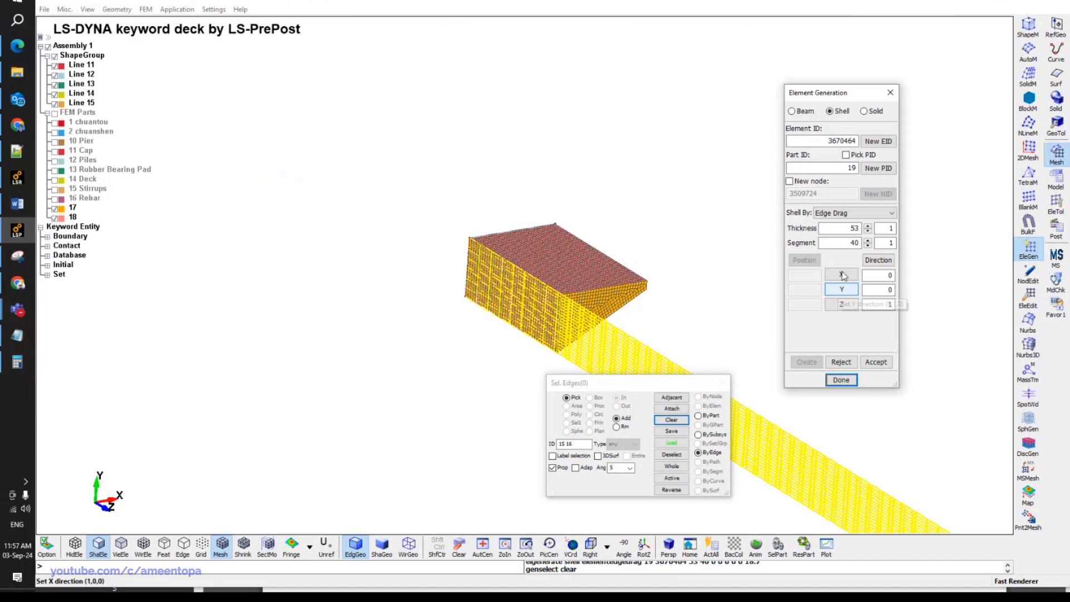
{"action": "left_click", "coordinate": [841, 274]}
{"action": "scroll", "coordinate": [554, 338], "scroll_direction": "down", "scroll_amount": 3}
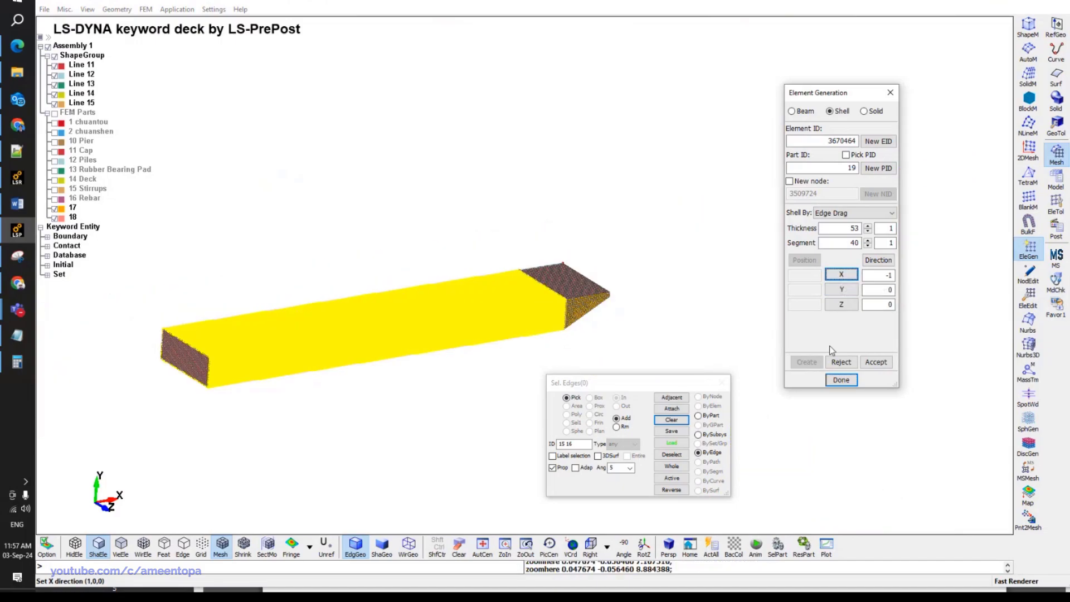
{"action": "left_click_drag", "start_coordinate": [363, 370], "coordinate": [153, 411], "text": "shift"}
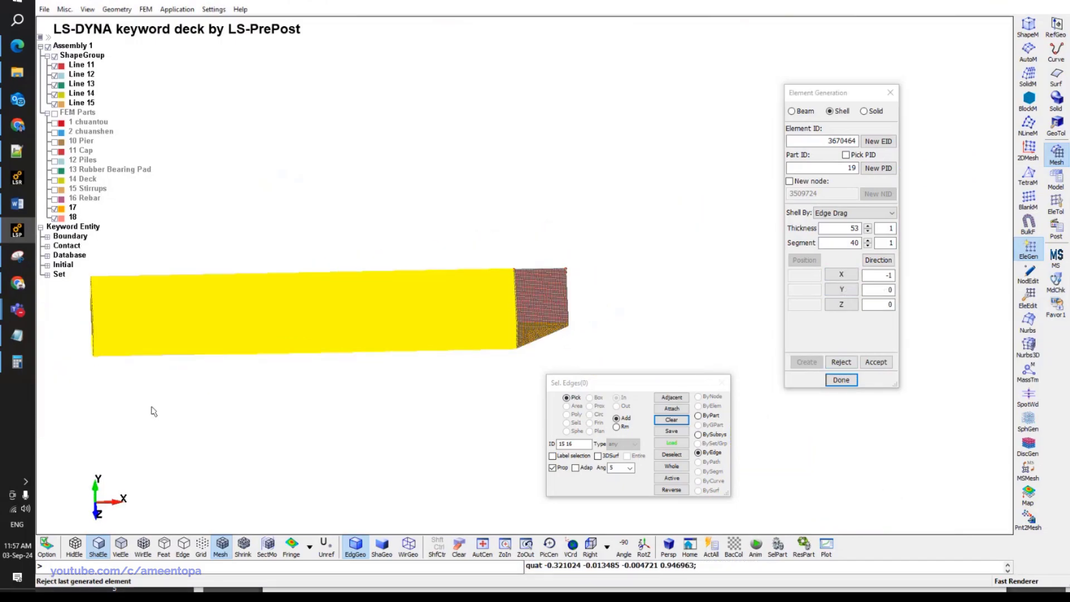
{"action": "scroll", "coordinate": [552, 326], "scroll_direction": "up", "scroll_amount": 3}
{"action": "left_click", "coordinate": [876, 362]}
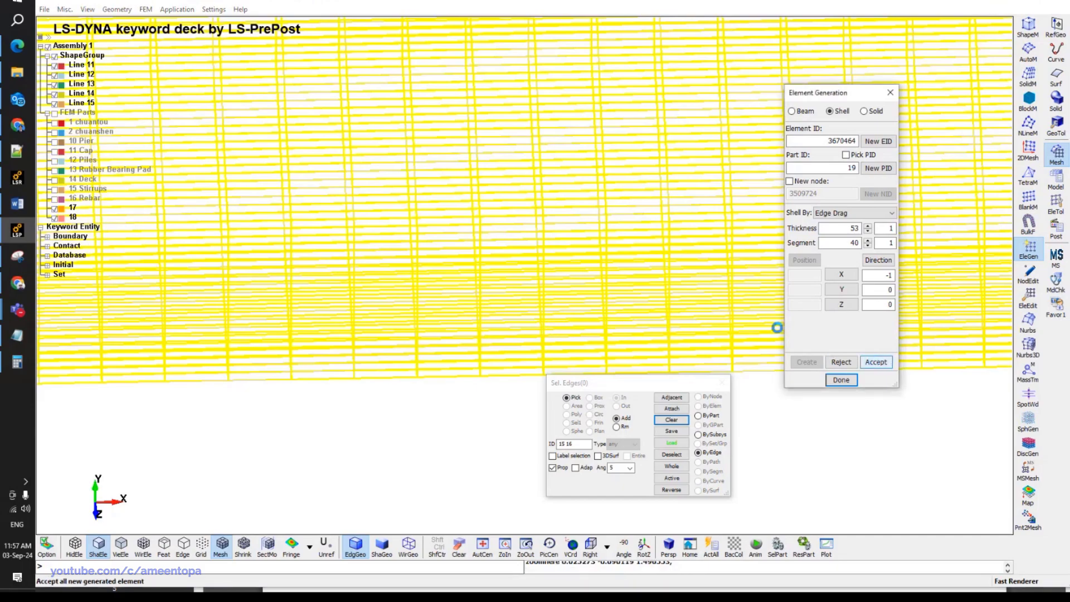
{"action": "scroll", "coordinate": [554, 350], "scroll_direction": "down", "scroll_amount": 3}
{"action": "scroll", "coordinate": [554, 349], "scroll_direction": "down", "scroll_amount": 2}
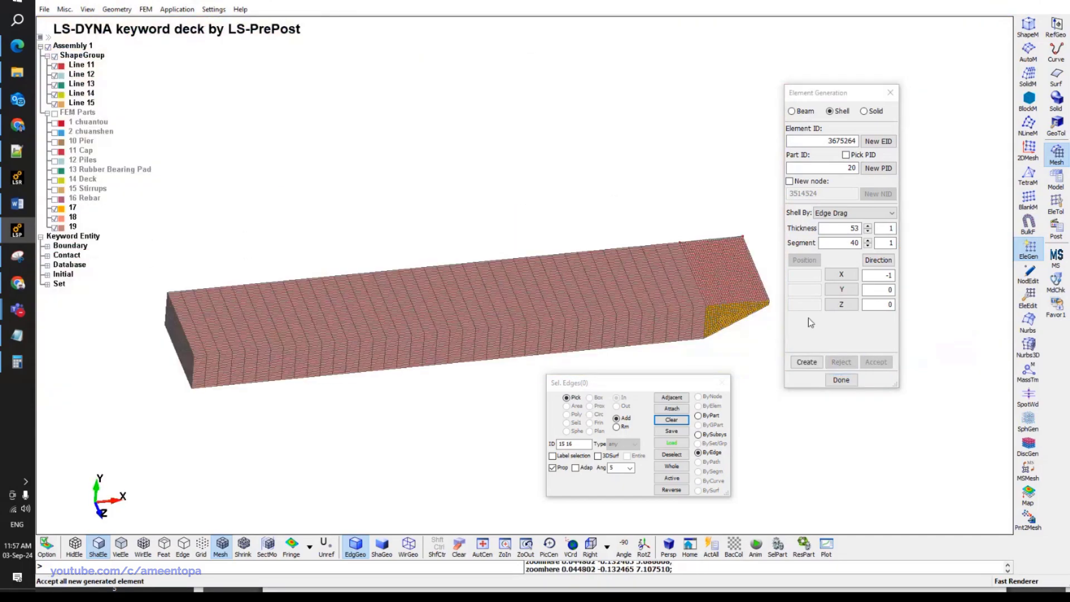
Find and merge the duplicate nodes in the displayed barge parts, and accept the merge.
{"action": "left_click", "coordinate": [1056, 205]}
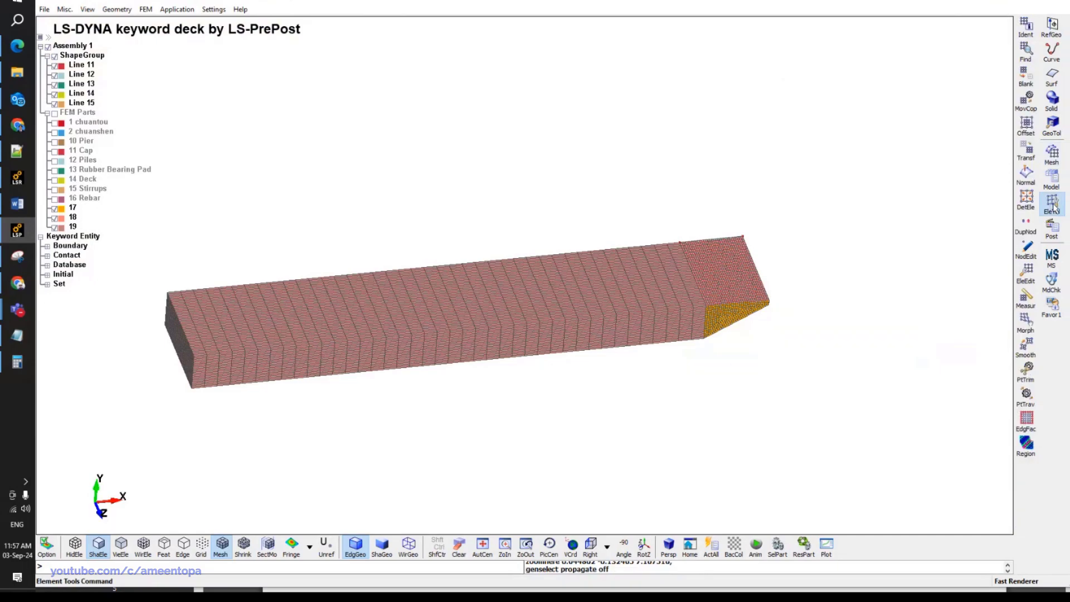
{"action": "left_click", "coordinate": [1025, 226]}
{"action": "left_click", "coordinate": [825, 162]}
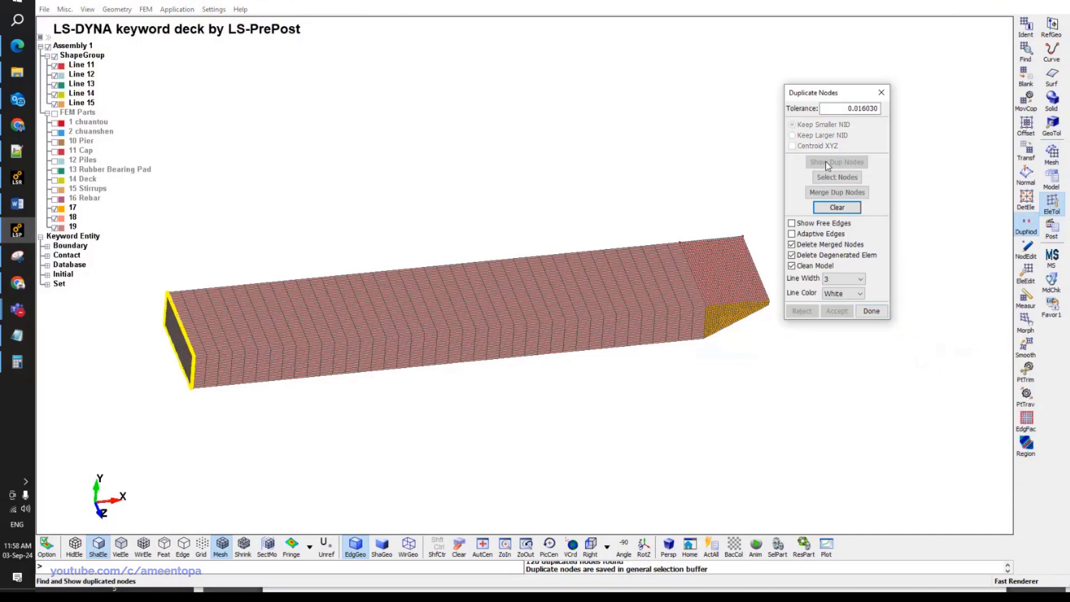
{"action": "left_click", "coordinate": [825, 193]}
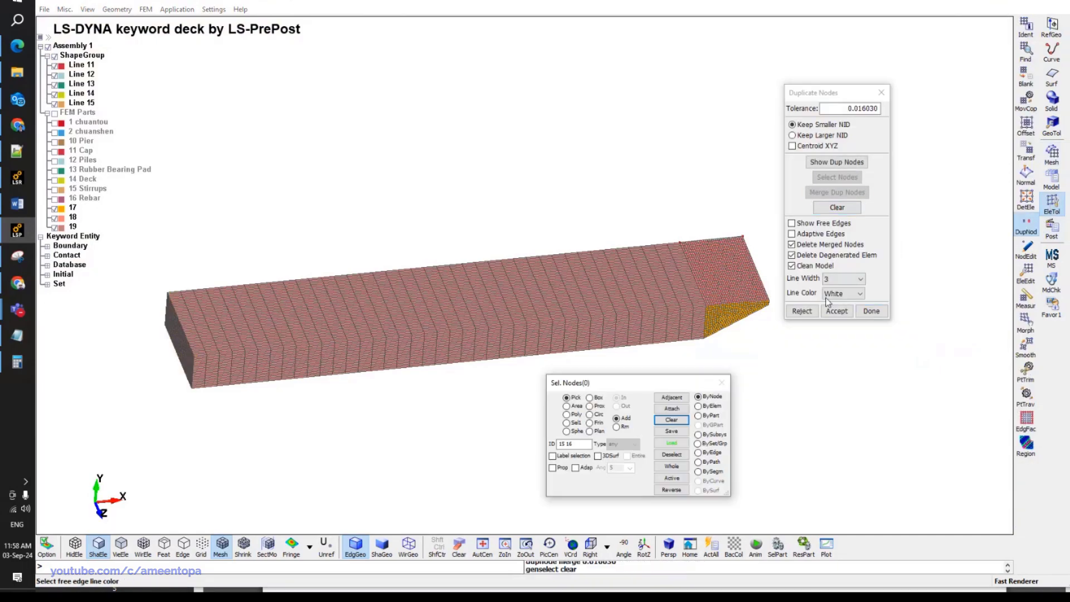
{"action": "left_click", "coordinate": [829, 310]}
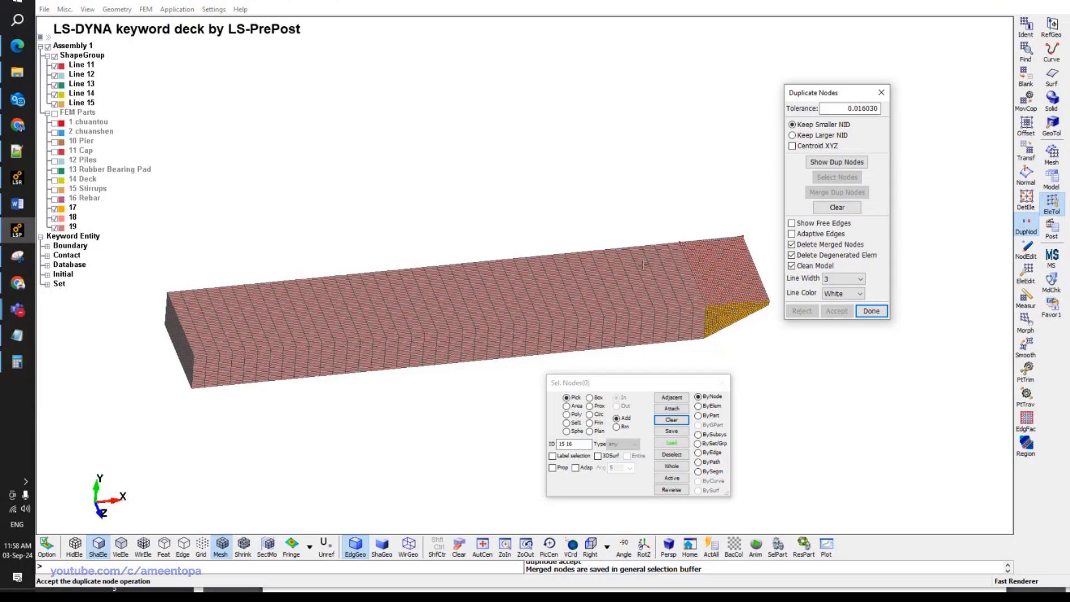
Turn off the mesh lines on the barge and inspect its hull and bow surfaces.
{"action": "left_click_drag", "start_coordinate": [613, 318], "coordinate": [630, 222], "text": "ctrl"}
{"action": "scroll", "coordinate": [631, 221], "scroll_direction": "up", "scroll_amount": 3}
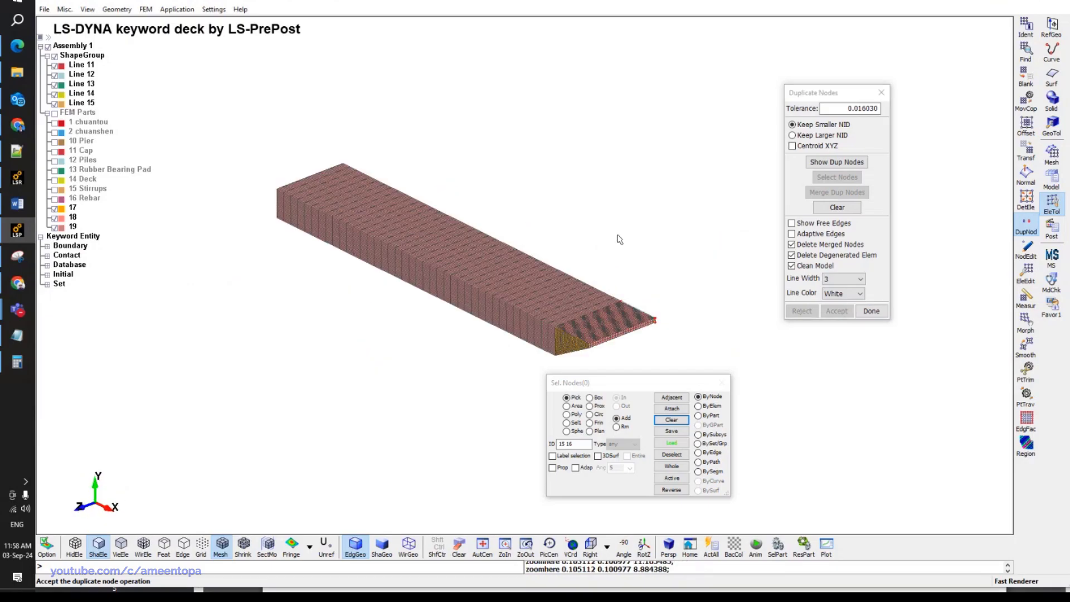
{"action": "left_click", "coordinate": [221, 545]}
{"action": "middle_click_drag", "start_coordinate": [500, 318], "coordinate": [414, 304], "text": "ctrl"}
{"action": "mouse_move", "coordinate": [510, 310]}
{"action": "left_mouse_down", "text": "ctrl"}
{"action": "mouse_move", "coordinate": [478, 262]}
{"action": "mouse_move", "coordinate": [267, 186]}
{"action": "mouse_move", "coordinate": [495, 287]}
{"action": "mouse_move", "coordinate": [741, 370]}
{"action": "mouse_move", "coordinate": [612, 301]}
{"action": "left_mouse_up", "text": "ctrl"}
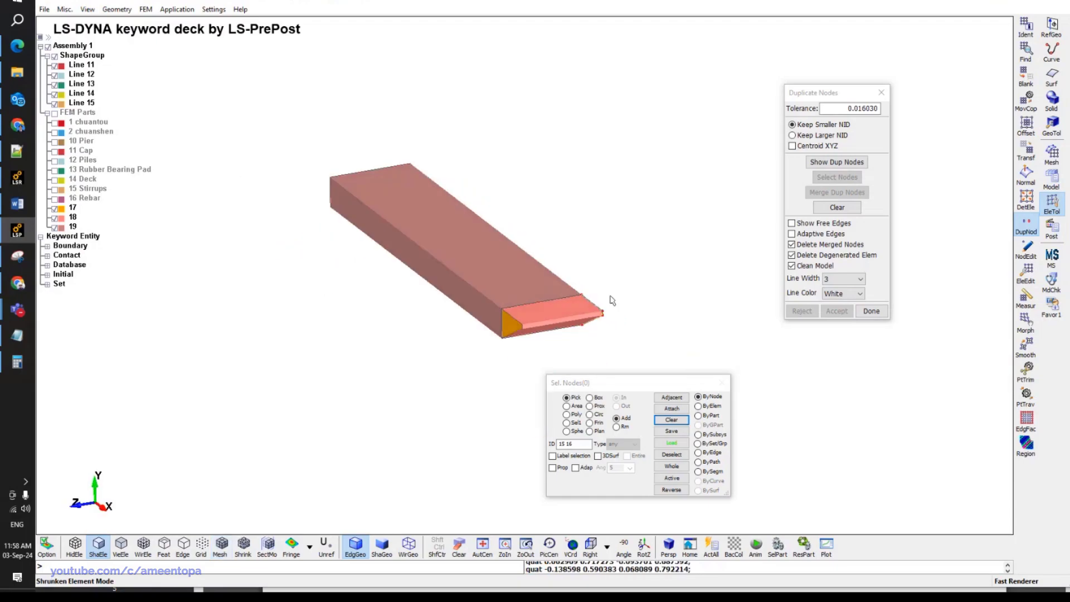
Start moving elements to another part, with target part ID 17 and part name Barge.
{"action": "left_click", "coordinate": [1030, 106]}
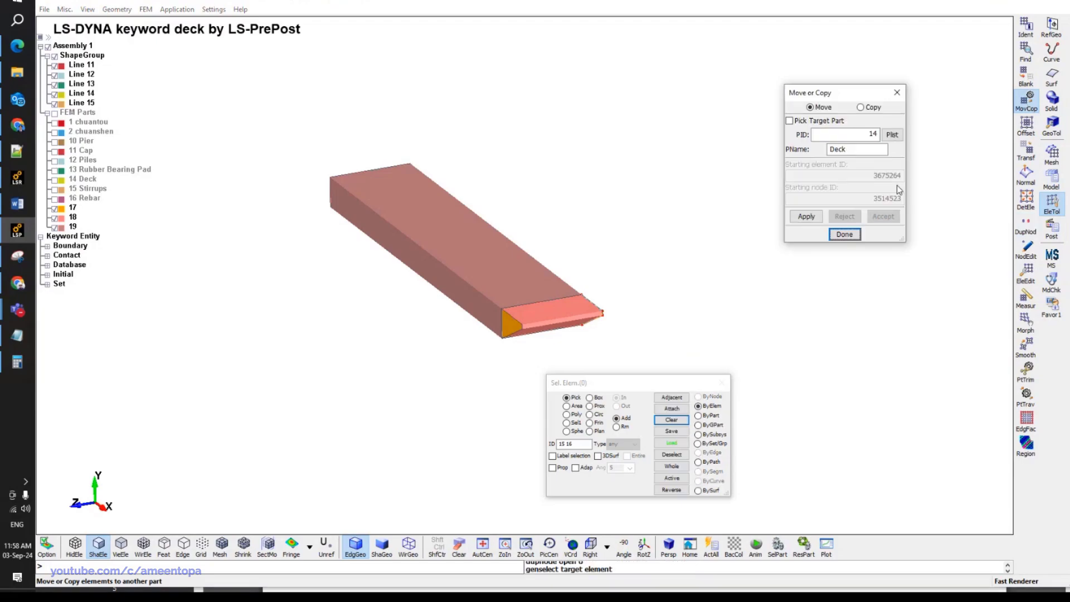
{"action": "double_click", "coordinate": [871, 134]}
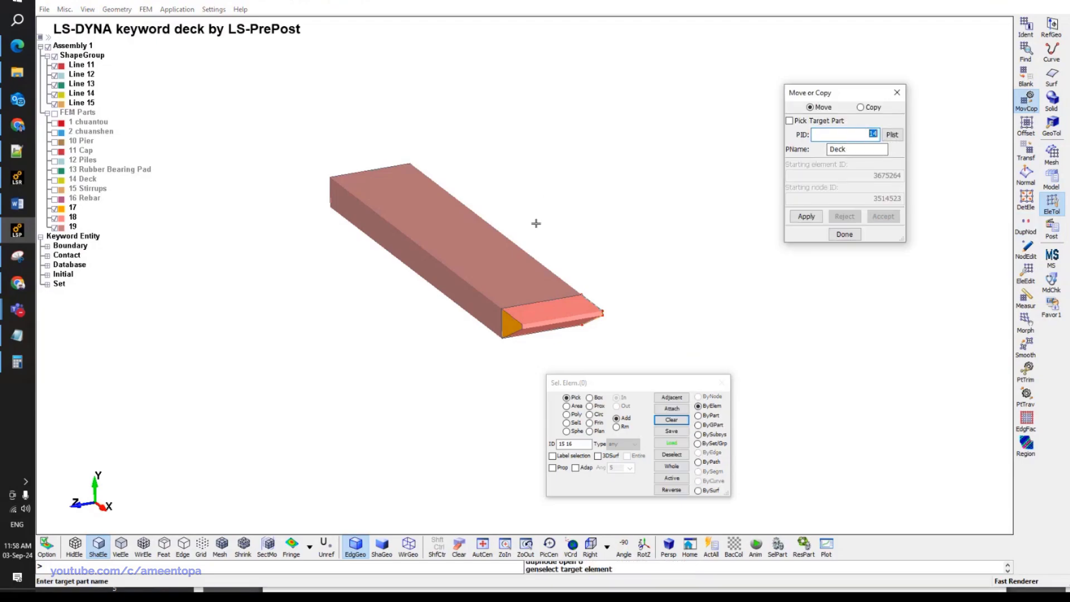
{"action": "key", "text": "Tab"}
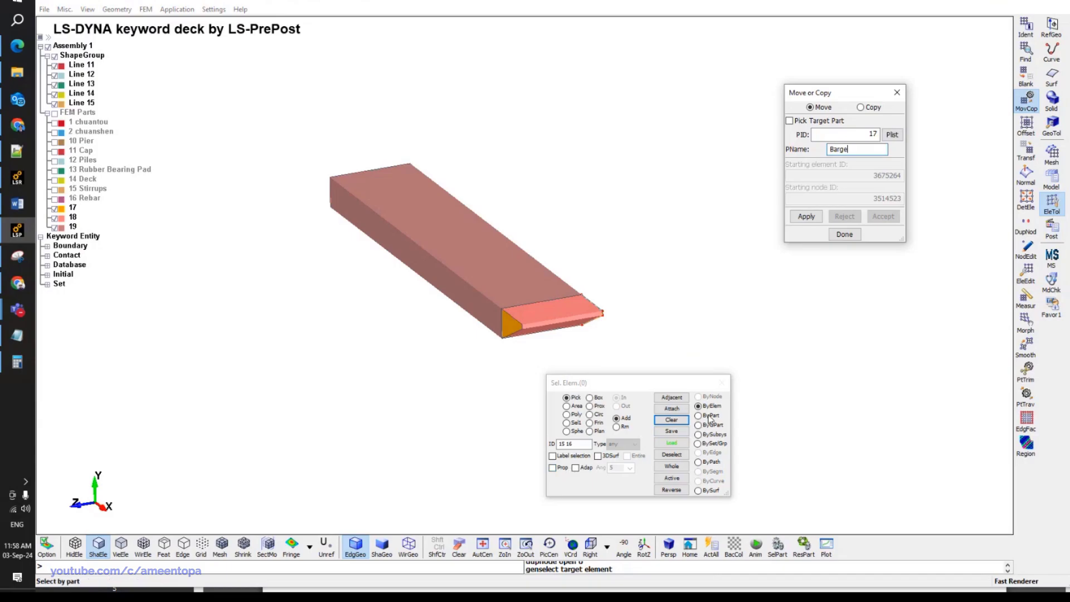
{"action": "left_click", "coordinate": [545, 316]}
{"action": "scroll", "coordinate": [545, 316], "scroll_direction": "up", "scroll_amount": 2}
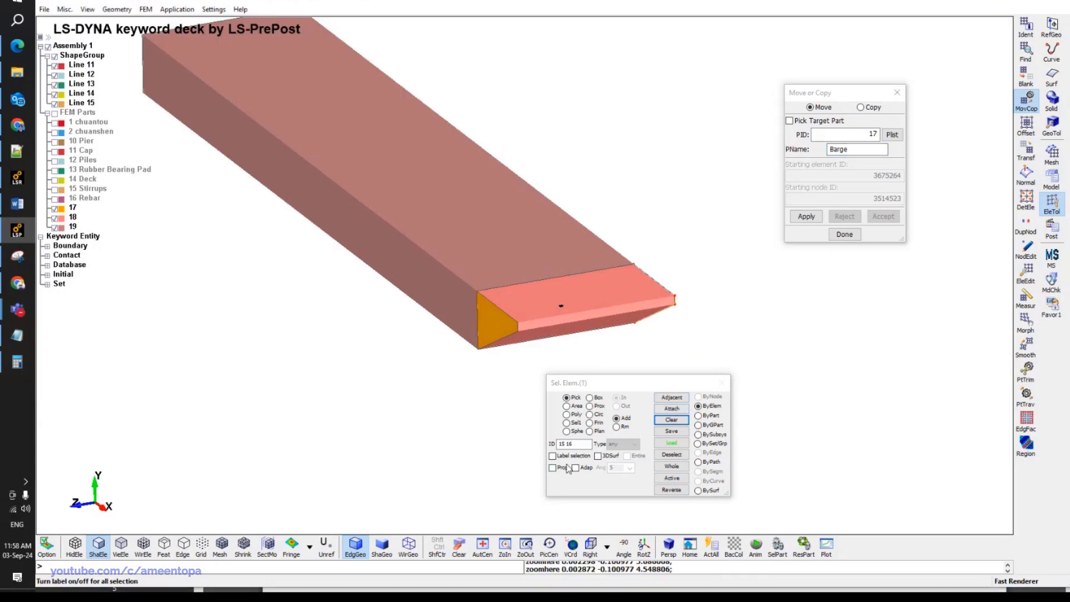
{"action": "left_click", "coordinate": [553, 468]}
{"action": "left_click", "coordinate": [555, 307]}
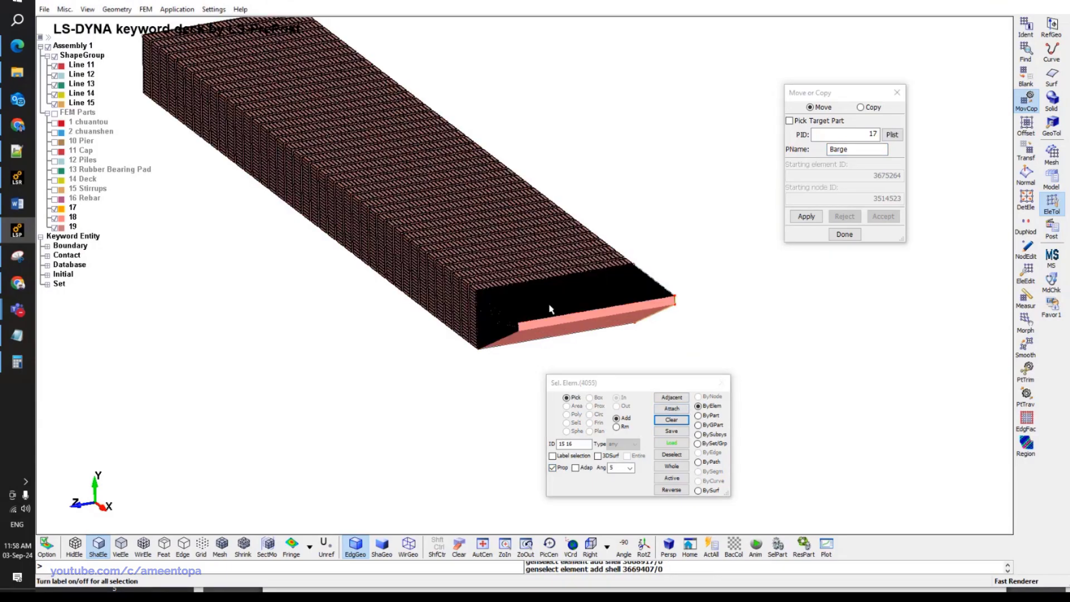
{"action": "left_click", "coordinate": [550, 308], "text": "ctrl"}
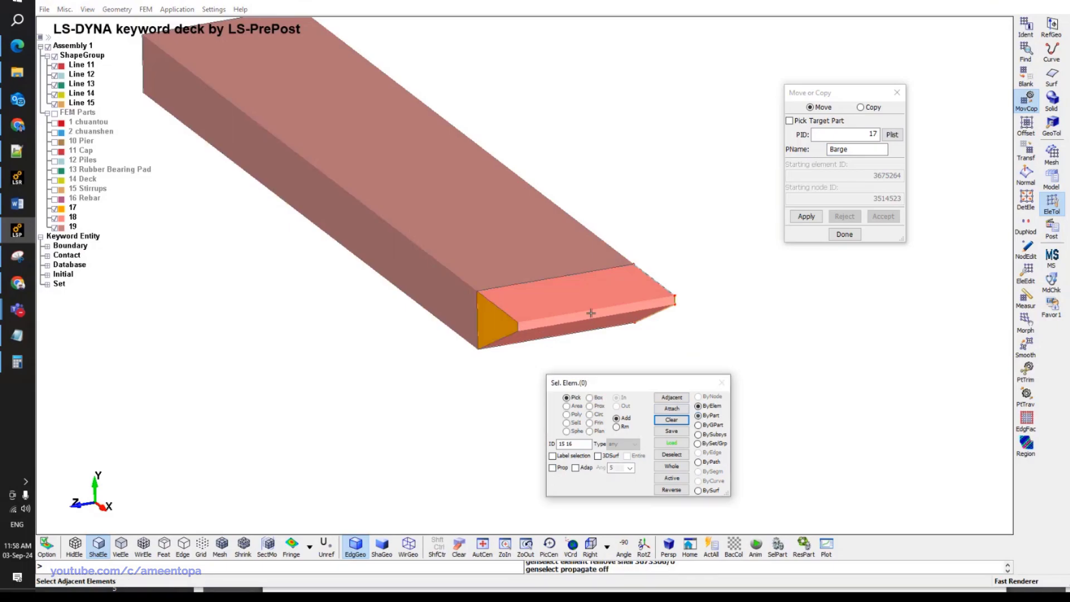
{"action": "left_click", "coordinate": [492, 329]}
{"action": "left_click", "coordinate": [584, 304], "text": "ctrl"}
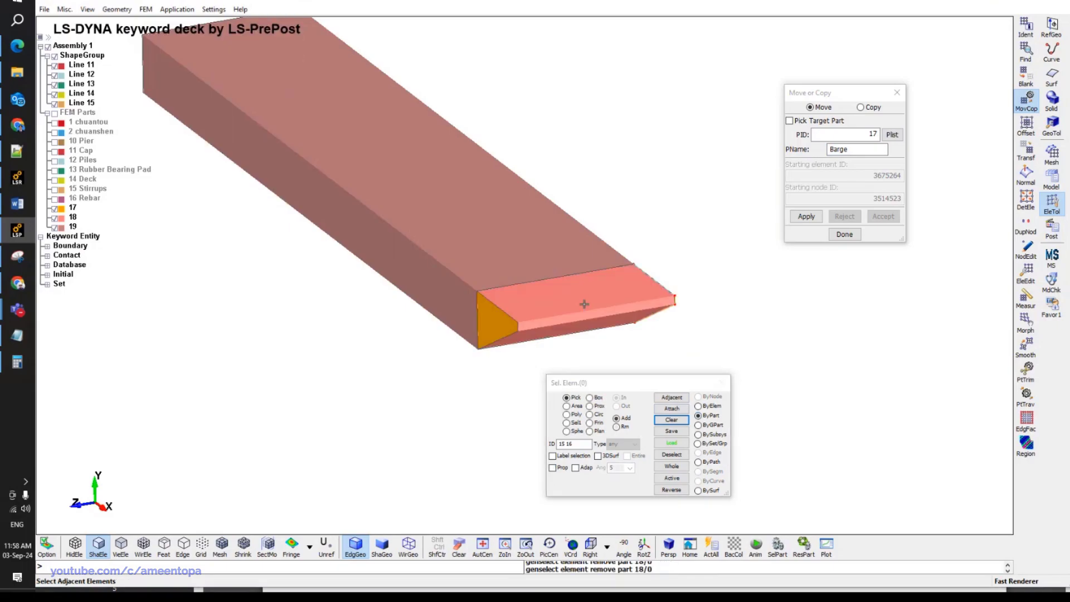
Hide part 19, area-select all elements of the bow block, and move them into part 17 Barge.
{"action": "left_click", "coordinate": [55, 227]}
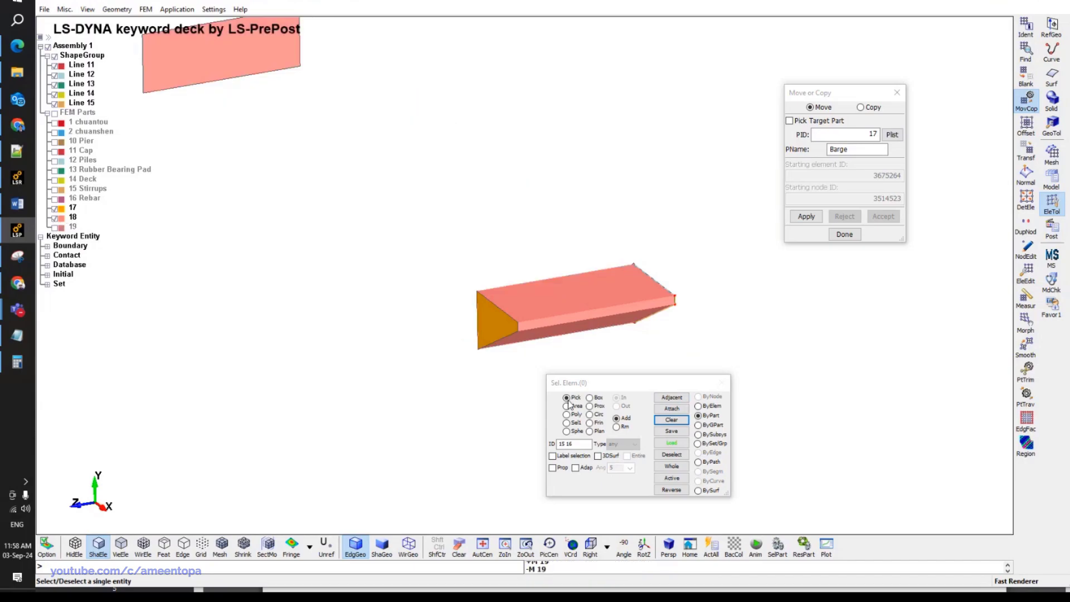
{"action": "left_click", "coordinate": [567, 407]}
{"action": "left_click_drag", "start_coordinate": [428, 417], "coordinate": [748, 220]}
{"action": "left_click", "coordinate": [806, 216]}
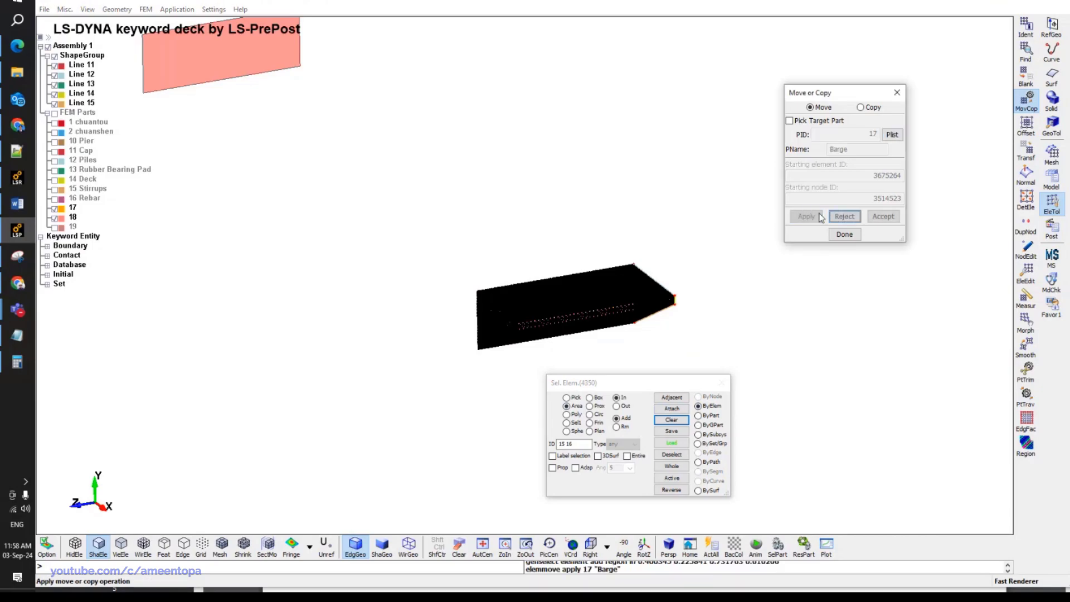
{"action": "left_click", "coordinate": [886, 217]}
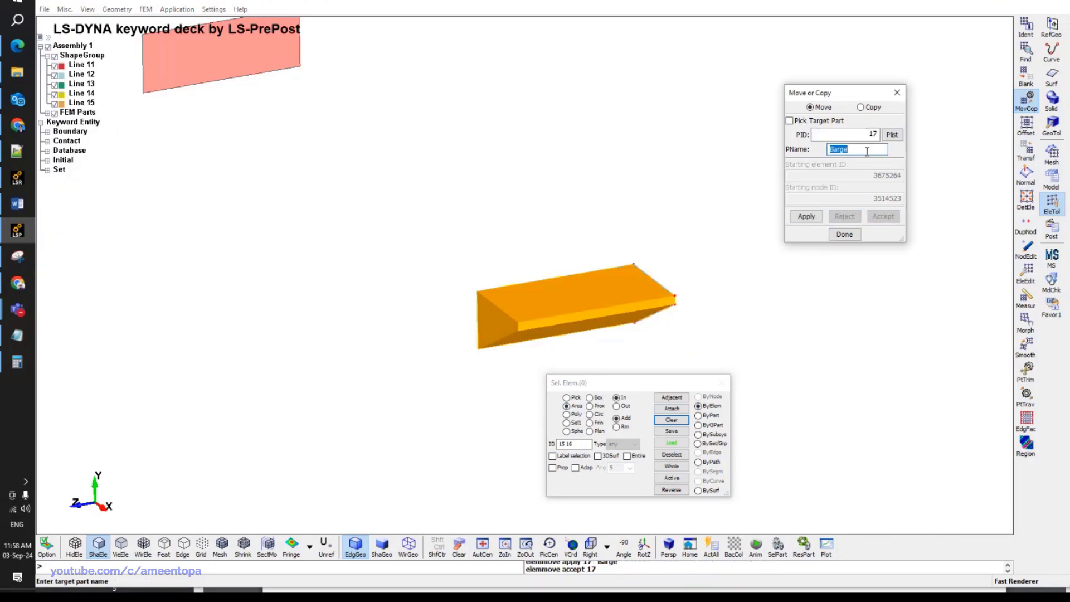
Set the element move target to part ID 18 with the part name Ship Rigid.
{"action": "double_click", "coordinate": [868, 134]}
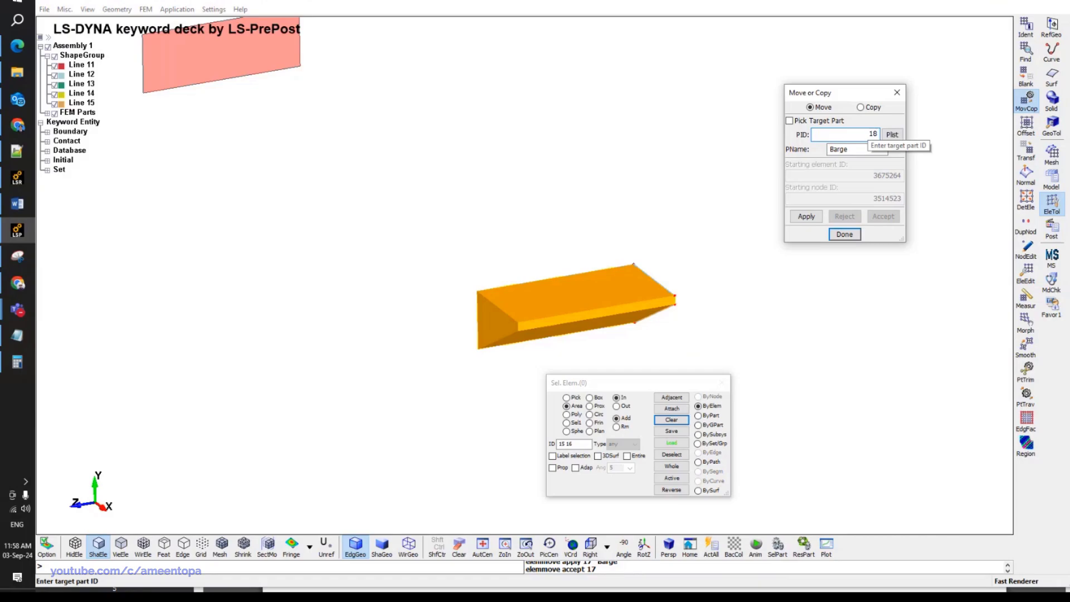
{"action": "left_click", "coordinate": [56, 114]}
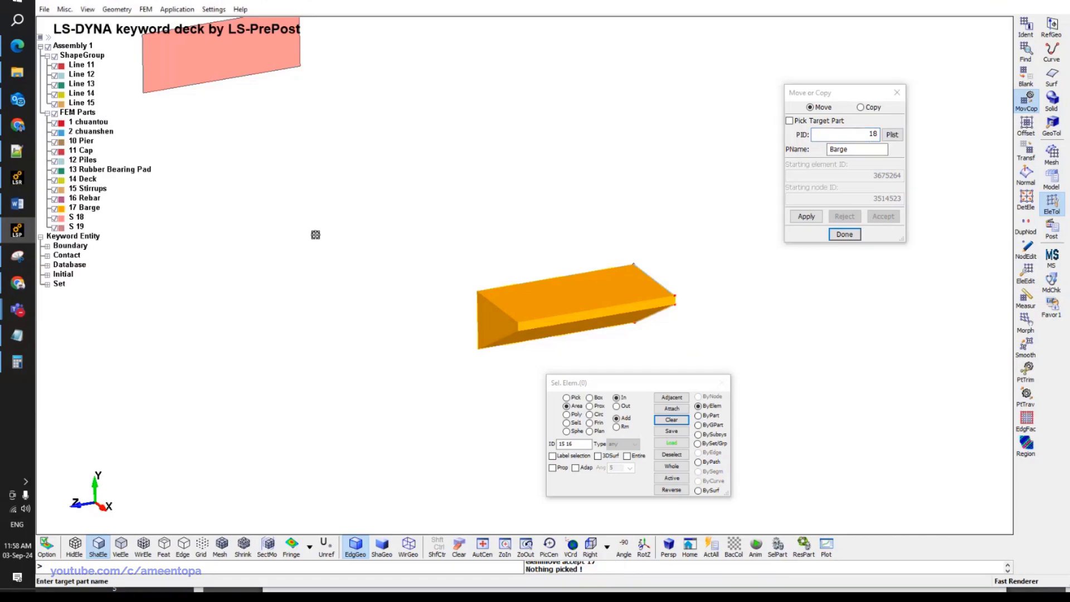
{"action": "double_click", "coordinate": [847, 150]}
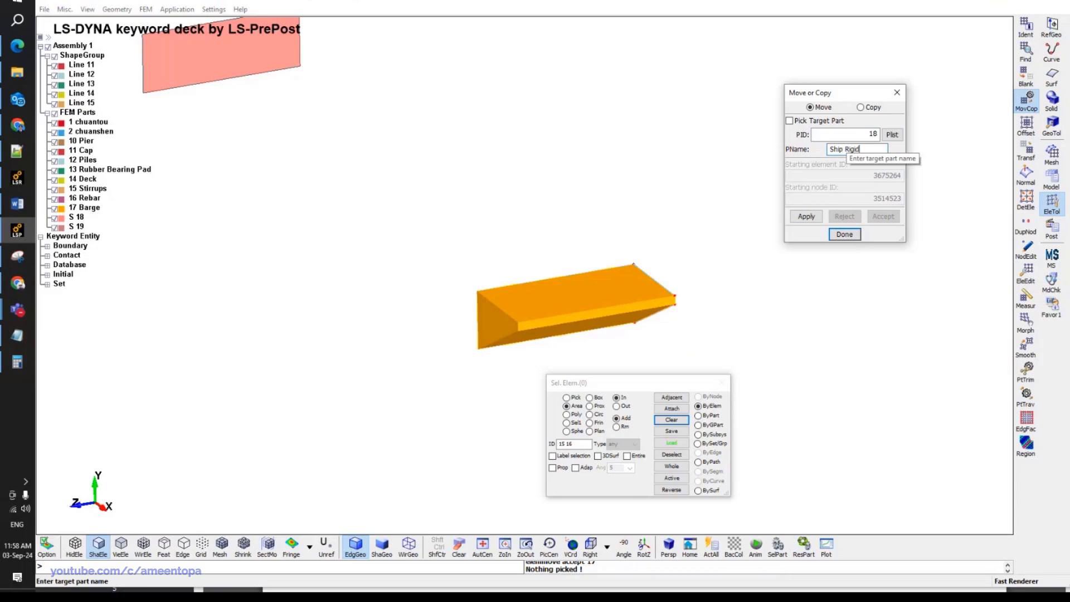
Hide part 17 Barge, display part 19, area-select all its hull elements, and move them into part 18 Ship Rigid.
{"action": "left_click", "coordinate": [54, 208]}
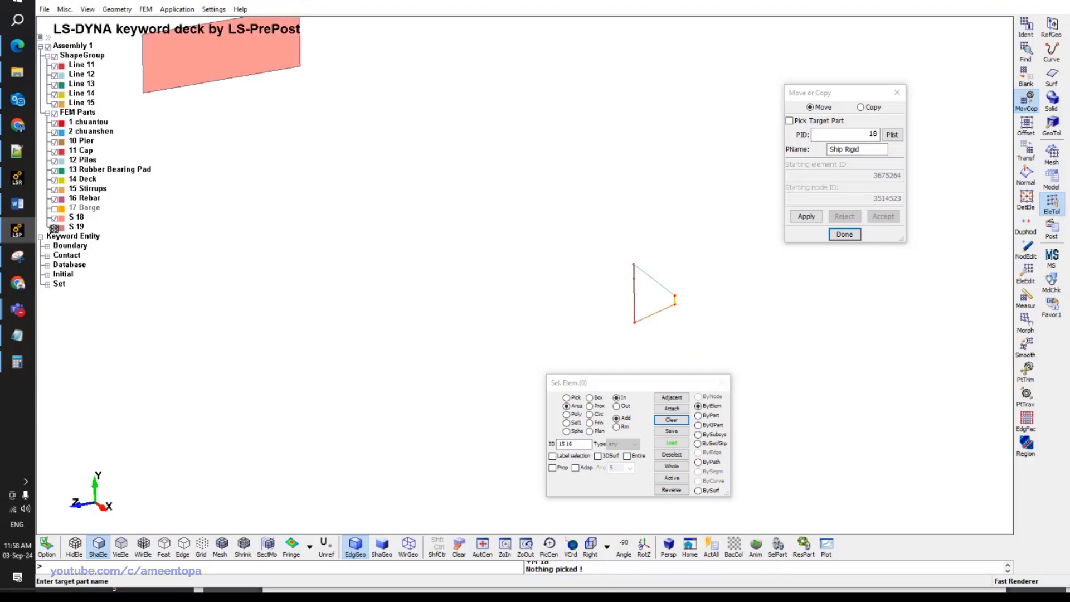
{"action": "left_click", "coordinate": [54, 227]}
{"action": "scroll", "coordinate": [388, 228], "scroll_direction": "down", "scroll_amount": 3}
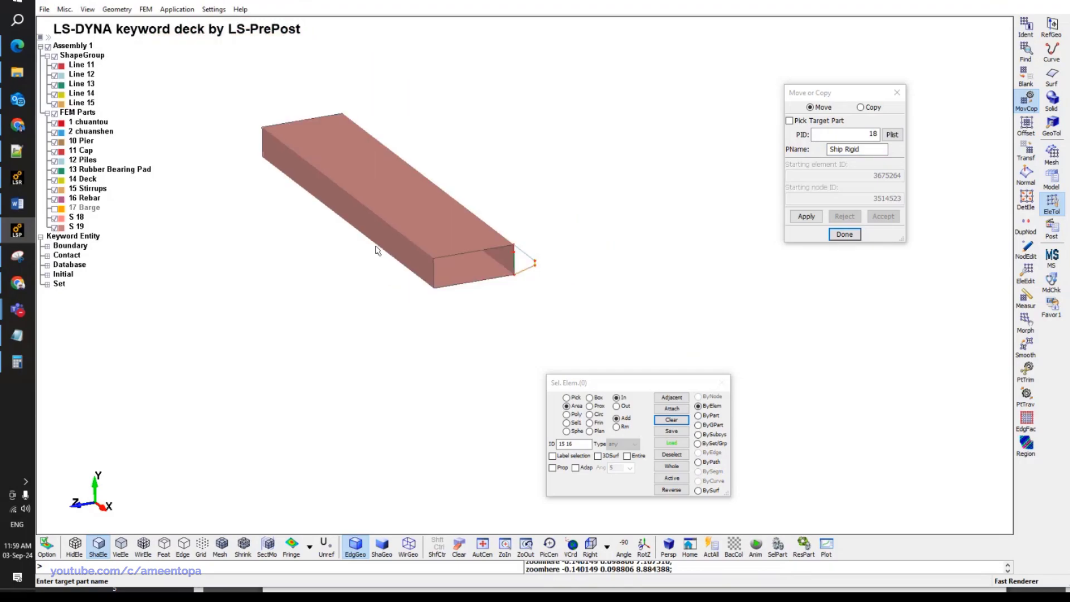
{"action": "left_click_drag", "start_coordinate": [209, 414], "coordinate": [554, 101]}
{"action": "left_click", "coordinate": [807, 217]}
{"action": "left_click", "coordinate": [885, 217]}
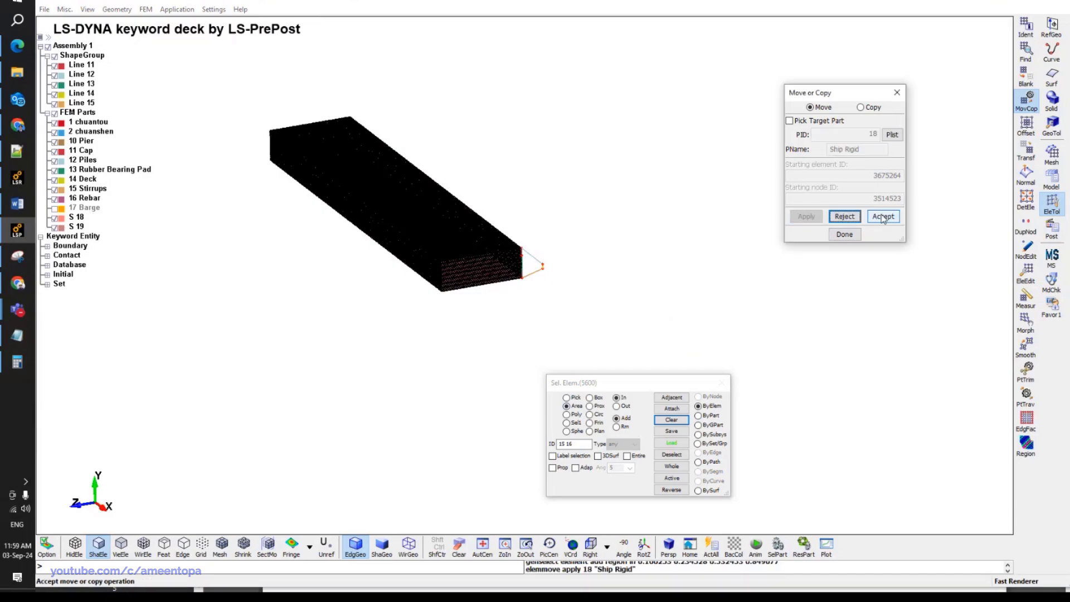
Hide the ShapeGroup geometry lines and display part 17 Barge together with the Ship Rigid hull.
{"action": "left_click", "coordinate": [53, 56]}
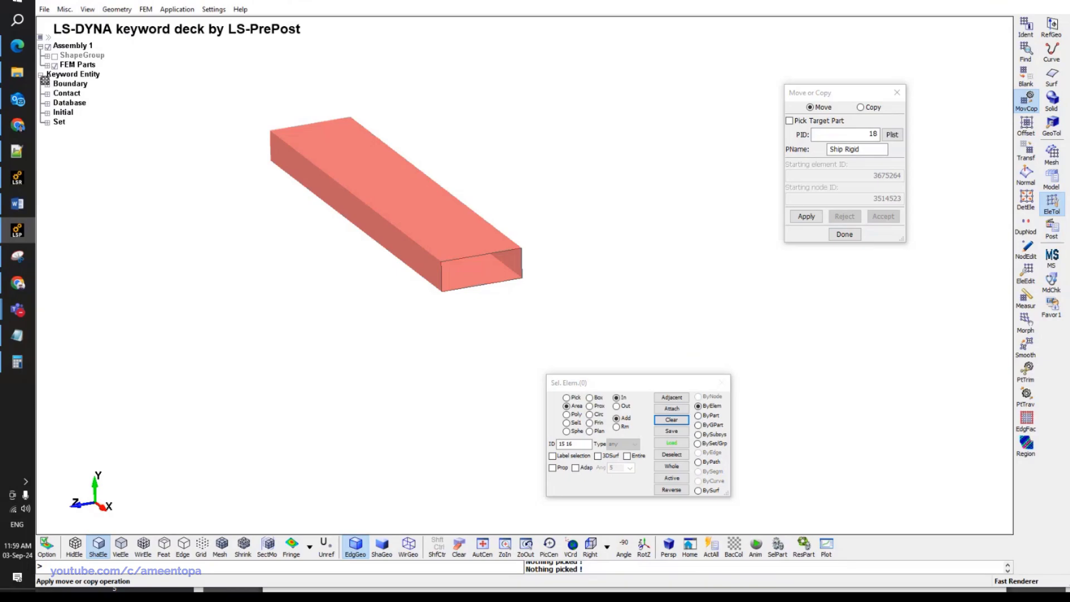
{"action": "left_click", "coordinate": [48, 66]}
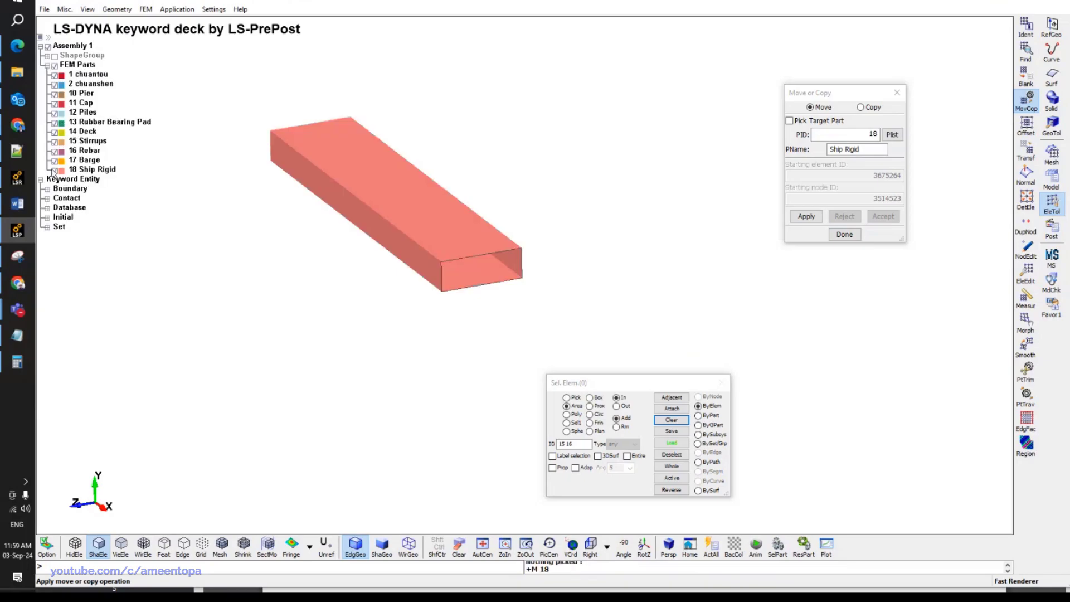
{"action": "left_click", "coordinate": [54, 161]}
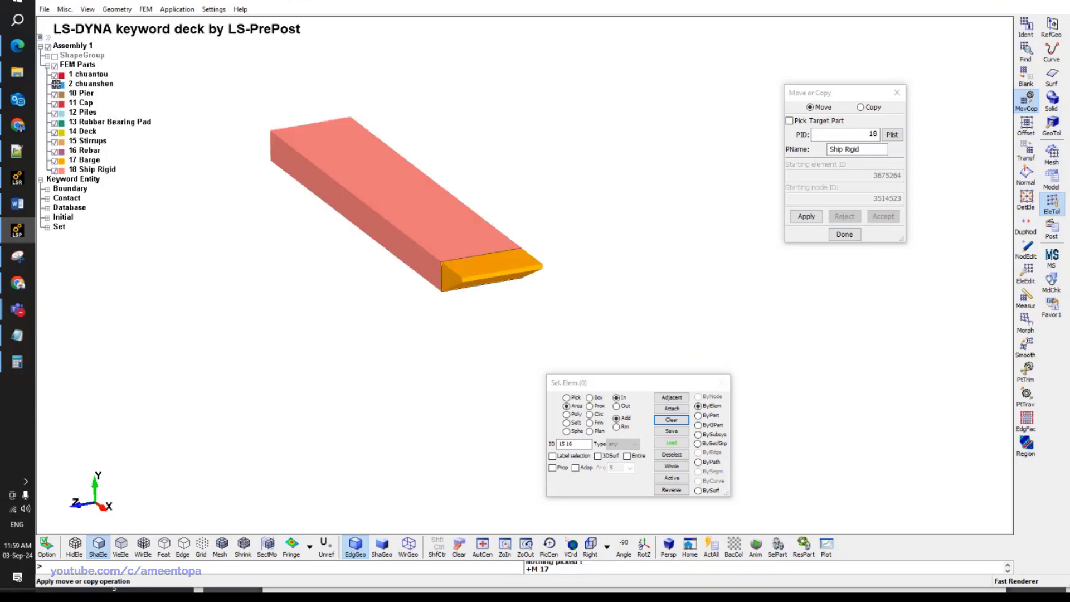
Display all the FEM parts of the bridge and barge, keeping parts 1 chuantou and 2 chuanshen hidden.
{"action": "left_click", "coordinate": [54, 66]}
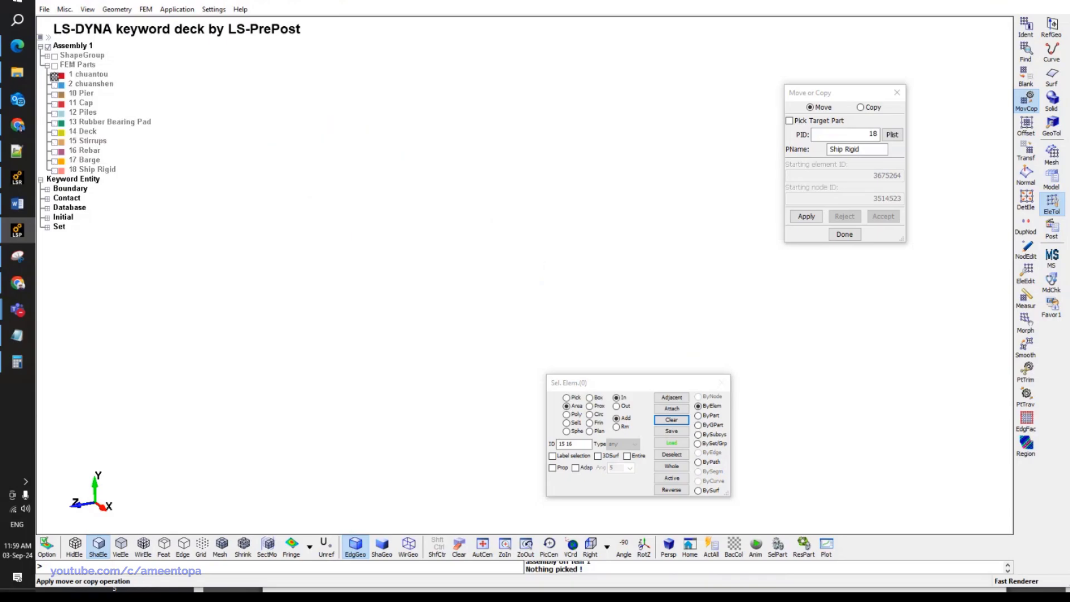
{"action": "left_click", "coordinate": [54, 65]}
{"action": "left_click", "coordinate": [54, 74]}
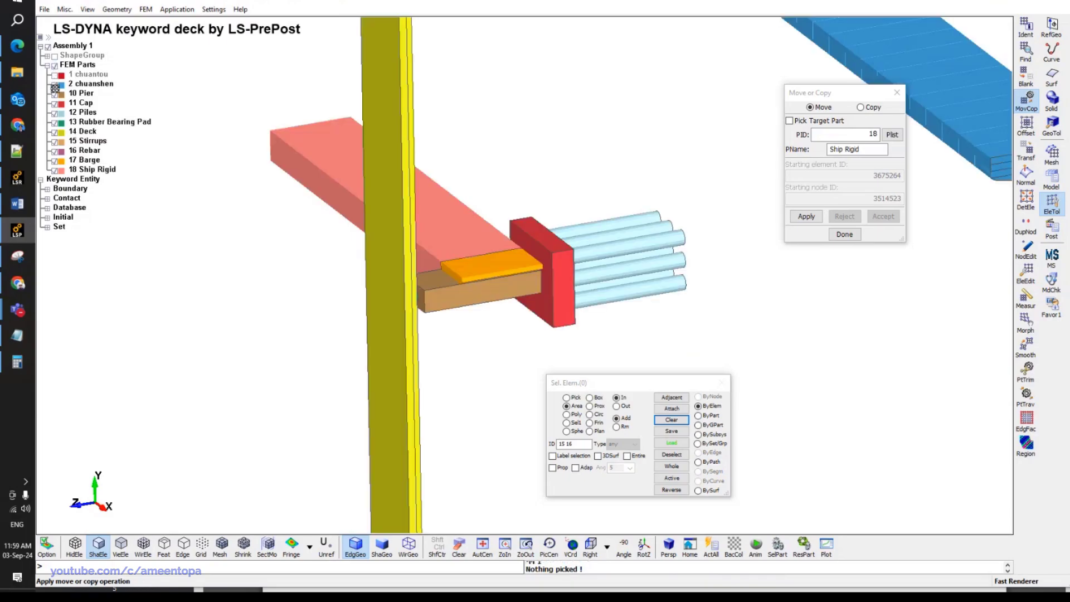
{"action": "left_click", "coordinate": [55, 84]}
{"action": "mouse_move", "coordinate": [557, 167]}
{"action": "left_mouse_down", "text": "ctrl"}
{"action": "mouse_move", "coordinate": [756, 7]}
{"action": "mouse_move", "coordinate": [483, 315]}
{"action": "mouse_move", "coordinate": [400, 301]}
{"action": "left_mouse_up", "text": "ctrl"}
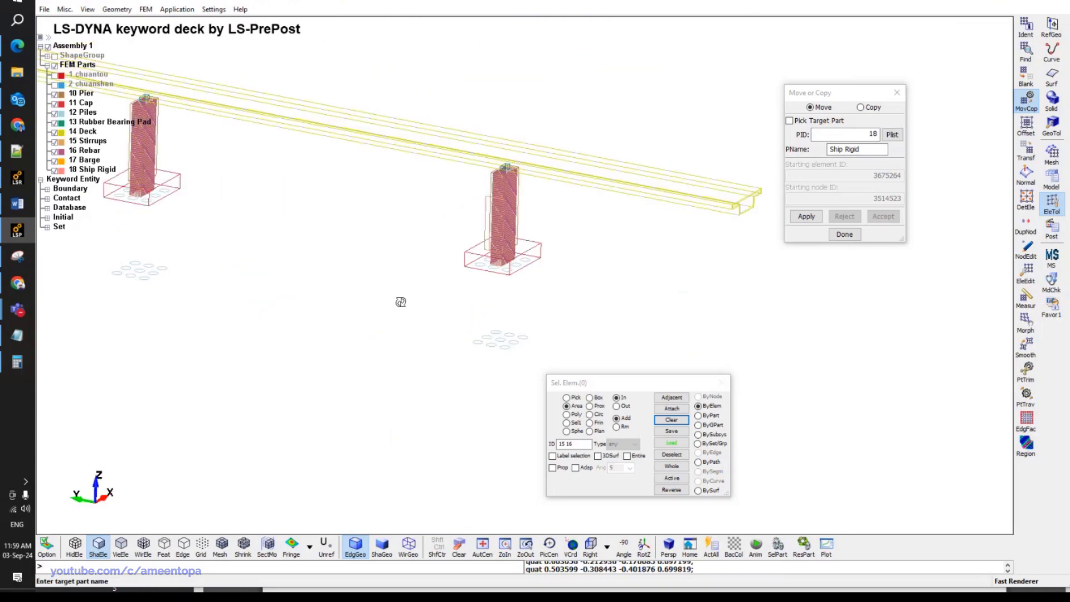
Set the node transformation to Rotate and select the nodes of parts Barge and Ship Rigid by part.
{"action": "left_click", "coordinate": [1026, 151]}
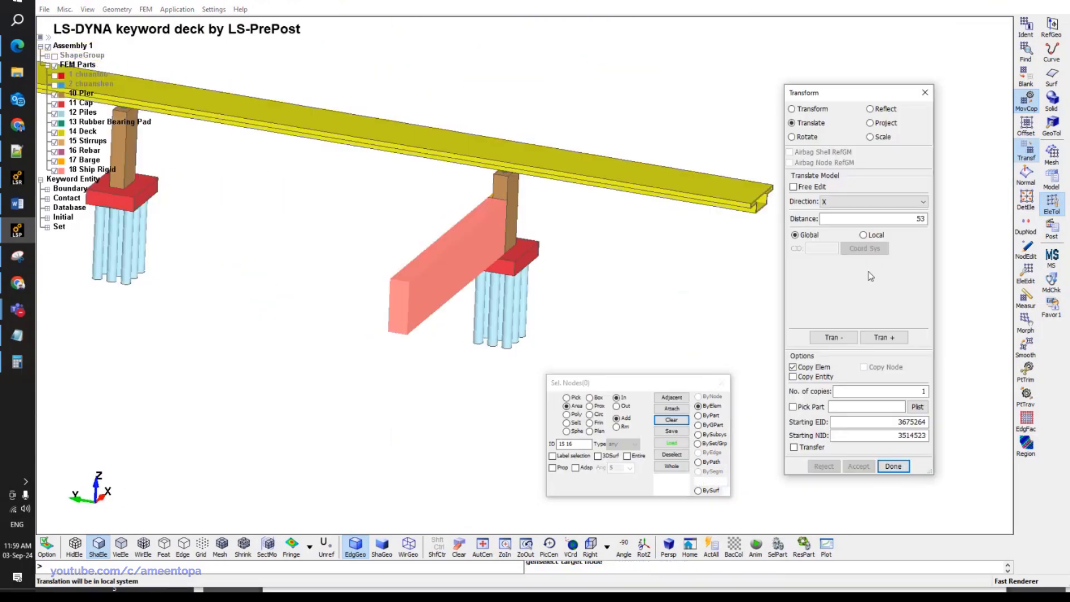
{"action": "left_click", "coordinate": [870, 137]}
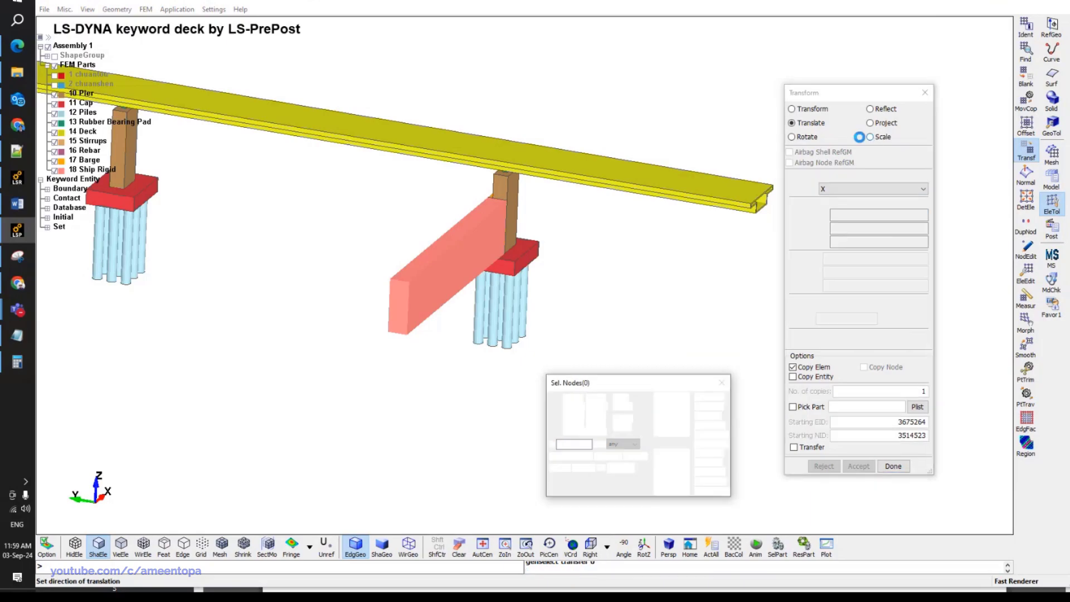
{"action": "left_click", "coordinate": [801, 138]}
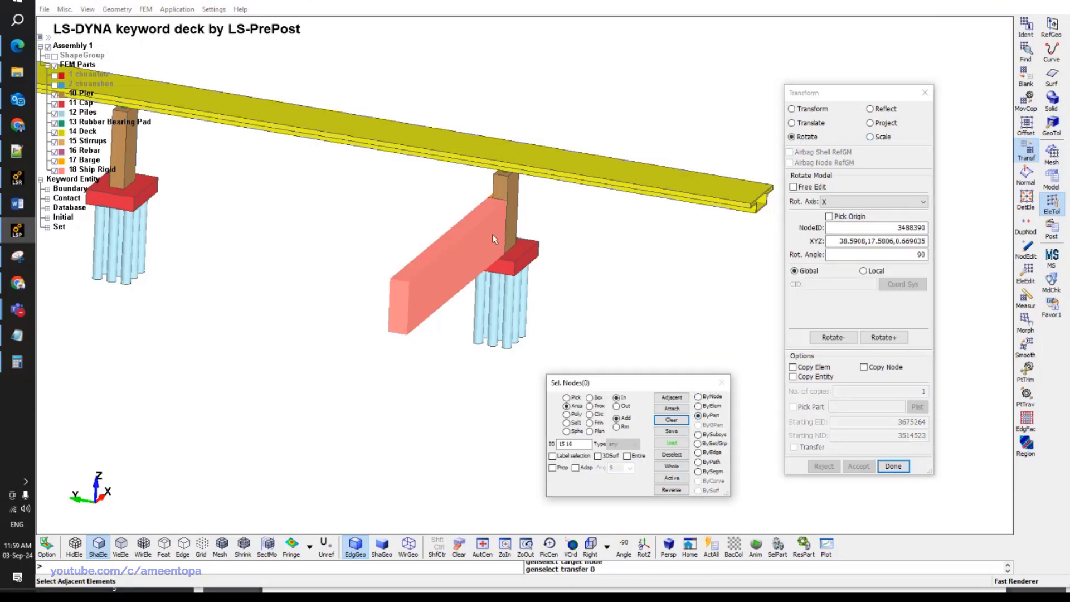
{"action": "scroll", "coordinate": [493, 239], "scroll_direction": "up", "scroll_amount": 1}
{"action": "left_click", "coordinate": [459, 242]}
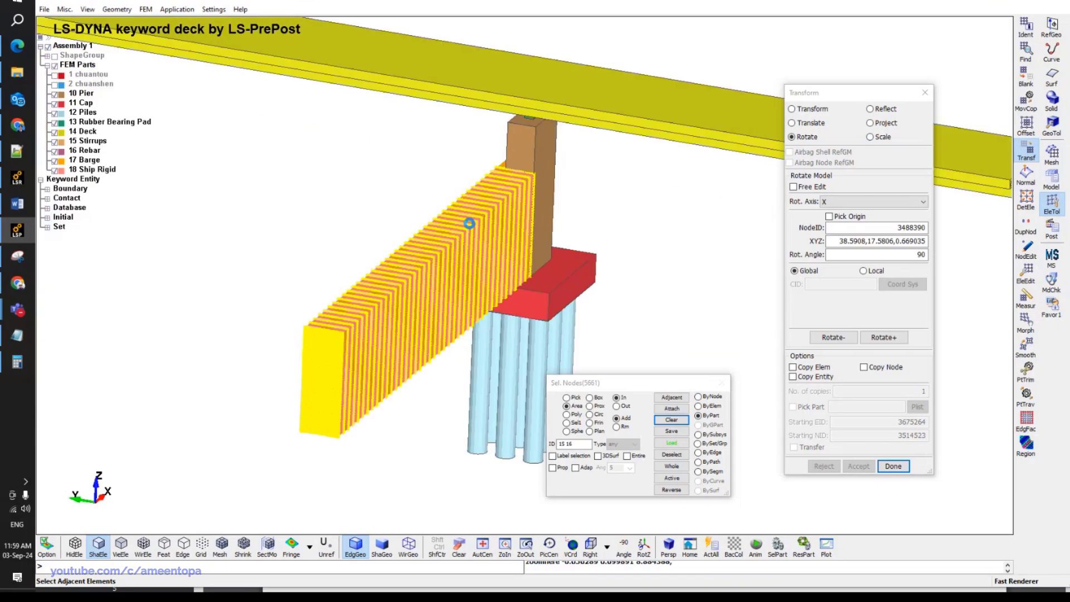
{"action": "scroll", "coordinate": [470, 223], "scroll_direction": "up", "scroll_amount": 3}
{"action": "scroll", "coordinate": [513, 217], "scroll_direction": "down", "scroll_amount": 3}
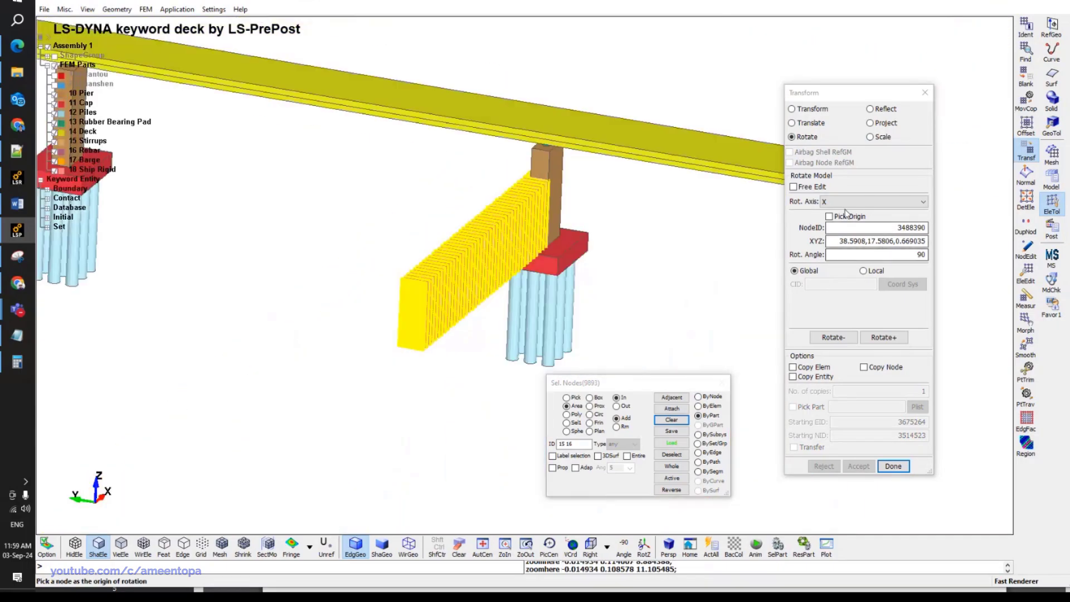
Reject a trial rotation about the preset origin and rotate the selected barge +90 degrees about X around a node picked on the hull side.
{"action": "left_click", "coordinate": [881, 337]}
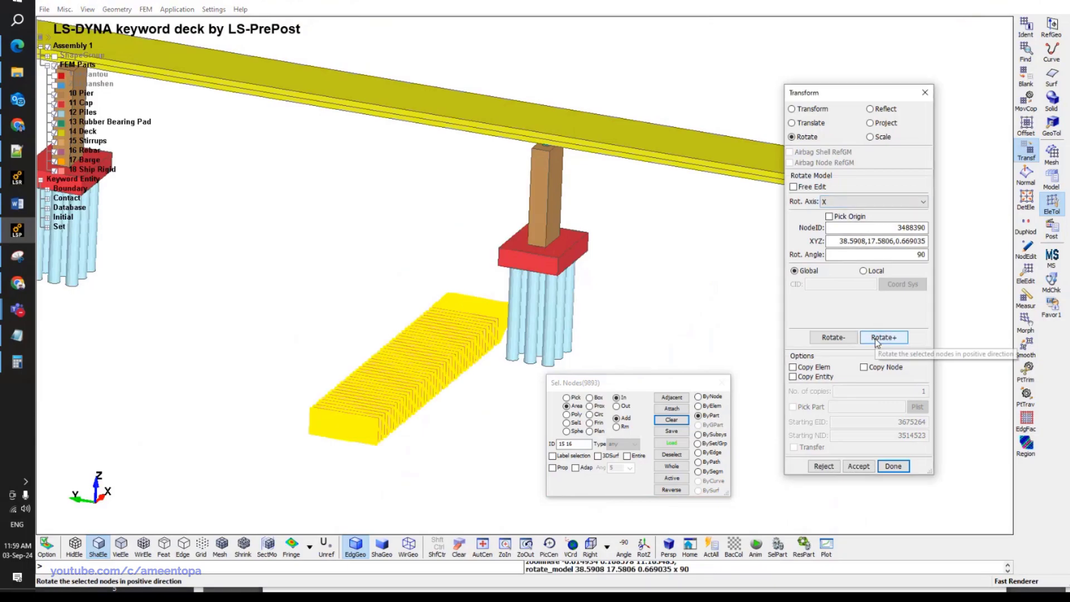
{"action": "left_click", "coordinate": [821, 466]}
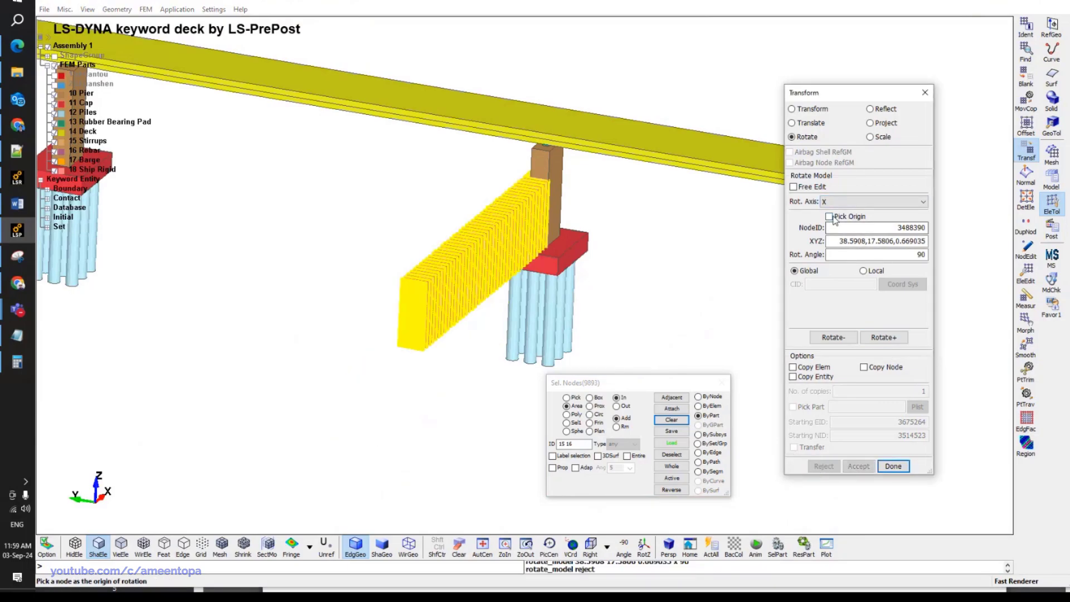
{"action": "left_click", "coordinate": [829, 216]}
{"action": "scroll", "coordinate": [426, 281], "scroll_direction": "up", "scroll_amount": 2}
{"action": "scroll", "coordinate": [427, 282], "scroll_direction": "up", "scroll_amount": 2}
{"action": "left_click", "coordinate": [544, 293]}
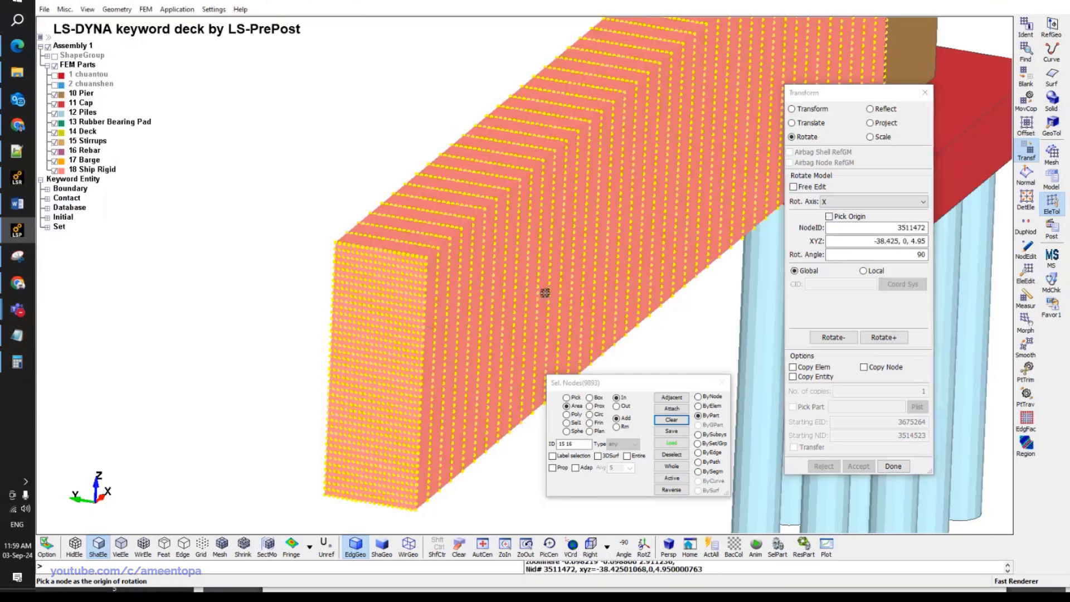
{"action": "left_click", "coordinate": [883, 337]}
{"action": "scroll", "coordinate": [526, 288], "scroll_direction": "down", "scroll_amount": 5}
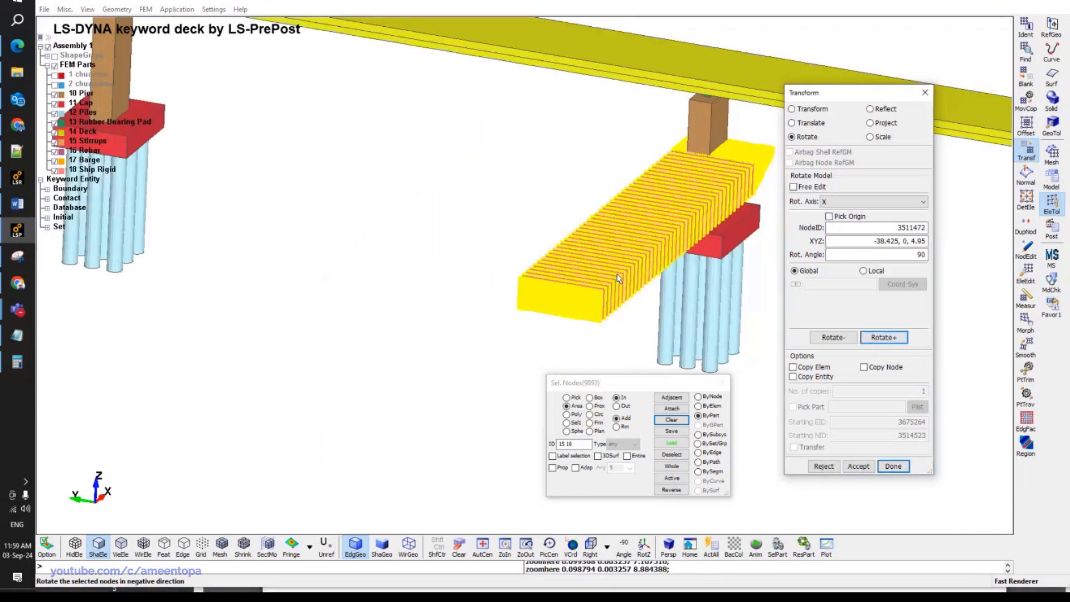
{"action": "left_click_drag", "start_coordinate": [527, 288], "coordinate": [585, 293], "text": "shift"}
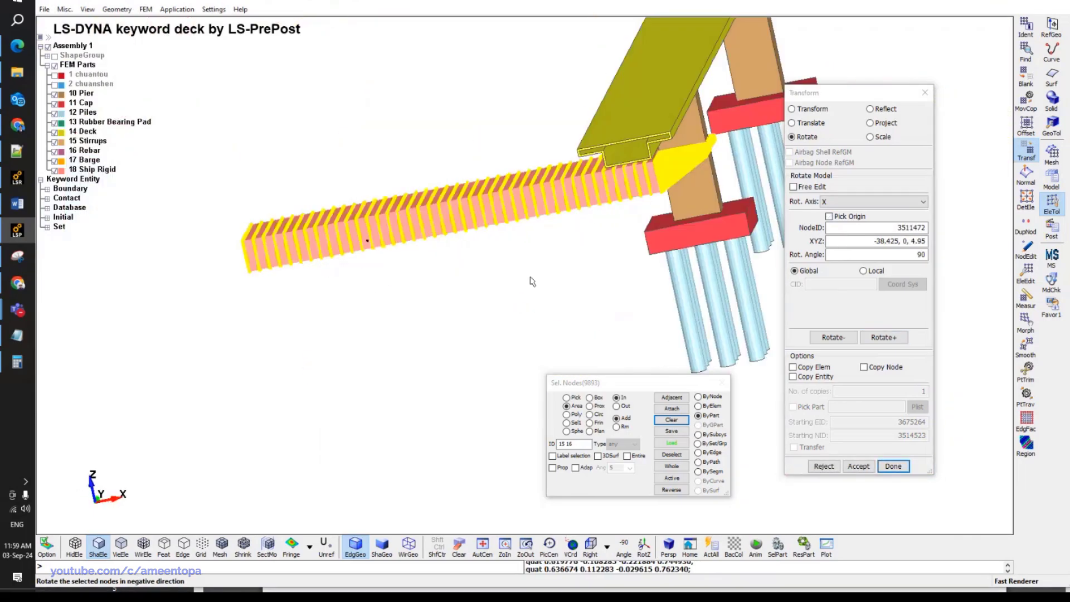
{"action": "left_click", "coordinate": [858, 466]}
Set the transformation to Translate without element copying, and select the nodes of parts Barge and Ship Rigid by part.
{"action": "left_click_drag", "start_coordinate": [724, 334], "coordinate": [640, 232], "text": "shift"}
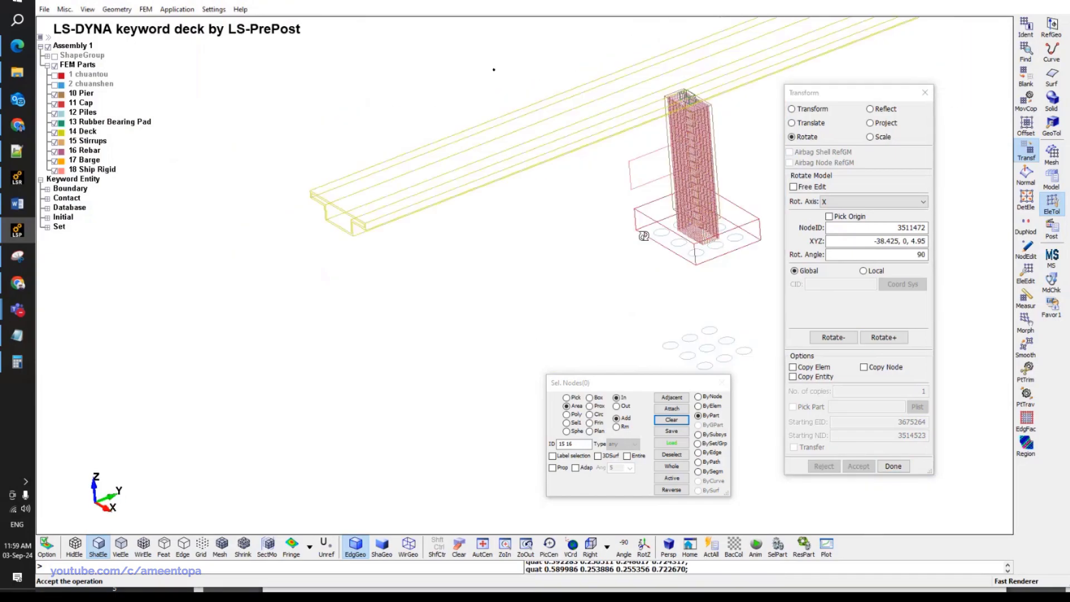
{"action": "scroll", "coordinate": [682, 167], "scroll_direction": "up", "scroll_amount": 3}
{"action": "left_click", "coordinate": [807, 123]}
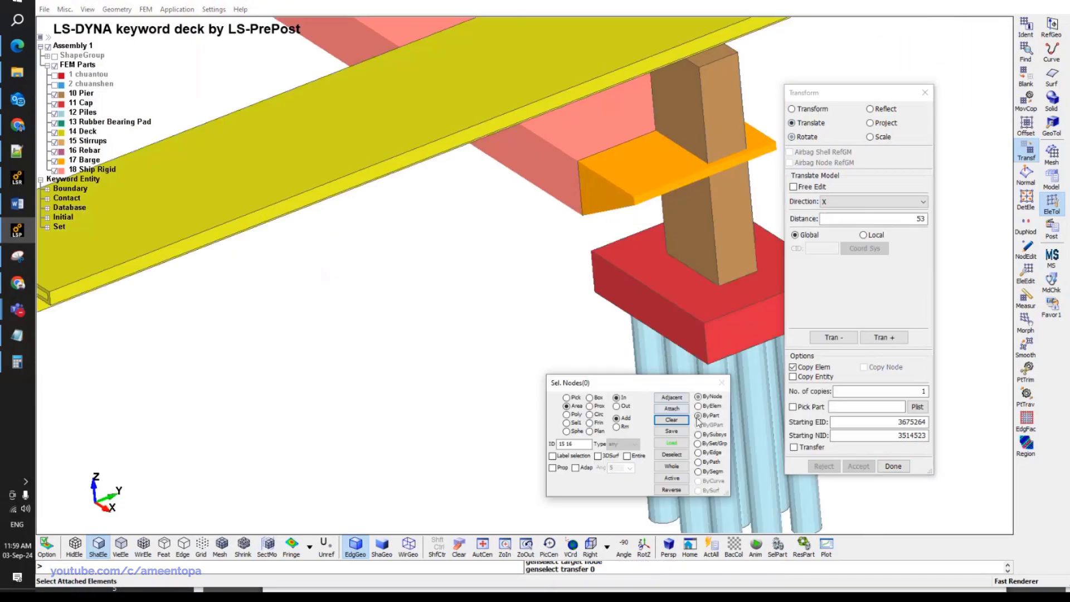
{"action": "left_click", "coordinate": [630, 186]}
{"action": "left_click", "coordinate": [567, 170]}
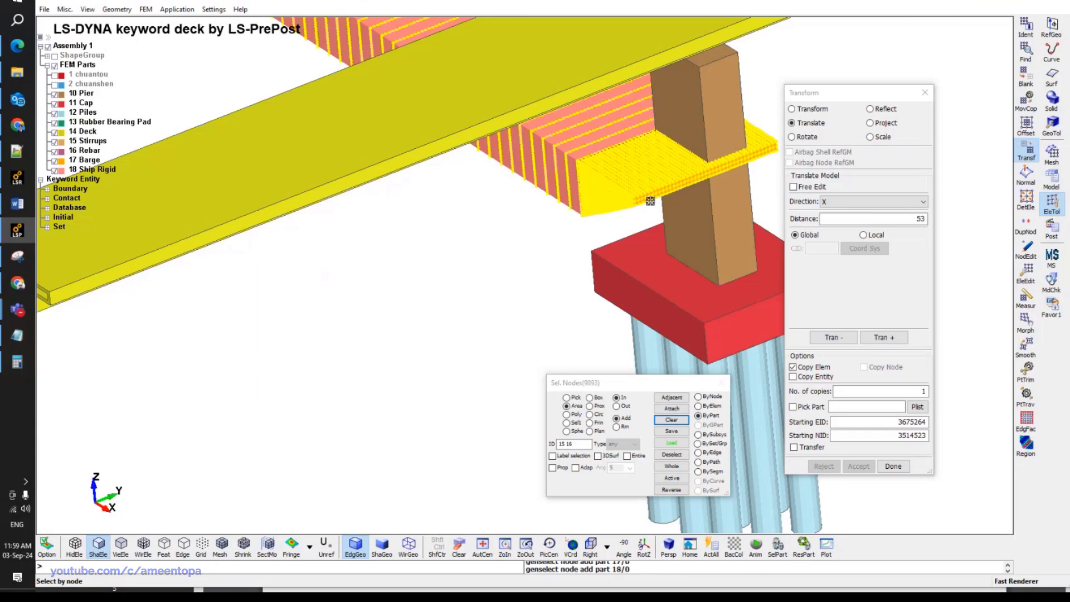
{"action": "left_click", "coordinate": [805, 368]}
Translate the selected barge in the negative X direction in repeated steps of 1 until the bow clears the pier, and accept the move.
{"action": "double_click", "coordinate": [920, 218]}
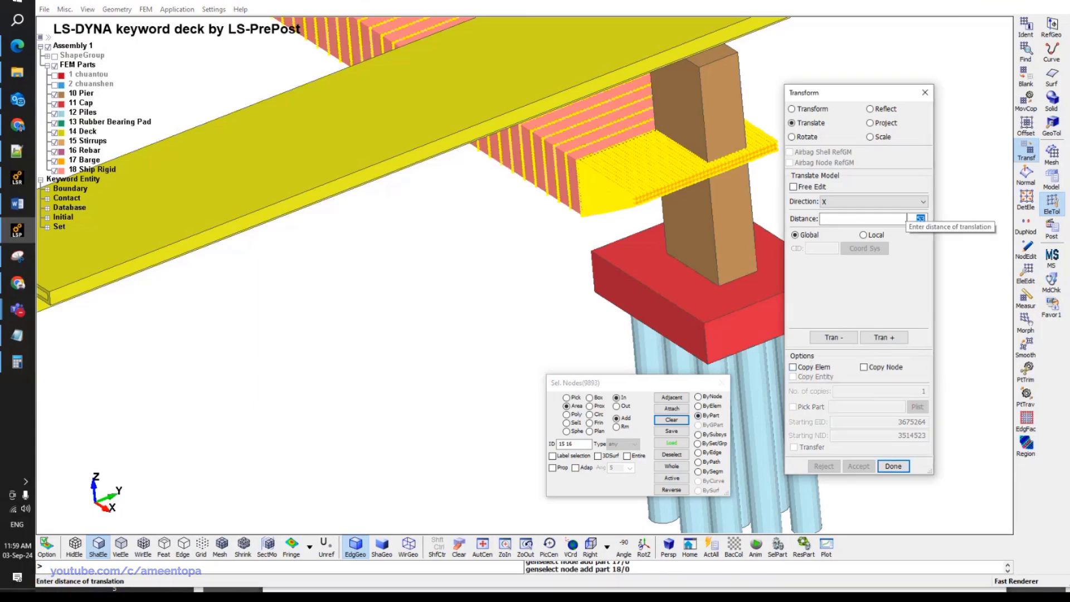
{"action": "type", "text": "1"}
{"action": "left_click", "coordinate": [833, 337]}
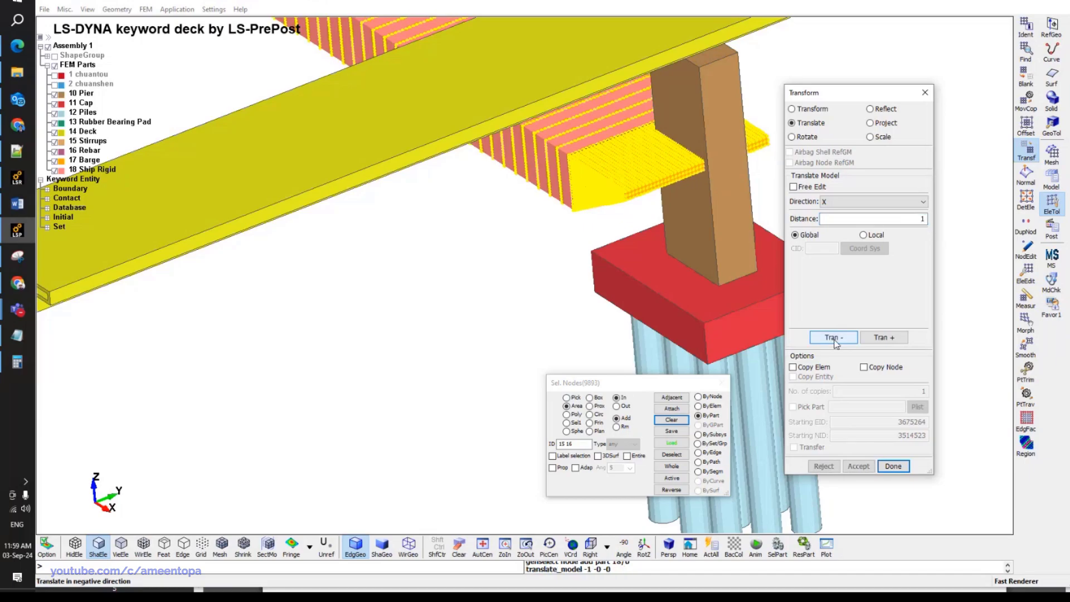
{"action": "left_click", "coordinate": [832, 337]}
{"action": "left_click", "coordinate": [833, 337]}
{"action": "left_click", "coordinate": [832, 337]}
{"action": "left_click", "coordinate": [833, 337]}
{"action": "left_click", "coordinate": [833, 338]}
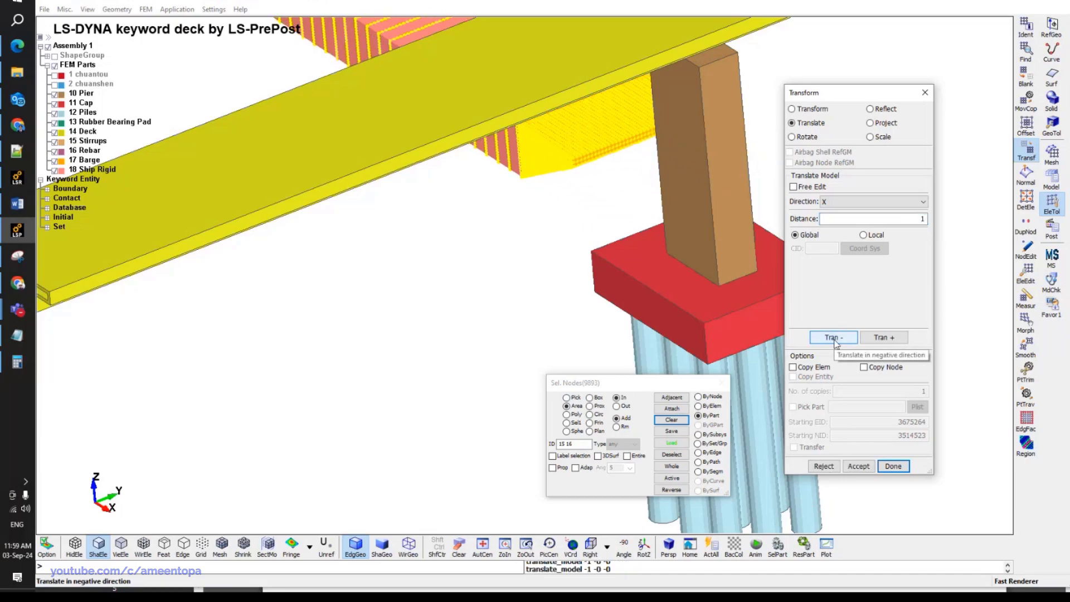
{"action": "left_click", "coordinate": [833, 337]}
{"action": "left_click_drag", "start_coordinate": [585, 290], "coordinate": [669, 390], "text": "ctrl"}
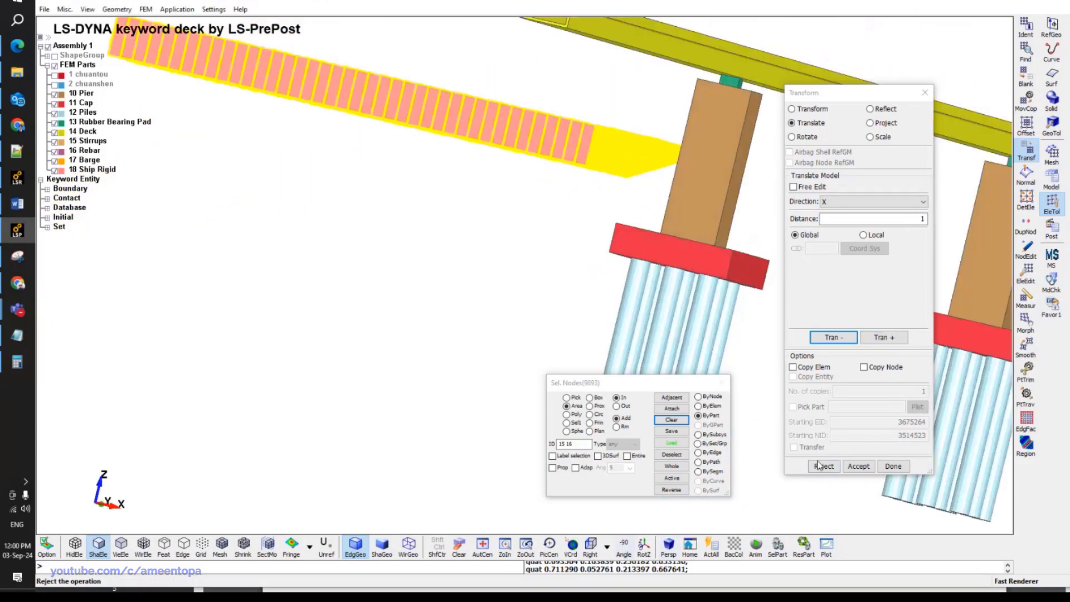
{"action": "left_click", "coordinate": [859, 466]}
Set the translation direction to Z and select the nodes of parts Barge and Ship Rigid by part.
{"action": "scroll", "coordinate": [555, 241], "scroll_direction": "up", "scroll_amount": 3}
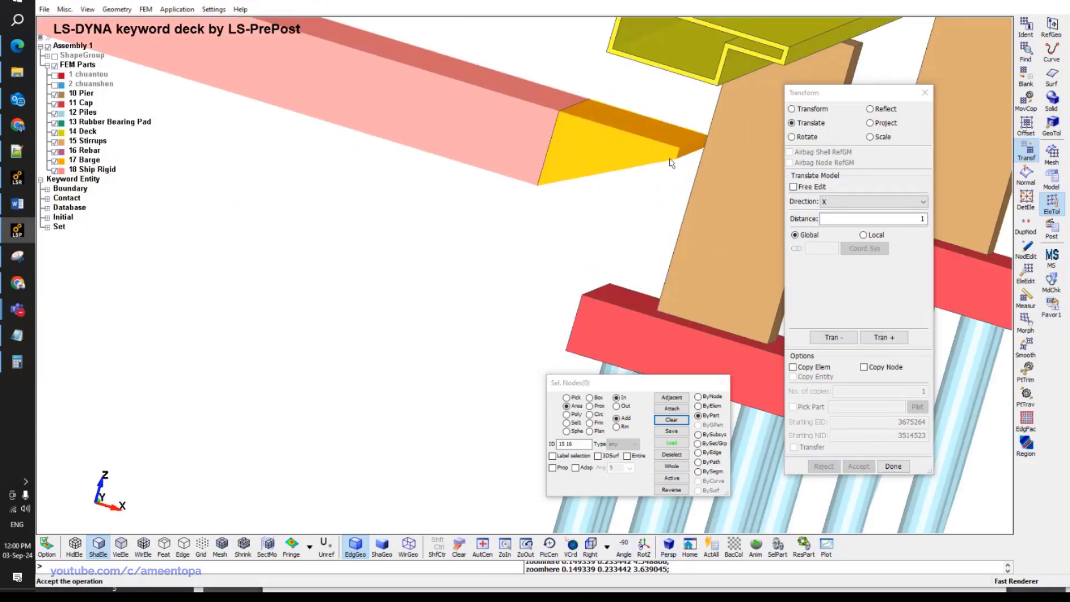
{"action": "left_click", "coordinate": [591, 547]}
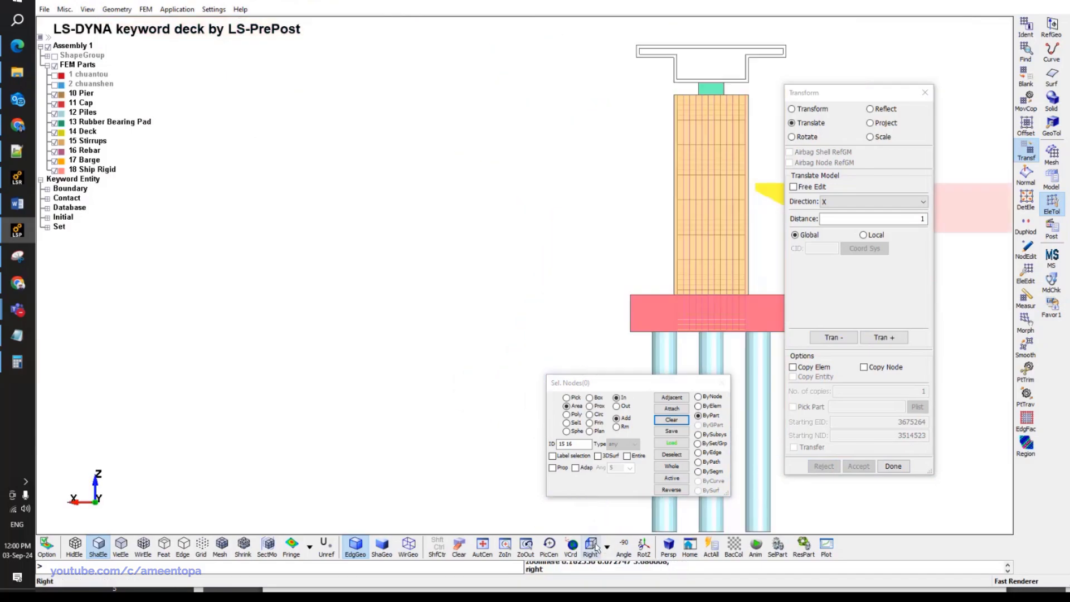
{"action": "scroll", "coordinate": [599, 312], "scroll_direction": "up", "scroll_amount": 4}
{"action": "left_click", "coordinate": [869, 202]}
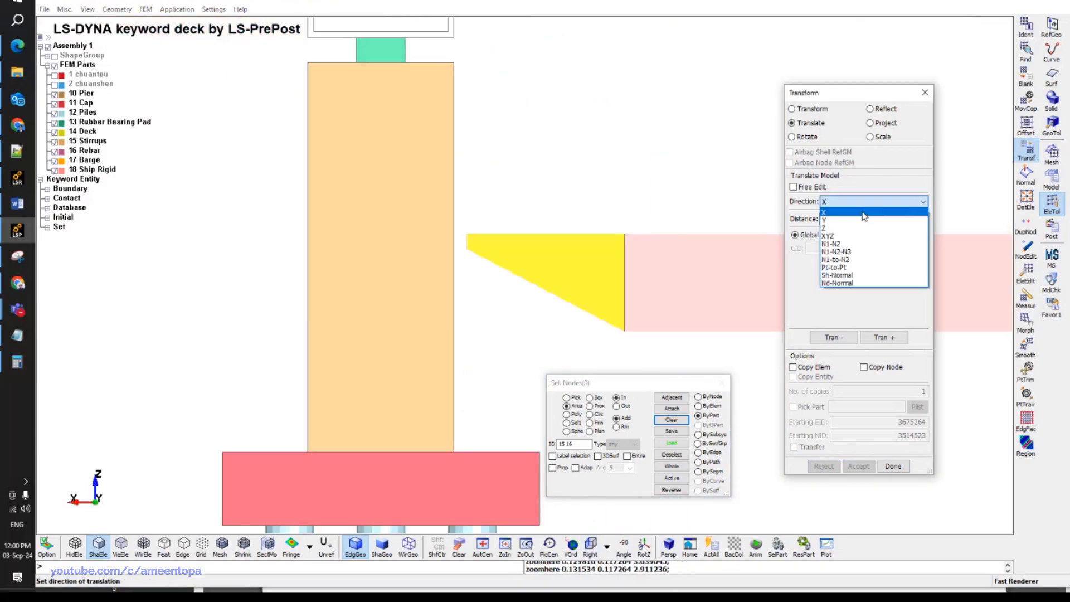
{"action": "left_click", "coordinate": [870, 229]}
{"action": "left_click", "coordinate": [638, 289]}
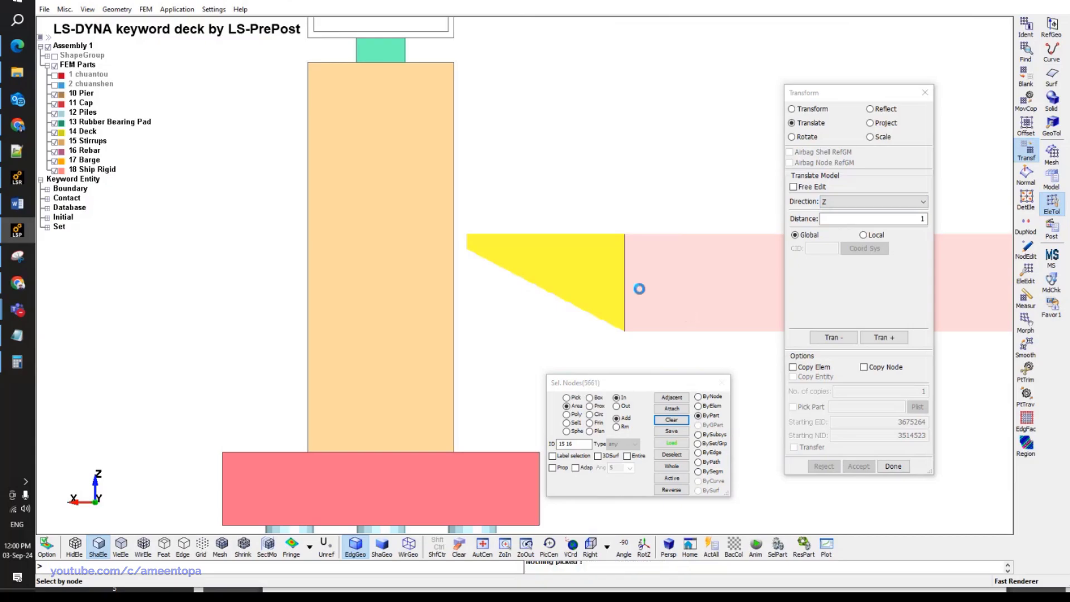
{"action": "left_click", "coordinate": [601, 263]}
Translate the selected barge three times by 1 in the negative Z direction and accept the move.
{"action": "left_click", "coordinate": [833, 337]}
{"action": "left_click", "coordinate": [832, 337]}
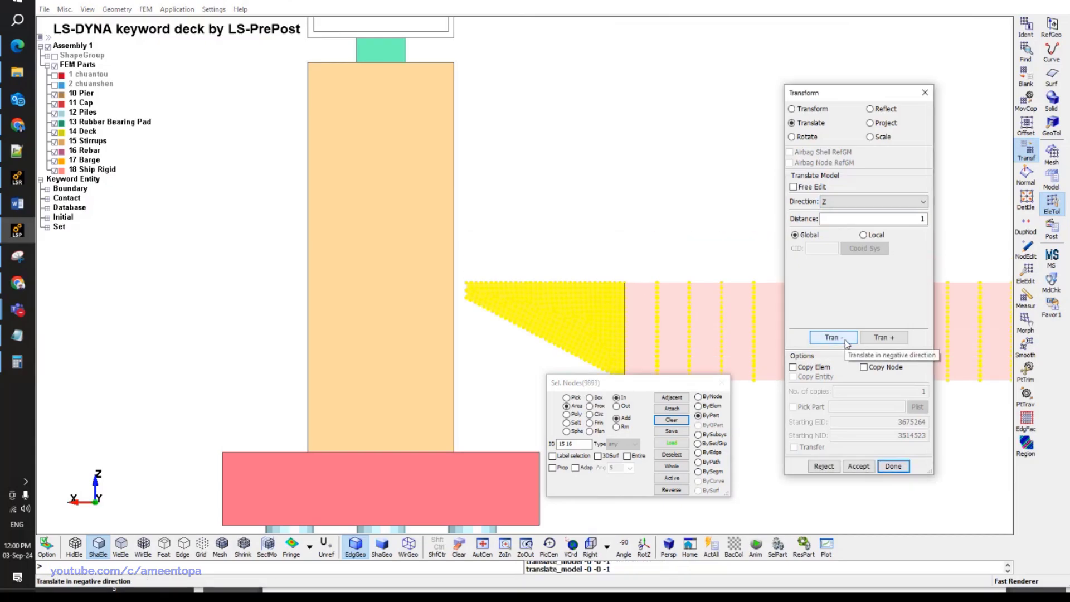
{"action": "left_click", "coordinate": [833, 337]}
{"action": "left_click_drag", "start_coordinate": [669, 382], "coordinate": [617, 154]}
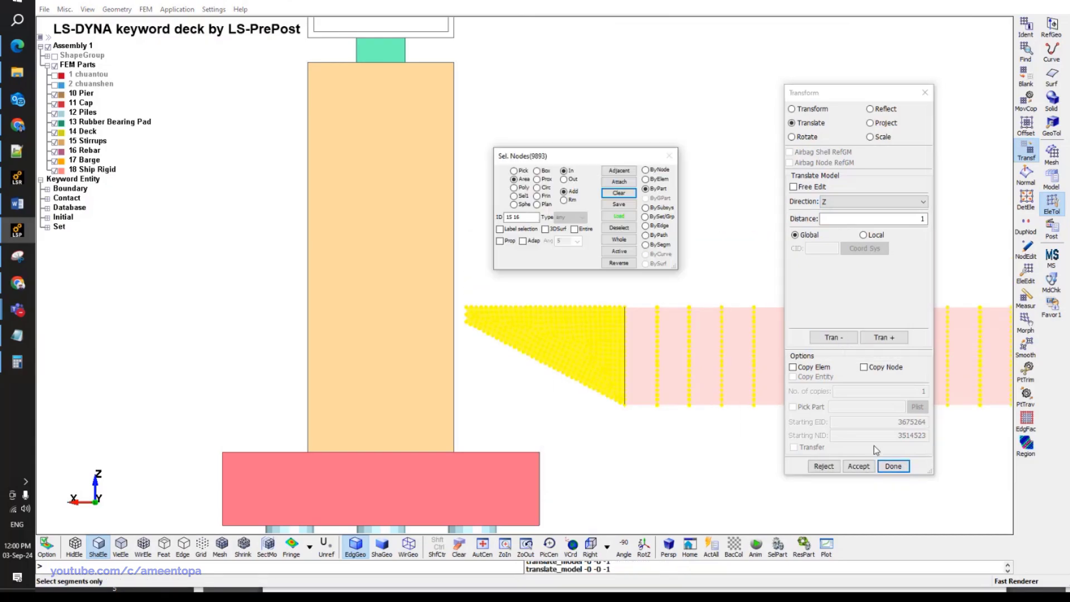
{"action": "left_click", "coordinate": [858, 466]}
Delete the untitled part 19 from the model's PART keyword definitions.
{"action": "scroll", "coordinate": [602, 322], "scroll_direction": "down", "scroll_amount": 3}
{"action": "left_click_drag", "start_coordinate": [602, 322], "coordinate": [370, 370], "text": "ctrl"}
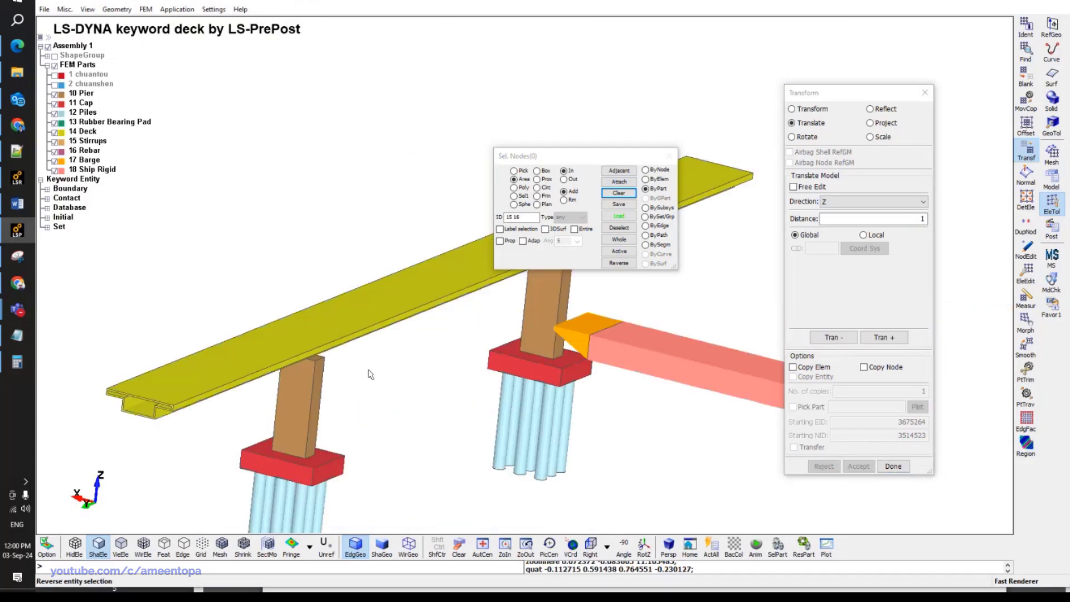
{"action": "middle_click_drag", "start_coordinate": [370, 370], "coordinate": [461, 342], "text": "ctrl"}
{"action": "key", "text": "F1"}
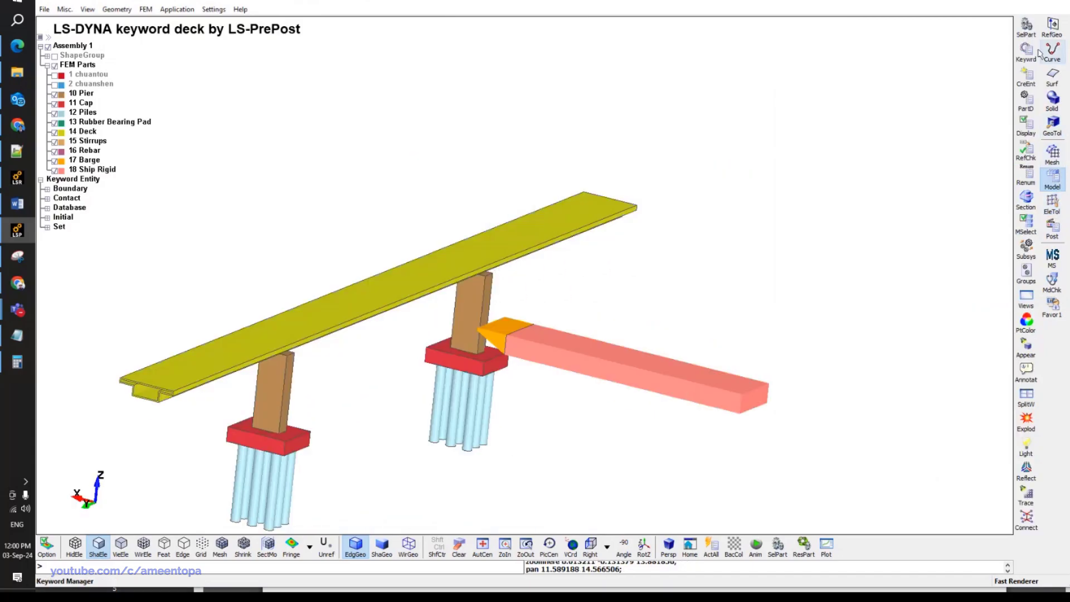
{"action": "left_click", "coordinate": [1027, 51]}
{"action": "scroll", "coordinate": [846, 246], "scroll_direction": "down", "scroll_amount": 3}
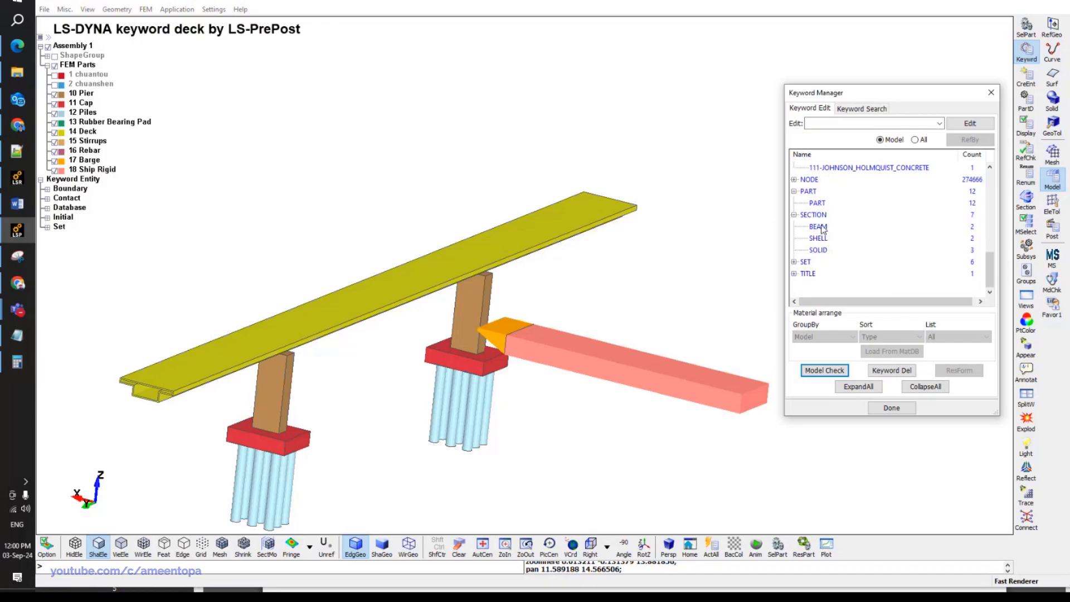
{"action": "double_click", "coordinate": [817, 203]}
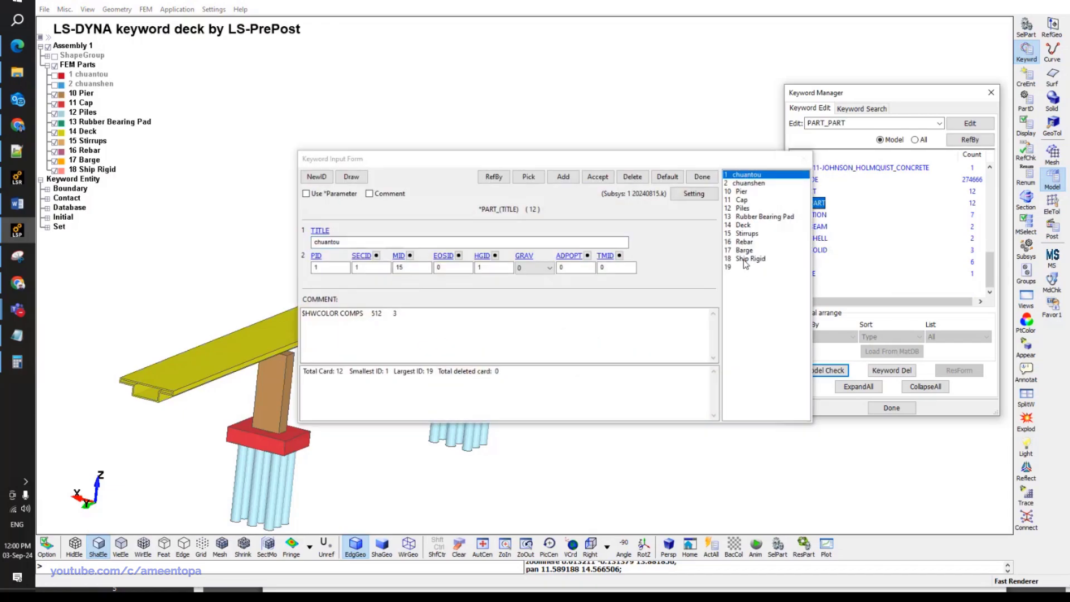
{"action": "left_click", "coordinate": [741, 267]}
{"action": "left_click", "coordinate": [632, 177]}
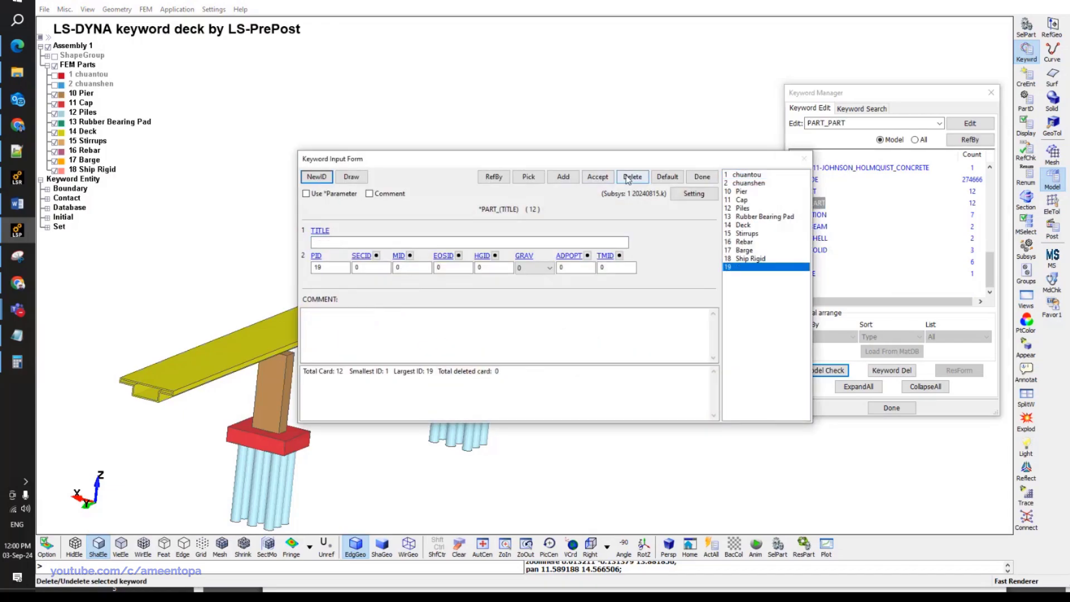
{"action": "left_click", "coordinate": [715, 177]}
{"action": "left_click", "coordinate": [574, 334]}
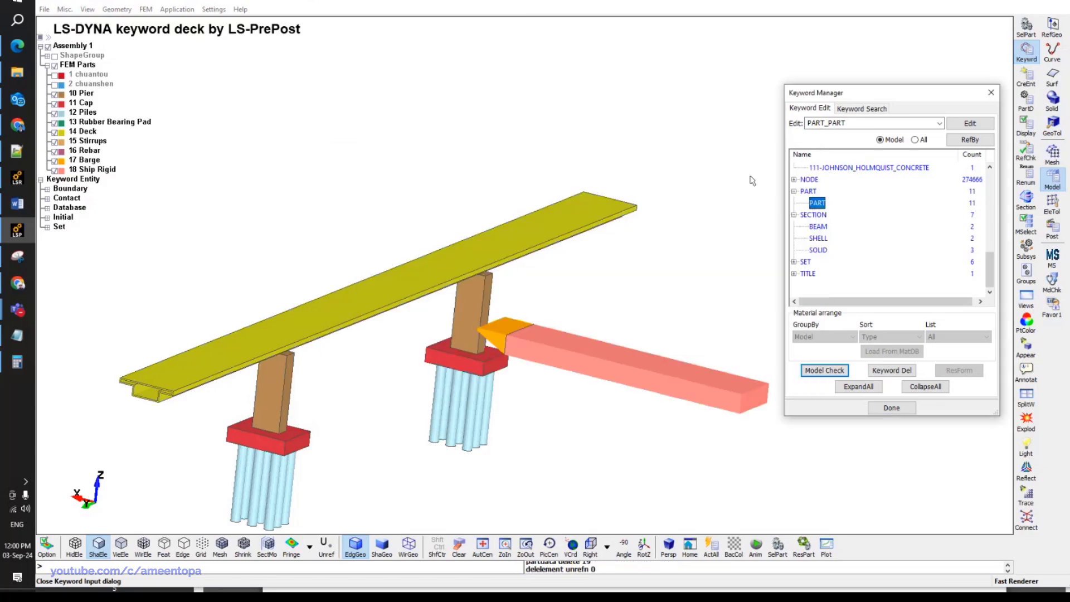
Examine the material and shell section definitions assigned to part 1 chuantou.
{"action": "double_click", "coordinate": [817, 204]}
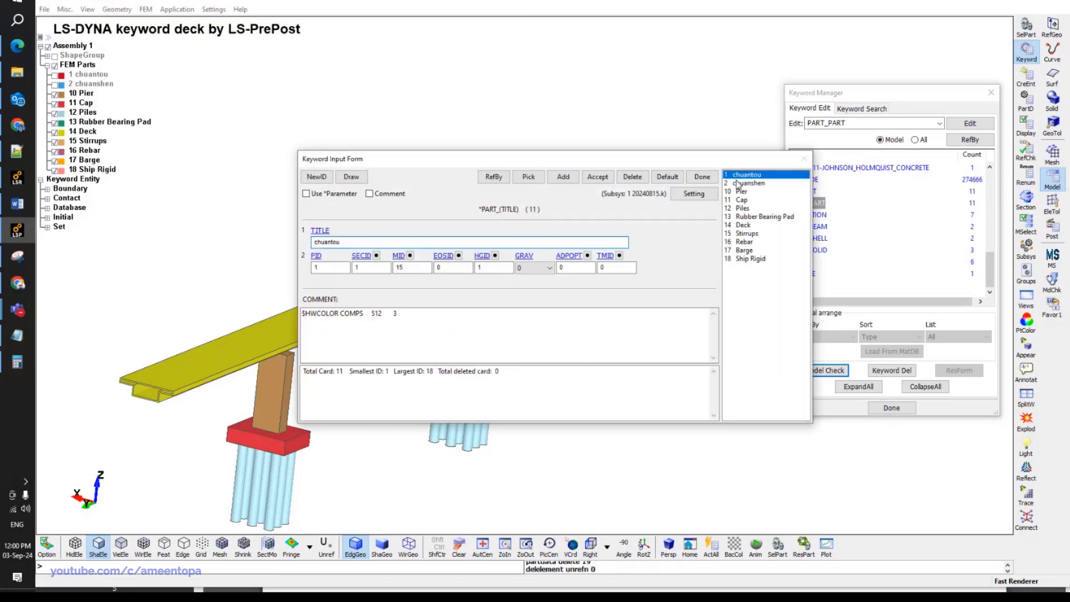
{"action": "left_click", "coordinate": [399, 257]}
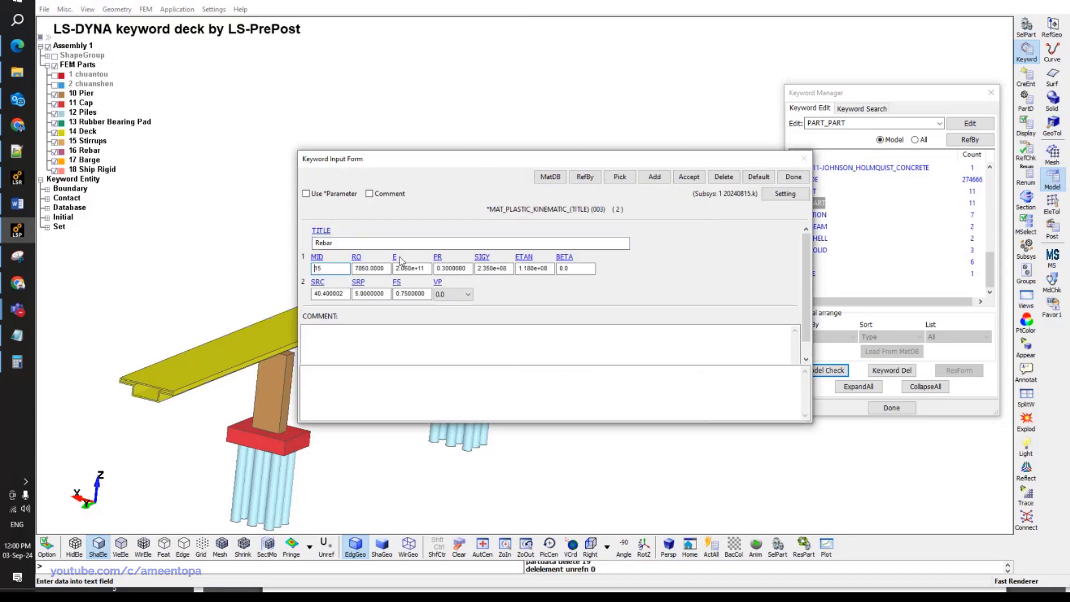
{"action": "left_click", "coordinate": [793, 177]}
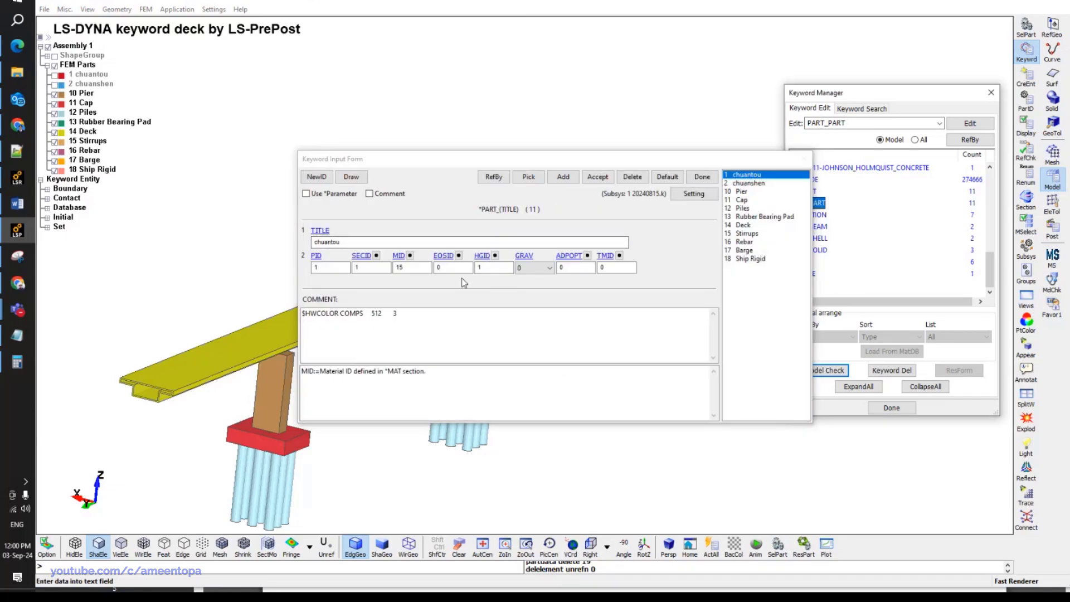
{"action": "left_click", "coordinate": [361, 256]}
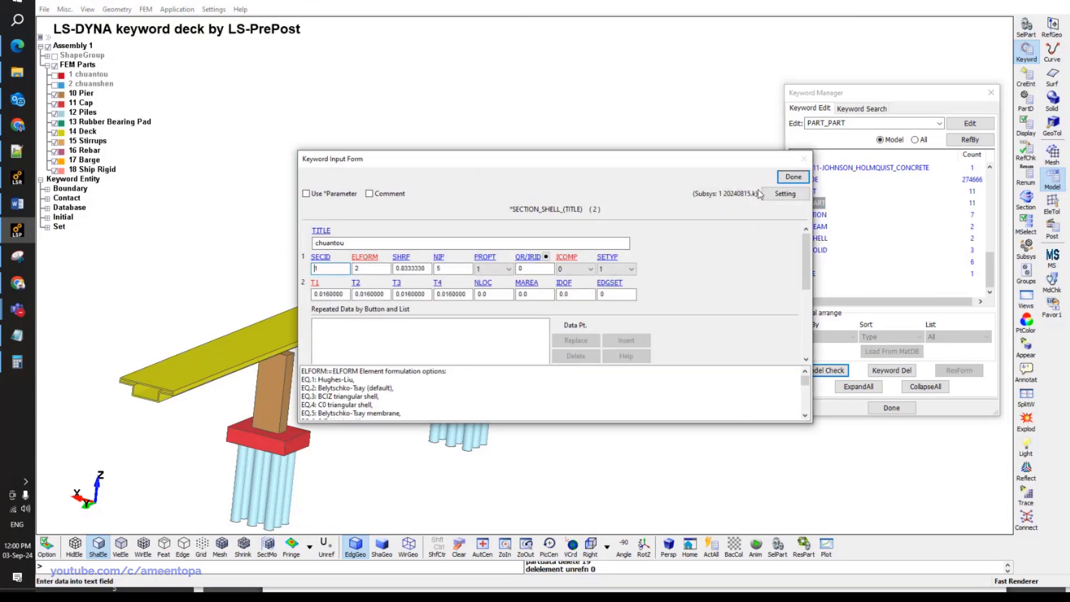
{"action": "left_click", "coordinate": [794, 176]}
Show part 1 chuantou and assign section ID 1 and material ID 15 to part 17 Barge.
{"action": "left_click", "coordinate": [57, 75]}
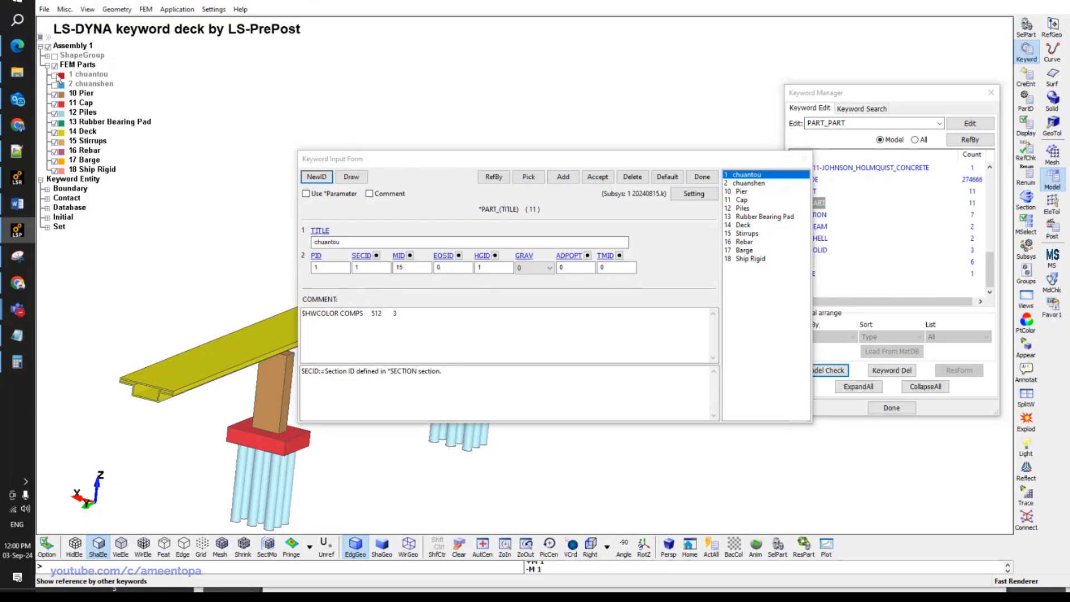
{"action": "left_click_drag", "start_coordinate": [331, 160], "coordinate": [572, 110]}
{"action": "scroll", "coordinate": [191, 264], "scroll_direction": "down", "scroll_amount": 3}
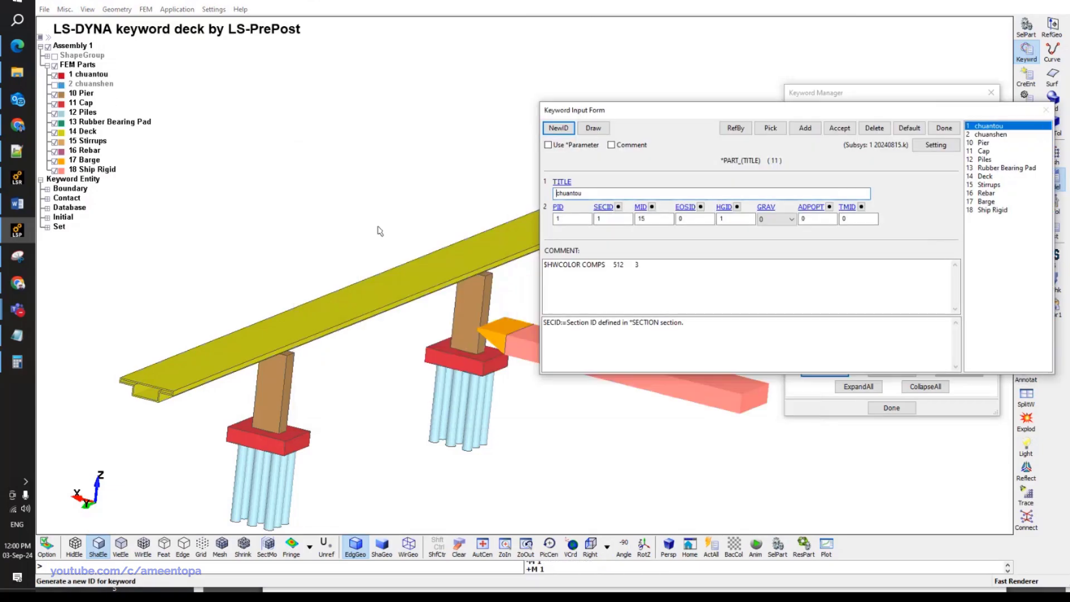
{"action": "scroll", "coordinate": [244, 310], "scroll_direction": "up", "scroll_amount": 2}
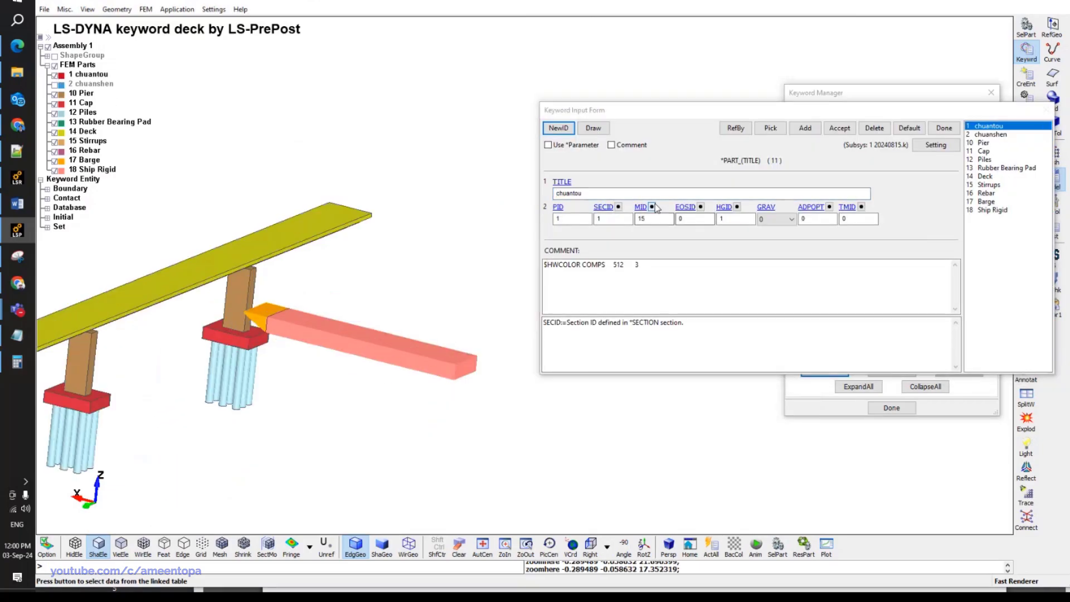
{"action": "left_click", "coordinate": [984, 202]}
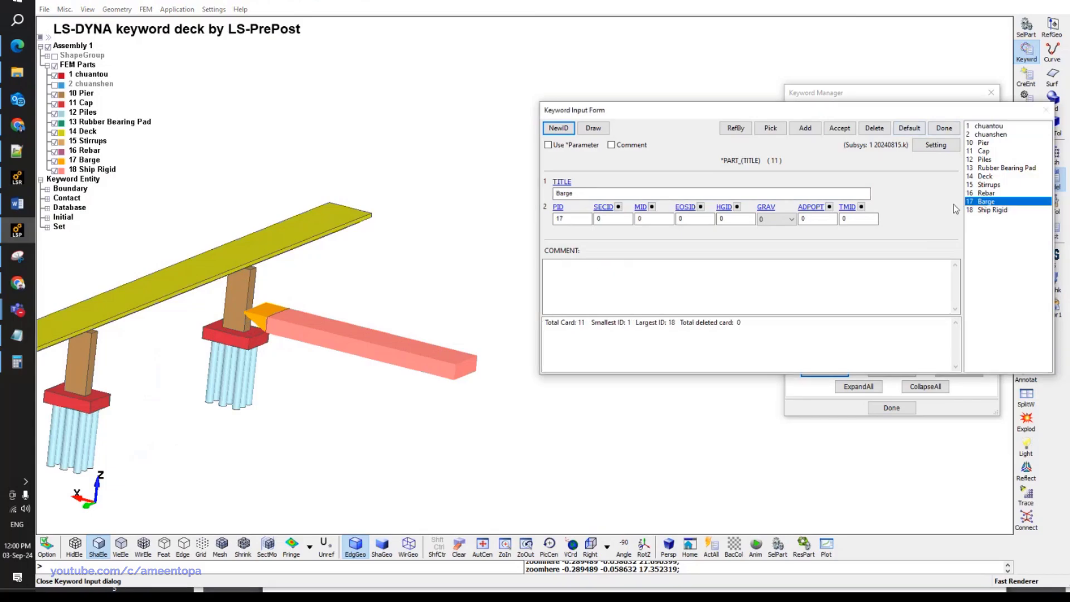
{"action": "left_click", "coordinate": [602, 219]}
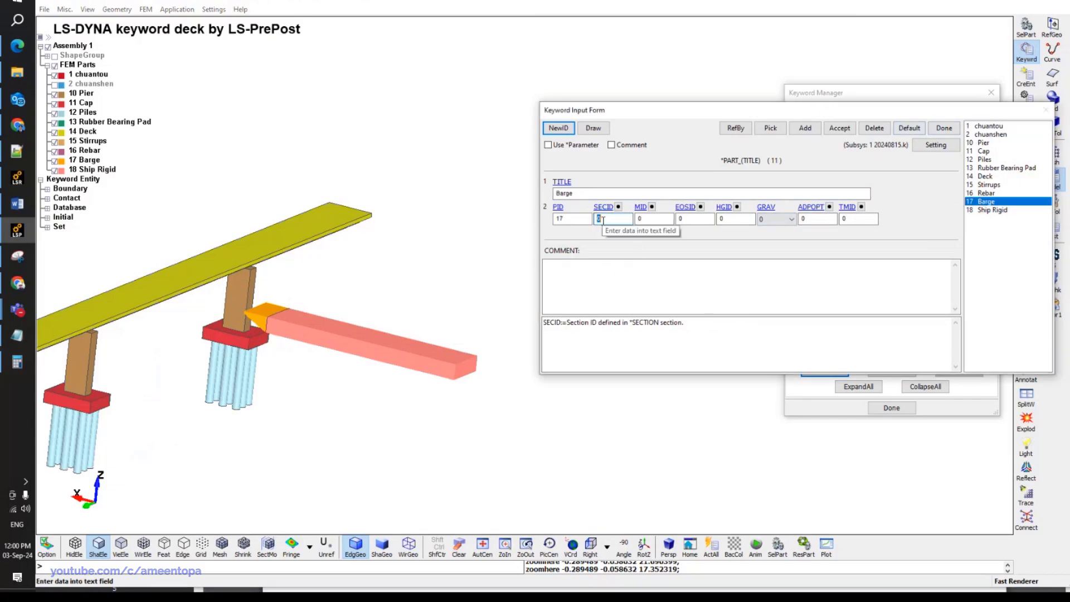
{"action": "type", "text": "15"}
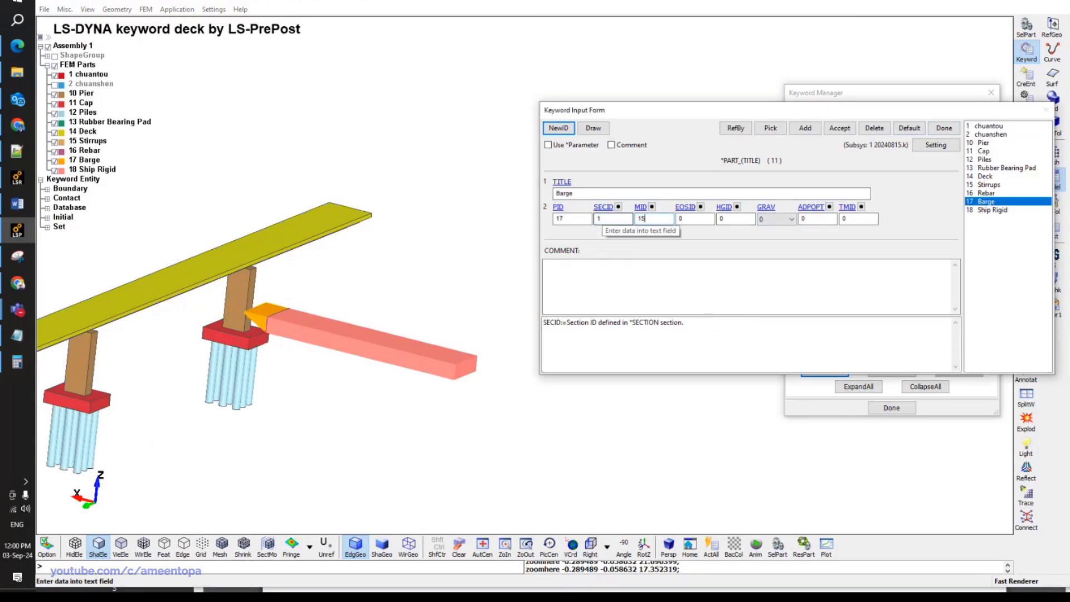
{"action": "left_click", "coordinate": [840, 129]}
Review part 2 chuanshen as reference, display all FEM parts, and assign section ID 2 and material ID 2 to part 18 Ship Rigid.
{"action": "left_click", "coordinate": [981, 135]}
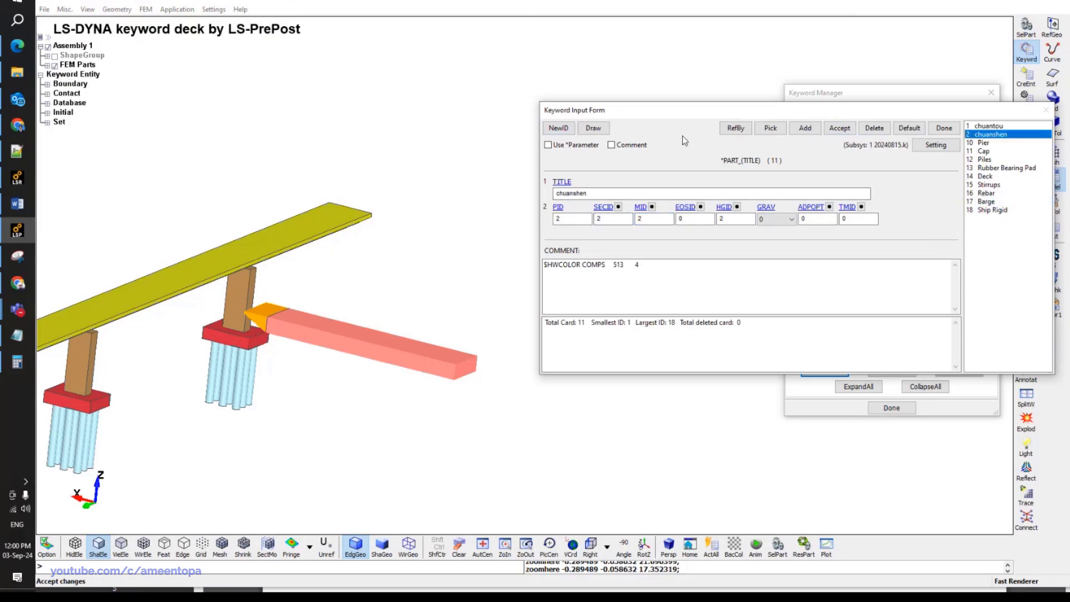
{"action": "left_click", "coordinate": [48, 65]}
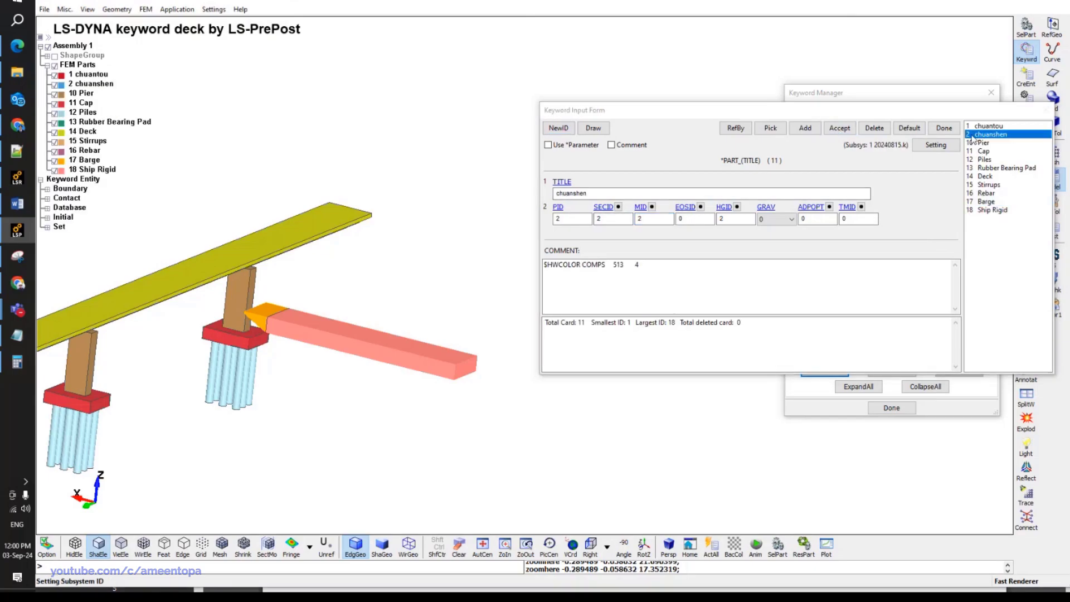
{"action": "left_click", "coordinate": [992, 210]}
{"action": "left_click", "coordinate": [625, 220]}
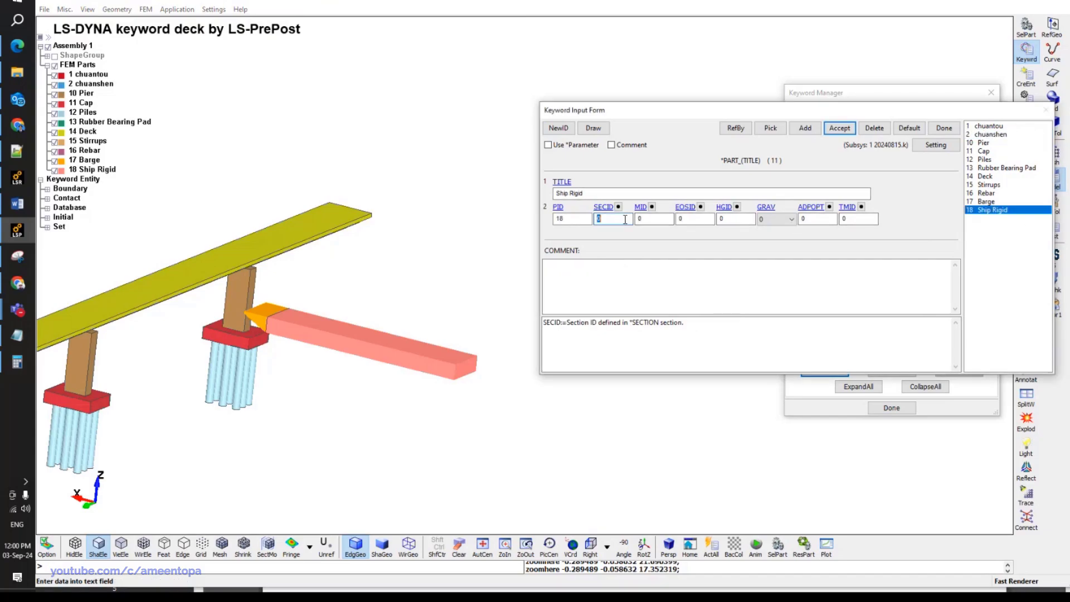
{"action": "left_click", "coordinate": [840, 128]}
Toggle the display of parts chuantou and chuanshen to compare the original ship's bow and hull with the barge.
{"action": "left_click_drag", "start_coordinate": [398, 257], "coordinate": [242, 313], "text": "ctrl"}
{"action": "left_click", "coordinate": [47, 65]}
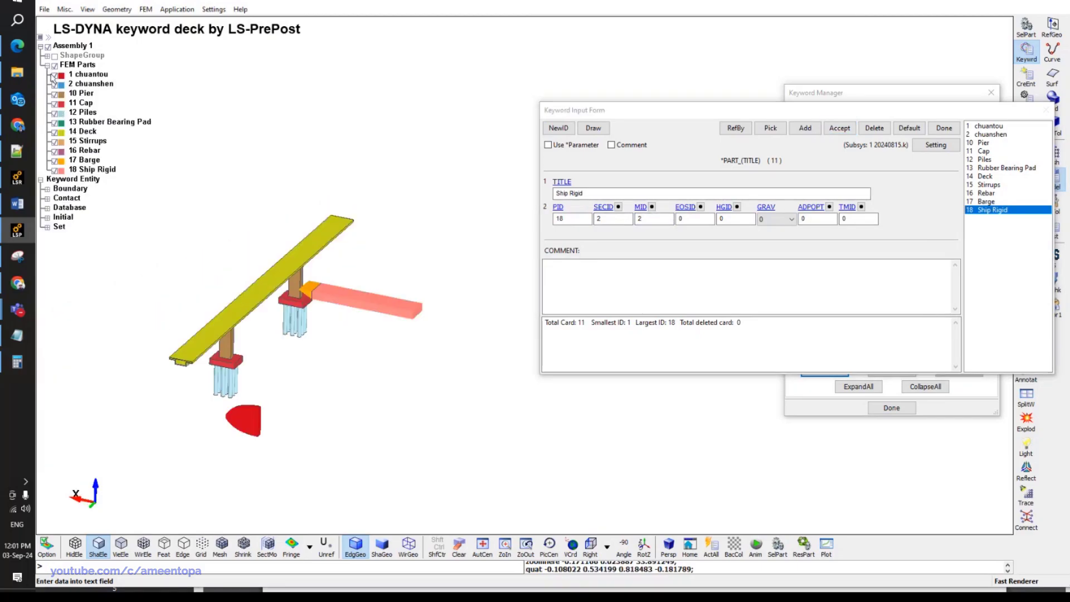
{"action": "left_click", "coordinate": [54, 74]}
{"action": "left_click", "coordinate": [55, 83]}
{"action": "left_click", "coordinate": [54, 83]}
{"action": "left_click", "coordinate": [55, 83]}
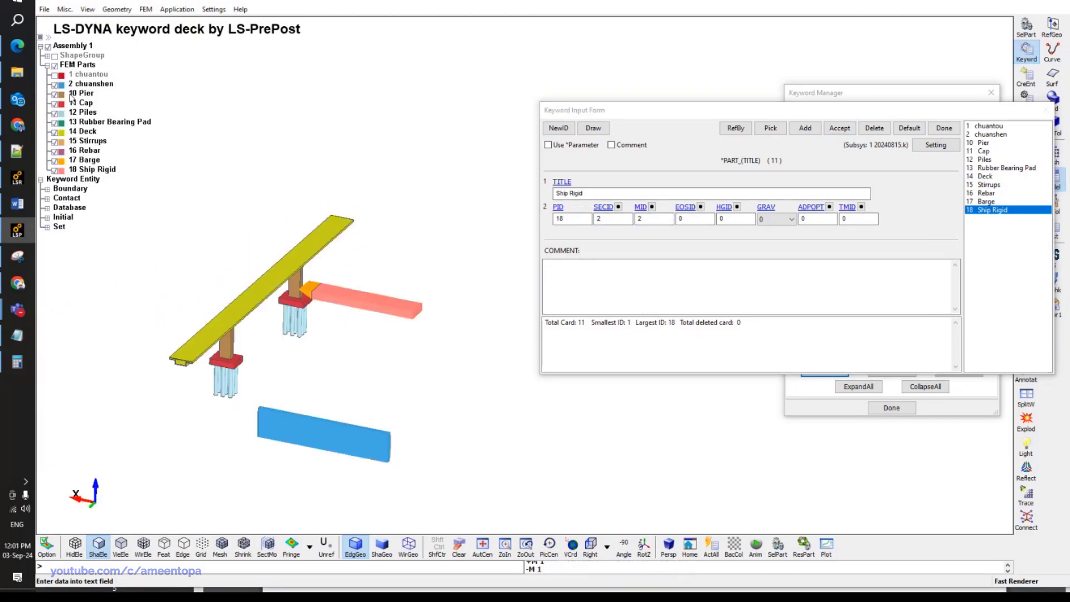
{"action": "left_click", "coordinate": [54, 75]}
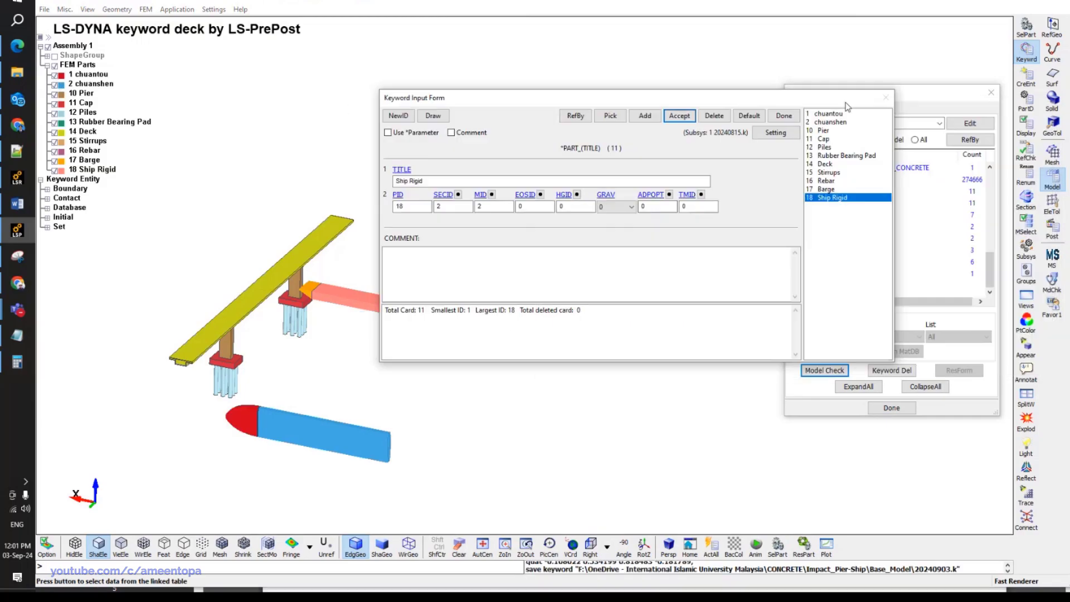
Measure the mass of the original ship parts chuantou and chuanshen by part, and deselect both.
{"action": "left_click", "coordinate": [1055, 205]}
{"action": "left_click", "coordinate": [1026, 102]}
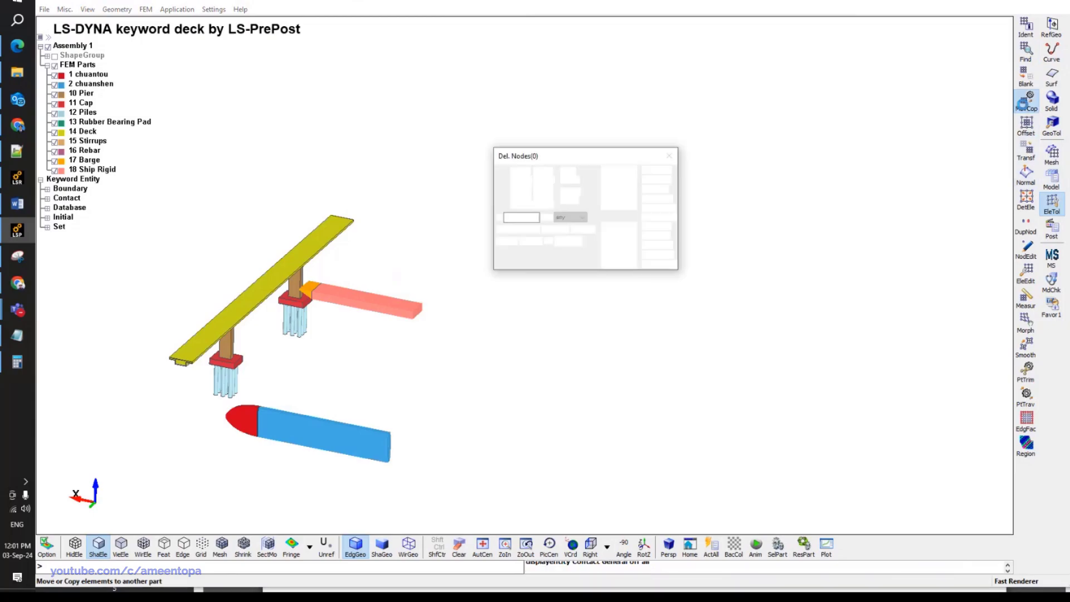
{"action": "left_click", "coordinate": [1026, 299]}
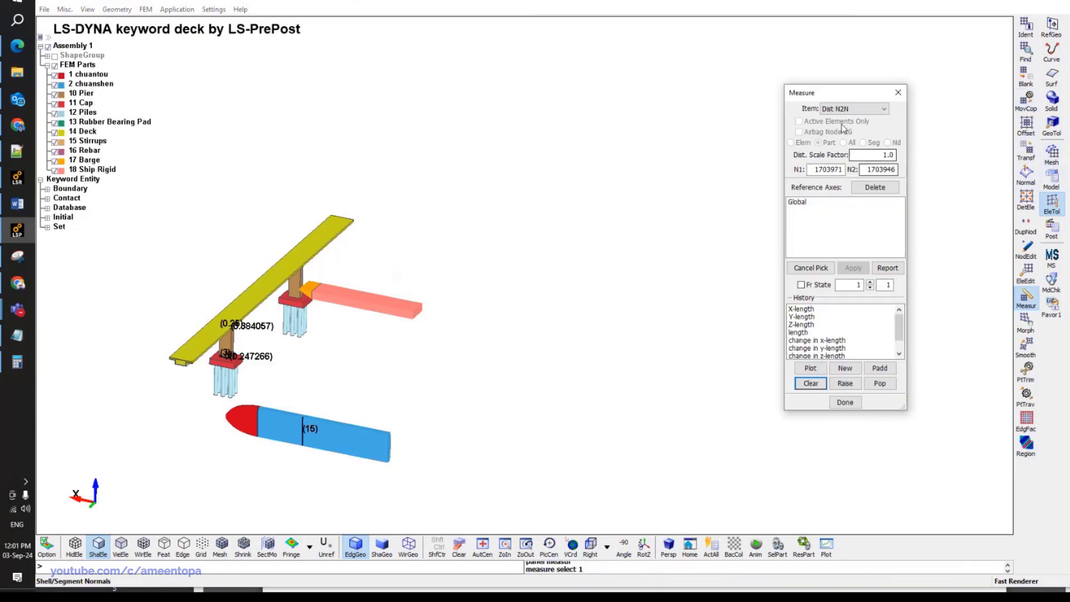
{"action": "left_click", "coordinate": [854, 108]}
{"action": "left_click", "coordinate": [829, 207]}
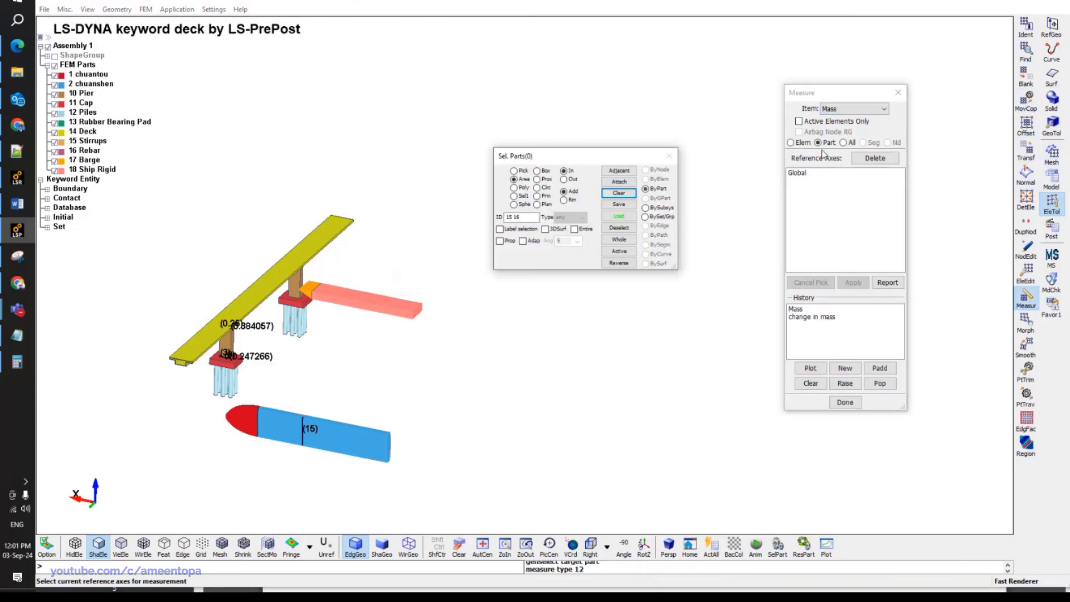
{"action": "left_click", "coordinate": [253, 420]}
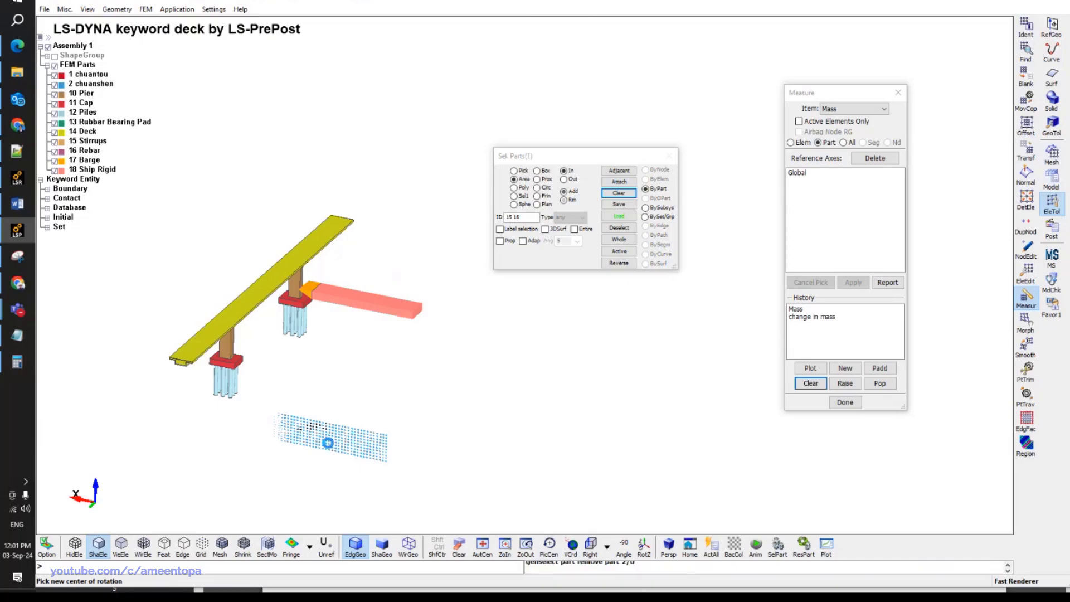
{"action": "right_click", "coordinate": [329, 443]}
{"action": "right_click", "coordinate": [263, 415]}
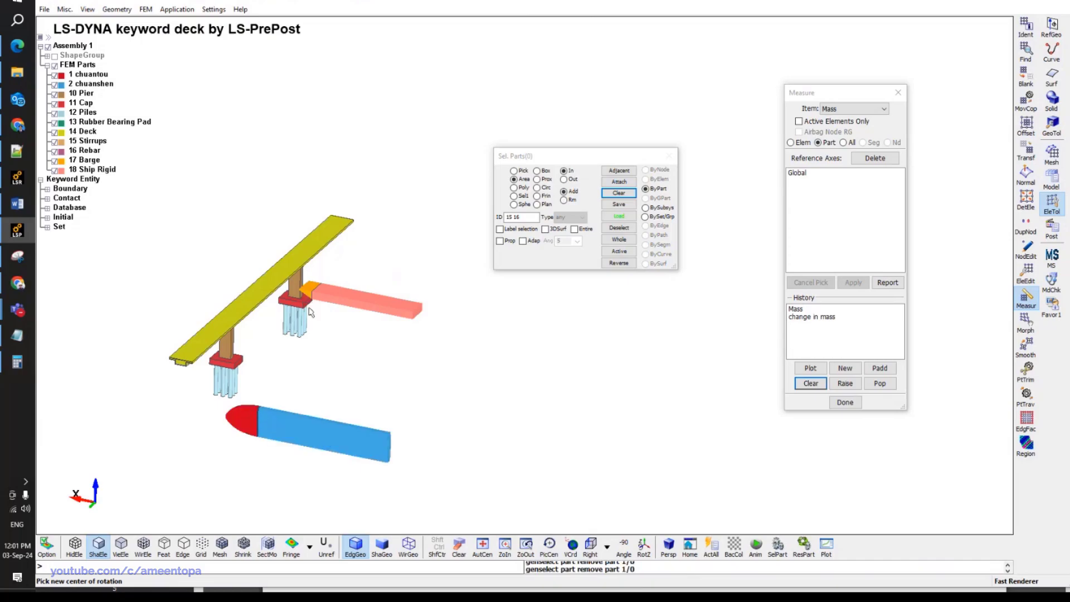
Measure the total mass of parts Barge and Ship Rigid, and switch to the bridge pier impact paper in Chrome.
{"action": "scroll", "coordinate": [310, 312], "scroll_direction": "up", "scroll_amount": 3}
{"action": "left_click", "coordinate": [315, 230]}
{"action": "left_click", "coordinate": [362, 245]}
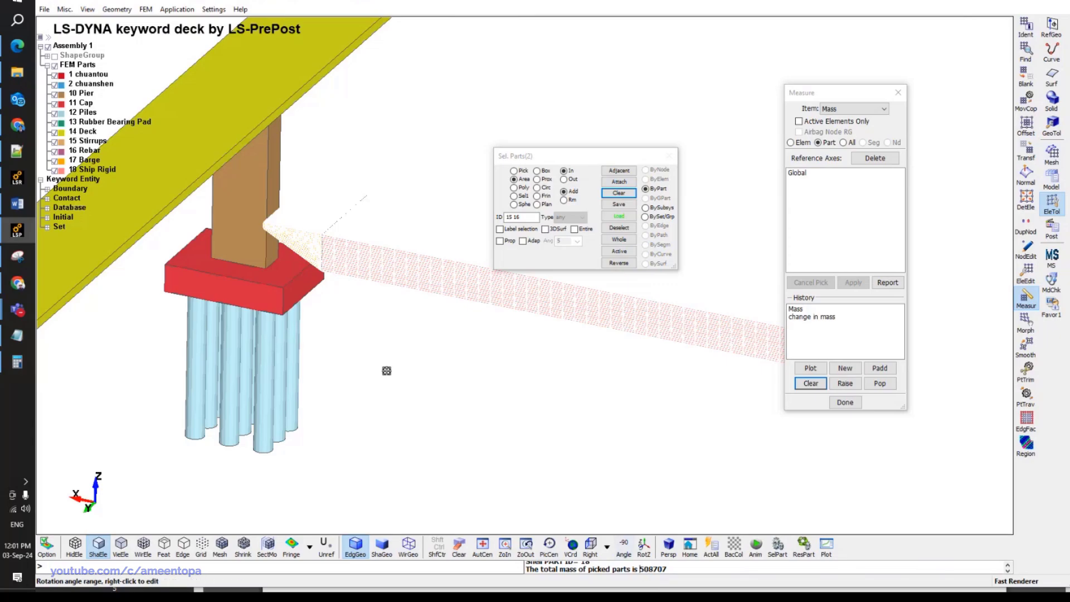
{"action": "left_click", "coordinate": [18, 125]}
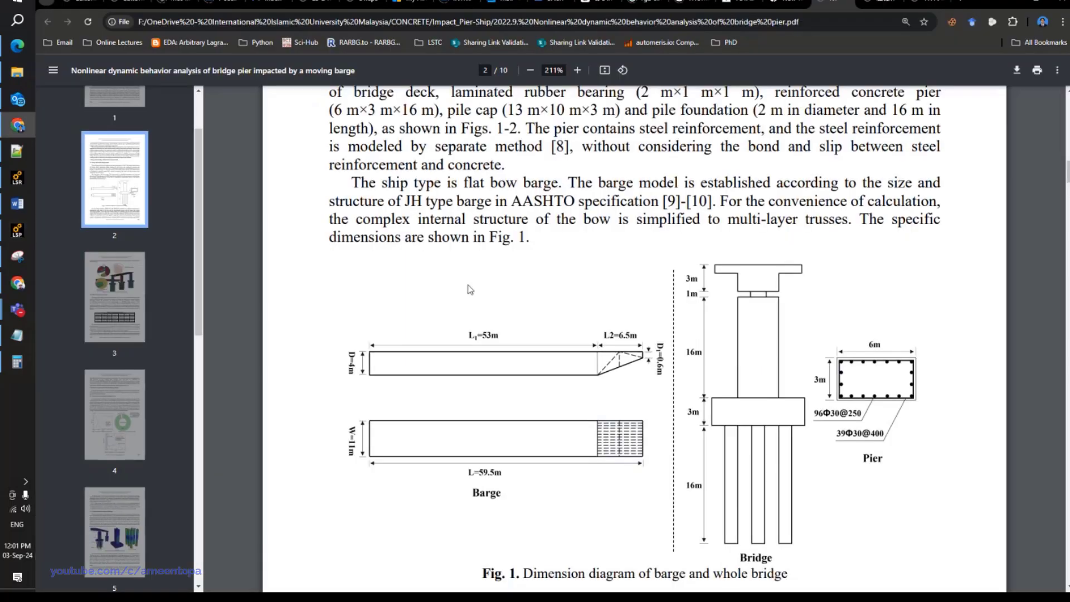
Check the AASHTO vessel collision guide for typical barge characteristics and dimensions, and leave the document.
{"action": "left_click", "coordinate": [876, 2]}
{"action": "left_click", "coordinate": [909, 3]}
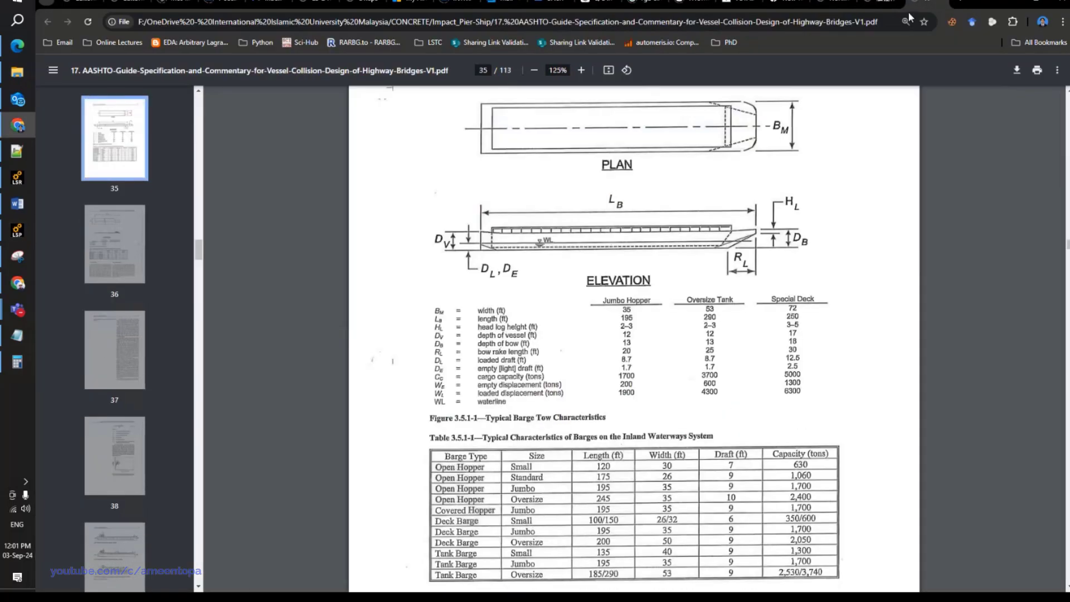
{"action": "scroll", "coordinate": [654, 386], "scroll_direction": "down", "scroll_amount": 1}
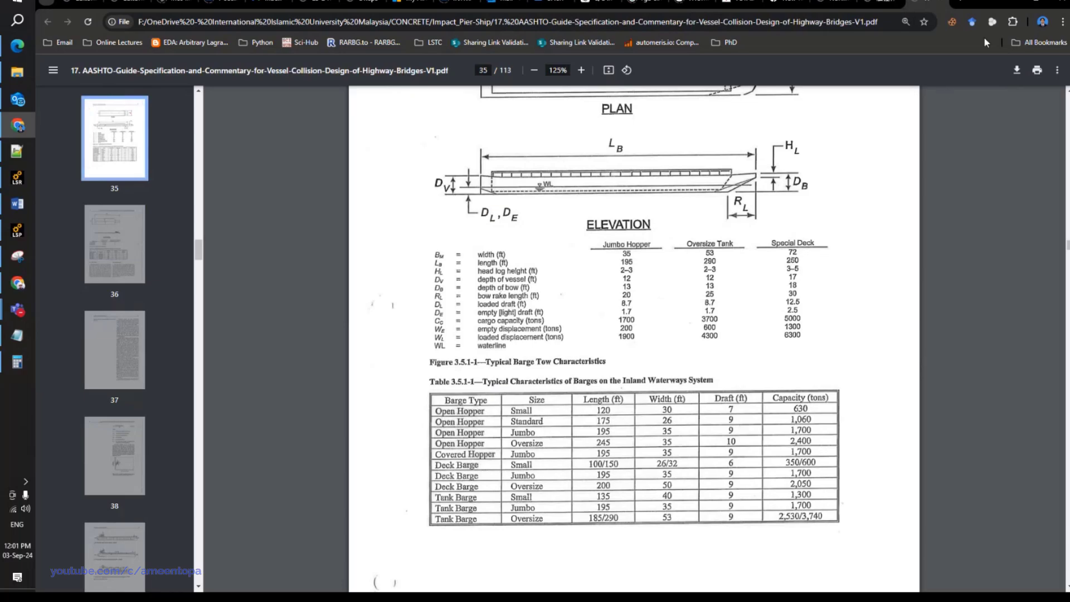
{"action": "left_click", "coordinate": [1010, 5]}
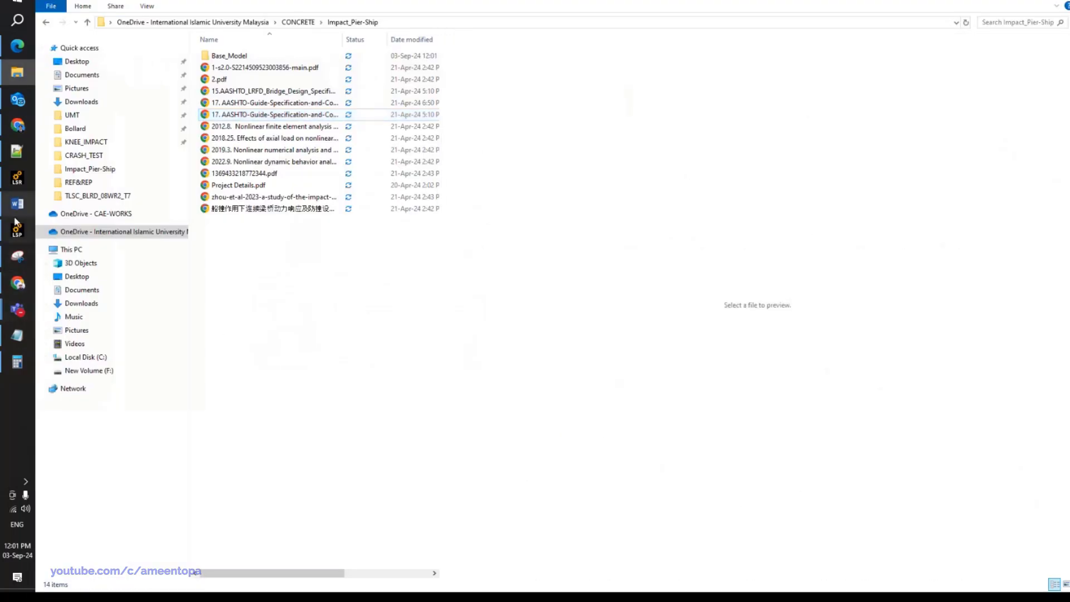
Switch to LS-PrePost, deselect the Barge part and turn on mesh display to inspect the bow.
{"action": "left_click", "coordinate": [16, 231]}
{"action": "left_click", "coordinate": [327, 218]}
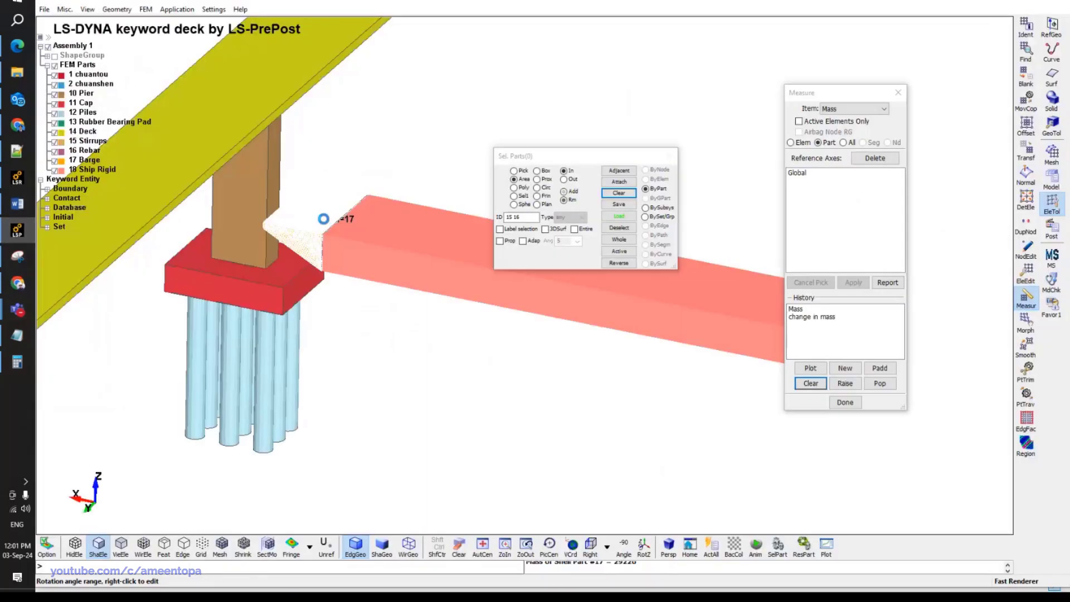
{"action": "left_click", "coordinate": [327, 218]}
{"action": "left_click", "coordinate": [220, 547]}
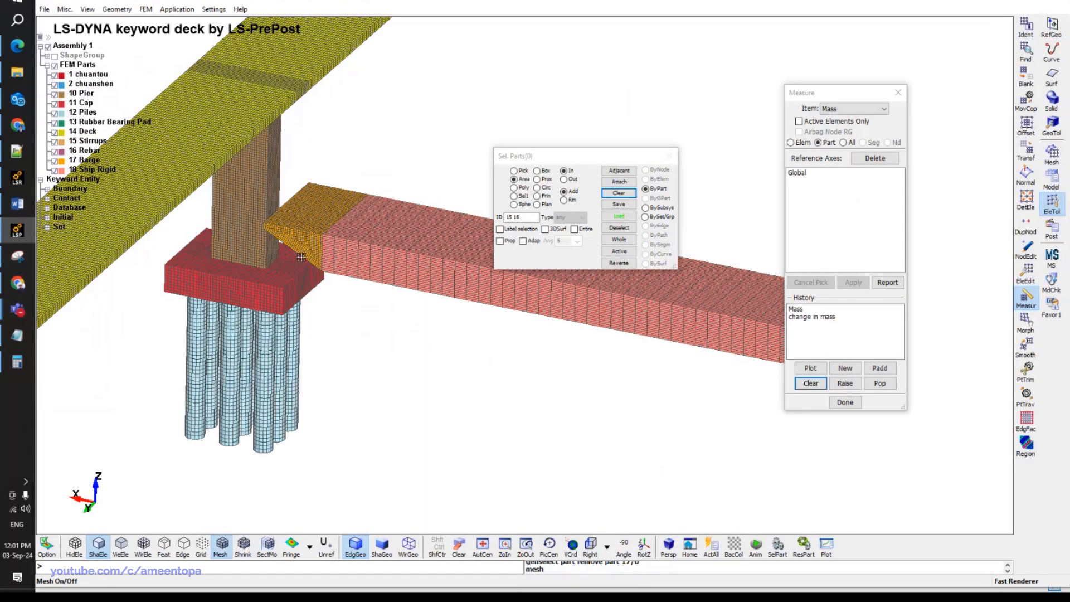
{"action": "scroll", "coordinate": [304, 258], "scroll_direction": "up", "scroll_amount": 3}
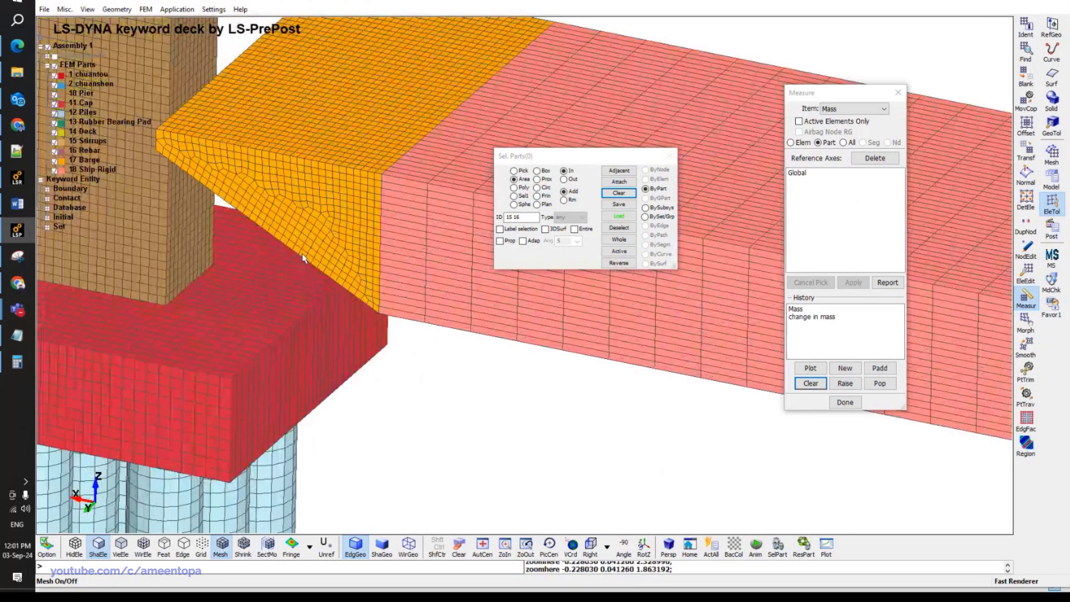
Switch to Chrome and examine the barge bow truss layout in Fig. 1 of the bridge pier impact paper.
{"action": "left_click", "coordinate": [19, 233]}
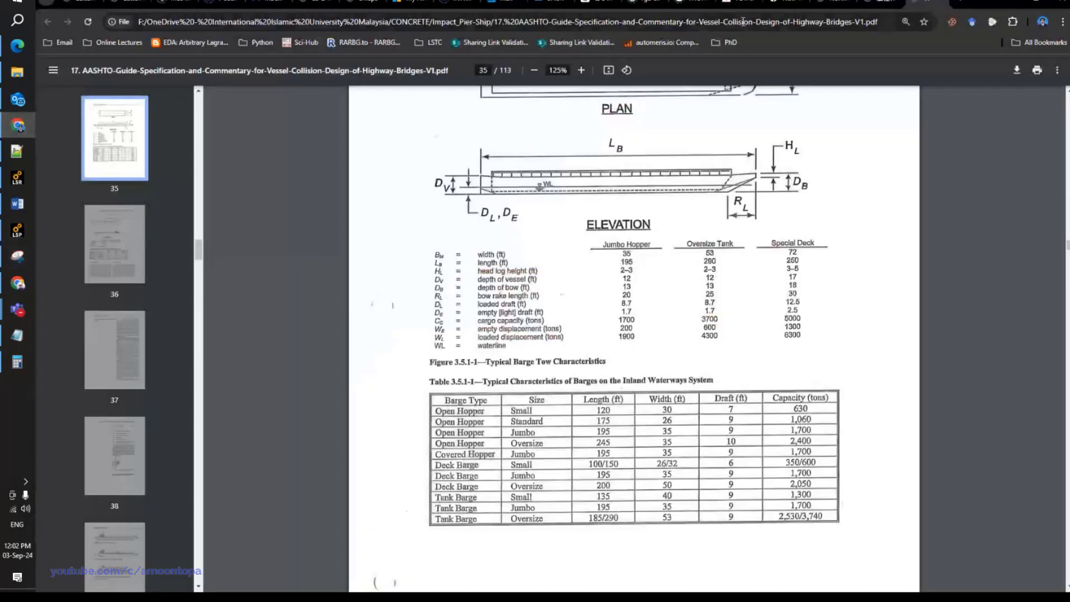
{"action": "key", "text": "ctrl+Tab"}
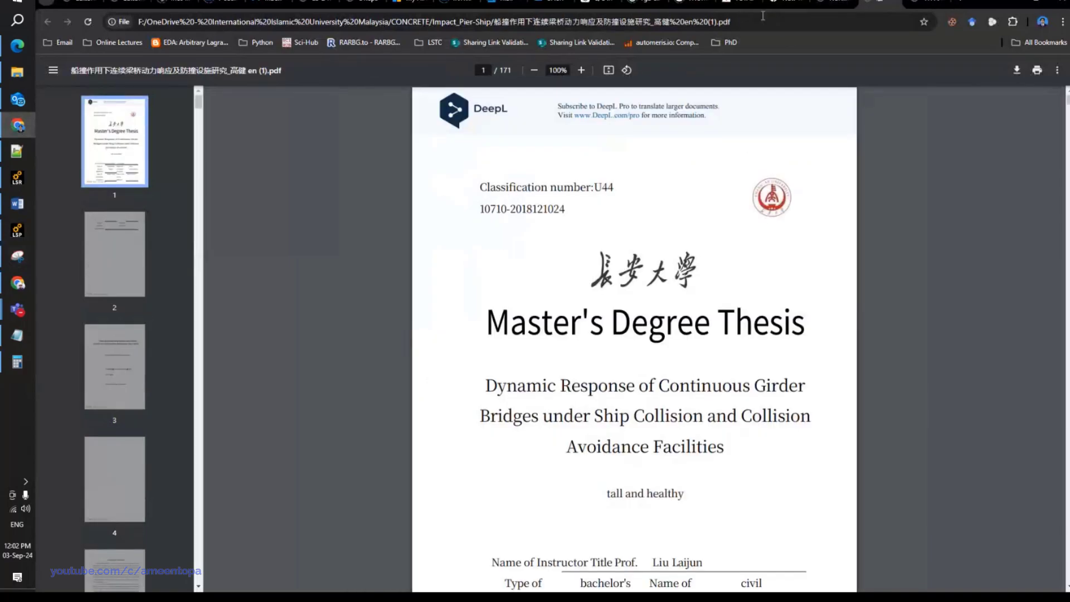
{"action": "left_click", "coordinate": [832, 3]}
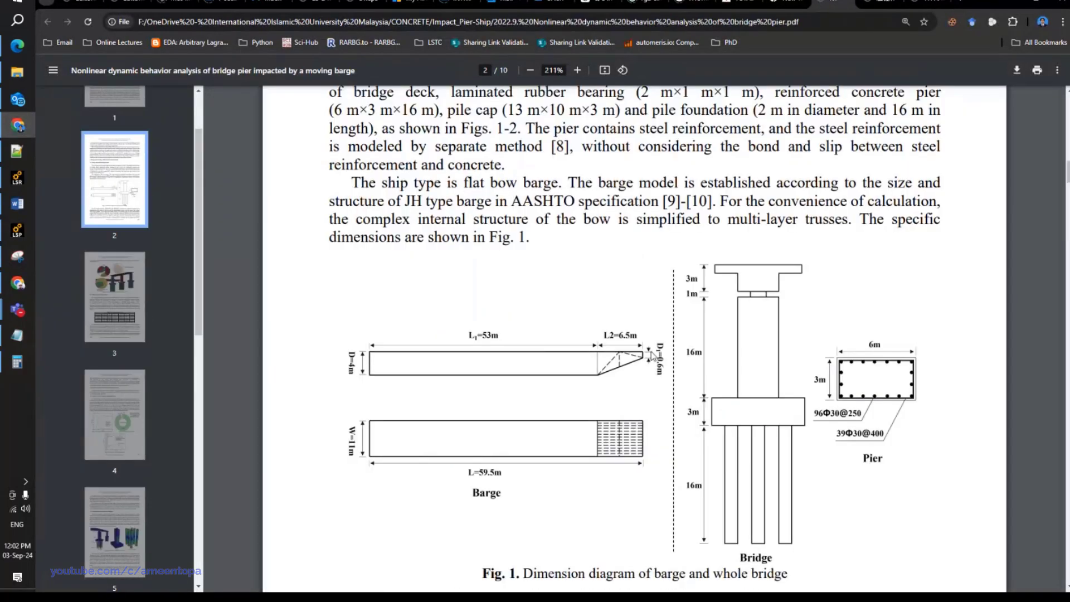
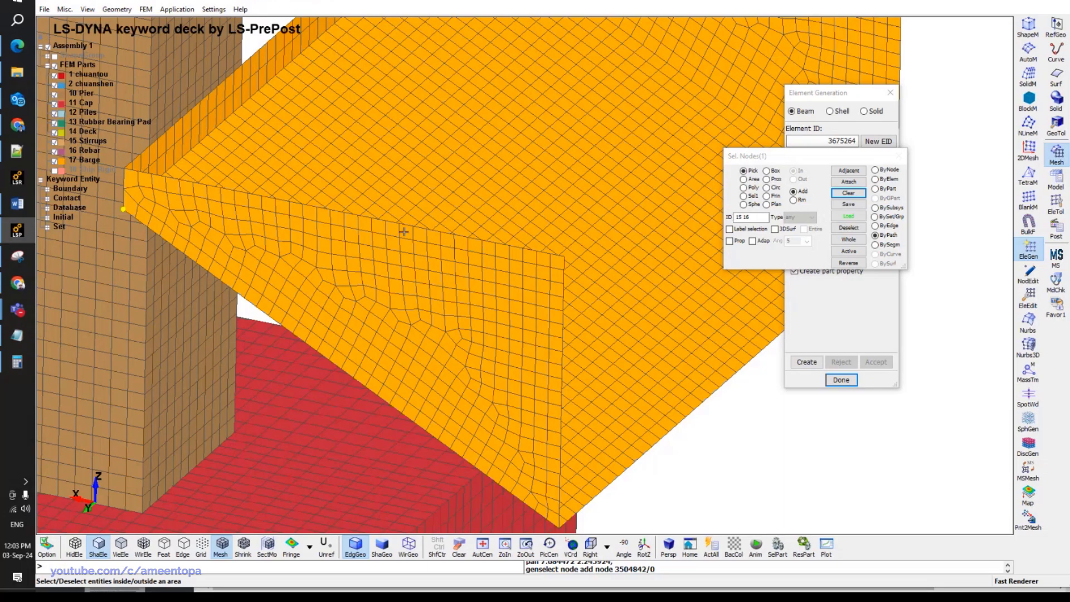
Try to create a beam with the upper-edge and lower bow-tip nodes in one node set, with part property creation turned off.
{"action": "left_click", "coordinate": [358, 215]}
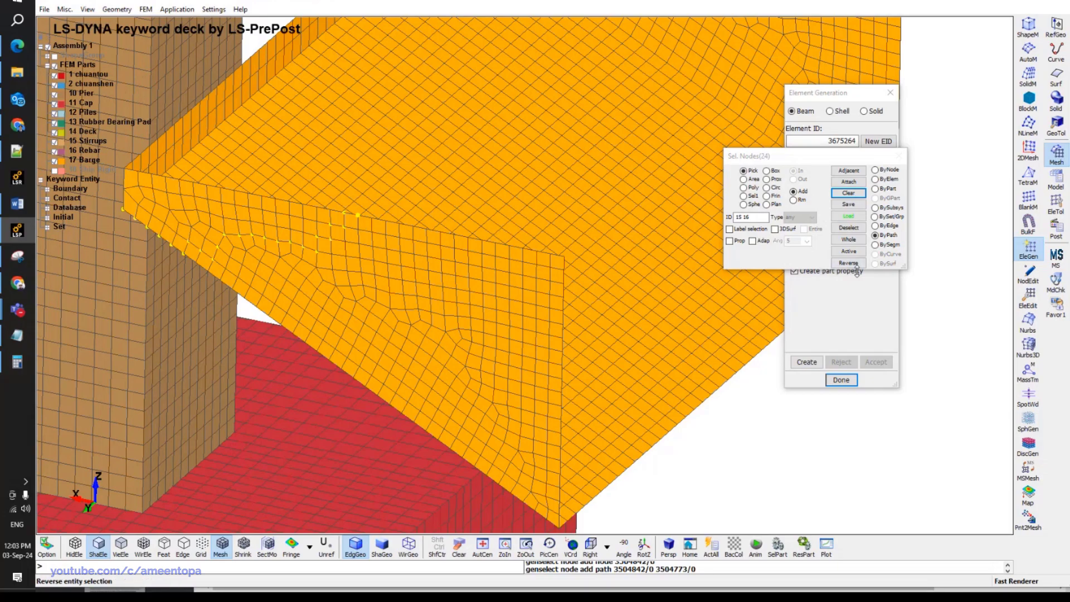
{"action": "left_click", "coordinate": [848, 194]}
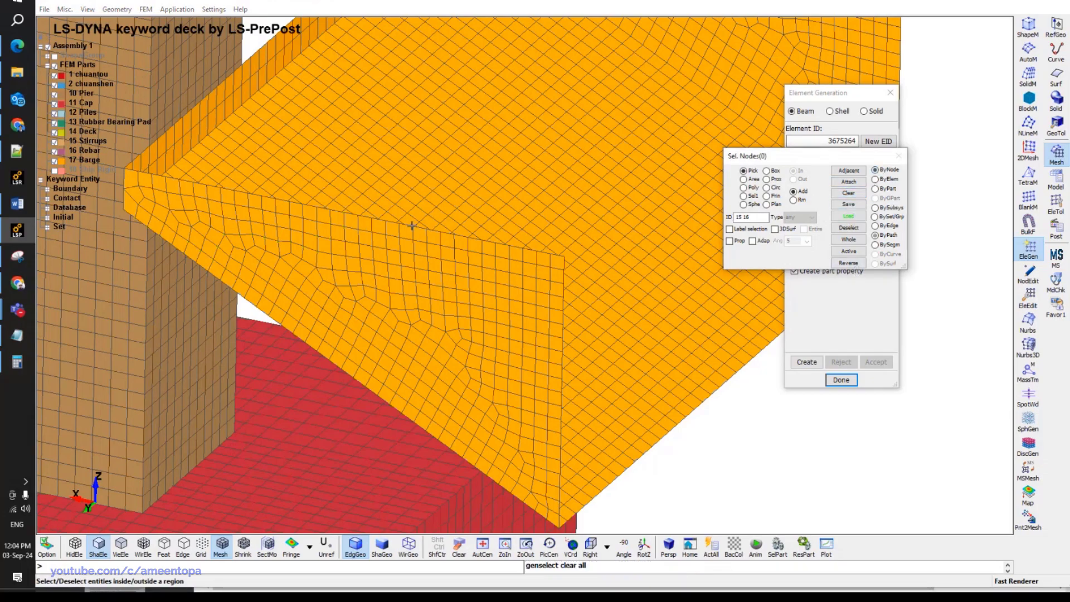
{"action": "left_click", "coordinate": [358, 216]}
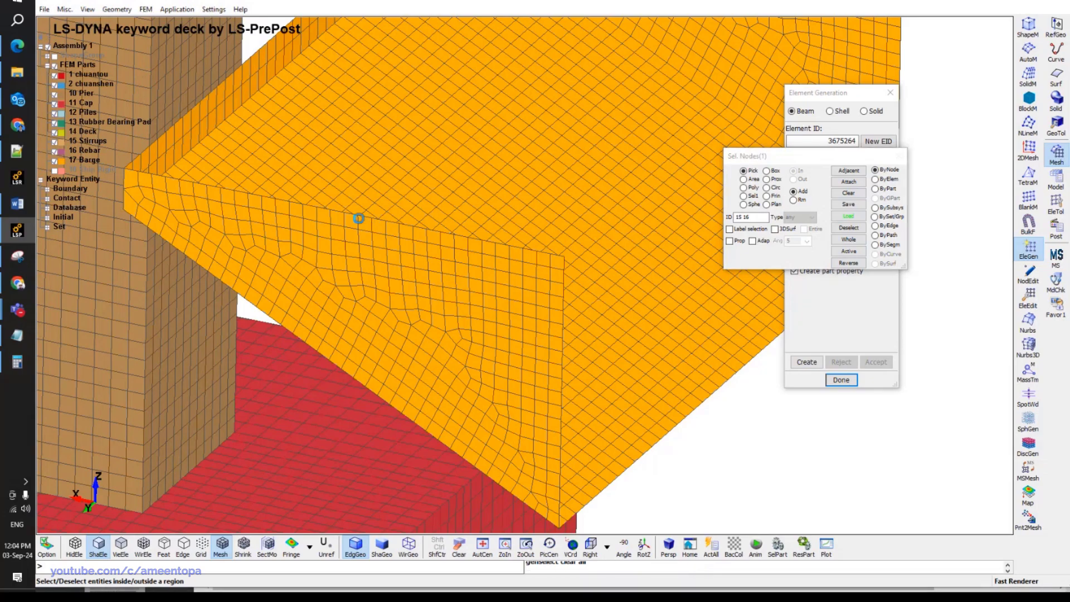
{"action": "left_click", "coordinate": [129, 213]}
{"action": "left_click", "coordinate": [590, 545]}
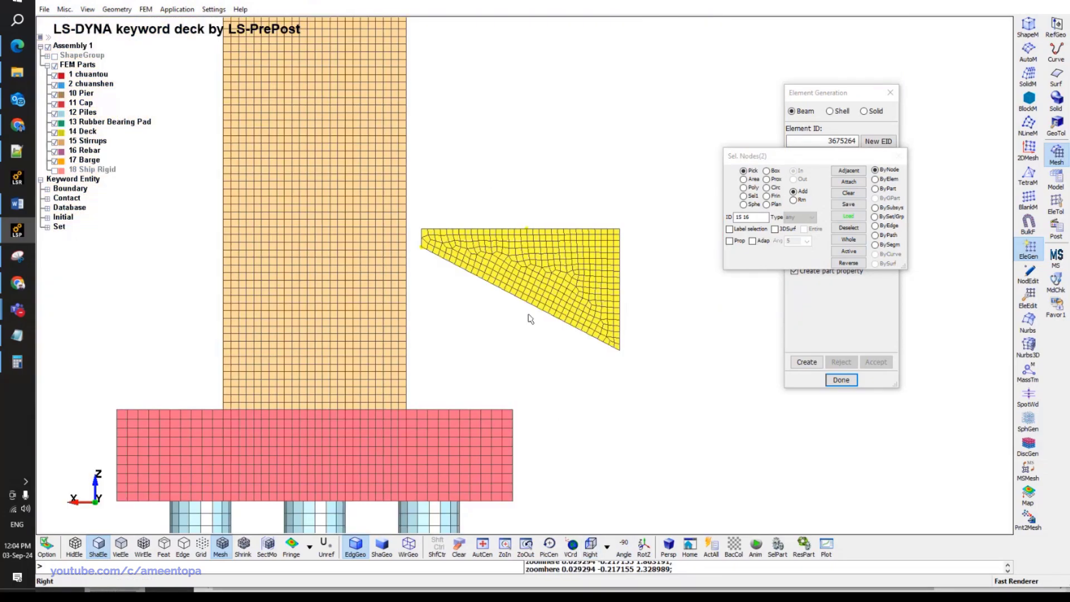
{"action": "scroll", "coordinate": [527, 316], "scroll_direction": "up", "scroll_amount": 2}
{"action": "scroll", "coordinate": [528, 301], "scroll_direction": "up", "scroll_amount": 2}
{"action": "middle_click_drag", "start_coordinate": [528, 301], "coordinate": [597, 333], "text": "ctrl"}
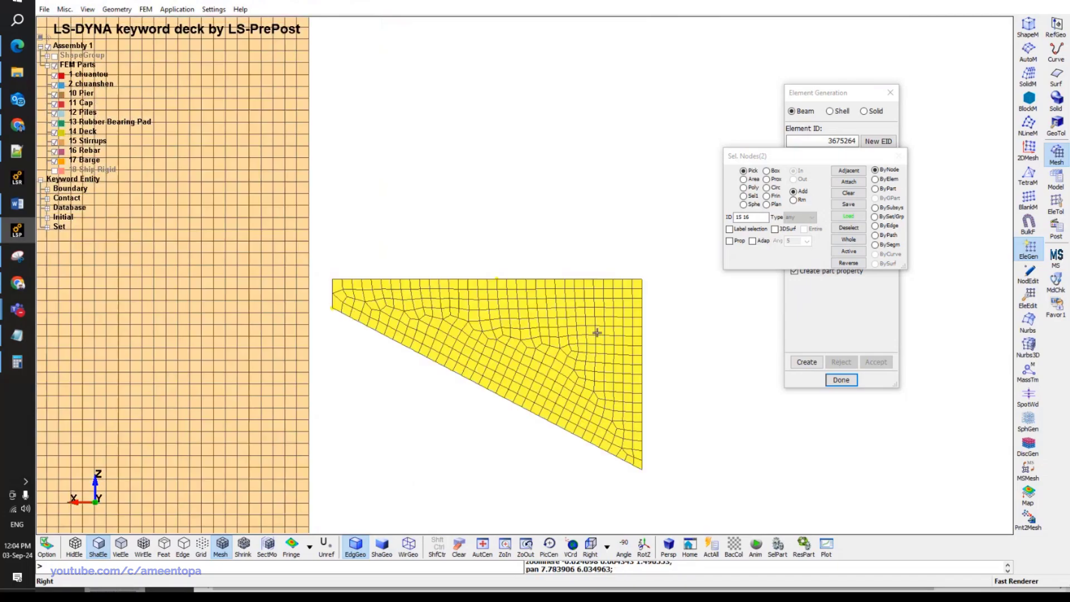
{"action": "left_click", "coordinate": [820, 312]}
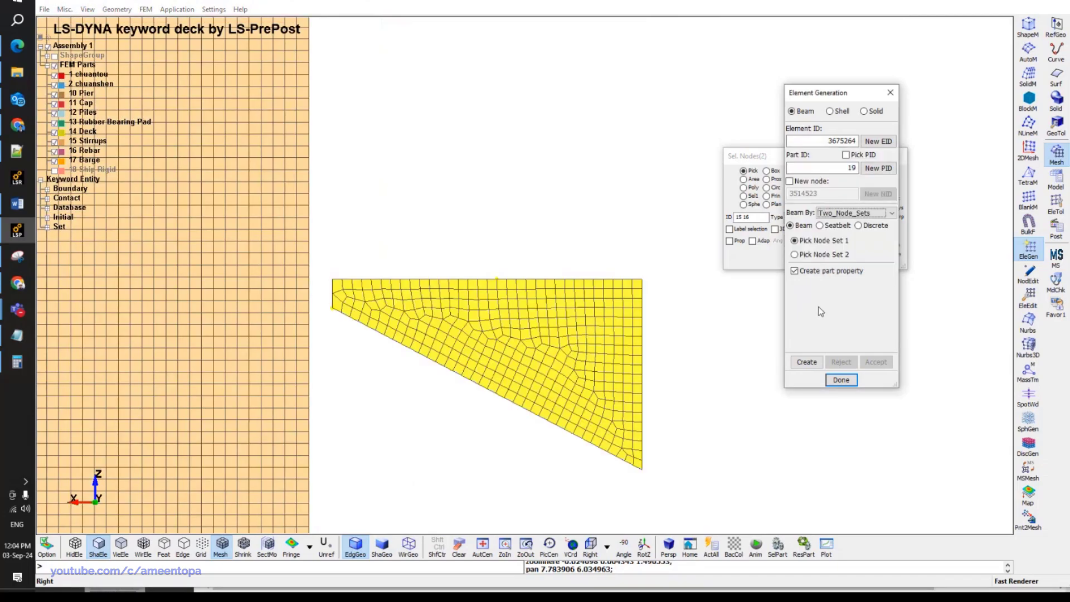
{"action": "left_click", "coordinate": [812, 272]}
{"action": "left_click", "coordinate": [807, 362]}
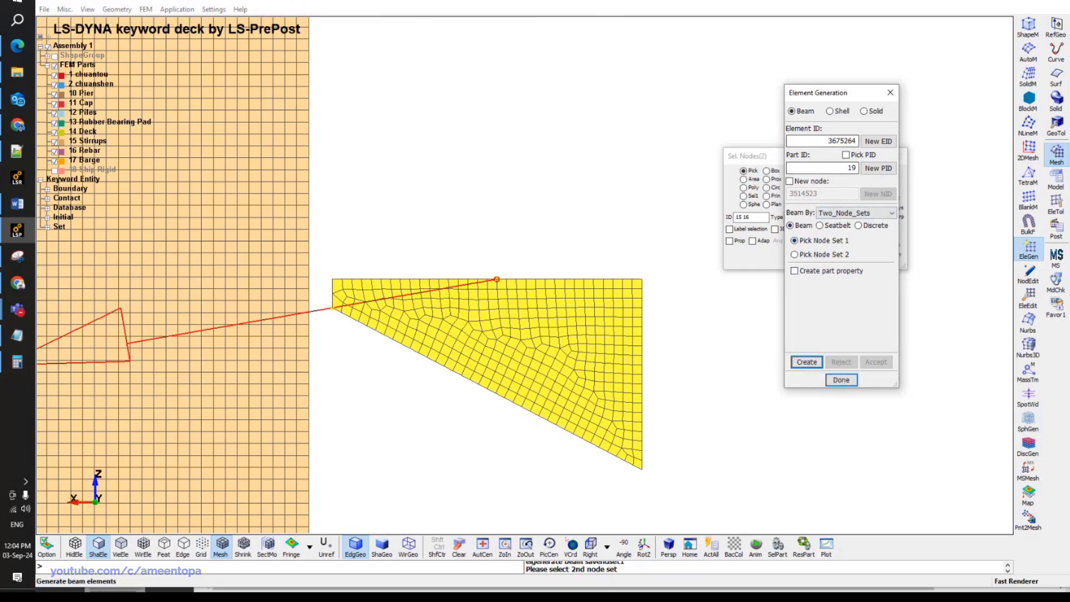
Create beam part 19 from the bow's upper-edge middle node to its lower tip node using two node sets, and accept it.
{"action": "left_click_drag", "start_coordinate": [817, 96], "coordinate": [633, 174]}
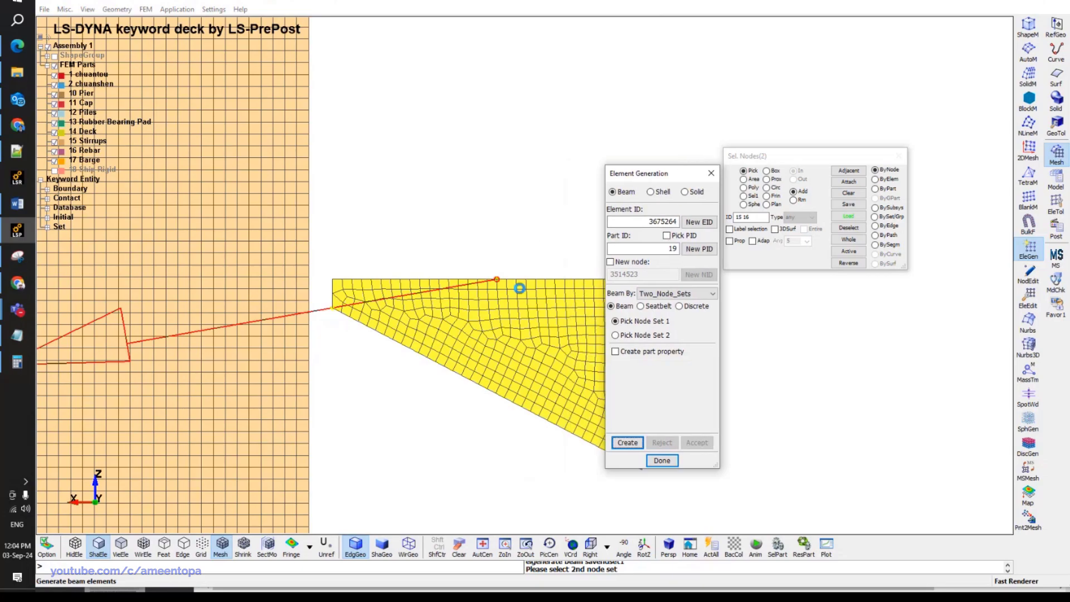
{"action": "scroll", "coordinate": [520, 288], "scroll_direction": "up", "scroll_amount": 2}
{"action": "left_click", "coordinate": [846, 192]}
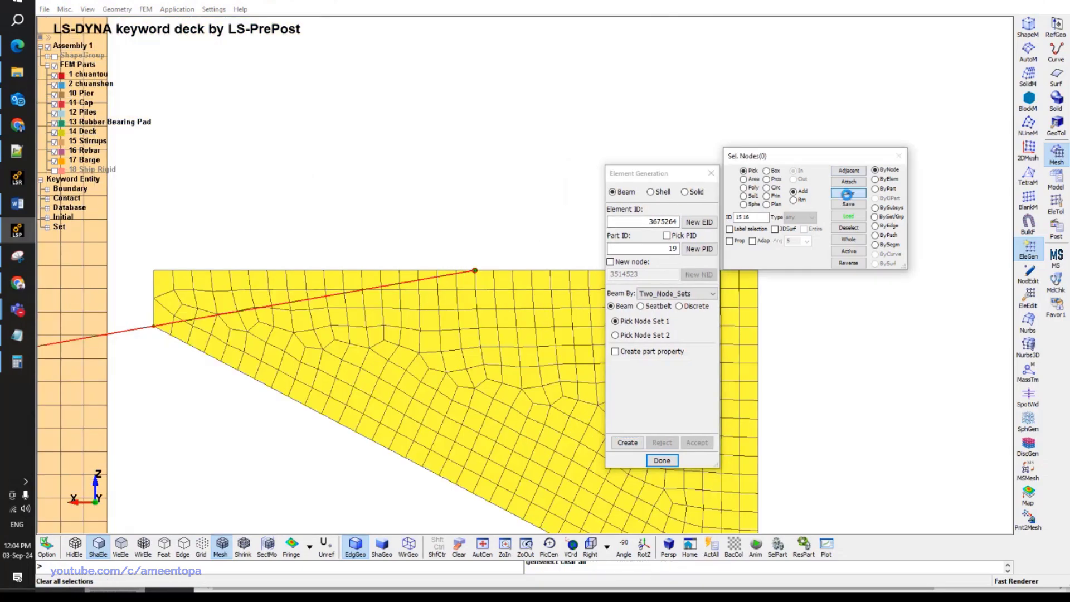
{"action": "left_click", "coordinate": [626, 325]}
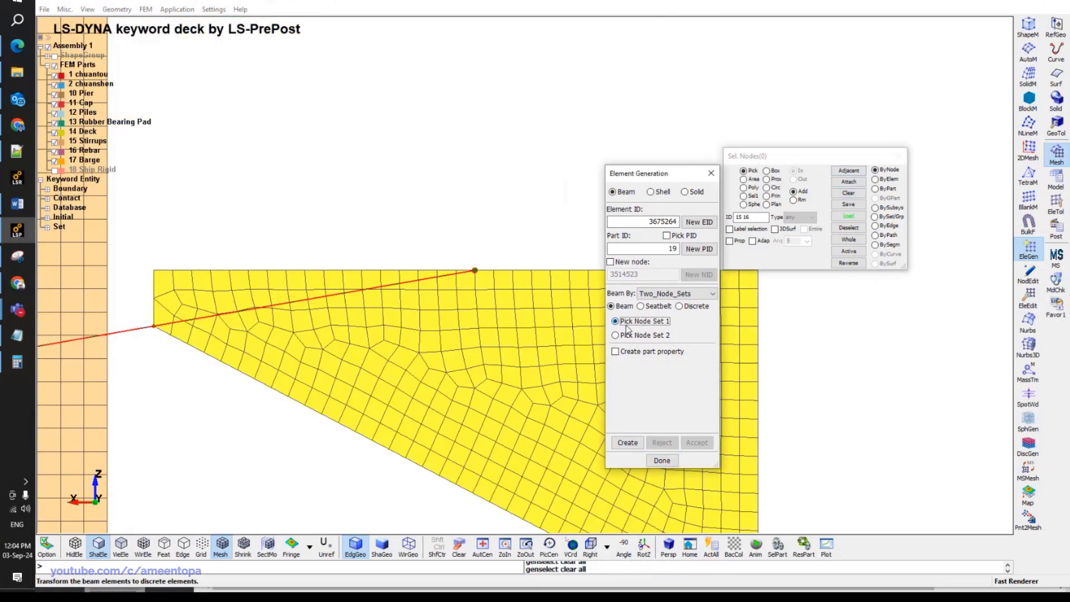
{"action": "left_click", "coordinate": [476, 273]}
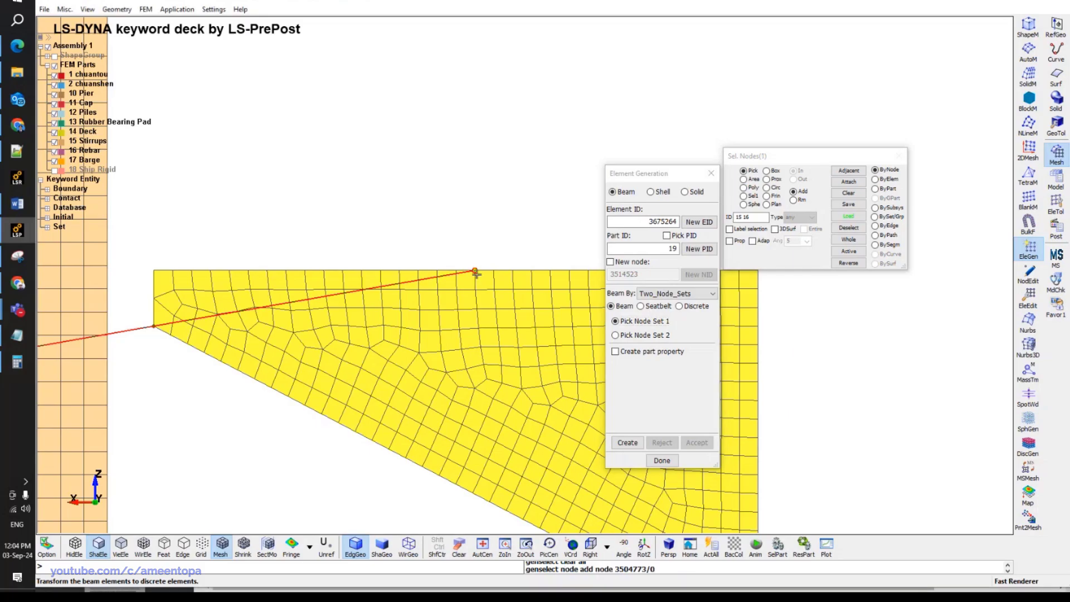
{"action": "left_click", "coordinate": [615, 335]}
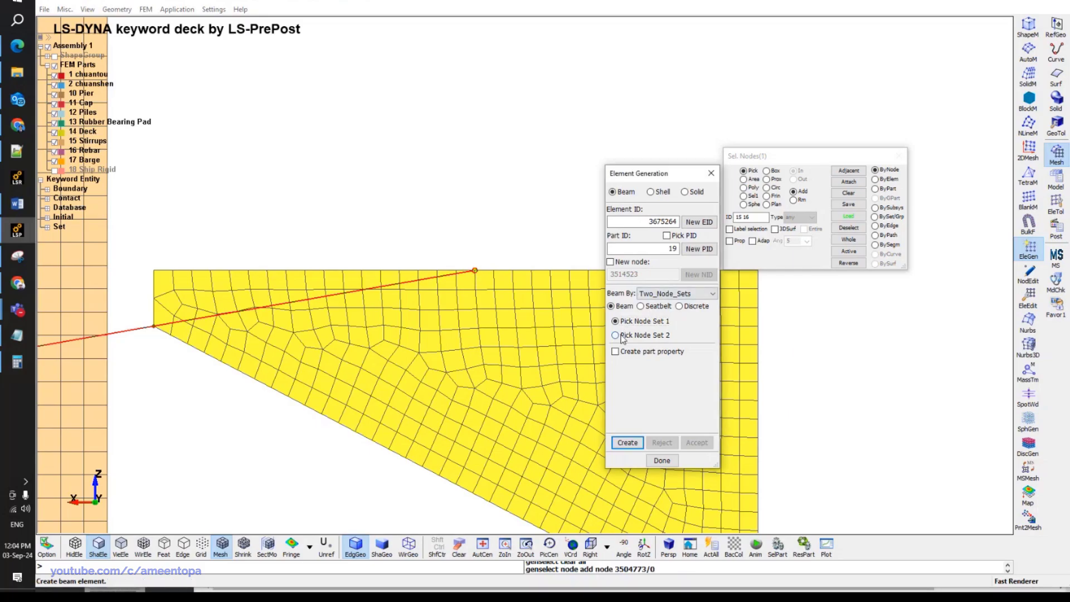
{"action": "left_click", "coordinate": [157, 331]}
{"action": "left_click", "coordinate": [630, 442]}
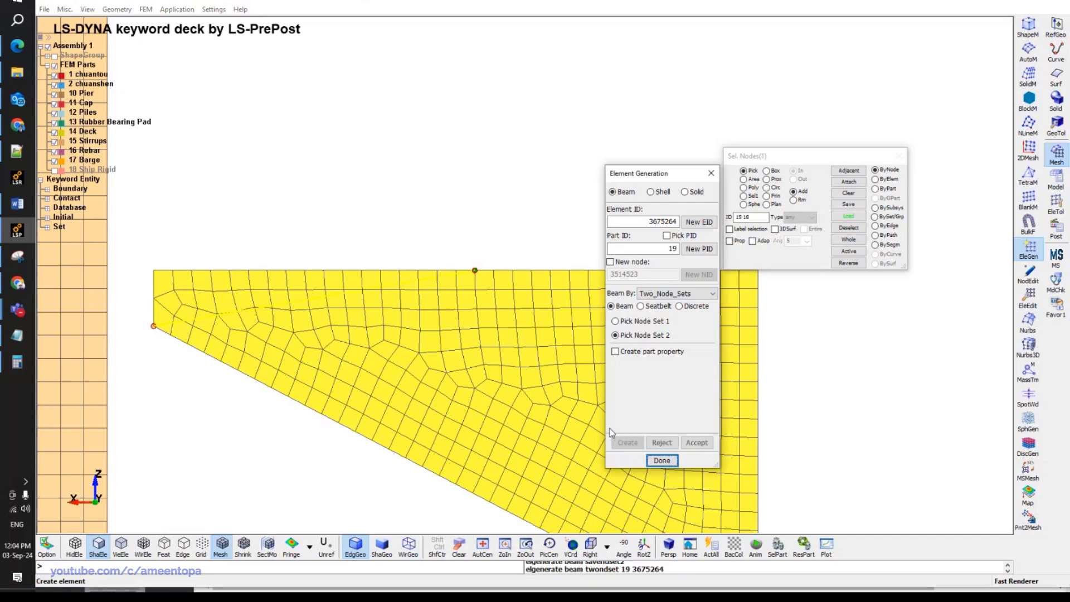
{"action": "middle_click_drag", "start_coordinate": [463, 337], "coordinate": [449, 267], "text": "shift"}
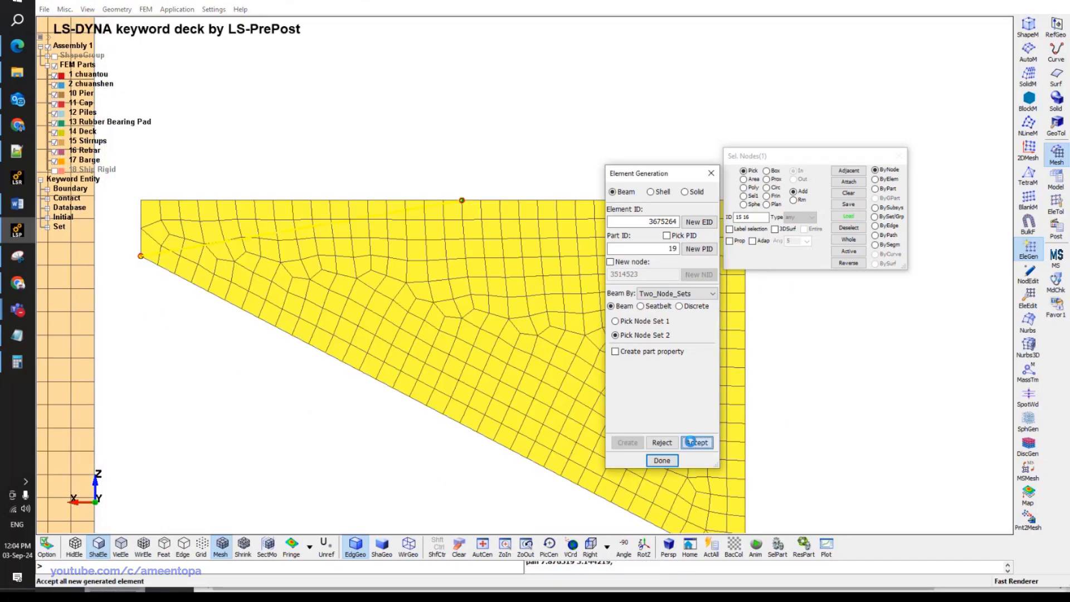
{"action": "left_click", "coordinate": [690, 441]}
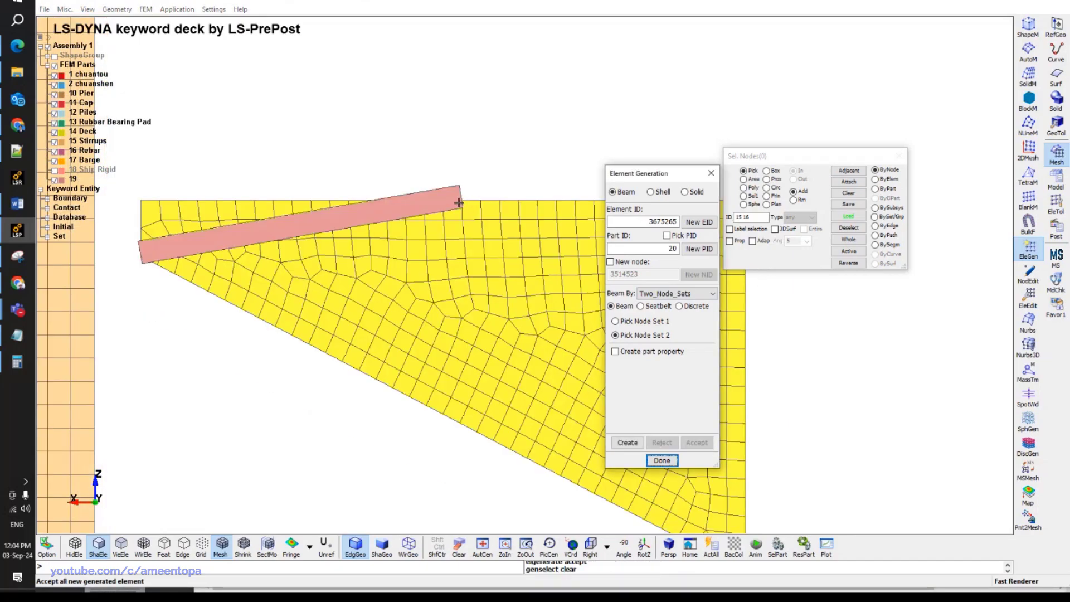
Following the paper's figure, create beam part 20 from the same upper-edge node to the bow's lower rear corner, and accept it.
{"action": "left_click", "coordinate": [616, 321]}
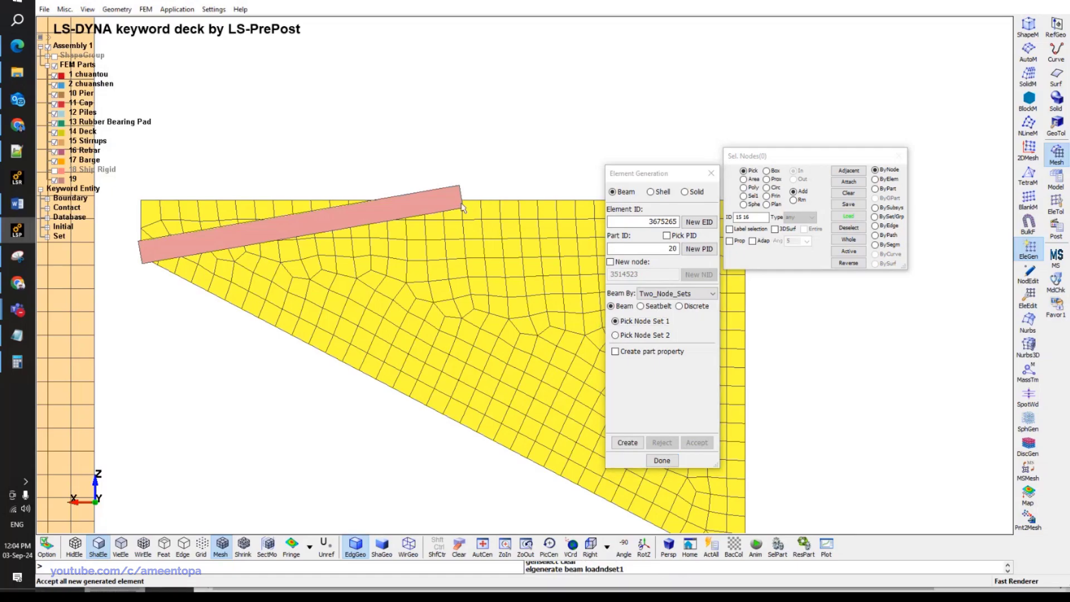
{"action": "left_click", "coordinate": [615, 335]}
{"action": "scroll", "coordinate": [333, 232], "scroll_direction": "up", "scroll_amount": 5}
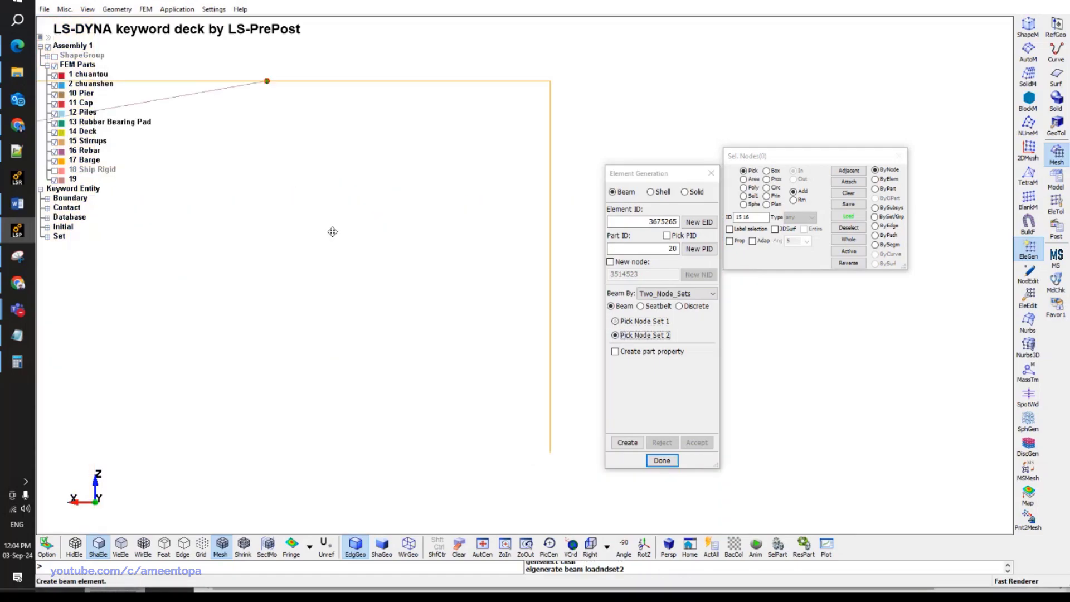
{"action": "middle_click_drag", "start_coordinate": [332, 231], "coordinate": [335, 233]}
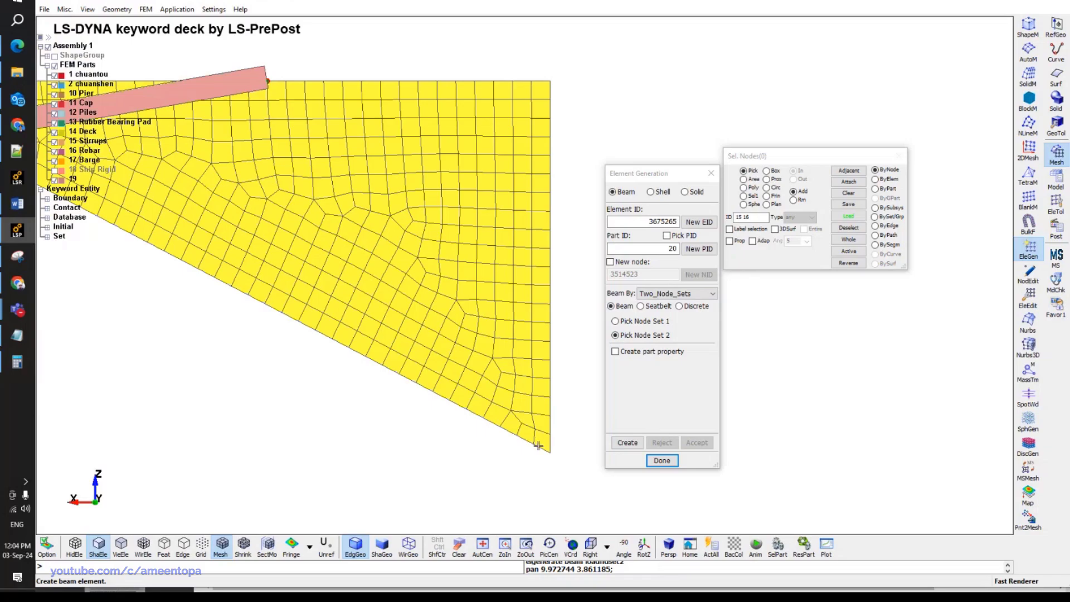
{"action": "left_click", "coordinate": [24, 231]}
{"action": "left_click", "coordinate": [23, 231]}
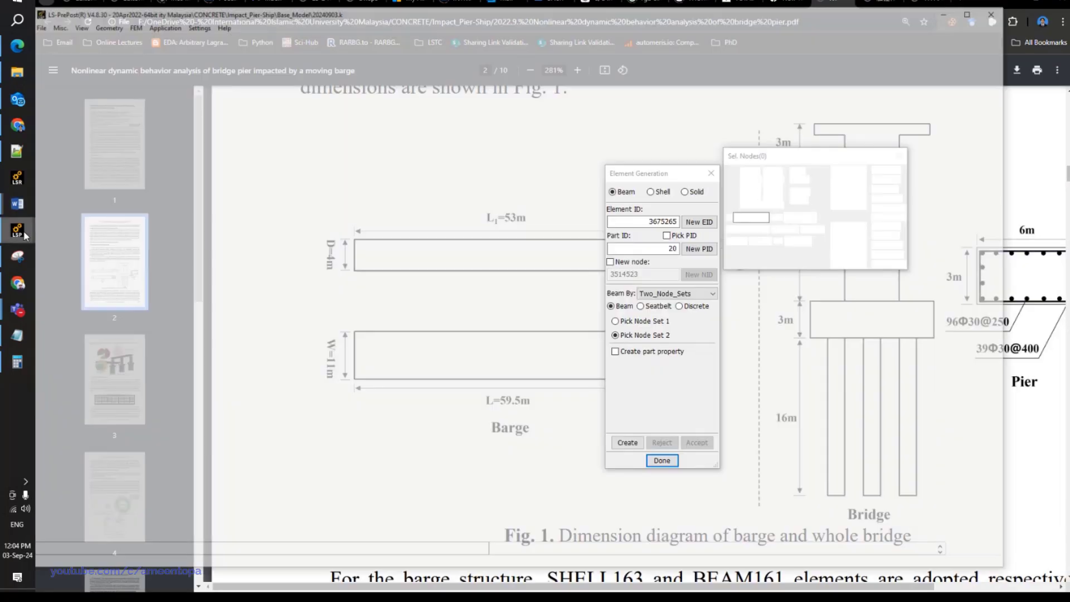
{"action": "left_click", "coordinate": [550, 452]}
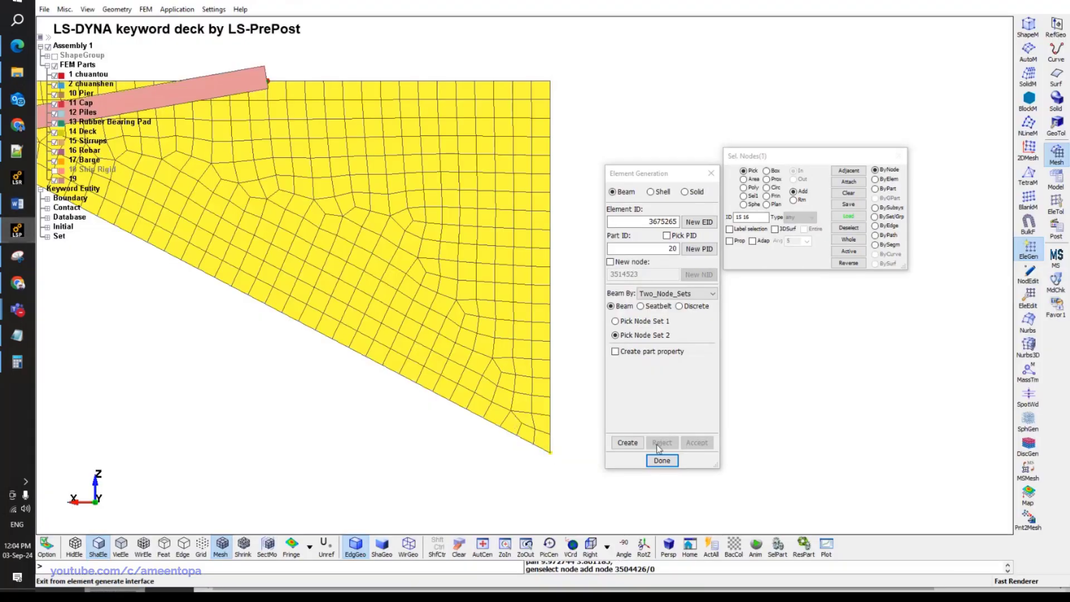
{"action": "left_click", "coordinate": [628, 443]}
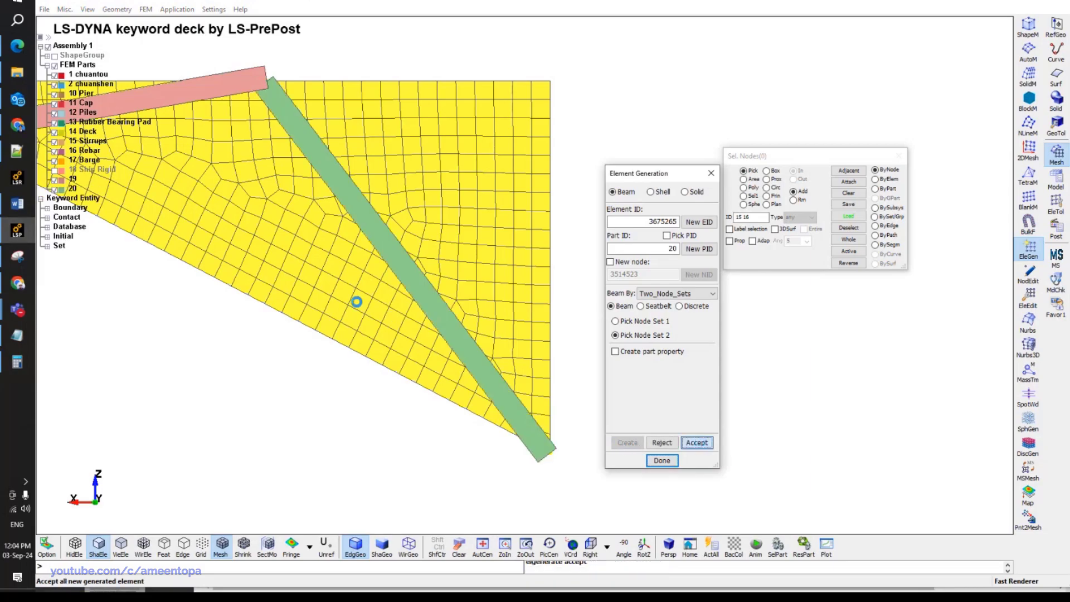
Create beam part 21 from the bow's upper-edge middle node to a middle node on the lower sloping edge, and accept it.
{"action": "middle_click_drag", "start_coordinate": [357, 301], "coordinate": [371, 418], "text": "ctrl"}
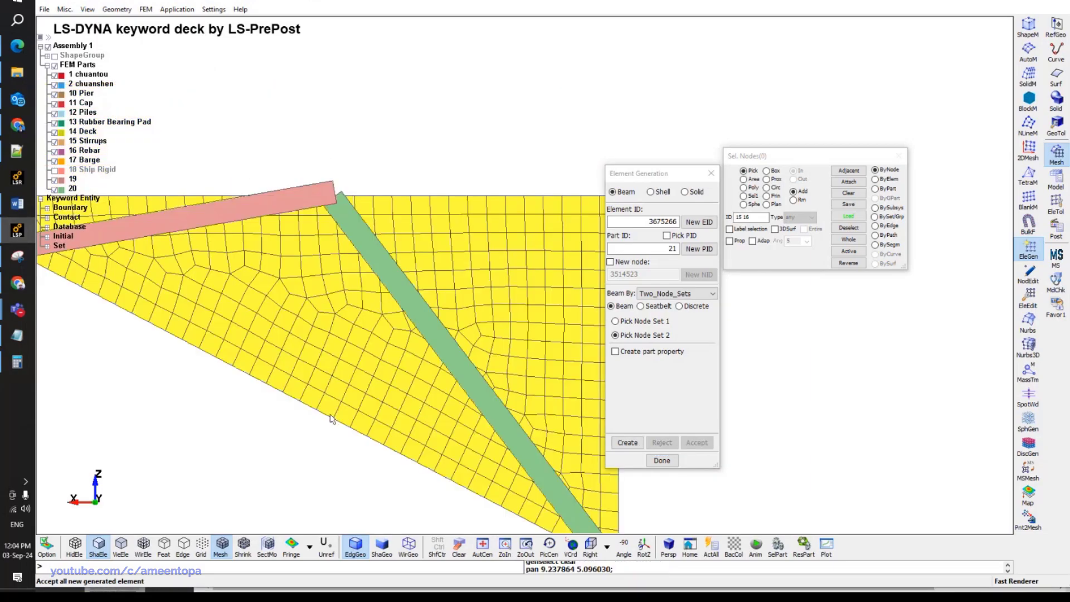
{"action": "left_click", "coordinate": [616, 322]}
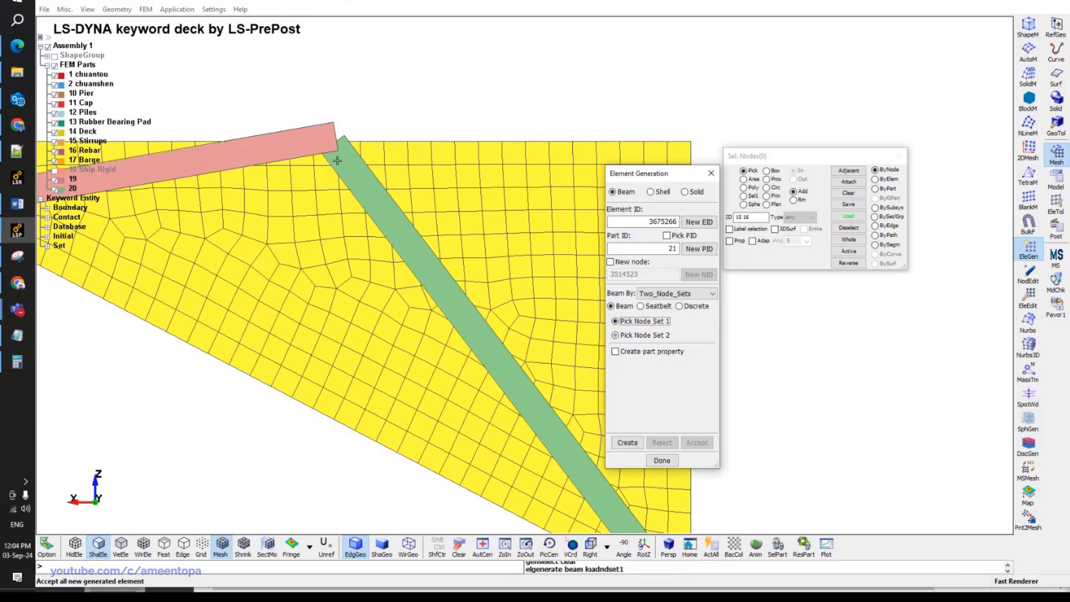
{"action": "left_click", "coordinate": [627, 334]}
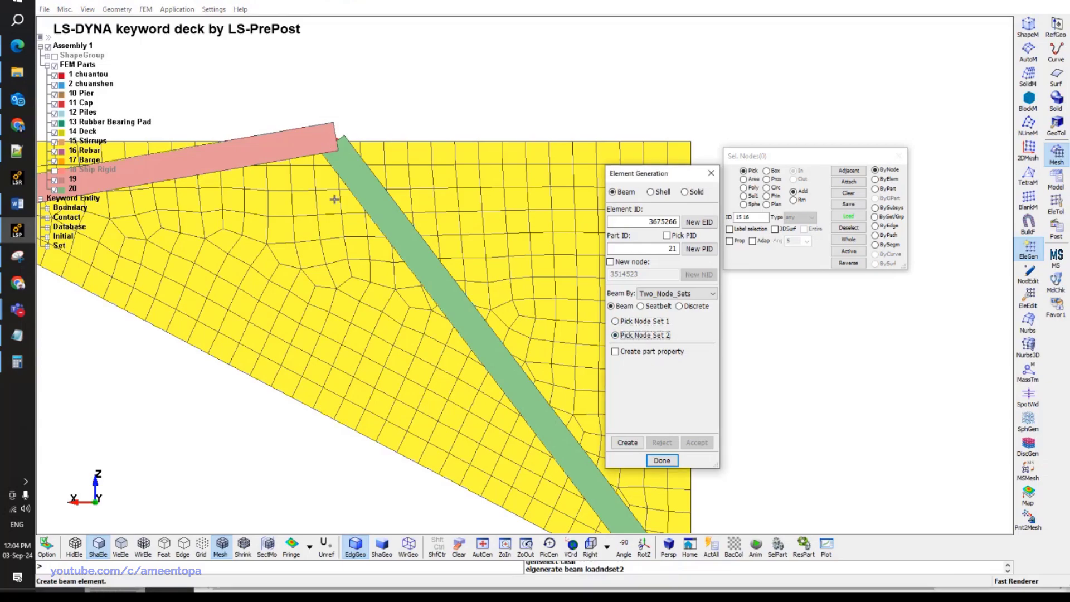
{"action": "left_click", "coordinate": [313, 409]}
{"action": "left_click", "coordinate": [627, 443]}
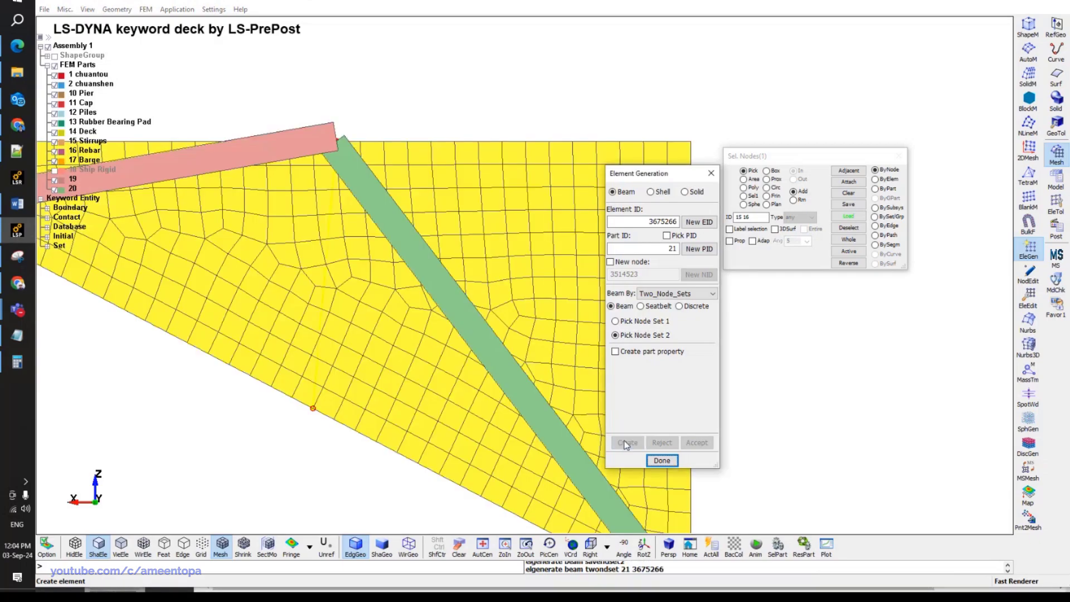
{"action": "left_click", "coordinate": [662, 442]}
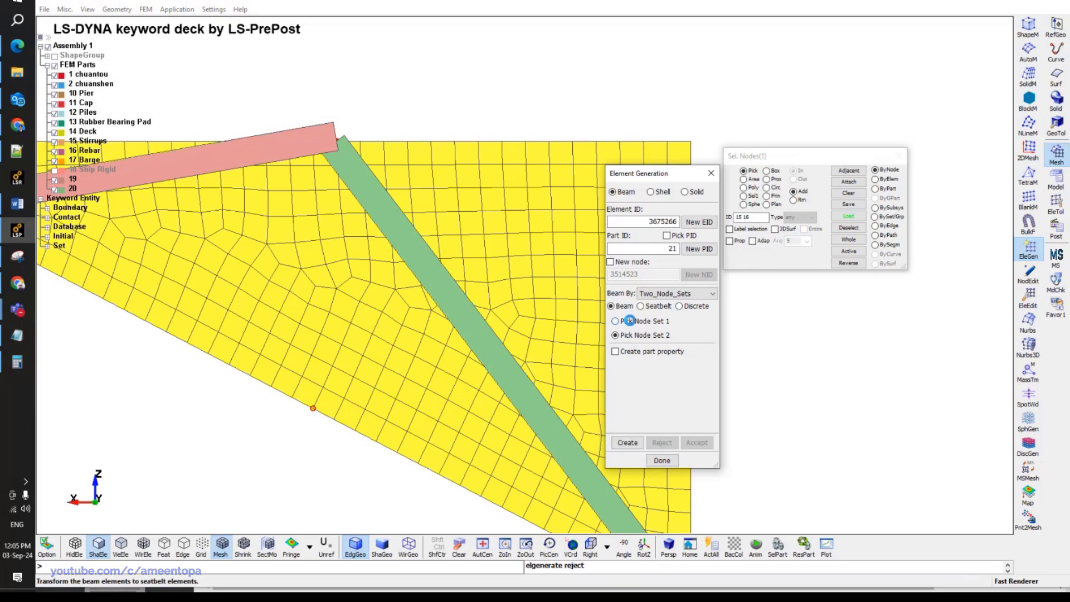
{"action": "left_click", "coordinate": [632, 326]}
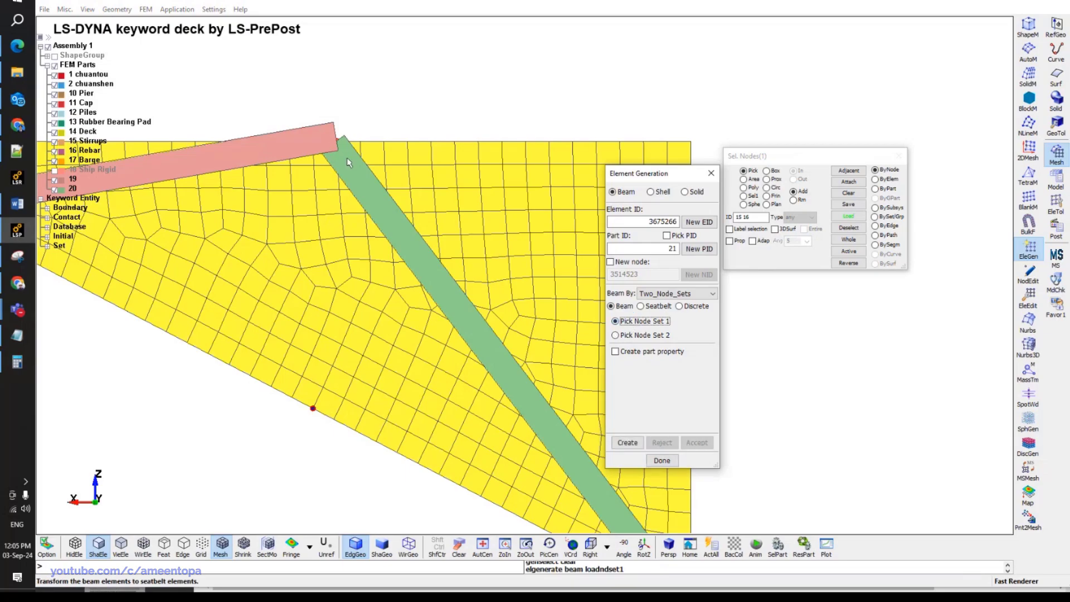
{"action": "left_click", "coordinate": [627, 443]}
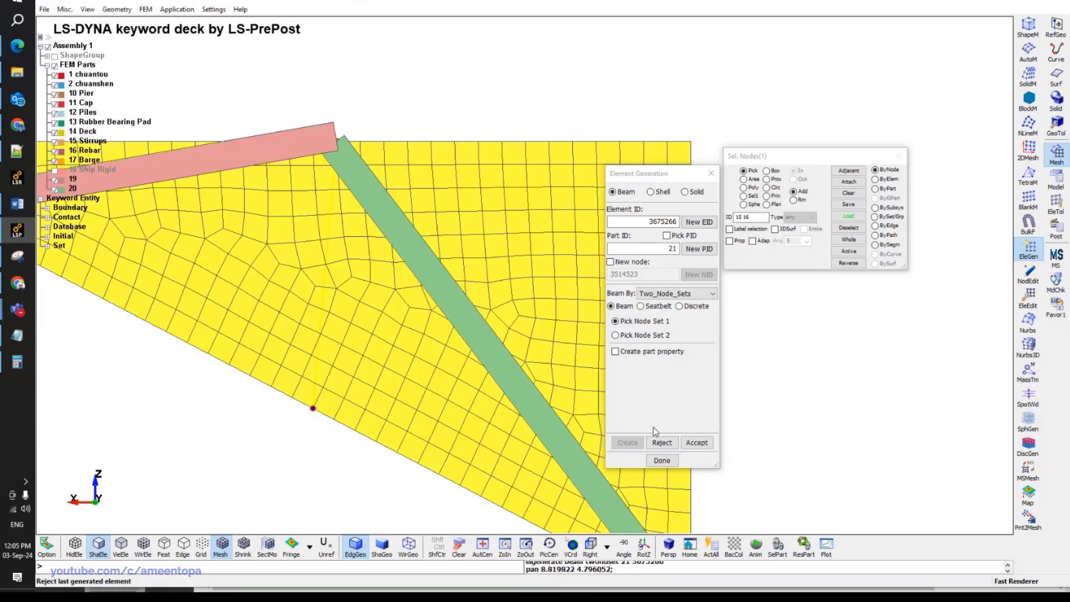
{"action": "left_click", "coordinate": [697, 443]}
{"action": "scroll", "coordinate": [411, 284], "scroll_direction": "down", "scroll_amount": 3}
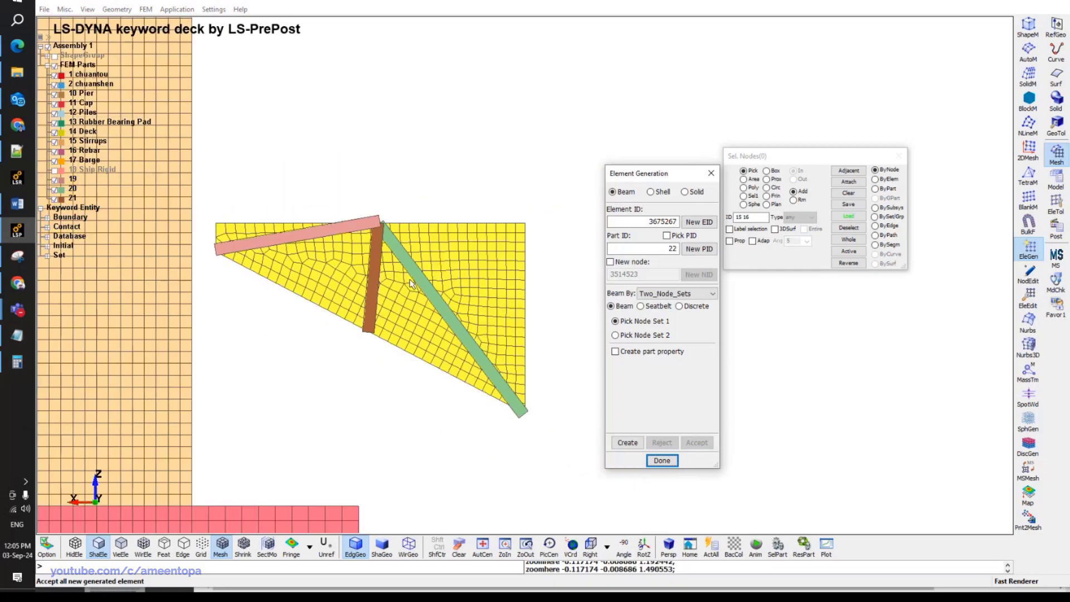
{"action": "scroll", "coordinate": [456, 297], "scroll_direction": "down", "scroll_amount": 3}
{"action": "left_click_drag", "start_coordinate": [455, 297], "coordinate": [356, 336], "text": "ctrl"}
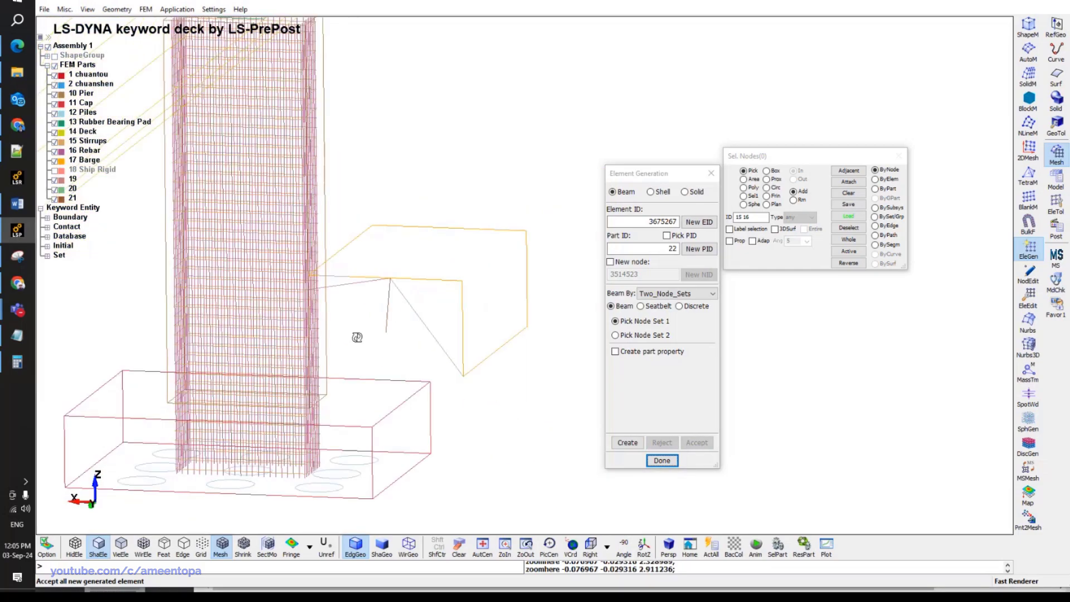
{"action": "scroll", "coordinate": [487, 368], "scroll_direction": "up", "scroll_amount": 3}
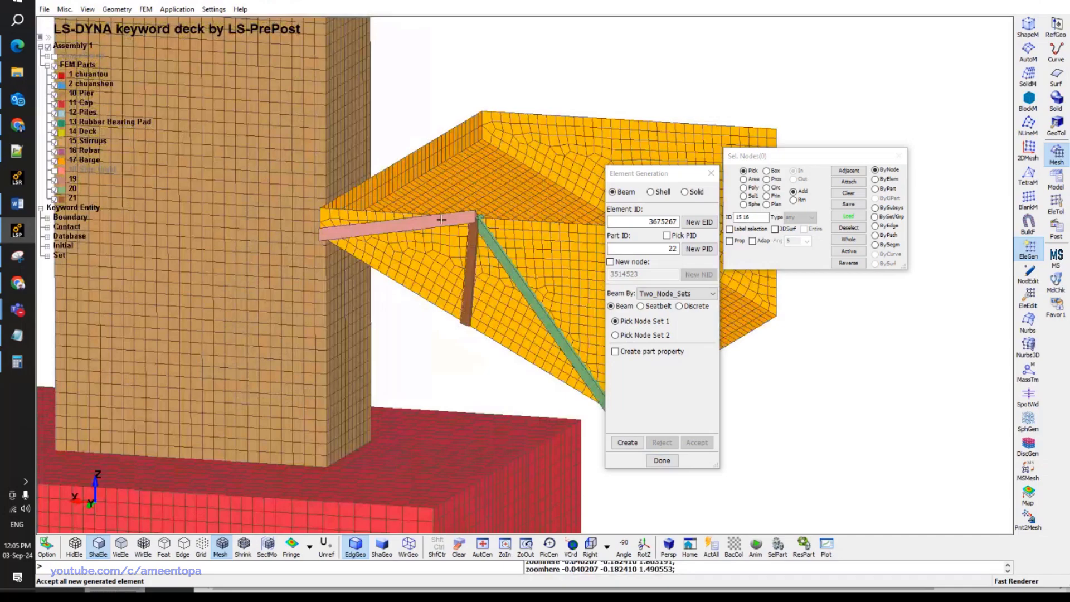
Start a new beam section based on the 30 mm Dia section, with section ID 19 and title "Barge Reinforcement".
{"action": "left_click", "coordinate": [1056, 178]}
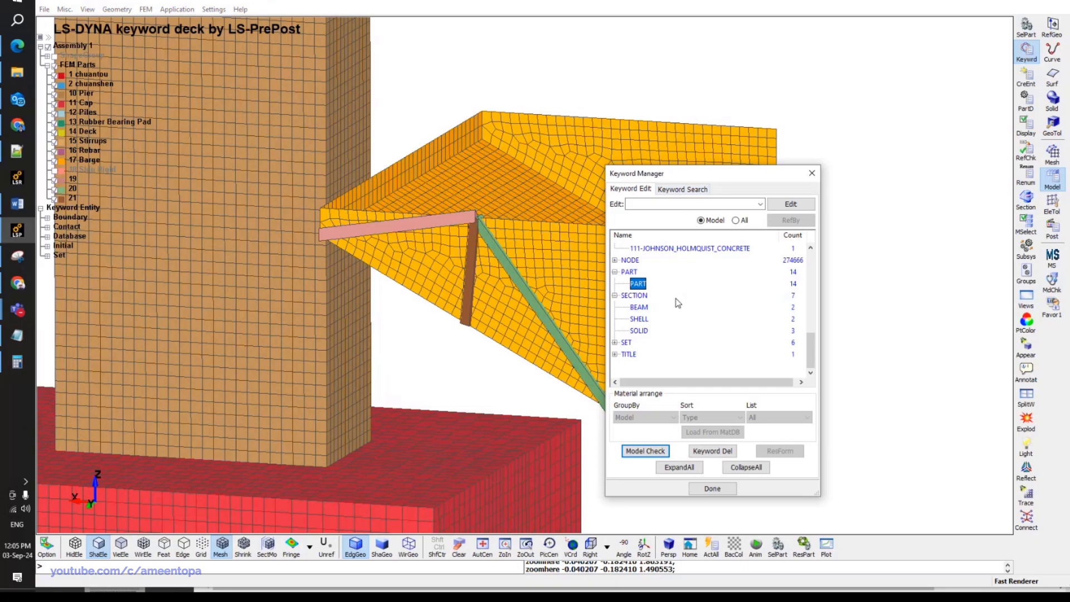
{"action": "double_click", "coordinate": [640, 307]}
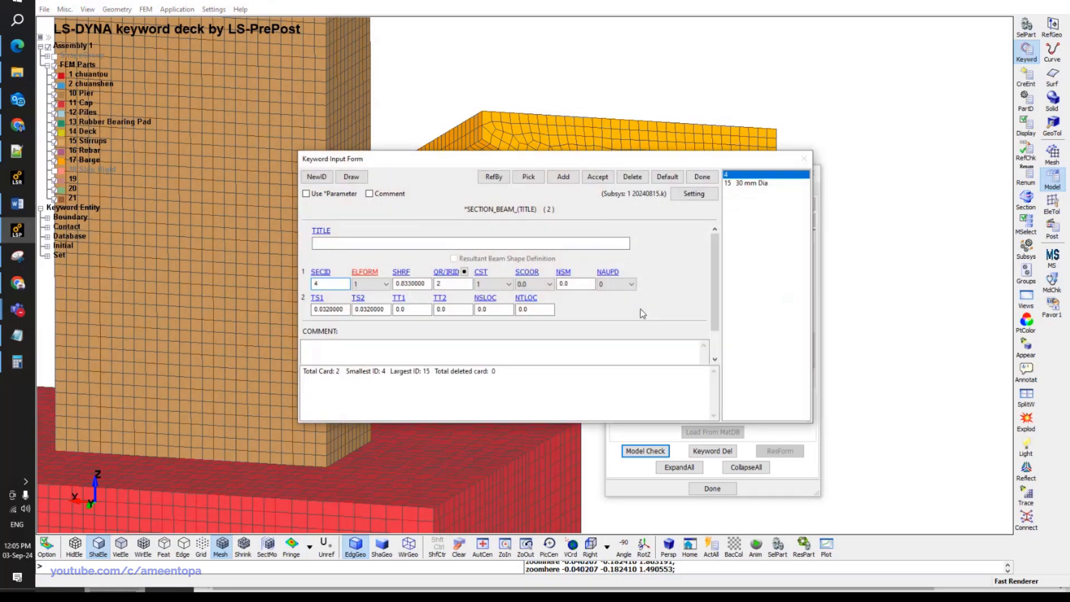
{"action": "left_click", "coordinate": [735, 183]}
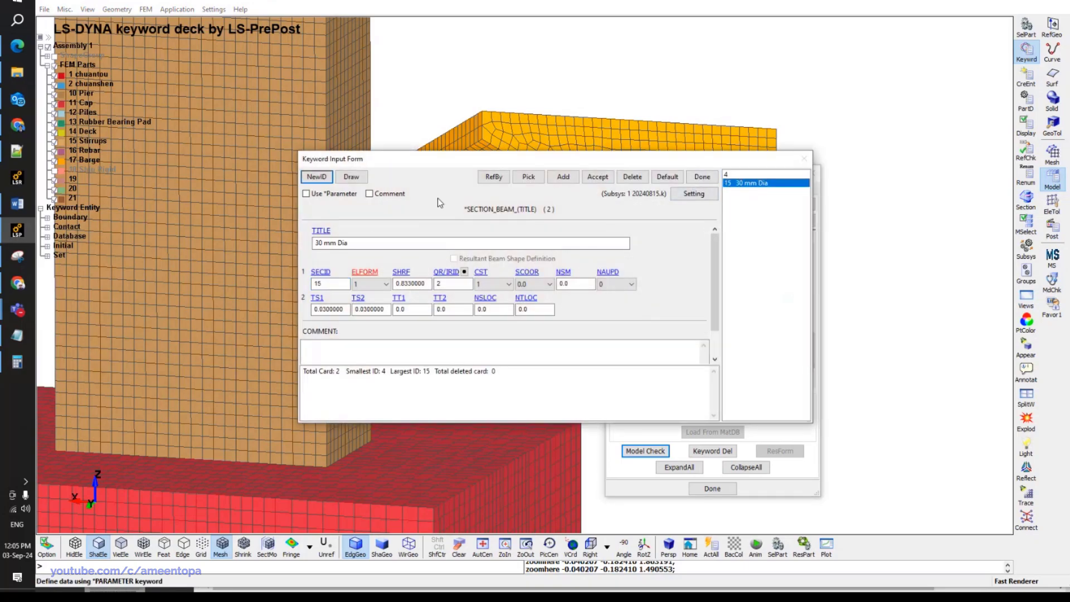
{"action": "left_click_drag", "start_coordinate": [374, 161], "coordinate": [579, 153]}
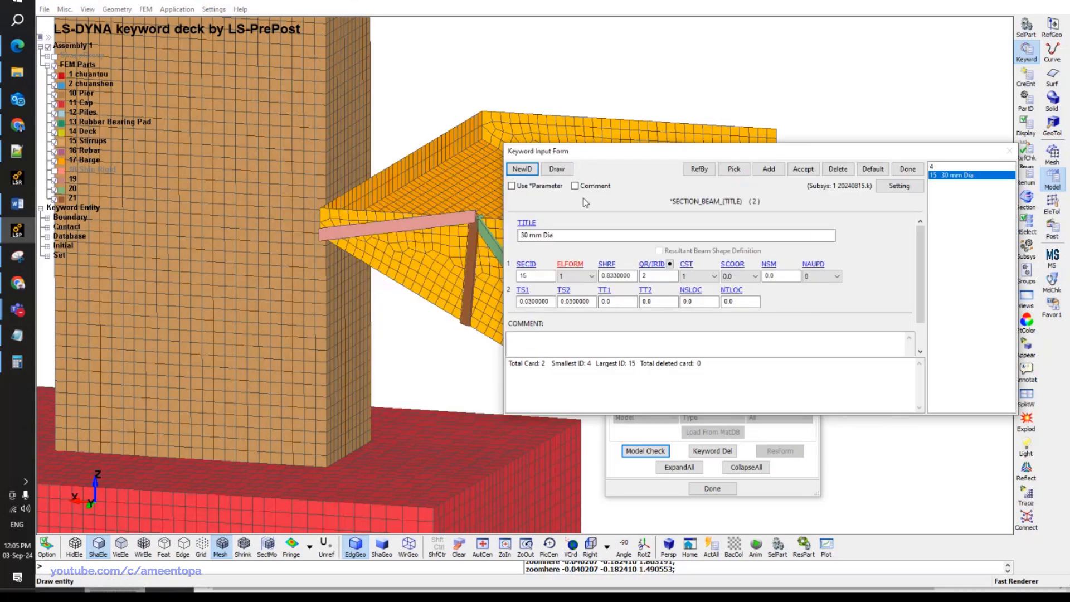
{"action": "left_click", "coordinate": [534, 277]}
{"action": "left_click", "coordinate": [522, 169]}
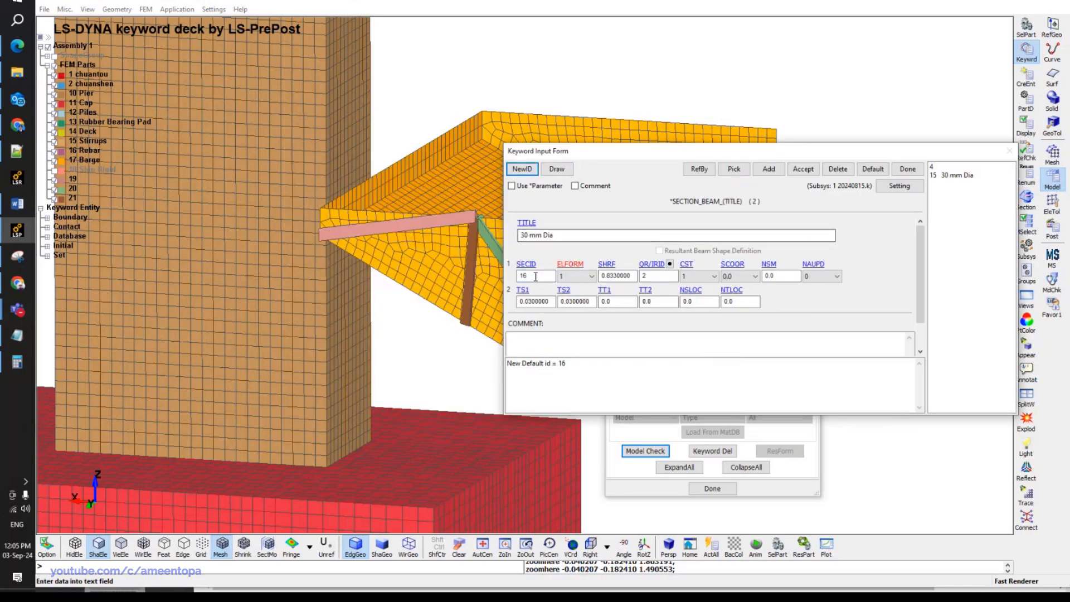
{"action": "double_click", "coordinate": [535, 277]}
{"action": "type", "text": "19"}
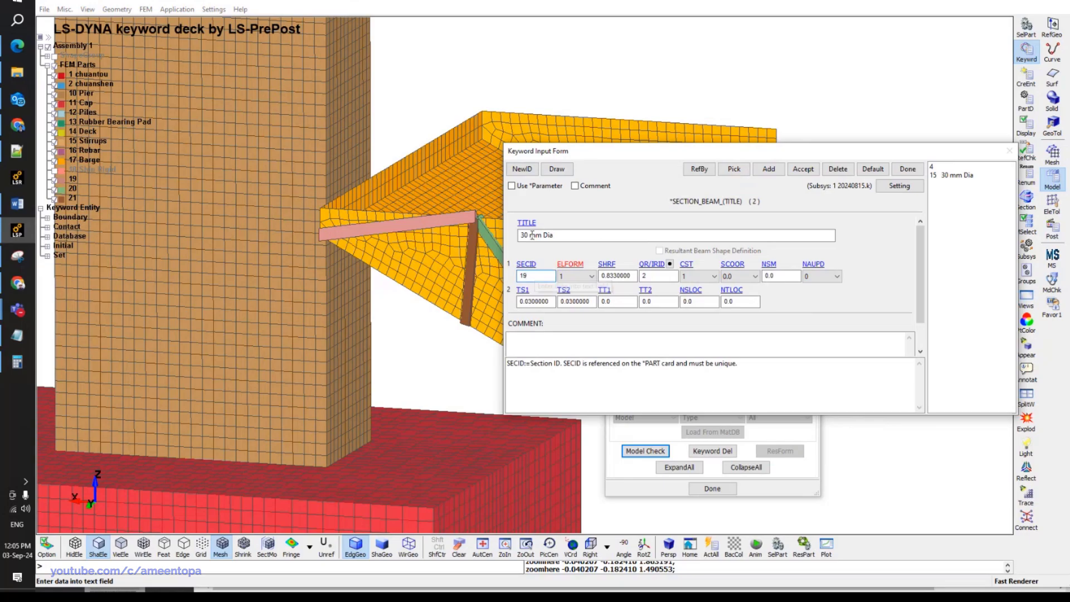
{"action": "key", "text": "shift+Tab"}
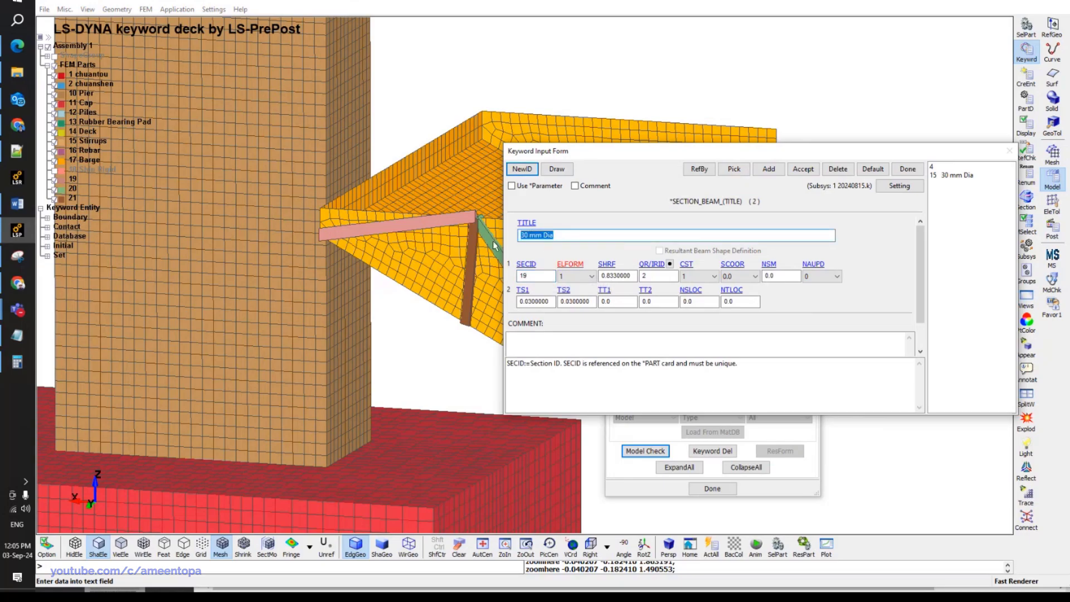
{"action": "type", "text": "Barge Reinforcement"}
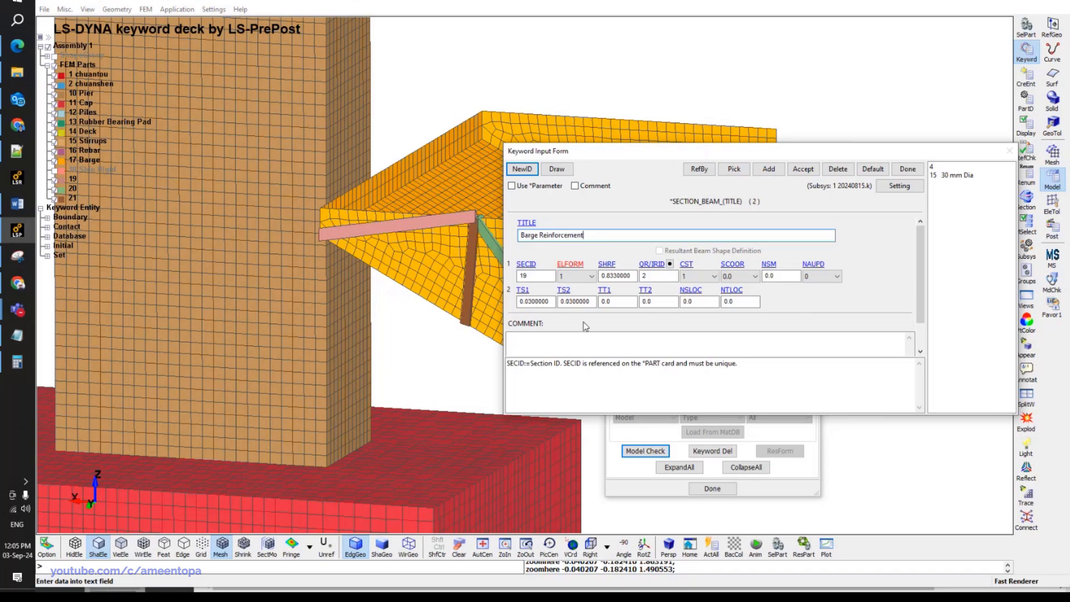
Enter 12 for the Barge Reinforcement section's TS1, accept the section and close its form.
{"action": "left_click", "coordinate": [532, 301]}
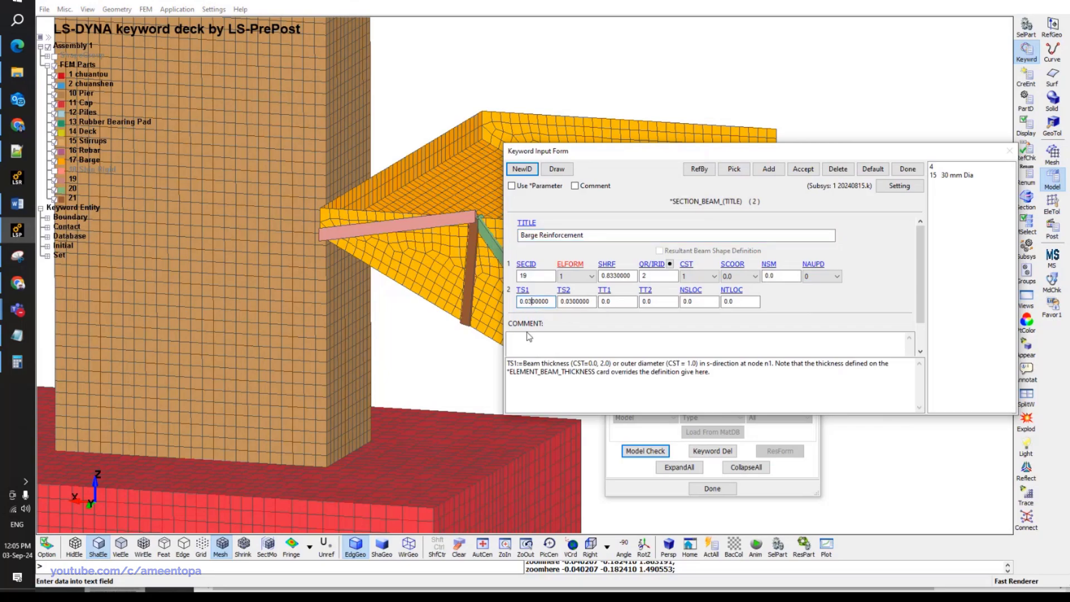
{"action": "type", "text": "12"}
{"action": "key", "text": "Tab"}
{"action": "left_click", "coordinate": [803, 169]}
{"action": "left_click", "coordinate": [907, 170]}
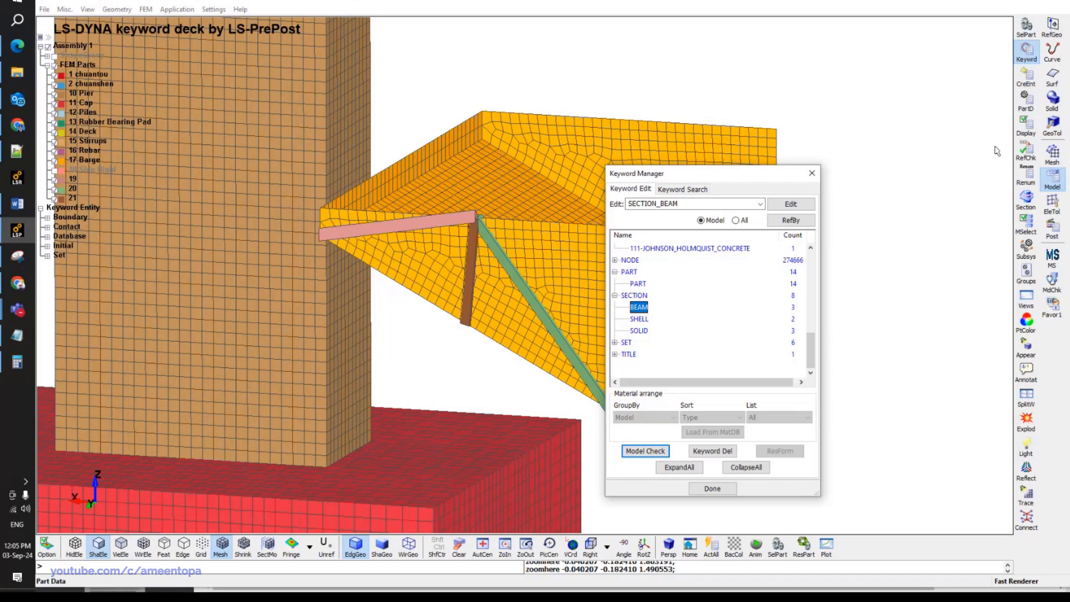
{"action": "left_click", "coordinate": [1051, 204]}
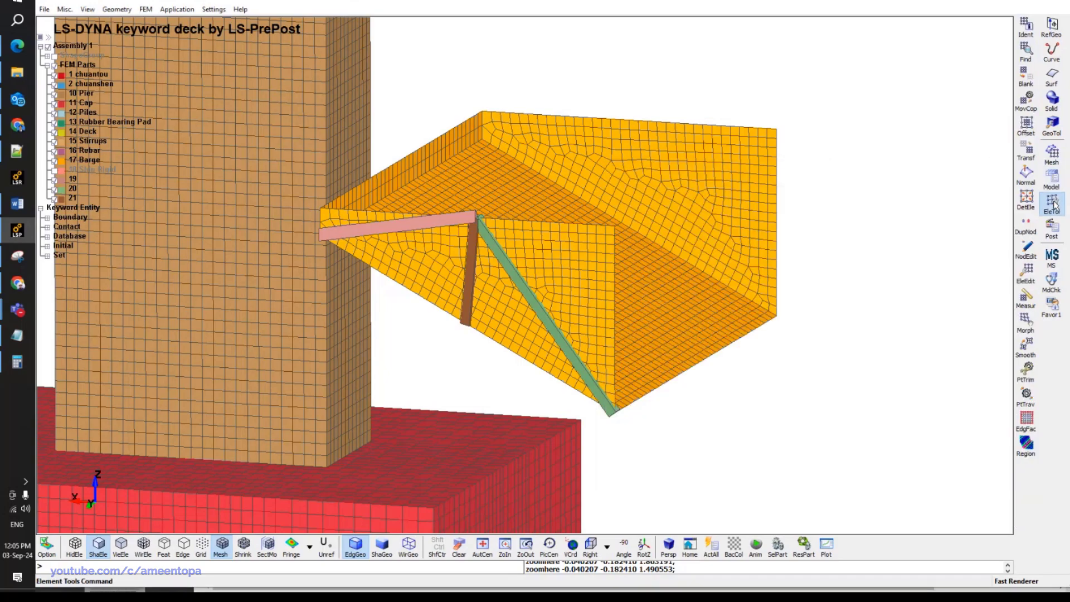
{"action": "left_click", "coordinate": [1052, 179]}
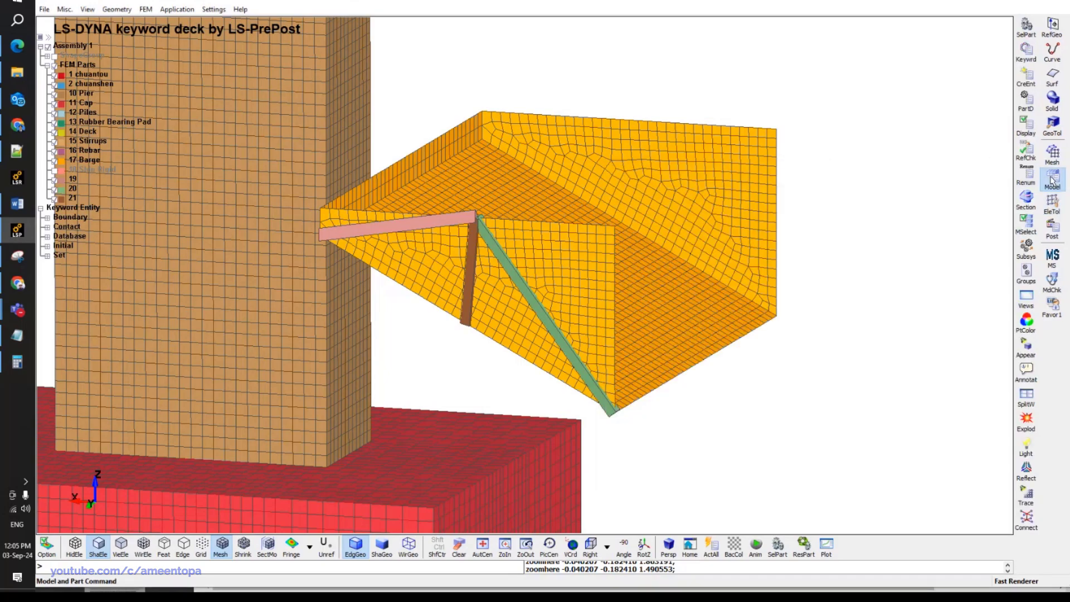
{"action": "left_click", "coordinate": [1027, 51]}
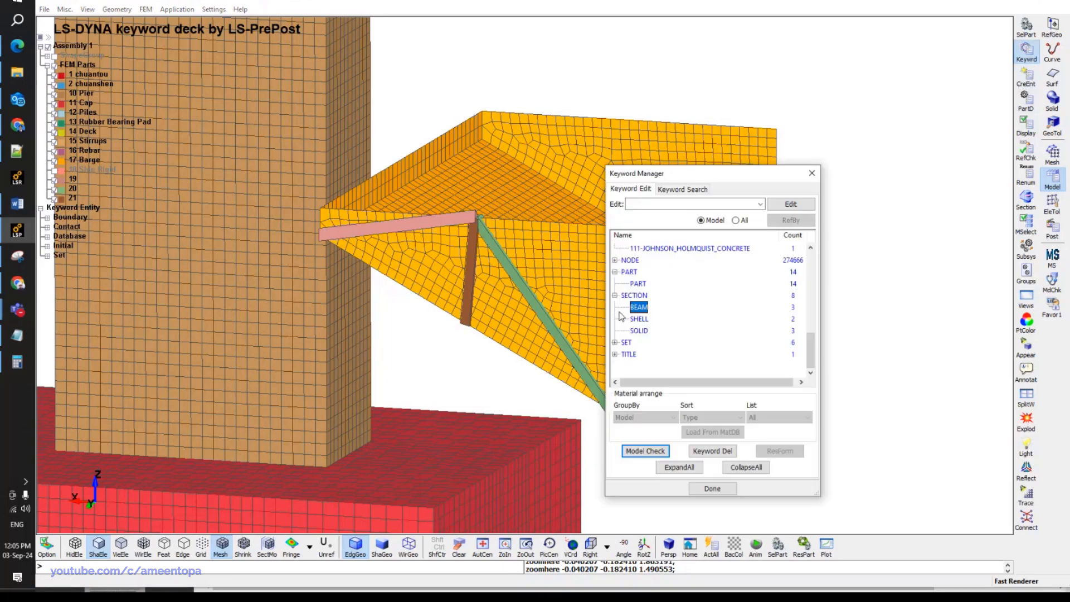
{"action": "left_click", "coordinate": [1052, 204]}
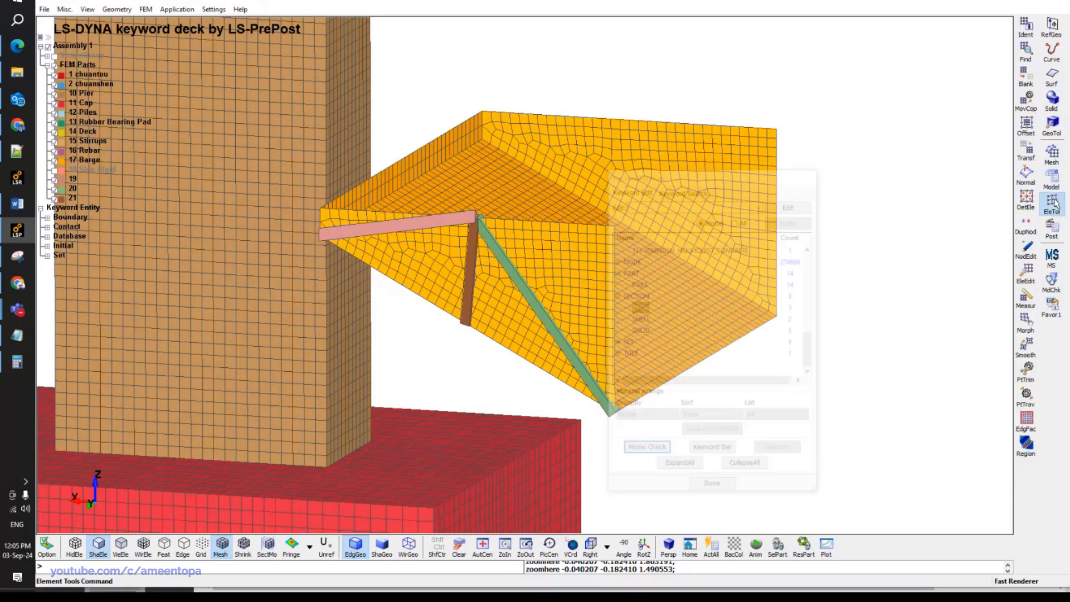
Start moving elements to another part, with part 19 as the target part.
{"action": "left_click", "coordinate": [1027, 103]}
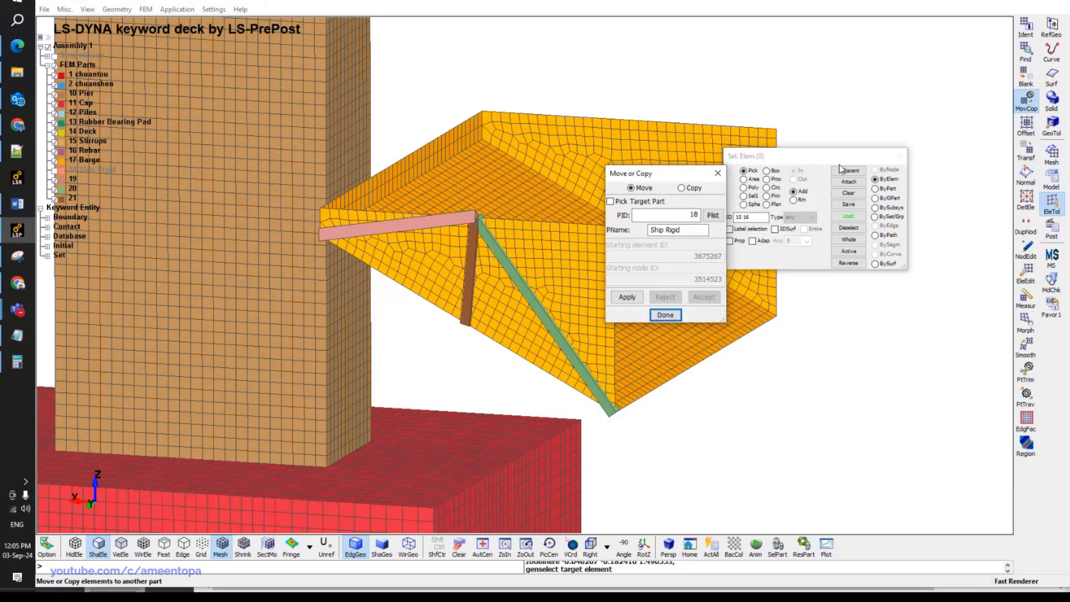
{"action": "double_click", "coordinate": [683, 215]}
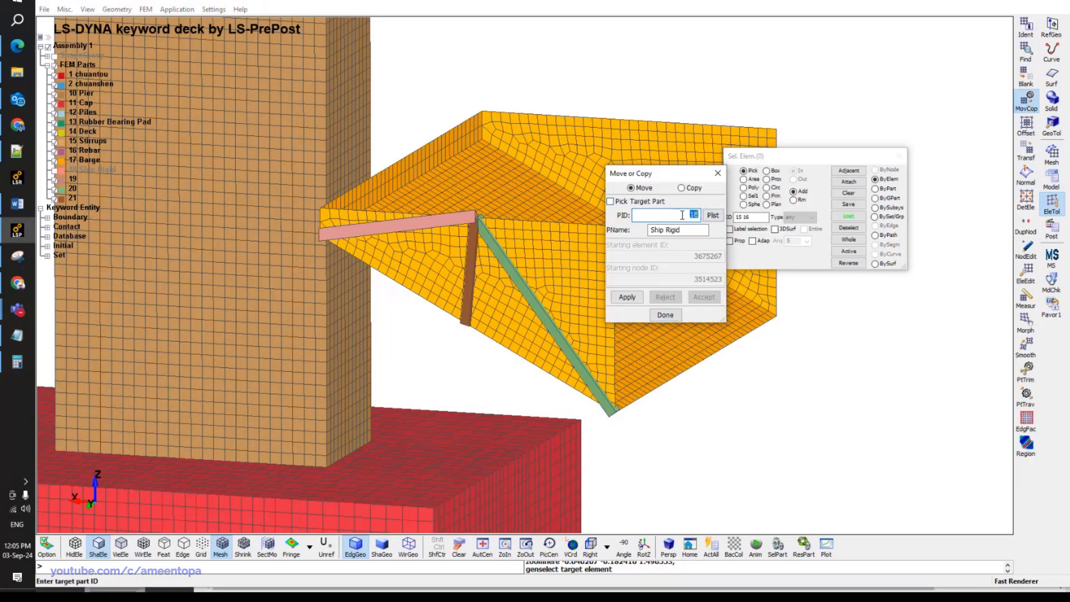
{"action": "left_click", "coordinate": [713, 215]}
{"action": "scroll", "coordinate": [903, 462], "scroll_direction": "down", "scroll_amount": 2}
{"action": "left_click", "coordinate": [892, 469]}
{"action": "double_click", "coordinate": [892, 469]}
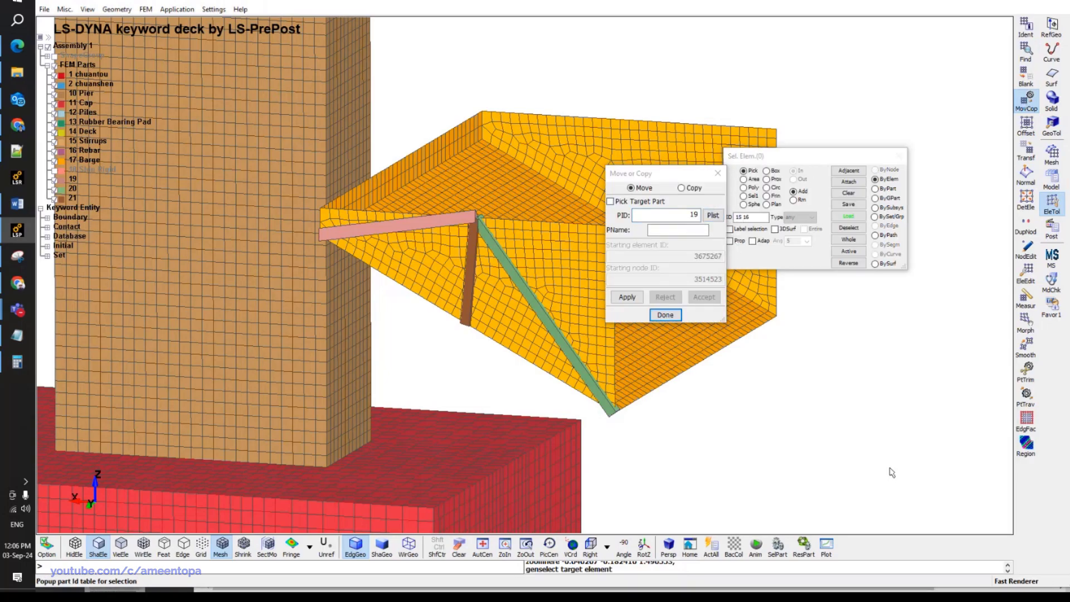
Try to move the elements of parts 19, 20 and 21 into the target part, and reject the move.
{"action": "left_click", "coordinate": [875, 189]}
{"action": "double_click", "coordinate": [748, 217]}
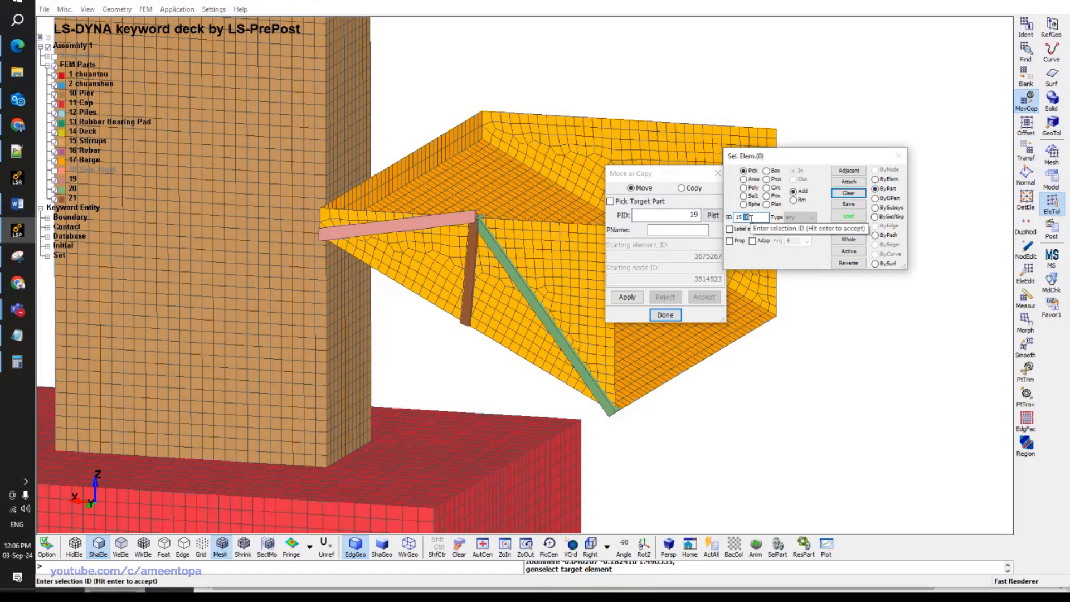
{"action": "triple_click", "coordinate": [750, 218]}
{"action": "type", "text": "19 20 21"}
{"action": "key", "text": "Return"}
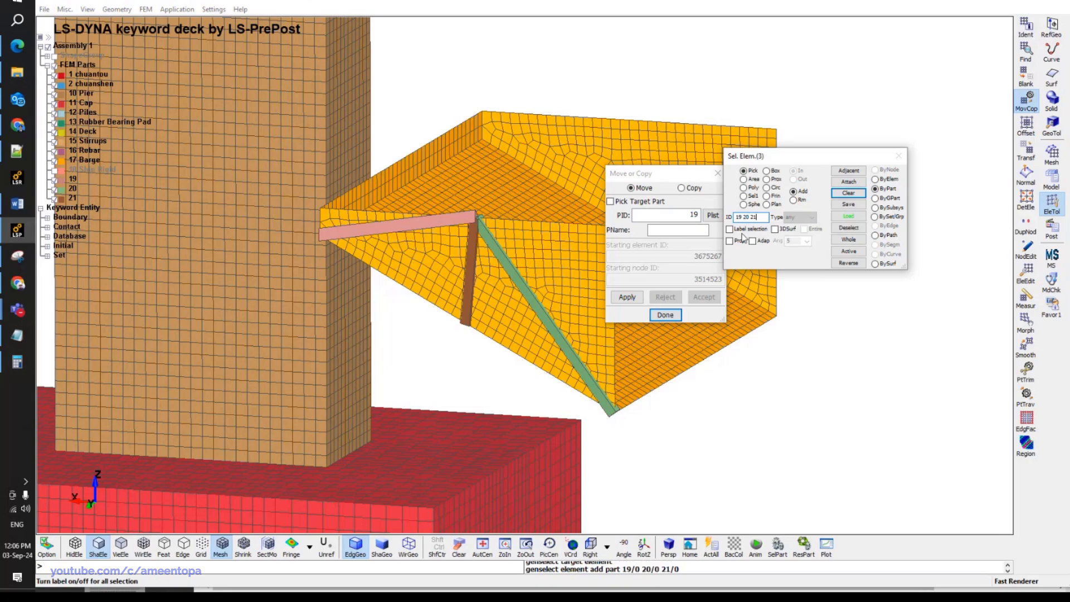
{"action": "left_click", "coordinate": [628, 297]}
{"action": "left_click", "coordinate": [629, 298]}
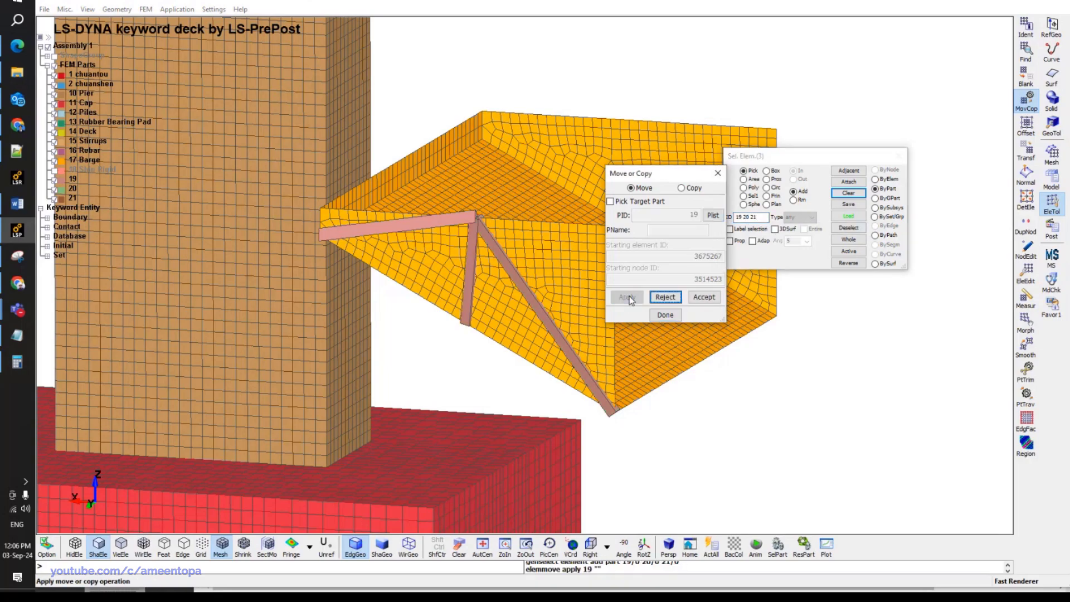
{"action": "left_click", "coordinate": [680, 300]}
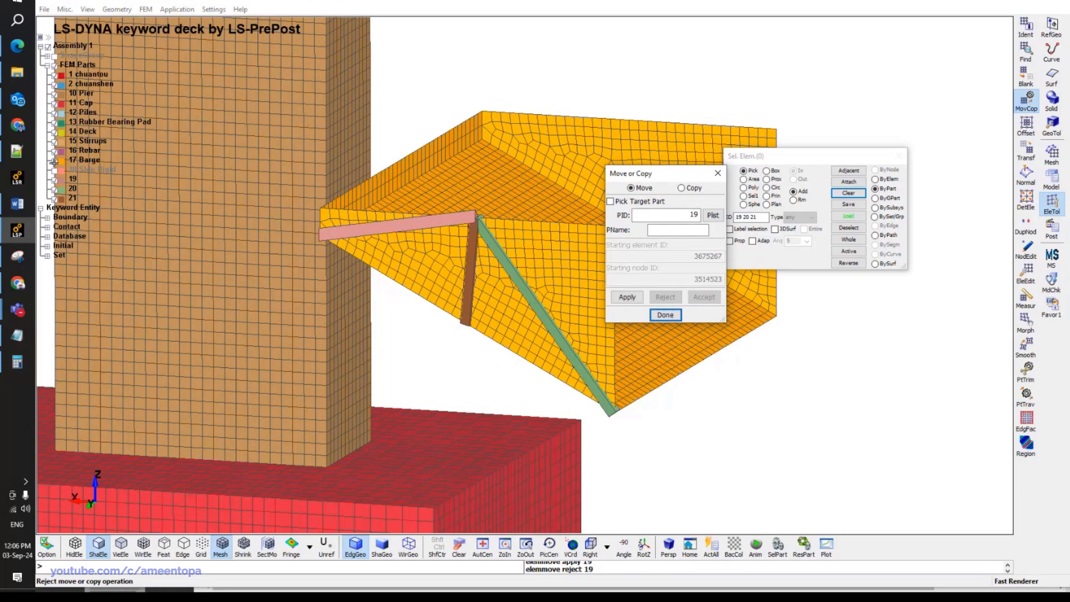
Hide the Barge part and set up element splitting for beam elements.
{"action": "middle_click_drag", "start_coordinate": [378, 165], "coordinate": [535, 141], "text": "ctrl"}
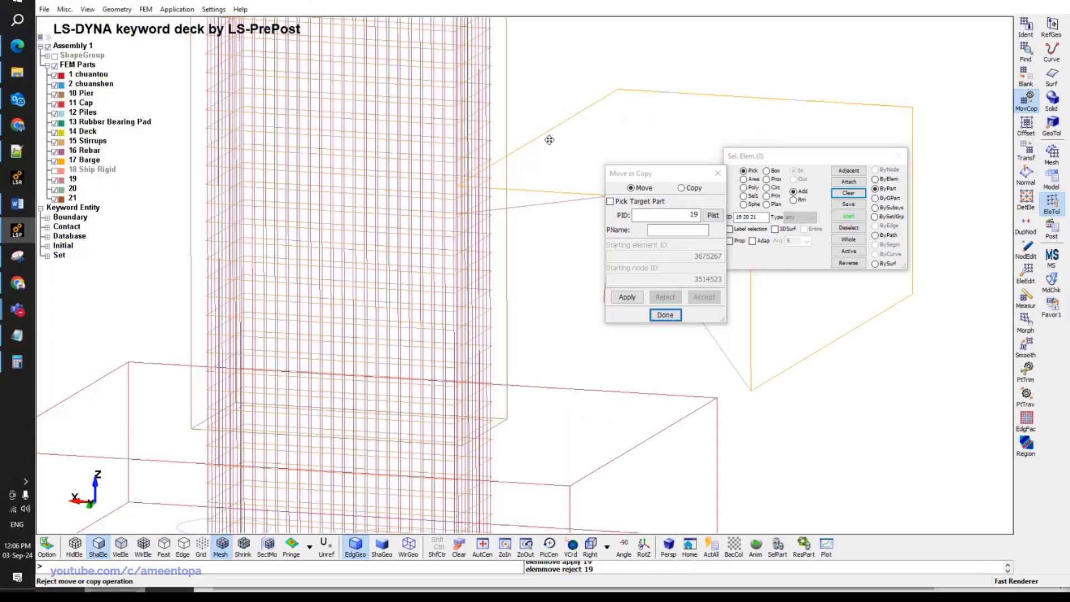
{"action": "left_click", "coordinate": [1026, 272]}
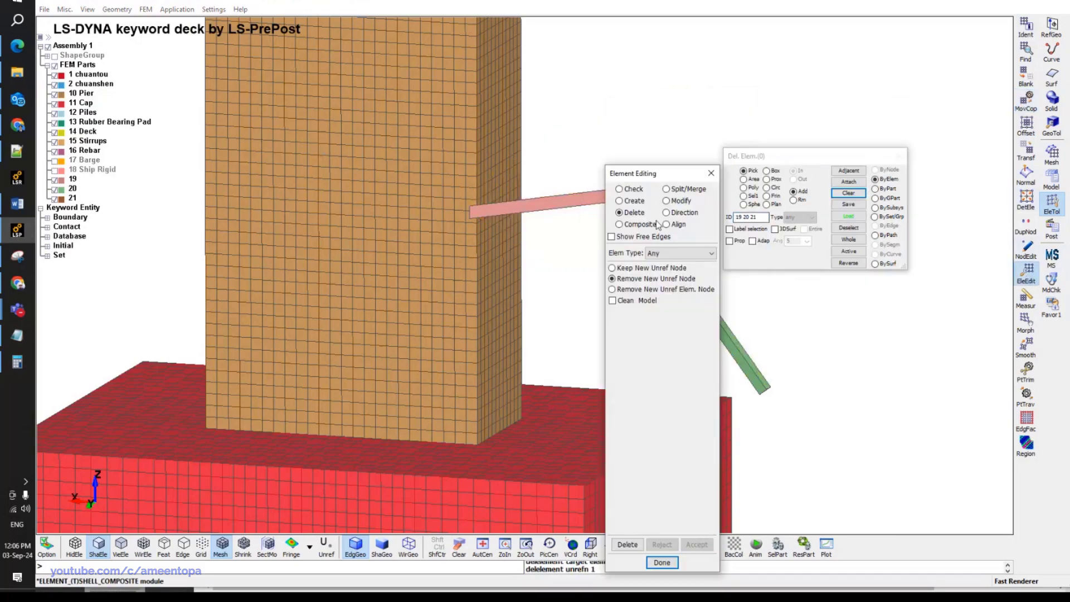
{"action": "left_click", "coordinate": [677, 191]}
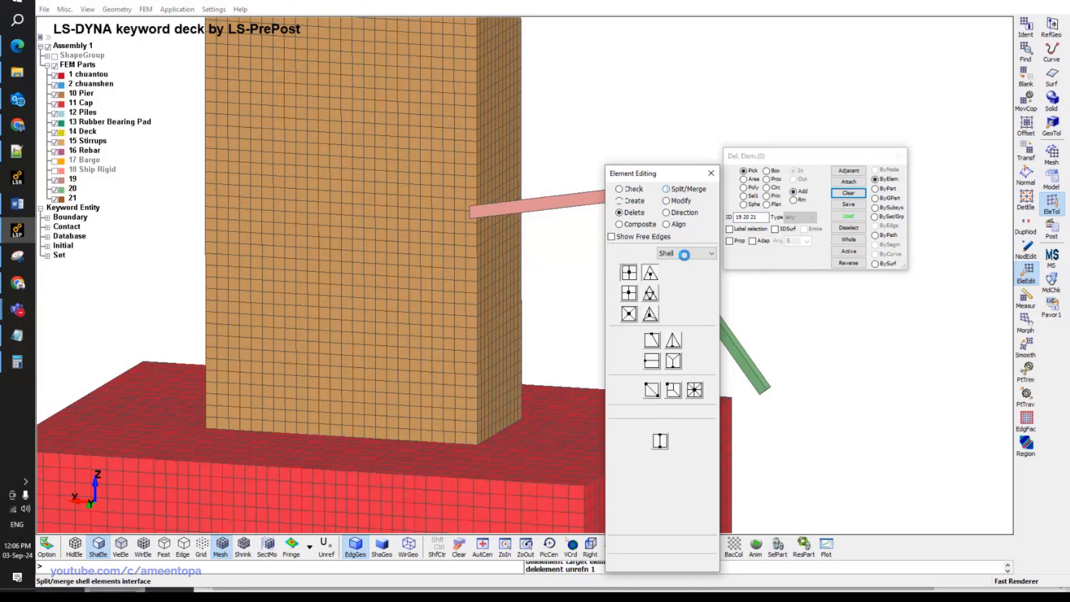
{"action": "left_click", "coordinate": [685, 253]}
{"action": "left_click", "coordinate": [671, 274]}
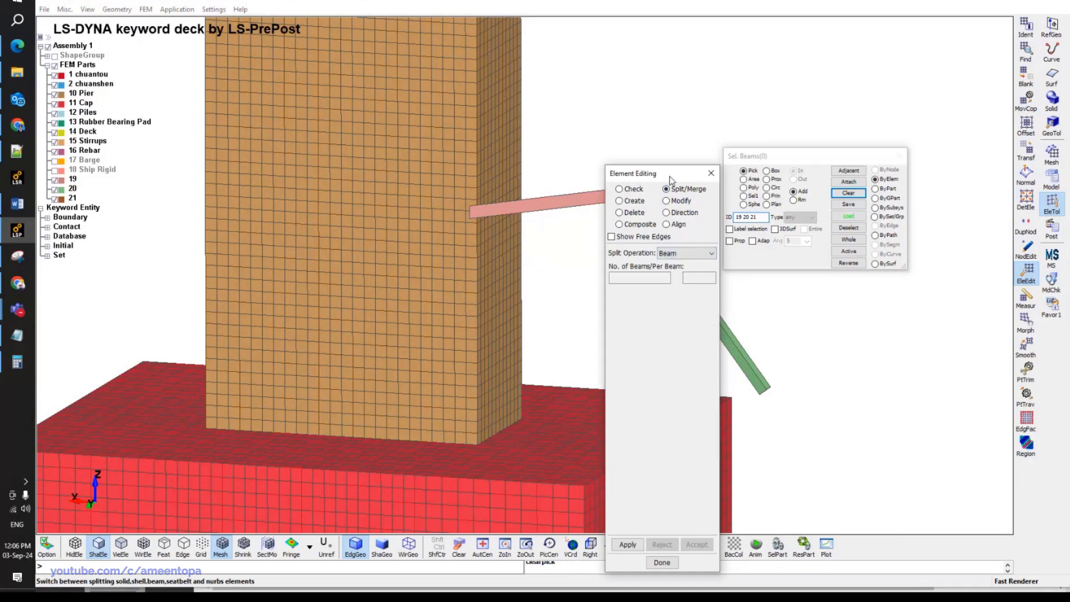
{"action": "left_click_drag", "start_coordinate": [670, 179], "coordinate": [344, 74]}
Split the beam of part 19 into 5 elements, selecting it by part, and accept the split.
{"action": "double_click", "coordinate": [338, 172]}
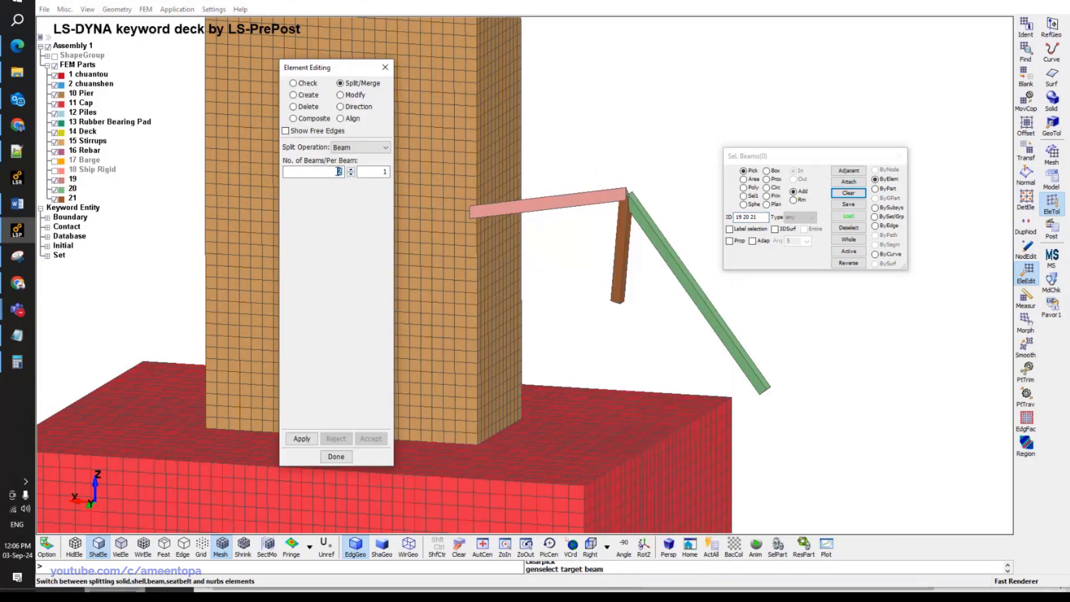
{"action": "left_click", "coordinate": [875, 189]}
{"action": "left_click", "coordinate": [583, 205]}
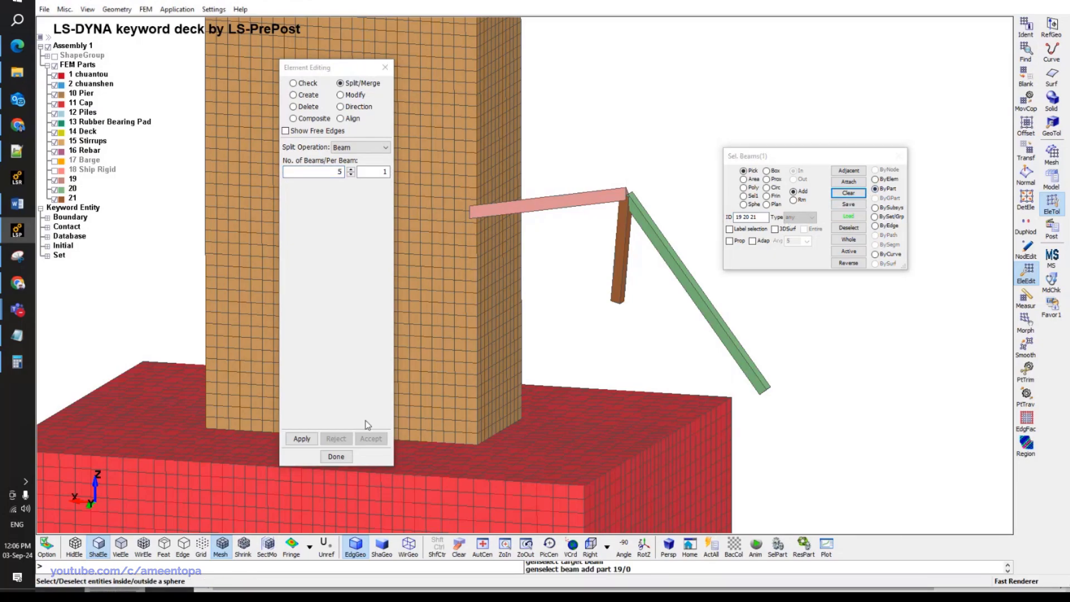
{"action": "left_click", "coordinate": [300, 440]}
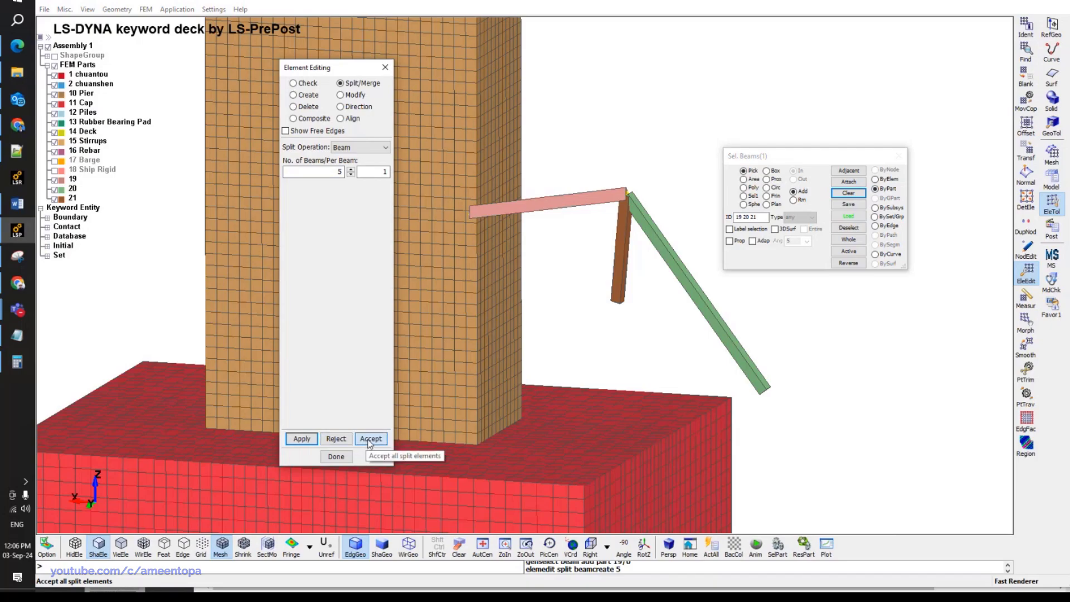
{"action": "left_click", "coordinate": [370, 440]}
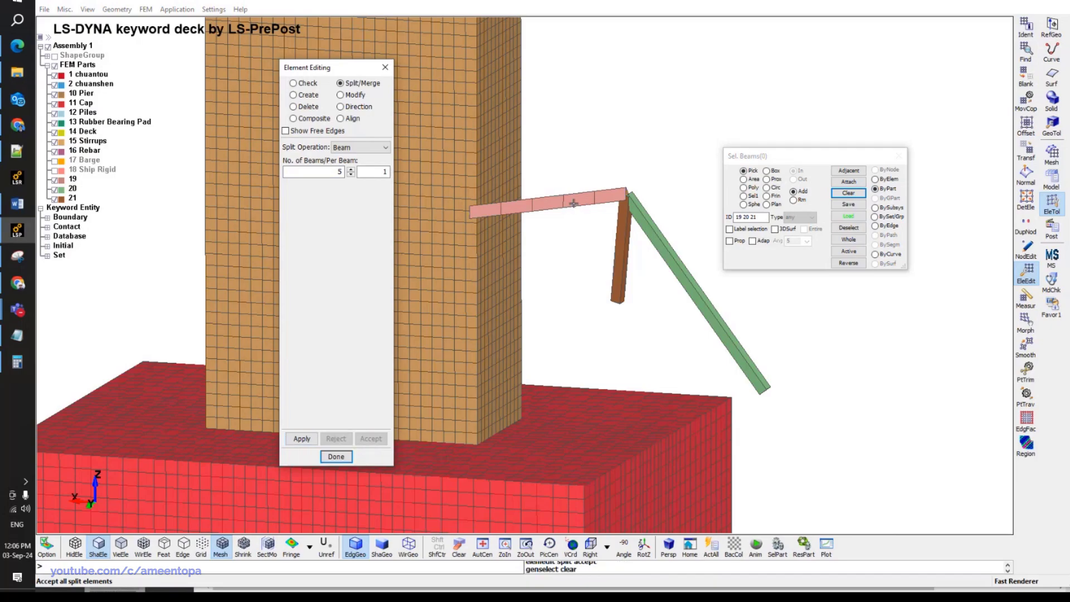
Split each beam element of part 19 again into 3 elements and accept the result.
{"action": "left_click", "coordinate": [330, 173]}
{"action": "type", "text": "3"}
{"action": "left_click", "coordinate": [567, 205]}
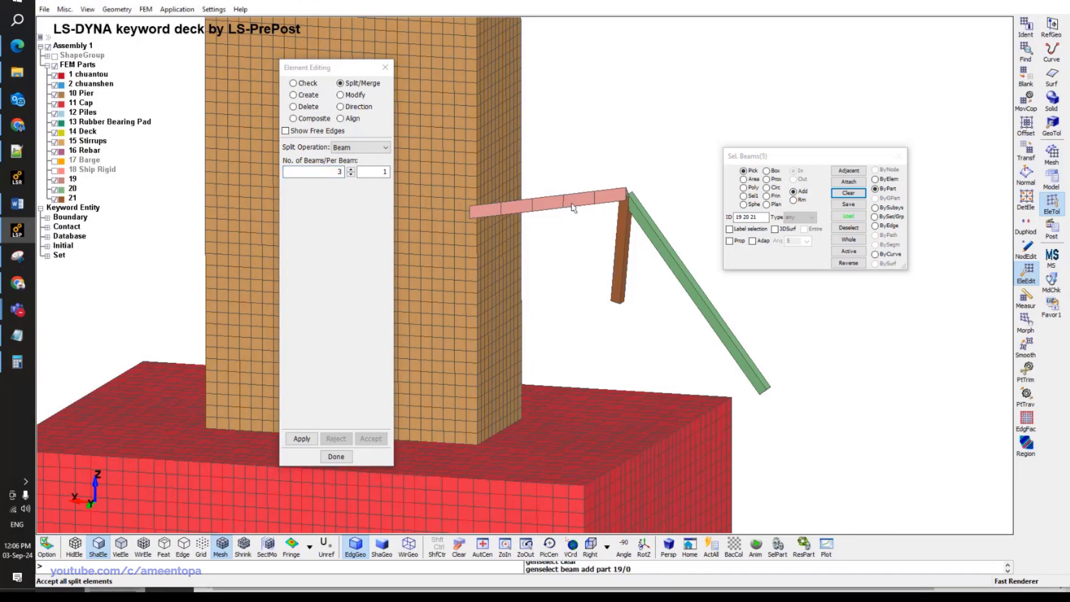
{"action": "left_click", "coordinate": [301, 438]}
{"action": "left_click", "coordinate": [363, 439]}
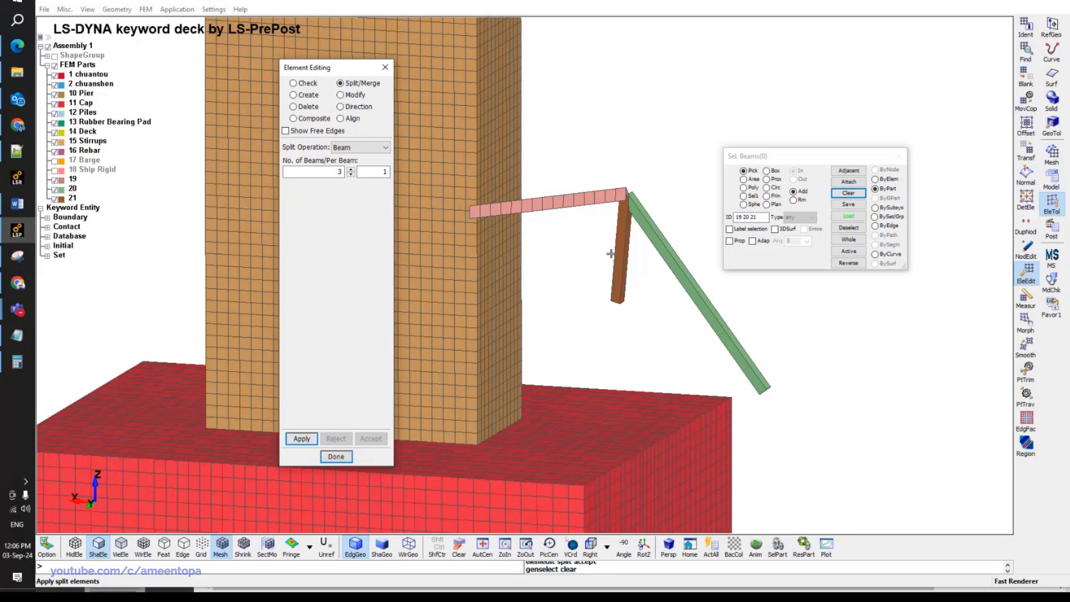
Split the vertical truss beam, part 21, into 10 elements and accept the split.
{"action": "double_click", "coordinate": [318, 173]}
{"action": "type", "text": "10"}
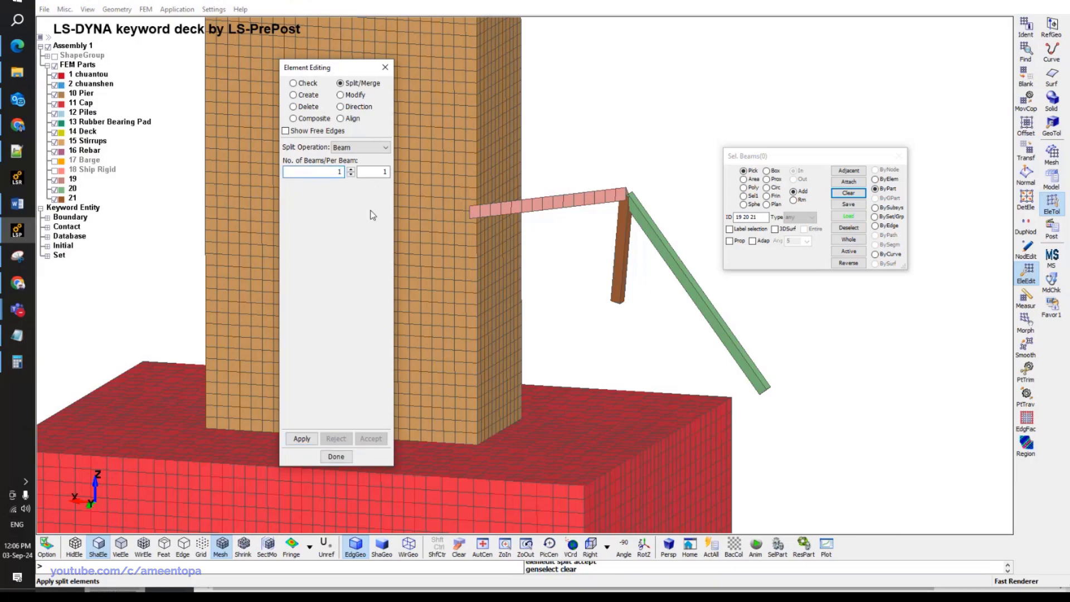
{"action": "left_click", "coordinate": [609, 265]}
{"action": "left_click", "coordinate": [313, 441]}
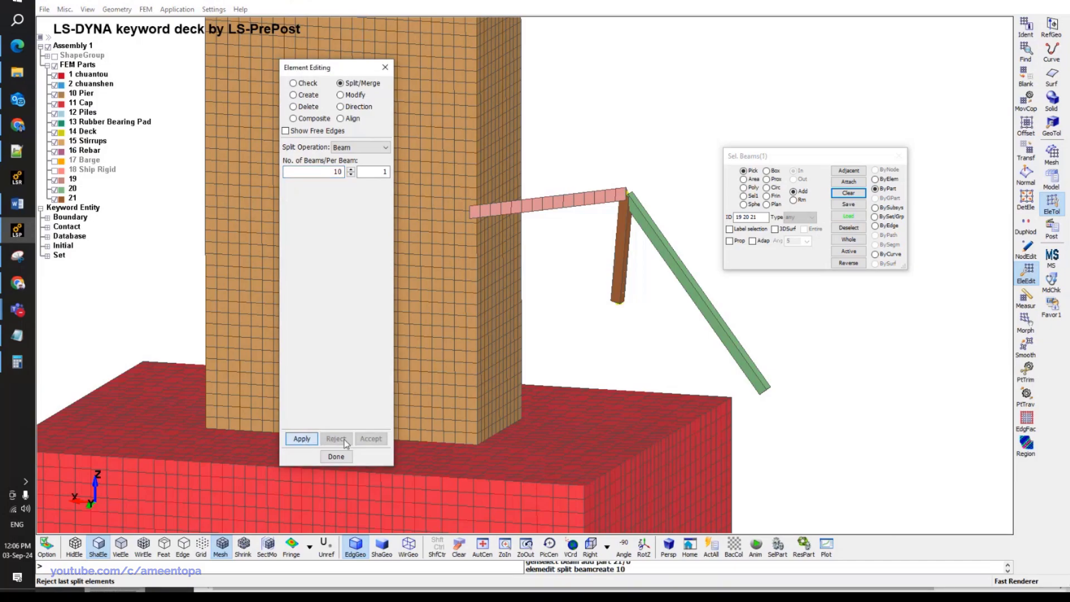
{"action": "left_click", "coordinate": [371, 439]}
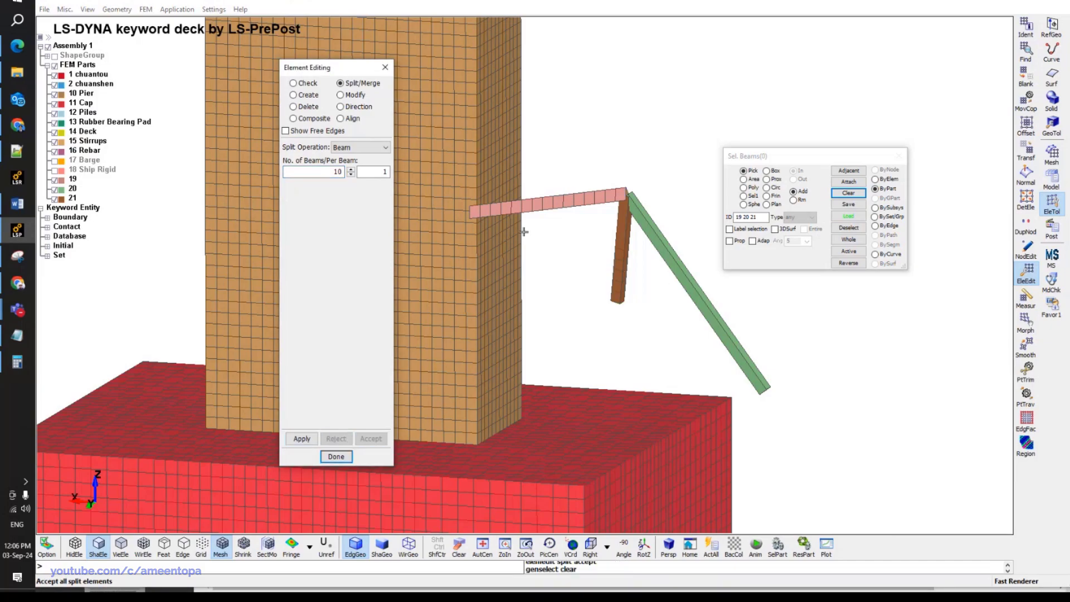
Split the long diagonal truss beam, part 20, into 30 elements and accept the split.
{"action": "double_click", "coordinate": [328, 171]}
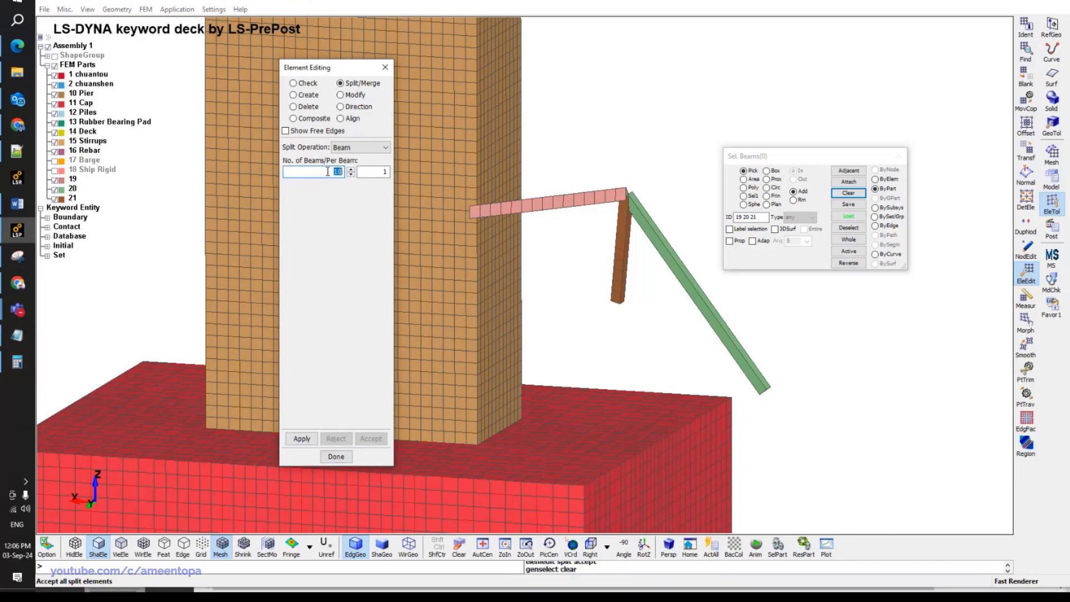
{"action": "left_click", "coordinate": [671, 263]}
{"action": "left_click", "coordinate": [302, 438]}
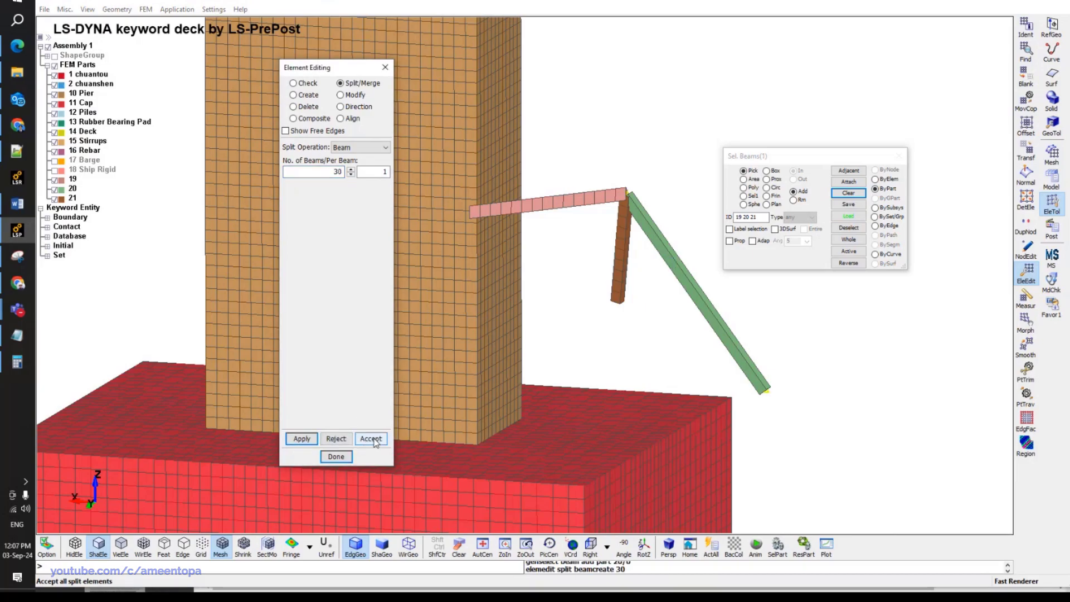
{"action": "left_click", "coordinate": [372, 439]}
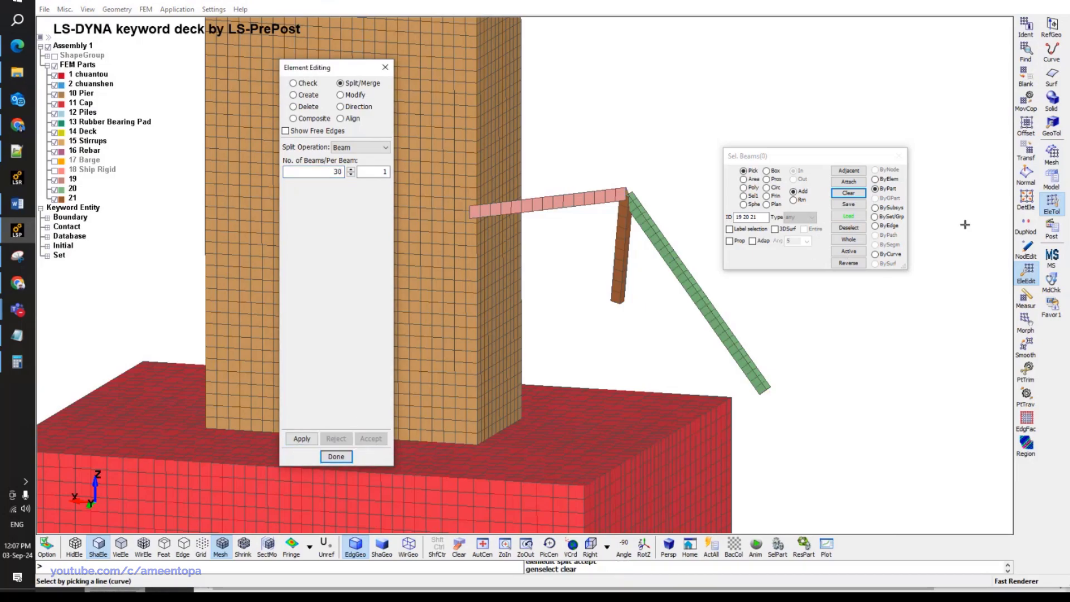
Start a translate transformation of the model with Y as the direction.
{"action": "left_click", "coordinate": [1026, 149]}
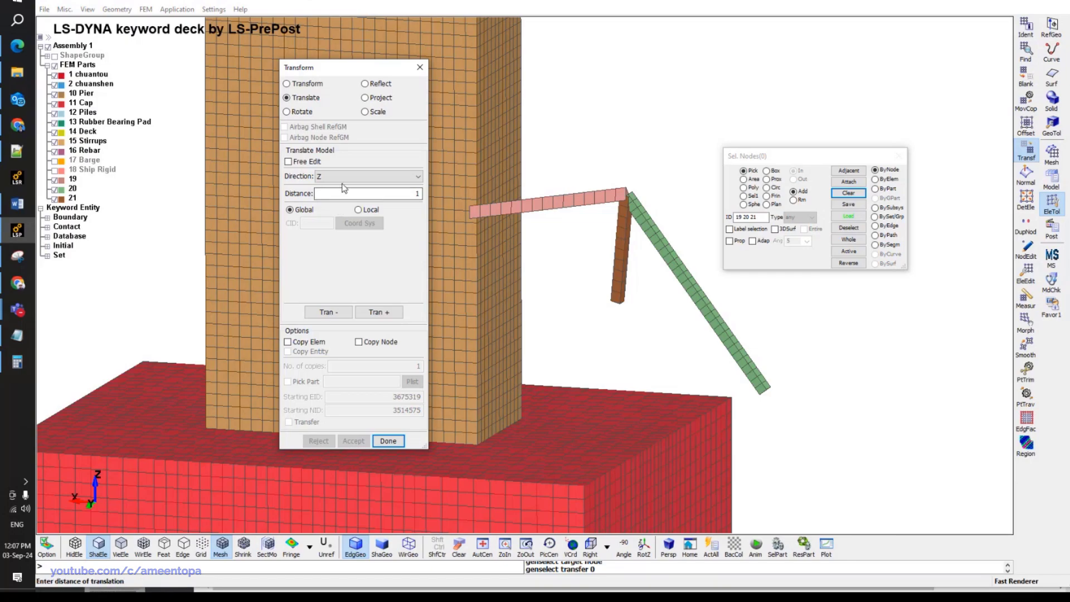
{"action": "left_click", "coordinate": [368, 176]}
{"action": "left_click", "coordinate": [335, 195]}
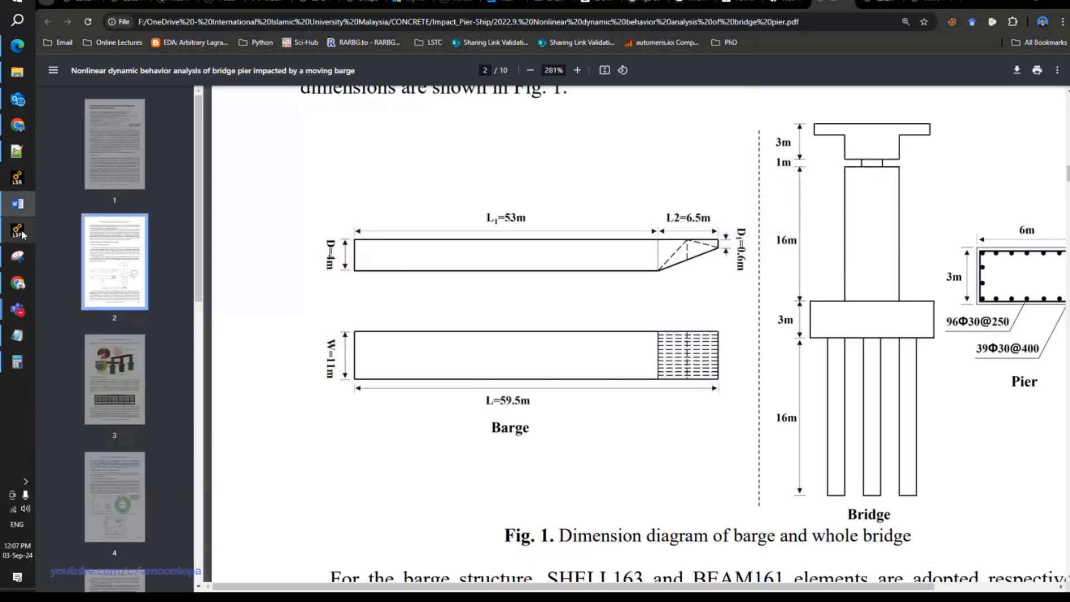
Examine the bow truss layout in Fig. 1 and Fig. 2 of the reference paper, and return to LS-PrePost.
{"action": "left_click", "coordinate": [17, 231]}
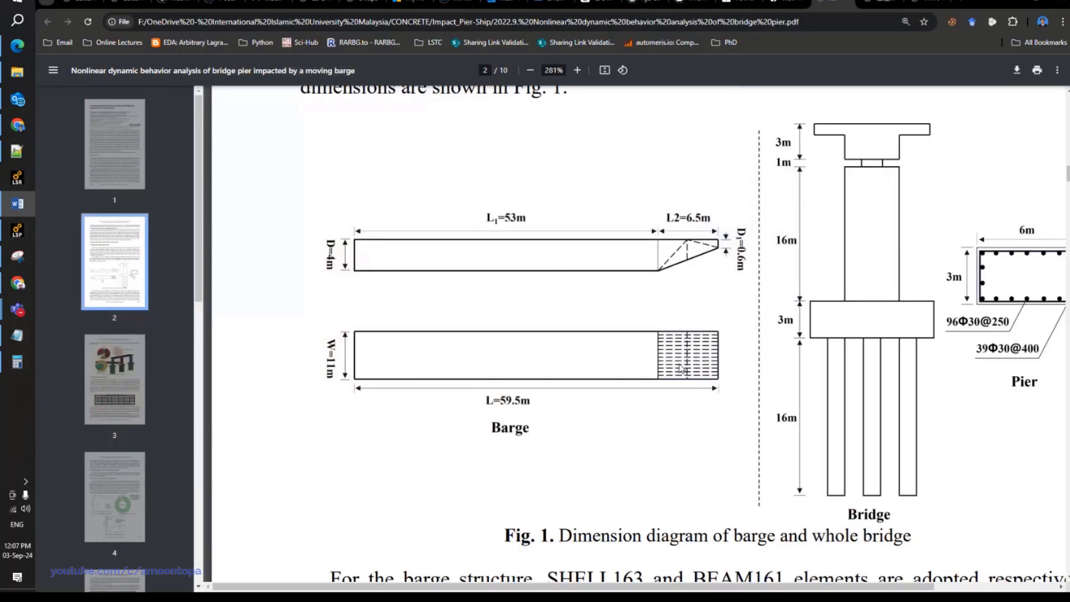
{"action": "scroll", "coordinate": [683, 378], "scroll_direction": "up", "scroll_amount": 3, "text": "ctrl"}
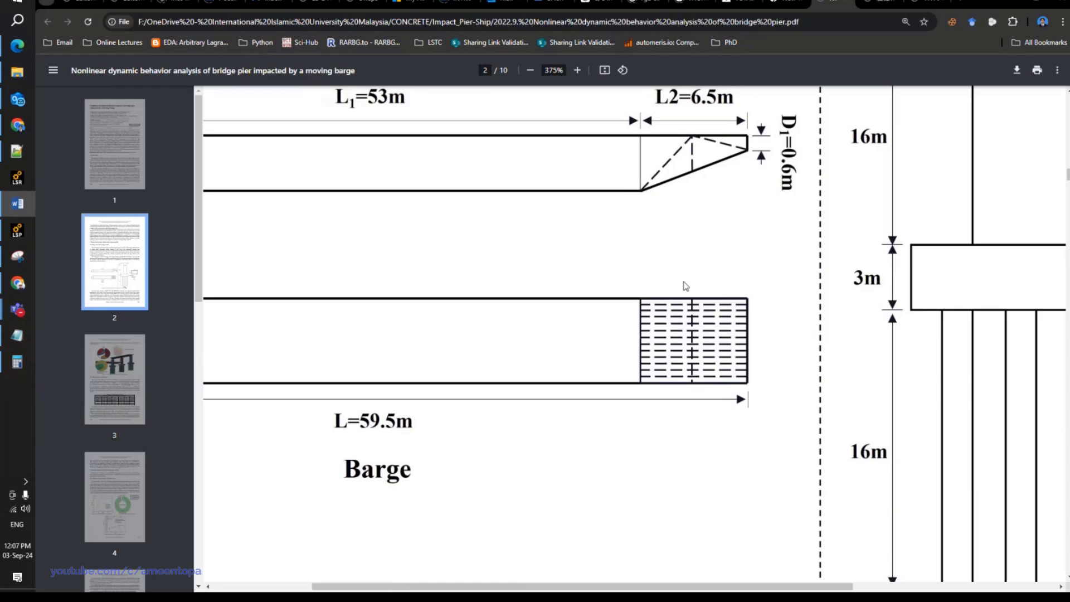
{"action": "scroll", "coordinate": [685, 287], "scroll_direction": "down", "scroll_amount": 4, "text": "ctrl"}
{"action": "scroll", "coordinate": [553, 370], "scroll_direction": "down", "scroll_amount": 5}
{"action": "scroll", "coordinate": [553, 370], "scroll_direction": "down", "scroll_amount": 1}
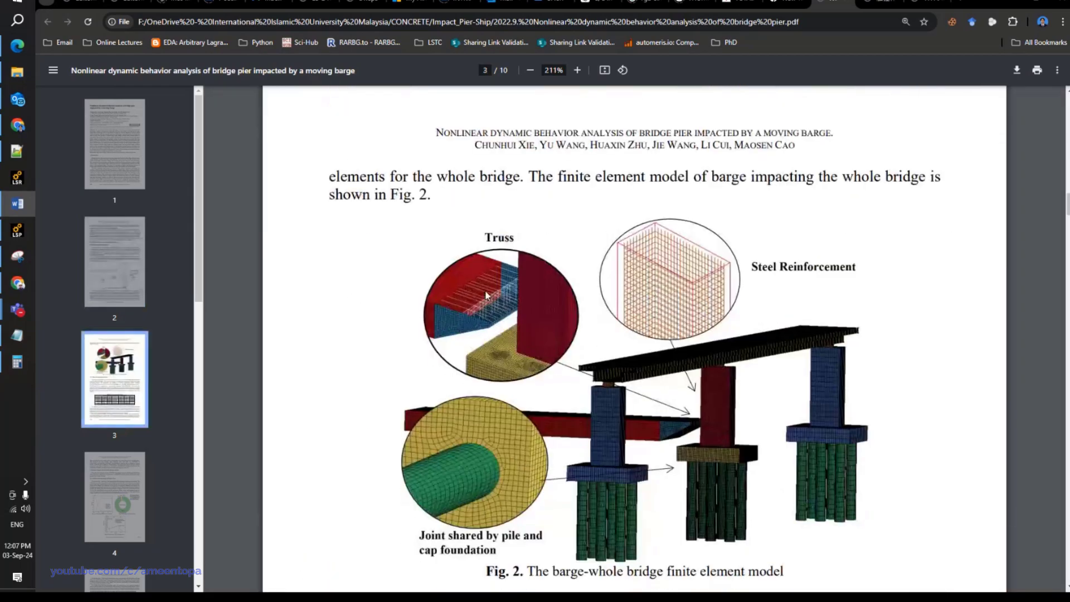
{"action": "scroll", "coordinate": [324, 296], "scroll_direction": "up", "scroll_amount": 3, "text": "ctrl"}
{"action": "scroll", "coordinate": [323, 301], "scroll_direction": "up", "scroll_amount": 1, "text": "ctrl"}
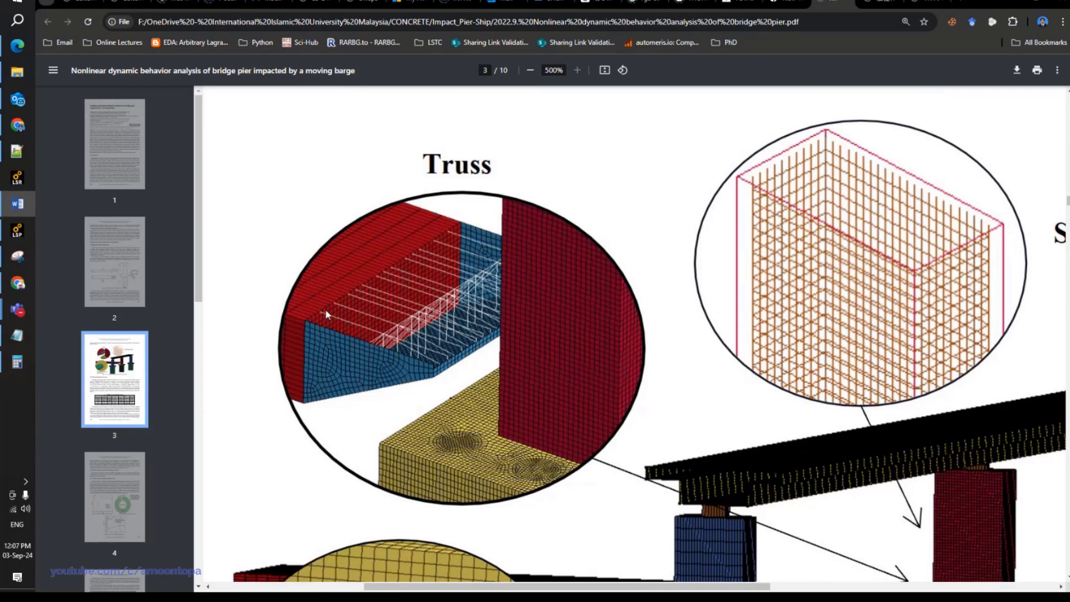
{"action": "left_click", "coordinate": [1008, 6]}
{"action": "left_click", "coordinate": [12, 233]}
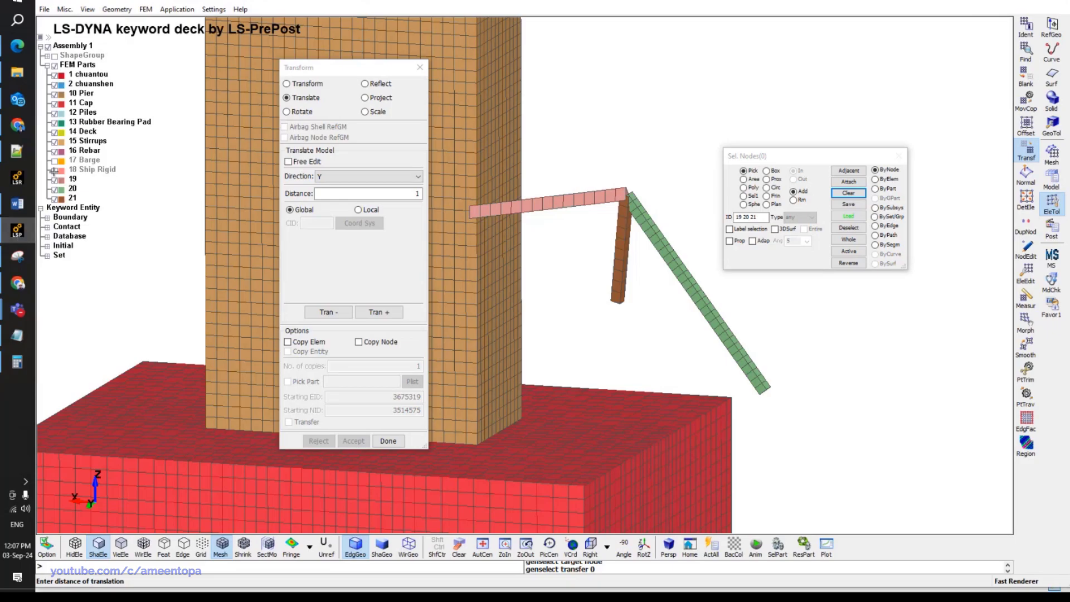
Show the Barge part again and hide the Pier, Cap, Stirrups and Rebar parts.
{"action": "left_click", "coordinate": [55, 170]}
{"action": "left_click", "coordinate": [55, 170]}
{"action": "left_click", "coordinate": [55, 161]}
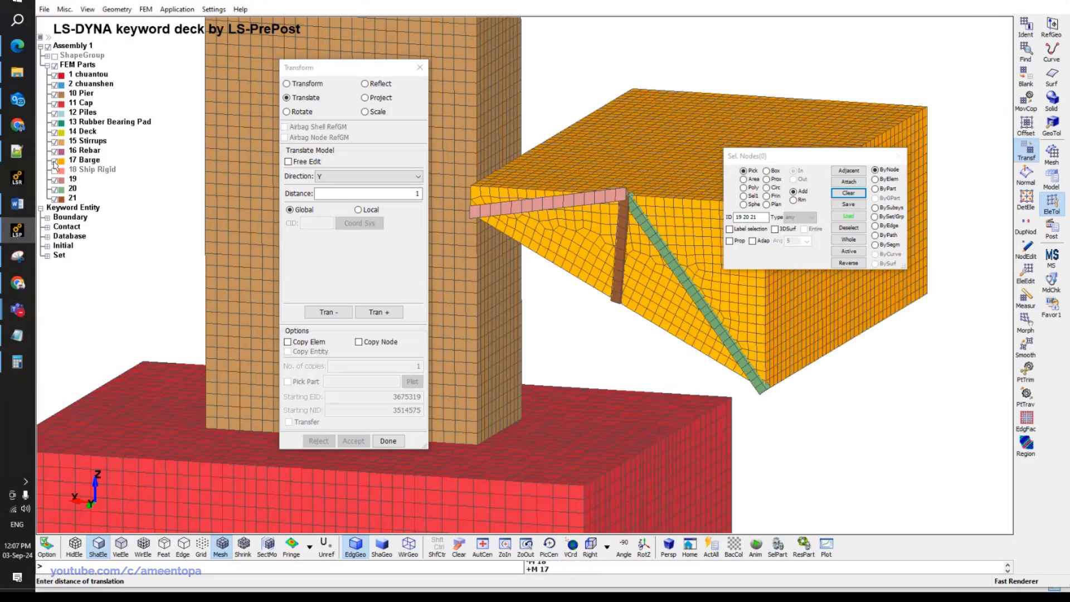
{"action": "left_click", "coordinate": [54, 141]}
{"action": "left_click", "coordinate": [55, 142]}
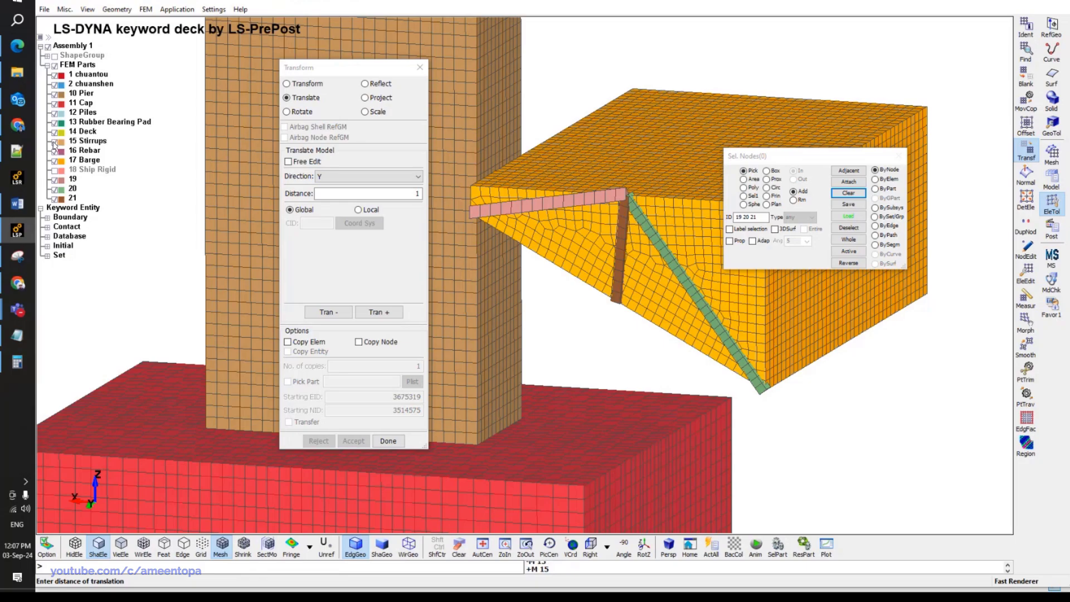
{"action": "left_click", "coordinate": [55, 102]}
{"action": "left_click", "coordinate": [54, 93]}
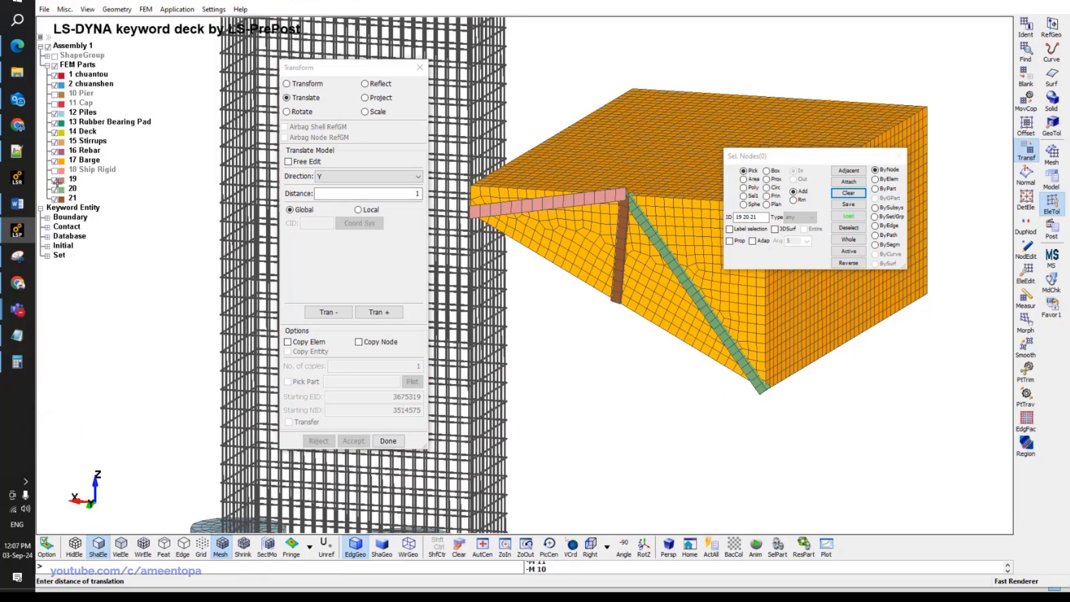
{"action": "left_click", "coordinate": [54, 141]}
{"action": "left_click", "coordinate": [54, 151]}
{"action": "left_click_drag", "start_coordinate": [605, 226], "coordinate": [598, 314], "text": "ctrl"}
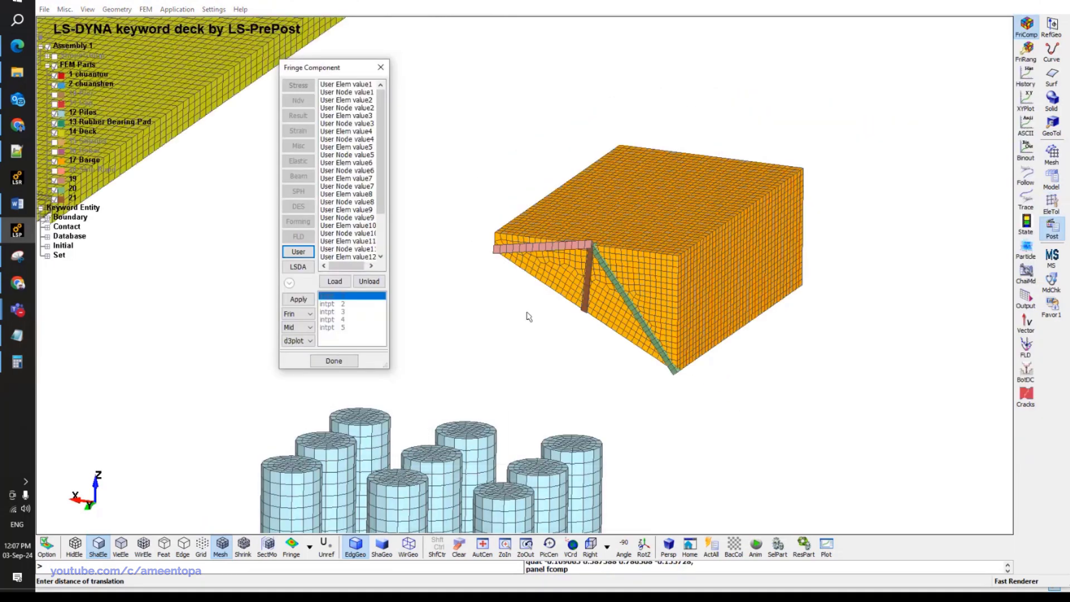
Blank the barge's whole top plate by selecting one of its elements with propagation enabled.
{"action": "left_click", "coordinate": [1052, 229]}
{"action": "left_click", "coordinate": [1052, 204]}
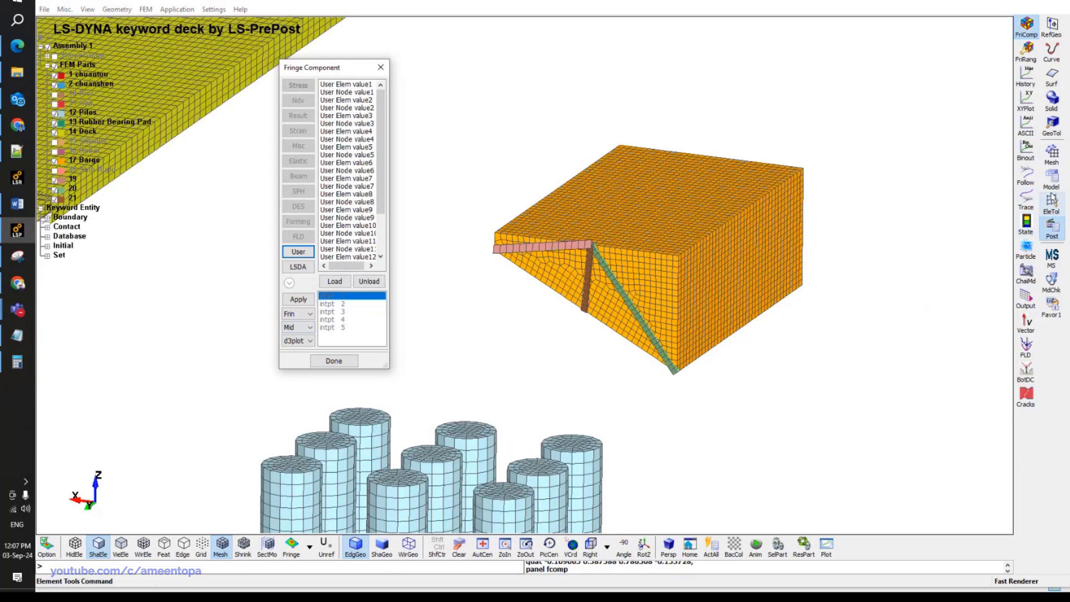
{"action": "left_click", "coordinate": [1026, 75]}
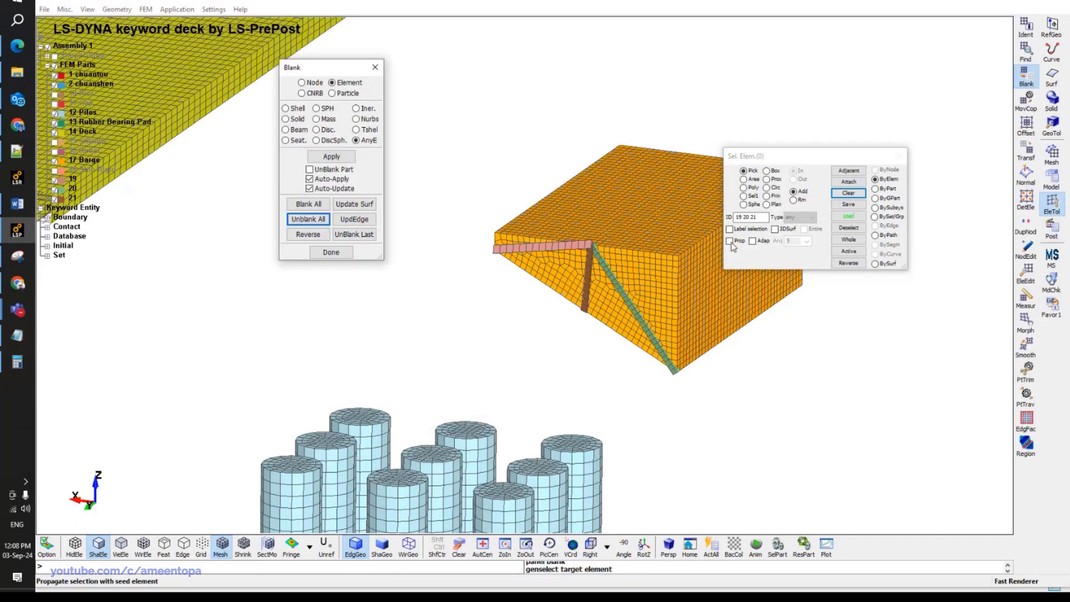
{"action": "left_click", "coordinate": [729, 240]}
{"action": "left_click", "coordinate": [674, 216]}
Measure the node-to-node distance from the barge's upper bow corner to a node a few elements along the top front edge.
{"action": "scroll", "coordinate": [643, 255], "scroll_direction": "up", "scroll_amount": 3}
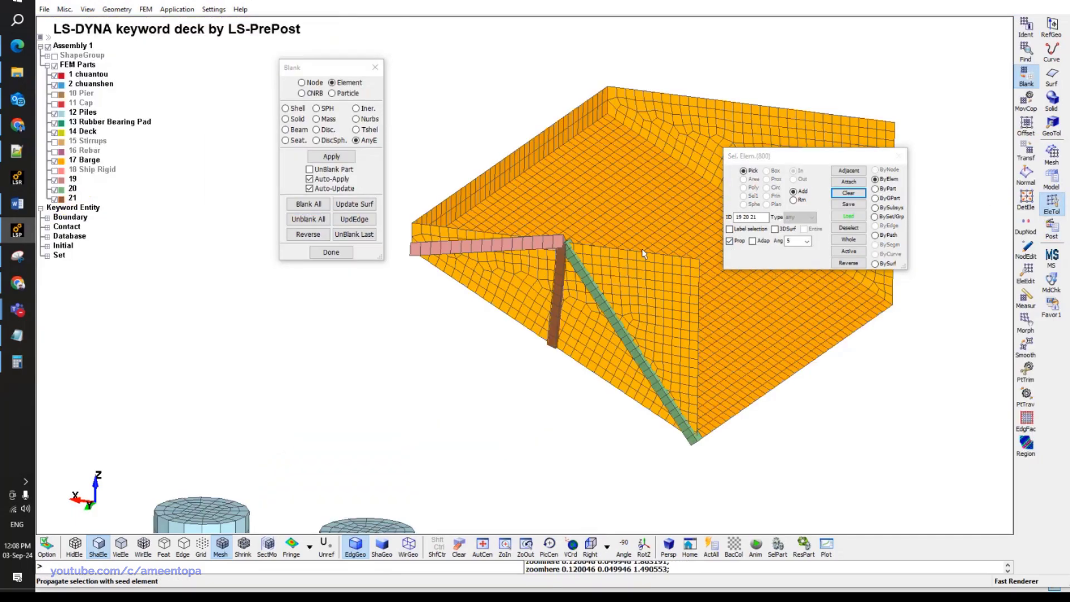
{"action": "scroll", "coordinate": [586, 254], "scroll_direction": "down", "scroll_amount": 5}
{"action": "scroll", "coordinate": [543, 254], "scroll_direction": "up", "scroll_amount": 8}
{"action": "left_click", "coordinate": [1027, 298]}
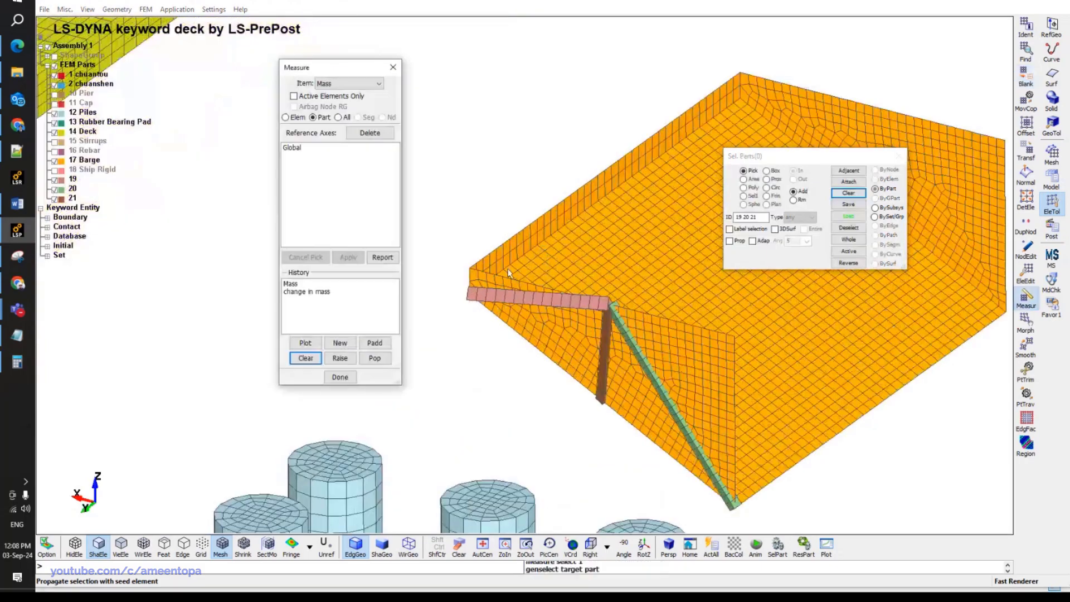
{"action": "scroll", "coordinate": [435, 272], "scroll_direction": "up", "scroll_amount": 3}
{"action": "left_click", "coordinate": [460, 246]}
{"action": "right_click", "coordinate": [473, 260]}
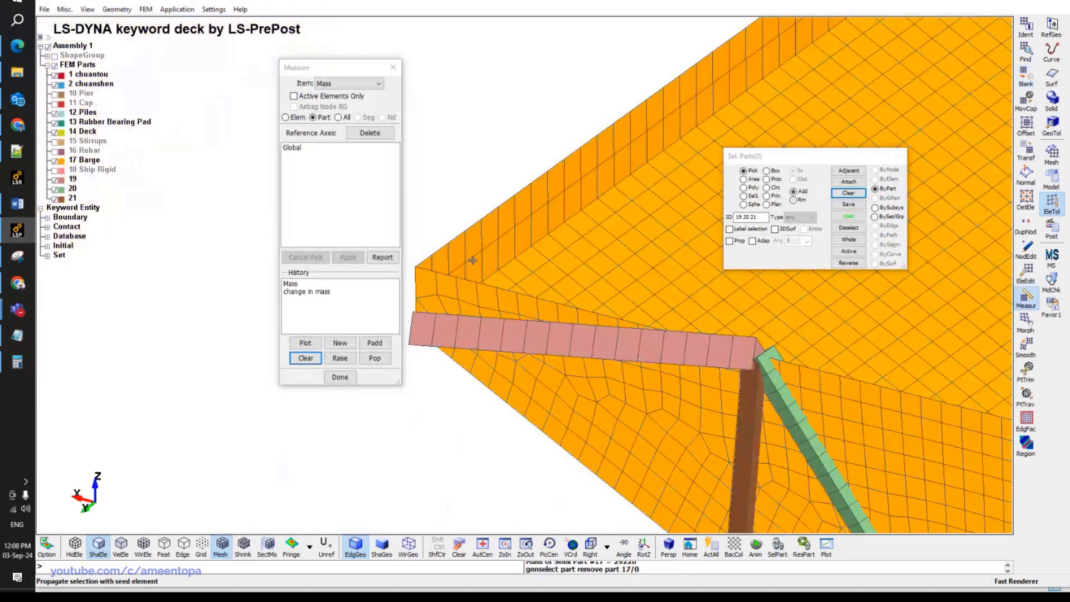
{"action": "left_click", "coordinate": [334, 84]}
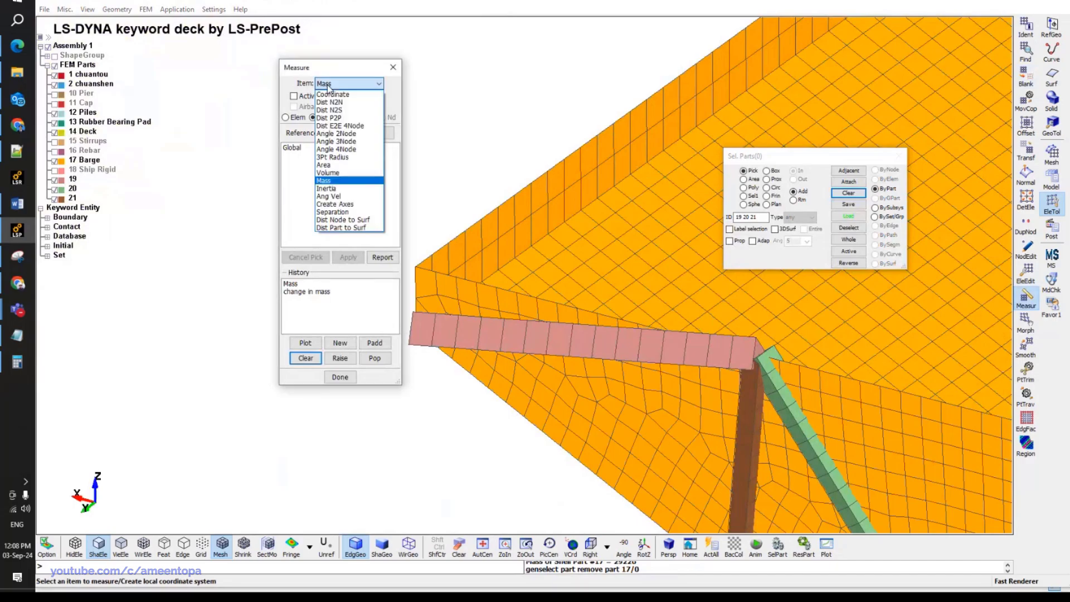
{"action": "left_click", "coordinate": [330, 102]}
{"action": "left_click", "coordinate": [415, 267]}
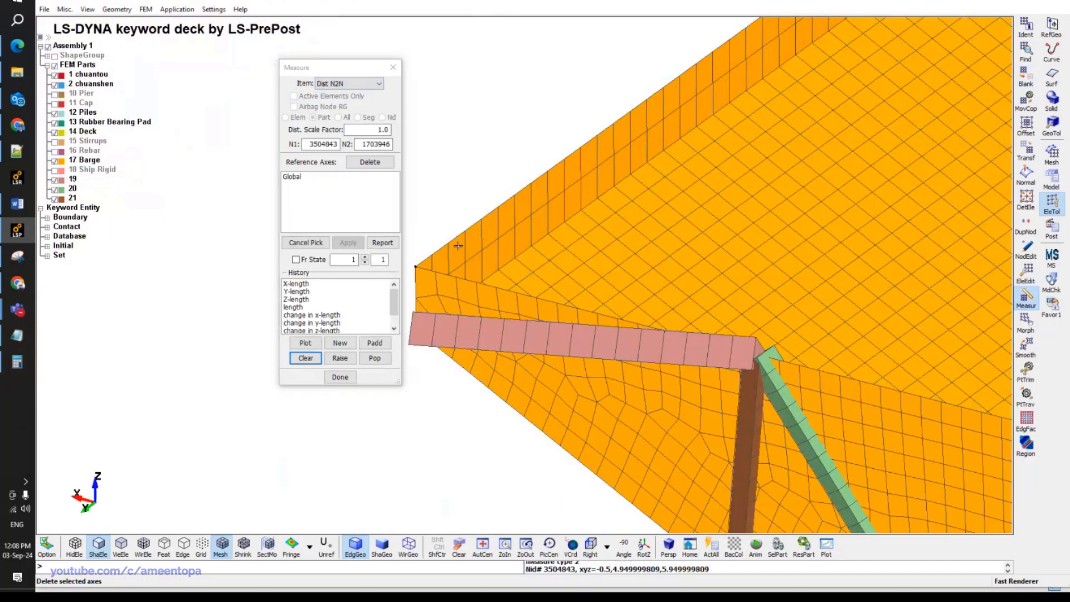
{"action": "left_click", "coordinate": [464, 240]}
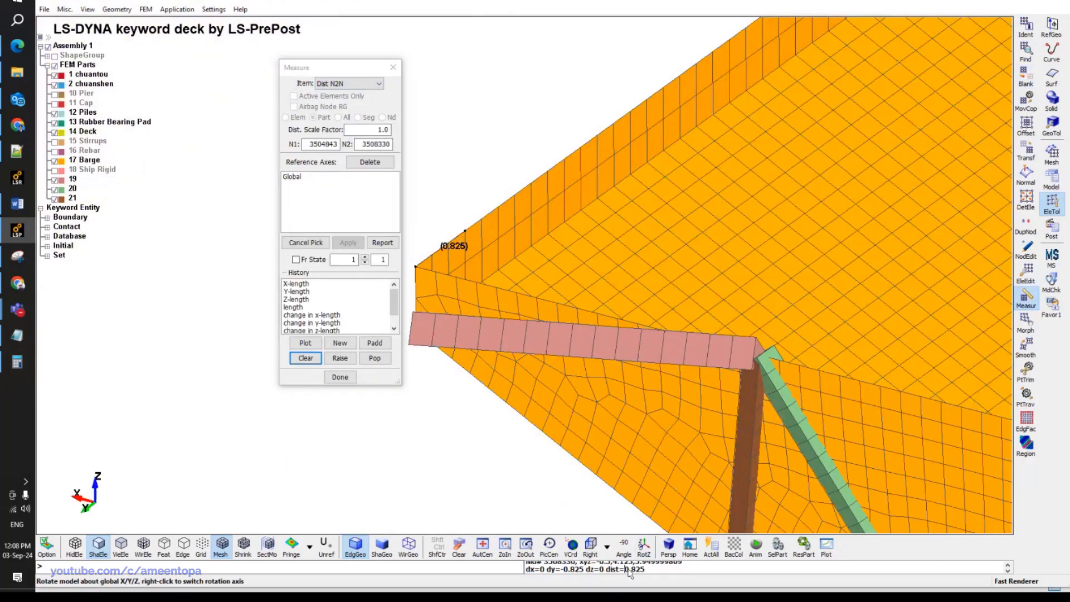
Set up a translation along Y by 0.825 with element copying and 10 copies.
{"action": "scroll", "coordinate": [676, 308], "scroll_direction": "down", "scroll_amount": 2}
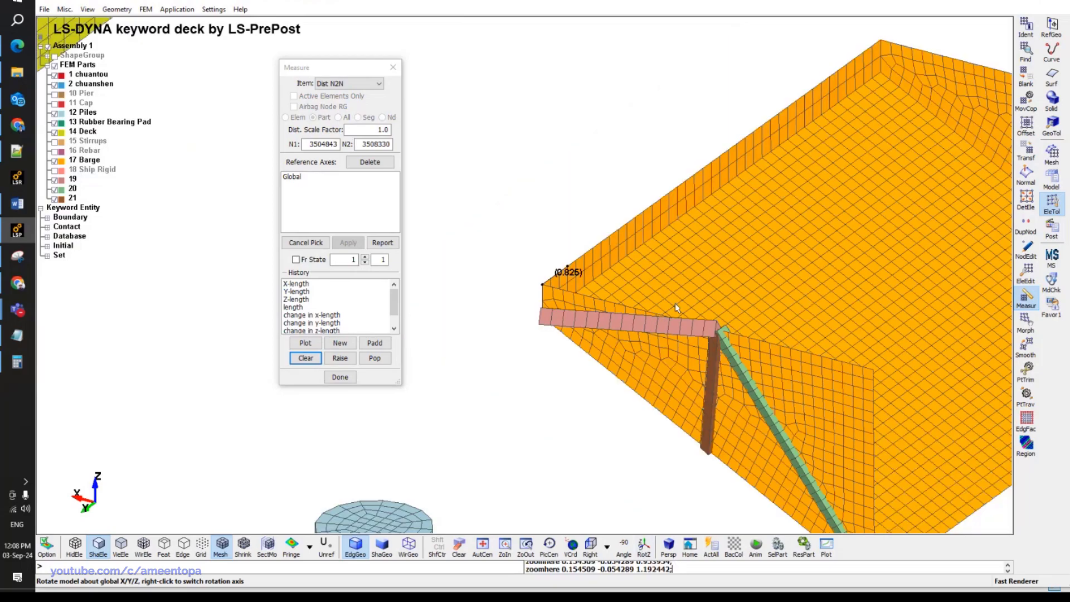
{"action": "scroll", "coordinate": [676, 308], "scroll_direction": "down", "scroll_amount": 2}
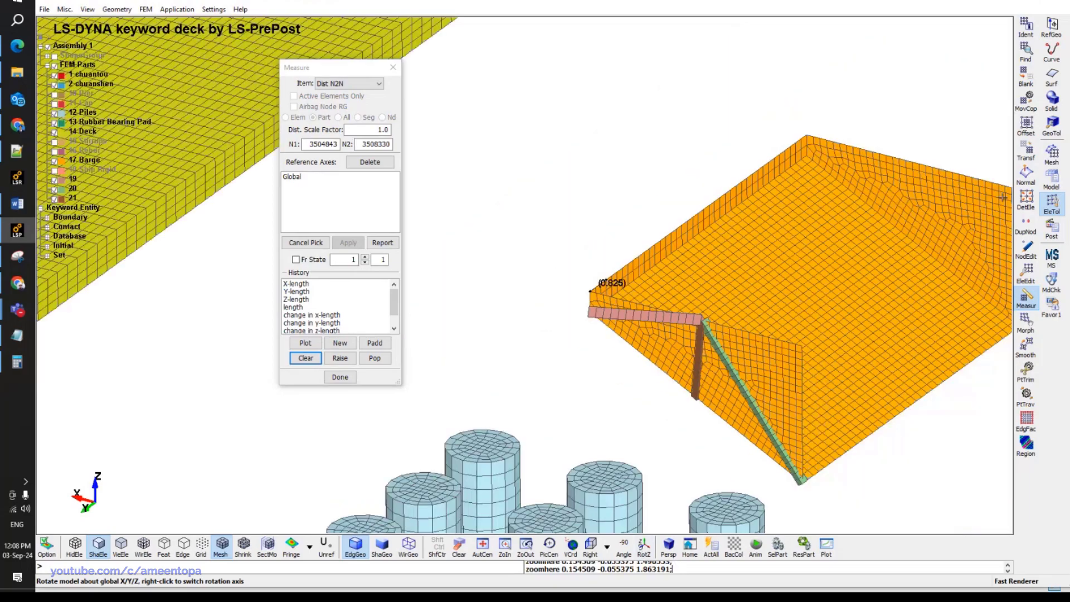
{"action": "left_click", "coordinate": [1028, 151]}
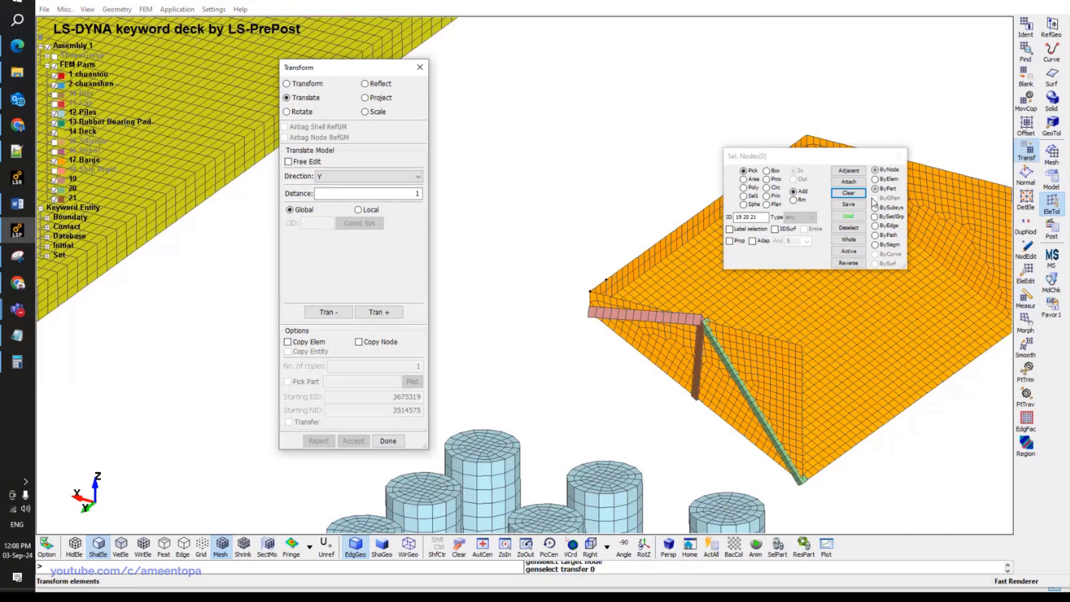
{"action": "double_click", "coordinate": [410, 194]}
{"action": "type", "text": "0.825"}
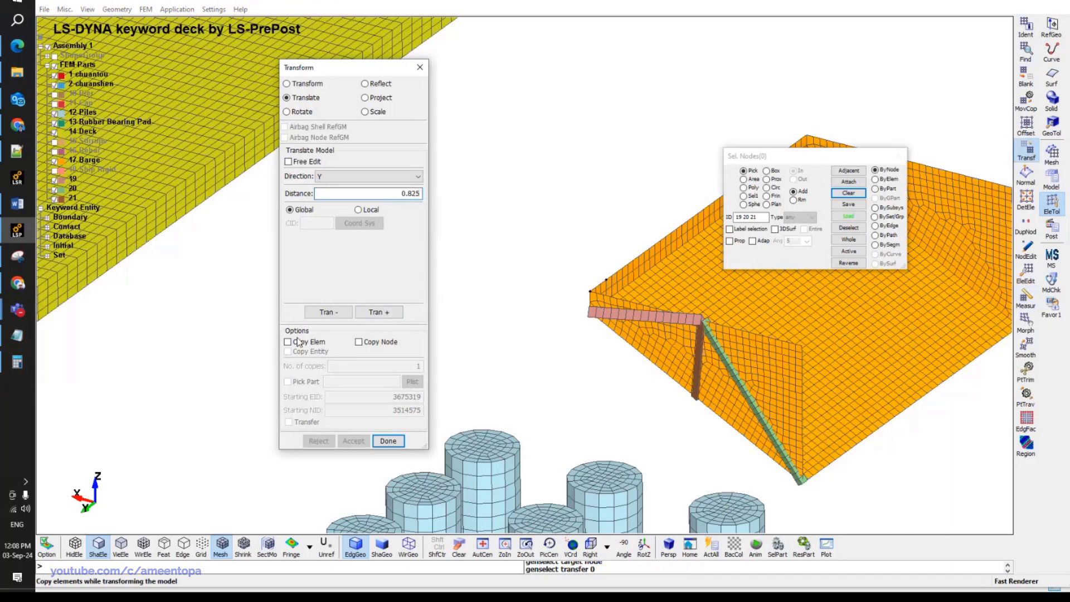
{"action": "left_click", "coordinate": [297, 345]}
{"action": "double_click", "coordinate": [372, 366]}
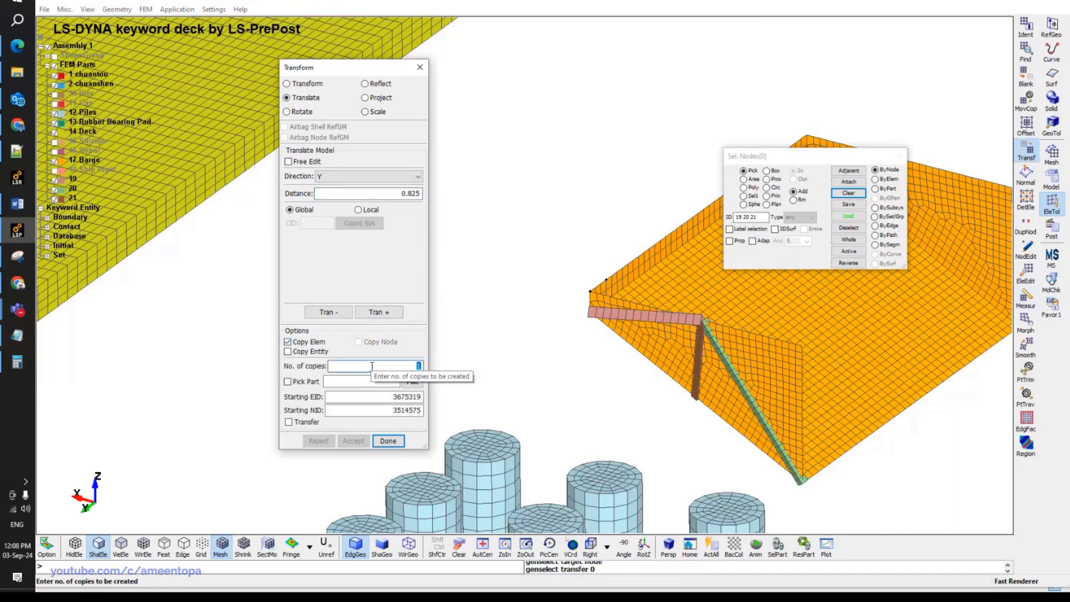
{"action": "type", "text": "10"}
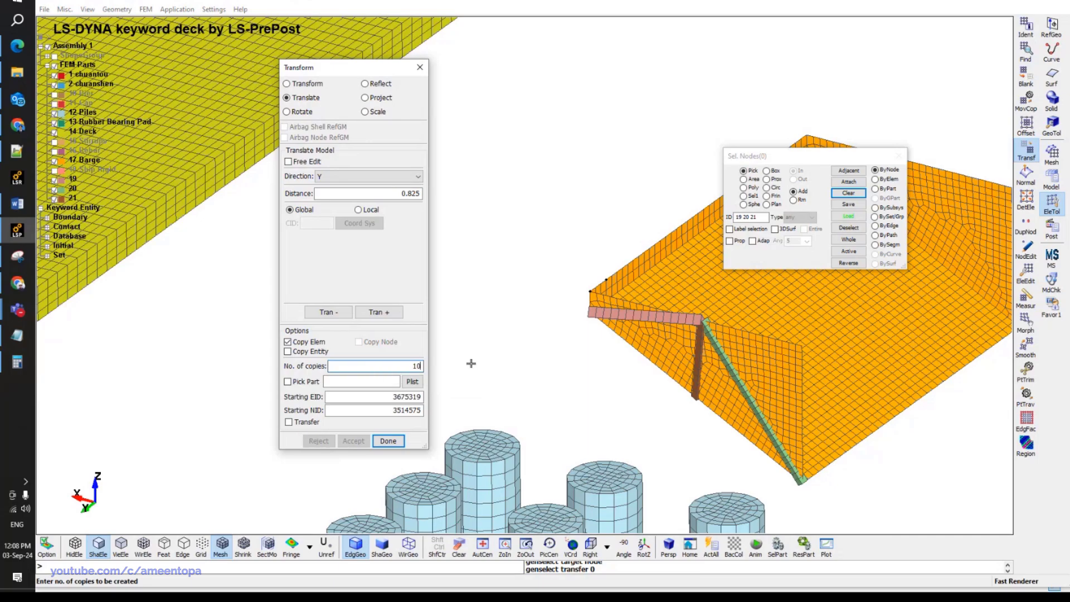
{"action": "left_click", "coordinate": [328, 312]}
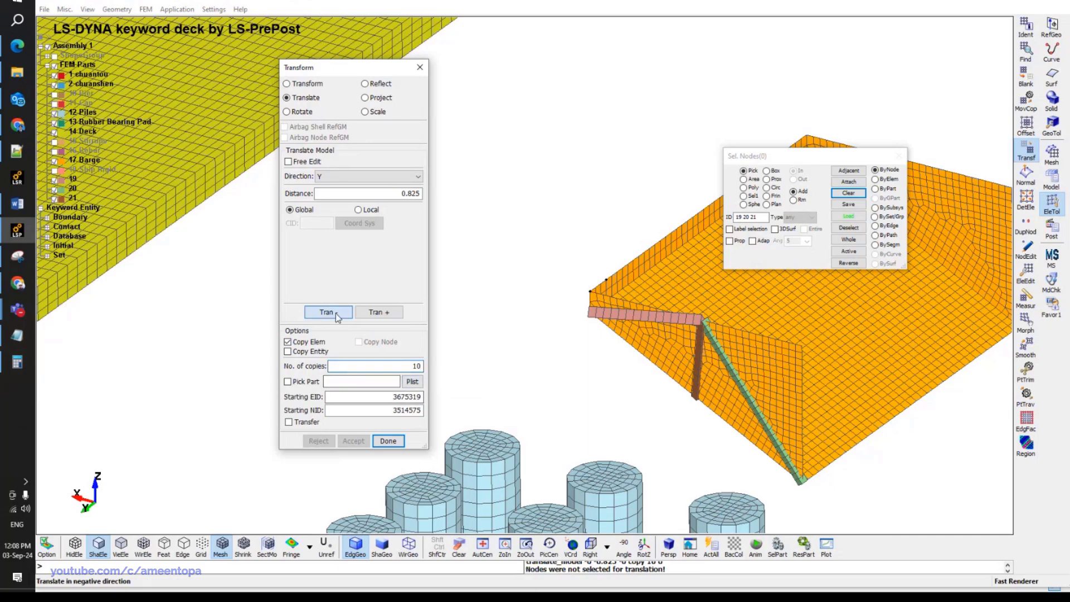
Select the nodes of parts 19, 20 and 21 for the translation.
{"action": "left_click", "coordinate": [875, 188]}
{"action": "left_click", "coordinate": [761, 219]}
{"action": "type", "text": "19 20 21"}
{"action": "key", "text": "Return"}
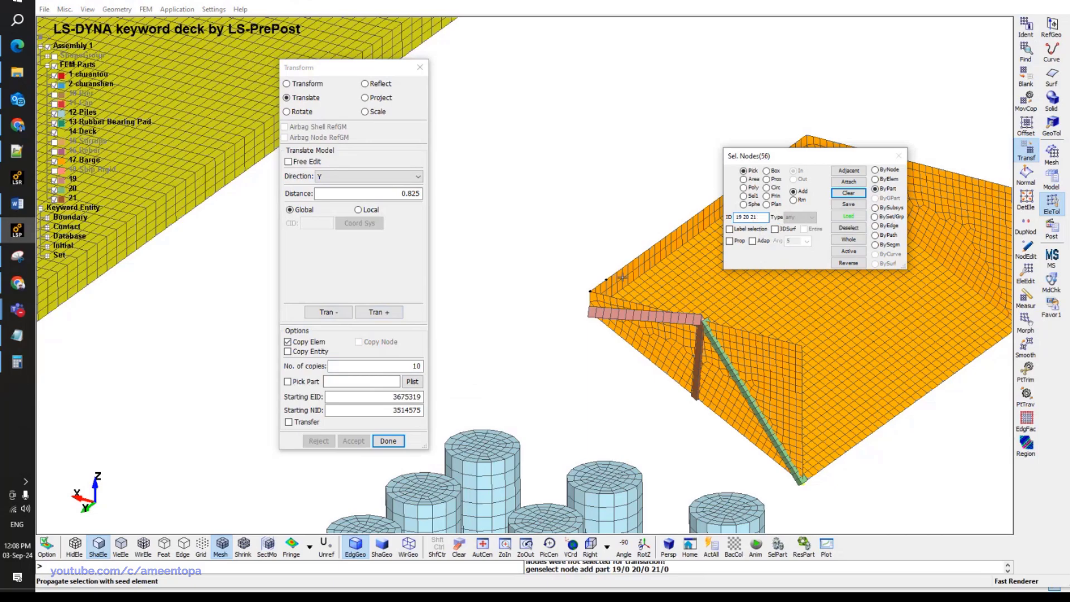
Try copying the selected truss 10 times in the negative Y direction, and reject the result.
{"action": "left_click", "coordinate": [377, 311]}
{"action": "middle_click_drag", "start_coordinate": [909, 262], "coordinate": [780, 273], "text": "shift"}
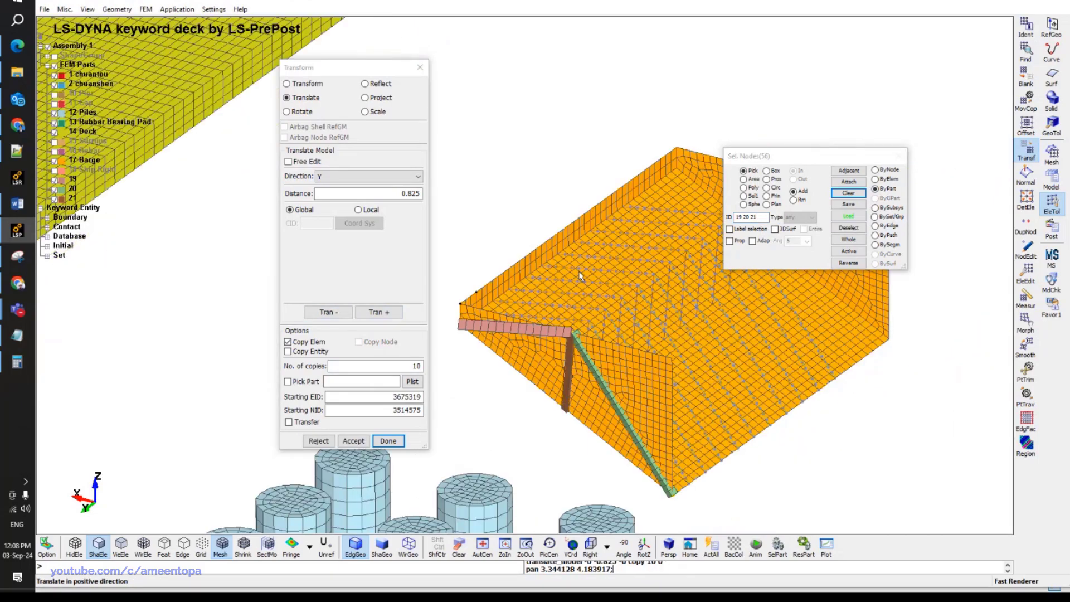
{"action": "left_click", "coordinate": [319, 441]}
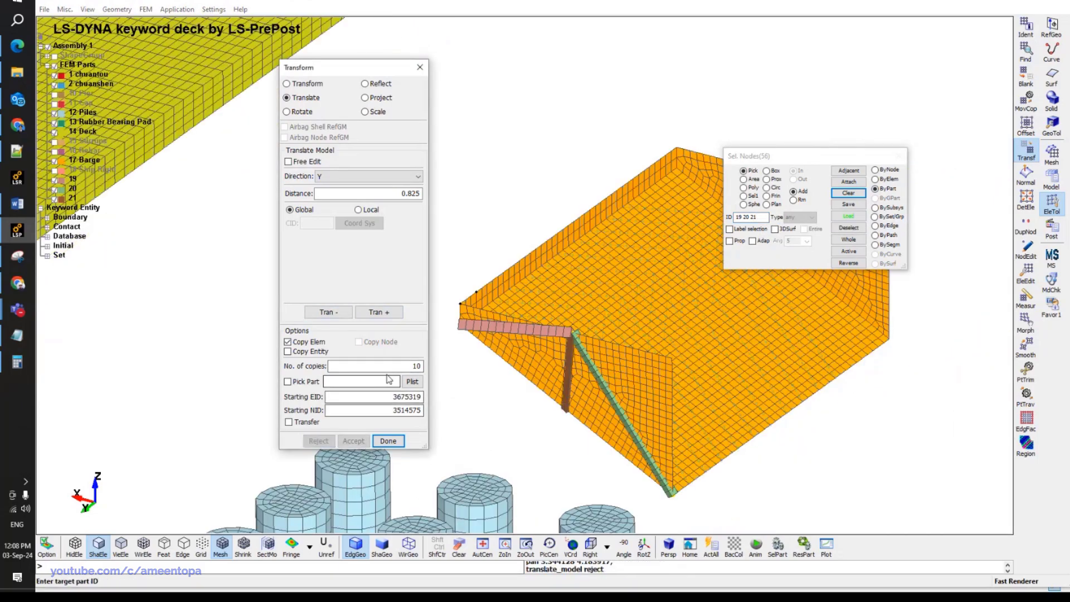
Copy the selected truss 20 times at 0.825 spacing in the negative Y direction and accept the copies.
{"action": "left_click", "coordinate": [389, 367]}
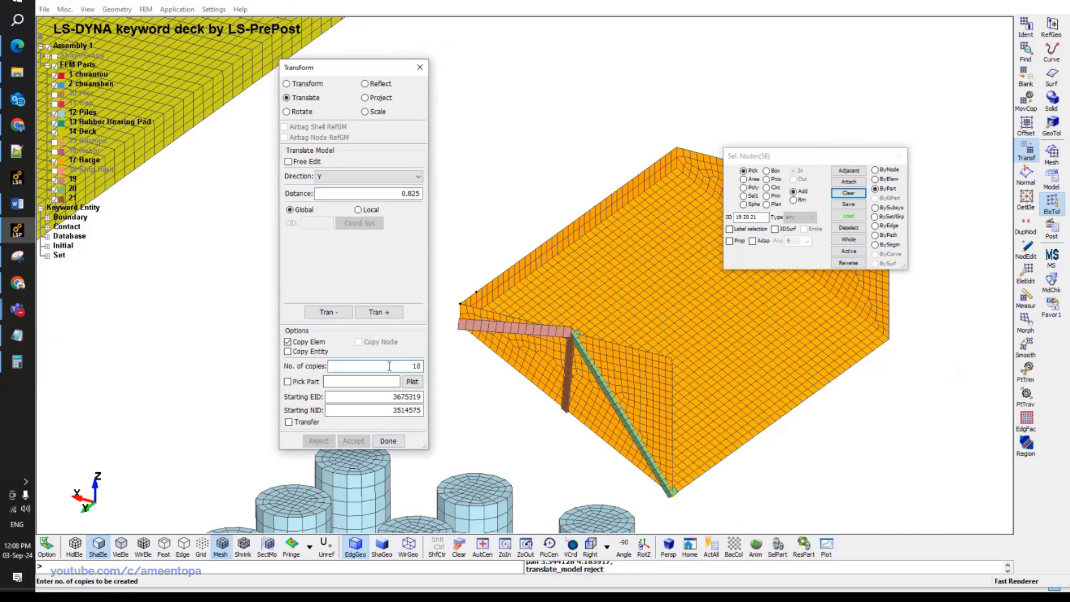
{"action": "type", "text": "20"}
{"action": "left_click", "coordinate": [329, 312]}
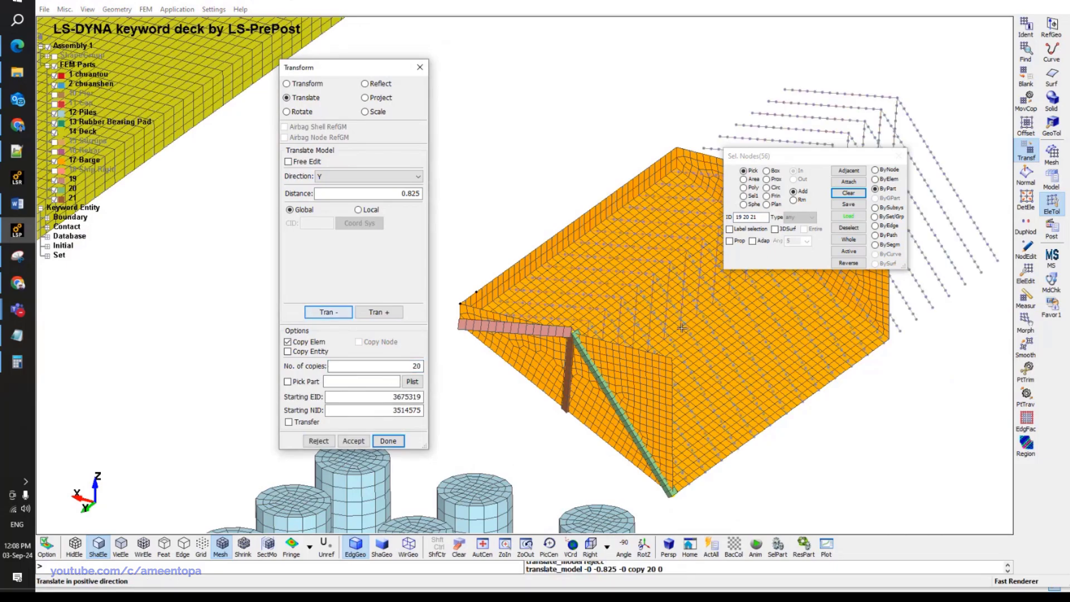
{"action": "left_click", "coordinate": [353, 440]}
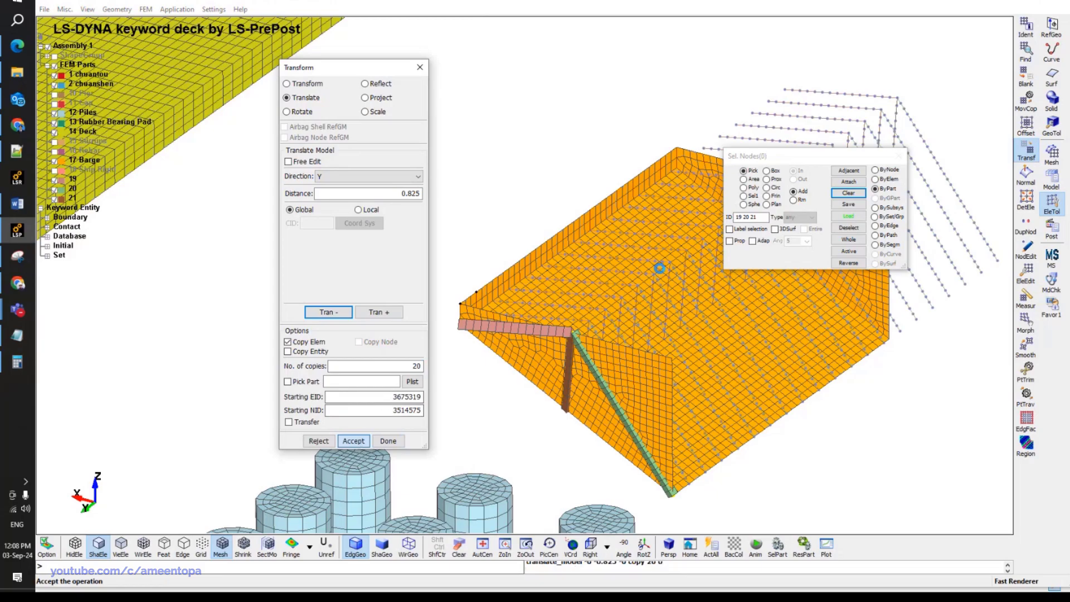
{"action": "scroll", "coordinate": [655, 271], "scroll_direction": "down", "scroll_amount": 2}
{"action": "middle_click_drag", "start_coordinate": [656, 271], "coordinate": [619, 278], "text": "shift"}
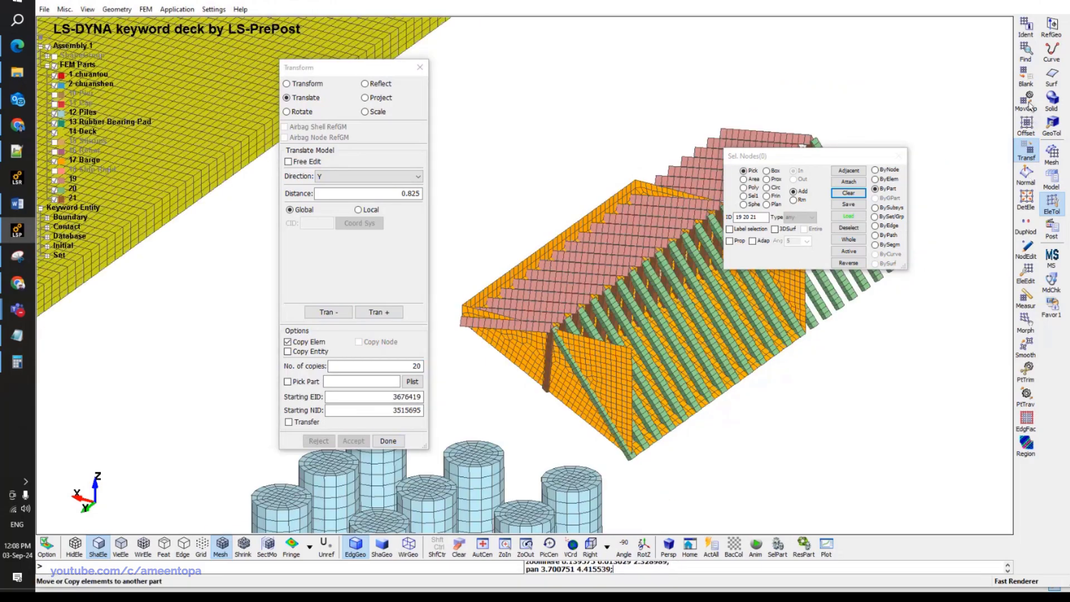
Move all elements of parts 19, 20 and 21 into part 19 and name it Barge Truss.
{"action": "left_click", "coordinate": [1029, 105]}
{"action": "left_click", "coordinate": [379, 124]}
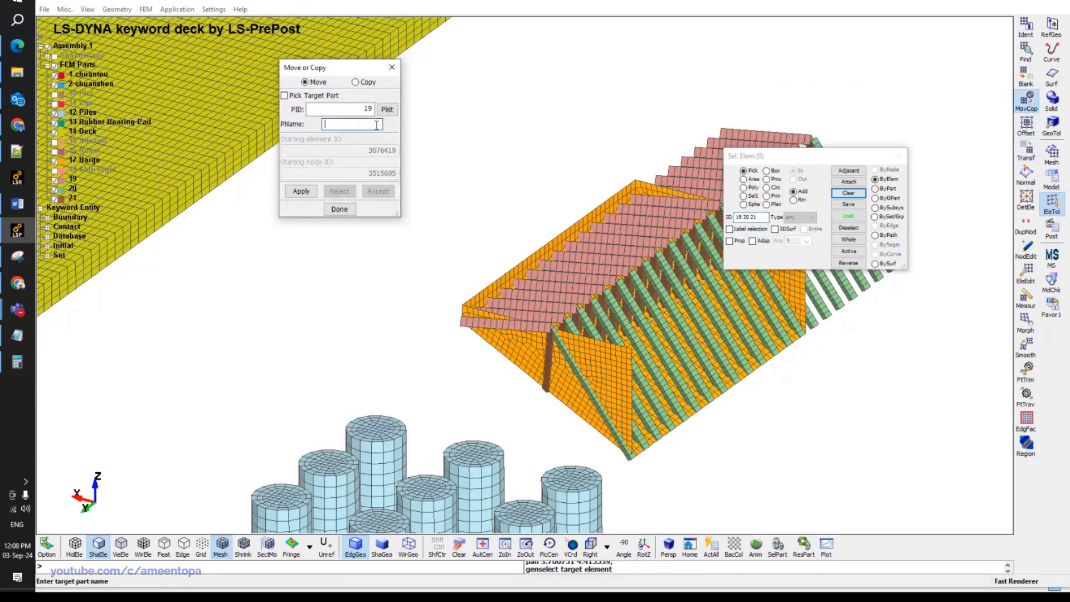
{"action": "type", "text": "Reinfor"}
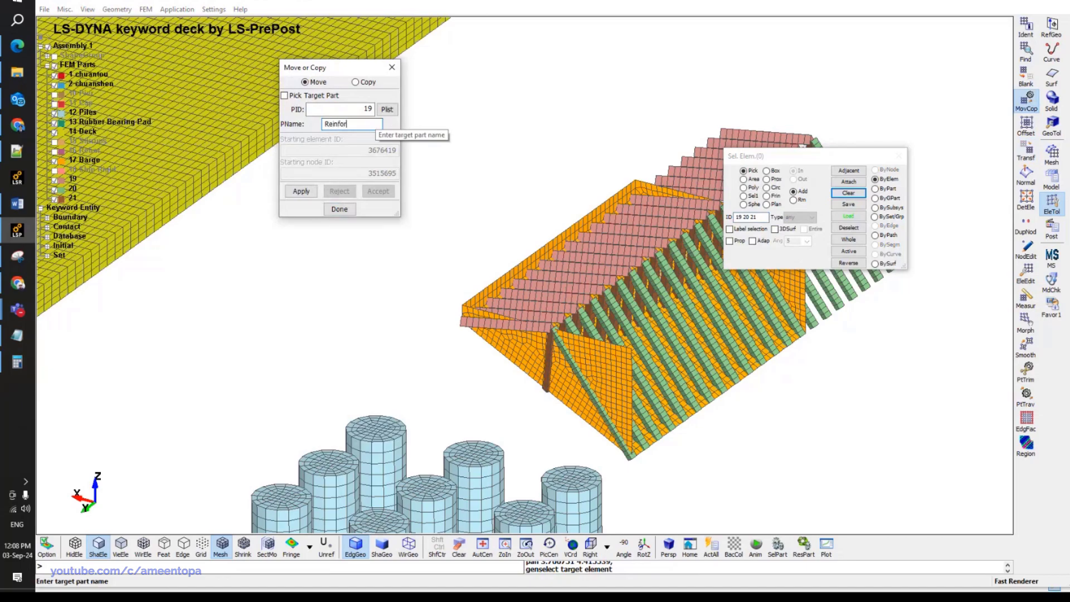
{"action": "type", "text": "c"}
{"action": "key", "text": "ctrl+a"}
{"action": "type", "text": "B"}
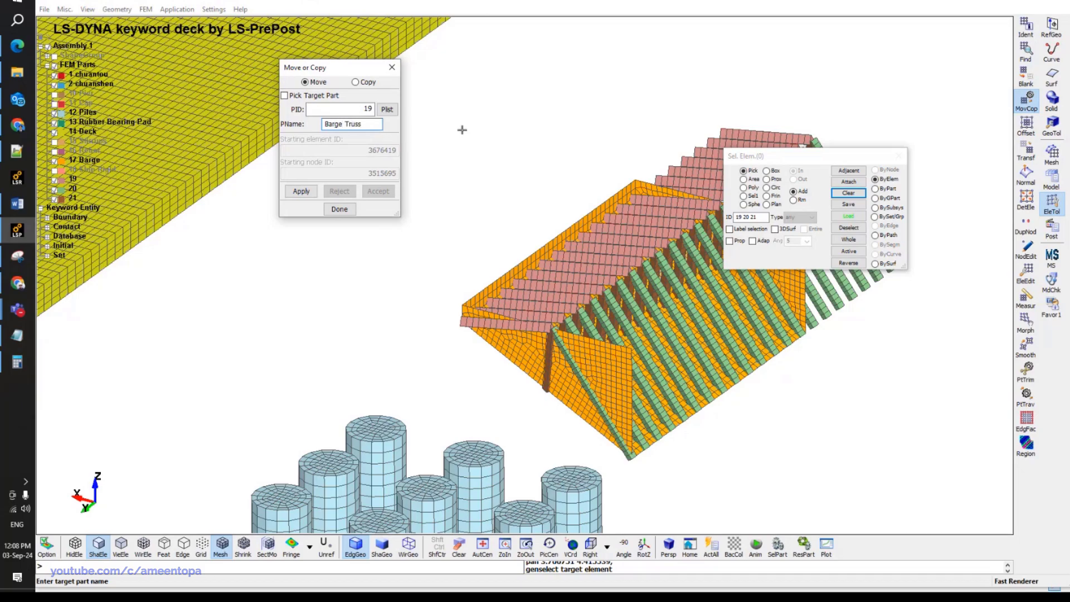
{"action": "left_click", "coordinate": [875, 189]}
{"action": "left_click", "coordinate": [747, 217]}
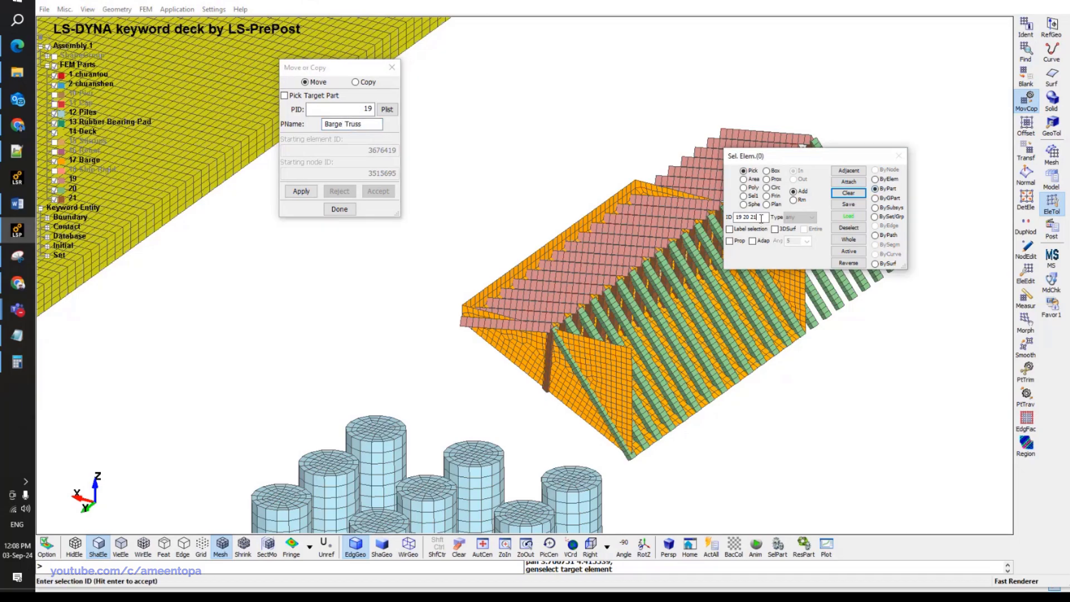
{"action": "key", "text": "Return"}
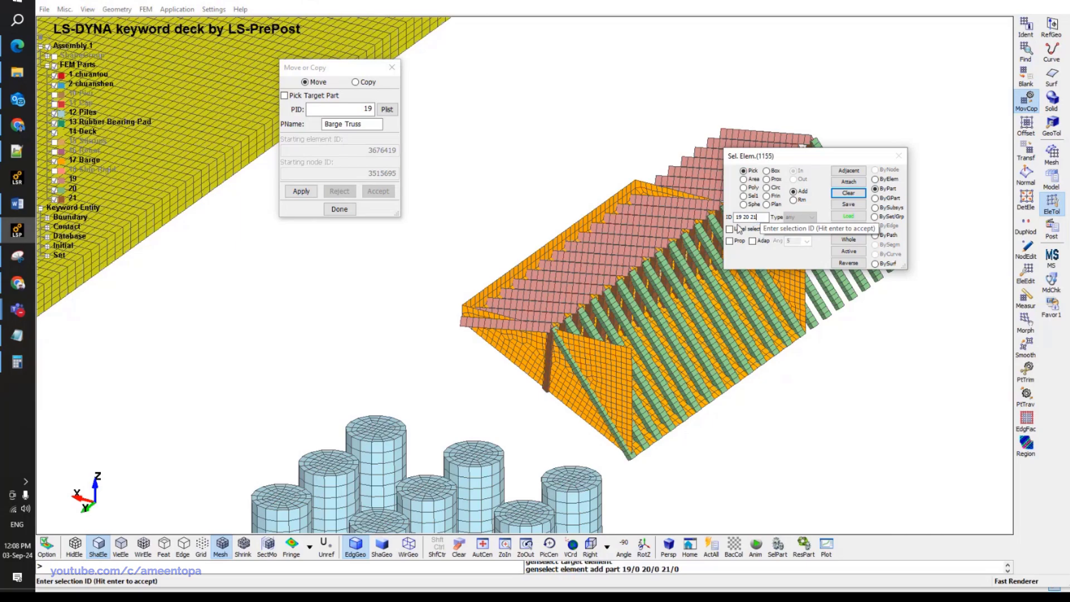
{"action": "left_click", "coordinate": [308, 193]}
{"action": "left_click", "coordinate": [378, 192]}
Assign section 19 Barge Reinforcement and material 15 Rebar to the Barge Truss part.
{"action": "left_click", "coordinate": [1052, 177]}
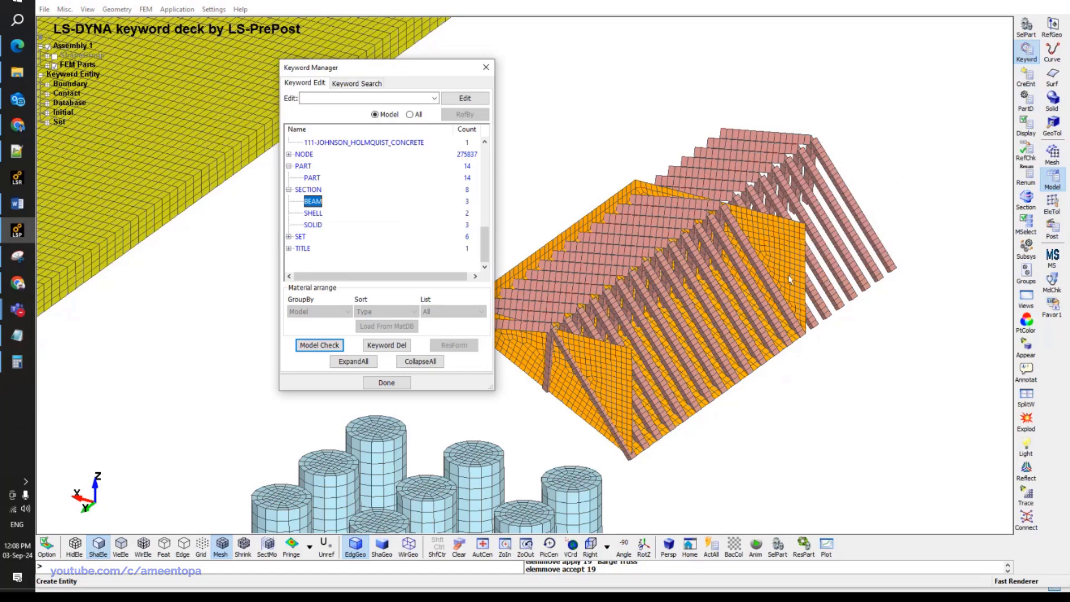
{"action": "double_click", "coordinate": [313, 178]}
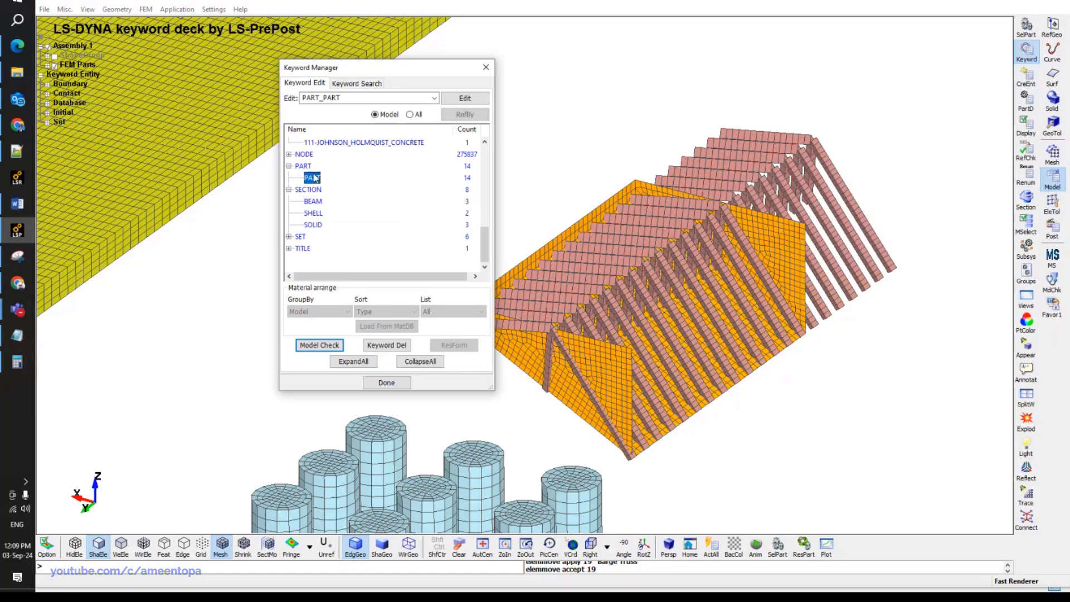
{"action": "left_click", "coordinate": [747, 267]}
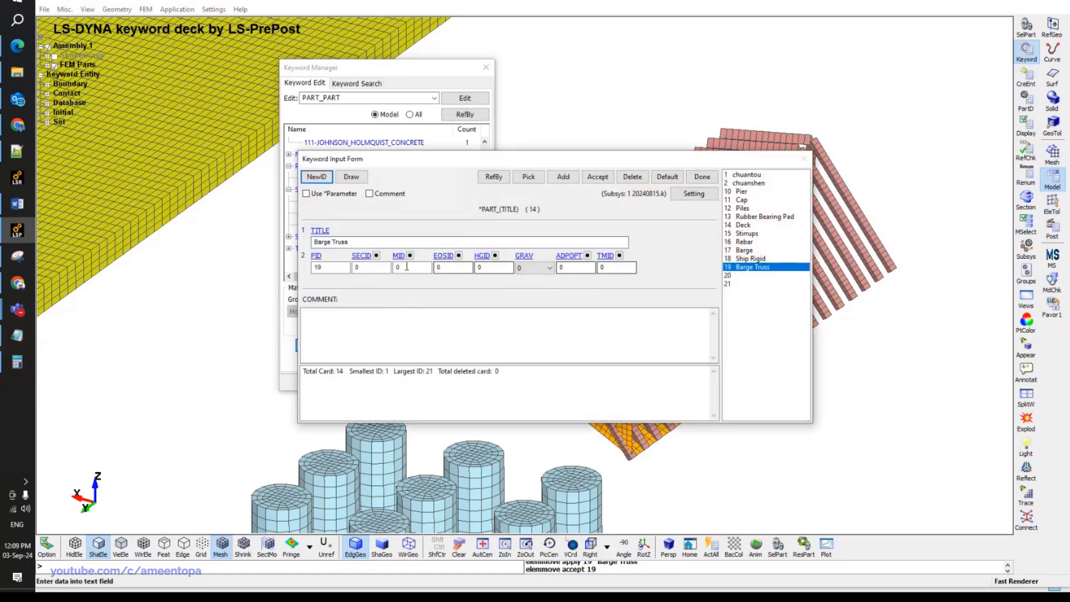
{"action": "left_click", "coordinate": [376, 256]}
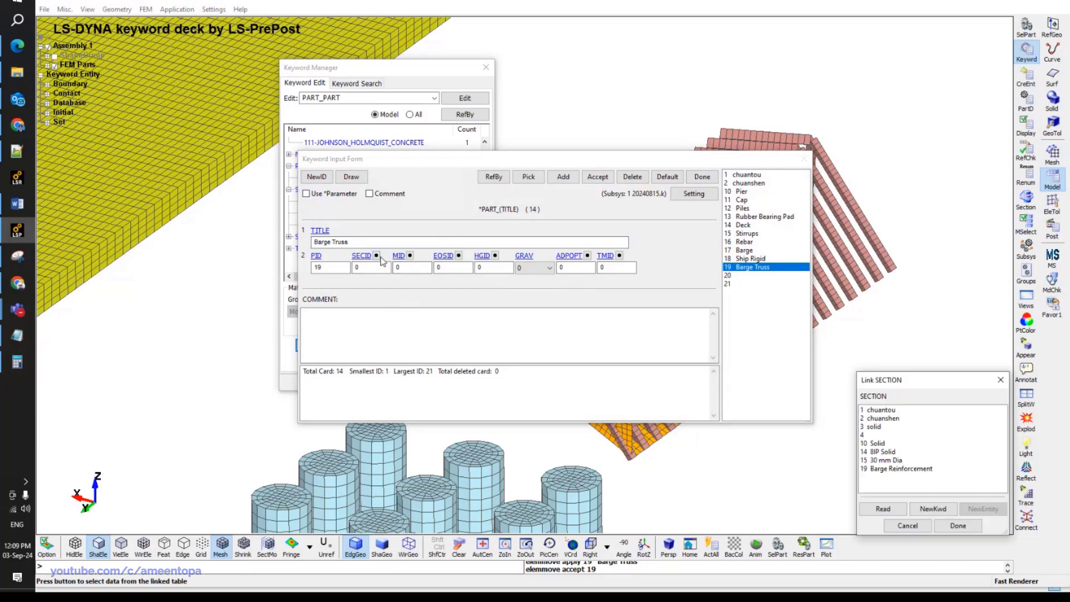
{"action": "double_click", "coordinate": [882, 470]}
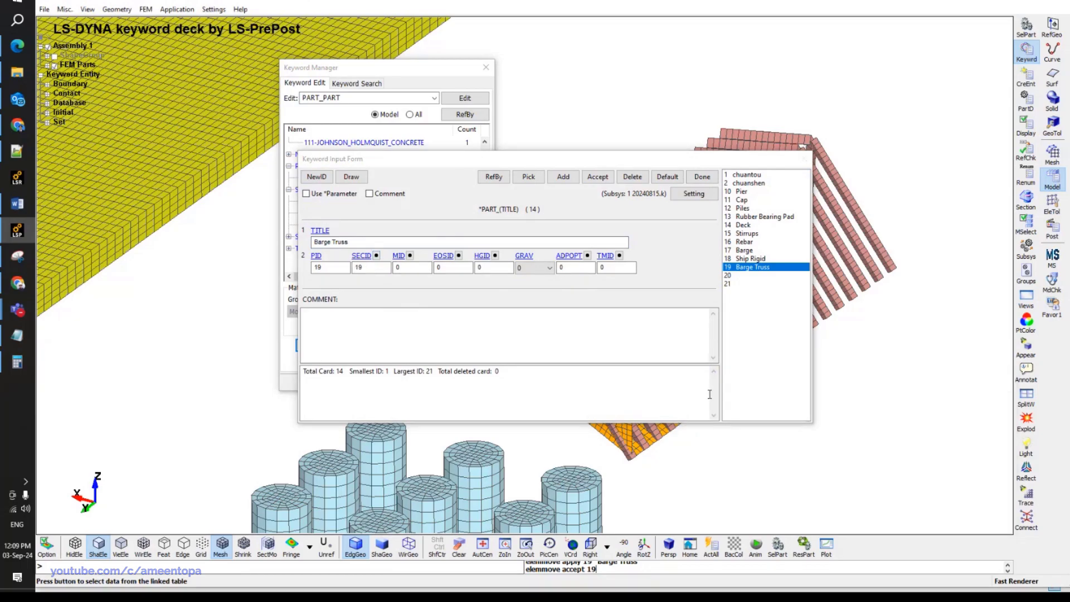
{"action": "left_click", "coordinate": [410, 255]}
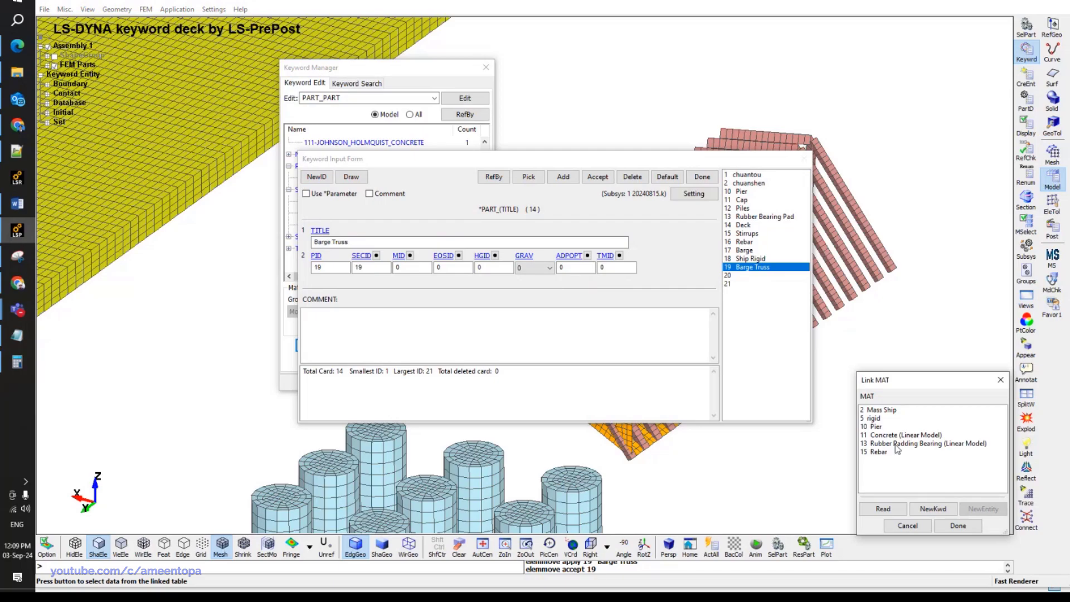
{"action": "double_click", "coordinate": [879, 452]}
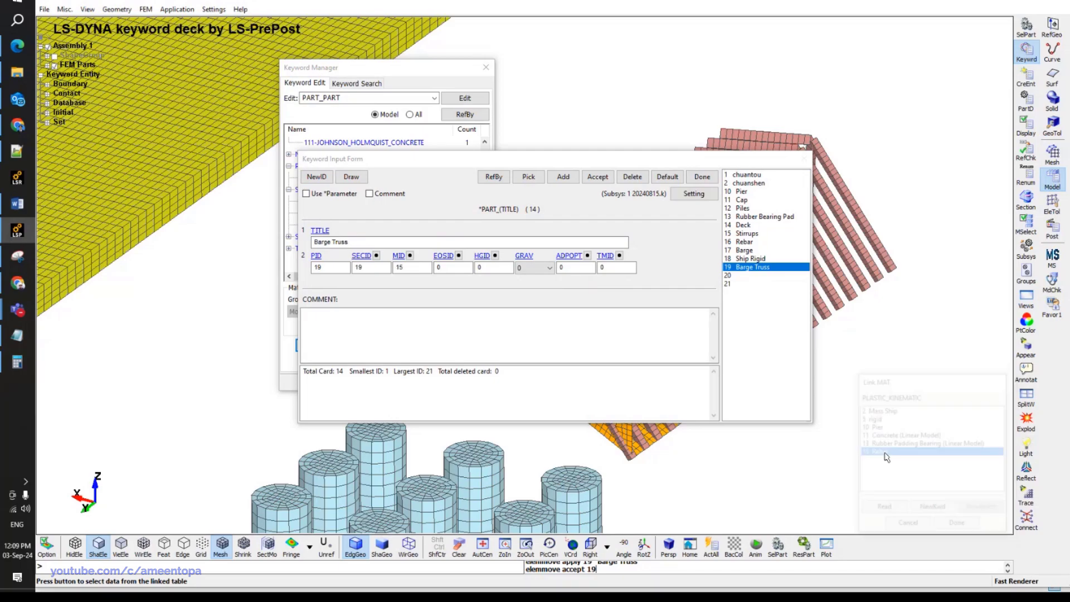
{"action": "left_click", "coordinate": [597, 176]}
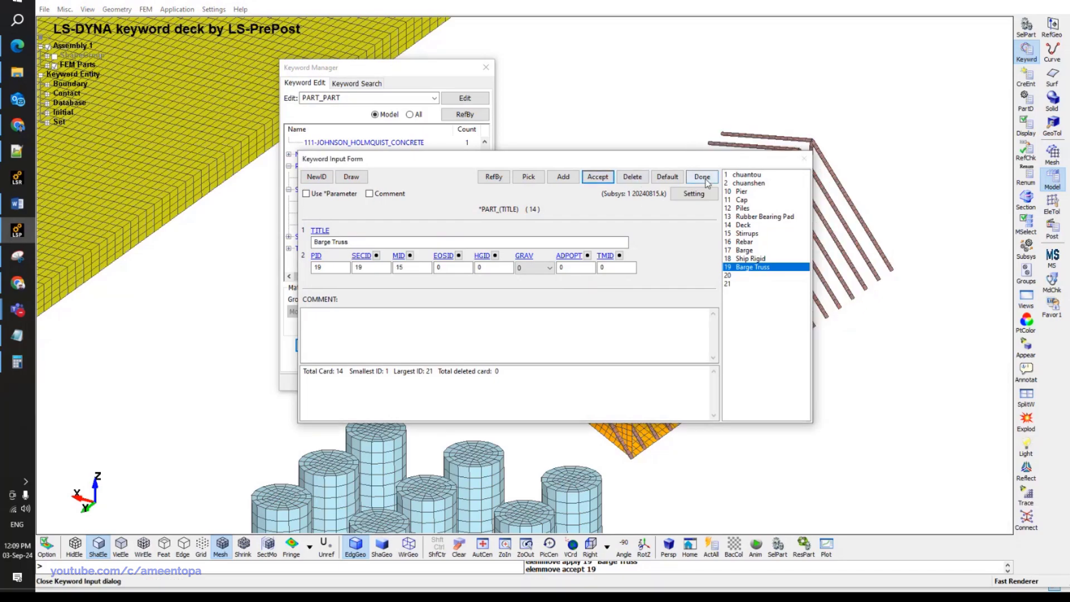
{"action": "left_click", "coordinate": [702, 177]}
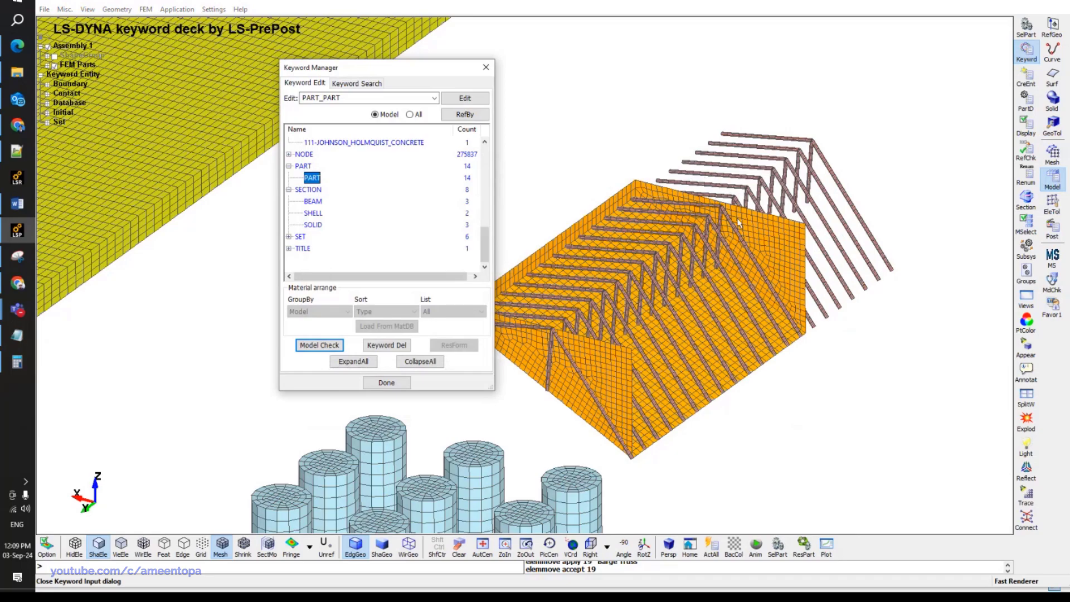
Hide all FEM parts except Barge, Ship Rigid and Barge Truss.
{"action": "scroll", "coordinate": [691, 303], "scroll_direction": "up", "scroll_amount": 3}
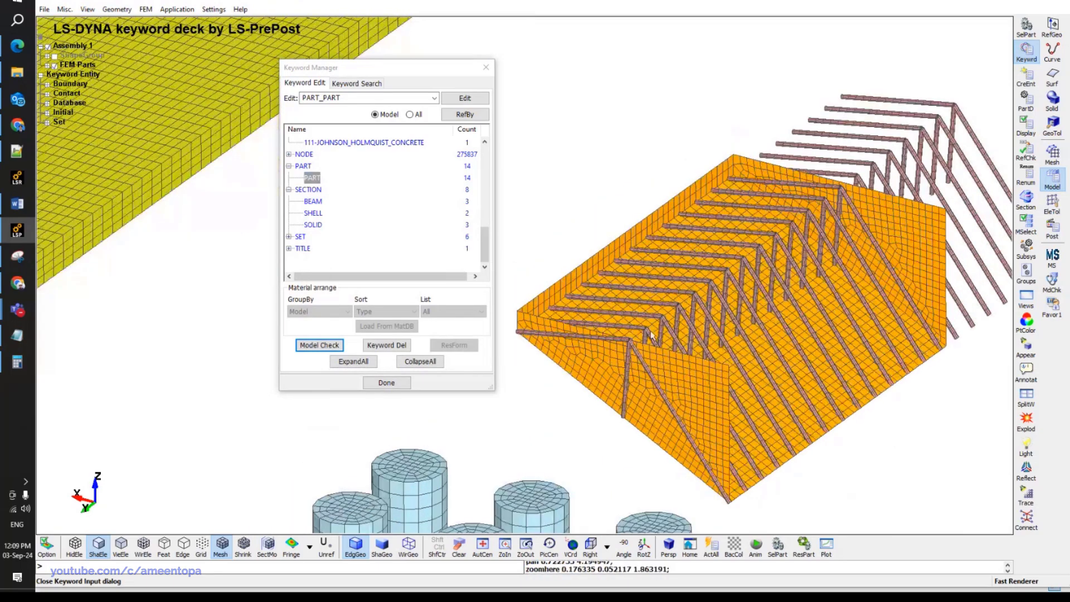
{"action": "scroll", "coordinate": [650, 336], "scroll_direction": "down", "scroll_amount": 1}
{"action": "scroll", "coordinate": [646, 335], "scroll_direction": "up", "scroll_amount": 1}
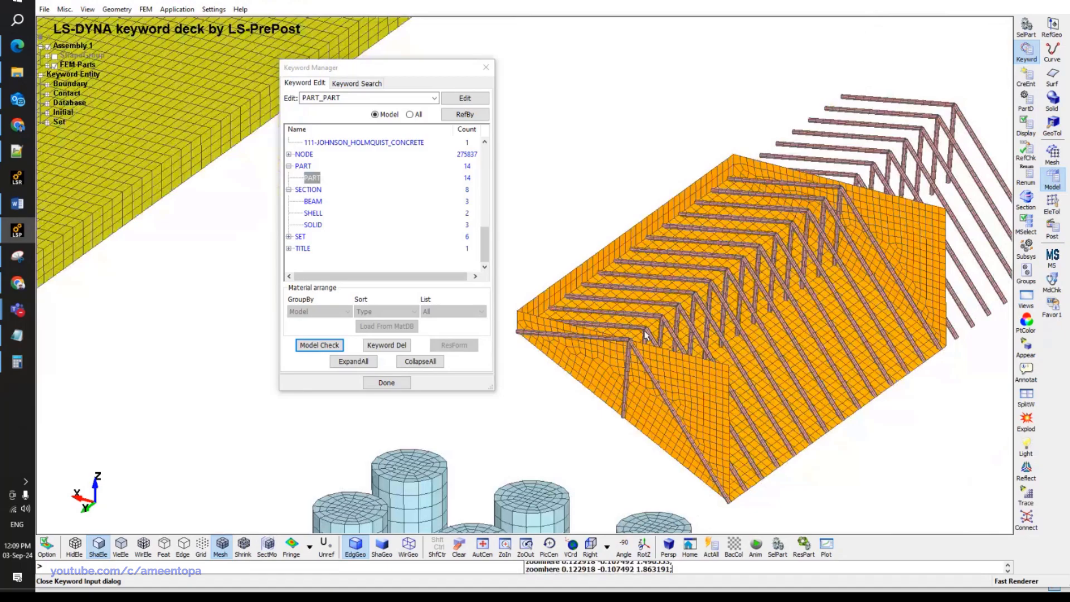
{"action": "scroll", "coordinate": [690, 443], "scroll_direction": "down", "scroll_amount": 1}
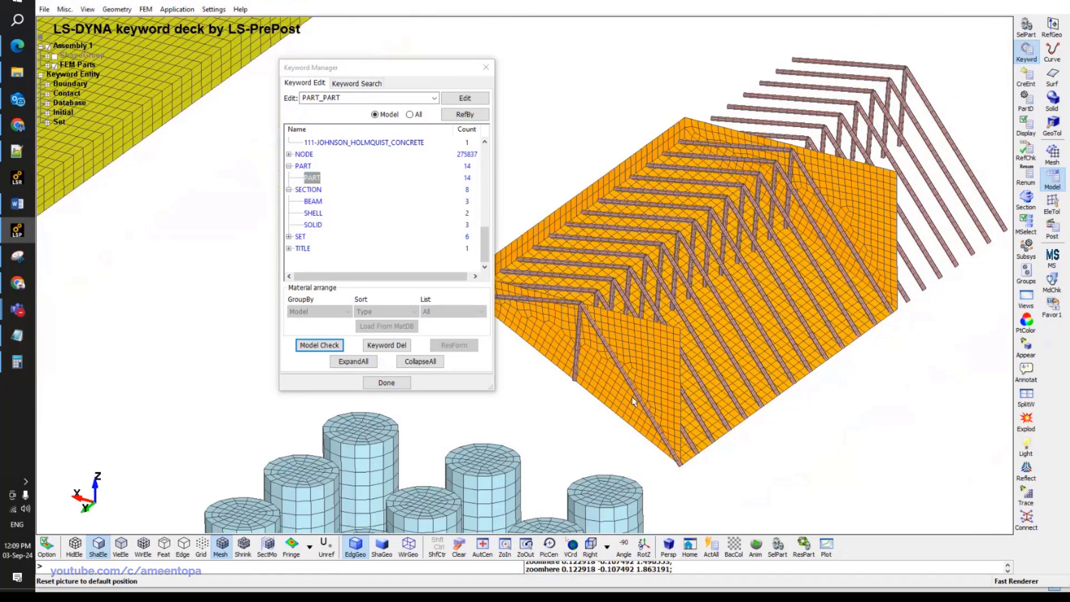
{"action": "scroll", "coordinate": [881, 231], "scroll_direction": "down", "scroll_amount": 1}
{"action": "scroll", "coordinate": [881, 232], "scroll_direction": "down", "scroll_amount": 1}
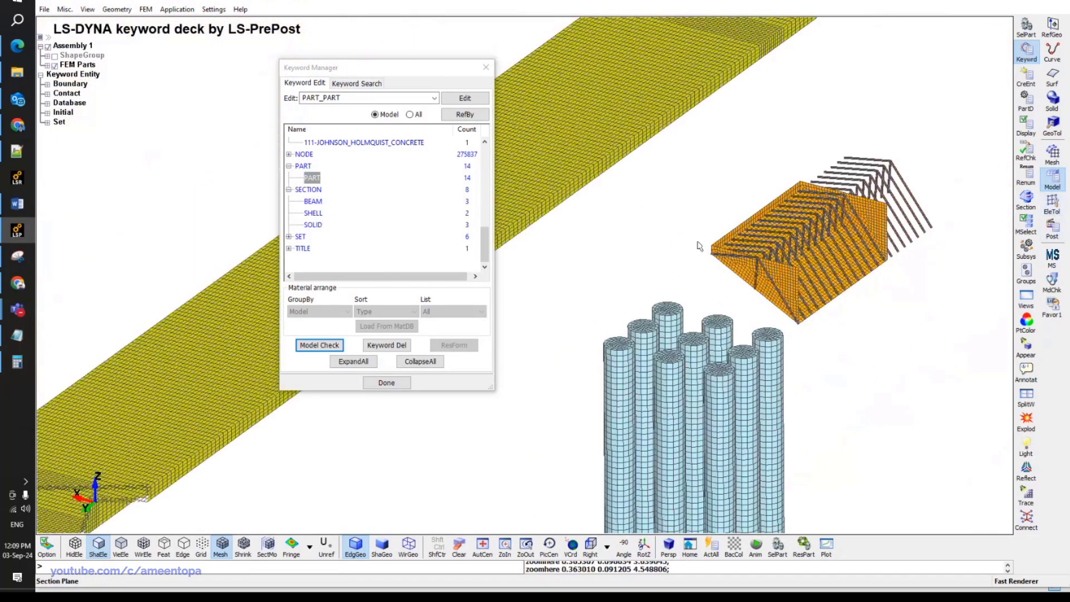
{"action": "left_click", "coordinate": [55, 65]}
{"action": "left_click", "coordinate": [48, 64]}
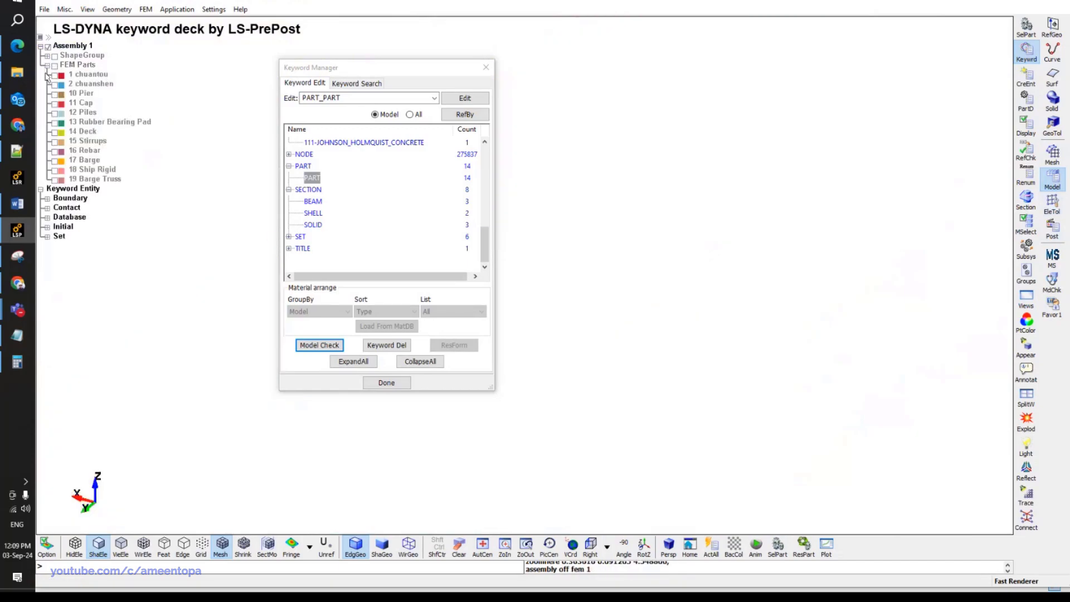
{"action": "left_click", "coordinate": [55, 169]}
{"action": "left_click", "coordinate": [55, 179]}
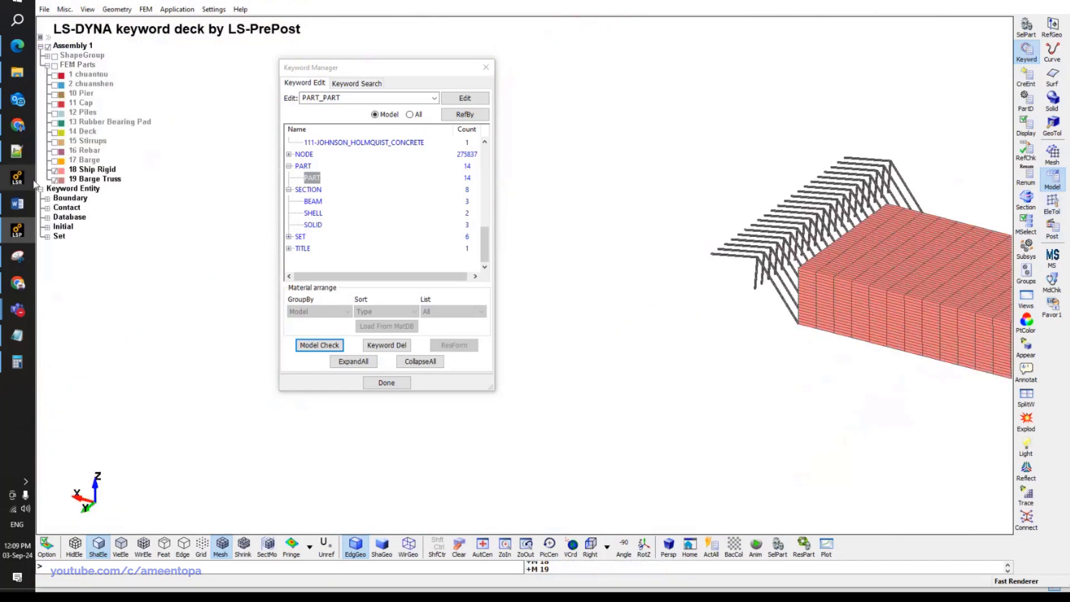
{"action": "left_click", "coordinate": [55, 160]}
{"action": "left_click", "coordinate": [55, 179]}
{"action": "left_click", "coordinate": [55, 179]}
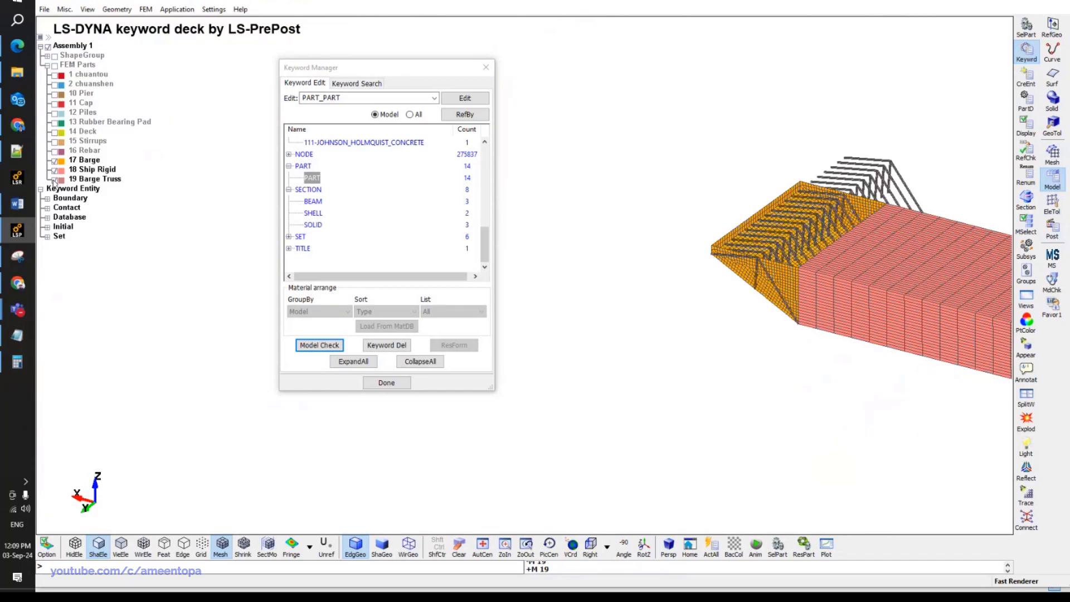
Hide the Ship Rigid part and show the Barge and Barge Truss parts in the top view.
{"action": "left_click", "coordinate": [55, 169]}
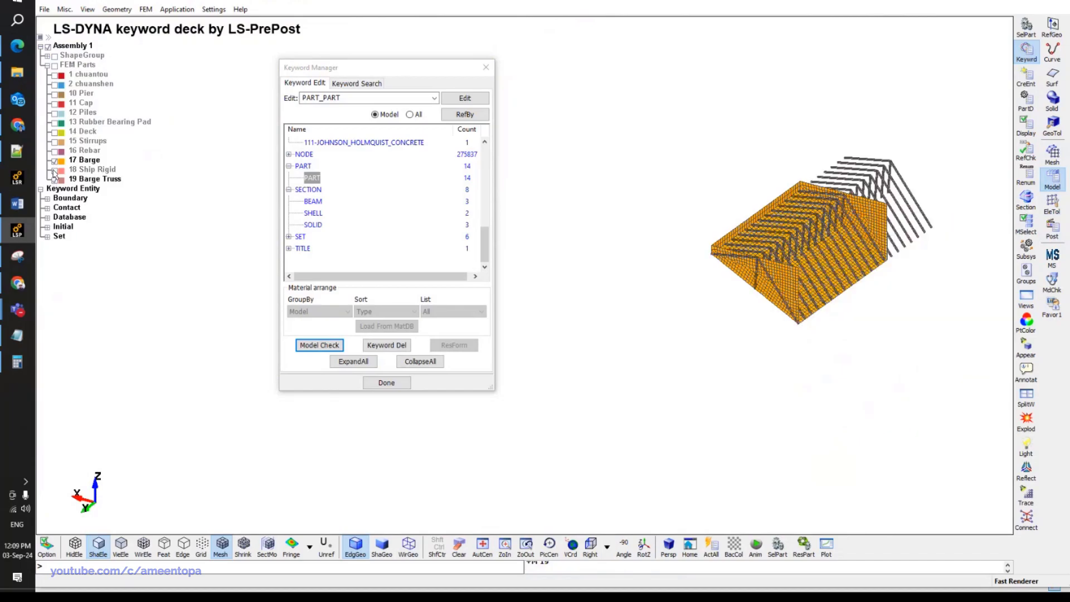
{"action": "left_click", "coordinate": [591, 547]}
{"action": "left_click", "coordinate": [607, 549]}
{"action": "left_click", "coordinate": [622, 411]}
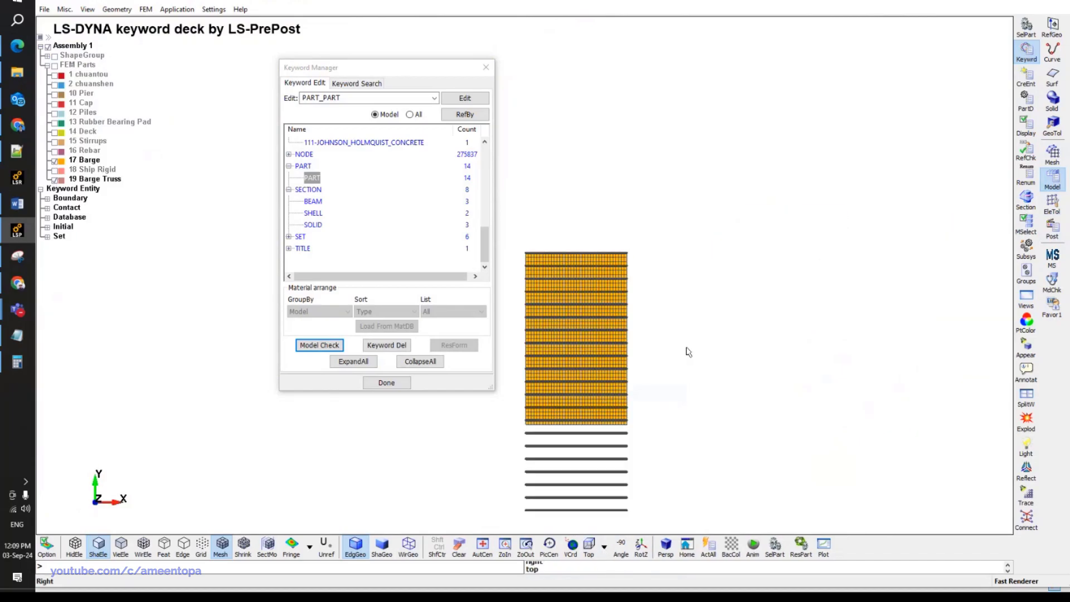
{"action": "middle_click_drag", "start_coordinate": [674, 359], "coordinate": [677, 357], "text": "ctrl"}
Delete the elements of the trusses lying beyond the barge's negative Y edge with an area selection and accept the deletion.
{"action": "left_click", "coordinate": [1052, 205]}
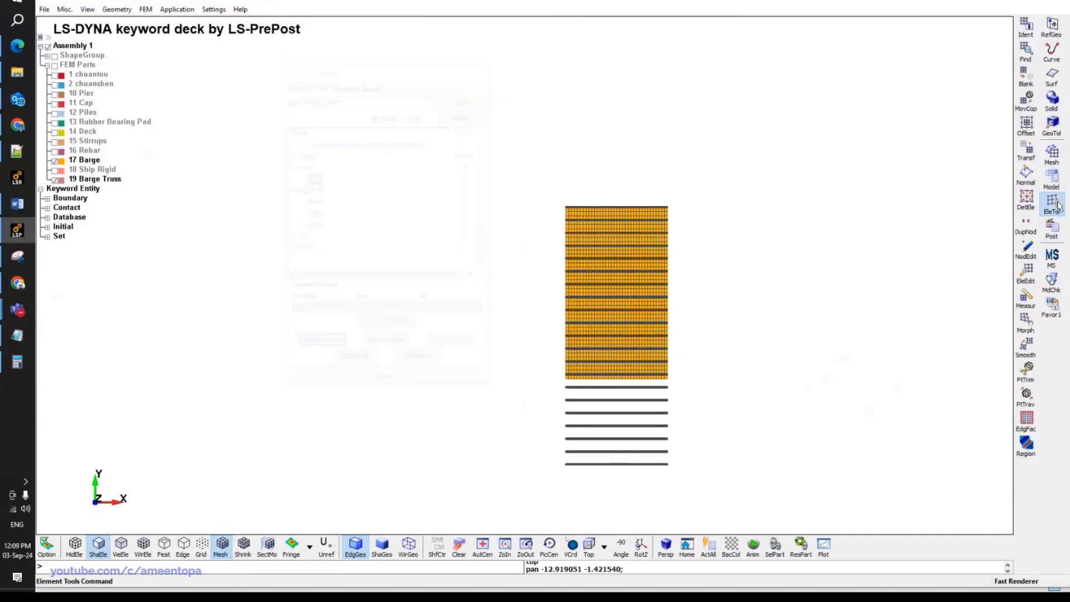
{"action": "left_click", "coordinate": [1026, 271]}
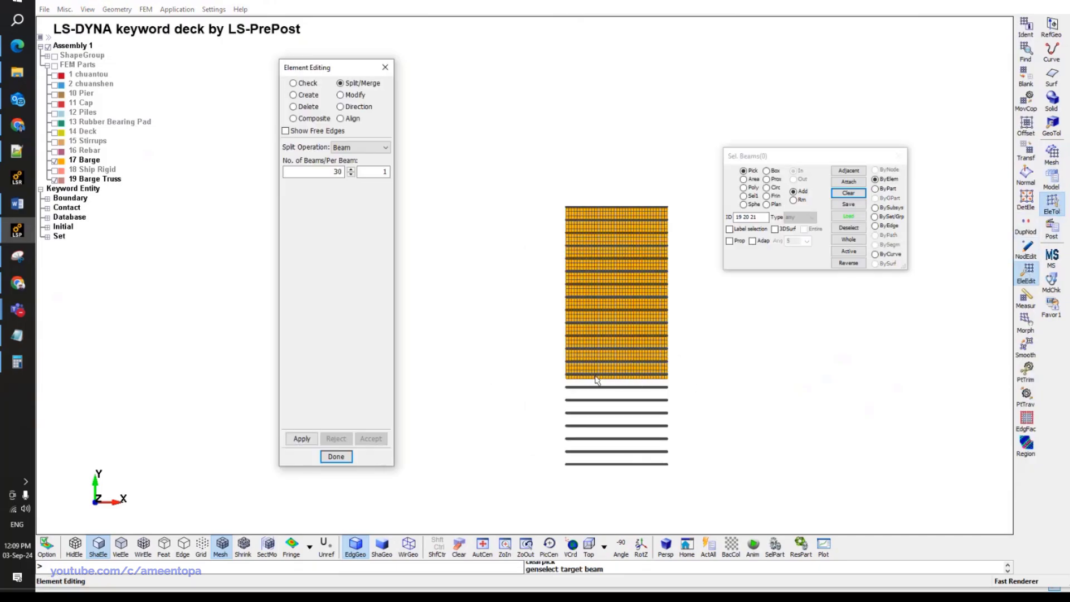
{"action": "scroll", "coordinate": [562, 419], "scroll_direction": "up", "scroll_amount": 2}
{"action": "left_click", "coordinate": [293, 106]}
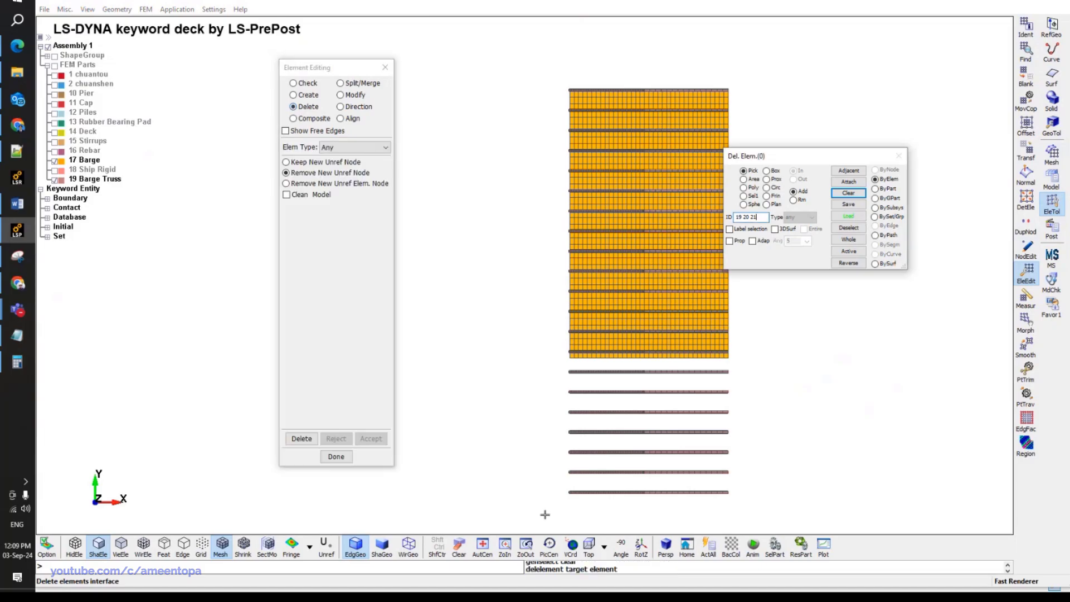
{"action": "left_click", "coordinate": [743, 179]}
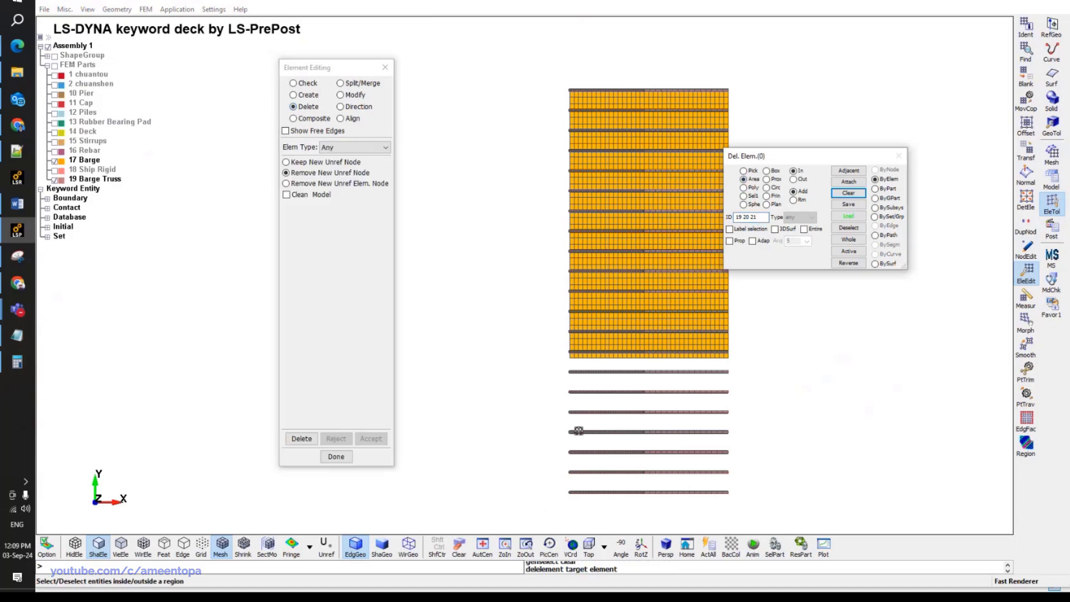
{"action": "left_click_drag", "start_coordinate": [545, 496], "coordinate": [812, 372]}
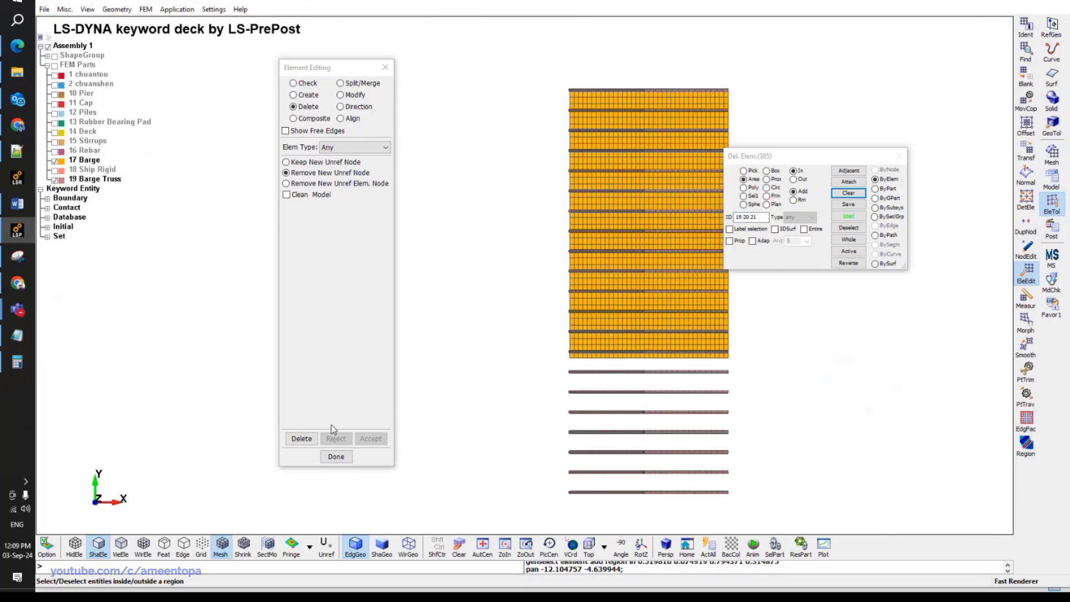
{"action": "left_click", "coordinate": [302, 438]}
{"action": "left_click", "coordinate": [373, 440]}
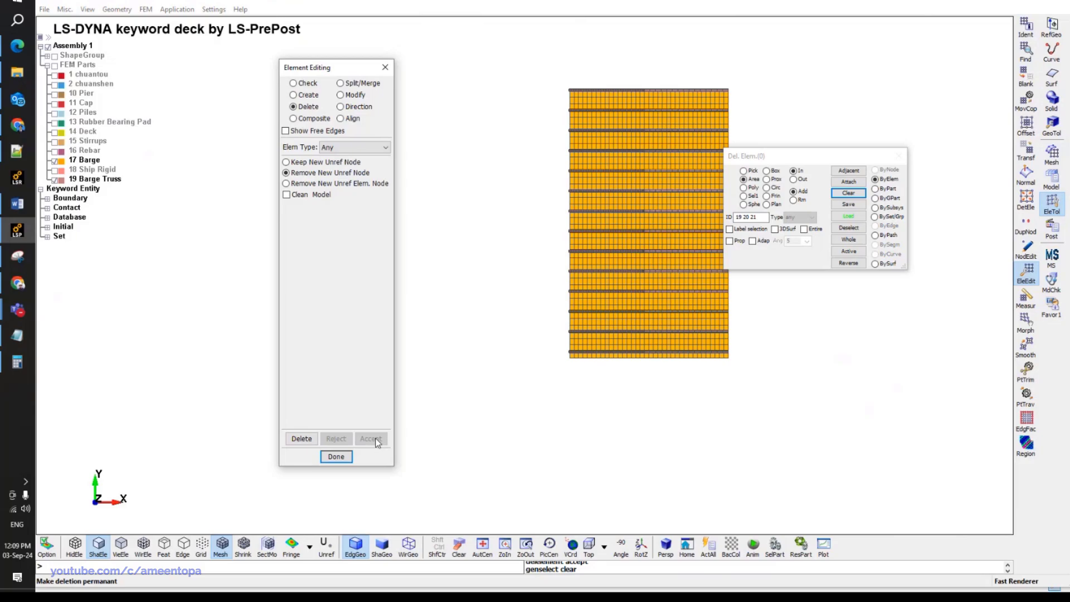
Open the Translate transformation for the trusses with direction Y and turn off element copying.
{"action": "scroll", "coordinate": [688, 186], "scroll_direction": "up", "scroll_amount": 2}
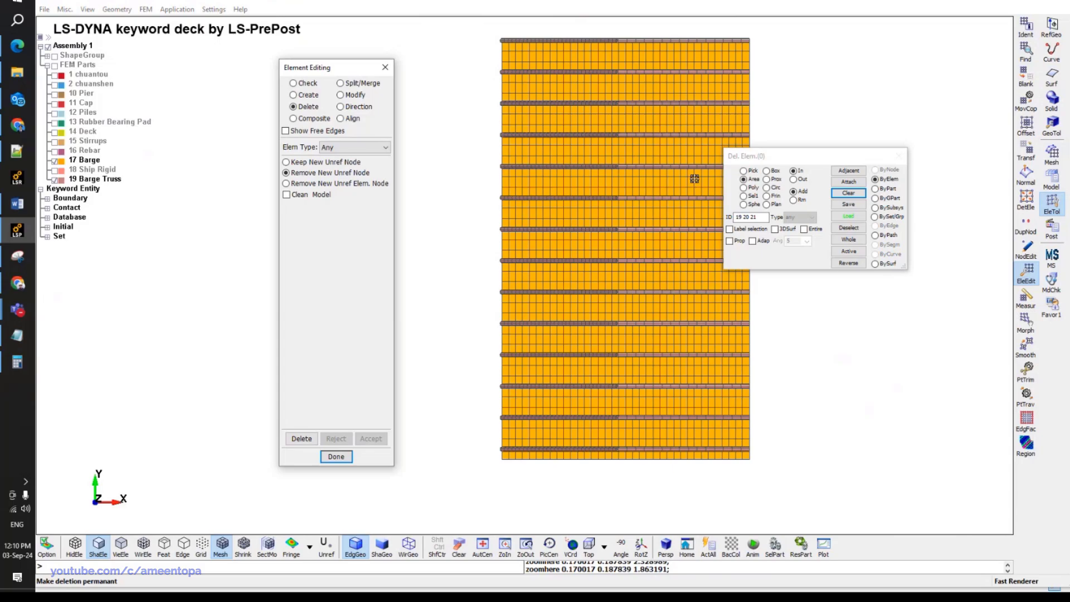
{"action": "left_click", "coordinate": [360, 148]}
{"action": "left_click", "coordinate": [1027, 151]}
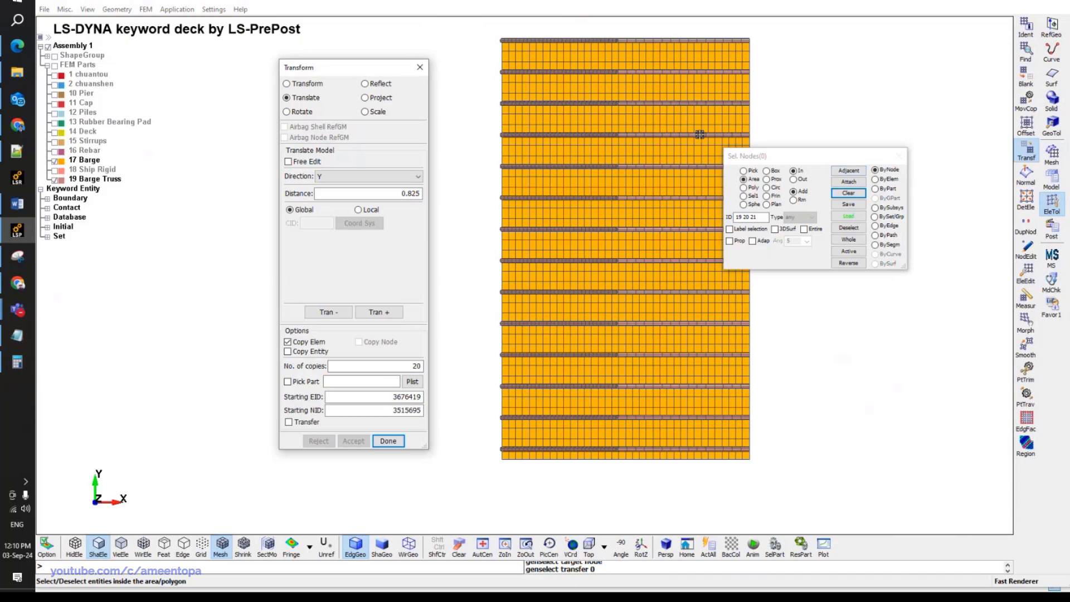
{"action": "left_click", "coordinate": [306, 343]}
{"action": "left_click", "coordinate": [306, 344]}
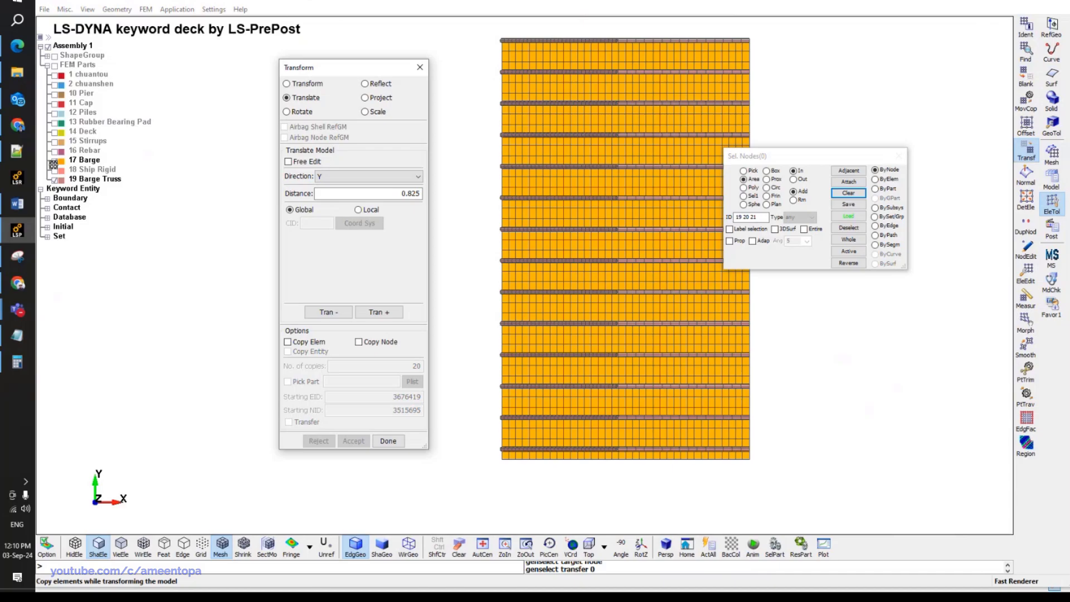
Try to move all trusses except the one nearest the negative Y edge by 0.825 in the negative Y direction.
{"action": "left_click", "coordinate": [55, 161]}
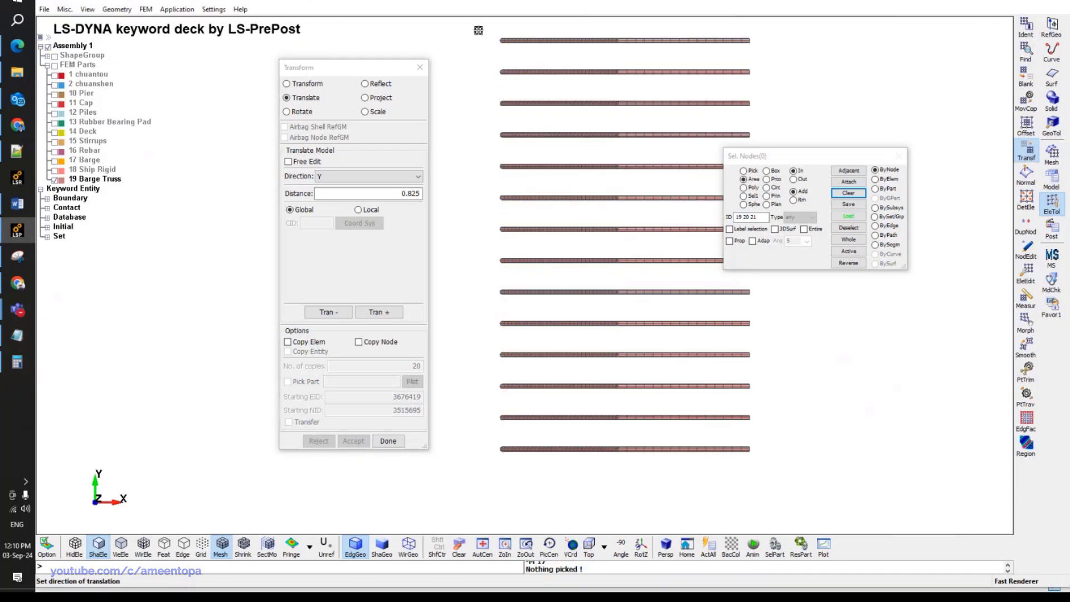
{"action": "left_click_drag", "start_coordinate": [477, 30], "coordinate": [795, 436]}
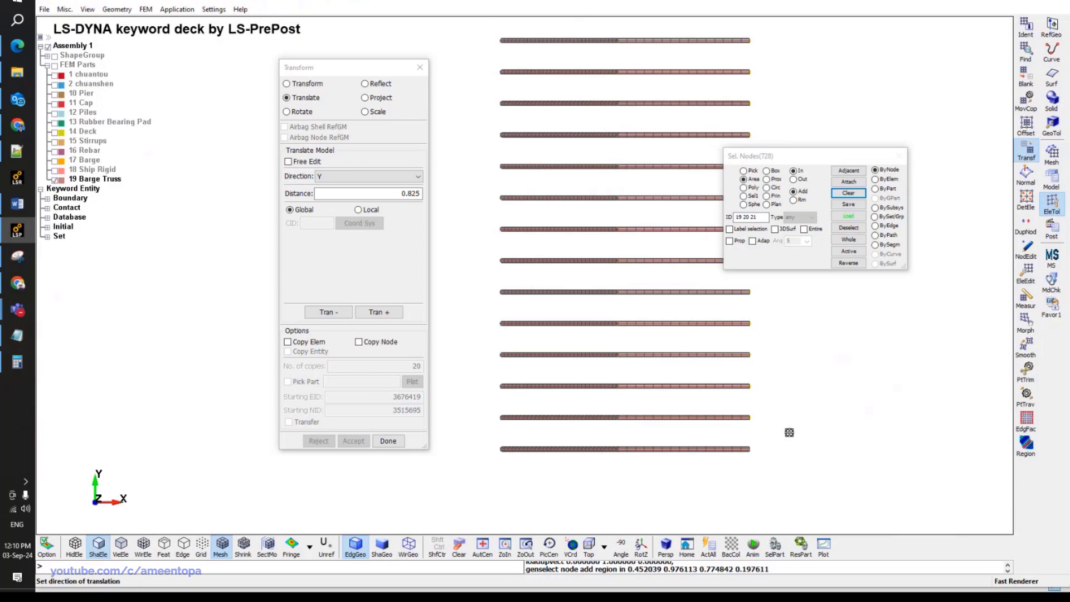
{"action": "left_click", "coordinate": [57, 166]}
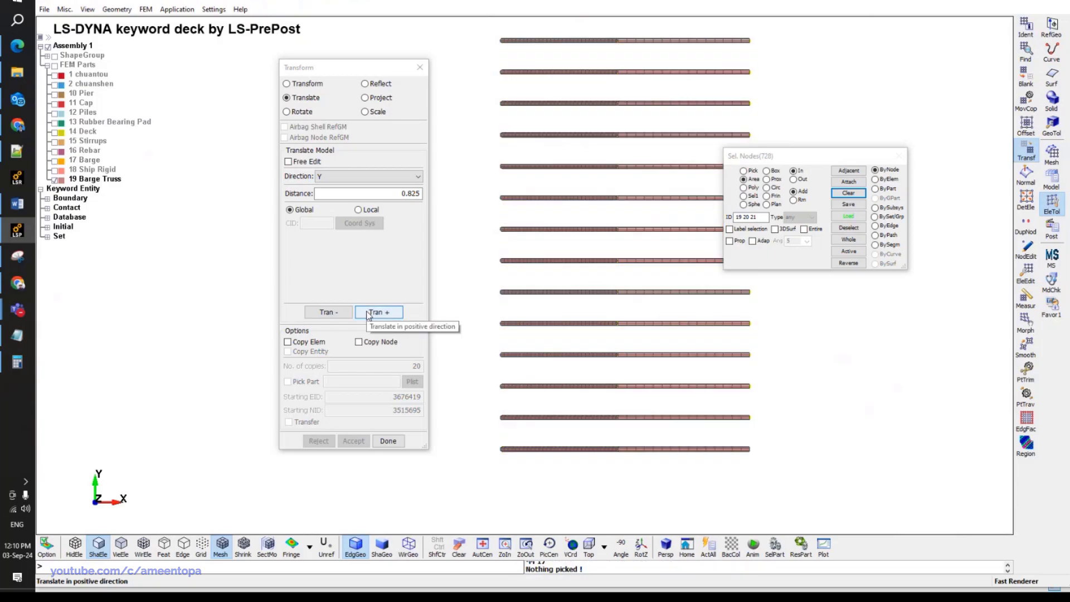
{"action": "left_click", "coordinate": [330, 313]}
{"action": "left_click", "coordinate": [319, 441]}
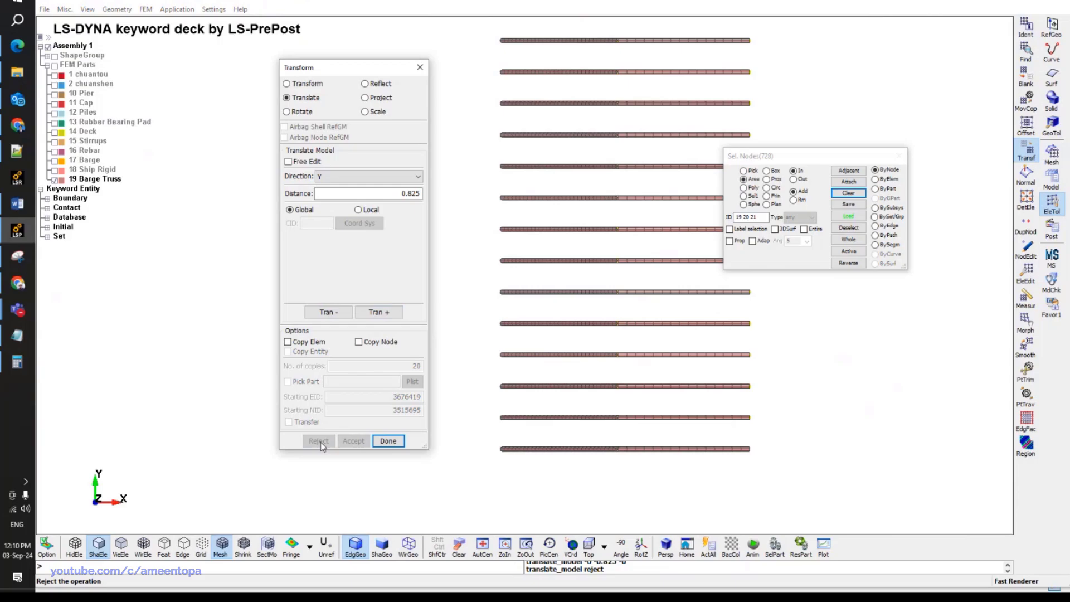
{"action": "middle_click_drag", "start_coordinate": [527, 396], "coordinate": [547, 422], "text": "shift"}
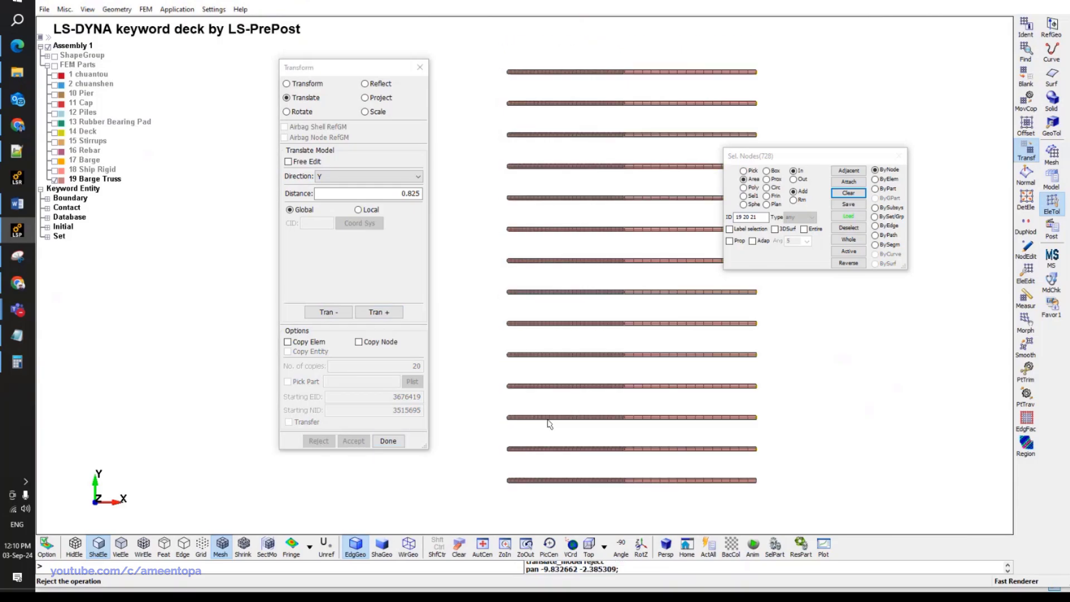
{"action": "left_click", "coordinate": [330, 313]}
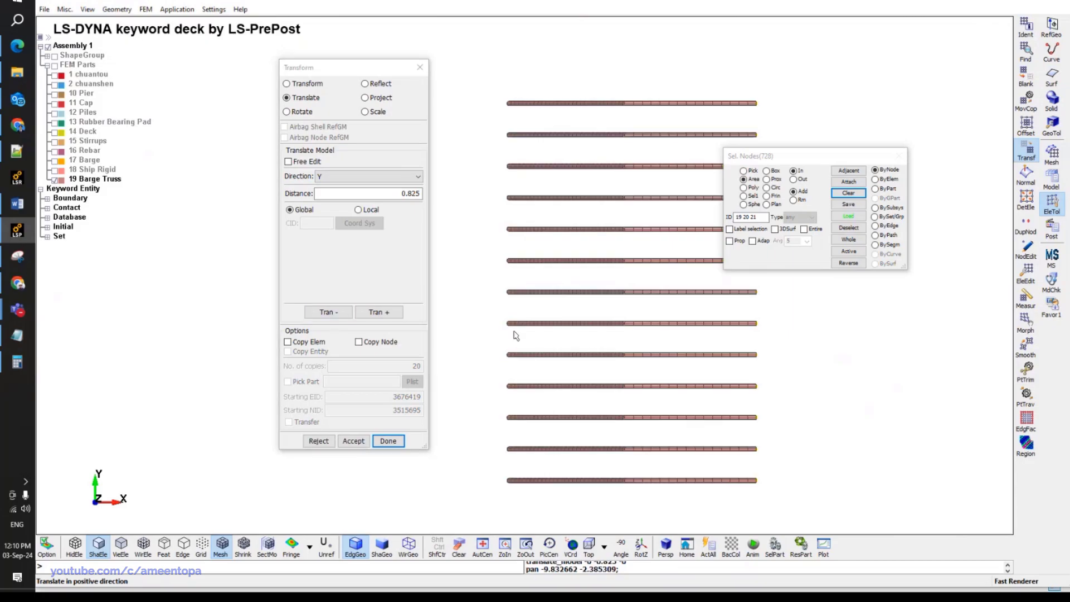
{"action": "left_click", "coordinate": [316, 443]}
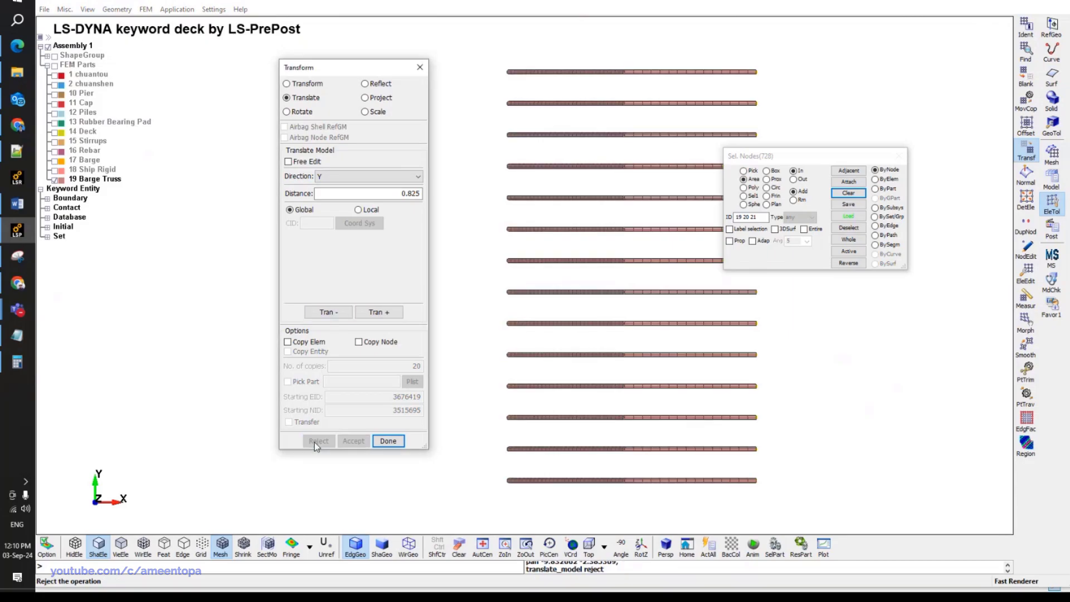
Show the Barge part and measure the node-to-node distance between two adjacent barge mesh nodes along Y.
{"action": "key", "text": "m"}
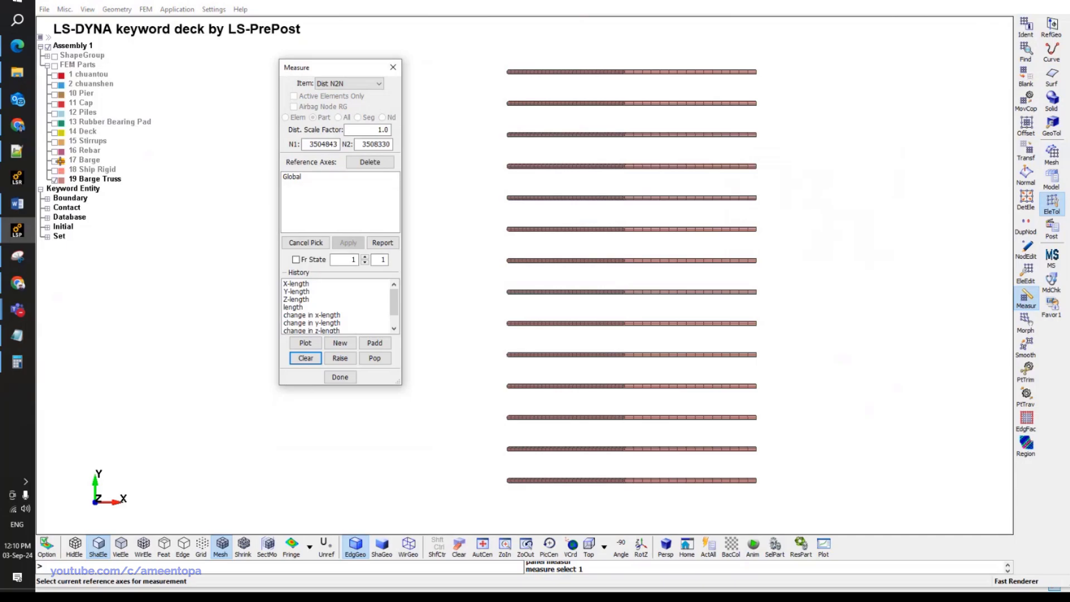
{"action": "double_click", "coordinate": [55, 161]}
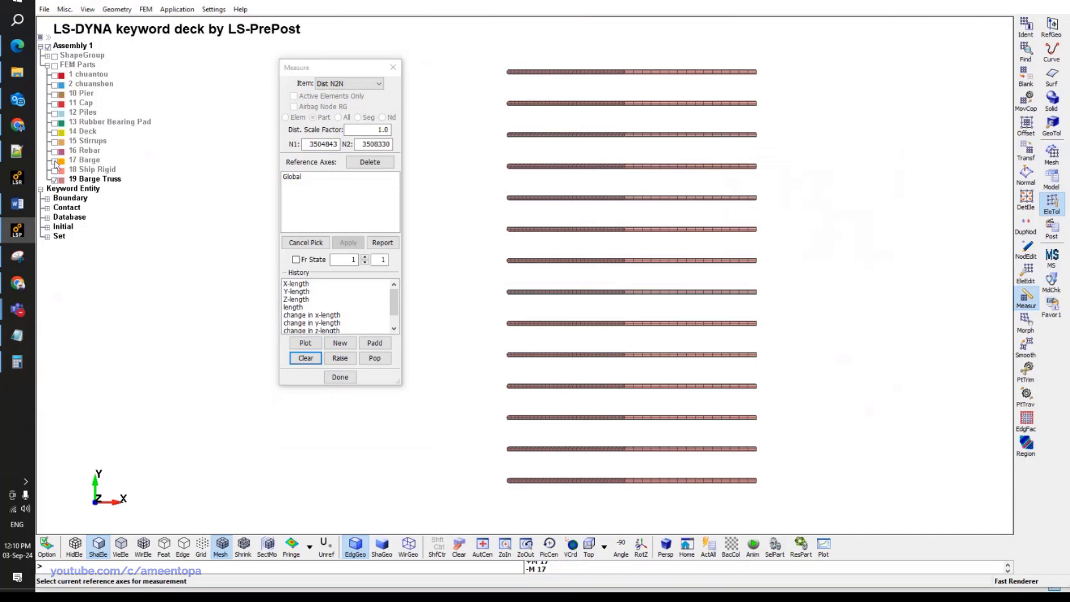
{"action": "left_click", "coordinate": [55, 161]}
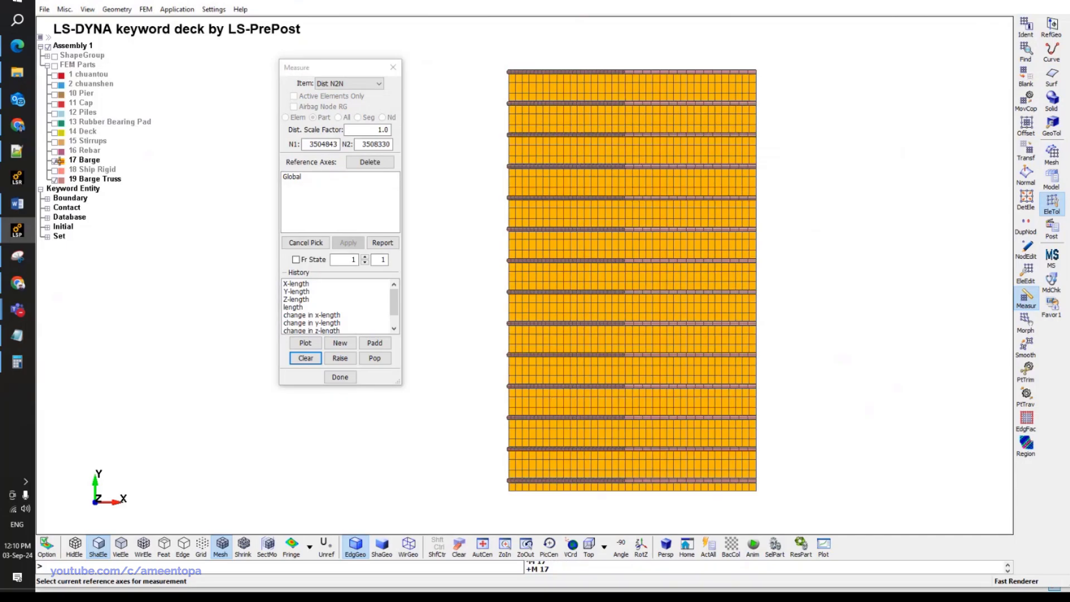
{"action": "left_click", "coordinate": [530, 116]}
{"action": "left_click", "coordinate": [530, 124]}
Translate the nodes of all trusses except the one nearest the negative Y edge by 0.275 in negative Y and accept.
{"action": "left_click", "coordinate": [1026, 151]}
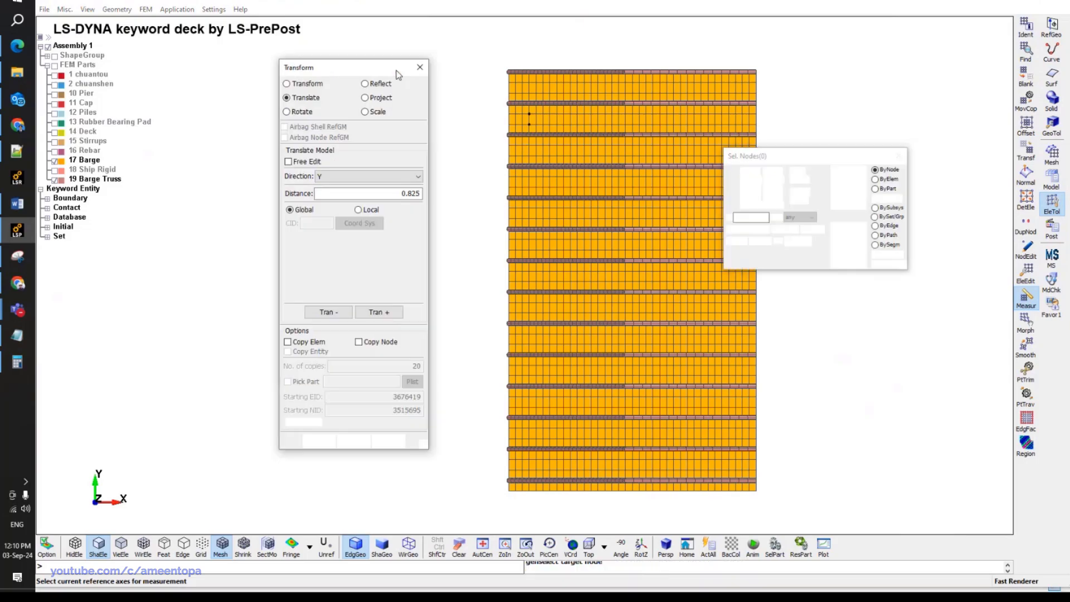
{"action": "left_click_drag", "start_coordinate": [405, 195], "coordinate": [441, 205]}
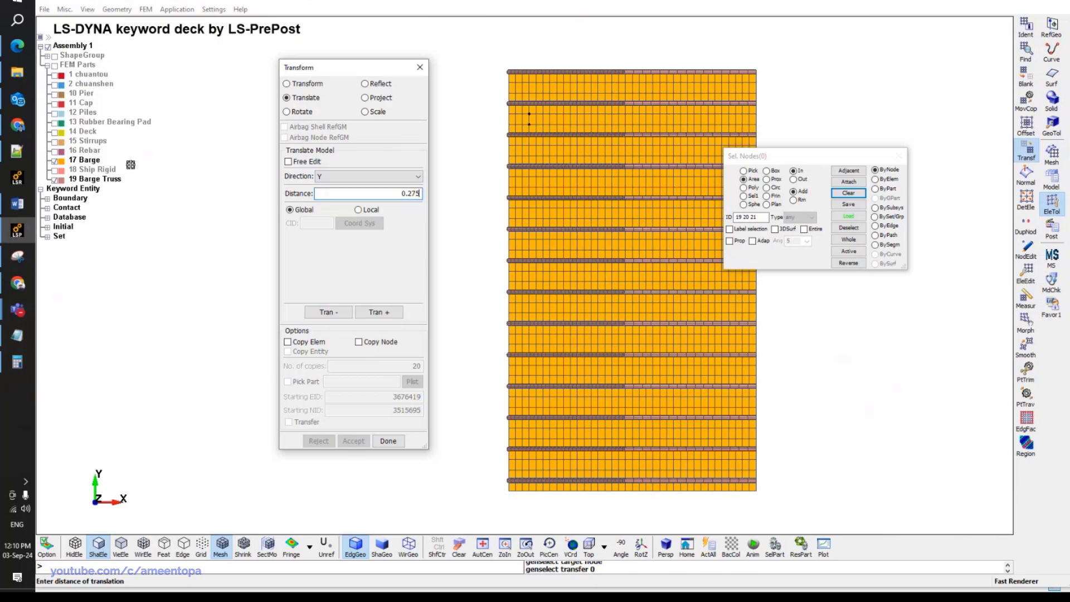
{"action": "left_click", "coordinate": [53, 164]}
{"action": "left_click_drag", "start_coordinate": [475, 84], "coordinate": [816, 60]}
{"action": "left_click_drag", "start_coordinate": [473, 462], "coordinate": [885, 42]}
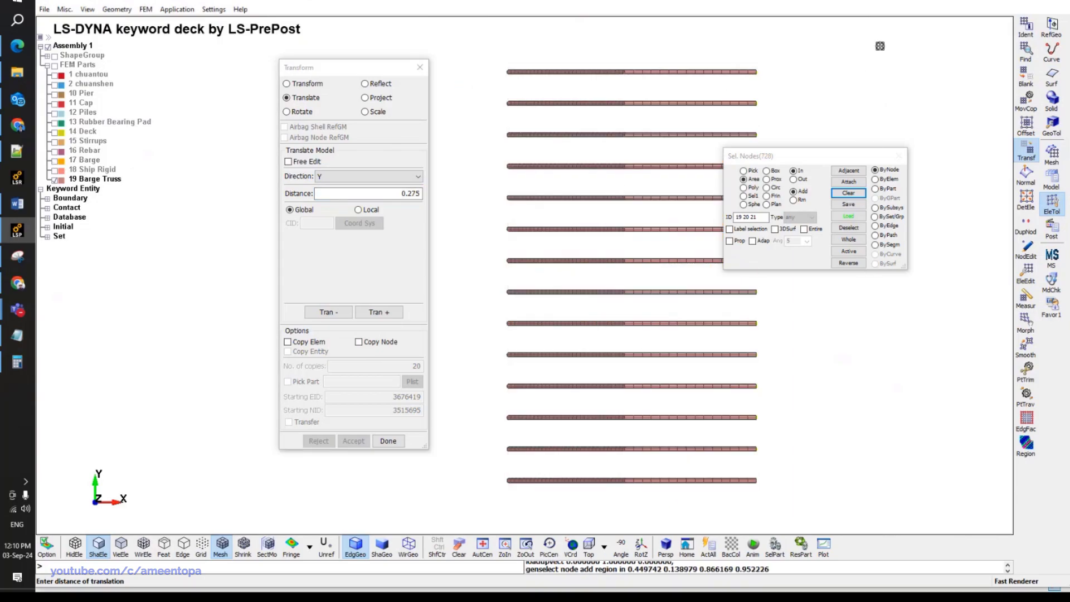
{"action": "left_click", "coordinate": [329, 312]}
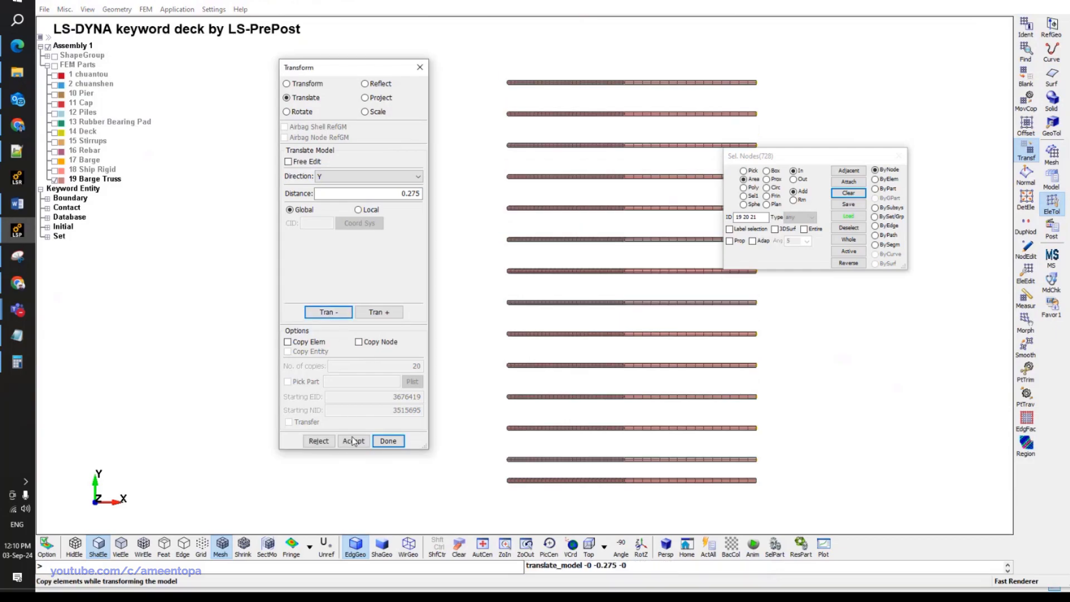
{"action": "left_click", "coordinate": [353, 441]}
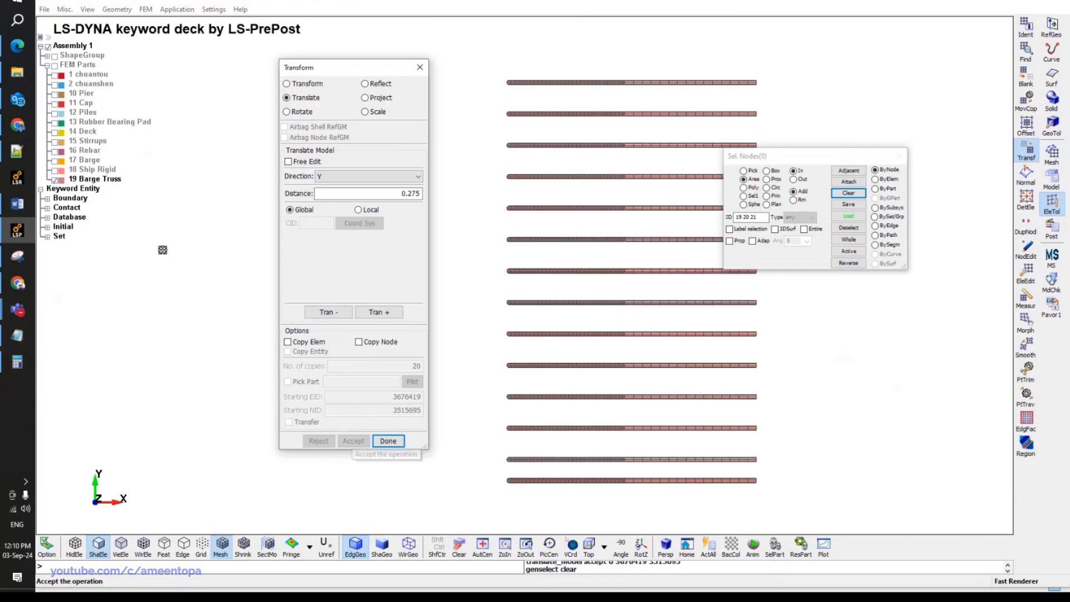
Check the shifted trusses against the Barge part, translate them back 0.275 in the positive Y direction and accept.
{"action": "left_click", "coordinate": [55, 170]}
{"action": "left_click", "coordinate": [55, 169]}
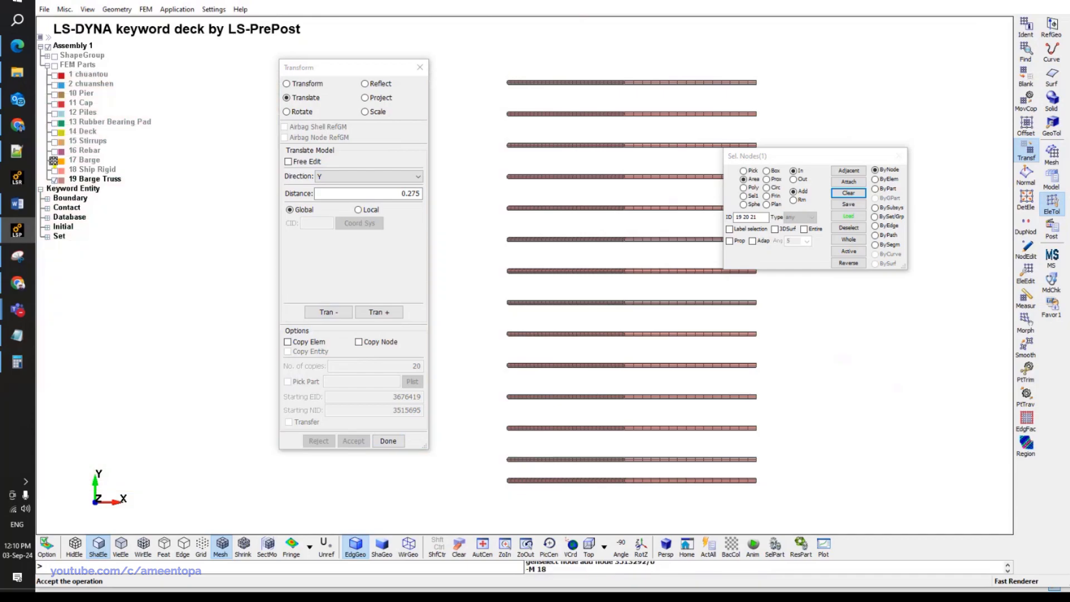
{"action": "left_click", "coordinate": [54, 161]}
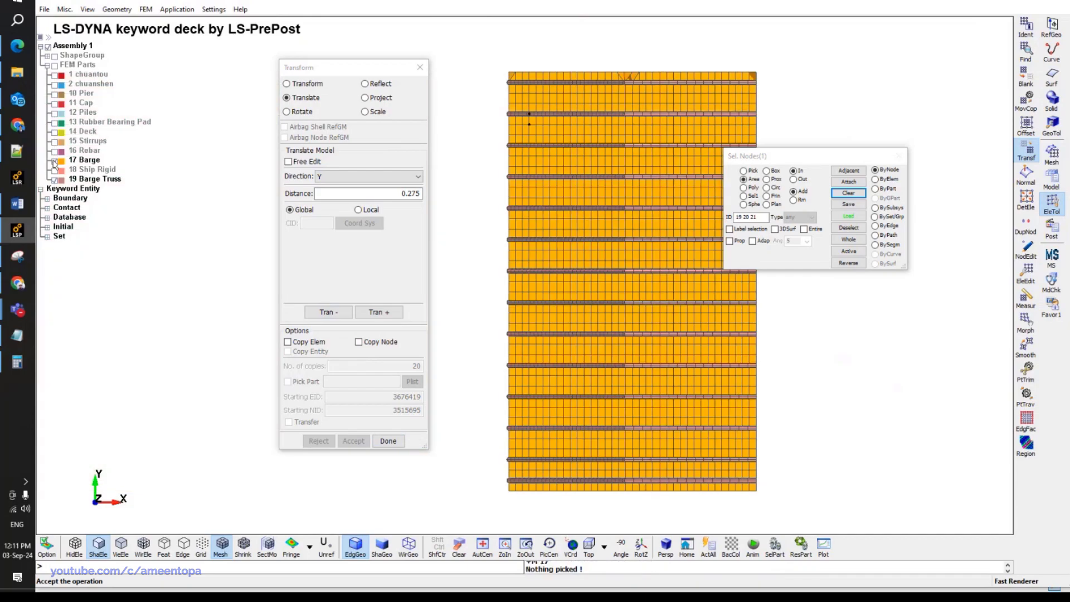
{"action": "left_click", "coordinate": [54, 161]}
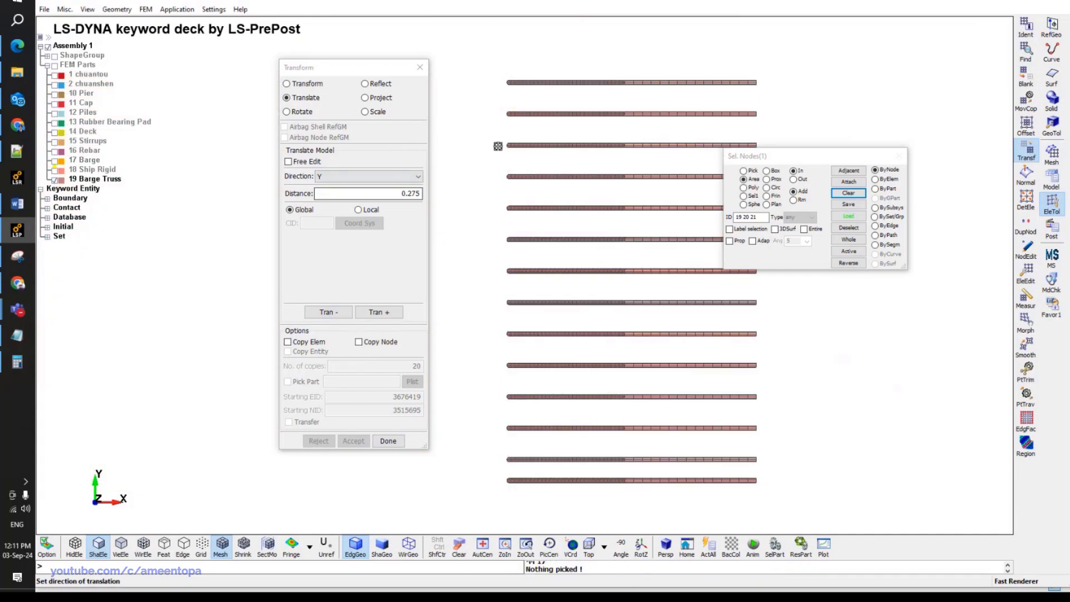
{"action": "left_click_drag", "start_coordinate": [484, 470], "coordinate": [934, 55]}
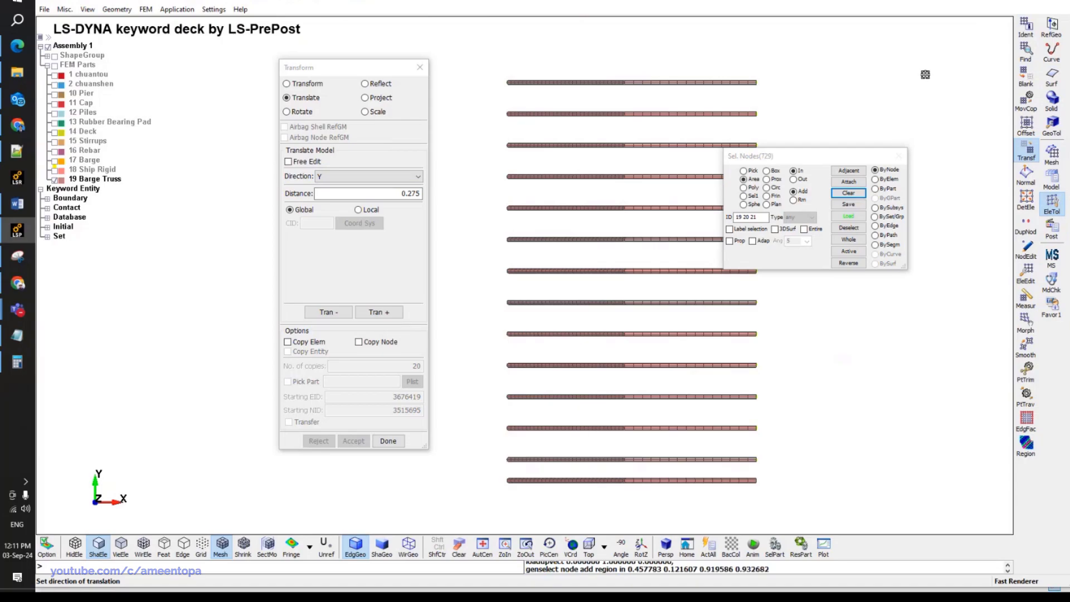
{"action": "left_click", "coordinate": [379, 313]}
{"action": "left_click", "coordinate": [354, 440]}
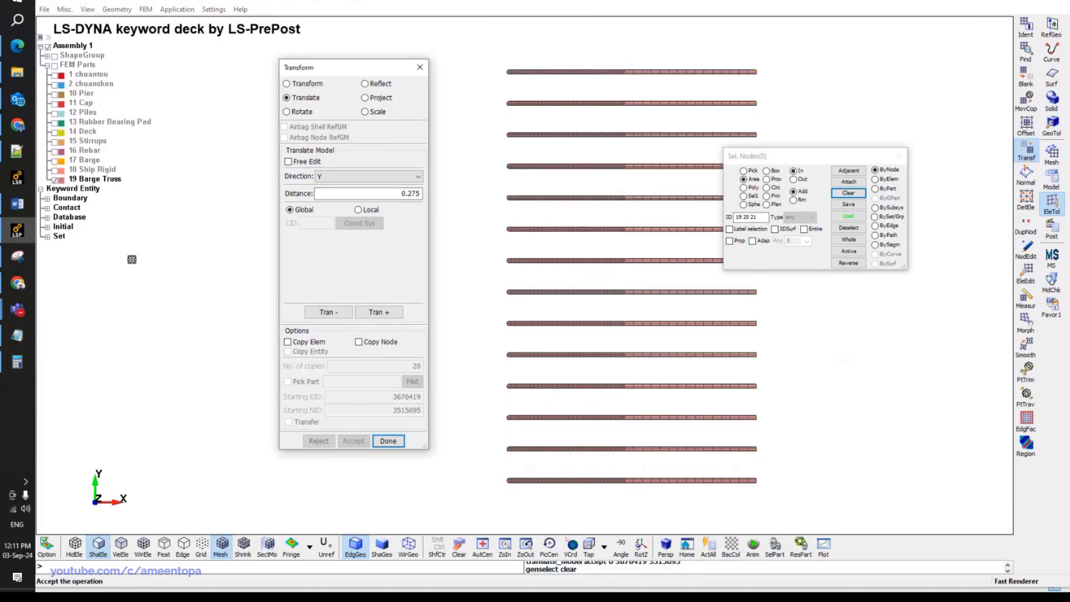
Check the trusses against the Barge part, delete the truss lying on the barge's positive Y edge and accept the deletion.
{"action": "left_click", "coordinate": [54, 161]}
{"action": "middle_click_drag", "start_coordinate": [604, 82], "coordinate": [608, 133], "text": "shift"}
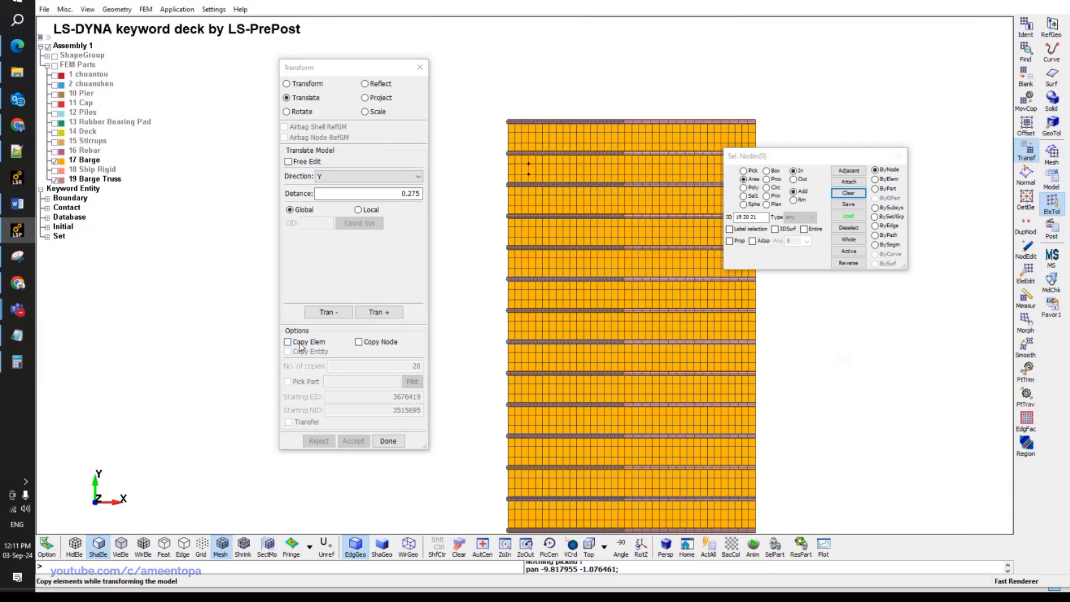
{"action": "left_click", "coordinate": [54, 161]}
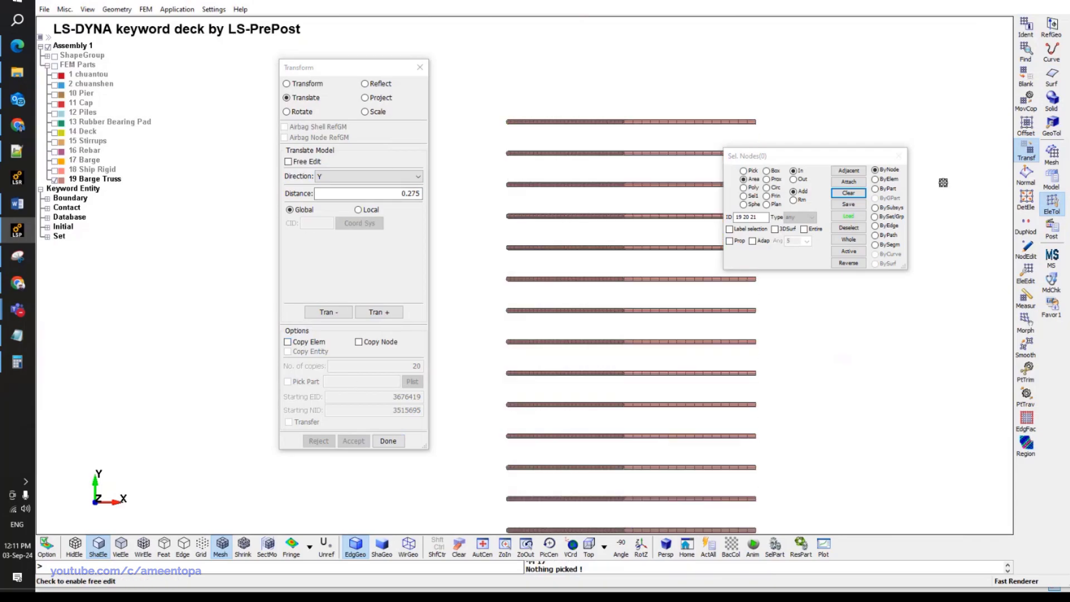
{"action": "left_click", "coordinate": [1026, 274]}
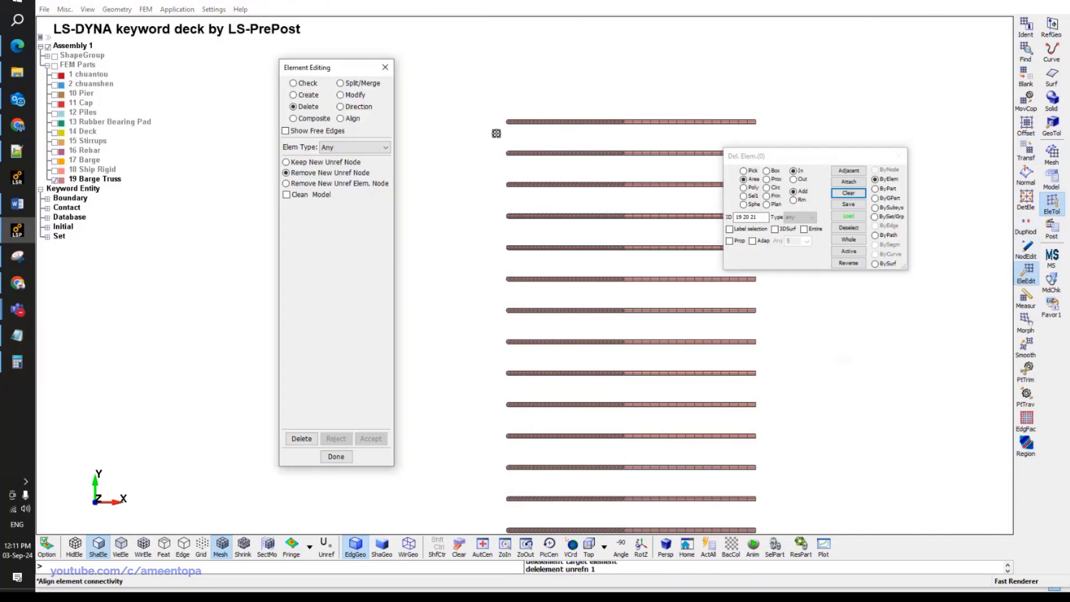
{"action": "left_click_drag", "start_coordinate": [497, 134], "coordinate": [929, 72]}
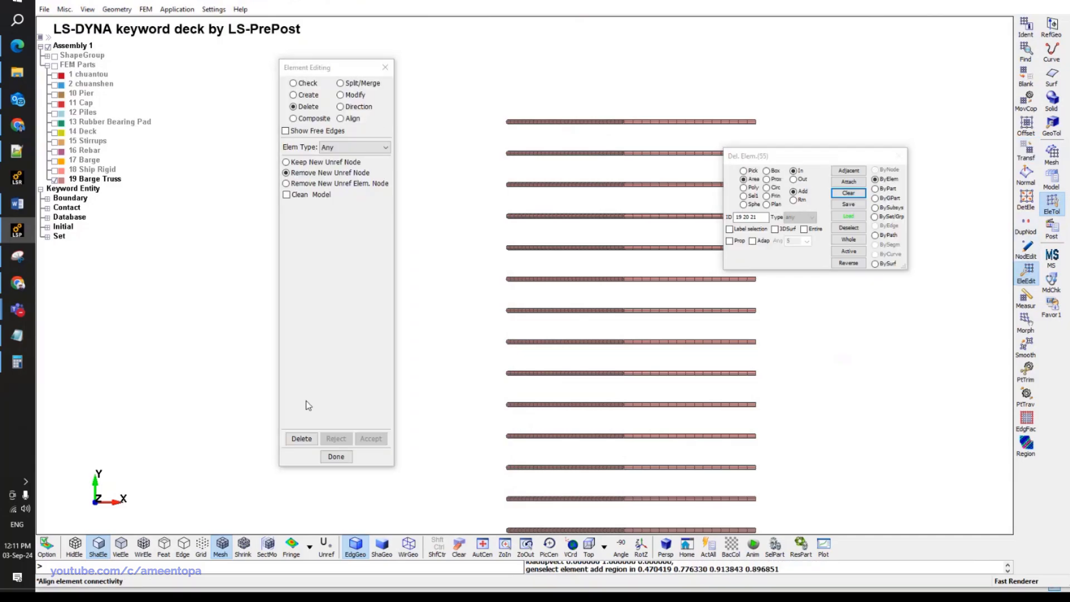
{"action": "left_click", "coordinate": [302, 439]}
{"action": "left_click", "coordinate": [371, 438]}
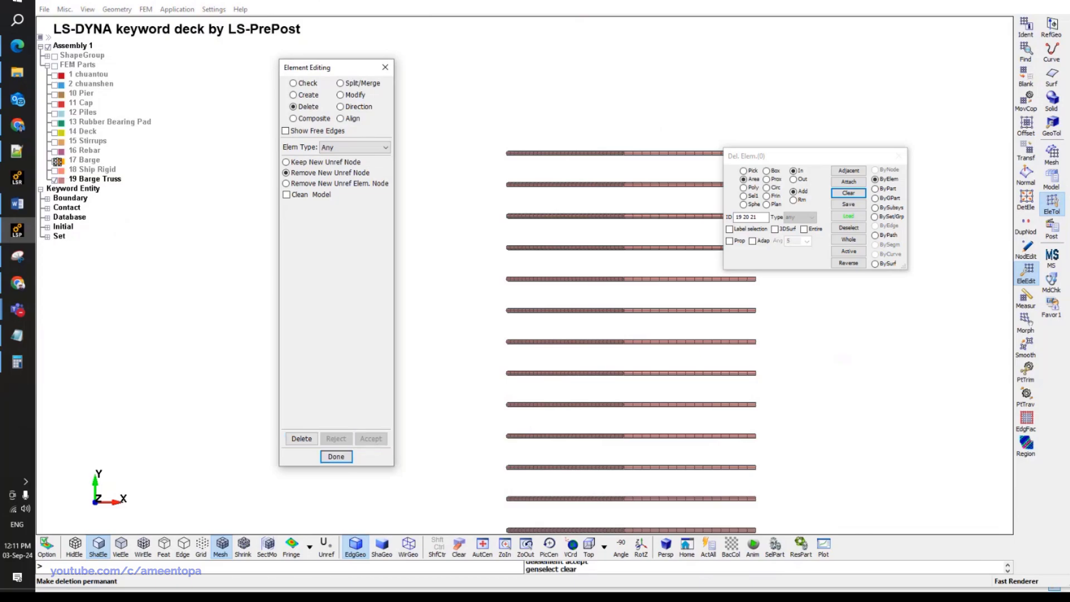
Show the Barge part and blank its whole top surface with a propagated element selection to expose the trusses inside.
{"action": "left_click", "coordinate": [58, 161]}
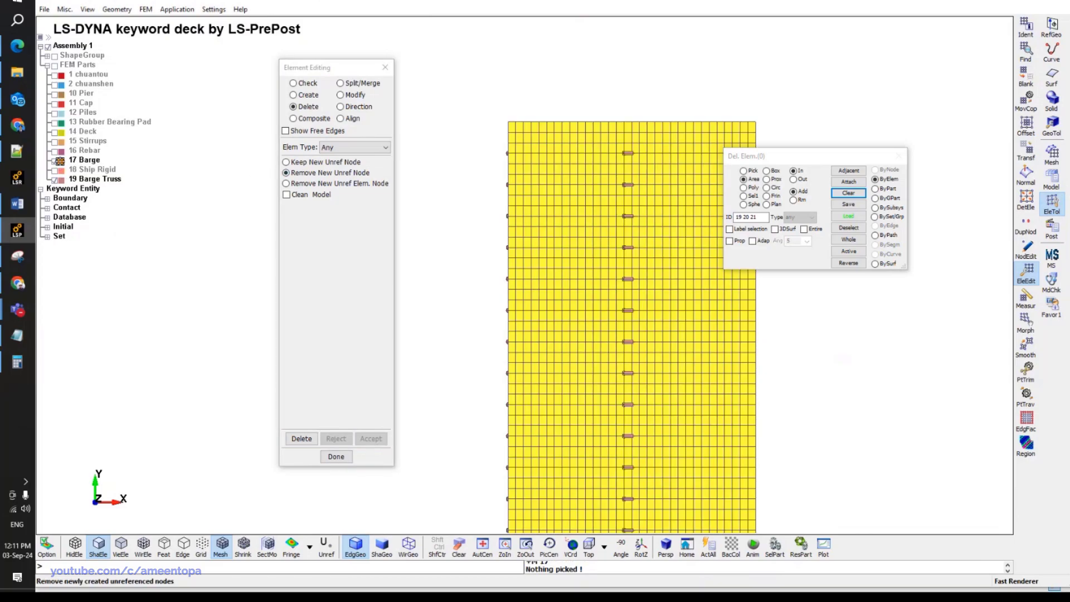
{"action": "middle_click_drag", "start_coordinate": [500, 255], "coordinate": [493, 164], "text": "shift"}
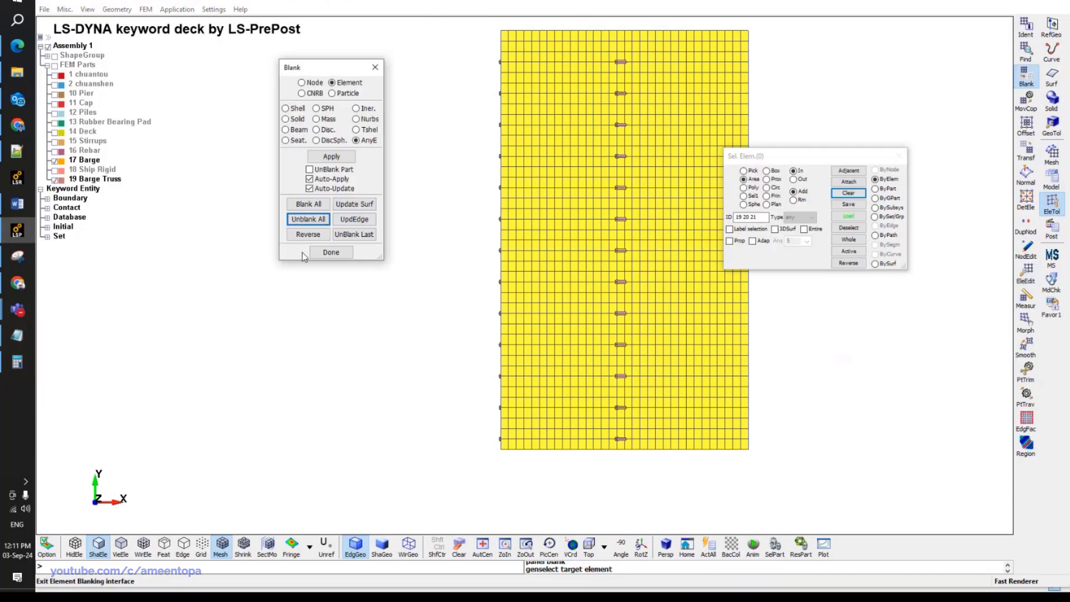
{"action": "left_click", "coordinate": [729, 241]}
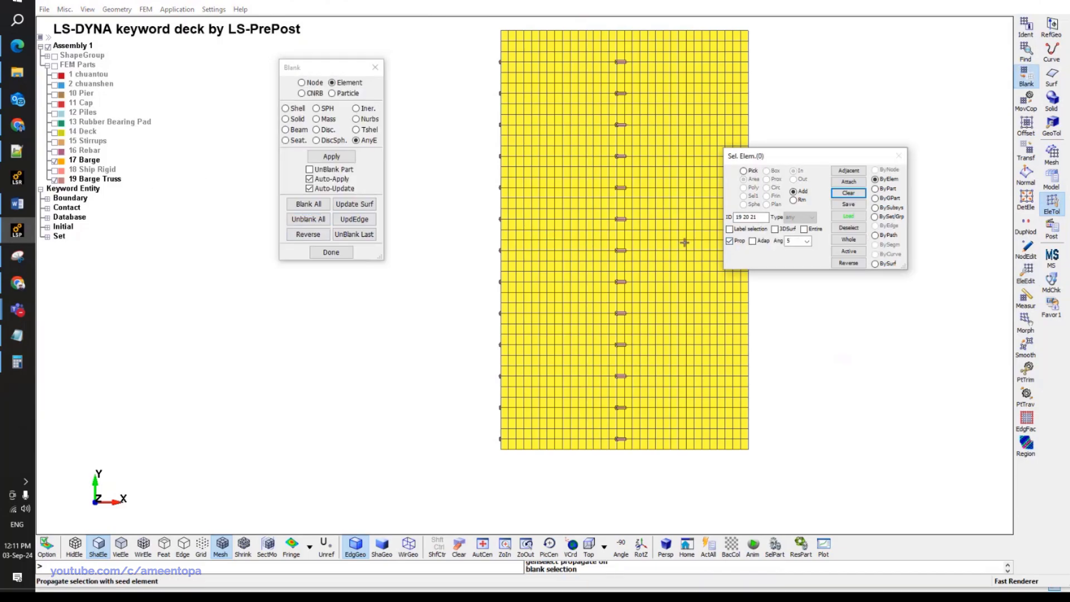
{"action": "left_click", "coordinate": [654, 257]}
{"action": "mouse_move", "coordinate": [545, 349]}
{"action": "left_mouse_down", "text": "shift"}
{"action": "mouse_move", "coordinate": [569, 344]}
{"action": "mouse_move", "coordinate": [558, 329]}
{"action": "mouse_move", "coordinate": [548, 345]}
{"action": "mouse_move", "coordinate": [667, 366]}
{"action": "mouse_move", "coordinate": [521, 268]}
{"action": "mouse_move", "coordinate": [607, 391]}
{"action": "mouse_move", "coordinate": [568, 353]}
{"action": "mouse_move", "coordinate": [547, 258]}
{"action": "mouse_move", "coordinate": [714, 353]}
{"action": "mouse_move", "coordinate": [648, 389]}
{"action": "left_mouse_up", "text": "shift"}
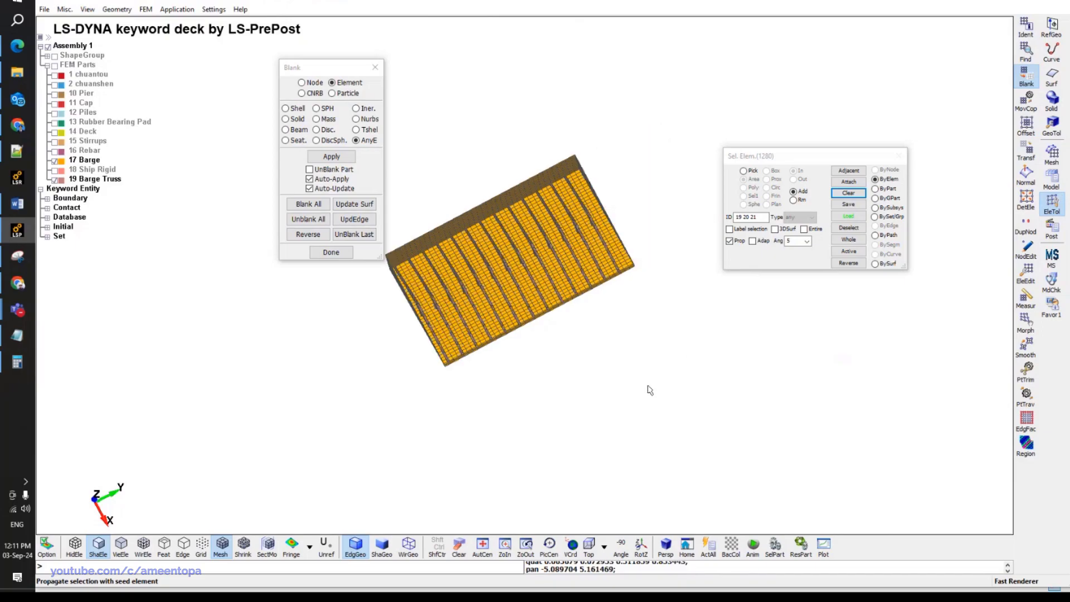
{"action": "left_click", "coordinate": [589, 546]}
{"action": "scroll", "coordinate": [634, 229], "scroll_direction": "up", "scroll_amount": 2}
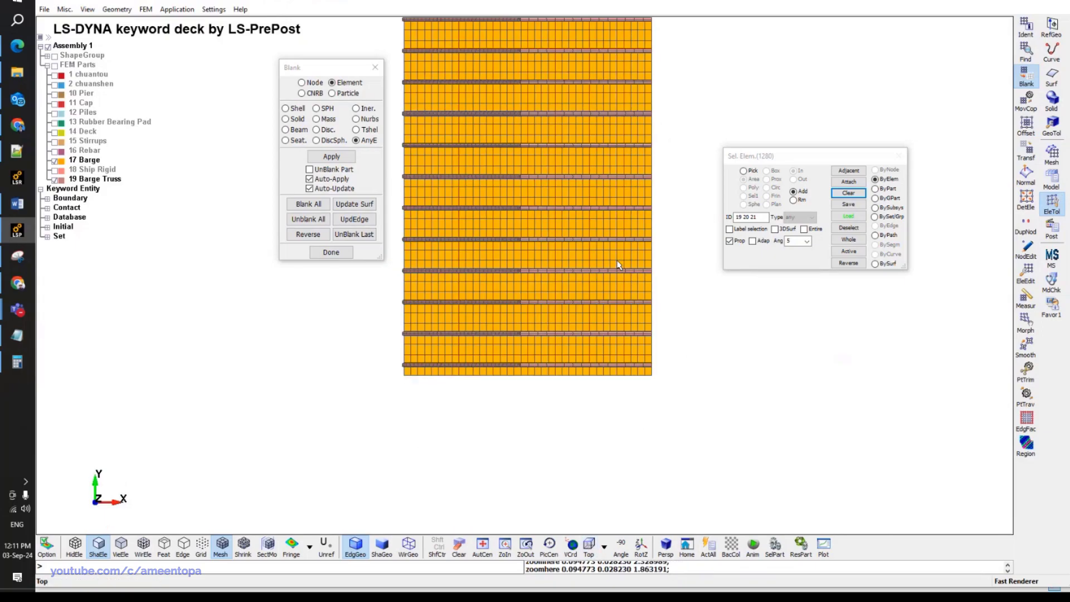
{"action": "middle_click_drag", "start_coordinate": [618, 266], "coordinate": [640, 361], "text": "shift"}
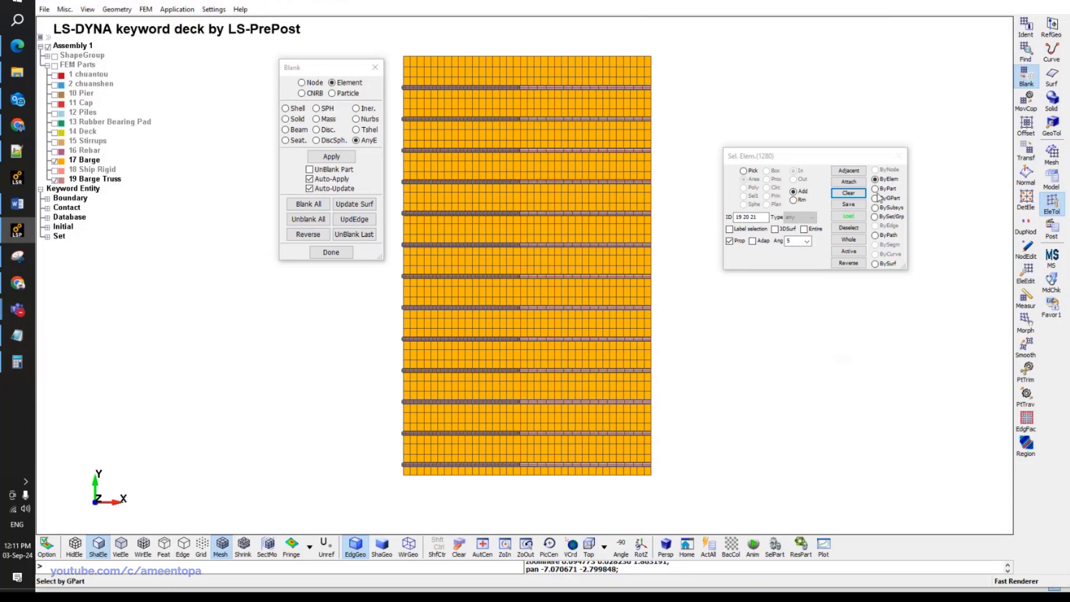
{"action": "left_click", "coordinate": [729, 241]}
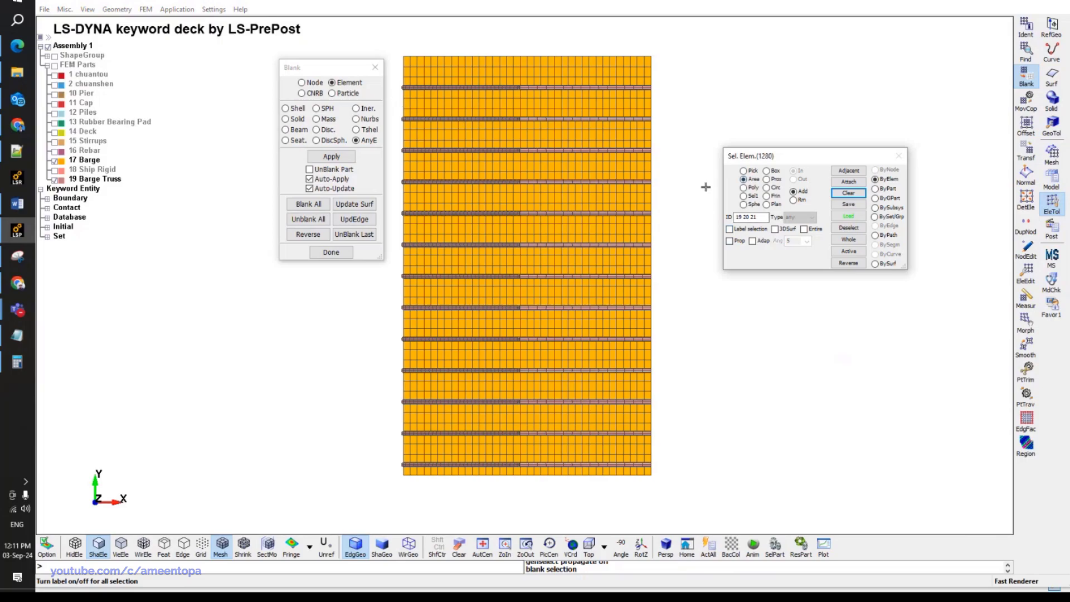
{"action": "left_click", "coordinate": [440, 105]}
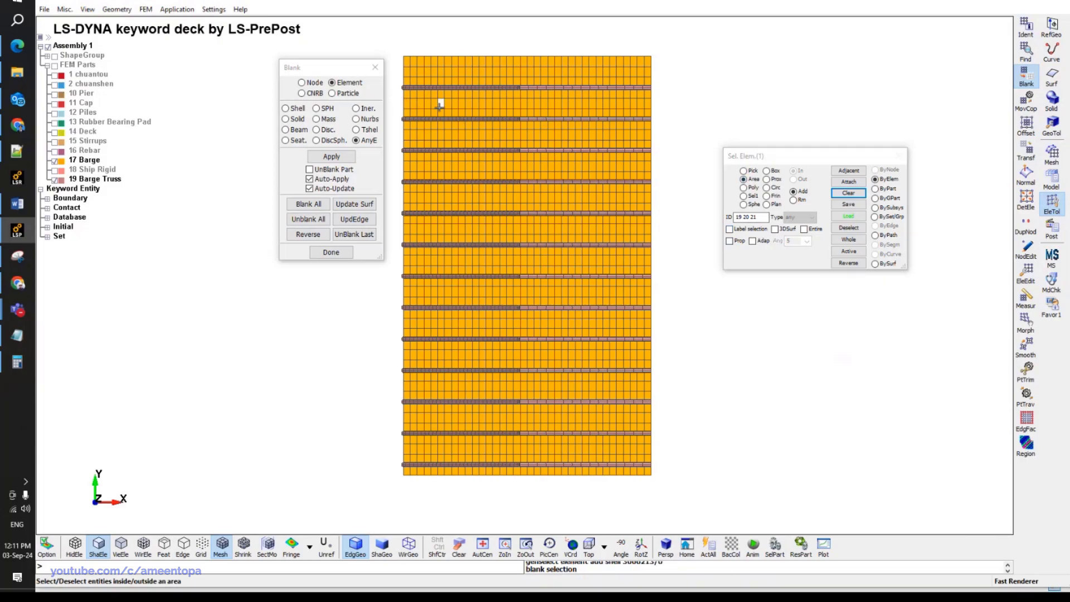
{"action": "left_click", "coordinate": [338, 235]}
Translate the Barge nodes along the truss nearest the positive Y edge twice by 0.275 in positive Y, excluding Barge Truss nodes, and accept.
{"action": "left_click", "coordinate": [1026, 150]}
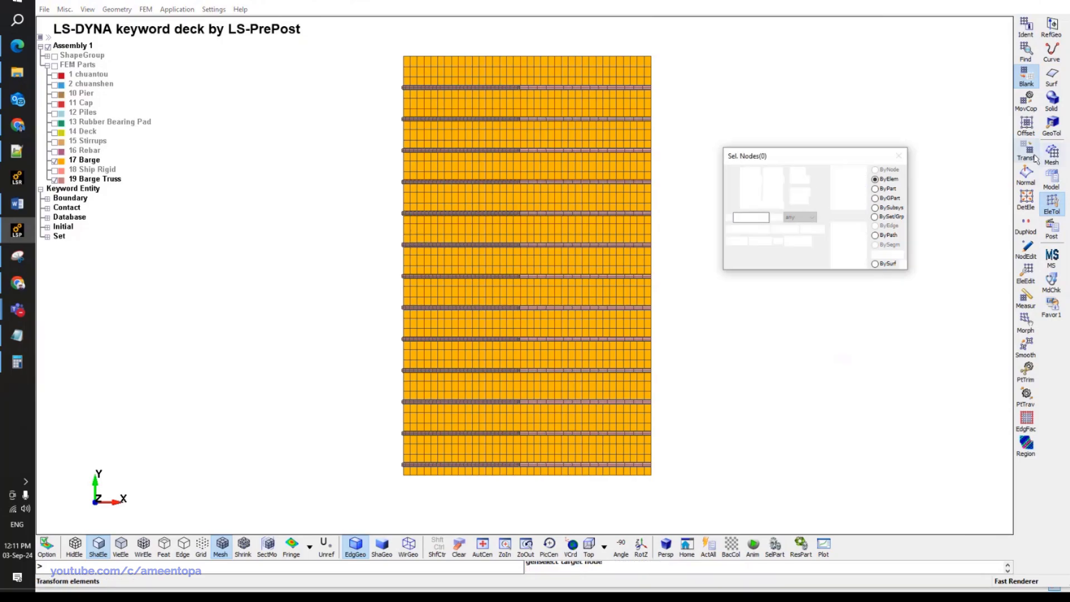
{"action": "left_click", "coordinate": [701, 103]}
{"action": "middle_click_drag", "start_coordinate": [701, 103], "coordinate": [494, 85], "text": "shift"}
{"action": "left_click_drag", "start_coordinate": [489, 83], "coordinate": [794, 62]}
{"action": "left_click", "coordinate": [875, 188]}
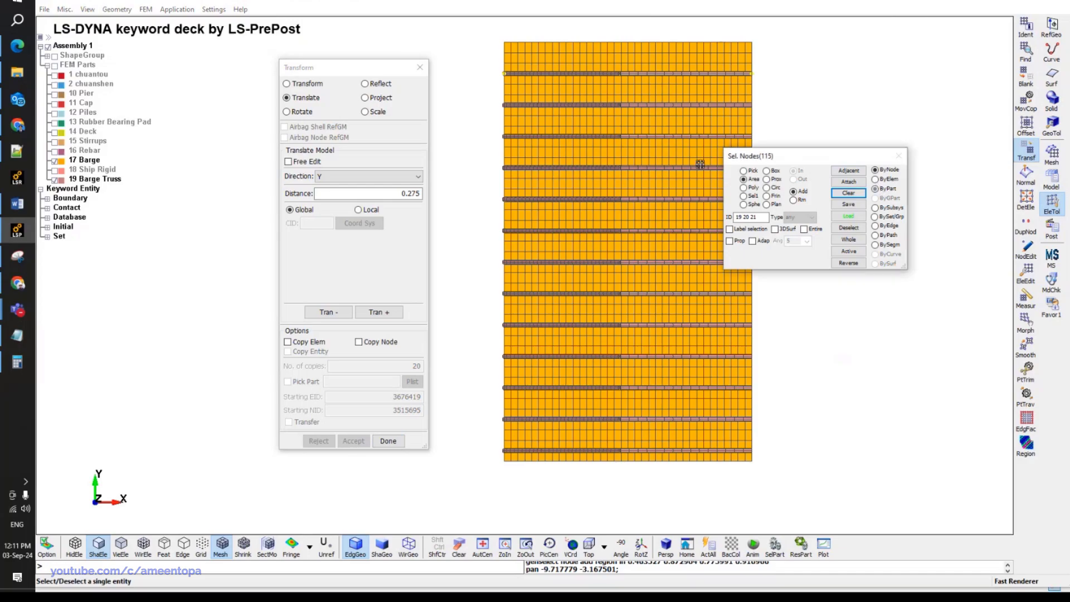
{"action": "left_click", "coordinate": [655, 135], "text": "ctrl"}
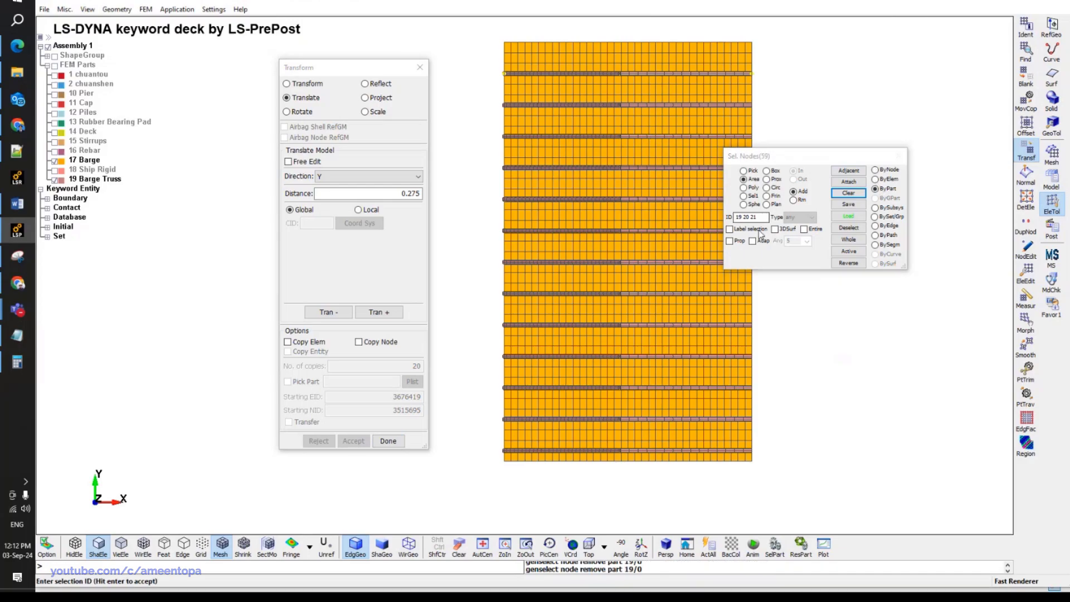
{"action": "left_click", "coordinate": [375, 313]}
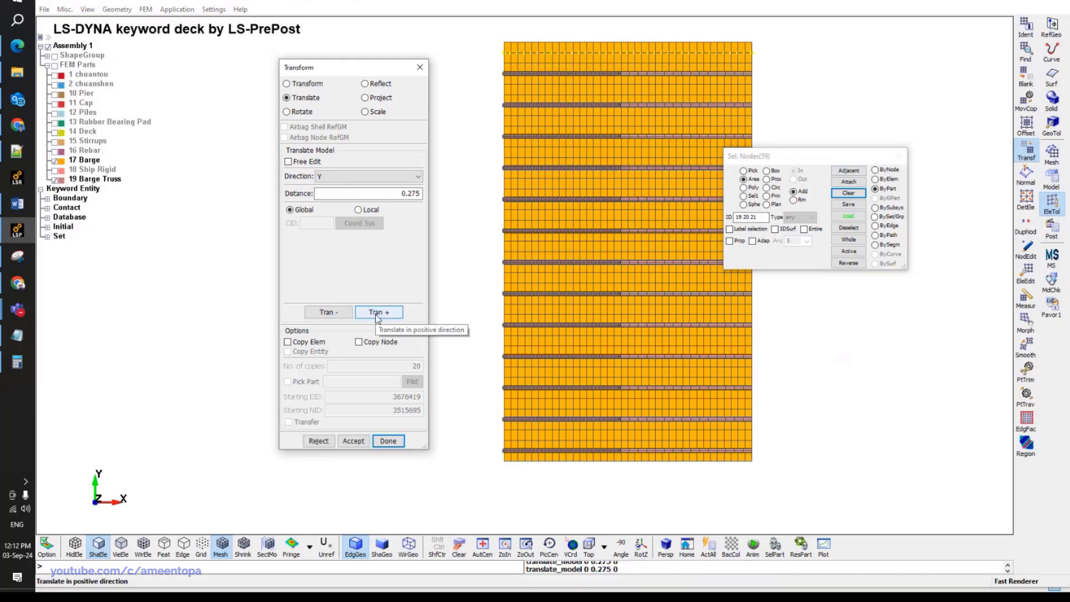
{"action": "left_click", "coordinate": [355, 441]}
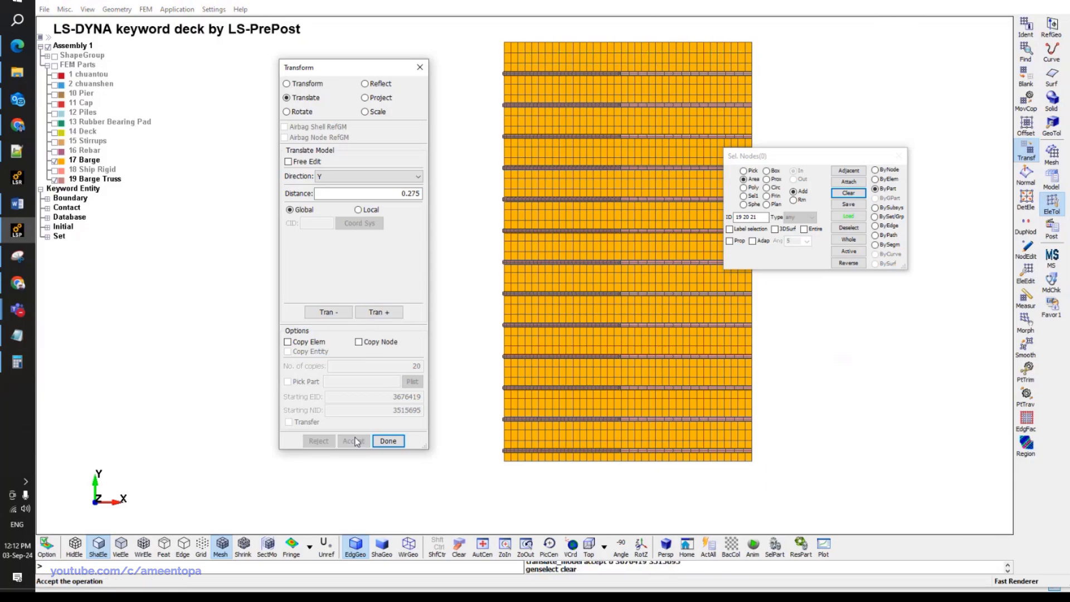
Select the nodes of the truss nearest the positive Y edge by element and remove the Barge part's nodes from the selection.
{"action": "left_click", "coordinate": [570, 238]}
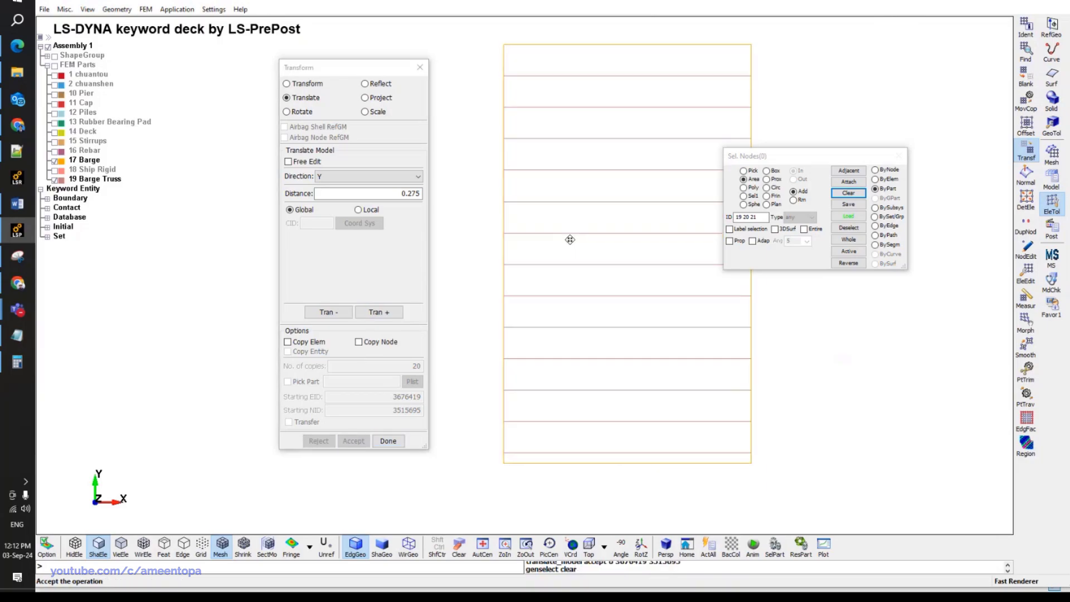
{"action": "middle_click_drag", "start_coordinate": [569, 239], "coordinate": [641, 273]}
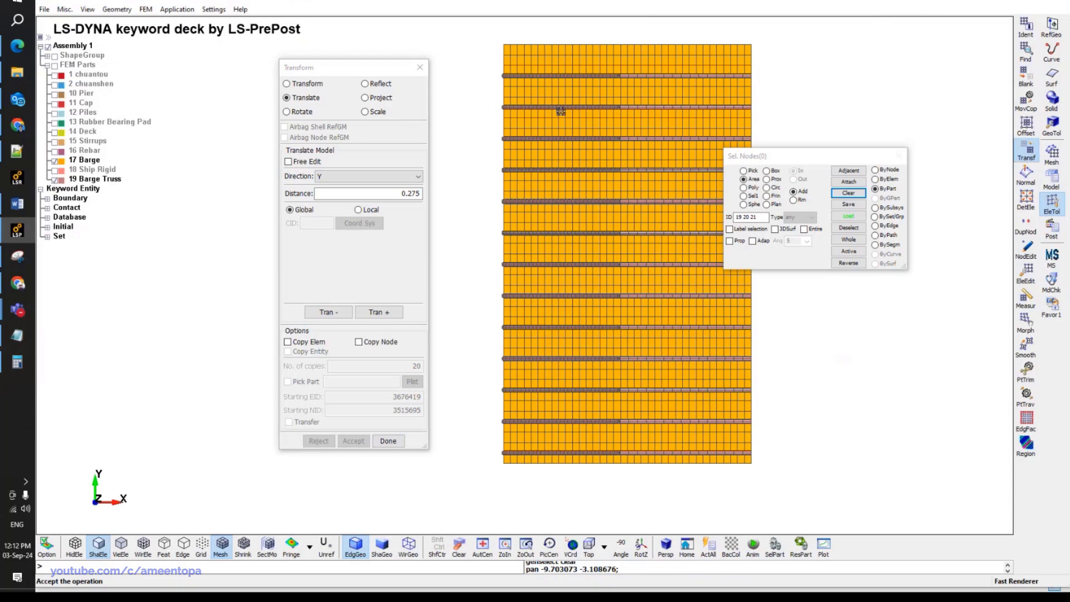
{"action": "mouse_move", "coordinate": [561, 111]}
{"action": "left_mouse_down", "text": "ctrl"}
{"action": "mouse_move", "coordinate": [563, 181]}
{"action": "mouse_move", "coordinate": [568, 138]}
{"action": "mouse_move", "coordinate": [544, 134]}
{"action": "mouse_move", "coordinate": [550, 148]}
{"action": "left_mouse_up", "text": "ctrl"}
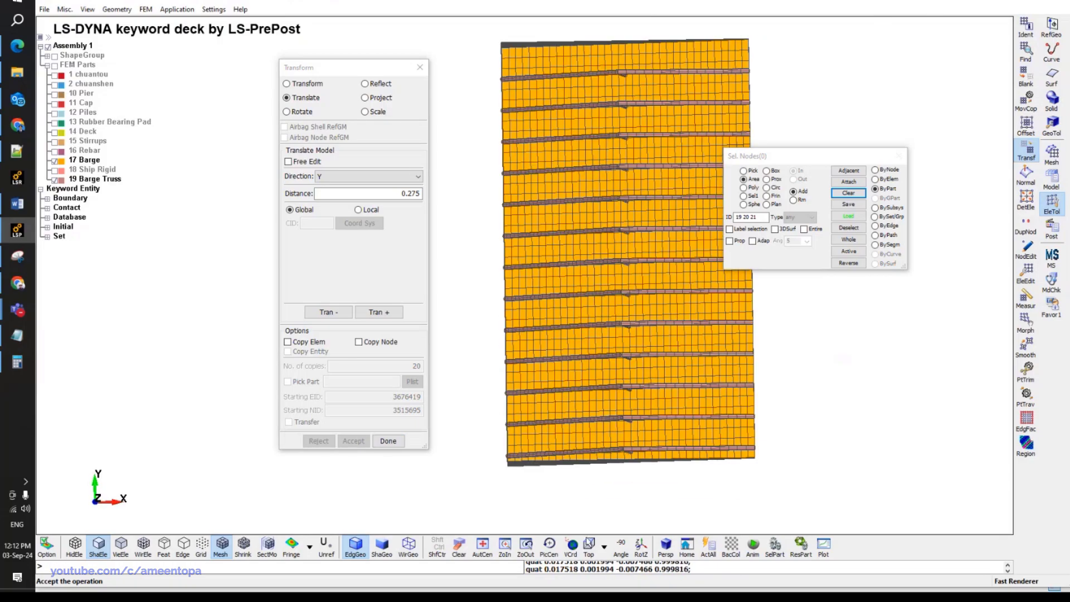
{"action": "left_click", "coordinate": [589, 548]}
{"action": "left_click_drag", "start_coordinate": [476, 87], "coordinate": [803, 66]}
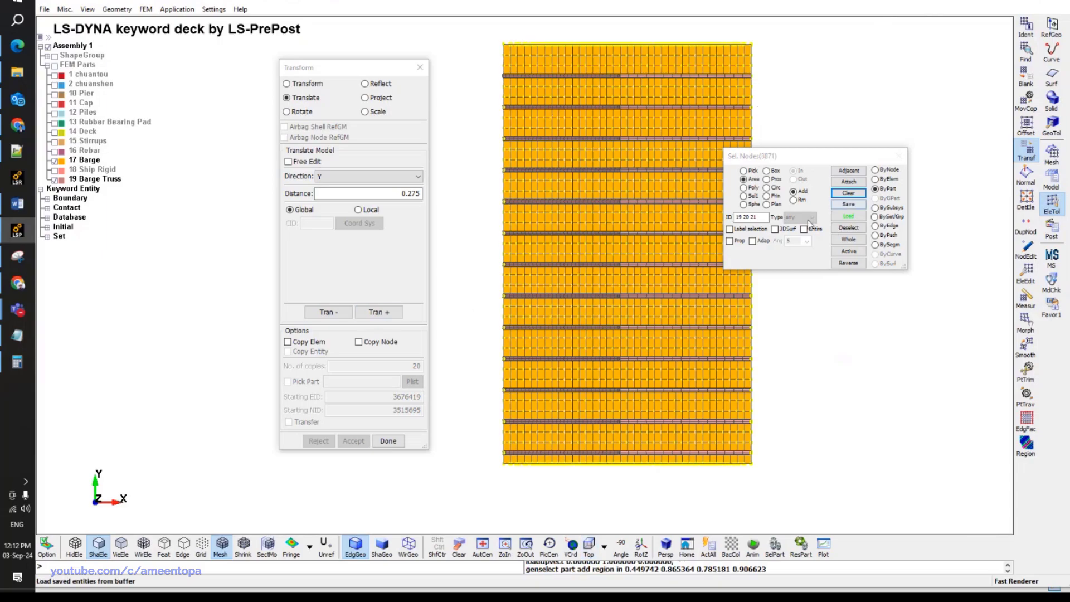
{"action": "left_click", "coordinate": [848, 193]}
{"action": "left_click", "coordinate": [882, 180]}
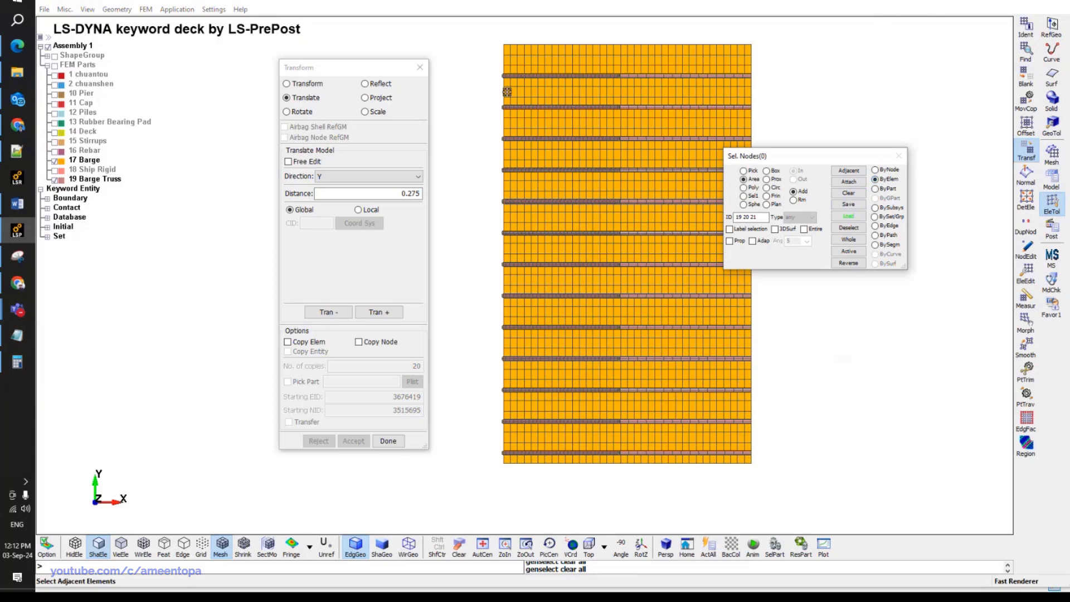
{"action": "left_click_drag", "start_coordinate": [492, 92], "coordinate": [822, 60]}
{"action": "scroll", "coordinate": [805, 116], "scroll_direction": "down", "scroll_amount": 1}
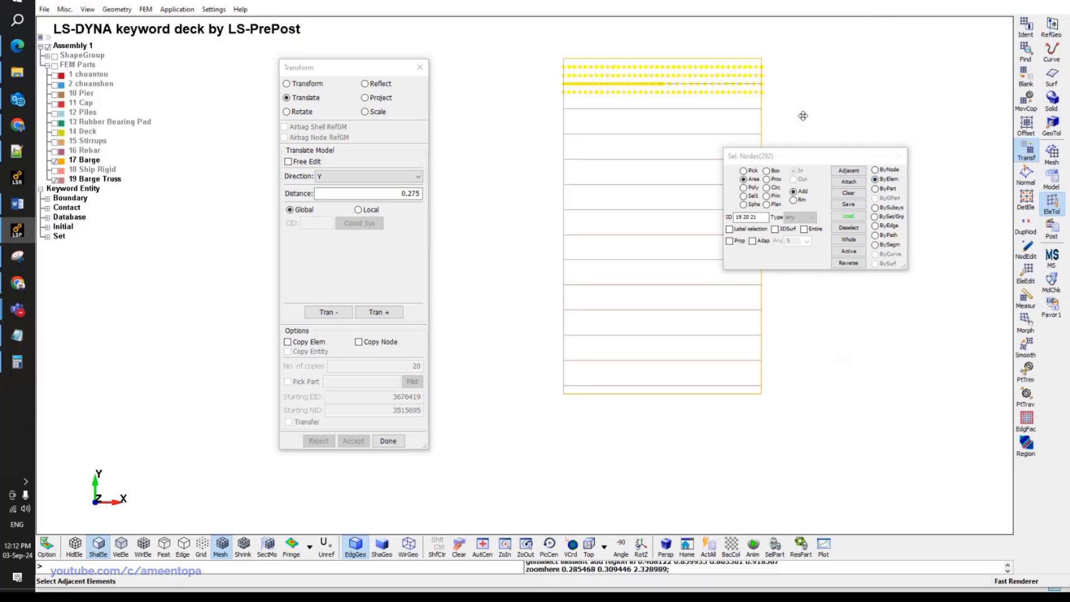
{"action": "left_click", "coordinate": [875, 188]}
{"action": "right_click", "coordinate": [647, 240]}
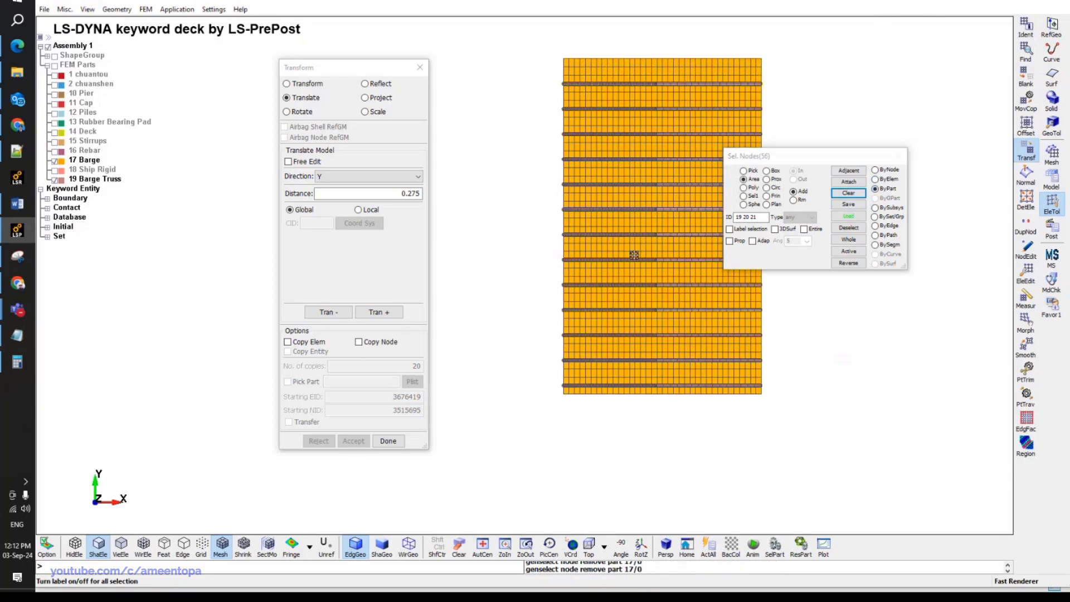
Try to translate the selected truss nodes twice by 0.275 in the positive Y direction.
{"action": "middle_click_drag", "start_coordinate": [634, 256], "coordinate": [604, 280], "text": "shift"}
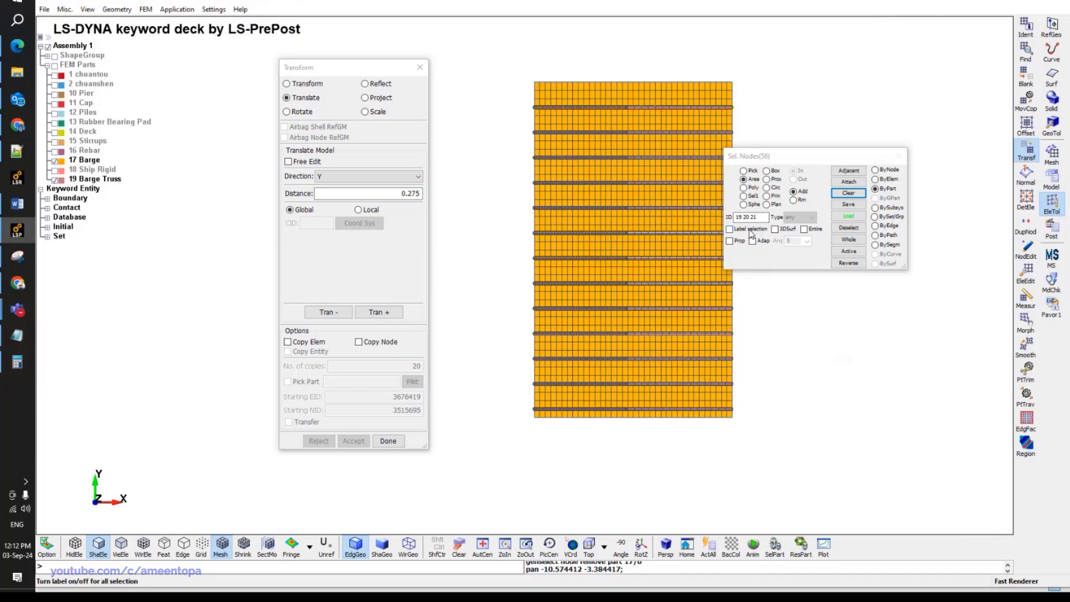
{"action": "left_click", "coordinate": [381, 313]}
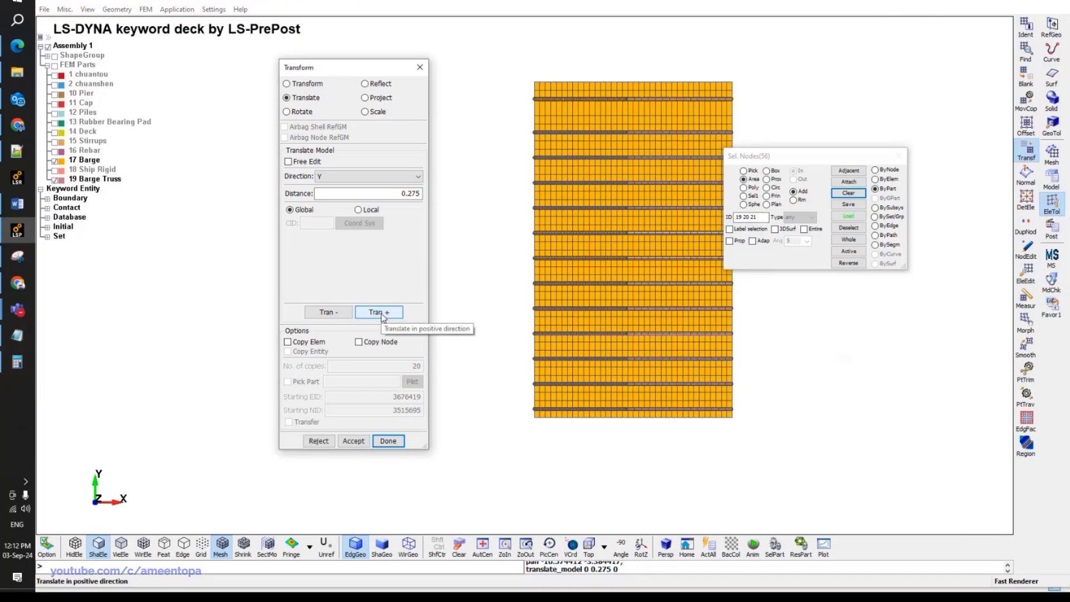
{"action": "left_click", "coordinate": [381, 313]}
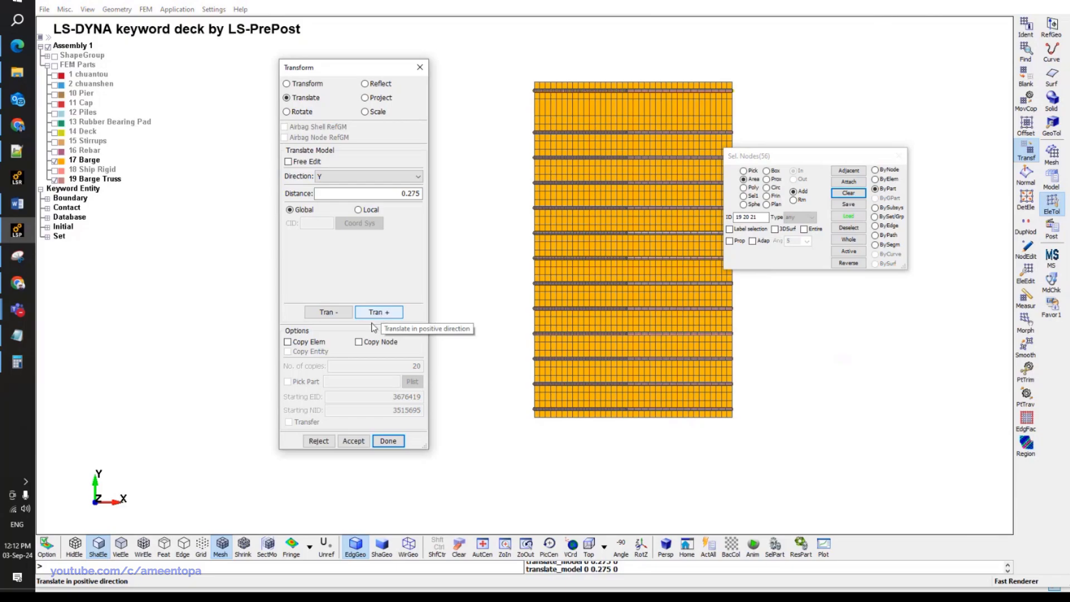
{"action": "left_click", "coordinate": [319, 440]}
Inspect the trusses inside the barge, translate the selected truss twice by 0.275 in the positive Y direction and accept.
{"action": "middle_click_drag", "start_coordinate": [538, 215], "coordinate": [537, 236], "text": "shift"}
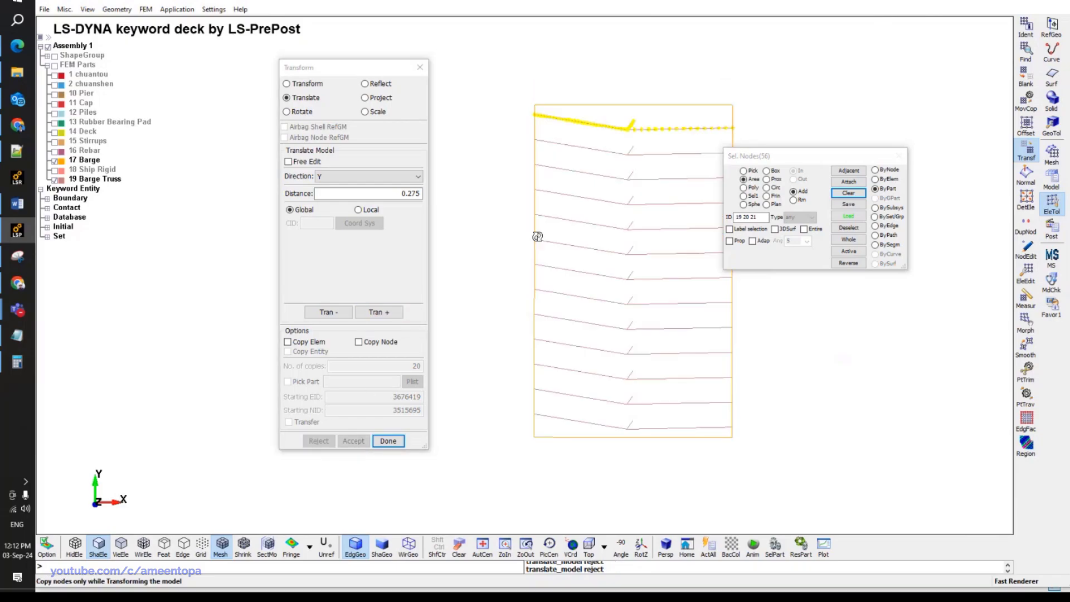
{"action": "mouse_move", "coordinate": [537, 236]}
{"action": "left_mouse_down", "text": "shift"}
{"action": "mouse_move", "coordinate": [619, 167]}
{"action": "mouse_move", "coordinate": [596, 141]}
{"action": "mouse_move", "coordinate": [607, 146]}
{"action": "left_mouse_up", "text": "shift"}
{"action": "scroll", "coordinate": [623, 134], "scroll_direction": "up", "scroll_amount": 3}
{"action": "left_click_drag", "start_coordinate": [668, 134], "coordinate": [637, 116], "text": "shift"}
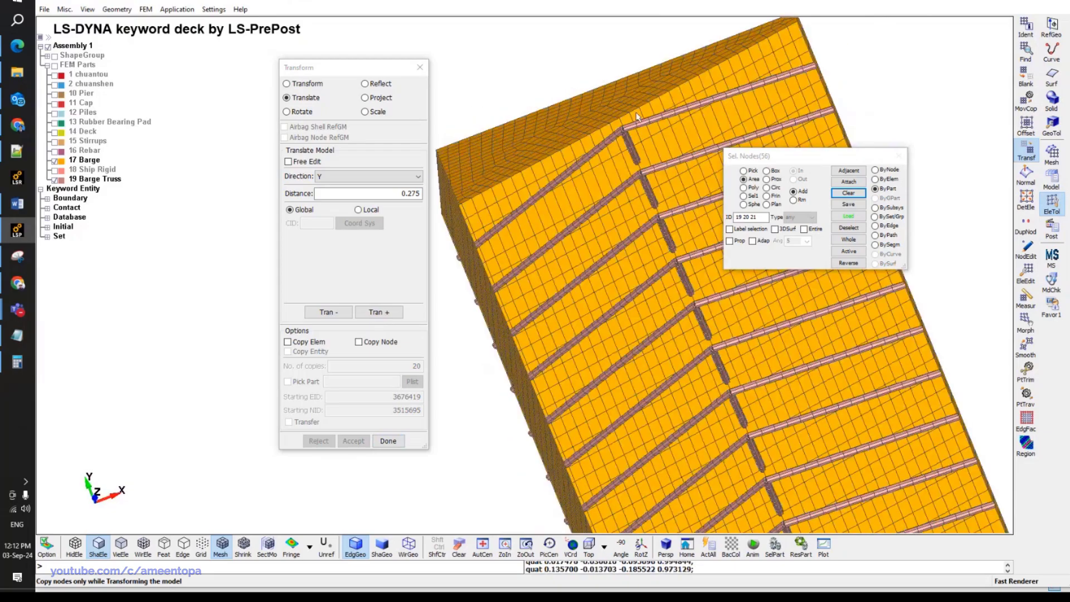
{"action": "mouse_move", "coordinate": [708, 136]}
{"action": "middle_mouse_down", "text": "shift"}
{"action": "mouse_move", "coordinate": [743, 95]}
{"action": "mouse_move", "coordinate": [680, 126]}
{"action": "mouse_move", "coordinate": [619, 112]}
{"action": "middle_mouse_up", "text": "shift"}
{"action": "mouse_move", "coordinate": [703, 425]}
{"action": "left_mouse_down", "text": "shift"}
{"action": "mouse_move", "coordinate": [721, 449]}
{"action": "mouse_move", "coordinate": [760, 446]}
{"action": "left_mouse_up", "text": "shift"}
{"action": "scroll", "coordinate": [622, 169], "scroll_direction": "up", "scroll_amount": 3}
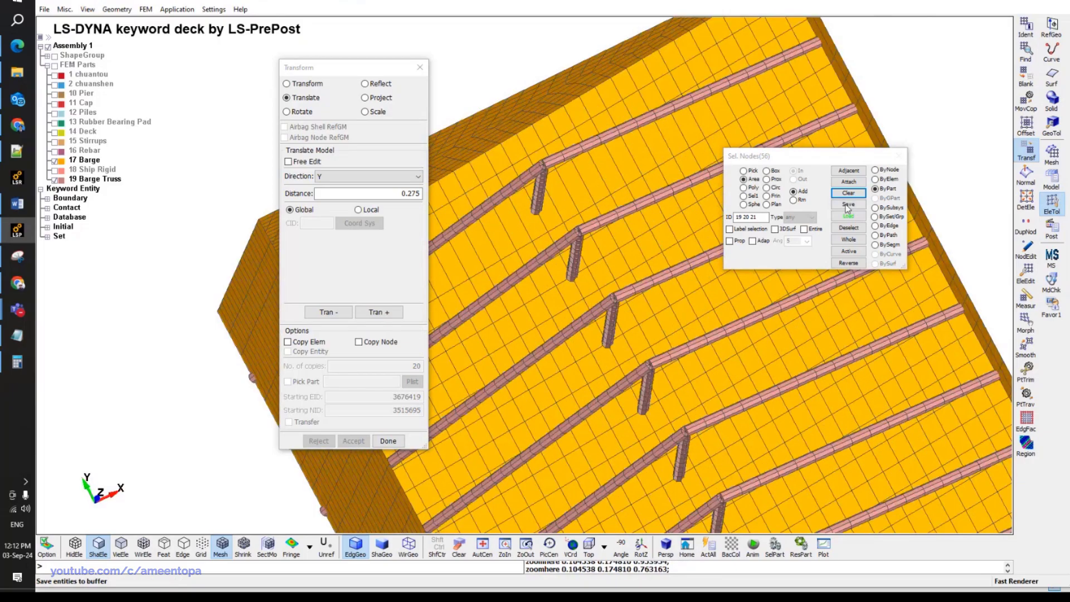
{"action": "left_click", "coordinate": [378, 313]}
{"action": "left_click", "coordinate": [378, 315]}
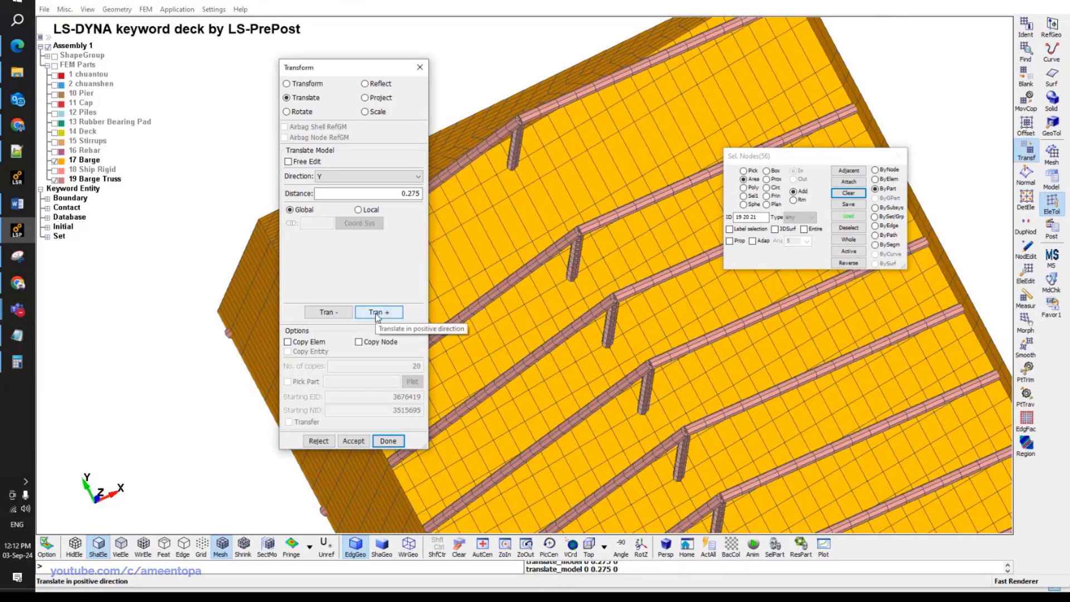
{"action": "left_click", "coordinate": [353, 441]}
Check the truss layout inside the barge and save the model to the keyword file 20240903.k.
{"action": "scroll", "coordinate": [490, 268], "scroll_direction": "down", "scroll_amount": 5}
{"action": "mouse_move", "coordinate": [526, 240]}
{"action": "left_mouse_down", "text": "shift"}
{"action": "mouse_move", "coordinate": [660, 440]}
{"action": "mouse_move", "coordinate": [535, 254]}
{"action": "left_mouse_up", "text": "shift"}
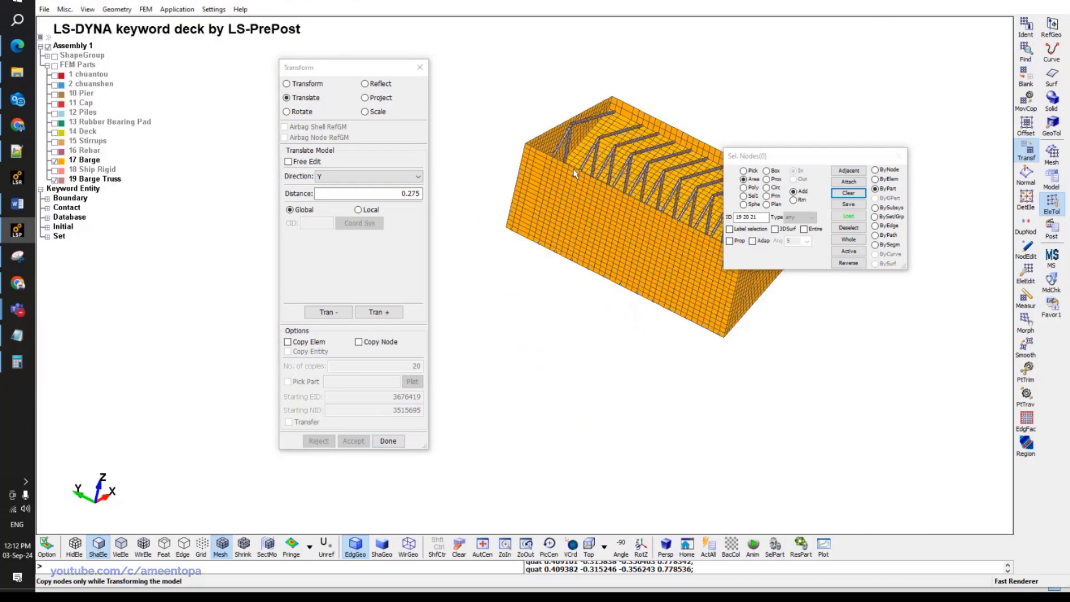
{"action": "mouse_move", "coordinate": [574, 174]}
{"action": "middle_mouse_down", "text": "shift"}
{"action": "mouse_move", "coordinate": [544, 193]}
{"action": "mouse_move", "coordinate": [534, 244]}
{"action": "middle_mouse_up", "text": "shift"}
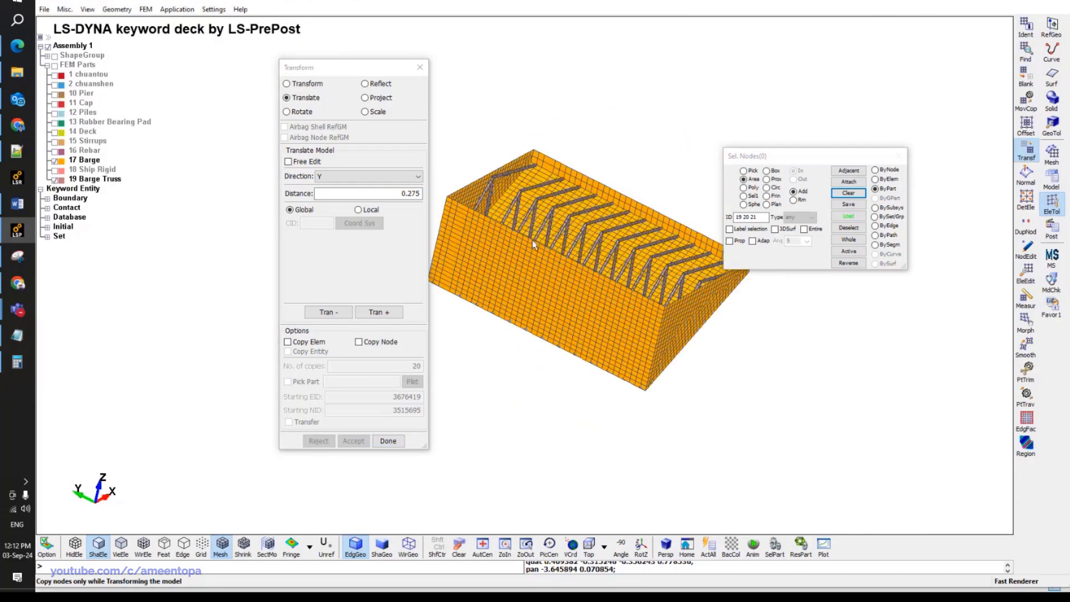
{"action": "left_click", "coordinate": [627, 109], "text": "shift"}
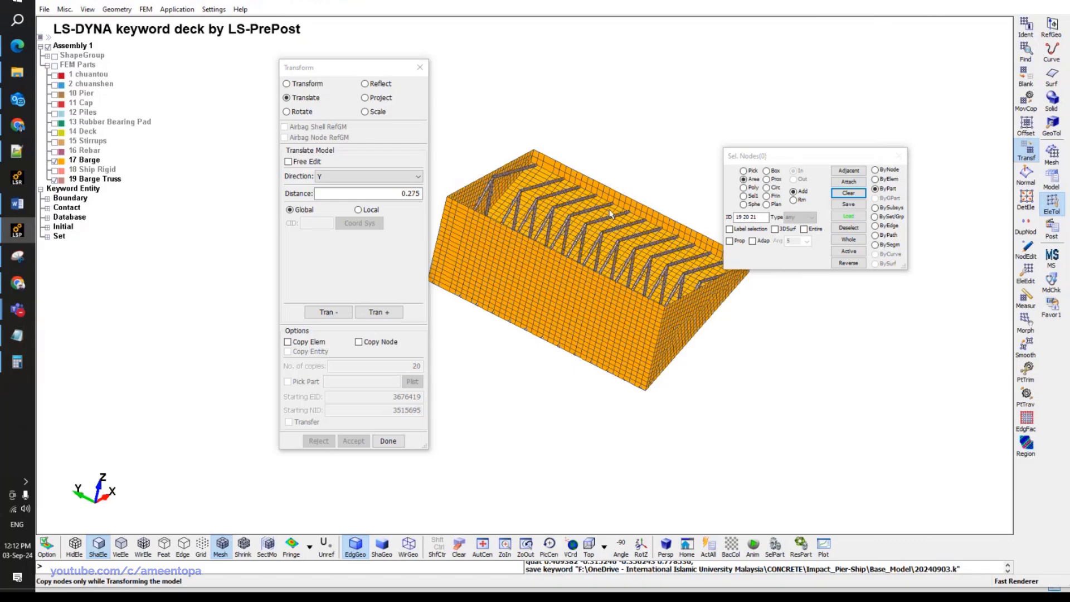
Try to split individual shell elements of the Barge wall beside the truss nearest the positive Y edge.
{"action": "middle_click_drag", "start_coordinate": [610, 214], "coordinate": [626, 239], "text": "shift"}
{"action": "left_click", "coordinate": [1051, 151]}
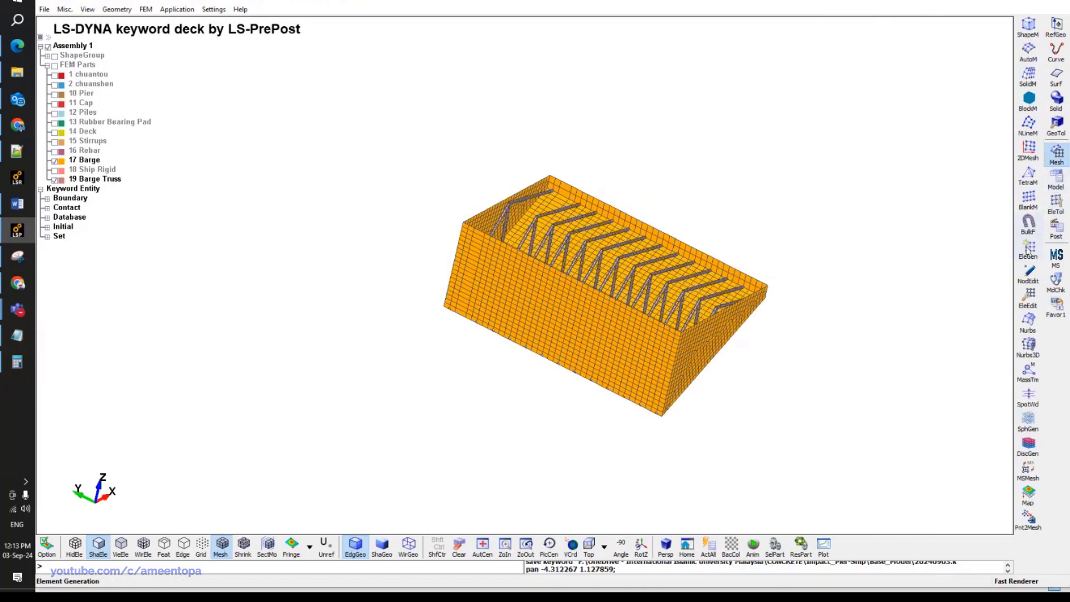
{"action": "left_click", "coordinate": [1028, 295]}
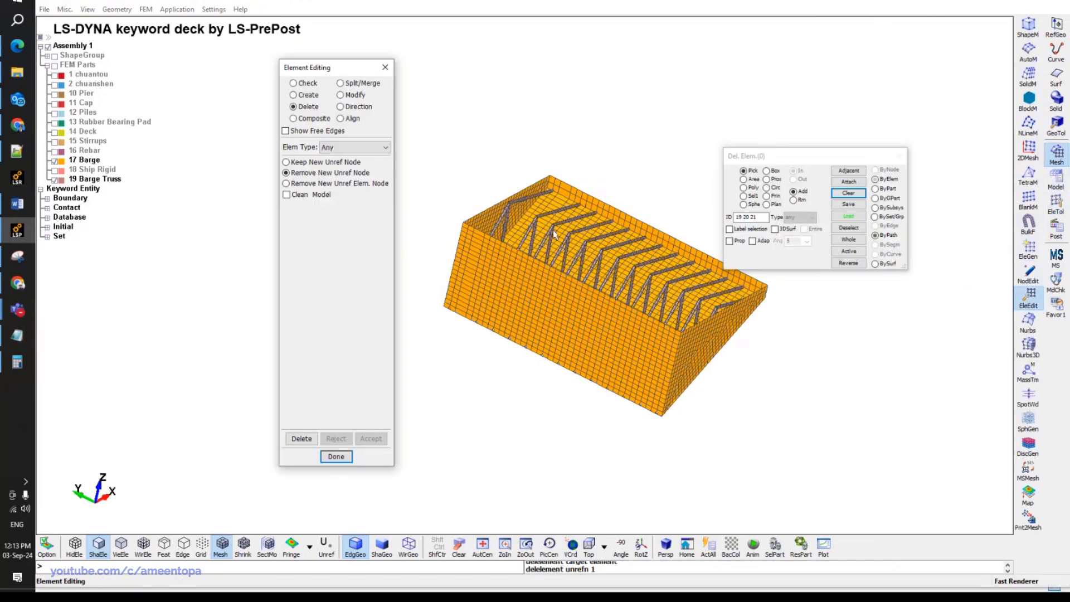
{"action": "scroll", "coordinate": [555, 234], "scroll_direction": "up", "scroll_amount": 4}
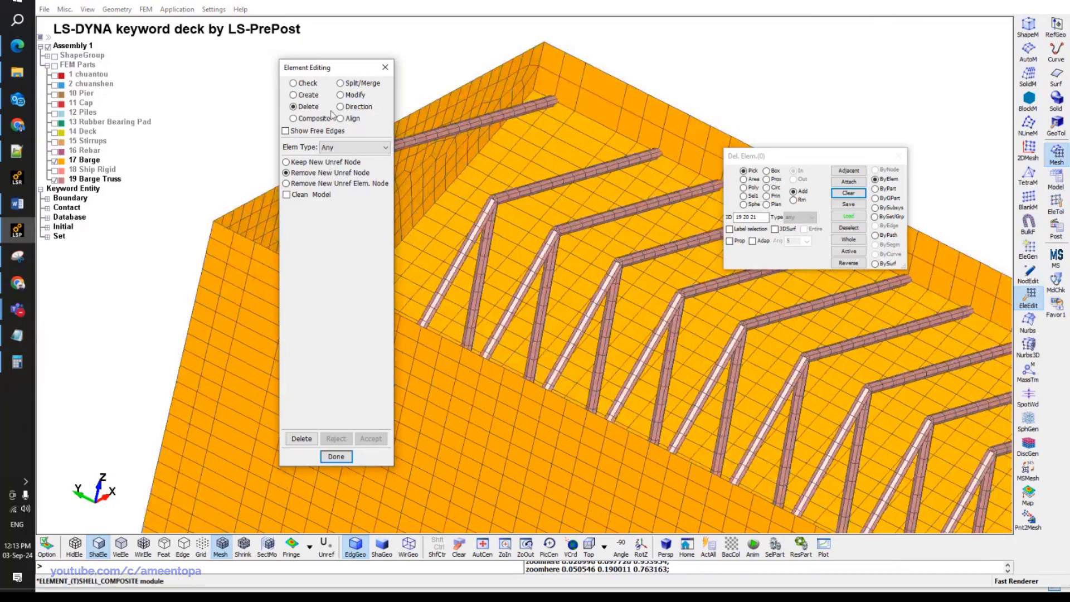
{"action": "scroll", "coordinate": [353, 147], "scroll_direction": "down", "scroll_amount": 1}
{"action": "left_click", "coordinate": [340, 83]}
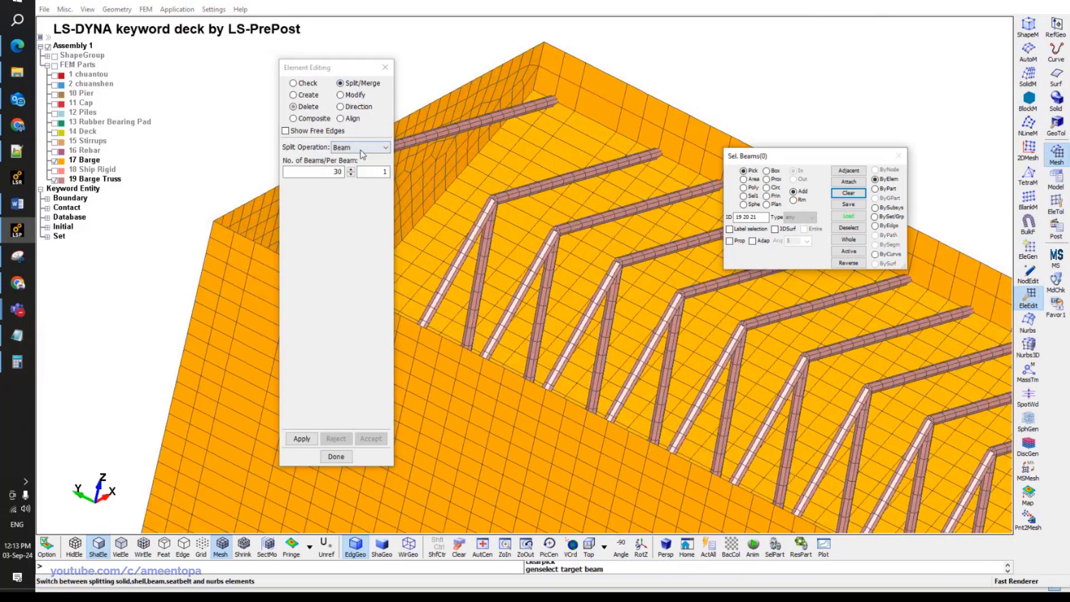
{"action": "left_click", "coordinate": [360, 147]}
{"action": "left_click", "coordinate": [346, 158]}
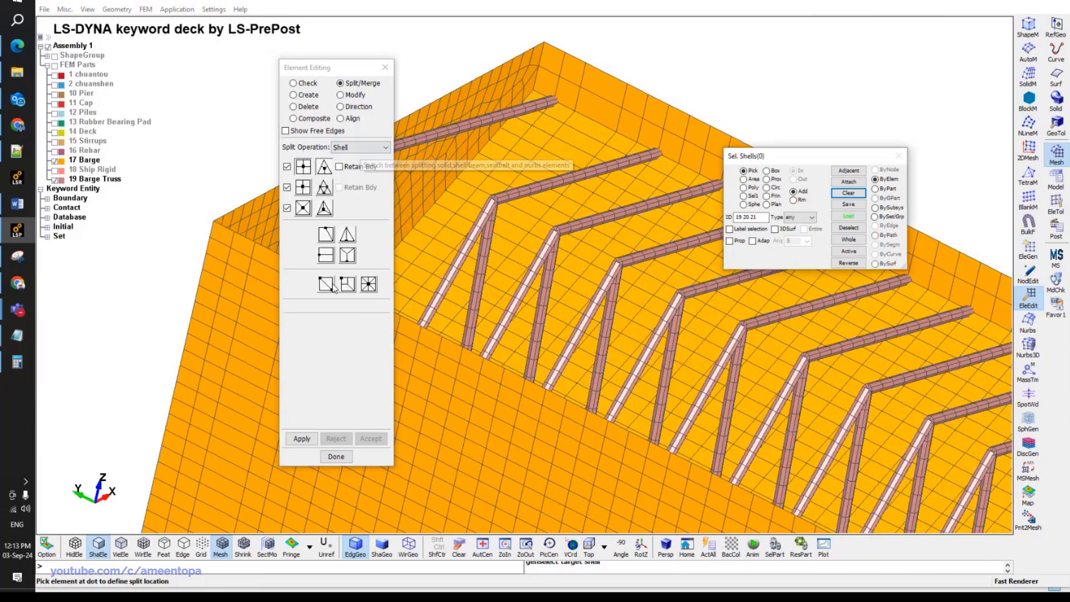
{"action": "left_click", "coordinate": [326, 255]}
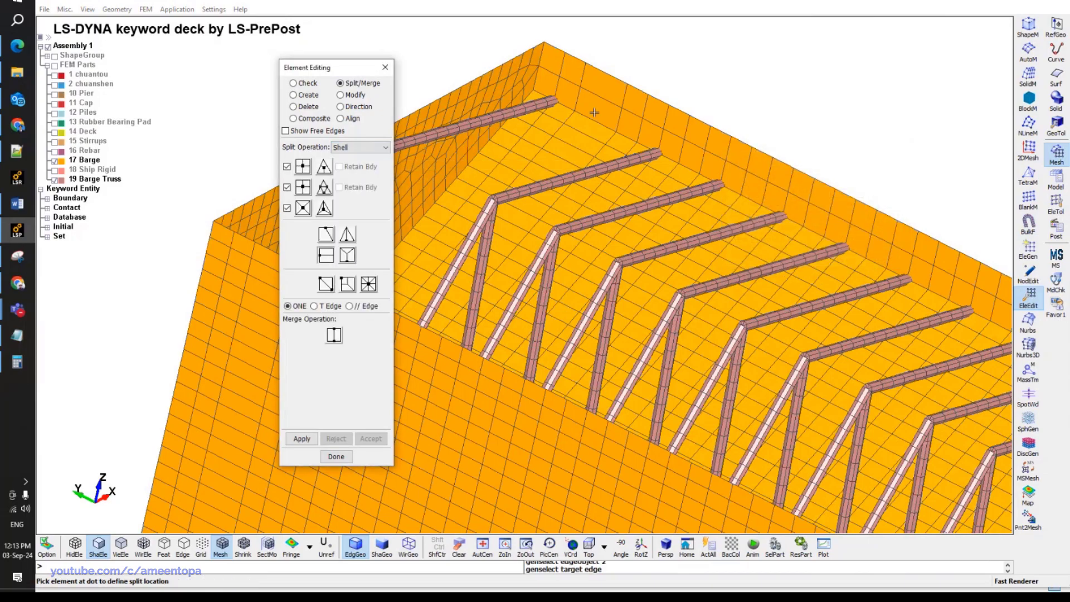
{"action": "left_click", "coordinate": [607, 92]}
{"action": "left_click", "coordinate": [590, 84]}
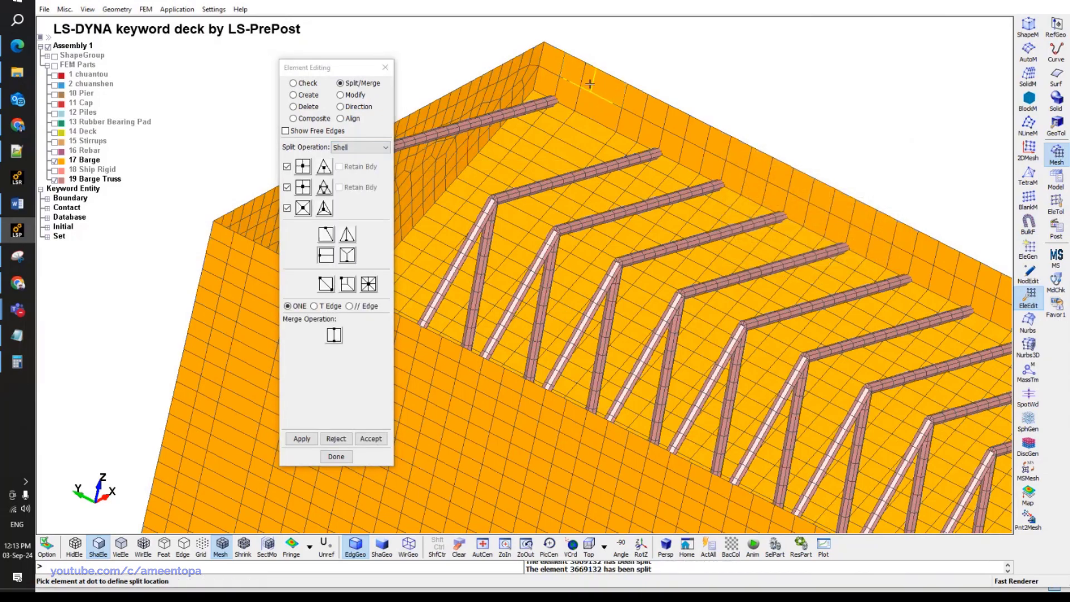
{"action": "left_click", "coordinate": [595, 100]}
{"action": "left_click", "coordinate": [1028, 249]}
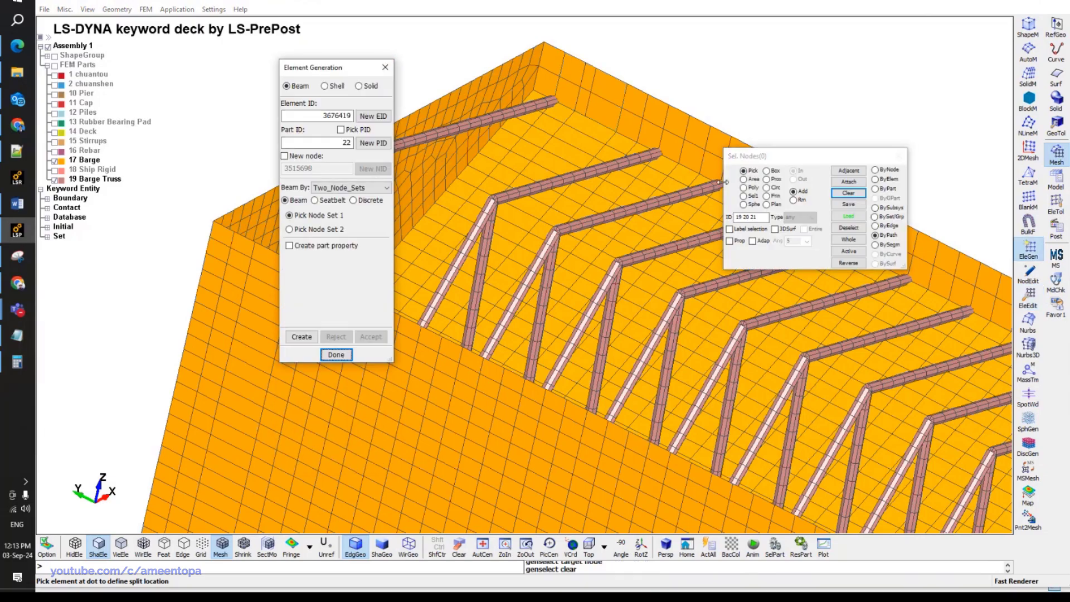
{"action": "left_click", "coordinate": [875, 189]}
{"action": "left_click", "coordinate": [537, 107]}
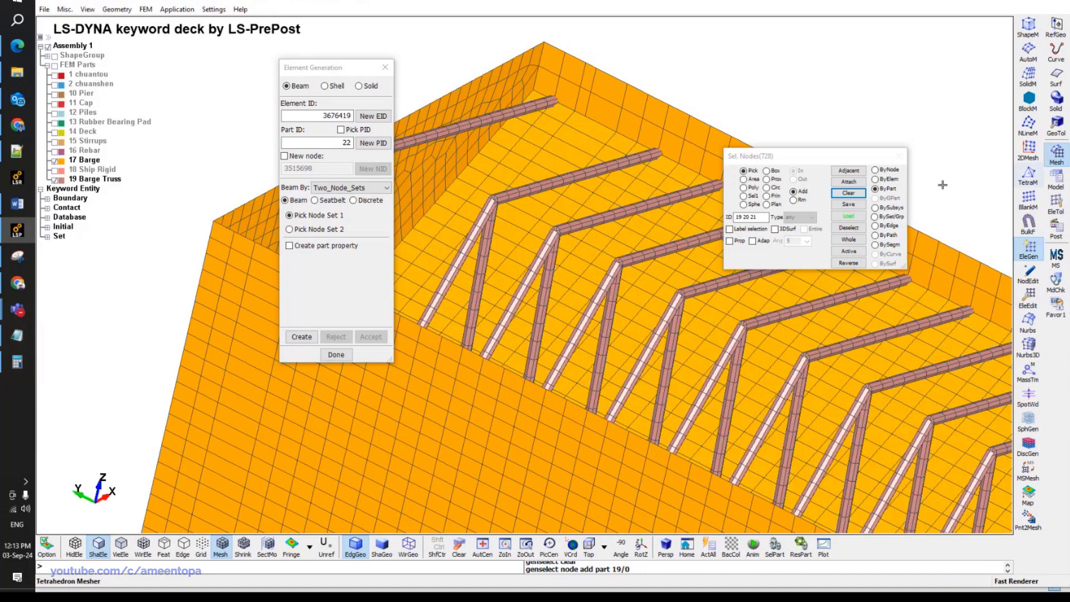
Start a Y translation and select the truss nearest the positive Y edge by element, using an area selection.
{"action": "left_click", "coordinate": [1055, 206]}
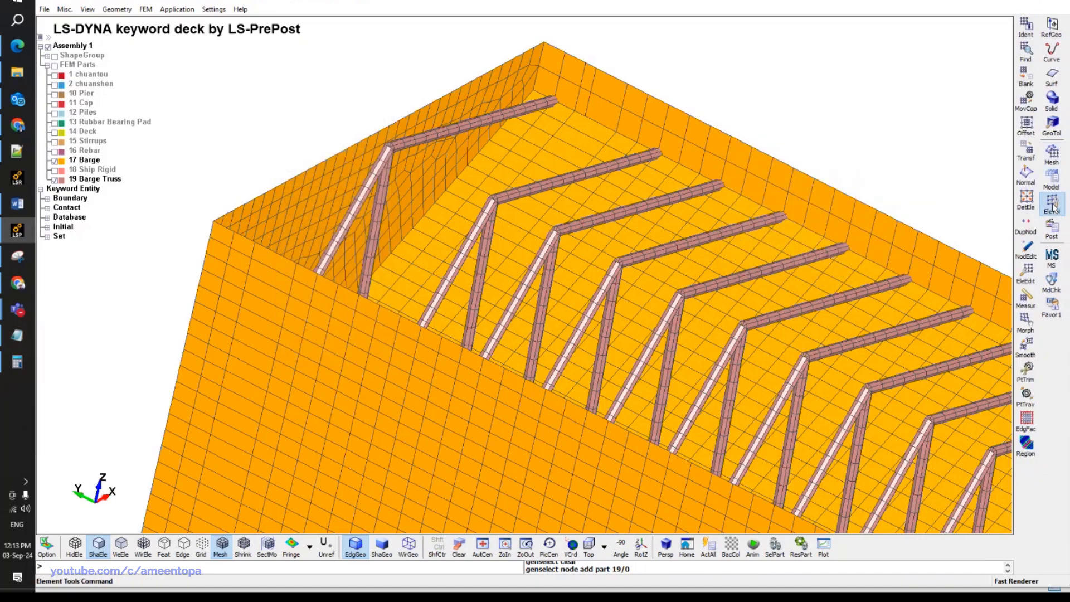
{"action": "left_click", "coordinate": [1029, 155]}
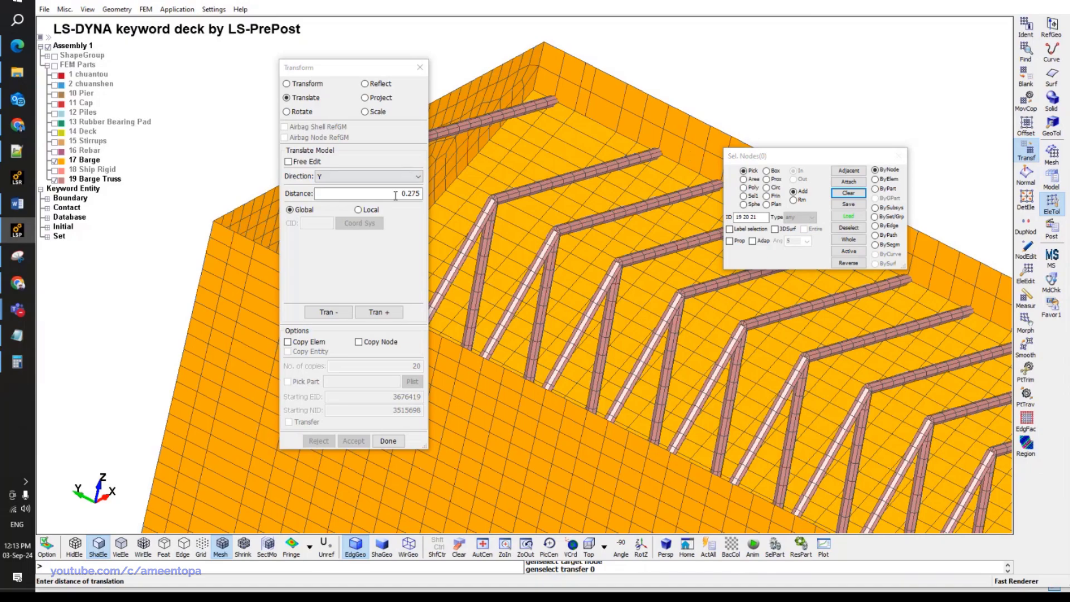
{"action": "left_click", "coordinate": [876, 188]}
{"action": "key", "text": "Return"}
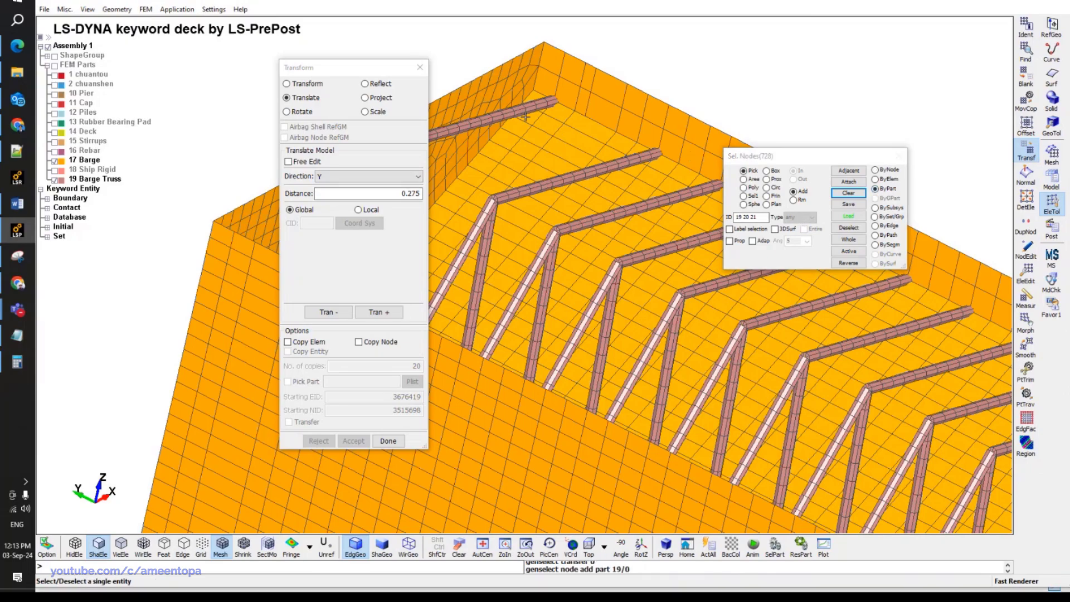
{"action": "scroll", "coordinate": [575, 143], "scroll_direction": "up", "scroll_amount": 2}
{"action": "middle_click_drag", "start_coordinate": [575, 143], "coordinate": [578, 149]}
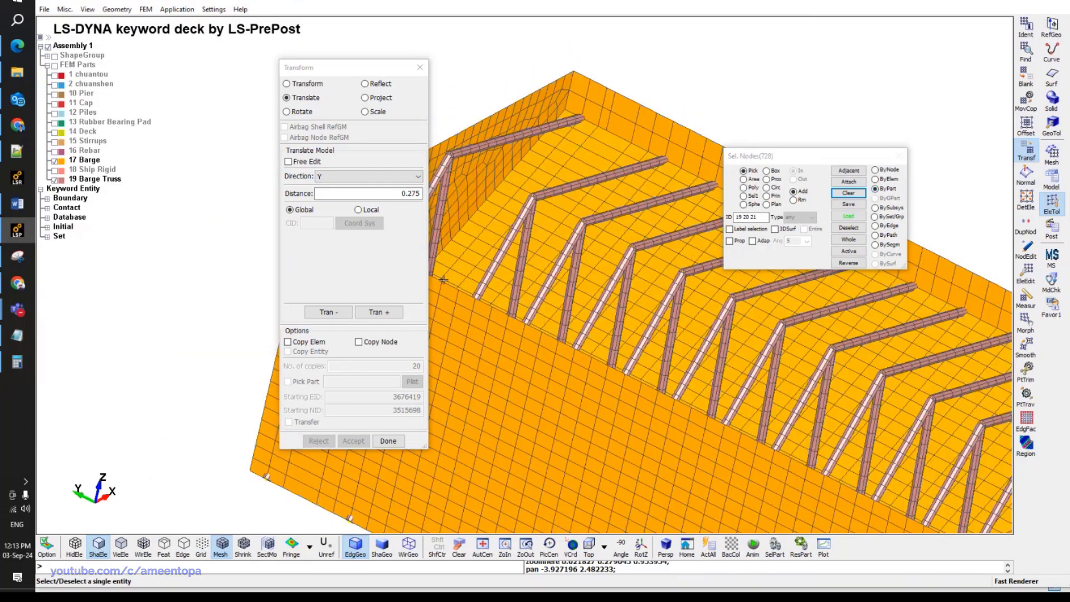
{"action": "left_click", "coordinate": [589, 545]}
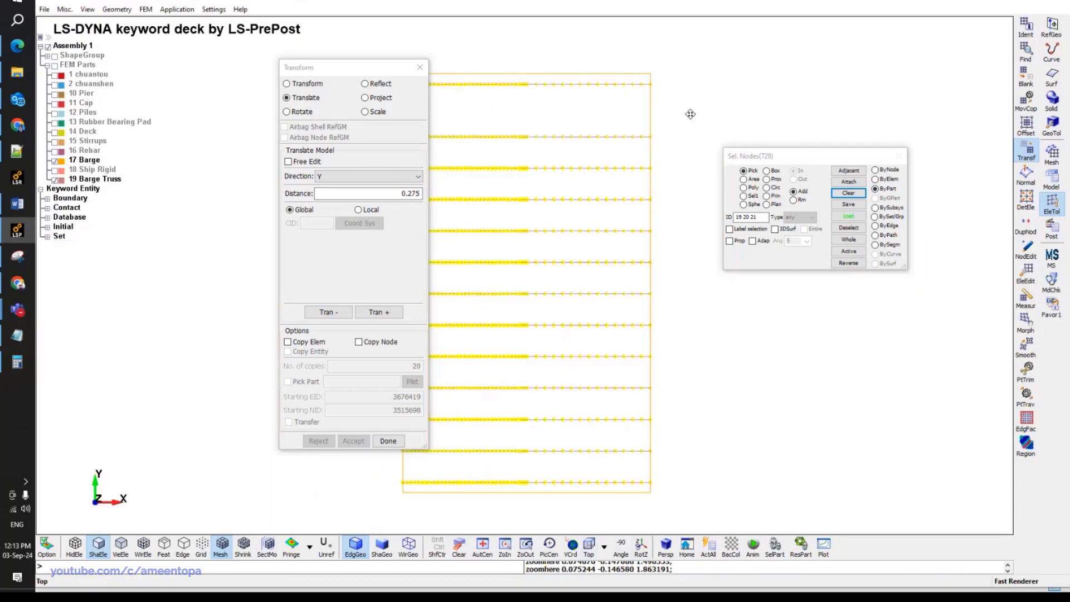
{"action": "left_click", "coordinate": [875, 179]}
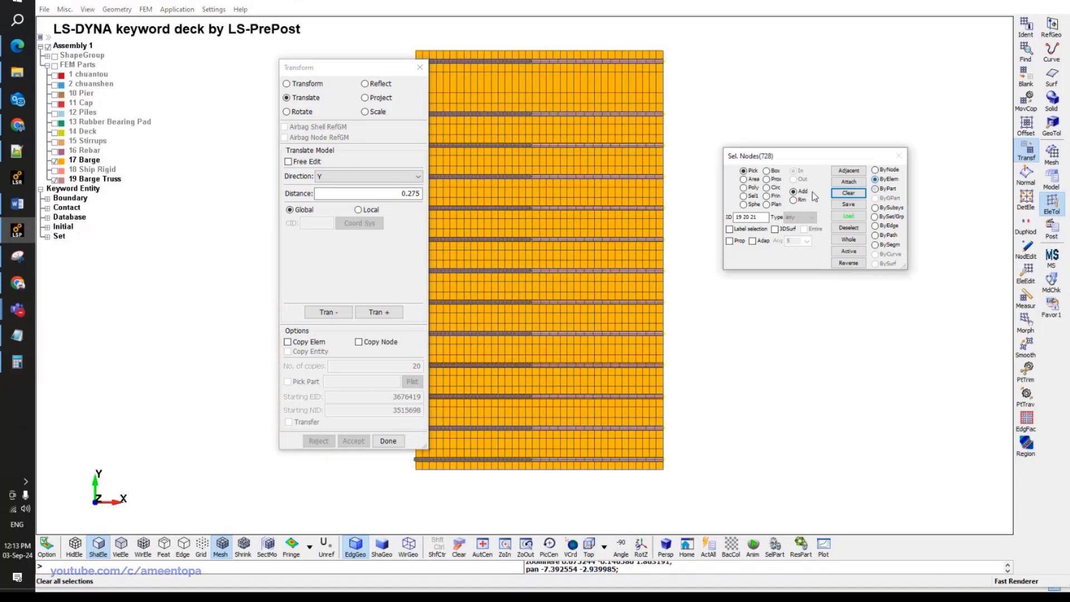
{"action": "left_click", "coordinate": [744, 180]}
{"action": "middle_click_drag", "start_coordinate": [551, 382], "coordinate": [623, 357]}
{"action": "left_click_drag", "start_coordinate": [530, 432], "coordinate": [808, 98]}
{"action": "left_click_drag", "start_coordinate": [605, 313], "coordinate": [693, 237], "text": "ctrl"}
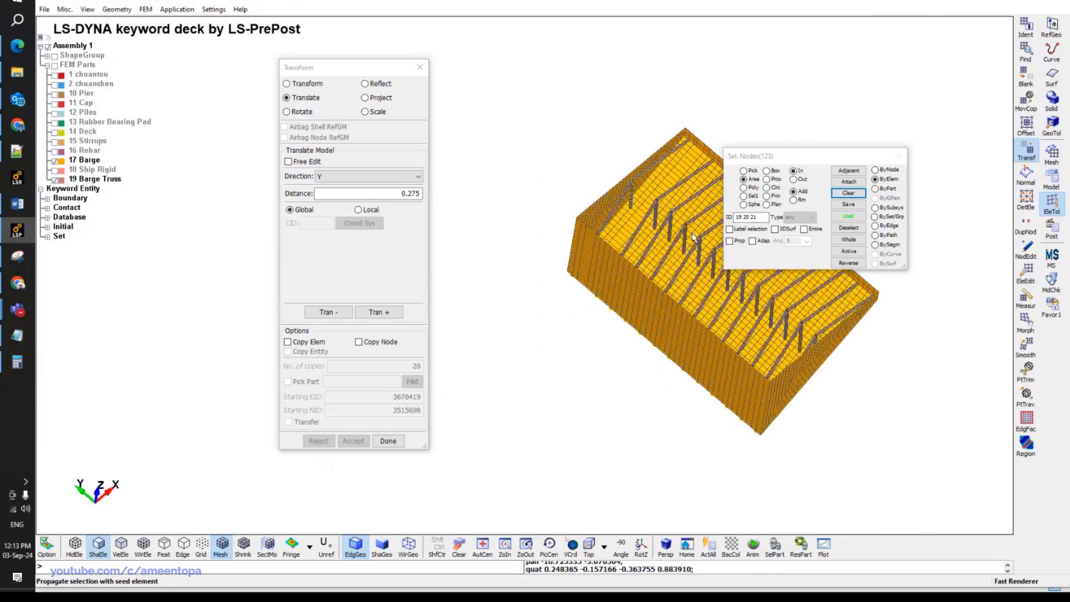
Reduce the selection to the truss's own nodes, translate it twice by 0.275 in the negative Y direction and accept.
{"action": "scroll", "coordinate": [691, 233], "scroll_direction": "up", "scroll_amount": 2}
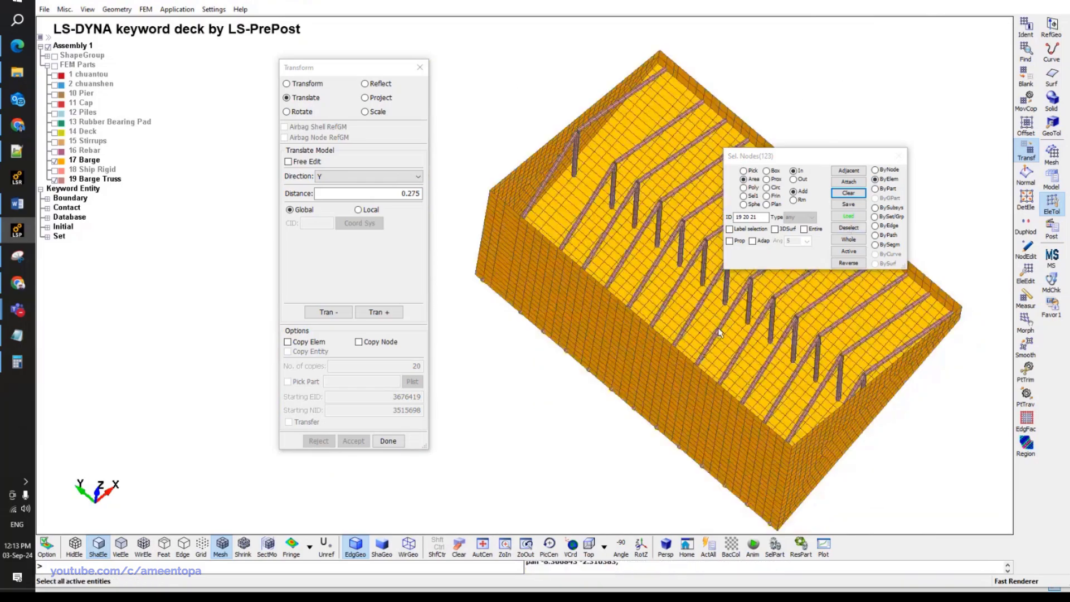
{"action": "right_click_drag", "start_coordinate": [630, 473], "coordinate": [997, 149]}
{"action": "middle_click_drag", "start_coordinate": [653, 256], "coordinate": [686, 319], "text": "ctrl"}
{"action": "scroll", "coordinate": [685, 319], "scroll_direction": "up", "scroll_amount": 3}
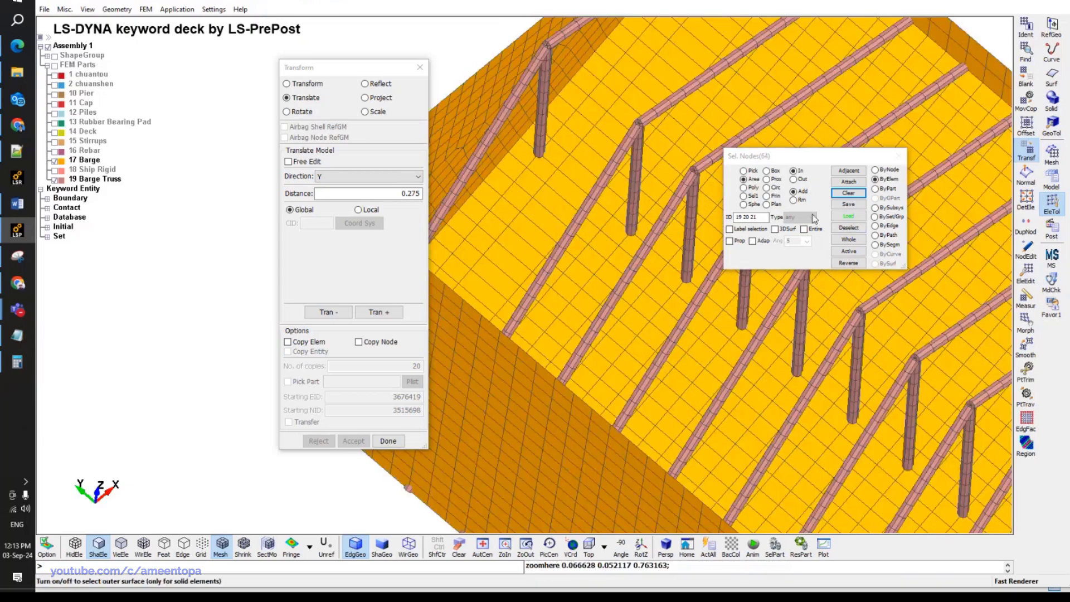
{"action": "left_click", "coordinate": [341, 314]}
{"action": "left_click", "coordinate": [341, 314]}
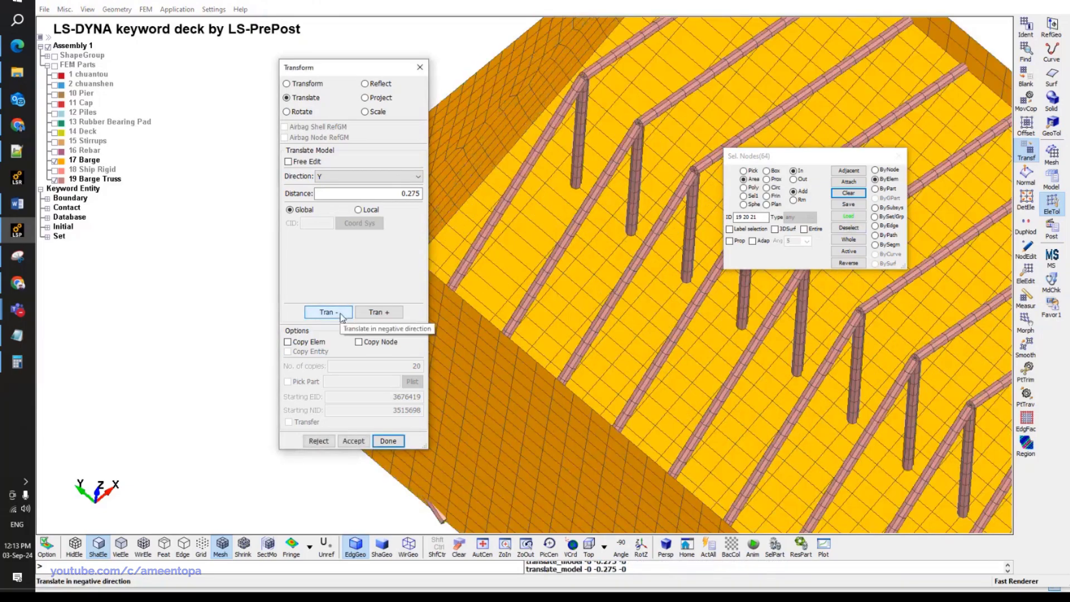
{"action": "left_click", "coordinate": [349, 442]}
Inspect the truss spacing inside the barge and unblank all elements.
{"action": "middle_click_drag", "start_coordinate": [555, 231], "coordinate": [546, 335], "text": "ctrl"}
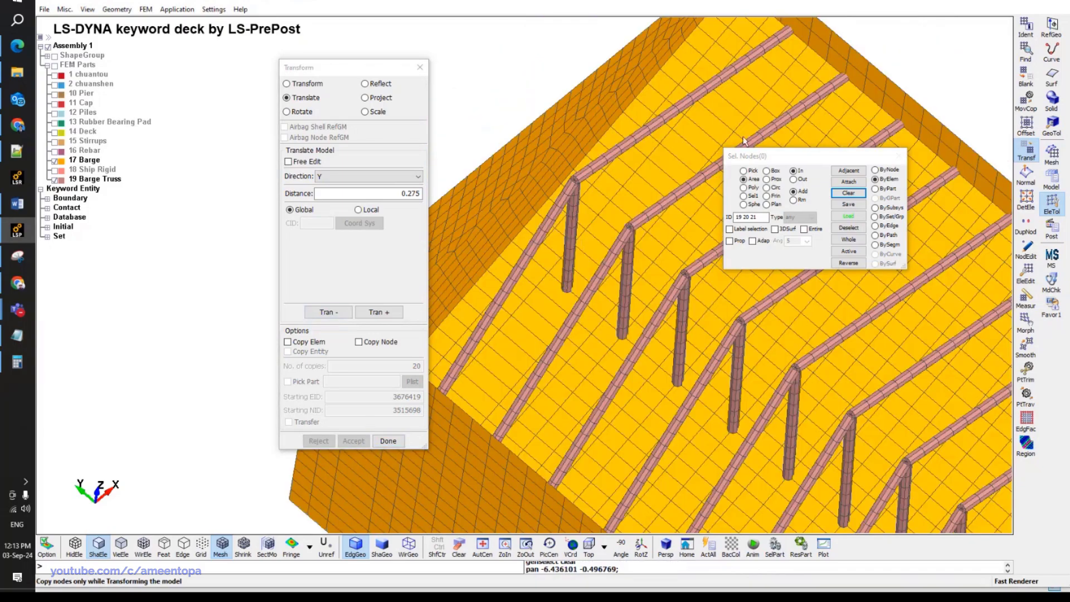
{"action": "middle_click_drag", "start_coordinate": [743, 140], "coordinate": [743, 180], "text": "ctrl"}
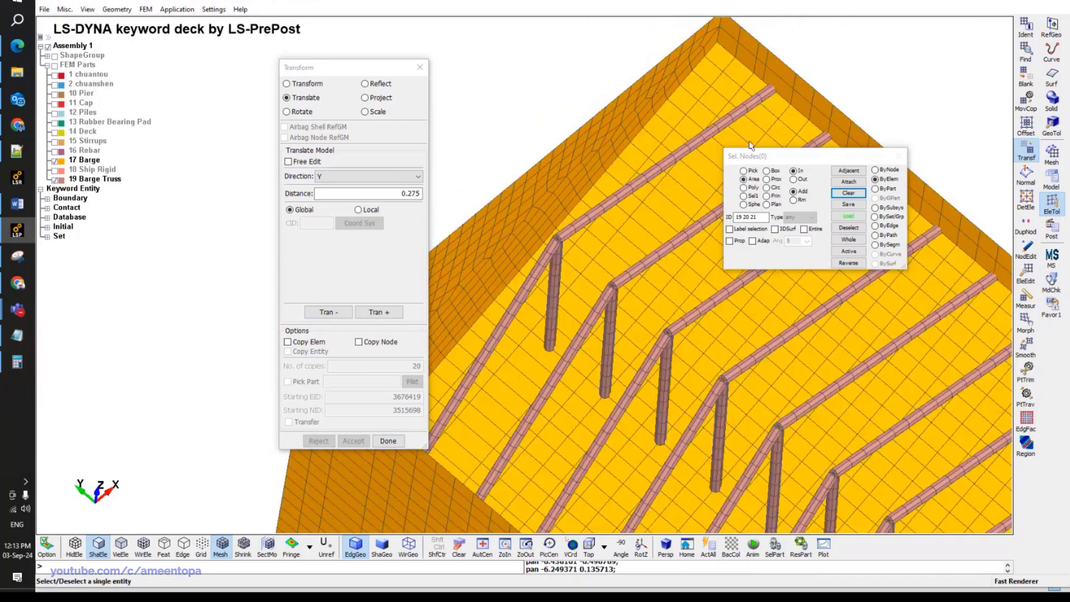
{"action": "scroll", "coordinate": [675, 329], "scroll_direction": "down", "scroll_amount": 3}
{"action": "mouse_move", "coordinate": [771, 312]}
{"action": "left_mouse_down", "text": "ctrl"}
{"action": "mouse_move", "coordinate": [659, 294]}
{"action": "mouse_move", "coordinate": [681, 293]}
{"action": "left_mouse_up", "text": "ctrl"}
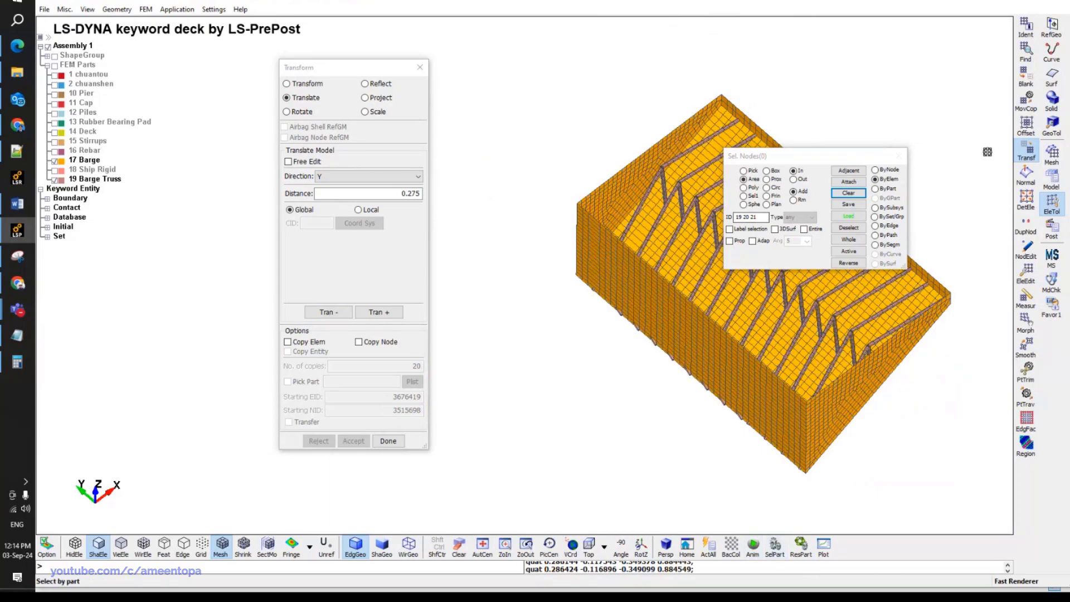
{"action": "left_click", "coordinate": [1027, 76]}
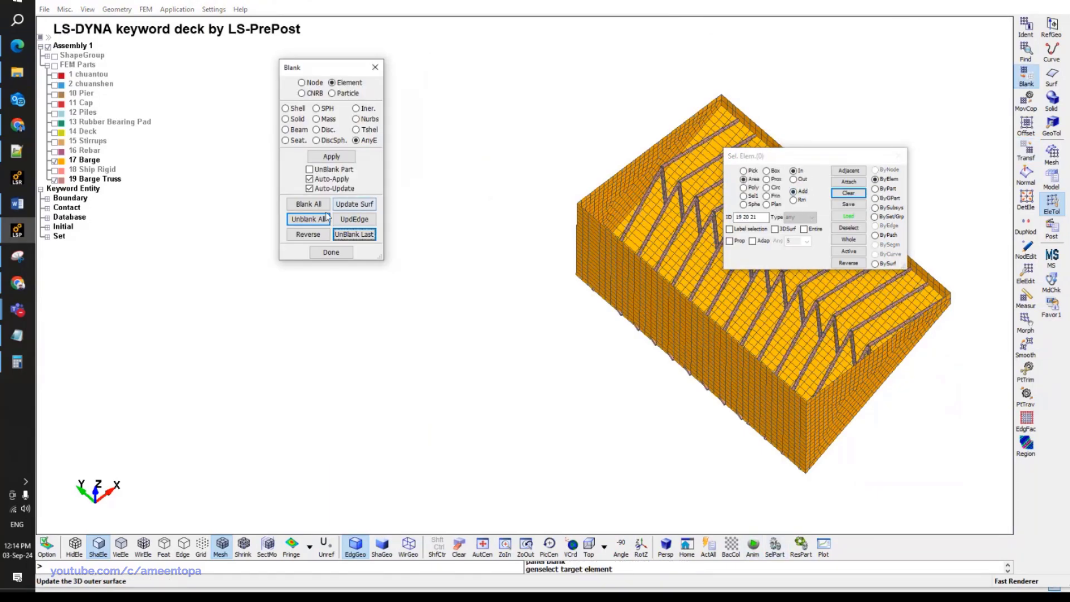
{"action": "left_click", "coordinate": [307, 219]}
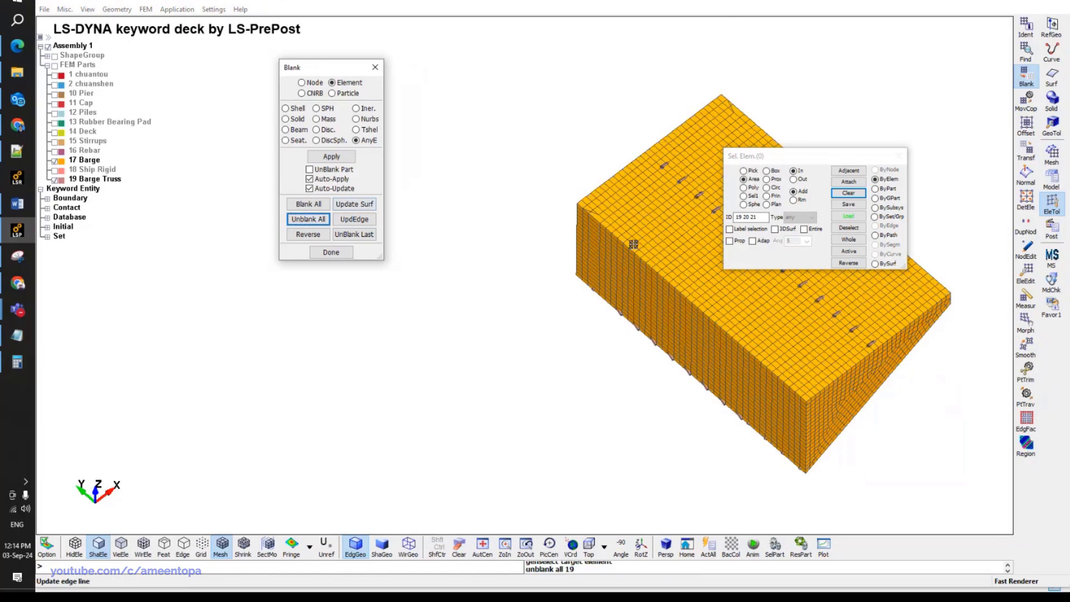
{"action": "scroll", "coordinate": [591, 216], "scroll_direction": "up", "scroll_amount": 3}
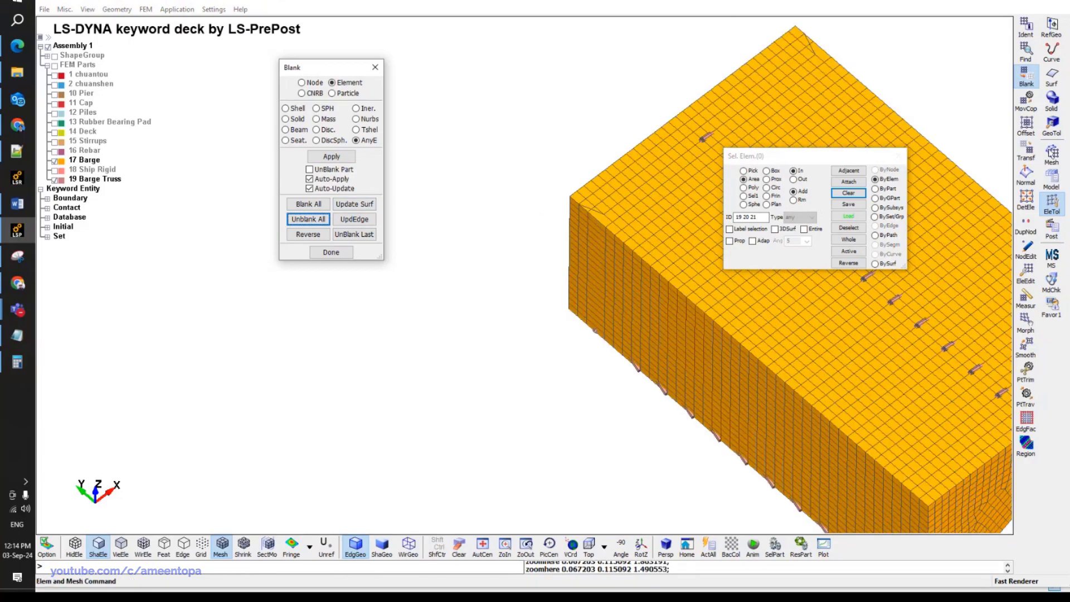
{"action": "left_click", "coordinate": [1052, 152]}
{"action": "left_click", "coordinate": [1029, 249]}
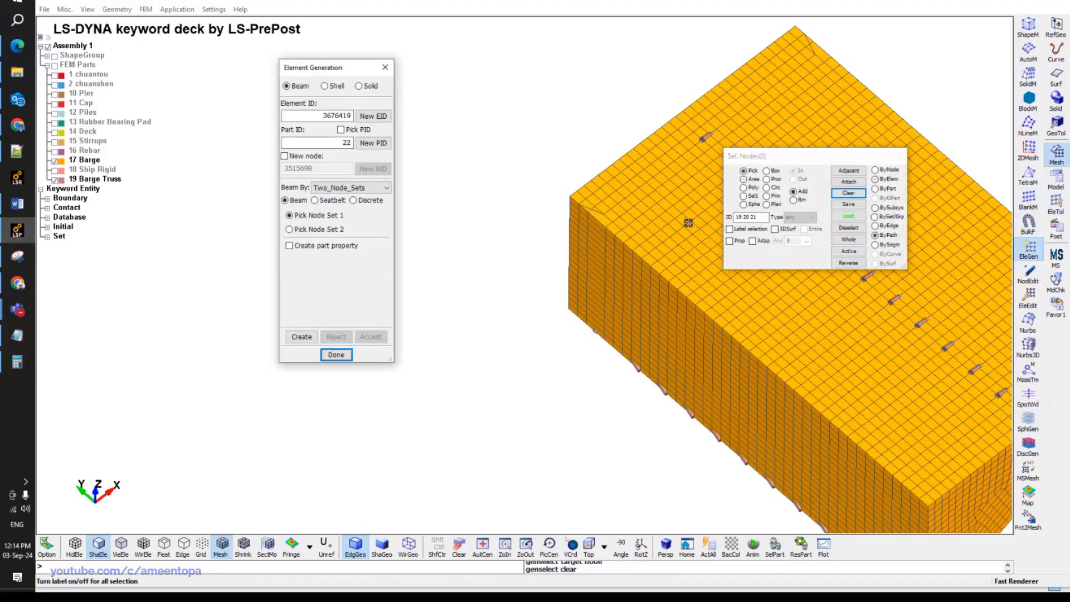
{"action": "middle_click_drag", "start_coordinate": [686, 220], "coordinate": [487, 174], "text": "shift"}
{"action": "left_click", "coordinate": [730, 241]}
{"action": "left_click", "coordinate": [644, 249]}
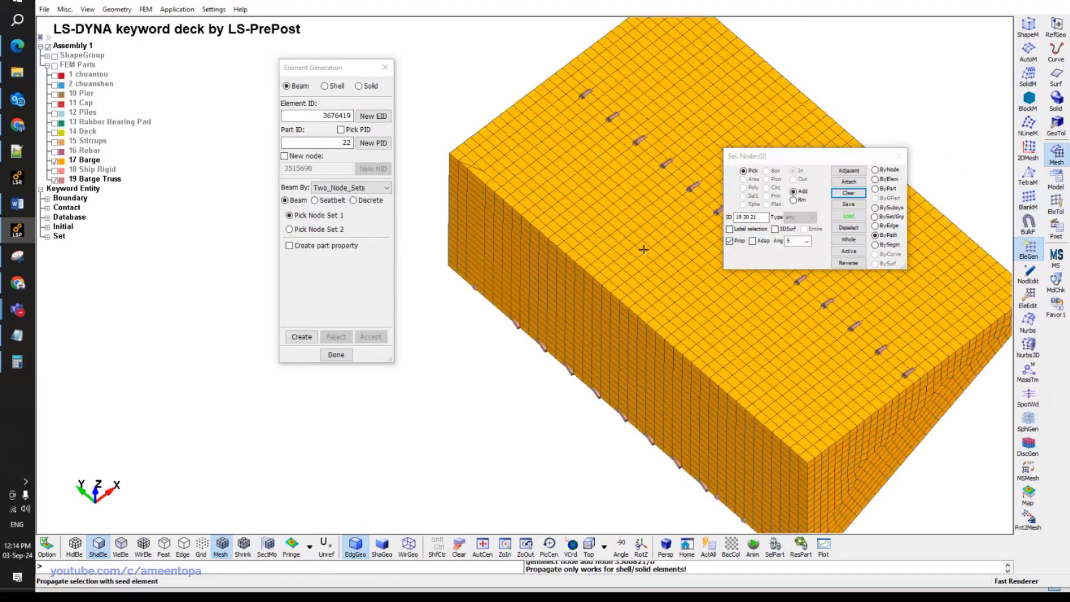
Delete the Barge's shell elements between its two side walls, selecting each face by propagation with a 5-degree angle.
{"action": "left_click", "coordinate": [1029, 295]}
{"action": "left_click", "coordinate": [293, 106]}
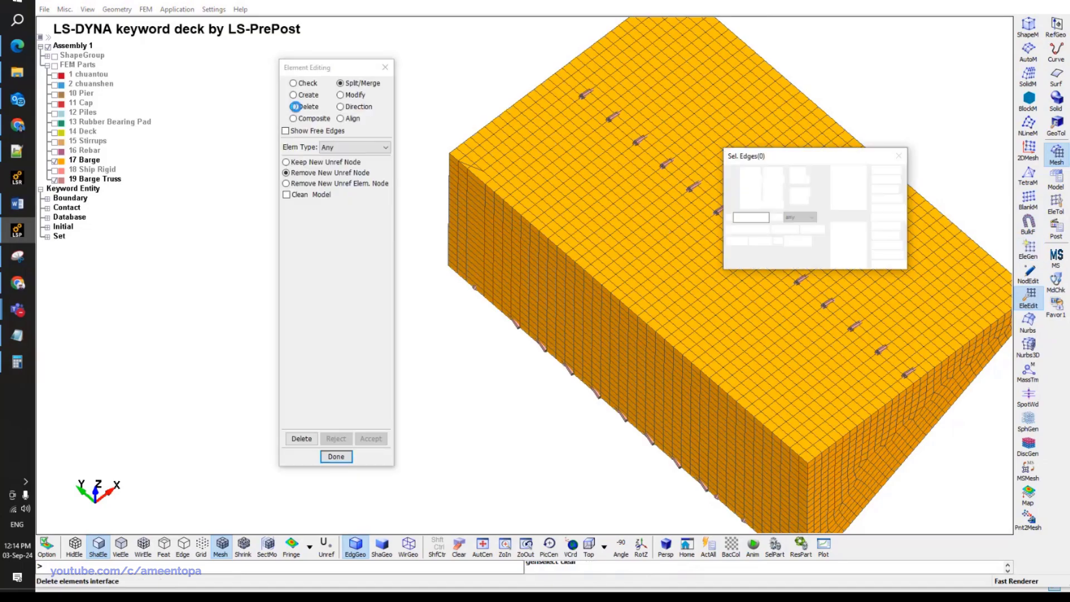
{"action": "left_click", "coordinate": [730, 241]}
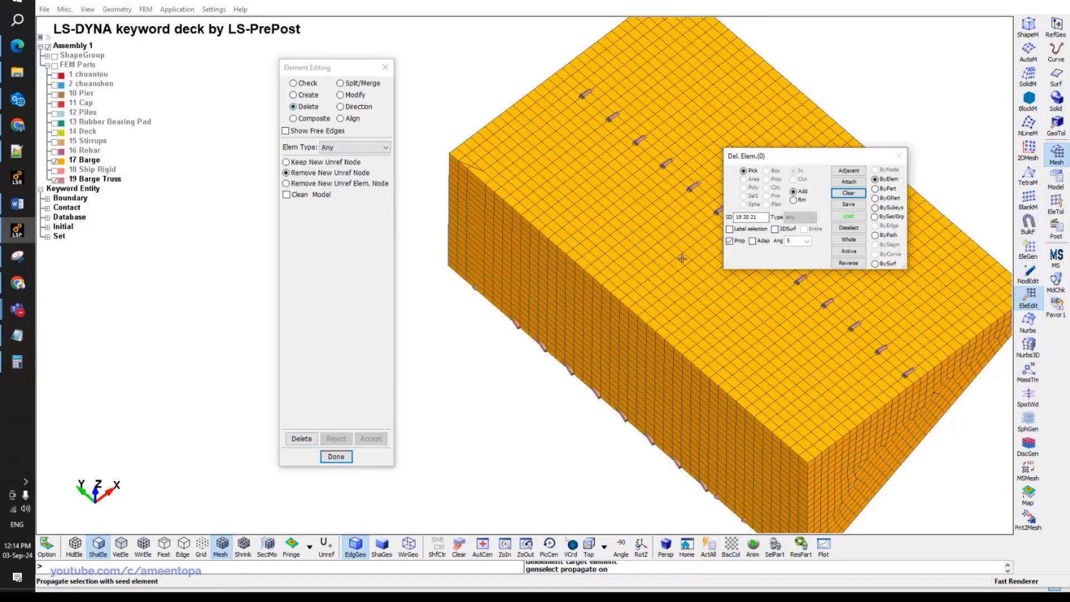
{"action": "left_click", "coordinate": [647, 319]}
{"action": "left_click_drag", "start_coordinate": [647, 318], "coordinate": [549, 279], "text": "shift"}
{"action": "left_click", "coordinate": [717, 82]}
{"action": "scroll", "coordinate": [550, 279], "scroll_direction": "up", "scroll_amount": 3}
{"action": "left_click", "coordinate": [549, 279]}
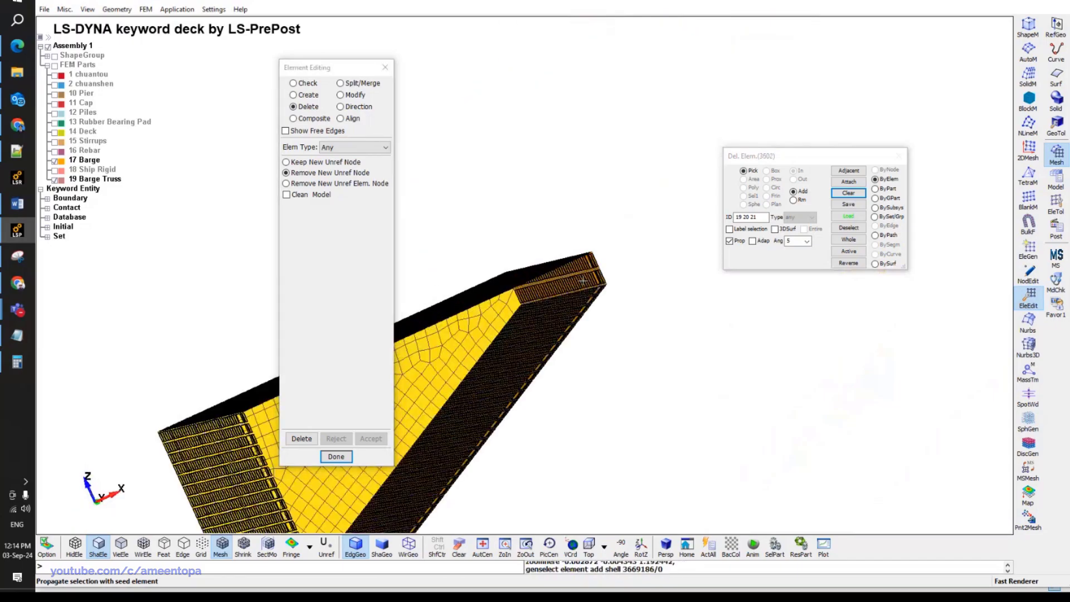
{"action": "left_click", "coordinate": [302, 439]}
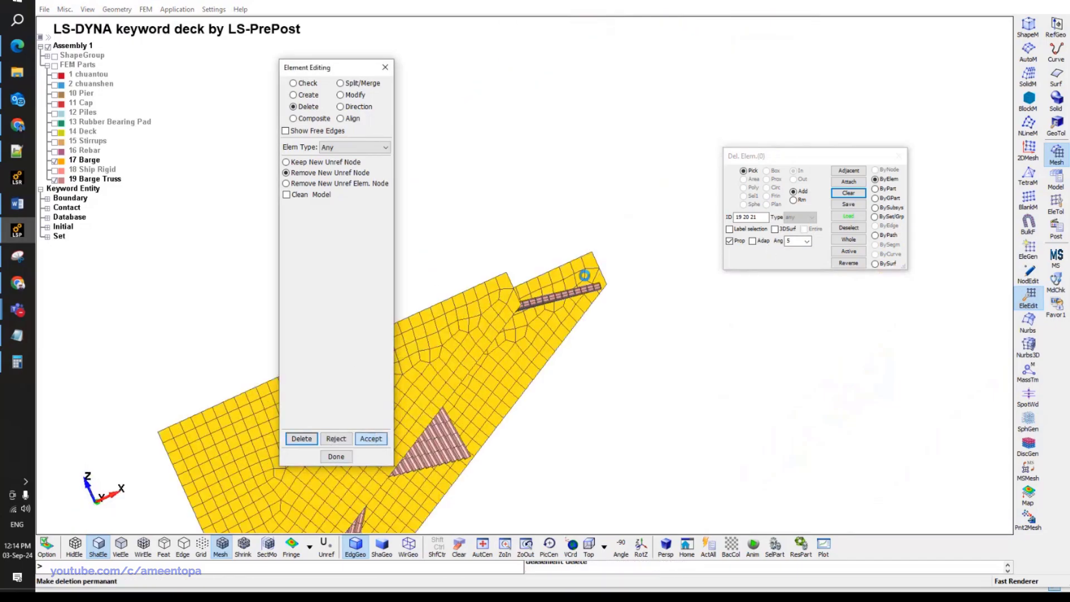
Examine the trusses between the barge's side walls from several angles and in the top view.
{"action": "left_click_drag", "start_coordinate": [593, 268], "coordinate": [597, 325], "text": "shift"}
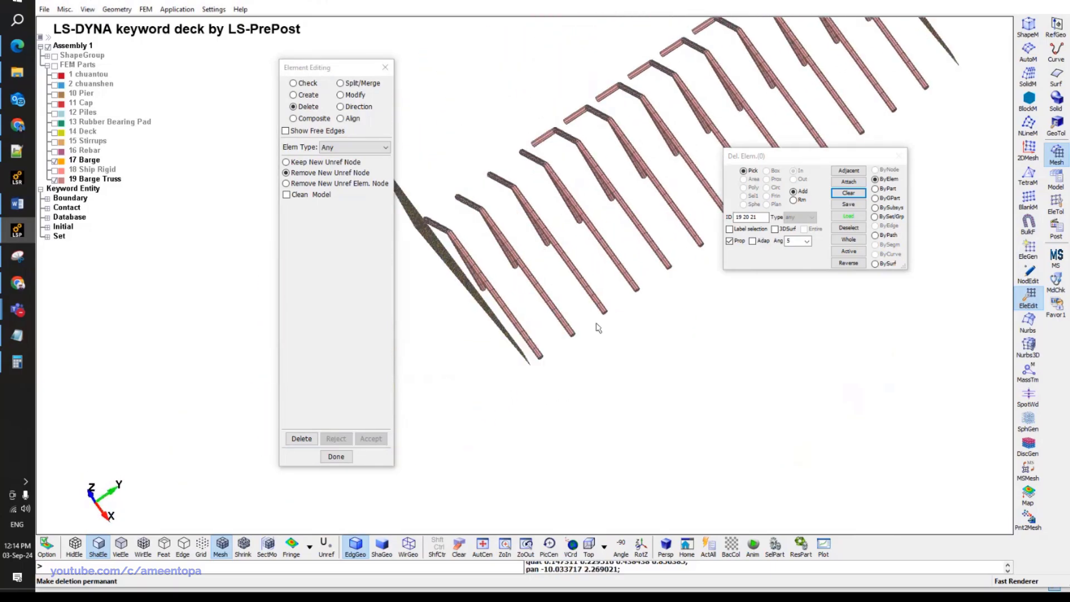
{"action": "middle_click_drag", "start_coordinate": [597, 325], "coordinate": [588, 127], "text": "shift"}
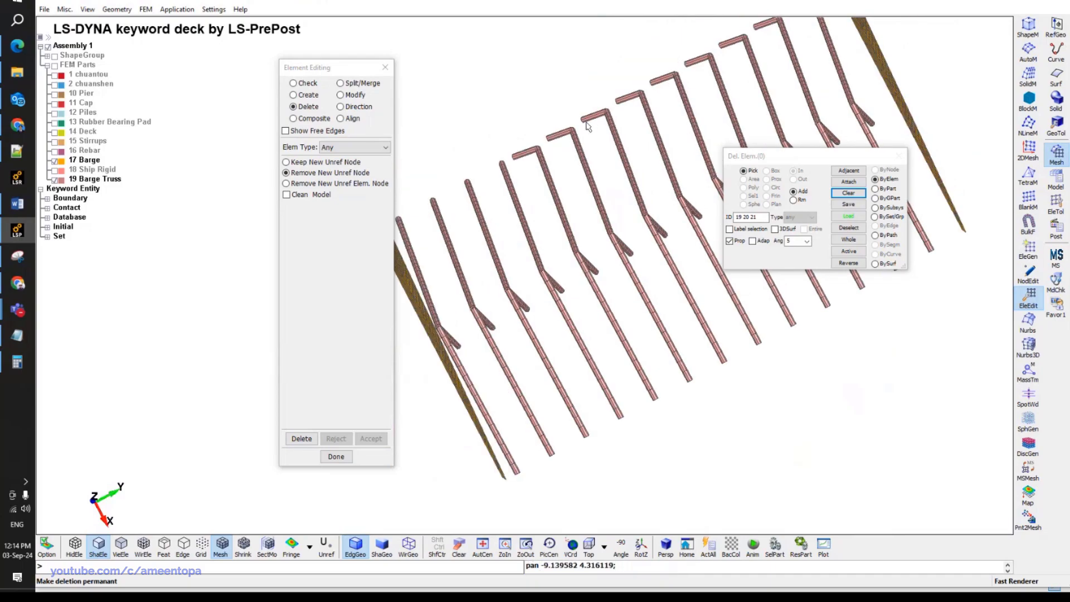
{"action": "right_click_drag", "start_coordinate": [559, 188], "coordinate": [559, 223], "text": "shift"}
{"action": "left_click_drag", "start_coordinate": [559, 224], "coordinate": [544, 112], "text": "shift"}
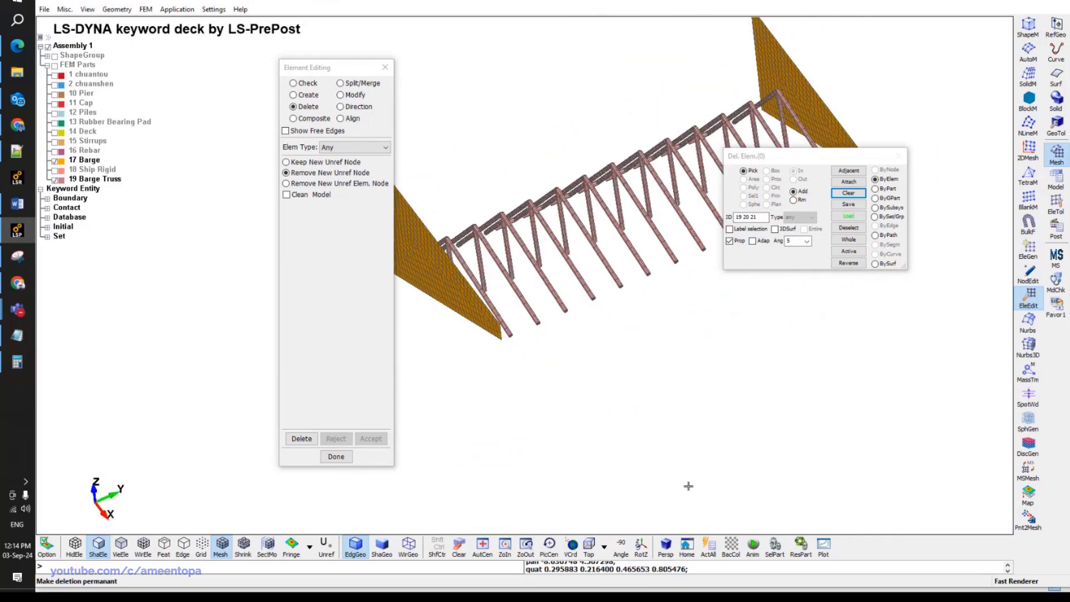
{"action": "left_click", "coordinate": [588, 546]}
{"action": "middle_click_drag", "start_coordinate": [612, 411], "coordinate": [605, 179], "text": "shift"}
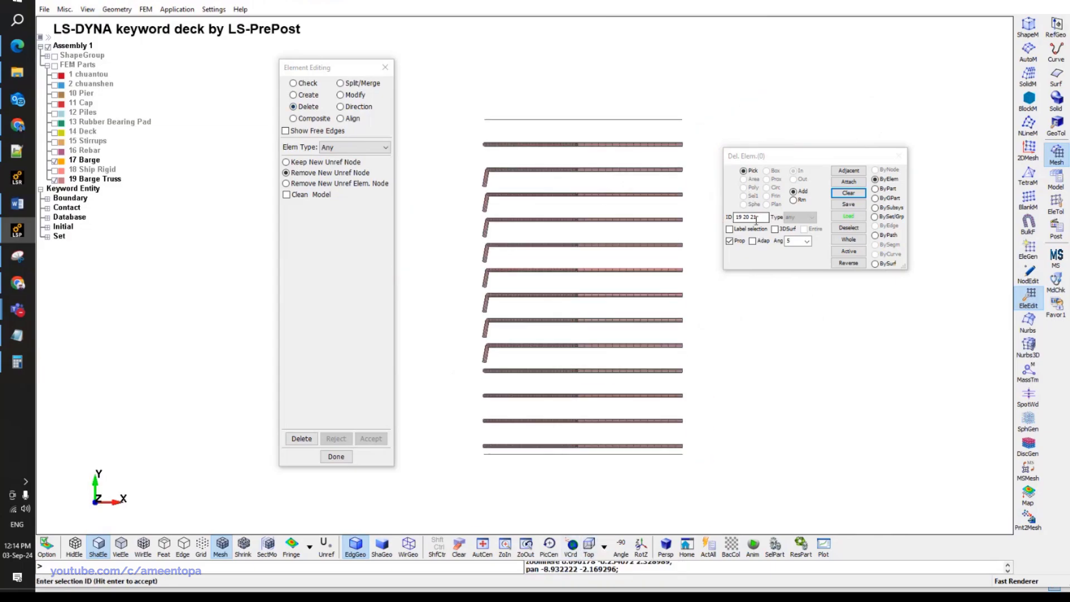
Delete all truss elements by area selection without propagation, keeping only the truss nearest the negative-Y side wall.
{"action": "left_click", "coordinate": [730, 241]}
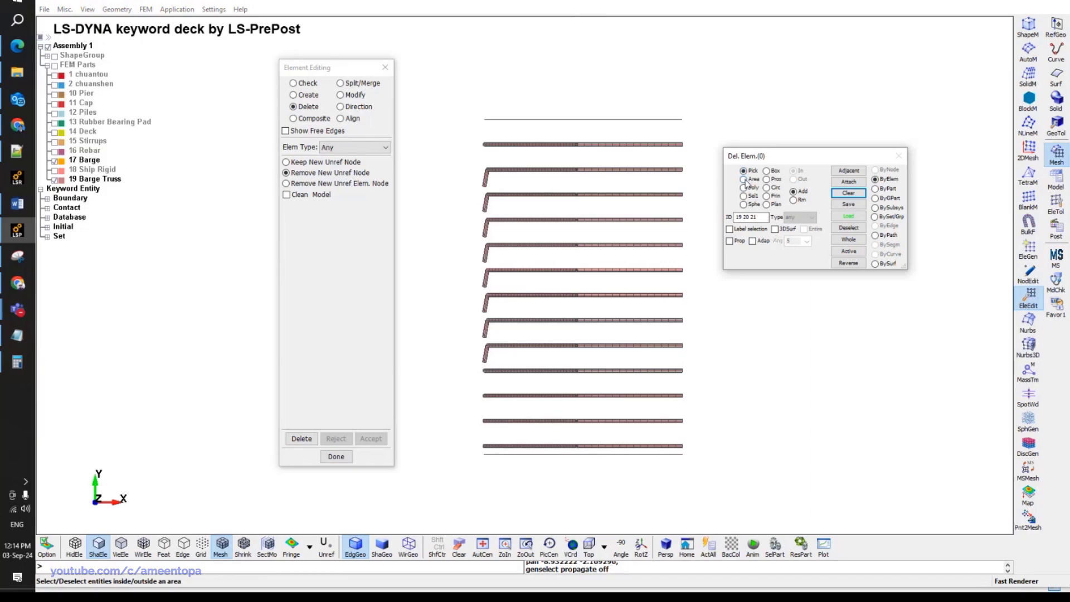
{"action": "left_click", "coordinate": [744, 179]}
{"action": "left_click_drag", "start_coordinate": [470, 431], "coordinate": [734, 138]}
{"action": "left_click", "coordinate": [303, 439]}
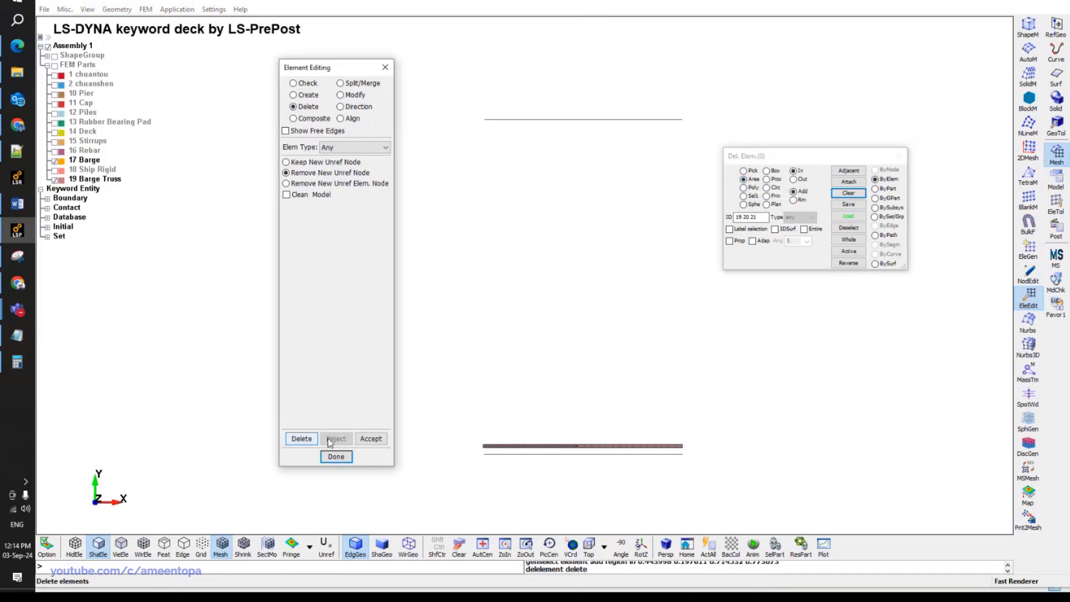
{"action": "mouse_move", "coordinate": [715, 342]}
{"action": "left_mouse_down", "text": "shift"}
{"action": "mouse_move", "coordinate": [690, 394]}
{"action": "mouse_move", "coordinate": [719, 335]}
{"action": "left_mouse_up", "text": "shift"}
Generate shells by Edge Drag from the outer edges of the positive-Y side wall, selecting them by propagation with a 5-degree angle.
{"action": "left_click", "coordinate": [1028, 249]}
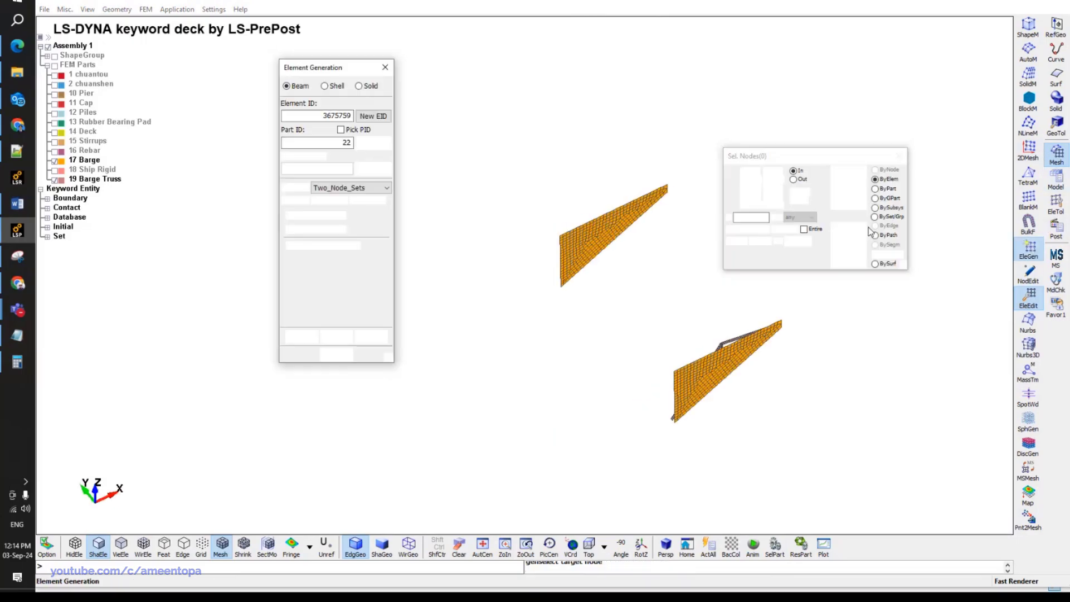
{"action": "left_click", "coordinate": [325, 86]}
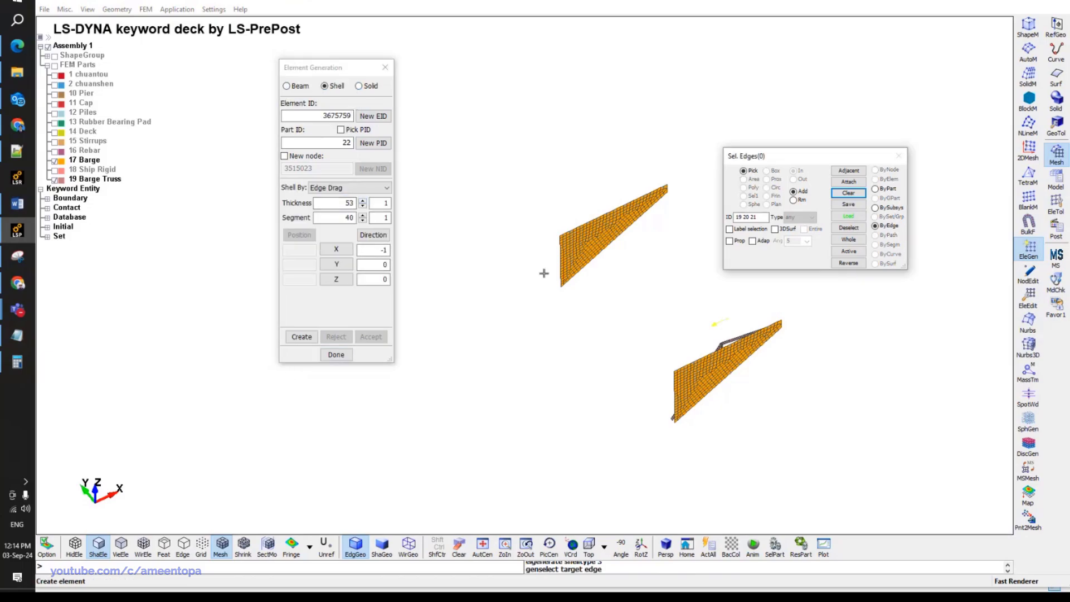
{"action": "left_click", "coordinate": [730, 242]}
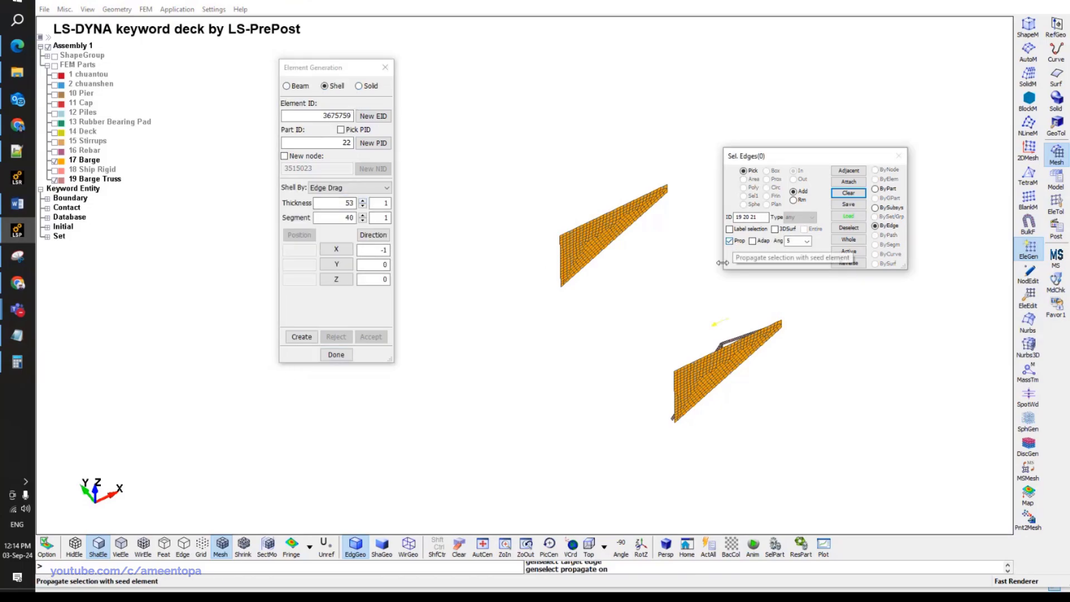
{"action": "scroll", "coordinate": [557, 254], "scroll_direction": "up", "scroll_amount": 5}
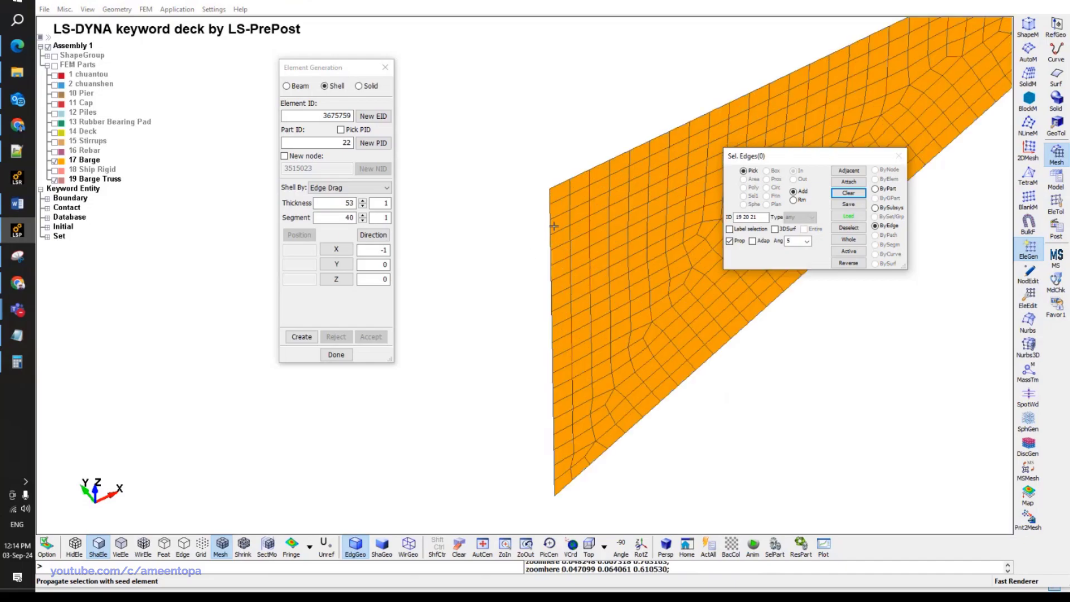
{"action": "left_click", "coordinate": [552, 225]}
{"action": "left_click", "coordinate": [579, 178]}
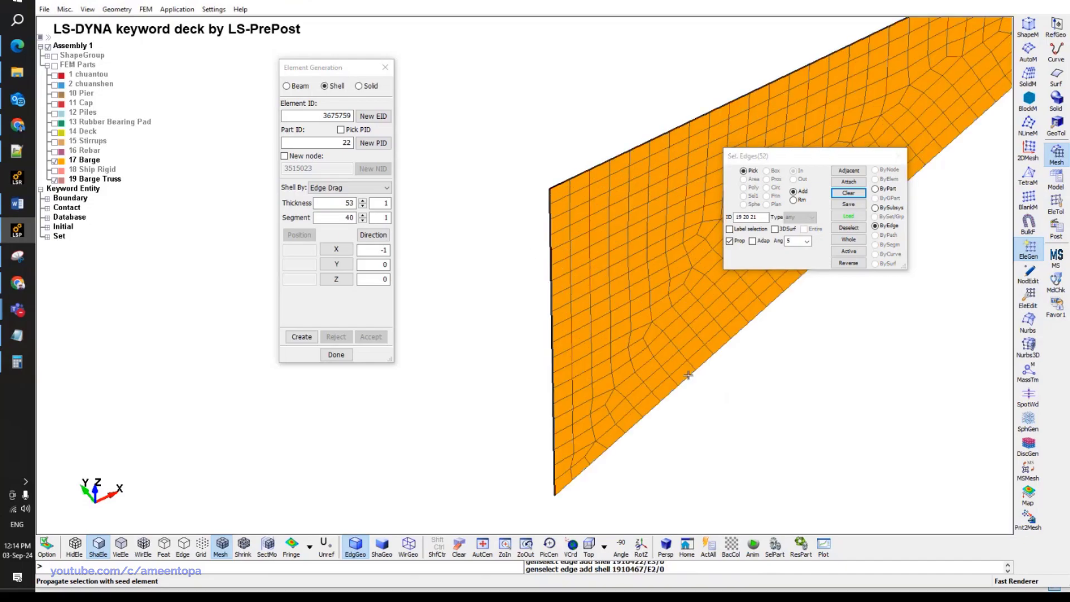
{"action": "scroll", "coordinate": [689, 375], "scroll_direction": "down", "scroll_amount": 5}
{"action": "scroll", "coordinate": [624, 274], "scroll_direction": "up", "scroll_amount": 3}
{"action": "left_click", "coordinate": [623, 270]}
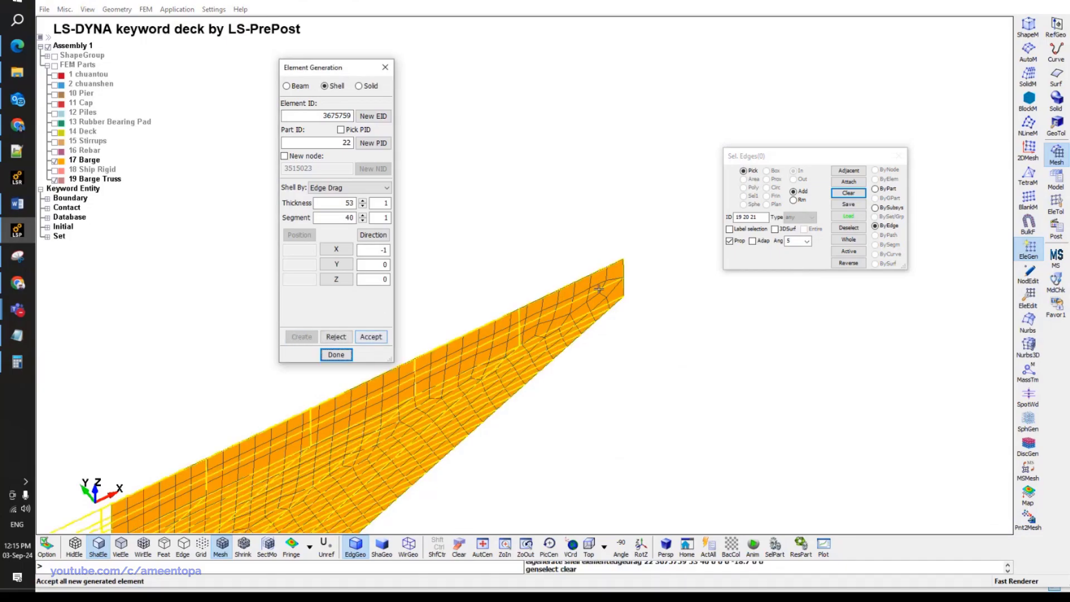
Direct the shell edge drag along negative Y and set its total thickness to 11.
{"action": "left_click", "coordinate": [336, 264]}
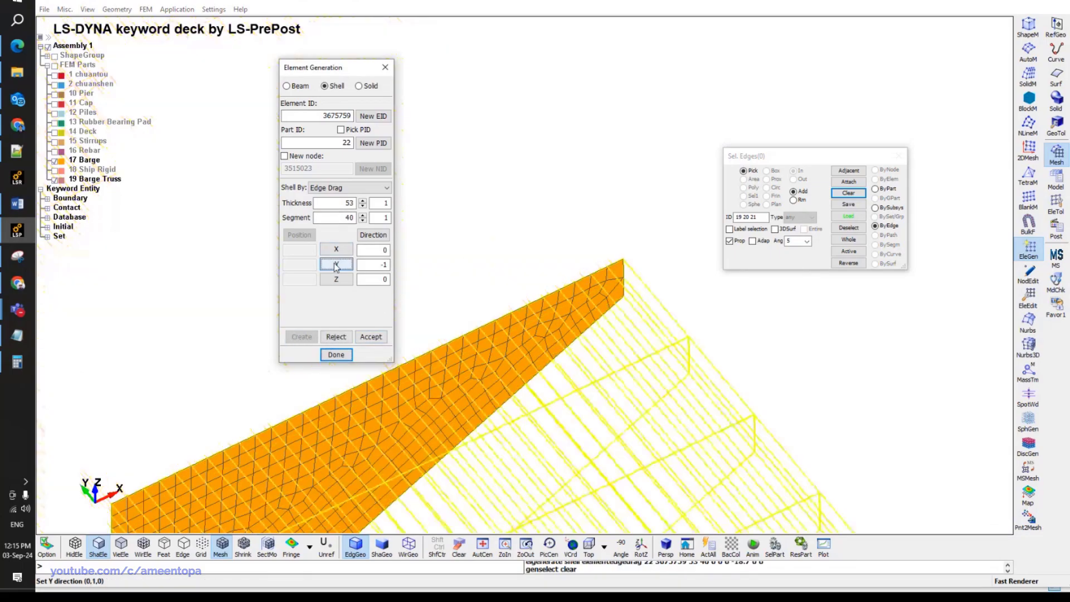
{"action": "scroll", "coordinate": [520, 261], "scroll_direction": "up", "scroll_amount": 2}
{"action": "middle_click_drag", "start_coordinate": [519, 260], "coordinate": [572, 126]}
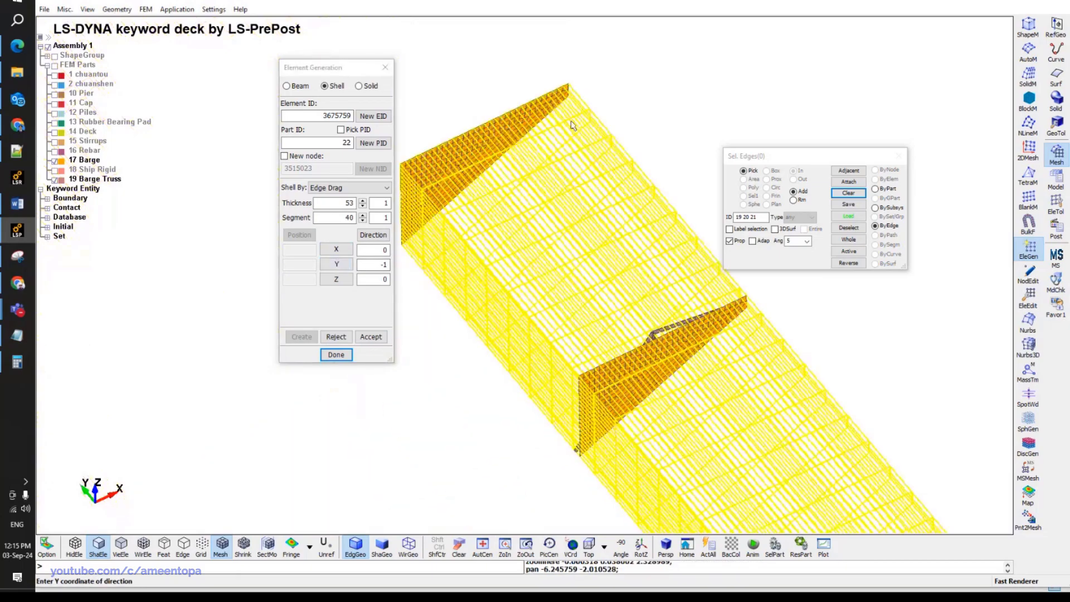
{"action": "scroll", "coordinate": [568, 140], "scroll_direction": "down", "scroll_amount": 2}
{"action": "double_click", "coordinate": [333, 203]}
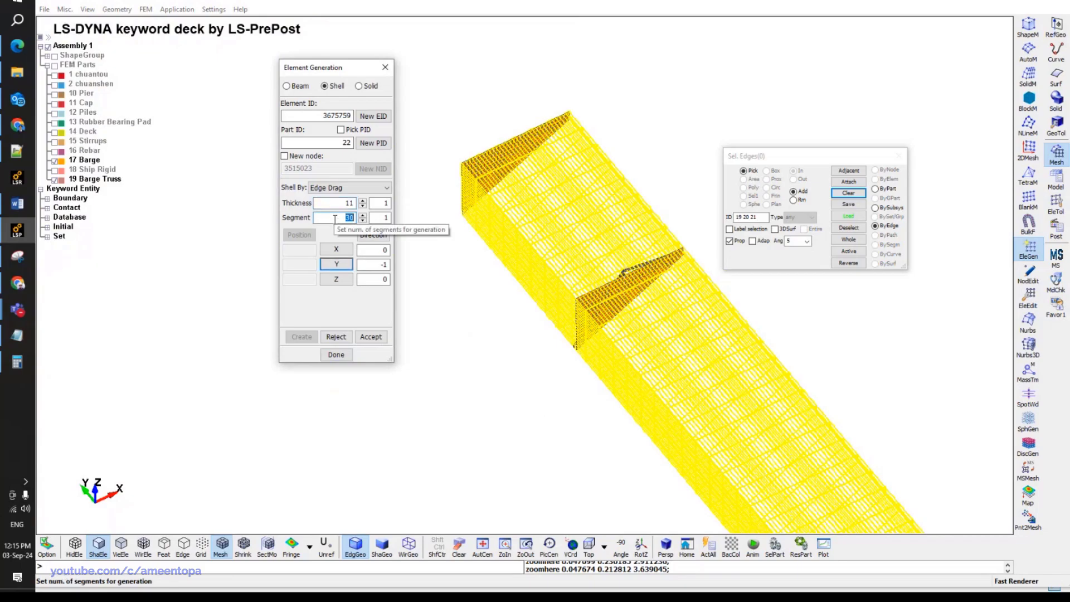
Try 30 segments for the dragged shells and compare the previewed mesh with the truss position.
{"action": "double_click", "coordinate": [335, 218]}
{"action": "scroll", "coordinate": [626, 306], "scroll_direction": "up", "scroll_amount": 2}
{"action": "scroll", "coordinate": [647, 300], "scroll_direction": "down", "scroll_amount": 1}
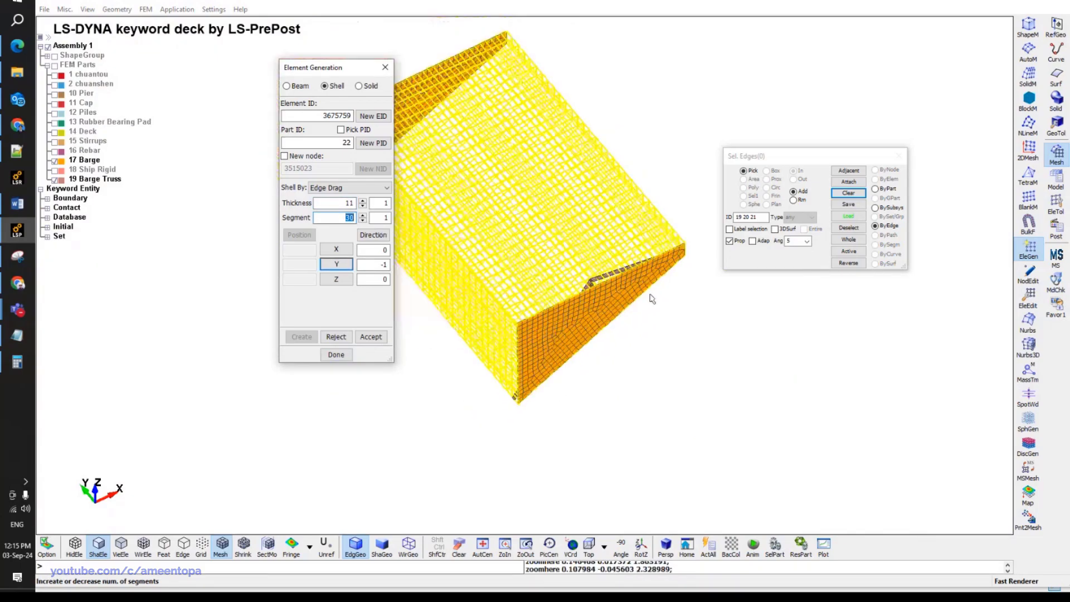
{"action": "scroll", "coordinate": [710, 400], "scroll_direction": "up", "scroll_amount": 2}
{"action": "scroll", "coordinate": [713, 401], "scroll_direction": "up", "scroll_amount": 4}
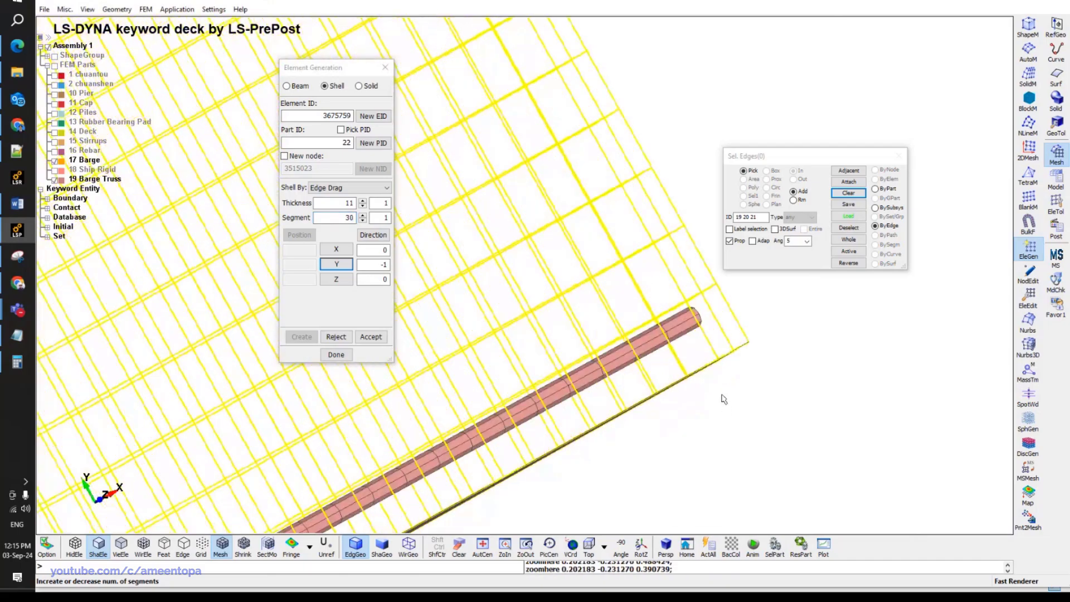
{"action": "scroll", "coordinate": [724, 399], "scroll_direction": "down", "scroll_amount": 5}
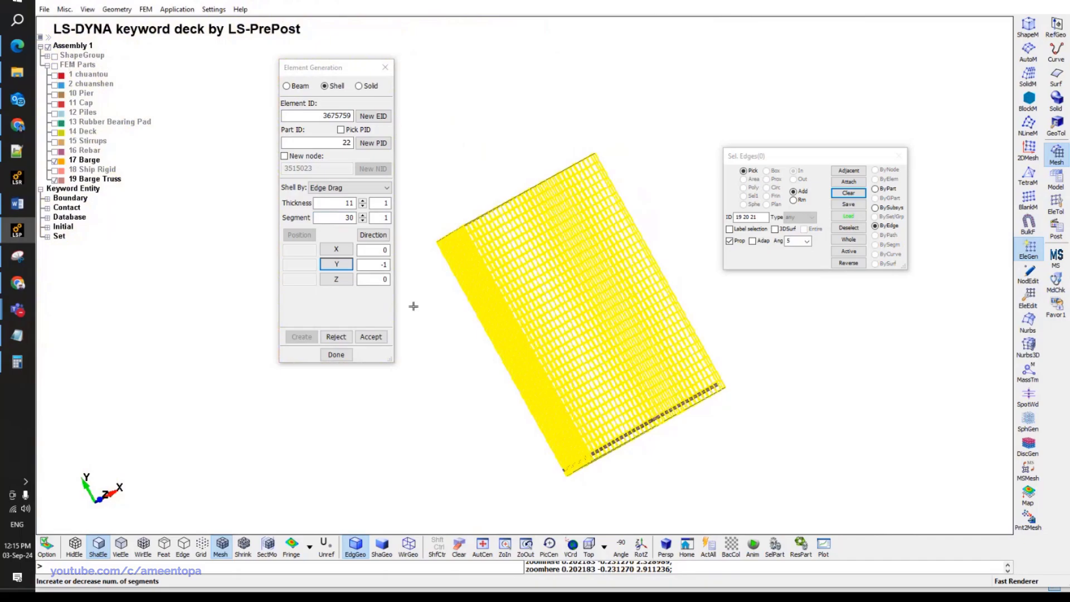
Switch to Calculator and divide 11 by 0.275 to work out the number of segments.
{"action": "left_click", "coordinate": [17, 363]}
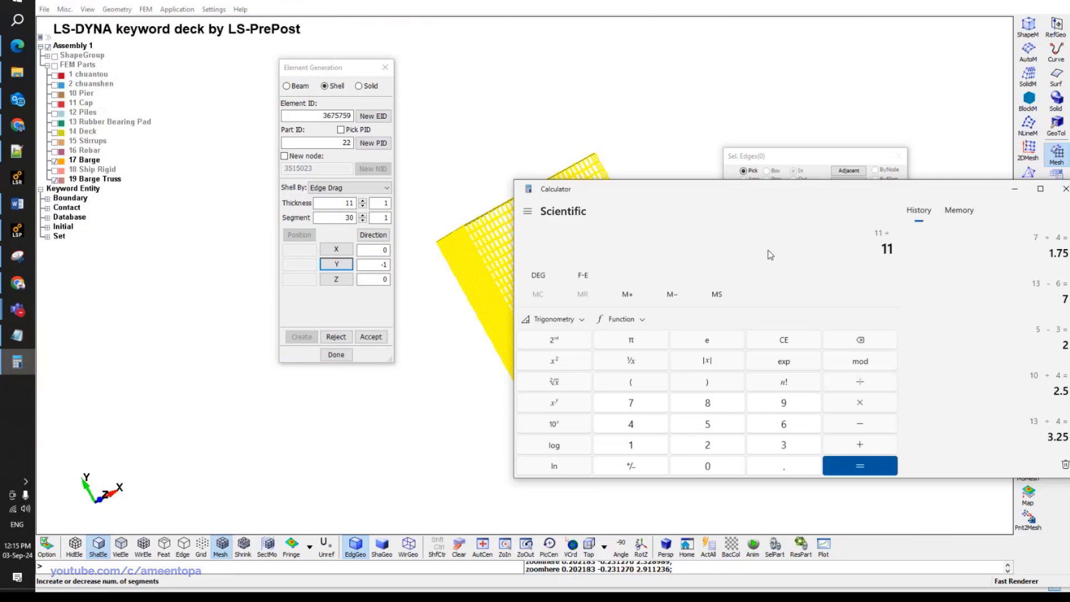
{"action": "type", "text": "75"}
{"action": "key", "text": "Return"}
{"action": "left_click", "coordinate": [673, 98]}
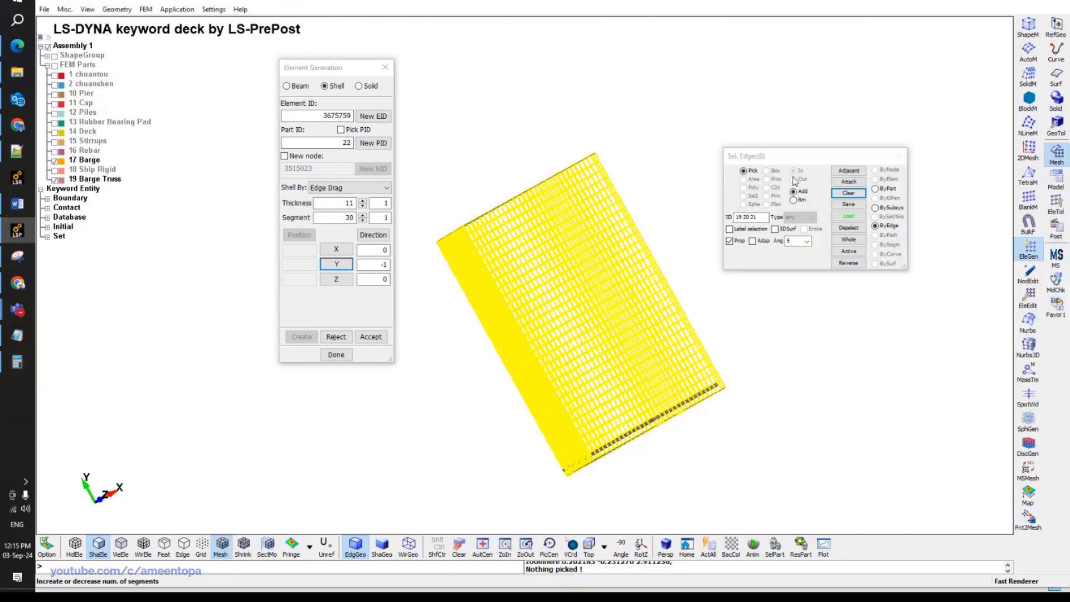
Set the dragged shells to 40 segments and accept the new shell plating between the side walls.
{"action": "double_click", "coordinate": [332, 218]}
{"action": "type", "text": "40"}
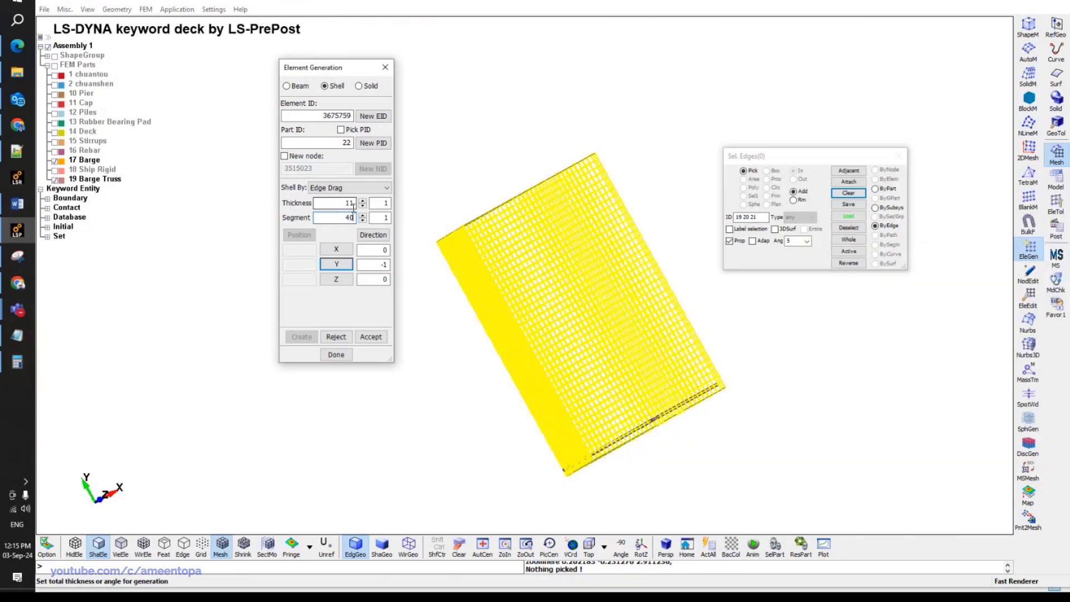
{"action": "scroll", "coordinate": [718, 415], "scroll_direction": "up", "scroll_amount": 5}
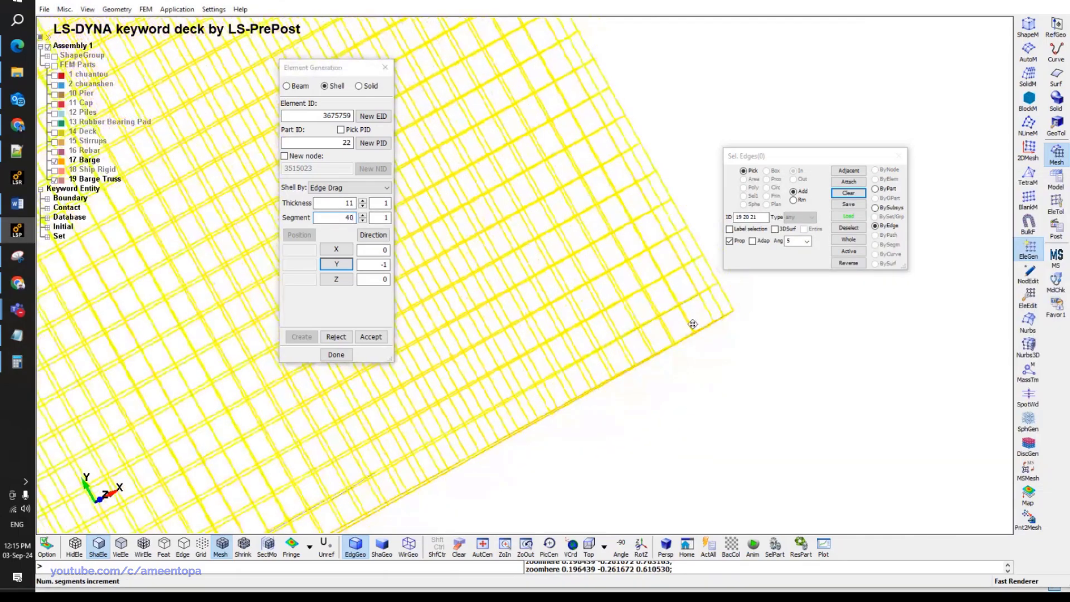
{"action": "left_click", "coordinate": [371, 337]}
{"action": "mouse_move", "coordinate": [633, 310]}
{"action": "left_mouse_down", "text": "shift"}
{"action": "mouse_move", "coordinate": [623, 205]}
{"action": "mouse_move", "coordinate": [635, 294]}
{"action": "mouse_move", "coordinate": [650, 210]}
{"action": "mouse_move", "coordinate": [631, 203]}
{"action": "mouse_move", "coordinate": [612, 279]}
{"action": "mouse_move", "coordinate": [619, 295]}
{"action": "left_mouse_up", "text": "shift"}
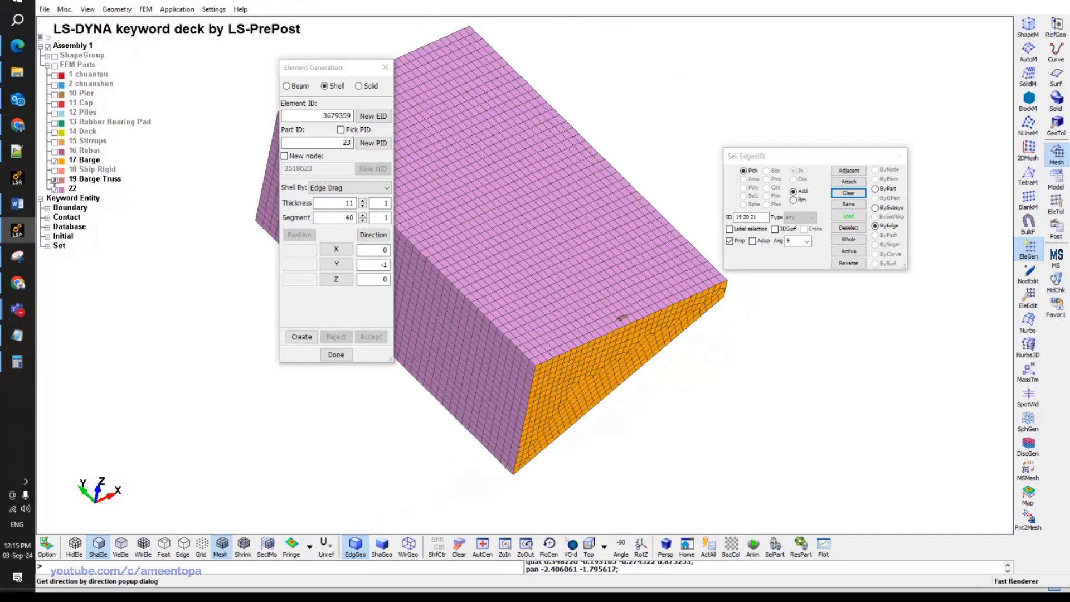
Toggle the Barge Truss part off and on, and hide the new shell part 22 to expose the truss.
{"action": "left_click", "coordinate": [54, 179]}
{"action": "left_click", "coordinate": [55, 179]}
{"action": "left_click", "coordinate": [54, 190]}
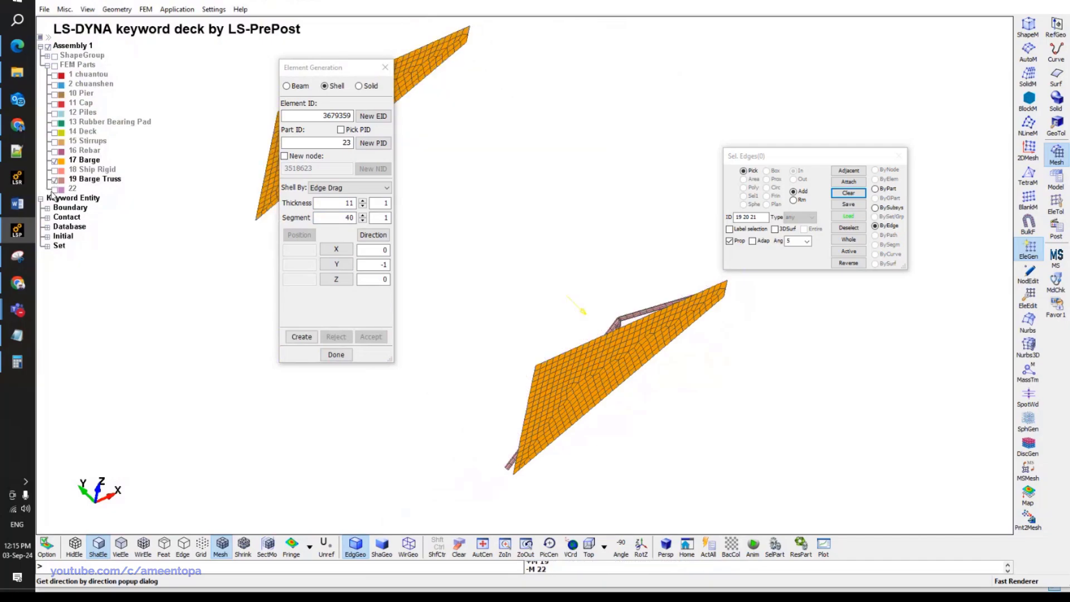
{"action": "middle_click_drag", "start_coordinate": [524, 475], "coordinate": [671, 451], "text": "shift"}
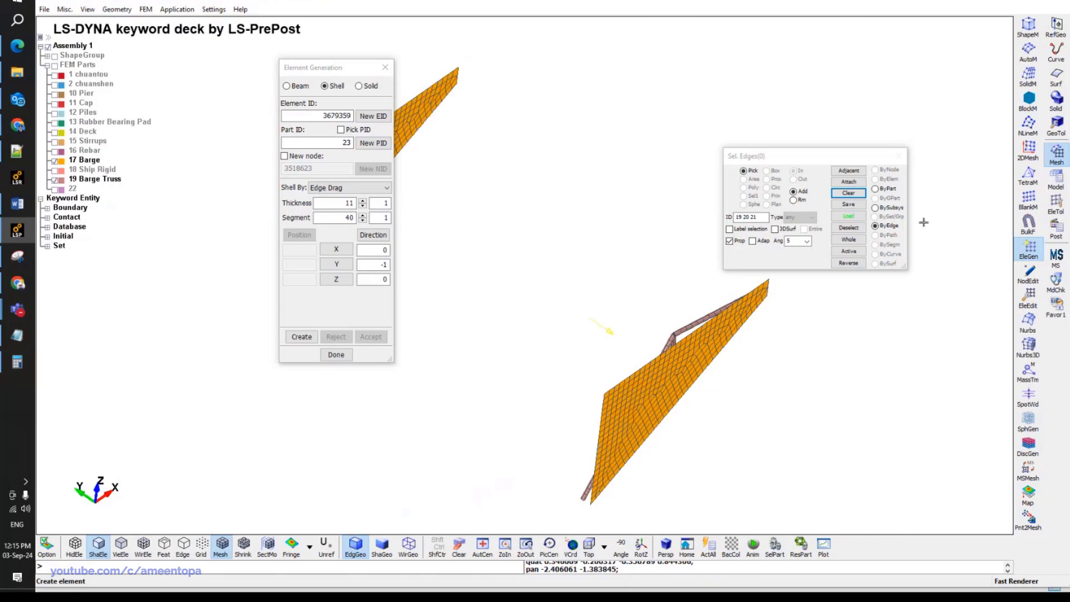
Start a Translate transformation and select the nodes of the Barge Truss by part.
{"action": "left_click", "coordinate": [1056, 204]}
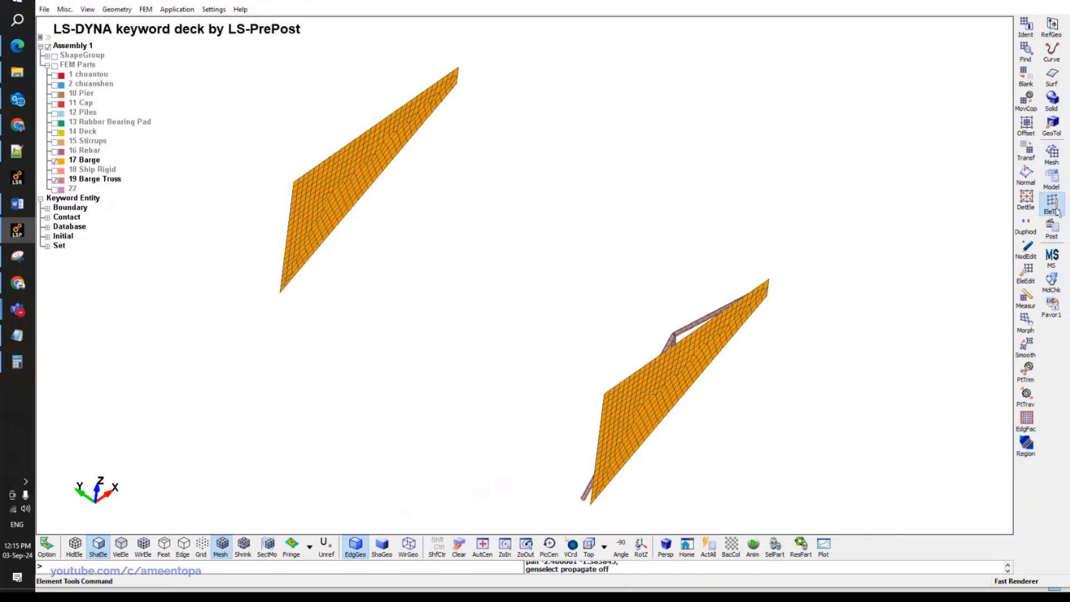
{"action": "left_click", "coordinate": [1029, 159]}
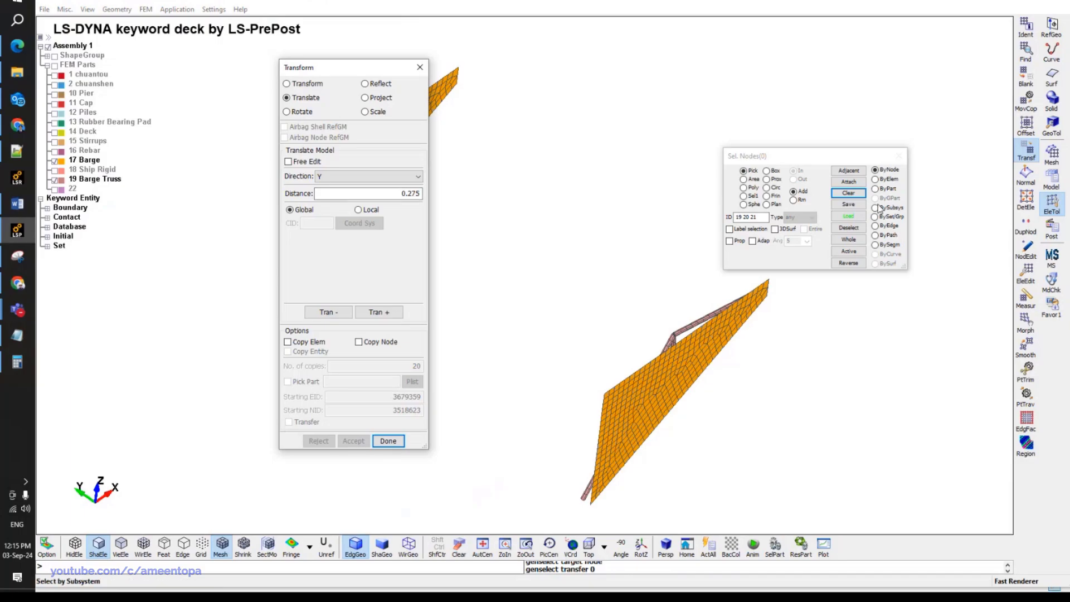
{"action": "left_click", "coordinate": [876, 188]}
{"action": "scroll", "coordinate": [688, 326], "scroll_direction": "up", "scroll_amount": 2}
{"action": "left_click", "coordinate": [682, 338]}
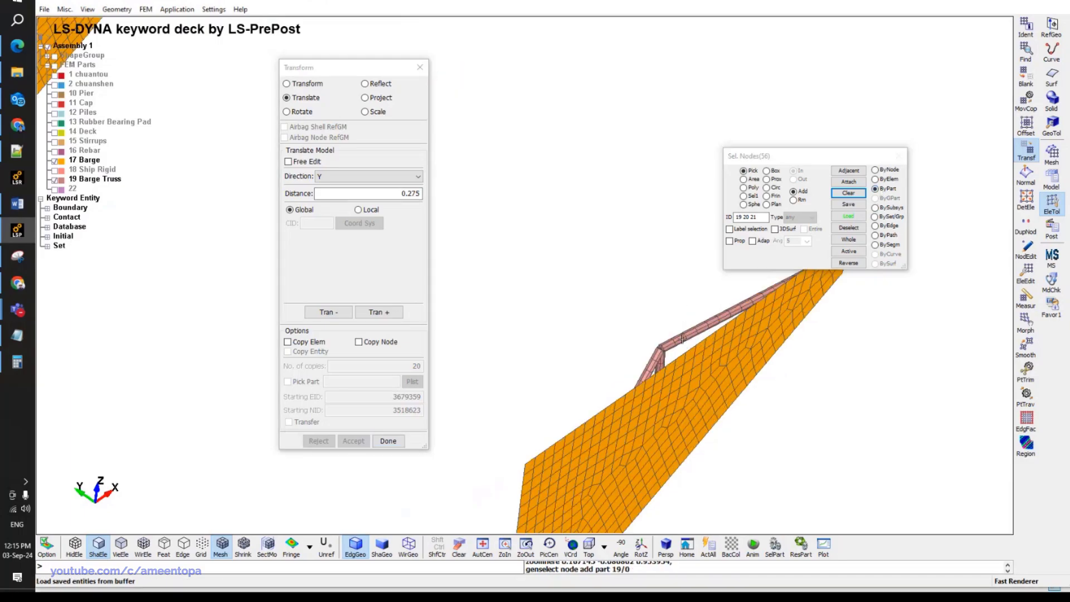
{"action": "middle_click_drag", "start_coordinate": [653, 343], "coordinate": [636, 329], "text": "shift"}
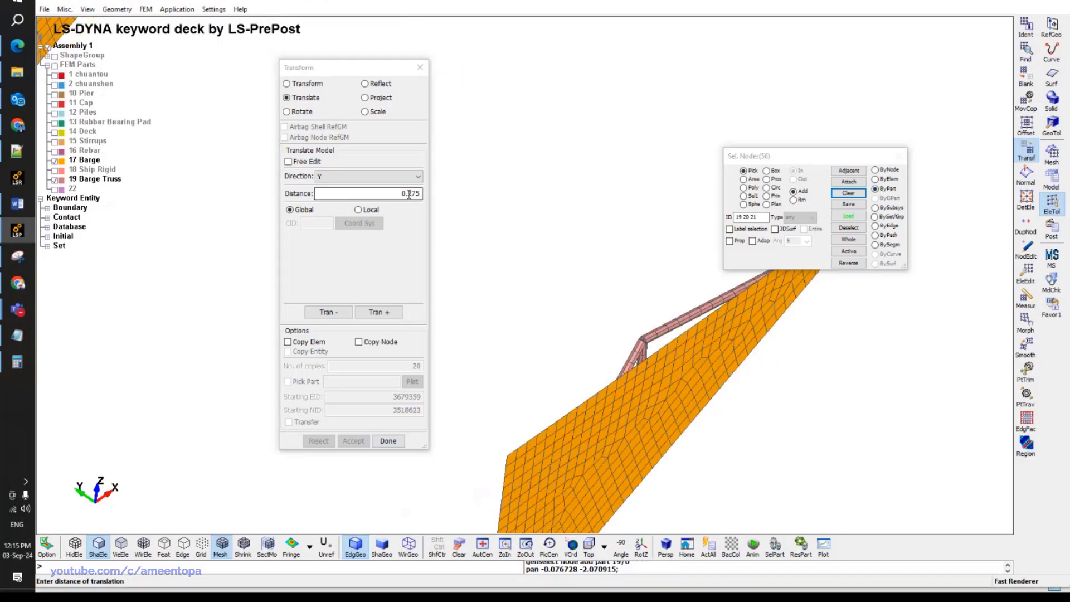
Multiply 0.275 by 4 in Calculator, and set the translation distance to 1.1 with element copying enabled.
{"action": "left_click", "coordinate": [18, 363]}
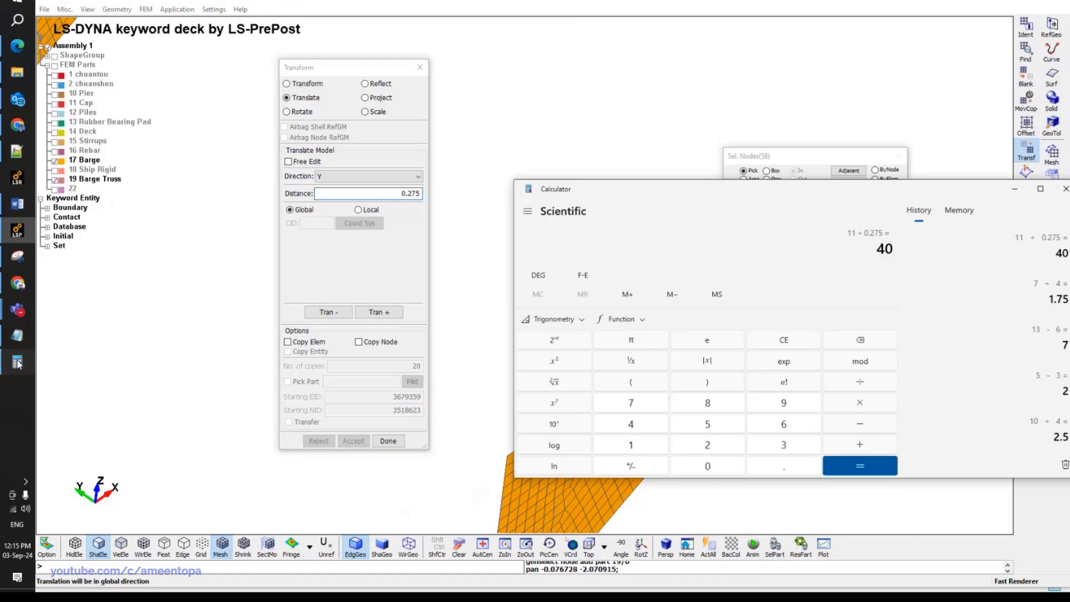
{"action": "double_click", "coordinate": [689, 185]}
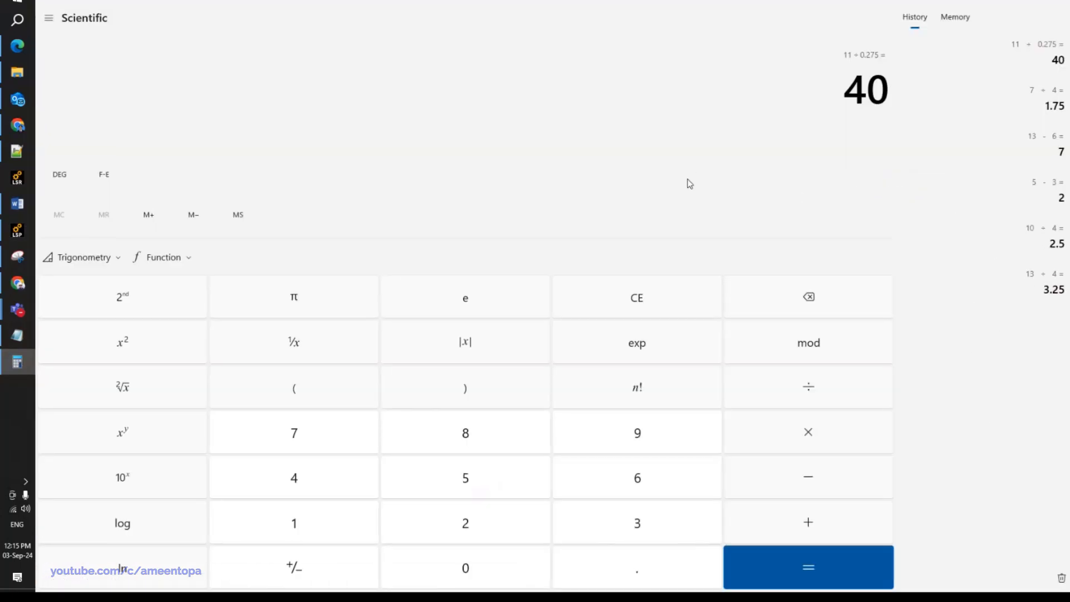
{"action": "left_click_drag", "start_coordinate": [558, 23], "coordinate": [740, 196]}
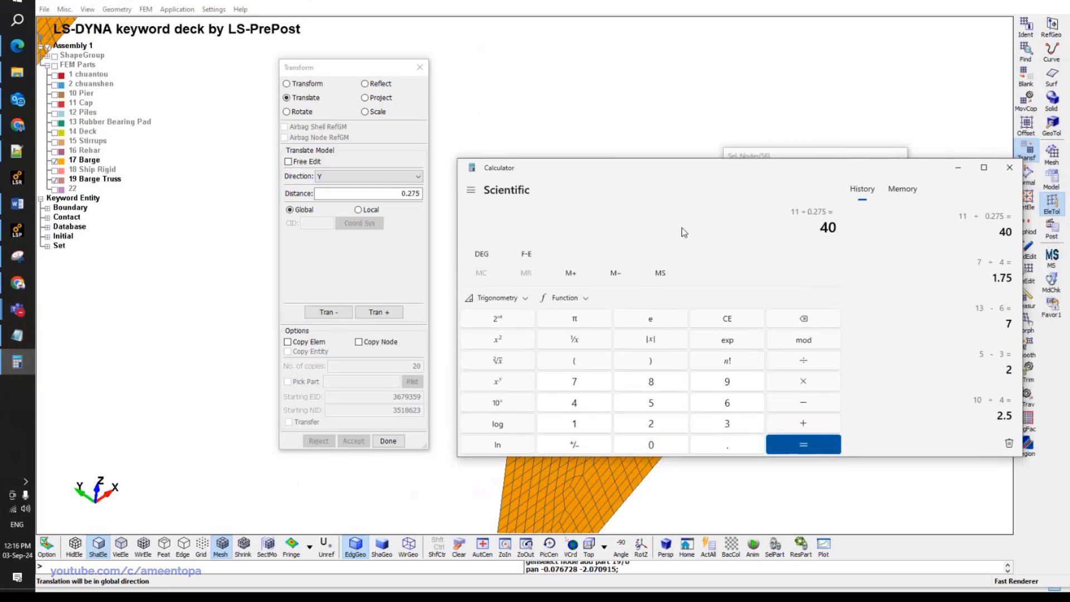
{"action": "type", "text": "0.275"}
{"action": "type", "text": "*4"}
{"action": "key", "text": "Return"}
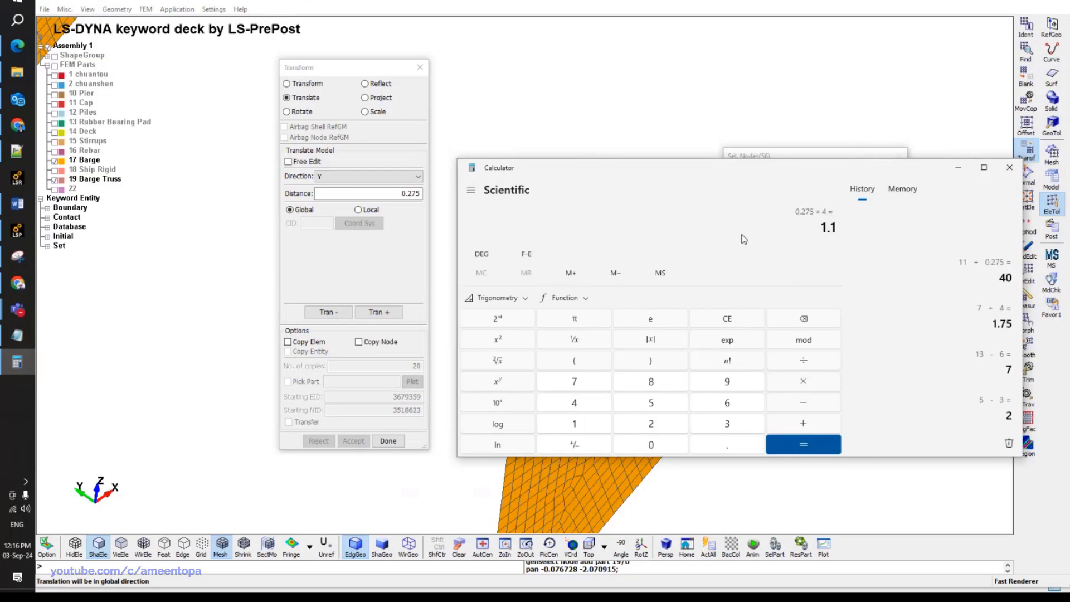
{"action": "left_click", "coordinate": [551, 121]}
{"action": "double_click", "coordinate": [362, 193]}
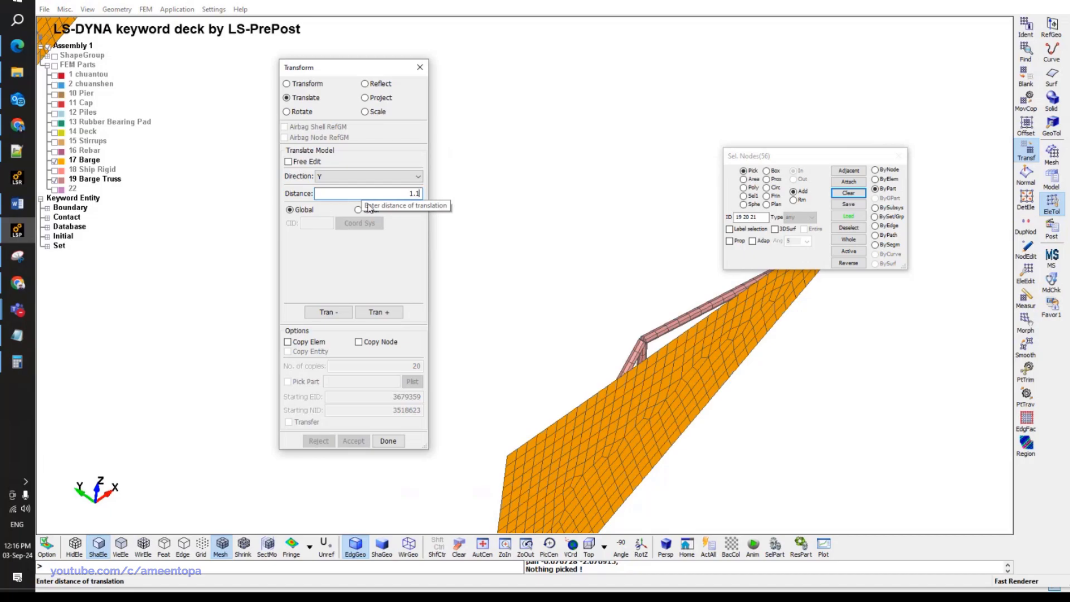
{"action": "left_click", "coordinate": [288, 342]}
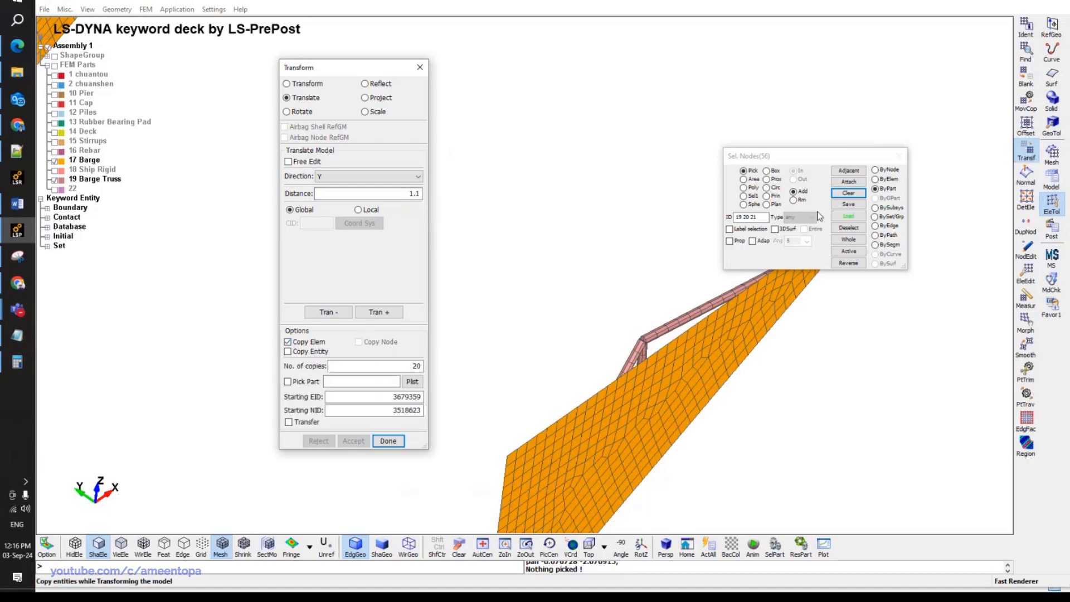
Try copying the truss 20 times in the positive Y direction, reject the copies and clear the node selection.
{"action": "left_click", "coordinate": [379, 312]}
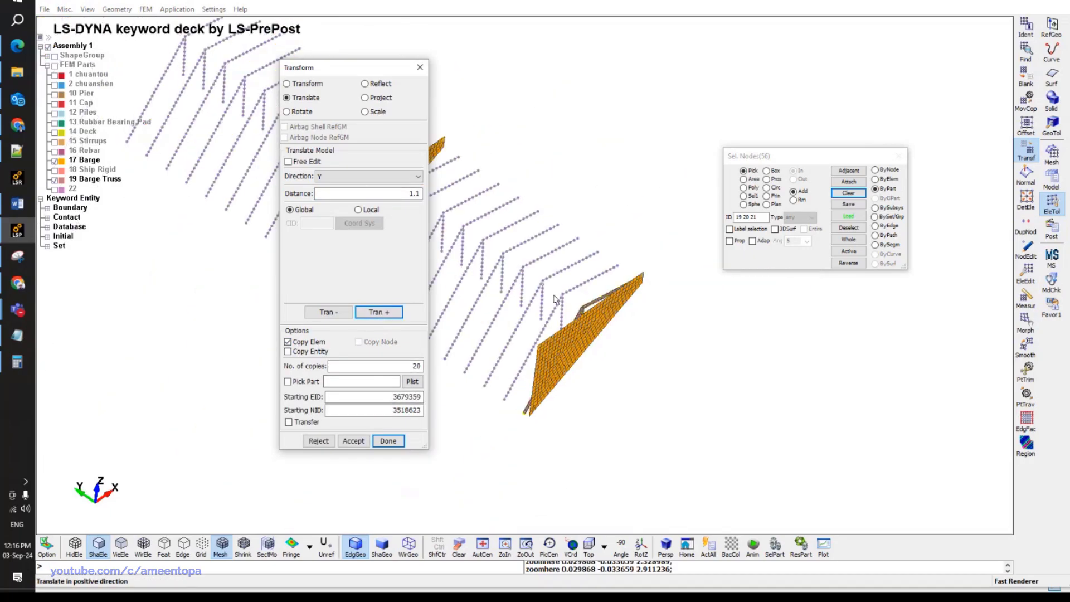
{"action": "left_click_drag", "start_coordinate": [554, 299], "coordinate": [725, 364], "text": "shift"}
{"action": "middle_click_drag", "start_coordinate": [725, 363], "coordinate": [668, 392], "text": "shift"}
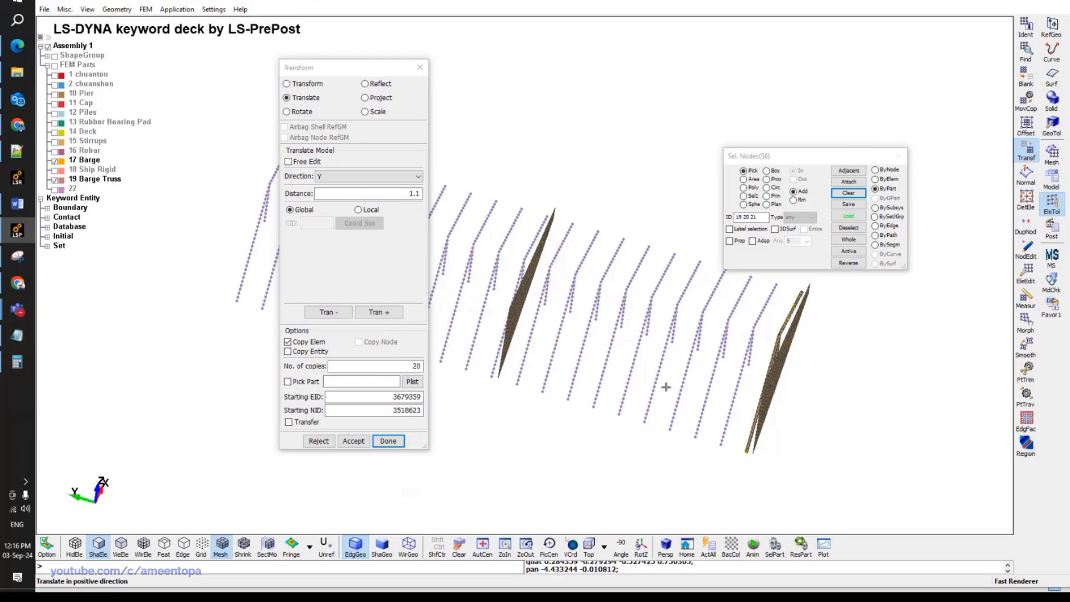
{"action": "left_click", "coordinate": [319, 441]}
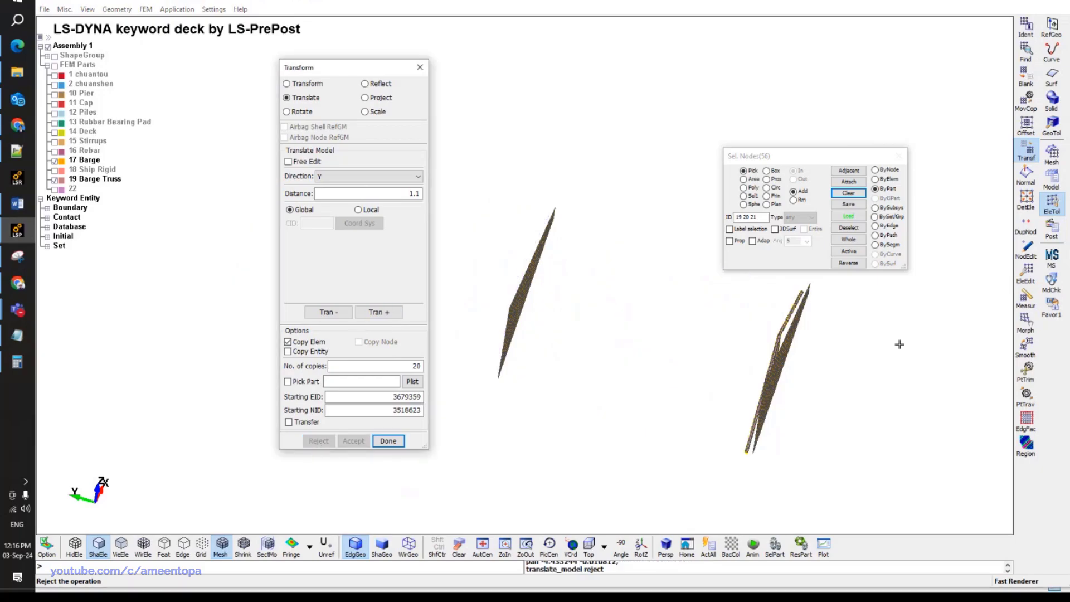
{"action": "left_click", "coordinate": [847, 192]}
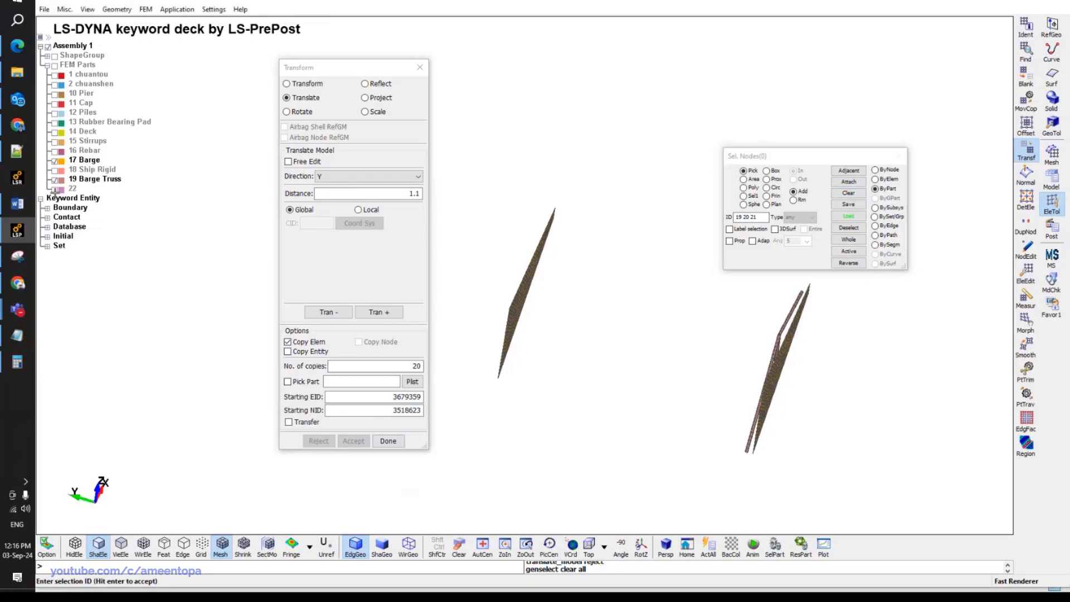
Show shell part 22, count the elements along its front bend line with a by-path selection, and clear the selection.
{"action": "left_click", "coordinate": [55, 190]}
{"action": "right_click", "coordinate": [72, 193]}
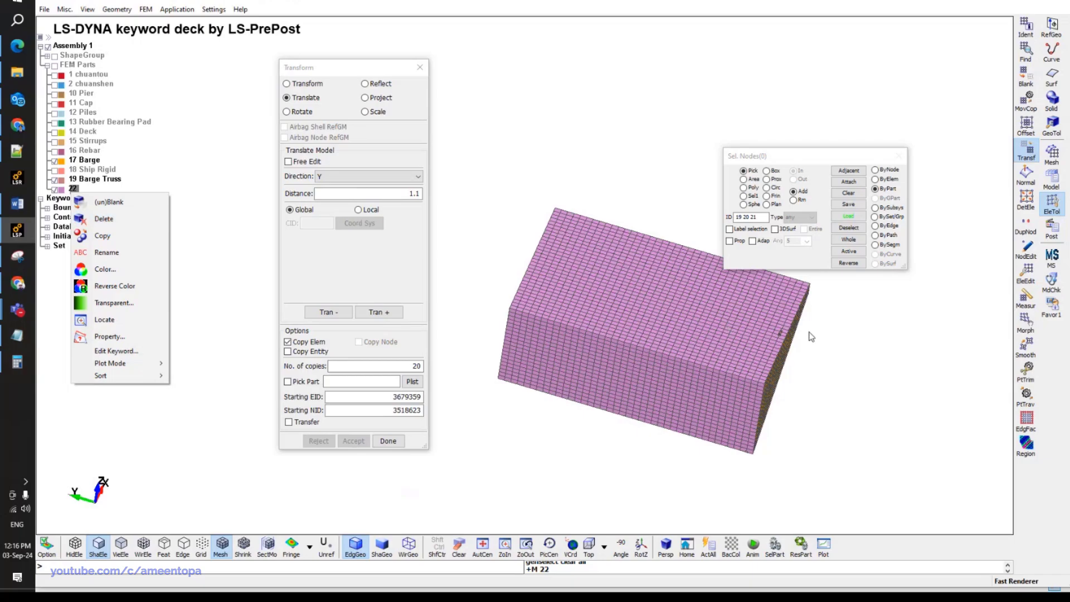
{"action": "left_click", "coordinate": [1027, 272]}
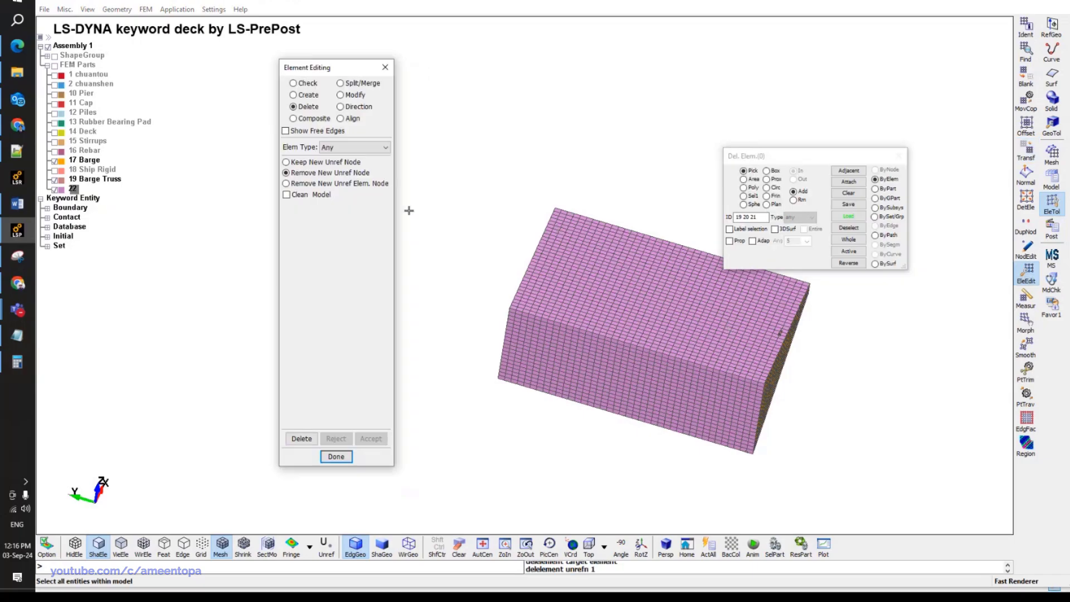
{"action": "left_click", "coordinate": [875, 234]}
{"action": "scroll", "coordinate": [821, 325], "scroll_direction": "up", "scroll_amount": 3}
{"action": "left_click", "coordinate": [766, 355]}
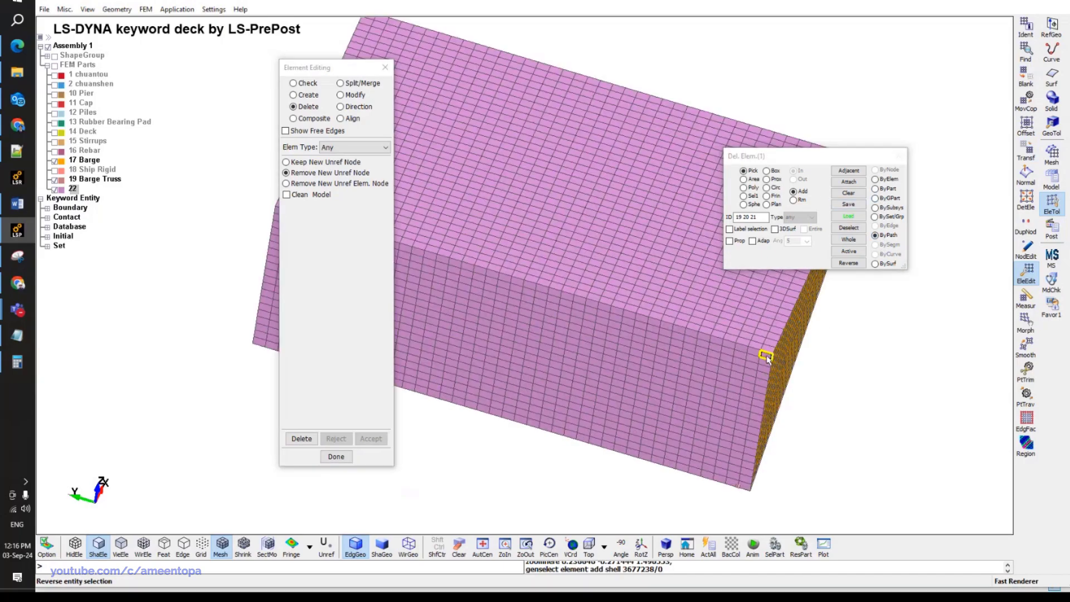
{"action": "scroll", "coordinate": [767, 357], "scroll_direction": "down", "scroll_amount": 3}
{"action": "scroll", "coordinate": [543, 280], "scroll_direction": "up", "scroll_amount": 2}
{"action": "left_click", "coordinate": [543, 276]}
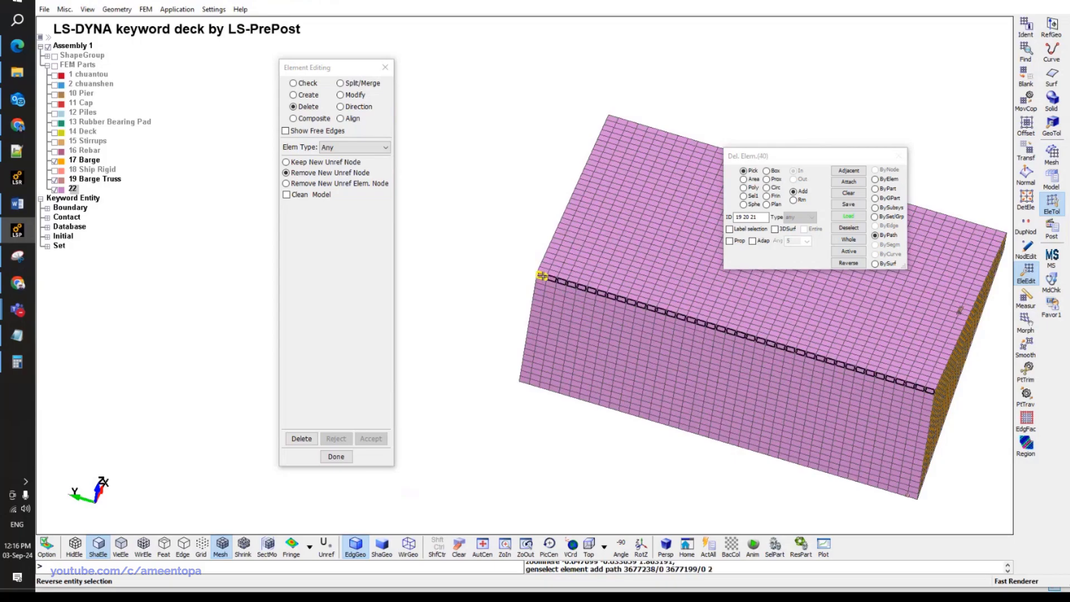
{"action": "left_click", "coordinate": [750, 218]}
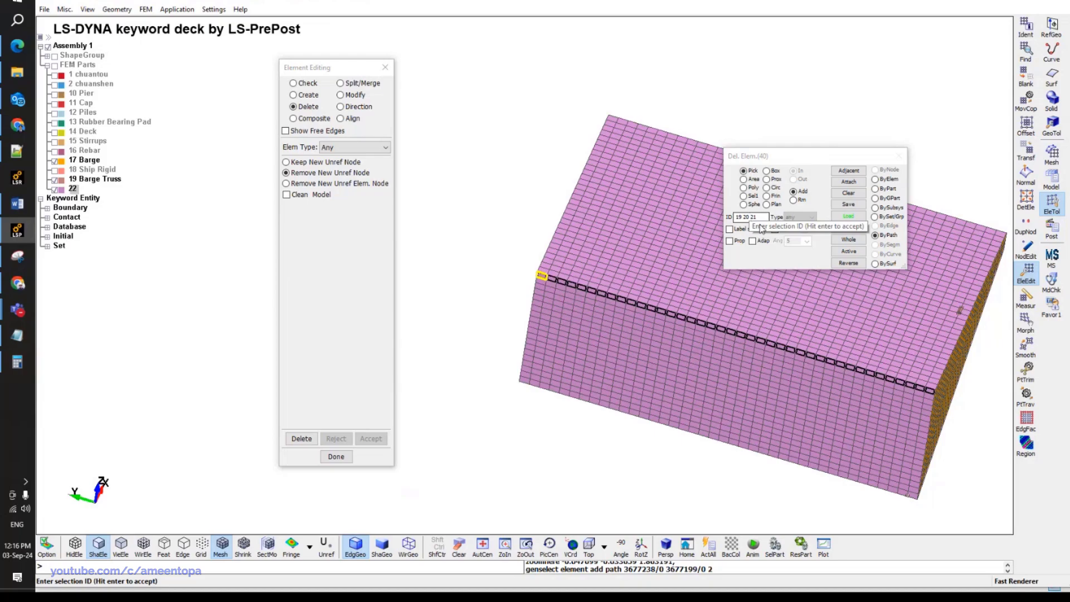
{"action": "left_click", "coordinate": [848, 194]}
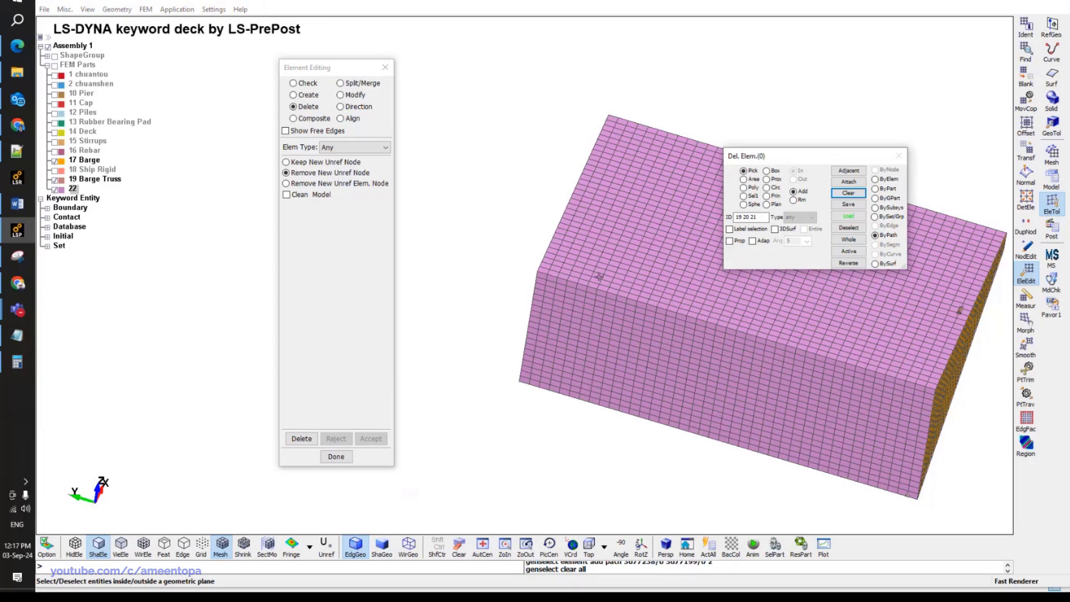
Toggle the Barge Truss part off and on, and hide shell part 22 to leave the truss exposed.
{"action": "double_click", "coordinate": [55, 180]}
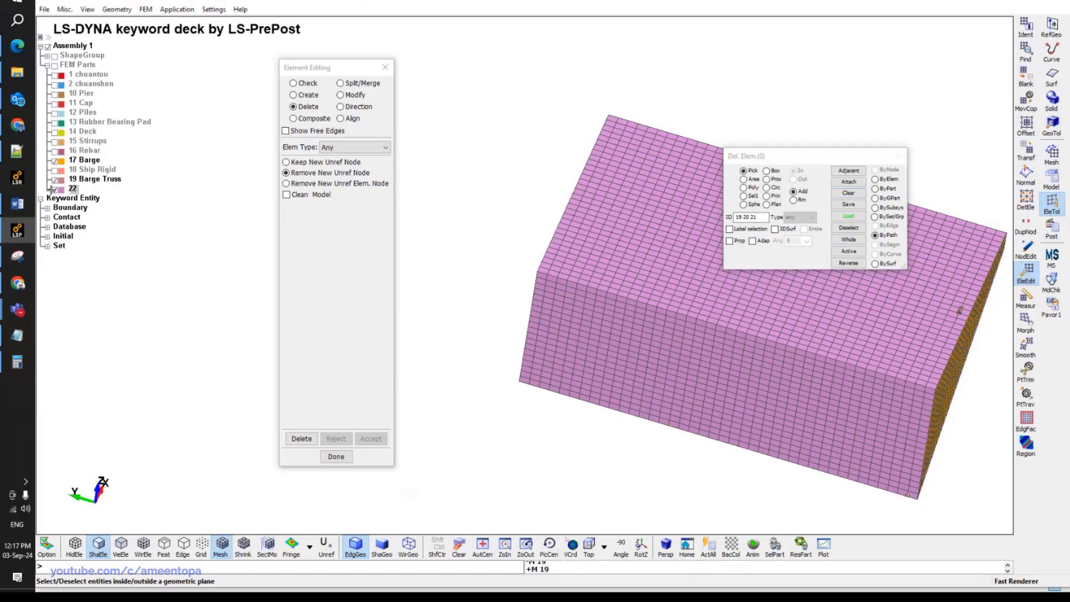
{"action": "left_click", "coordinate": [54, 189]}
{"action": "middle_click_drag", "start_coordinate": [641, 370], "coordinate": [505, 379]}
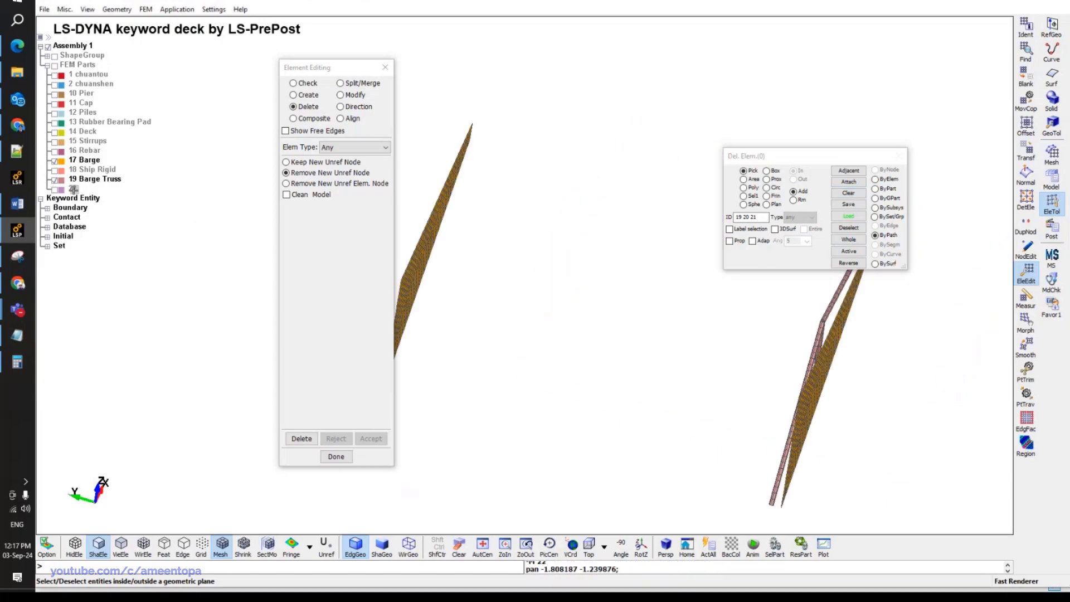
Divide 11 by 10 in Calculator, and return to LS-PrePost.
{"action": "left_click", "coordinate": [18, 362]}
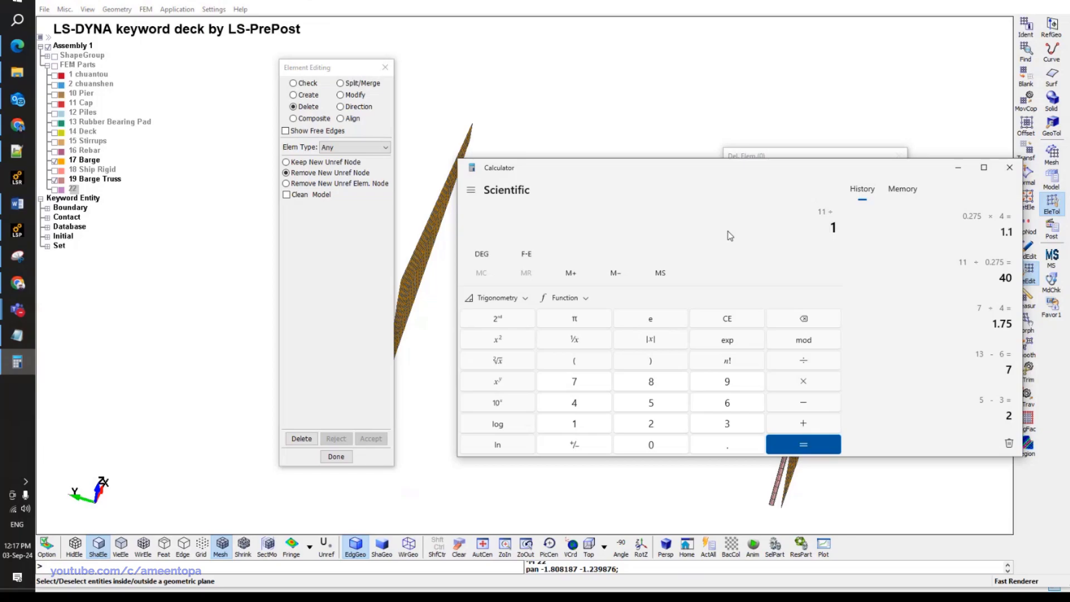
{"action": "type", "text": "0"}
{"action": "key", "text": "Return"}
{"action": "left_click", "coordinate": [685, 146]}
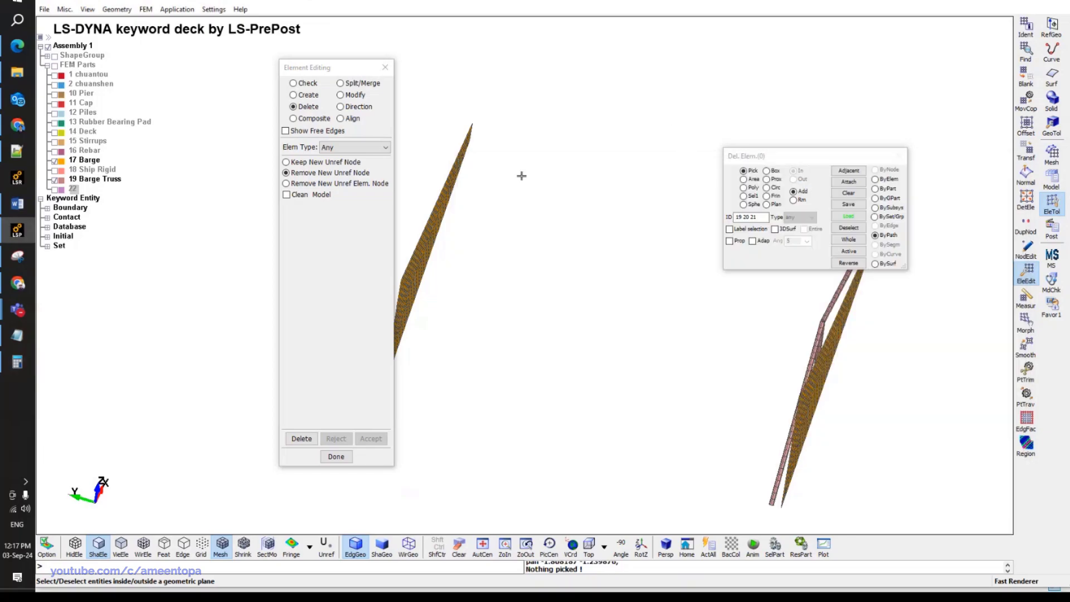
Restart the Translate transformation and select all nodes of the Barge Truss by part.
{"action": "left_click", "coordinate": [1027, 151]}
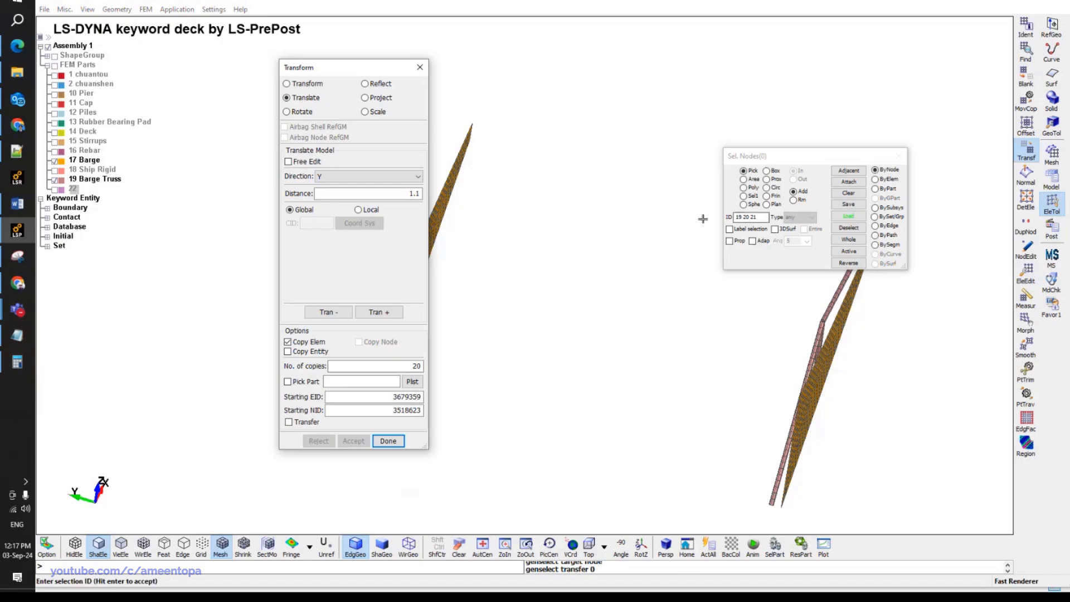
{"action": "left_click", "coordinate": [876, 188]}
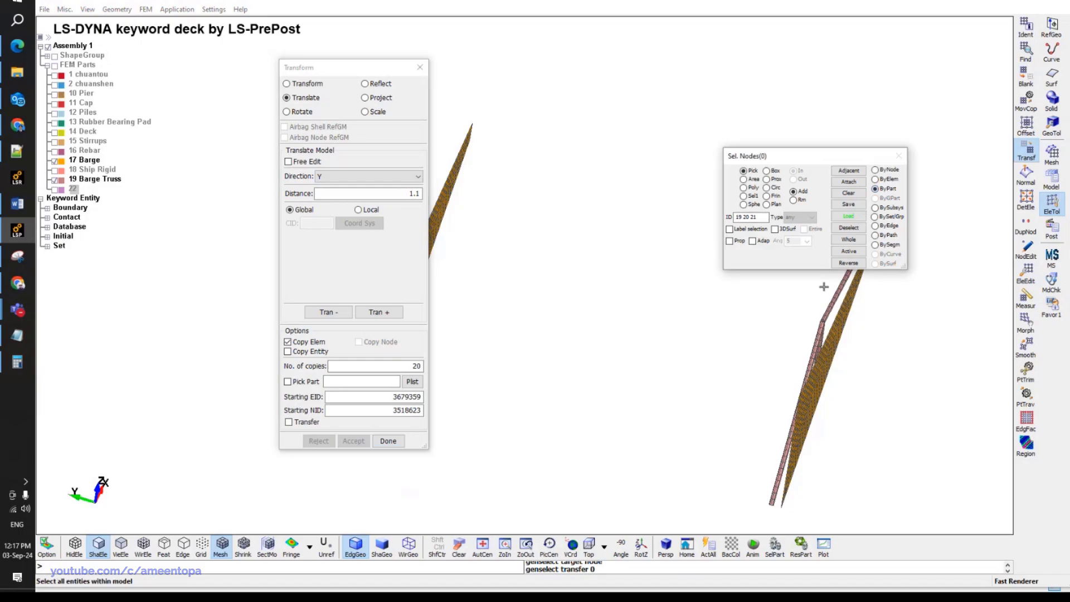
{"action": "left_click", "coordinate": [835, 308]}
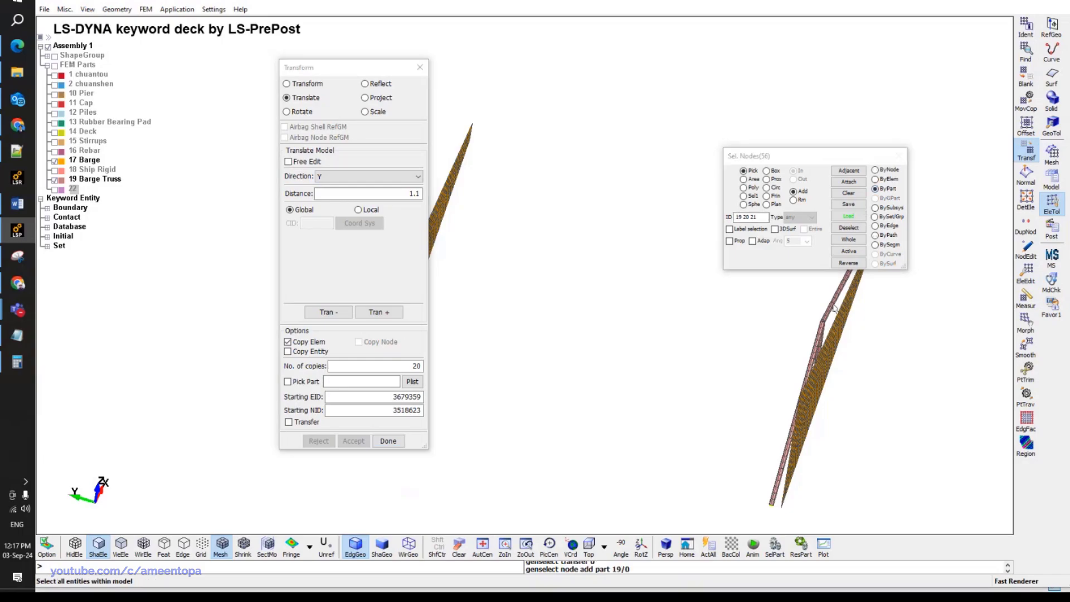
Try 20 truss copies at 1.1 spacing in positive Y, inspect their extent and reject them.
{"action": "left_click", "coordinate": [379, 312]}
{"action": "left_click_drag", "start_coordinate": [650, 411], "coordinate": [766, 401], "text": "ctrl"}
{"action": "middle_click_drag", "start_coordinate": [766, 402], "coordinate": [742, 410], "text": "ctrl"}
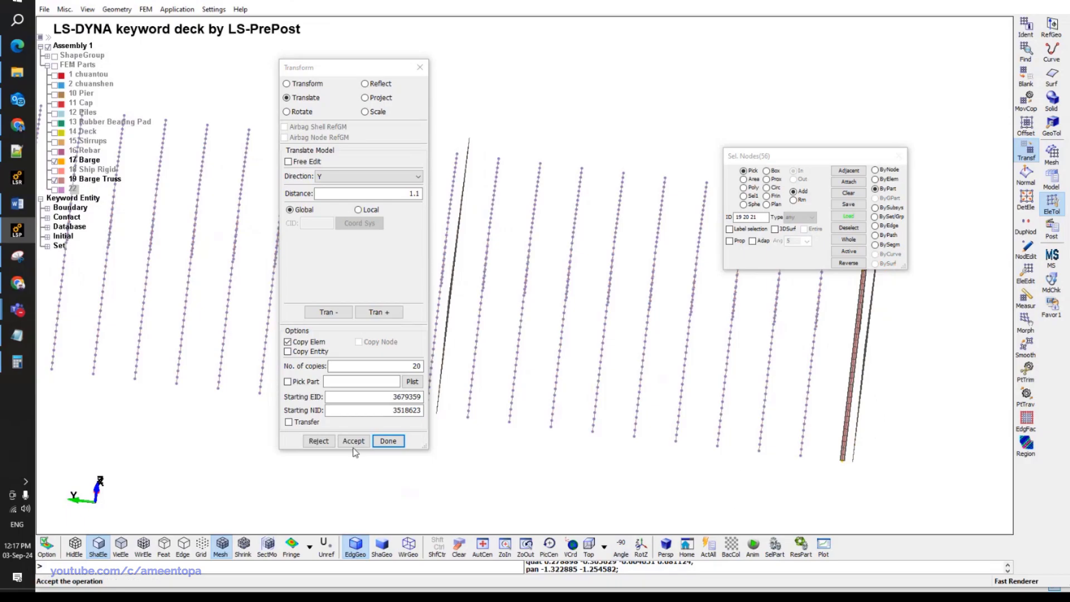
{"action": "left_click", "coordinate": [319, 440]}
Copy the selected truss 9 times in the positive Y direction at a distance of 1.1, and accept the copies.
{"action": "double_click", "coordinate": [414, 367]}
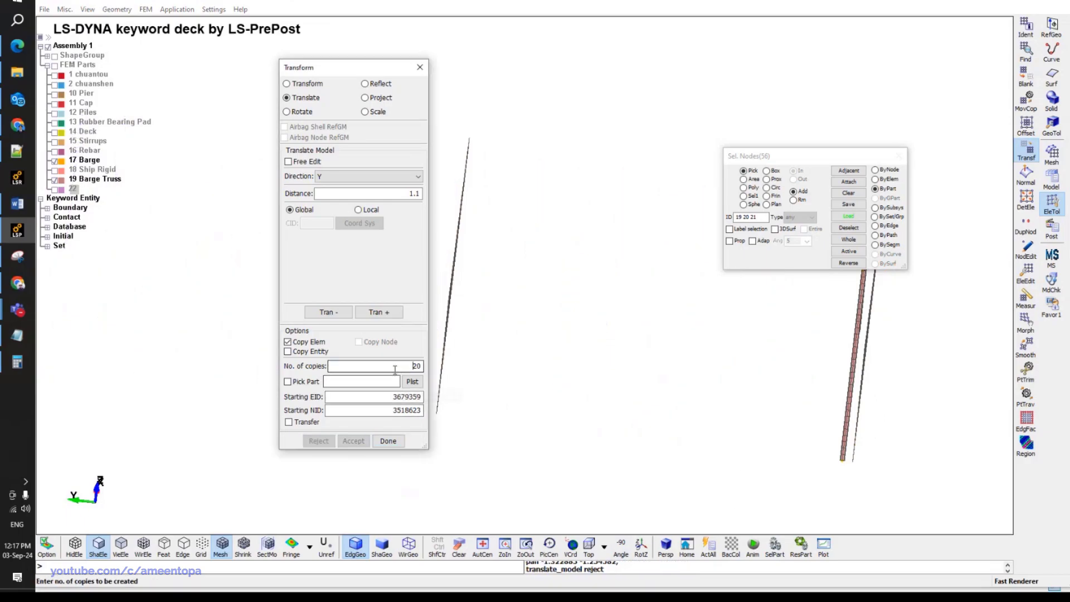
{"action": "type", "text": "9"}
{"action": "left_click", "coordinate": [380, 313]}
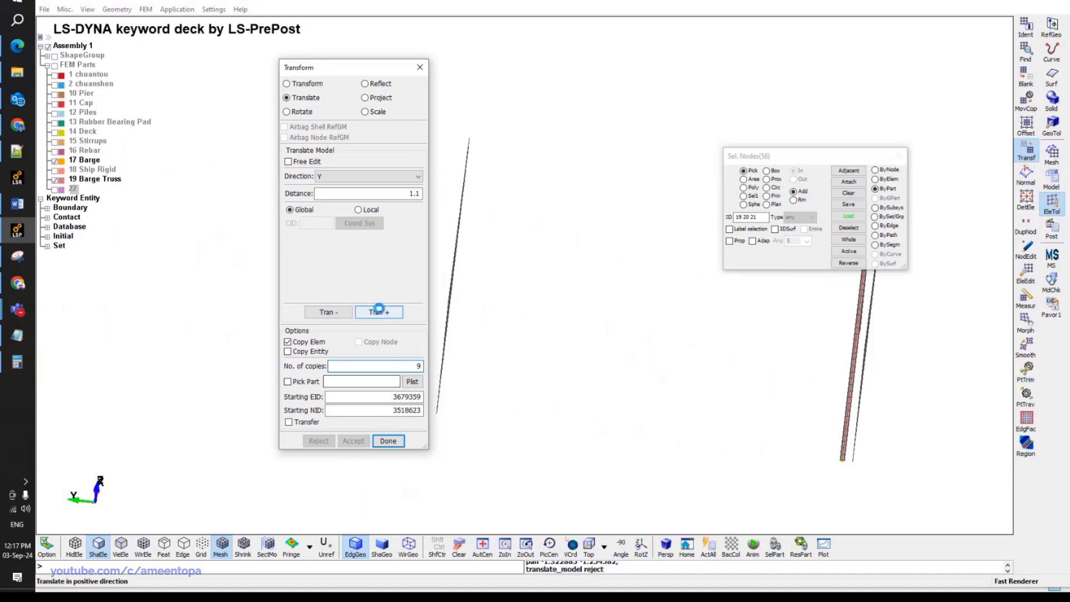
{"action": "left_click", "coordinate": [354, 442]}
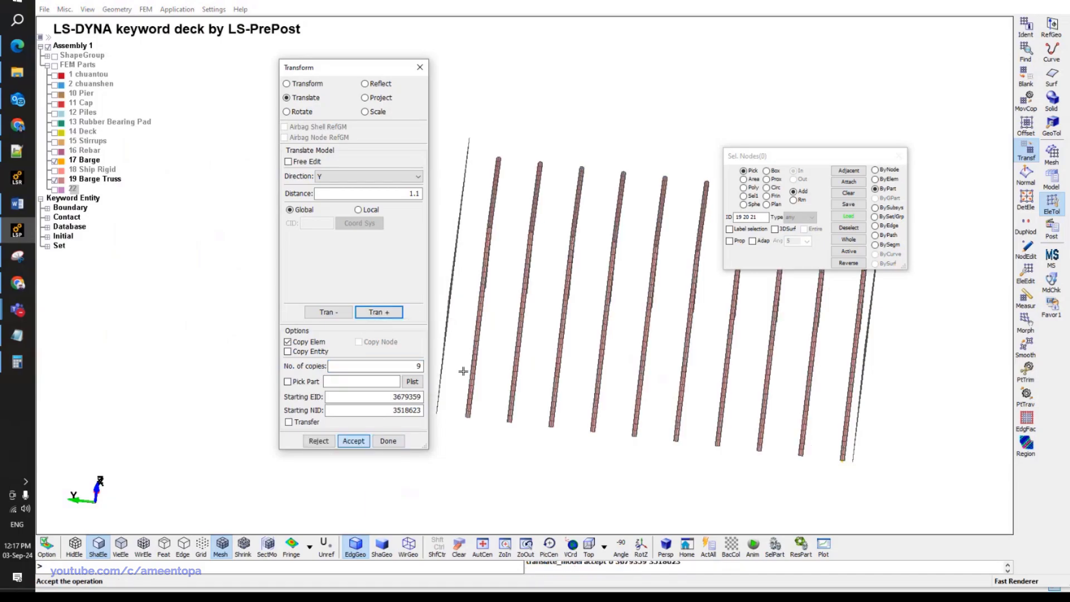
With element copying disabled, move all Barge Truss nodes by 0.275 in the negative Y direction and accept the move.
{"action": "left_click", "coordinate": [338, 342]}
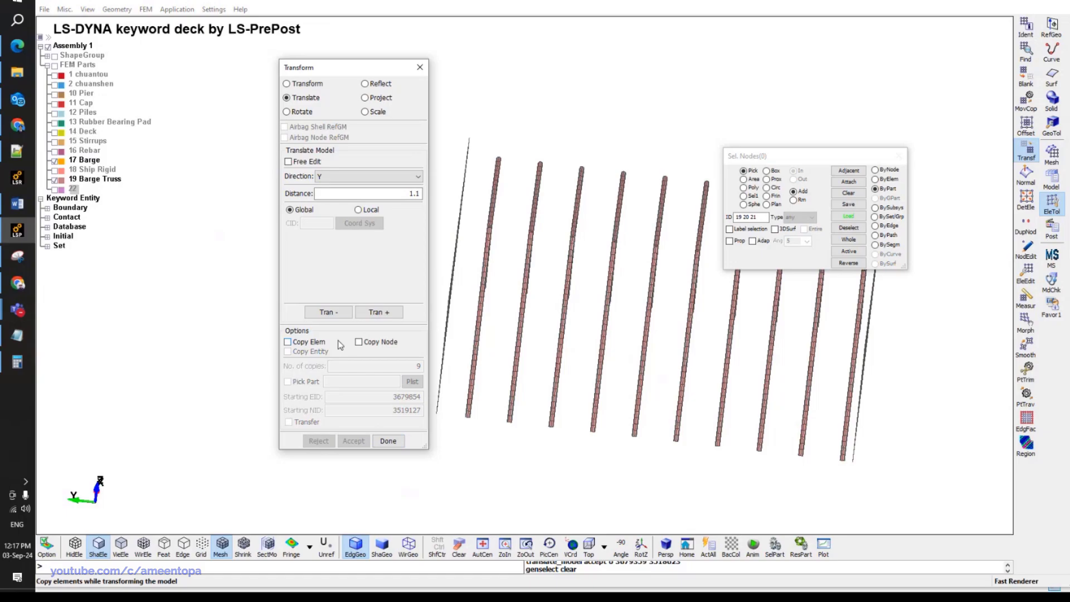
{"action": "left_click", "coordinate": [481, 301]}
{"action": "double_click", "coordinate": [376, 195]}
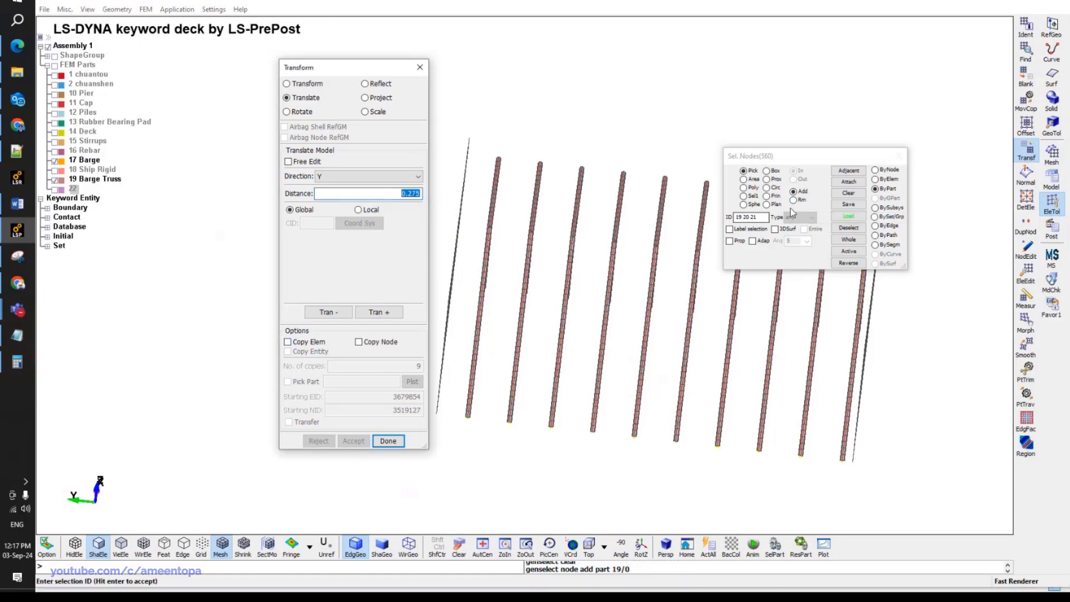
{"action": "left_click", "coordinate": [329, 312]}
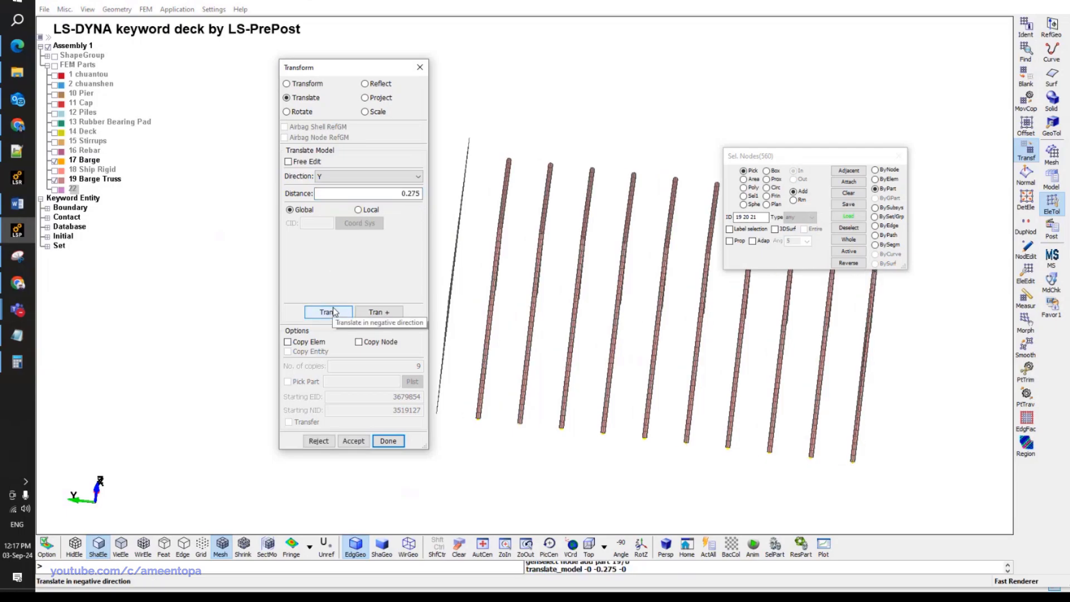
{"action": "left_click", "coordinate": [374, 314]}
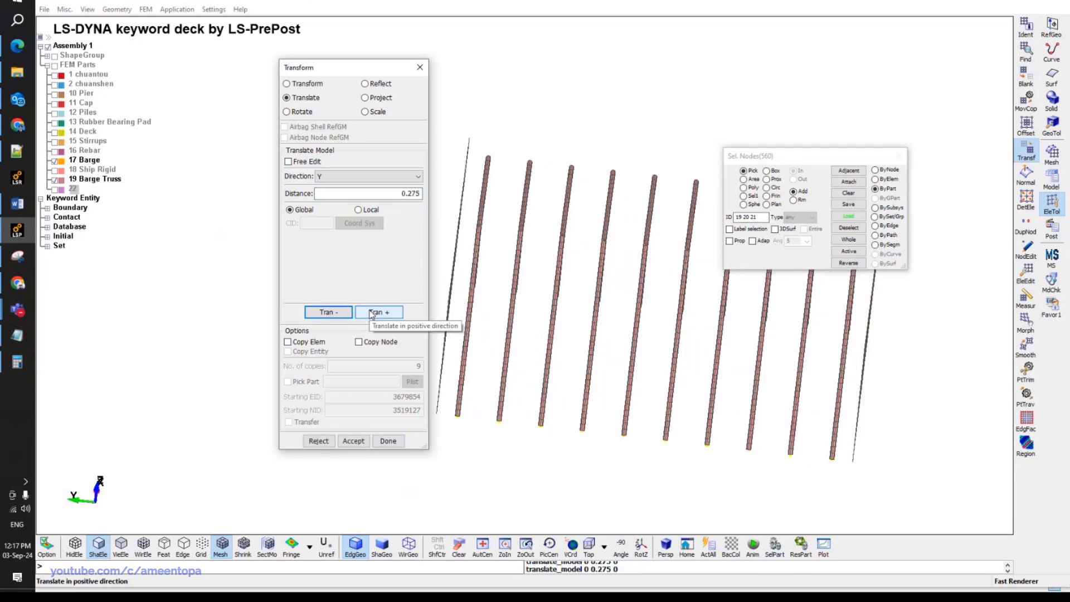
{"action": "left_click", "coordinate": [328, 314]}
{"action": "left_click", "coordinate": [328, 314]}
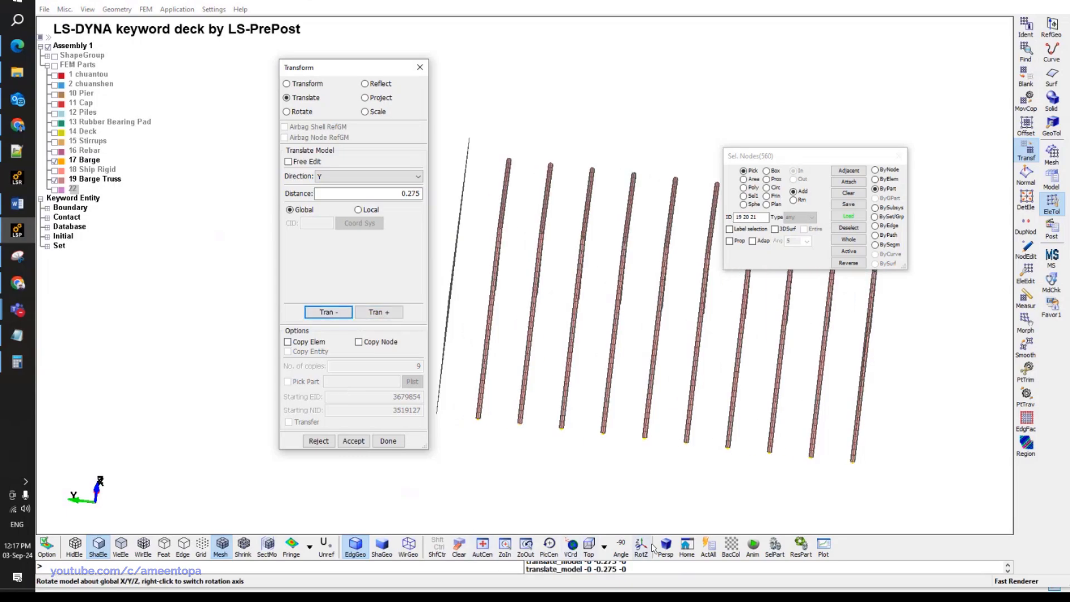
{"action": "left_click", "coordinate": [353, 441]}
Hide the Barge part and delete the elements of the outermost truss at the negative Y end using an area selection.
{"action": "scroll", "coordinate": [507, 428], "scroll_direction": "down", "scroll_amount": 3}
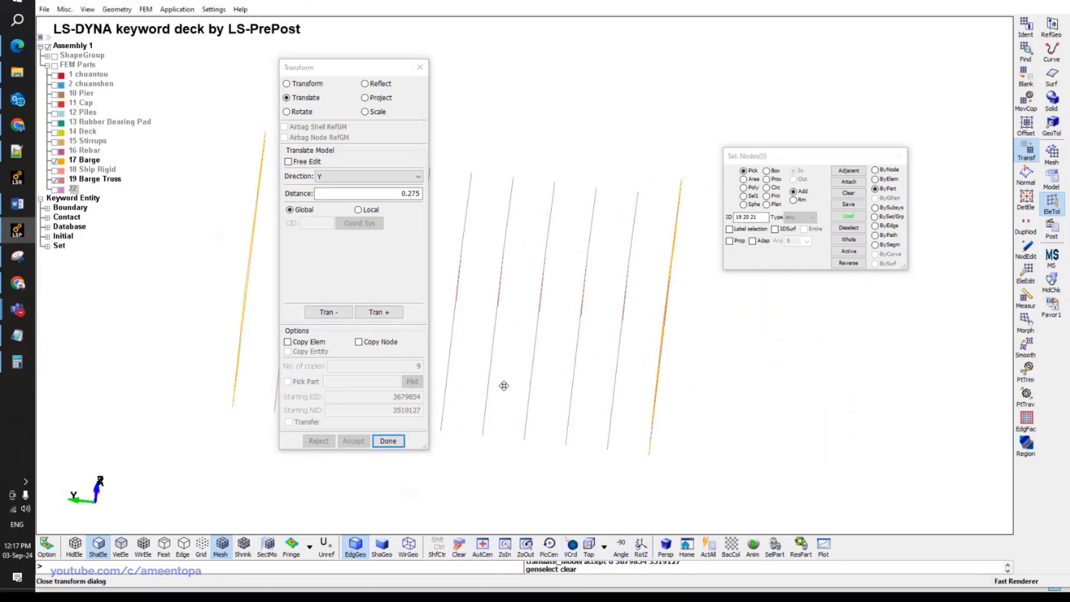
{"action": "middle_click_drag", "start_coordinate": [505, 385], "coordinate": [581, 410]}
{"action": "left_click_drag", "start_coordinate": [581, 409], "coordinate": [555, 384], "text": "ctrl"}
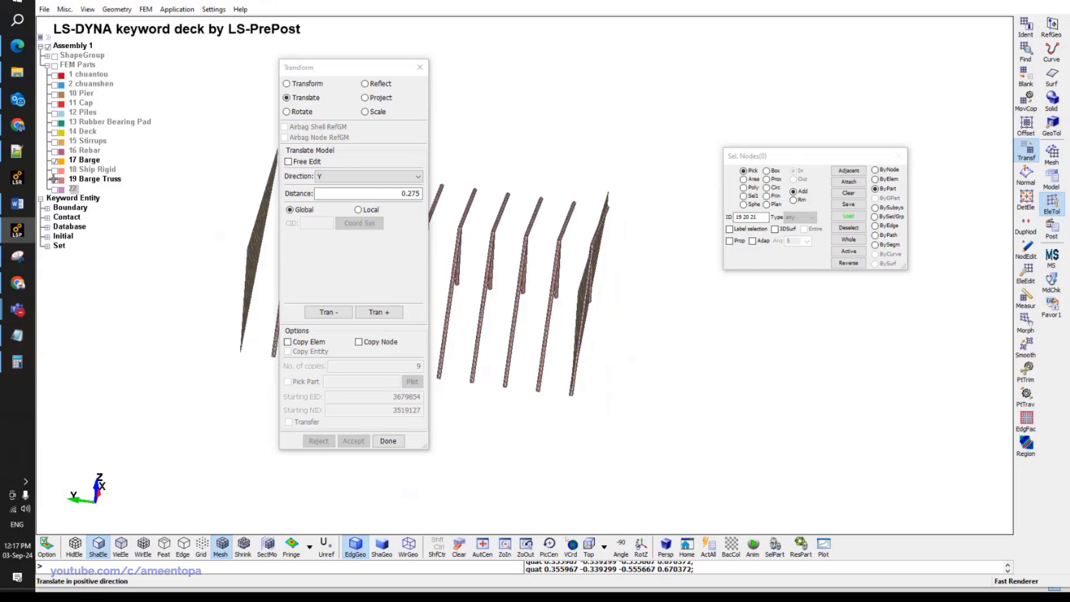
{"action": "left_click", "coordinate": [1027, 272]}
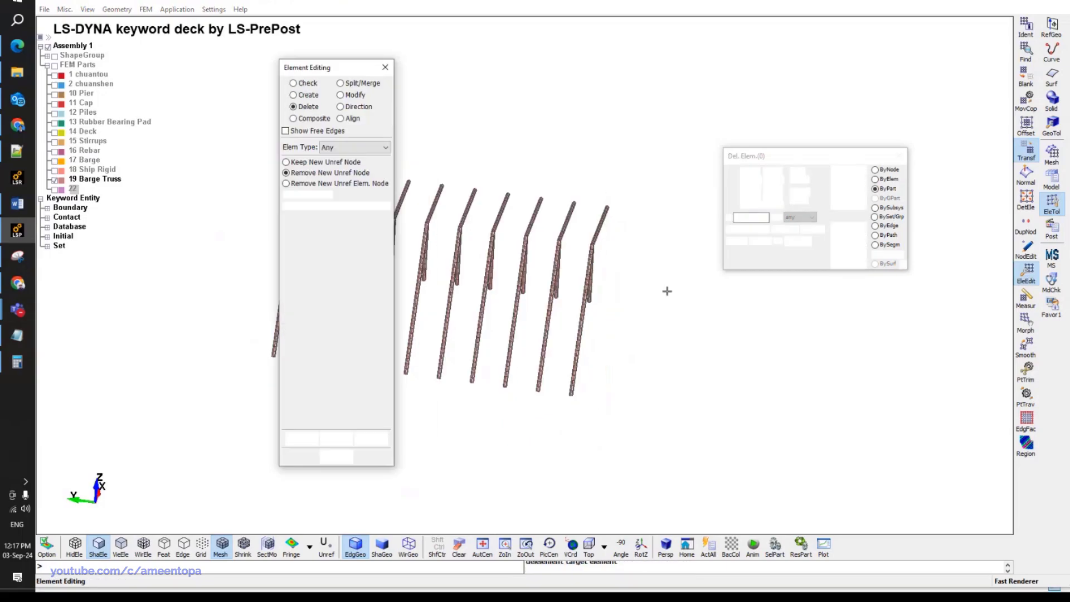
{"action": "left_click_drag", "start_coordinate": [645, 349], "coordinate": [652, 351], "text": "ctrl"}
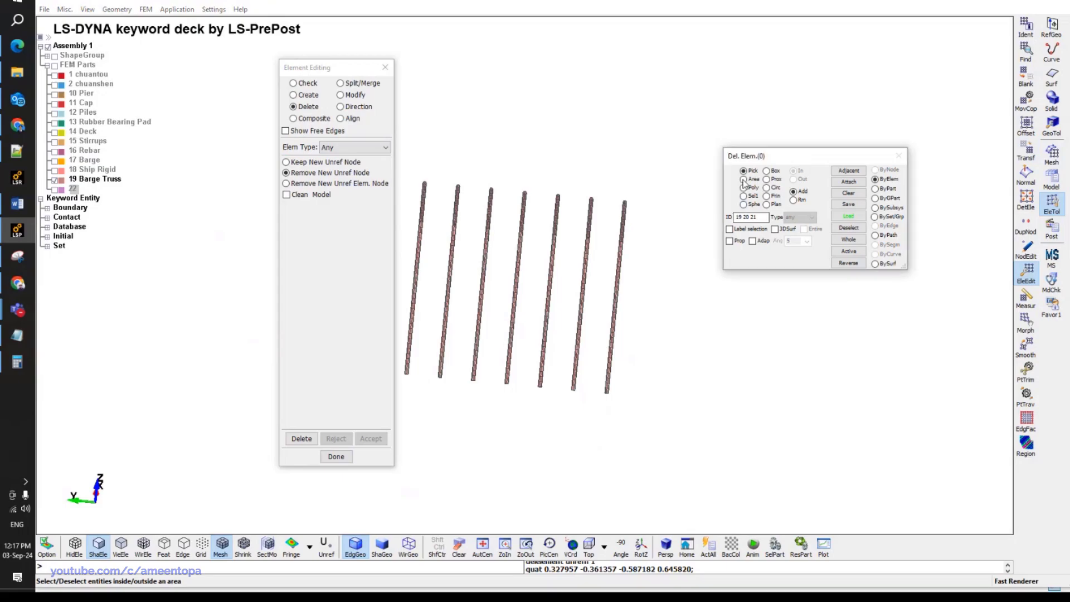
{"action": "left_click_drag", "start_coordinate": [608, 423], "coordinate": [638, 299]}
{"action": "left_click", "coordinate": [302, 439]}
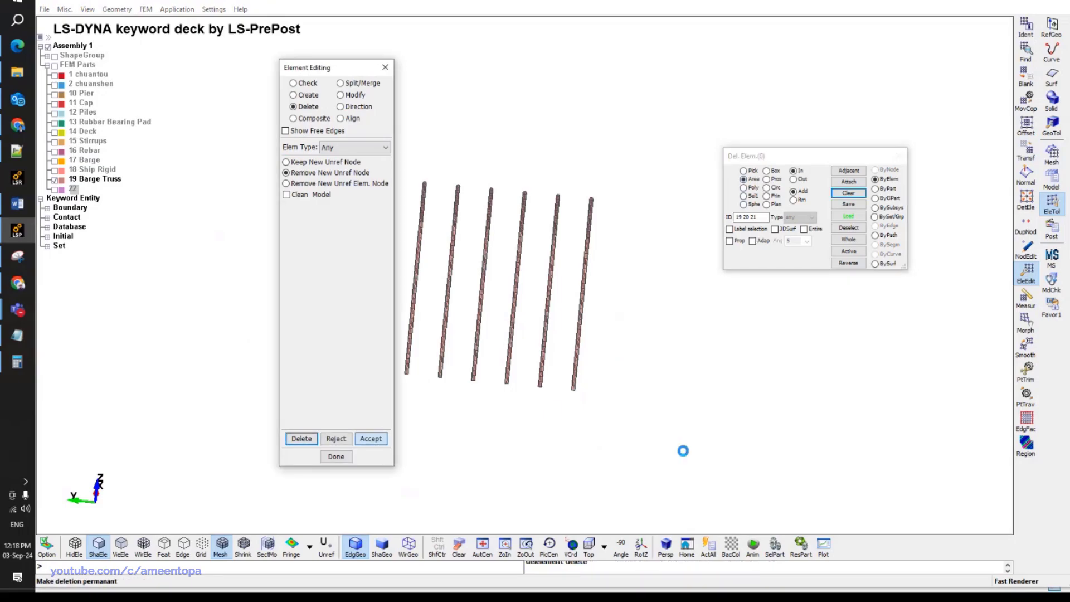
Display the Ship Rigid, Barge, Barge Truss and part 22 parts together in the model view.
{"action": "left_click_drag", "start_coordinate": [676, 453], "coordinate": [195, 243], "text": "ctrl"}
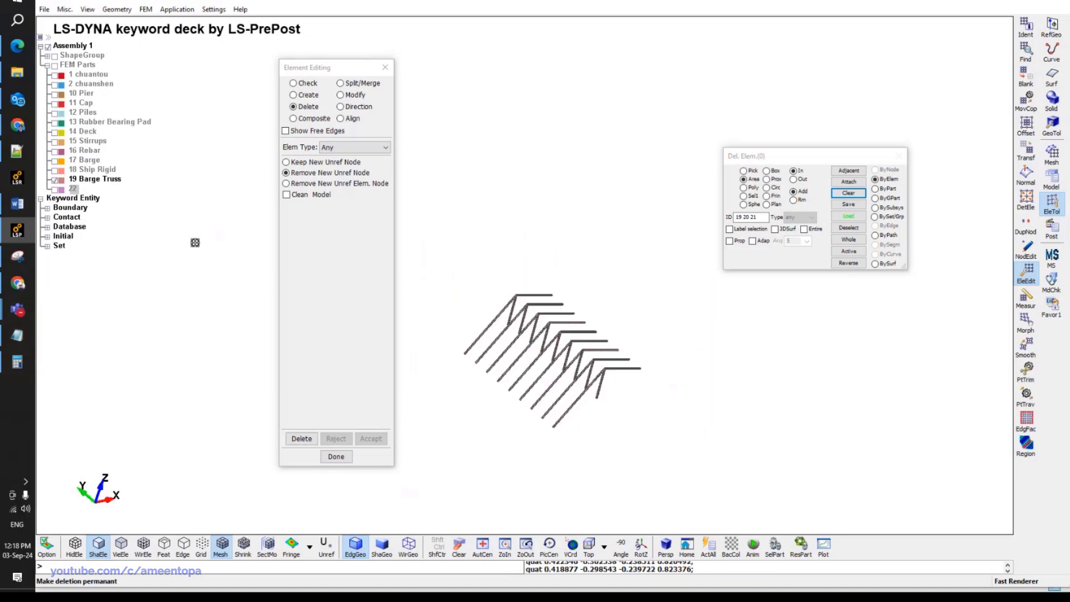
{"action": "left_click", "coordinate": [55, 179]}
{"action": "left_click", "coordinate": [55, 169]}
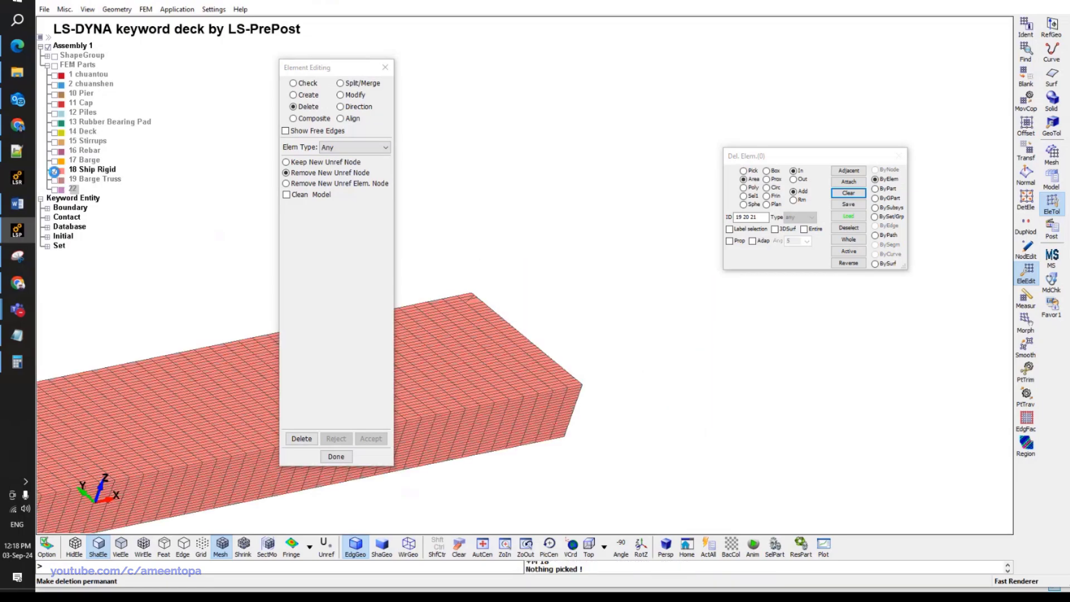
{"action": "left_click_drag", "start_coordinate": [623, 339], "coordinate": [102, 217], "text": "ctrl"}
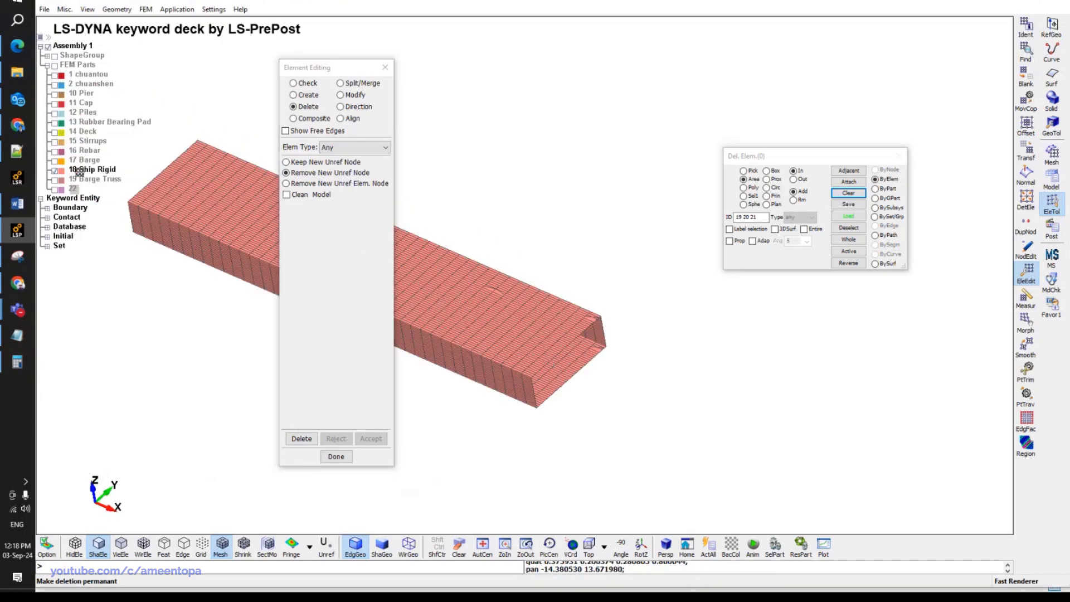
{"action": "left_click", "coordinate": [55, 160]}
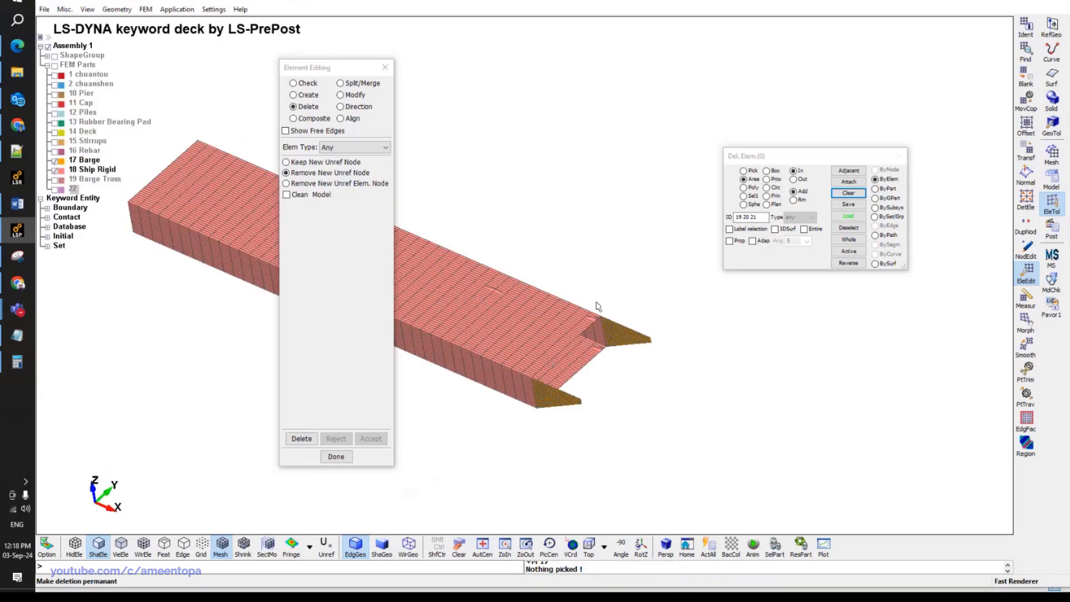
{"action": "scroll", "coordinate": [597, 306], "scroll_direction": "up", "scroll_amount": 2}
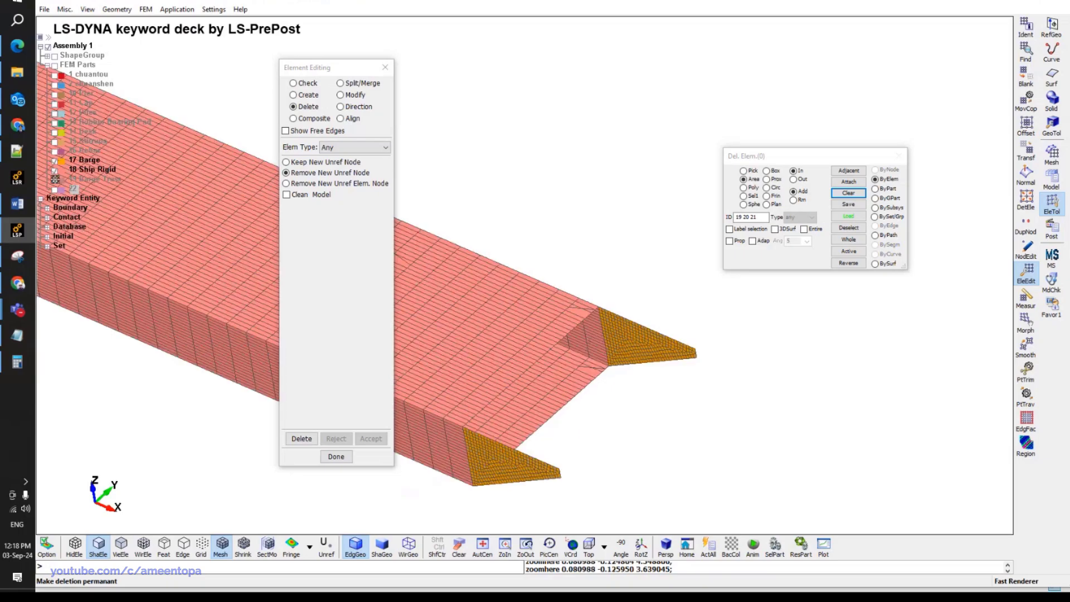
{"action": "left_click", "coordinate": [55, 179]}
{"action": "left_click", "coordinate": [55, 188]}
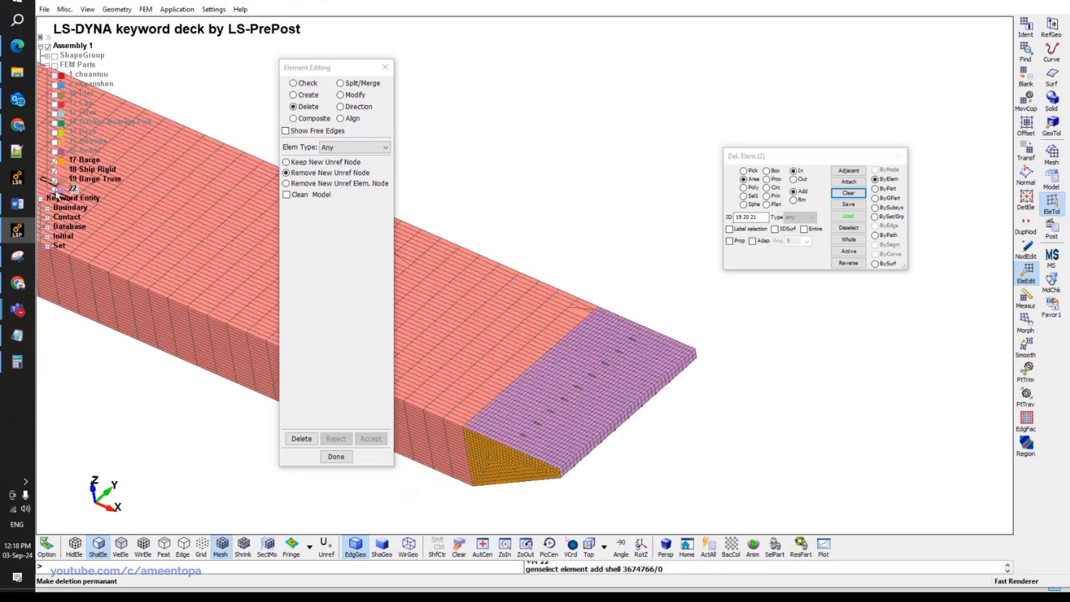
{"action": "scroll", "coordinate": [577, 372], "scroll_direction": "down", "scroll_amount": 2}
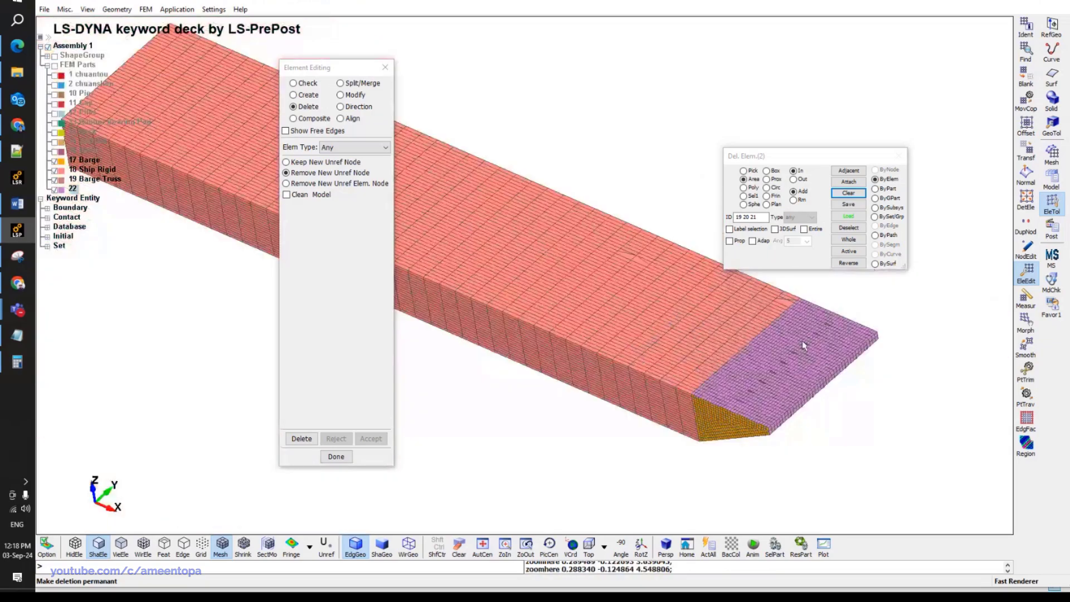
Measure the node-to-node length of the Ship Rigid part along its lower longitudinal edge.
{"action": "left_click_drag", "start_coordinate": [804, 346], "coordinate": [629, 243], "text": "ctrl"}
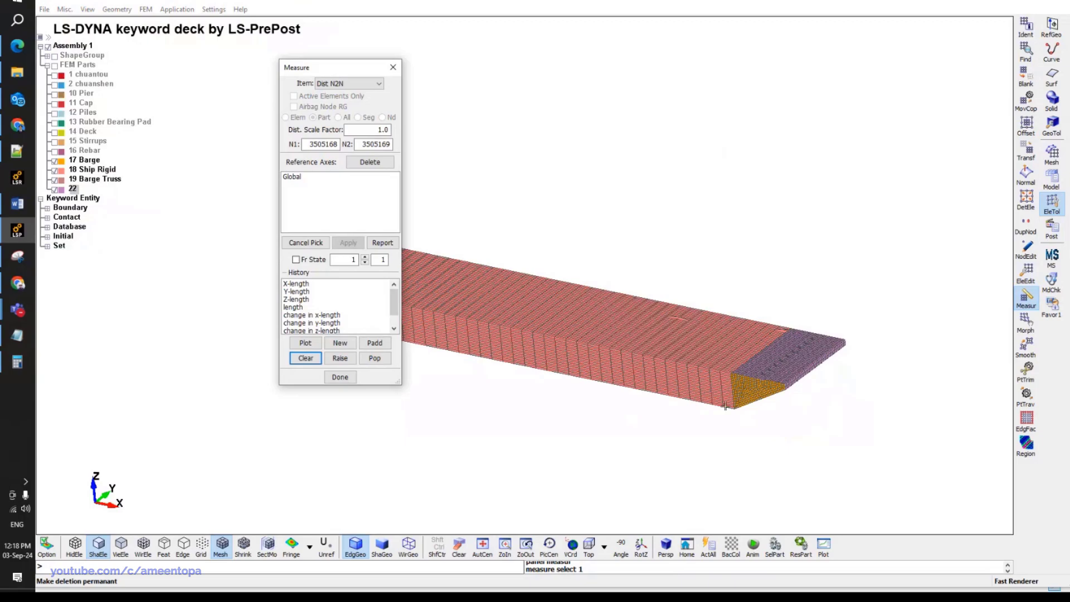
{"action": "scroll", "coordinate": [725, 407], "scroll_direction": "up", "scroll_amount": 2}
{"action": "left_click", "coordinate": [745, 410]}
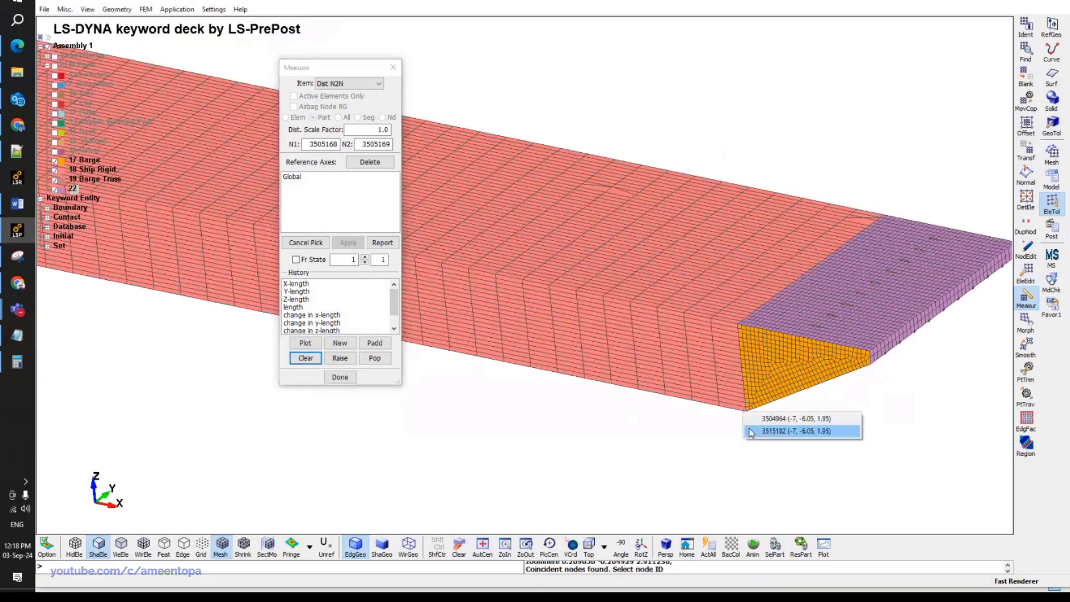
{"action": "left_click", "coordinate": [661, 448]}
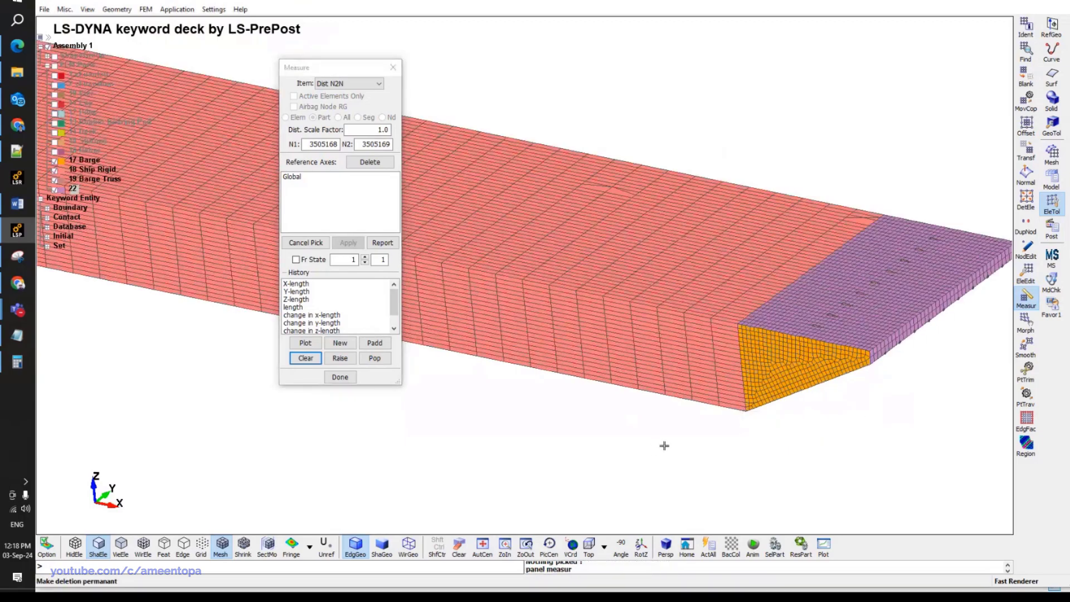
{"action": "left_click", "coordinate": [742, 410]}
{"action": "left_click", "coordinate": [741, 417]}
{"action": "scroll", "coordinate": [440, 393], "scroll_direction": "down", "scroll_amount": 2}
{"action": "middle_click_drag", "start_coordinate": [341, 407], "coordinate": [491, 397], "text": "ctrl"}
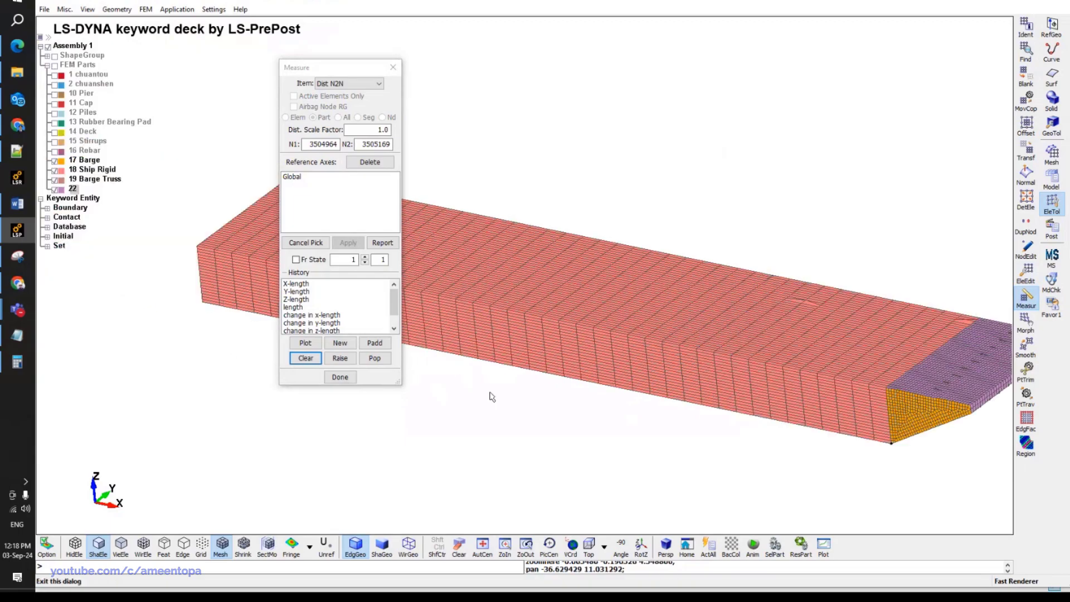
{"action": "middle_click_drag", "start_coordinate": [203, 308], "coordinate": [456, 241], "text": "ctrl"}
{"action": "left_click", "coordinate": [455, 236]}
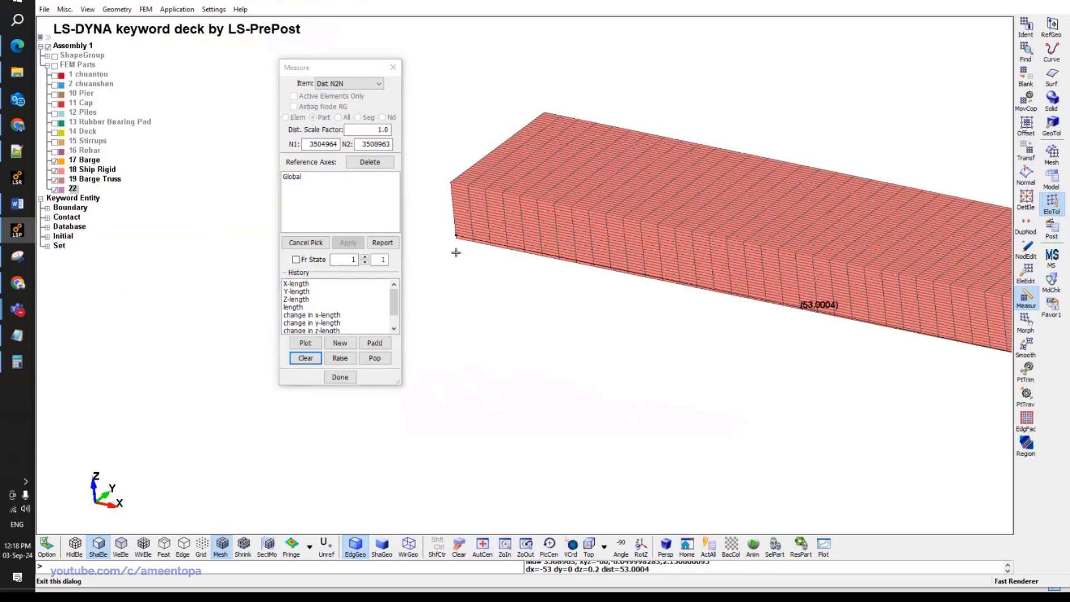
{"action": "scroll", "coordinate": [463, 283], "scroll_direction": "down", "scroll_amount": 2}
{"action": "middle_click_drag", "start_coordinate": [507, 363], "coordinate": [609, 382], "text": "ctrl"}
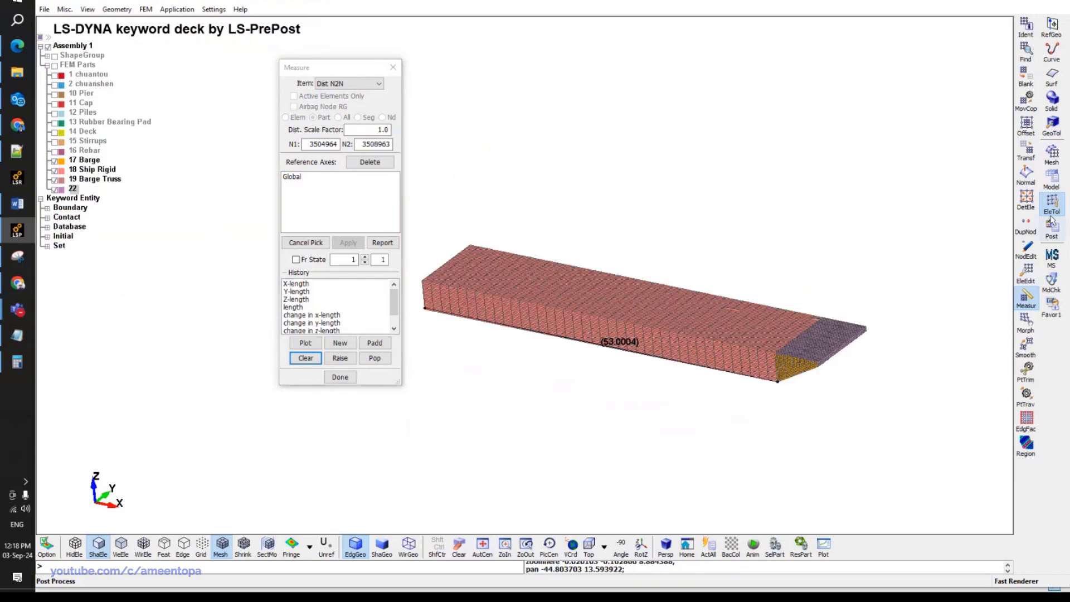
Delete all elements of the Ship Rigid part, selecting by part, and make the deletion permanent.
{"action": "left_click", "coordinate": [1026, 272]}
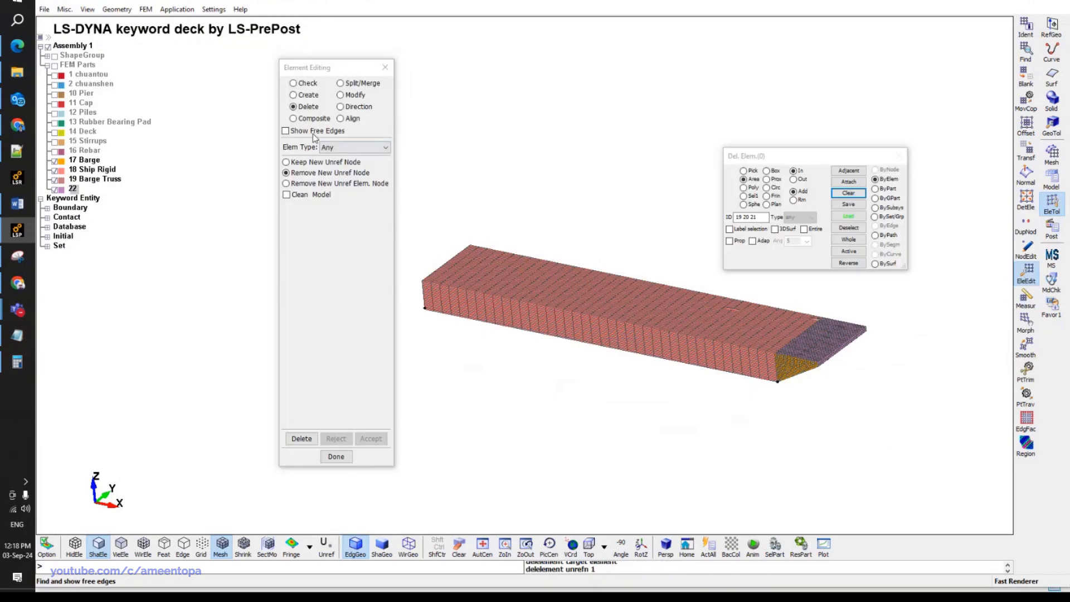
{"action": "left_click", "coordinate": [876, 188]}
{"action": "left_click", "coordinate": [580, 314]}
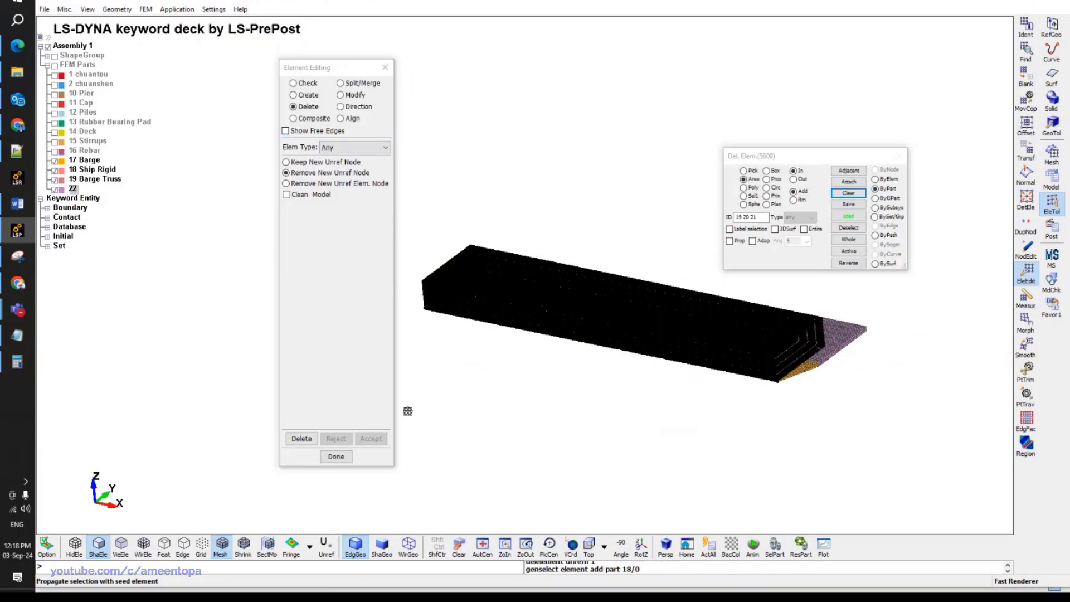
{"action": "left_click", "coordinate": [301, 438]}
{"action": "left_click", "coordinate": [370, 438]}
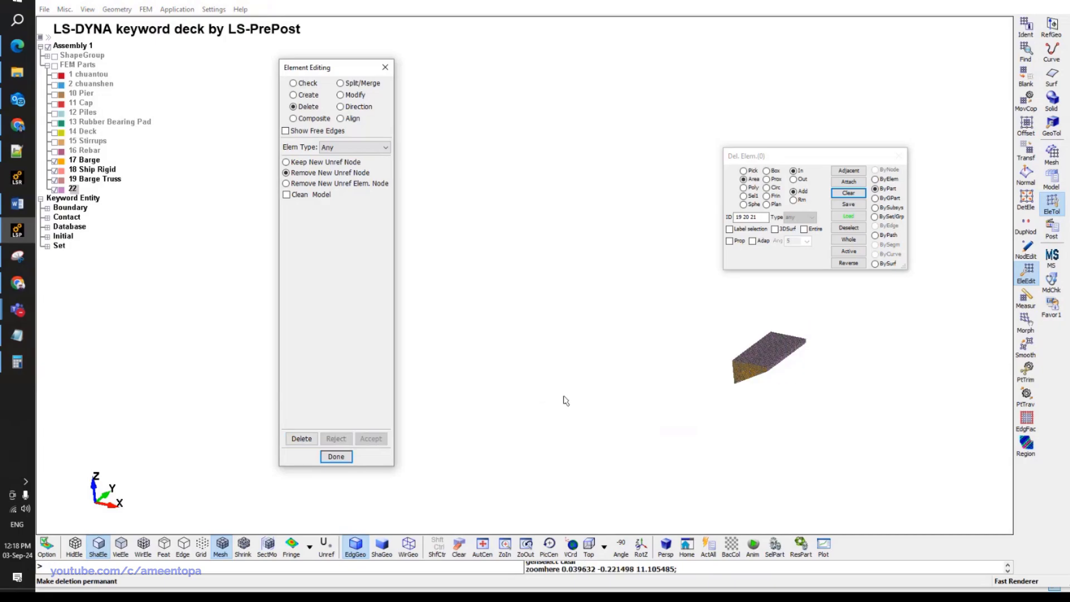
Find the duplicate nodes in the displayed barge parts, merge them and accept the merge.
{"action": "mouse_move", "coordinate": [566, 398]}
{"action": "left_mouse_down", "text": "shift"}
{"action": "mouse_move", "coordinate": [888, 395]}
{"action": "mouse_move", "coordinate": [799, 419]}
{"action": "left_mouse_up", "text": "shift"}
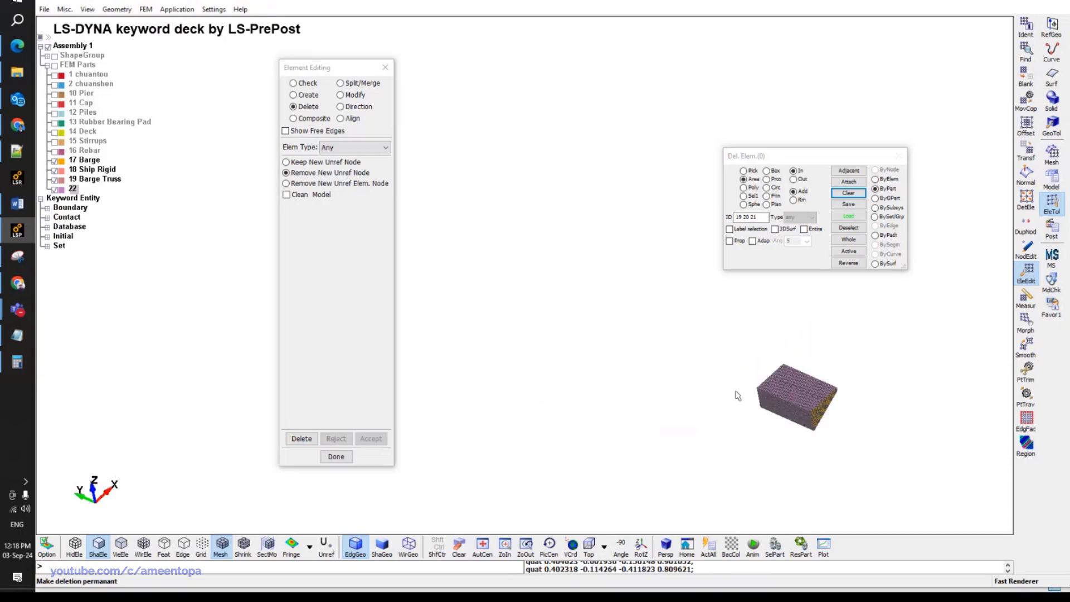
{"action": "scroll", "coordinate": [676, 318], "scroll_direction": "up", "scroll_amount": 10}
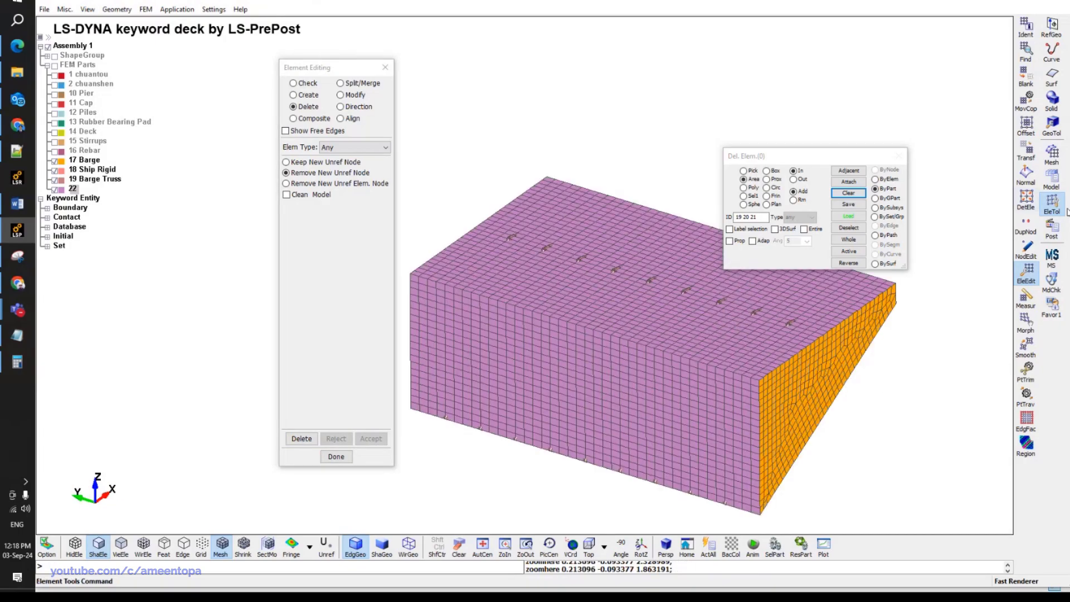
{"action": "left_click", "coordinate": [1026, 225]}
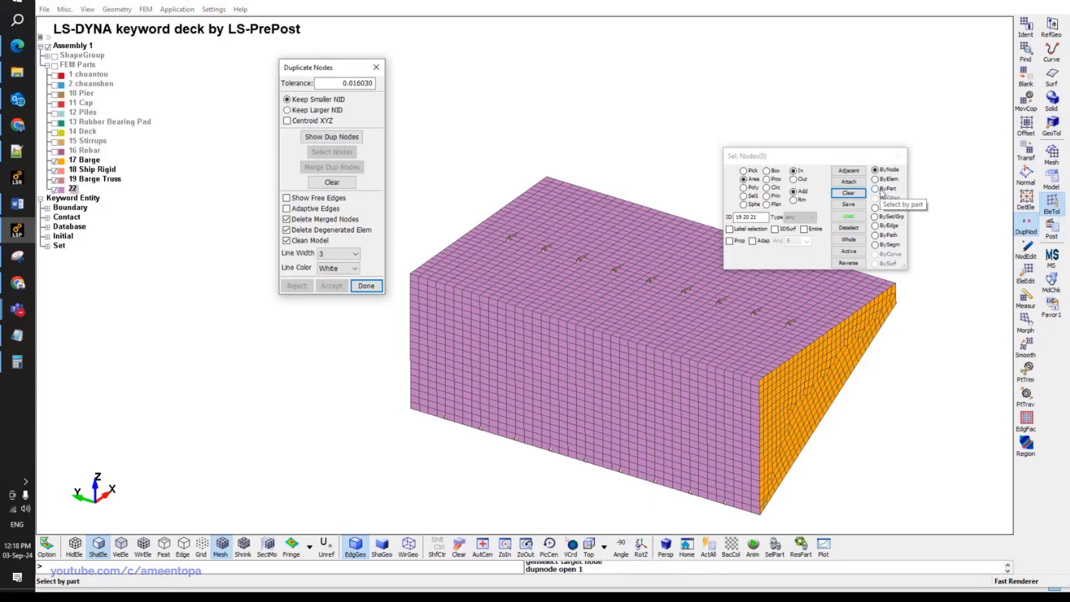
{"action": "left_click", "coordinate": [319, 136]}
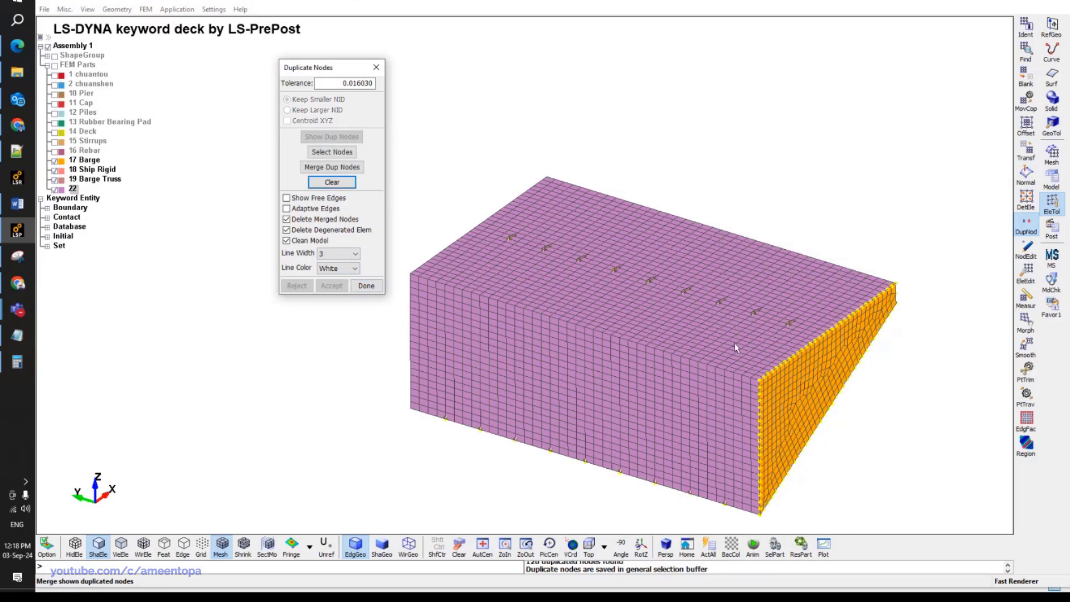
{"action": "middle_click_drag", "start_coordinate": [735, 348], "coordinate": [752, 359], "text": "ctrl"}
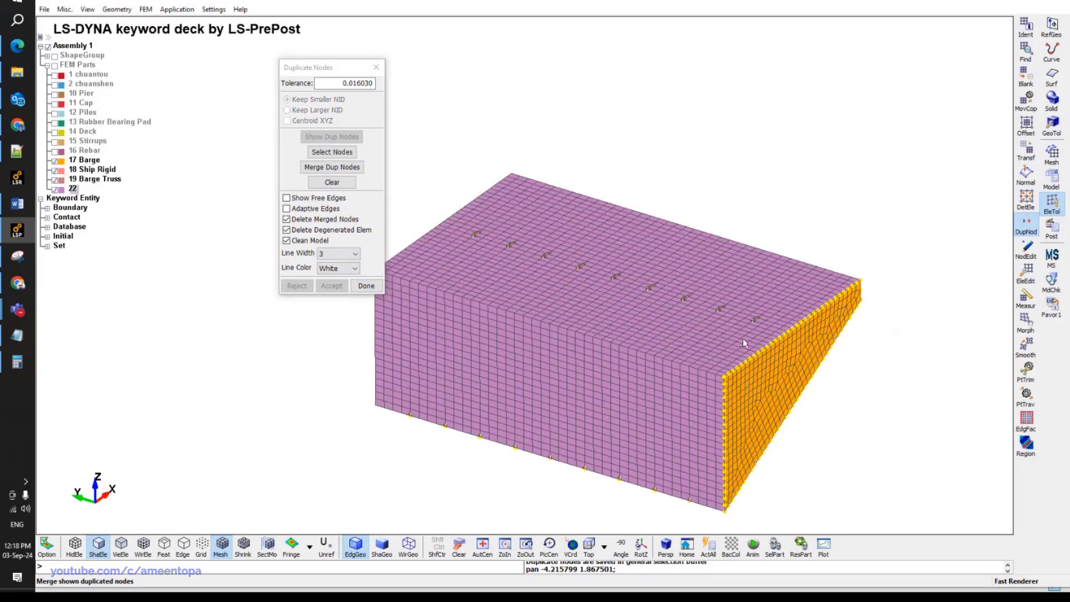
{"action": "middle_click_drag", "start_coordinate": [554, 294], "coordinate": [569, 287], "text": "ctrl"}
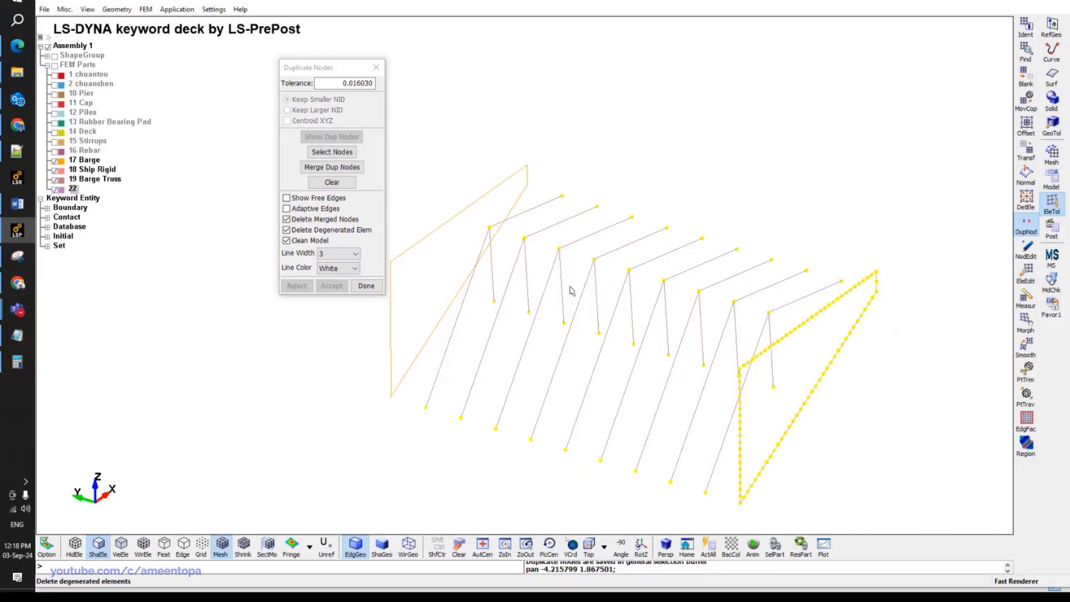
{"action": "left_click", "coordinate": [332, 167]}
{"action": "middle_click_drag", "start_coordinate": [792, 363], "coordinate": [775, 360], "text": "ctrl"}
{"action": "left_click", "coordinate": [332, 286]}
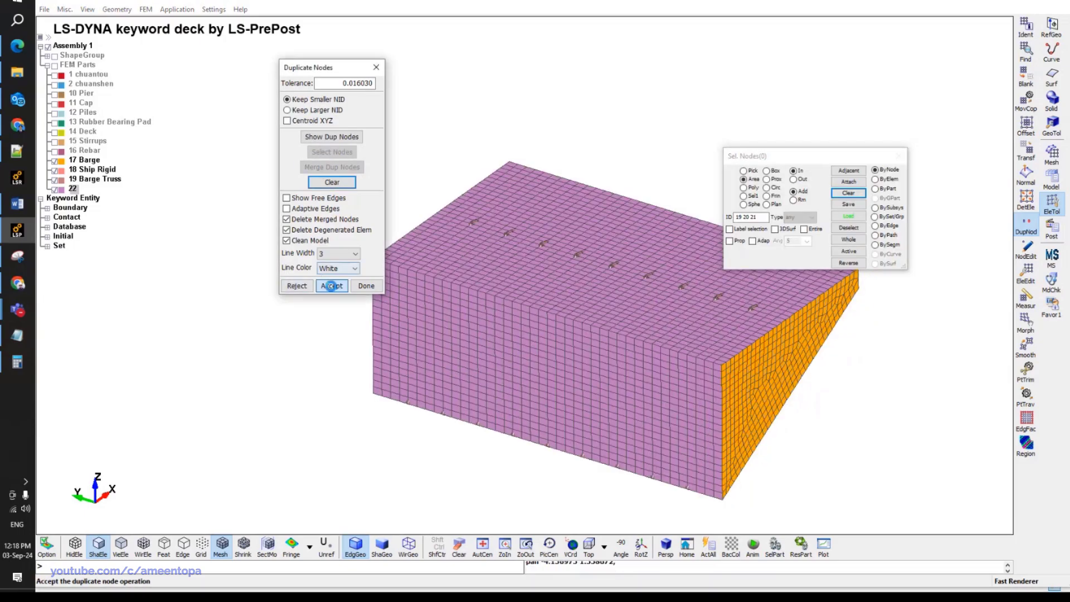
{"action": "left_click", "coordinate": [54, 189]}
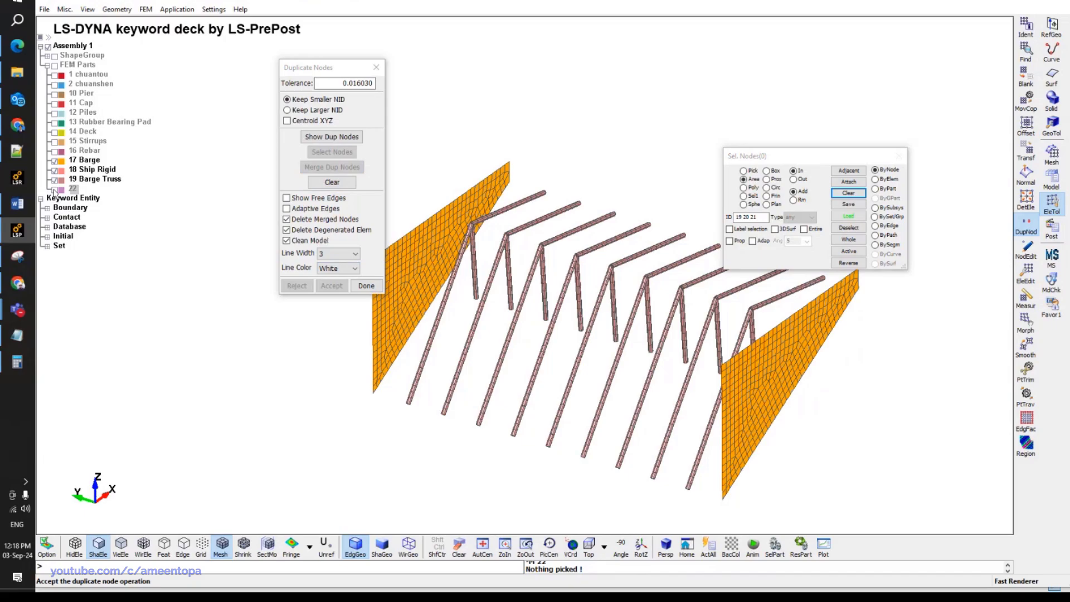
{"action": "left_click", "coordinate": [54, 190]}
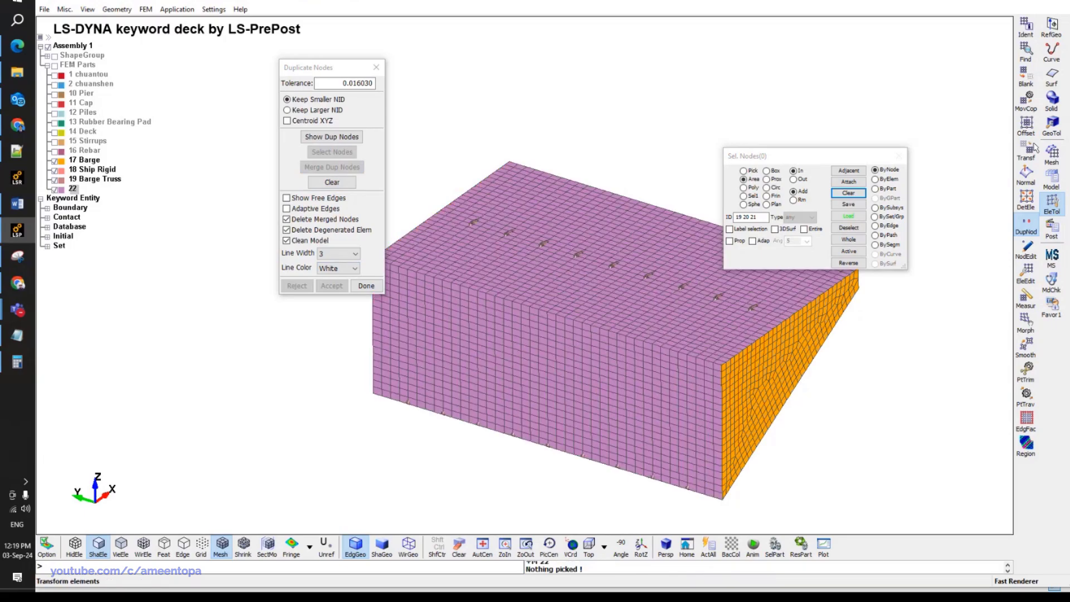
Set up shell element generation by Edge Drag with a thickness of 53 and 30 segments.
{"action": "left_click", "coordinate": [1052, 153]}
{"action": "left_click", "coordinate": [1028, 251]}
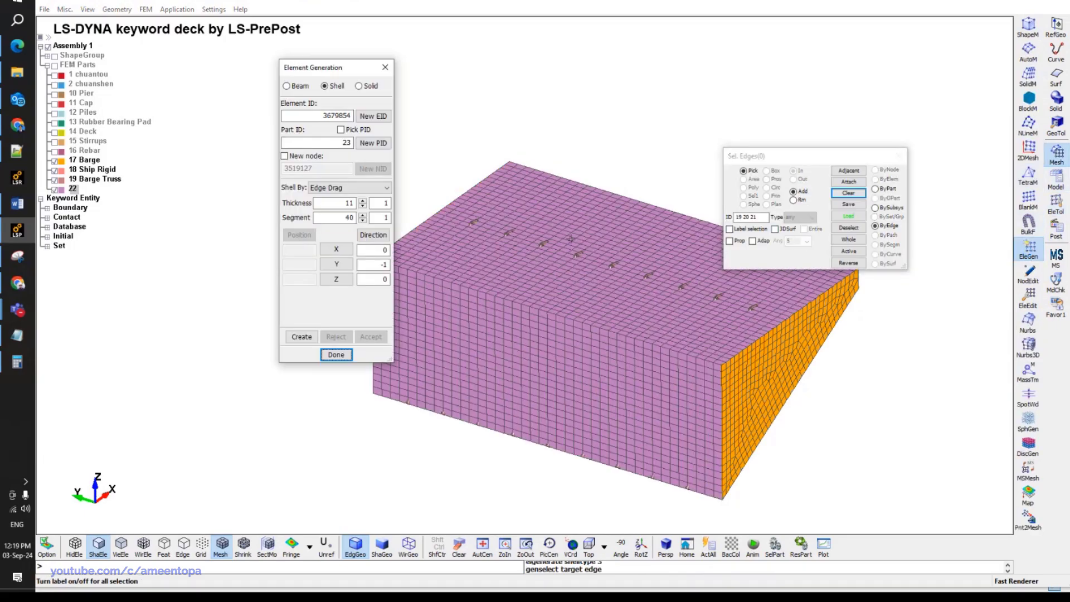
{"action": "left_click", "coordinate": [337, 193]}
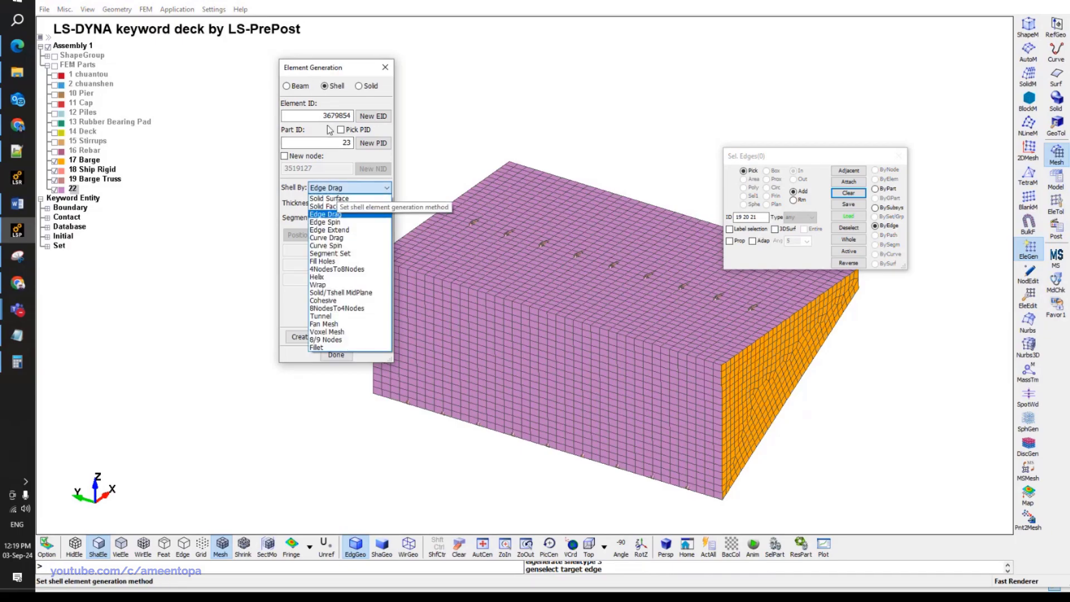
{"action": "left_click", "coordinate": [337, 190]}
{"action": "scroll", "coordinate": [343, 202], "scroll_direction": "up", "scroll_amount": 2}
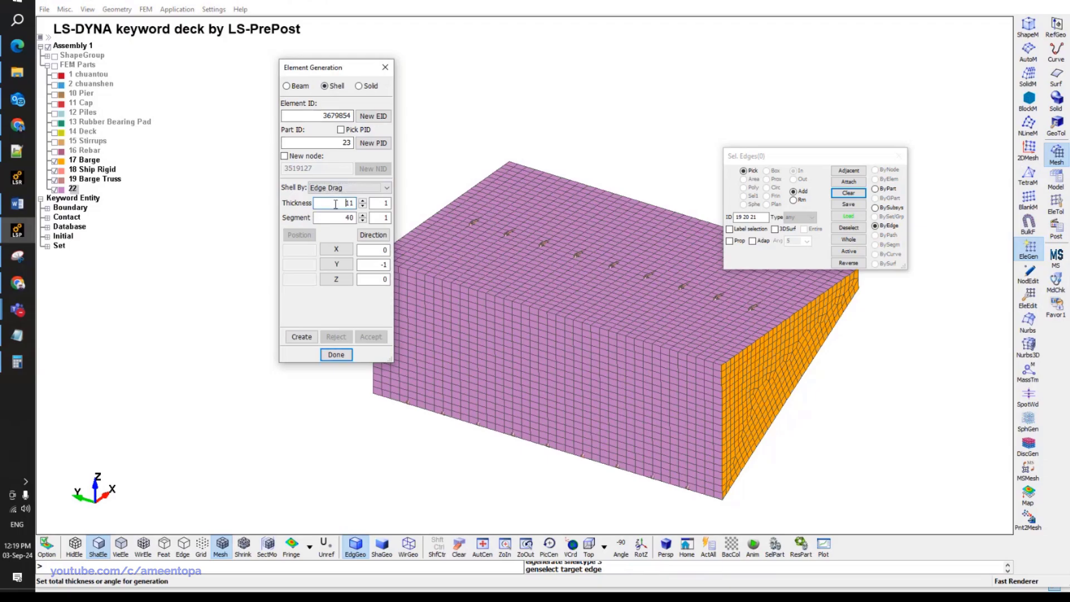
{"action": "scroll", "coordinate": [336, 217], "scroll_direction": "down", "scroll_amount": 1}
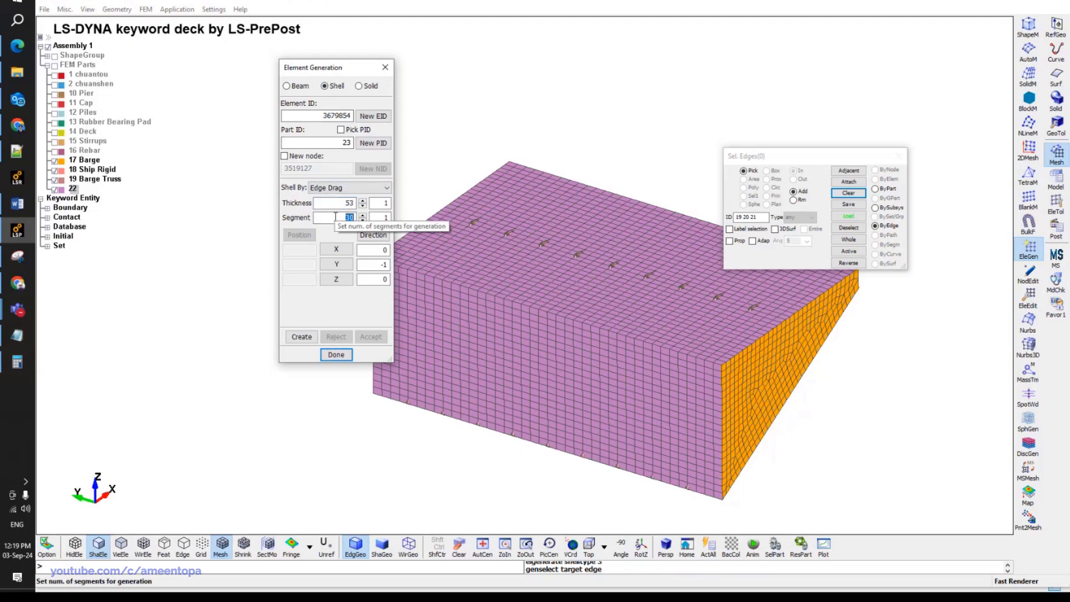
Select all four boundary edges of part 22's large vertical face using propagated edge selection.
{"action": "left_click", "coordinate": [730, 241]}
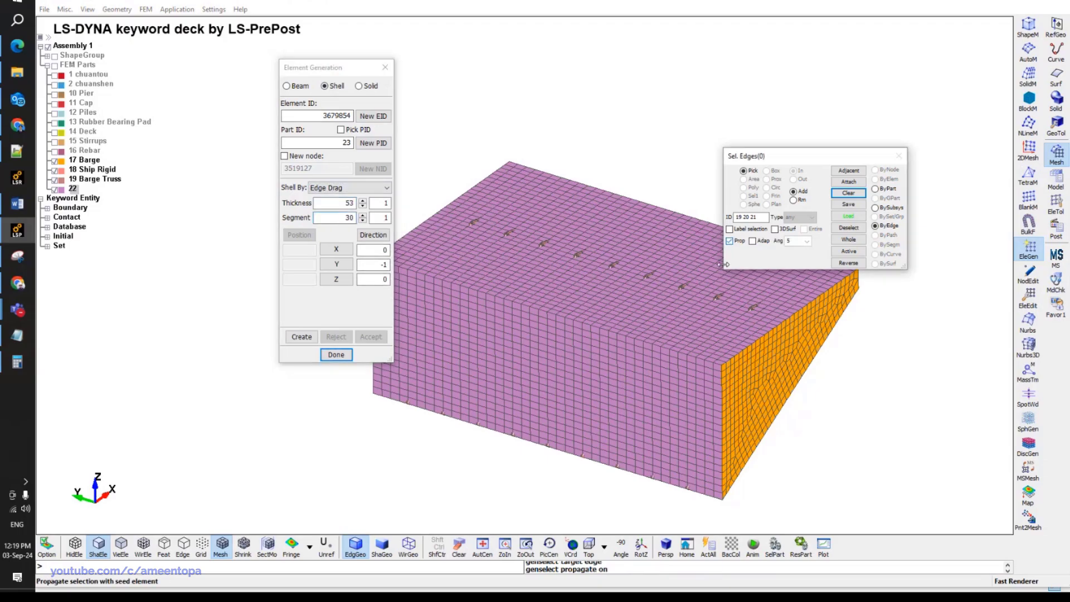
{"action": "scroll", "coordinate": [725, 396], "scroll_direction": "up", "scroll_amount": 3}
{"action": "left_click", "coordinate": [716, 344]}
{"action": "left_click", "coordinate": [720, 362]}
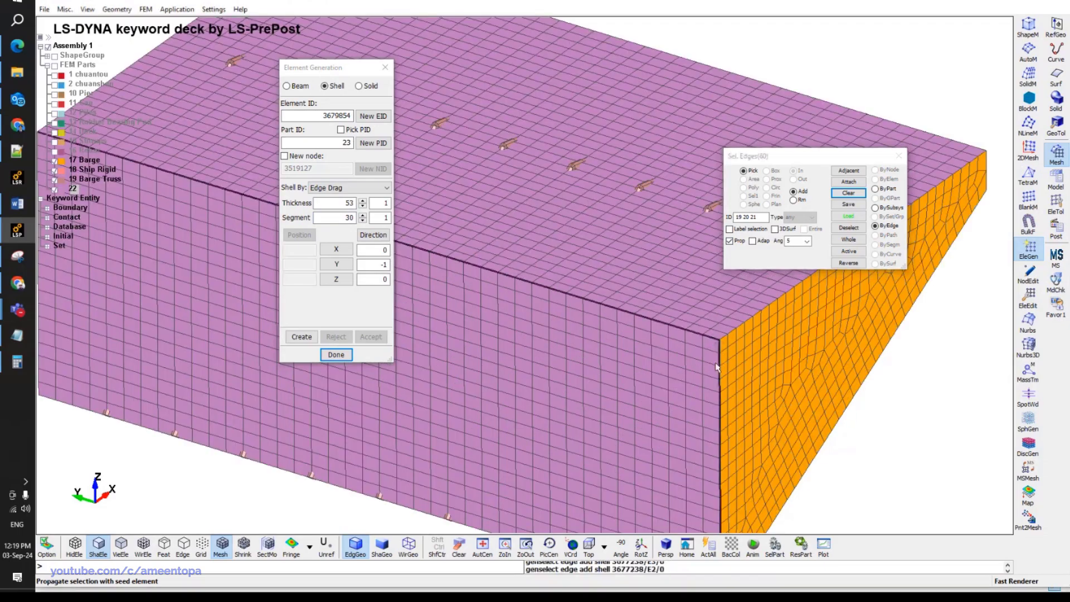
{"action": "middle_click_drag", "start_coordinate": [711, 401], "coordinate": [898, 328], "text": "shift"}
{"action": "scroll", "coordinate": [897, 327], "scroll_direction": "down", "scroll_amount": 3}
{"action": "scroll", "coordinate": [631, 319], "scroll_direction": "up", "scroll_amount": 5}
{"action": "left_click", "coordinate": [634, 345]}
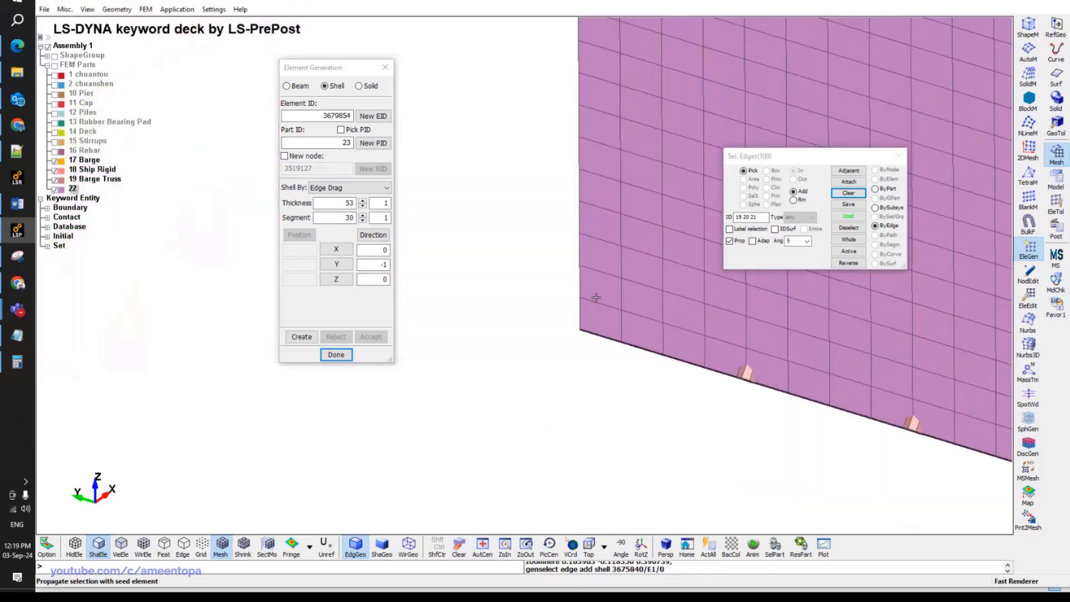
{"action": "left_click", "coordinate": [582, 284]}
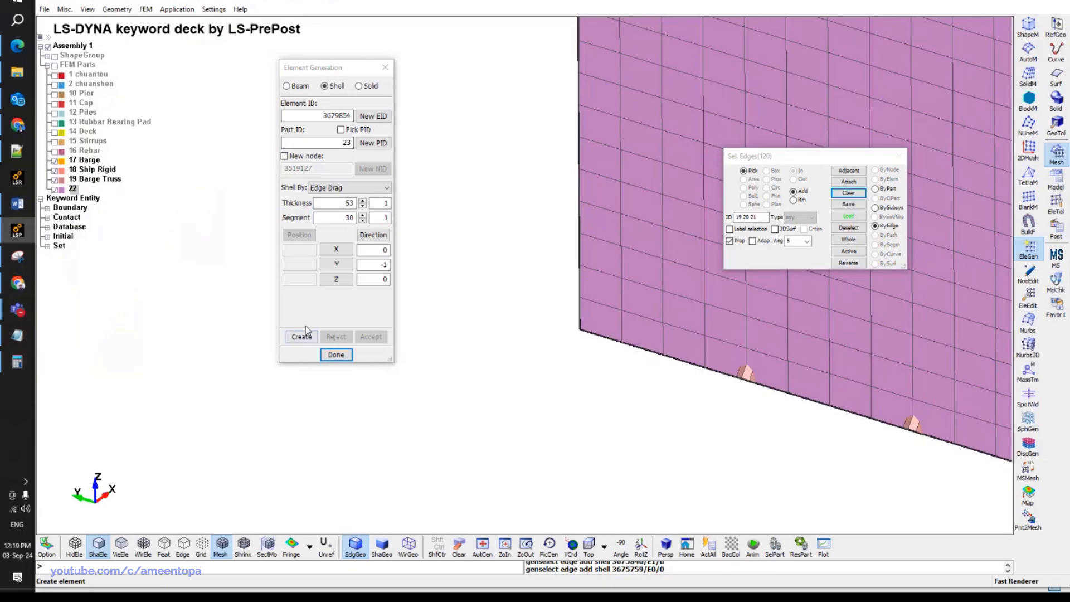
Generate the edge-drag shells from the selected edges in the negative X direction.
{"action": "left_click", "coordinate": [336, 250]}
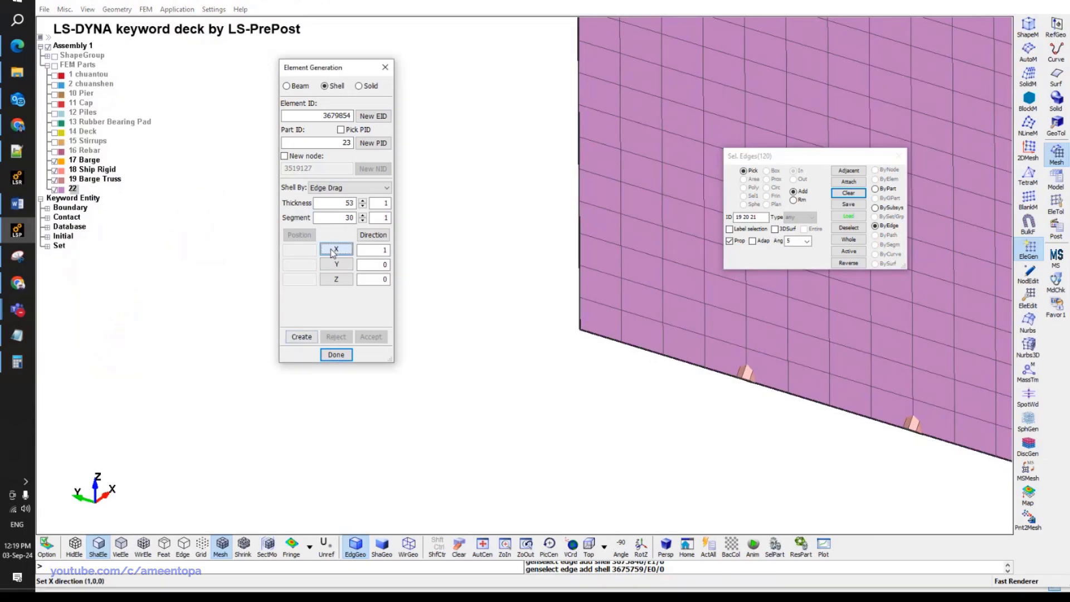
{"action": "left_click", "coordinate": [301, 337]}
{"action": "left_click", "coordinate": [590, 548]}
{"action": "scroll", "coordinate": [611, 458], "scroll_direction": "down", "scroll_amount": 4}
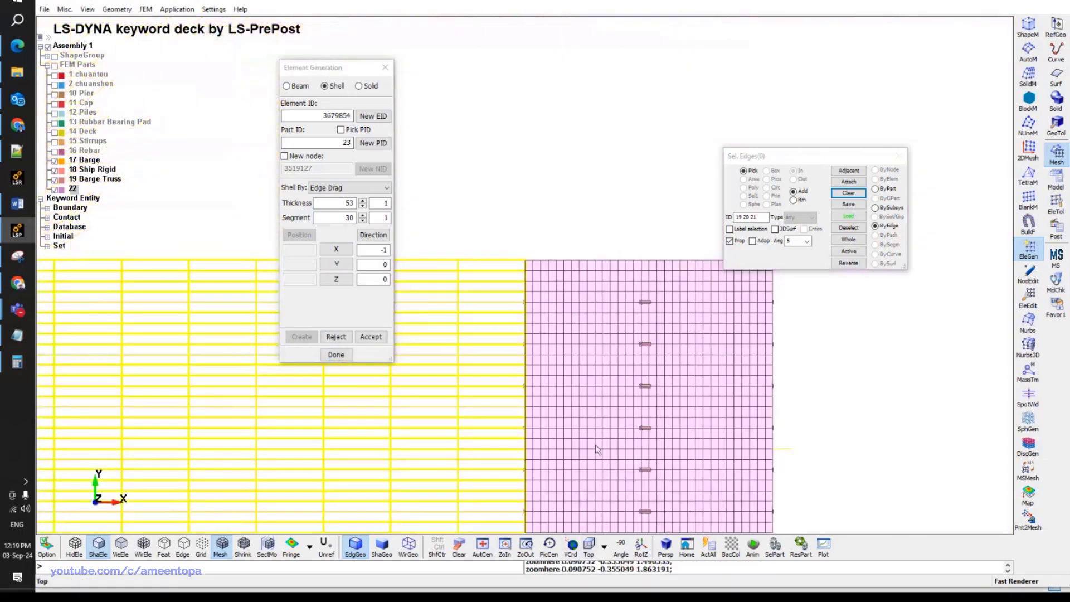
Set the generated hull shells to 90 segments and accept them.
{"action": "double_click", "coordinate": [348, 217]}
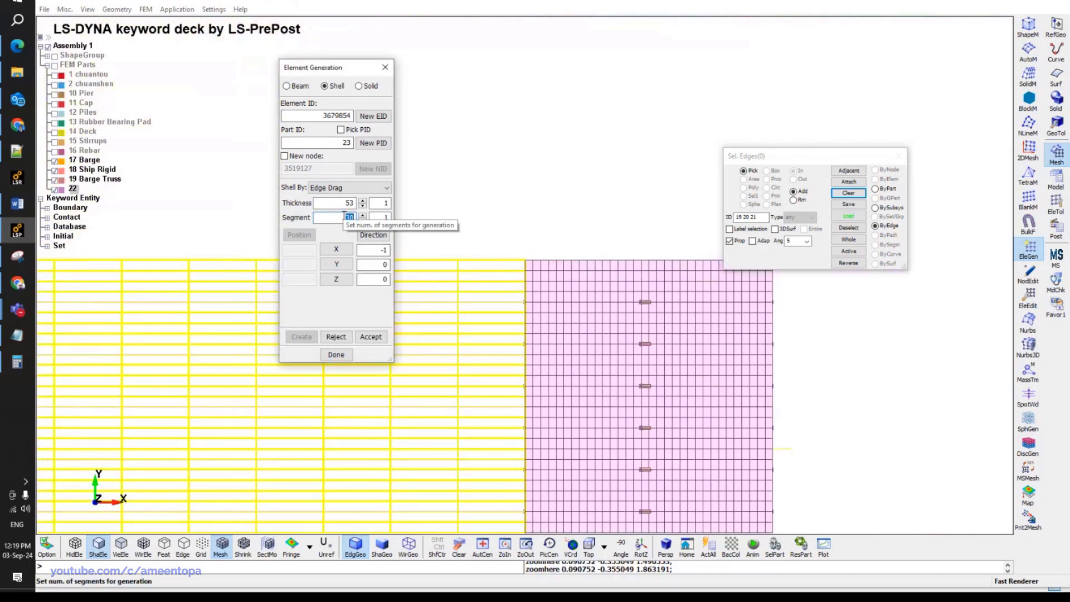
{"action": "type", "text": "60"}
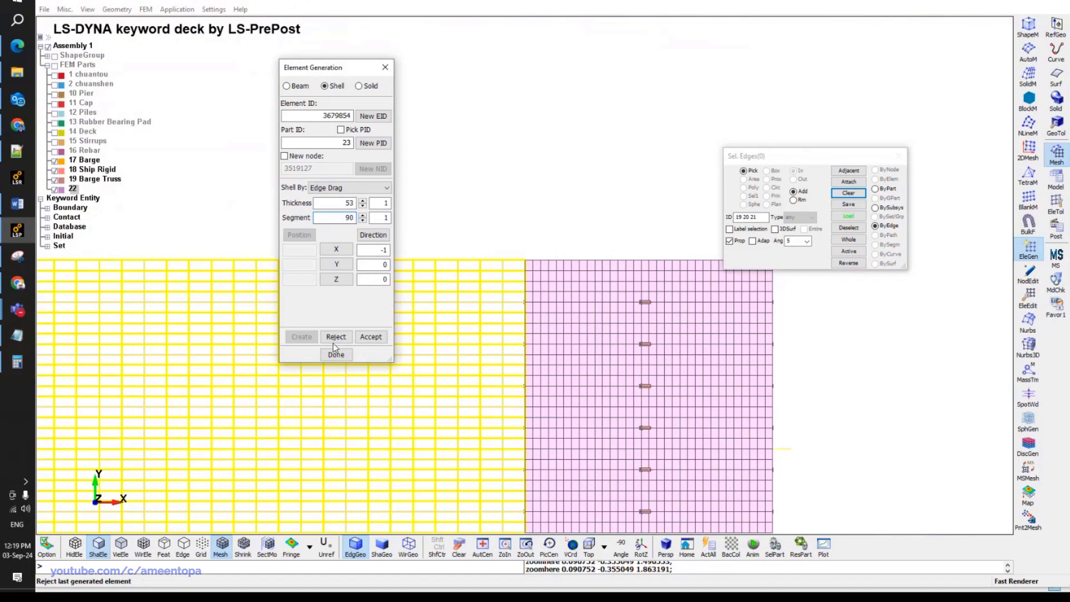
{"action": "left_click", "coordinate": [371, 336]}
{"action": "scroll", "coordinate": [580, 346], "scroll_direction": "down", "scroll_amount": 5}
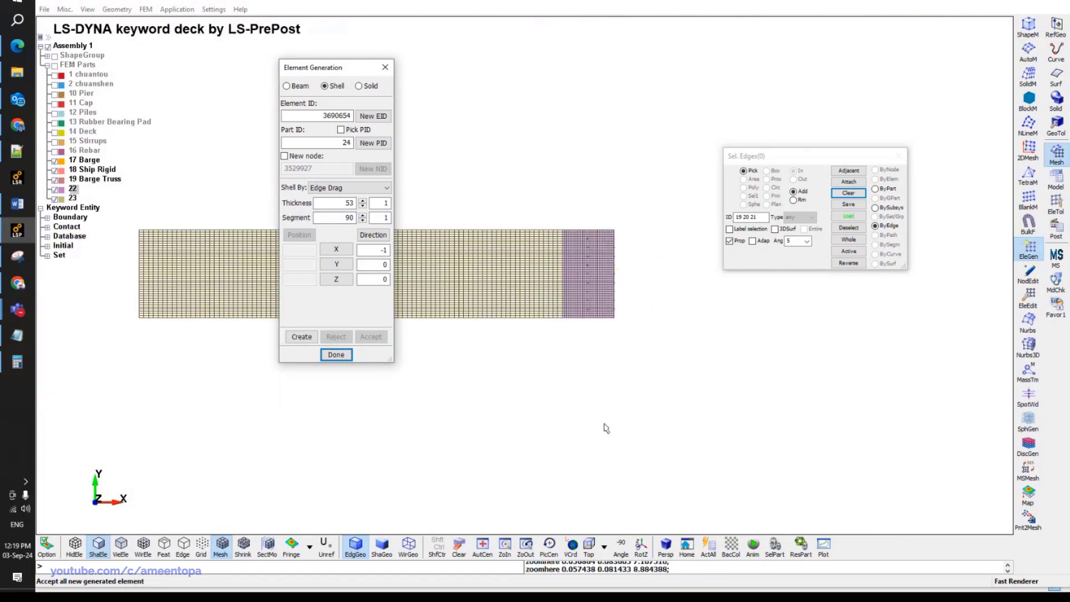
{"action": "left_click_drag", "start_coordinate": [606, 428], "coordinate": [273, 242], "text": "ctrl"}
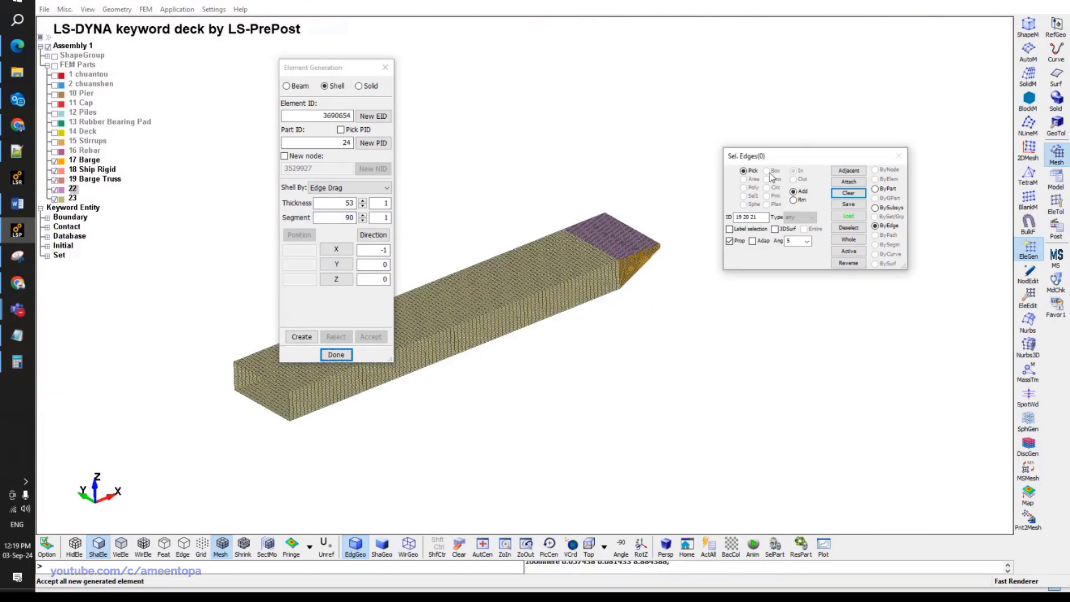
Hide part 23 and set up an X translation with distance 53 that copies elements, with one copy.
{"action": "left_click", "coordinate": [54, 190]}
{"action": "left_click", "coordinate": [55, 188]}
{"action": "left_click", "coordinate": [54, 197]}
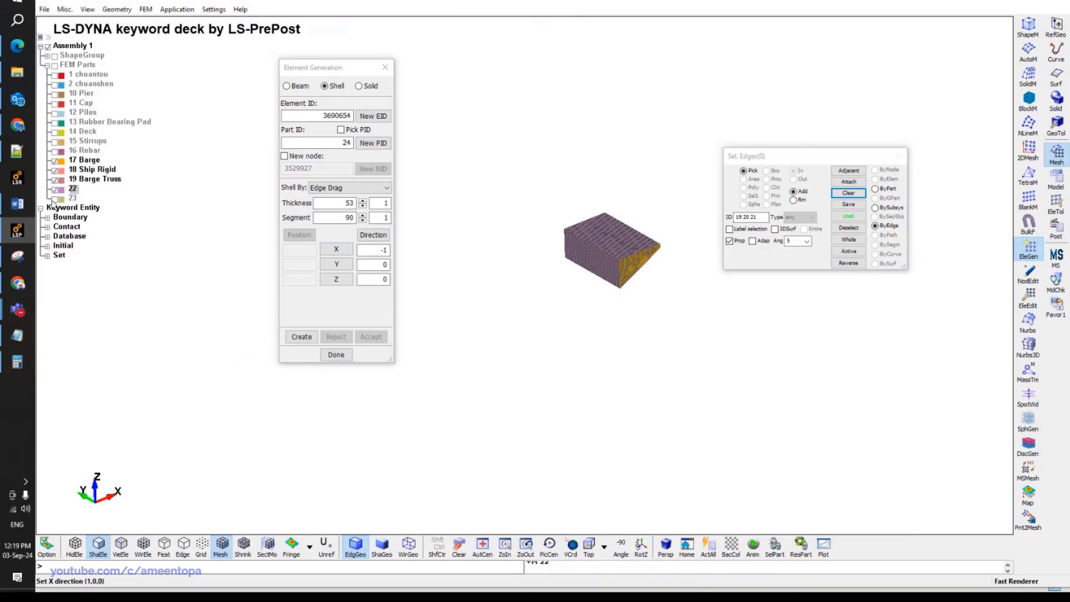
{"action": "left_click", "coordinate": [1057, 206]}
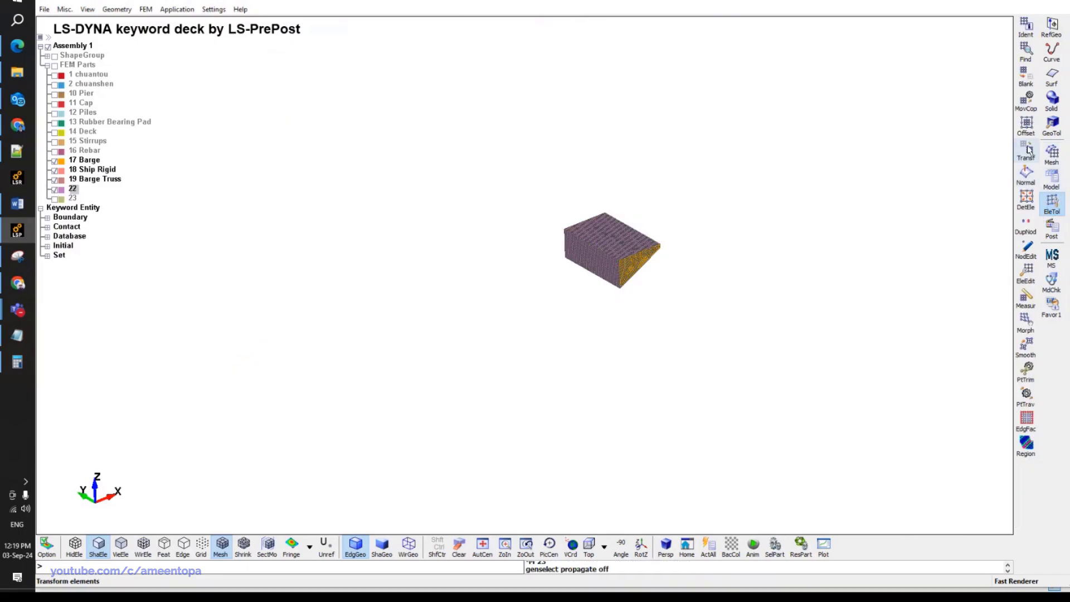
{"action": "left_click", "coordinate": [1026, 150]}
{"action": "left_click", "coordinate": [403, 193]}
{"action": "double_click", "coordinate": [403, 195]}
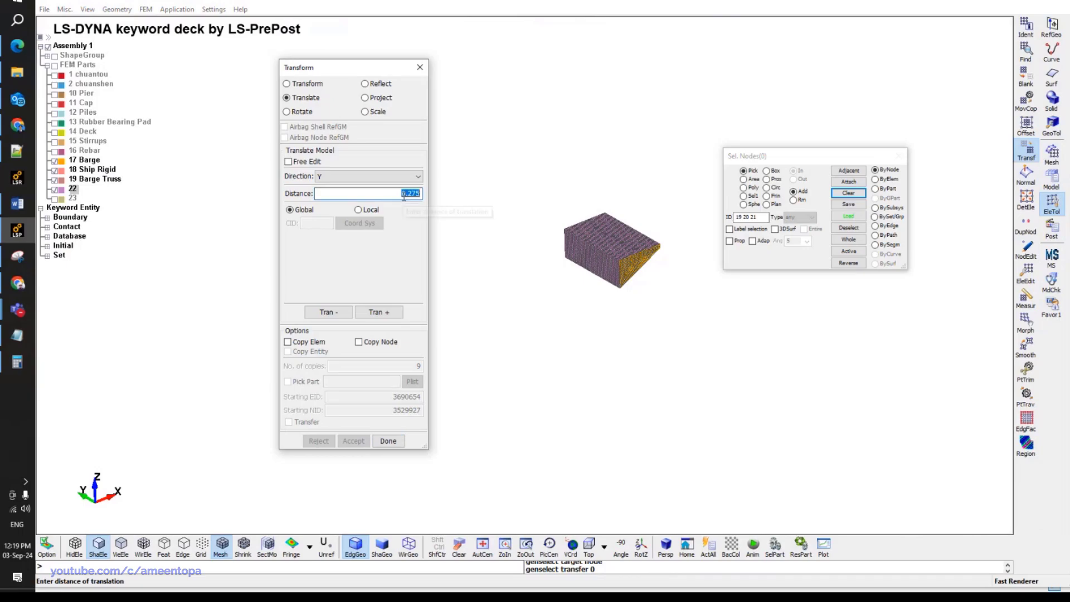
{"action": "type", "text": "53"}
{"action": "left_click", "coordinate": [417, 176]}
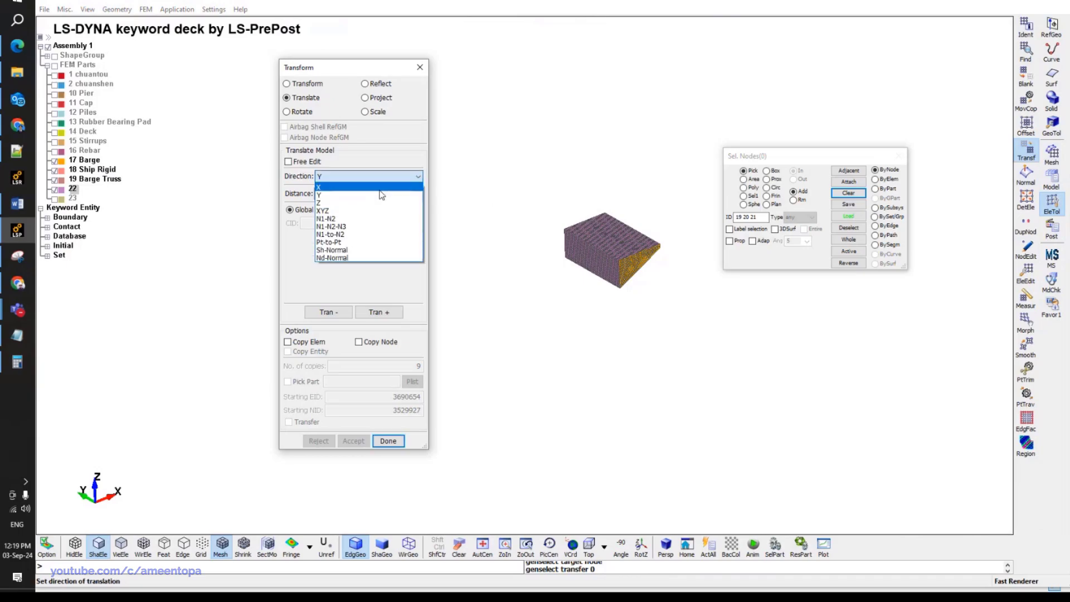
{"action": "left_click", "coordinate": [383, 193]}
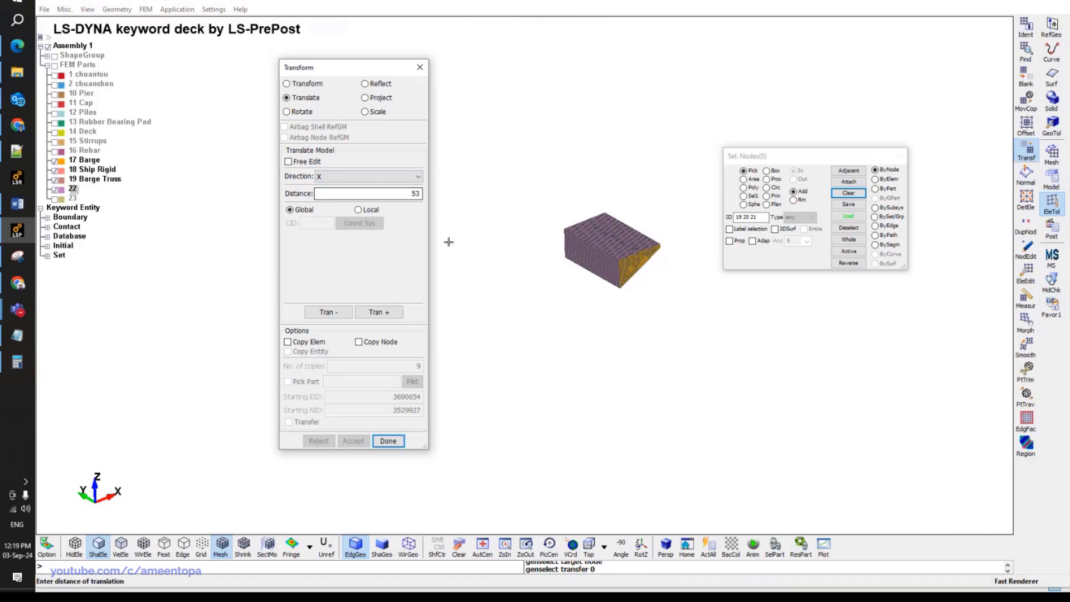
{"action": "left_click", "coordinate": [288, 342]}
{"action": "left_click", "coordinate": [351, 366]}
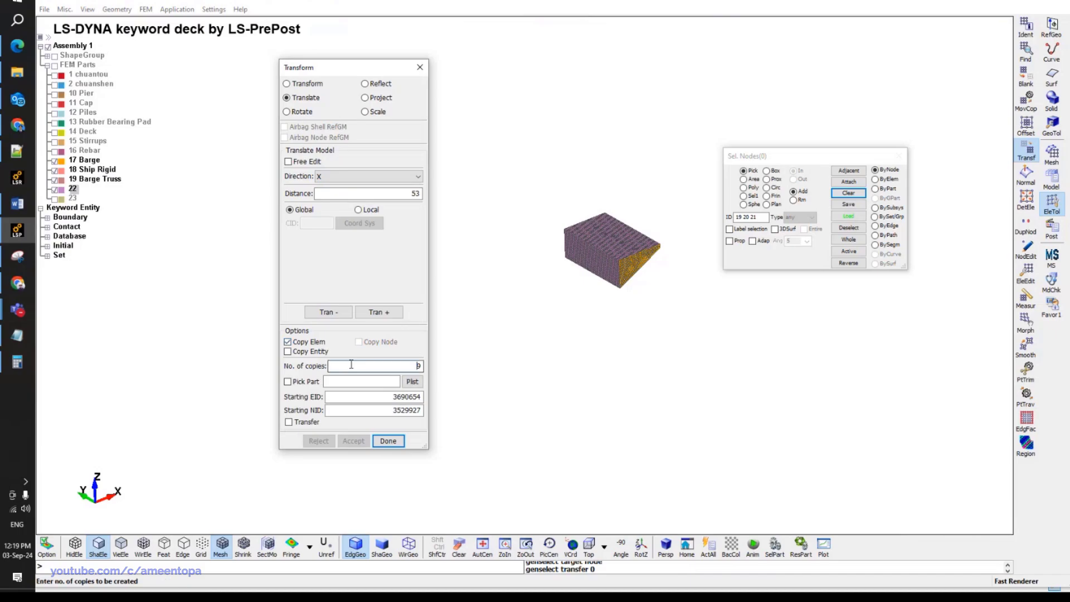
Select all elements of part 22's large vertical rear face using propagated selection by element.
{"action": "left_click", "coordinate": [730, 241]}
{"action": "left_click", "coordinate": [849, 182]}
{"action": "left_click", "coordinate": [877, 179]}
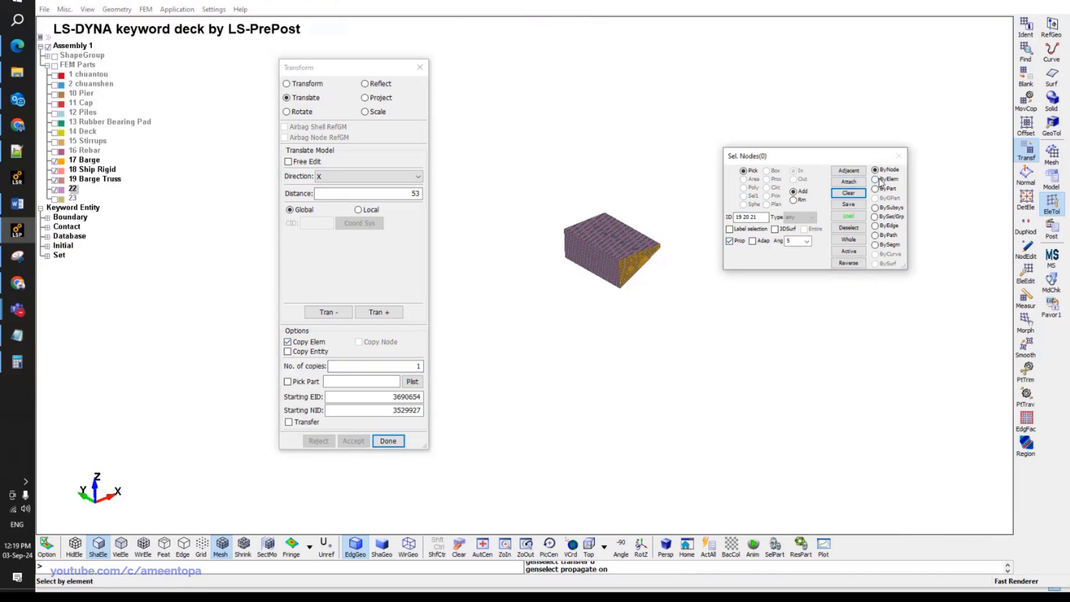
{"action": "scroll", "coordinate": [669, 268], "scroll_direction": "up", "scroll_amount": 3}
{"action": "left_click", "coordinate": [568, 282]}
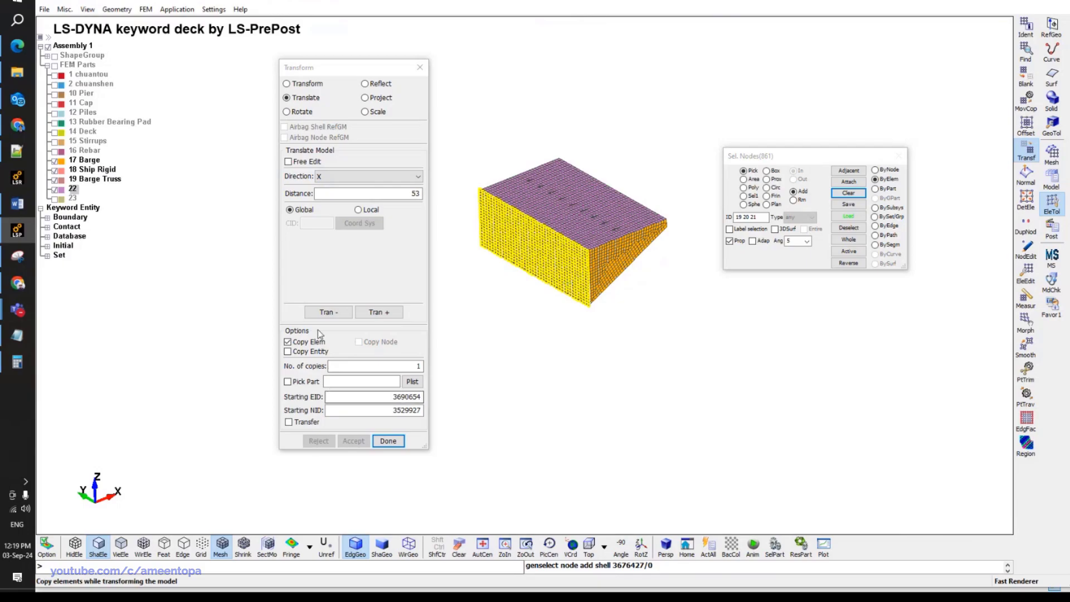
Copy the selected face 53 in the negative X direction, accept it and show part 23 again.
{"action": "left_click", "coordinate": [379, 312]}
{"action": "scroll", "coordinate": [739, 338], "scroll_direction": "up", "scroll_amount": 2}
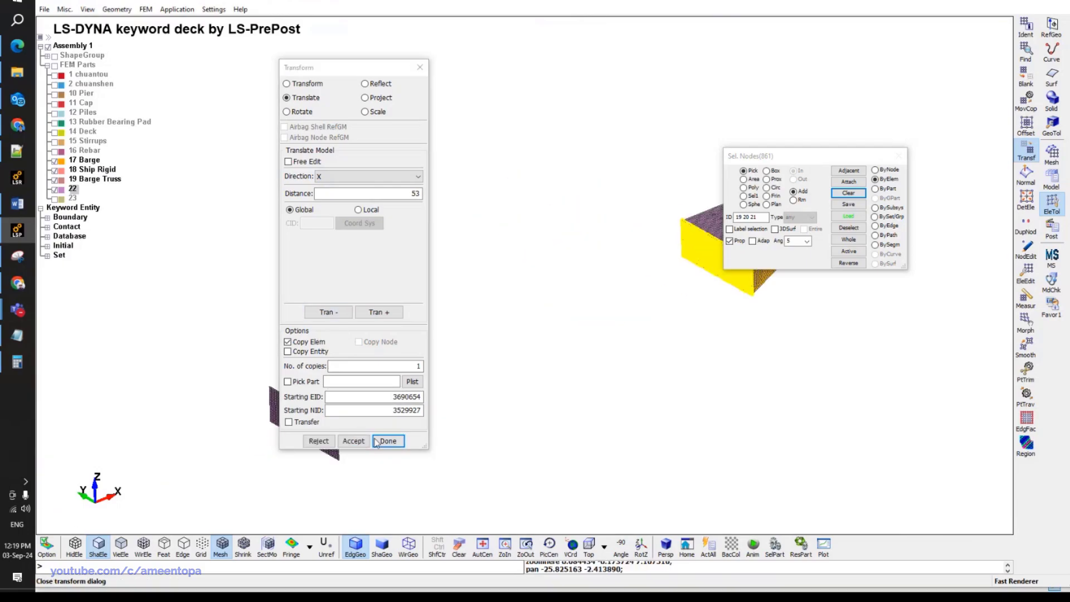
{"action": "left_click", "coordinate": [354, 441]}
{"action": "middle_click_drag", "start_coordinate": [594, 401], "coordinate": [706, 228]}
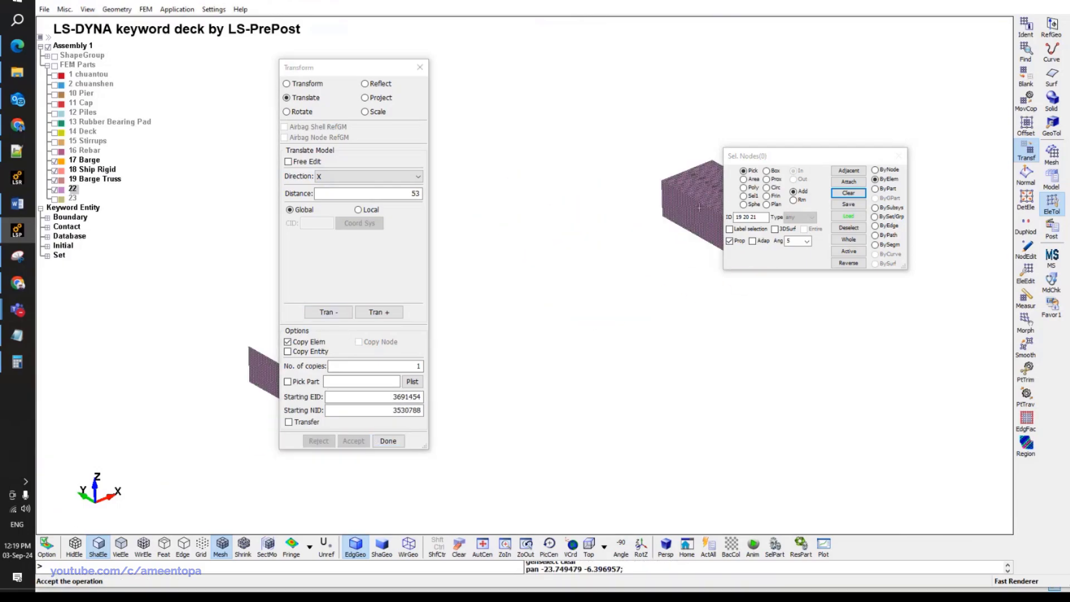
{"action": "left_click", "coordinate": [55, 198]}
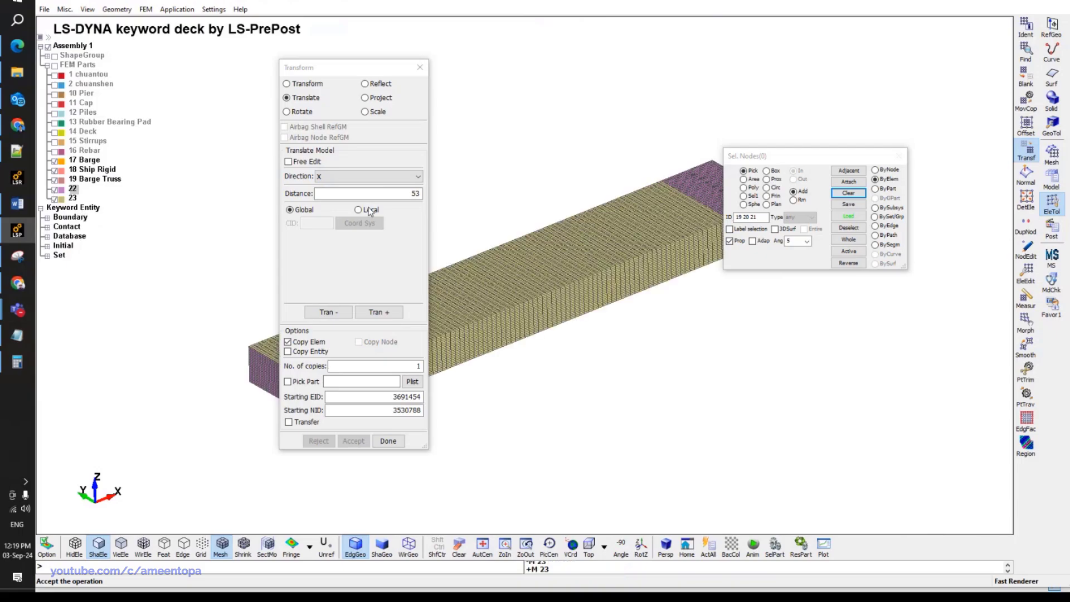
Find the duplicate nodes around the copied end face, merge them and accept the merge.
{"action": "left_click", "coordinate": [1026, 225]}
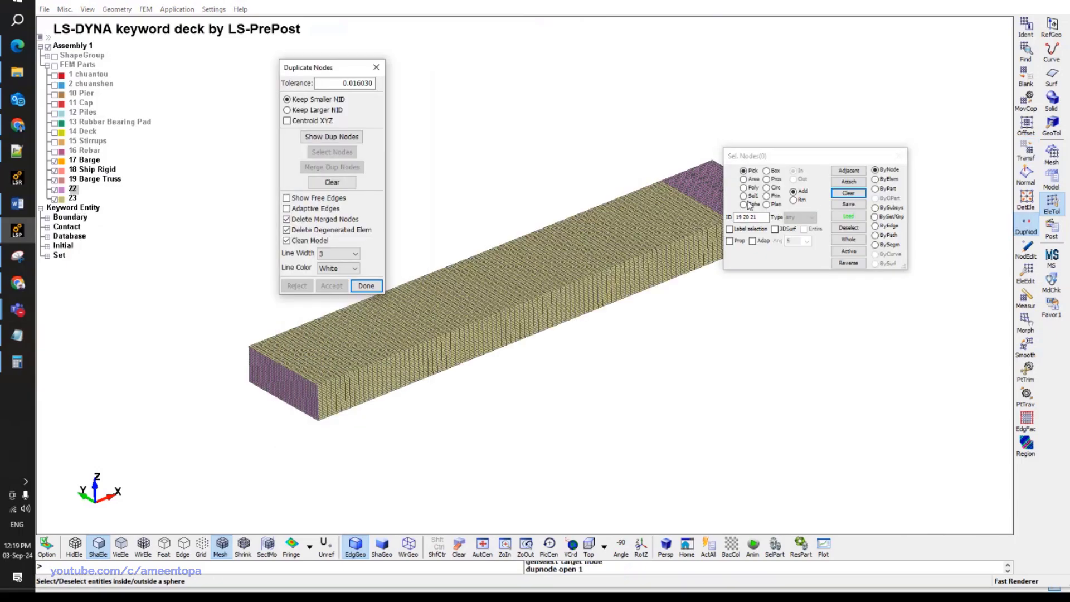
{"action": "left_click", "coordinate": [332, 137]}
{"action": "left_click", "coordinate": [332, 166]}
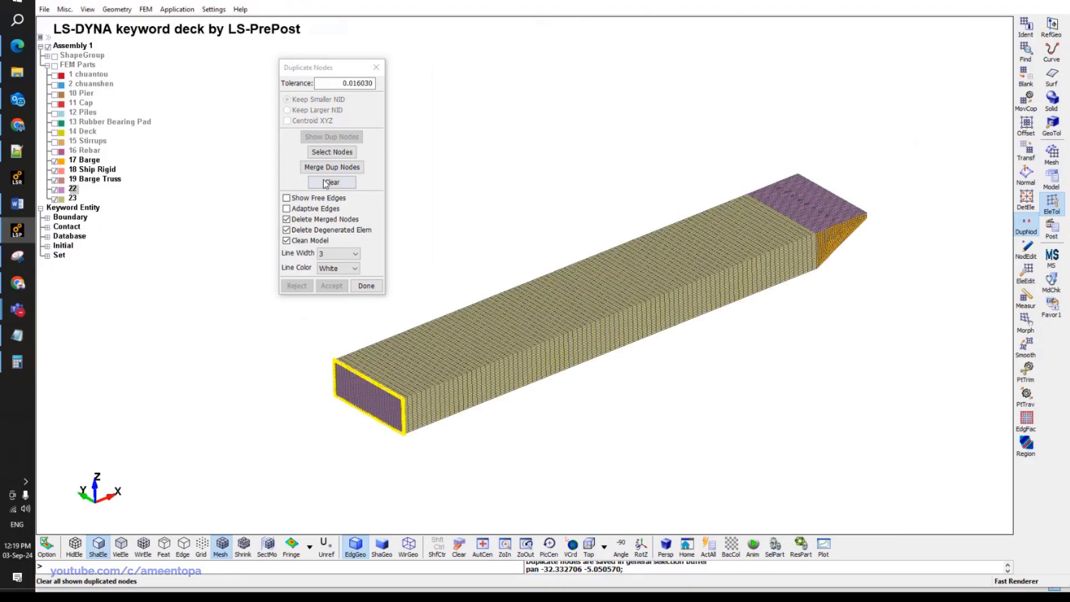
{"action": "left_click", "coordinate": [329, 286]}
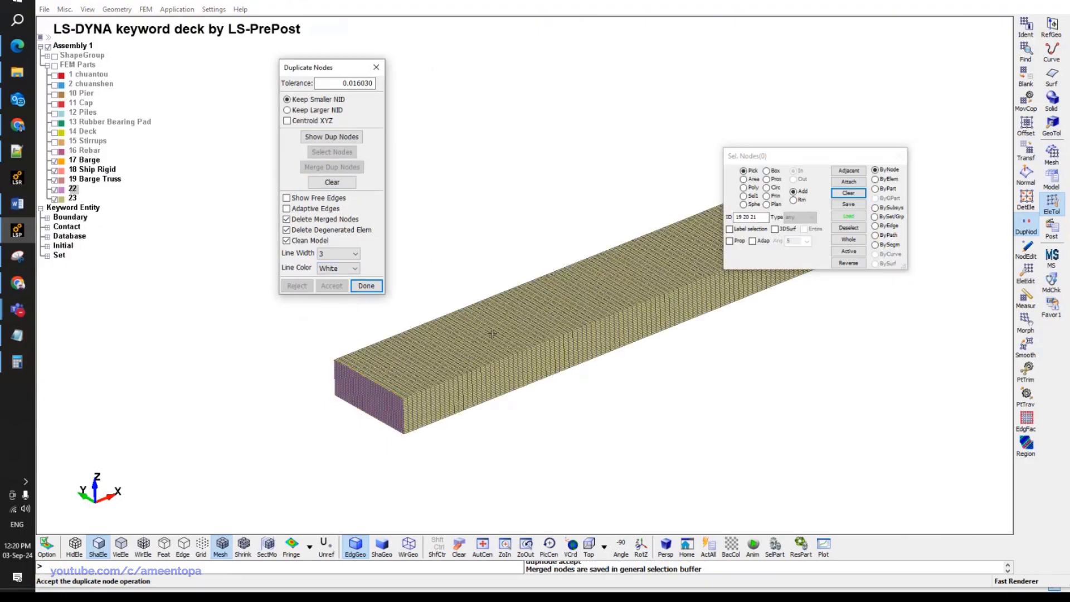
{"action": "middle_click_drag", "start_coordinate": [599, 338], "coordinate": [460, 343], "text": "shift"}
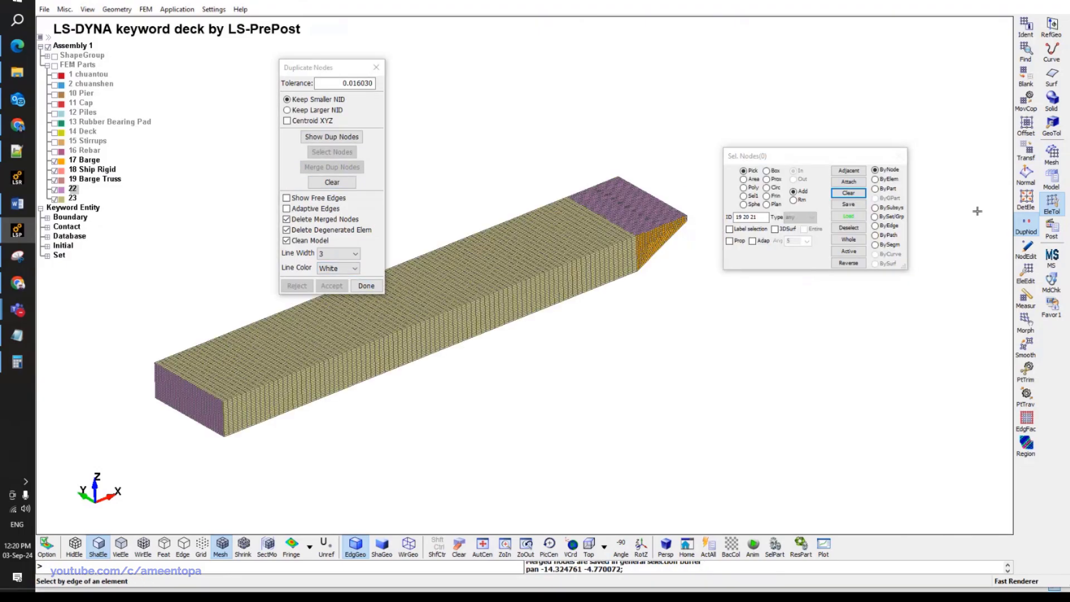
Set up moving elements with part 18 Ship Rigid as the target part.
{"action": "left_click", "coordinate": [1026, 102]}
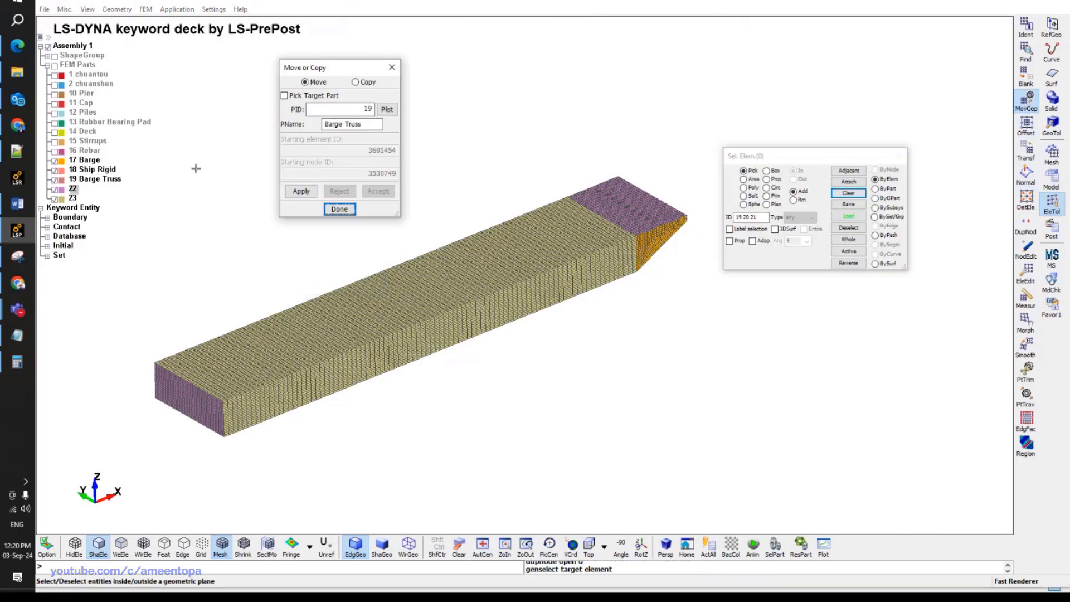
{"action": "left_click", "coordinate": [387, 110]}
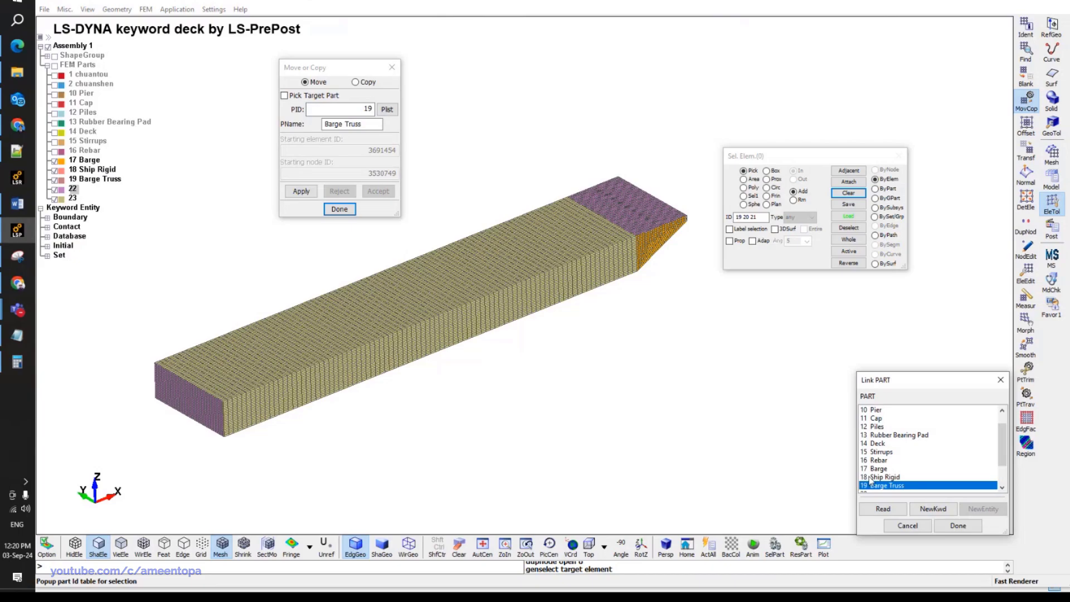
{"action": "double_click", "coordinate": [880, 477]}
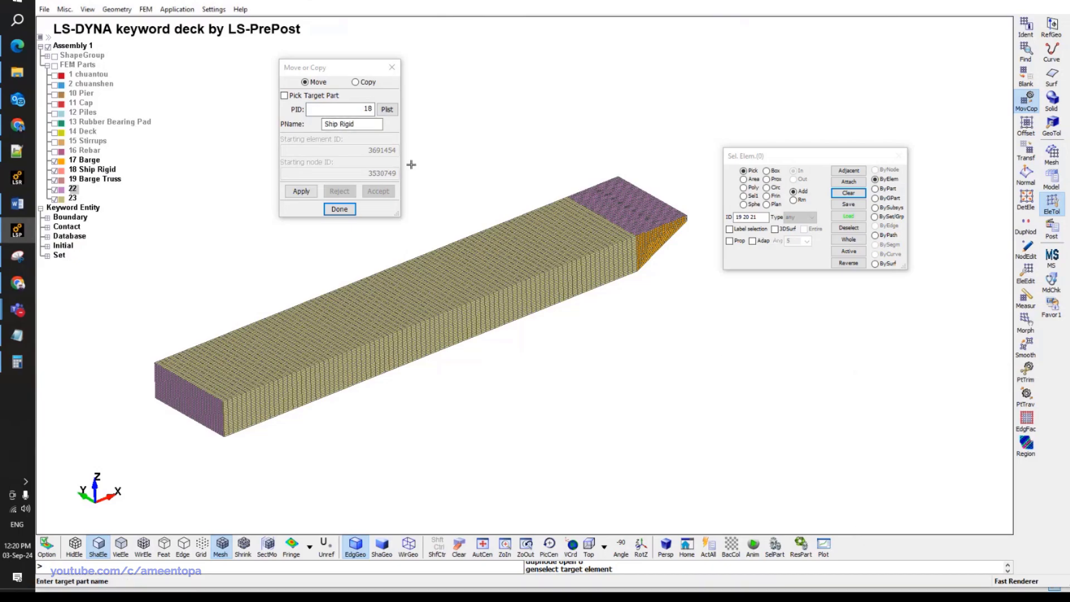
Hide part 22, move all elements of part 23 into Ship Rigid and accept the move.
{"action": "left_click", "coordinate": [54, 180]}
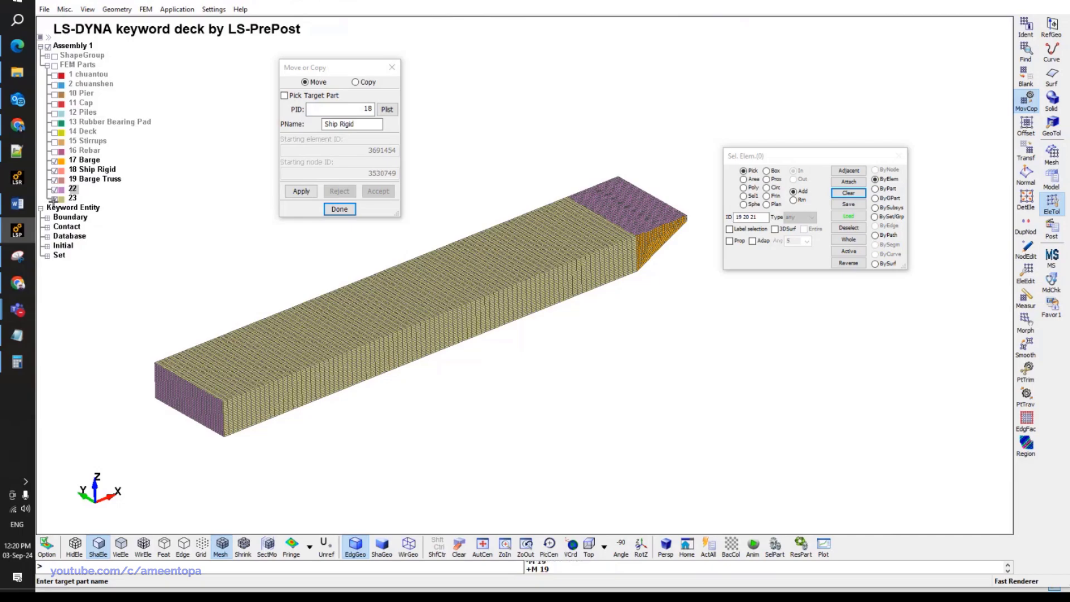
{"action": "left_click", "coordinate": [54, 198]}
{"action": "left_click", "coordinate": [54, 189]}
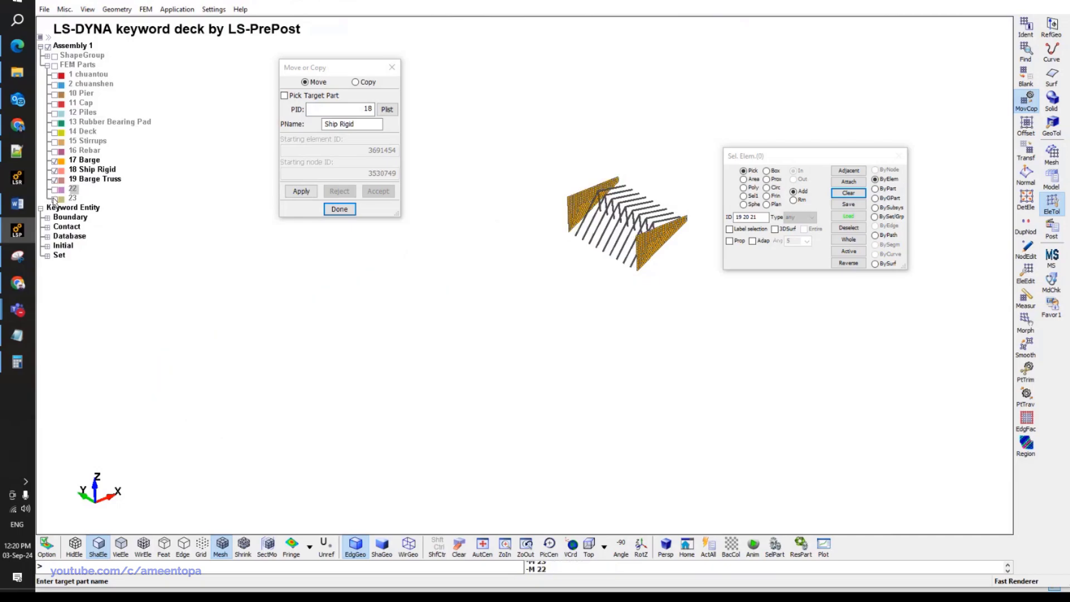
{"action": "left_click", "coordinate": [54, 199]}
{"action": "left_click", "coordinate": [876, 189]}
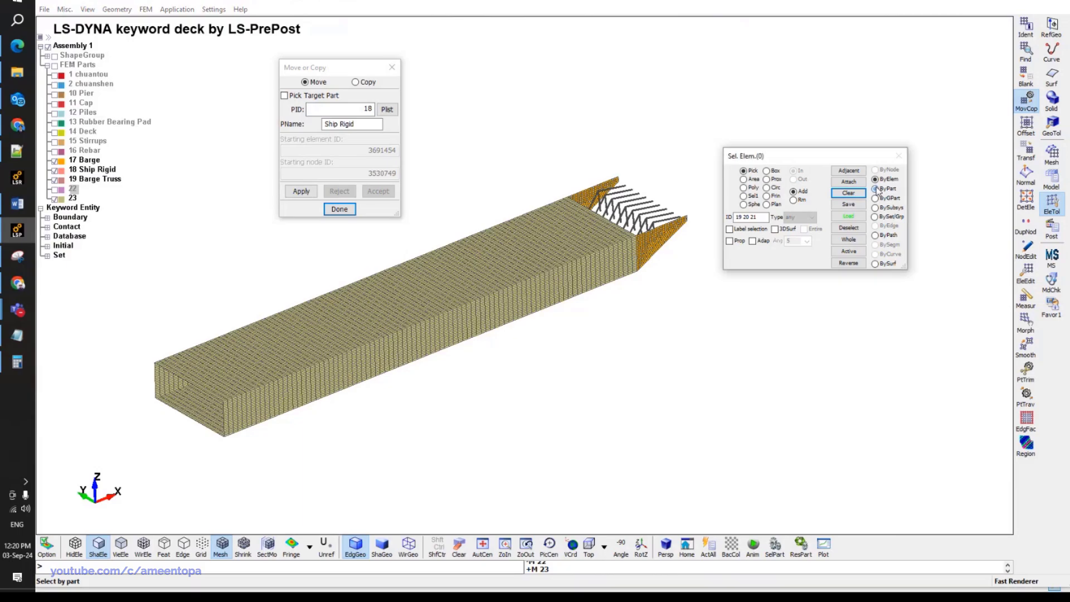
{"action": "left_click", "coordinate": [536, 251]}
{"action": "left_click", "coordinate": [301, 191]}
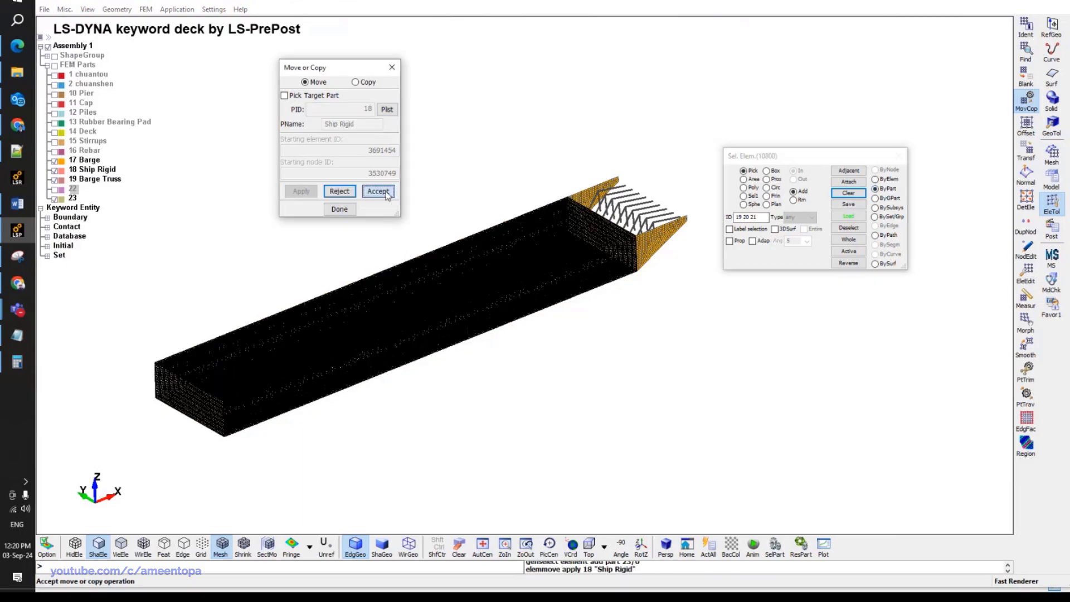
{"action": "left_click", "coordinate": [379, 191]}
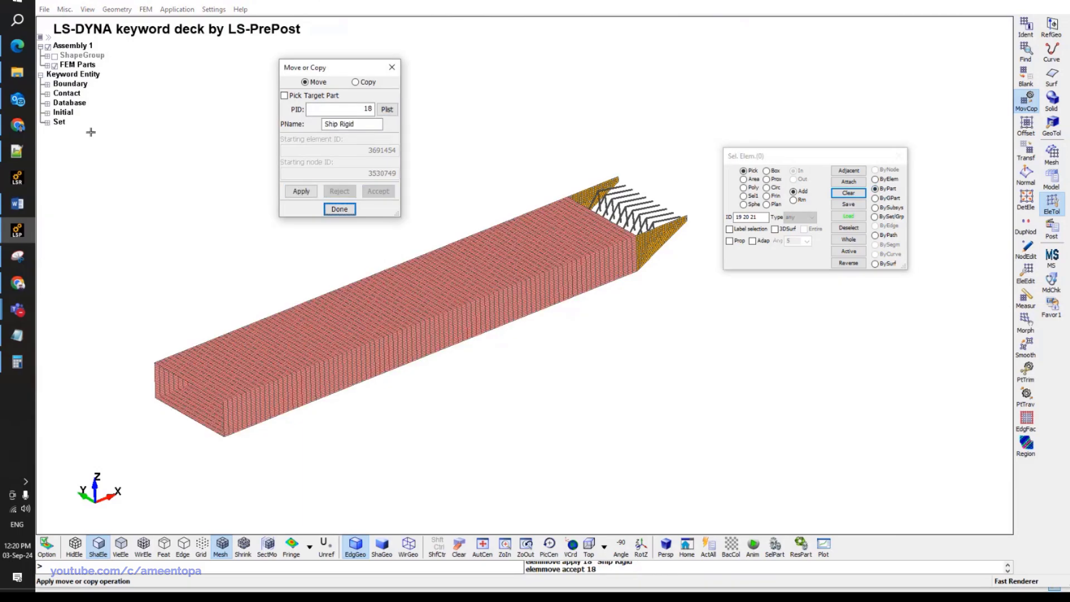
Show part 22 and move its copied stern end face into Ship Rigid, selecting the elements by propagation.
{"action": "left_click", "coordinate": [48, 65]}
{"action": "left_click", "coordinate": [55, 190]}
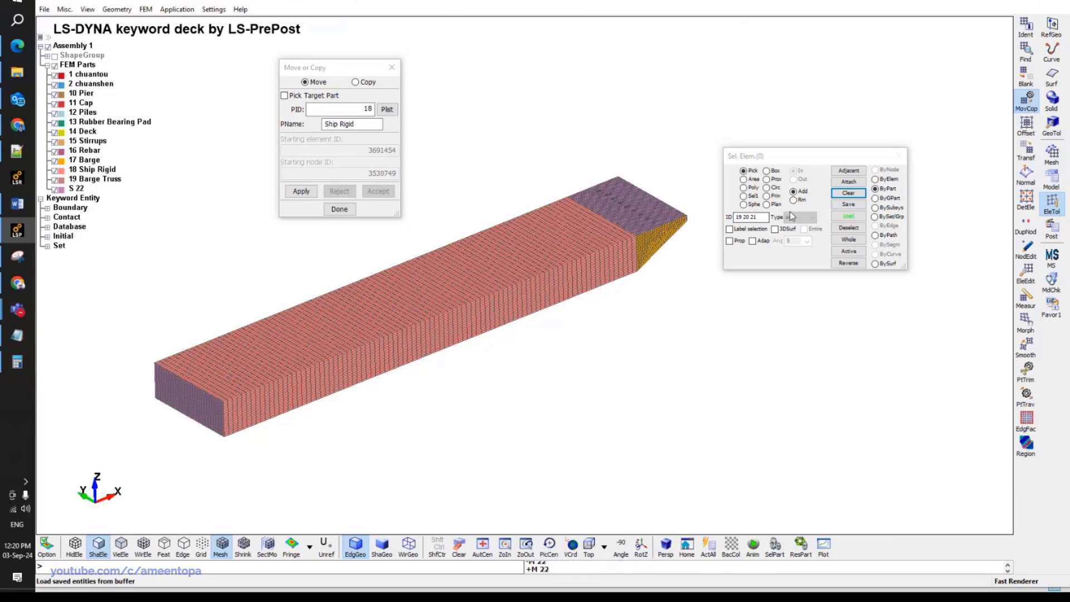
{"action": "left_click", "coordinate": [880, 181]}
{"action": "left_click", "coordinate": [876, 179]}
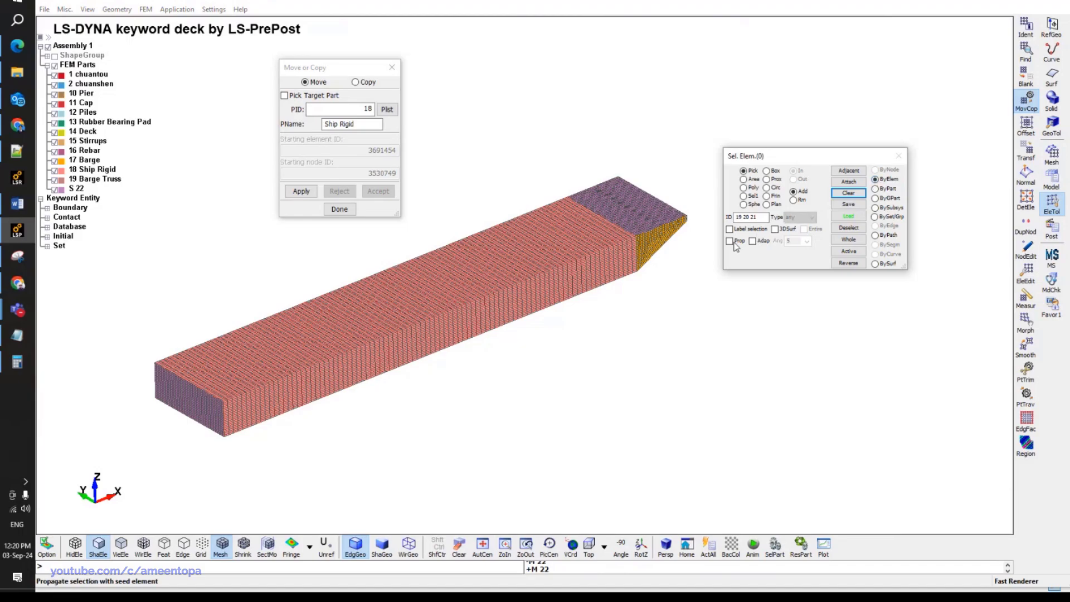
{"action": "left_click", "coordinate": [729, 241]}
{"action": "left_click", "coordinate": [208, 391]}
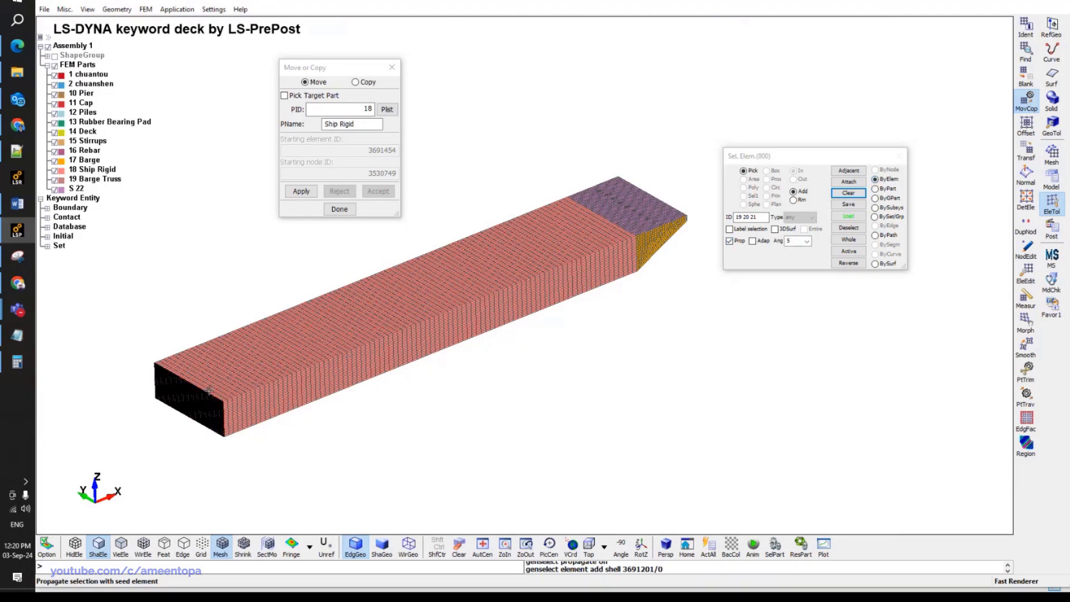
{"action": "left_click", "coordinate": [301, 191]}
{"action": "left_click", "coordinate": [386, 192]}
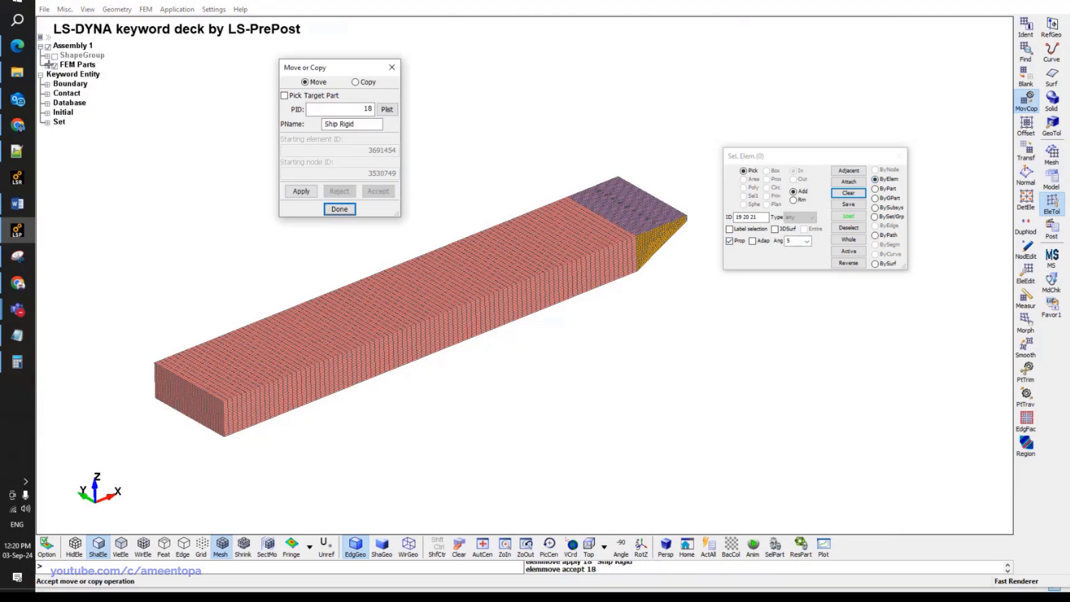
Set part 17 Barge as the target part for moving elements.
{"action": "left_click", "coordinate": [47, 65]}
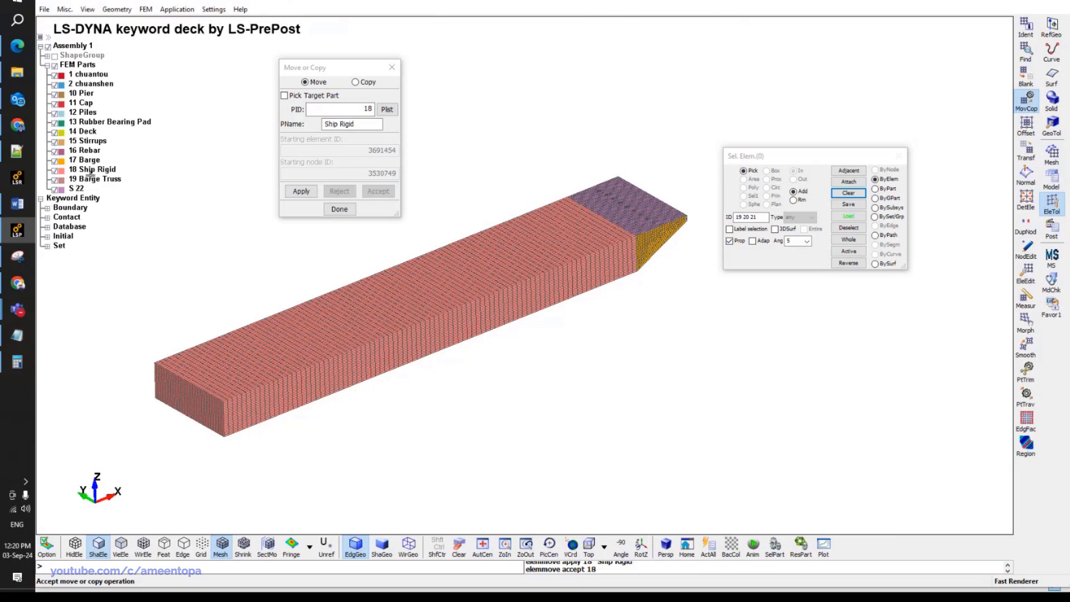
{"action": "left_click", "coordinate": [386, 109]}
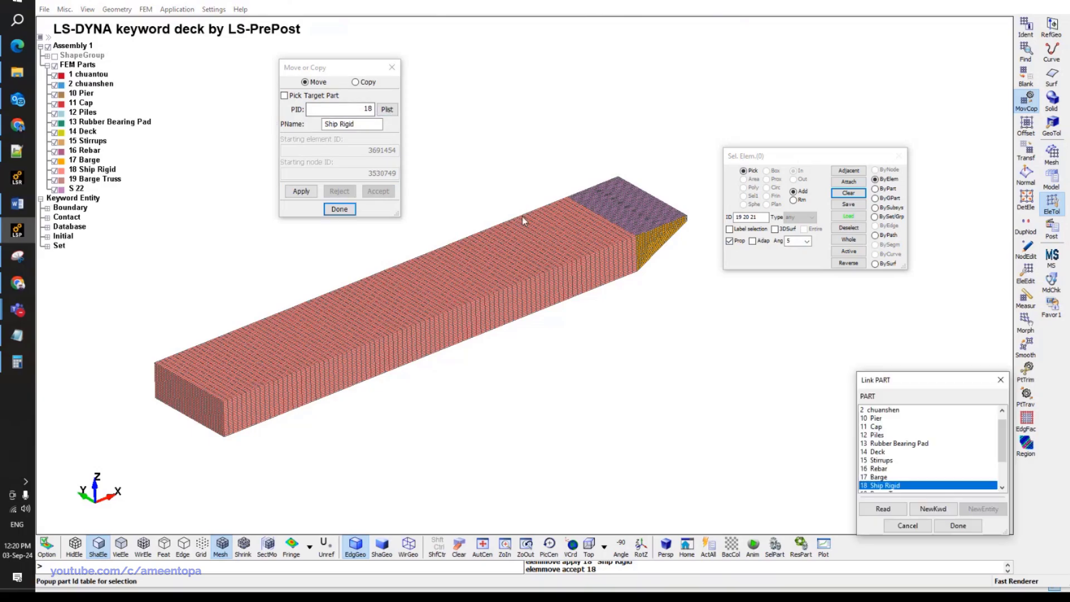
{"action": "double_click", "coordinate": [903, 477]}
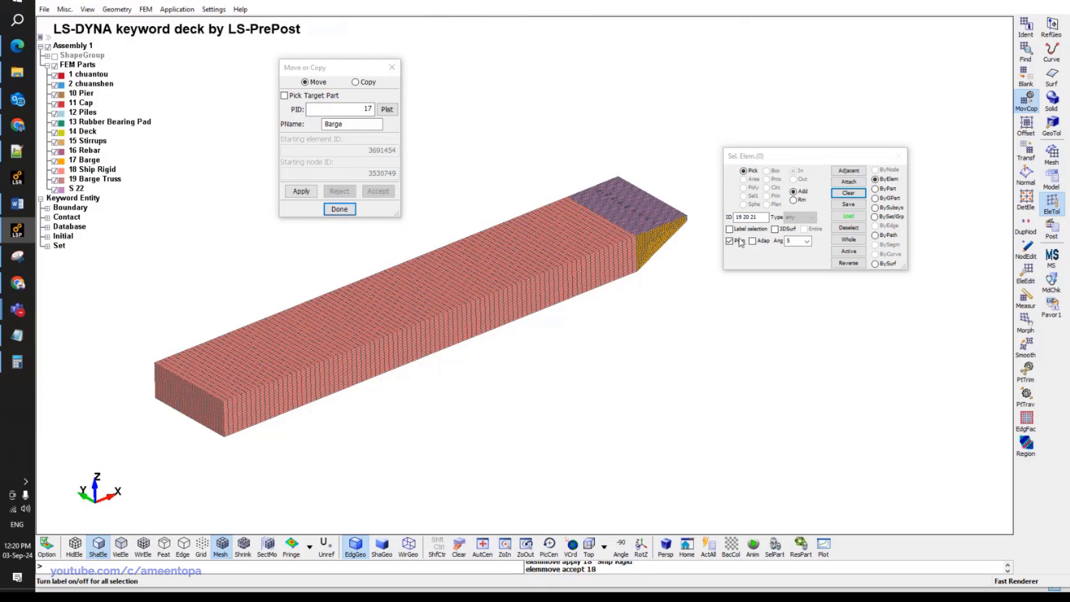
{"action": "left_click", "coordinate": [640, 223]}
{"action": "right_click", "coordinate": [623, 236]}
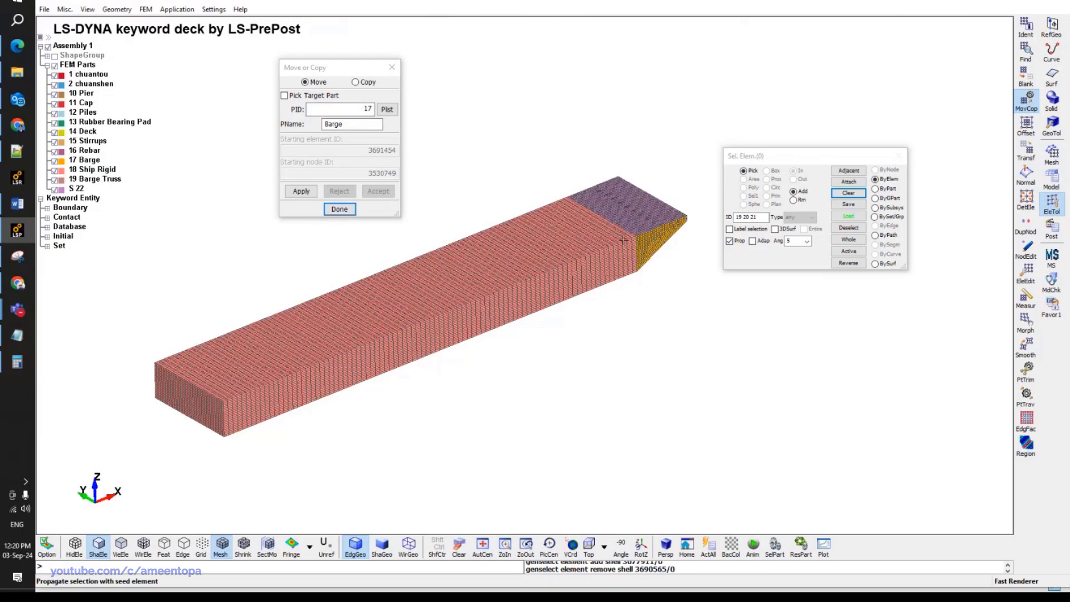
Select the remaining bow elements of part 22 by part and move them into Barge.
{"action": "left_click", "coordinate": [875, 188]}
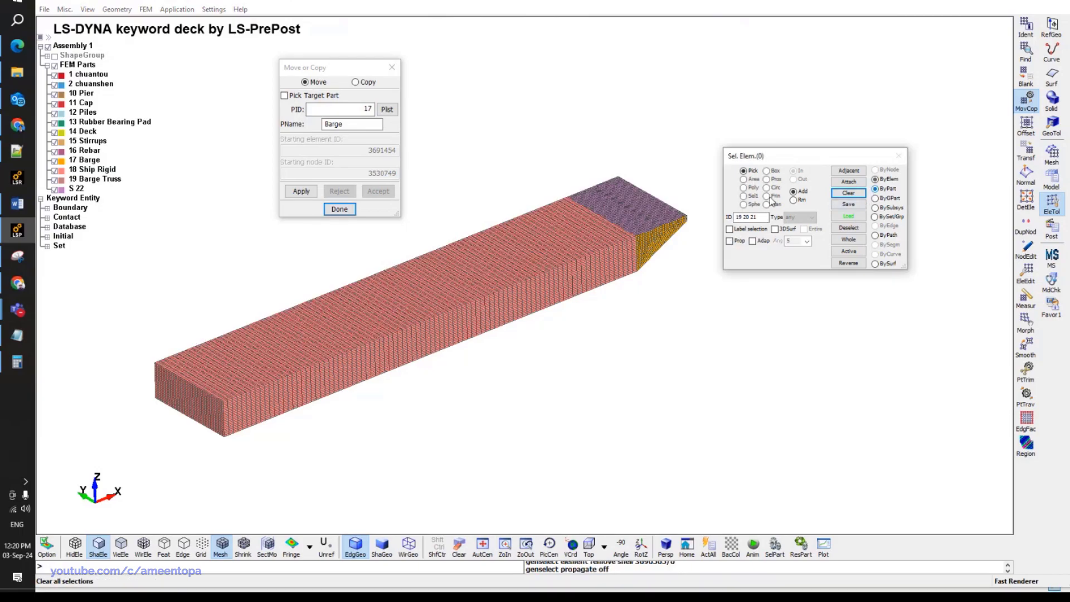
{"action": "left_click", "coordinate": [642, 206]}
{"action": "scroll", "coordinate": [659, 275], "scroll_direction": "up", "scroll_amount": 5}
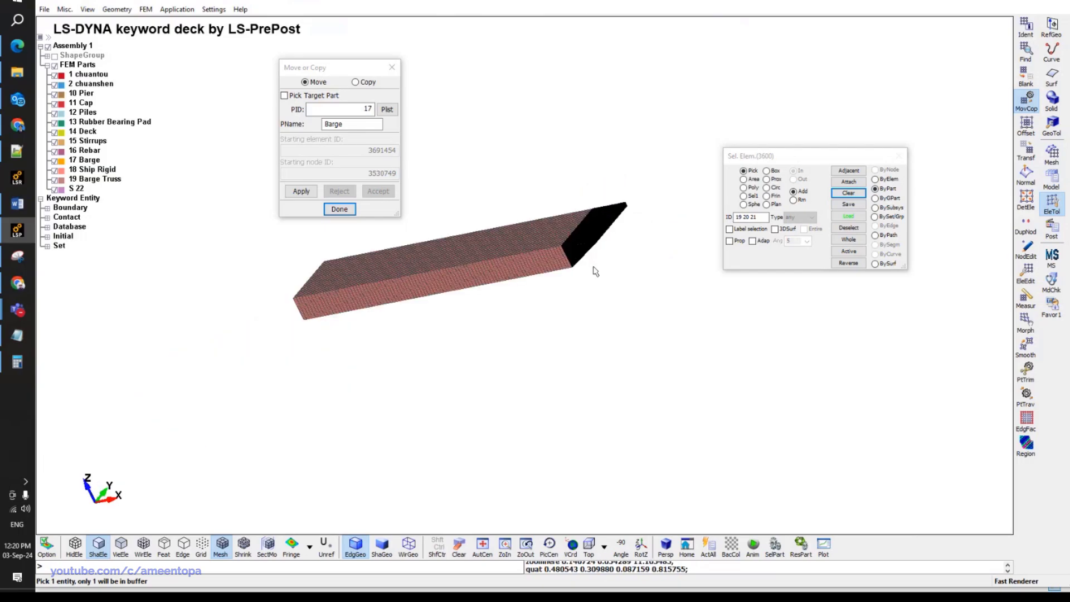
{"action": "scroll", "coordinate": [532, 267], "scroll_direction": "up", "scroll_amount": 5}
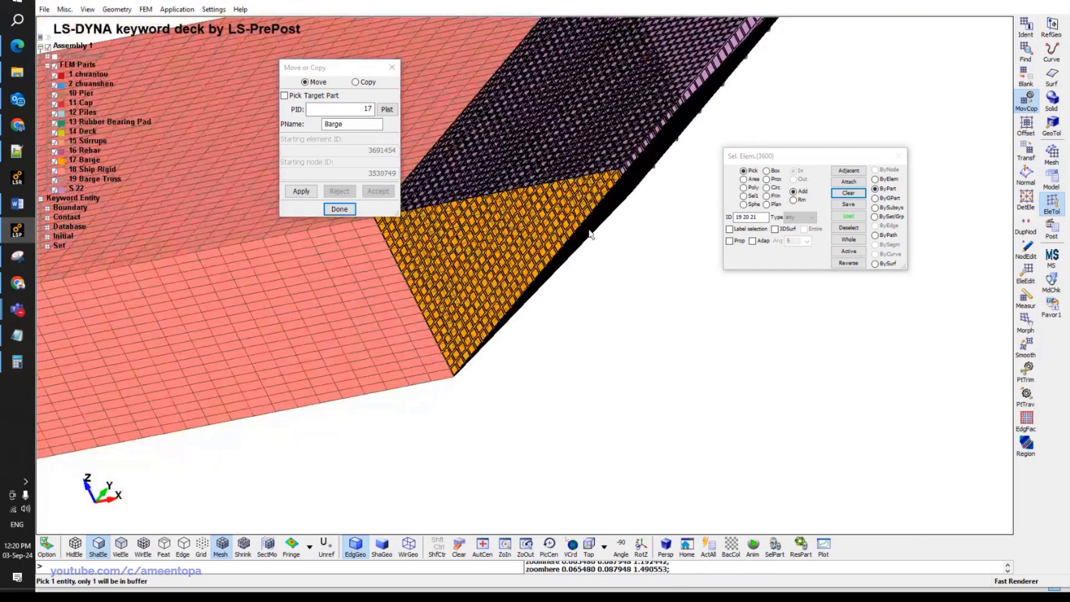
{"action": "scroll", "coordinate": [548, 303], "scroll_direction": "down", "scroll_amount": 10}
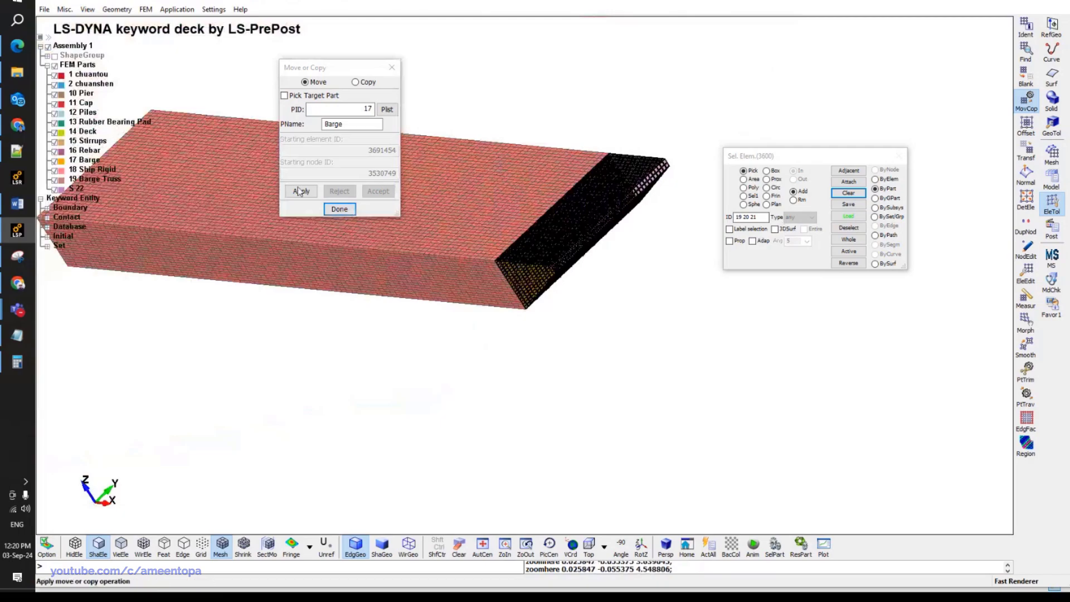
{"action": "left_click", "coordinate": [301, 192]}
{"action": "left_click_drag", "start_coordinate": [626, 65], "coordinate": [624, 341]}
{"action": "scroll", "coordinate": [623, 341], "scroll_direction": "down", "scroll_amount": 3}
Delete the untitled parts 20, 21, 22 and 23 from the part definitions and confirm the deletion.
{"action": "key", "text": "F1"}
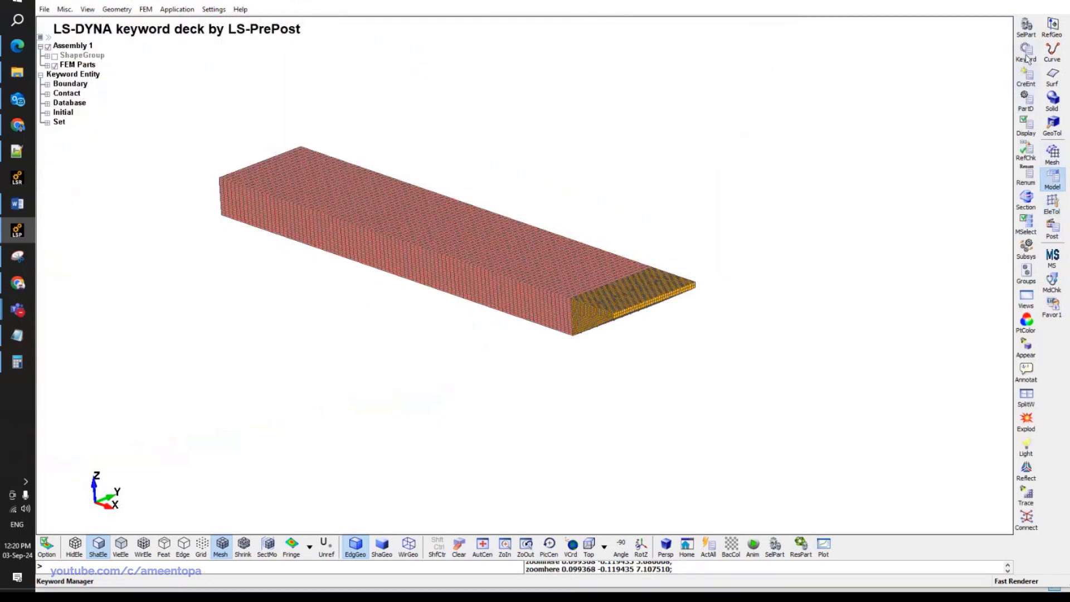
{"action": "double_click", "coordinate": [316, 184]}
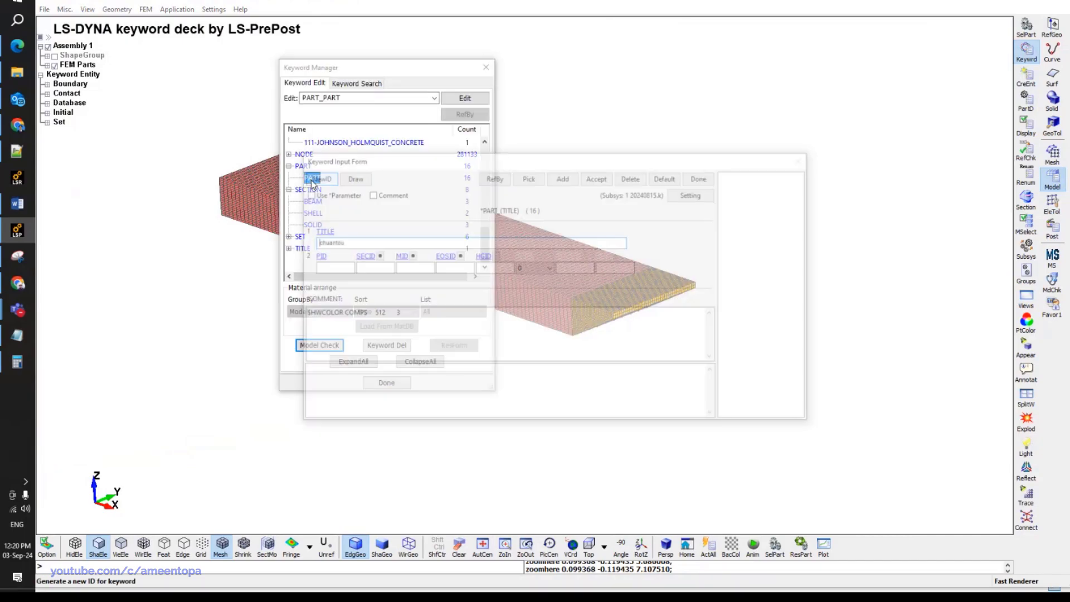
{"action": "left_click", "coordinate": [747, 275]}
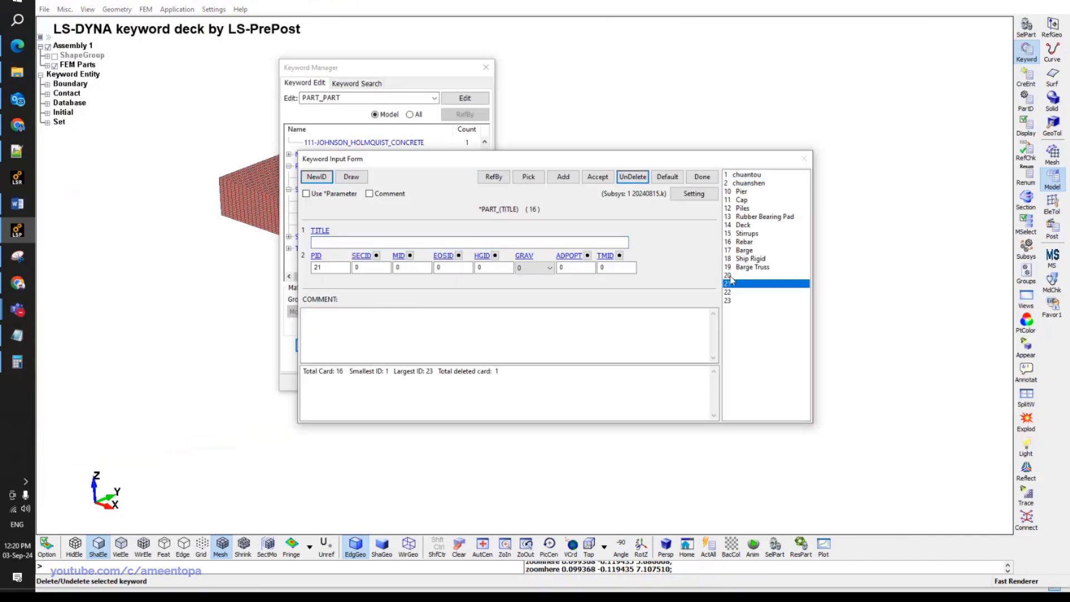
{"action": "left_click", "coordinate": [633, 177]}
{"action": "left_click", "coordinate": [632, 177]}
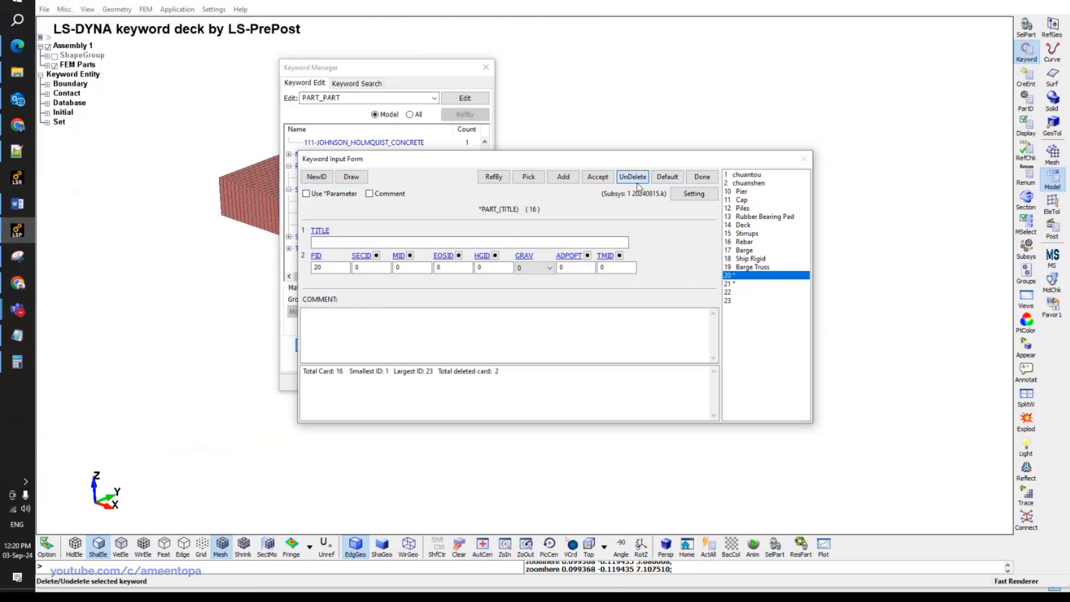
{"action": "left_click", "coordinate": [735, 293]}
{"action": "left_click", "coordinate": [633, 177]}
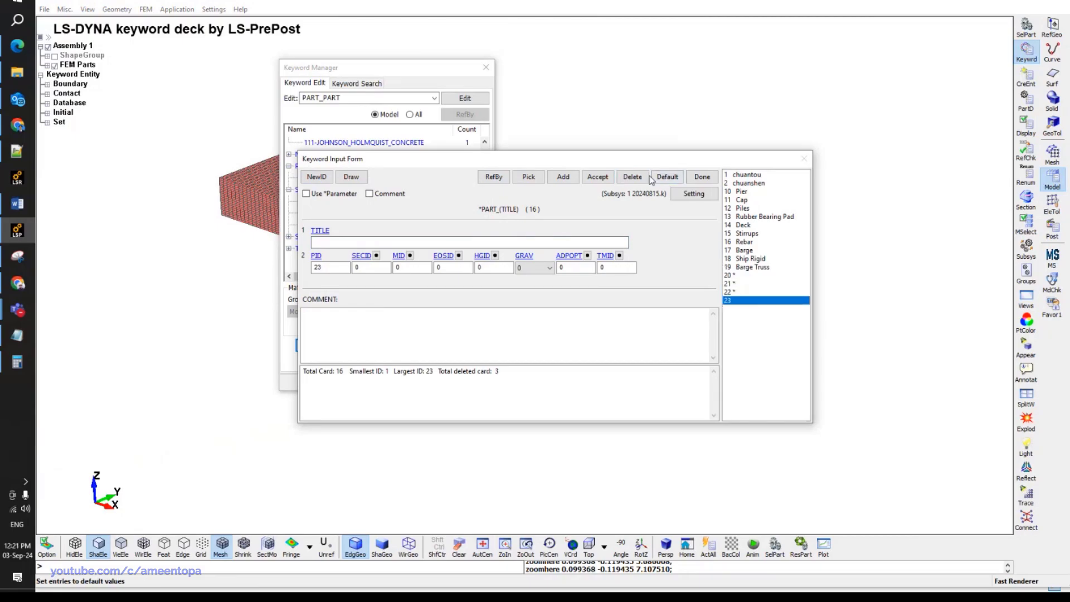
{"action": "left_click", "coordinate": [633, 177]}
{"action": "left_click", "coordinate": [703, 177]}
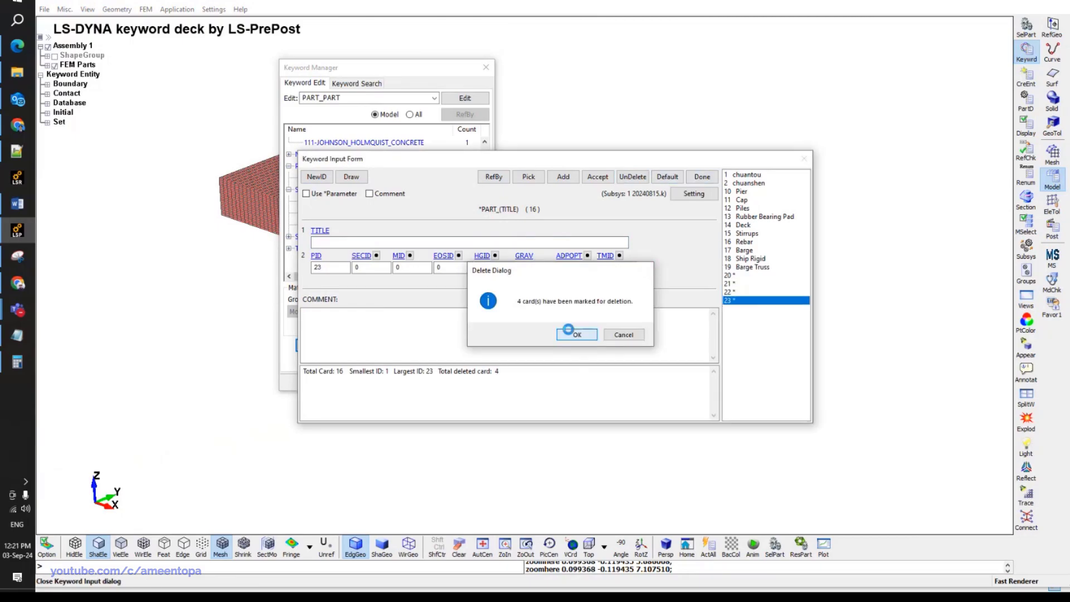
{"action": "left_click", "coordinate": [576, 336]}
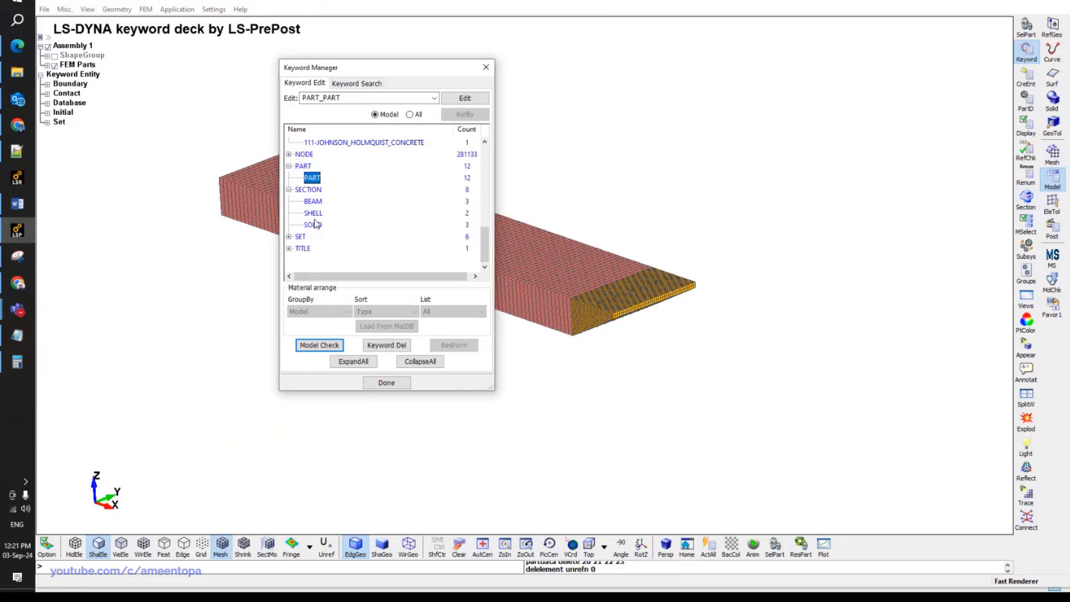
Open the initial velocity generation card and display all FEM parts of the model alongside it.
{"action": "scroll", "coordinate": [320, 232], "scroll_direction": "up", "scroll_amount": 5}
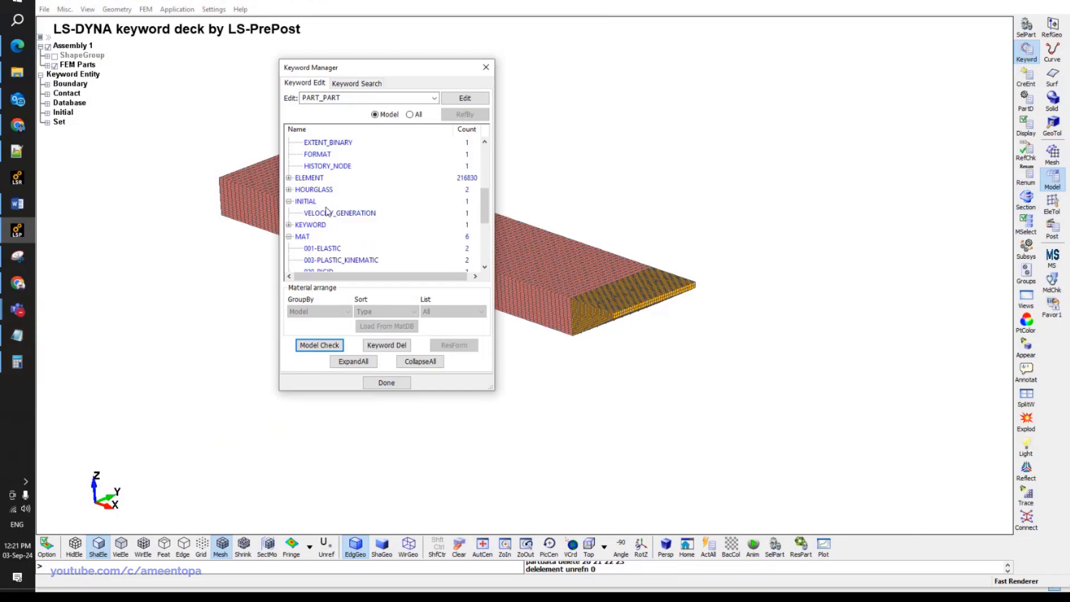
{"action": "left_click", "coordinate": [331, 218]}
{"action": "double_click", "coordinate": [331, 214]}
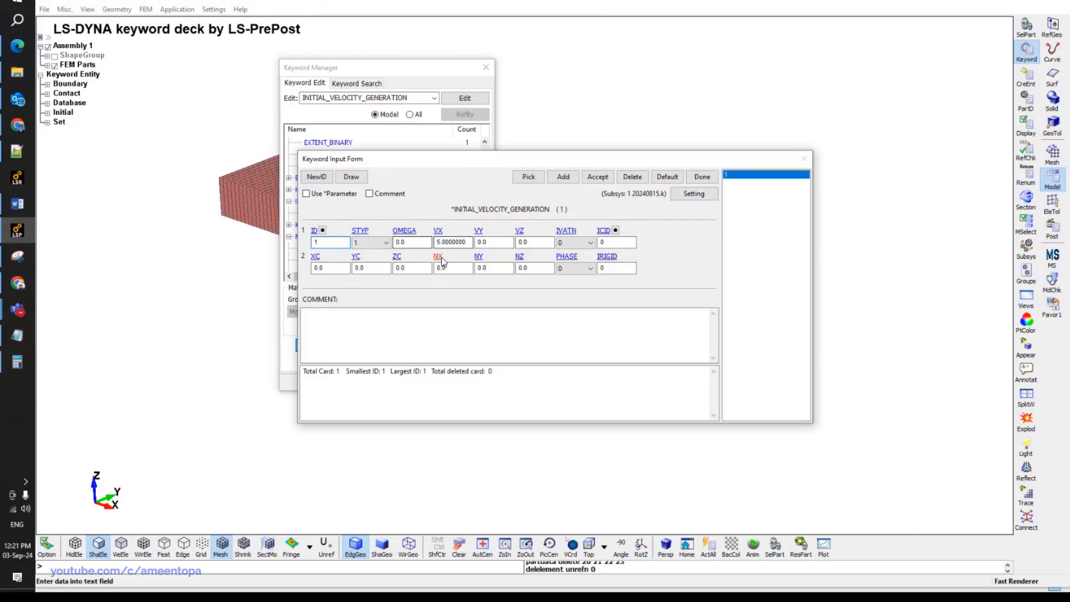
{"action": "left_click", "coordinate": [55, 65]}
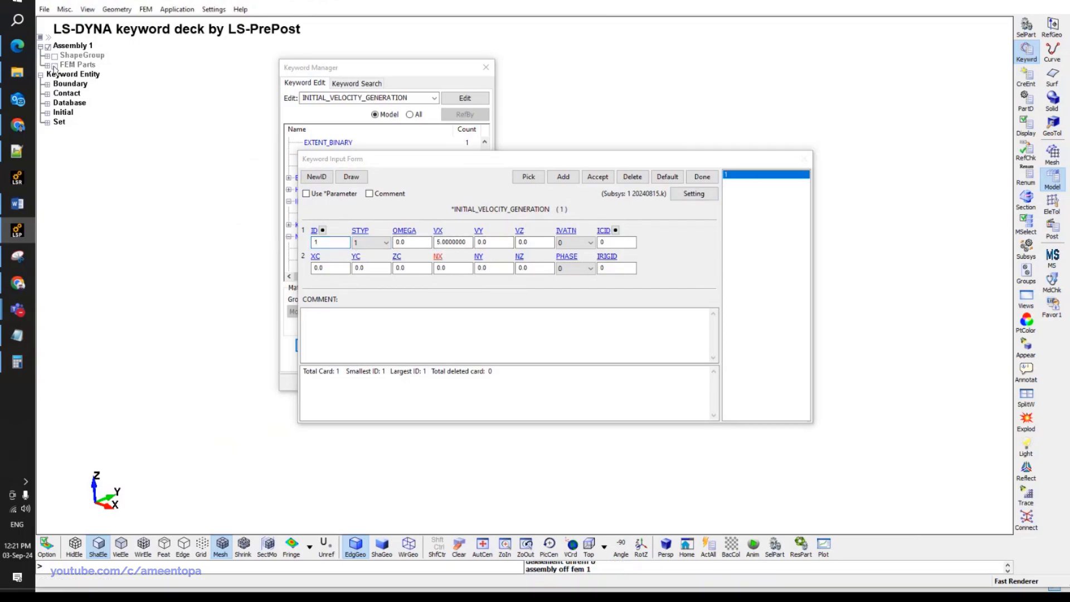
{"action": "left_click_drag", "start_coordinate": [476, 160], "coordinate": [812, 111]}
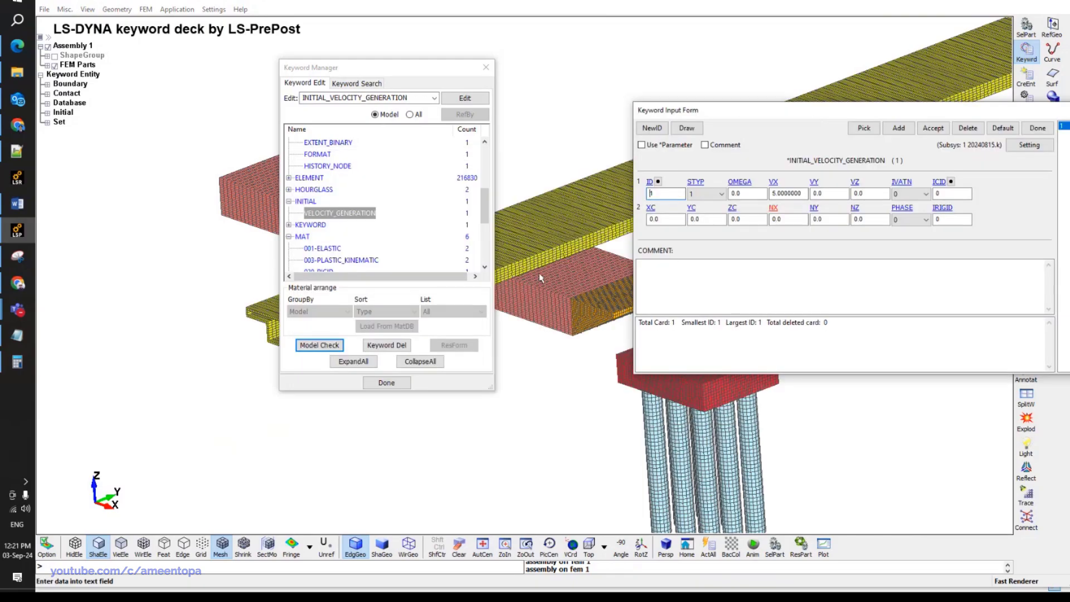
{"action": "mouse_move", "coordinate": [647, 312]}
{"action": "middle_mouse_down", "text": "shift"}
{"action": "mouse_move", "coordinate": [652, 304]}
{"action": "mouse_move", "coordinate": [630, 301]}
{"action": "middle_mouse_up", "text": "shift"}
{"action": "left_click_drag", "start_coordinate": [630, 301], "coordinate": [616, 307], "text": "shift"}
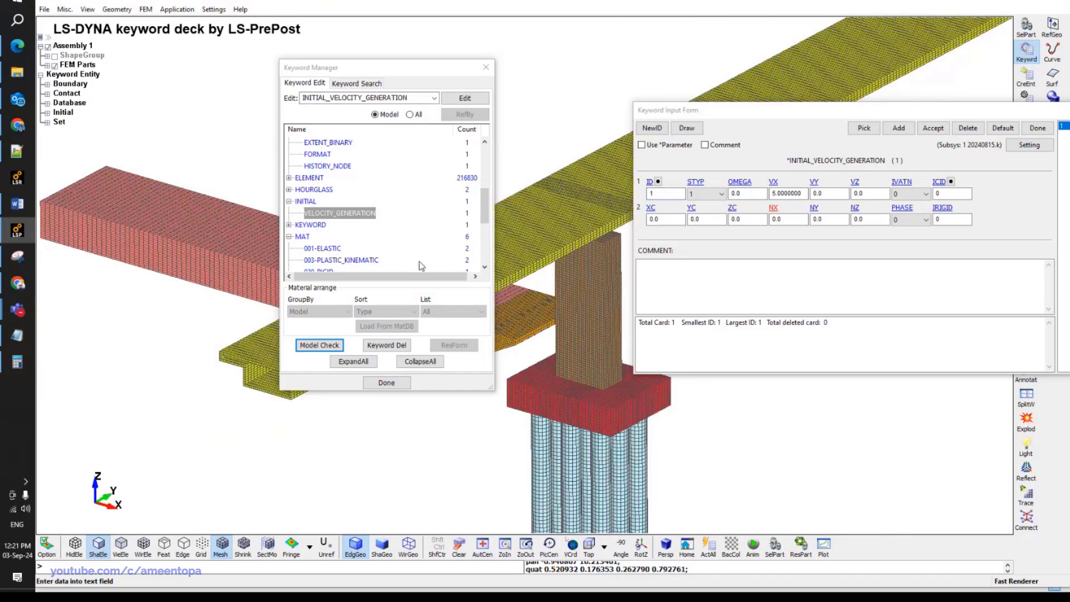
Examine the Barge, Ship Rigid and Barge Truss part definitions, including the materials assigned to Ship Rigid and Barge Truss.
{"action": "scroll", "coordinate": [331, 234], "scroll_direction": "down", "scroll_amount": 5}
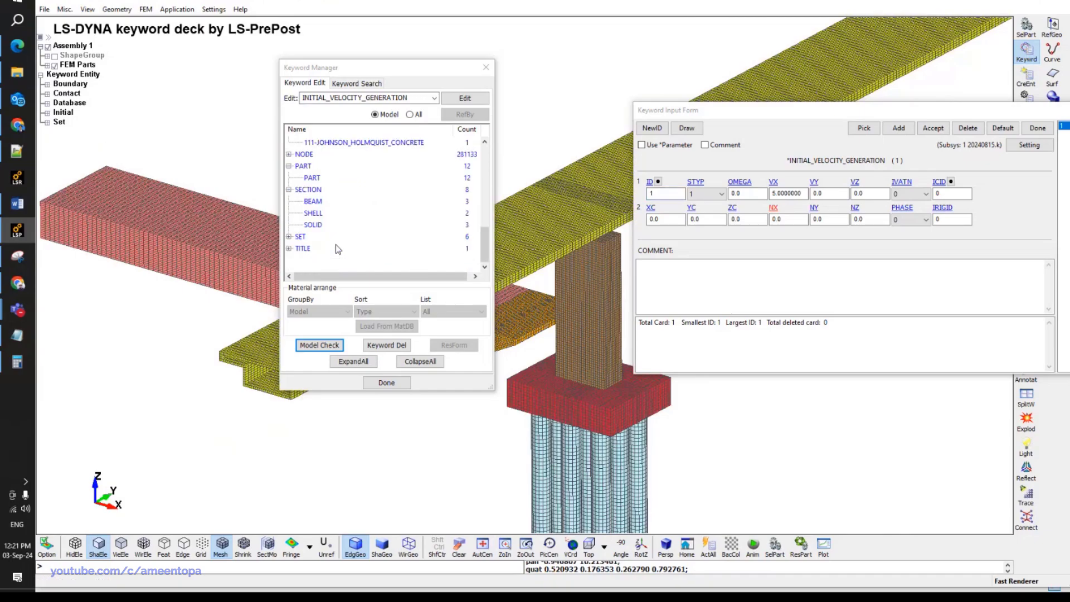
{"action": "double_click", "coordinate": [313, 177]}
{"action": "left_click", "coordinate": [748, 269]}
{"action": "left_click", "coordinate": [748, 259]}
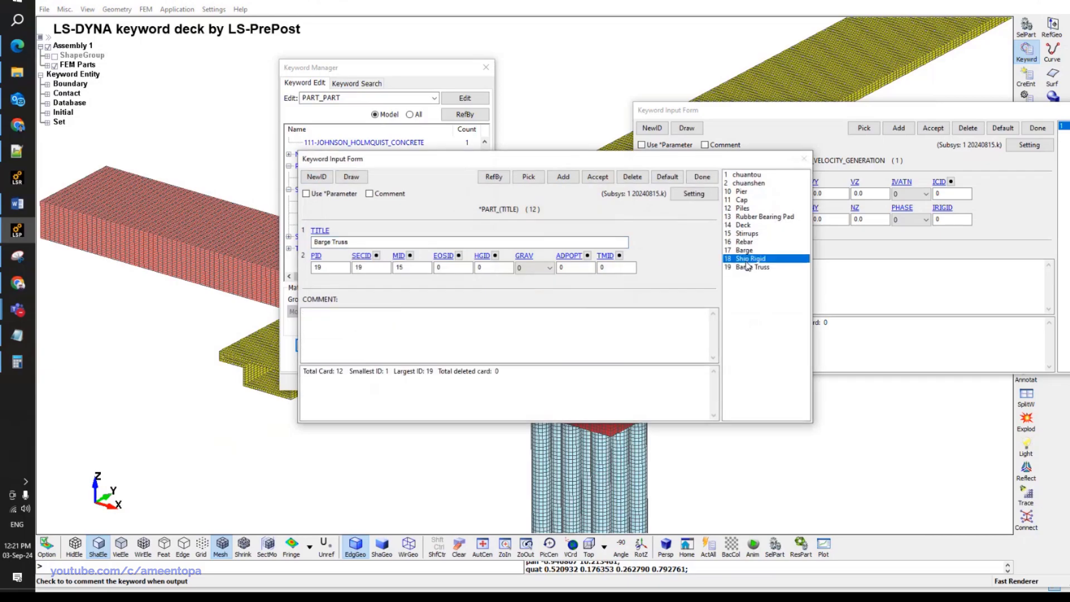
{"action": "left_click", "coordinate": [746, 252]}
{"action": "left_click", "coordinate": [747, 260]}
{"action": "double_click", "coordinate": [399, 266]}
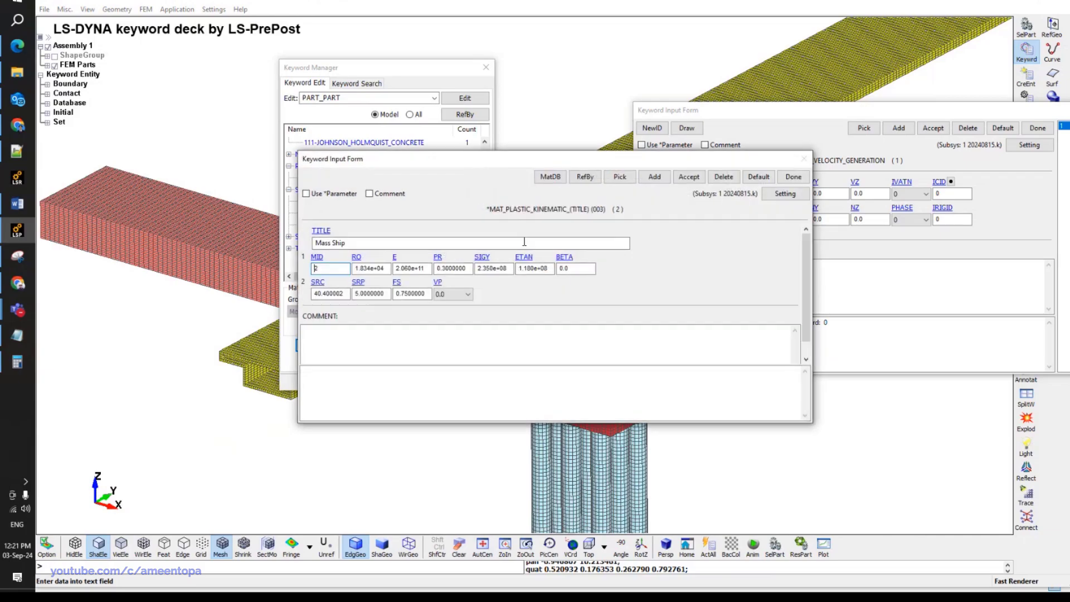
{"action": "left_click", "coordinate": [793, 176]}
{"action": "left_click", "coordinate": [752, 267]}
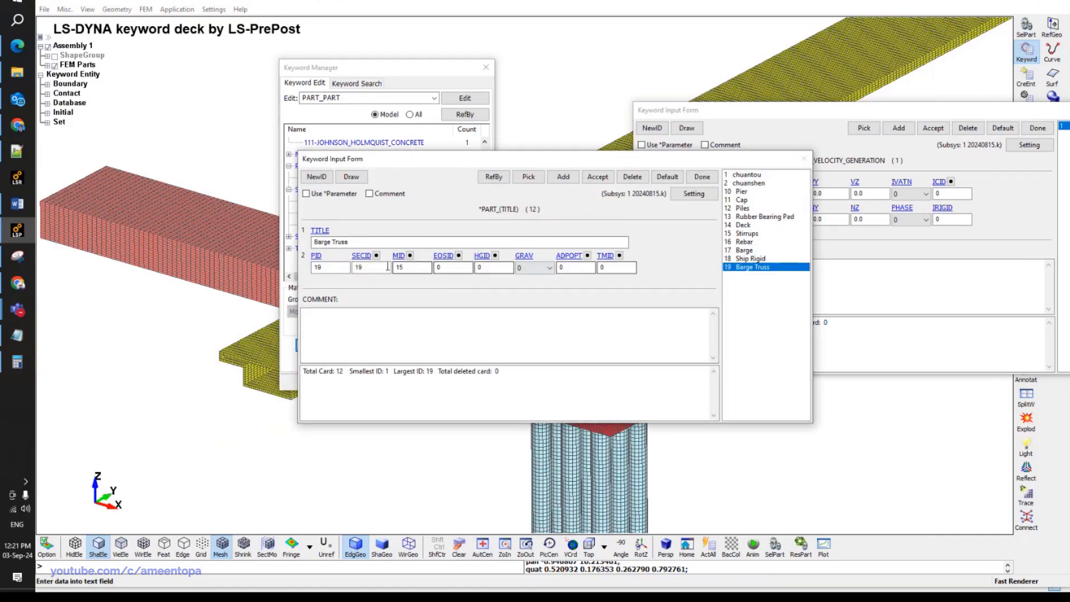
{"action": "double_click", "coordinate": [397, 266]}
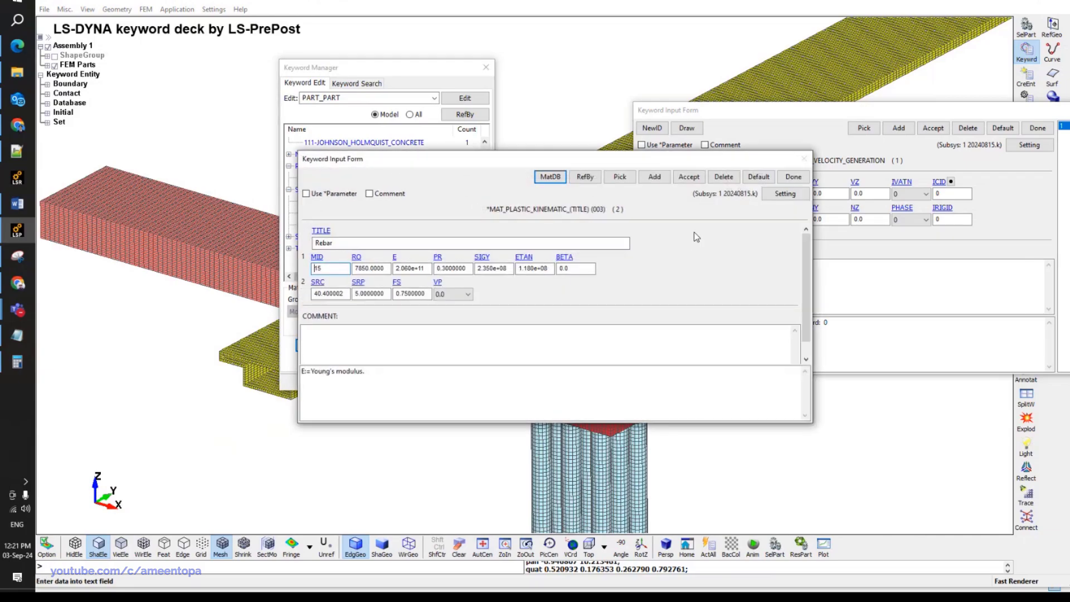
{"action": "left_click", "coordinate": [794, 177]}
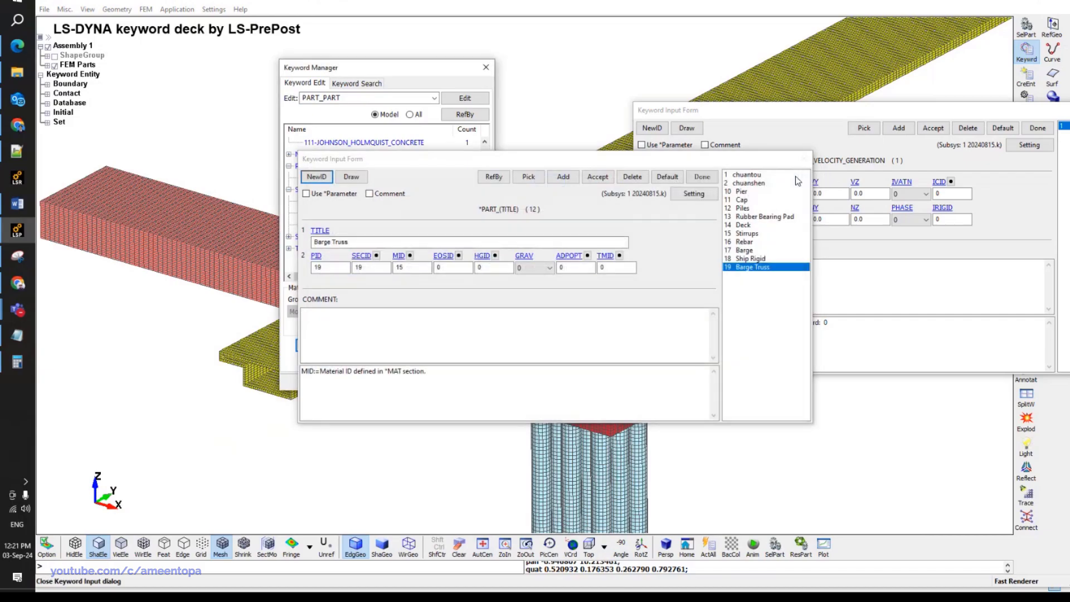
{"action": "left_click", "coordinate": [703, 177]}
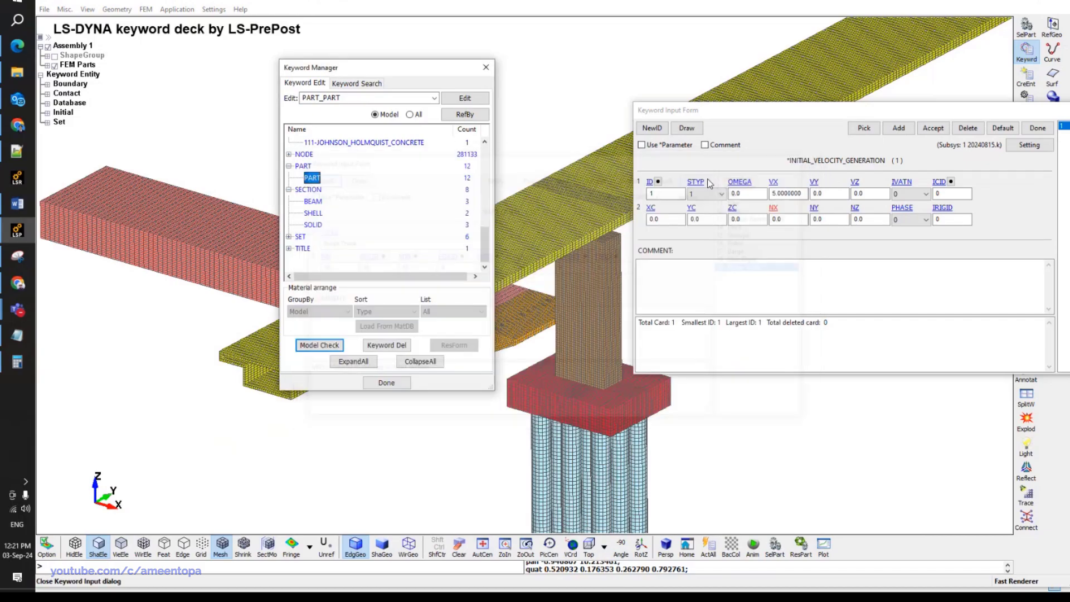
Open the part list set with ID 1 and retitle it Ship.
{"action": "double_click", "coordinate": [301, 237]}
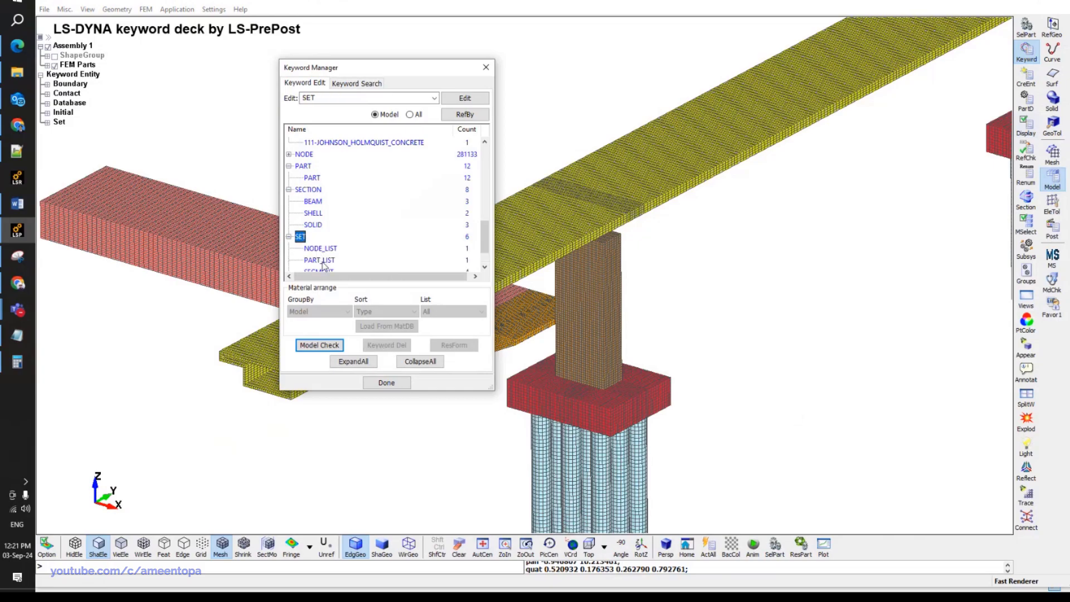
{"action": "double_click", "coordinate": [321, 260]}
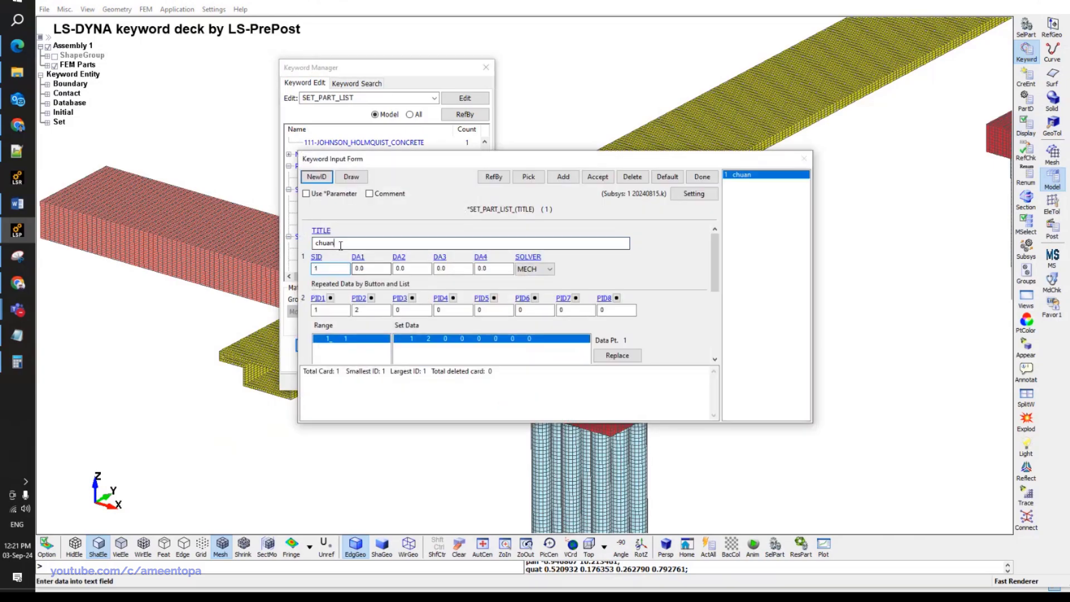
{"action": "double_click", "coordinate": [340, 243]}
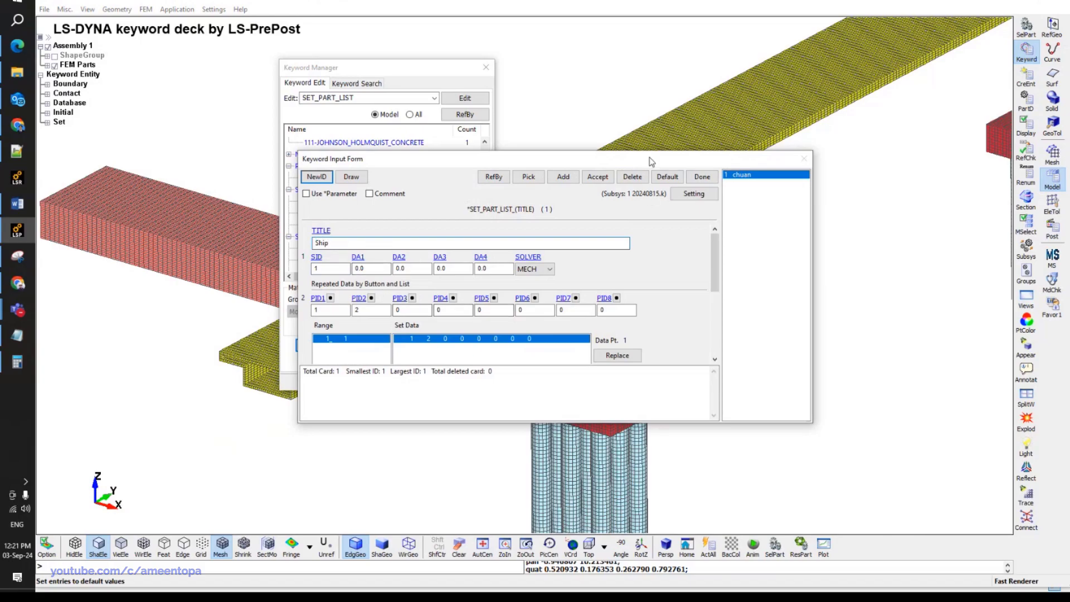
{"action": "left_click_drag", "start_coordinate": [648, 152], "coordinate": [649, 52]}
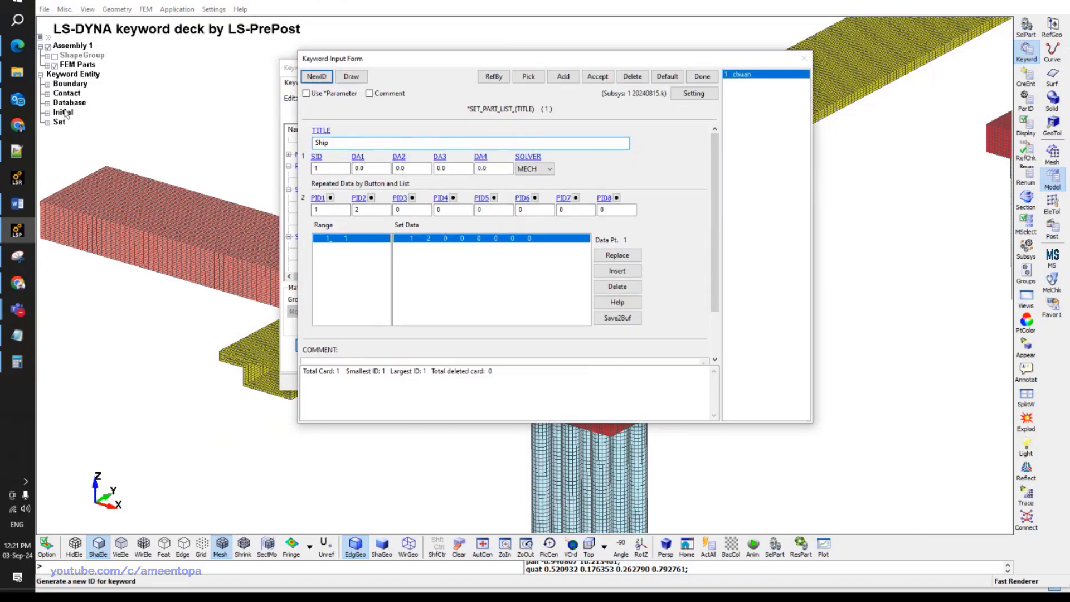
Set the set's first part ID to 17, replace the stored part data and accept the set.
{"action": "left_click", "coordinate": [48, 65]}
{"action": "middle_click_drag", "start_coordinate": [198, 160], "coordinate": [192, 330], "text": "shift"}
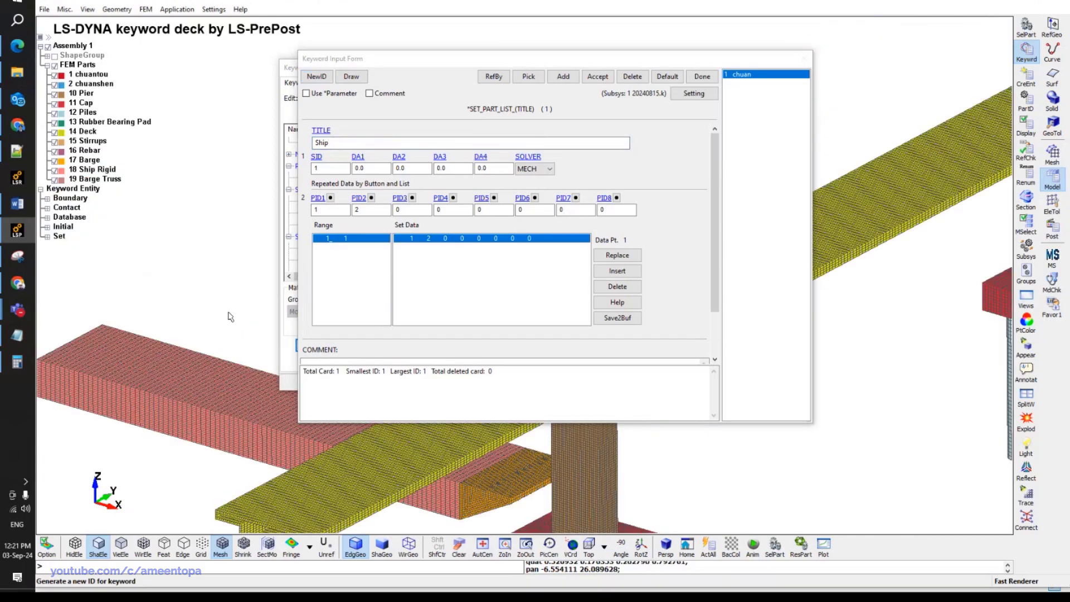
{"action": "left_click", "coordinate": [329, 210]}
{"action": "type", "text": "17"}
{"action": "key", "text": "Tab"}
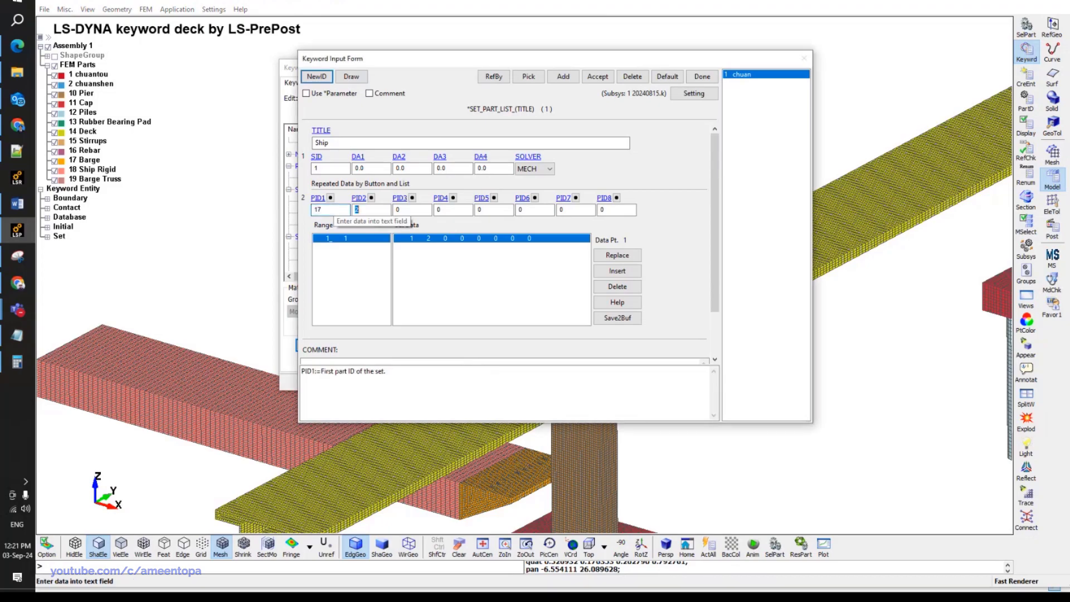
{"action": "left_click", "coordinate": [617, 255]}
{"action": "left_click", "coordinate": [598, 76]}
{"action": "left_click", "coordinate": [702, 77]}
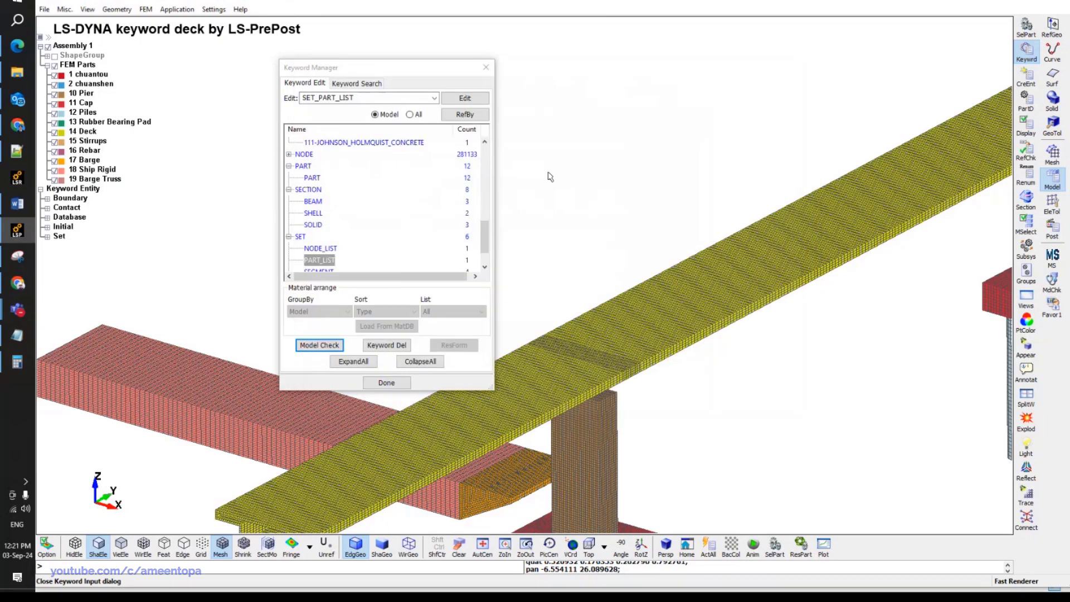
Open the segment set definitions to see which sets the model contains, and close them without changes.
{"action": "scroll", "coordinate": [344, 265], "scroll_direction": "down", "scroll_amount": 1}
{"action": "left_click", "coordinate": [320, 237]}
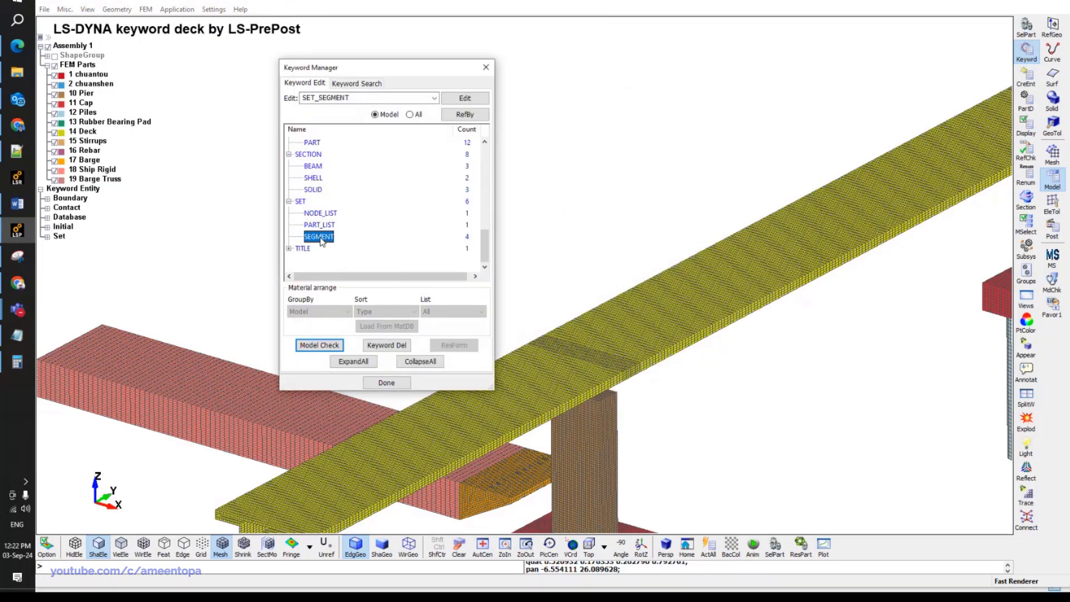
{"action": "double_click", "coordinate": [320, 238]}
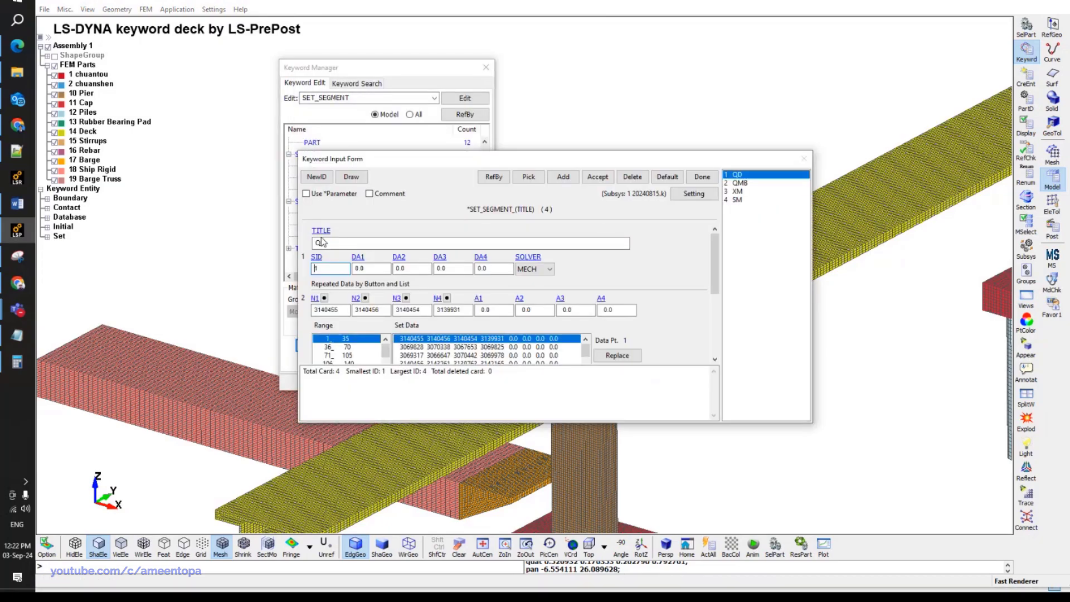
{"action": "left_click", "coordinate": [702, 177]}
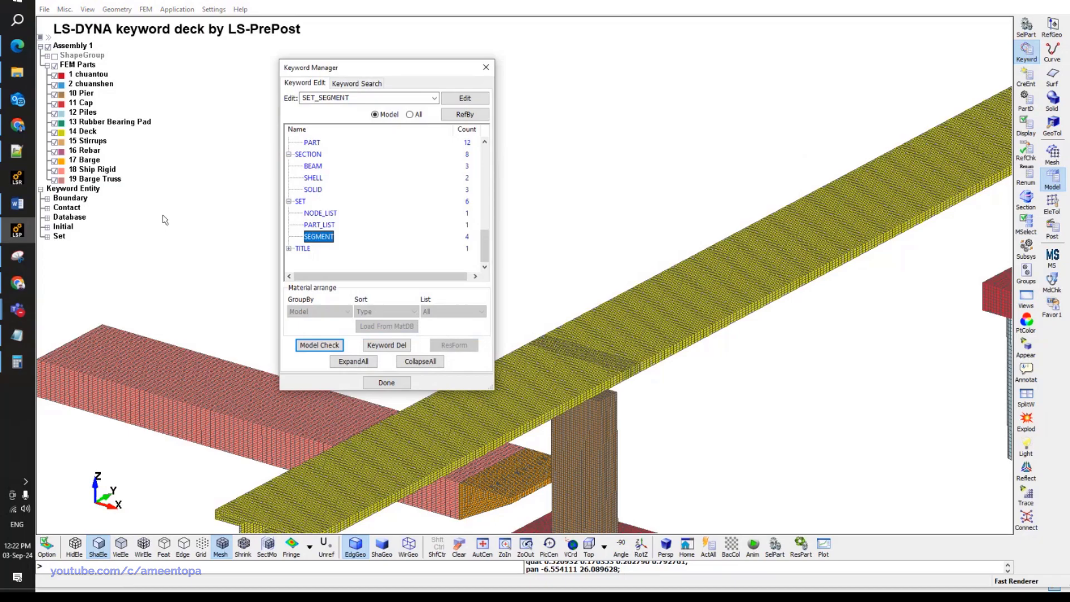
Hide all FEM parts and examine where the QD segment set lies in the model.
{"action": "left_click", "coordinate": [54, 67]}
{"action": "left_click", "coordinate": [47, 237]}
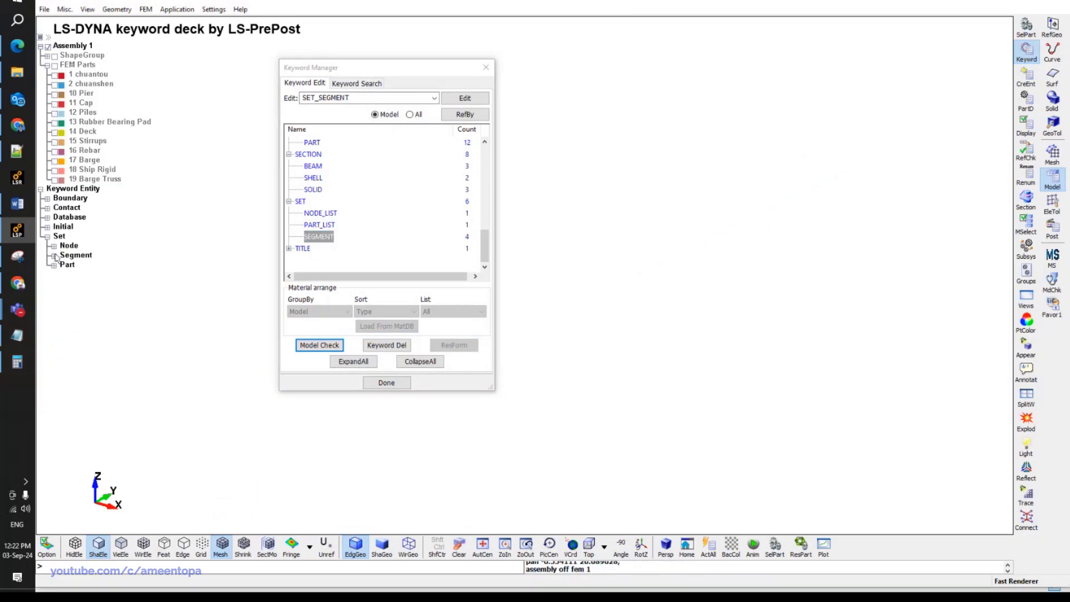
{"action": "left_click", "coordinate": [54, 256]}
{"action": "left_click", "coordinate": [89, 265]}
{"action": "scroll", "coordinate": [702, 294], "scroll_direction": "up", "scroll_amount": 2}
{"action": "middle_click_drag", "start_coordinate": [836, 335], "coordinate": [648, 285]}
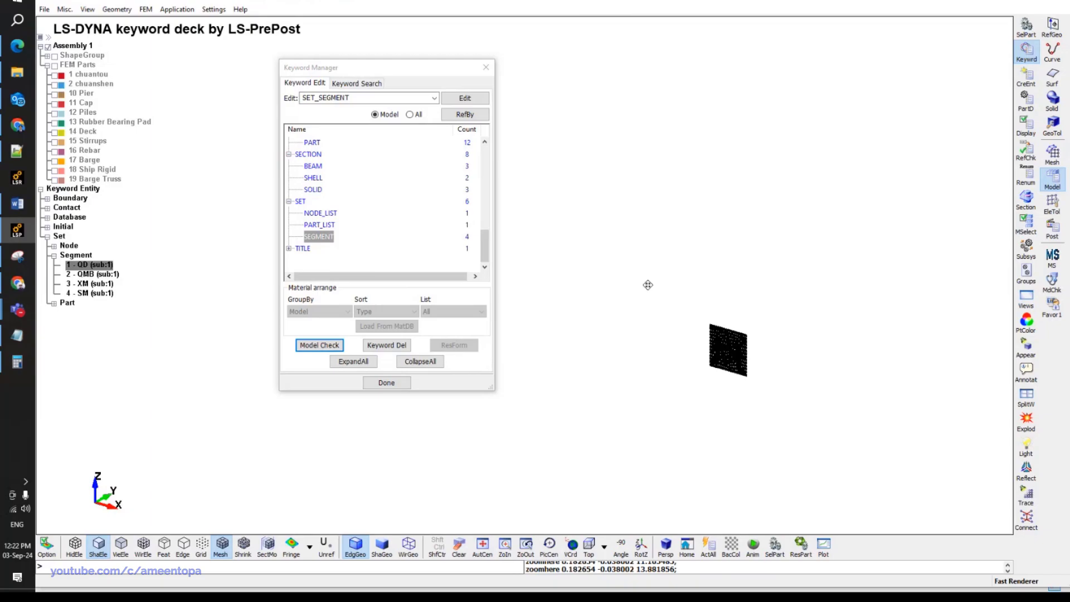
{"action": "scroll", "coordinate": [647, 284], "scroll_direction": "up", "scroll_amount": 5}
Examine the QMB and XM segment sets individually, and all four segment sets together.
{"action": "left_click", "coordinate": [89, 277]}
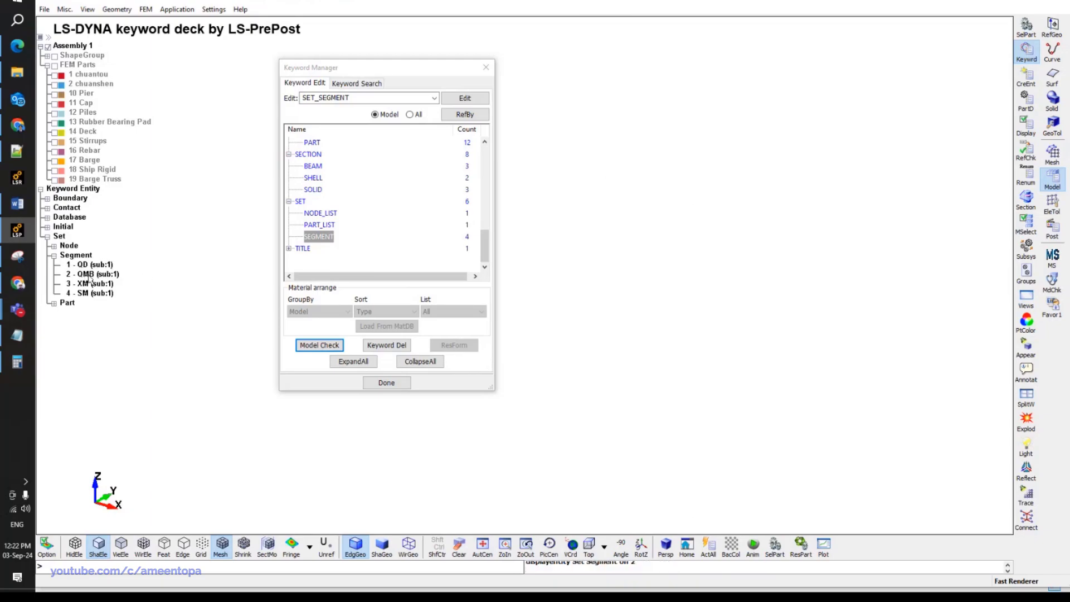
{"action": "left_click", "coordinate": [89, 274]}
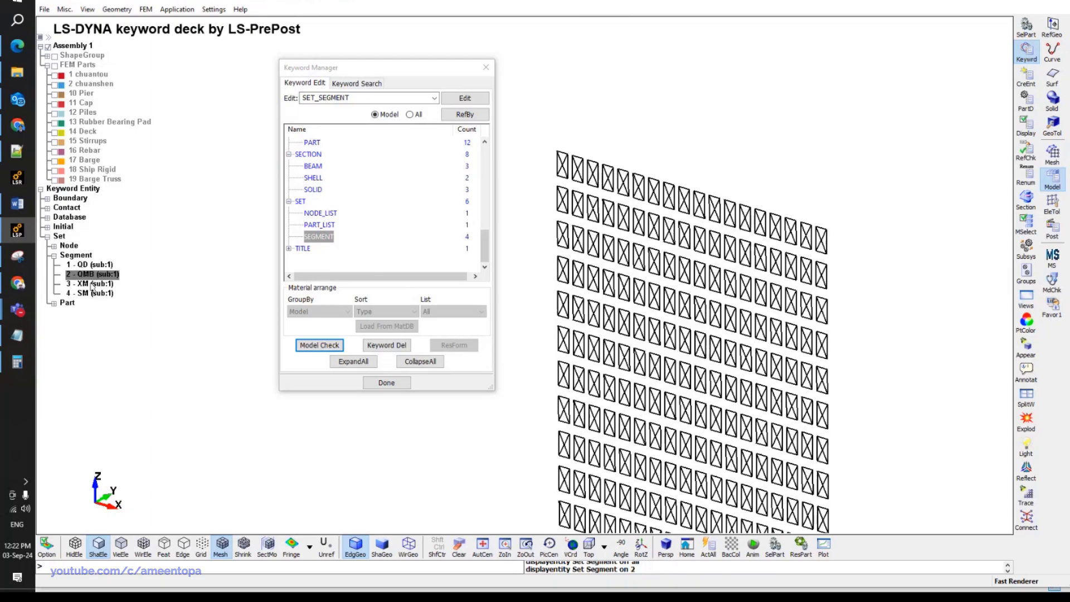
{"action": "left_click", "coordinate": [90, 284]}
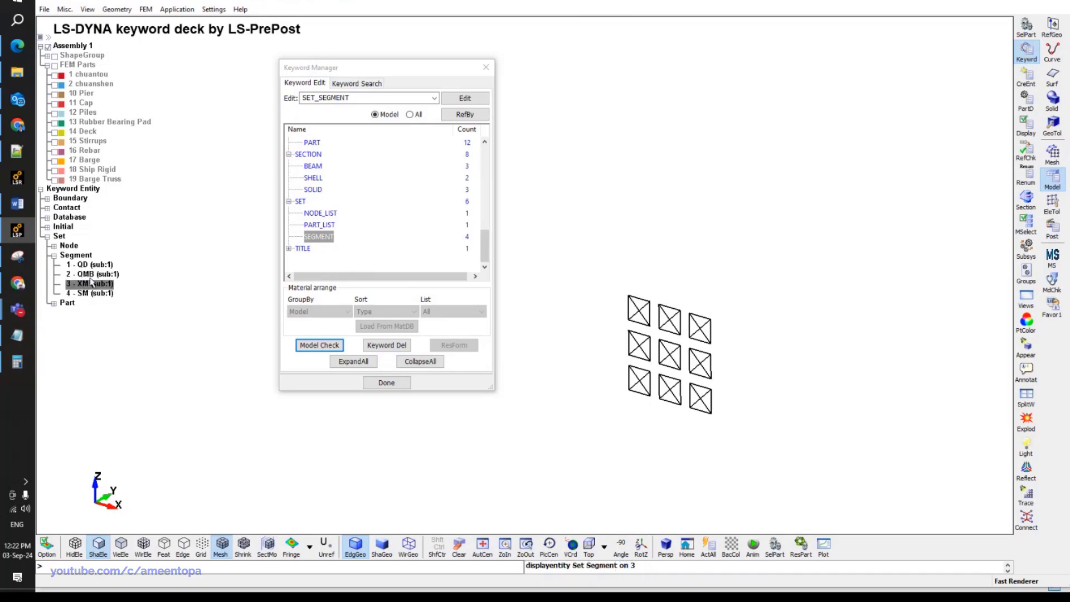
{"action": "key", "text": "ctrl+a"}
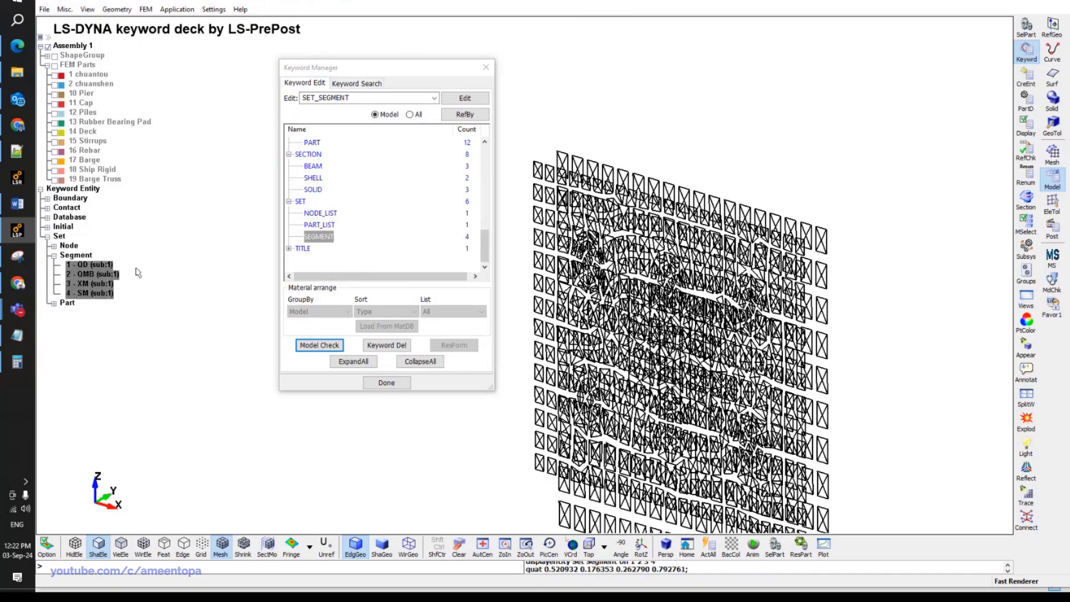
{"action": "left_click_drag", "start_coordinate": [137, 273], "coordinate": [807, 397], "text": "shift"}
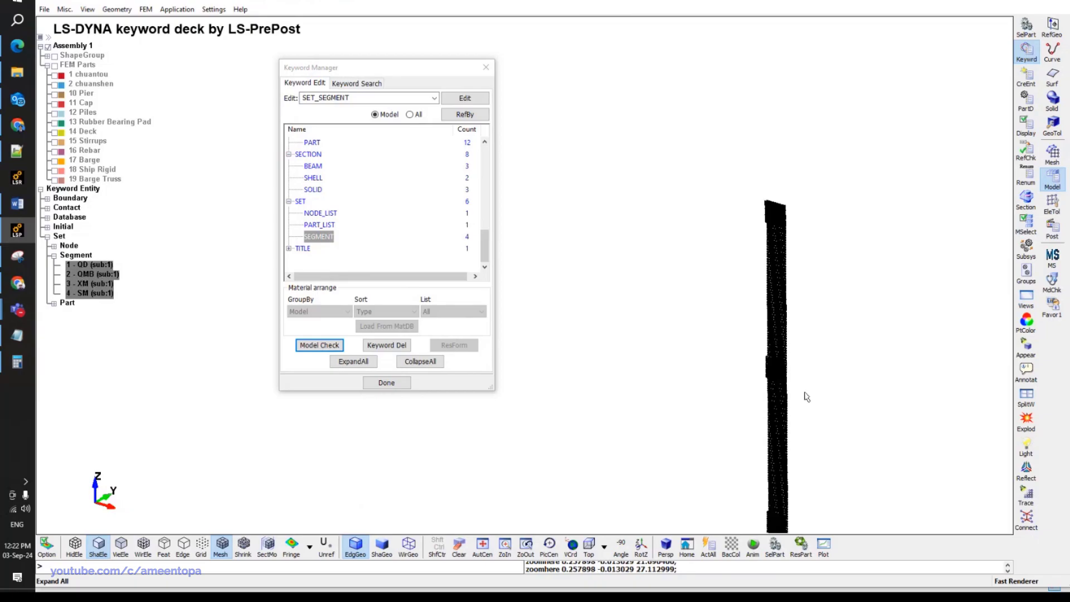
{"action": "scroll", "coordinate": [806, 397], "scroll_direction": "up", "scroll_amount": 5}
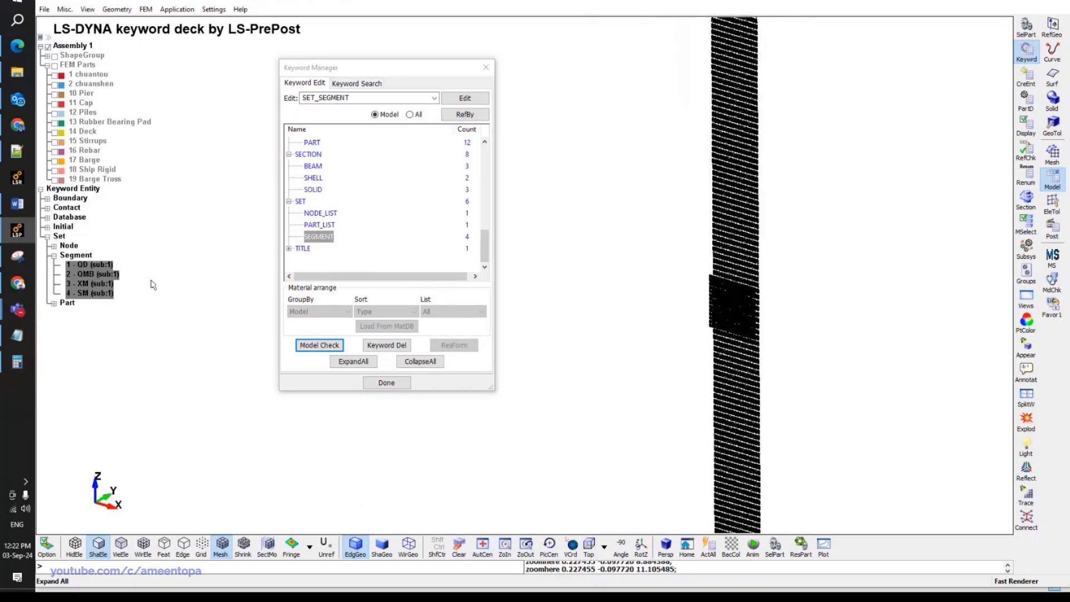
{"action": "left_click", "coordinate": [84, 272]}
{"action": "left_click", "coordinate": [53, 255]}
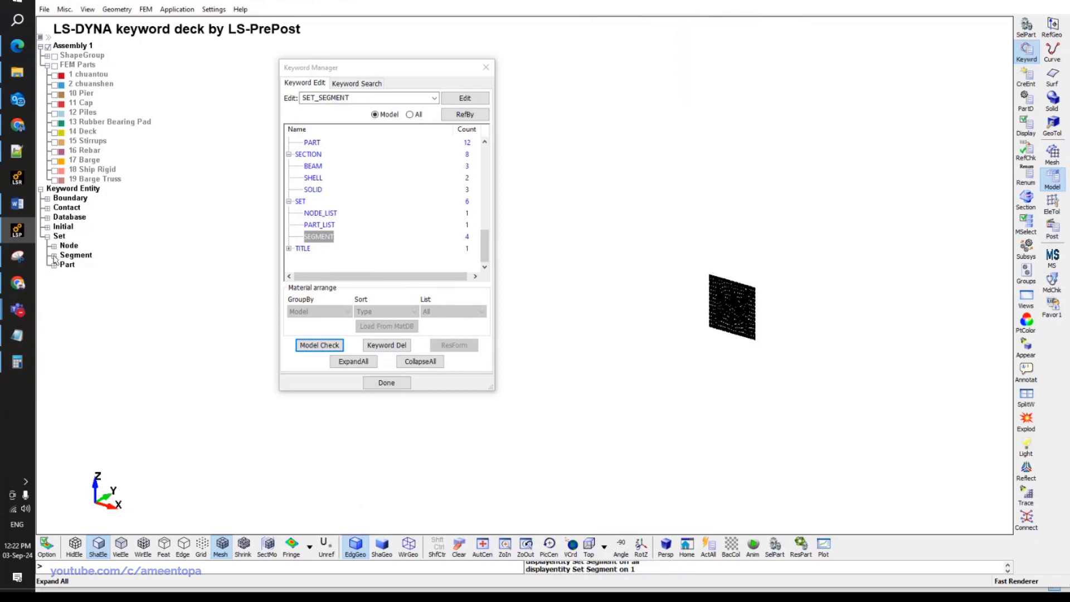
Delete all segment sets from the model.
{"action": "right_click", "coordinate": [320, 238]}
{"action": "left_click", "coordinate": [351, 243]}
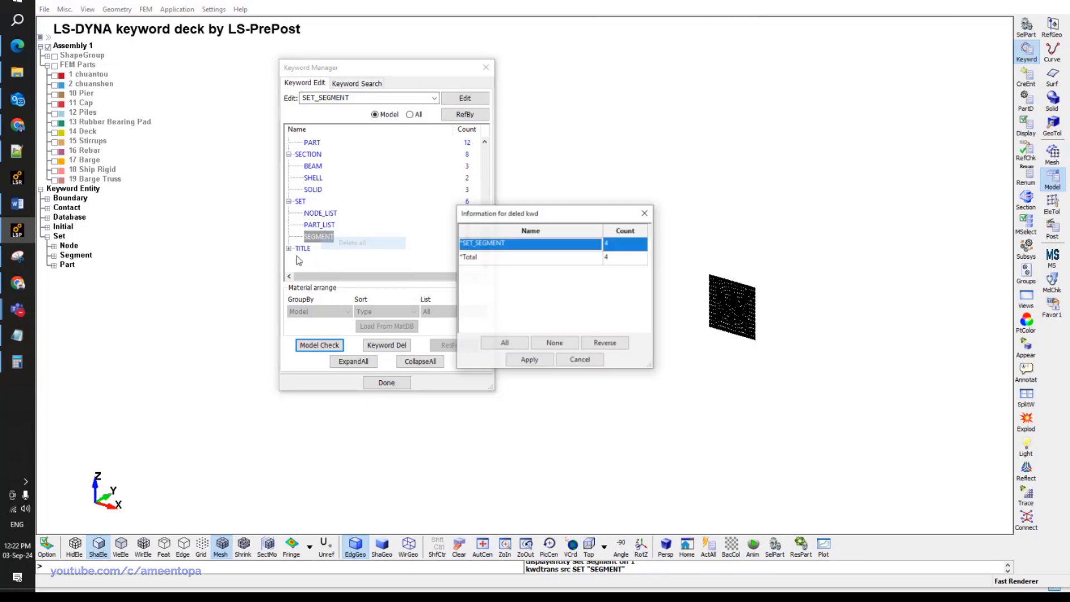
{"action": "left_click", "coordinate": [520, 360]}
{"action": "double_click", "coordinate": [316, 193]}
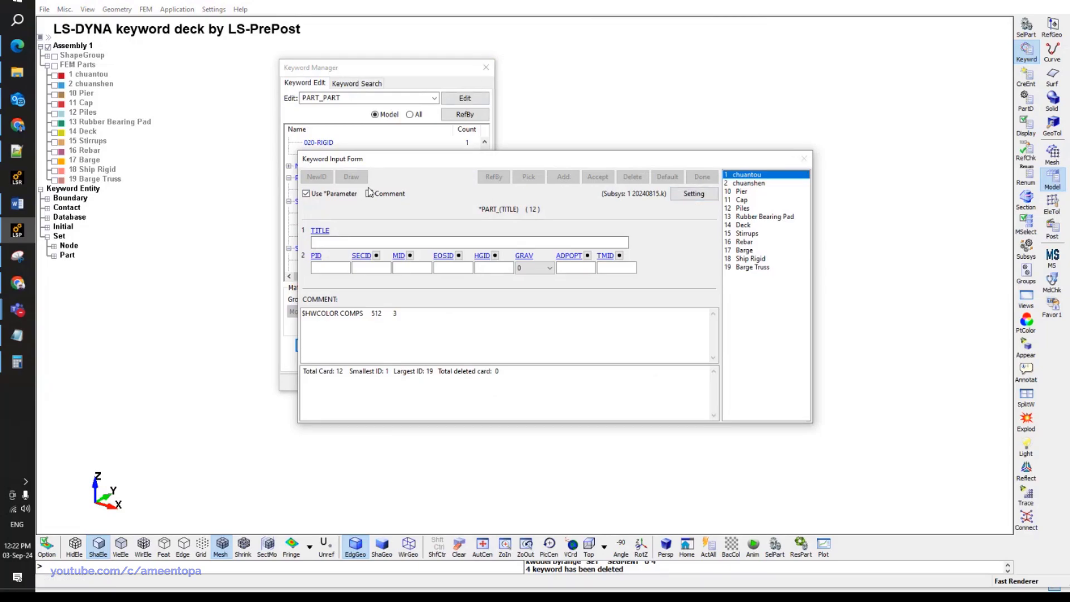
{"action": "left_click", "coordinate": [330, 196]}
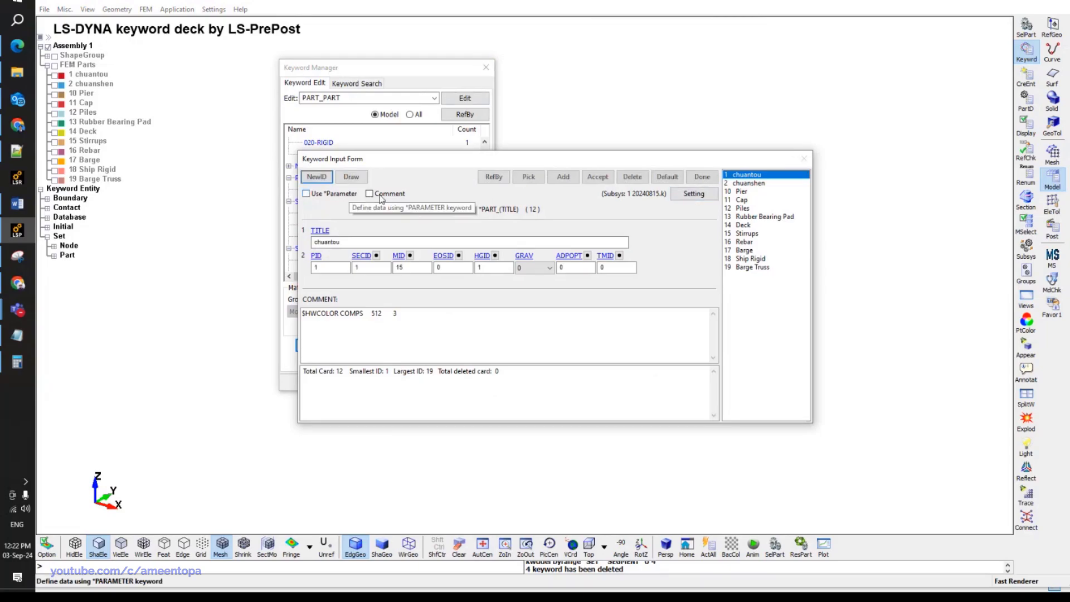
{"action": "left_click", "coordinate": [702, 177]}
Delete the old chuantou and chuanshen part definitions and confirm their removal.
{"action": "double_click", "coordinate": [317, 192]}
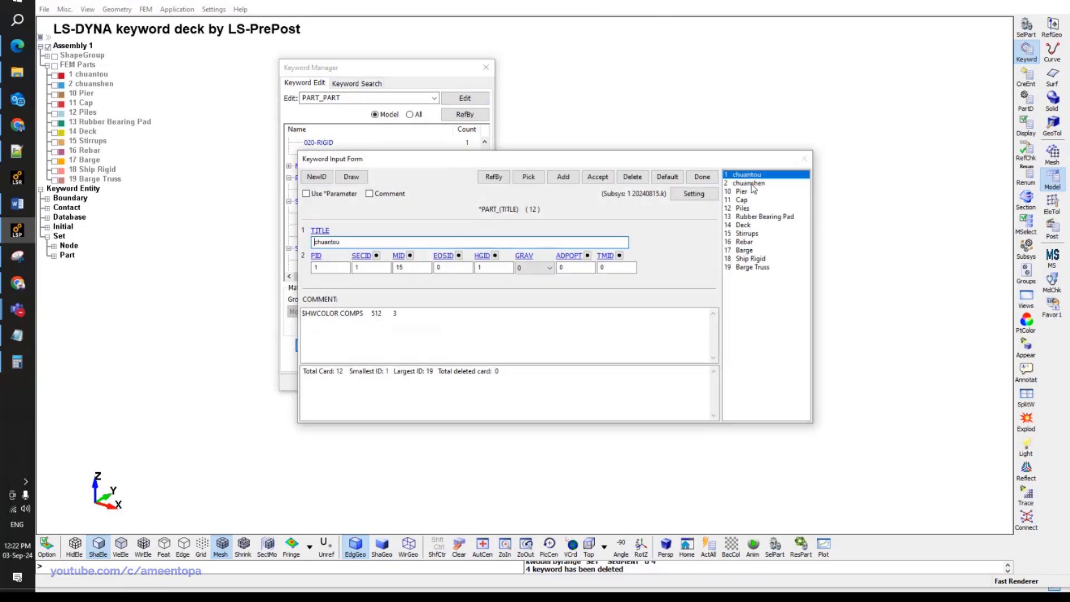
{"action": "left_click", "coordinate": [630, 177]}
{"action": "left_click", "coordinate": [630, 177]}
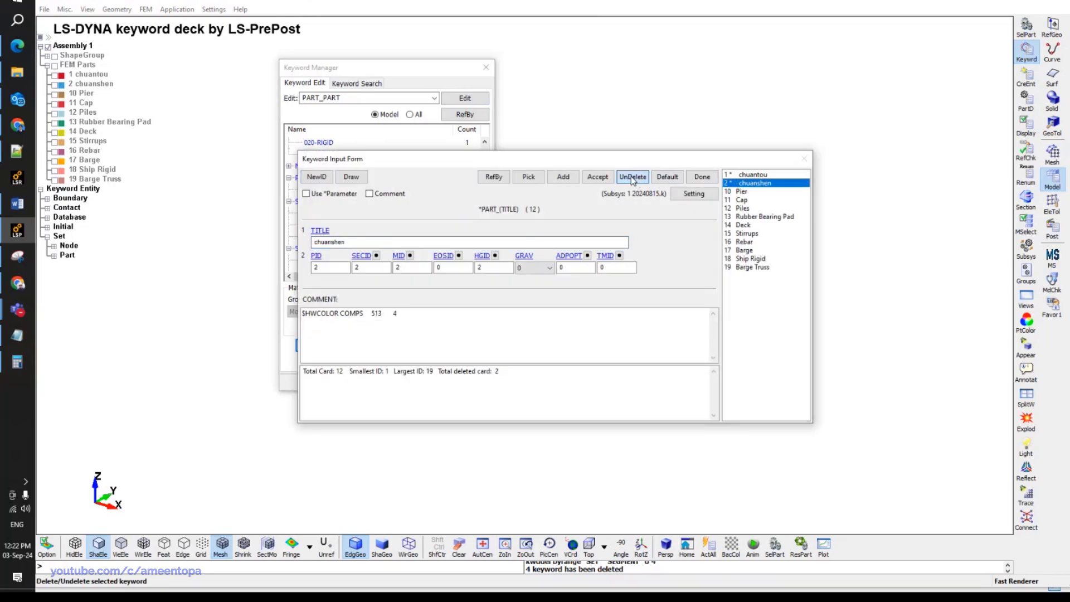
{"action": "left_click", "coordinate": [702, 177]}
{"action": "left_click", "coordinate": [576, 333]}
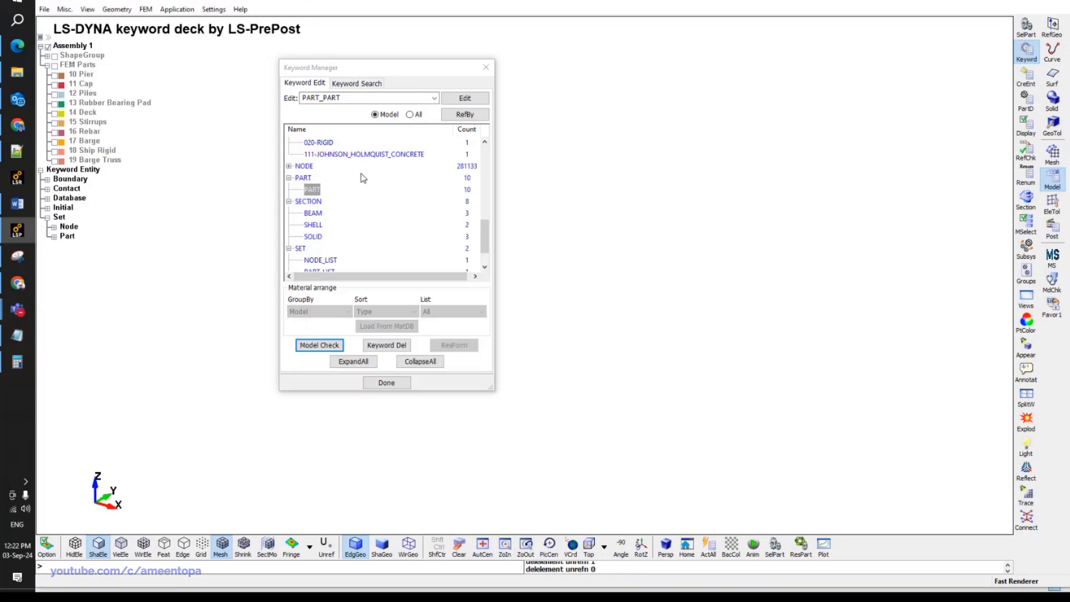
Set the Barge part's ID to 20 in its part definition and accept the change.
{"action": "scroll", "coordinate": [337, 238], "scroll_direction": "down", "scroll_amount": 1}
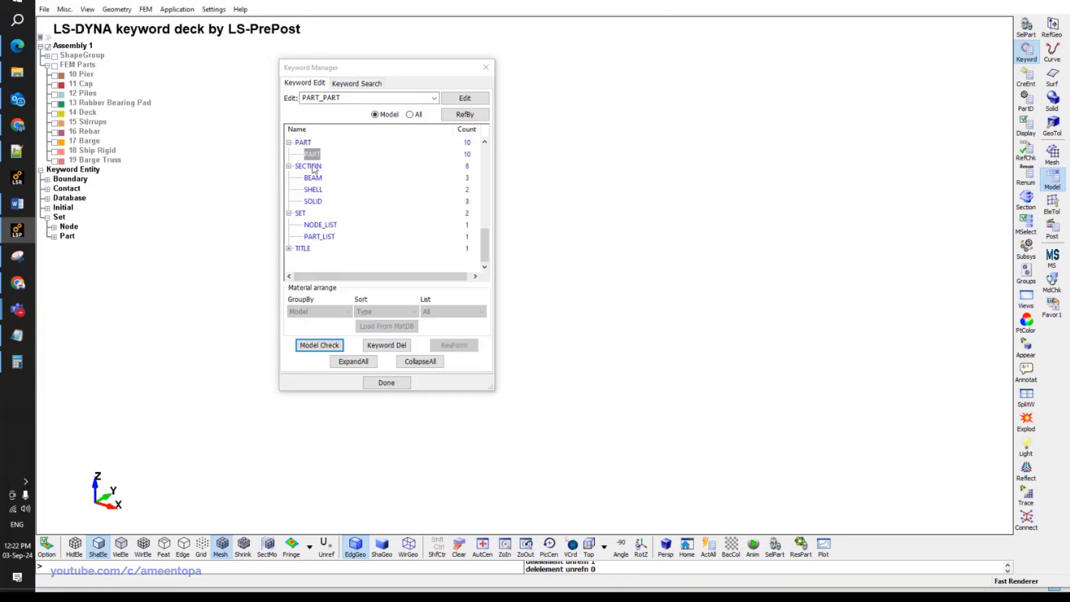
{"action": "left_click", "coordinate": [312, 156]}
{"action": "double_click", "coordinate": [312, 155]}
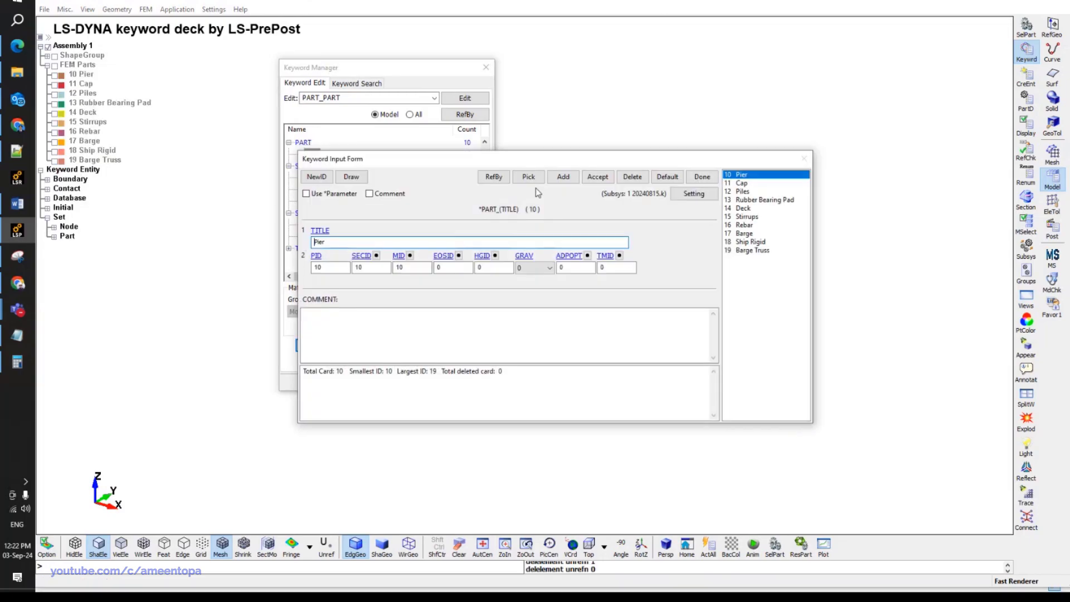
{"action": "left_click", "coordinate": [741, 233]}
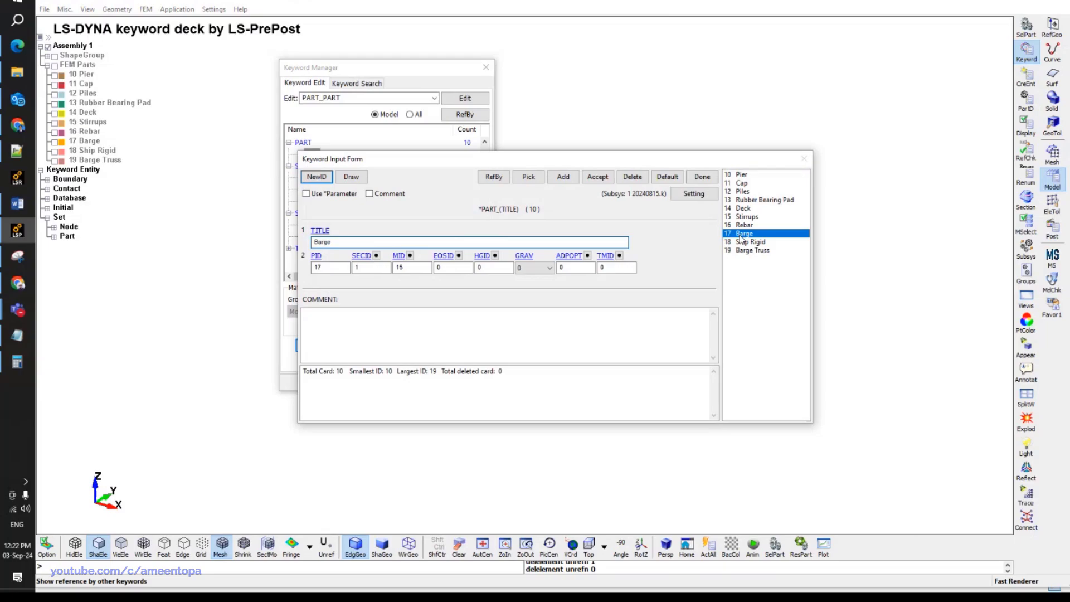
{"action": "double_click", "coordinate": [342, 267]}
{"action": "type", "text": "20"}
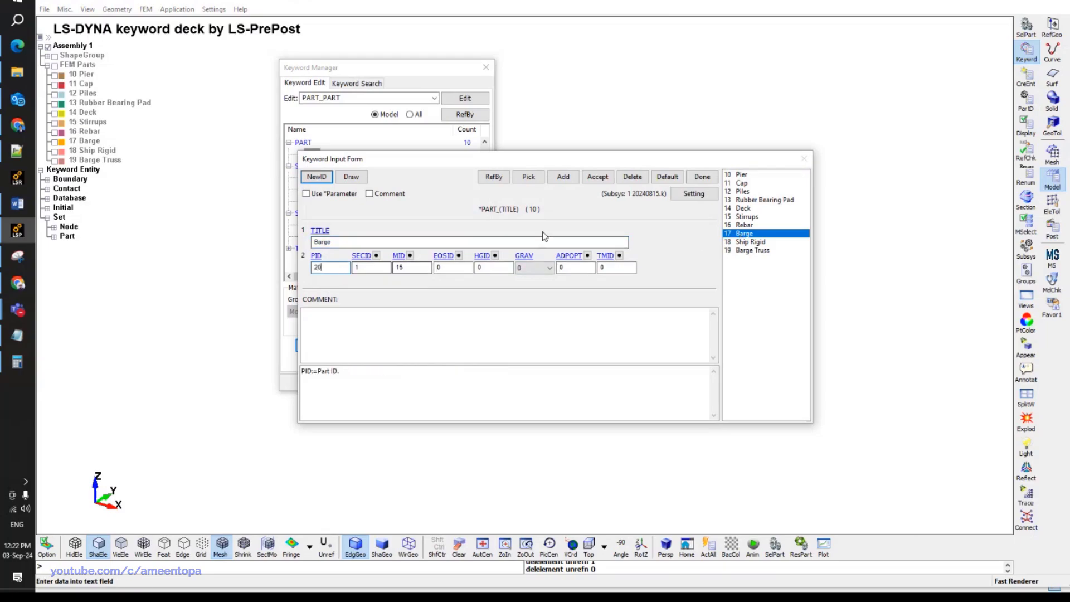
{"action": "left_click", "coordinate": [597, 176]}
Set the Barge Truss part's ID to 21 and accept the change.
{"action": "left_click", "coordinate": [735, 241]}
{"action": "left_click", "coordinate": [736, 234]}
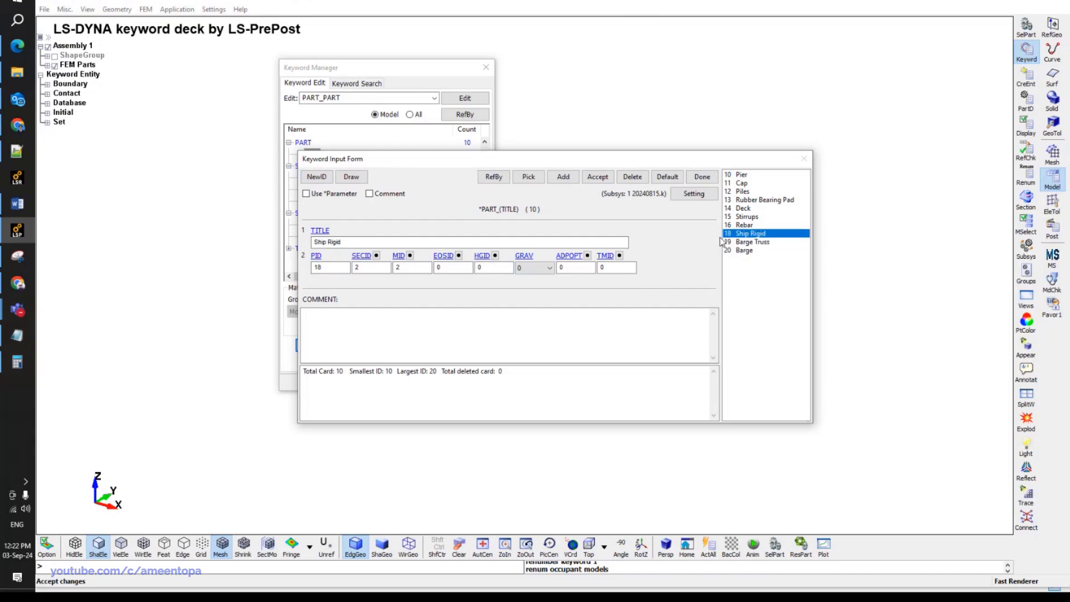
{"action": "left_click", "coordinate": [747, 242]}
{"action": "left_click", "coordinate": [331, 268]}
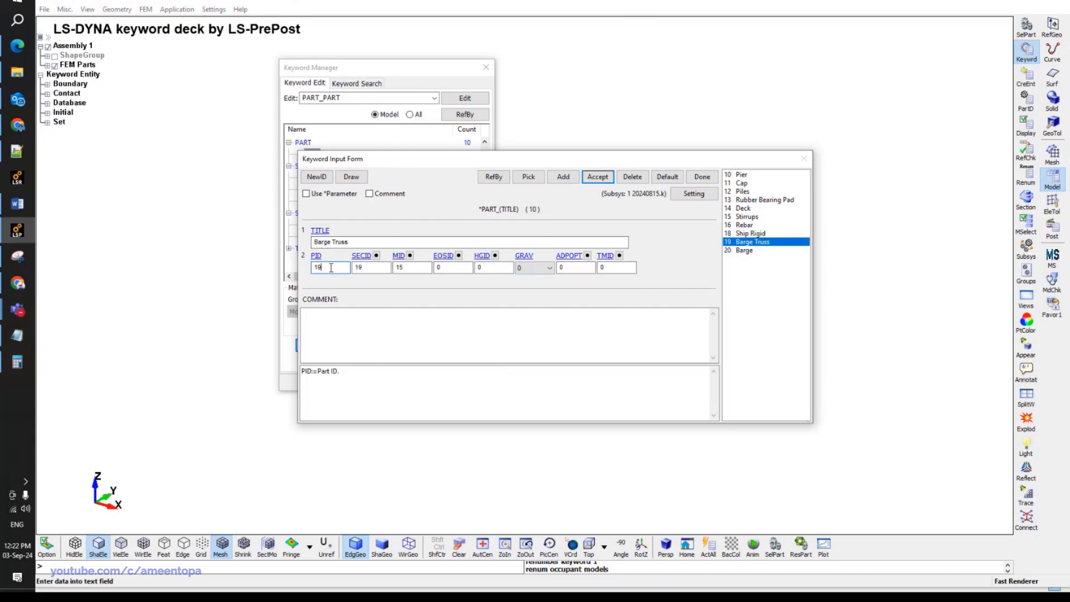
{"action": "double_click", "coordinate": [331, 267]}
{"action": "type", "text": "21"}
{"action": "left_click", "coordinate": [597, 176]}
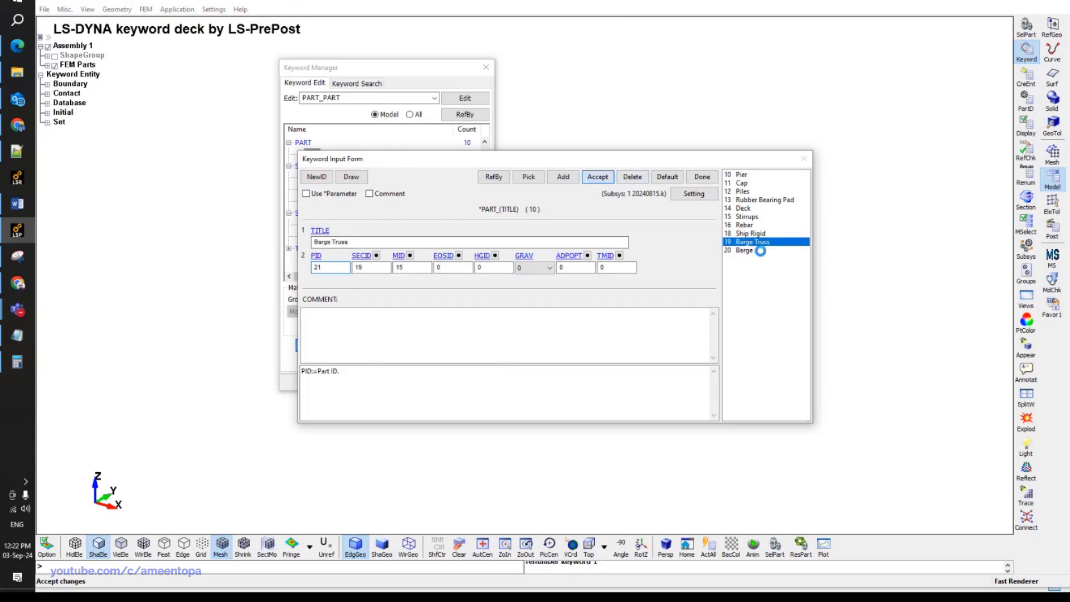
{"action": "left_click", "coordinate": [744, 242]}
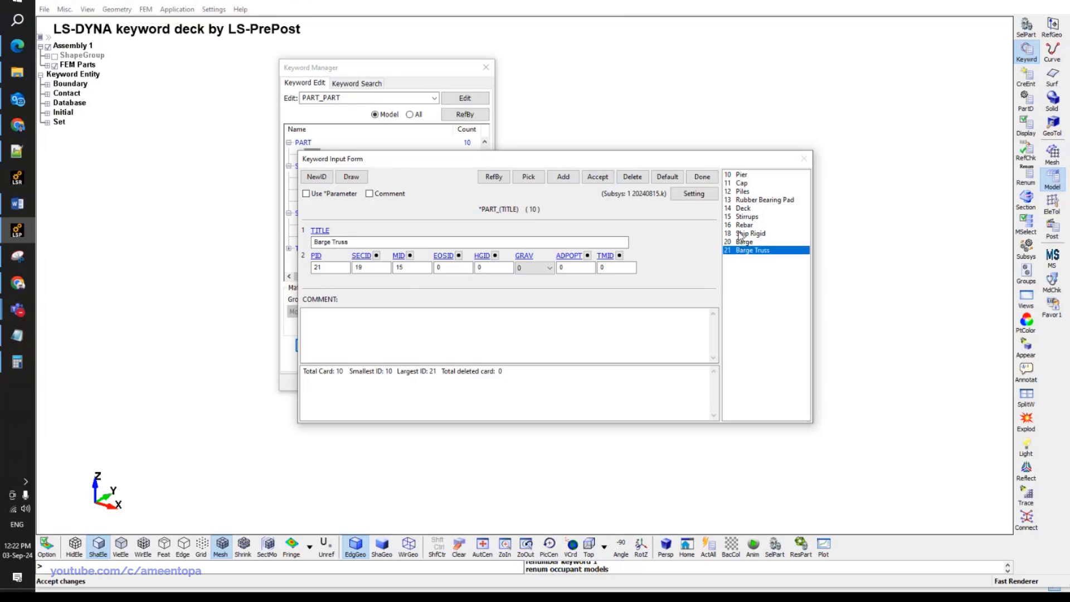
Set the Ship Rigid part's ID to 22, accept it, and check the part list set.
{"action": "left_click", "coordinate": [744, 234]}
{"action": "left_click", "coordinate": [365, 269]}
{"action": "double_click", "coordinate": [333, 267]}
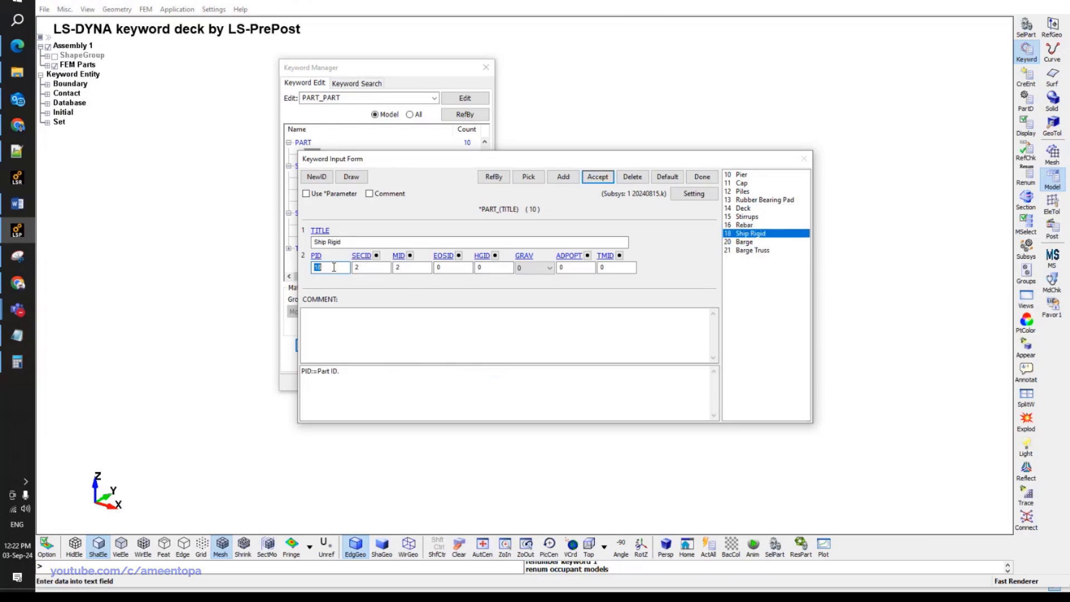
{"action": "type", "text": "22"}
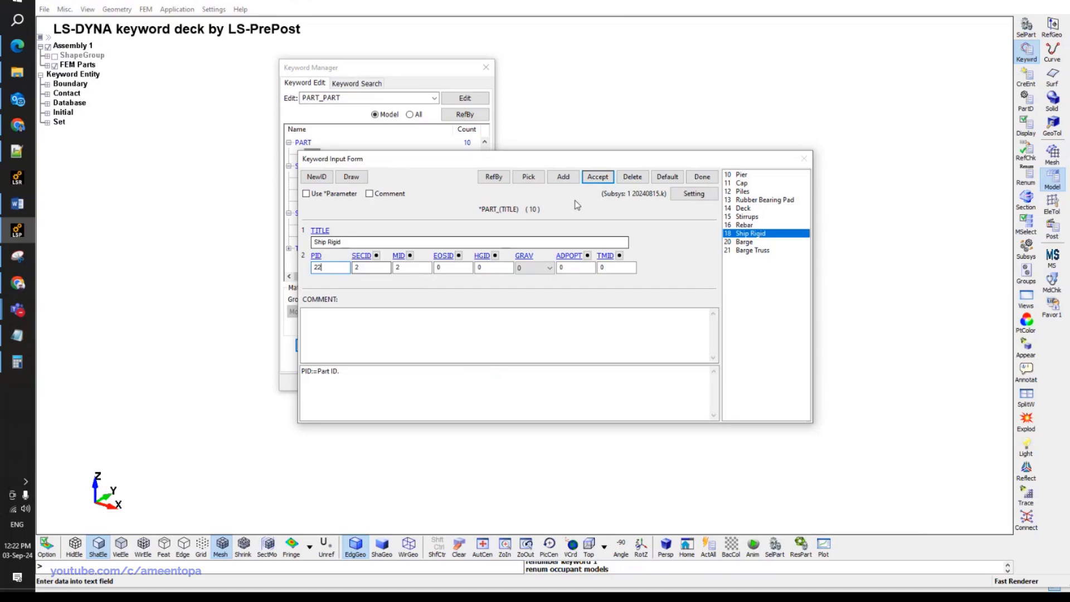
{"action": "left_click", "coordinate": [599, 178]}
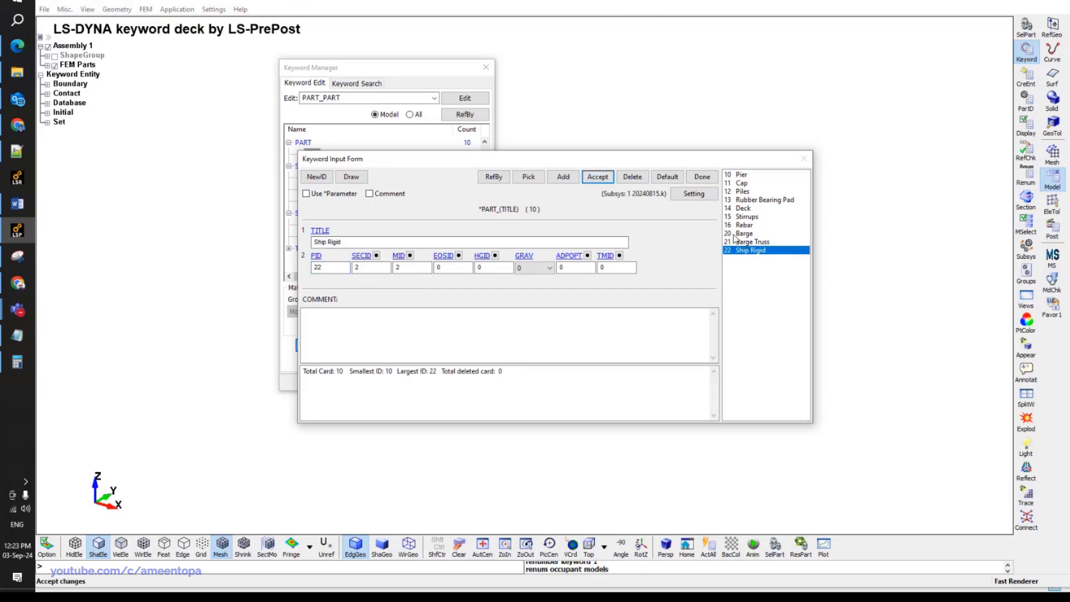
{"action": "left_click", "coordinate": [703, 177]}
{"action": "double_click", "coordinate": [326, 235]}
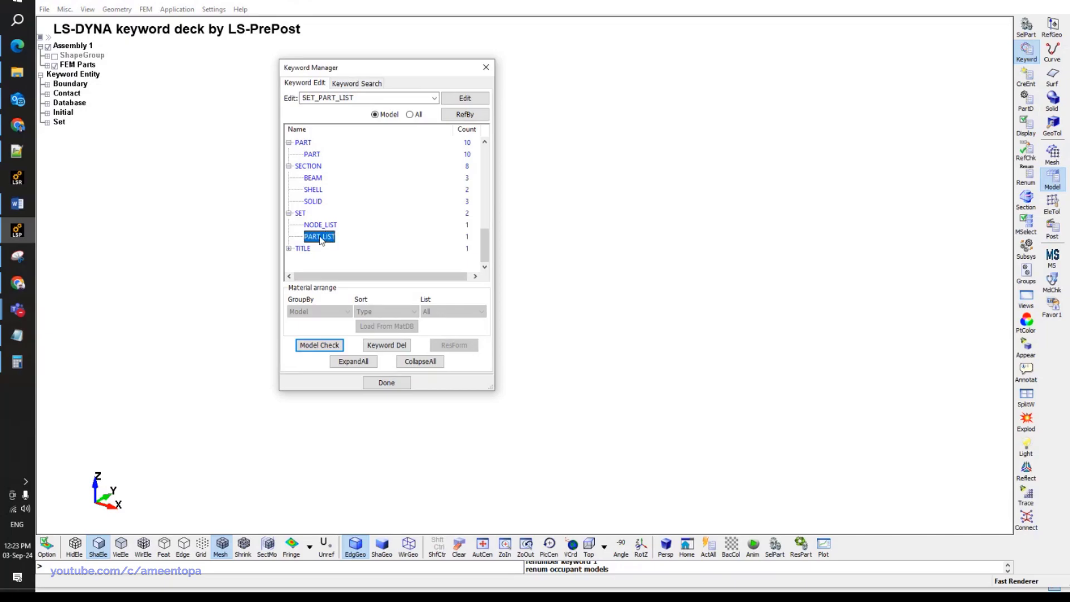
{"action": "left_click", "coordinate": [702, 176]}
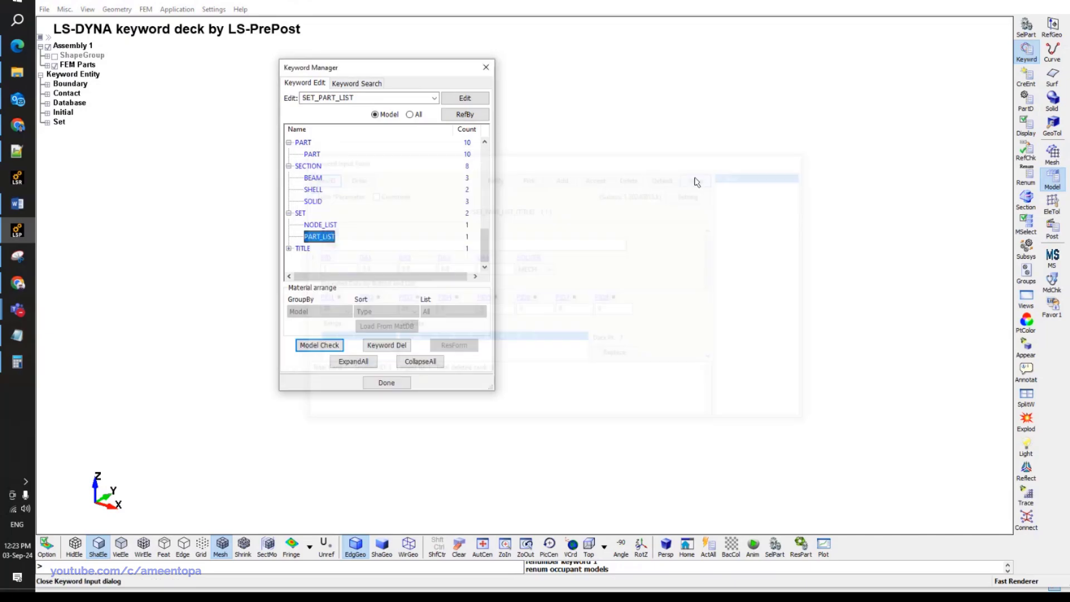
Try to rename the shell section linked to the Barge part as Ship through its part definition.
{"action": "scroll", "coordinate": [336, 218], "scroll_direction": "up", "scroll_amount": 1}
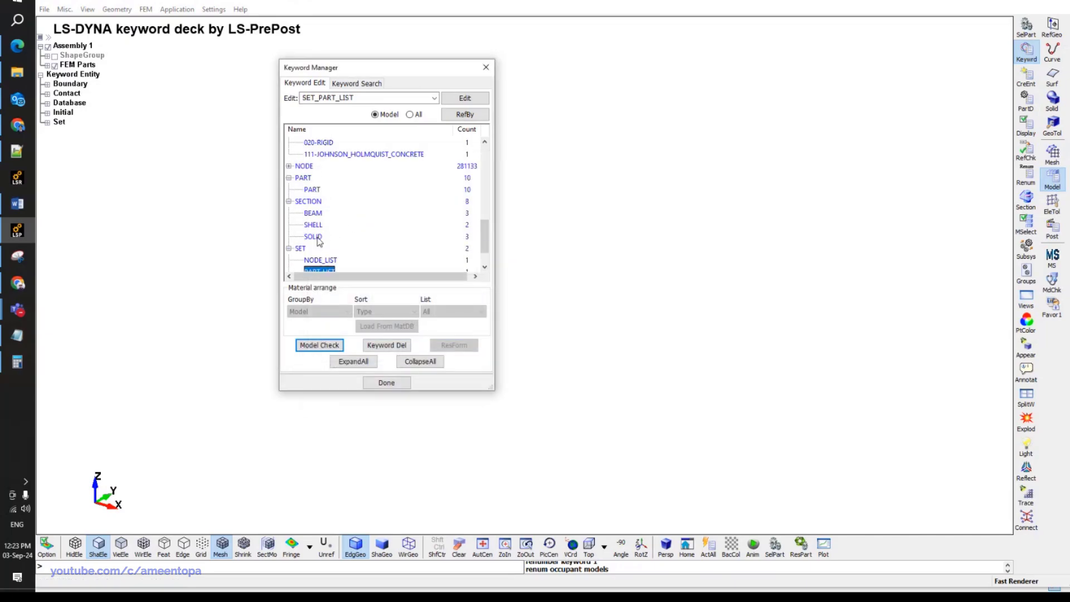
{"action": "double_click", "coordinate": [312, 189]}
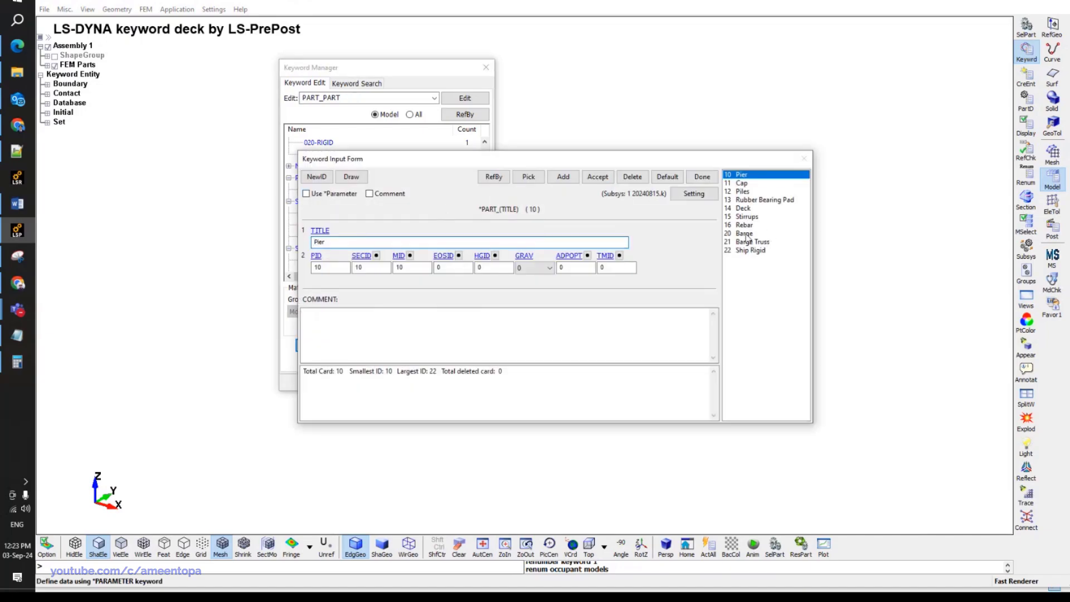
{"action": "left_click", "coordinate": [745, 234]}
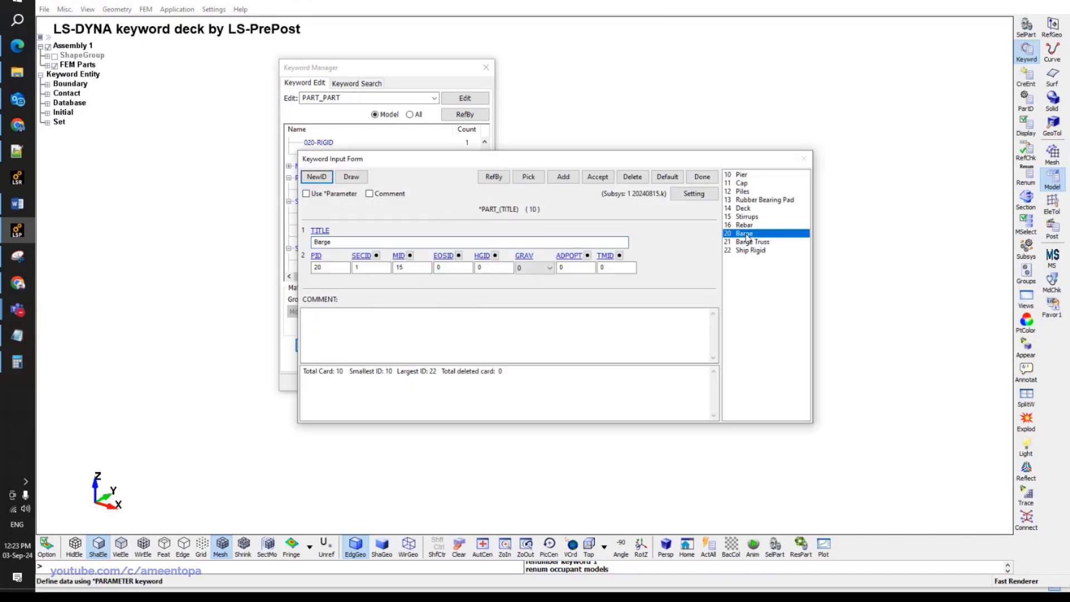
{"action": "left_click", "coordinate": [362, 257]}
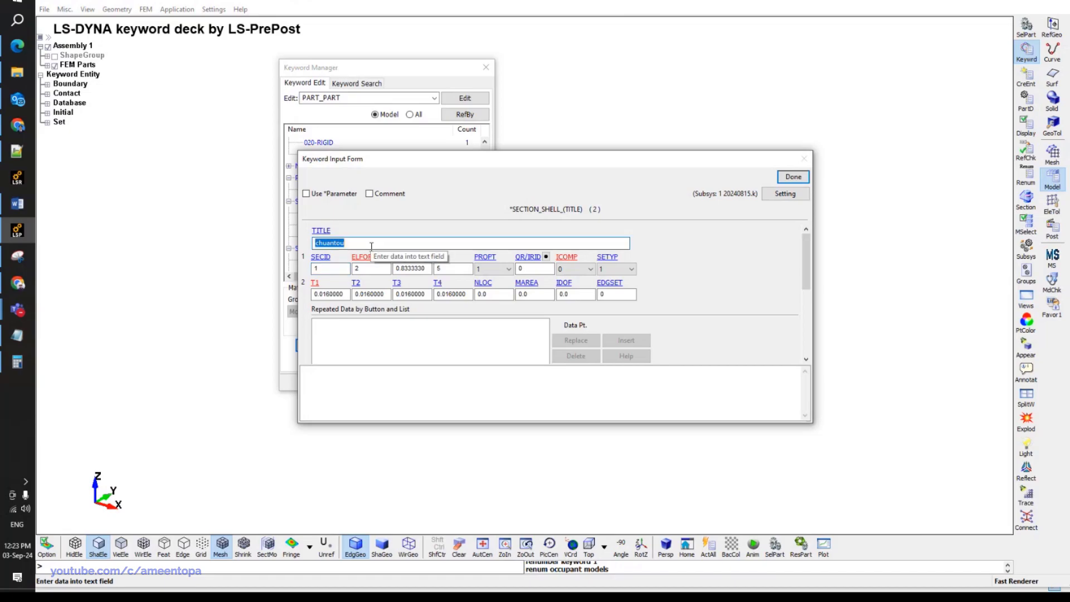
{"action": "type", "text": "Ship"}
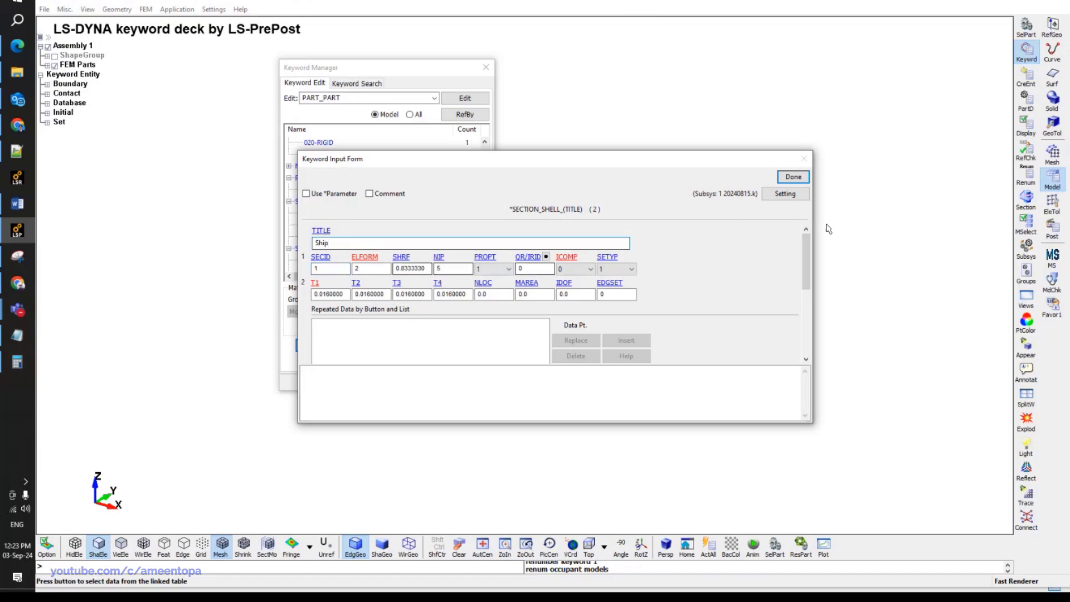
{"action": "left_click", "coordinate": [794, 176]}
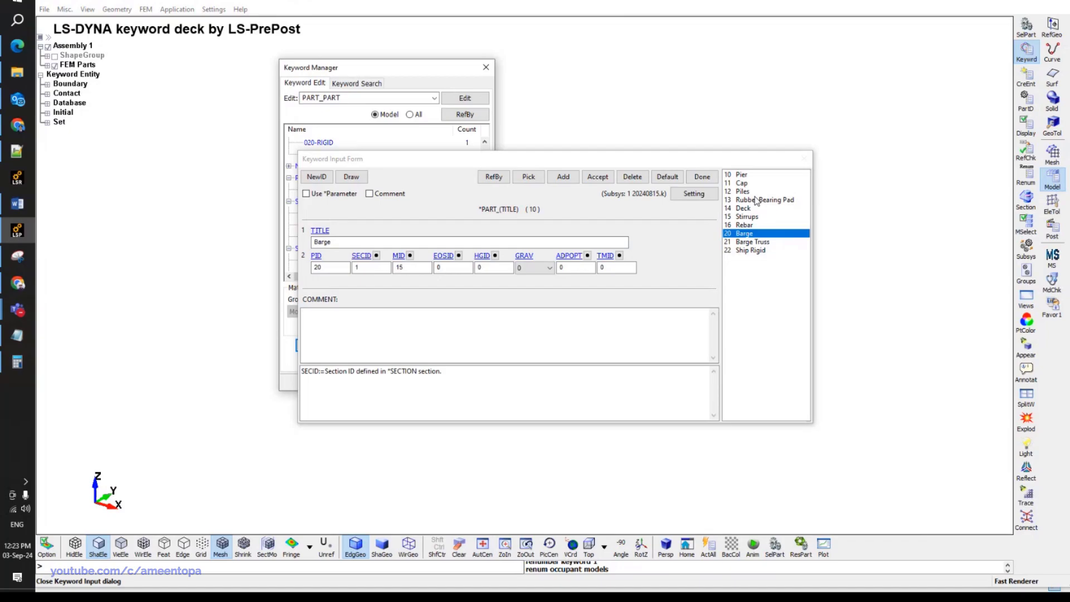
{"action": "left_click", "coordinate": [361, 255]}
{"action": "left_click", "coordinate": [794, 177]}
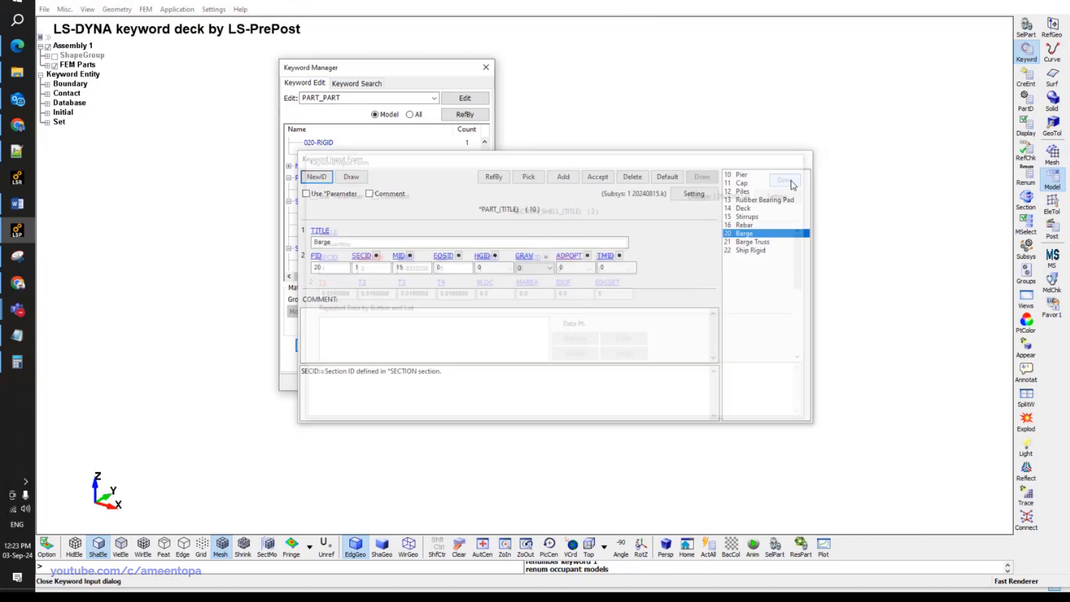
{"action": "left_click", "coordinate": [739, 252]}
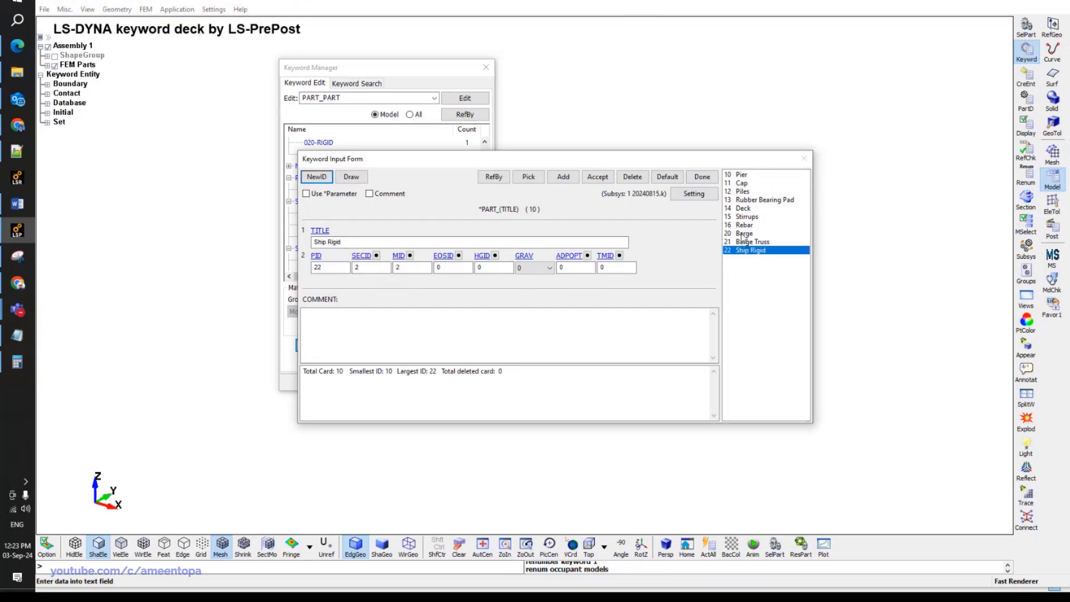
{"action": "left_click", "coordinate": [742, 234]}
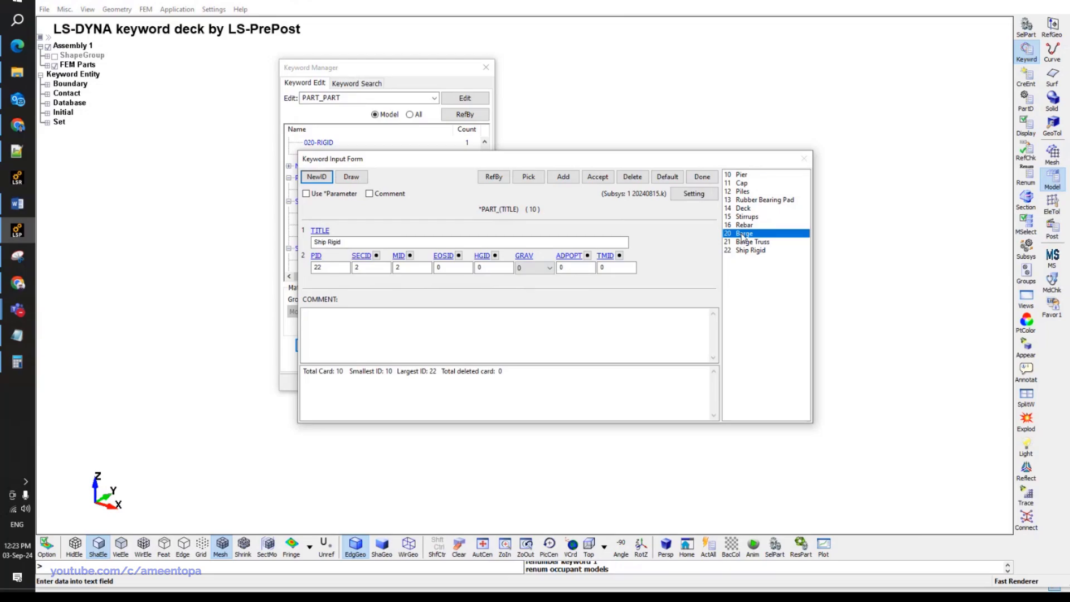
{"action": "left_click", "coordinate": [702, 176]}
Retitle the chuantou shell section as Barge, set its section ID to 20 and accept the changes.
{"action": "left_click", "coordinate": [313, 226]}
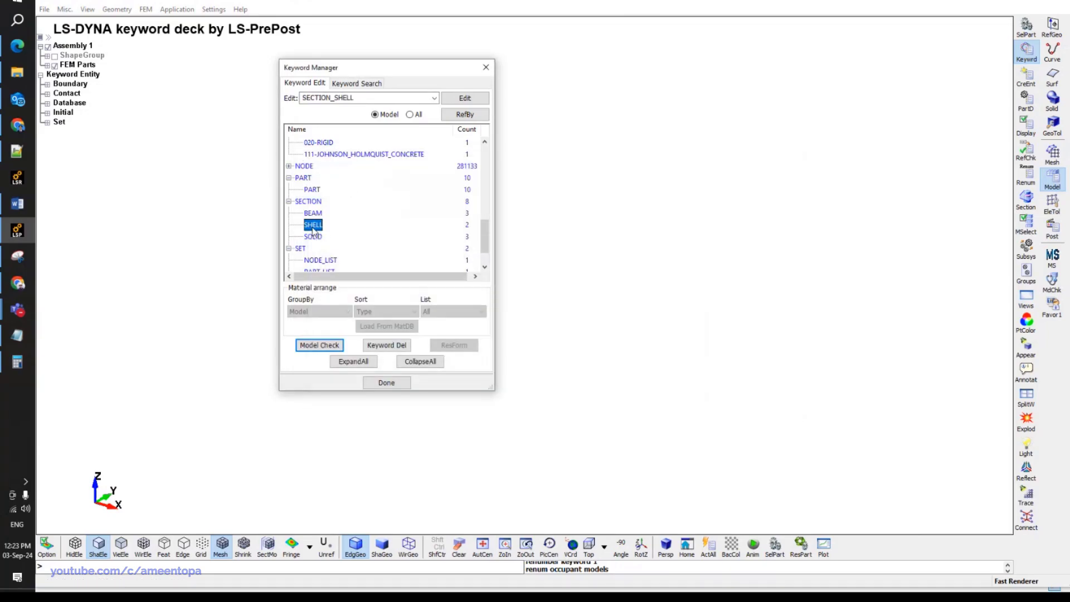
{"action": "double_click", "coordinate": [313, 226]}
{"action": "double_click", "coordinate": [346, 246]}
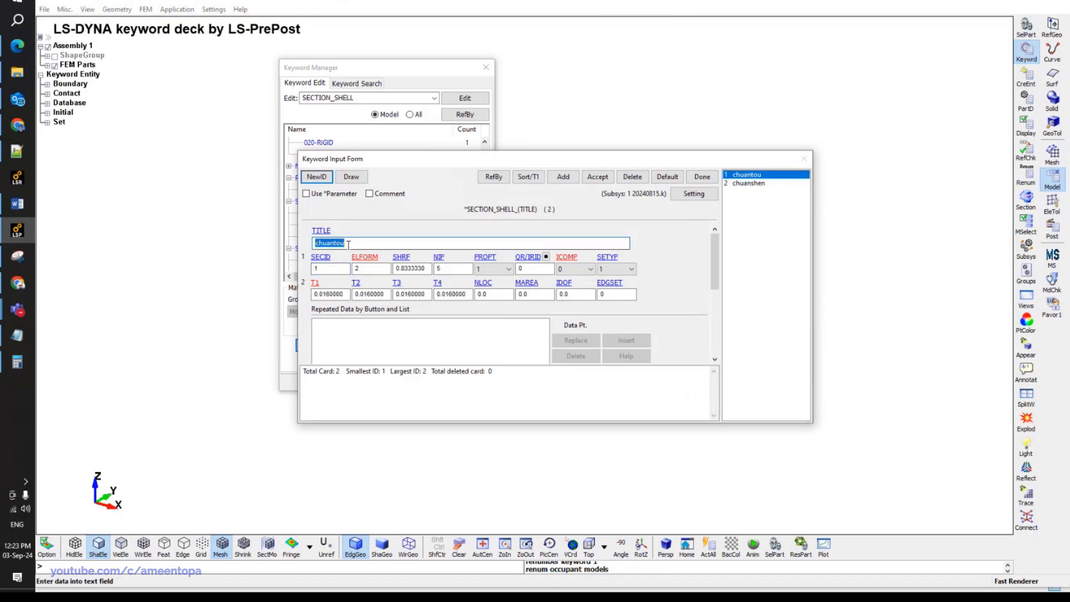
{"action": "type", "text": "S"}
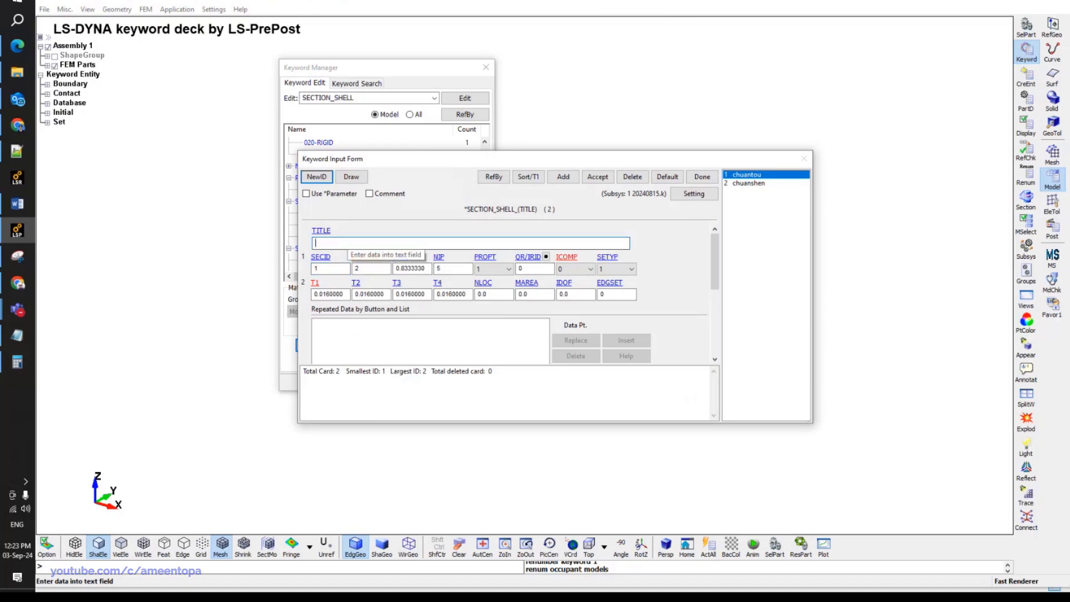
{"action": "double_click", "coordinate": [333, 269]}
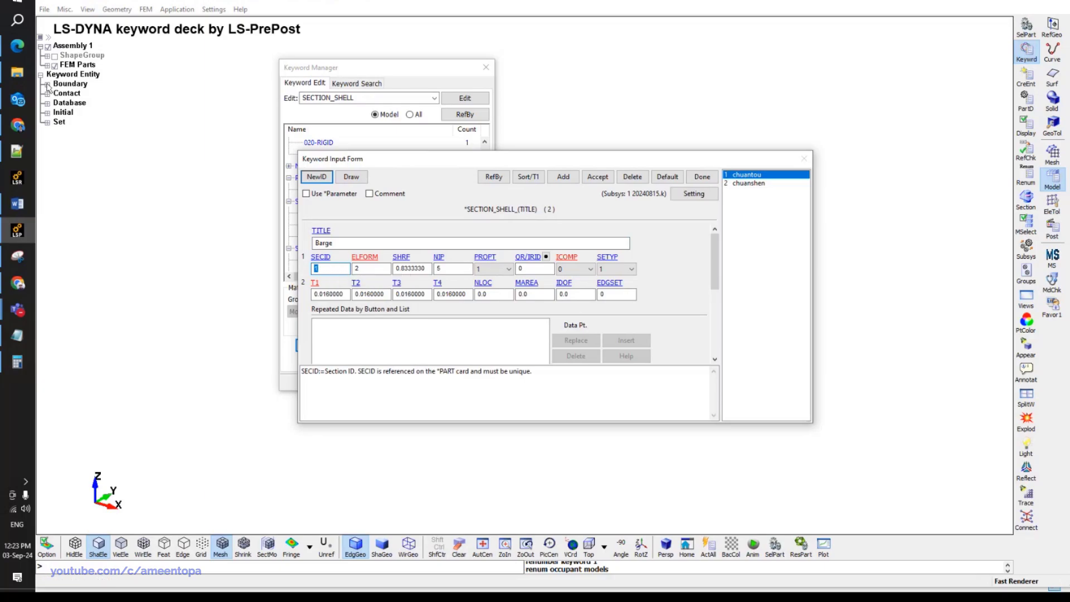
{"action": "left_click", "coordinate": [47, 65]}
{"action": "double_click", "coordinate": [327, 269]}
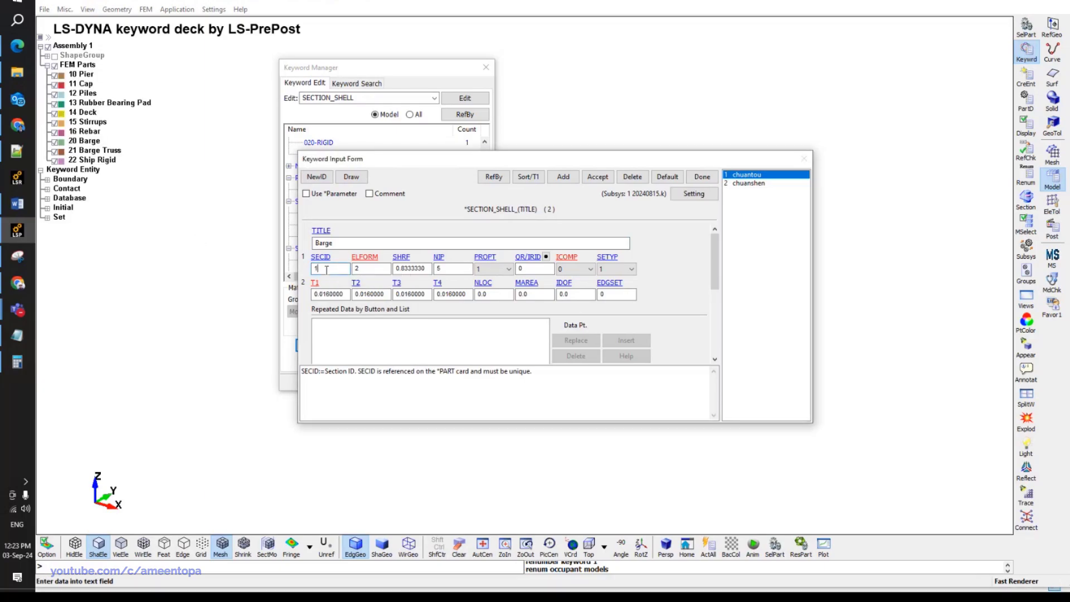
{"action": "type", "text": "20"}
{"action": "left_click", "coordinate": [597, 177]}
Set the chuanshen shell section's ID to 22, retitle it Ship Body, accept the changes and close the form.
{"action": "left_click", "coordinate": [741, 175]}
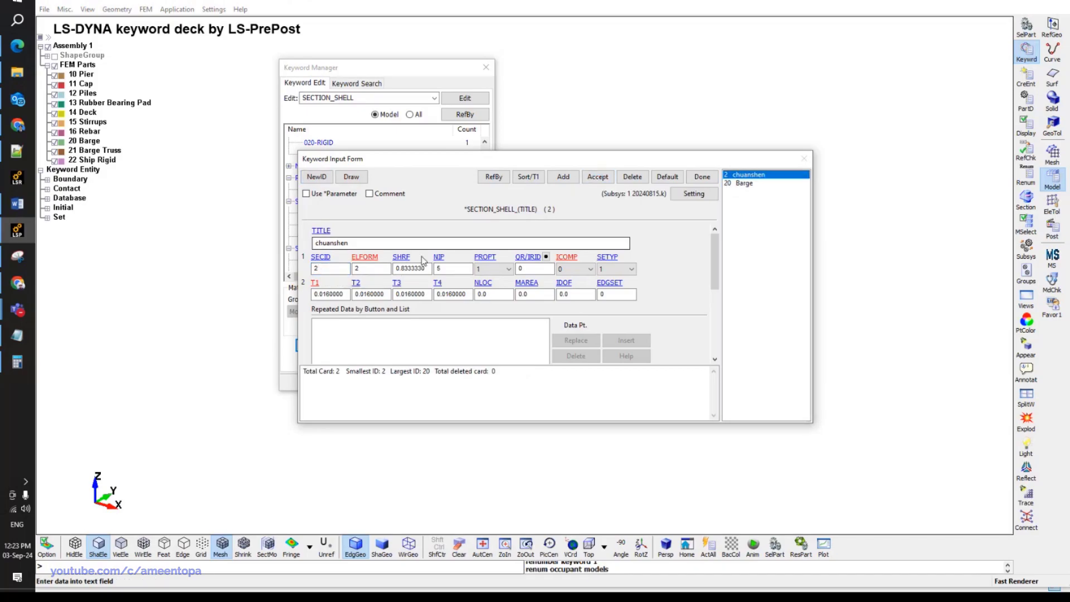
{"action": "double_click", "coordinate": [325, 267]}
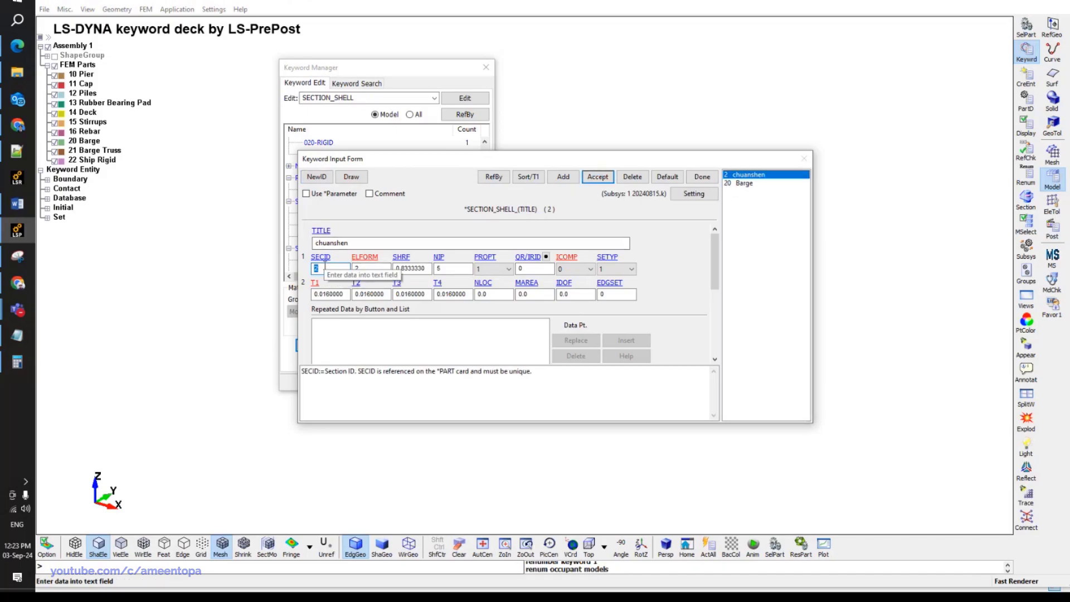
{"action": "double_click", "coordinate": [331, 243]}
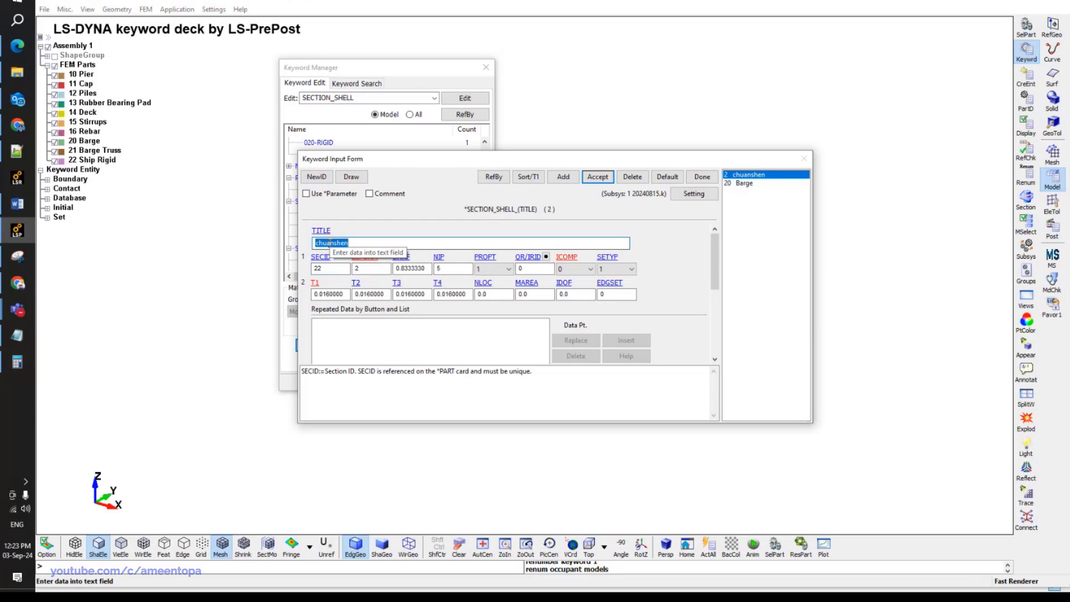
{"action": "type", "text": "Ship Body"}
{"action": "left_click", "coordinate": [598, 177]}
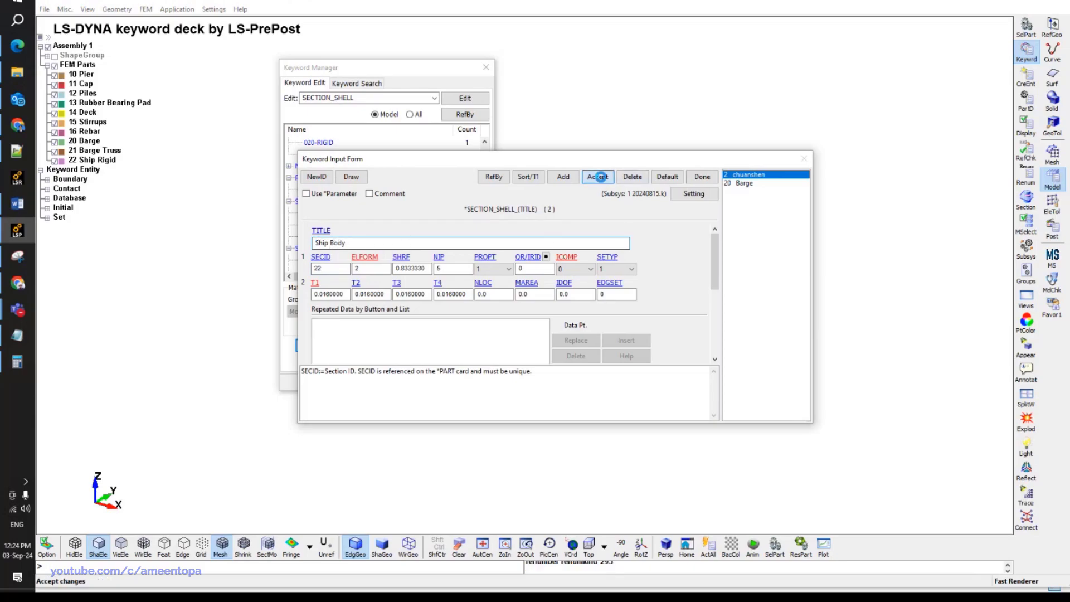
{"action": "left_click", "coordinate": [701, 177]}
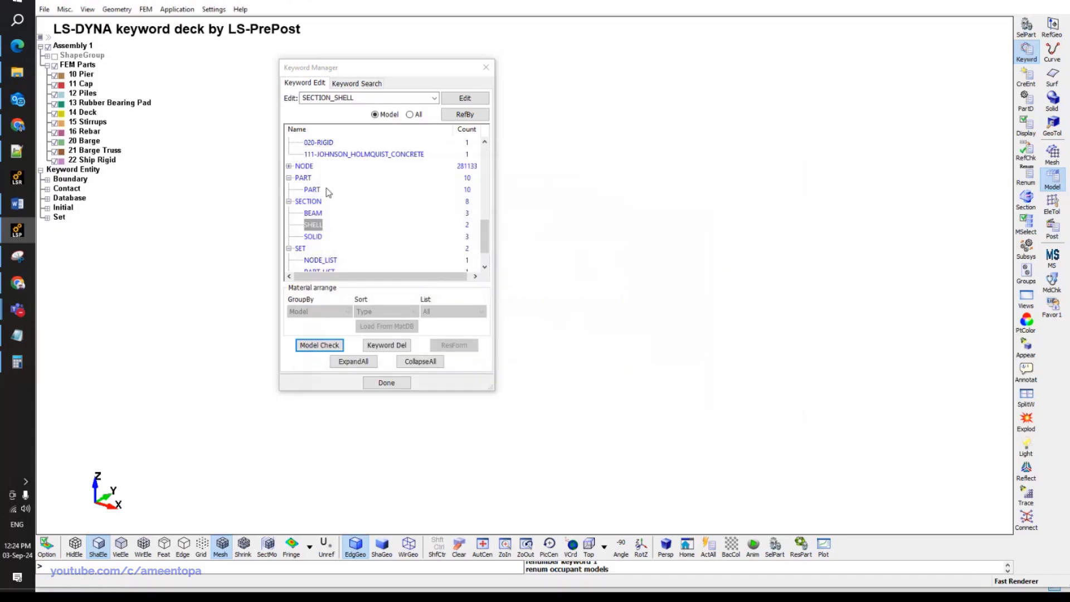
Display the SPC boundary's node set and examine the constrained nodes with the mesh lines hidden.
{"action": "scroll", "coordinate": [332, 237], "scroll_direction": "down", "scroll_amount": 1}
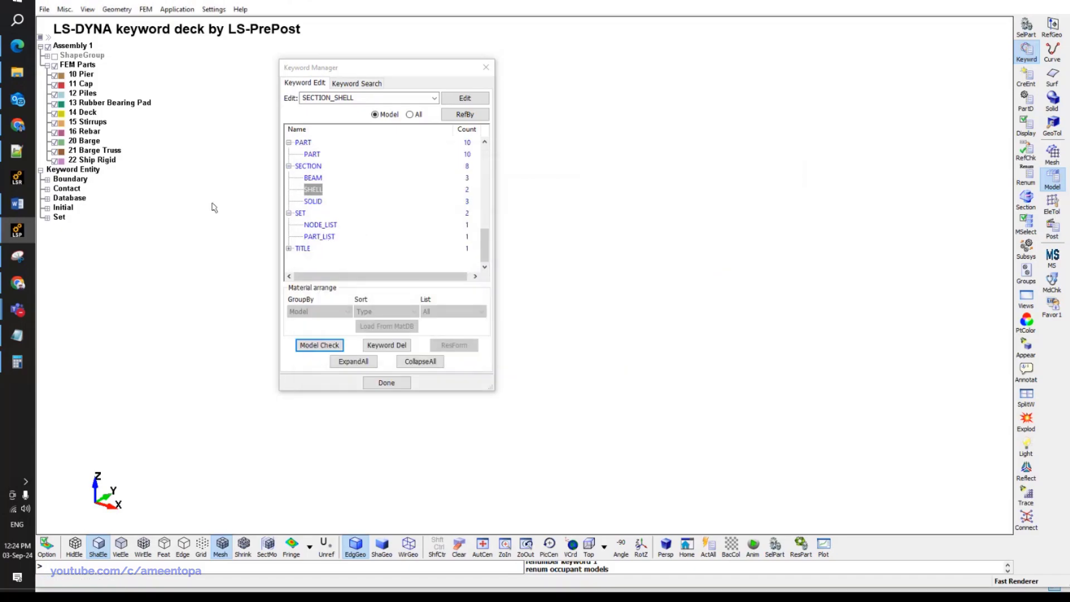
{"action": "left_click", "coordinate": [47, 180]}
{"action": "left_click", "coordinate": [54, 190]}
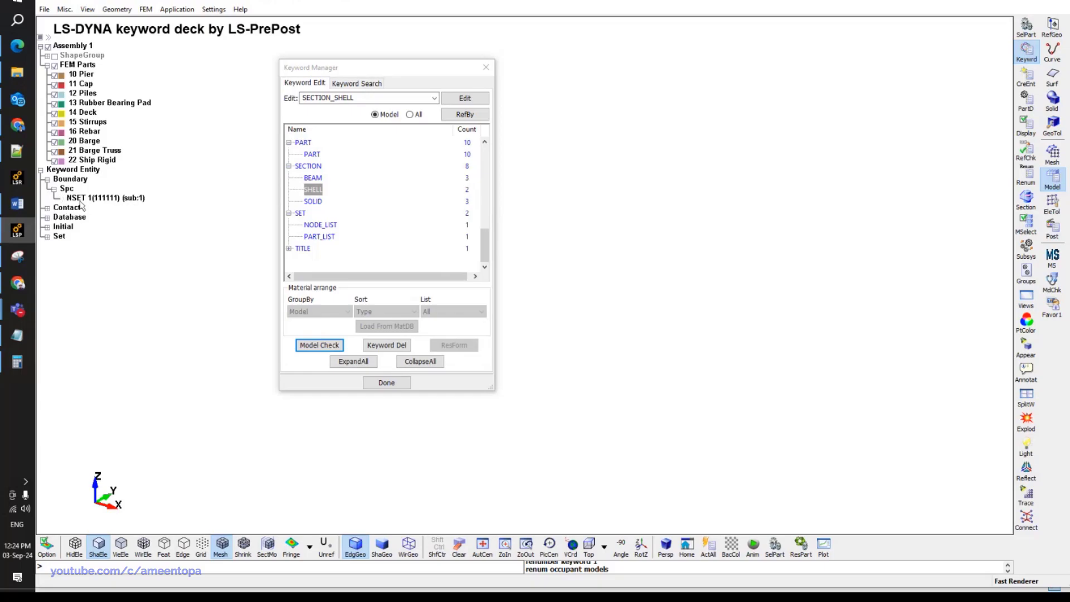
{"action": "left_click", "coordinate": [95, 198]}
{"action": "left_click_drag", "start_coordinate": [336, 71], "coordinate": [800, 97]}
{"action": "scroll", "coordinate": [462, 188], "scroll_direction": "down", "scroll_amount": 3}
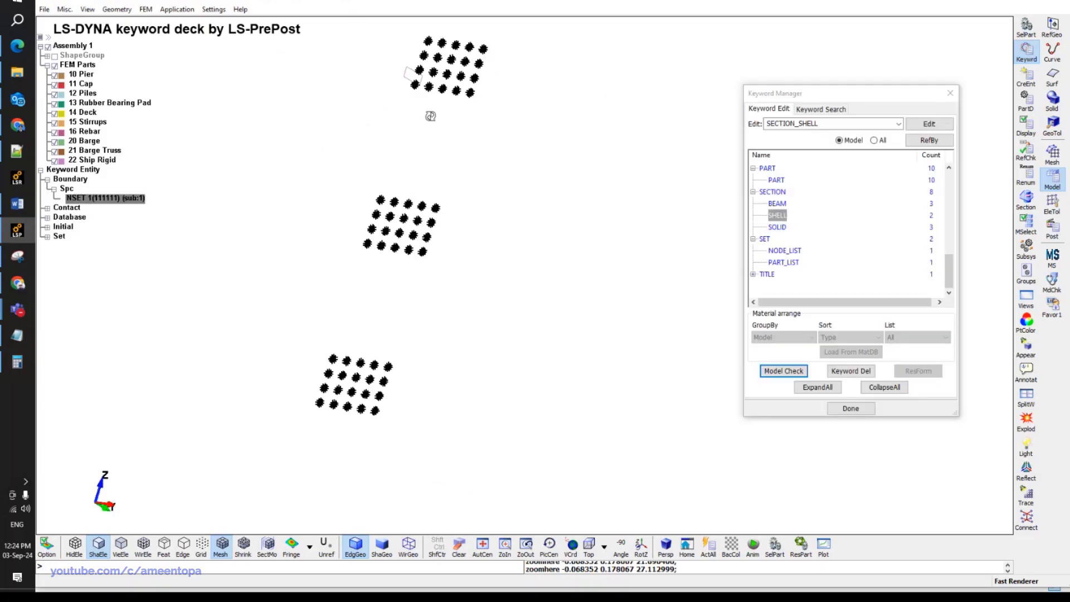
{"action": "left_click_drag", "start_coordinate": [429, 112], "coordinate": [566, 131]}
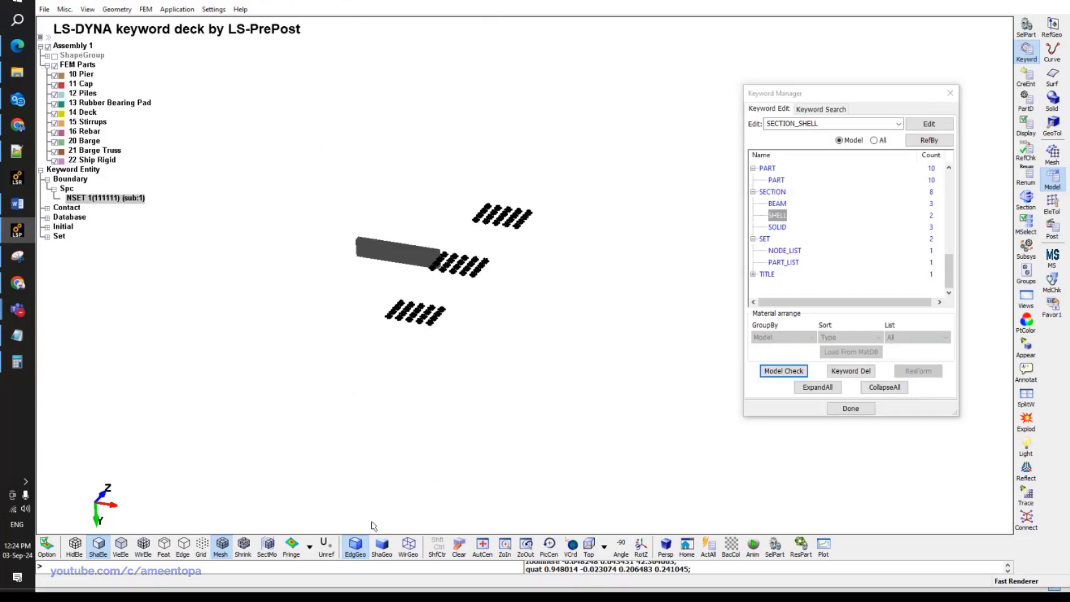
{"action": "left_click", "coordinate": [221, 545]}
{"action": "scroll", "coordinate": [332, 310], "scroll_direction": "up", "scroll_amount": 2}
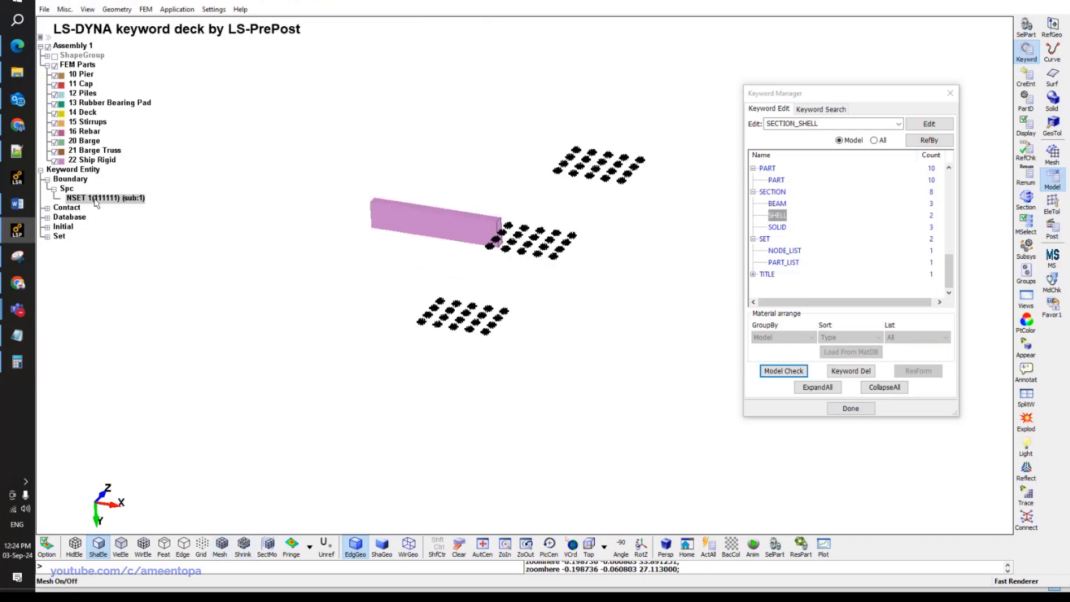
Give the SPC set boundary ID 1 and the title Piles Bottom, accept the changes and close the form.
{"action": "left_click", "coordinate": [48, 227]}
{"action": "scroll", "coordinate": [791, 206], "scroll_direction": "up", "scroll_amount": 10}
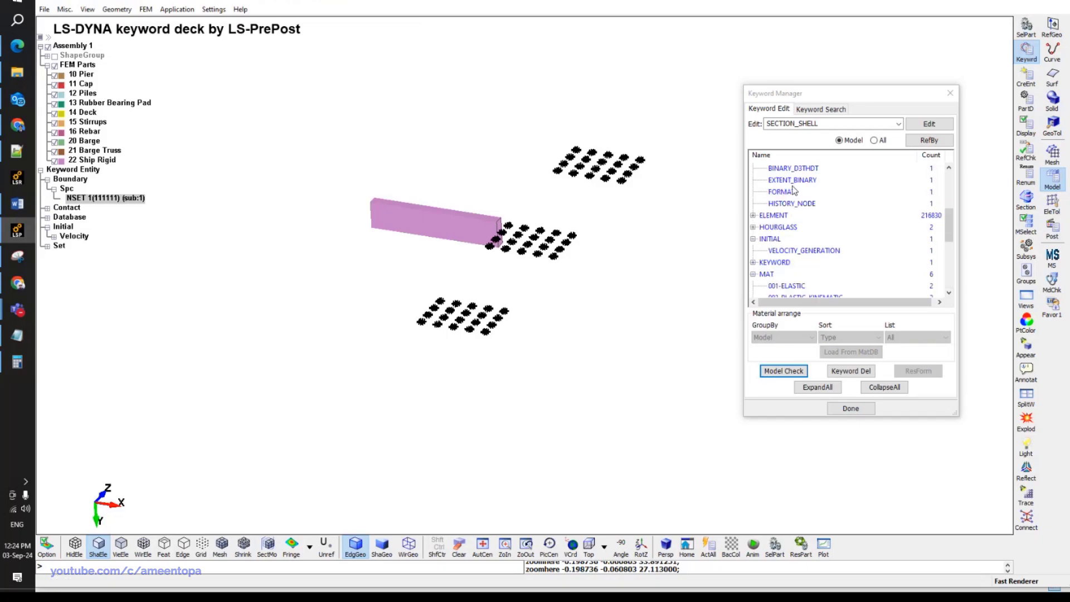
{"action": "scroll", "coordinate": [791, 197], "scroll_direction": "down", "scroll_amount": 1}
{"action": "double_click", "coordinate": [792, 168]}
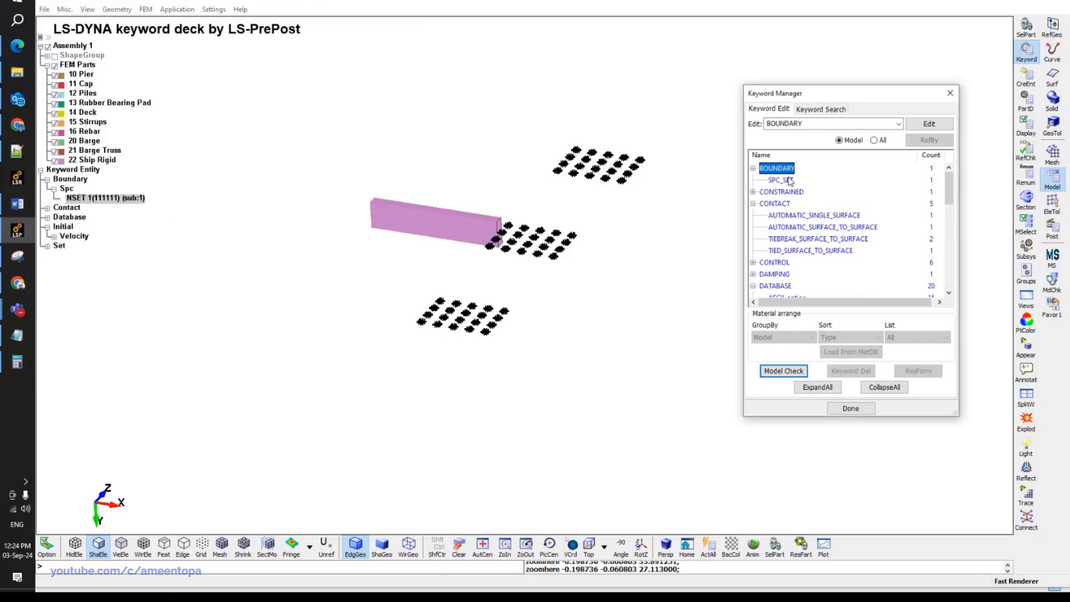
{"action": "double_click", "coordinate": [791, 180]}
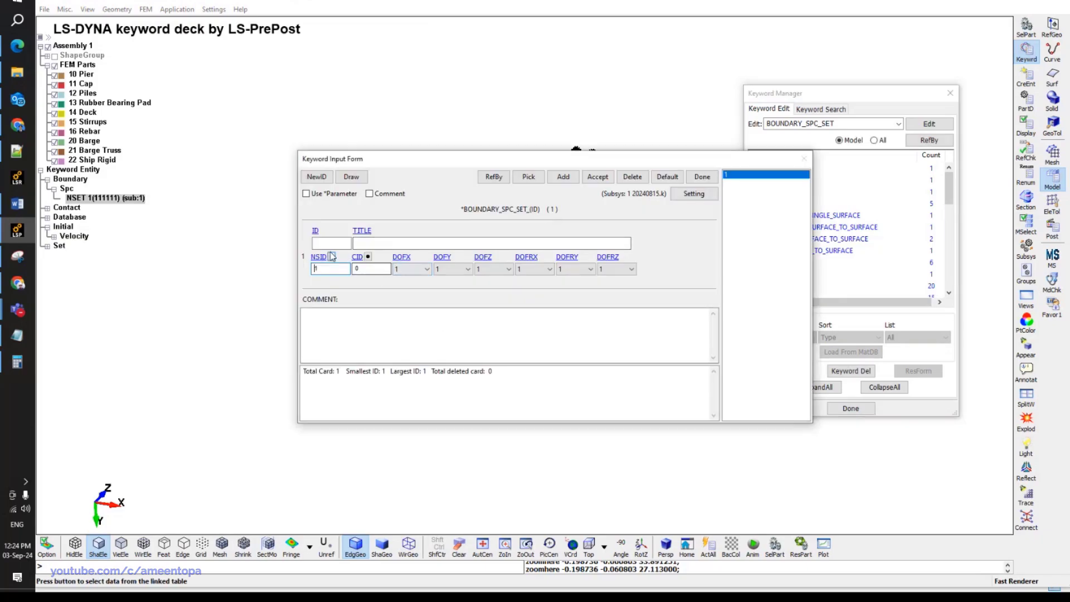
{"action": "left_click", "coordinate": [316, 176]}
{"action": "left_click", "coordinate": [366, 244]}
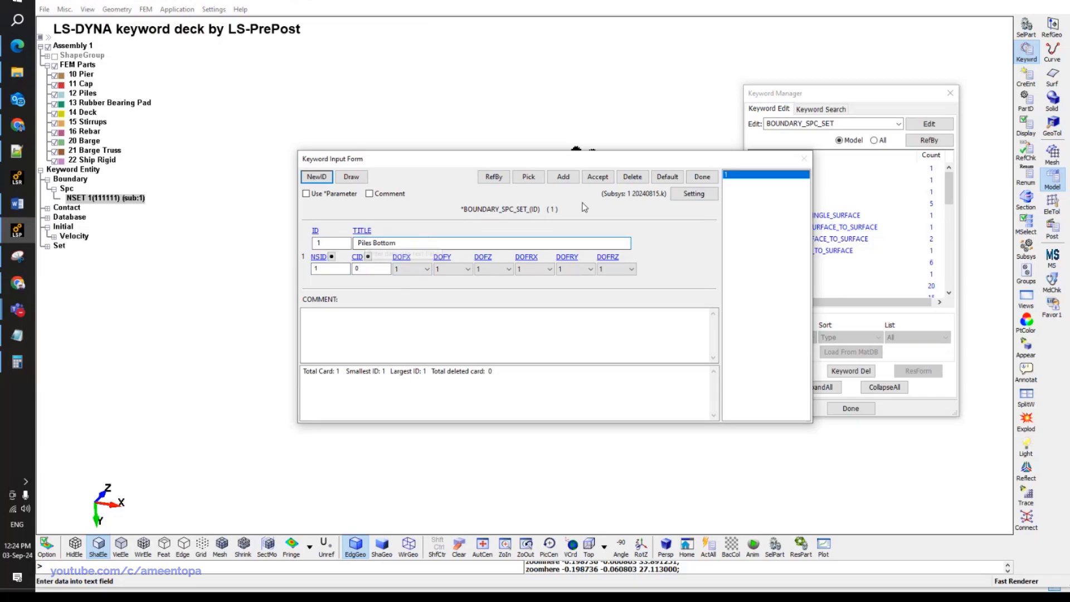
{"action": "left_click", "coordinate": [598, 177]}
{"action": "left_click", "coordinate": [703, 177]}
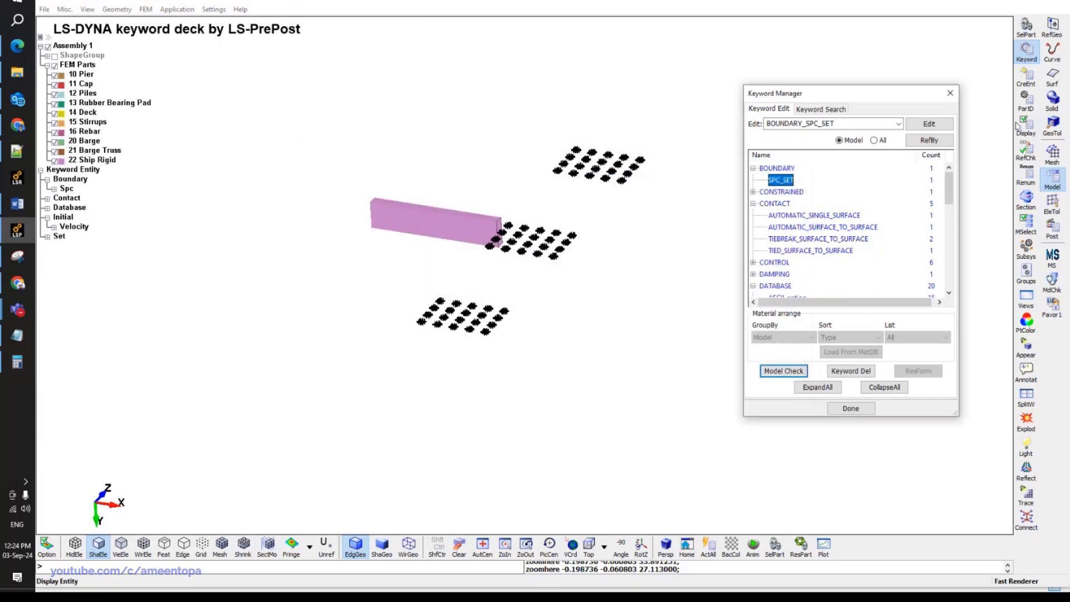
Show all FEM parts, inspect the piles with their constrained nodes, and expand Set Data in Entity Creation.
{"action": "left_click", "coordinate": [1026, 77]}
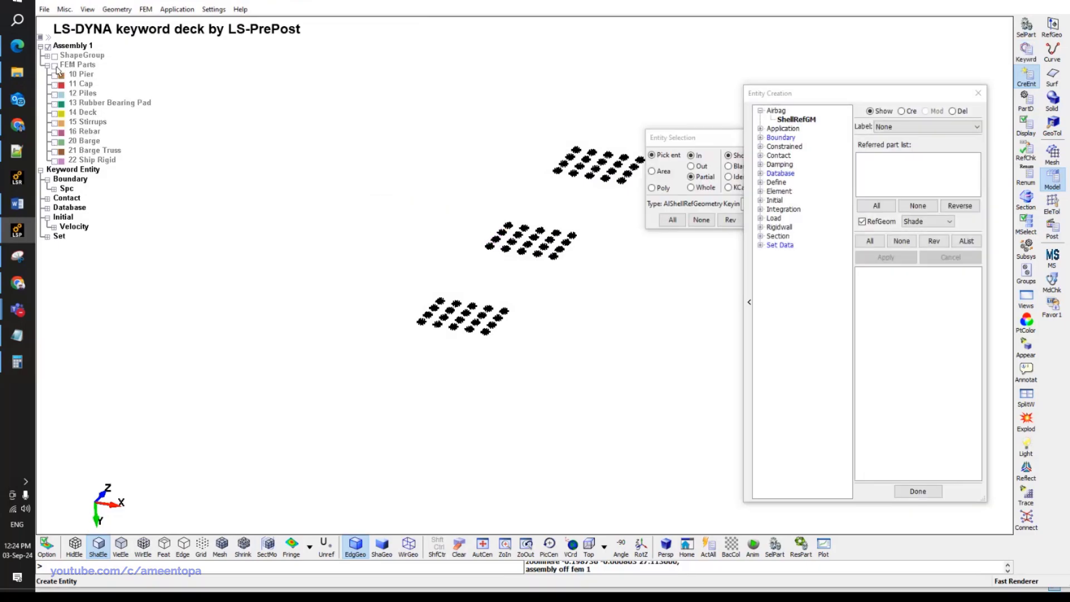
{"action": "scroll", "coordinate": [518, 273], "scroll_direction": "up", "scroll_amount": 3}
{"action": "scroll", "coordinate": [518, 273], "scroll_direction": "up", "scroll_amount": 3}
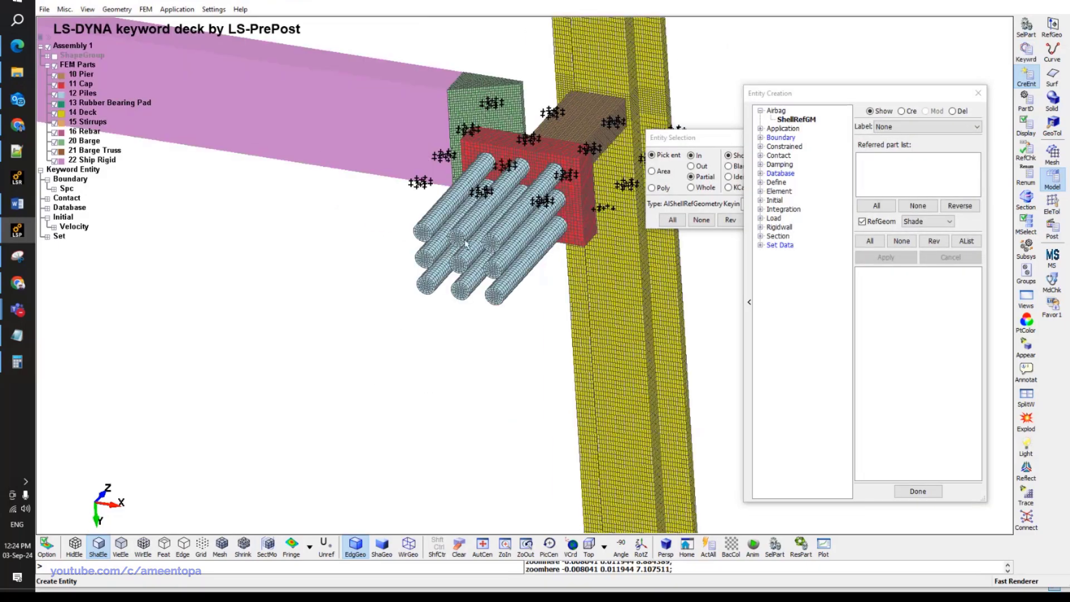
{"action": "left_click", "coordinate": [760, 246]}
{"action": "left_click", "coordinate": [797, 254]}
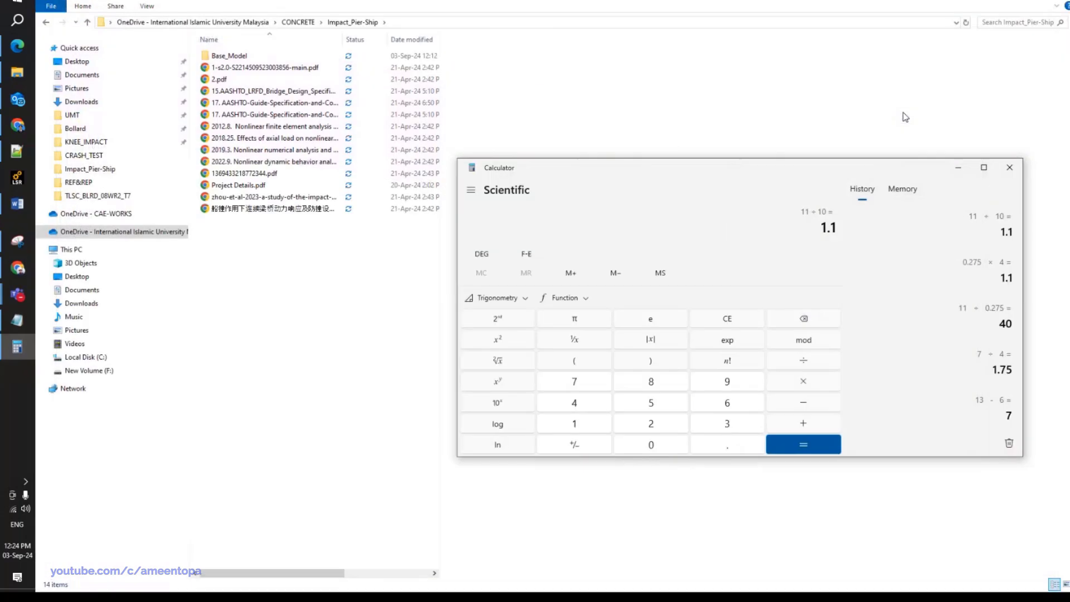
Open the Base_Model folder, widen its file list and load 20240903.k into LS-PrePost.
{"action": "double_click", "coordinate": [229, 56]}
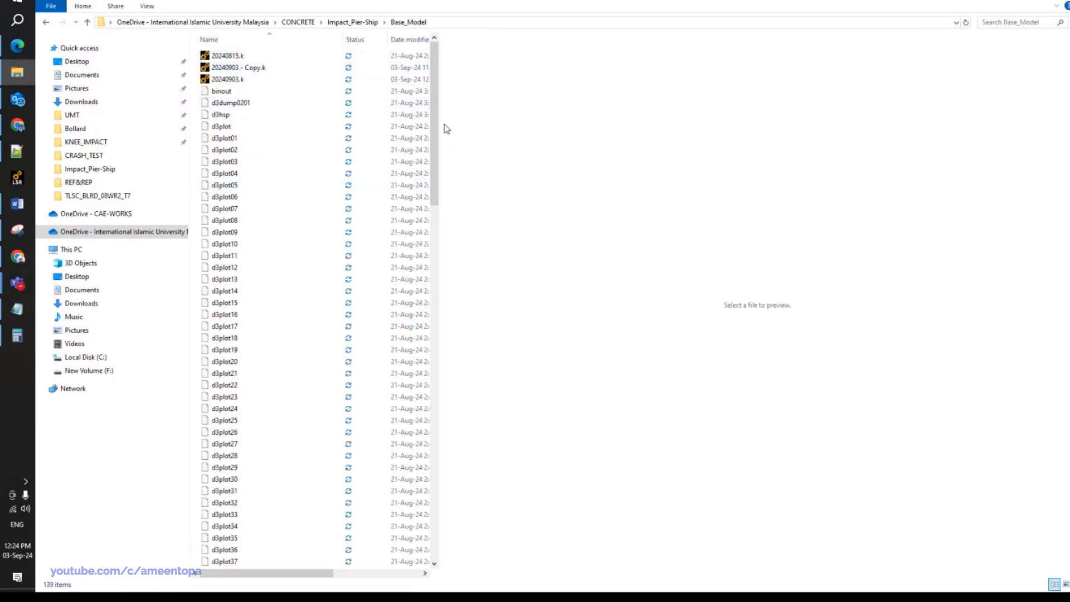
{"action": "left_click_drag", "start_coordinate": [440, 124], "coordinate": [720, 122]}
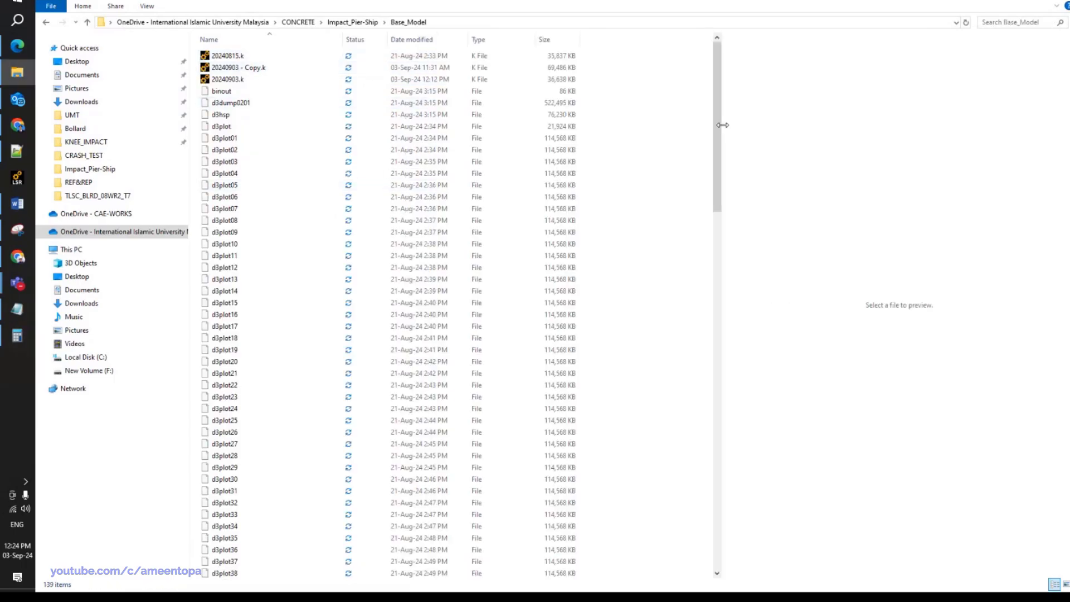
{"action": "left_click", "coordinate": [240, 82]}
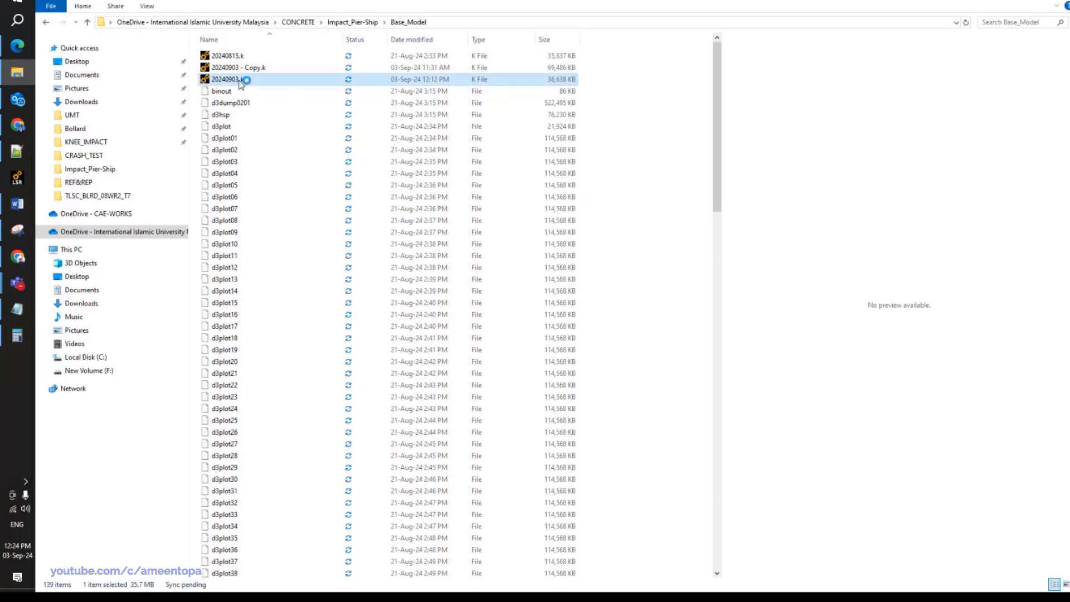
{"action": "double_click", "coordinate": [240, 81]}
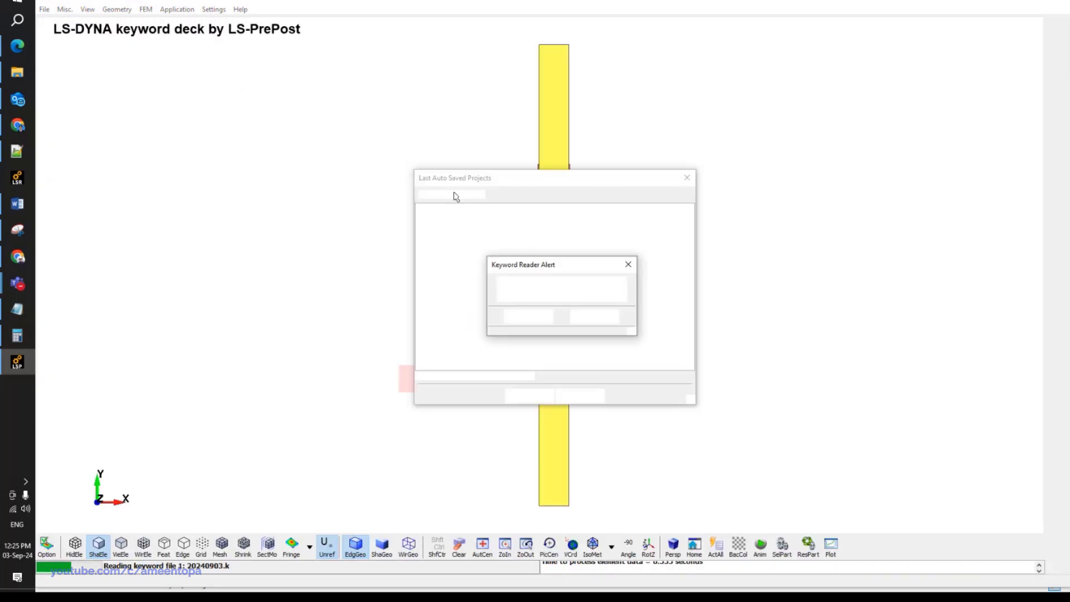
Open the auto-saved project dated Tue Sep 3 11:41:07 2024 and view, then dismiss, the keyword reader messages.
{"action": "left_click_drag", "start_coordinate": [551, 269], "coordinate": [250, 280]}
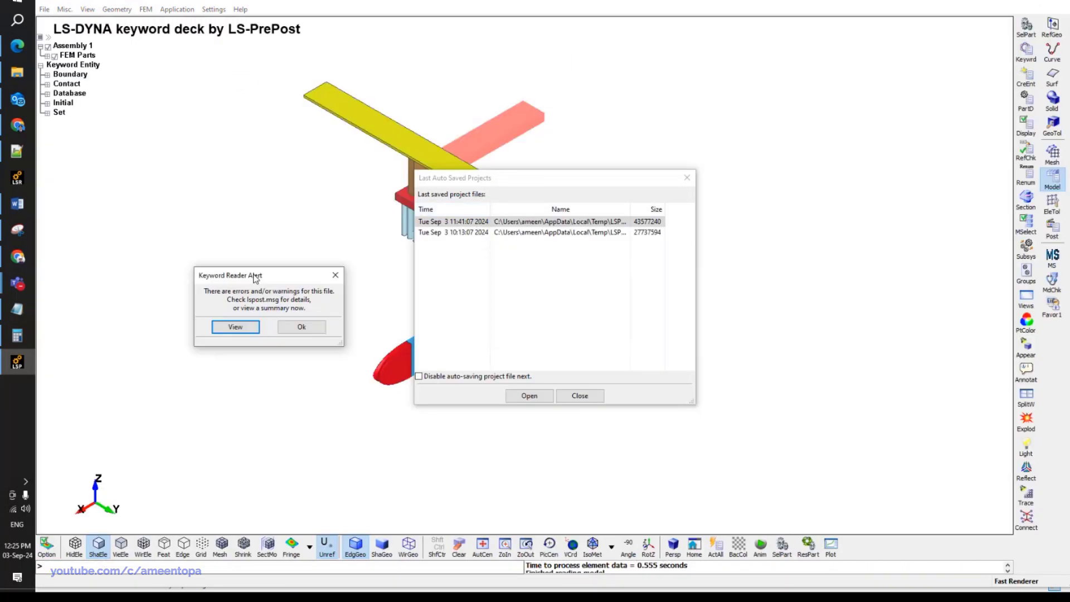
{"action": "left_click", "coordinate": [517, 396]}
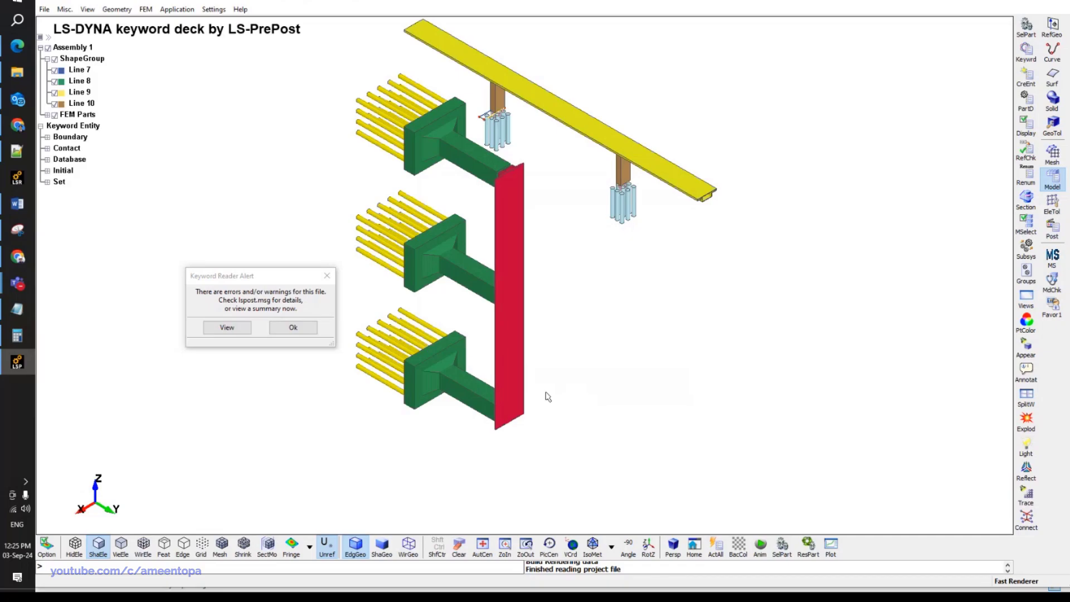
{"action": "mouse_move", "coordinate": [548, 313]}
{"action": "middle_mouse_down", "text": "ctrl"}
{"action": "mouse_move", "coordinate": [583, 313]}
{"action": "mouse_move", "coordinate": [589, 327]}
{"action": "middle_mouse_up", "text": "ctrl"}
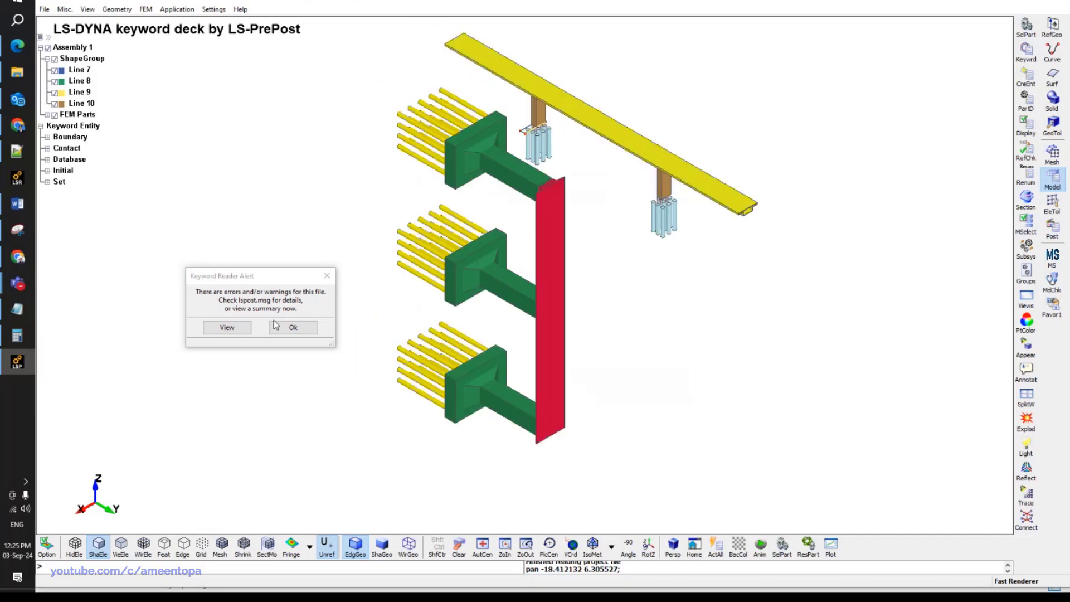
{"action": "left_click", "coordinate": [228, 327]}
{"action": "left_click", "coordinate": [203, 352]}
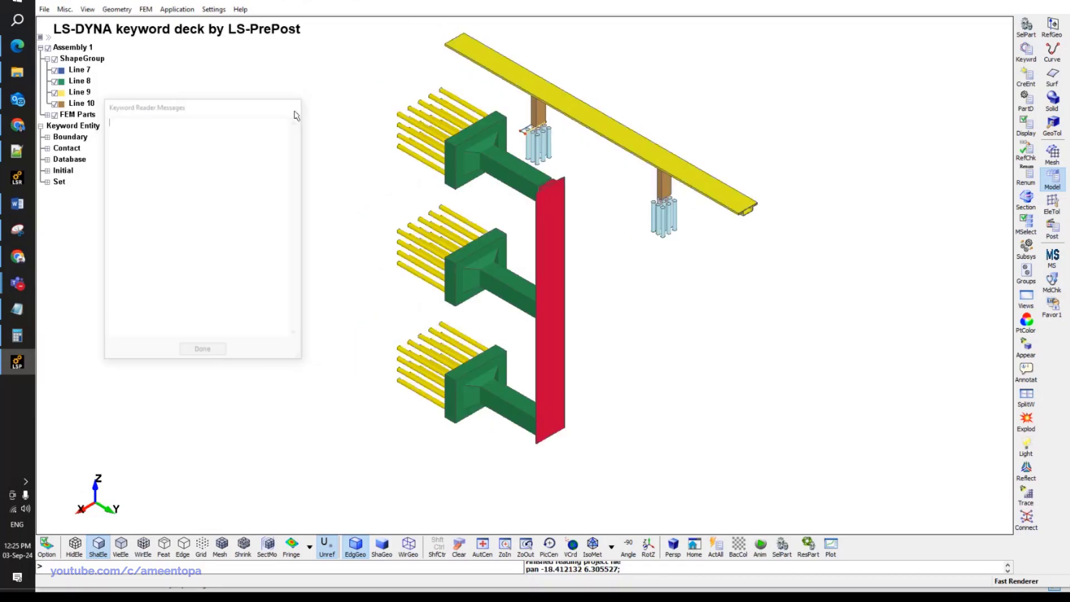
{"action": "left_click", "coordinate": [16, 364]}
{"action": "left_click", "coordinate": [17, 363]}
{"action": "left_click", "coordinate": [17, 364]}
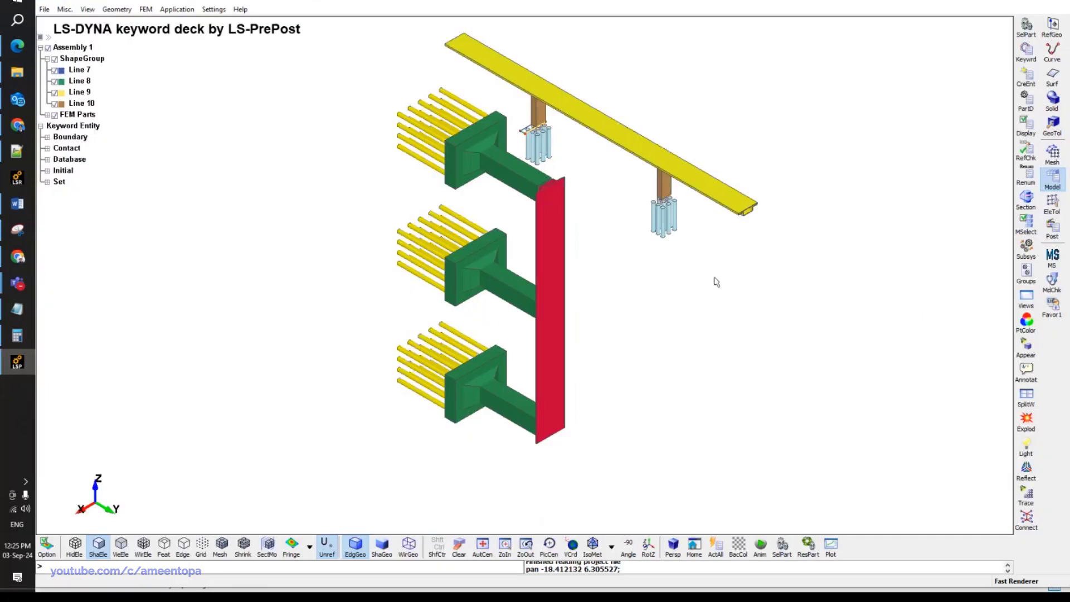
Inspect the recovered auto-saved model around the red deck, the piers and the piles.
{"action": "scroll", "coordinate": [703, 293], "scroll_direction": "down", "scroll_amount": 2}
{"action": "left_click_drag", "start_coordinate": [693, 303], "coordinate": [427, 198], "text": "ctrl"}
{"action": "scroll", "coordinate": [585, 258], "scroll_direction": "up", "scroll_amount": 3}
{"action": "left_click_drag", "start_coordinate": [585, 258], "coordinate": [541, 158], "text": "ctrl"}
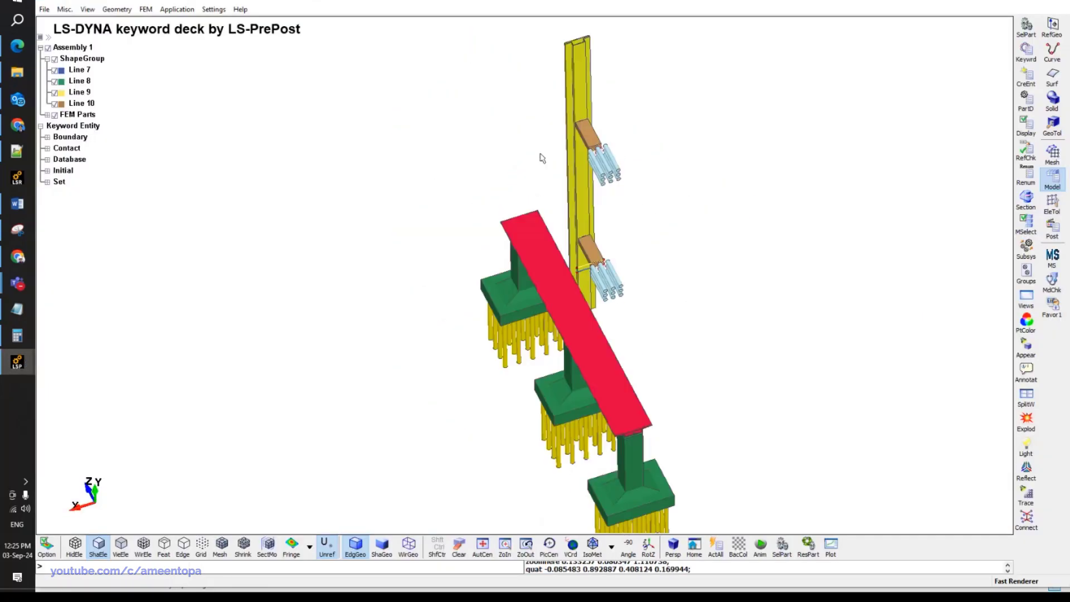
{"action": "scroll", "coordinate": [580, 284], "scroll_direction": "up", "scroll_amount": 4}
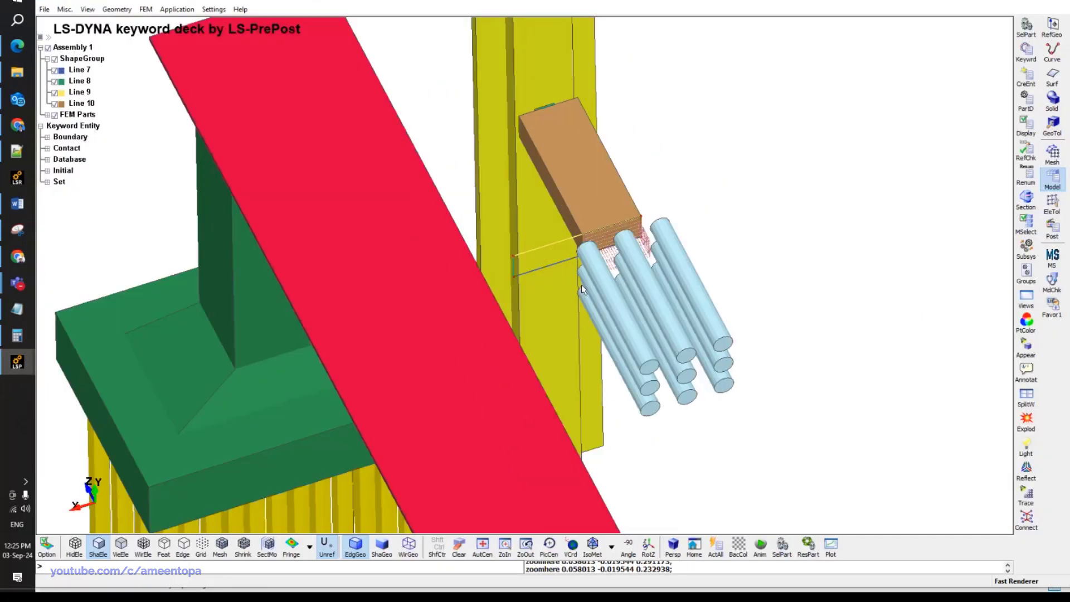
{"action": "scroll", "coordinate": [581, 285], "scroll_direction": "down", "scroll_amount": 3}
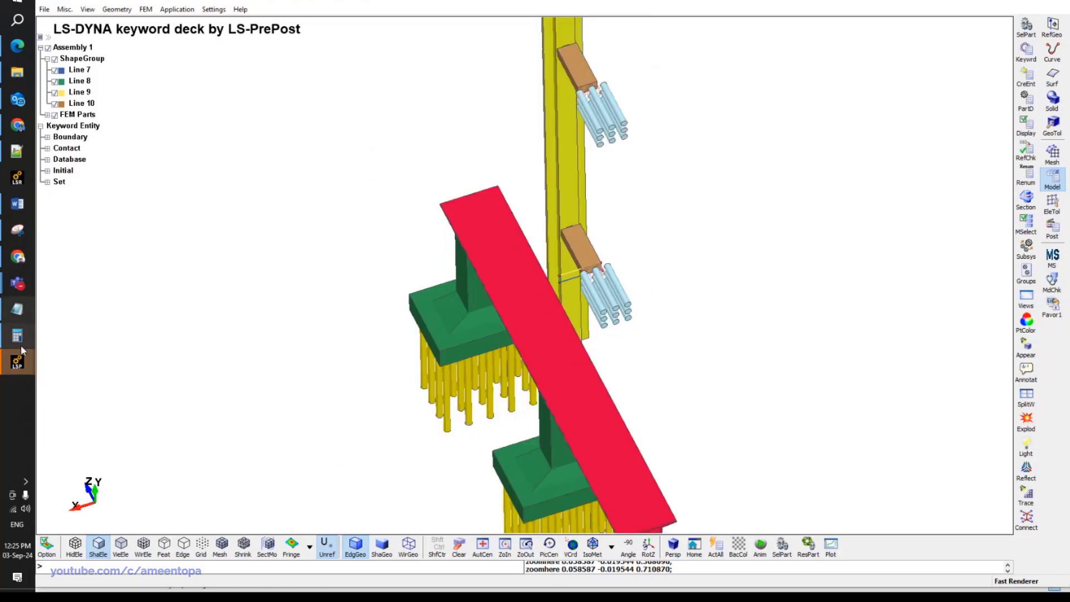
Switch to the 20240903.k model, dismiss the keyword alert, move the auto-saved list aside and inspect the barge bow against the pier.
{"action": "mouse_move", "coordinate": [17, 362]}
{"action": "left_click", "coordinate": [87, 407]}
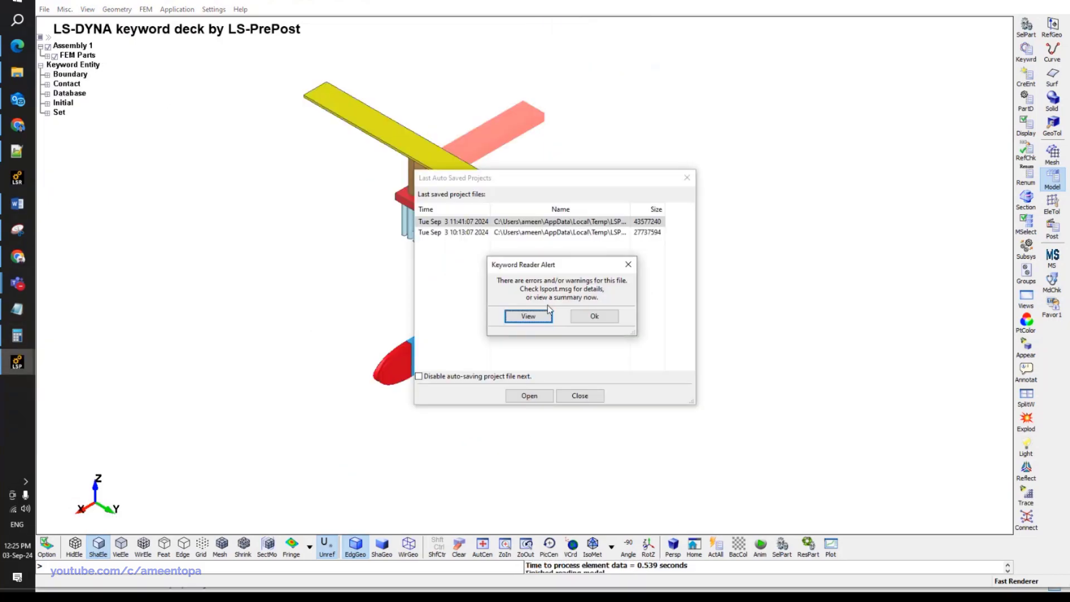
{"action": "left_click", "coordinate": [595, 316]}
{"action": "left_click_drag", "start_coordinate": [489, 178], "coordinate": [754, 174]}
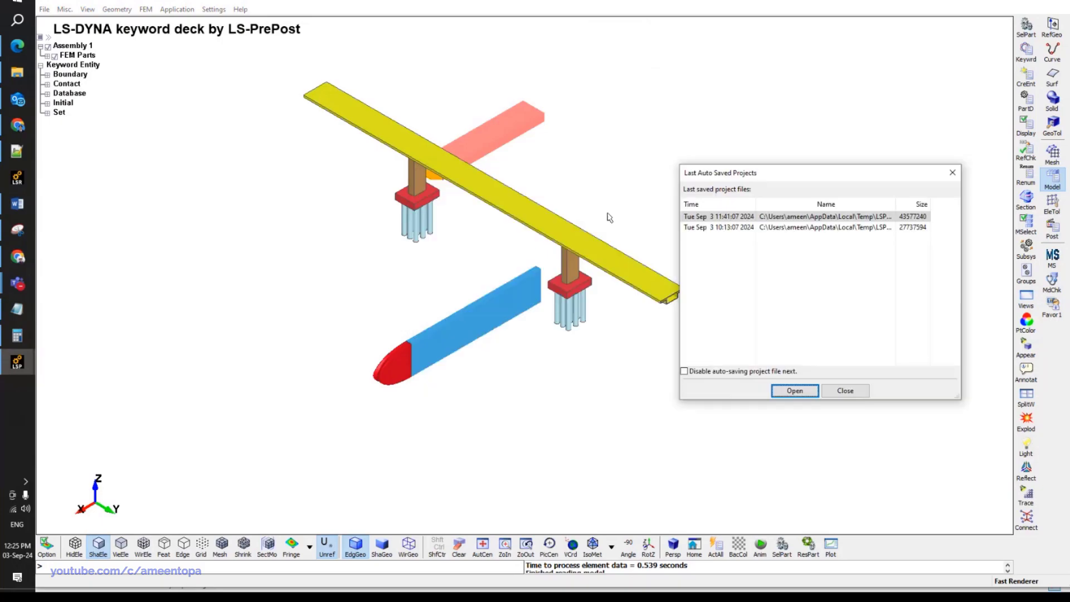
{"action": "mouse_move", "coordinate": [505, 233]}
{"action": "left_mouse_down", "text": "shift"}
{"action": "mouse_move", "coordinate": [504, 263]}
{"action": "mouse_move", "coordinate": [473, 265]}
{"action": "mouse_move", "coordinate": [332, 234]}
{"action": "mouse_move", "coordinate": [167, 148]}
{"action": "left_mouse_up", "text": "shift"}
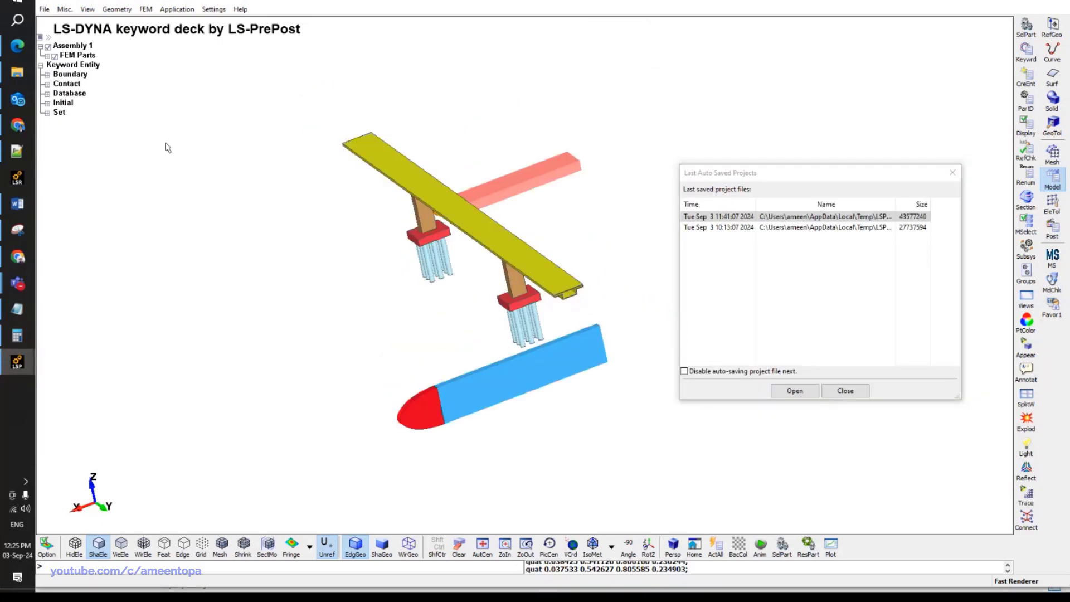
{"action": "left_click_drag", "start_coordinate": [516, 387], "coordinate": [329, 352], "text": "shift"}
{"action": "scroll", "coordinate": [564, 176], "scroll_direction": "up", "scroll_amount": 10}
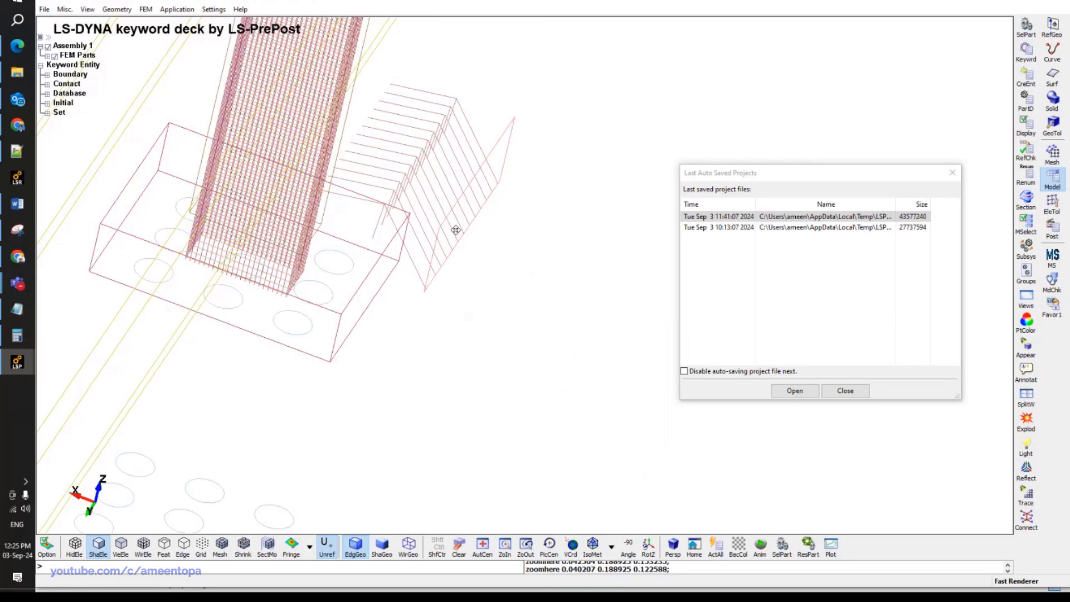
{"action": "mouse_move", "coordinate": [456, 230]}
{"action": "middle_mouse_down", "text": "shift"}
{"action": "mouse_move", "coordinate": [406, 226]}
{"action": "mouse_move", "coordinate": [421, 249]}
{"action": "middle_mouse_up", "text": "shift"}
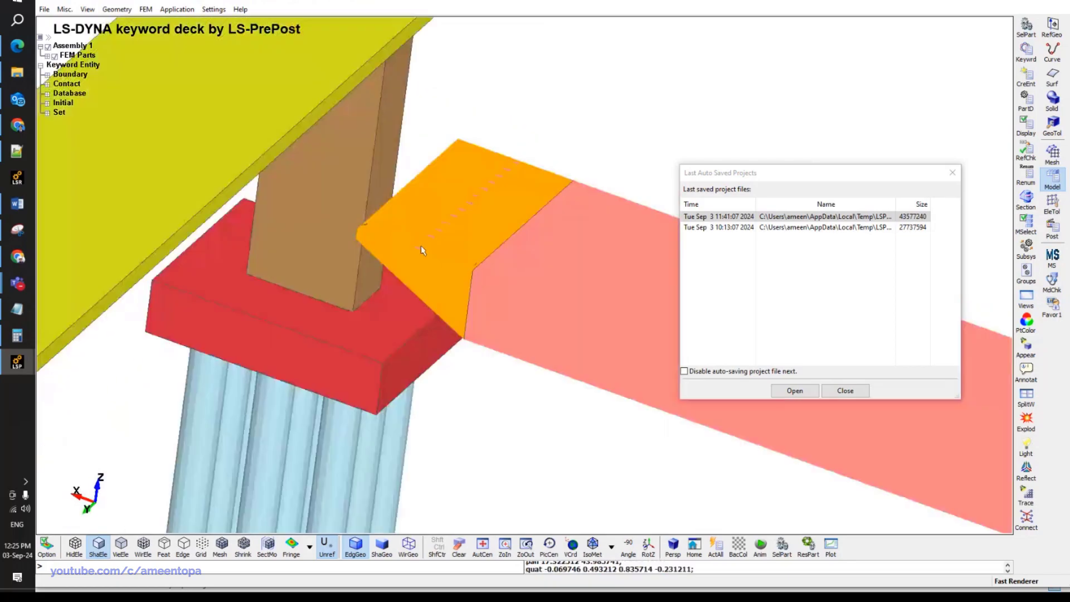
{"action": "scroll", "coordinate": [437, 264], "scroll_direction": "down", "scroll_amount": 2}
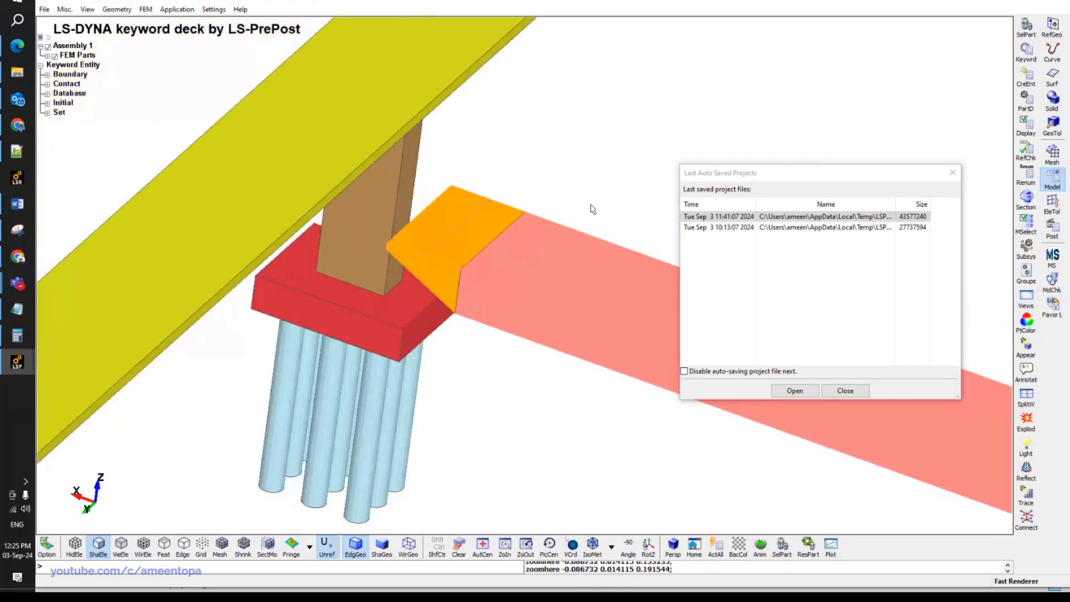
Open the PART keyword form, review the listed part IDs and titles, and close the form.
{"action": "left_click", "coordinate": [1026, 53]}
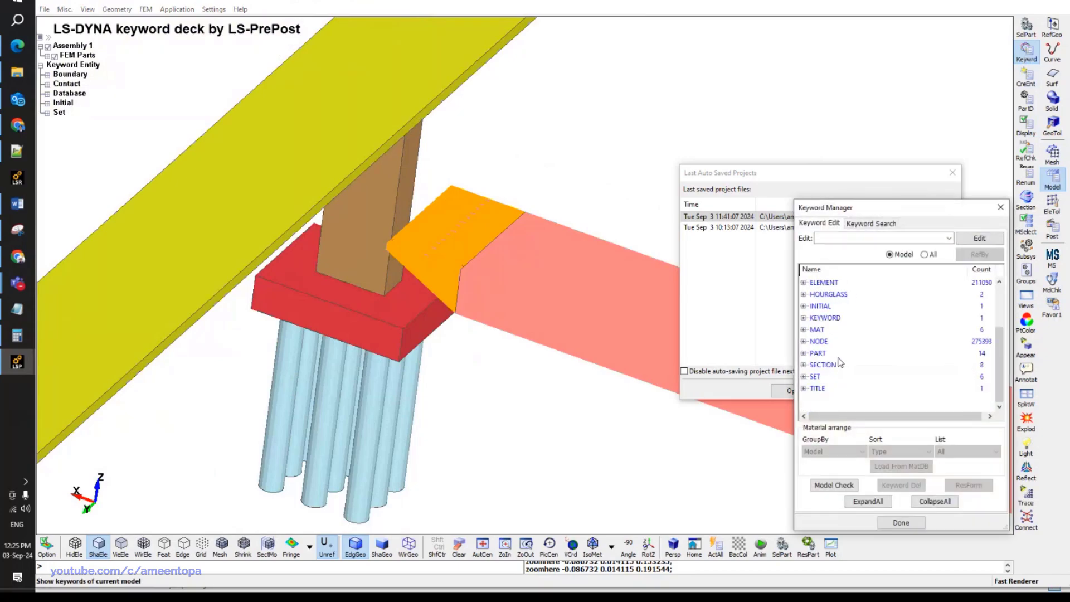
{"action": "double_click", "coordinate": [818, 352]}
{"action": "double_click", "coordinate": [827, 365]}
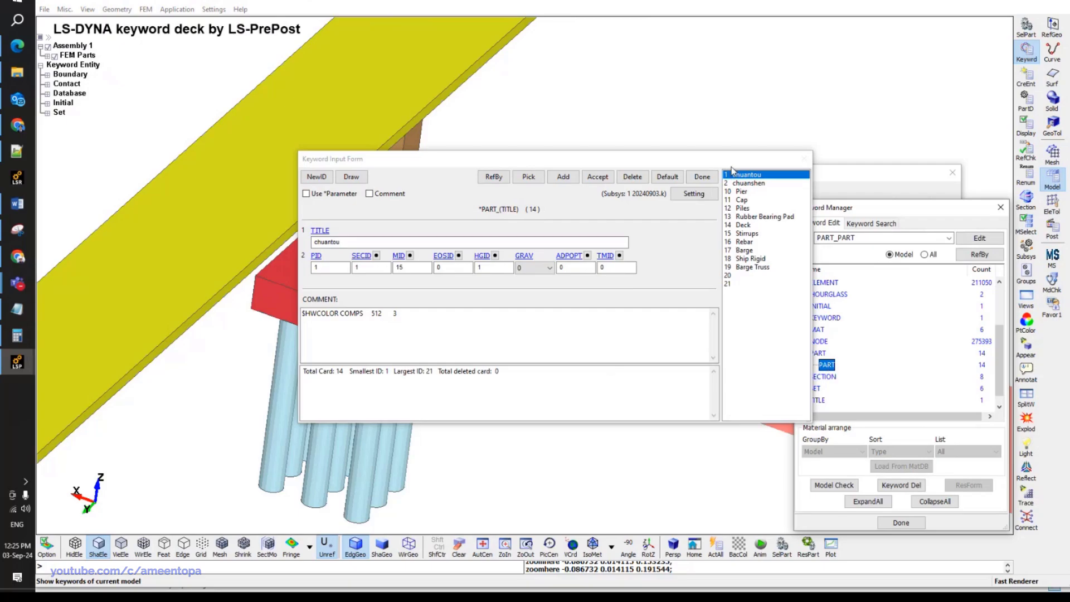
{"action": "left_click", "coordinate": [714, 176]}
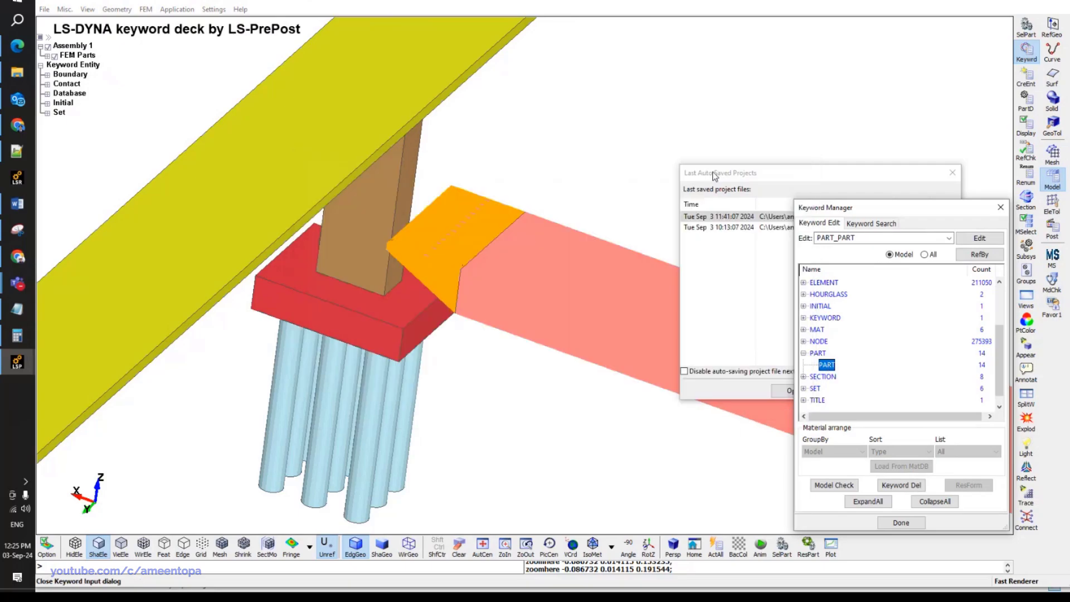
Turn on the mesh lines and examine the joint between the barge bow and its hull.
{"action": "left_click", "coordinate": [222, 547]}
{"action": "scroll", "coordinate": [499, 259], "scroll_direction": "up", "scroll_amount": 5}
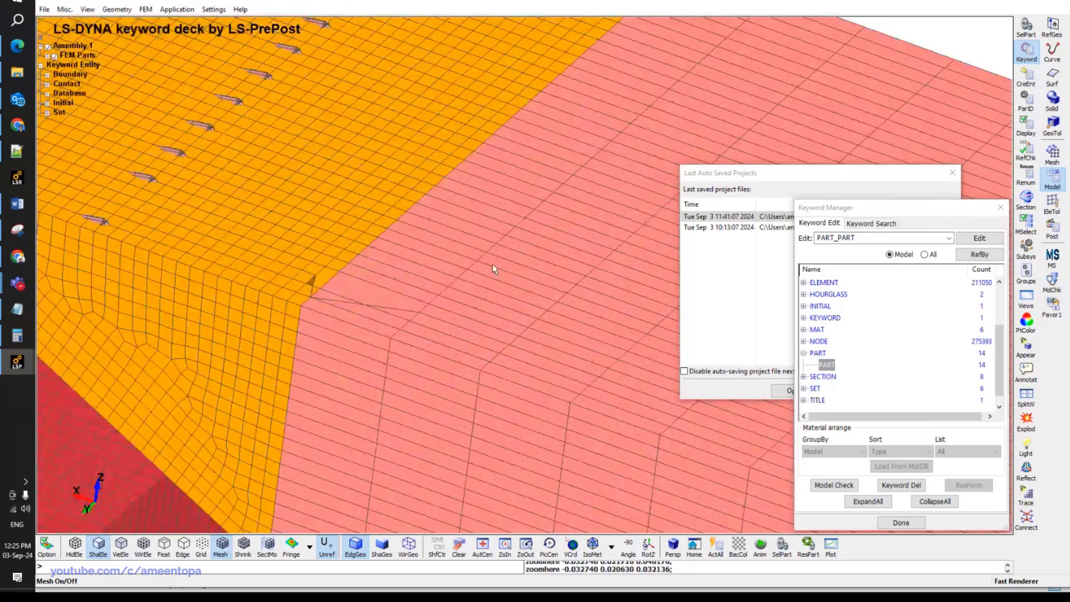
{"action": "scroll", "coordinate": [499, 258], "scroll_direction": "down", "scroll_amount": 2}
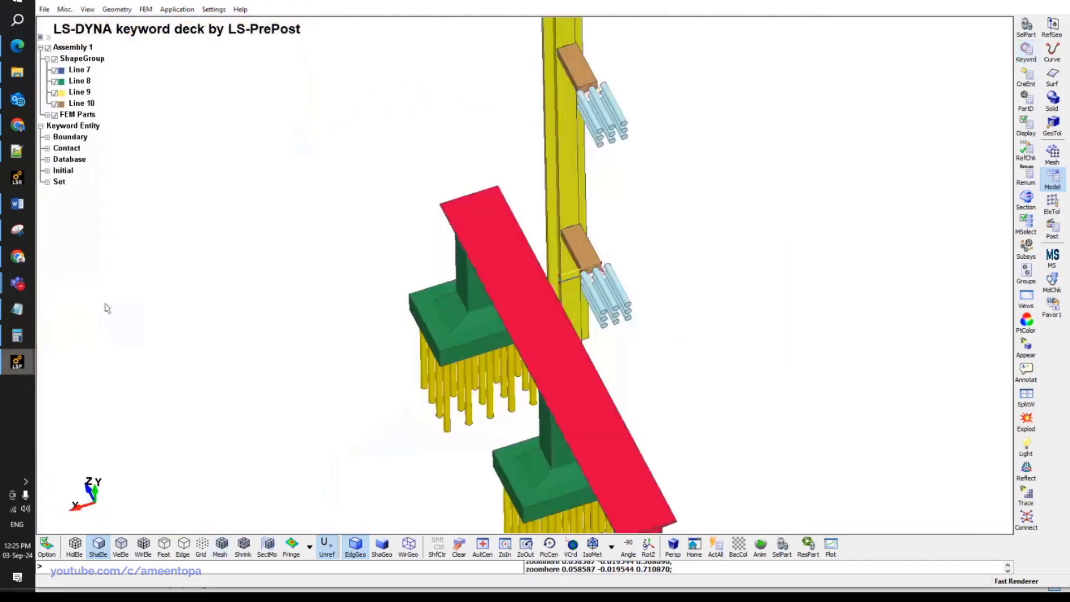
Return to the recovered auto-saved model and inspect its three green piers and pile groups from several angles.
{"action": "scroll", "coordinate": [530, 322], "scroll_direction": "down", "scroll_amount": 5}
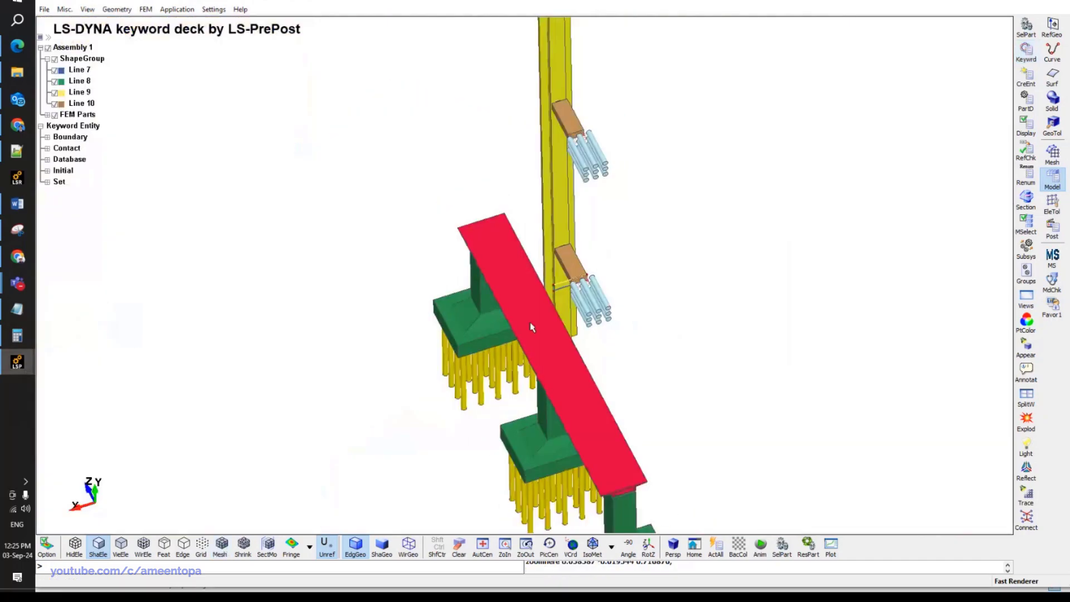
{"action": "left_click_drag", "start_coordinate": [543, 294], "coordinate": [568, 191]}
{"action": "scroll", "coordinate": [544, 262], "scroll_direction": "down", "scroll_amount": 2}
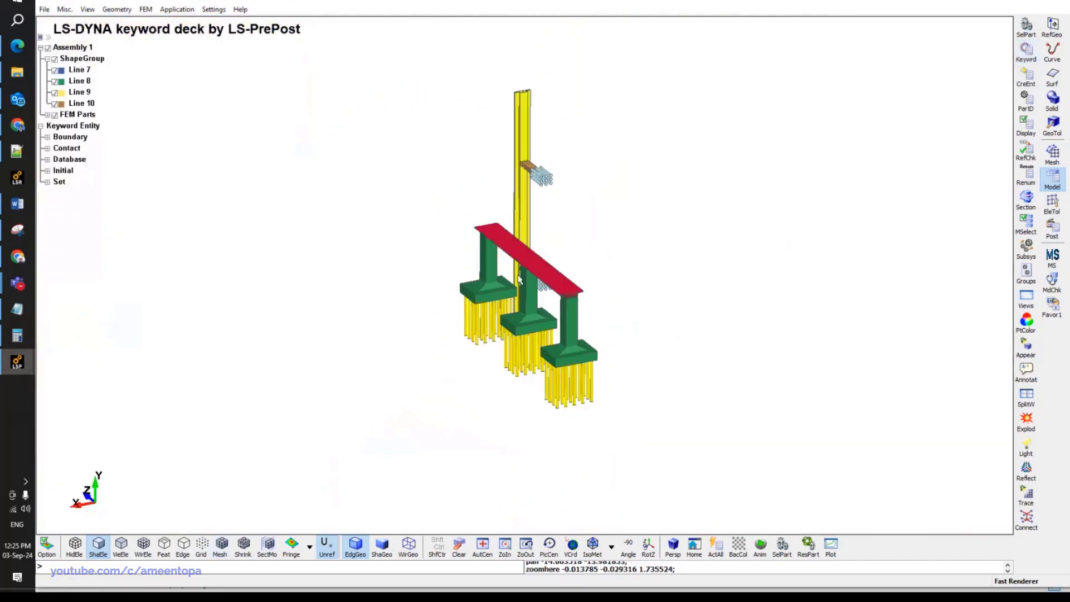
{"action": "scroll", "coordinate": [543, 262], "scroll_direction": "up", "scroll_amount": 5}
{"action": "left_click_drag", "start_coordinate": [694, 252], "coordinate": [356, 317]}
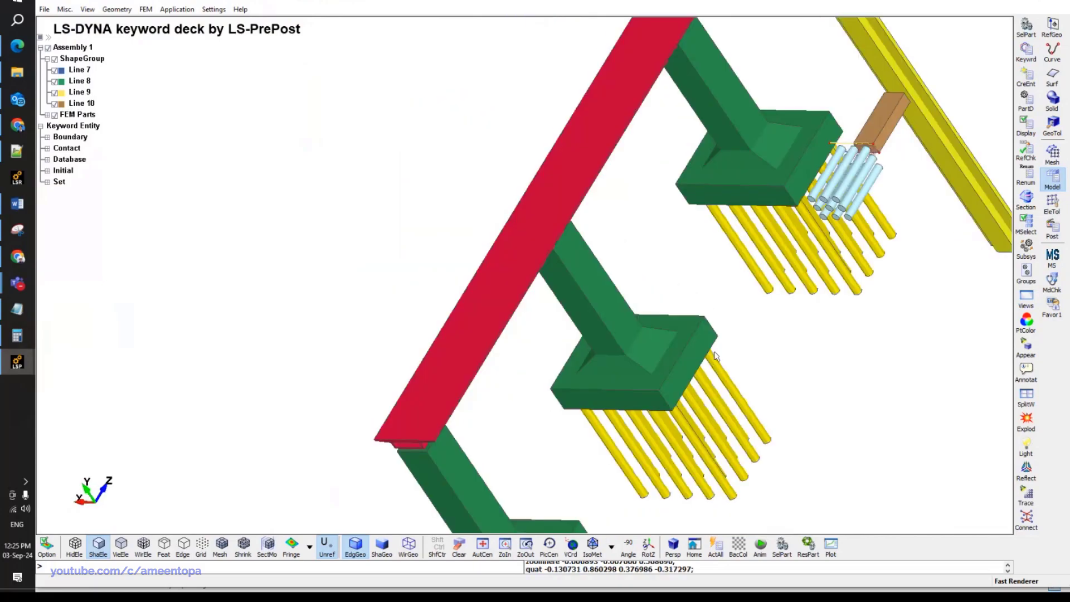
{"action": "middle_click_drag", "start_coordinate": [516, 401], "coordinate": [334, 480]}
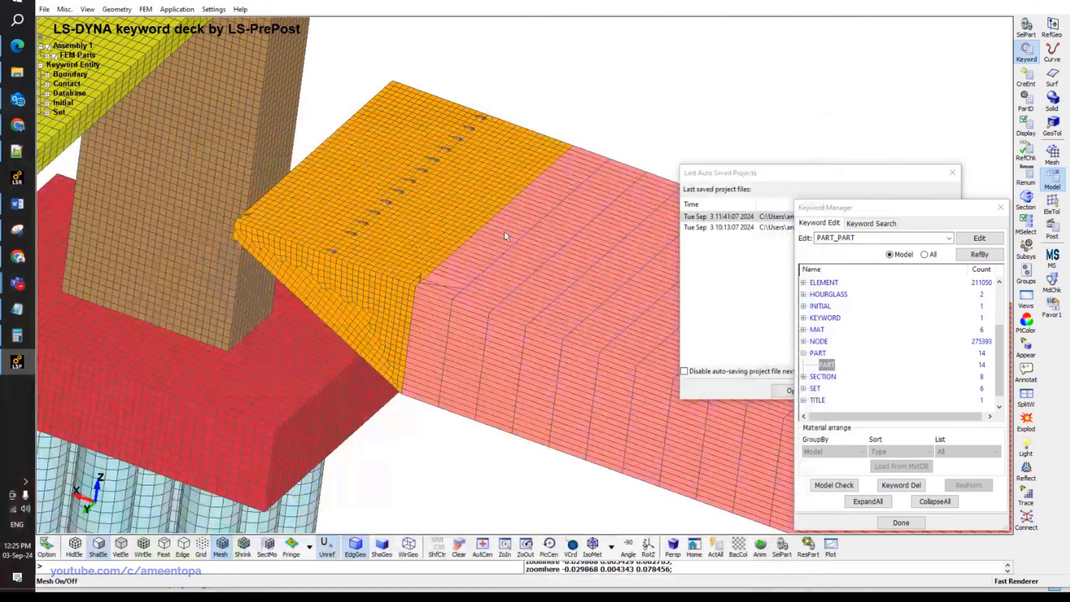
Close the auto-saved projects list in the 20240903.k model, list the parts and compare the meshes of barge and old ship.
{"action": "scroll", "coordinate": [506, 236], "scroll_direction": "down", "scroll_amount": 3}
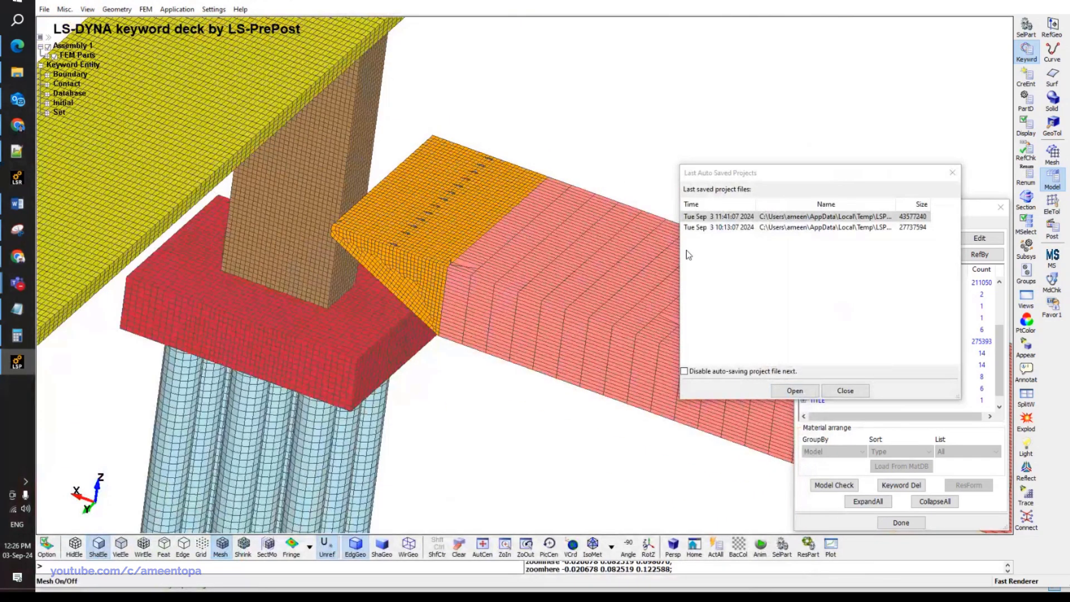
{"action": "left_click", "coordinate": [953, 172]}
{"action": "left_click_drag", "start_coordinate": [528, 255], "coordinate": [482, 278]}
{"action": "scroll", "coordinate": [476, 234], "scroll_direction": "up", "scroll_amount": 5}
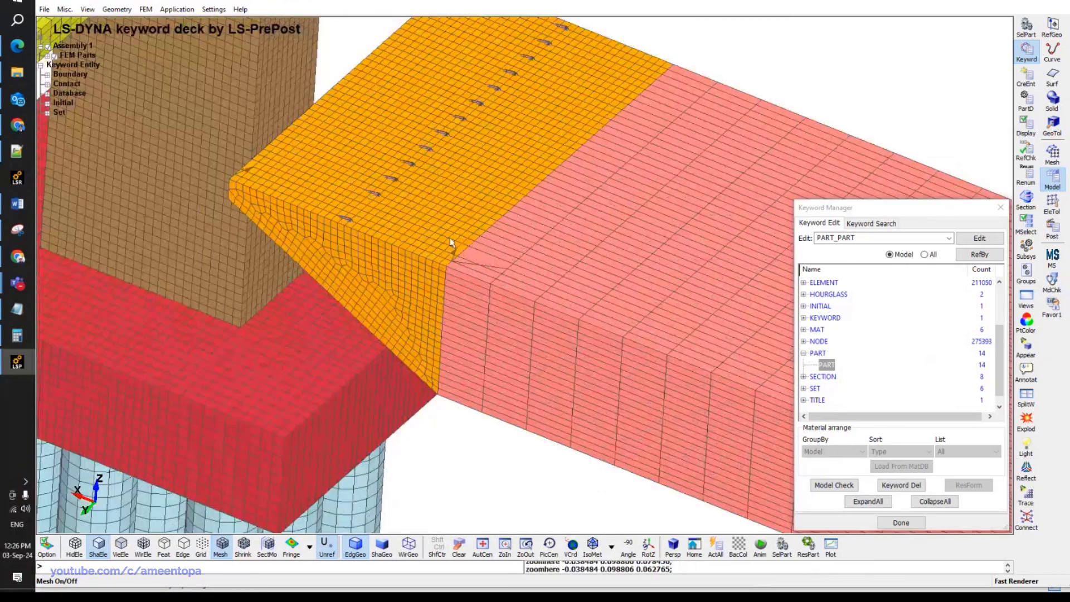
{"action": "scroll", "coordinate": [575, 259], "scroll_direction": "down", "scroll_amount": 3}
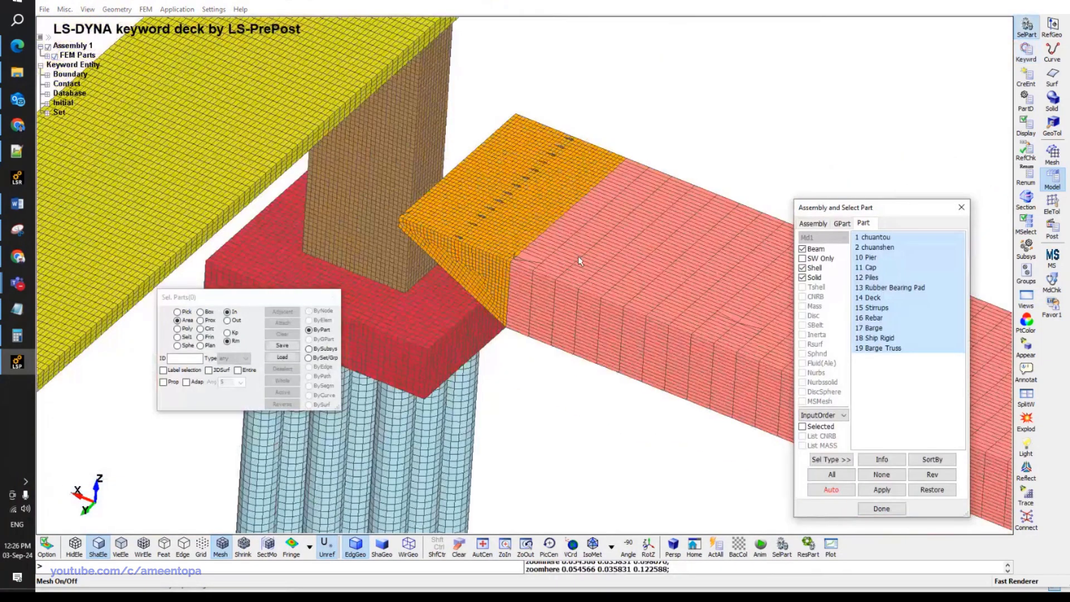
{"action": "scroll", "coordinate": [580, 261], "scroll_direction": "down", "scroll_amount": 5}
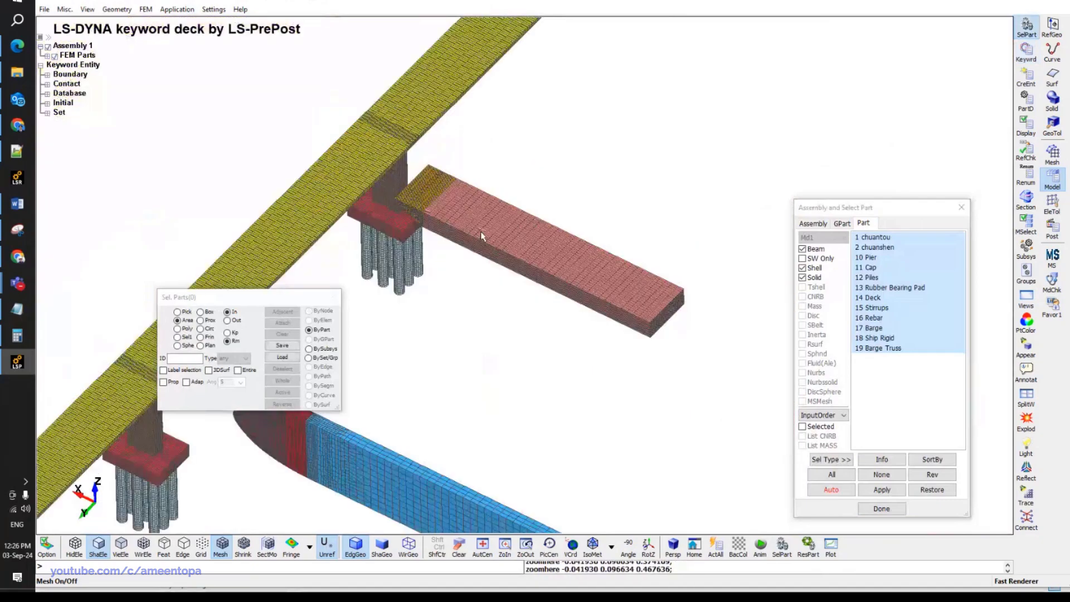
{"action": "left_click_drag", "start_coordinate": [480, 232], "coordinate": [485, 188], "text": "ctrl"}
{"action": "middle_click_drag", "start_coordinate": [478, 221], "coordinate": [490, 179], "text": "ctrl"}
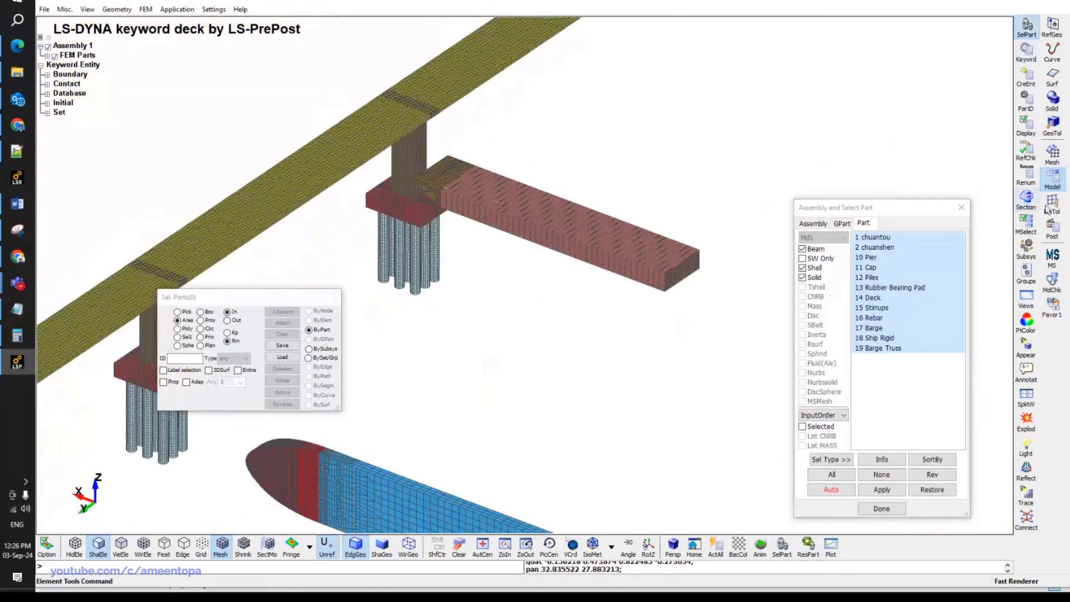
Delete the whole Ship Rigid part behind the barge bow using element deletion by part.
{"action": "left_click", "coordinate": [1052, 203]}
{"action": "left_click", "coordinate": [1031, 275]}
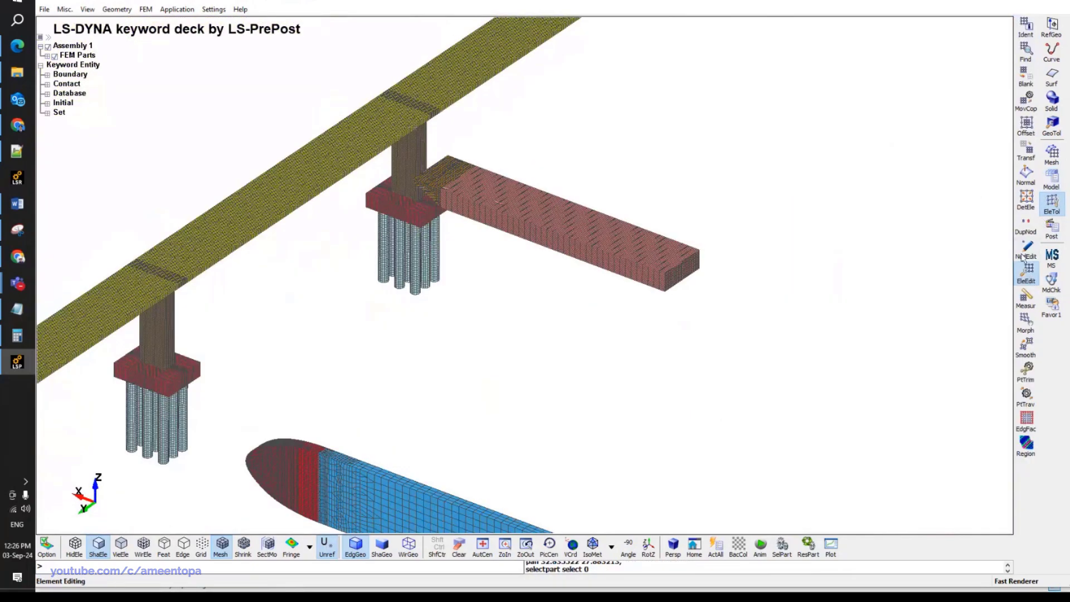
{"action": "left_click", "coordinate": [807, 246]}
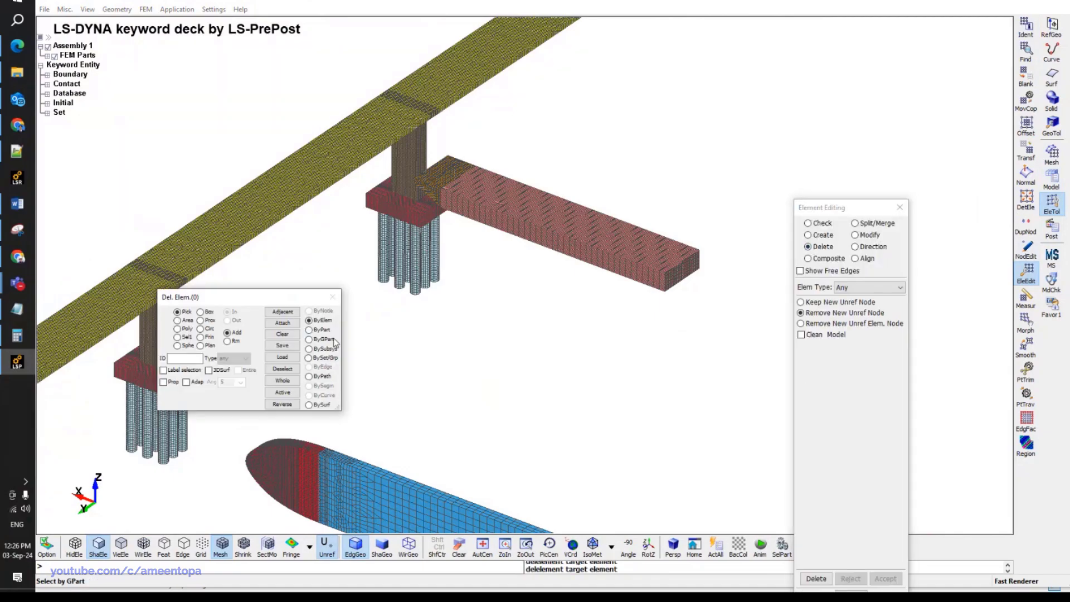
{"action": "left_click", "coordinate": [320, 330]}
{"action": "scroll", "coordinate": [558, 221], "scroll_direction": "up", "scroll_amount": 3}
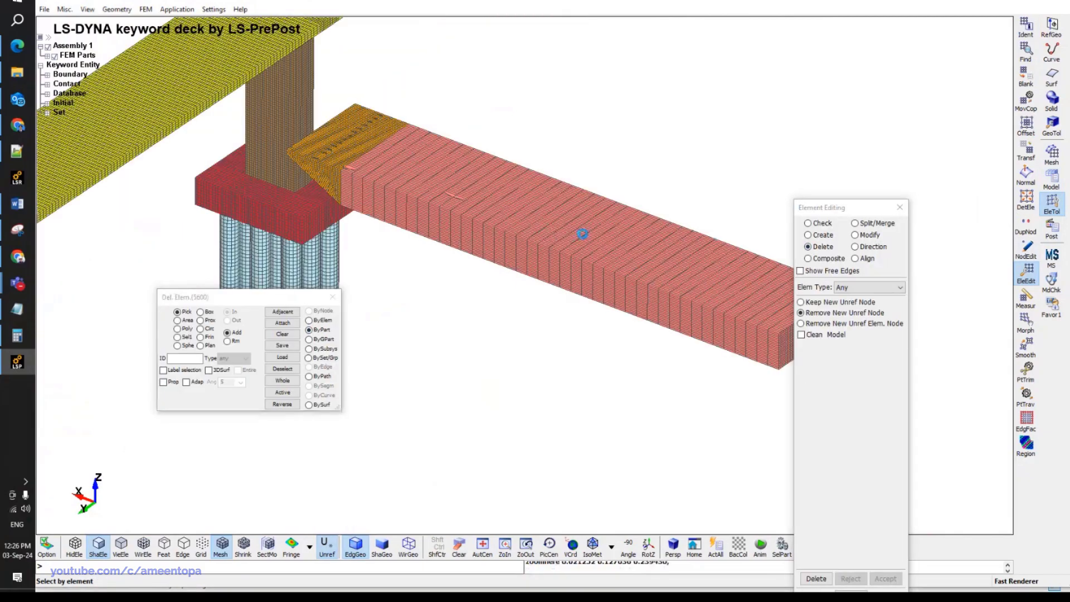
{"action": "left_click", "coordinate": [580, 241]}
{"action": "left_click", "coordinate": [816, 578]}
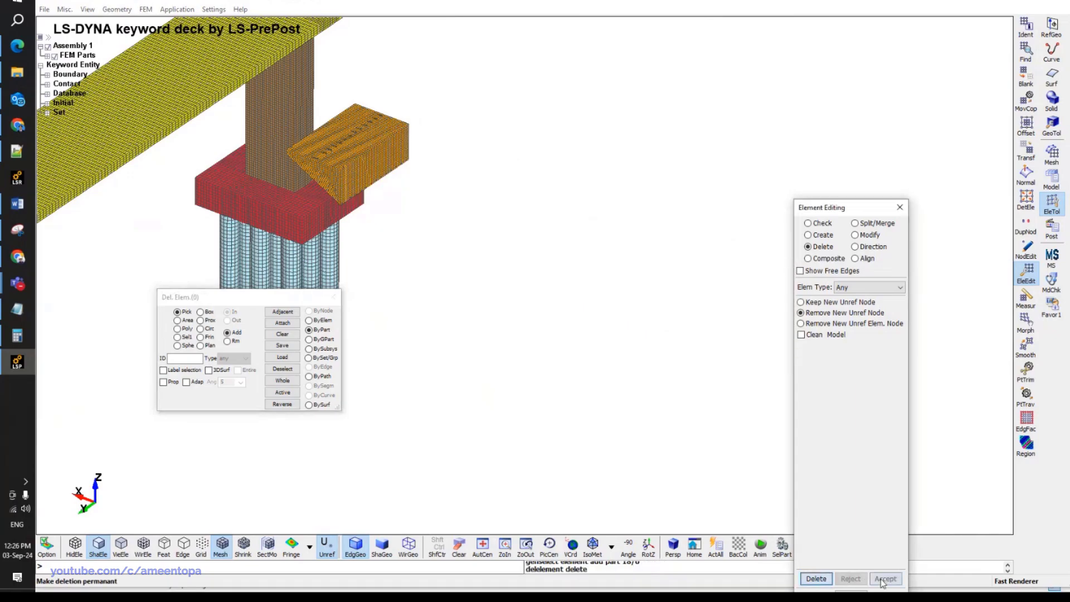
Delete the barge bow's top, rear and inclined bottom shells, selecting elements with propagation at a 5-degree angle.
{"action": "middle_click_drag", "start_coordinate": [429, 186], "coordinate": [644, 292], "text": "shift"}
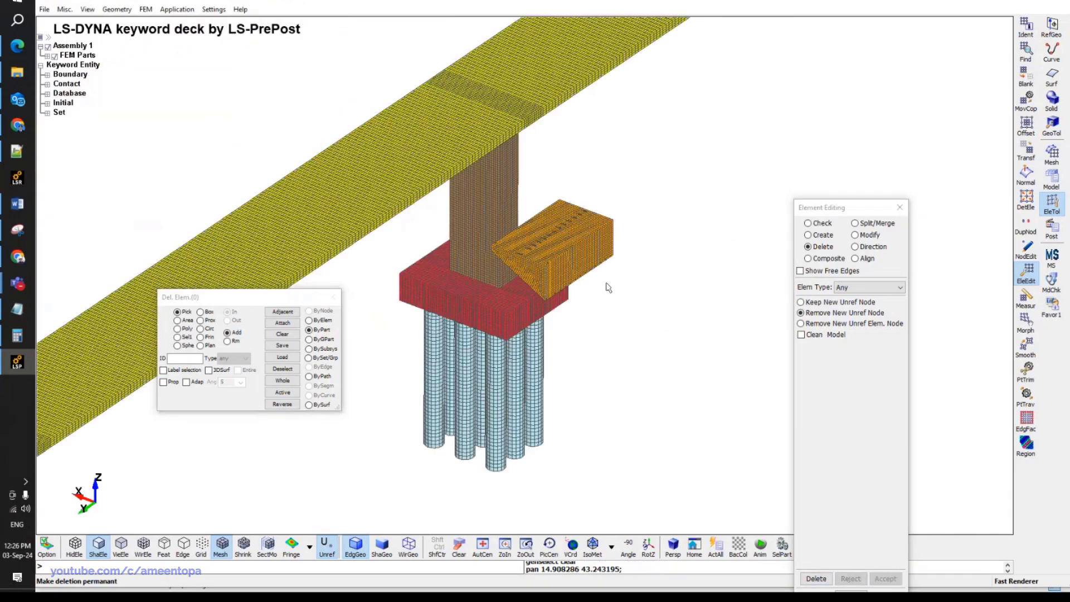
{"action": "scroll", "coordinate": [559, 258], "scroll_direction": "up", "scroll_amount": 5}
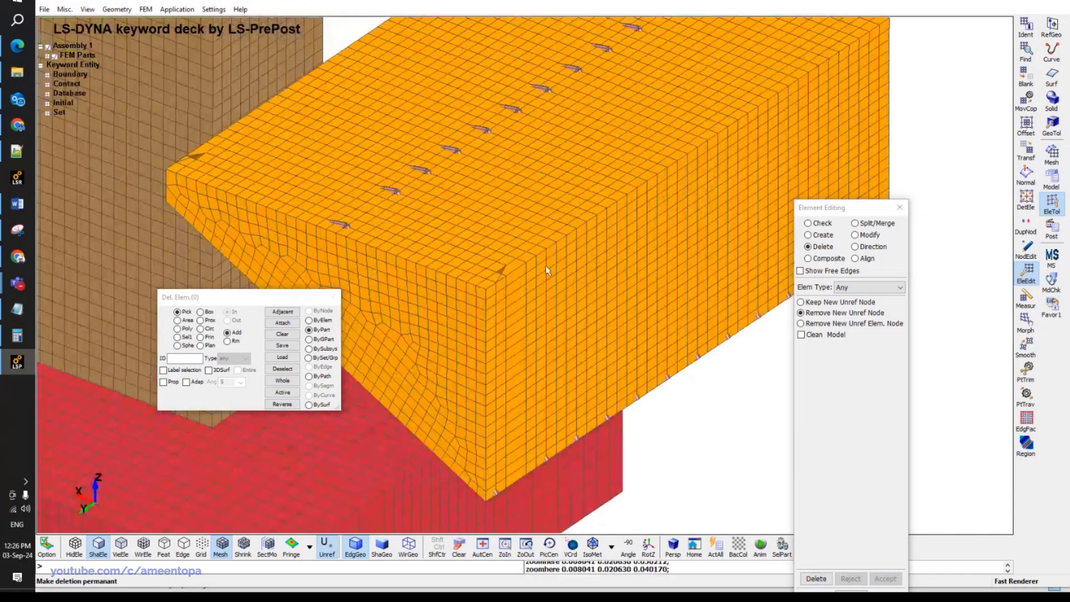
{"action": "middle_click_drag", "start_coordinate": [546, 266], "coordinate": [580, 257], "text": "shift"}
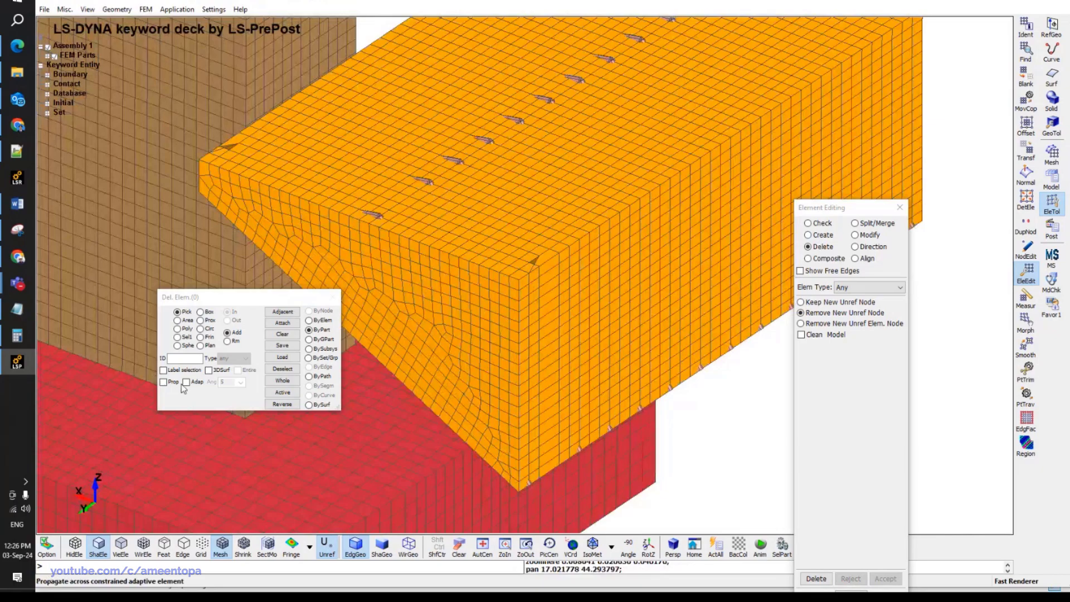
{"action": "left_click", "coordinate": [163, 381]}
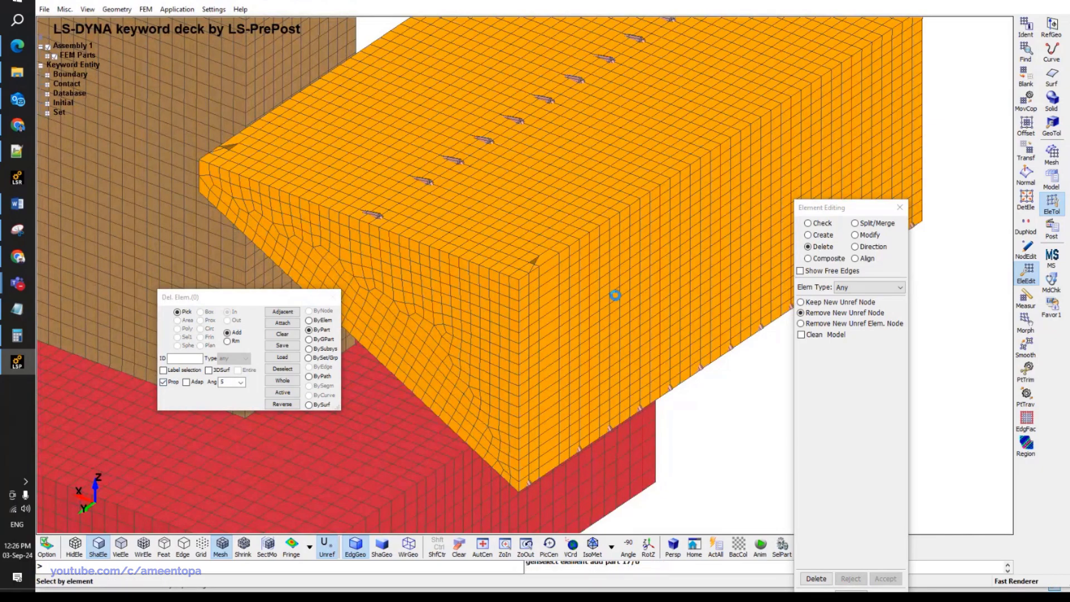
{"action": "left_click", "coordinate": [322, 322]}
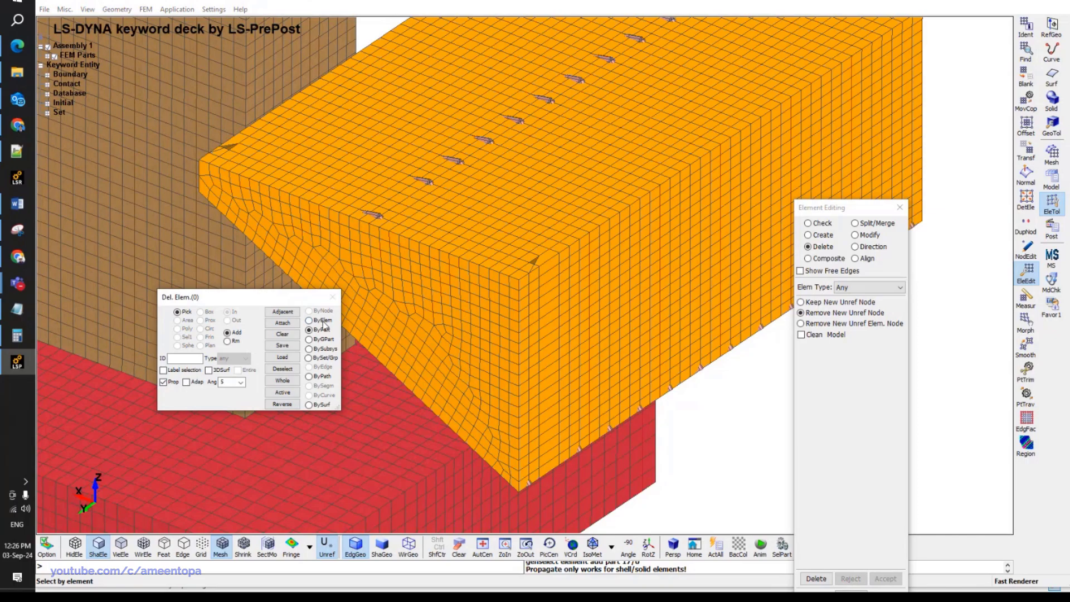
{"action": "left_click", "coordinate": [531, 202]}
{"action": "left_click", "coordinate": [753, 251]}
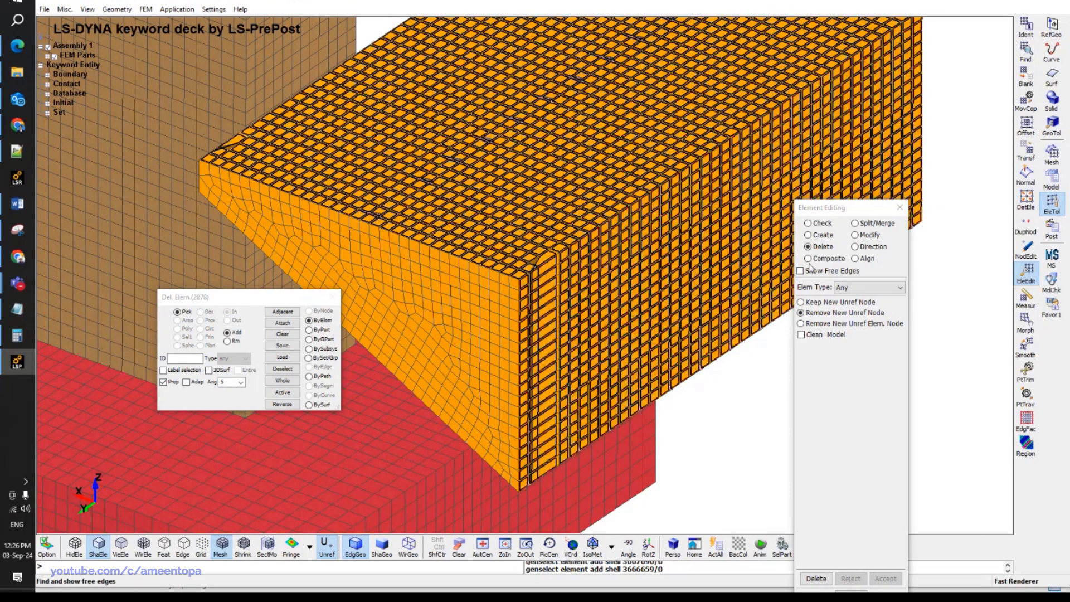
{"action": "double_click", "coordinate": [836, 208]}
{"action": "left_click", "coordinate": [848, 480]}
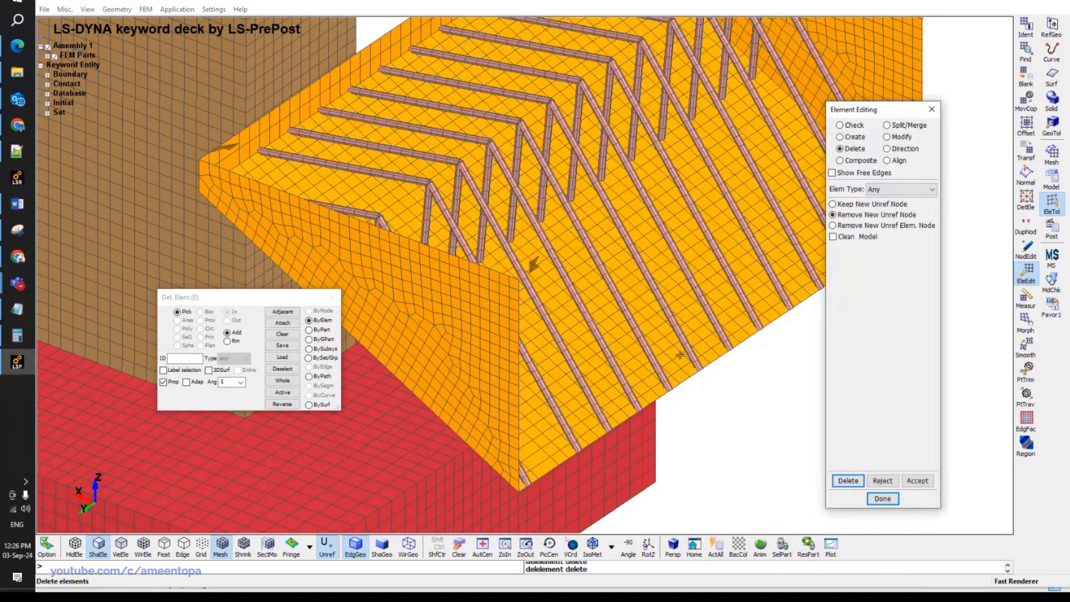
{"action": "left_click", "coordinate": [850, 481]}
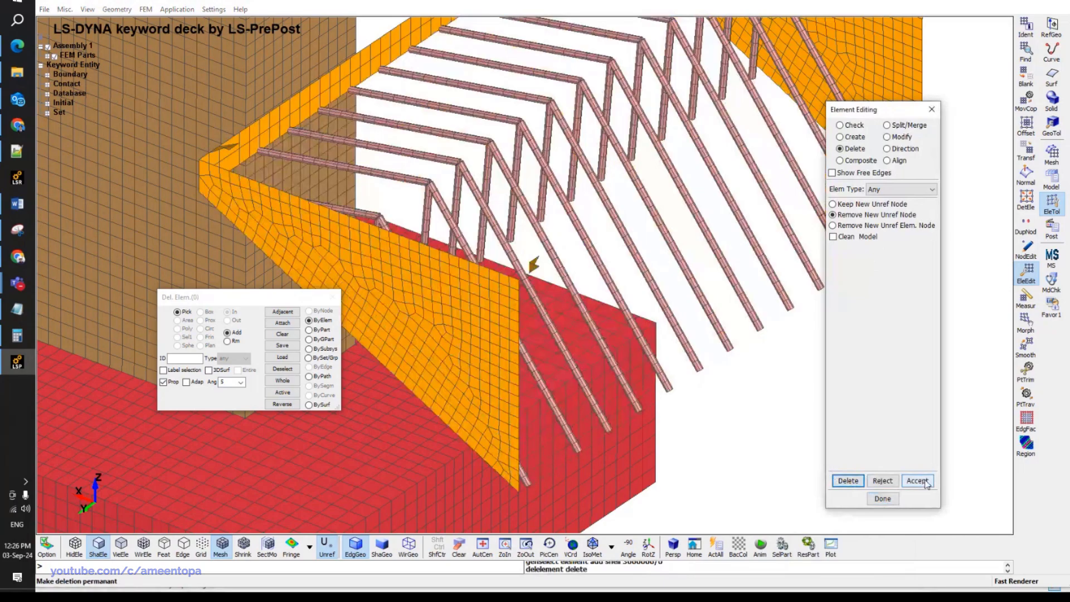
{"action": "scroll", "coordinate": [687, 278], "scroll_direction": "down", "scroll_amount": 3}
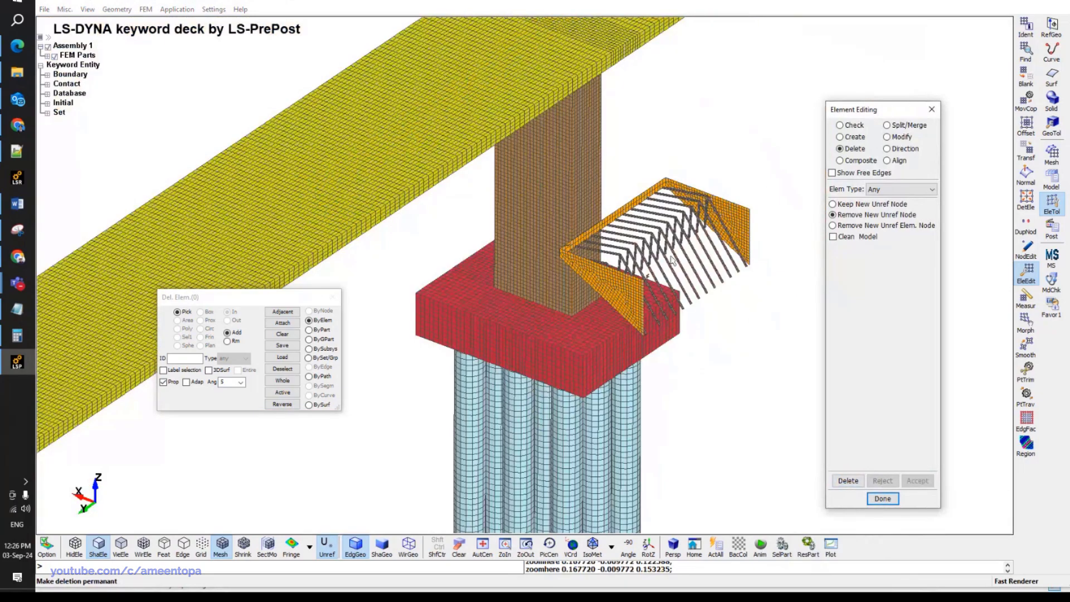
Hide all FEM parts except 17 Barge, 18 Ship Rigid and 19 Barge Truss.
{"action": "left_click", "coordinate": [54, 57]}
{"action": "left_click", "coordinate": [47, 57]}
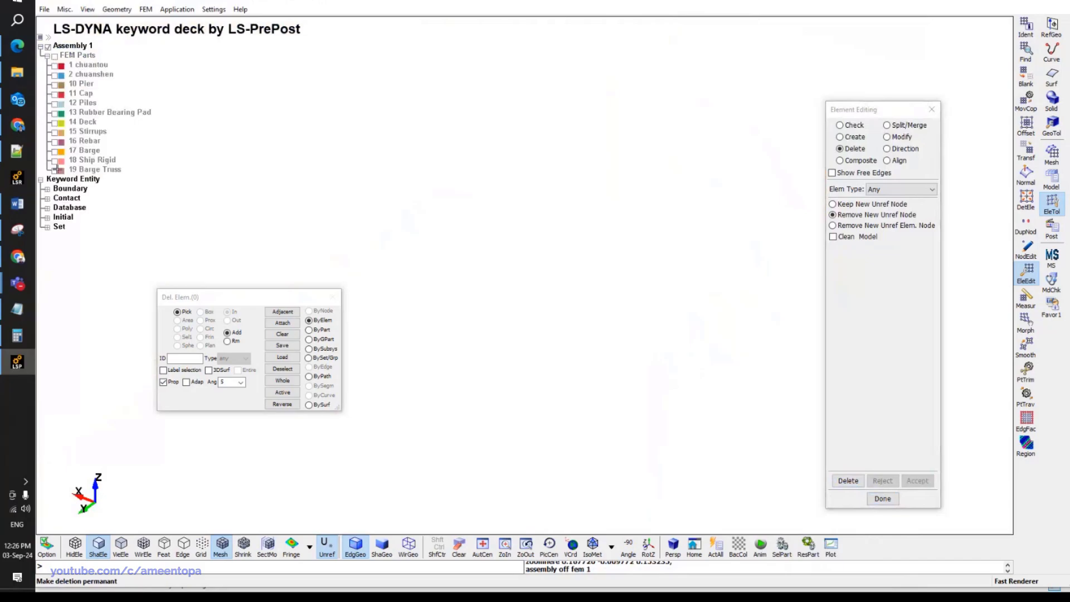
{"action": "left_click", "coordinate": [54, 160]}
{"action": "left_click", "coordinate": [54, 170]}
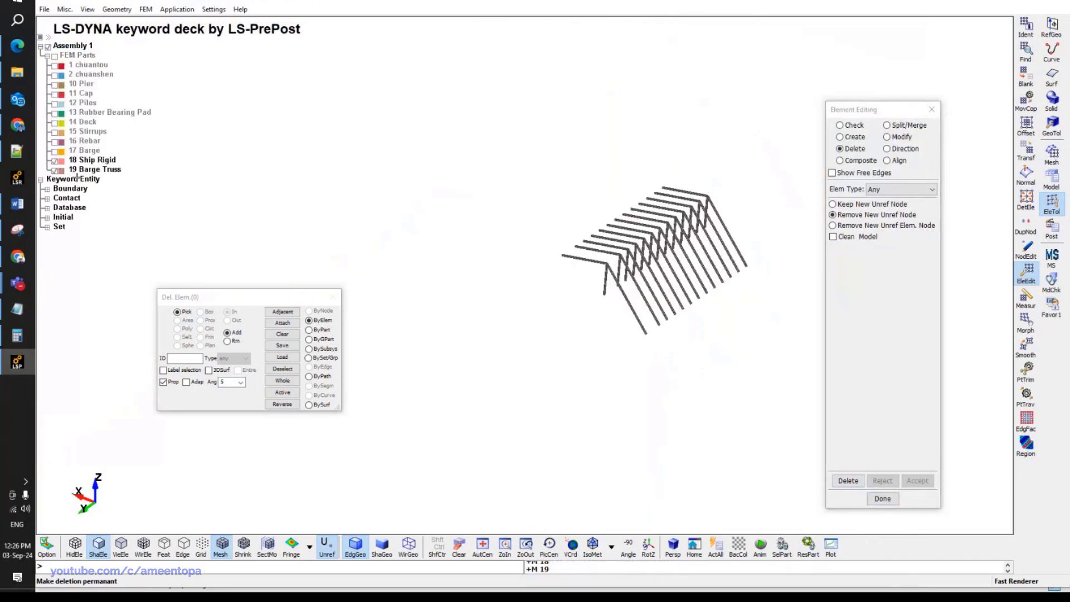
{"action": "left_click", "coordinate": [61, 155]}
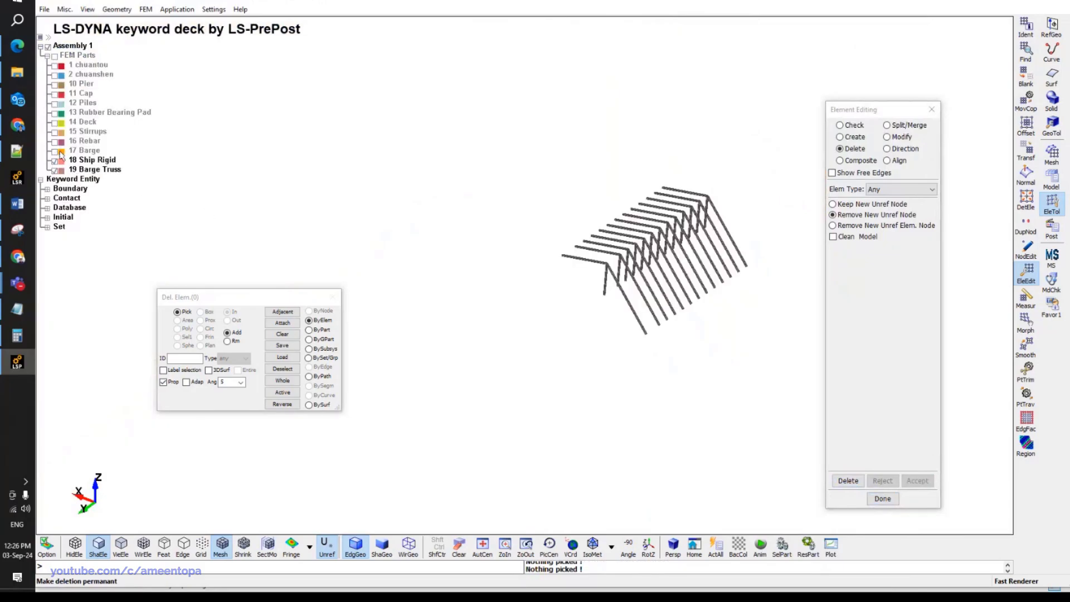
{"action": "left_click", "coordinate": [55, 151]}
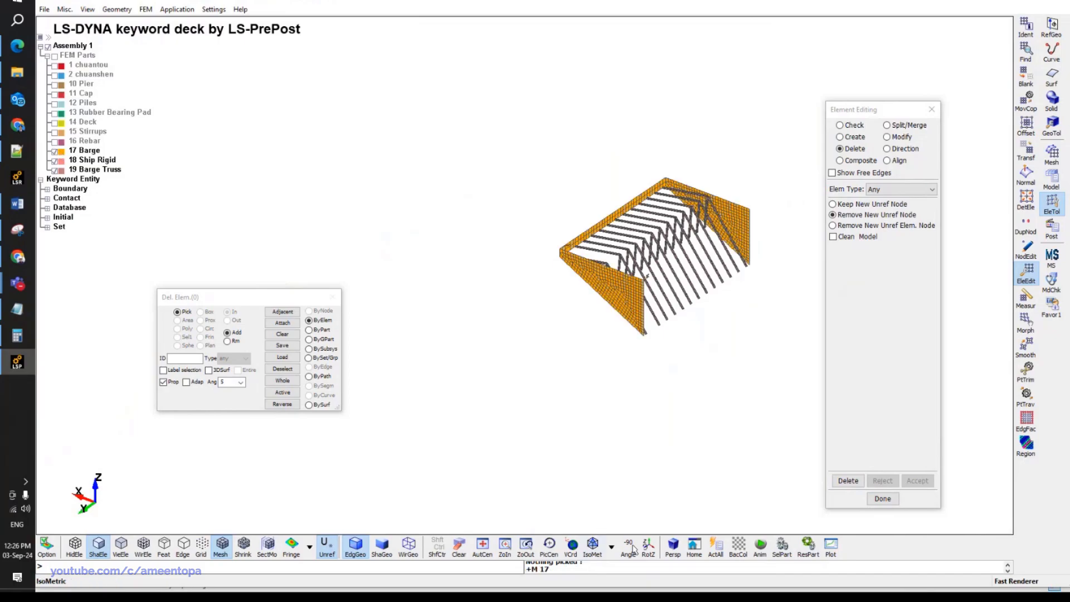
Delete the barge bow's narrow front strip and the stray shell elements near its upper front corner.
{"action": "scroll", "coordinate": [615, 251], "scroll_direction": "up", "scroll_amount": 2}
{"action": "scroll", "coordinate": [615, 250], "scroll_direction": "up", "scroll_amount": 1}
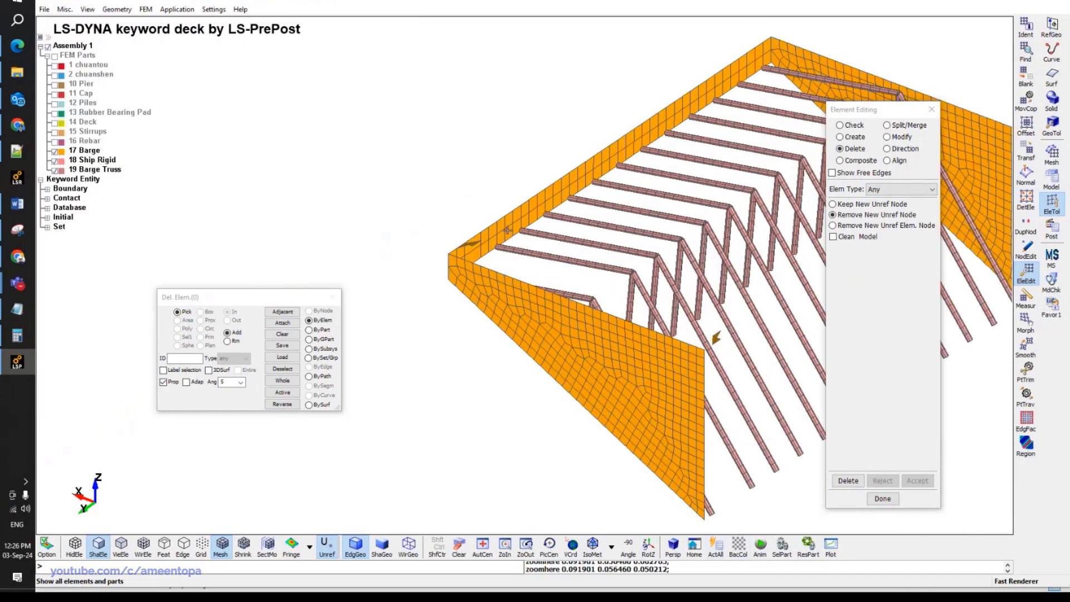
{"action": "left_click", "coordinate": [508, 230]}
{"action": "left_click", "coordinate": [848, 480]}
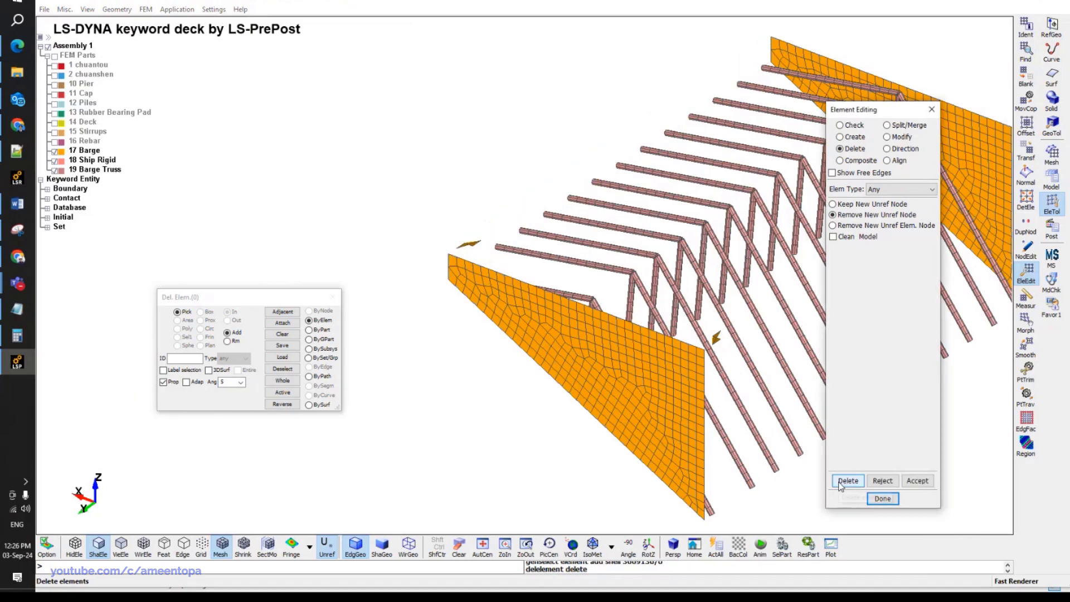
{"action": "scroll", "coordinate": [495, 245], "scroll_direction": "up", "scroll_amount": 5}
{"action": "left_click", "coordinate": [495, 245]}
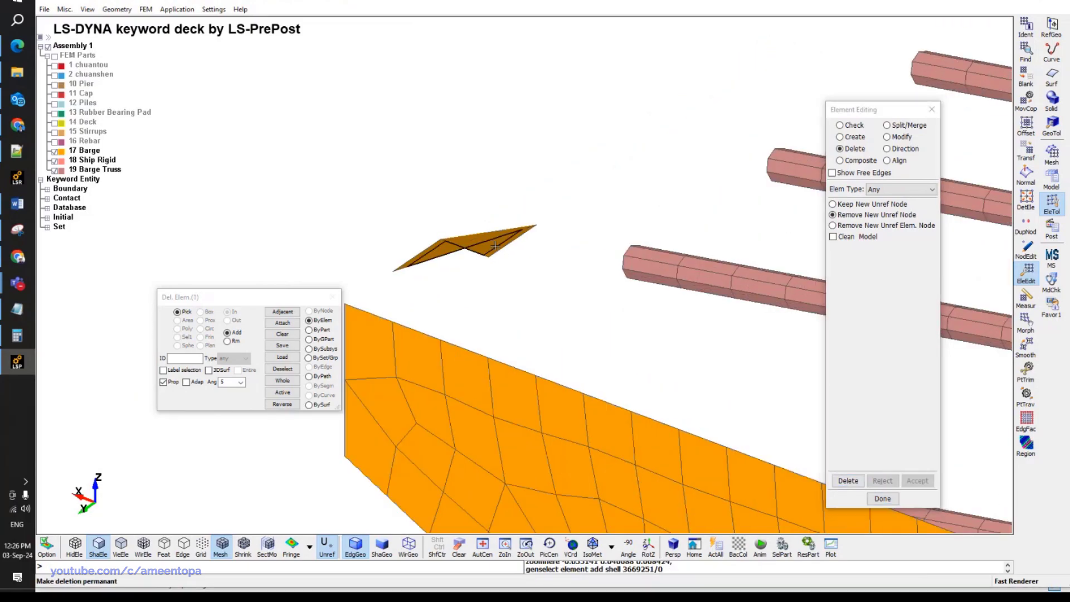
{"action": "left_click", "coordinate": [848, 480]}
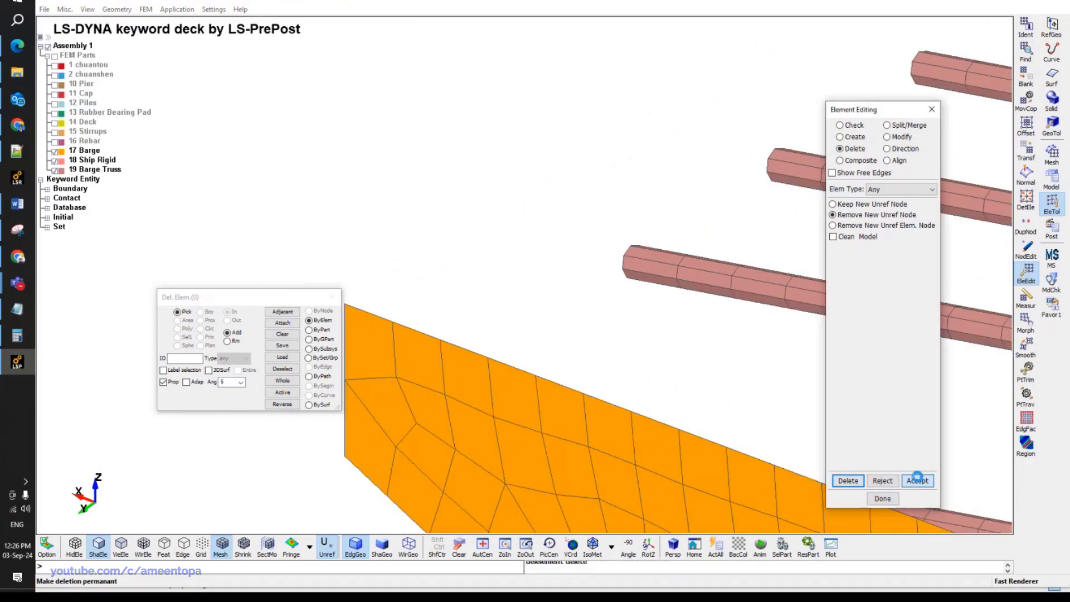
{"action": "scroll", "coordinate": [595, 273], "scroll_direction": "down", "scroll_amount": 1}
{"action": "scroll", "coordinate": [580, 277], "scroll_direction": "down", "scroll_amount": 5}
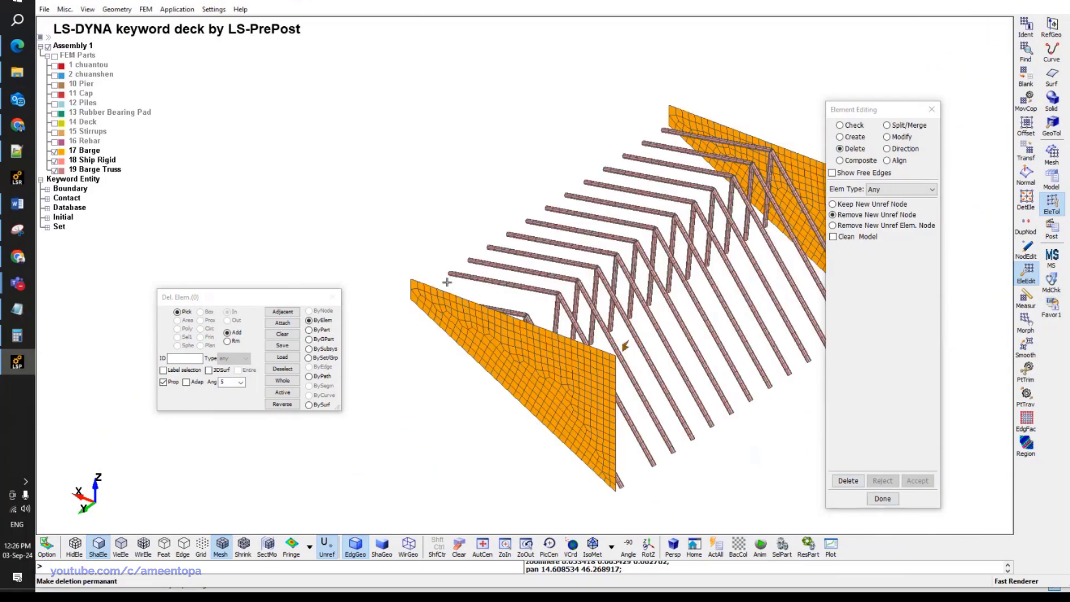
Set up Element Generation to create shells by Edge Drag.
{"action": "left_click", "coordinate": [1052, 157]}
{"action": "left_click", "coordinate": [1030, 249]}
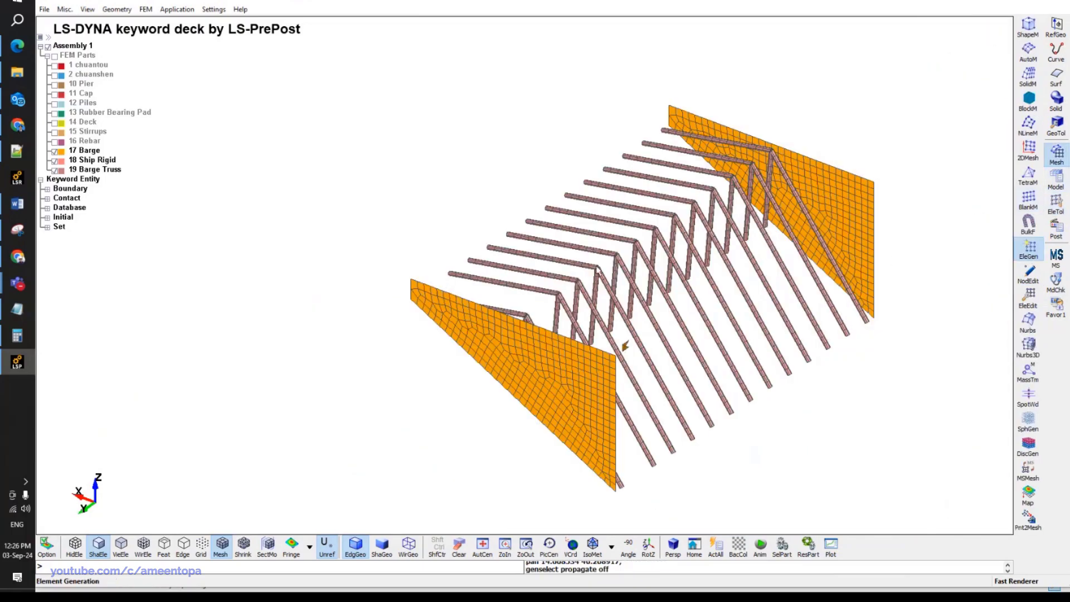
{"action": "middle_click_drag", "start_coordinate": [511, 273], "coordinate": [455, 269], "text": "shift"}
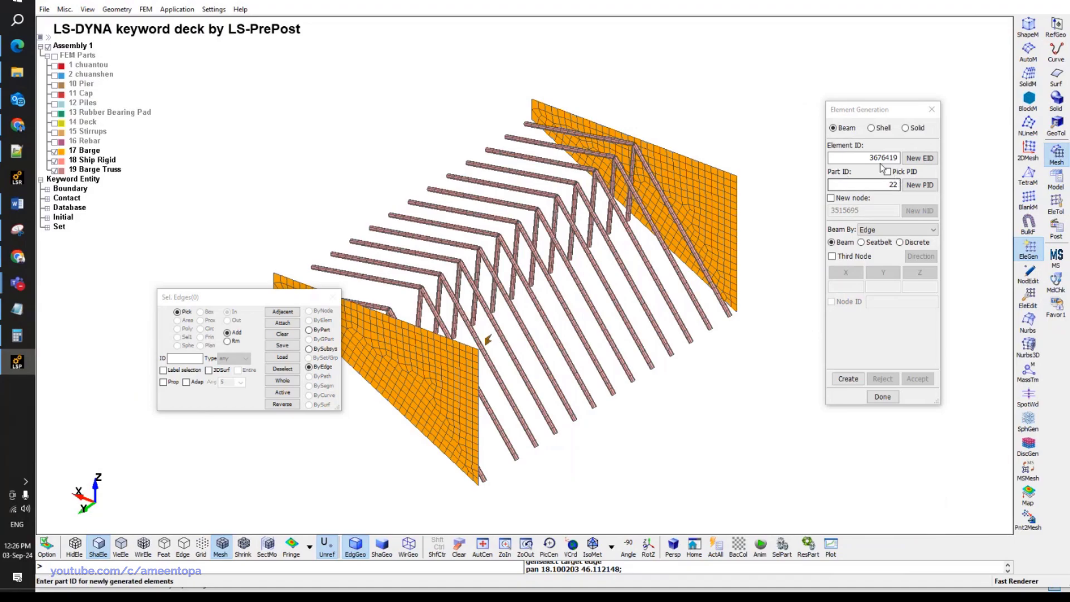
{"action": "left_click", "coordinate": [905, 127]}
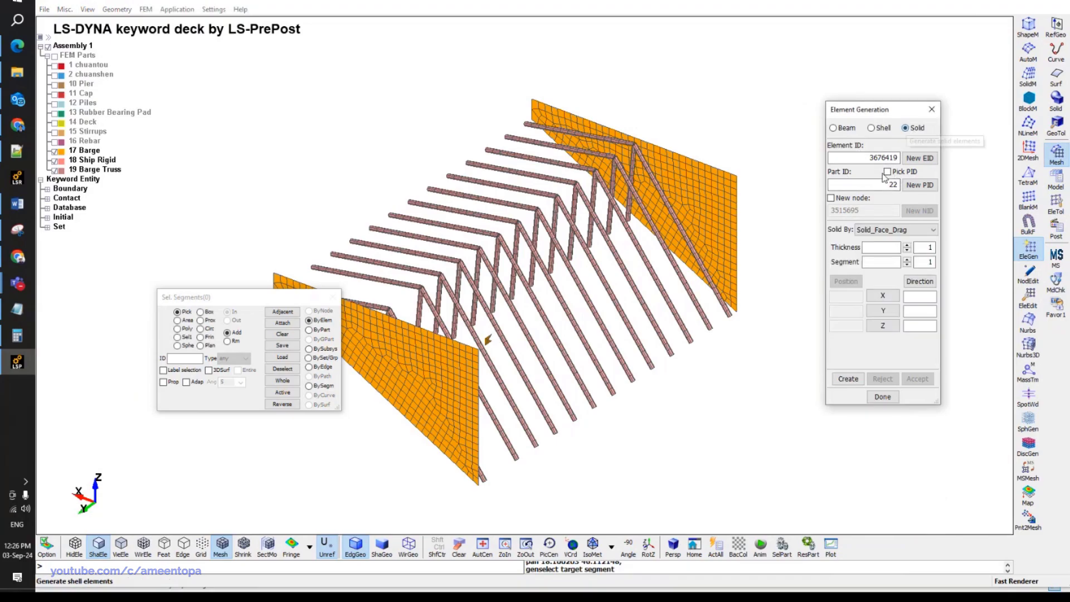
{"action": "left_click", "coordinate": [871, 128]}
{"action": "left_click", "coordinate": [892, 230]}
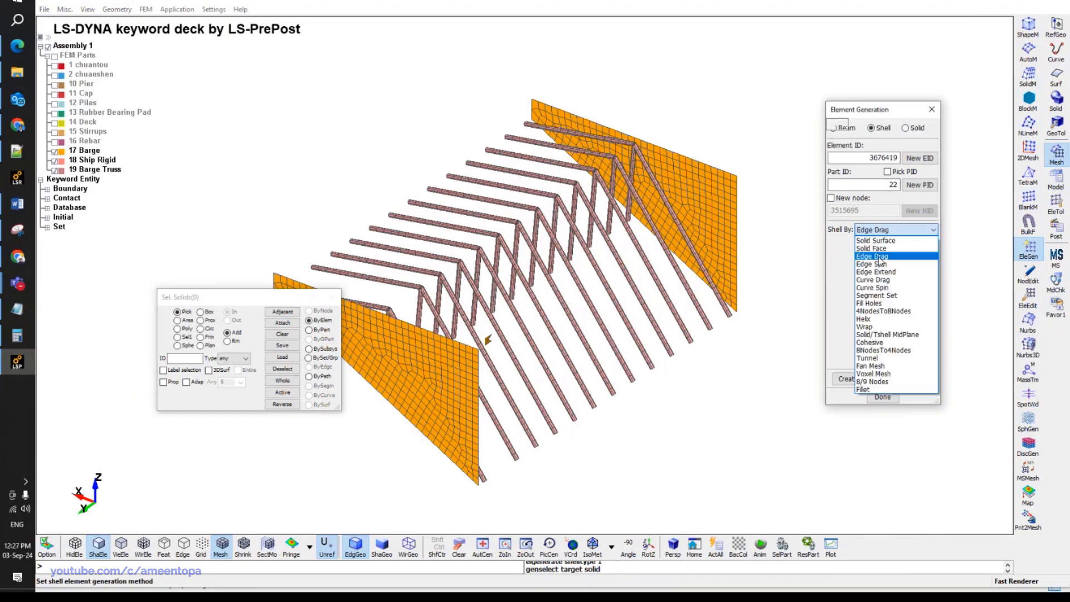
{"action": "left_click", "coordinate": [872, 256]}
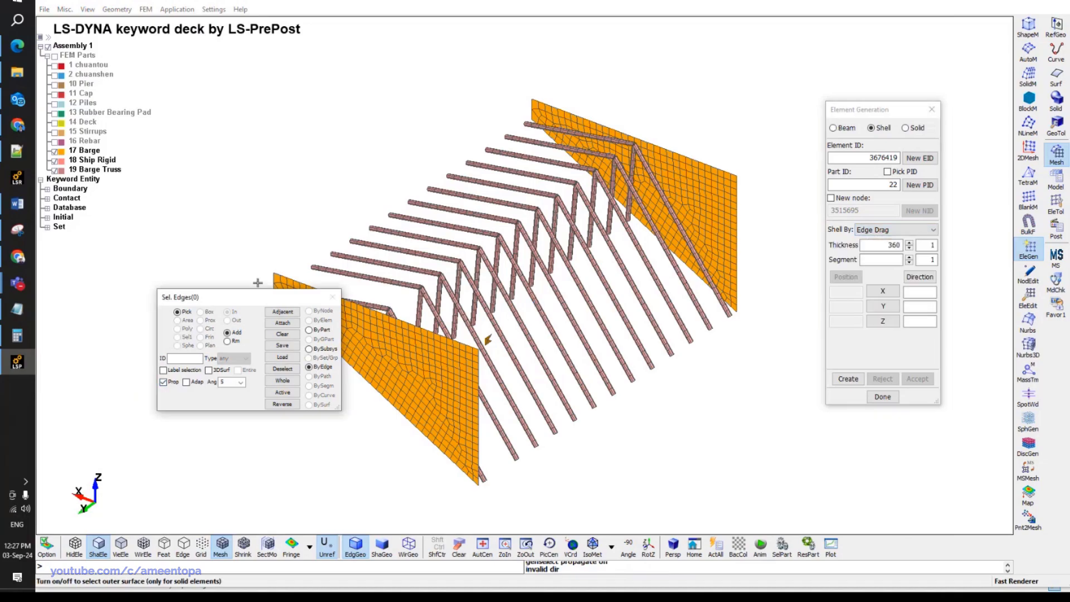
Select all boundary edges of the barge bow's near side plate, using propagated edge selection.
{"action": "scroll", "coordinate": [497, 343], "scroll_direction": "up", "scroll_amount": 2}
{"action": "scroll", "coordinate": [490, 345], "scroll_direction": "down", "scroll_amount": 6}
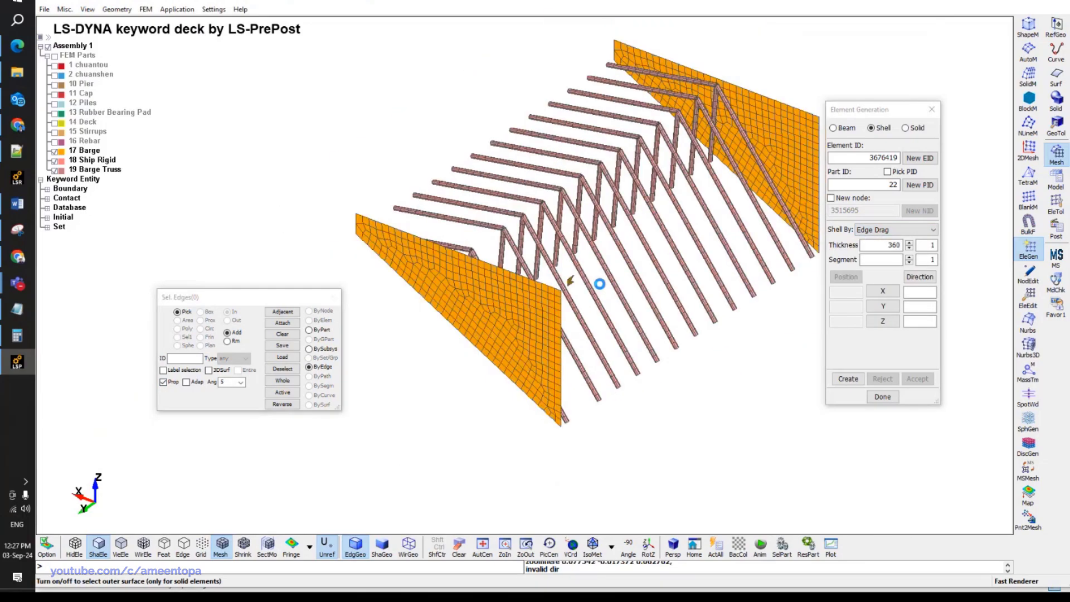
{"action": "scroll", "coordinate": [662, 299], "scroll_direction": "up", "scroll_amount": 5}
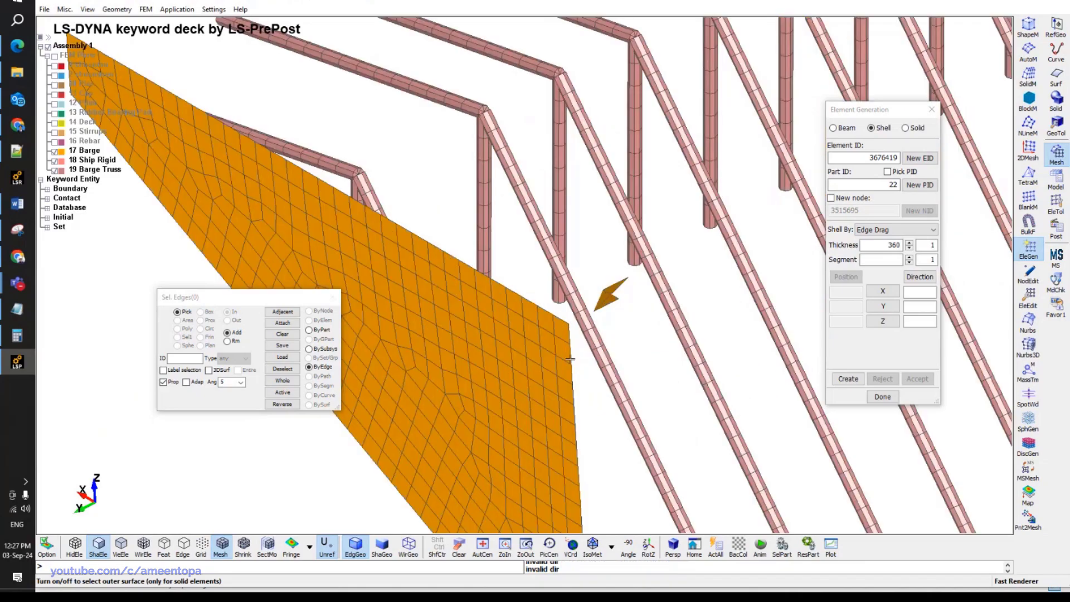
{"action": "left_click", "coordinate": [571, 360]}
{"action": "left_click", "coordinate": [561, 326]}
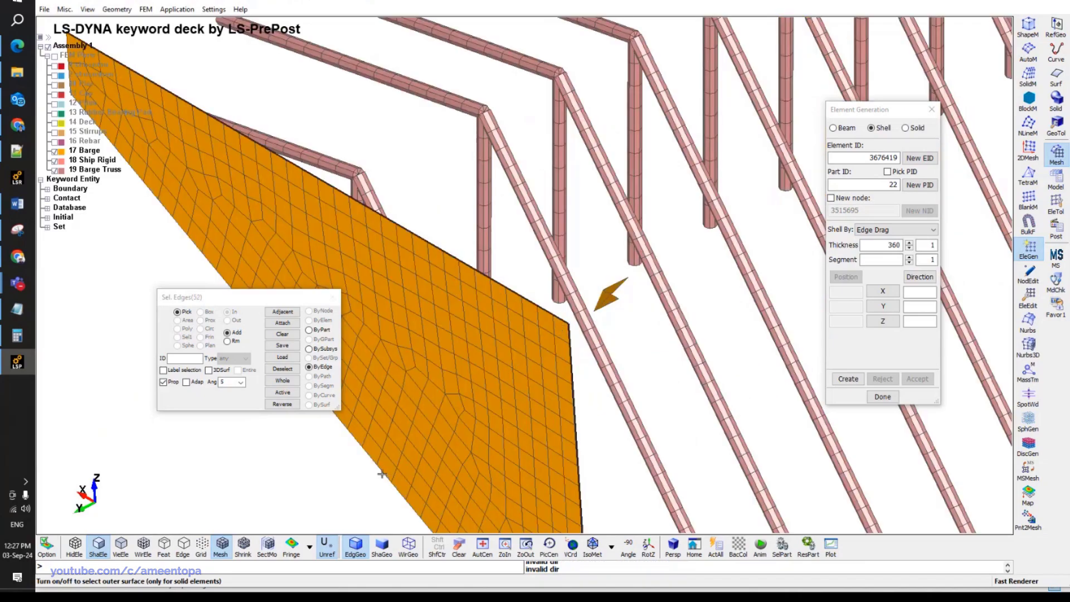
{"action": "scroll", "coordinate": [490, 310], "scroll_direction": "down", "scroll_amount": 3}
{"action": "scroll", "coordinate": [329, 201], "scroll_direction": "up", "scroll_amount": 4}
{"action": "left_click", "coordinate": [345, 191]}
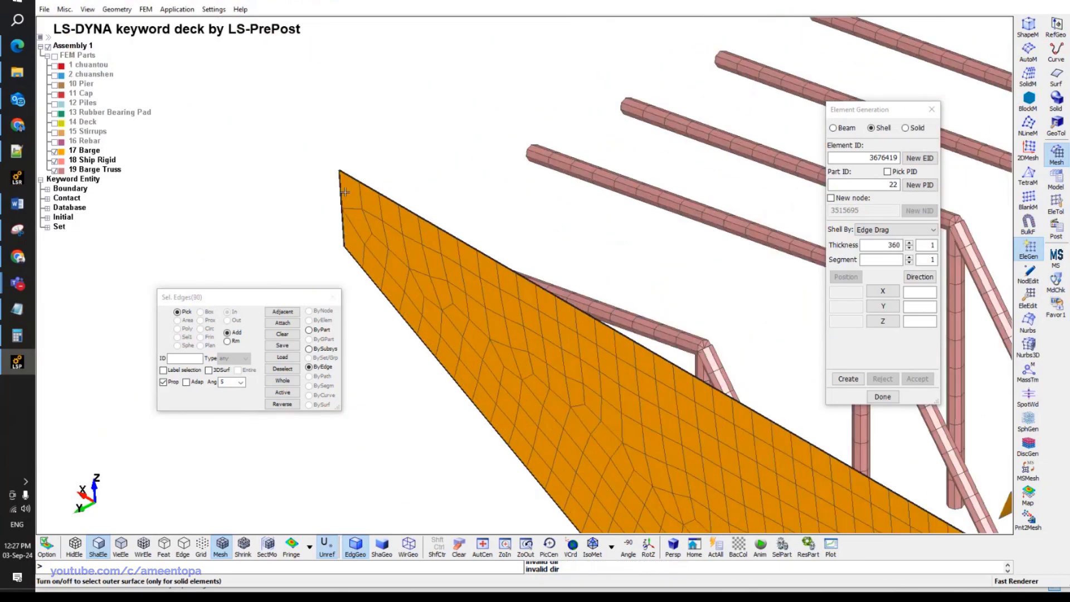
Generate shells by dragging the selected edges with thickness 11 and 40 segments in the Y direction, and accept them as part 22.
{"action": "double_click", "coordinate": [894, 245]}
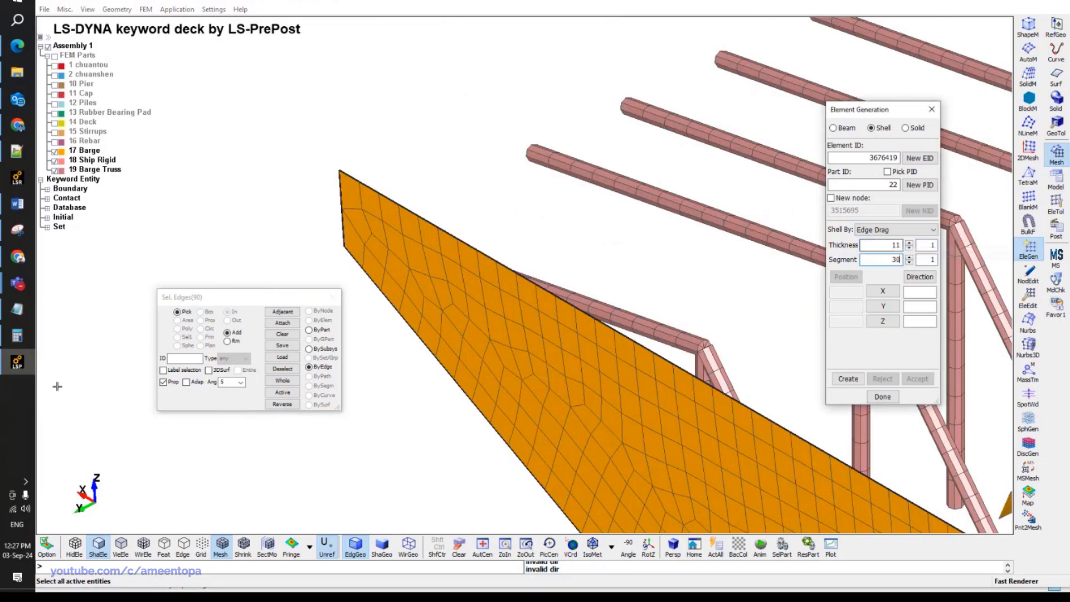
{"action": "left_click", "coordinate": [19, 337]}
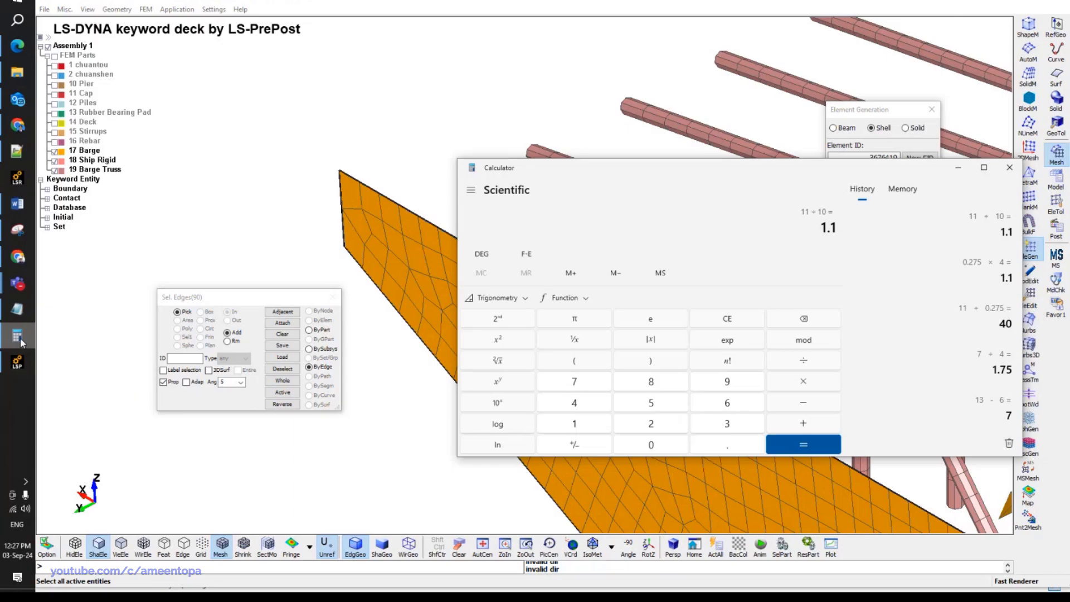
{"action": "left_click", "coordinate": [19, 337]}
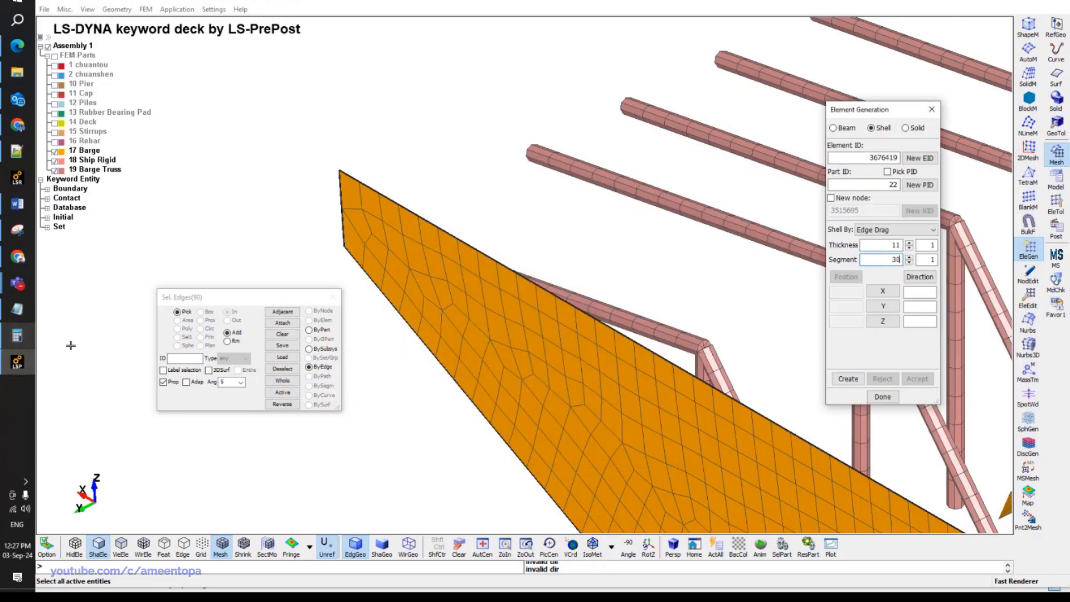
{"action": "left_click", "coordinate": [863, 260]}
{"action": "type", "text": "40"}
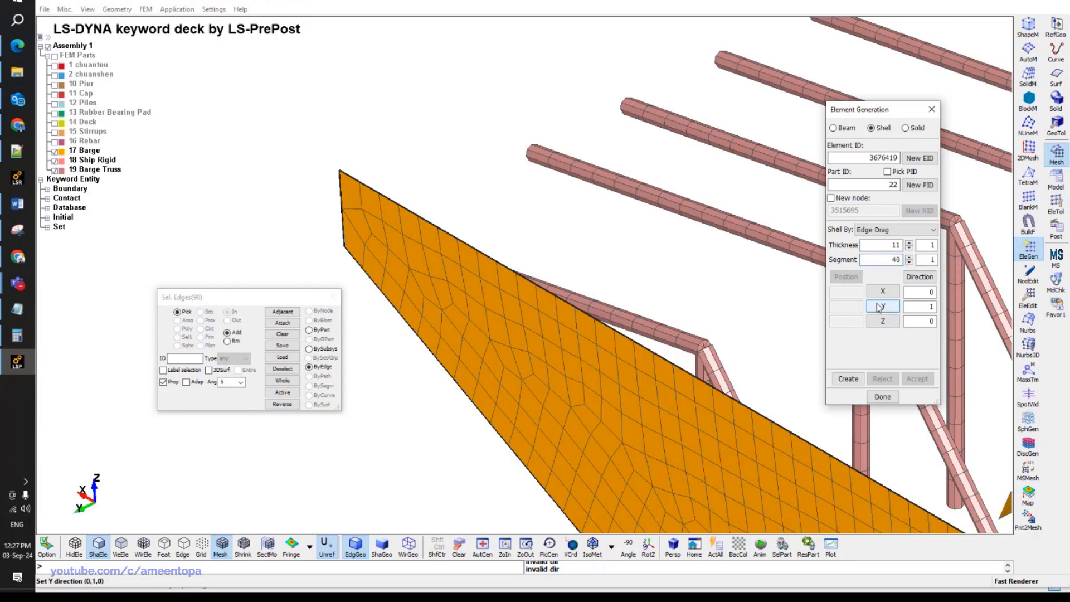
{"action": "left_click", "coordinate": [849, 378]}
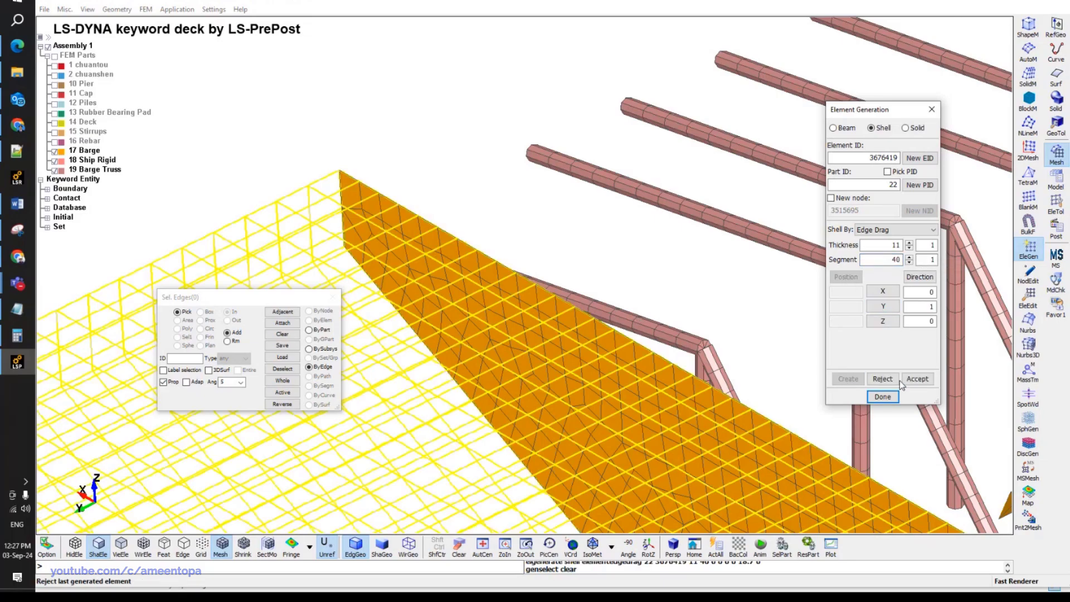
{"action": "left_click", "coordinate": [883, 306]}
{"action": "left_click", "coordinate": [918, 379]}
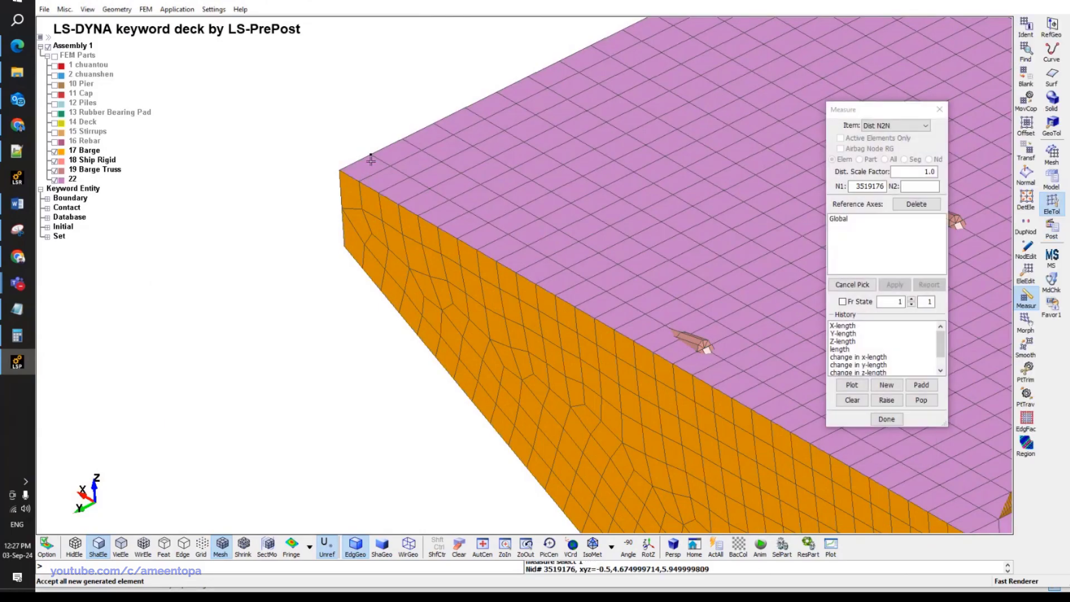
Measure the node-to-node distance across the first new shell element at the upper bow corner and inspect the regenerated hull.
{"action": "left_click", "coordinate": [346, 173]}
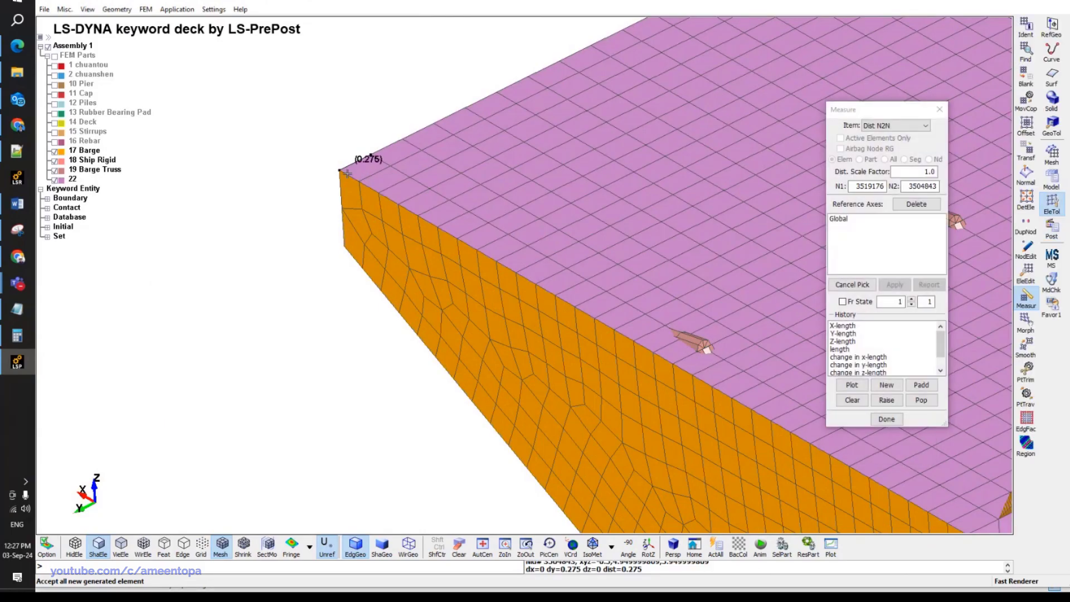
{"action": "scroll", "coordinate": [480, 225], "scroll_direction": "down", "scroll_amount": 5}
{"action": "left_click_drag", "start_coordinate": [479, 225], "coordinate": [536, 394], "text": "shift"}
{"action": "middle_click_drag", "start_coordinate": [535, 394], "coordinate": [440, 387], "text": "shift"}
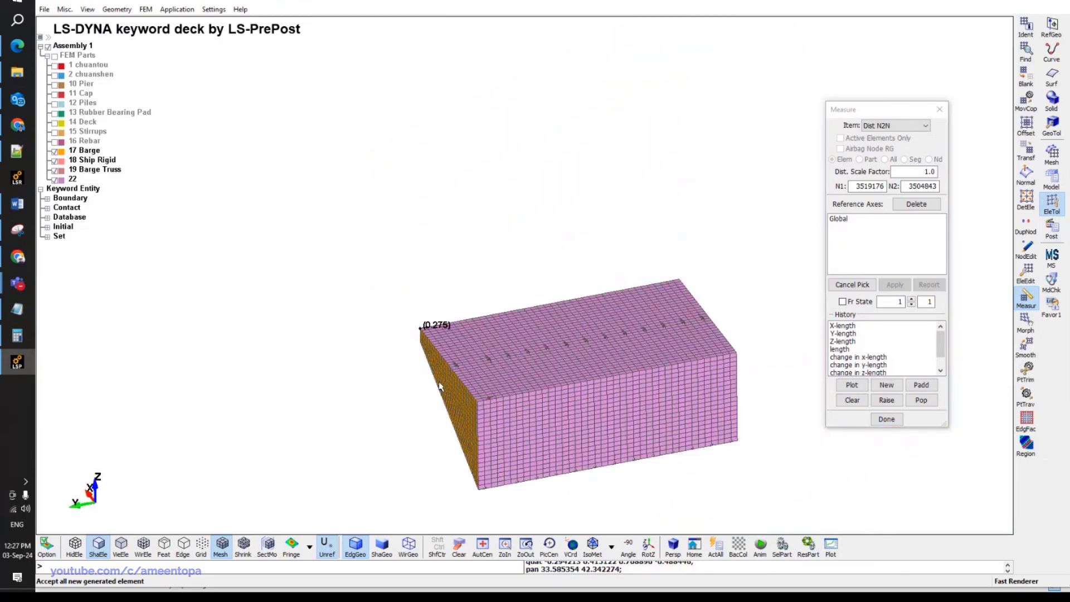
Hide part 22 and 19 Barge Truss, and set the top view to isolate the side plates and stray shell.
{"action": "left_click", "coordinate": [55, 180]}
{"action": "left_click_drag", "start_coordinate": [490, 397], "coordinate": [518, 446], "text": "shift"}
{"action": "left_click", "coordinate": [612, 548]}
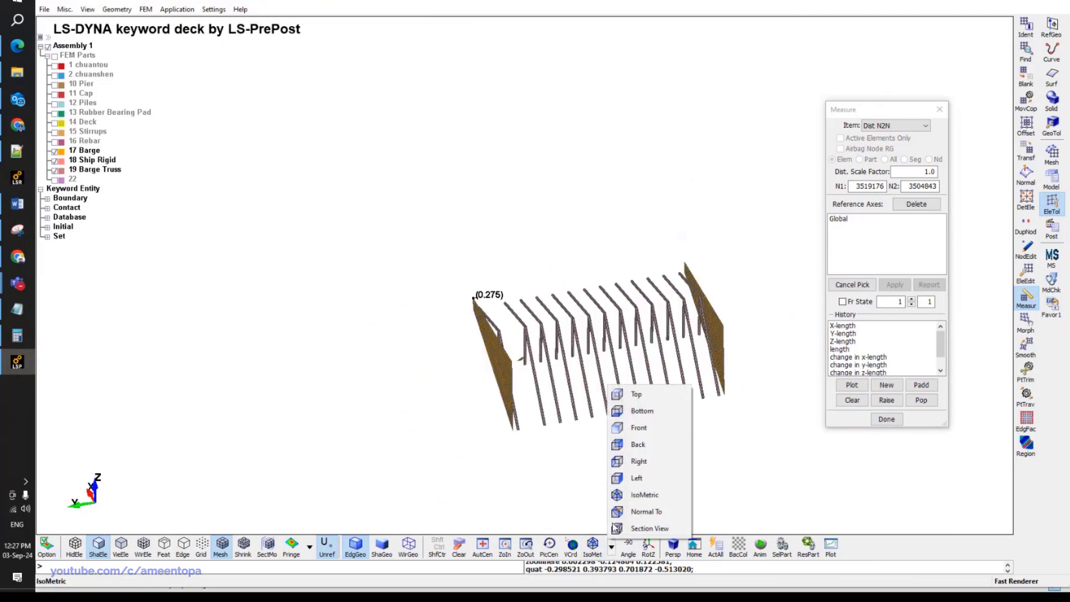
{"action": "left_click", "coordinate": [630, 394]}
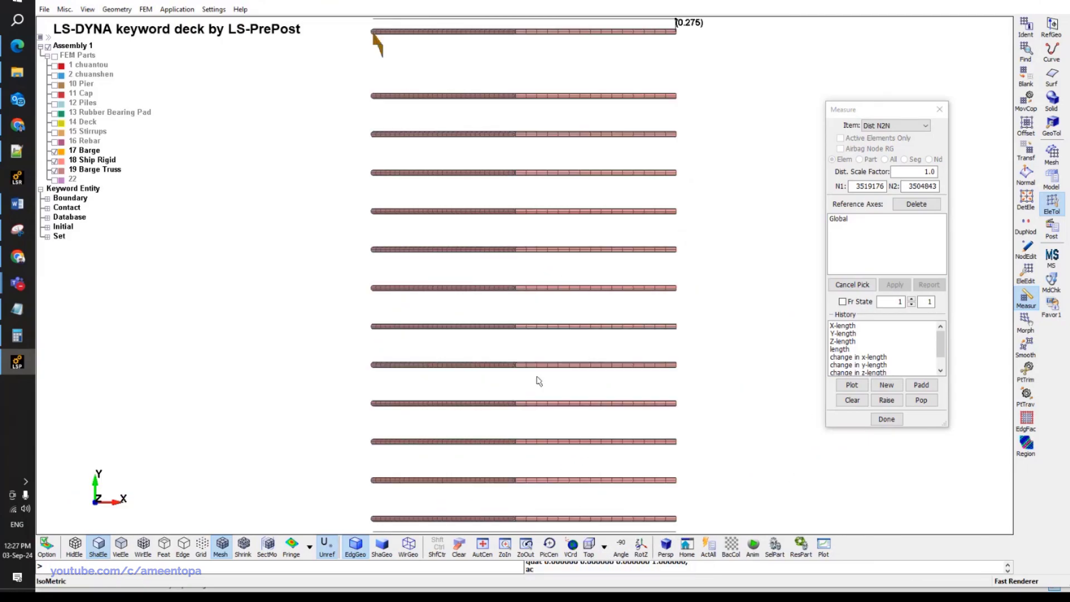
{"action": "middle_click_drag", "start_coordinate": [397, 96], "coordinate": [352, 217], "text": "shift"}
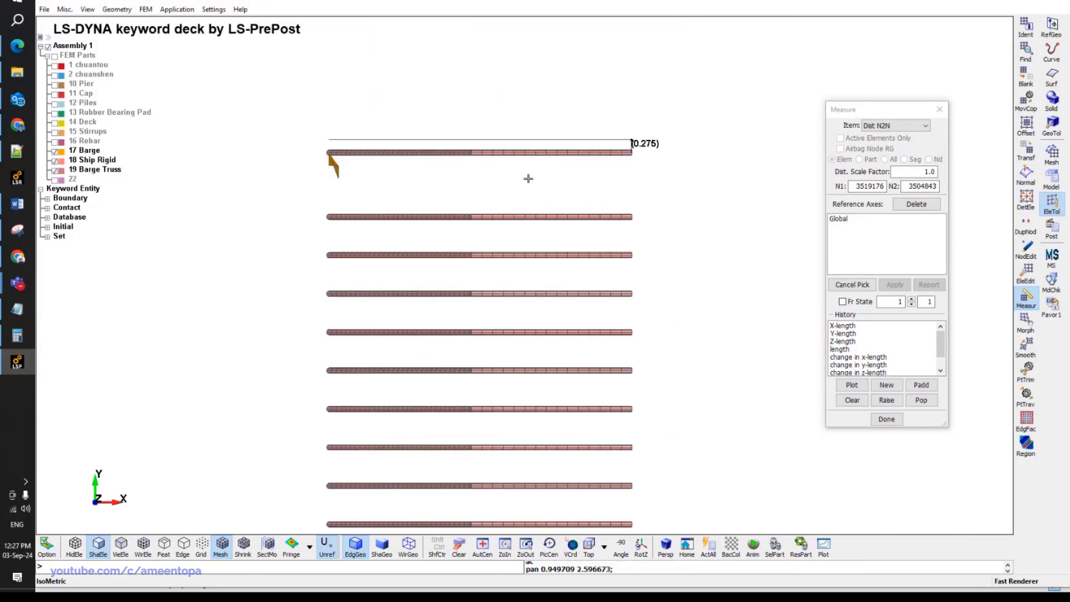
{"action": "left_click", "coordinate": [55, 170]}
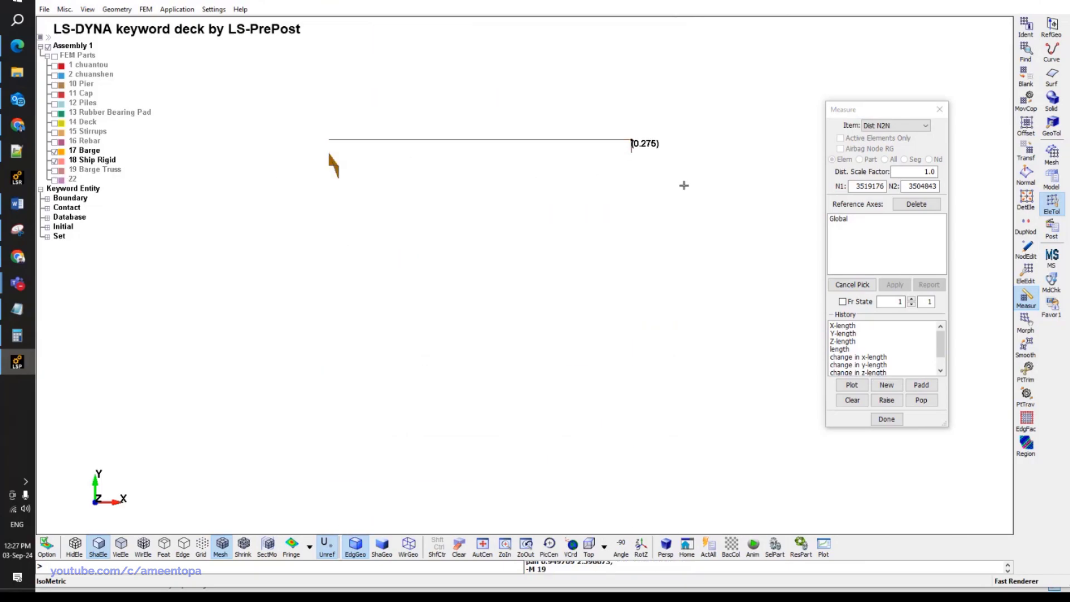
Delete the stray barge shell element beside the upper side plate using area selection.
{"action": "left_click", "coordinate": [1026, 273]}
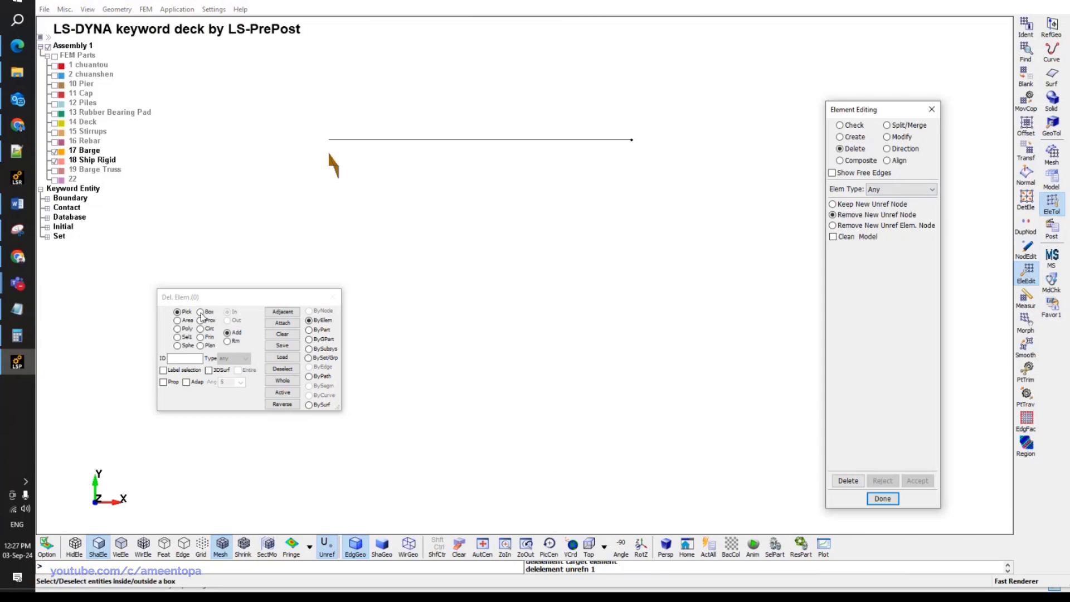
{"action": "left_click", "coordinate": [178, 320]}
{"action": "left_click_drag", "start_coordinate": [309, 190], "coordinate": [377, 151]}
{"action": "scroll", "coordinate": [530, 179], "scroll_direction": "down", "scroll_amount": 2}
{"action": "middle_click_drag", "start_coordinate": [528, 267], "coordinate": [528, 195], "text": "shift"}
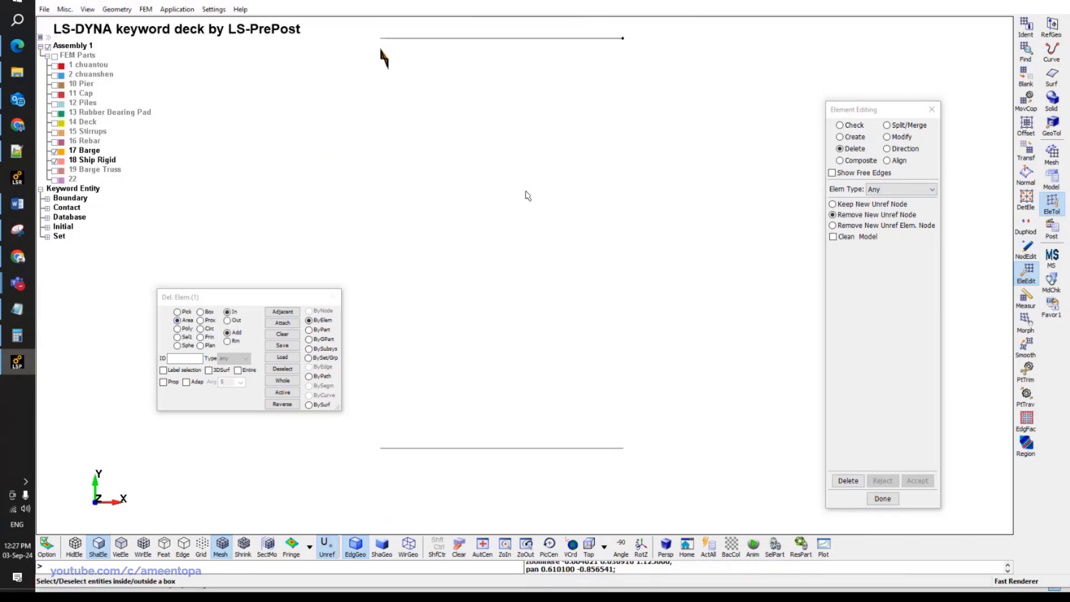
{"action": "left_click", "coordinate": [848, 481]}
{"action": "left_click", "coordinate": [917, 480]}
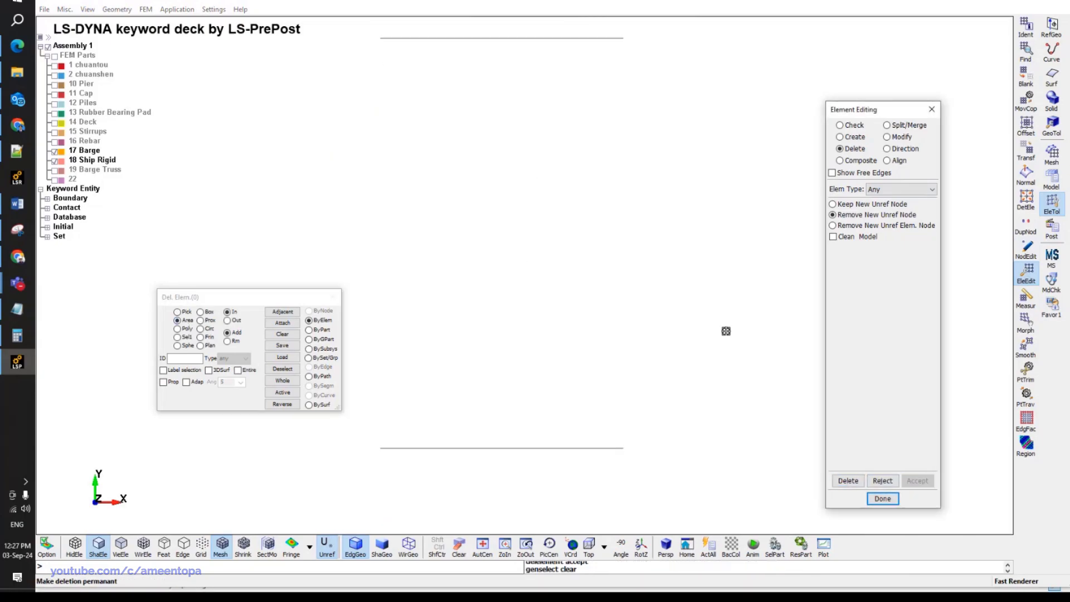
Show 19 Barge Truss again and delete all its truss frames except the one nearest the side plate at the lowest Y.
{"action": "left_click_drag", "start_coordinate": [693, 446], "coordinate": [647, 150], "text": "shift"}
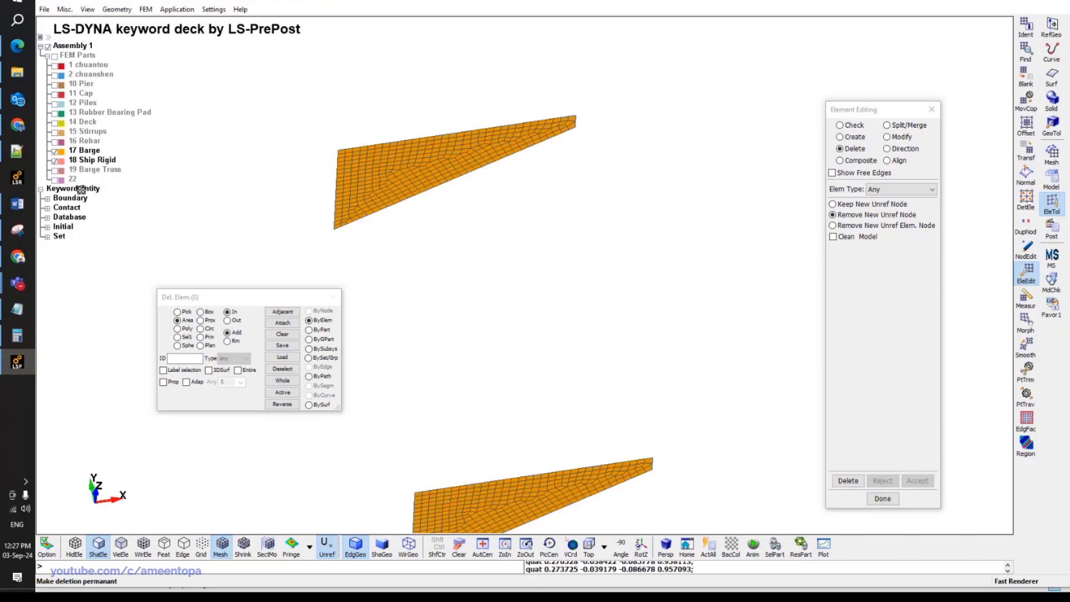
{"action": "left_click", "coordinate": [55, 170]}
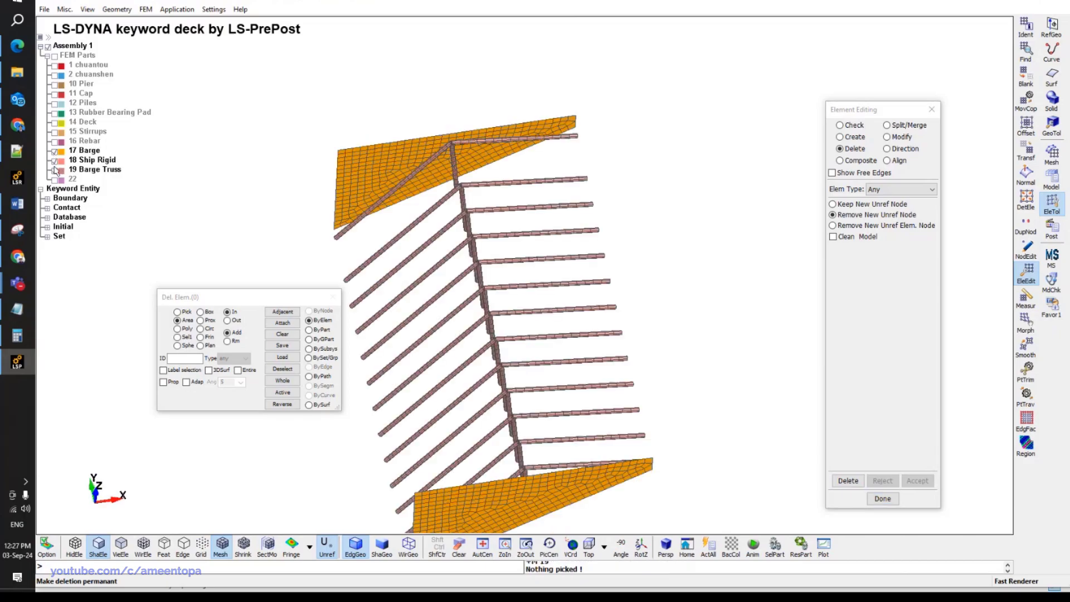
{"action": "left_click", "coordinate": [732, 545]}
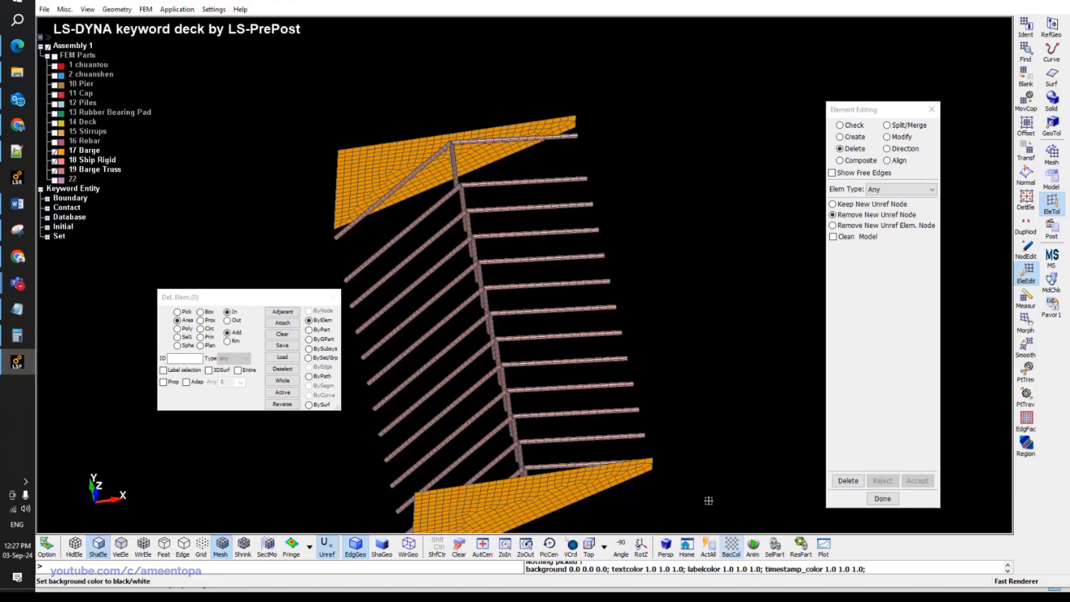
{"action": "left_click", "coordinate": [736, 548]}
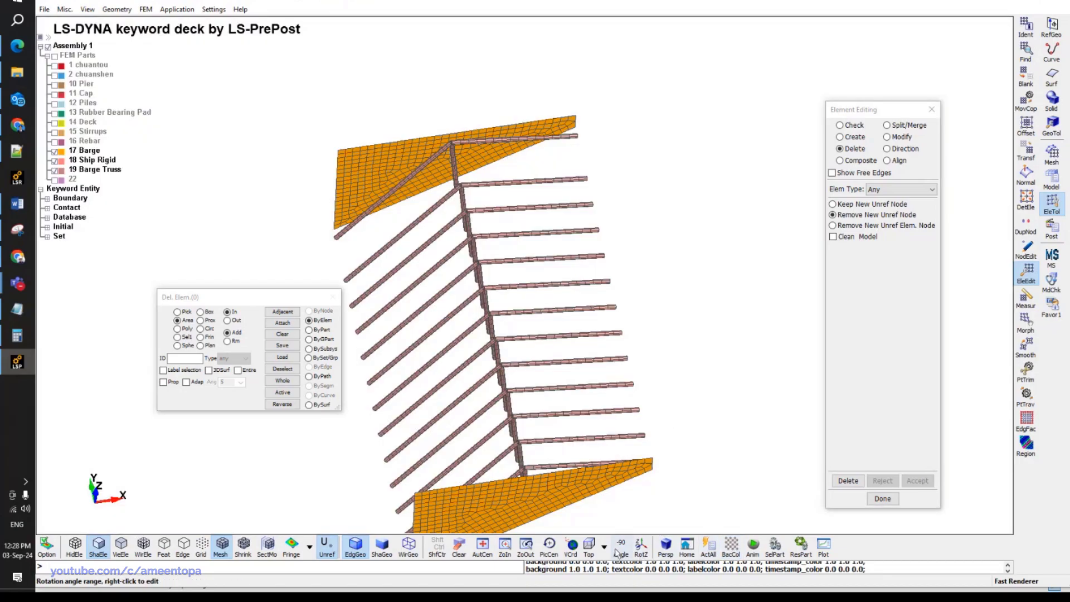
{"action": "left_click", "coordinate": [589, 543]}
{"action": "middle_click_drag", "start_coordinate": [595, 309], "coordinate": [571, 277]}
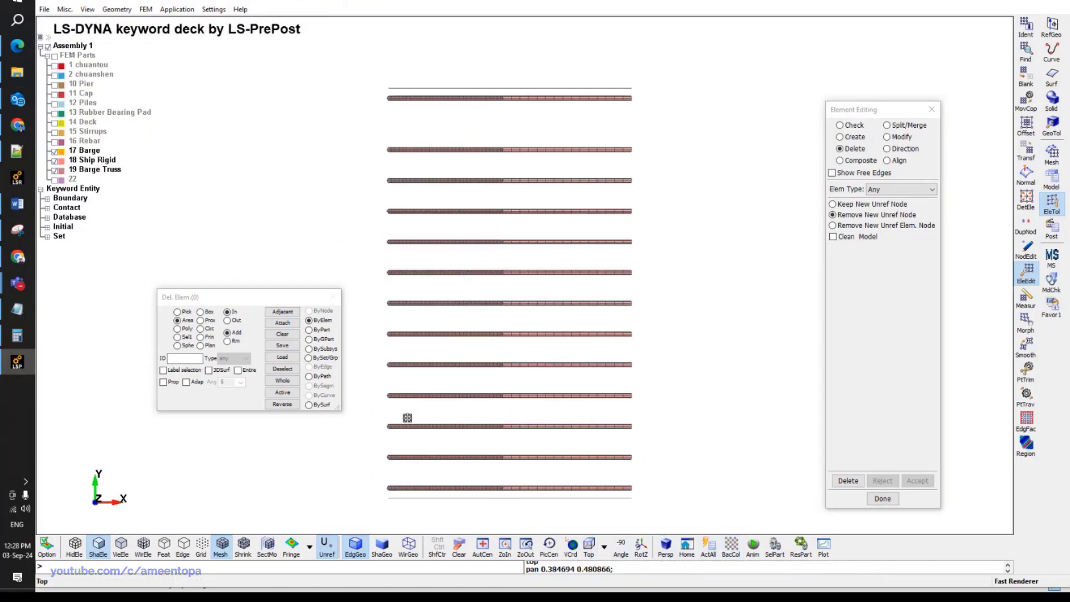
{"action": "left_click_drag", "start_coordinate": [377, 474], "coordinate": [686, 97]}
{"action": "middle_click_drag", "start_coordinate": [766, 421], "coordinate": [721, 385]}
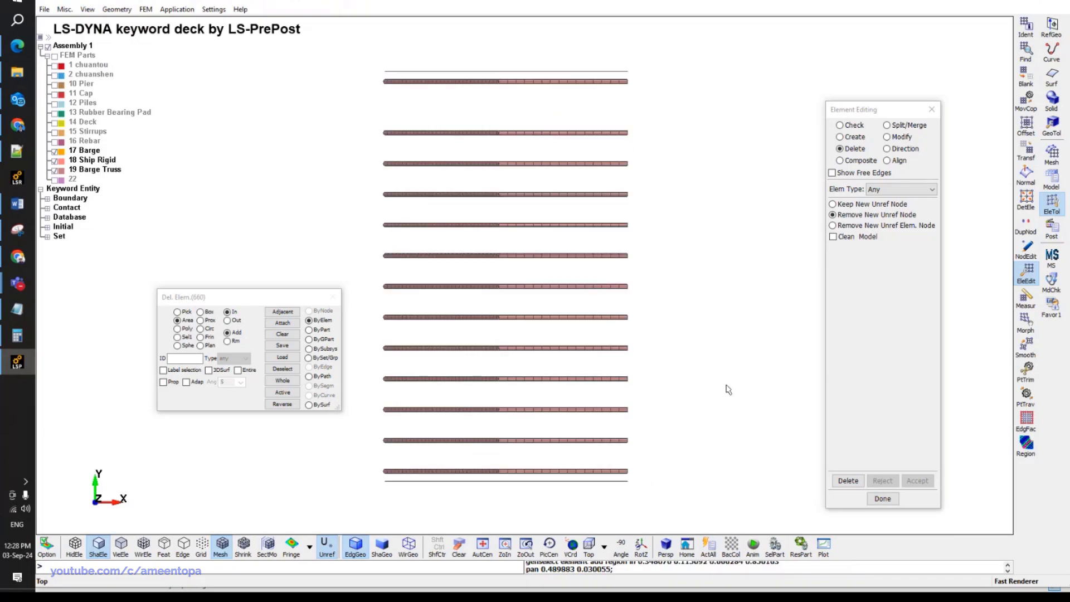
{"action": "left_click", "coordinate": [848, 481]}
{"action": "left_click", "coordinate": [918, 480]}
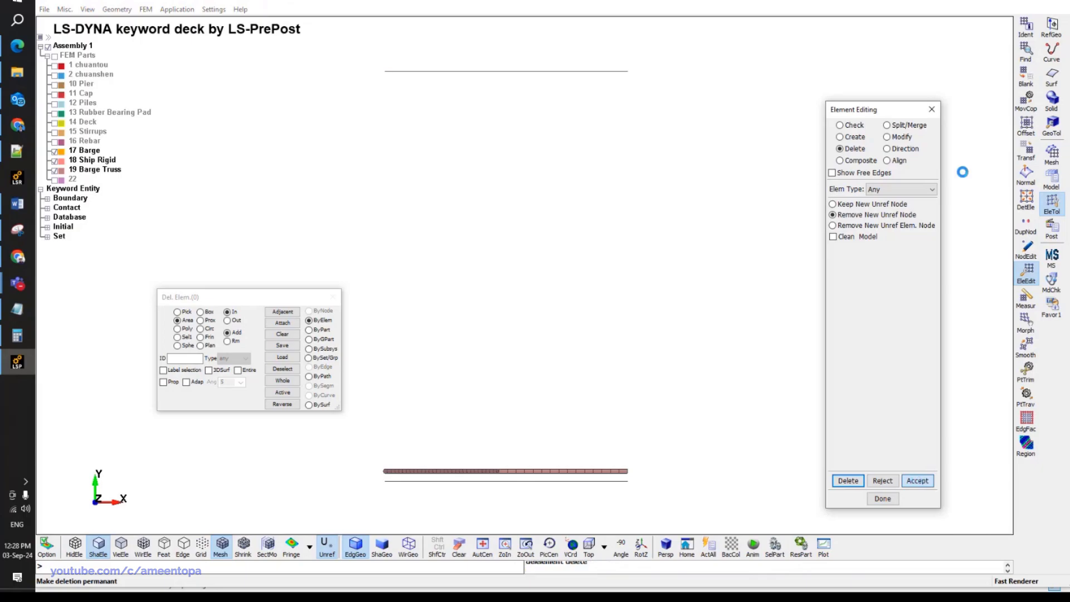
Translate the remaining truss frame, selected by part, 0.275 in the negative Y direction.
{"action": "left_click", "coordinate": [1026, 150]}
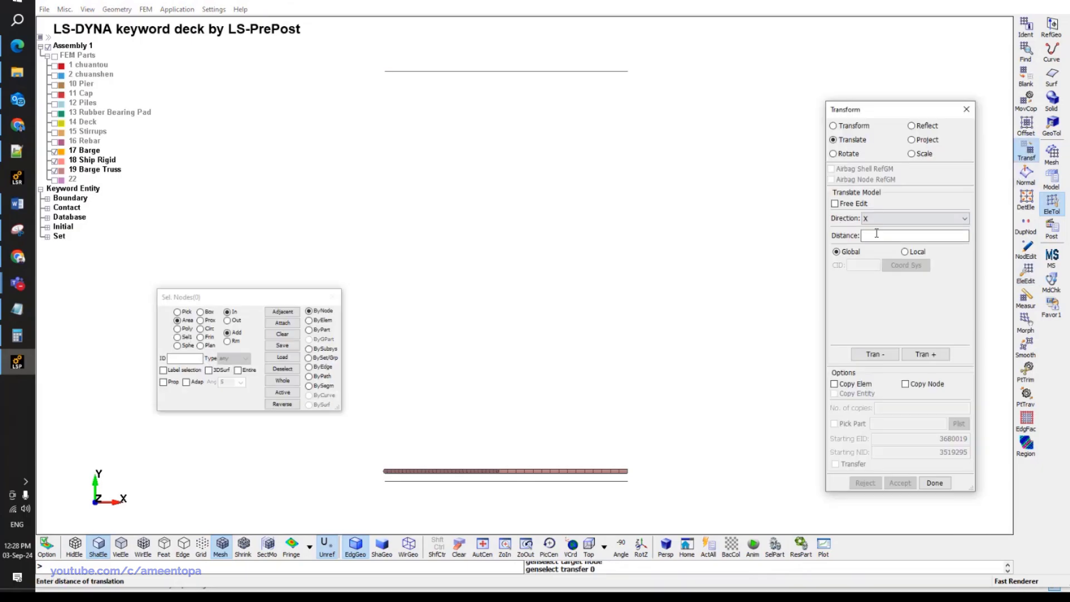
{"action": "type", "text": "0.275"}
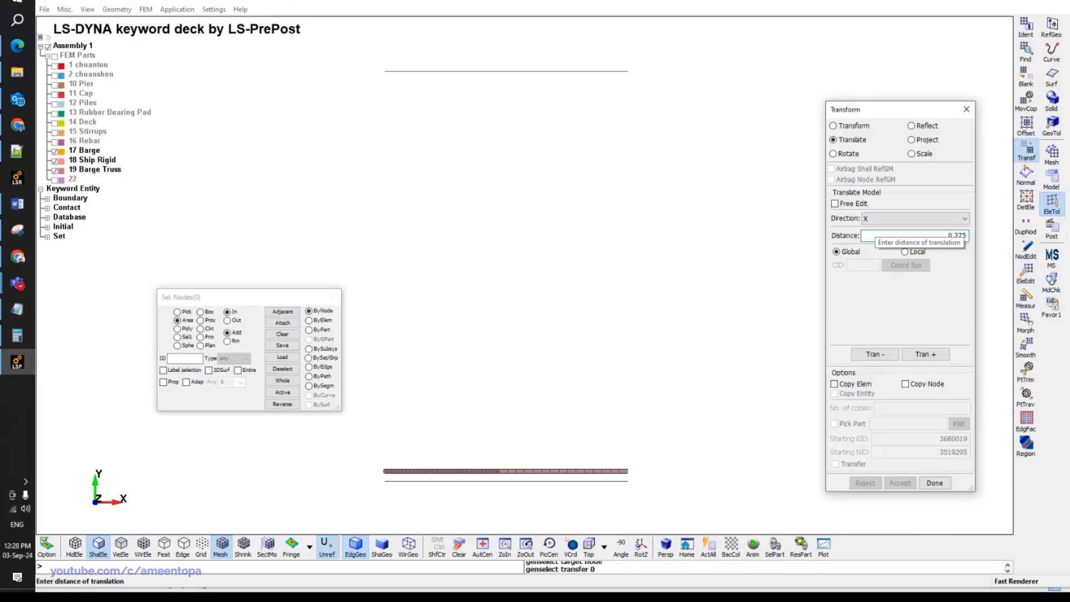
{"action": "left_click", "coordinate": [308, 329]}
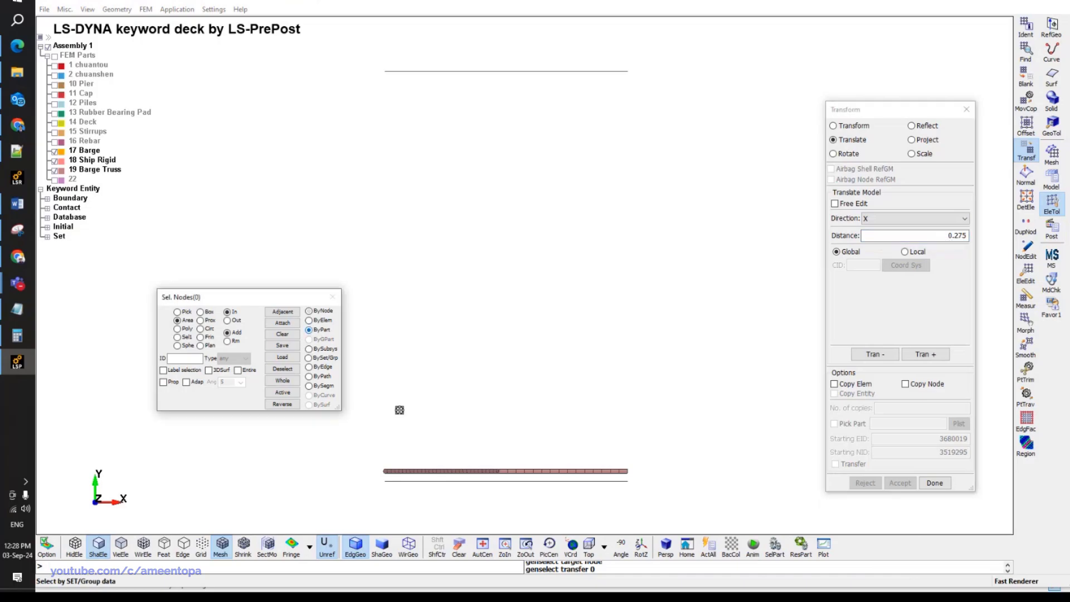
{"action": "left_click", "coordinate": [456, 461]}
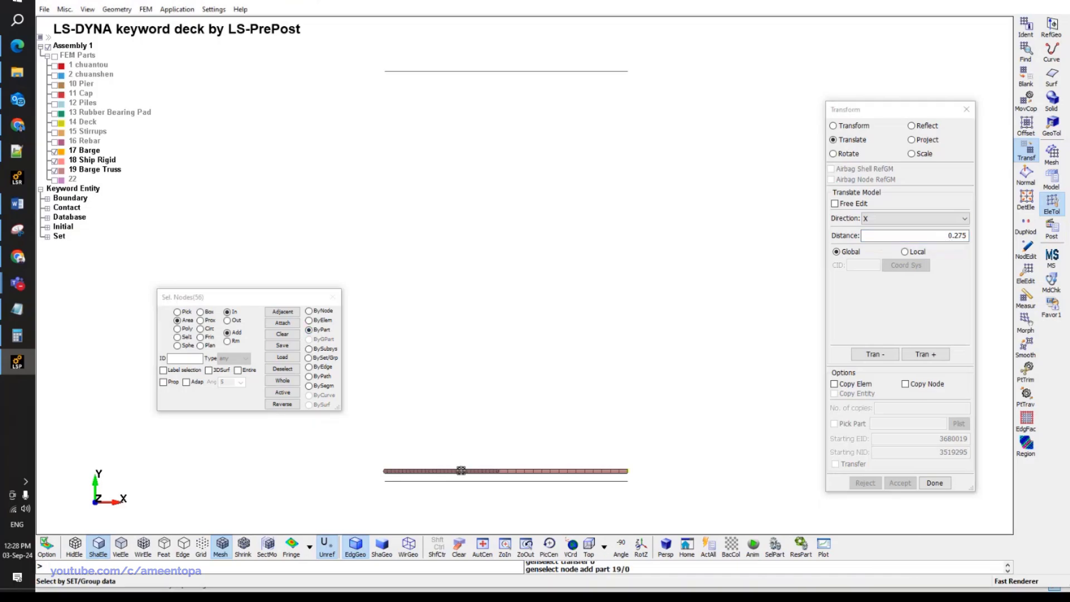
{"action": "left_click", "coordinate": [866, 360]}
{"action": "left_click", "coordinate": [865, 483]}
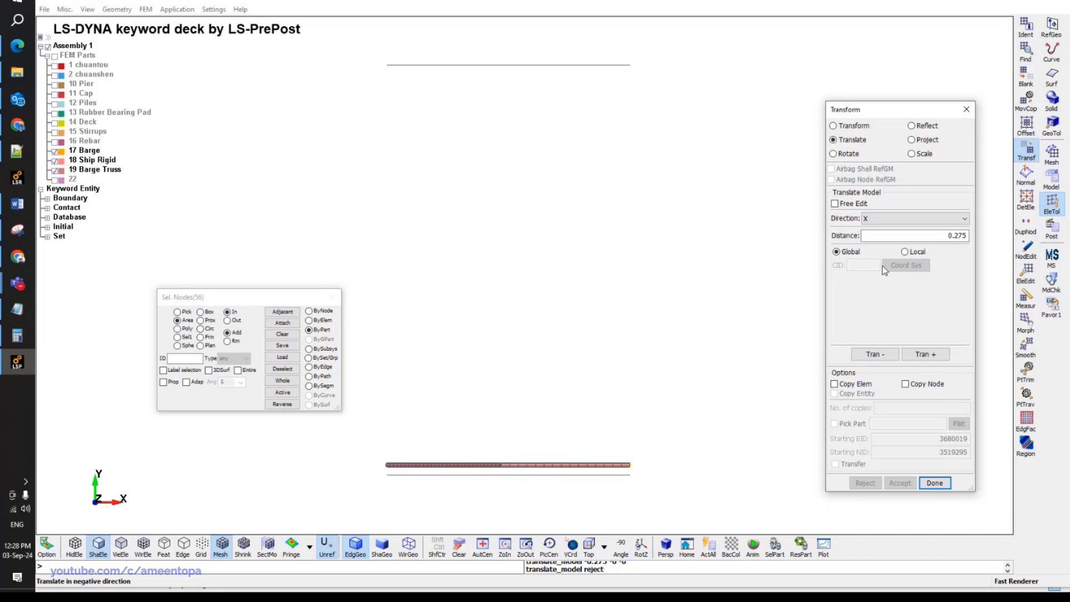
{"action": "left_click", "coordinate": [886, 219]}
{"action": "left_click", "coordinate": [884, 223]}
{"action": "left_click", "coordinate": [886, 222]}
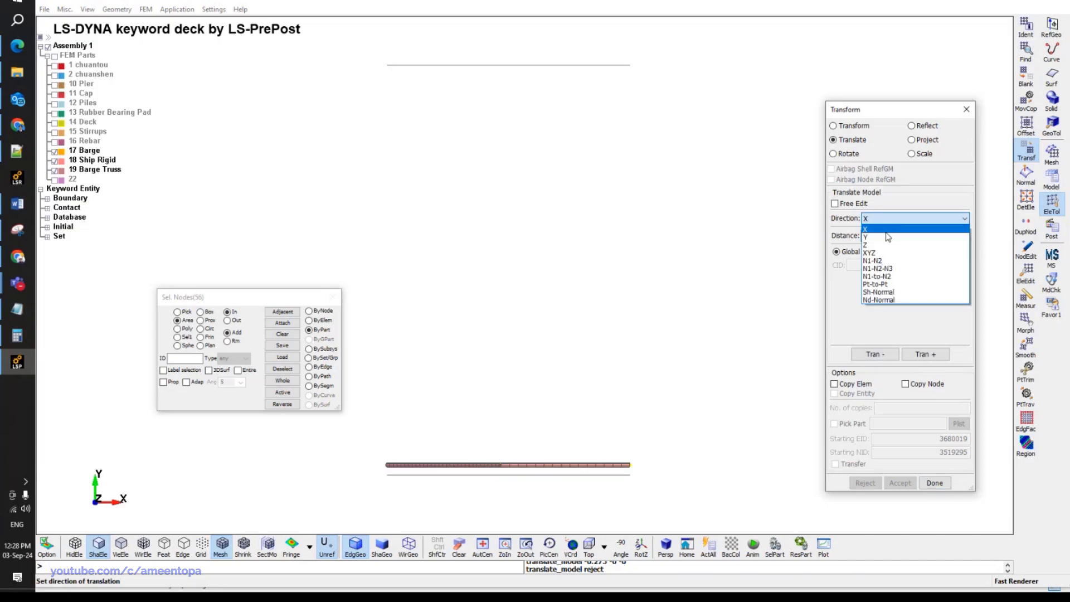
{"action": "left_click", "coordinate": [888, 237]}
{"action": "left_click", "coordinate": [874, 354]}
{"action": "left_click", "coordinate": [900, 483]}
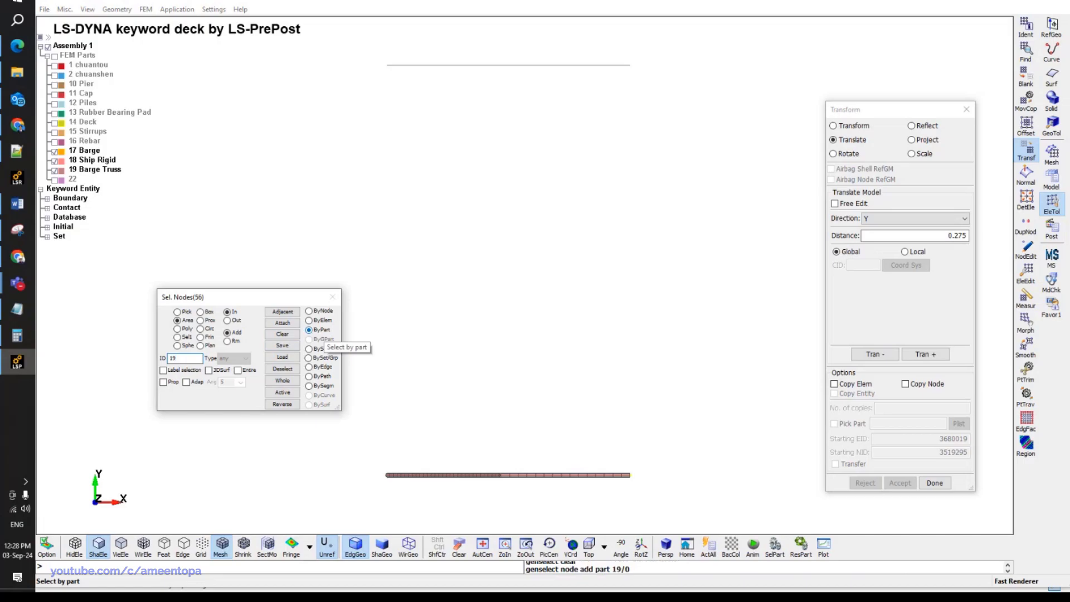
Copy the elements of part 19 in the positive Y direction with 10 copies spaced 1.1 apart.
{"action": "key", "text": "Return"}
{"action": "middle_click_drag", "start_coordinate": [626, 351], "coordinate": [645, 338], "text": "ctrl"}
{"action": "left_click", "coordinate": [866, 390]}
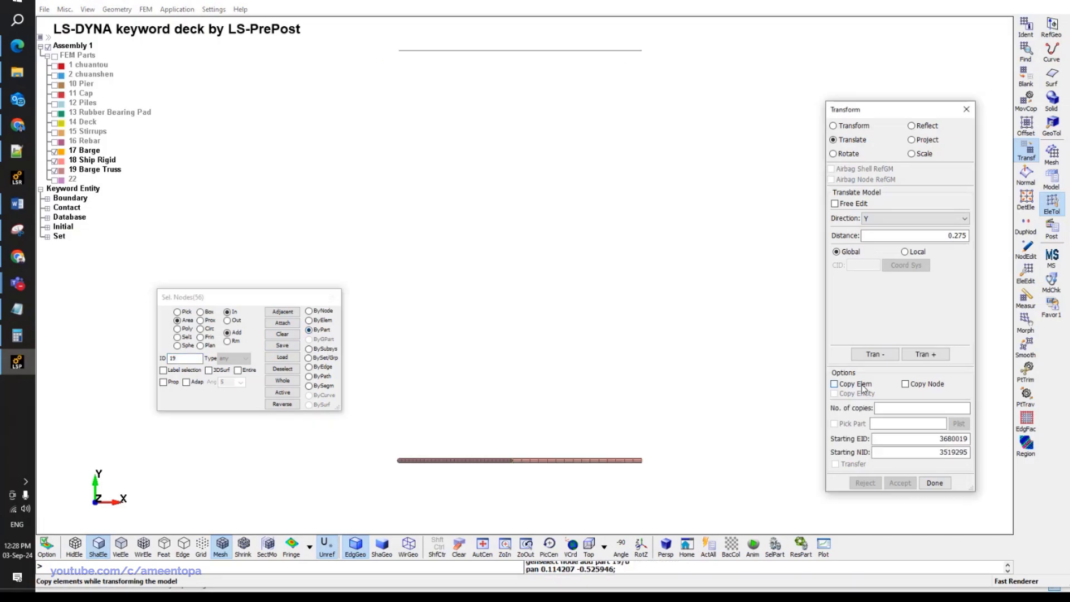
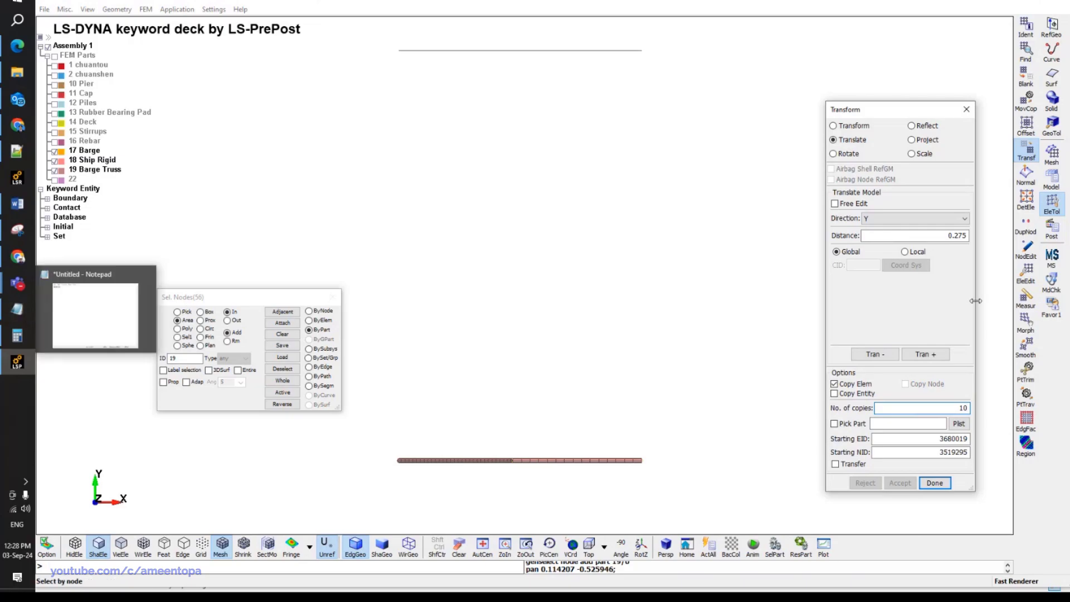
{"action": "left_click", "coordinate": [940, 237]}
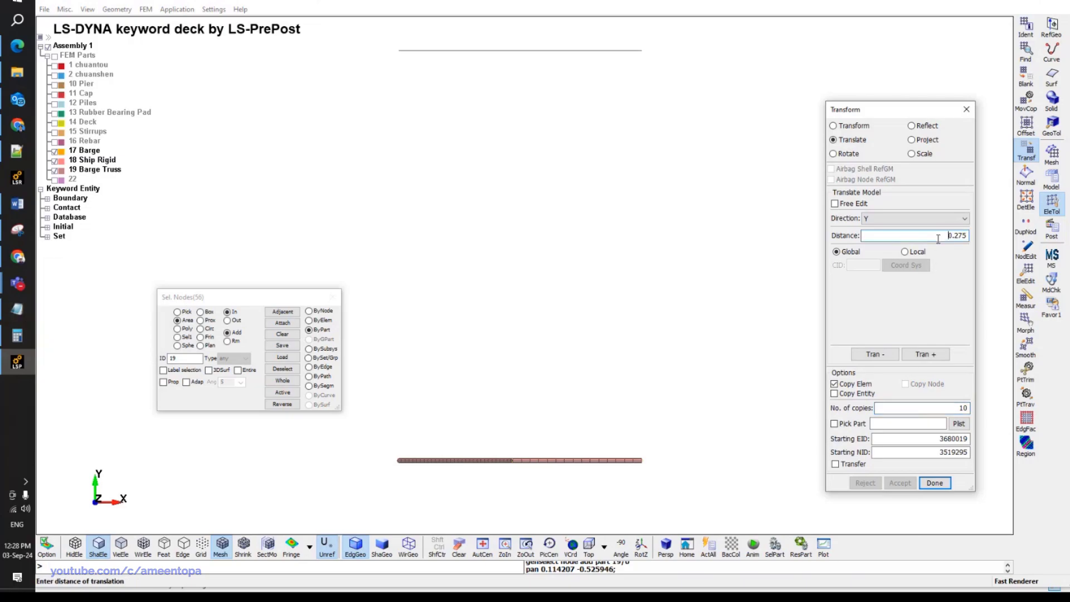
{"action": "left_click", "coordinate": [927, 354]}
{"action": "left_click", "coordinate": [901, 482]}
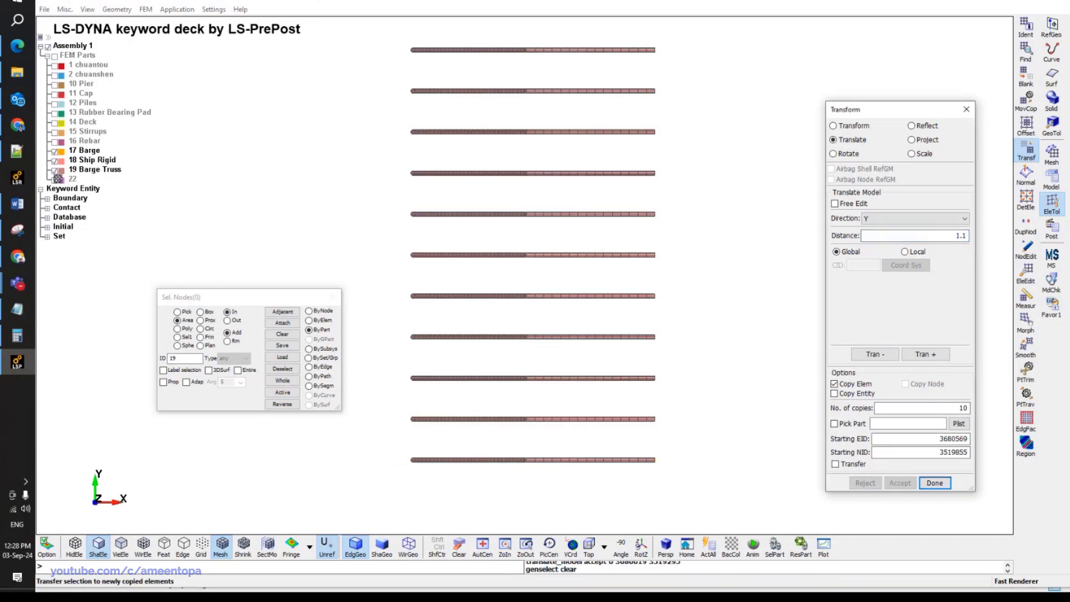
Show only 19 Barge Truss and delete its two outermost truss frames, at the lowest and highest Y, using area selection.
{"action": "left_click", "coordinate": [55, 152]}
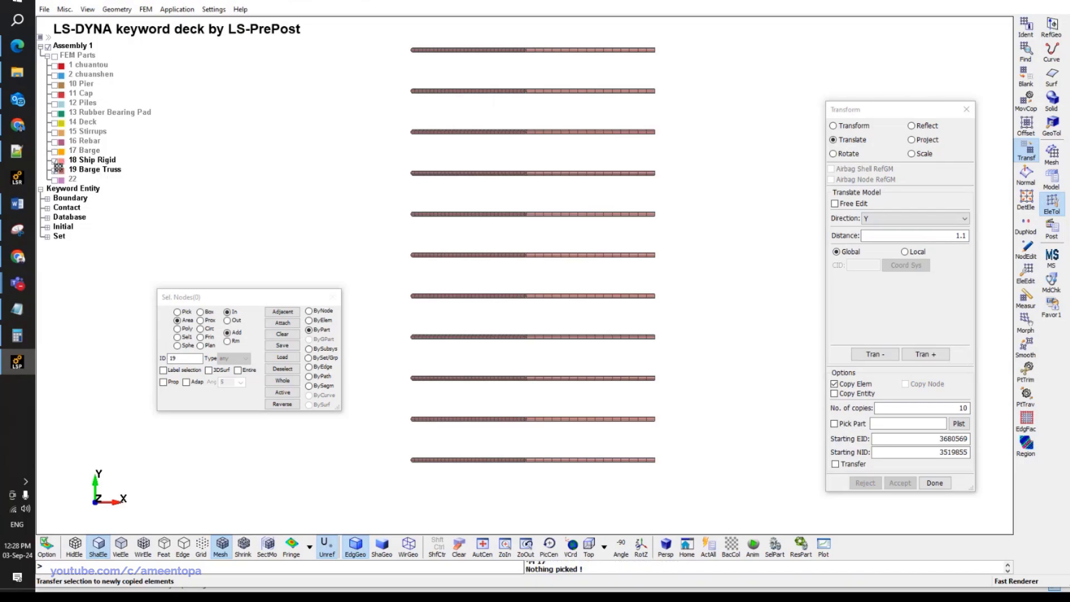
{"action": "left_click", "coordinate": [56, 161]}
{"action": "left_click", "coordinate": [1026, 274]}
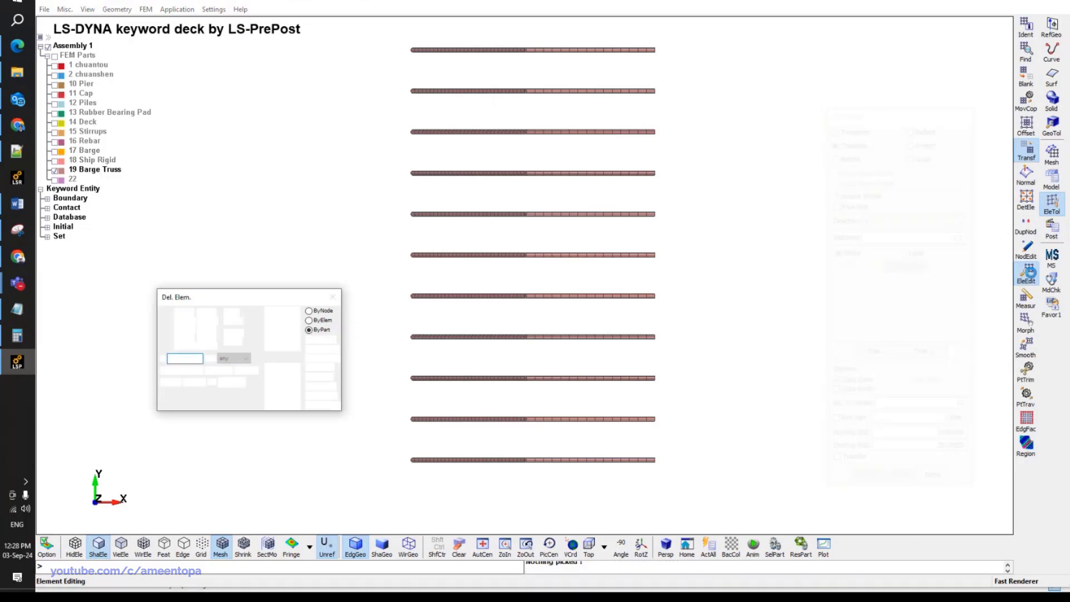
{"action": "left_click_drag", "start_coordinate": [356, 432], "coordinate": [783, 497]}
{"action": "left_click_drag", "start_coordinate": [394, 76], "coordinate": [750, 17]}
{"action": "middle_click_drag", "start_coordinate": [738, 227], "coordinate": [745, 222], "text": "ctrl"}
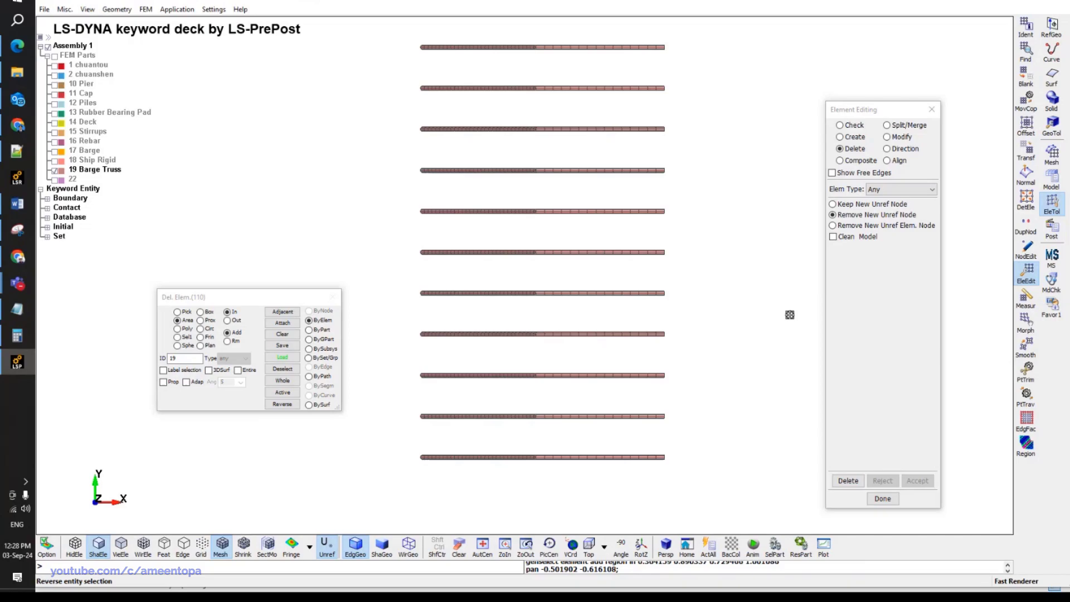
{"action": "left_click", "coordinate": [848, 481]}
{"action": "left_click", "coordinate": [917, 480]}
Display 17 Barge, 18 Ship Rigid and part 22 again together with the truss frames.
{"action": "left_click_drag", "start_coordinate": [745, 472], "coordinate": [523, 391], "text": "ctrl"}
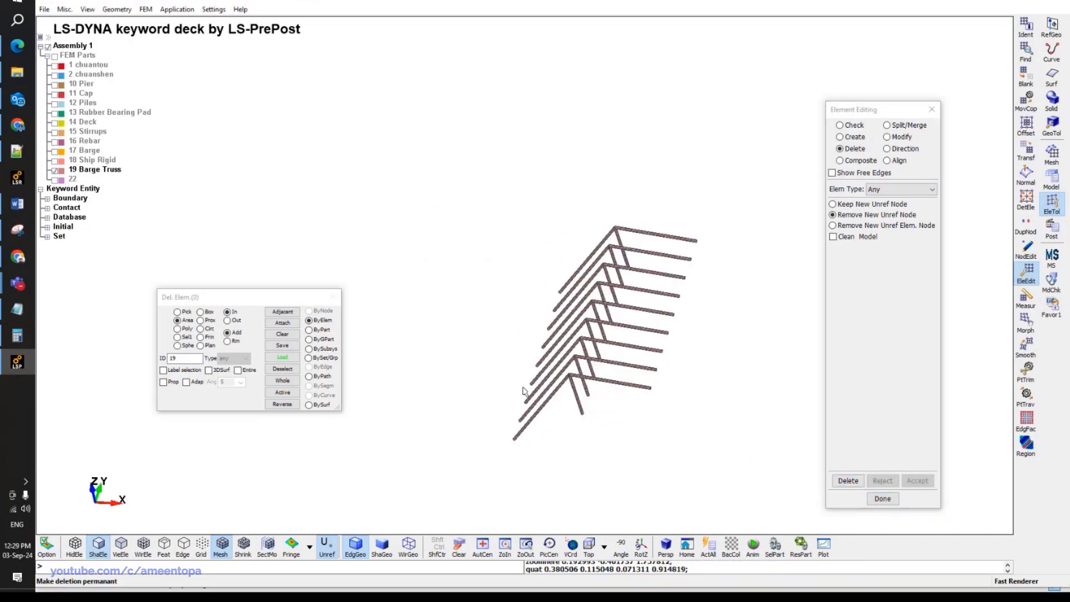
{"action": "left_click", "coordinate": [54, 161]}
{"action": "left_click", "coordinate": [55, 180]}
{"action": "left_click_drag", "start_coordinate": [385, 304], "coordinate": [427, 199], "text": "ctrl"}
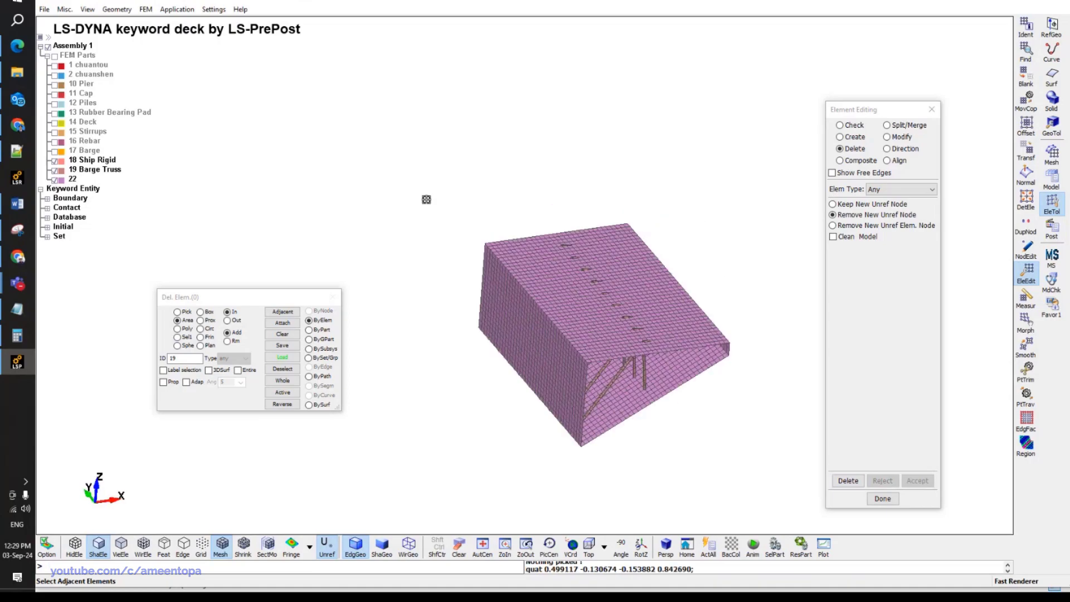
{"action": "left_click", "coordinate": [54, 152]}
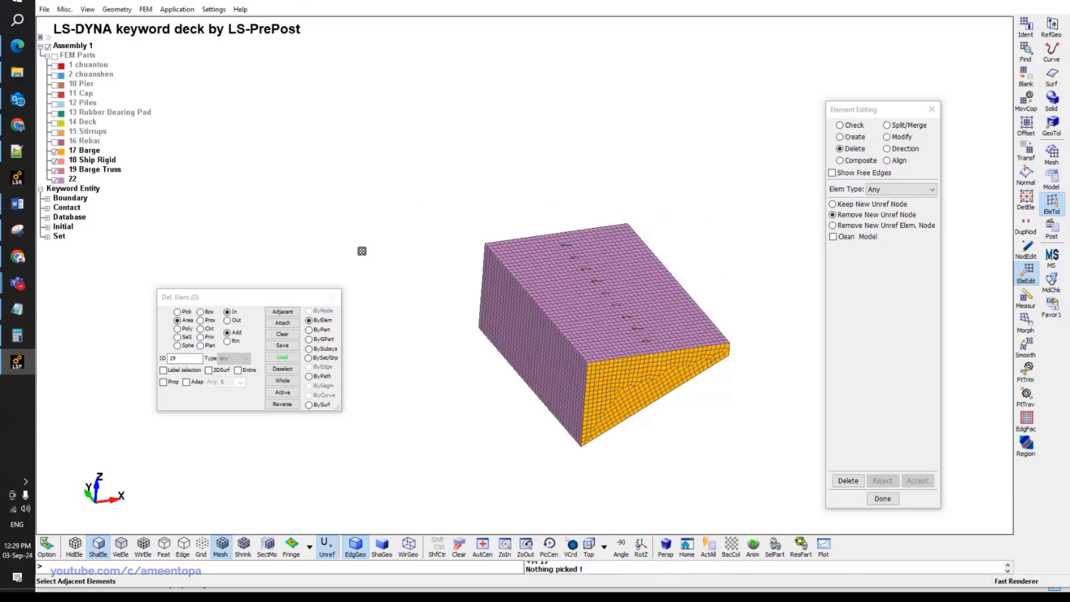
Move all the barge's shell faces into part 17 Barge, selecting the elements with propagation at a 5 degree angle.
{"action": "left_click", "coordinate": [1030, 104]}
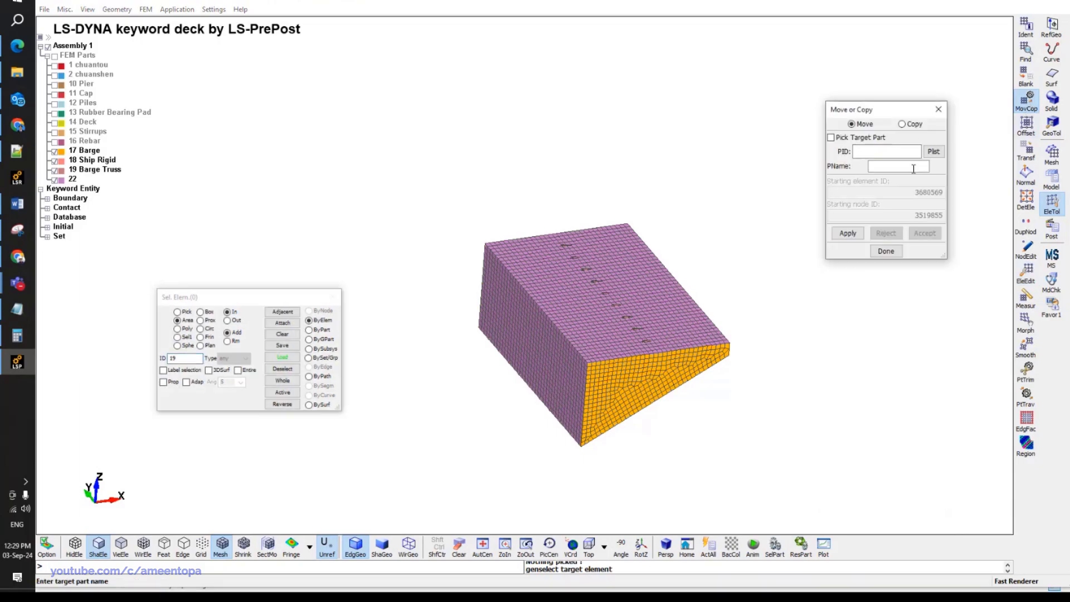
{"action": "left_click", "coordinate": [934, 152]}
{"action": "scroll", "coordinate": [892, 468], "scroll_direction": "down", "scroll_amount": 2}
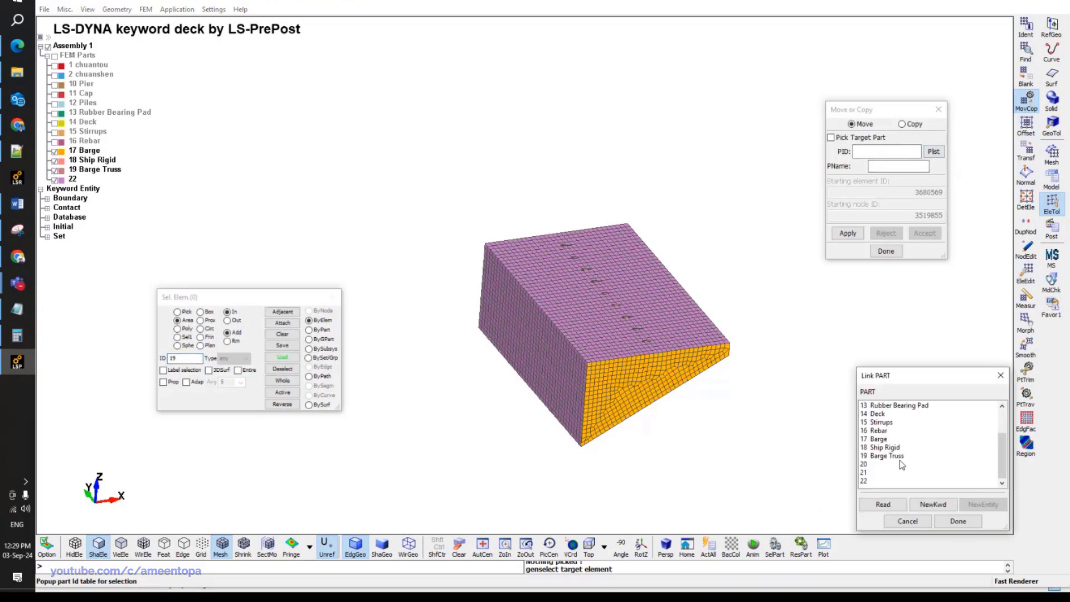
{"action": "double_click", "coordinate": [879, 439]}
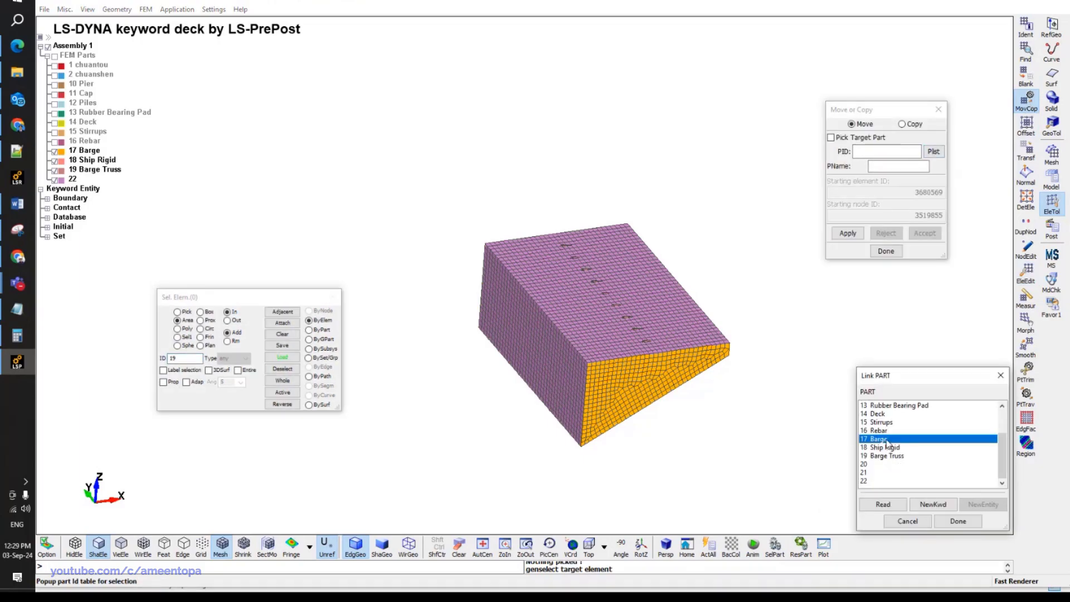
{"action": "left_click", "coordinate": [164, 382]}
{"action": "left_click", "coordinate": [580, 306]}
{"action": "left_click_drag", "start_coordinate": [580, 306], "coordinate": [628, 399], "text": "shift"}
{"action": "left_click", "coordinate": [657, 385]}
{"action": "left_click_drag", "start_coordinate": [743, 372], "coordinate": [505, 422], "text": "shift"}
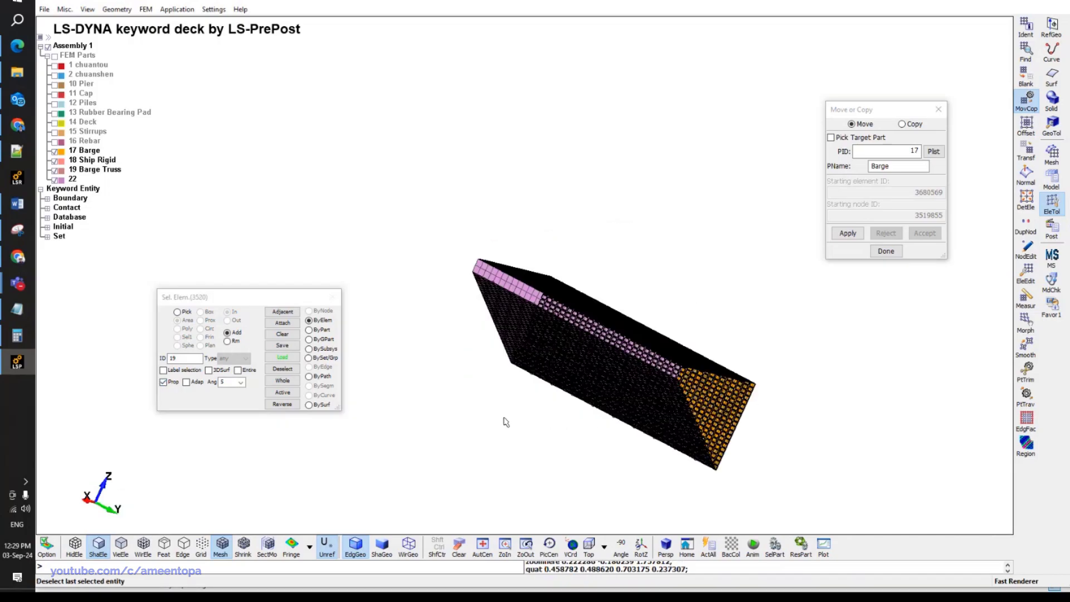
{"action": "left_click_drag", "start_coordinate": [663, 400], "coordinate": [780, 307], "text": "shift"}
{"action": "left_click", "coordinate": [557, 278]}
{"action": "left_click", "coordinate": [848, 233]}
{"action": "left_click", "coordinate": [924, 233]}
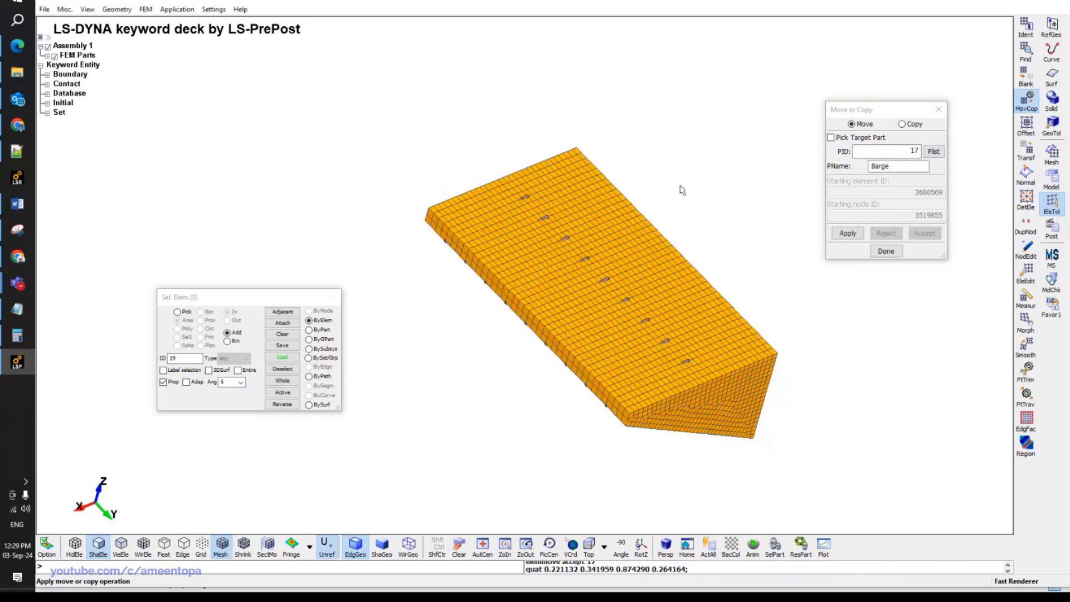
Save the keyword file as 20240903.k, overwriting the existing file.
{"action": "key", "text": "ctrl+s"}
{"action": "left_click", "coordinate": [142, 198]}
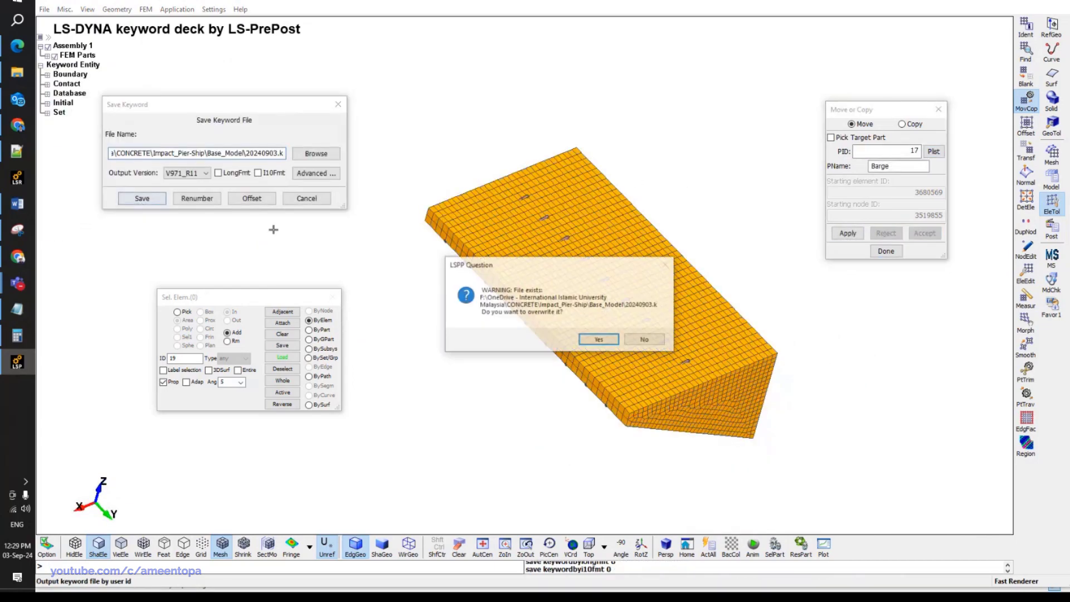
{"action": "left_click", "coordinate": [604, 341]}
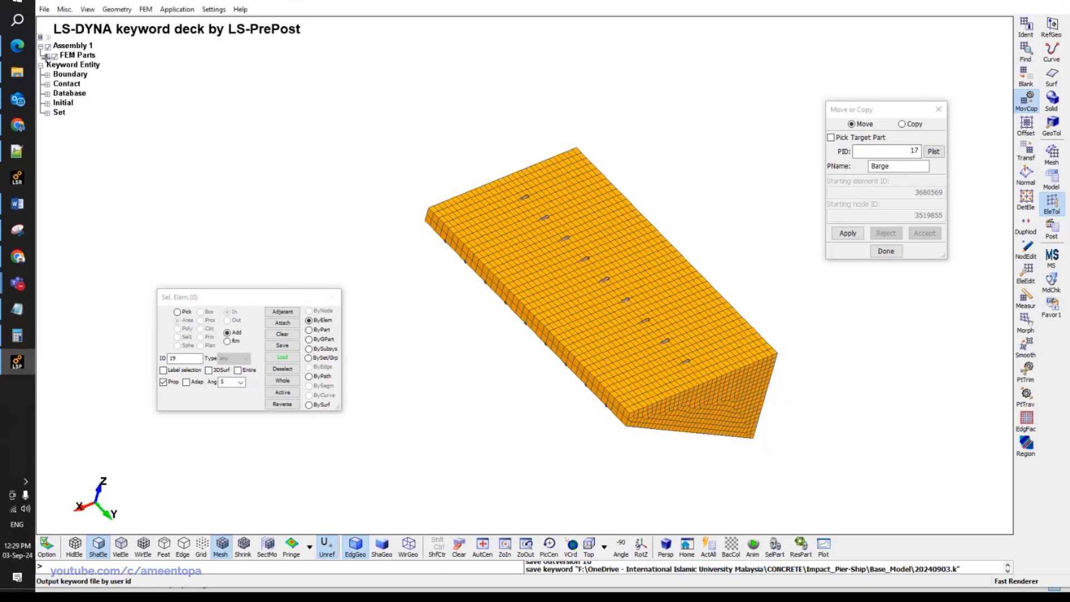
Expand the FEM parts list and inspect where the truss frames meet the barge shell.
{"action": "left_click", "coordinate": [47, 56]}
{"action": "left_click", "coordinate": [53, 152]}
{"action": "left_click", "coordinate": [54, 151]}
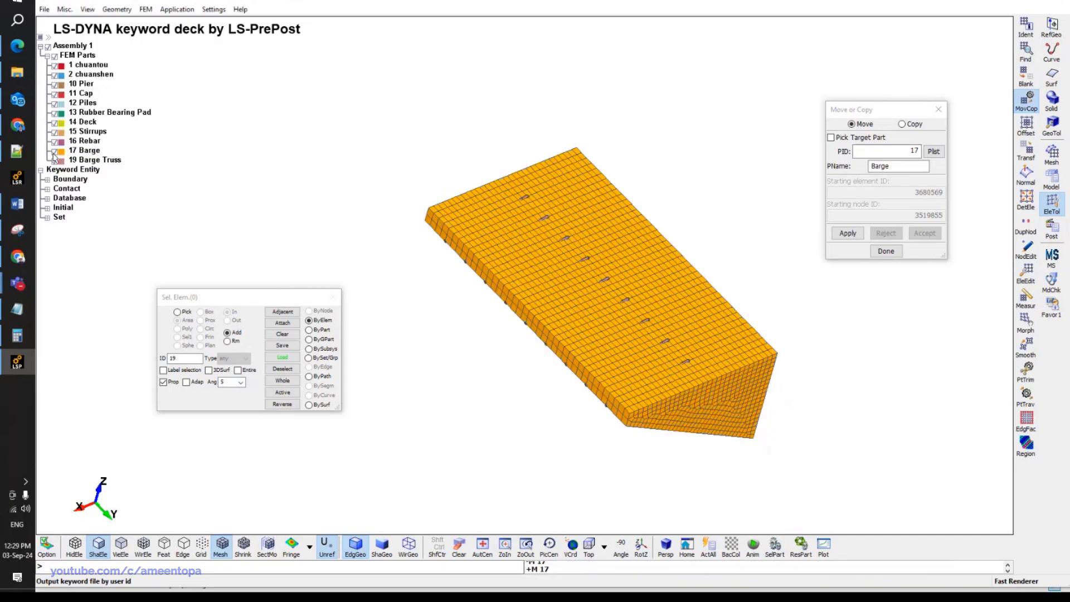
{"action": "scroll", "coordinate": [551, 251], "scroll_direction": "down", "scroll_amount": 2}
{"action": "scroll", "coordinate": [597, 318], "scroll_direction": "up", "scroll_amount": 2}
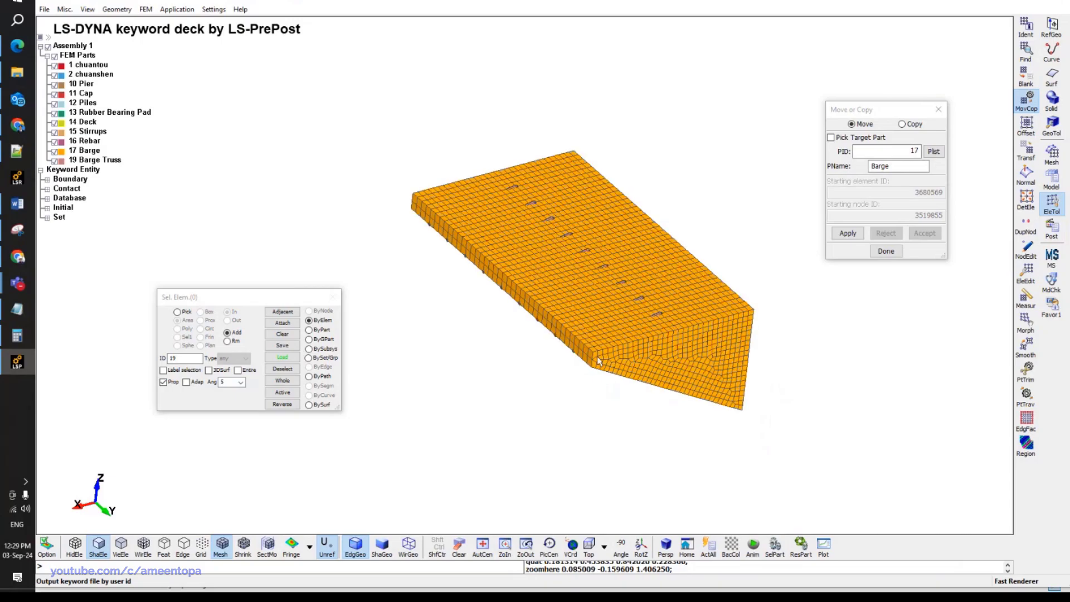
{"action": "left_click_drag", "start_coordinate": [597, 318], "coordinate": [619, 373], "text": "shift"}
{"action": "scroll", "coordinate": [613, 368], "scroll_direction": "up", "scroll_amount": 2}
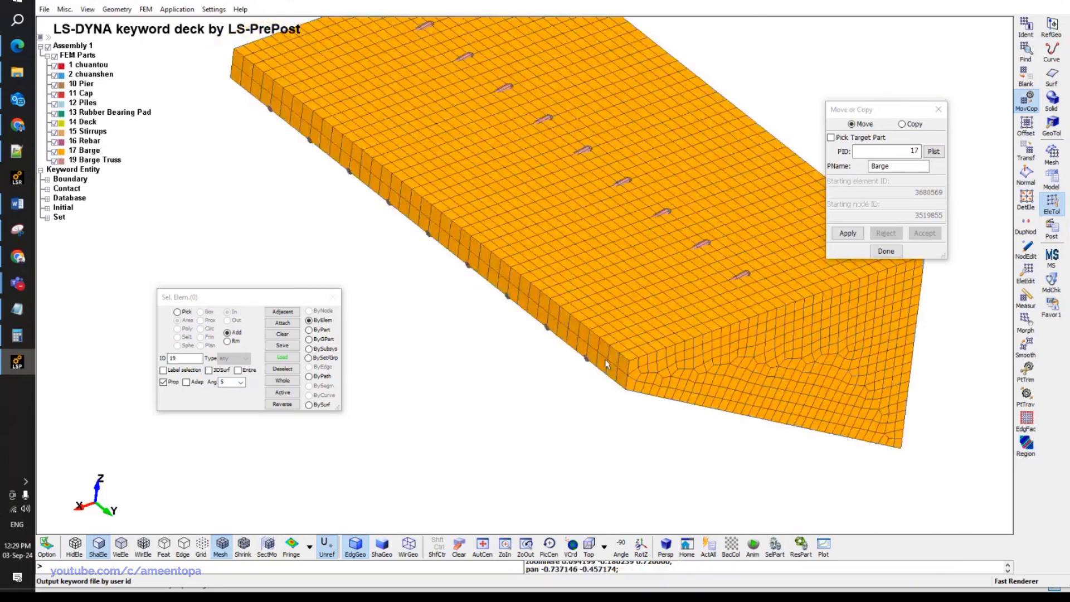
{"action": "middle_click_drag", "start_coordinate": [750, 289], "coordinate": [689, 305], "text": "shift"}
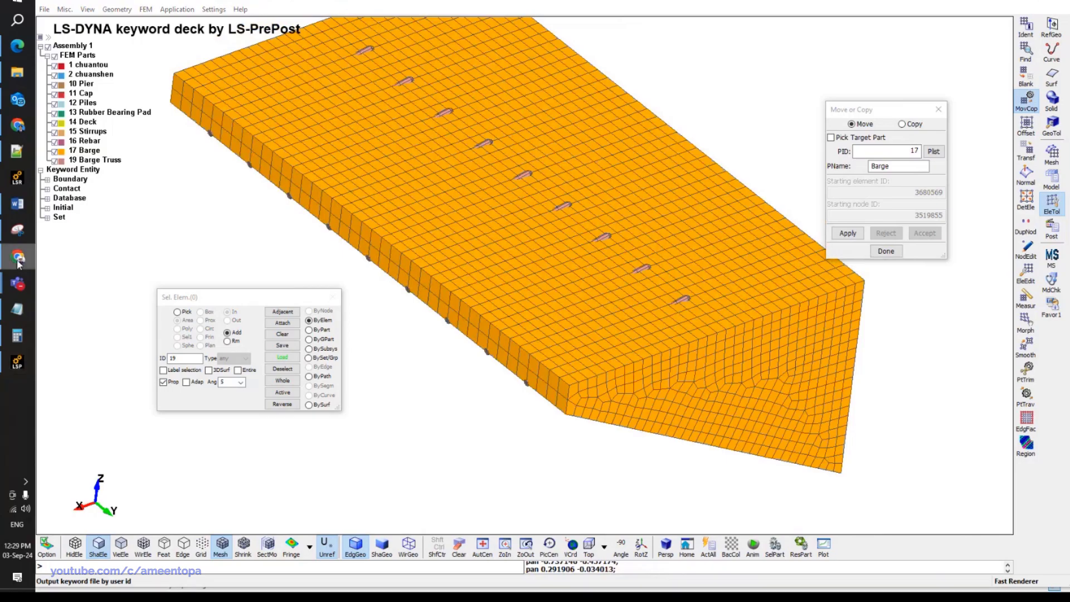
Switch to Chrome to examine the Truss detail figure in the bridge pier paper, and return to LS-PrePost.
{"action": "left_click", "coordinate": [18, 128]}
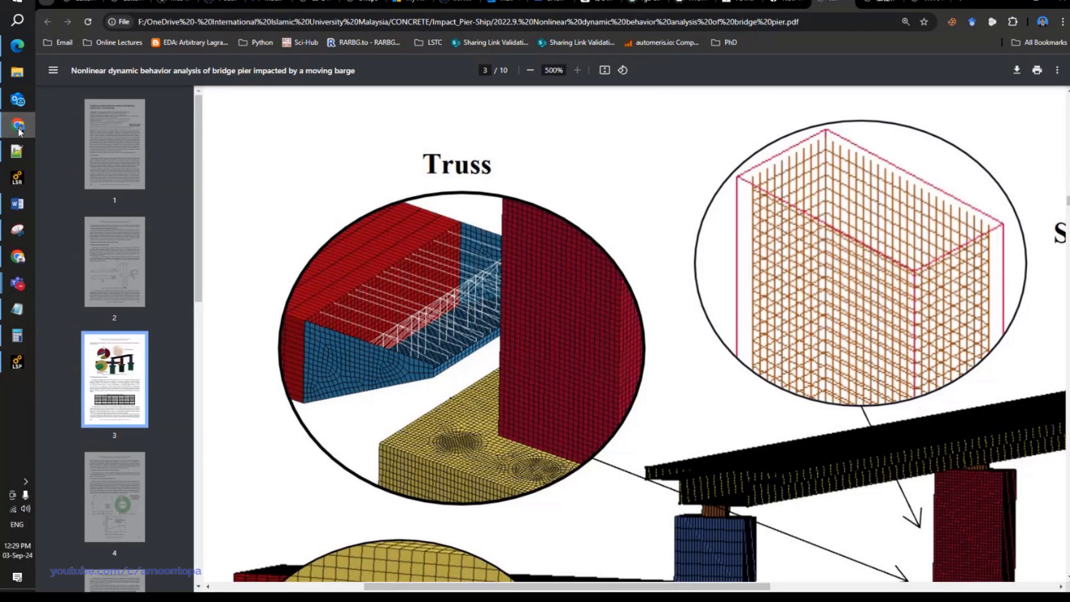
{"action": "left_click", "coordinate": [18, 128]}
{"action": "left_click", "coordinate": [19, 128]}
{"action": "left_click", "coordinate": [18, 128]}
{"action": "left_click", "coordinate": [18, 129]}
{"action": "left_click", "coordinate": [18, 362]}
Set up beam element generation by edge into part 19 with propagated edge selection.
{"action": "scroll", "coordinate": [686, 319], "scroll_direction": "down", "scroll_amount": 1}
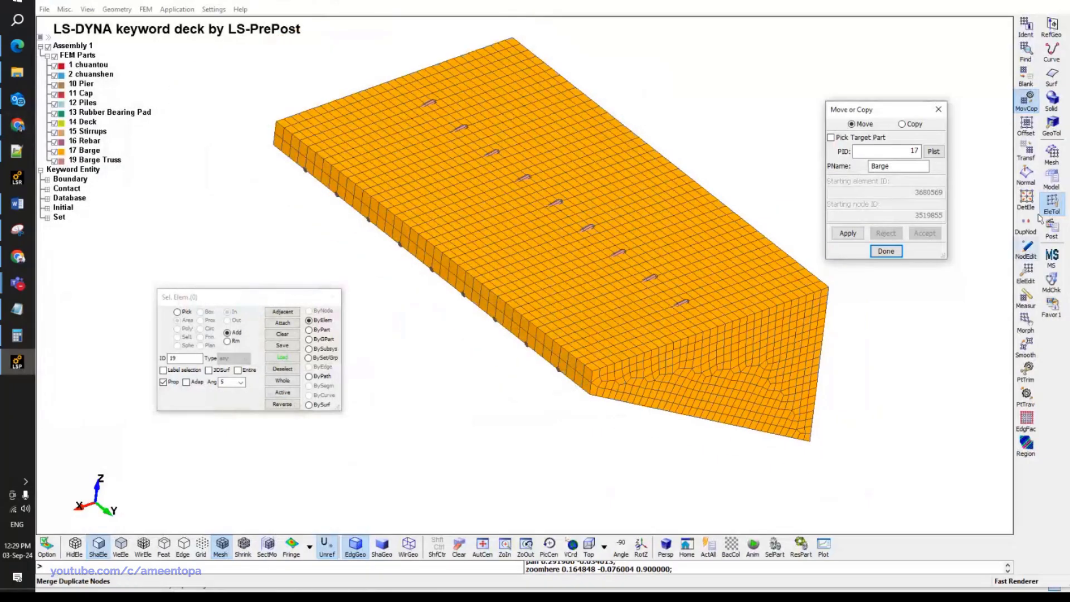
{"action": "left_click", "coordinate": [1052, 155]}
{"action": "left_click", "coordinate": [1030, 254]}
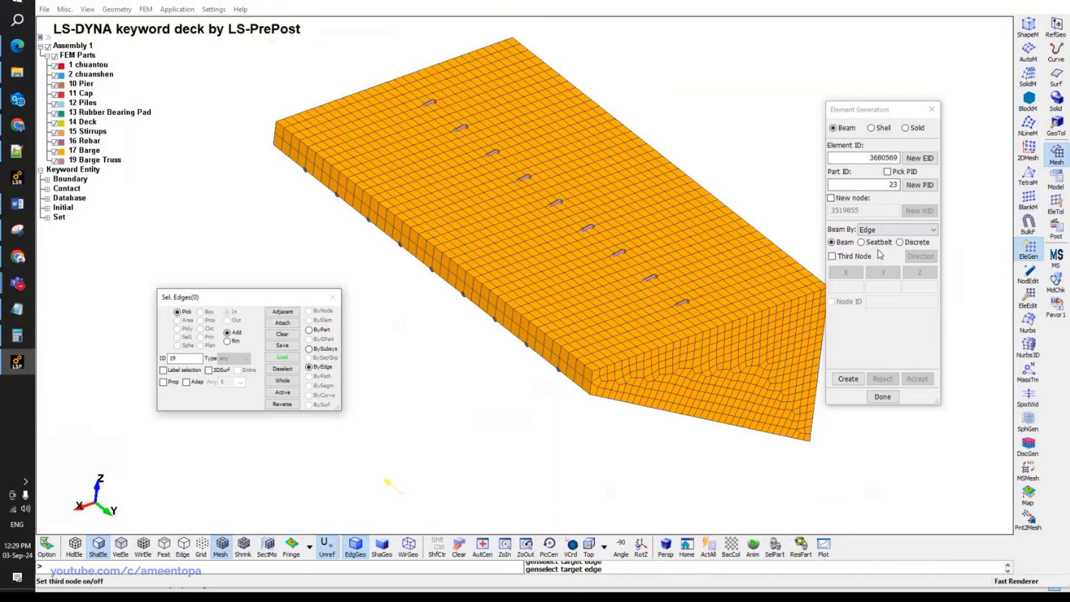
{"action": "left_click", "coordinate": [164, 381]}
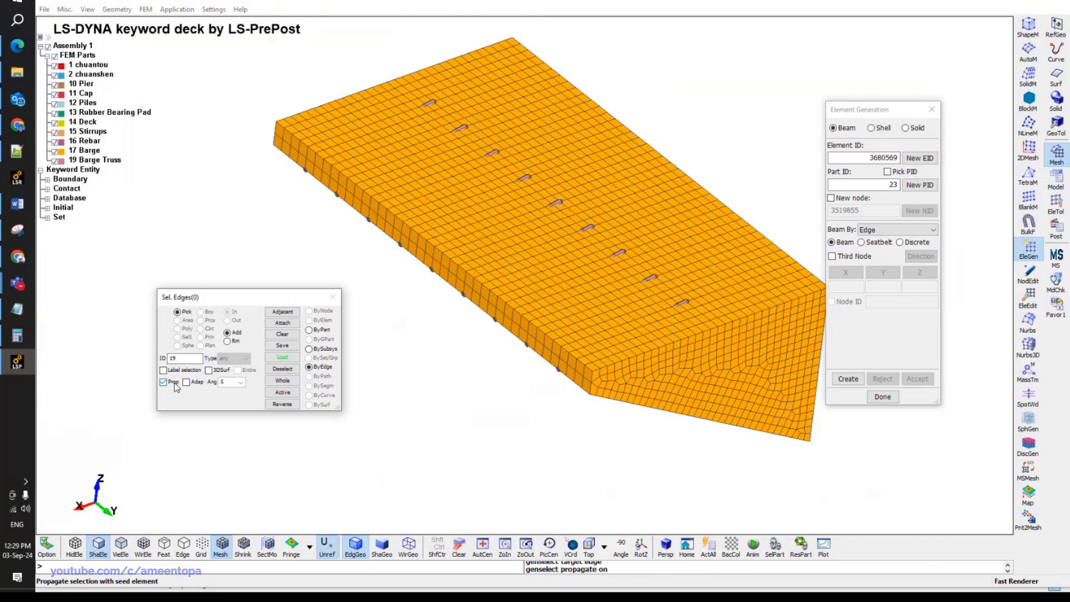
{"action": "double_click", "coordinate": [880, 186]}
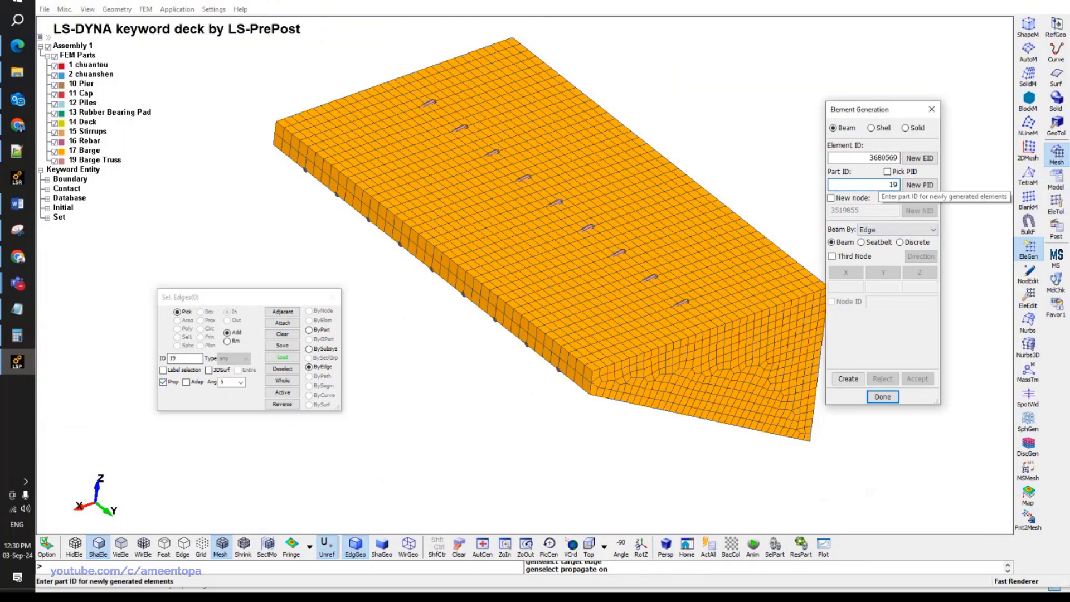
{"action": "right_click", "coordinate": [879, 188]}
Select the transverse edge lines on the barge's top shell at the first six truss frames, starting from the highest Y.
{"action": "left_click", "coordinate": [587, 372]}
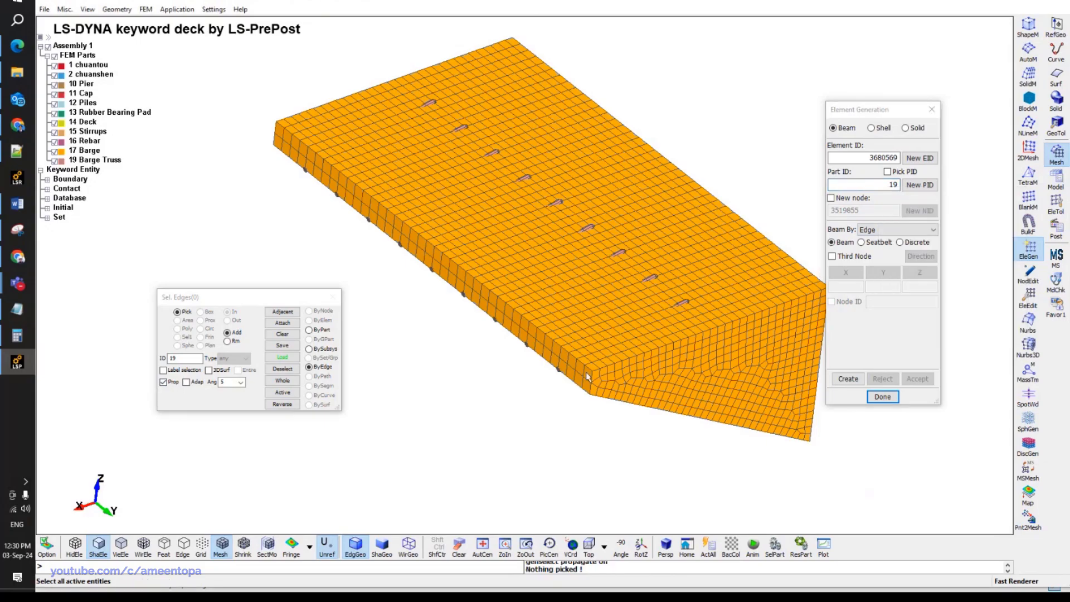
{"action": "scroll", "coordinate": [690, 245], "scroll_direction": "up", "scroll_amount": 2}
{"action": "left_click", "coordinate": [695, 232]}
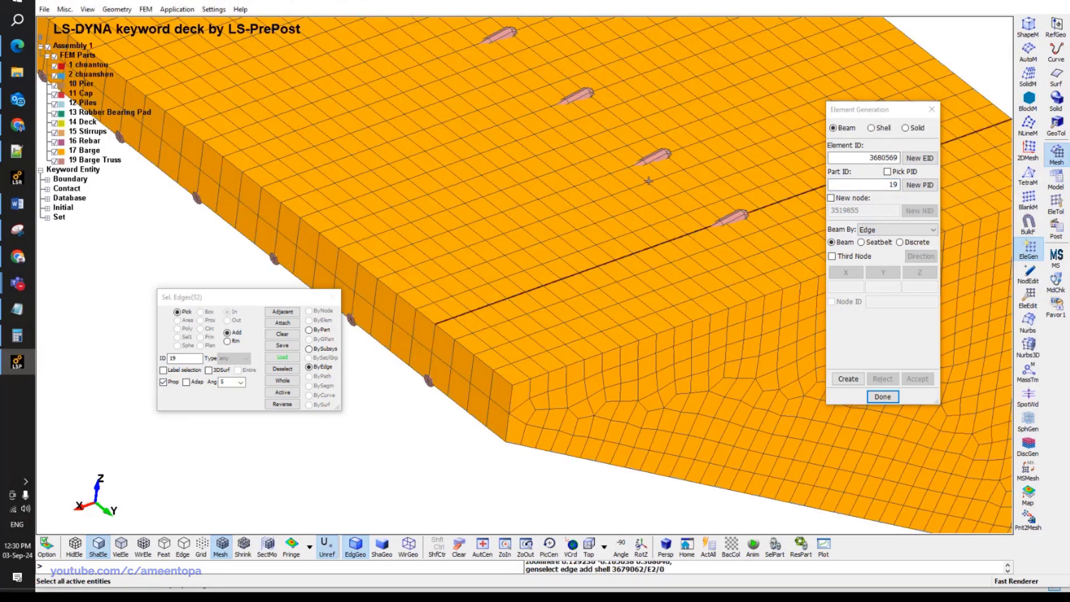
{"action": "left_click", "coordinate": [624, 169]}
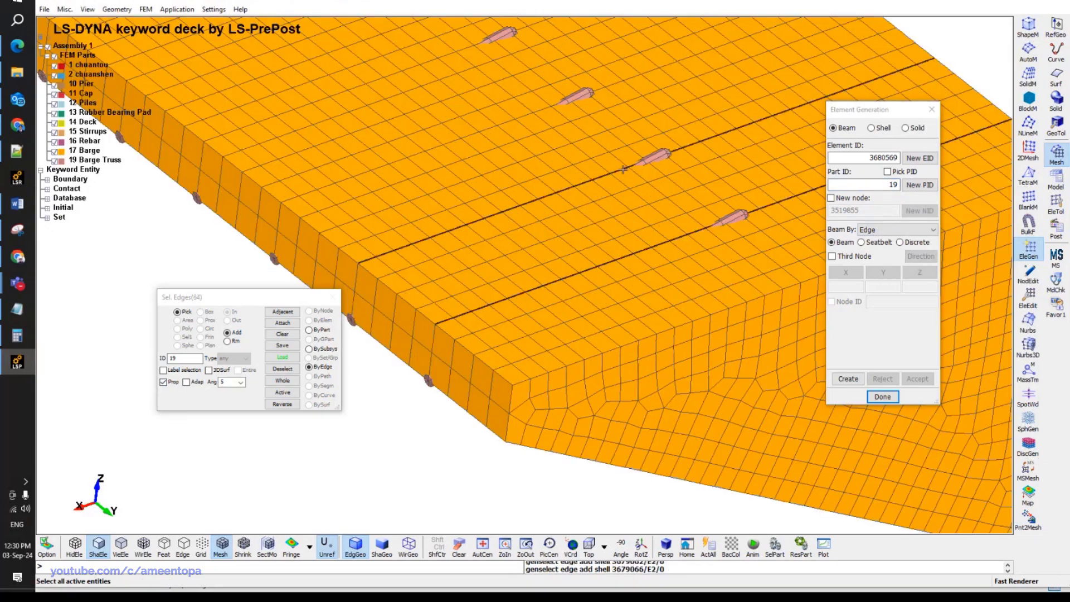
{"action": "left_click", "coordinate": [543, 109]}
{"action": "scroll", "coordinate": [599, 357], "scroll_direction": "down", "scroll_amount": 3}
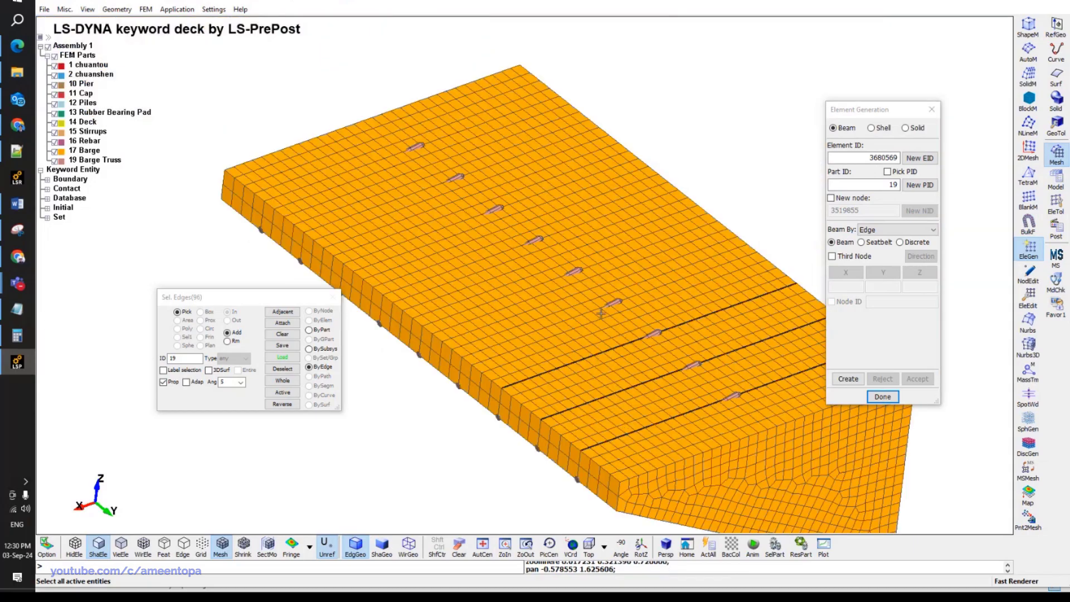
{"action": "left_click", "coordinate": [595, 306]}
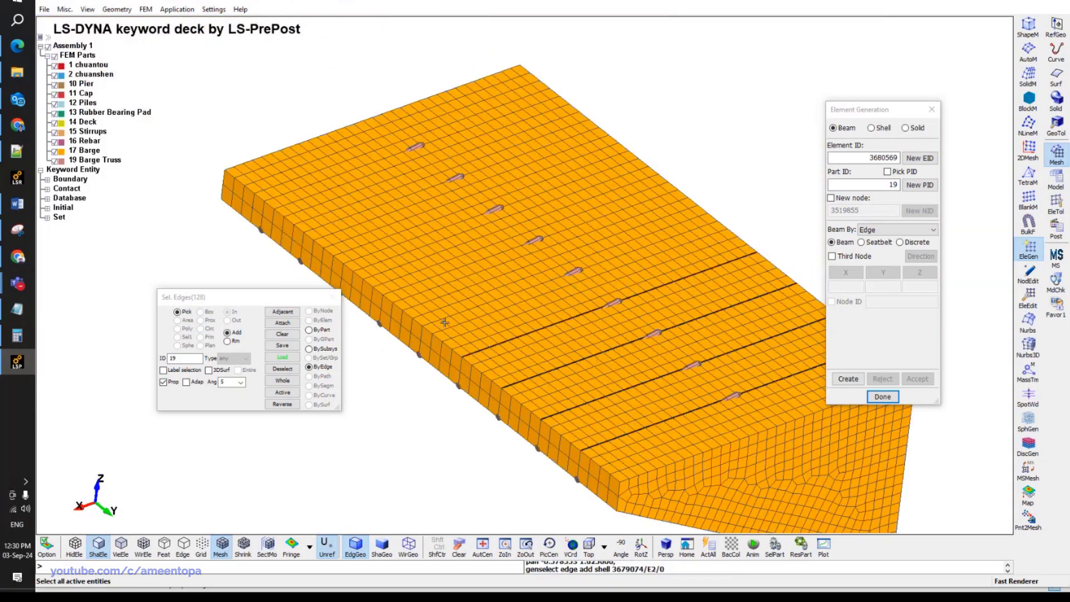
{"action": "left_click", "coordinate": [558, 278]}
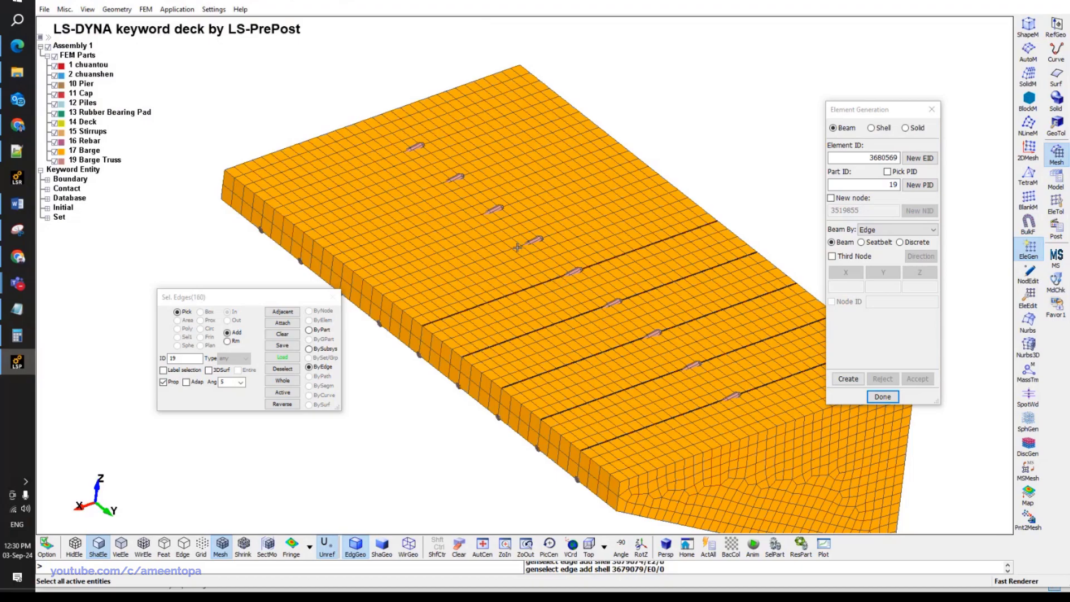
{"action": "left_click", "coordinate": [517, 247]}
Add the top shell's edge lines at the last three truss frames and one lengthwise line through the frames, deselecting mispicked lines.
{"action": "left_click", "coordinate": [481, 214]}
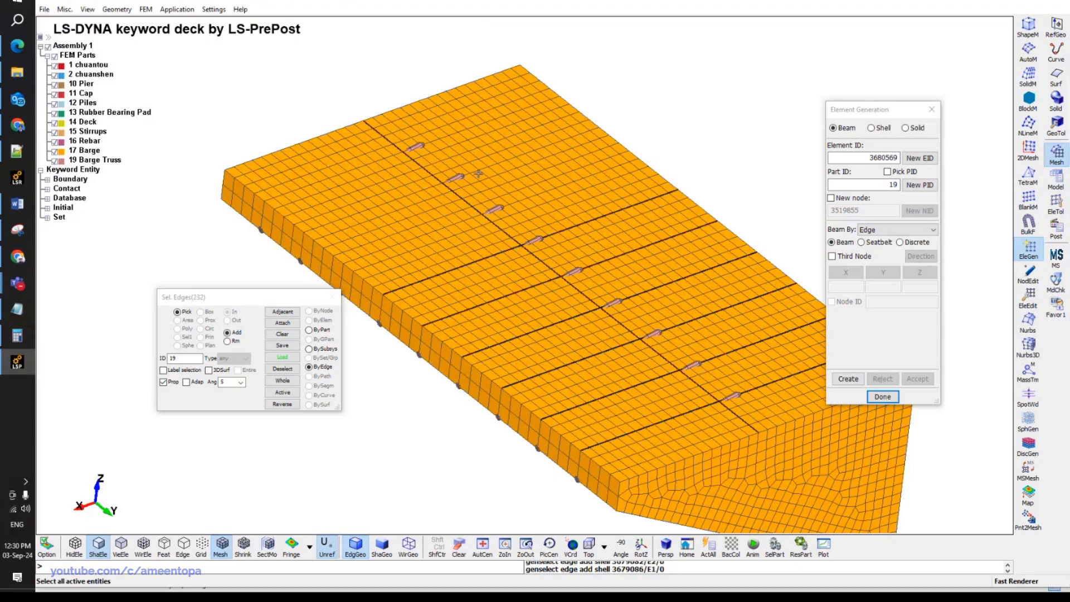
{"action": "left_click", "coordinate": [472, 204], "text": "ctrl"}
{"action": "left_click", "coordinate": [490, 167]}
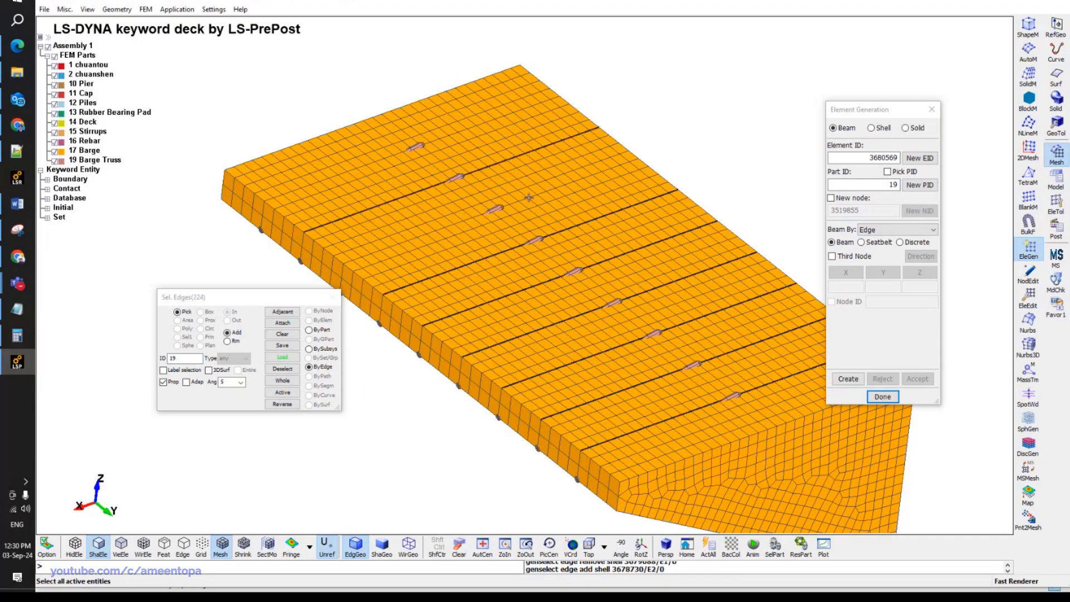
{"action": "left_click", "coordinate": [524, 200]}
{"action": "left_click", "coordinate": [448, 137]}
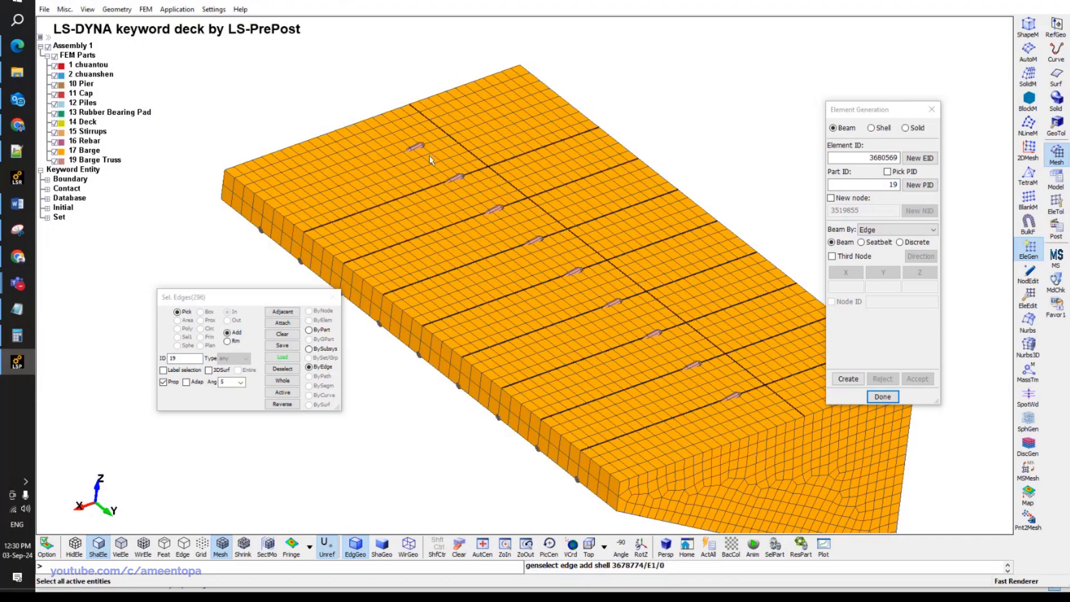
{"action": "scroll", "coordinate": [429, 155], "scroll_direction": "up", "scroll_amount": 3}
{"action": "left_click", "coordinate": [482, 108]}
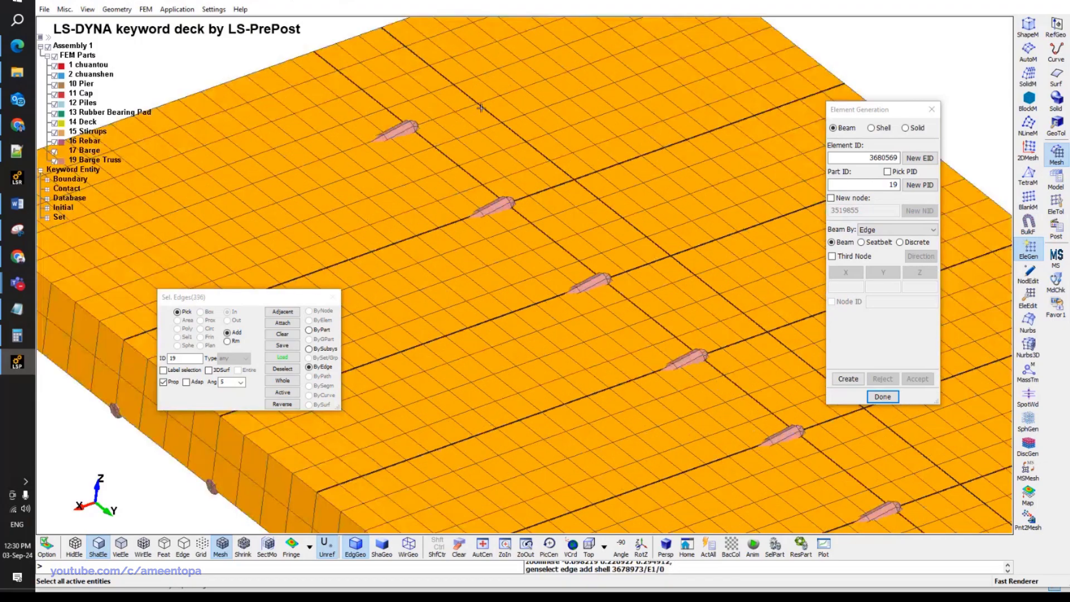
{"action": "left_click", "coordinate": [481, 107]}
{"action": "scroll", "coordinate": [481, 108], "scroll_direction": "down", "scroll_amount": 3}
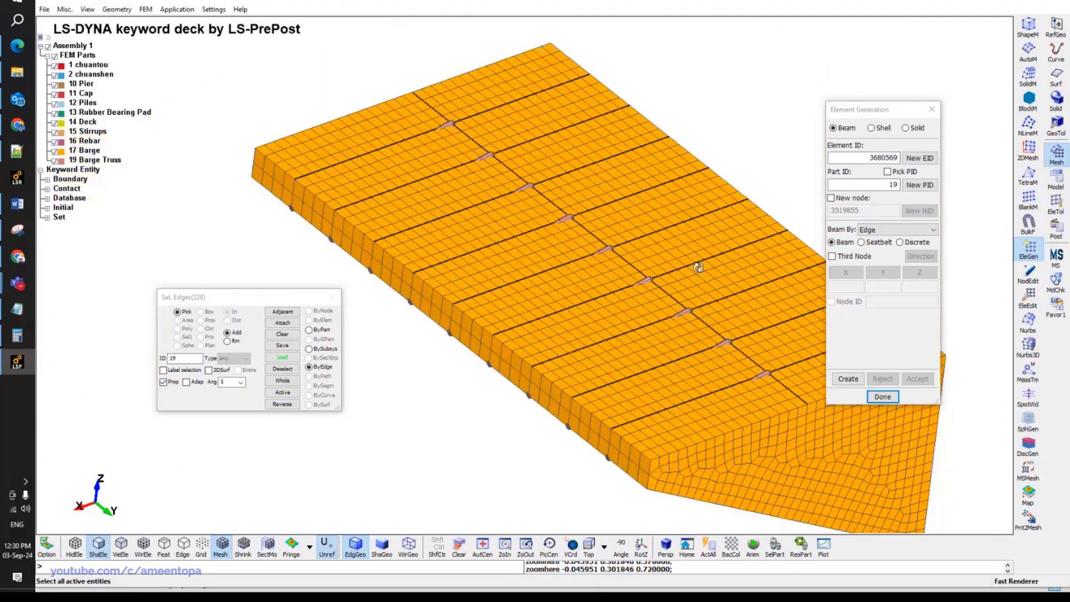
Add the vertical edge lines at the truss frames on the barge's side shell to the edge selection.
{"action": "left_click_drag", "start_coordinate": [698, 267], "coordinate": [676, 256], "text": "ctrl"}
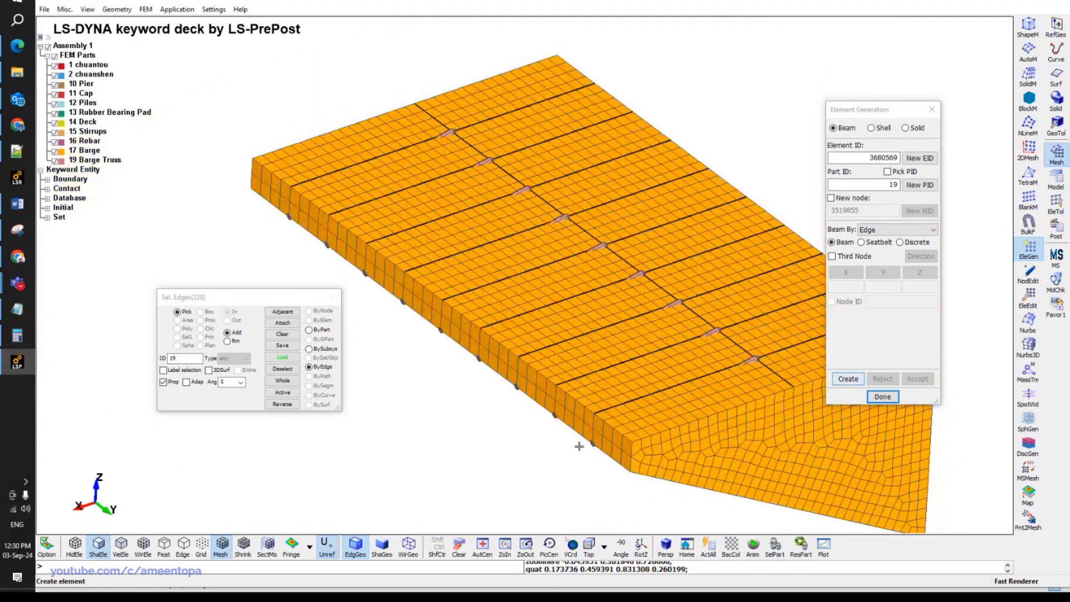
{"action": "scroll", "coordinate": [580, 445], "scroll_direction": "up", "scroll_amount": 3}
{"action": "left_click", "coordinate": [612, 407]}
{"action": "left_click", "coordinate": [539, 355]}
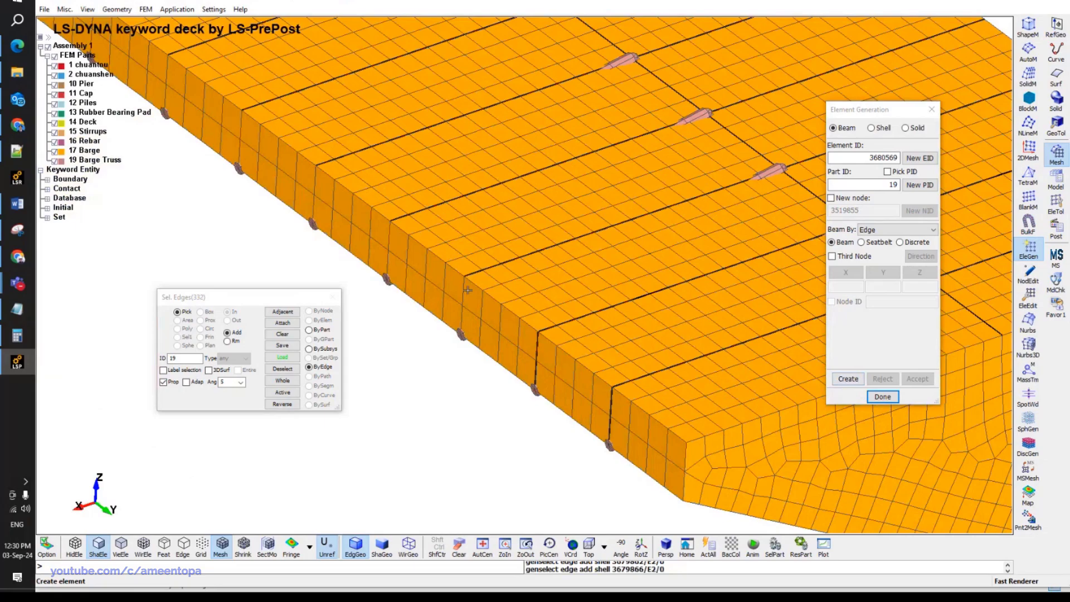
{"action": "middle_click_drag", "start_coordinate": [390, 239], "coordinate": [518, 356], "text": "ctrl"}
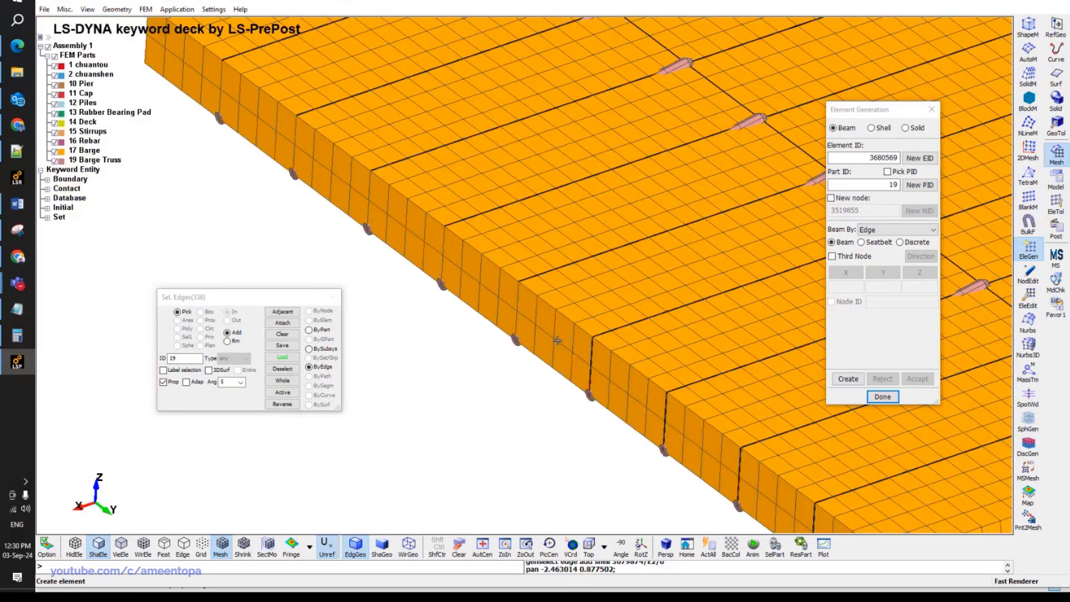
{"action": "left_click", "coordinate": [522, 301]}
{"action": "left_click", "coordinate": [445, 241]}
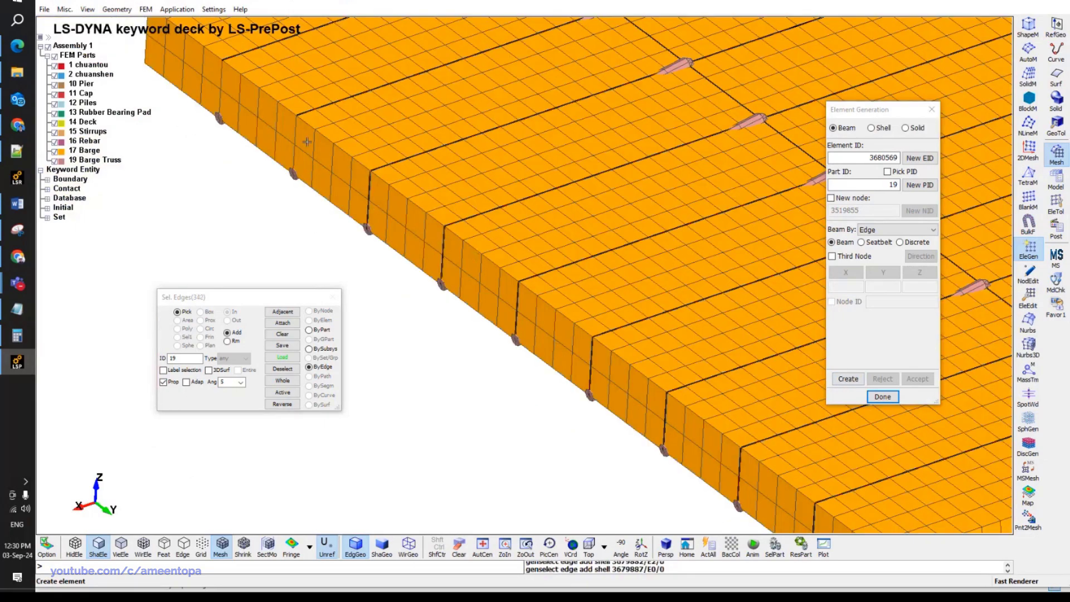
Generate beam elements in part 19 along the selected edge lines and accept them.
{"action": "left_click", "coordinate": [849, 380]}
{"action": "left_click", "coordinate": [914, 378]}
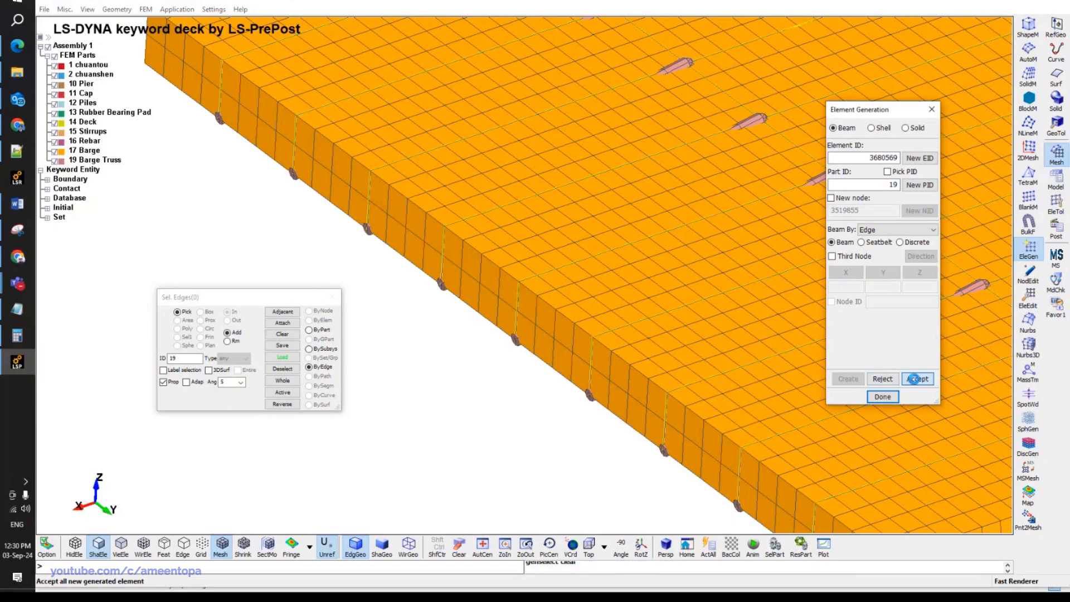
{"action": "scroll", "coordinate": [742, 308], "scroll_direction": "down", "scroll_amount": 3}
{"action": "middle_click_drag", "start_coordinate": [741, 308], "coordinate": [590, 306], "text": "ctrl"}
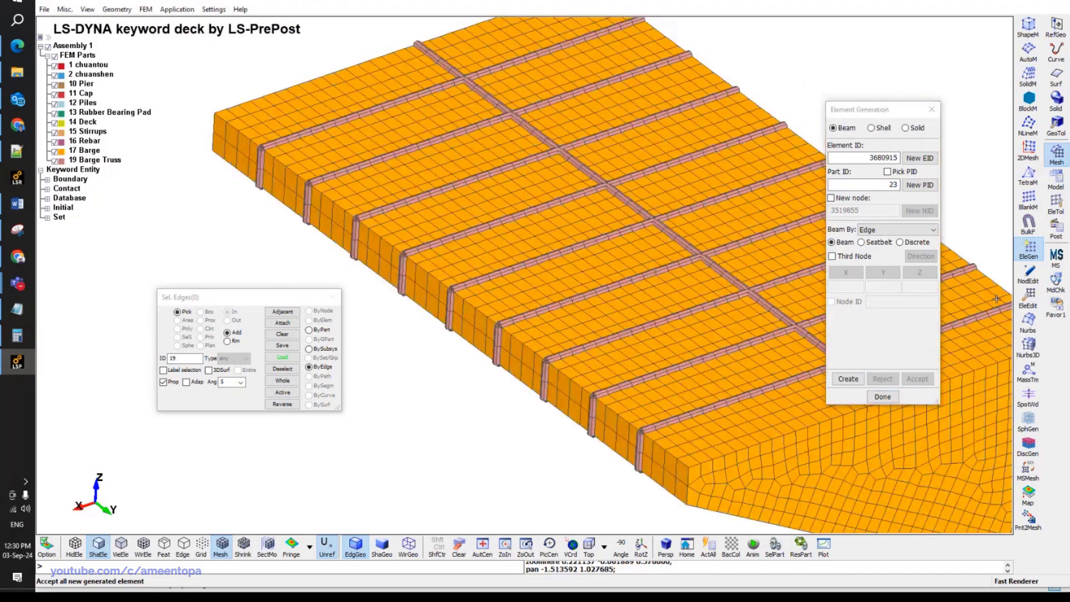
Find and merge the duplicate nodes of the barge and its truss with a tolerance of 0.018700, and accept the merge.
{"action": "left_click", "coordinate": [1056, 178]}
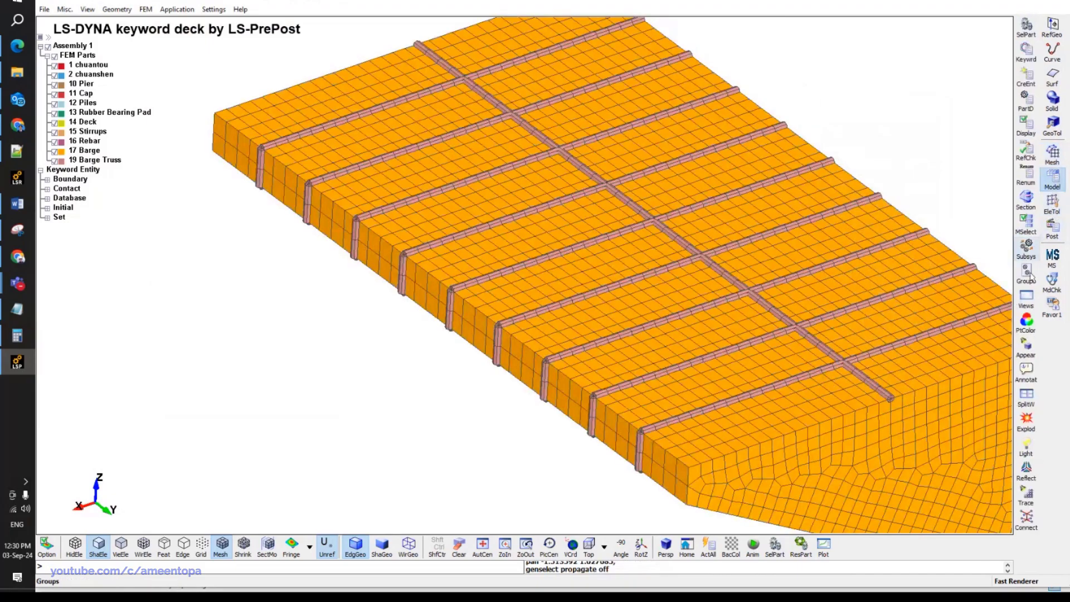
{"action": "left_click", "coordinate": [1053, 153]}
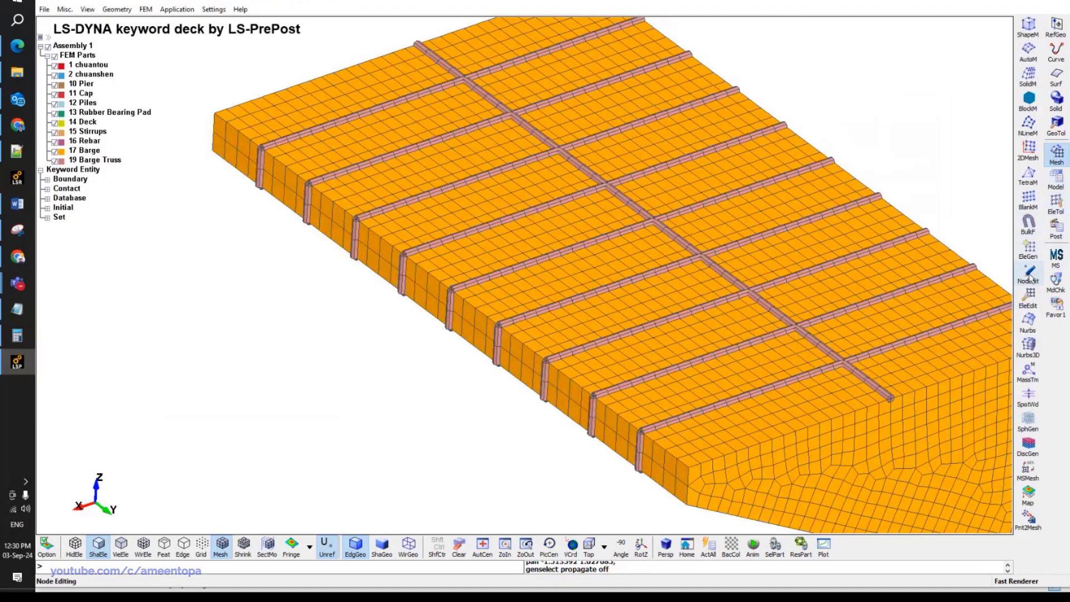
{"action": "left_click", "coordinate": [1056, 206]}
{"action": "left_click", "coordinate": [1026, 226]}
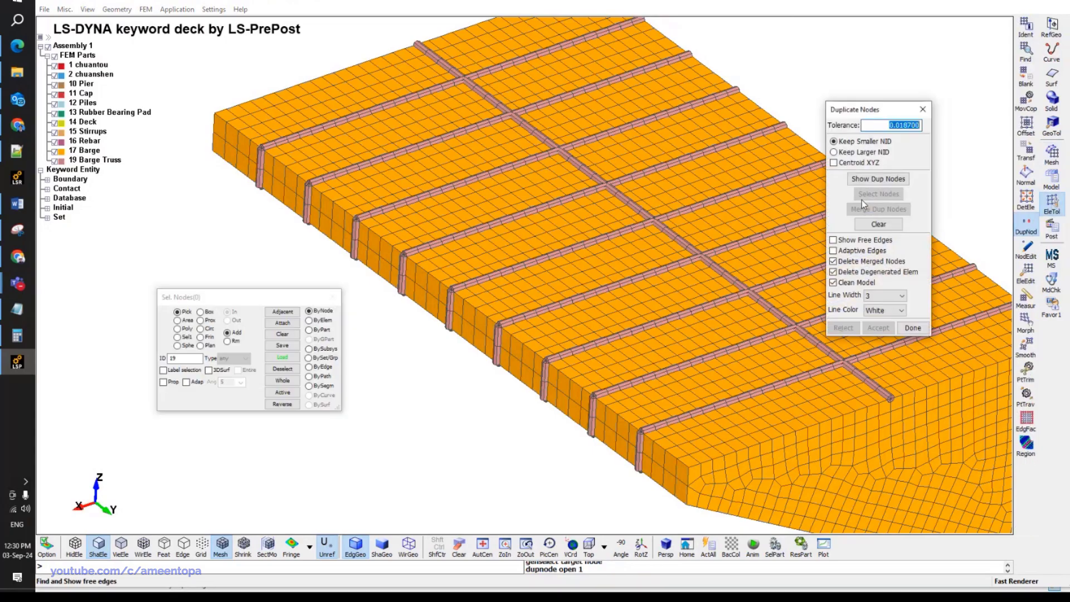
{"action": "left_click", "coordinate": [868, 181]}
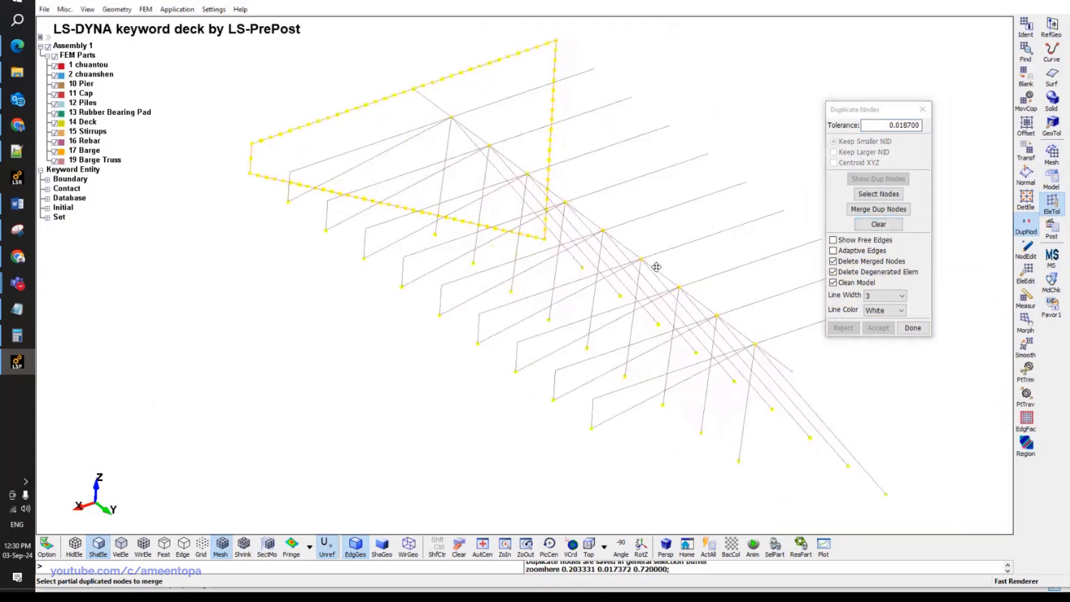
{"action": "mouse_move", "coordinate": [656, 267]}
{"action": "left_mouse_down", "text": "ctrl"}
{"action": "mouse_move", "coordinate": [685, 353]}
{"action": "mouse_move", "coordinate": [613, 335]}
{"action": "mouse_move", "coordinate": [500, 335]}
{"action": "mouse_move", "coordinate": [714, 387]}
{"action": "left_mouse_up", "text": "ctrl"}
{"action": "left_click", "coordinate": [878, 209]}
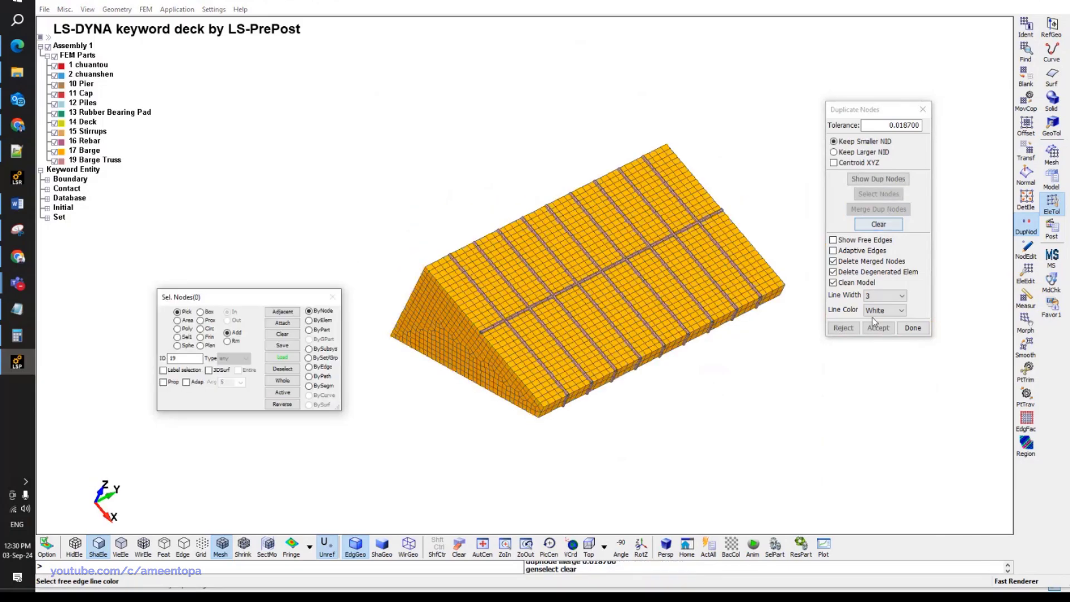
{"action": "left_click", "coordinate": [873, 328]}
{"action": "left_click_drag", "start_coordinate": [609, 430], "coordinate": [674, 215], "text": "ctrl"}
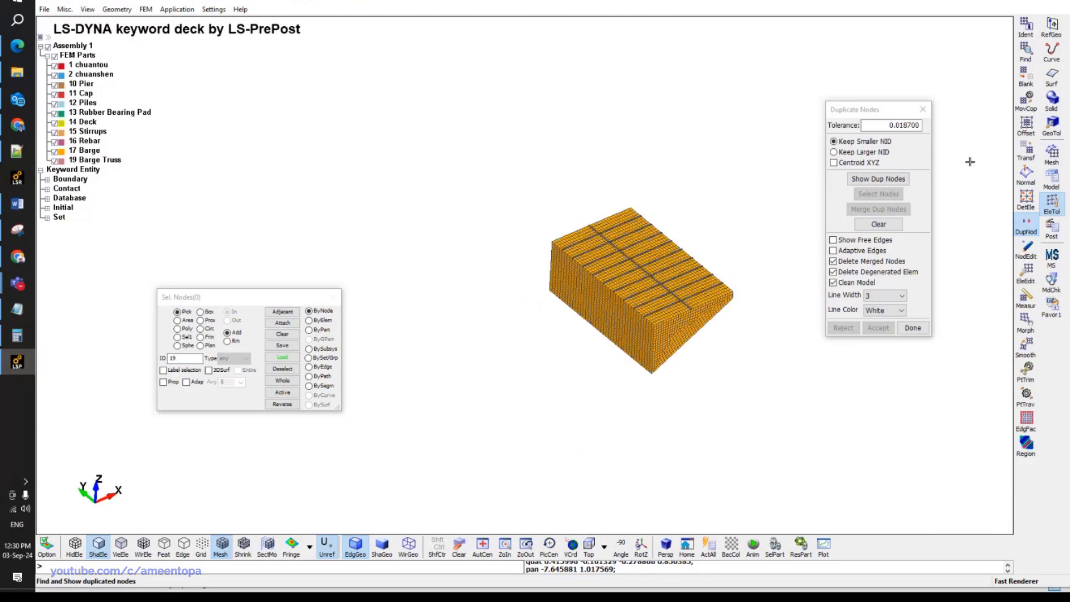
Set up a translation of the barge mesh with element copying and a distance of 53.
{"action": "left_click", "coordinate": [1026, 150]}
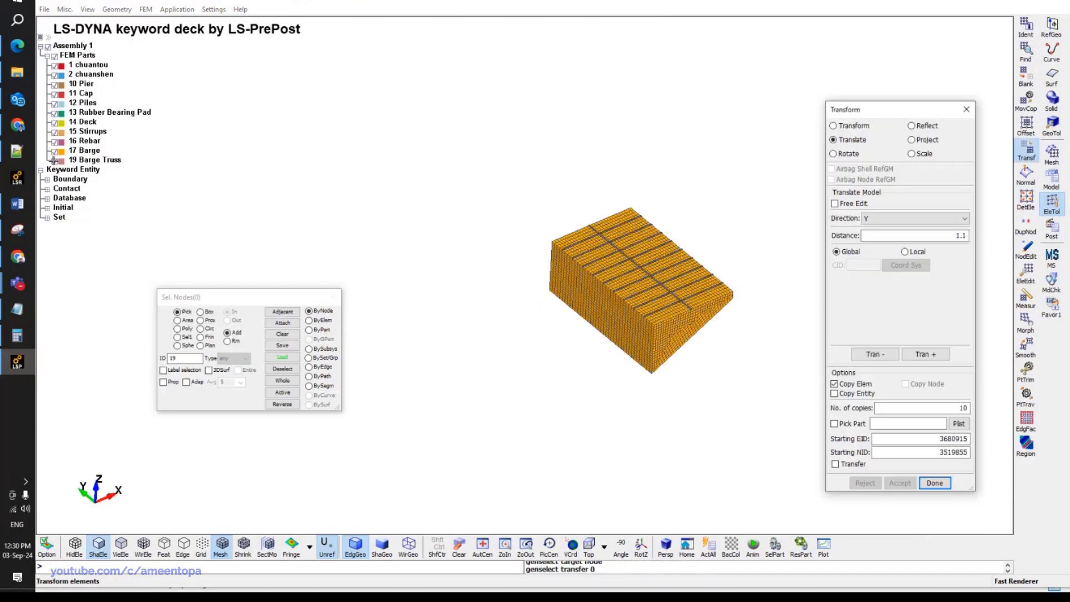
{"action": "scroll", "coordinate": [490, 246], "scroll_direction": "down", "scroll_amount": 5}
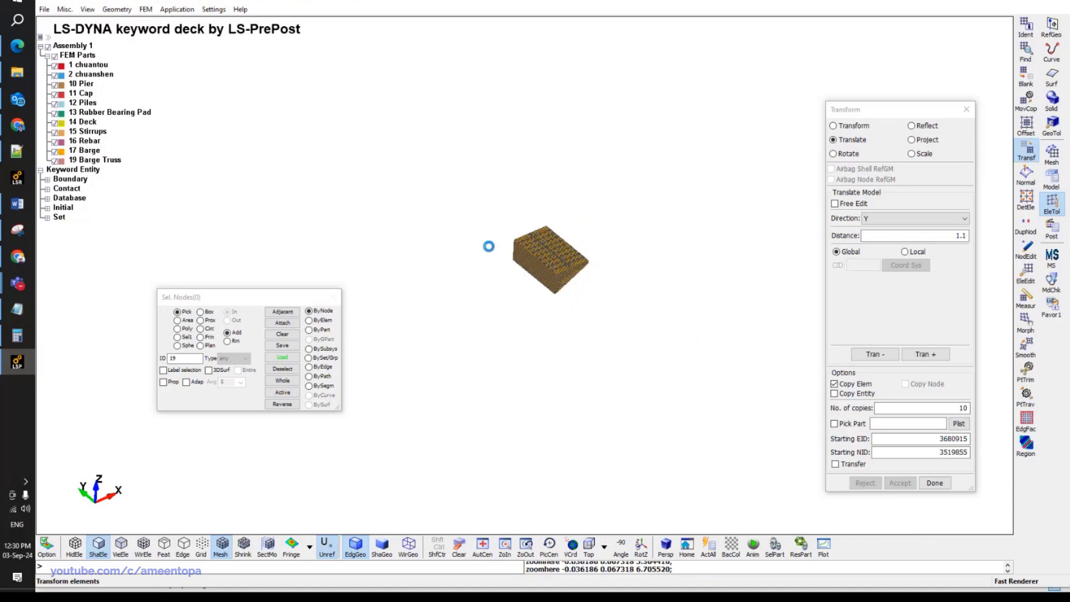
{"action": "scroll", "coordinate": [571, 280], "scroll_direction": "up", "scroll_amount": 5}
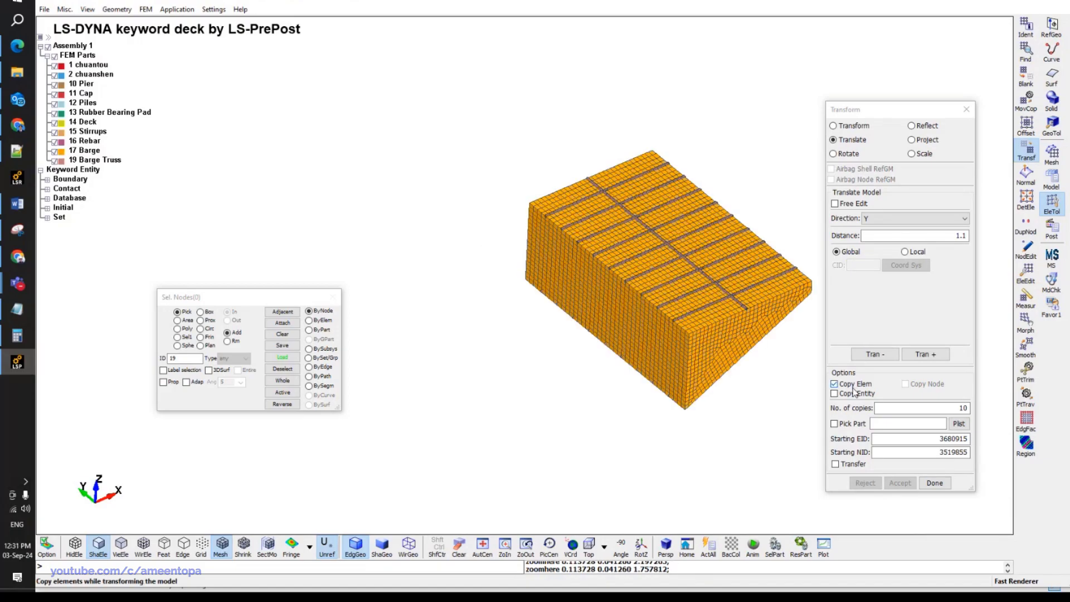
{"action": "double_click", "coordinate": [921, 236]}
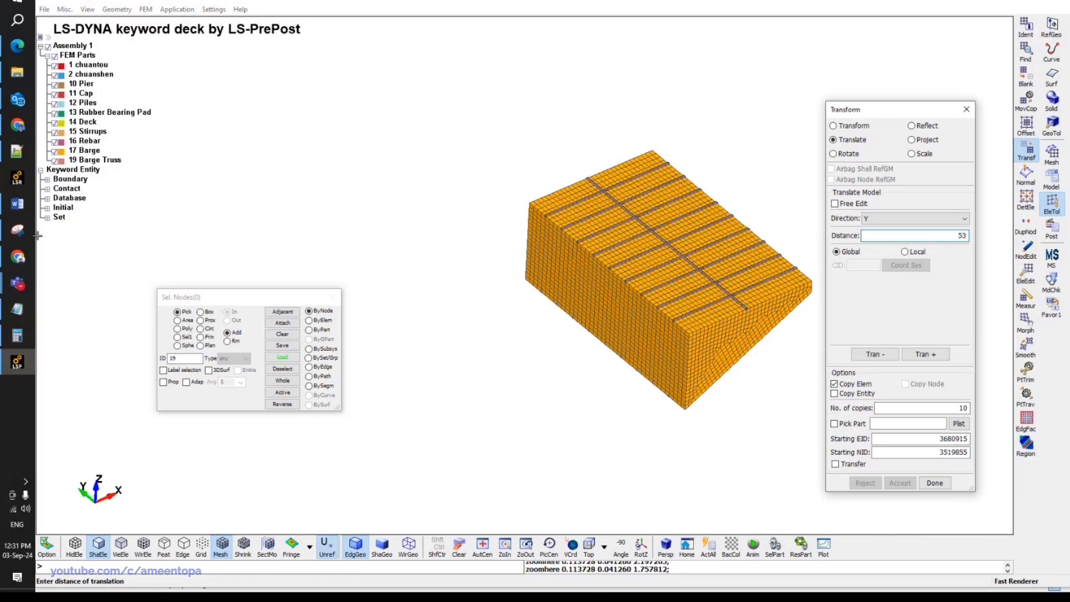
Switch to Chrome to examine the barge dimensions on page 2 of the bridge pier paper, and return to LS-PrePost.
{"action": "left_click", "coordinate": [19, 257]}
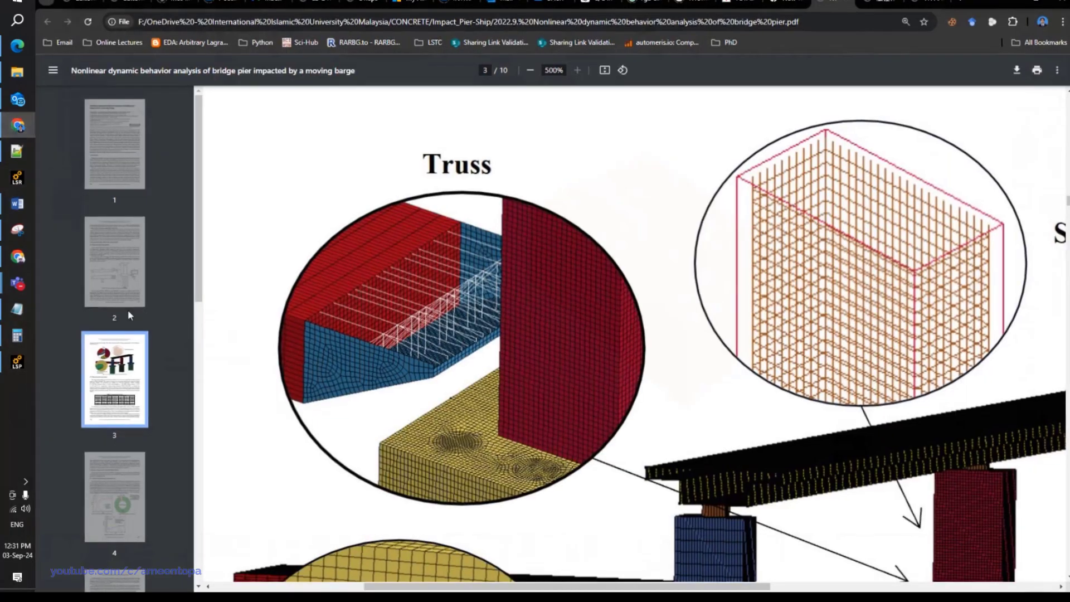
{"action": "left_click", "coordinate": [128, 312]}
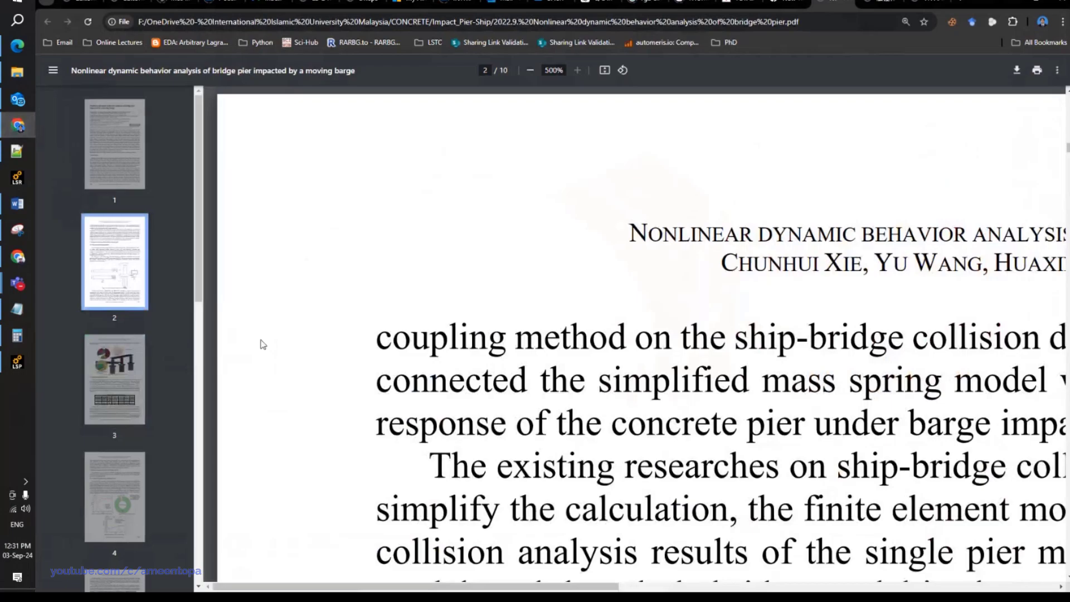
{"action": "scroll", "coordinate": [354, 385], "scroll_direction": "down", "scroll_amount": 10}
{"action": "scroll", "coordinate": [351, 362], "scroll_direction": "down", "scroll_amount": 4, "text": "ctrl"}
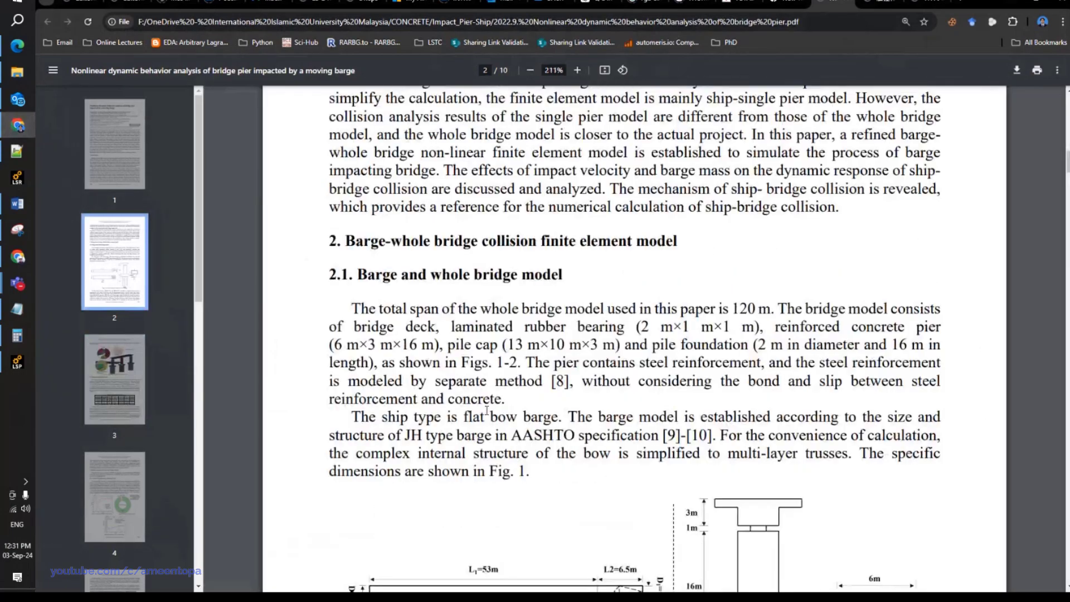
{"action": "left_click", "coordinate": [17, 126]}
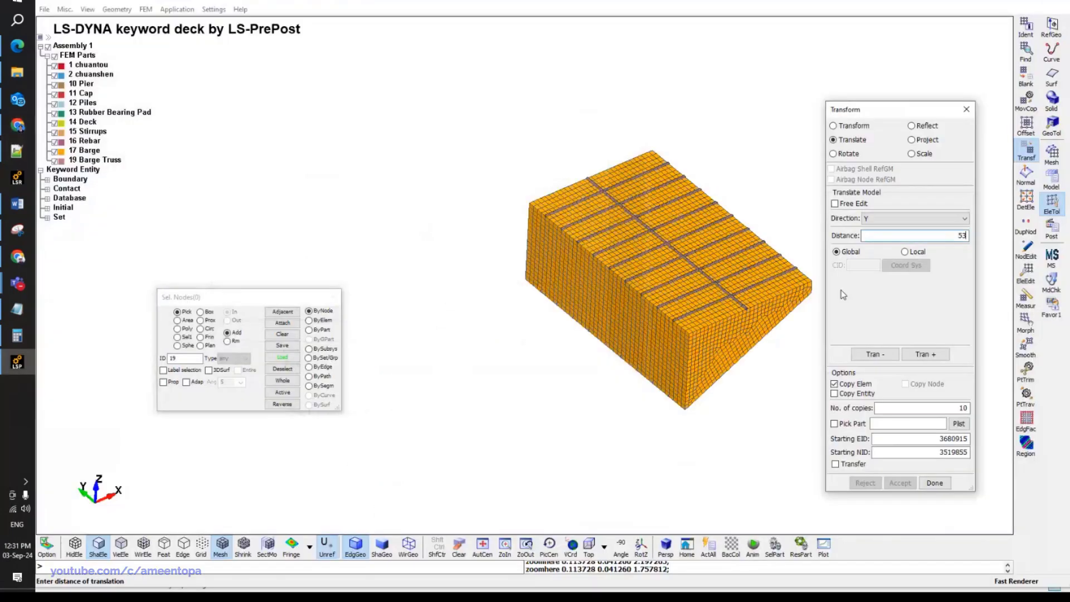
Select the barge's flat rear shell face by element with propagation, and set the number of copies to 1.
{"action": "left_click", "coordinate": [309, 320]}
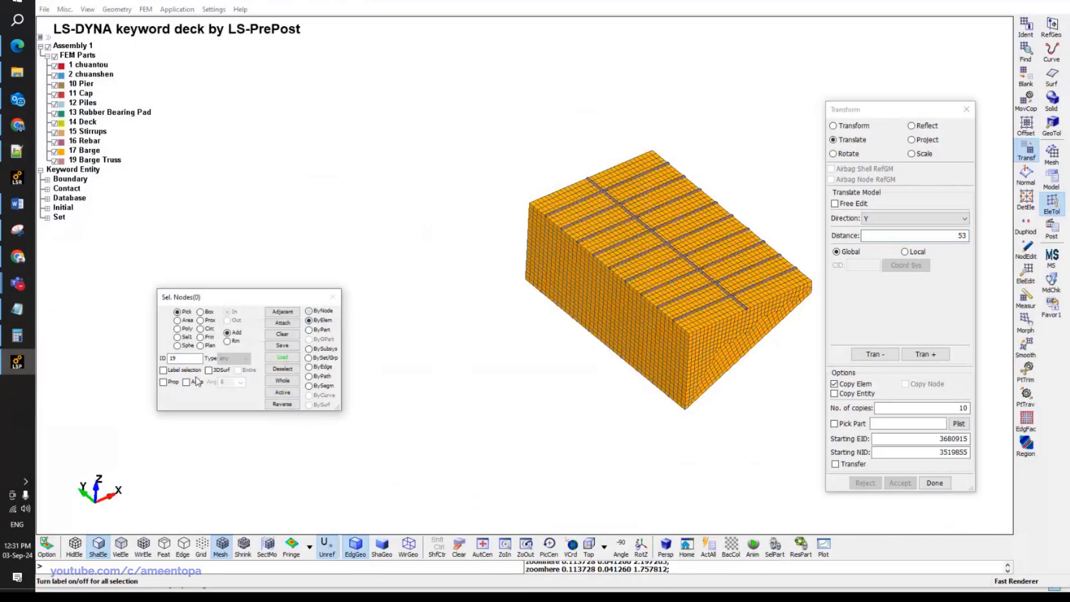
{"action": "left_click", "coordinate": [163, 382]}
{"action": "left_click", "coordinate": [609, 284]}
{"action": "double_click", "coordinate": [902, 409]}
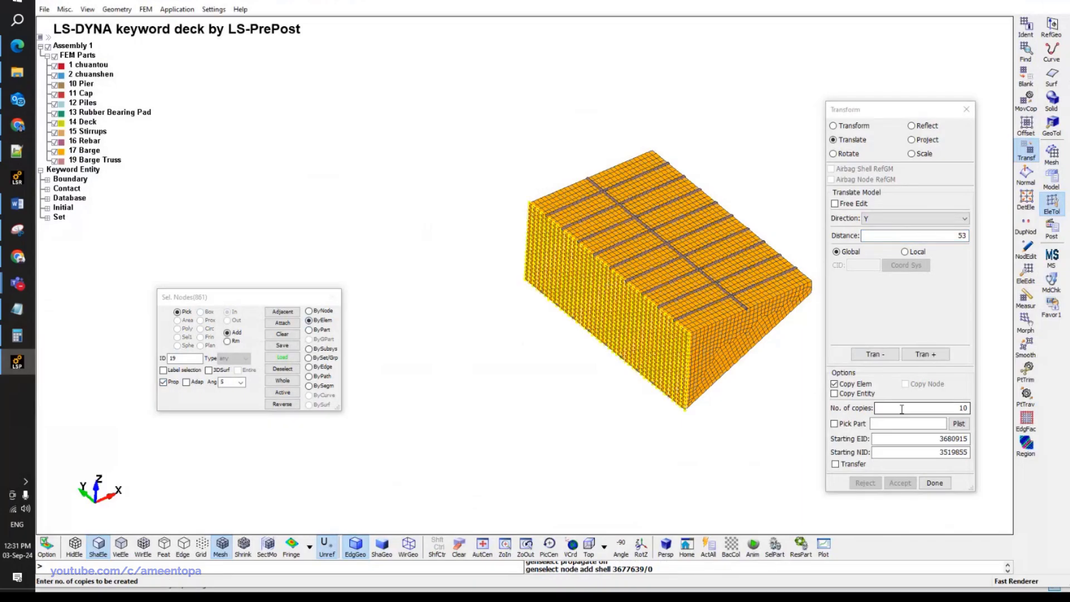
{"action": "left_click", "coordinate": [902, 409]}
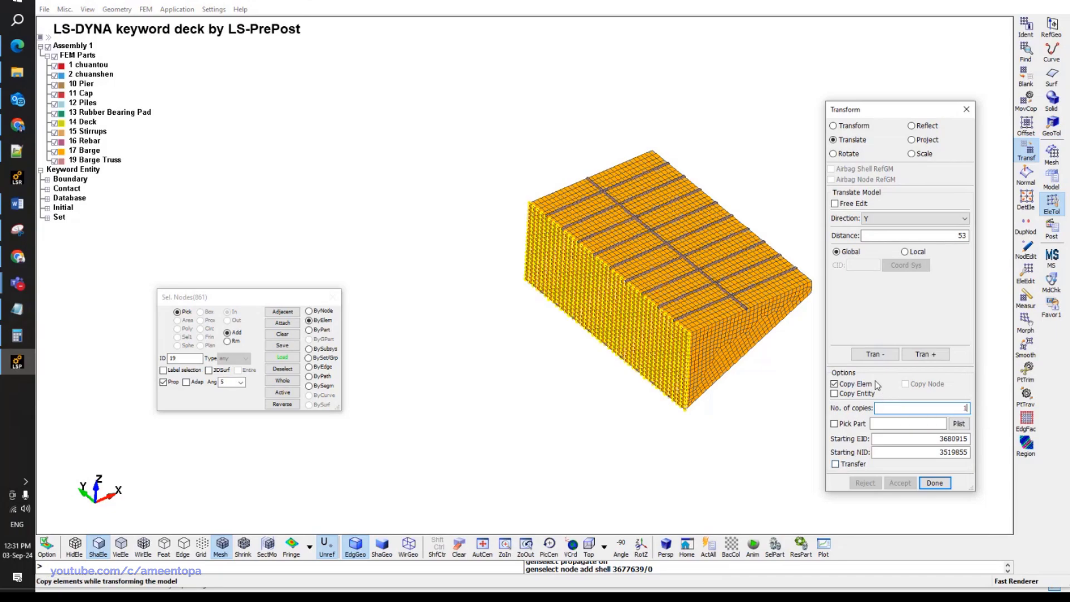
{"action": "left_click", "coordinate": [875, 355]}
{"action": "scroll", "coordinate": [788, 362], "scroll_direction": "down", "scroll_amount": 5}
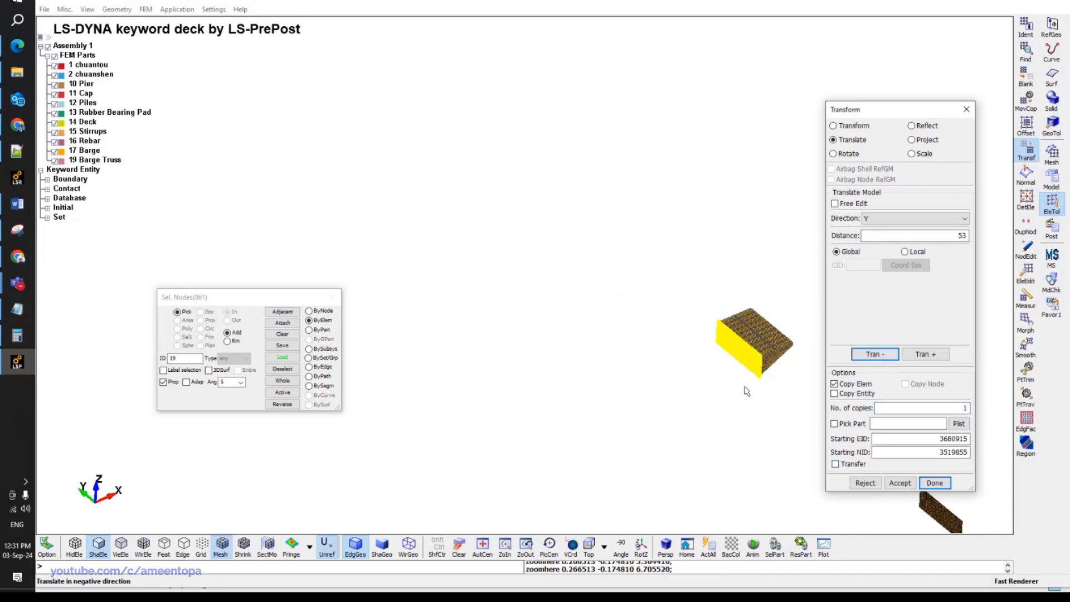
{"action": "left_click", "coordinate": [866, 483]}
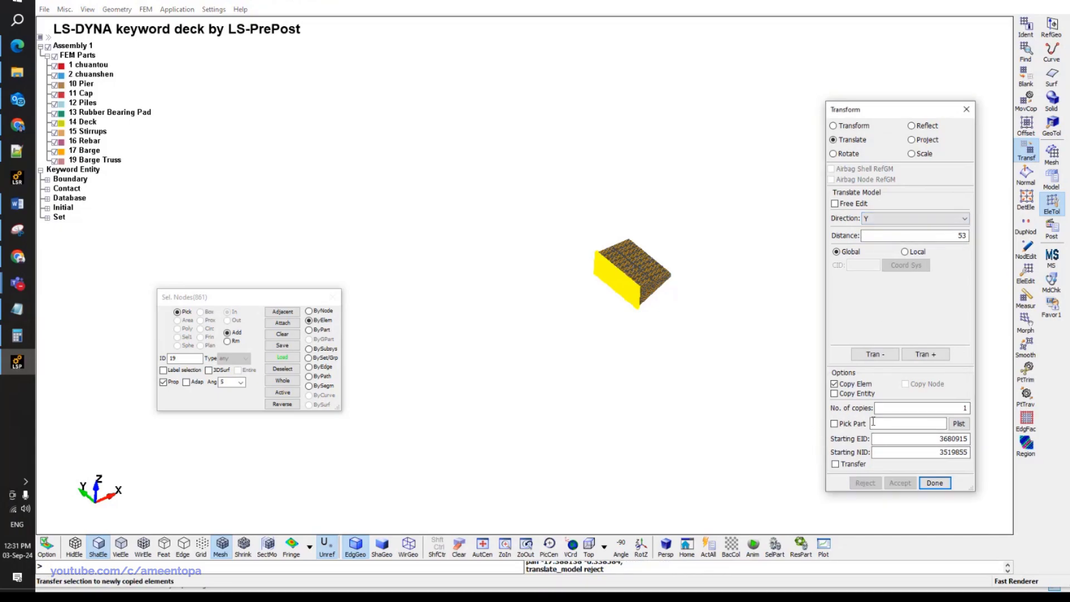
Copy the selected rear face once by 53 in the negative X direction and accept the copy.
{"action": "left_click", "coordinate": [884, 219]}
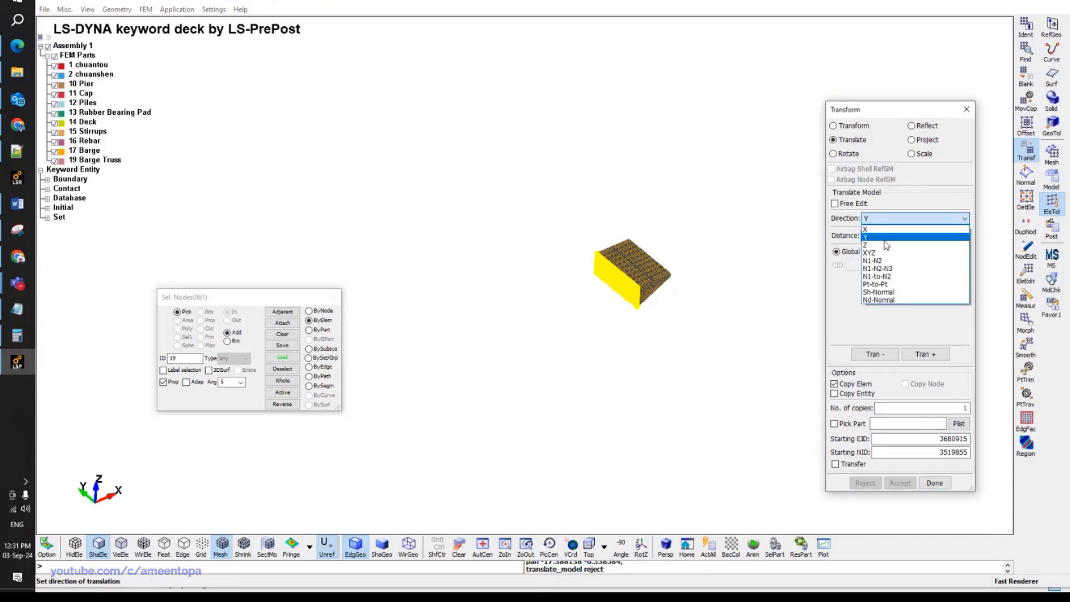
{"action": "left_click", "coordinate": [886, 230]}
{"action": "left_click", "coordinate": [874, 354]}
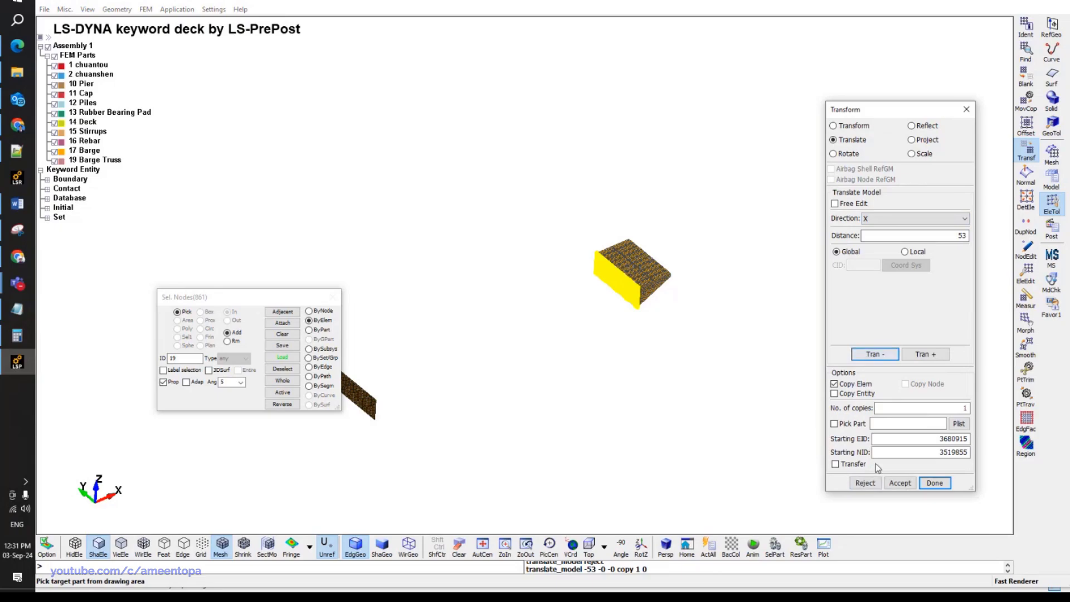
{"action": "left_click", "coordinate": [899, 482]}
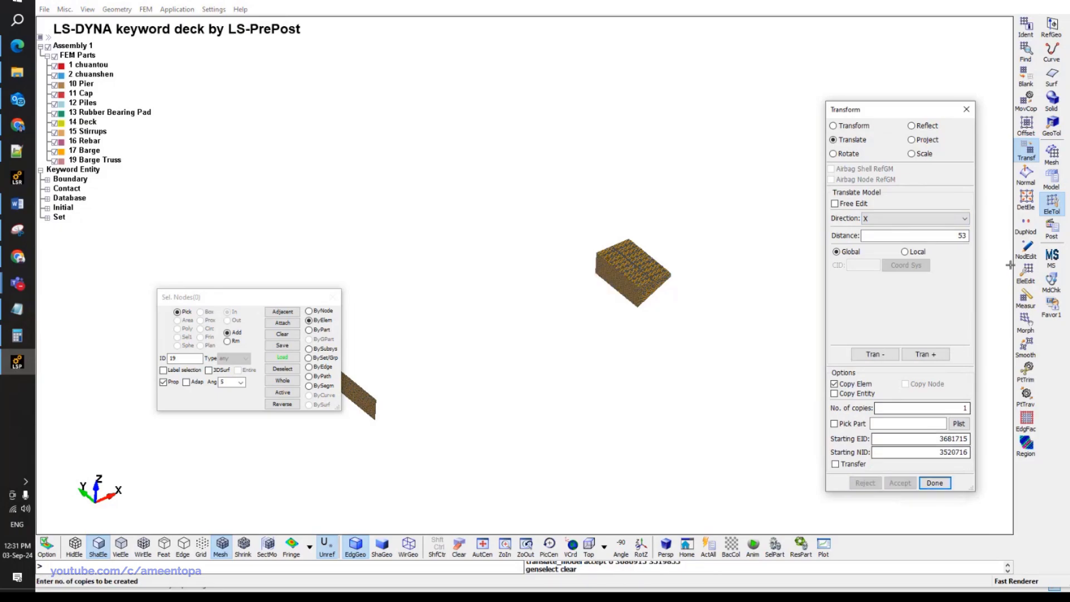
Move the copied face's shell elements, selected with propagation, into part 18 Ship Rigid, and accept the move.
{"action": "left_click", "coordinate": [1024, 103]}
{"action": "left_click", "coordinate": [934, 152]}
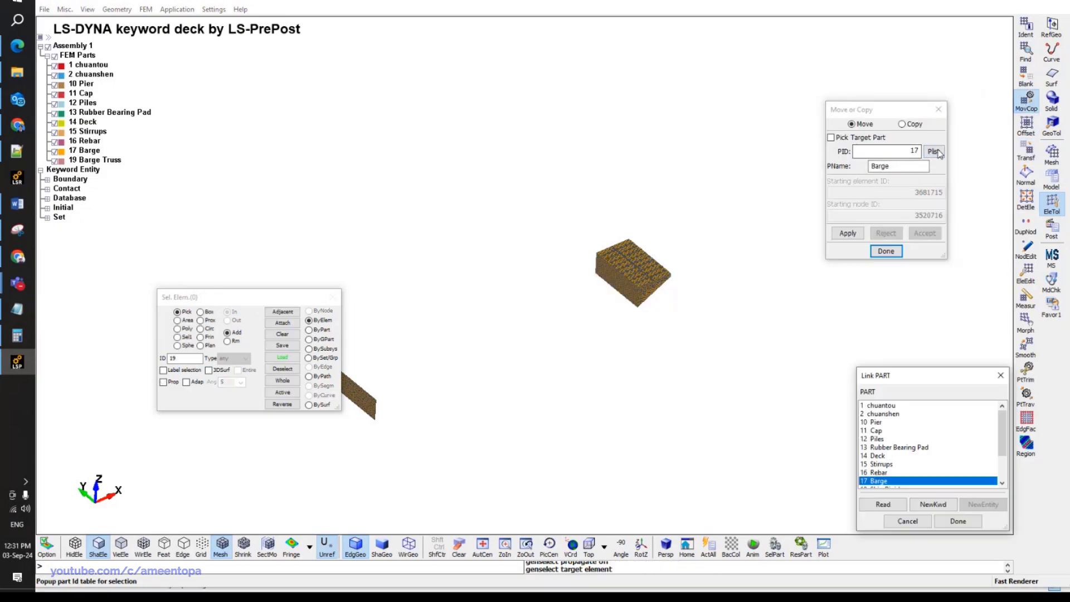
{"action": "scroll", "coordinate": [885, 480], "scroll_direction": "down", "scroll_amount": 2}
{"action": "double_click", "coordinate": [880, 464]}
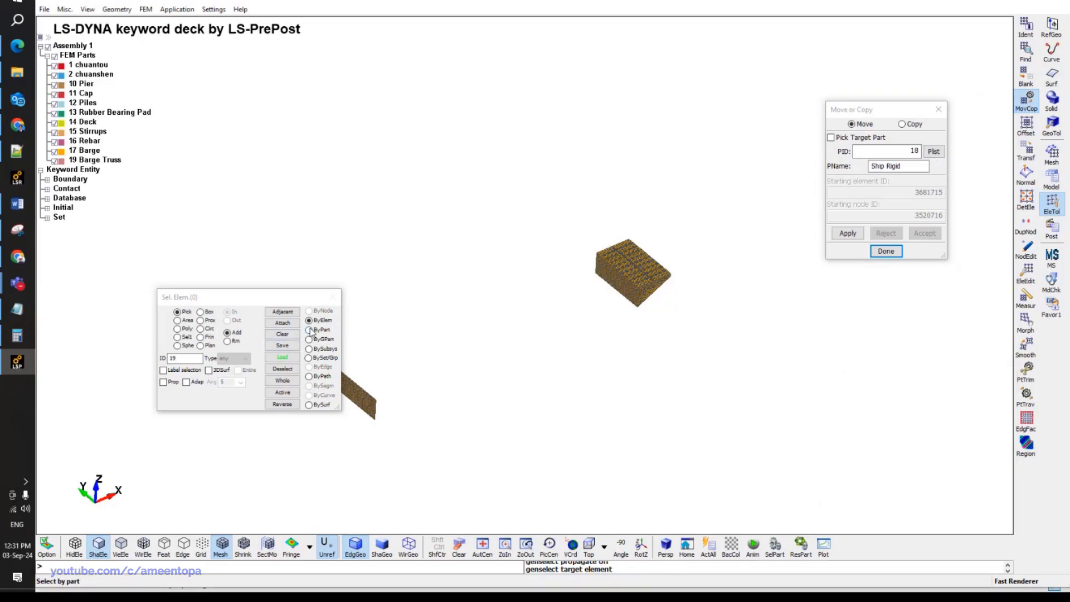
{"action": "left_click", "coordinate": [164, 382]}
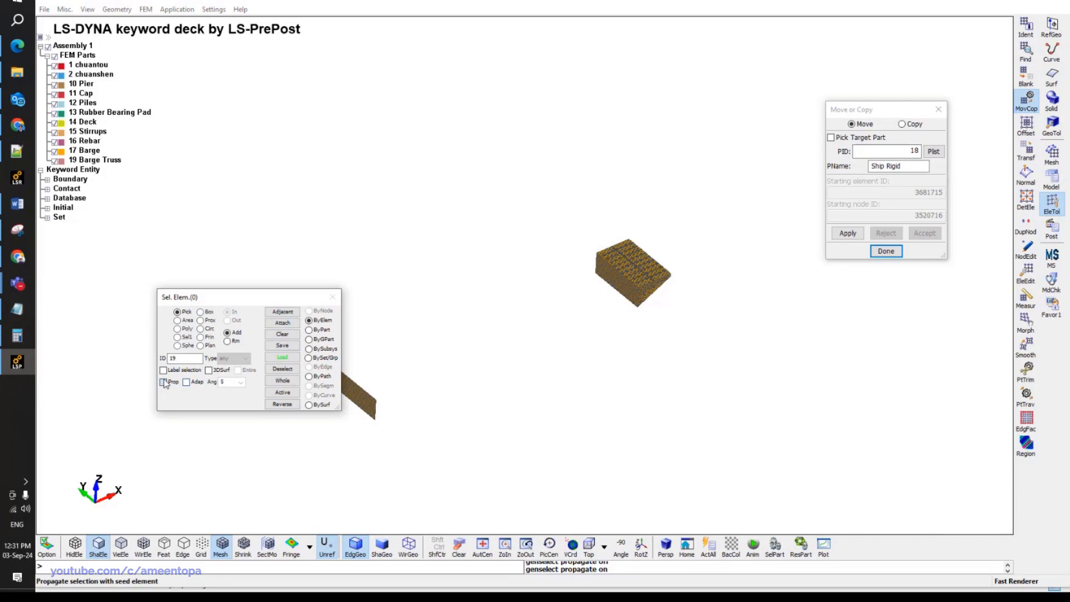
{"action": "left_click", "coordinate": [361, 401]}
{"action": "left_click", "coordinate": [848, 233]}
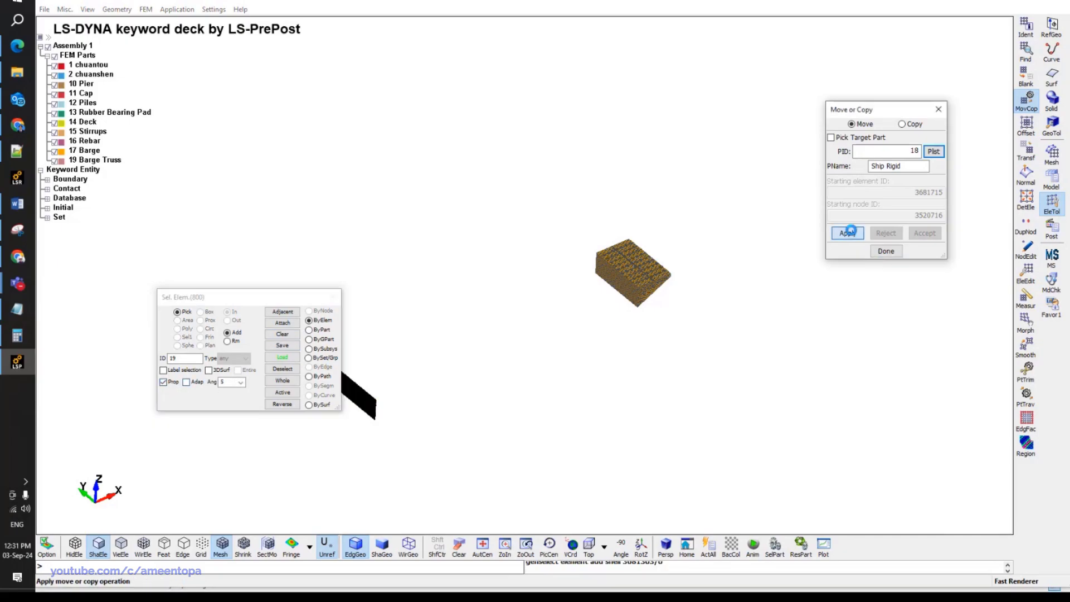
{"action": "left_click", "coordinate": [925, 233]}
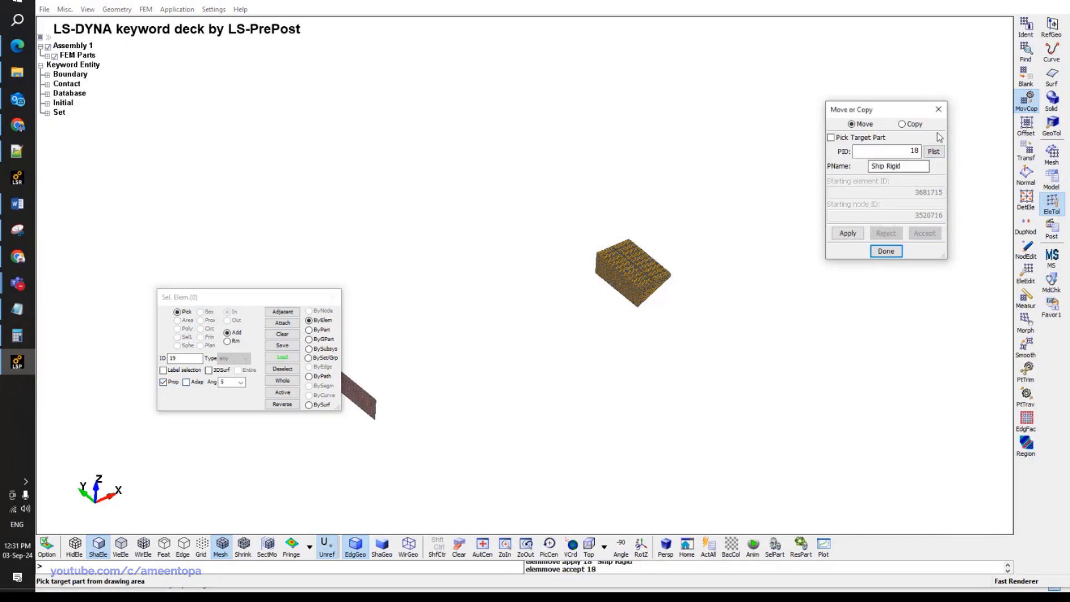
{"action": "left_click", "coordinate": [939, 109]}
Set up shell element generation by Edge Drag with a thickness of 53 and 60 segments.
{"action": "left_click", "coordinate": [1052, 154]}
{"action": "left_click", "coordinate": [1028, 248]}
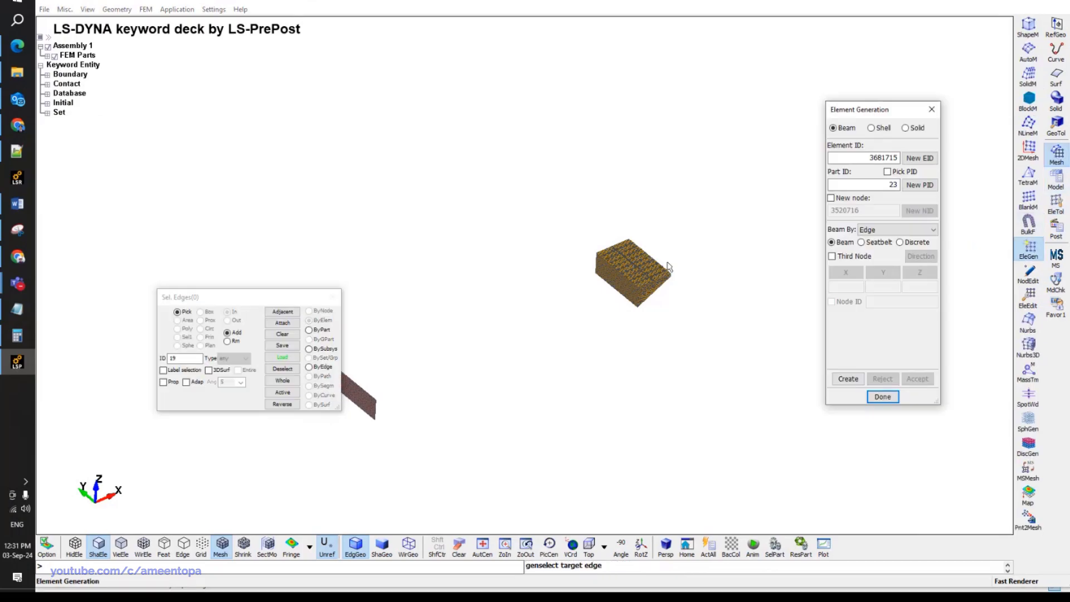
{"action": "scroll", "coordinate": [669, 266], "scroll_direction": "up", "scroll_amount": 5}
{"action": "left_click", "coordinate": [883, 129]}
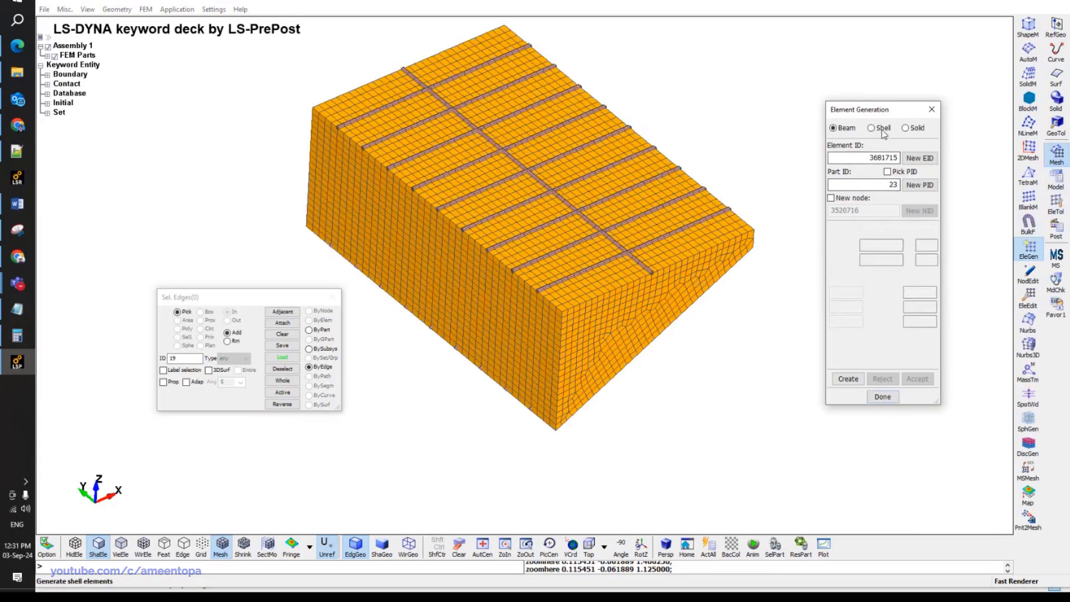
{"action": "left_click", "coordinate": [892, 229]}
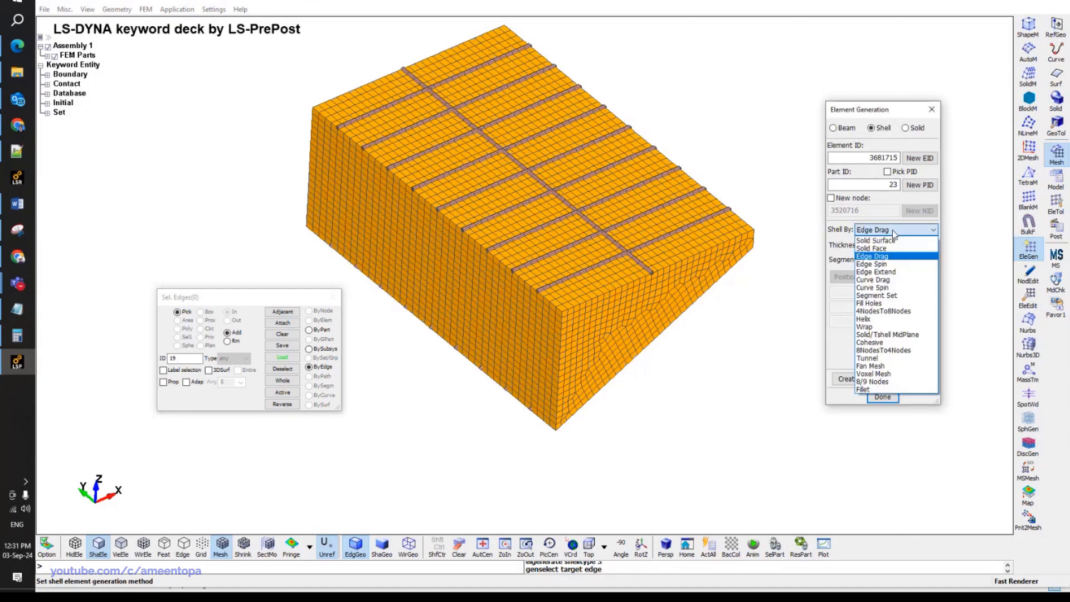
{"action": "left_click", "coordinate": [892, 229]}
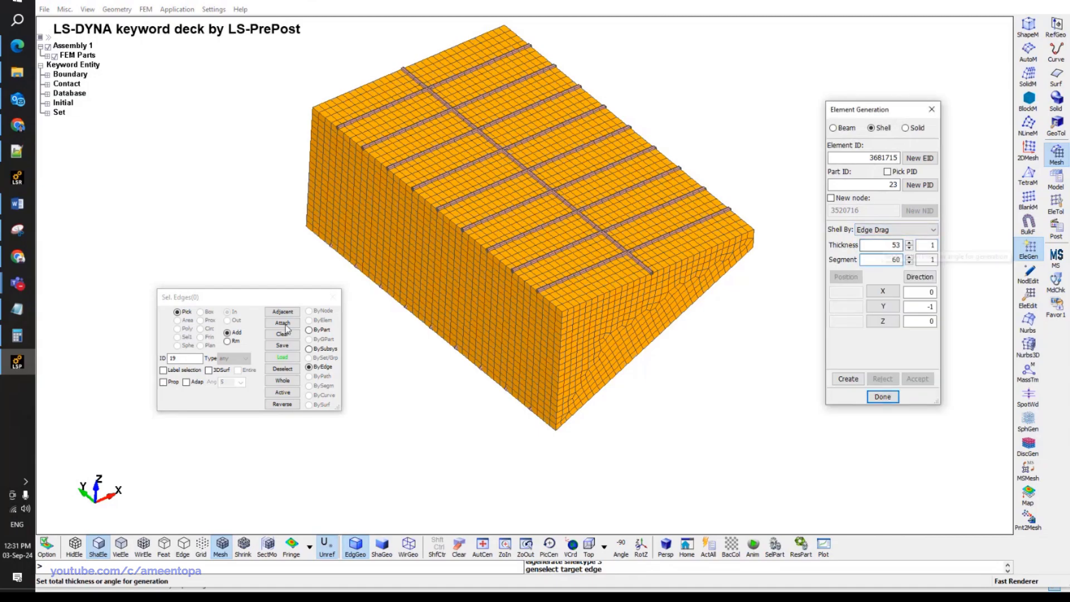
Select all four boundary edges of the barge bow's flat rear face using propagation.
{"action": "left_click", "coordinate": [163, 382]}
{"action": "scroll", "coordinate": [256, 226], "scroll_direction": "up", "scroll_amount": 5}
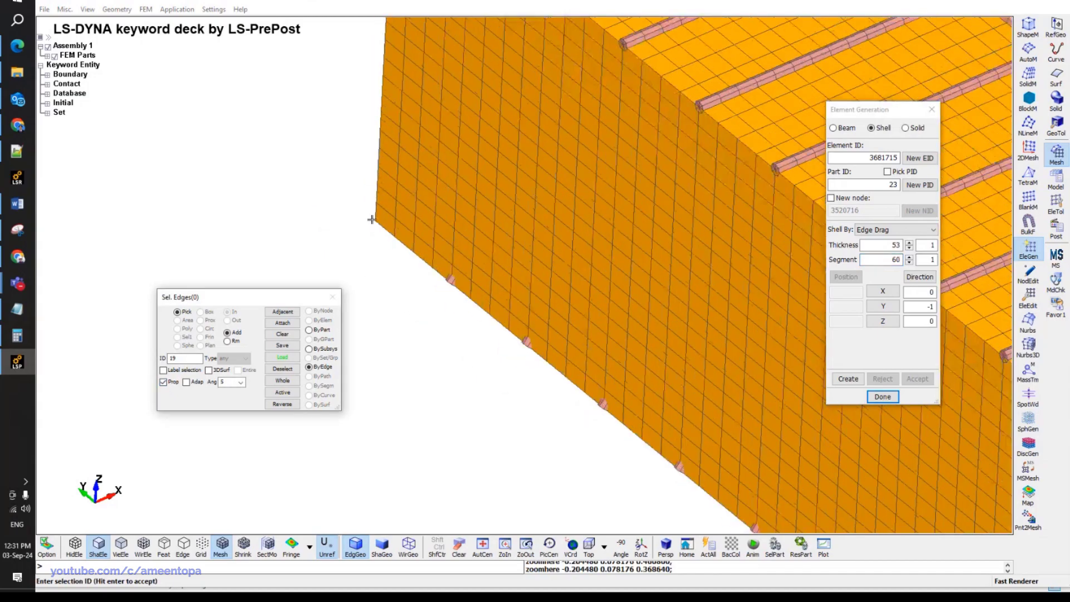
{"action": "left_click", "coordinate": [384, 232]}
{"action": "left_click", "coordinate": [384, 230]}
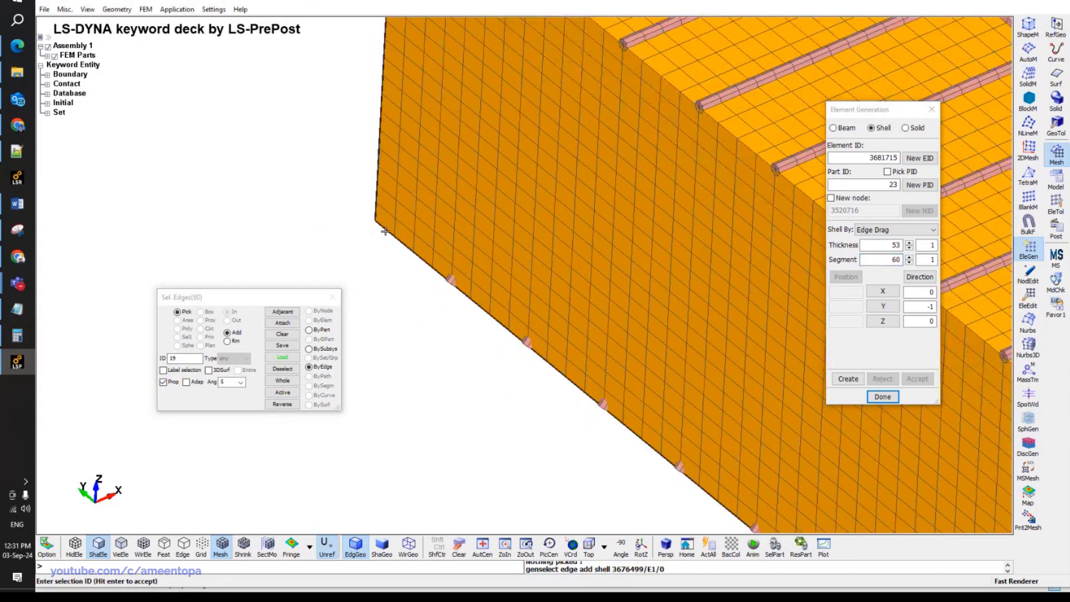
{"action": "scroll", "coordinate": [391, 226], "scroll_direction": "down", "scroll_amount": 4}
{"action": "left_click", "coordinate": [399, 81]}
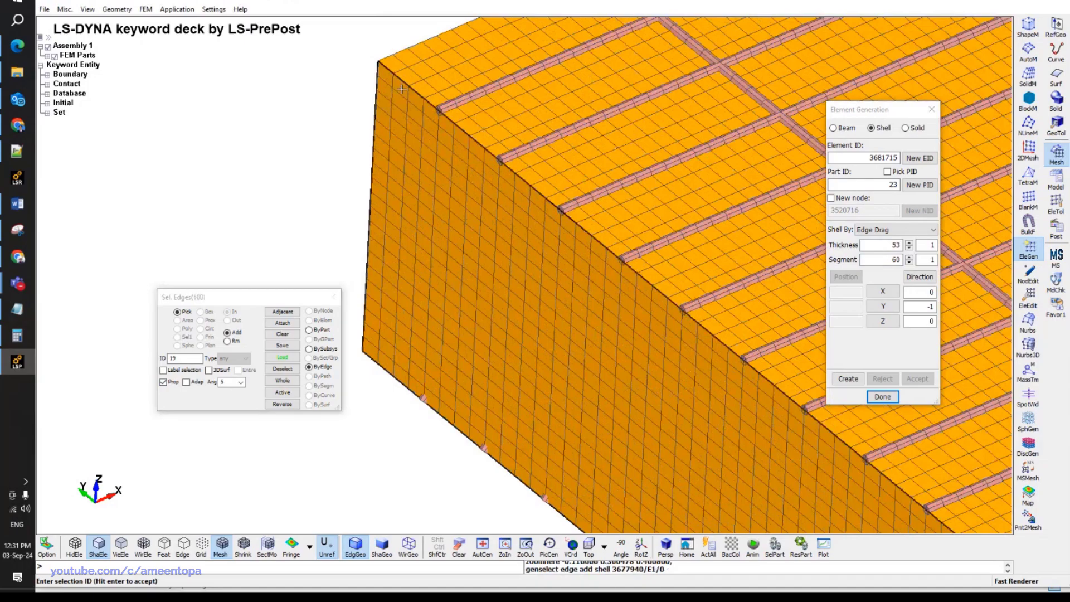
{"action": "scroll", "coordinate": [416, 133], "scroll_direction": "down", "scroll_amount": 4}
{"action": "scroll", "coordinate": [502, 184], "scroll_direction": "up", "scroll_amount": 1}
{"action": "scroll", "coordinate": [521, 200], "scroll_direction": "up", "scroll_amount": 5}
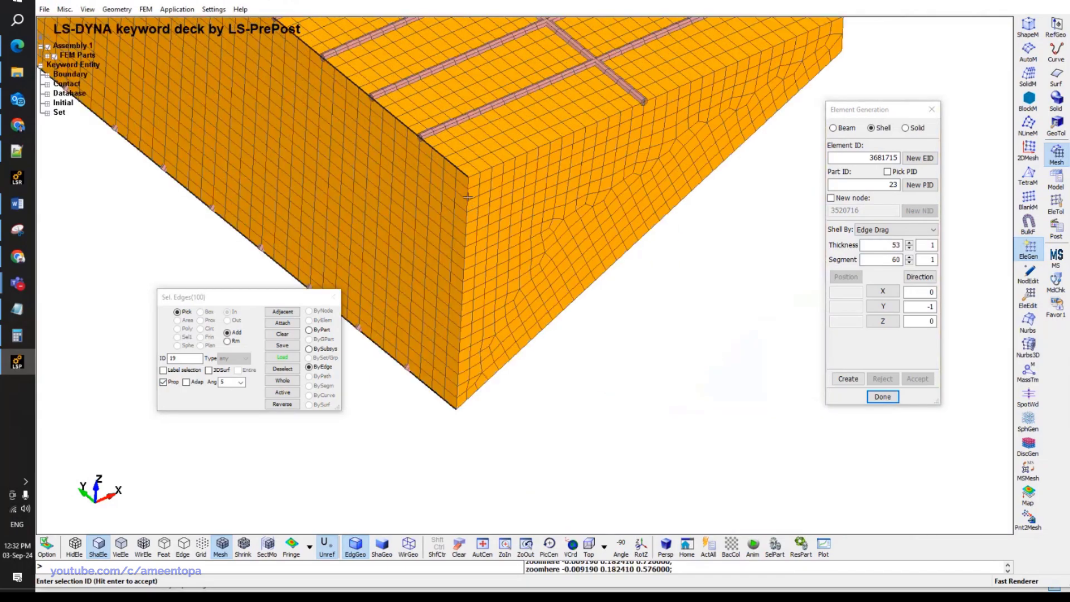
{"action": "left_click", "coordinate": [467, 195]}
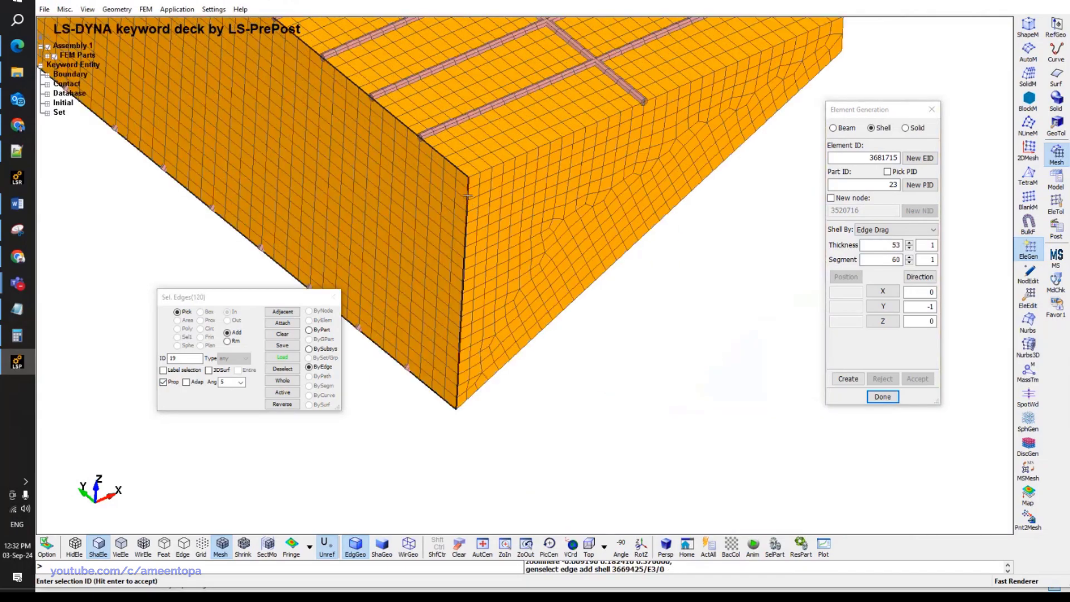
Generate shells from the selected edges in the negative X direction with 120 segments, and accept them.
{"action": "left_click", "coordinate": [849, 379]}
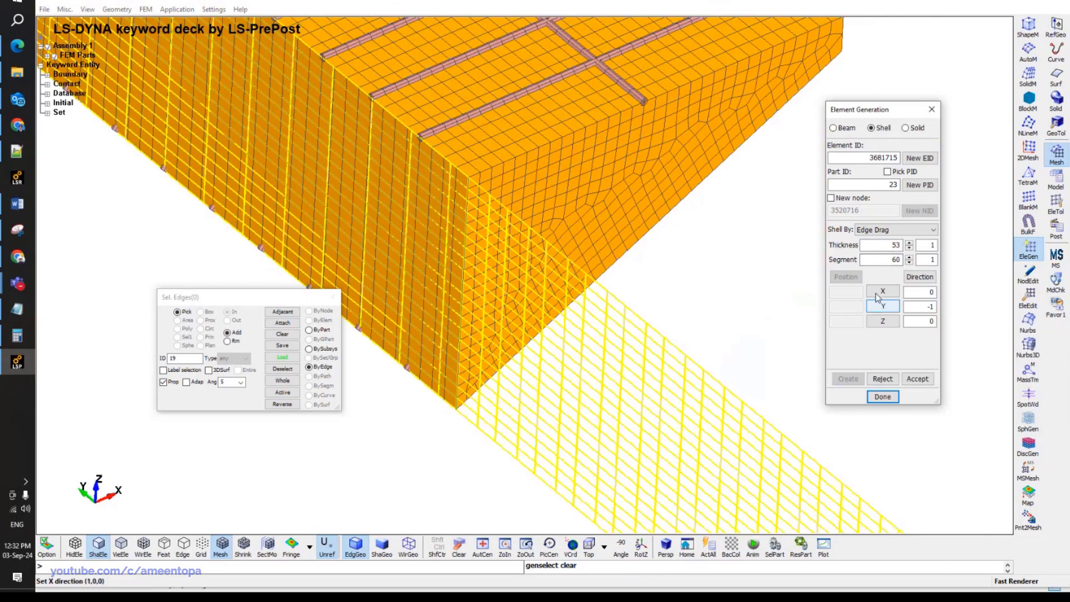
{"action": "left_click", "coordinate": [878, 294]}
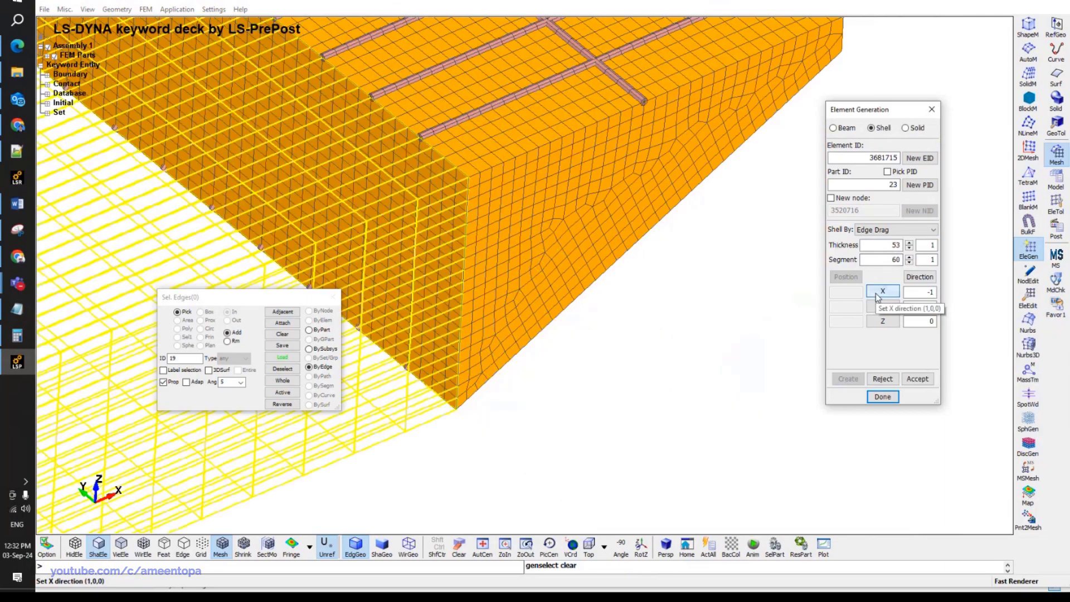
{"action": "double_click", "coordinate": [889, 260]}
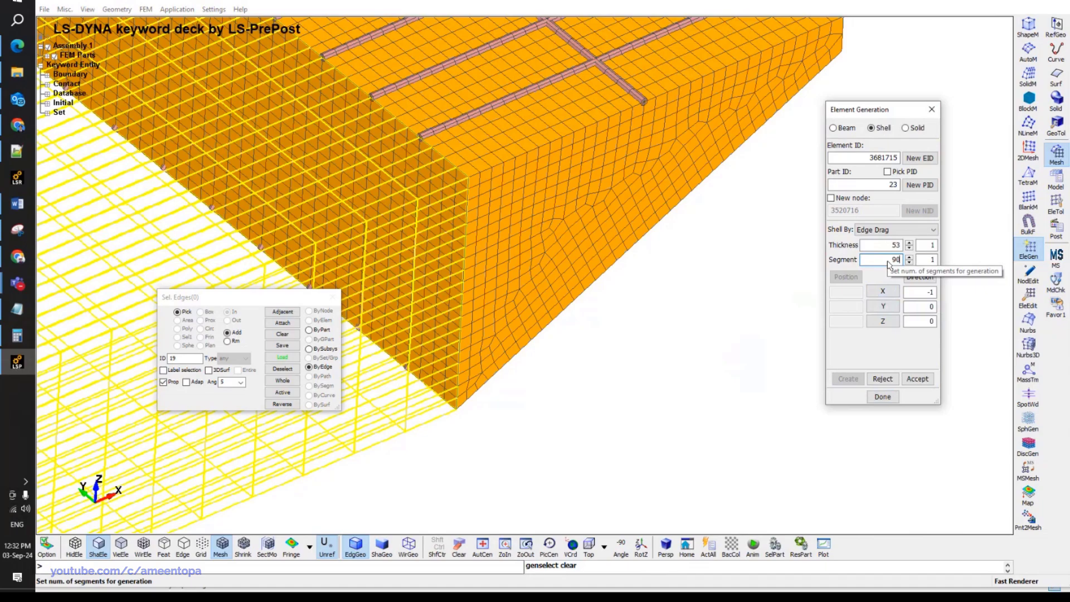
{"action": "key", "text": "Return"}
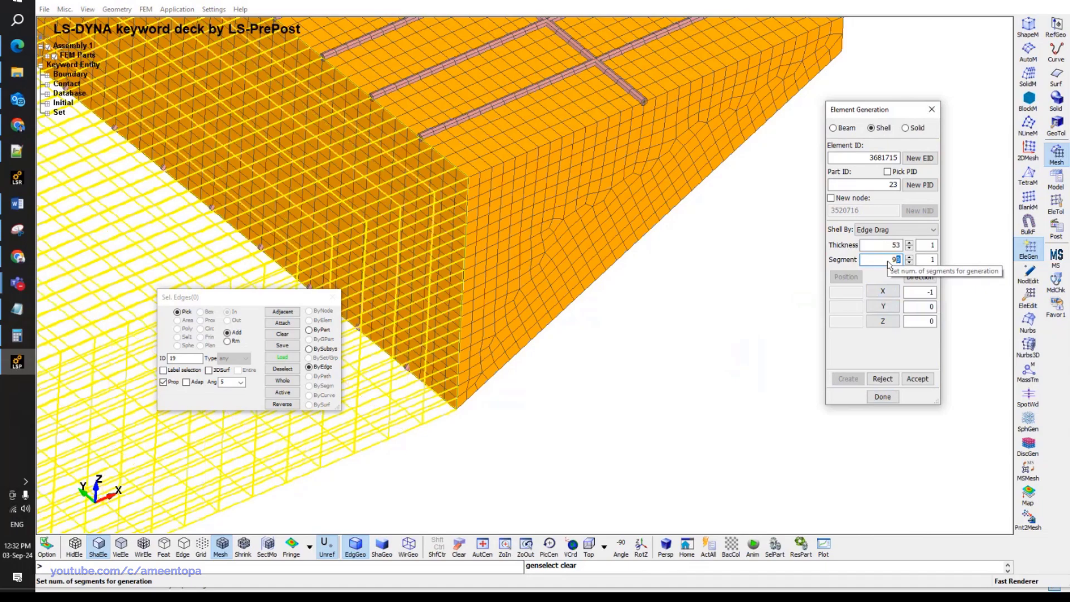
{"action": "key", "text": "Return"}
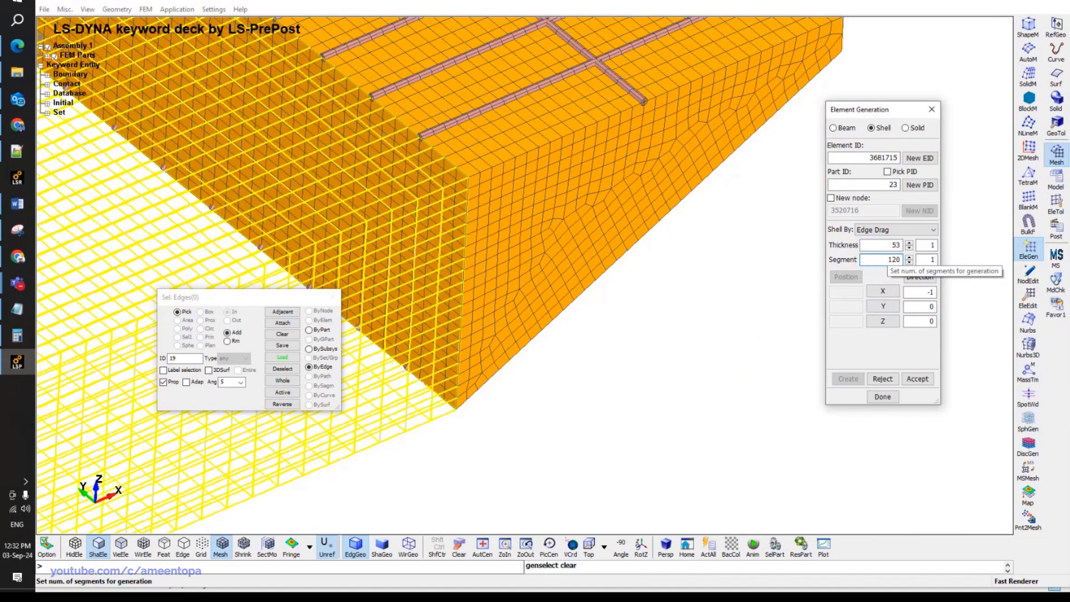
{"action": "left_click", "coordinate": [917, 378]}
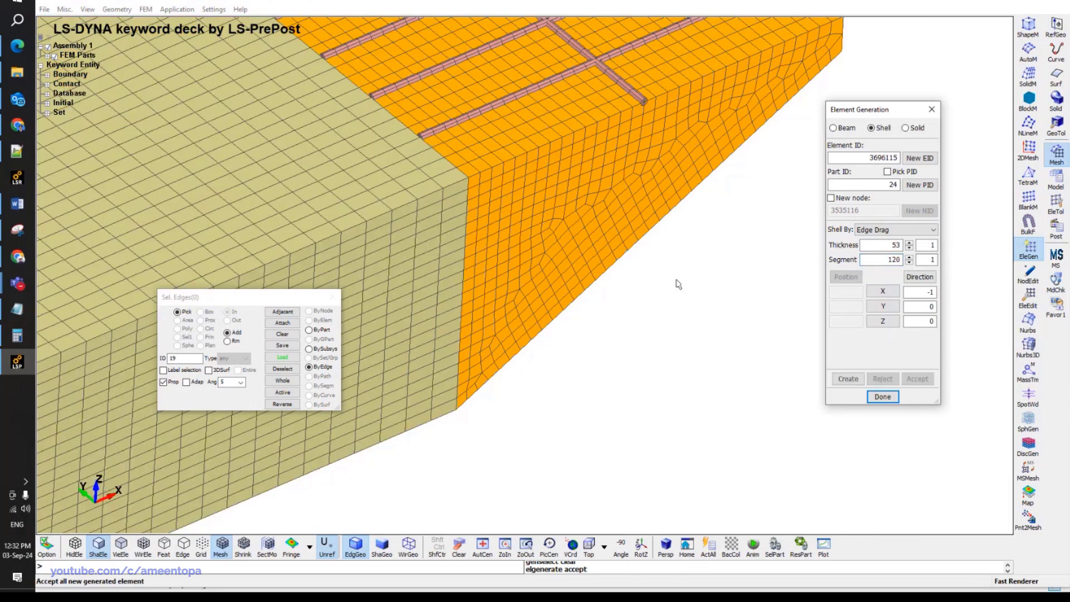
Move the newly generated hull shells, selected by part, into part 18 Ship Rigid and accept the move.
{"action": "scroll", "coordinate": [678, 284], "scroll_direction": "down", "scroll_amount": 5}
{"action": "left_click", "coordinate": [1054, 205]}
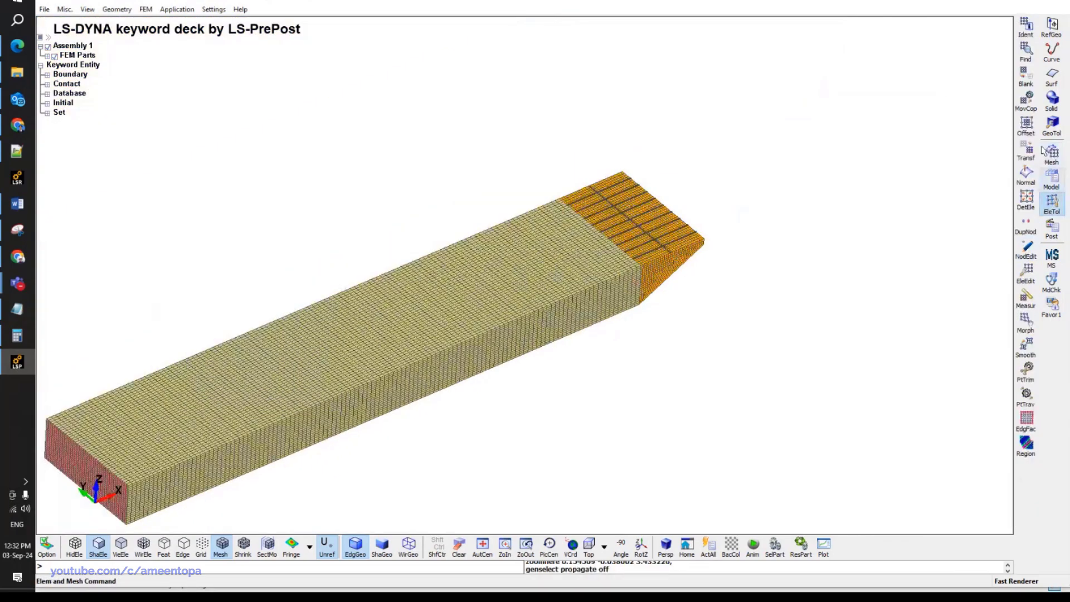
{"action": "left_click", "coordinate": [1026, 101]}
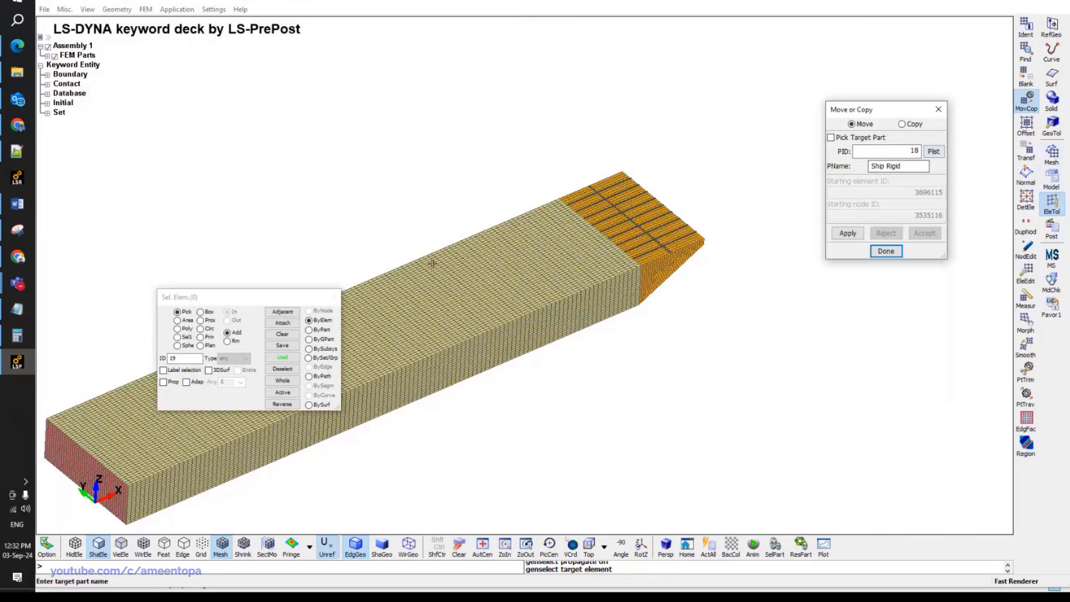
{"action": "left_click", "coordinate": [309, 330]}
{"action": "left_click", "coordinate": [423, 306]}
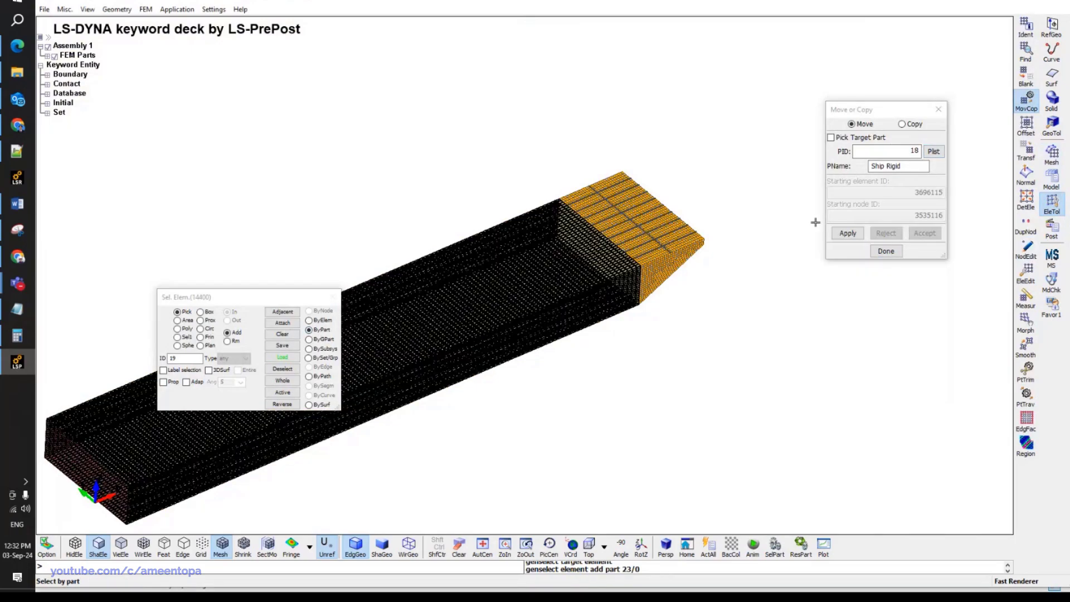
{"action": "left_click", "coordinate": [847, 234]}
{"action": "left_click", "coordinate": [925, 233]}
Toggle the Barge Truss display and hide part 17 Barge to examine the truss against the rigid hull.
{"action": "left_click_drag", "start_coordinate": [613, 346], "coordinate": [656, 359]}
{"action": "scroll", "coordinate": [663, 218], "scroll_direction": "up", "scroll_amount": 6}
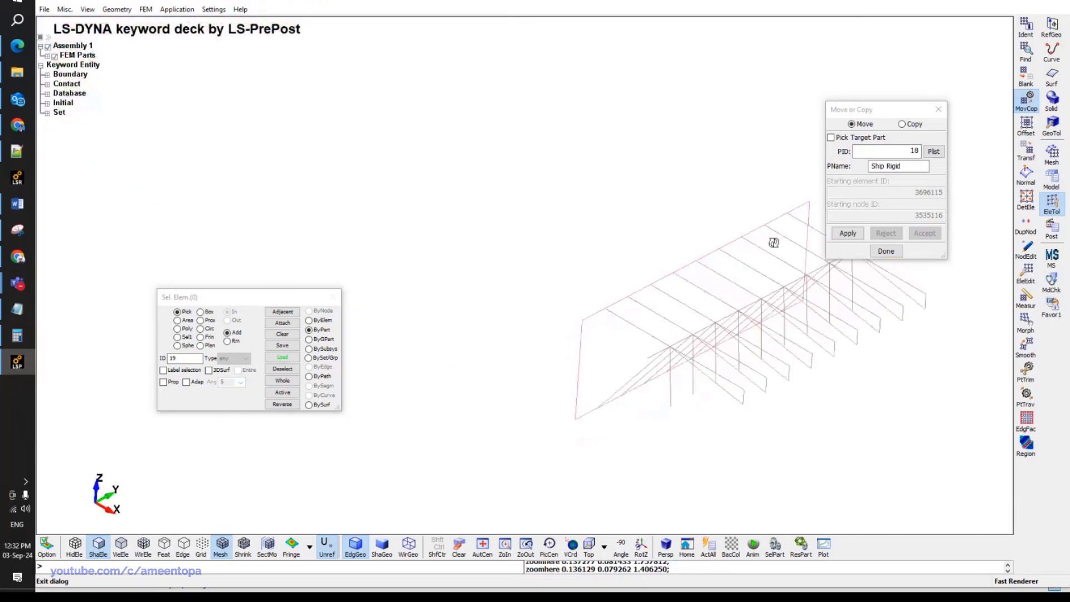
{"action": "left_click_drag", "start_coordinate": [774, 242], "coordinate": [775, 243]}
{"action": "left_click", "coordinate": [47, 56]}
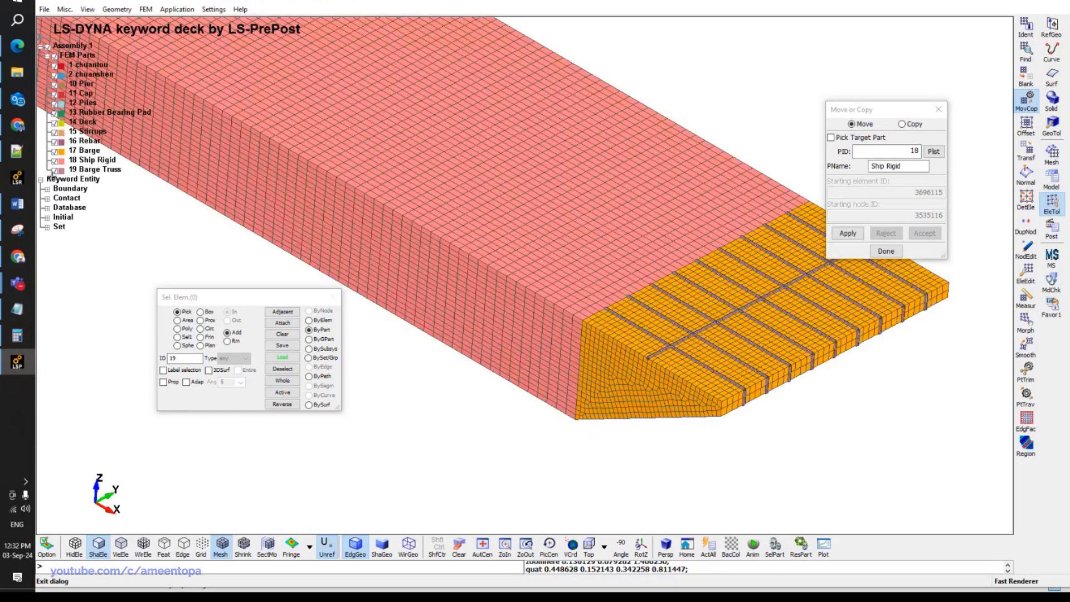
{"action": "left_click", "coordinate": [53, 171]}
{"action": "left_click", "coordinate": [54, 169]}
{"action": "left_click", "coordinate": [54, 151]}
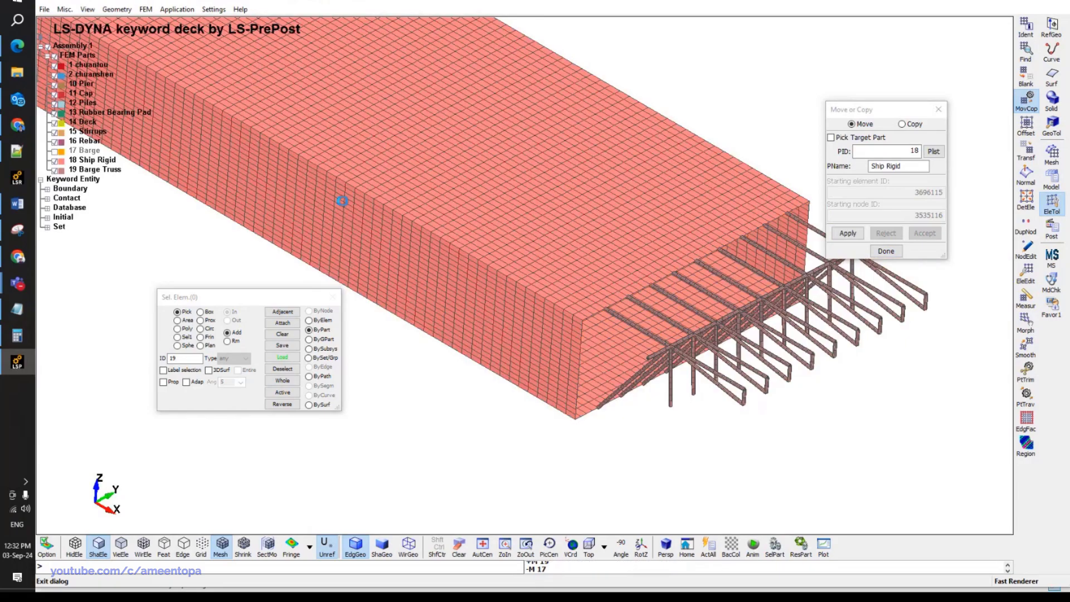
{"action": "scroll", "coordinate": [425, 268], "scroll_direction": "up", "scroll_amount": 2}
{"action": "scroll", "coordinate": [441, 276], "scroll_direction": "down", "scroll_amount": 2}
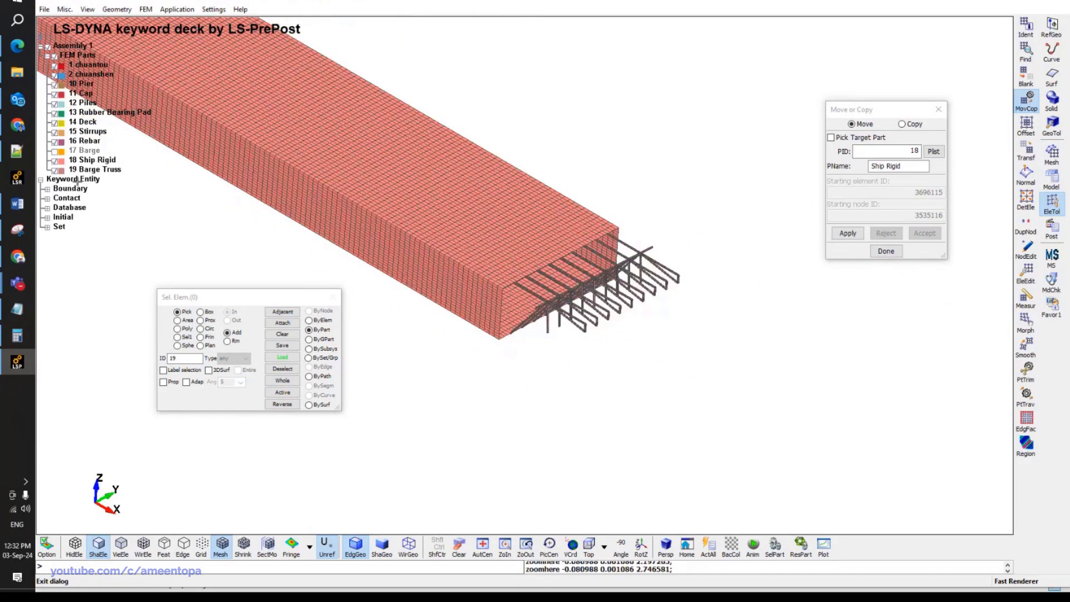
Isolate part 17 Barge by hiding Ship Rigid and Barge Truss, with its flat rear face in view.
{"action": "left_click", "coordinate": [54, 160]}
{"action": "left_click", "coordinate": [54, 169]}
{"action": "left_click", "coordinate": [54, 151]}
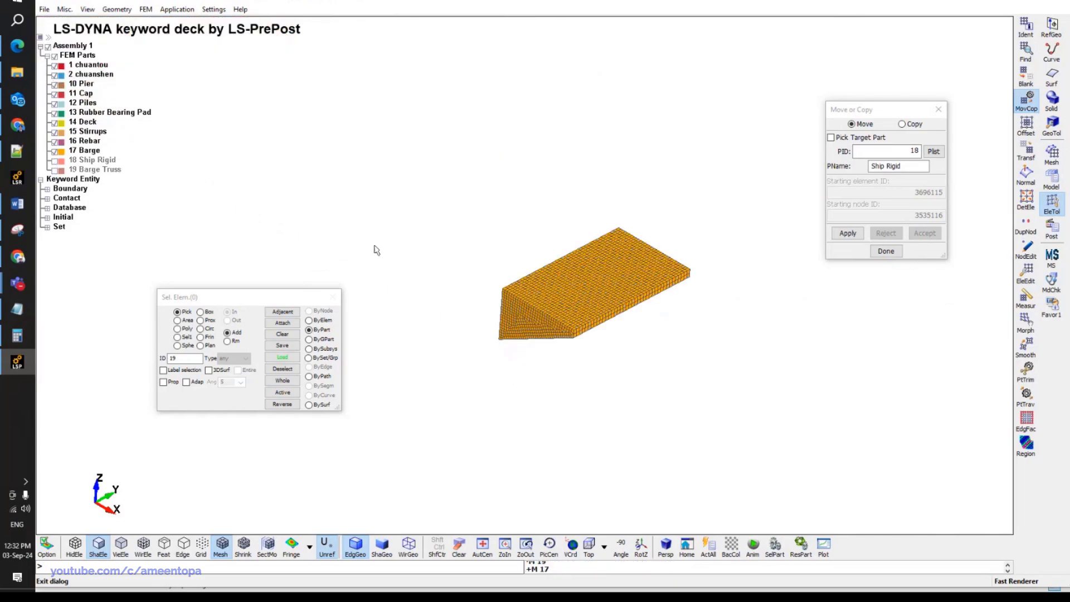
{"action": "left_click_drag", "start_coordinate": [376, 252], "coordinate": [817, 306], "text": "shift"}
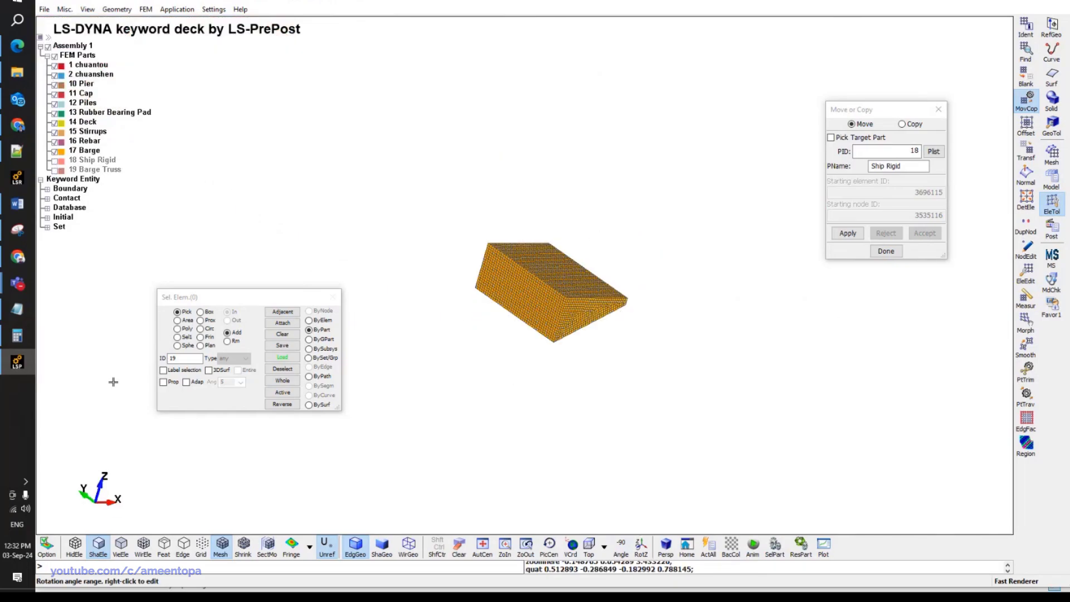
Switch to Chrome to check the bridge pier paper, and return to LS-PrePost.
{"action": "left_click", "coordinate": [22, 360]}
{"action": "left_click", "coordinate": [22, 359]}
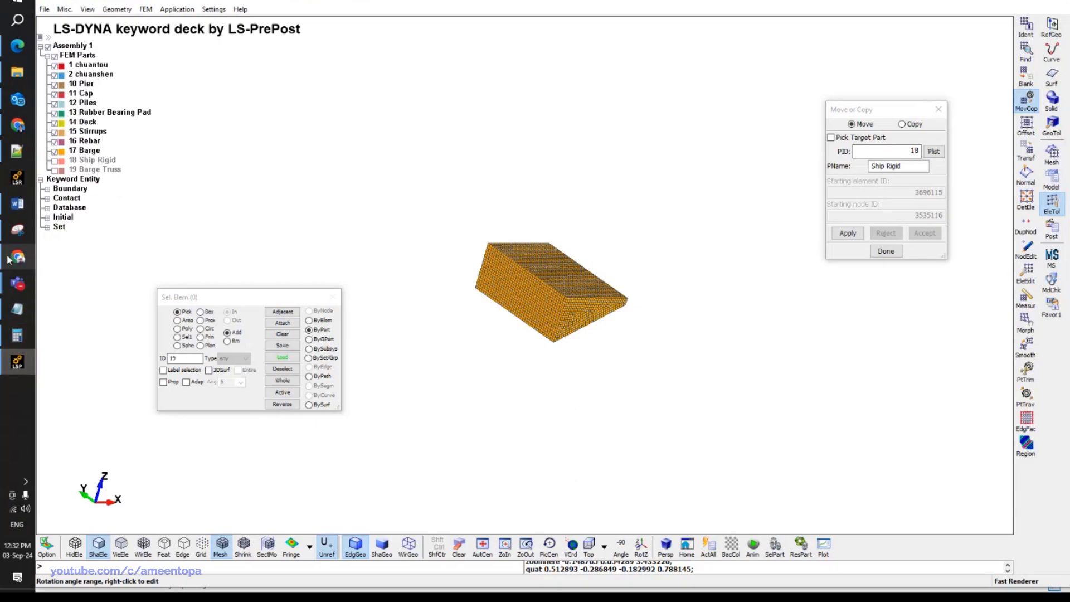
{"action": "left_click", "coordinate": [18, 125]}
{"action": "left_click", "coordinate": [108, 368]}
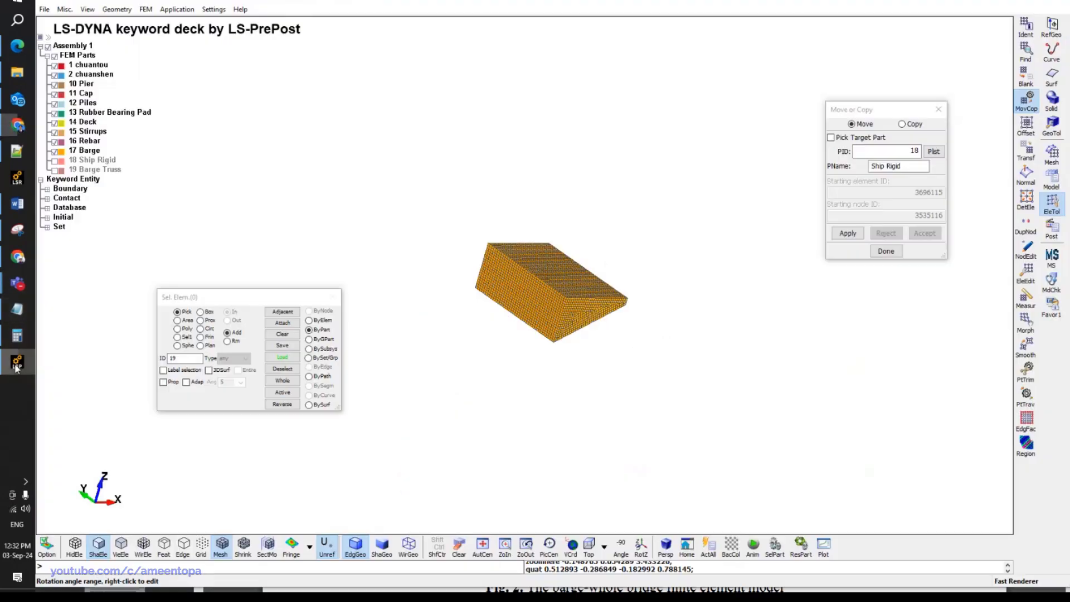
{"action": "left_click", "coordinate": [18, 363]}
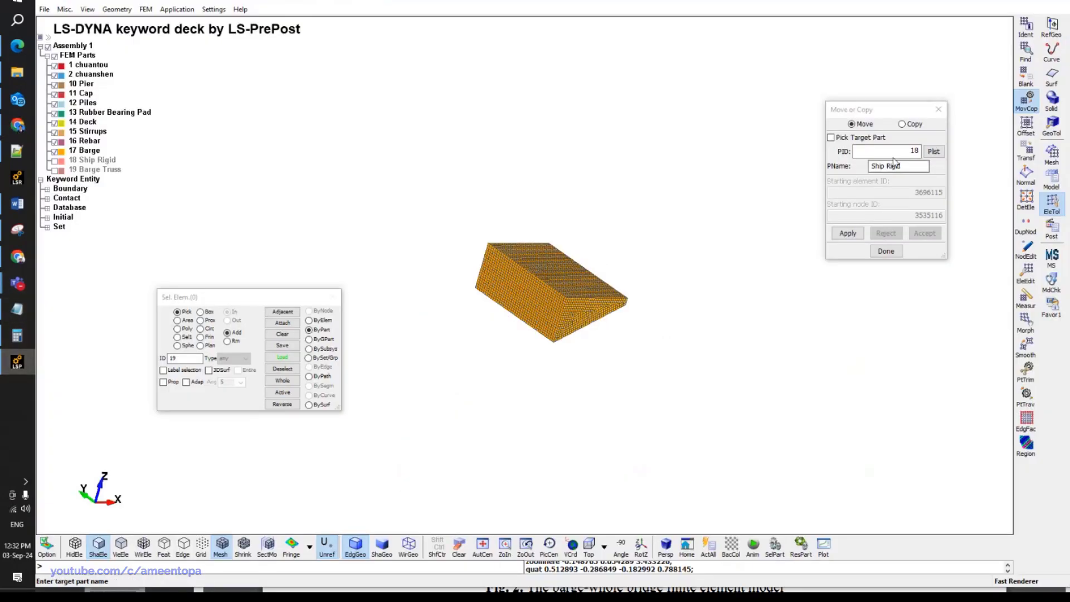
Move the Barge part's flat rear face elements, selected with propagation, into part 18 Ship Rigid and accept the move.
{"action": "left_click", "coordinate": [164, 383]}
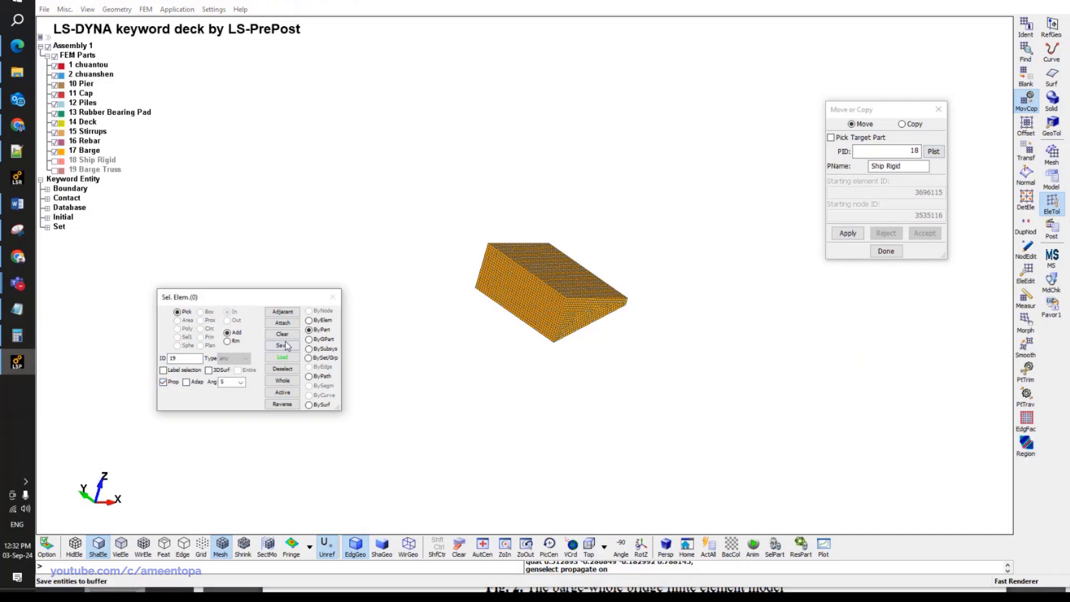
{"action": "left_click", "coordinate": [499, 291]}
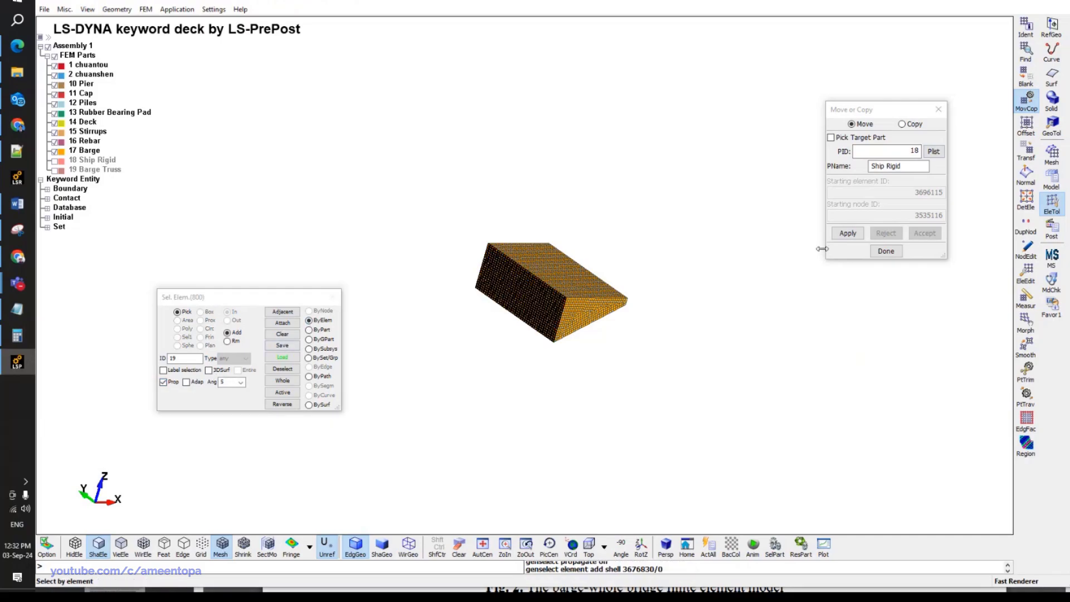
{"action": "left_click", "coordinate": [848, 233]}
{"action": "left_click", "coordinate": [924, 233]}
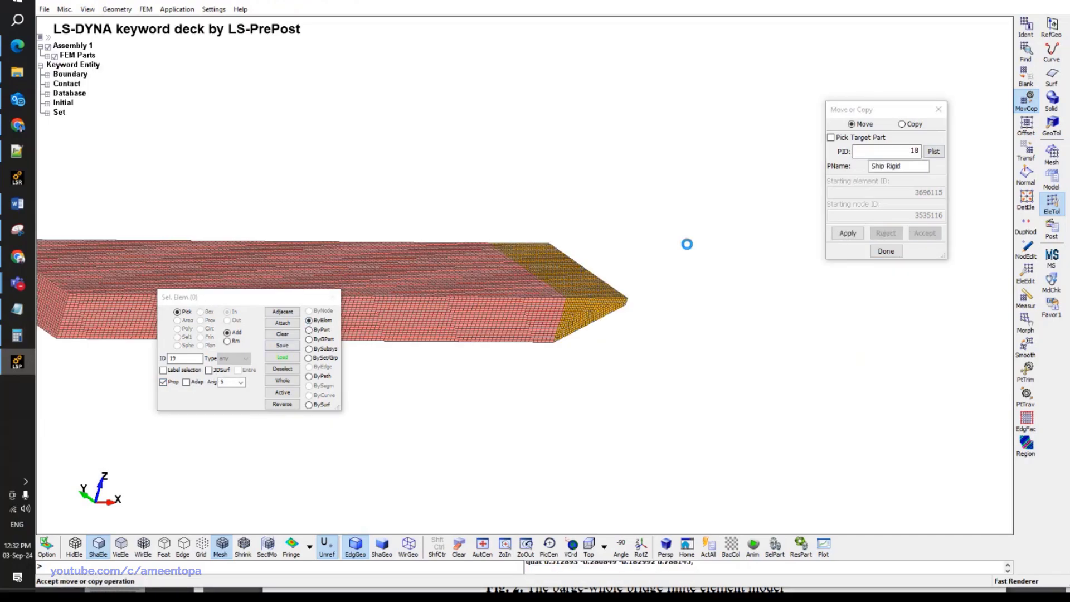
Delete the untitled part cards 20, 21, 22 and 23 from the model's PART keyword and confirm the deletion.
{"action": "left_click", "coordinate": [1052, 179]}
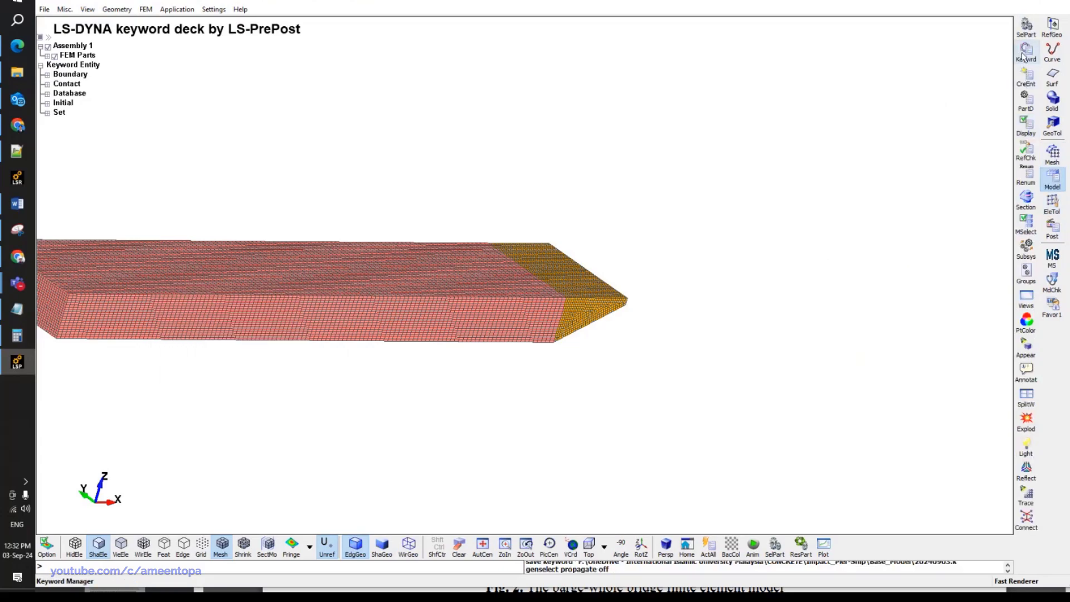
{"action": "left_click", "coordinate": [1026, 52]}
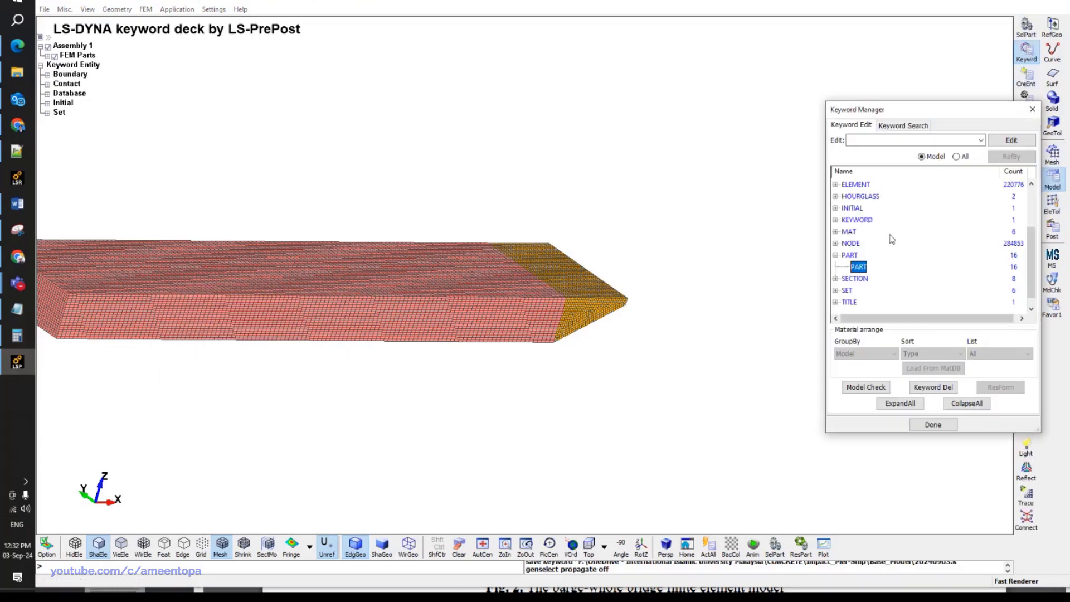
{"action": "left_click", "coordinate": [854, 278]}
{"action": "double_click", "coordinate": [858, 267]}
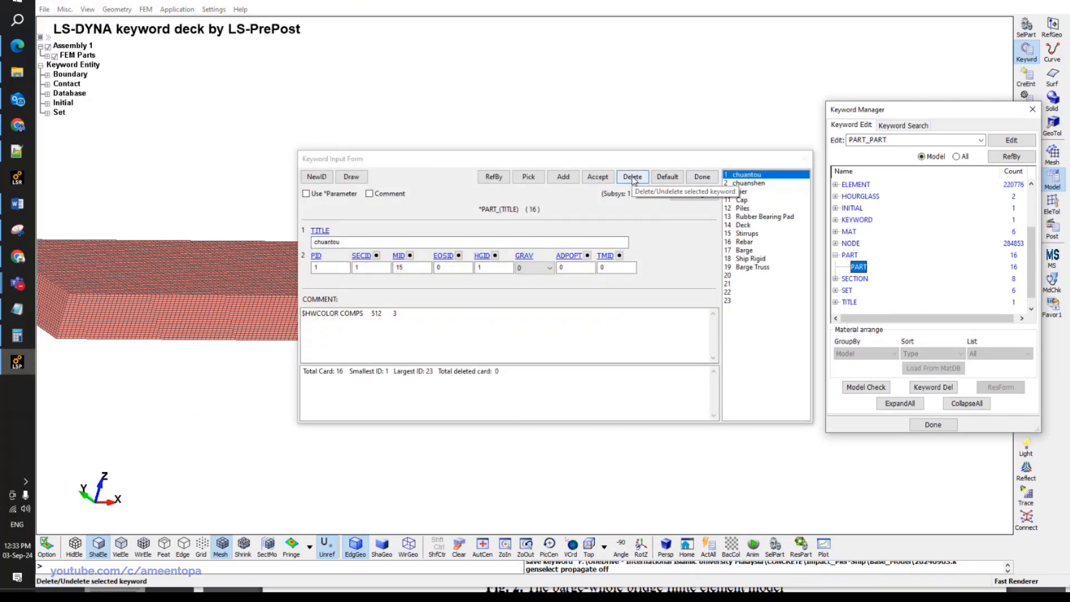
{"action": "left_click", "coordinate": [317, 177]}
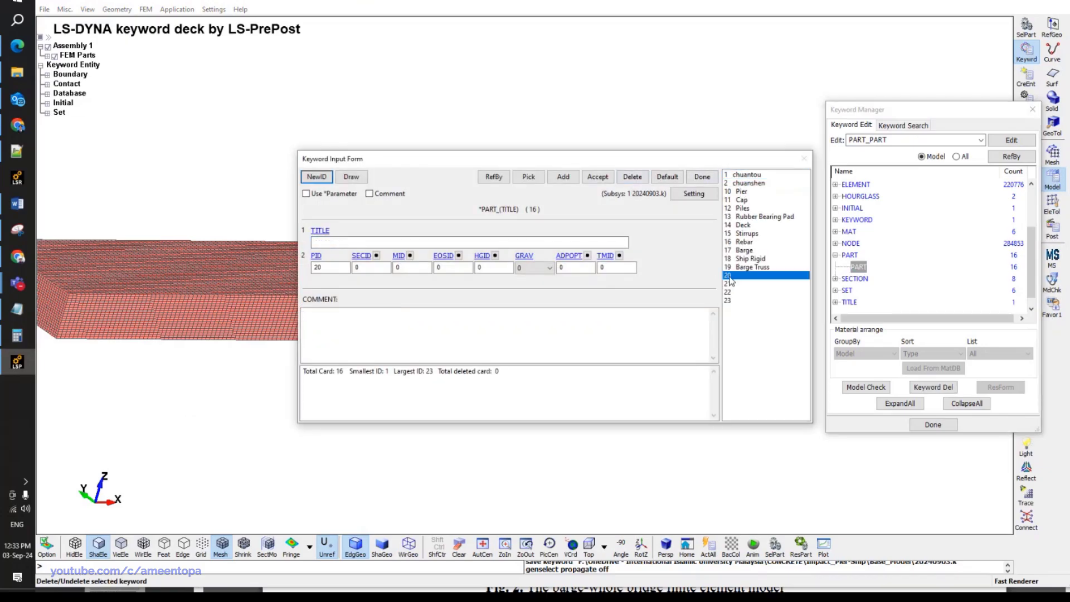
{"action": "left_click", "coordinate": [47, 56]}
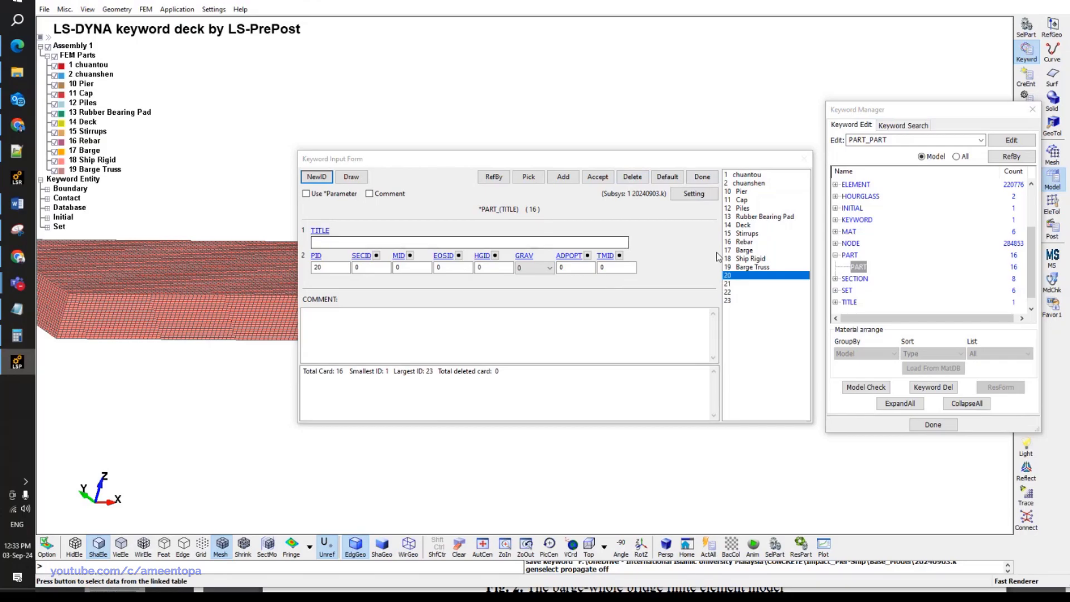
{"action": "left_click", "coordinate": [632, 178]}
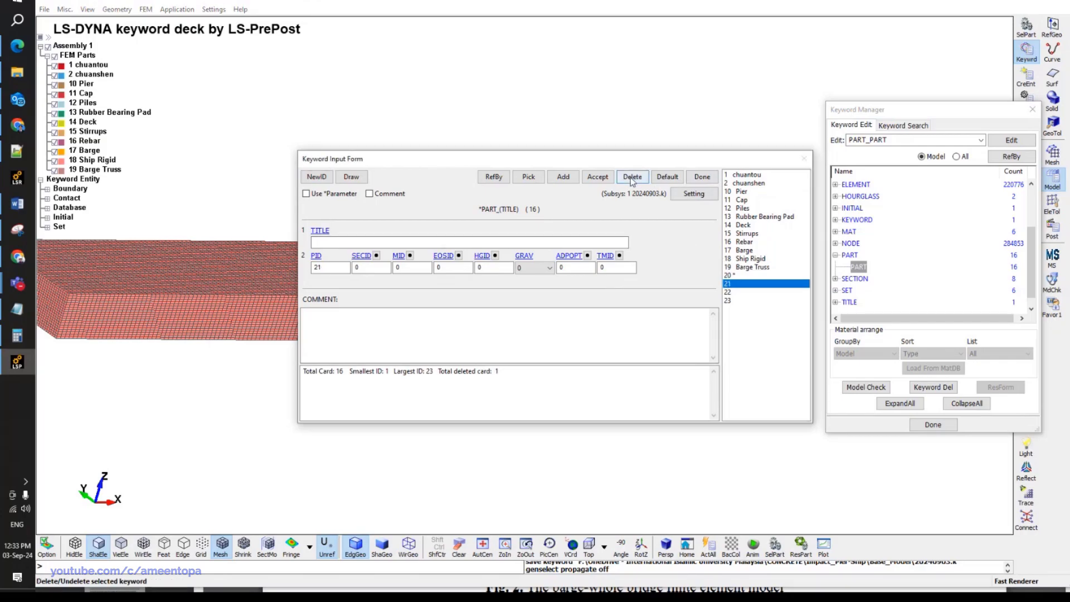
{"action": "left_click", "coordinate": [728, 292]}
{"action": "key", "text": "Down"}
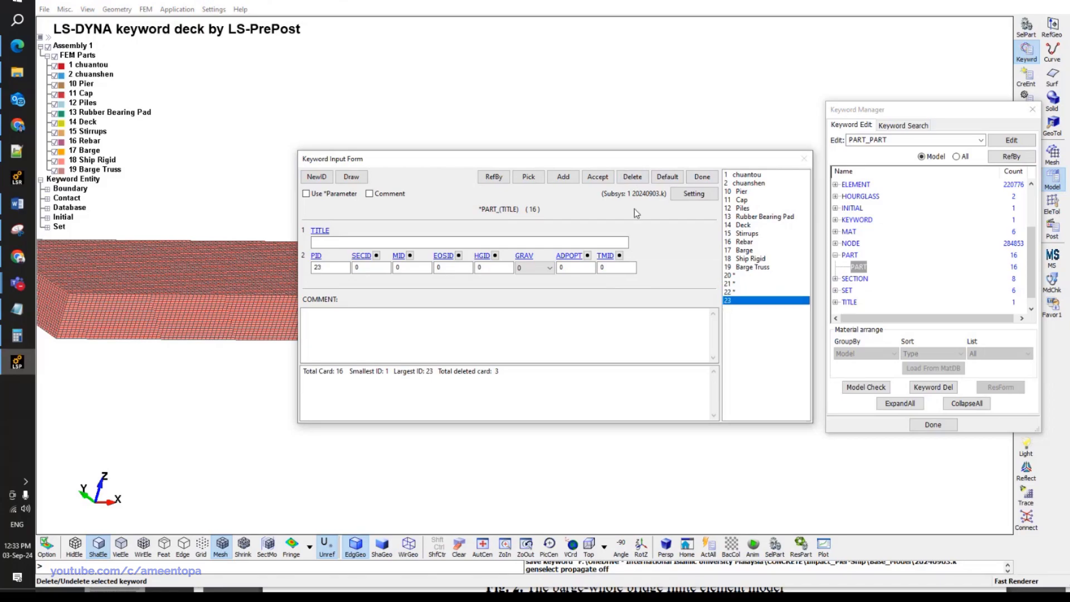
{"action": "left_click", "coordinate": [700, 176]}
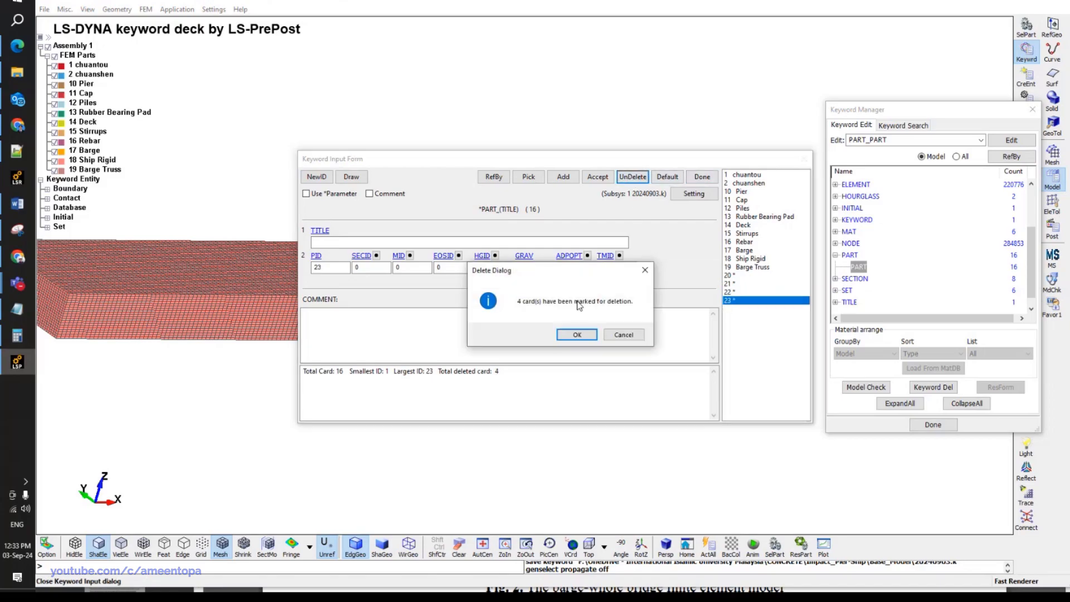
{"action": "left_click", "coordinate": [577, 335]}
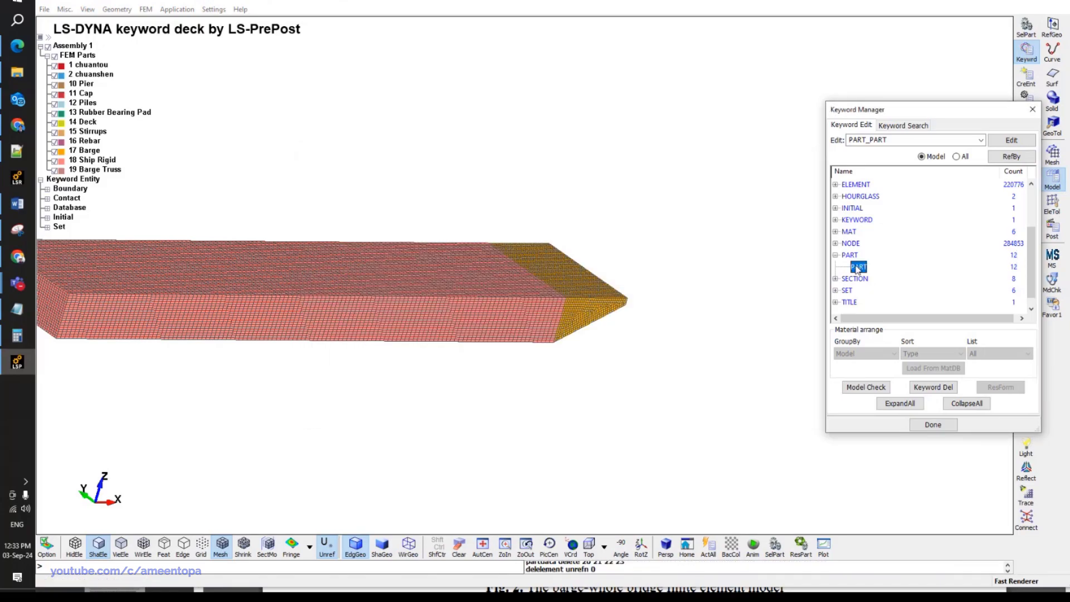
Retitle the chuantou shell section as Barge, set its section ID to 20 and accept the changes.
{"action": "double_click", "coordinate": [857, 267]}
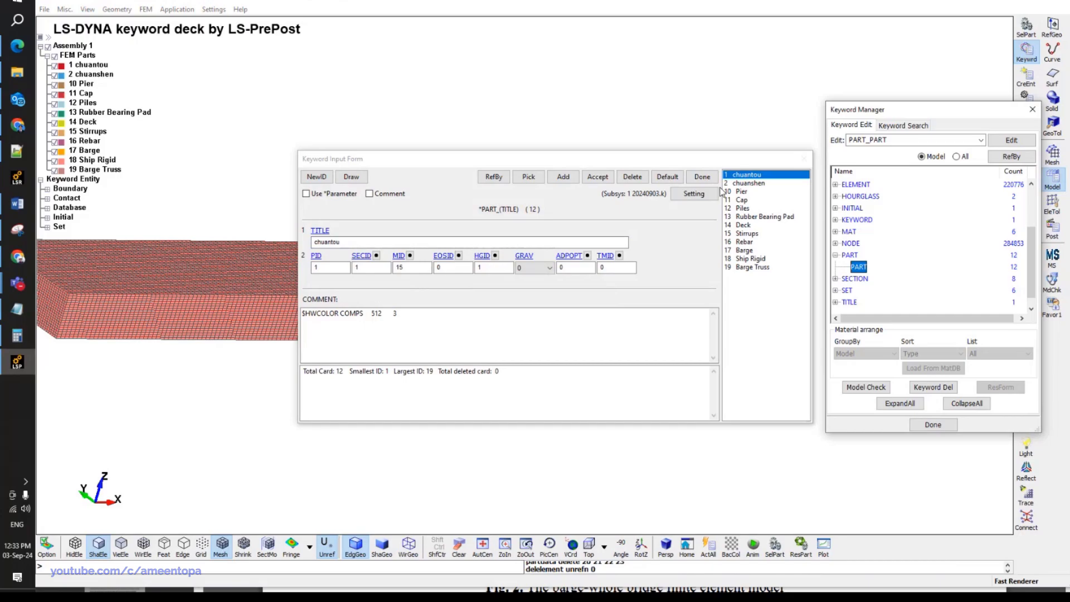
{"action": "double_click", "coordinate": [858, 279]}
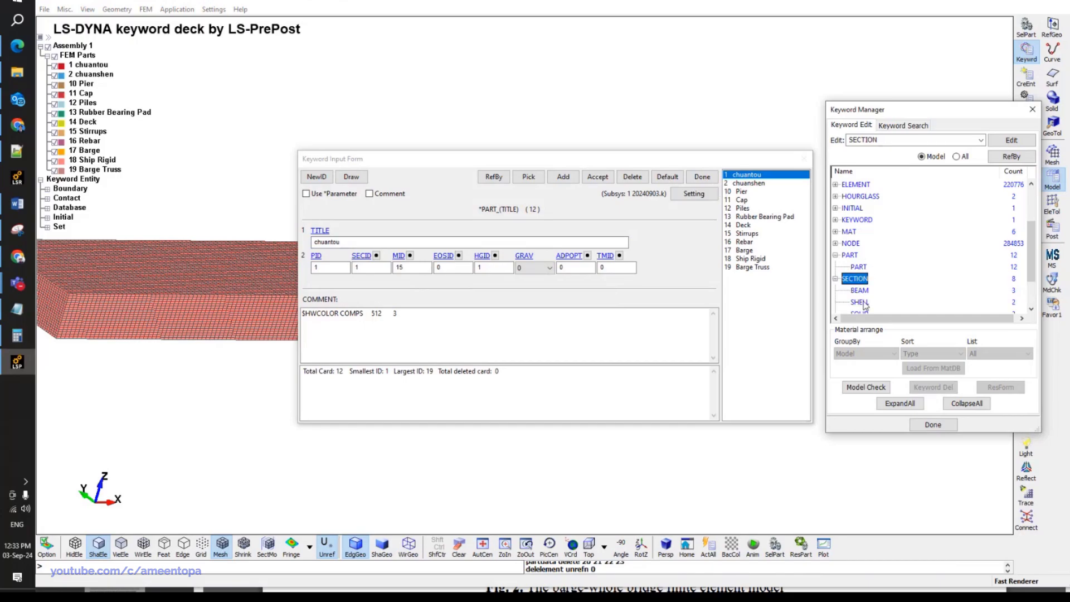
{"action": "double_click", "coordinate": [861, 302]}
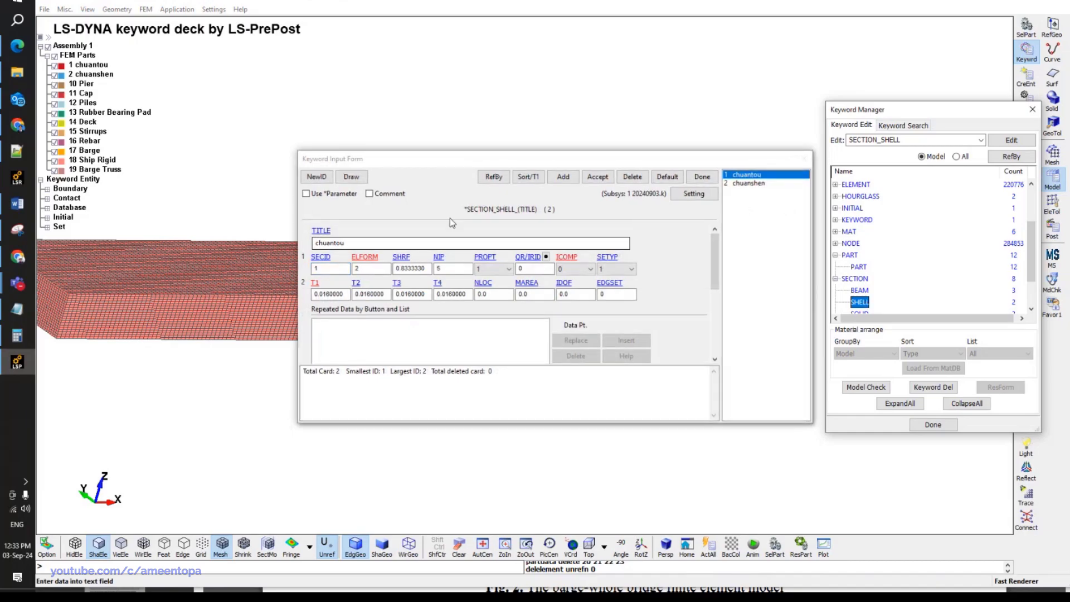
{"action": "left_click_drag", "start_coordinate": [610, 163], "coordinate": [765, 250]}
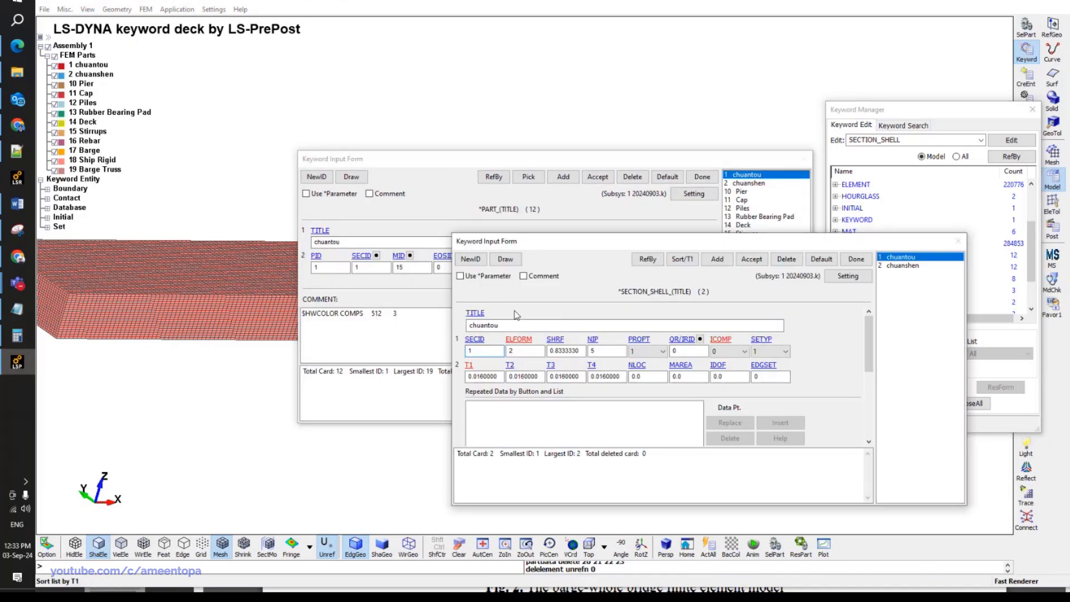
{"action": "double_click", "coordinate": [503, 325]}
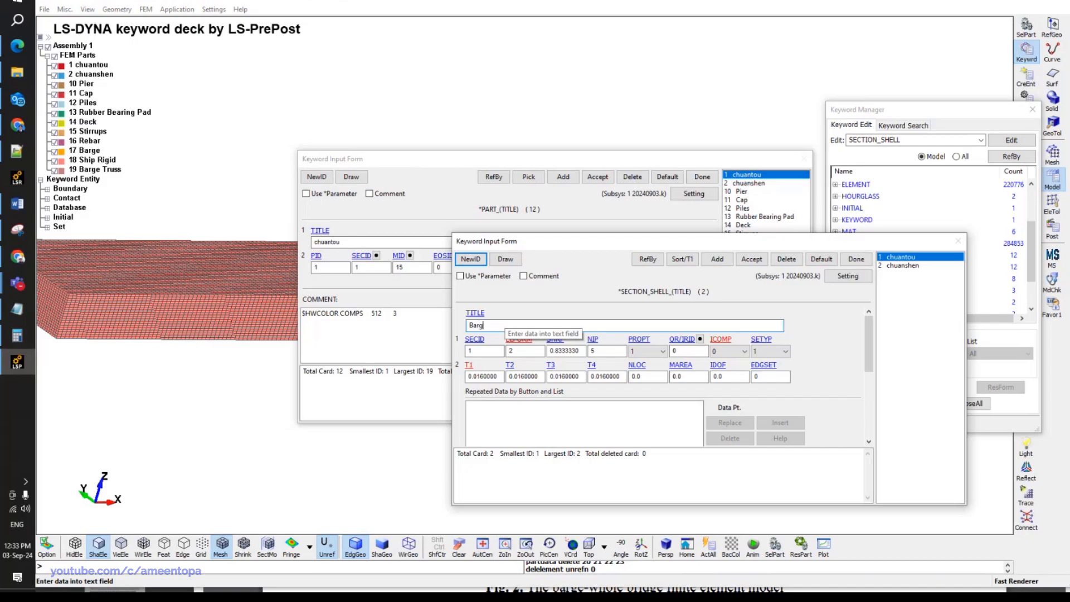
{"action": "left_click", "coordinate": [478, 352]}
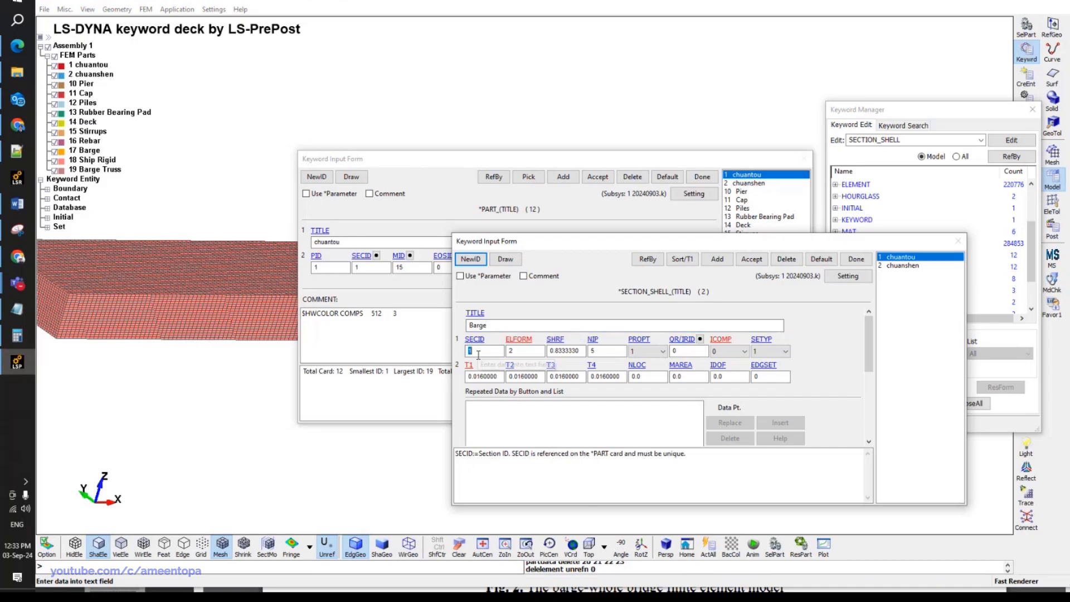
{"action": "type", "text": "20"}
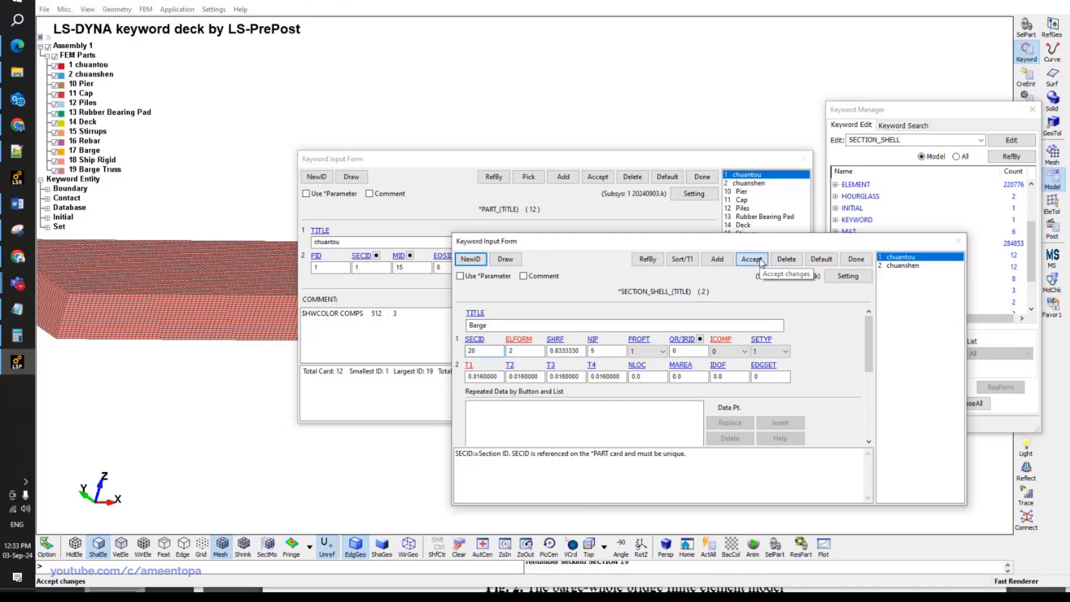
{"action": "left_click", "coordinate": [751, 259]}
Retitle the chuanshen shell section as Ship Body, set its section ID to 22, accept and close the section form.
{"action": "left_click", "coordinate": [901, 257]}
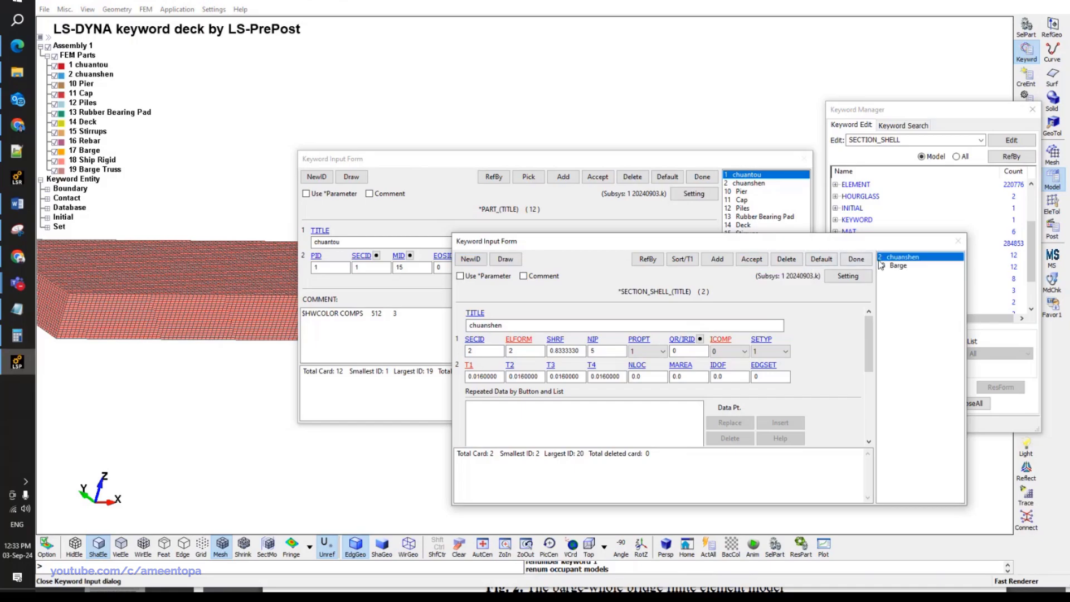
{"action": "left_click", "coordinate": [477, 351]}
{"action": "type", "text": "2"}
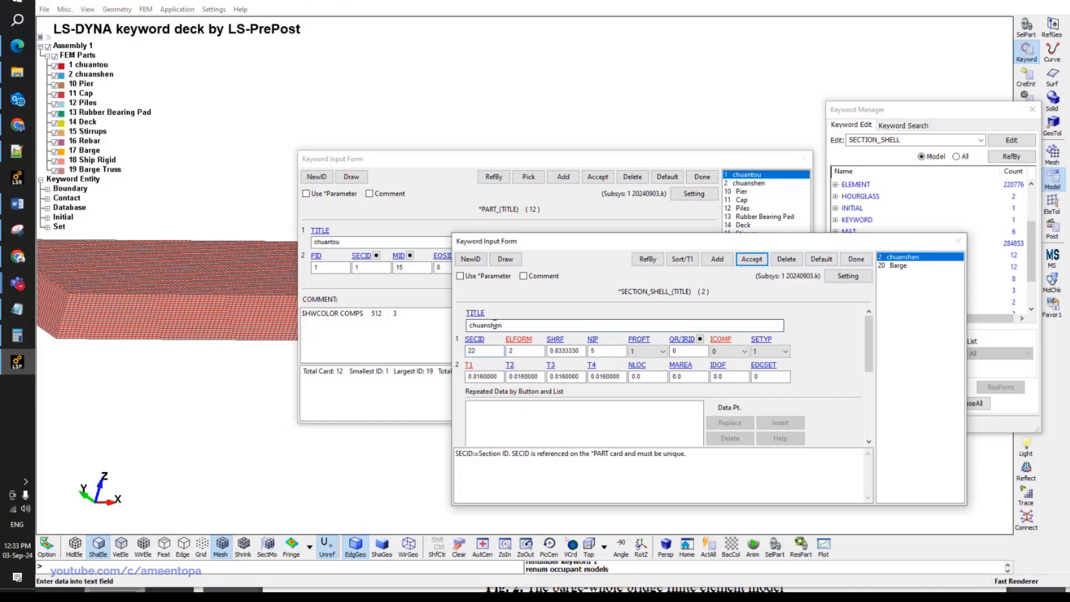
{"action": "double_click", "coordinate": [495, 325]}
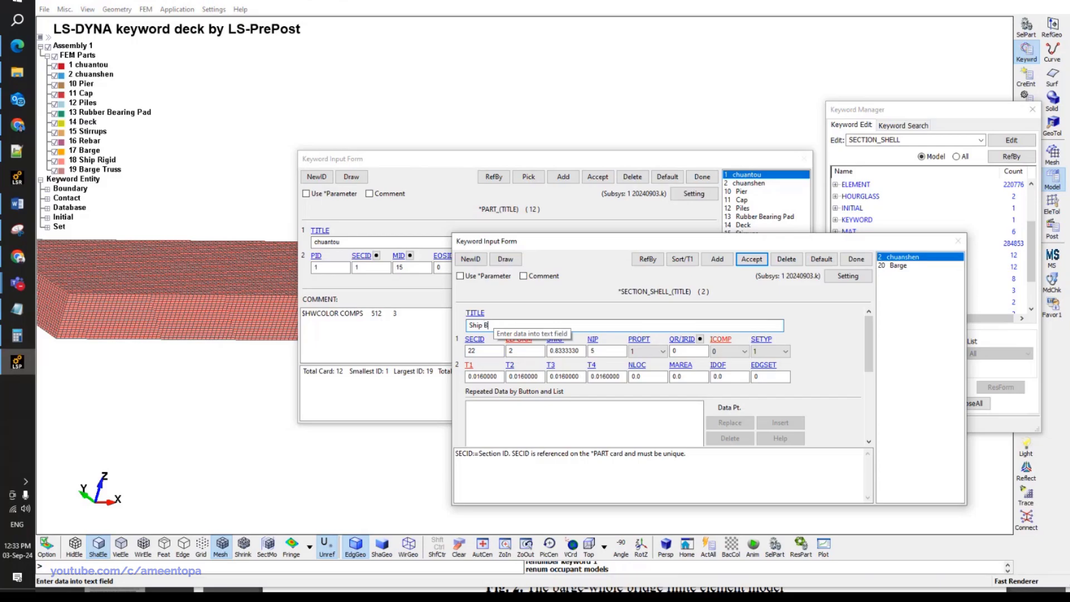
{"action": "left_click", "coordinate": [752, 260]}
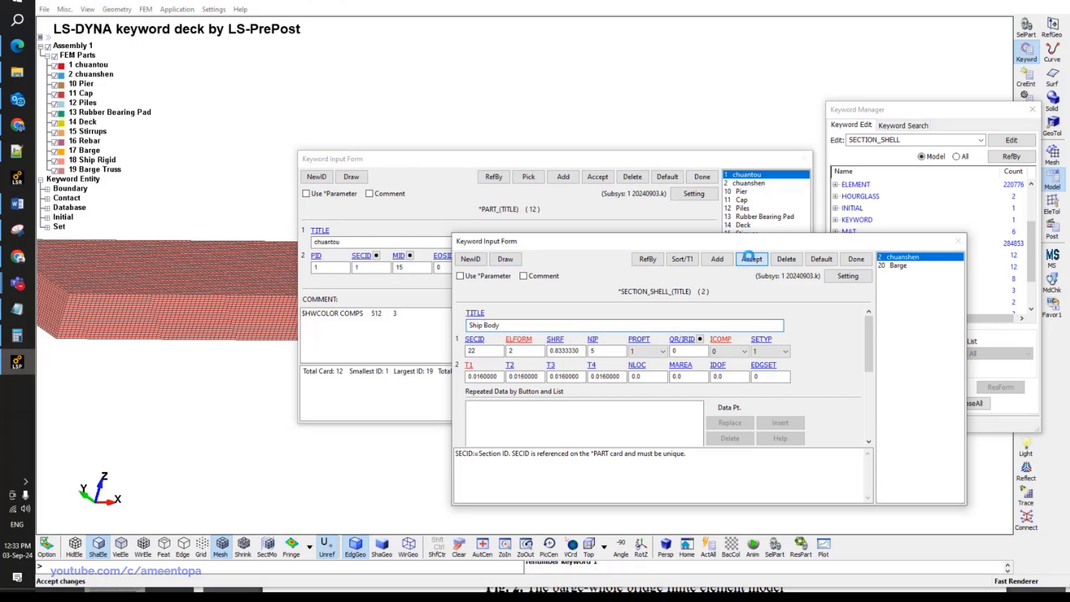
{"action": "left_click", "coordinate": [857, 260]}
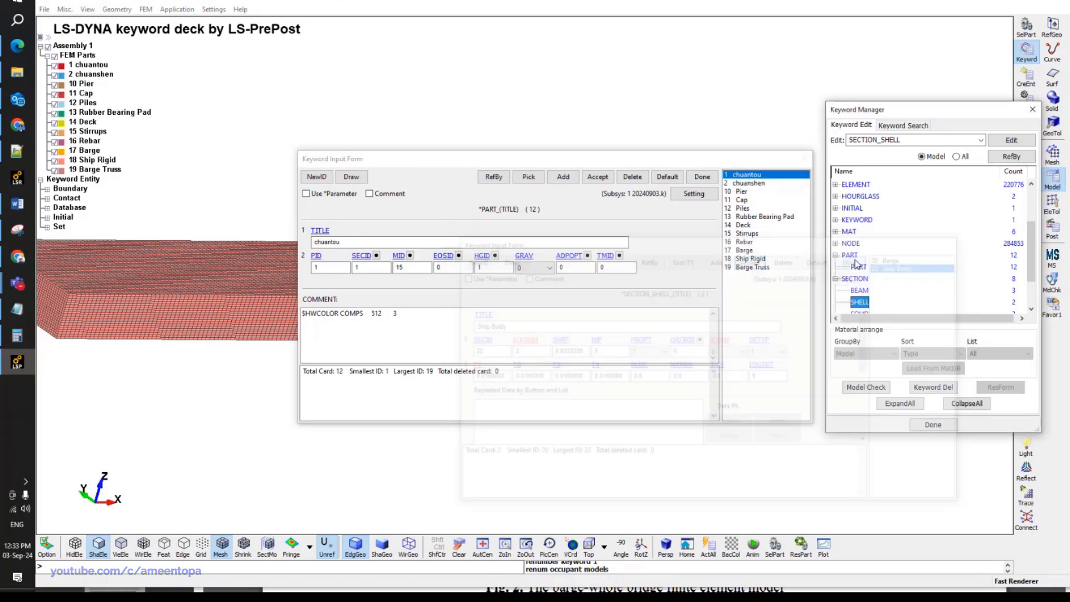
Examine the chuanshen part card and the rigid and elastic material cards.
{"action": "left_click", "coordinate": [746, 184]}
{"action": "left_click", "coordinate": [865, 267]}
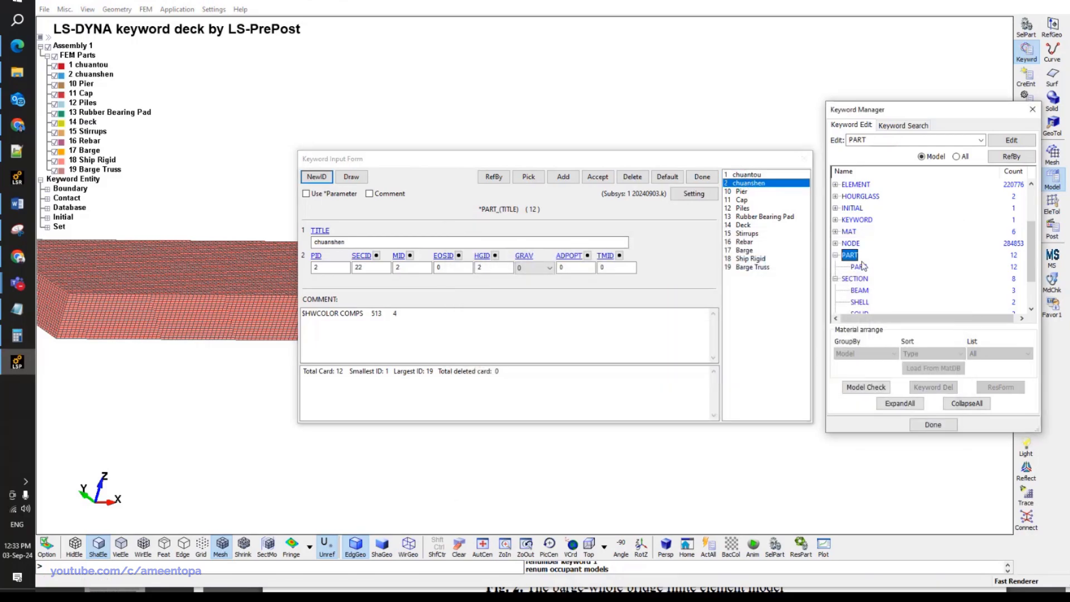
{"action": "double_click", "coordinate": [849, 232]}
{"action": "double_click", "coordinate": [865, 266]}
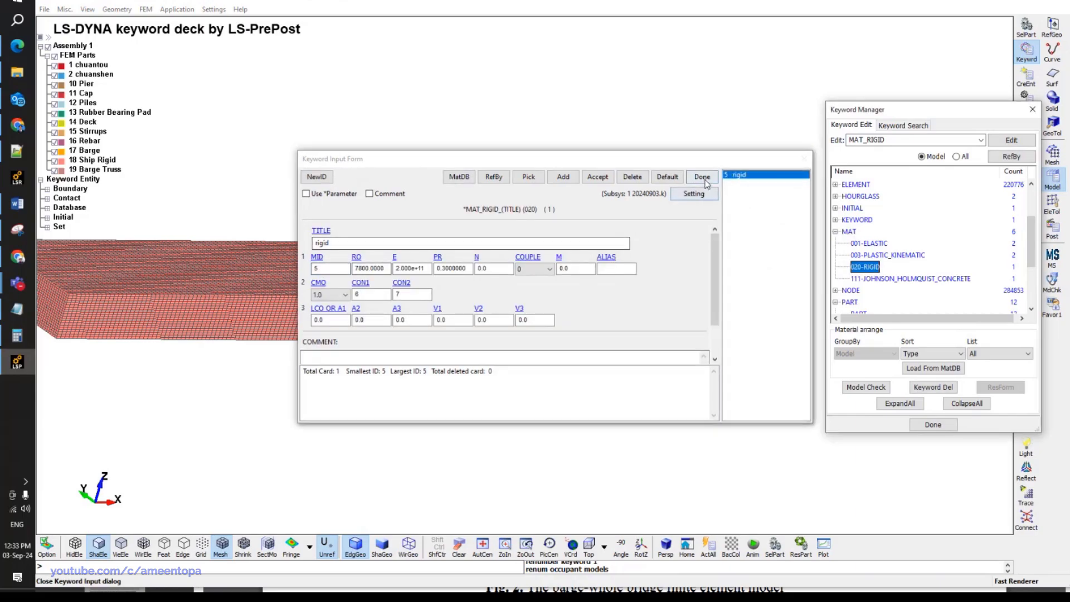
{"action": "left_click", "coordinate": [869, 244]}
{"action": "double_click", "coordinate": [884, 243]}
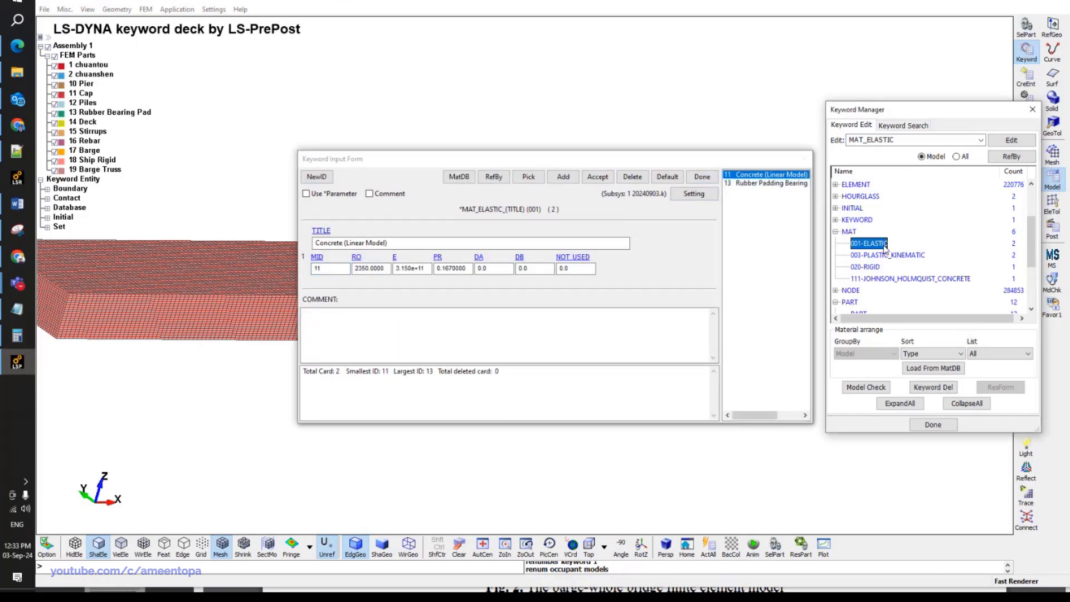
Set the Mass Ship plastic kinematic material's ID to 22, accept it and close the open keyword forms.
{"action": "double_click", "coordinate": [874, 255]}
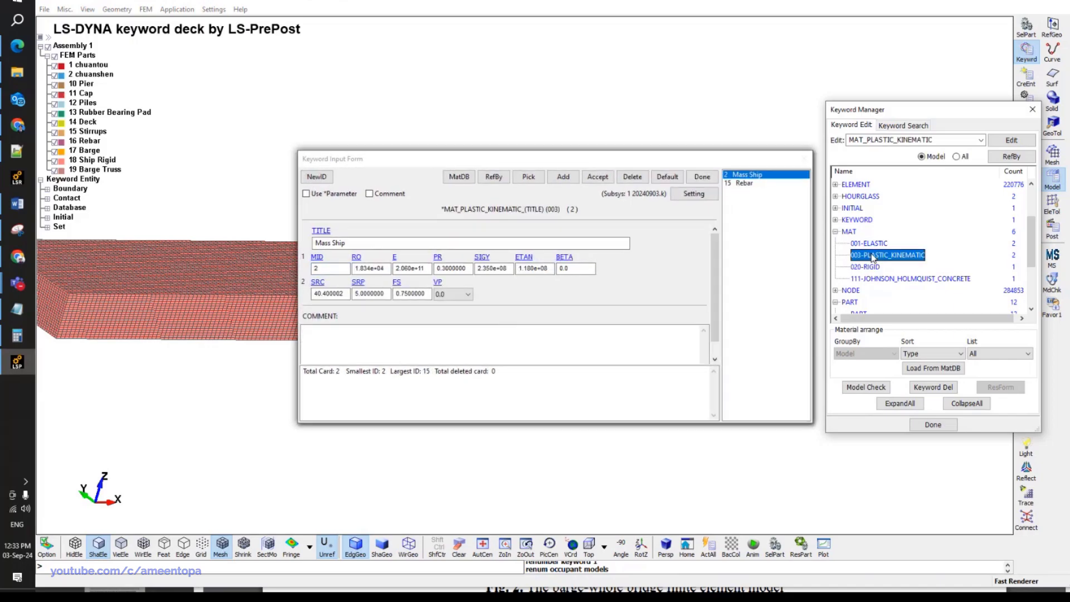
{"action": "left_click", "coordinate": [328, 270]}
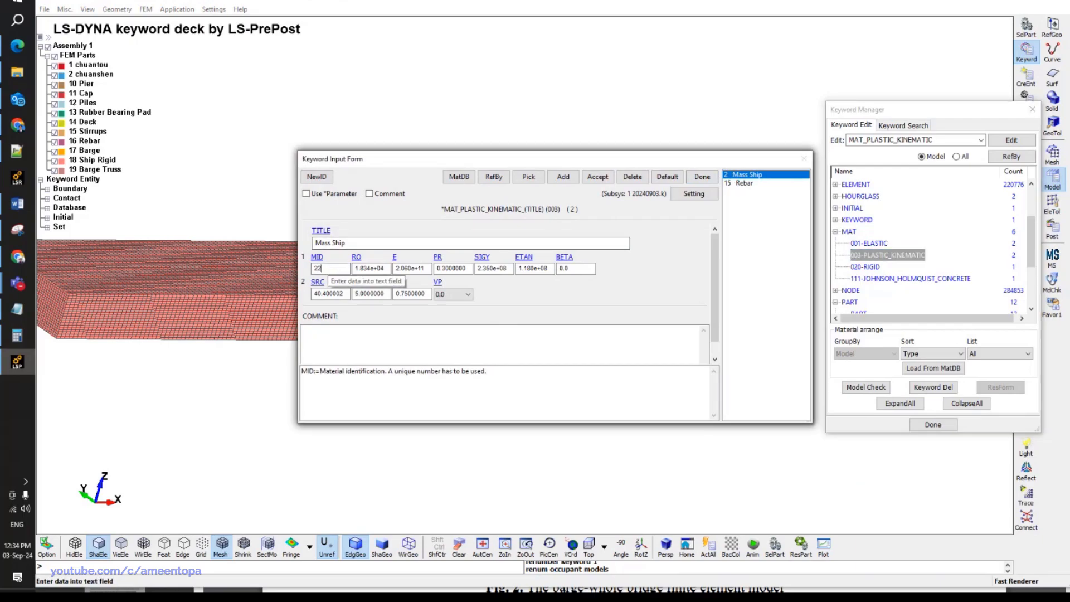
{"action": "type", "text": "2"}
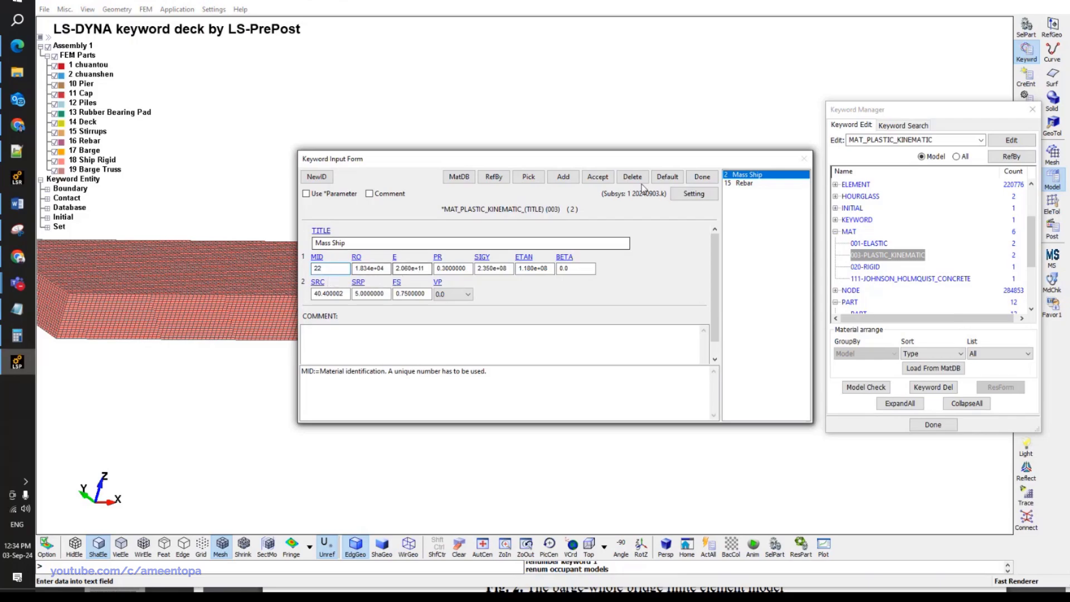
{"action": "left_click", "coordinate": [598, 177]}
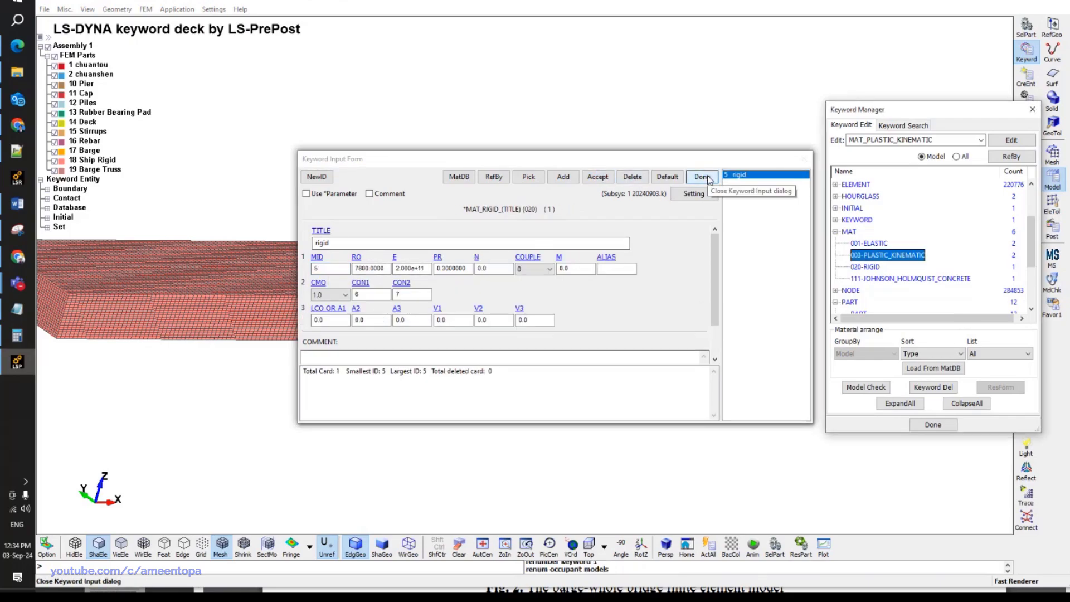
{"action": "left_click", "coordinate": [709, 178]}
{"action": "left_click", "coordinate": [710, 180]}
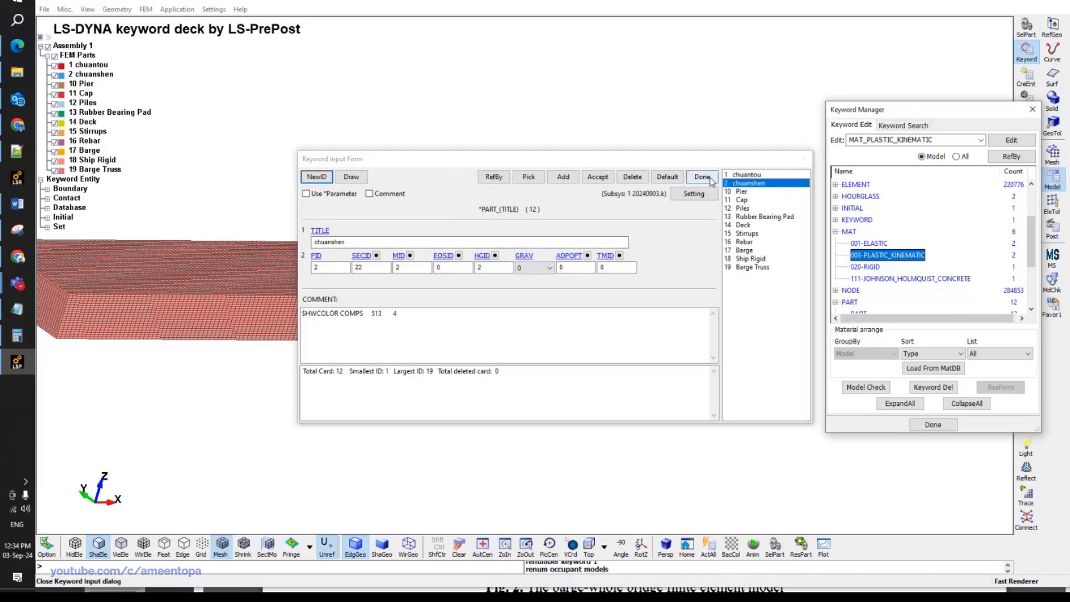
{"action": "left_click", "coordinate": [705, 181]}
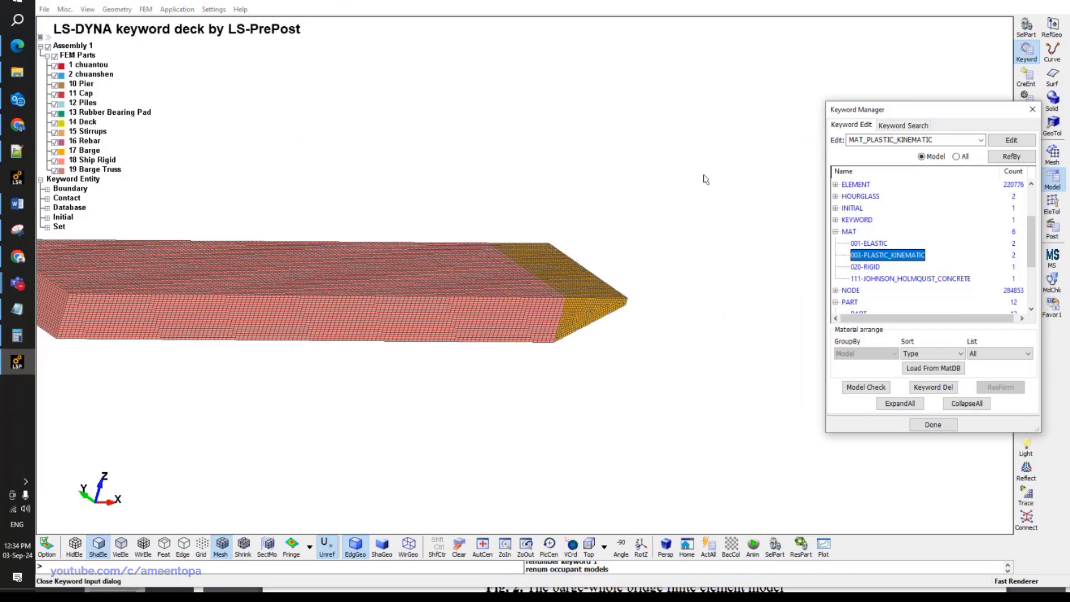
Copy the Mass Ship density of 1.834e+04 into the rigid material with ID 5 and retitle that material Ship Mass.
{"action": "double_click", "coordinate": [863, 256]}
{"action": "left_click", "coordinate": [756, 184]}
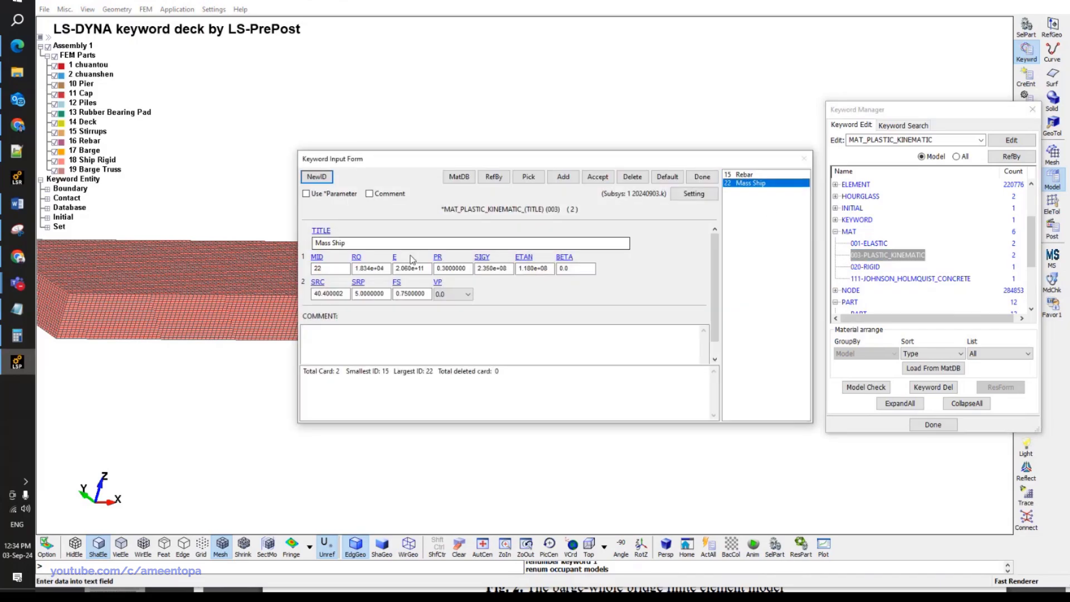
{"action": "double_click", "coordinate": [382, 270]}
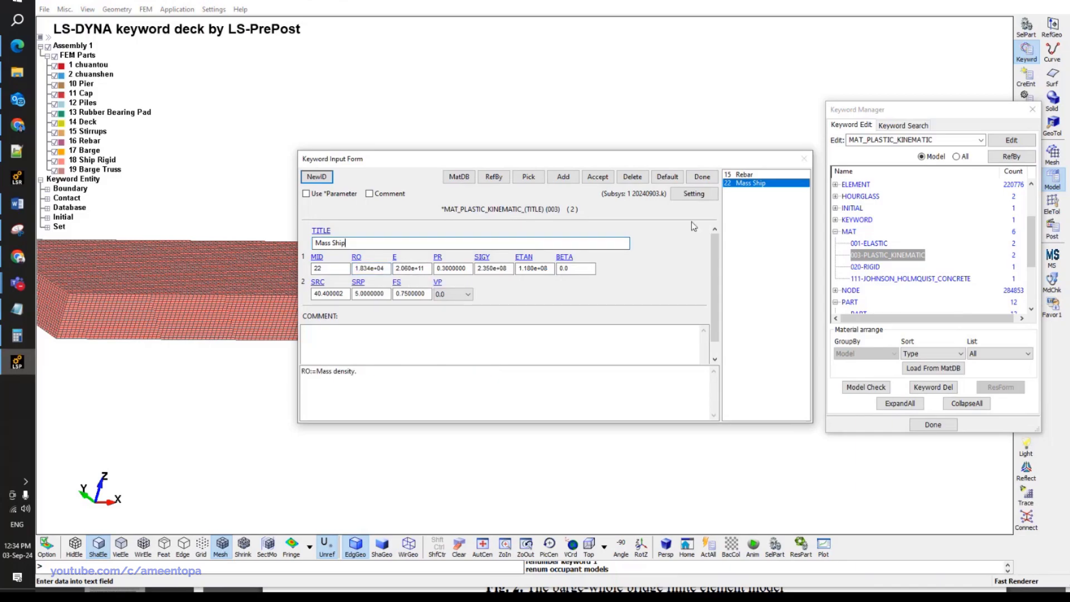
{"action": "left_click", "coordinate": [702, 177]}
{"action": "left_click", "coordinate": [865, 267]}
{"action": "double_click", "coordinate": [866, 267]}
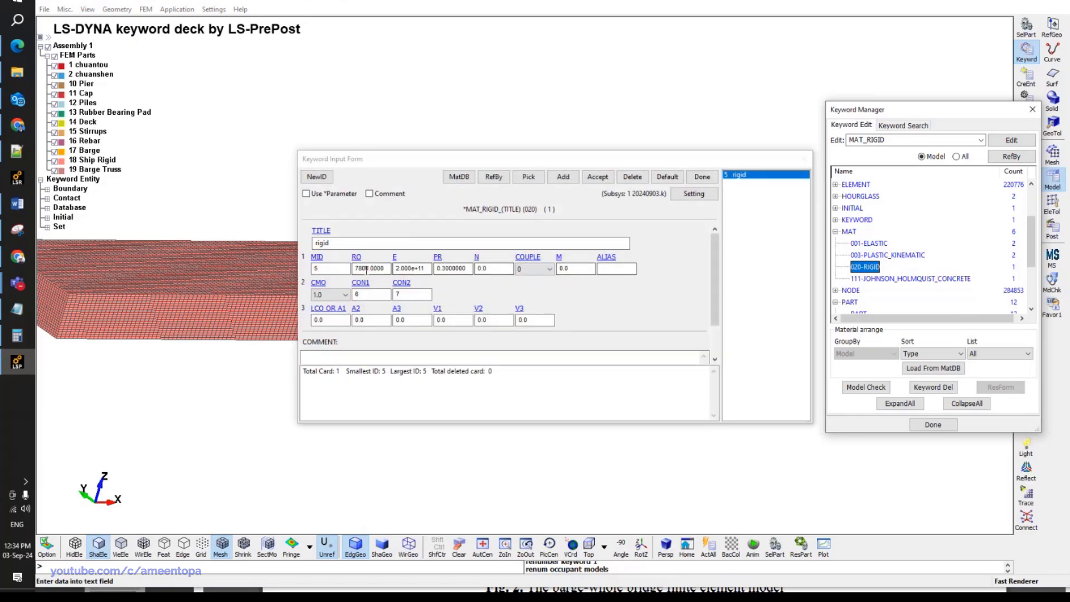
{"action": "double_click", "coordinate": [335, 243]}
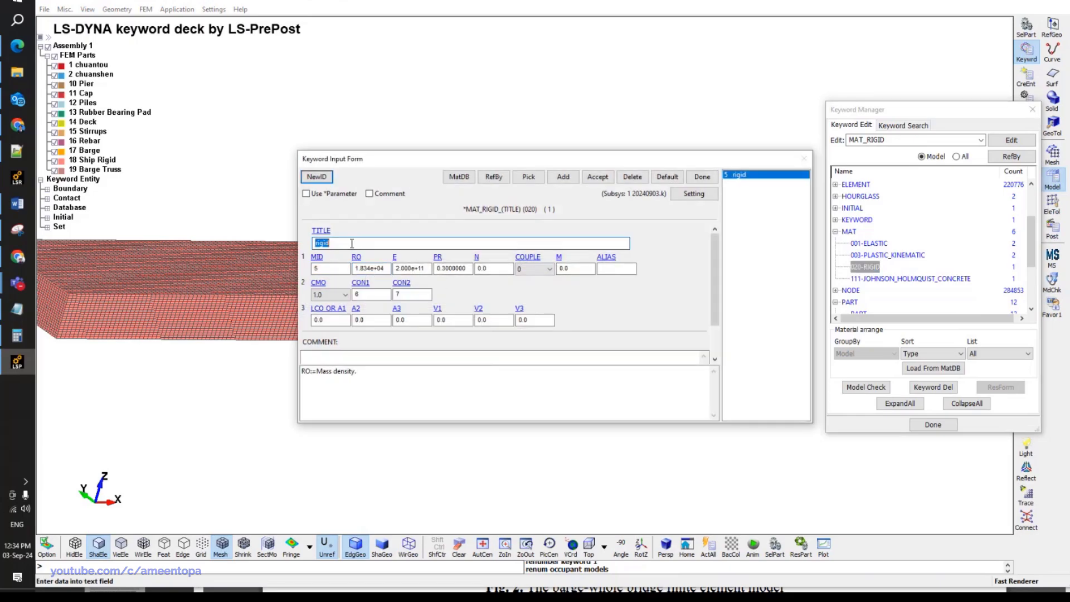
{"action": "type", "text": "Ship Mass"}
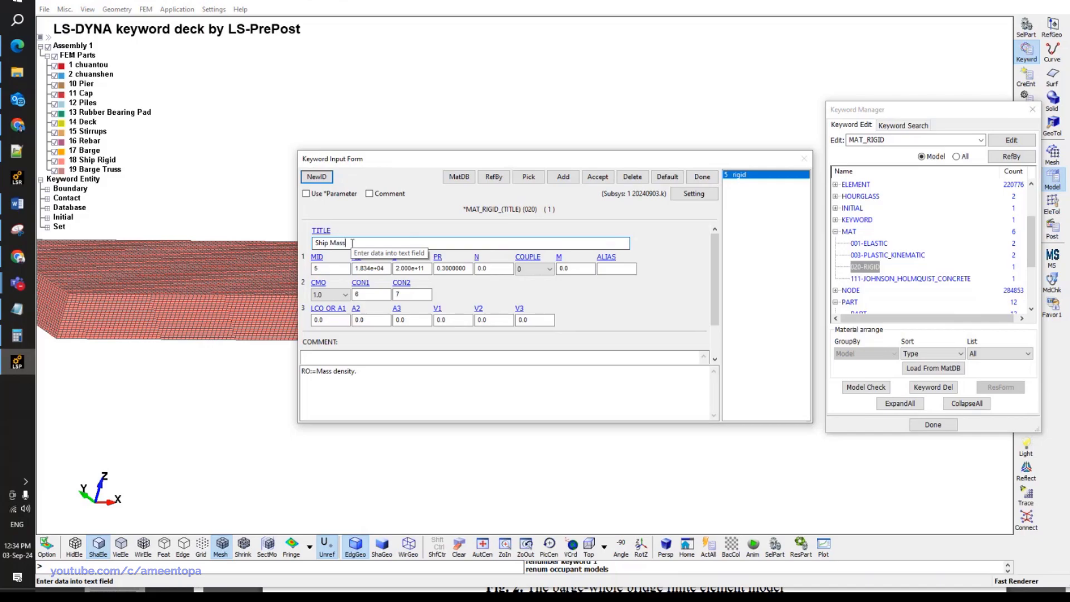
Accept the title Ship Mass for the rigid material and delete the Mass Ship plastic kinematic material.
{"action": "left_click", "coordinate": [597, 177]}
{"action": "left_click", "coordinate": [702, 177]}
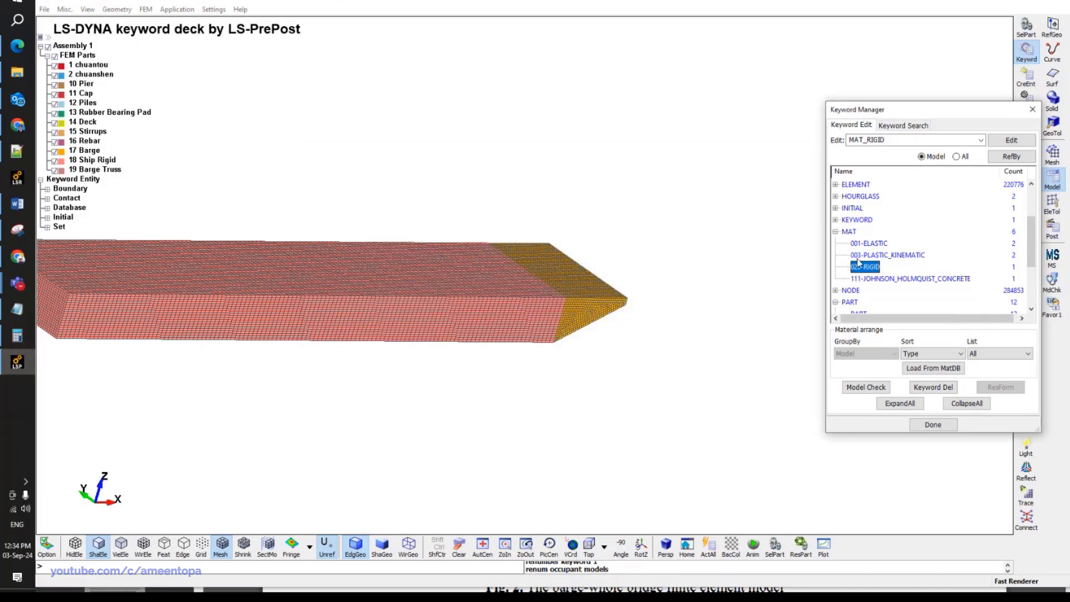
{"action": "double_click", "coordinate": [869, 255]}
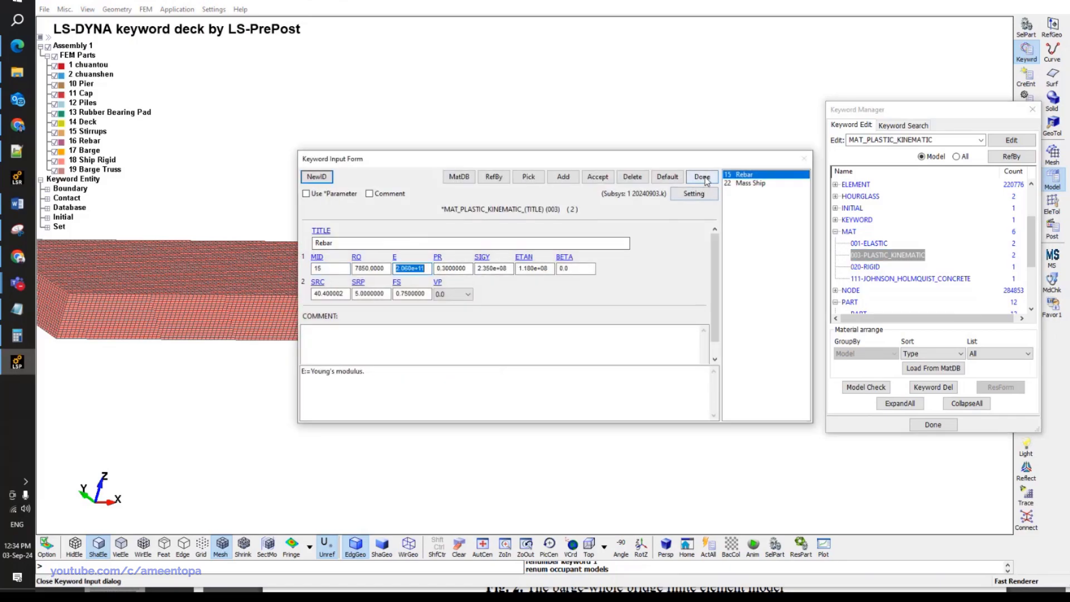
{"action": "left_click", "coordinate": [732, 184]}
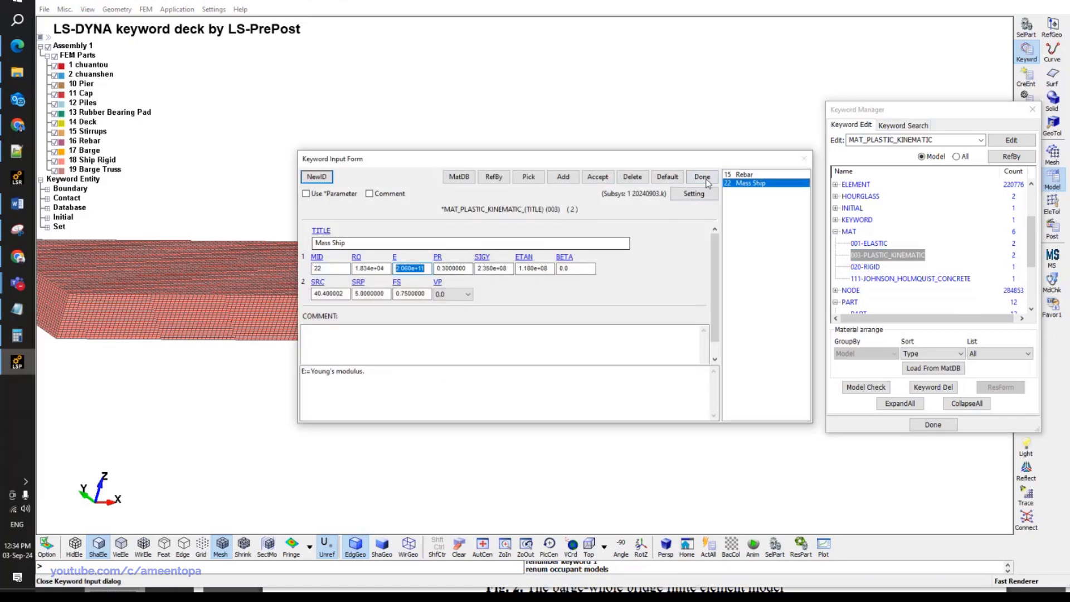
{"action": "left_click", "coordinate": [632, 177]}
{"action": "left_click", "coordinate": [575, 333]}
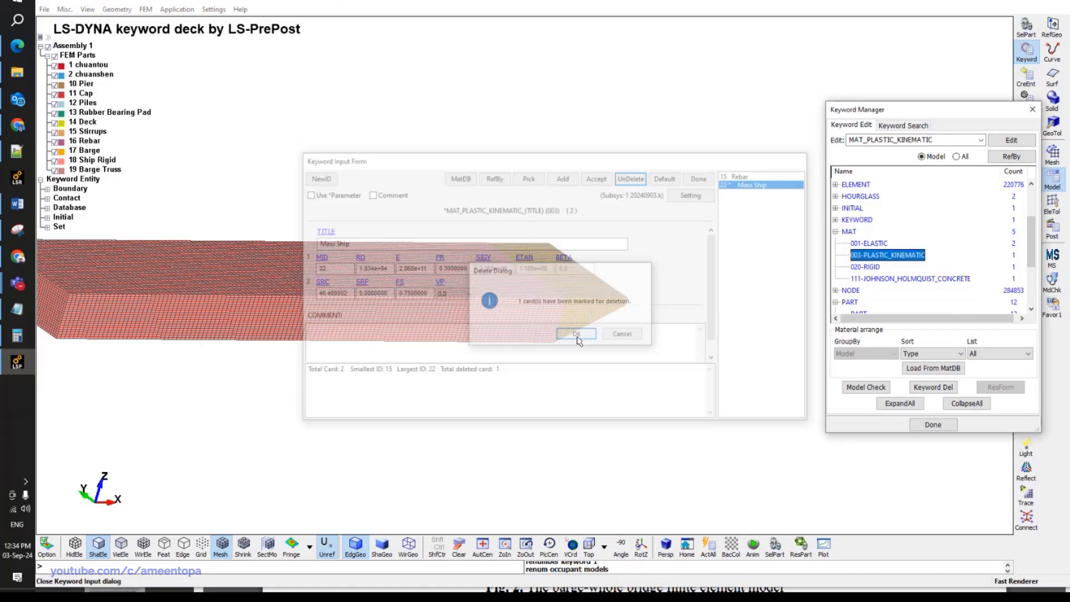
Set Young's modulus of the Ship Mass rigid material to 2.060e+11.
{"action": "left_click", "coordinate": [864, 267]}
{"action": "double_click", "coordinate": [861, 268]}
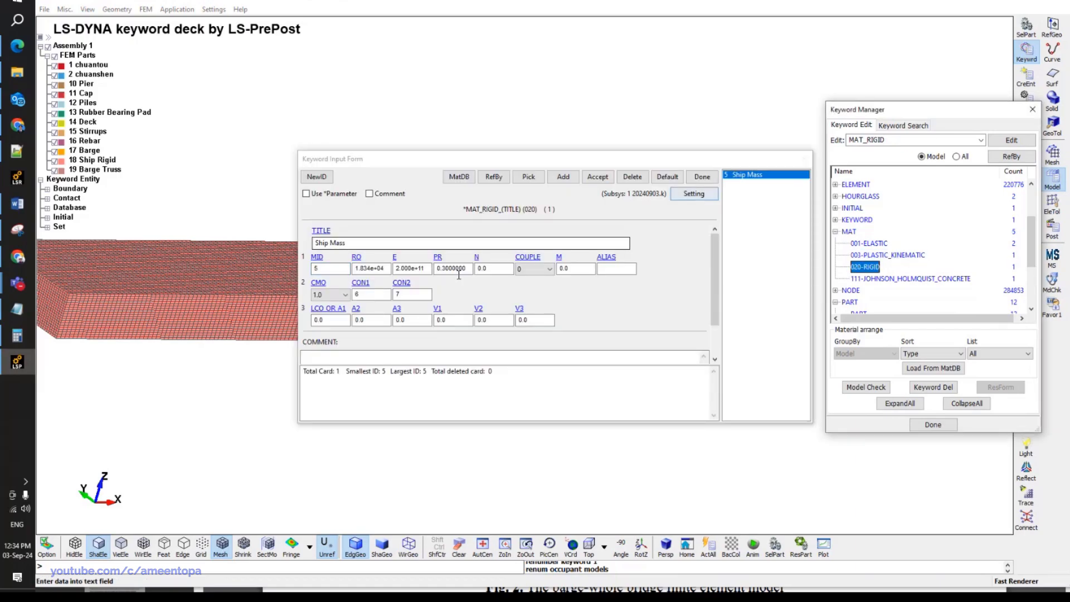
{"action": "left_click", "coordinate": [436, 269]}
{"action": "double_click", "coordinate": [425, 269]}
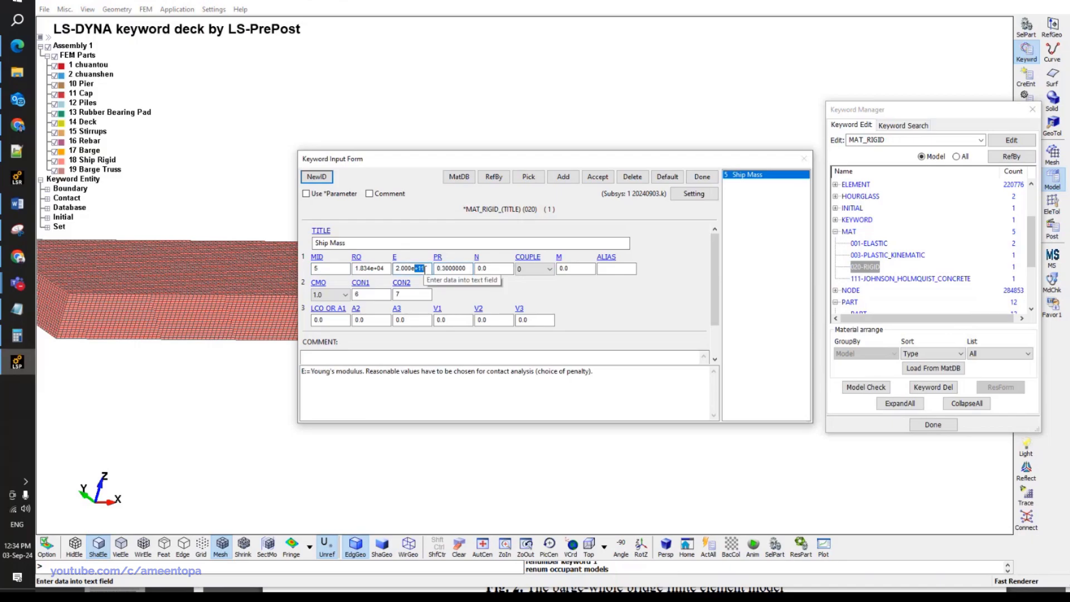
{"action": "type", "text": "2.060e+11"}
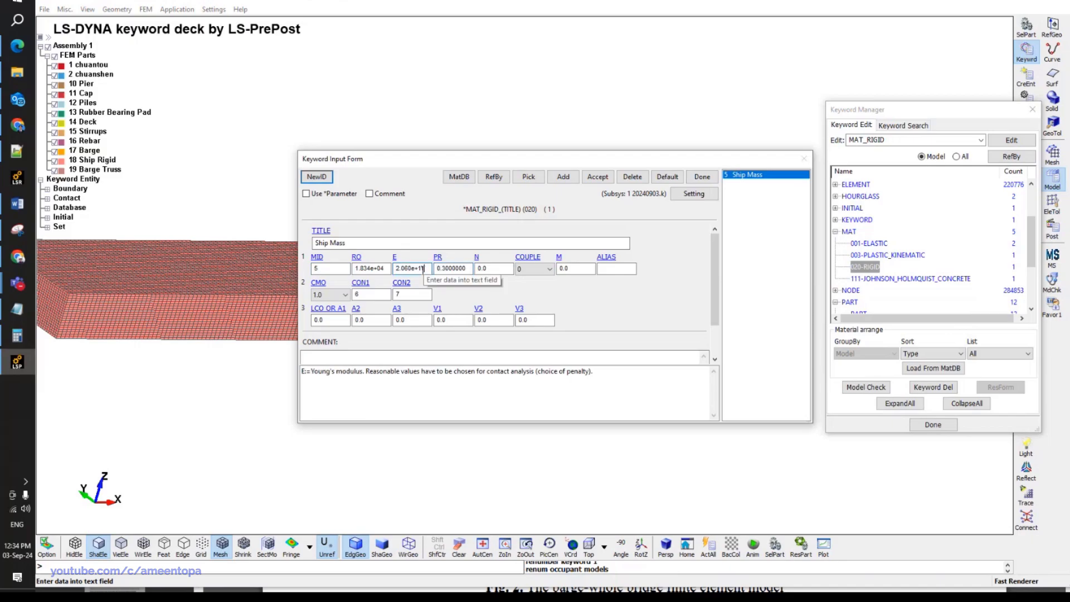
{"action": "left_click", "coordinate": [596, 177]}
Set the CON1 displacement constraint of the Ship Mass rigid material to 3 and accept the card.
{"action": "left_click", "coordinate": [372, 294]}
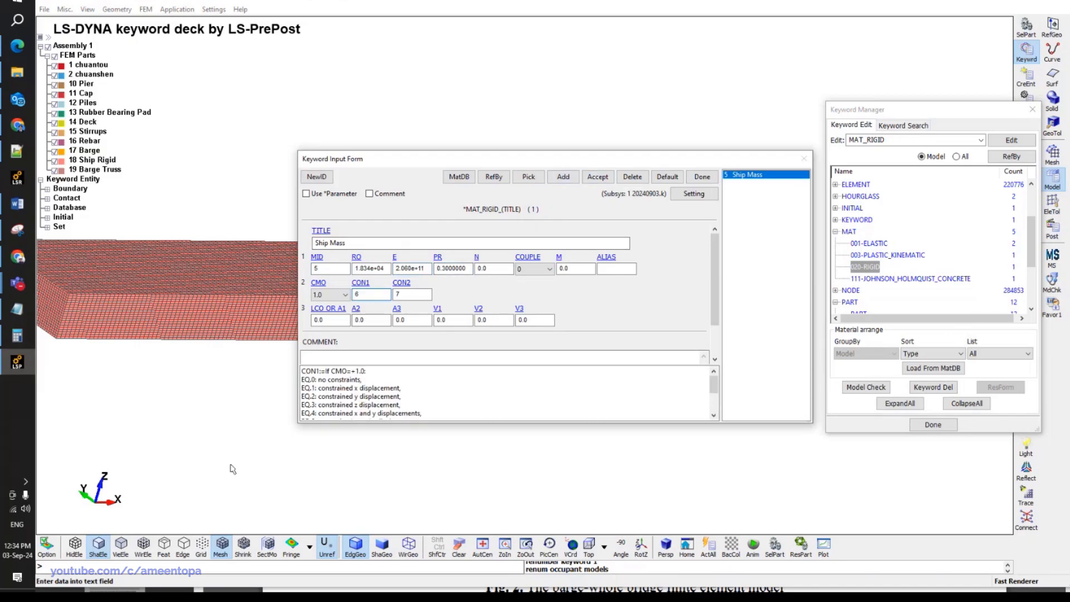
{"action": "scroll", "coordinate": [233, 470], "scroll_direction": "down", "scroll_amount": 2}
{"action": "scroll", "coordinate": [129, 384], "scroll_direction": "down", "scroll_amount": 3}
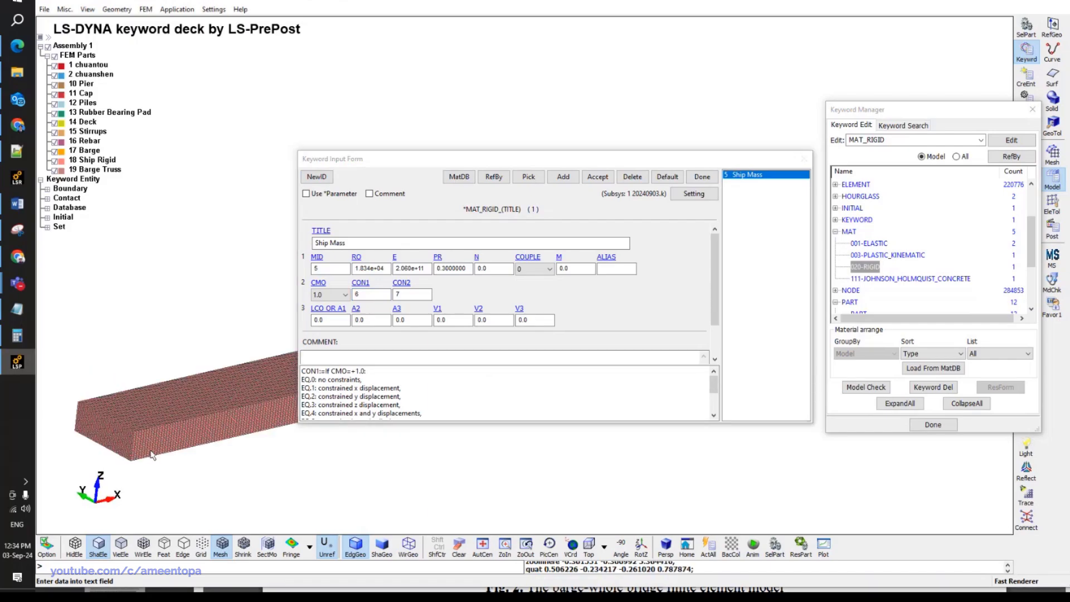
{"action": "left_click_drag", "start_coordinate": [377, 171], "coordinate": [580, 164]}
{"action": "middle_click_drag", "start_coordinate": [366, 296], "coordinate": [293, 334], "text": "shift"}
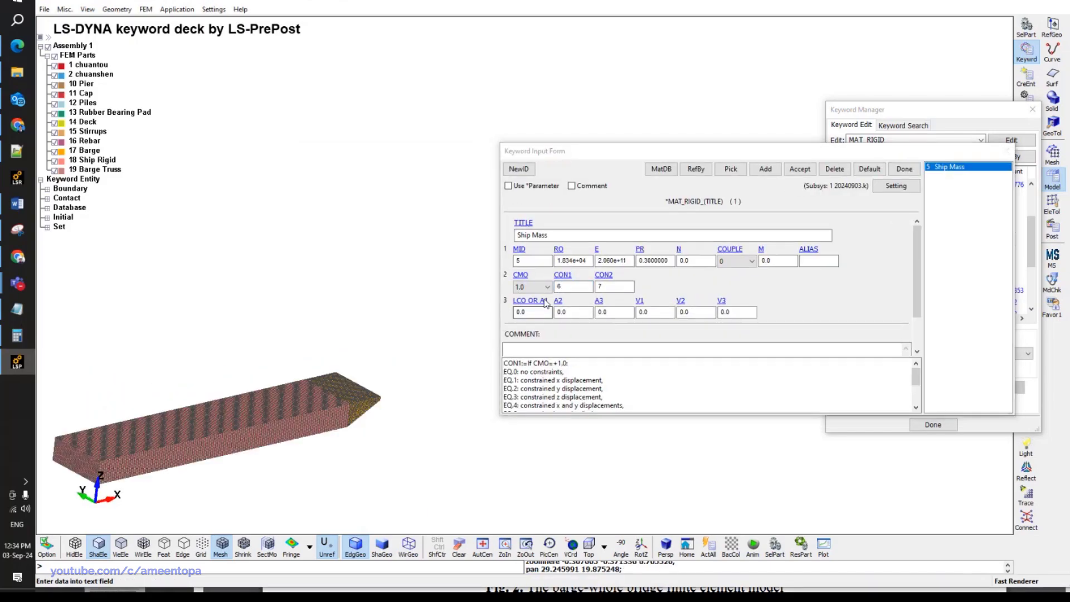
{"action": "double_click", "coordinate": [571, 288]}
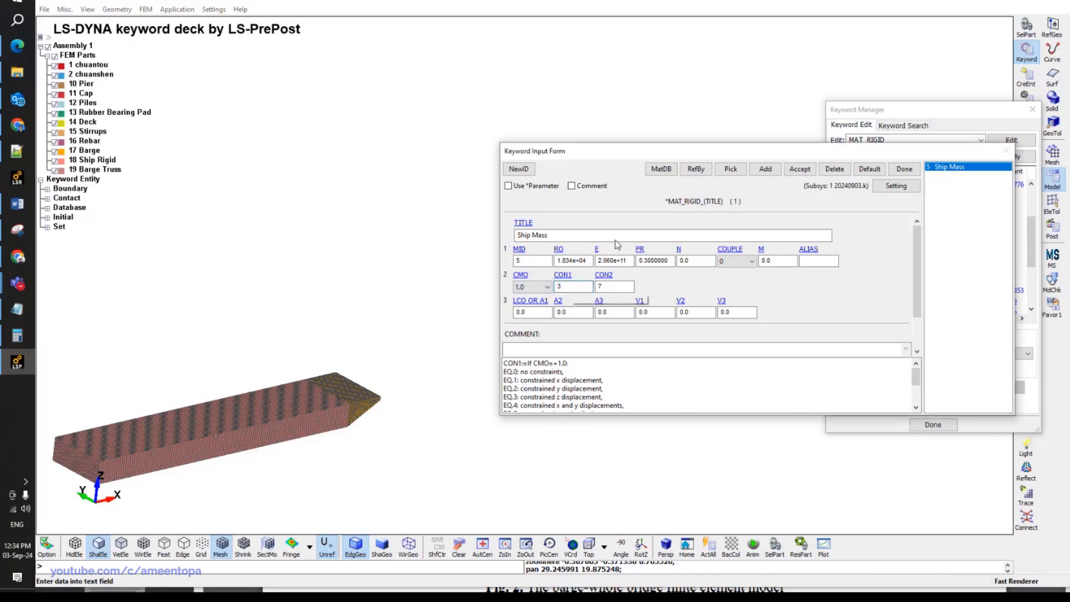
{"action": "left_click", "coordinate": [800, 169]}
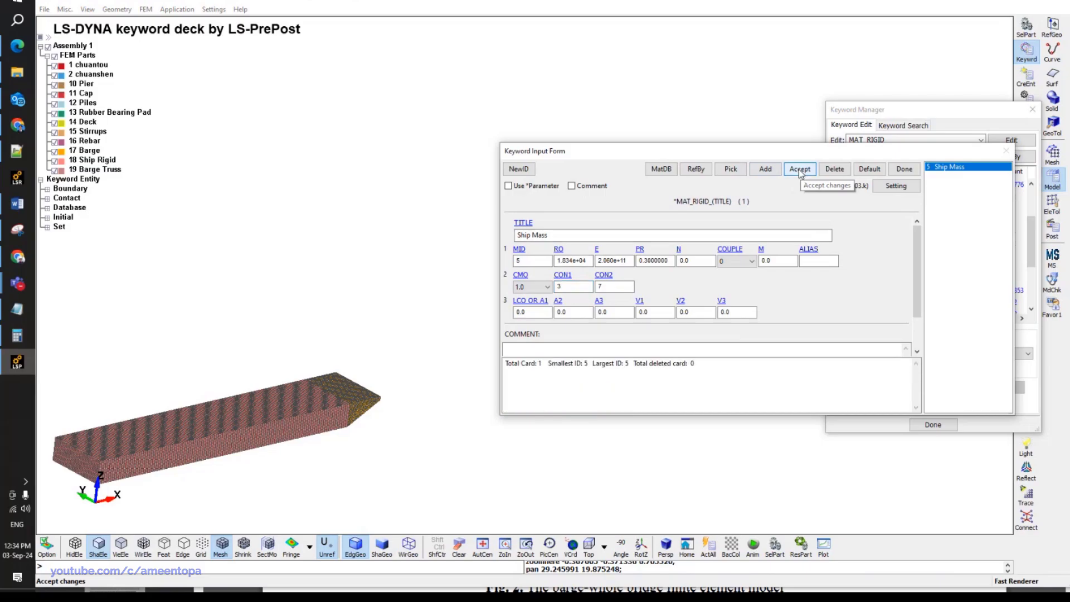
{"action": "left_click", "coordinate": [905, 169]}
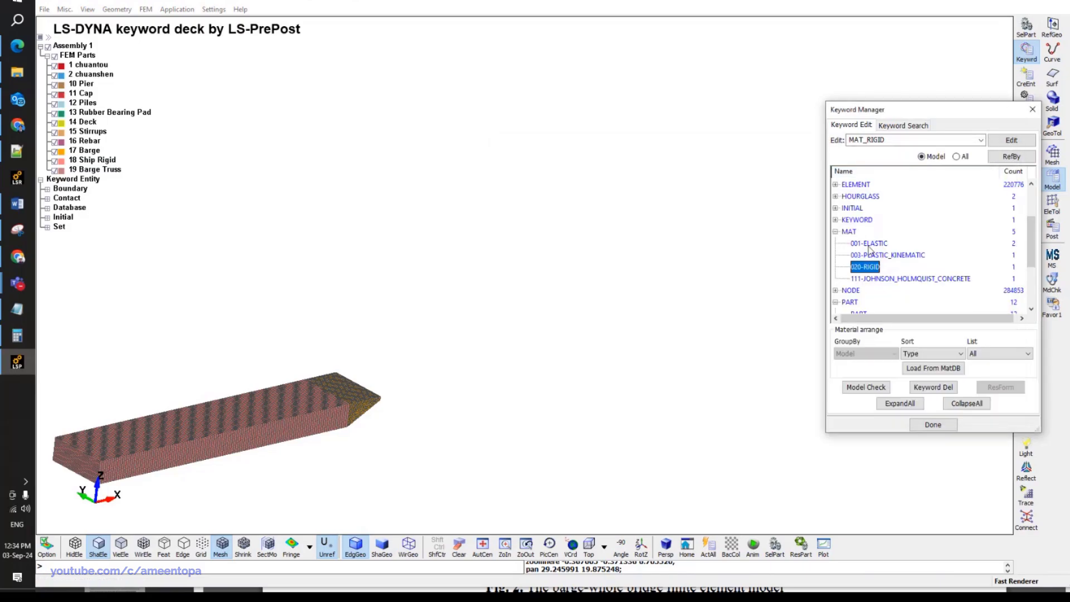
Change the material ID of the Ship Mass rigid material to 22 and save the keyword file.
{"action": "double_click", "coordinate": [866, 270]}
{"action": "left_click", "coordinate": [328, 269]}
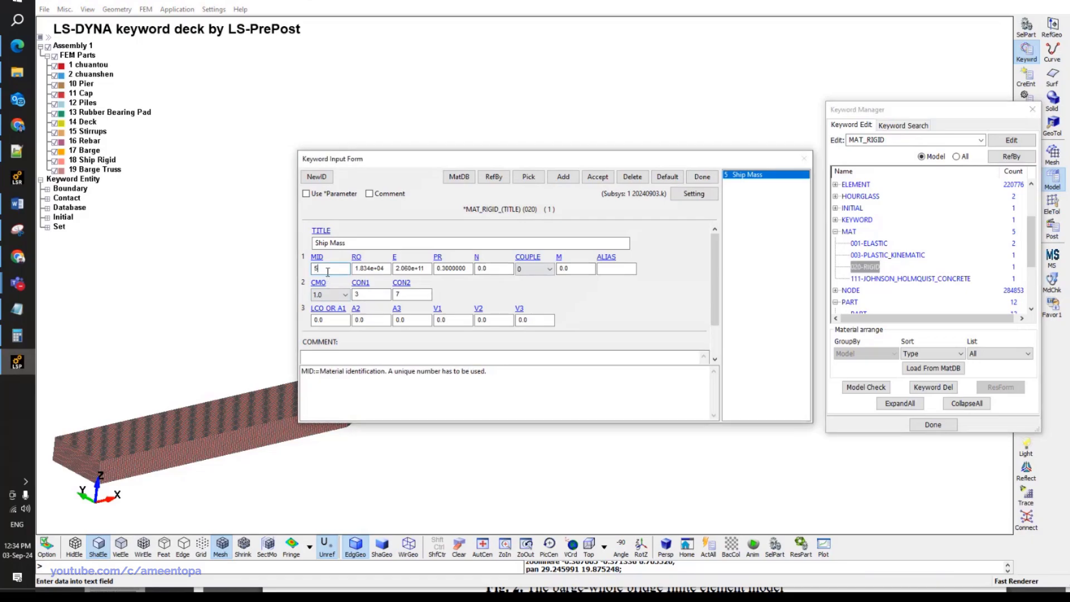
{"action": "type", "text": "22"}
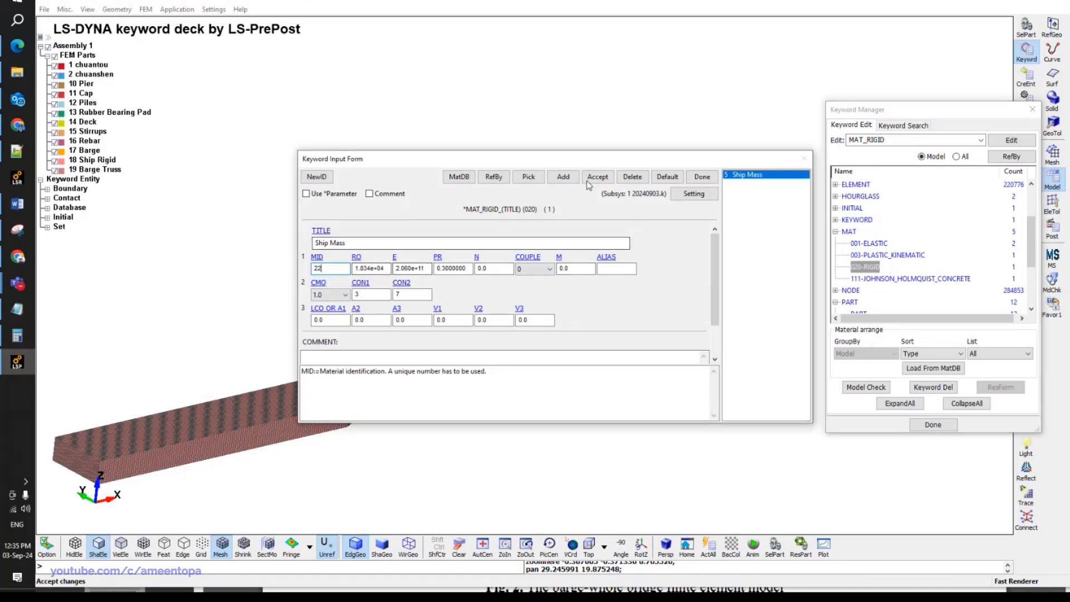
{"action": "left_click", "coordinate": [598, 176]}
{"action": "left_click", "coordinate": [701, 177]}
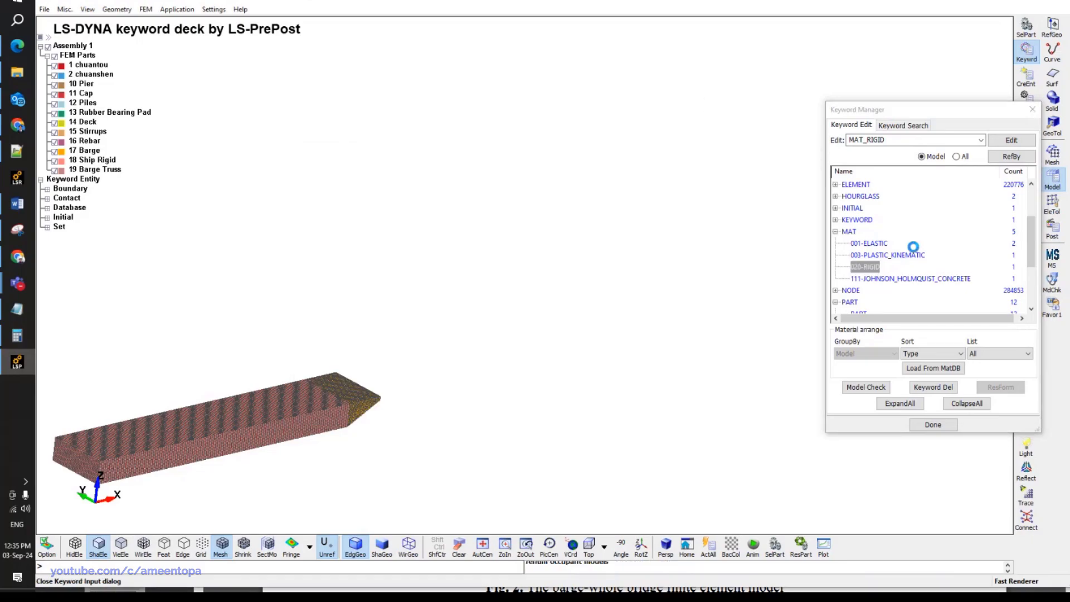
{"action": "key", "text": "ctrl+s"}
Change the part ID of the Barge part to 20.
{"action": "scroll", "coordinate": [898, 281], "scroll_direction": "down", "scroll_amount": 3}
{"action": "double_click", "coordinate": [858, 220]}
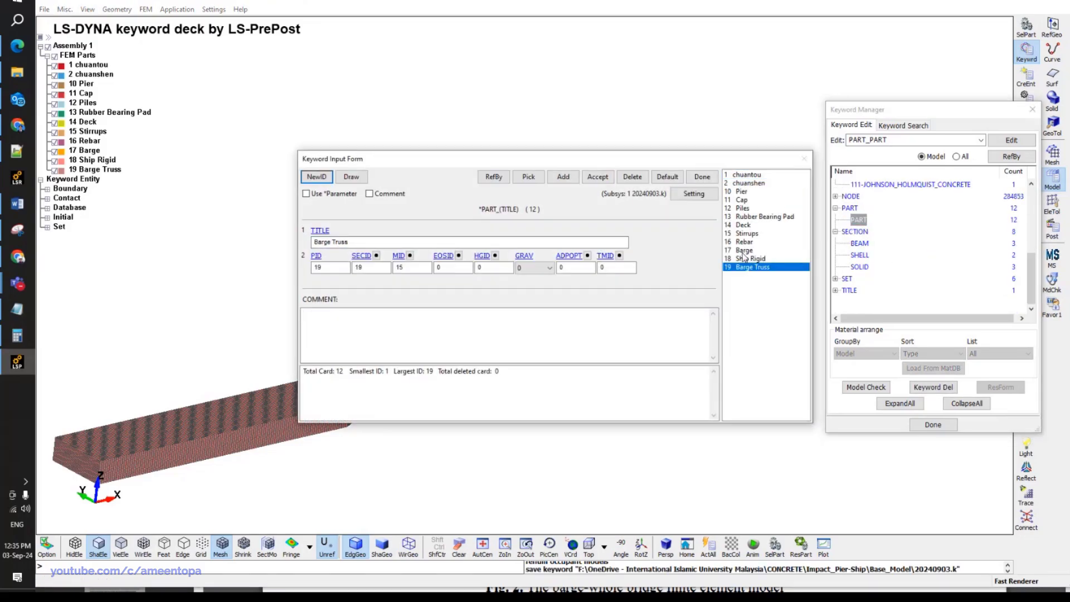
{"action": "left_click", "coordinate": [744, 250]}
{"action": "left_click", "coordinate": [326, 268]}
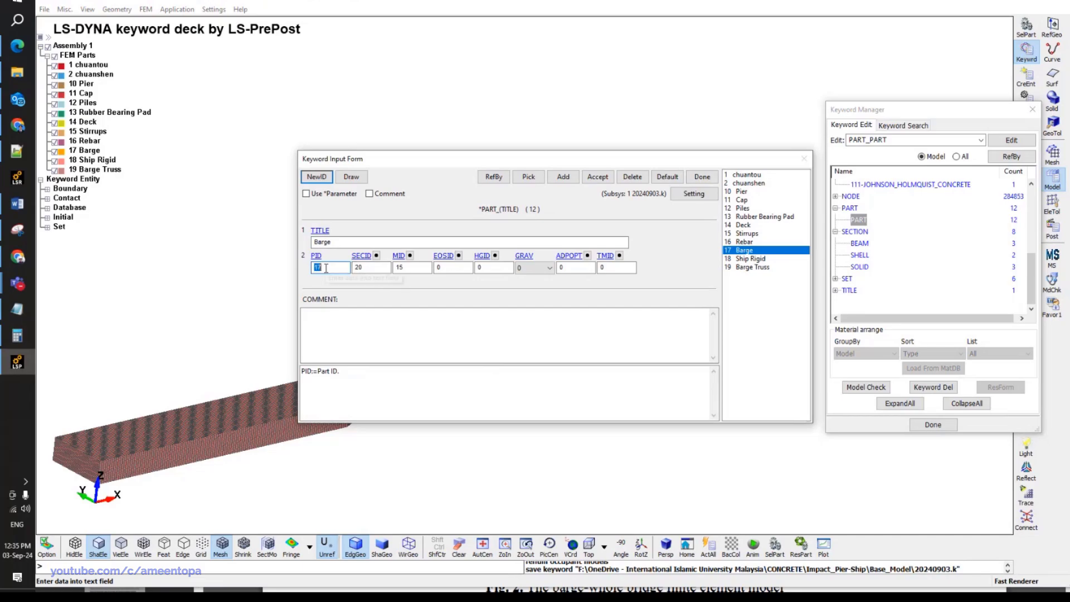
{"action": "type", "text": "20"}
{"action": "left_click", "coordinate": [598, 178]}
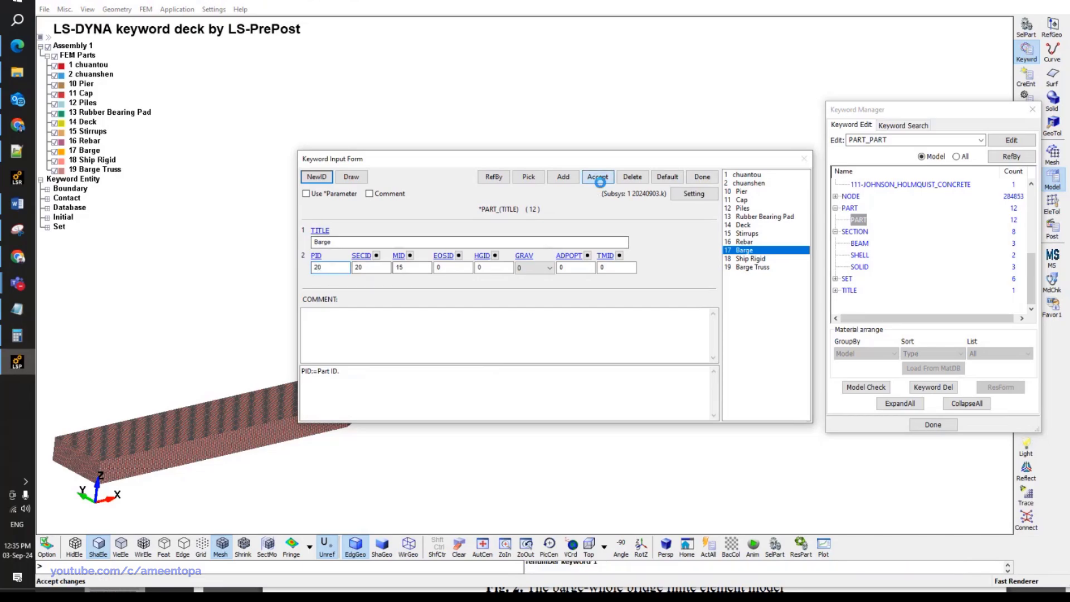
Change the part ID of the Barge Truss part to 21.
{"action": "left_click", "coordinate": [749, 258]}
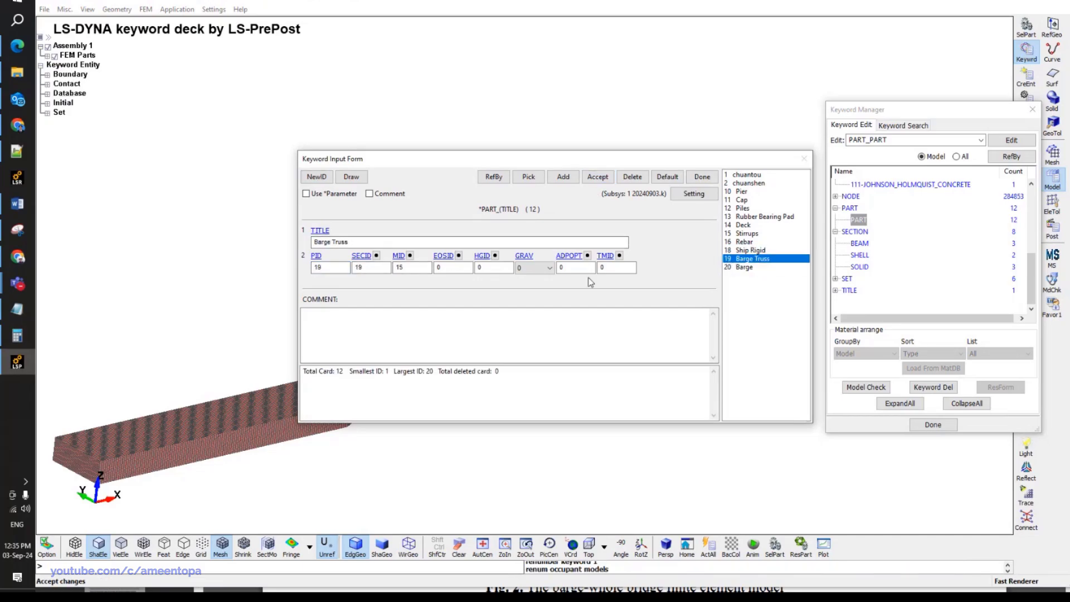
{"action": "left_click", "coordinate": [333, 268]}
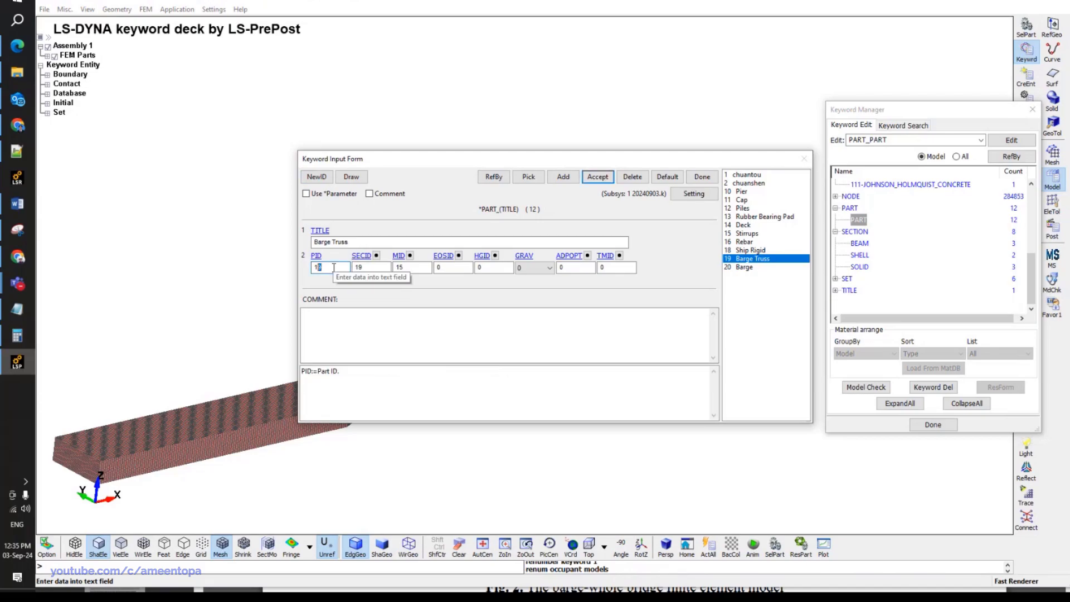
{"action": "type", "text": "21"}
{"action": "left_click", "coordinate": [598, 177]}
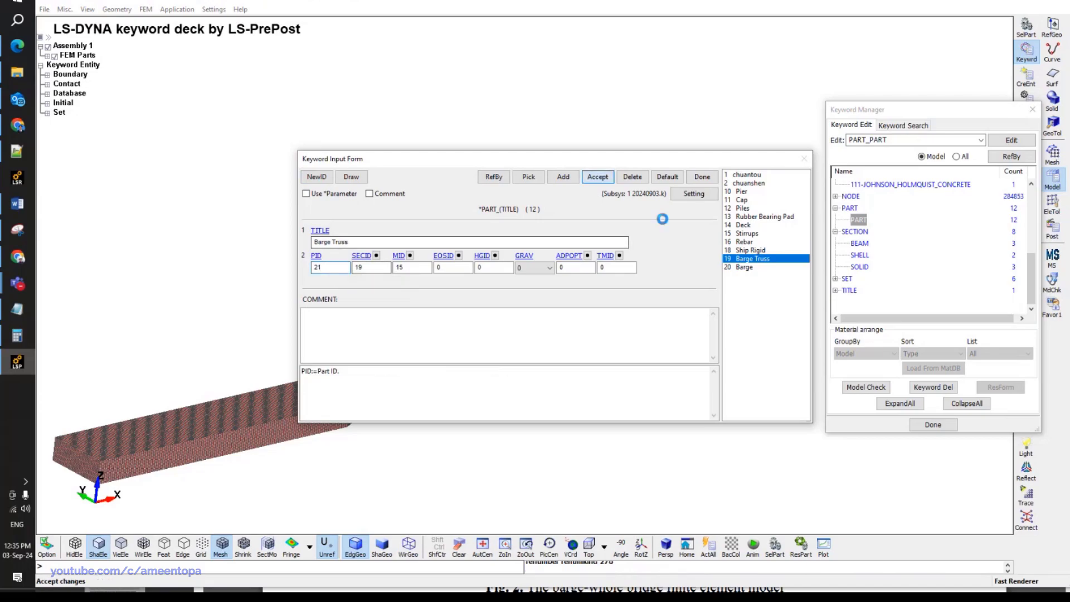
Change the part ID of the Ship Rigid part to 22.
{"action": "left_click", "coordinate": [744, 251]}
{"action": "double_click", "coordinate": [330, 268]}
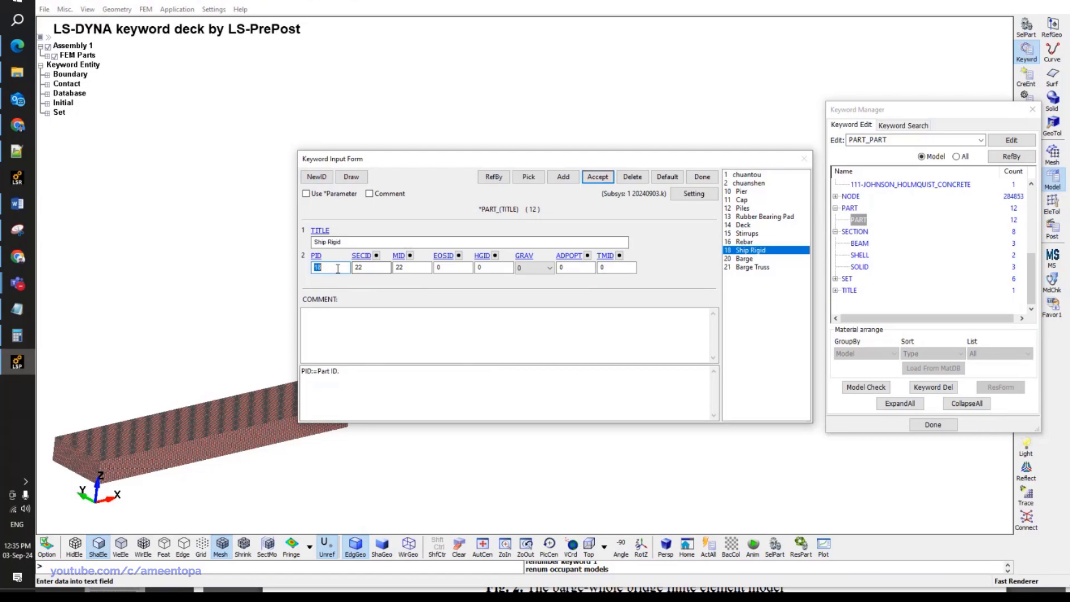
{"action": "type", "text": "22"}
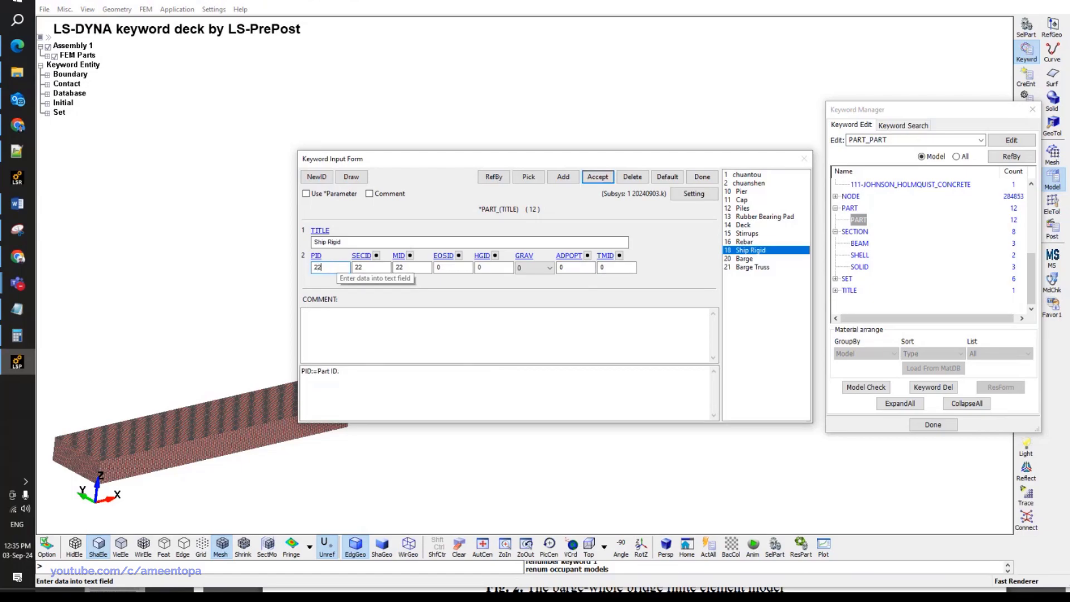
{"action": "left_click", "coordinate": [597, 177]}
Change the section ID of the Barge Reinforcement beam section to 21.
{"action": "left_click", "coordinate": [857, 245]}
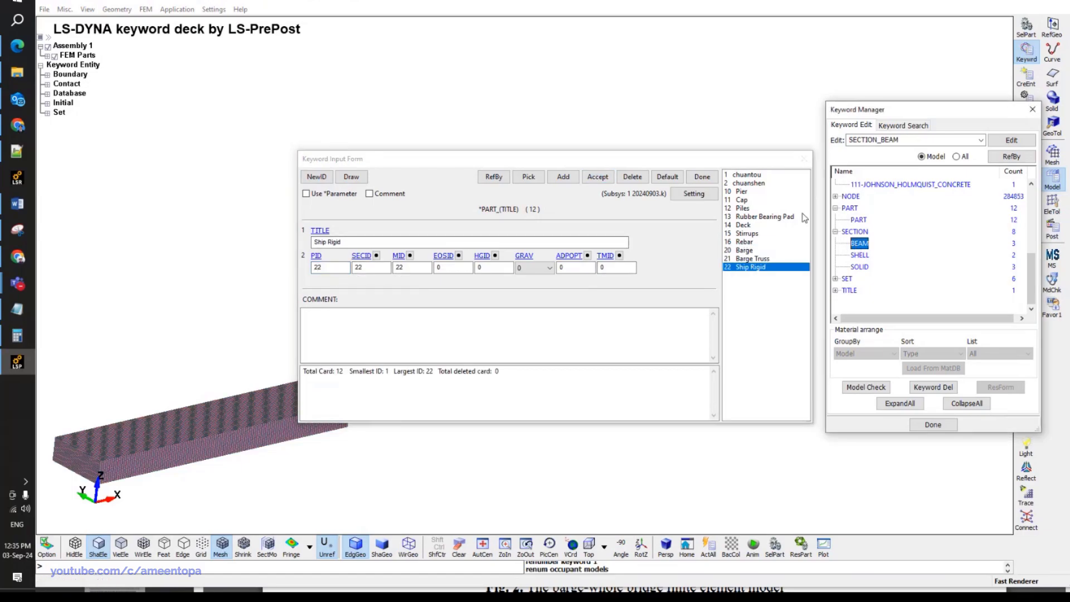
{"action": "double_click", "coordinate": [332, 283]}
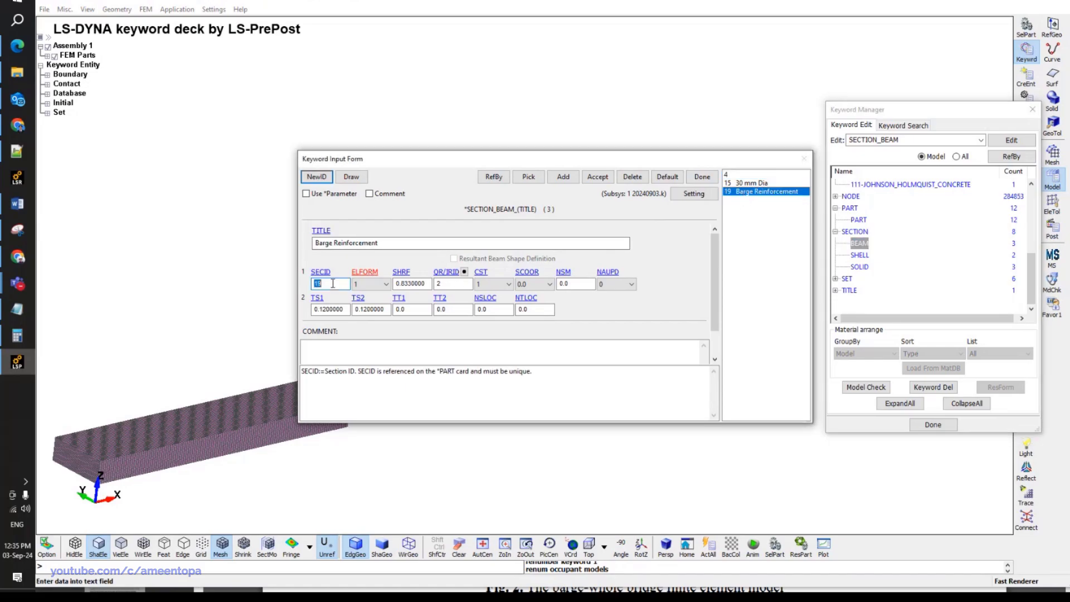
{"action": "type", "text": "21"}
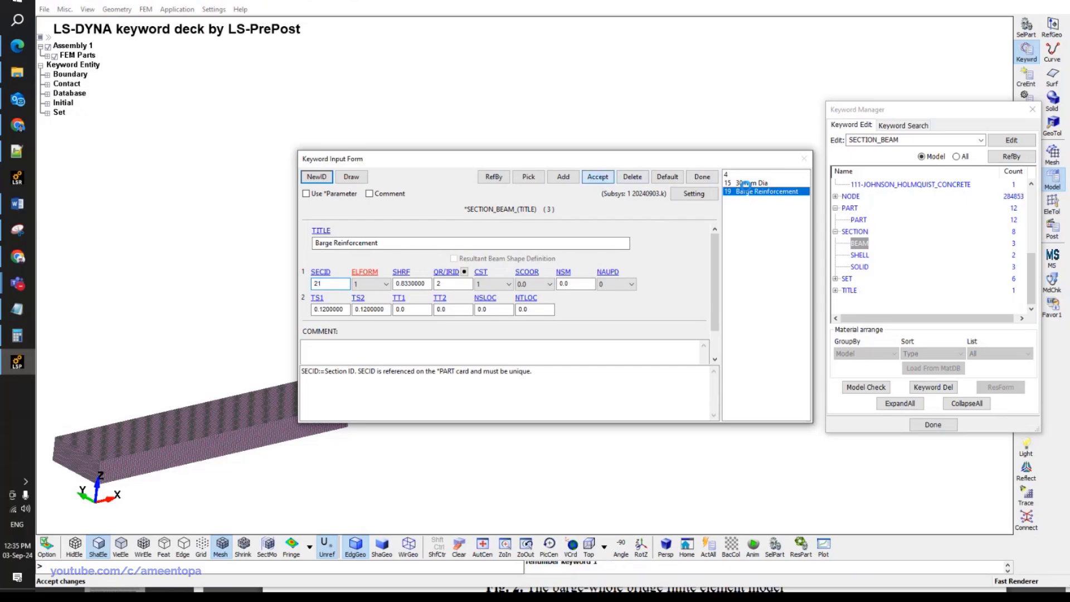
{"action": "left_click", "coordinate": [597, 177]}
Delete the untitled beam section with ID 4.
{"action": "left_click", "coordinate": [736, 175]}
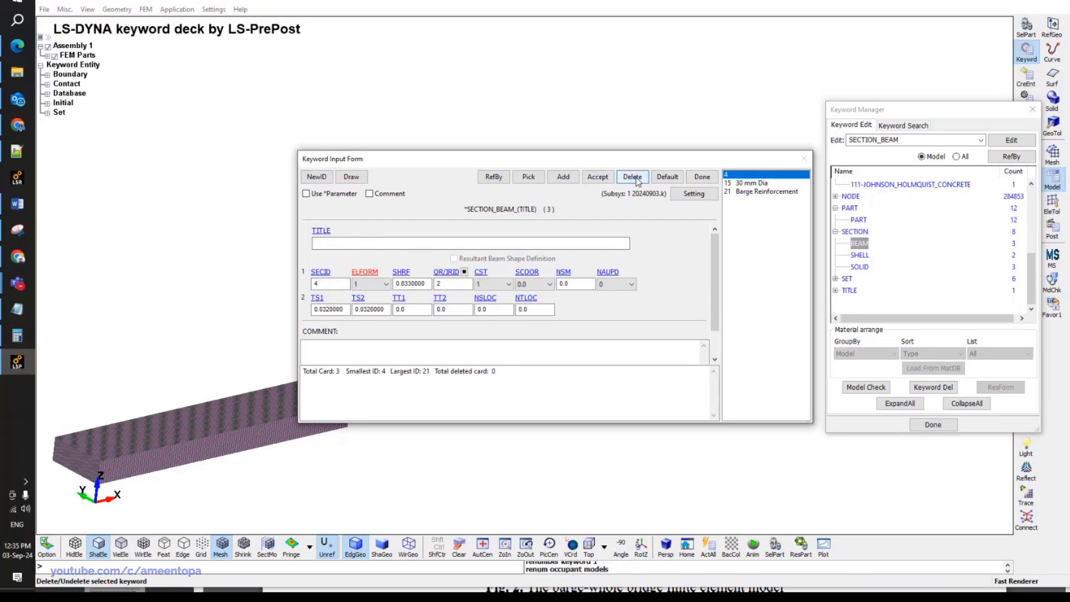
{"action": "left_click", "coordinate": [632, 176]}
{"action": "left_click", "coordinate": [580, 335]}
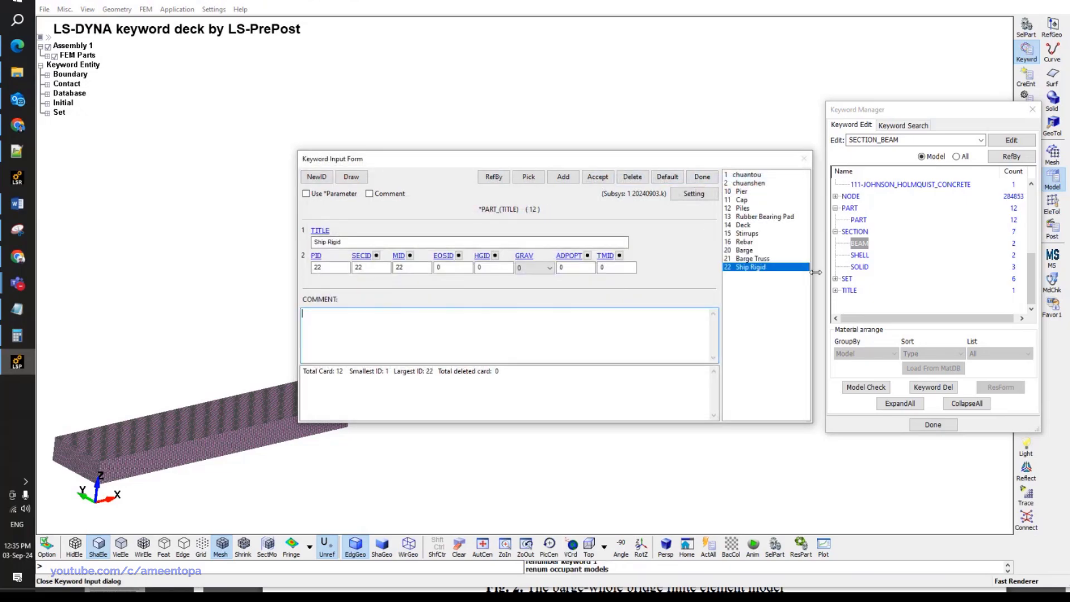
Delete the chuantou and chuanshen part cards.
{"action": "left_click", "coordinate": [740, 175]}
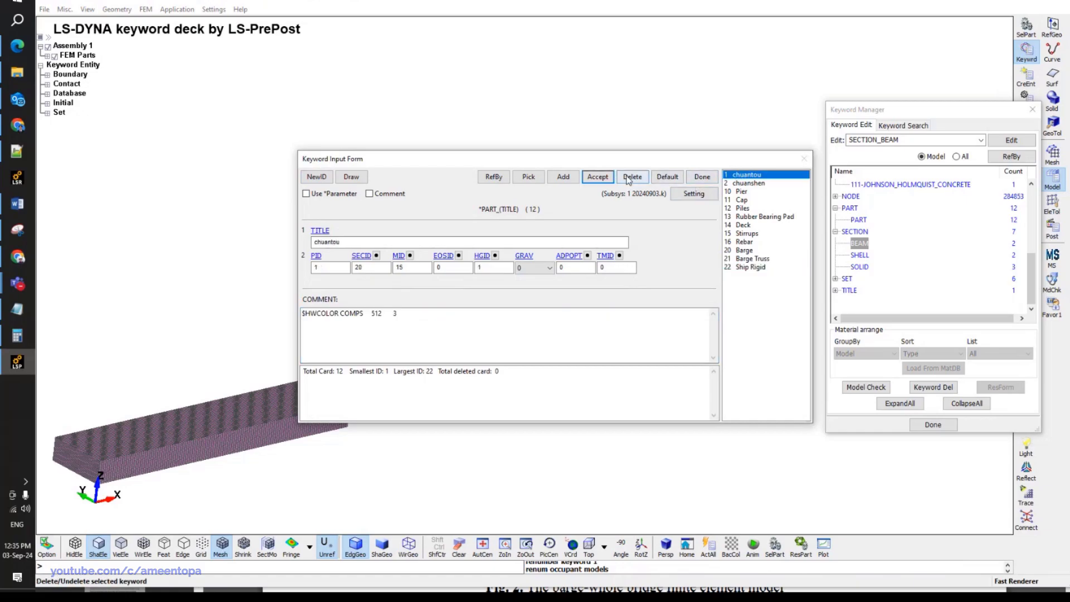
{"action": "left_click", "coordinate": [631, 177]}
{"action": "left_click", "coordinate": [632, 176]}
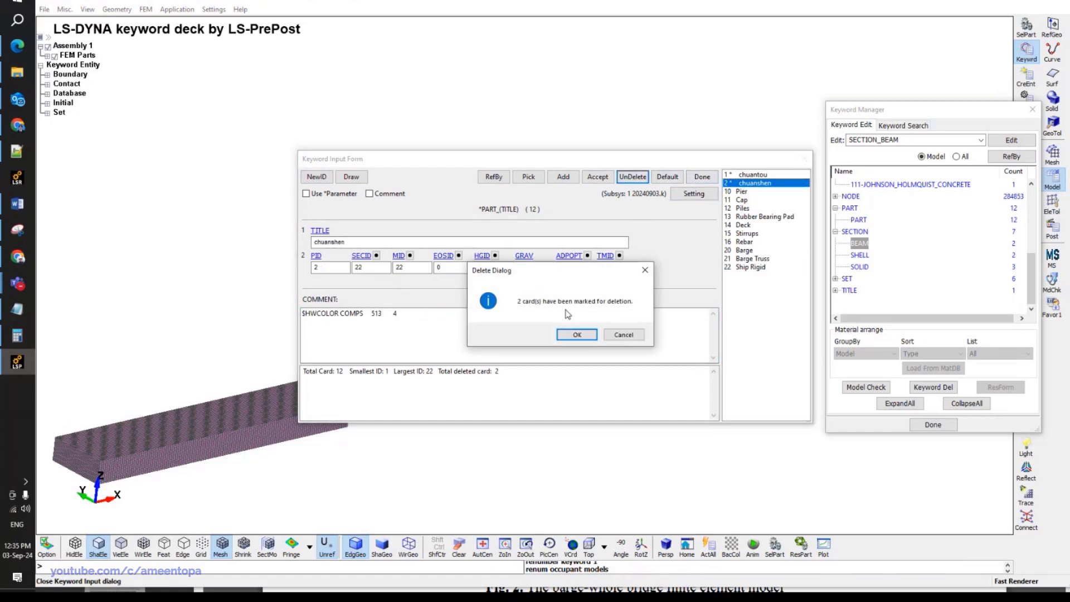
{"action": "left_click", "coordinate": [577, 334]}
Retitle the chuan part set as Ship and replace its members with parts 20, 21 and 22.
{"action": "left_click", "coordinate": [847, 279]}
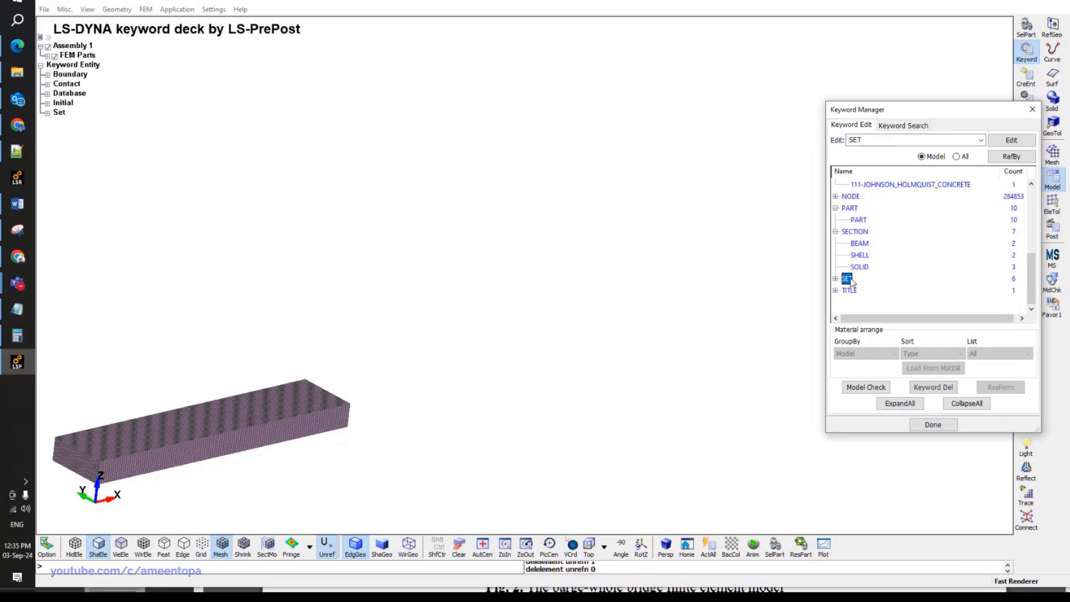
{"action": "double_click", "coordinate": [847, 279]}
{"action": "double_click", "coordinate": [866, 303]}
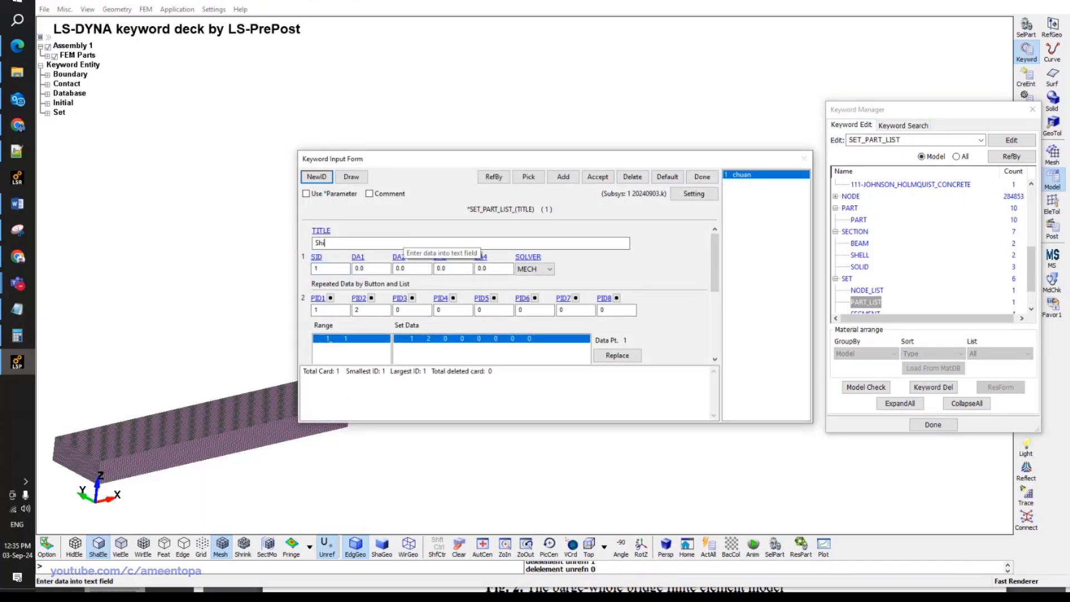
{"action": "left_click", "coordinate": [333, 311]}
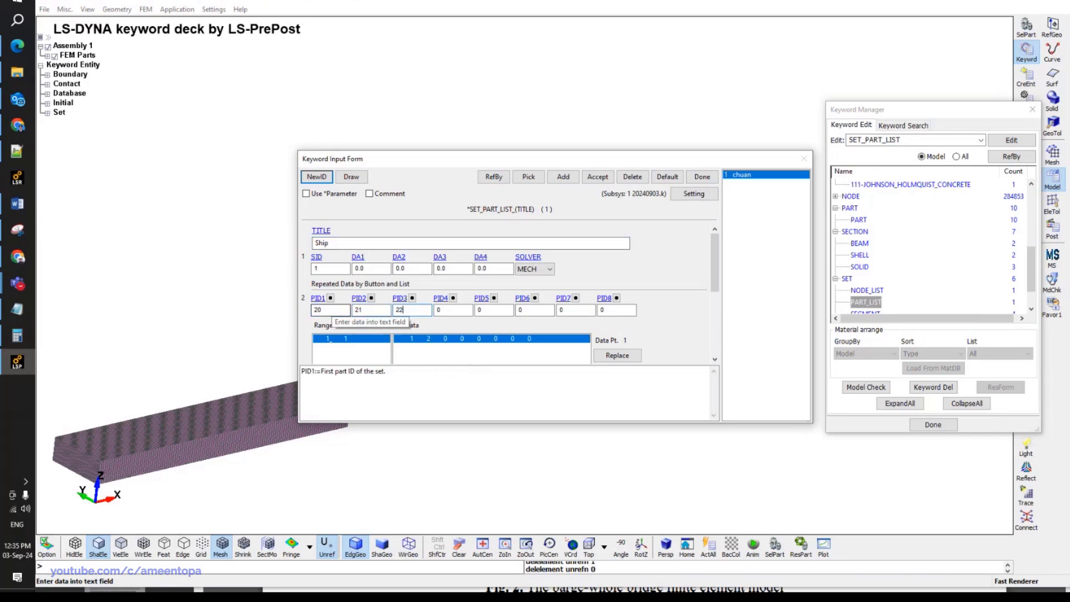
{"action": "left_click", "coordinate": [617, 356]}
{"action": "left_click", "coordinate": [597, 177]}
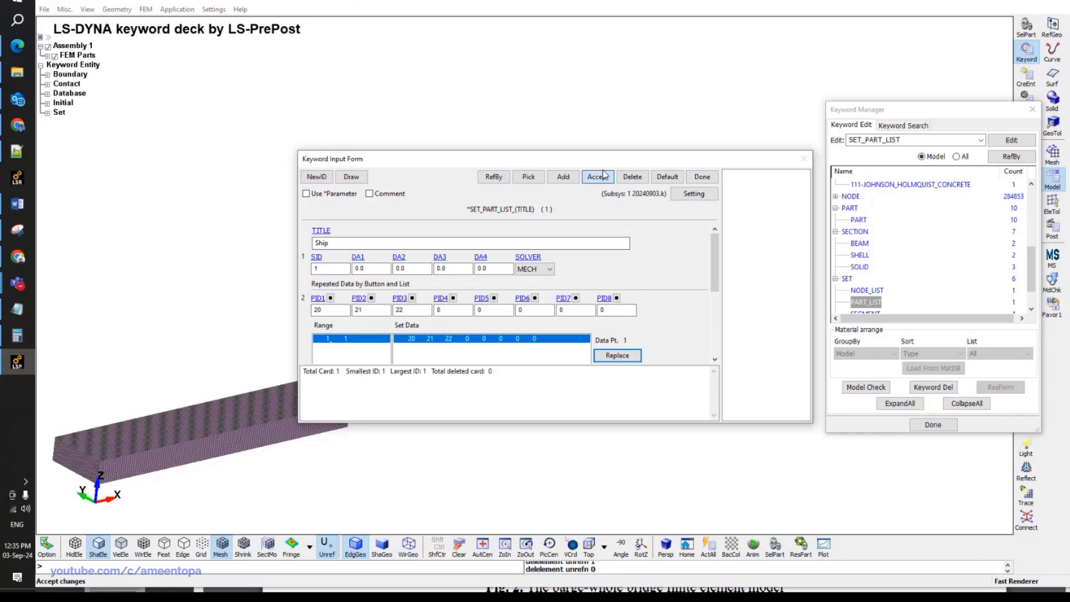
Delete the zhuzidimian node set from the model's set data.
{"action": "left_click", "coordinate": [716, 176]}
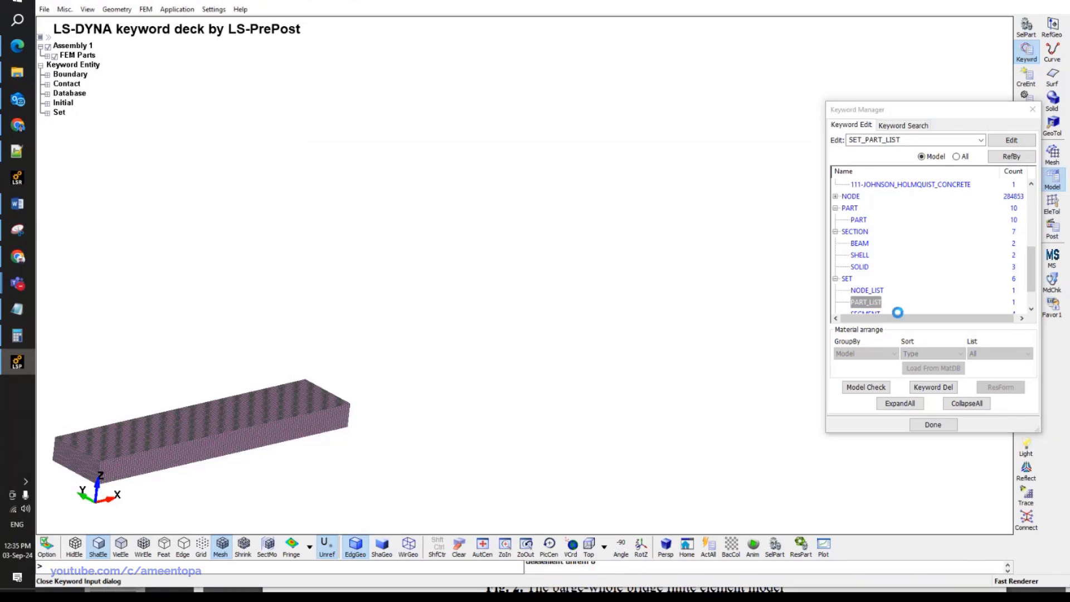
{"action": "left_click", "coordinate": [1026, 78]}
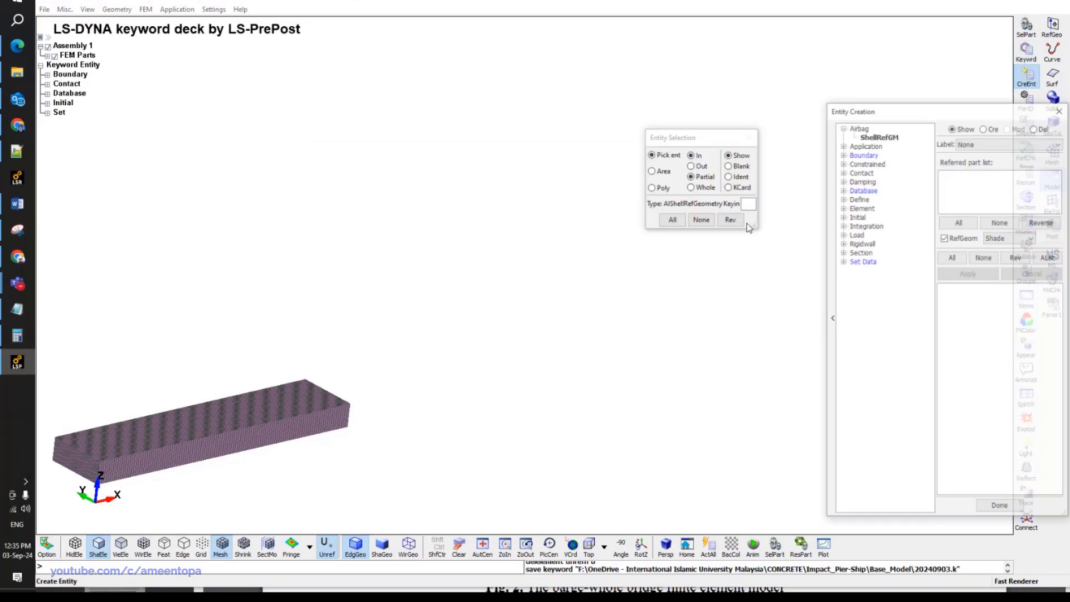
{"action": "left_click", "coordinate": [843, 262]}
{"action": "left_click", "coordinate": [879, 270]}
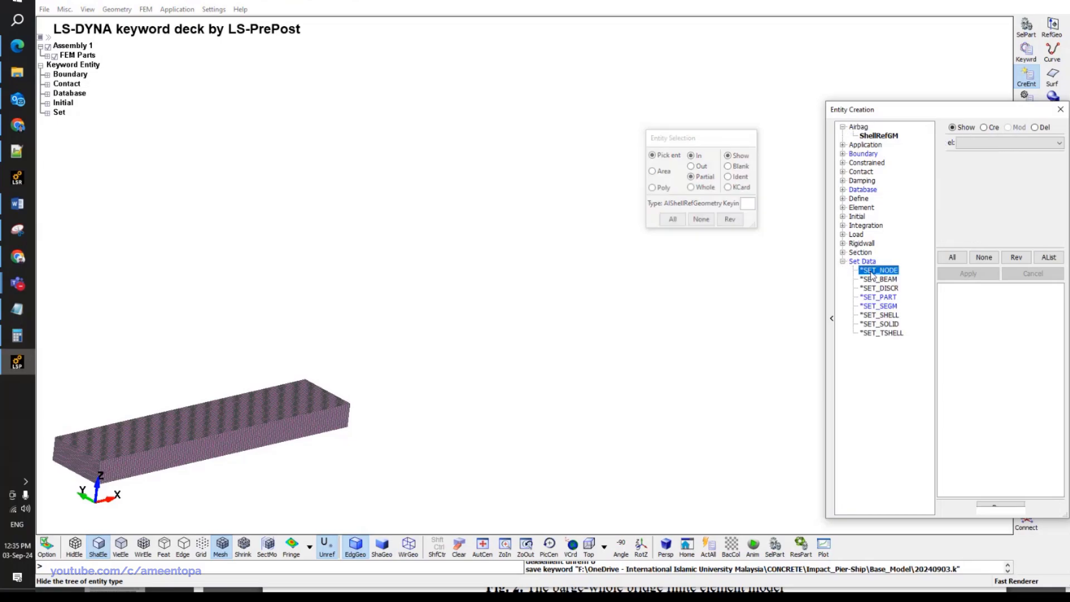
{"action": "left_click_drag", "start_coordinate": [938, 112], "coordinate": [744, 66]}
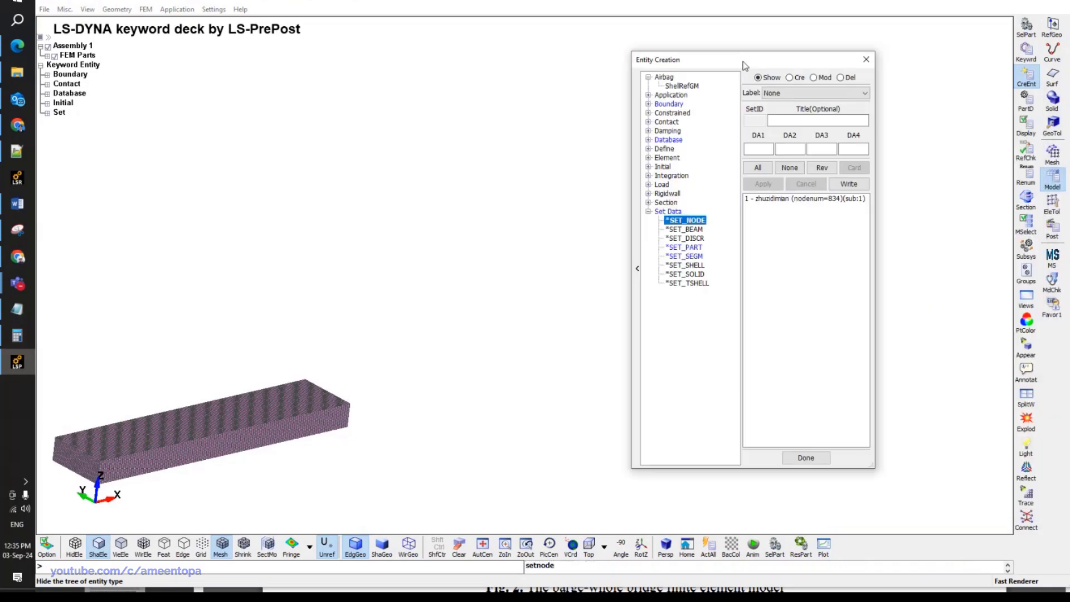
{"action": "left_click", "coordinate": [840, 77]}
{"action": "left_click", "coordinate": [766, 180]}
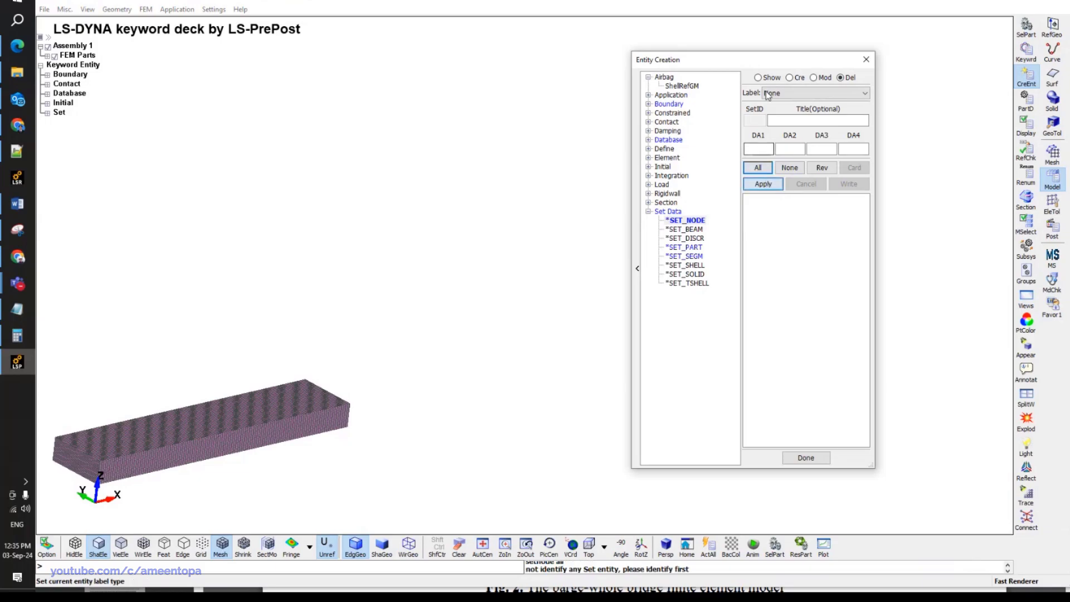
{"action": "left_click", "coordinate": [764, 168]}
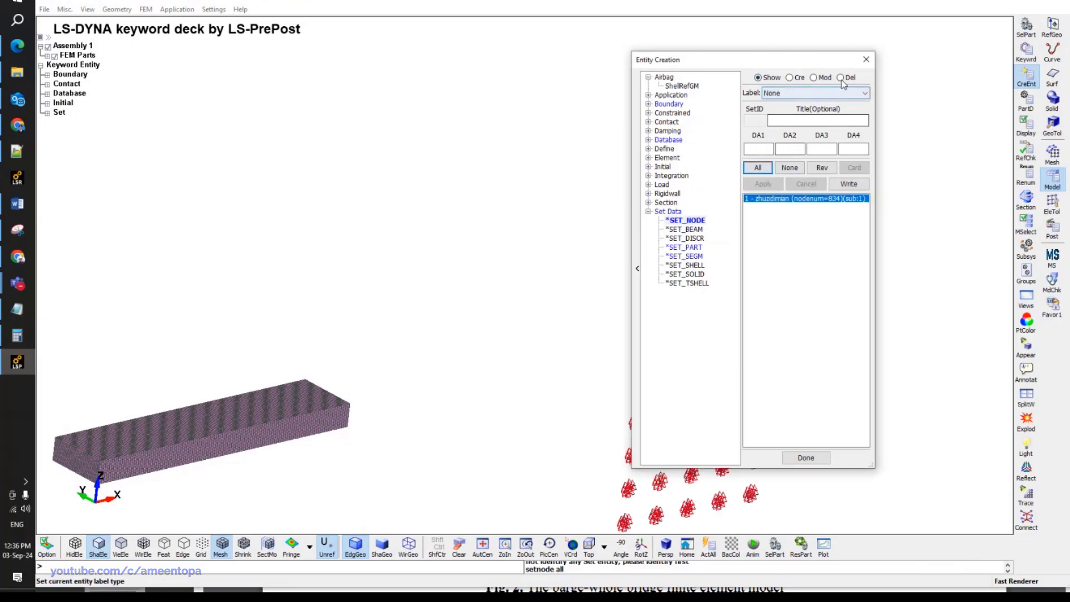
{"action": "left_click", "coordinate": [841, 77]}
{"action": "left_click", "coordinate": [770, 178]}
{"action": "left_click", "coordinate": [769, 185]}
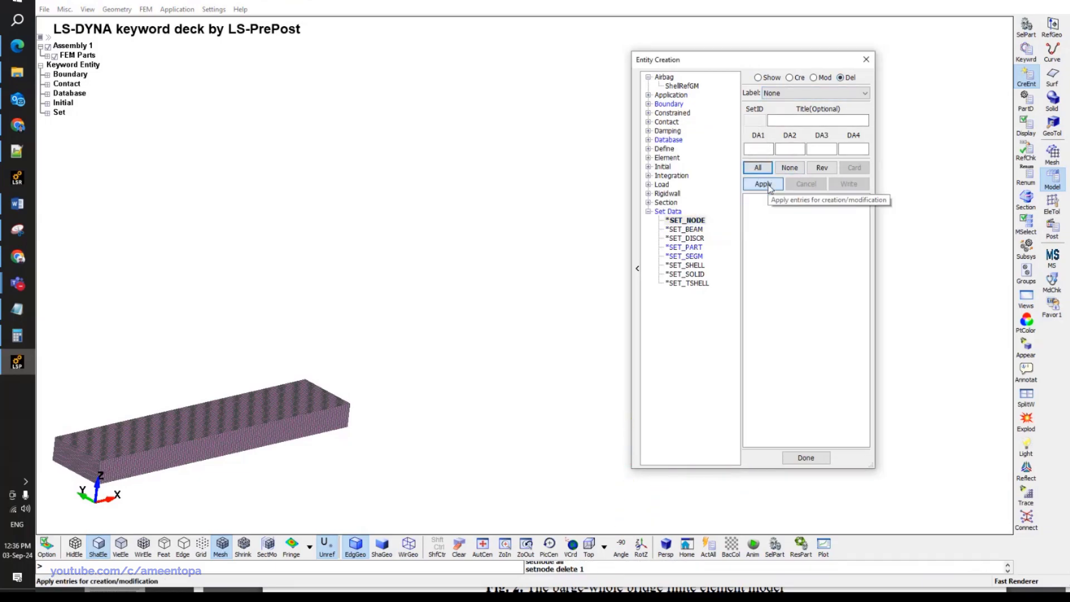
Display all FEM parts and start a new node set with ID 1 titled Pile Bottom.
{"action": "left_click", "coordinate": [54, 56]}
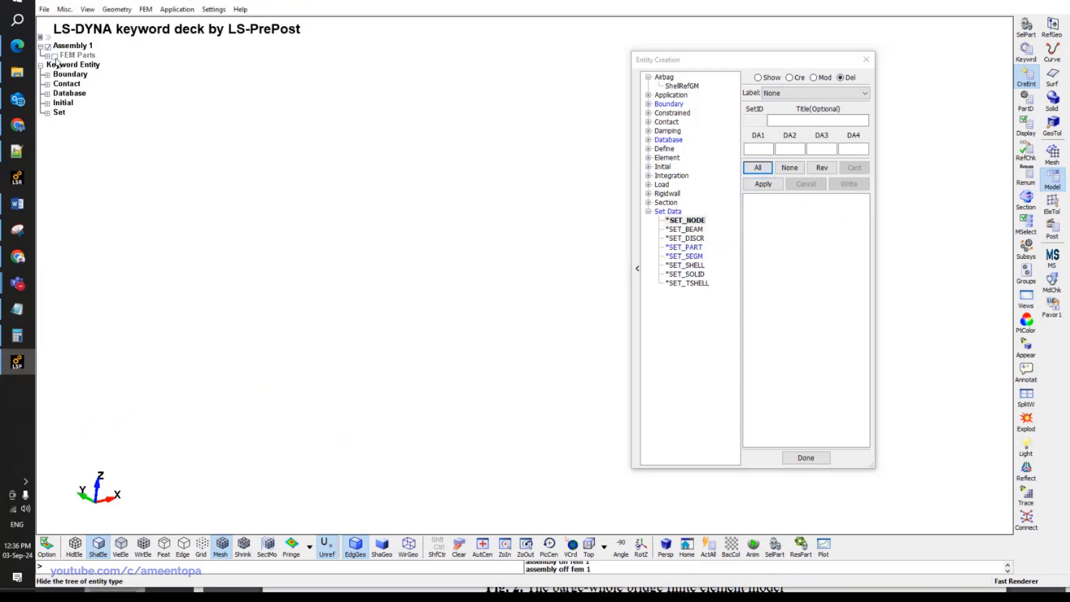
{"action": "left_click", "coordinate": [54, 56]}
{"action": "left_click", "coordinate": [790, 78]}
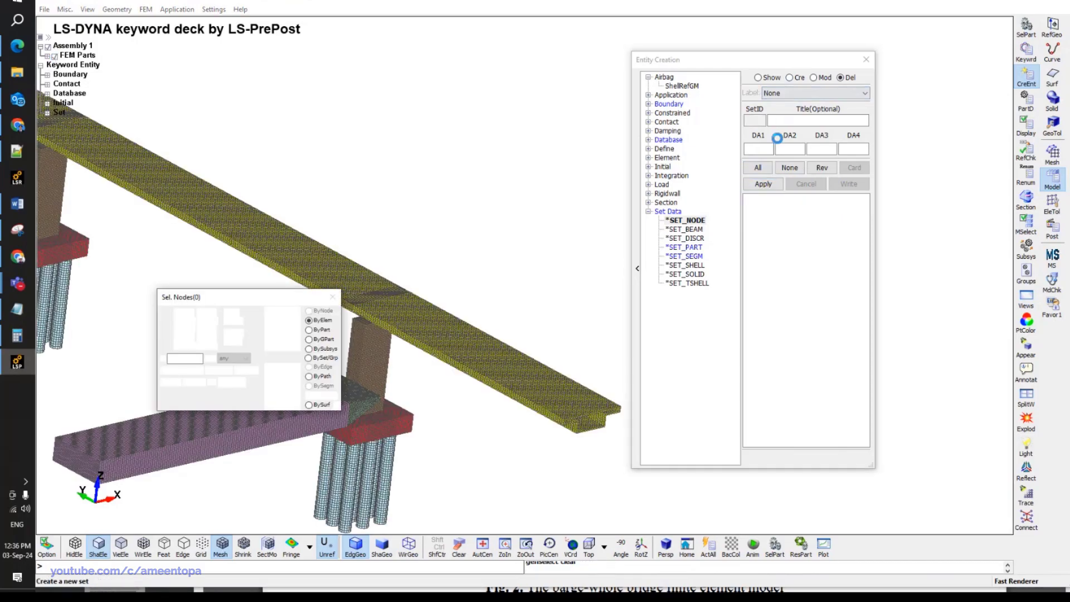
{"action": "left_click", "coordinate": [780, 121]}
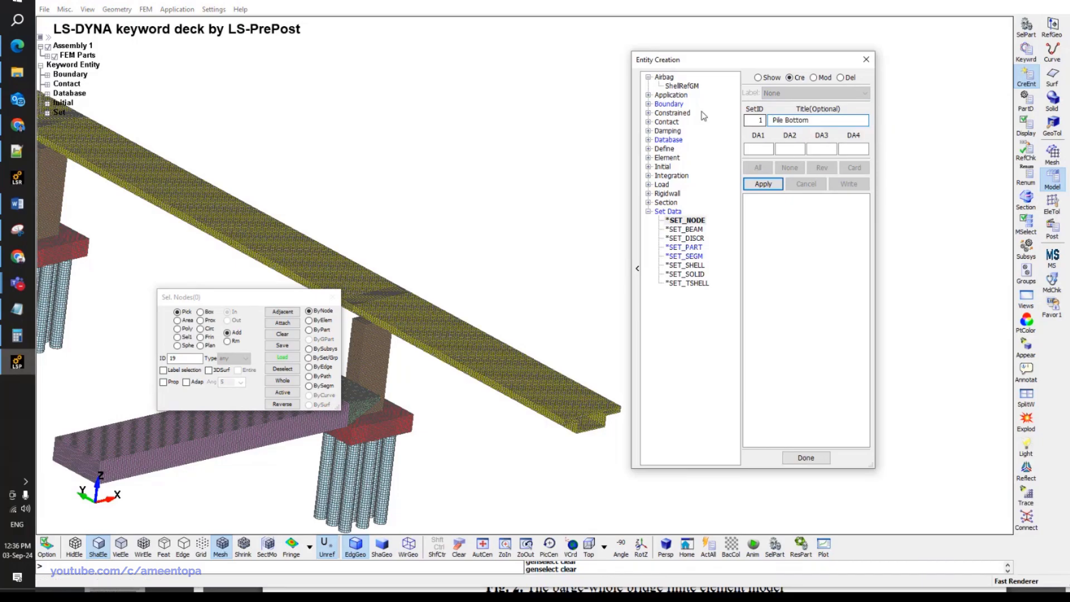
Area-select the nodes at the bottom ends of all piles in the left view and create the Pile Bottom set from them.
{"action": "left_click", "coordinate": [590, 544]}
{"action": "left_click", "coordinate": [604, 546]}
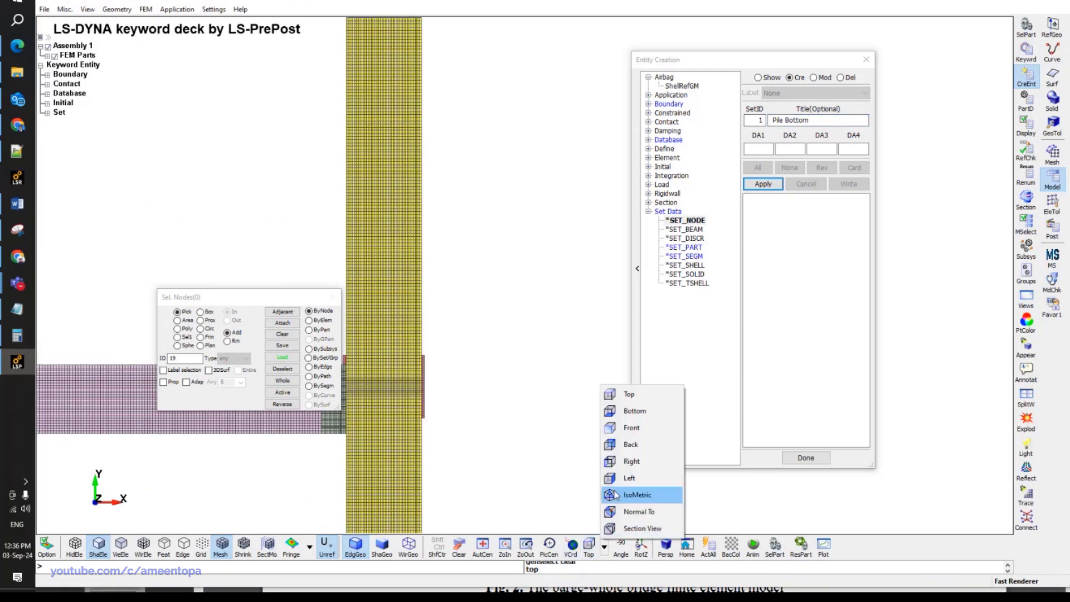
{"action": "left_click", "coordinate": [612, 480]}
{"action": "scroll", "coordinate": [509, 440], "scroll_direction": "up", "scroll_amount": 5}
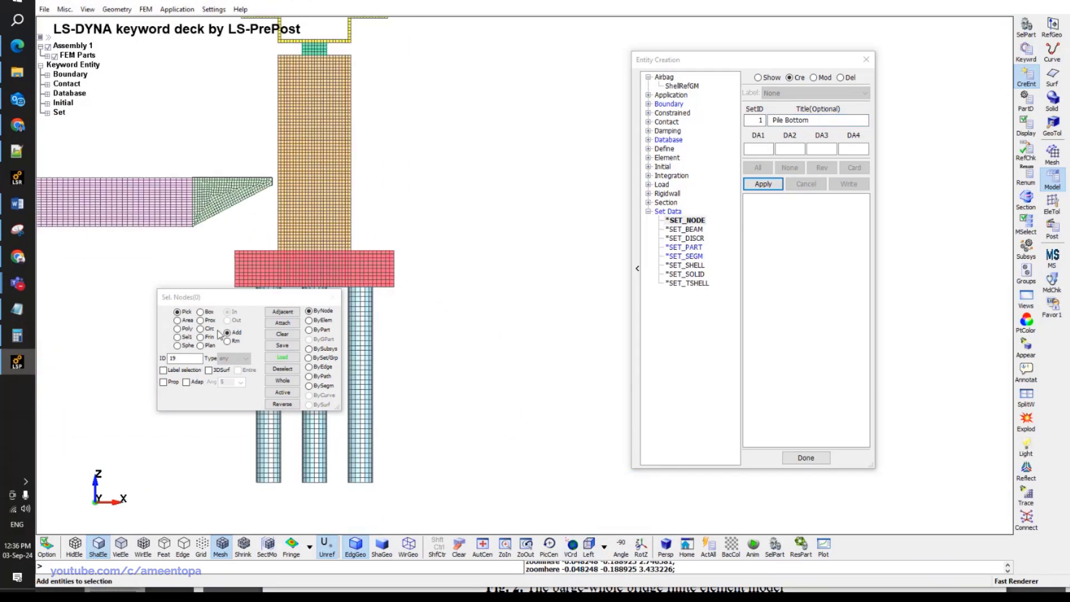
{"action": "left_click", "coordinate": [177, 321]}
{"action": "left_click_drag", "start_coordinate": [190, 297], "coordinate": [68, 345]}
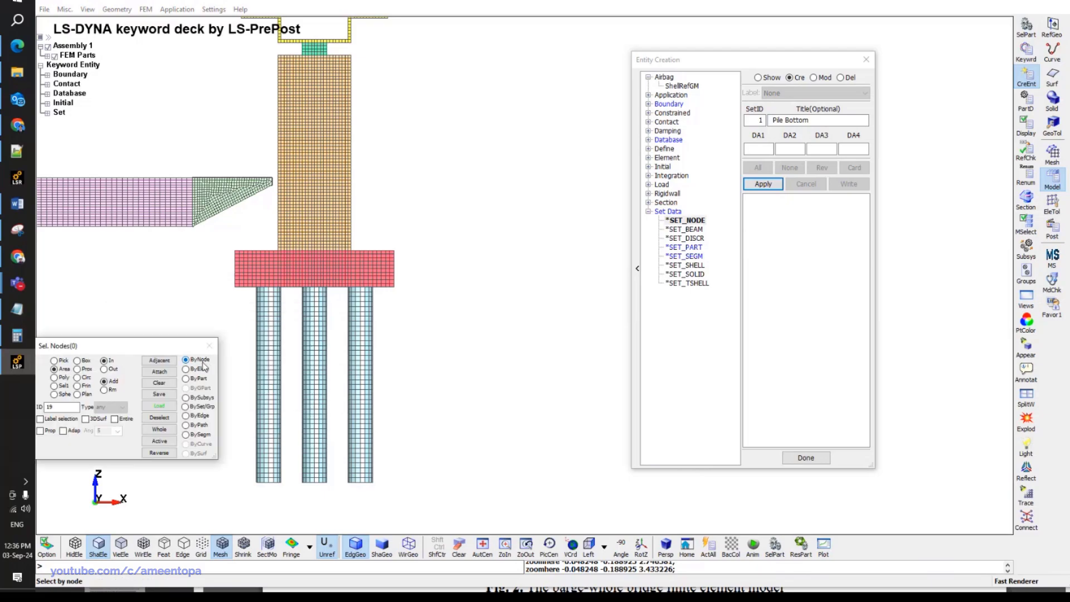
{"action": "left_click_drag", "start_coordinate": [233, 508], "coordinate": [424, 478]}
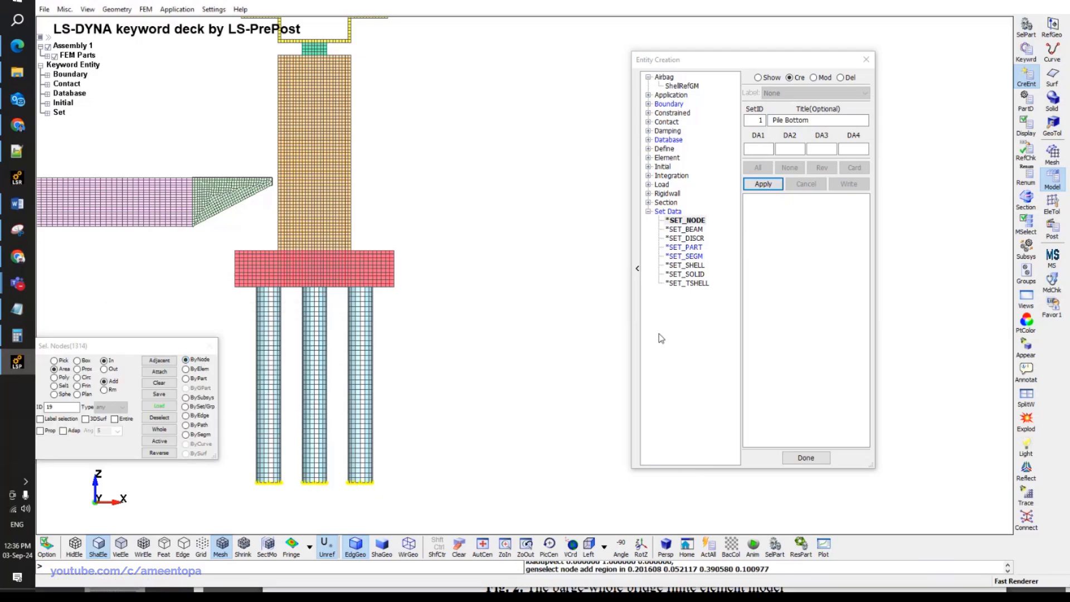
{"action": "left_click", "coordinate": [756, 184]}
{"action": "scroll", "coordinate": [509, 289], "scroll_direction": "down", "scroll_amount": 5}
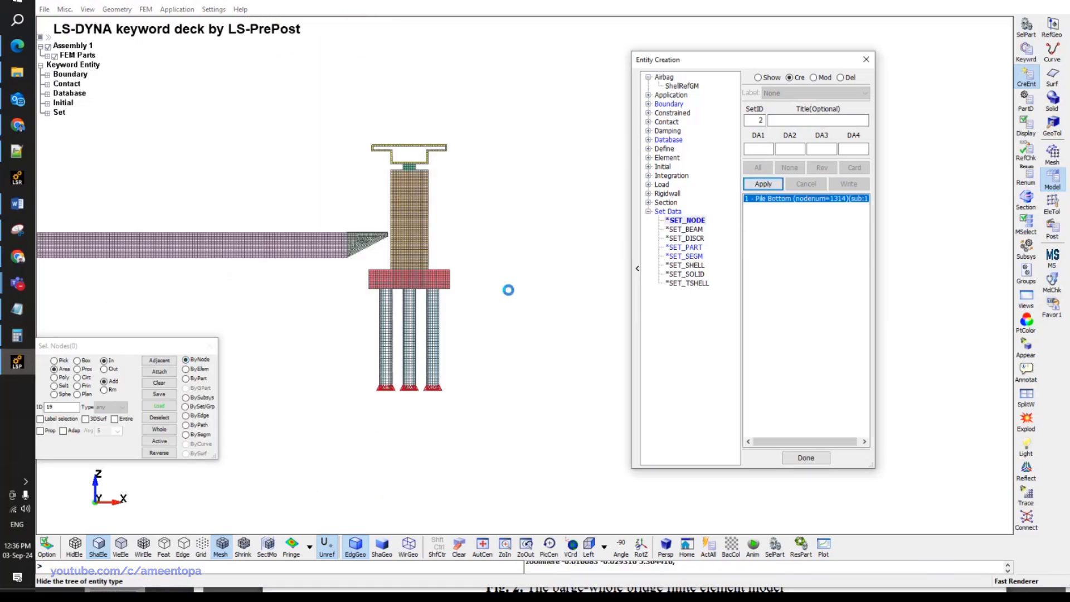
{"action": "left_click_drag", "start_coordinate": [488, 303], "coordinate": [368, 378], "text": "ctrl"}
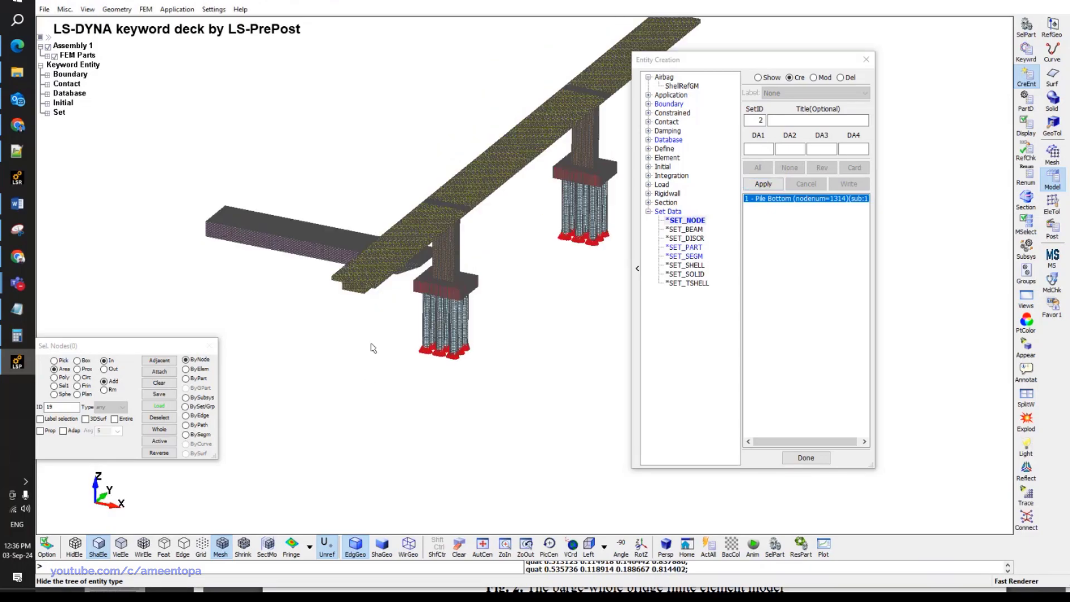
{"action": "scroll", "coordinate": [407, 325], "scroll_direction": "up", "scroll_amount": 3}
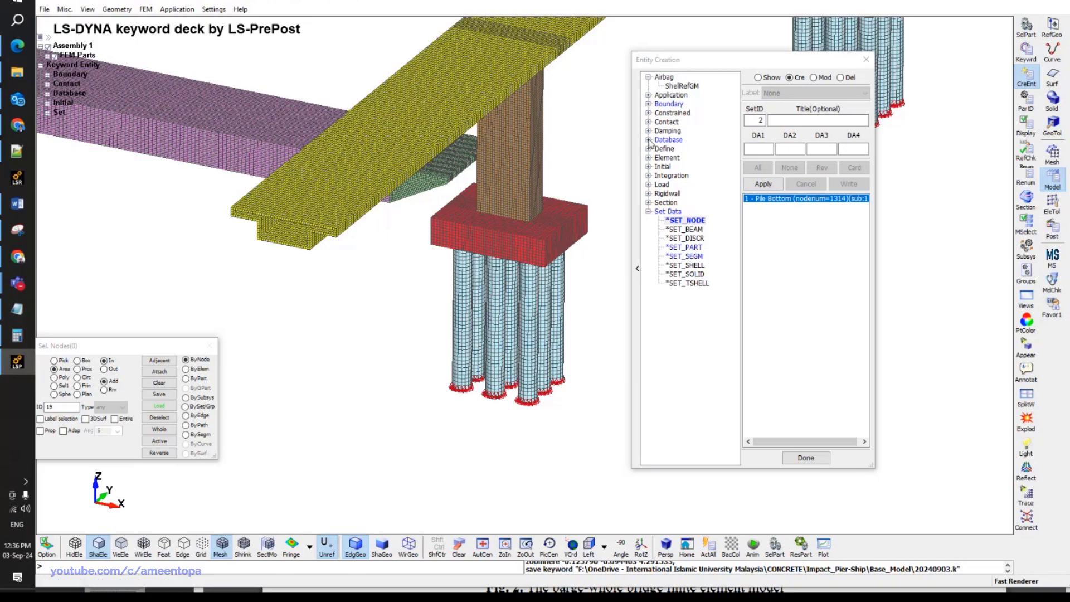
{"action": "left_click", "coordinate": [806, 457]}
In the CONSTRAINED_LAGRANGE_IN_SOLID card, set the slave to part 16 Rebar and the master to part 10 Pier.
{"action": "scroll", "coordinate": [734, 194], "scroll_direction": "up", "scroll_amount": 3}
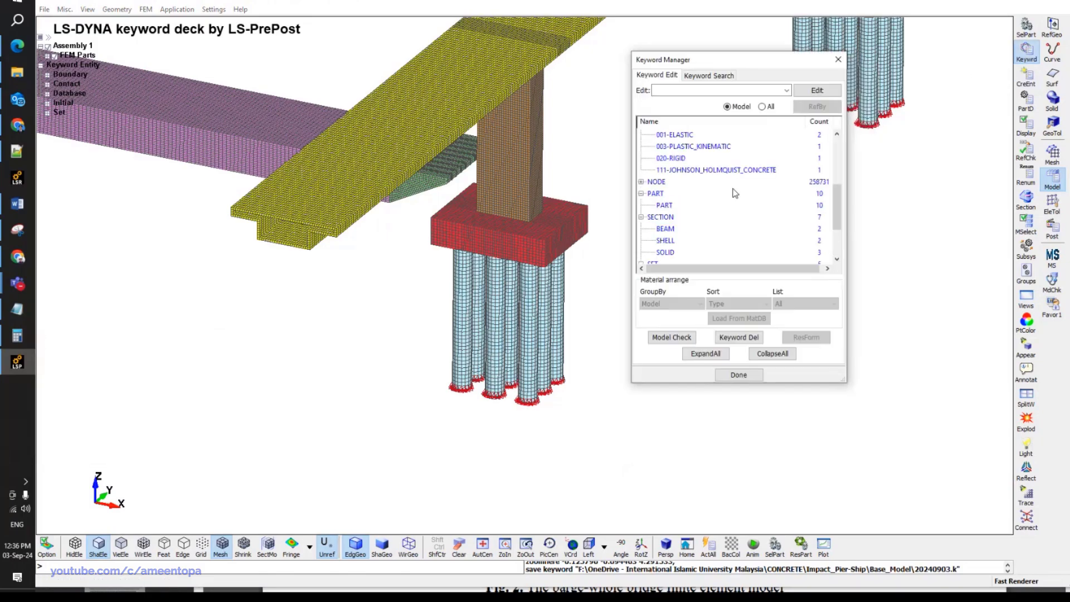
{"action": "scroll", "coordinate": [733, 193], "scroll_direction": "up", "scroll_amount": 4}
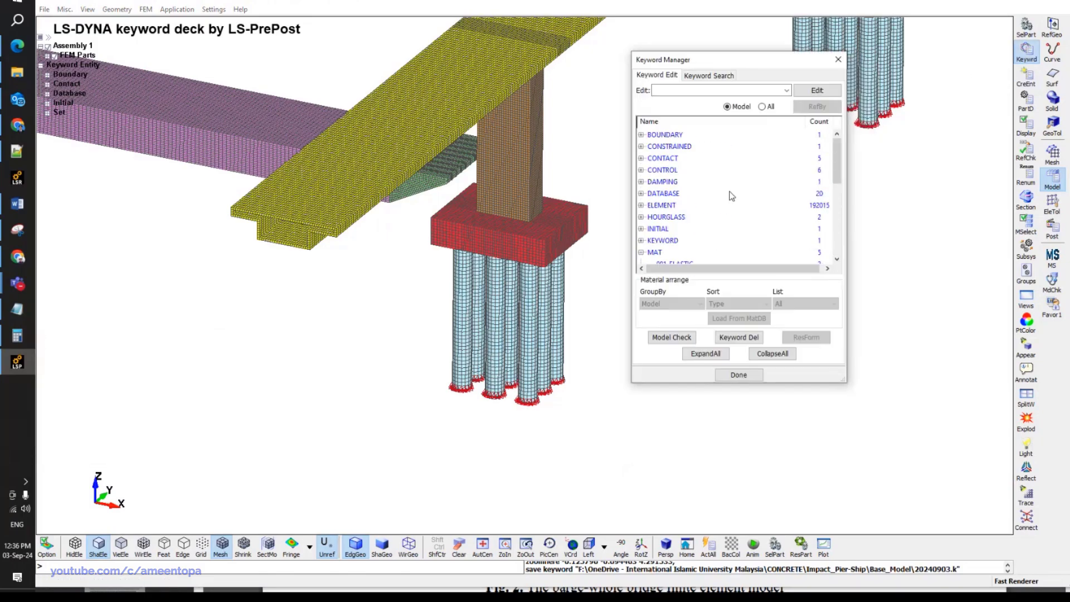
{"action": "double_click", "coordinate": [669, 146]}
{"action": "left_click", "coordinate": [675, 159]}
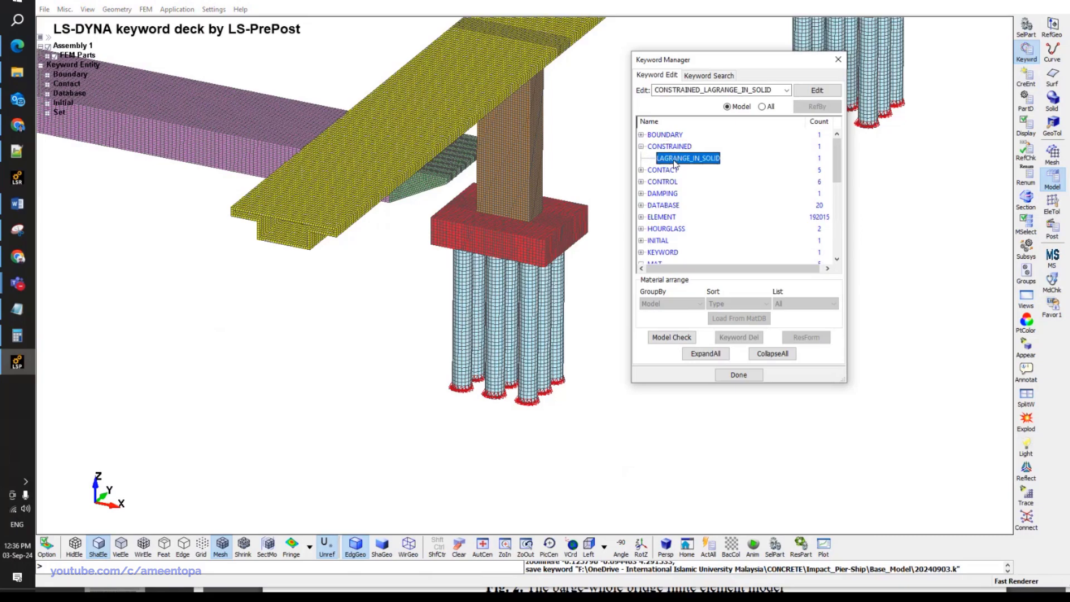
{"action": "double_click", "coordinate": [676, 159]}
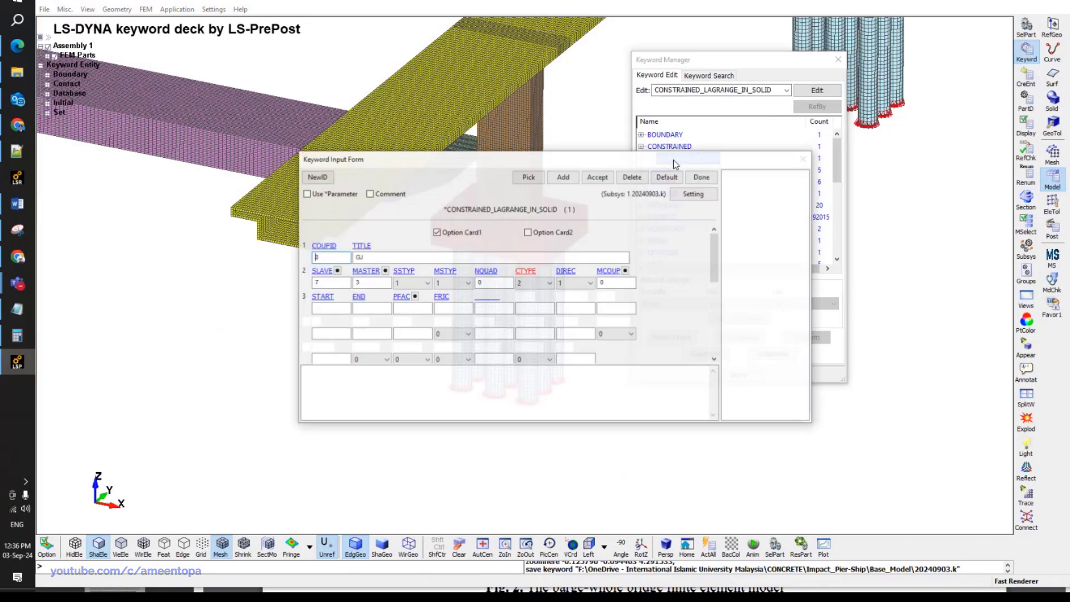
{"action": "left_click", "coordinate": [337, 283]}
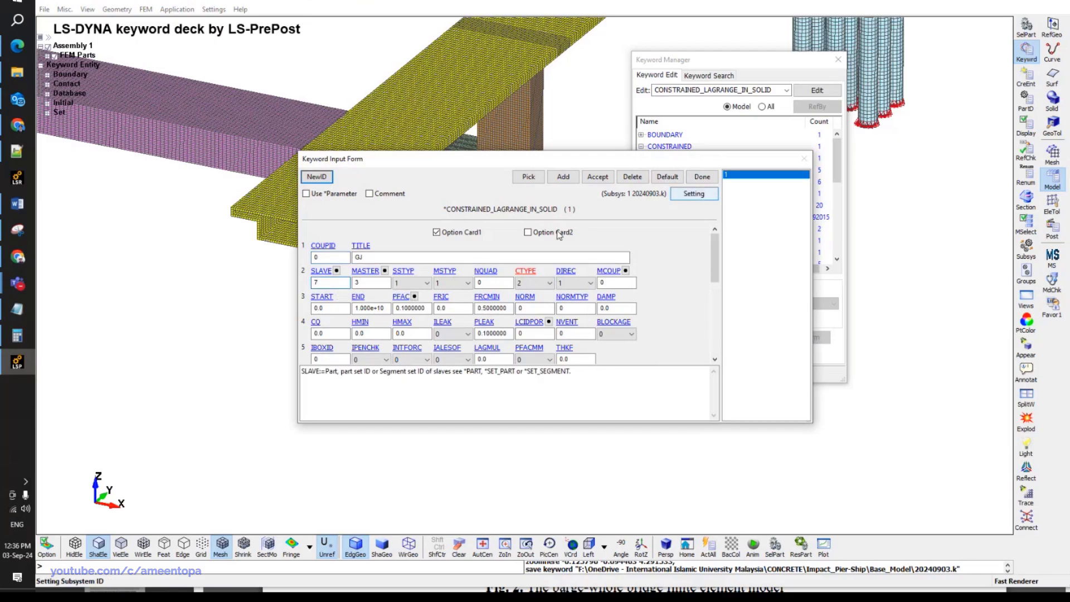
{"action": "left_click", "coordinate": [337, 271]}
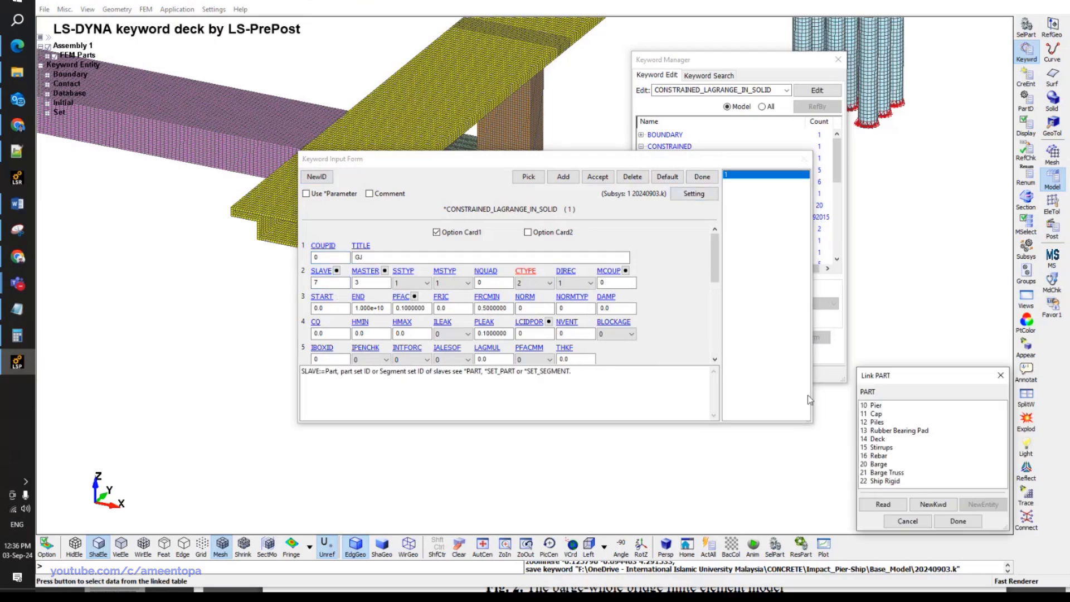
{"action": "double_click", "coordinate": [878, 455]}
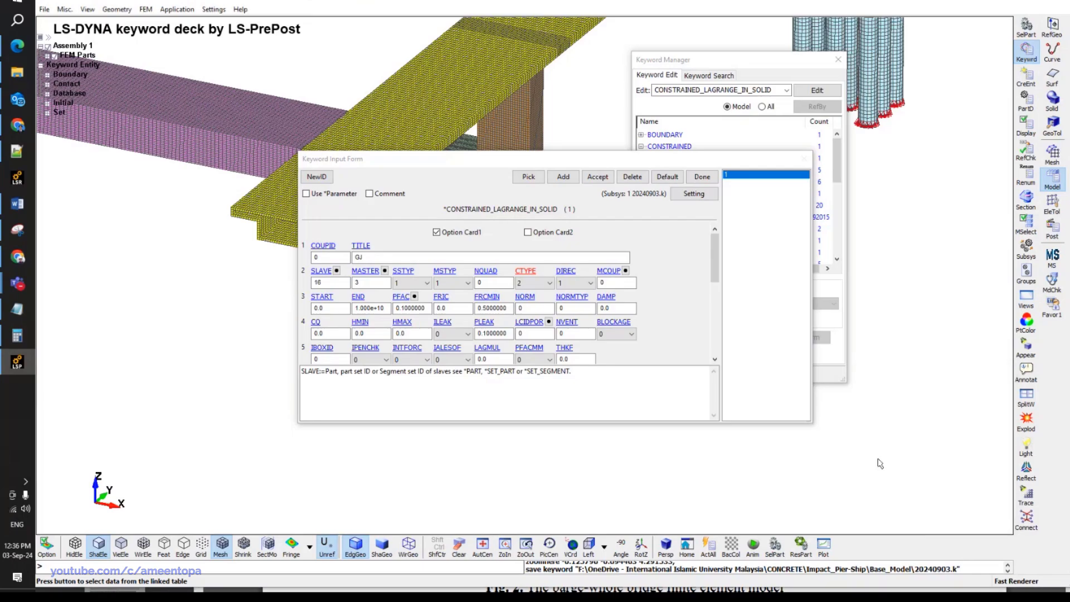
{"action": "left_click", "coordinate": [384, 271]}
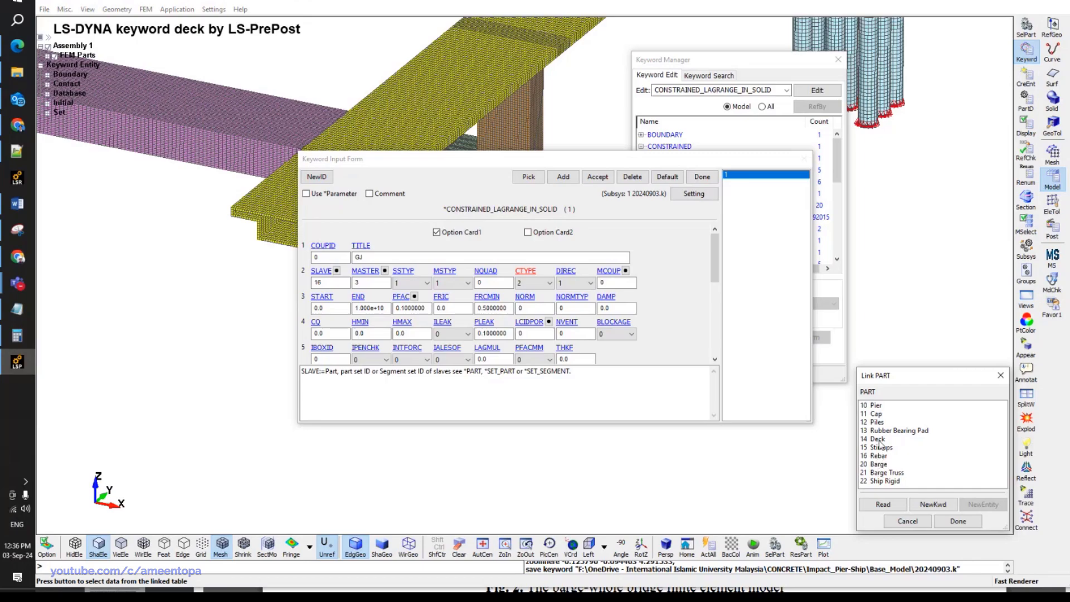
{"action": "double_click", "coordinate": [876, 405]}
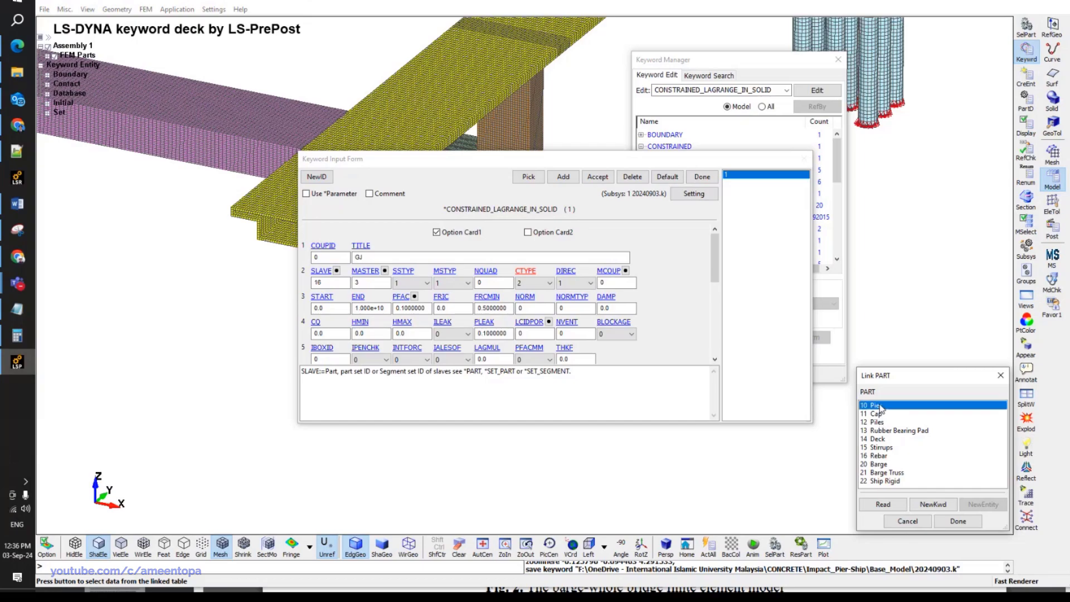
Give the Lagrange-in-solid coupling ID 1 and the title Pier Reinforcement, disable Option Card1, and save the card.
{"action": "double_click", "coordinate": [335, 257]}
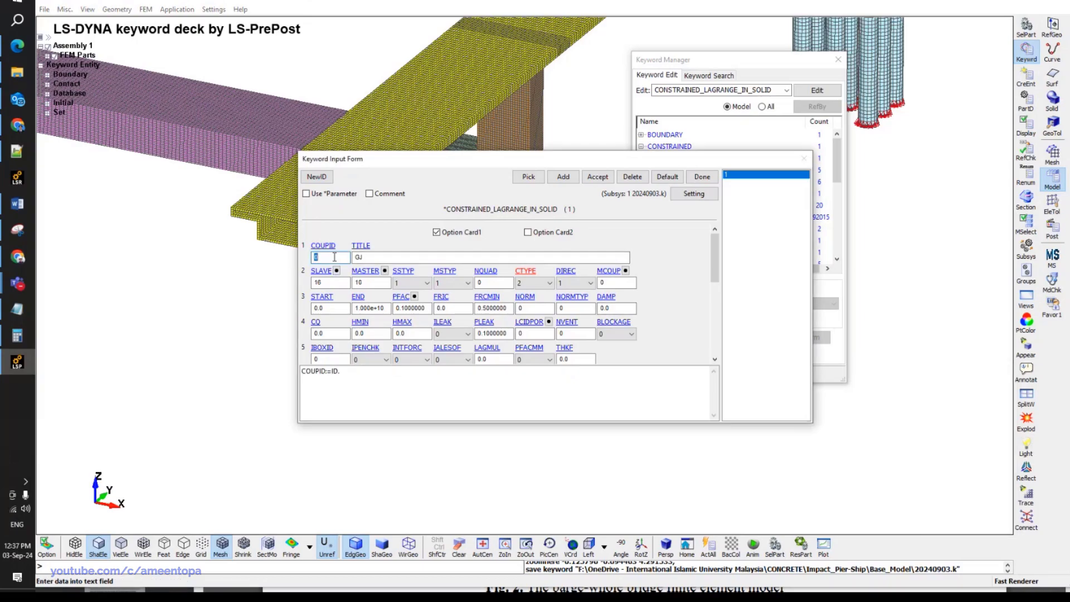
{"action": "type", "text": "1"}
{"action": "left_click", "coordinate": [419, 258]}
{"action": "double_click", "coordinate": [419, 258]}
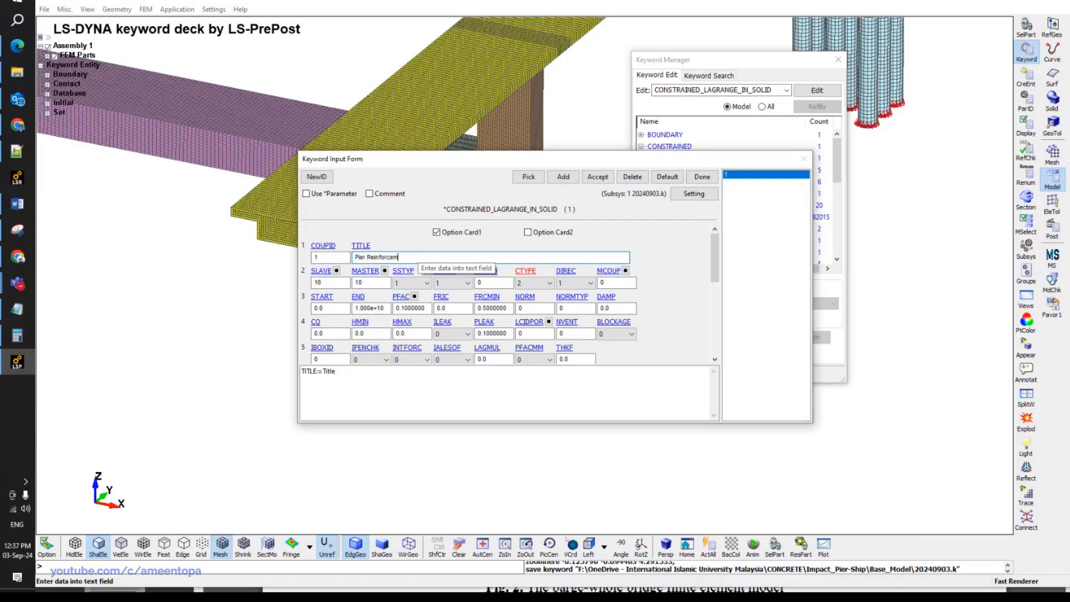
{"action": "type", "text": "Pier Reinforcement"}
{"action": "left_click", "coordinate": [436, 232]}
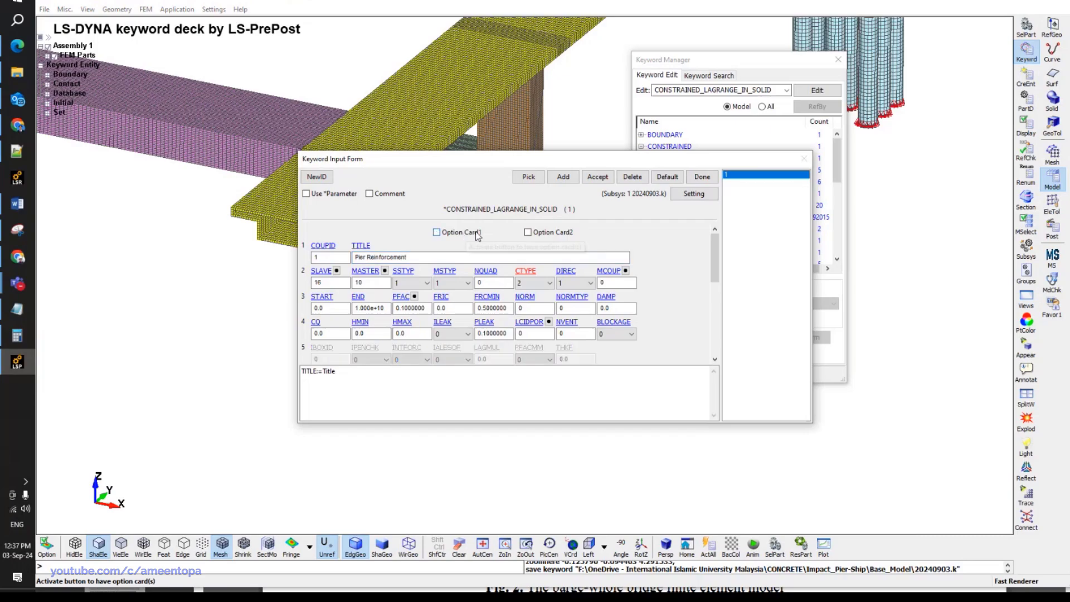
{"action": "left_click", "coordinate": [599, 176]}
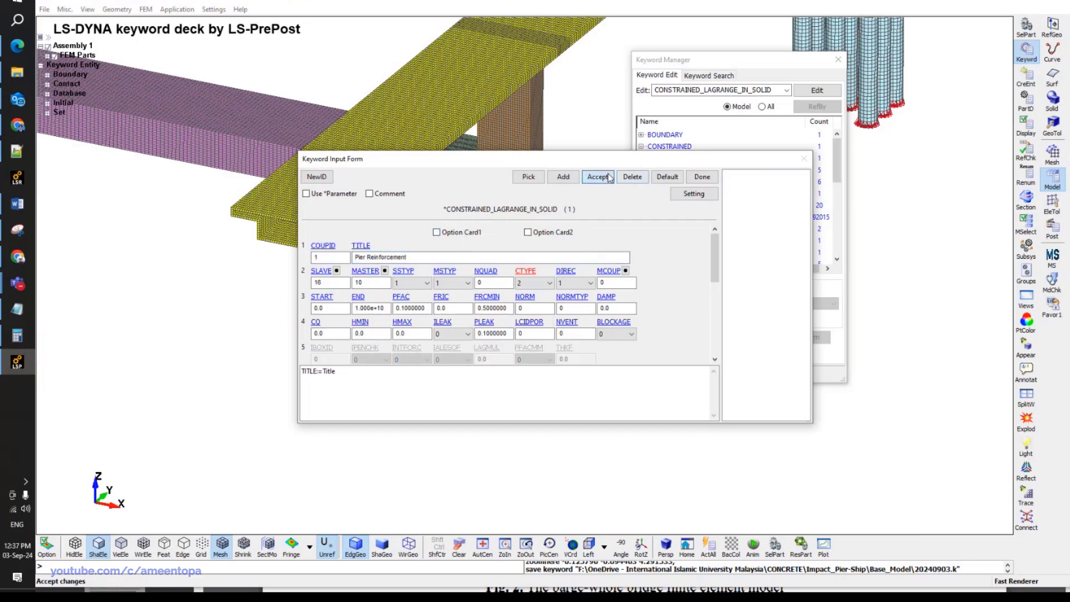
{"action": "left_click", "coordinate": [702, 177]}
Change the set ID of the Ship part set to 20.
{"action": "scroll", "coordinate": [708, 186], "scroll_direction": "down", "scroll_amount": 6}
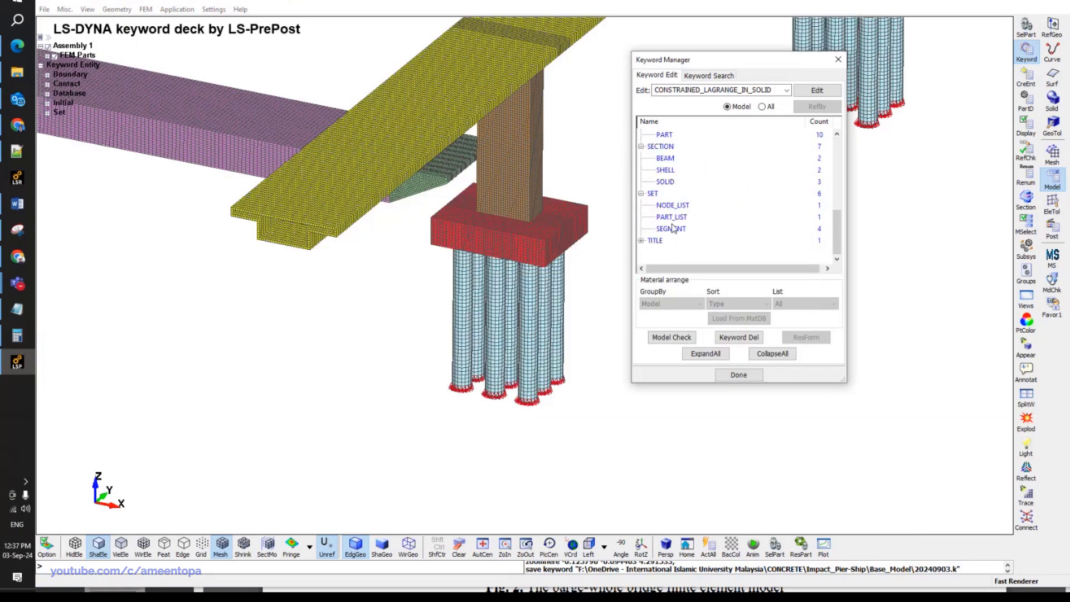
{"action": "double_click", "coordinate": [673, 218]}
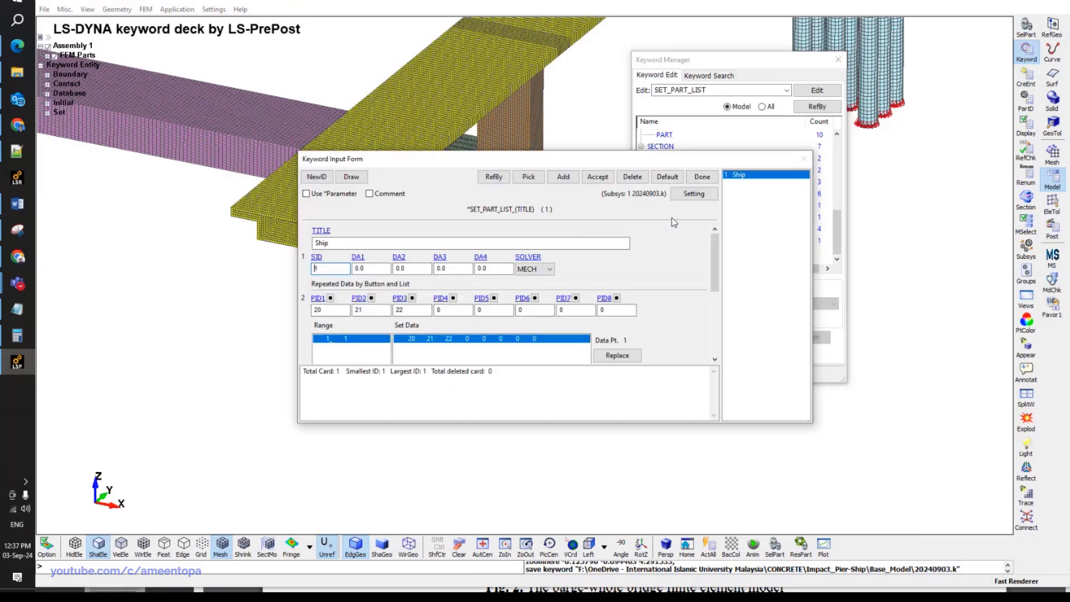
{"action": "double_click", "coordinate": [320, 269]}
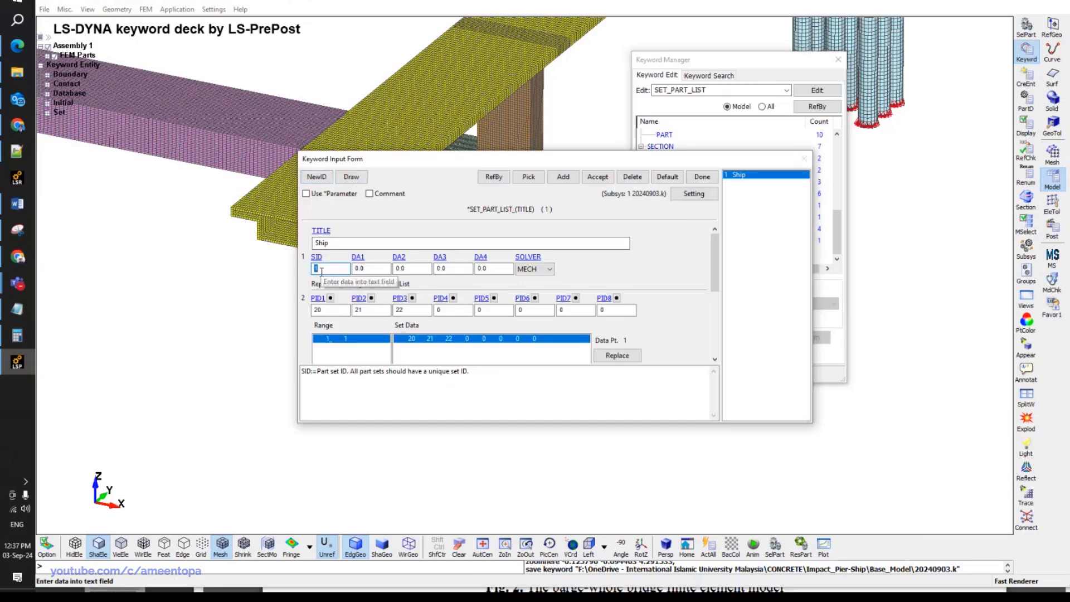
{"action": "type", "text": "20"}
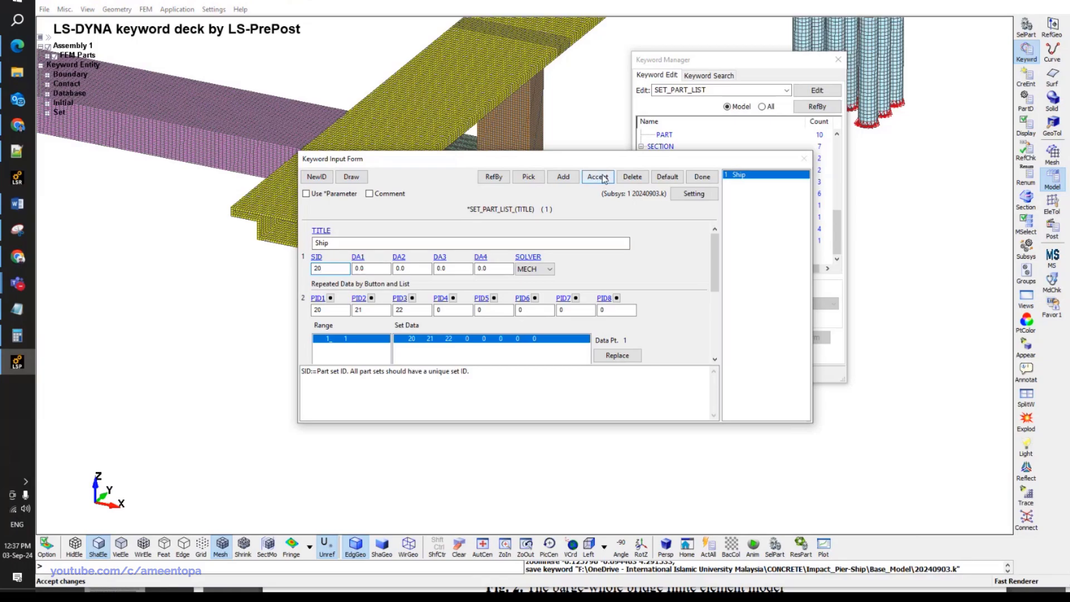
{"action": "left_click", "coordinate": [600, 177]}
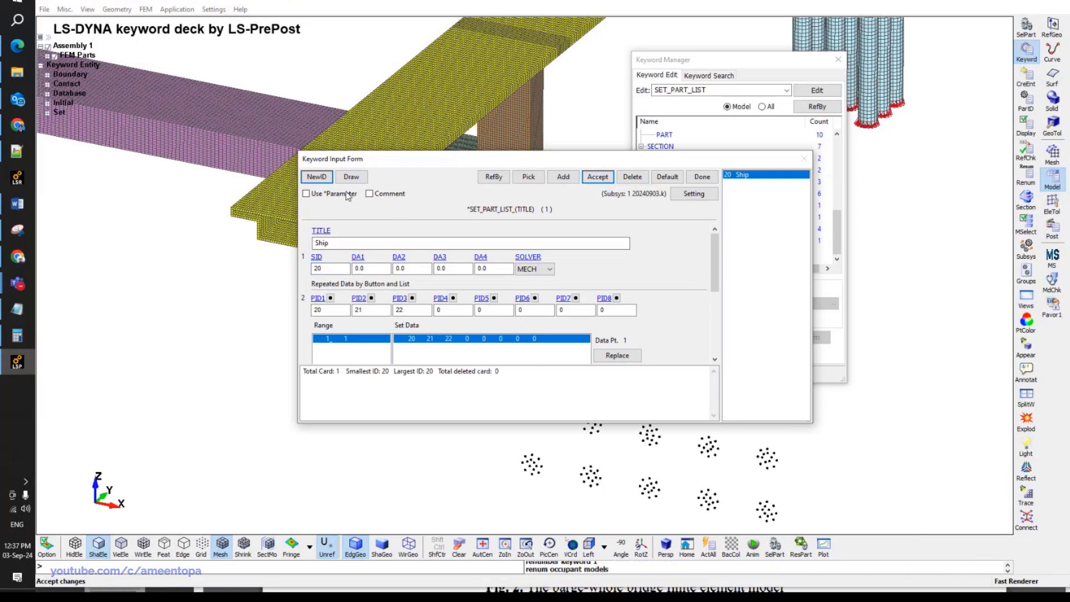
Start a new part set with ID 15 and replace its part list with parts 15 Stirrups and 16 Rebar.
{"action": "left_click", "coordinate": [317, 177]}
{"action": "left_click", "coordinate": [47, 55]}
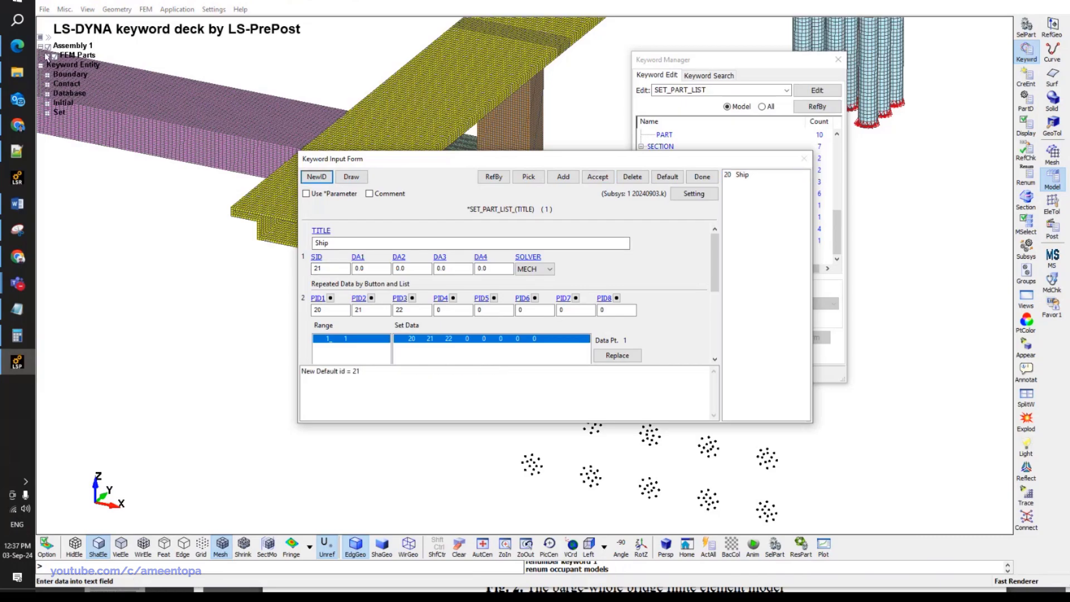
{"action": "double_click", "coordinate": [336, 268]}
{"action": "type", "text": "15"}
{"action": "double_click", "coordinate": [329, 310]}
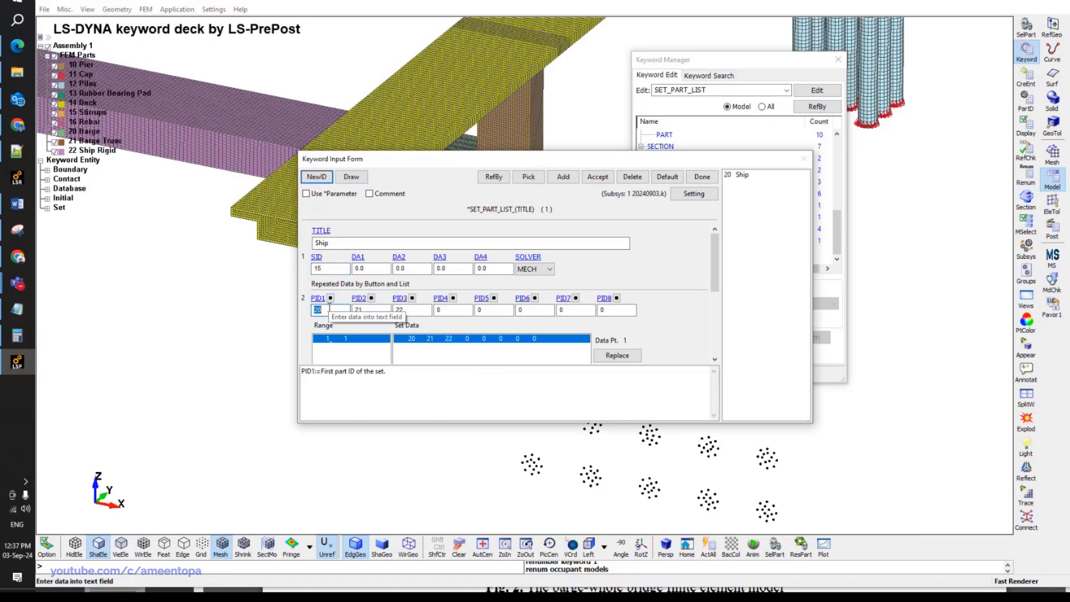
{"action": "type", "text": "15"}
{"action": "key", "text": "Tab"}
{"action": "type", "text": "16"}
{"action": "left_click", "coordinate": [618, 355]}
Title the new part set Reinforcements, save it and close the card.
{"action": "double_click", "coordinate": [322, 243]}
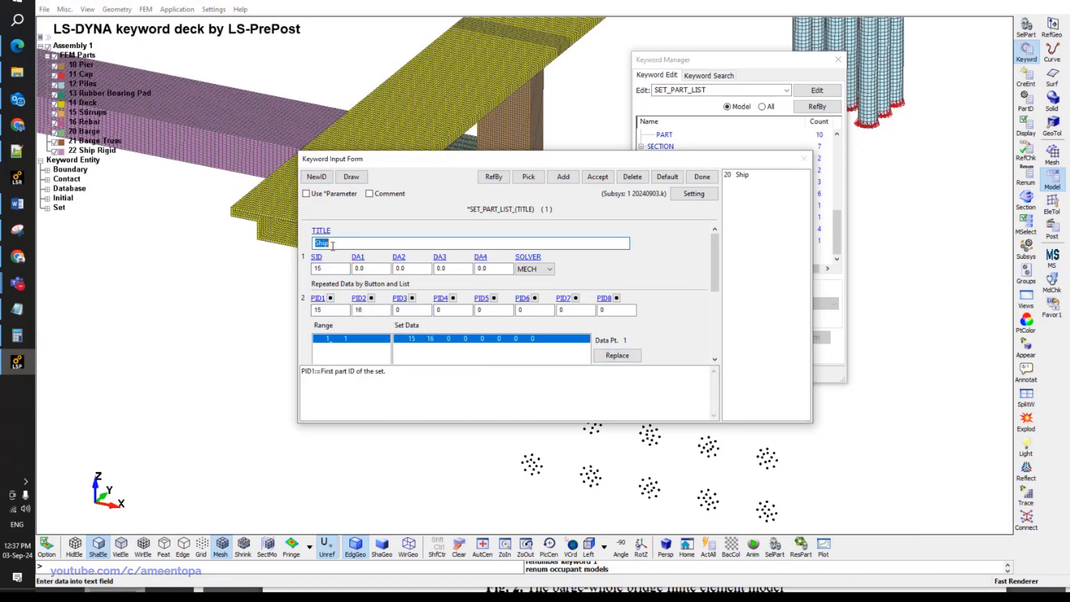
{"action": "type", "text": "Reinforce"}
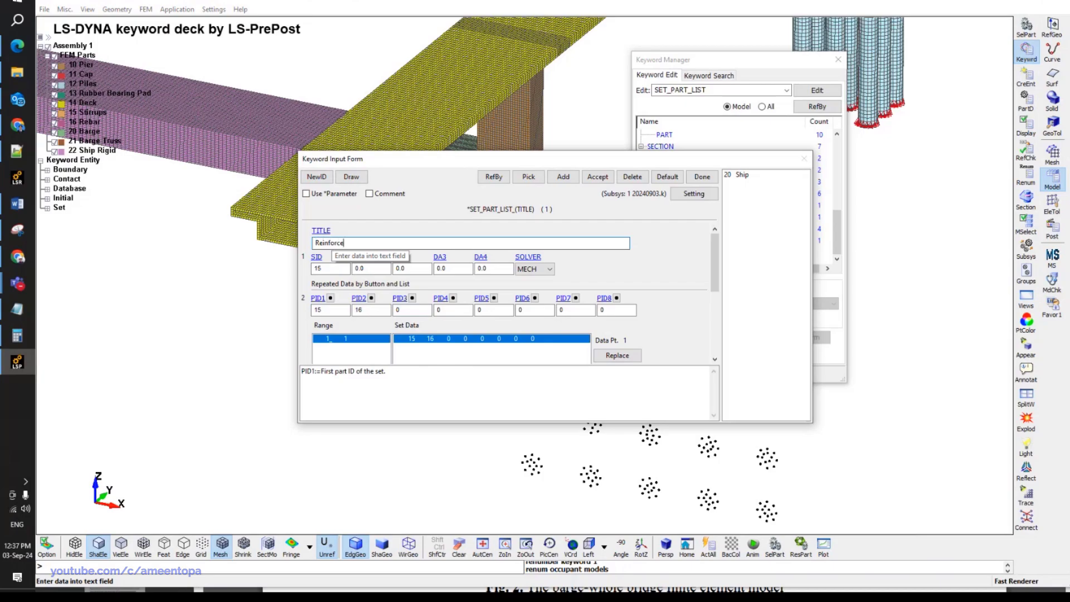
{"action": "type", "text": "ments"}
{"action": "right_click", "coordinate": [329, 244]}
{"action": "left_click", "coordinate": [596, 177]}
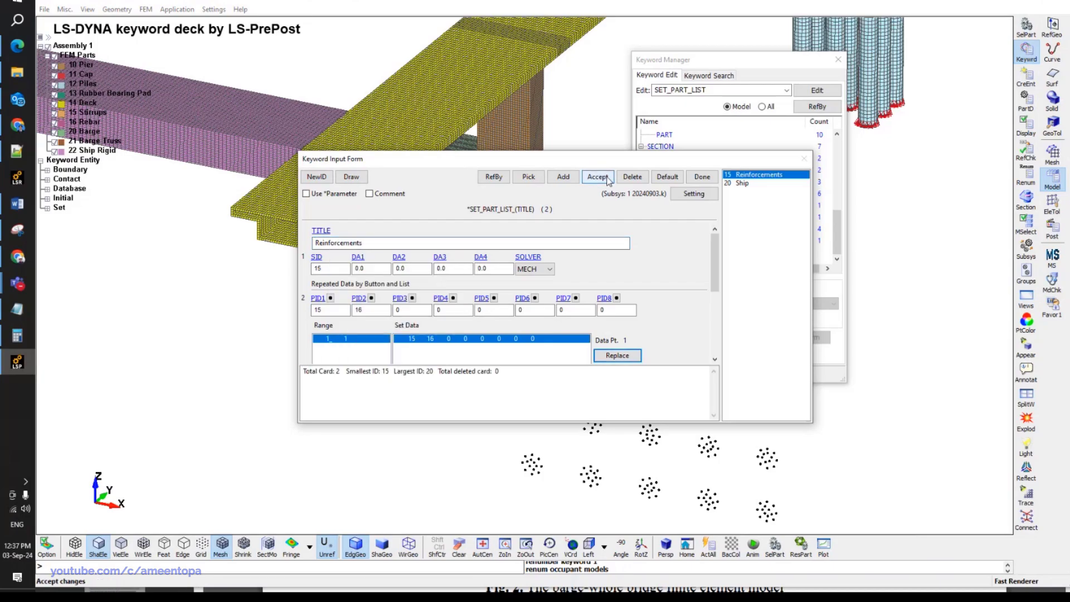
{"action": "left_click", "coordinate": [692, 177]}
In the CONSTRAINED_LAGRANGE_IN_SOLID card, set the slave type to 0 (part set), link the slave to set 15 Reinforcements, and save.
{"action": "scroll", "coordinate": [691, 201], "scroll_direction": "up", "scroll_amount": 10}
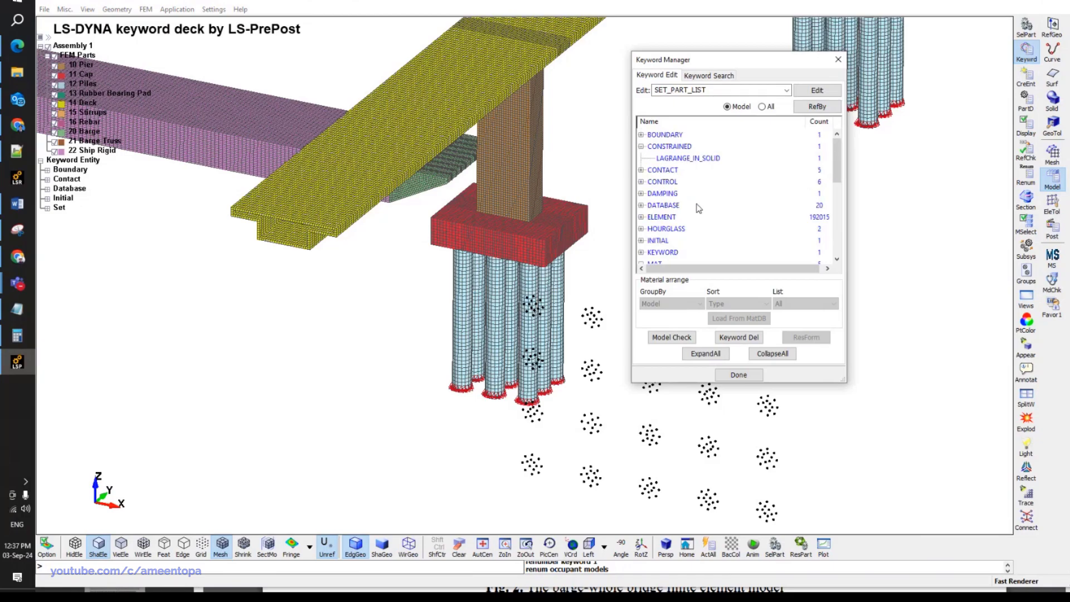
{"action": "left_click", "coordinate": [685, 159]}
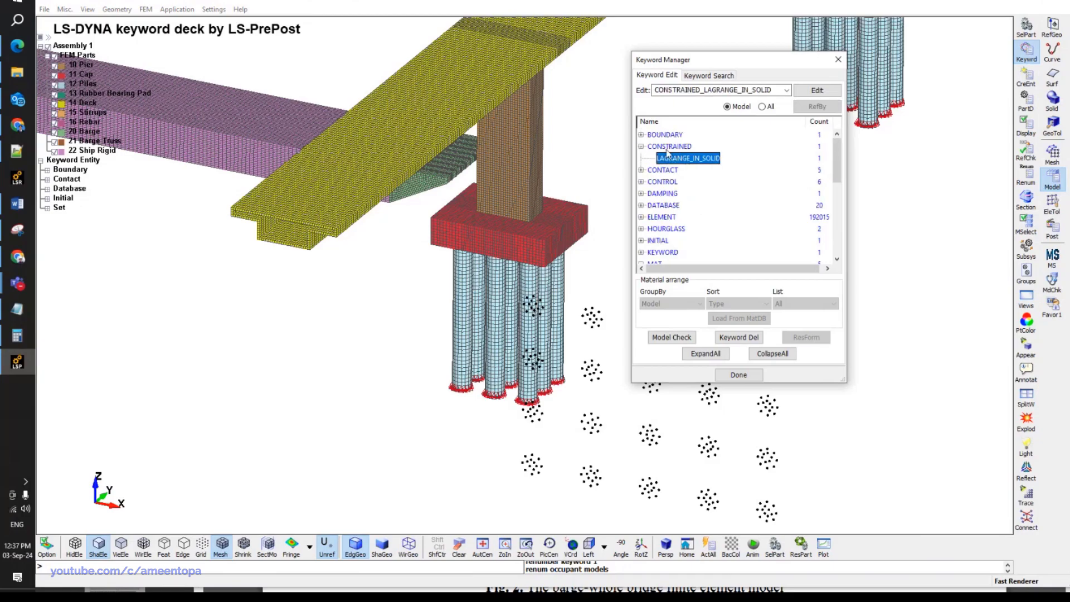
{"action": "double_click", "coordinate": [667, 157]}
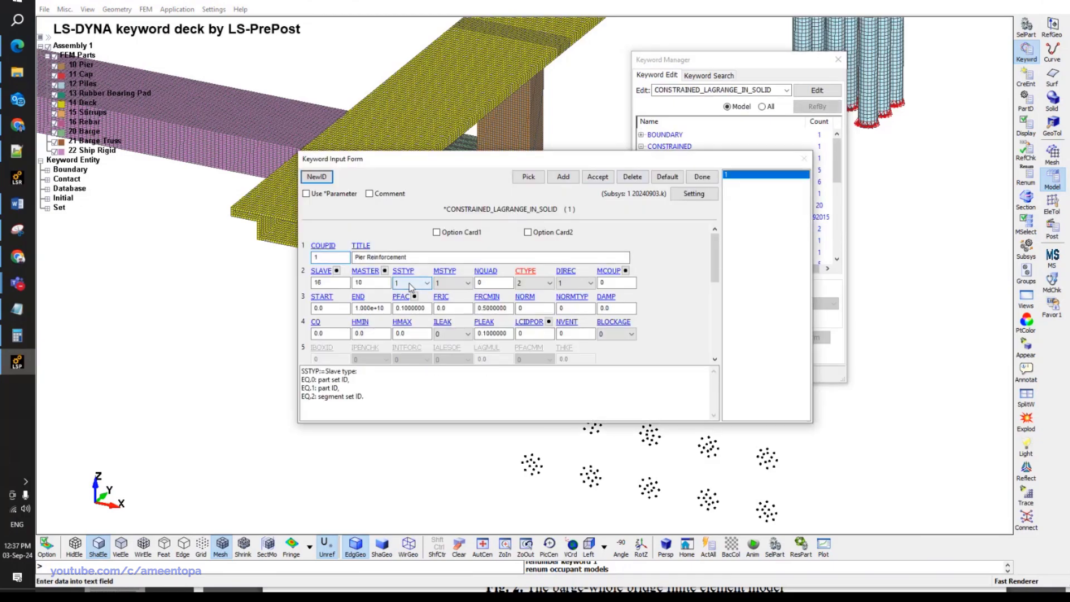
{"action": "left_click", "coordinate": [409, 283]}
{"action": "left_click", "coordinate": [410, 293]}
{"action": "double_click", "coordinate": [330, 282]}
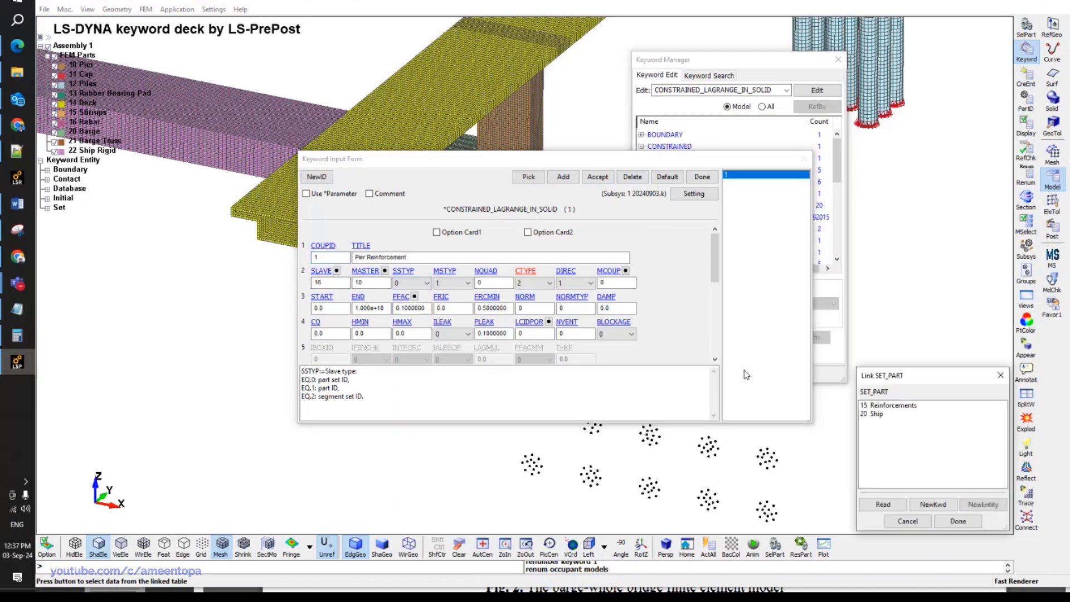
{"action": "double_click", "coordinate": [889, 408]}
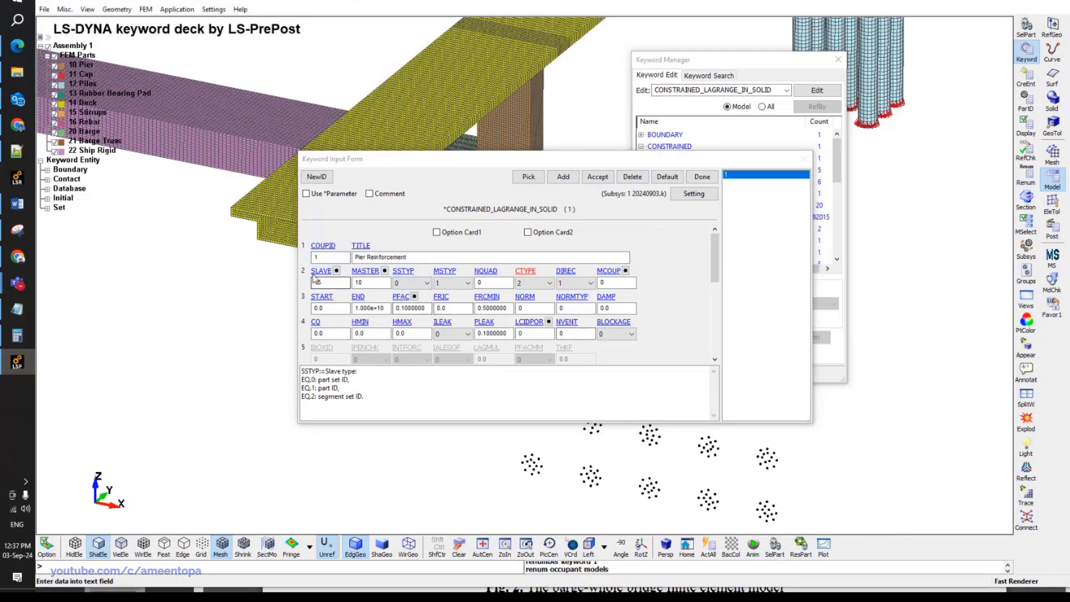
{"action": "left_click", "coordinate": [598, 176]}
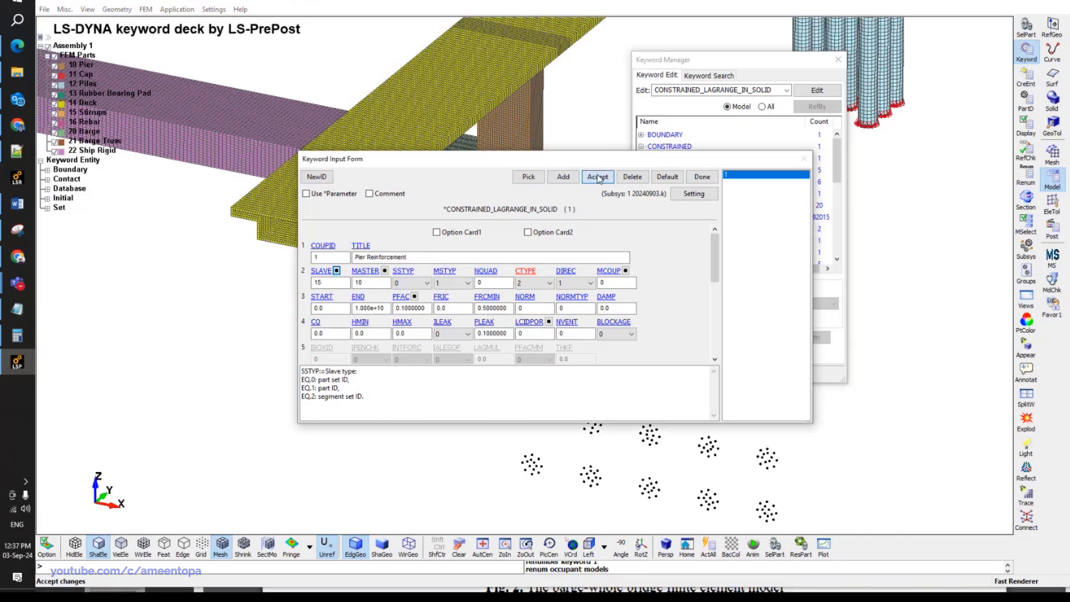
{"action": "left_click", "coordinate": [702, 177]}
{"action": "left_click", "coordinate": [739, 375]}
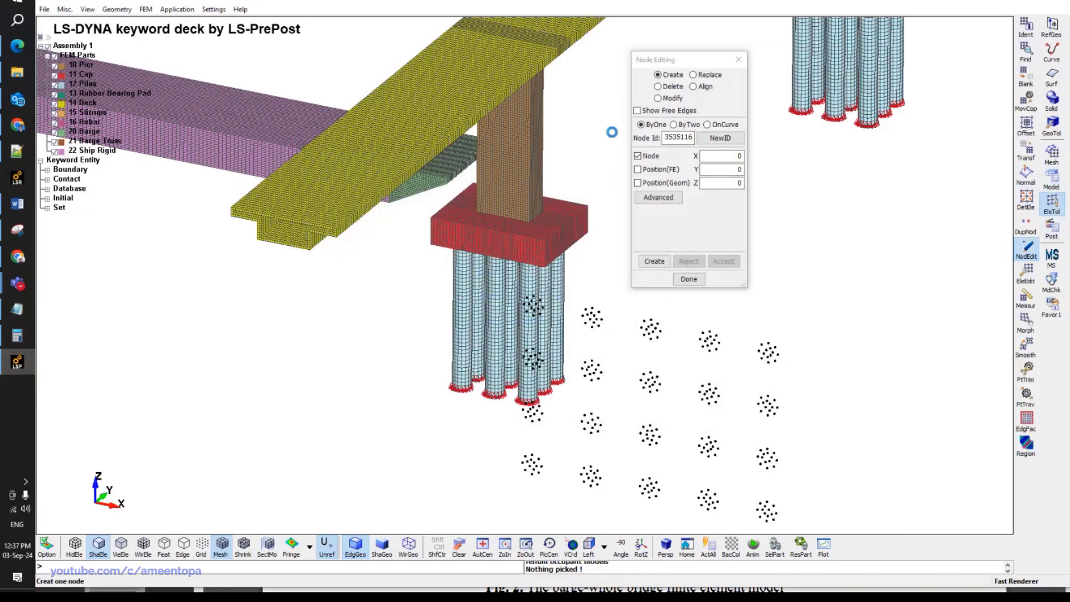
Delete all unreferenced nodes from the model.
{"action": "left_click", "coordinate": [657, 87]}
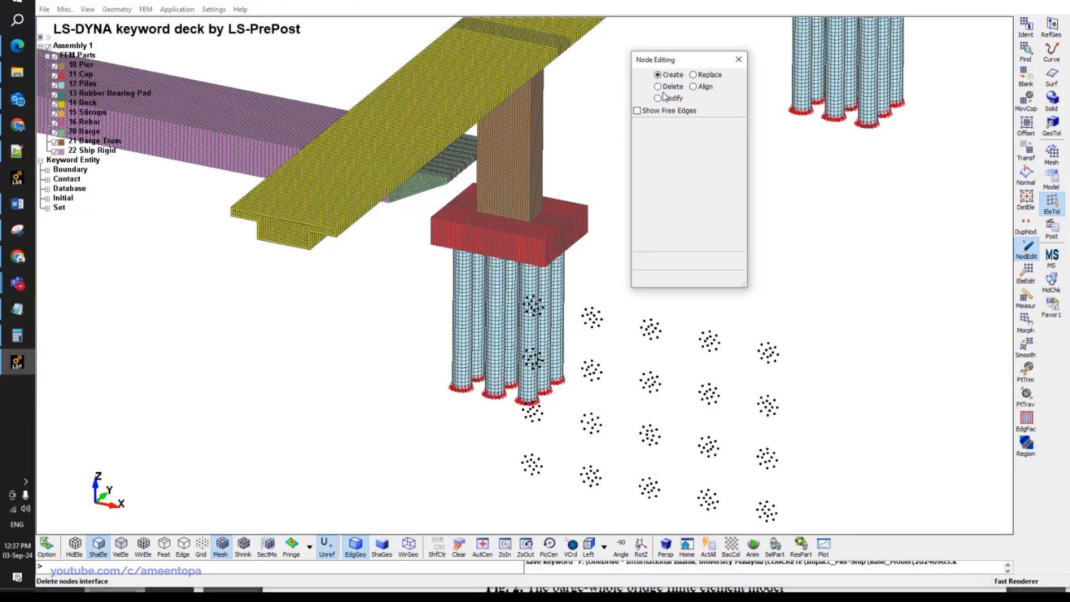
{"action": "left_click", "coordinate": [654, 261]}
{"action": "left_click", "coordinate": [724, 261]}
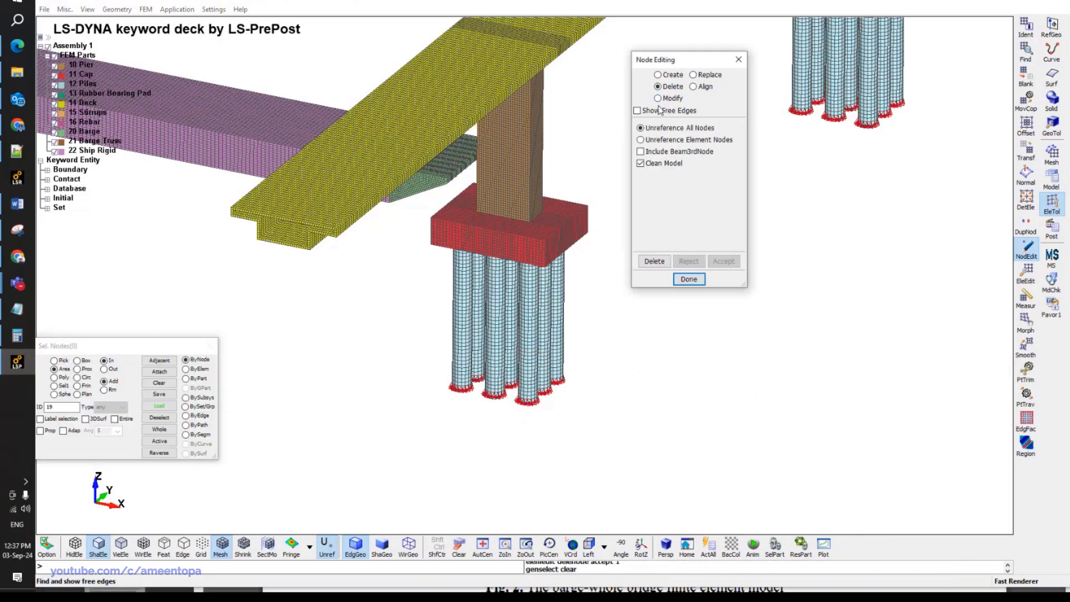
Reopen the keyword manager and expand the model's CONTACT keywords.
{"action": "left_click", "coordinate": [1052, 178]}
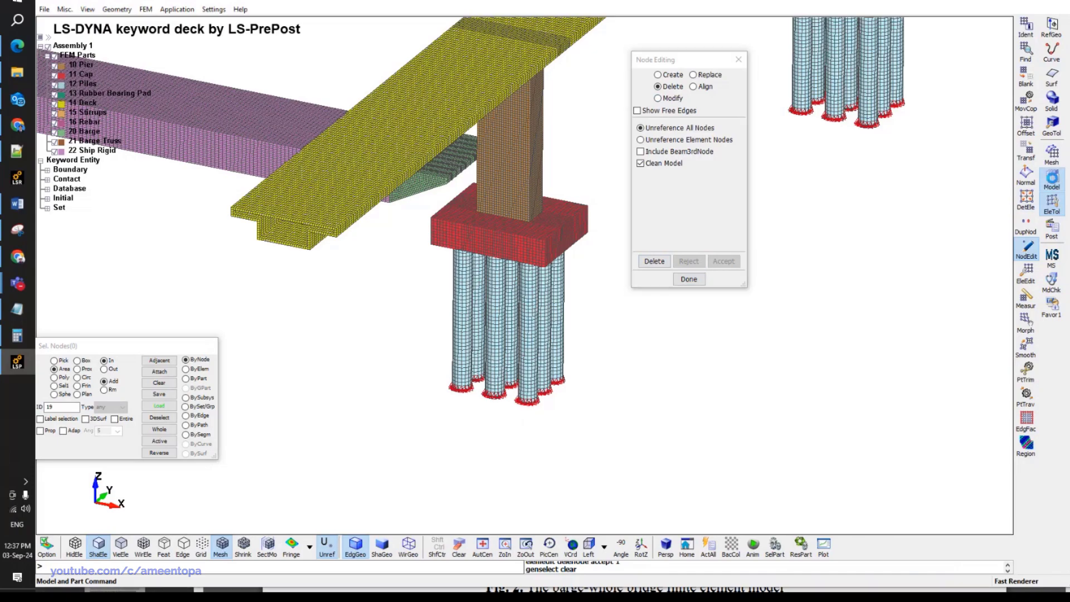
{"action": "left_click", "coordinate": [1026, 53]}
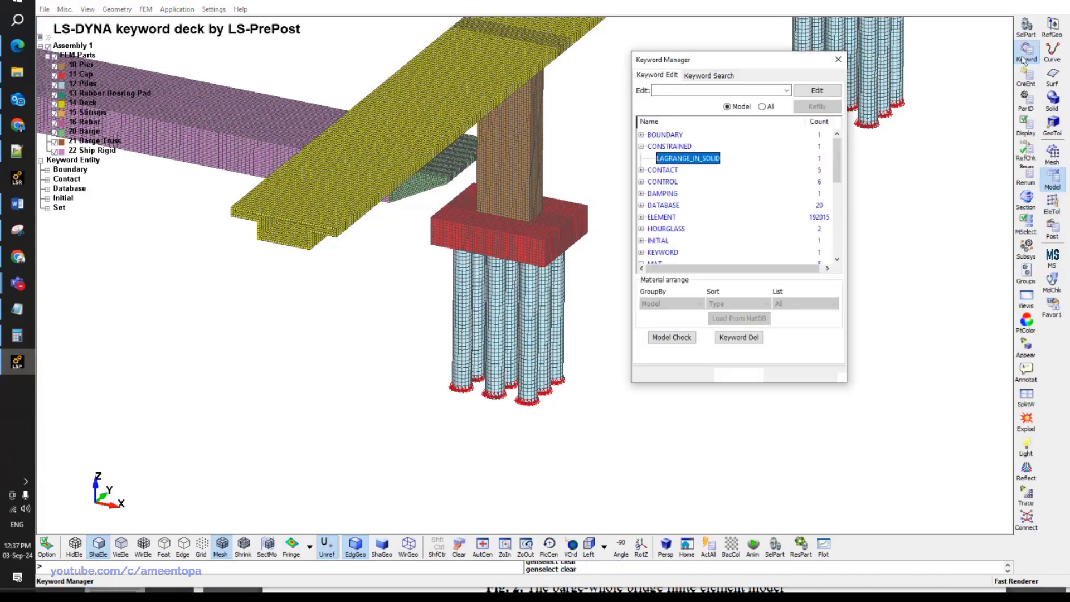
{"action": "double_click", "coordinate": [664, 170]}
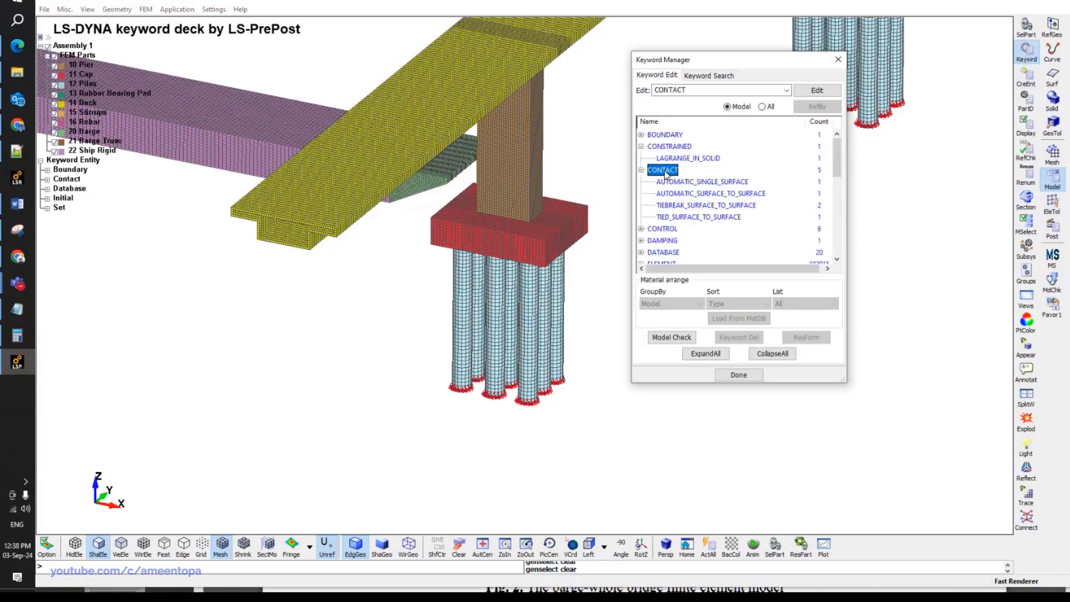
{"action": "right_click", "coordinate": [701, 199]}
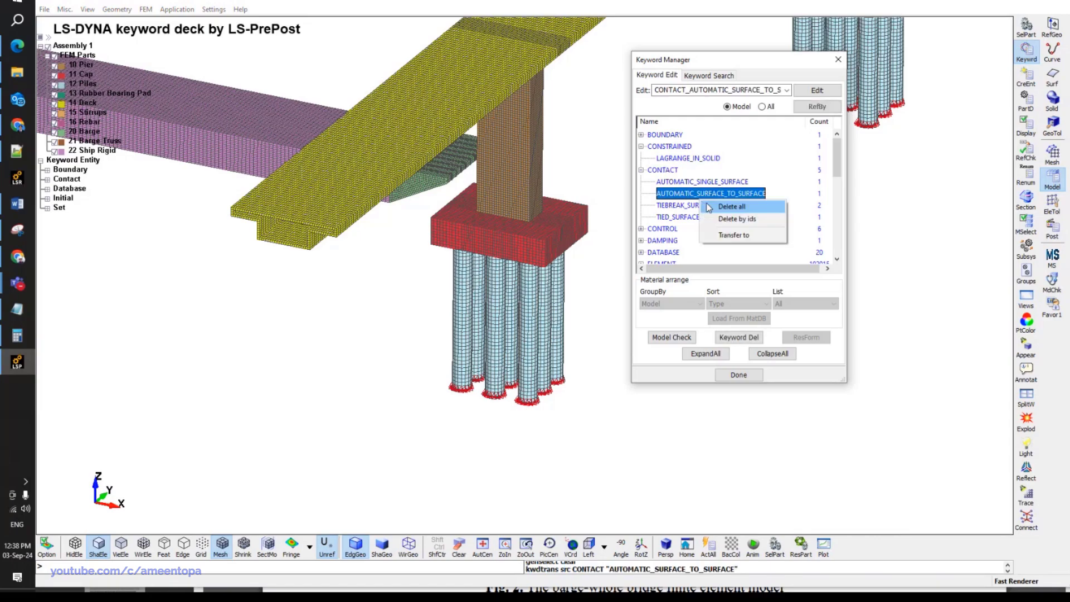
{"action": "left_click", "coordinate": [719, 205]}
{"action": "left_click", "coordinate": [645, 213]}
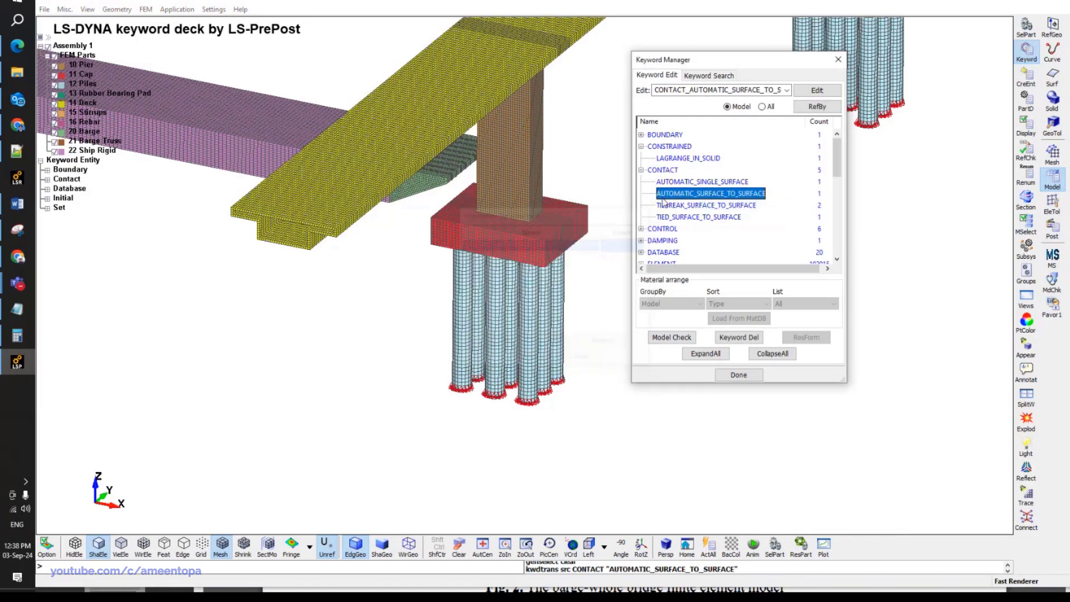
{"action": "left_click", "coordinate": [678, 183]}
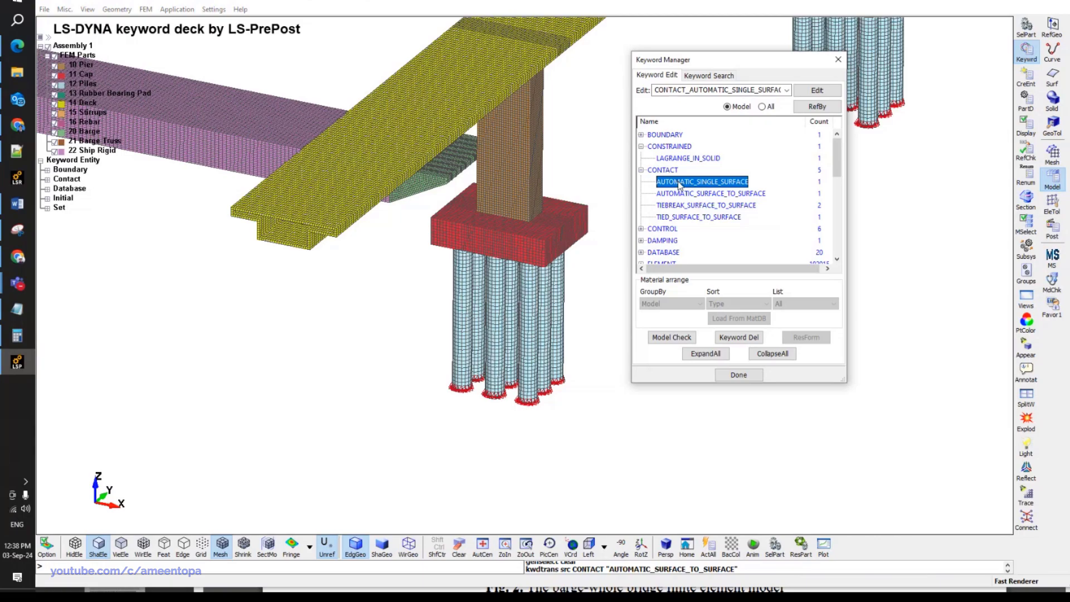
{"action": "double_click", "coordinate": [679, 182]}
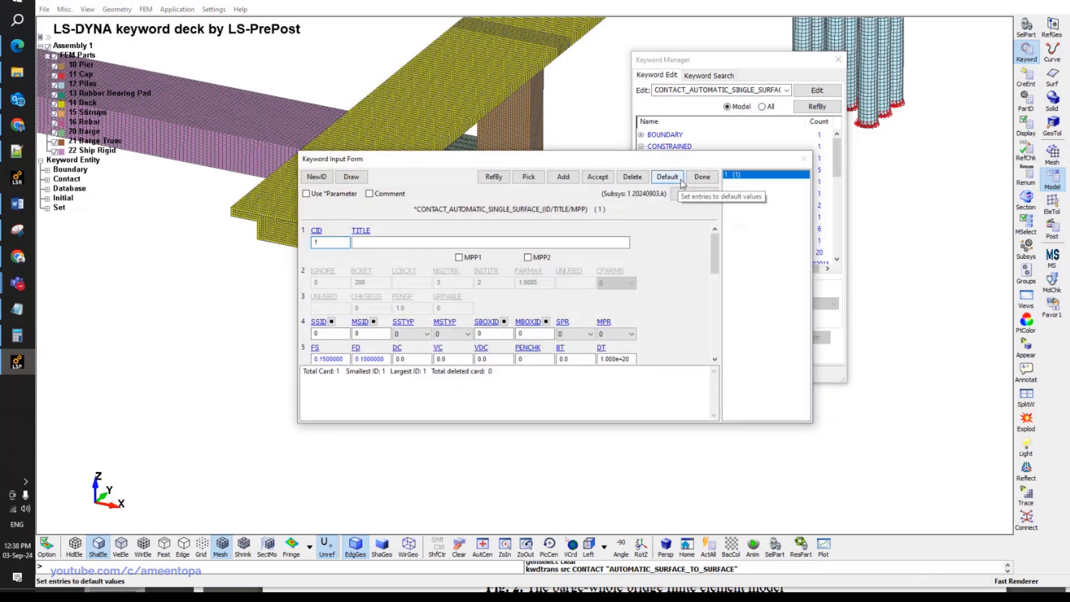
{"action": "left_click", "coordinate": [632, 177]}
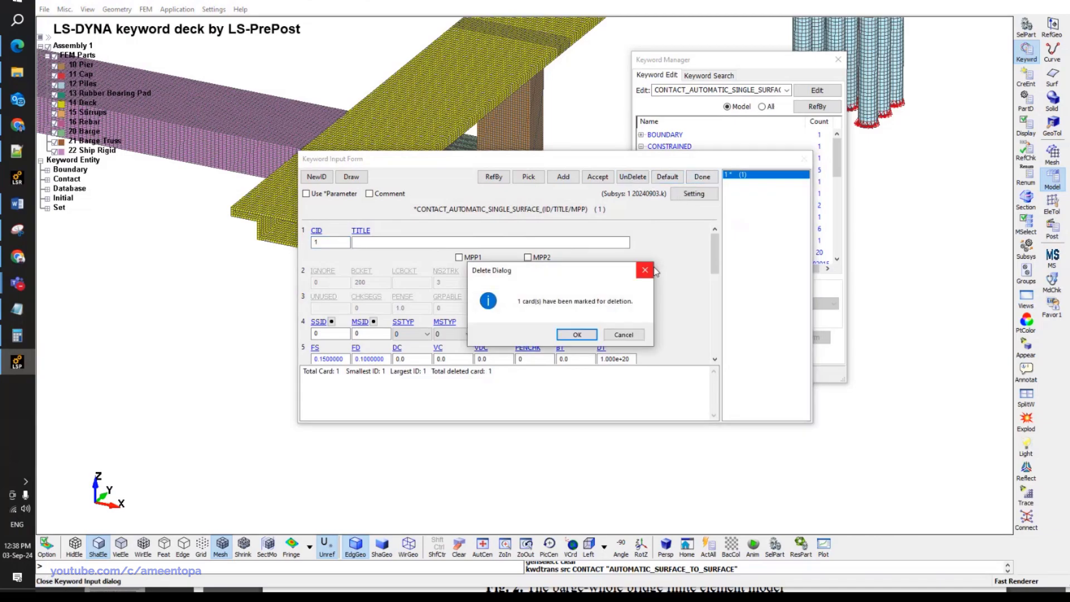
{"action": "left_click", "coordinate": [652, 272]}
{"action": "left_click", "coordinate": [702, 176]}
{"action": "left_click", "coordinate": [624, 334]}
{"action": "left_click", "coordinate": [699, 177]}
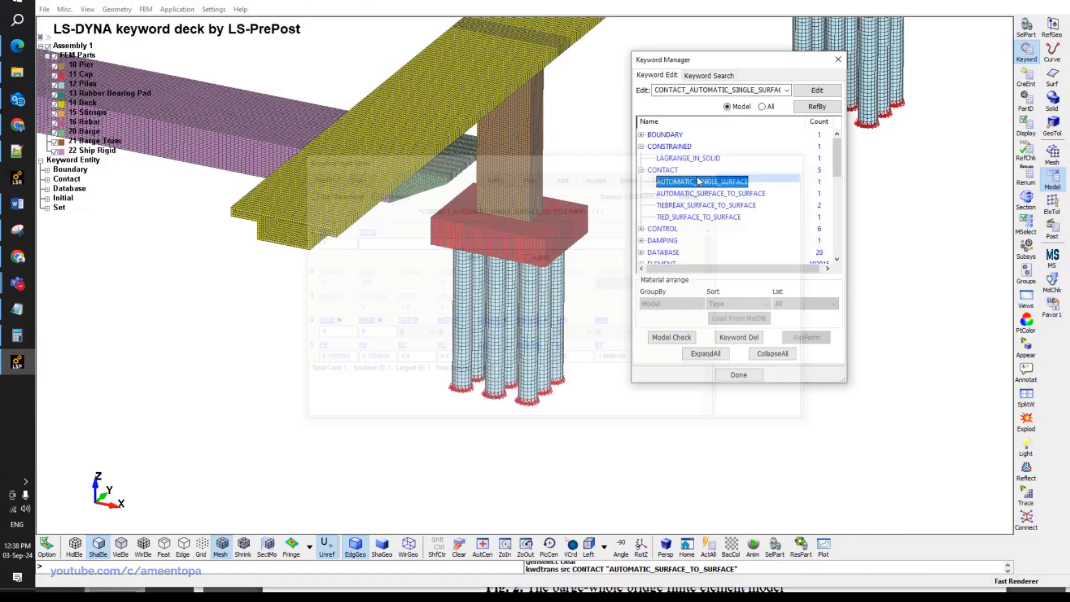
Try to delete all TIEBREAK_SURFACE_TO_SURFACE contacts at once.
{"action": "left_click", "coordinate": [687, 206]}
{"action": "right_click", "coordinate": [691, 206]}
{"action": "left_click", "coordinate": [742, 213]}
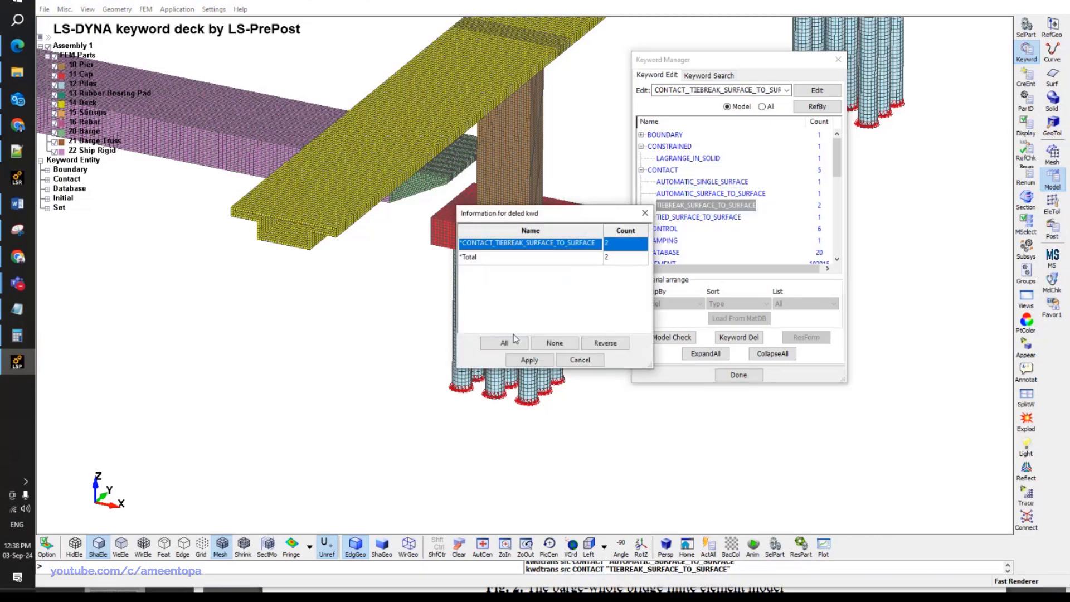
{"action": "left_click", "coordinate": [527, 360]}
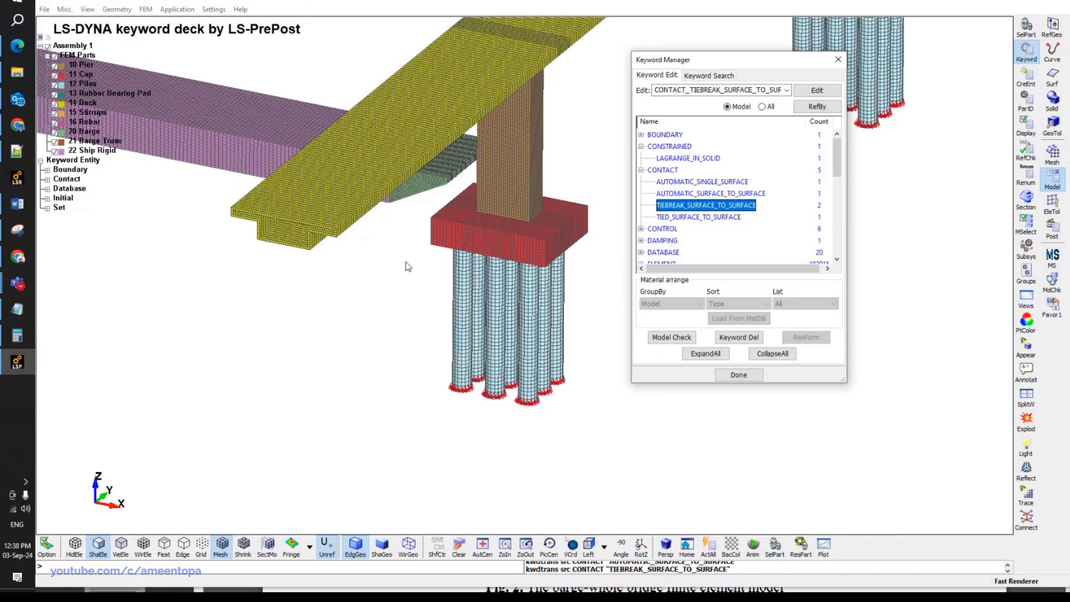
Delete the DQ/XM tiebreak surface-to-surface contact card, and delete the remaining tiebreak contact as well.
{"action": "double_click", "coordinate": [695, 205]}
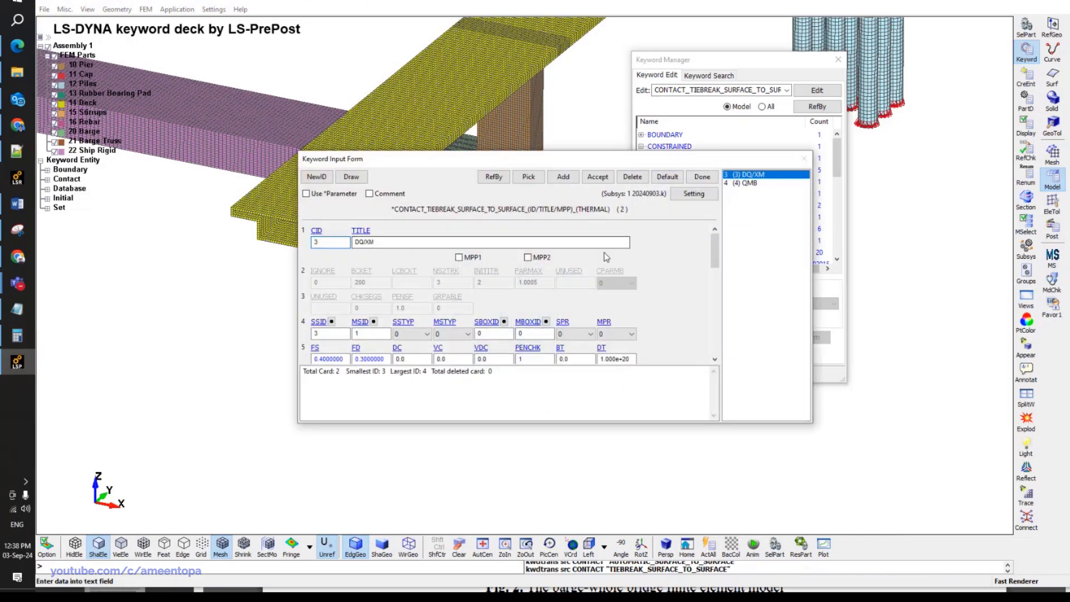
{"action": "left_click_drag", "start_coordinate": [710, 252], "coordinate": [711, 273]}
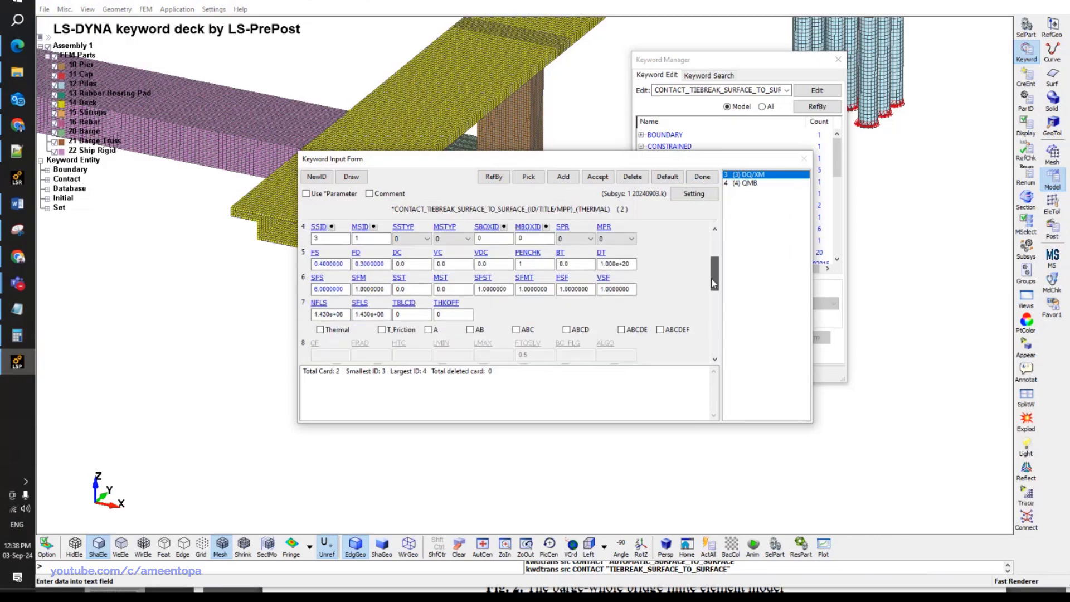
{"action": "left_click", "coordinate": [643, 177]}
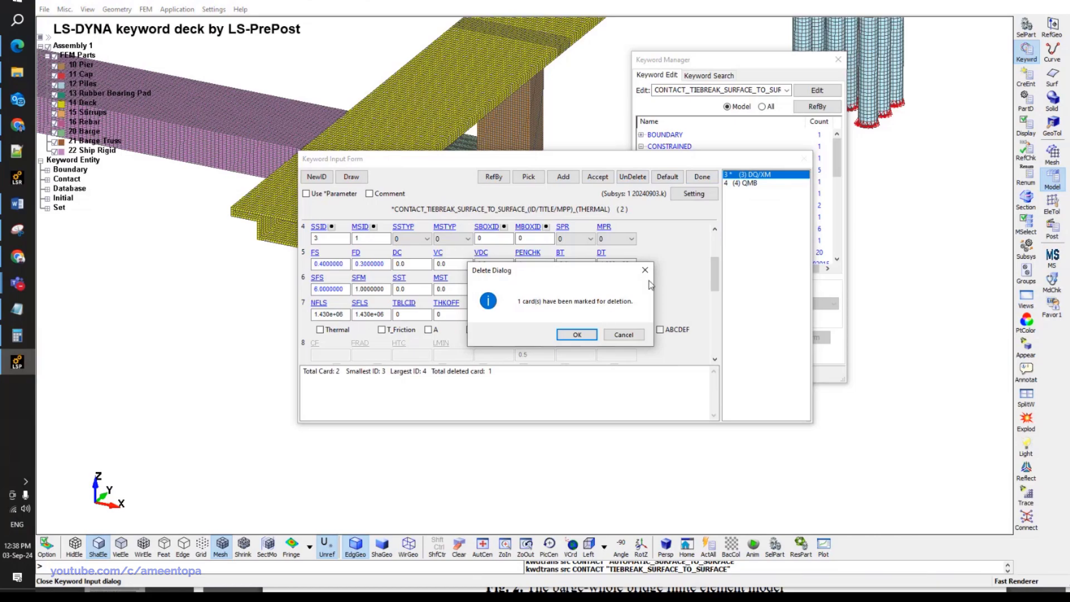
{"action": "left_click", "coordinate": [578, 335]}
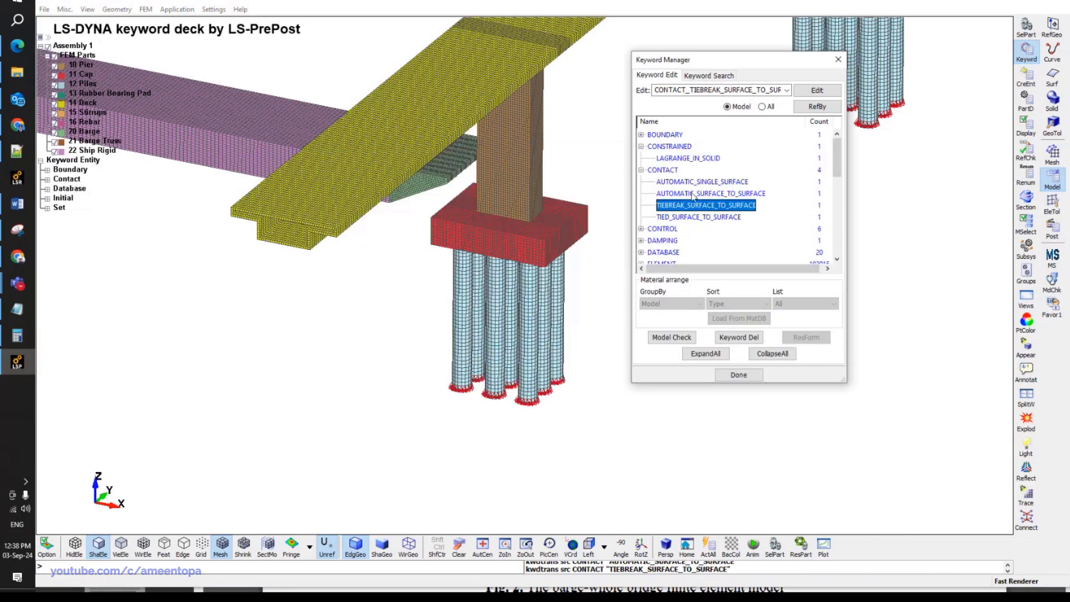
{"action": "left_click", "coordinate": [530, 359]}
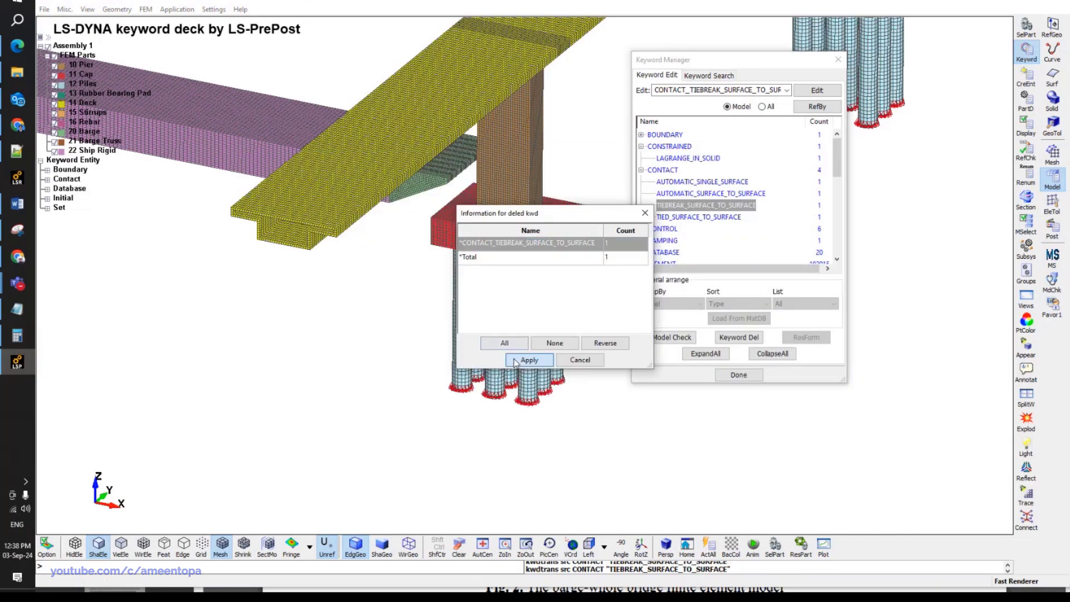
Open the automatic surface-to-surface contact and link its slave side to part 10 Pier and its master side to part 20 Barge.
{"action": "left_click", "coordinate": [689, 193]}
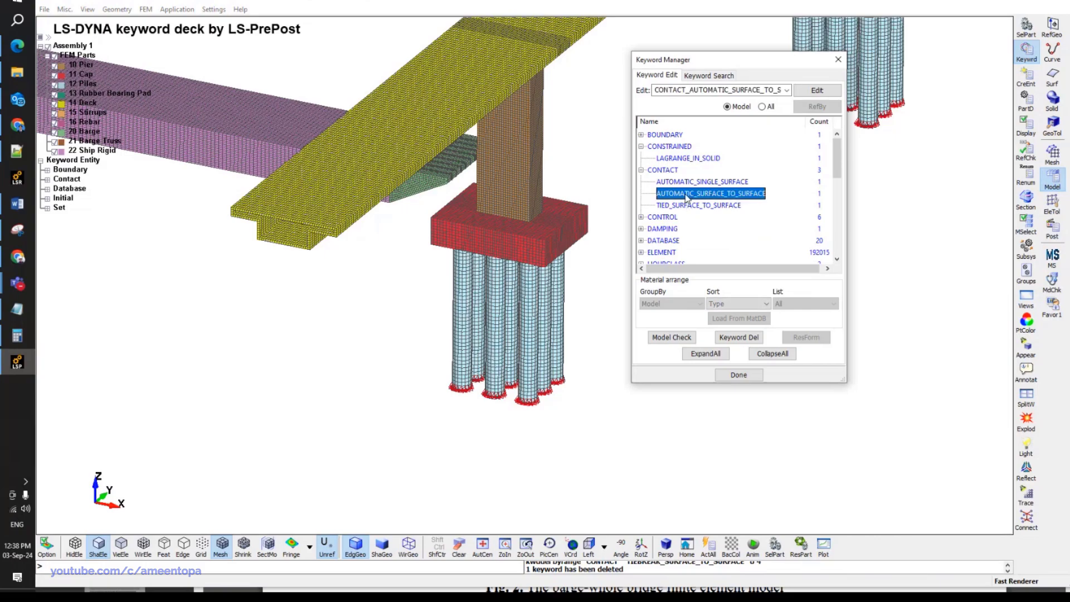
{"action": "double_click", "coordinate": [685, 193]}
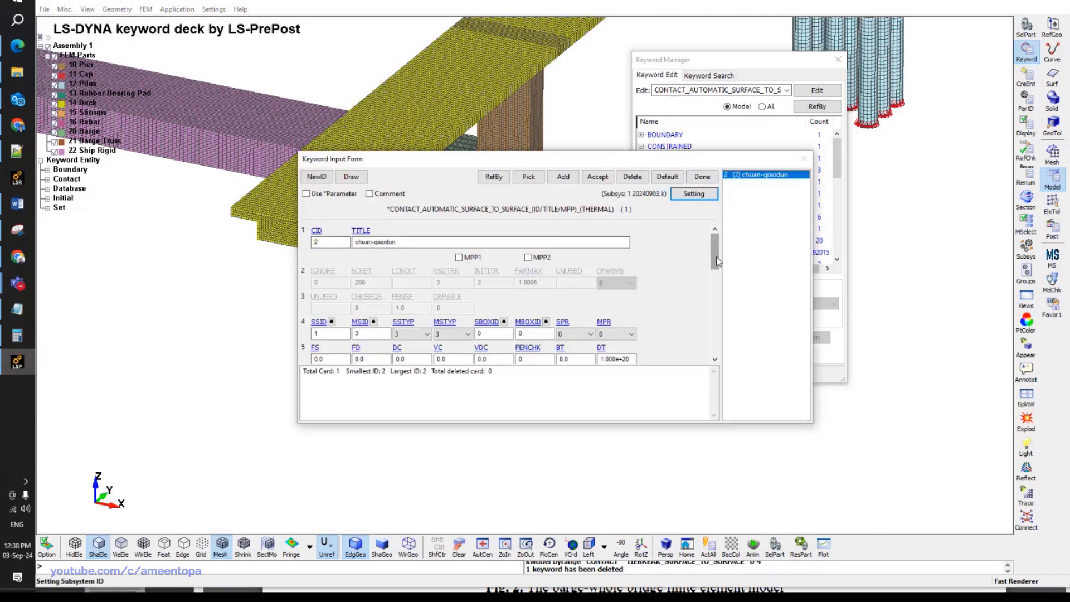
{"action": "scroll", "coordinate": [717, 262], "scroll_direction": "down", "scroll_amount": 1}
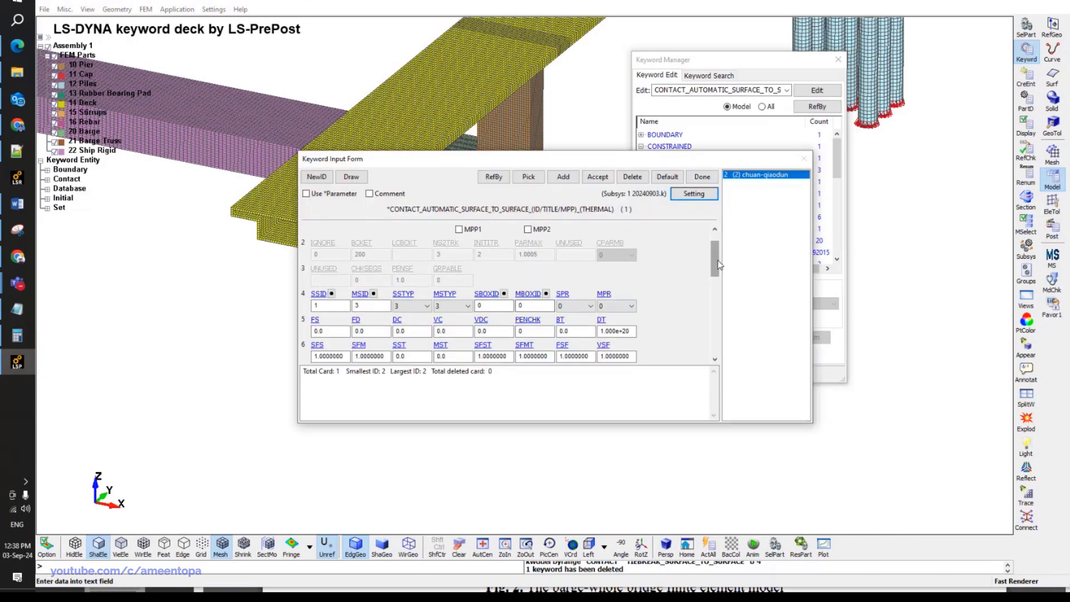
{"action": "scroll", "coordinate": [717, 265], "scroll_direction": "down", "scroll_amount": 2}
{"action": "scroll", "coordinate": [711, 284], "scroll_direction": "up", "scroll_amount": 5}
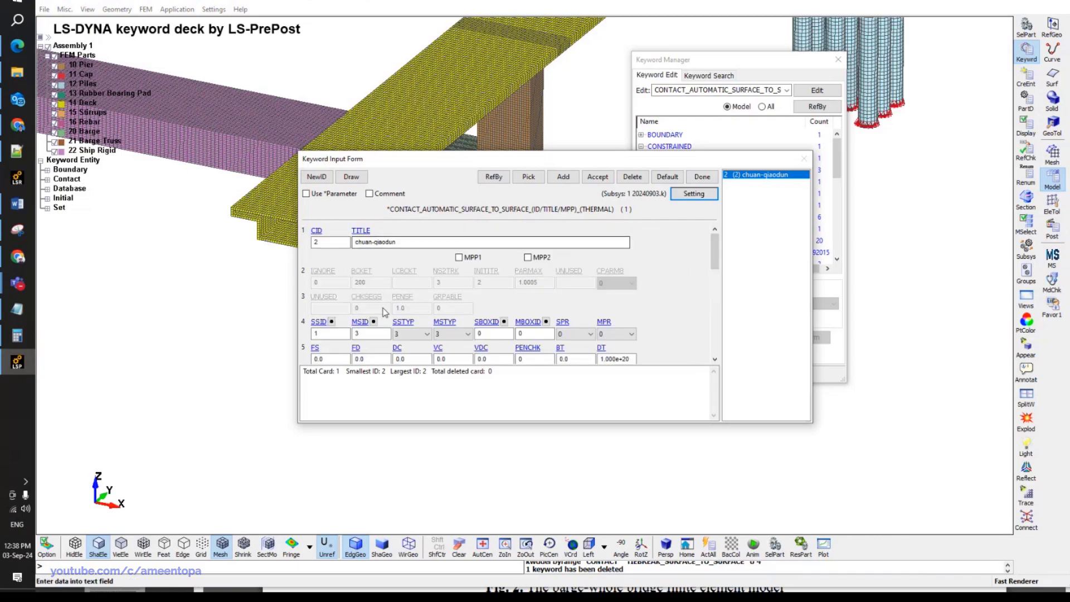
{"action": "left_click", "coordinate": [339, 333]}
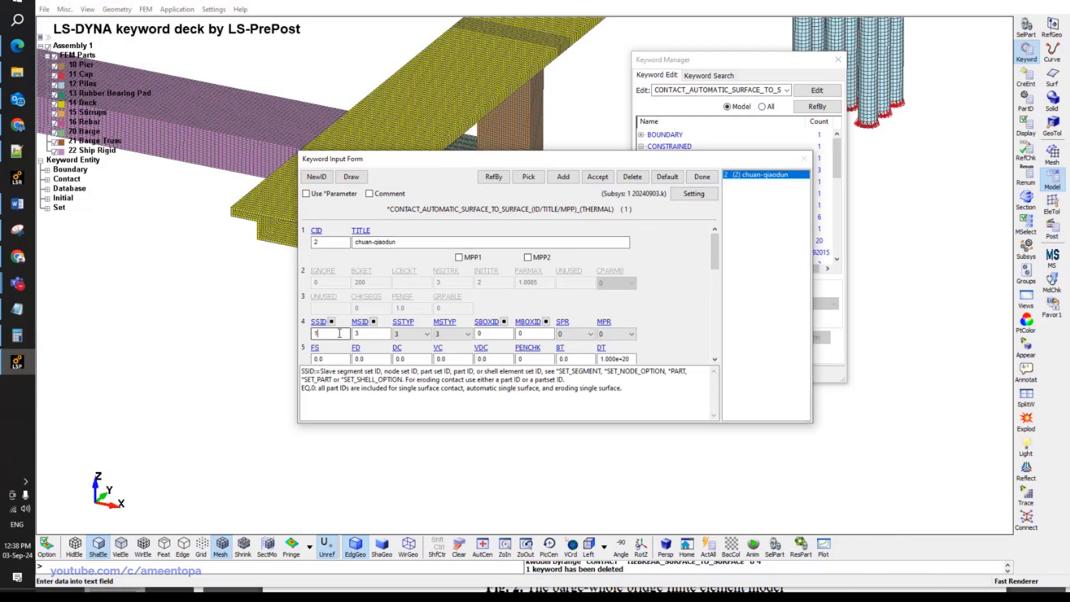
{"action": "left_click", "coordinate": [332, 321]}
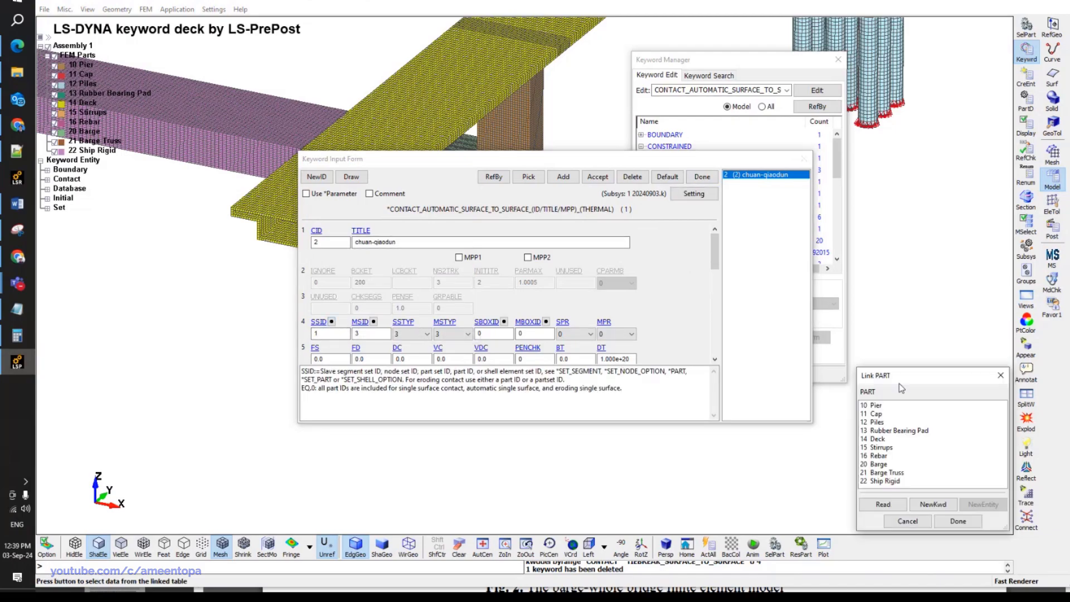
{"action": "double_click", "coordinate": [896, 407]}
{"action": "double_click", "coordinate": [890, 464]}
Set the surface-to-surface contact's ID to 1 and title it "Pier Barge Contact".
{"action": "double_click", "coordinate": [330, 242]}
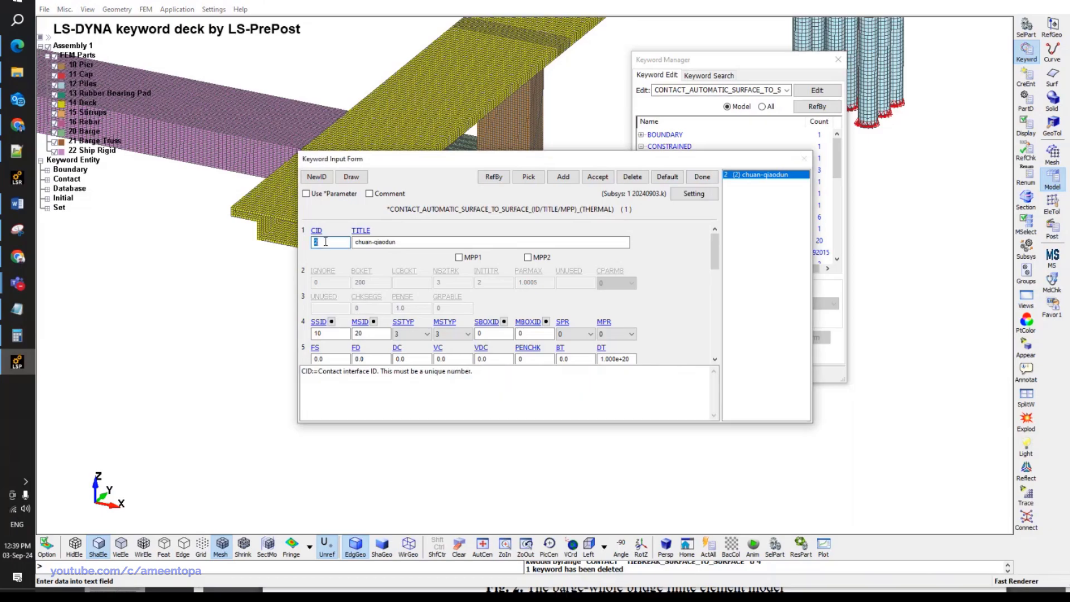
{"action": "type", "text": "1"}
{"action": "left_click", "coordinate": [383, 242]}
{"action": "double_click", "coordinate": [384, 242]}
{"action": "type", "text": "Pier Barge Contact"}
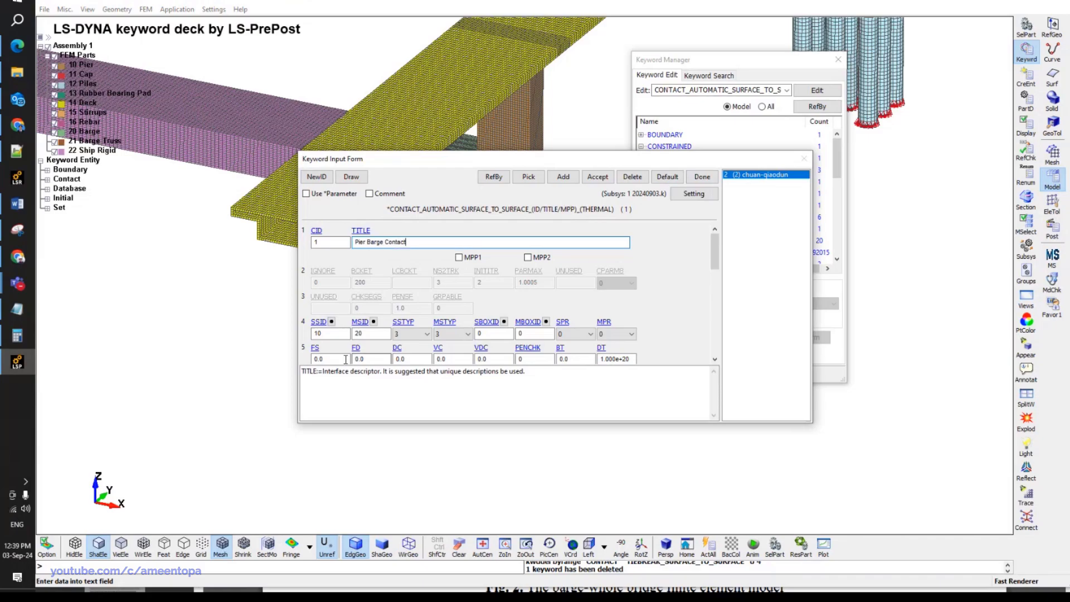
Set the pier–barge contact's static friction FS to 0.2 and dynamic friction FD to 0.15, accept the card and close it.
{"action": "double_click", "coordinate": [324, 359]}
{"action": "type", "text": "00.1"}
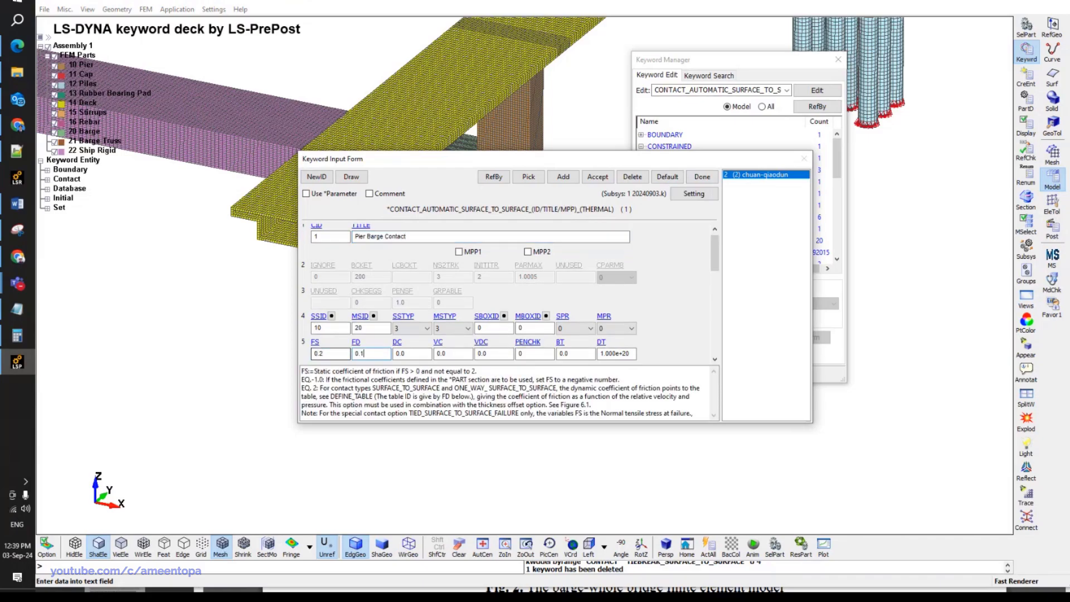
{"action": "left_click", "coordinate": [597, 177]}
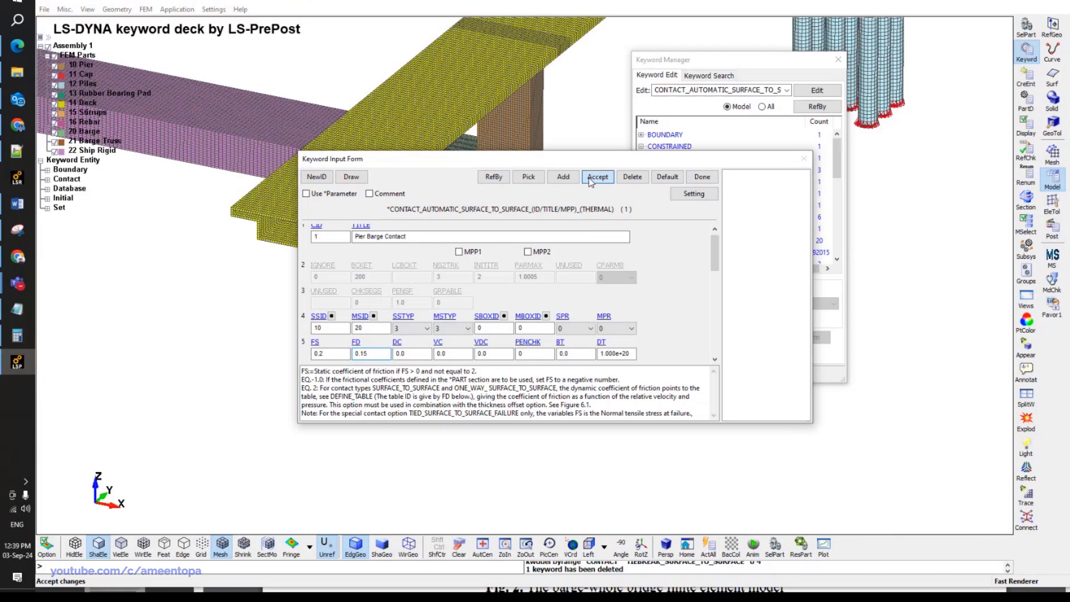
{"action": "left_click", "coordinate": [702, 177]}
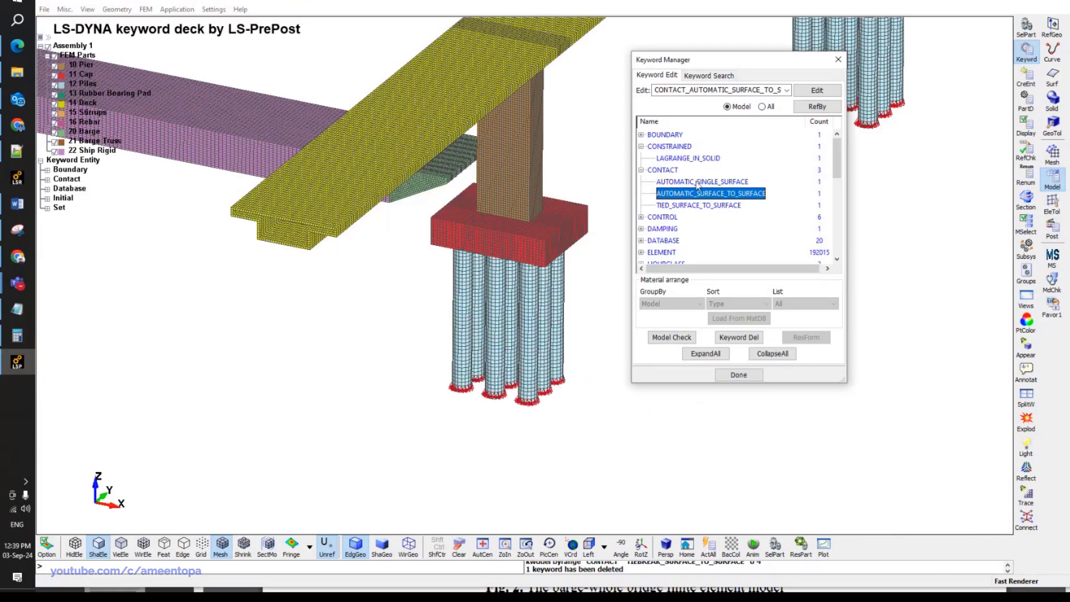
Delete the AUTOMATIC_SINGLE_SURFACE contact keyword from the model.
{"action": "left_click", "coordinate": [701, 182]}
{"action": "right_click", "coordinate": [702, 185]}
{"action": "left_click", "coordinate": [735, 190]}
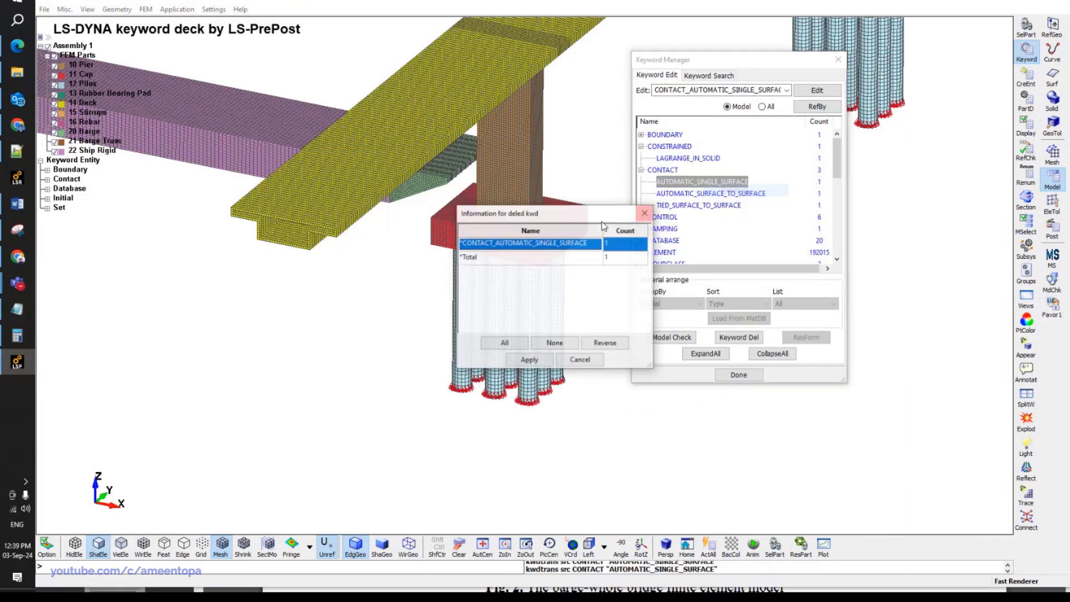
{"action": "left_click", "coordinate": [530, 357]}
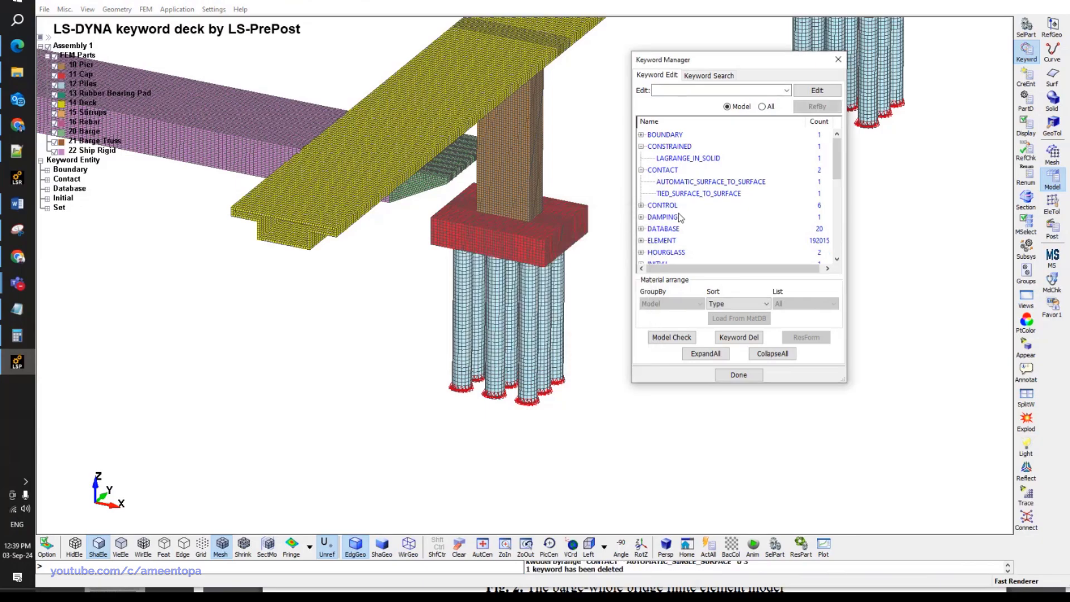
Expand the DAMPING and DATABASE keywords and delete the DATABASE_HISTORY_NODE card.
{"action": "left_click", "coordinate": [693, 136]}
{"action": "scroll", "coordinate": [689, 146], "scroll_direction": "down", "scroll_amount": 2}
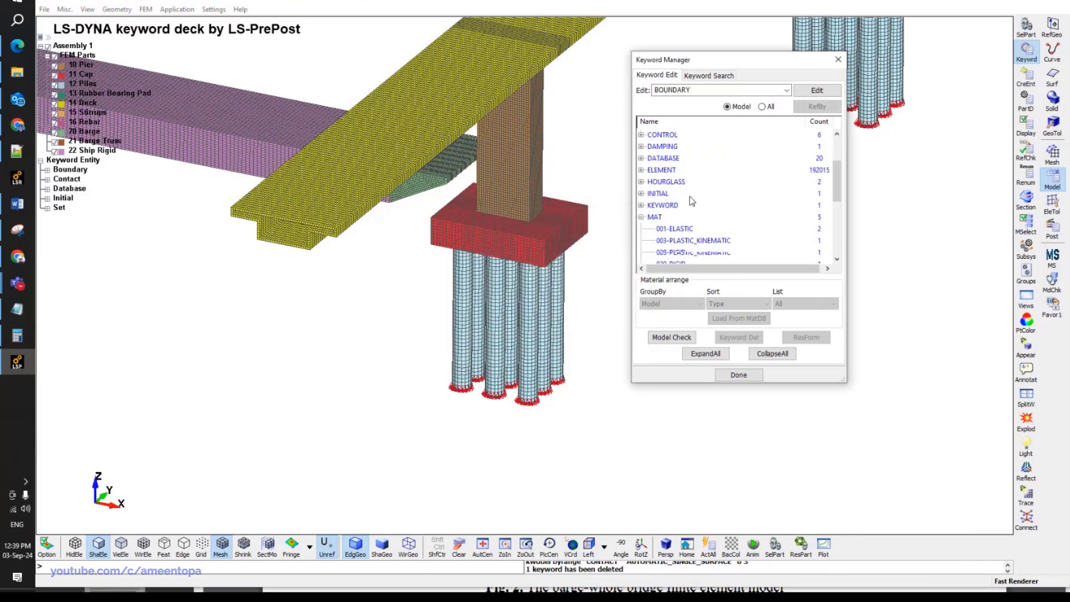
{"action": "double_click", "coordinate": [673, 147]}
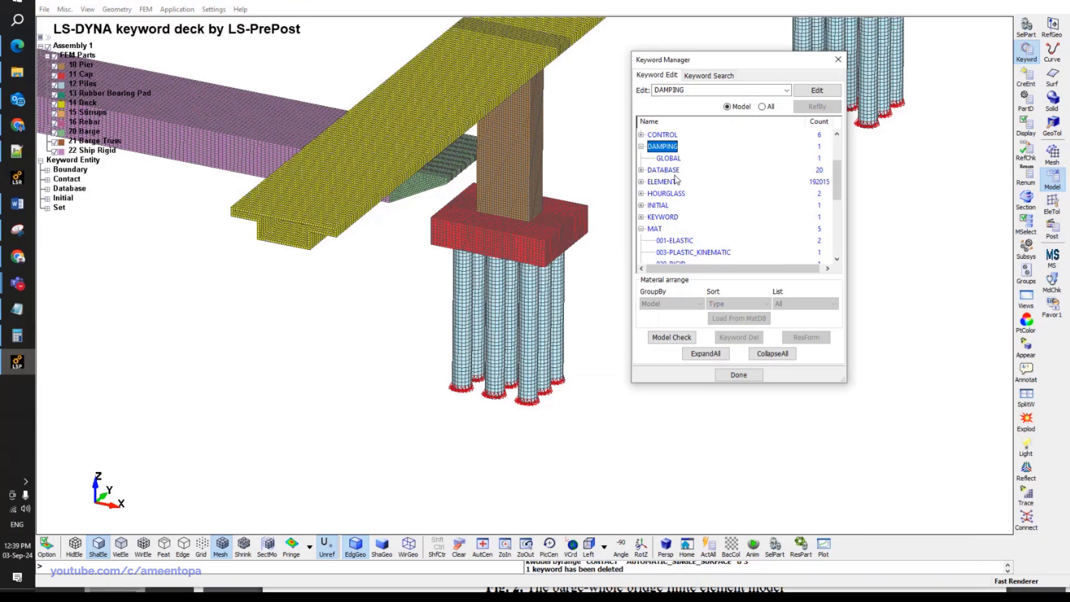
{"action": "double_click", "coordinate": [674, 170]}
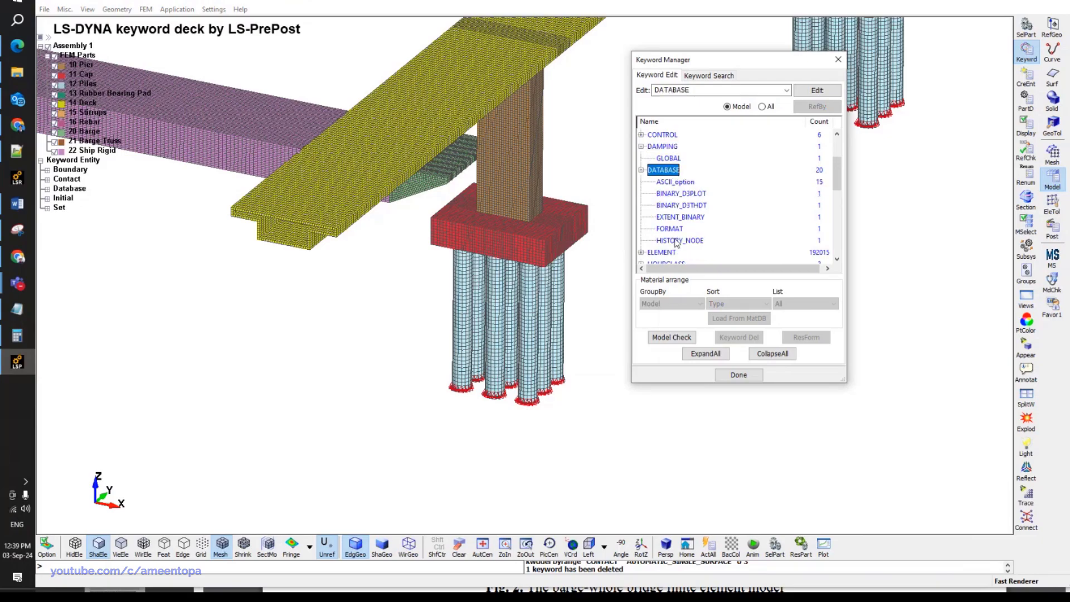
{"action": "double_click", "coordinate": [676, 241]}
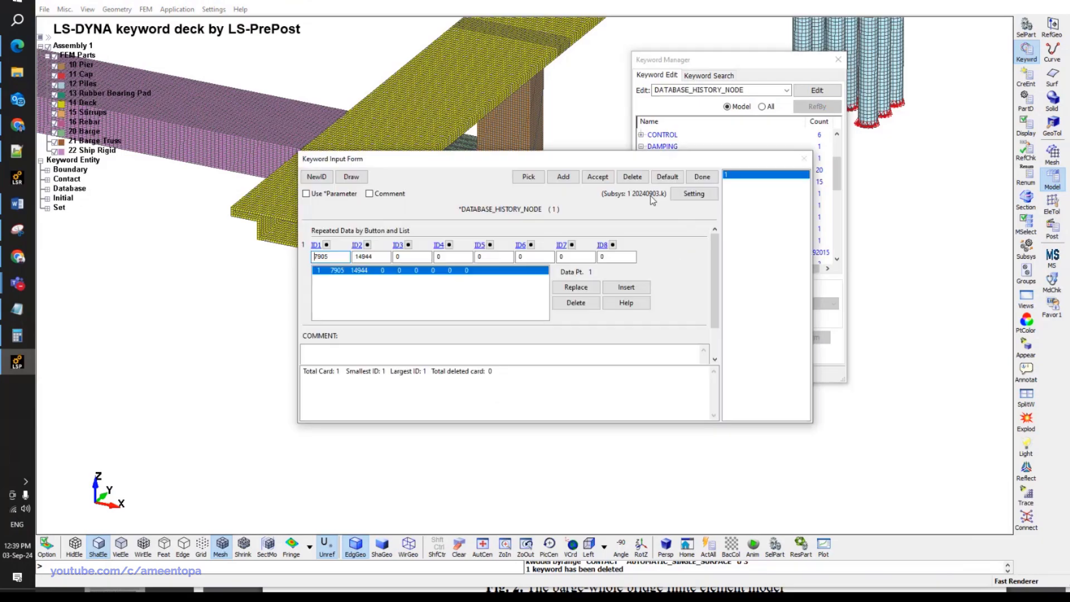
{"action": "left_click", "coordinate": [633, 177]}
{"action": "left_click", "coordinate": [625, 334]}
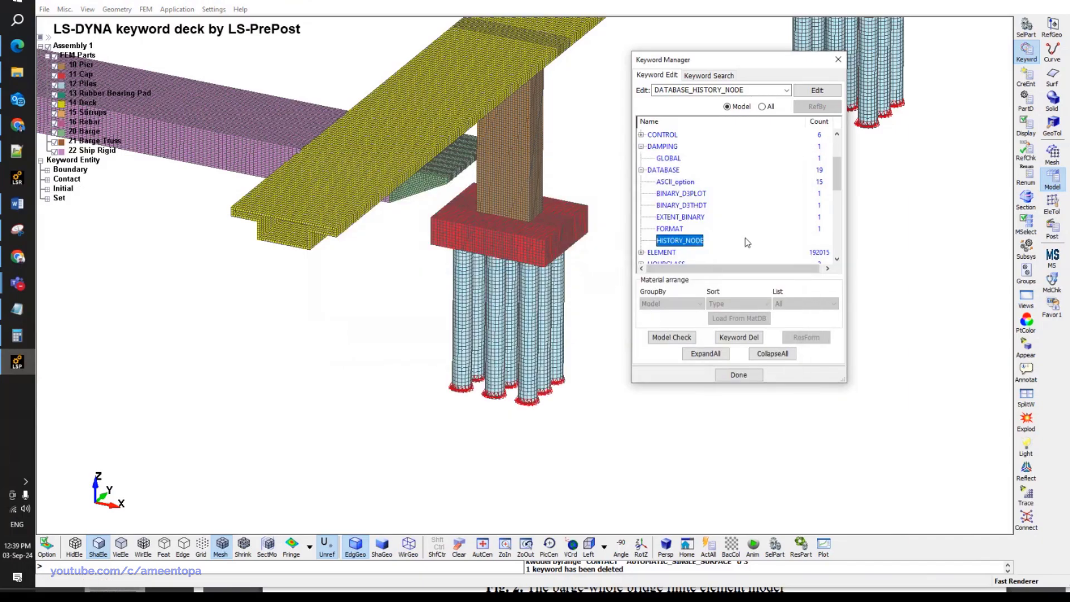
Review the D3PLOT output interval, the CONTROL_TERMINATION end time and the CONTROL_TIMESTEP settings.
{"action": "scroll", "coordinate": [679, 235], "scroll_direction": "down", "scroll_amount": 1}
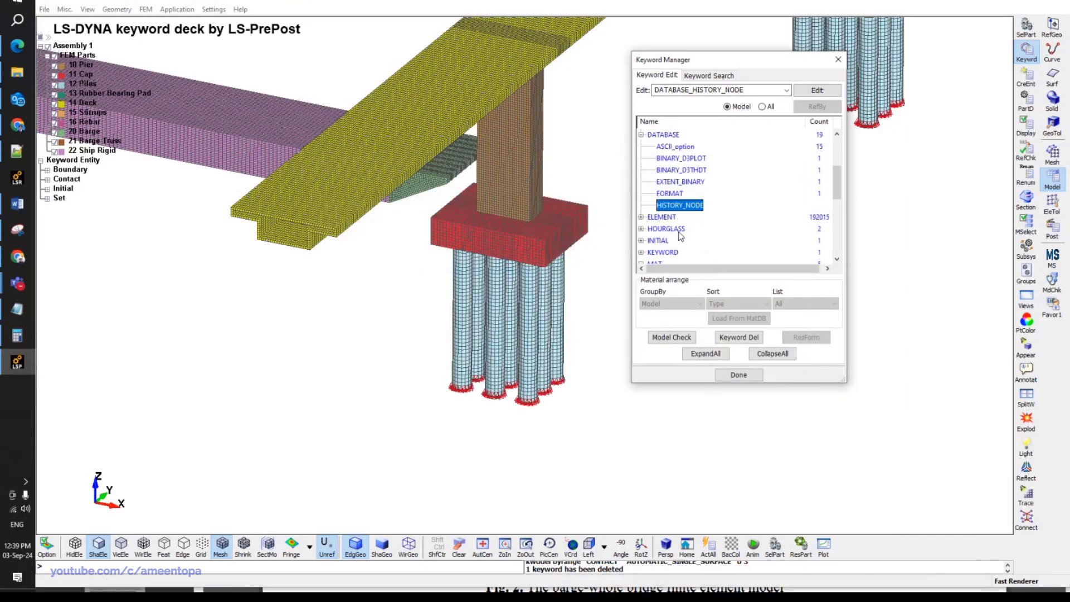
{"action": "double_click", "coordinate": [694, 162]}
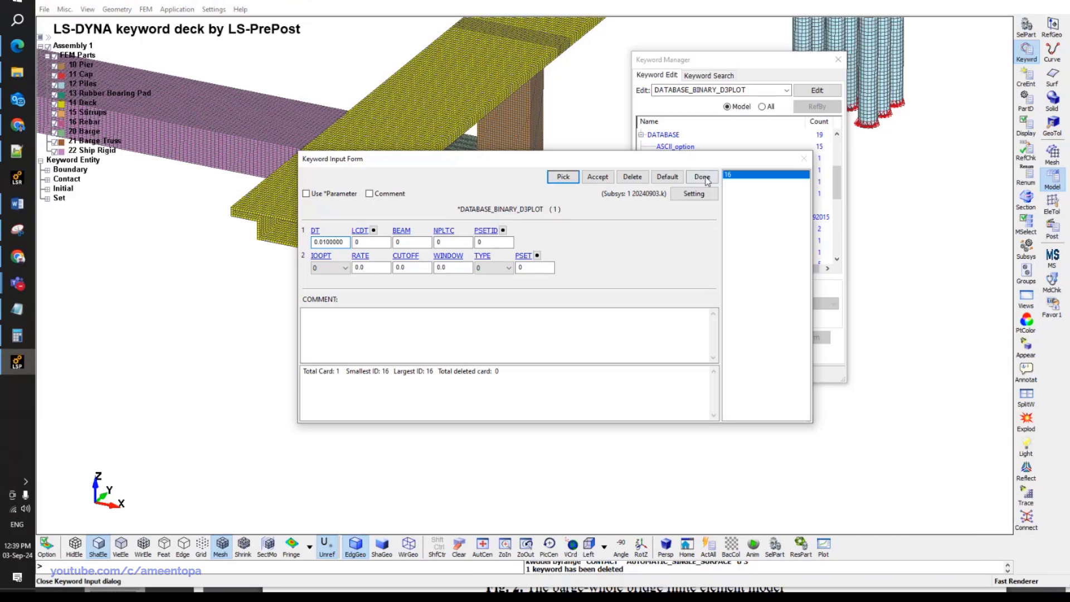
{"action": "left_click", "coordinate": [703, 177]}
{"action": "scroll", "coordinate": [688, 255], "scroll_direction": "up", "scroll_amount": 2}
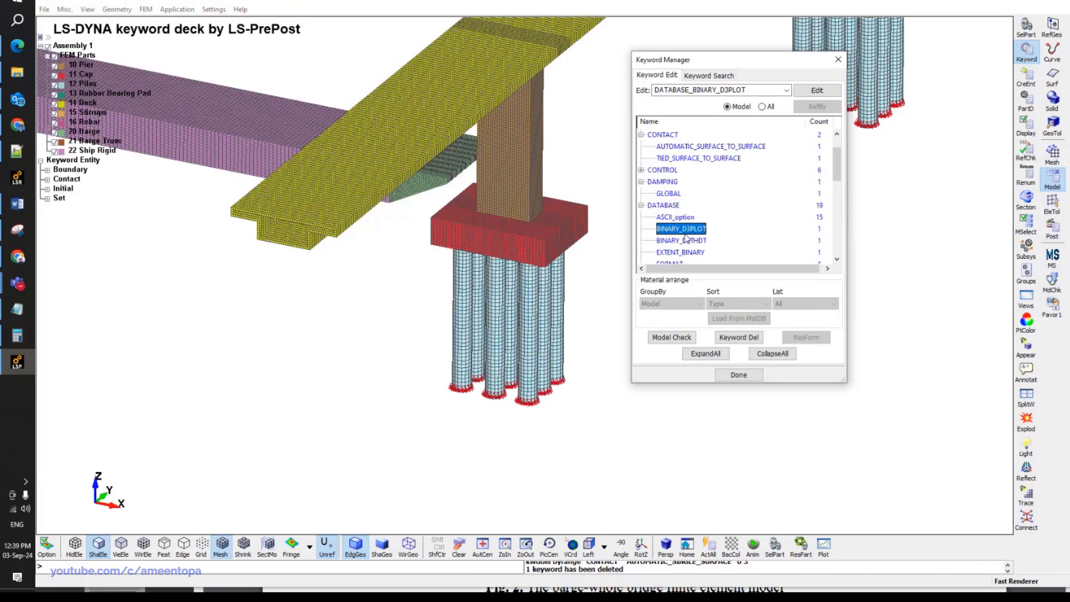
{"action": "double_click", "coordinate": [678, 171]}
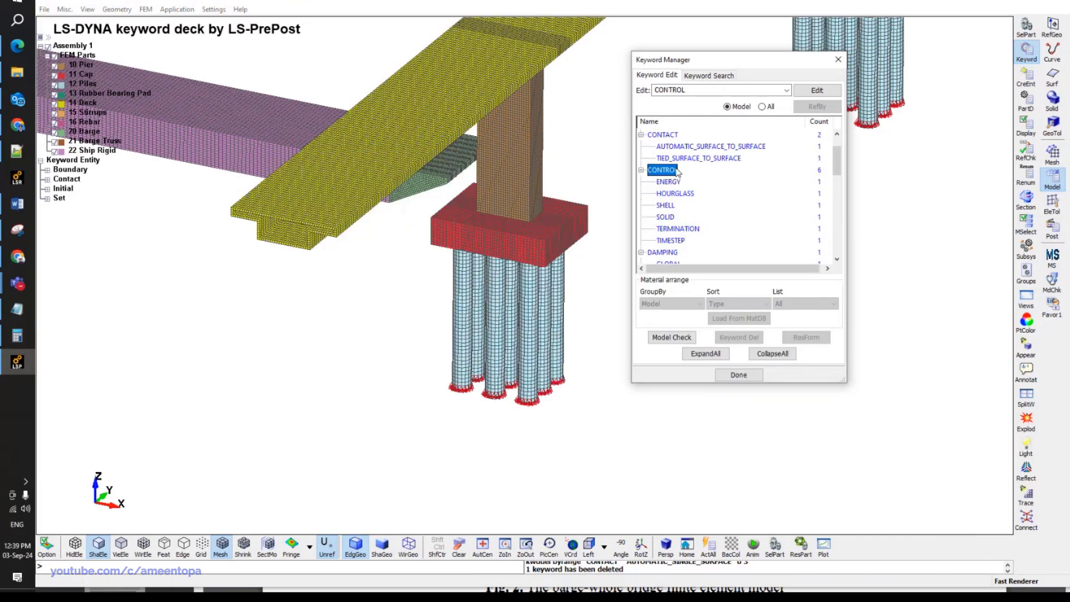
{"action": "double_click", "coordinate": [676, 229]}
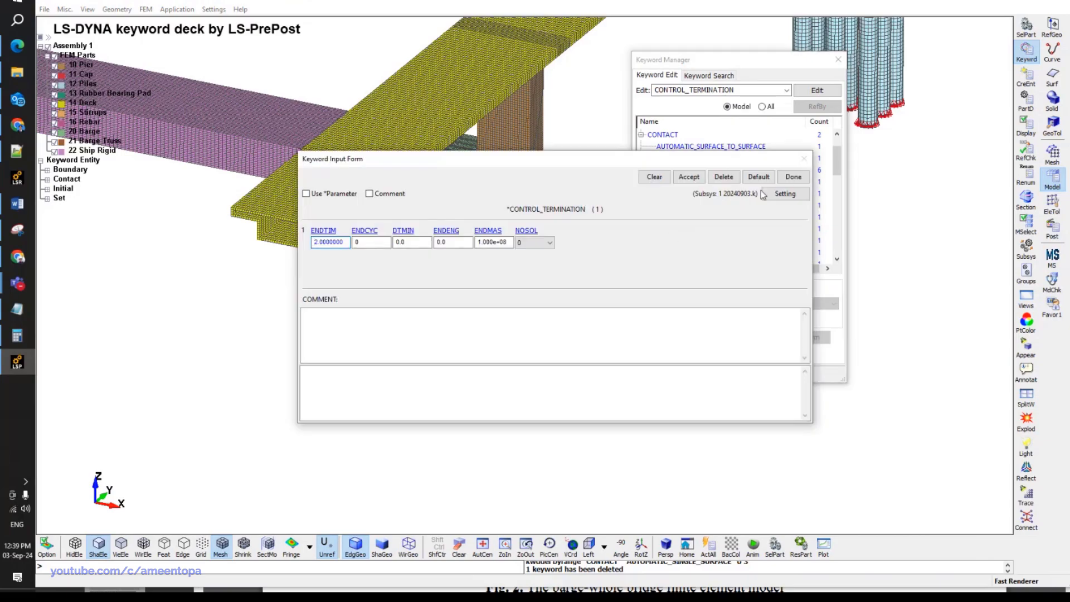
{"action": "left_click", "coordinate": [792, 177]}
{"action": "left_click", "coordinate": [673, 242]}
{"action": "double_click", "coordinate": [672, 243]}
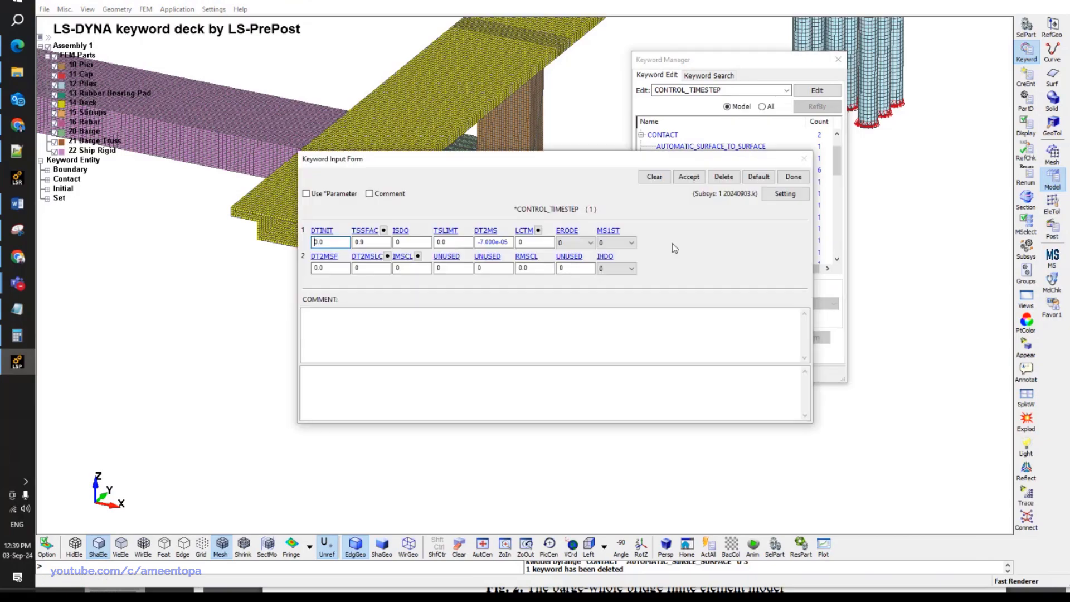
{"action": "left_click", "coordinate": [794, 177]}
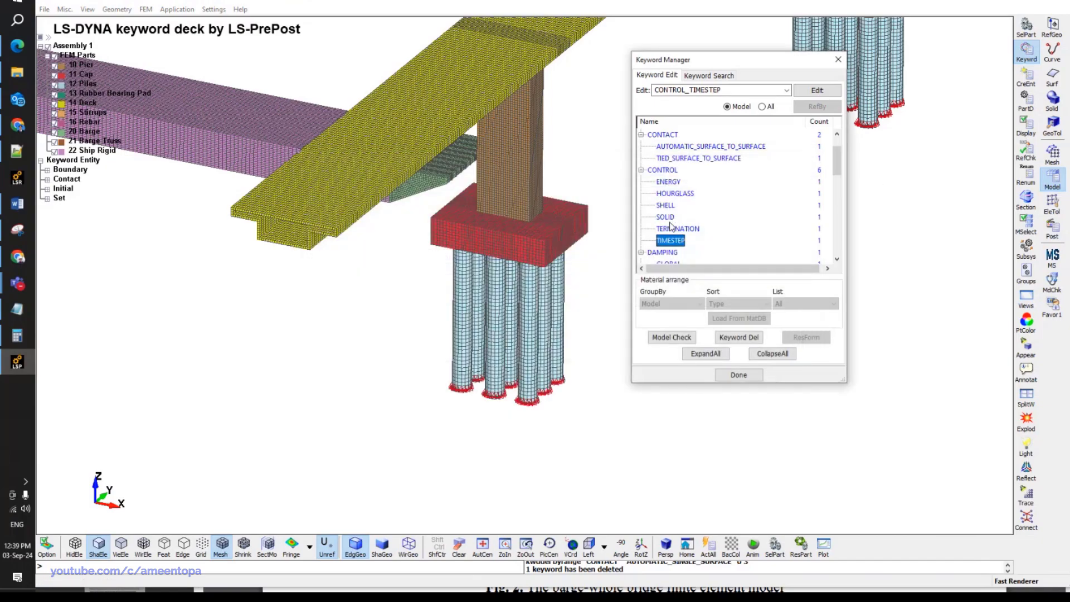
Add the comment "DT2MS -> Mass Scaling" to the CONTROL_TIMESTEP card, accept it and save the keyword file.
{"action": "double_click", "coordinate": [673, 242]}
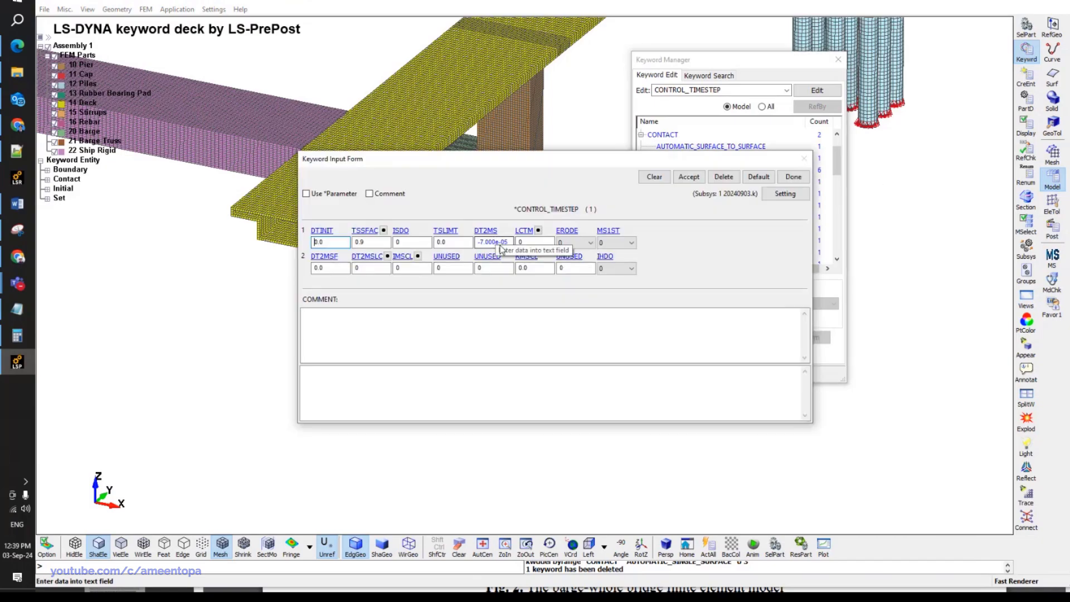
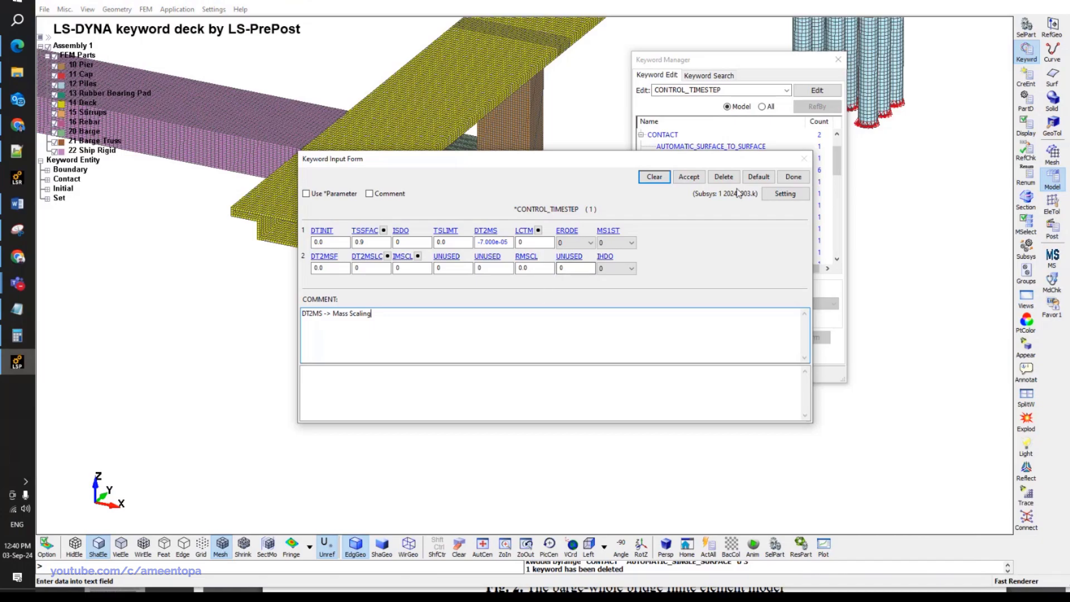
{"action": "left_click", "coordinate": [689, 177]}
{"action": "left_click", "coordinate": [794, 176]}
{"action": "key", "text": "ctrl+s"}
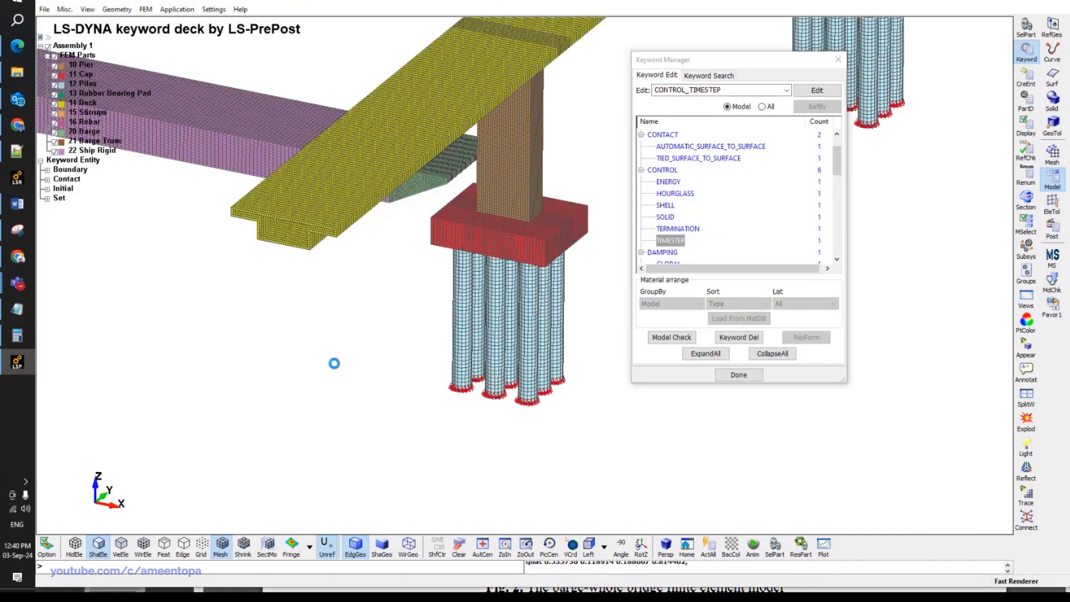
Switch to File Explorer, open the d3plot results from the Base_Model folder in lsprepost4.8 and maximize the window.
{"action": "left_click", "coordinate": [17, 72]}
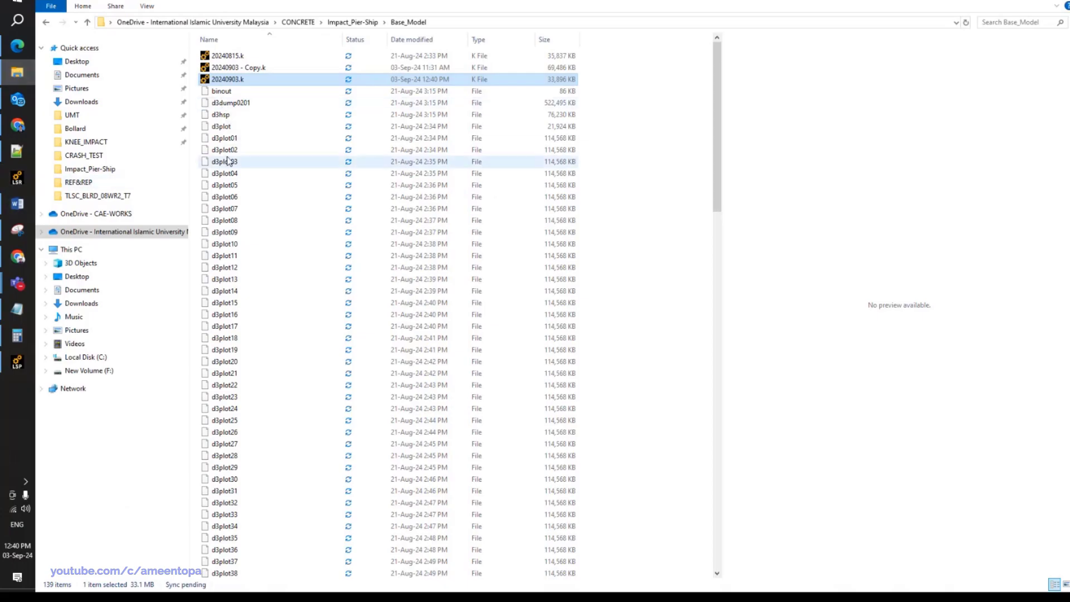
{"action": "double_click", "coordinate": [220, 128]}
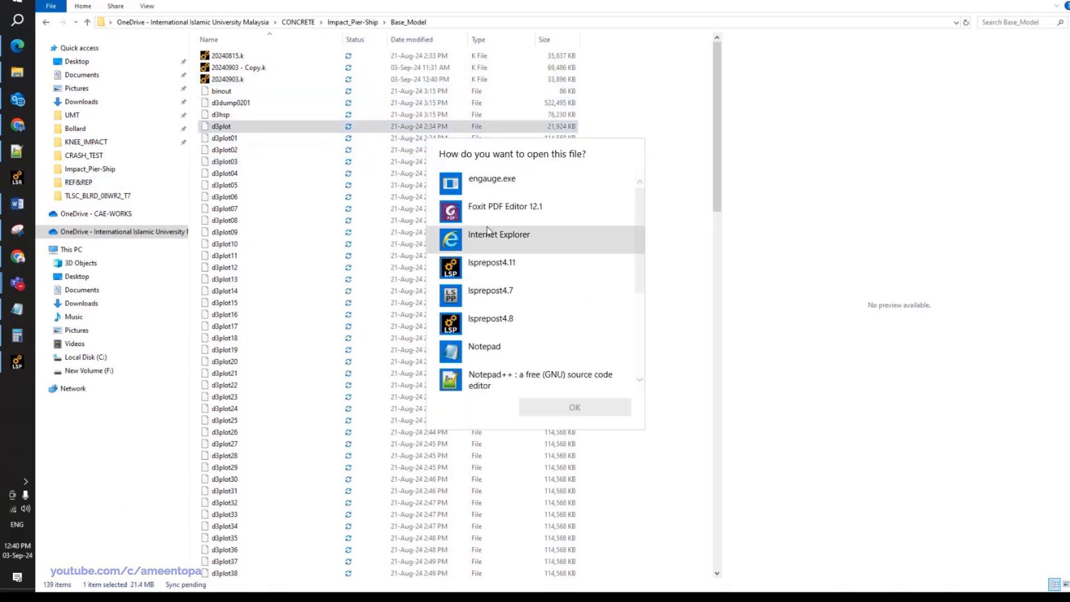
{"action": "left_click", "coordinate": [613, 322]}
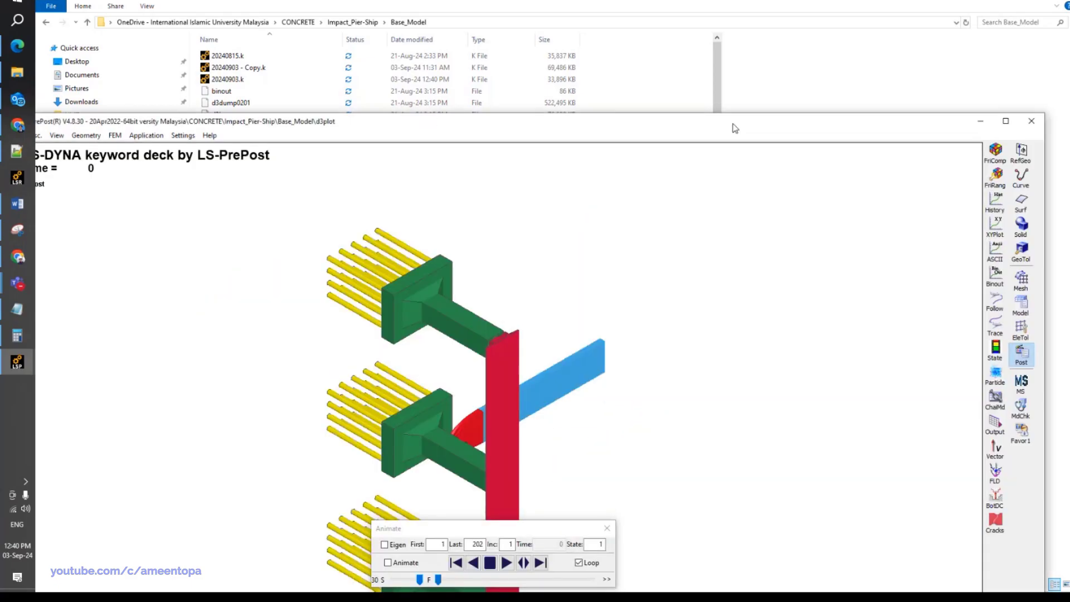
{"action": "double_click", "coordinate": [733, 126]}
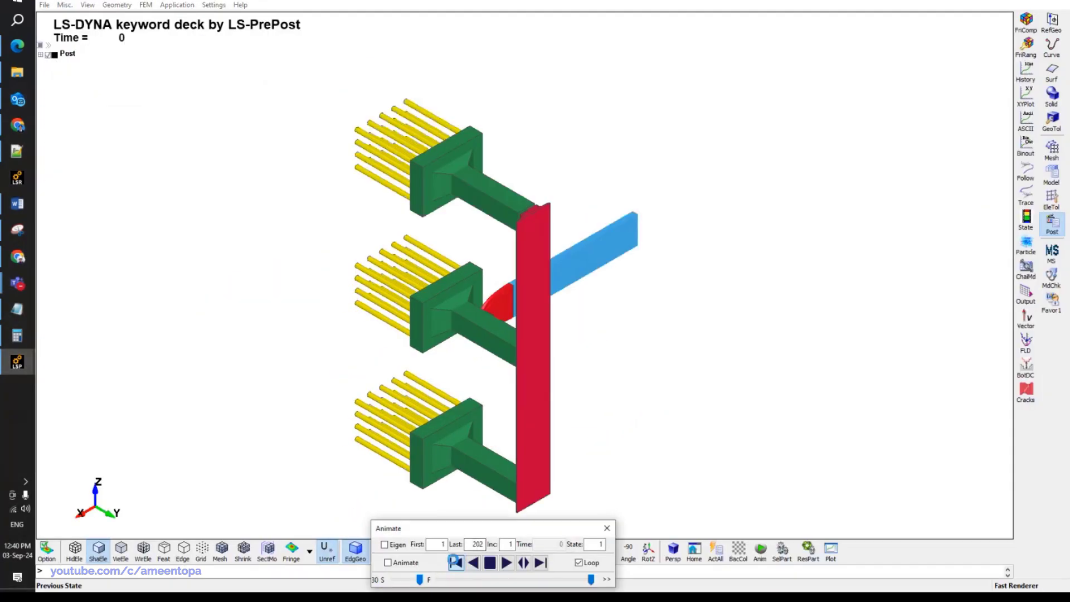
Show the last state of the impact results, inspect the barge bow at the middle pier and return to File Explorer.
{"action": "left_click", "coordinate": [455, 561]}
{"action": "left_click", "coordinate": [540, 562]}
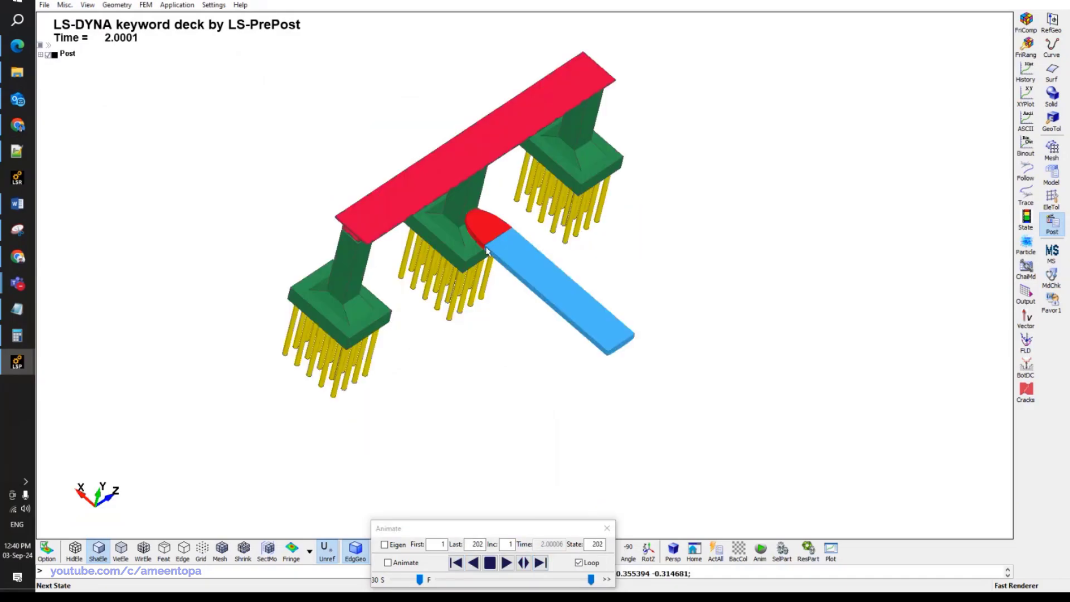
{"action": "scroll", "coordinate": [469, 212], "scroll_direction": "up", "scroll_amount": 3}
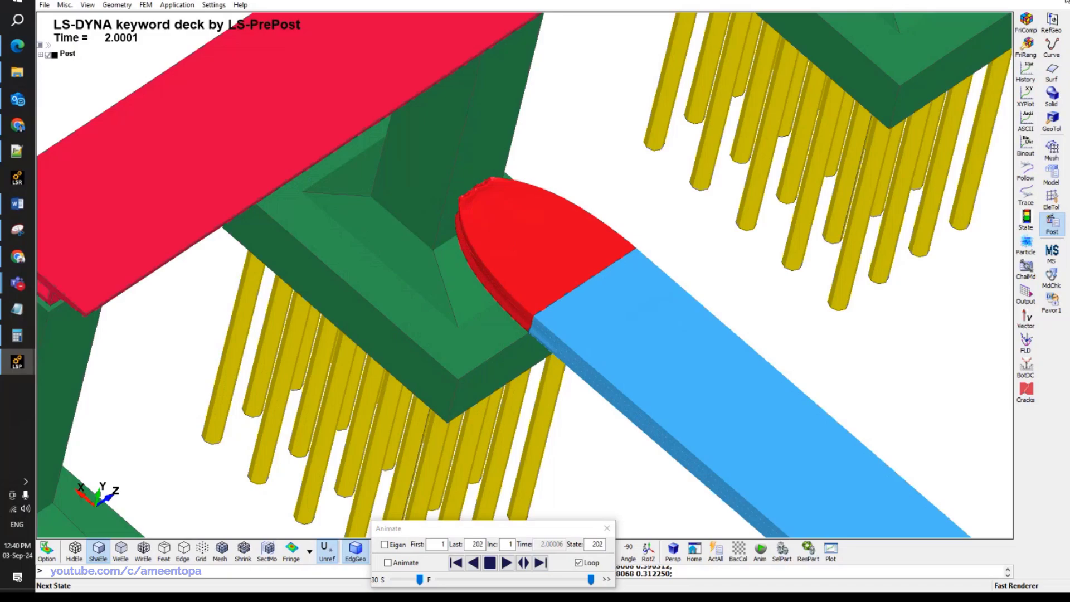
{"action": "key", "text": "alt+Tab"}
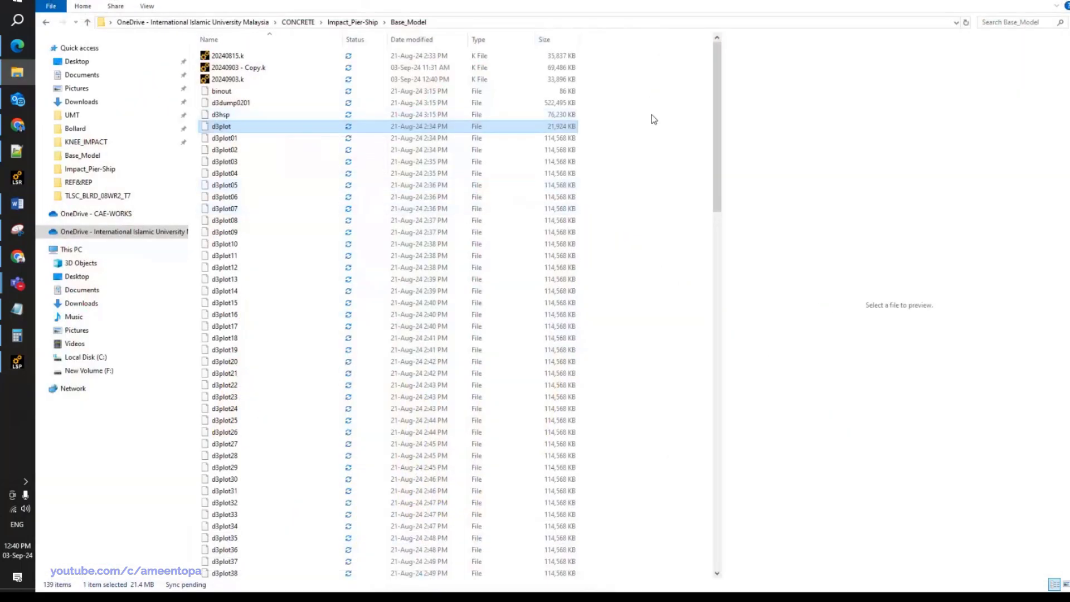
Return to the keyword deck in LS-PrePost and examine the barge, piers and deck, including from below and close to the impacted pier.
{"action": "key", "text": "Up"}
{"action": "key", "text": "Up"}
{"action": "key", "text": "Up"}
{"action": "key", "text": "Up"}
{"action": "key", "text": "Return"}
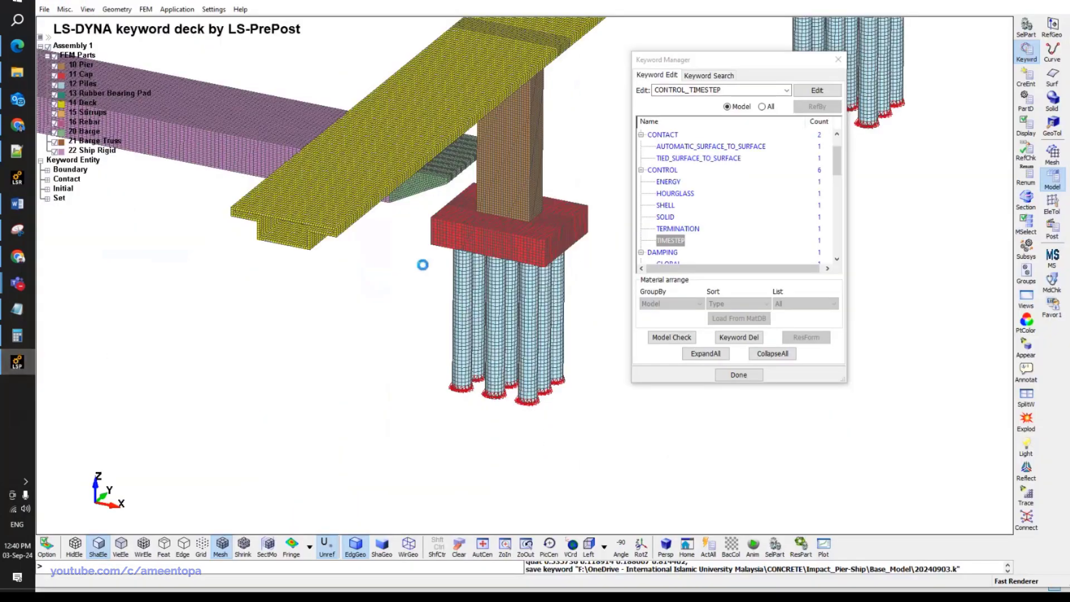
{"action": "left_click_drag", "start_coordinate": [423, 265], "coordinate": [492, 305], "text": "ctrl"}
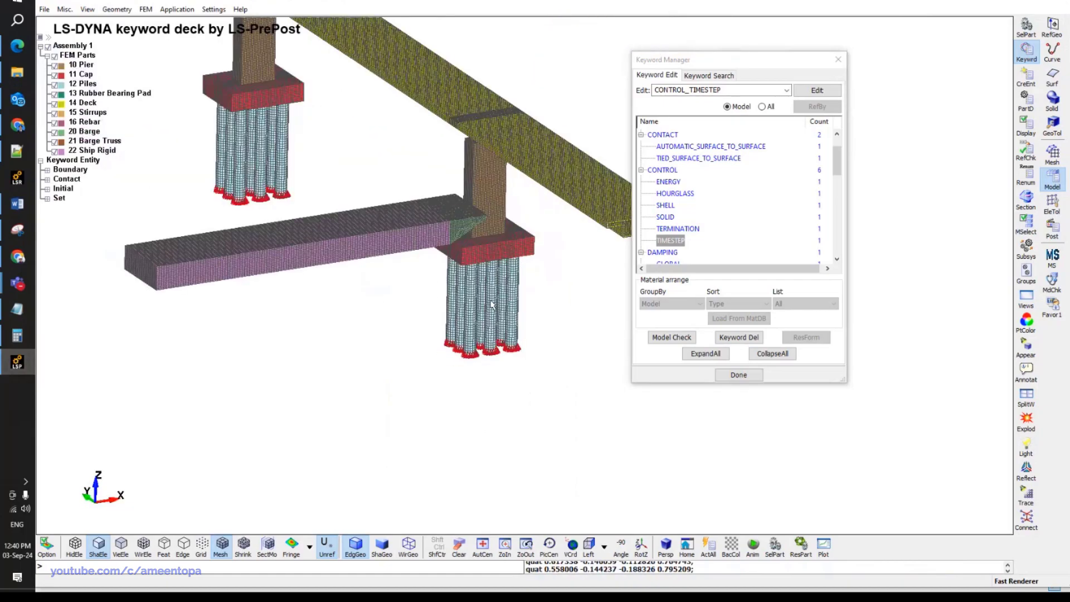
{"action": "middle_click_drag", "start_coordinate": [485, 175], "coordinate": [475, 268], "text": "ctrl"}
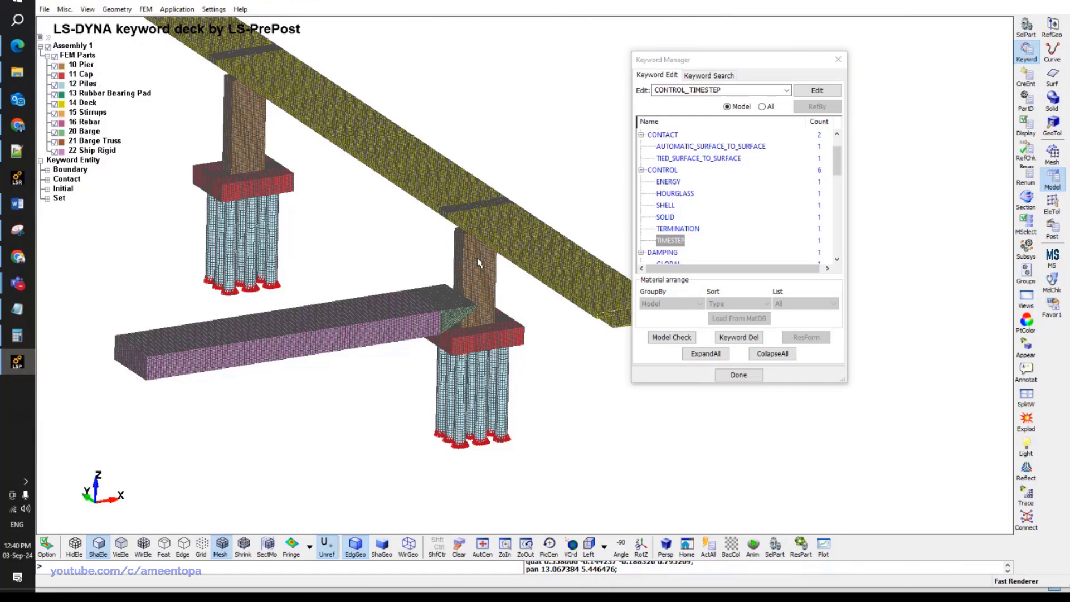
{"action": "scroll", "coordinate": [480, 257], "scroll_direction": "down", "scroll_amount": 3}
{"action": "left_click_drag", "start_coordinate": [480, 258], "coordinate": [457, 239], "text": "ctrl"}
{"action": "scroll", "coordinate": [443, 232], "scroll_direction": "up", "scroll_amount": 3}
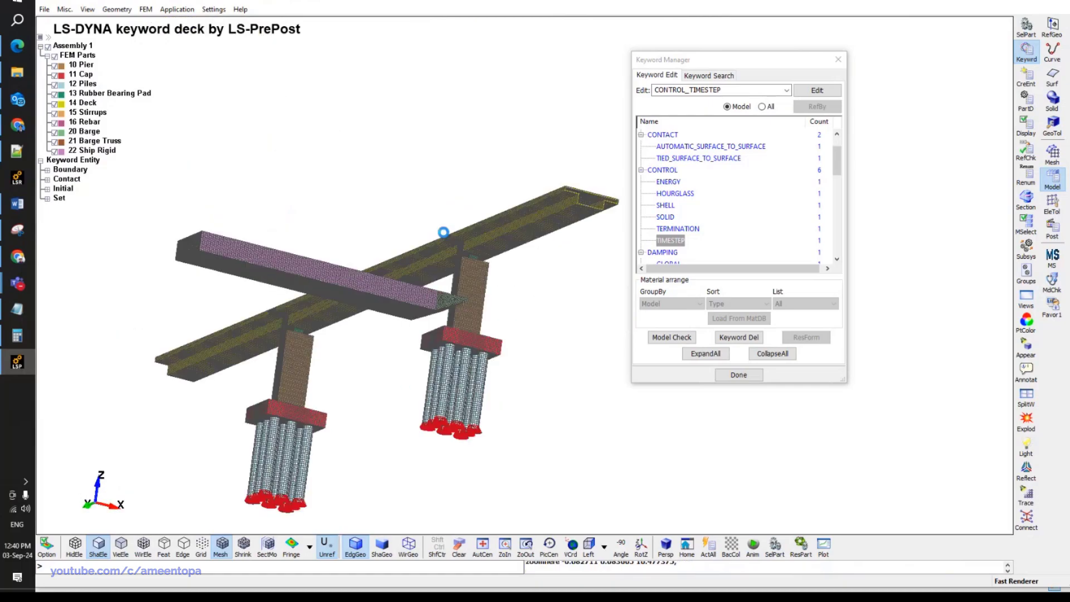
{"action": "scroll", "coordinate": [443, 232], "scroll_direction": "up", "scroll_amount": 4}
{"action": "left_click_drag", "start_coordinate": [414, 268], "coordinate": [439, 350], "text": "ctrl"}
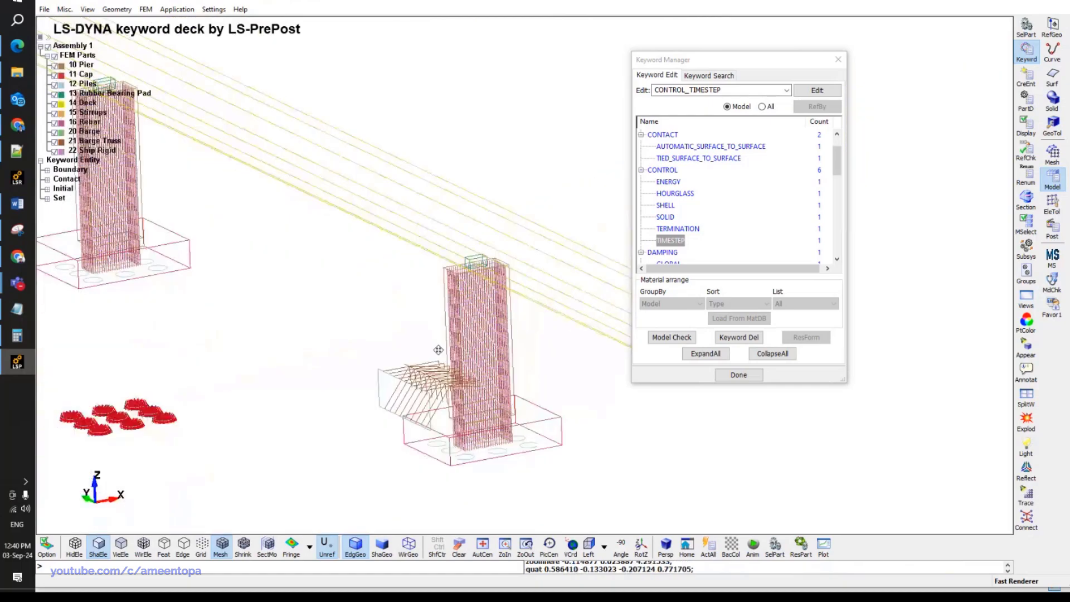
{"action": "middle_click_drag", "start_coordinate": [439, 350], "coordinate": [472, 356], "text": "ctrl"}
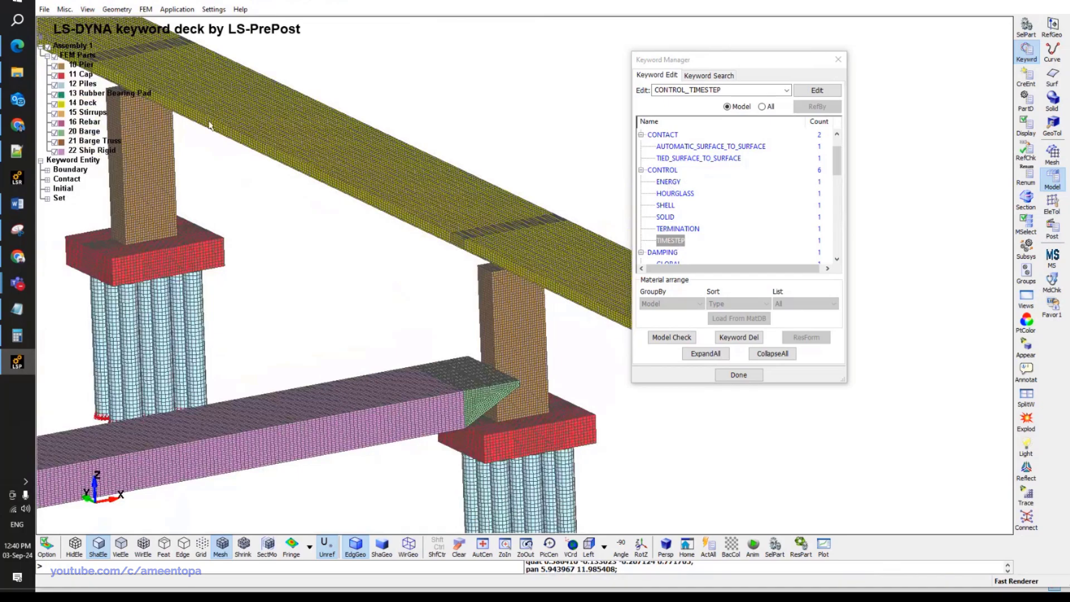
Add an elastic material with ID 14 titled "Concrete Deck (Linear Model)", based on the existing Concrete (Linear Model) card, and accept it.
{"action": "scroll", "coordinate": [709, 210], "scroll_direction": "down", "scroll_amount": 3}
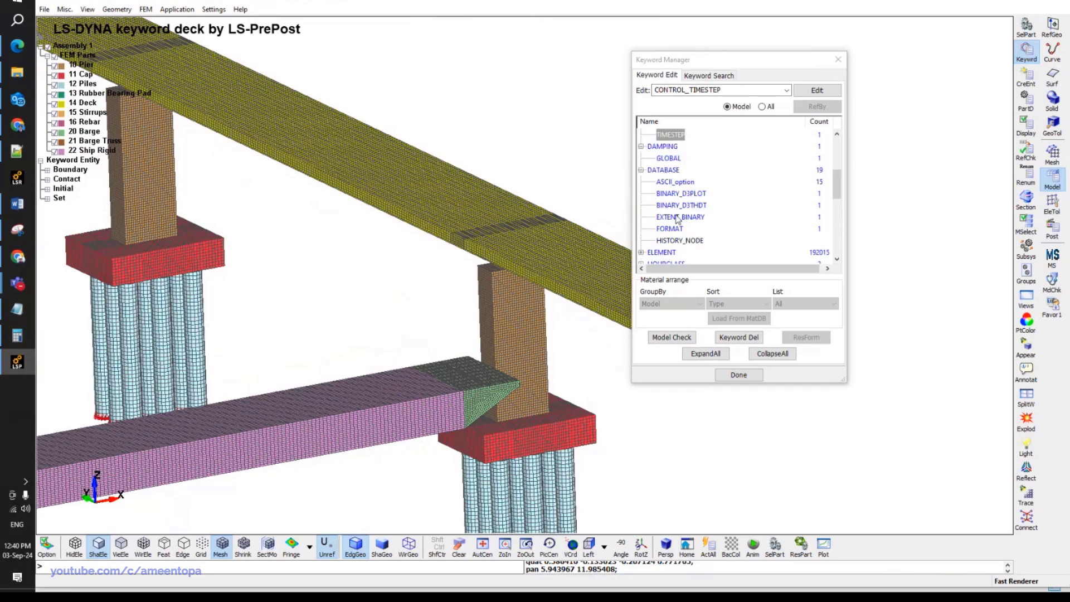
{"action": "scroll", "coordinate": [678, 219], "scroll_direction": "down", "scroll_amount": 5}
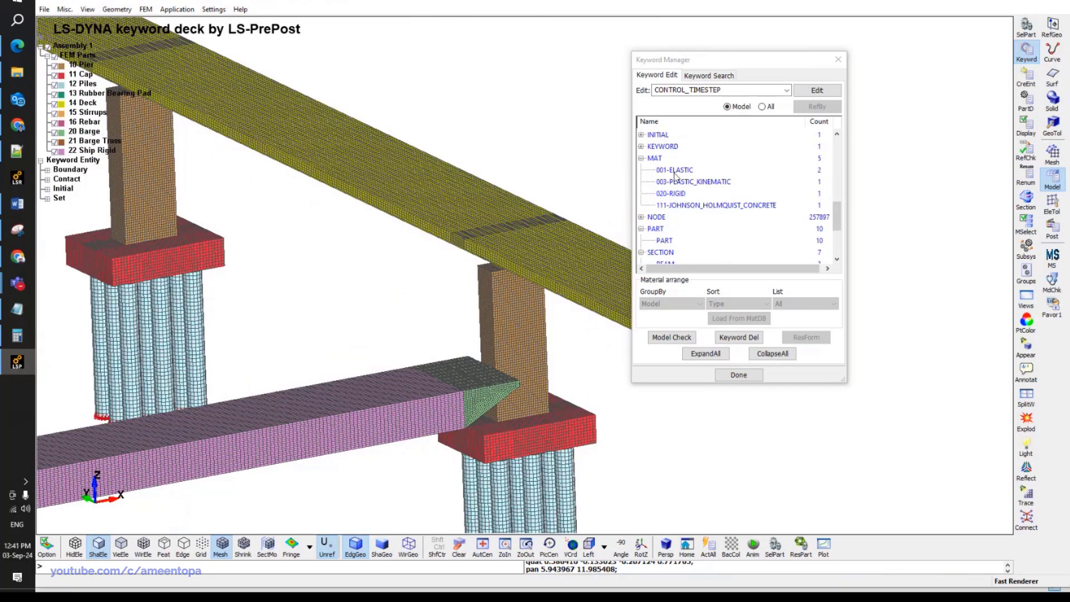
{"action": "double_click", "coordinate": [675, 170]}
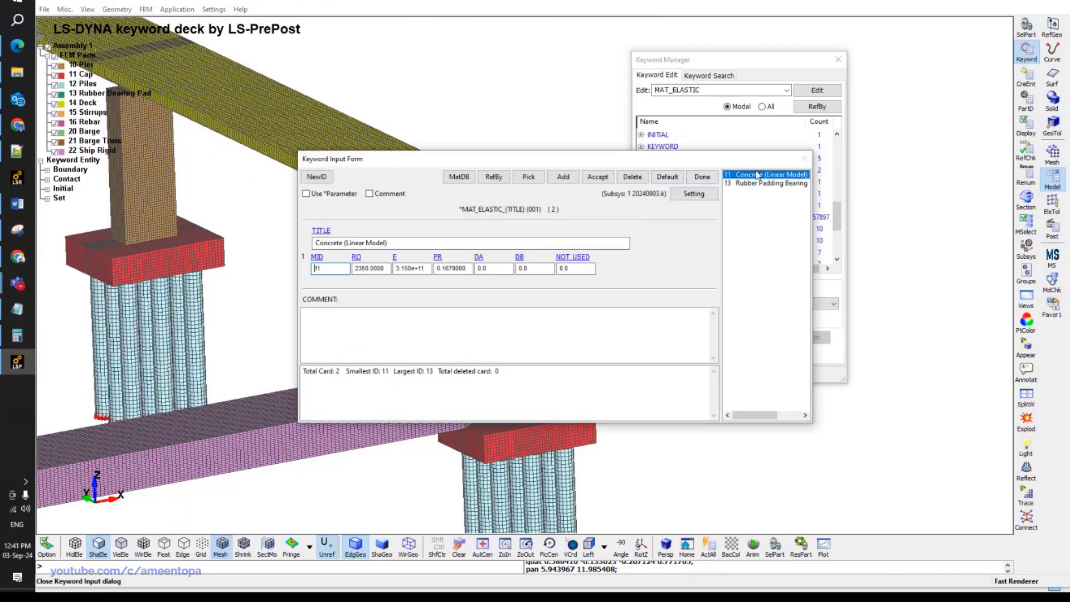
{"action": "left_click", "coordinate": [316, 177]}
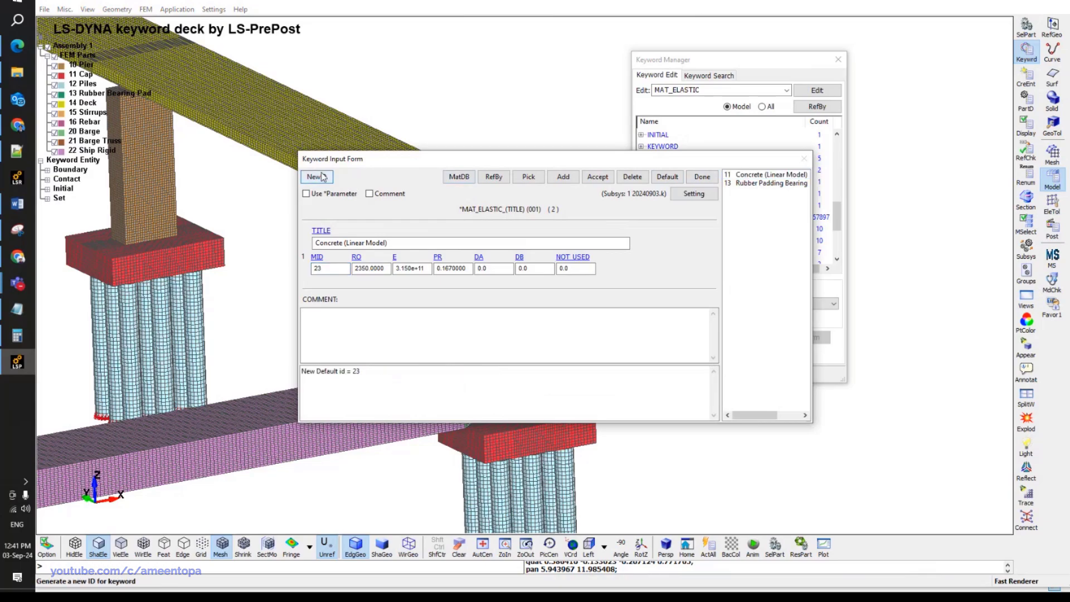
{"action": "double_click", "coordinate": [332, 268]}
{"action": "type", "text": "14"}
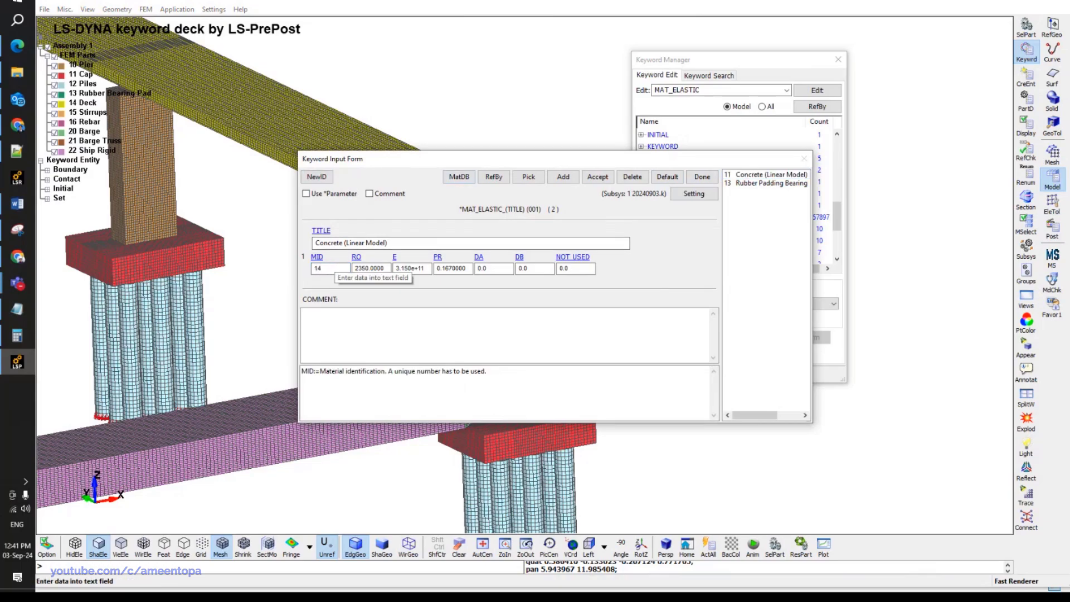
{"action": "left_click", "coordinate": [344, 243]}
{"action": "type", "text": "Deck"}
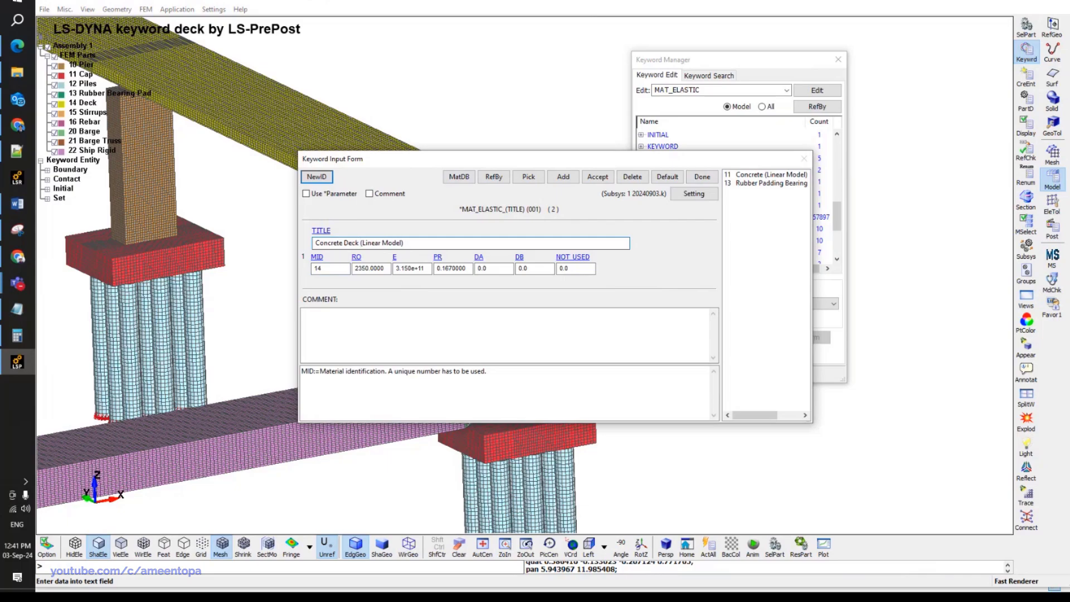
{"action": "left_click", "coordinate": [371, 268]}
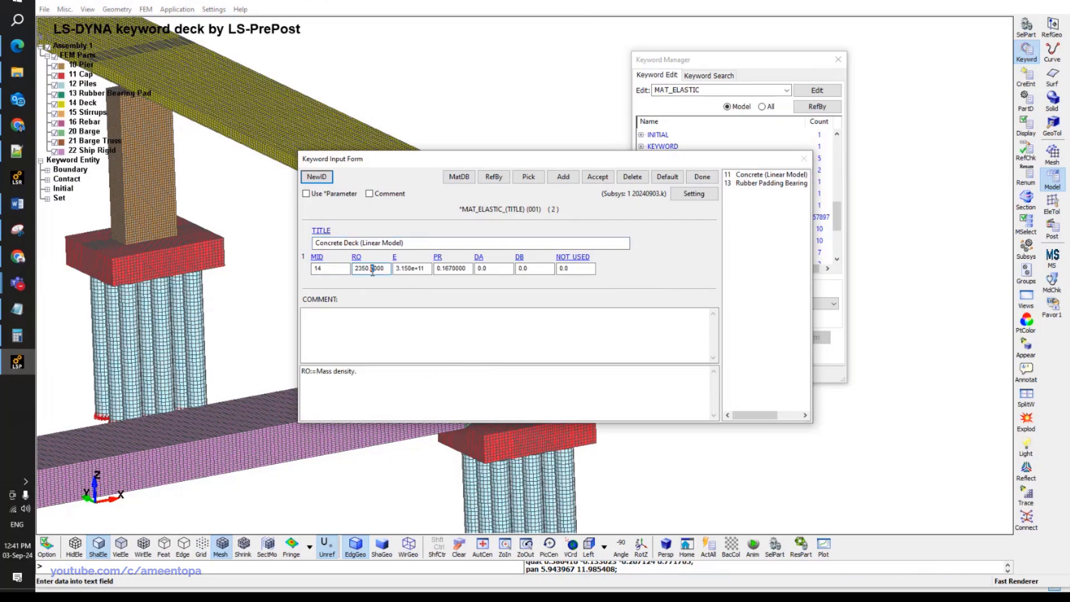
{"action": "left_click", "coordinate": [598, 177]}
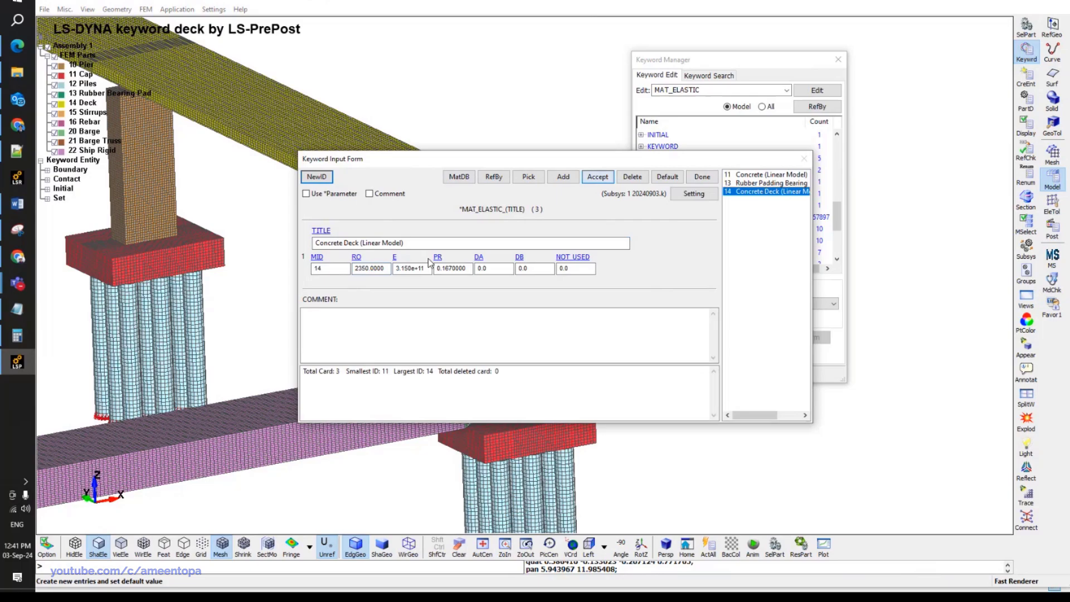
{"action": "left_click", "coordinate": [716, 177]}
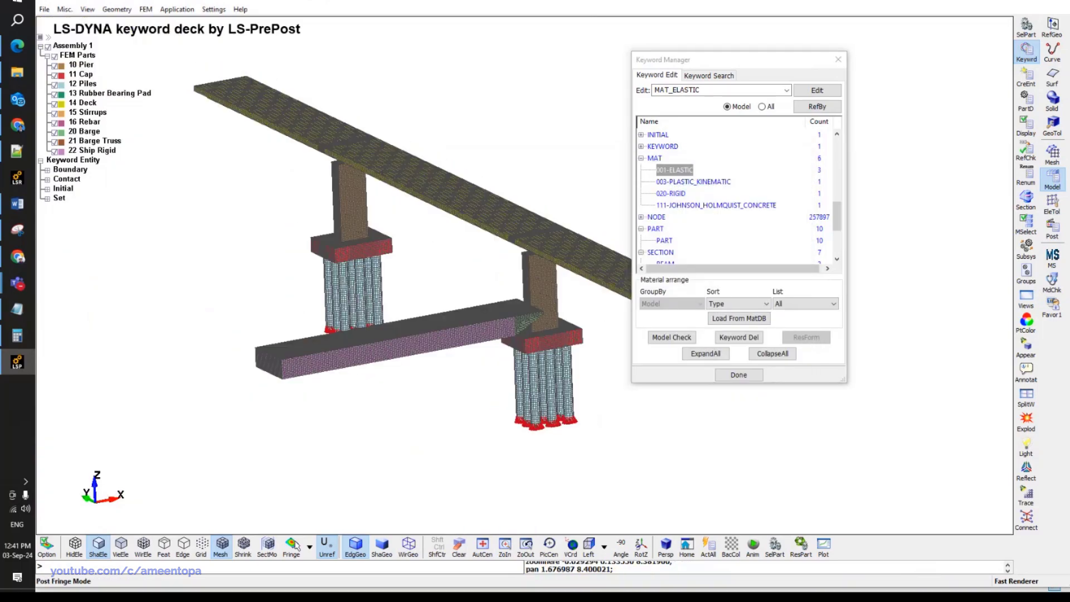
Assign material 14, Concrete Deck (Linear Model), to the Deck part and accept the card.
{"action": "left_click_drag", "start_coordinate": [624, 234], "coordinate": [647, 196], "text": "shift"}
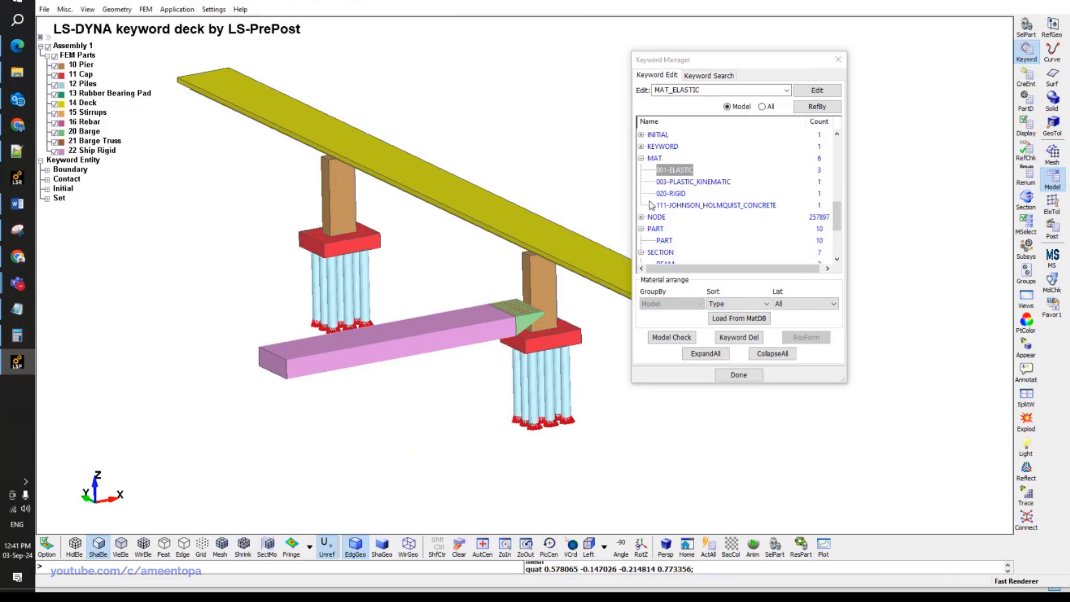
{"action": "scroll", "coordinate": [651, 205], "scroll_direction": "down", "scroll_amount": 3}
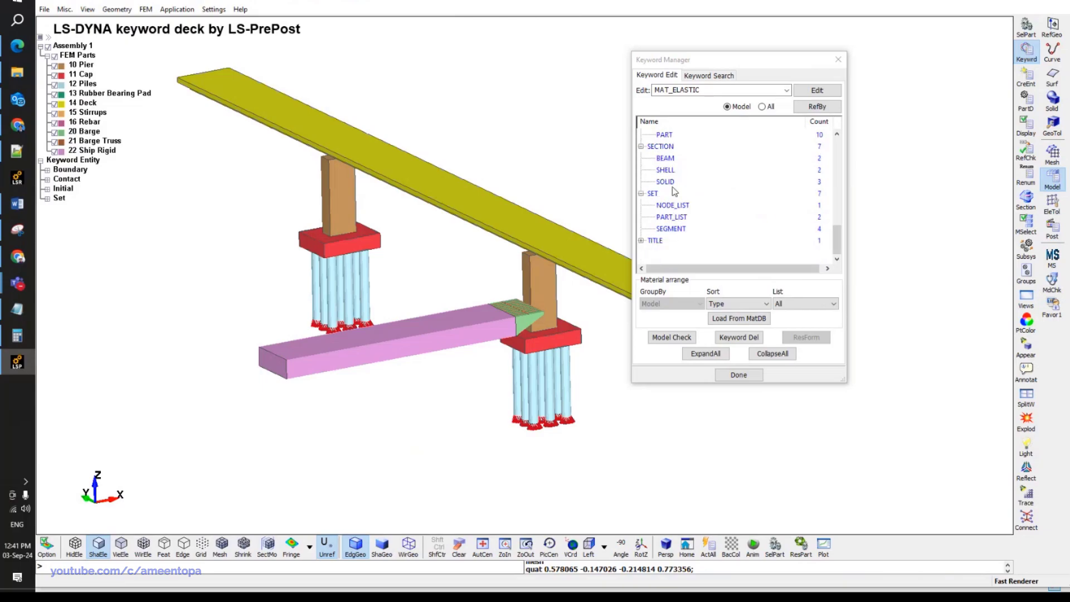
{"action": "scroll", "coordinate": [674, 192], "scroll_direction": "up", "scroll_amount": 1}
{"action": "double_click", "coordinate": [674, 169]}
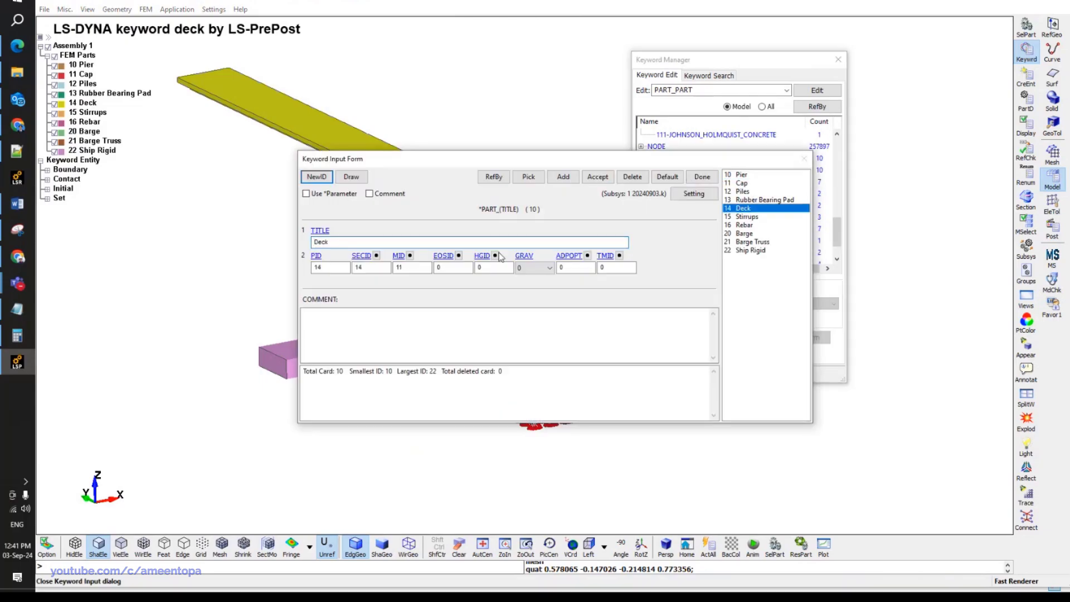
{"action": "left_click", "coordinate": [409, 255]}
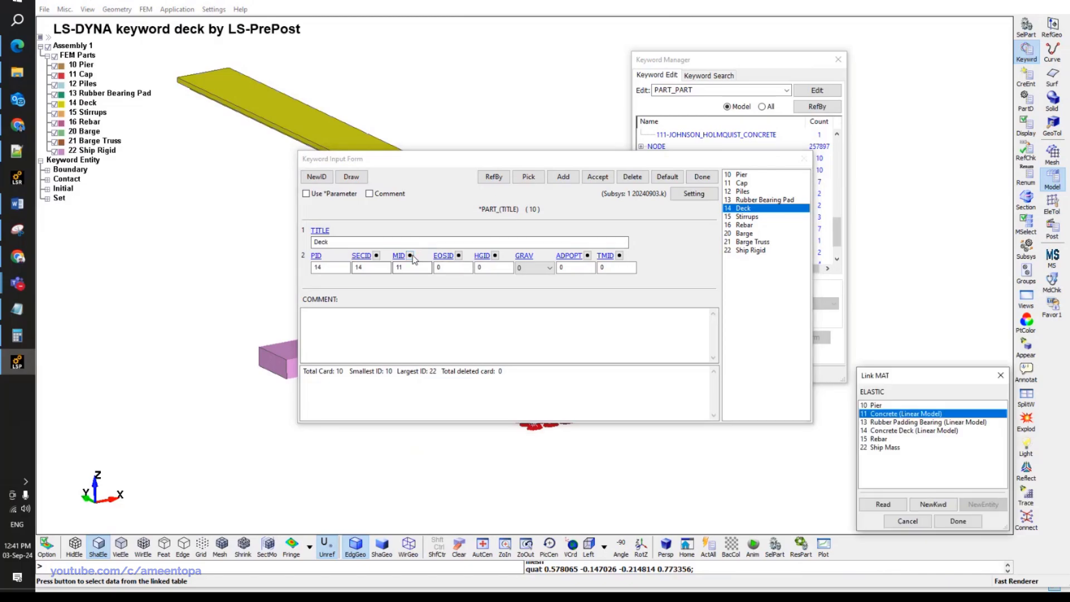
{"action": "left_click", "coordinate": [884, 440]}
{"action": "double_click", "coordinate": [892, 431]}
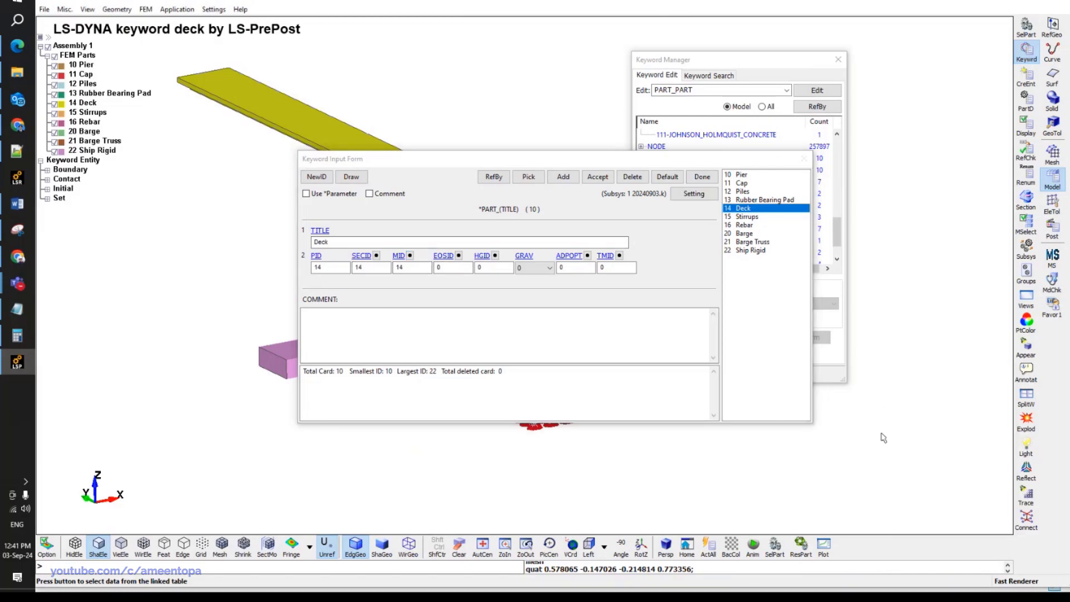
{"action": "left_click", "coordinate": [597, 177]}
{"action": "left_click", "coordinate": [701, 177]}
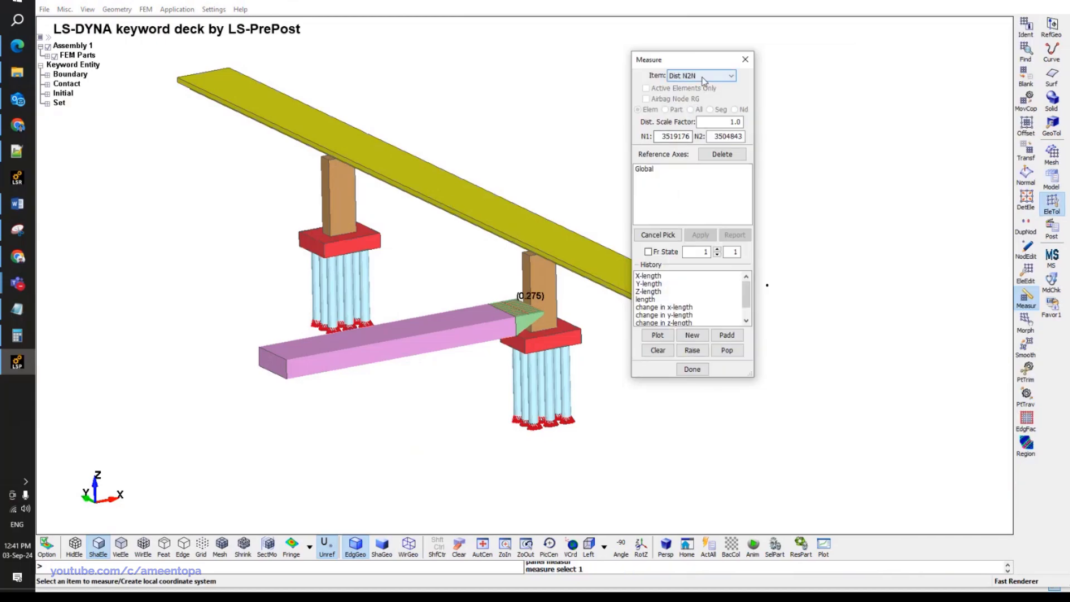
Measure the mass of the whole deck part.
{"action": "left_click", "coordinate": [702, 77]}
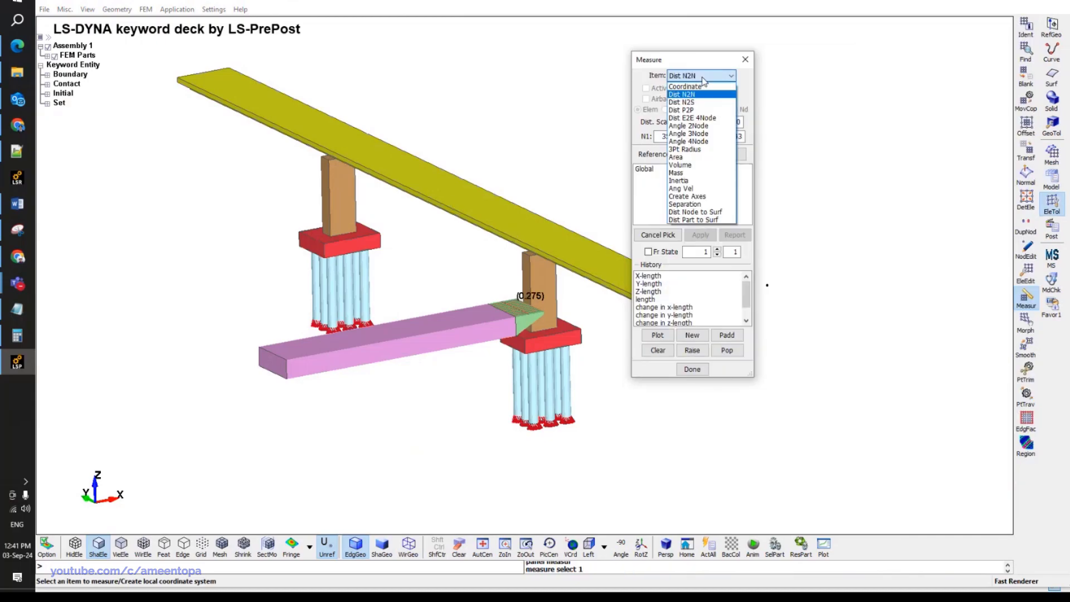
{"action": "left_click", "coordinate": [676, 173]}
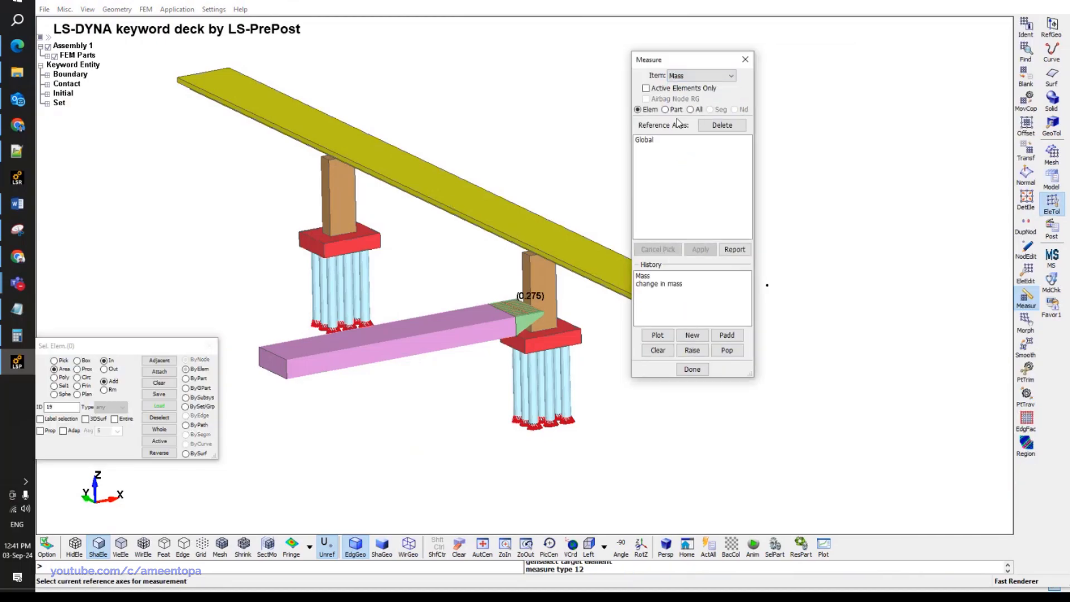
{"action": "left_click", "coordinate": [665, 109]}
{"action": "left_click", "coordinate": [473, 215]}
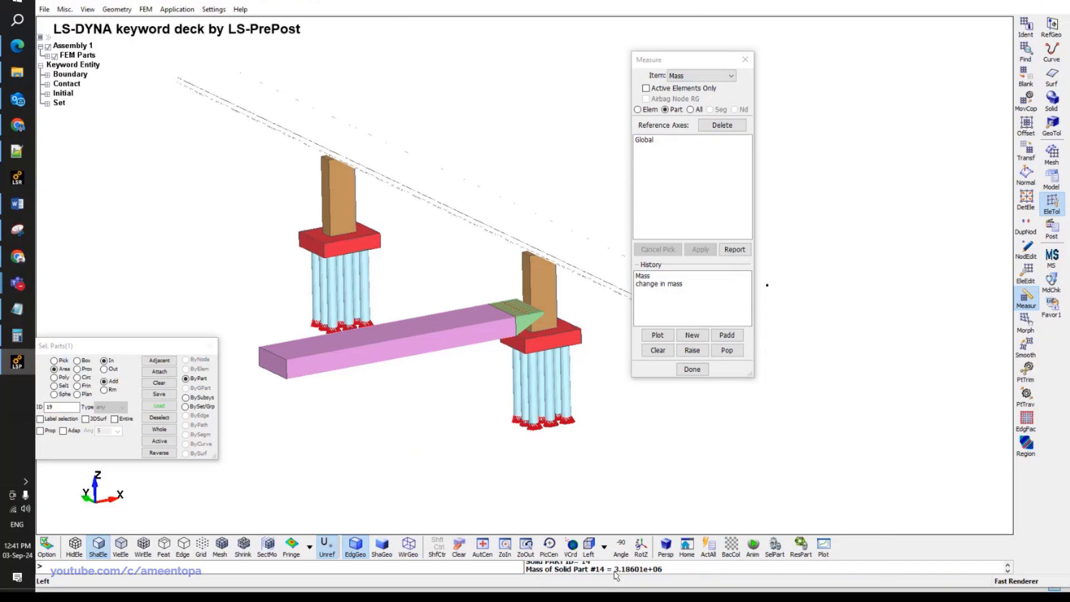
Add the comment "Change RO to change the mass" to the Concrete Deck (Linear Model) elastic material card and accept it.
{"action": "left_click", "coordinate": [1052, 178]}
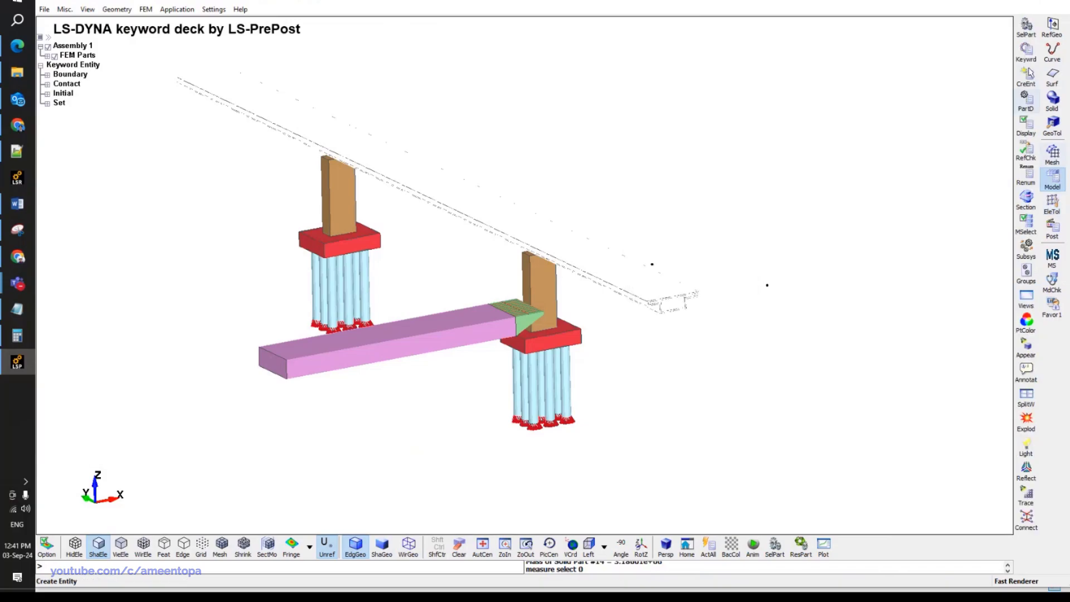
{"action": "left_click", "coordinate": [1027, 52]}
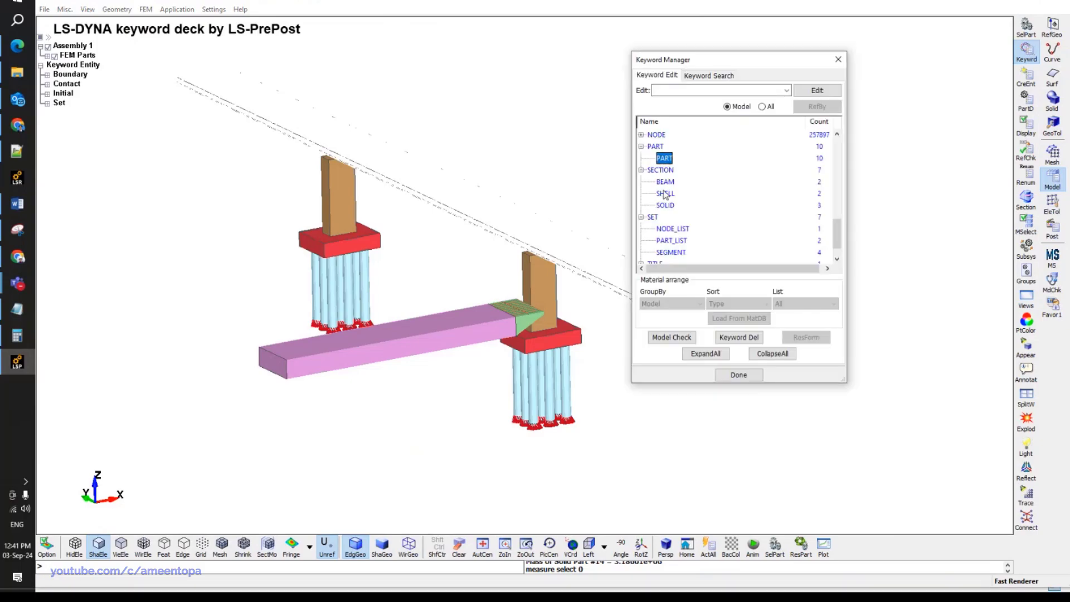
{"action": "scroll", "coordinate": [666, 195], "scroll_direction": "down", "scroll_amount": 1}
{"action": "scroll", "coordinate": [672, 223], "scroll_direction": "up", "scroll_amount": 3}
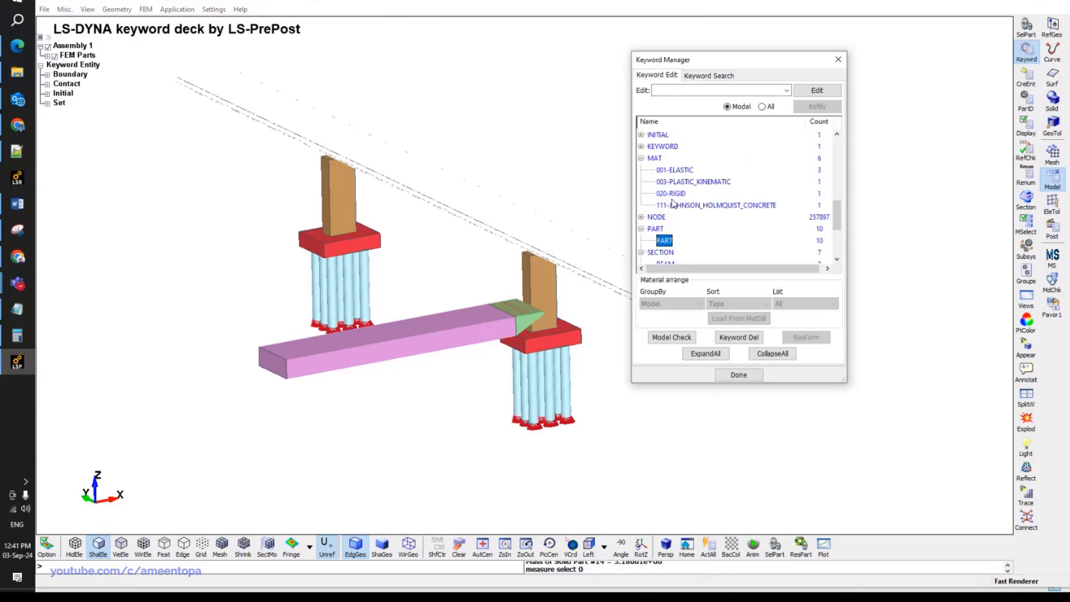
{"action": "left_click", "coordinate": [674, 194]}
{"action": "left_click", "coordinate": [676, 170]}
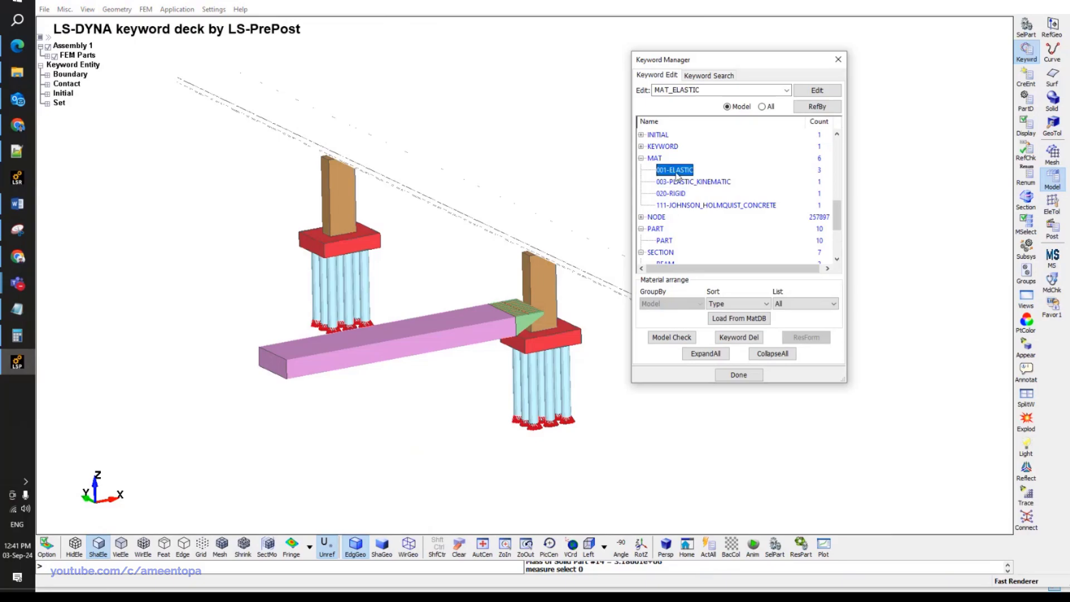
{"action": "double_click", "coordinate": [676, 170]}
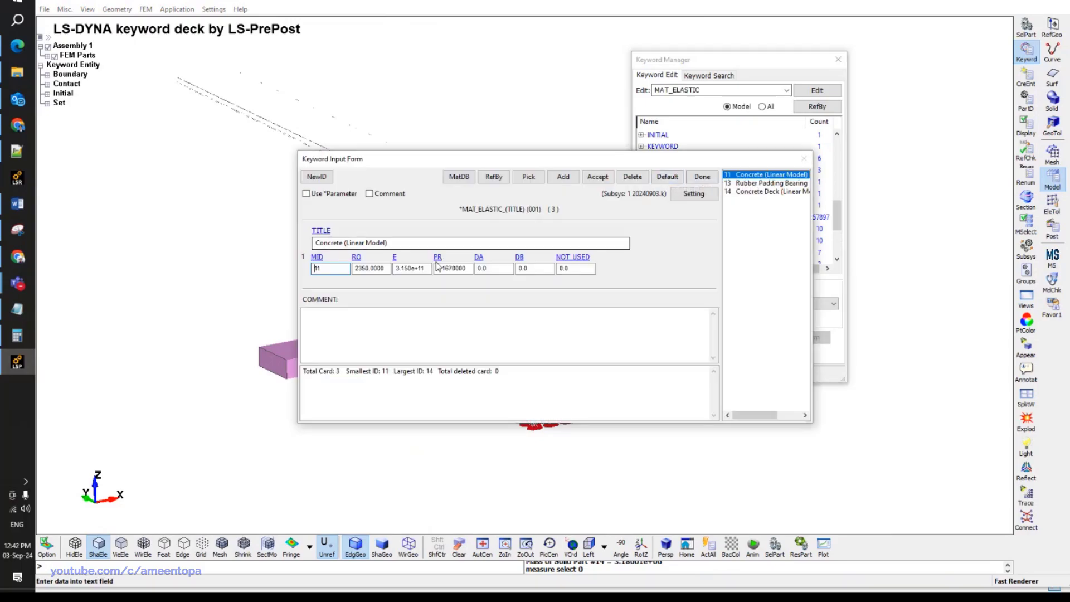
{"action": "left_click", "coordinate": [766, 191]}
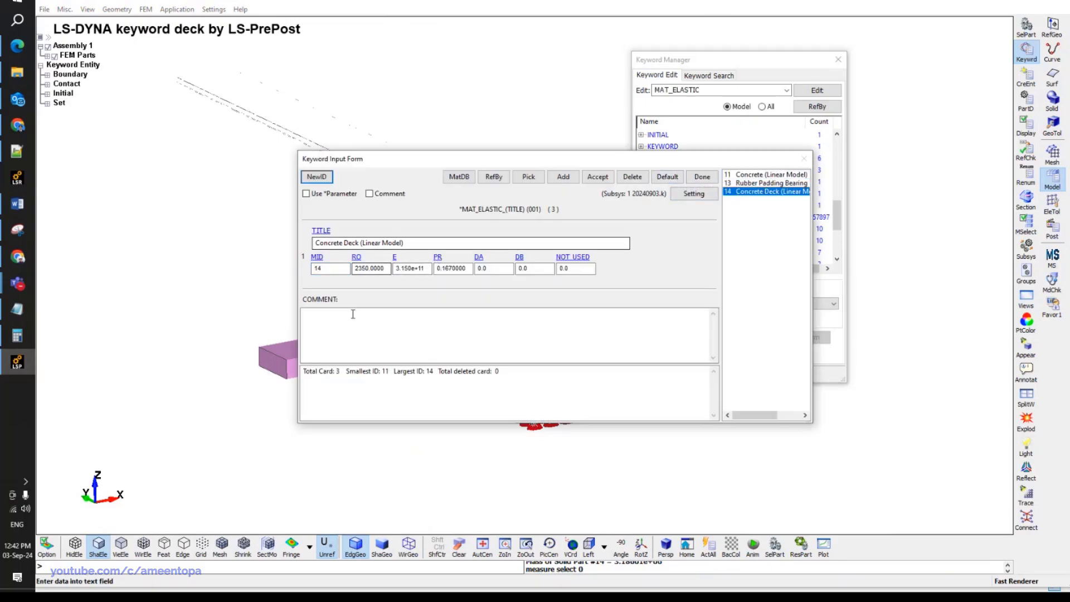
{"action": "left_click", "coordinate": [359, 268]}
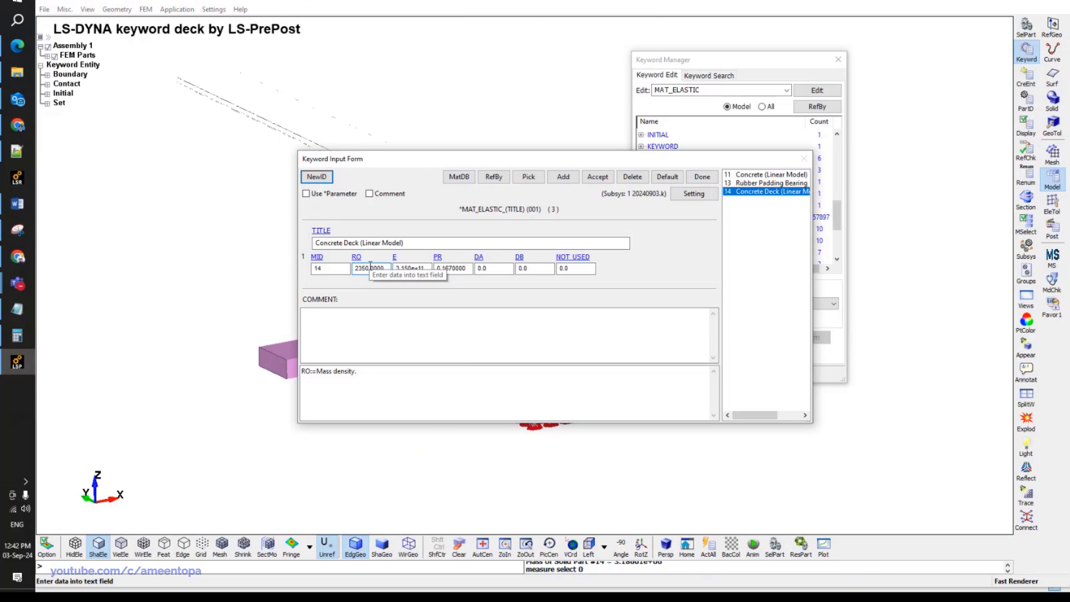
{"action": "left_click", "coordinate": [348, 326]}
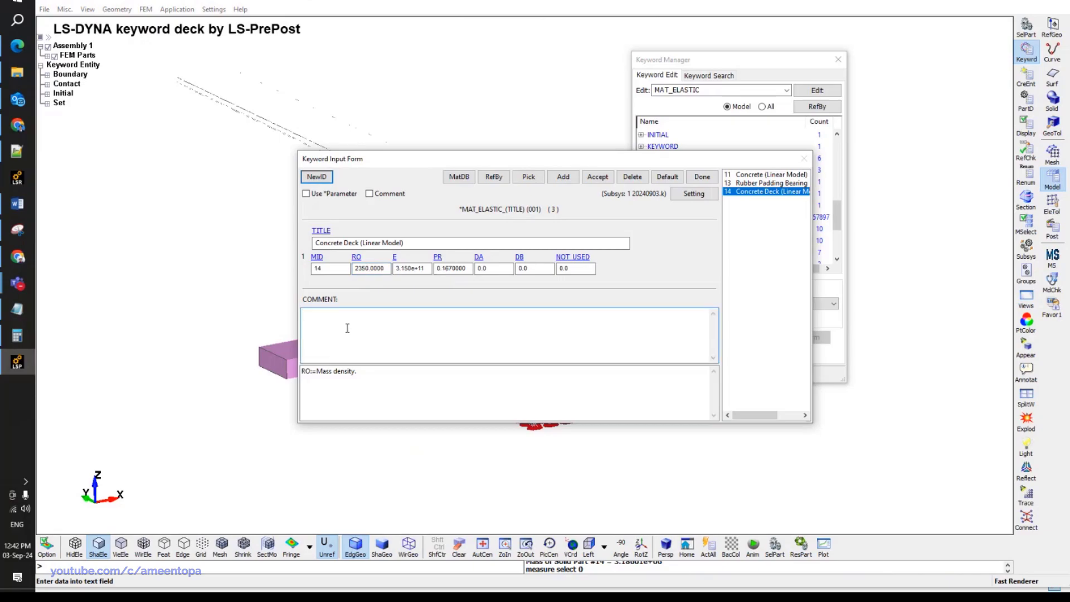
{"action": "type", "text": "Change RO to change the mass"}
{"action": "left_click", "coordinate": [602, 178]}
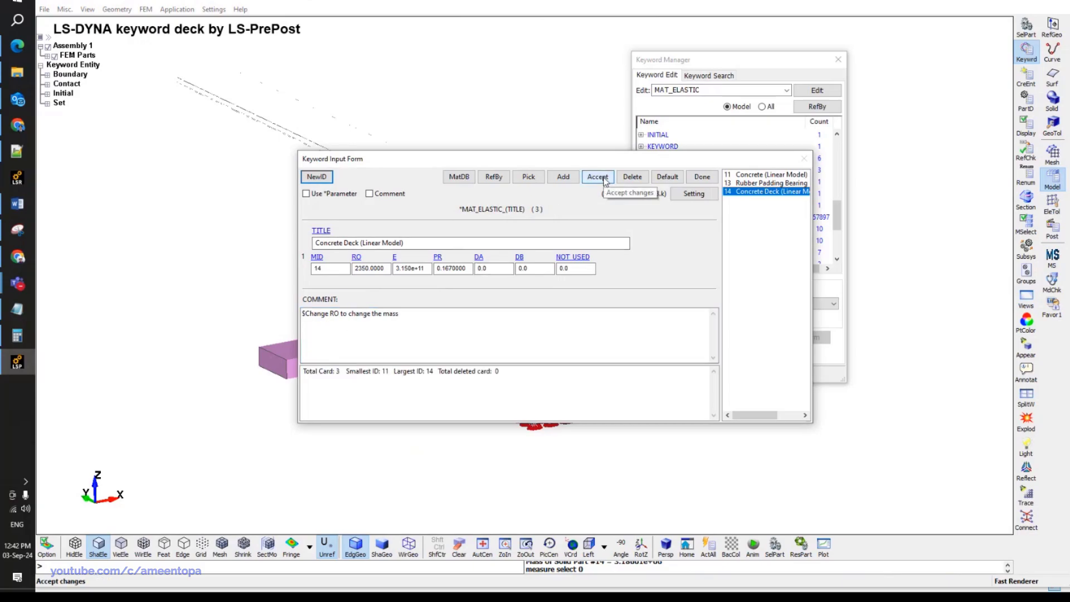
{"action": "left_click", "coordinate": [704, 178]}
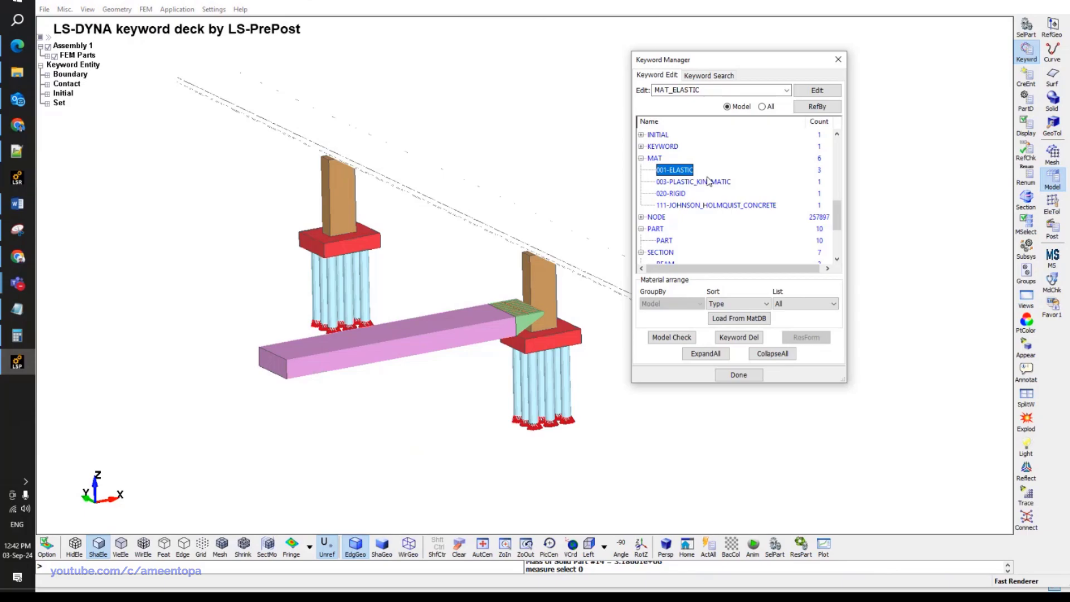
Bring the bridge deck back into the display by clearing the element selection of the Blank tool.
{"action": "left_click", "coordinate": [513, 217]}
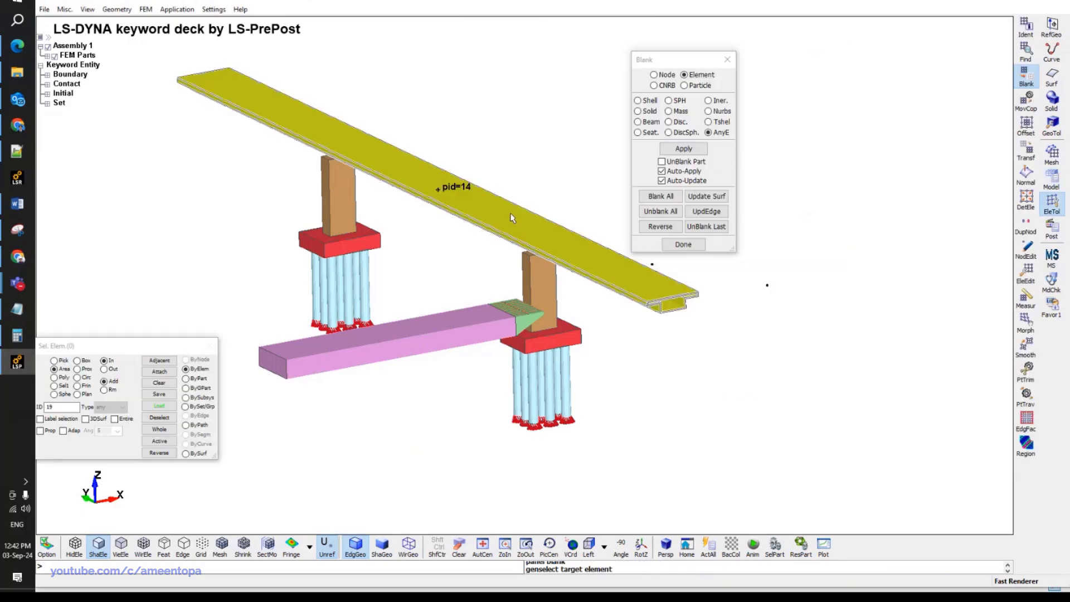
{"action": "left_click", "coordinate": [159, 383]}
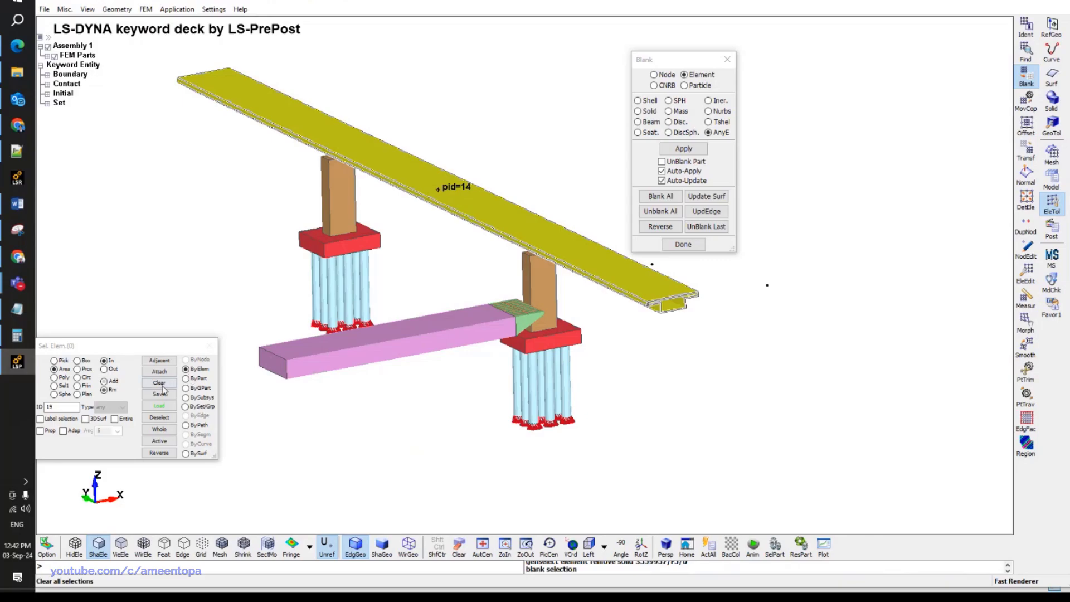
{"action": "left_click_drag", "start_coordinate": [162, 350], "coordinate": [360, 342]}
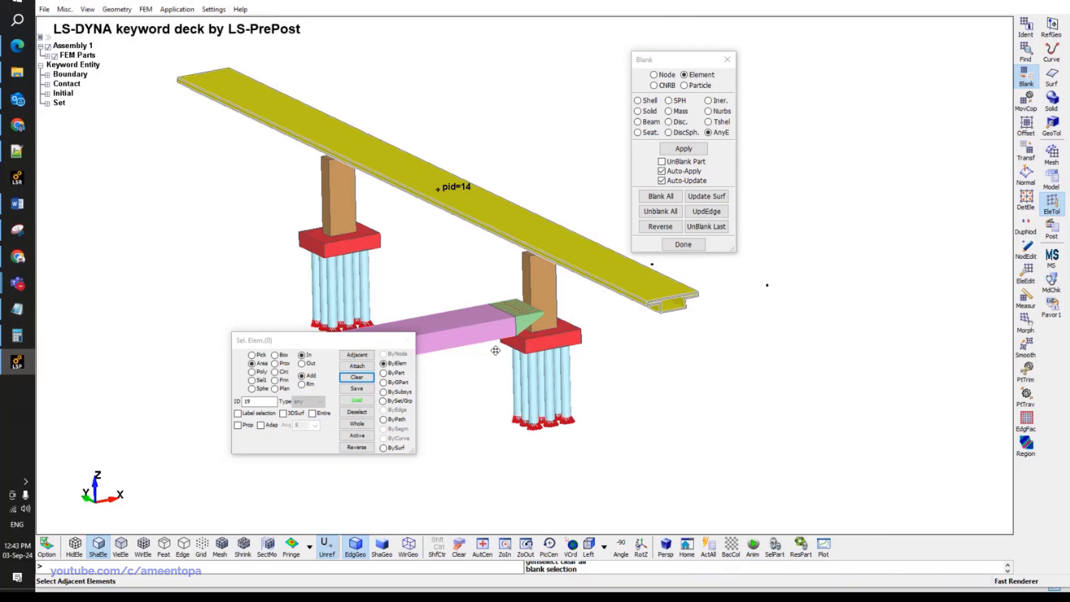
Delete all unreferenced nodes with Clean Model enabled and accept the deletion.
{"action": "middle_click_drag", "start_coordinate": [496, 350], "coordinate": [556, 370], "text": "shift"}
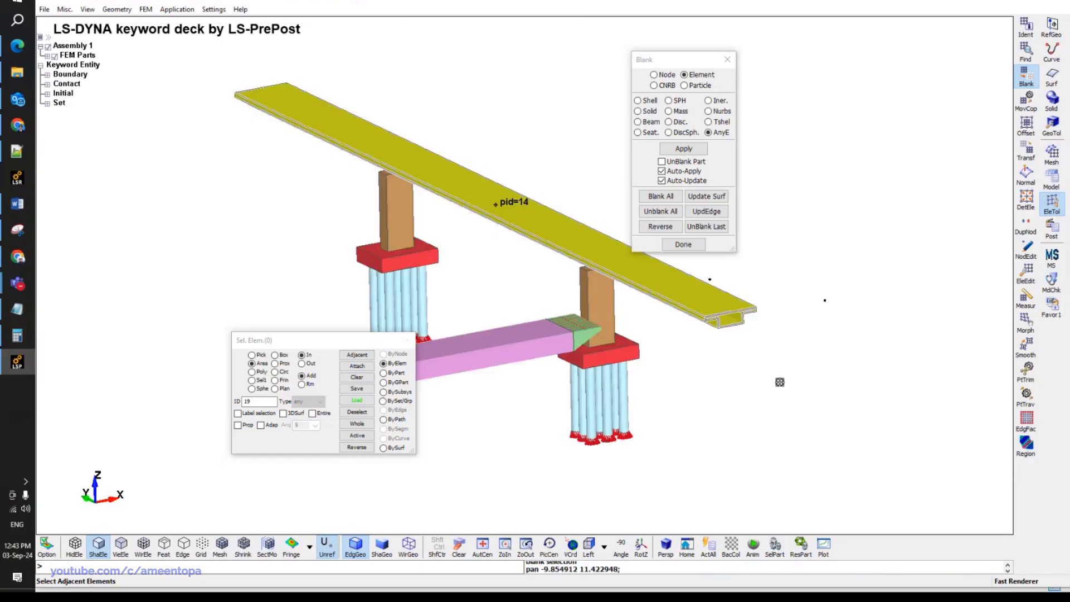
{"action": "left_click", "coordinate": [328, 548]}
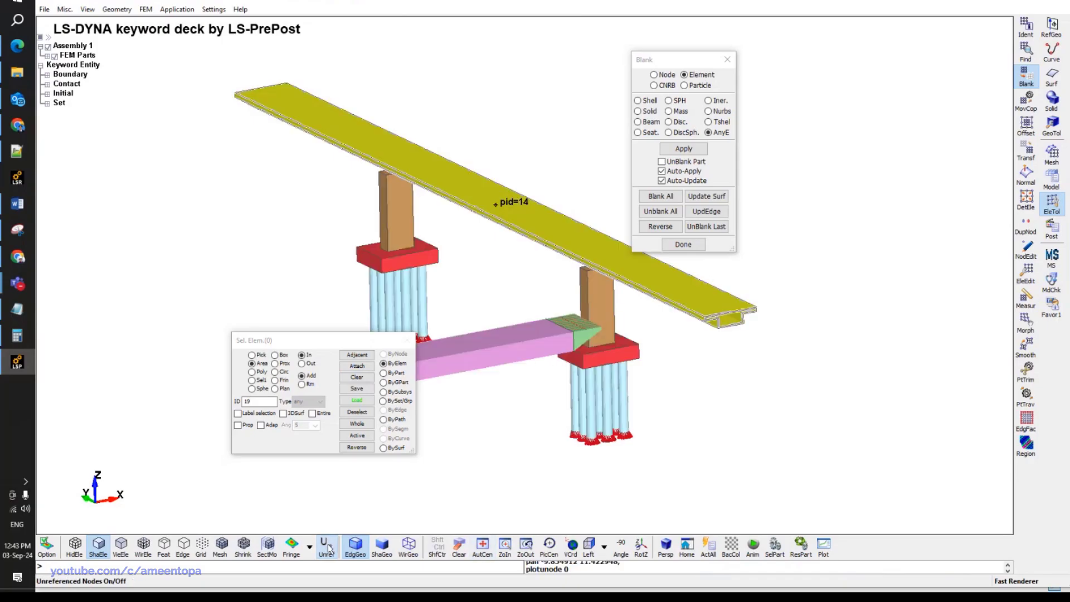
{"action": "left_click", "coordinate": [1026, 248]}
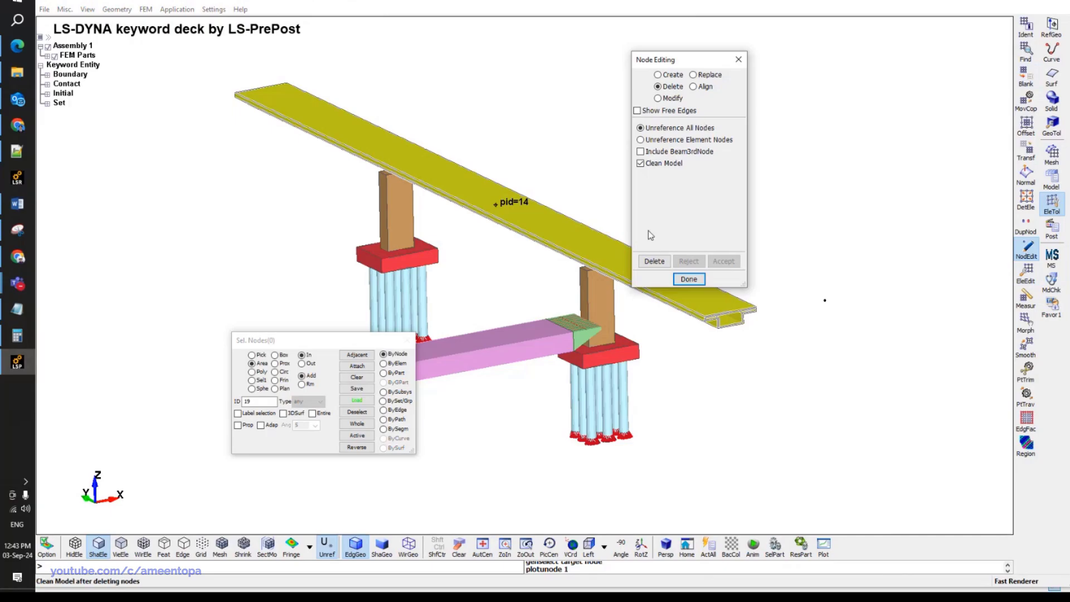
{"action": "left_click", "coordinate": [654, 261]}
{"action": "left_click", "coordinate": [724, 261]}
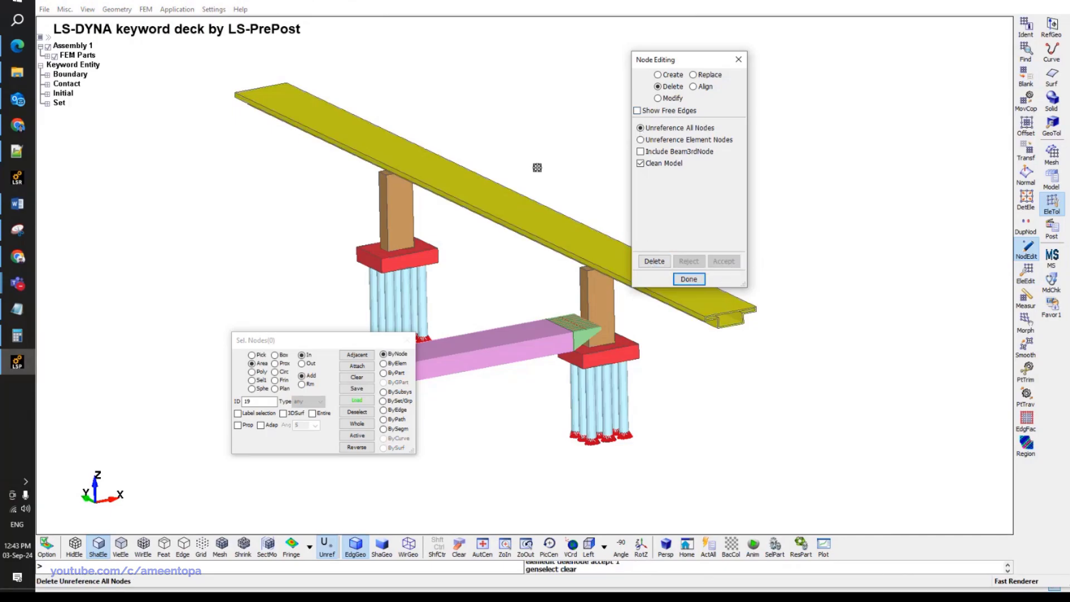
{"action": "scroll", "coordinate": [480, 350], "scroll_direction": "down", "scroll_amount": 2}
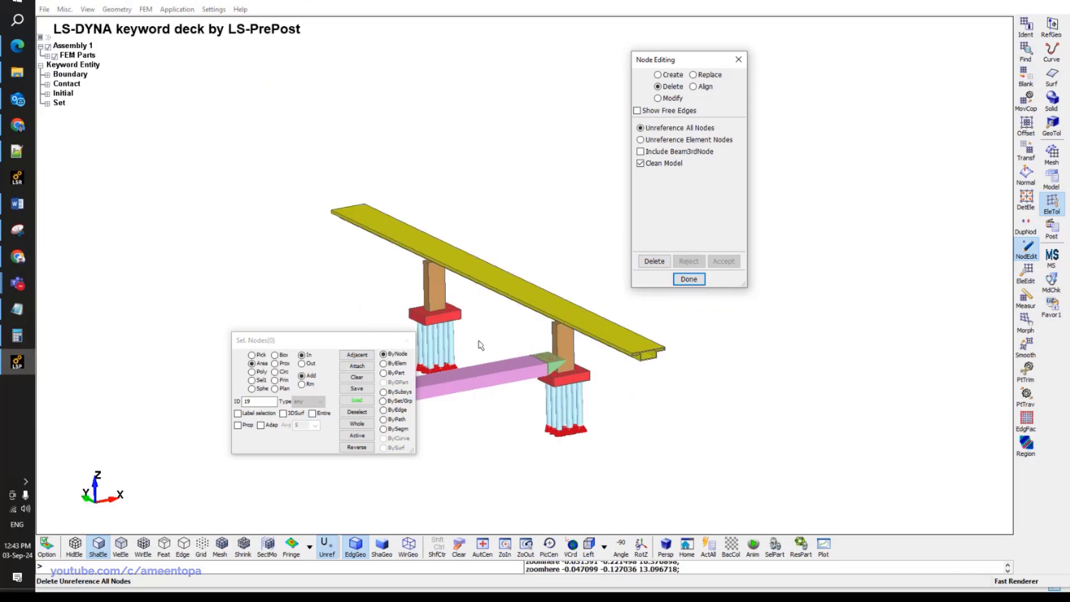
{"action": "scroll", "coordinate": [549, 317], "scroll_direction": "up", "scroll_amount": 2}
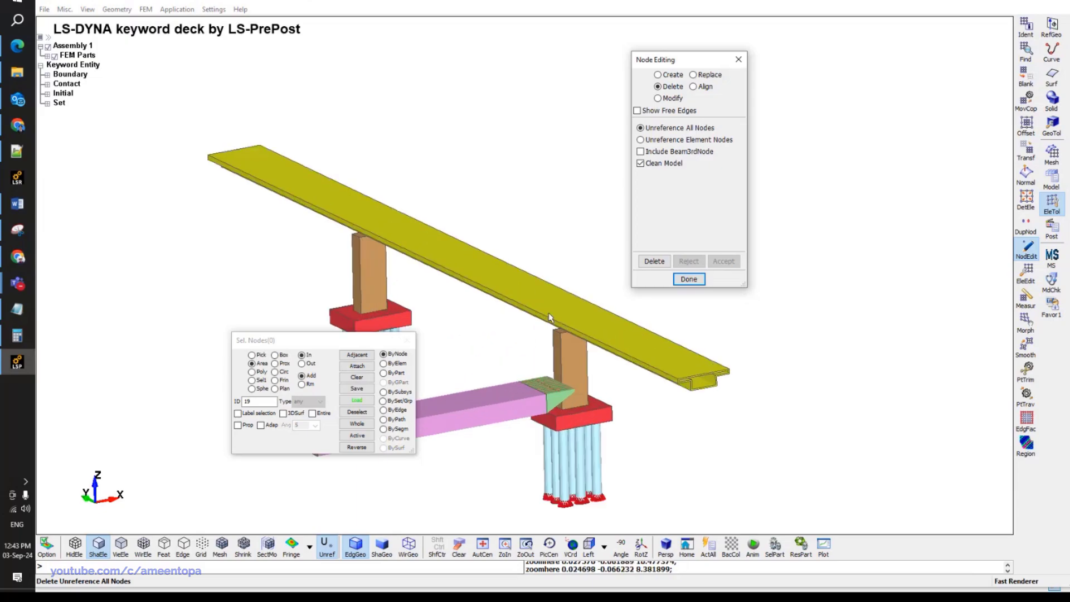
{"action": "middle_click_drag", "start_coordinate": [549, 317], "coordinate": [704, 262], "text": "shift"}
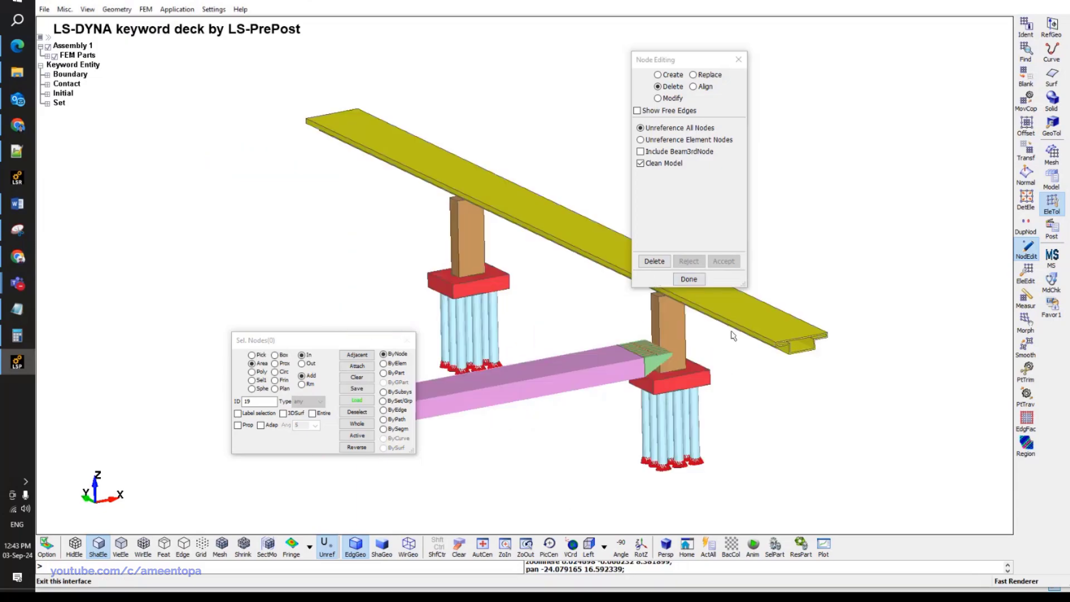
{"action": "mouse_move", "coordinate": [540, 269]}
{"action": "left_mouse_down", "text": "shift"}
{"action": "mouse_move", "coordinate": [502, 172]}
{"action": "mouse_move", "coordinate": [498, 139]}
{"action": "mouse_move", "coordinate": [510, 129]}
{"action": "left_mouse_up", "text": "shift"}
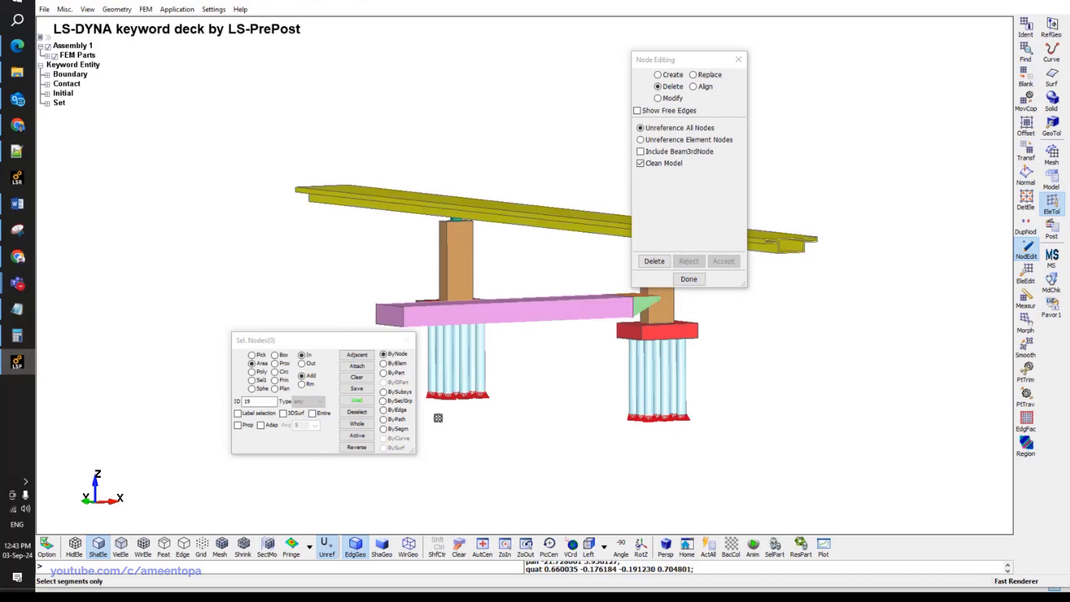
{"action": "key", "text": "F1"}
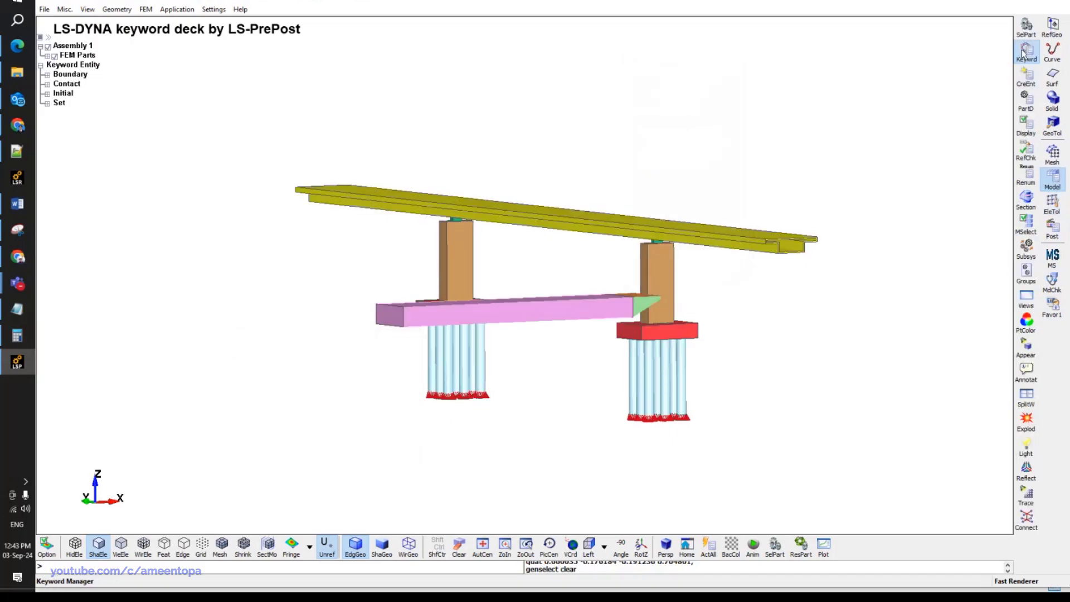
Check the rigid material card of the ship mass and close it without changes.
{"action": "left_click", "coordinate": [1026, 51]}
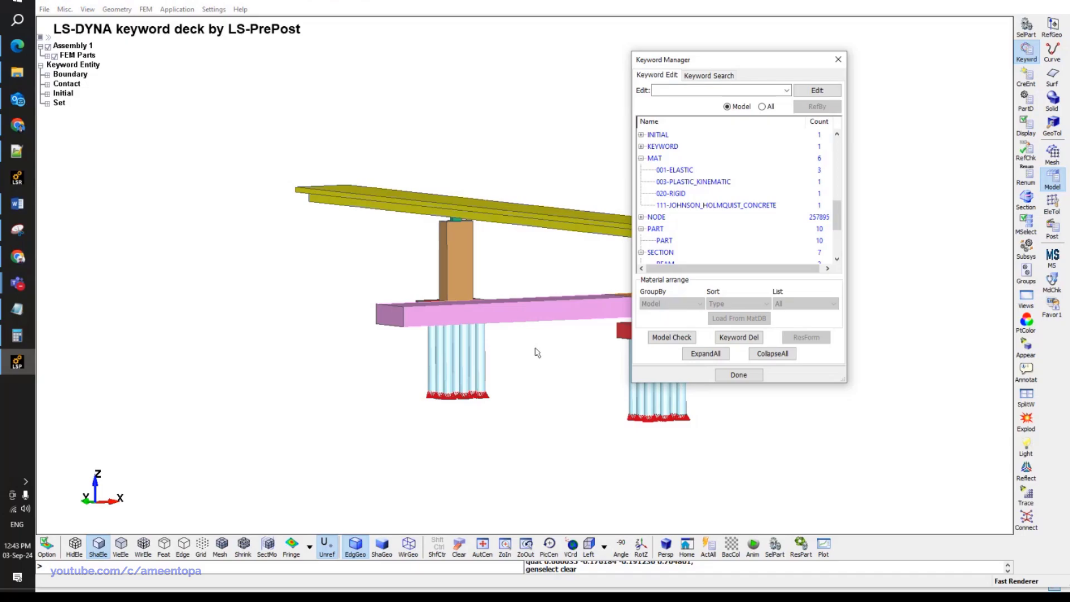
{"action": "left_click", "coordinate": [684, 180]}
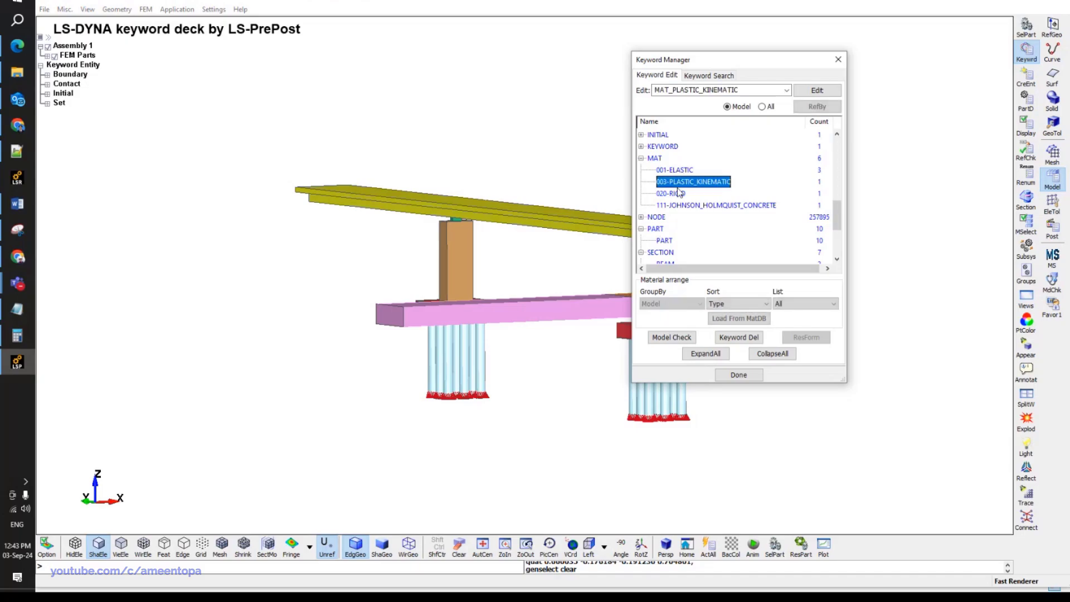
{"action": "left_click", "coordinate": [676, 193]}
{"action": "double_click", "coordinate": [671, 194]}
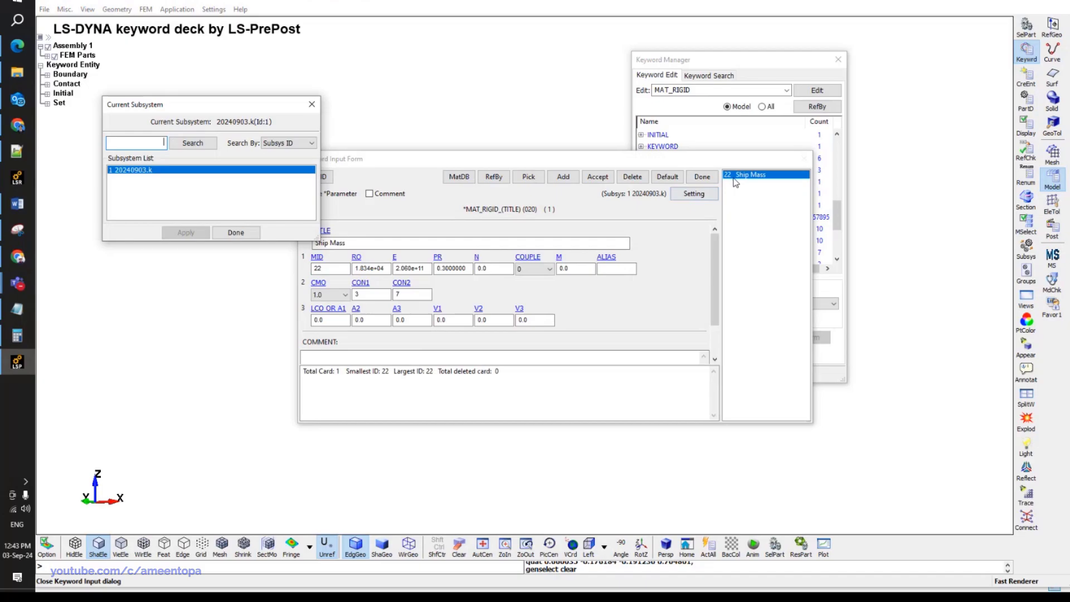
{"action": "left_click", "coordinate": [704, 177]}
{"action": "left_click", "coordinate": [312, 105]}
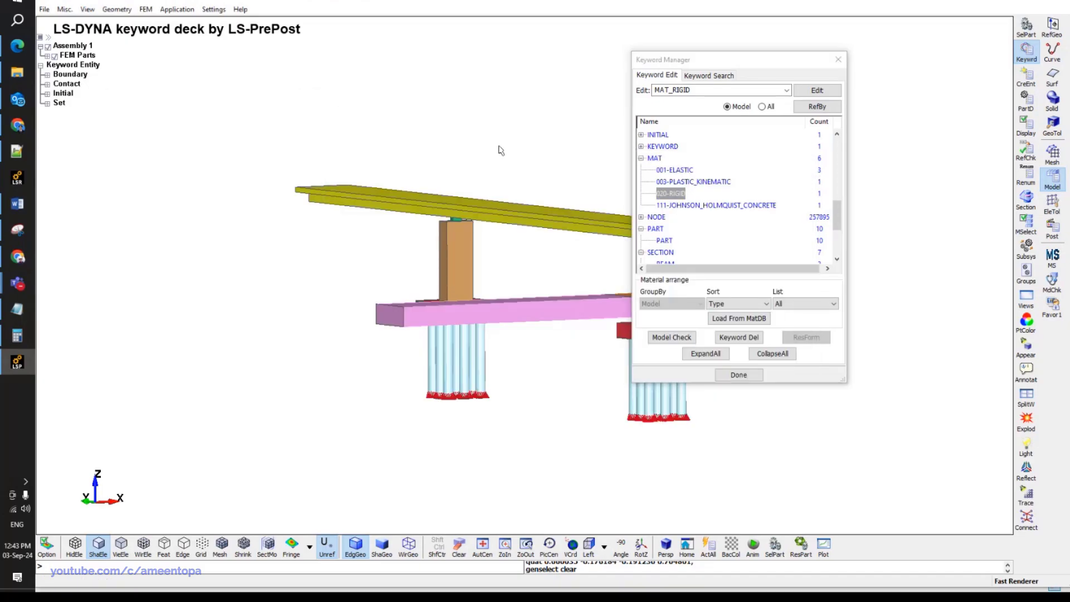
Extend the Concrete Deck (Linear Model) card comment to "Change RO to change the mass of the deck (change the load)" and accept it.
{"action": "double_click", "coordinate": [681, 170]}
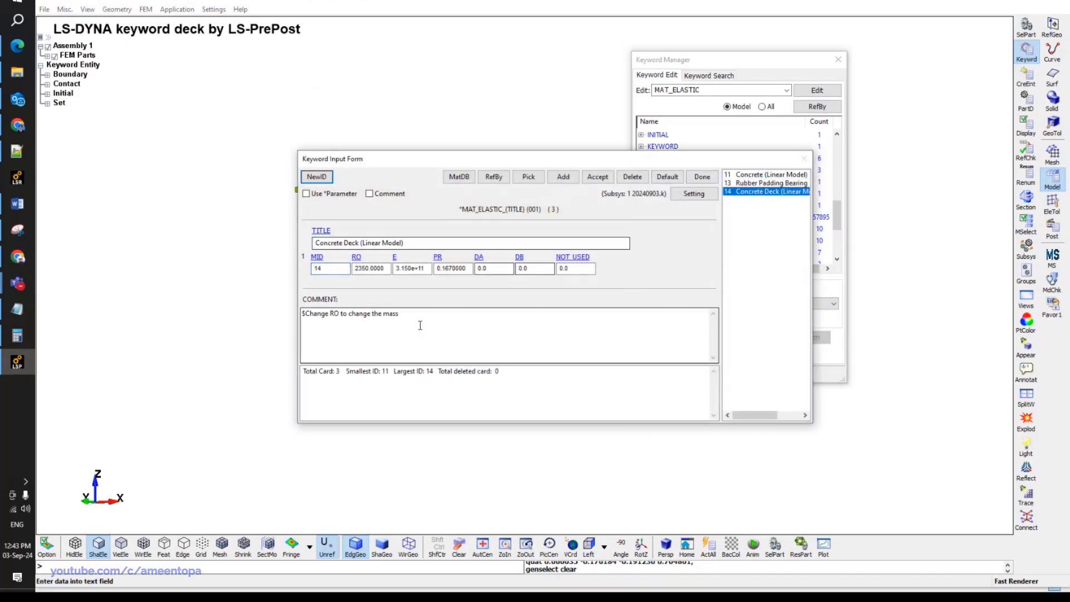
{"action": "left_click_drag", "start_coordinate": [421, 315], "coordinate": [298, 316]}
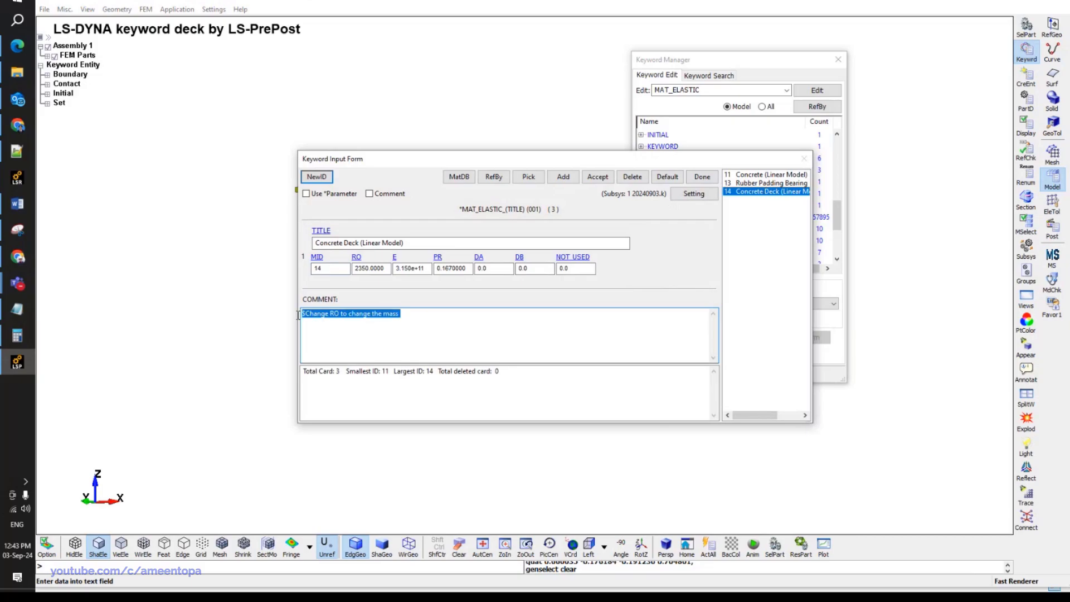
{"action": "left_click", "coordinate": [415, 327]}
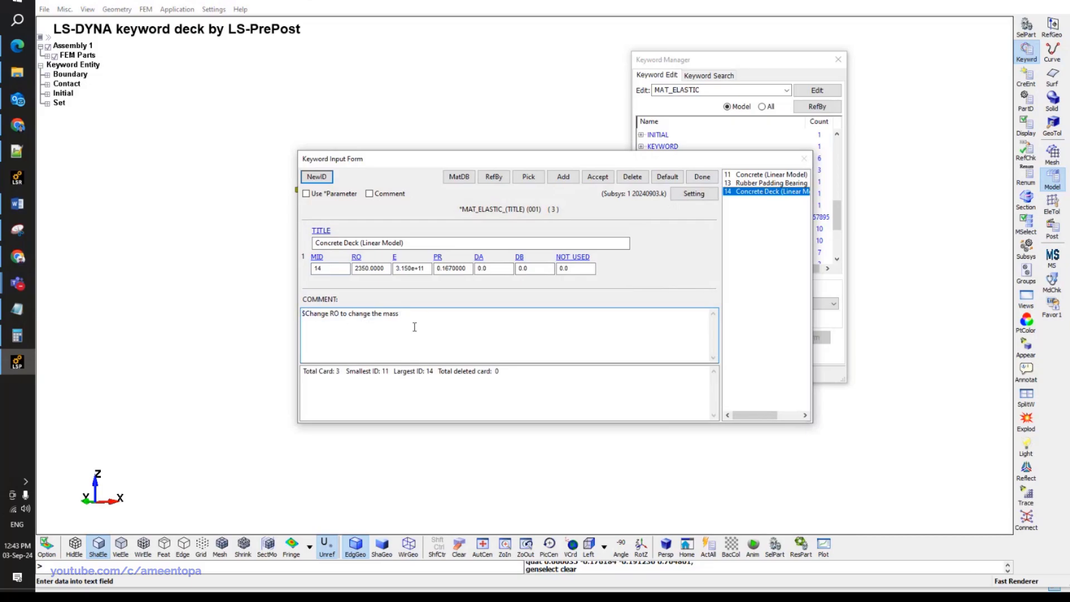
{"action": "type", "text": "of"}
{"action": "key", "text": "BackSpace"}
{"action": "key", "text": "BackSpace"}
{"action": "key", "text": "BackSpace"}
{"action": "type", "text": "of the deck"}
{"action": "type", "text": " (change the"}
{"action": "type", "text": " laod)"}
{"action": "key", "text": "BackSpace"}
{"action": "key", "text": "BackSpace"}
{"action": "type", "text": "oa"}
{"action": "left_click", "coordinate": [602, 178]}
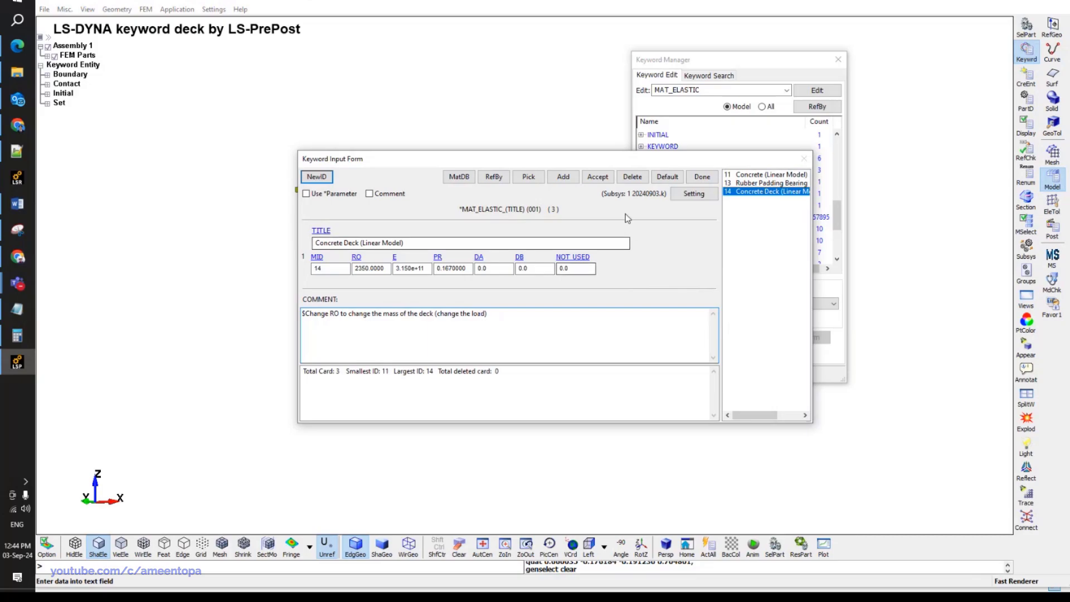
{"action": "left_click", "coordinate": [703, 177]}
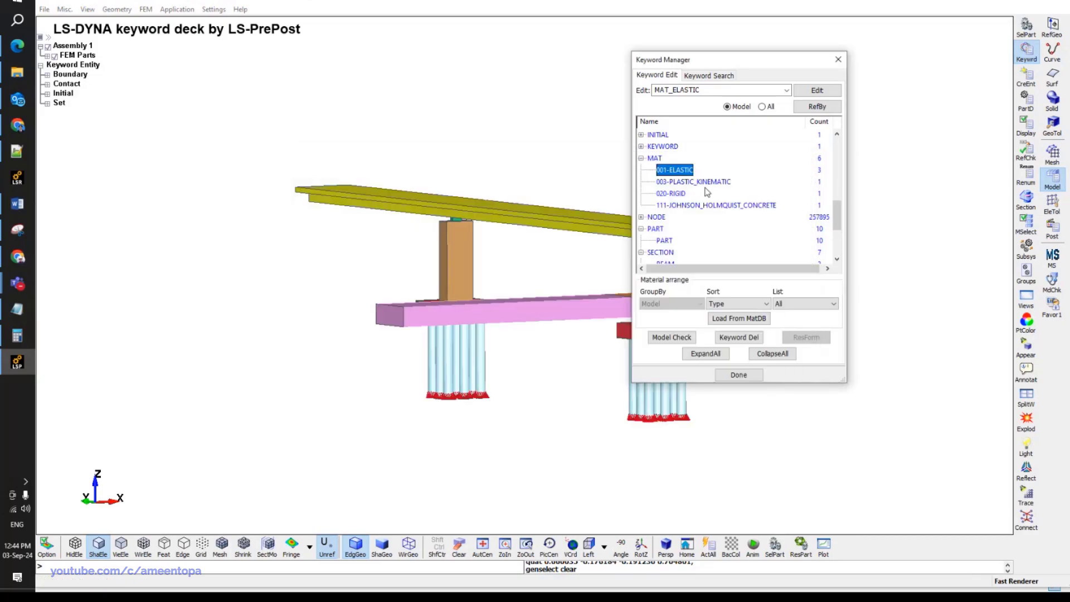
Add the comment "Change RO to change the total ship mass" to the rigid Ship Mass material card and accept it.
{"action": "scroll", "coordinate": [699, 231], "scroll_direction": "down", "scroll_amount": 1}
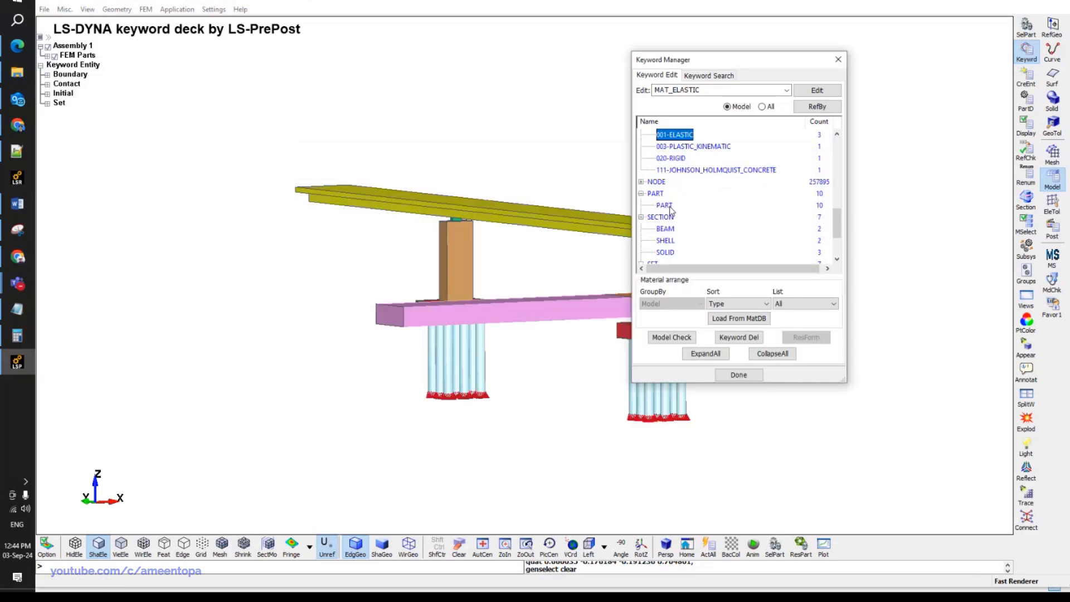
{"action": "left_click", "coordinate": [672, 159]}
{"action": "double_click", "coordinate": [672, 159]}
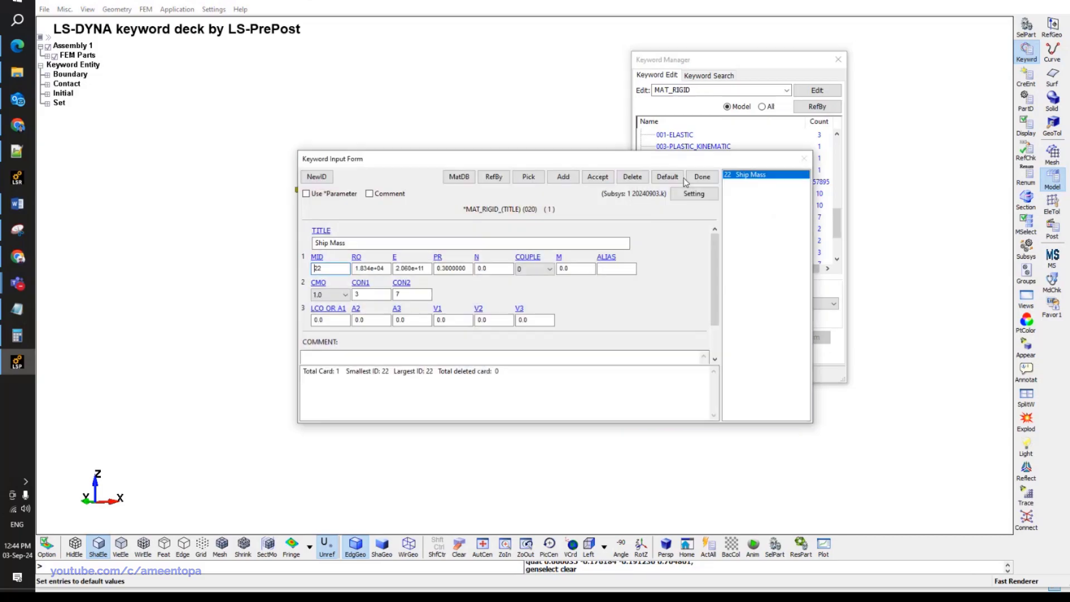
{"action": "left_click", "coordinate": [366, 351]}
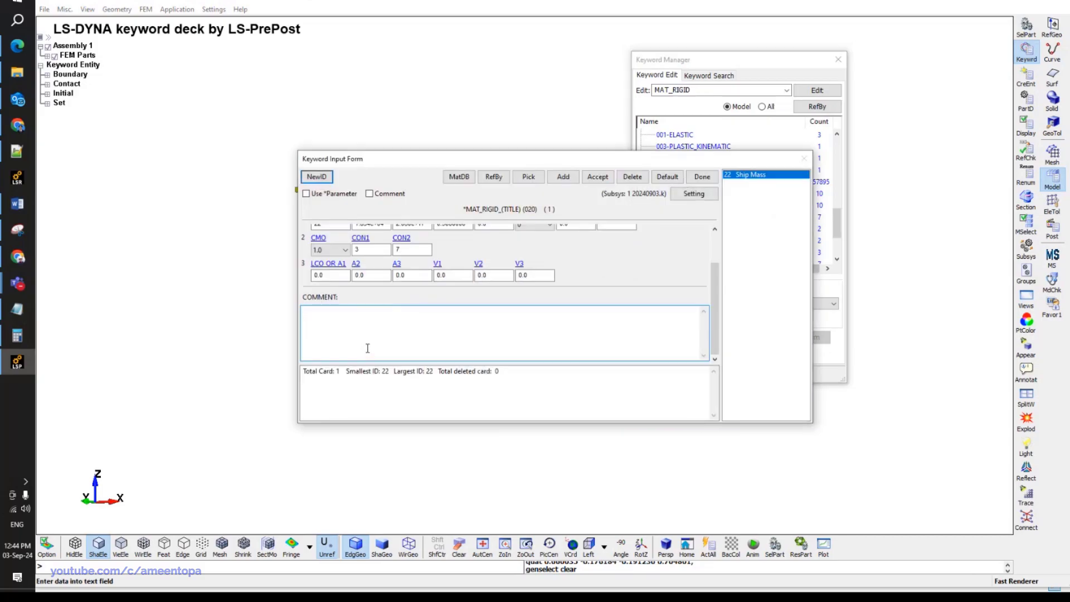
{"action": "type", "text": "S"}
{"action": "type", "text": "Change RO to "}
{"action": "type", "text": "change the total "}
{"action": "type", "text": "c"}
{"action": "key", "text": "BackSpace"}
{"action": "type", "text": "ship mass"}
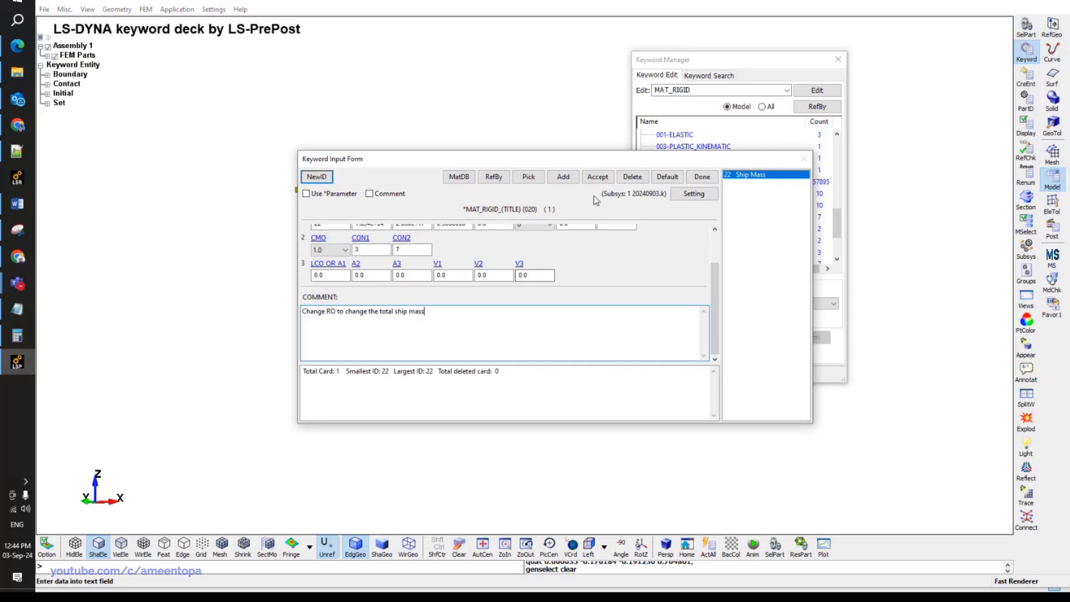
{"action": "left_click", "coordinate": [598, 177]}
{"action": "left_click_drag", "start_coordinate": [638, 154], "coordinate": [646, 57]}
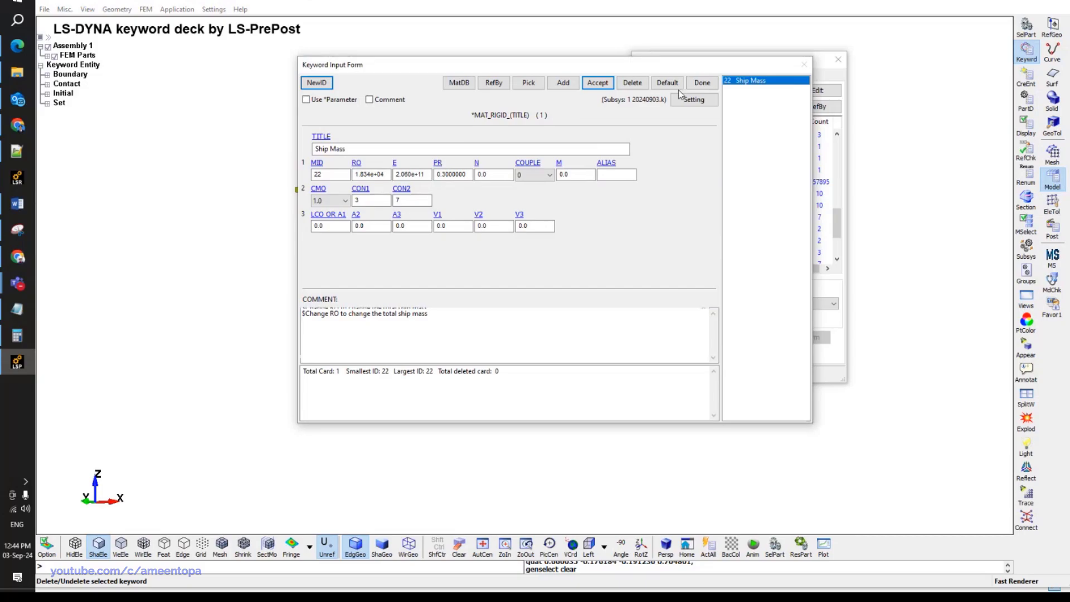
{"action": "left_click", "coordinate": [704, 85]}
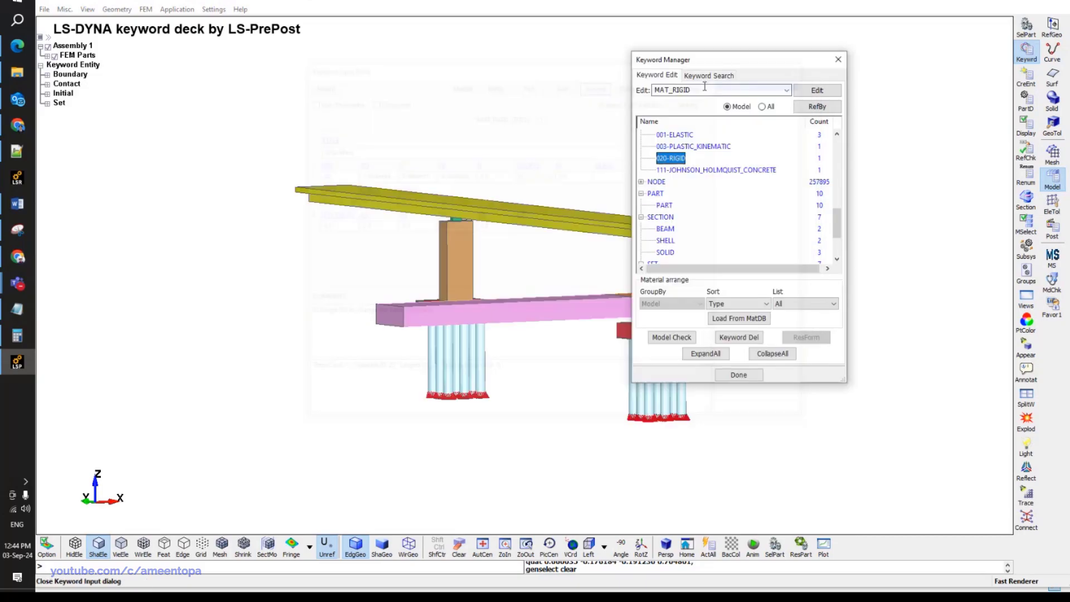
Reopen the Ship Mass rigid material card to verify its saved comment, and close the keyword manager.
{"action": "double_click", "coordinate": [674, 158]}
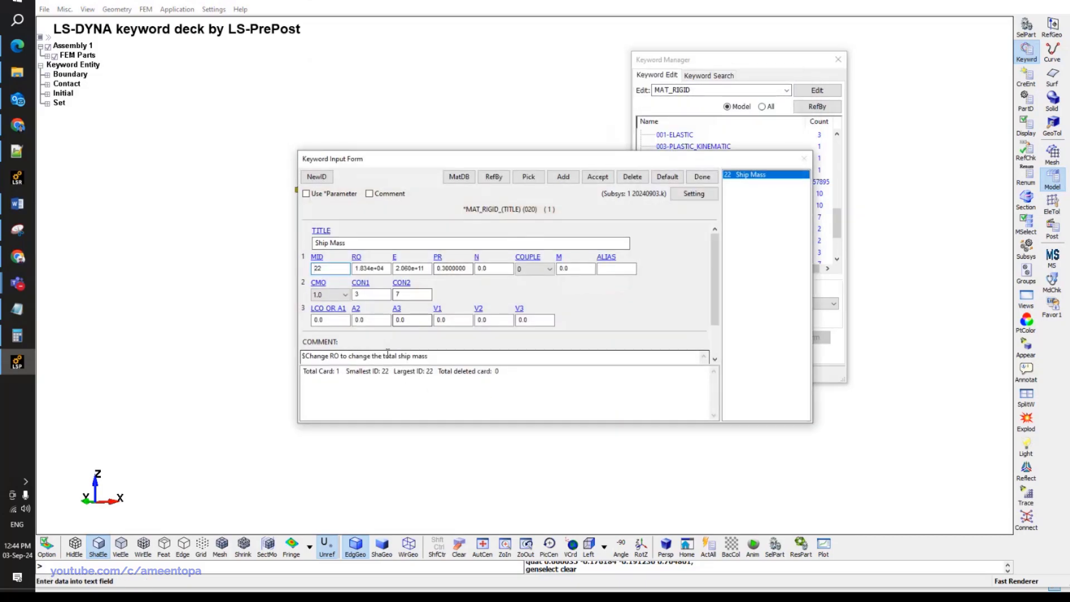
{"action": "scroll", "coordinate": [394, 334], "scroll_direction": "down", "scroll_amount": 3}
{"action": "left_click", "coordinate": [702, 177]}
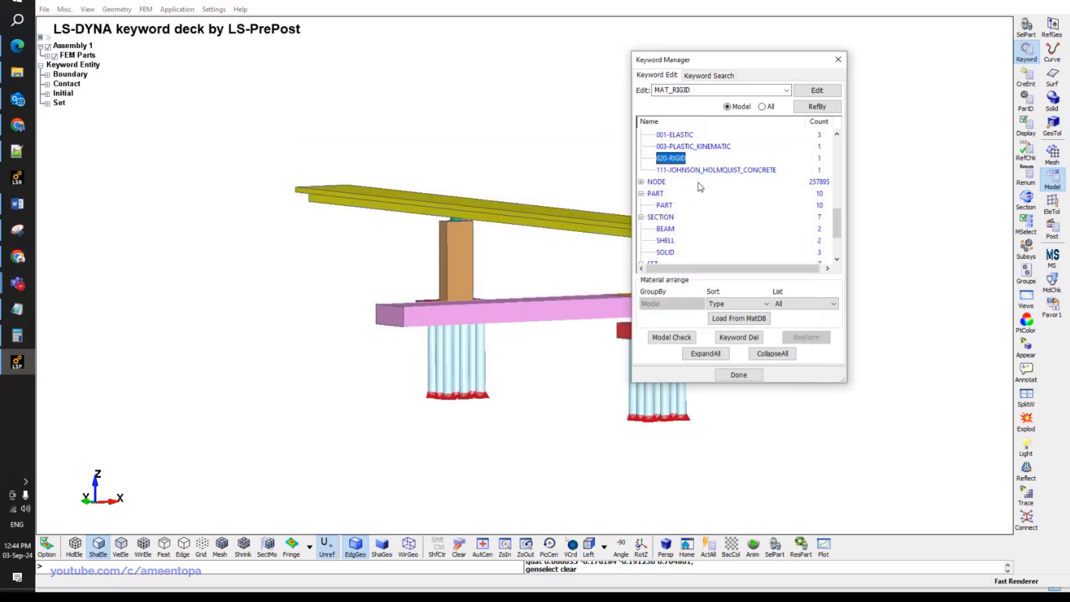
{"action": "left_click", "coordinate": [741, 374]}
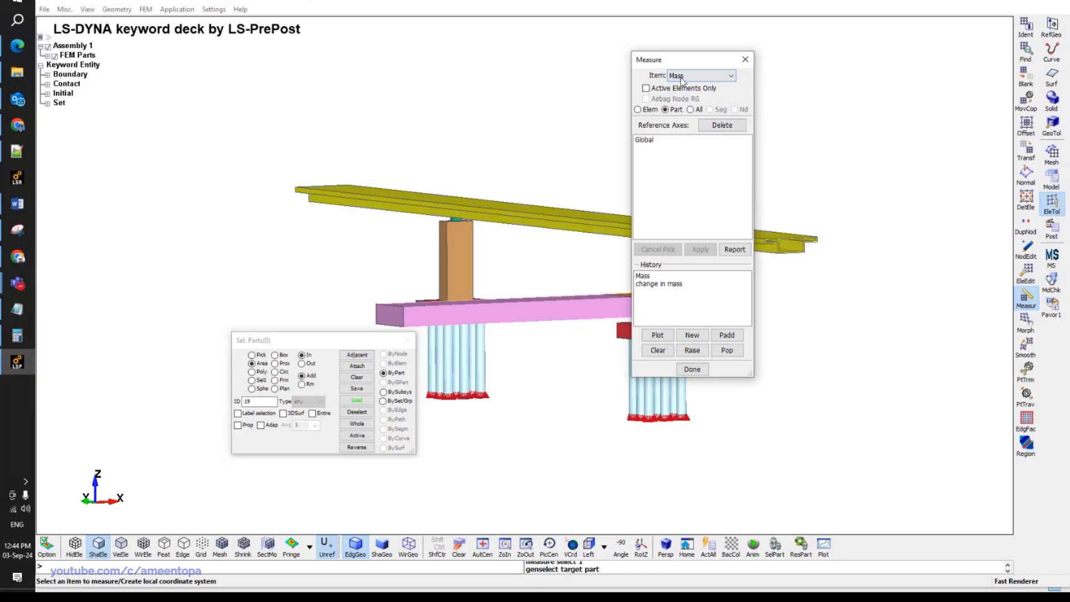
Measure the total mass of all the ship parts by area selection in the left view.
{"action": "left_click_drag", "start_coordinate": [502, 226], "coordinate": [417, 301], "text": "shift"}
{"action": "scroll", "coordinate": [417, 301], "scroll_direction": "up", "scroll_amount": 5}
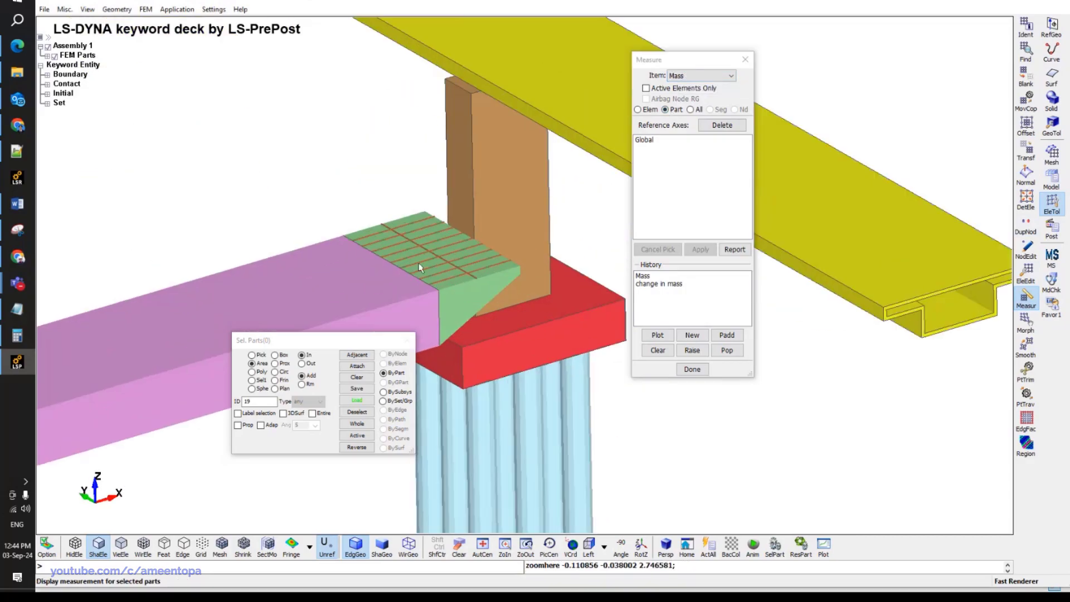
{"action": "scroll", "coordinate": [489, 246], "scroll_direction": "down", "scroll_amount": 3}
{"action": "scroll", "coordinate": [489, 247], "scroll_direction": "down", "scroll_amount": 4}
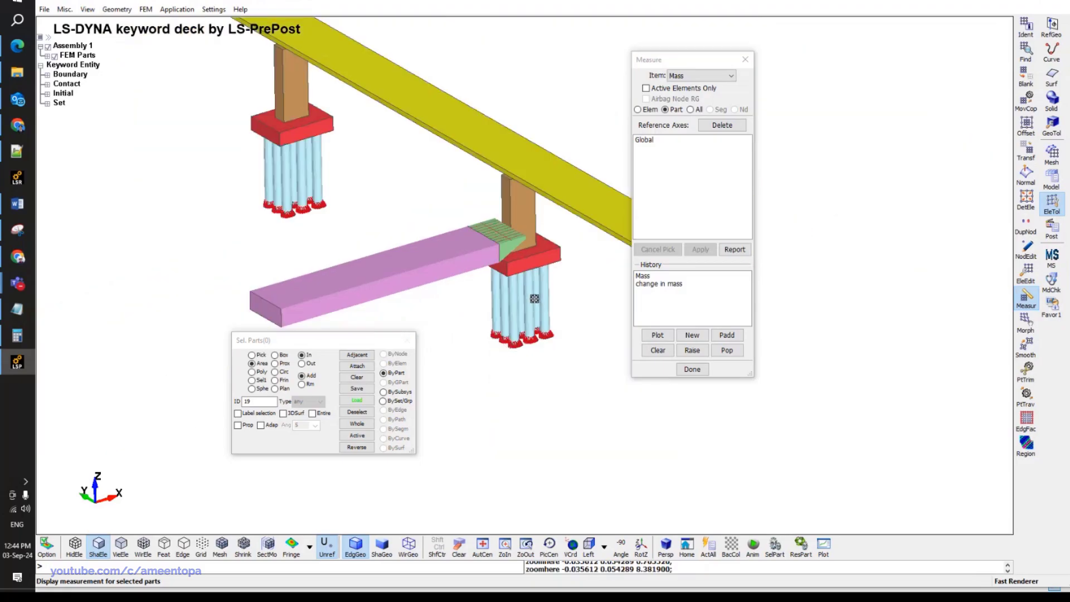
{"action": "left_click", "coordinate": [588, 544]}
{"action": "scroll", "coordinate": [491, 237], "scroll_direction": "up", "scroll_amount": 2}
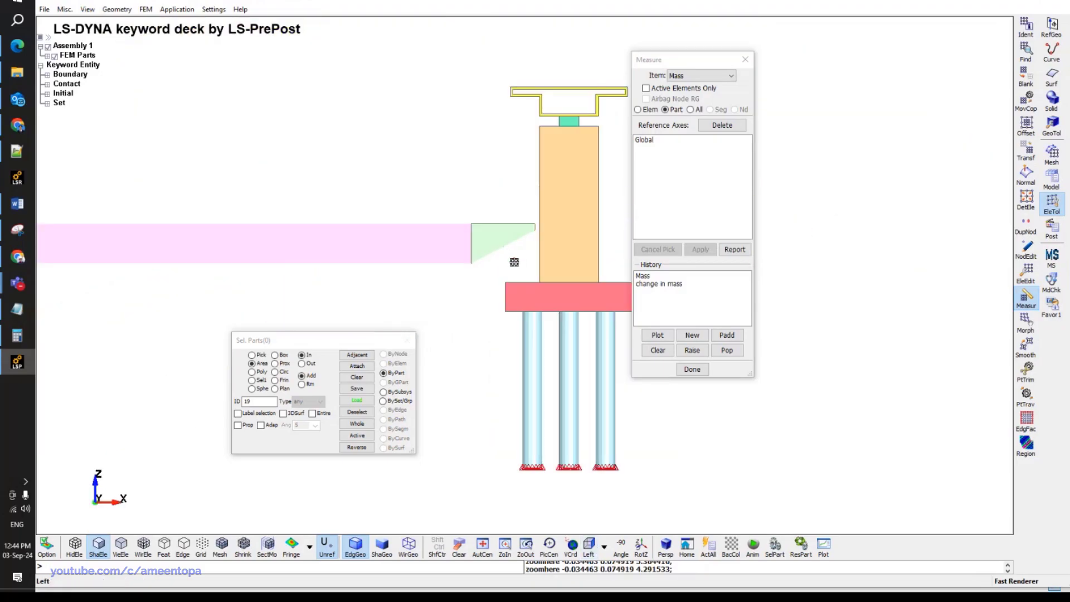
{"action": "left_click_drag", "start_coordinate": [513, 262], "coordinate": [92, 192]}
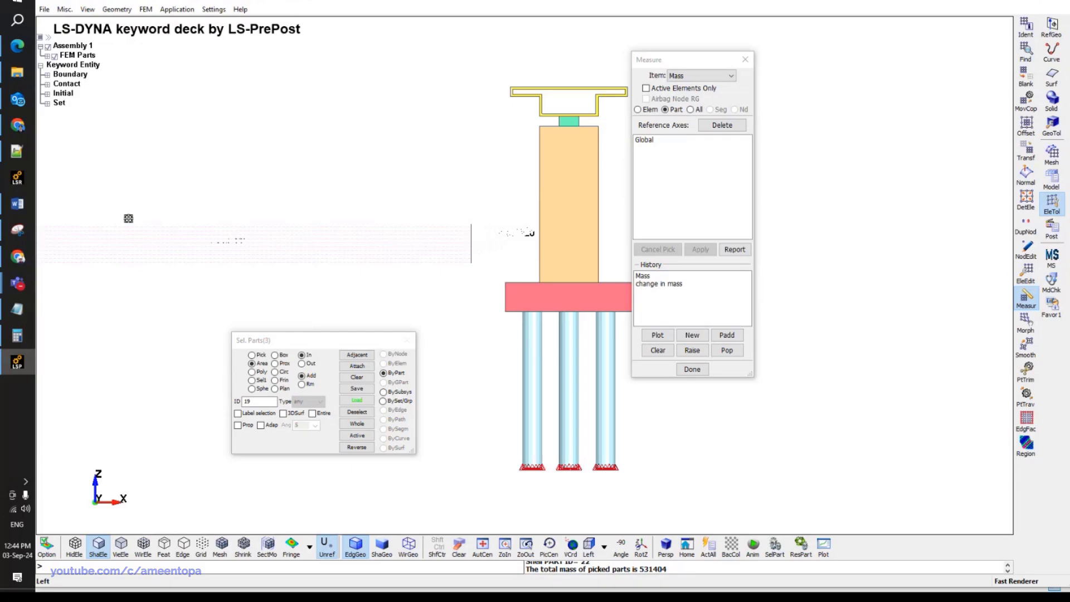
{"action": "double_click", "coordinate": [646, 569]}
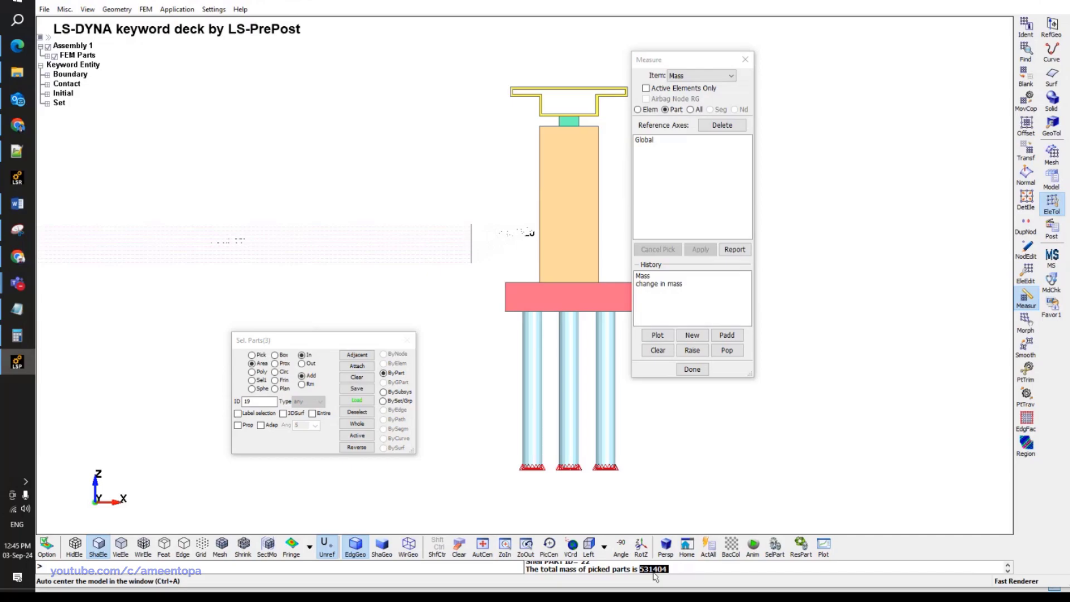
Reopen the Ship Mass rigid material card and check its mass density RO.
{"action": "left_click", "coordinate": [1052, 178]}
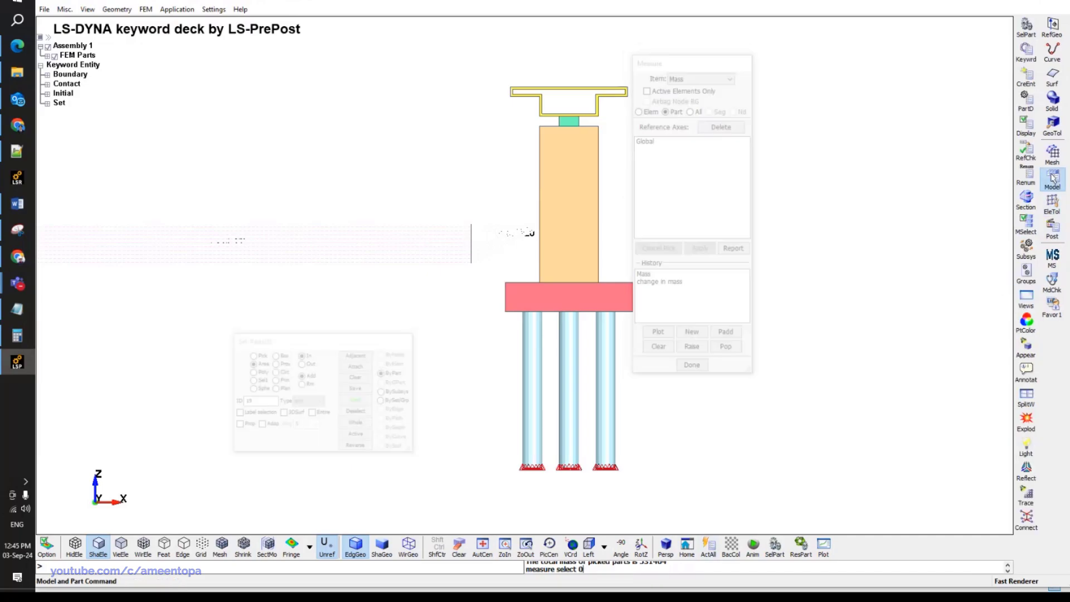
{"action": "left_click", "coordinate": [1026, 52]}
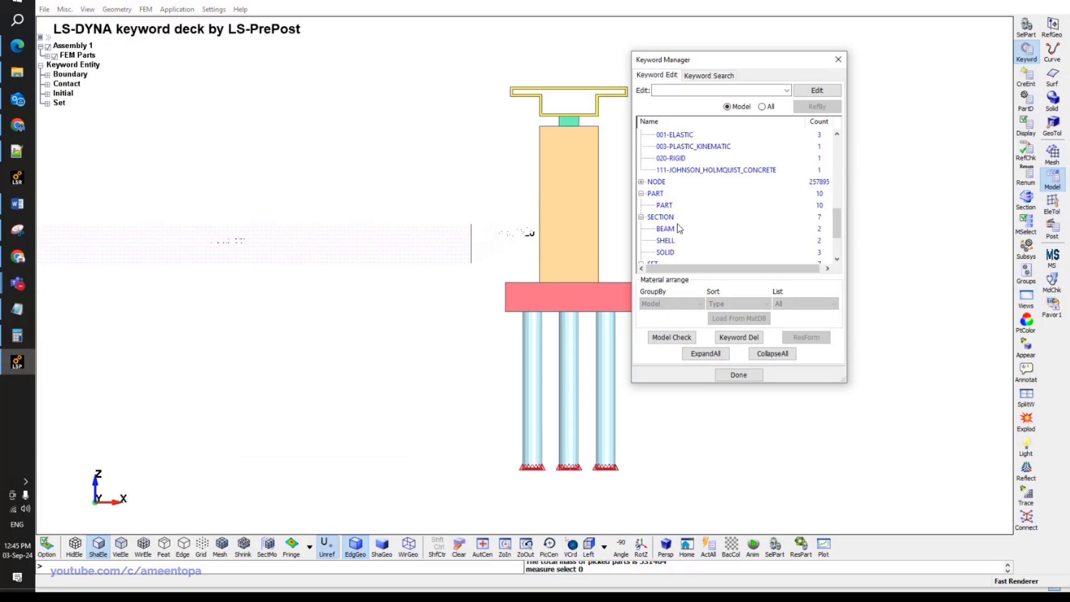
{"action": "double_click", "coordinate": [672, 159]}
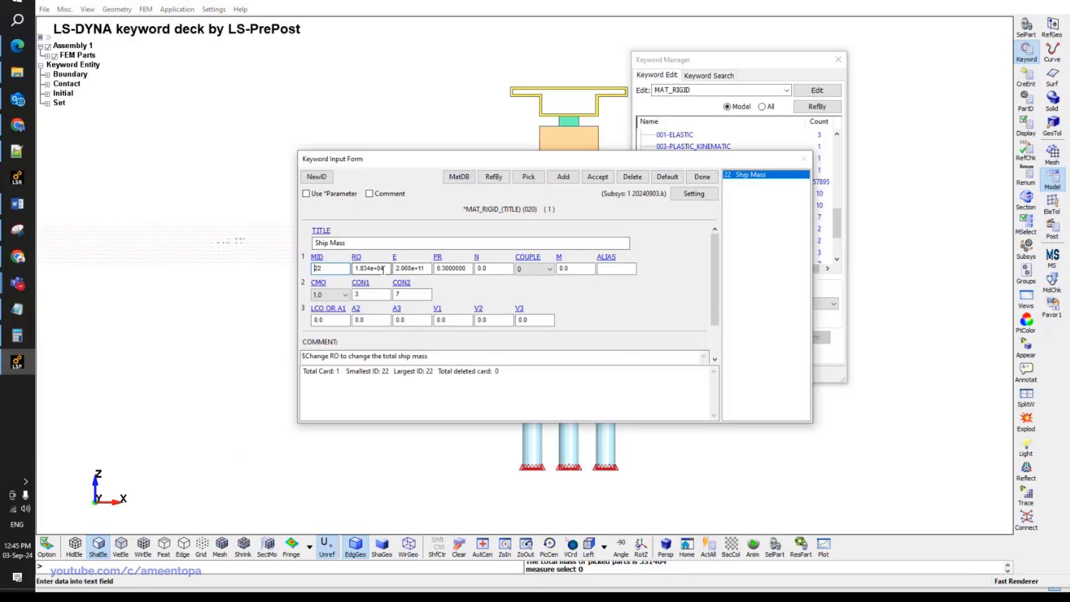
{"action": "left_click", "coordinate": [387, 270]}
Expand the message log to select the total mass of the picked ship parts, and bring up the Calculator.
{"action": "left_click", "coordinate": [625, 571]}
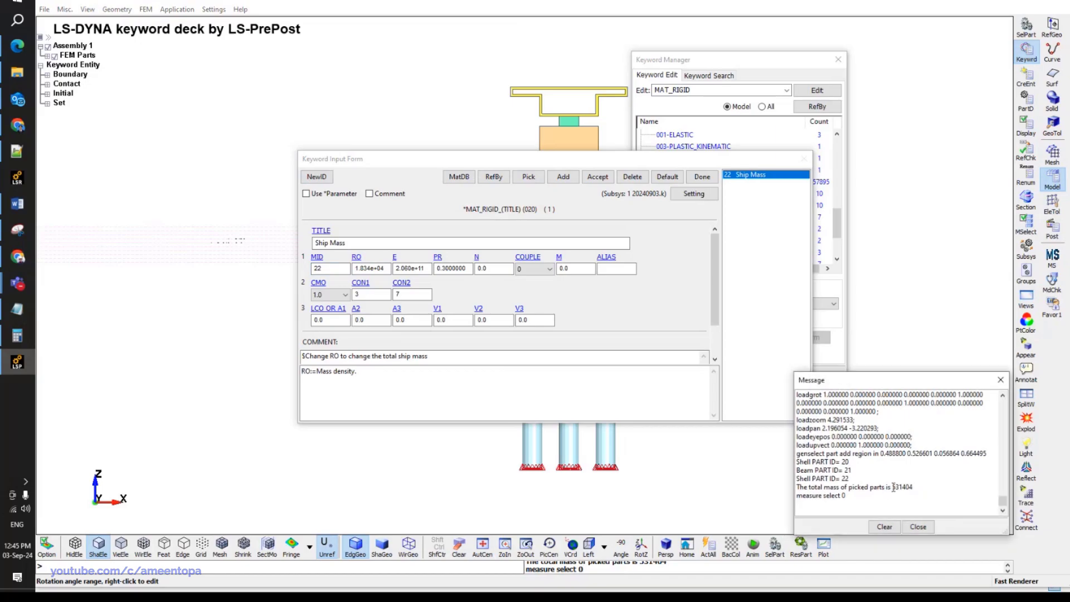
{"action": "left_click_drag", "start_coordinate": [892, 488], "coordinate": [915, 488]}
{"action": "left_click", "coordinate": [18, 337]}
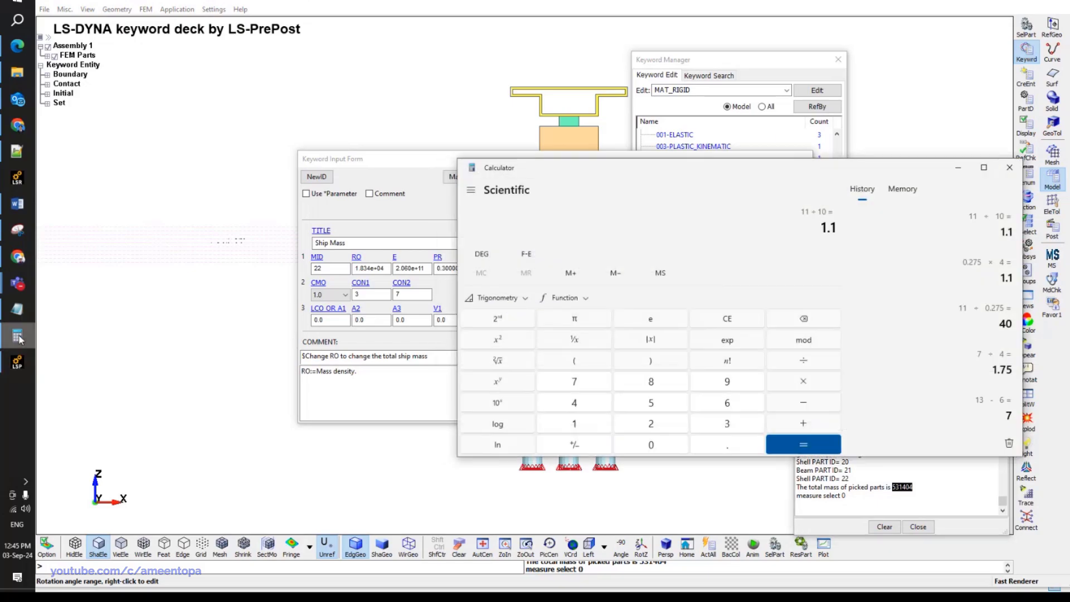
{"action": "left_click_drag", "start_coordinate": [557, 173], "coordinate": [574, 68]}
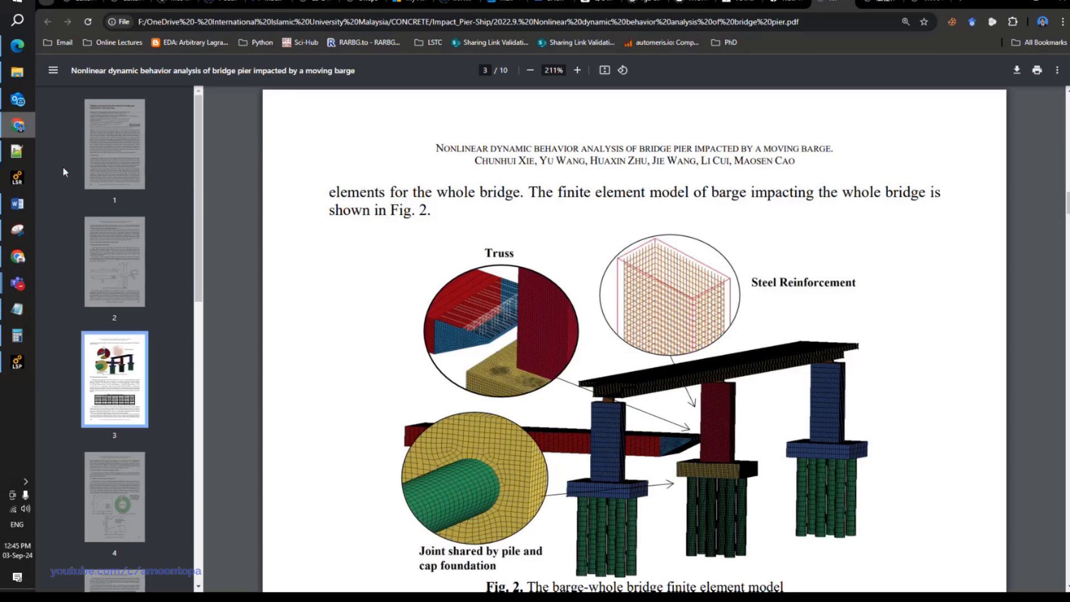
Switch to the barge-impact paper in Chrome and review section 2.2 on the material model and contact.
{"action": "left_click", "coordinate": [18, 126]}
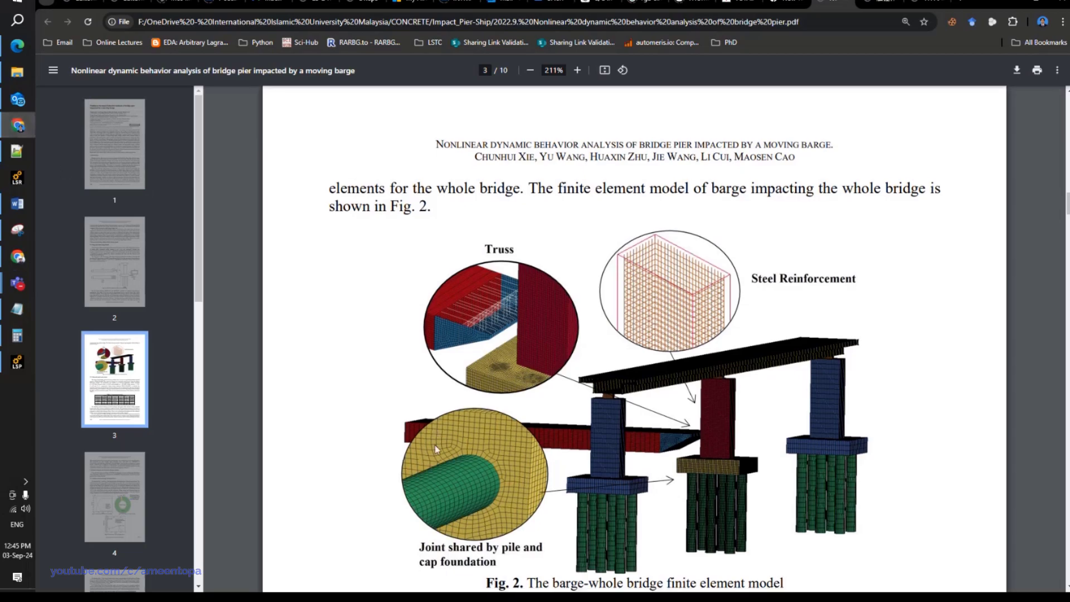
{"action": "scroll", "coordinate": [436, 446], "scroll_direction": "down", "scroll_amount": 5}
{"action": "scroll", "coordinate": [435, 446], "scroll_direction": "down", "scroll_amount": 4}
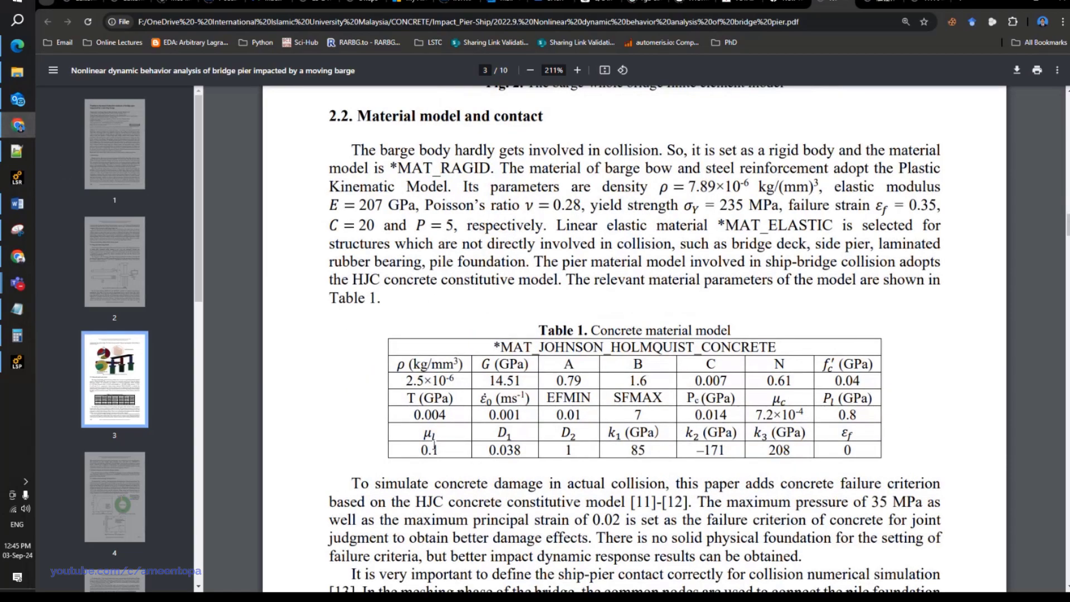
{"action": "scroll", "coordinate": [434, 446], "scroll_direction": "down", "scroll_amount": 3}
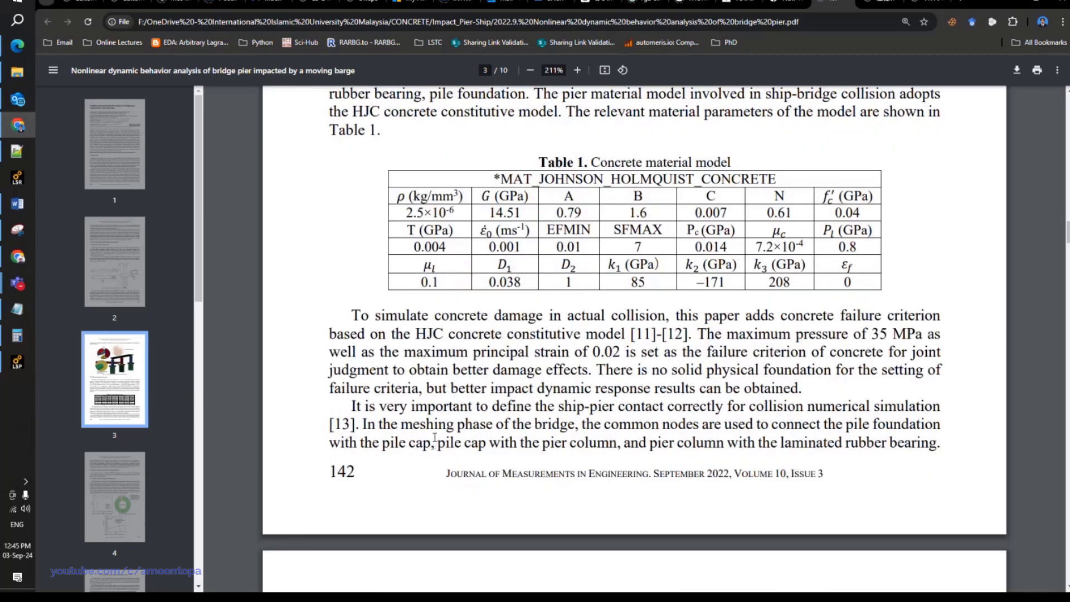
Search the paper for "mass" up to section 4.2 on barge mass, and highlight the full-barge value 6000DWT.
{"action": "key", "text": "ctrl+f"}
{"action": "type", "text": "mass"}
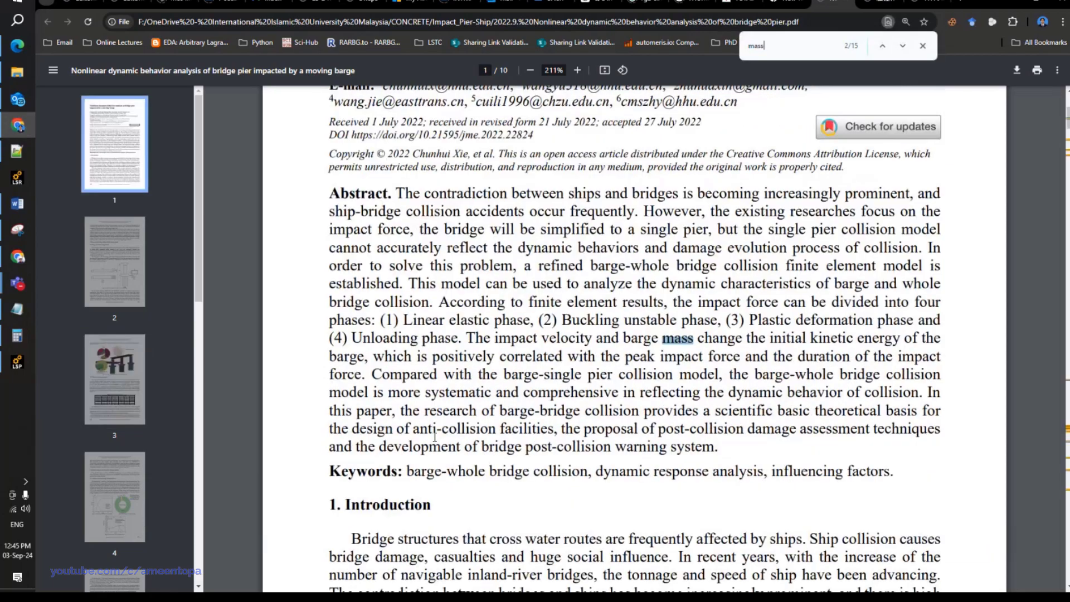
{"action": "key", "text": "Return"}
{"action": "key", "text": "Return"}
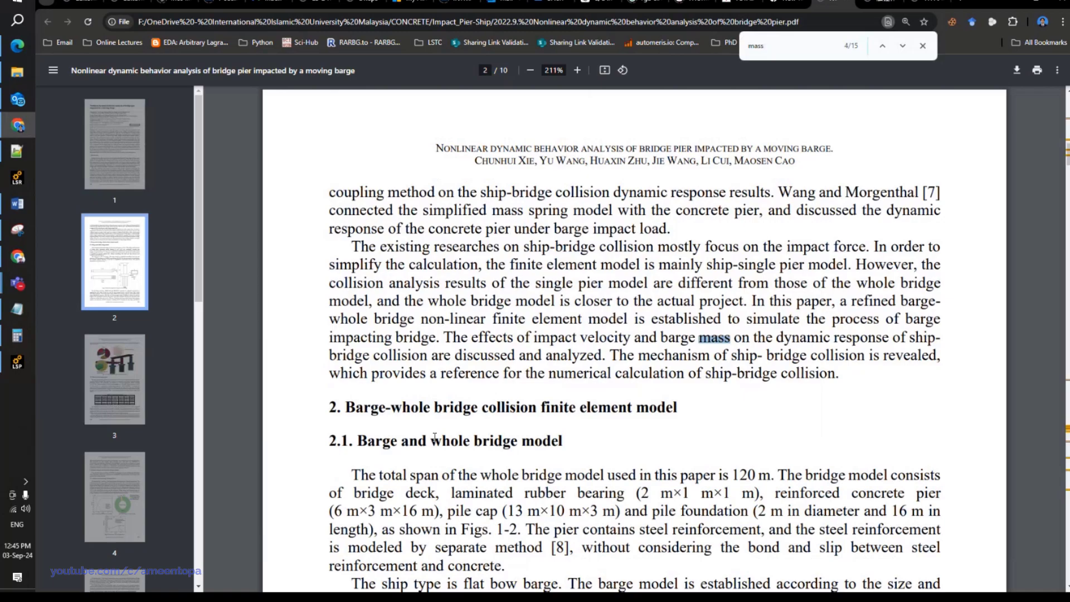
{"action": "key", "text": "Return"}
{"action": "key", "text": "Return"}
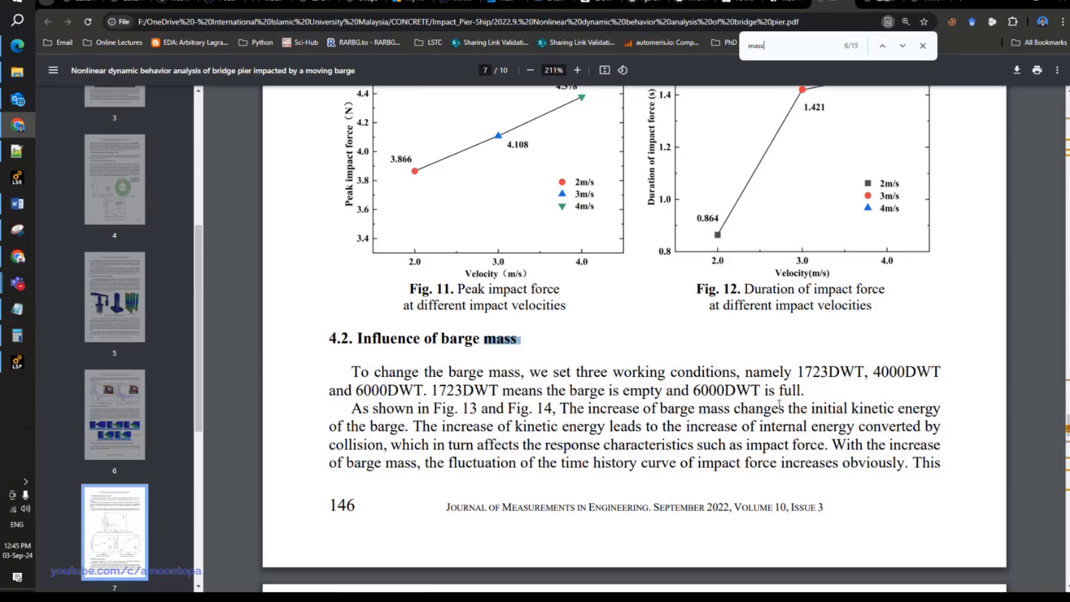
{"action": "scroll", "coordinate": [780, 403], "scroll_direction": "down", "scroll_amount": 3}
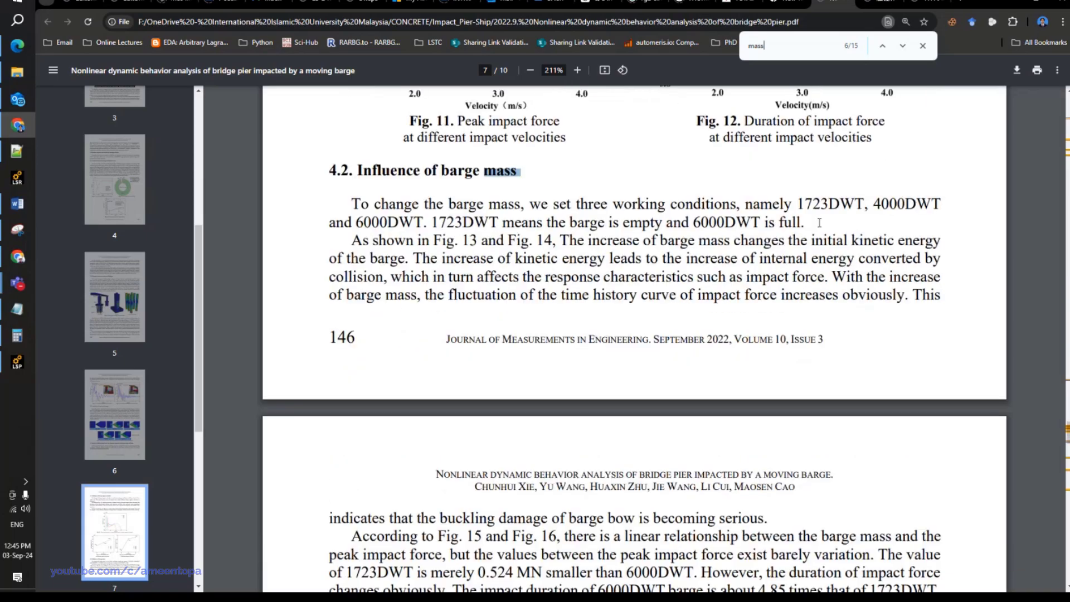
{"action": "left_click_drag", "start_coordinate": [694, 222], "coordinate": [751, 221]}
Examine the paper's barge mass results in Figs. 13–16 and its conclusions, returning to the 6000DWT passage.
{"action": "scroll", "coordinate": [729, 247], "scroll_direction": "down", "scroll_amount": 8}
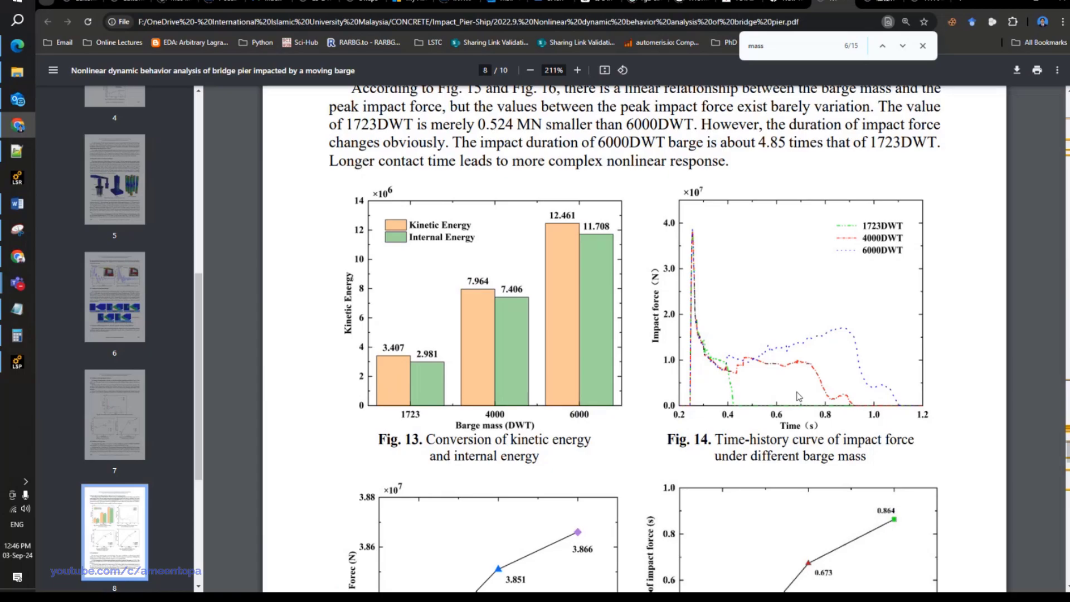
{"action": "scroll", "coordinate": [799, 397], "scroll_direction": "down", "scroll_amount": 5}
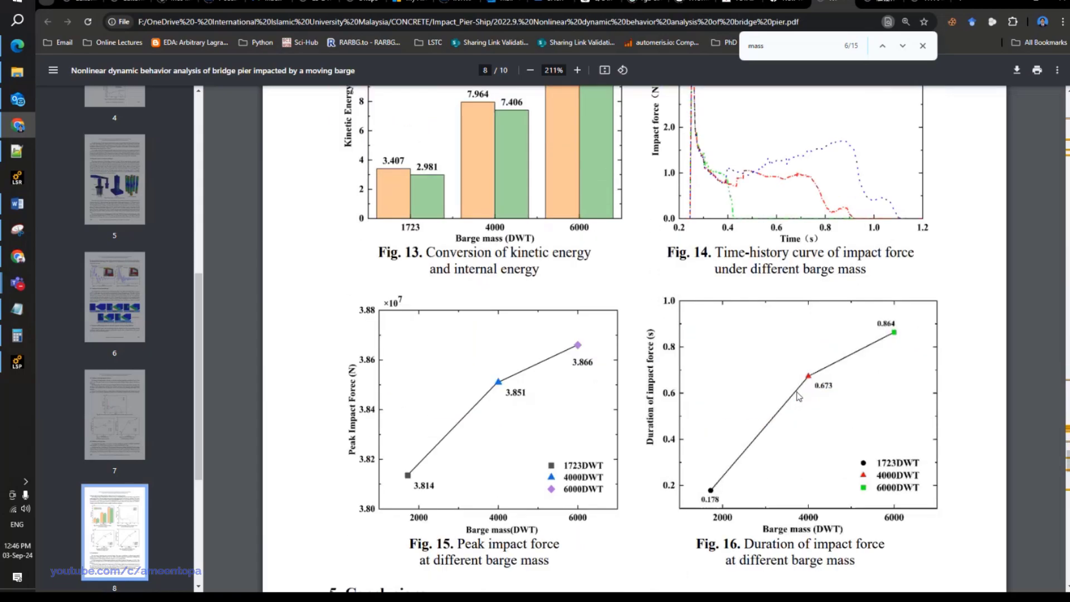
{"action": "scroll", "coordinate": [799, 398], "scroll_direction": "up", "scroll_amount": 6}
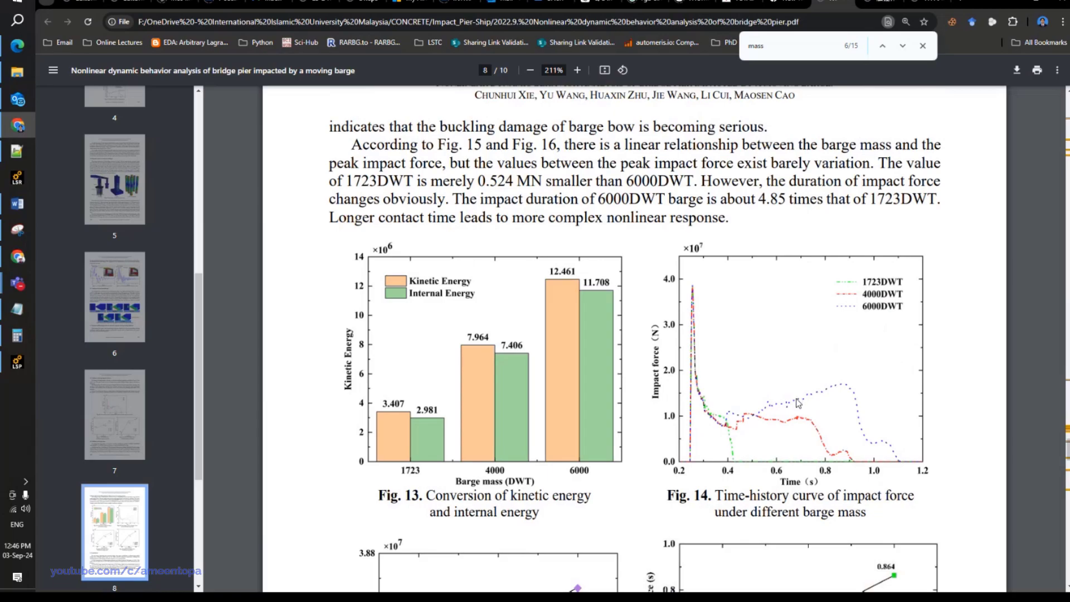
{"action": "scroll", "coordinate": [799, 403], "scroll_direction": "down", "scroll_amount": 5}
{"action": "scroll", "coordinate": [798, 404], "scroll_direction": "down", "scroll_amount": 10}
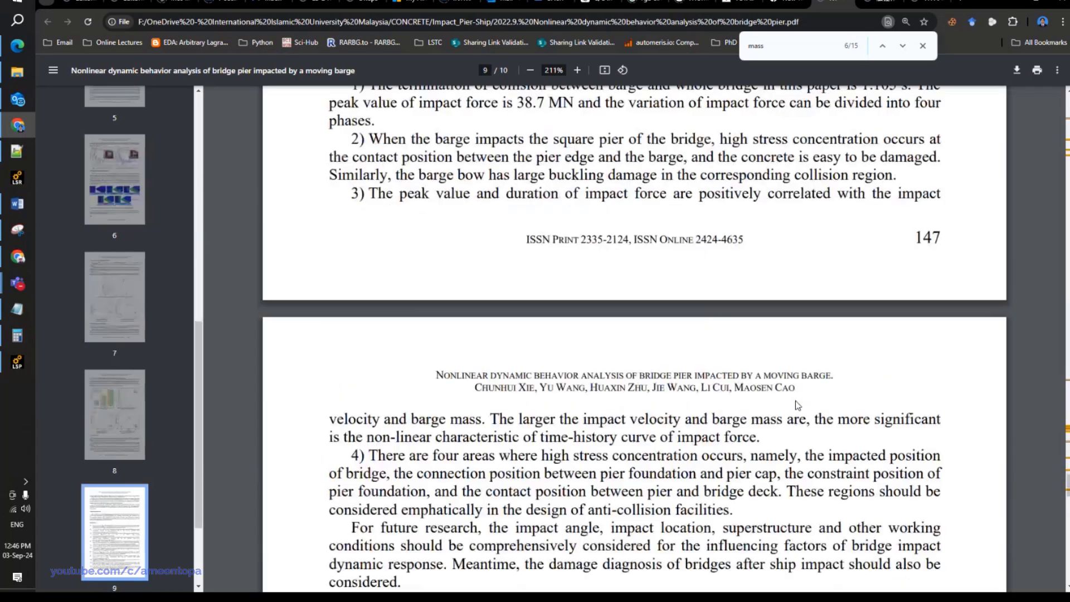
{"action": "scroll", "coordinate": [798, 405], "scroll_direction": "up", "scroll_amount": 3}
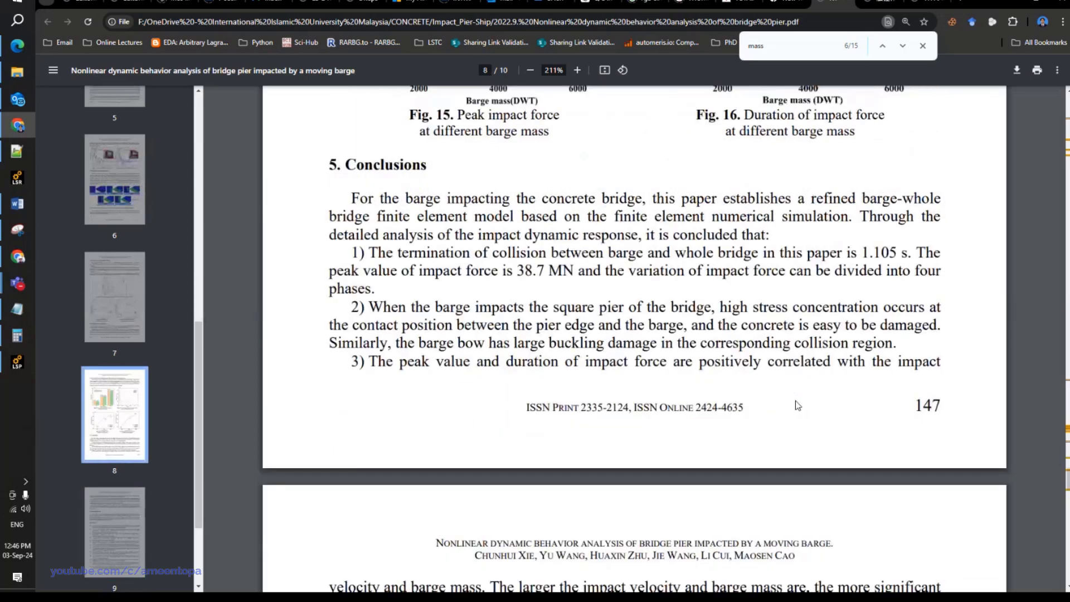
{"action": "scroll", "coordinate": [798, 406], "scroll_direction": "down", "scroll_amount": 8}
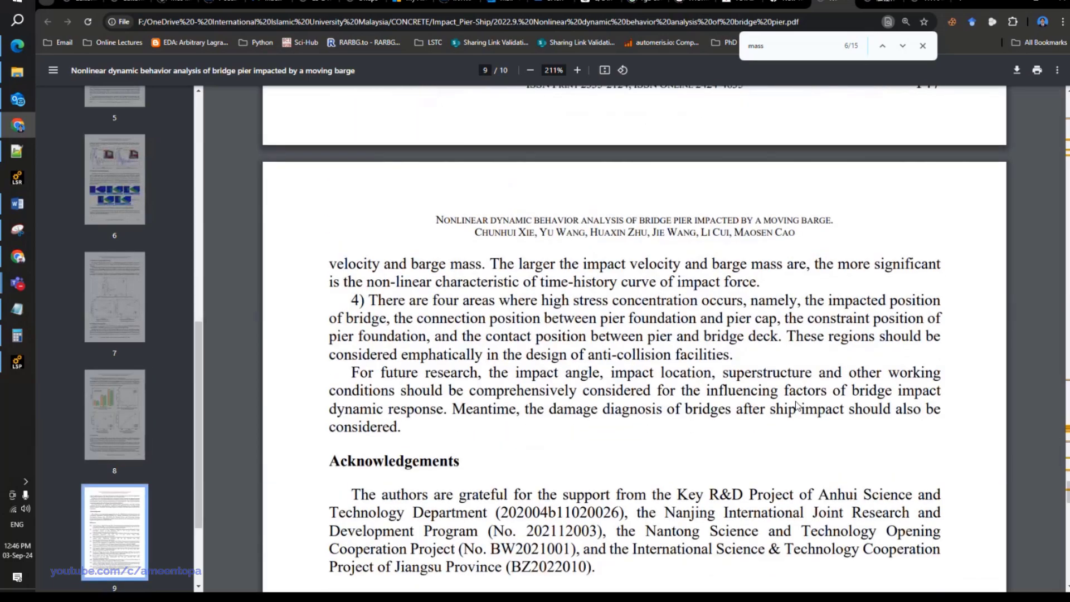
{"action": "scroll", "coordinate": [798, 405], "scroll_direction": "up", "scroll_amount": 16}
{"action": "scroll", "coordinate": [798, 405], "scroll_direction": "up", "scroll_amount": 6}
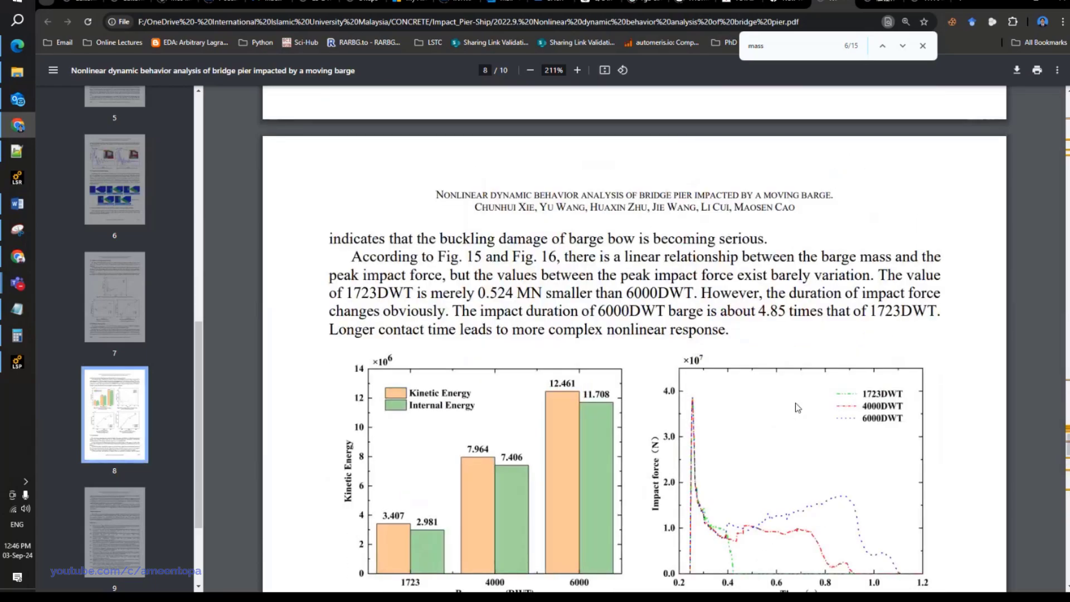
{"action": "scroll", "coordinate": [798, 407], "scroll_direction": "up", "scroll_amount": 7}
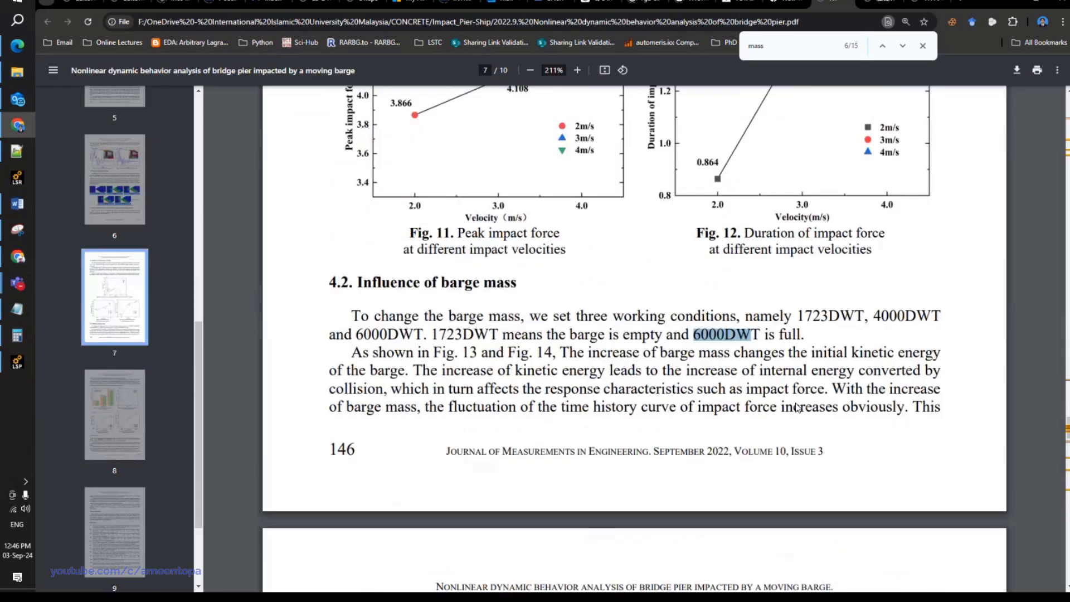
Examine the impact force curves, peak force and duration for different impact velocities in Figs. 10–12.
{"action": "scroll", "coordinate": [799, 408], "scroll_direction": "up", "scroll_amount": 15}
{"action": "scroll", "coordinate": [798, 403], "scroll_direction": "down", "scroll_amount": 9}
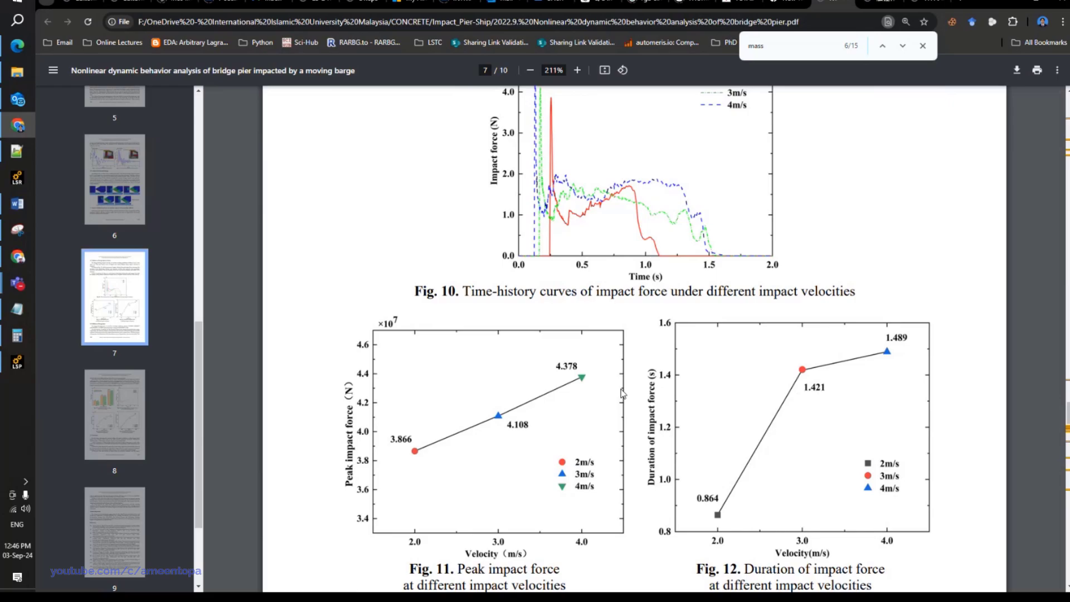
{"action": "scroll", "coordinate": [624, 394], "scroll_direction": "down", "scroll_amount": 4}
{"action": "scroll", "coordinate": [613, 332], "scroll_direction": "up", "scroll_amount": 5}
{"action": "scroll", "coordinate": [604, 348], "scroll_direction": "up", "scroll_amount": 2}
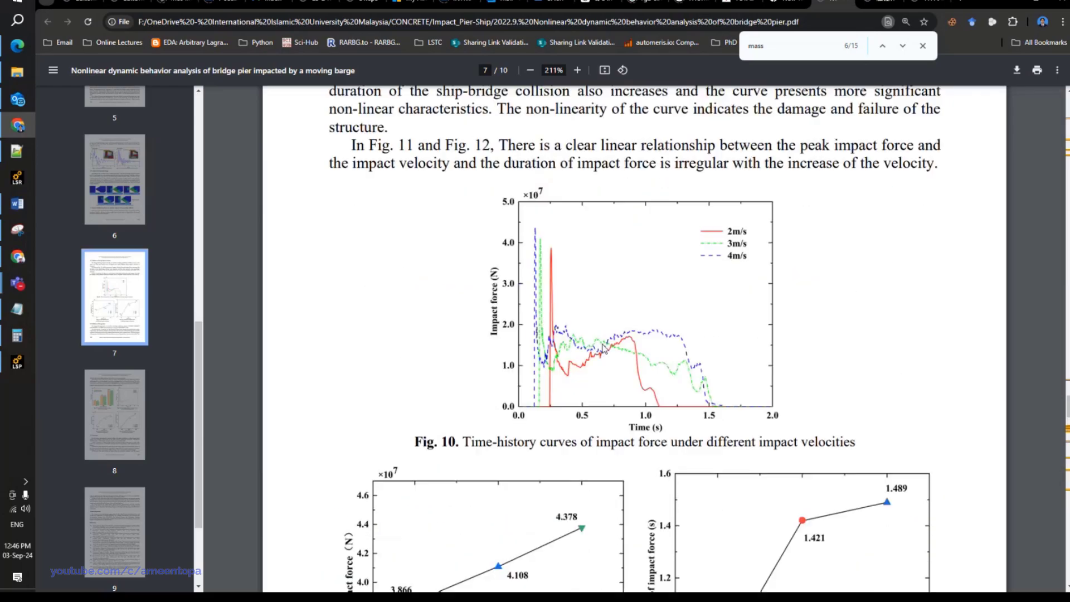
{"action": "scroll", "coordinate": [604, 348], "scroll_direction": "up", "scroll_amount": 1}
{"action": "scroll", "coordinate": [554, 413], "scroll_direction": "down", "scroll_amount": 5}
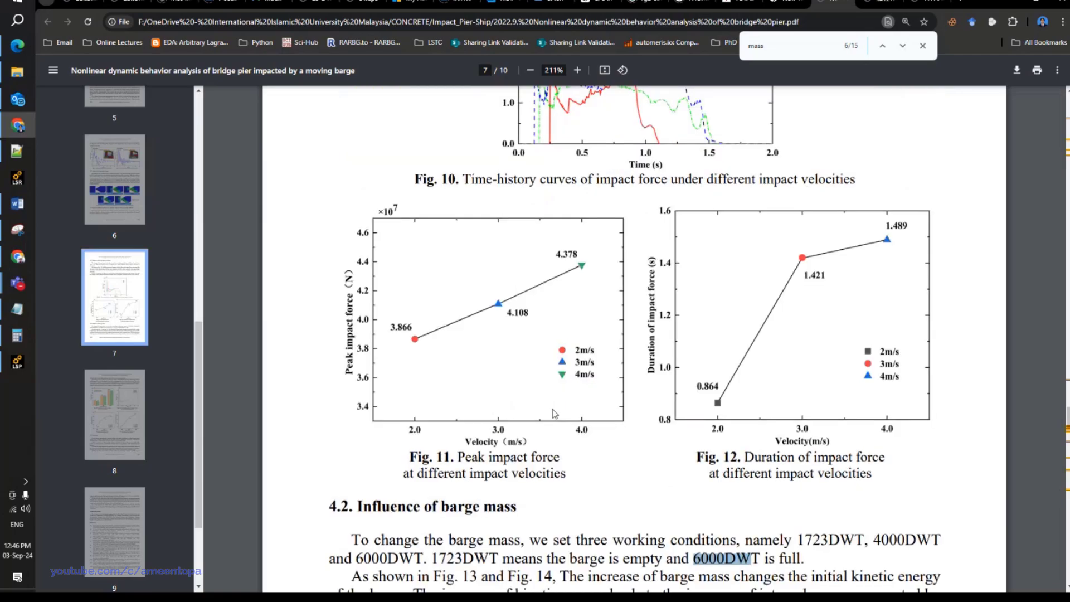
Compare the barge mass figures again and read the paper's conclusions through to the future research remarks.
{"action": "scroll", "coordinate": [554, 413], "scroll_direction": "down", "scroll_amount": 10}
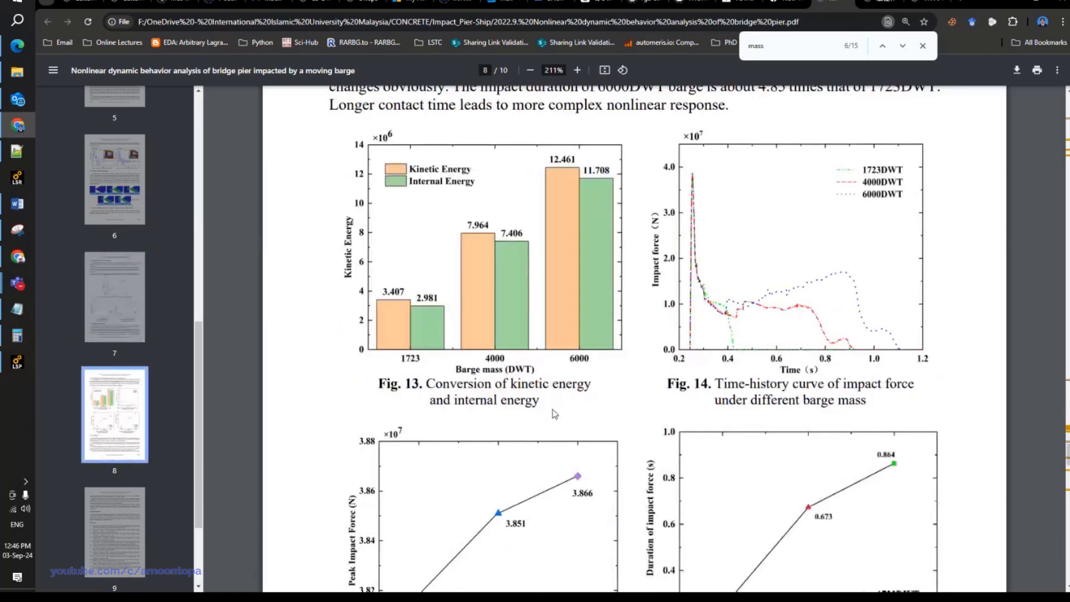
{"action": "scroll", "coordinate": [555, 414], "scroll_direction": "down", "scroll_amount": 5}
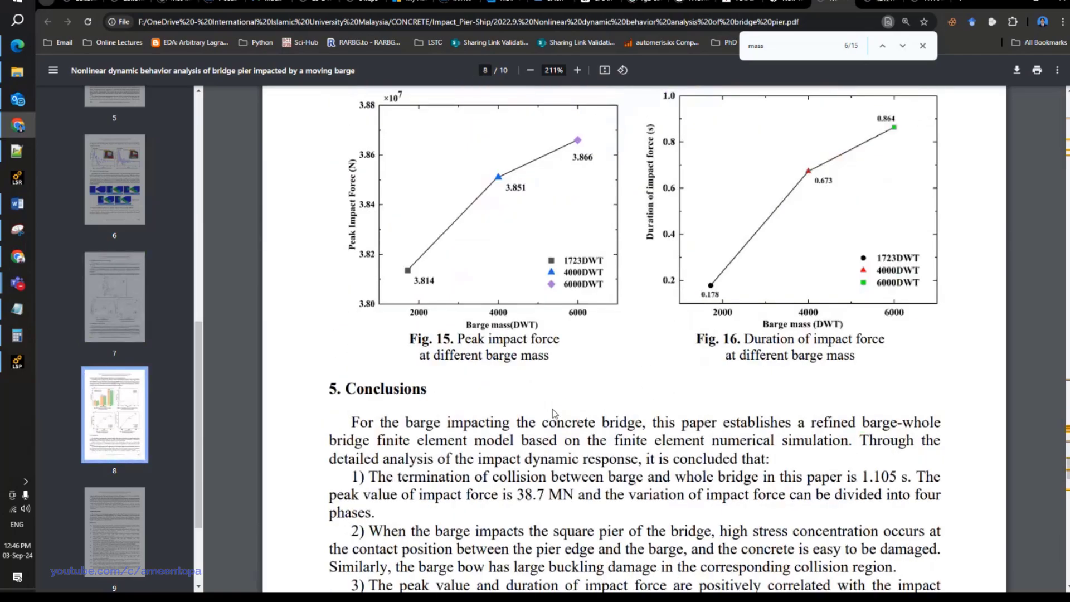
{"action": "scroll", "coordinate": [554, 414], "scroll_direction": "down", "scroll_amount": 2}
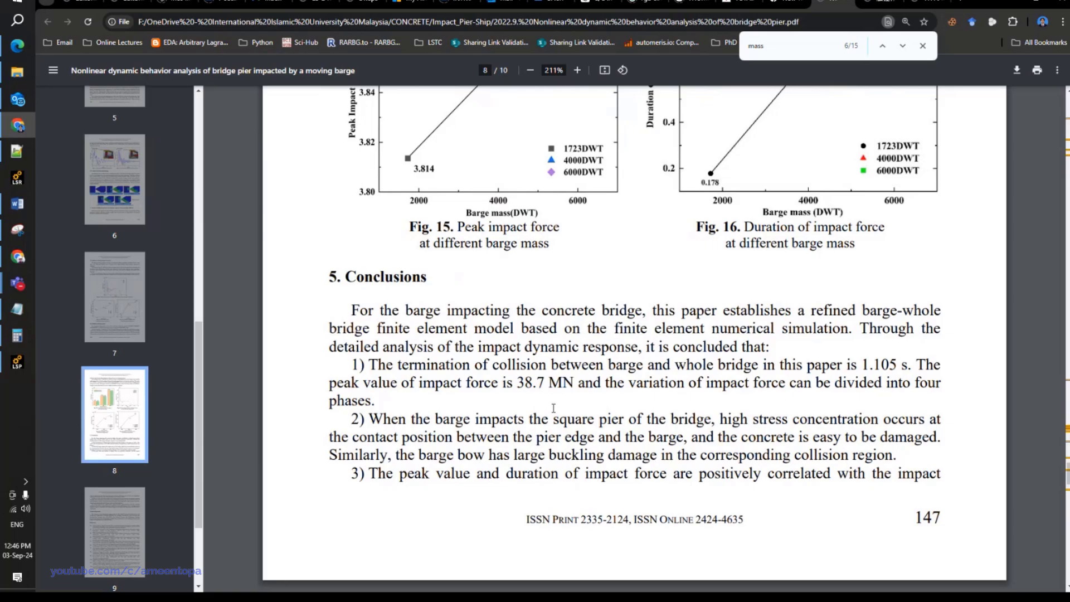
{"action": "scroll", "coordinate": [553, 408], "scroll_direction": "down", "scroll_amount": 8}
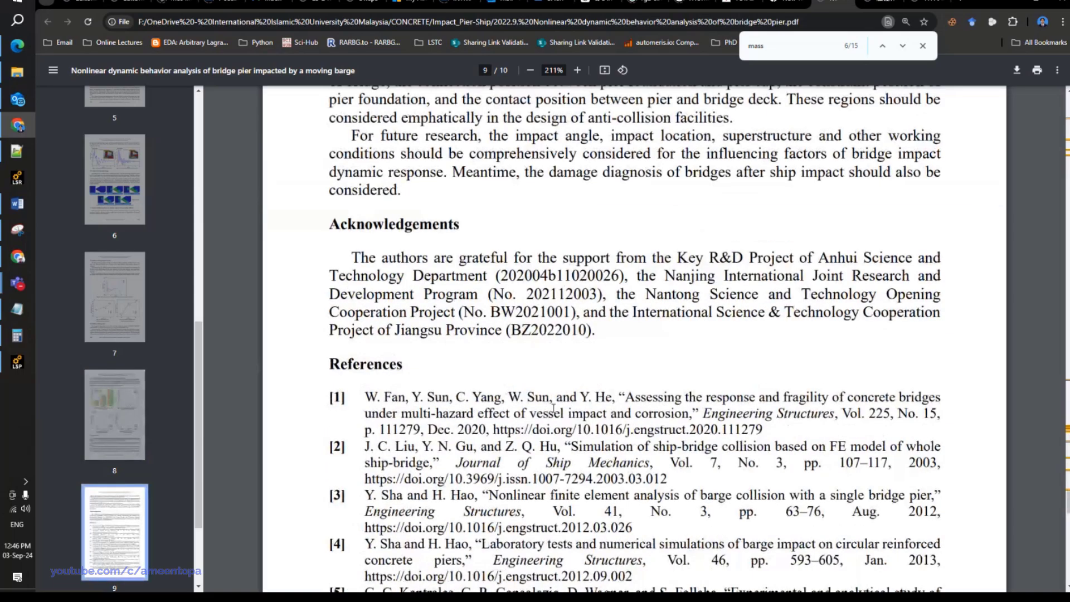
{"action": "scroll", "coordinate": [553, 409], "scroll_direction": "up", "scroll_amount": 5}
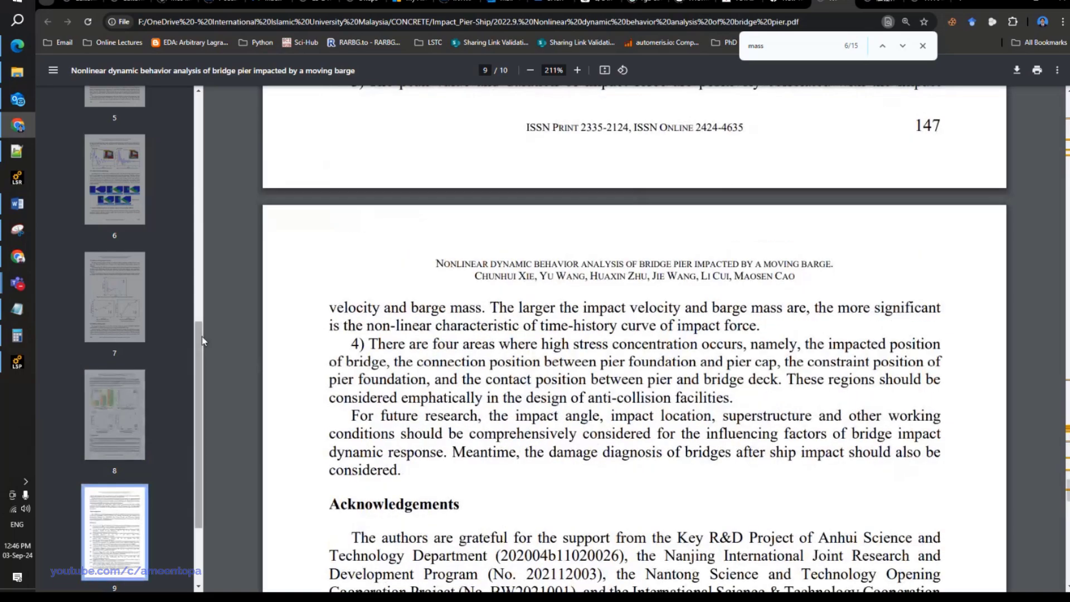
Switch to Notepad, clear its old number, move the window over the paper, and return to the barge mass values in section 4.2.
{"action": "mouse_move", "coordinate": [17, 338]}
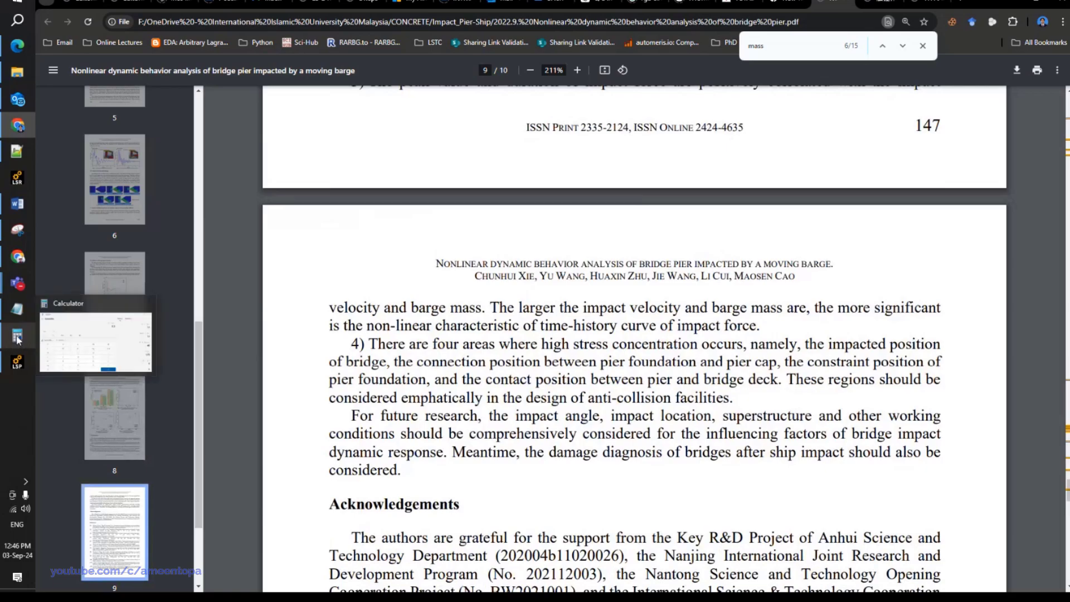
{"action": "left_click", "coordinate": [17, 309]}
{"action": "key", "text": "ctrl+a"}
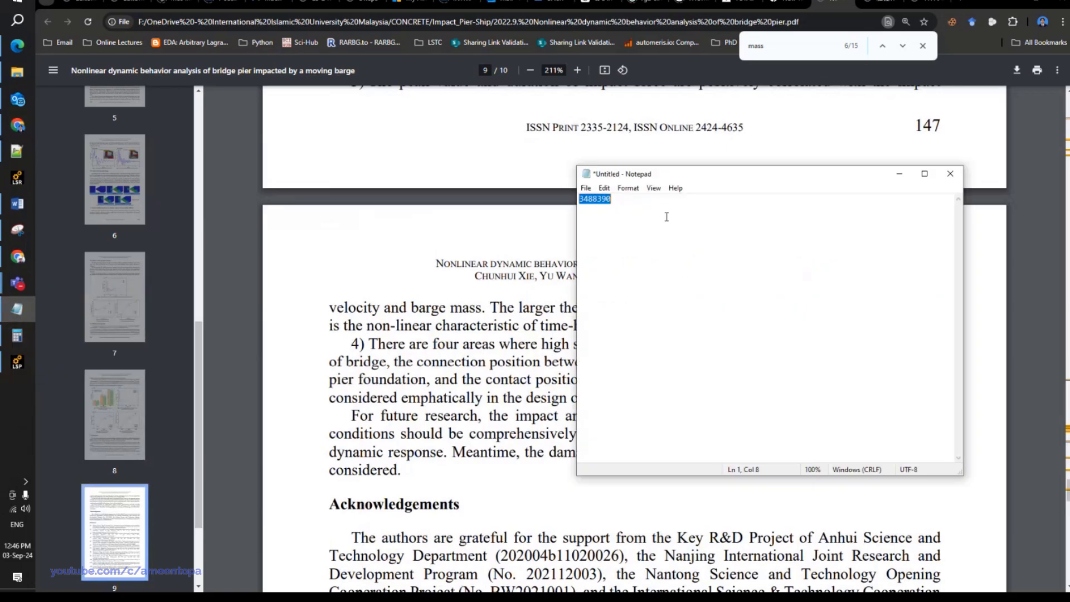
{"action": "key", "text": "BackSpace"}
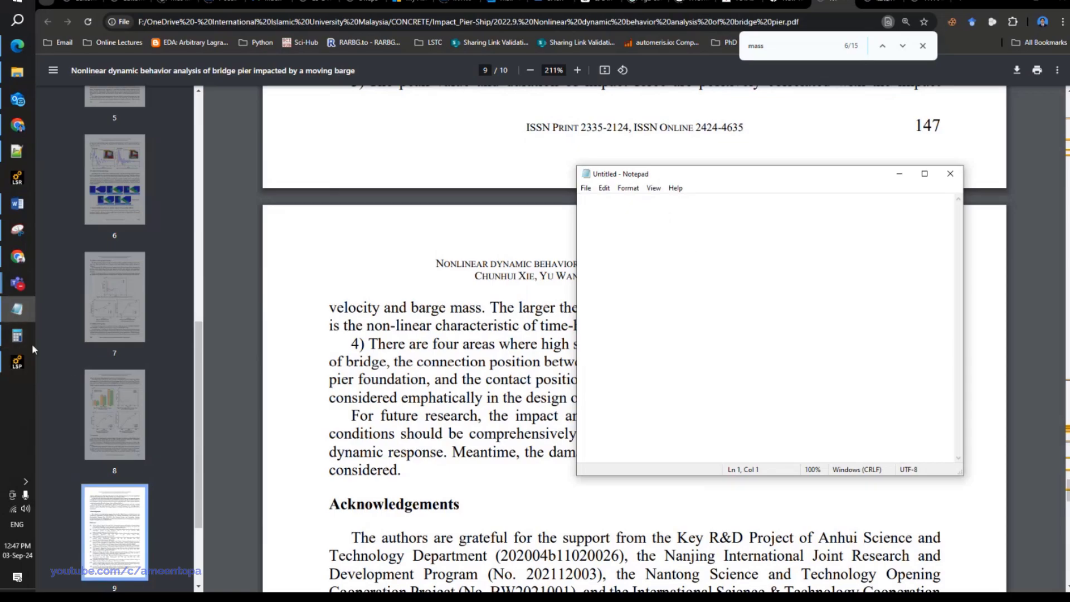
{"action": "left_click_drag", "start_coordinate": [623, 174], "coordinate": [409, 178]}
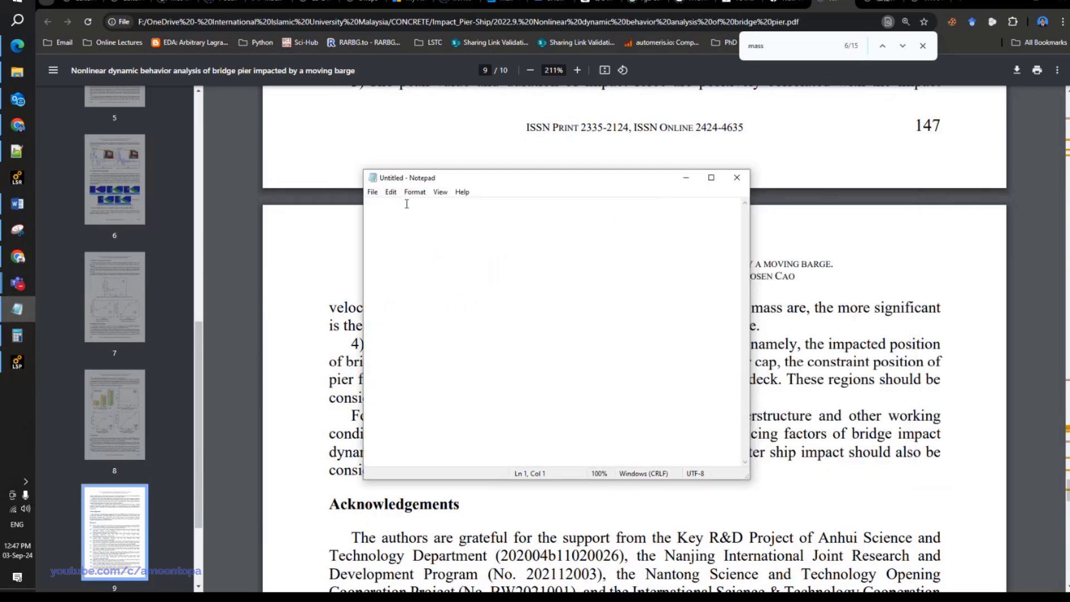
{"action": "scroll", "coordinate": [885, 291], "scroll_direction": "up", "scroll_amount": 20}
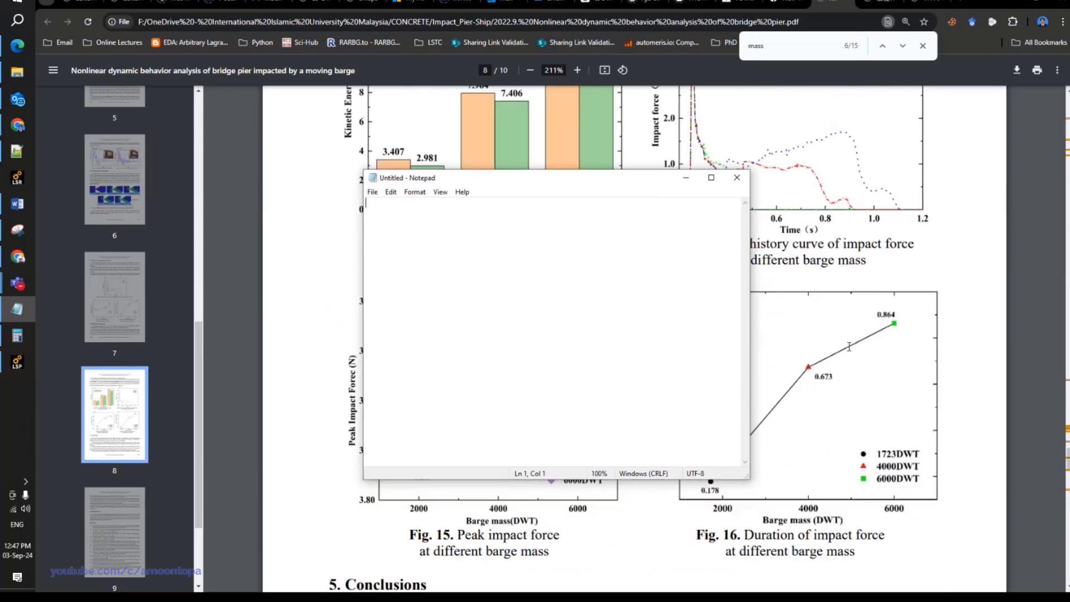
{"action": "scroll", "coordinate": [849, 347], "scroll_direction": "up", "scroll_amount": 3}
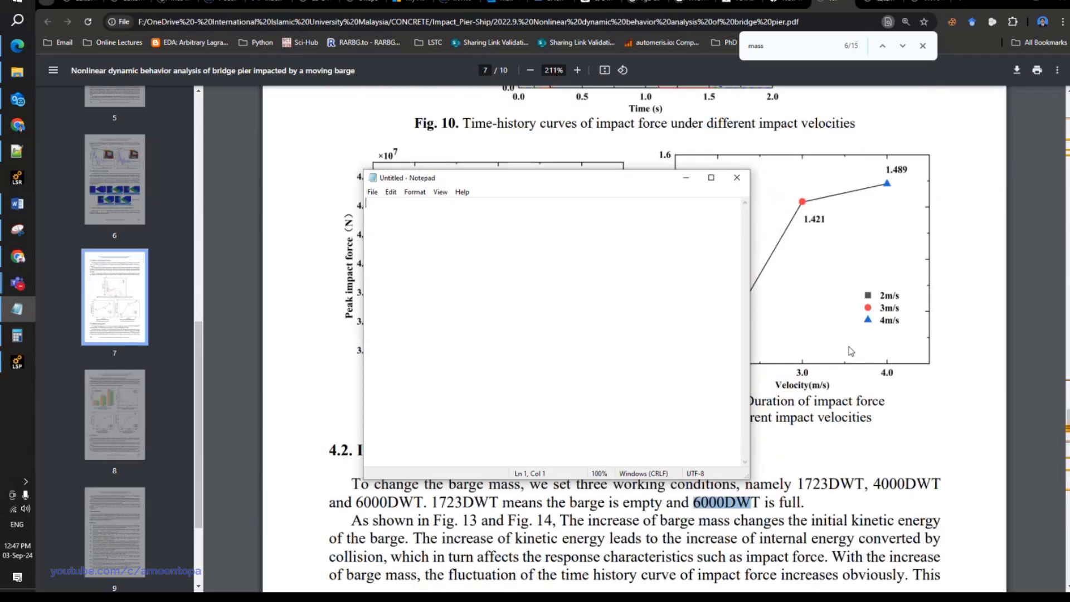
Record the line "Target Mass: 1723" in the empty Notepad note, matching the paper's 1723DWT barge.
{"action": "scroll", "coordinate": [849, 346], "scroll_direction": "up", "scroll_amount": 2}
{"action": "scroll", "coordinate": [849, 347], "scroll_direction": "down", "scroll_amount": 2}
{"action": "type", "text": "1"}
{"action": "type", "text": "723"}
{"action": "type", "text": "Ta"}
{"action": "type", "text": "rget Mass:"}
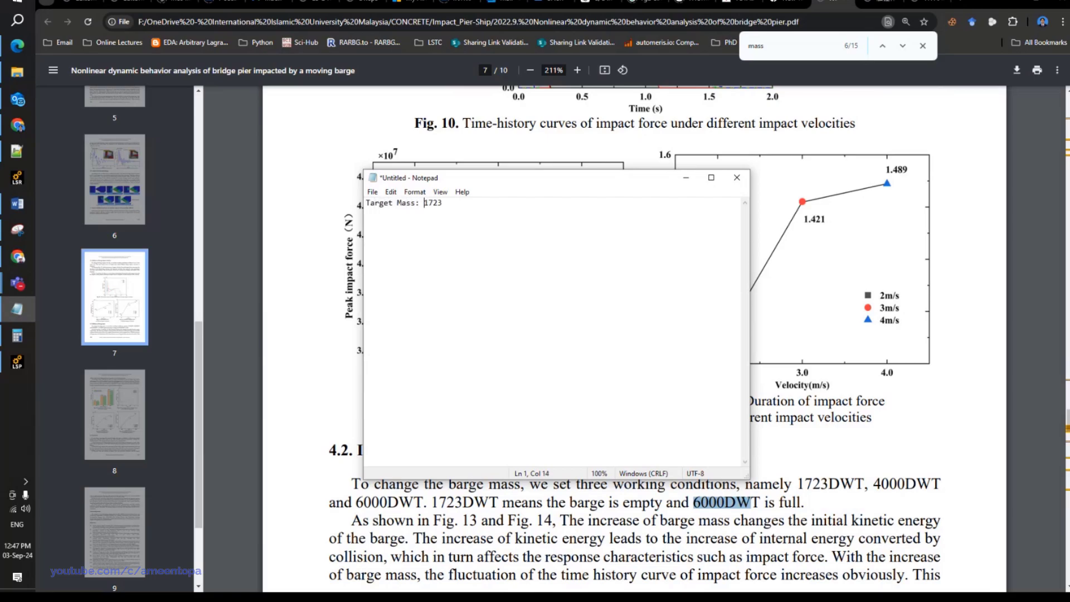
Add blank "Current density:" and "Current mass:" entries below the target mass line.
{"action": "key", "text": "Return"}
{"action": "type", "text": "Current "}
{"action": "type", "text": "density"}
{"action": "type", "text": ": "}
{"action": "type", "text": "Current mass:"}
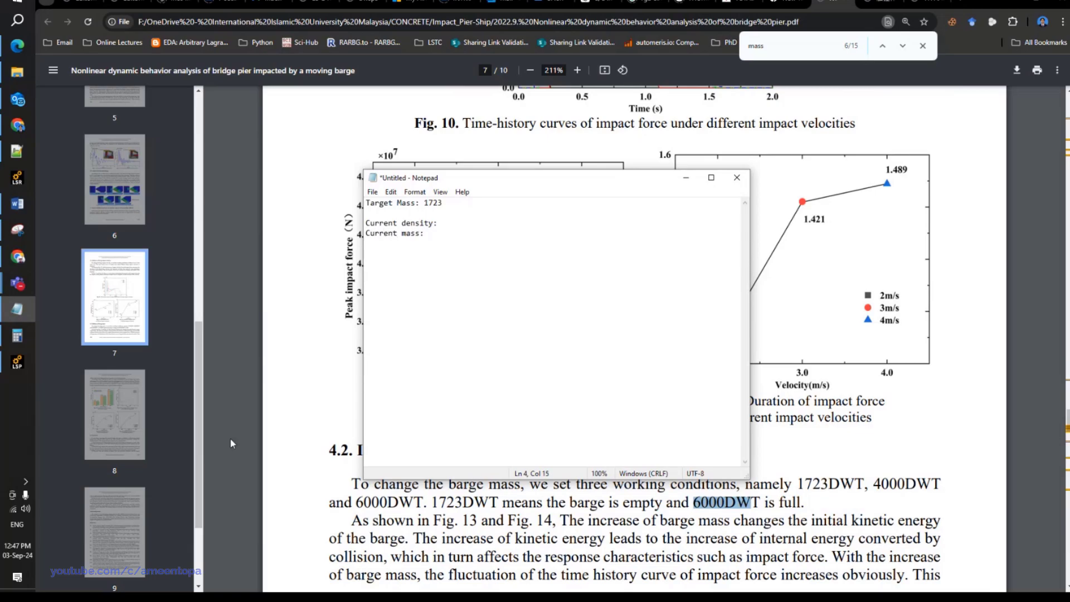
Copy the ship's total mass, 531404, from the LS-PrePost message log into Notepad's "Current mass" line.
{"action": "left_click", "coordinate": [18, 362]}
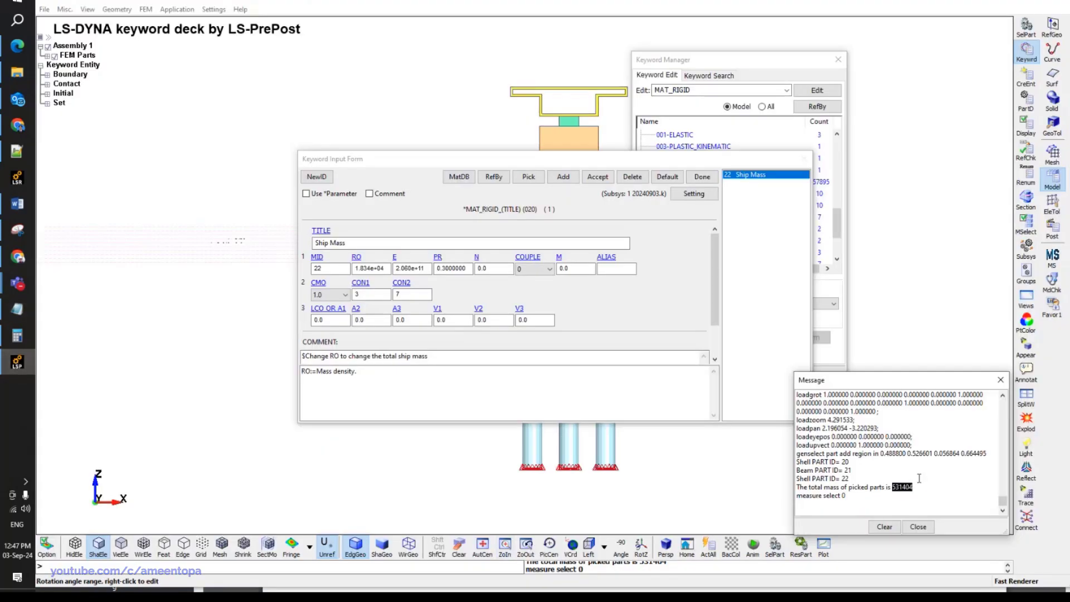
{"action": "right_click", "coordinate": [903, 486]}
{"action": "left_click", "coordinate": [929, 532]}
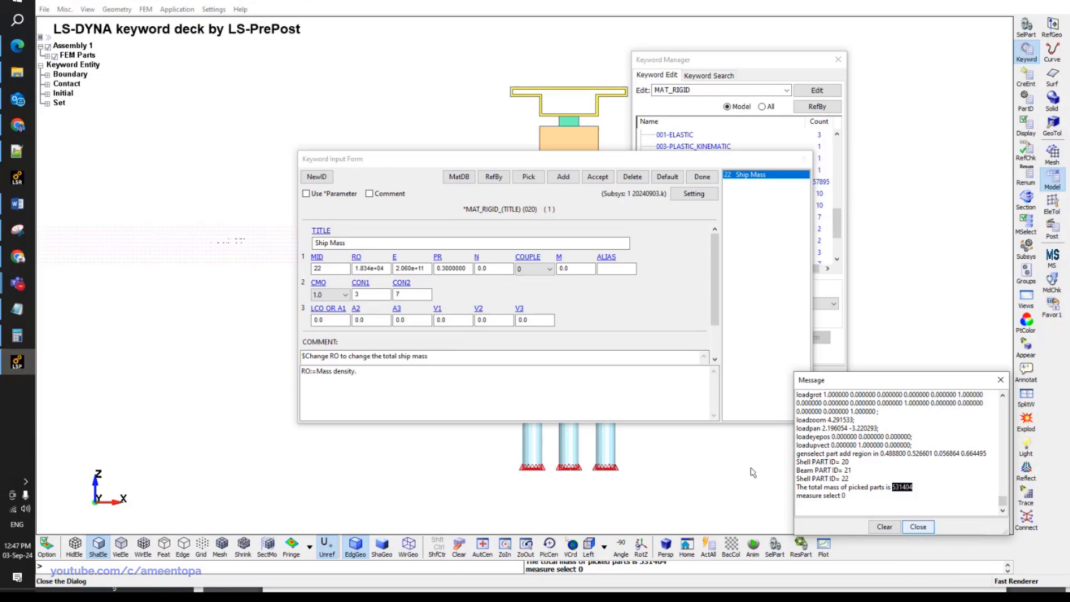
{"action": "left_click", "coordinate": [17, 308]}
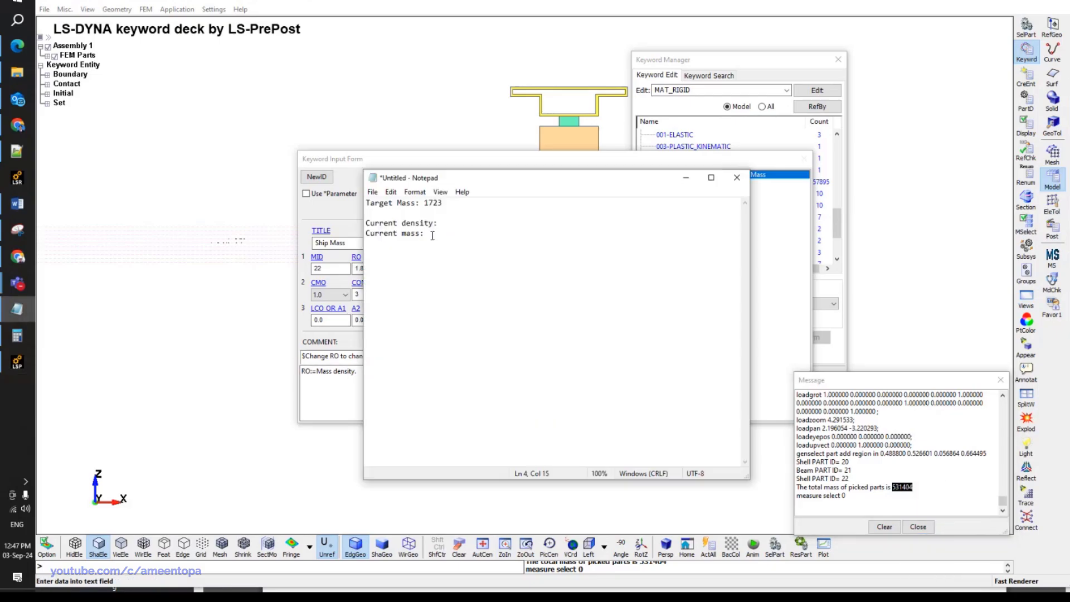
{"action": "double_click", "coordinate": [431, 236]}
{"action": "left_click", "coordinate": [430, 235]}
{"action": "key", "text": "ctrl+v"}
Copy the Ship Mass material's RO value, 1.834e+04, from LS-PrePost into the "Current density" line in Notepad.
{"action": "double_click", "coordinate": [358, 269]}
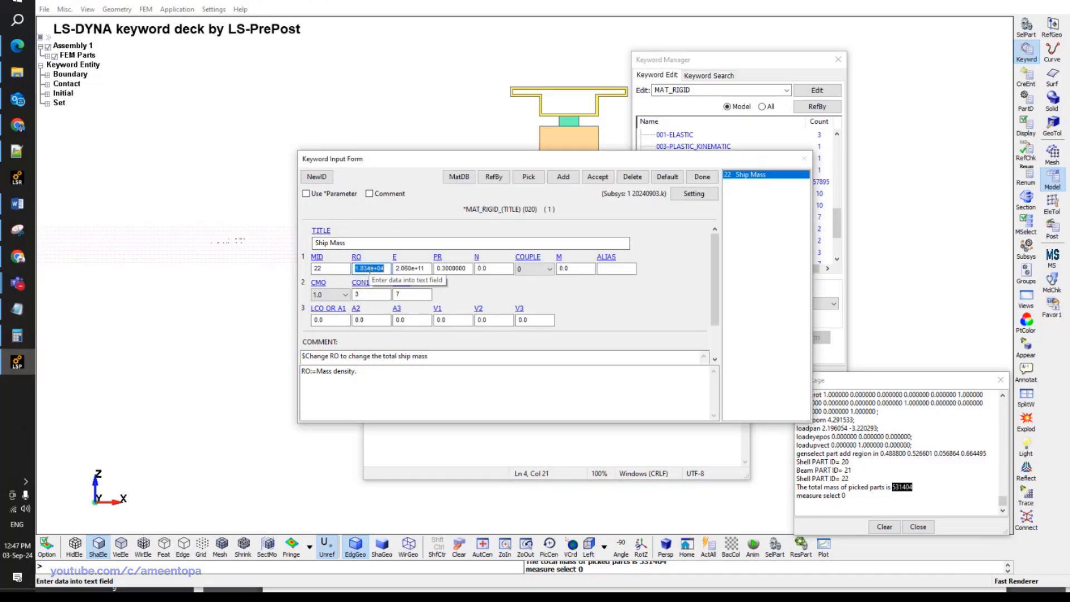
{"action": "key", "text": "alt+Tab"}
{"action": "left_click", "coordinate": [462, 223]}
{"action": "key", "text": "ctrl+v"}
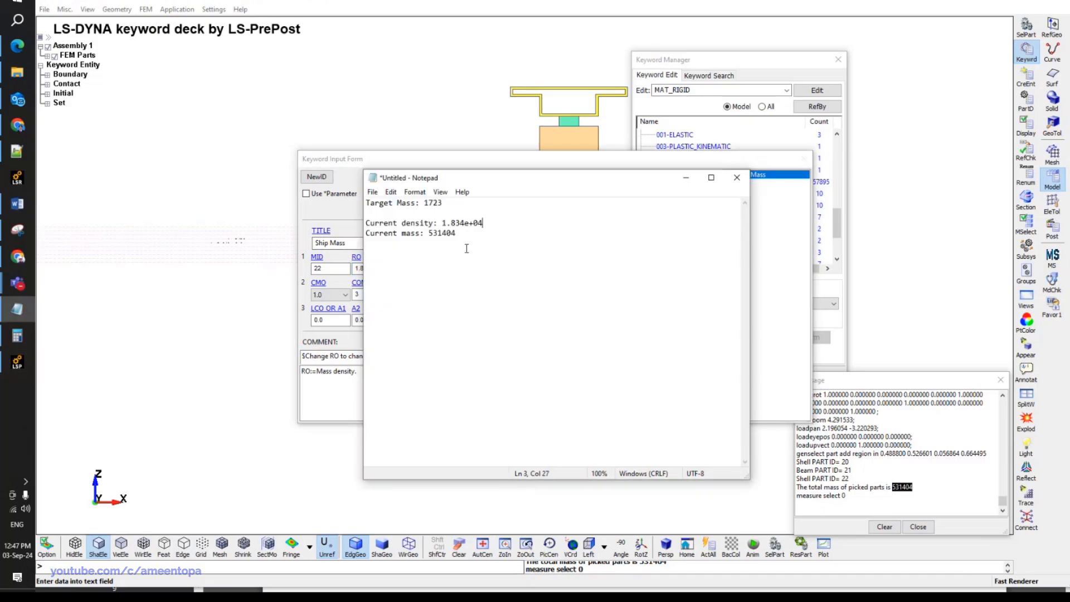
Write the formula "Target density: = current density*target mass/current mass" below the current values in the note.
{"action": "left_click", "coordinate": [469, 238]}
{"action": "key", "text": "Return"}
{"action": "key", "text": "Return"}
{"action": "key", "text": "Return"}
{"action": "type", "text": "N"}
{"action": "key", "text": "BackSpace"}
{"action": "type", "text": "Target"}
{"action": "key", "text": "Up"}
{"action": "key", "text": "Up"}
{"action": "key", "text": "Up"}
{"action": "key", "text": "Up"}
{"action": "key", "text": "Up"}
{"action": "key", "text": "Up"}
{"action": "key", "text": "ctrl+shift+Right"}
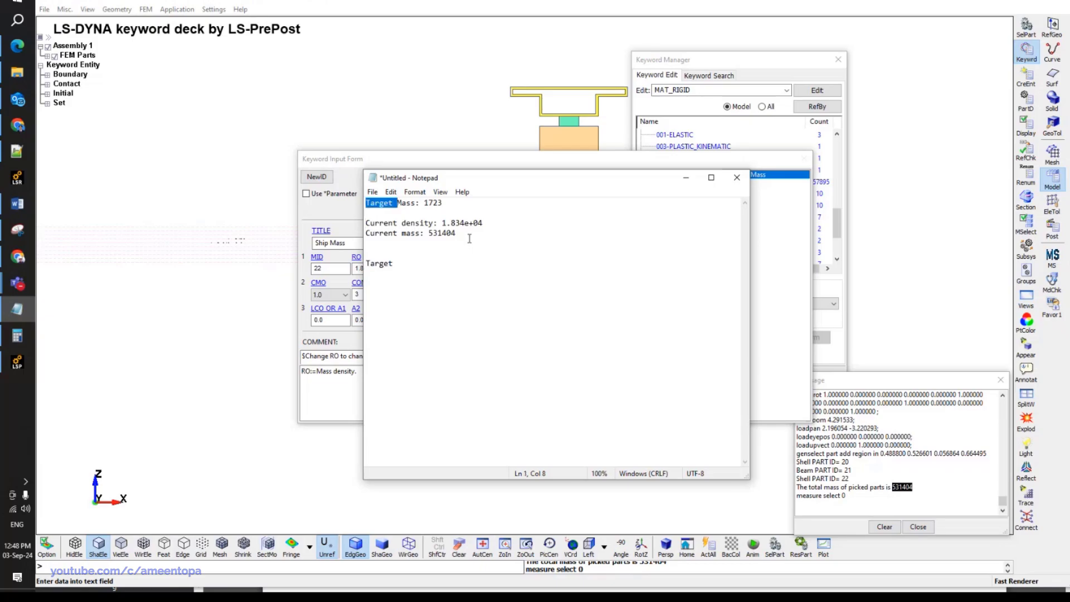
{"action": "key", "text": "Left"}
{"action": "key", "text": "Down"}
{"action": "key", "text": "Down"}
{"action": "key", "text": "Down"}
{"action": "key", "text": "Down"}
{"action": "key", "text": "Down"}
{"action": "key", "text": "Down"}
{"action": "type", "text": "densi"}
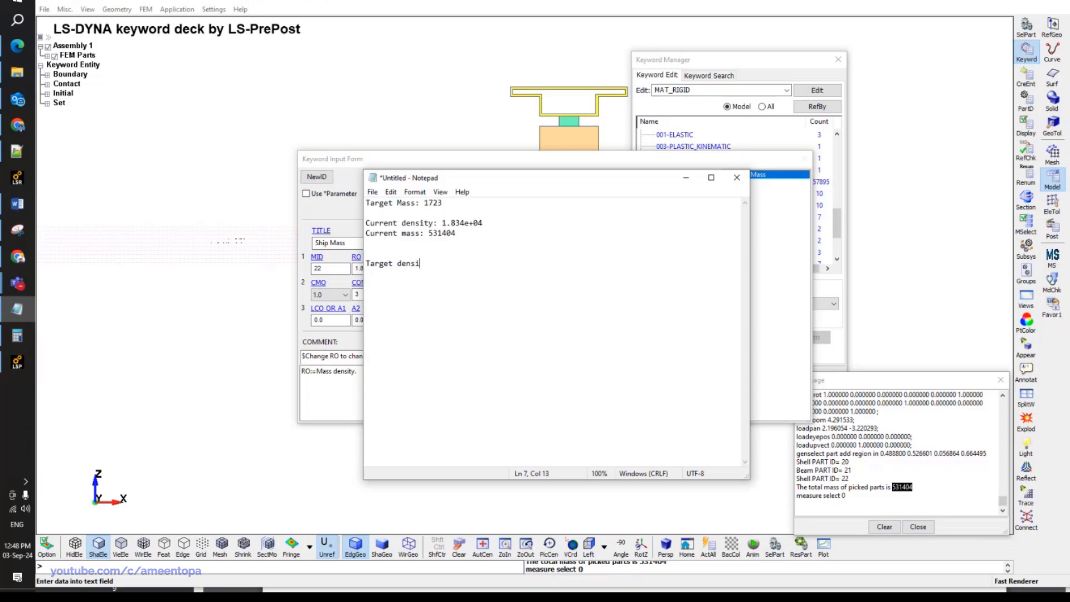
{"action": "type", "text": "ty:"}
{"action": "type", "text": "= current density*target mass"}
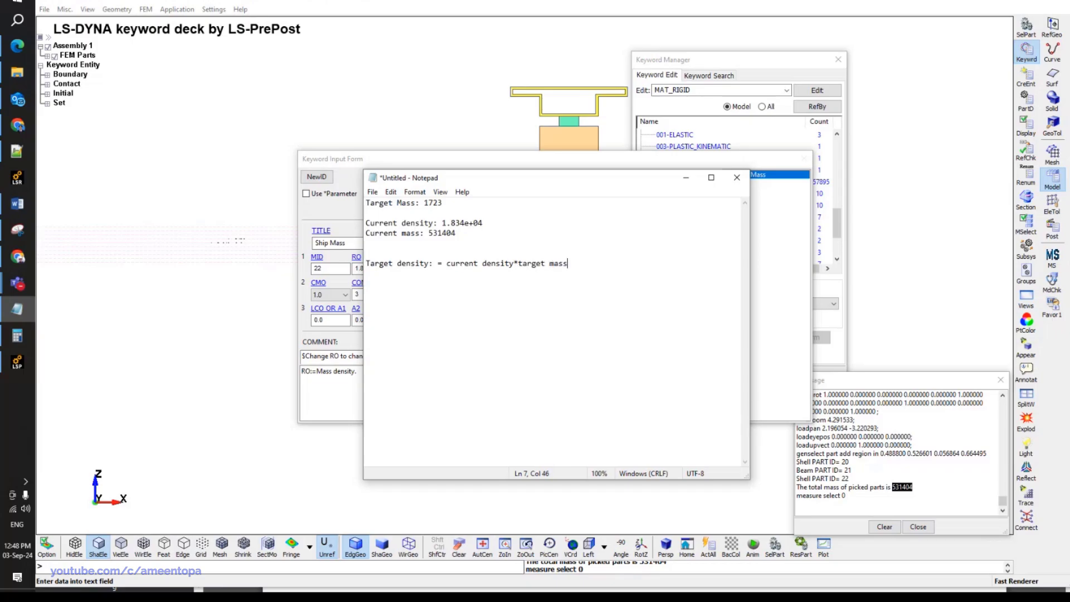
{"action": "type", "text": "/current mass"}
Change the target mass to 1723000 and move the Notepad window aside to uncover the material form.
{"action": "left_click", "coordinate": [445, 203]}
{"action": "type", "text": "000"}
{"action": "left_click_drag", "start_coordinate": [453, 179], "coordinate": [802, 134]}
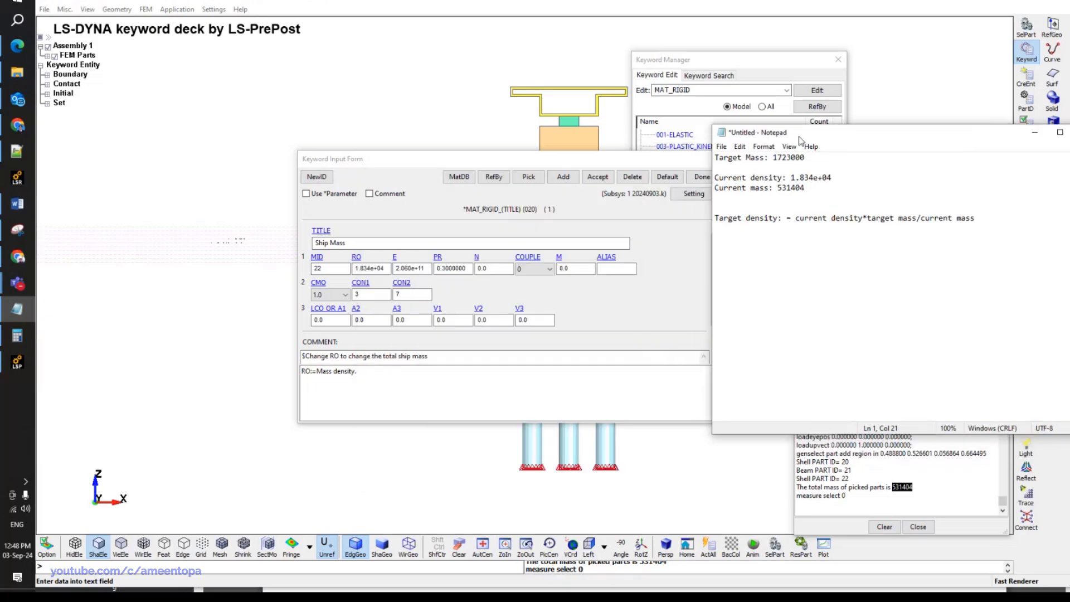
Switch to Calculator, place it beside the note, and compute the current density as 1.834 × 10000.
{"action": "left_click", "coordinate": [18, 335]}
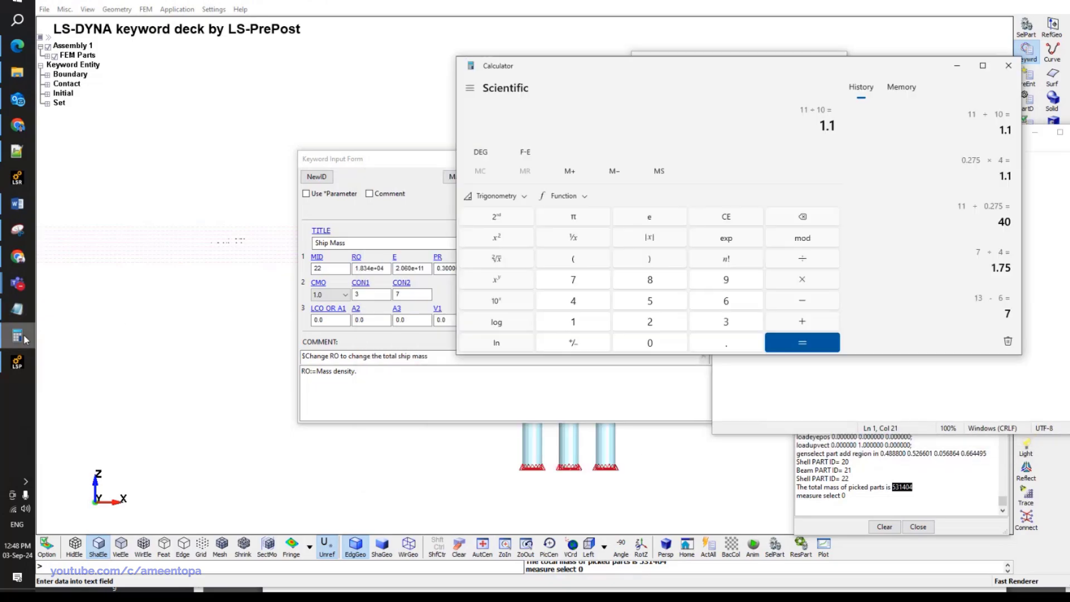
{"action": "left_click_drag", "start_coordinate": [787, 77], "coordinate": [456, 108]}
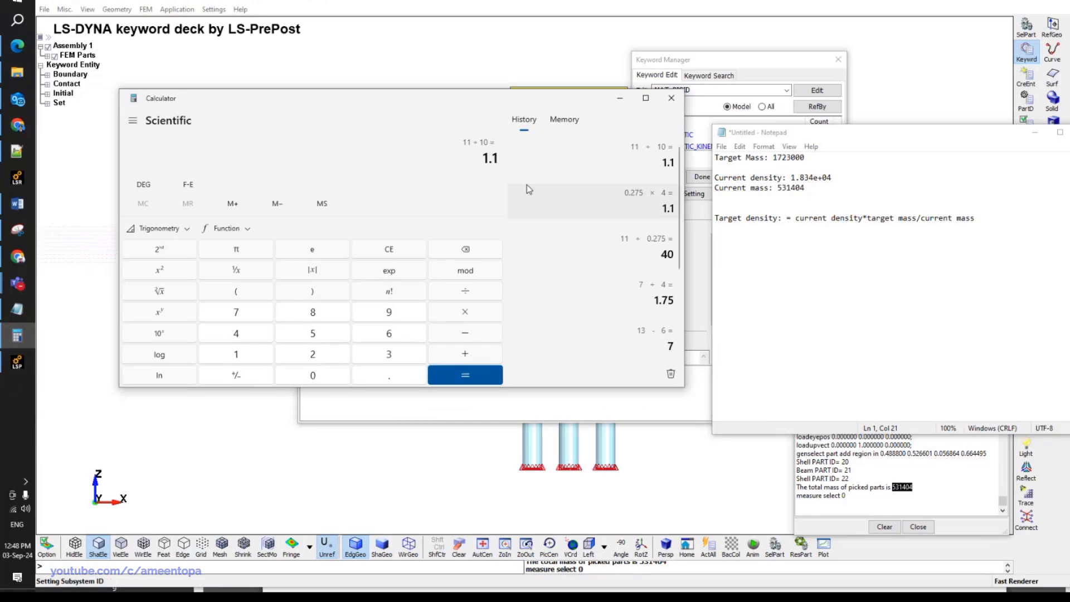
{"action": "type", "text": "1.834"}
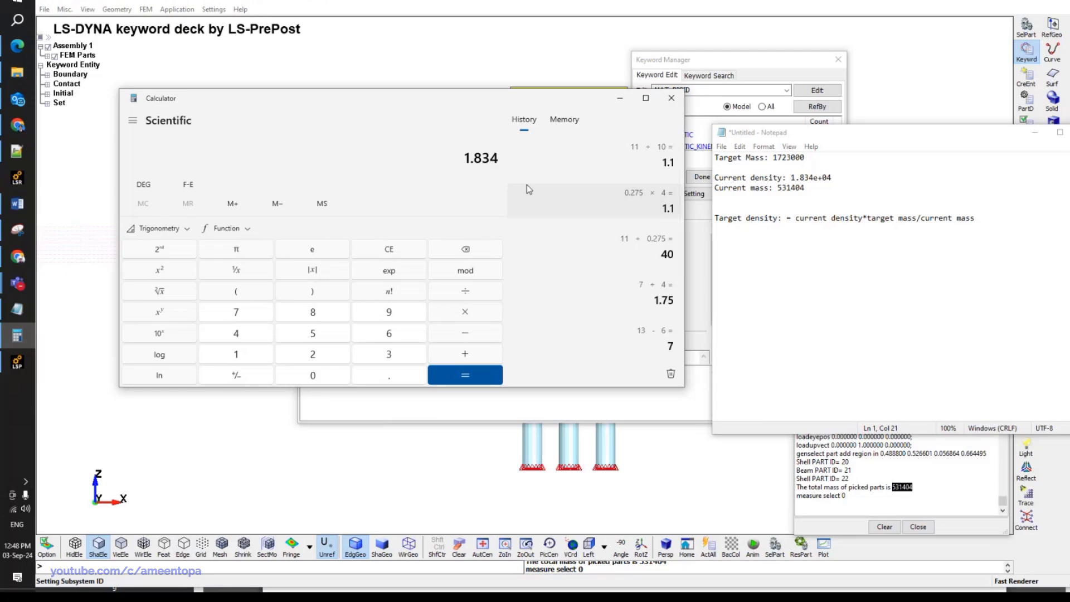
{"action": "type", "text": "*10000"}
{"action": "key", "text": "Return"}
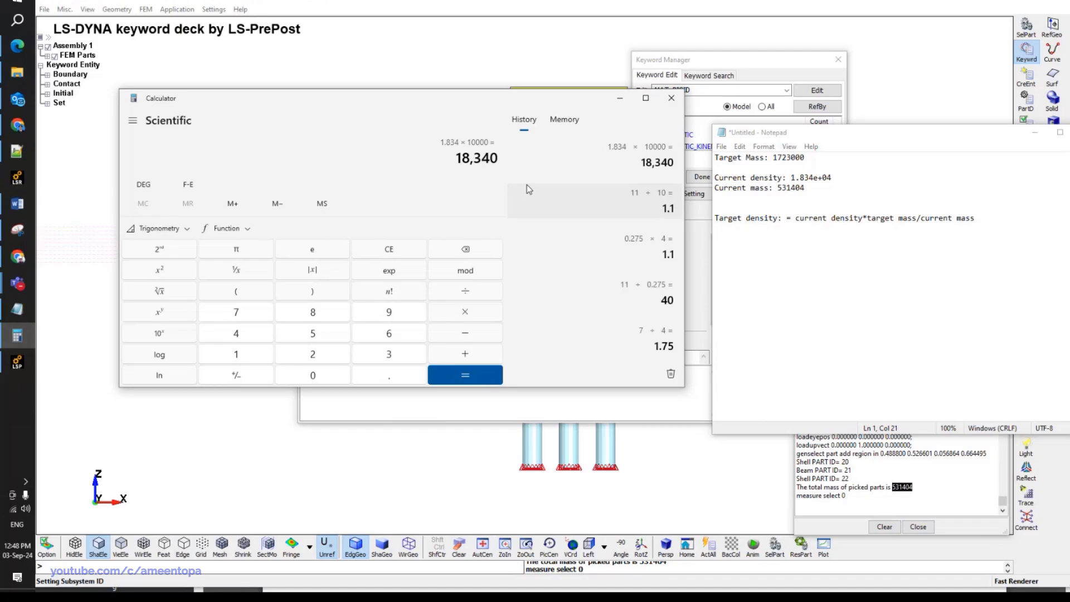
Compute the target density by dividing the current density by 531404 and multiplying by 1723000.
{"action": "type", "text": "/"}
{"action": "type", "text": "5"}
{"action": "type", "text": "3140"}
{"action": "type", "text": "4"}
{"action": "type", "text": "*17"}
{"action": "type", "text": "23,"}
{"action": "type", "text": "000"}
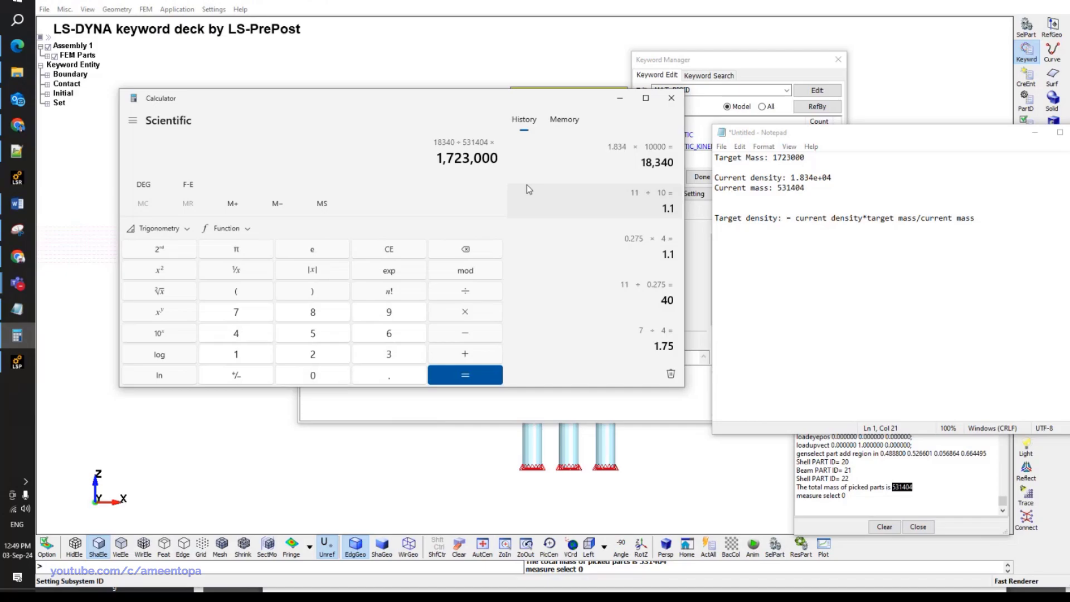
{"action": "key", "text": "Return"}
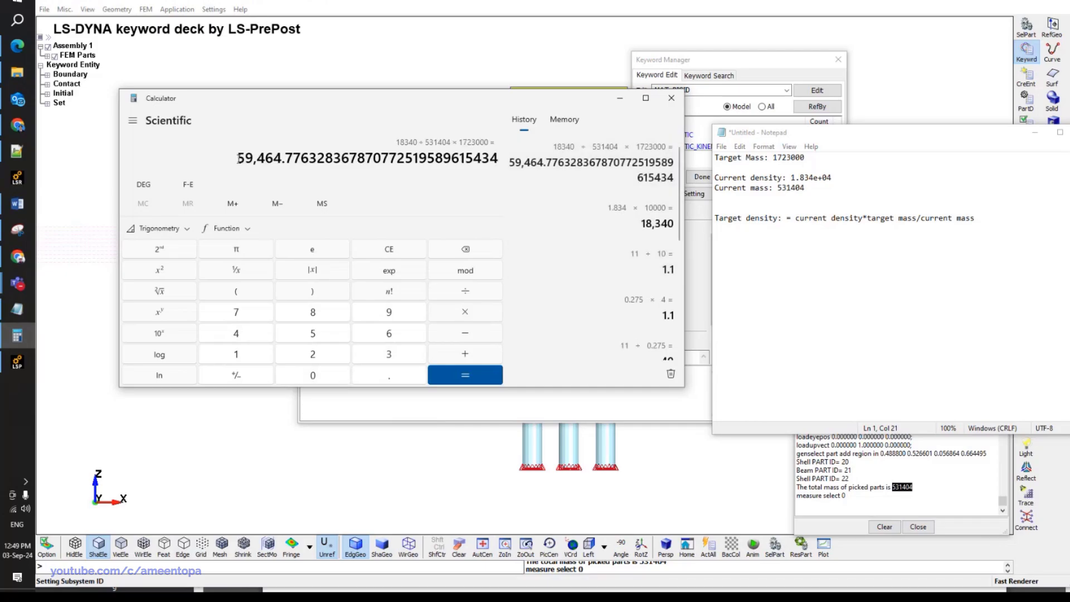
Copy the calculated density 59464.77632836 into RO of the Ship Mass rigid material, without the thousands comma, and accept it.
{"action": "left_click_drag", "start_coordinate": [238, 159], "coordinate": [352, 162]}
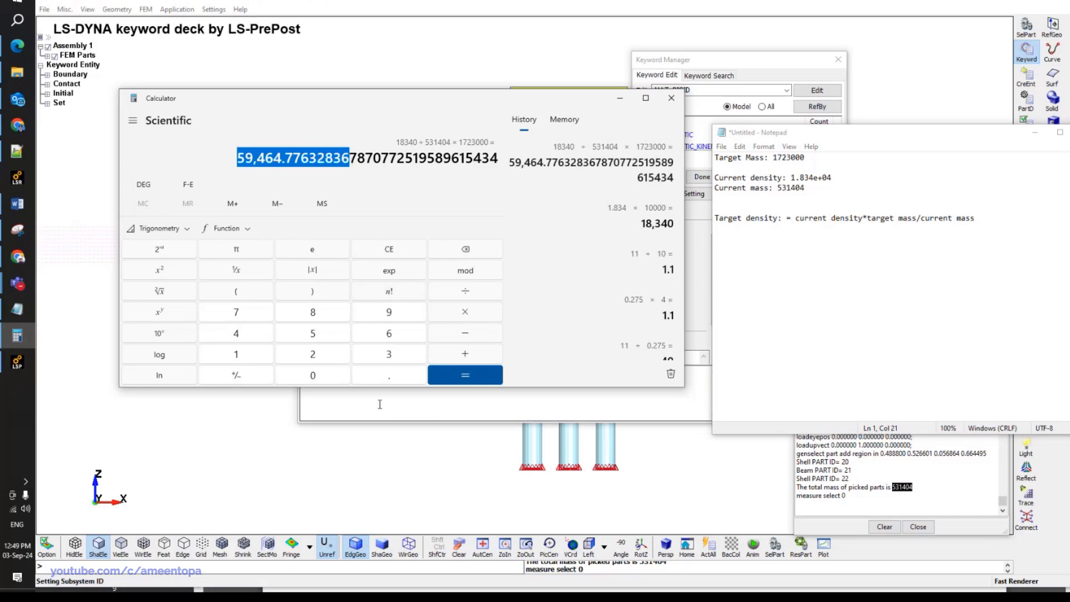
{"action": "left_click", "coordinate": [380, 404]}
{"action": "double_click", "coordinate": [372, 268]}
{"action": "key", "text": "ctrl+v"}
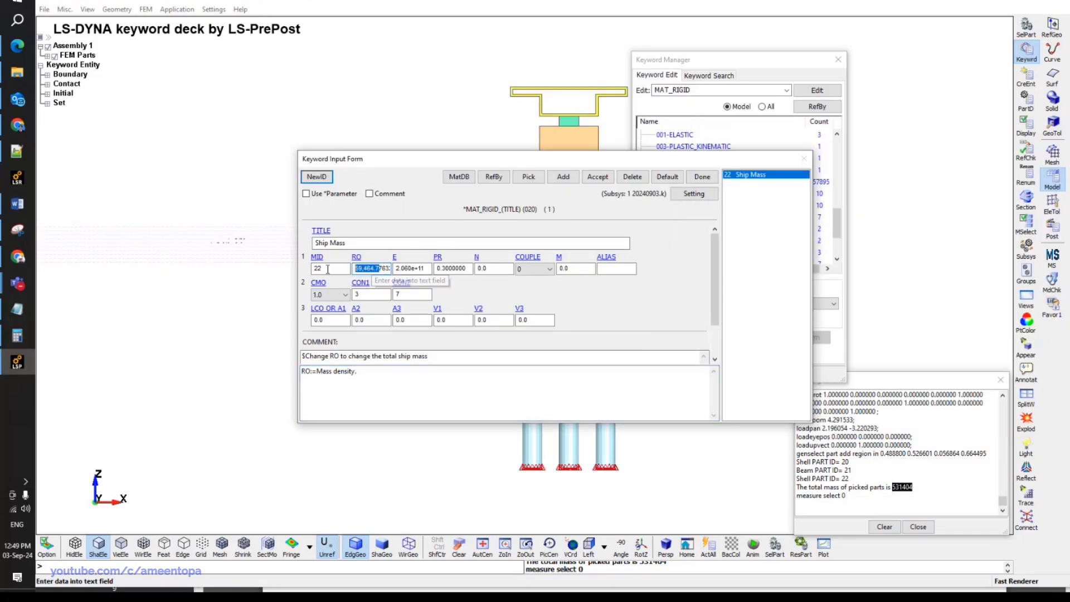
{"action": "left_click", "coordinate": [359, 269]}
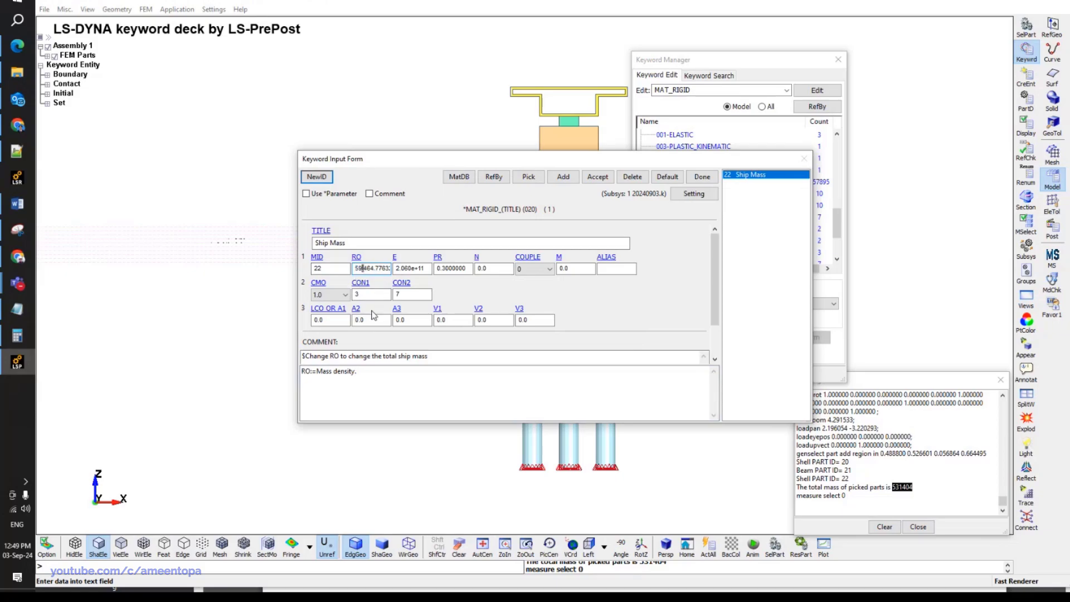
{"action": "left_click", "coordinate": [597, 177]}
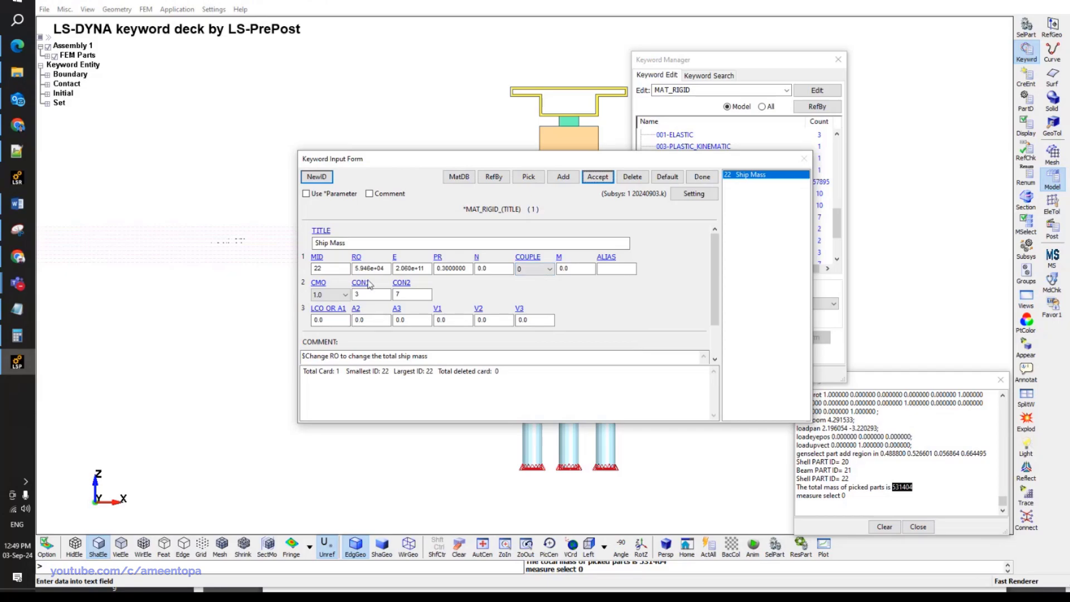
Close the material form, measure the total mass of the ship parts, and check it against the density calculation.
{"action": "left_click", "coordinate": [704, 177]}
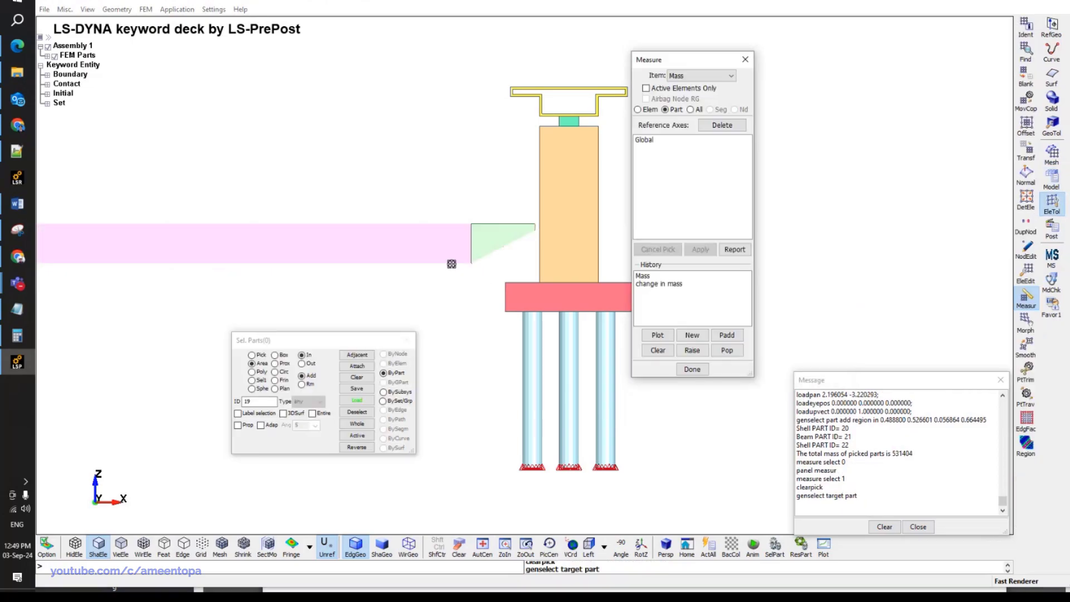
{"action": "left_click_drag", "start_coordinate": [506, 262], "coordinate": [413, 207]}
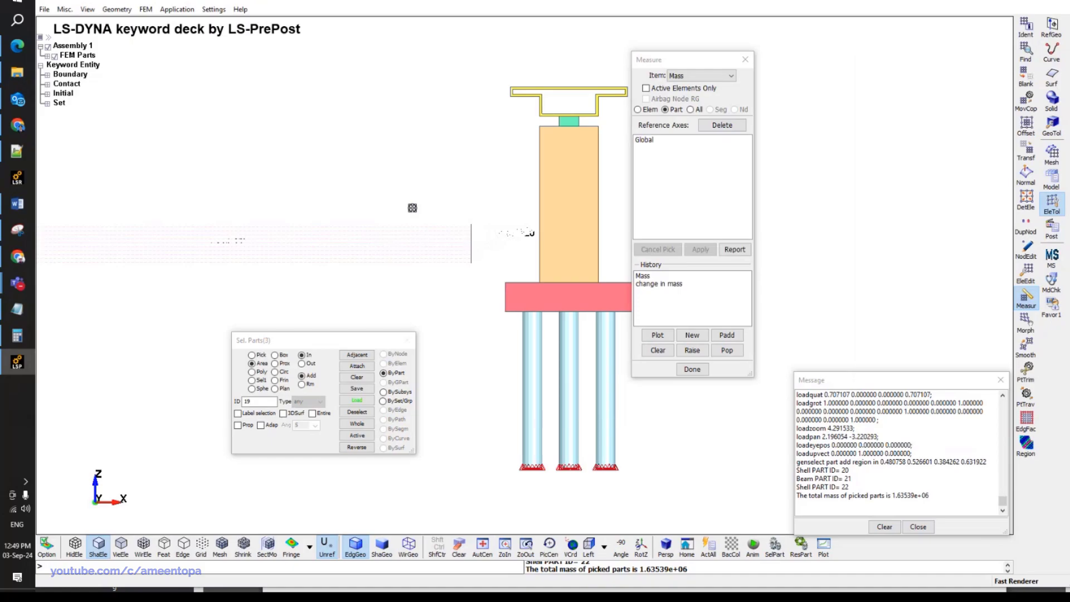
{"action": "left_click", "coordinate": [899, 496]}
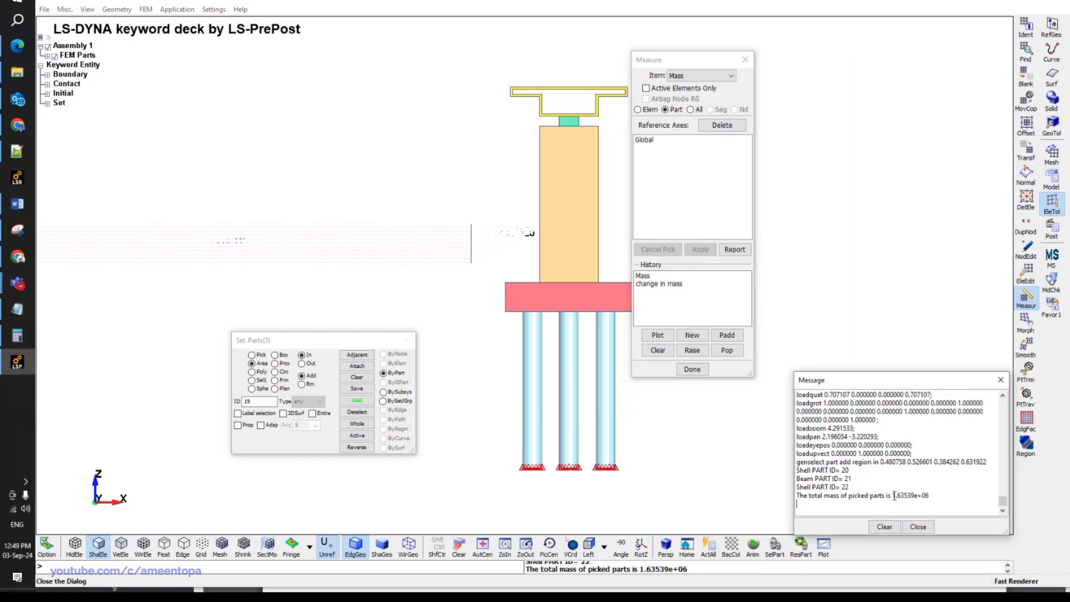
{"action": "left_click_drag", "start_coordinate": [892, 495], "coordinate": [912, 497]}
{"action": "left_click", "coordinate": [912, 497]}
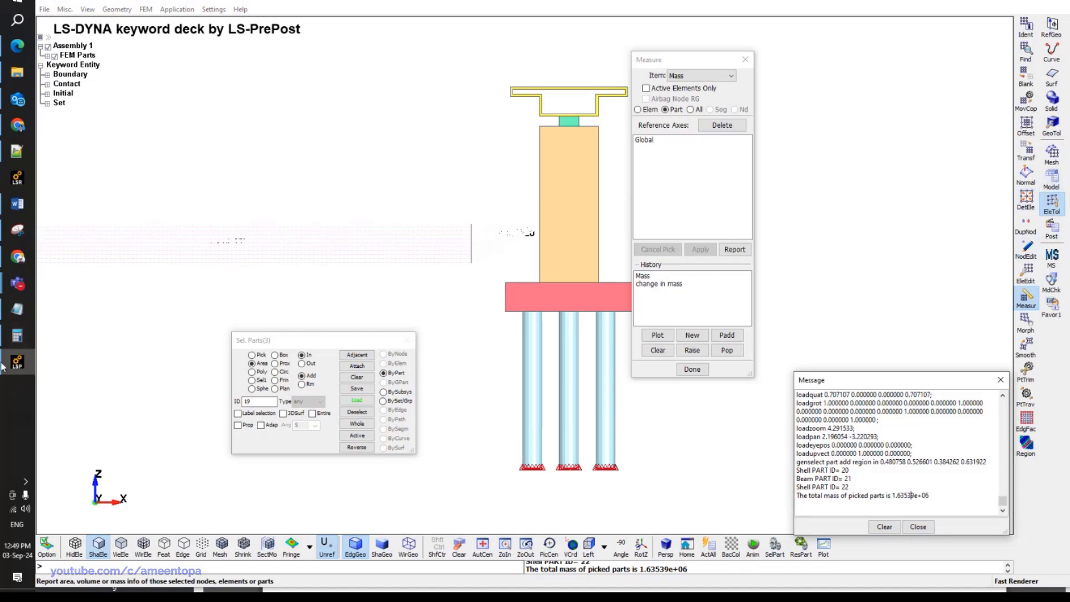
{"action": "mouse_move", "coordinate": [17, 366]}
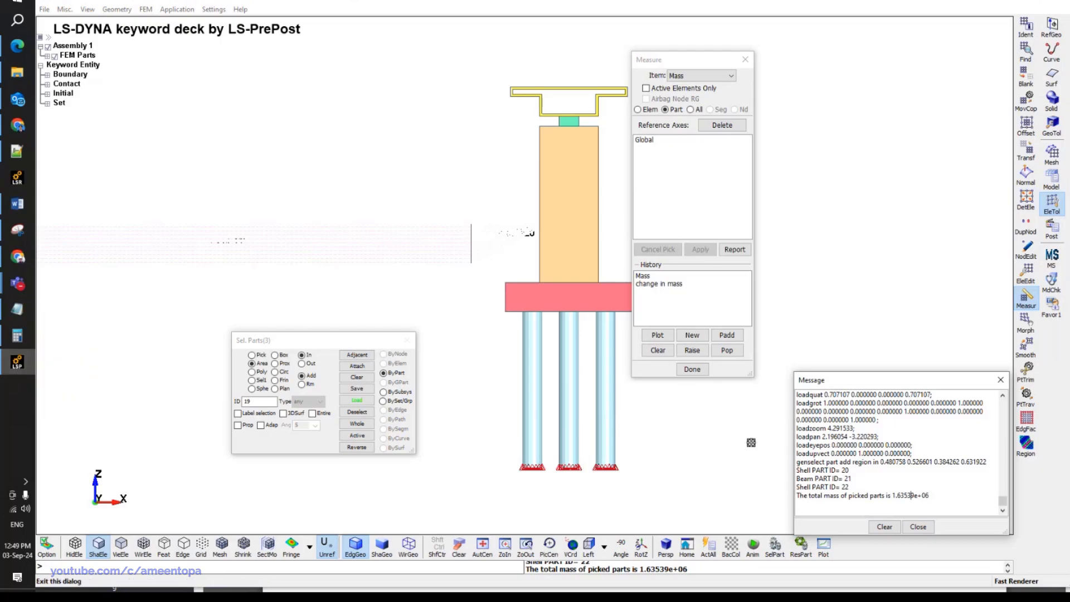
{"action": "left_click", "coordinate": [13, 338]}
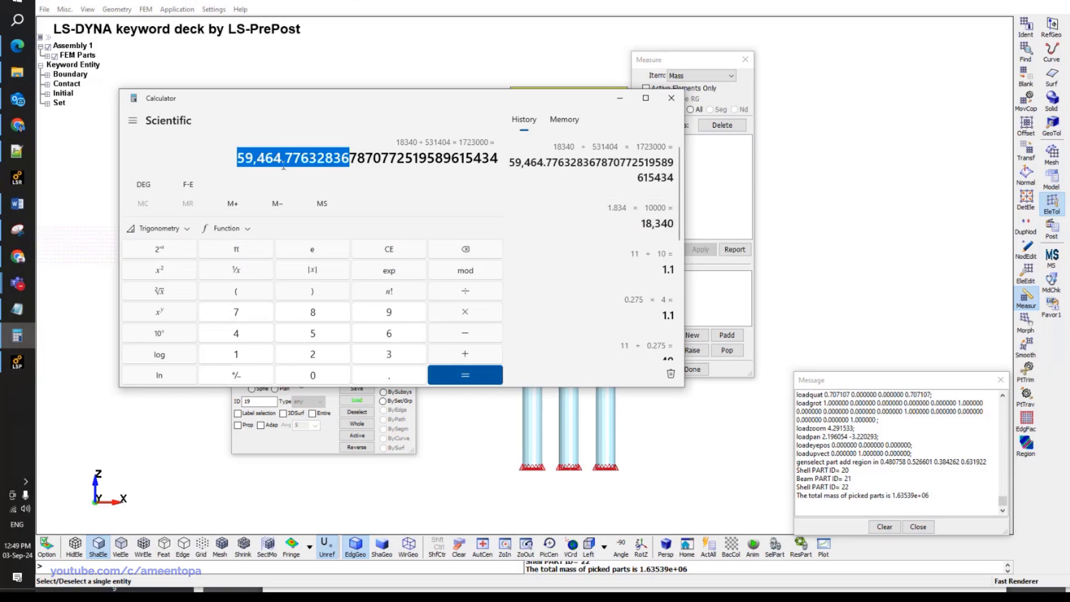
{"action": "left_click", "coordinate": [893, 495]}
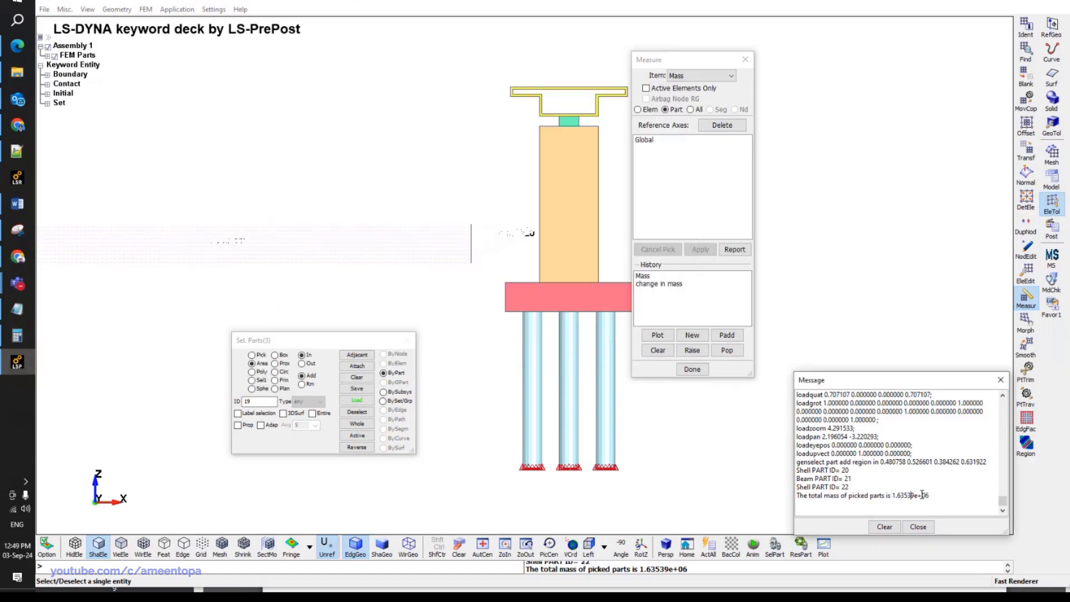
Reopen the Ship Mass rigid material, set its density RO to 5.996e+04, and accept the change.
{"action": "left_click", "coordinate": [1052, 178]}
{"action": "left_click", "coordinate": [1026, 51]}
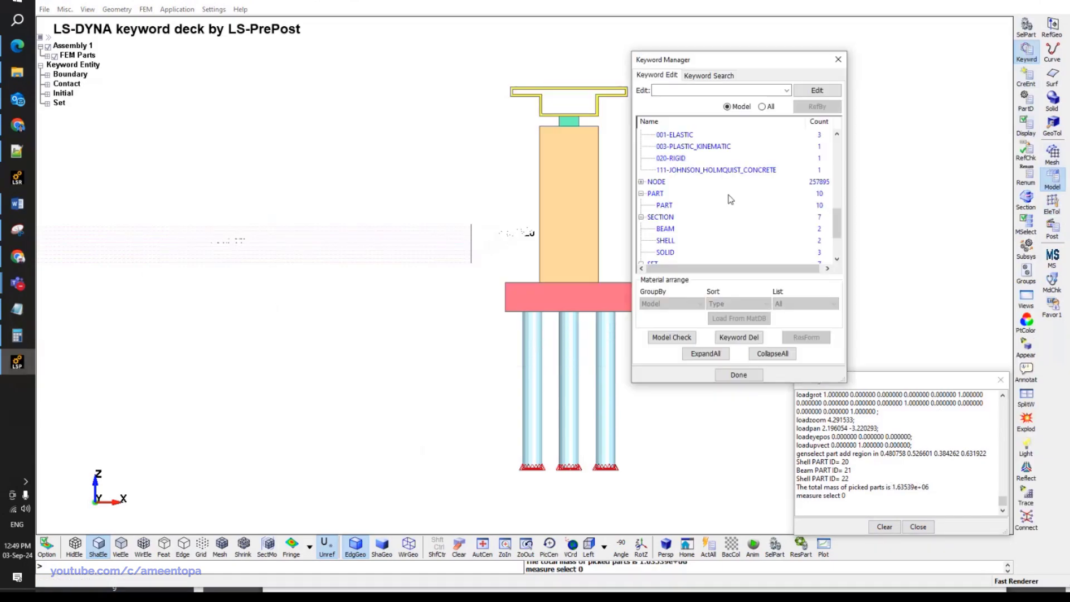
{"action": "double_click", "coordinate": [671, 159]}
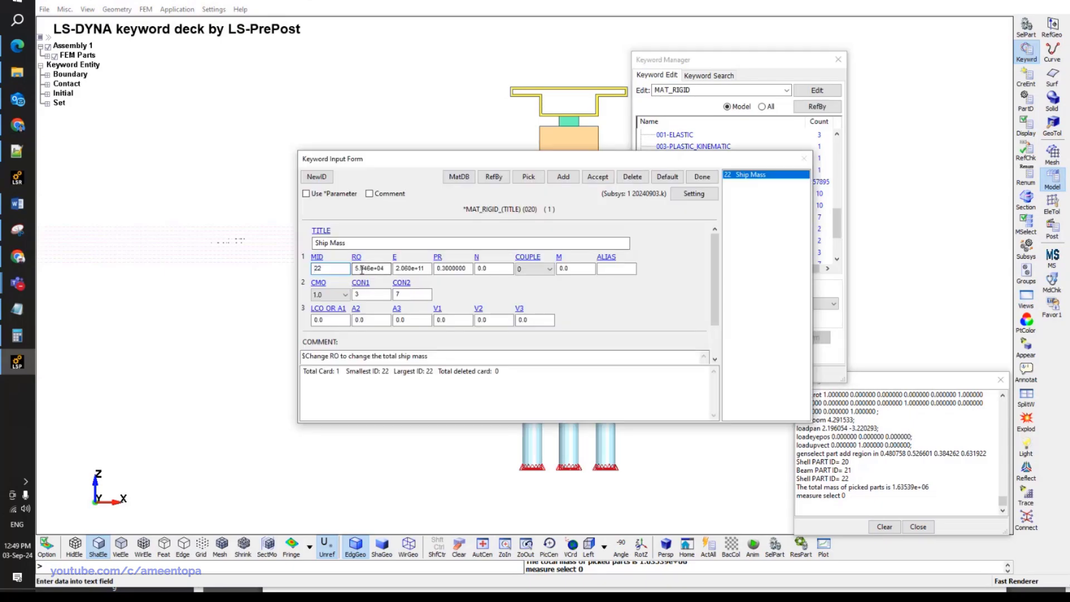
{"action": "left_click", "coordinate": [362, 269]}
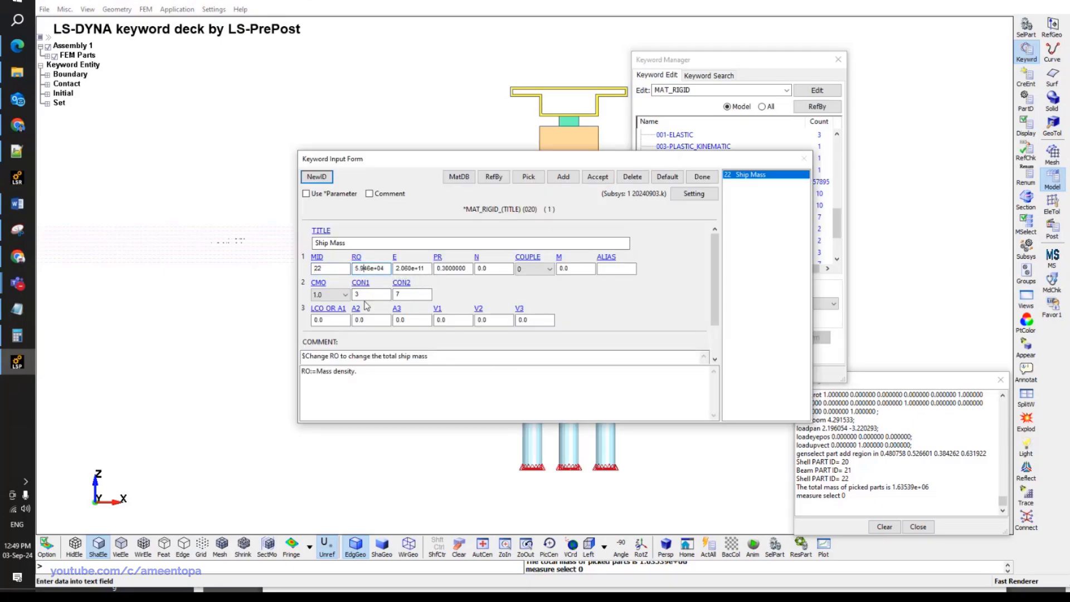
{"action": "key", "text": "Left"}
{"action": "type", "text": "9"}
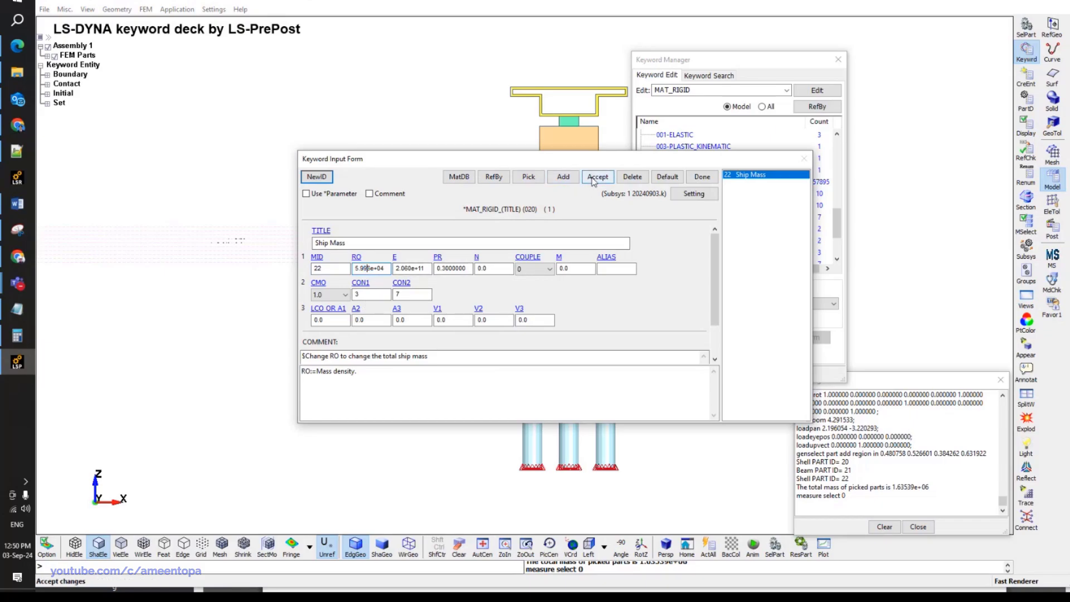
{"action": "left_click", "coordinate": [596, 179]}
{"action": "left_click", "coordinate": [701, 177]}
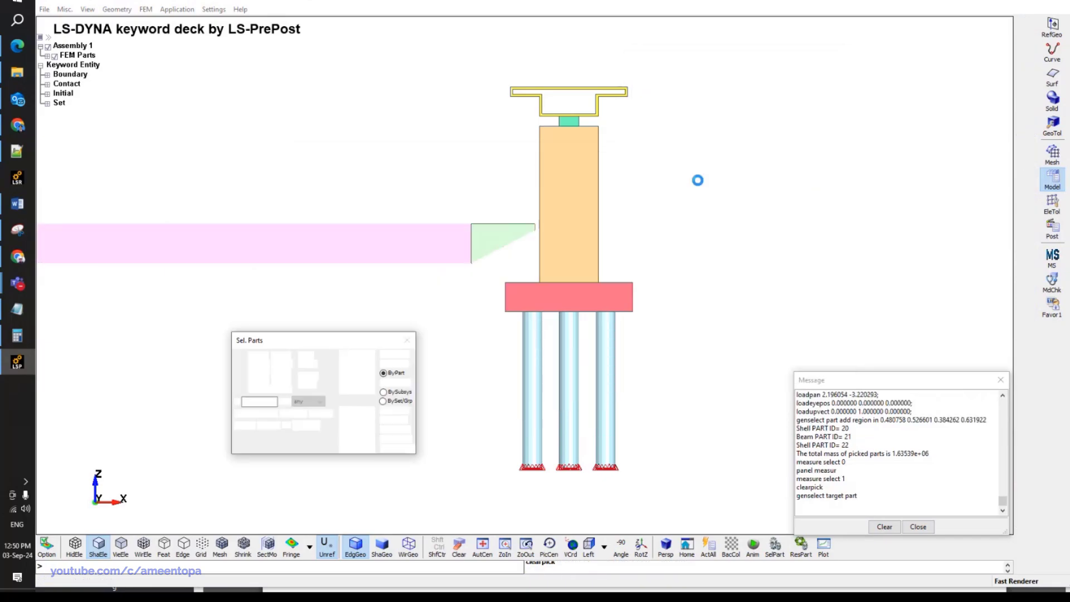
Remeasure the total mass of the ship parts and compare it with the previous measurement in the message log.
{"action": "left_click_drag", "start_coordinate": [499, 270], "coordinate": [344, 199]}
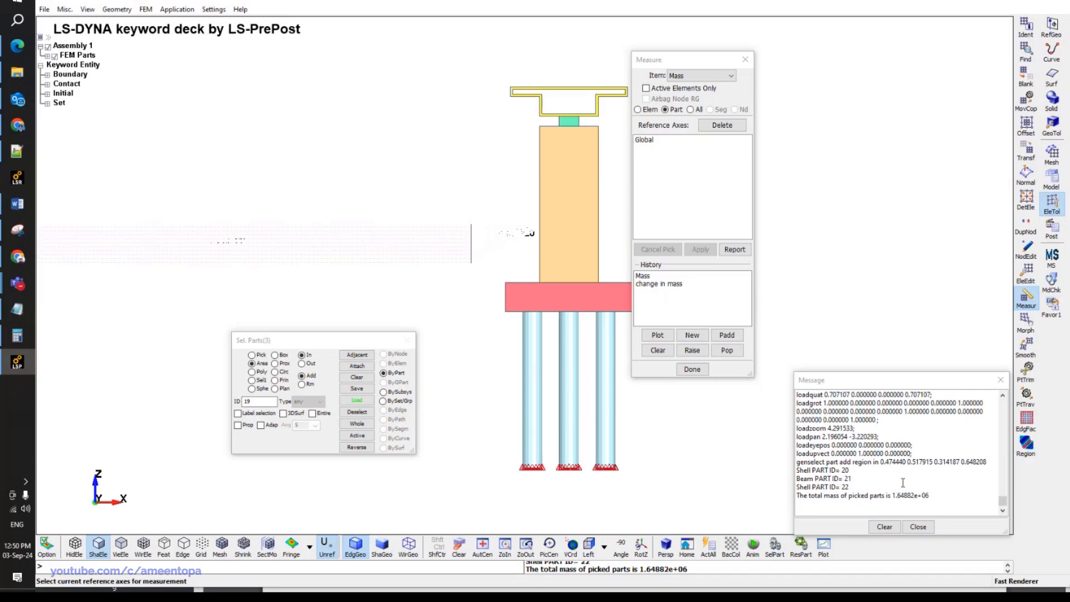
{"action": "scroll", "coordinate": [907, 478], "scroll_direction": "up", "scroll_amount": 3}
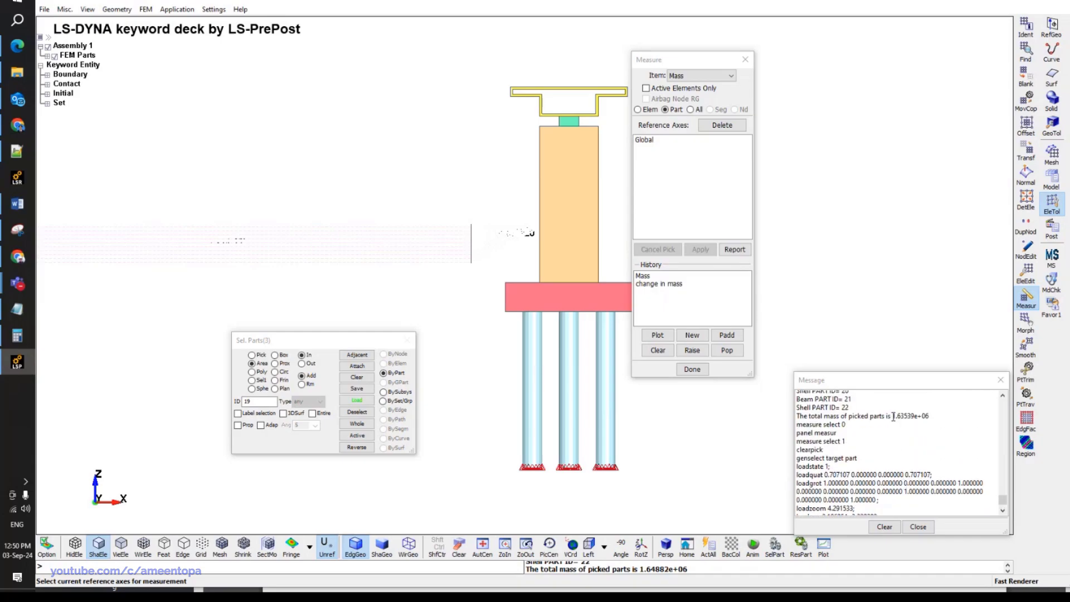
Close the message log, reopen the Ship Mass rigid material, set its density RO to 6.196e+04, and accept the change.
{"action": "scroll", "coordinate": [897, 423], "scroll_direction": "down", "scroll_amount": 3}
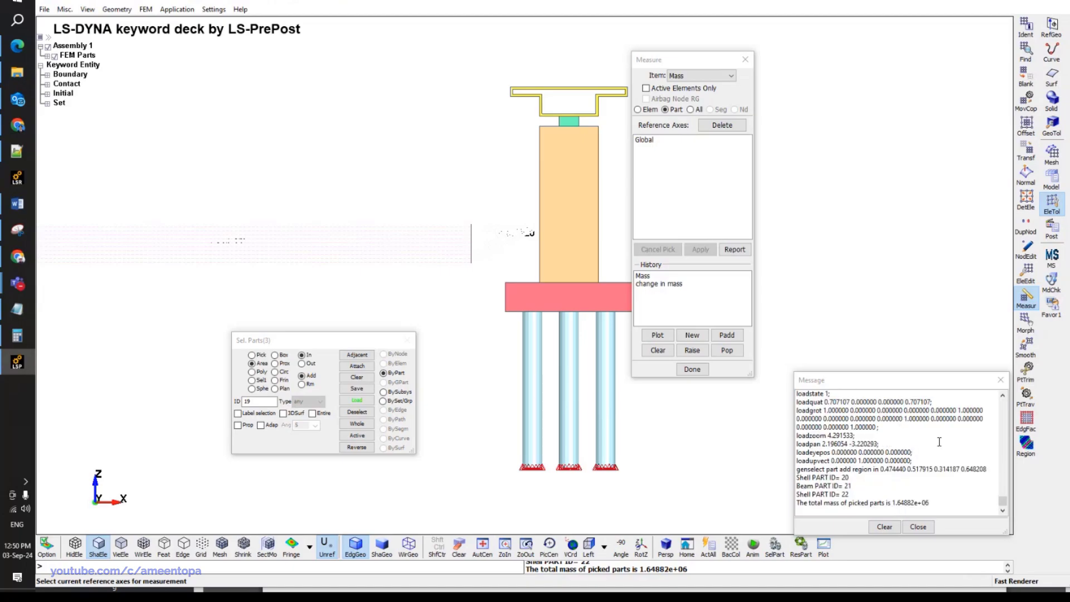
{"action": "left_click", "coordinate": [1001, 380]}
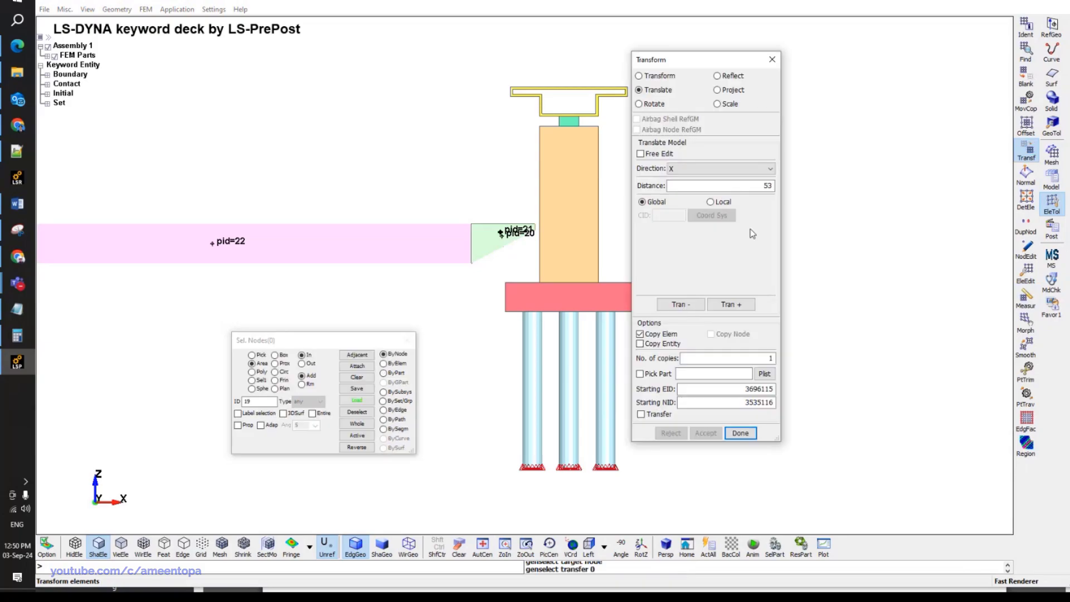
{"action": "left_click", "coordinate": [1052, 178]}
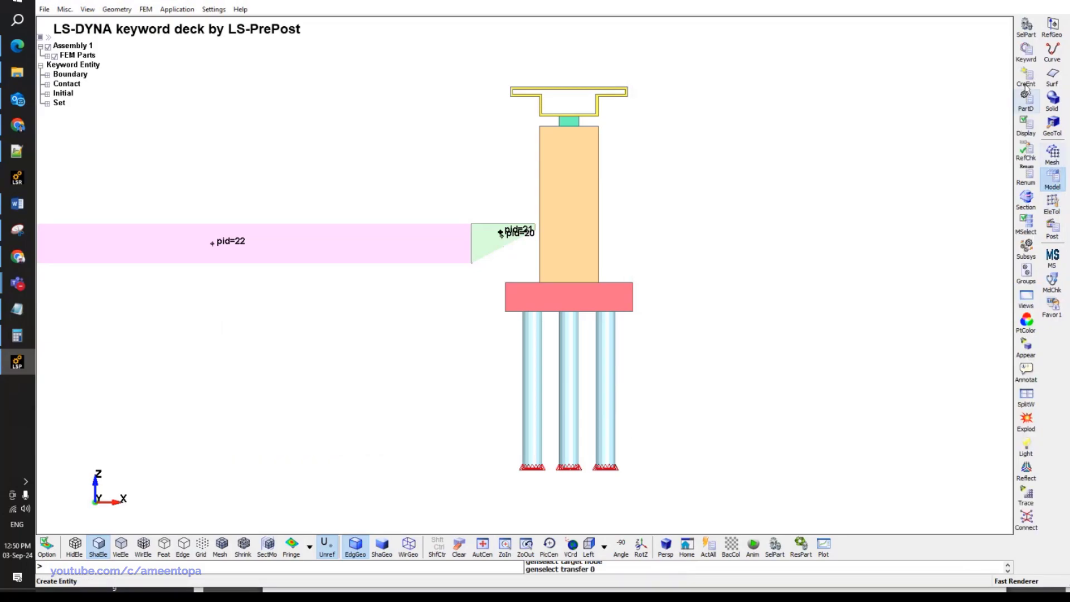
{"action": "left_click", "coordinate": [1026, 52]}
{"action": "double_click", "coordinate": [690, 160]}
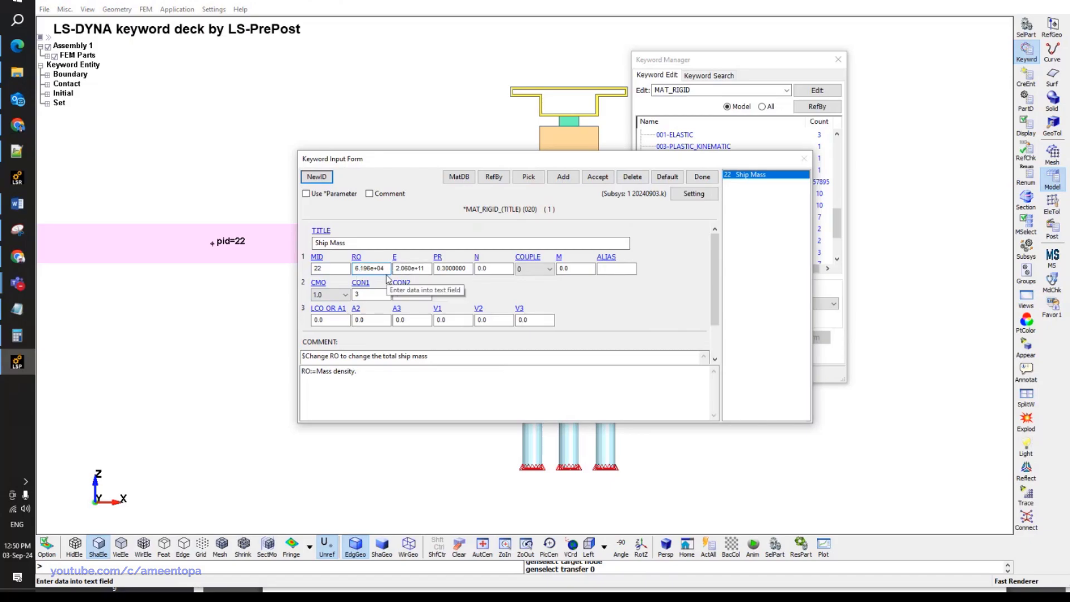
{"action": "left_click", "coordinate": [595, 177]}
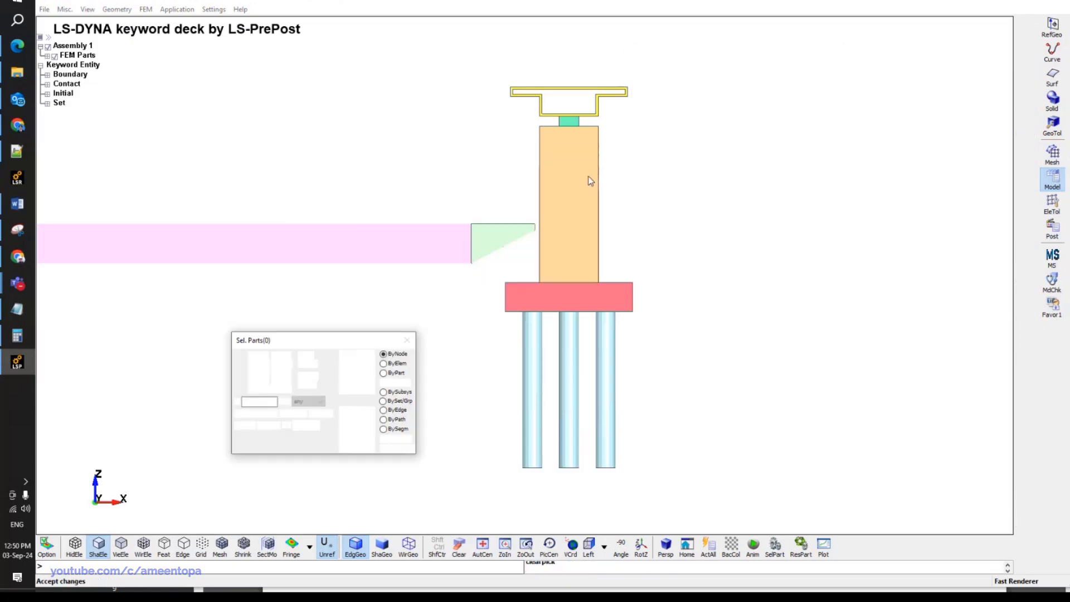
Measure the total mass of the ship parts and compare it with the target mass noted in Notepad.
{"action": "left_click_drag", "start_coordinate": [513, 257], "coordinate": [293, 176]}
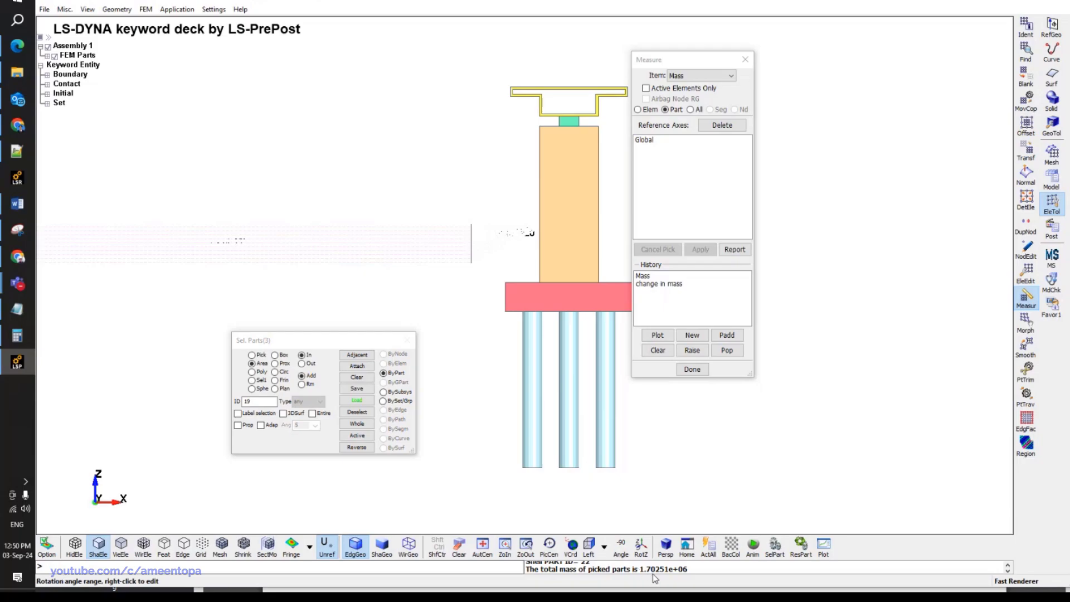
{"action": "left_click", "coordinate": [658, 350]}
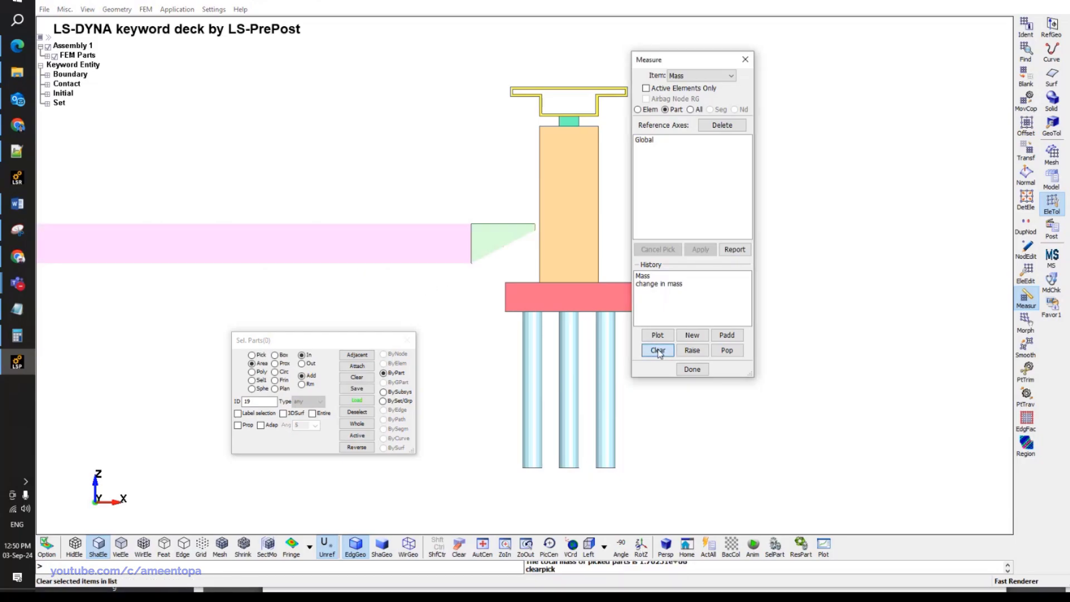
{"action": "middle_click_drag", "start_coordinate": [474, 214], "coordinate": [396, 182]}
{"action": "scroll", "coordinate": [437, 227], "scroll_direction": "down", "scroll_amount": 3}
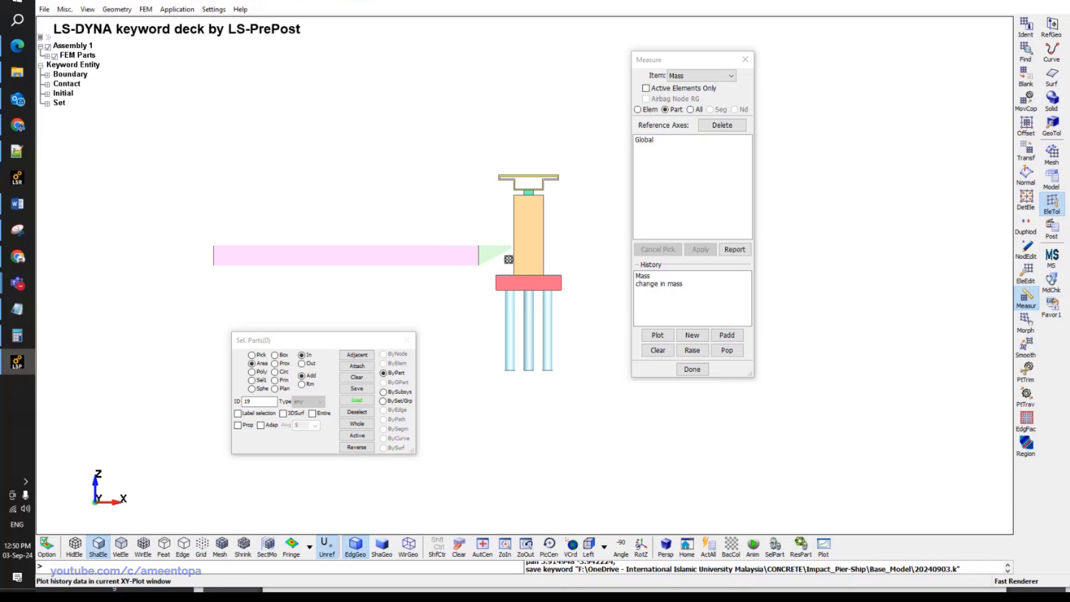
{"action": "left_click_drag", "start_coordinate": [500, 263], "coordinate": [293, 202]}
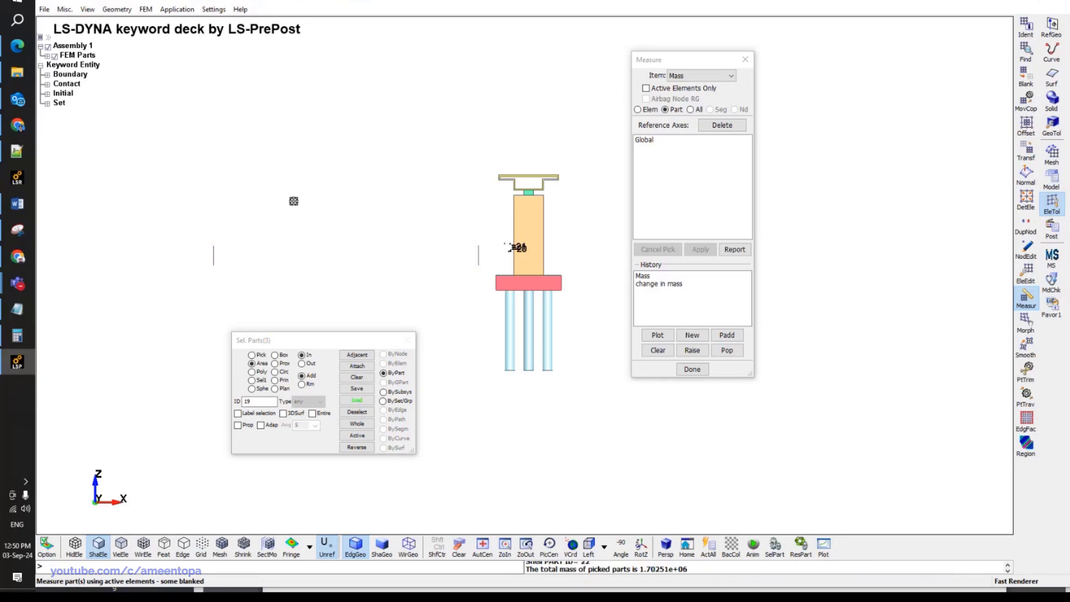
{"action": "left_click", "coordinate": [17, 310]}
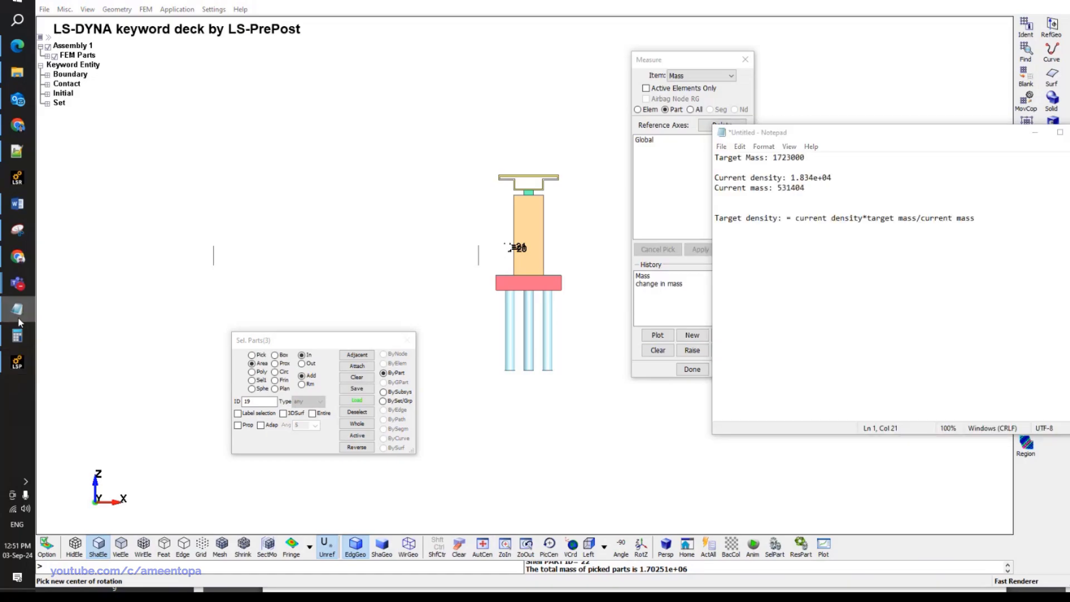
{"action": "left_click", "coordinate": [18, 321]}
Set the Ship Mass rigid material's density RO to 6.296e+04, accept it, and remeasure the ship parts' total mass.
{"action": "left_click", "coordinate": [1027, 154]}
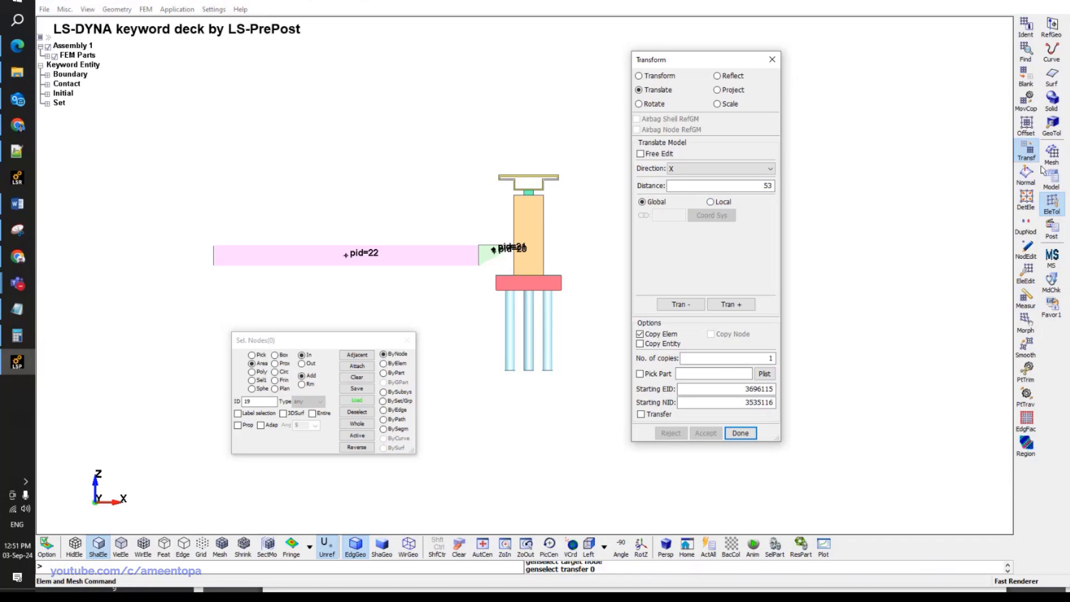
{"action": "left_click", "coordinate": [1053, 179]}
{"action": "left_click", "coordinate": [1026, 53]}
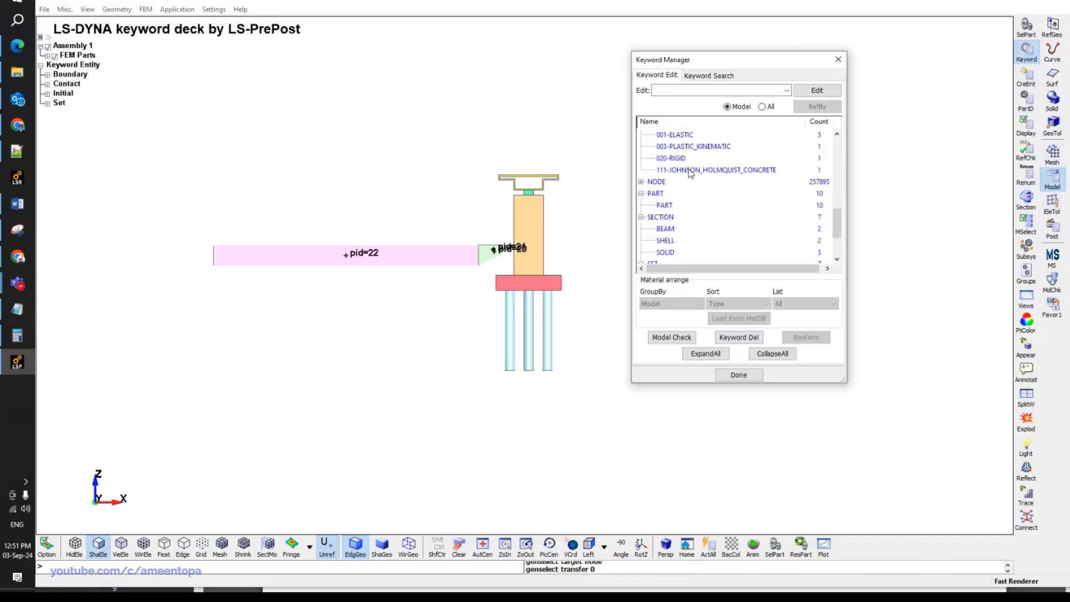
{"action": "double_click", "coordinate": [672, 158]}
{"action": "left_click", "coordinate": [364, 268]}
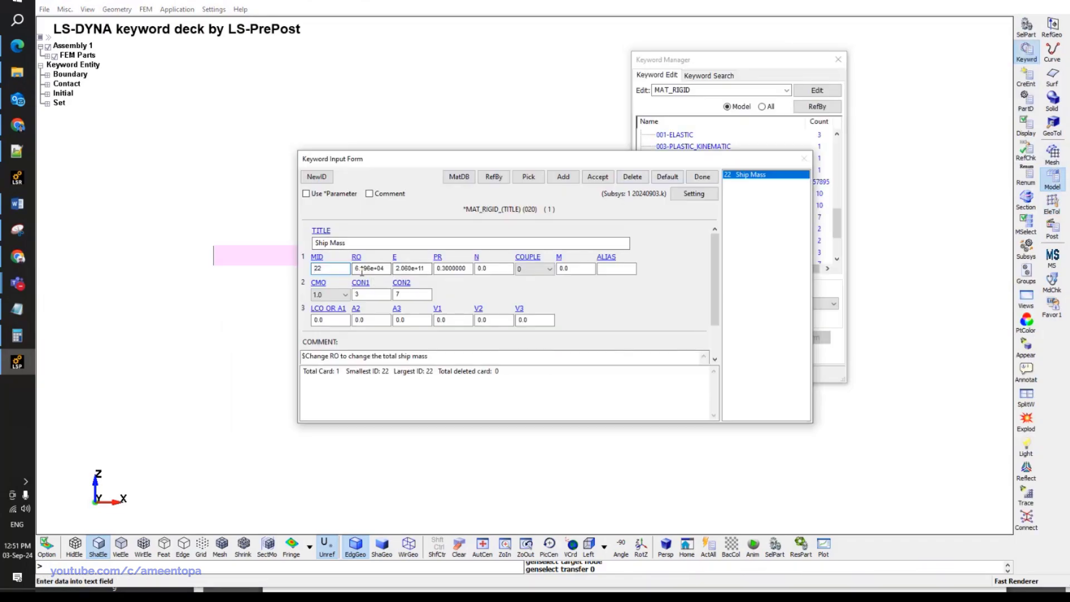
{"action": "key", "text": "BackSpace"}
{"action": "type", "text": "2"}
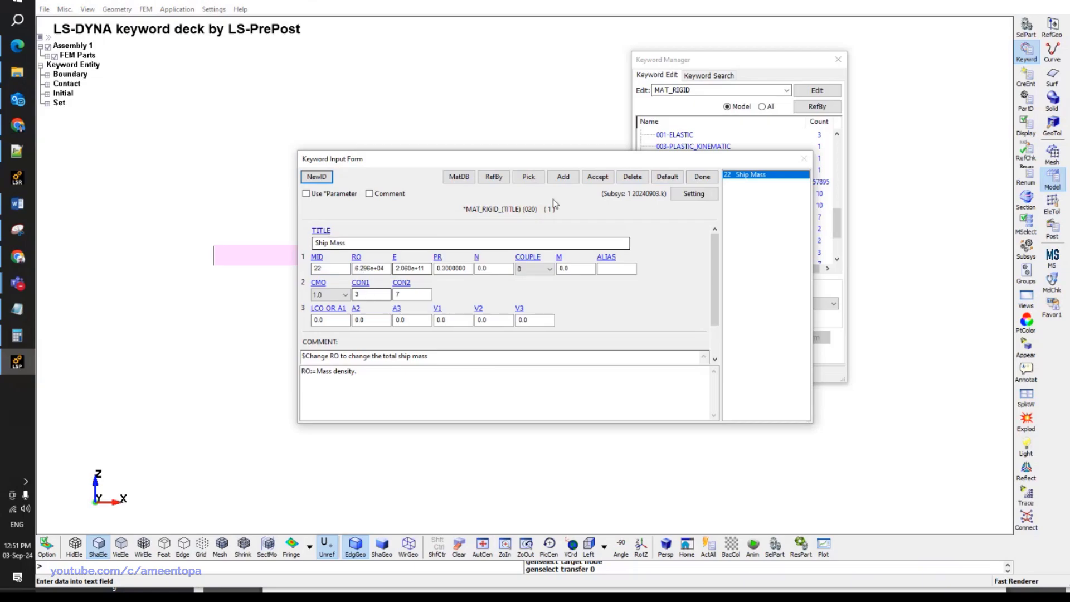
{"action": "left_click", "coordinate": [595, 178]}
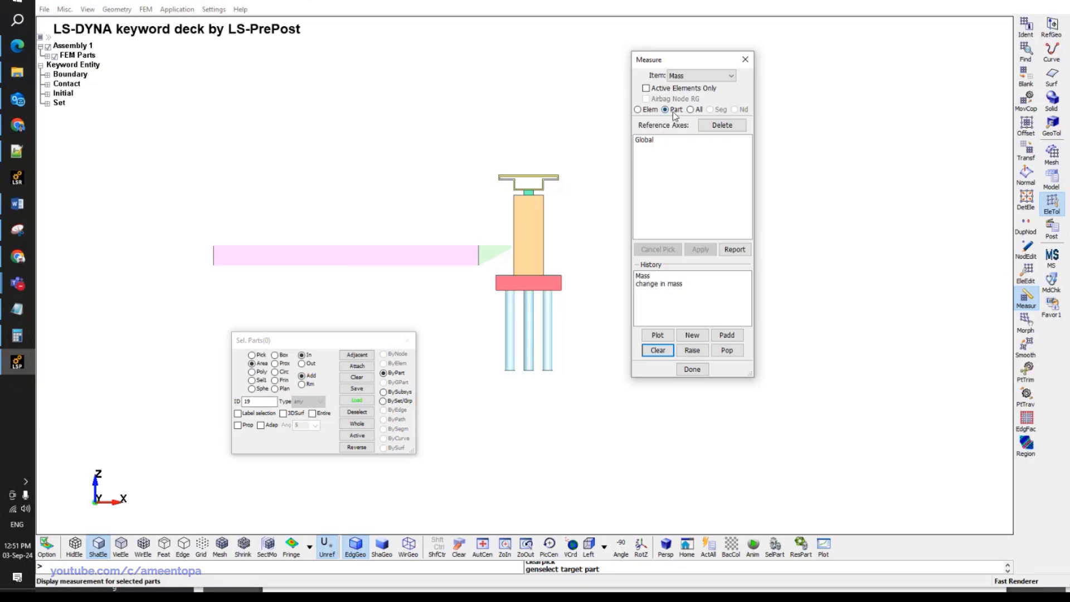
{"action": "left_click_drag", "start_coordinate": [502, 256], "coordinate": [400, 222]}
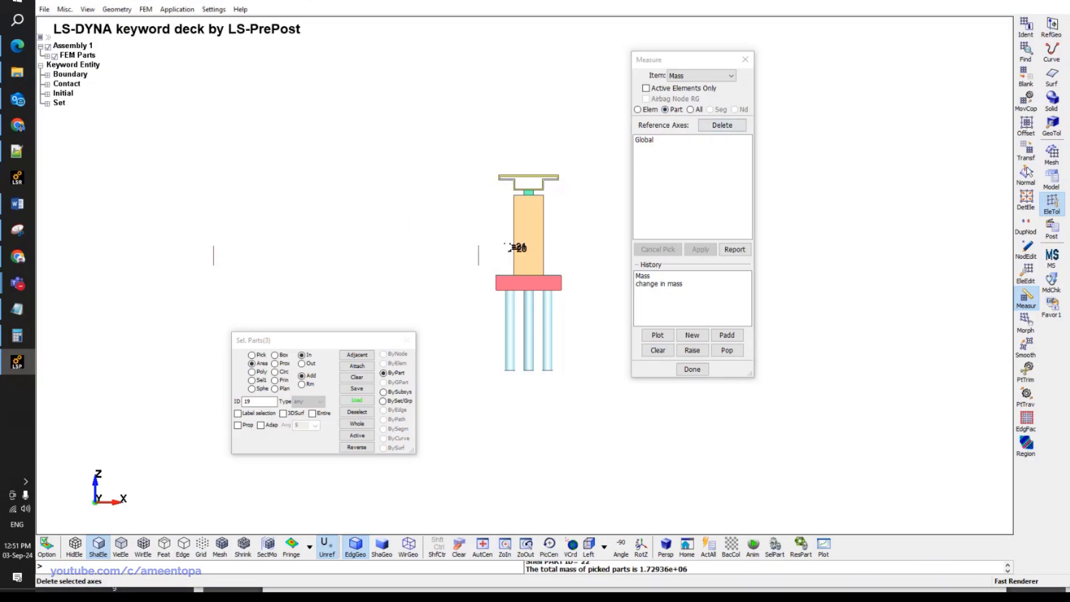
Set the Ship Mass rigid material's density RO to 6.246e+04, accept it, and remeasure the ship parts' total mass.
{"action": "left_click", "coordinate": [1053, 178]}
{"action": "left_click", "coordinate": [1028, 56]}
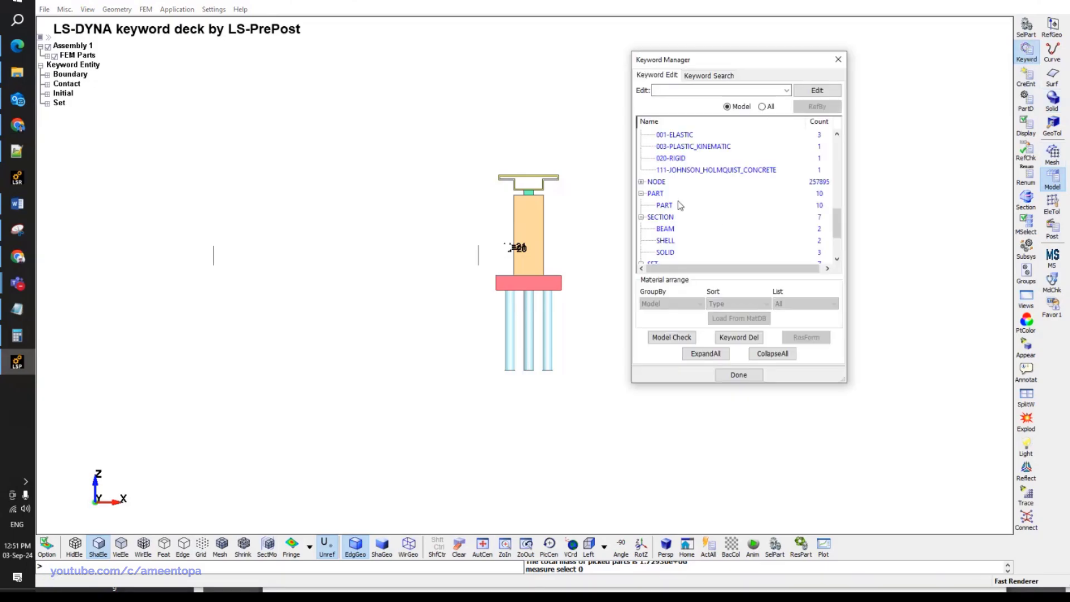
{"action": "double_click", "coordinate": [672, 158]}
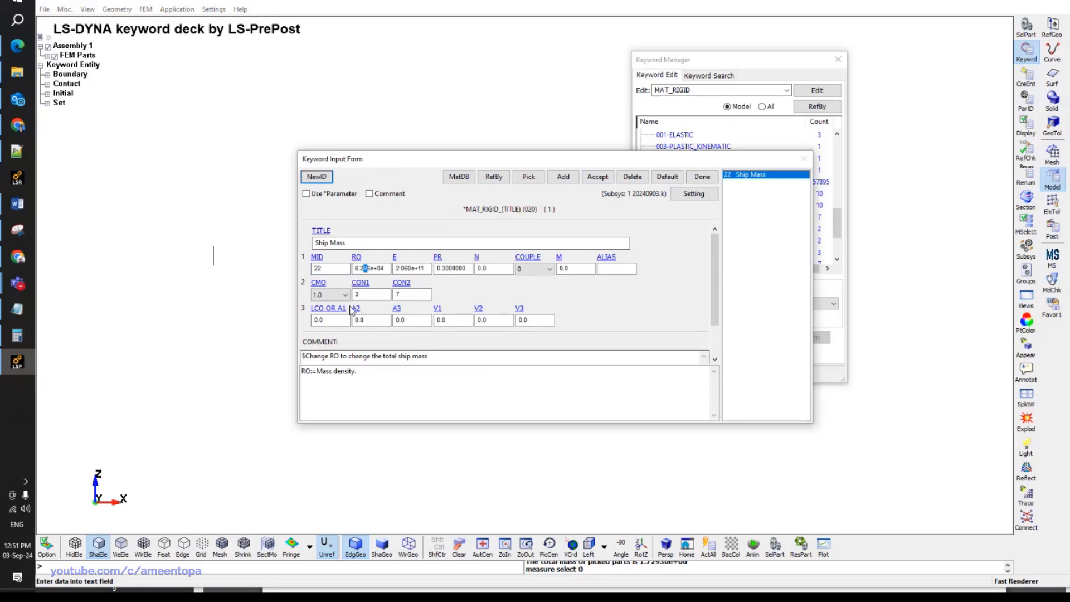
{"action": "left_click", "coordinate": [597, 176]}
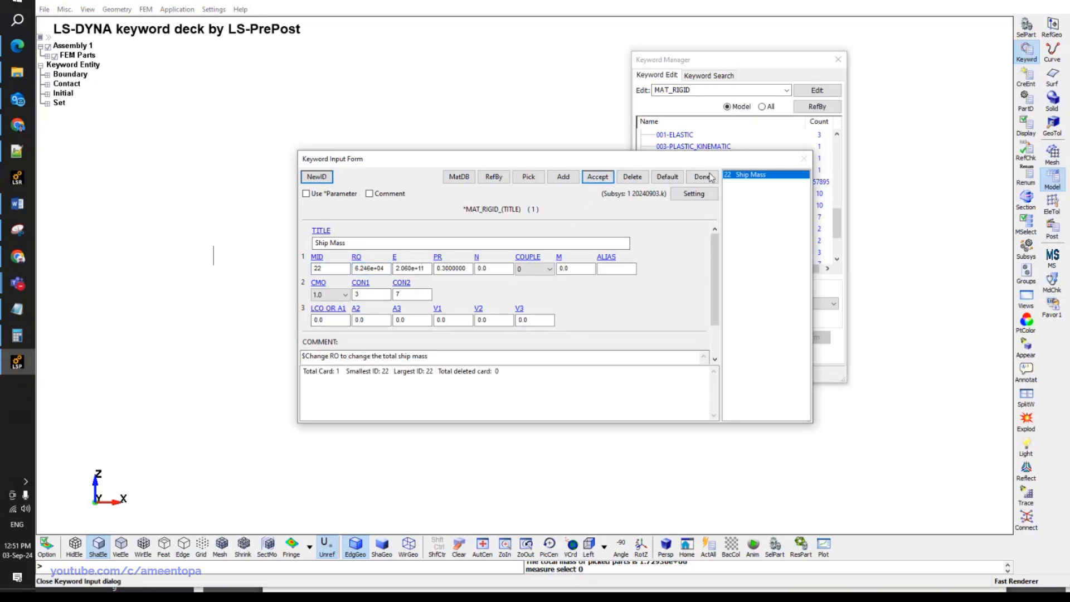
{"action": "left_click", "coordinate": [702, 176]}
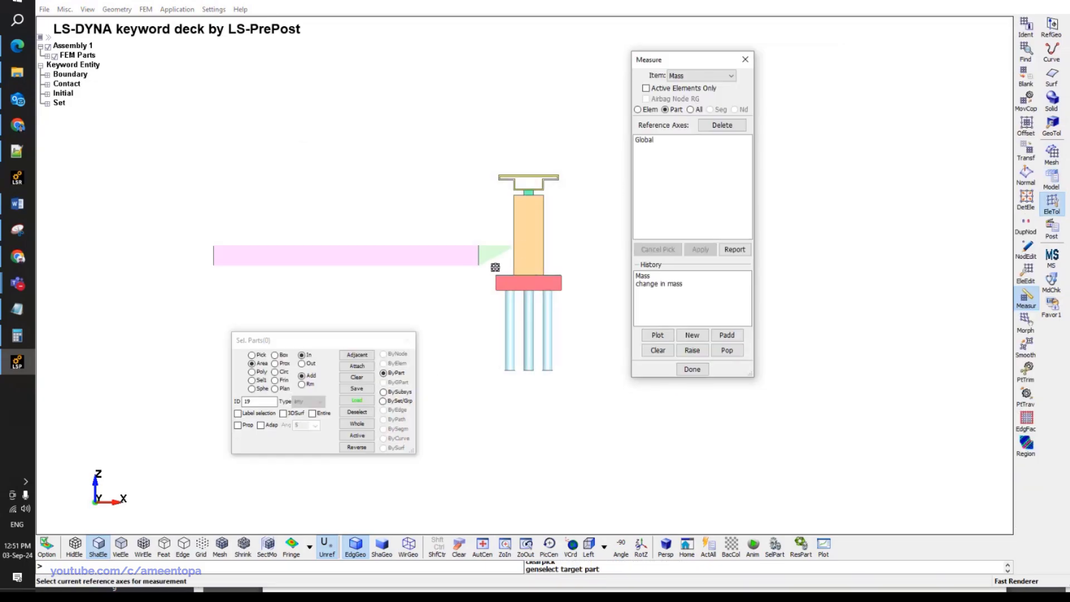
{"action": "left_click_drag", "start_coordinate": [498, 263], "coordinate": [396, 224]}
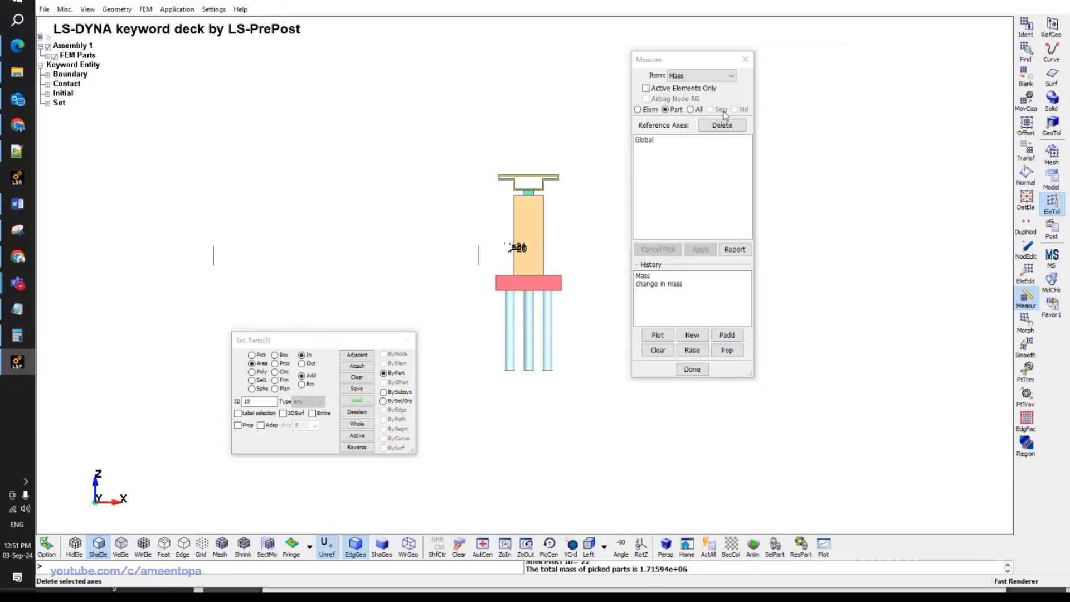
Set the Ship Mass rigid material's density RO to 6.266e+04, accept it, and check the ship parts' total mass.
{"action": "left_click", "coordinate": [746, 59]}
{"action": "double_click", "coordinate": [672, 158]}
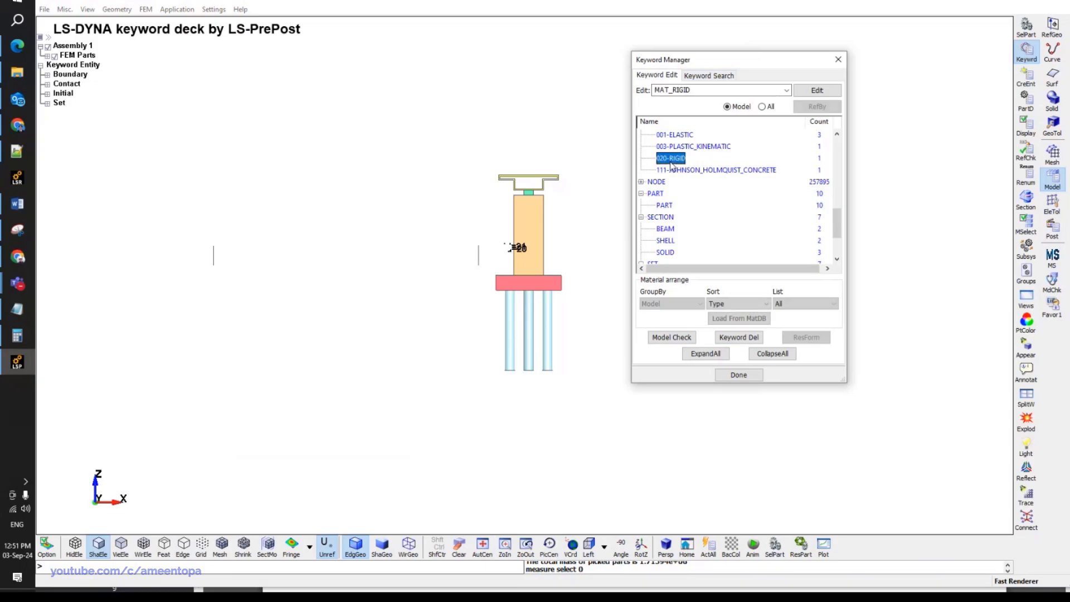
{"action": "left_click", "coordinate": [364, 270]}
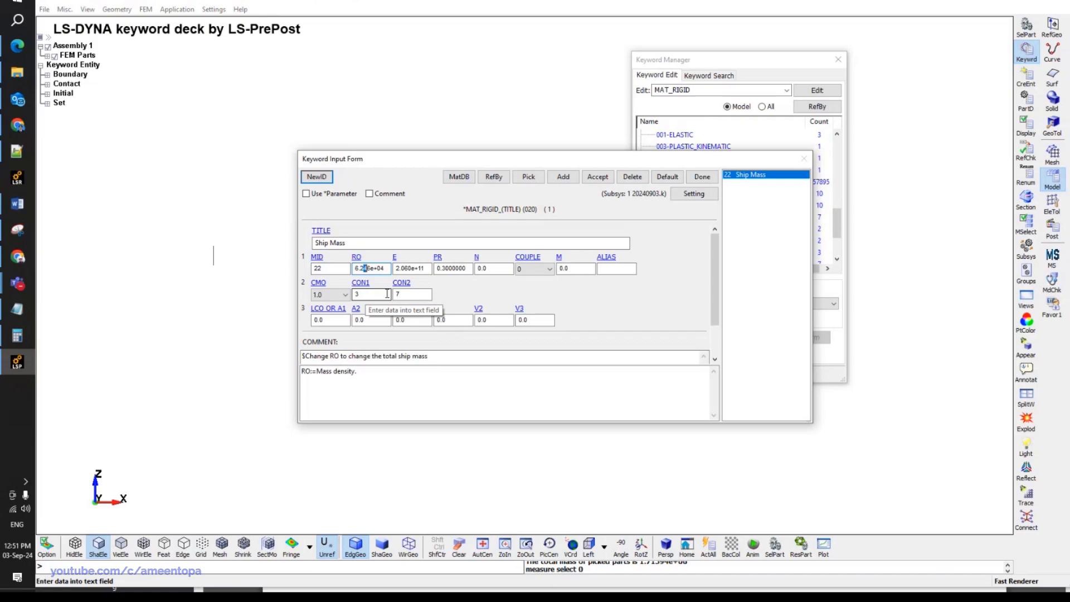
{"action": "left_click", "coordinate": [598, 177]}
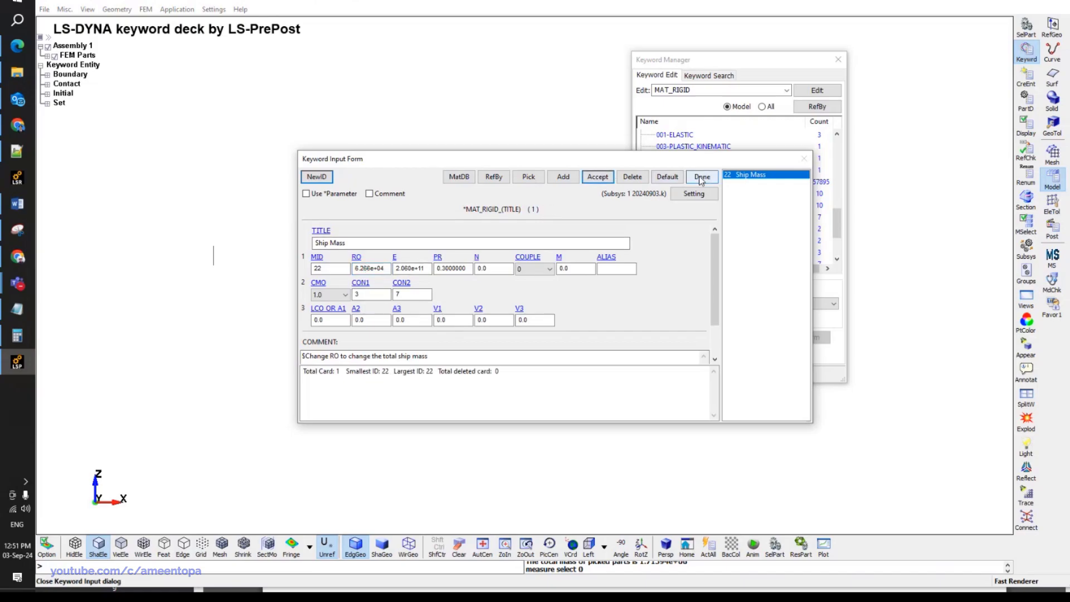
{"action": "left_click", "coordinate": [703, 177]}
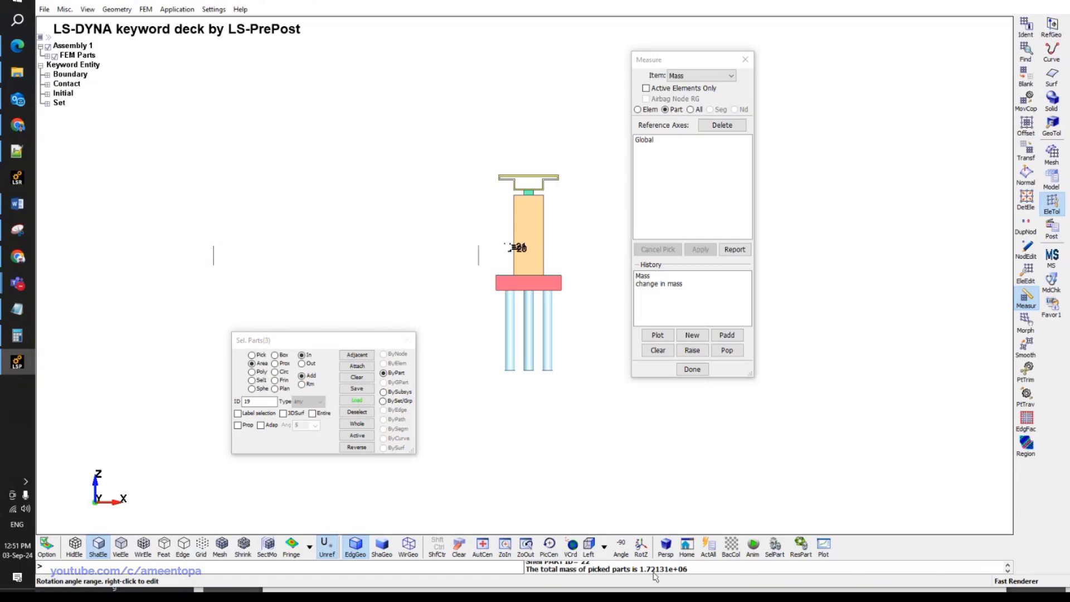
{"action": "left_click", "coordinate": [747, 63]}
View the whole bridge in 3D, then review the Ship Mass material's comment on changing the total ship mass, and close the form.
{"action": "left_click_drag", "start_coordinate": [490, 274], "coordinate": [375, 196], "text": "ctrl"}
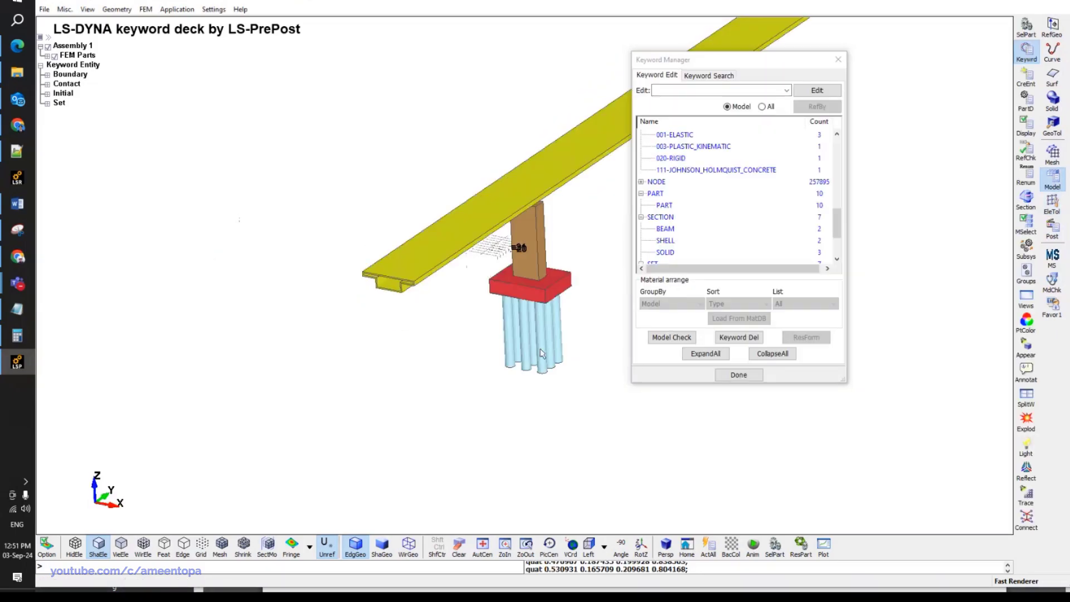
{"action": "left_click_drag", "start_coordinate": [281, 391], "coordinate": [504, 241], "text": "ctrl"}
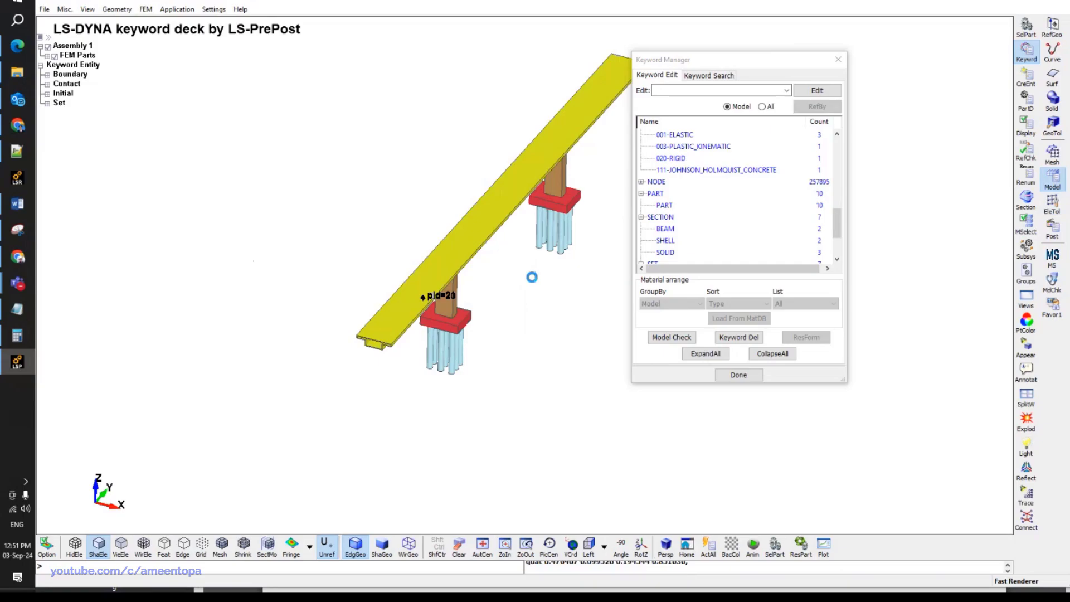
{"action": "double_click", "coordinate": [672, 158]}
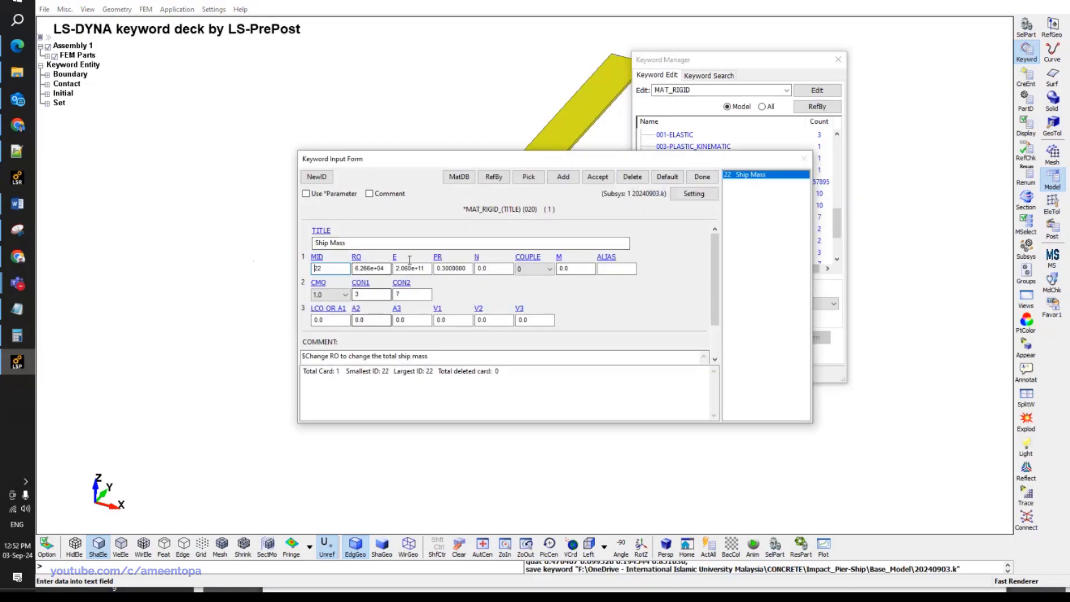
{"action": "left_click_drag", "start_coordinate": [446, 151], "coordinate": [448, 44]}
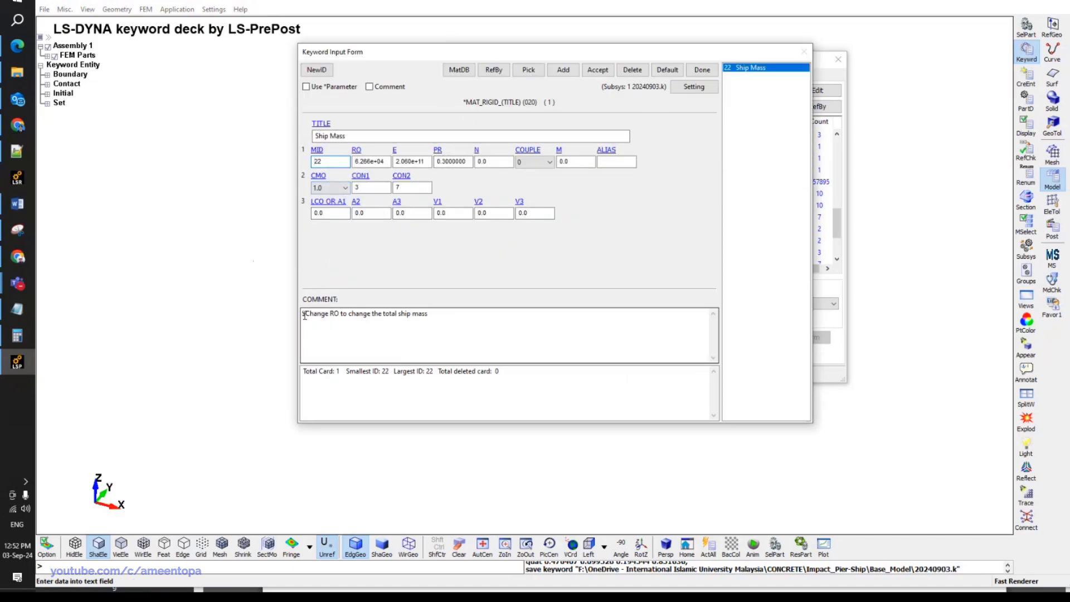
{"action": "left_click_drag", "start_coordinate": [305, 315], "coordinate": [427, 320]}
{"action": "left_click", "coordinate": [426, 320]}
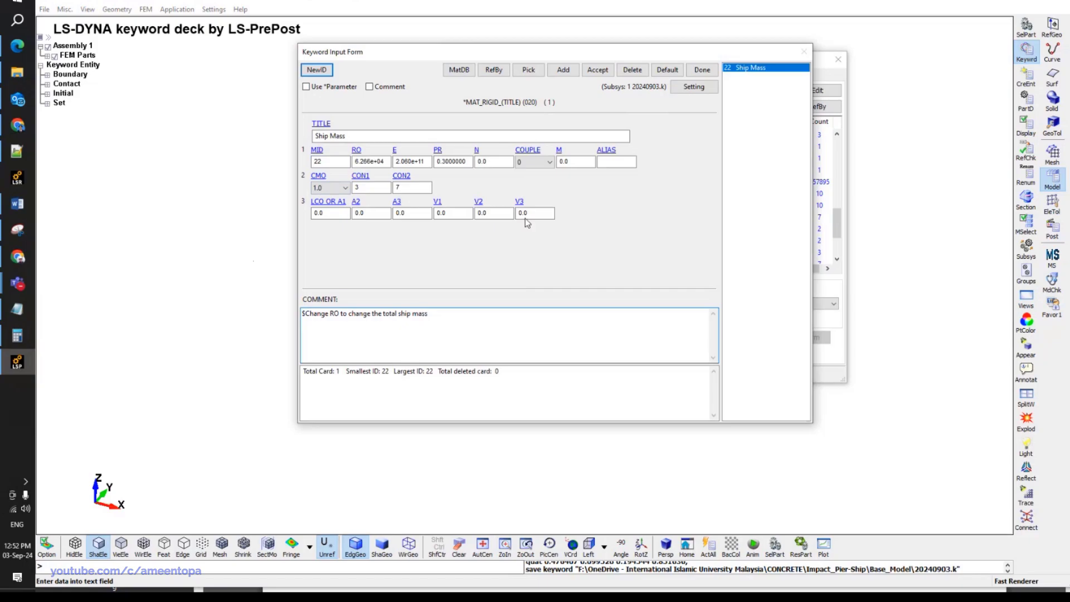
{"action": "left_click", "coordinate": [702, 70]}
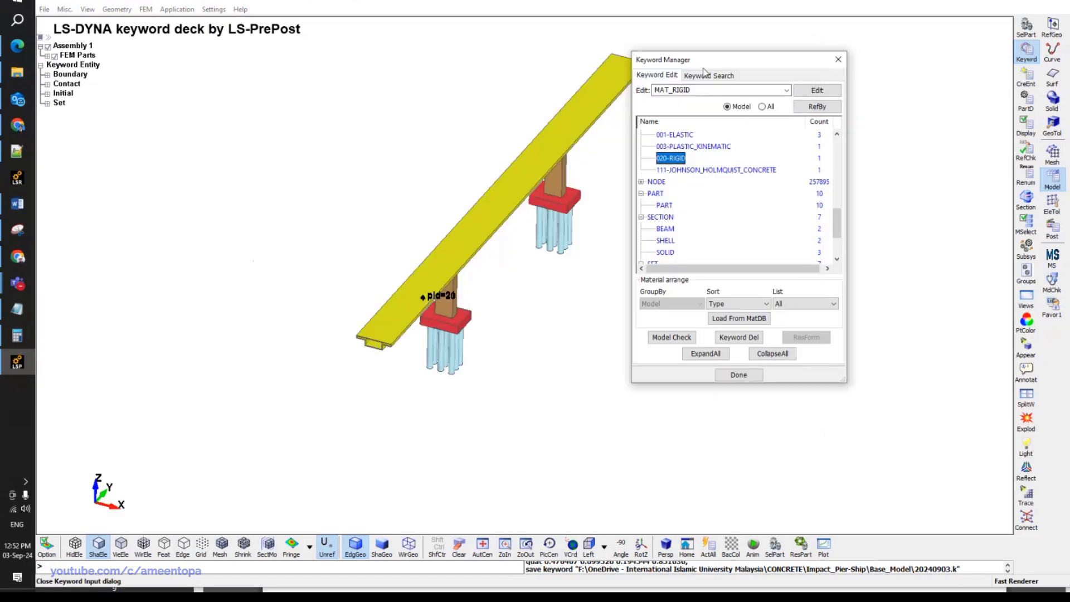
Open the elastic material Concrete Deck (Linear Model), review its comment on changing the deck mass through RO, and close the form.
{"action": "double_click", "coordinate": [681, 135]}
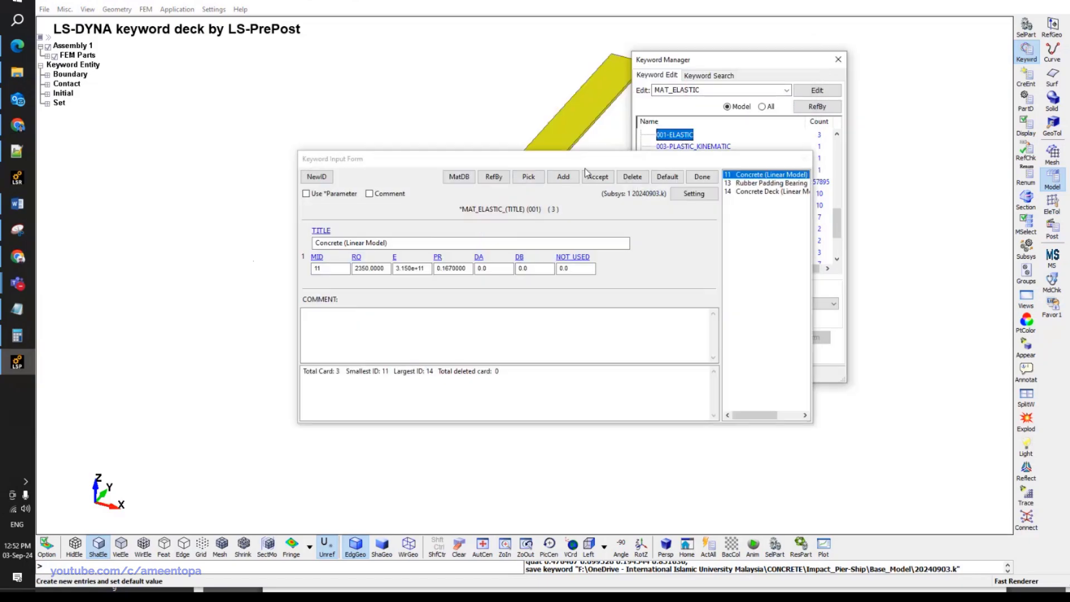
{"action": "left_click", "coordinate": [757, 192]}
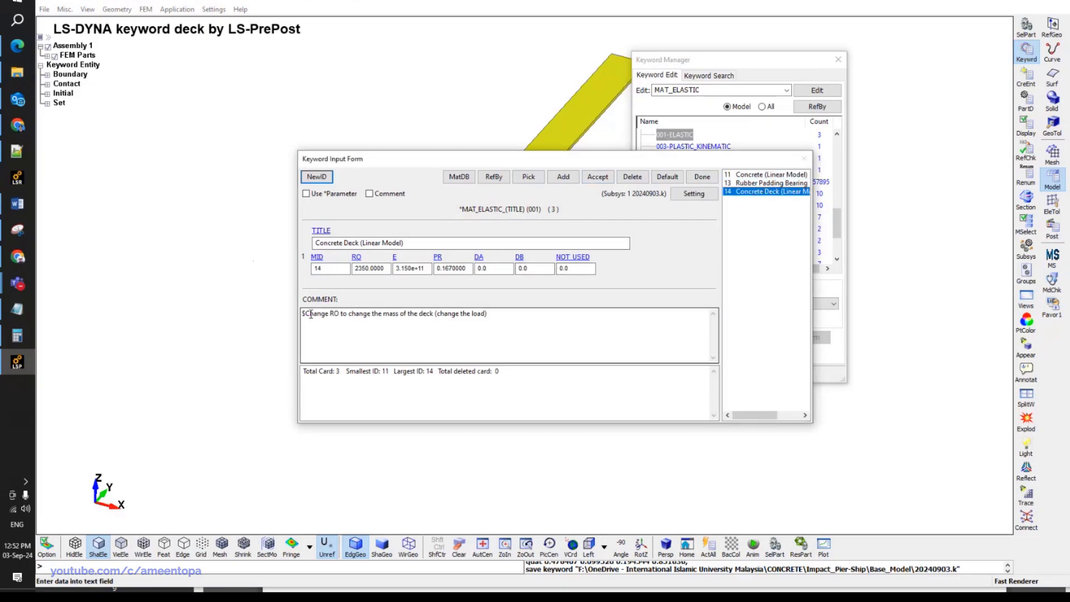
{"action": "left_click_drag", "start_coordinate": [311, 315], "coordinate": [443, 313]}
{"action": "left_click", "coordinate": [443, 313]}
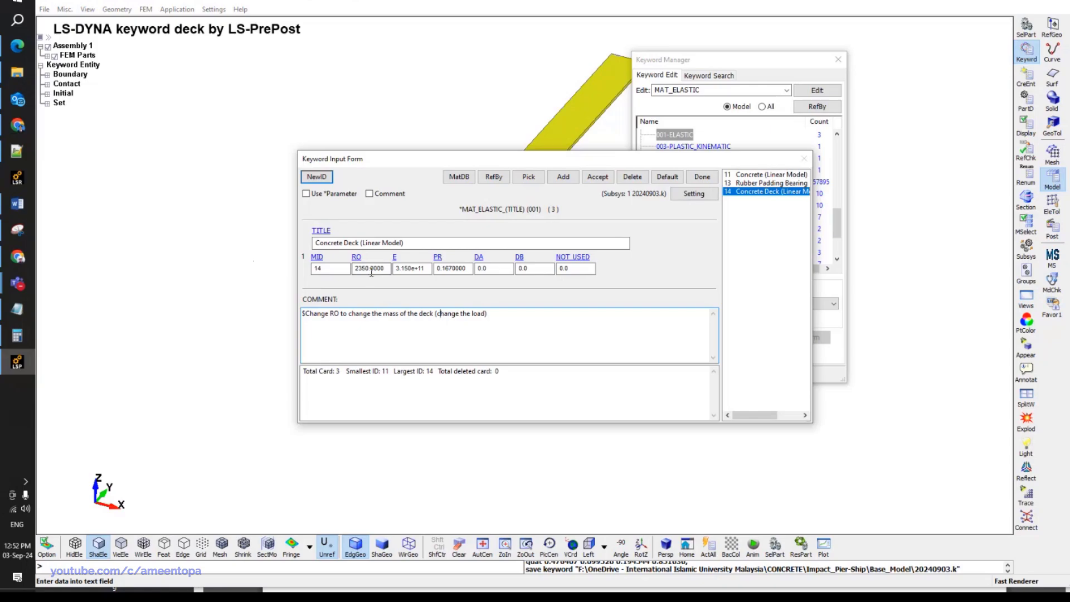
{"action": "left_click", "coordinate": [702, 176]}
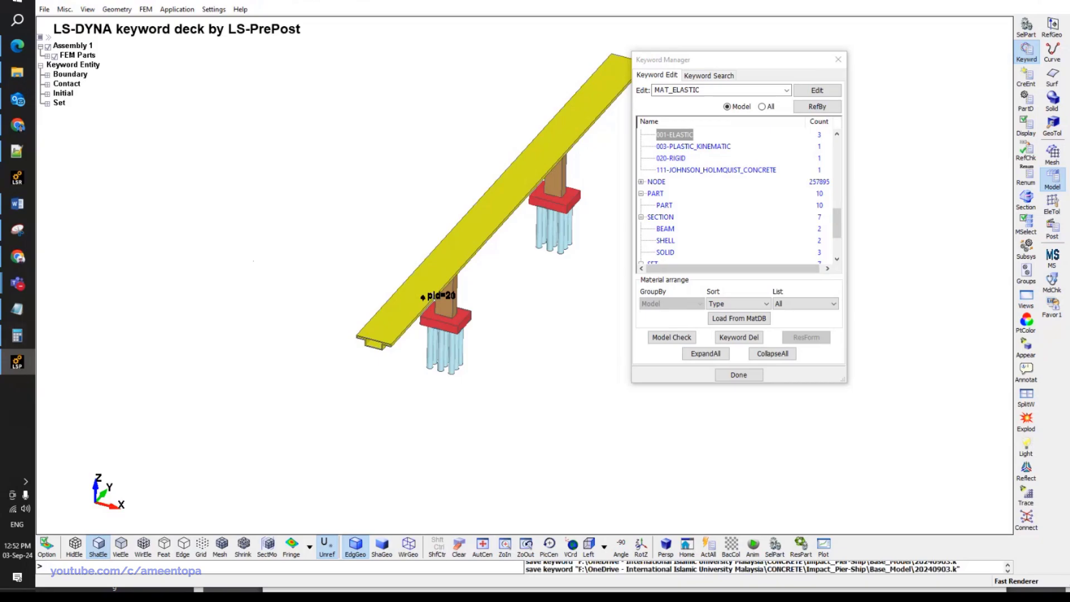
Switch to File Explorer, create a folder named 20240903 inside Base_Model, and close the open LS-PrePost session.
{"action": "left_click", "coordinate": [17, 72]}
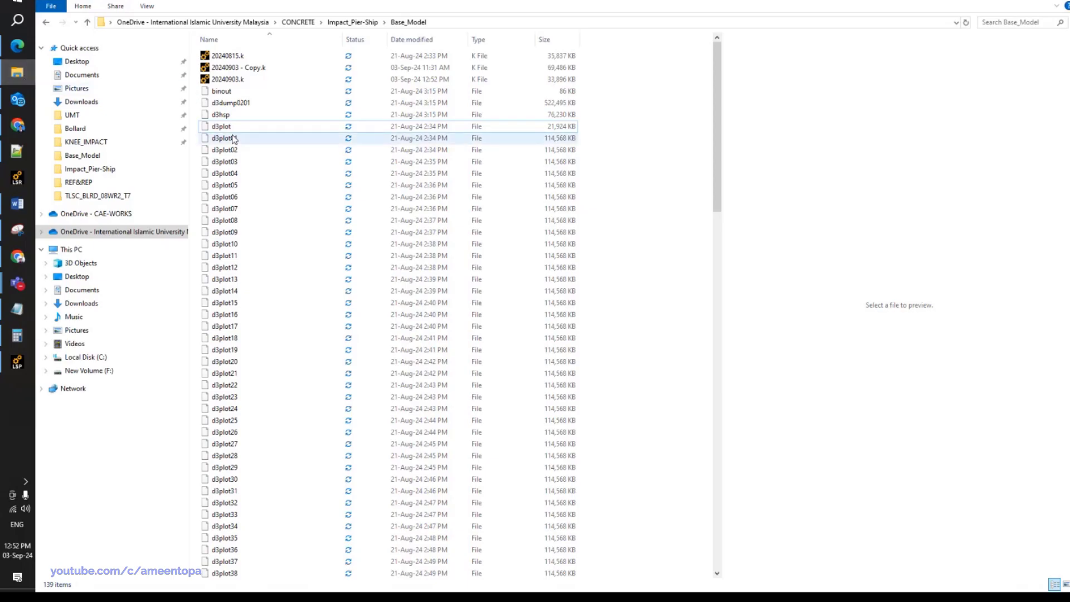
{"action": "key", "text": "ctrl+shift+n"}
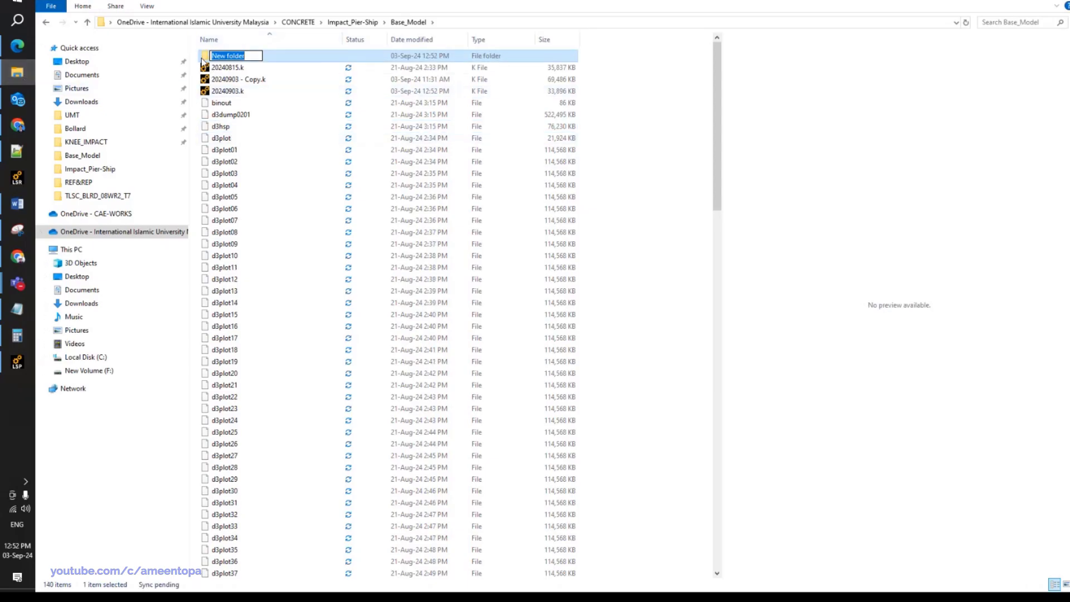
{"action": "type", "text": "20240903"}
{"action": "key", "text": "Return"}
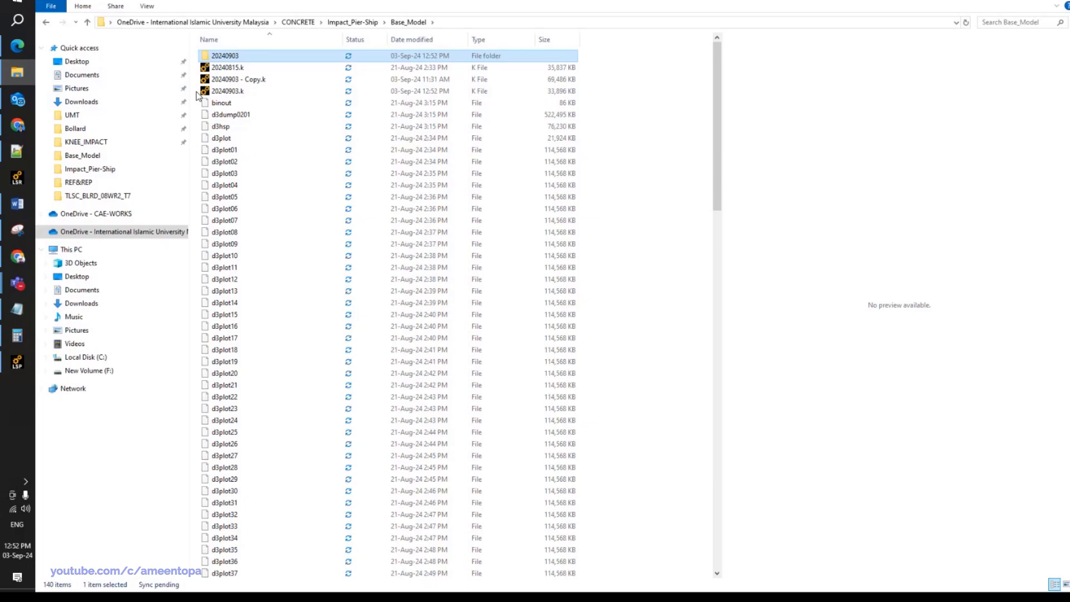
{"action": "left_click", "coordinate": [18, 363]}
{"action": "key", "text": "alt+Tab"}
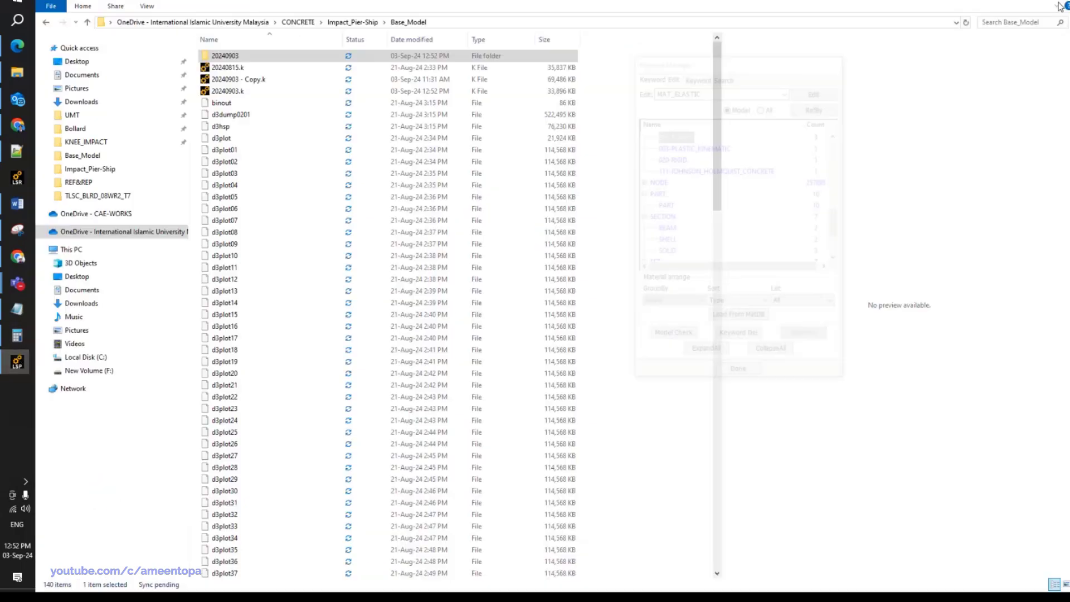
Place the 20240903.k keyword file in the 20240903 folder and open that file with lsprepost4.8.
{"action": "left_click", "coordinate": [268, 91]}
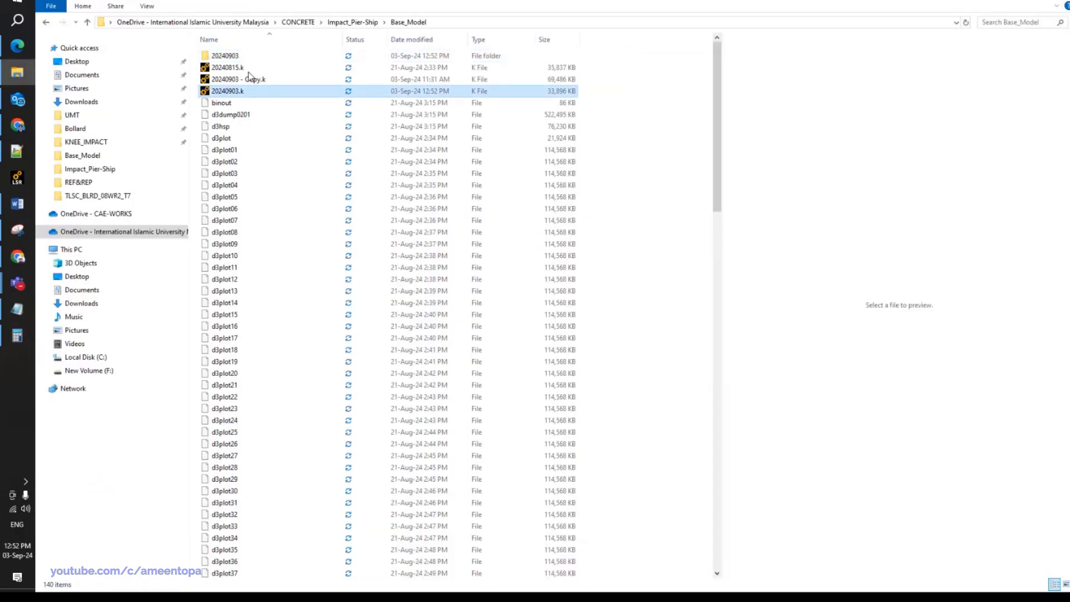
{"action": "double_click", "coordinate": [223, 56]}
{"action": "key", "text": "ctrl+v"}
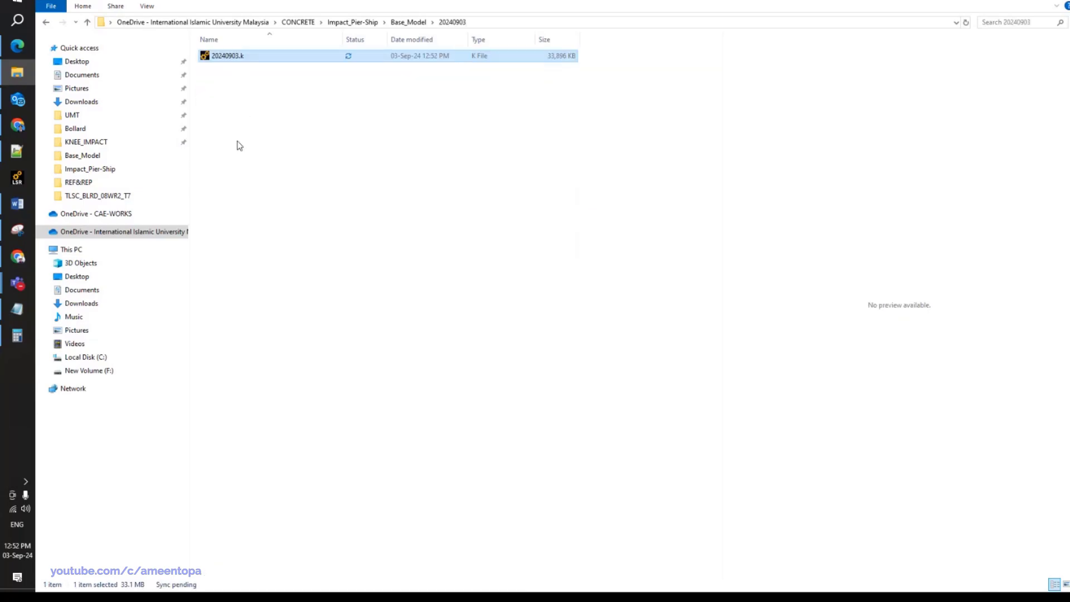
{"action": "right_click", "coordinate": [229, 56]}
{"action": "mouse_move", "coordinate": [261, 110]}
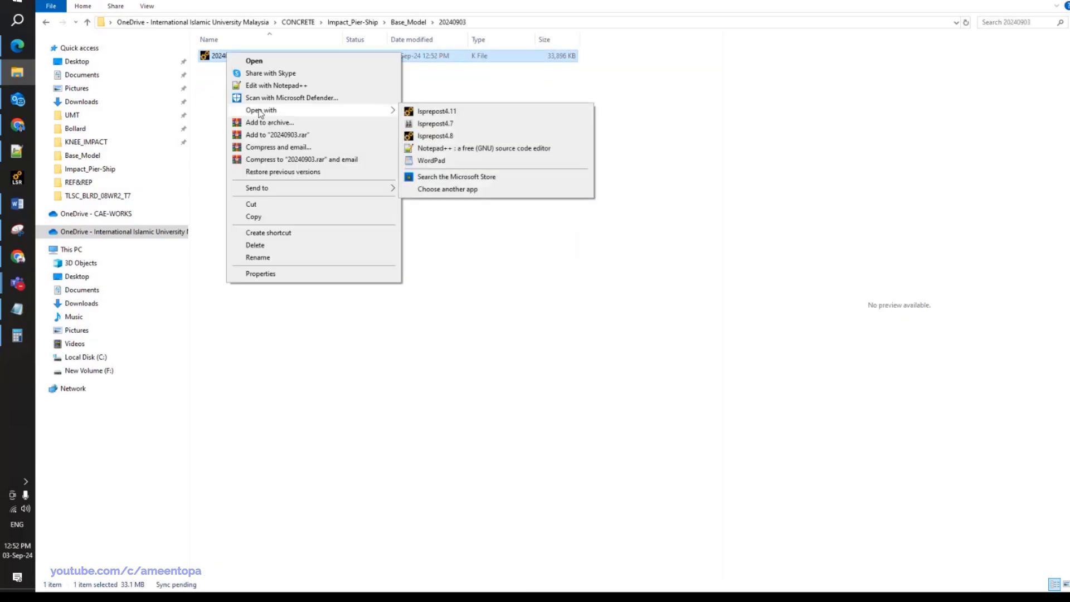
{"action": "left_click", "coordinate": [433, 137]}
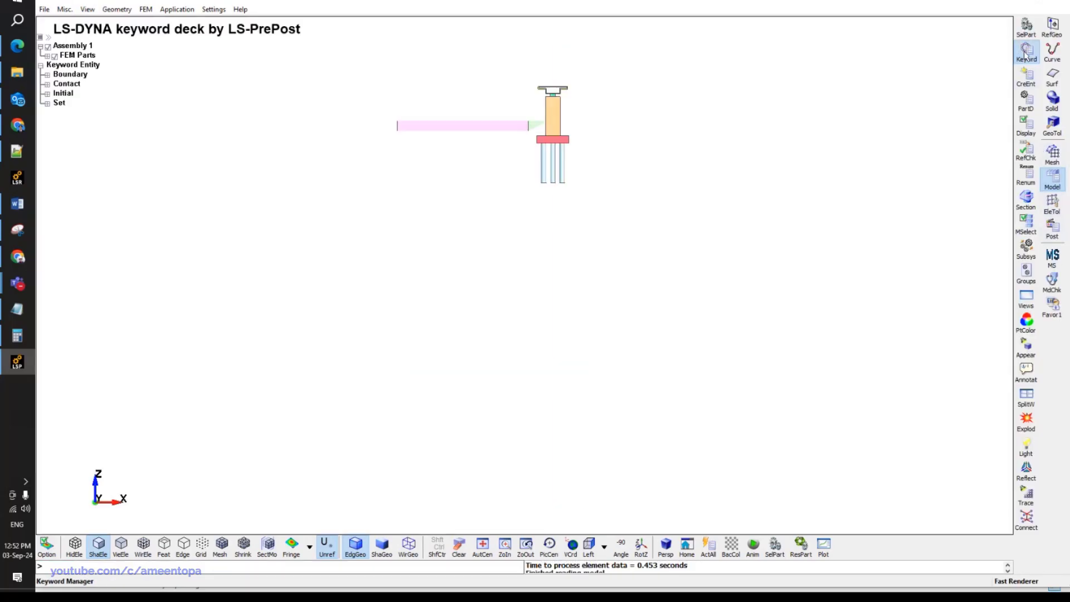
Open the INITIAL_VELOCITY_GENERATION keyword and review the ship's initial X velocity, keeping the form clear of the model.
{"action": "scroll", "coordinate": [864, 368], "scroll_direction": "down", "scroll_amount": 2}
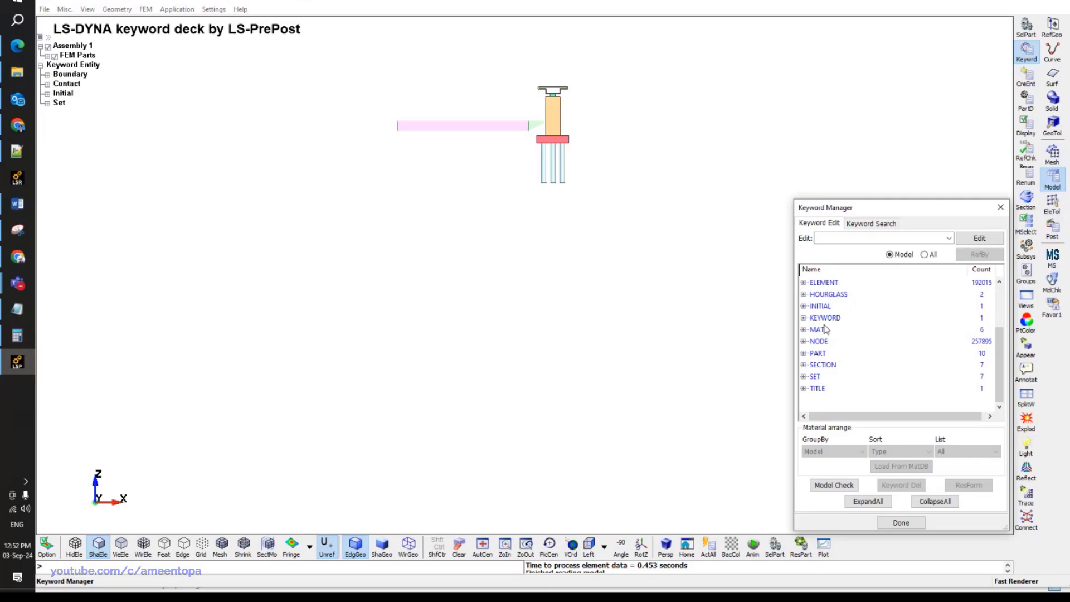
{"action": "double_click", "coordinate": [820, 305]}
{"action": "double_click", "coordinate": [852, 317]}
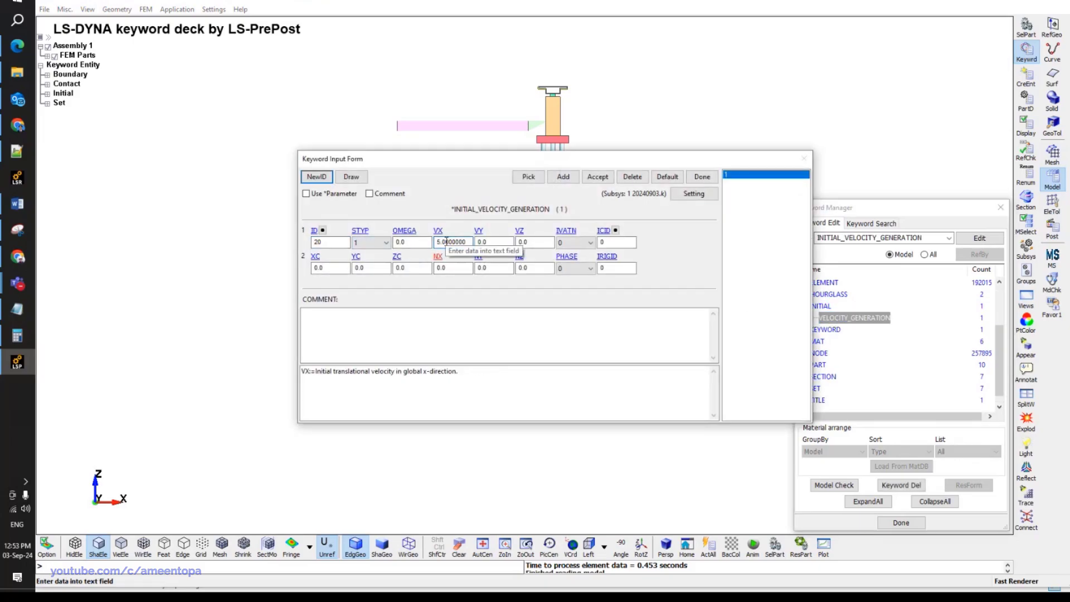
{"action": "left_click_drag", "start_coordinate": [449, 165], "coordinate": [657, 120]}
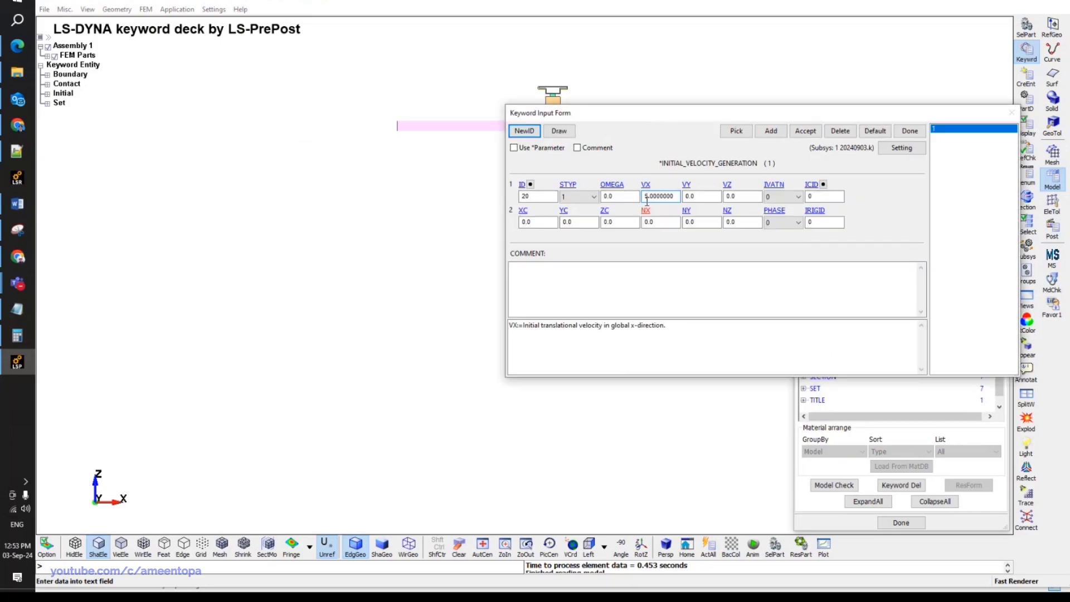
Examine the ship's direction and alignment relative to the bridge pier from above and in 3D.
{"action": "middle_click_drag", "start_coordinate": [392, 212], "coordinate": [306, 275], "text": "shift"}
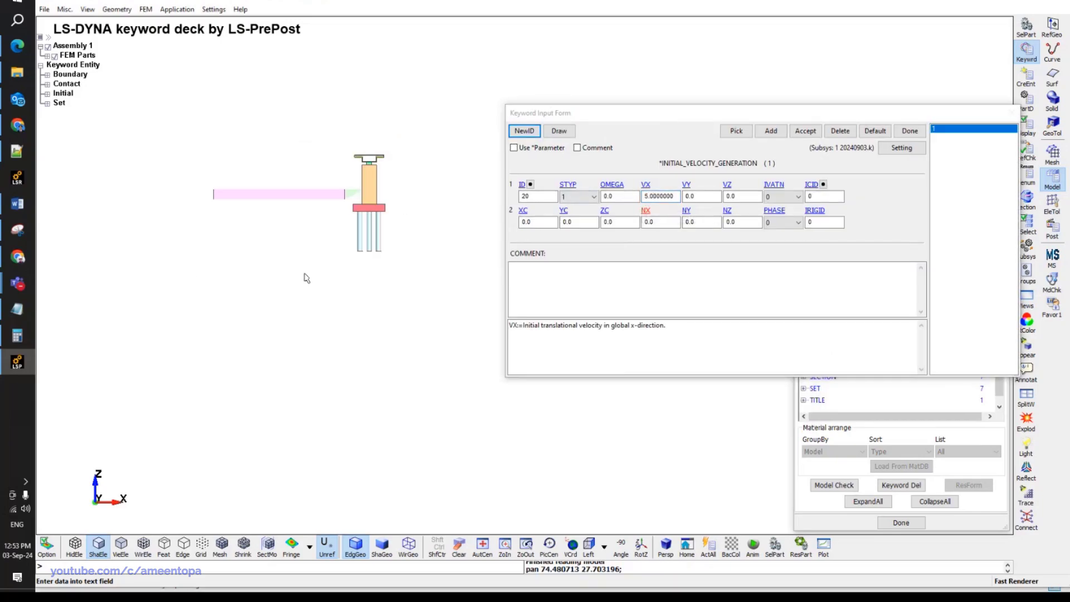
{"action": "left_click", "coordinate": [604, 546]}
{"action": "left_click", "coordinate": [626, 391]}
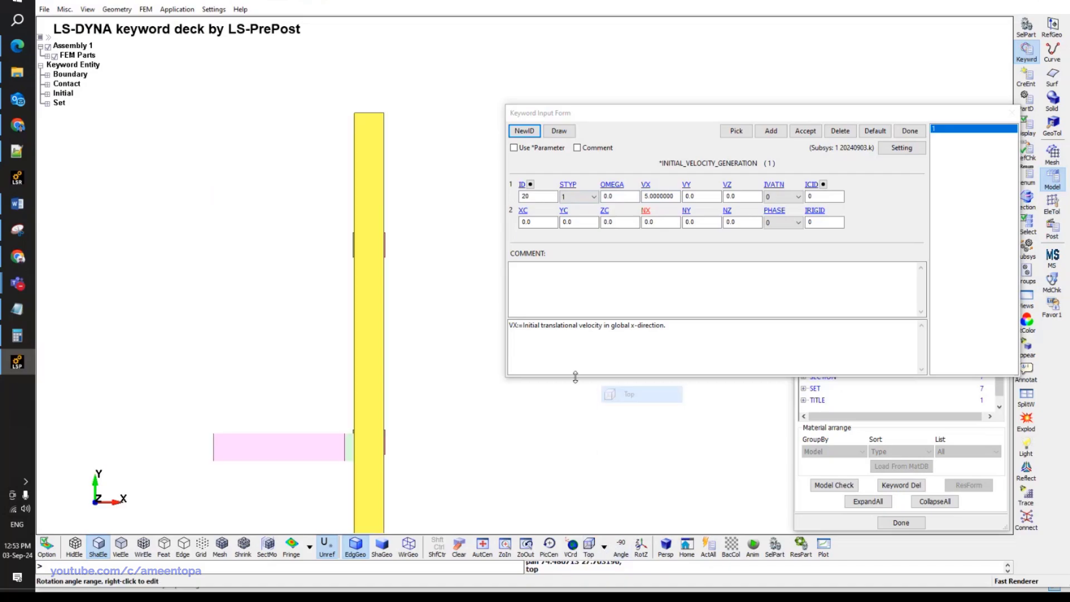
{"action": "scroll", "coordinate": [385, 385], "scroll_direction": "up", "scroll_amount": 2}
{"action": "scroll", "coordinate": [384, 386], "scroll_direction": "up", "scroll_amount": 1}
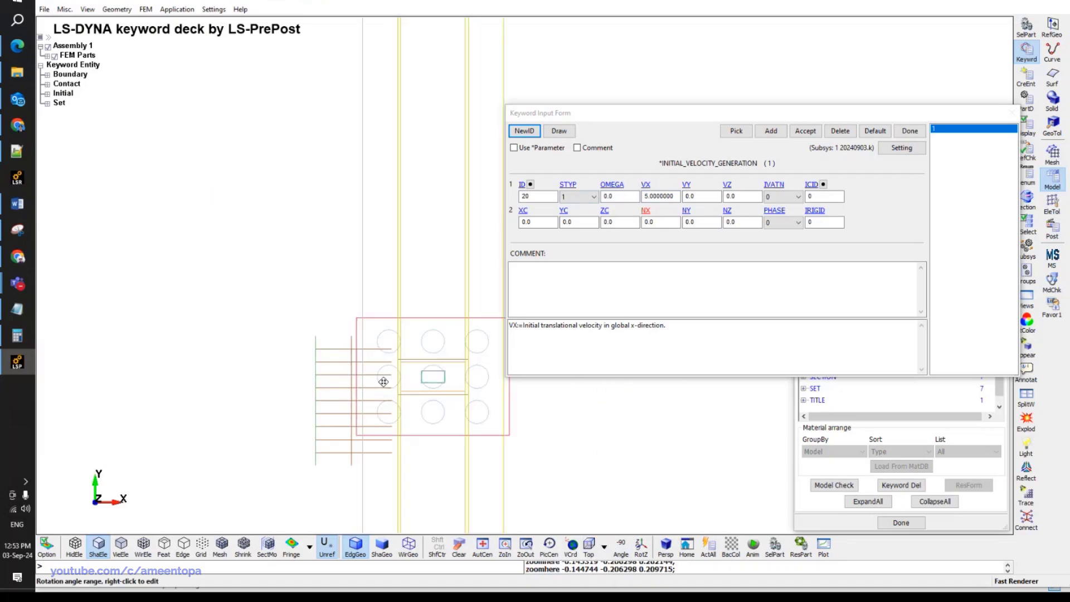
{"action": "left_click_drag", "start_coordinate": [384, 382], "coordinate": [420, 315], "text": "shift"}
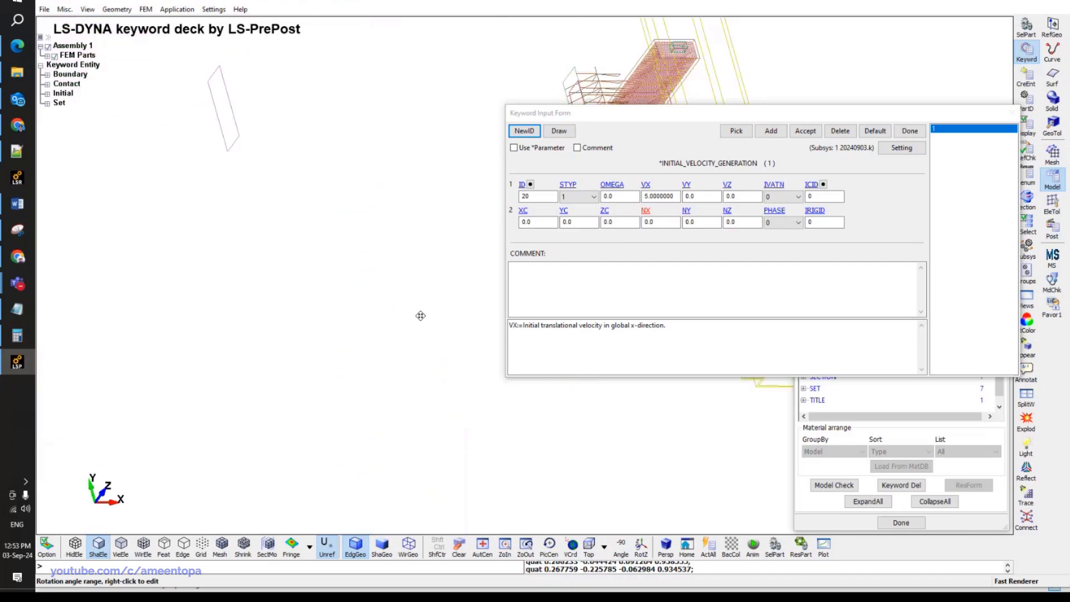
{"action": "scroll", "coordinate": [420, 315], "scroll_direction": "up", "scroll_amount": 3}
{"action": "middle_click_drag", "start_coordinate": [367, 290], "coordinate": [322, 271], "text": "shift"}
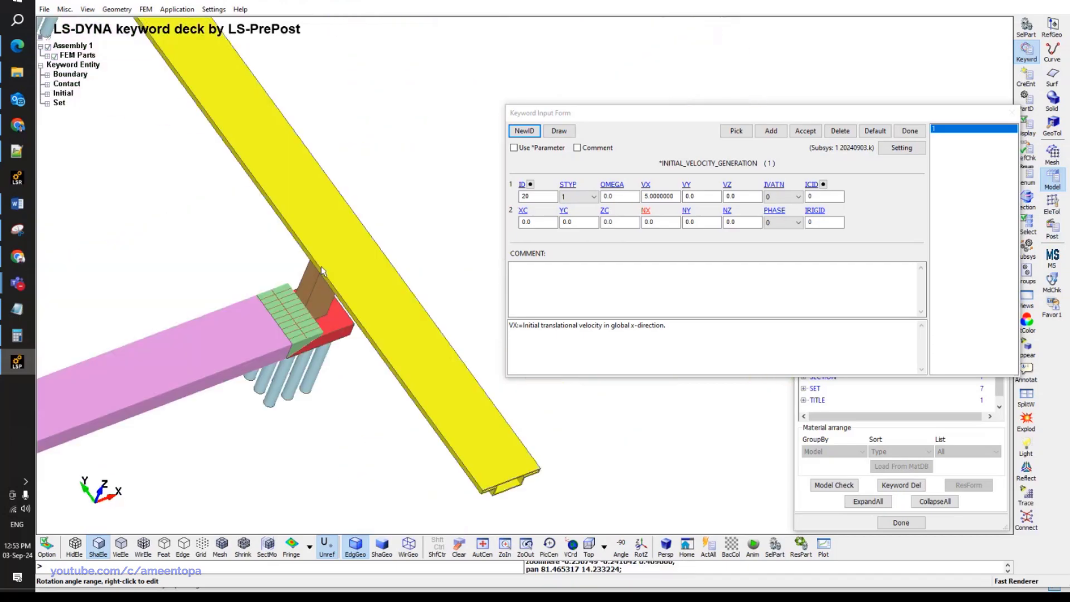
{"action": "scroll", "coordinate": [298, 357], "scroll_direction": "up", "scroll_amount": 1}
{"action": "scroll", "coordinate": [297, 357], "scroll_direction": "down", "scroll_amount": 3}
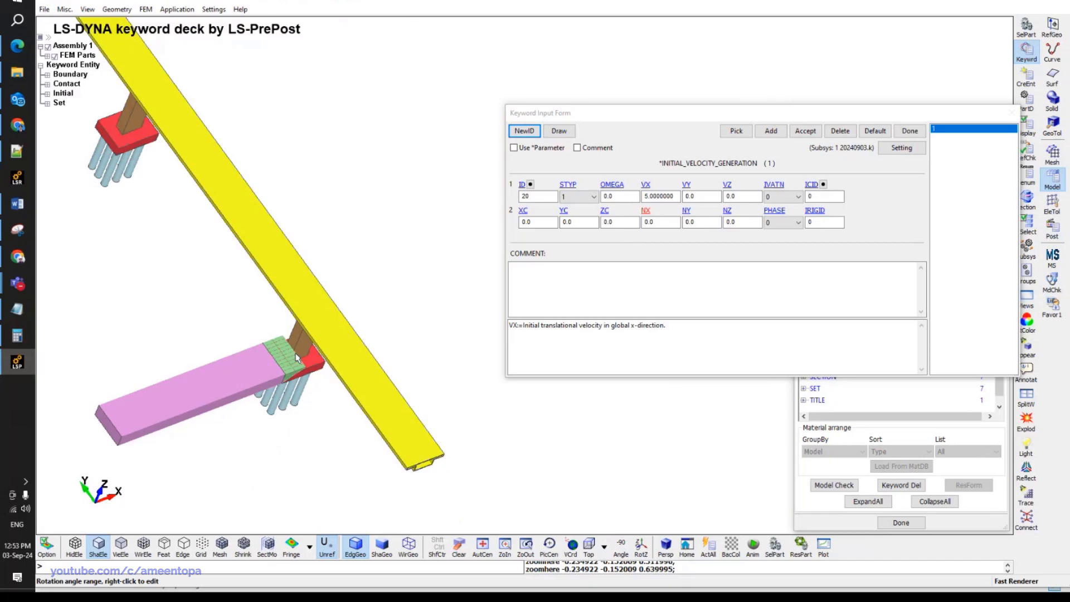
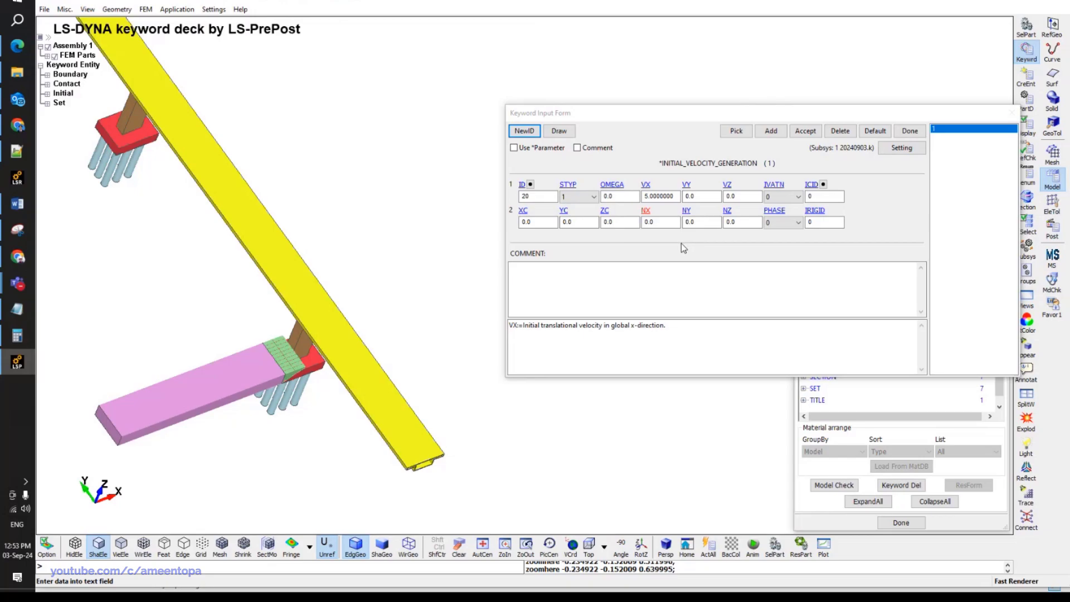
Return to the top view and hide the Deck part so the ship's bow and the impacted pier are exposed.
{"action": "left_click", "coordinate": [591, 546]}
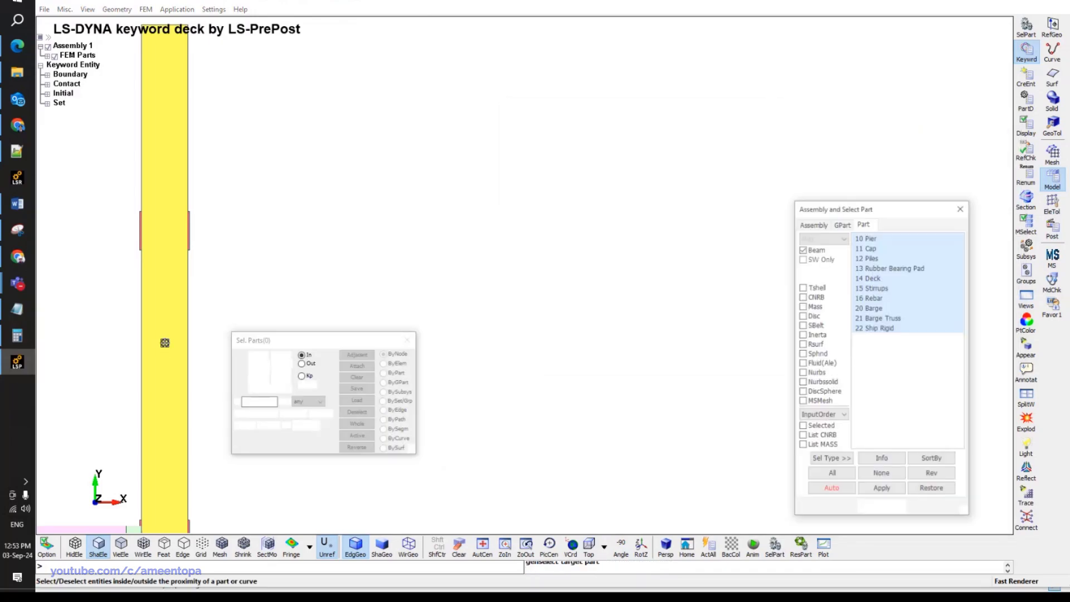
{"action": "left_click", "coordinate": [166, 347]}
{"action": "middle_click_drag", "start_coordinate": [203, 327], "coordinate": [418, 160], "text": "shift"}
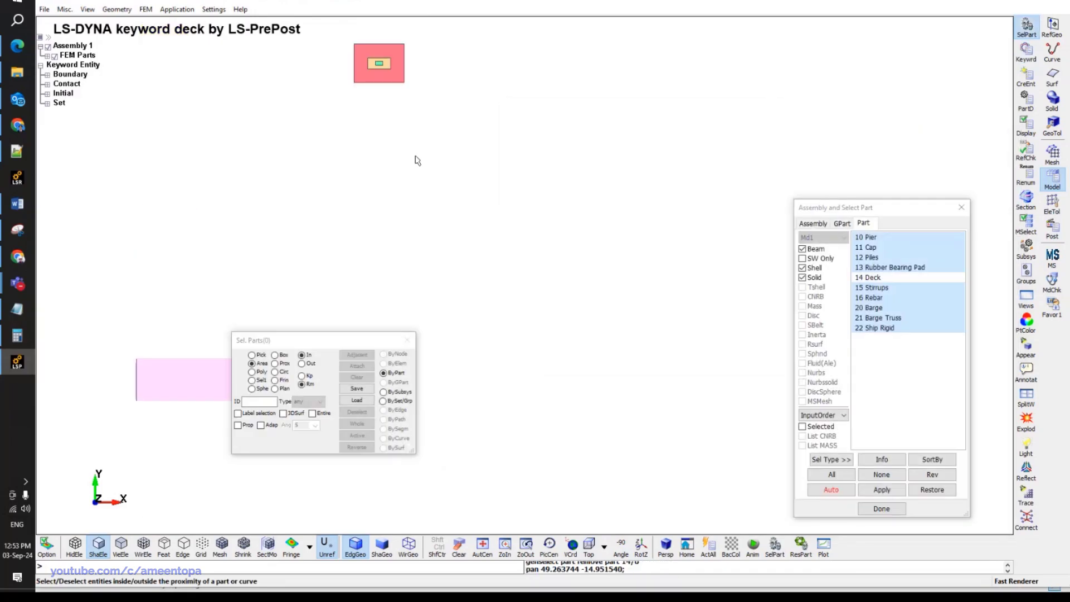
{"action": "left_click_drag", "start_coordinate": [332, 346], "coordinate": [643, 206]}
{"action": "scroll", "coordinate": [371, 365], "scroll_direction": "up", "scroll_amount": 10}
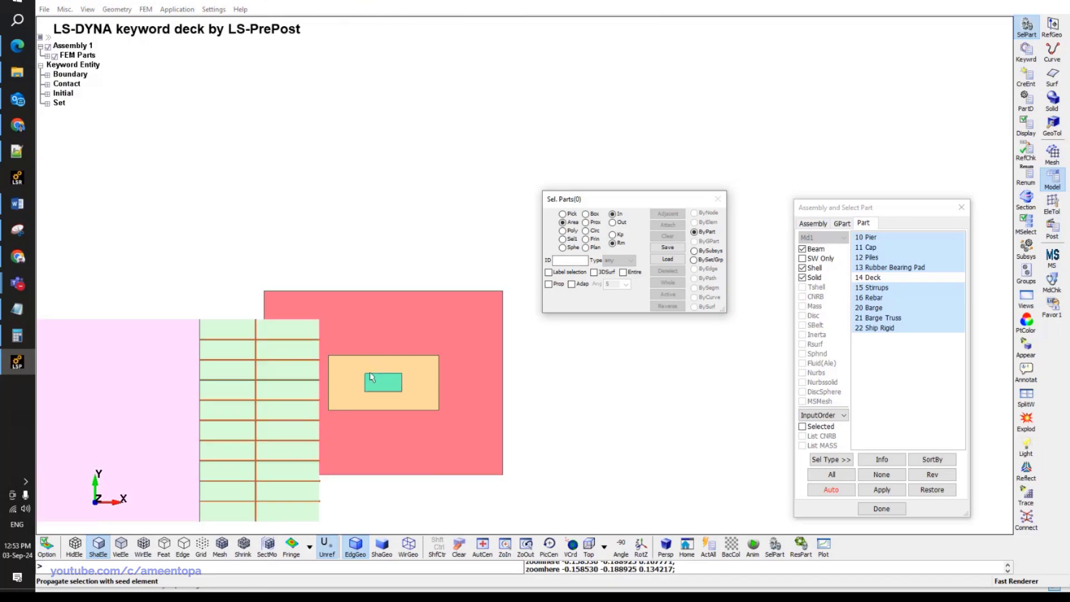
{"action": "middle_click_drag", "start_coordinate": [372, 376], "coordinate": [498, 306], "text": "shift"}
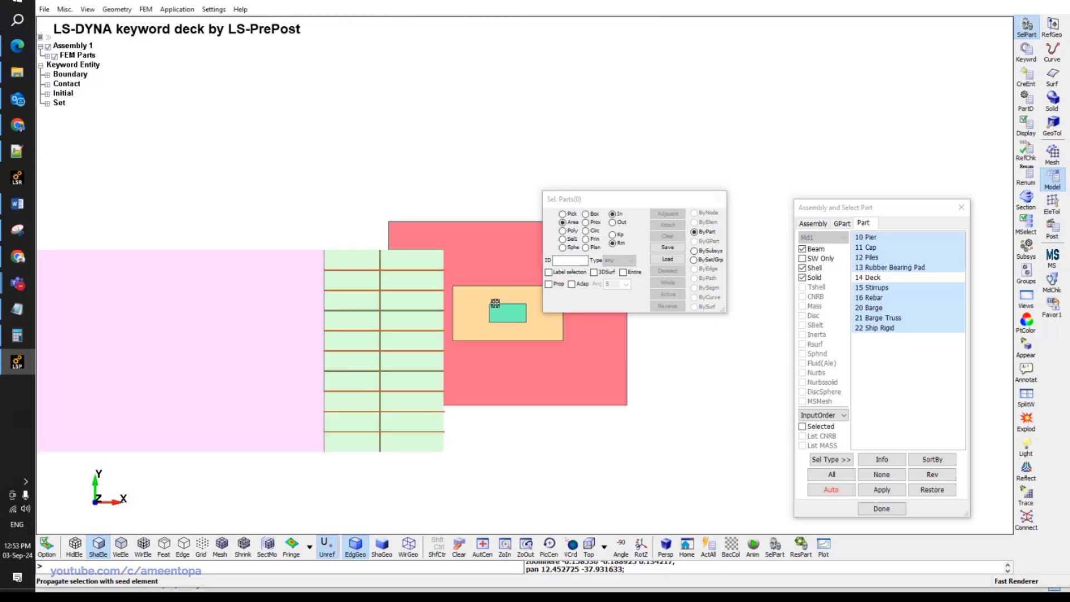
Start a Translate transform and select all nodes of the Barge, Ship Rigid and Barge Truss parts by part.
{"action": "left_click", "coordinate": [1052, 203]}
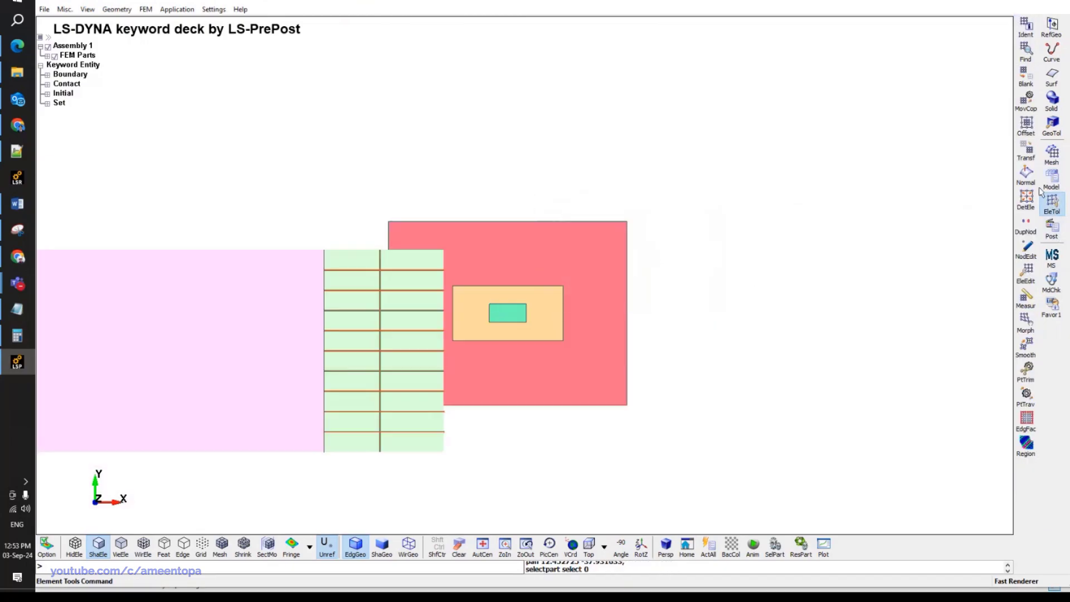
{"action": "left_click", "coordinate": [1030, 153]}
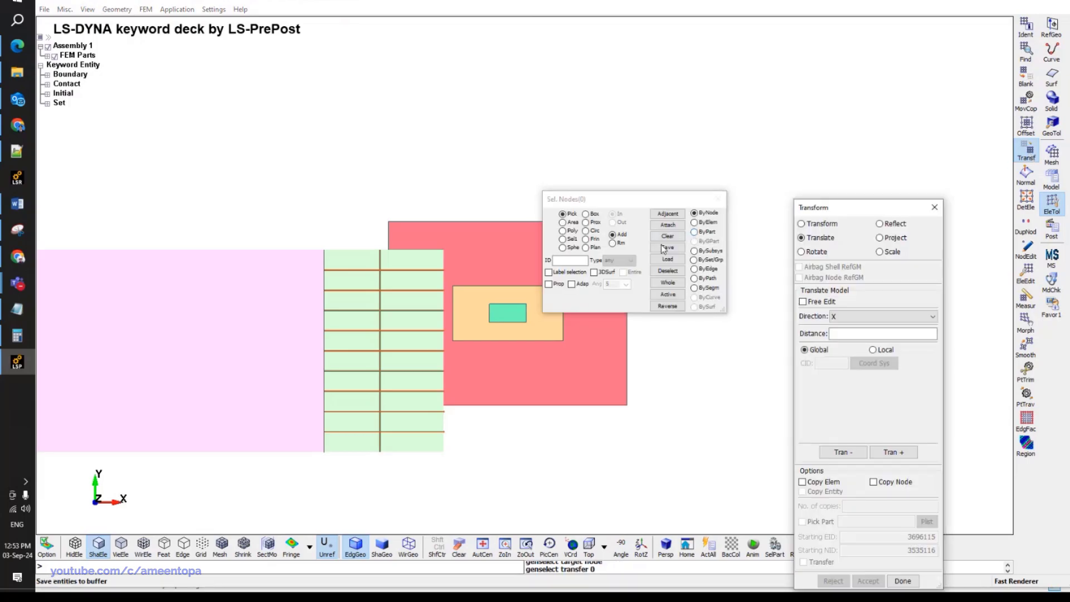
{"action": "left_click", "coordinate": [369, 270]}
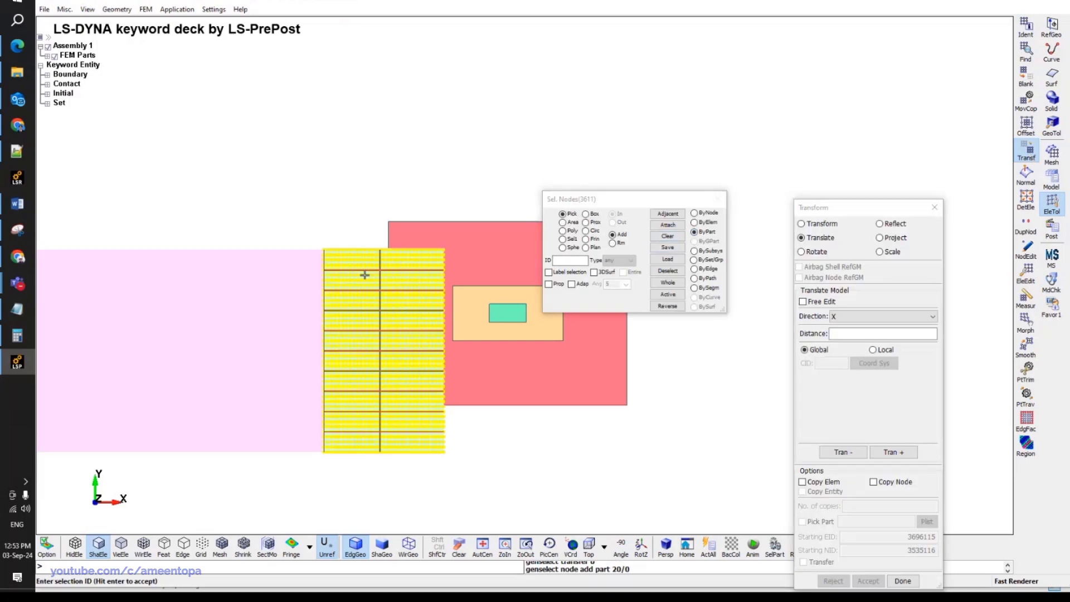
{"action": "left_click", "coordinate": [259, 304]}
{"action": "scroll", "coordinate": [359, 277], "scroll_direction": "up", "scroll_amount": 2}
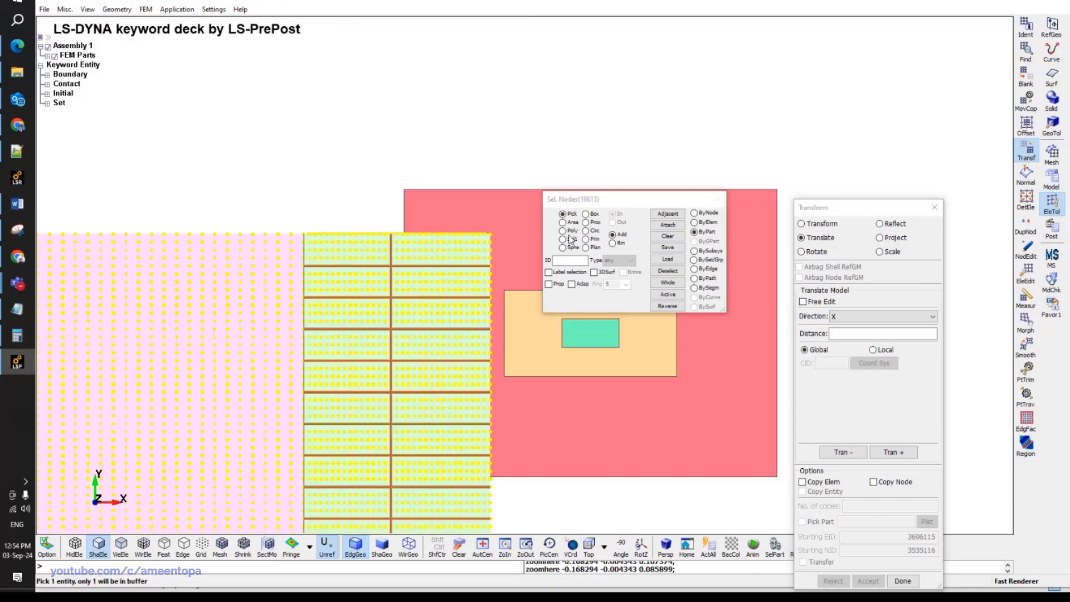
{"action": "left_click", "coordinate": [563, 222]}
{"action": "left_click_drag", "start_coordinate": [291, 211], "coordinate": [342, 403]}
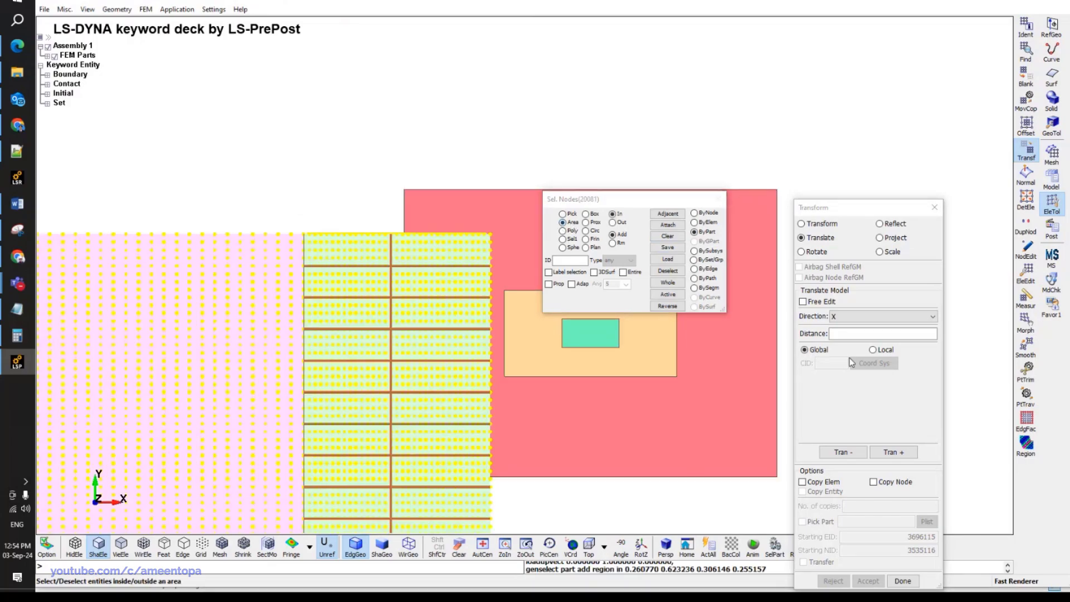
Set the translation distance to 1, try moving the selected ship parts in positive X, and reject the move.
{"action": "left_click", "coordinate": [851, 335]}
{"action": "type", "text": "1"}
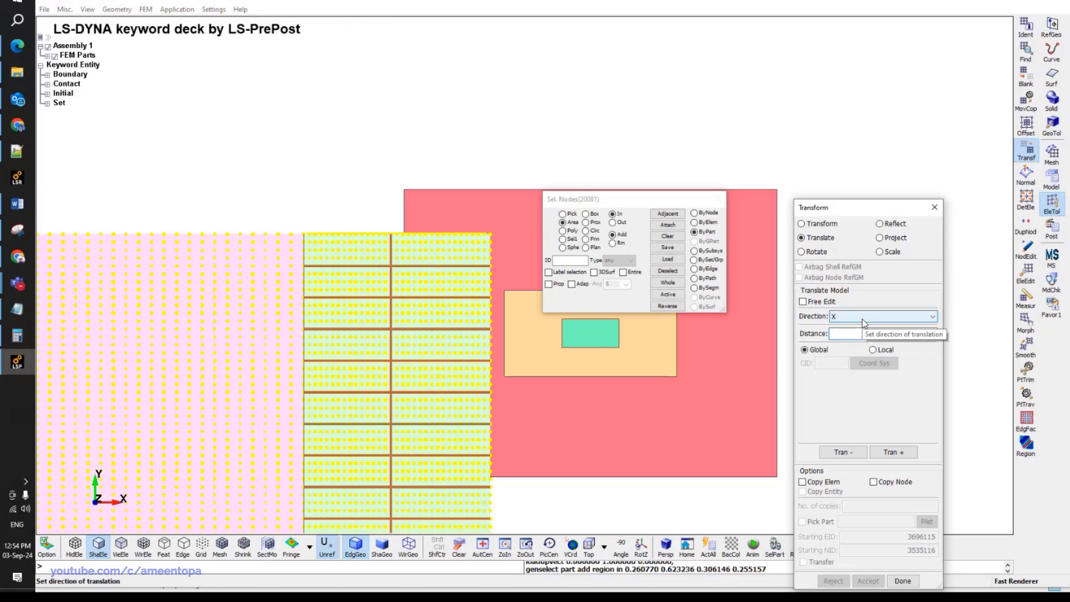
{"action": "left_click", "coordinate": [886, 453]}
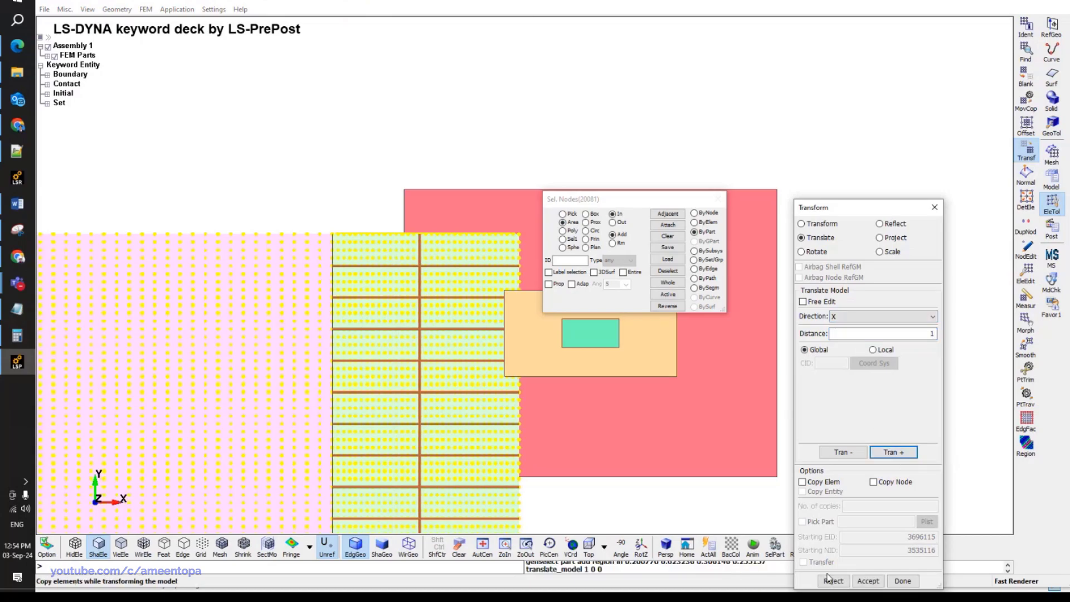
{"action": "left_click", "coordinate": [833, 580]}
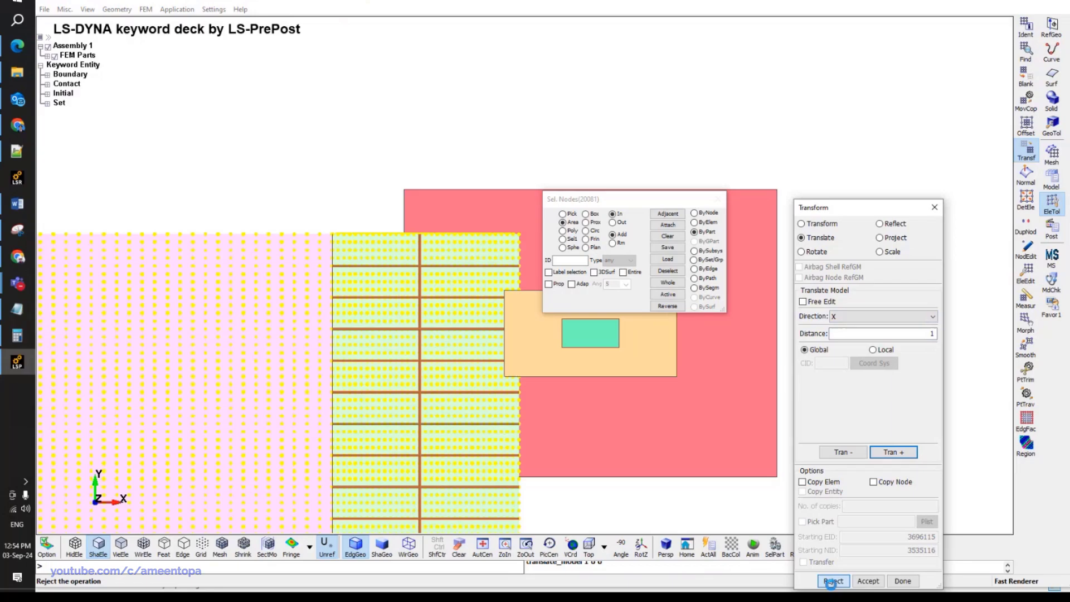
Translate the selected ship parts twice by a distance of 1 in the positive Y direction and accept.
{"action": "left_click", "coordinate": [870, 316]}
{"action": "left_click", "coordinate": [857, 335]}
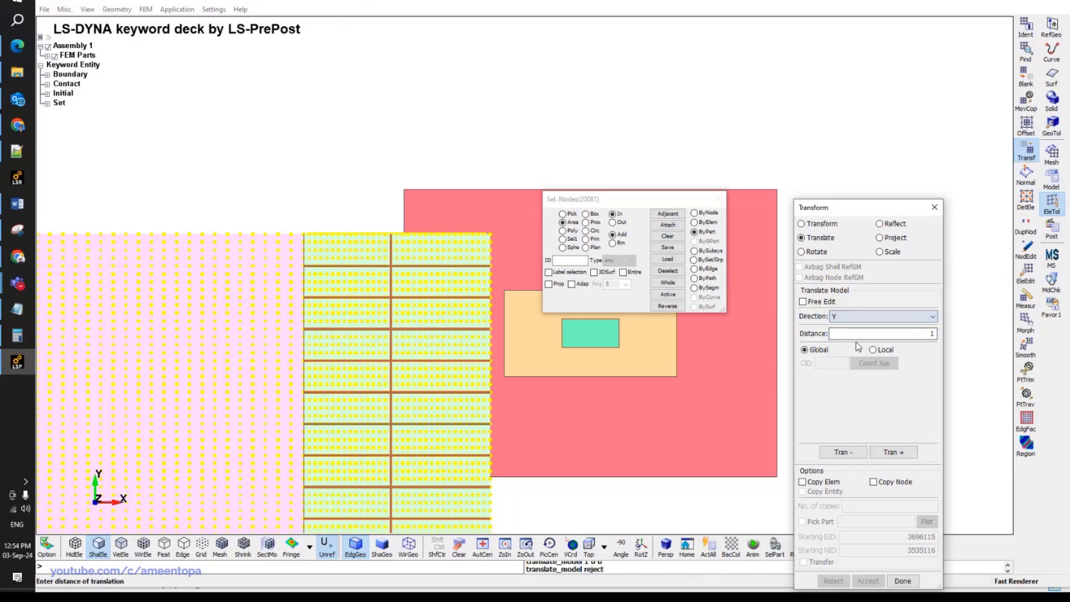
{"action": "left_click", "coordinate": [891, 453]}
{"action": "left_click", "coordinate": [891, 452]}
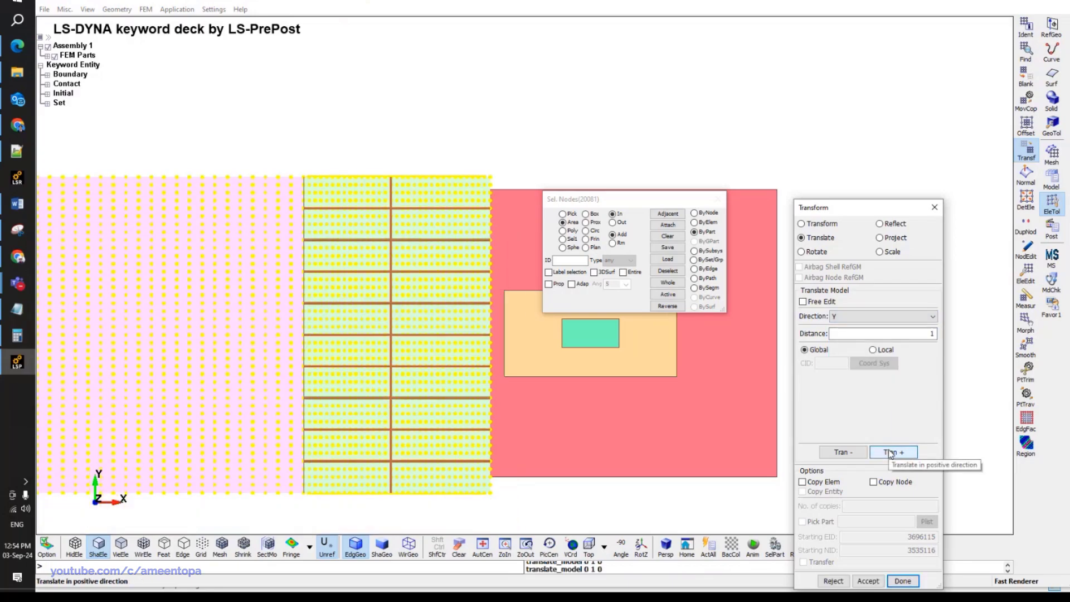
{"action": "left_click", "coordinate": [862, 581]}
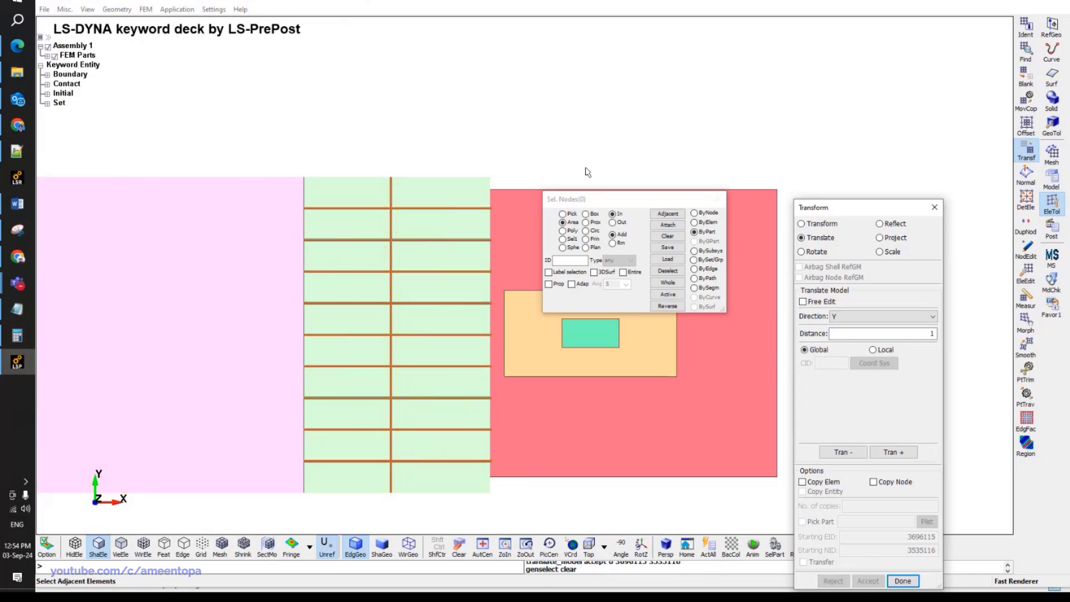
Turn on the mesh display and examine the barge truss alignment against the pier elements up close.
{"action": "left_click", "coordinate": [243, 546]}
{"action": "scroll", "coordinate": [503, 331], "scroll_direction": "up", "scroll_amount": 2}
{"action": "left_click", "coordinate": [243, 547]}
{"action": "left_click", "coordinate": [221, 546]}
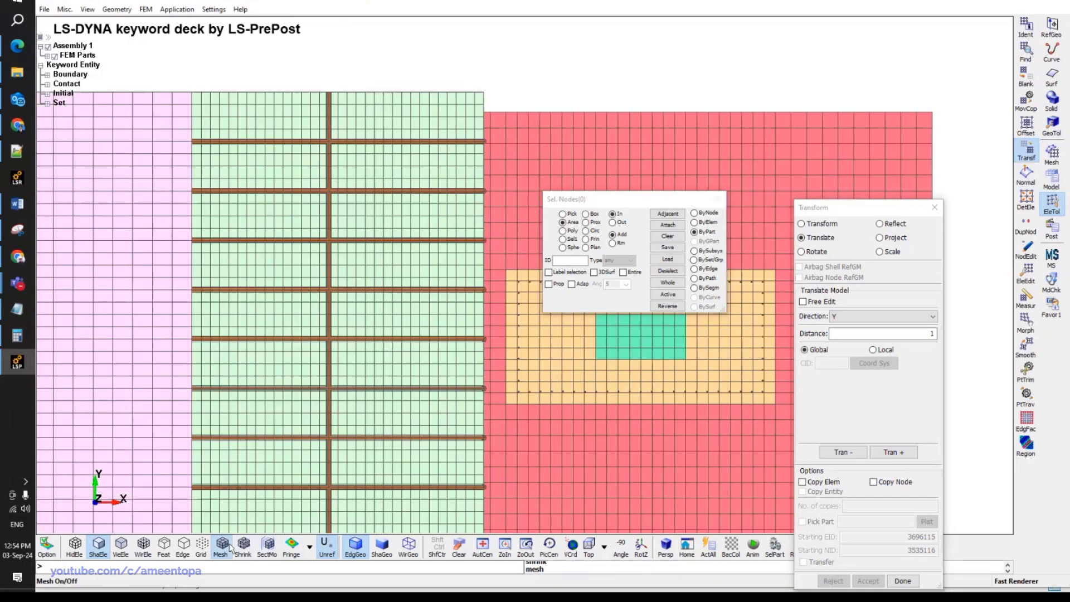
{"action": "scroll", "coordinate": [470, 325], "scroll_direction": "up", "scroll_amount": 1}
{"action": "scroll", "coordinate": [470, 324], "scroll_direction": "up", "scroll_amount": 2}
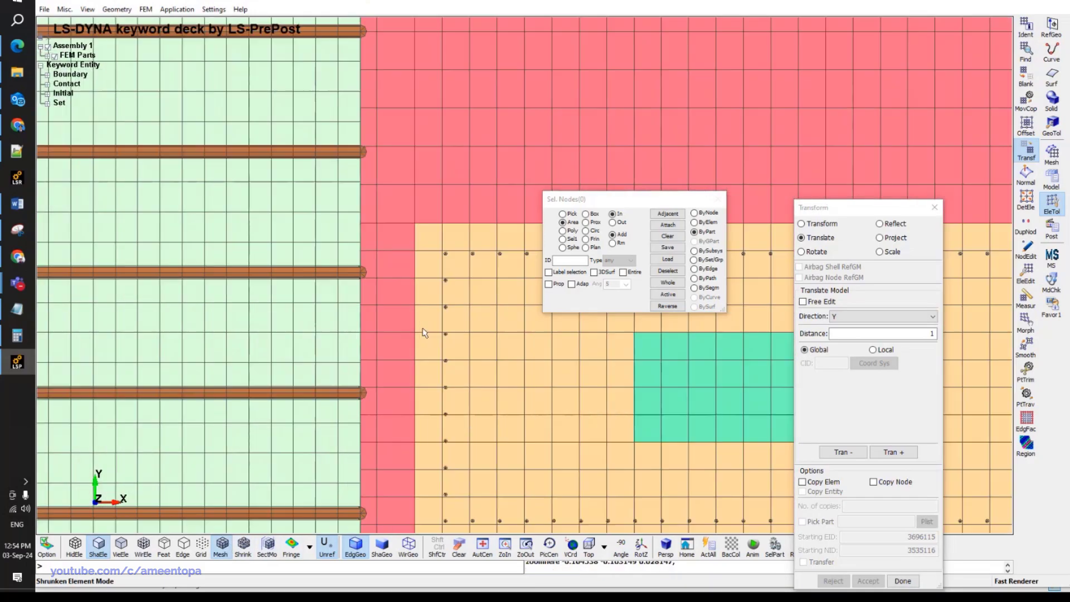
Turn off the mesh display and save the repositioned model over the keyword file 20240903.k in the 20240903 folder.
{"action": "scroll", "coordinate": [424, 332], "scroll_direction": "up", "scroll_amount": 2}
{"action": "scroll", "coordinate": [423, 332], "scroll_direction": "down", "scroll_amount": 5}
{"action": "left_click_drag", "start_coordinate": [422, 333], "coordinate": [338, 487], "text": "shift"}
{"action": "left_click", "coordinate": [220, 547]}
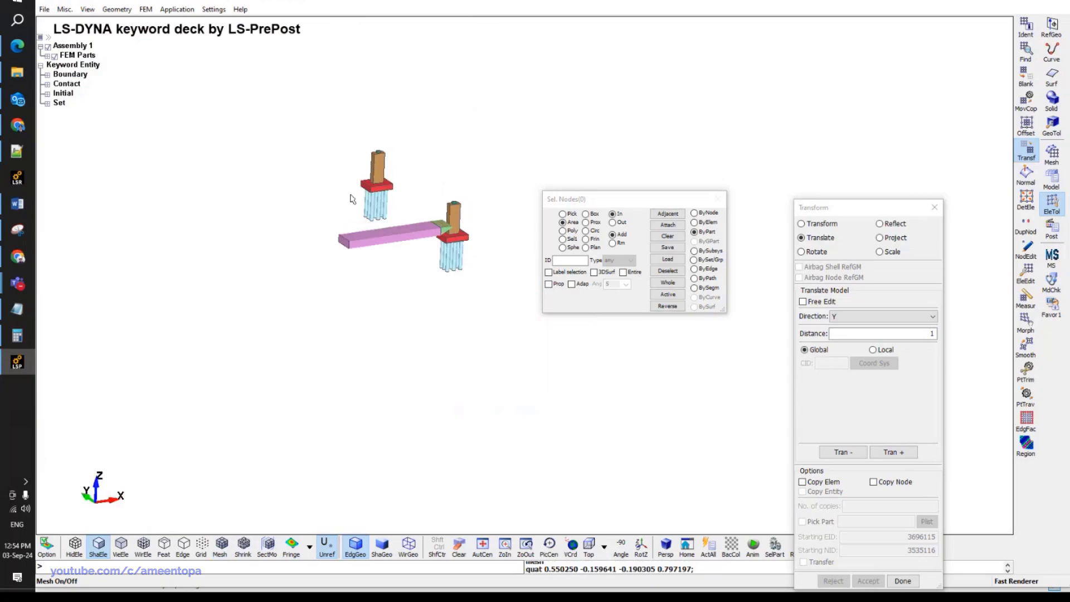
{"action": "scroll", "coordinate": [465, 201], "scroll_direction": "up", "scroll_amount": 3}
{"action": "key", "text": "ctrl+s"}
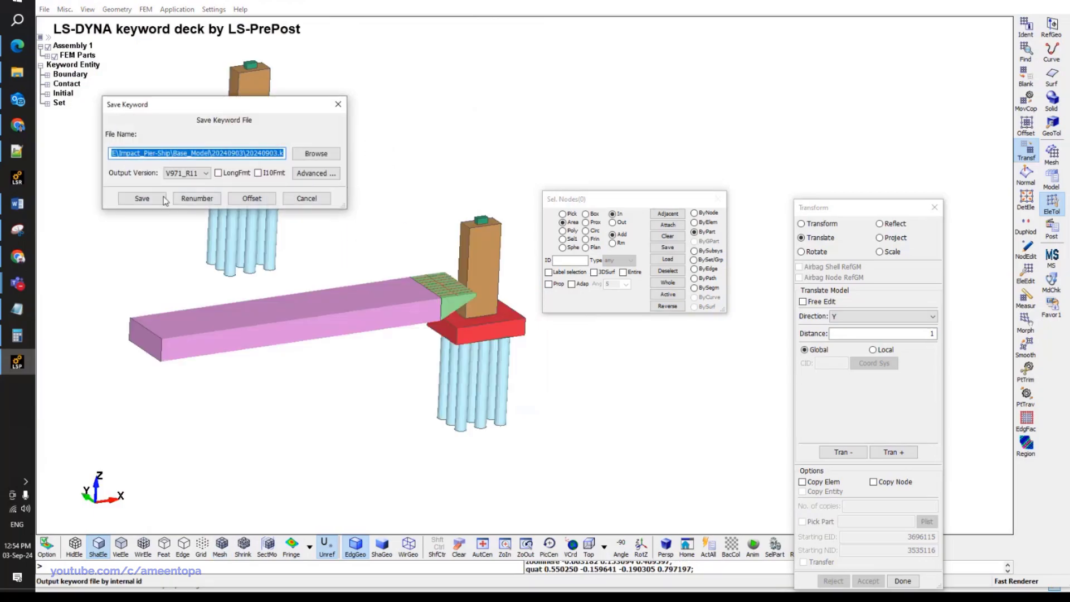
{"action": "left_click", "coordinate": [142, 199]}
{"action": "left_click", "coordinate": [580, 345]}
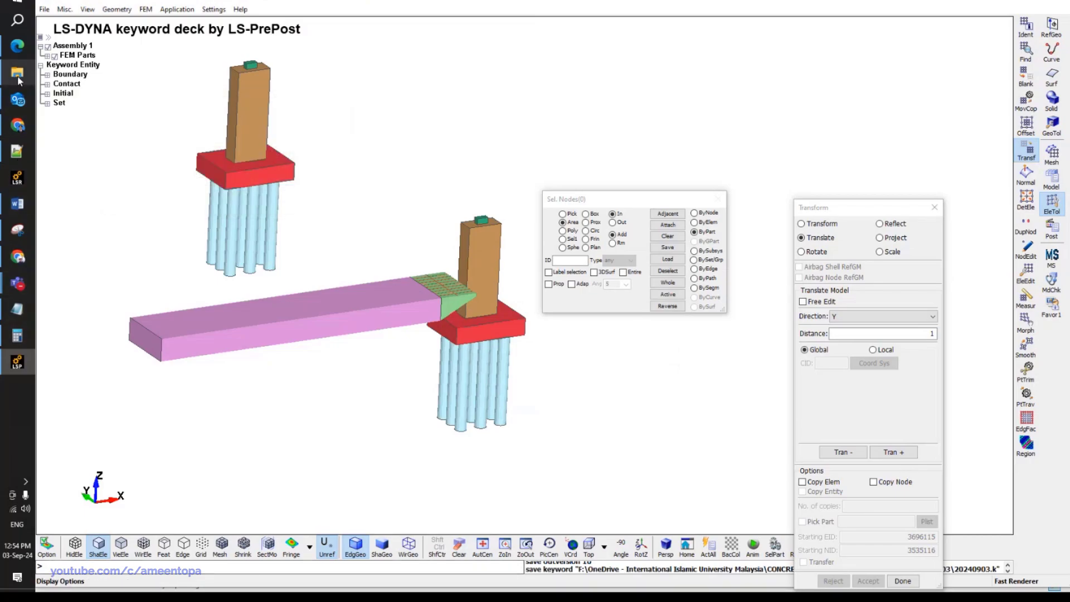
Switch to File Explorer and open the d3plot results file from the Base_Model folder with lsprepost4.8.
{"action": "mouse_move", "coordinate": [18, 80]}
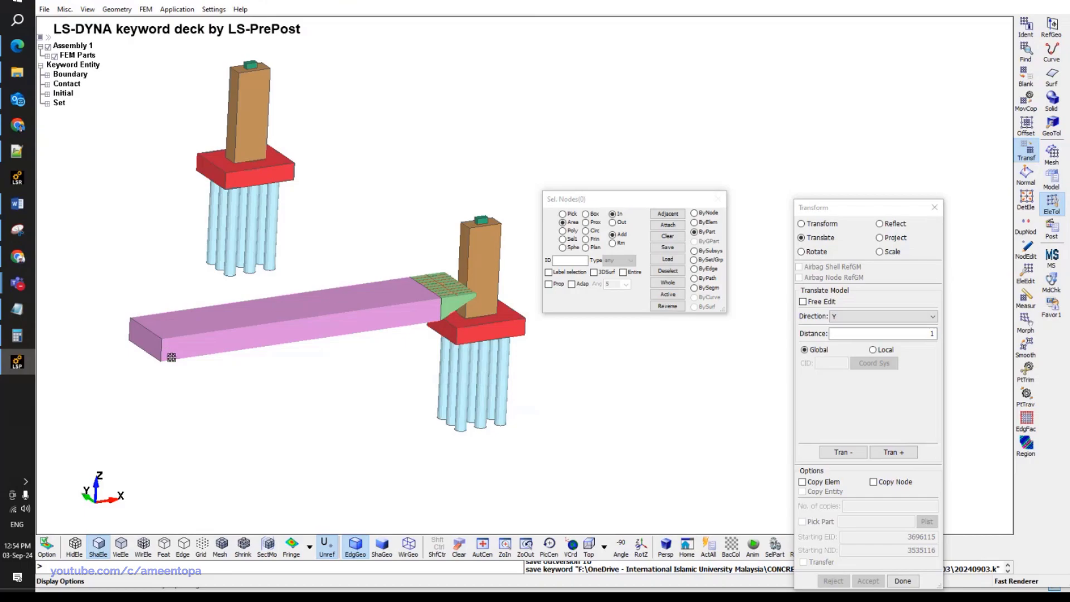
{"action": "left_click", "coordinate": [18, 72]}
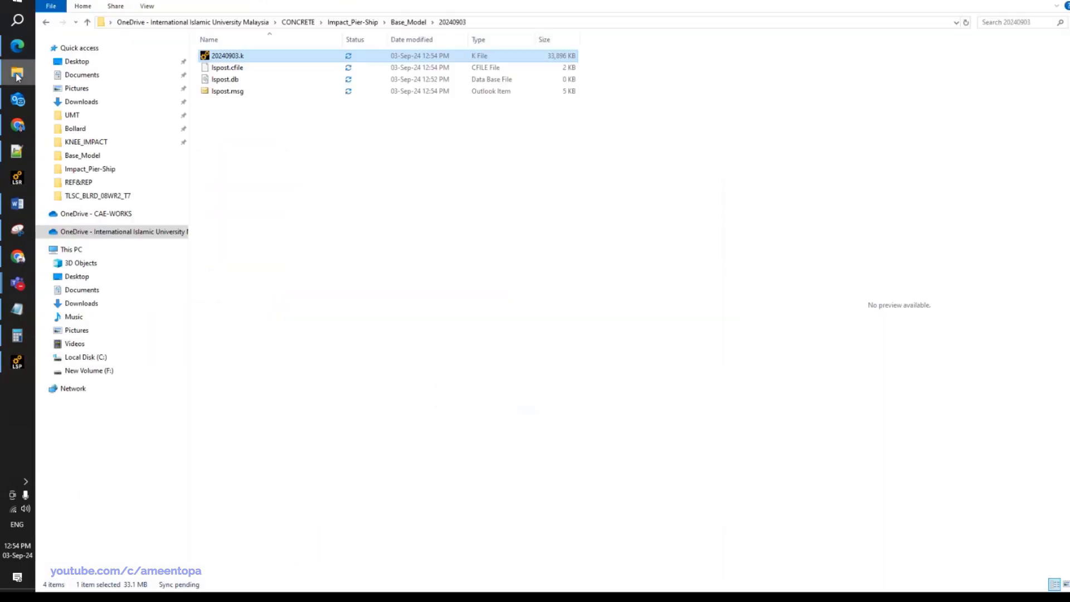
{"action": "left_click", "coordinate": [421, 25]}
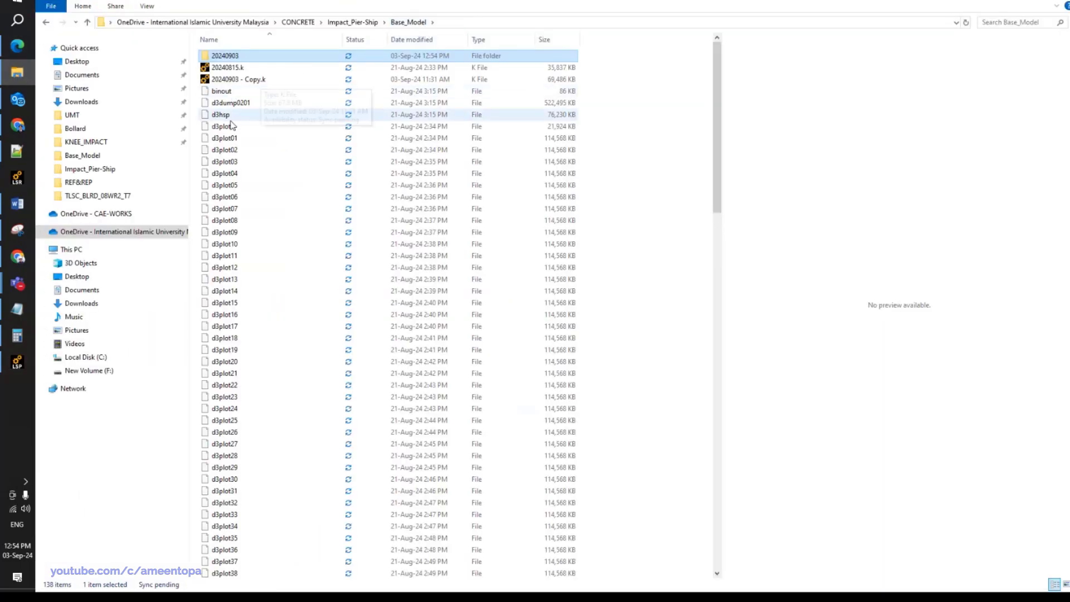
{"action": "left_click", "coordinate": [229, 129]}
{"action": "double_click", "coordinate": [229, 130]}
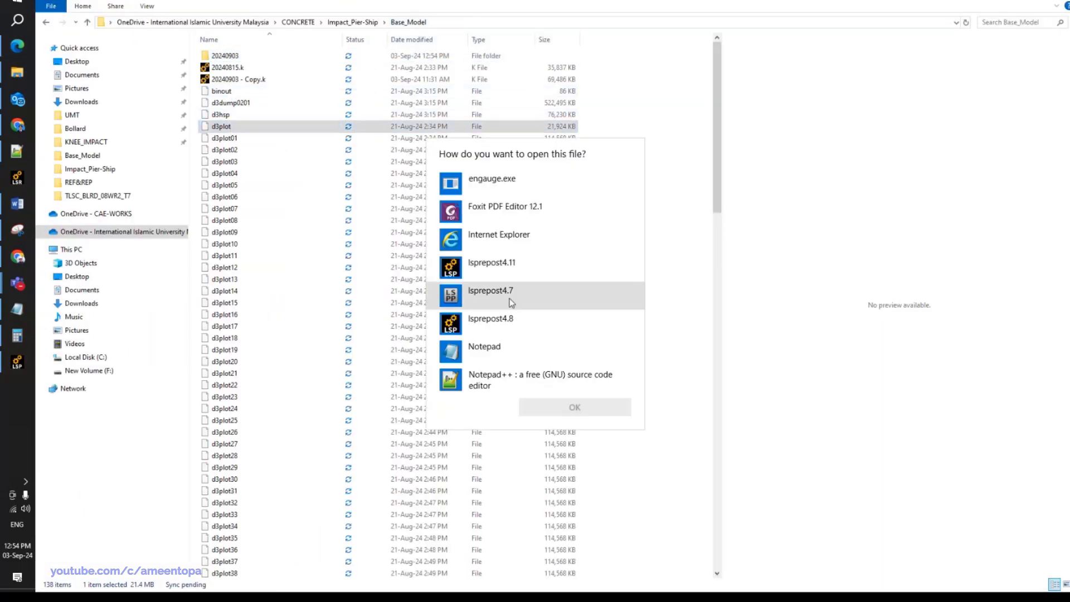
{"action": "left_click", "coordinate": [496, 322]}
{"action": "left_click", "coordinate": [550, 416]}
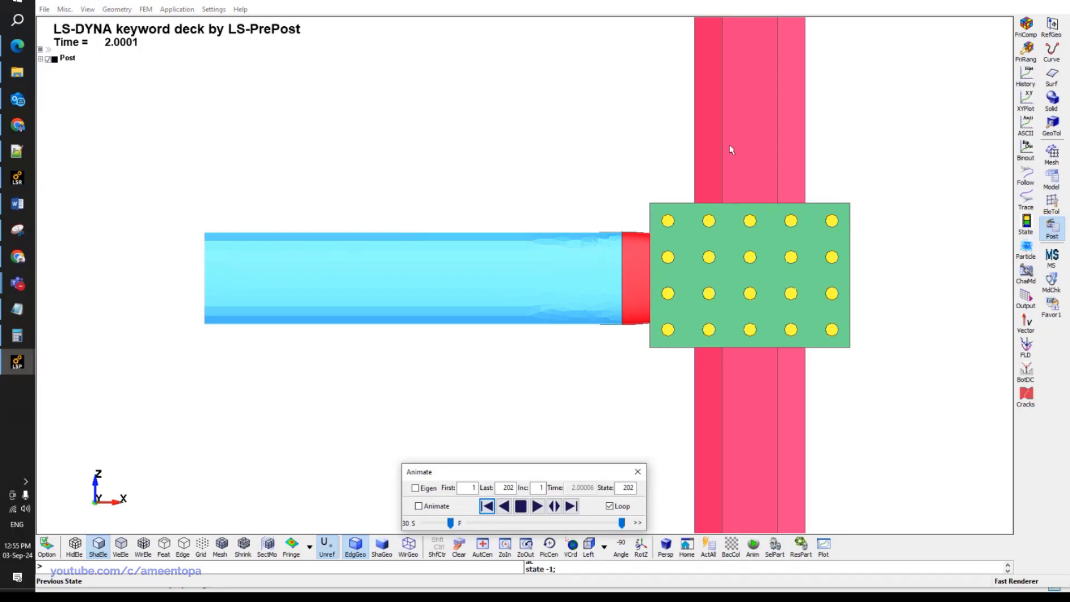
Isolate part 3 qiaodun so that only the bridge piers are displayed in the results.
{"action": "mouse_move", "coordinate": [660, 207]}
{"action": "left_mouse_down", "text": "shift"}
{"action": "mouse_move", "coordinate": [686, 308]}
{"action": "mouse_move", "coordinate": [587, 258]}
{"action": "mouse_move", "coordinate": [549, 262]}
{"action": "left_mouse_up", "text": "shift"}
{"action": "scroll", "coordinate": [551, 257], "scroll_direction": "up", "scroll_amount": 5}
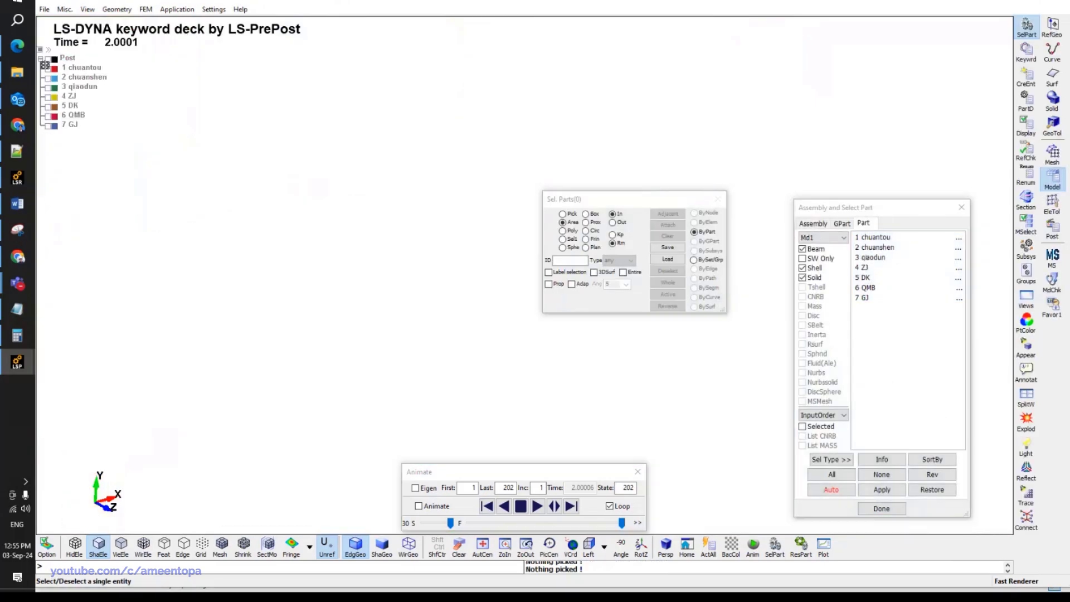
{"action": "left_click", "coordinate": [50, 90]}
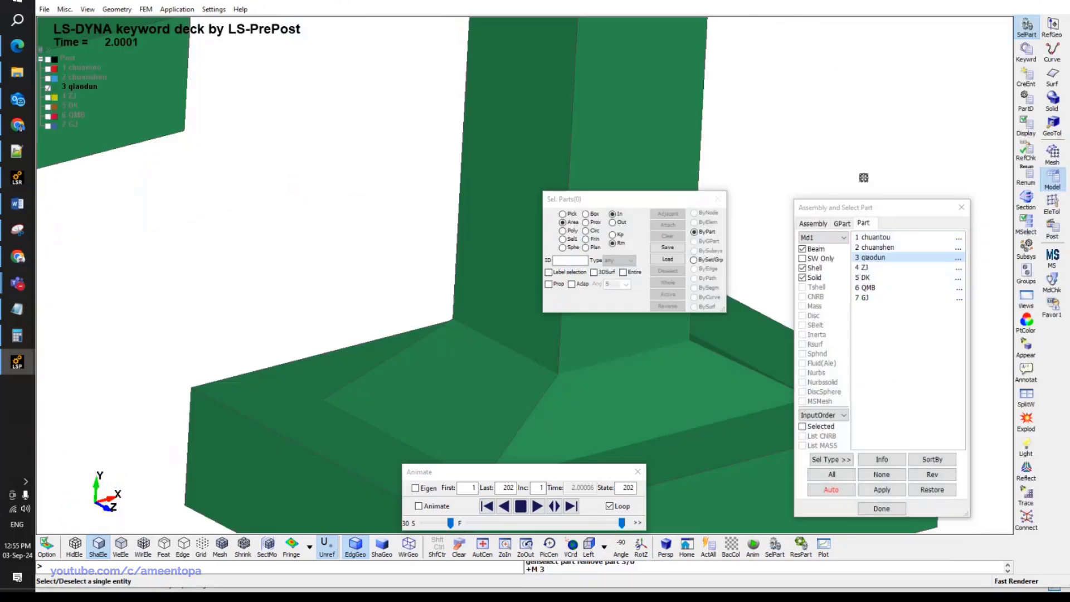
Compare the effective plastic strain and zx-stress fringe plots on the qiaodun piers.
{"action": "left_click", "coordinate": [1052, 229]}
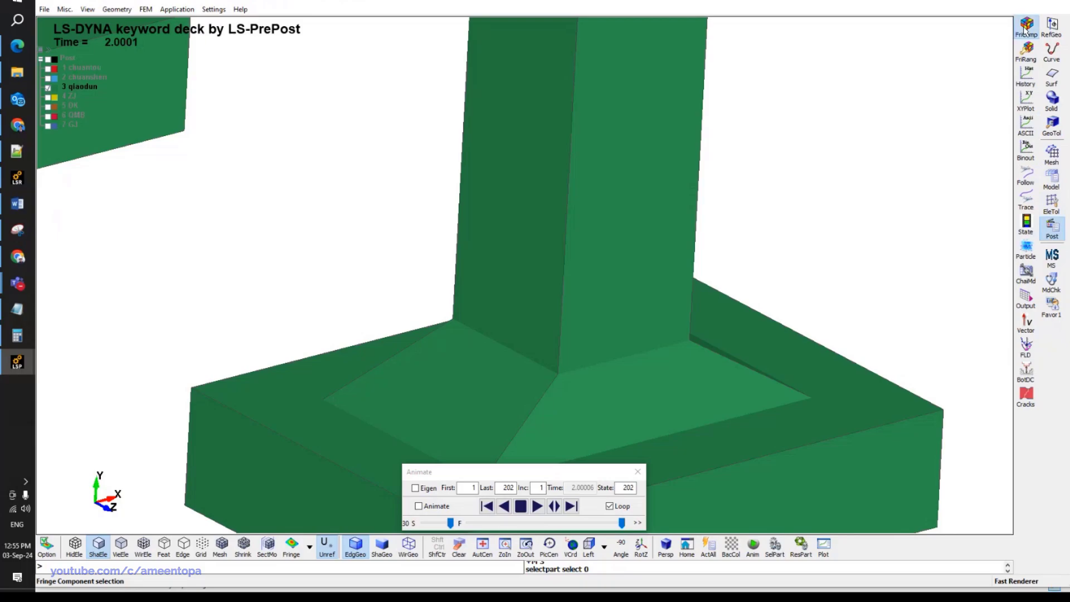
{"action": "left_click", "coordinate": [1026, 26]}
{"action": "left_click", "coordinate": [855, 272]}
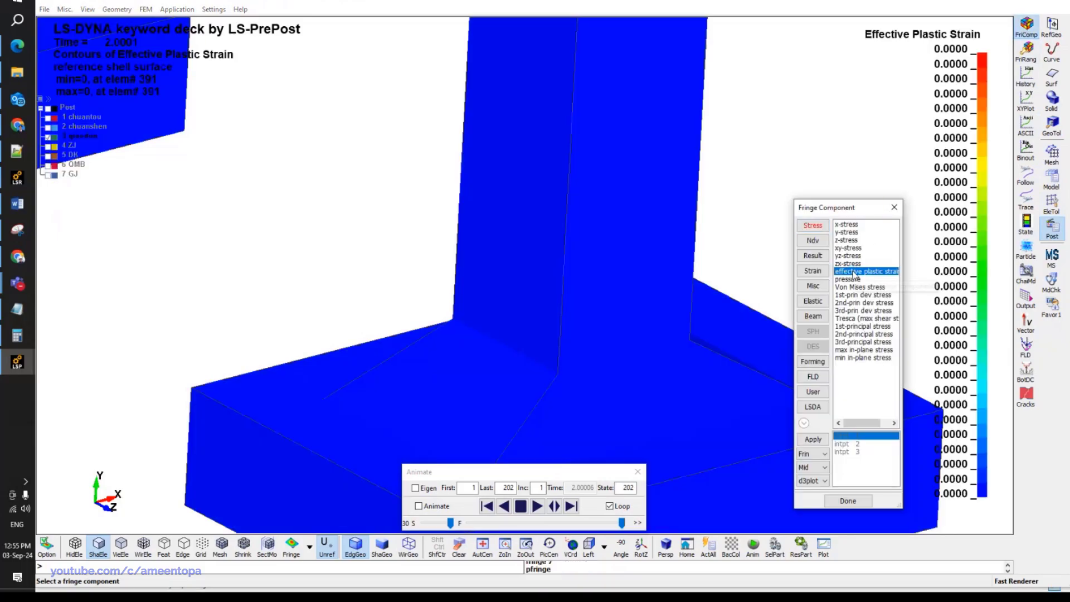
{"action": "left_click_drag", "start_coordinate": [610, 334], "coordinate": [565, 299], "text": "ctrl"}
{"action": "left_click", "coordinate": [848, 263]}
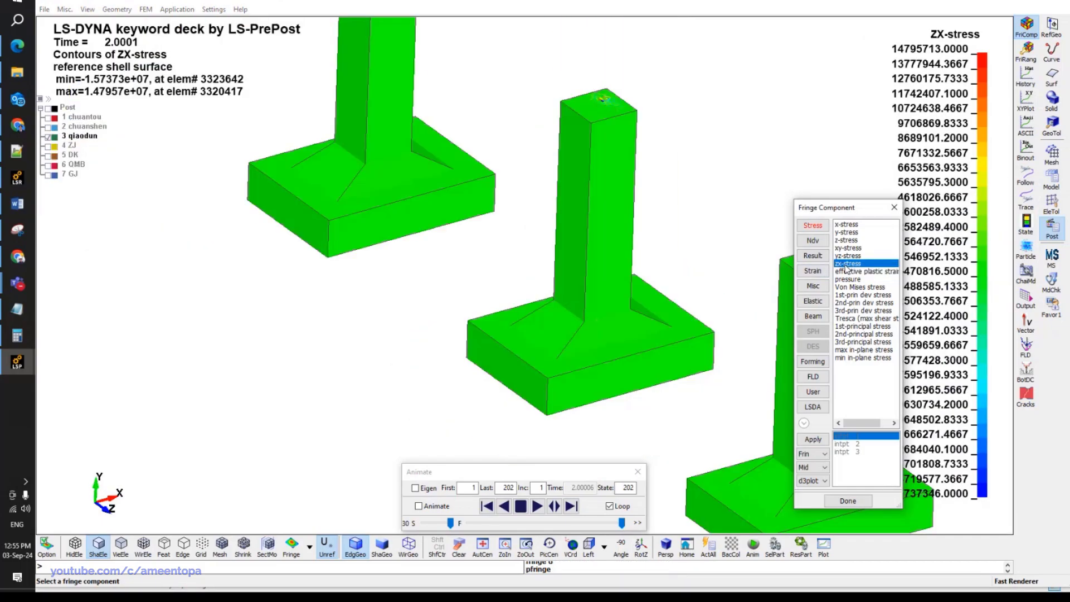
{"action": "middle_click_drag", "start_coordinate": [748, 233], "coordinate": [734, 287], "text": "ctrl"}
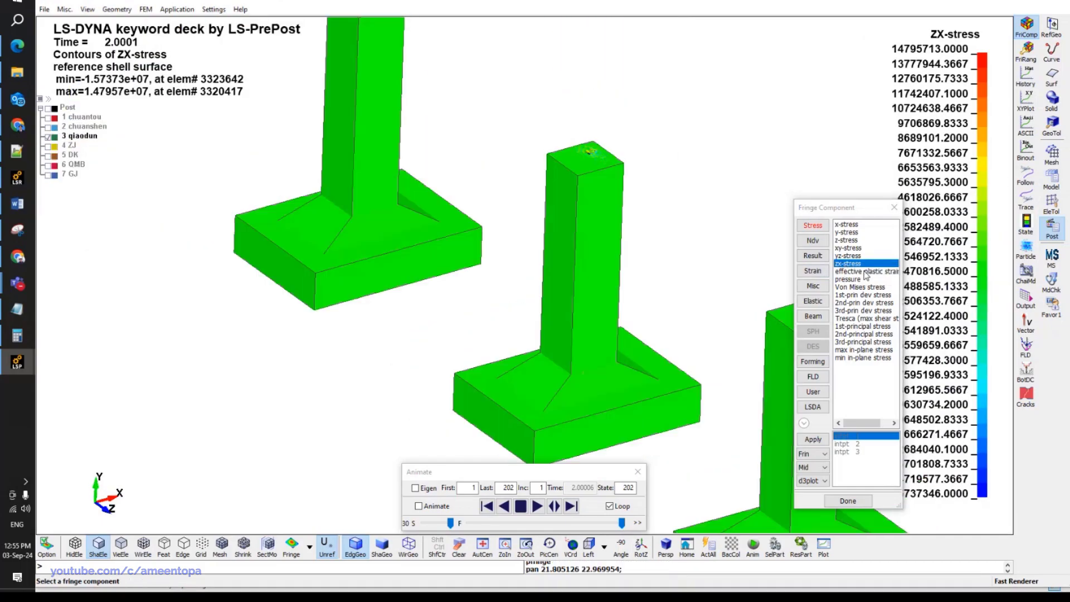
{"action": "left_click", "coordinate": [866, 271]}
{"action": "middle_click_drag", "start_coordinate": [621, 262], "coordinate": [596, 282], "text": "ctrl"}
Check the x-, y-, z- and zx-stress contours on the piers, ending with effective plastic strain.
{"action": "left_click", "coordinate": [843, 225]}
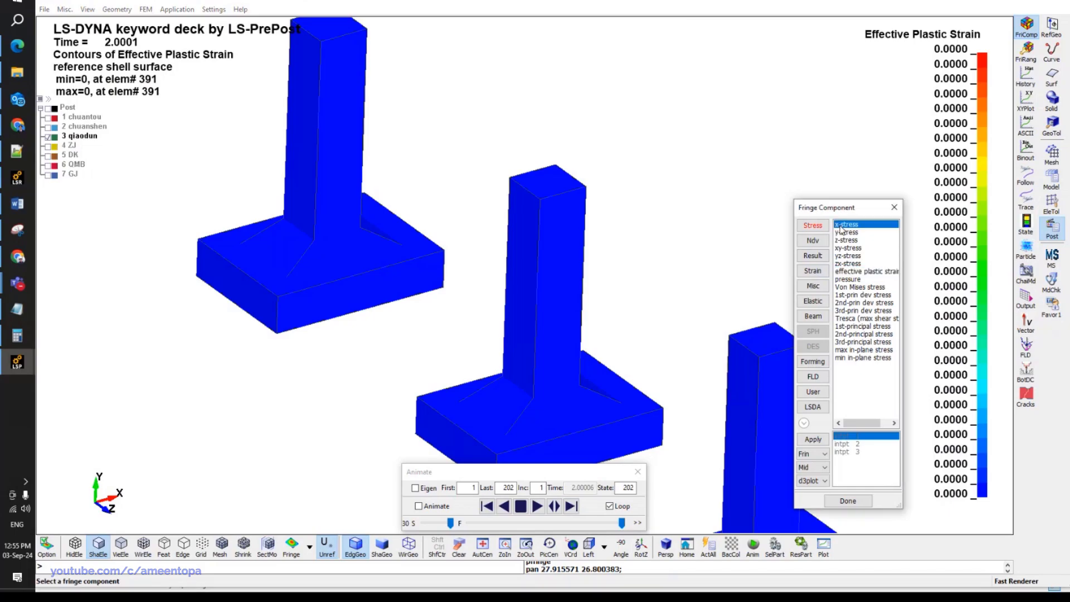
{"action": "left_click", "coordinate": [844, 232]}
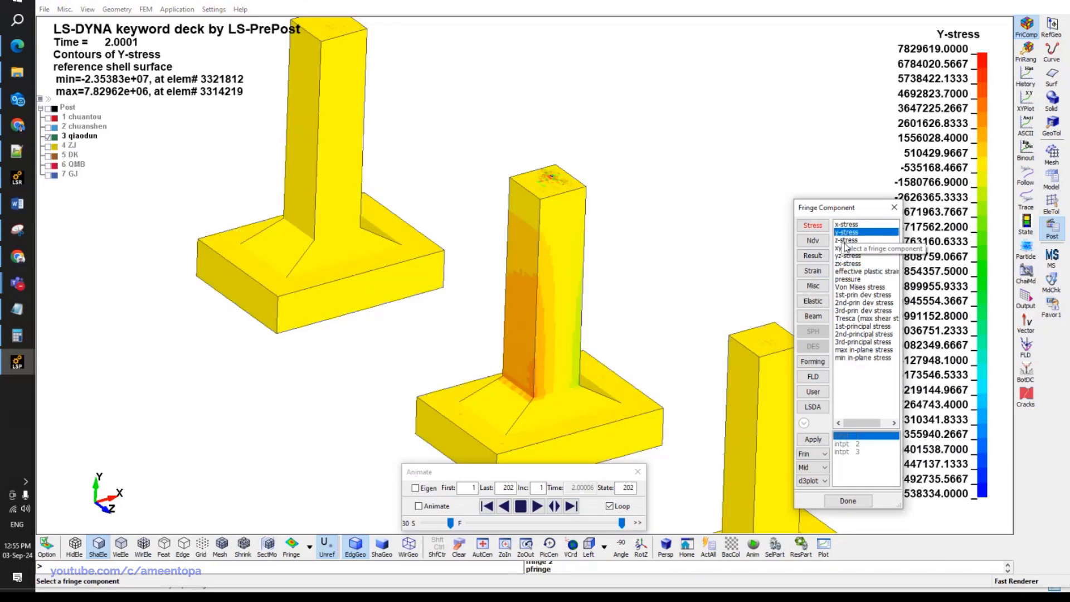
{"action": "left_click", "coordinate": [845, 241]}
{"action": "left_click", "coordinate": [846, 263]}
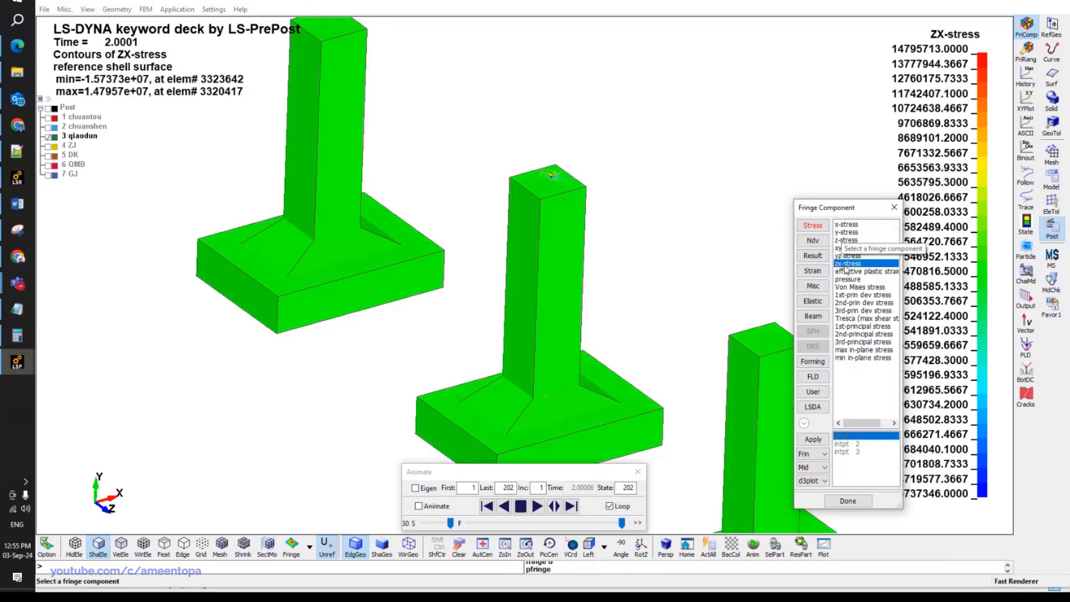
{"action": "left_click", "coordinate": [846, 271]}
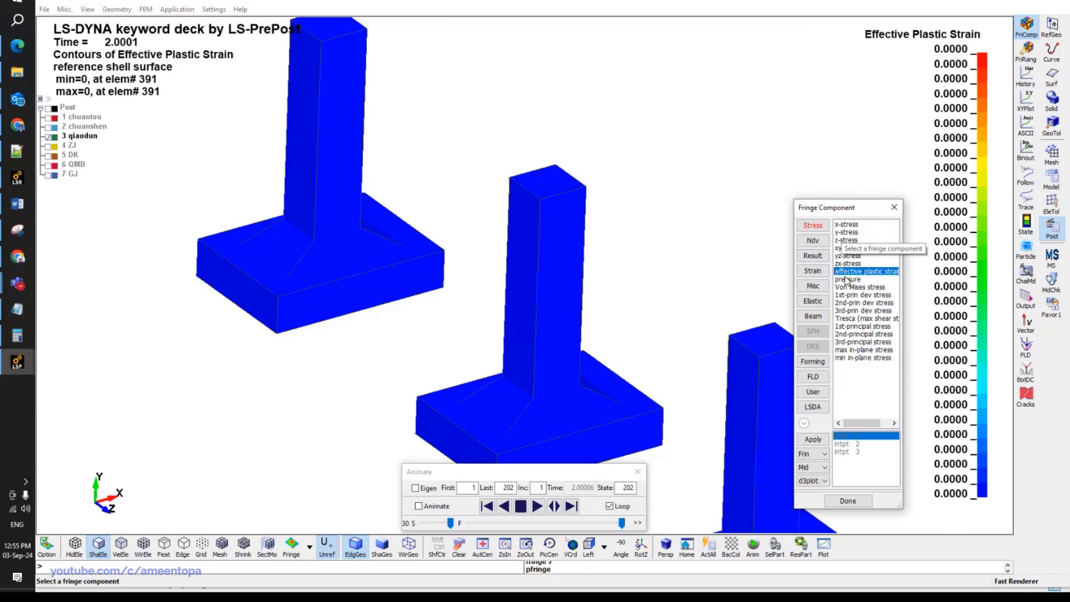
Check the miscellaneous fringe components on the piers, including history var#1 and pressure.
{"action": "left_click", "coordinate": [813, 286]}
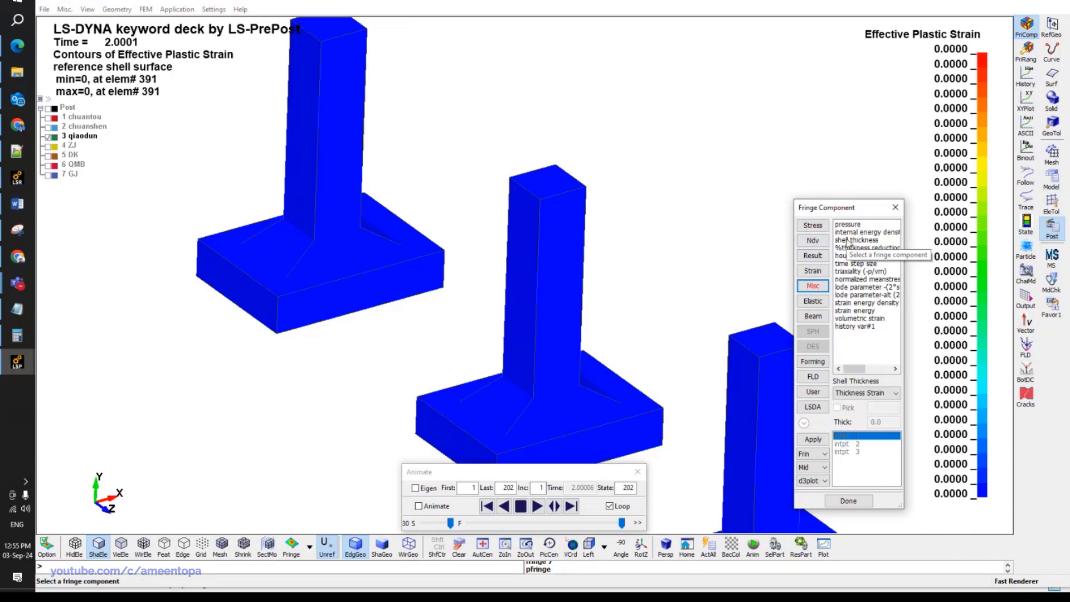
{"action": "left_click", "coordinate": [849, 326]}
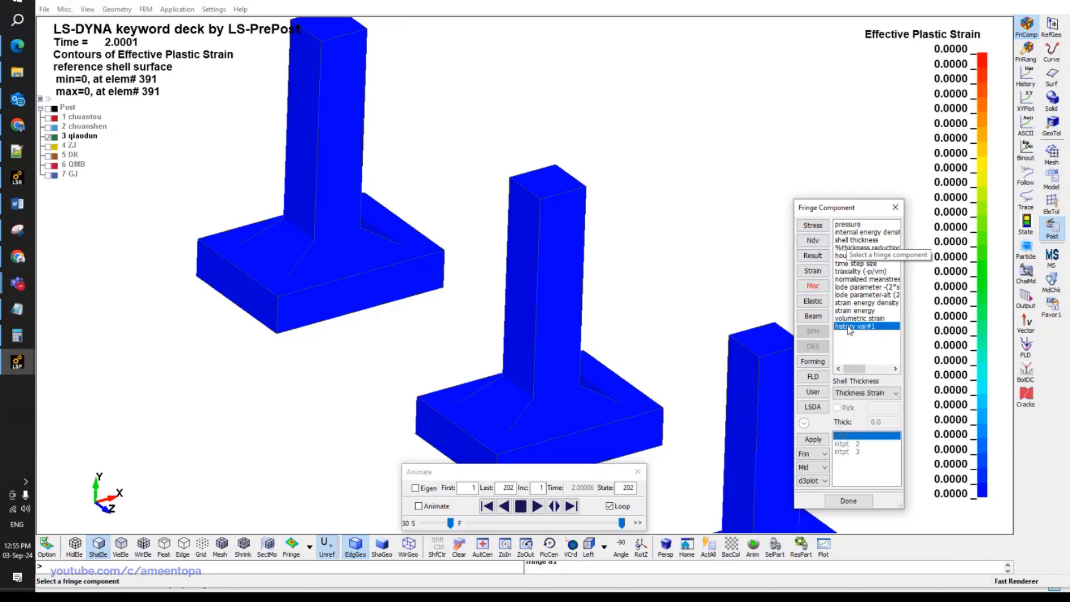
{"action": "left_click", "coordinate": [842, 232]}
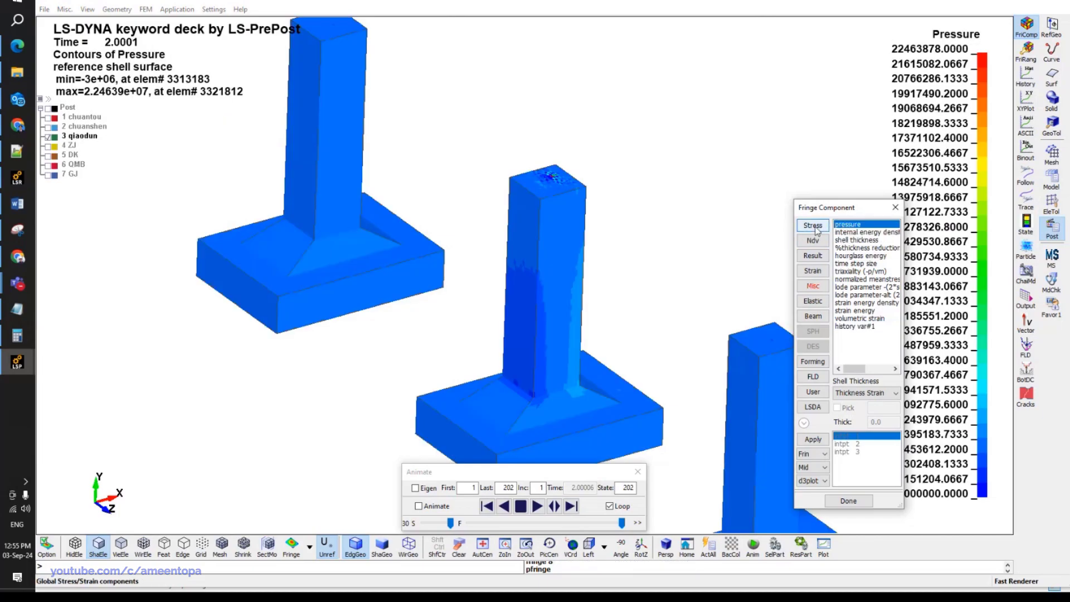
Return to the stress components and view x-stress, effective plastic strain, pressure and Von Mises stress on the piers.
{"action": "left_click", "coordinate": [812, 225]}
{"action": "left_click", "coordinate": [842, 224]}
{"action": "left_click", "coordinate": [847, 272]}
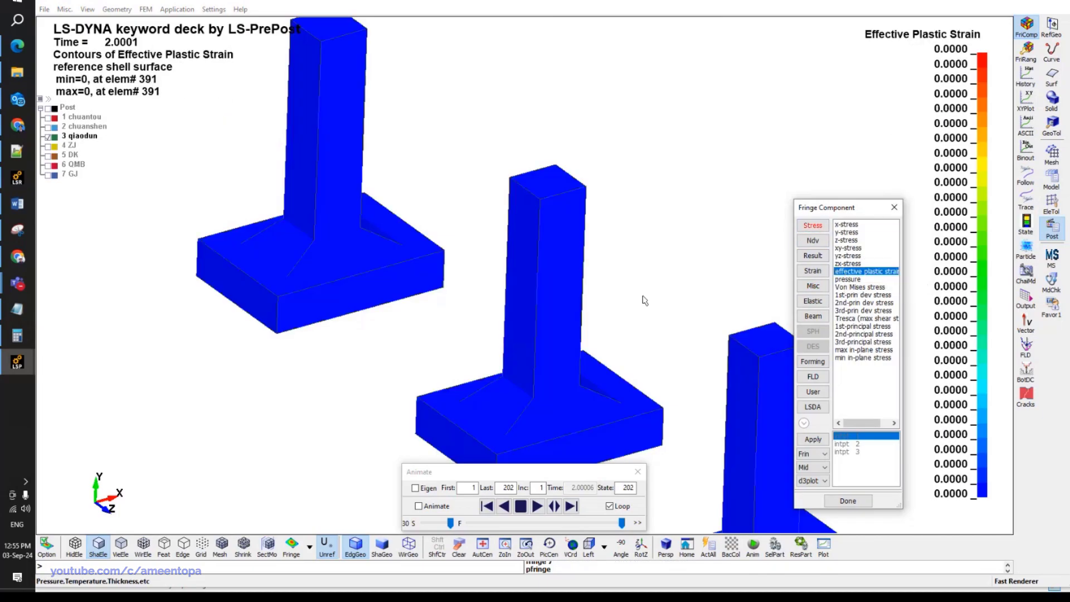
{"action": "left_click", "coordinate": [847, 279]}
{"action": "left_click", "coordinate": [848, 287]}
{"action": "scroll", "coordinate": [574, 306], "scroll_direction": "up", "scroll_amount": 2}
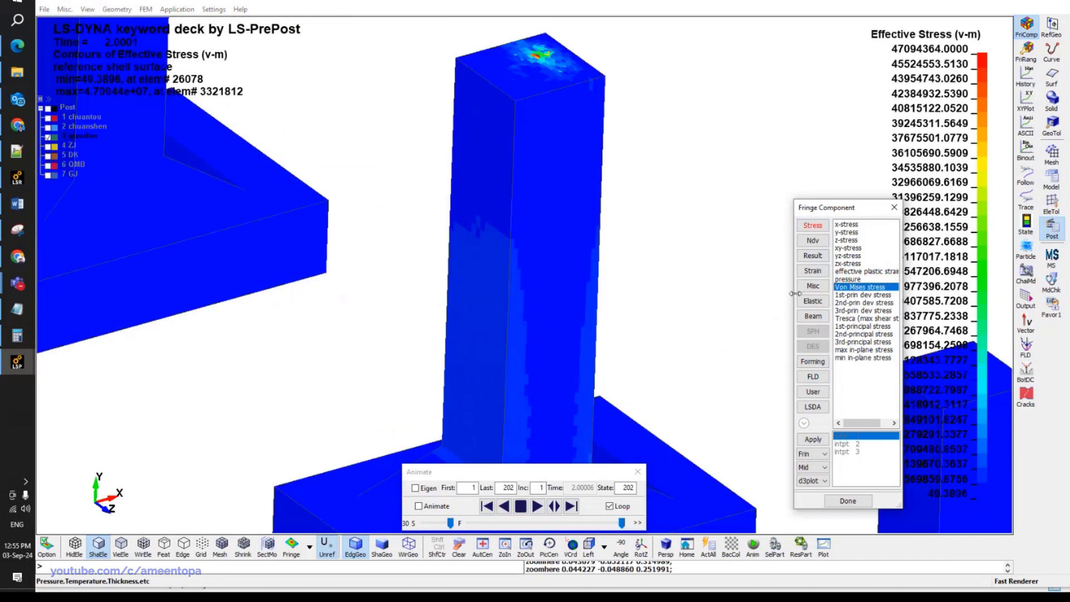
Plot the pressure contours from the stress components and frame the whole impacted pier.
{"action": "left_click", "coordinate": [848, 279]}
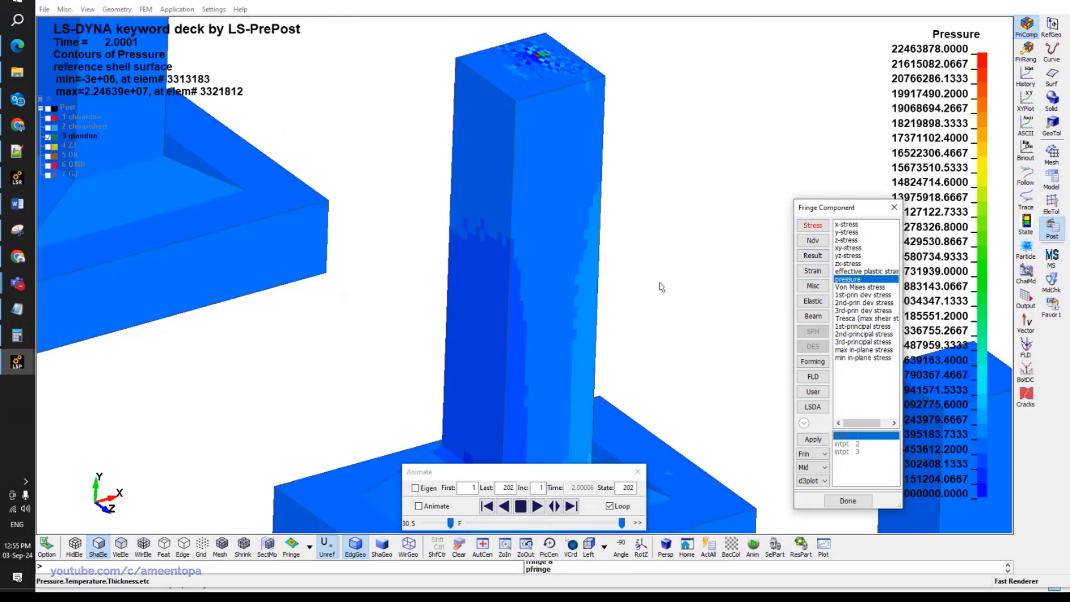
{"action": "scroll", "coordinate": [599, 160], "scroll_direction": "down", "scroll_amount": 3}
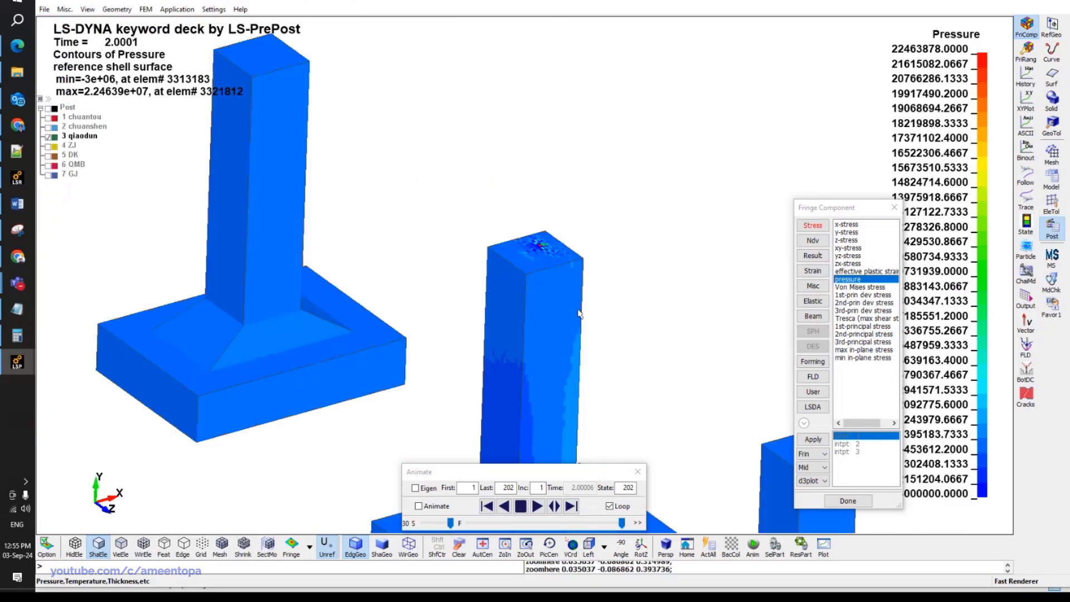
{"action": "scroll", "coordinate": [612, 164], "scroll_direction": "up", "scroll_amount": 1}
{"action": "middle_click", "coordinate": [612, 164]}
Switch the fringe legend values from decimal to exponential notation.
{"action": "right_click", "coordinate": [946, 116]}
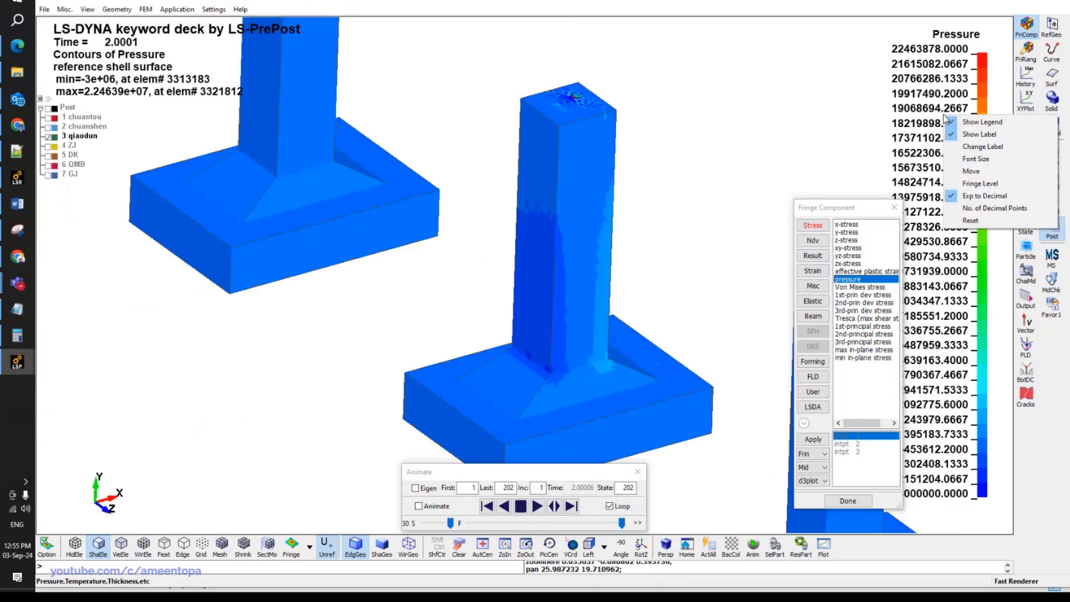
{"action": "left_click", "coordinate": [973, 195]}
{"action": "right_click", "coordinate": [958, 108]}
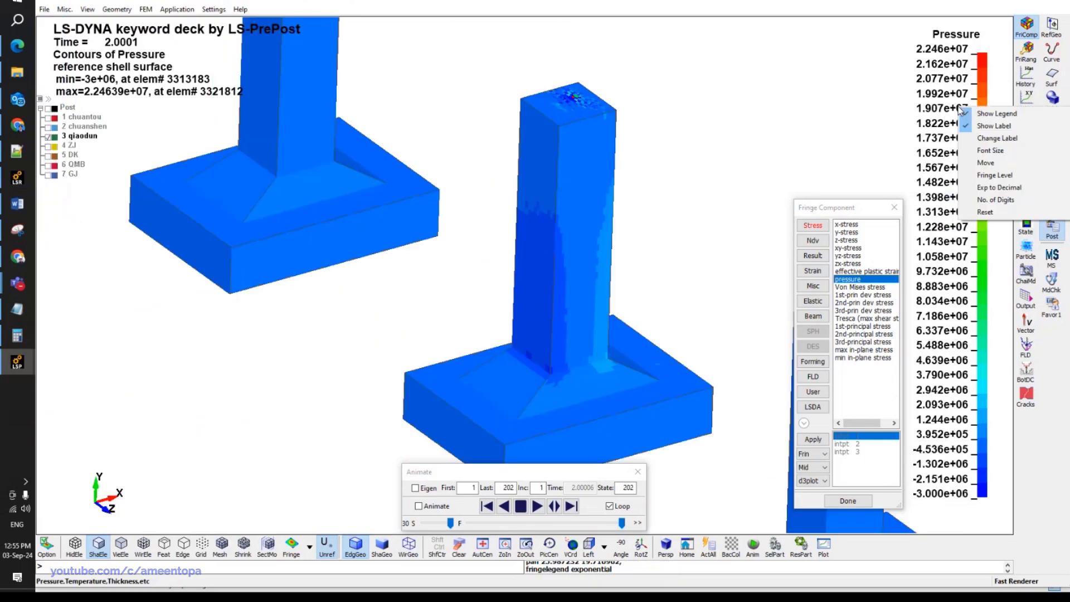
Set the fringe range to user-defined with a maximum pressure of 2.24639e+06.
{"action": "left_click", "coordinate": [1028, 53]}
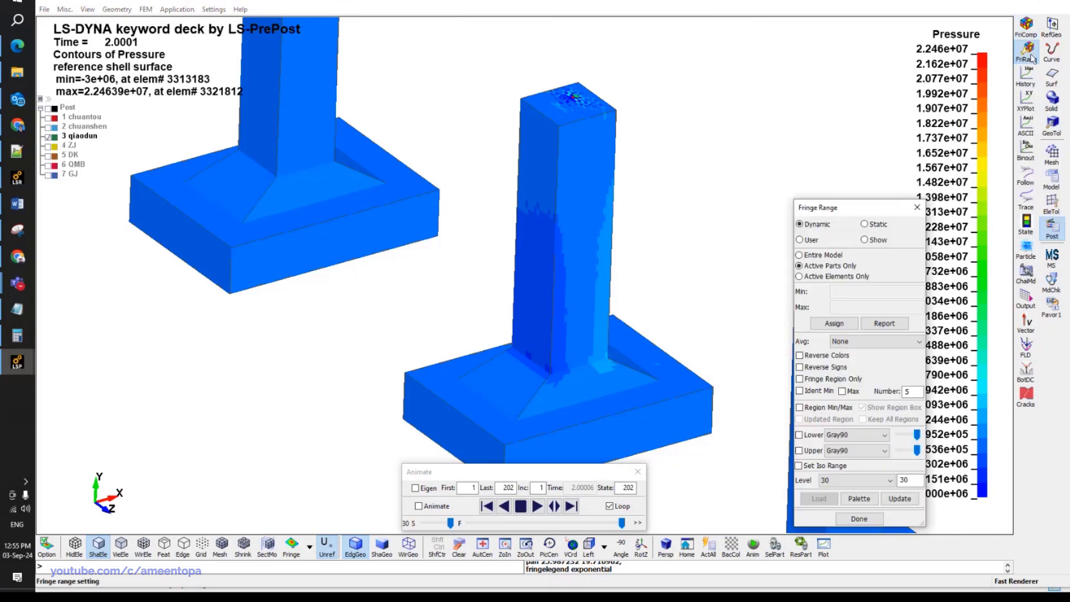
{"action": "scroll", "coordinate": [811, 243], "scroll_direction": "down", "scroll_amount": 1}
{"action": "left_click", "coordinate": [809, 240]}
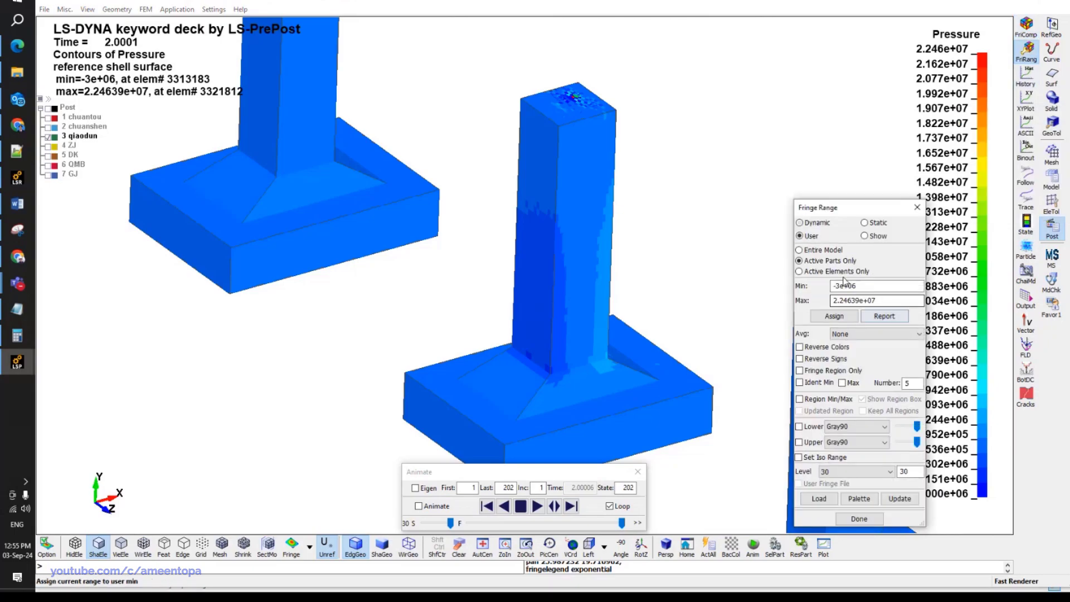
{"action": "left_click", "coordinate": [866, 304]}
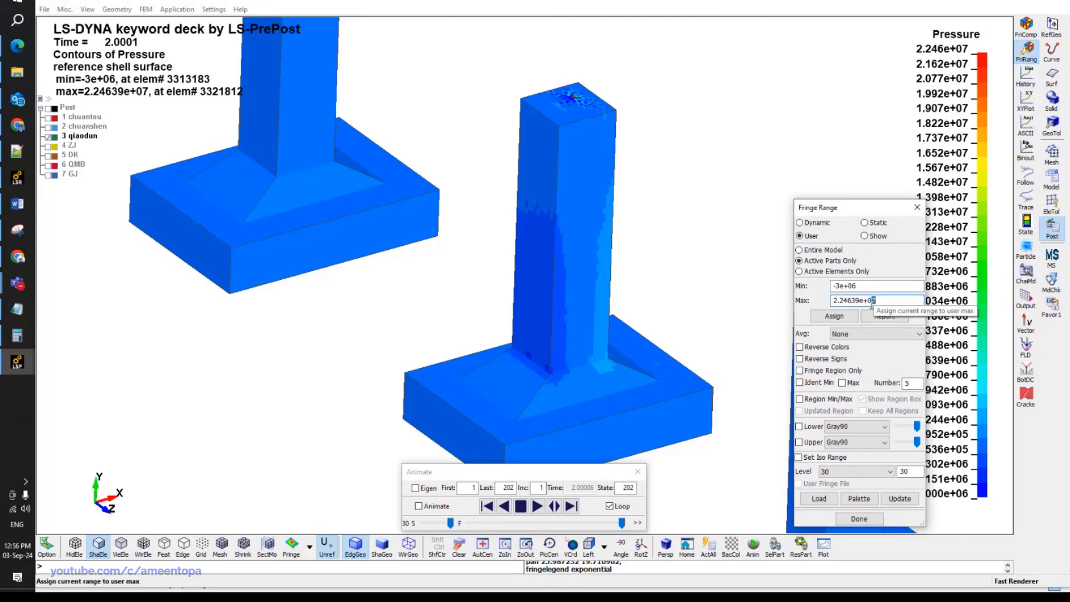
{"action": "type", "text": "6"}
{"action": "key", "text": "Return"}
Set the minimum of the user-defined pressure fringe range to -3e+05.
{"action": "left_click", "coordinate": [856, 286]}
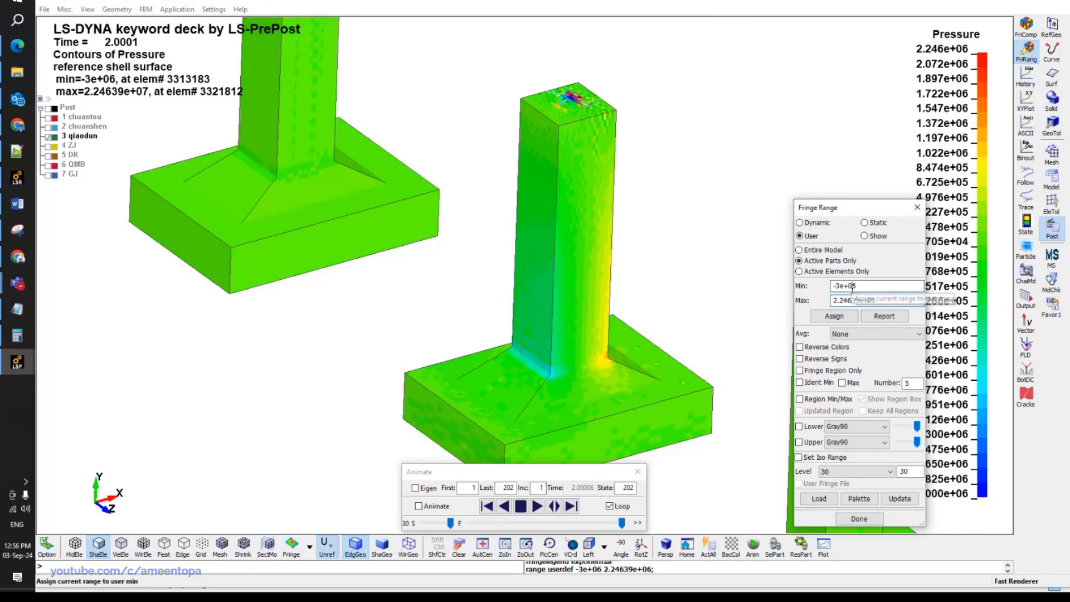
{"action": "key", "text": "BackSpace"}
{"action": "type", "text": "5"}
{"action": "key", "text": "Return"}
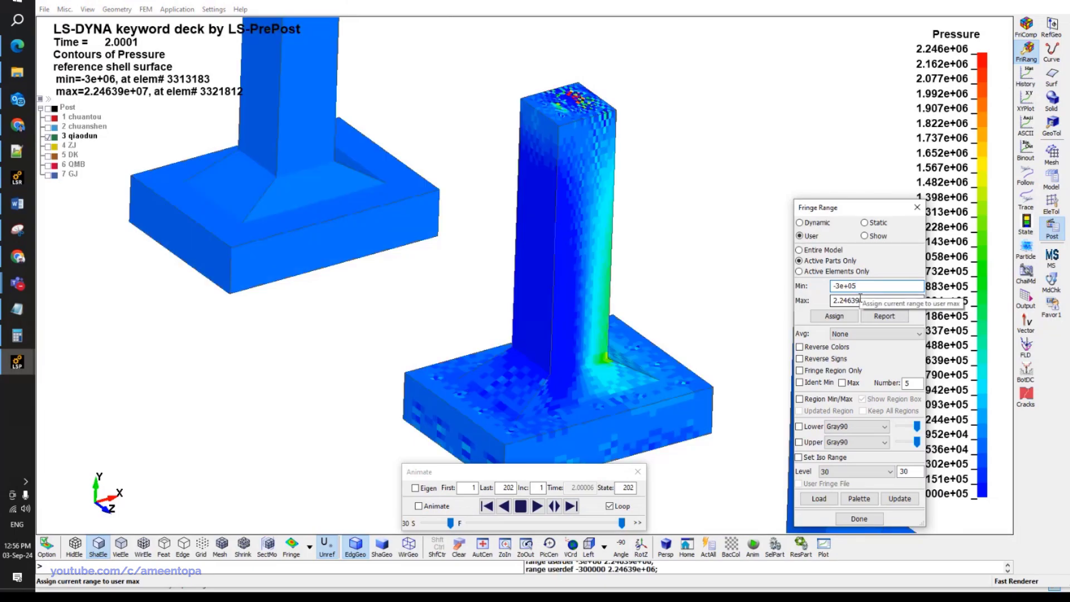
Set the fringe range maximum to 2.24639e+05 and bring all three piers into view.
{"action": "left_click_drag", "start_coordinate": [872, 300], "coordinate": [886, 300]}
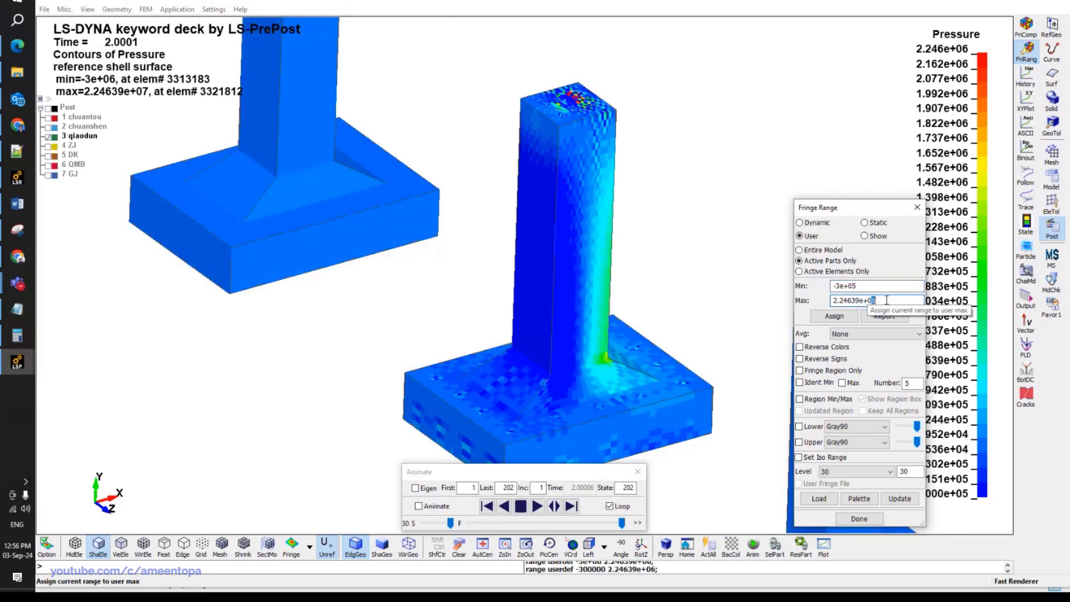
{"action": "key", "text": "Return"}
{"action": "scroll", "coordinate": [602, 323], "scroll_direction": "down", "scroll_amount": 2}
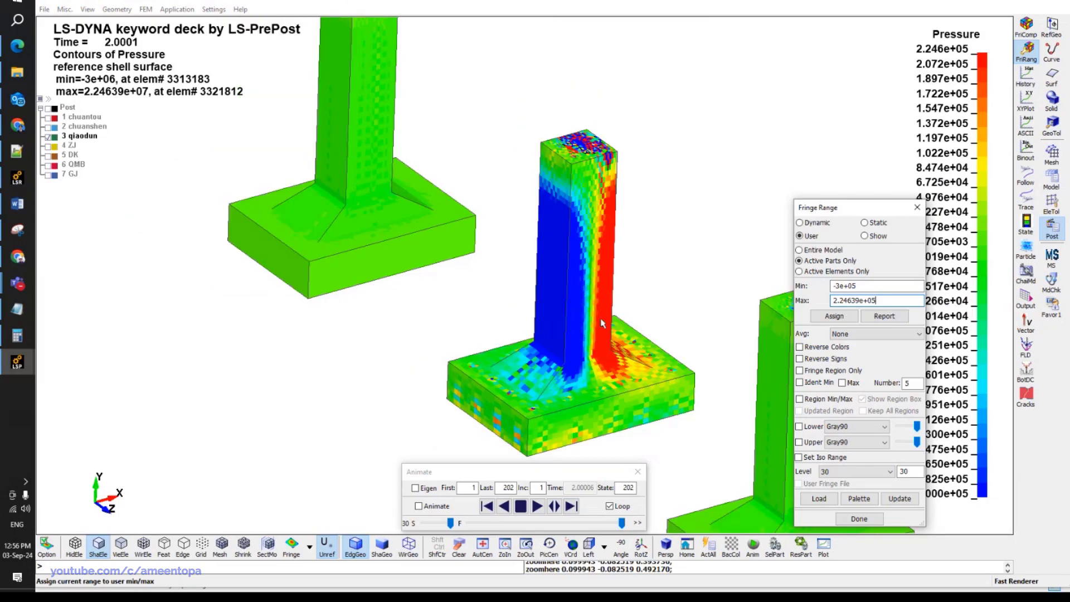
{"action": "scroll", "coordinate": [519, 333], "scroll_direction": "down", "scroll_amount": 1}
{"action": "left_click_drag", "start_coordinate": [519, 333], "coordinate": [544, 383], "text": "shift"}
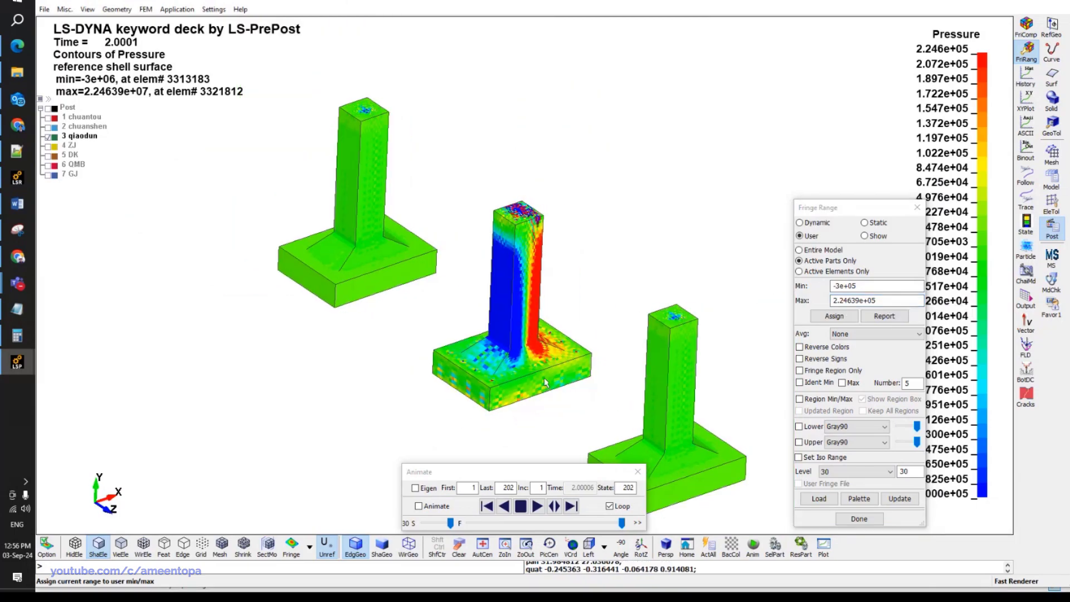
Play the pressure contour animation on the piers and set the fringe averaging to Nodal.
{"action": "left_click", "coordinate": [537, 506]}
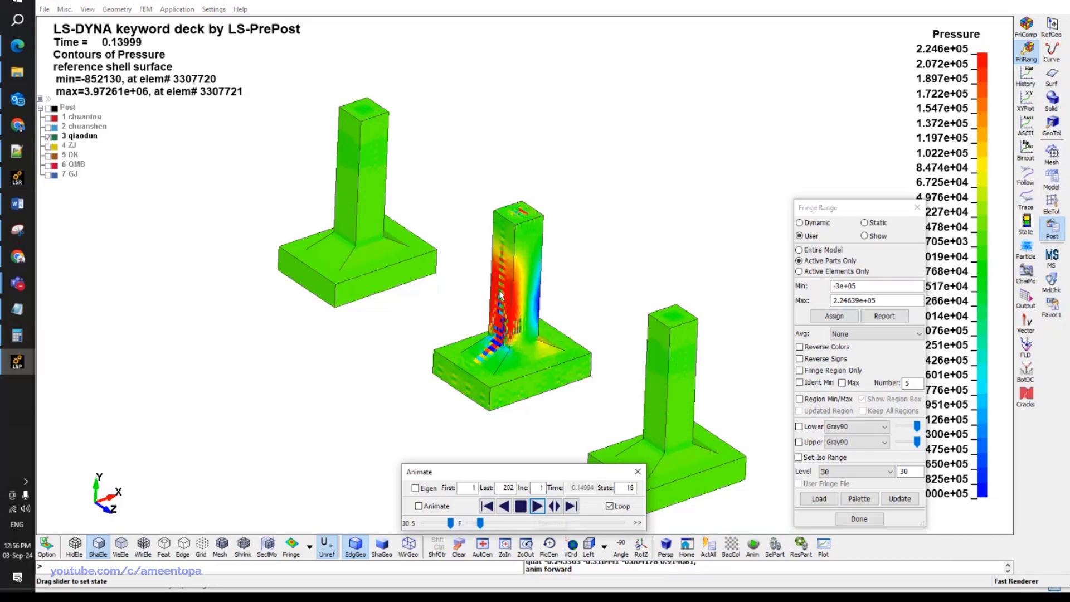
{"action": "scroll", "coordinate": [511, 324], "scroll_direction": "up", "scroll_amount": 2}
{"action": "left_click", "coordinate": [853, 333]}
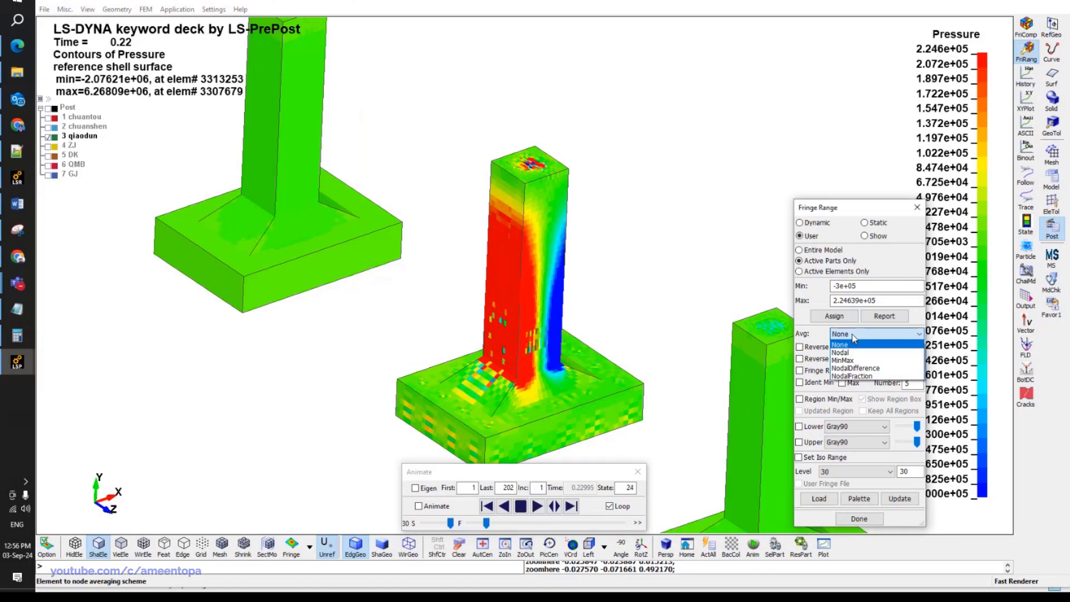
{"action": "left_click", "coordinate": [852, 353]}
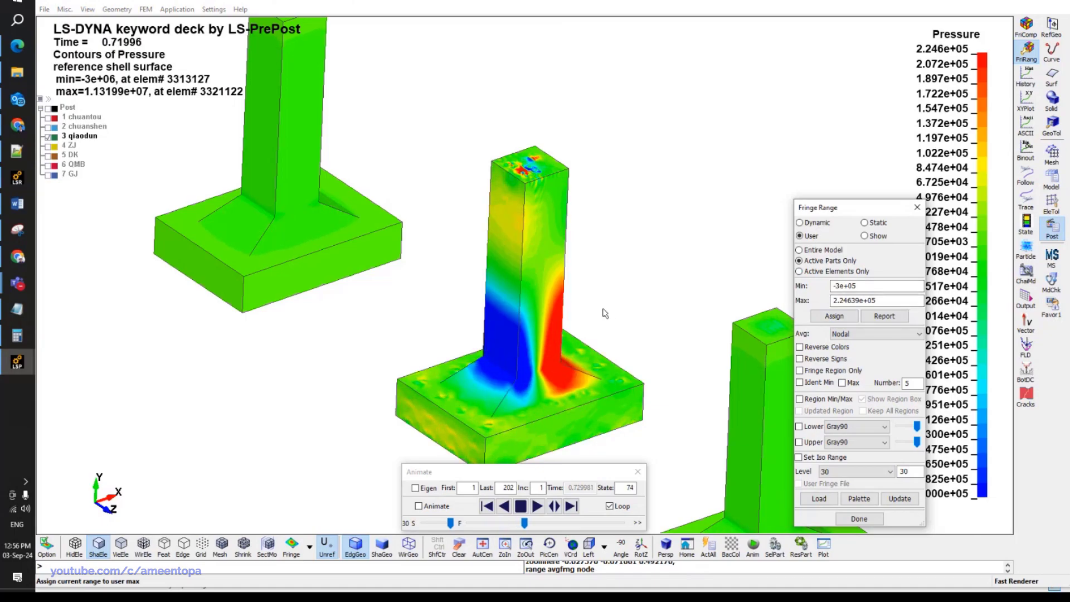
Stop the animation, then show the mesh lines over the pier pressure contours at the last state, 202.
{"action": "left_click", "coordinate": [521, 507]}
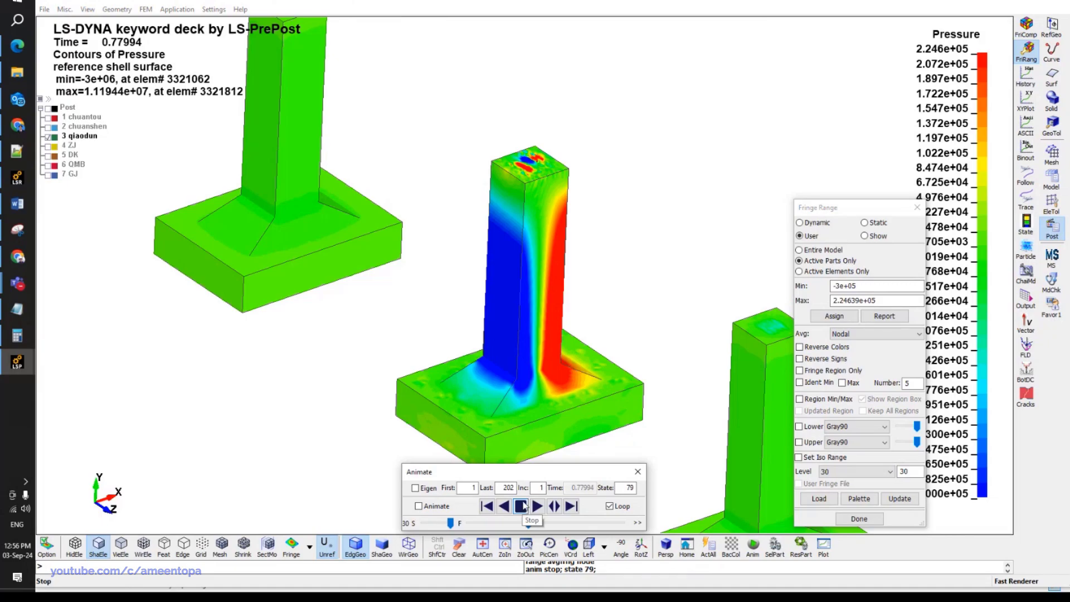
{"action": "left_click", "coordinate": [221, 543]}
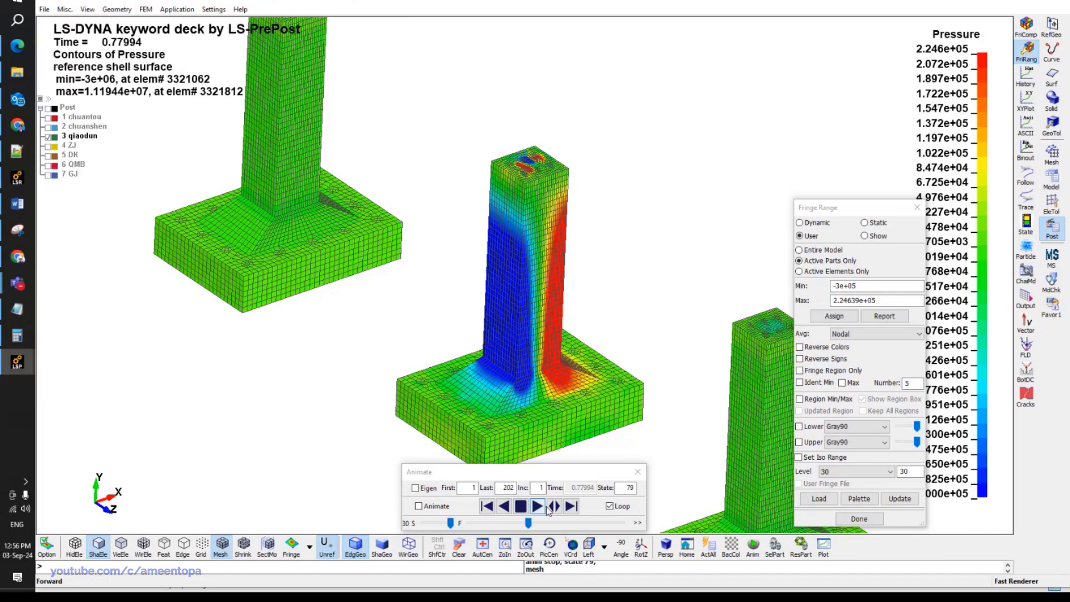
{"action": "left_click_drag", "start_coordinate": [529, 523], "coordinate": [709, 523]}
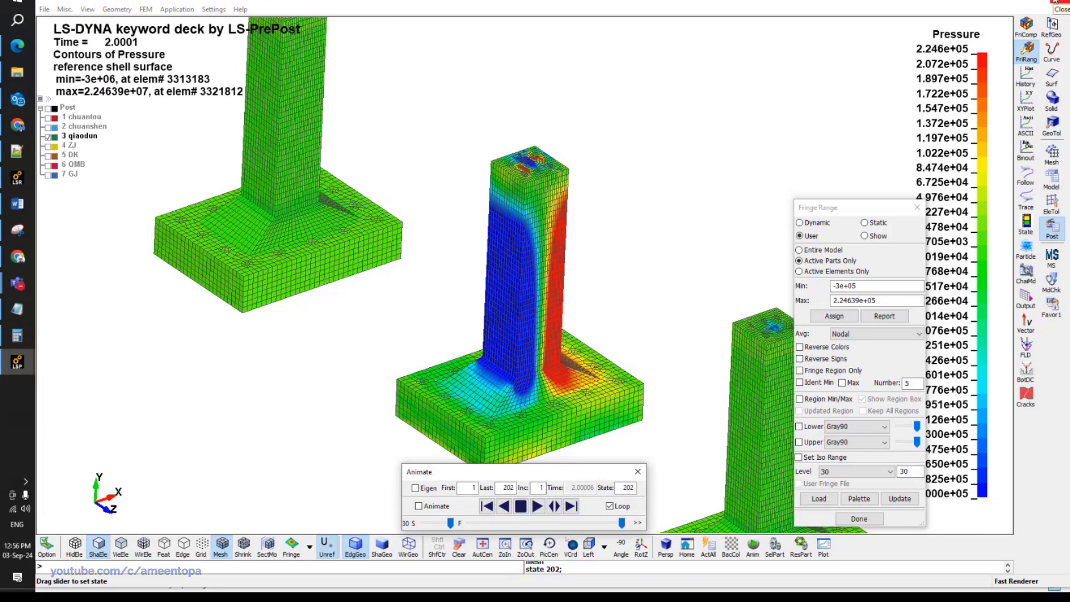
{"action": "left_click", "coordinate": [48, 136]}
{"action": "left_click", "coordinate": [48, 117]}
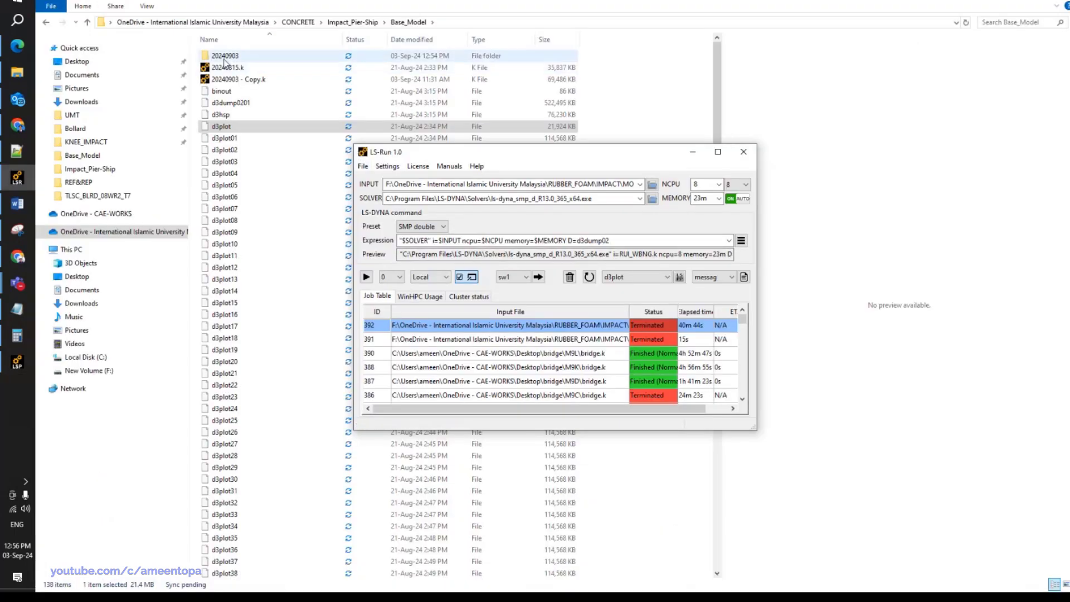
Switch to LS-Run, load 20240903.k from the 20240903 folder as the input file, and submit the job locally.
{"action": "double_click", "coordinate": [225, 57]}
{"action": "left_click", "coordinate": [20, 181]}
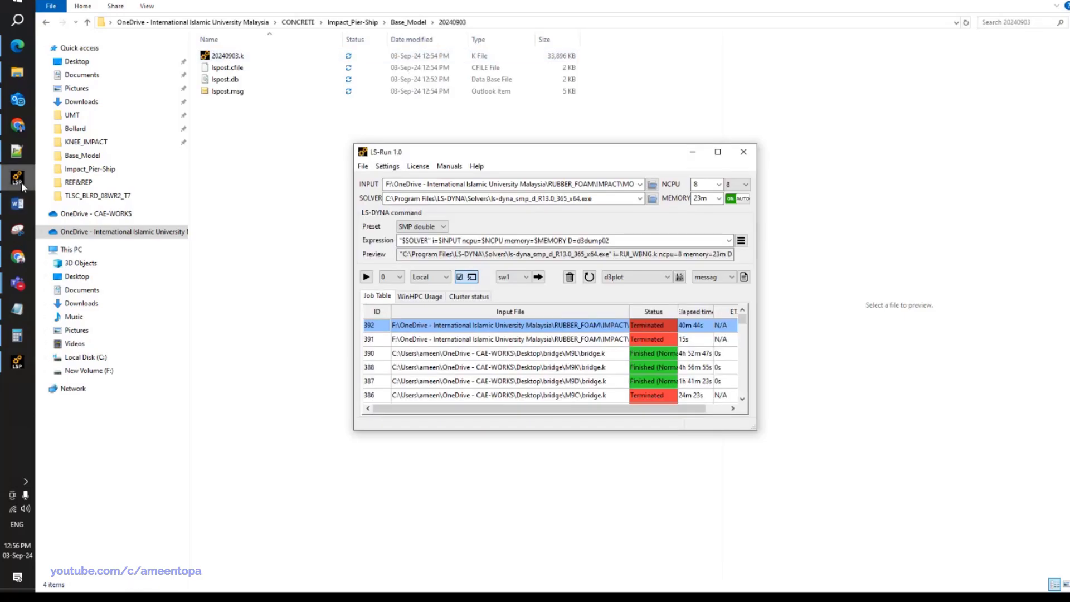
{"action": "left_click_drag", "start_coordinate": [227, 55], "coordinate": [421, 317]}
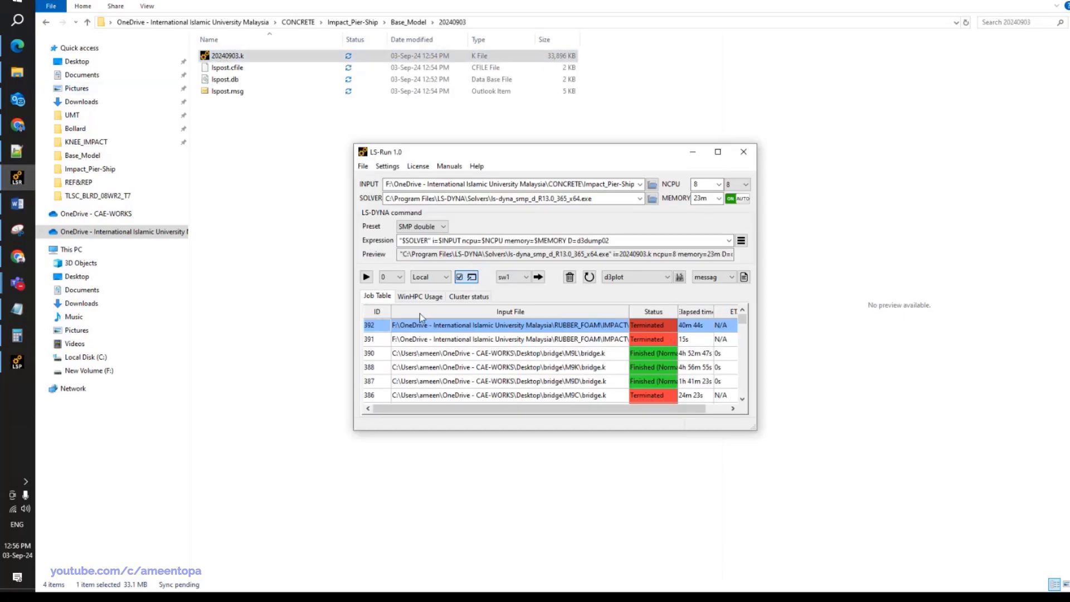
{"action": "left_click", "coordinate": [369, 278]}
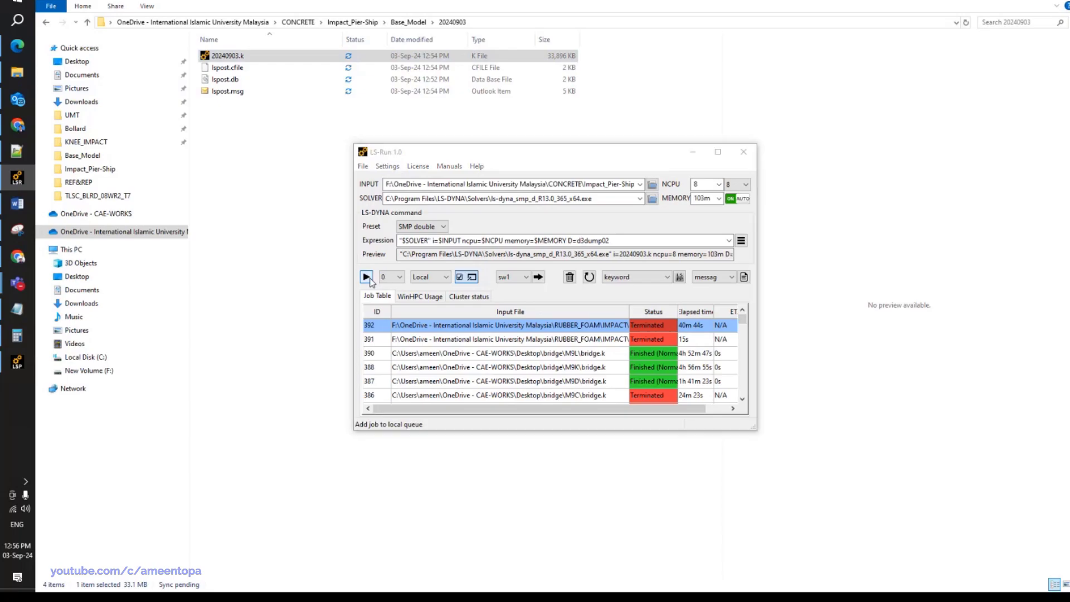